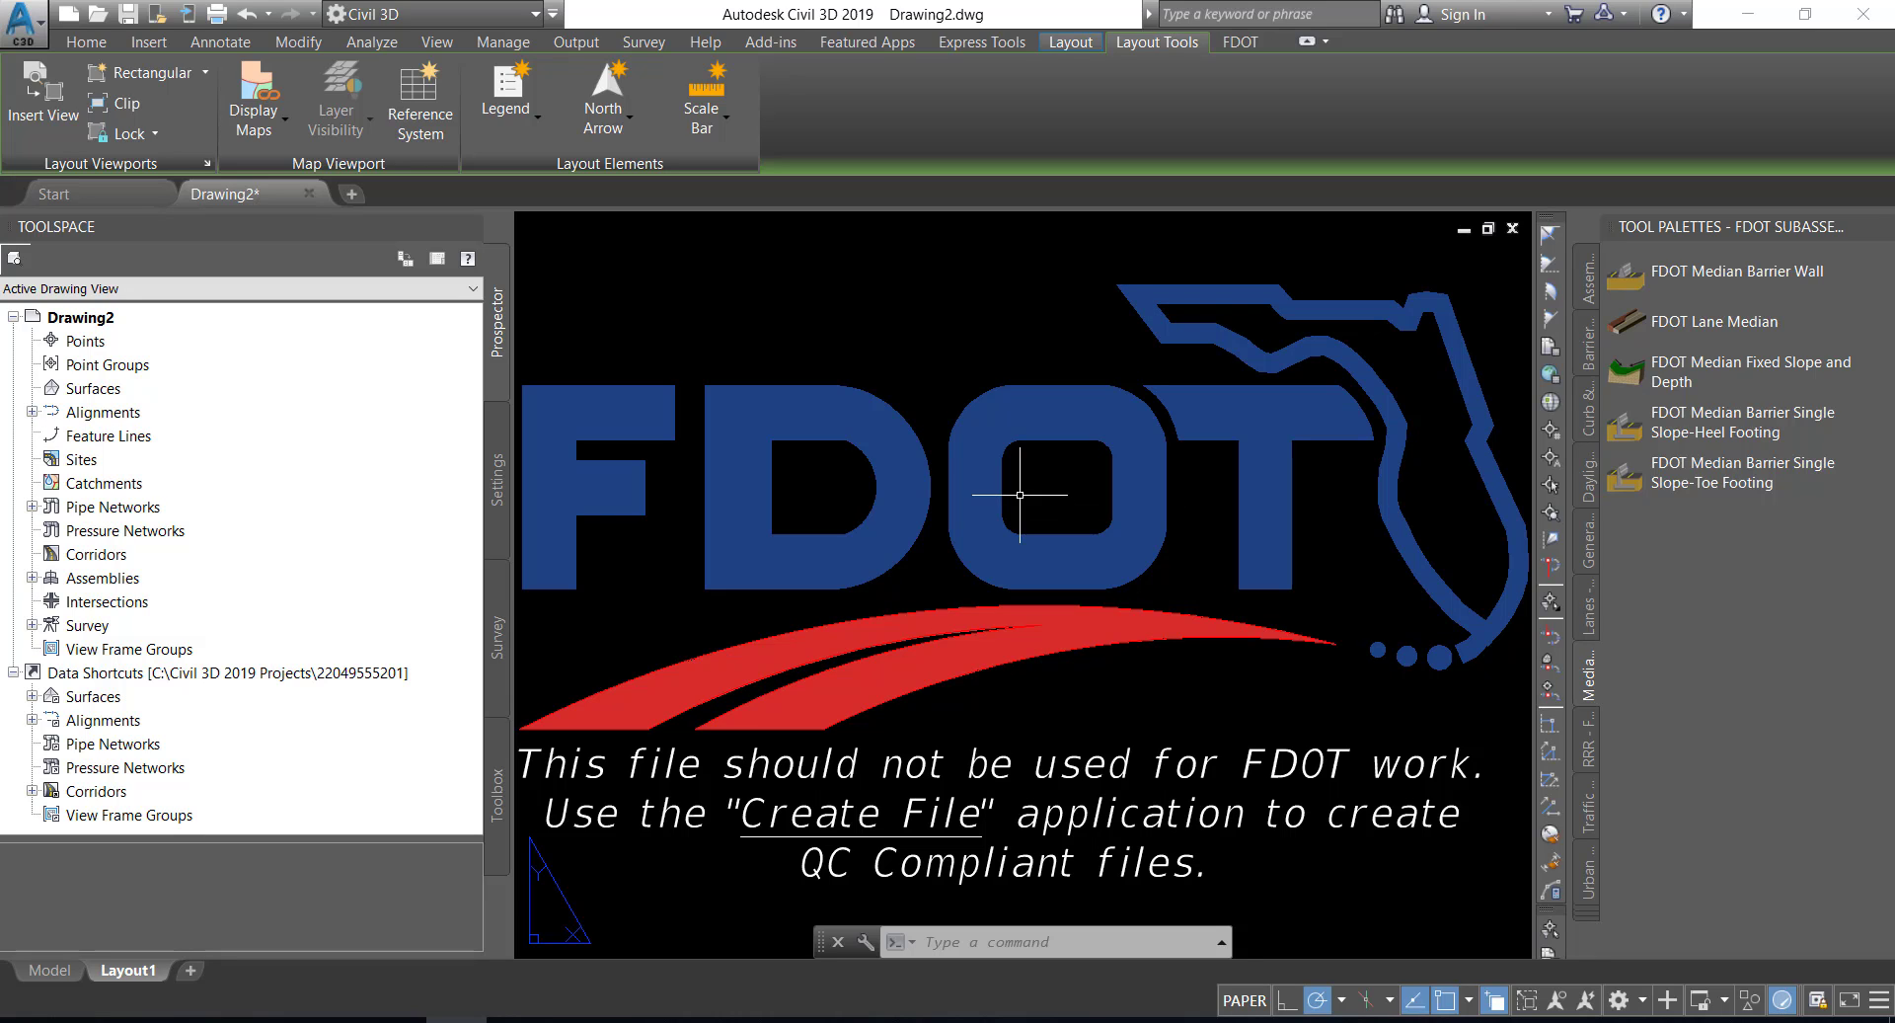
left_click(22, 18)
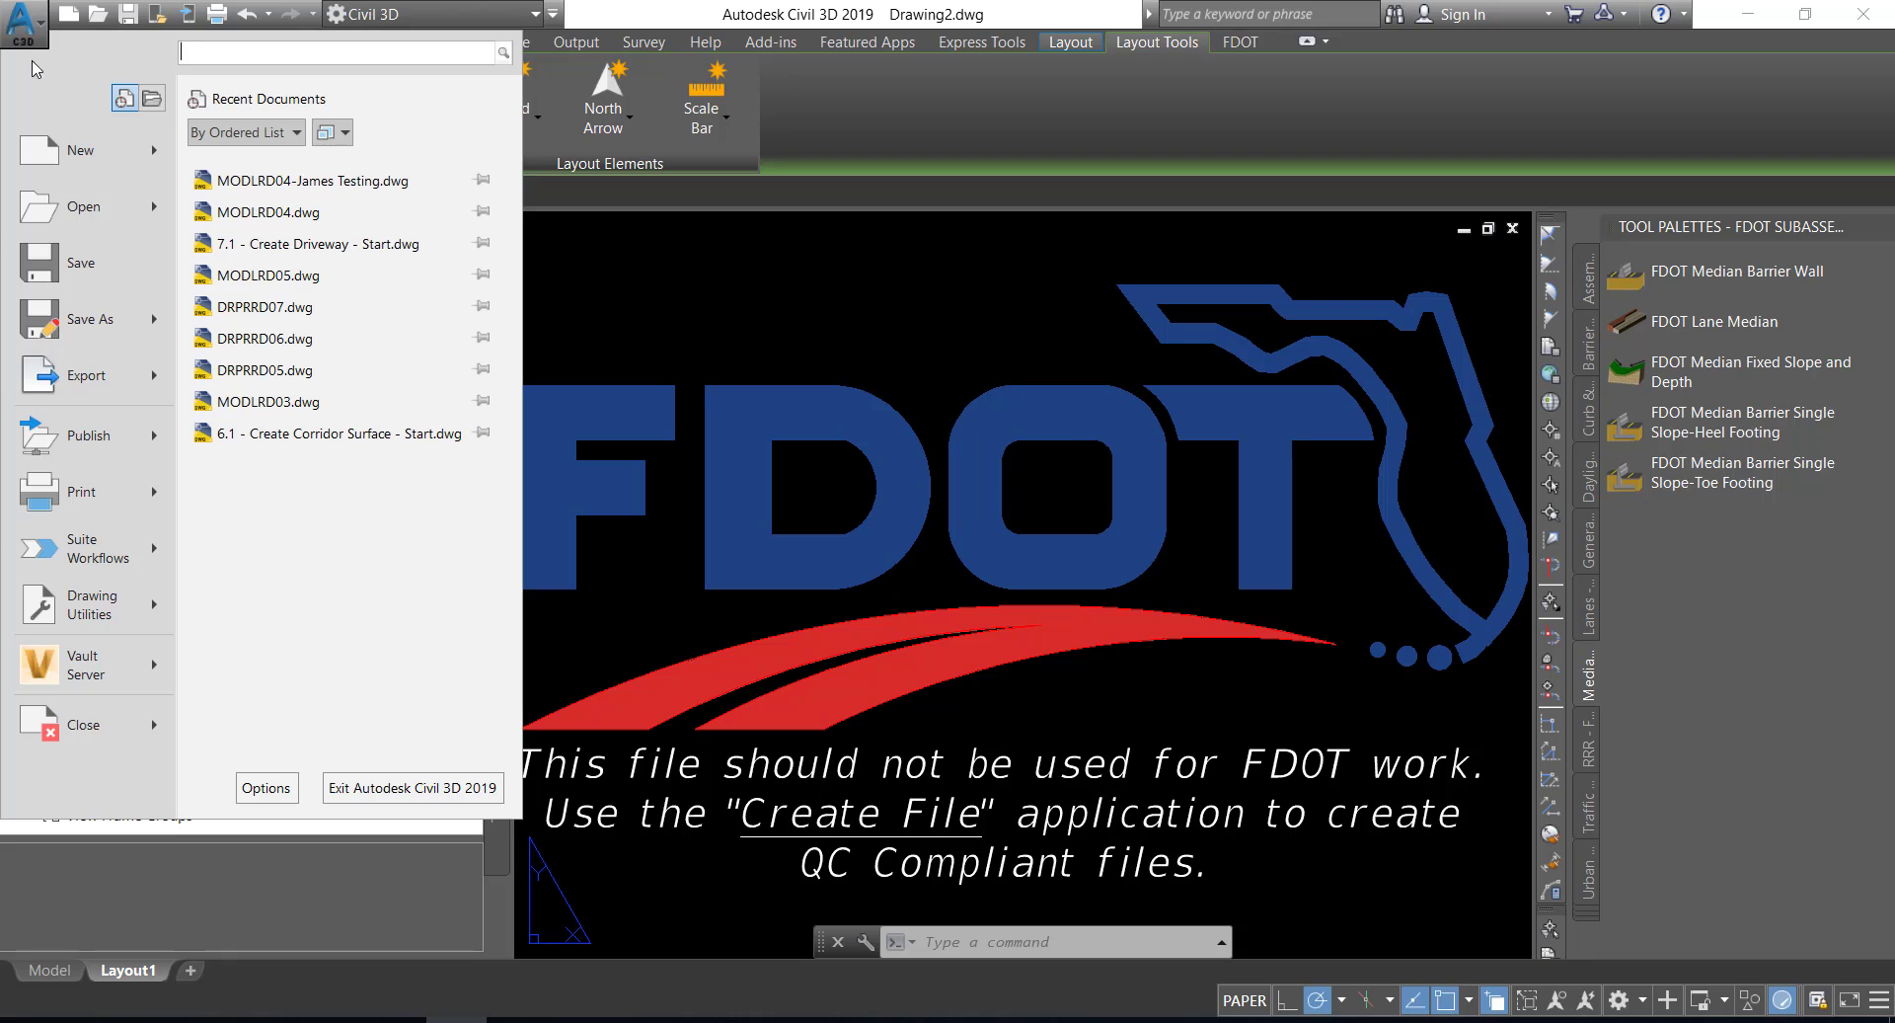
left_click(74, 223)
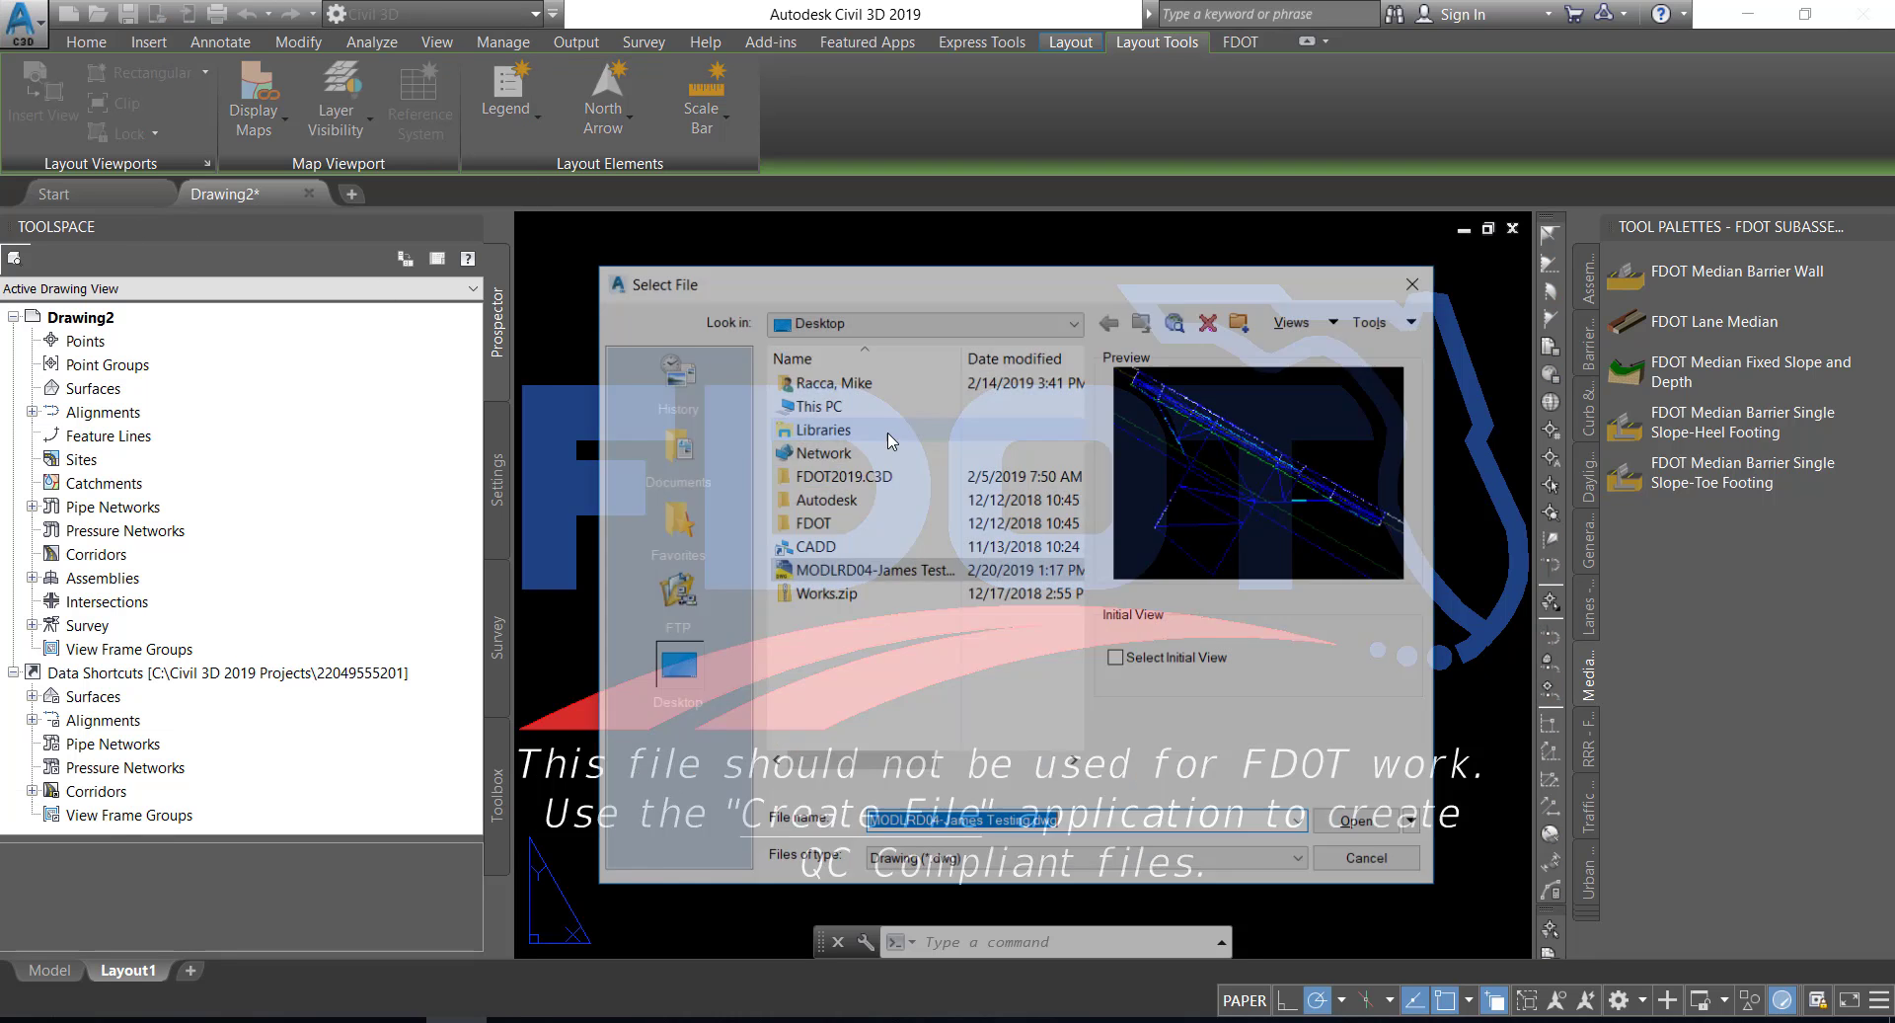
left_click(953, 321)
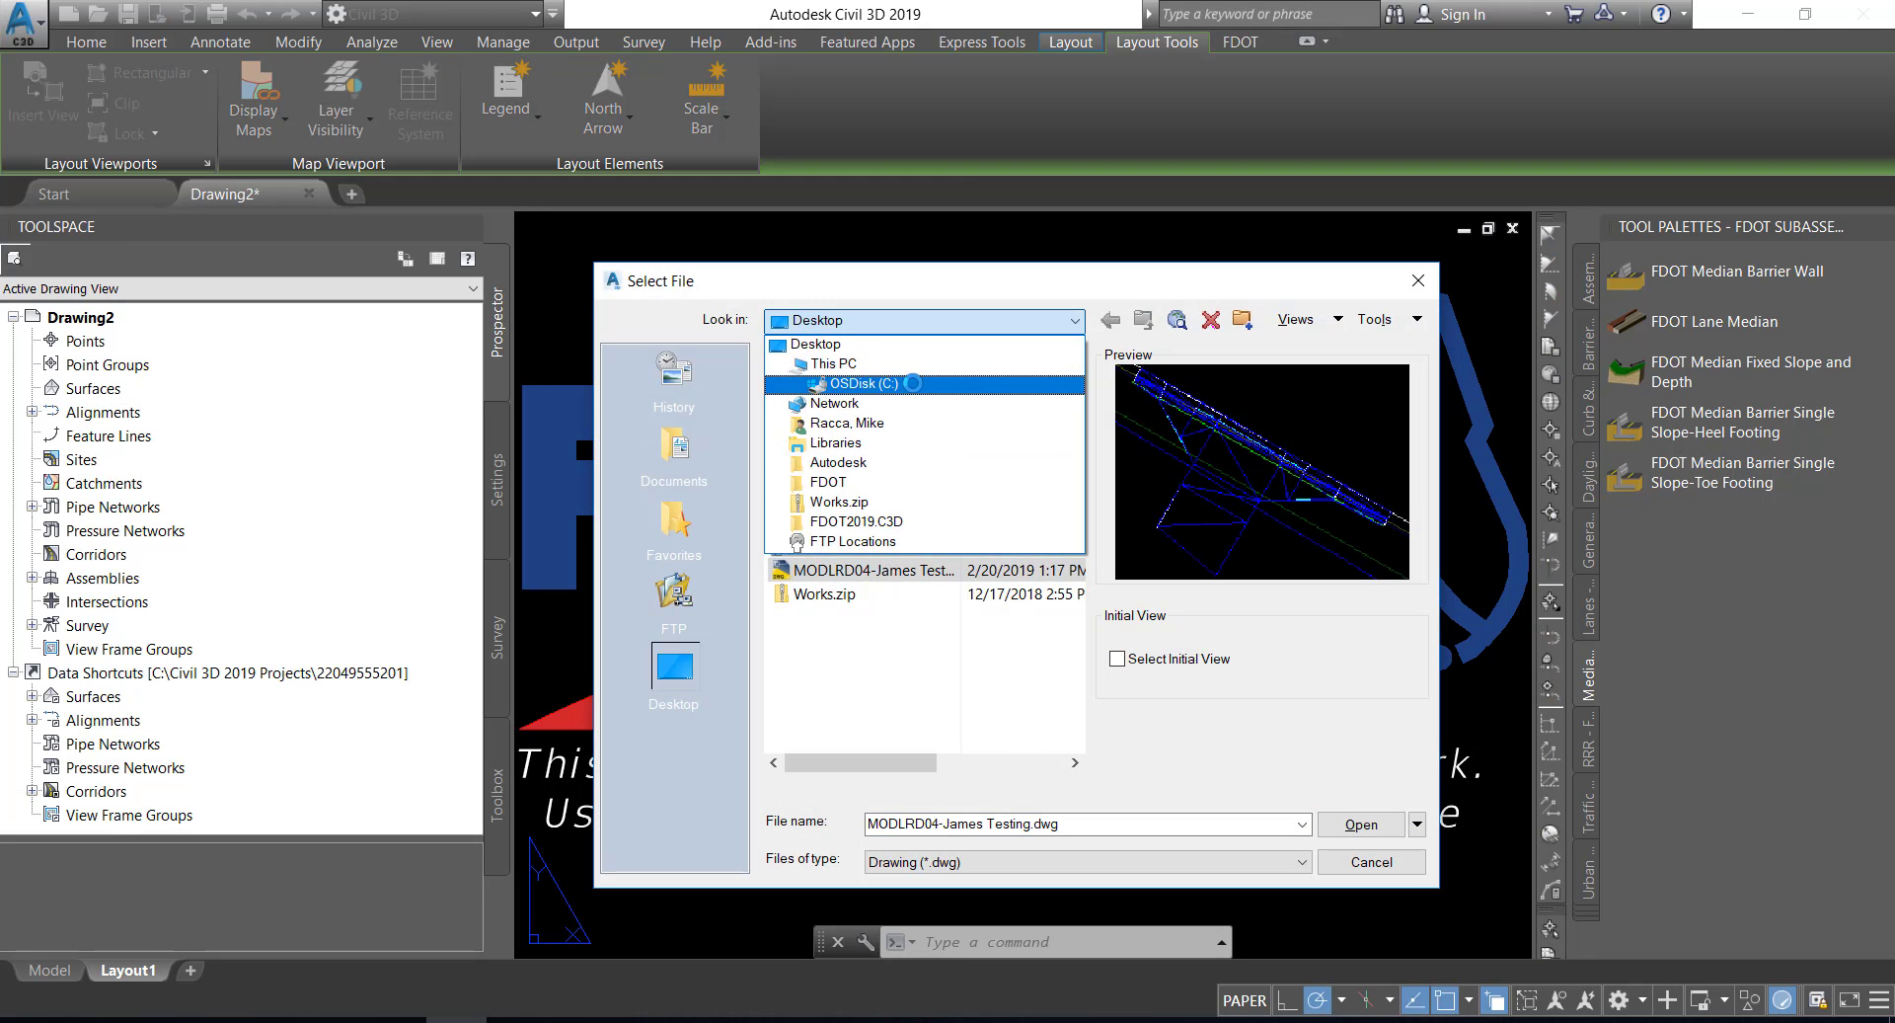
left_click(860, 378)
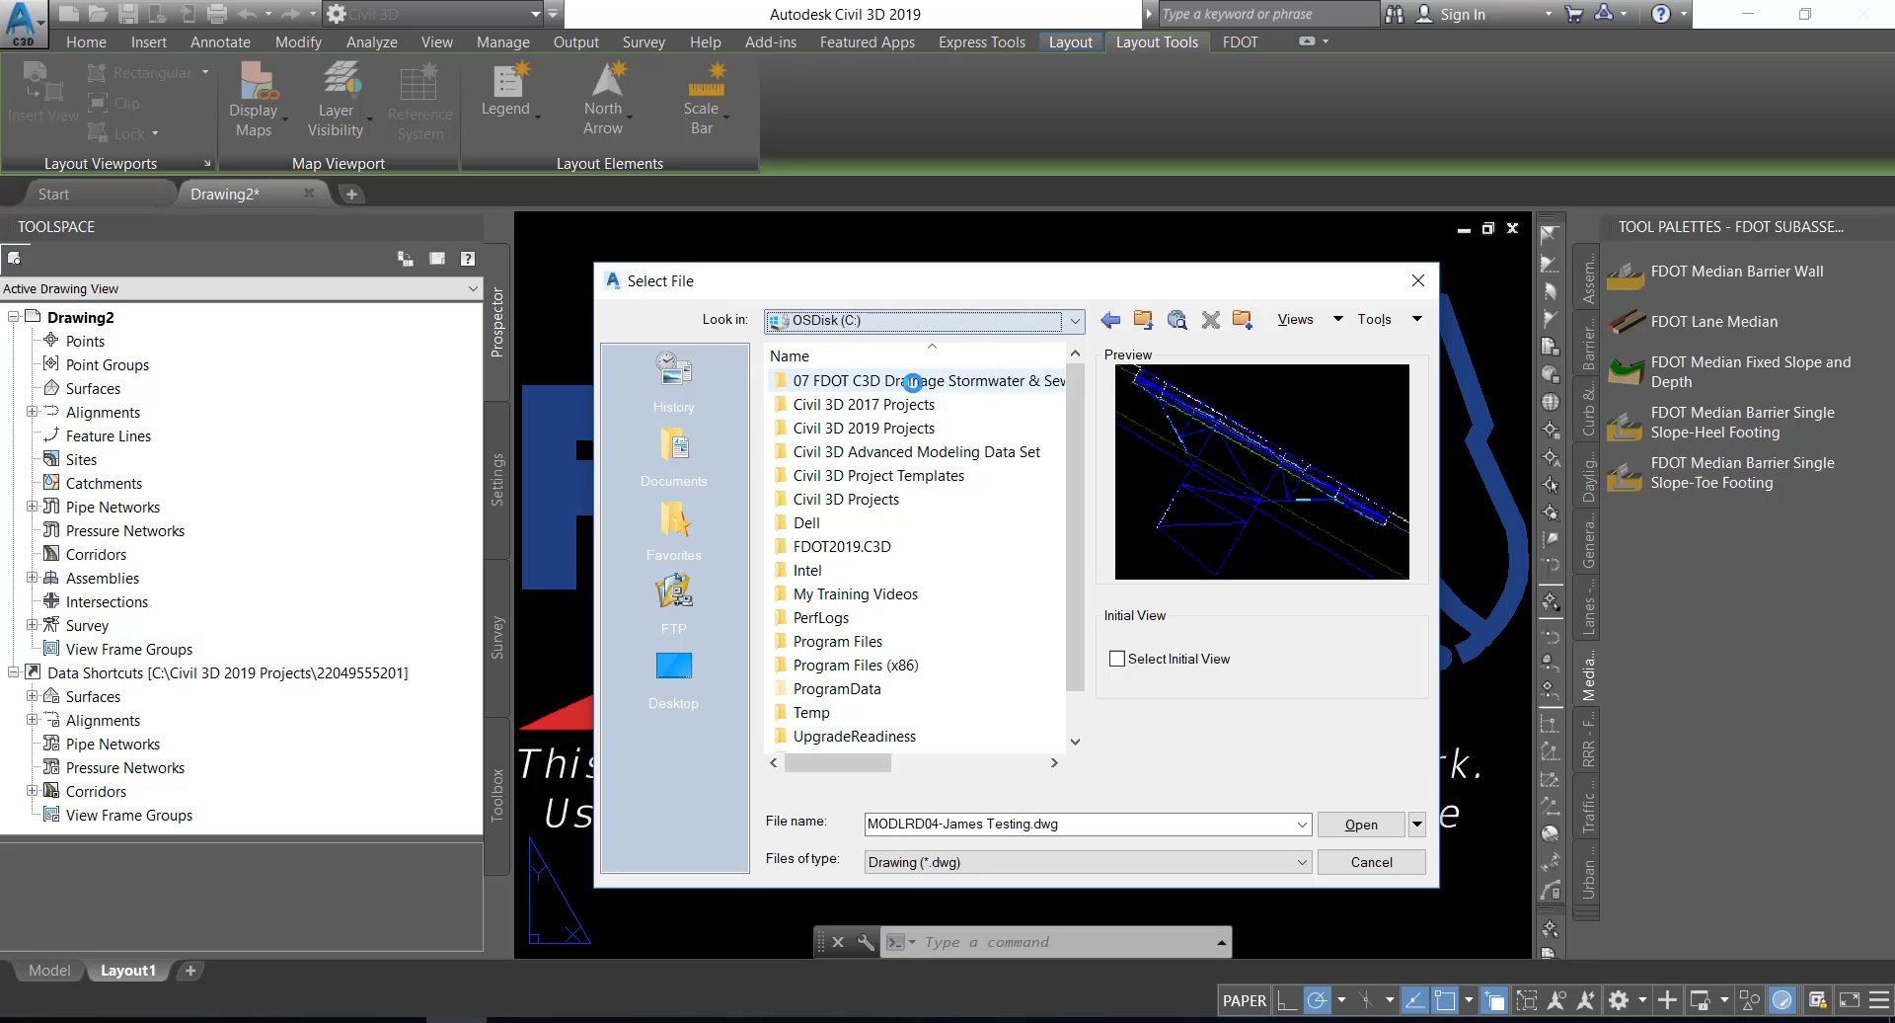
double_click(893, 428)
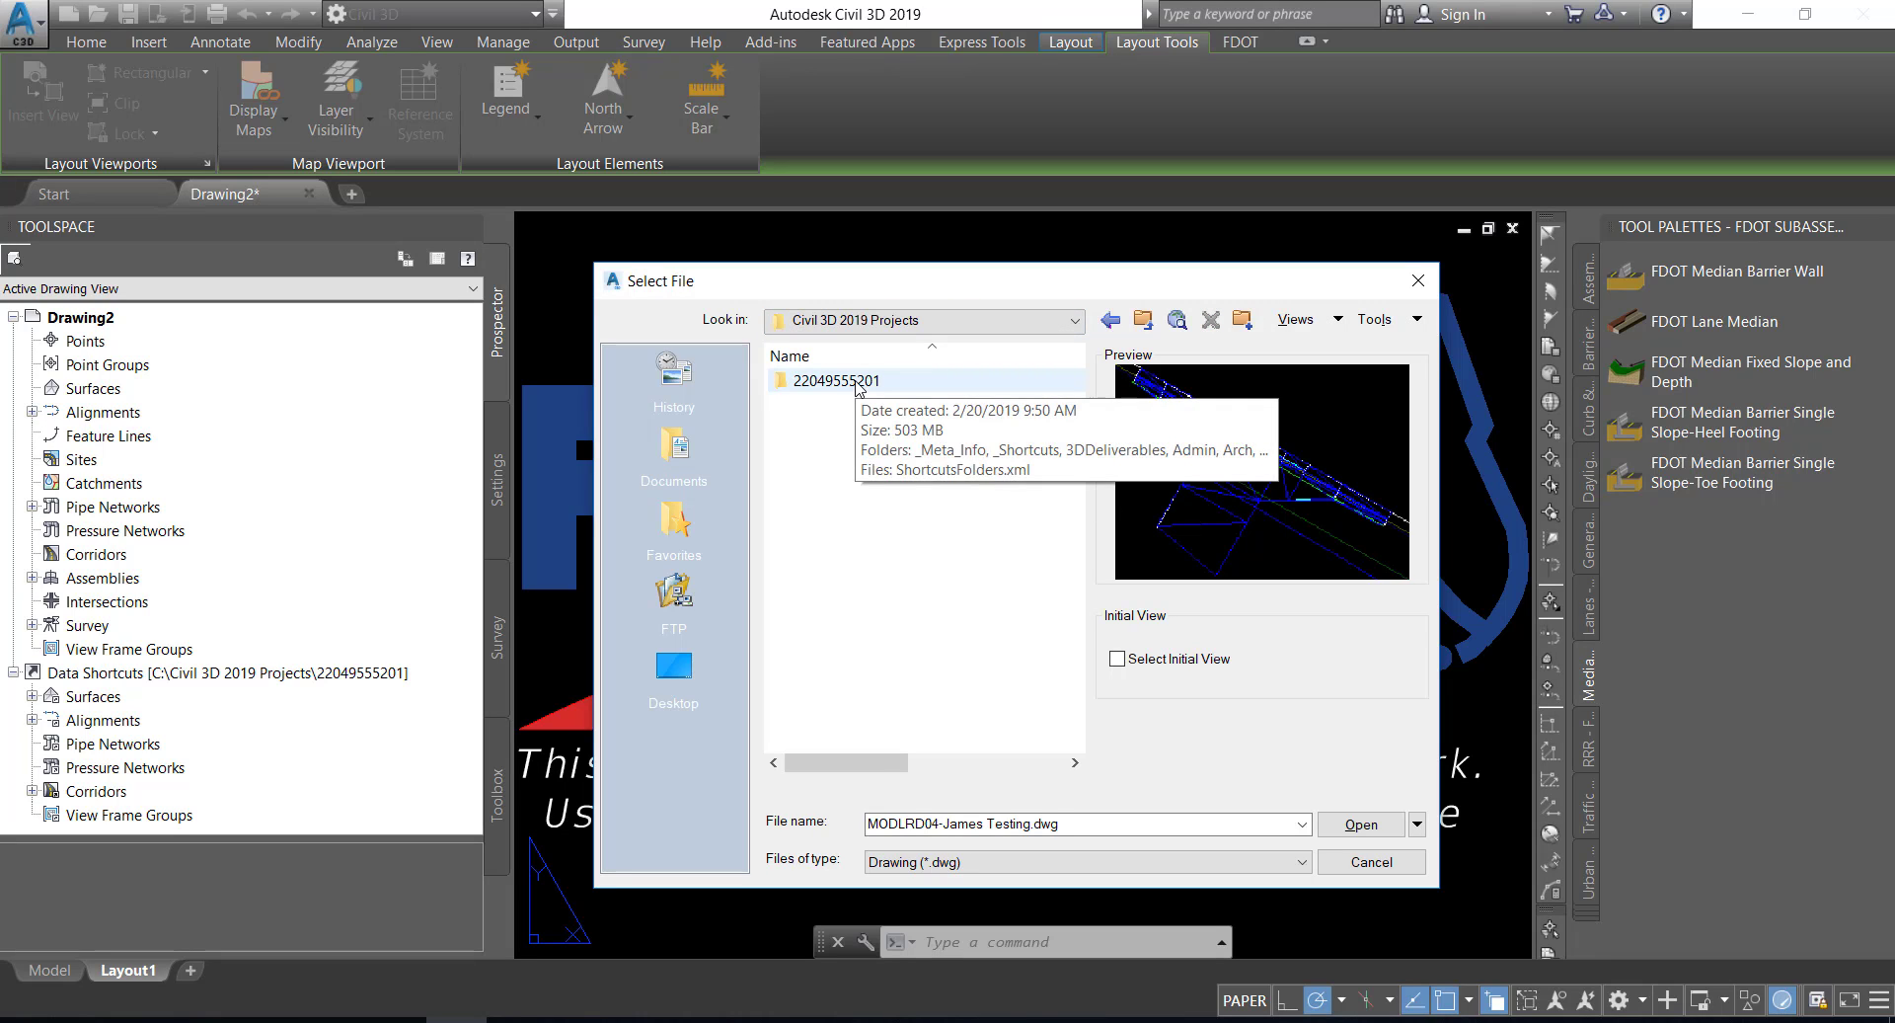
double_click(859, 392)
scroll(894, 489, "down", 6)
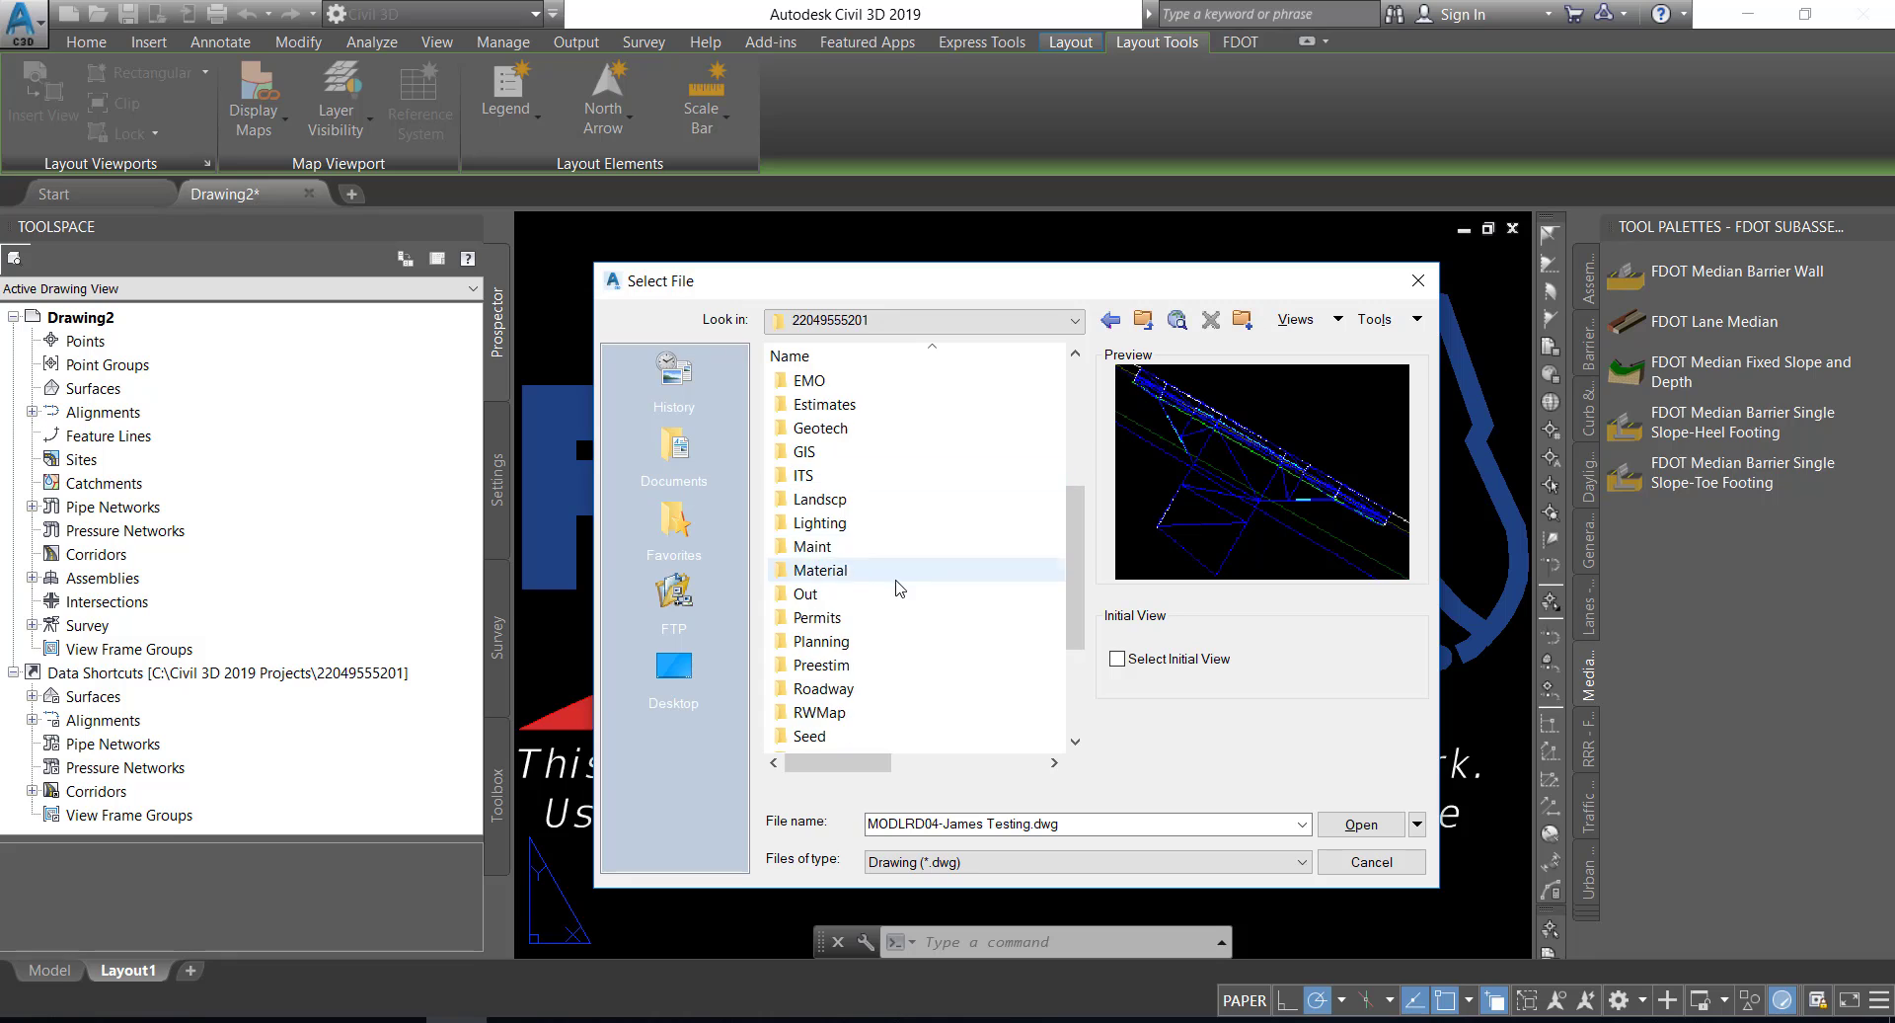
double_click(882, 549)
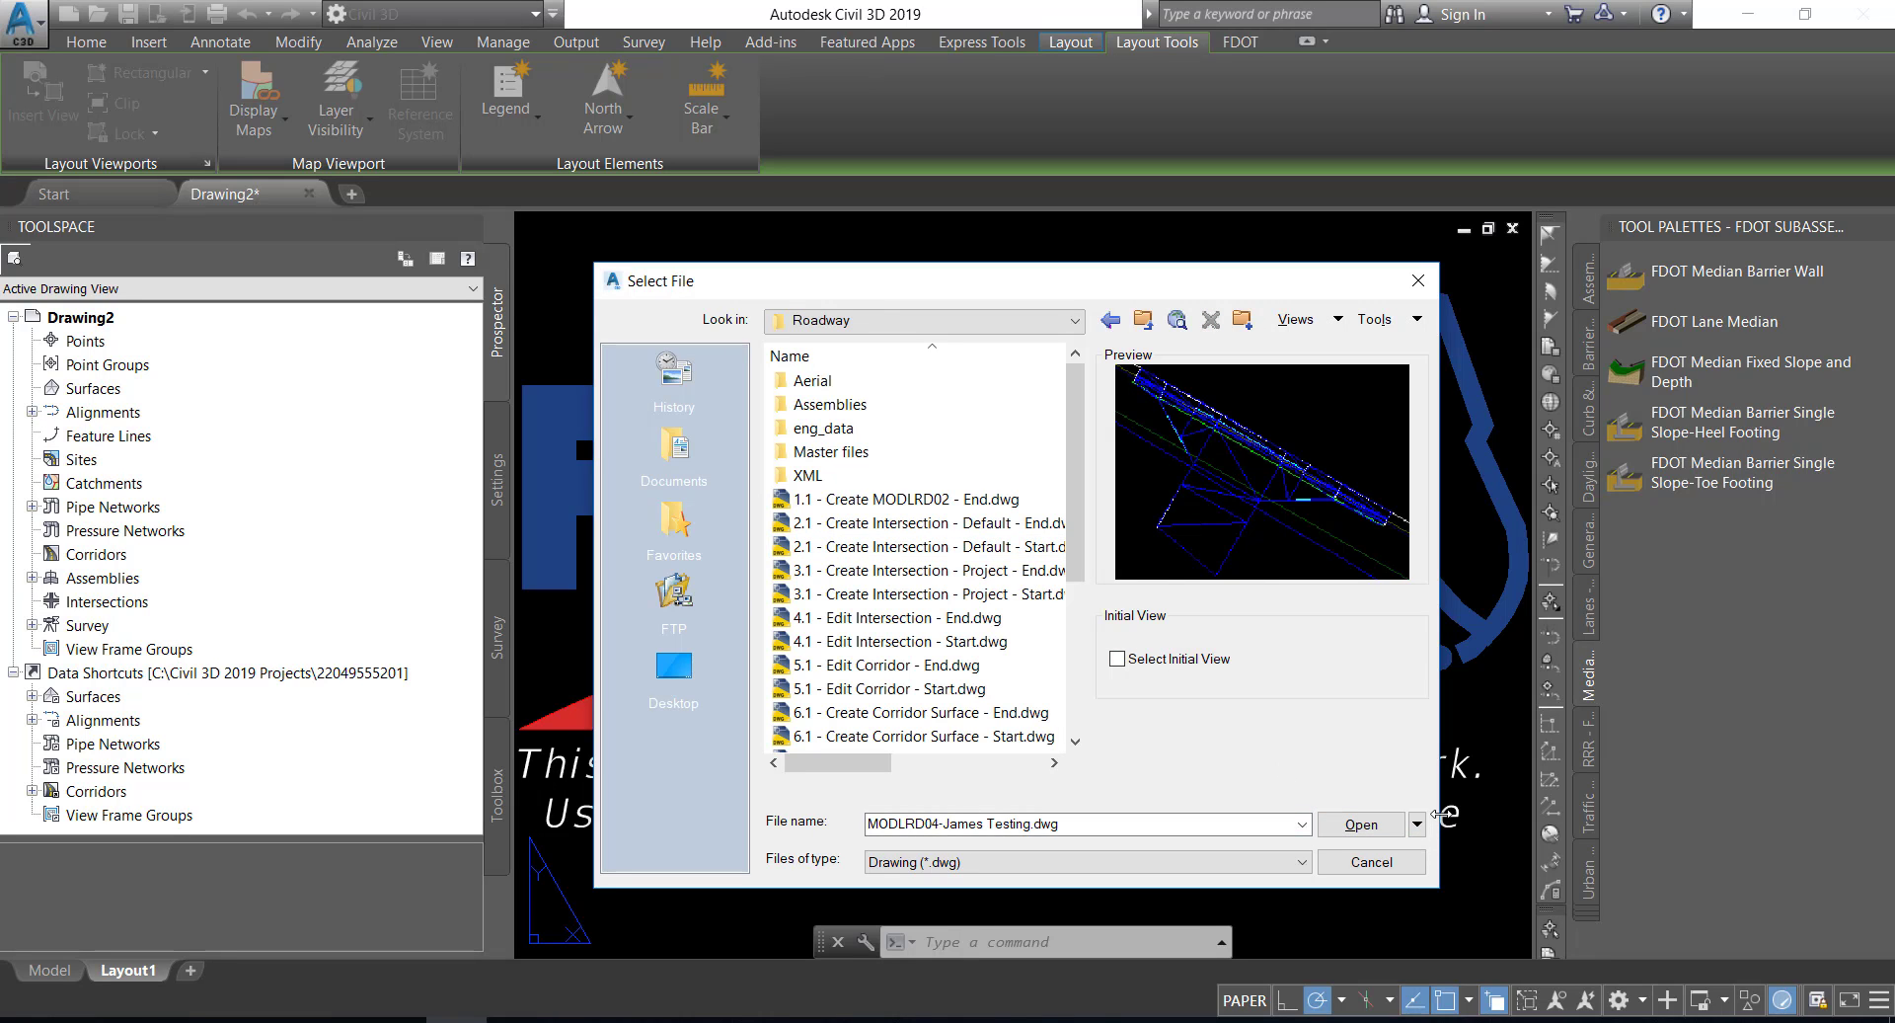
- Open 8.1 - Create Traffic Separator - Start.dwg, taking no action on the missing pay item file
left_click_drag(1440, 819, 1690, 801)
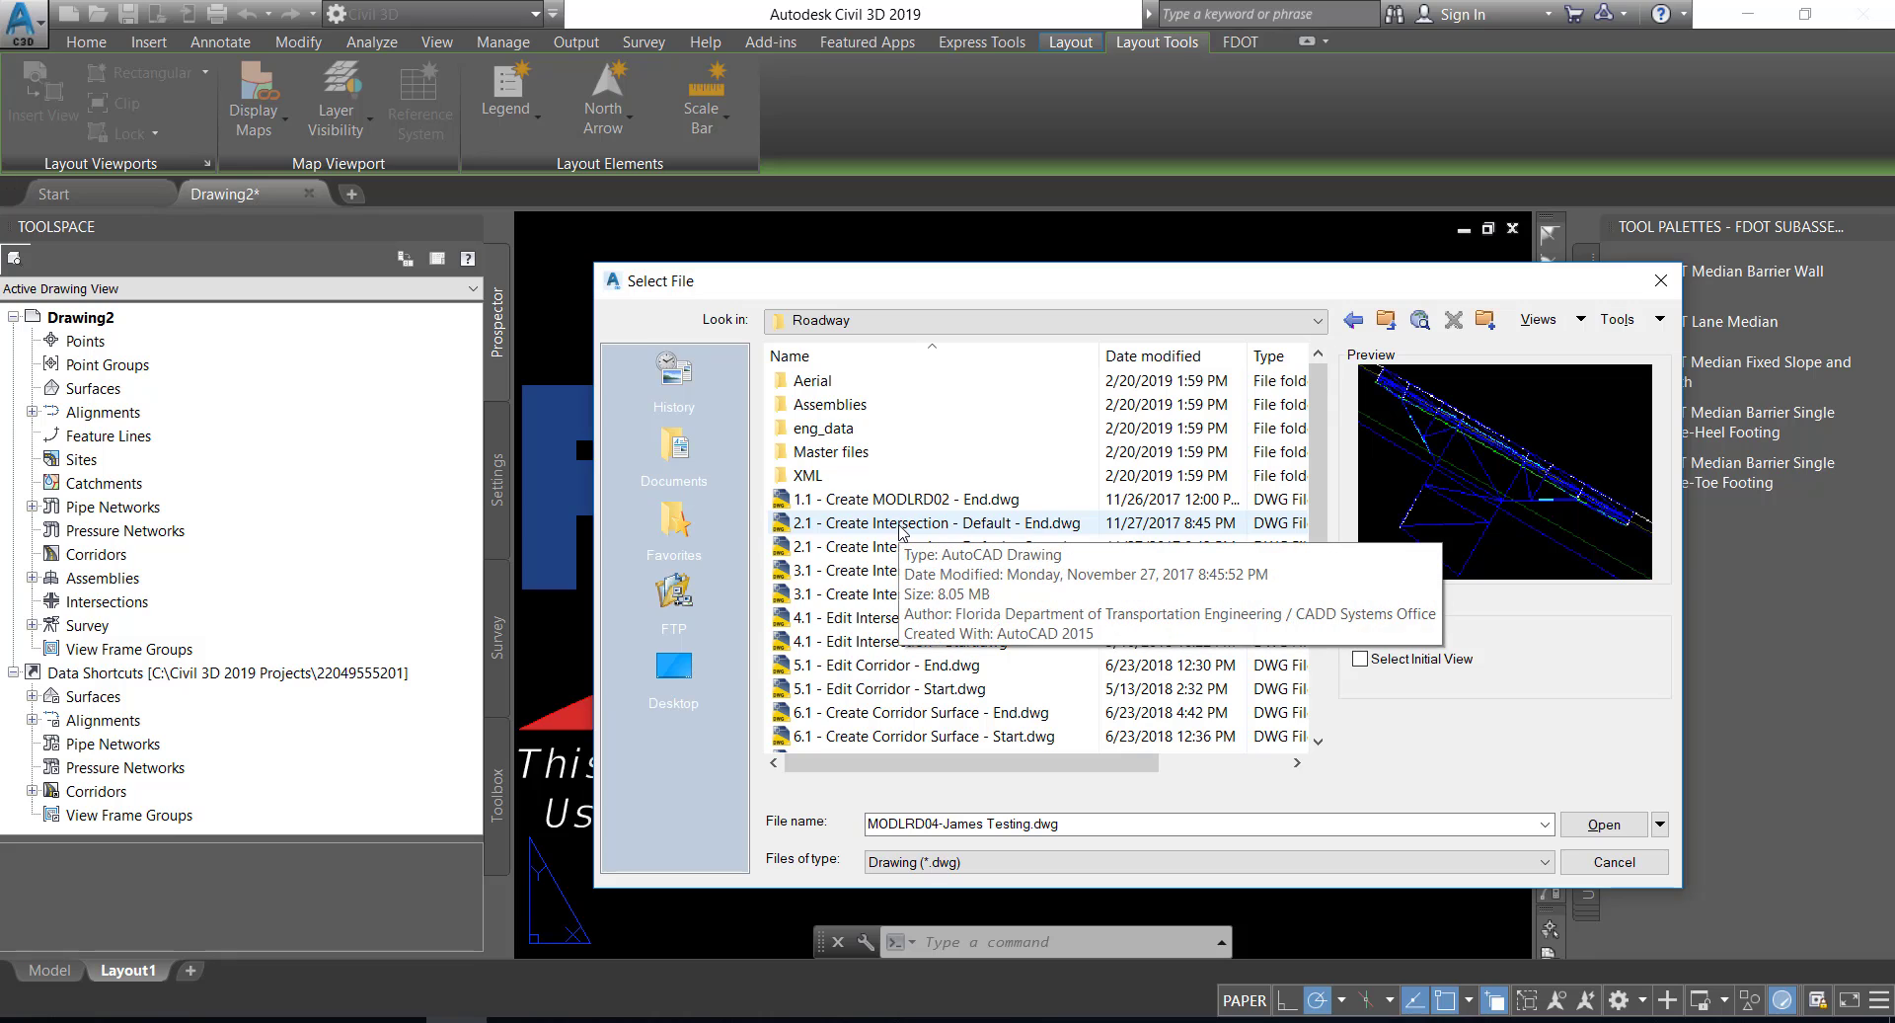
scroll(906, 563, "down", 4)
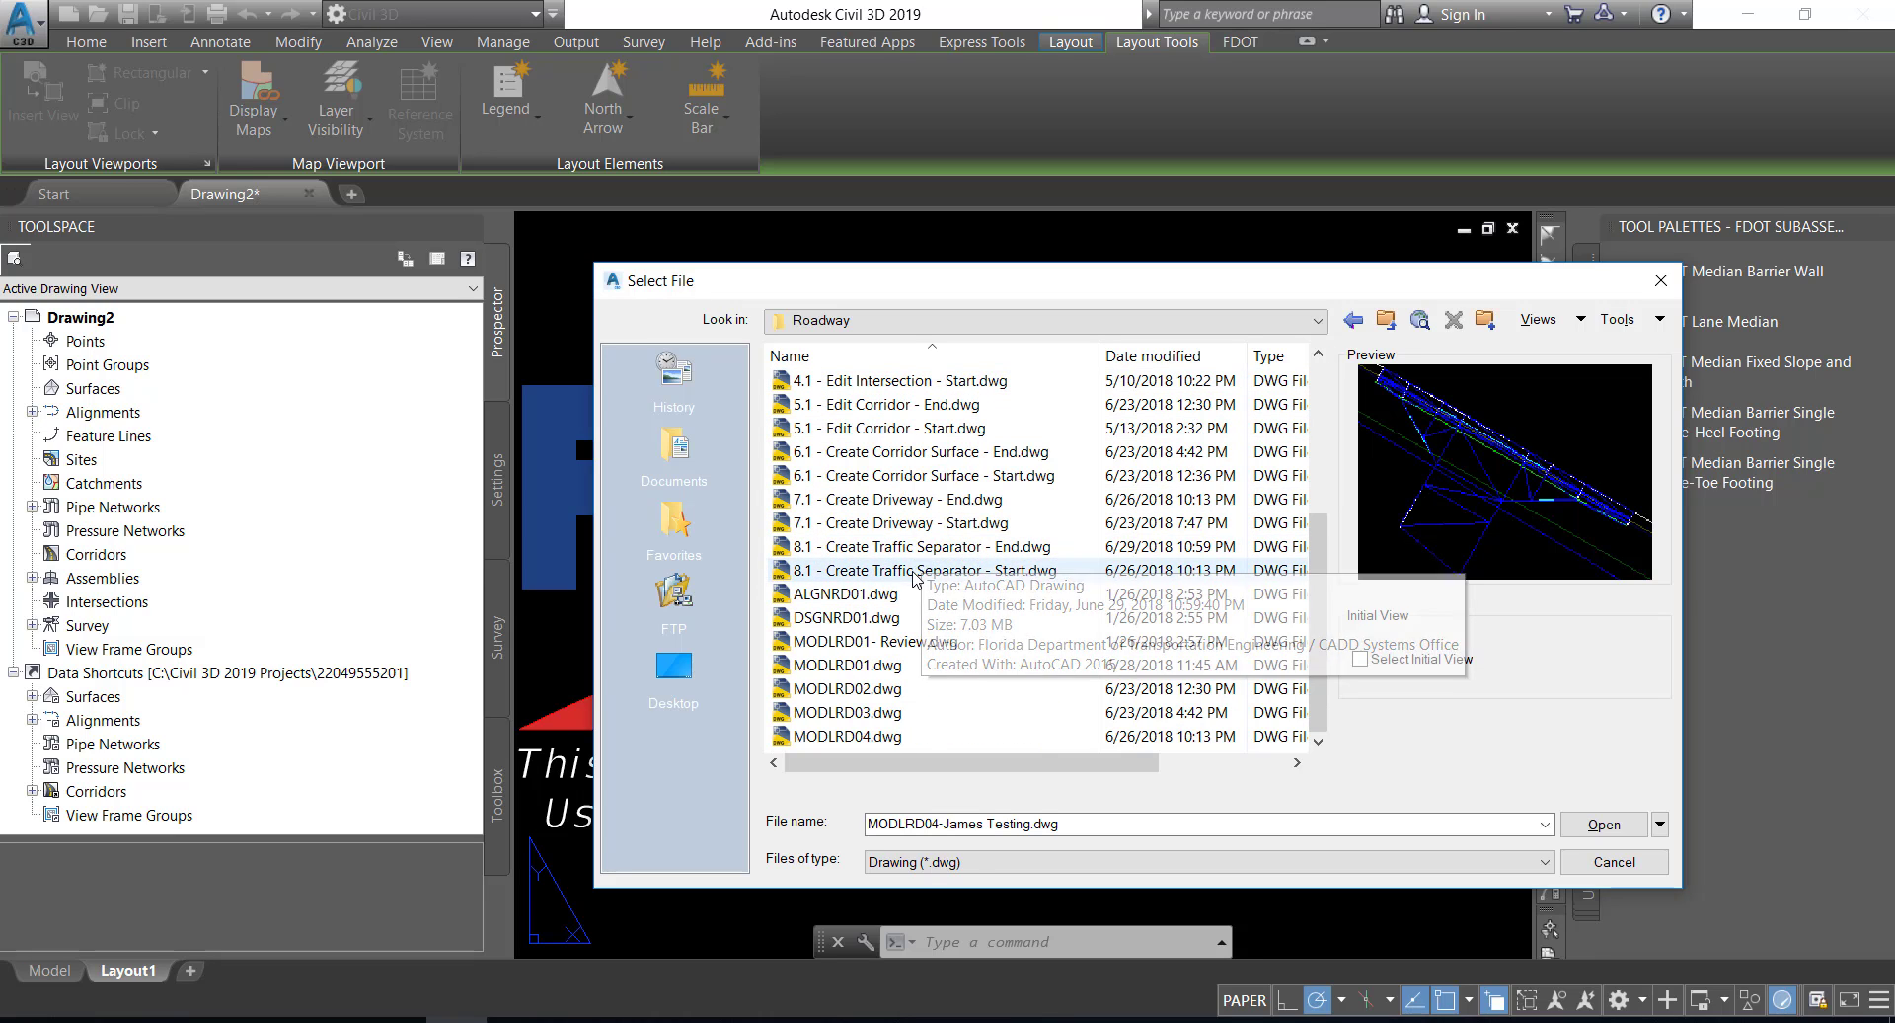
left_click(910, 571)
left_click(1592, 825)
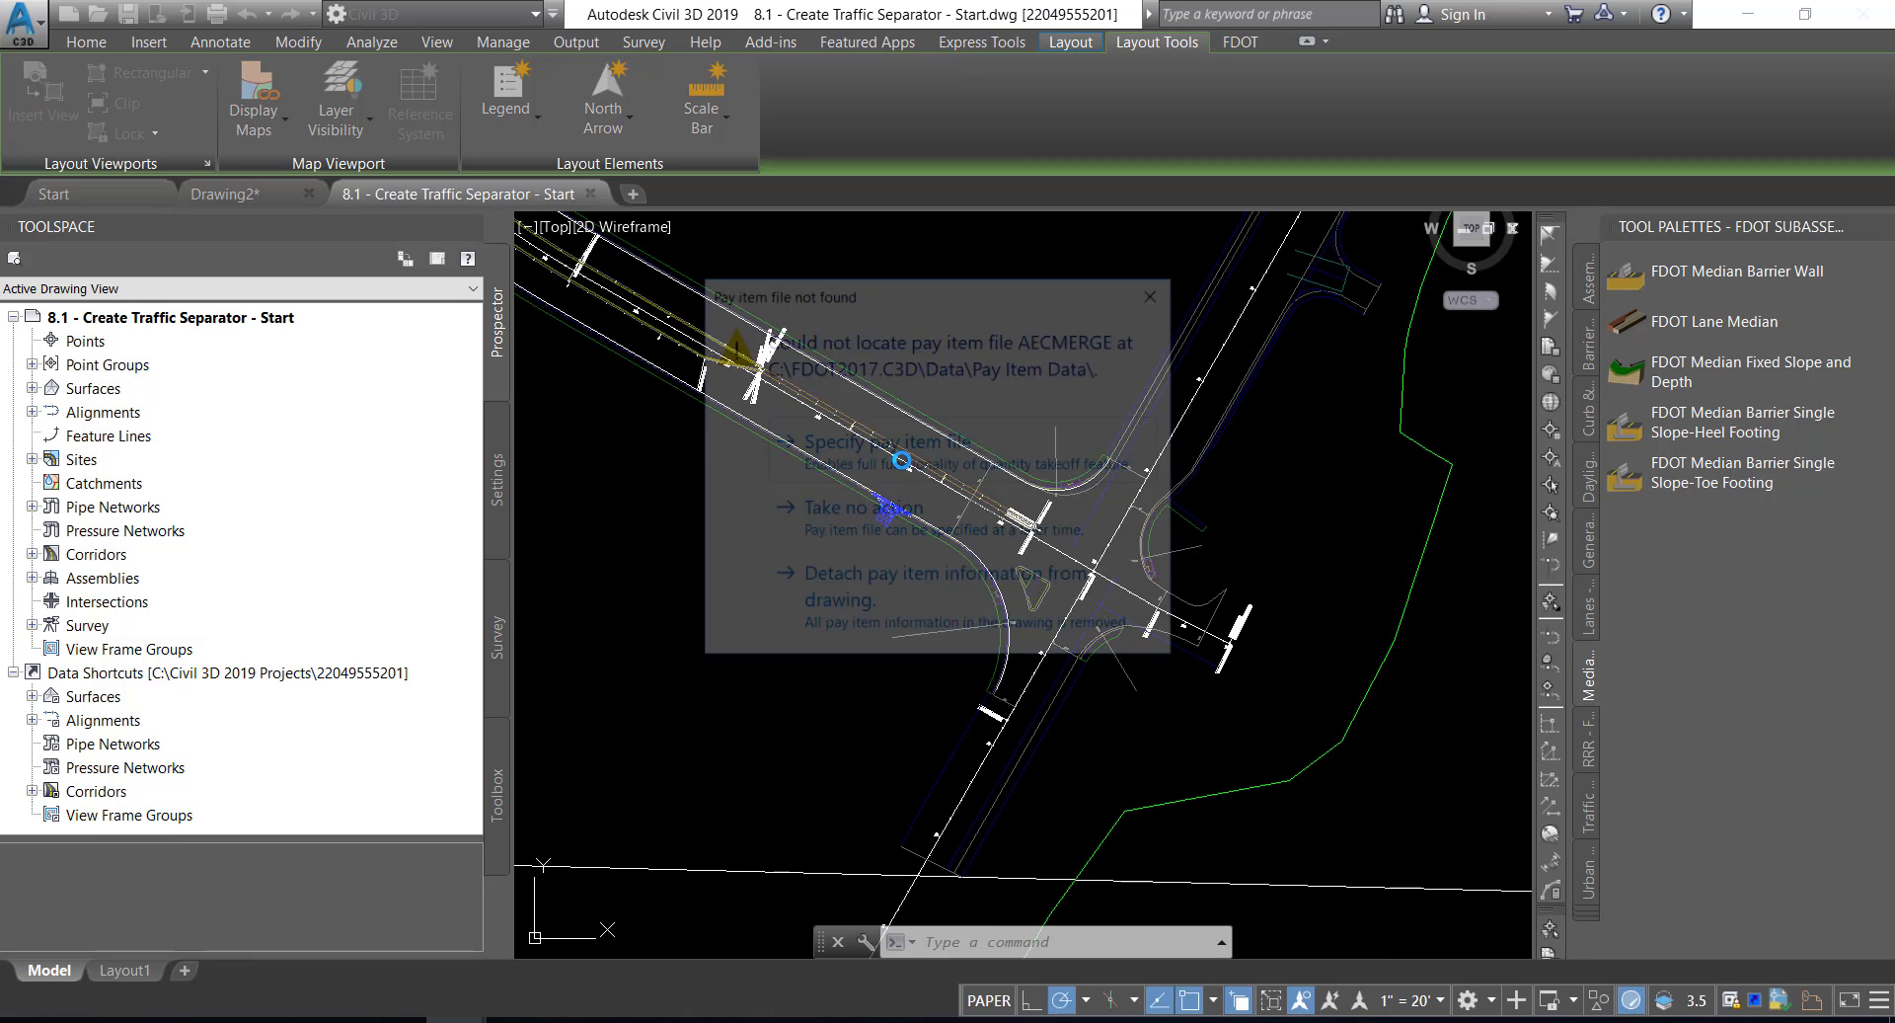
left_click(863, 518)
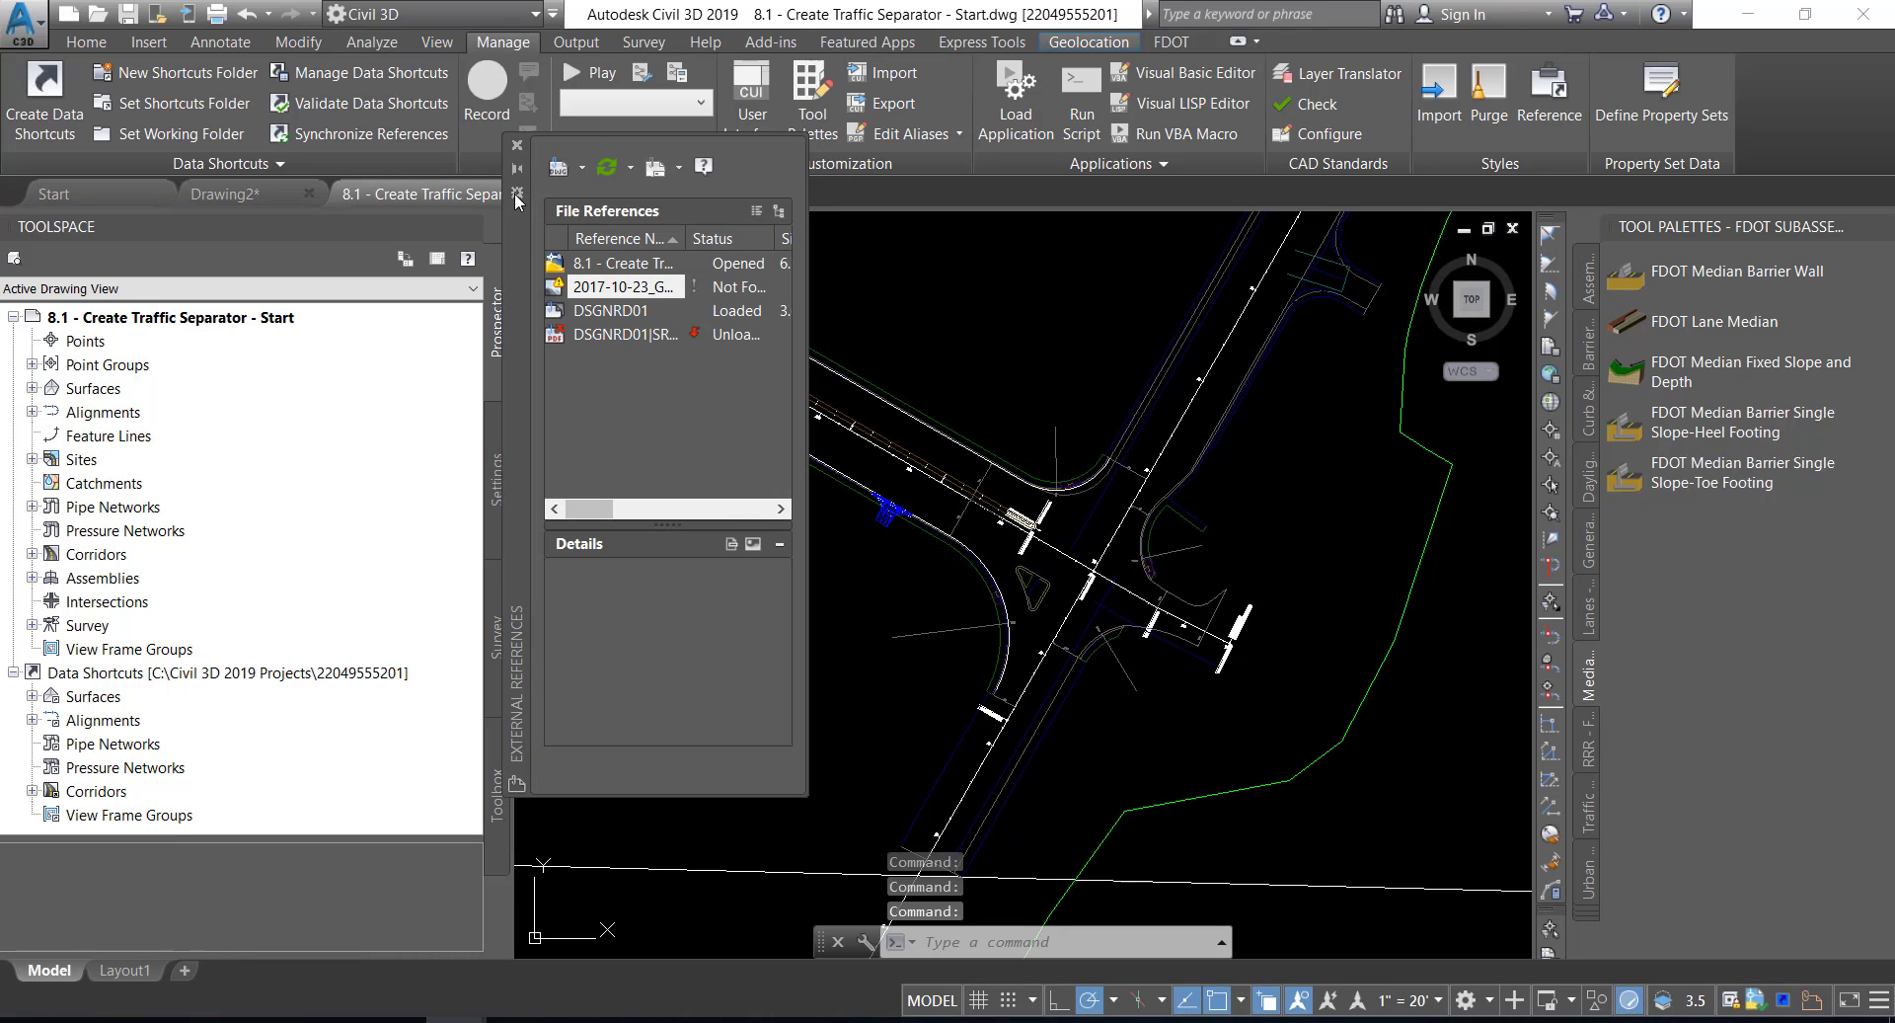
- Save the drawing under the new name MODLRD05.dwg in the Roadway folder
left_click(20, 20)
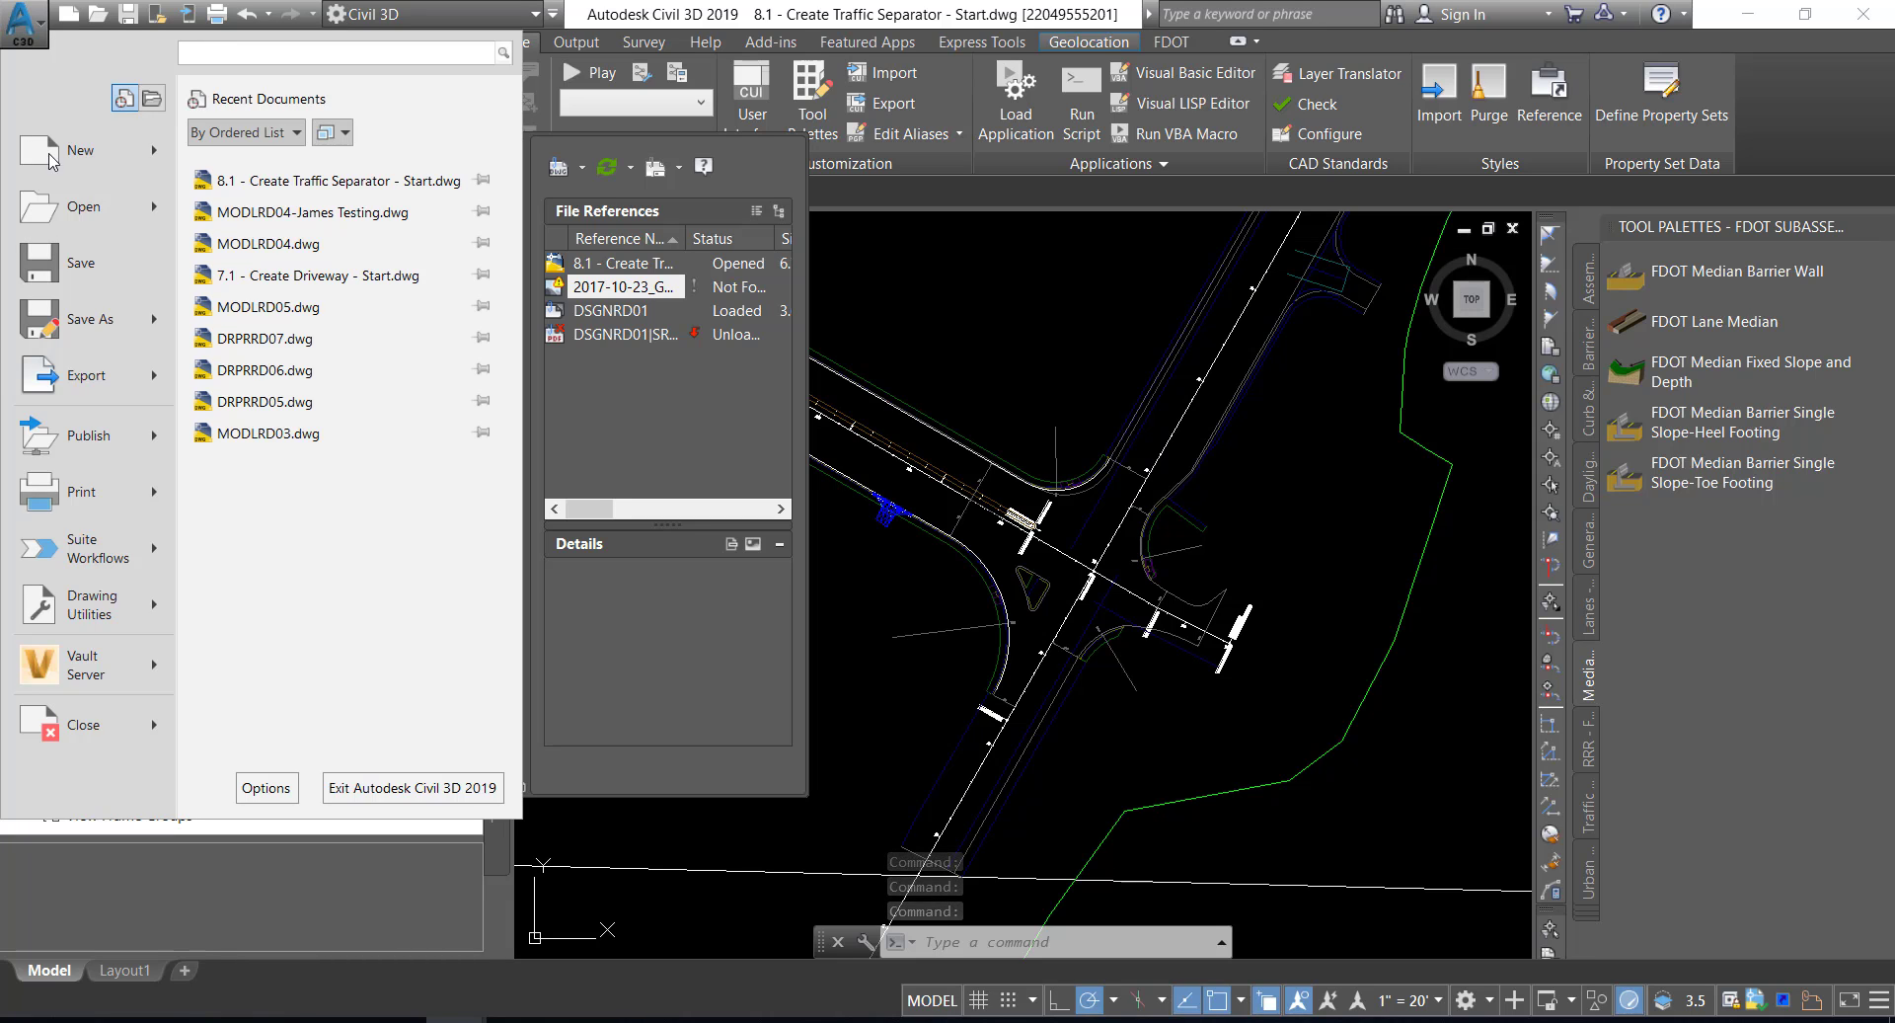
left_click(87, 319)
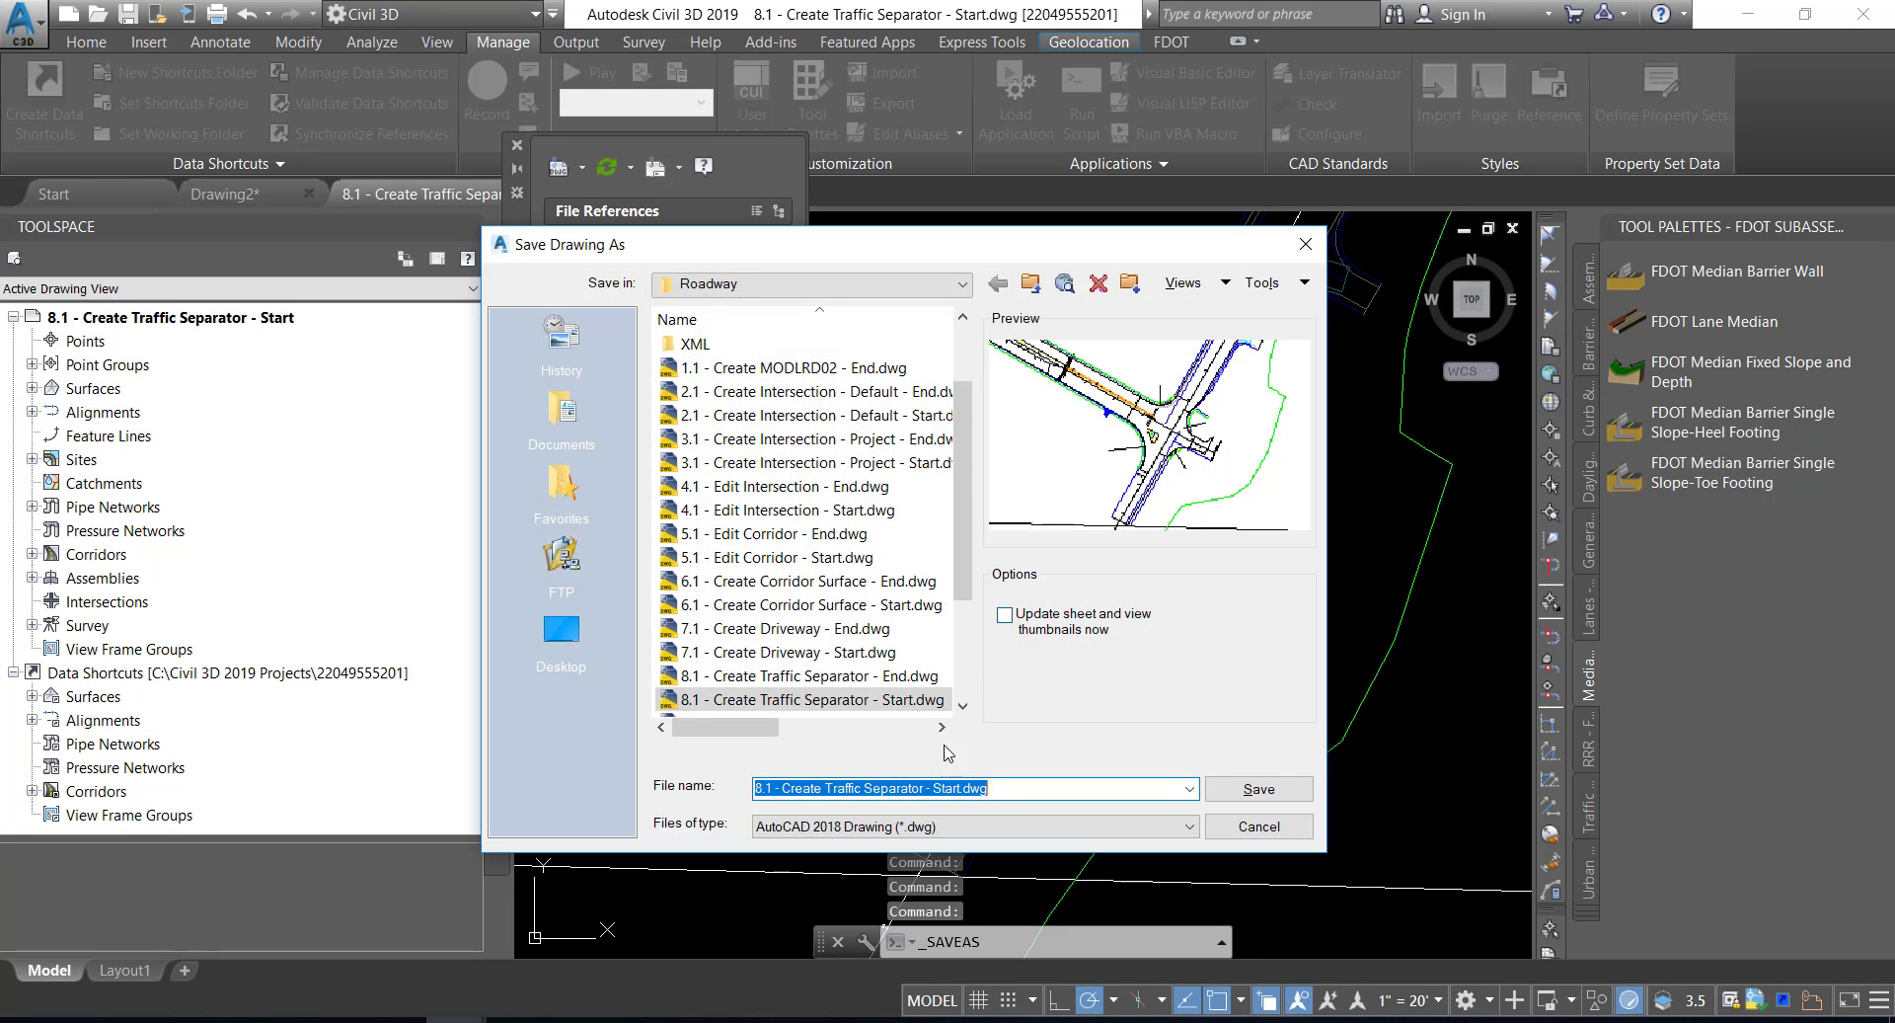
left_click(930, 788)
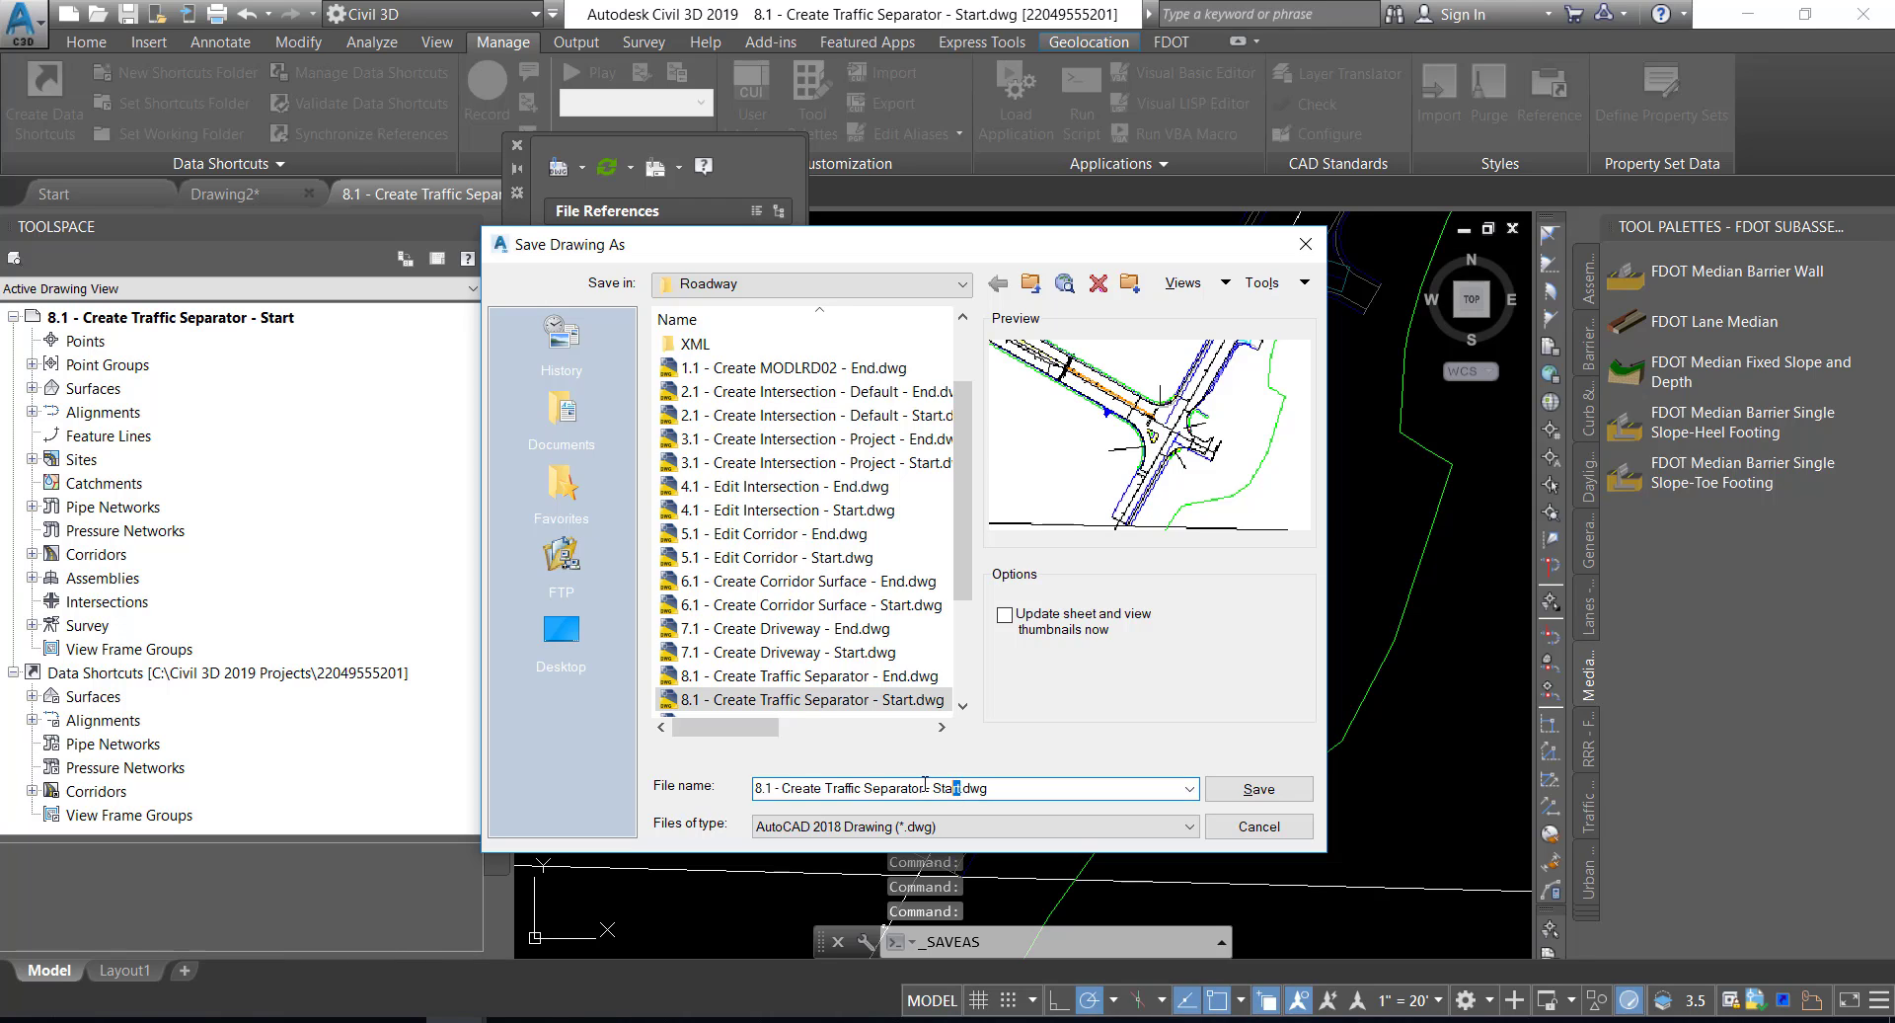
left_click_drag(961, 788, 741, 748)
key("BackSpace")
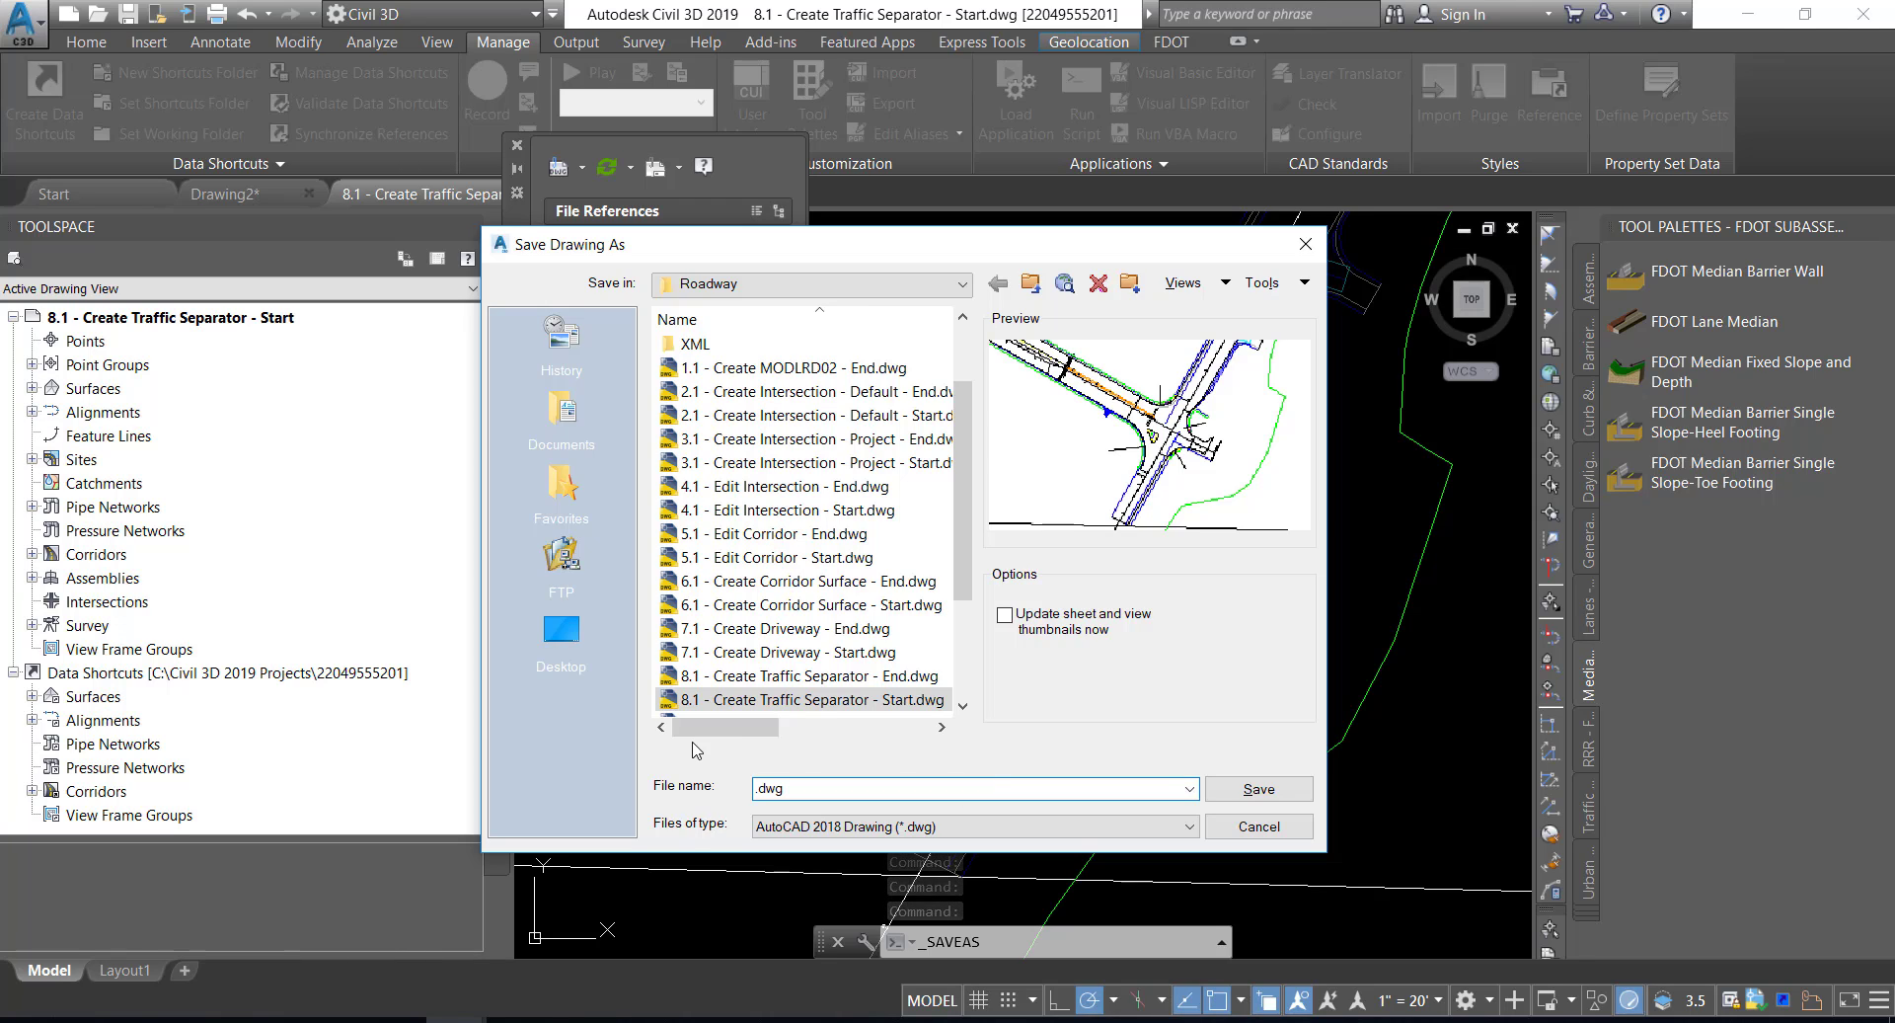
type("MOD")
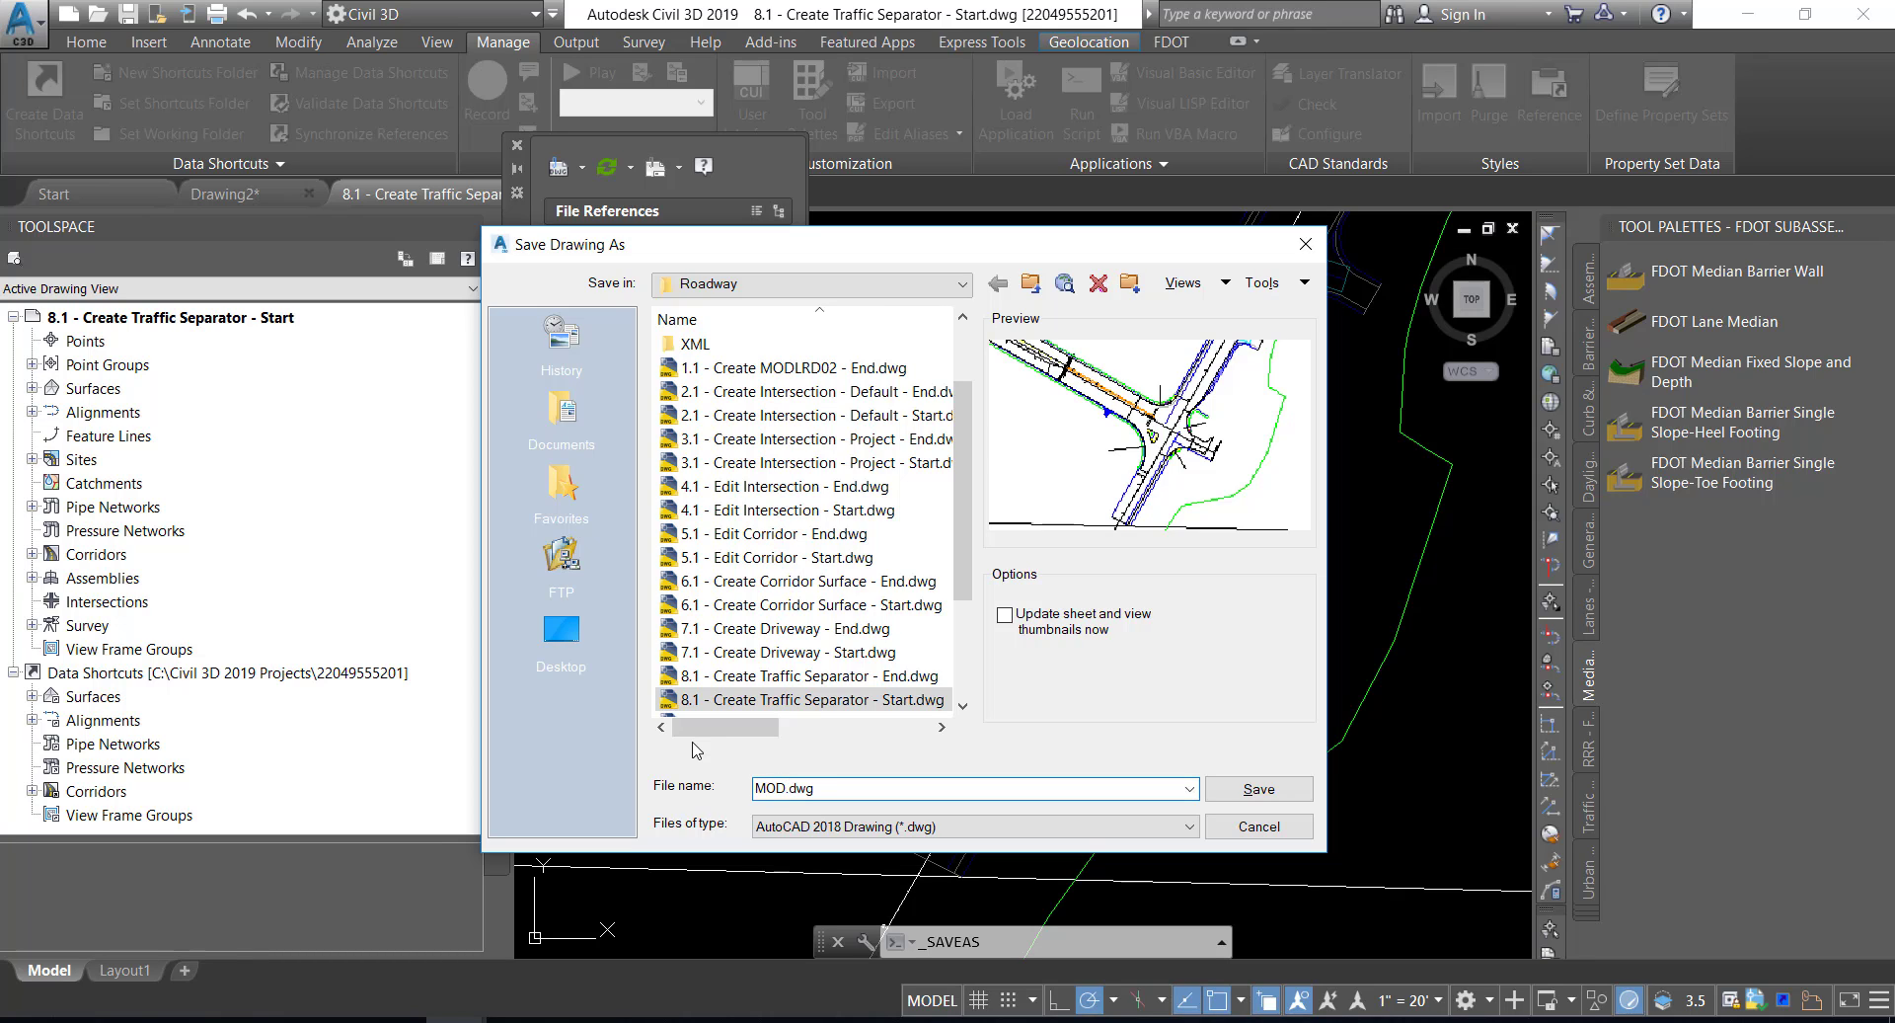
type("LRD05")
left_click(1258, 789)
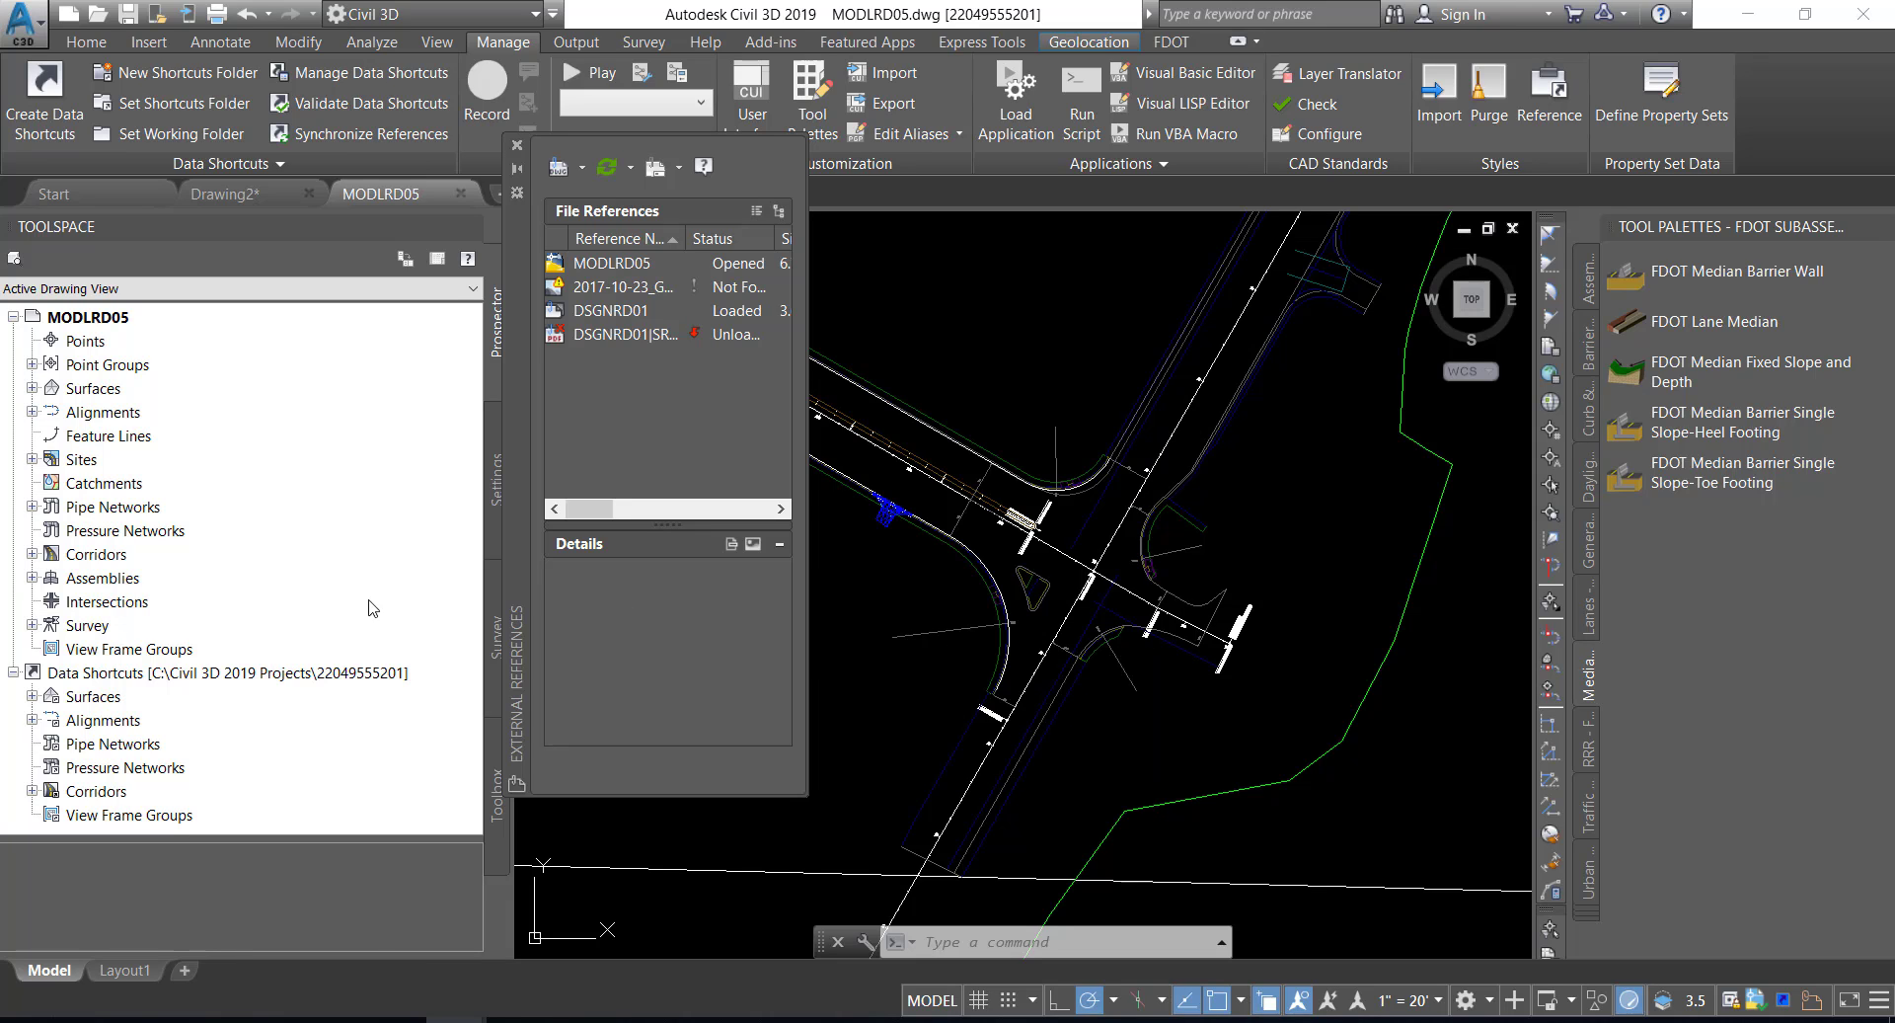
left_click_drag(512, 316, 614, 337)
left_click(179, 681)
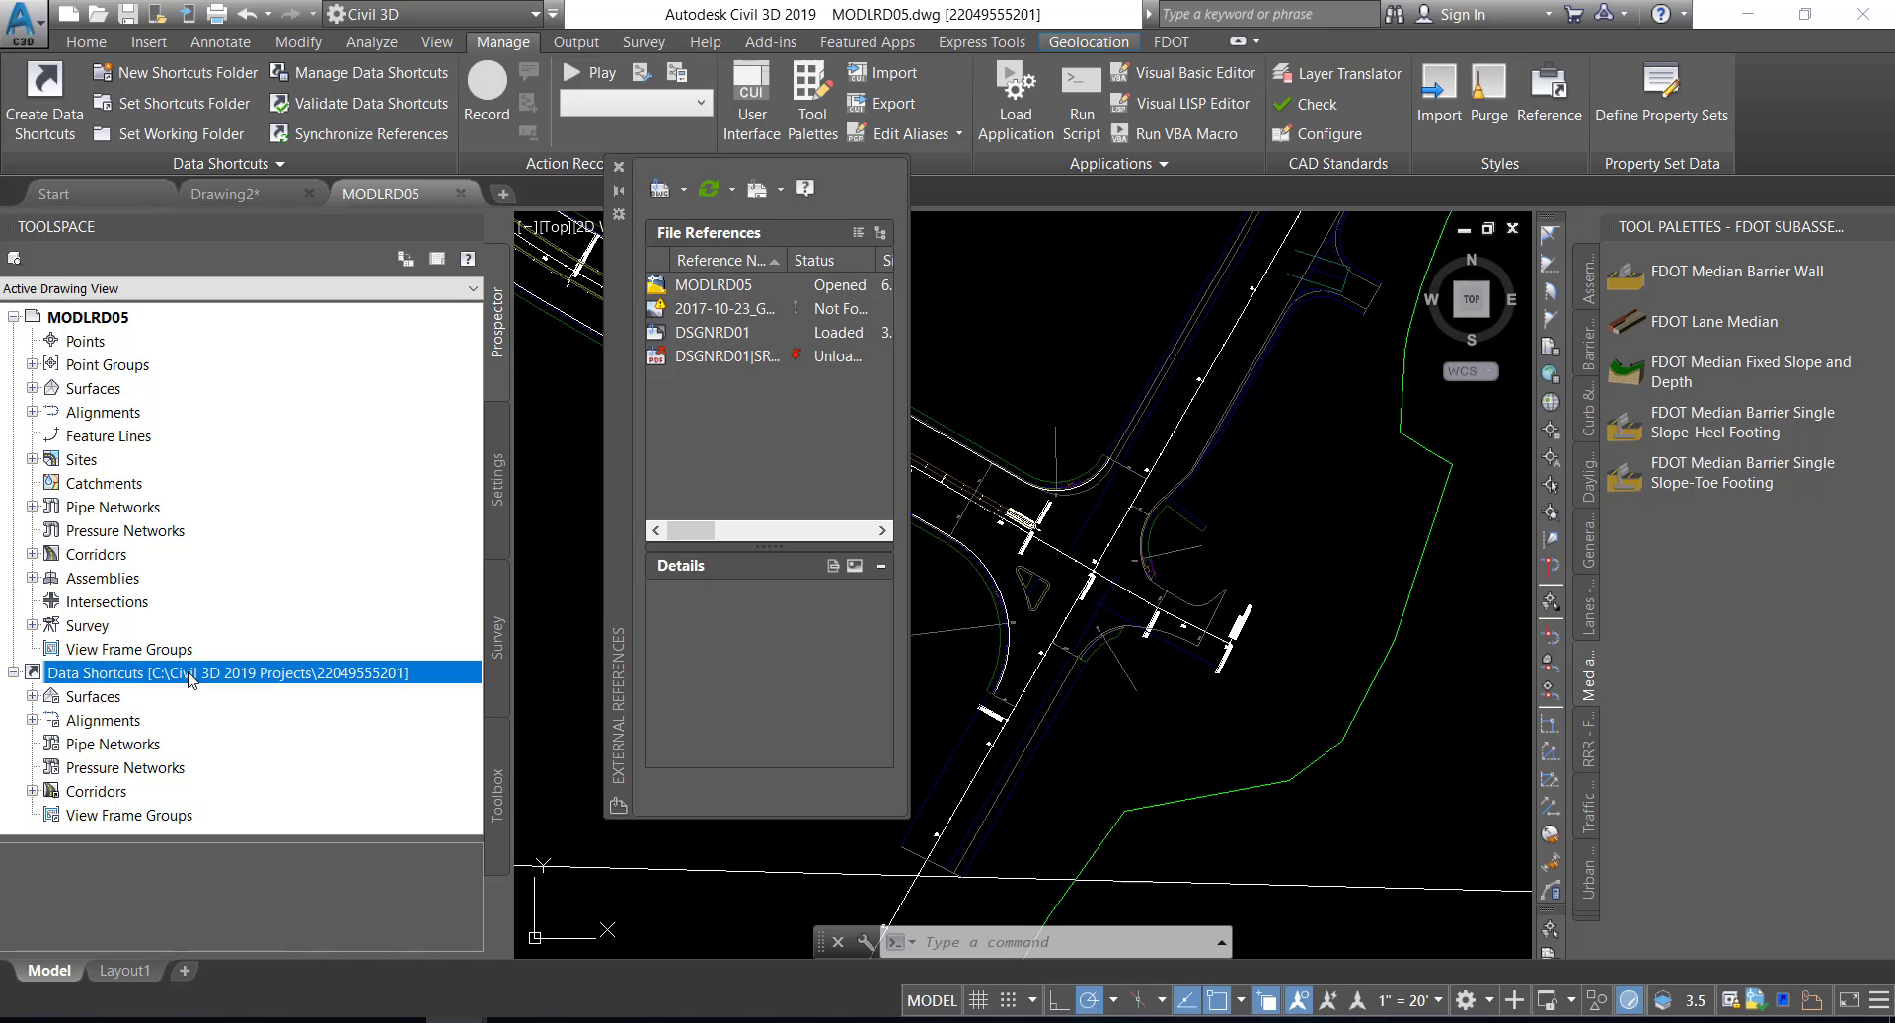
right_click(188, 681)
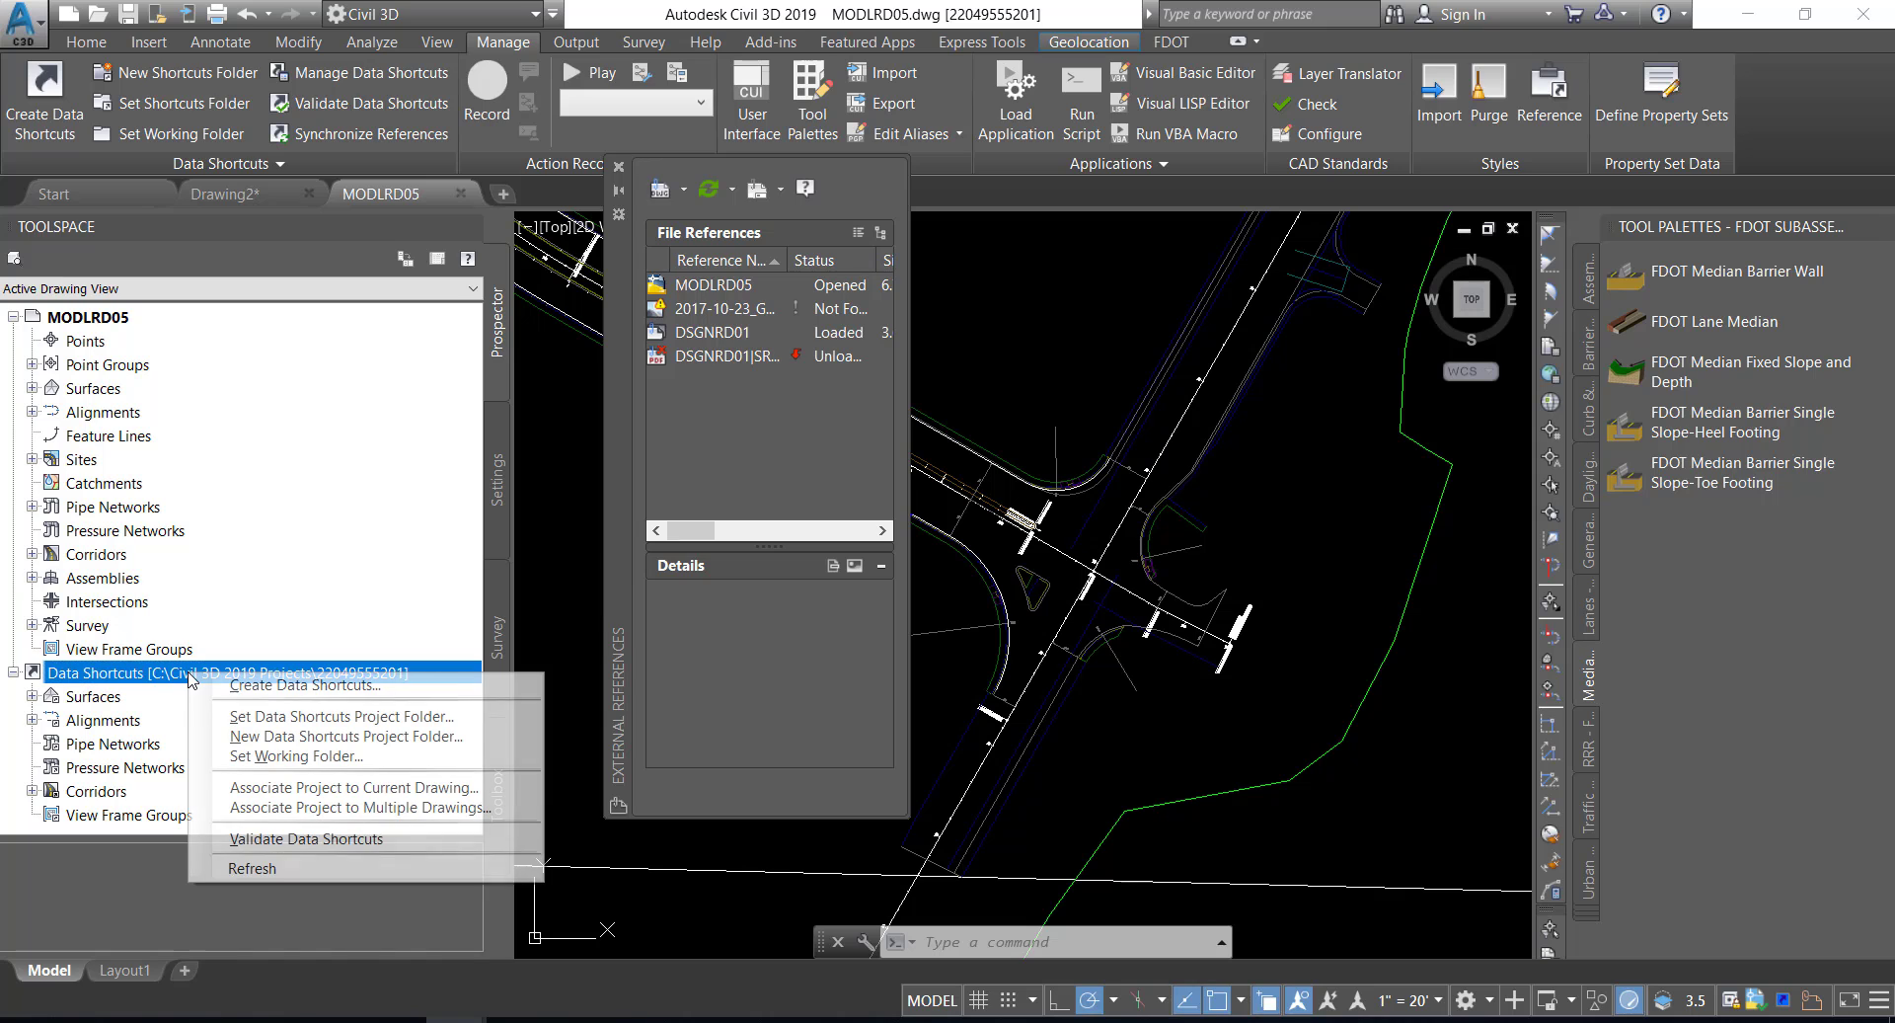
left_click(331, 788)
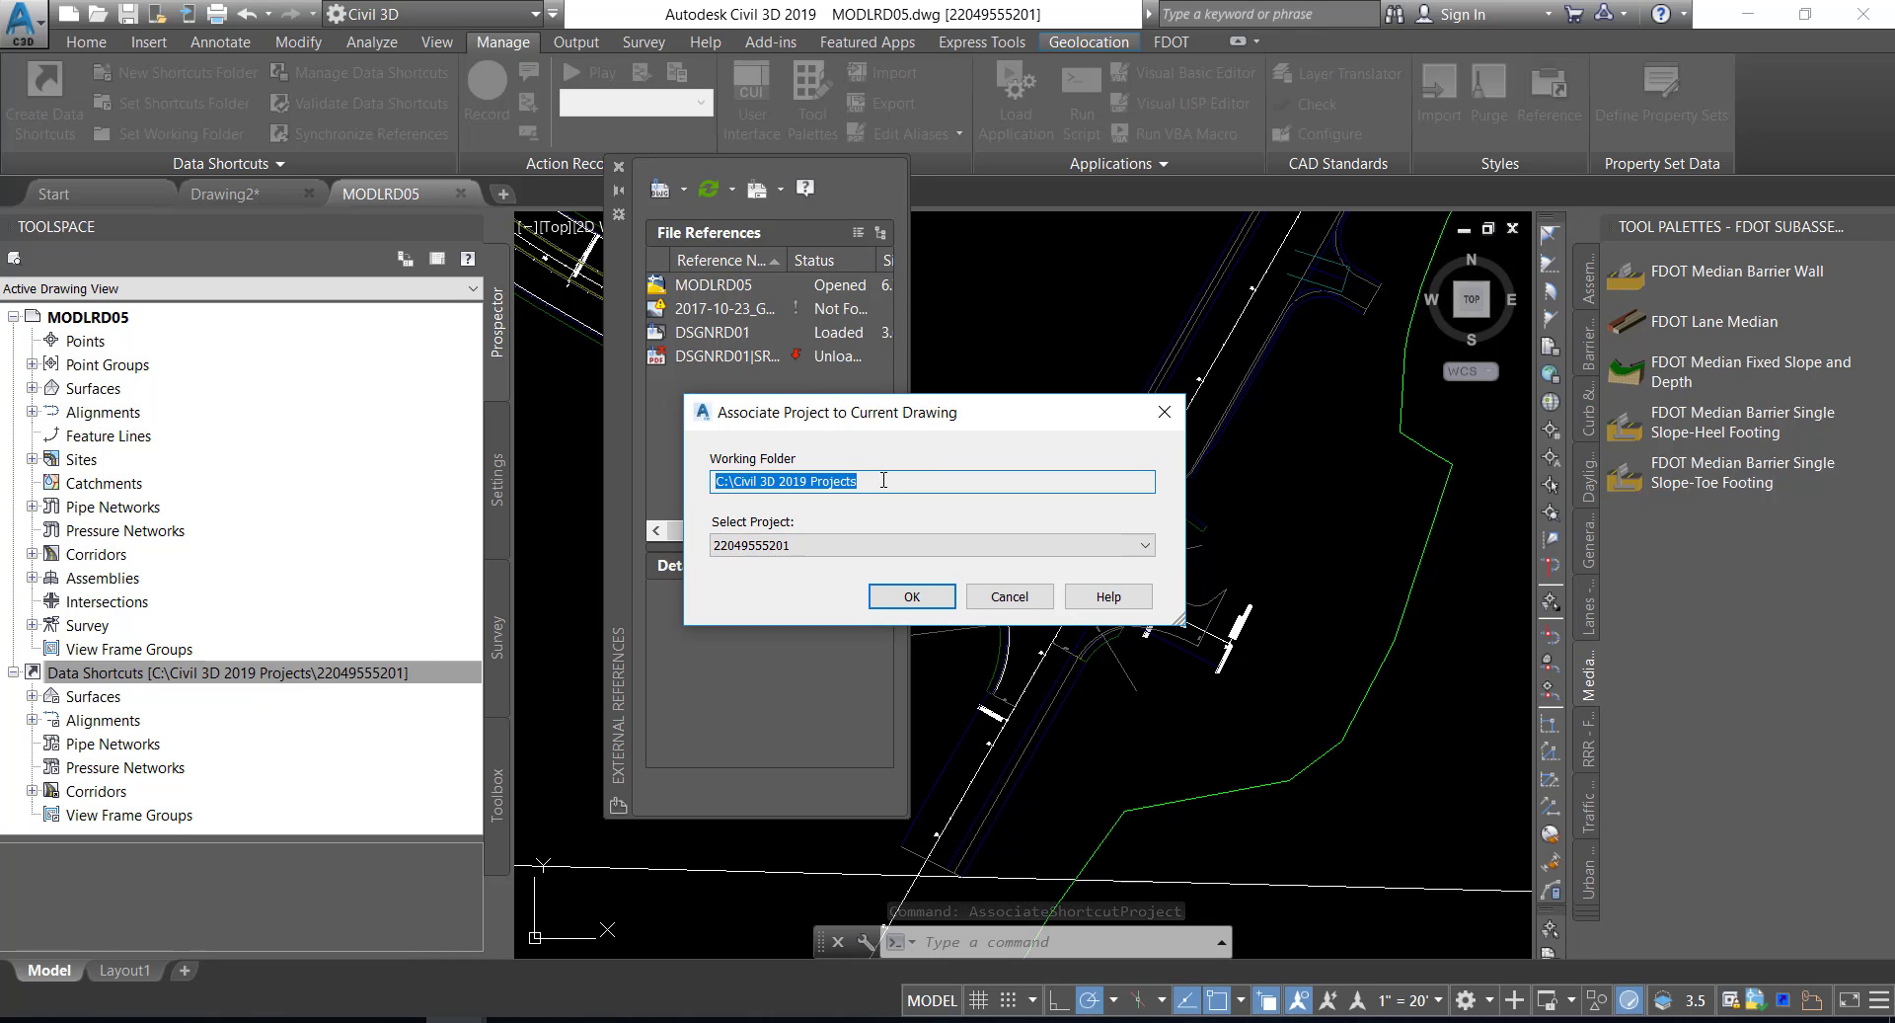
left_click(834, 545)
left_click(809, 584)
left_click(899, 598)
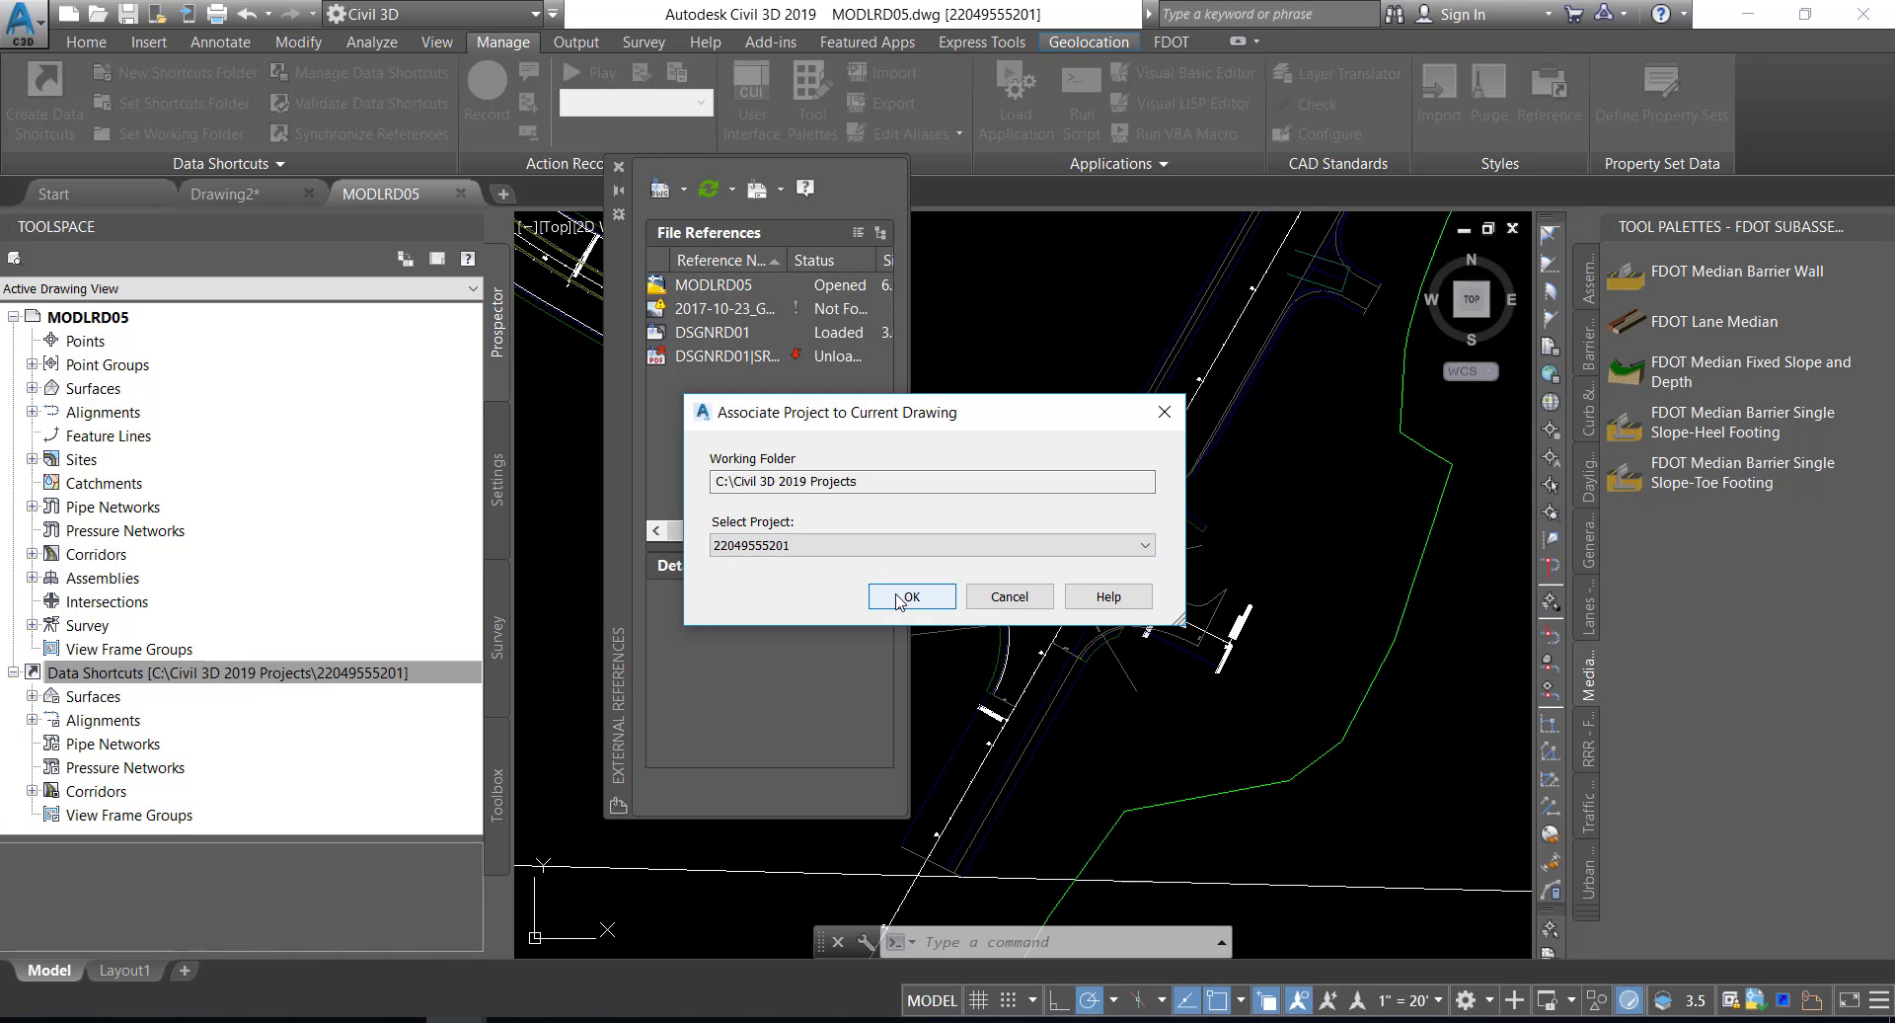
left_click(899, 598)
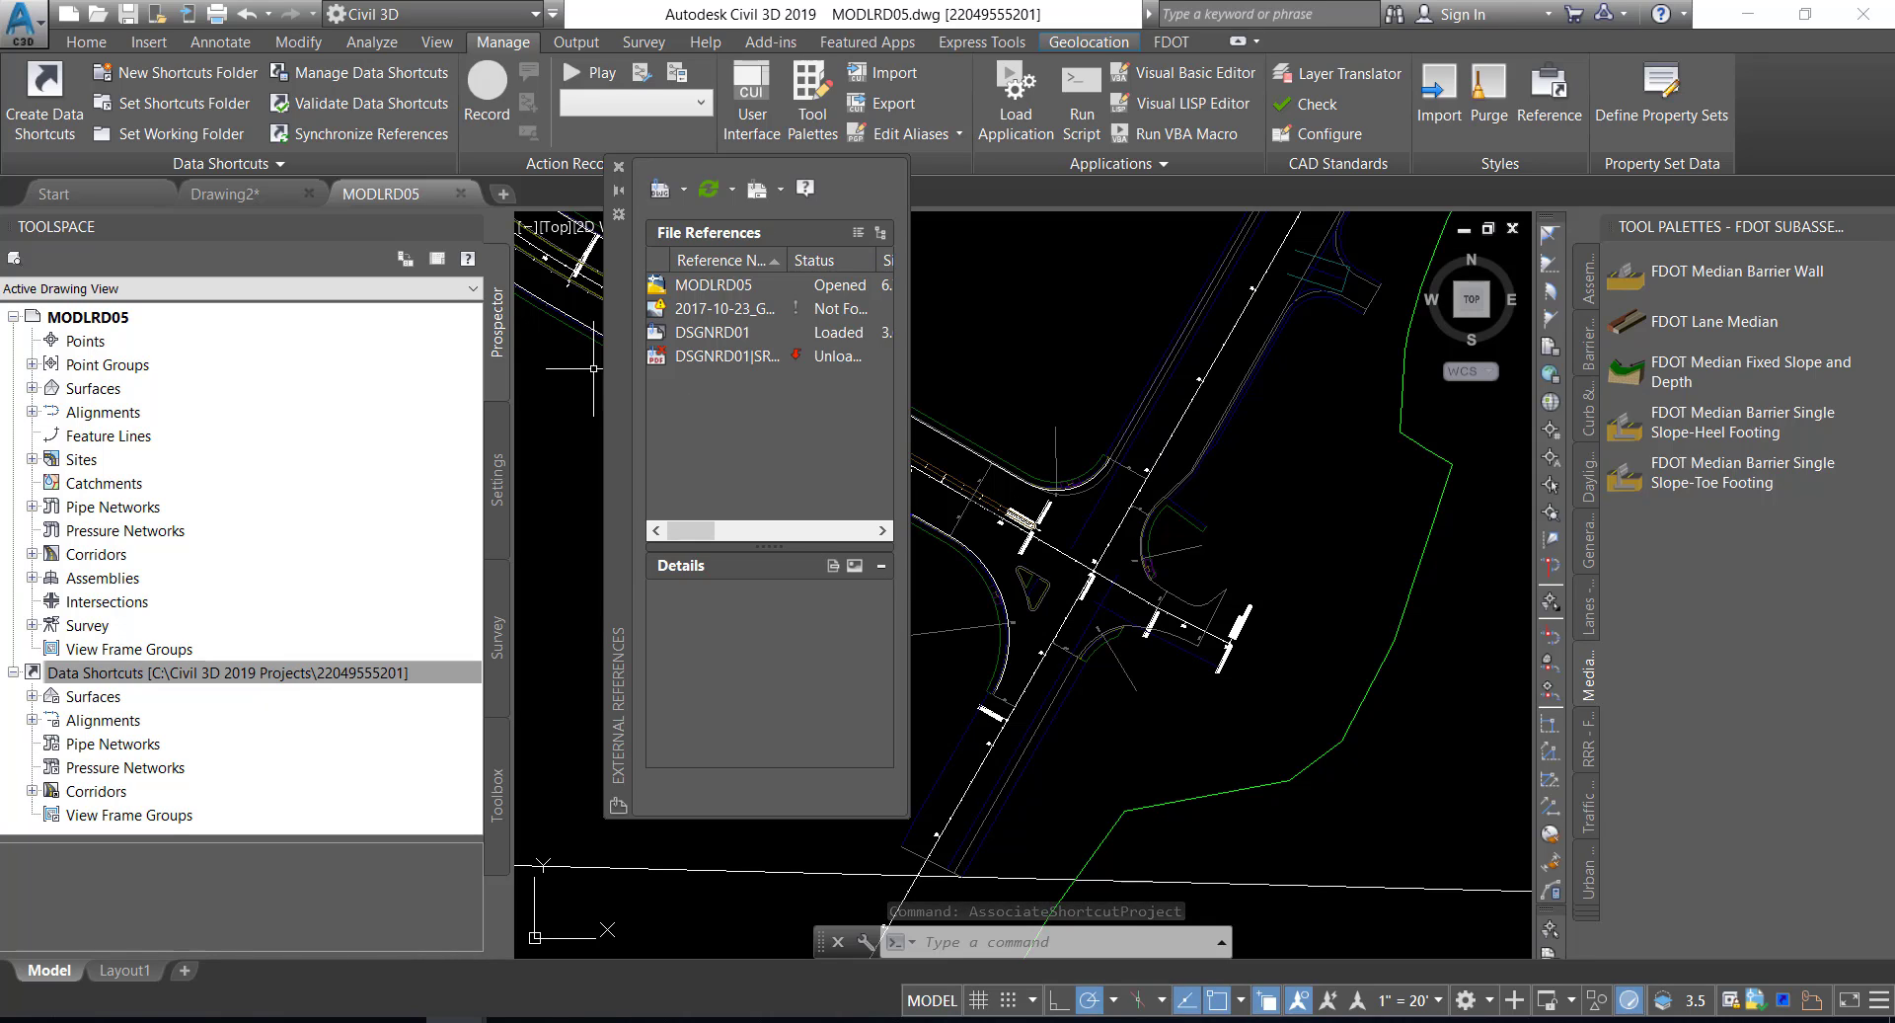
- Save the drawing and close the External References palette
left_click(129, 15)
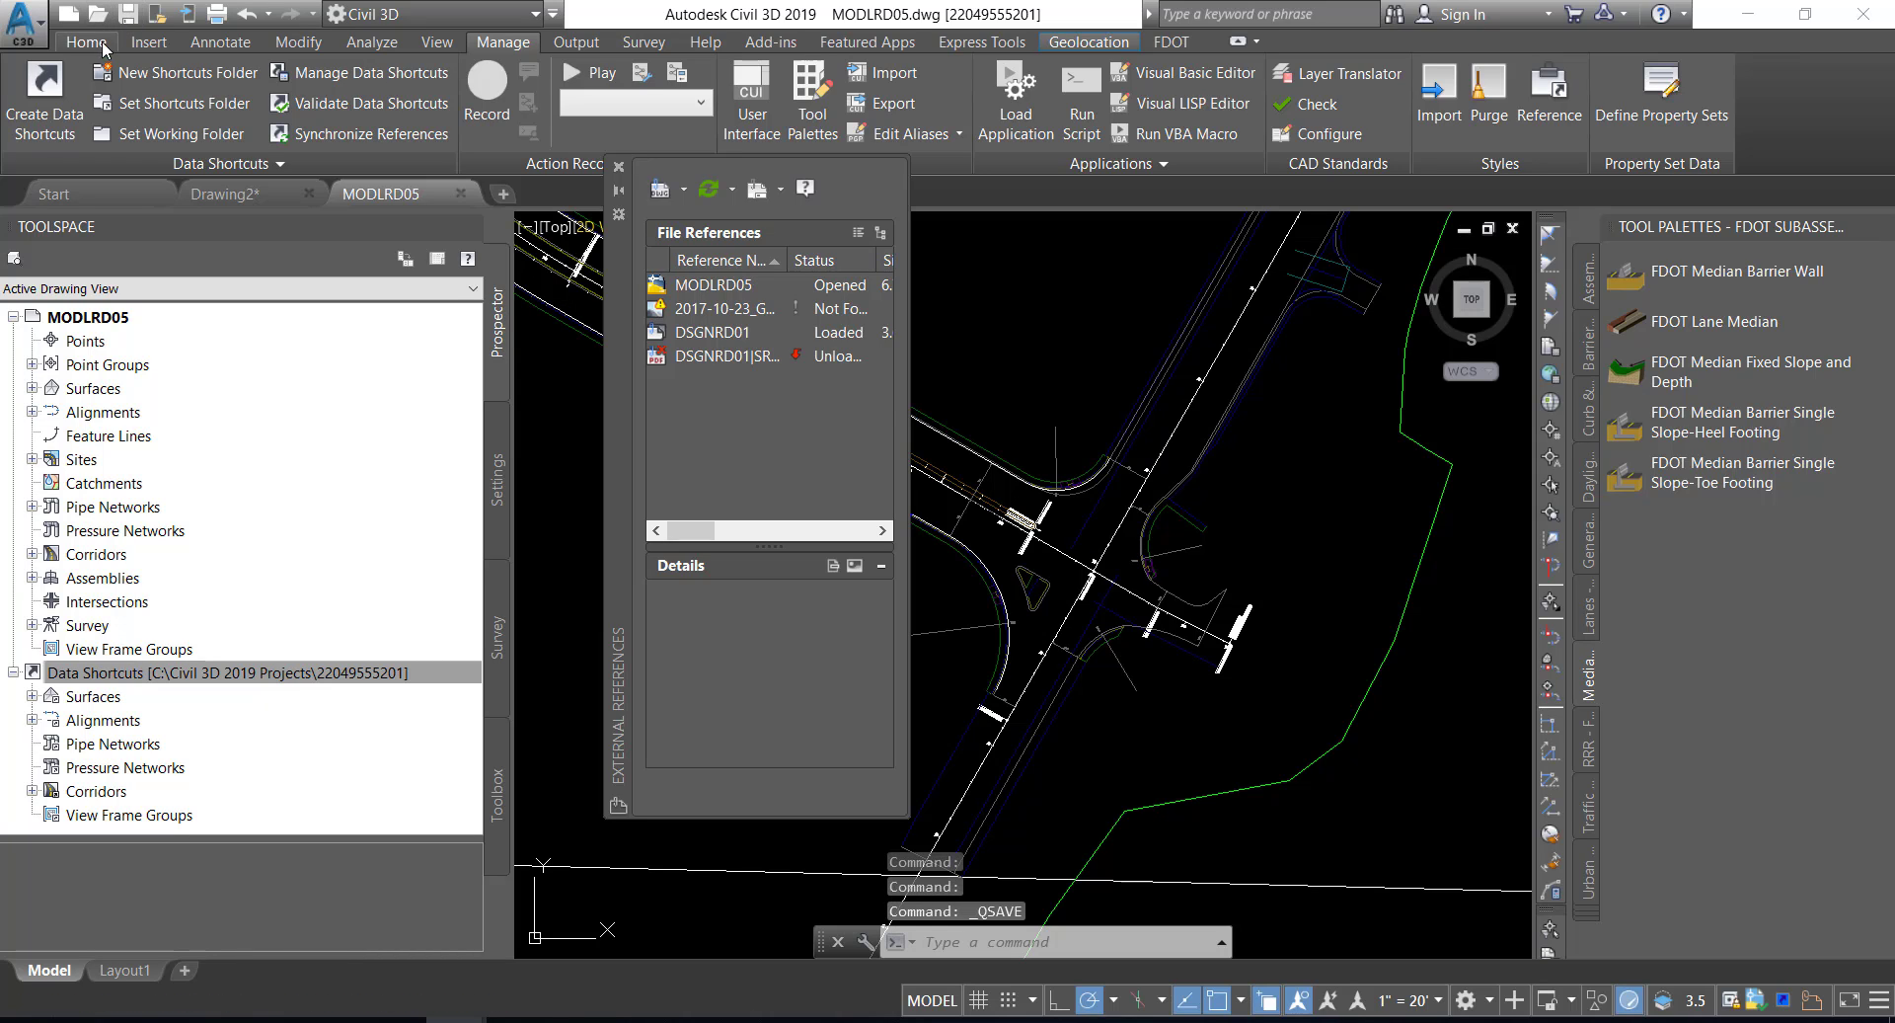
left_click_drag(612, 311, 606, 348)
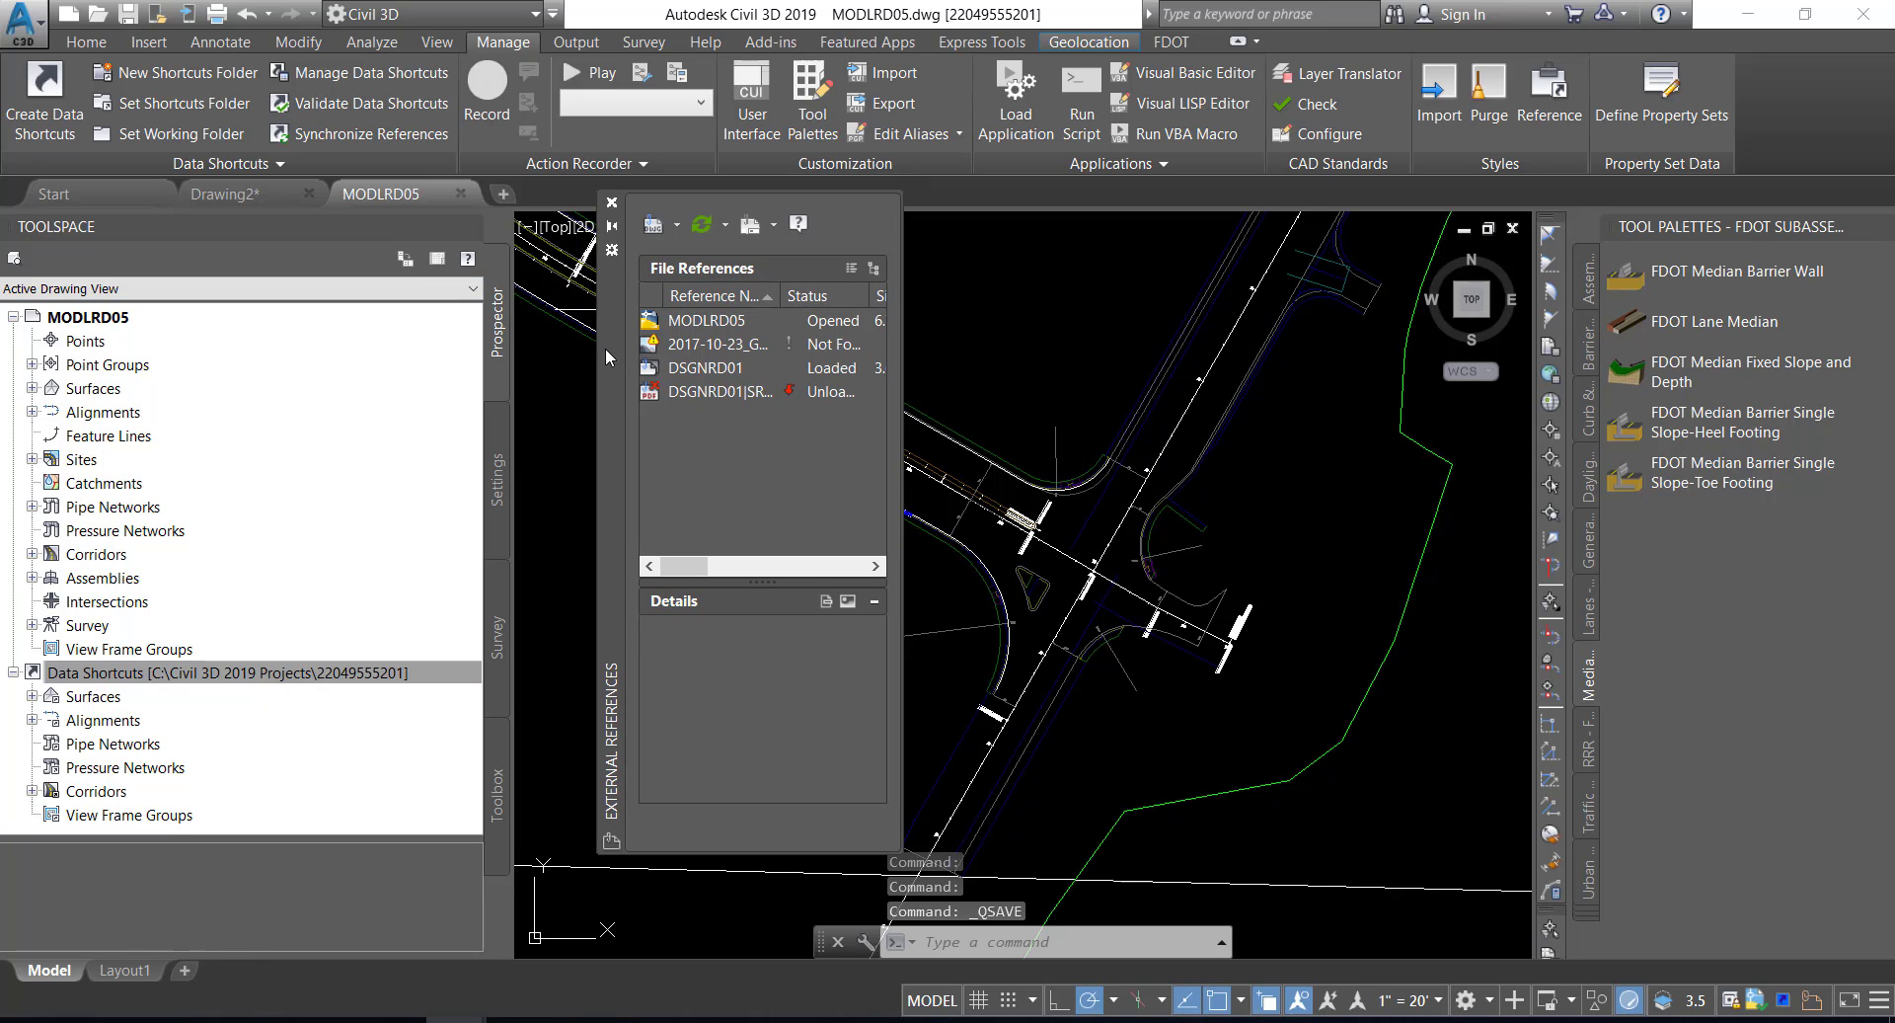
left_click(612, 203)
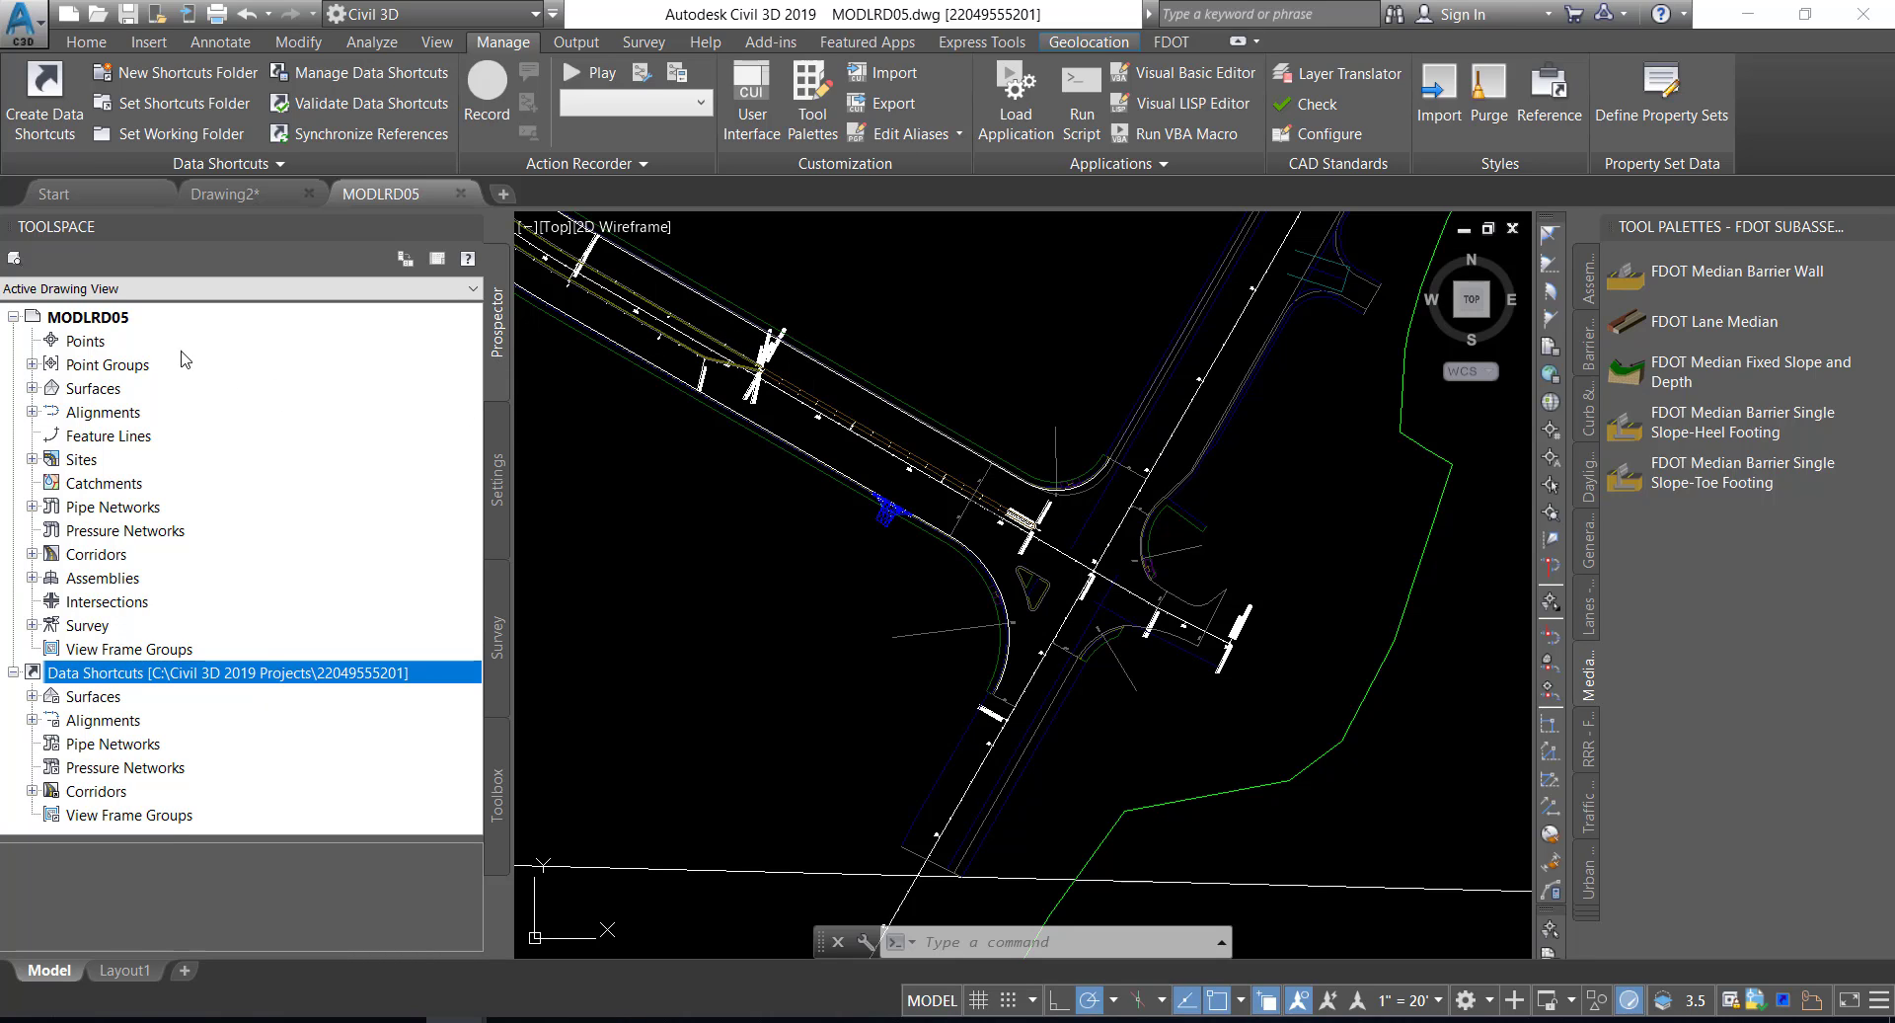
- Review the drawing's centerline and miscellaneous alignments, its surfaces, and the Corridor - SR61 Driveway Left
left_click(32, 411)
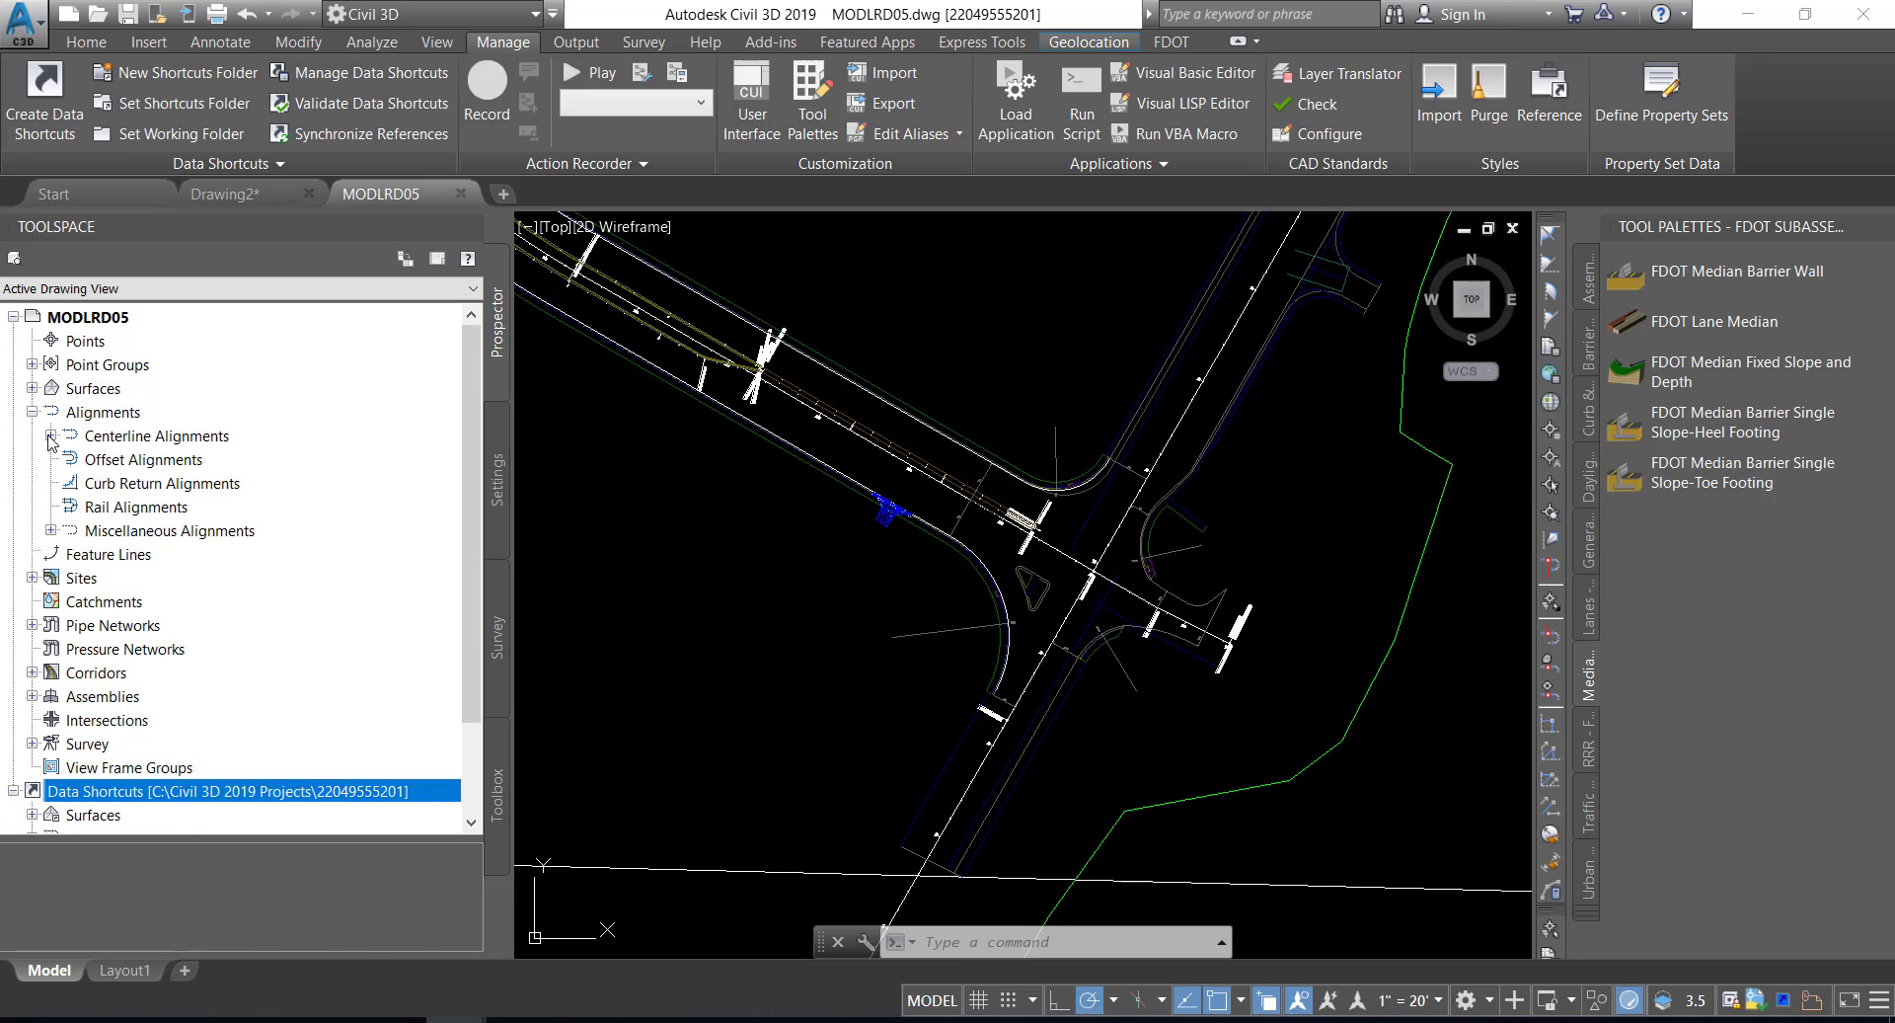
left_click(50, 435)
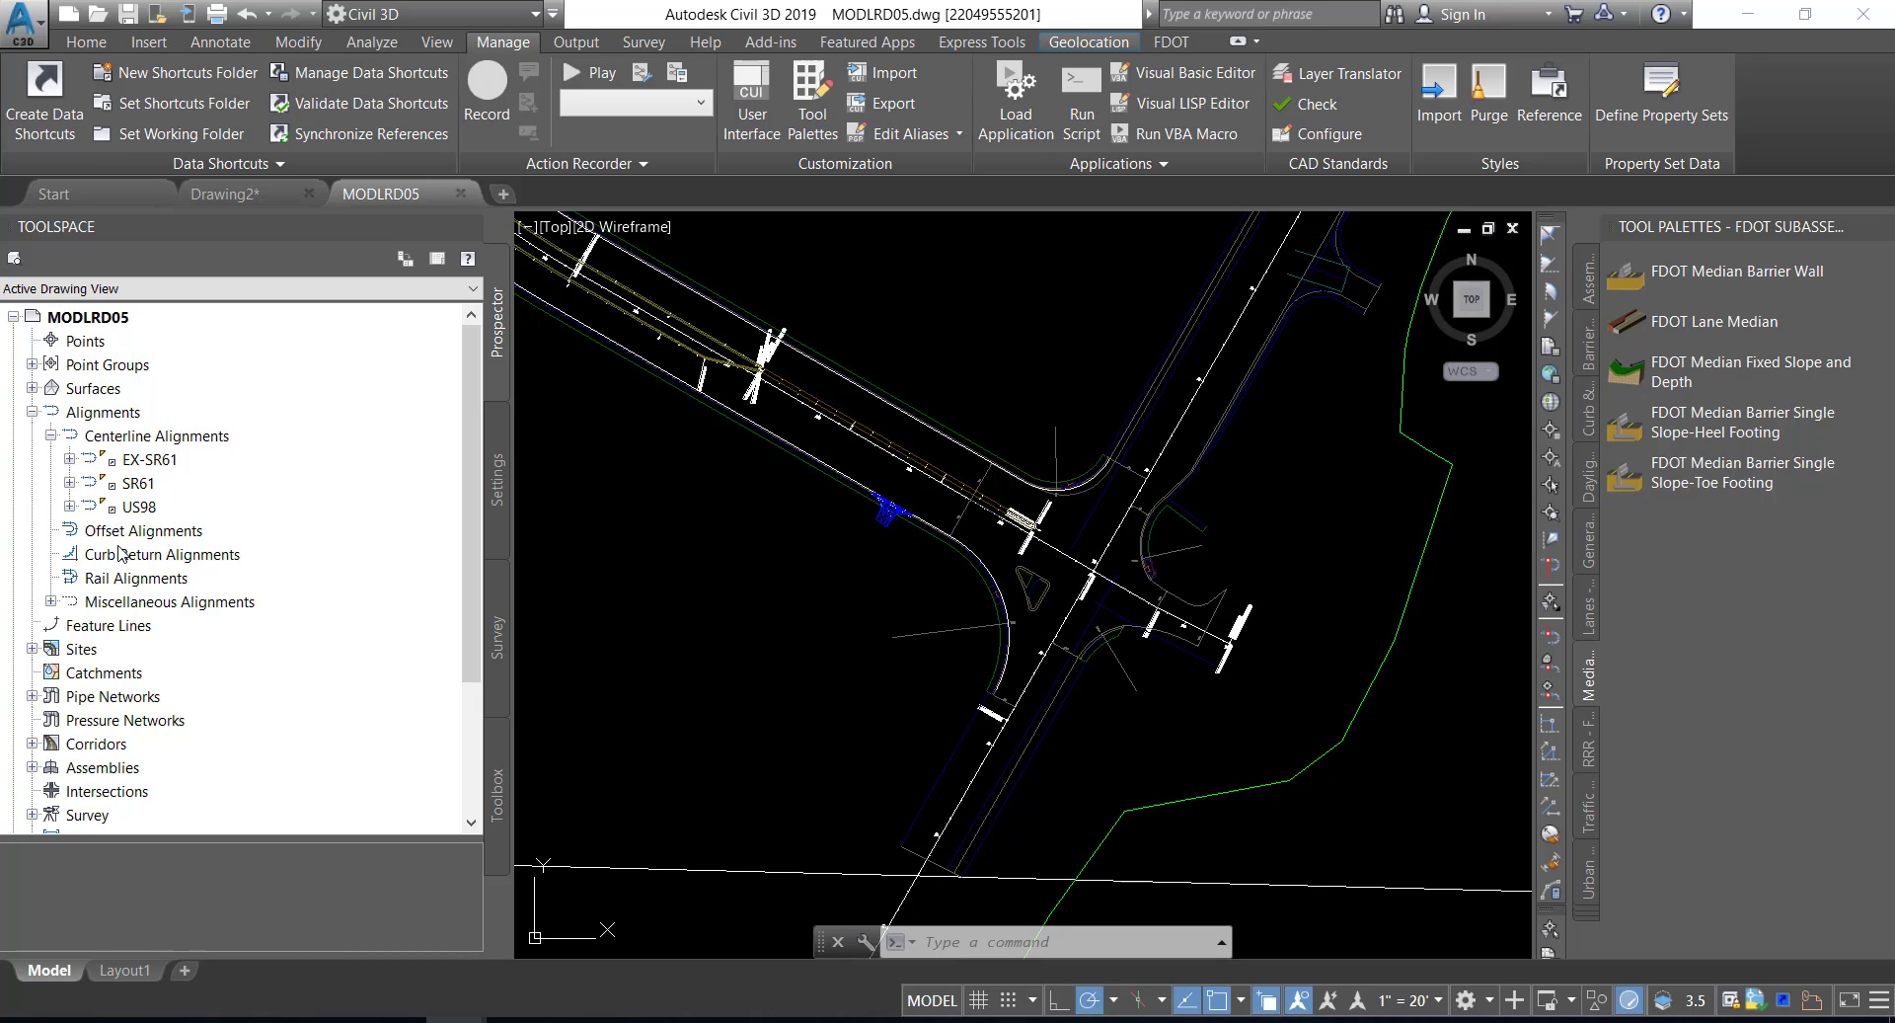
left_click(50, 601)
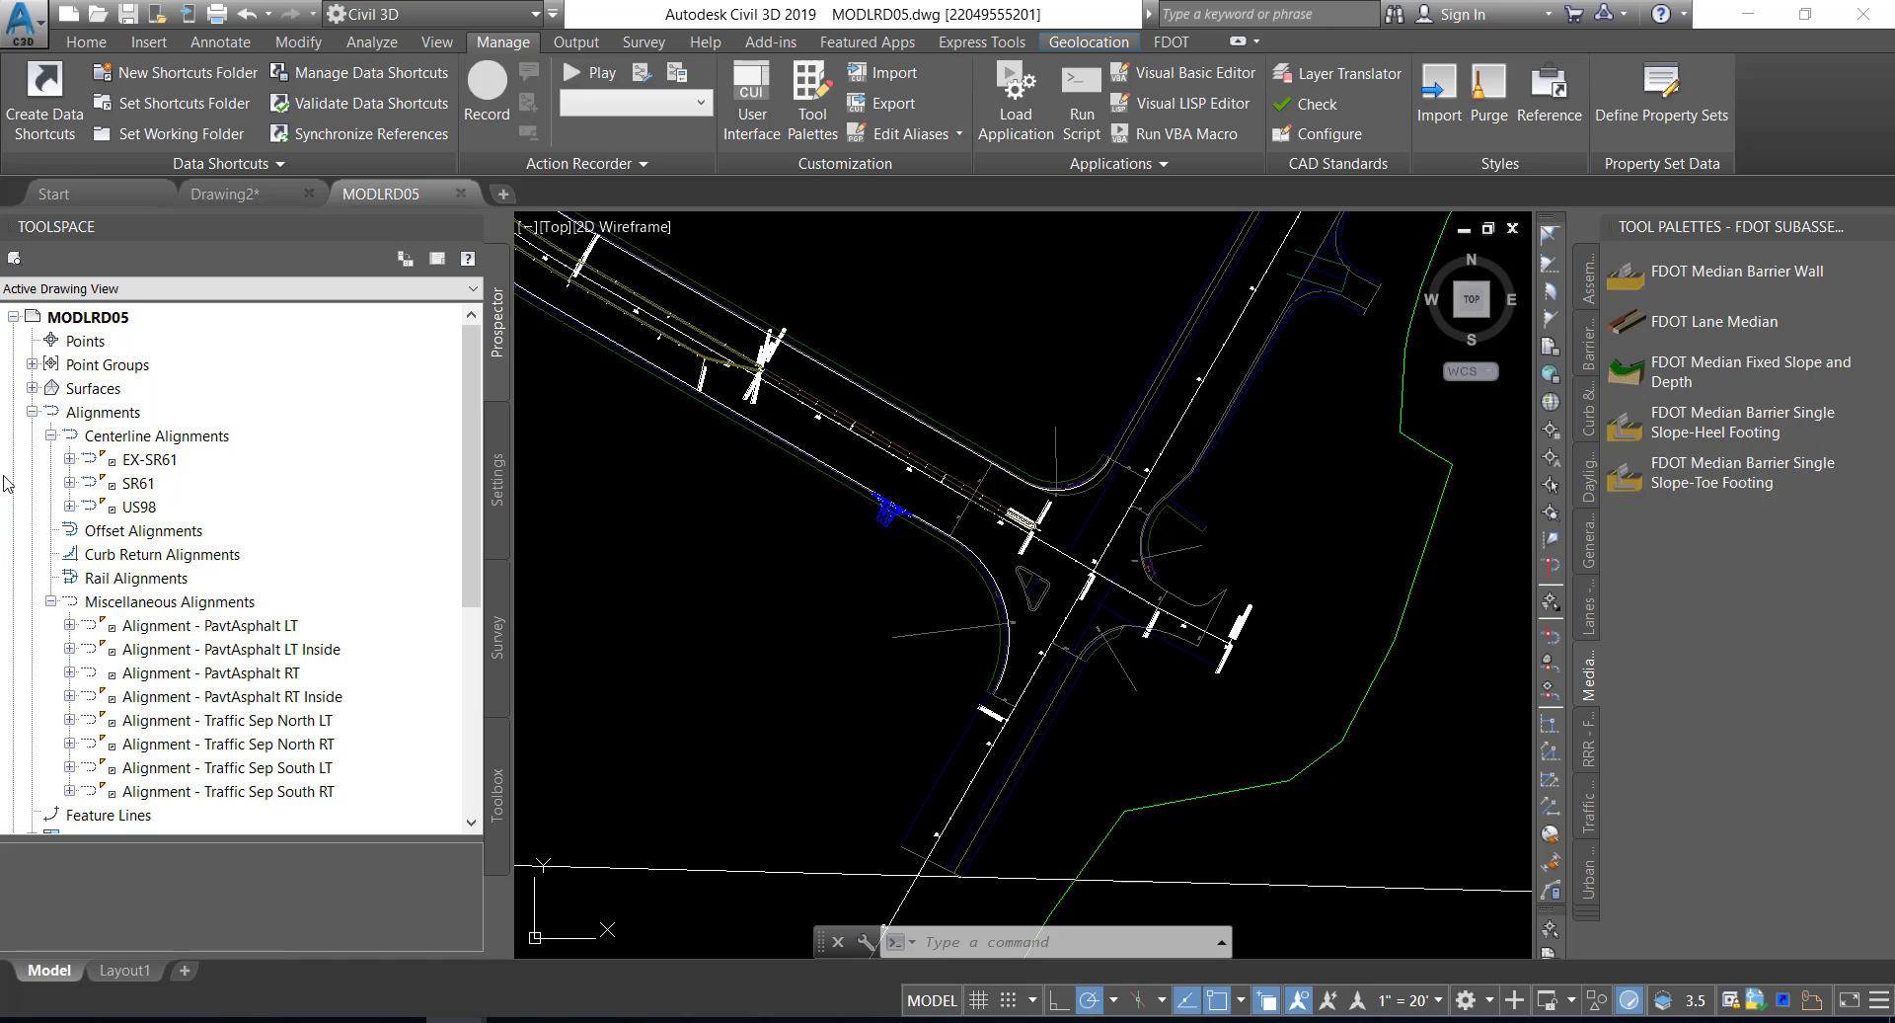
left_click(31, 389)
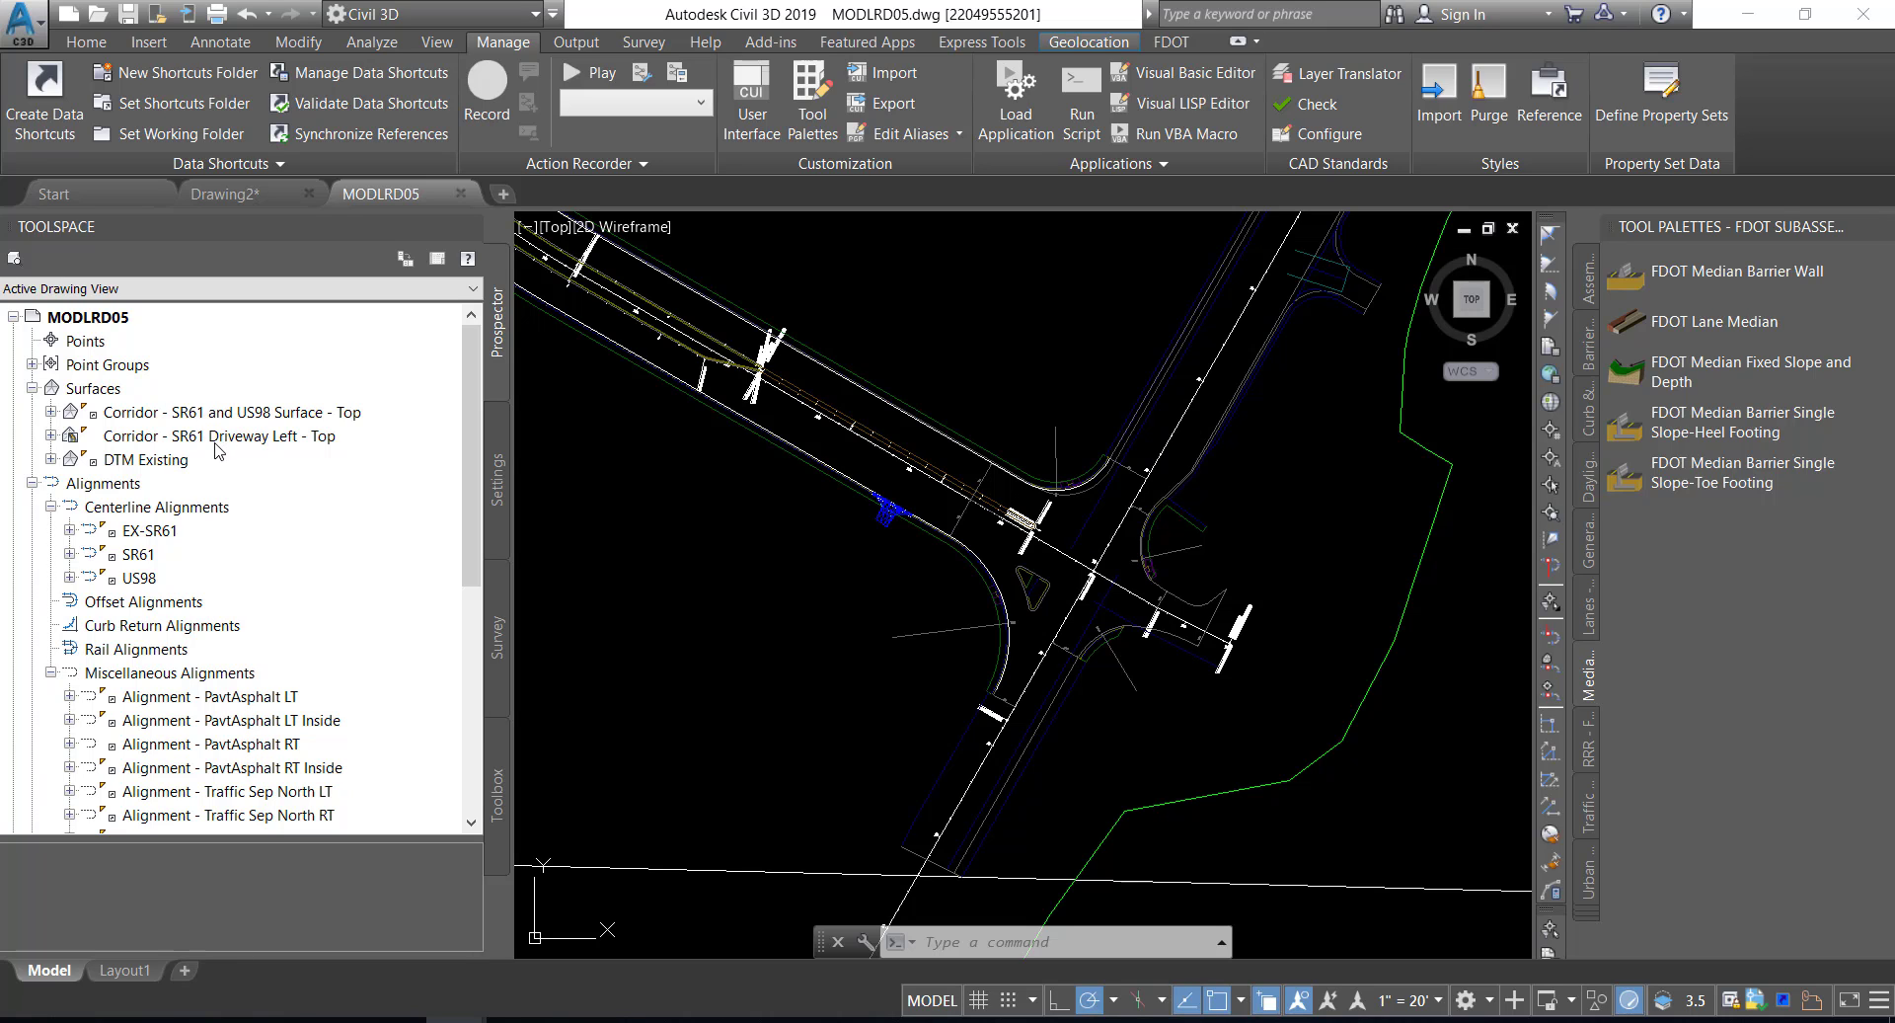
scroll(222, 454, "down", 5)
scroll(210, 459, "down", 2)
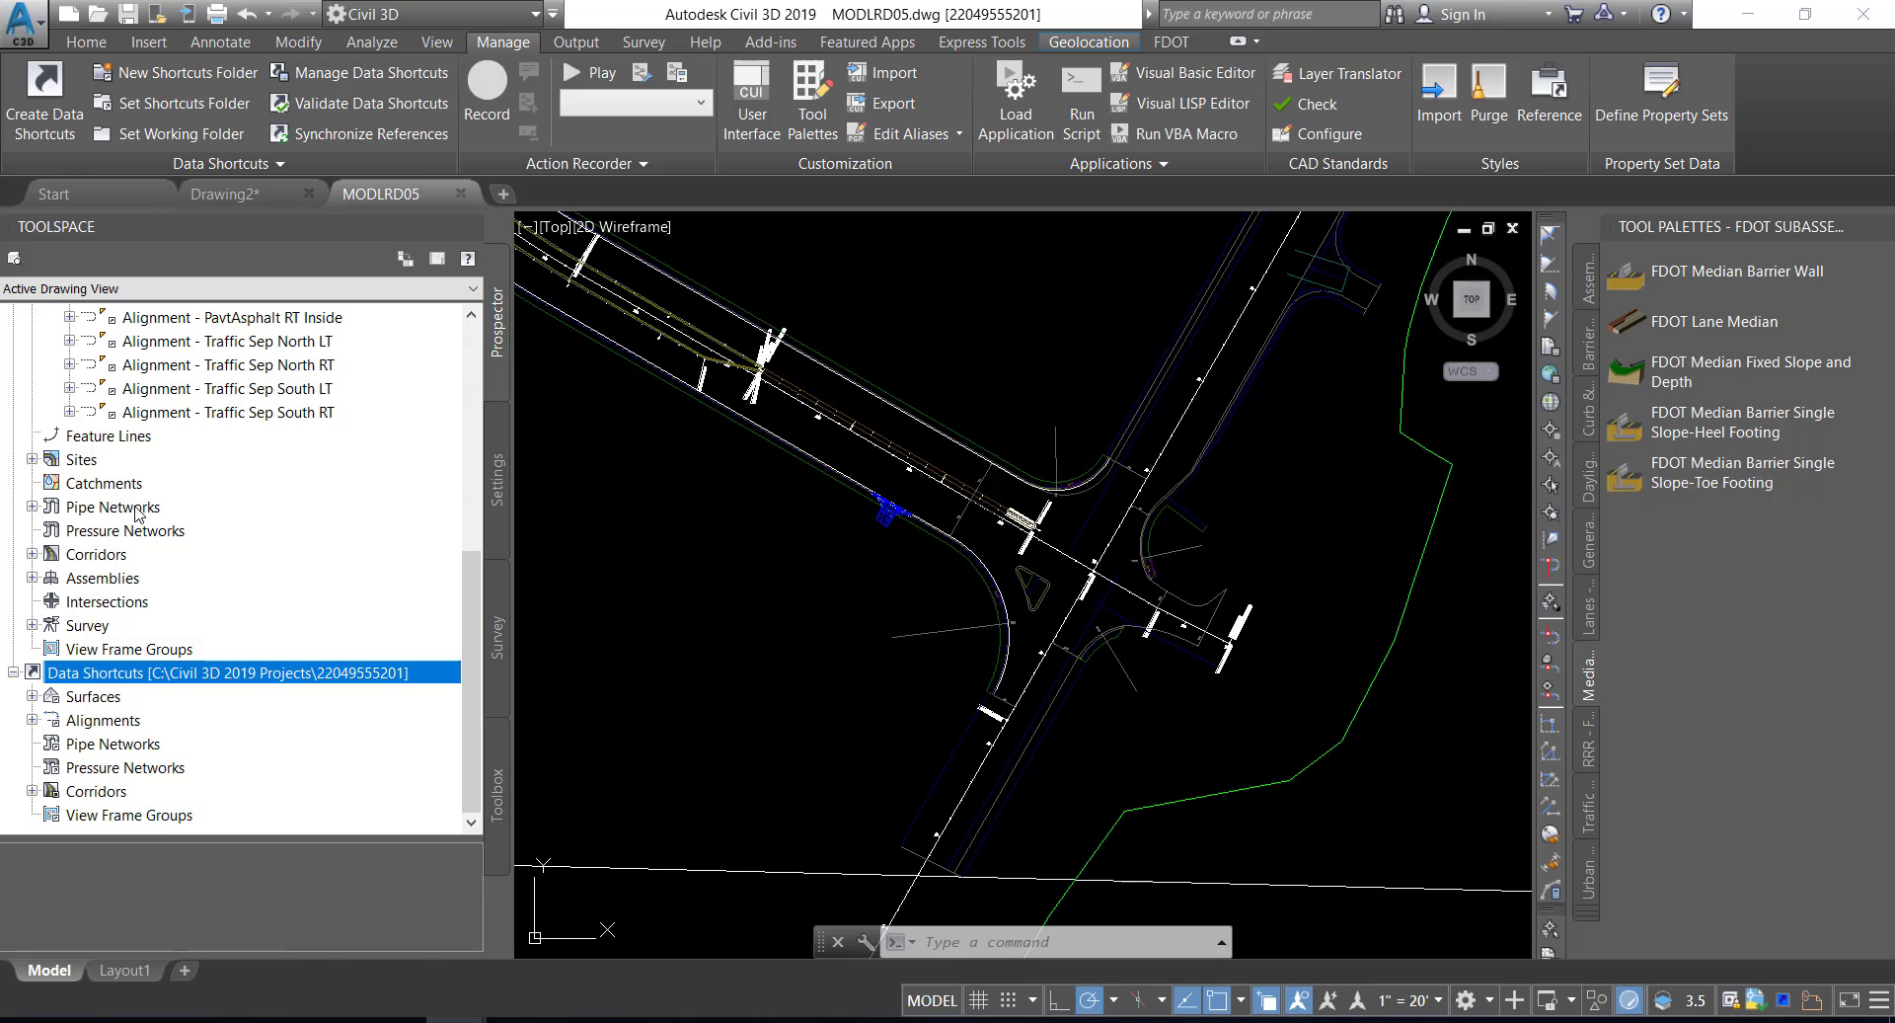
left_click(33, 555)
left_click(209, 580)
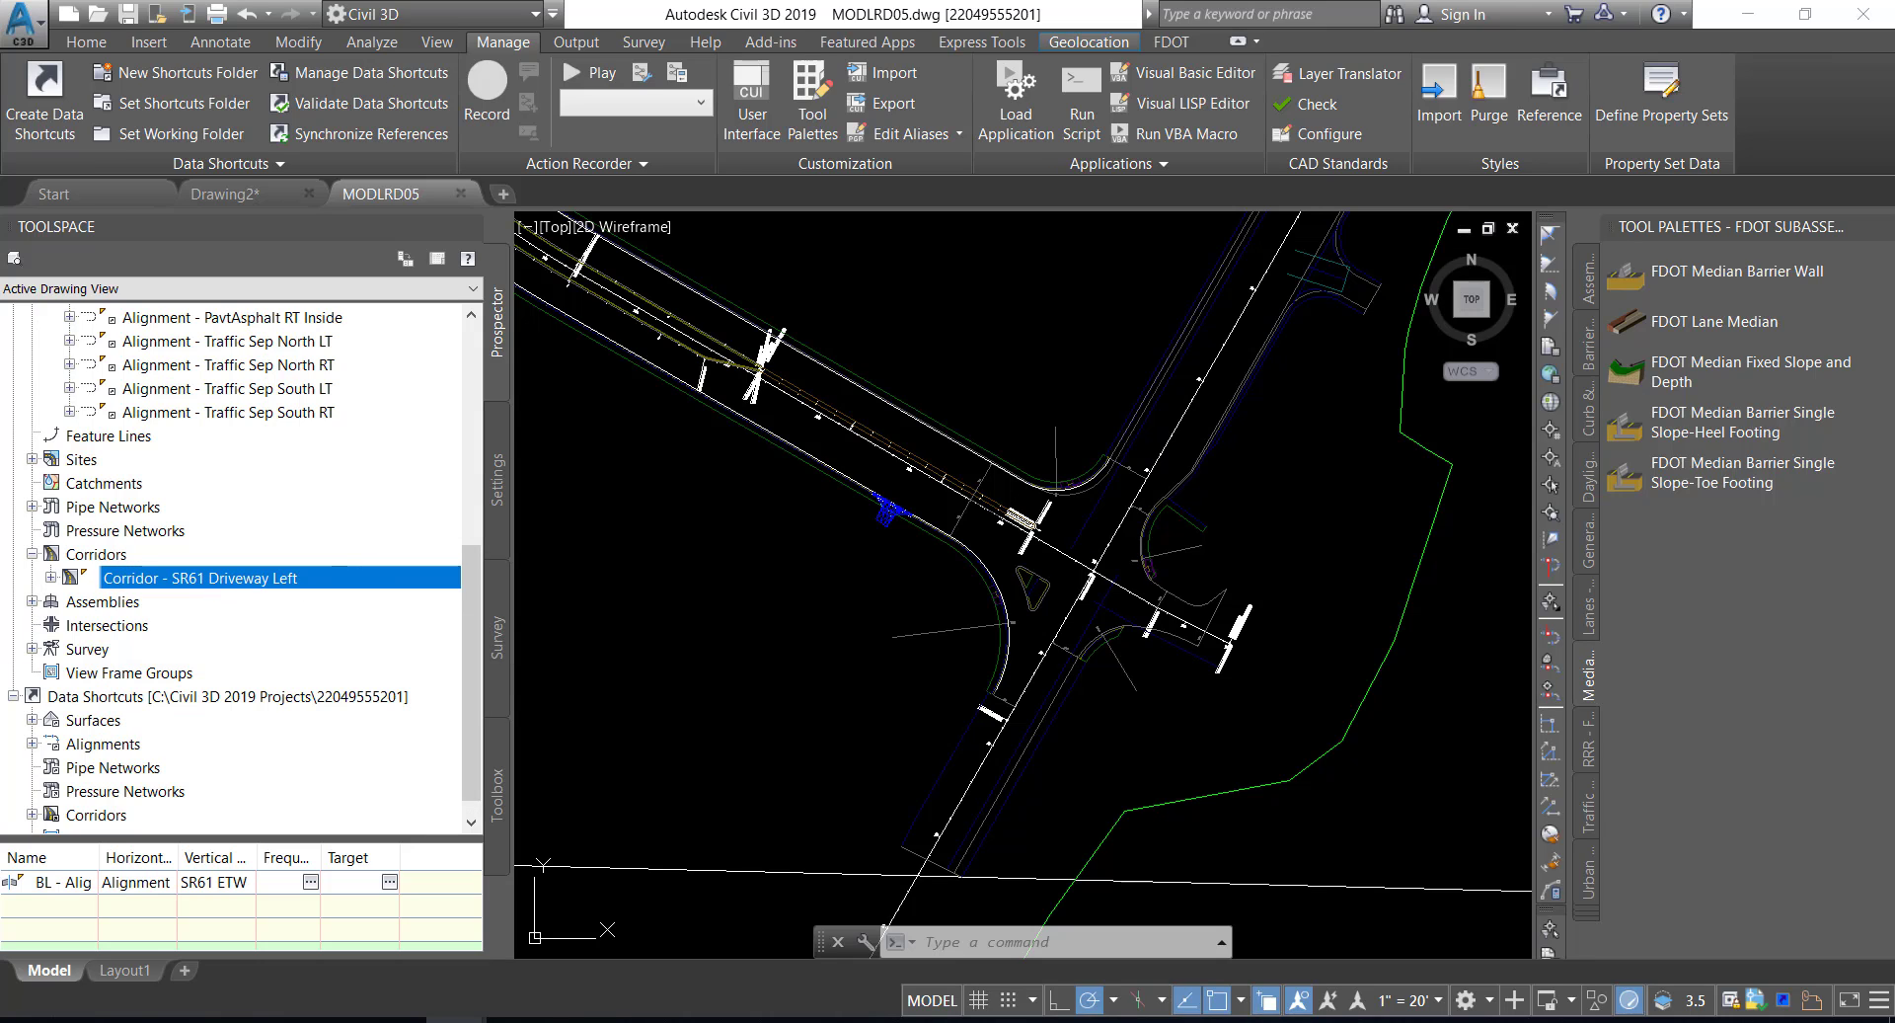
- Examine the roadway centerline and the adjacent median lines between stations 702 and 703
mouse_move(731, 525)
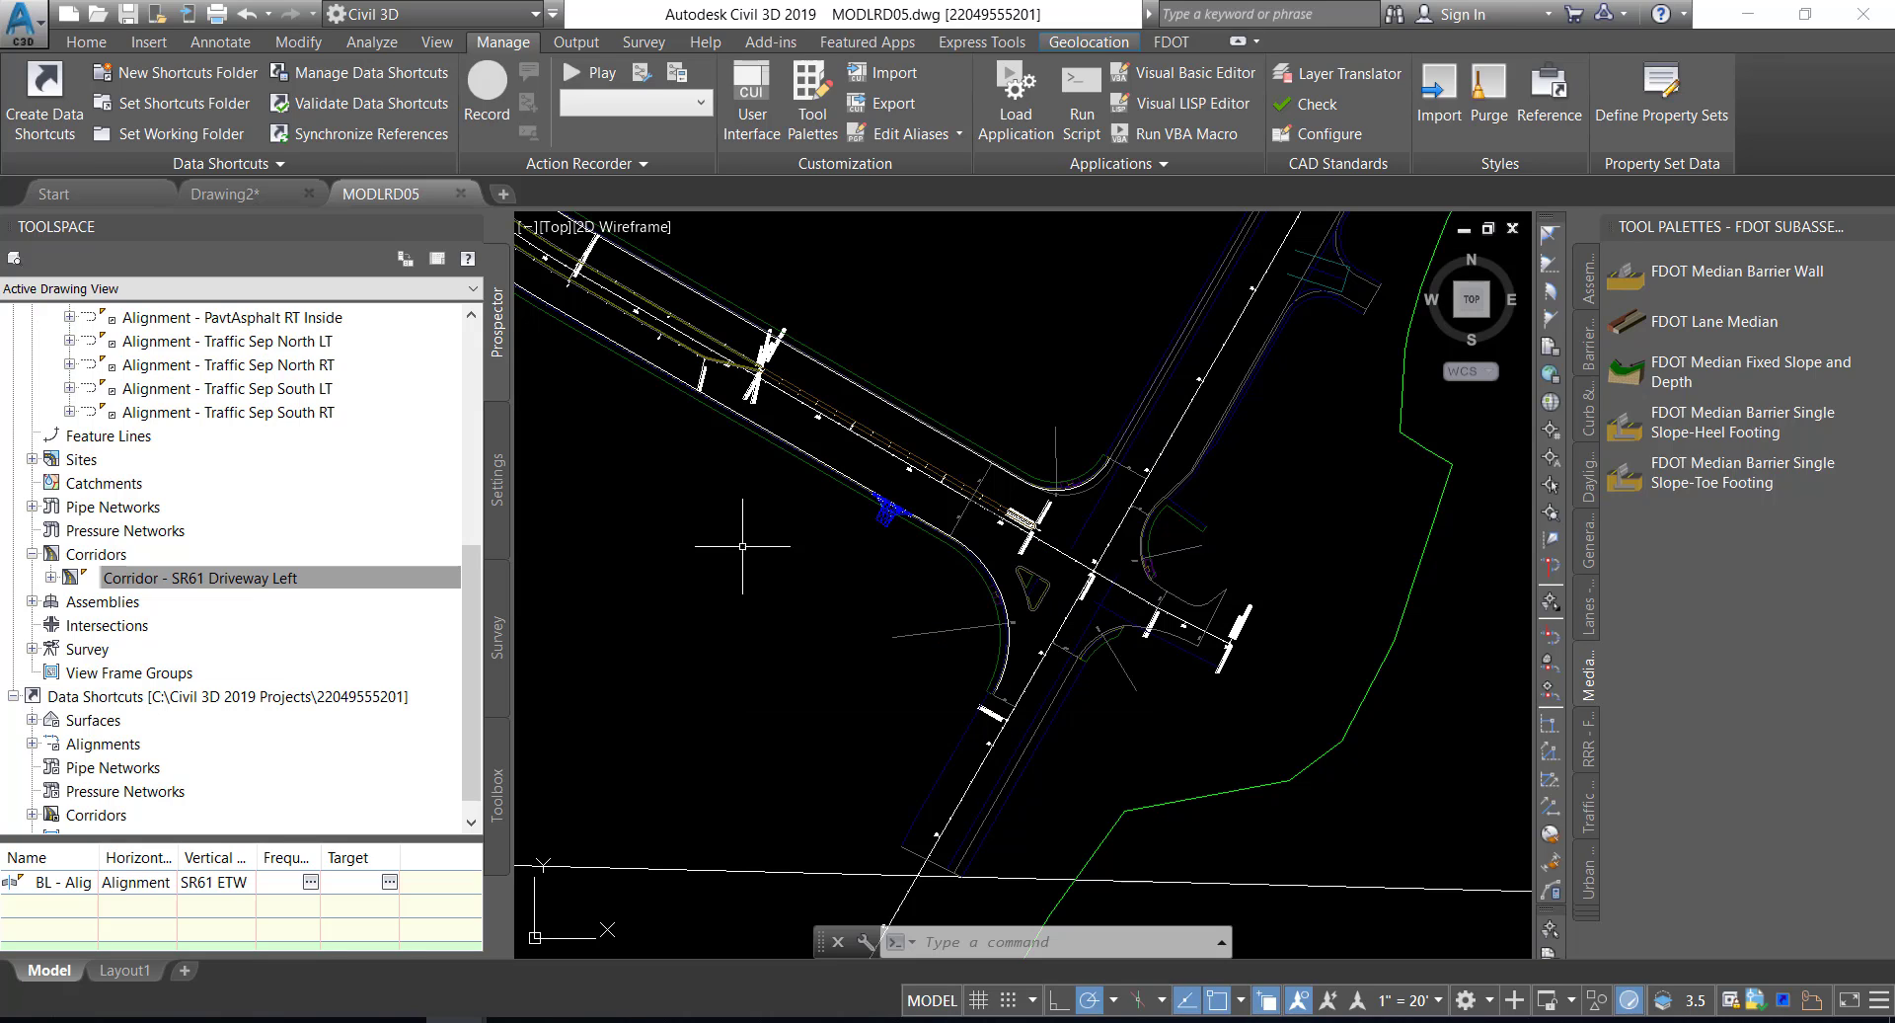
mouse_move(799, 568)
scroll(825, 424, "up", 6)
middle_click_drag(825, 425, 847, 462)
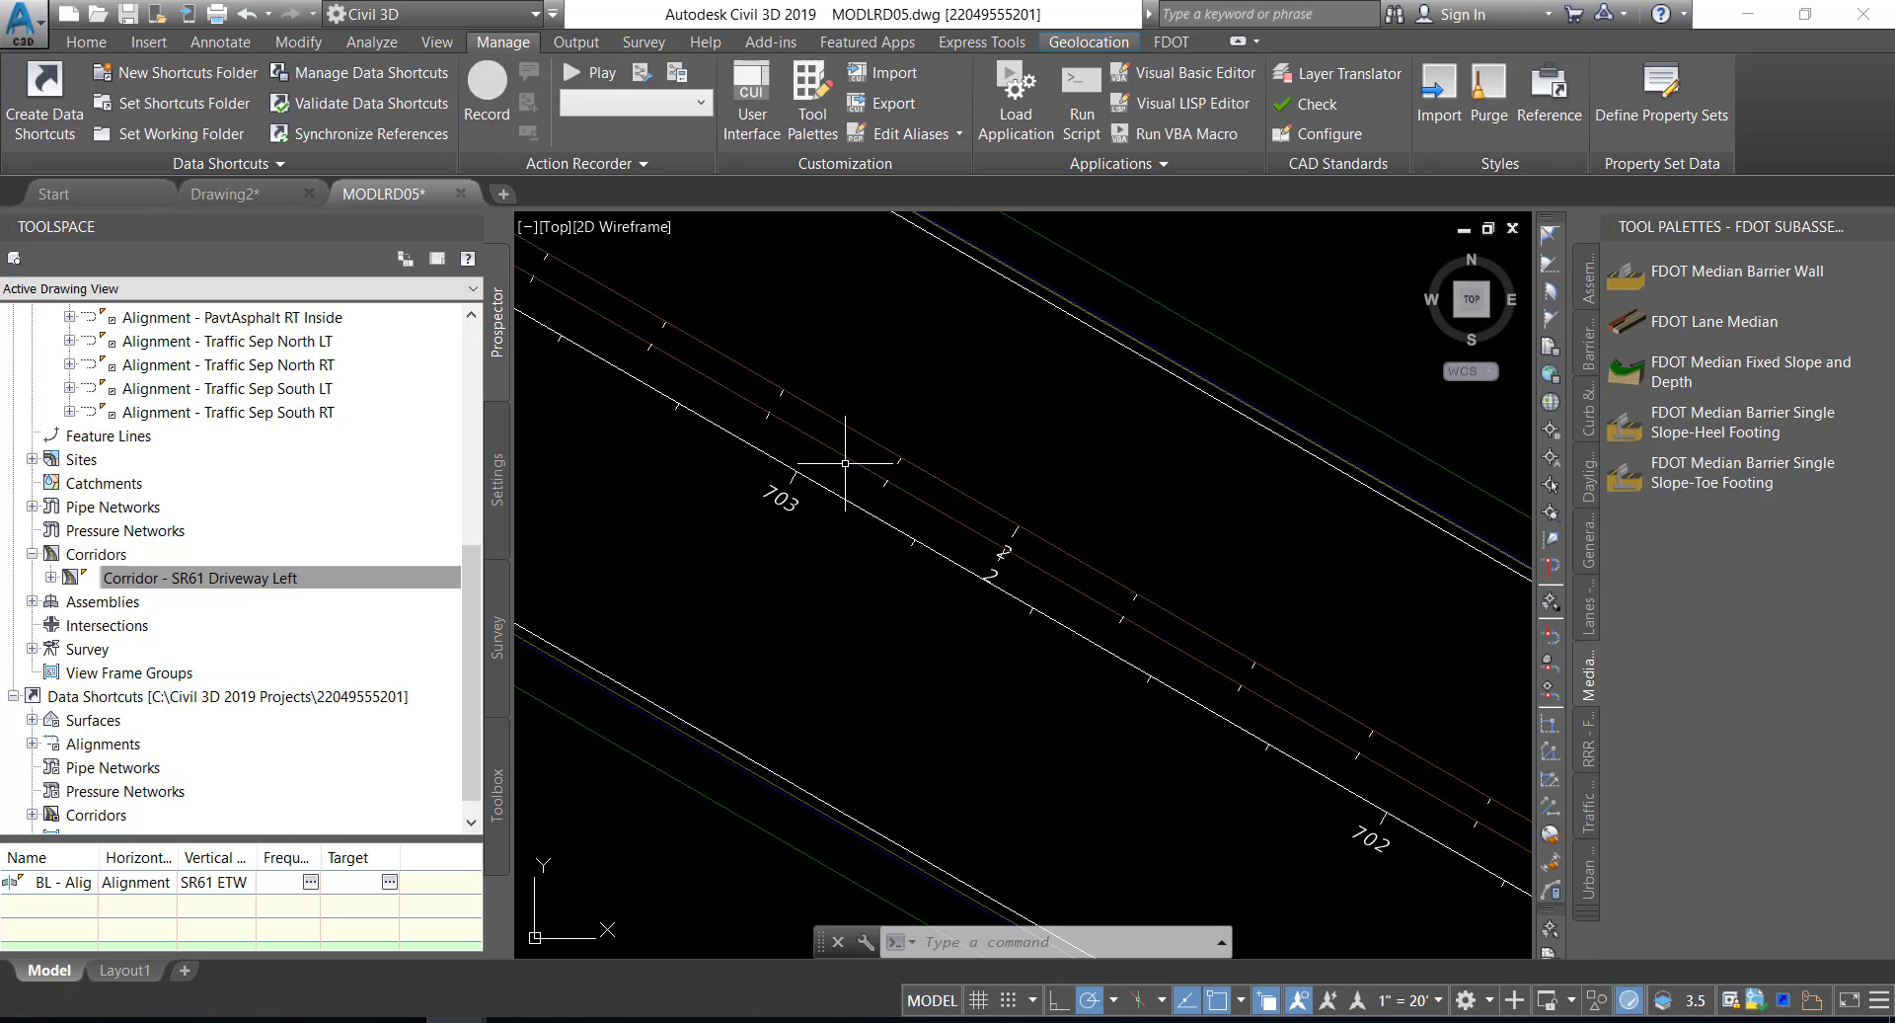
middle_click_drag(845, 462, 856, 486)
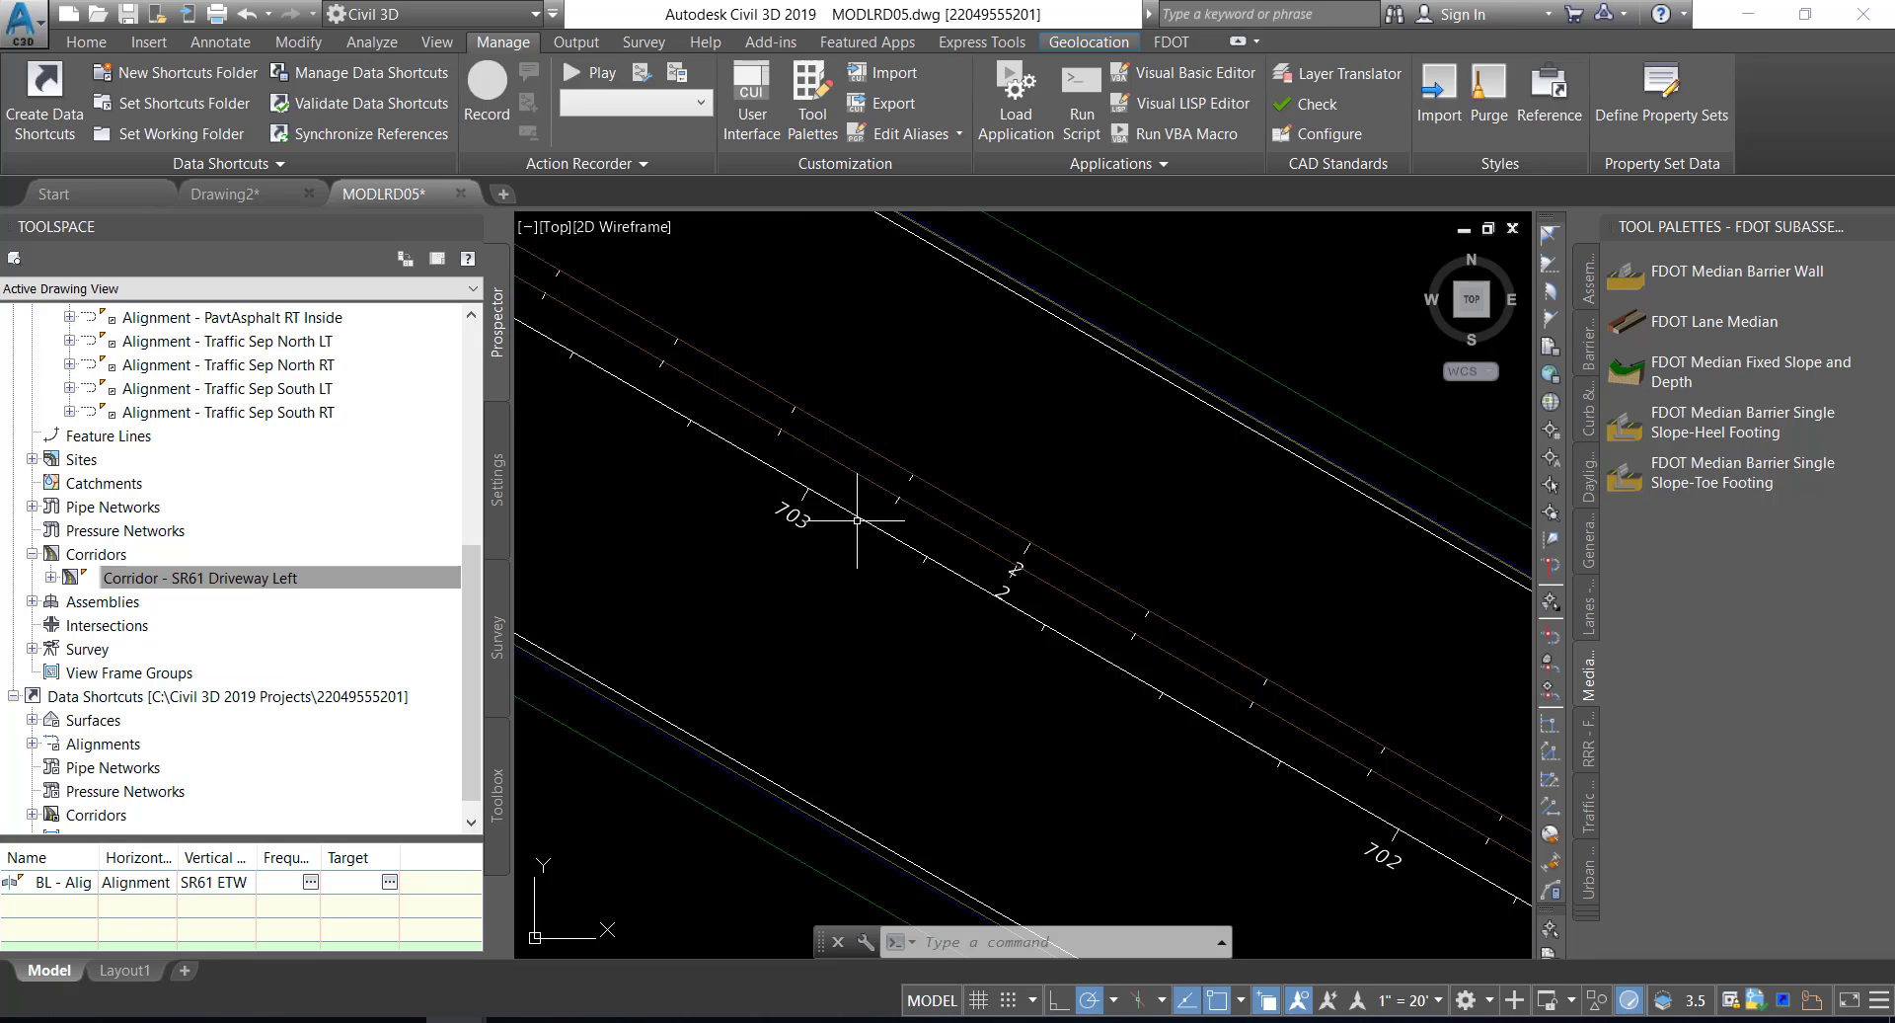
mouse_move(818, 497)
scroll(202, 681, "down", 1)
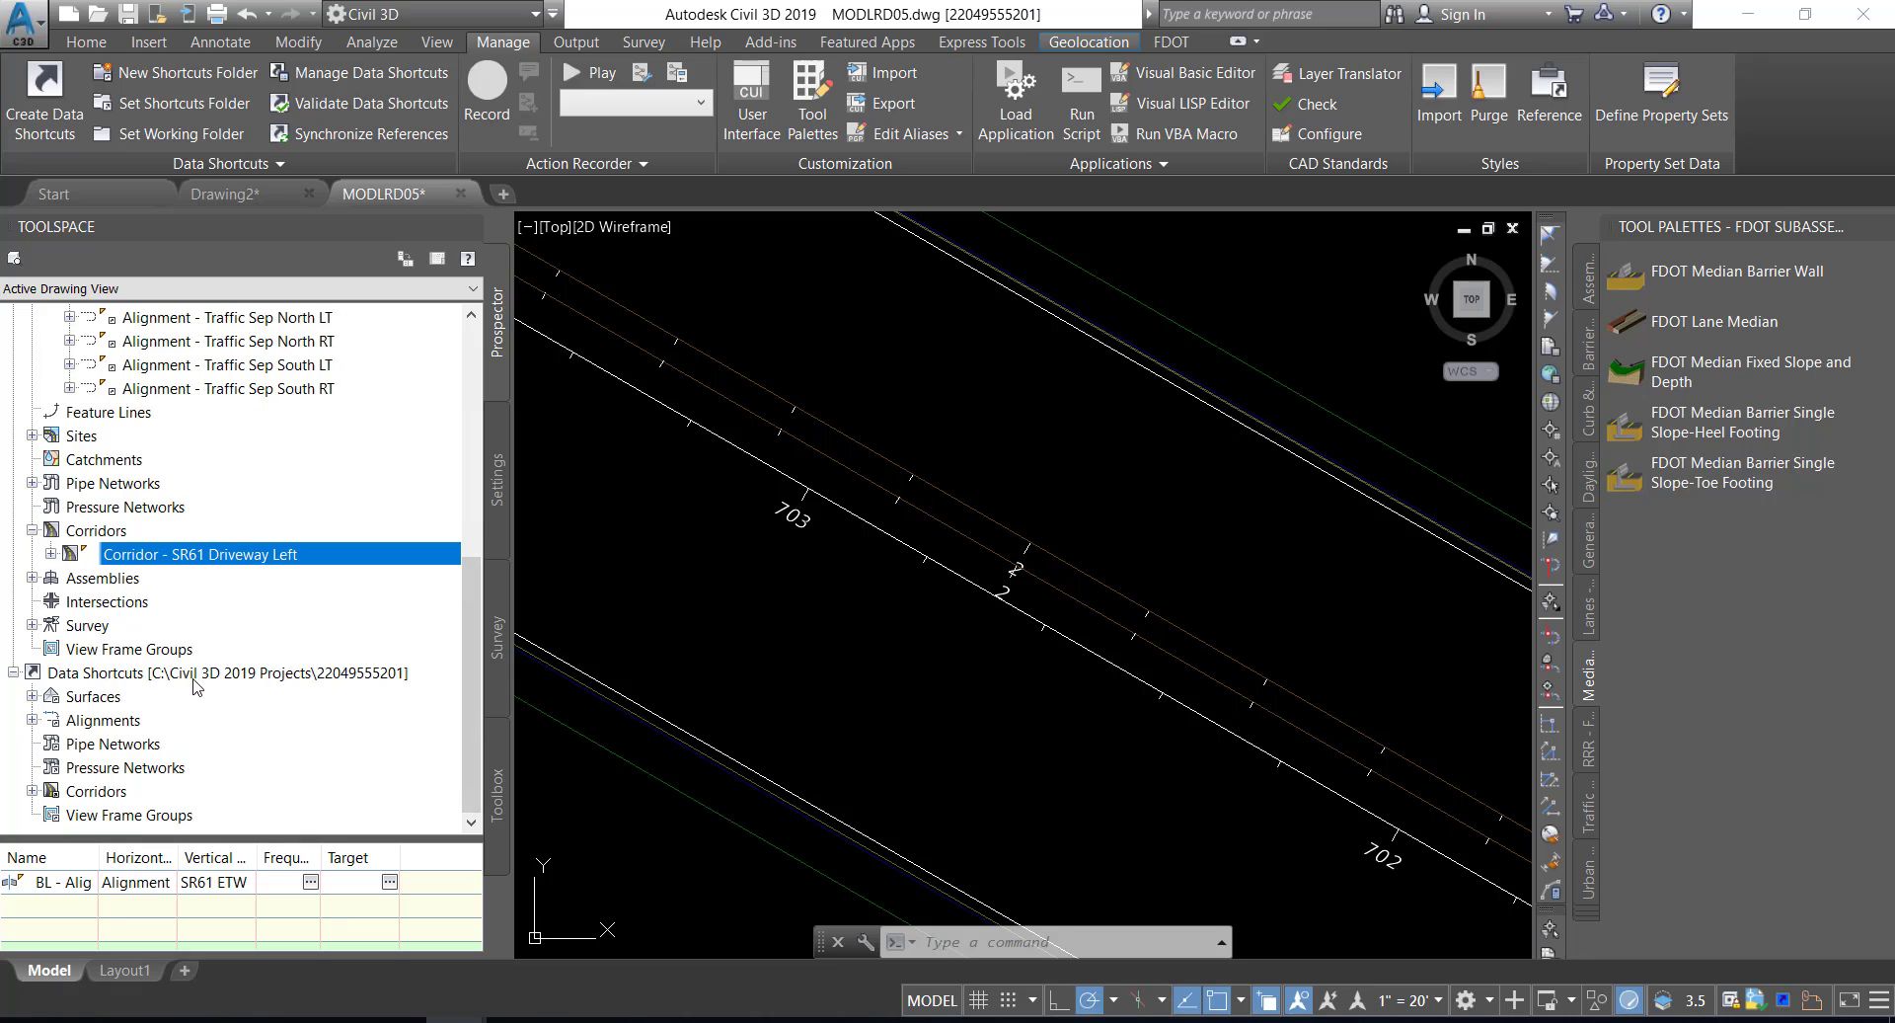
- Open the source drawing of the Alignment - Traffic Sep South LT data shortcut, taking no action on the missing pay item file
left_click(14, 673)
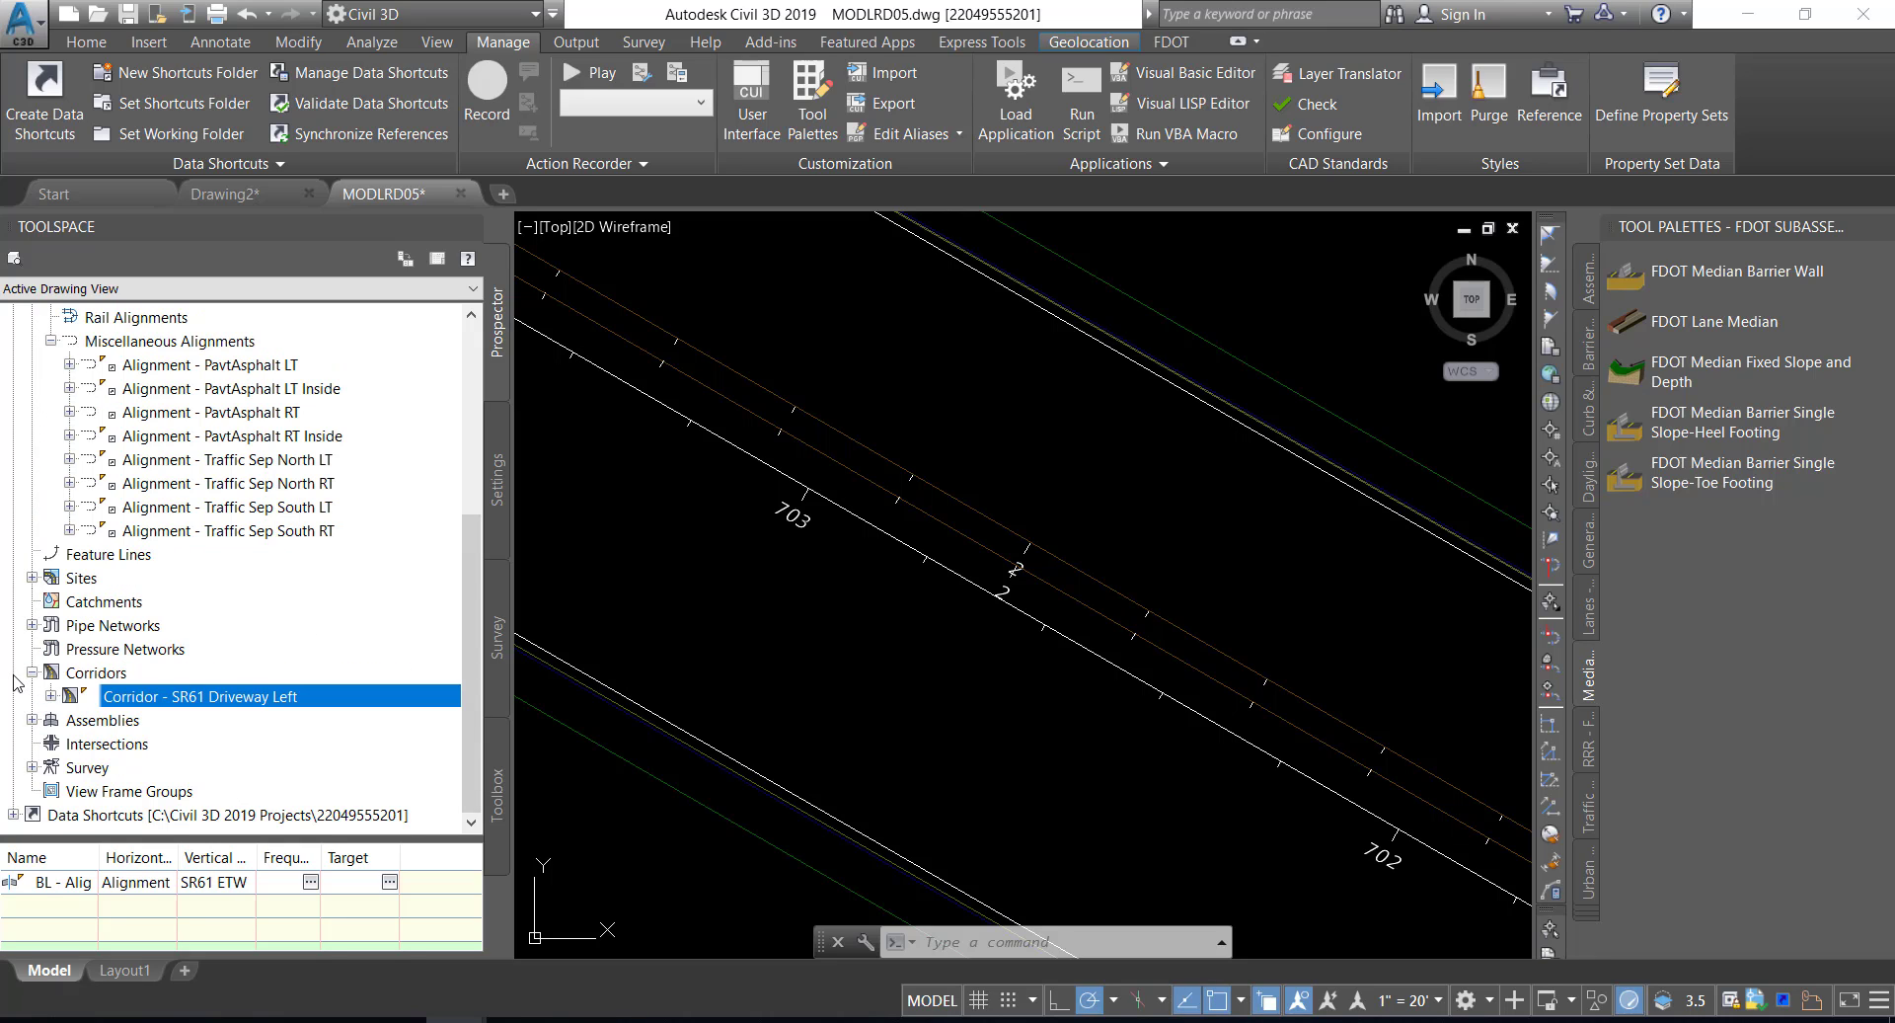
left_click(13, 815)
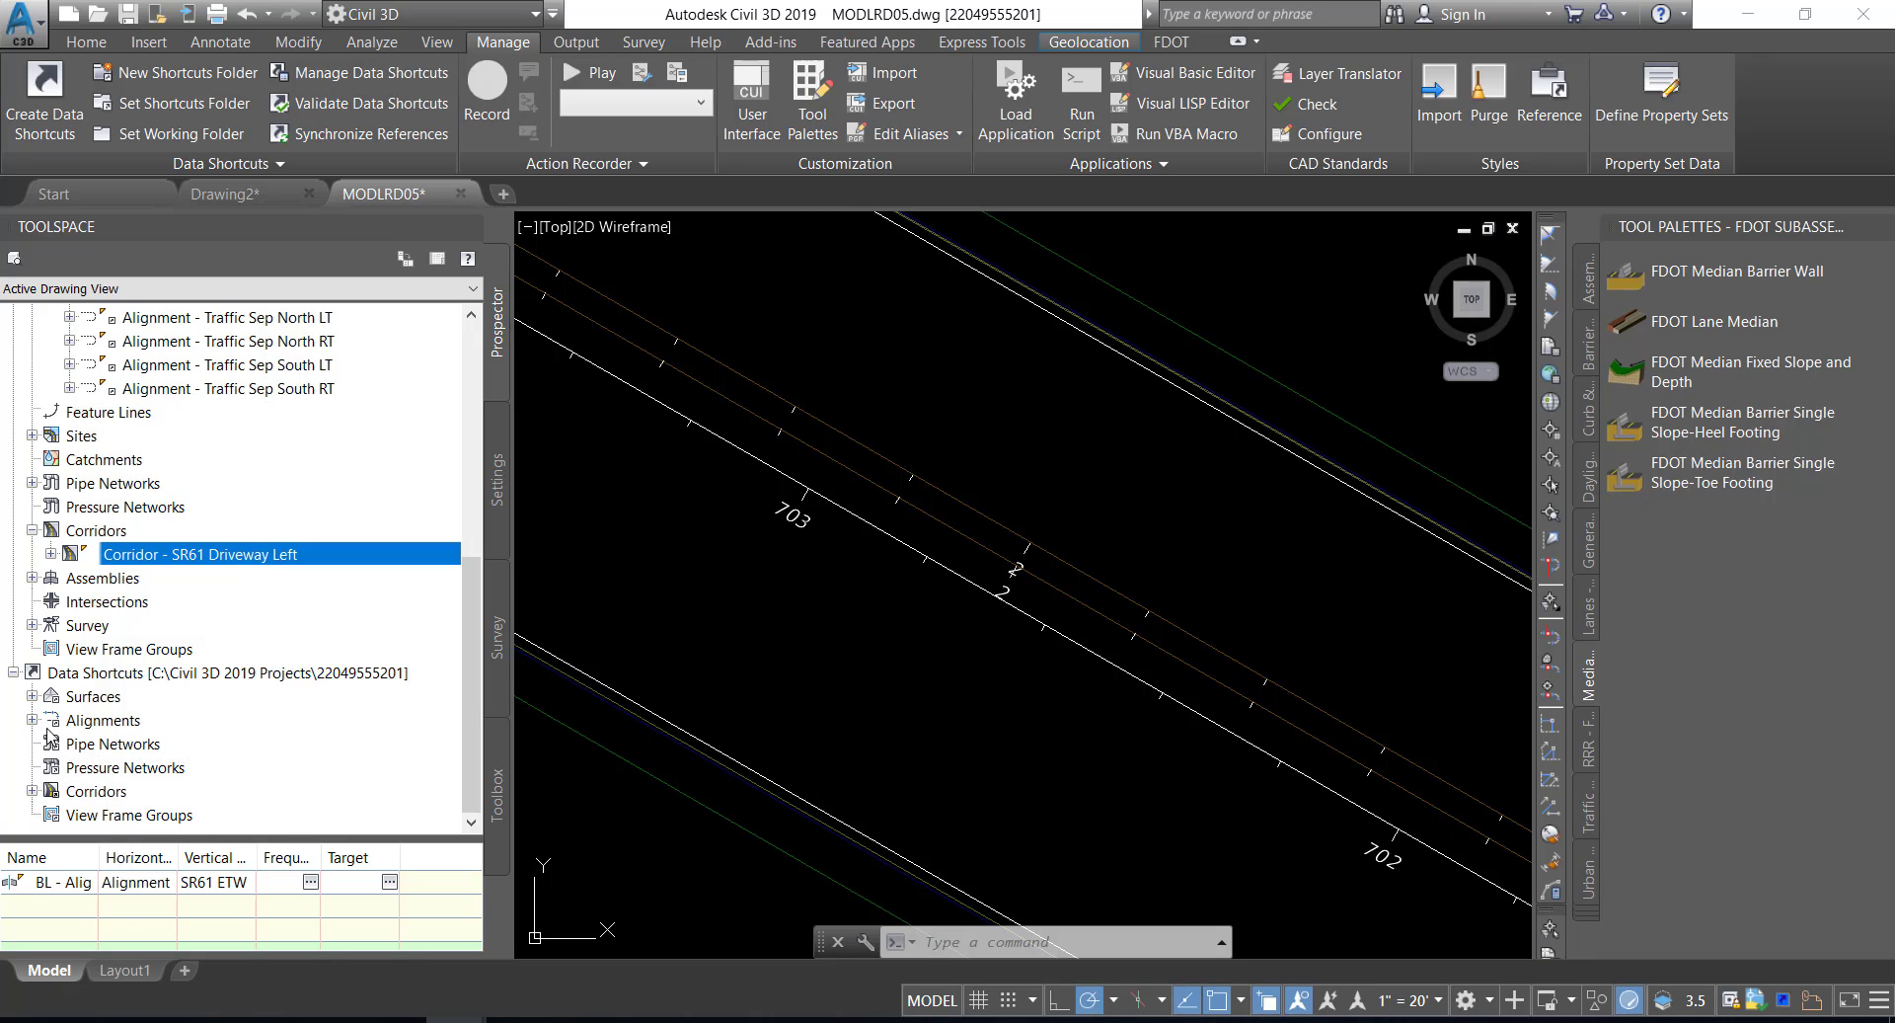
left_click(33, 720)
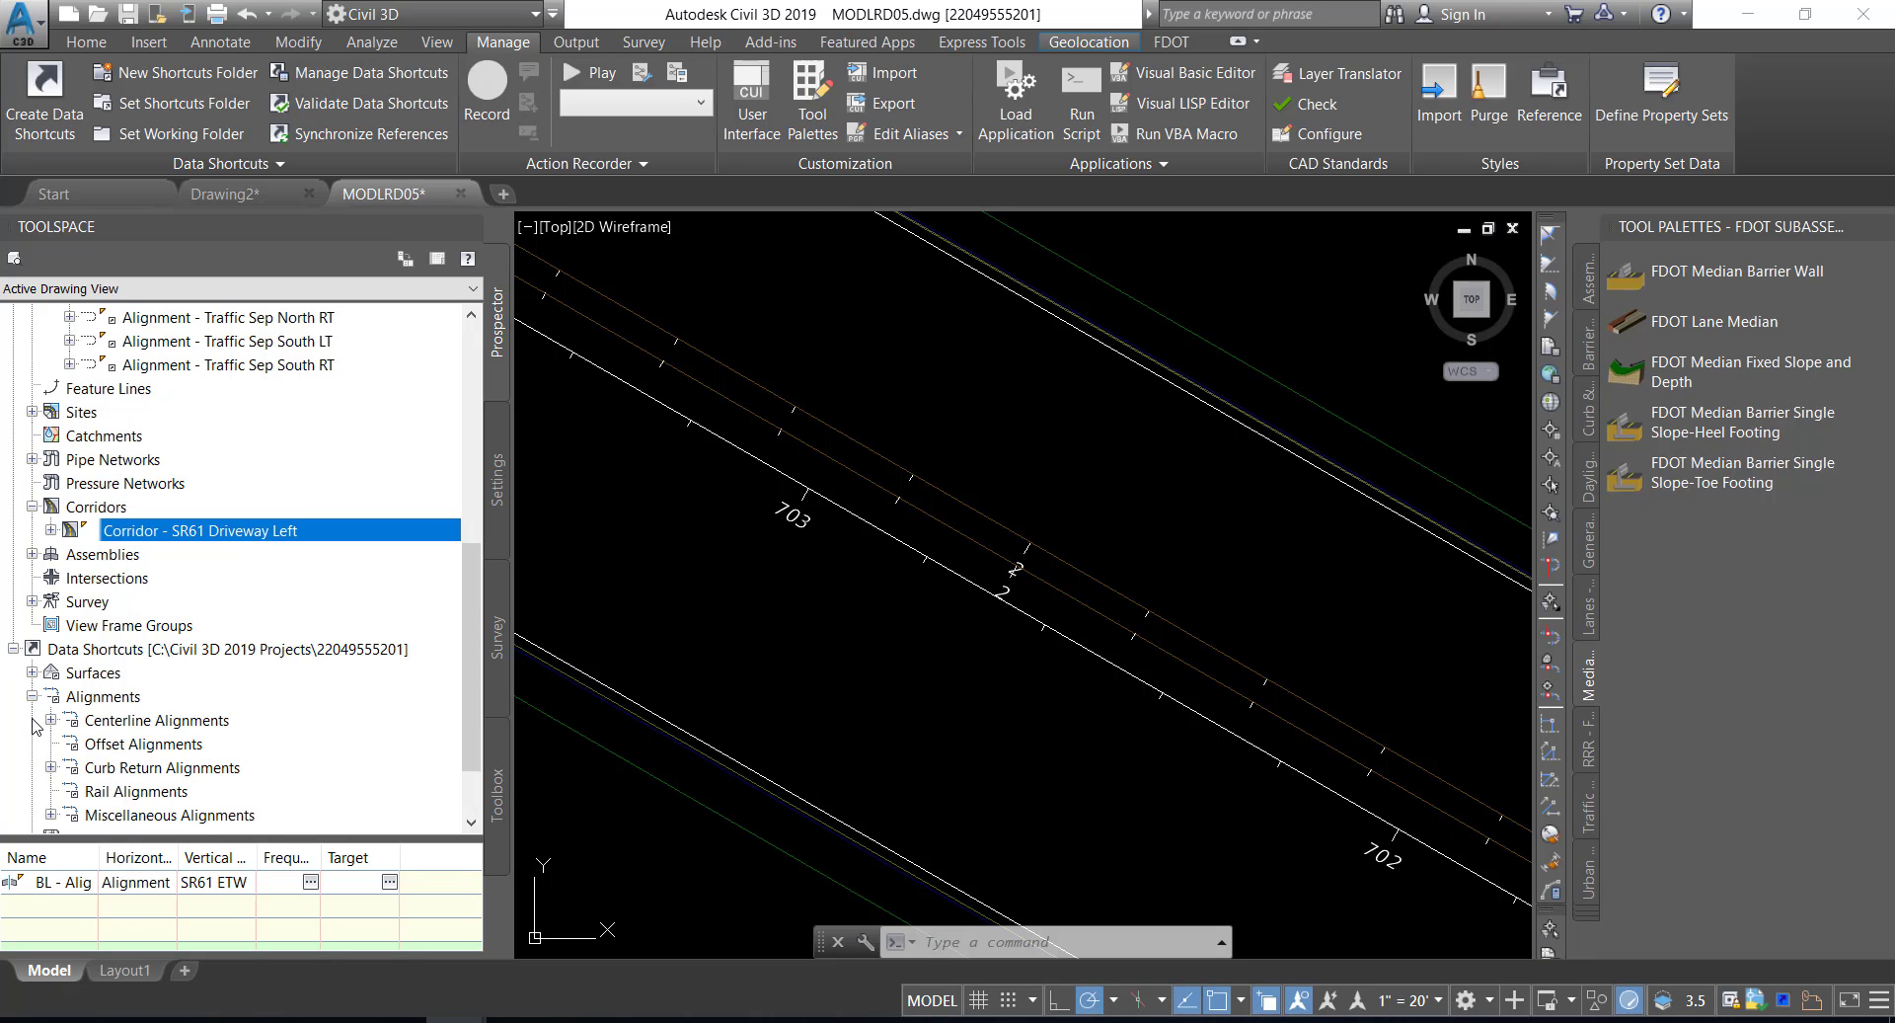
left_click(51, 814)
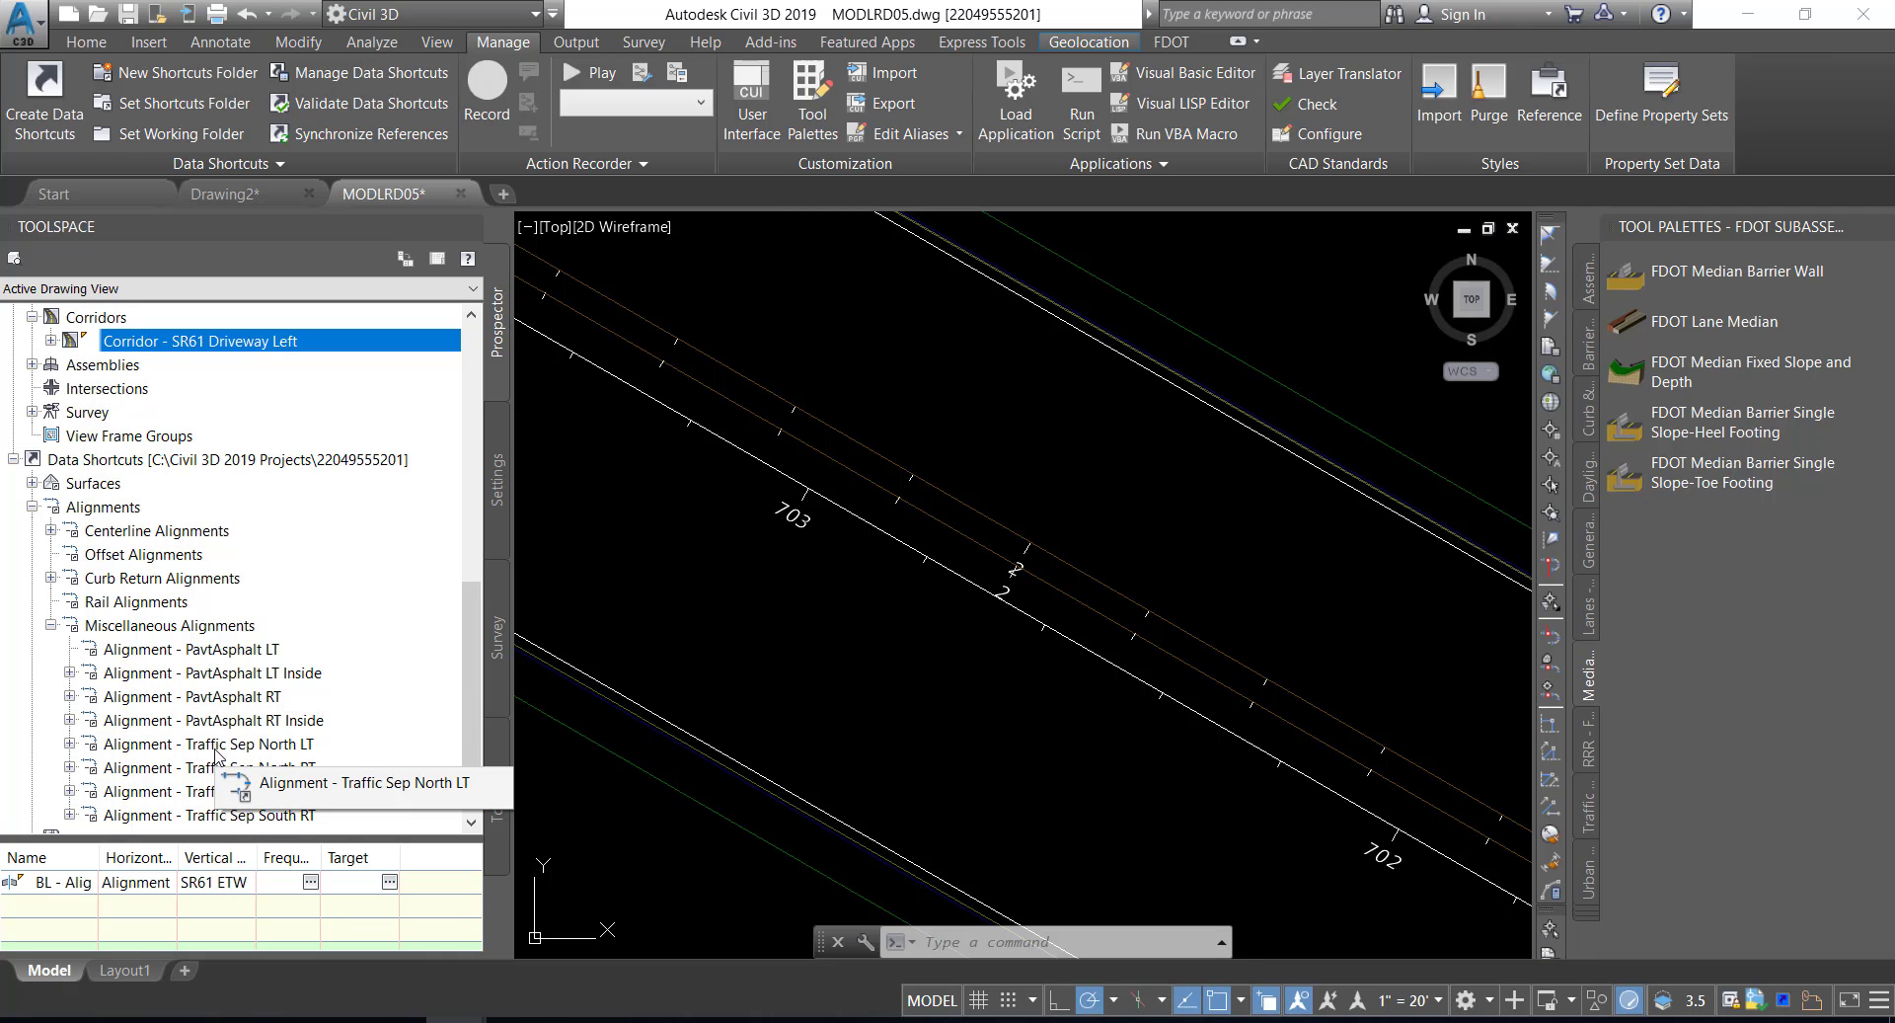
left_click(205, 793)
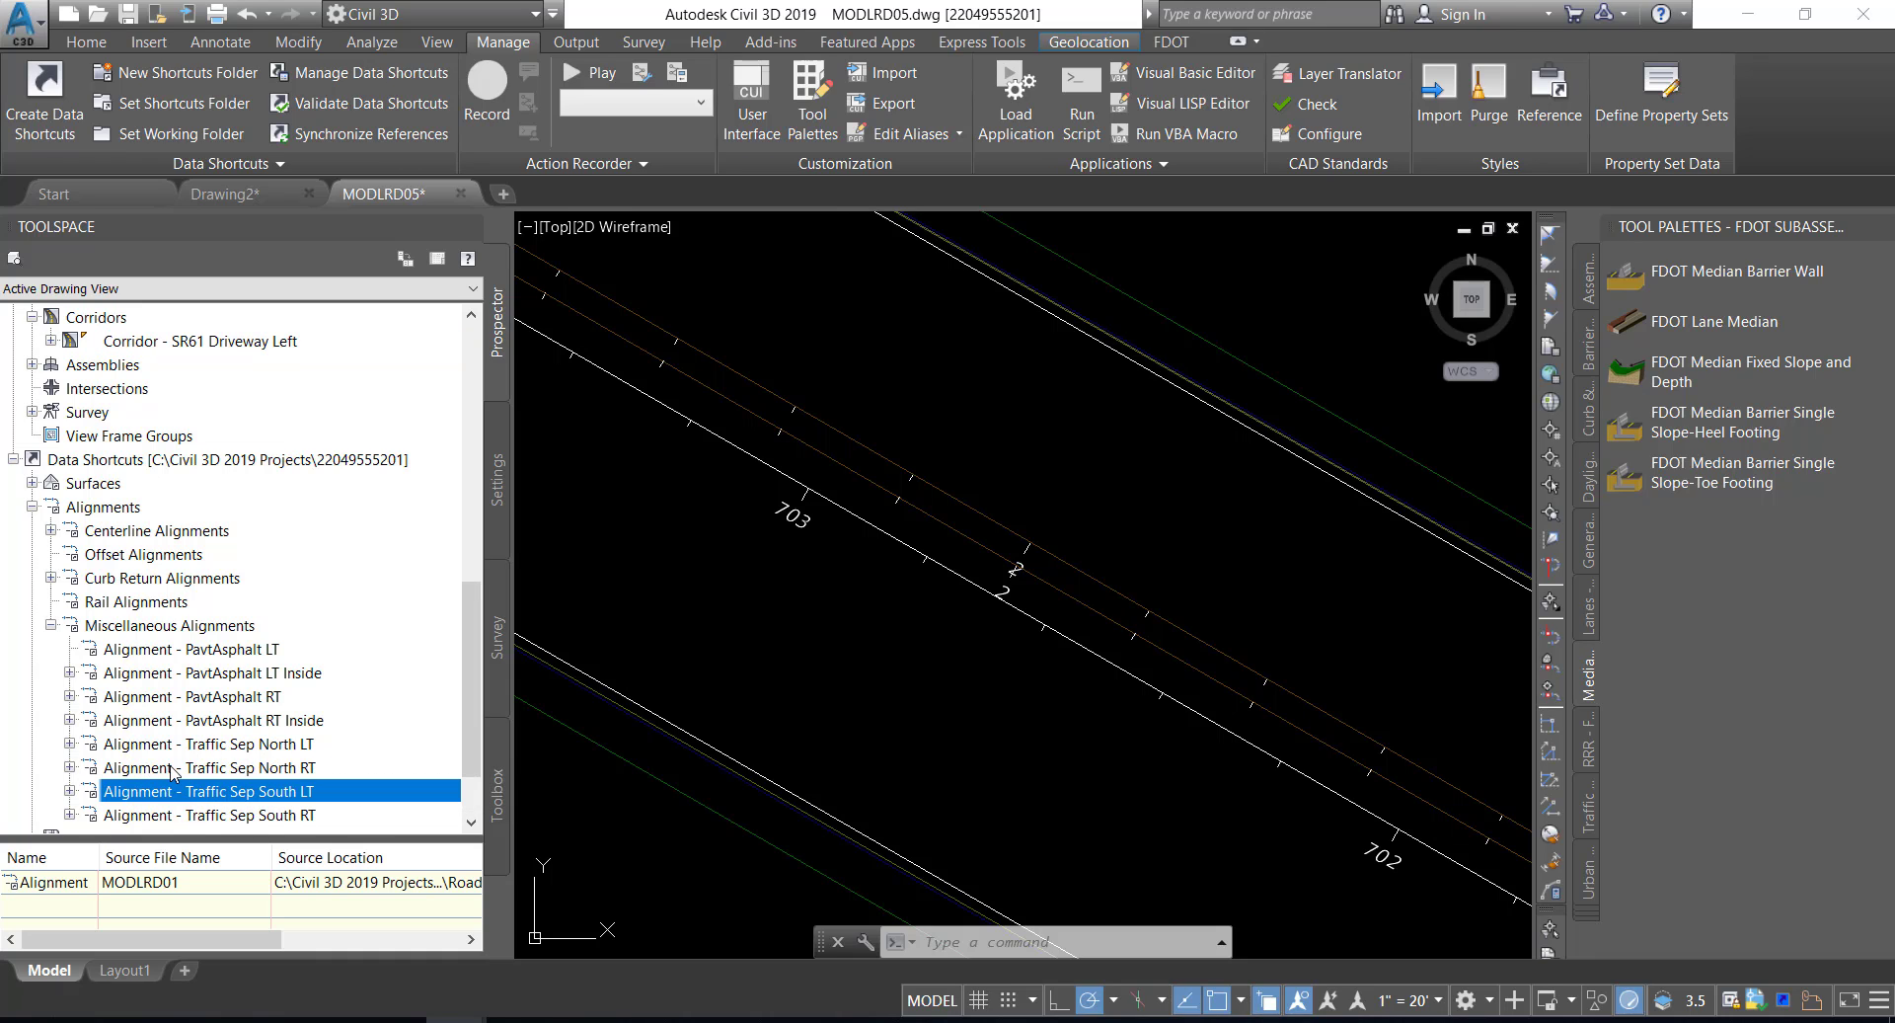
right_click(216, 796)
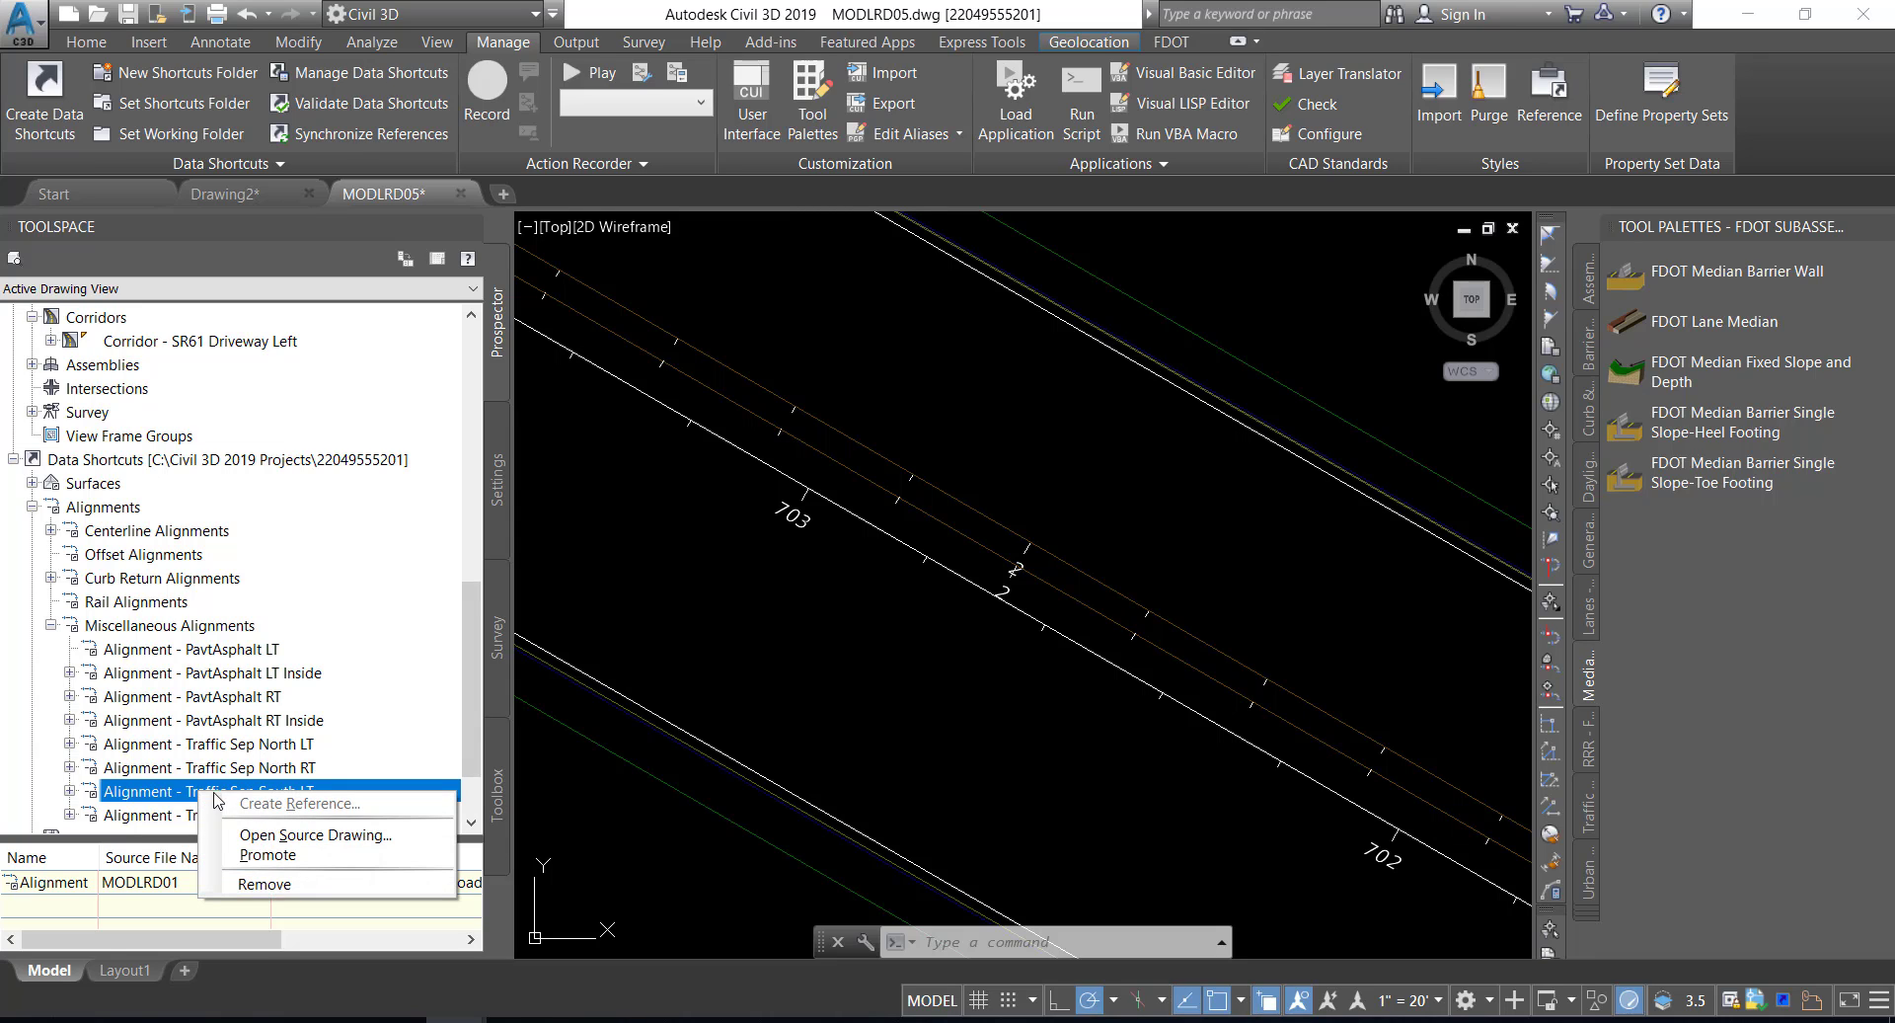
left_click(278, 835)
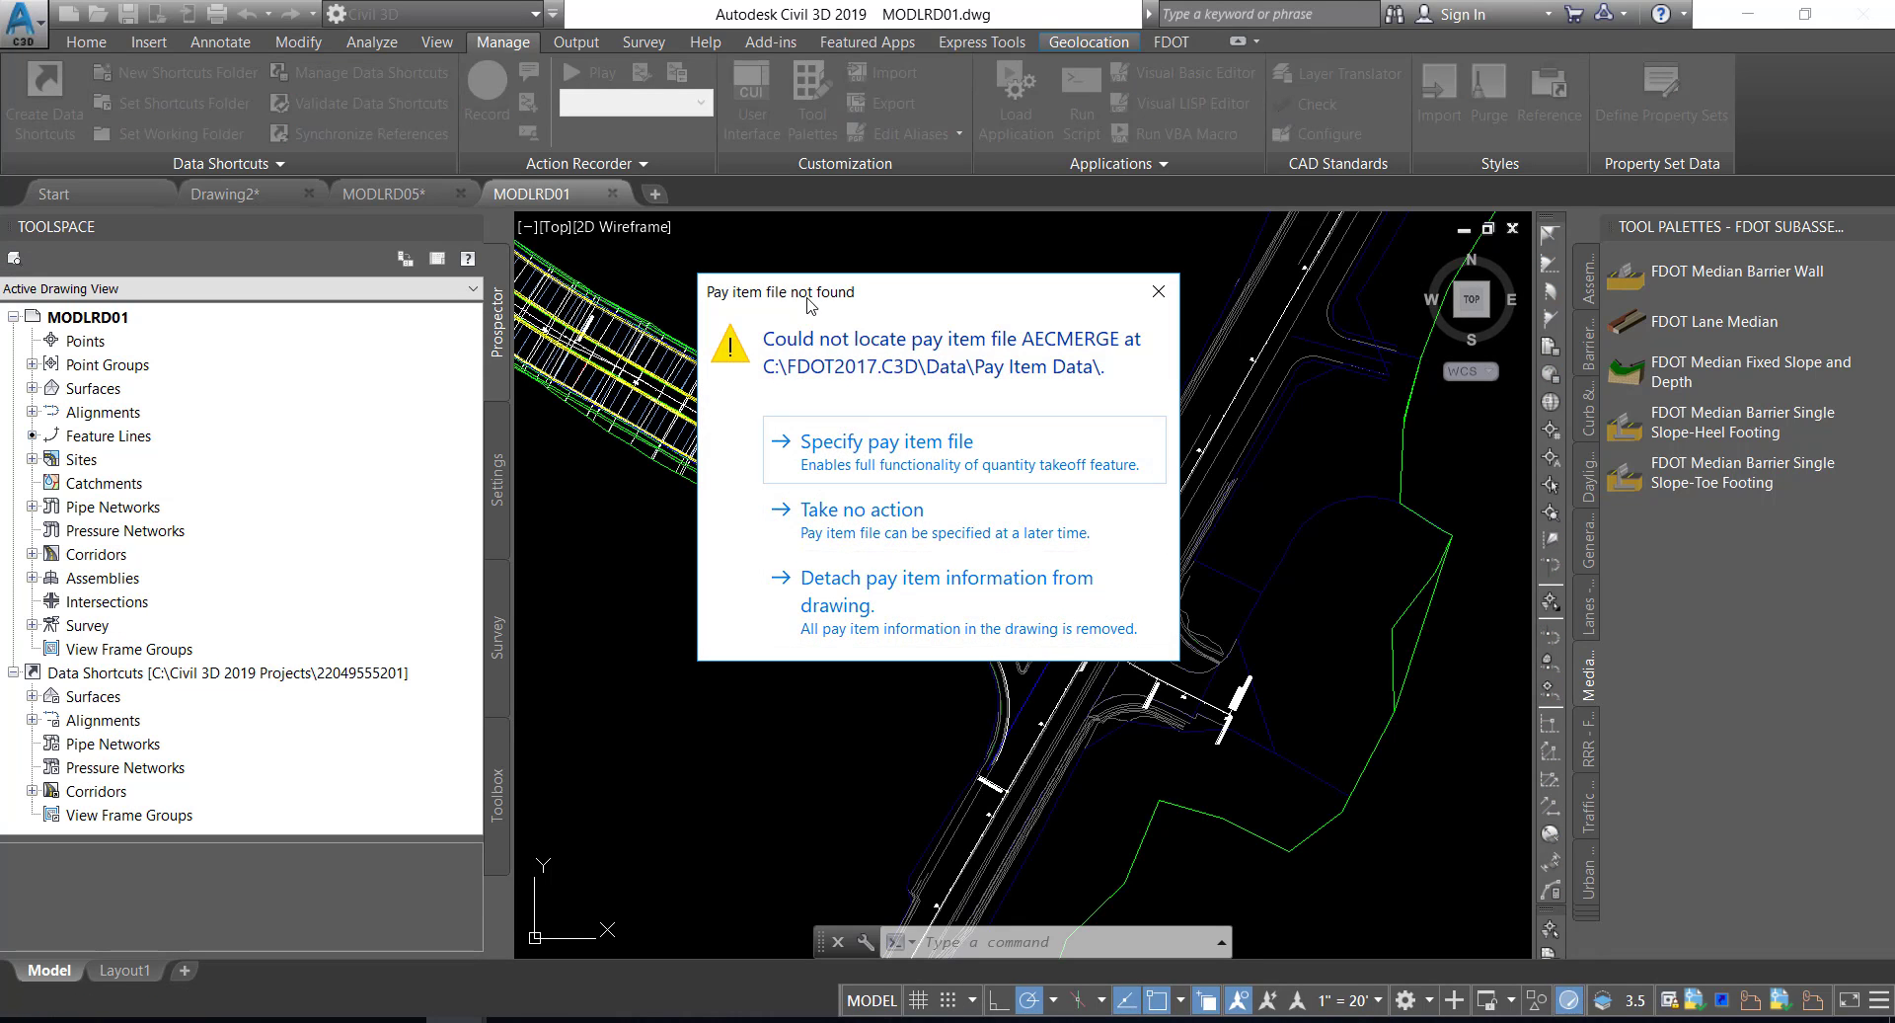
left_click(802, 533)
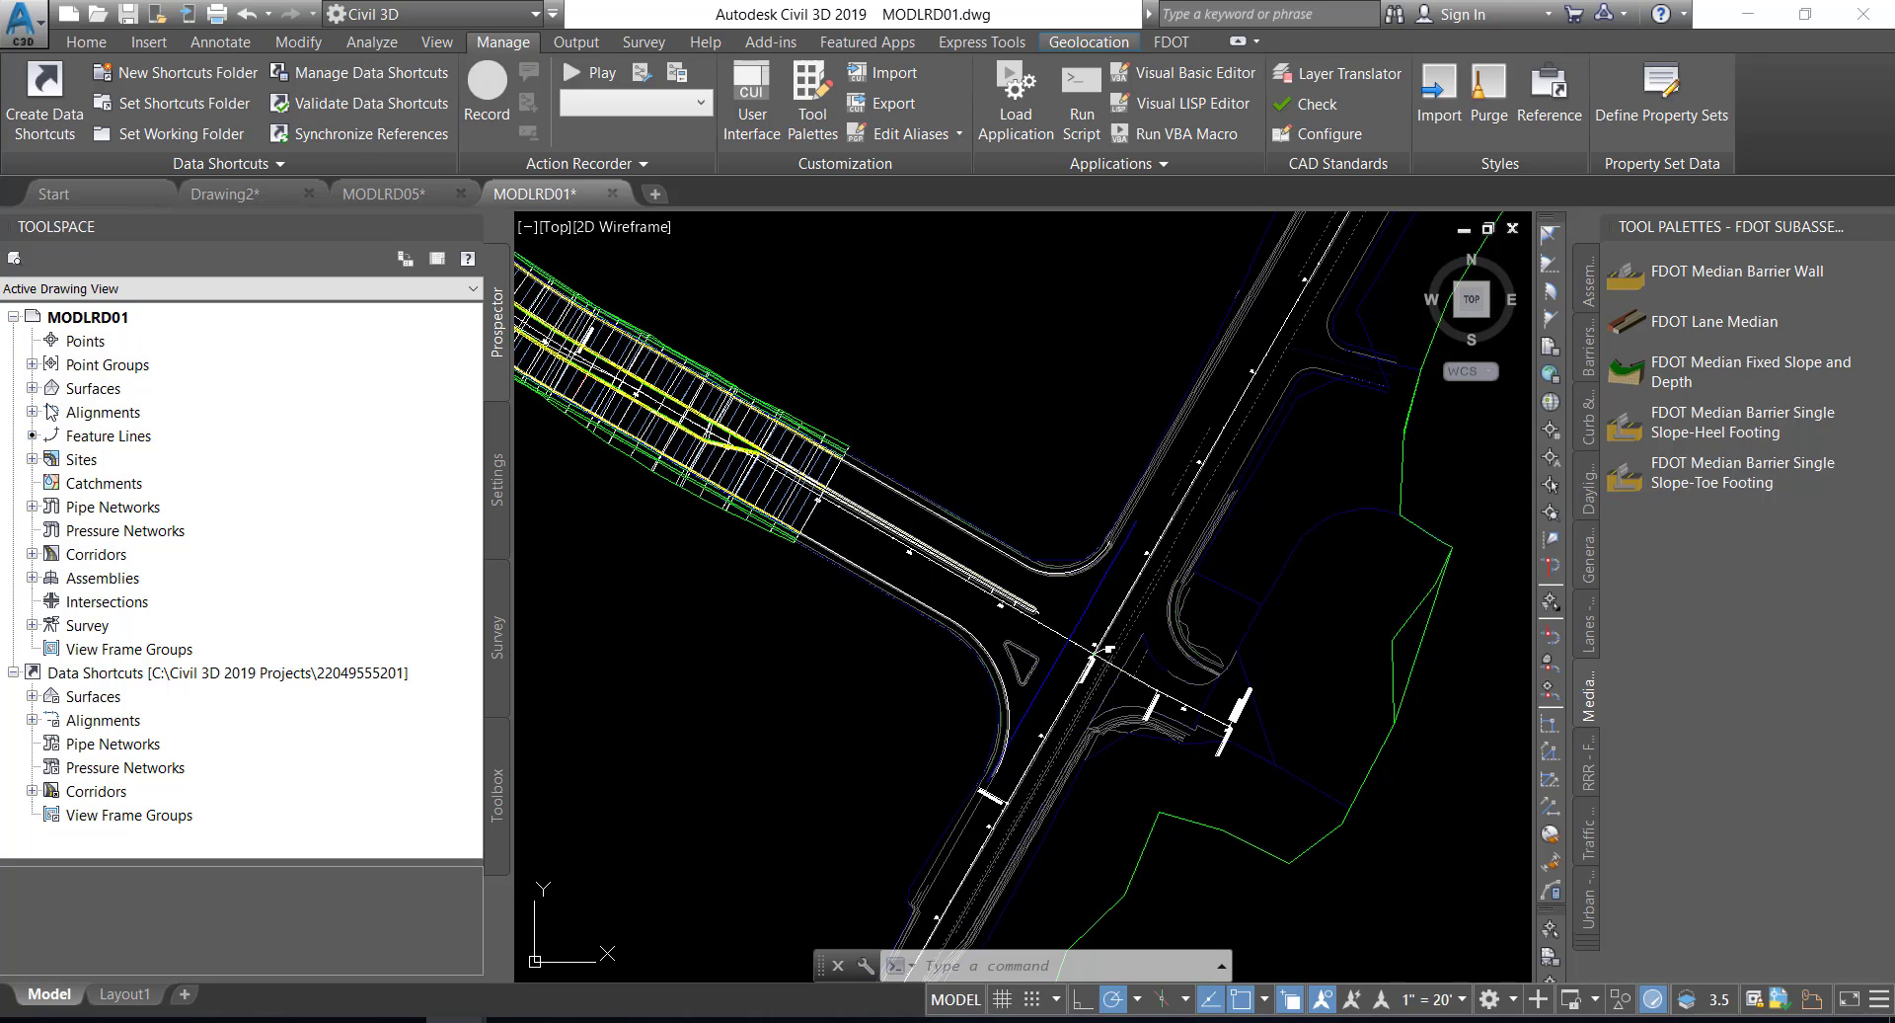
- Find Alignment - Traffic Sep South LT among MODLRD01's miscellaneous alignments and zoom to it
left_click(32, 411)
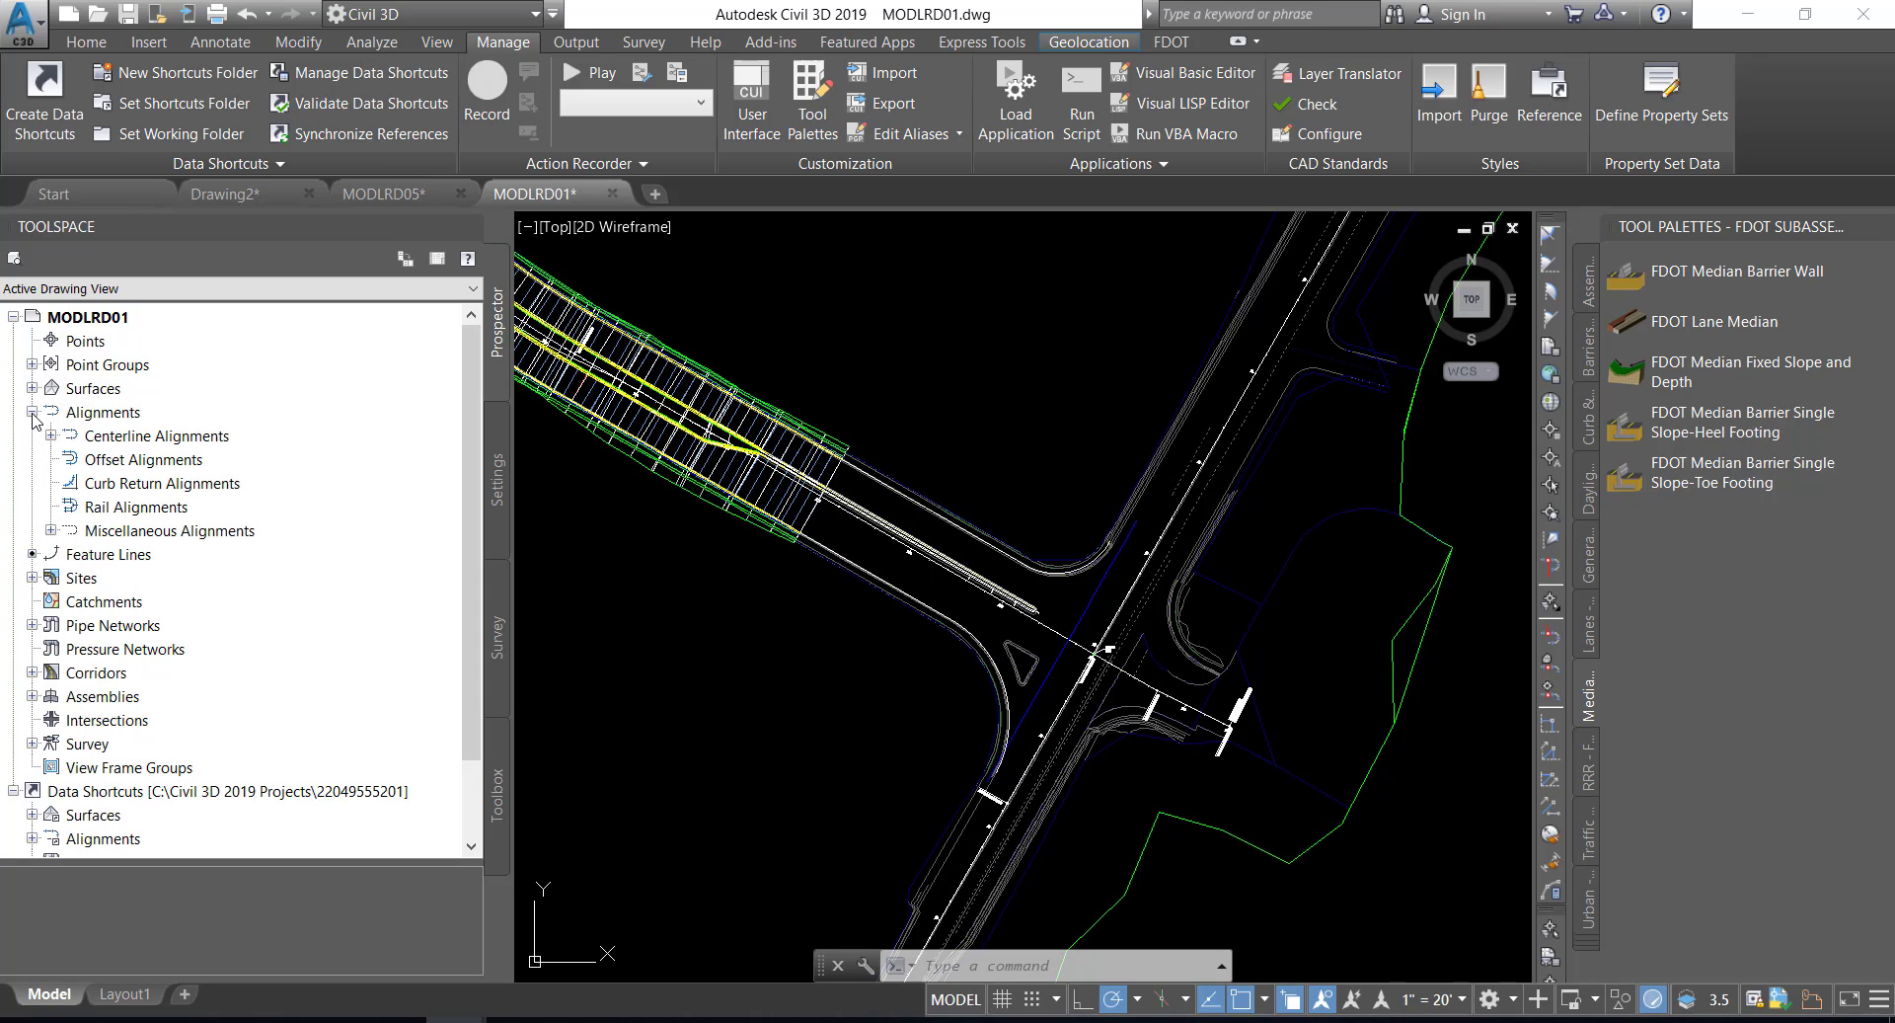
left_click(50, 531)
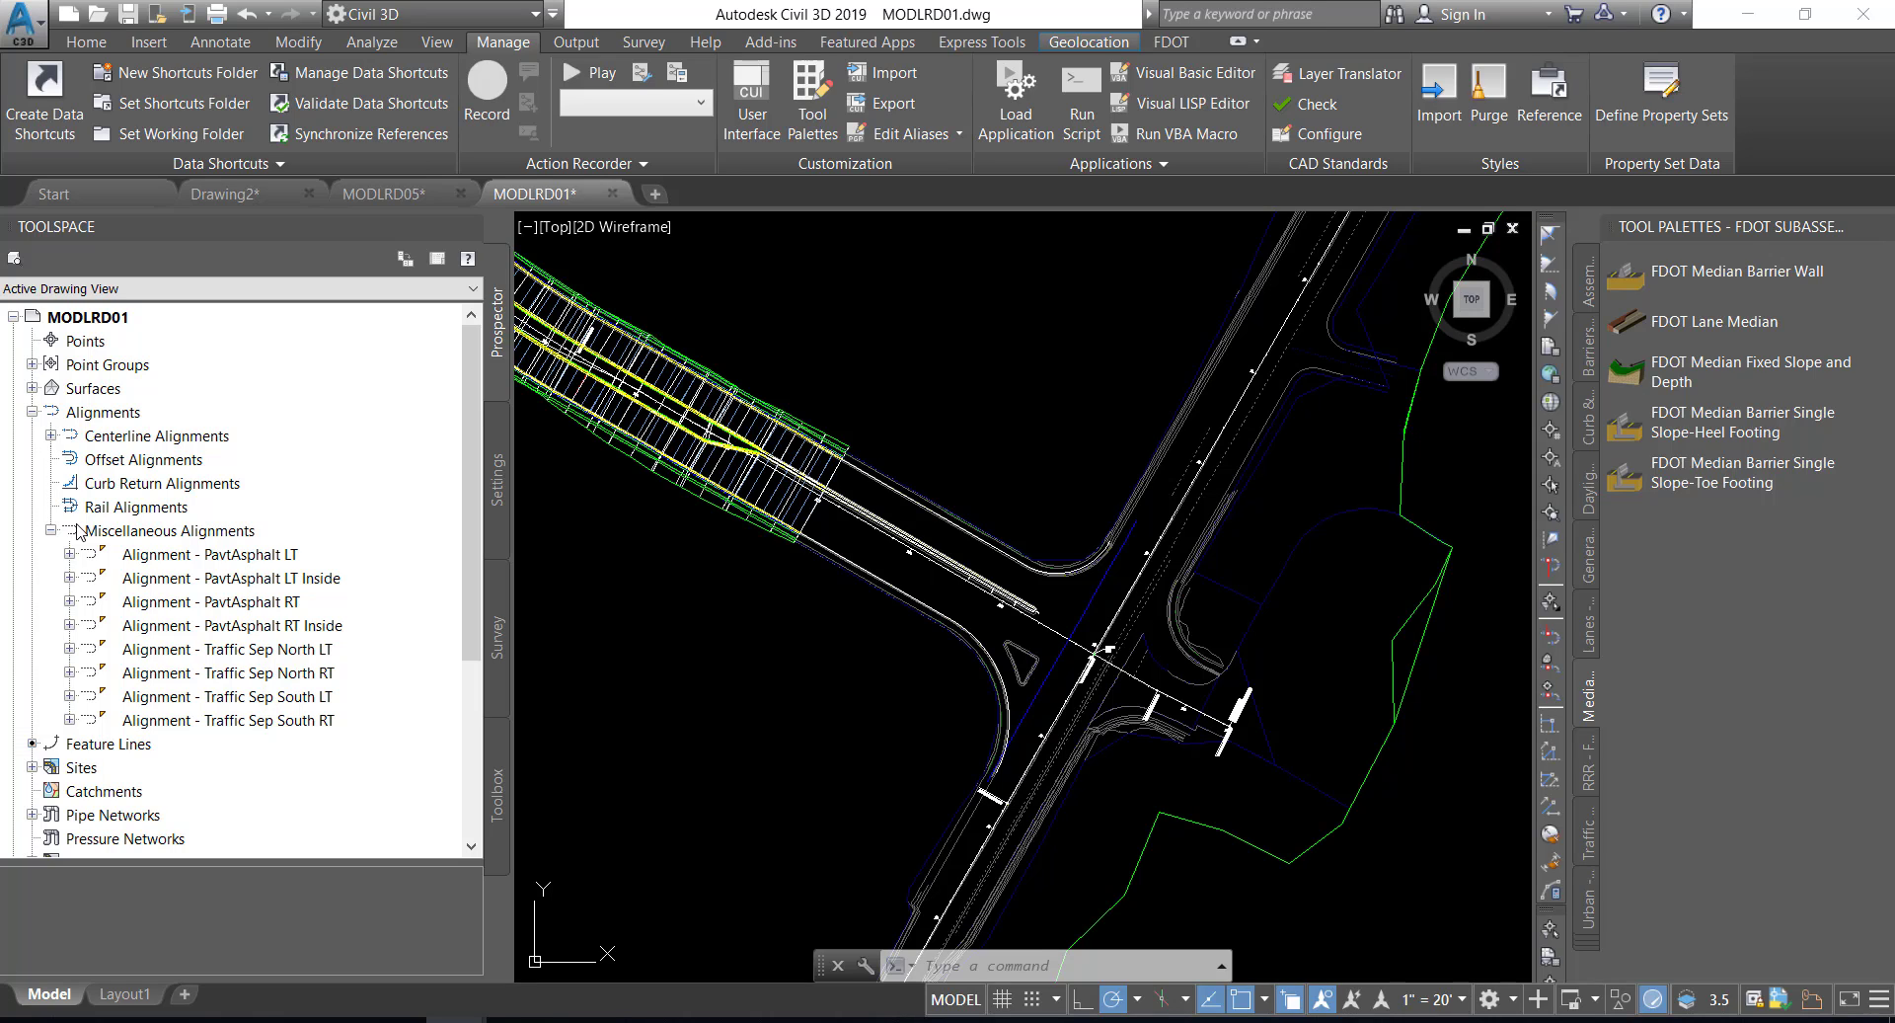
left_click(202, 702)
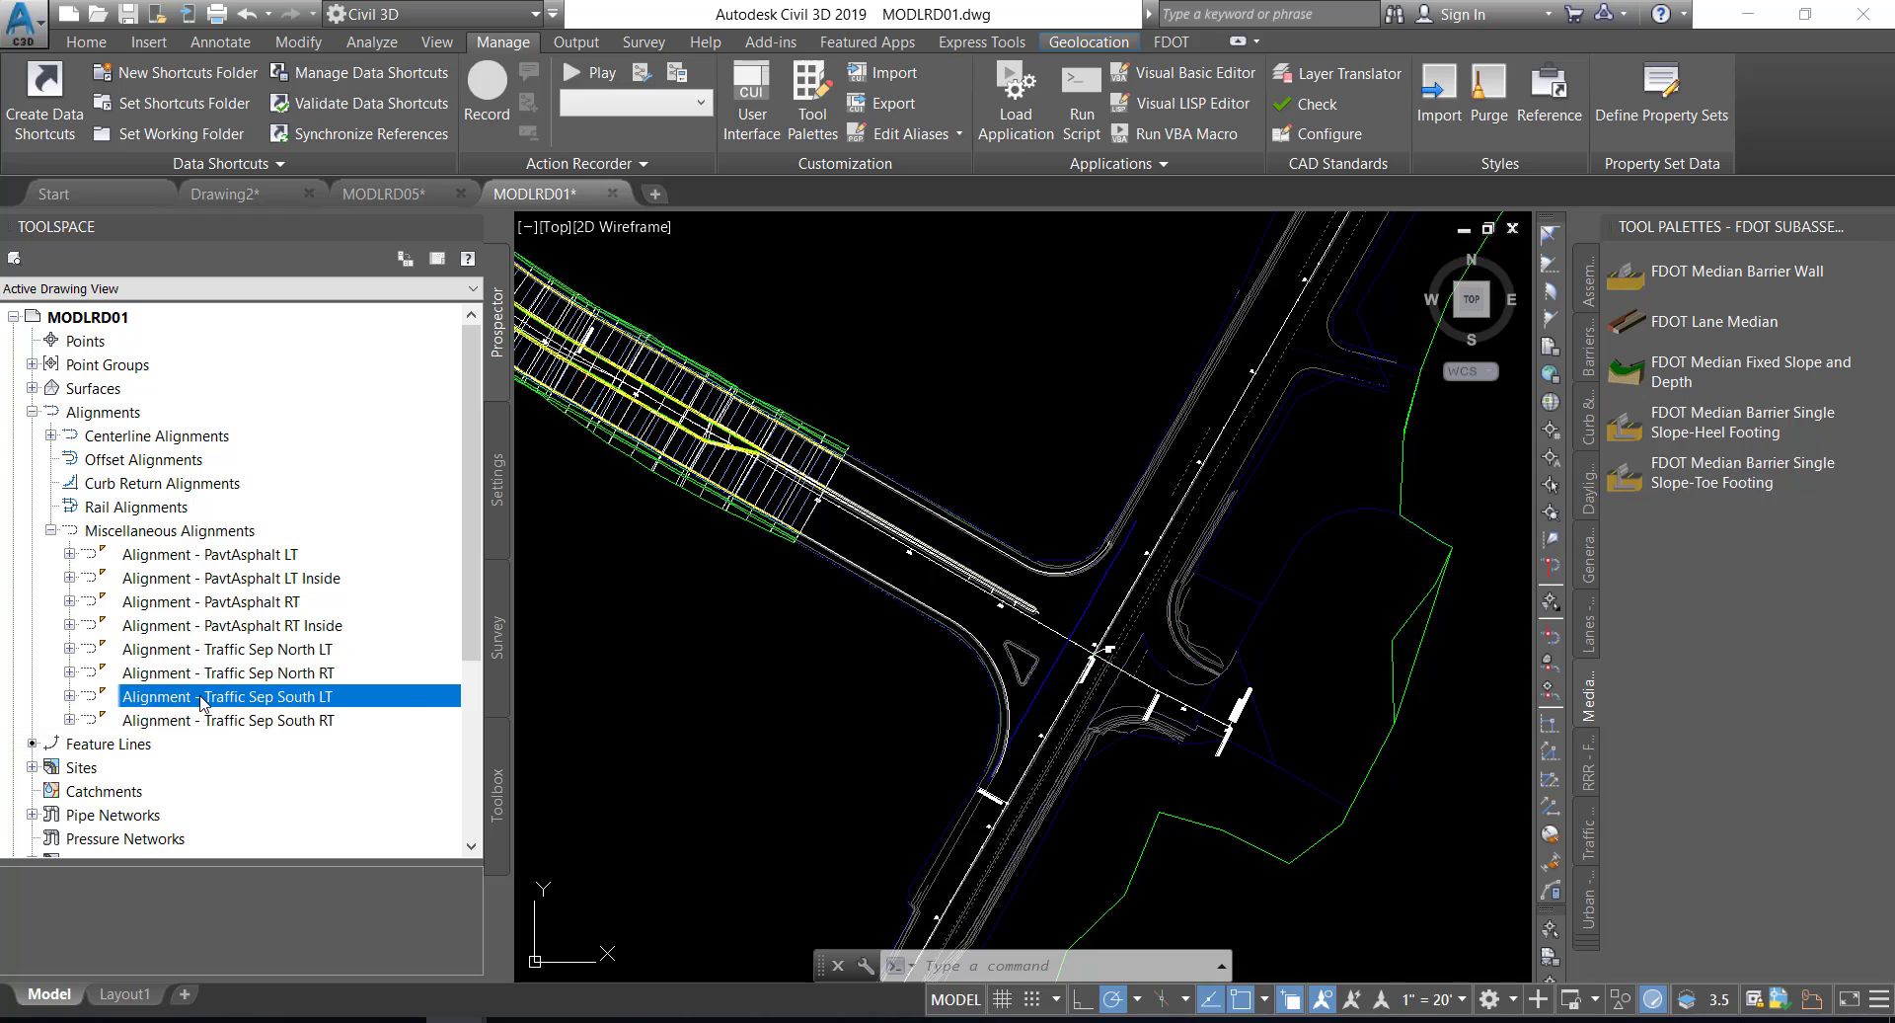
right_click(201, 699)
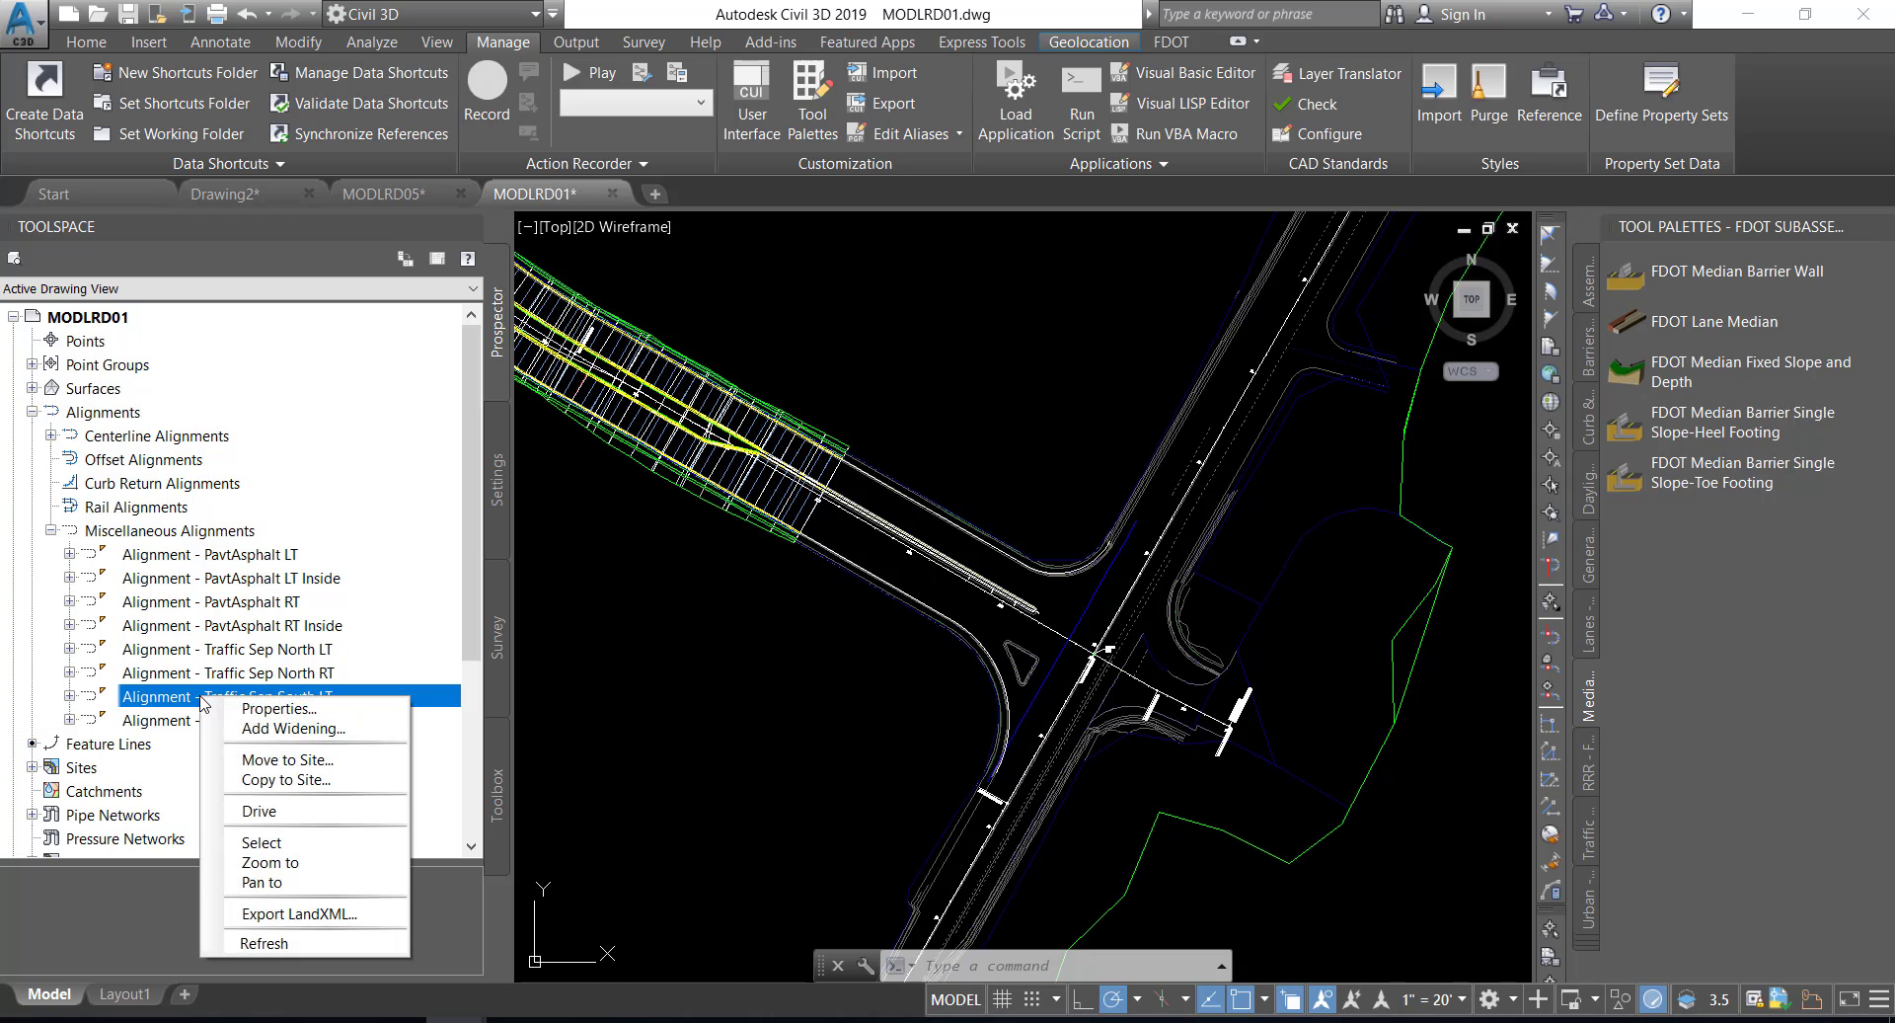
left_click(265, 865)
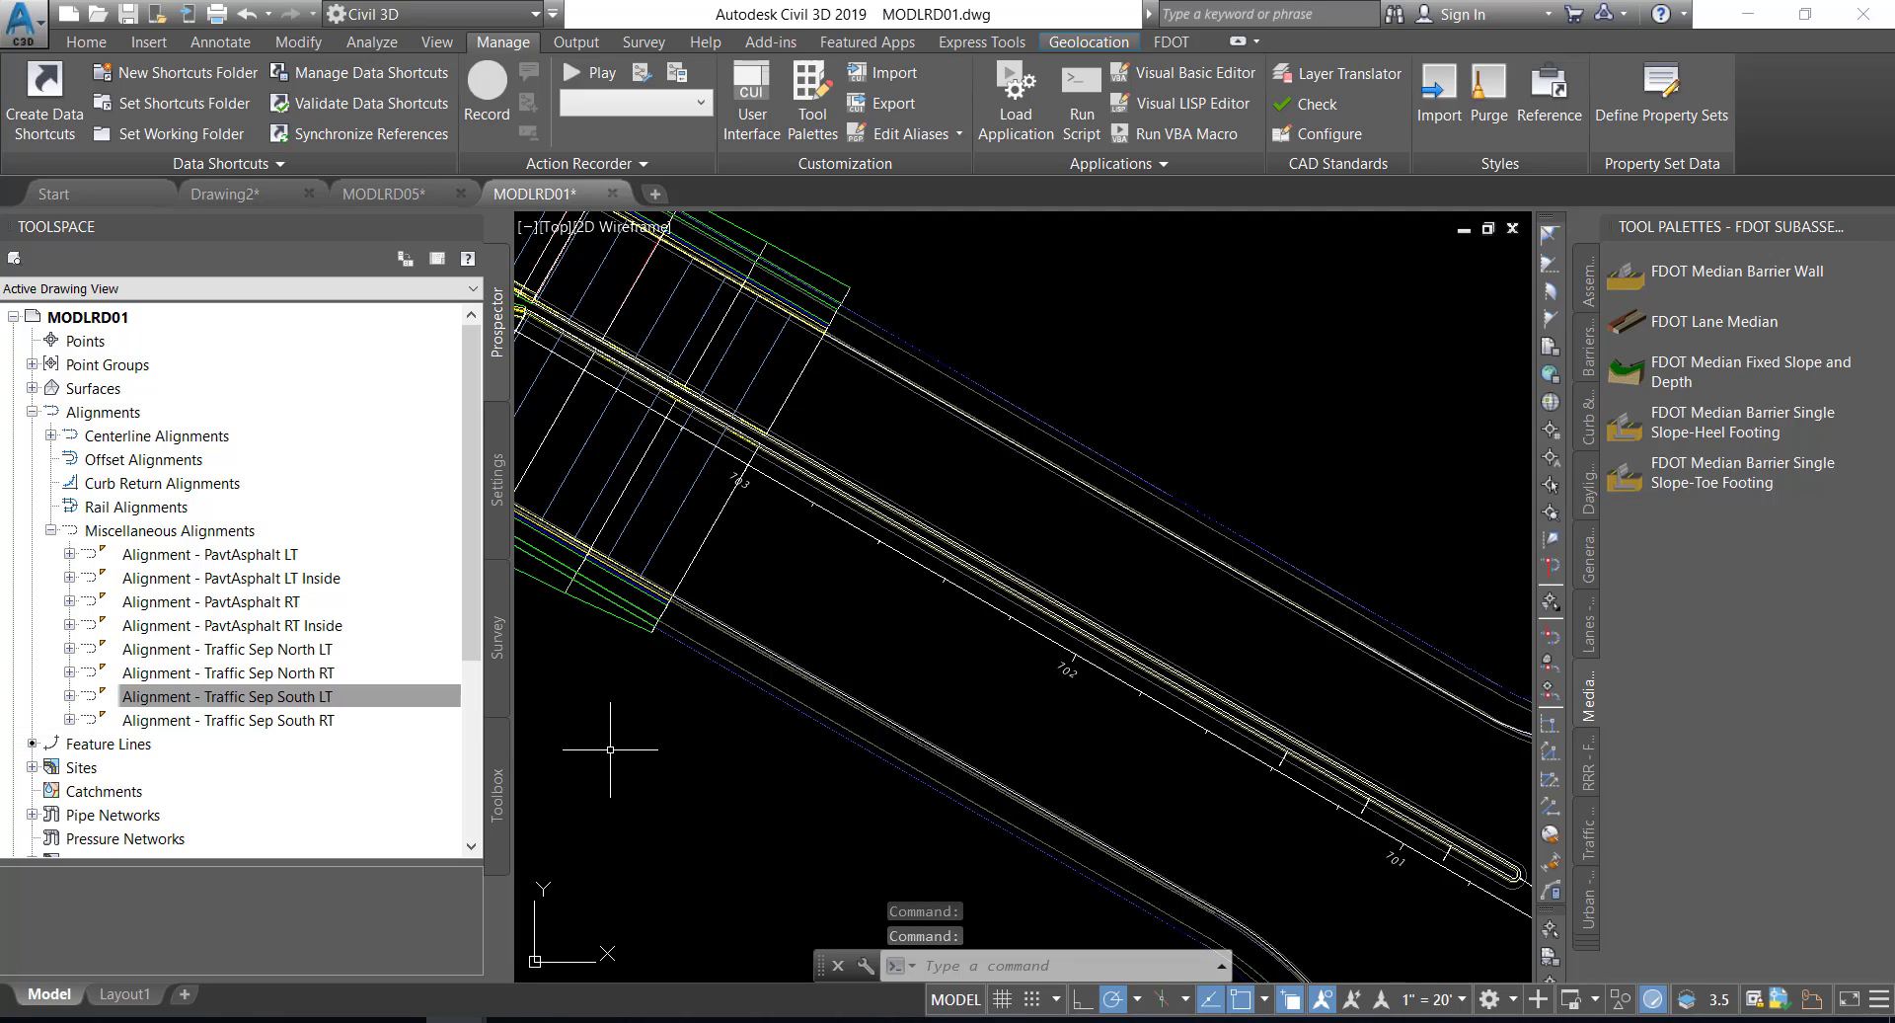
mouse_move(608, 750)
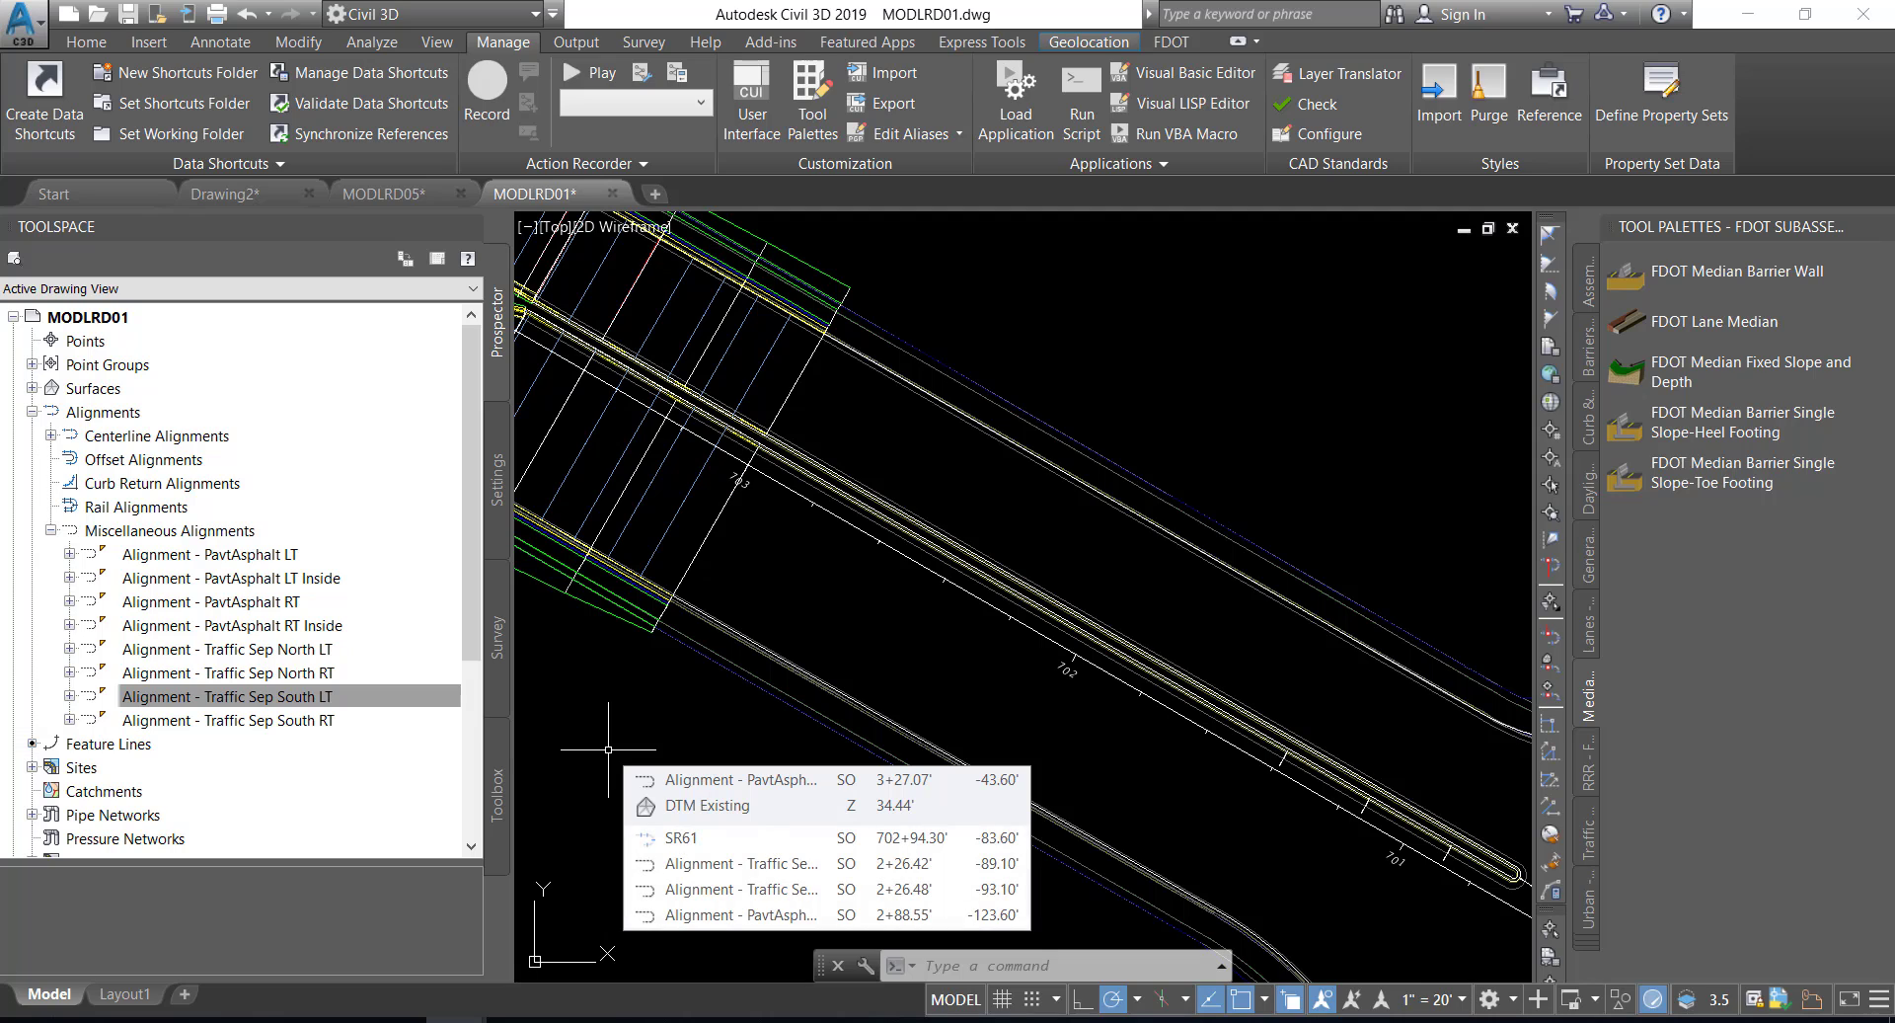
- Select Alignment - Traffic Sep South LT, examine its course along the traffic separator near station 702, and clear the selection
left_click(246, 697)
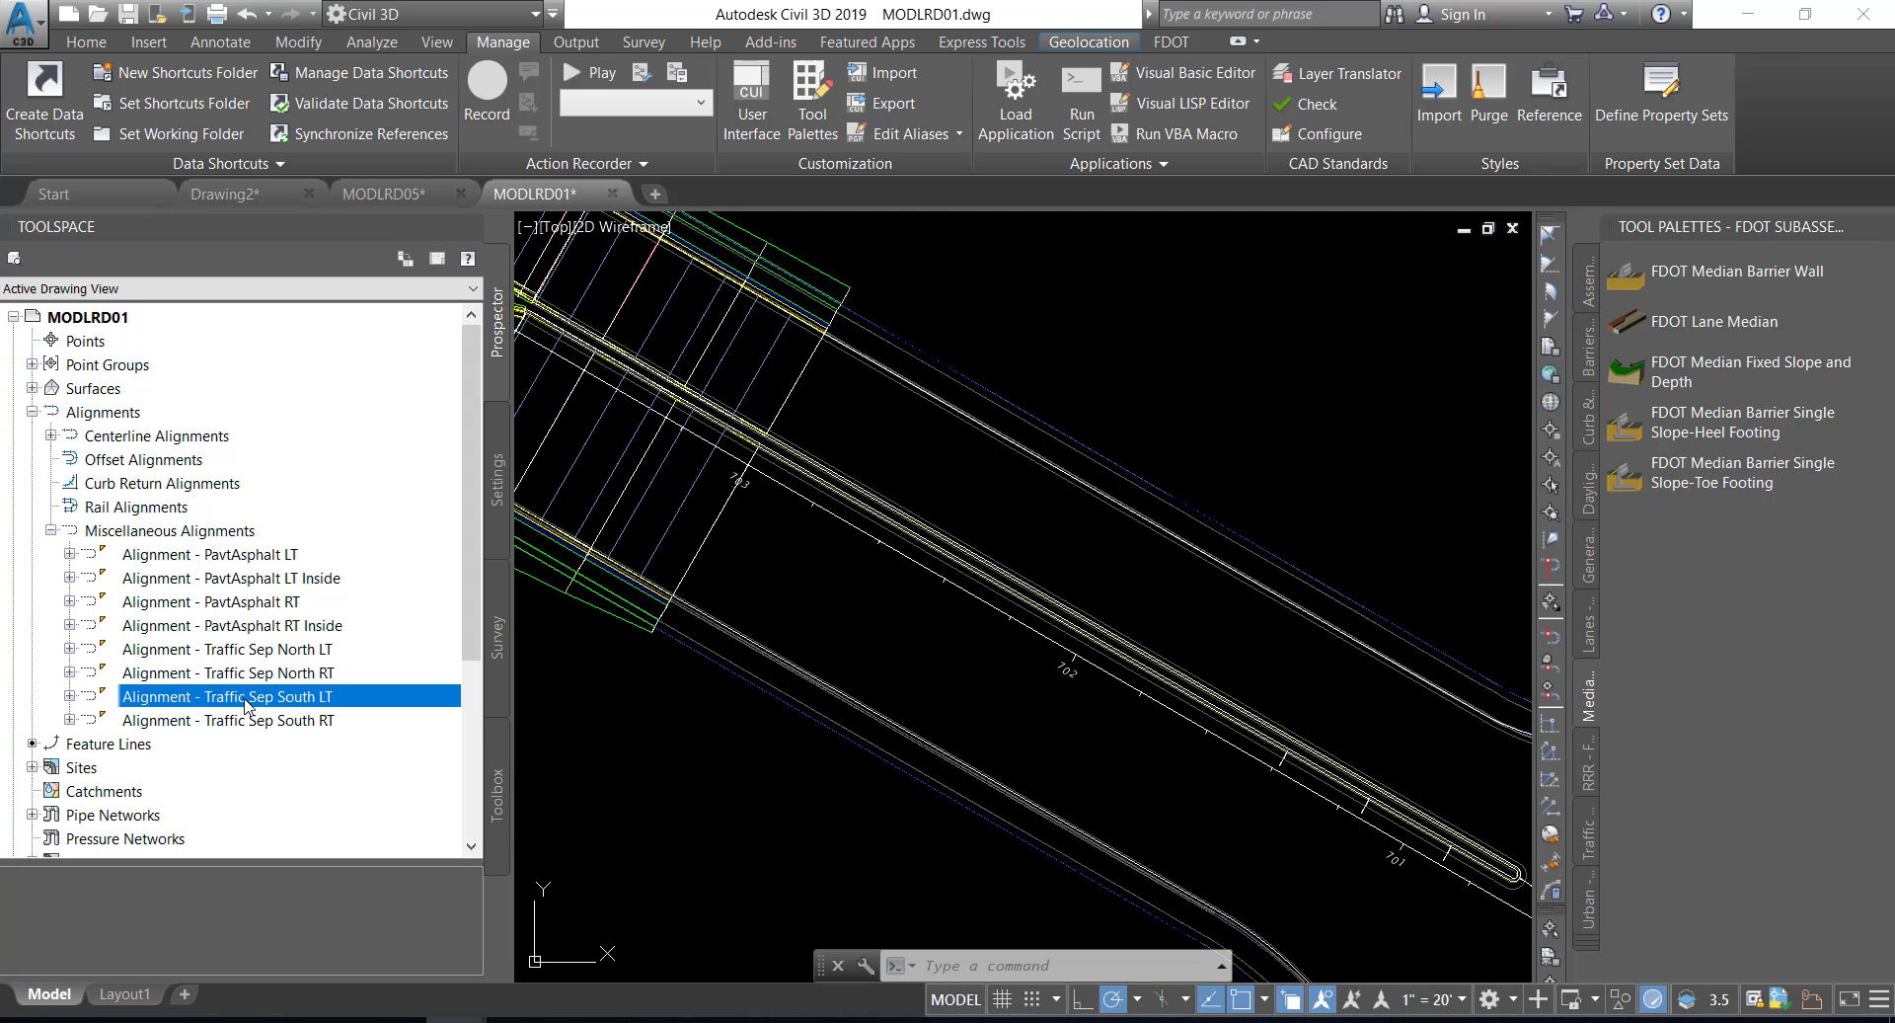
right_click(246, 699)
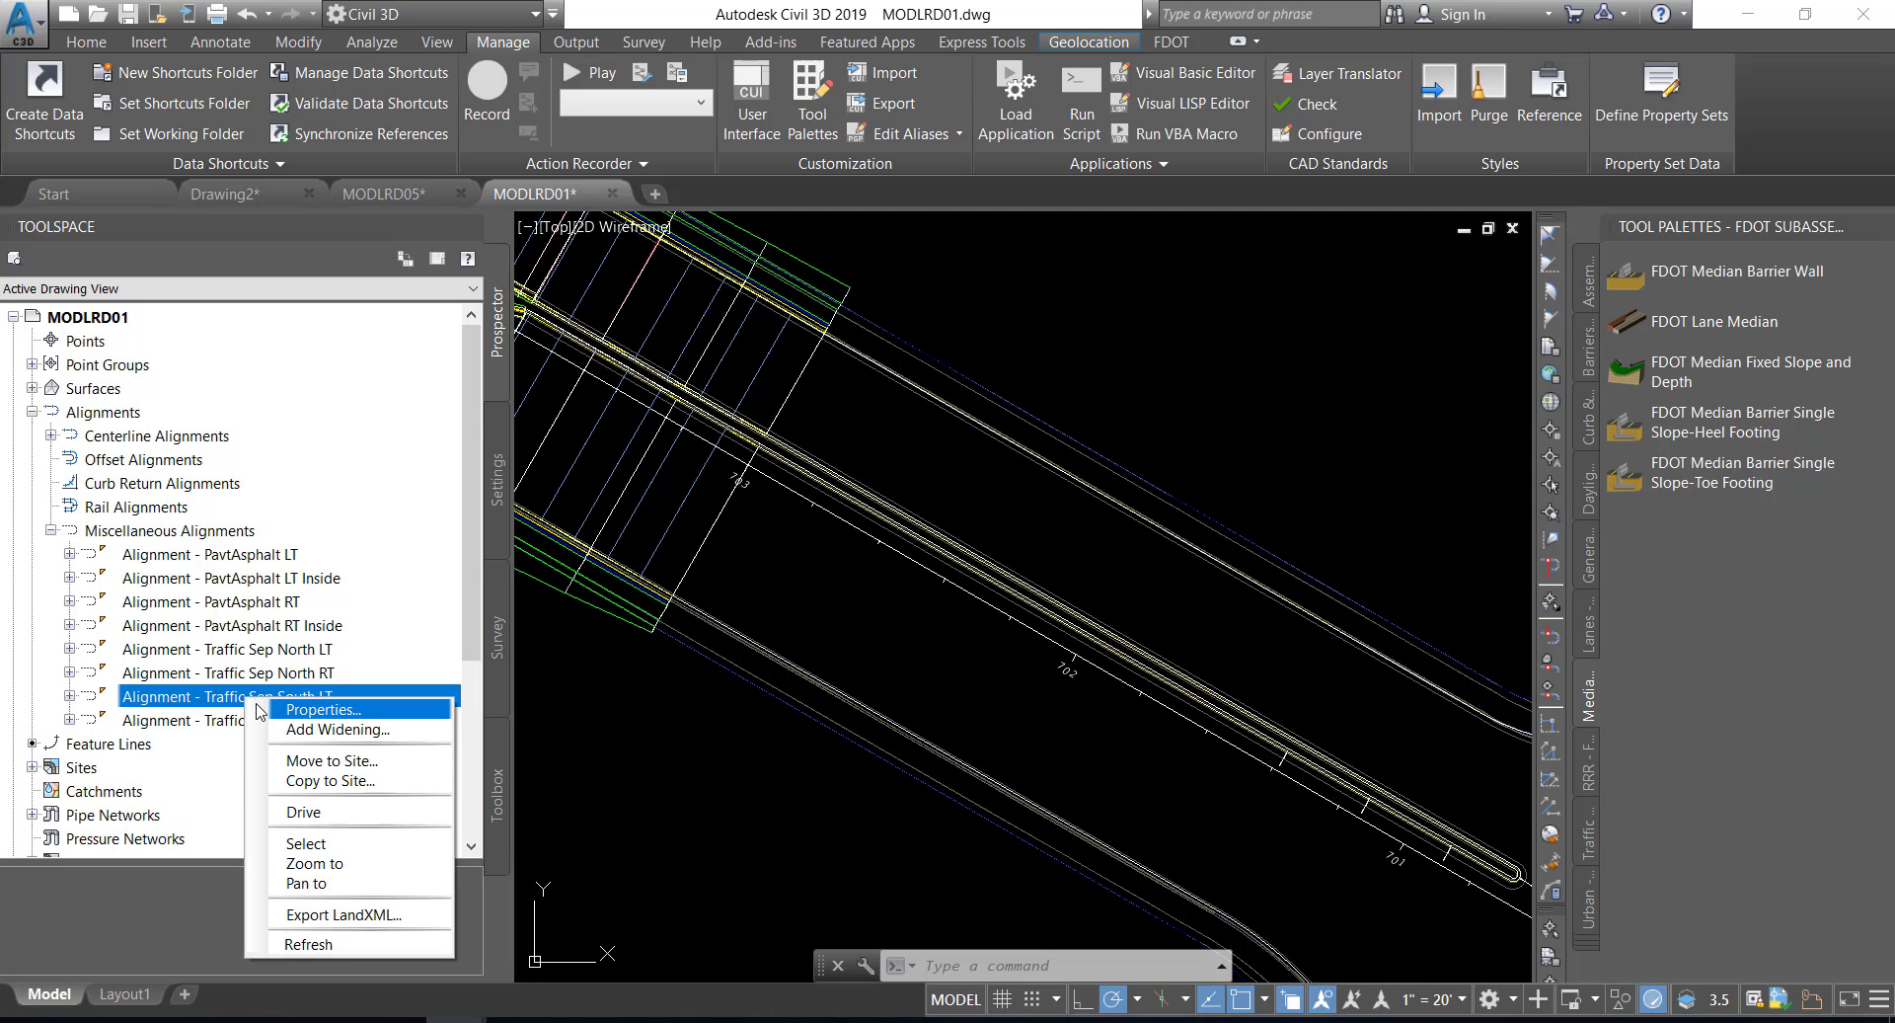
left_click(330, 847)
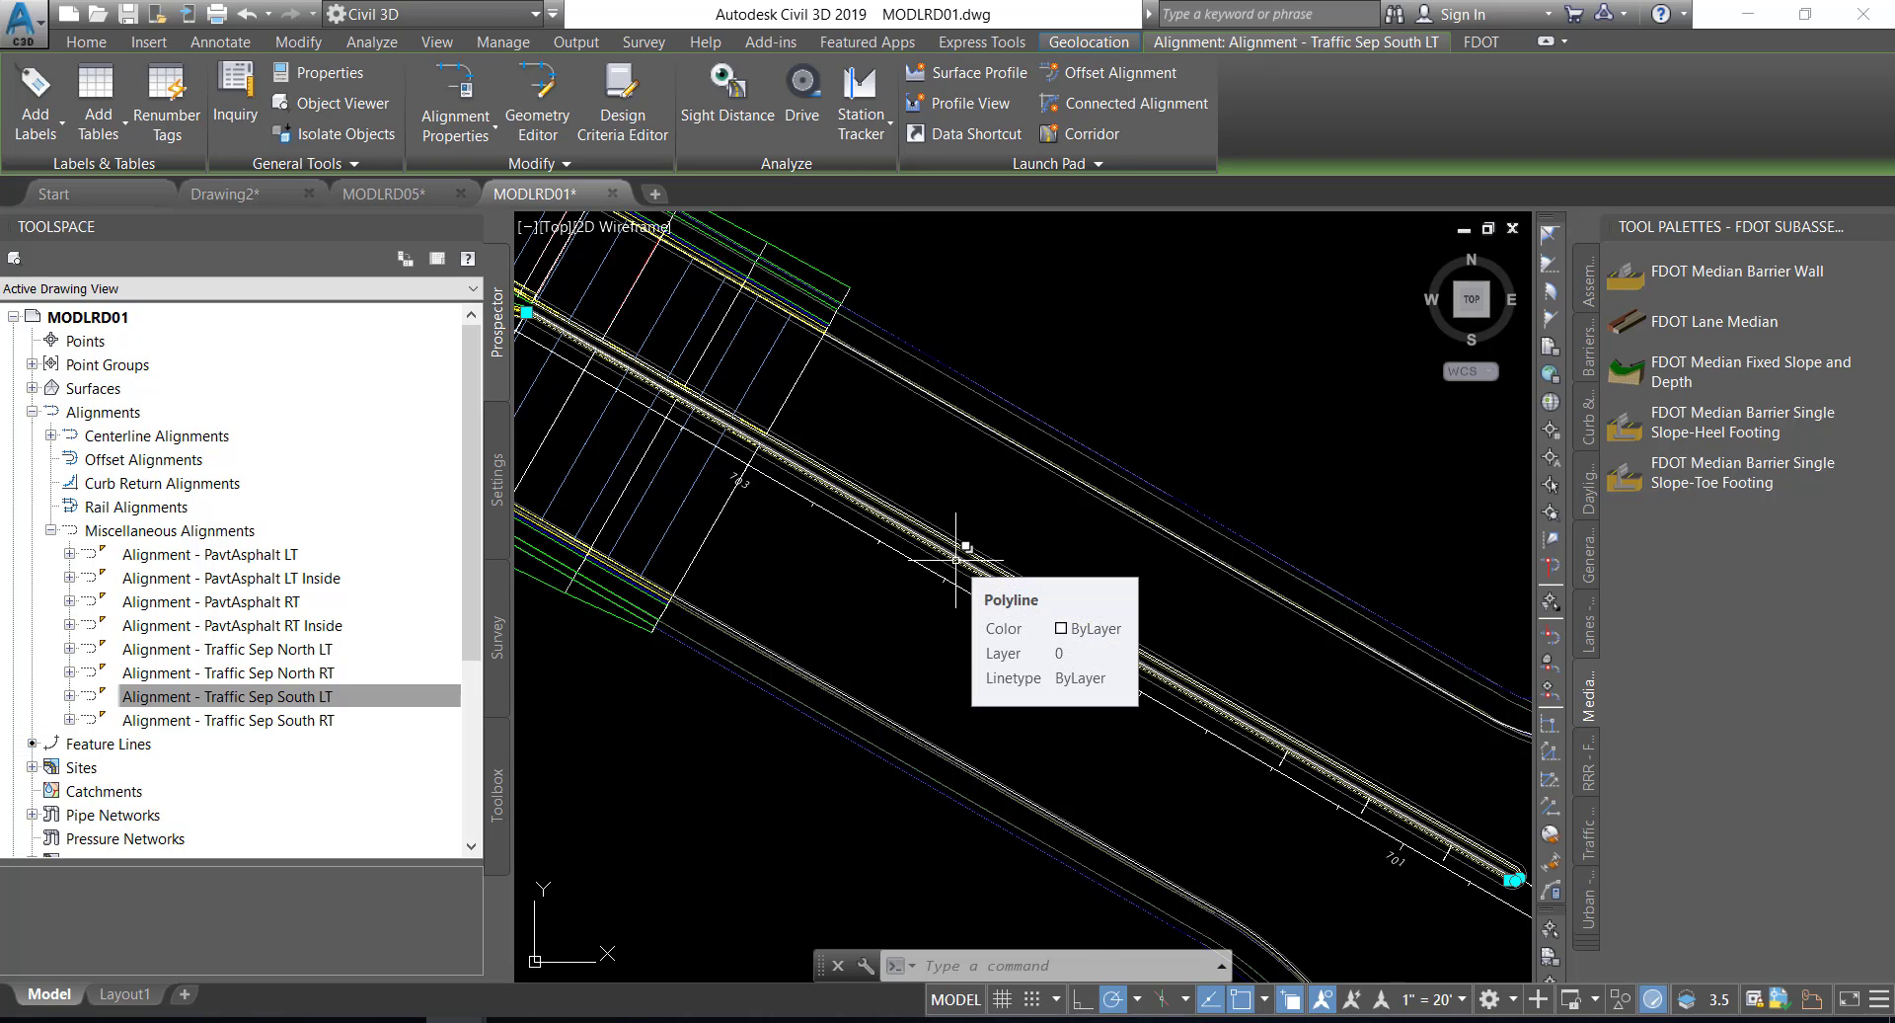
scroll(957, 559, "up", 2)
scroll(957, 559, "up", 4)
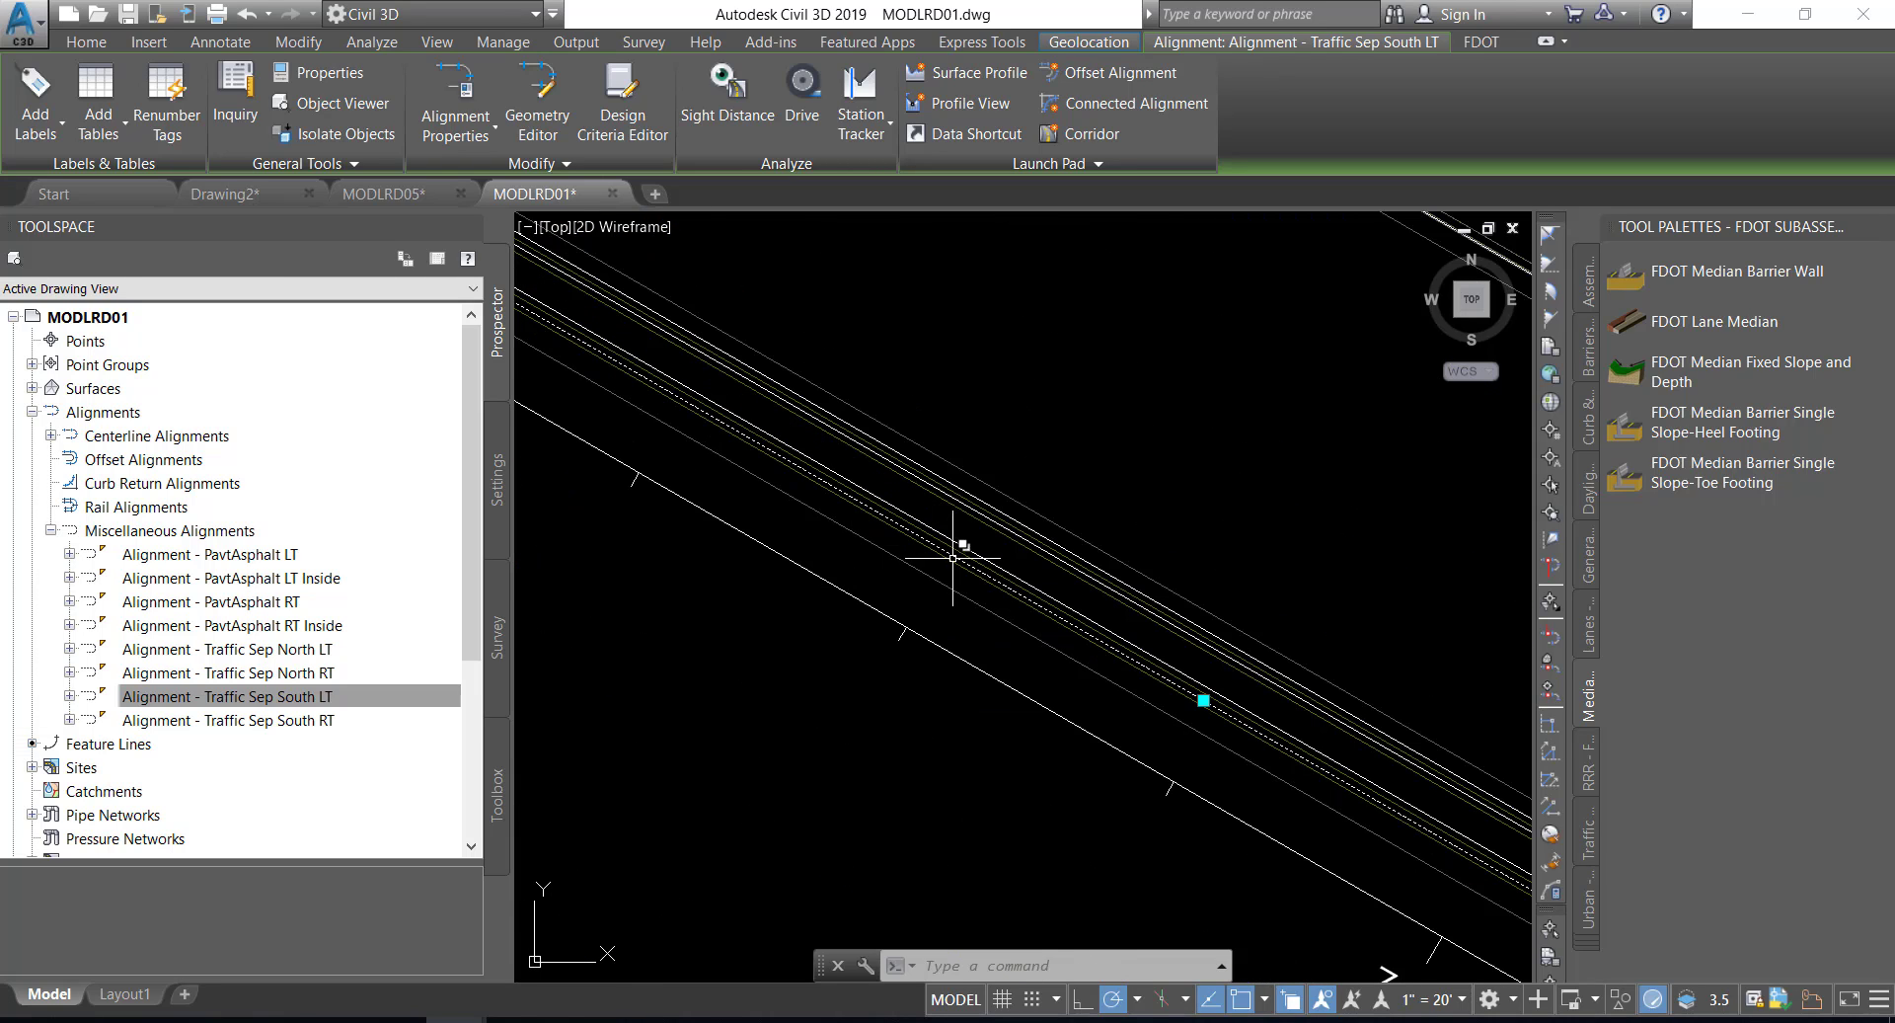
scroll(957, 556, "up", 2)
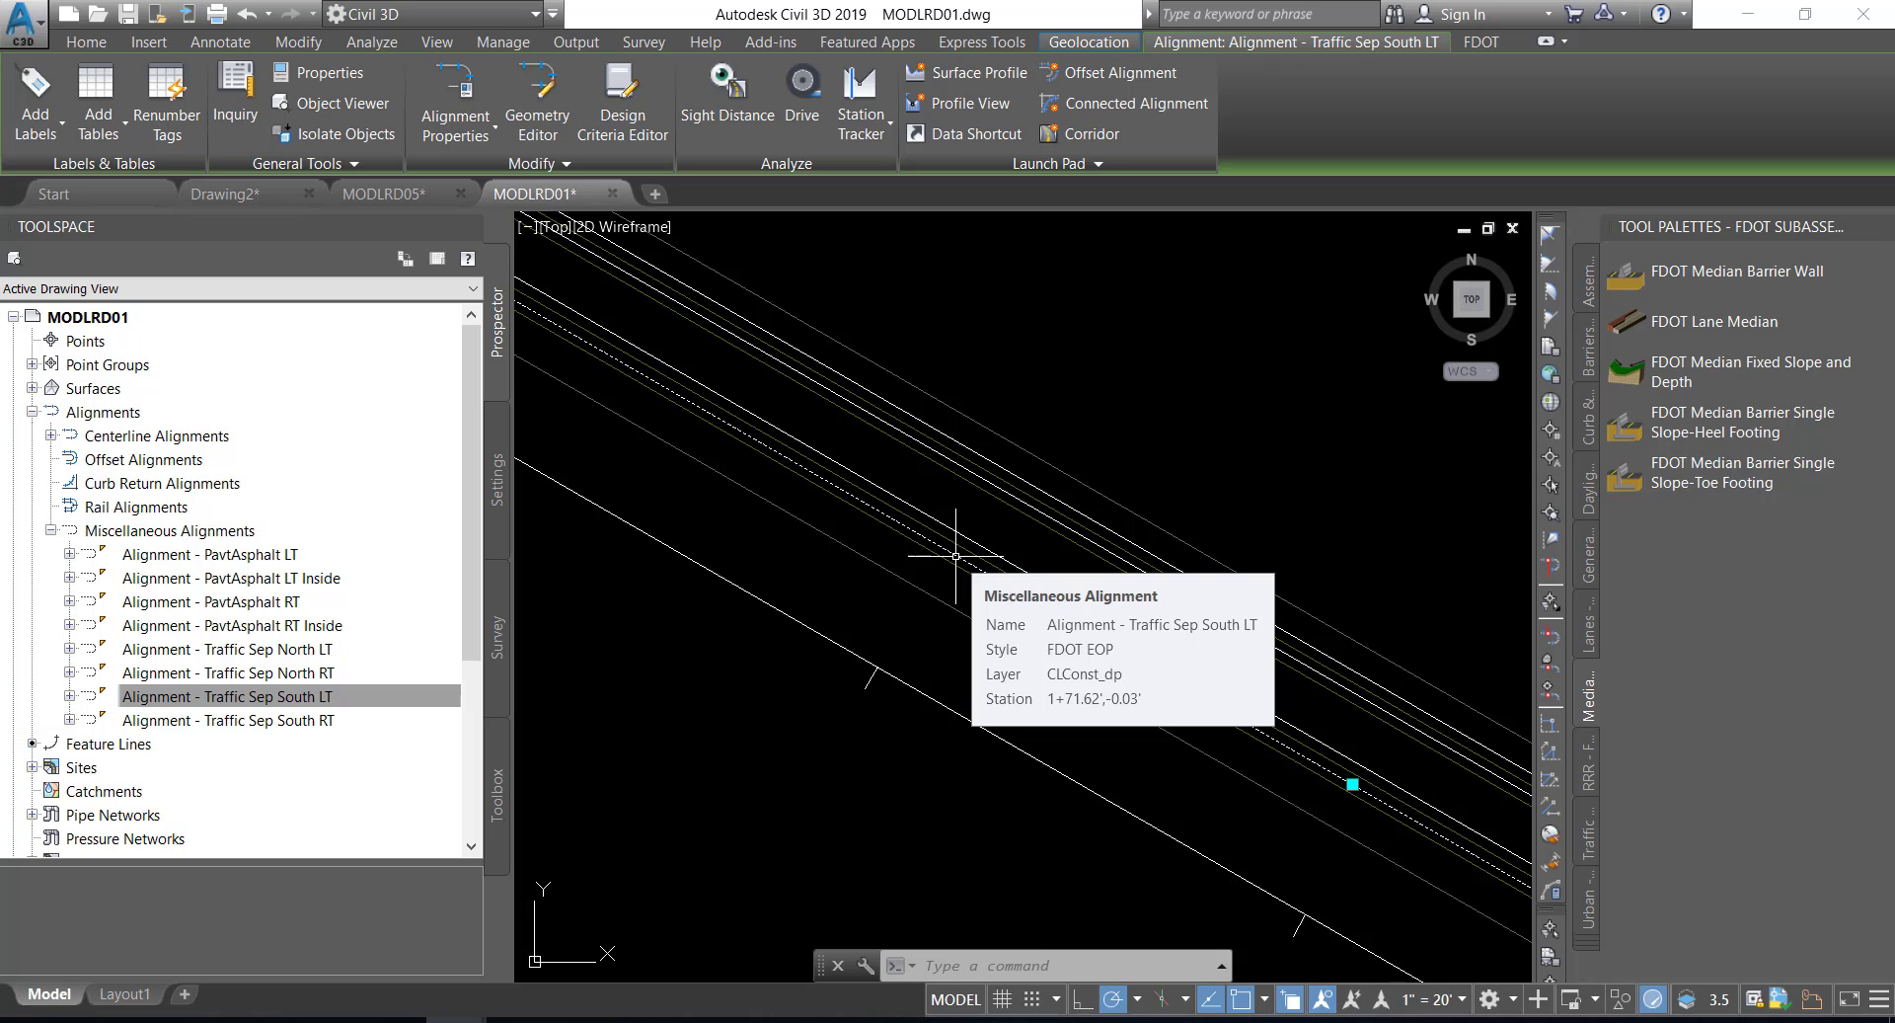
scroll(956, 556, "down", 5)
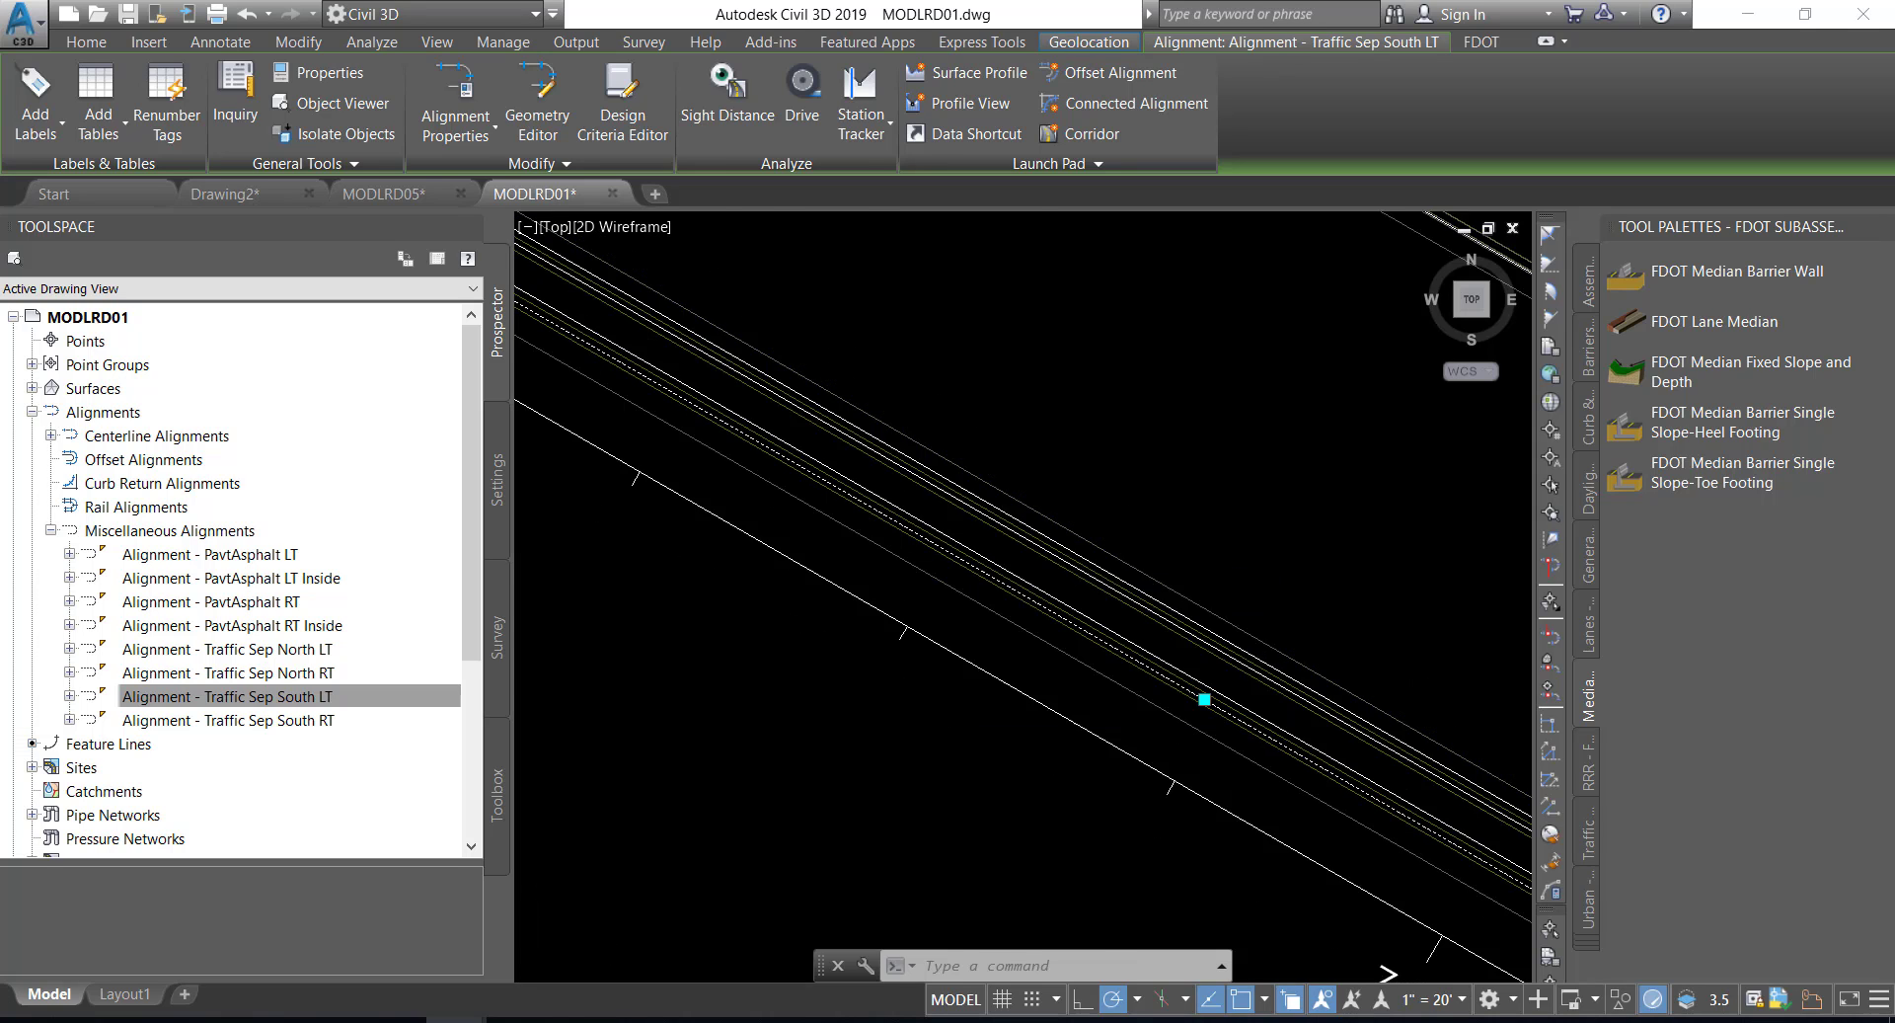
mouse_move(1073, 620)
middle_mouse_down()
mouse_move(880, 562)
mouse_move(820, 457)
middle_mouse_up()
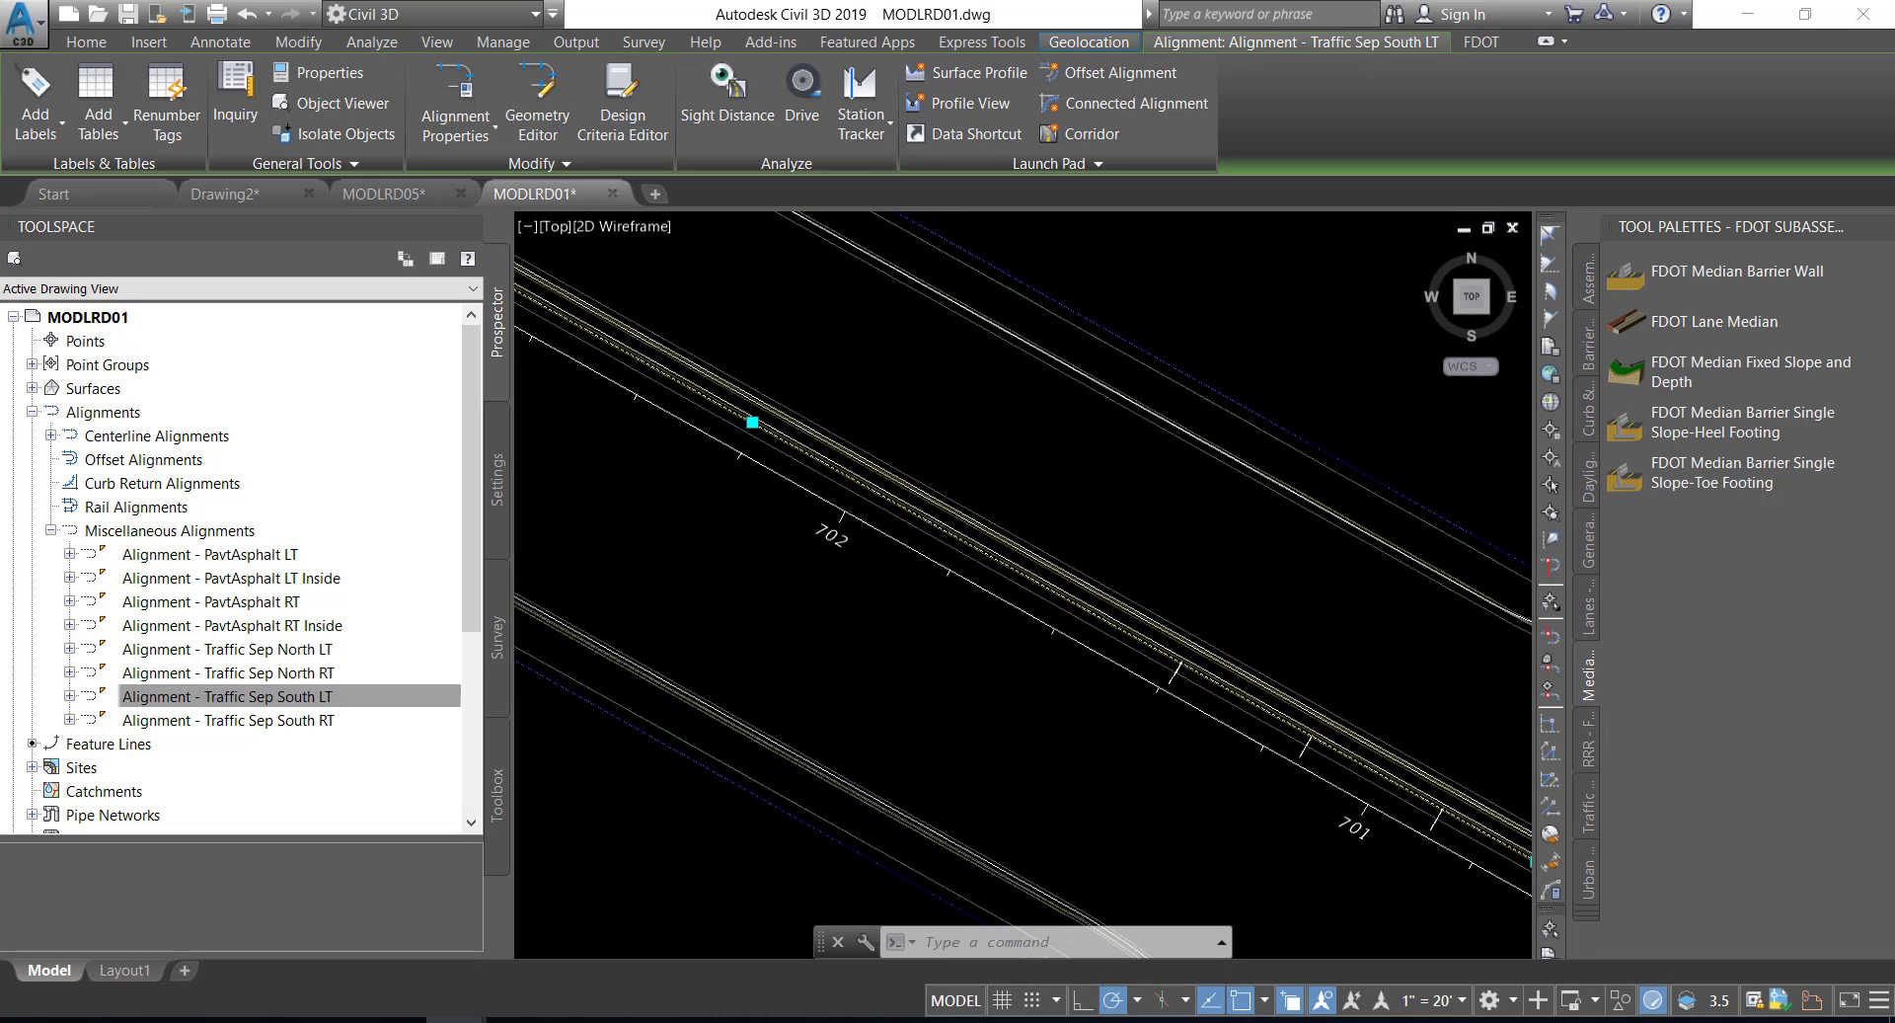
scroll(905, 507, "up", 2)
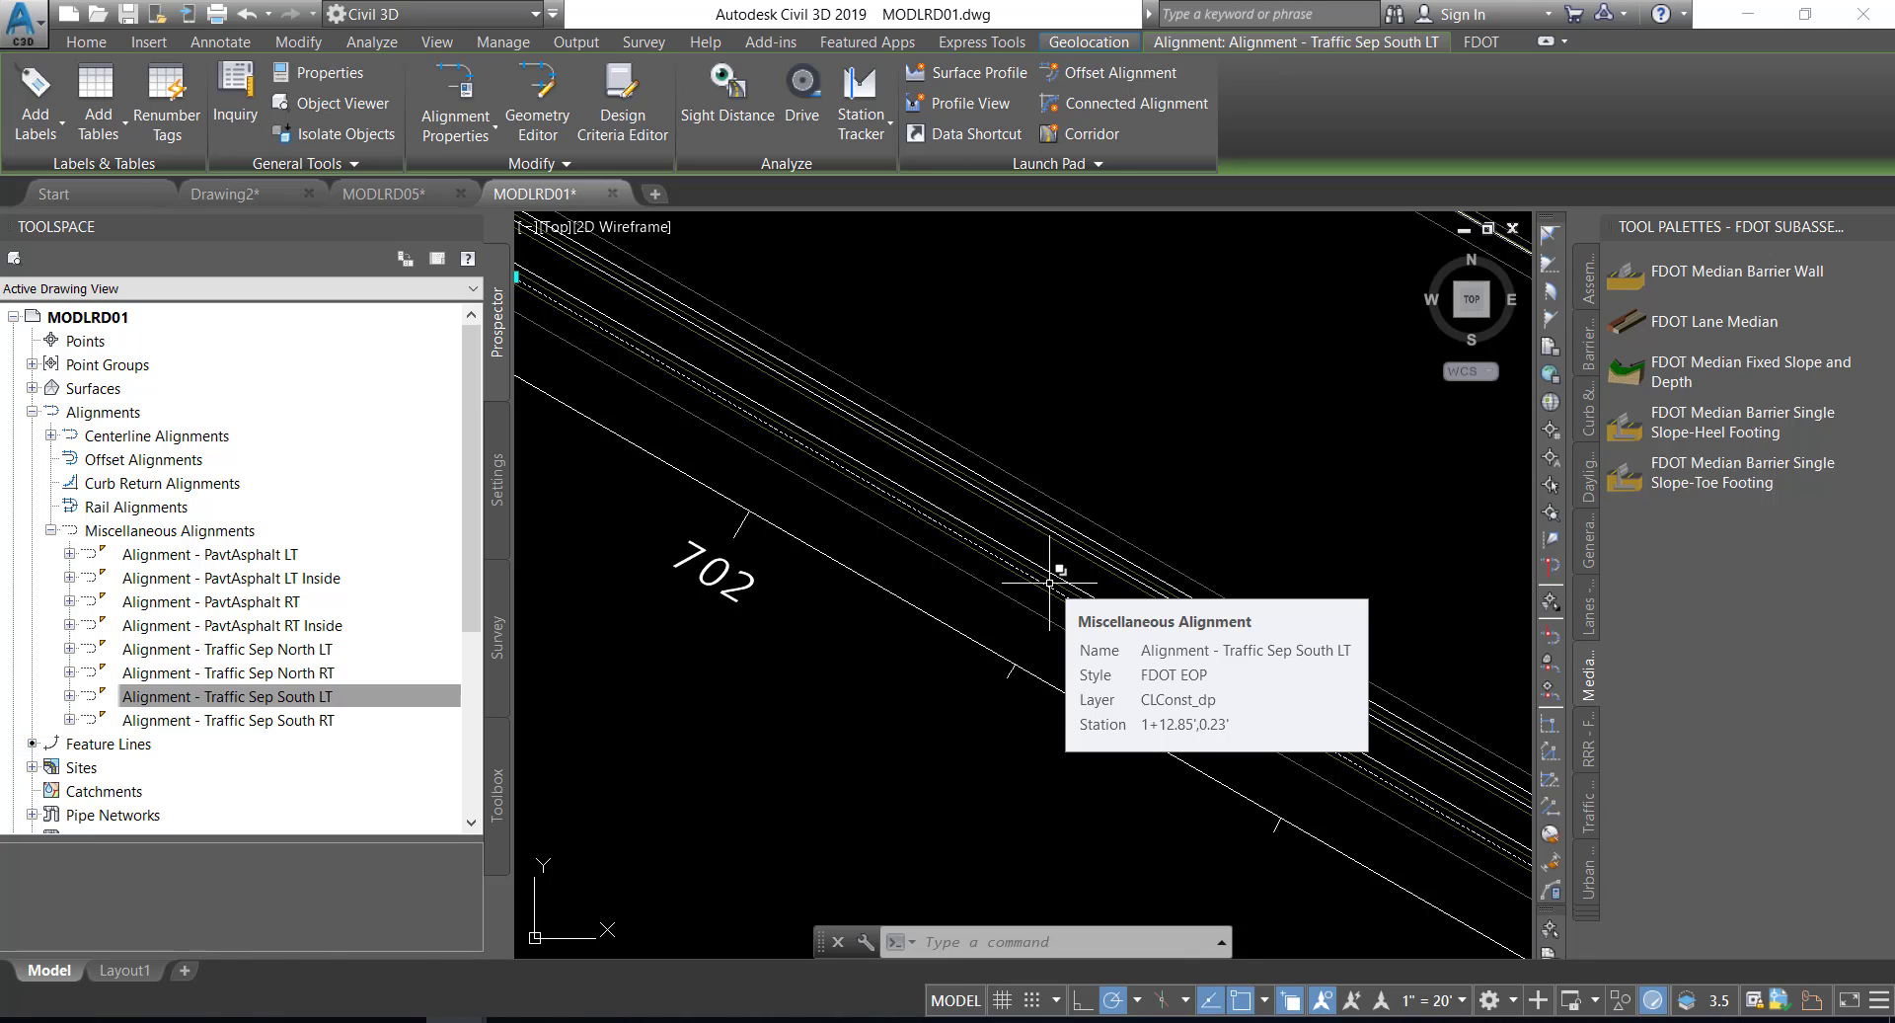
key("Escape")
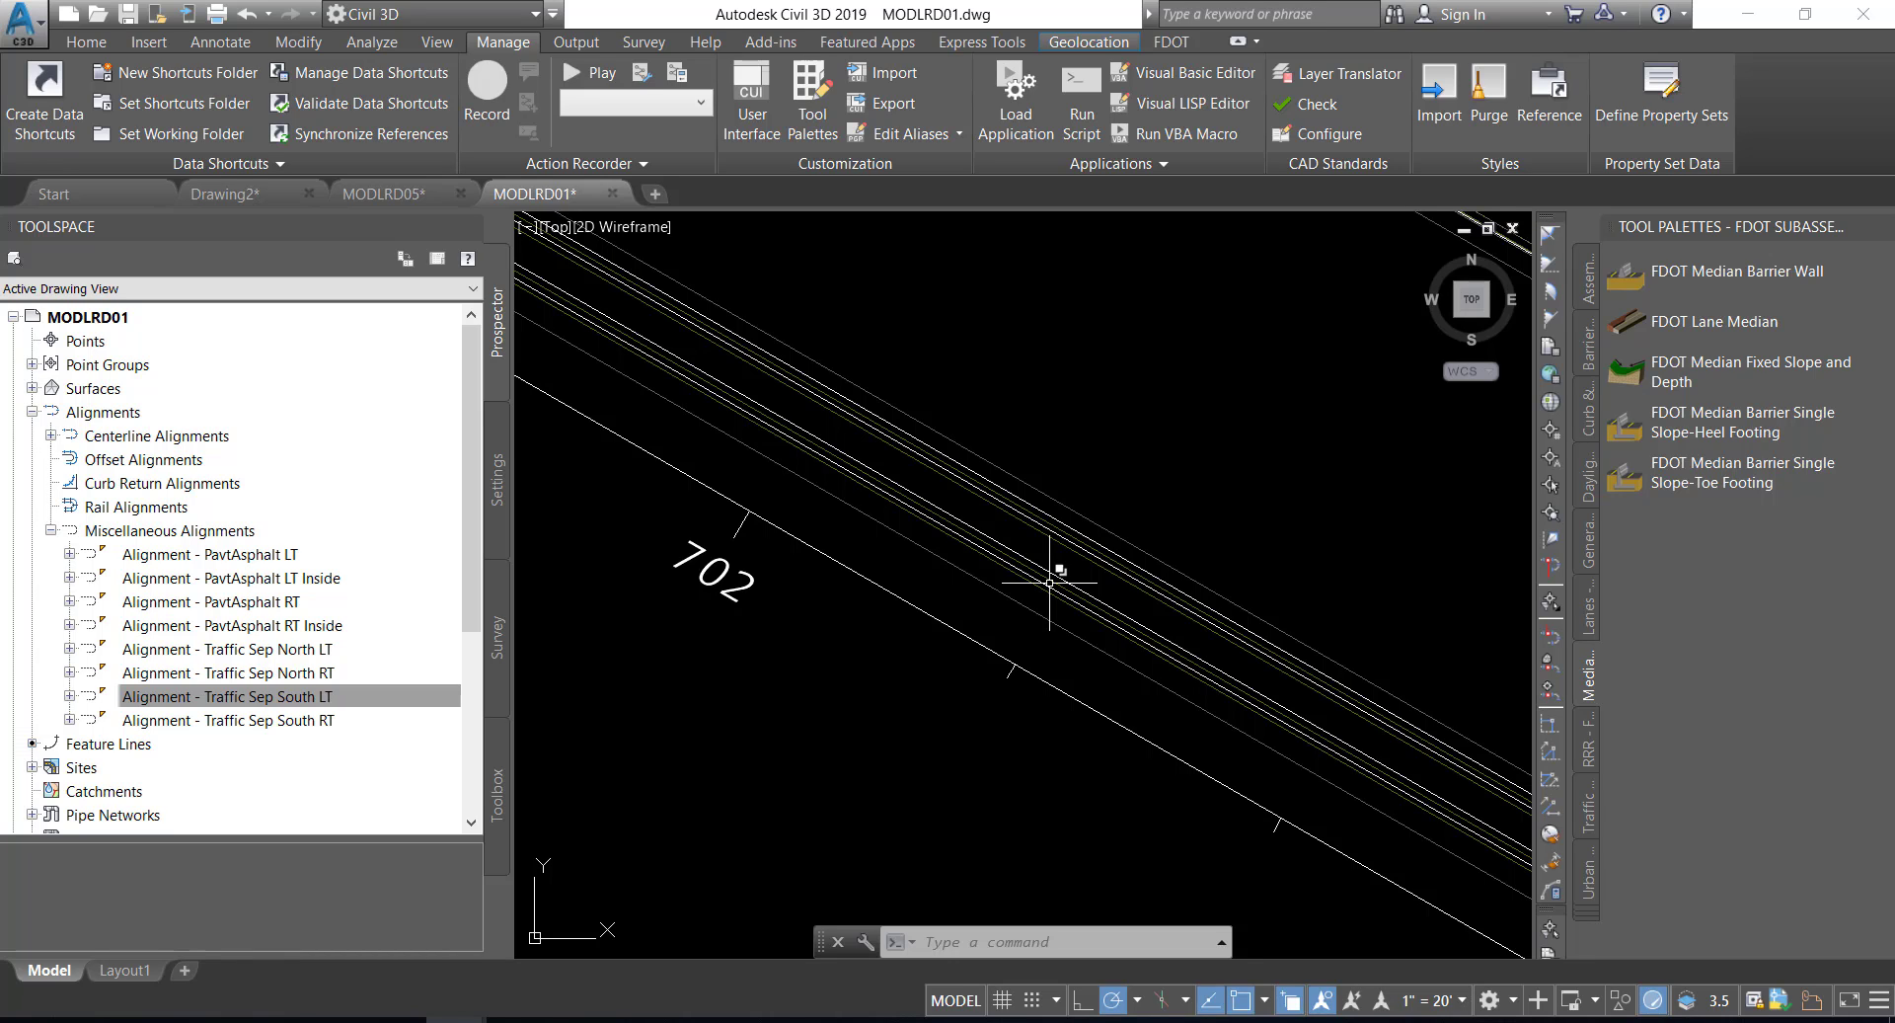
- Zoom to and select Alignment - Traffic Sep South RT, examine its line along the separator, and clear the selection
left_click(281, 722)
right_click(282, 723)
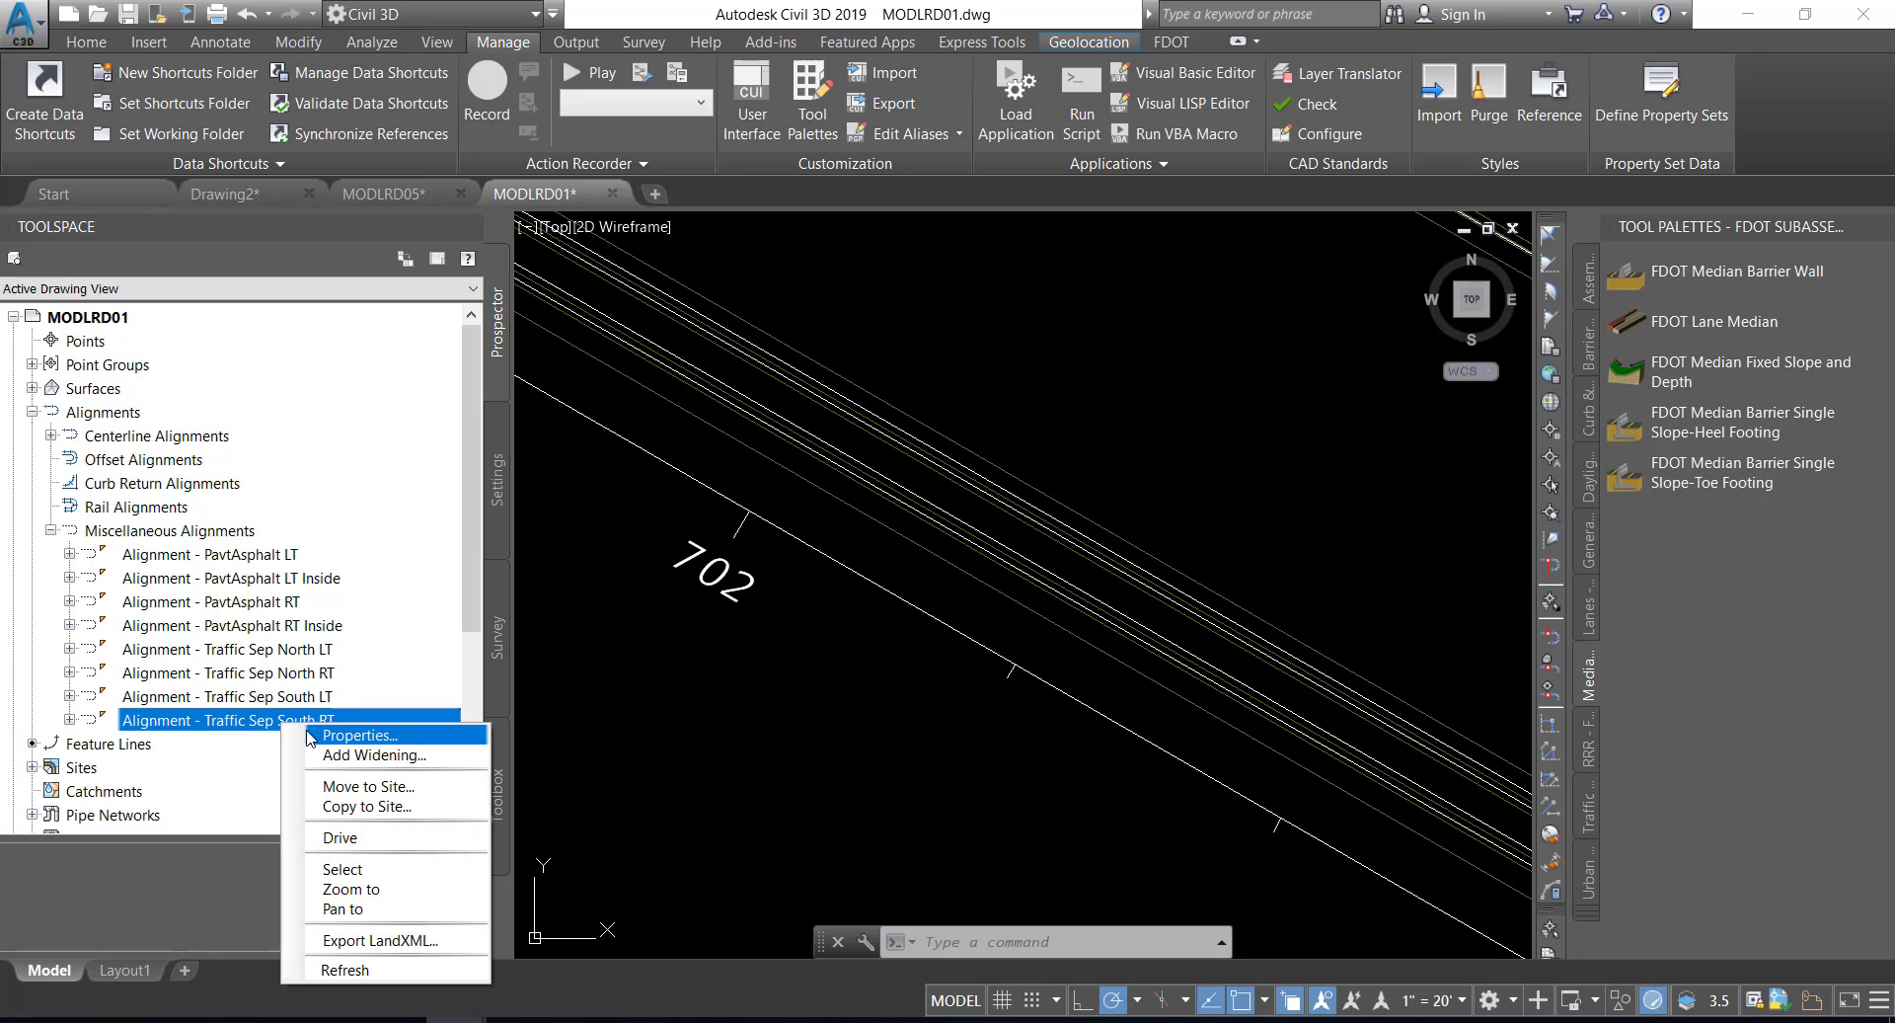
left_click(352, 888)
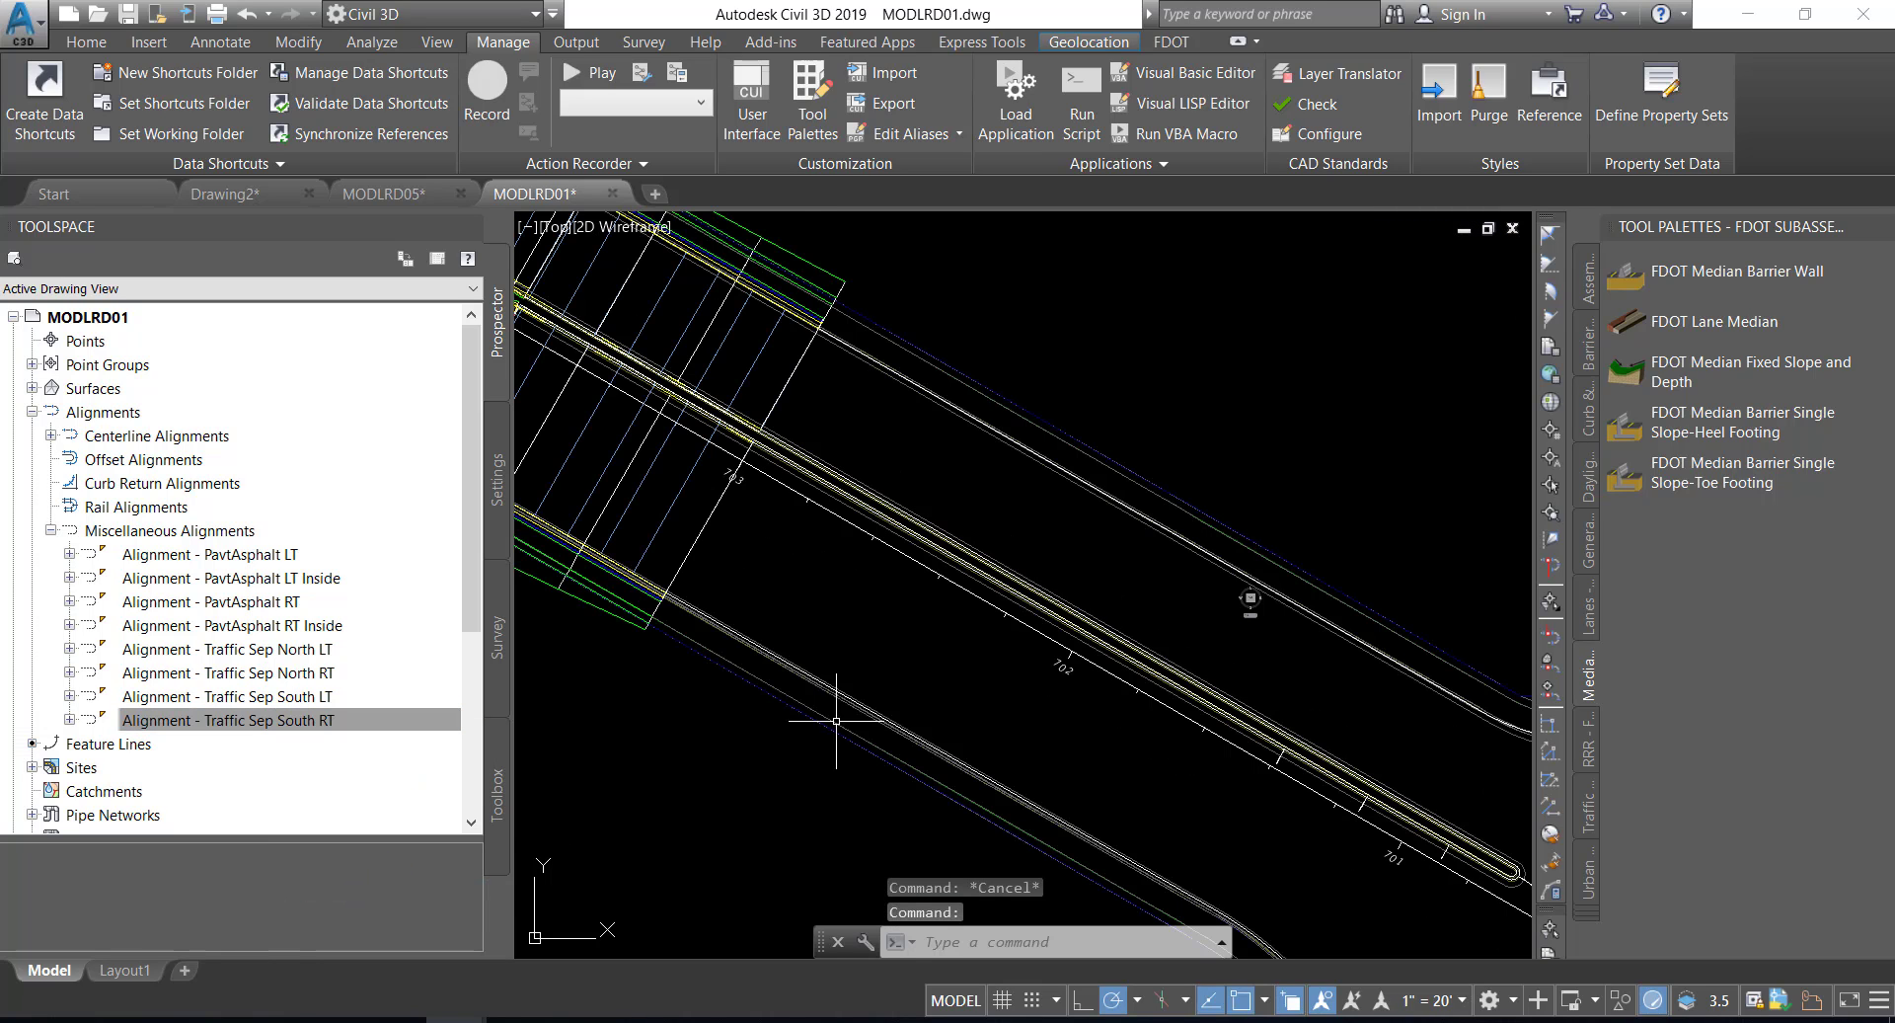
left_click(261, 722)
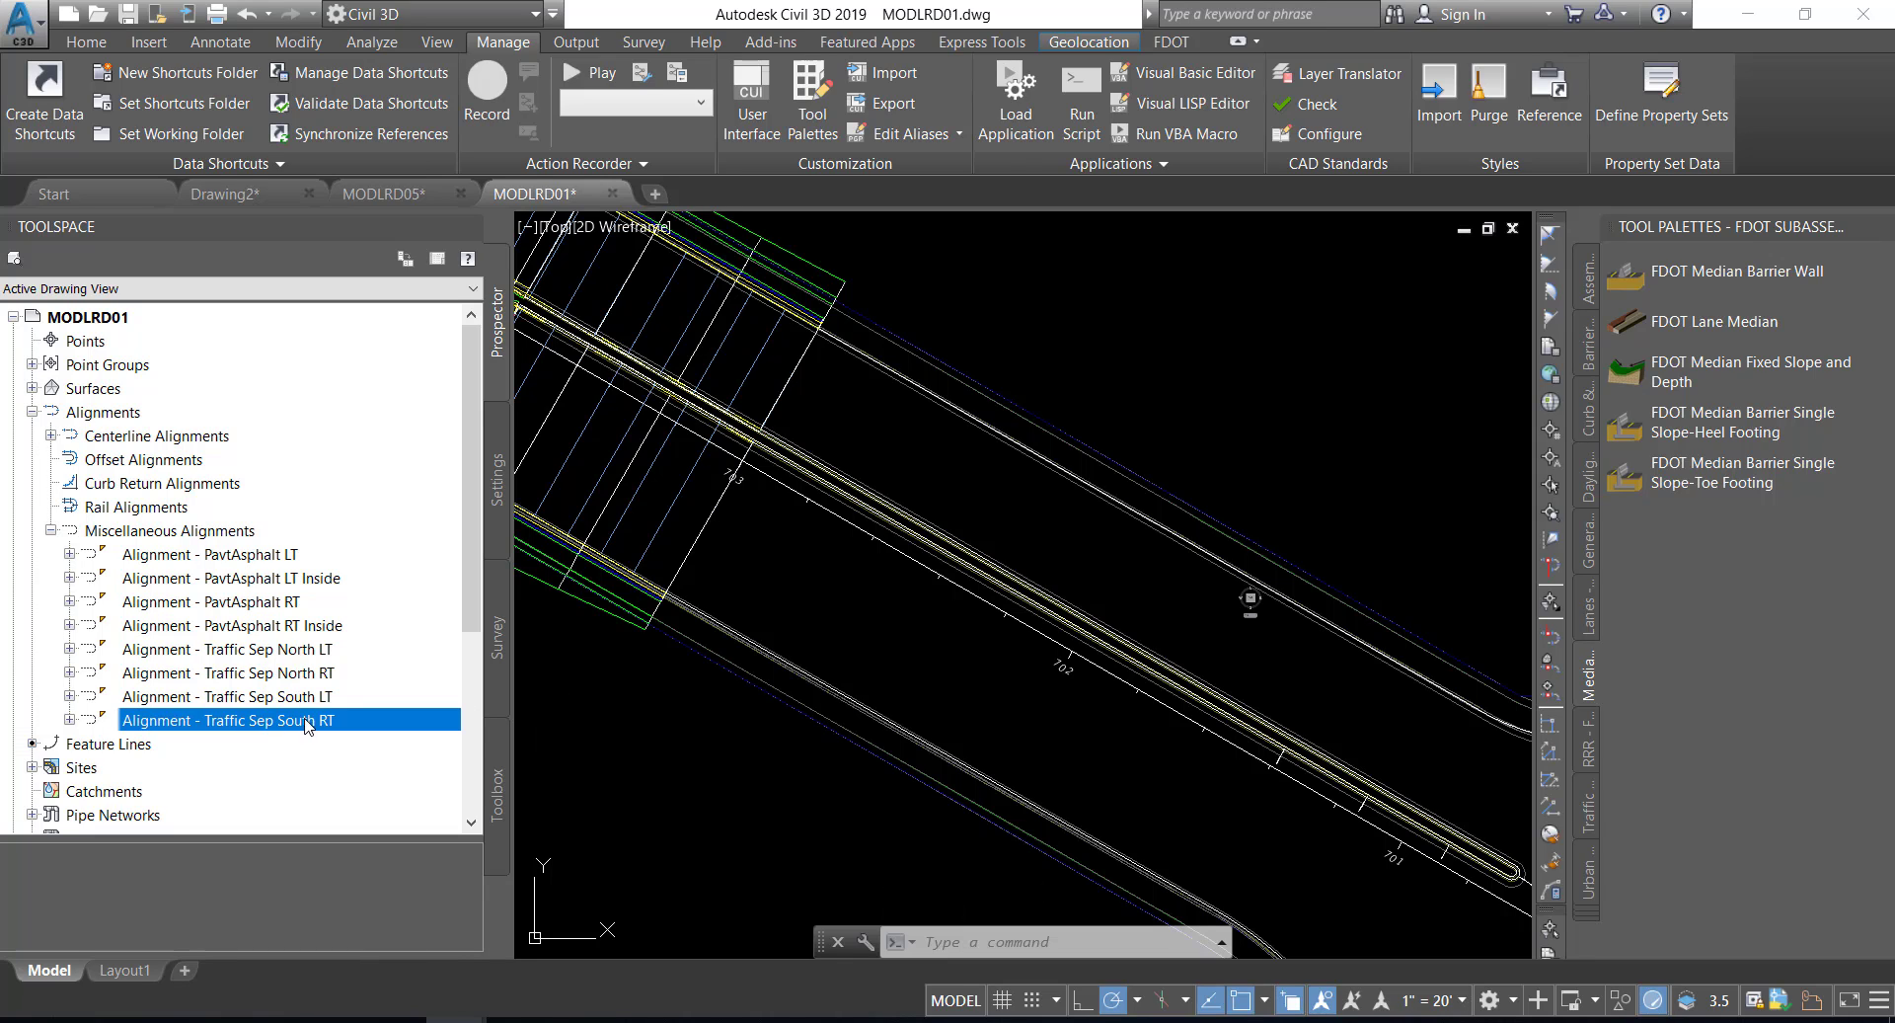
right_click(294, 721)
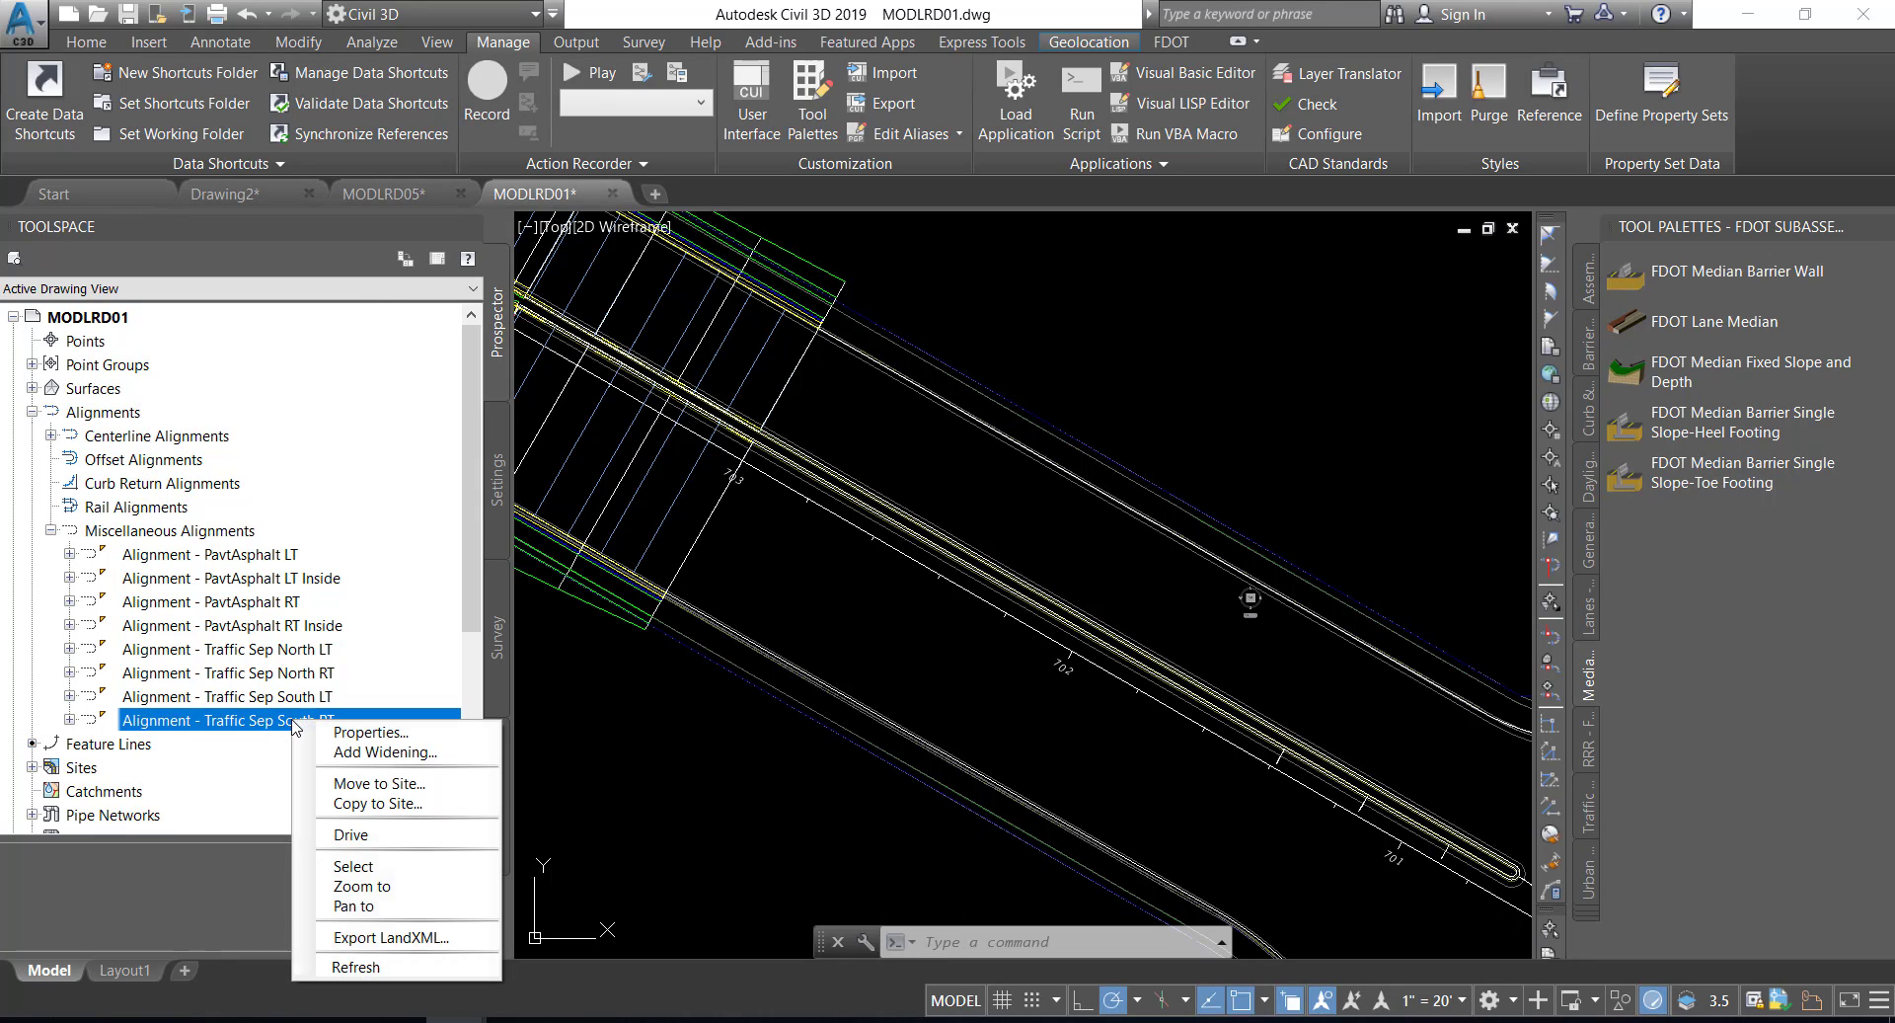
left_click(355, 867)
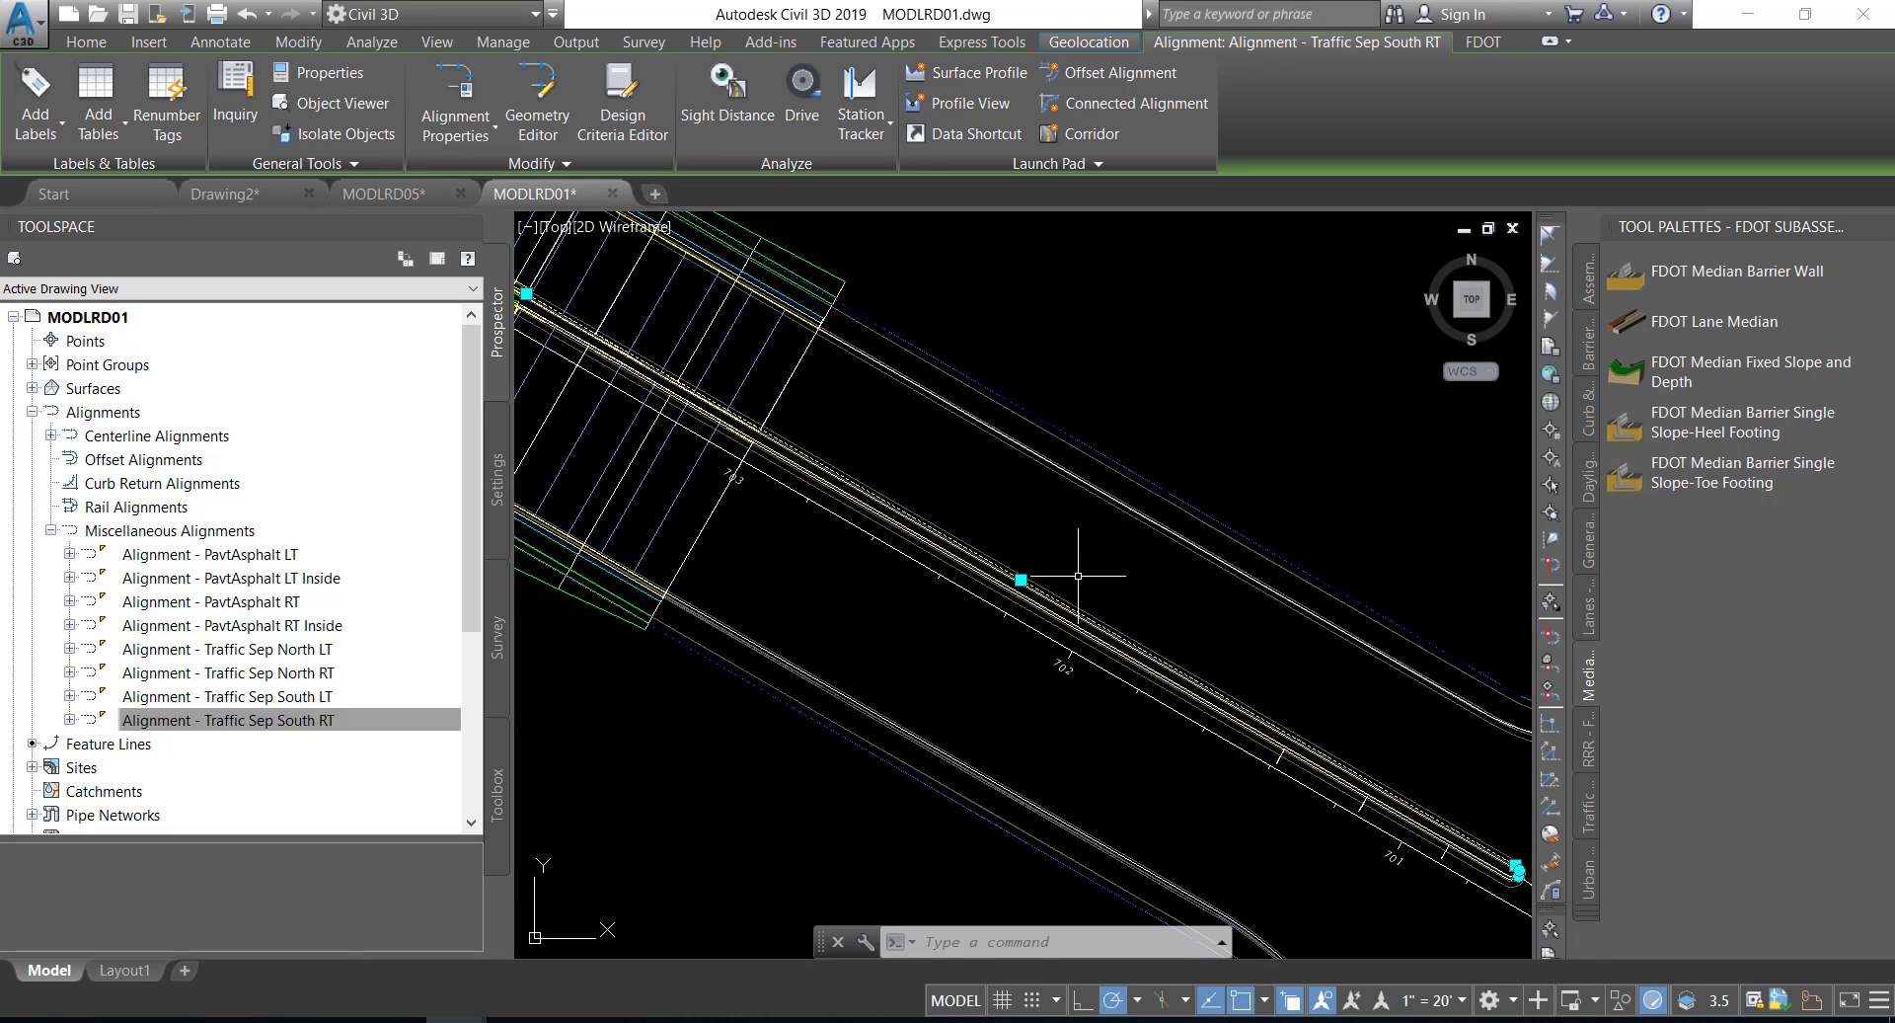
mouse_move(1078, 575)
scroll(1053, 576, "up", 5)
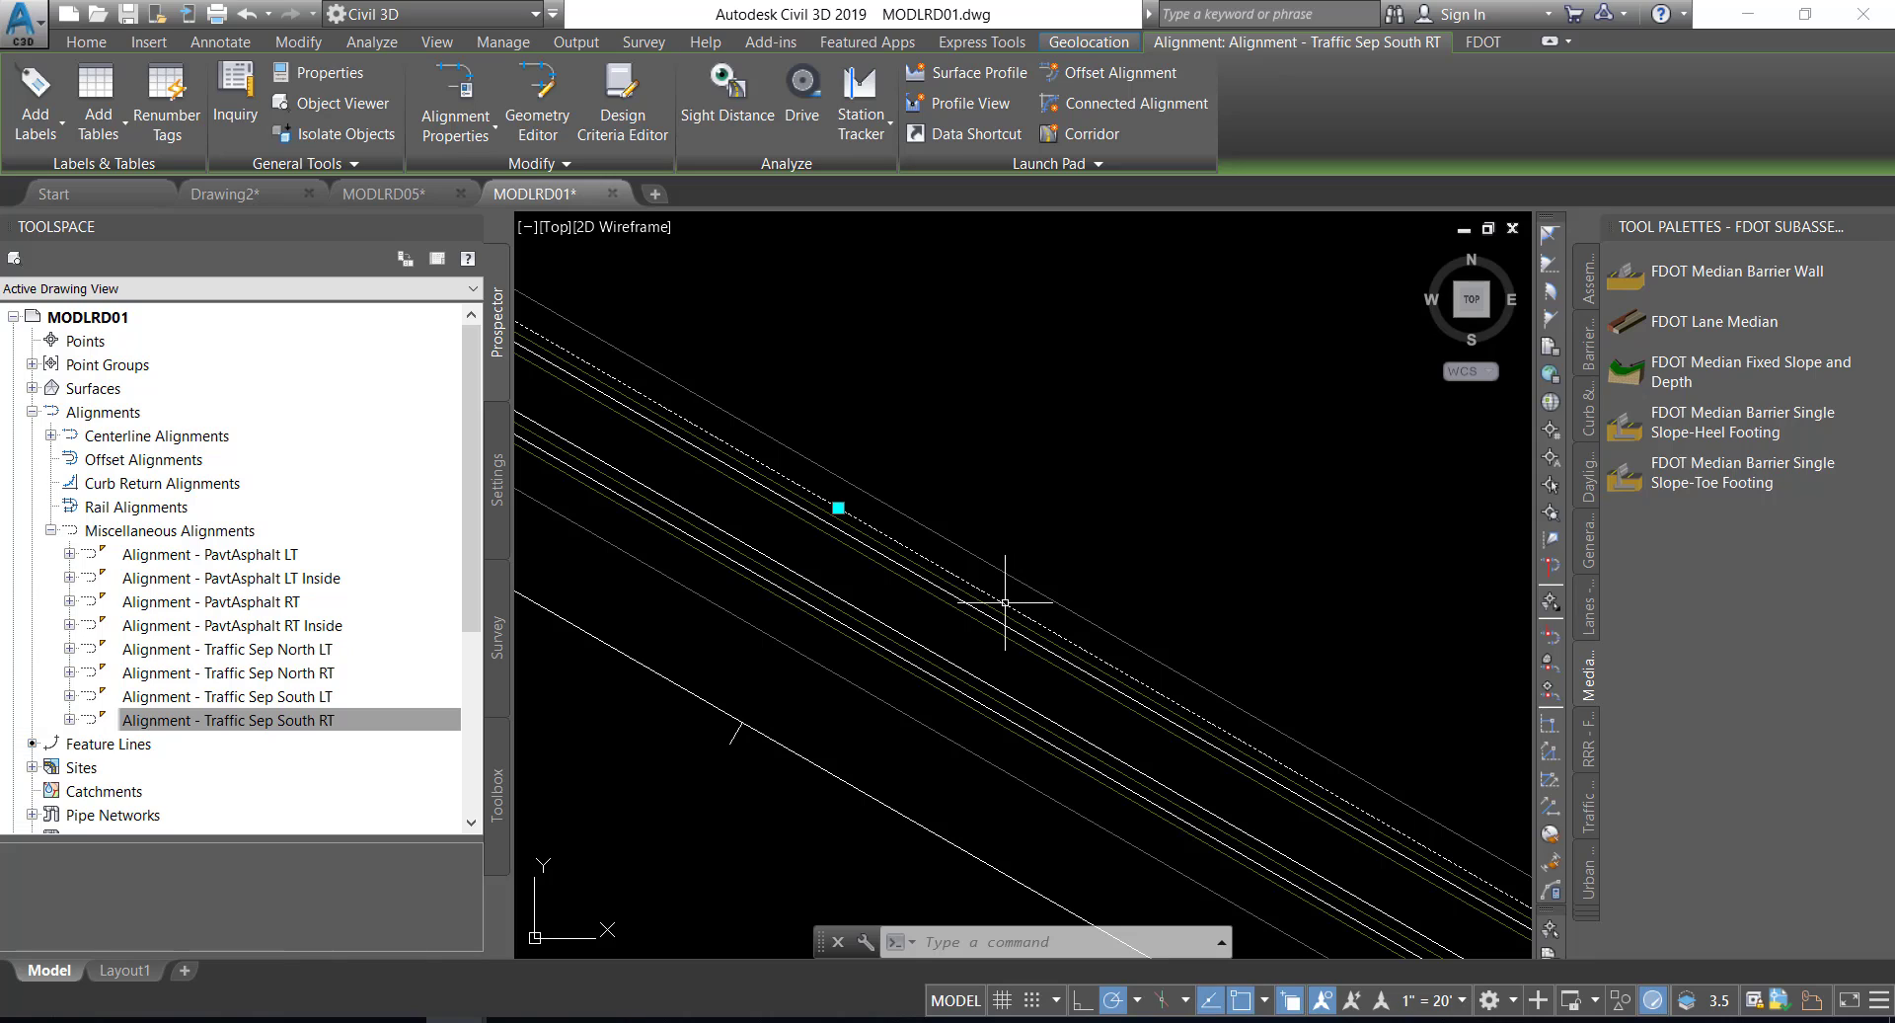
mouse_move(1004, 601)
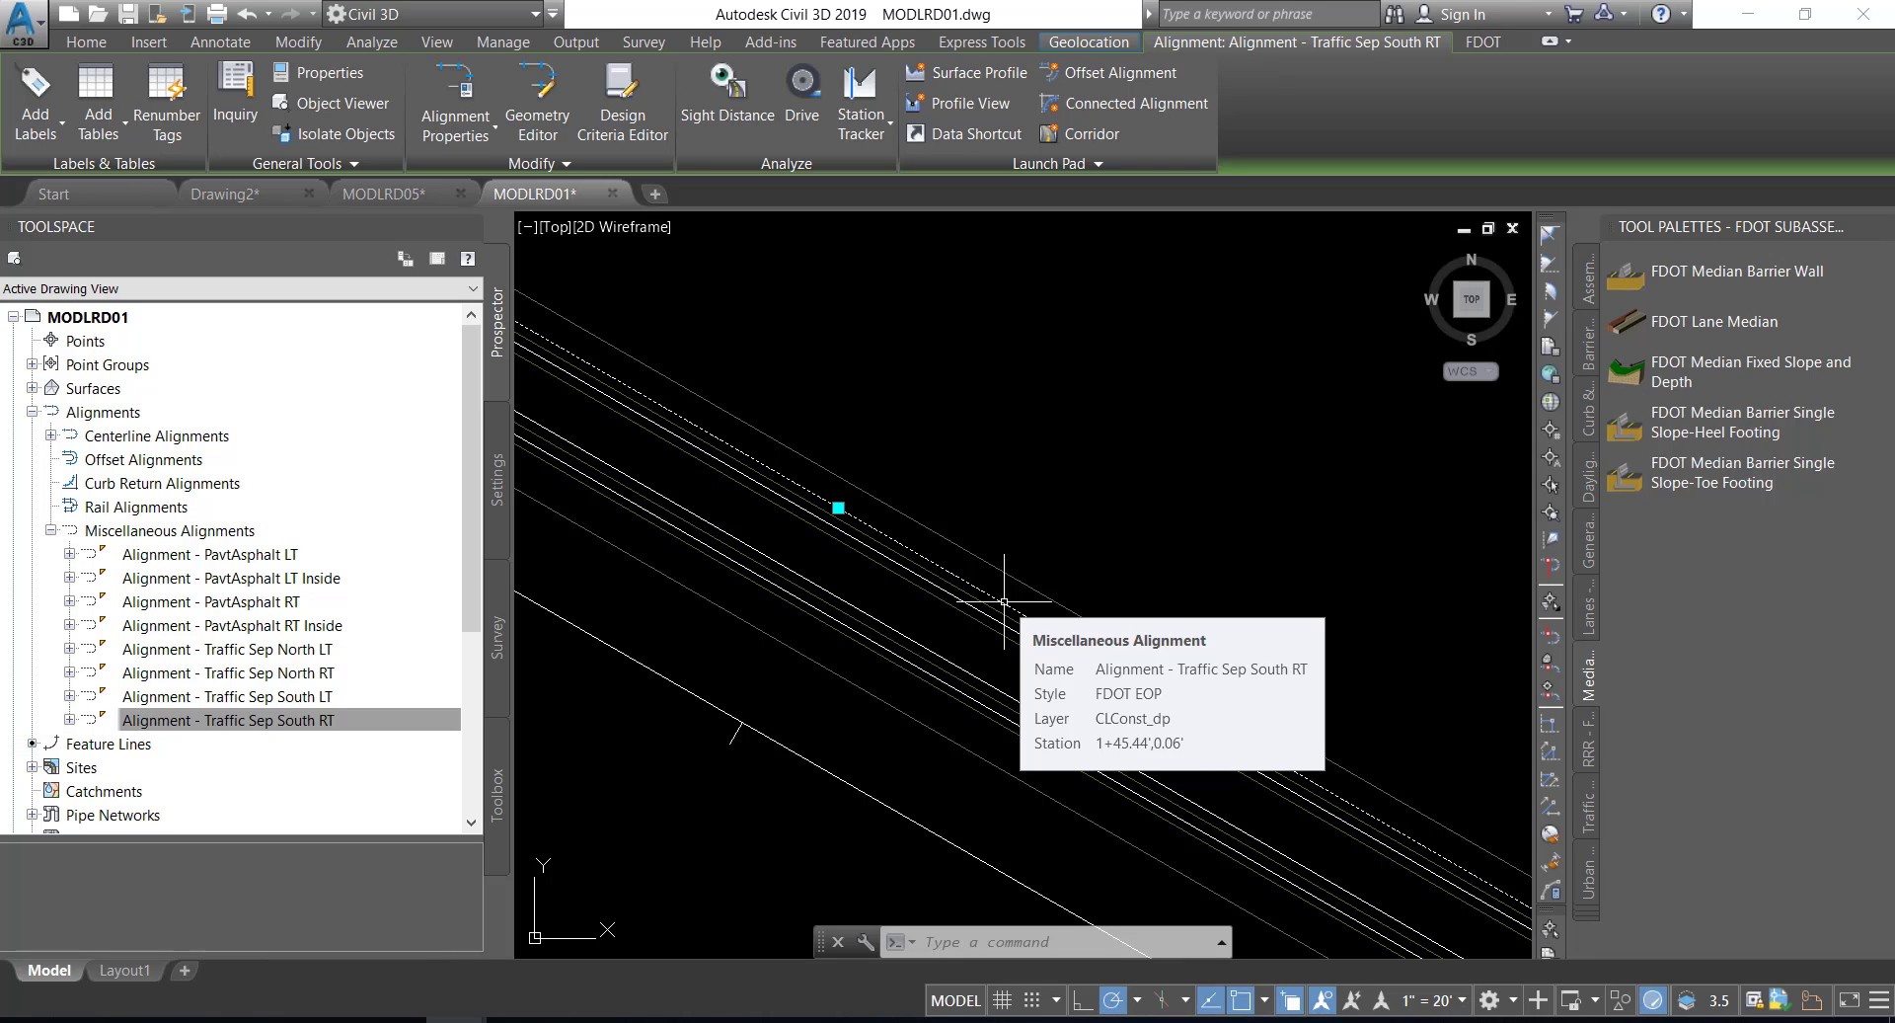
key("Escape")
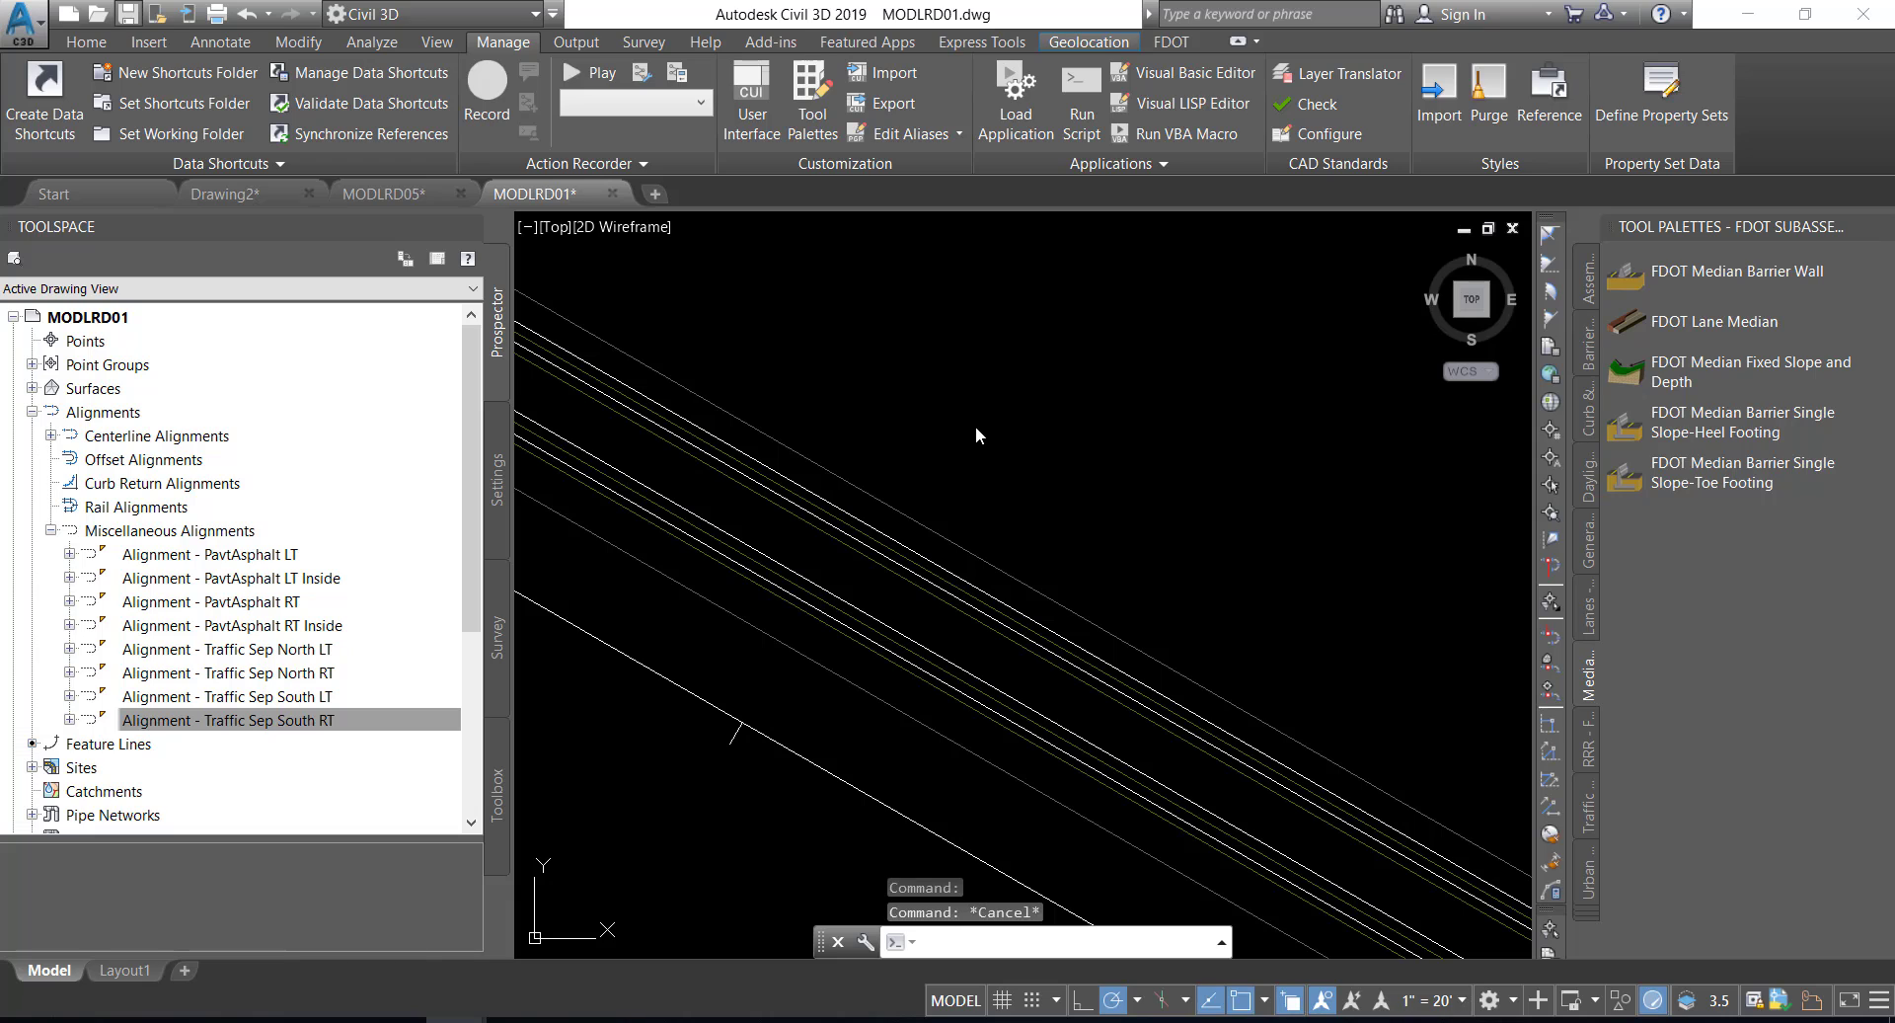
- Save the MODLRD01 drawing and zoom back out to the full extent of Alignment - Traffic Sep South RT
key("ctrl+s")
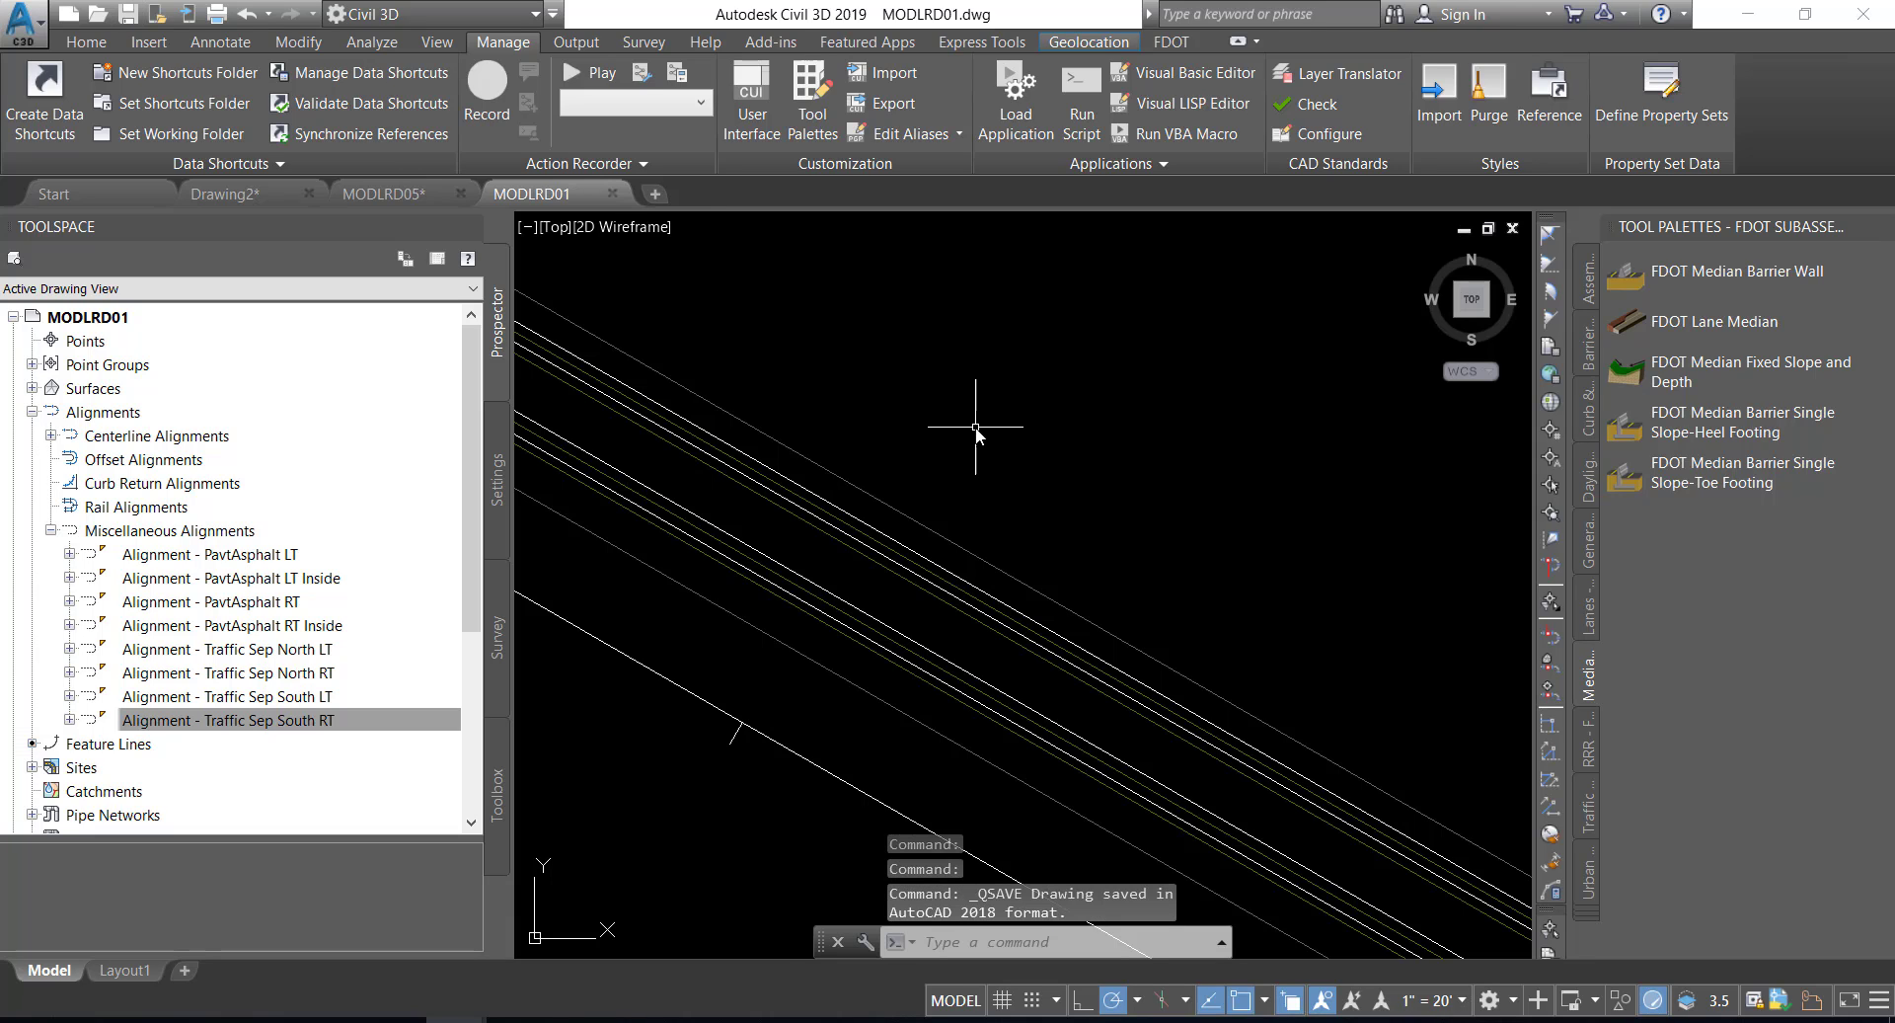
mouse_move(975, 428)
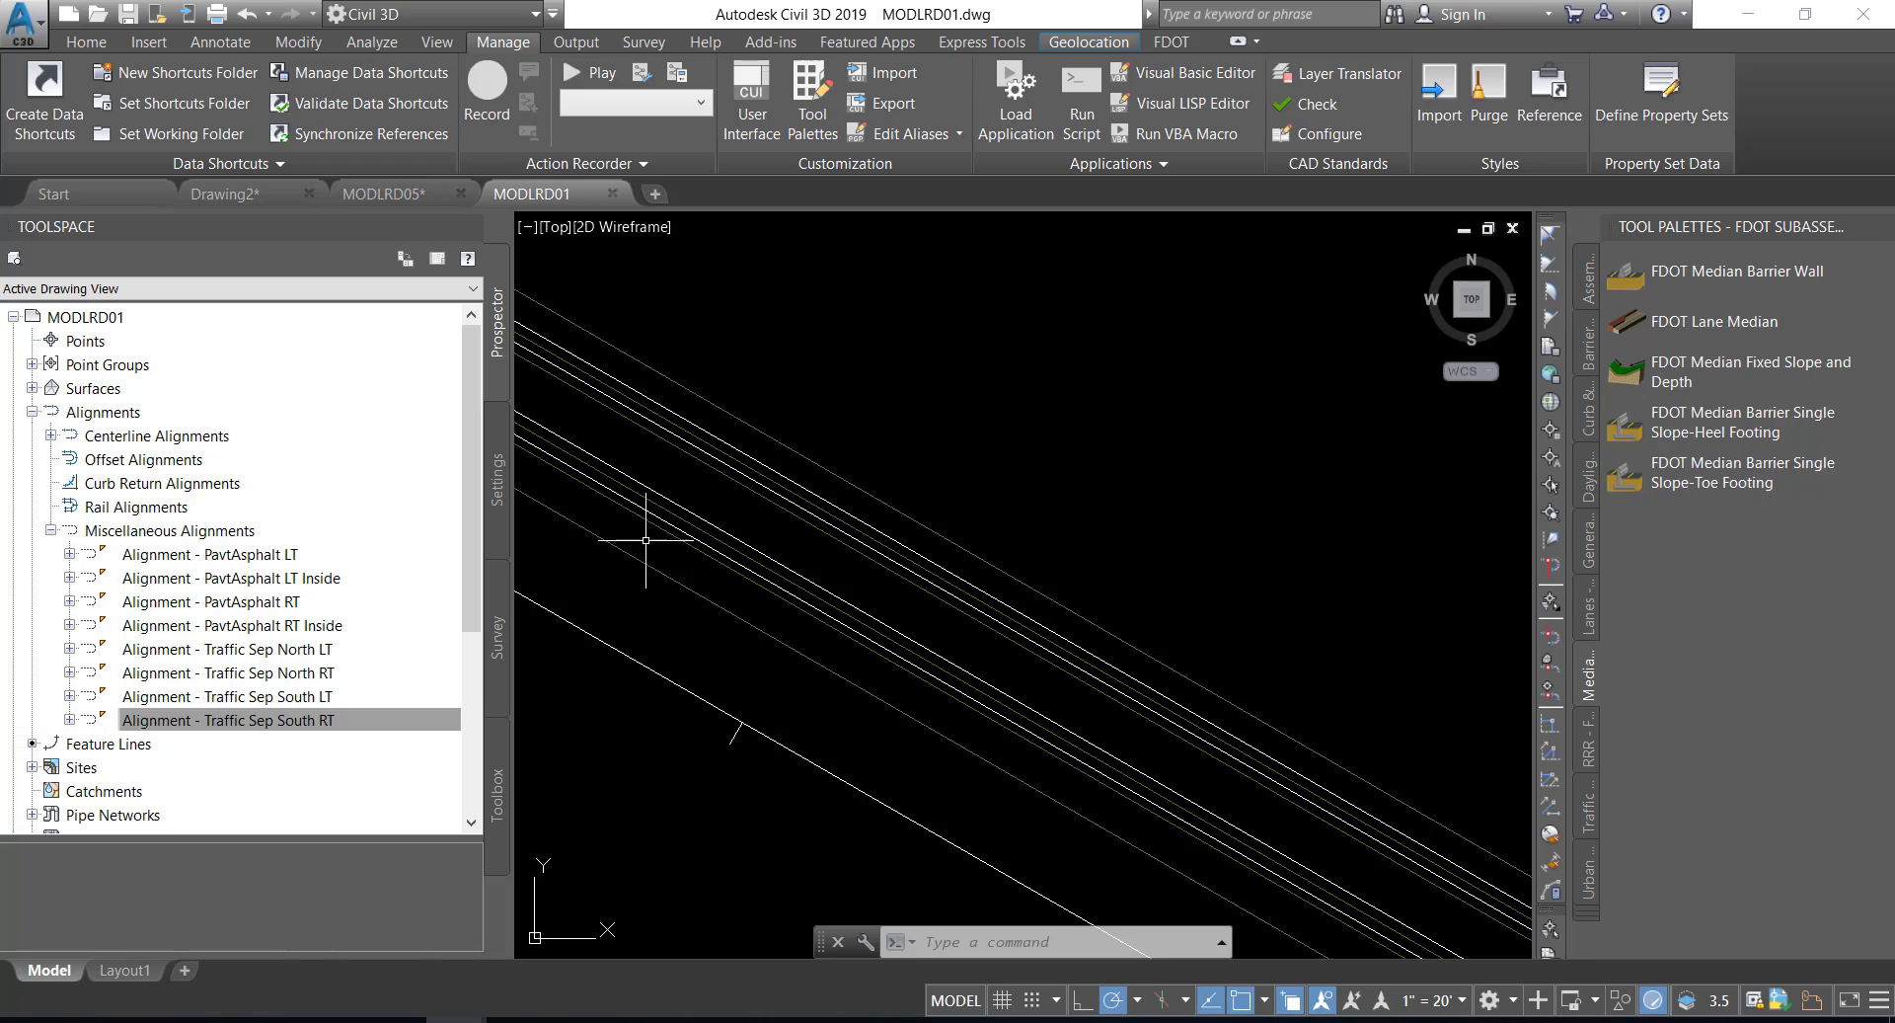
mouse_move(687, 525)
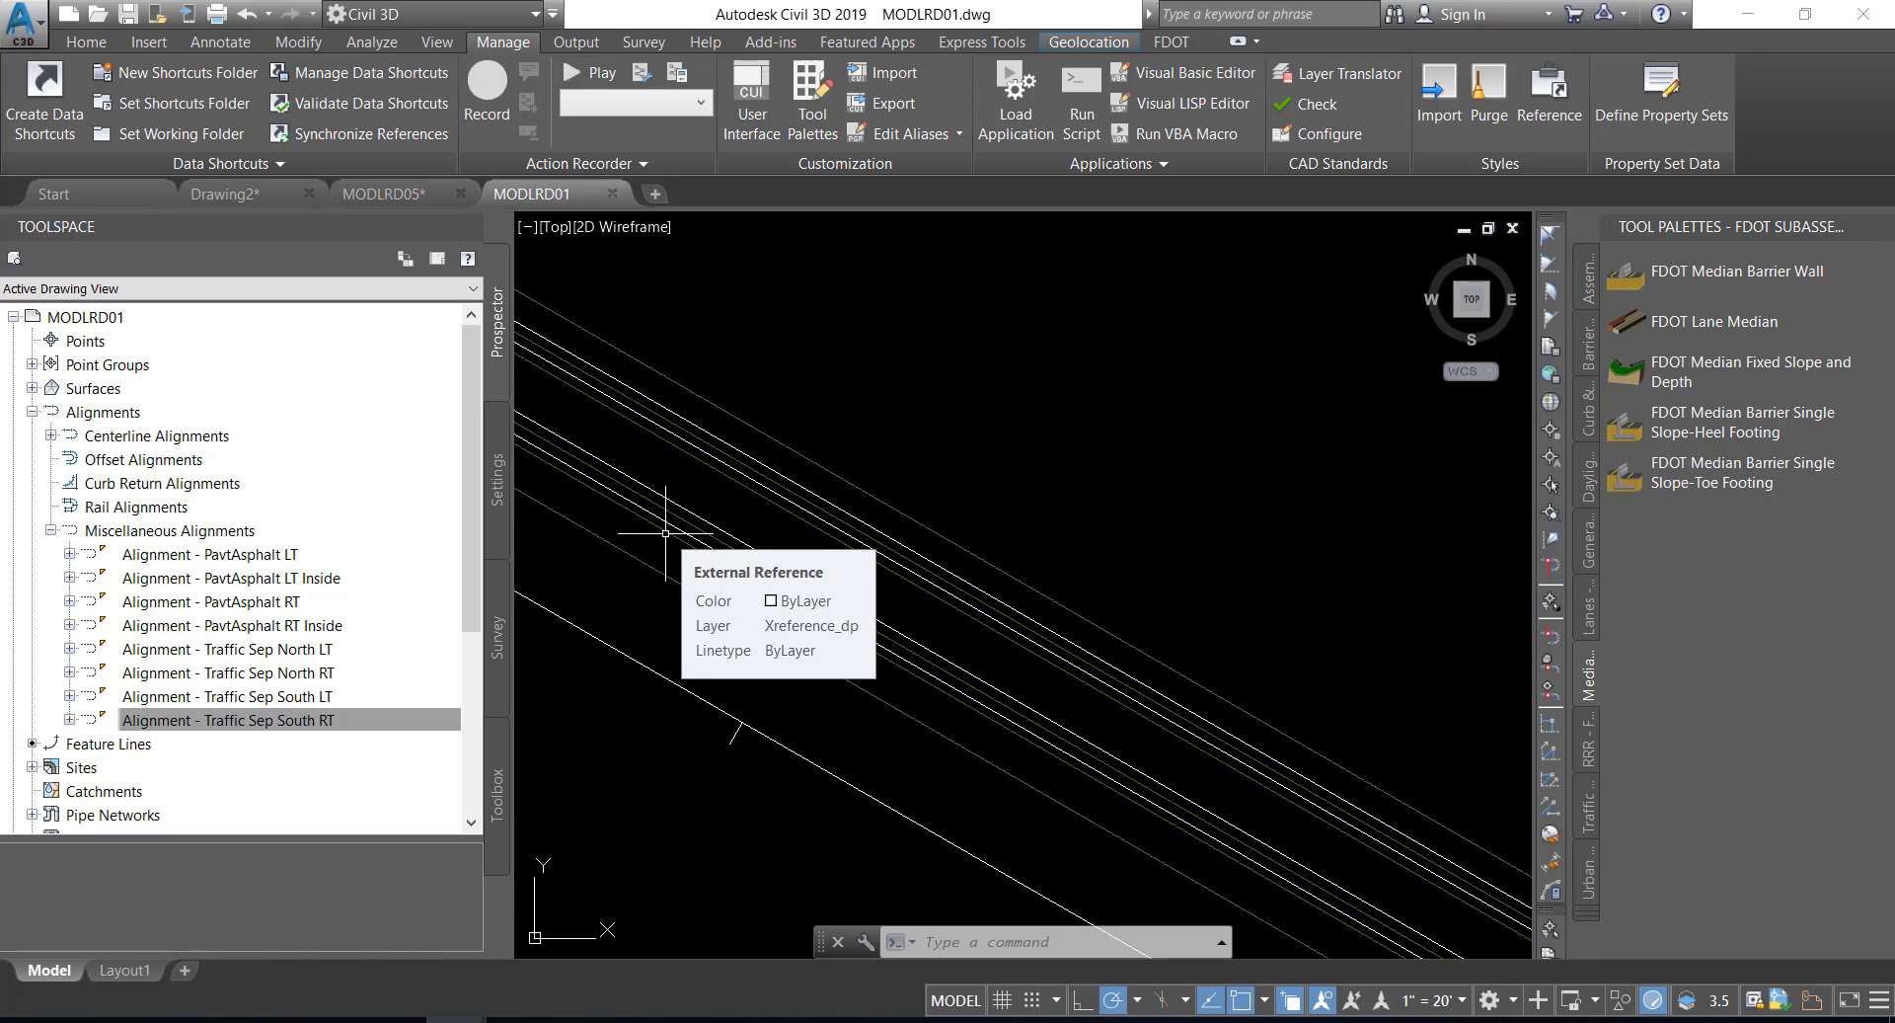
right_click(240, 722)
left_click(294, 880)
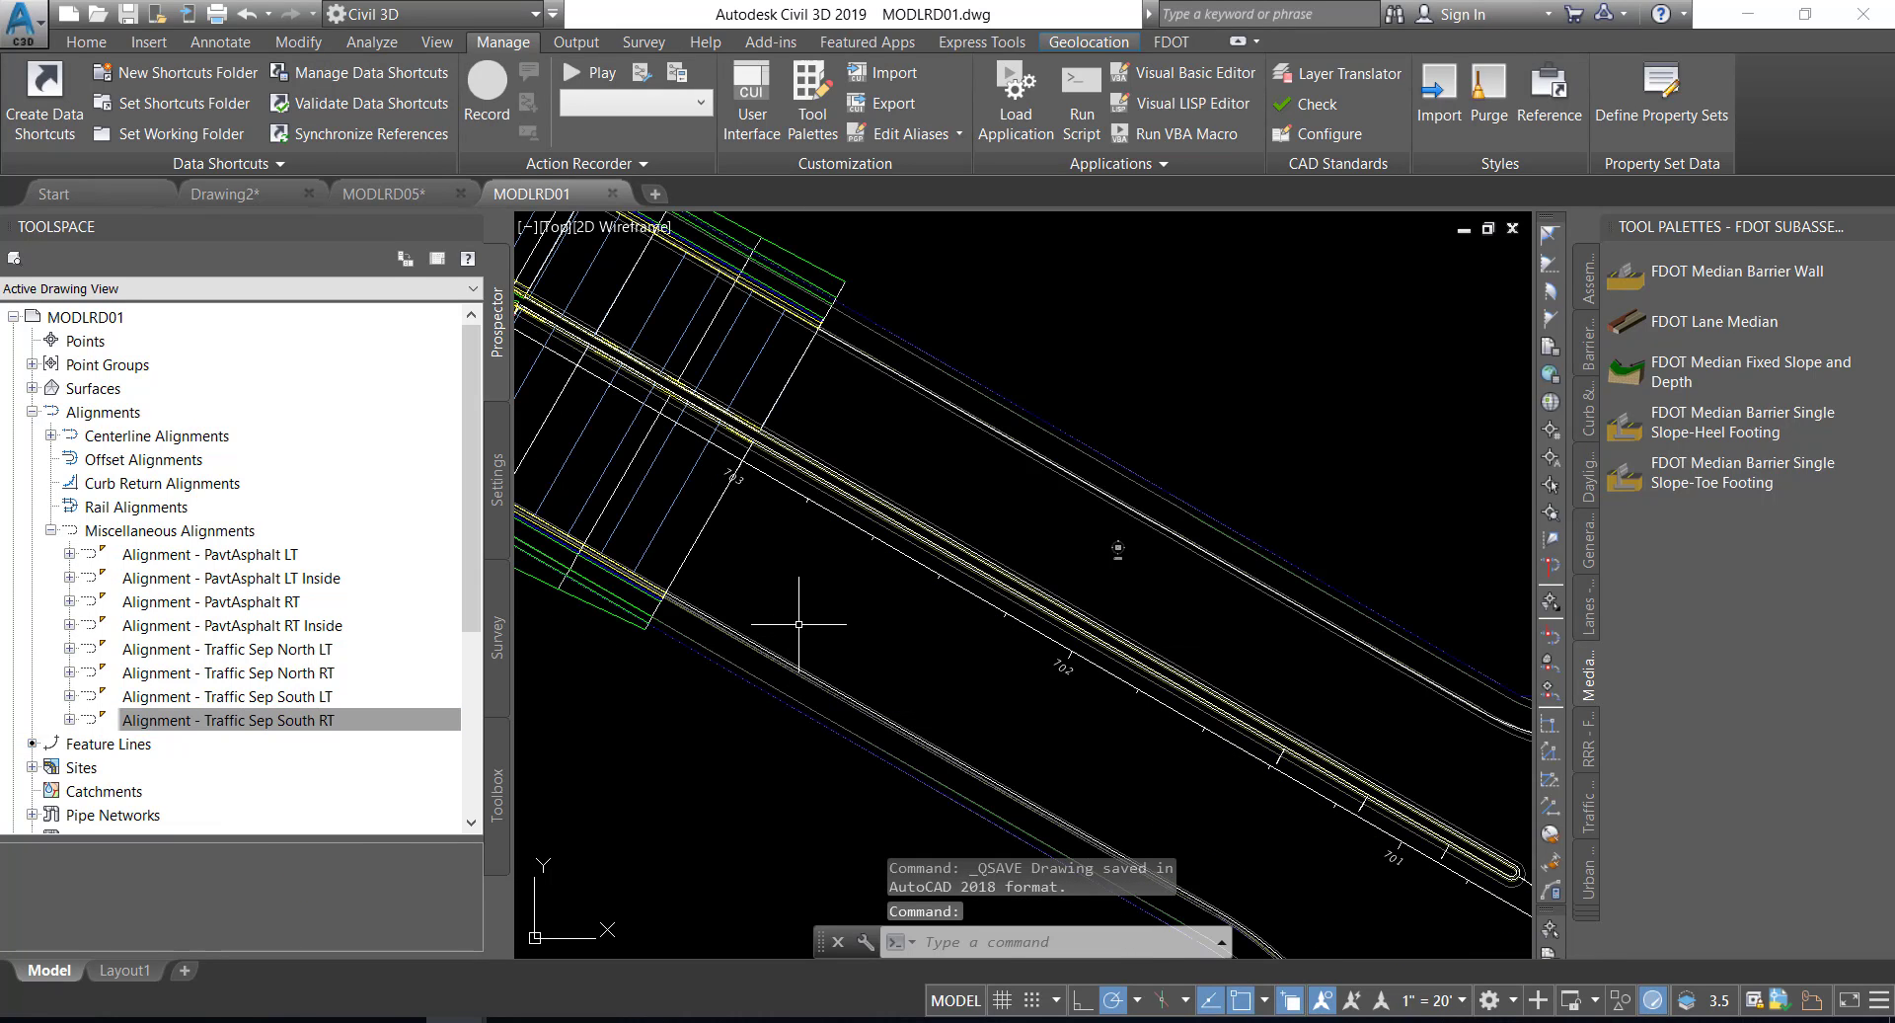
mouse_move(792, 624)
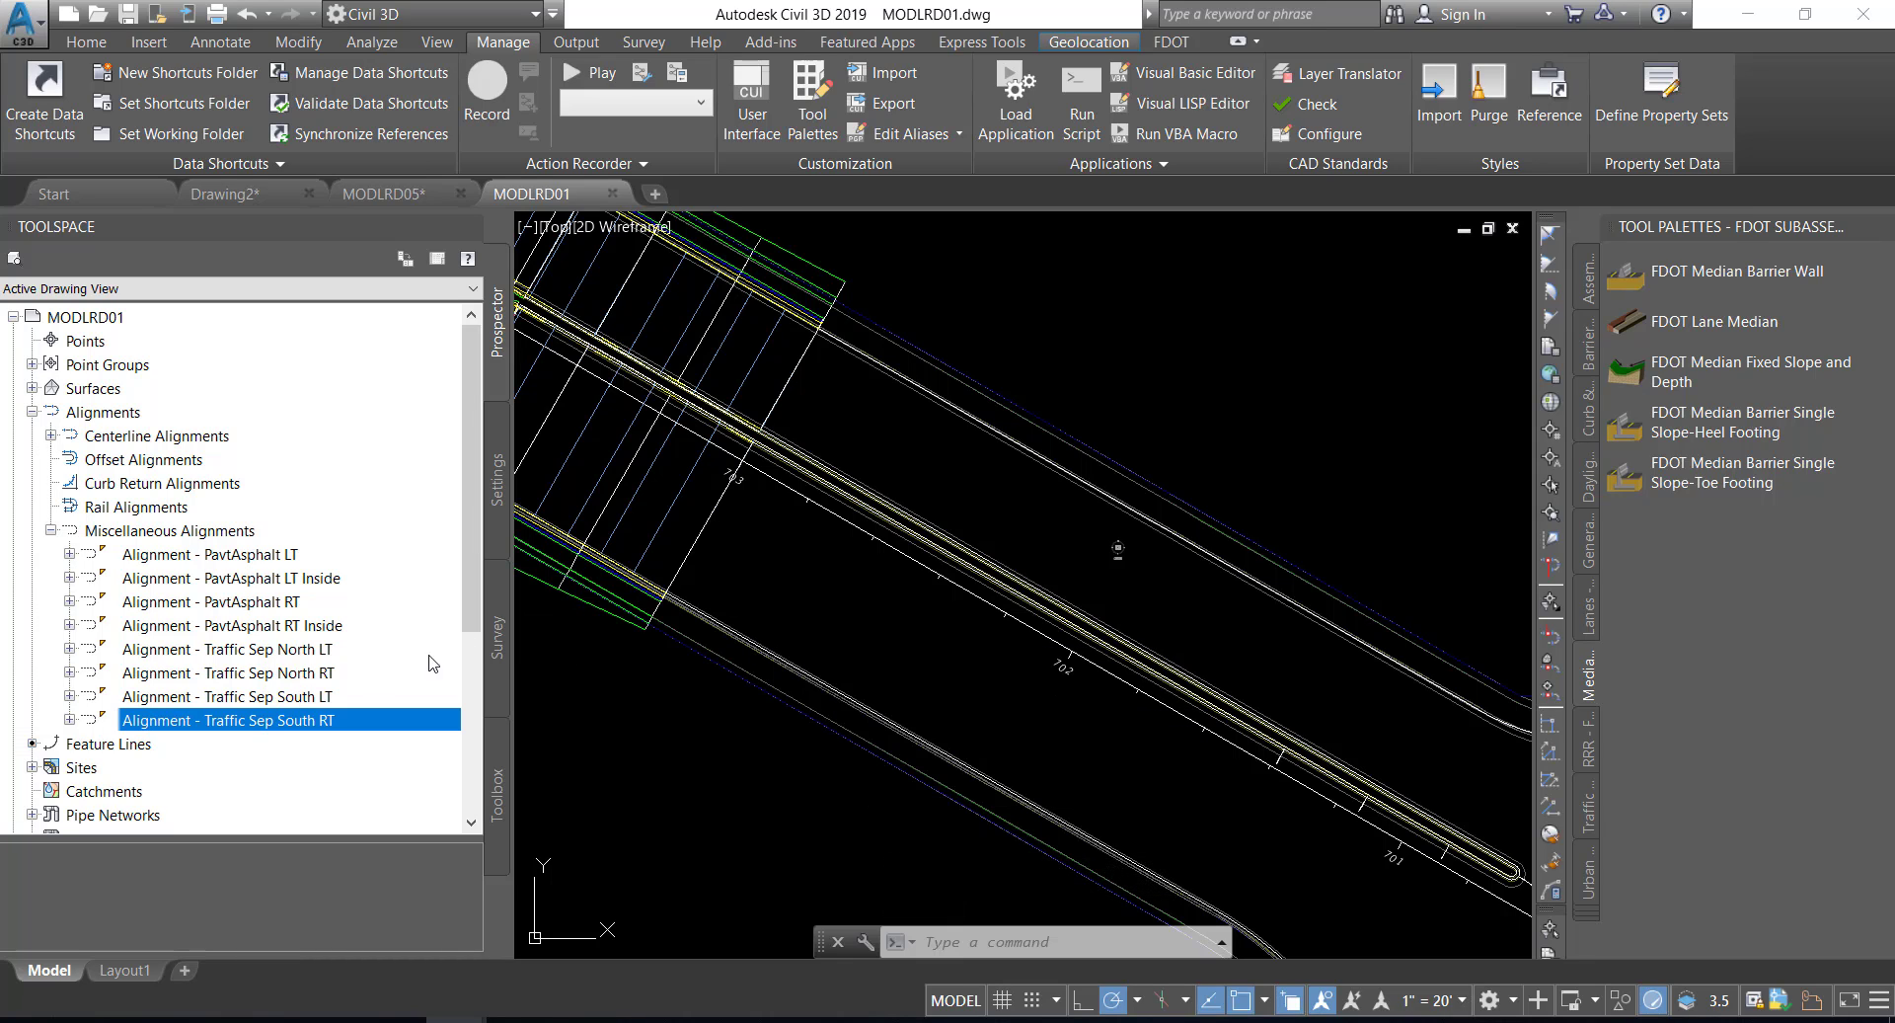
right_click(266, 723)
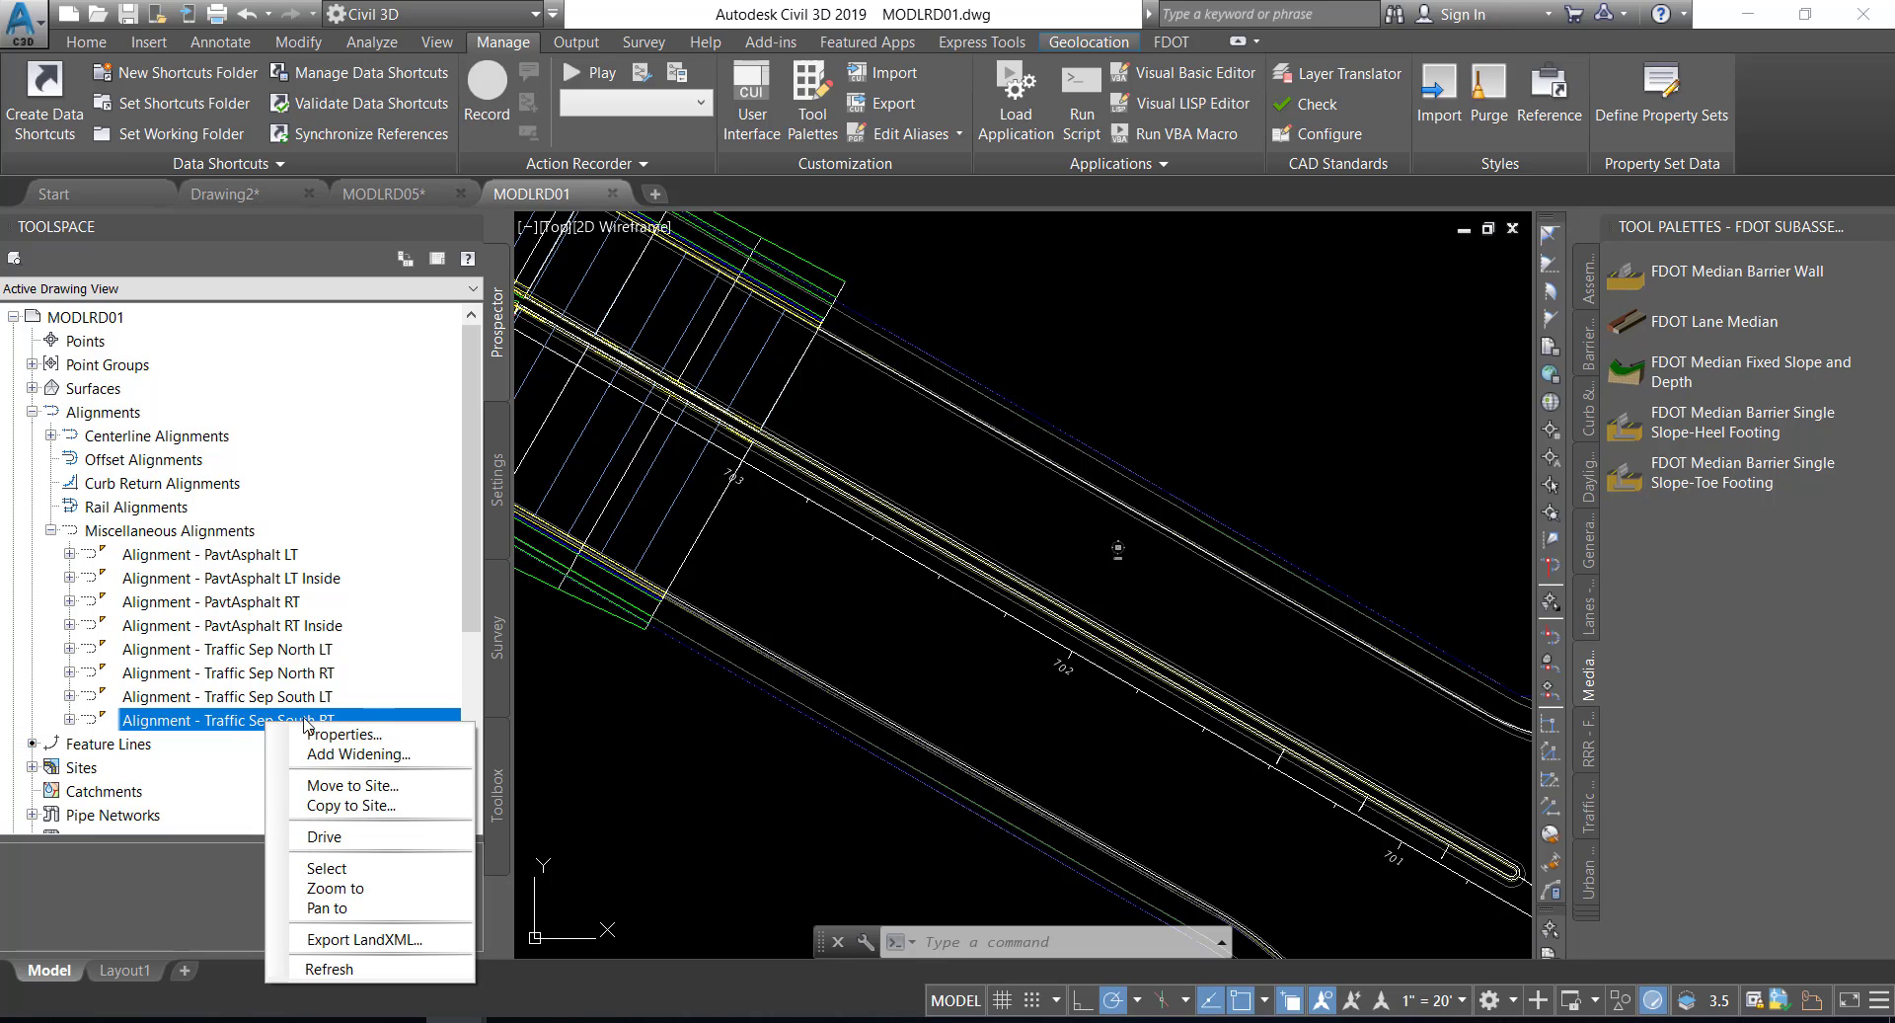
left_click(330, 869)
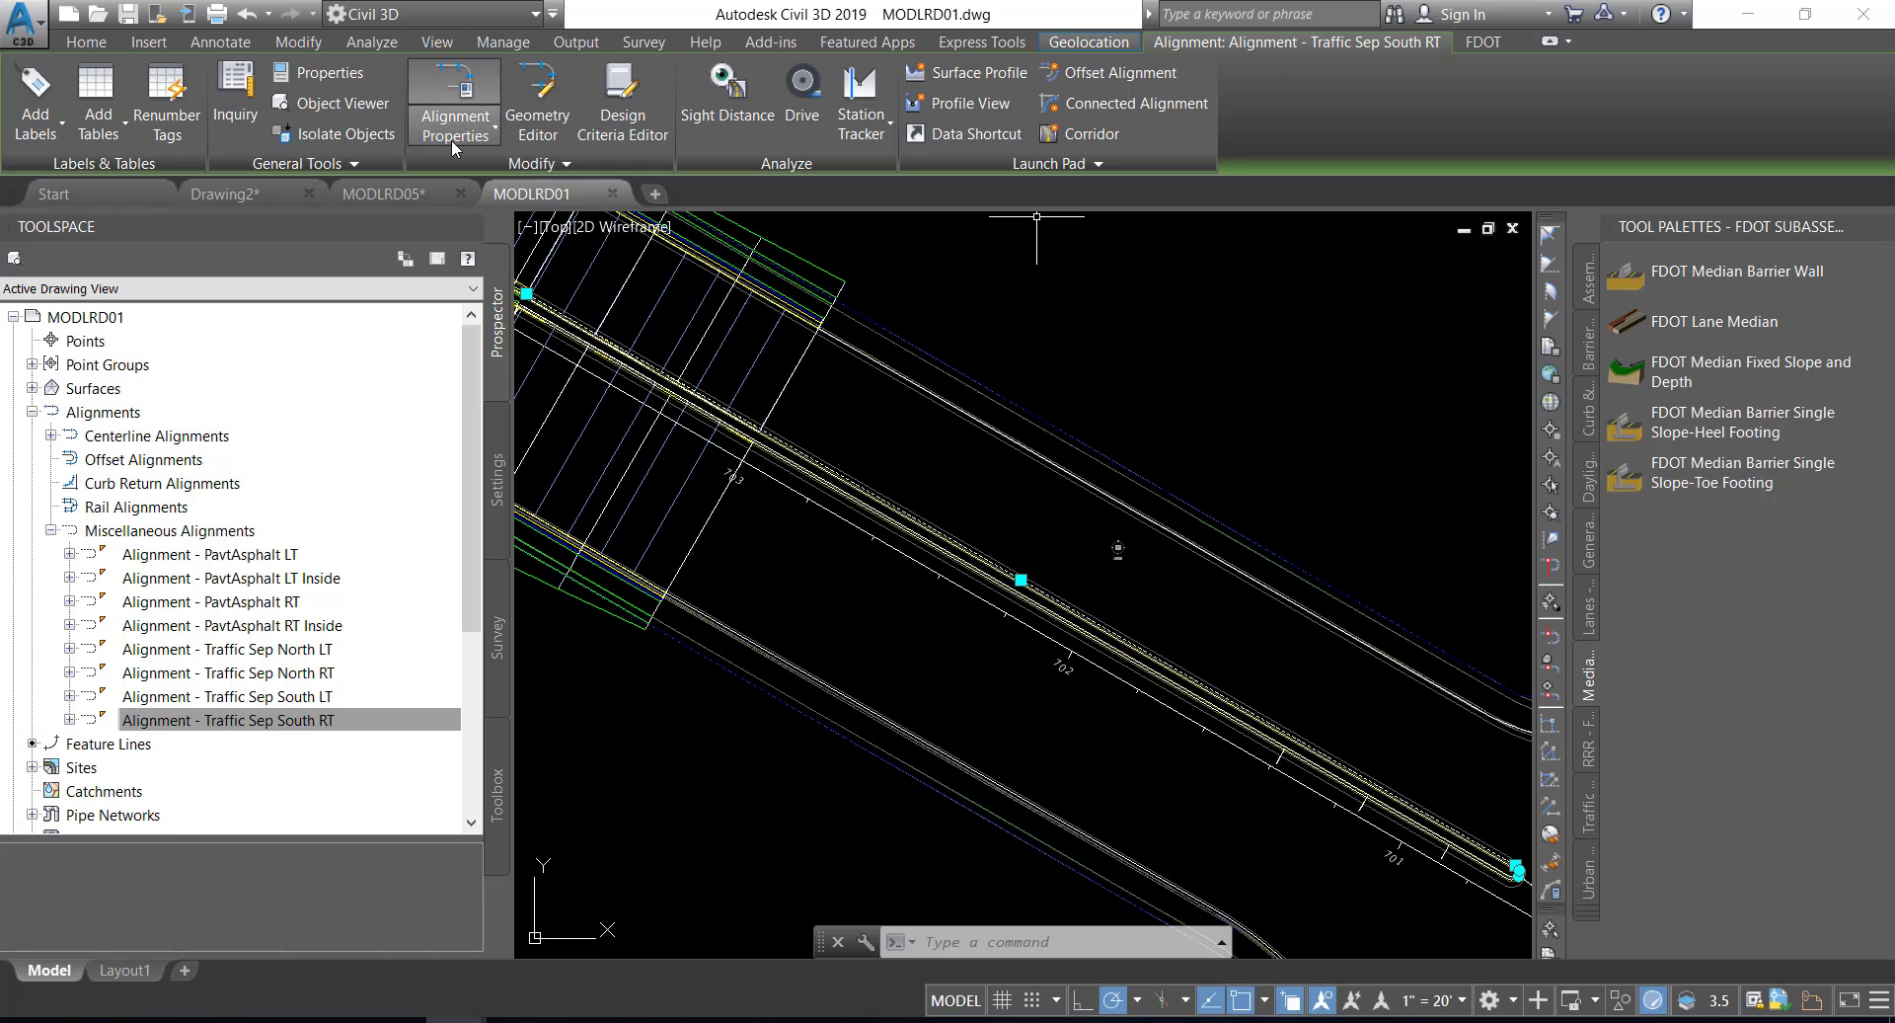
left_click(536, 161)
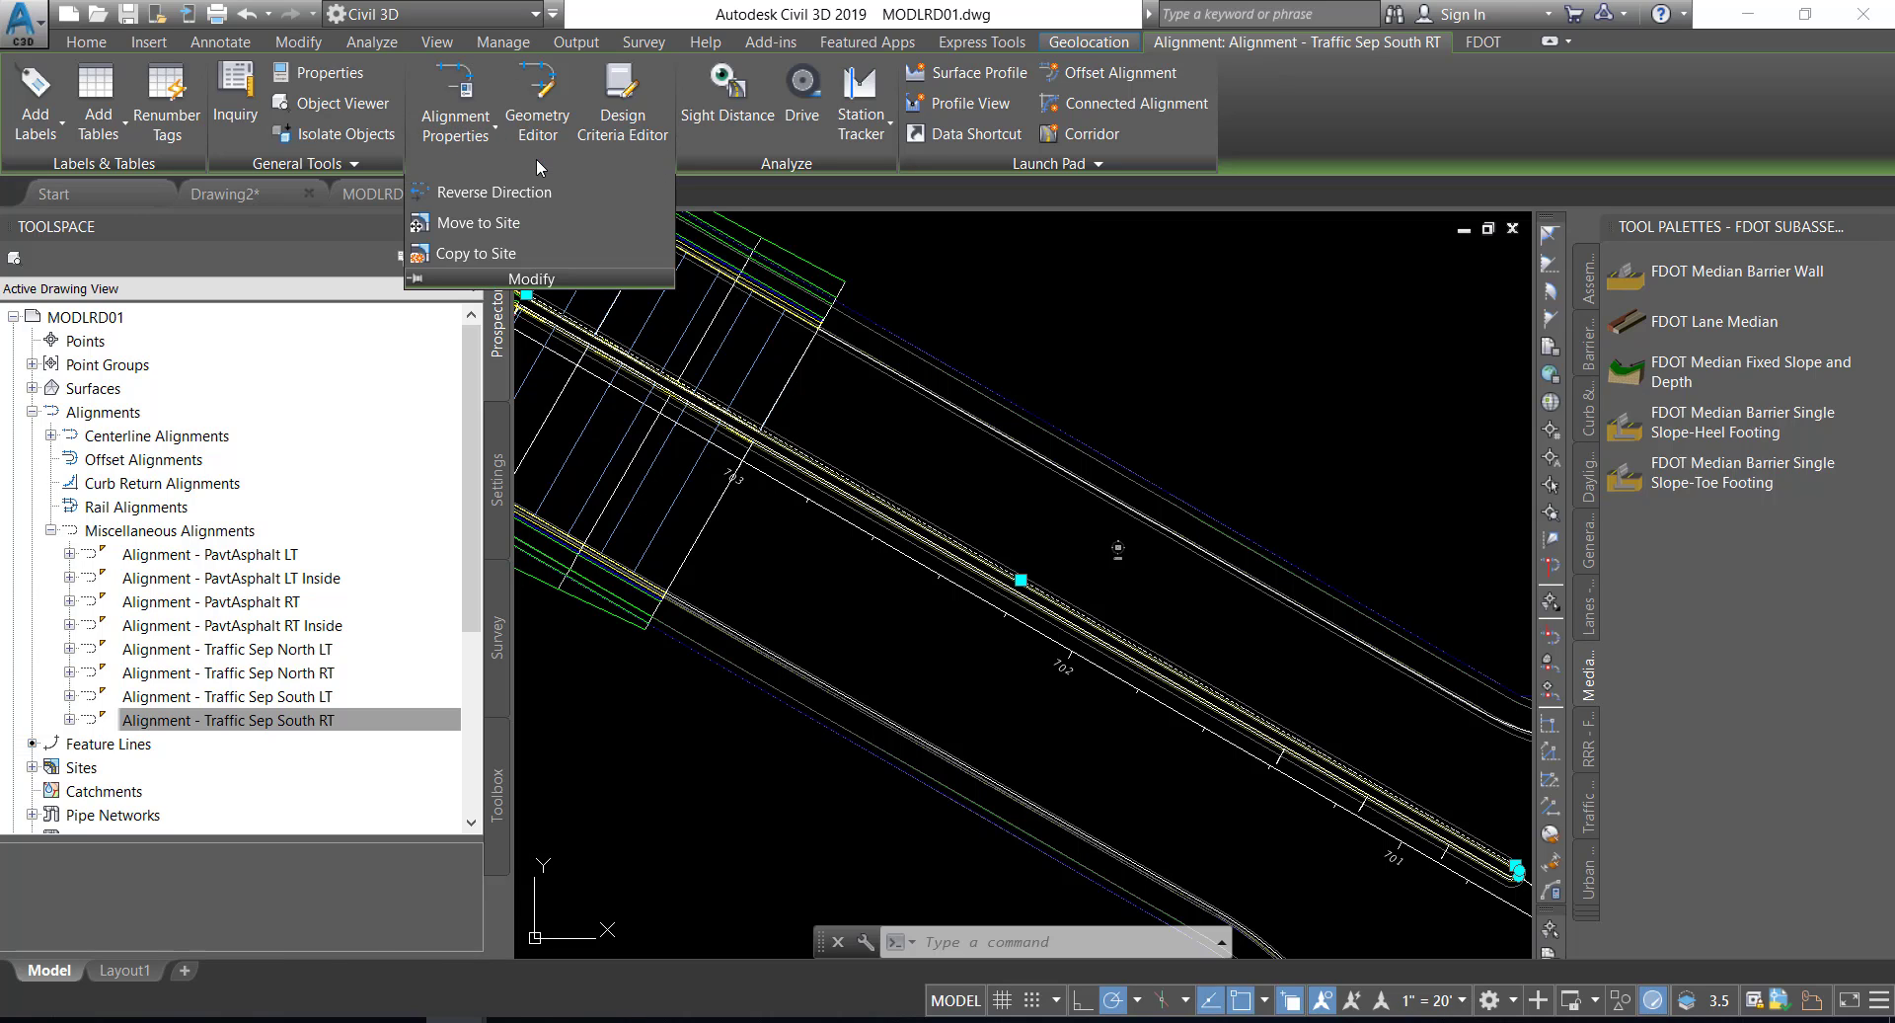
left_click(496, 196)
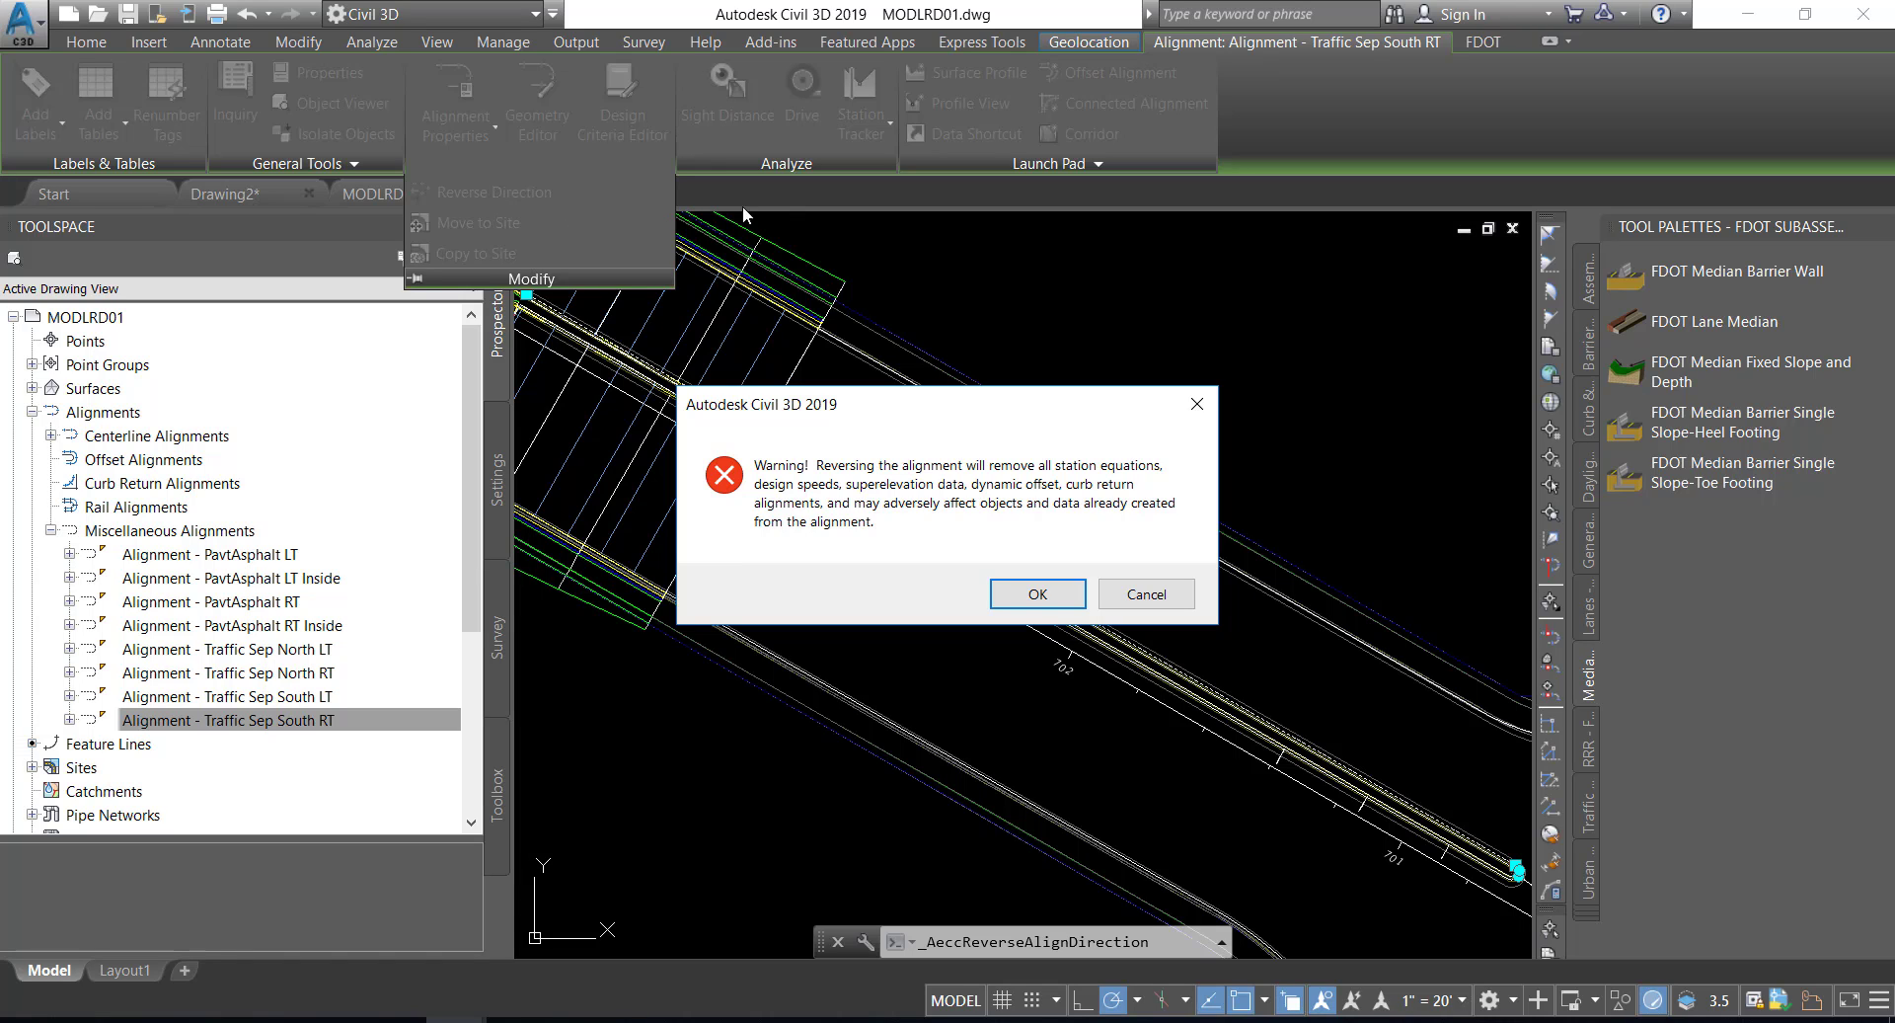
left_click(1129, 593)
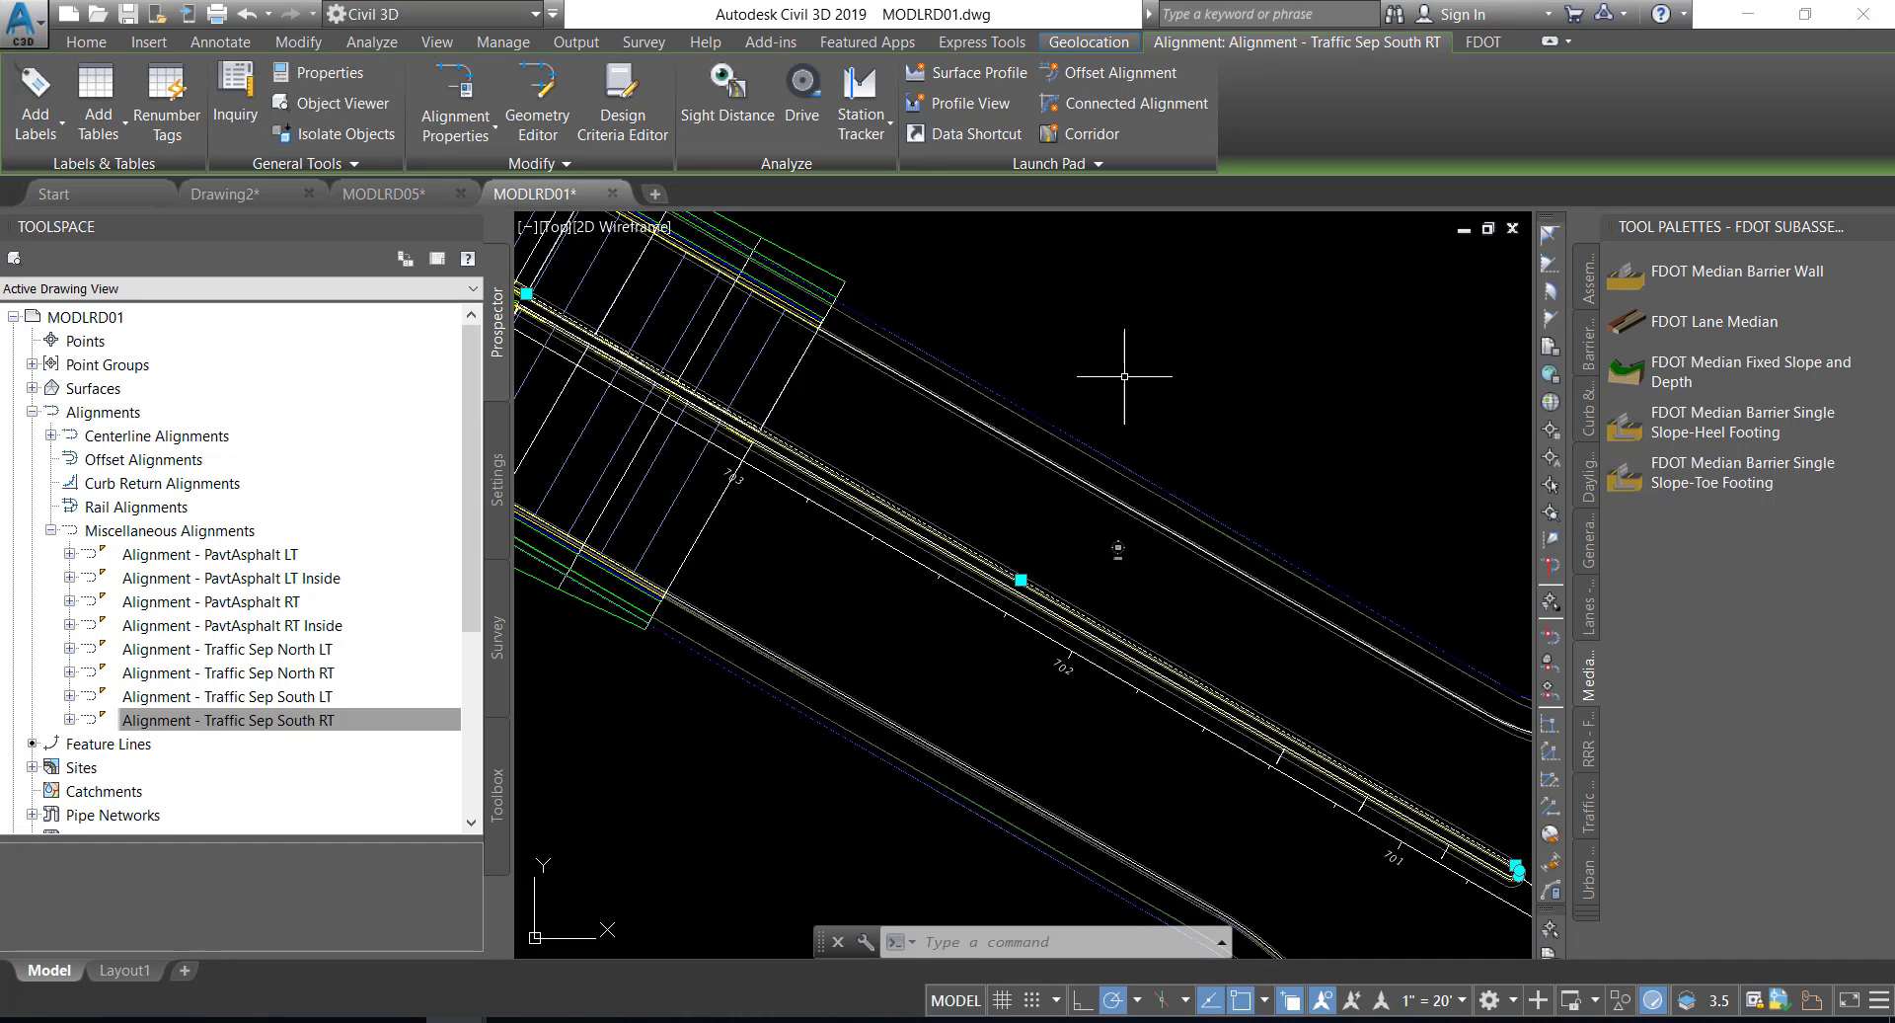
- Restore the saved custom model view SR61 and US98 Intersection in MODLRD01
left_click(559, 229)
mouse_move(724, 259)
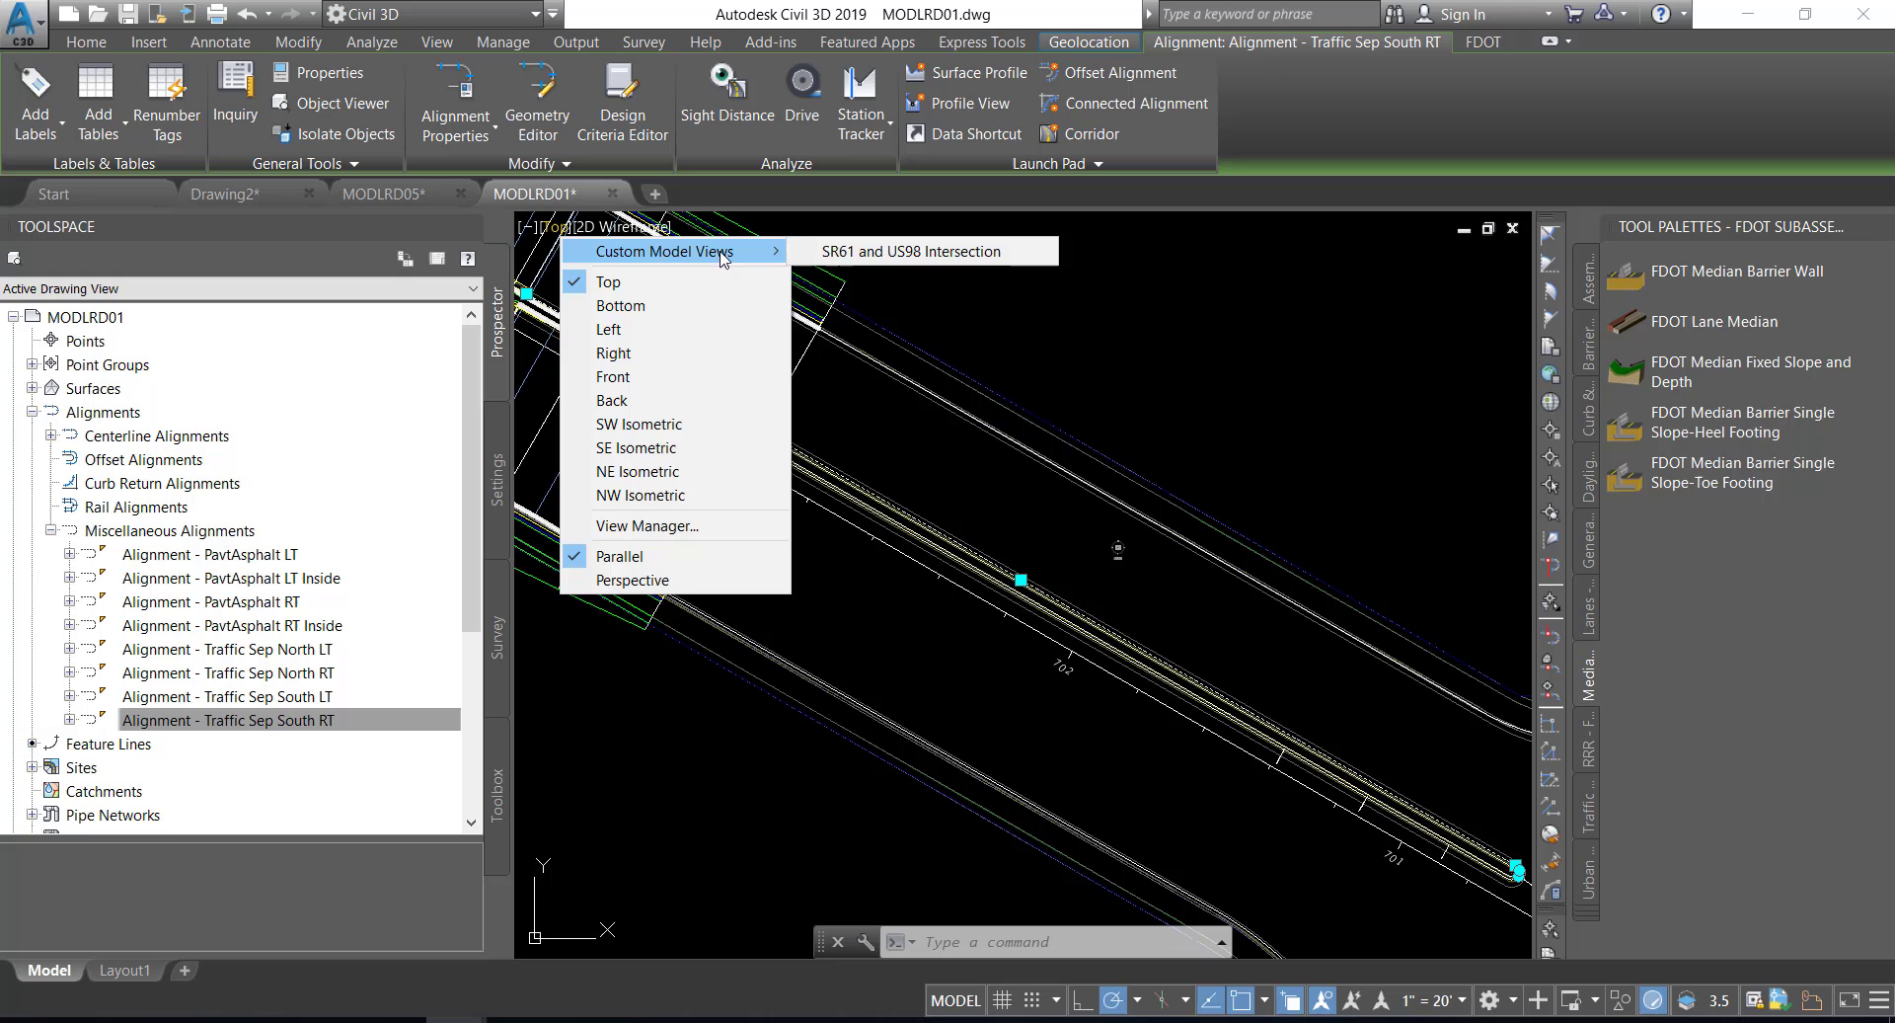
left_click(916, 253)
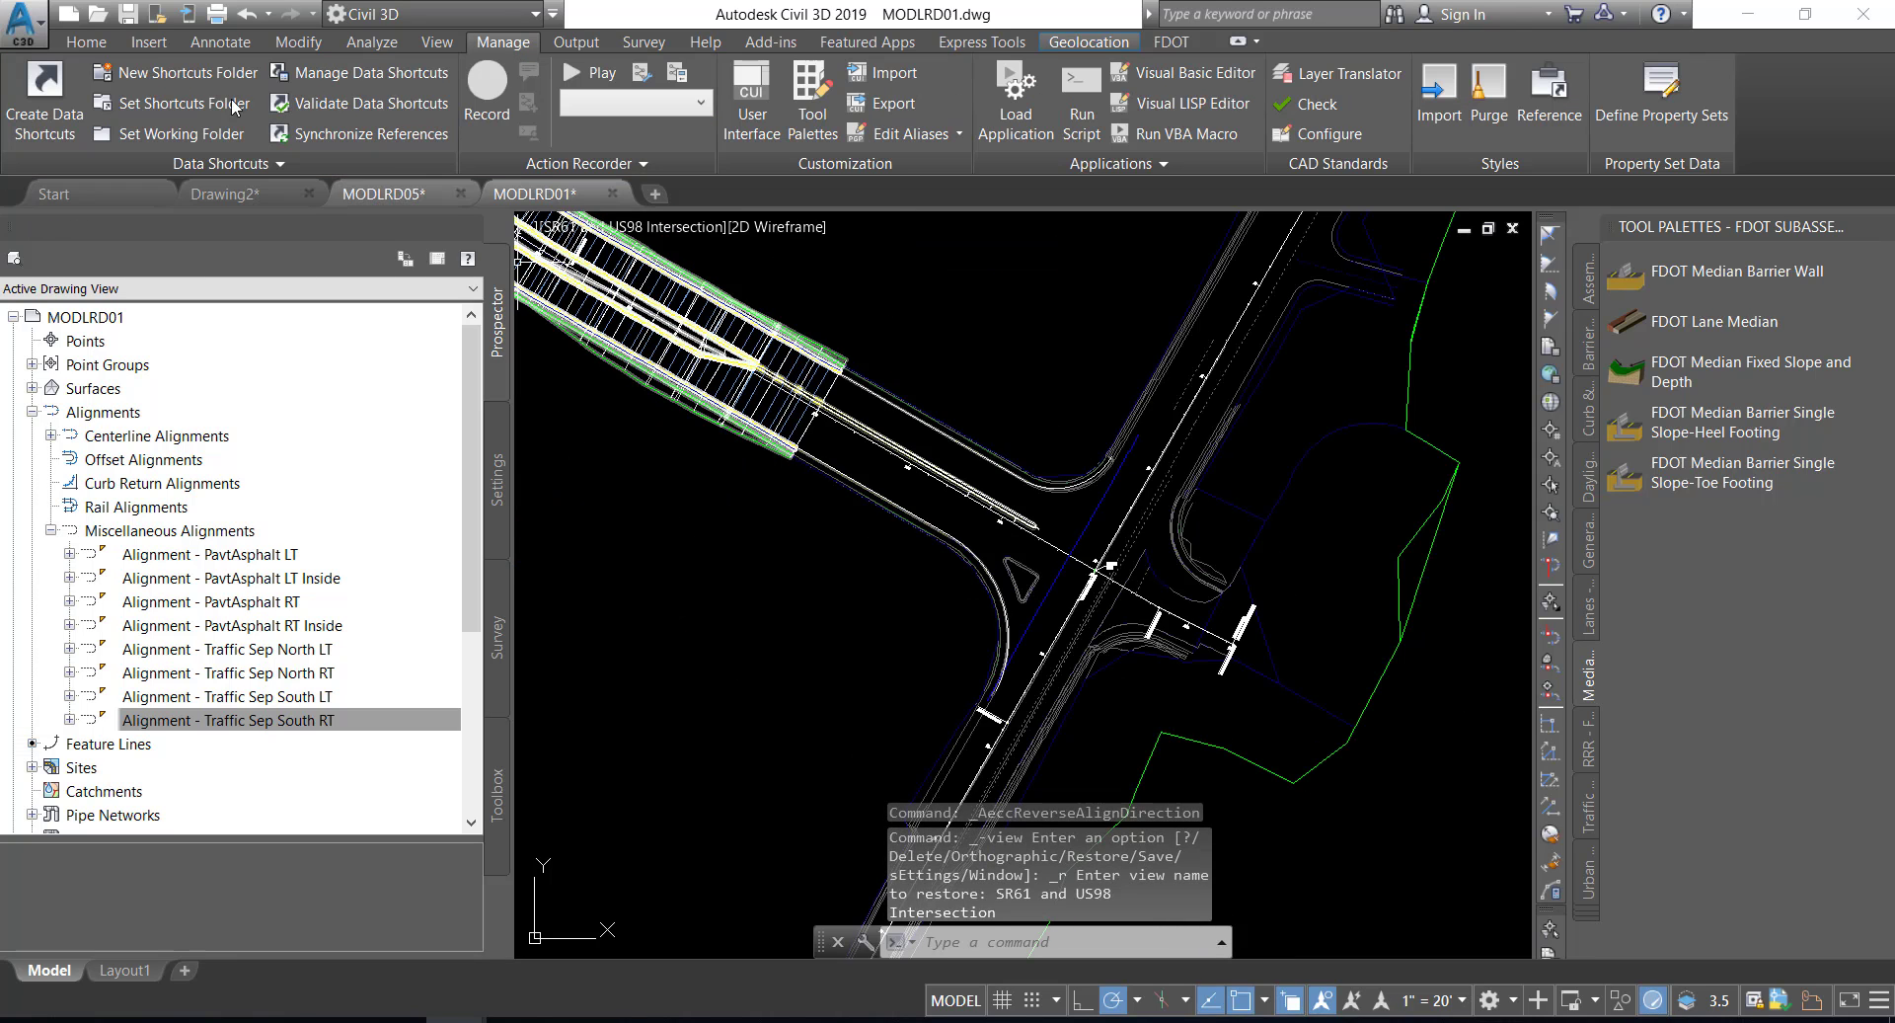
- Save the MODLRD01 drawing and close it, returning to MODLRD05
left_click(128, 15)
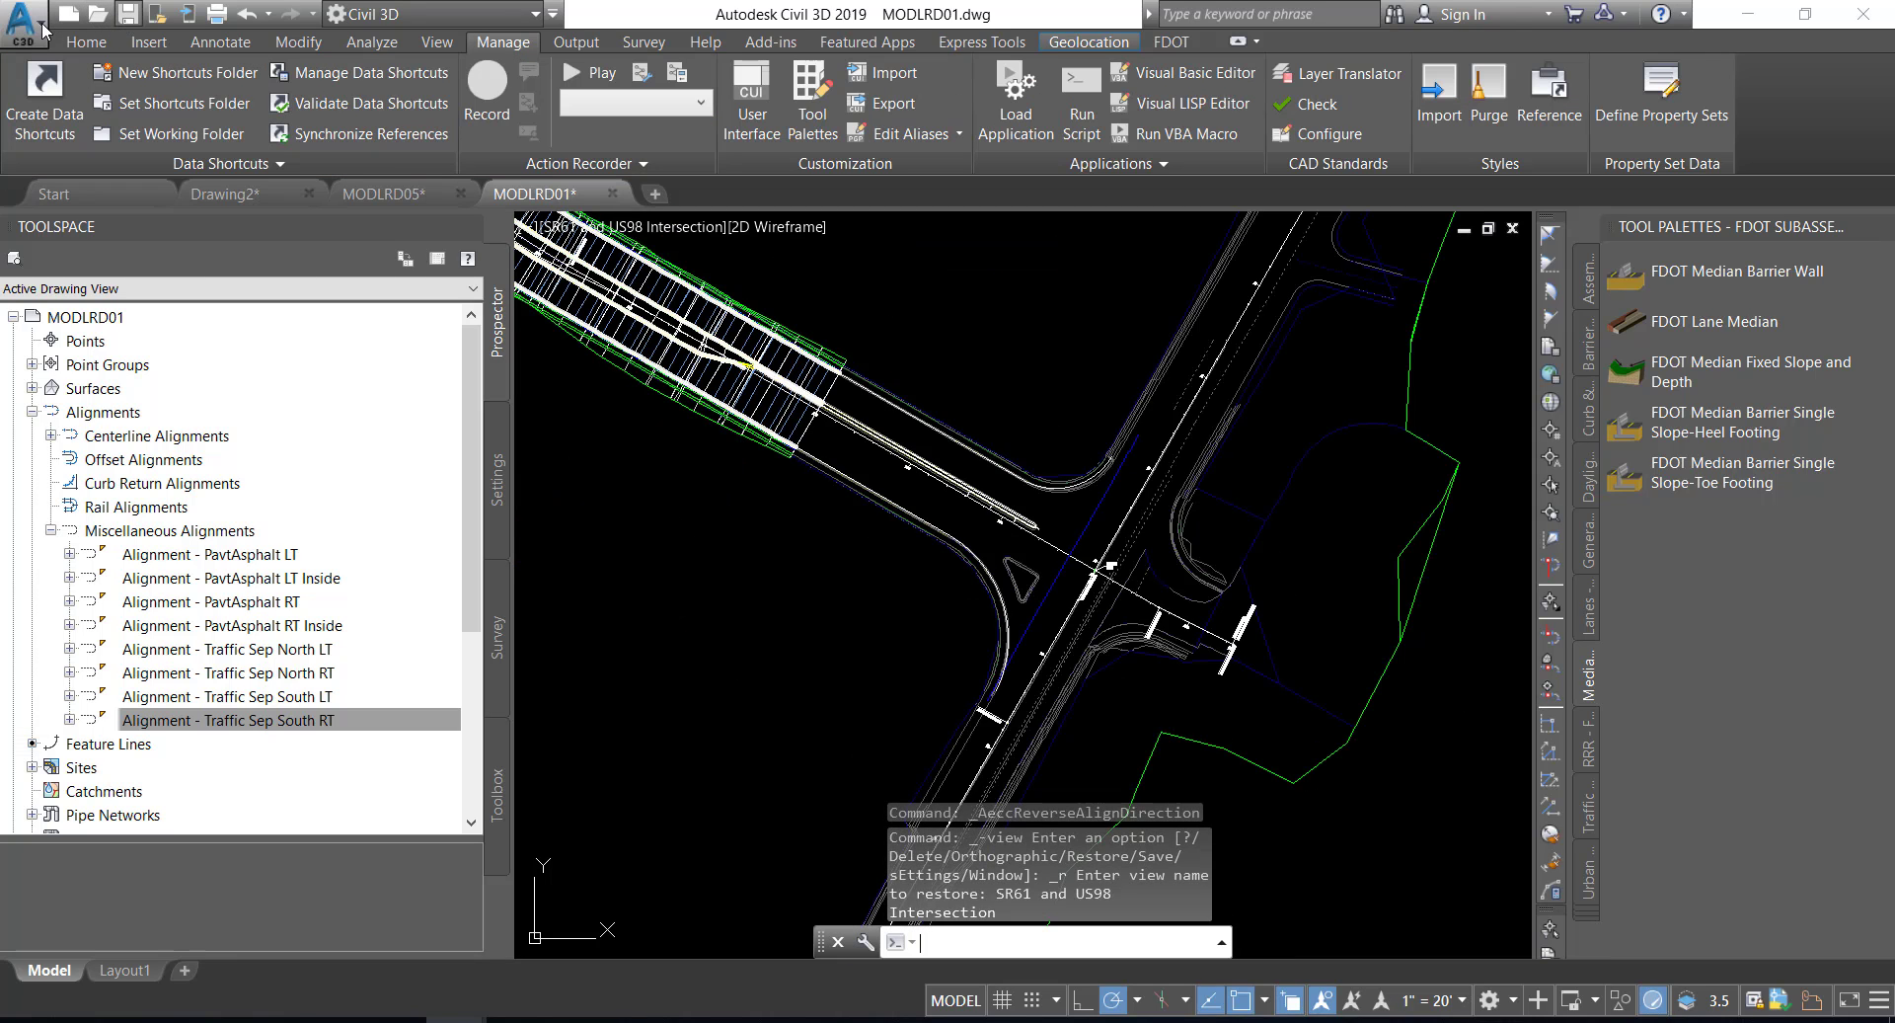
left_click(24, 24)
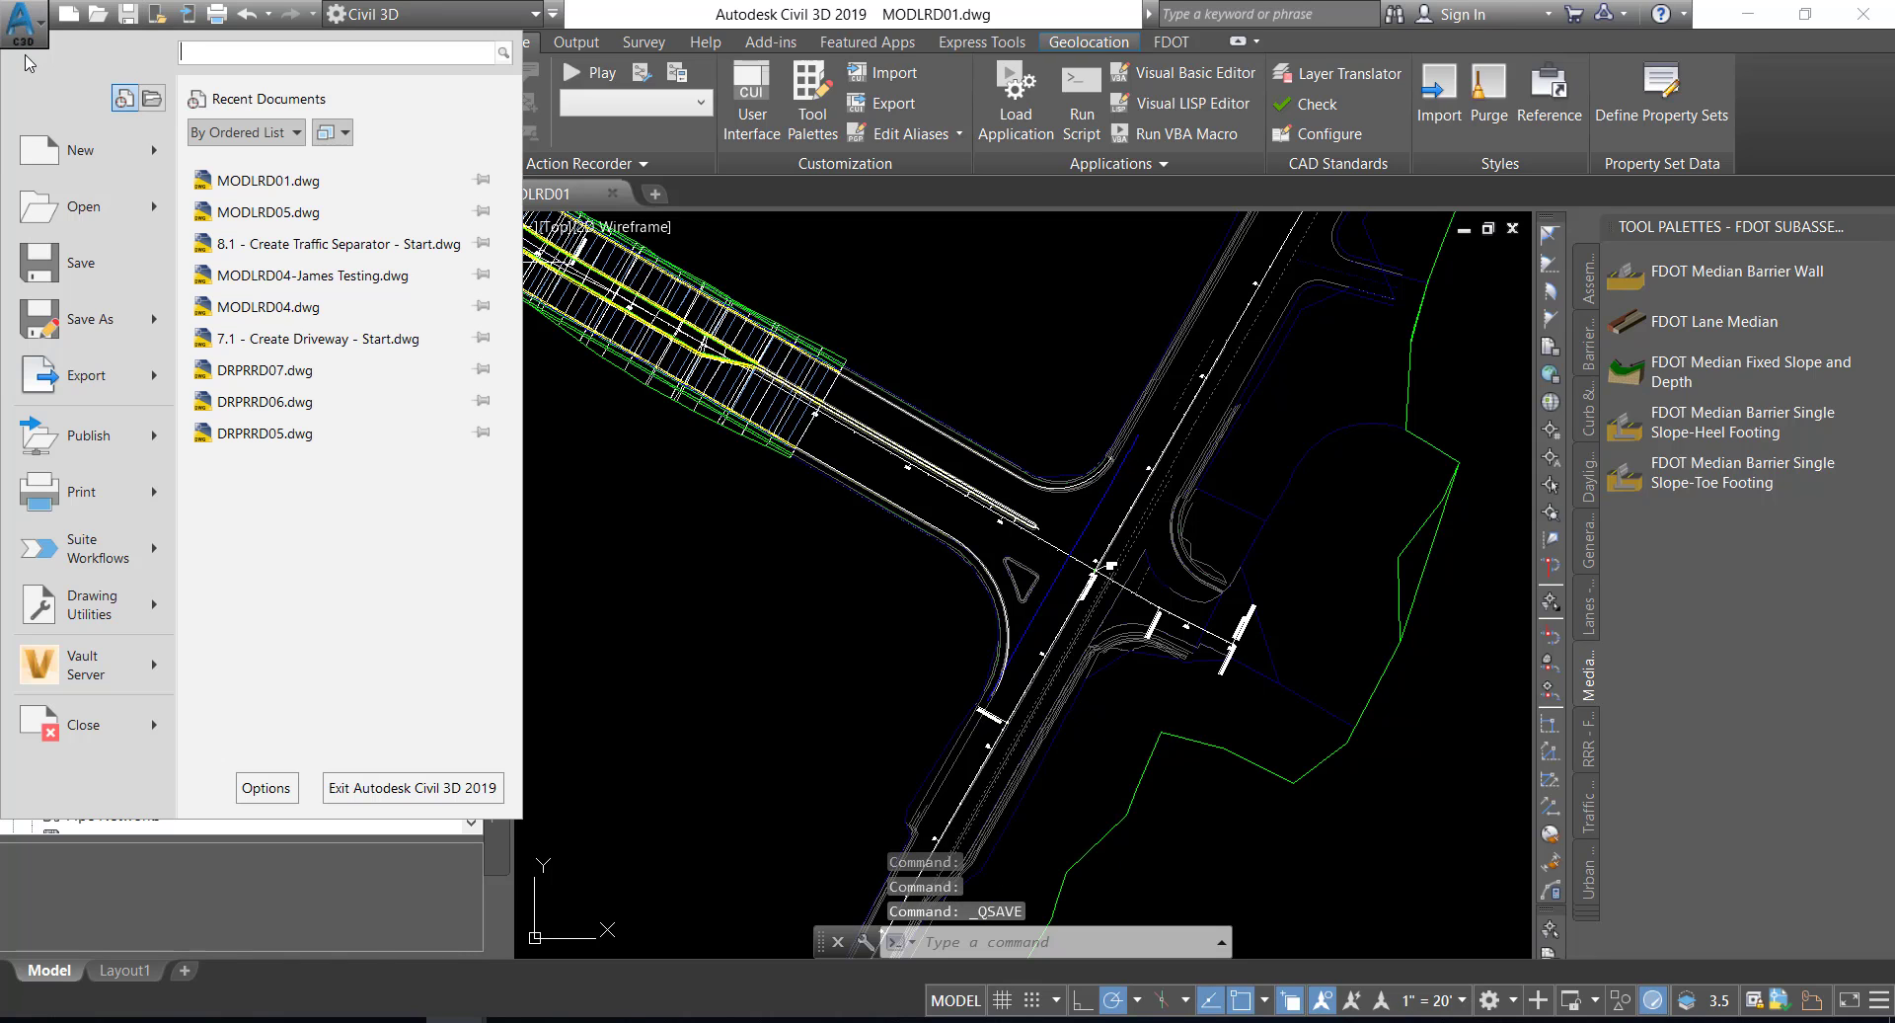
left_click(66, 727)
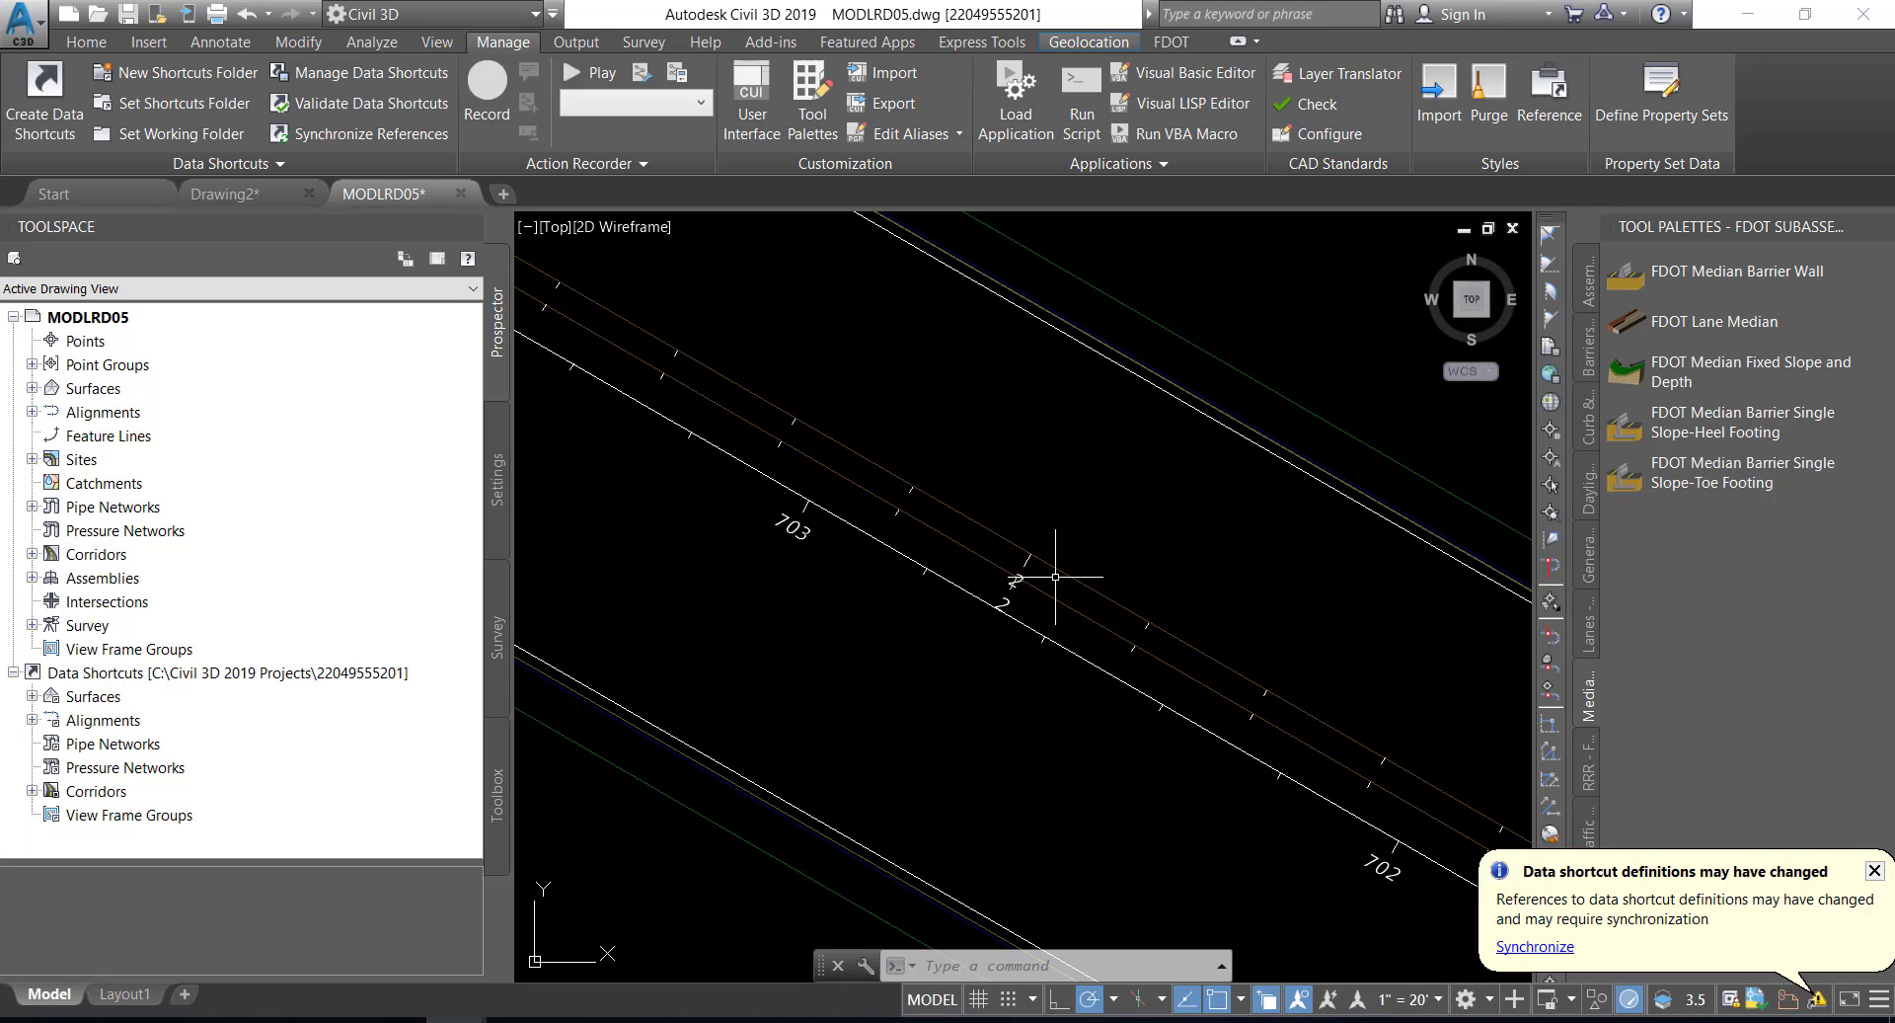
- Synchronize the data shortcut references in MODLRD05, then clear all events from the Event Viewer and close it
mouse_move(1058, 573)
left_click(1547, 947)
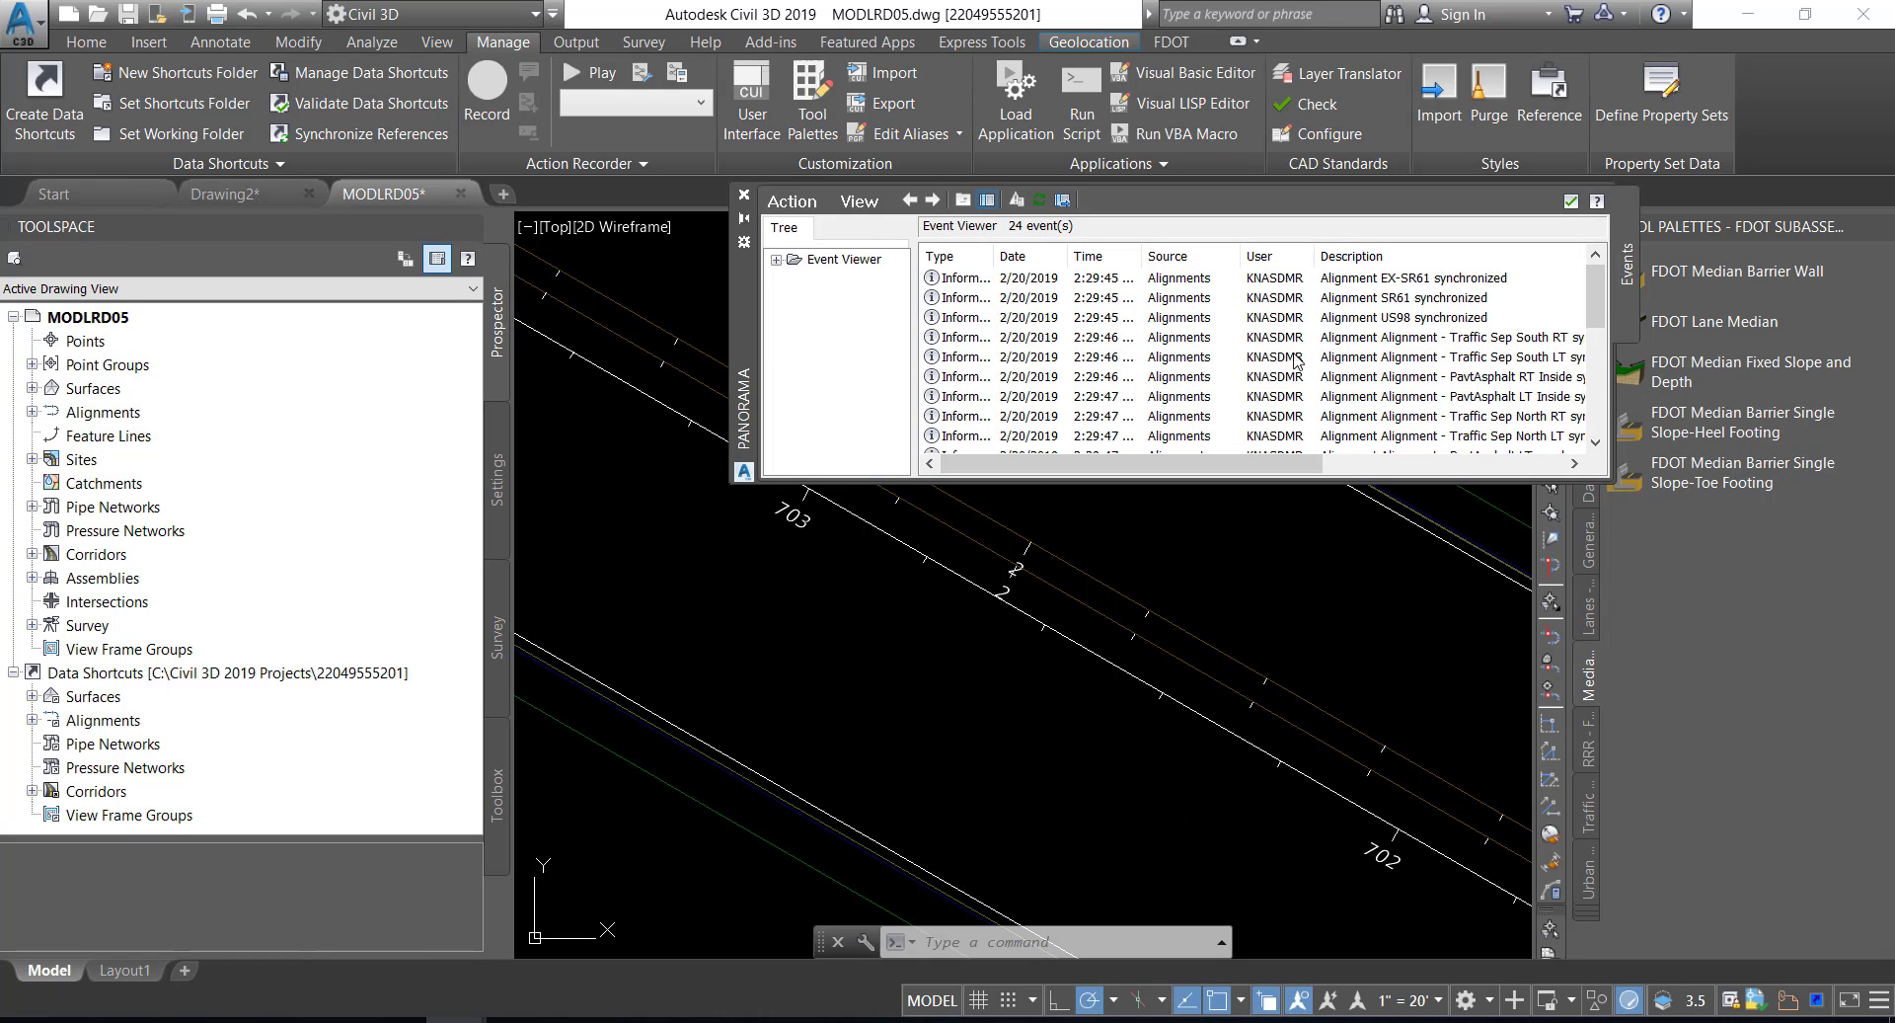
left_click(804, 206)
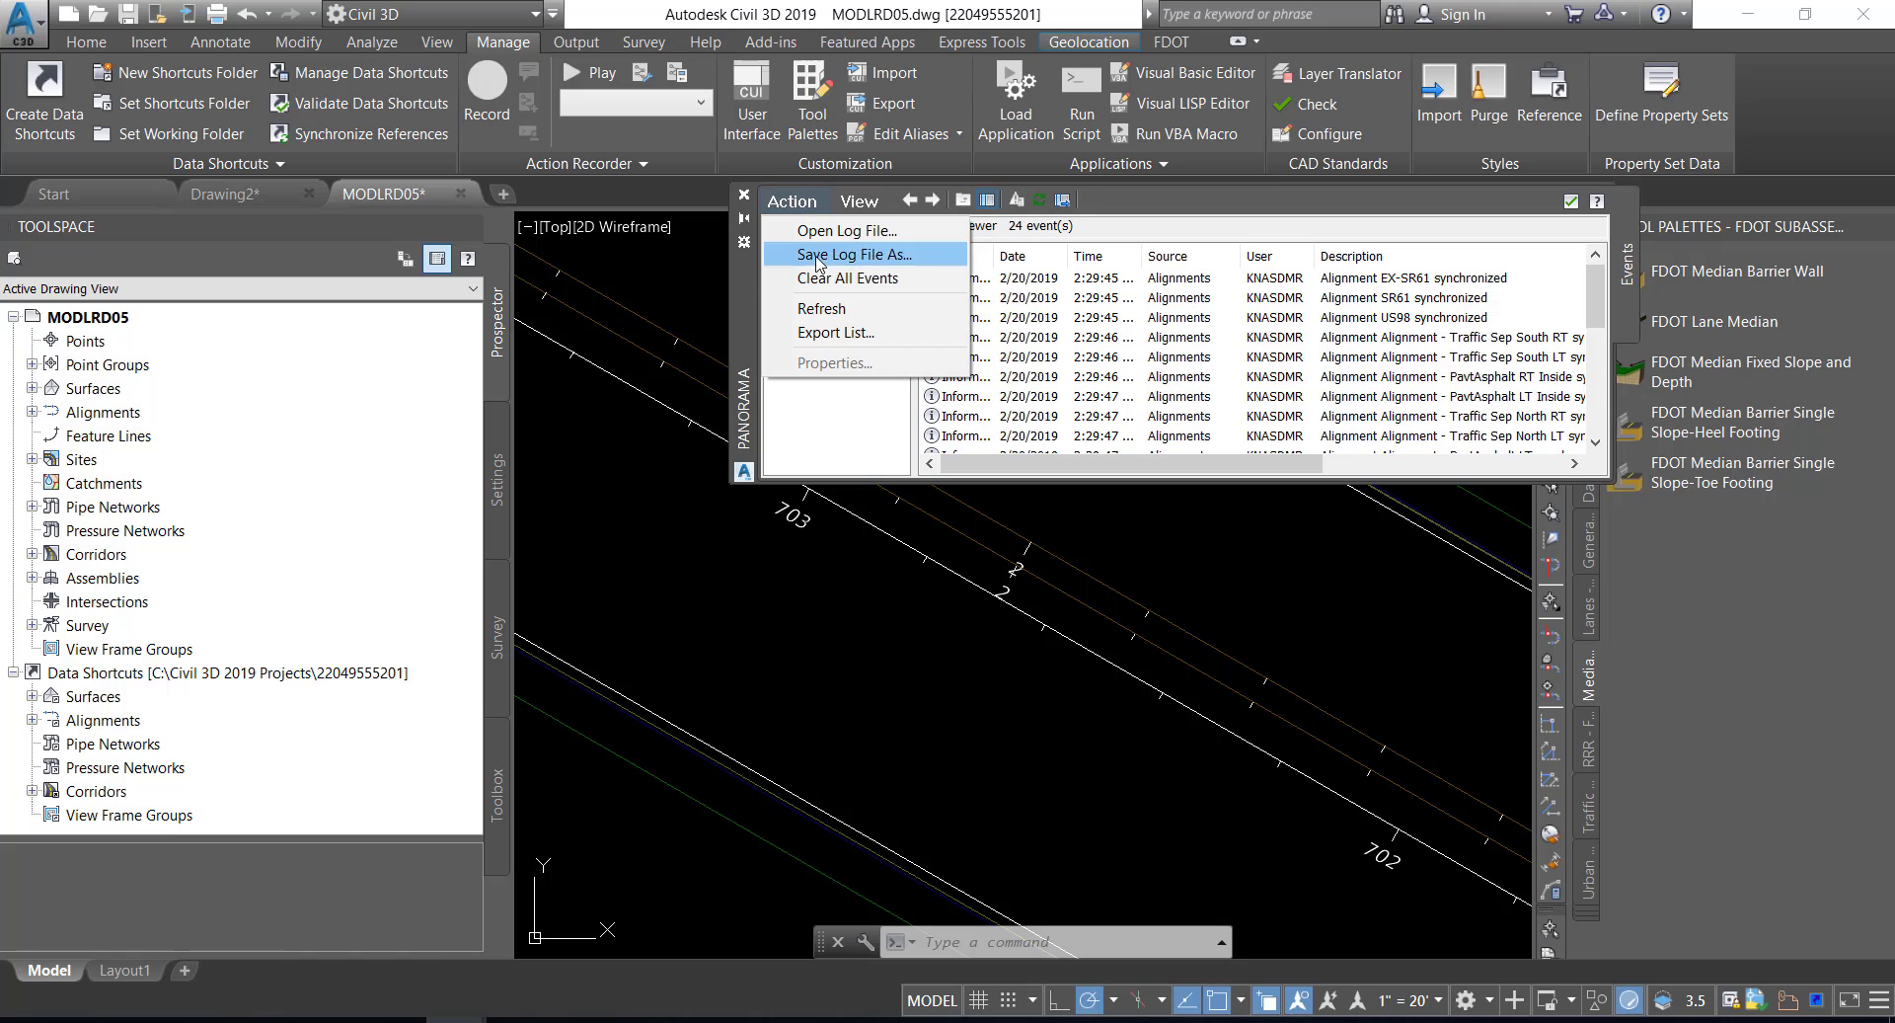
left_click(821, 279)
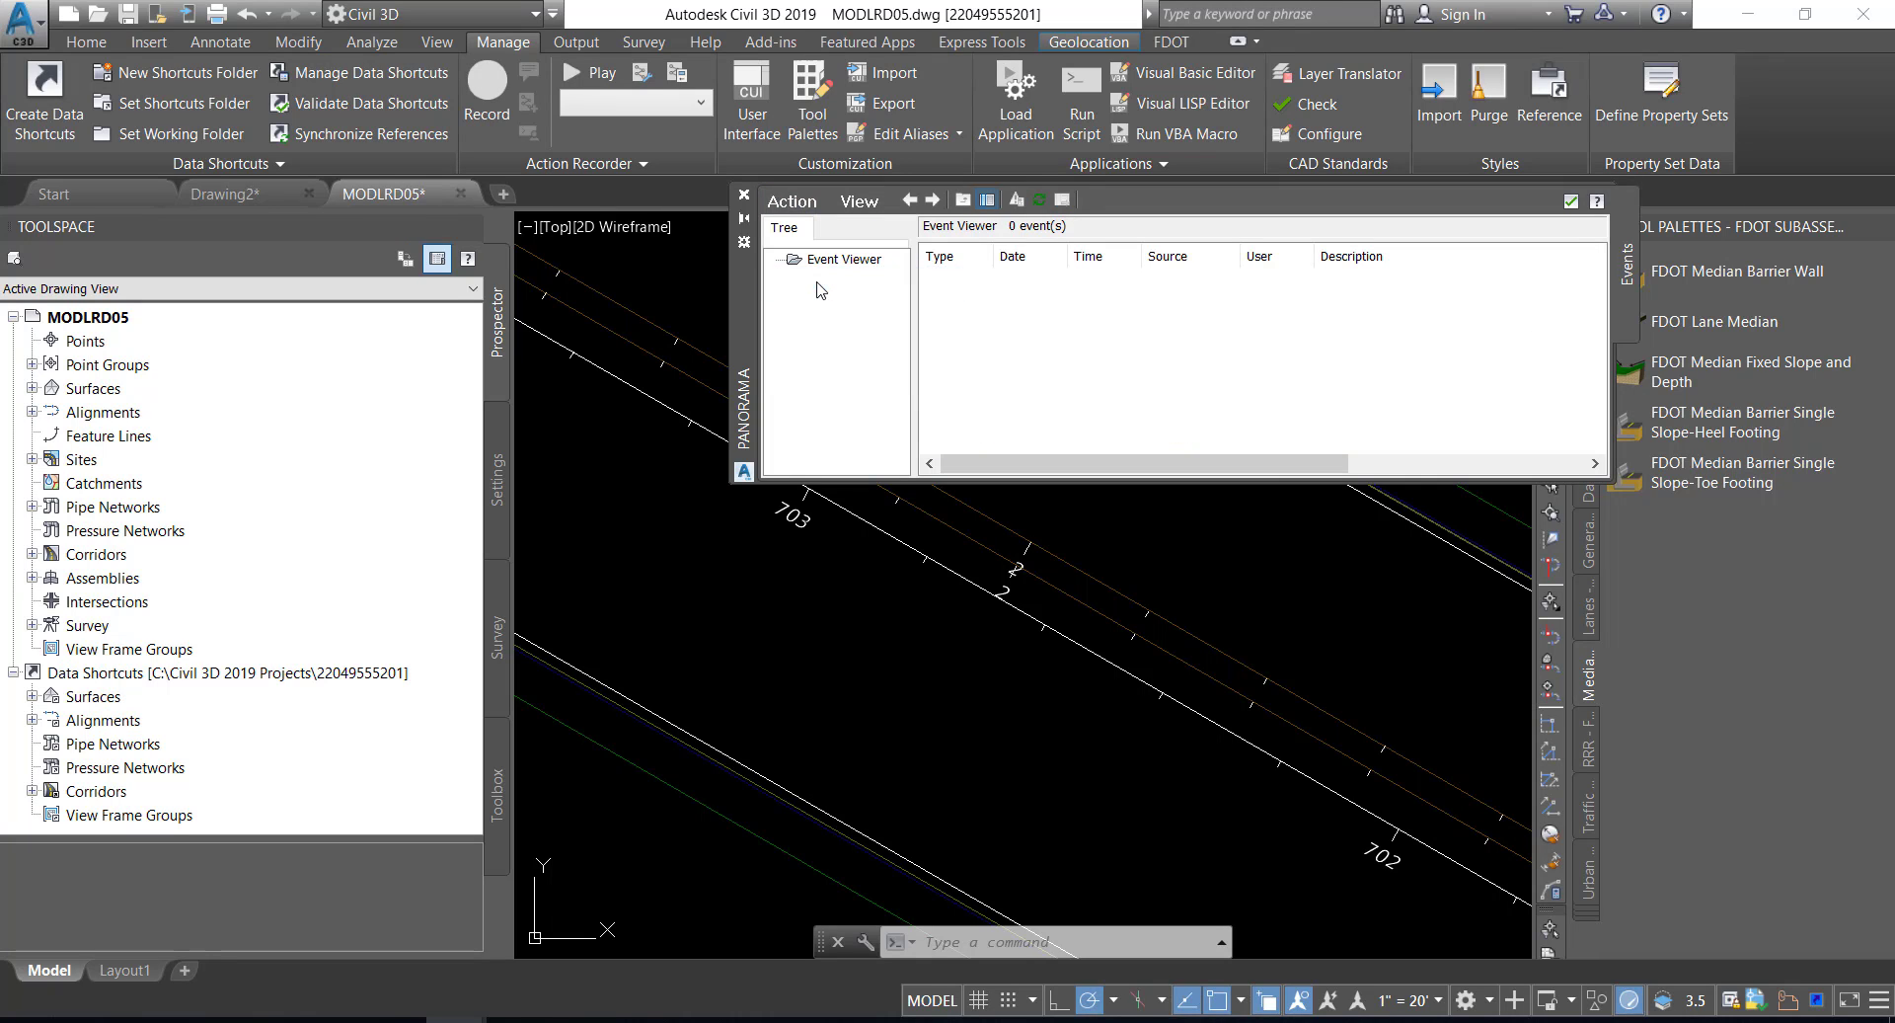
left_click(1570, 203)
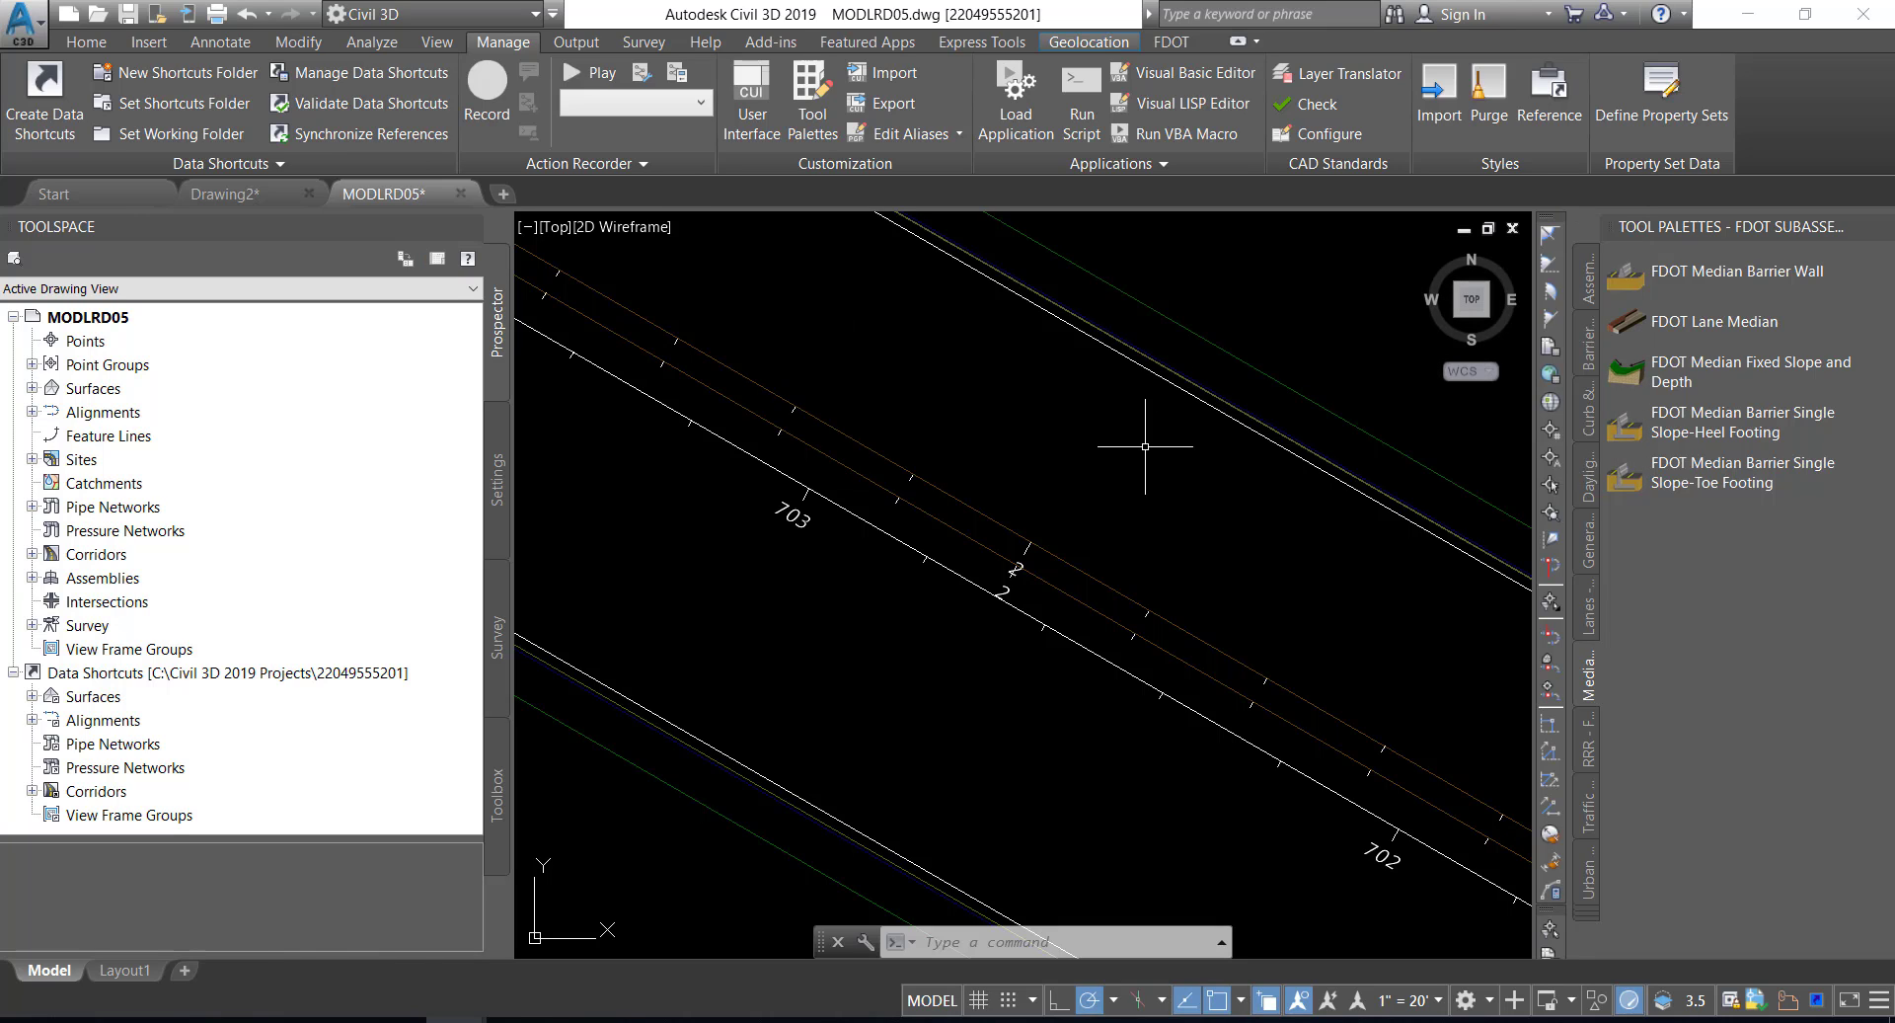
- Start a new profile view for alignment SR61 using the style FDOT 40 Horz x 4 Vert Scale 10x GRID ON
mouse_move(1145, 446)
left_click(87, 43)
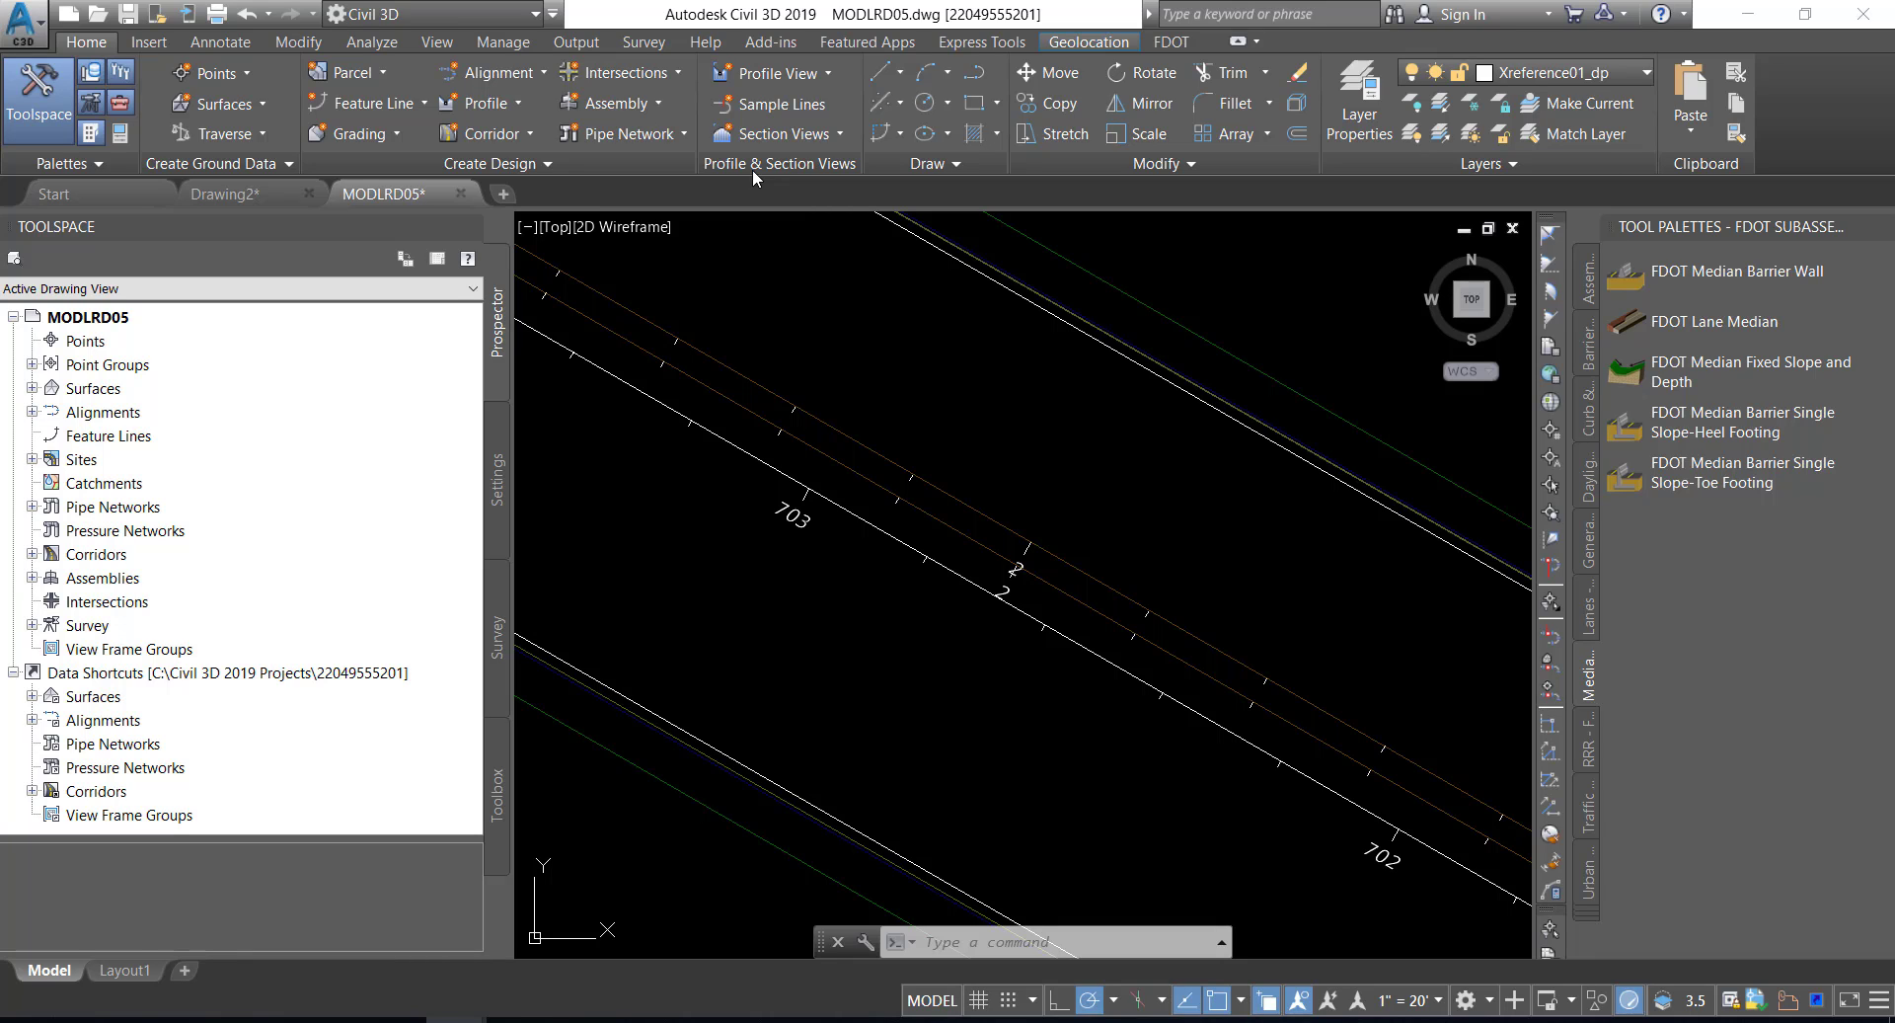
left_click(827, 74)
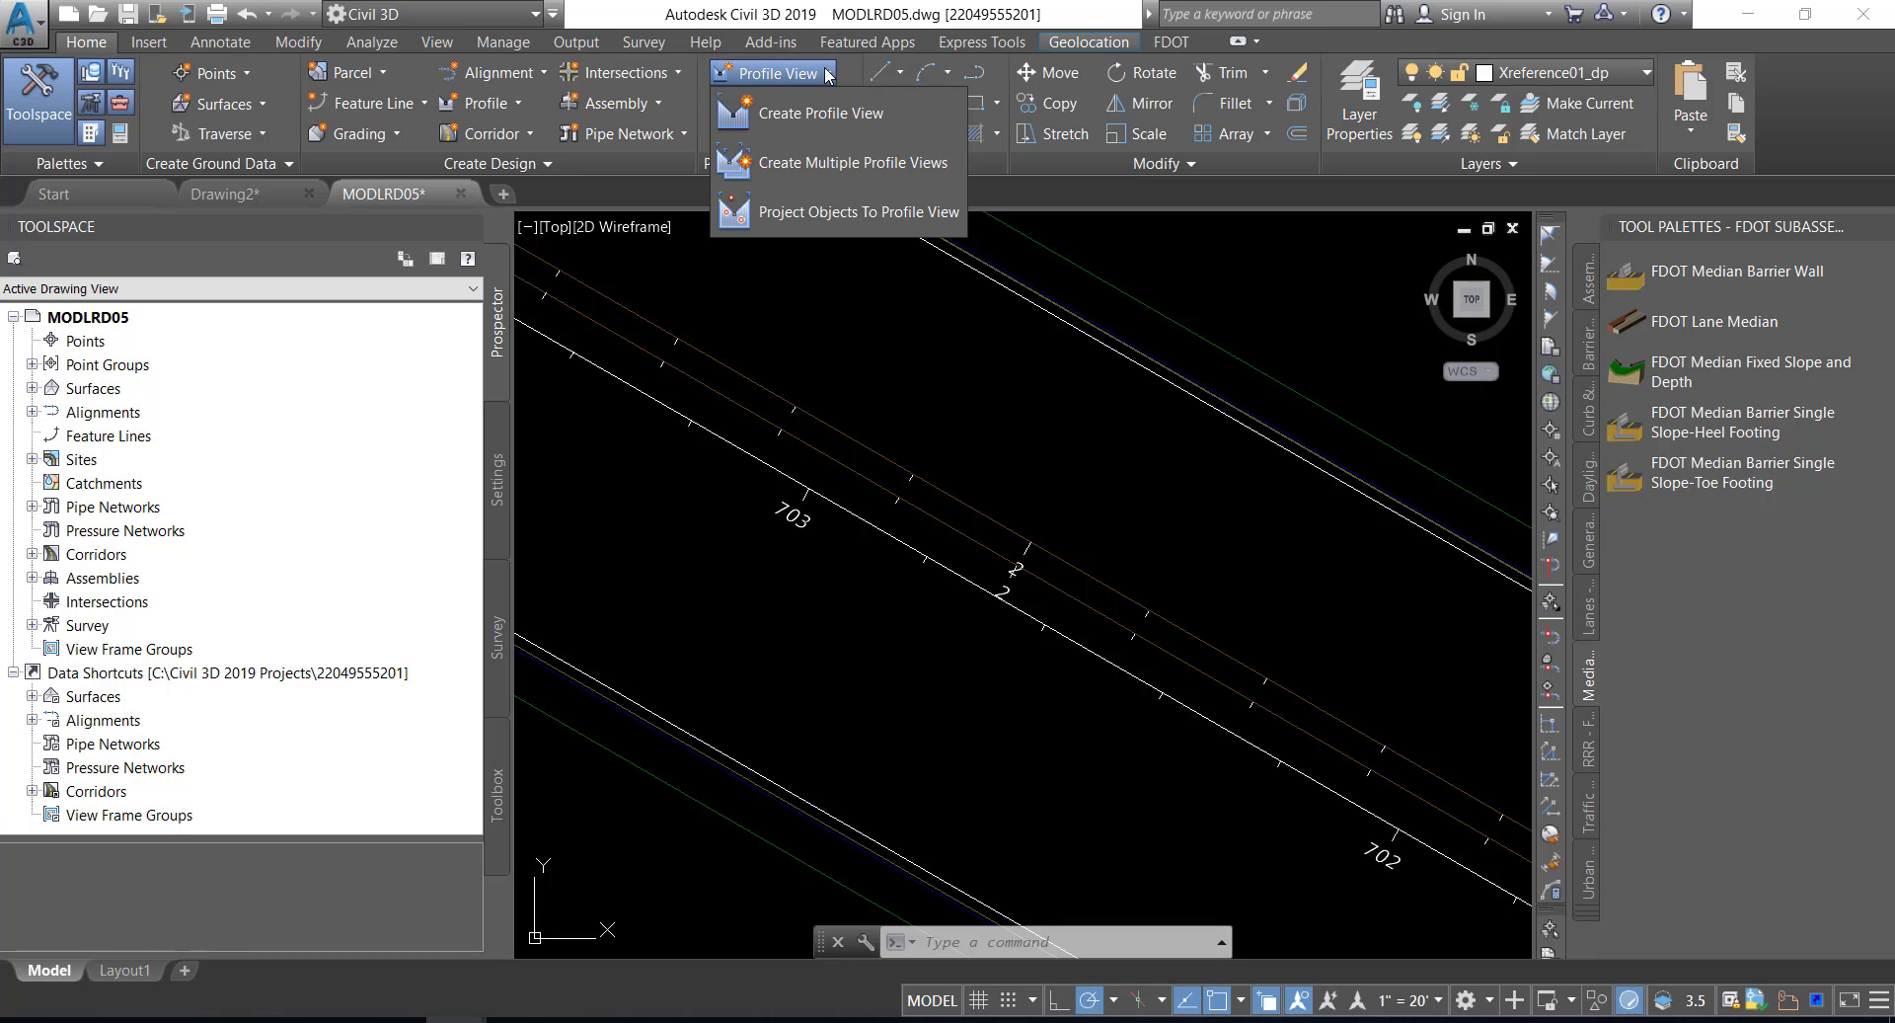
left_click(803, 114)
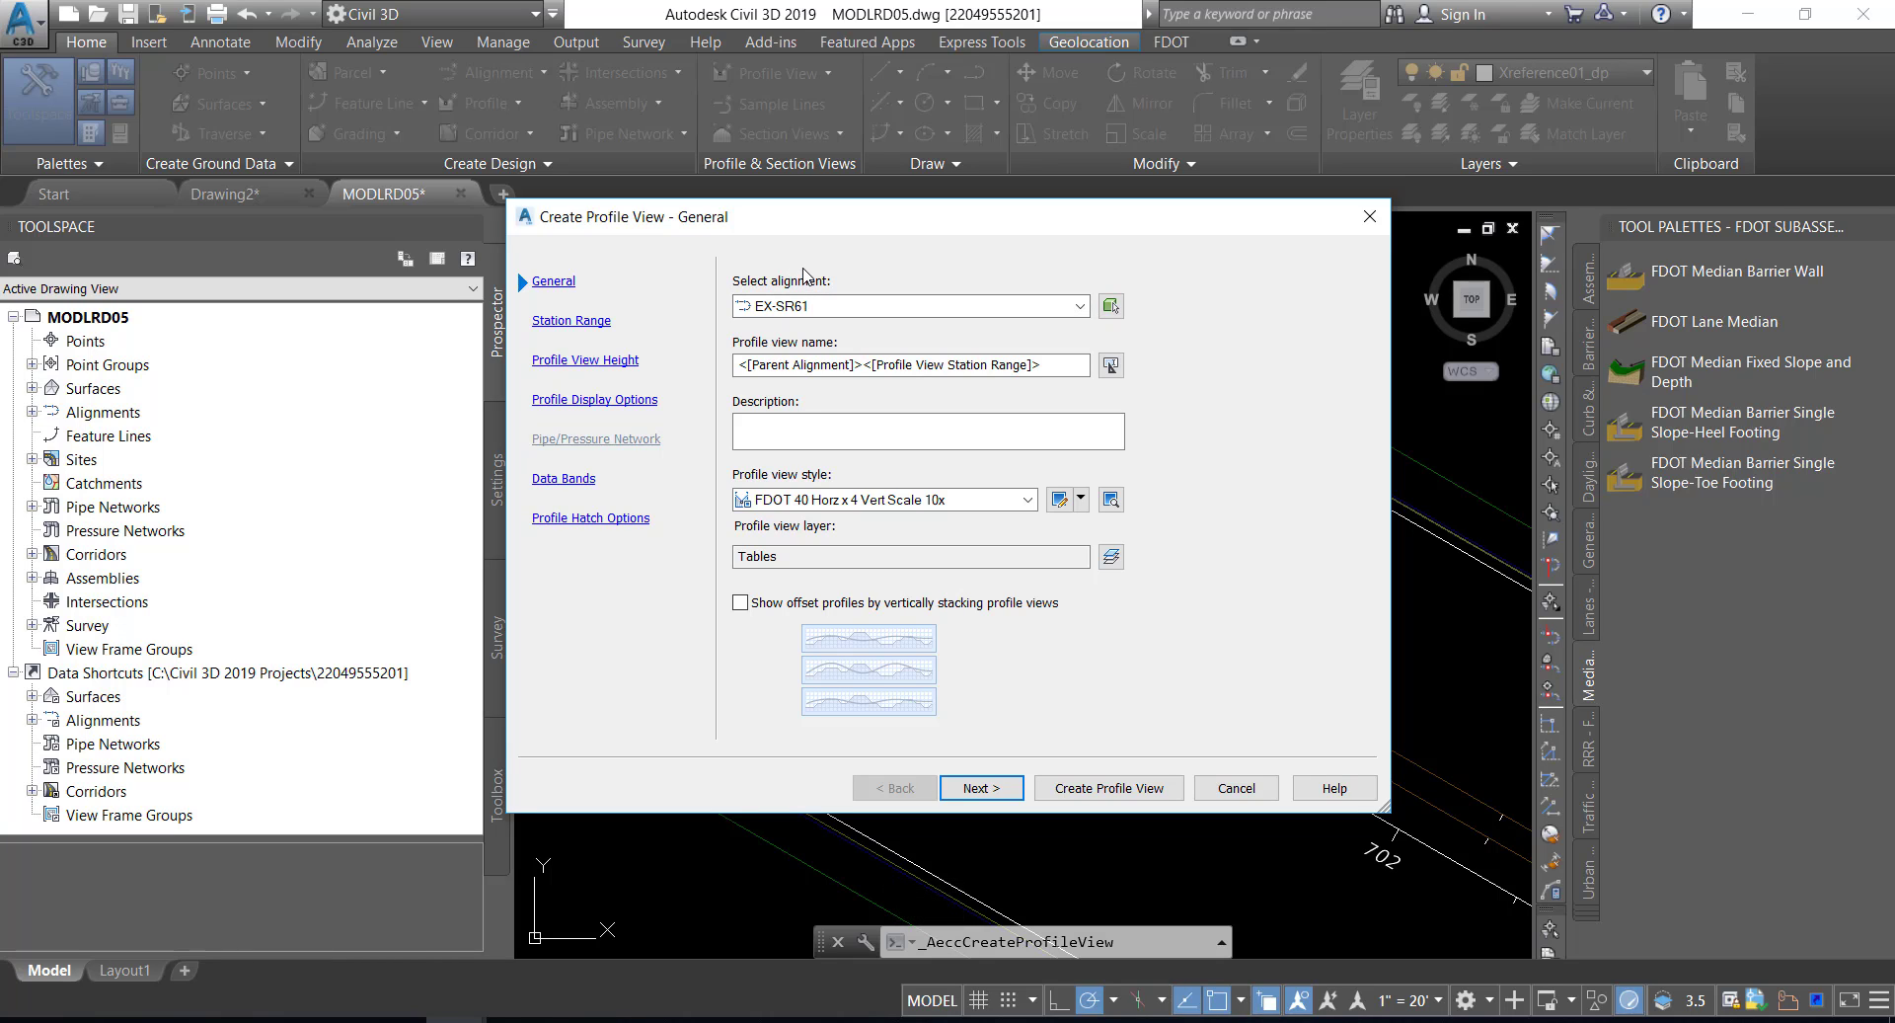
left_click(873, 306)
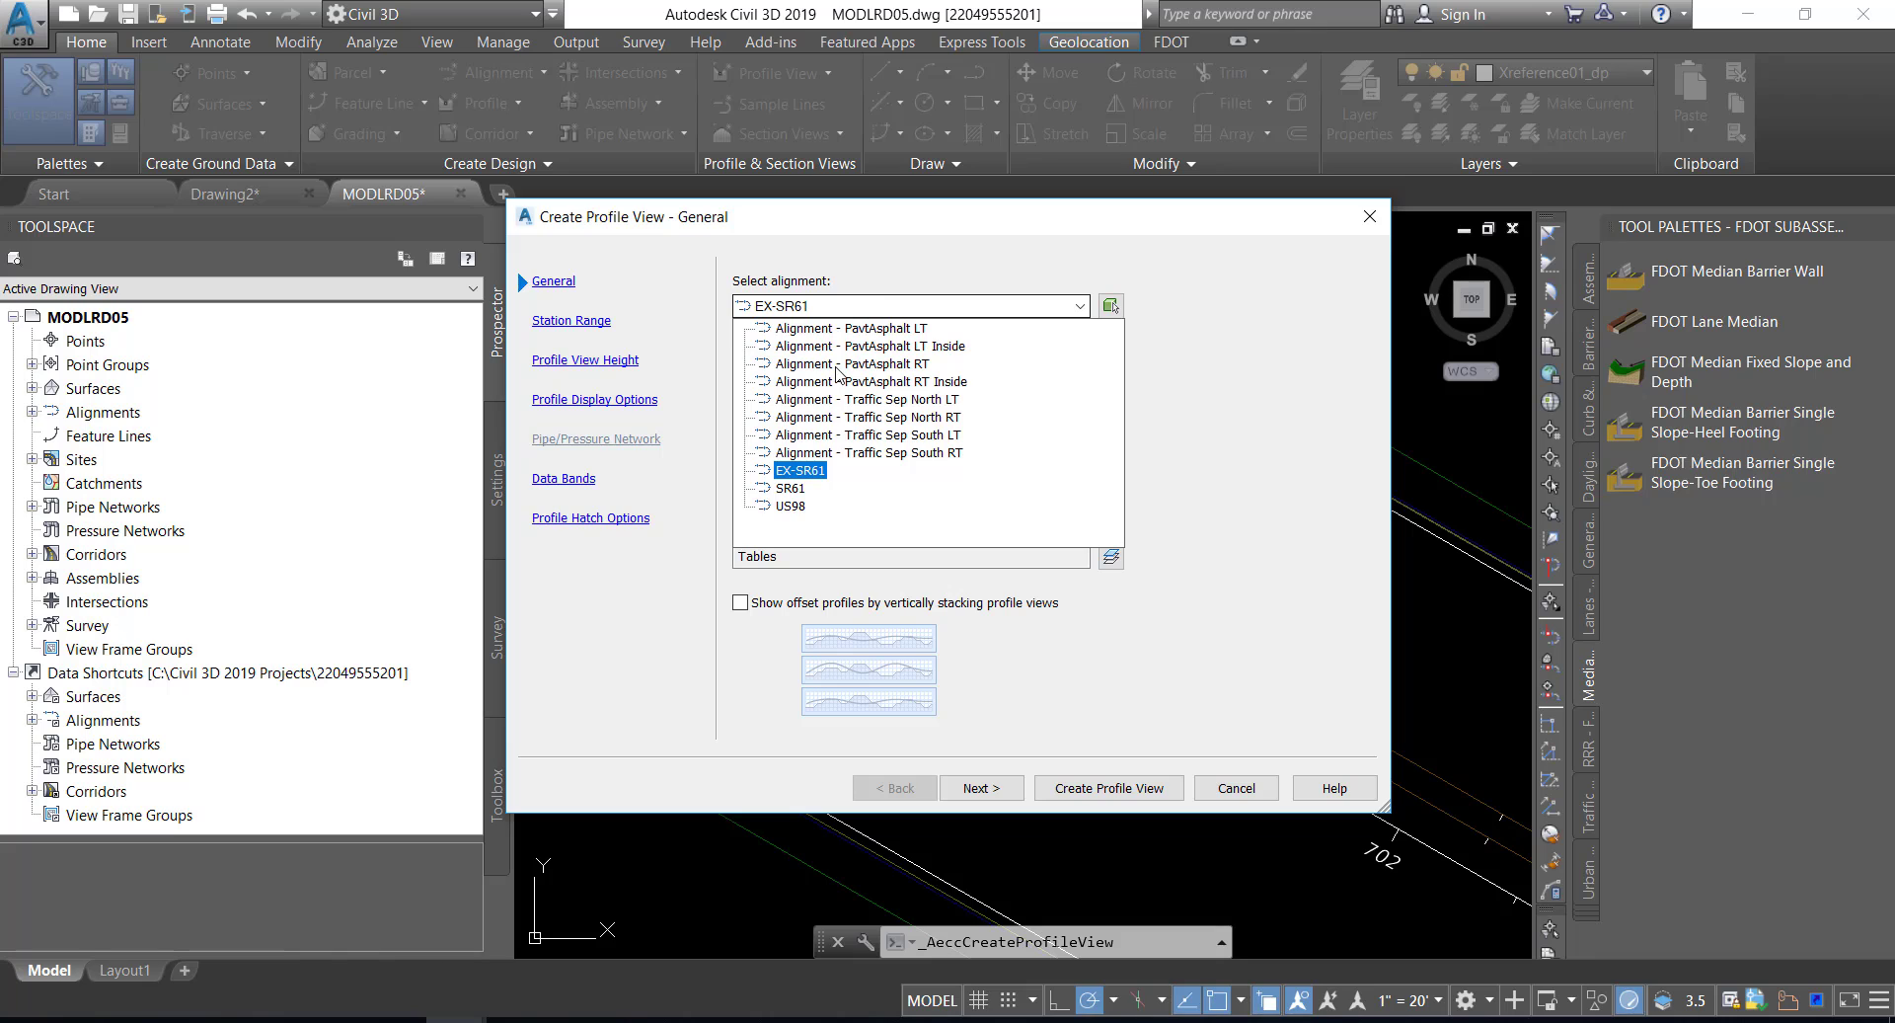
left_click(806, 487)
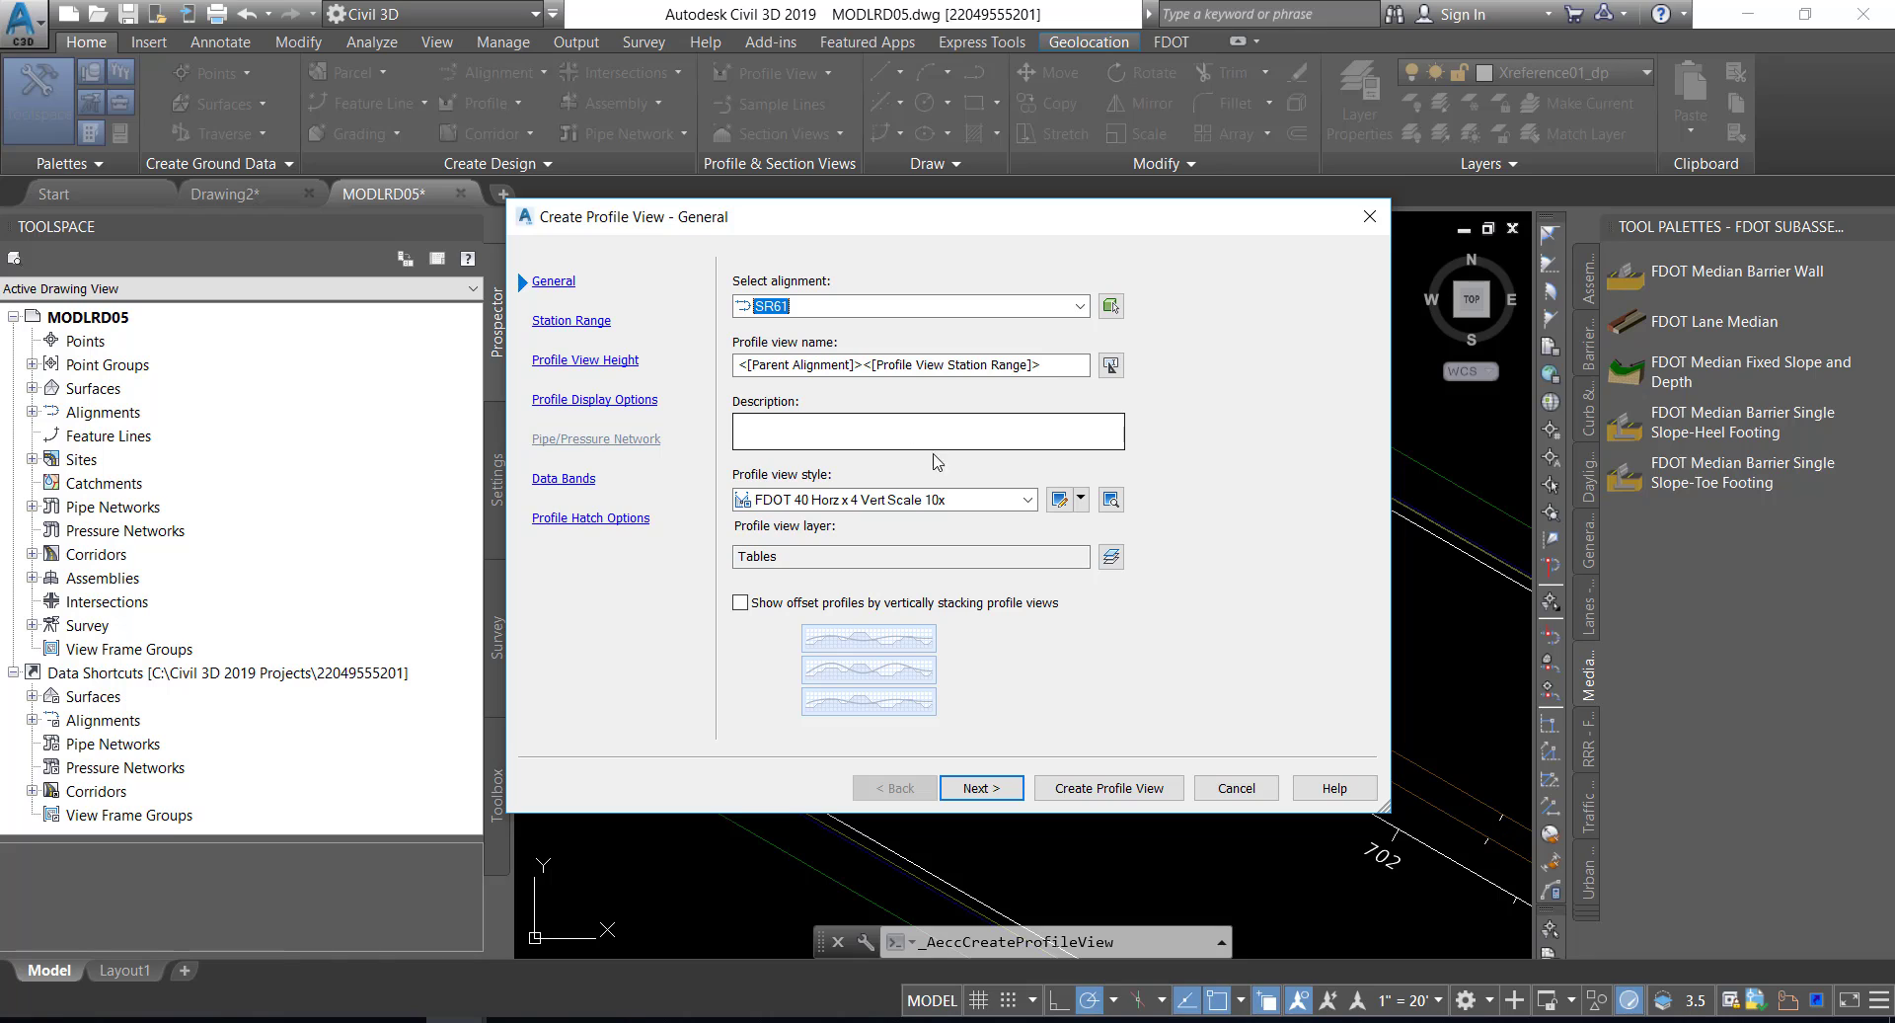
left_click(1008, 506)
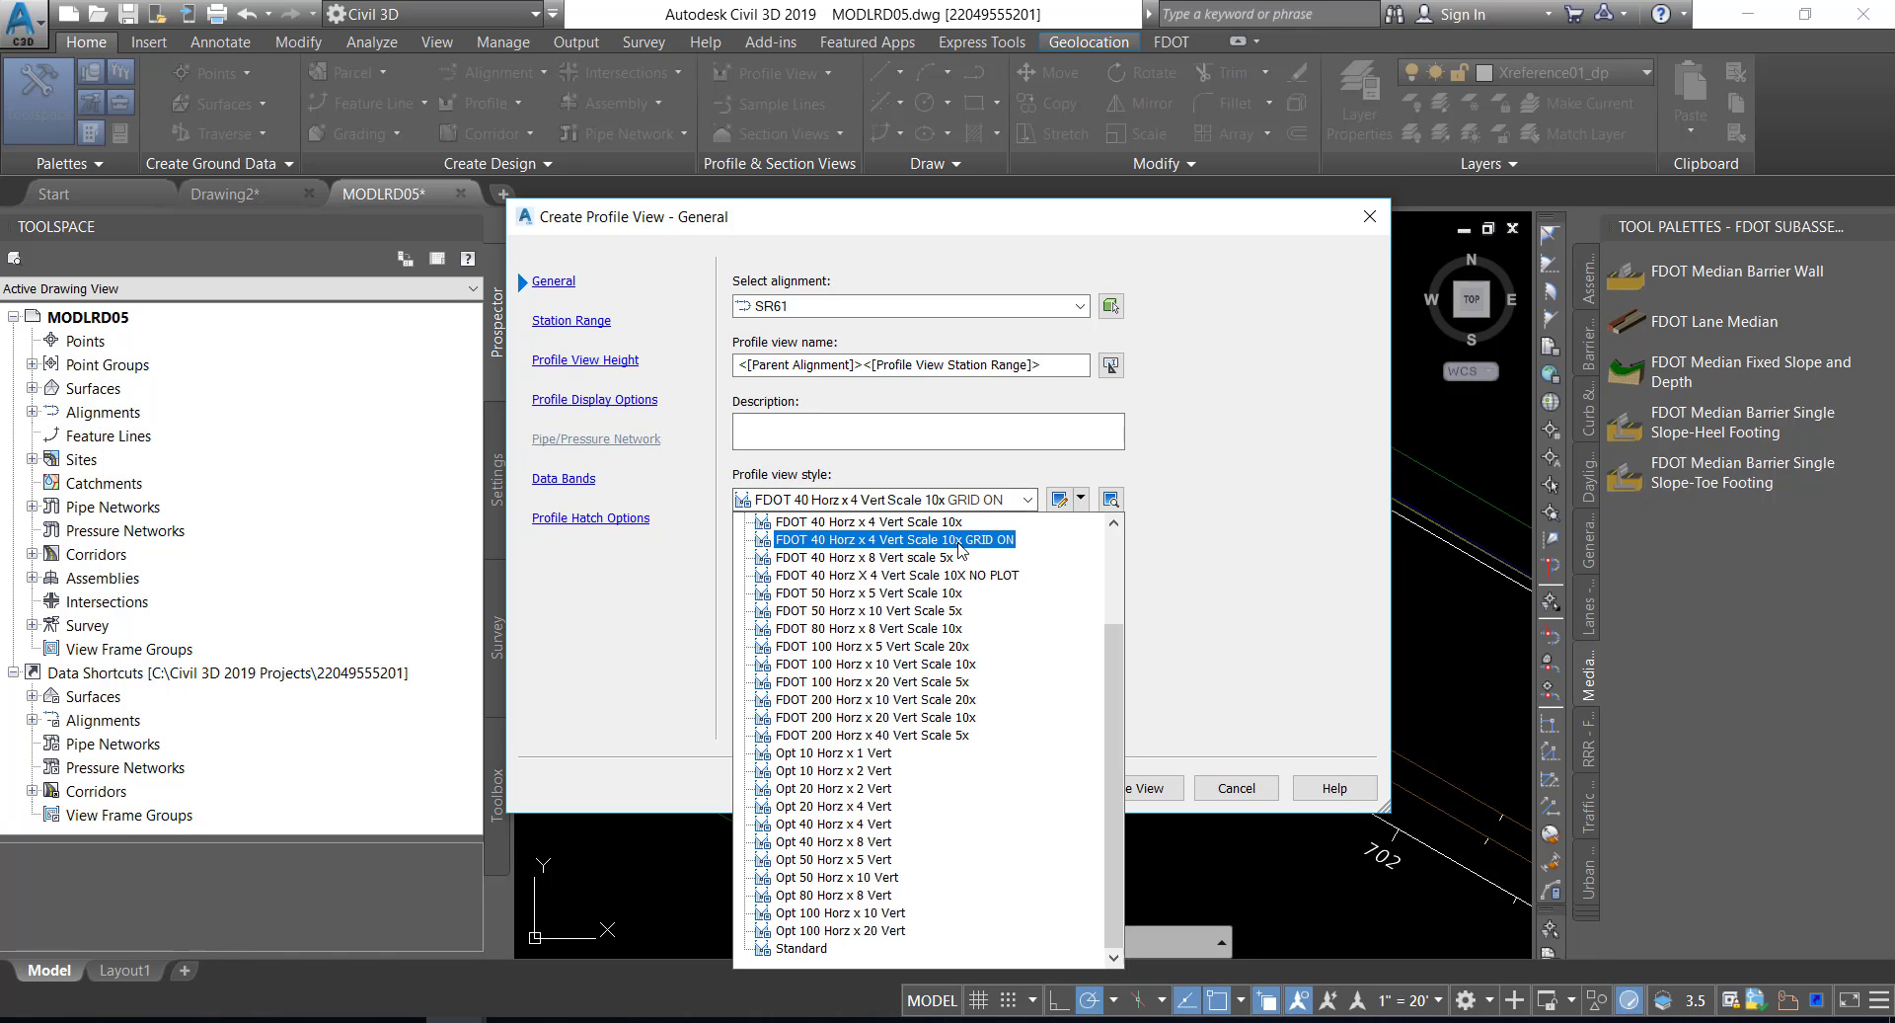
left_click(977, 540)
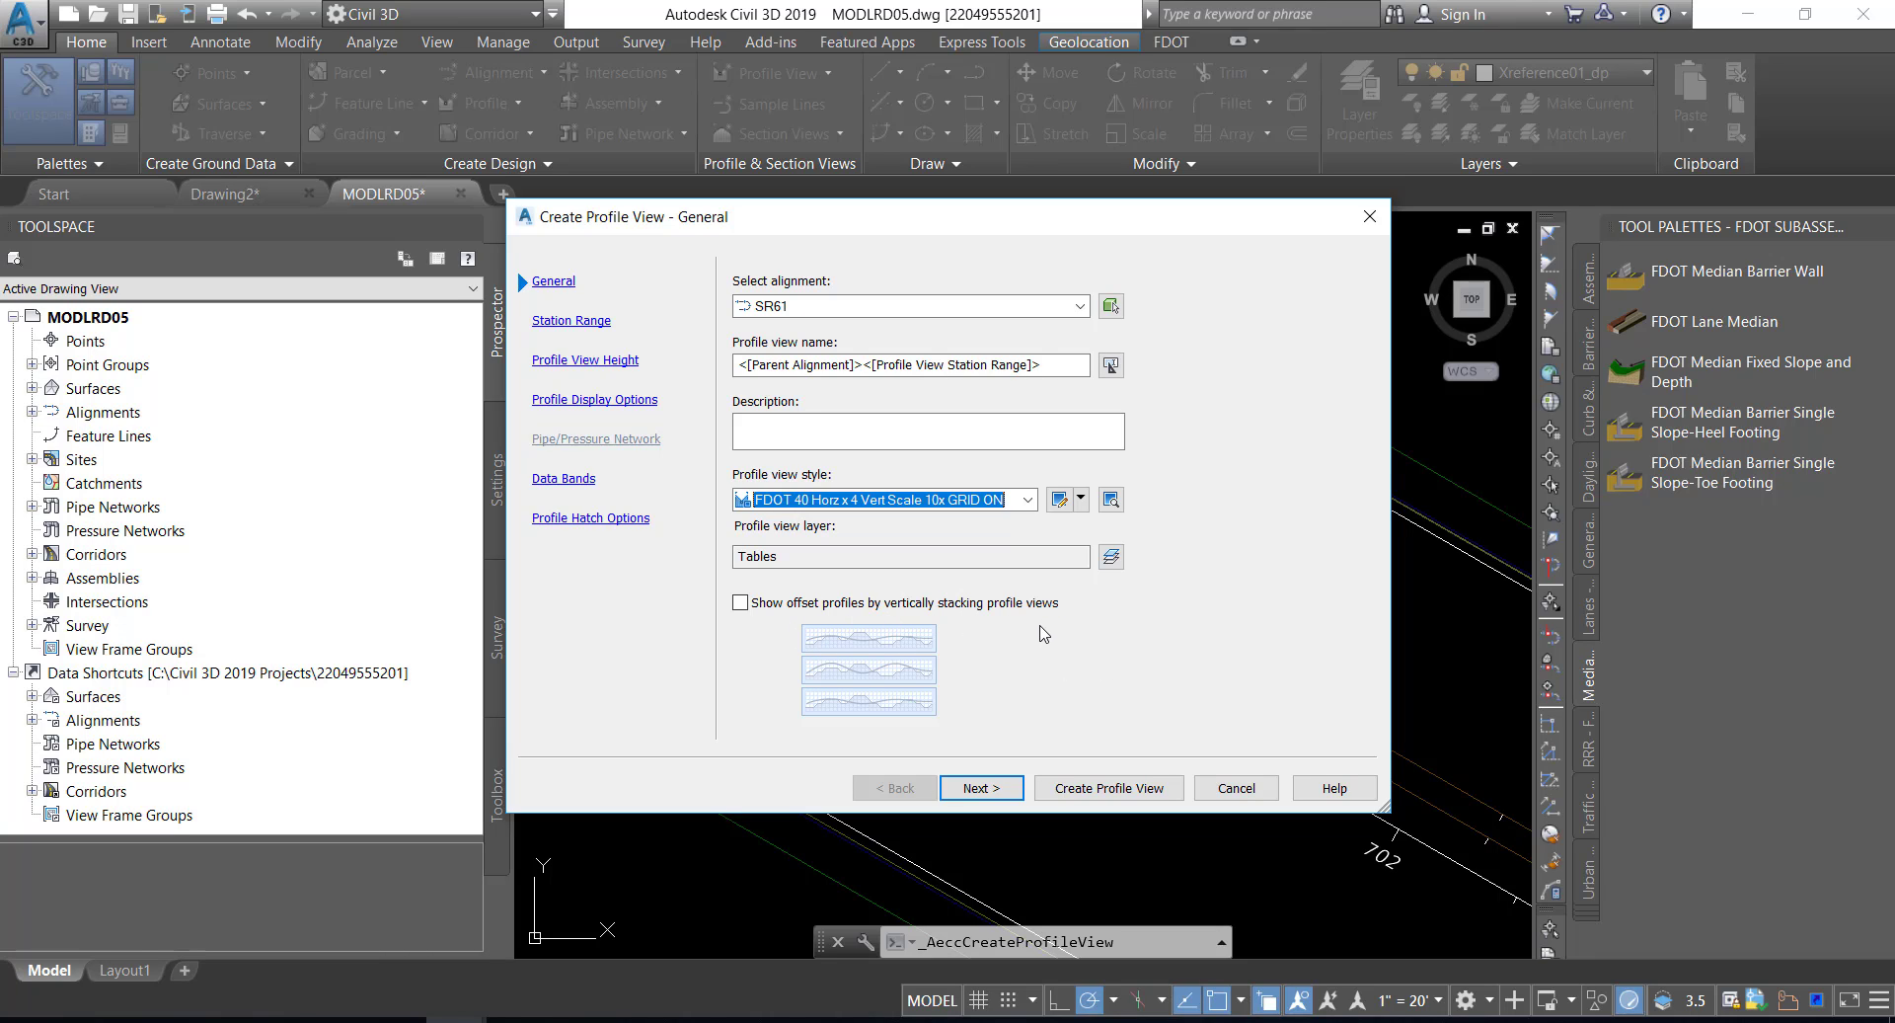
- Accept the automatic station range and view height, the default profile display options, and the FDOT 10x VExagg Stations band set
left_click(981, 790)
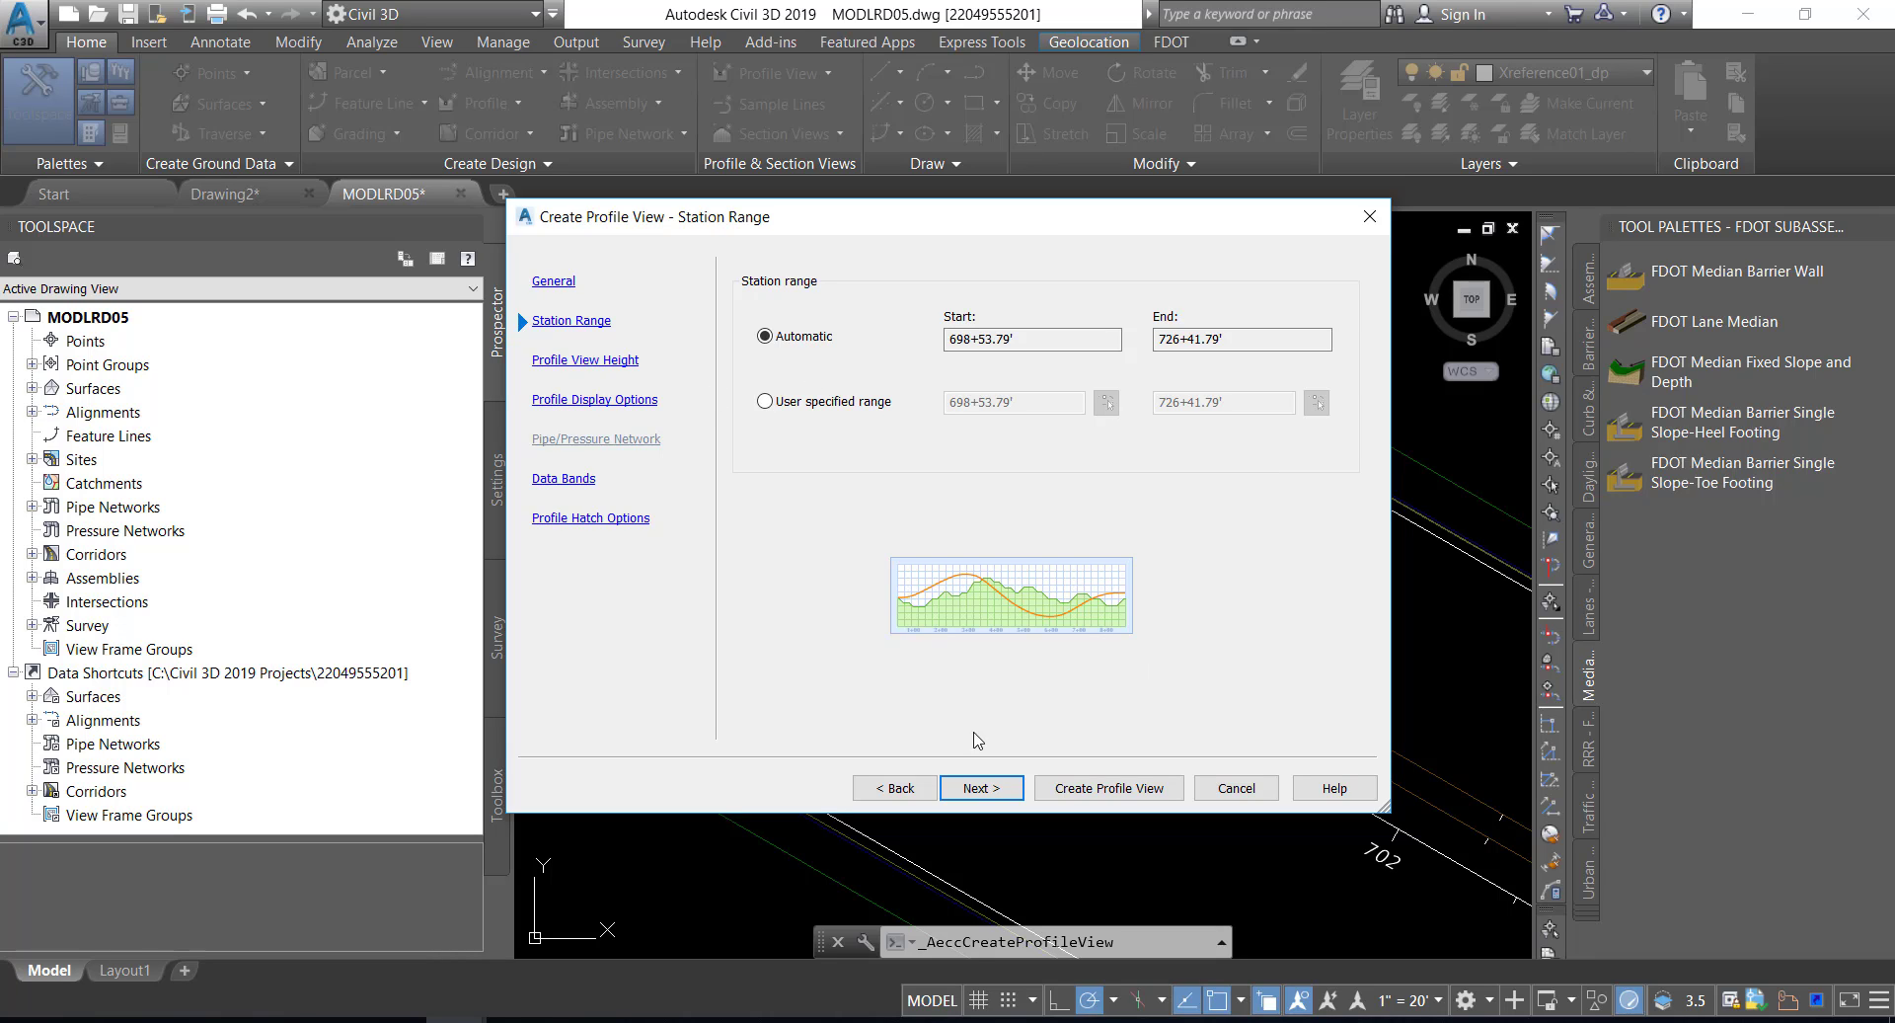
left_click(995, 782)
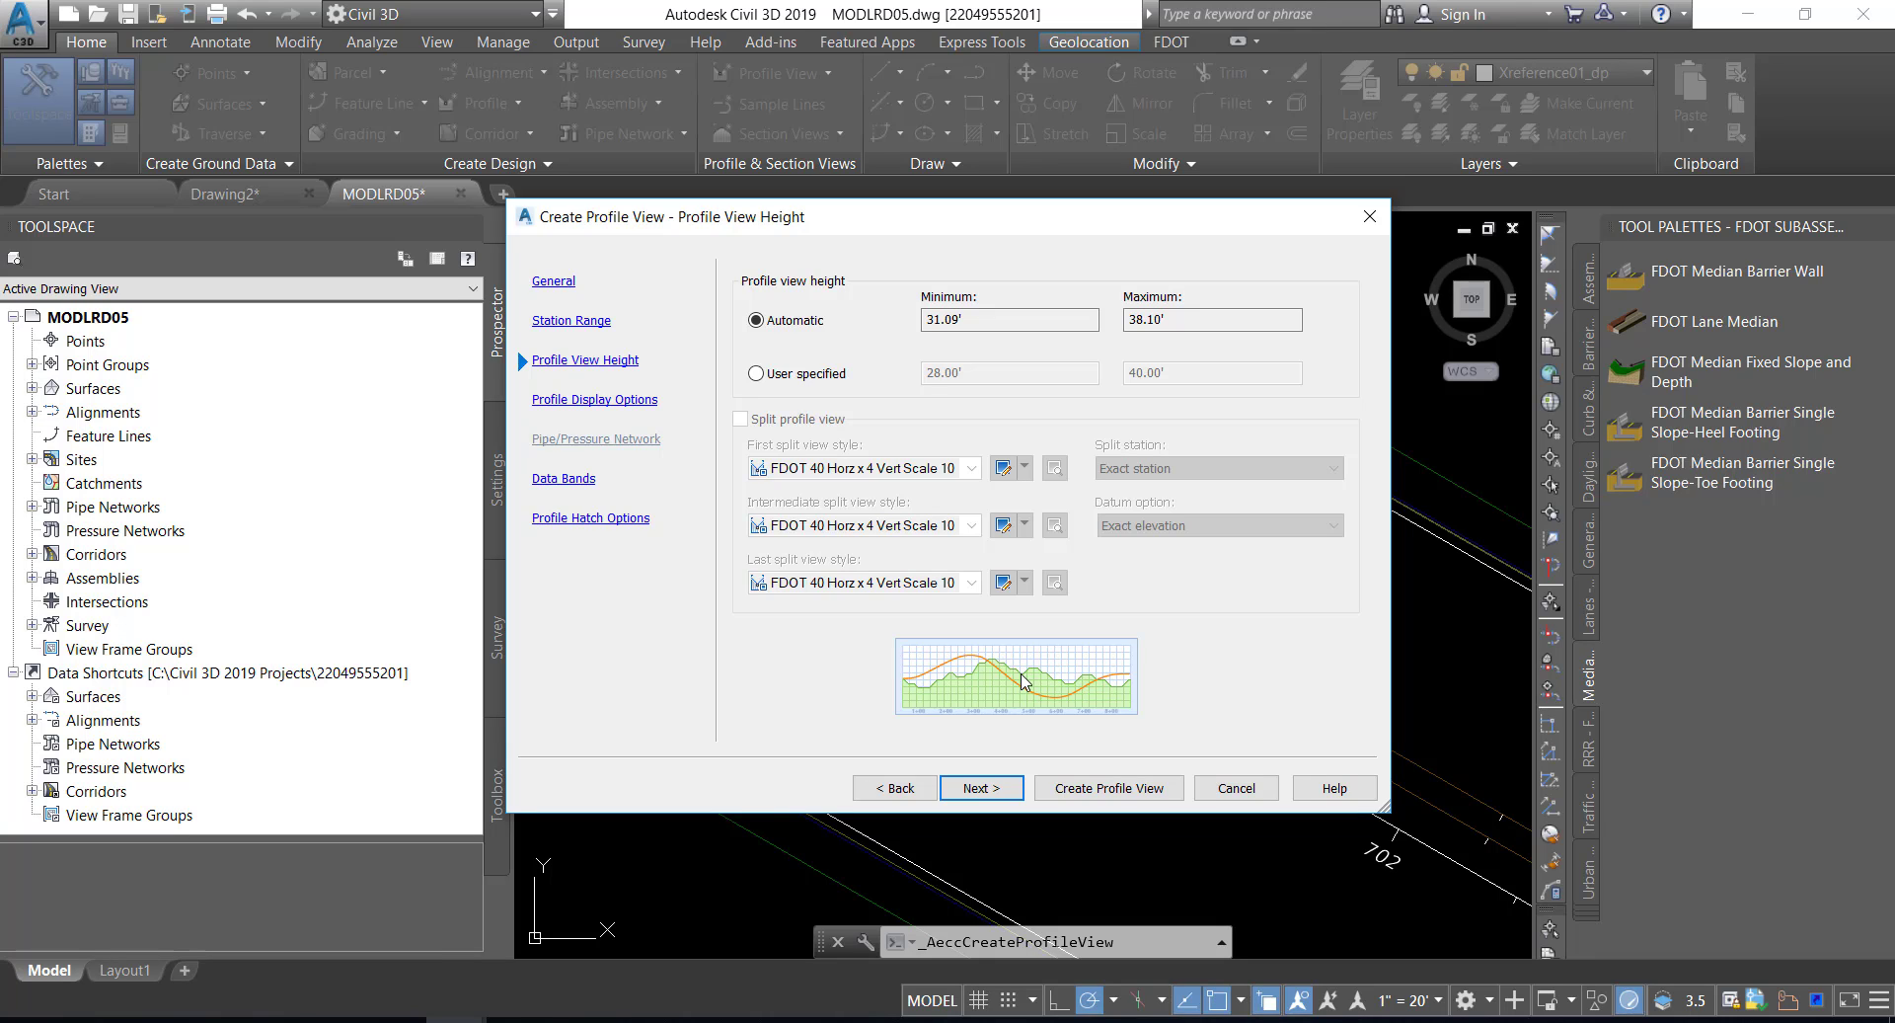
left_click(980, 789)
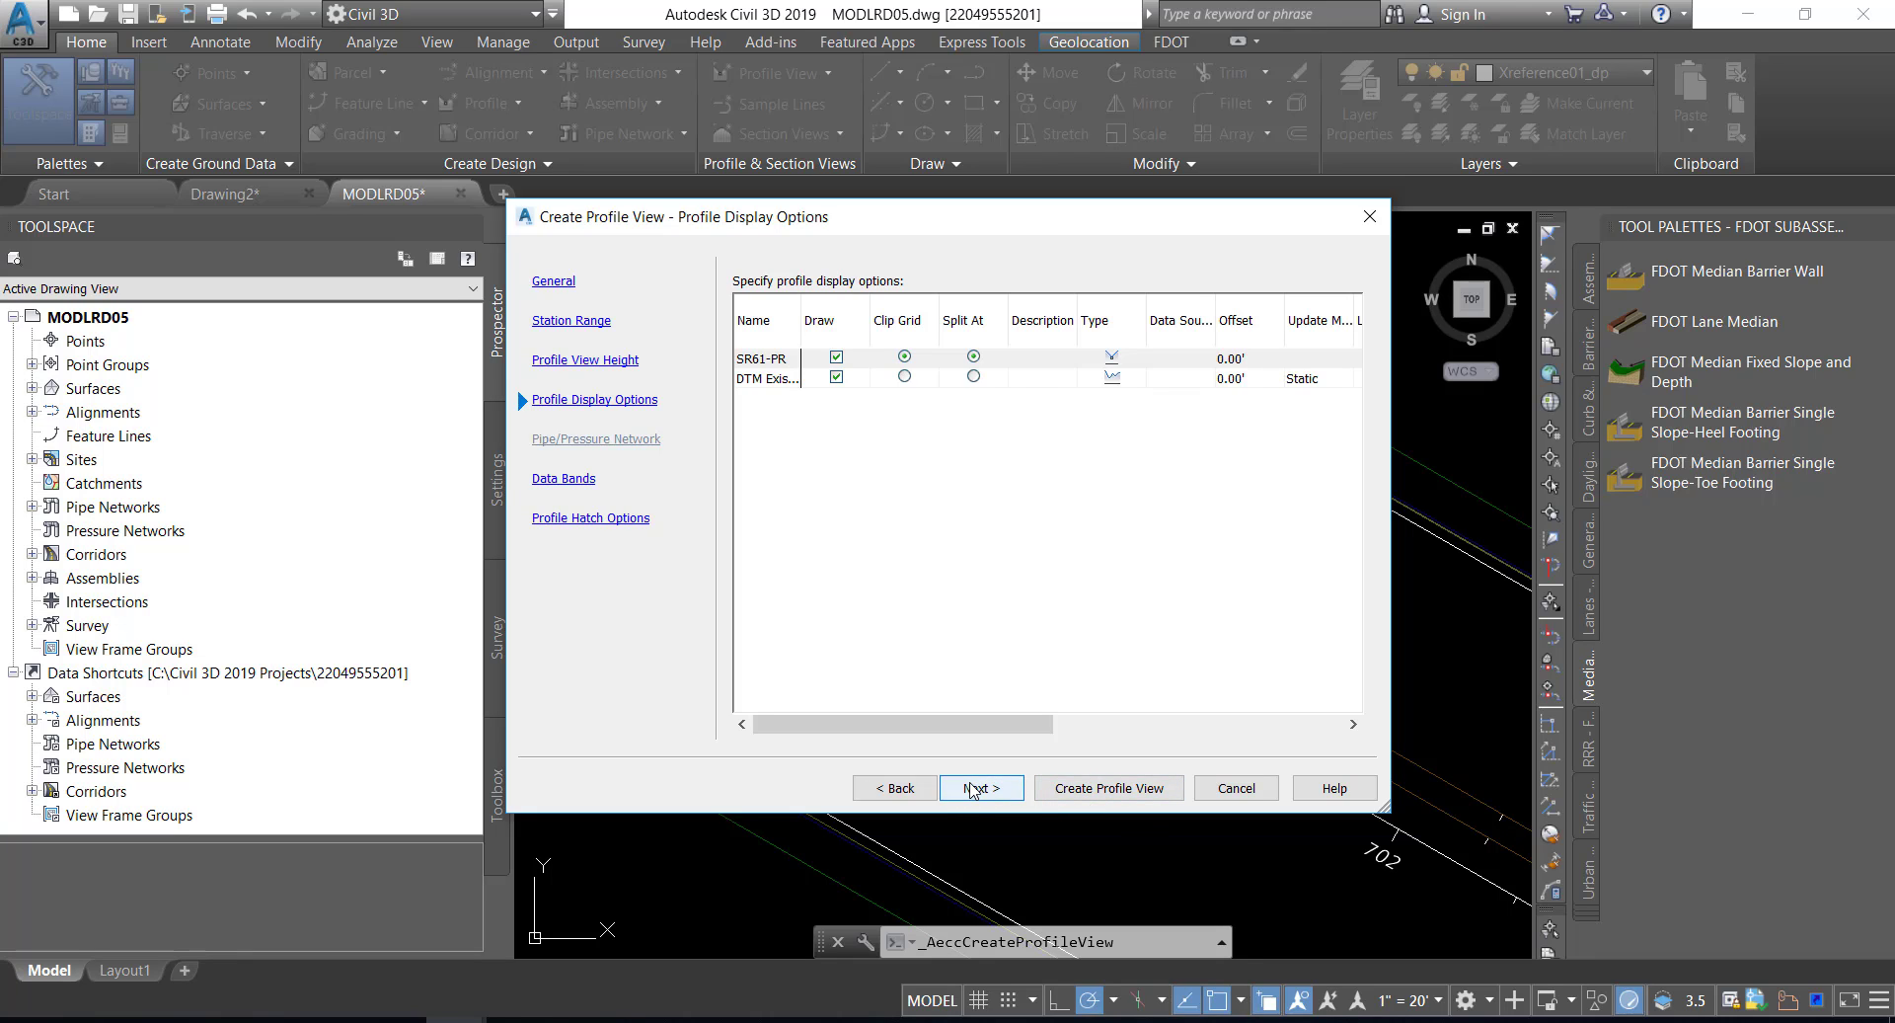
left_click(974, 789)
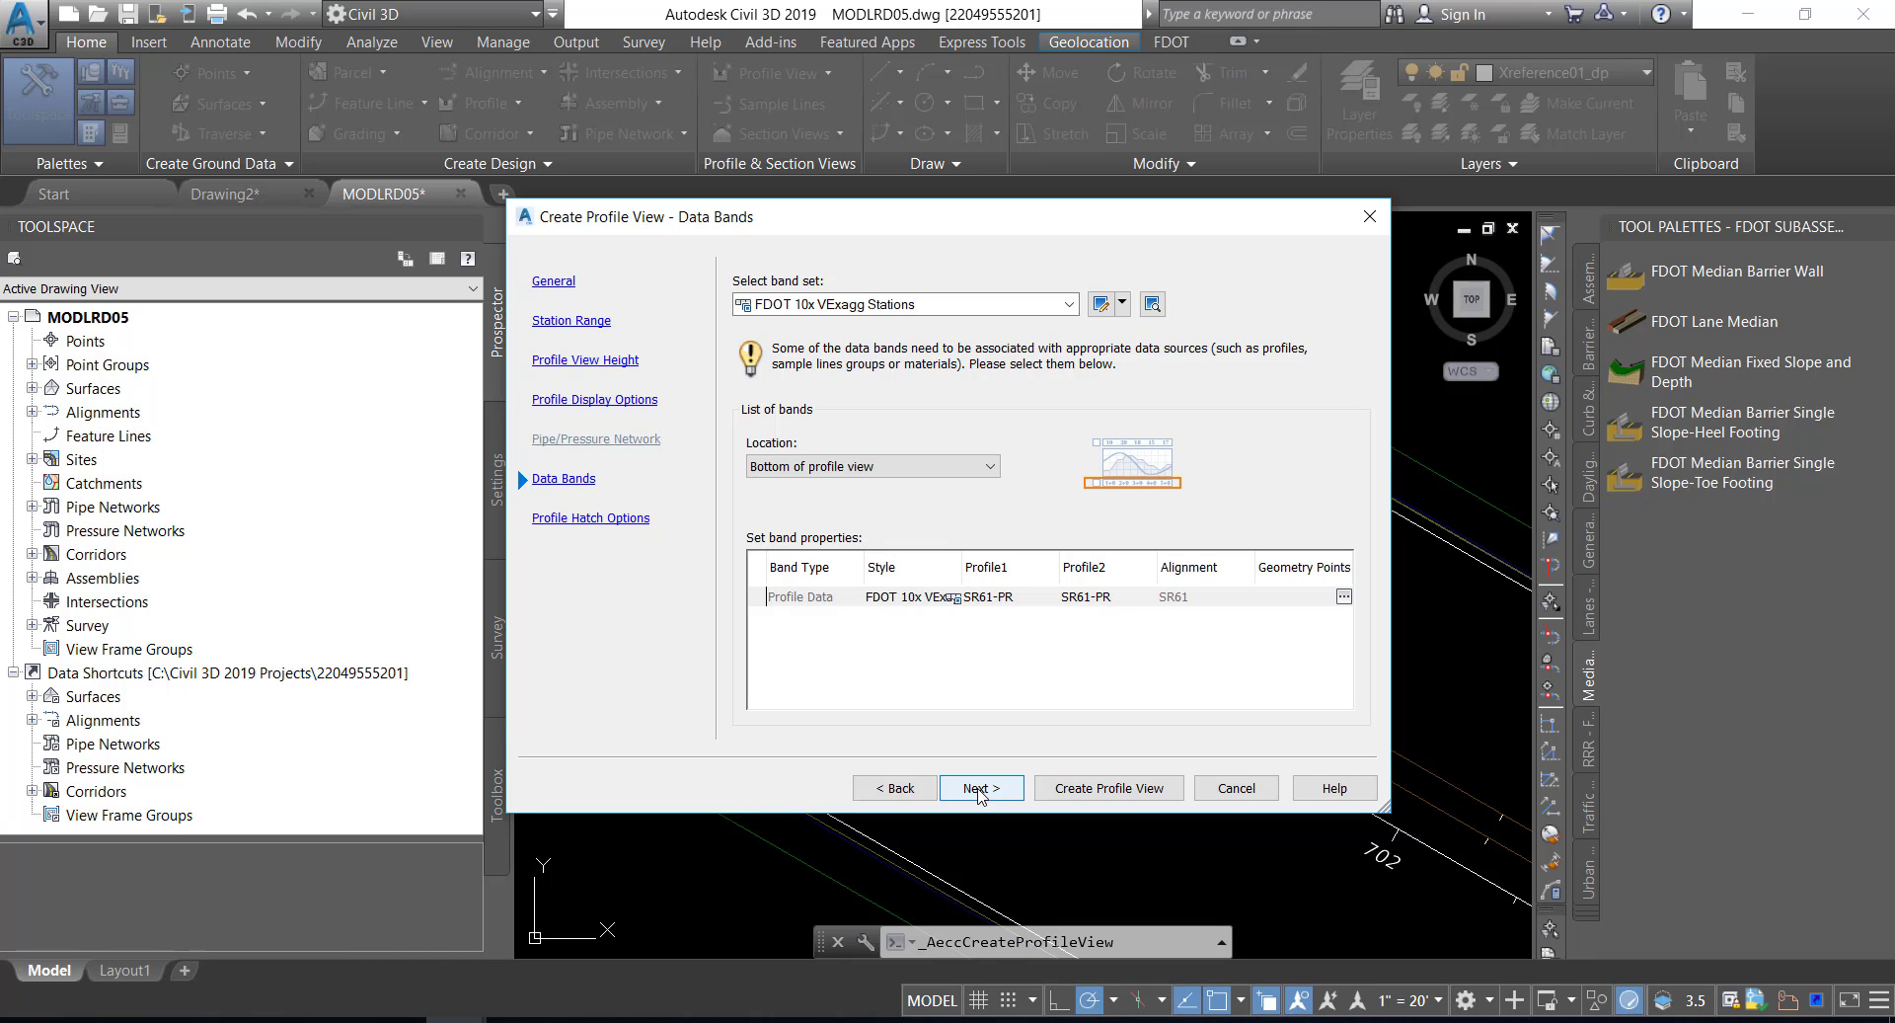
left_click(981, 790)
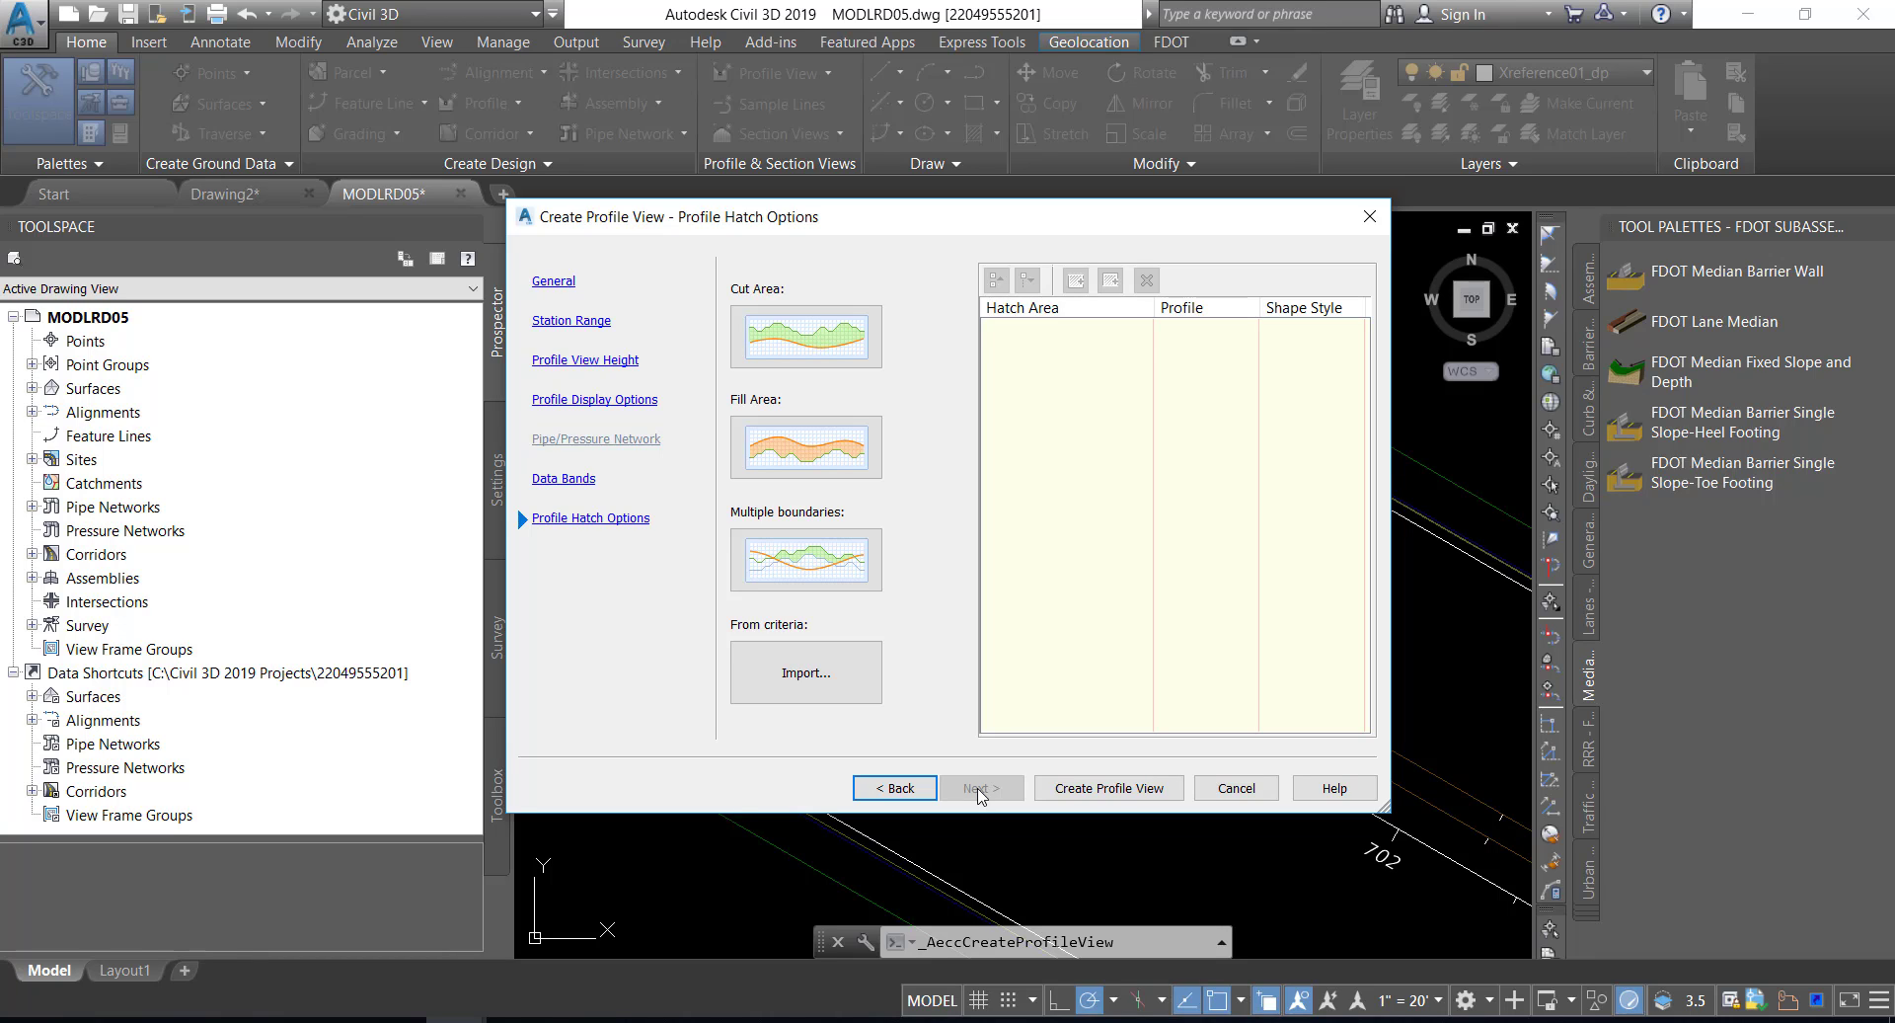
- Create the SR61 profile view and place its origin in the empty area east of the roadway plan
left_click(1128, 788)
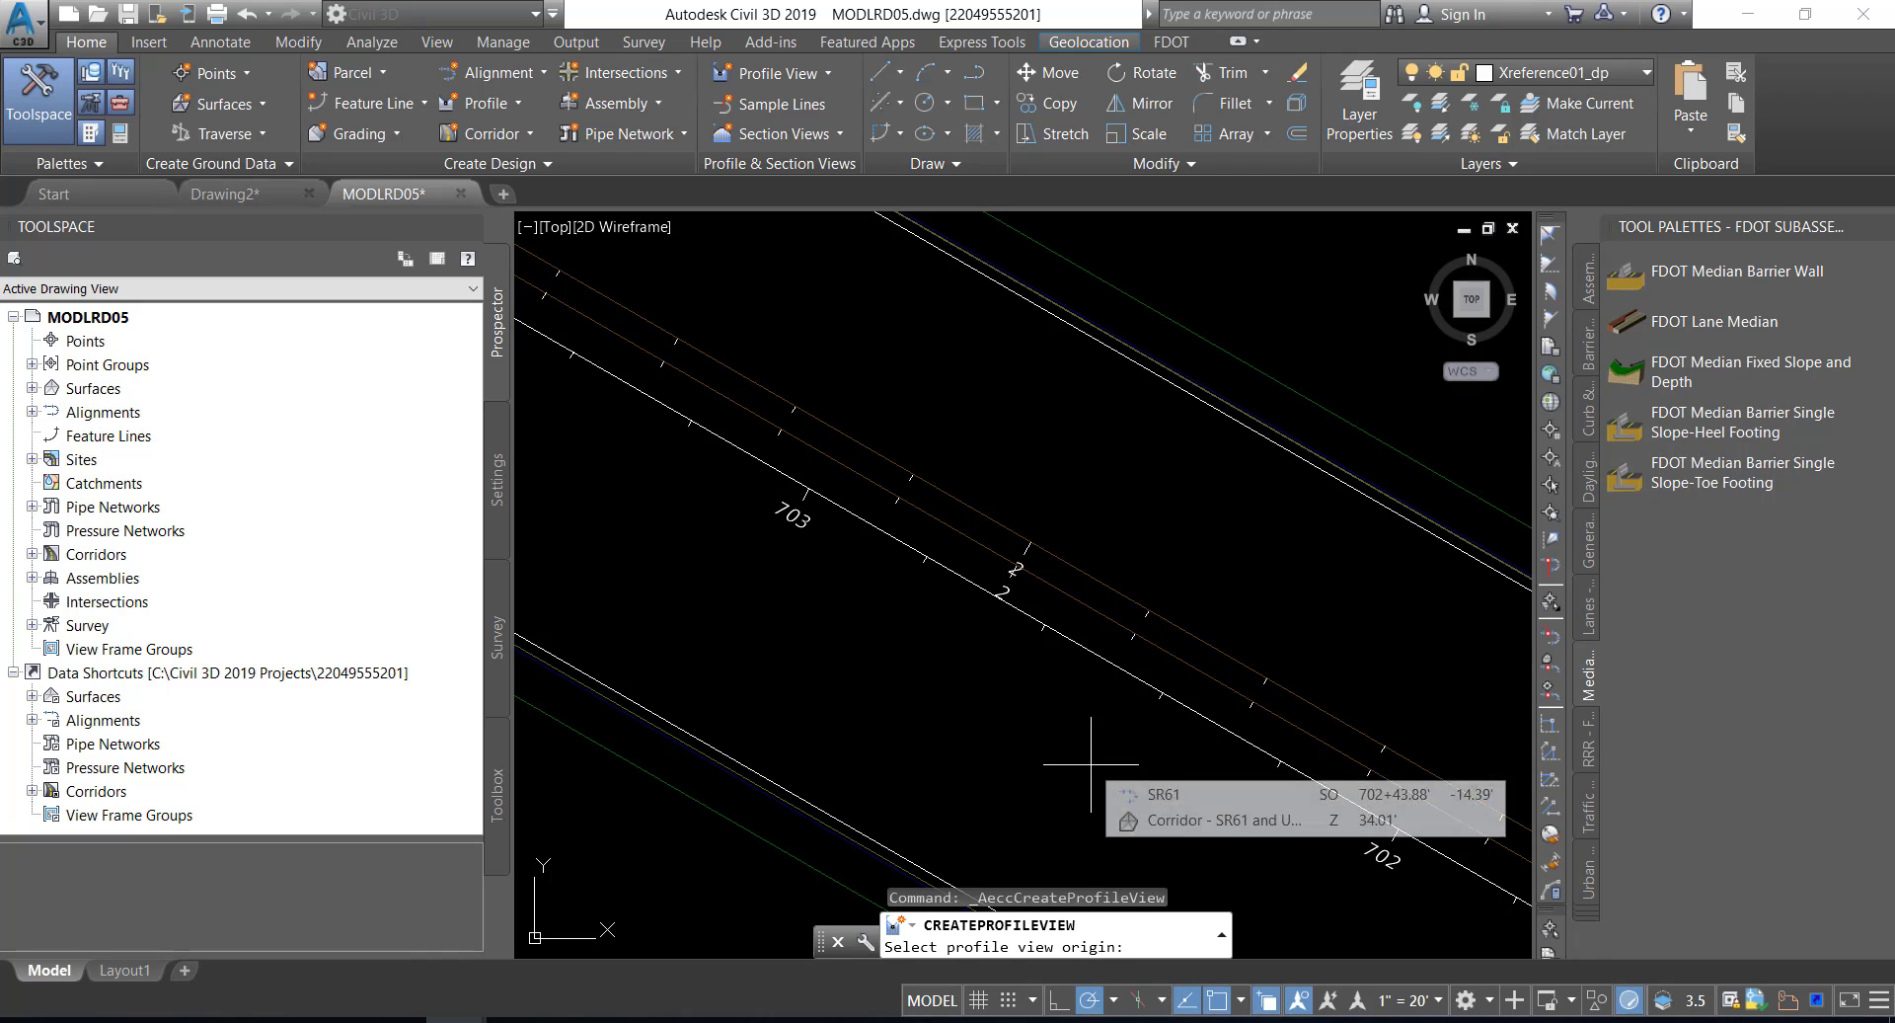
scroll(1071, 745, "down", 2)
scroll(1071, 748, "down", 6)
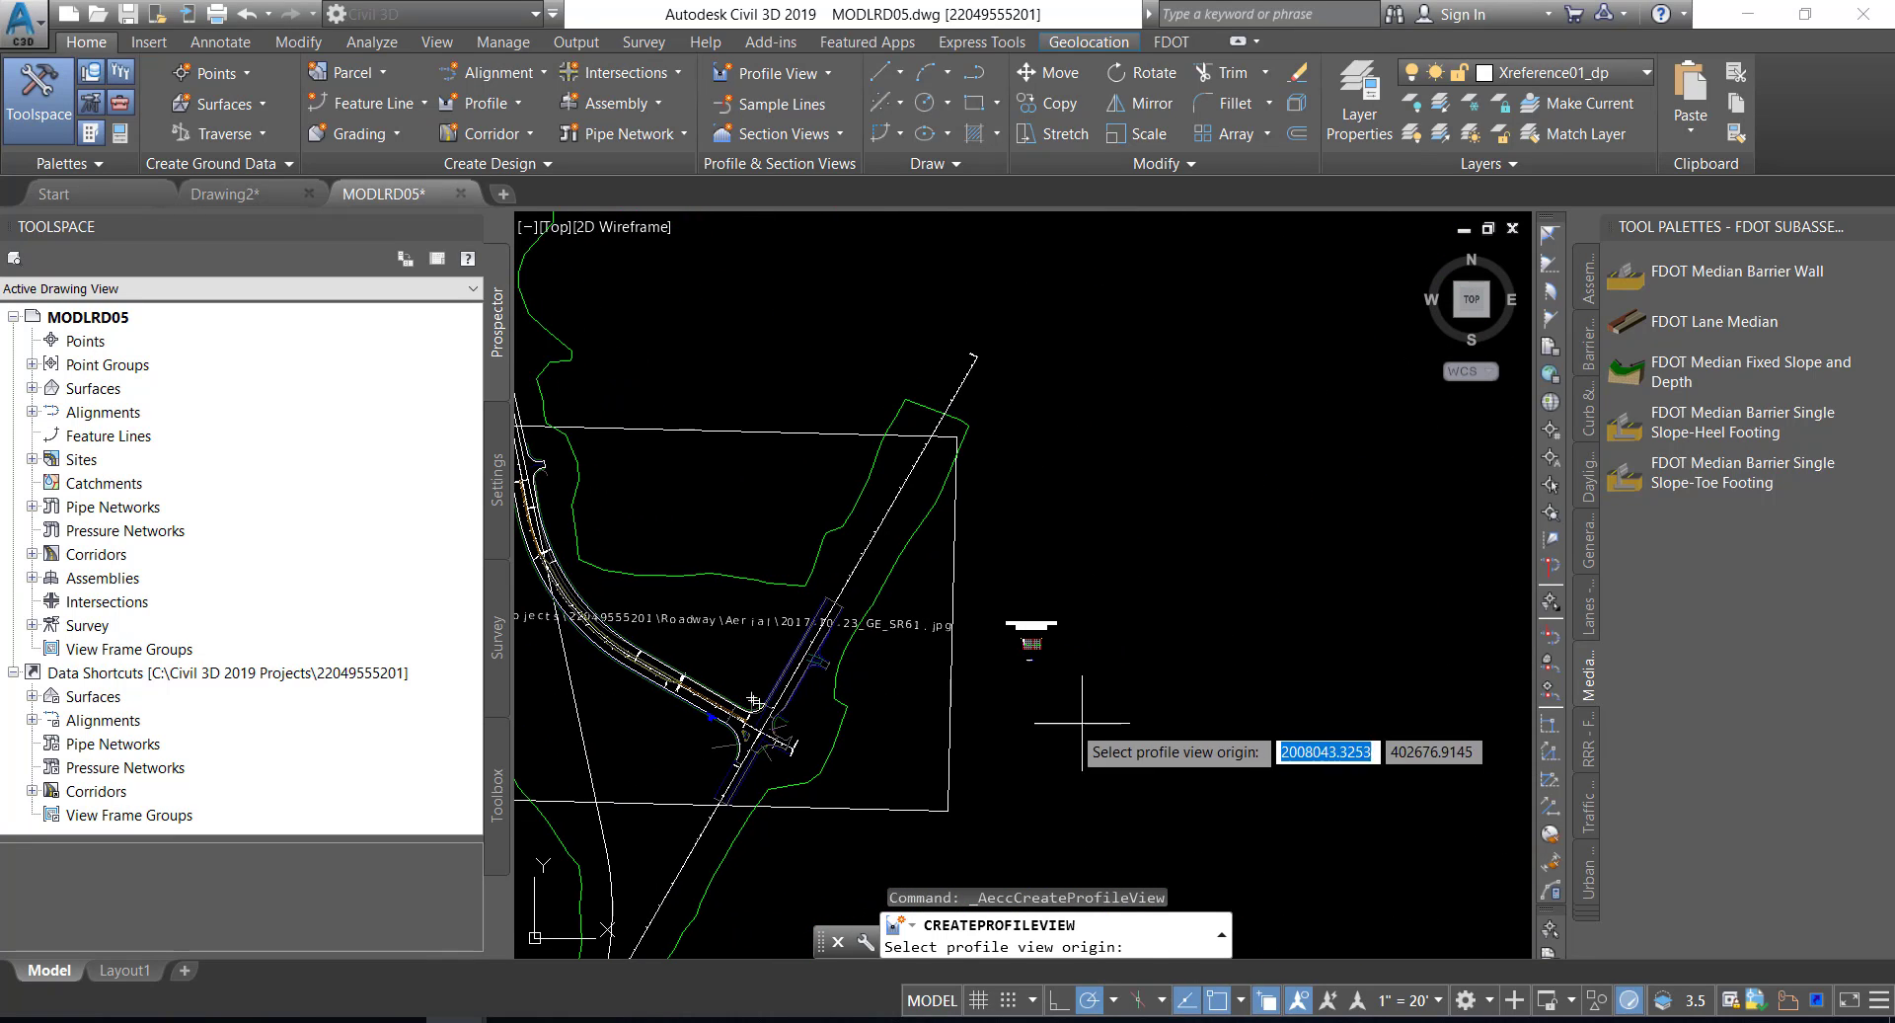
middle_click_drag(1098, 730, 986, 723)
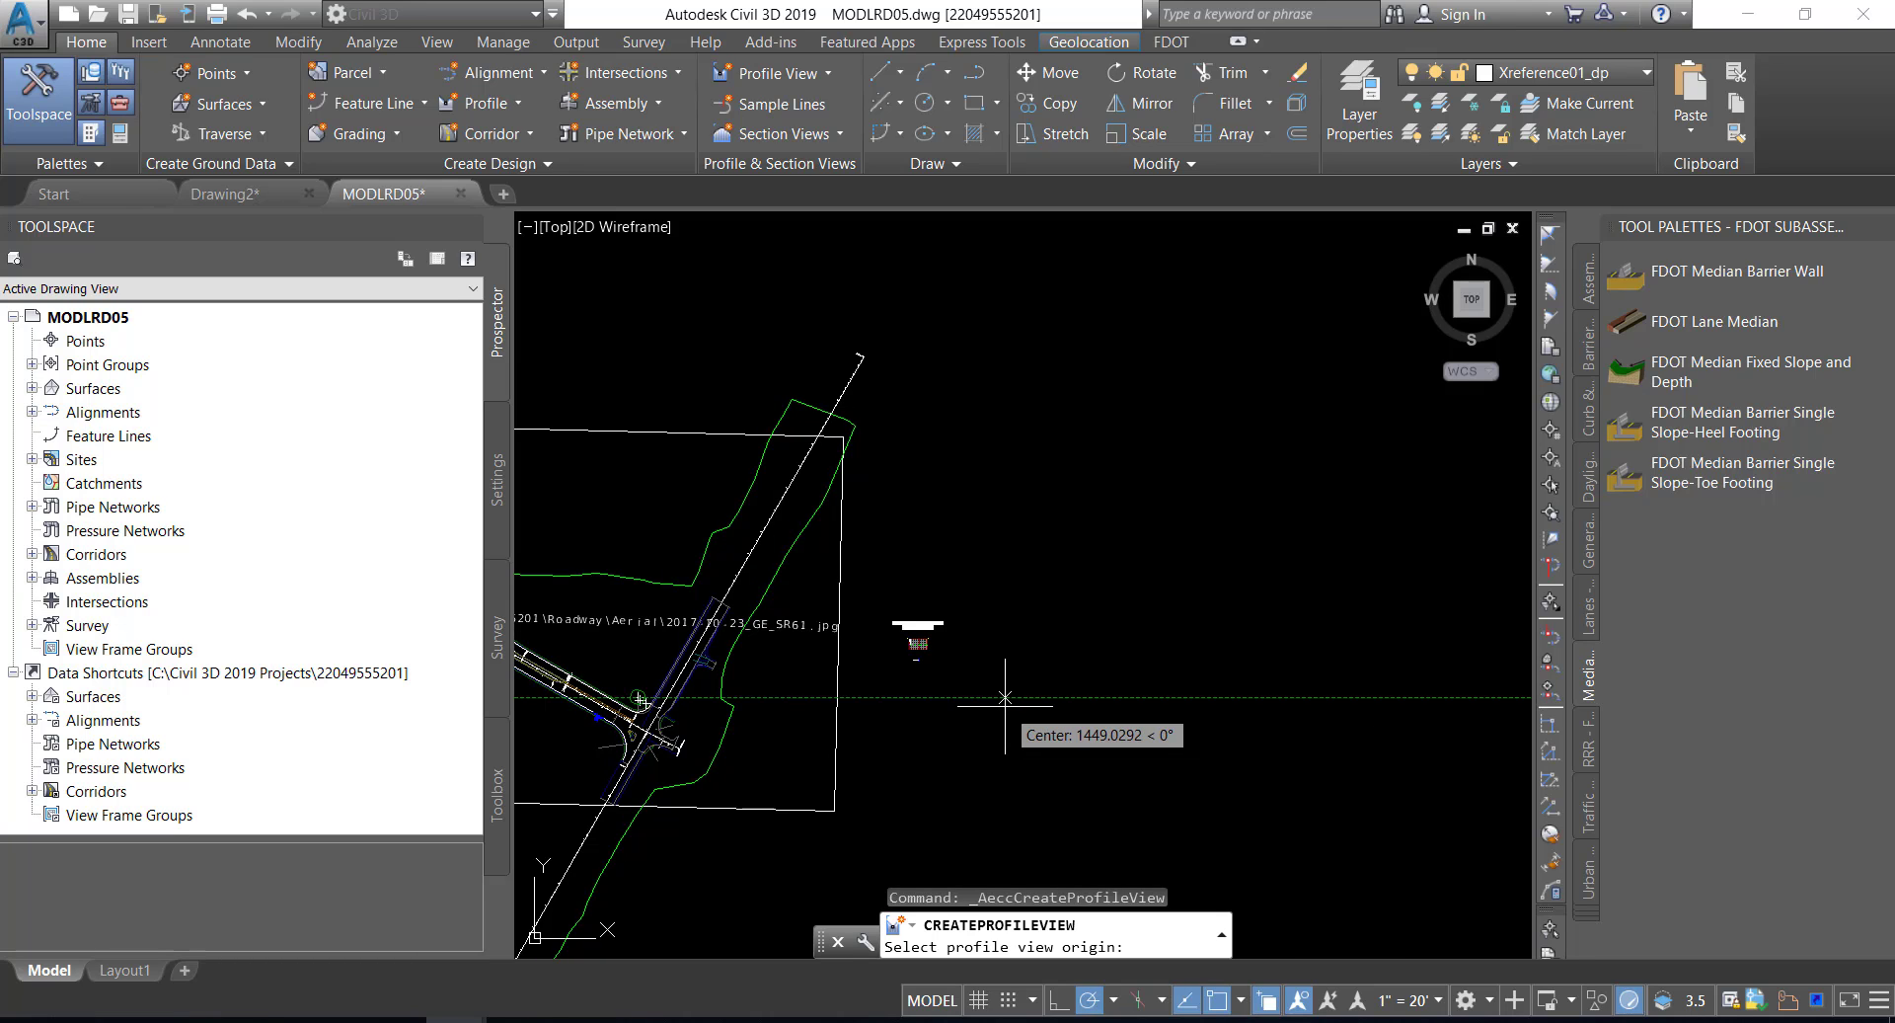
left_click(1005, 696)
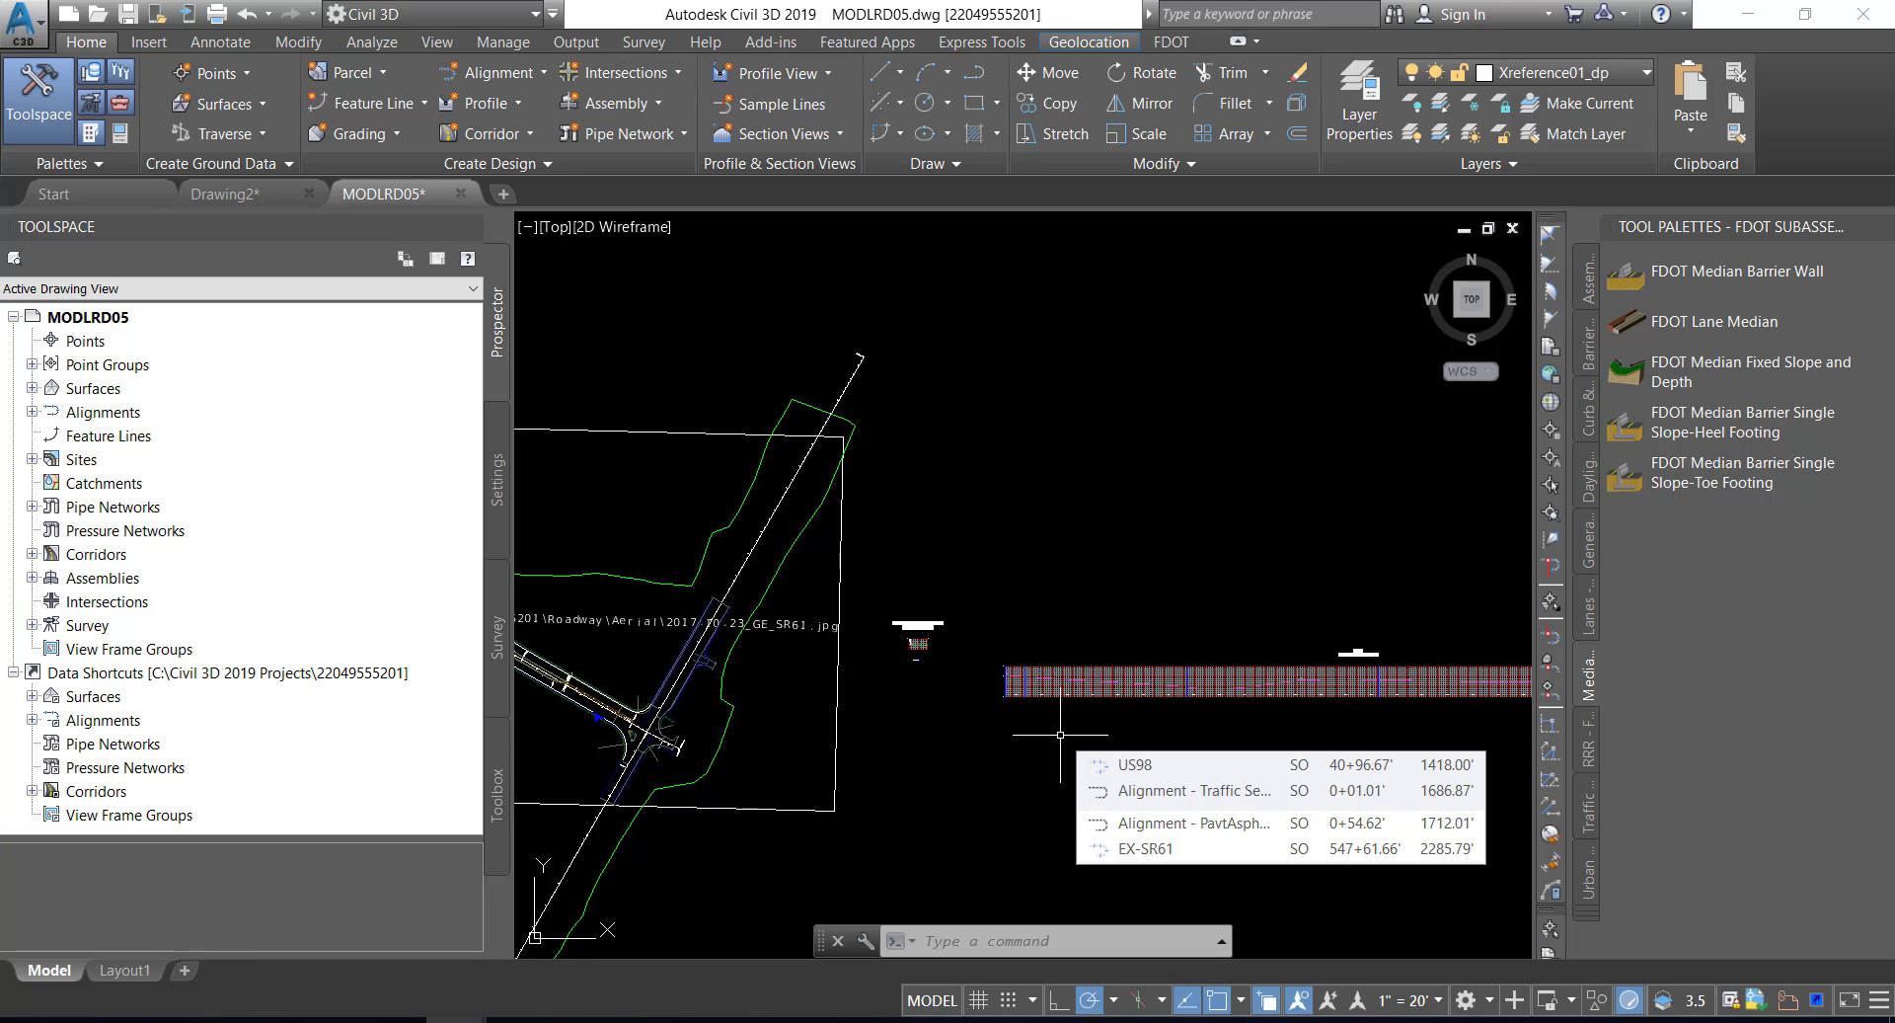
middle_click_drag(1115, 723, 772, 702)
scroll(847, 701, "up", 2)
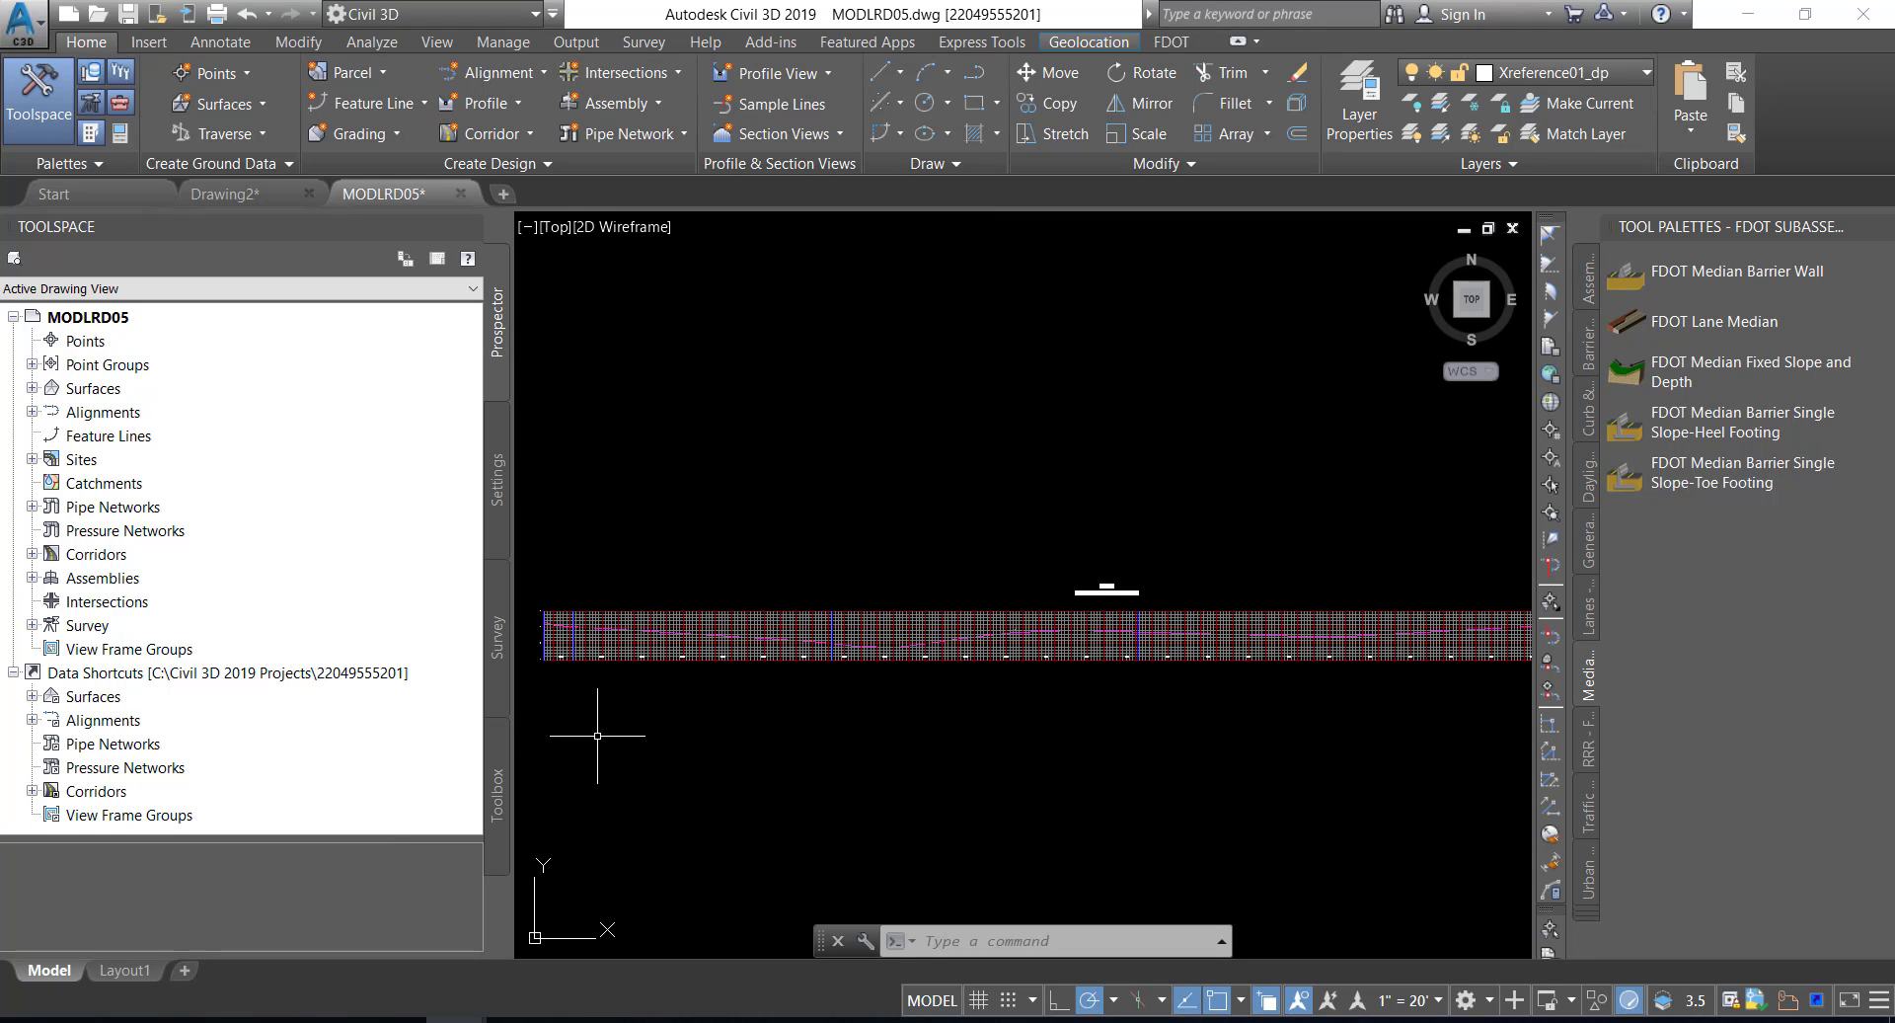
- Locate the SR61 centerline alignment's profile view in the drawing's alignment tree, then save the drawing
mouse_move(597, 735)
left_click(31, 412)
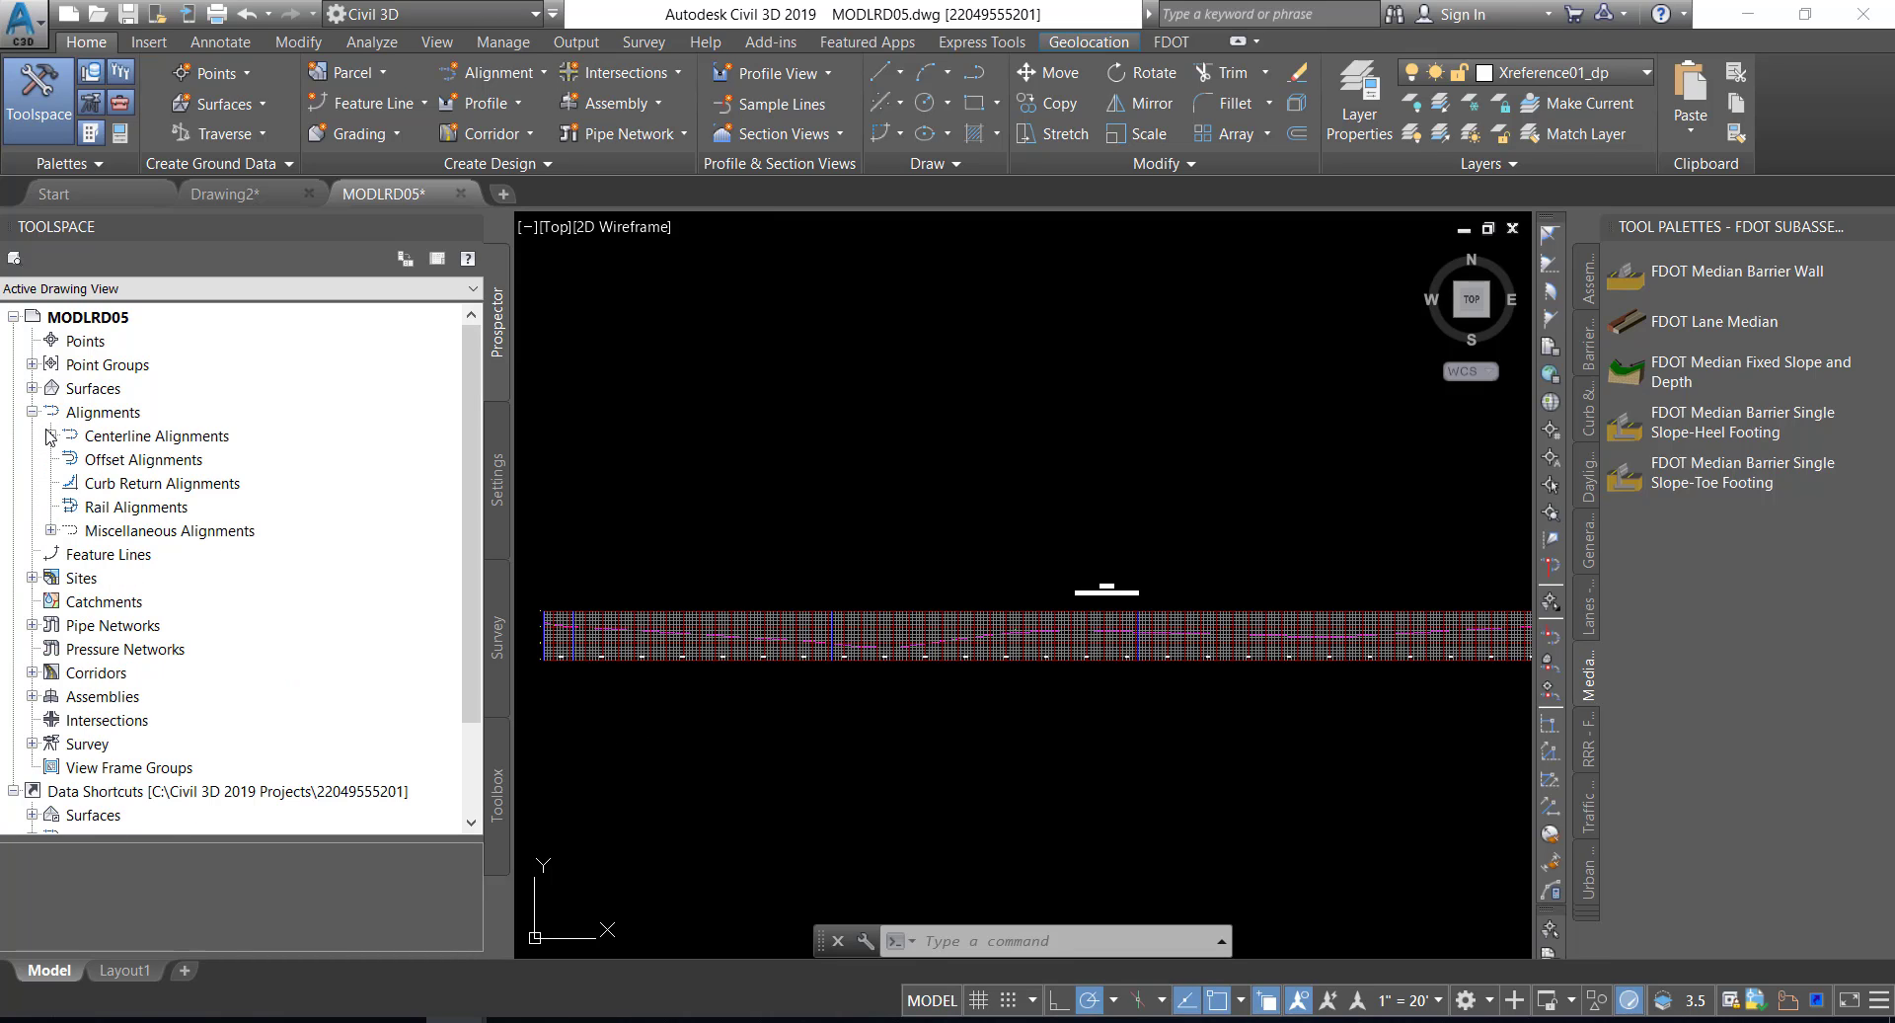
left_click(50, 531)
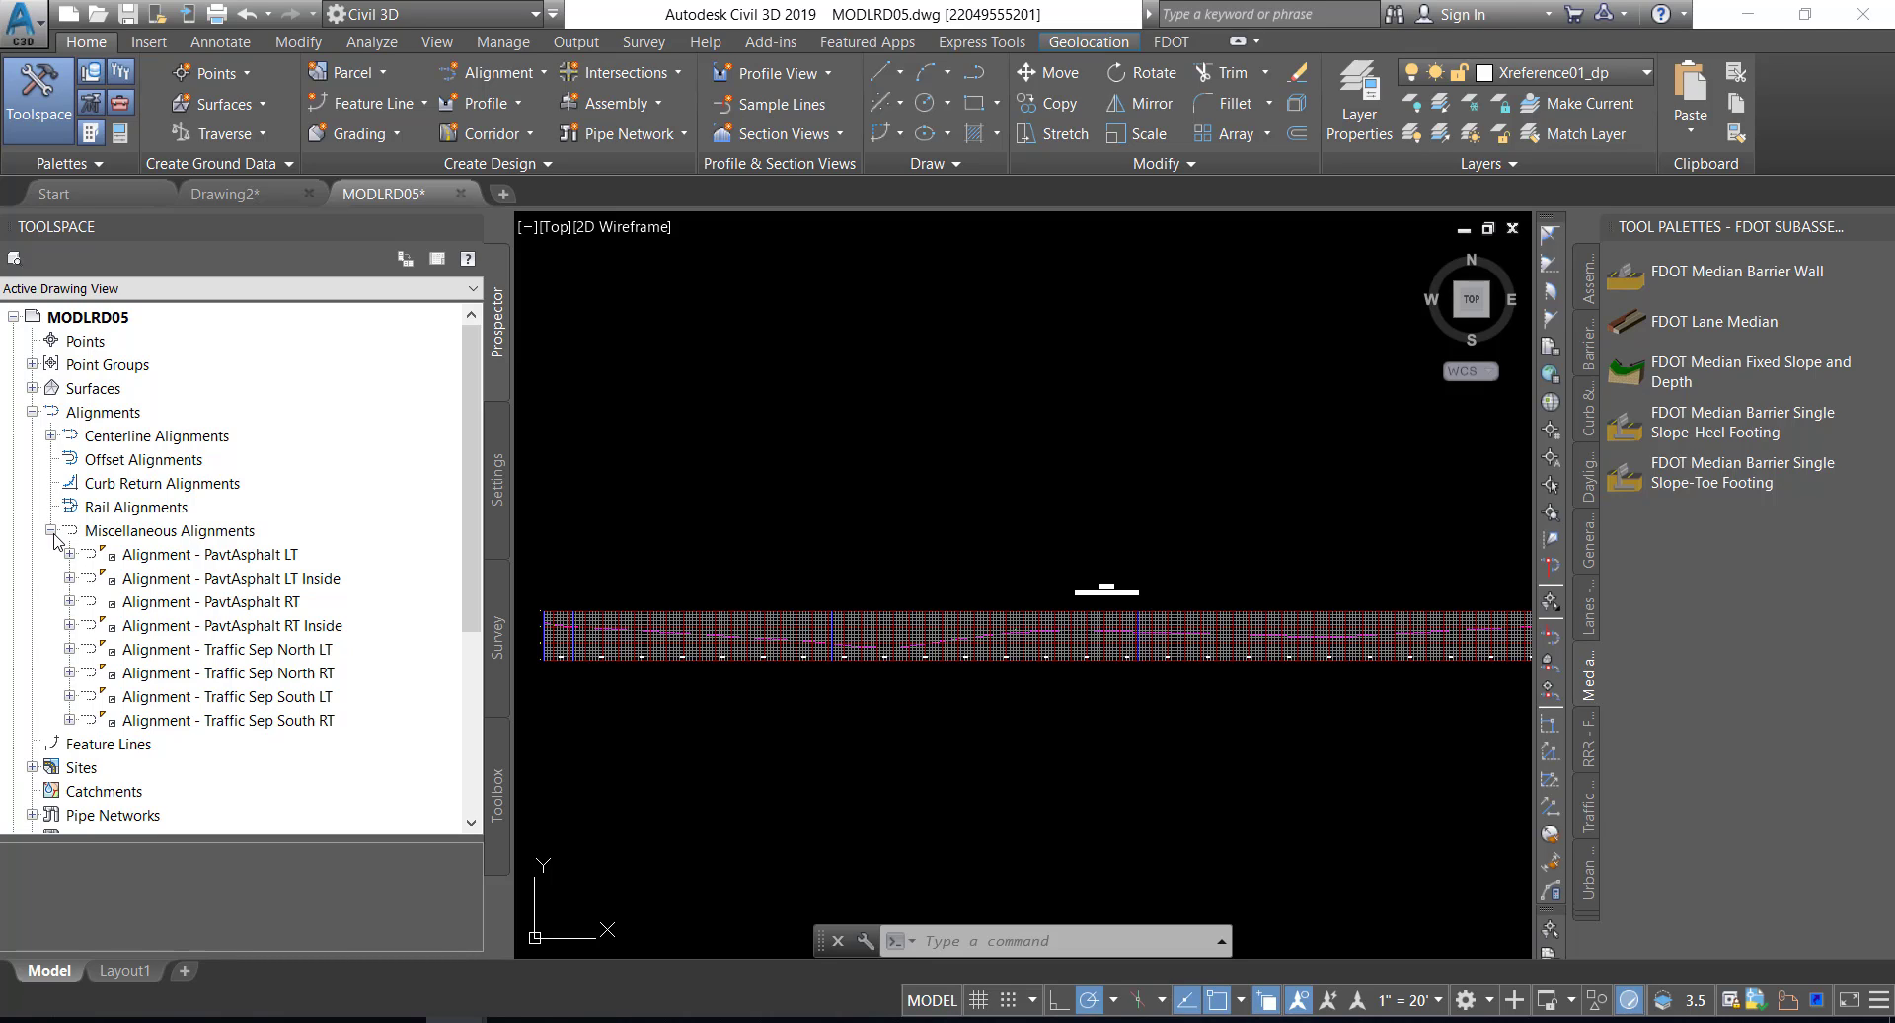
left_click(51, 531)
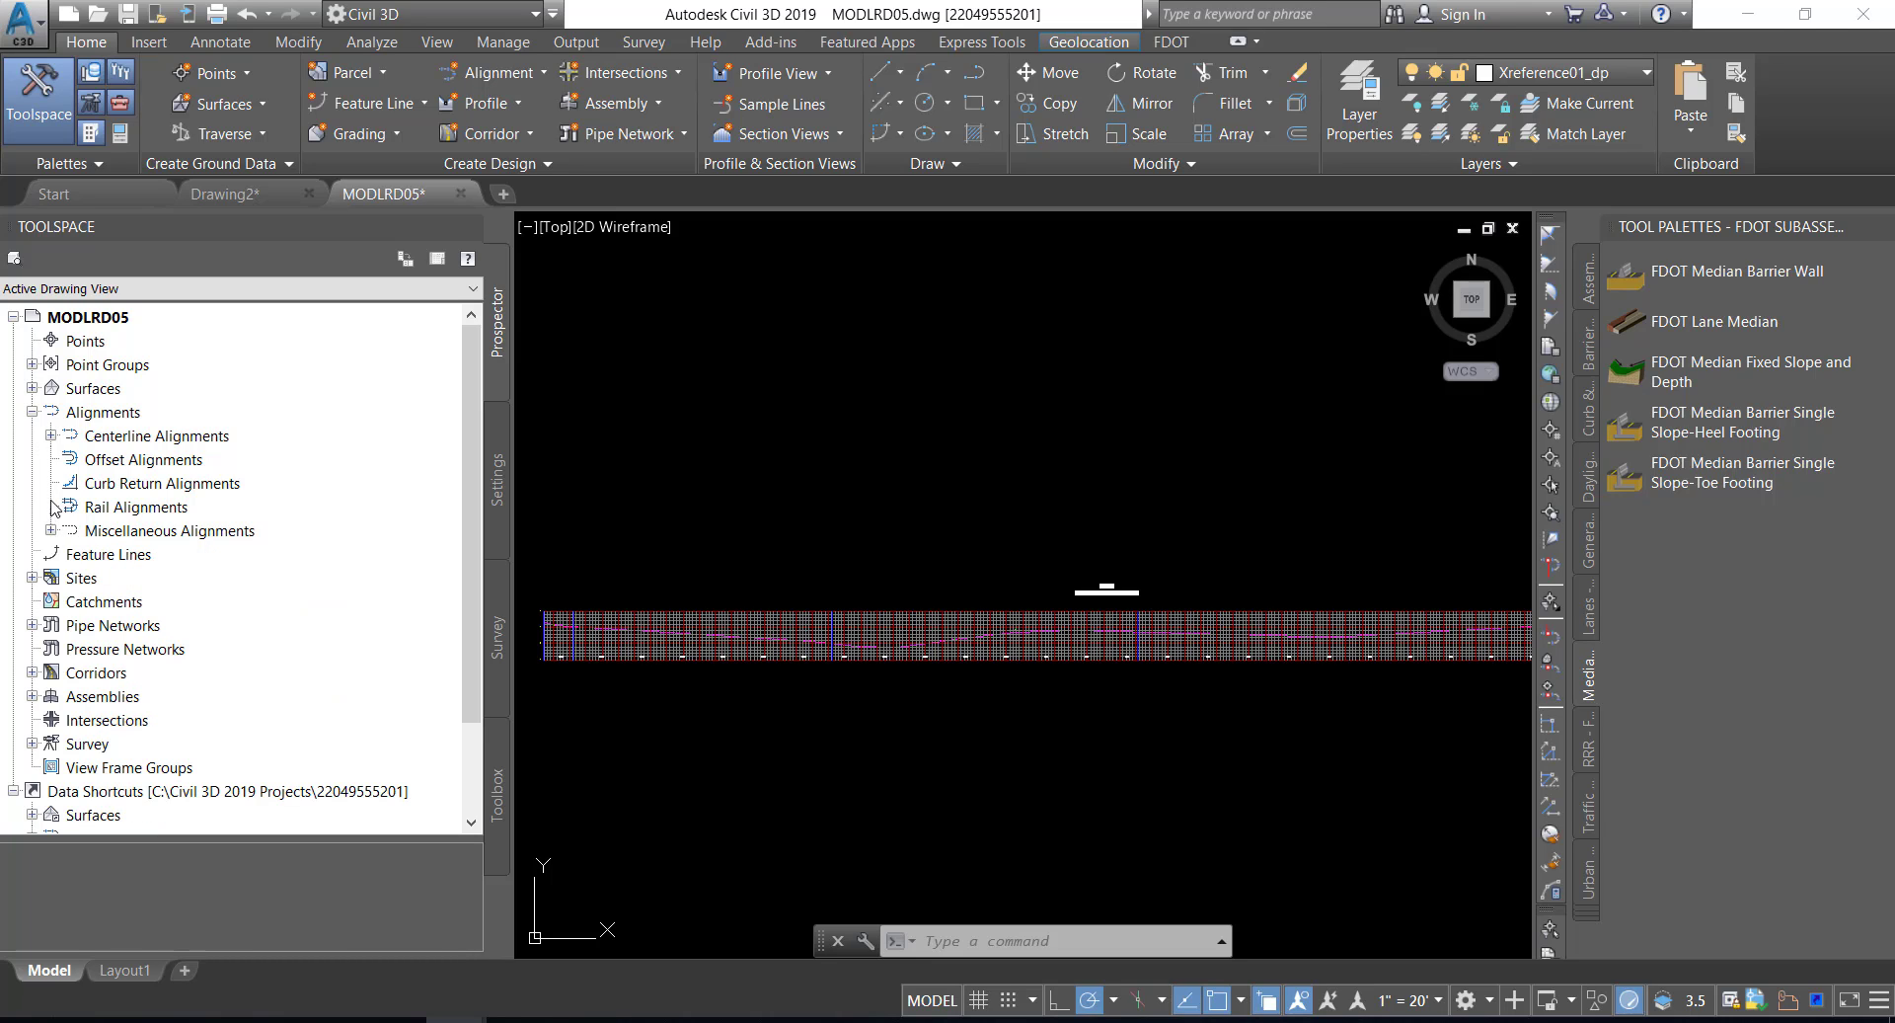
left_click(50, 436)
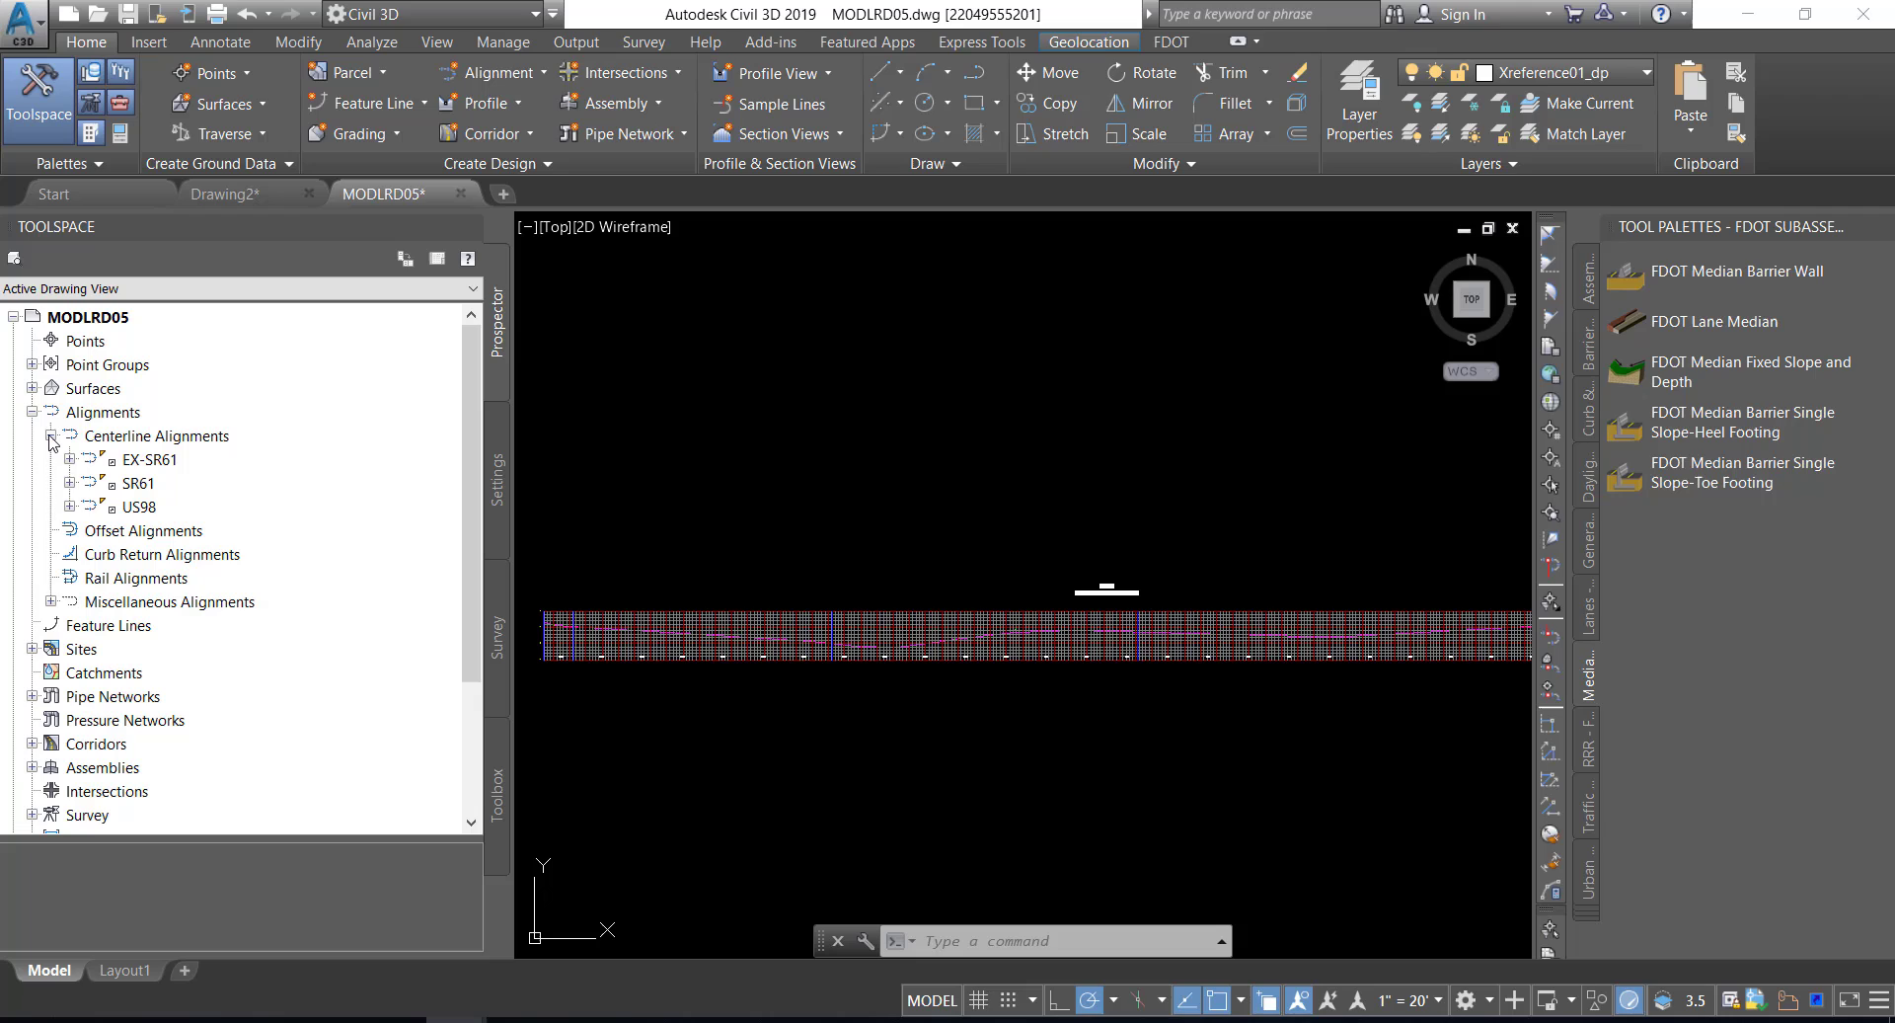
left_click(70, 483)
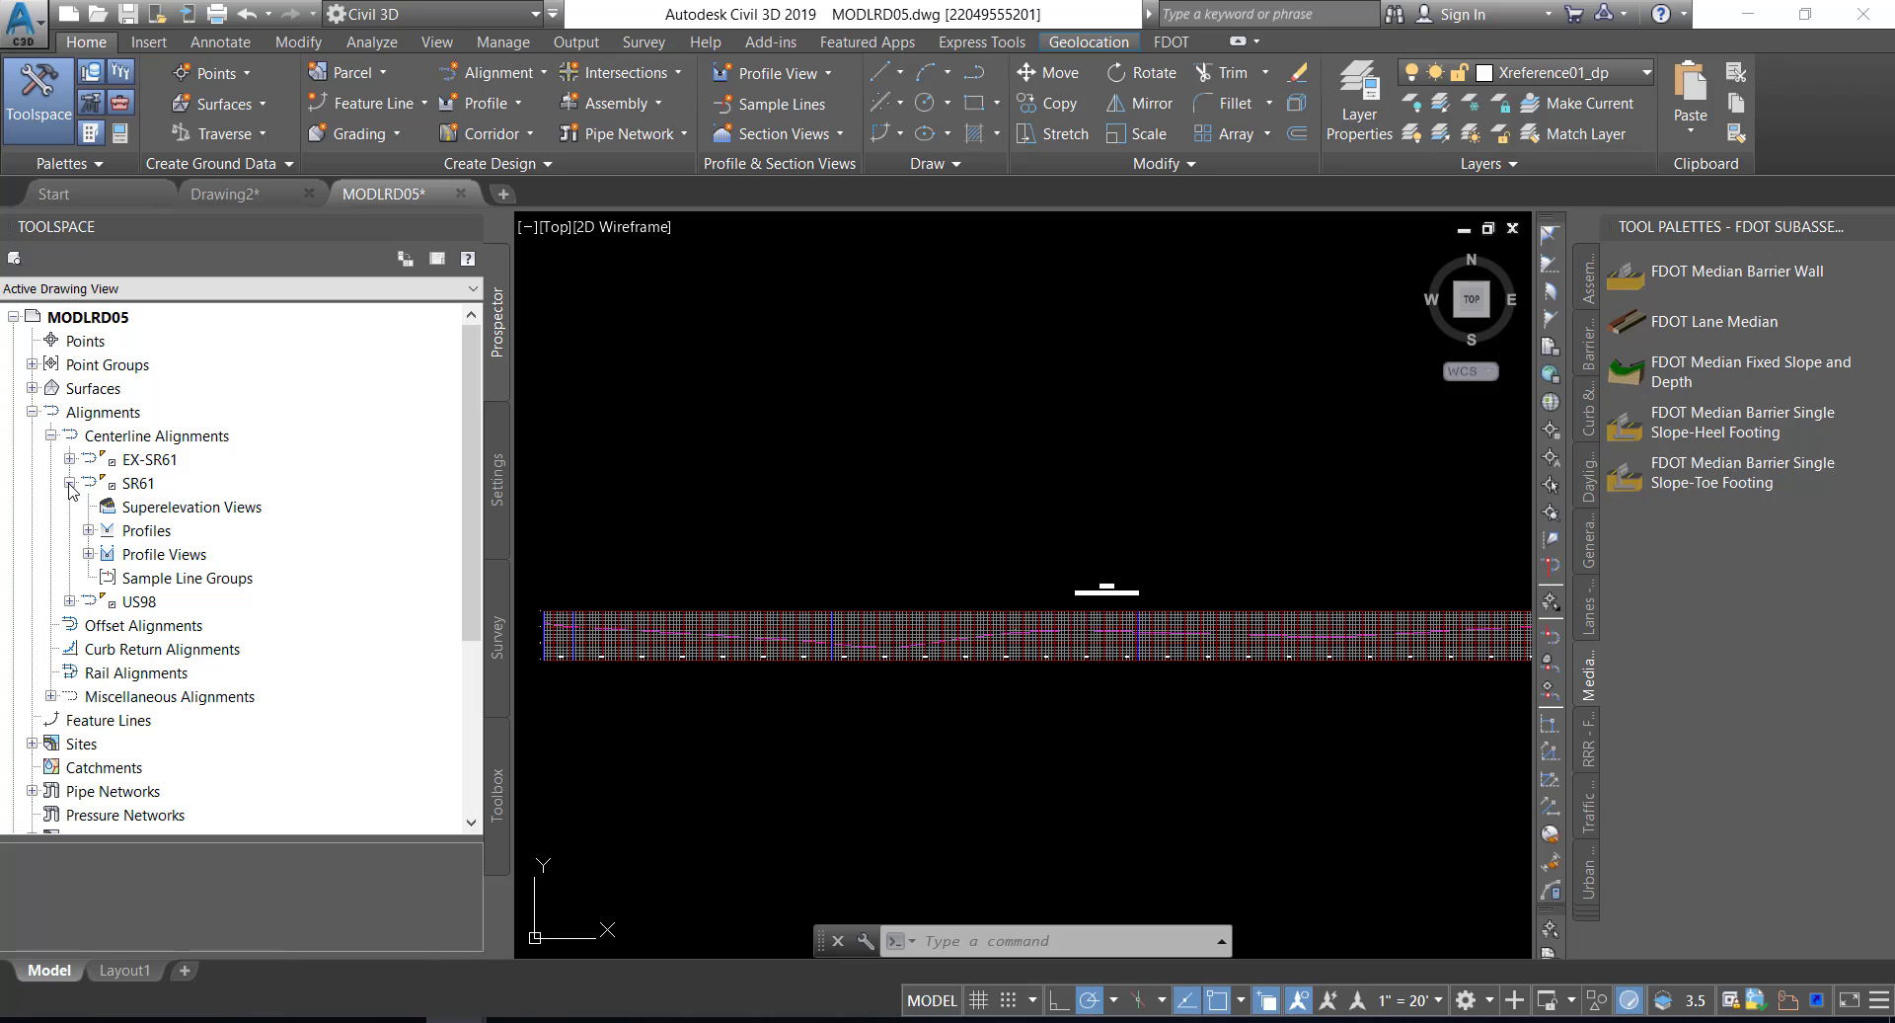
left_click(88, 555)
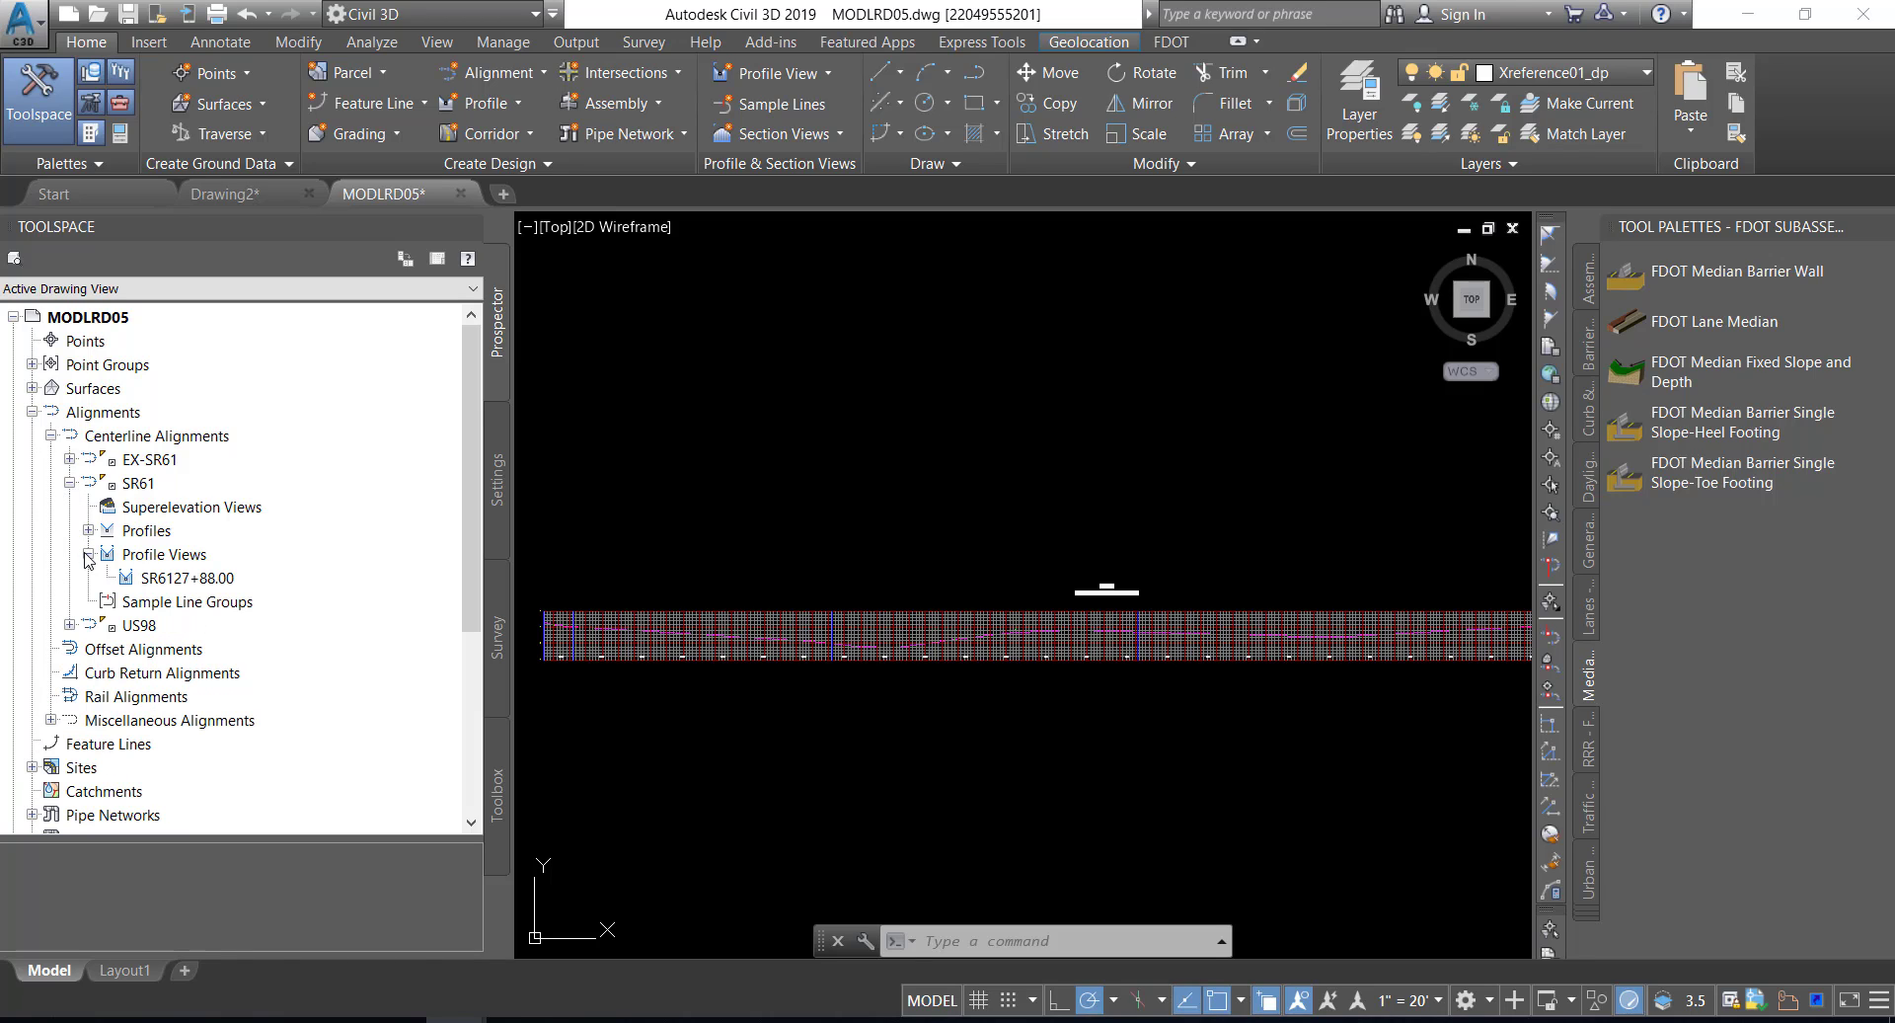
left_click(177, 583)
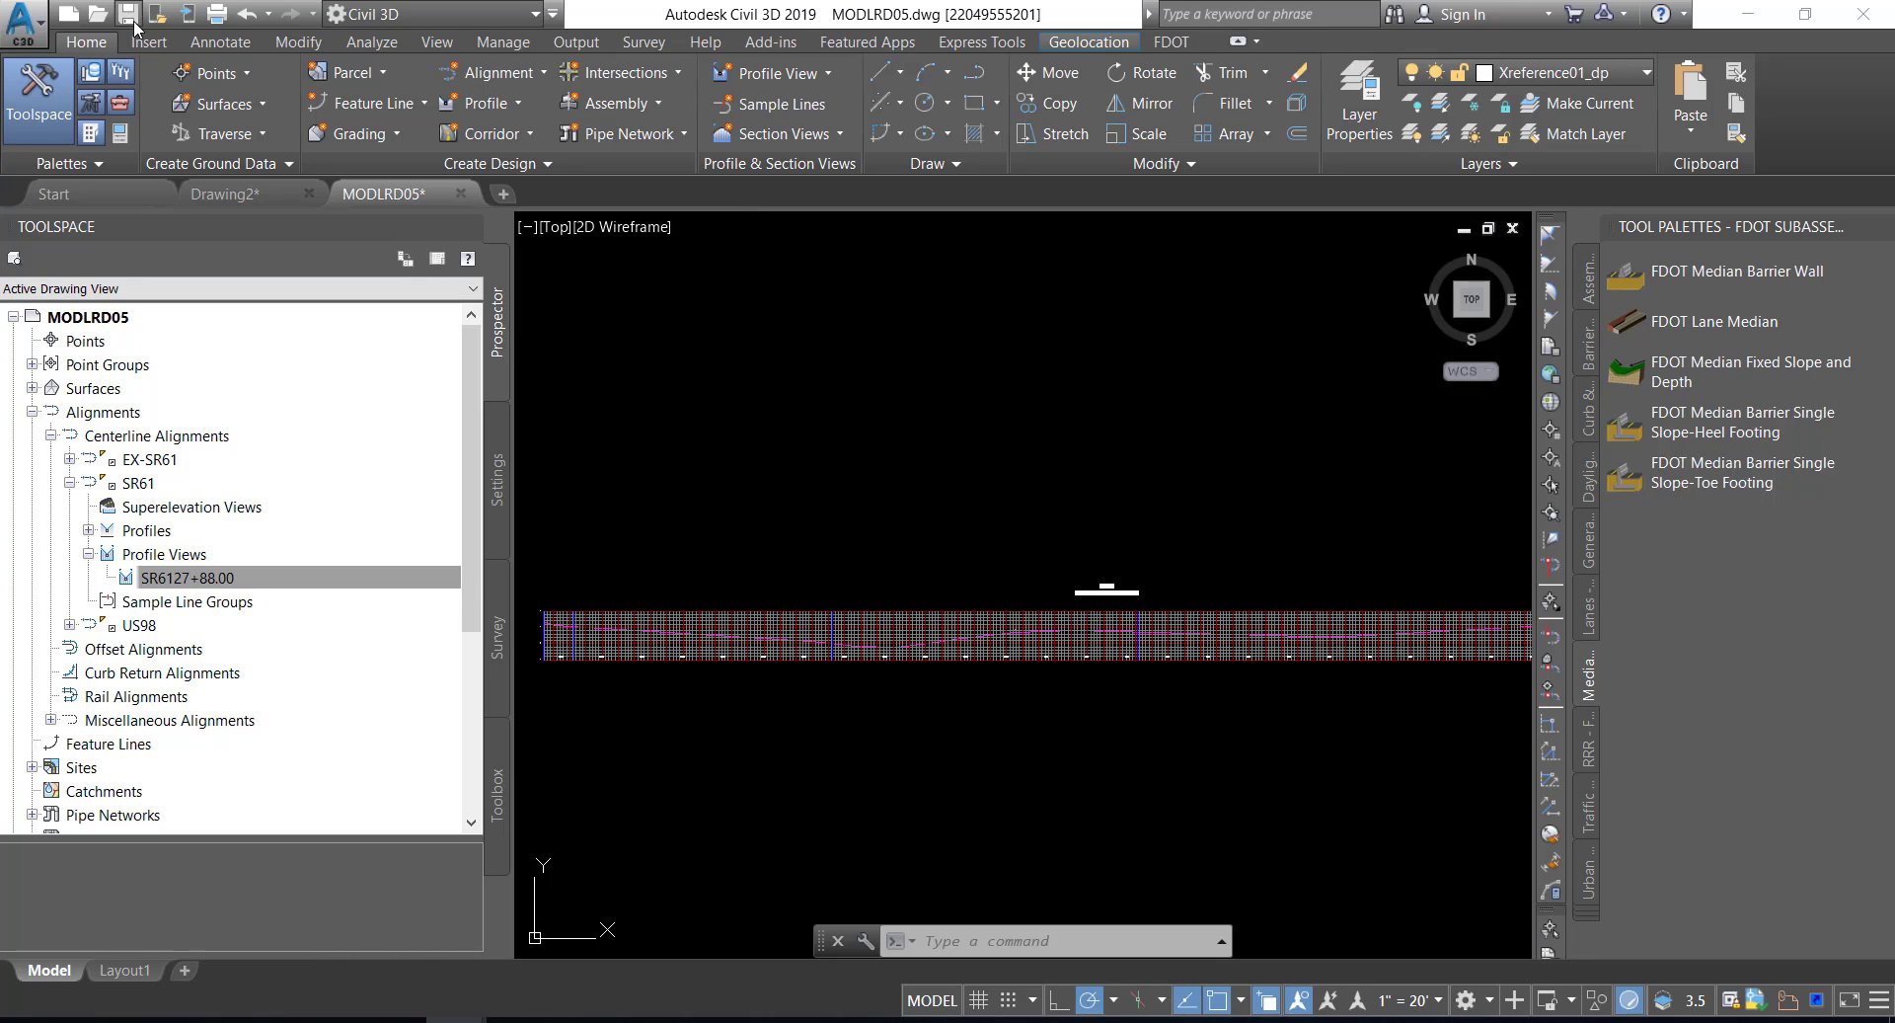
key("ctrl+s")
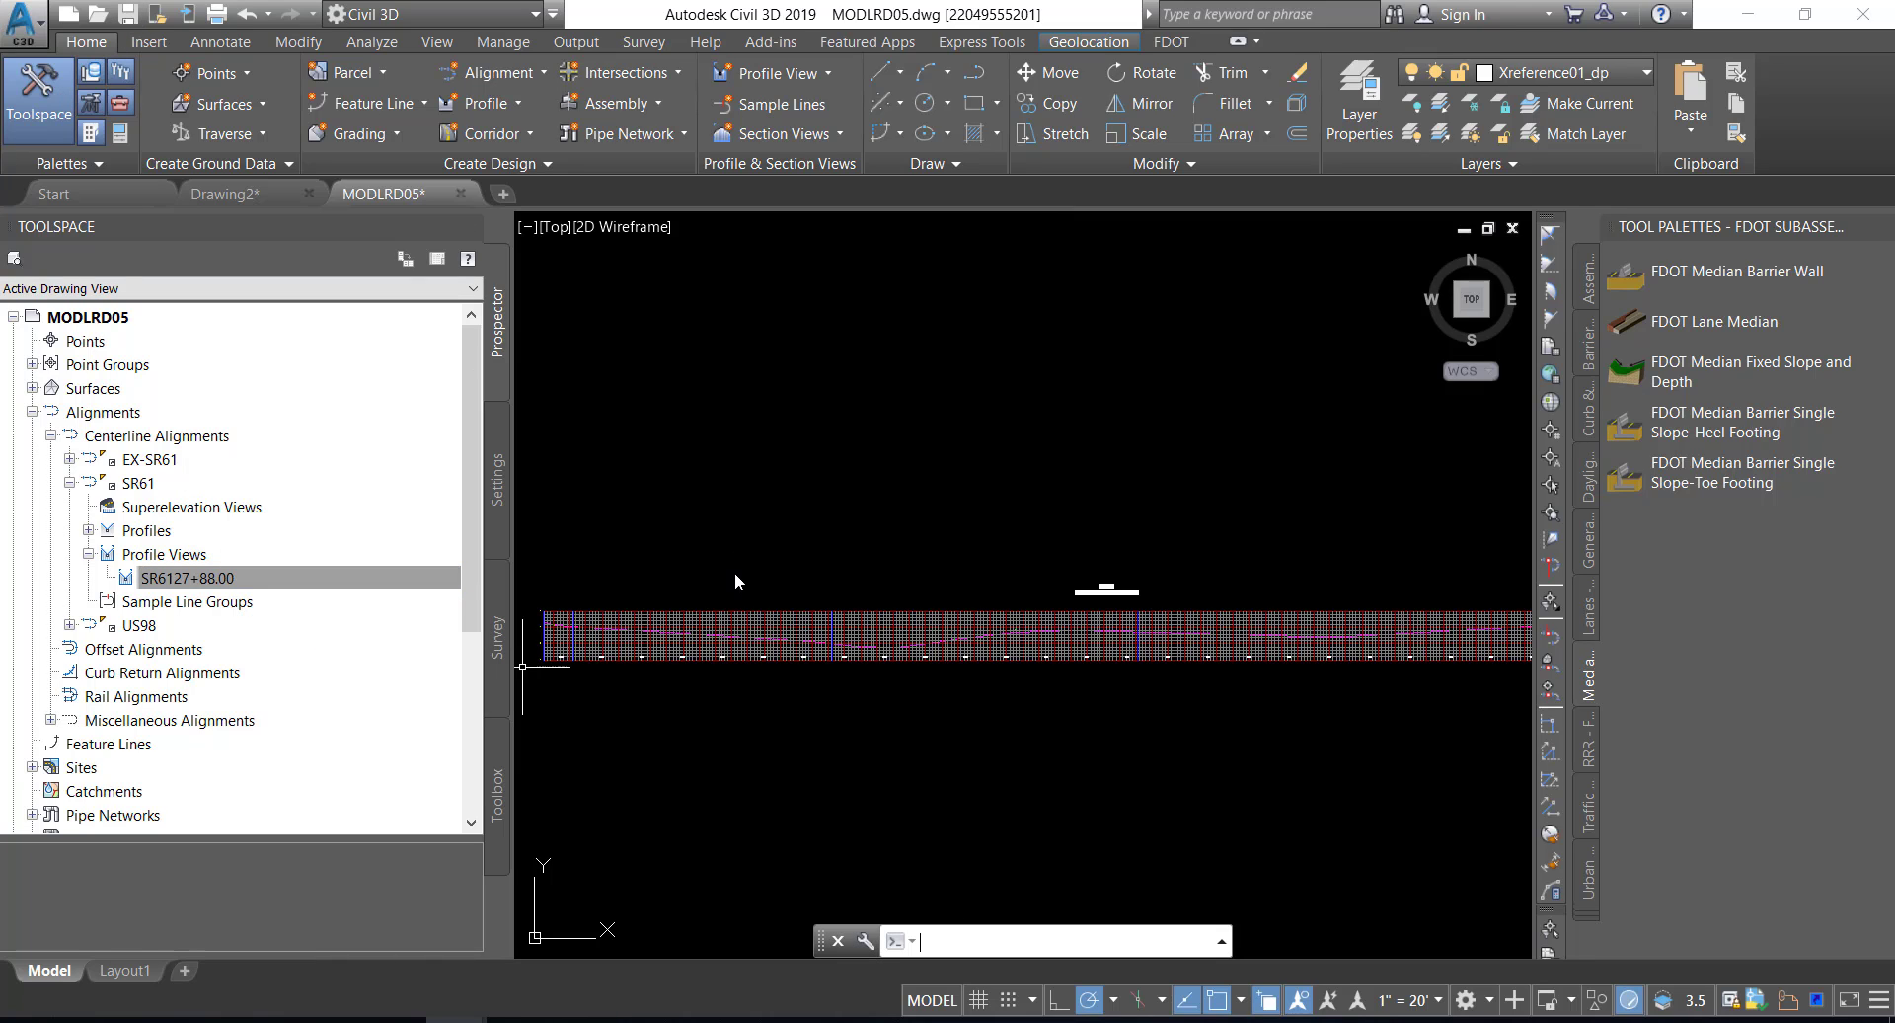
- Open the layer properties manager, enlarge it, and filter the layer list with *grid*
mouse_move(735, 572)
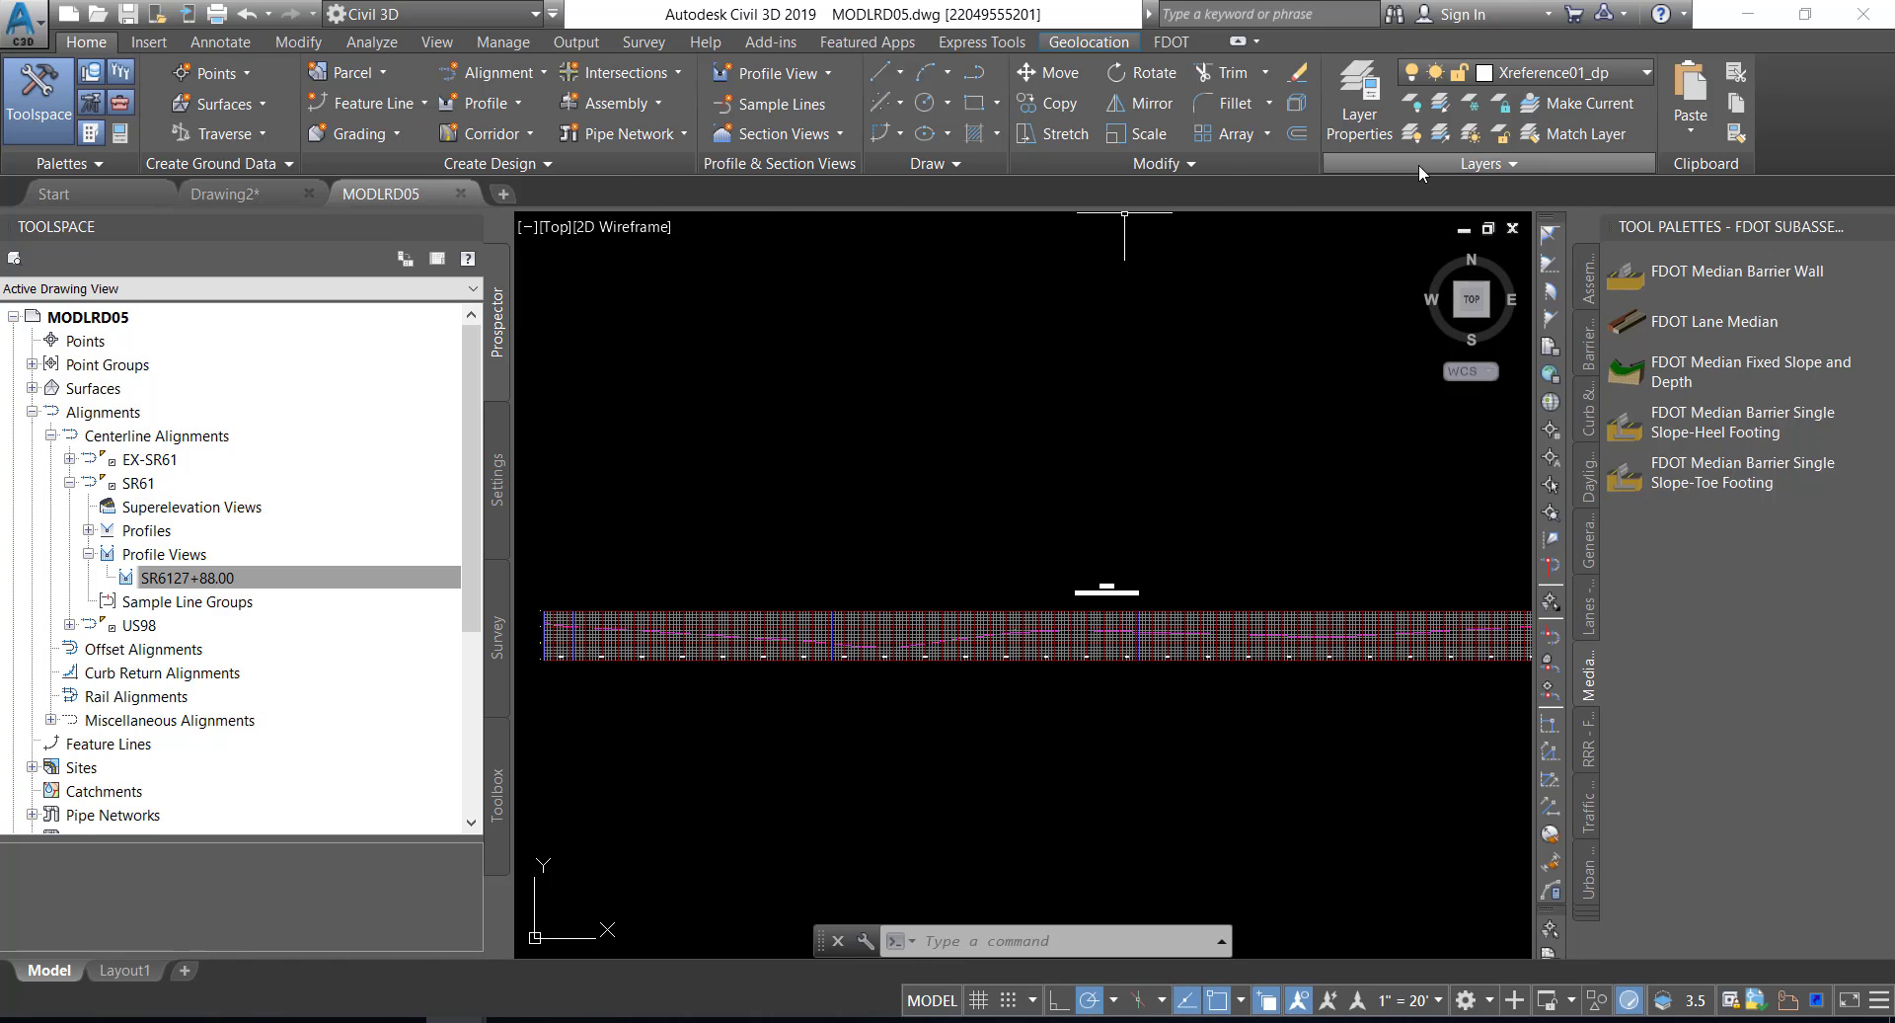
left_click(1362, 118)
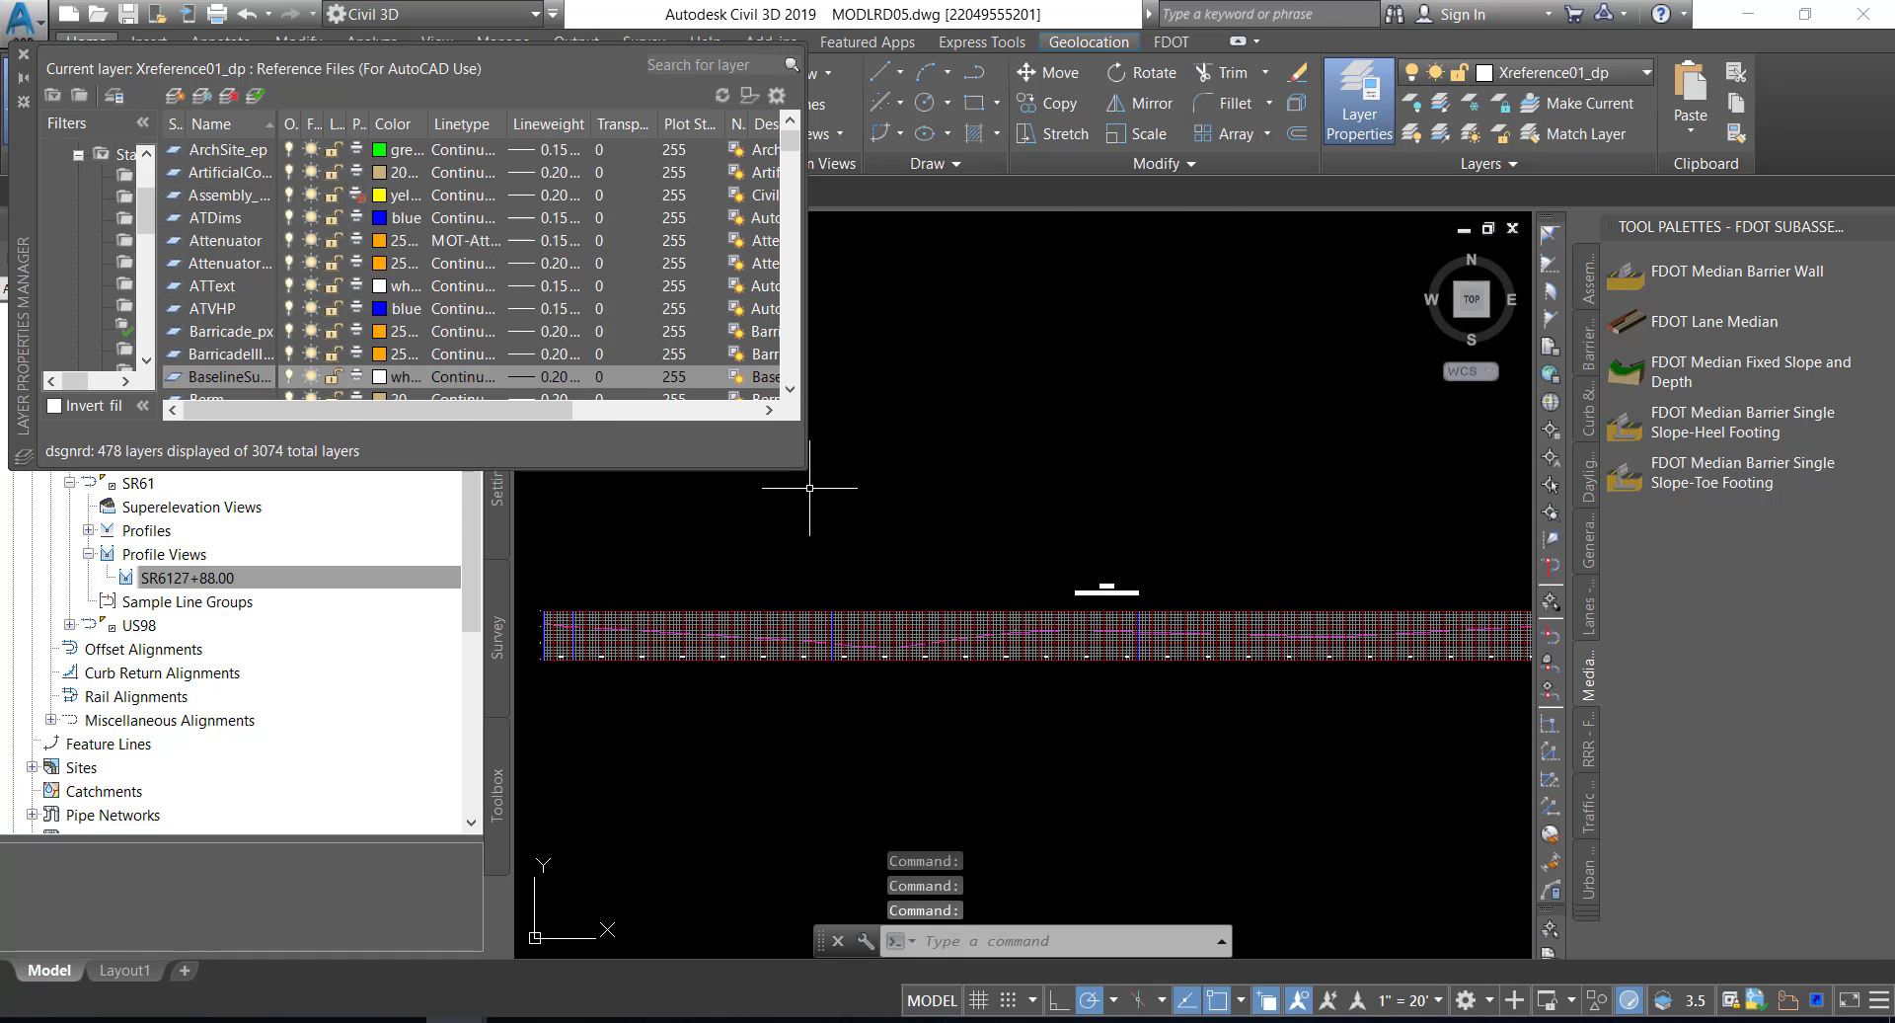
left_click_drag(800, 469, 1591, 787)
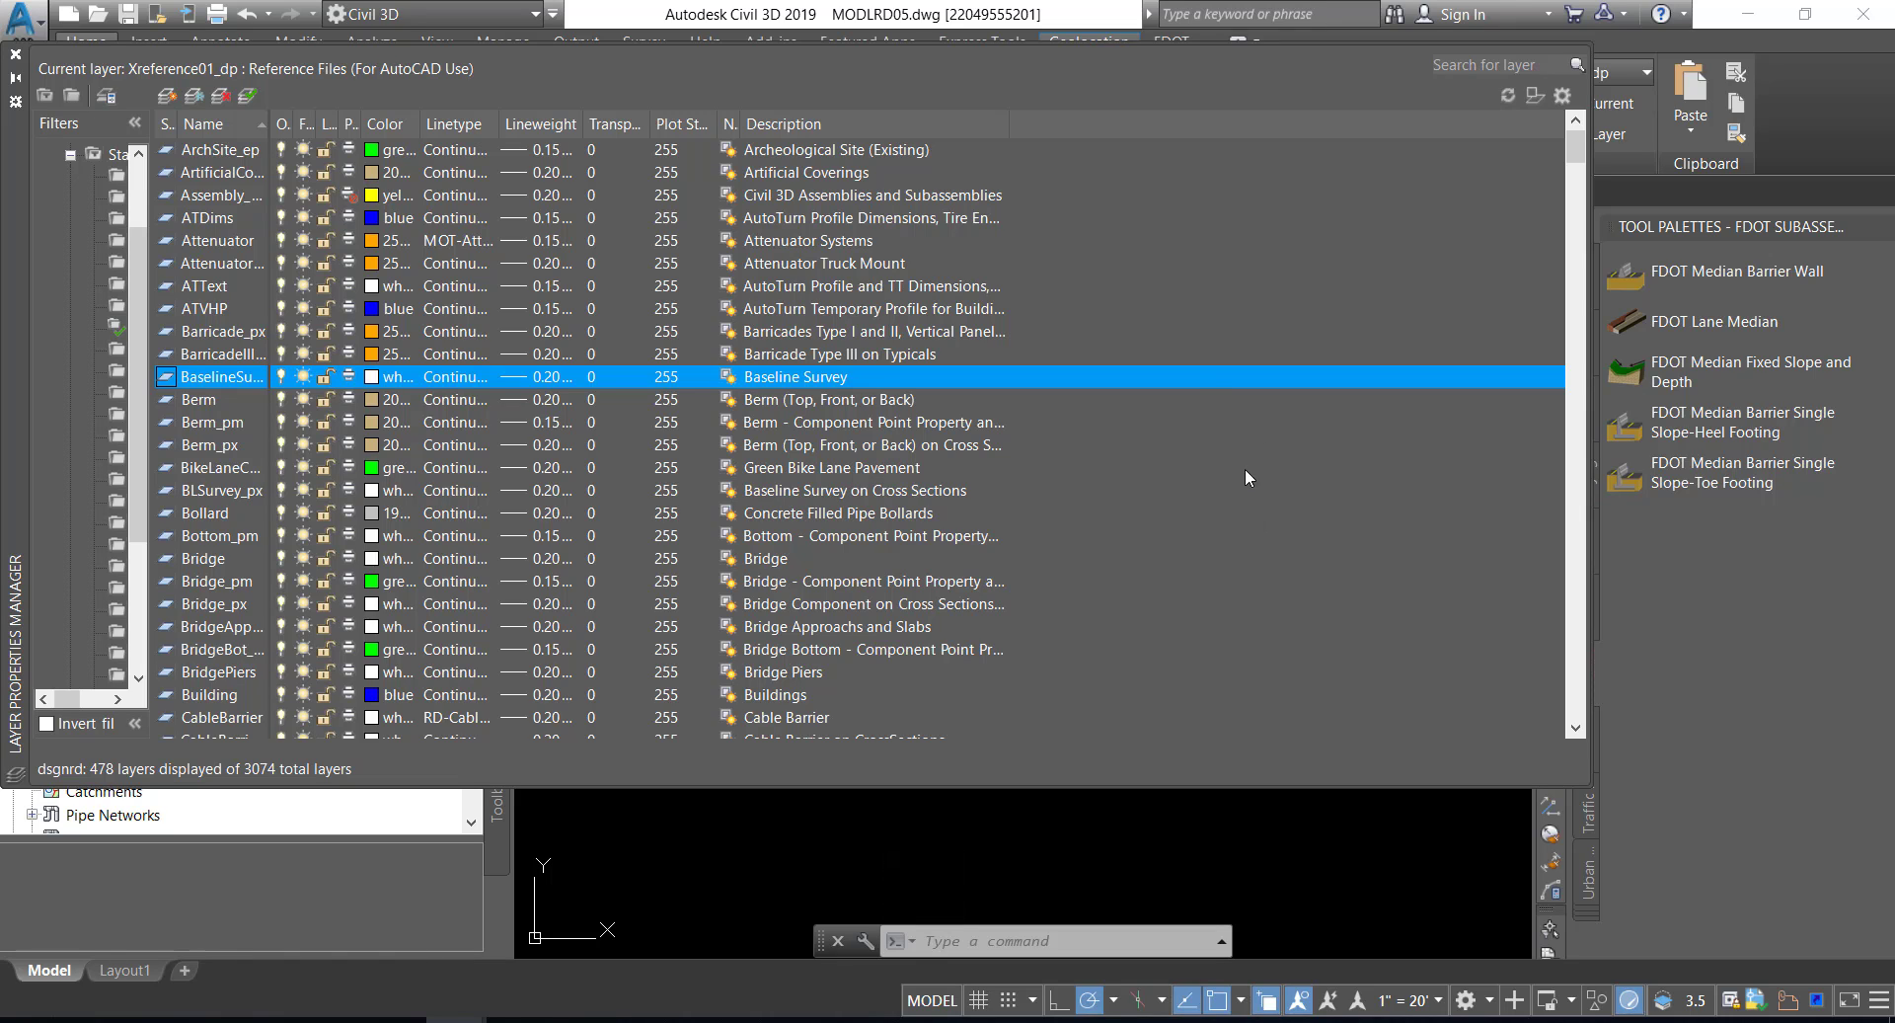
left_click(1439, 65)
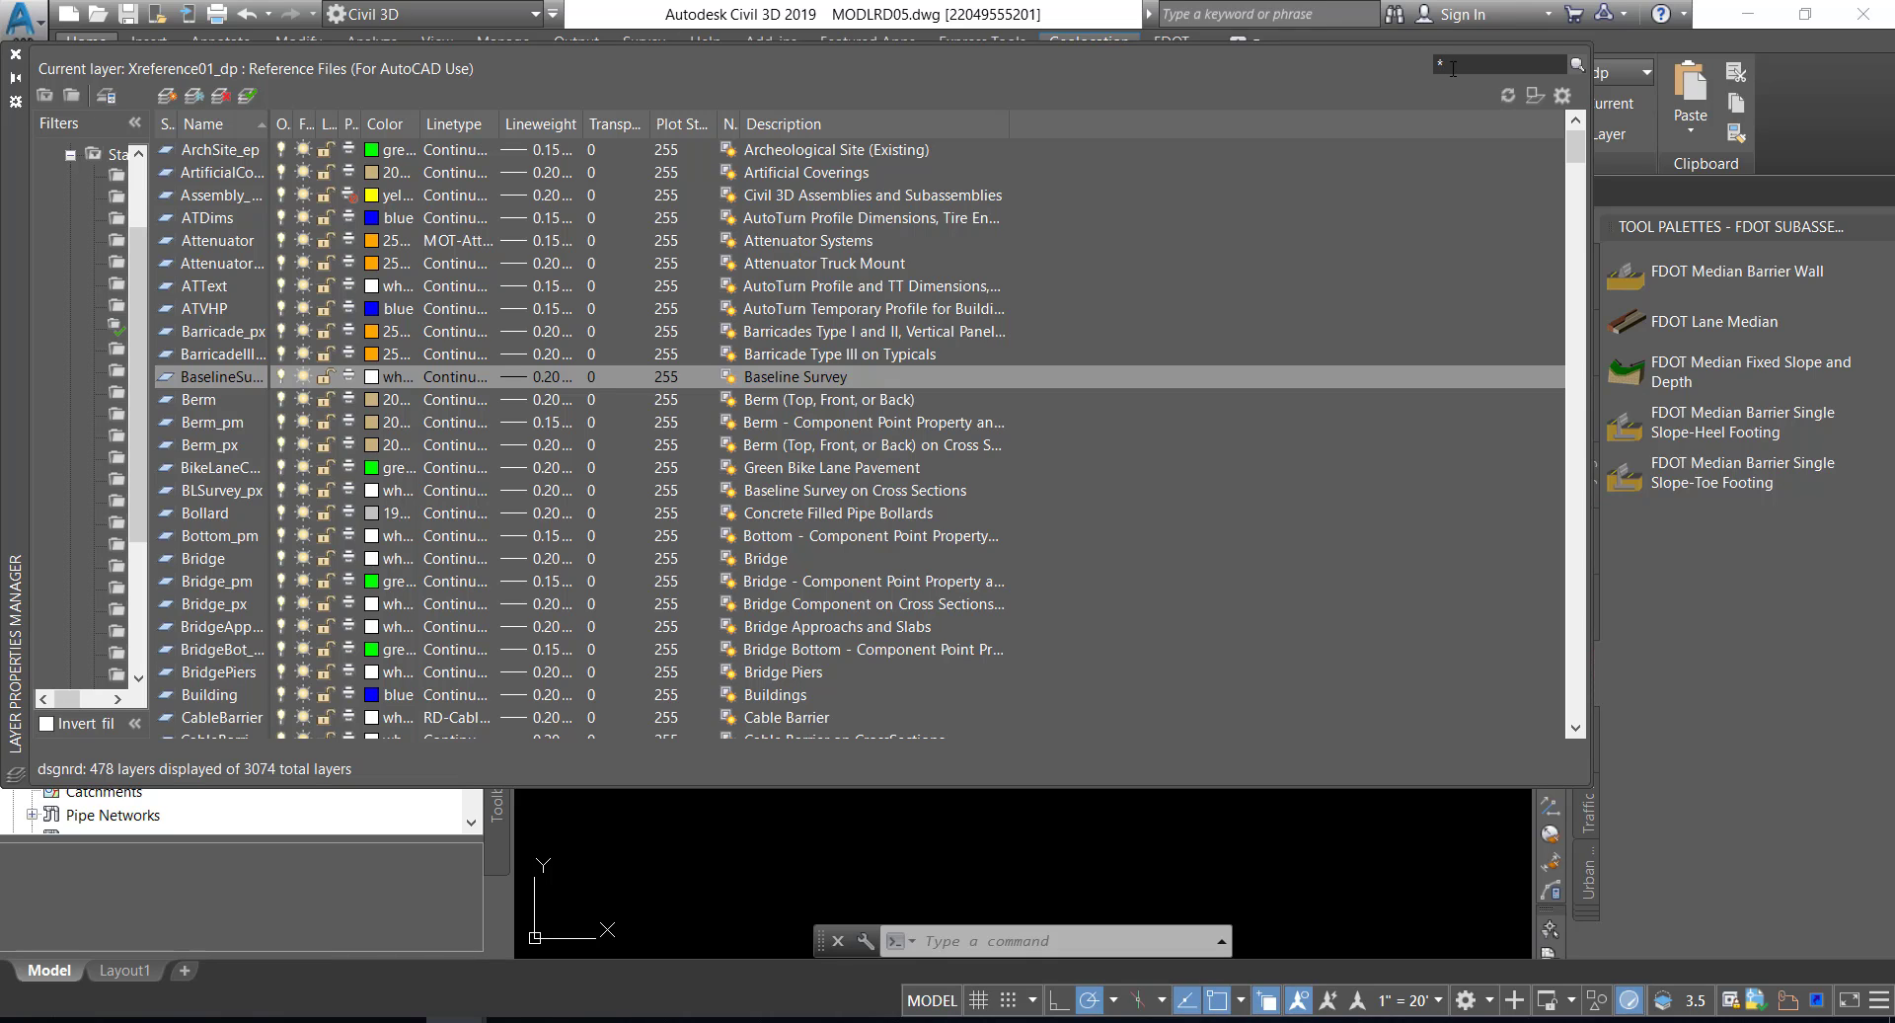
type("*gr")
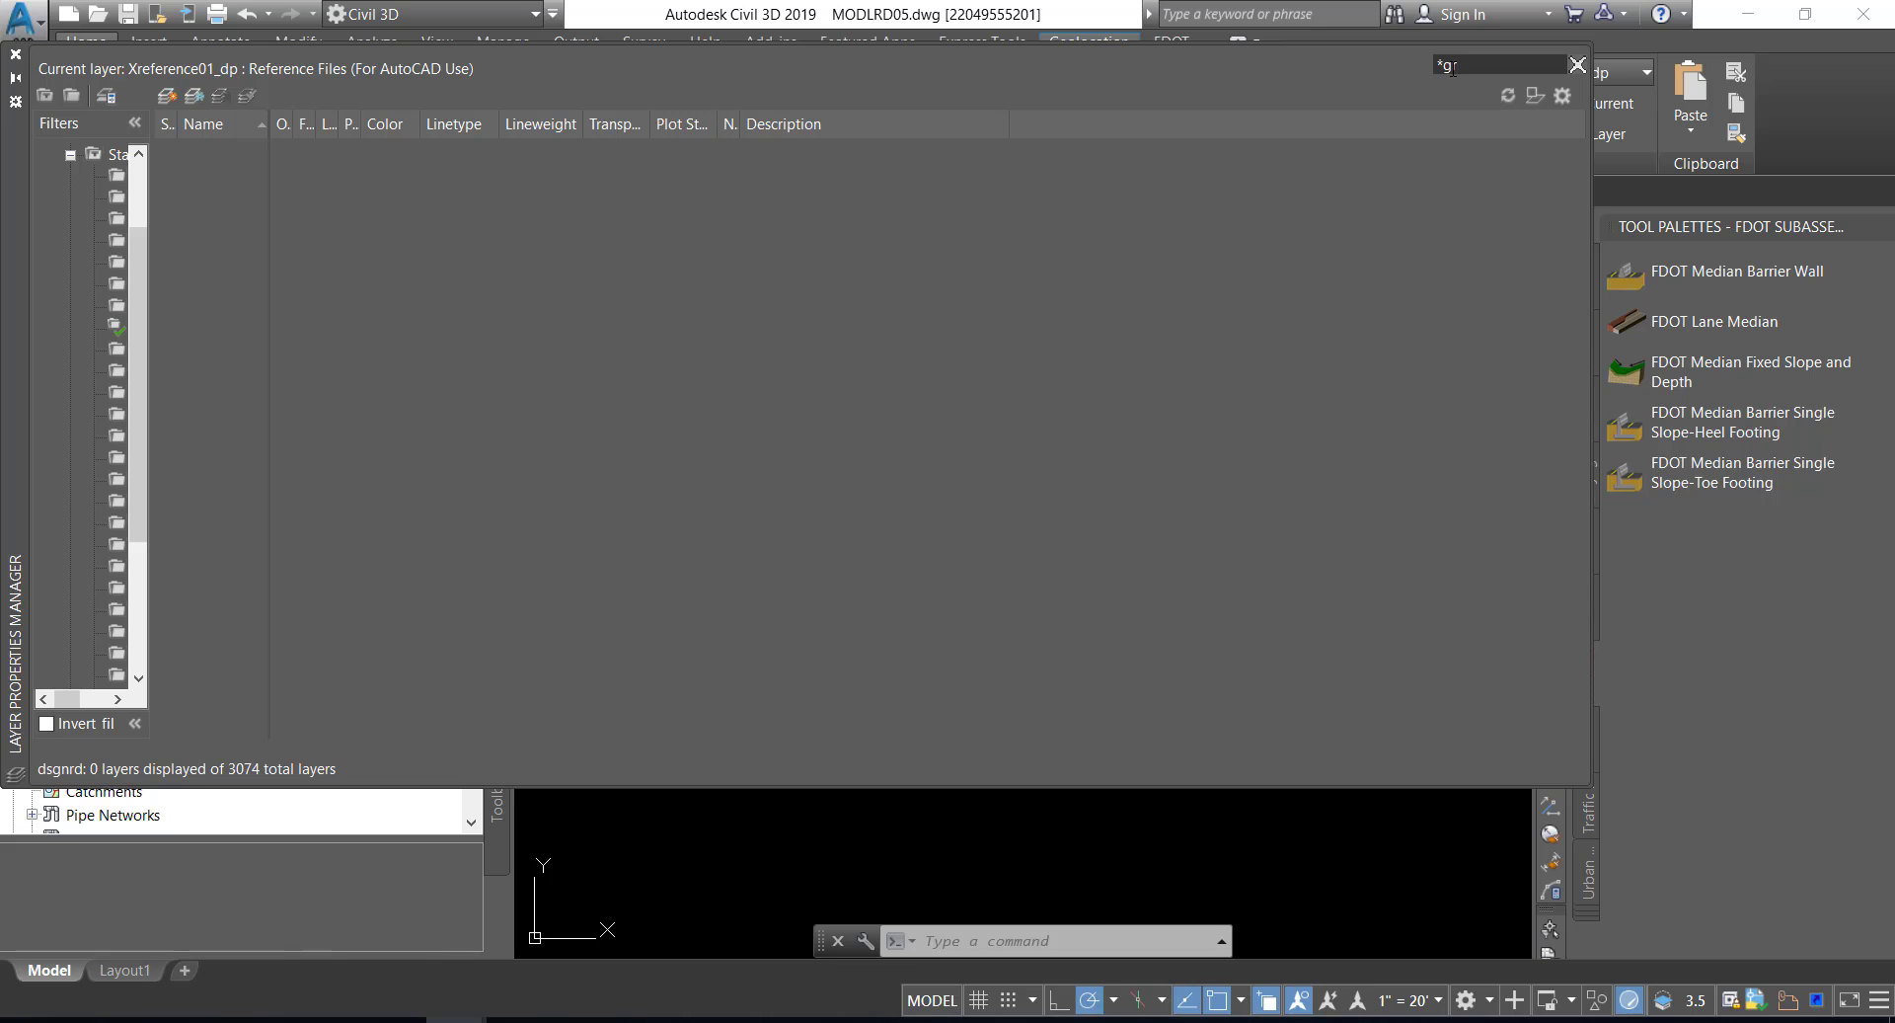
type("id*")
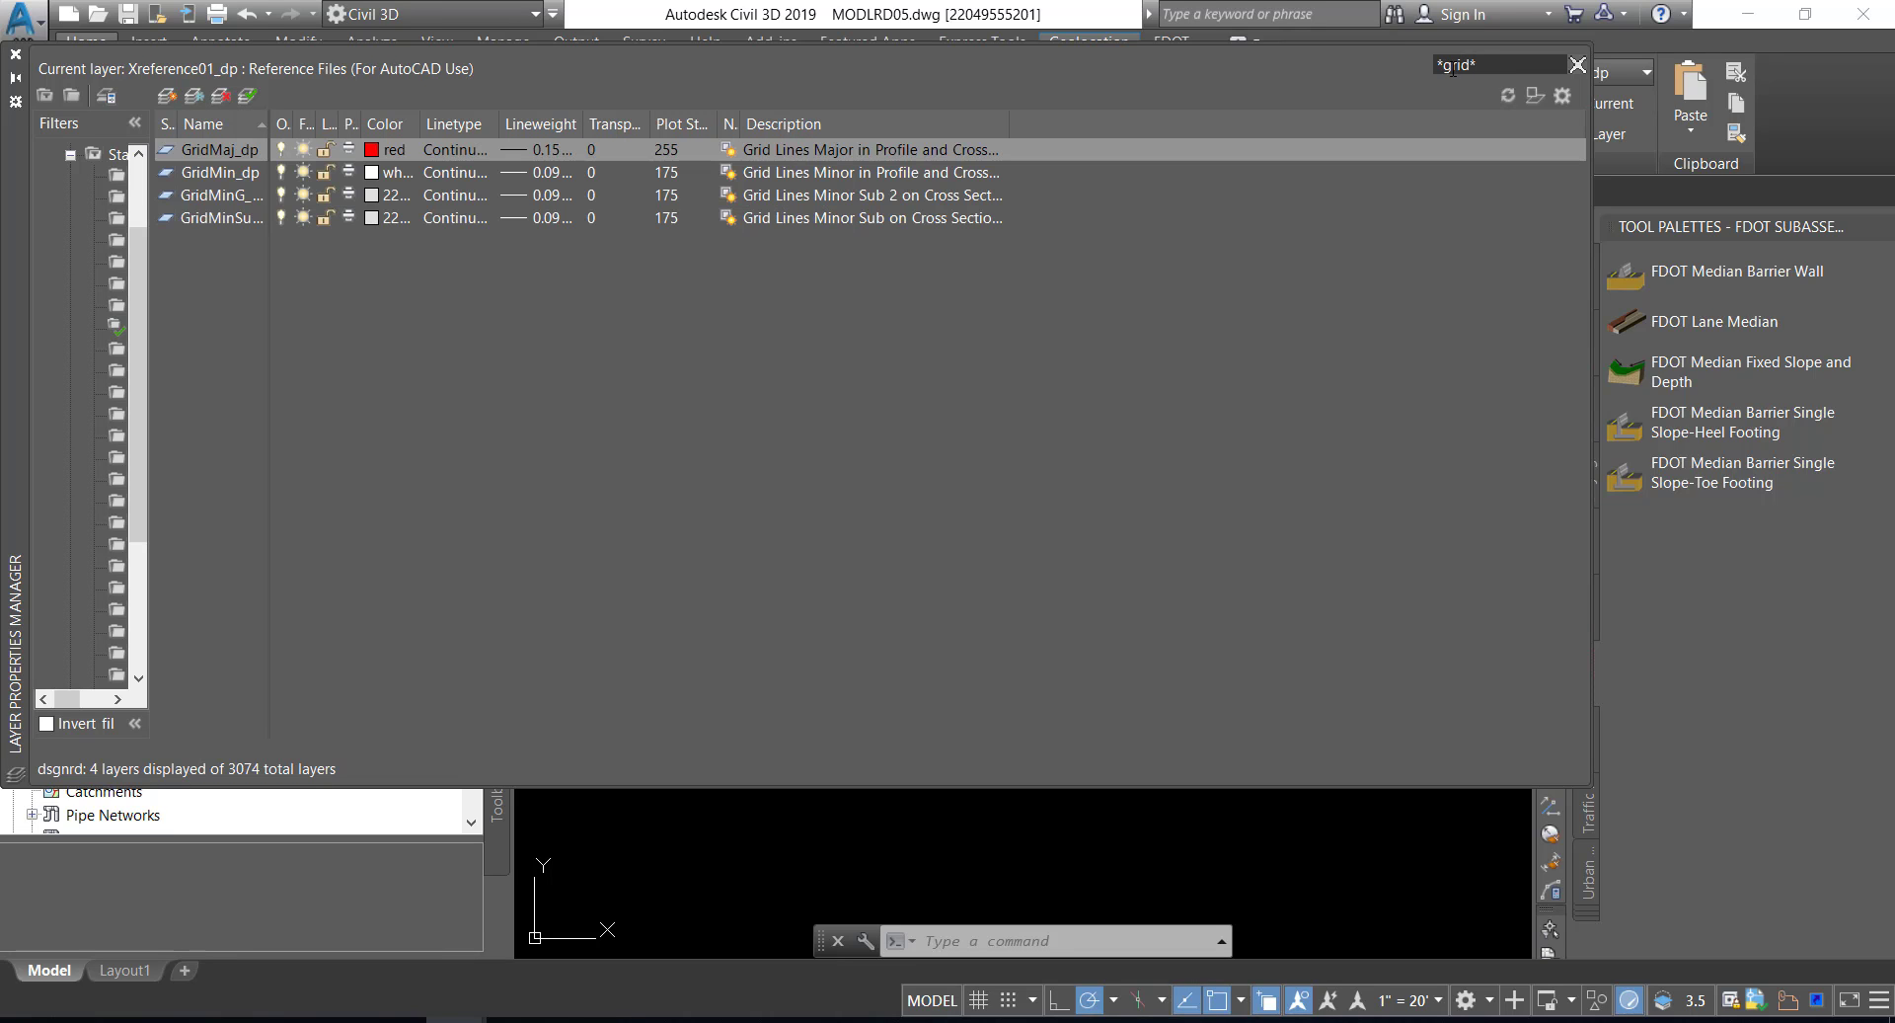
- Set the transparency of all the filtered grid layers to 60
right_click(408, 156)
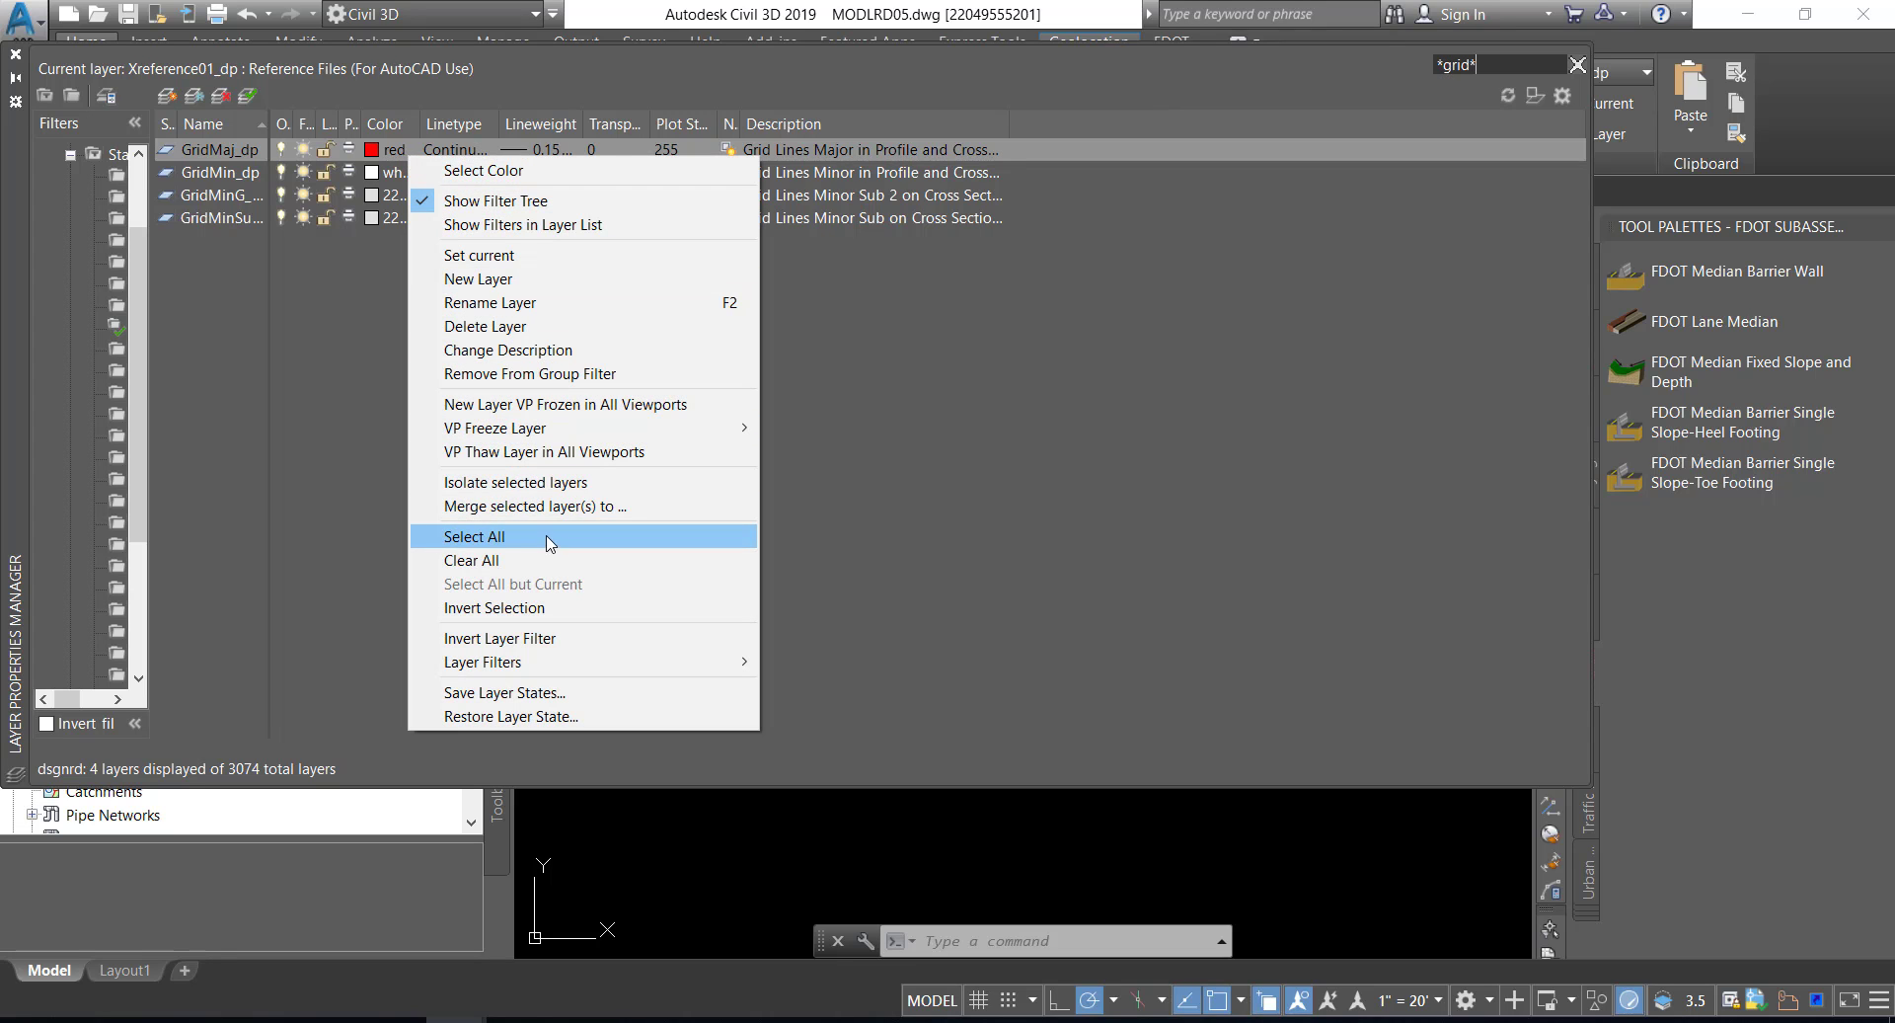
left_click(571, 538)
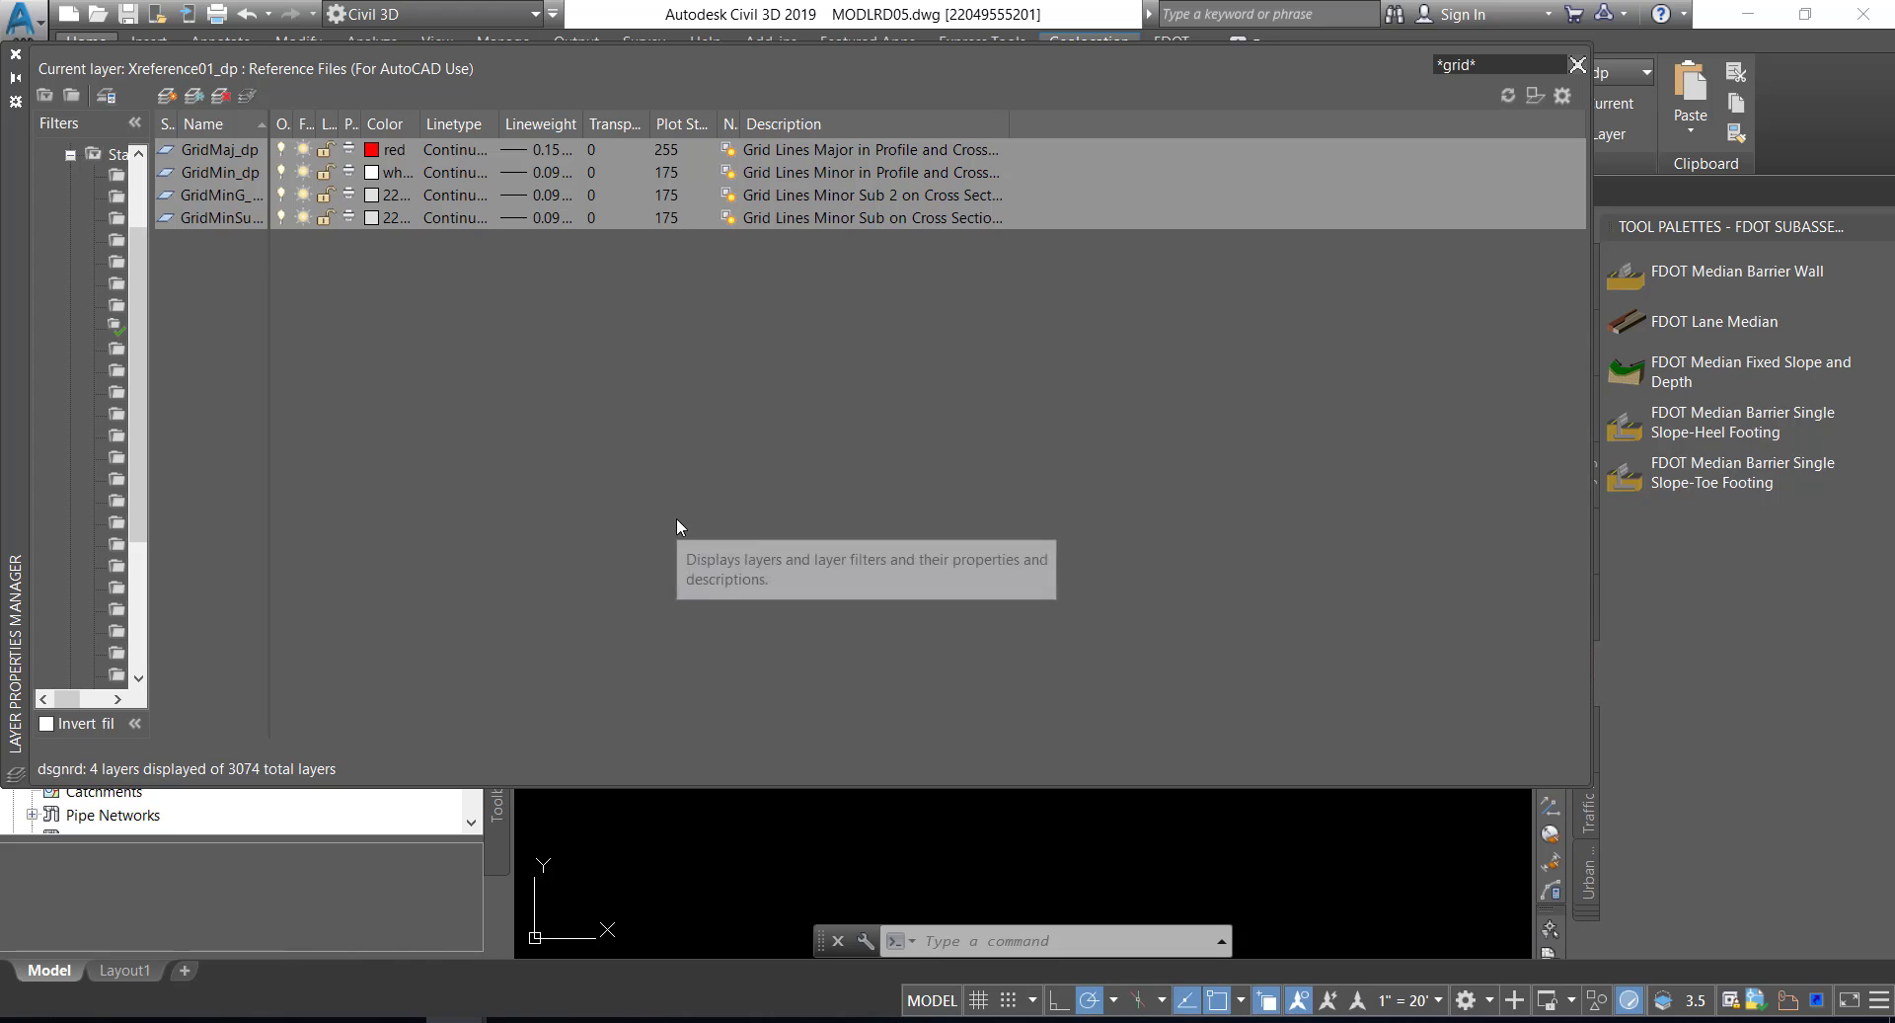
right_click(604, 144)
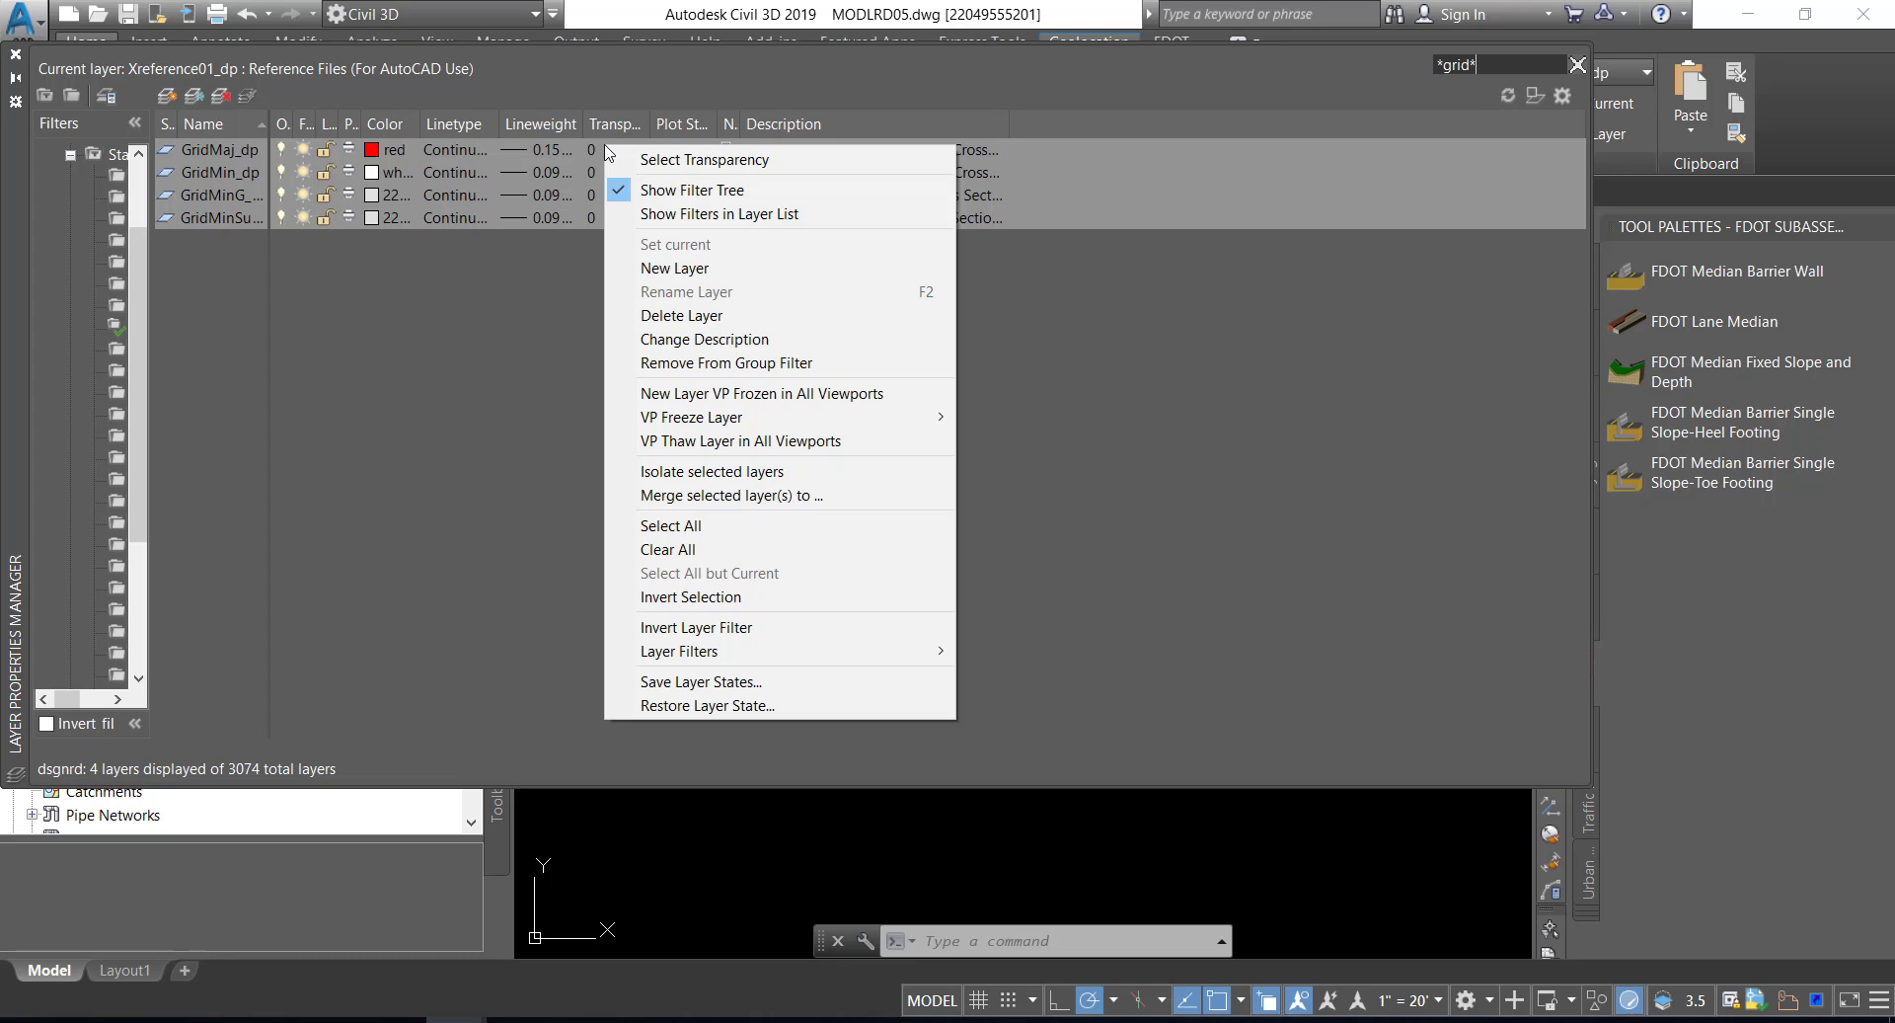
left_click(612, 158)
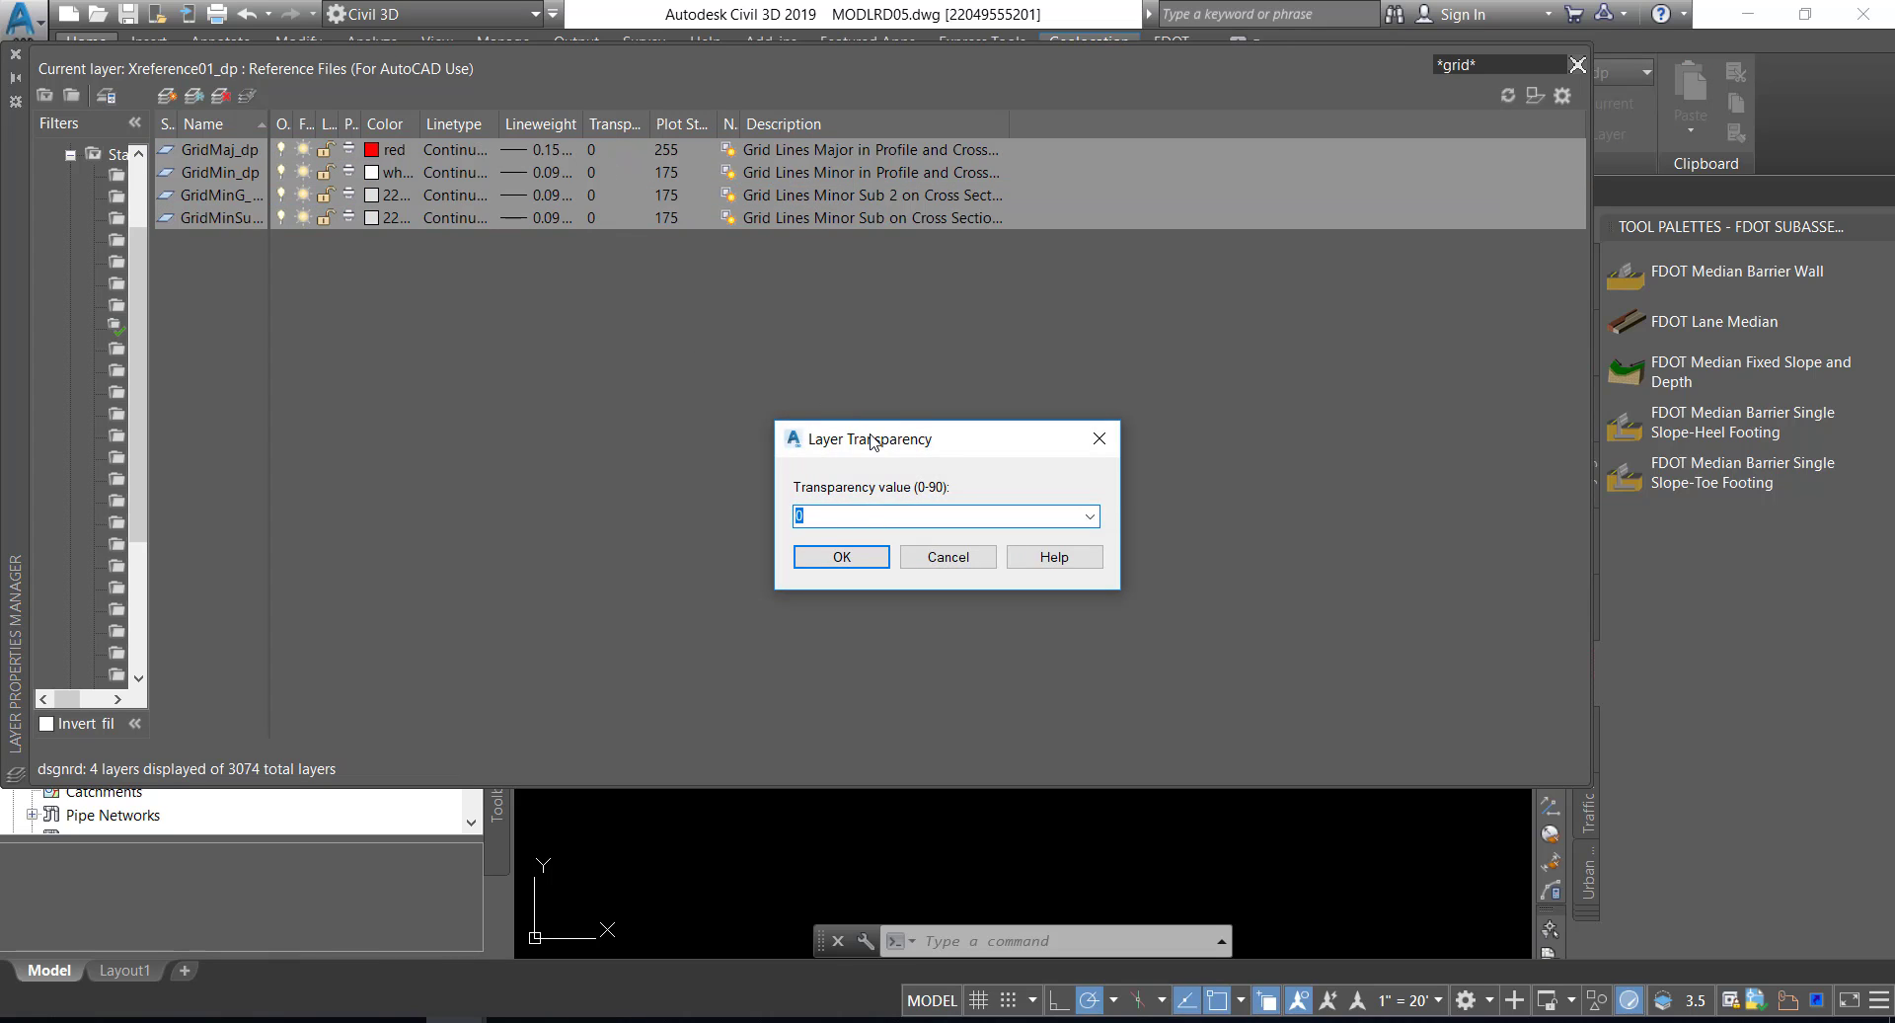
type("60")
left_click(844, 557)
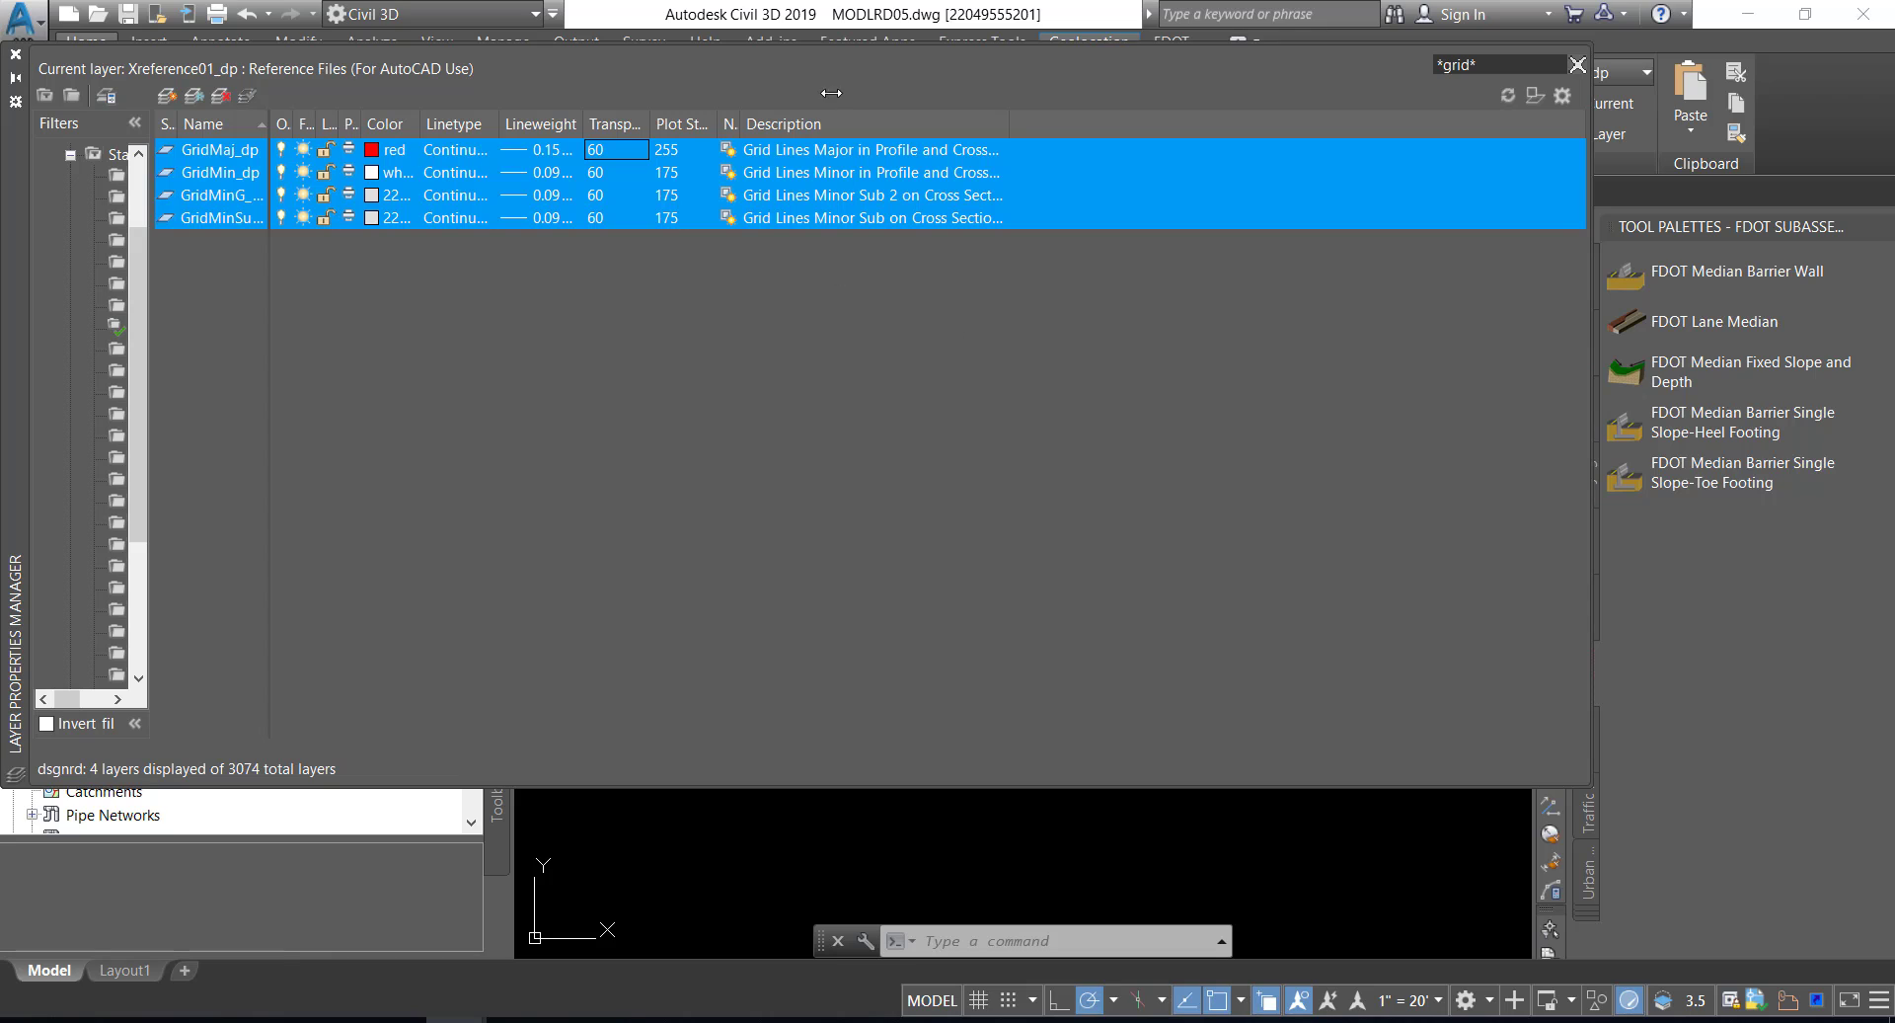
- Clear the *grid* layer search and close the layer properties manager
left_click(1486, 65)
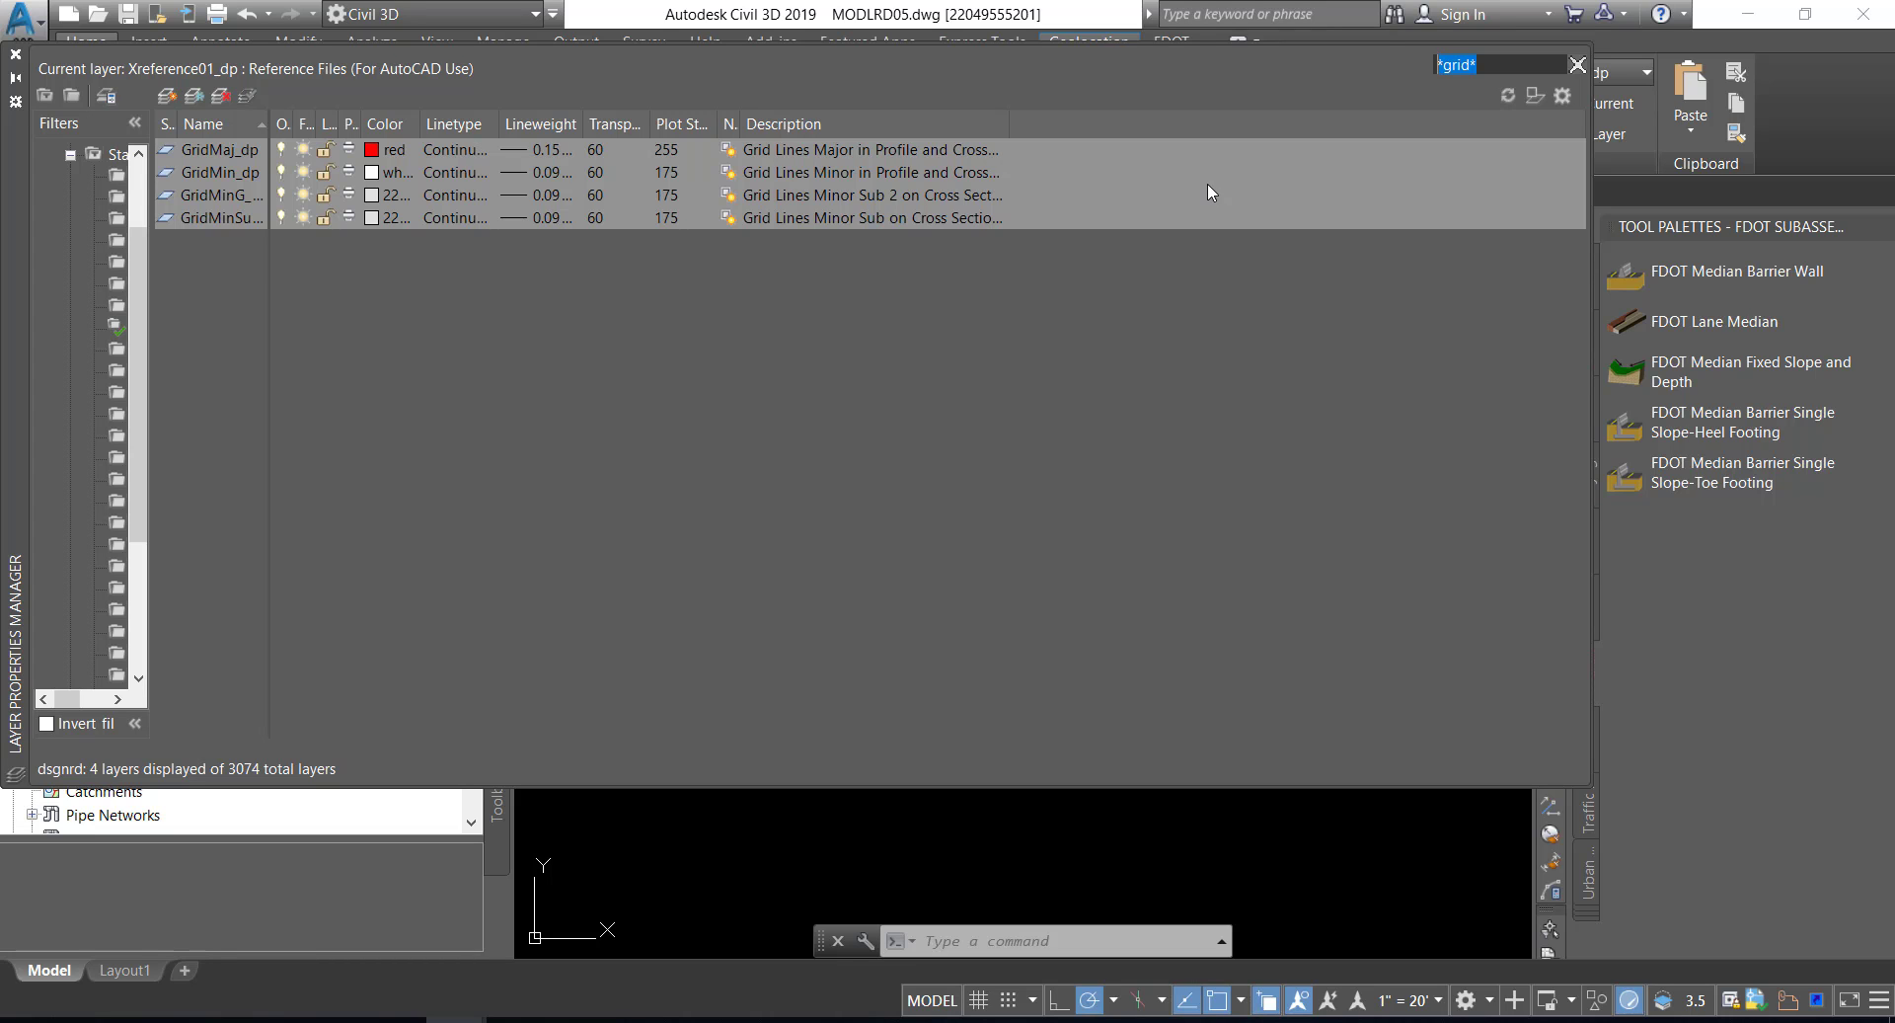
key("BackSpace")
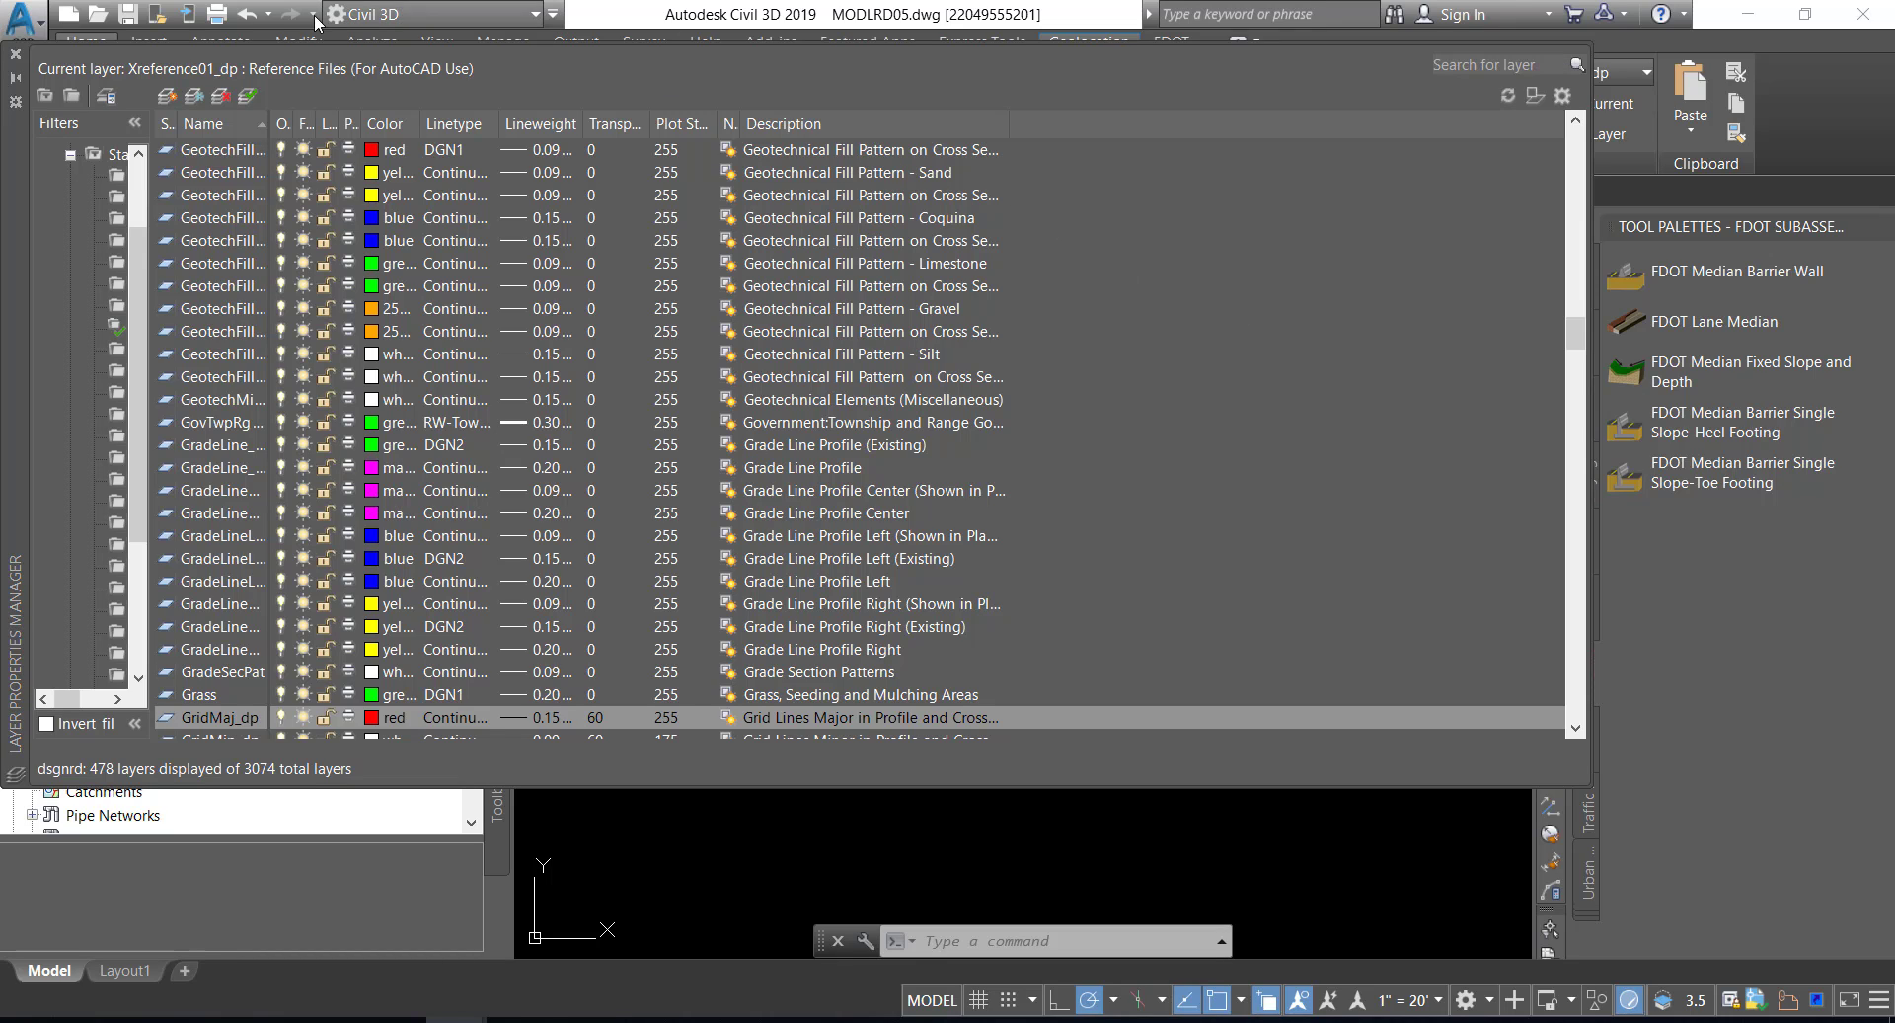
left_click(17, 56)
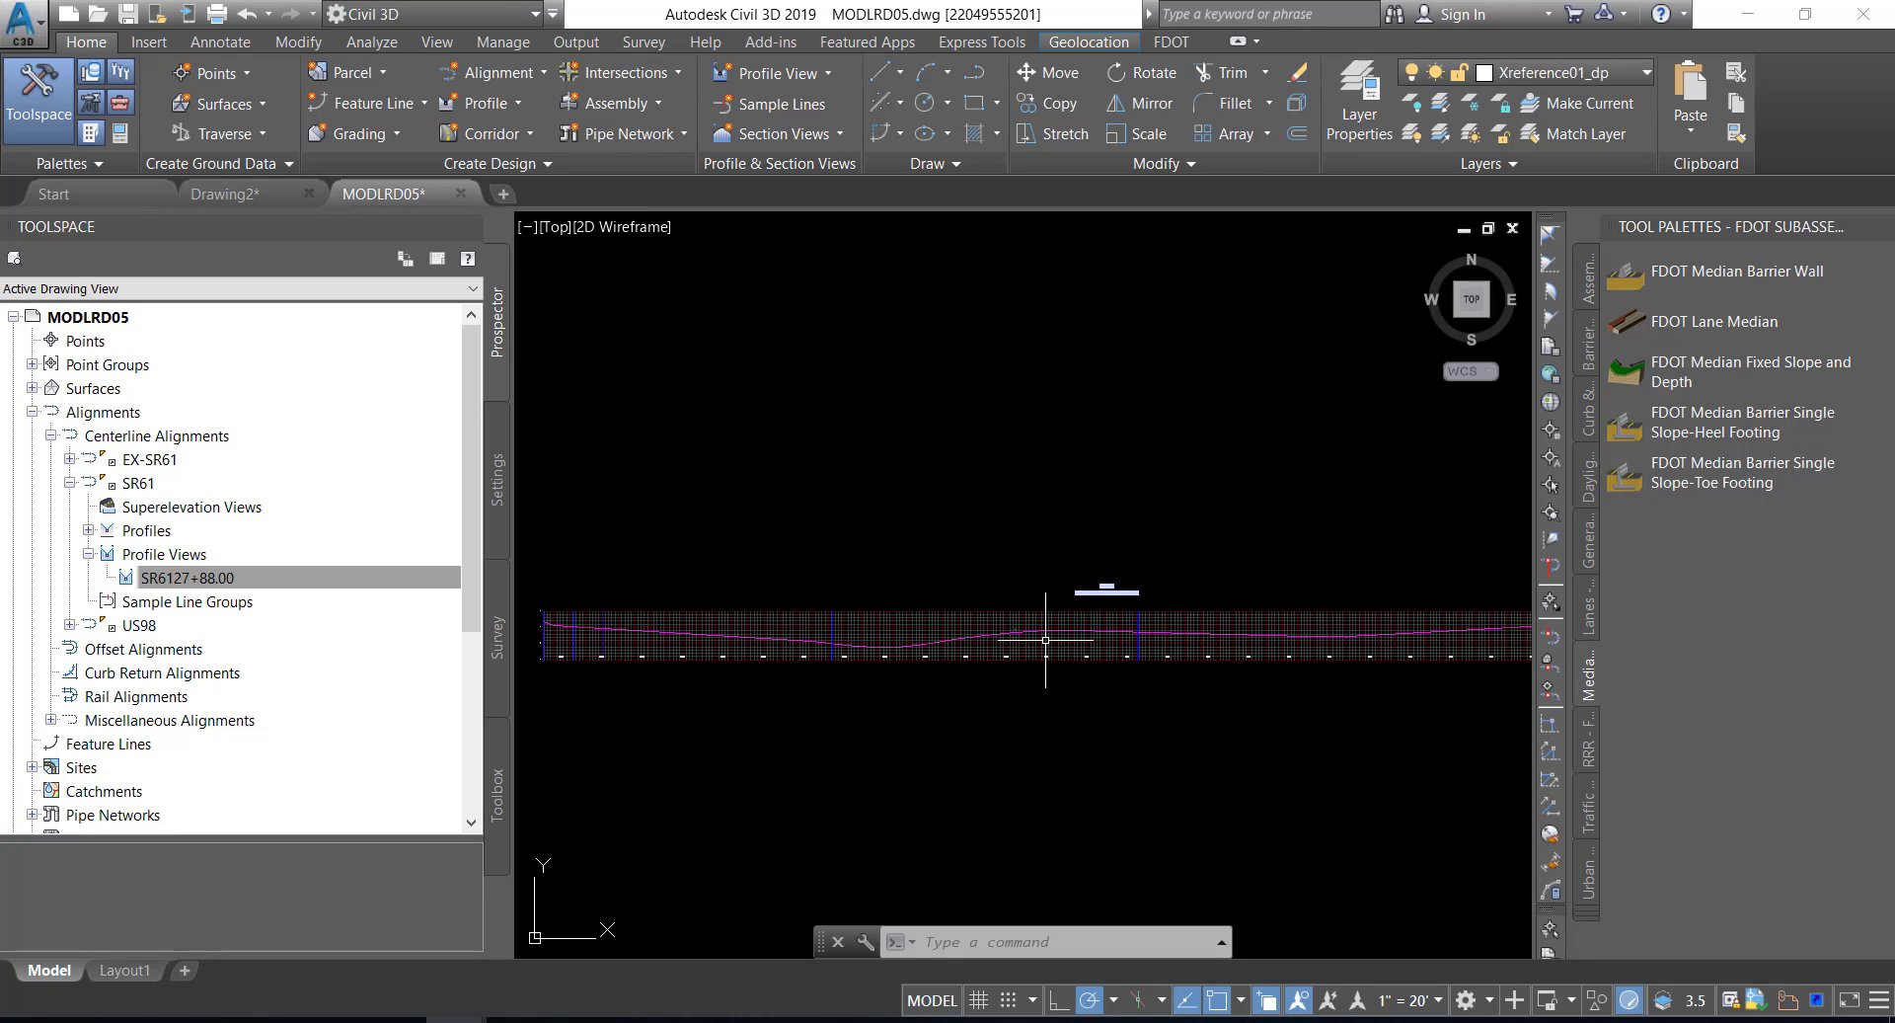
- Open the Geometry Editor for the SR61-PR profile and move its layout tools over the drawing area
scroll(1003, 634, "up", 5)
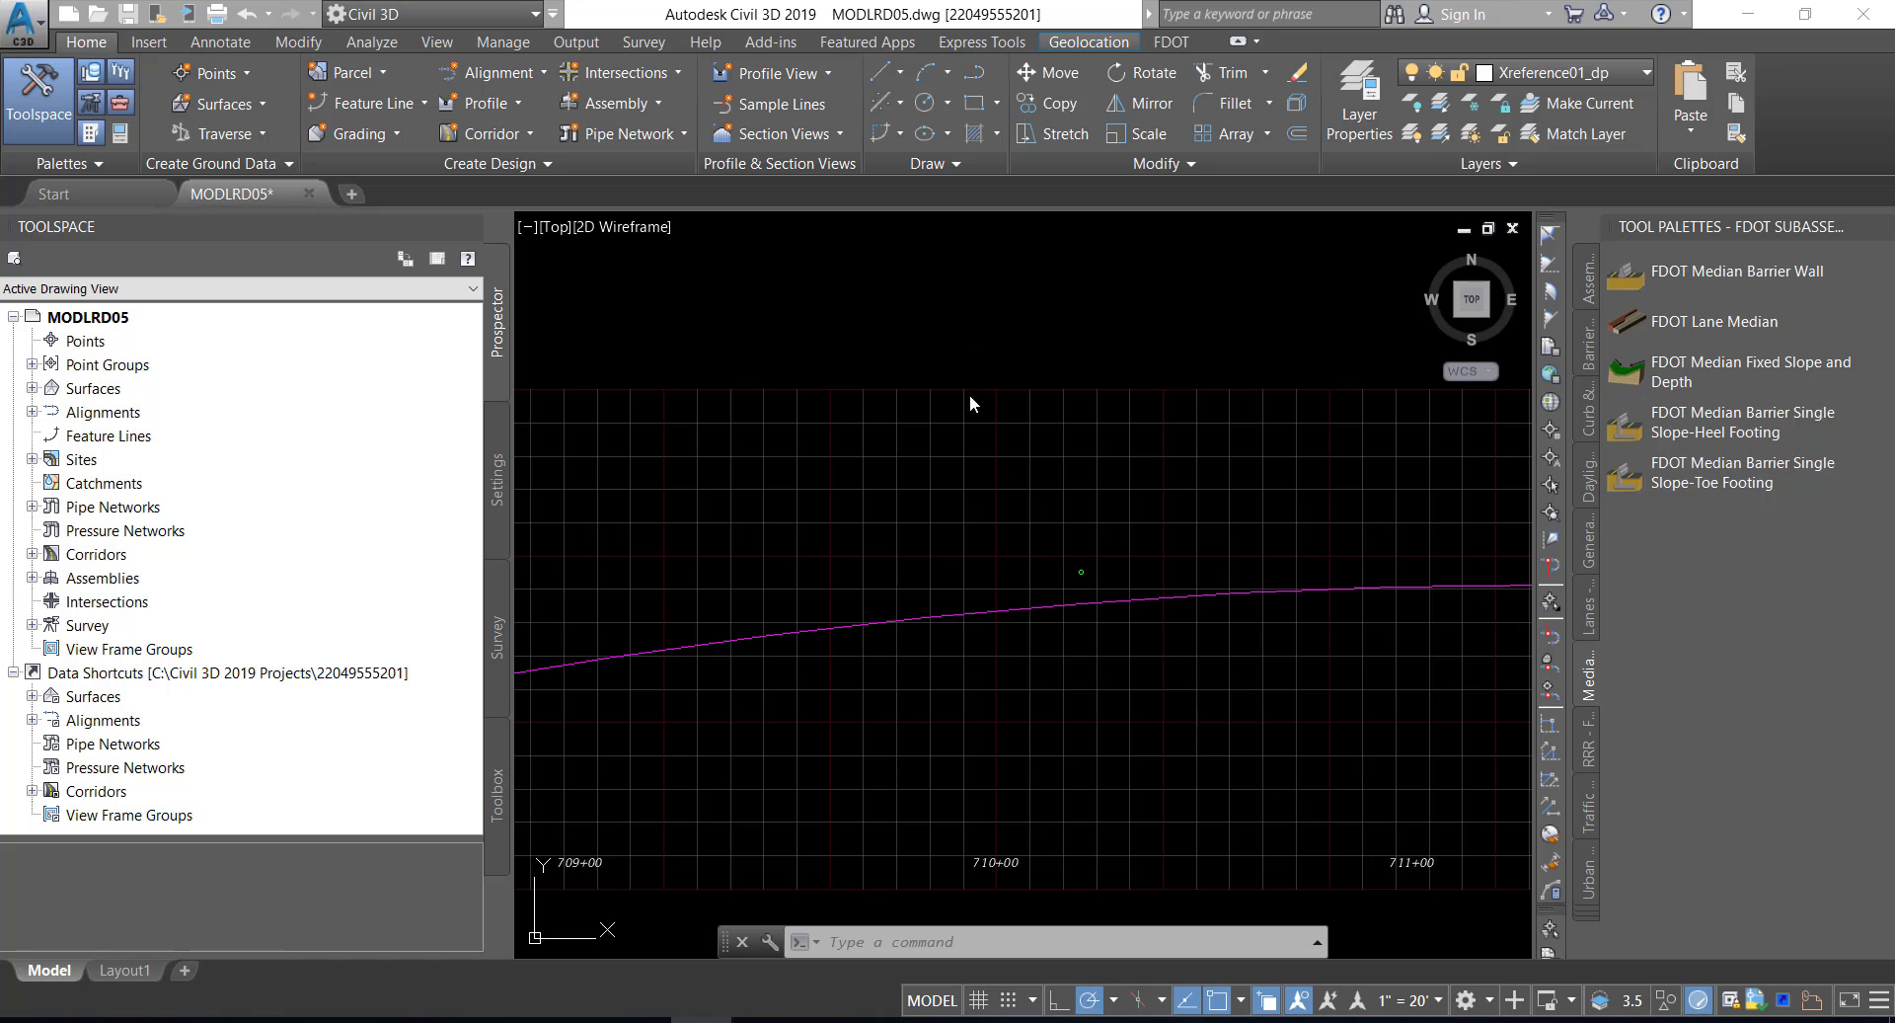
left_click(946, 614)
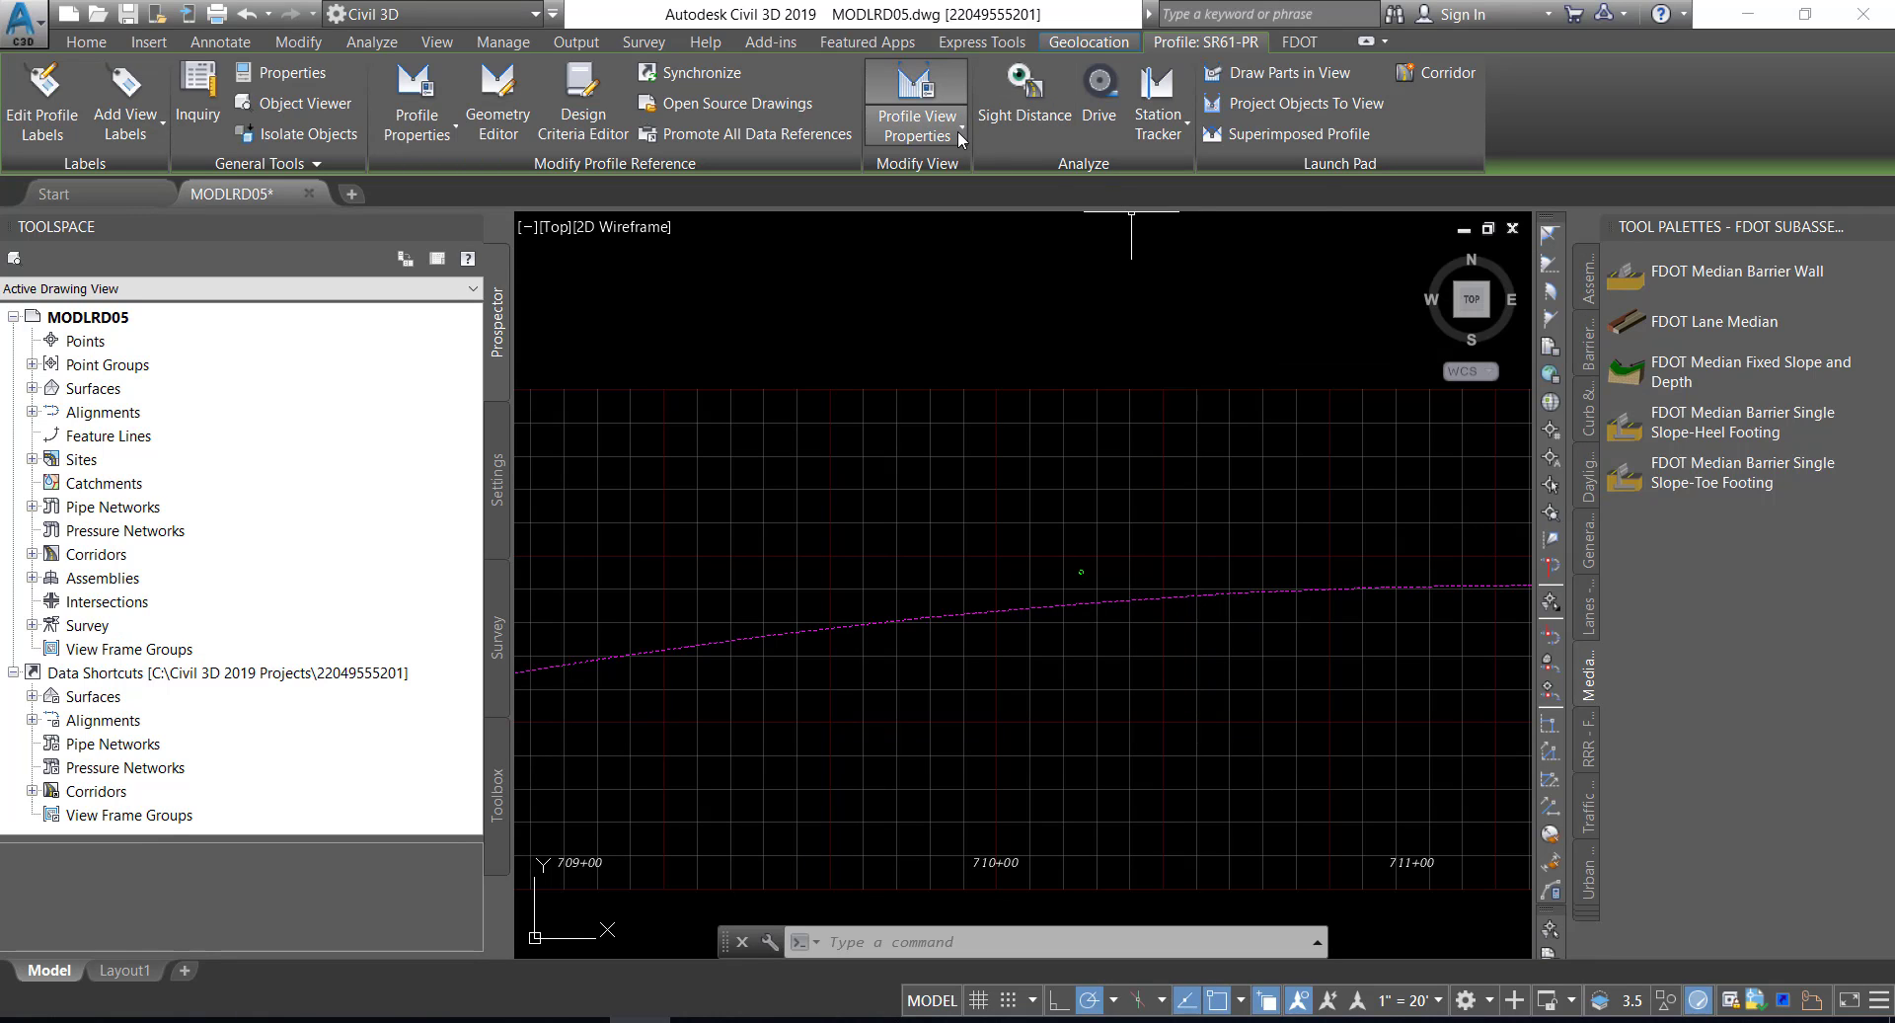
left_click(497, 119)
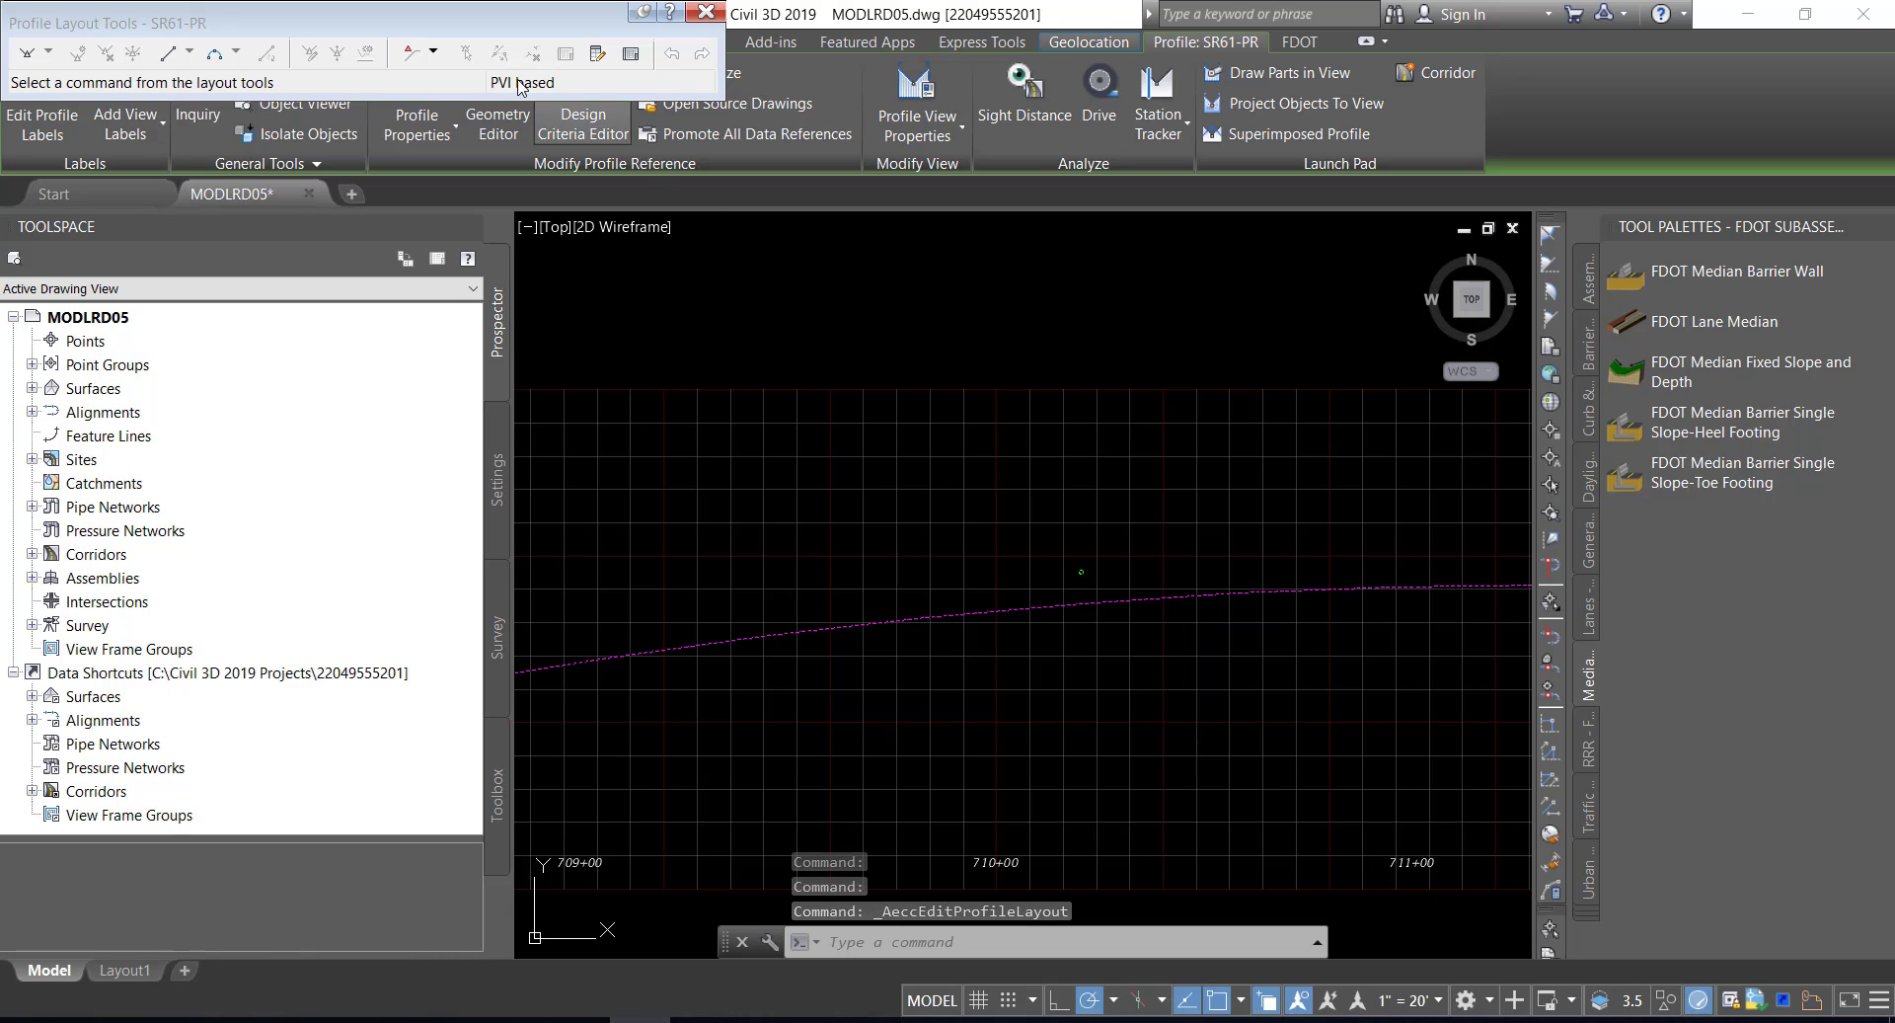
left_click_drag(456, 29, 936, 276)
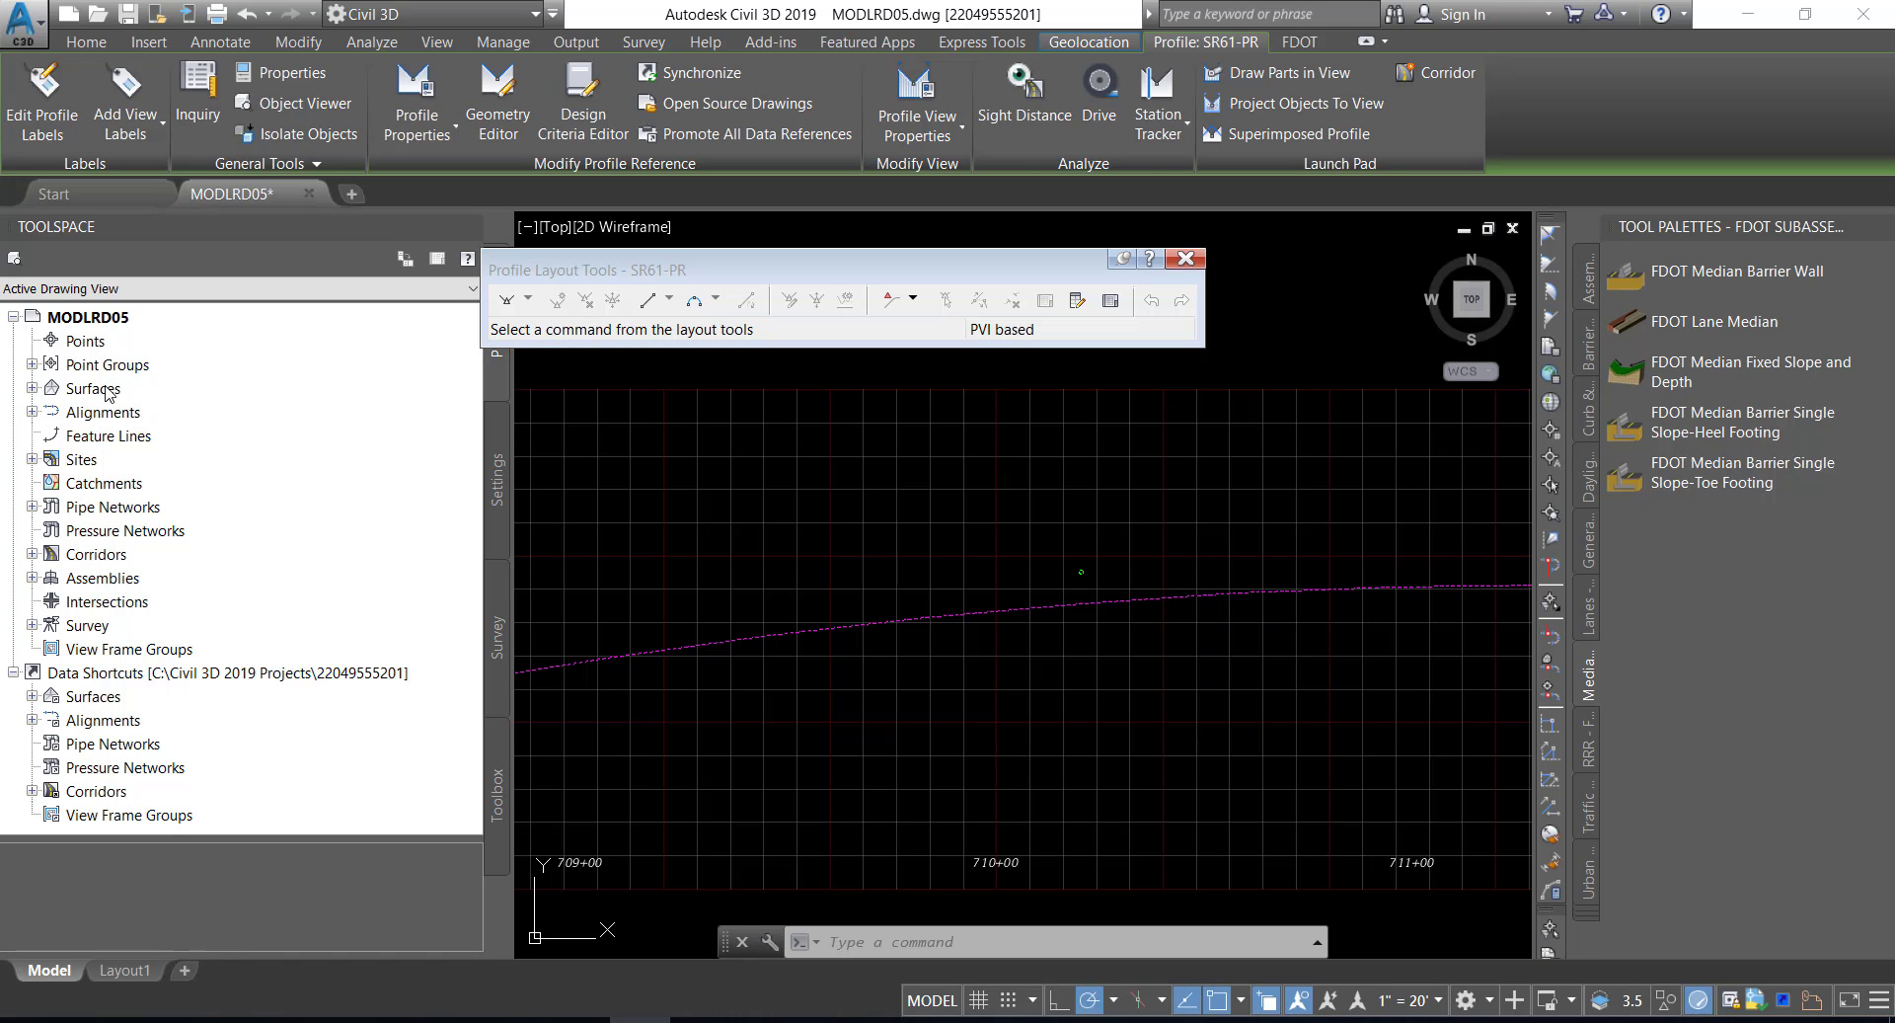
- Promote the referenced SR61-PR profile of centerline alignment SR61 and enlarge the command line history
left_click(33, 413)
left_click(50, 435)
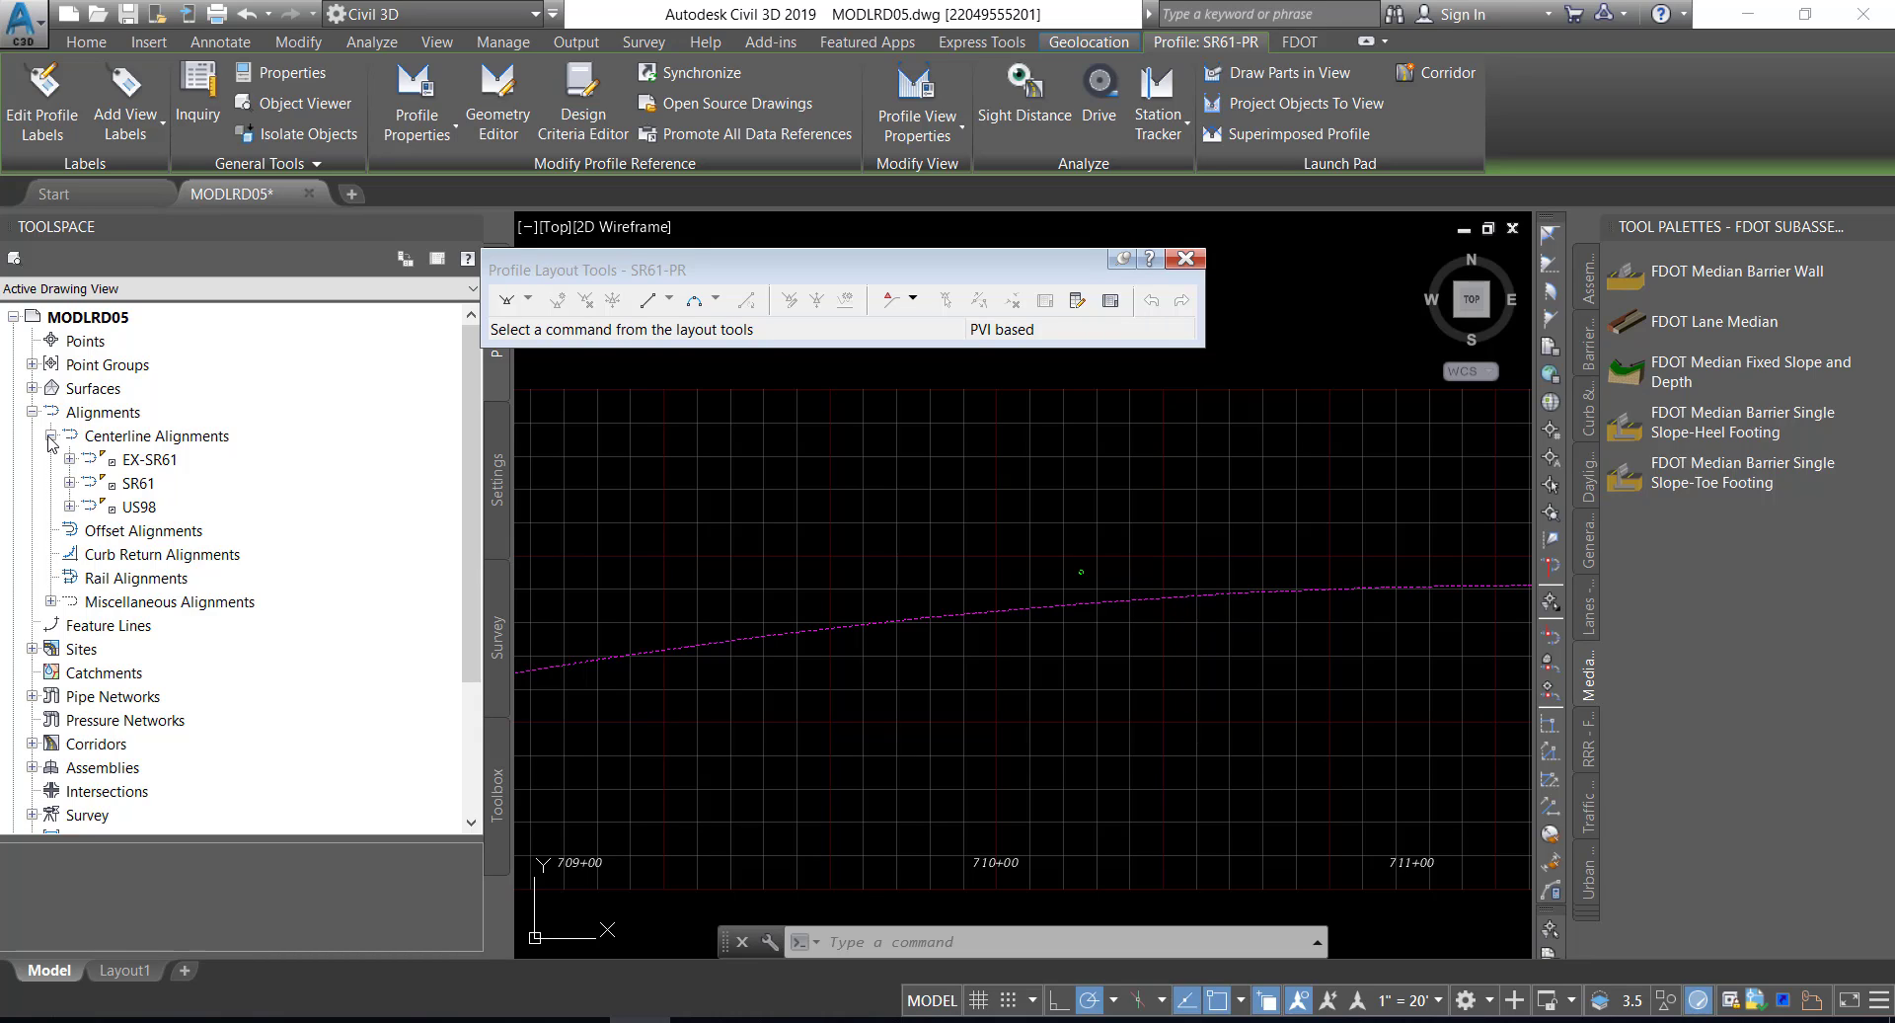
left_click(69, 484)
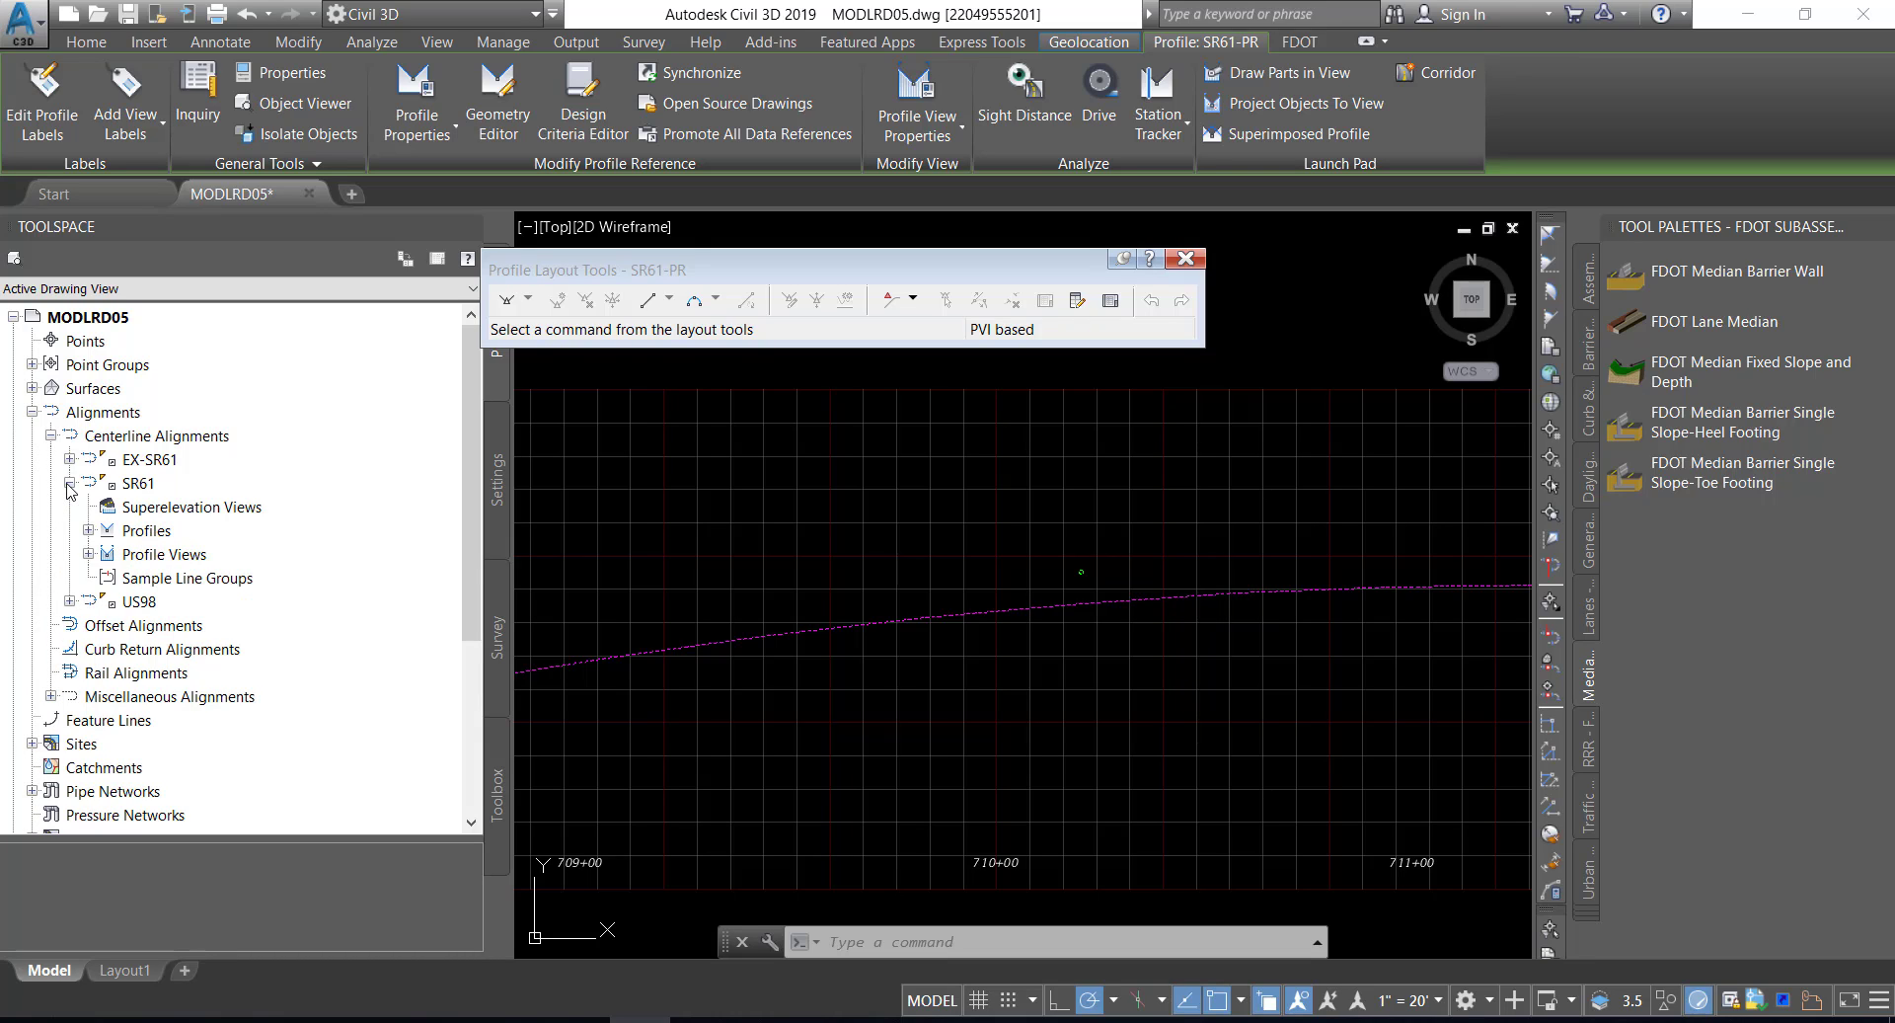
left_click(88, 531)
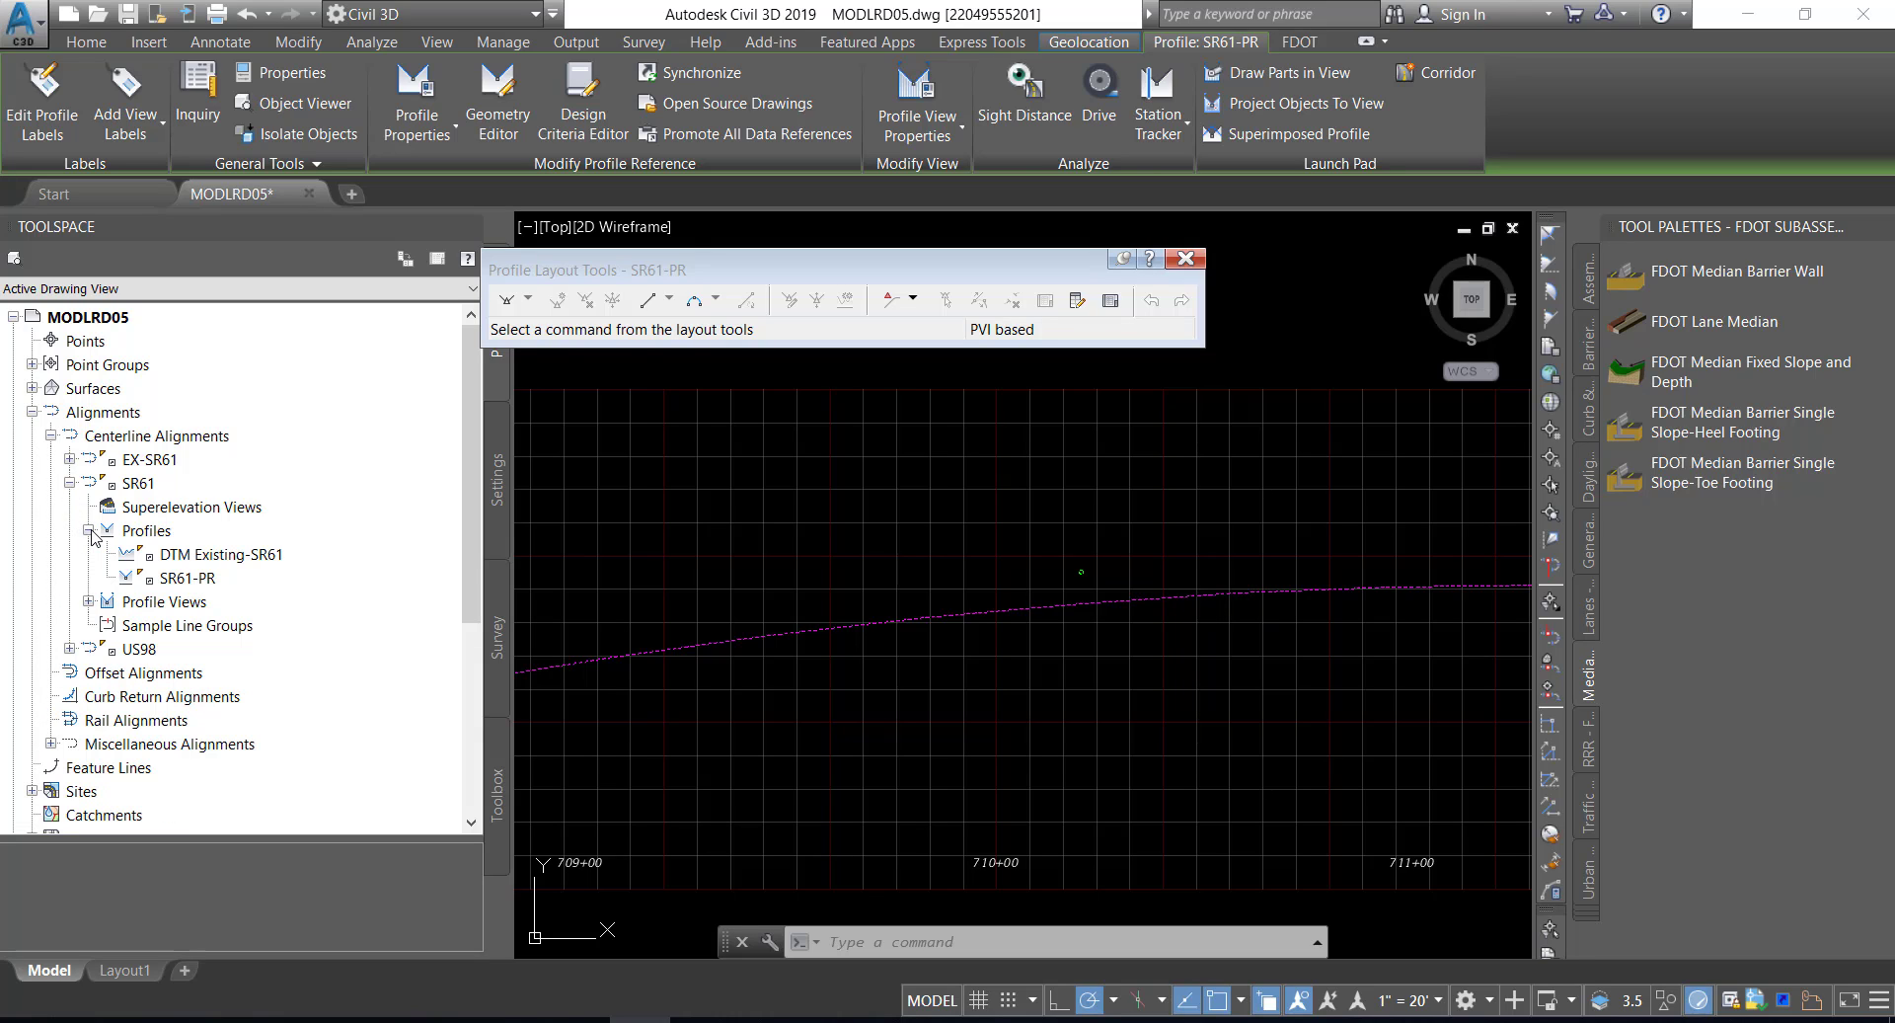
right_click(176, 579)
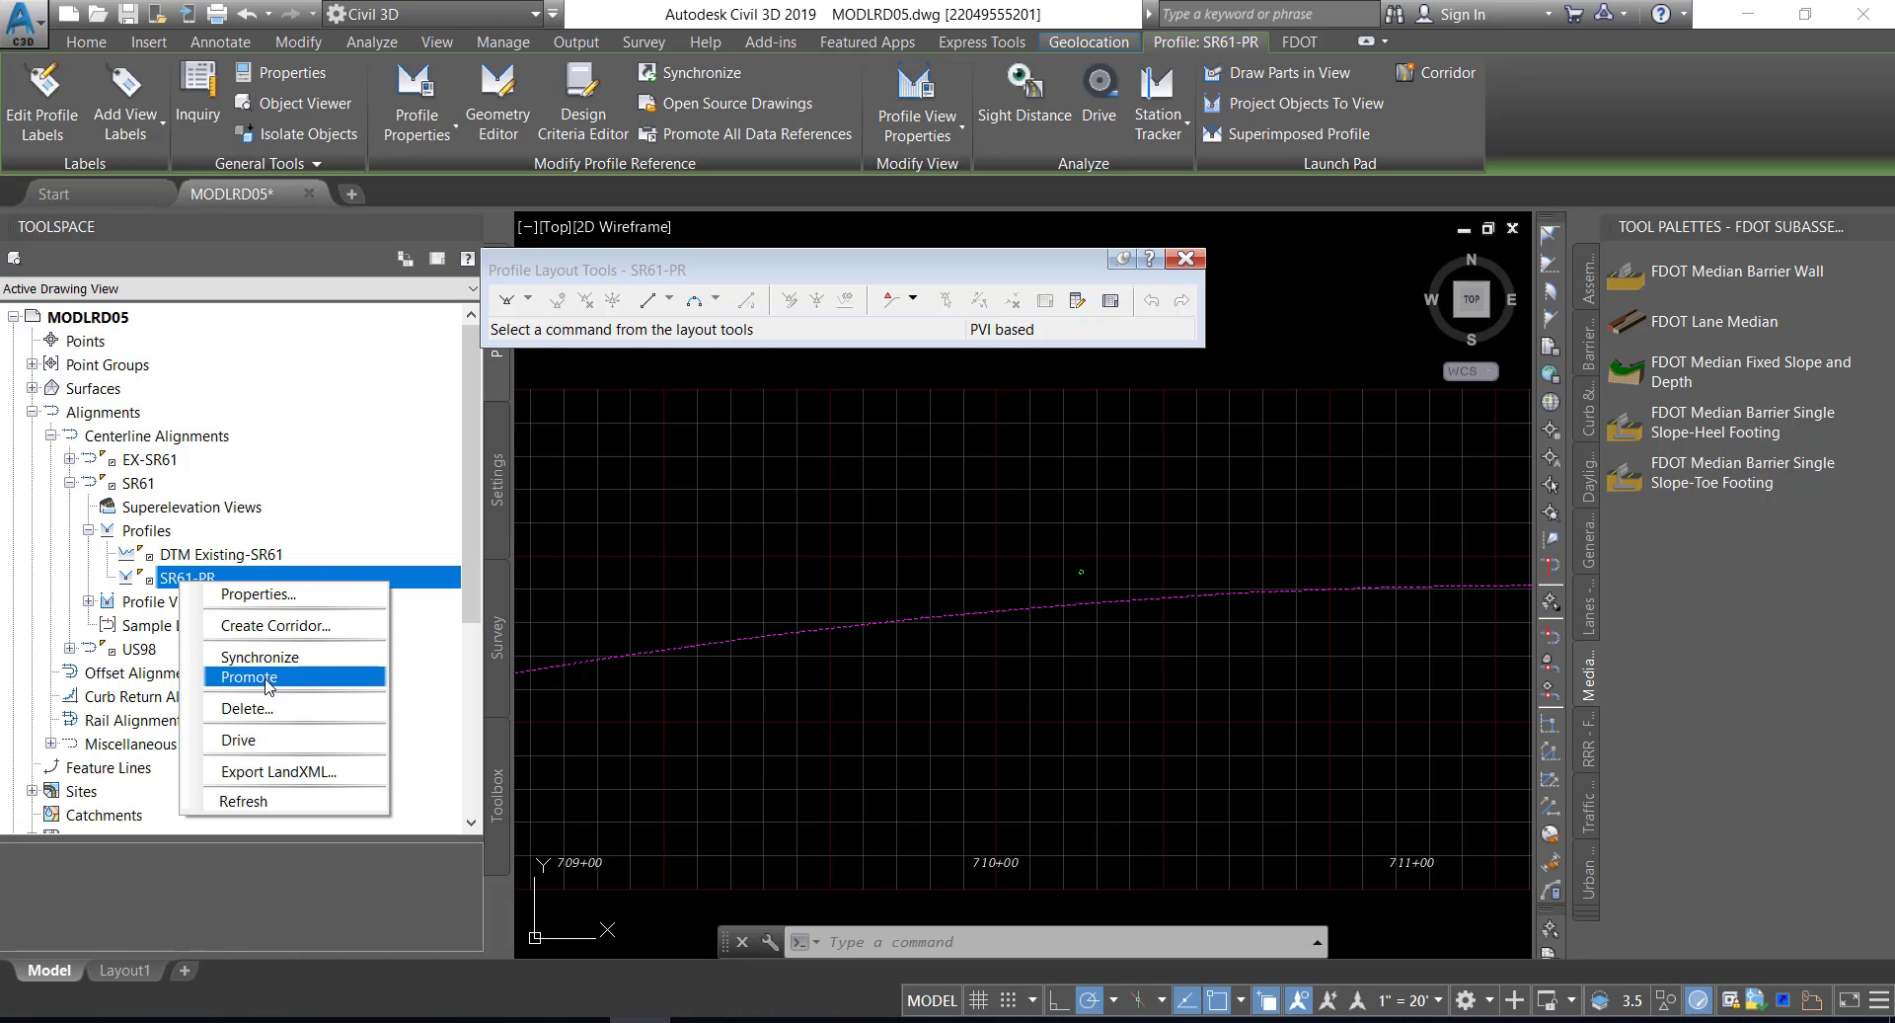
left_click(249, 677)
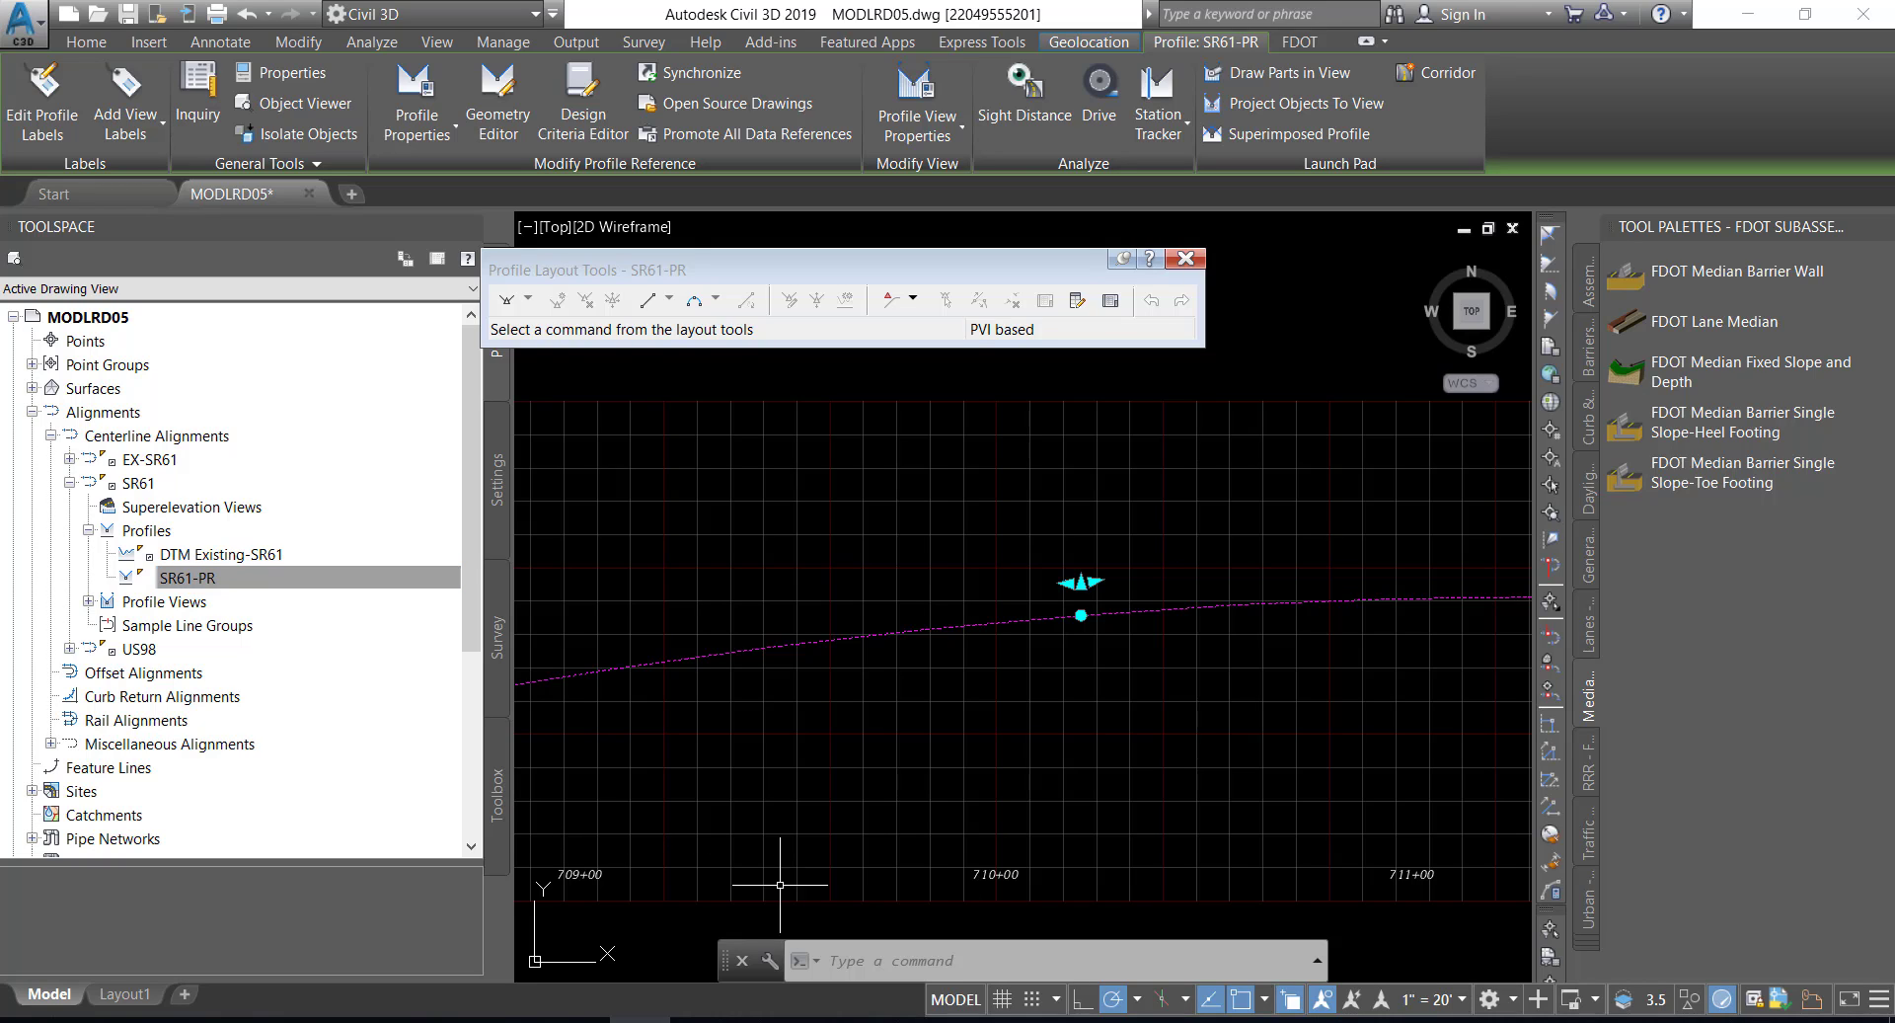
left_click_drag(871, 938, 866, 851)
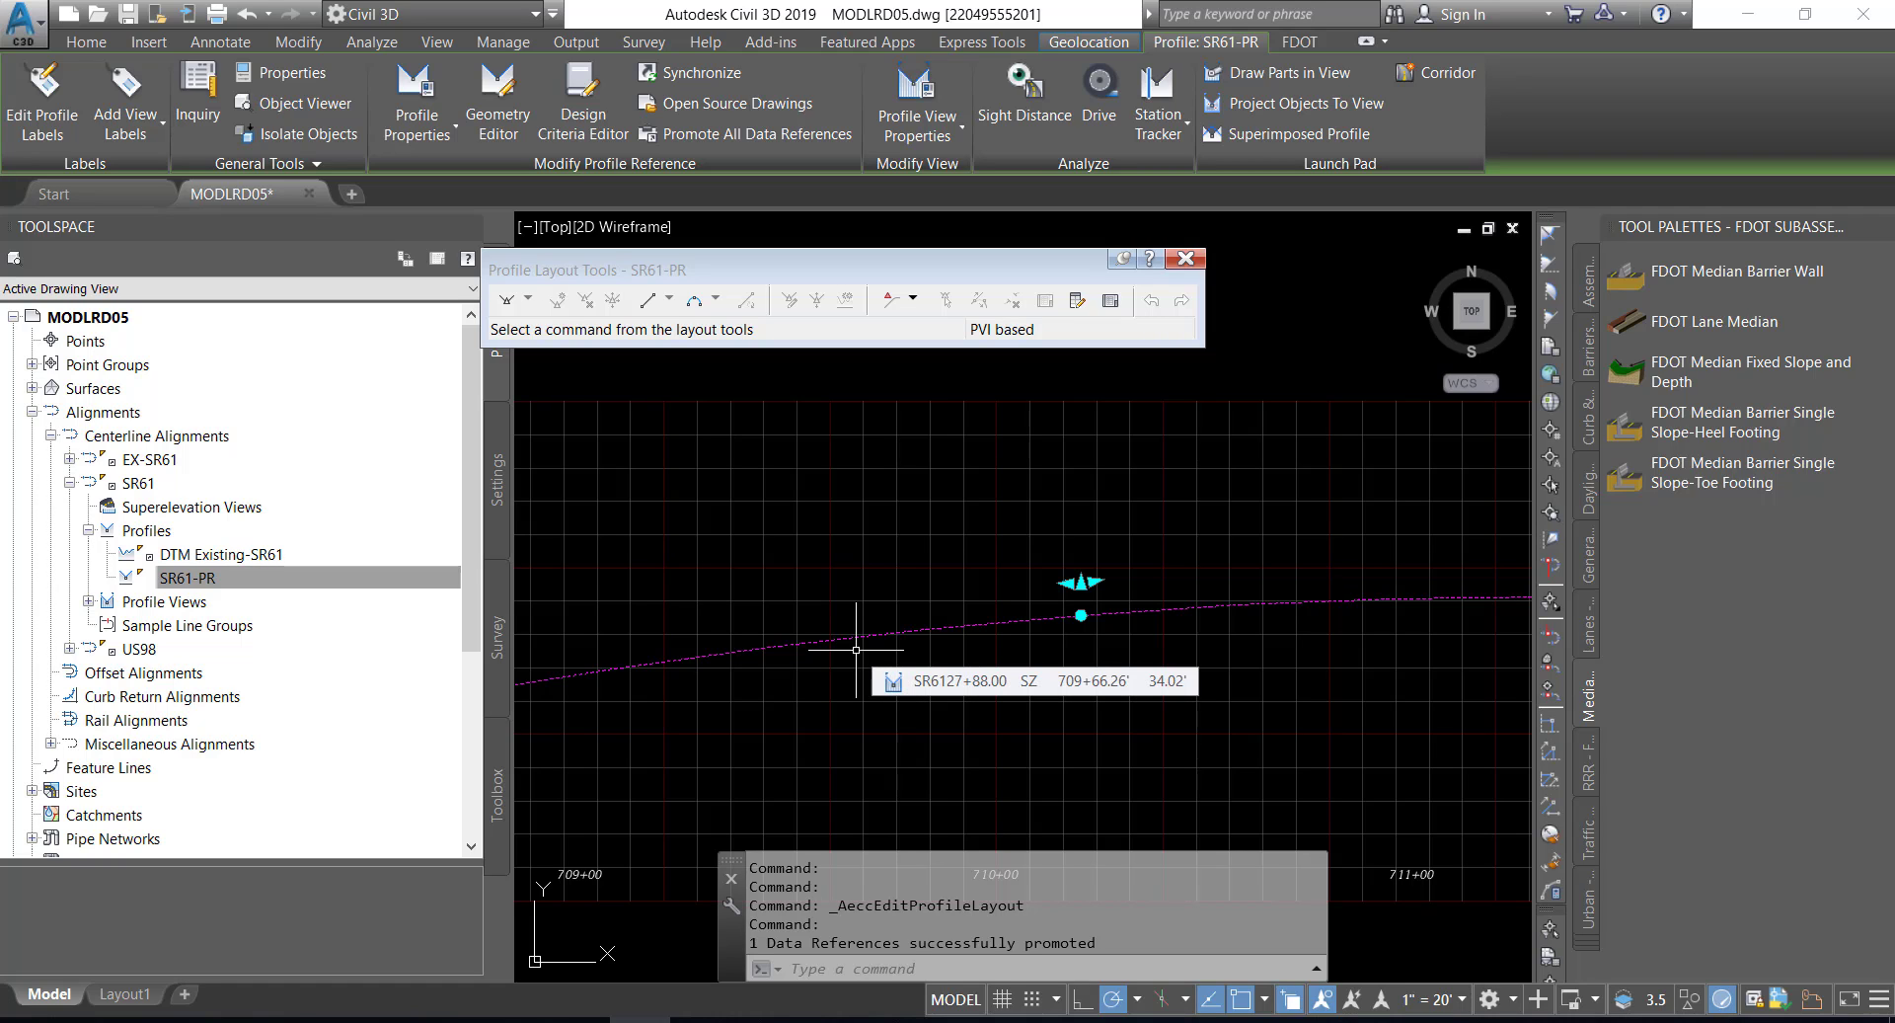
- Clear the selection, reselect the promoted SR61-PR profile and reopen its Geometry Editor
key("Escape")
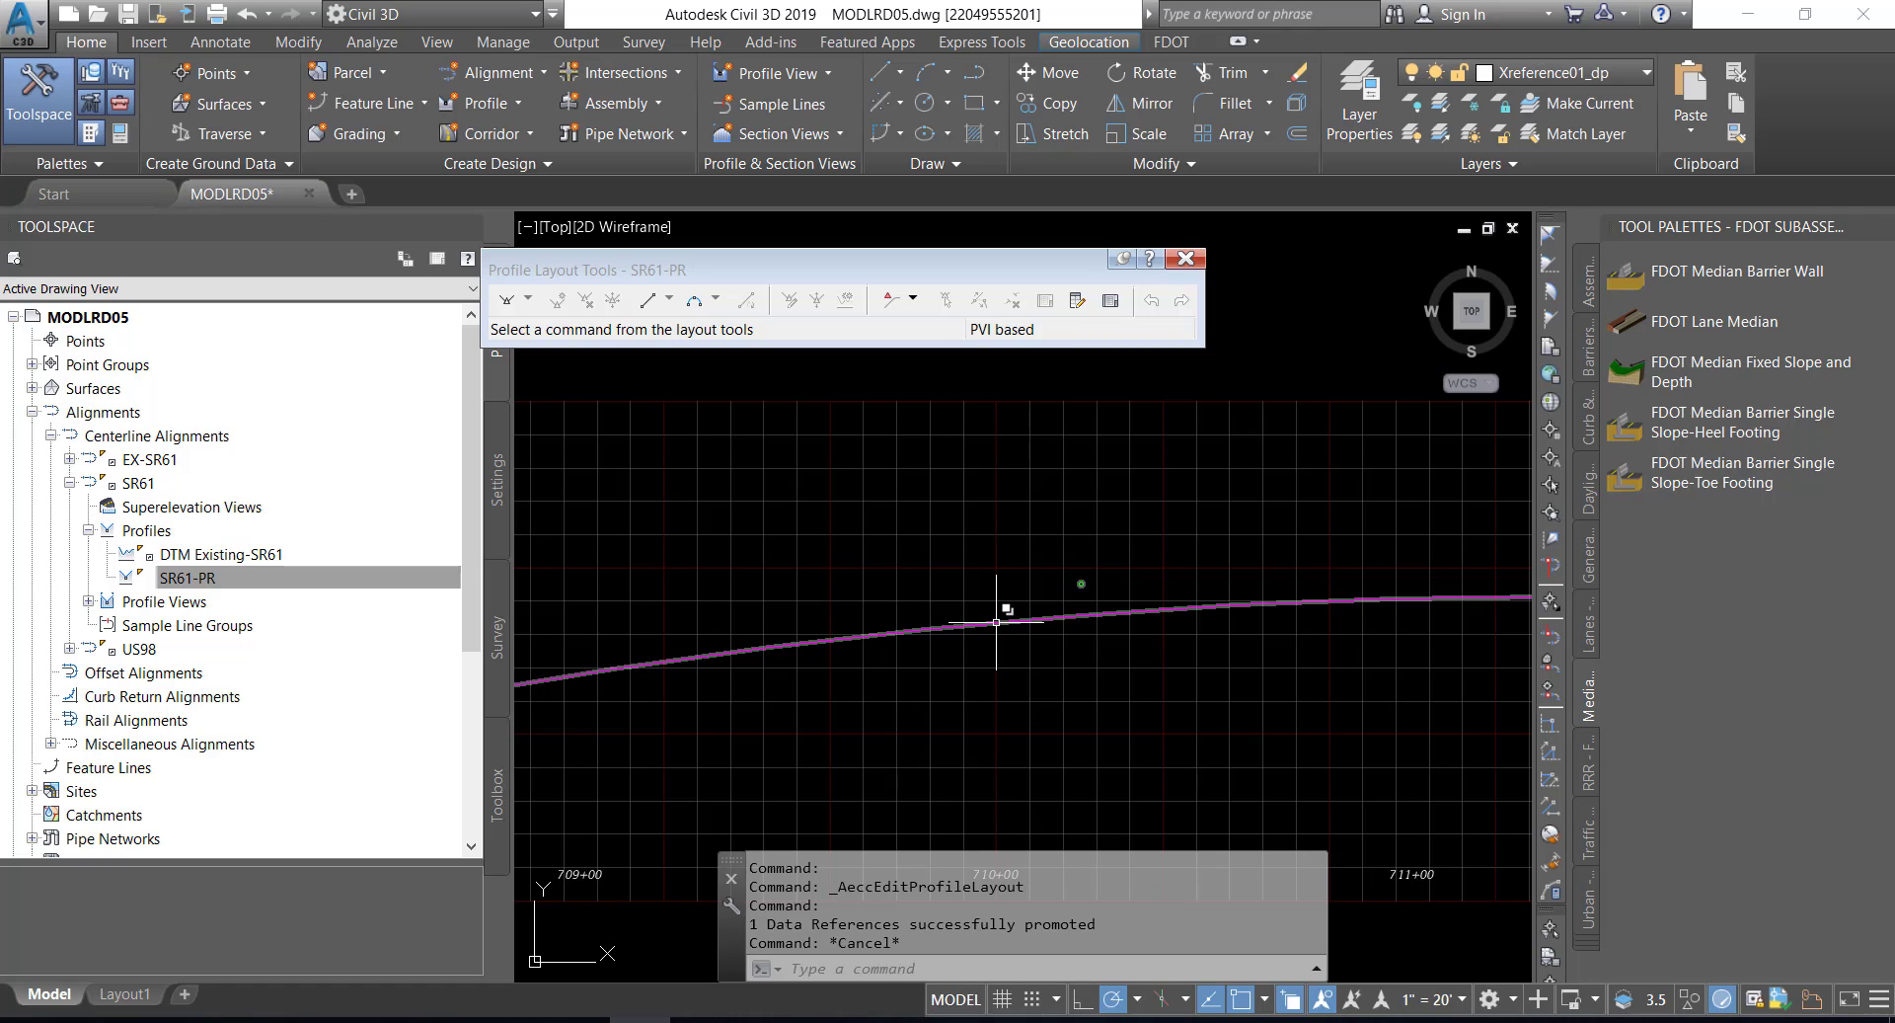
left_click(997, 624)
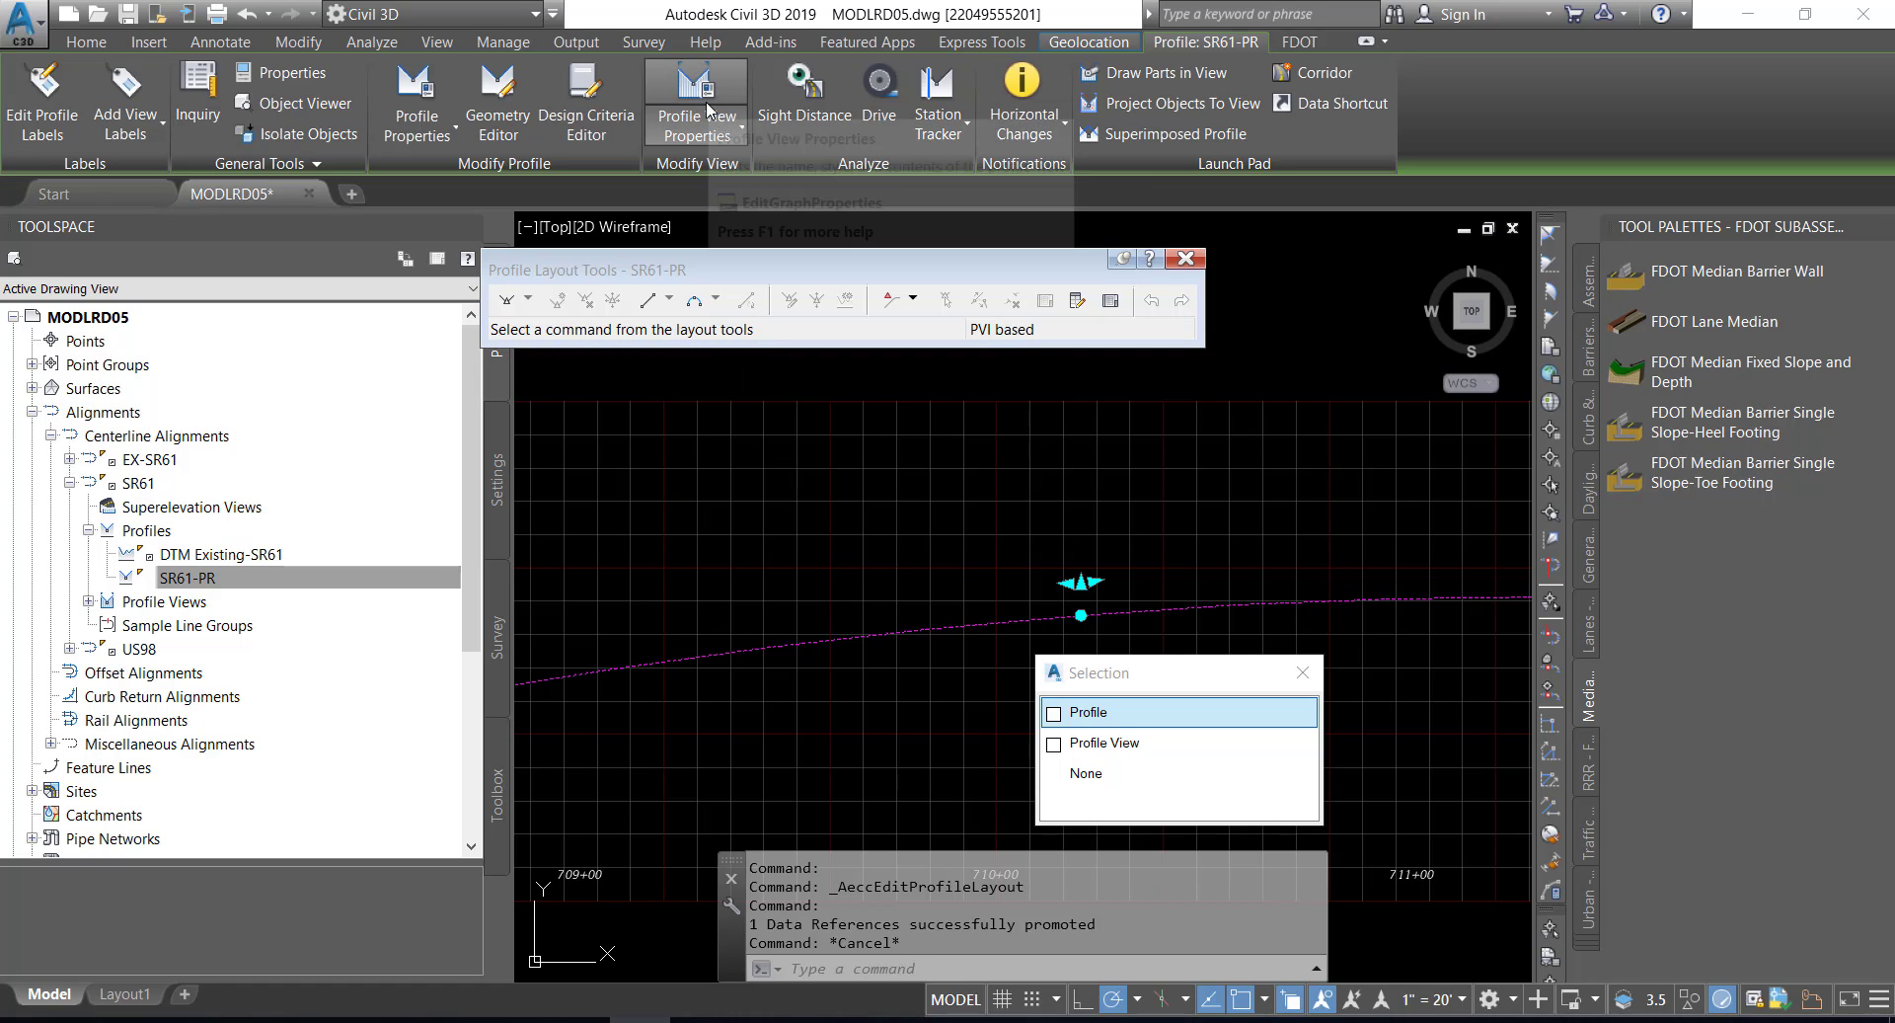
left_click(500, 89)
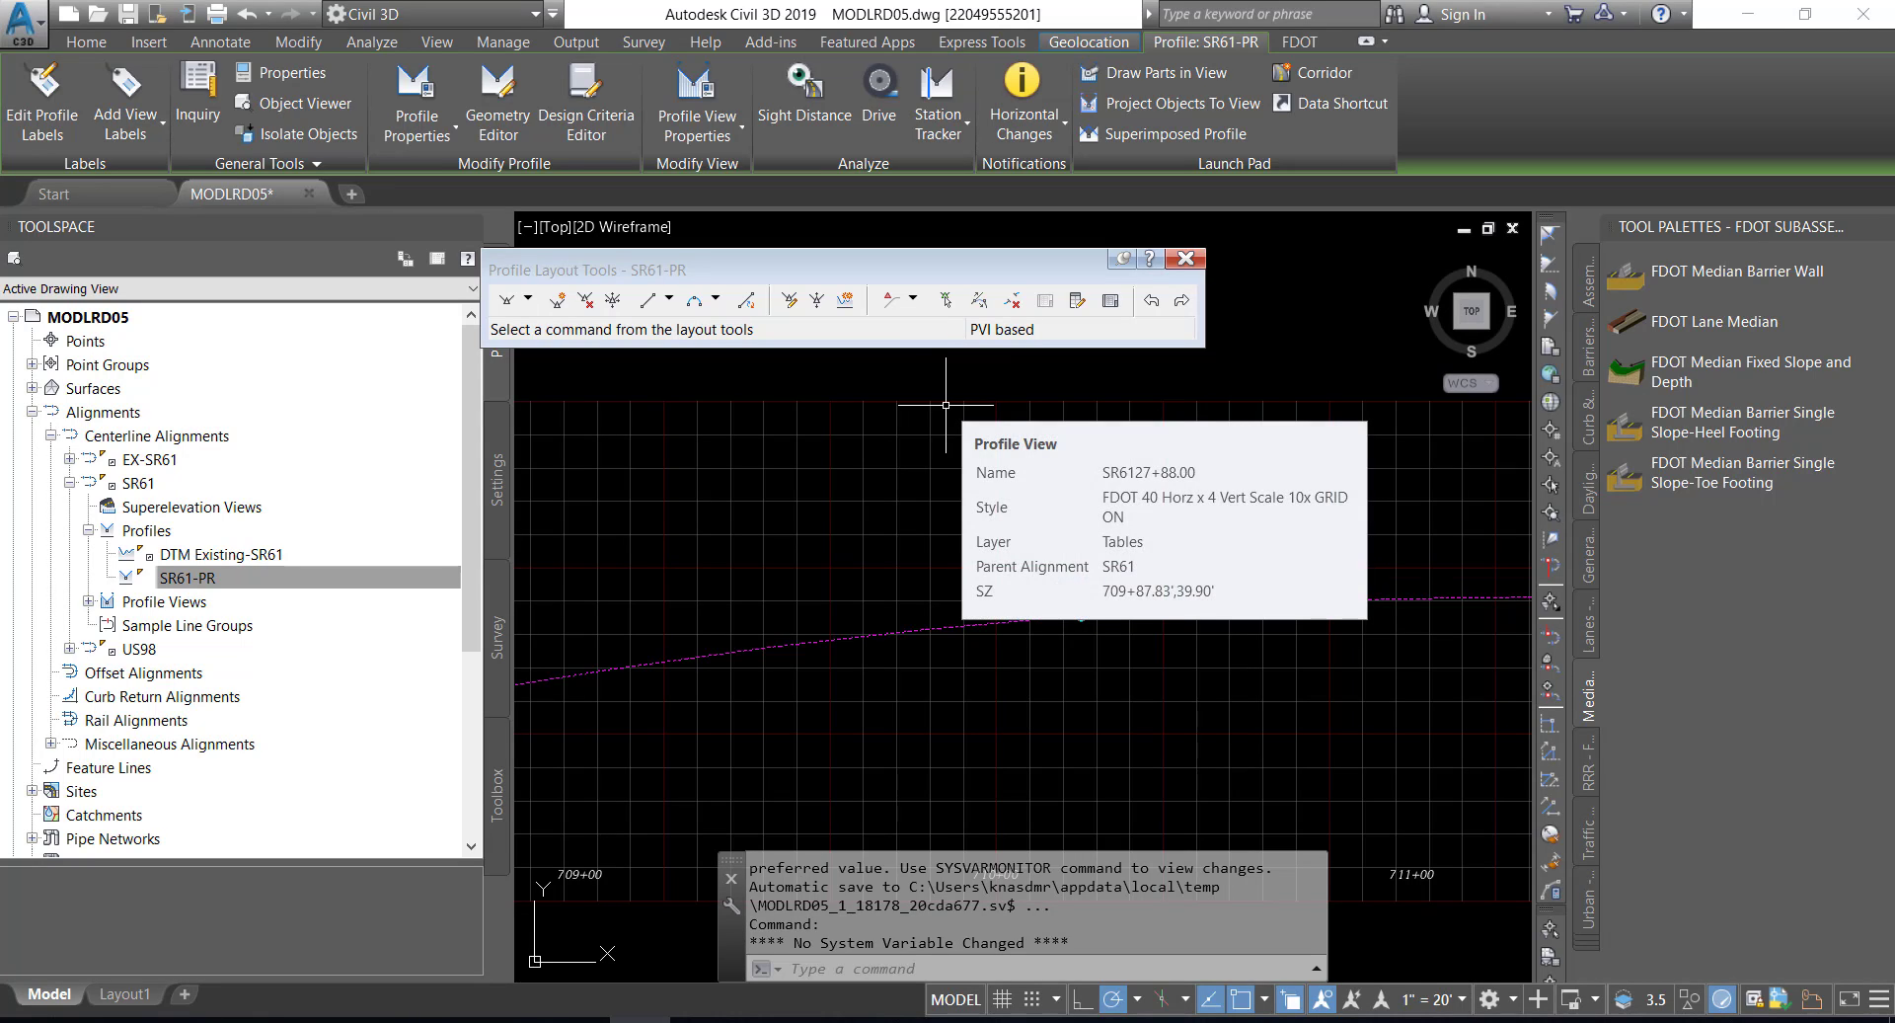
- Copy the full PVI range of the SR61-PR profile into a new profile and save the drawing
left_click(847, 302)
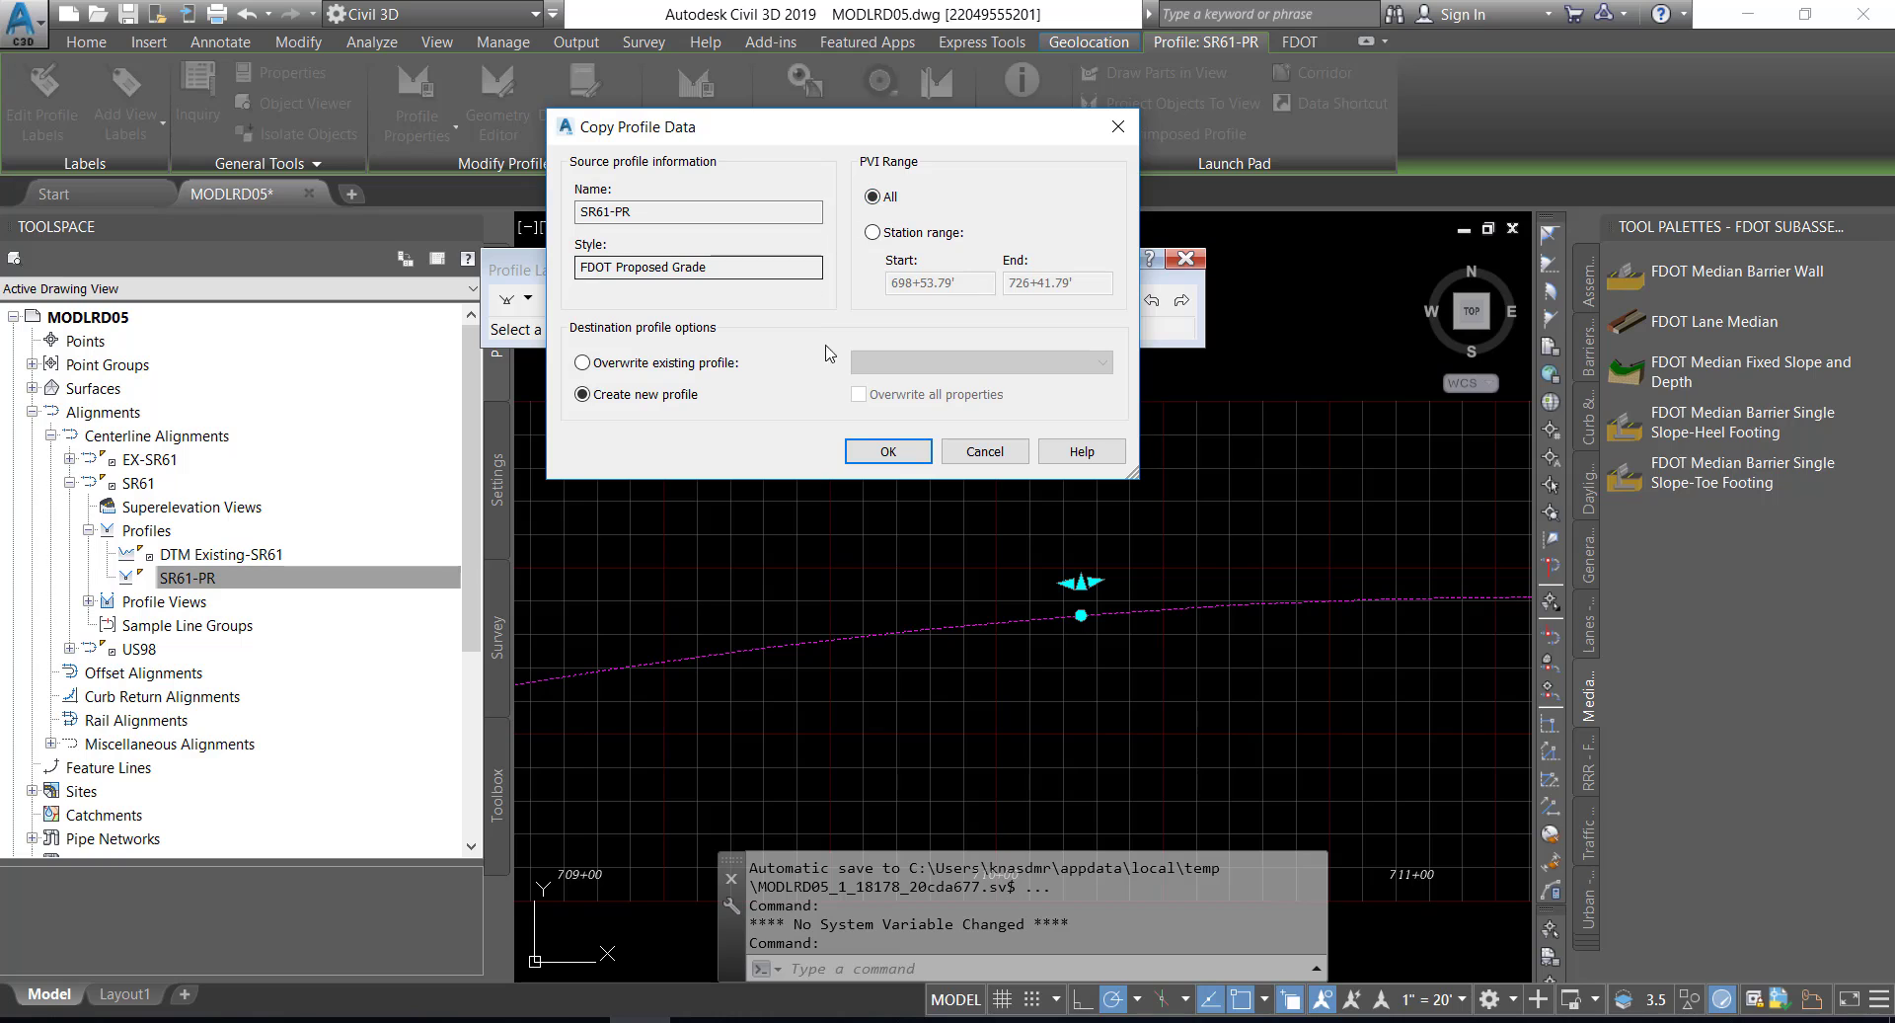
left_click(880, 454)
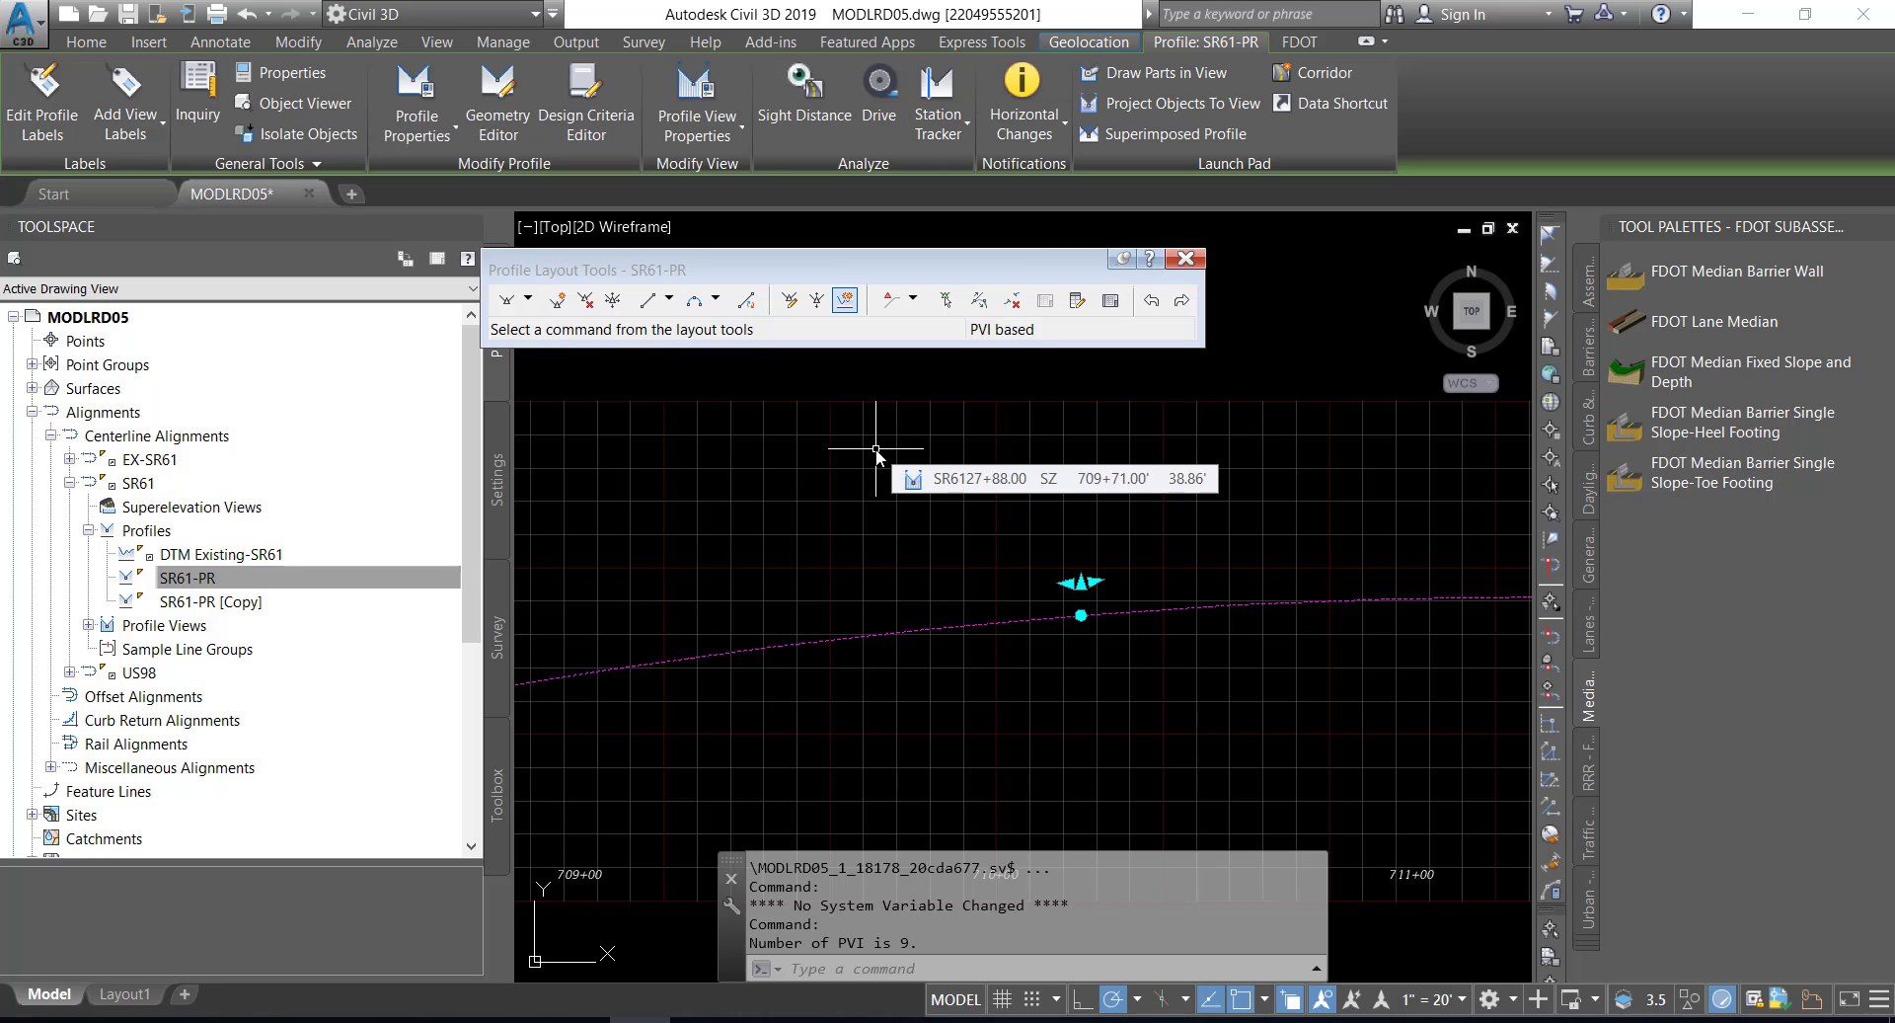
left_click(1186, 259)
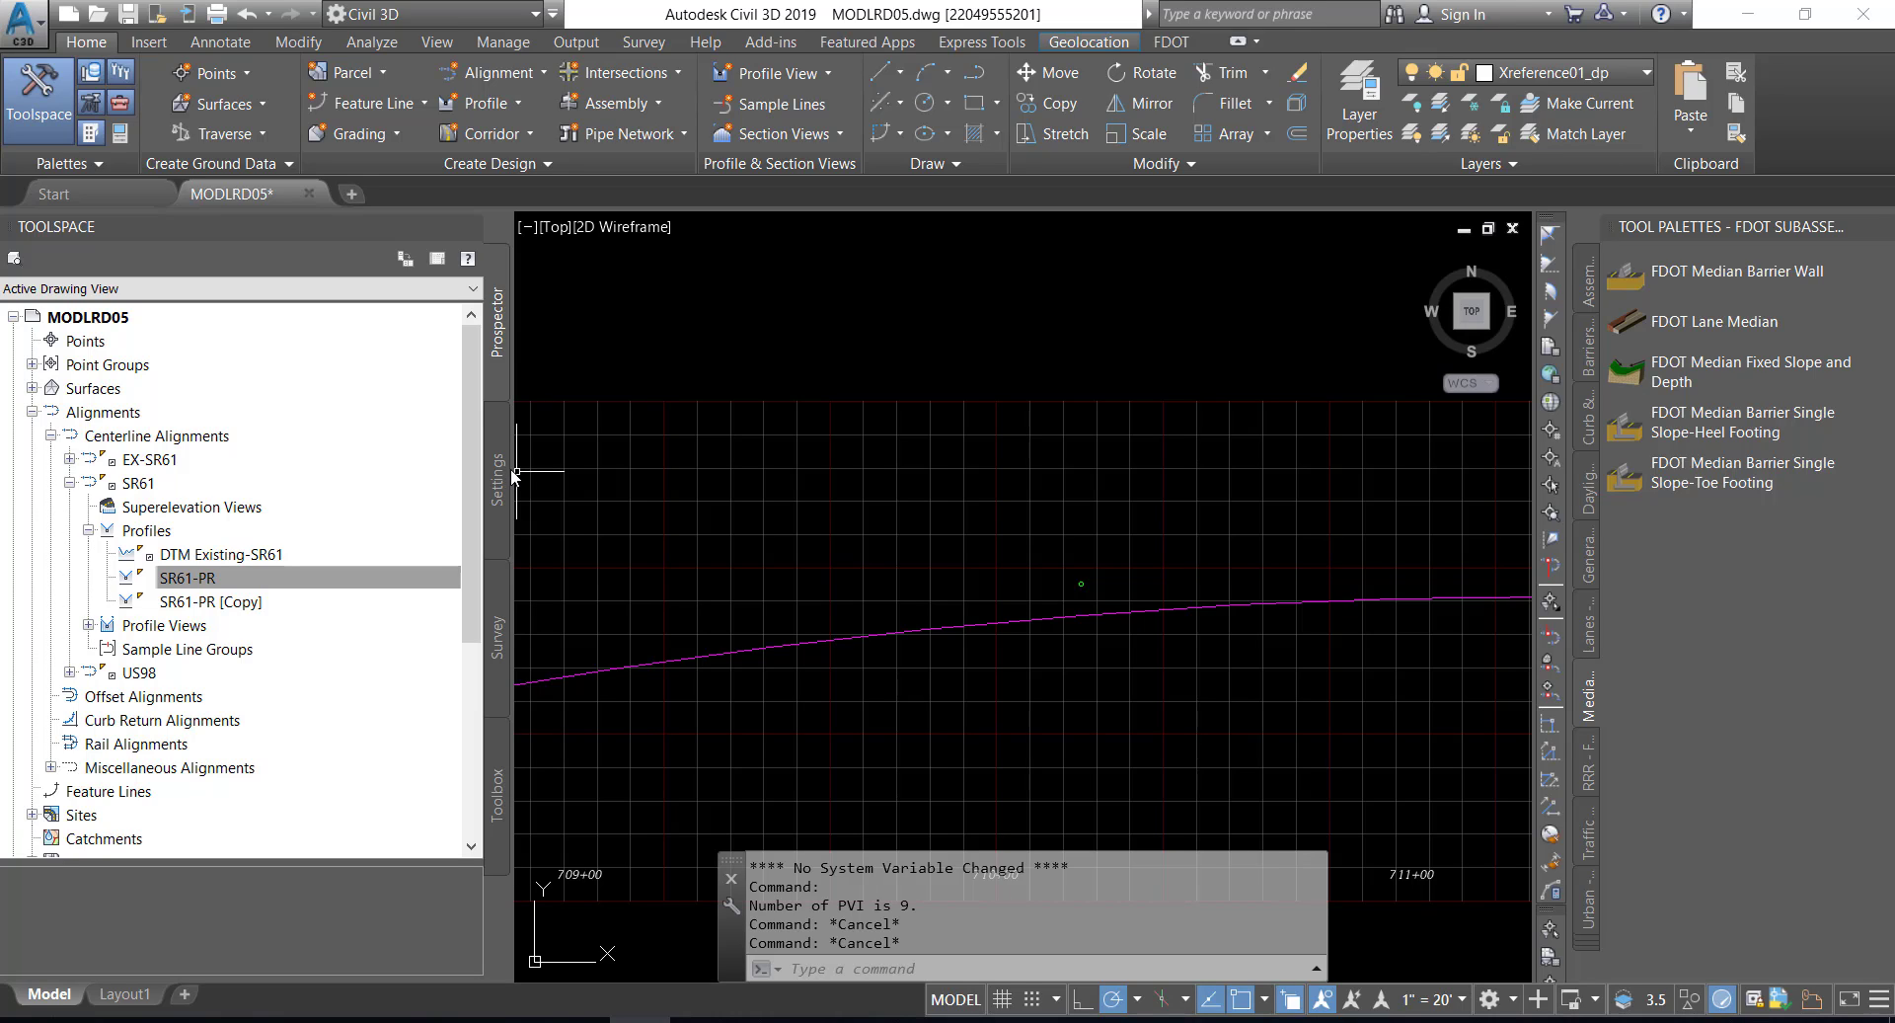
left_click(228, 603)
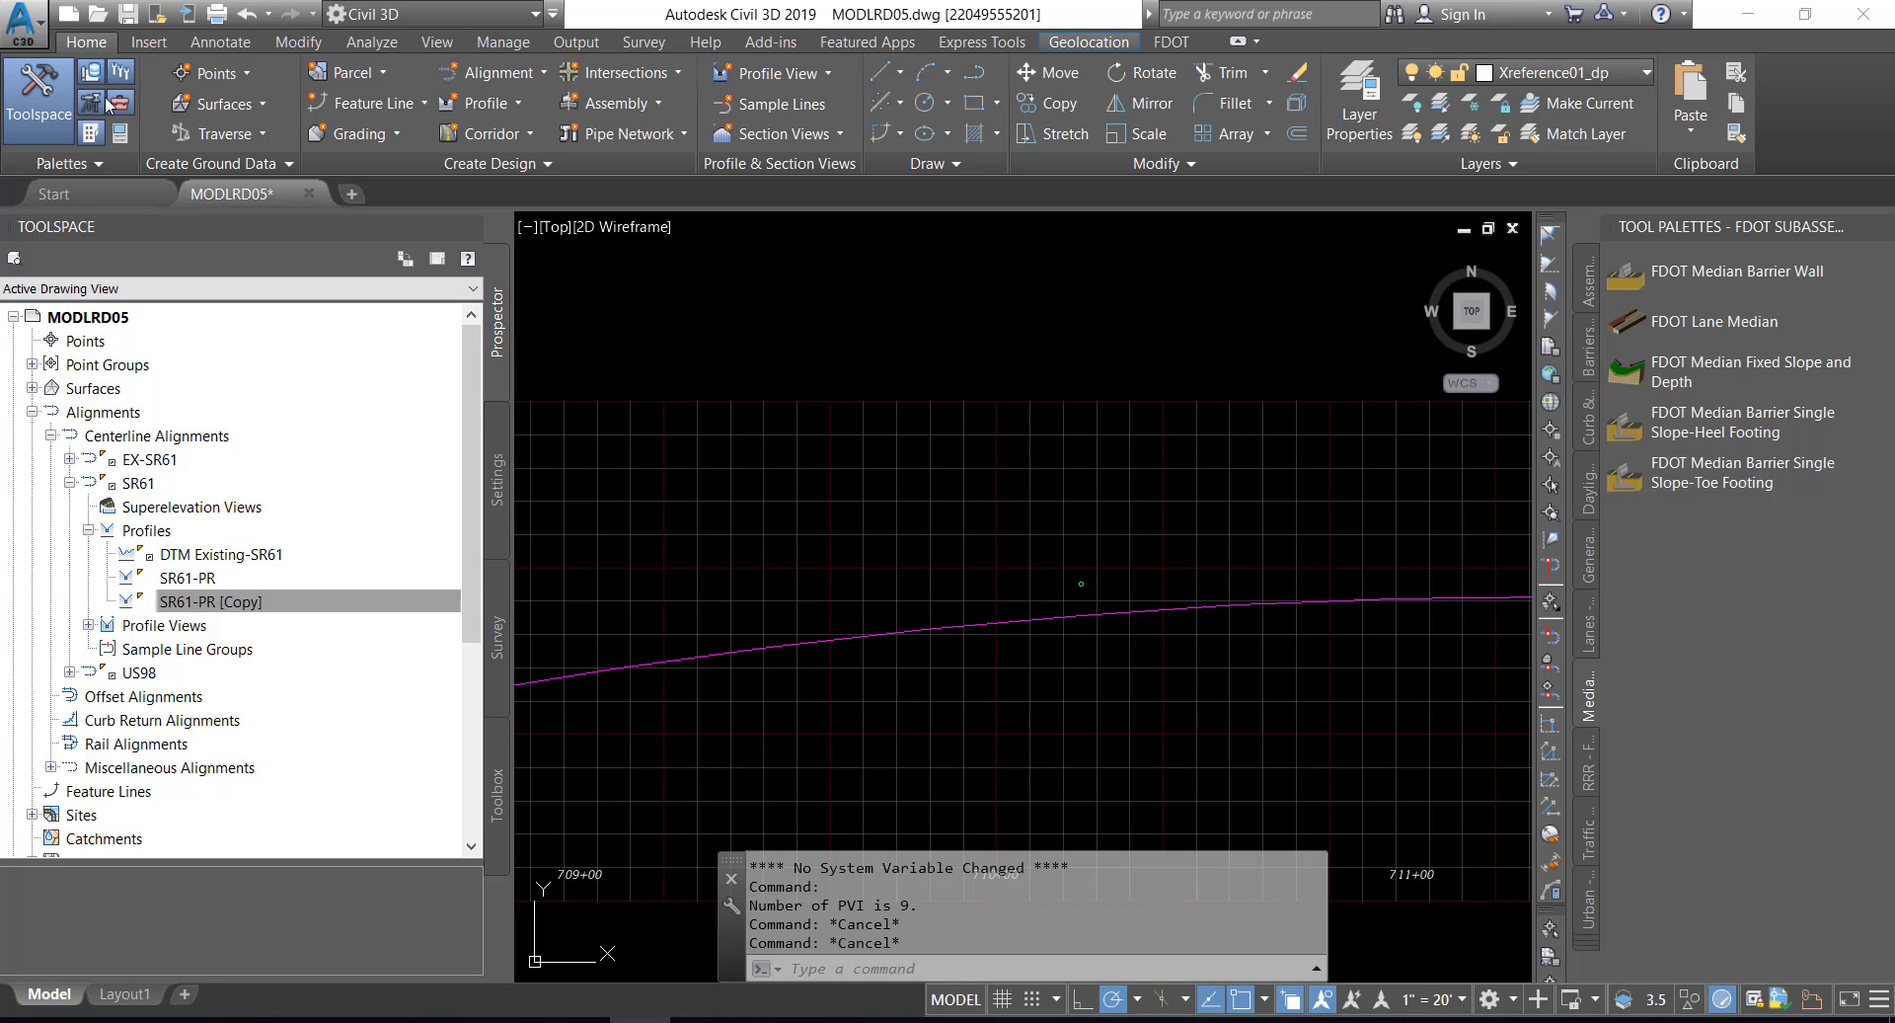
left_click(126, 15)
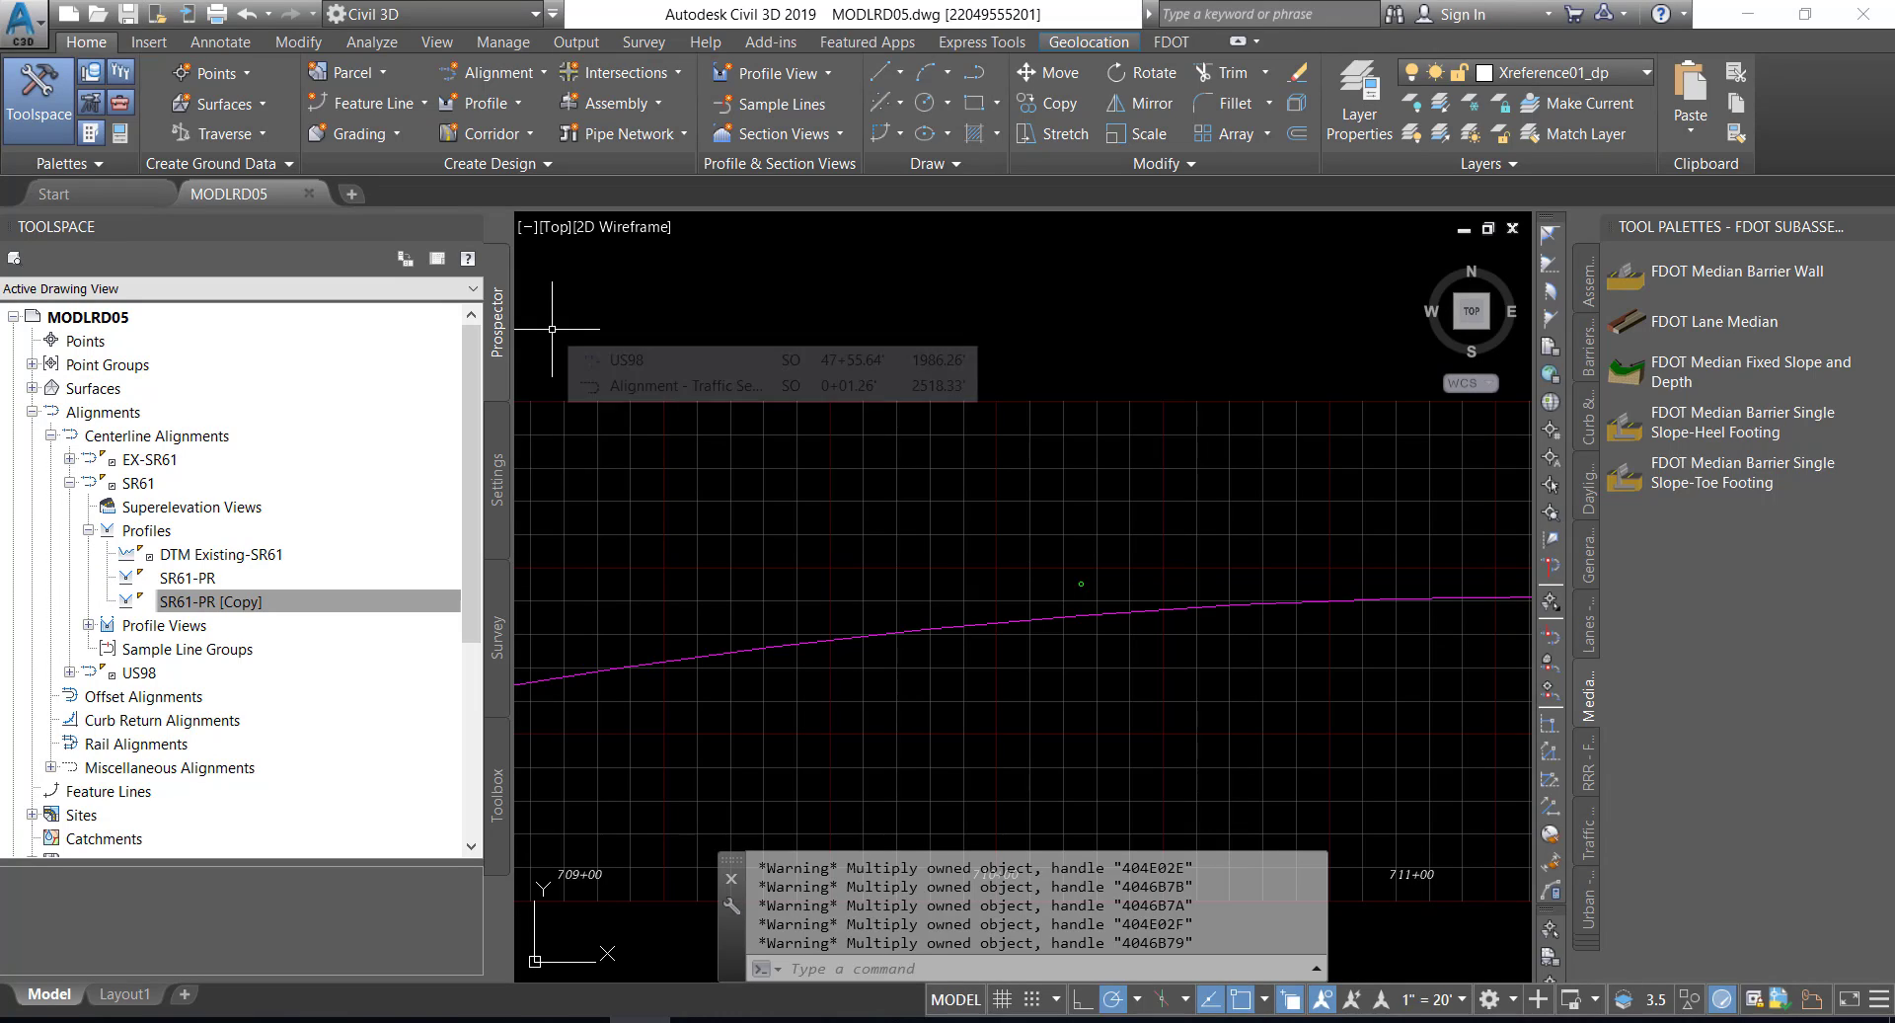
key("Escape")
key("Escape")
key("Escape")
key("Escape")
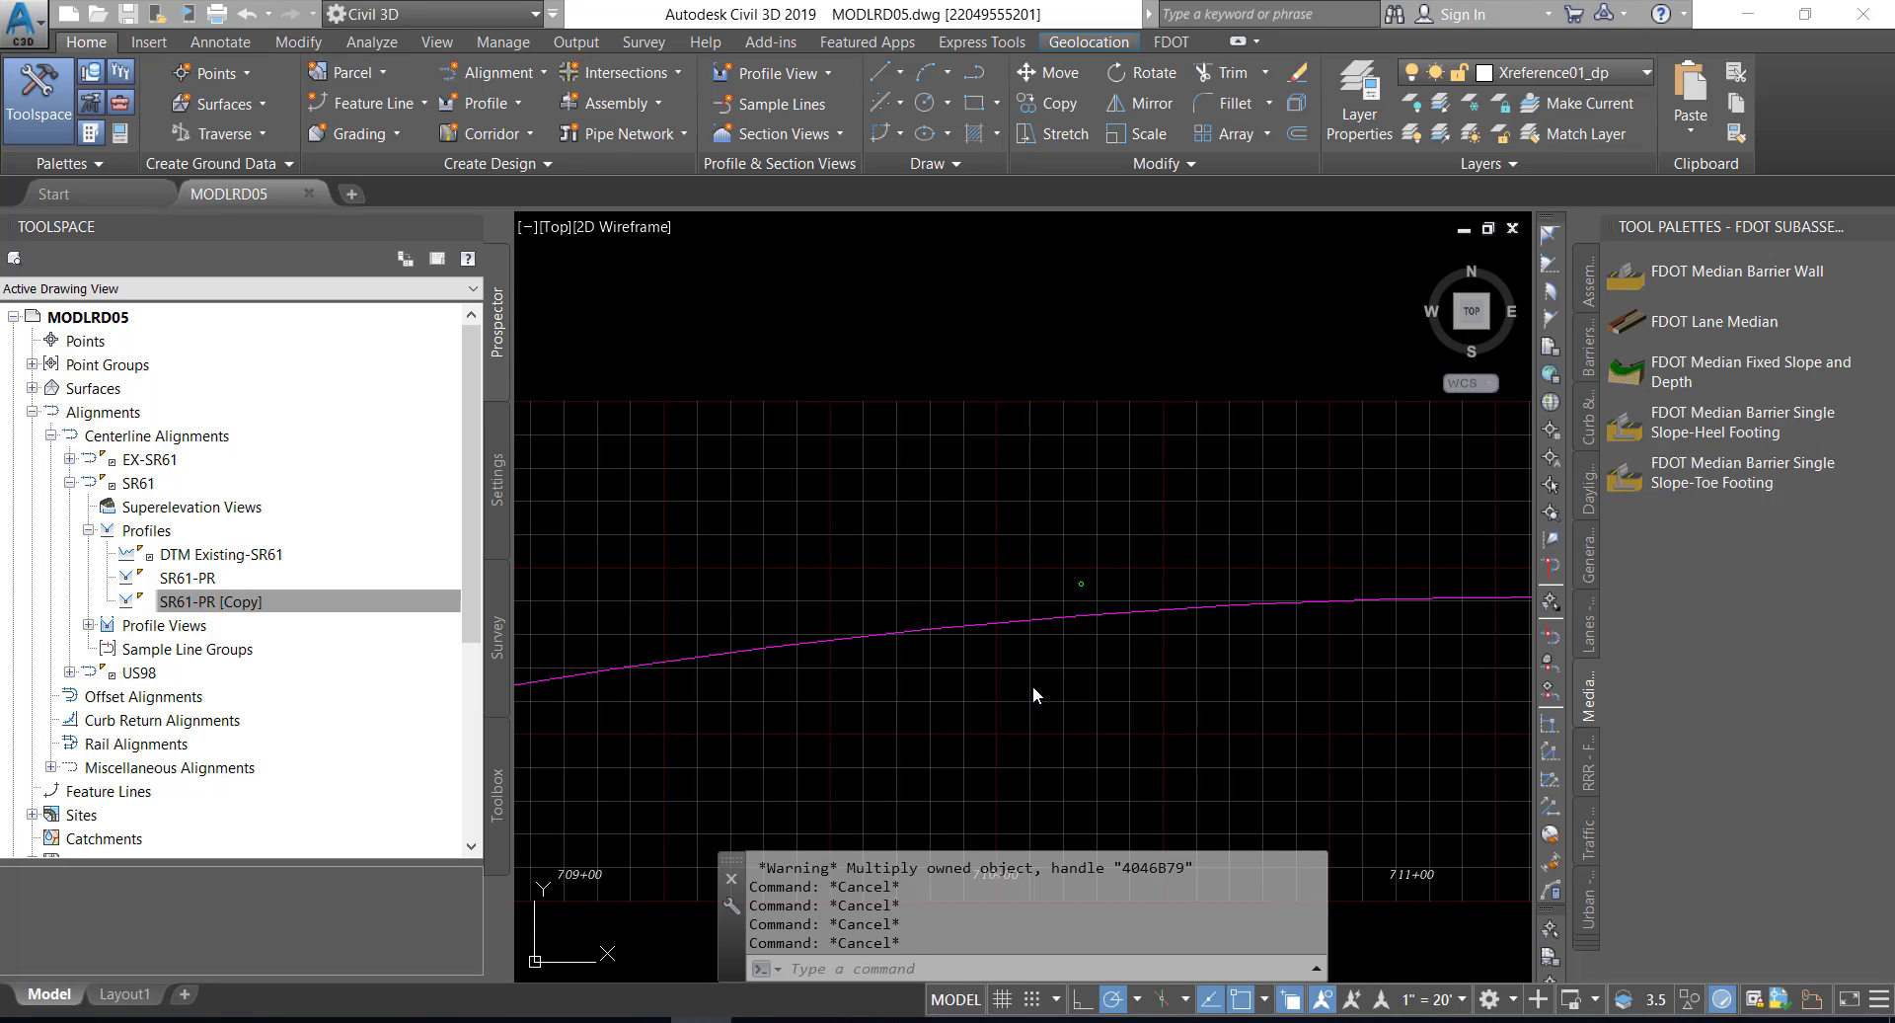
- Raise all PVIs of the SR61-PR [Copy] profile by 0.33' and save the drawing
left_click(1082, 614)
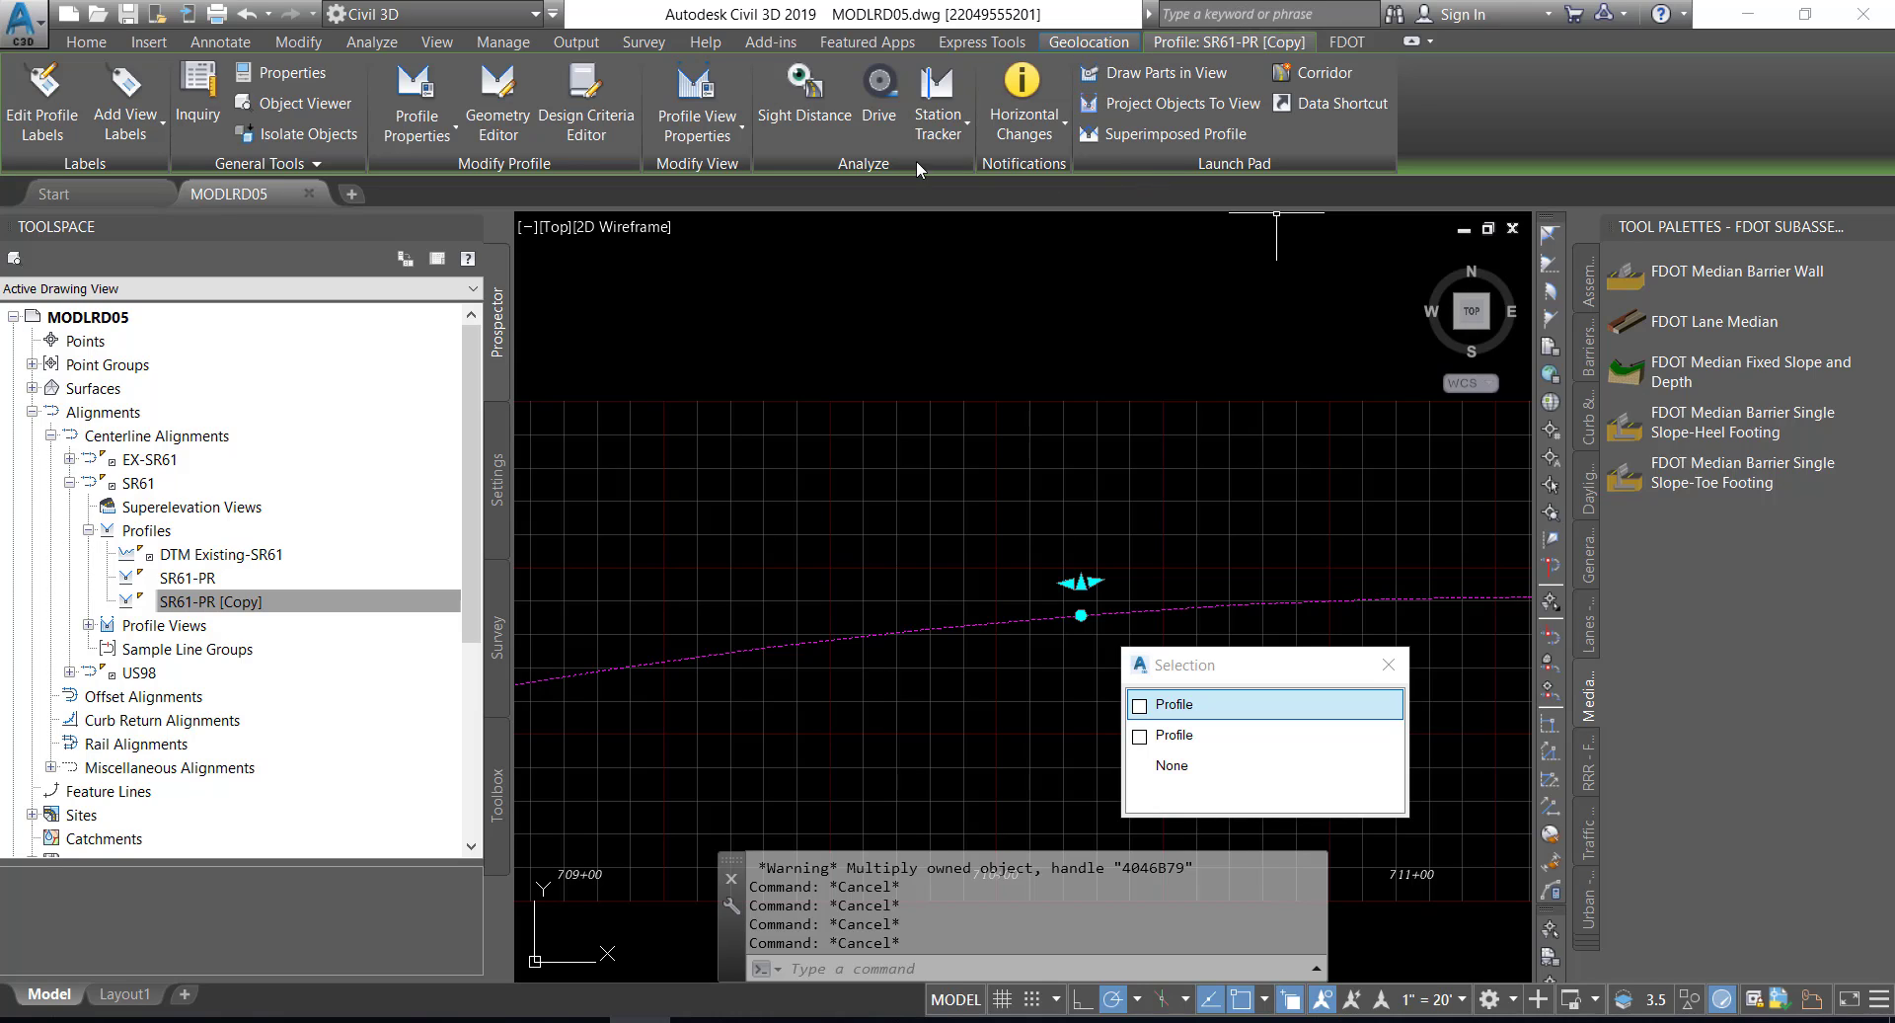
left_click(497, 94)
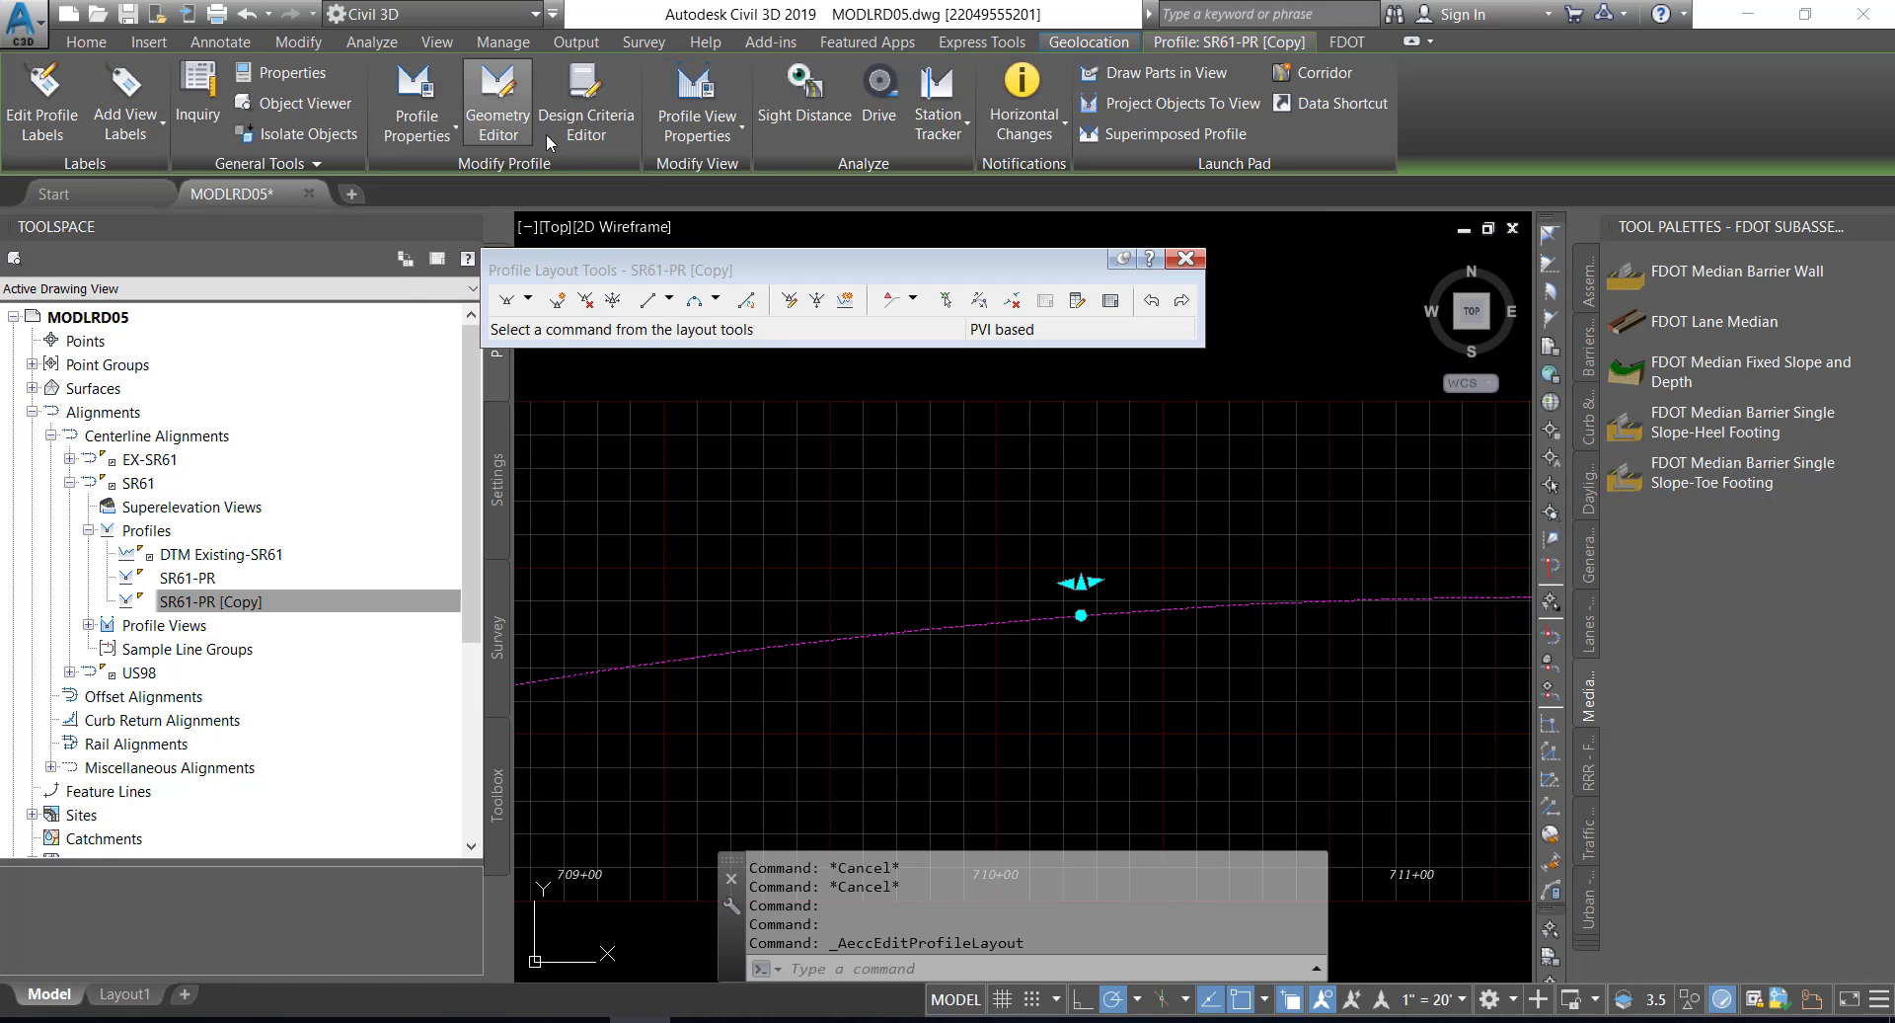
left_click(816, 299)
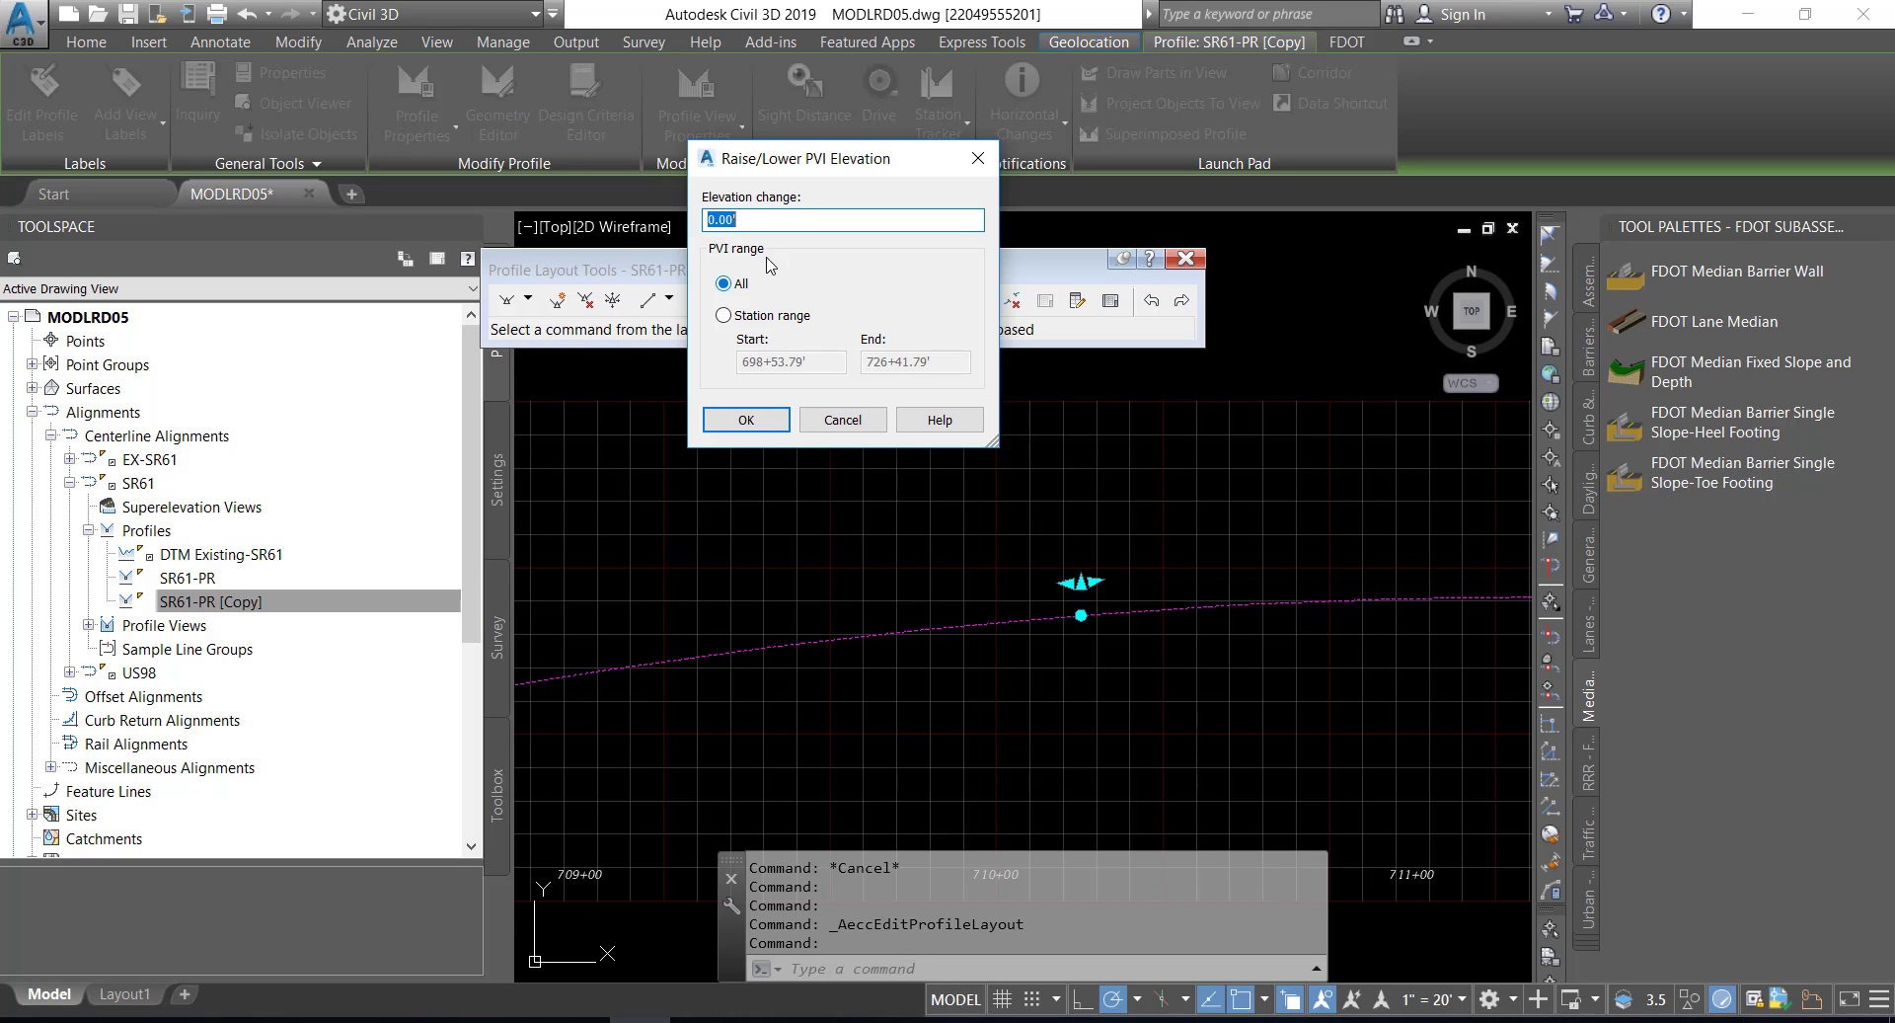
type(".33")
left_click(728, 287)
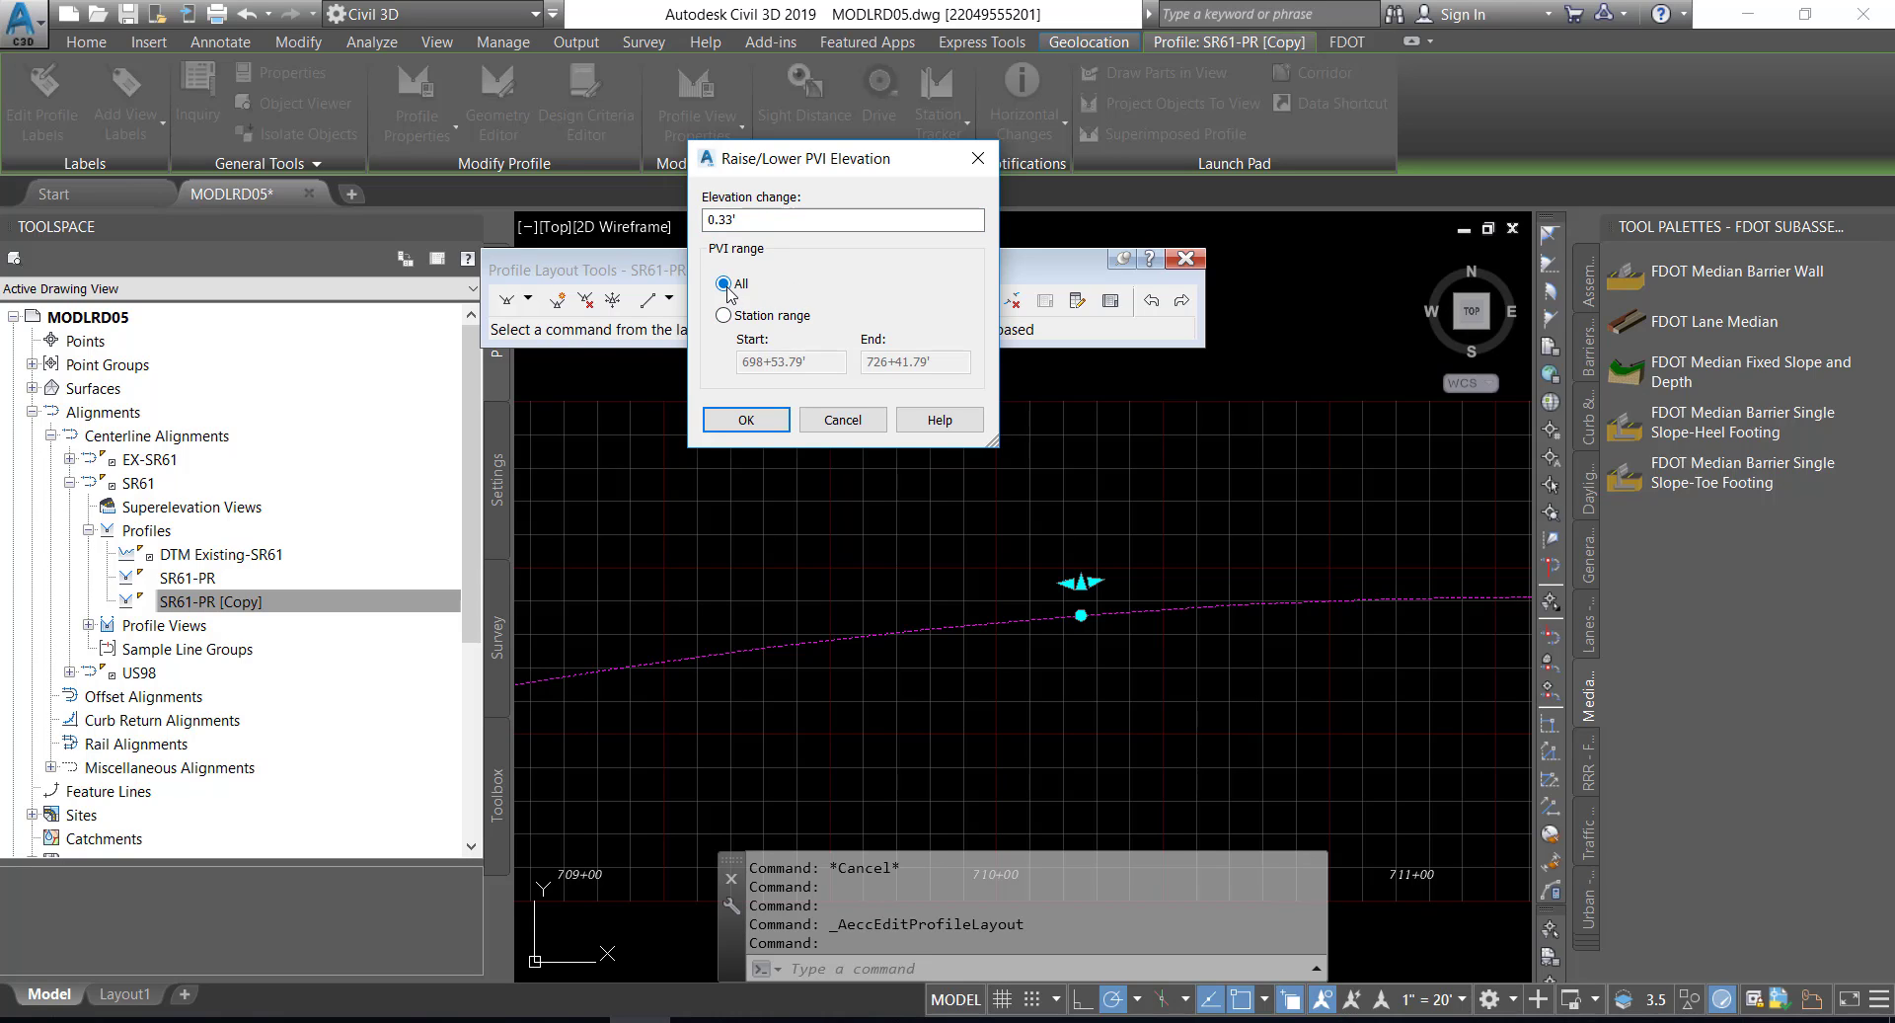
left_click(743, 420)
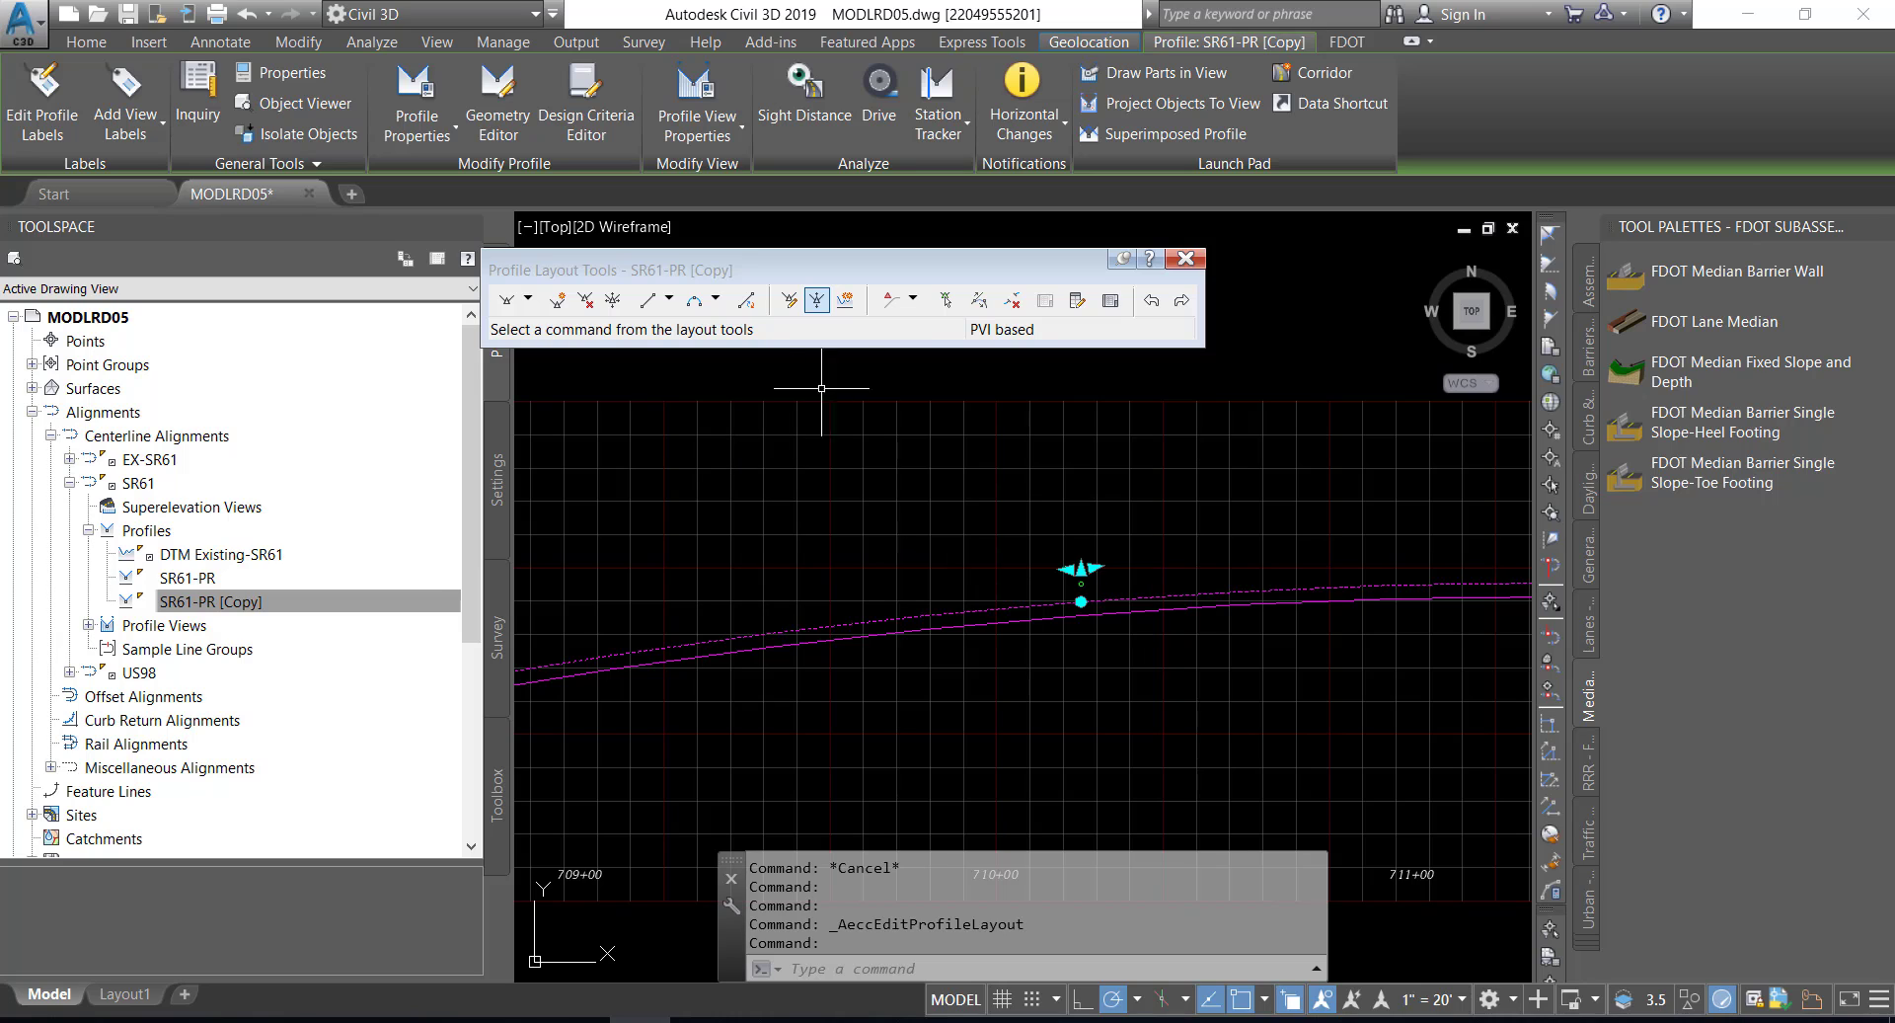
left_click(1186, 260)
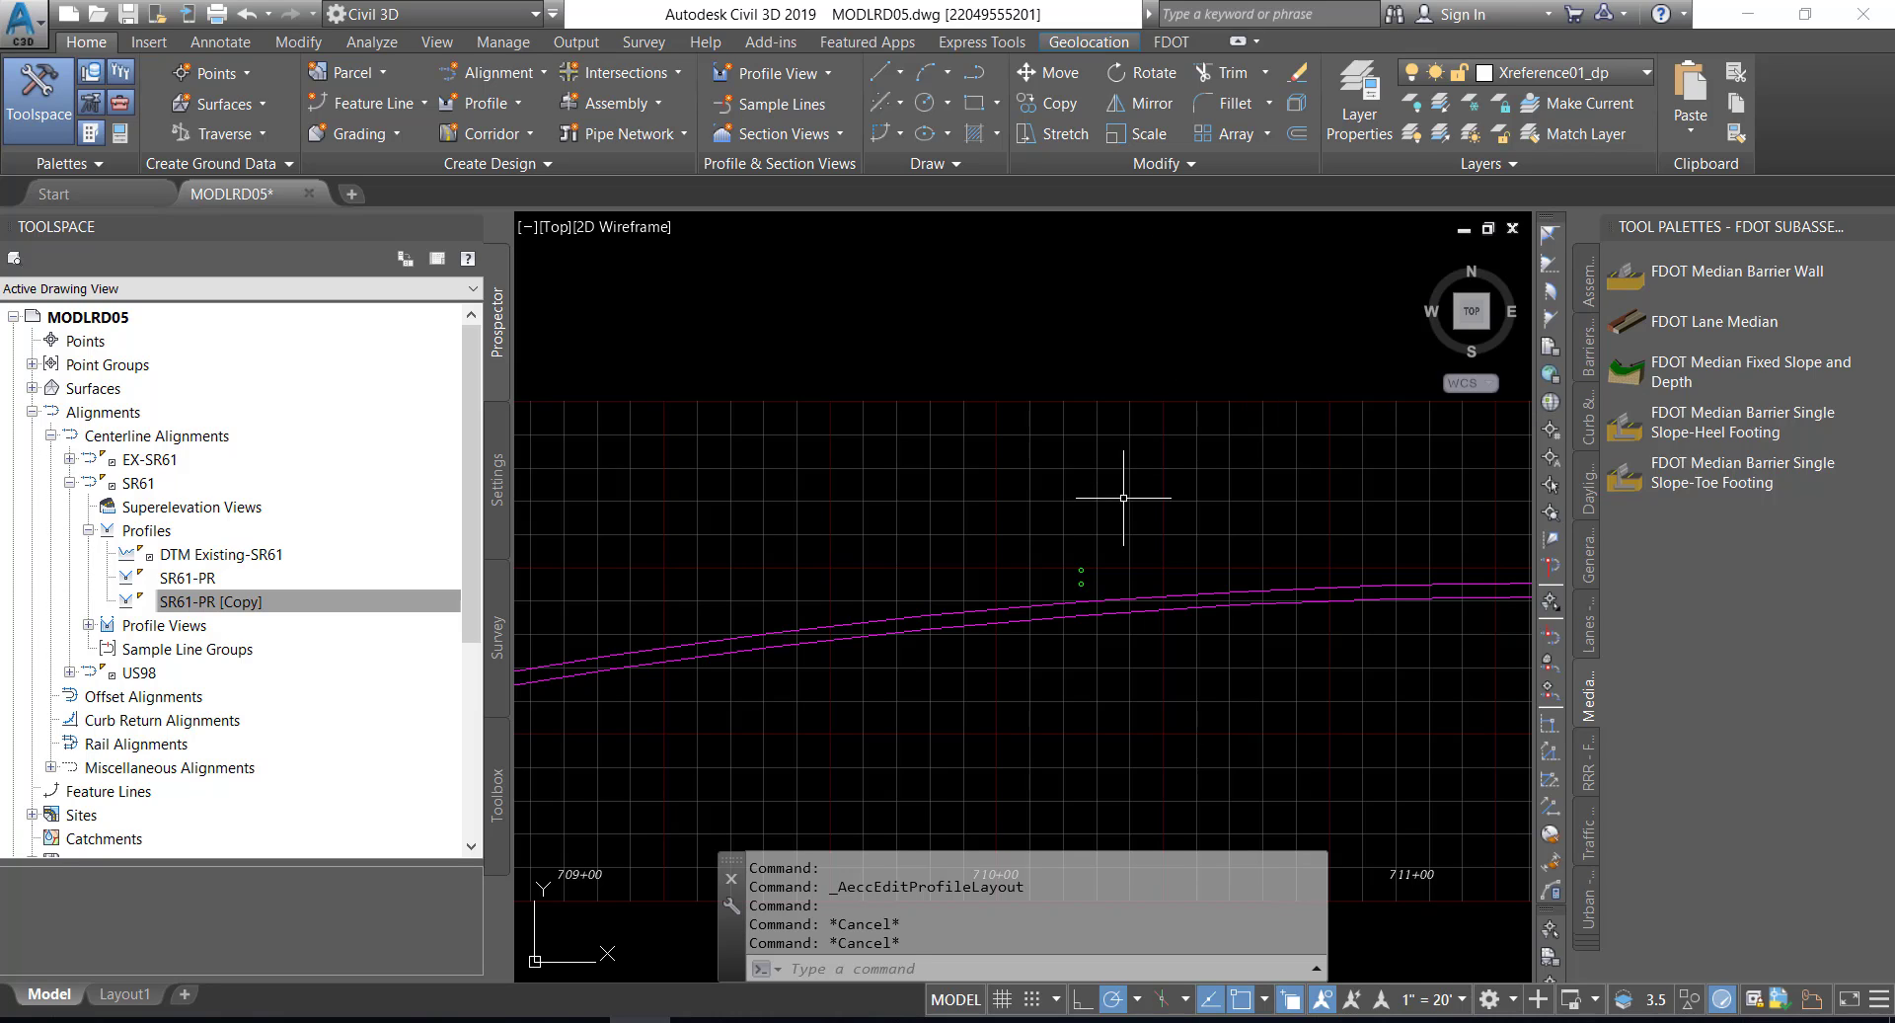
mouse_move(1140, 595)
key("ctrl+s")
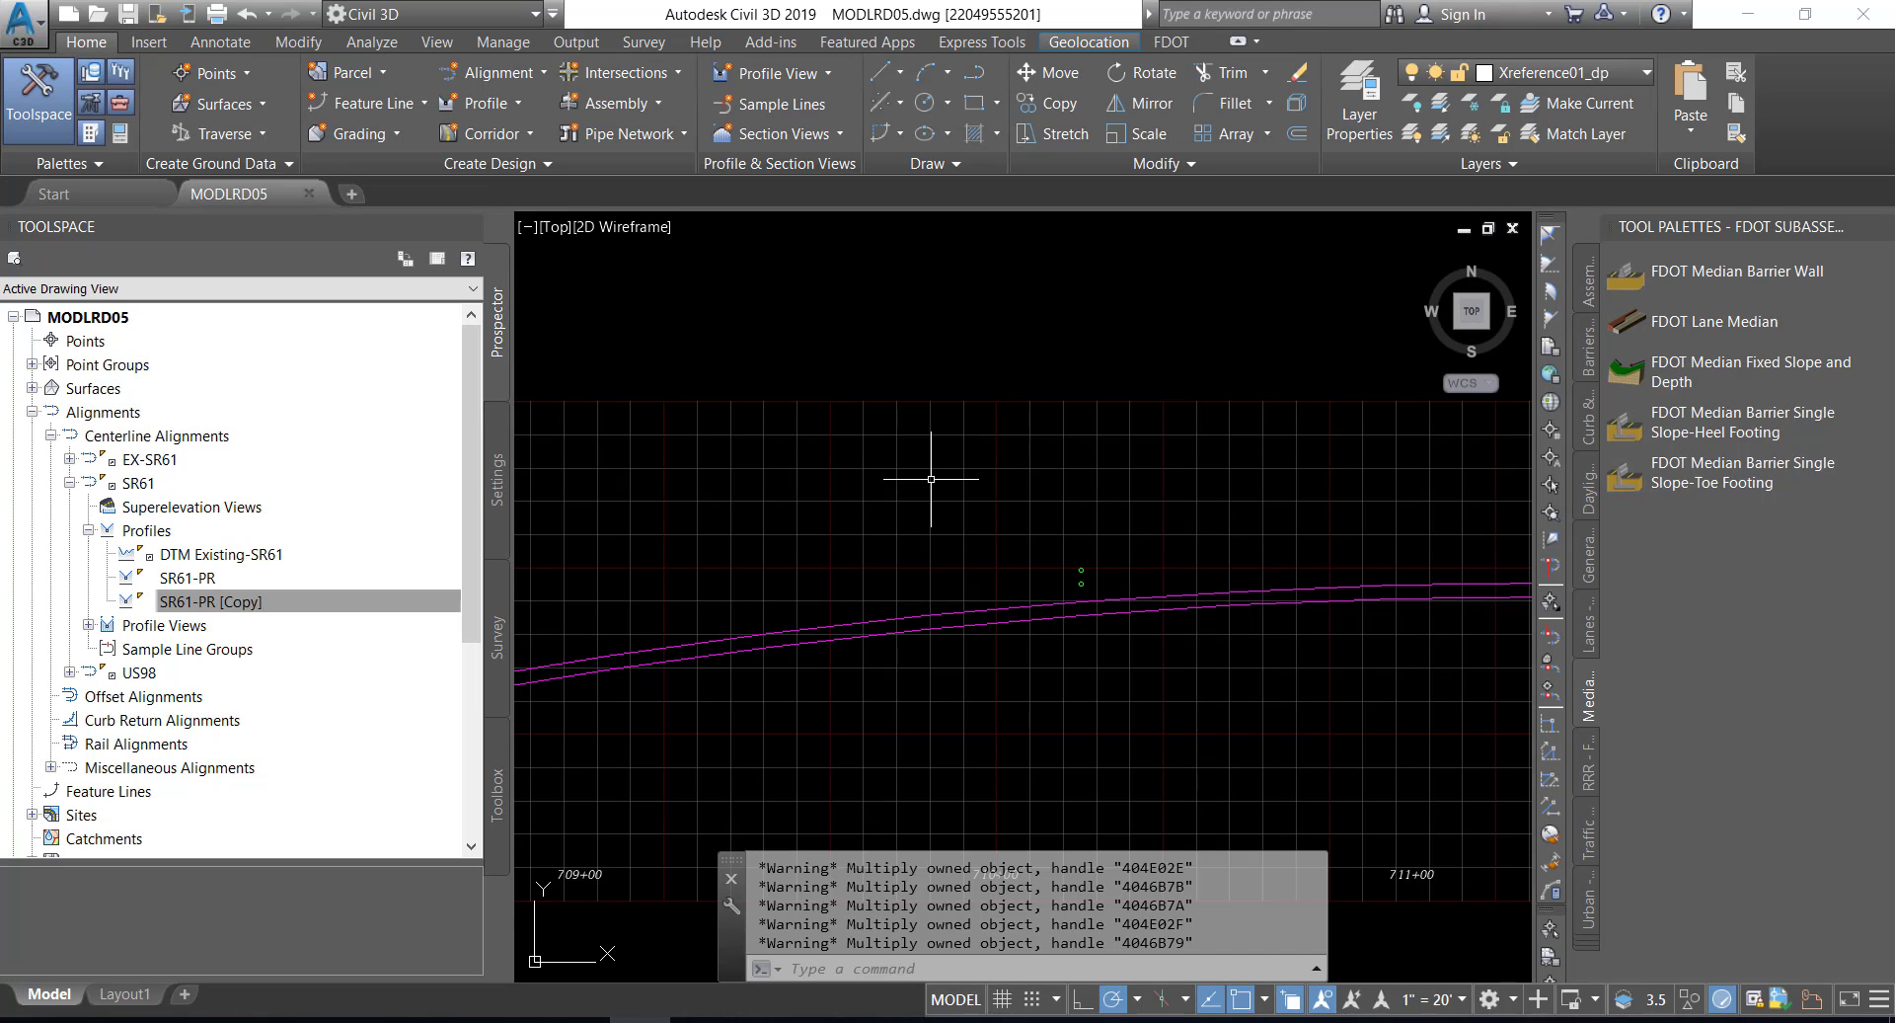
- Copy all PVIs of the original SR61-PR profile into a second new profile and close its layout tools
mouse_move(931, 479)
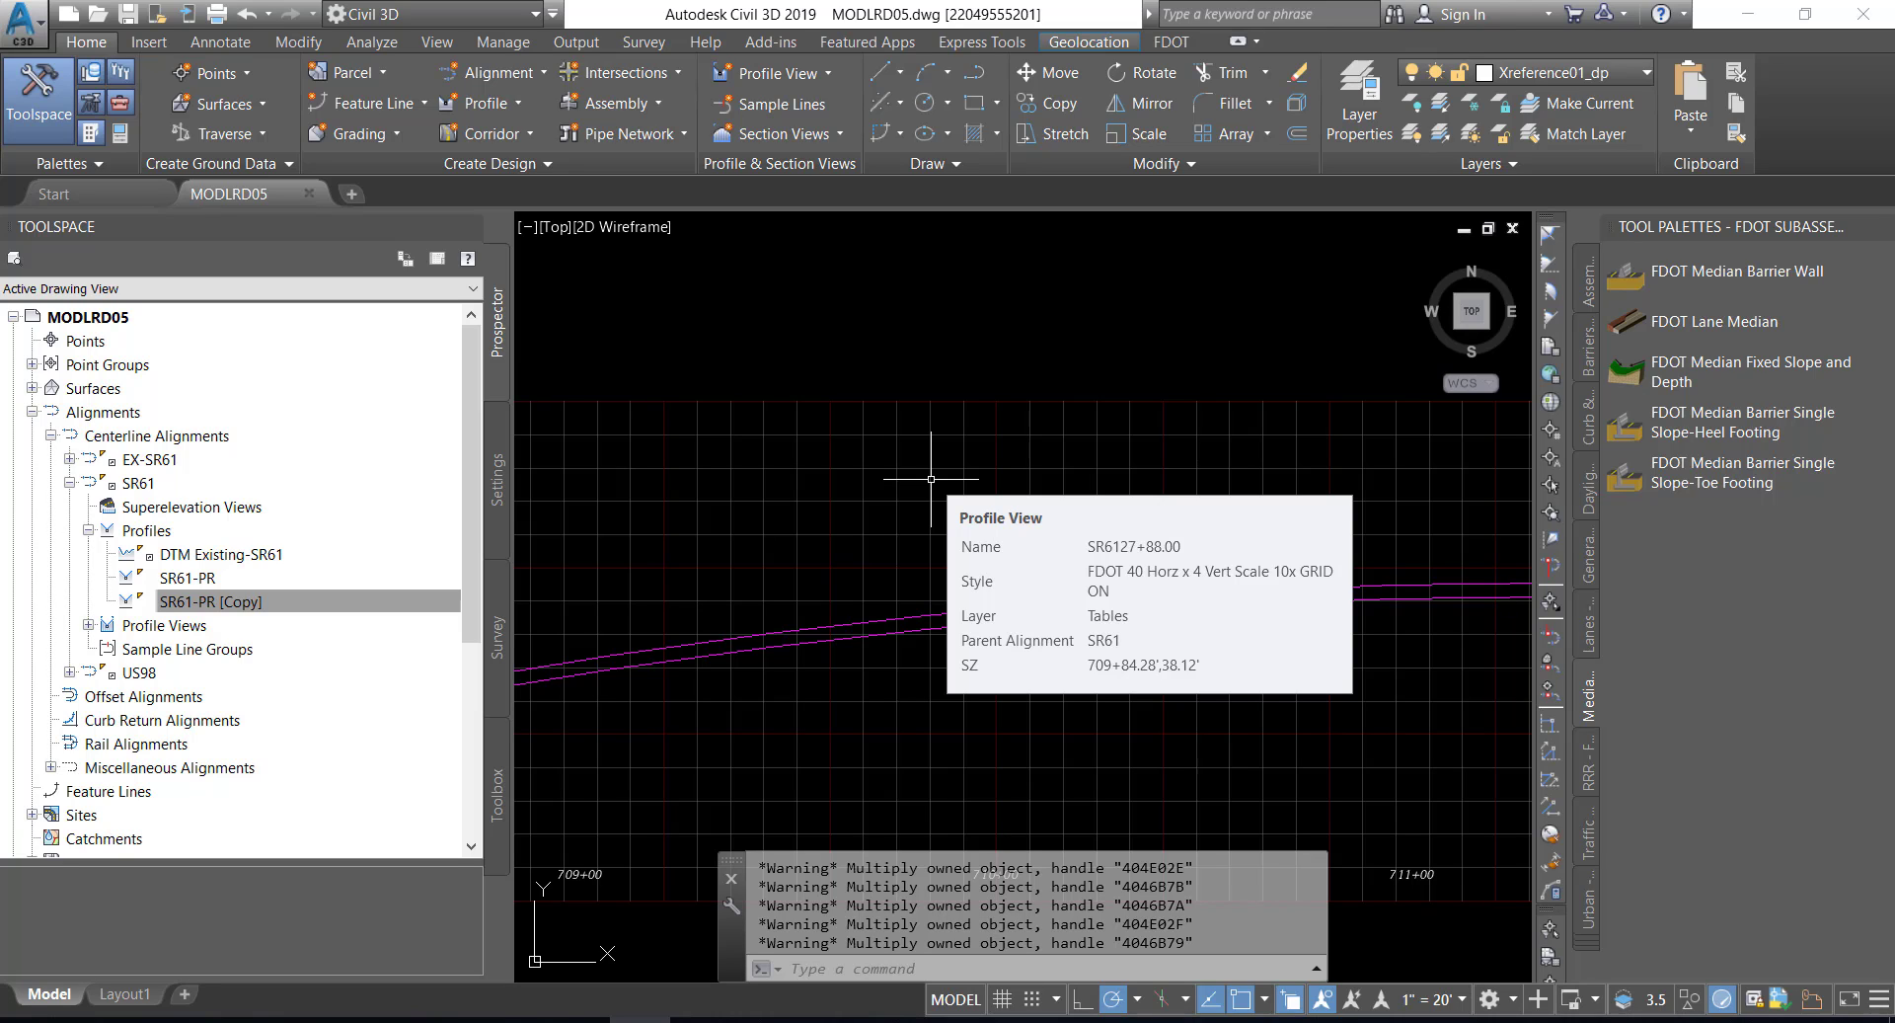
left_click(973, 614)
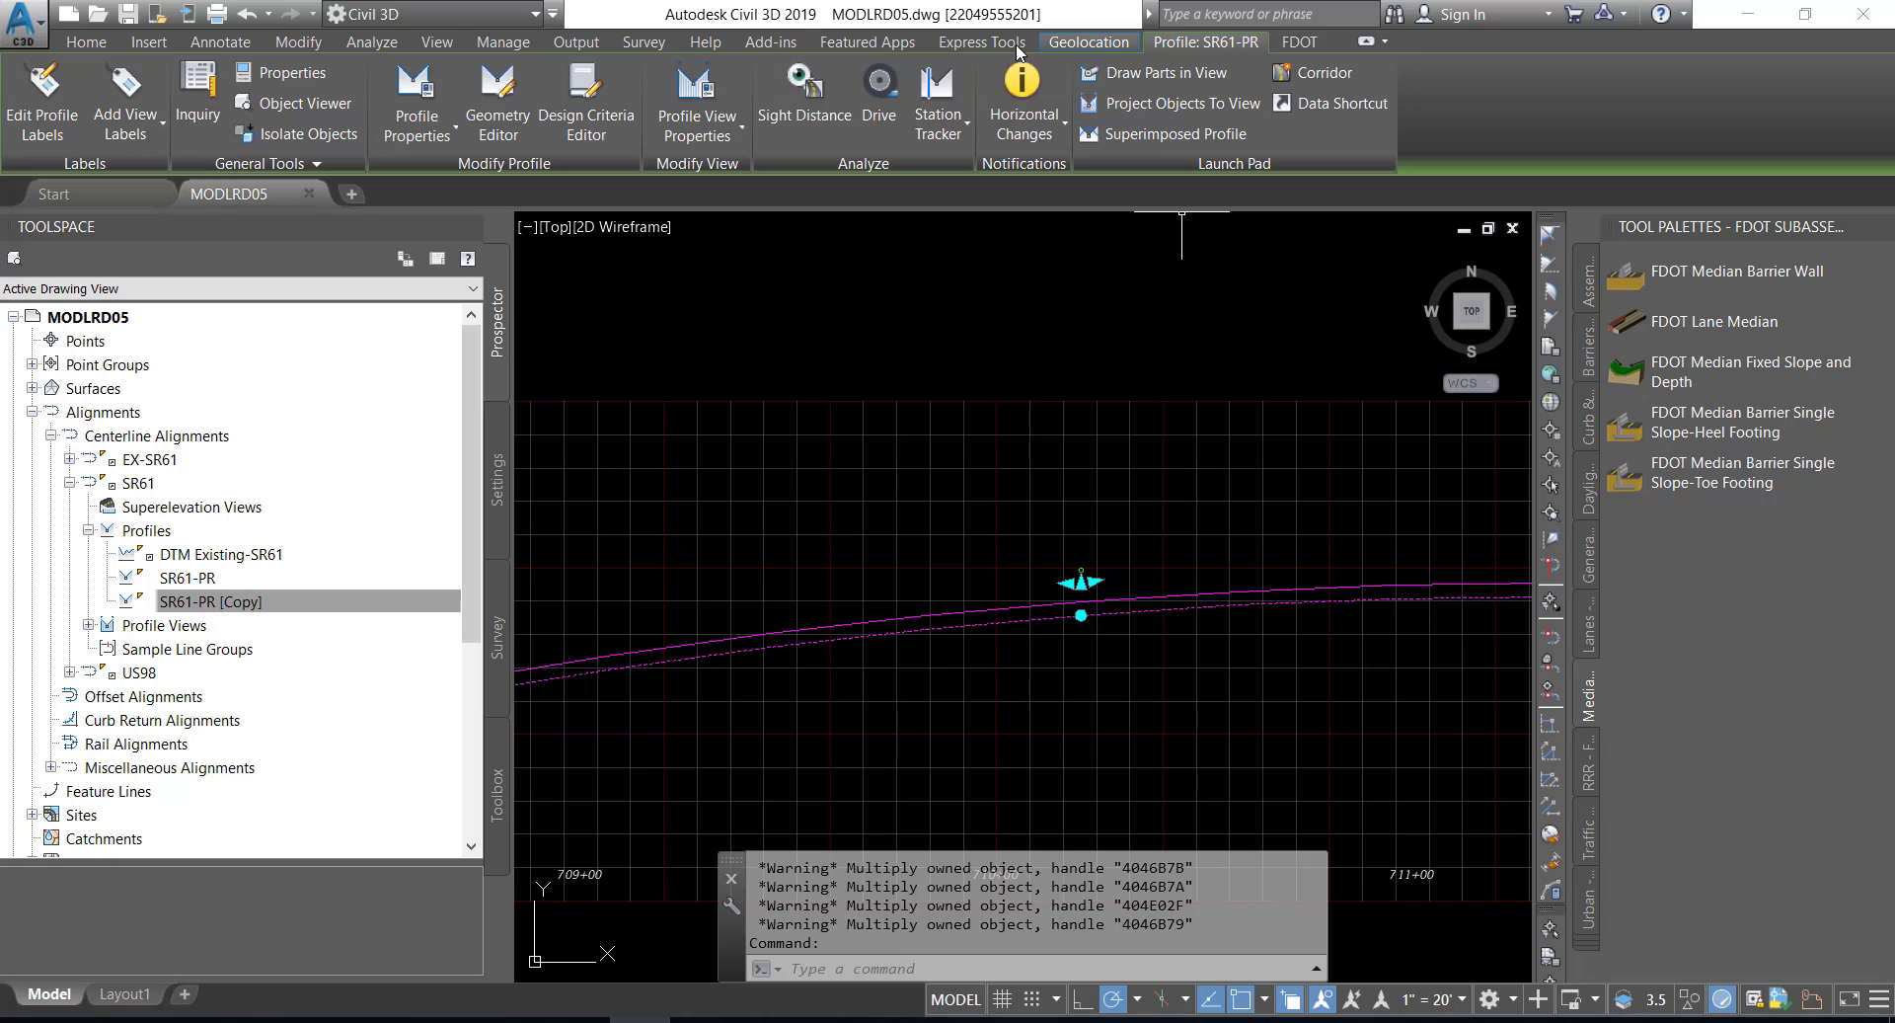
left_click(496, 99)
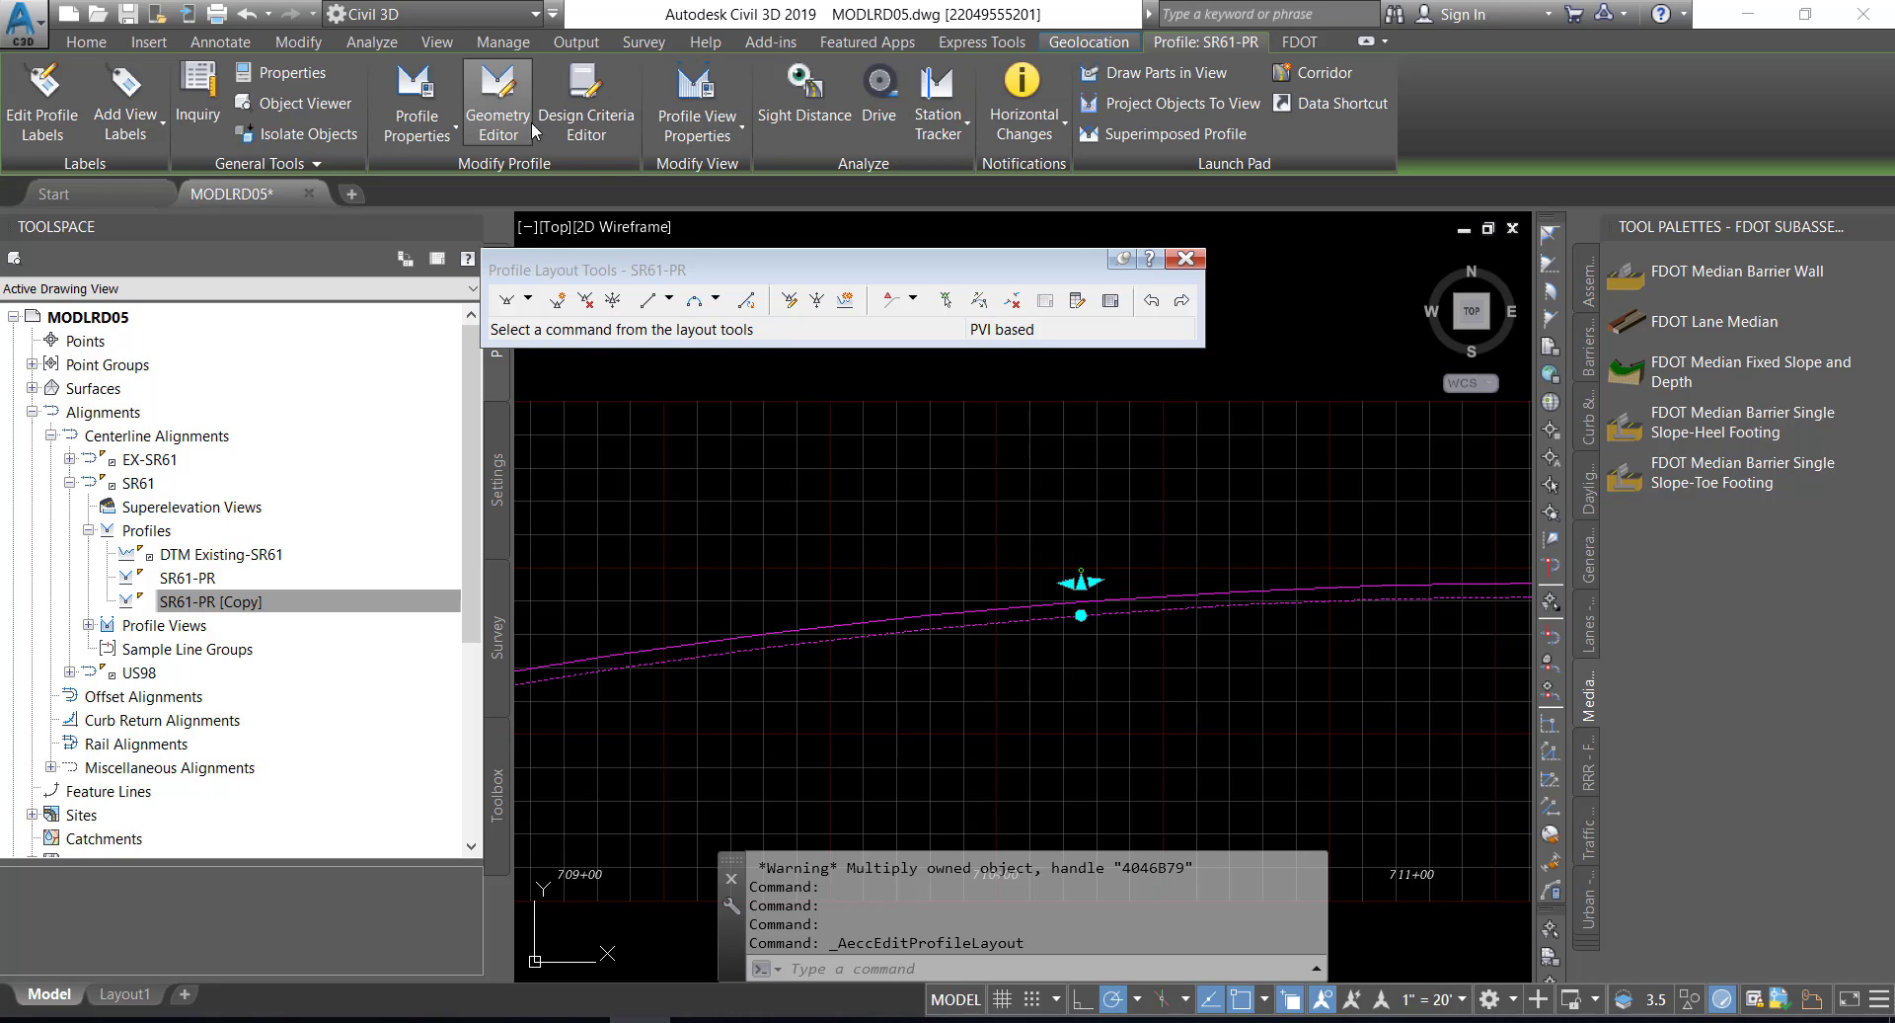
left_click(845, 301)
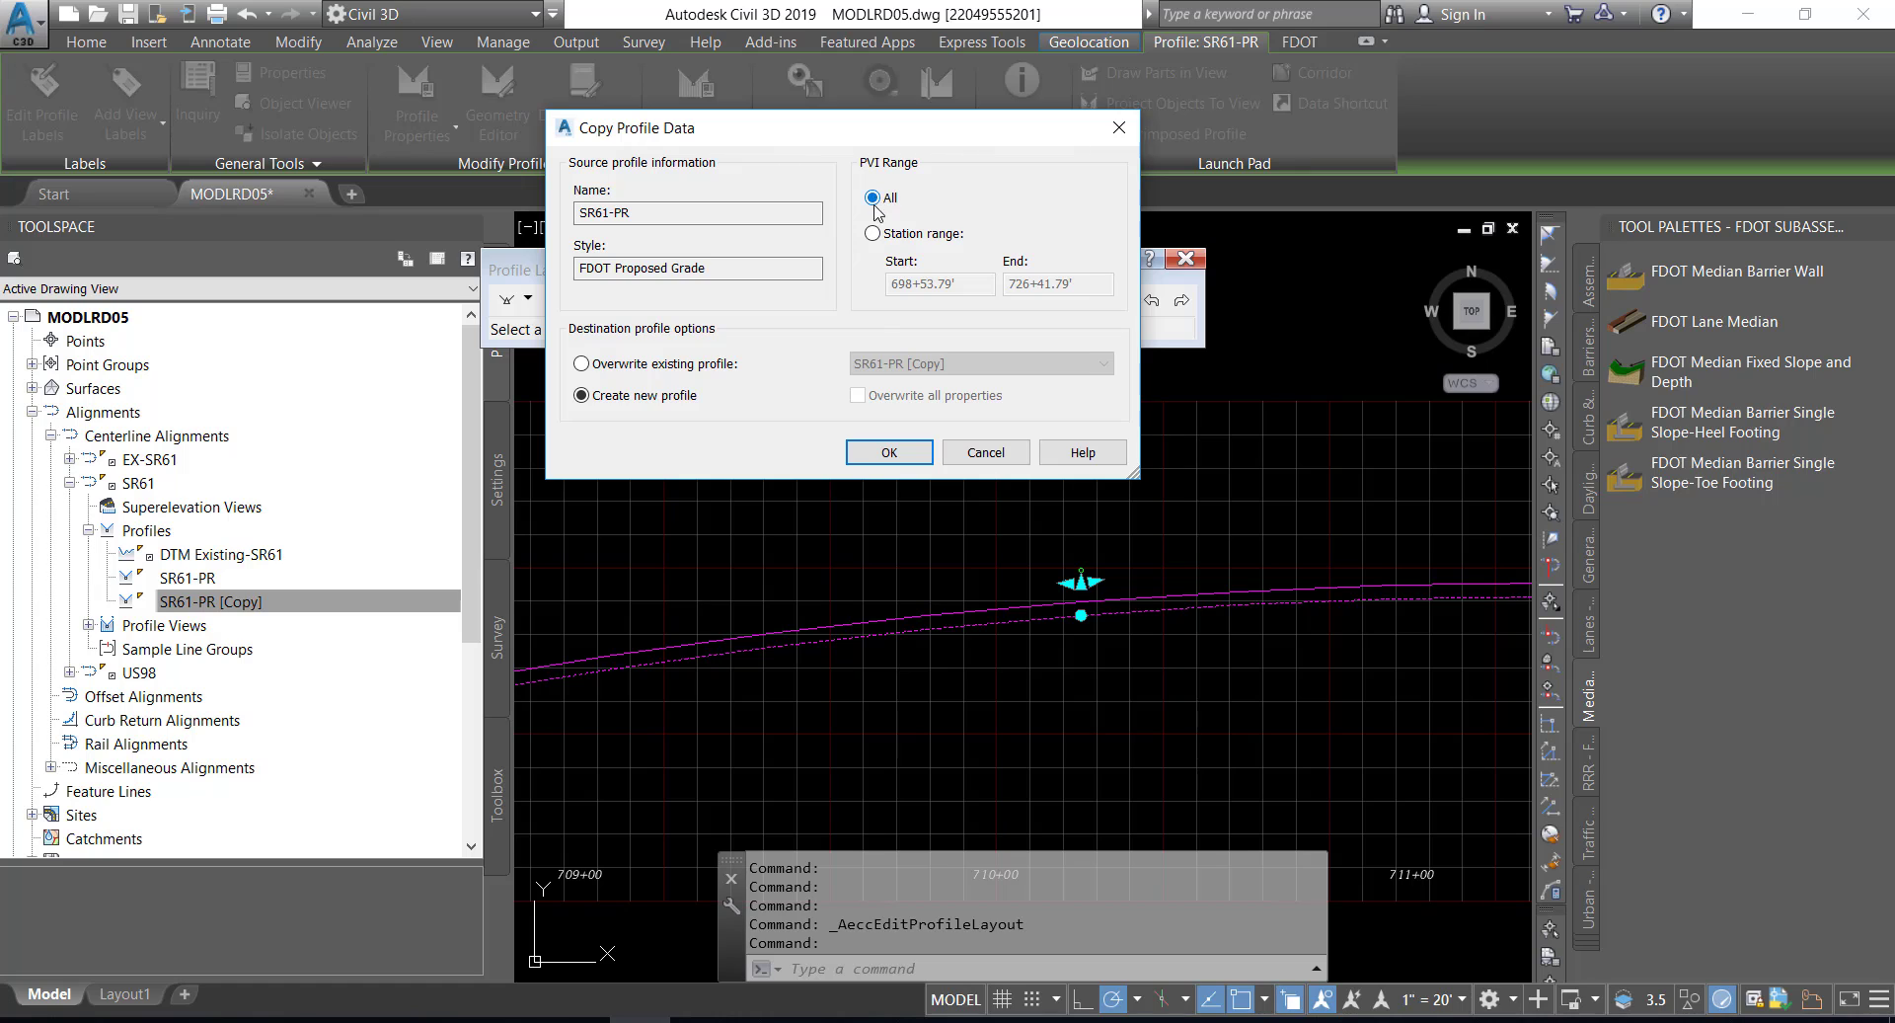
left_click(889, 452)
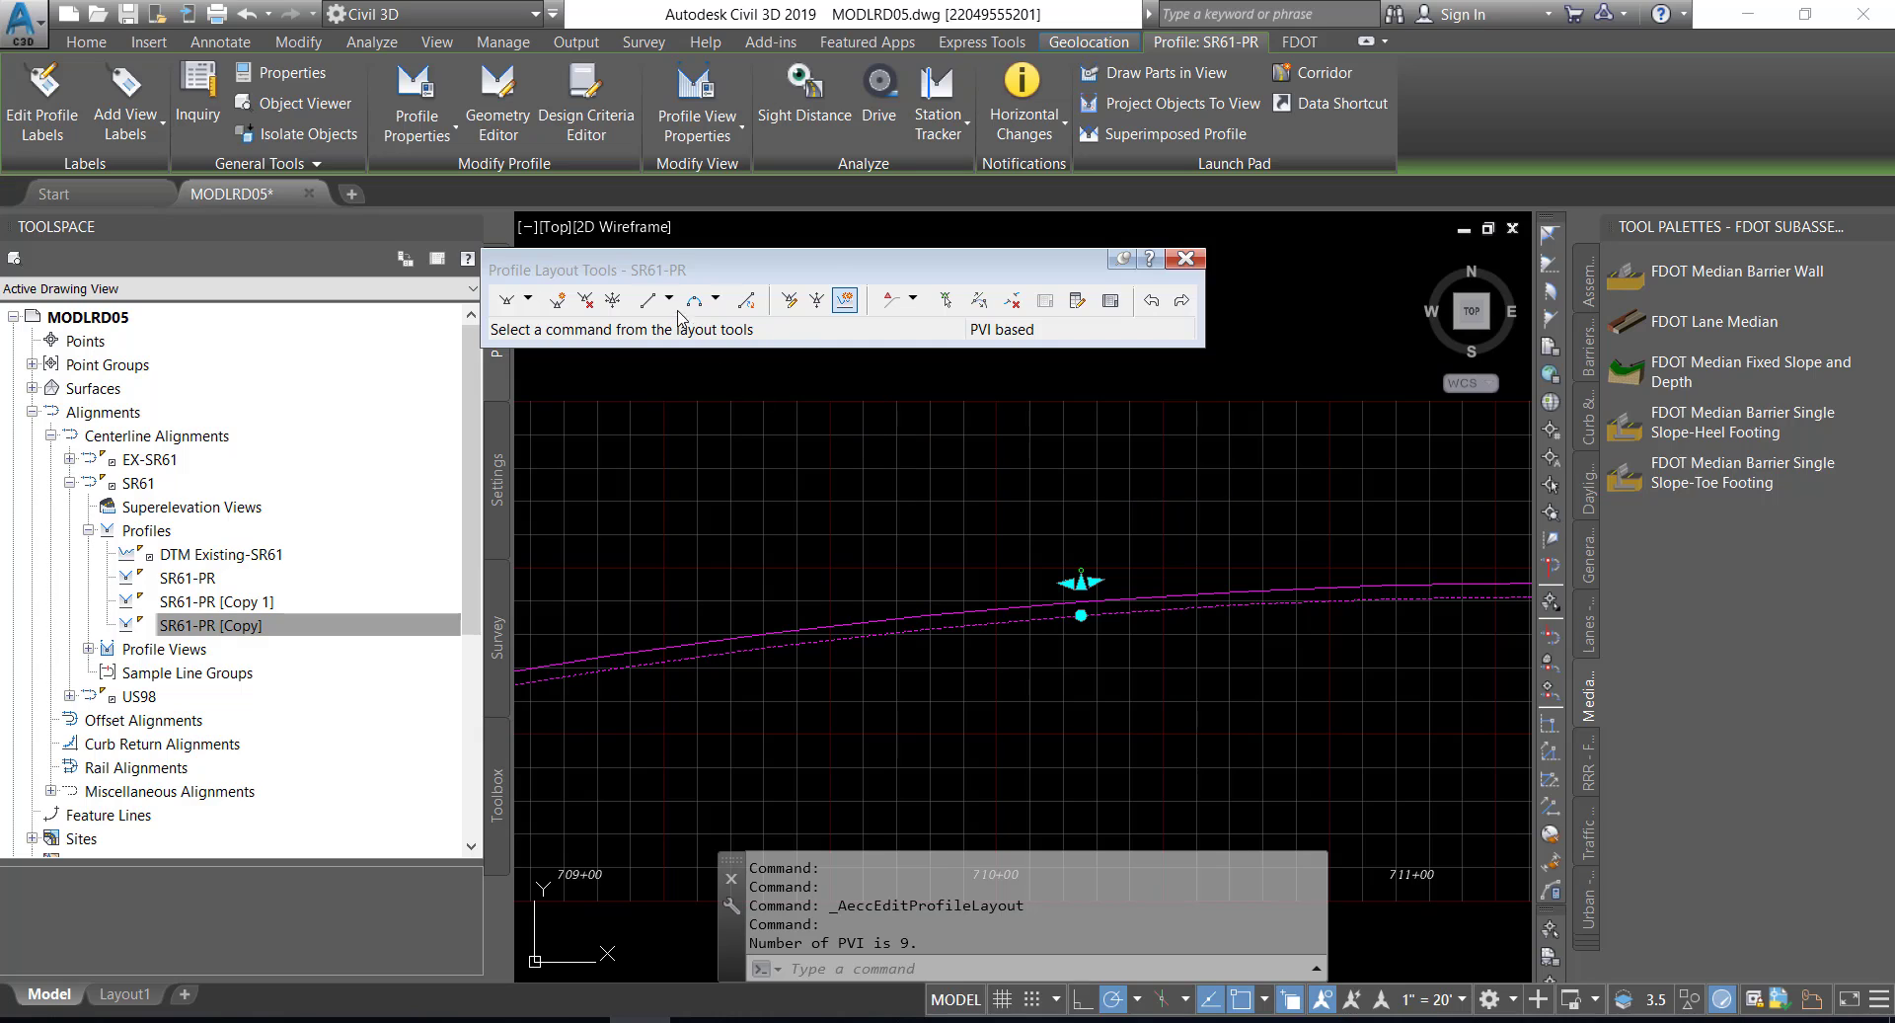
left_click(1185, 259)
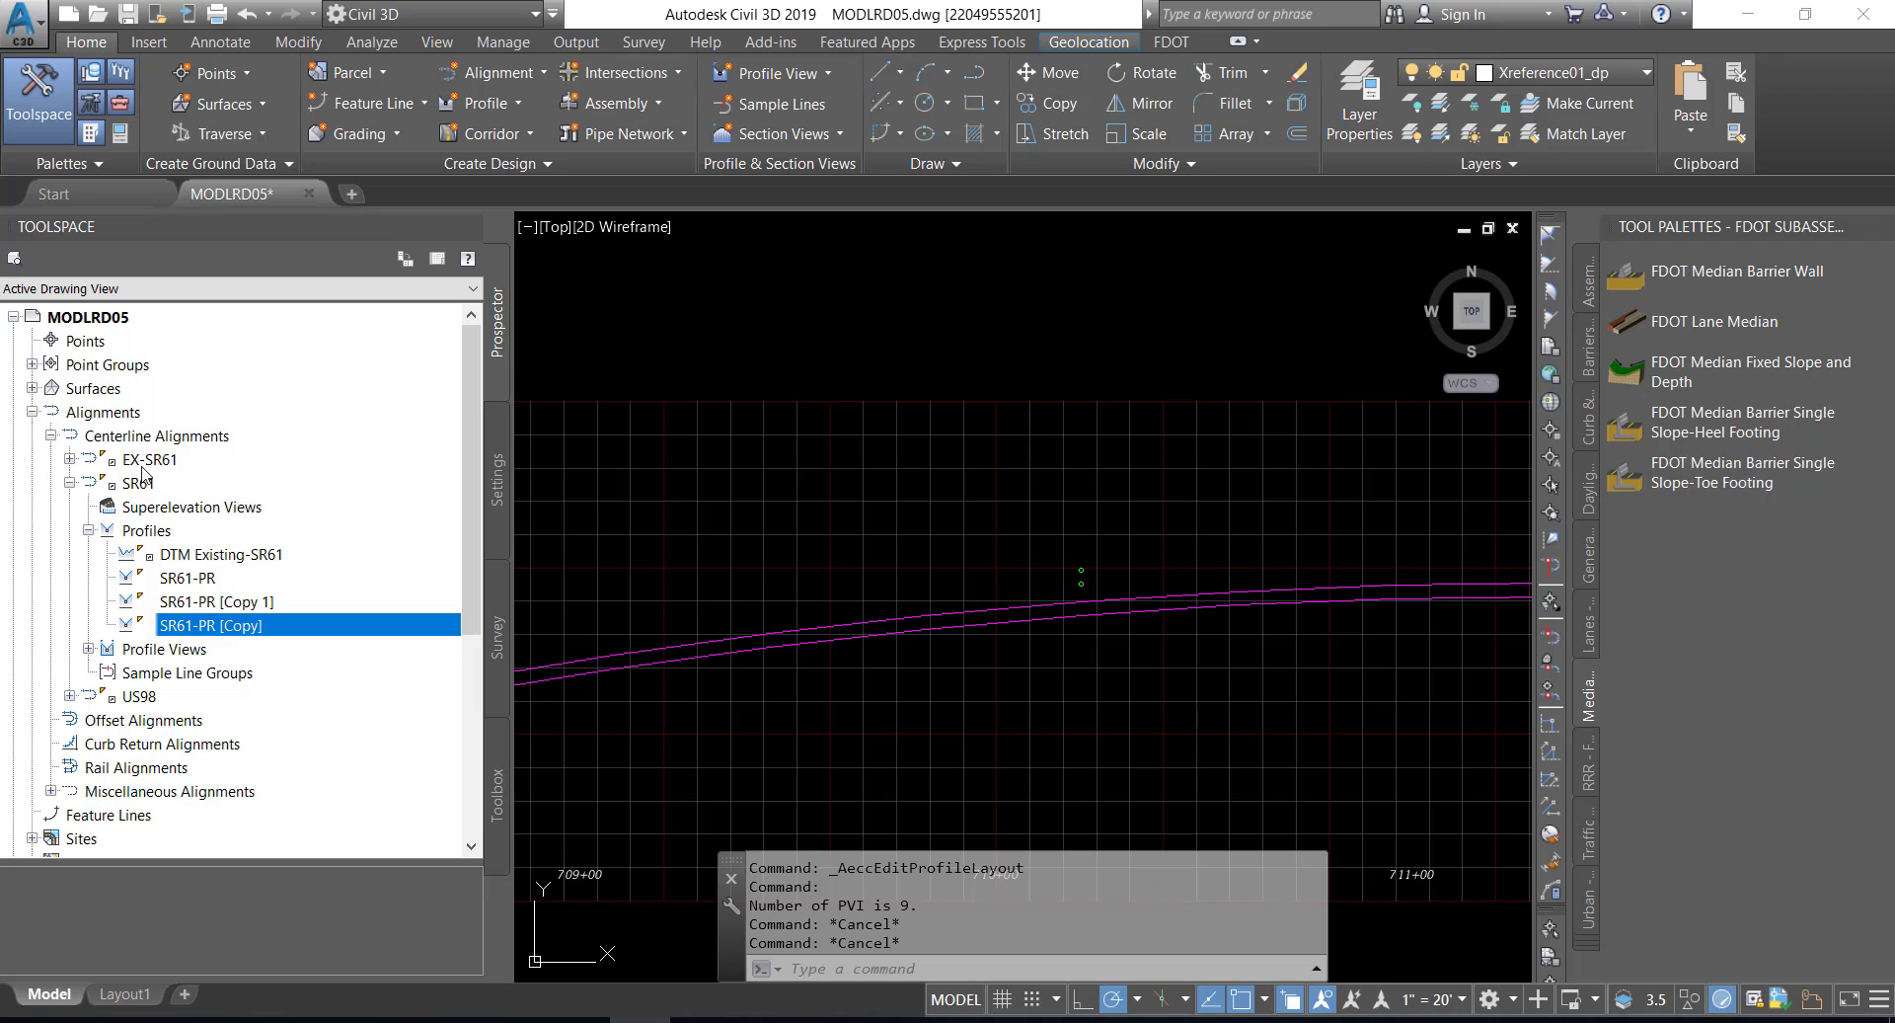
- Reexpand the SR61 alignment's profiles, select SR61-PR [Copy 1] and save the drawing
left_click(69, 483)
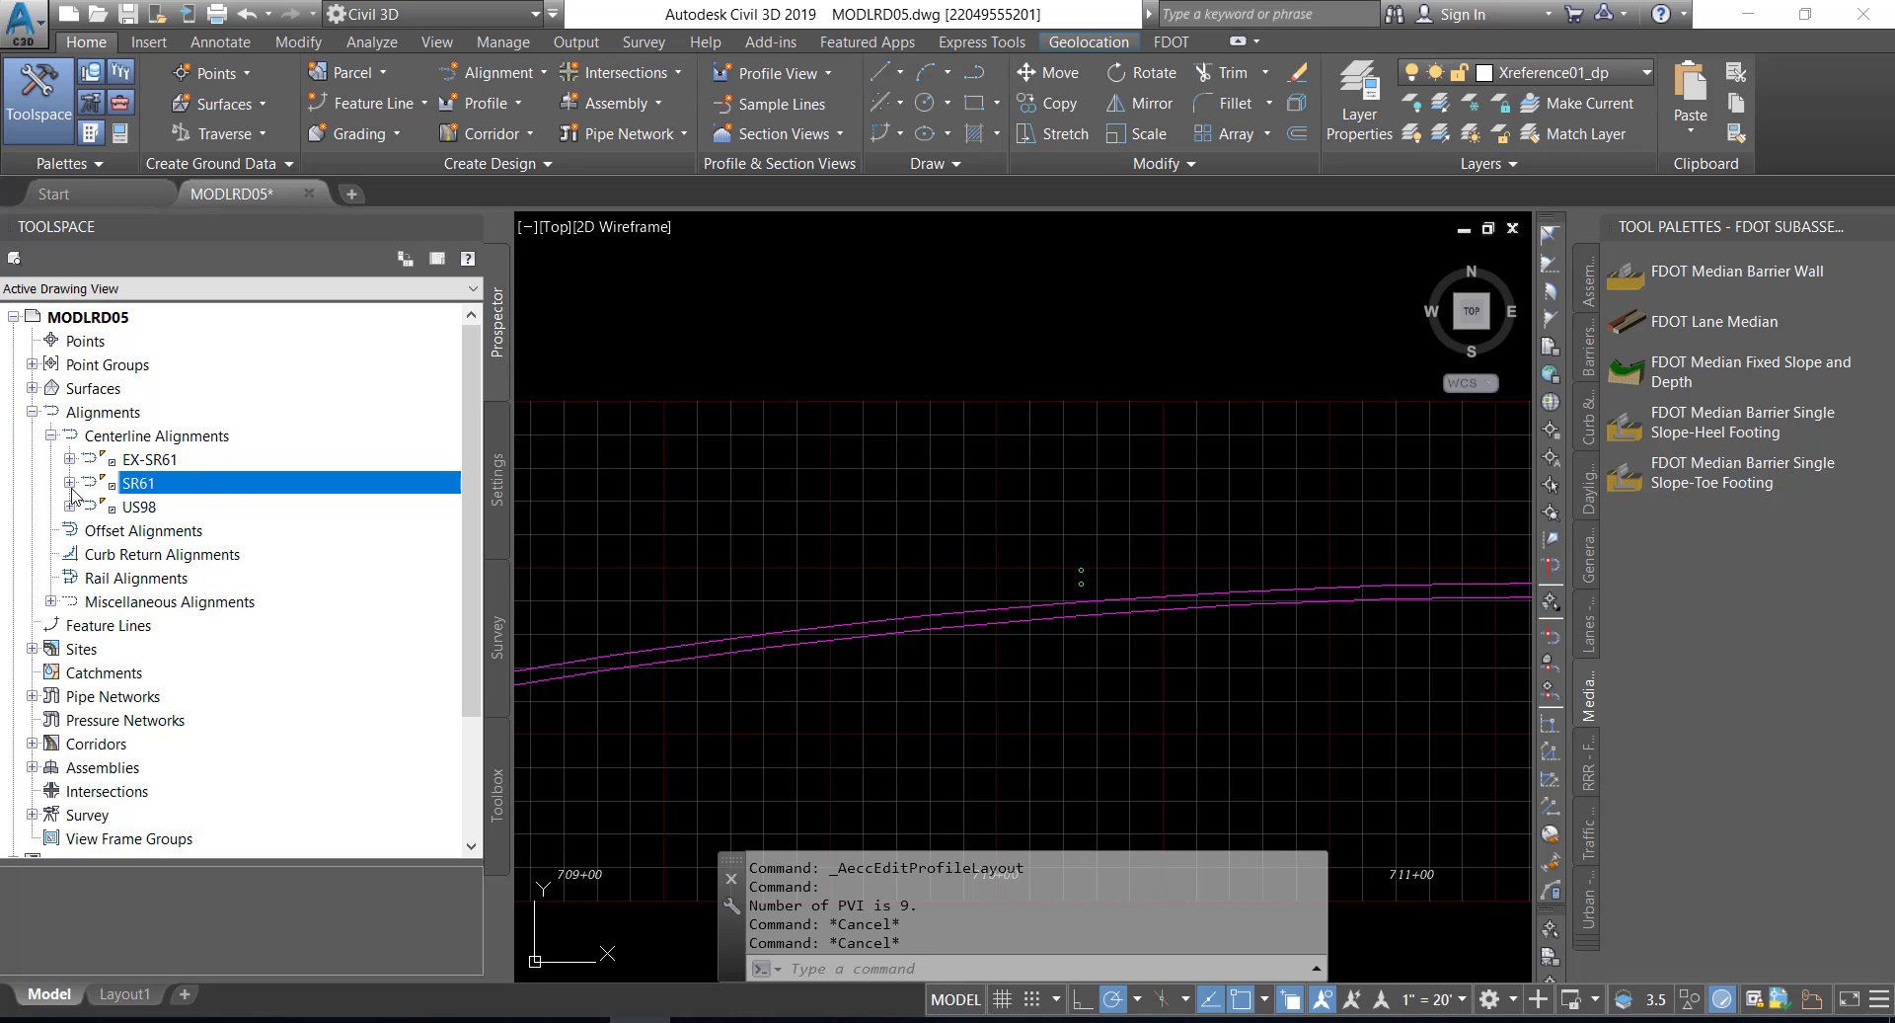
left_click(69, 483)
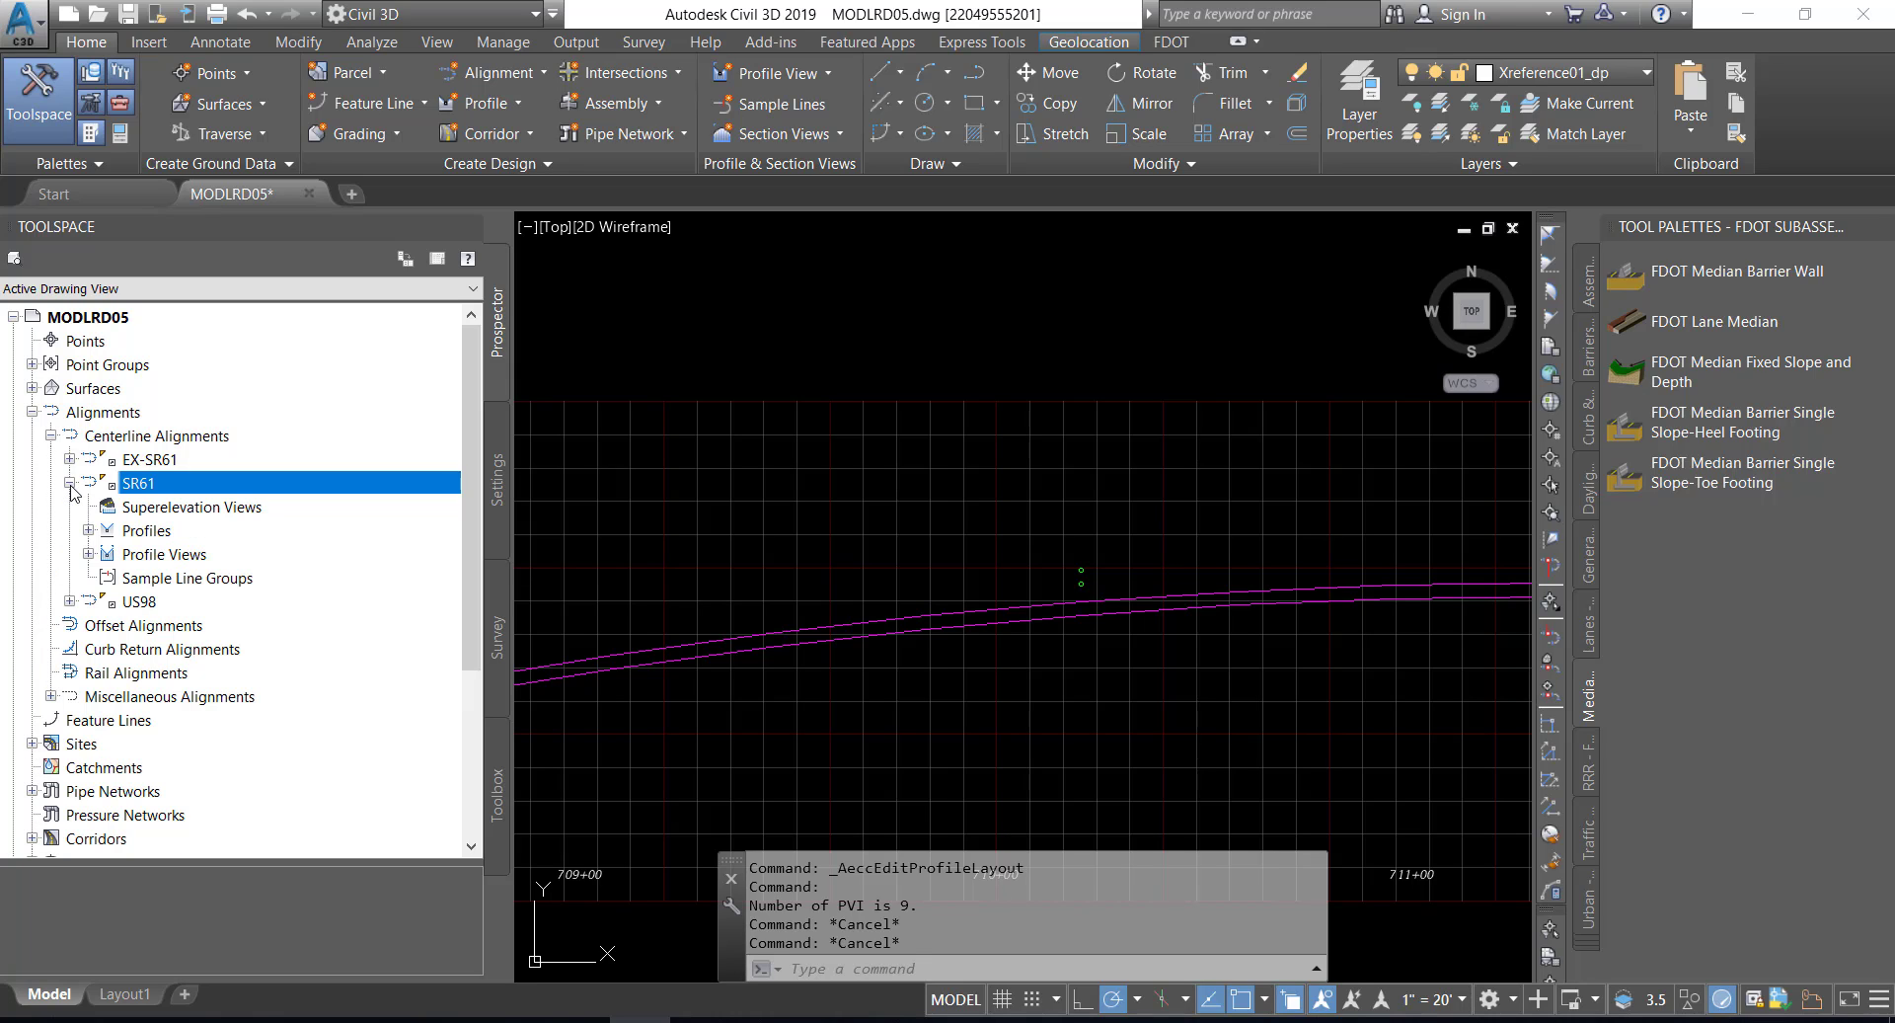
left_click(88, 530)
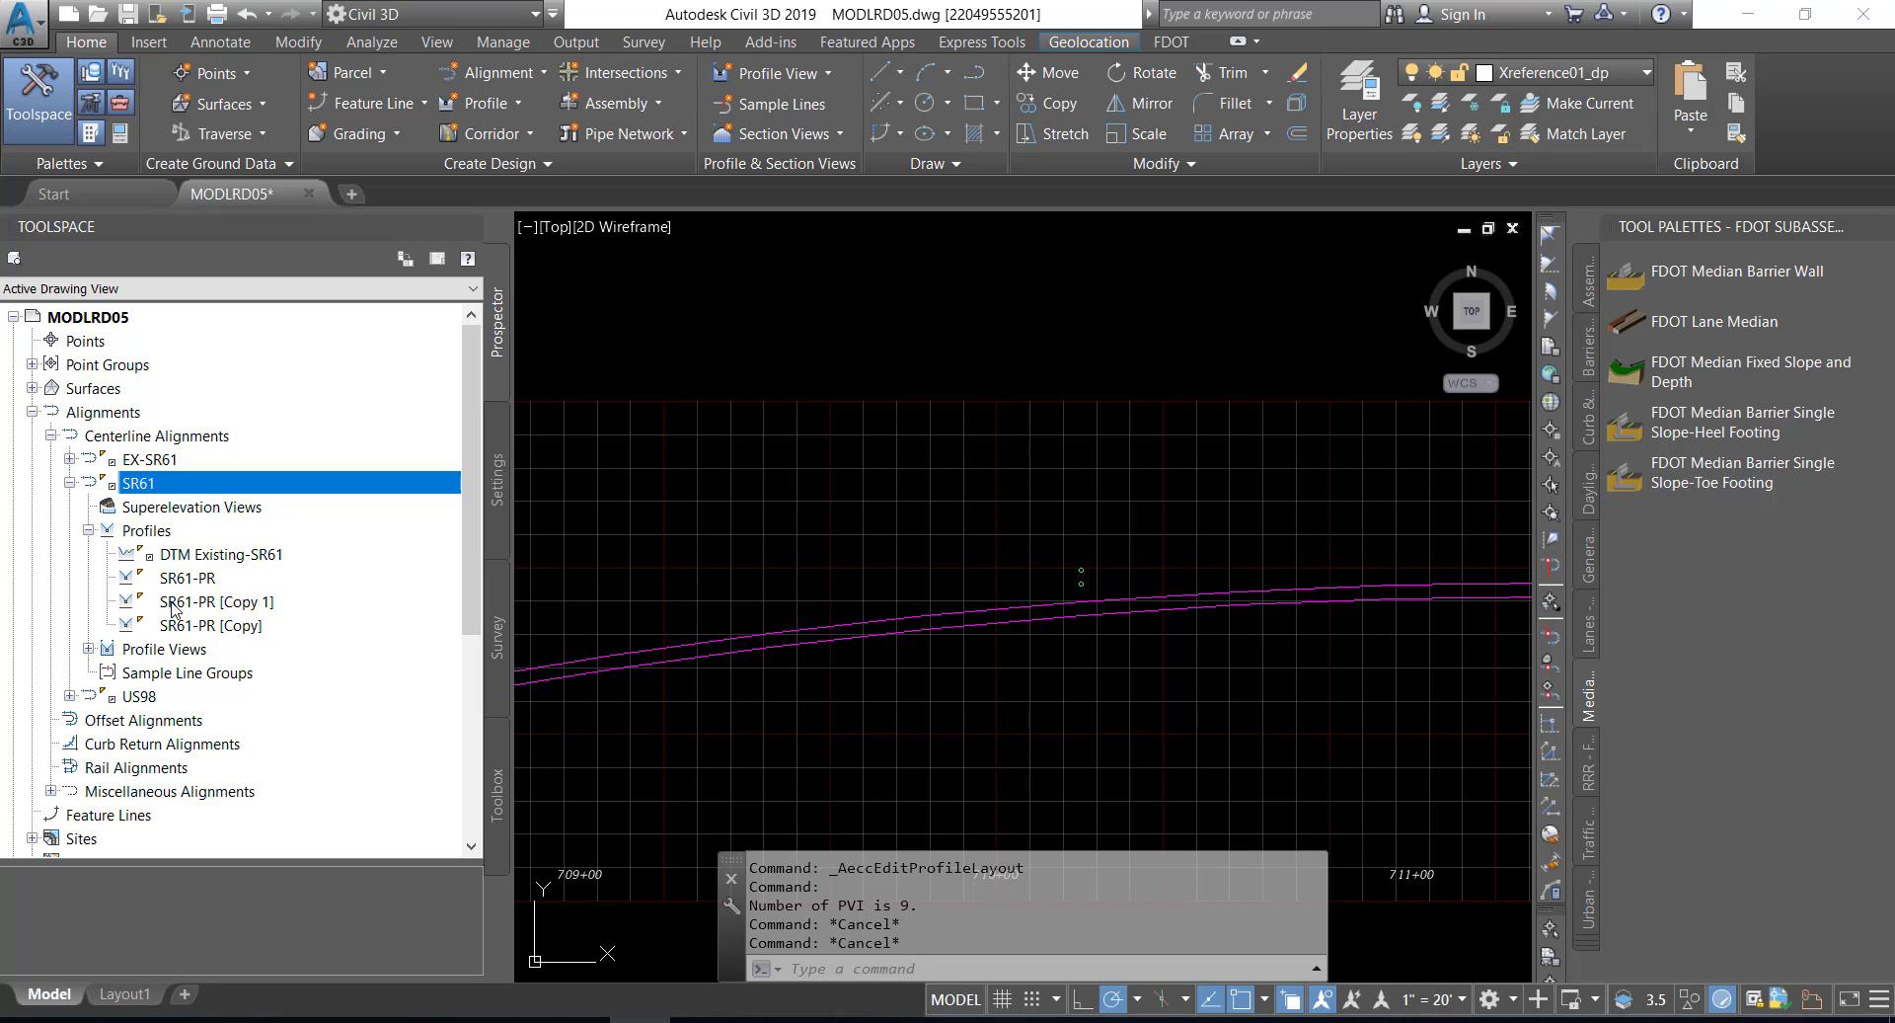
left_click(209, 604)
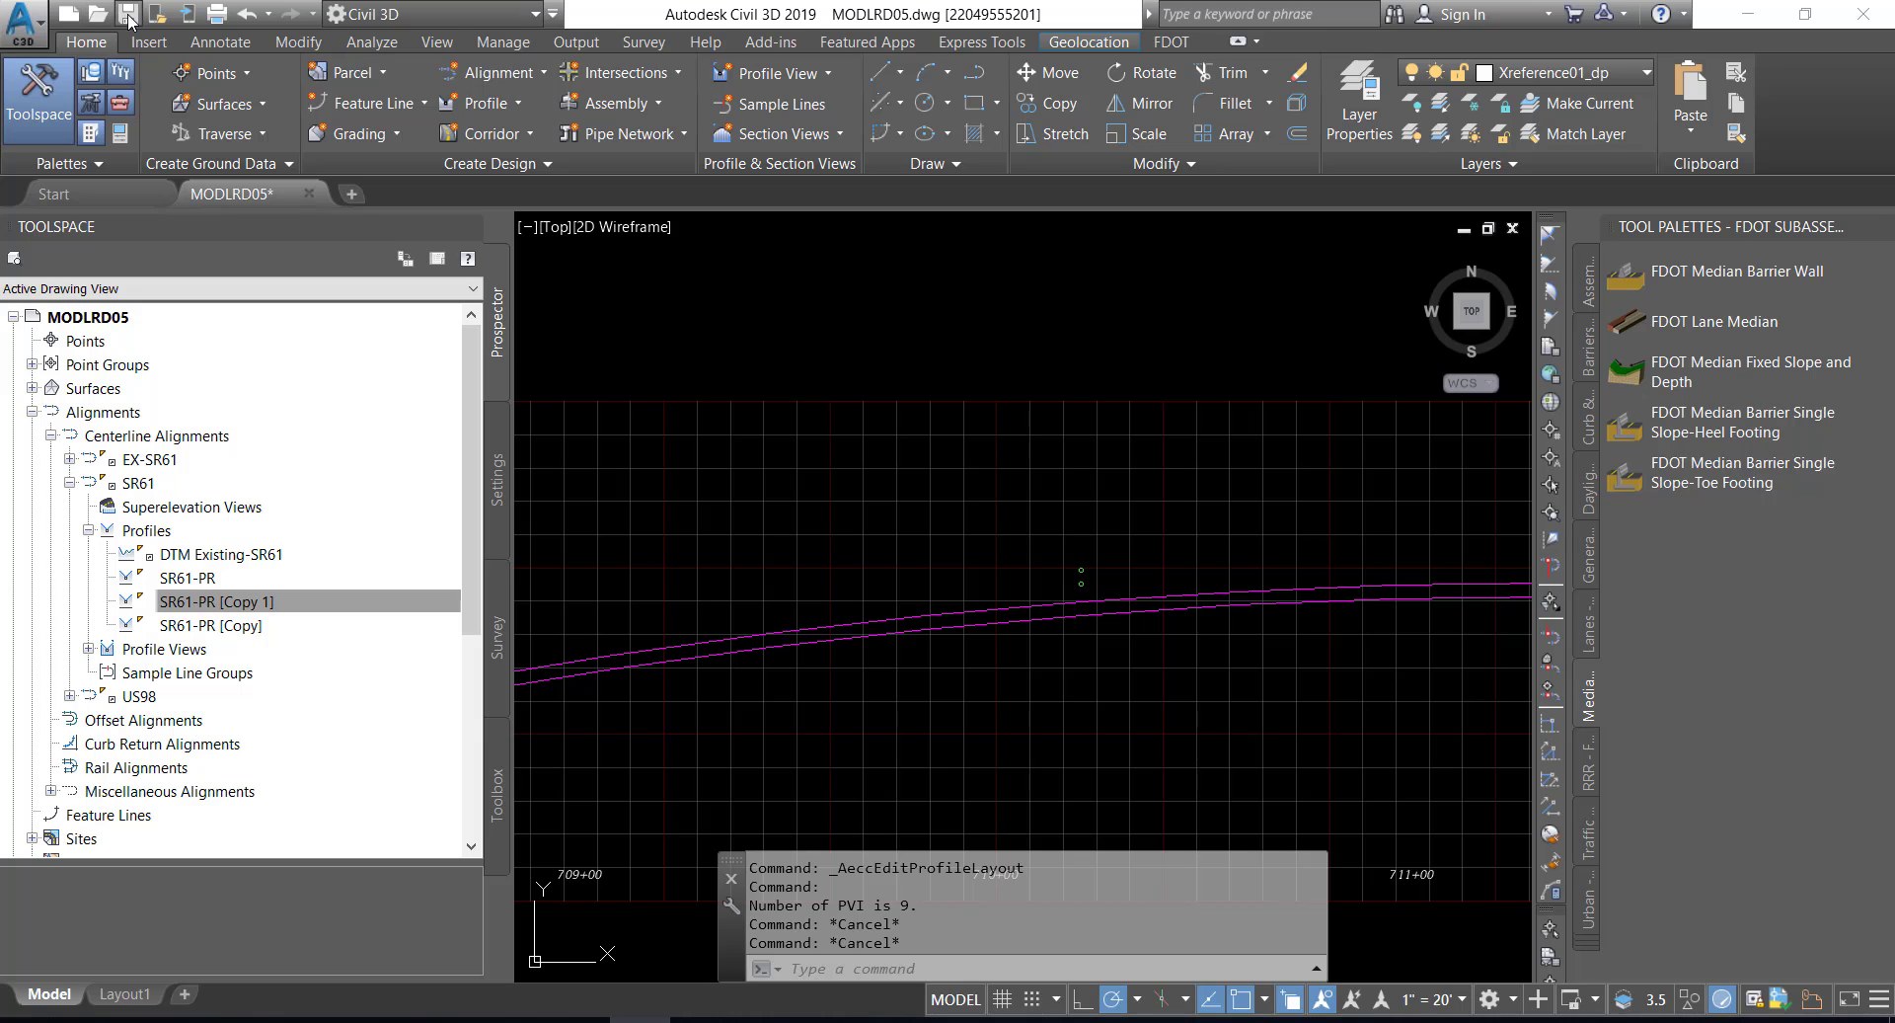
key("ctrl+s")
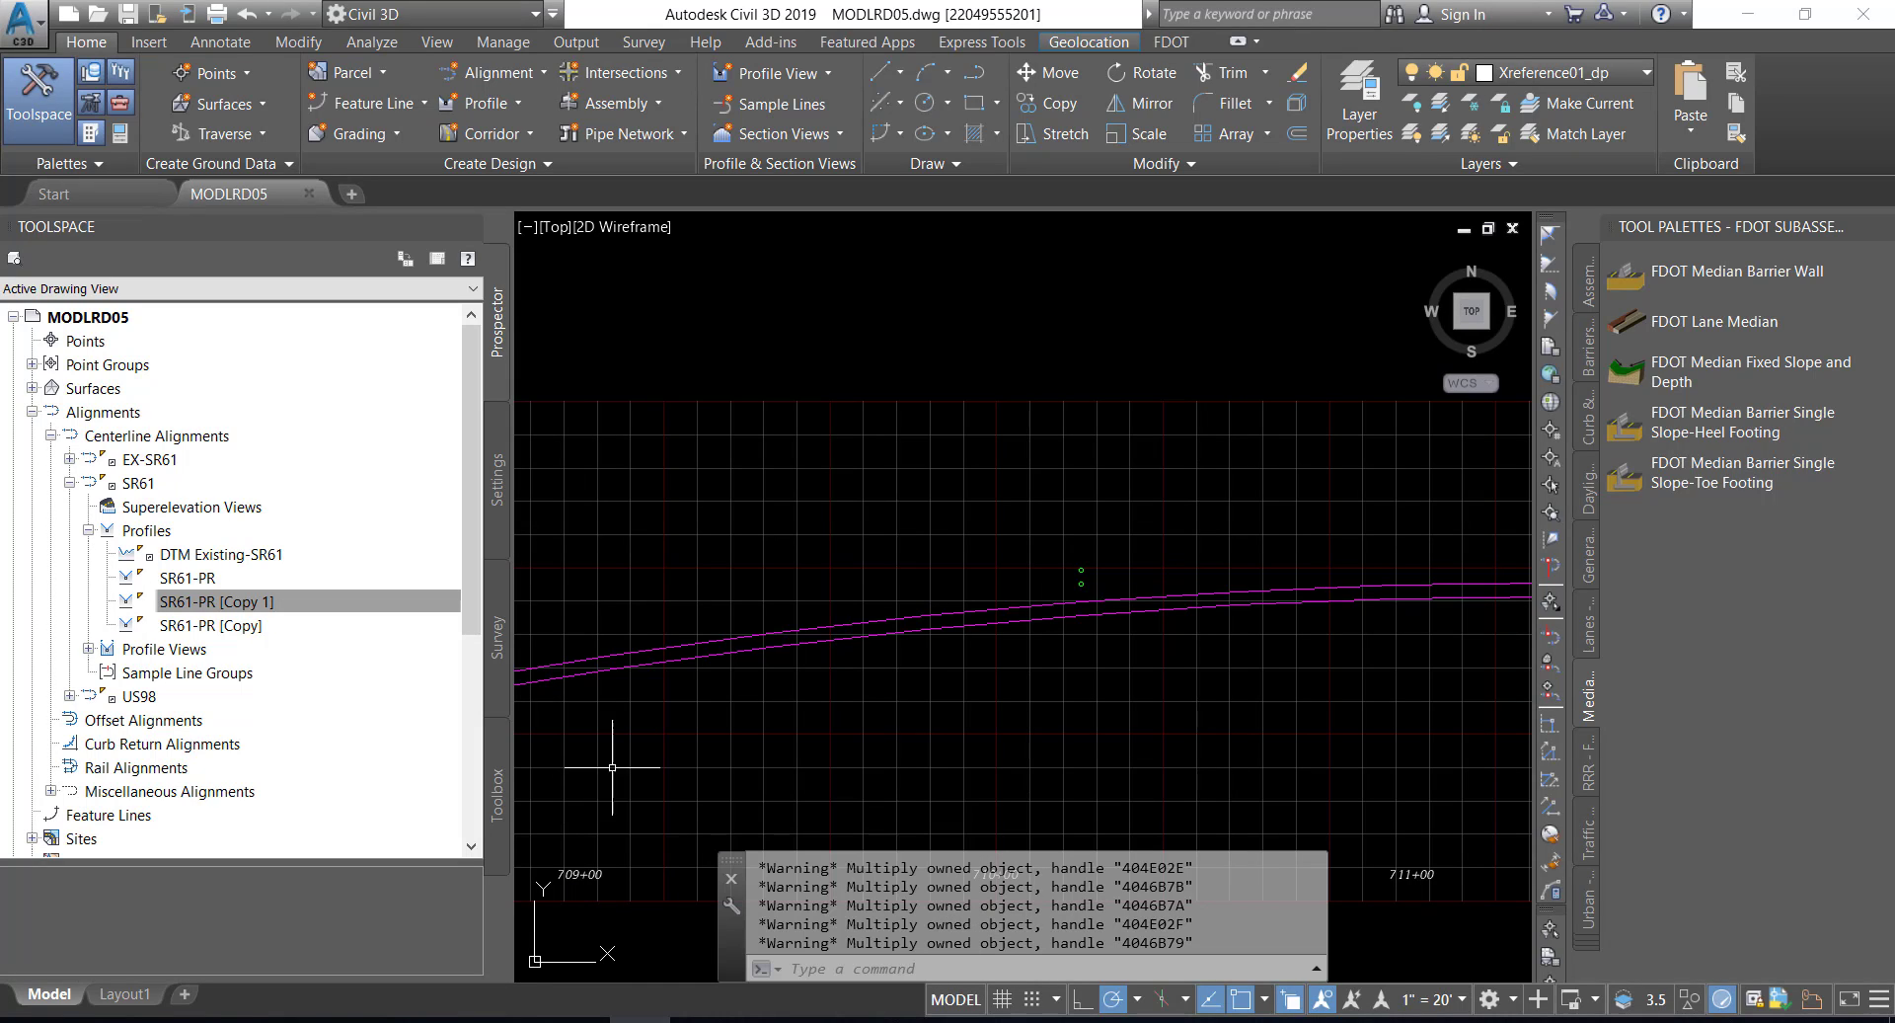
- Raise the elevation of all PVIs of the SR61-PR [Copy 1] profile by 0.03' and close its layout tools
left_click(987, 625)
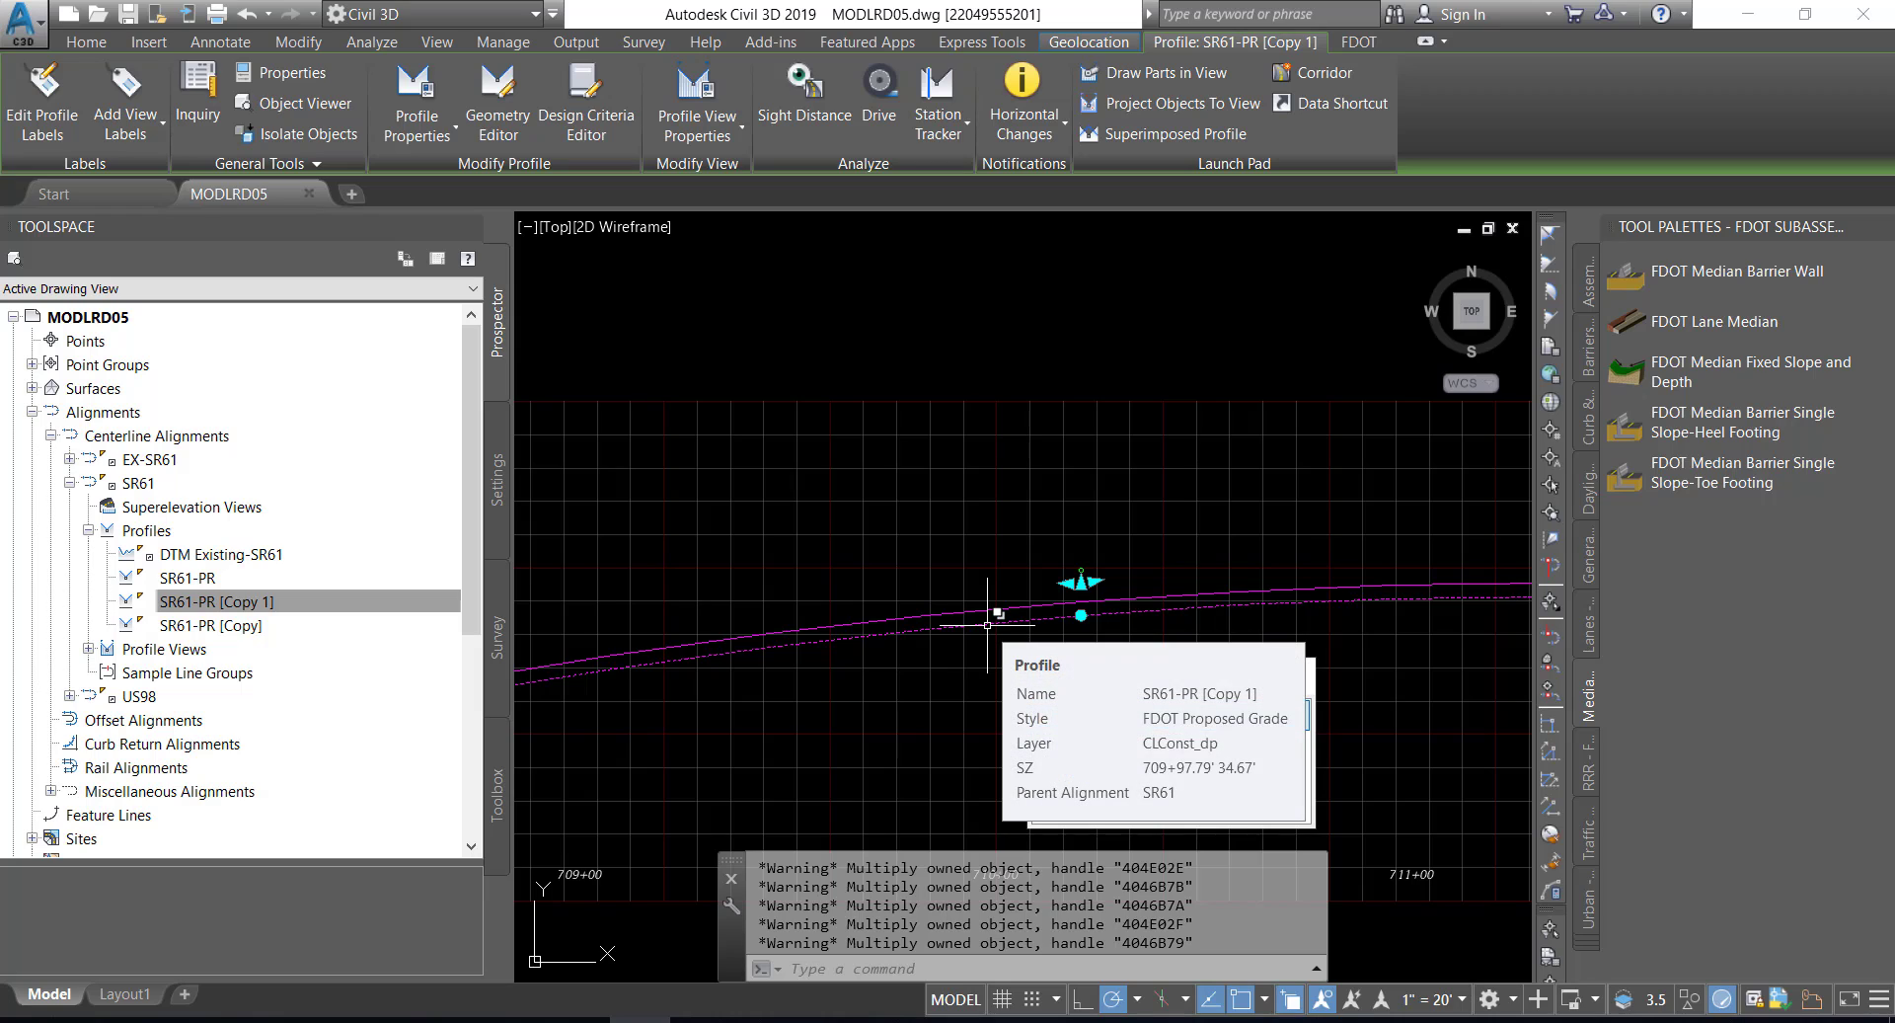
left_click(987, 624)
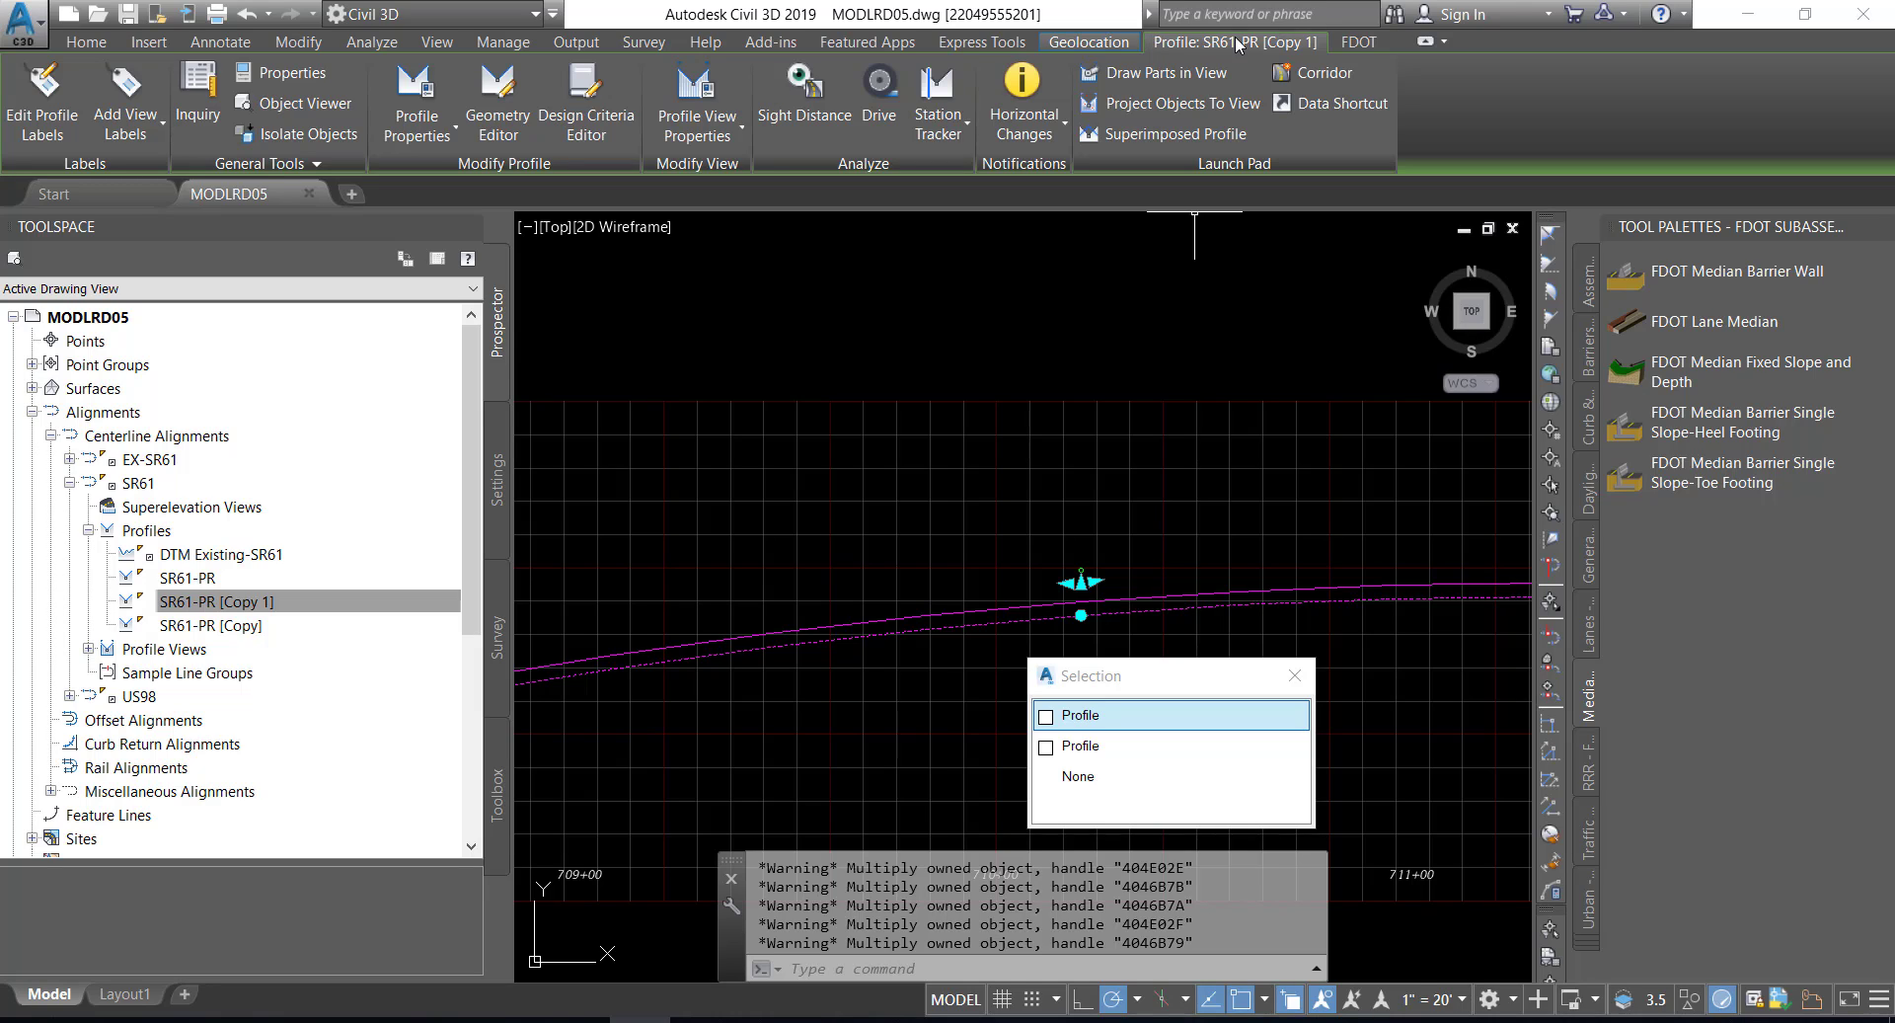
left_click(496, 103)
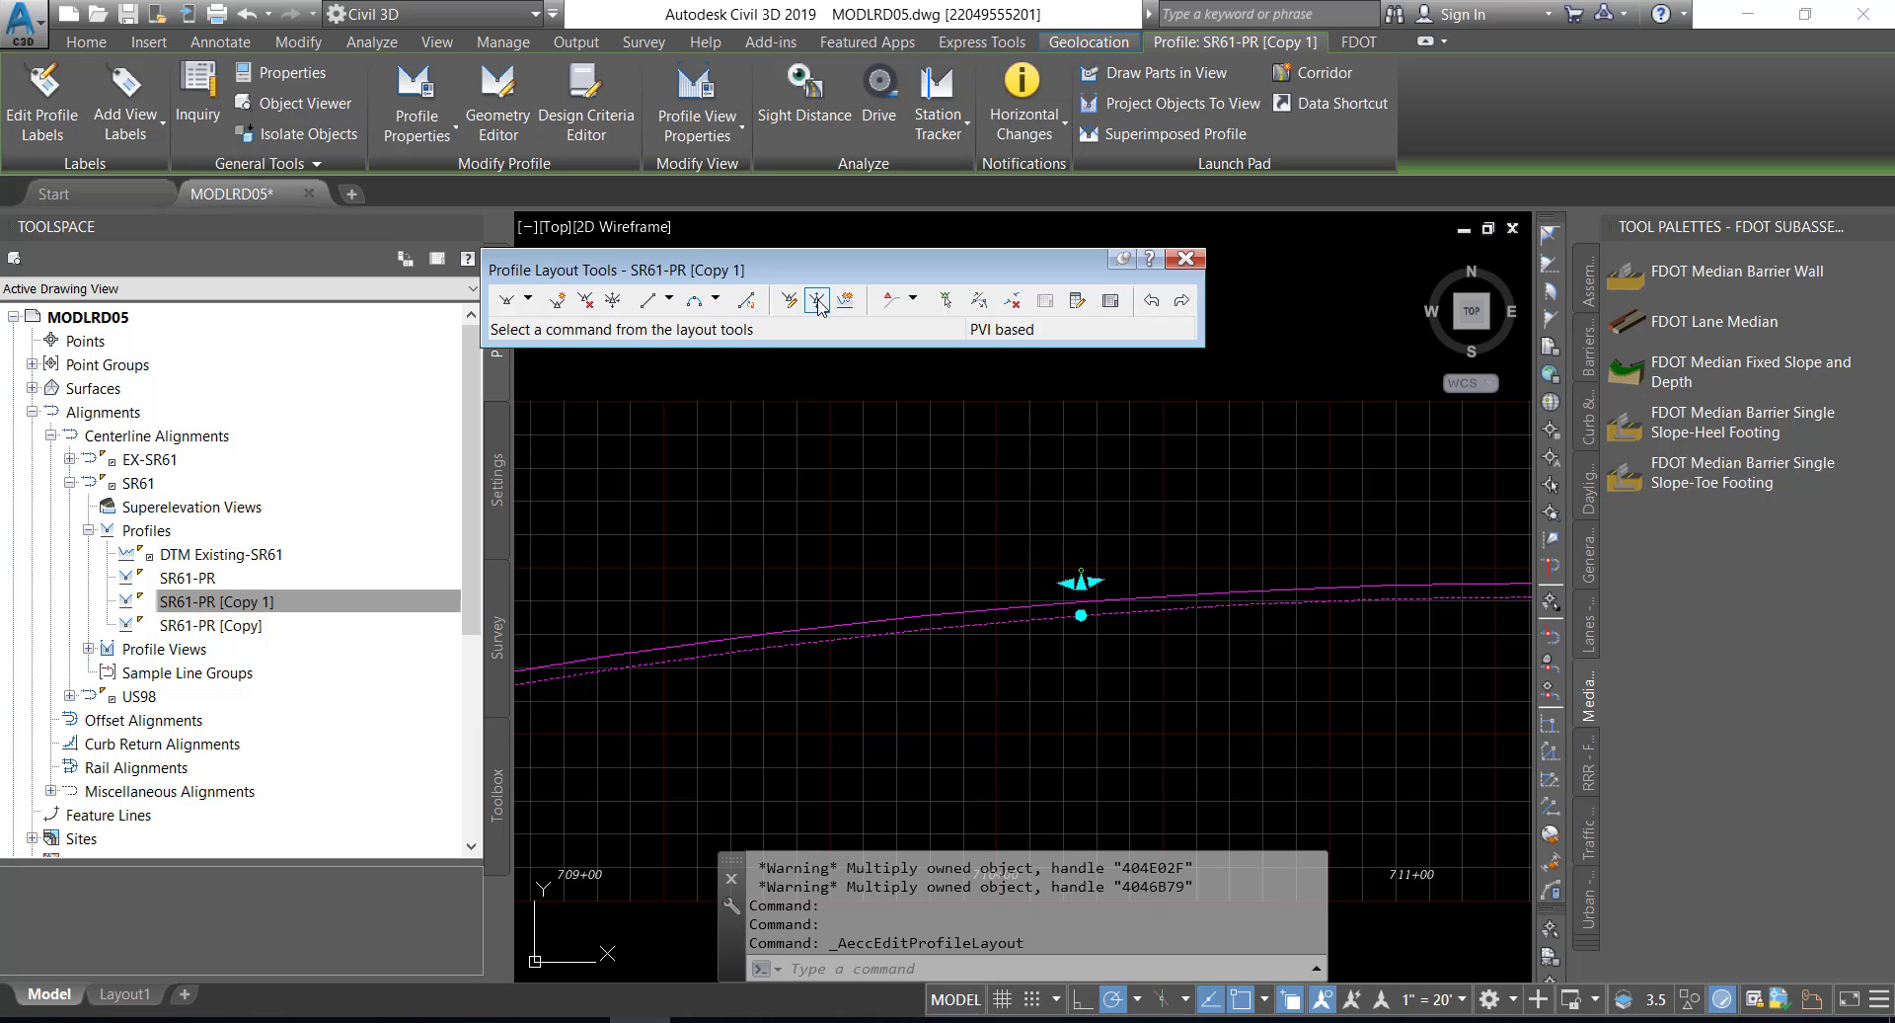
left_click(818, 300)
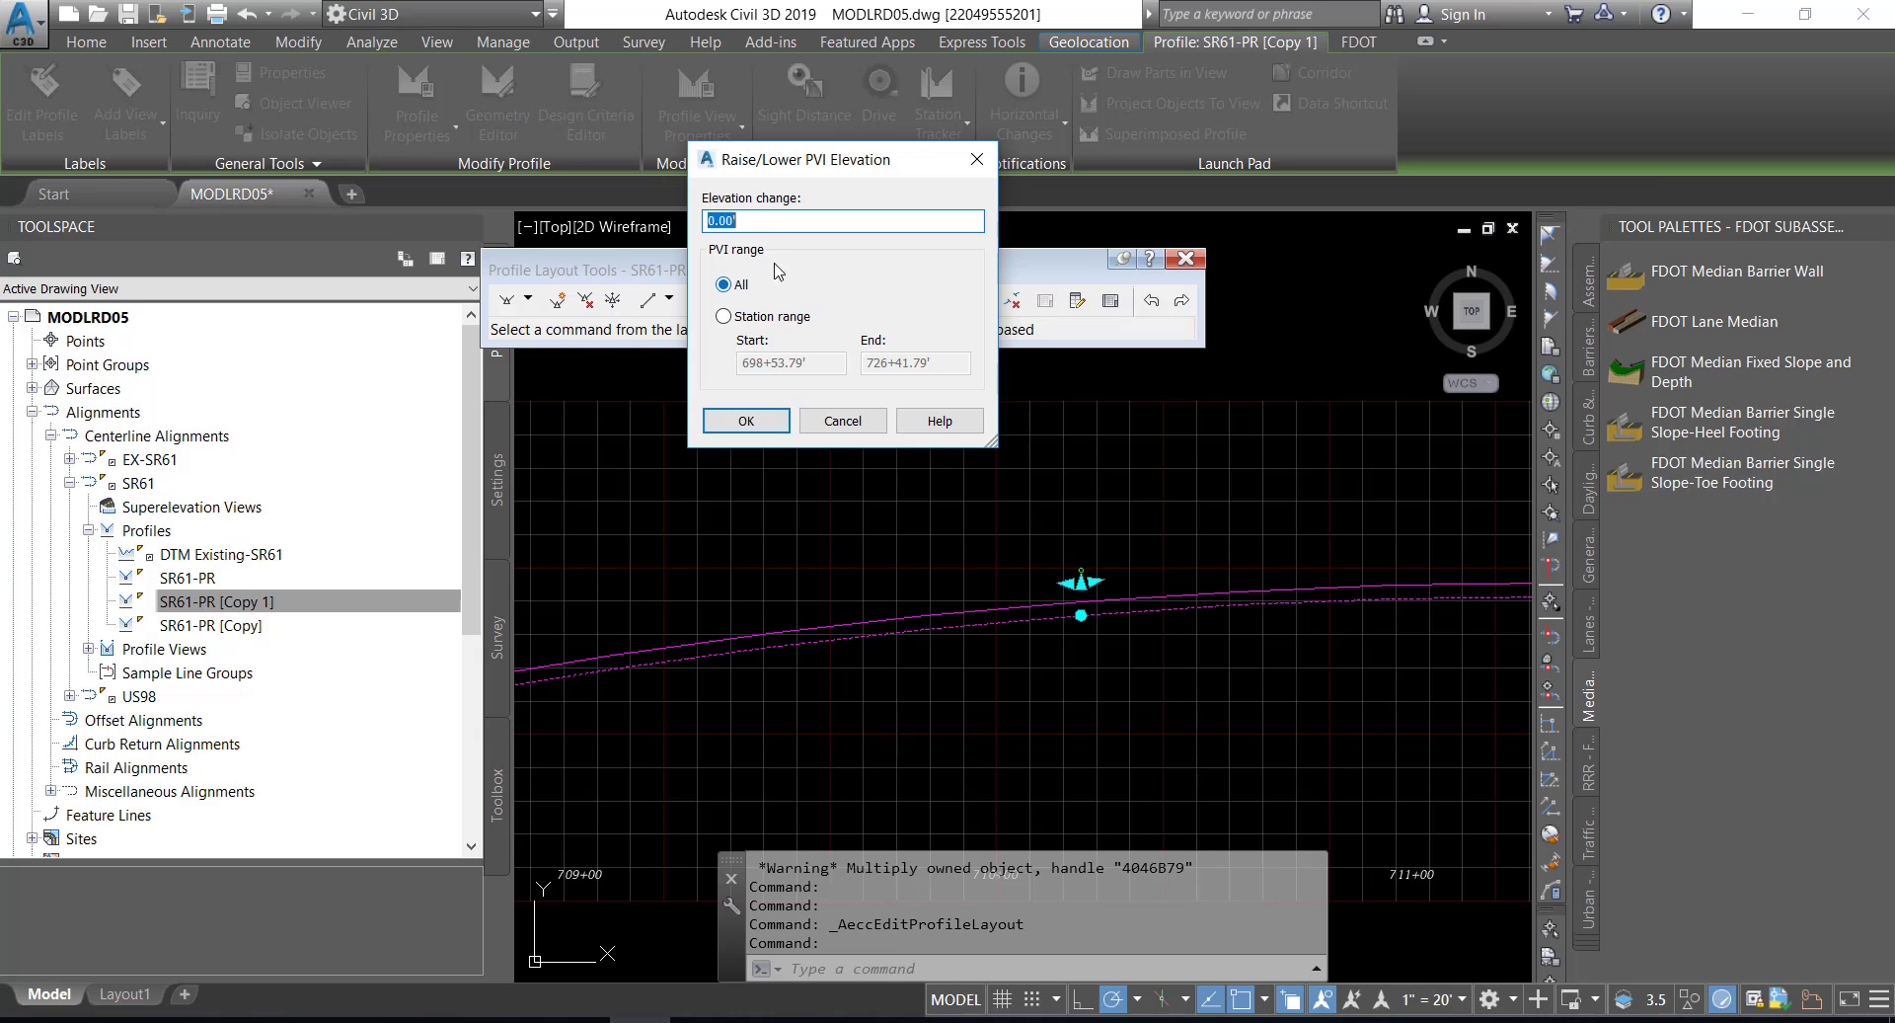
left_click_drag(759, 220, 705, 220)
type(".33")
left_click(750, 285)
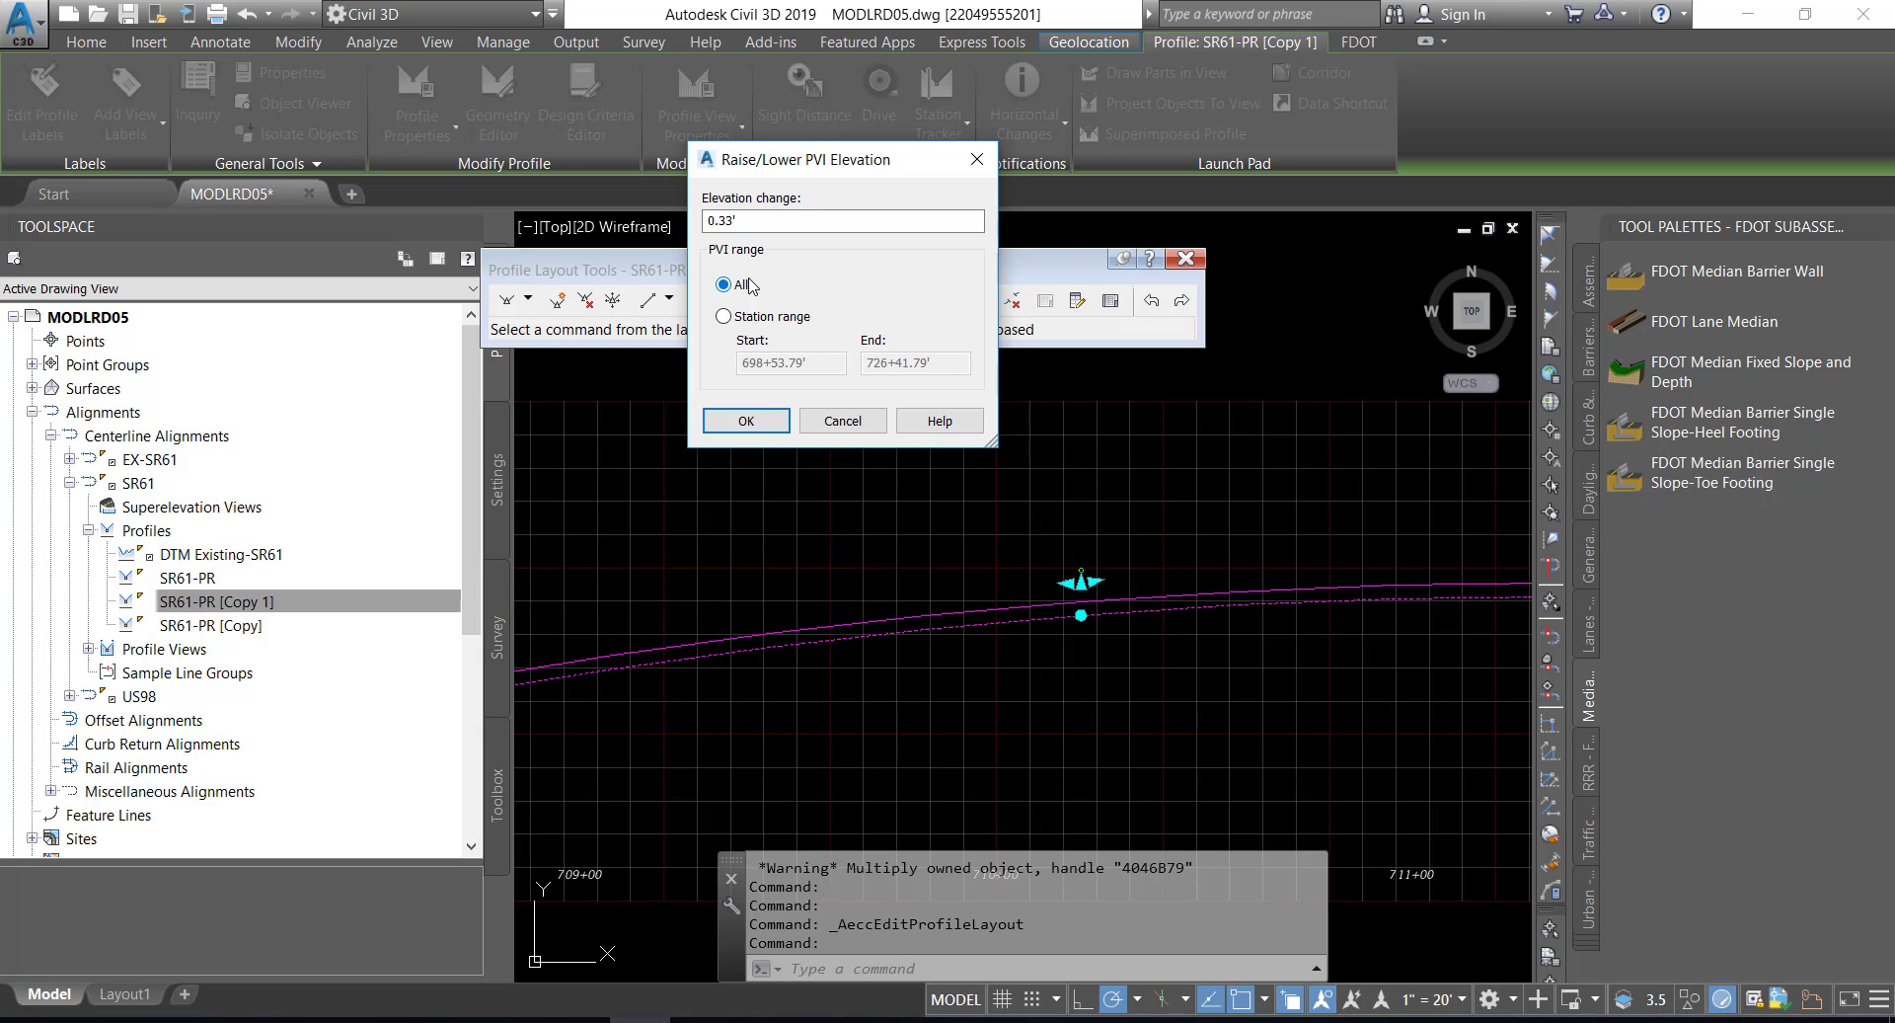
left_click(737, 221)
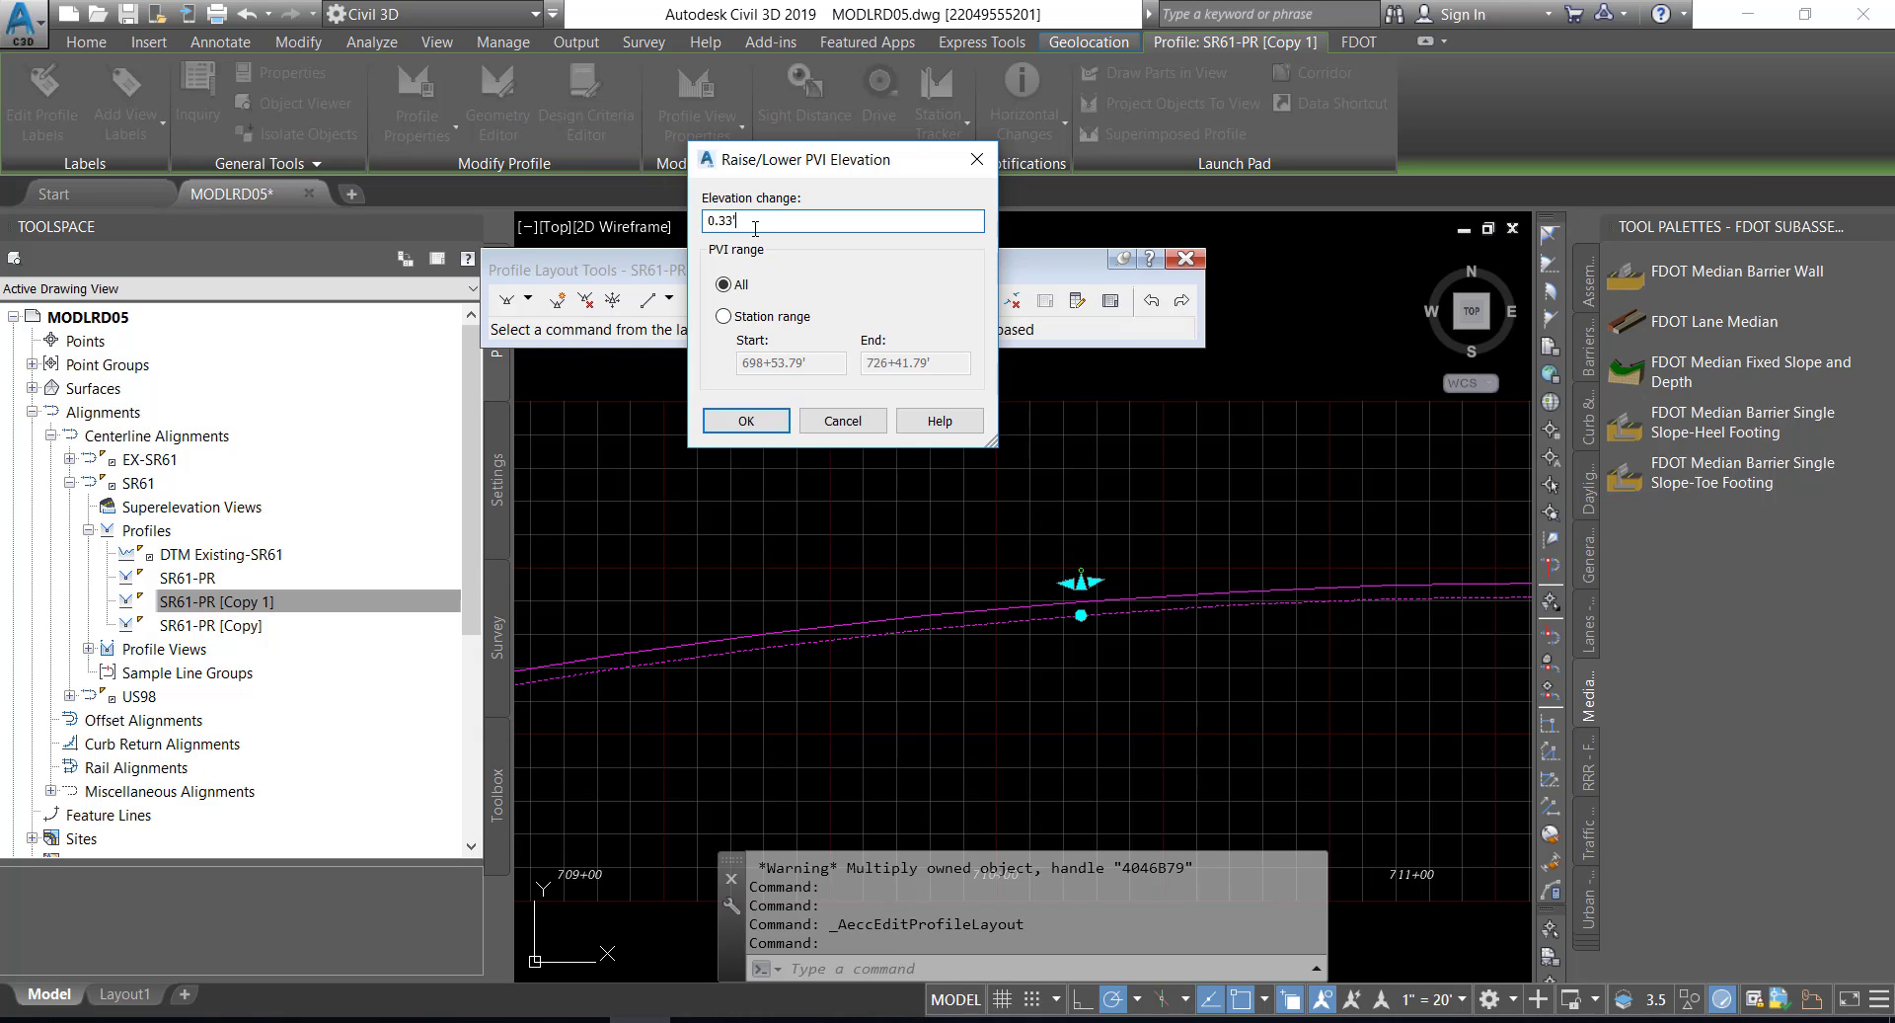
key("BackSpace")
key("BackSpace")
key("BackSpace")
key("BackSpace")
type("0.03")
left_click(736, 420)
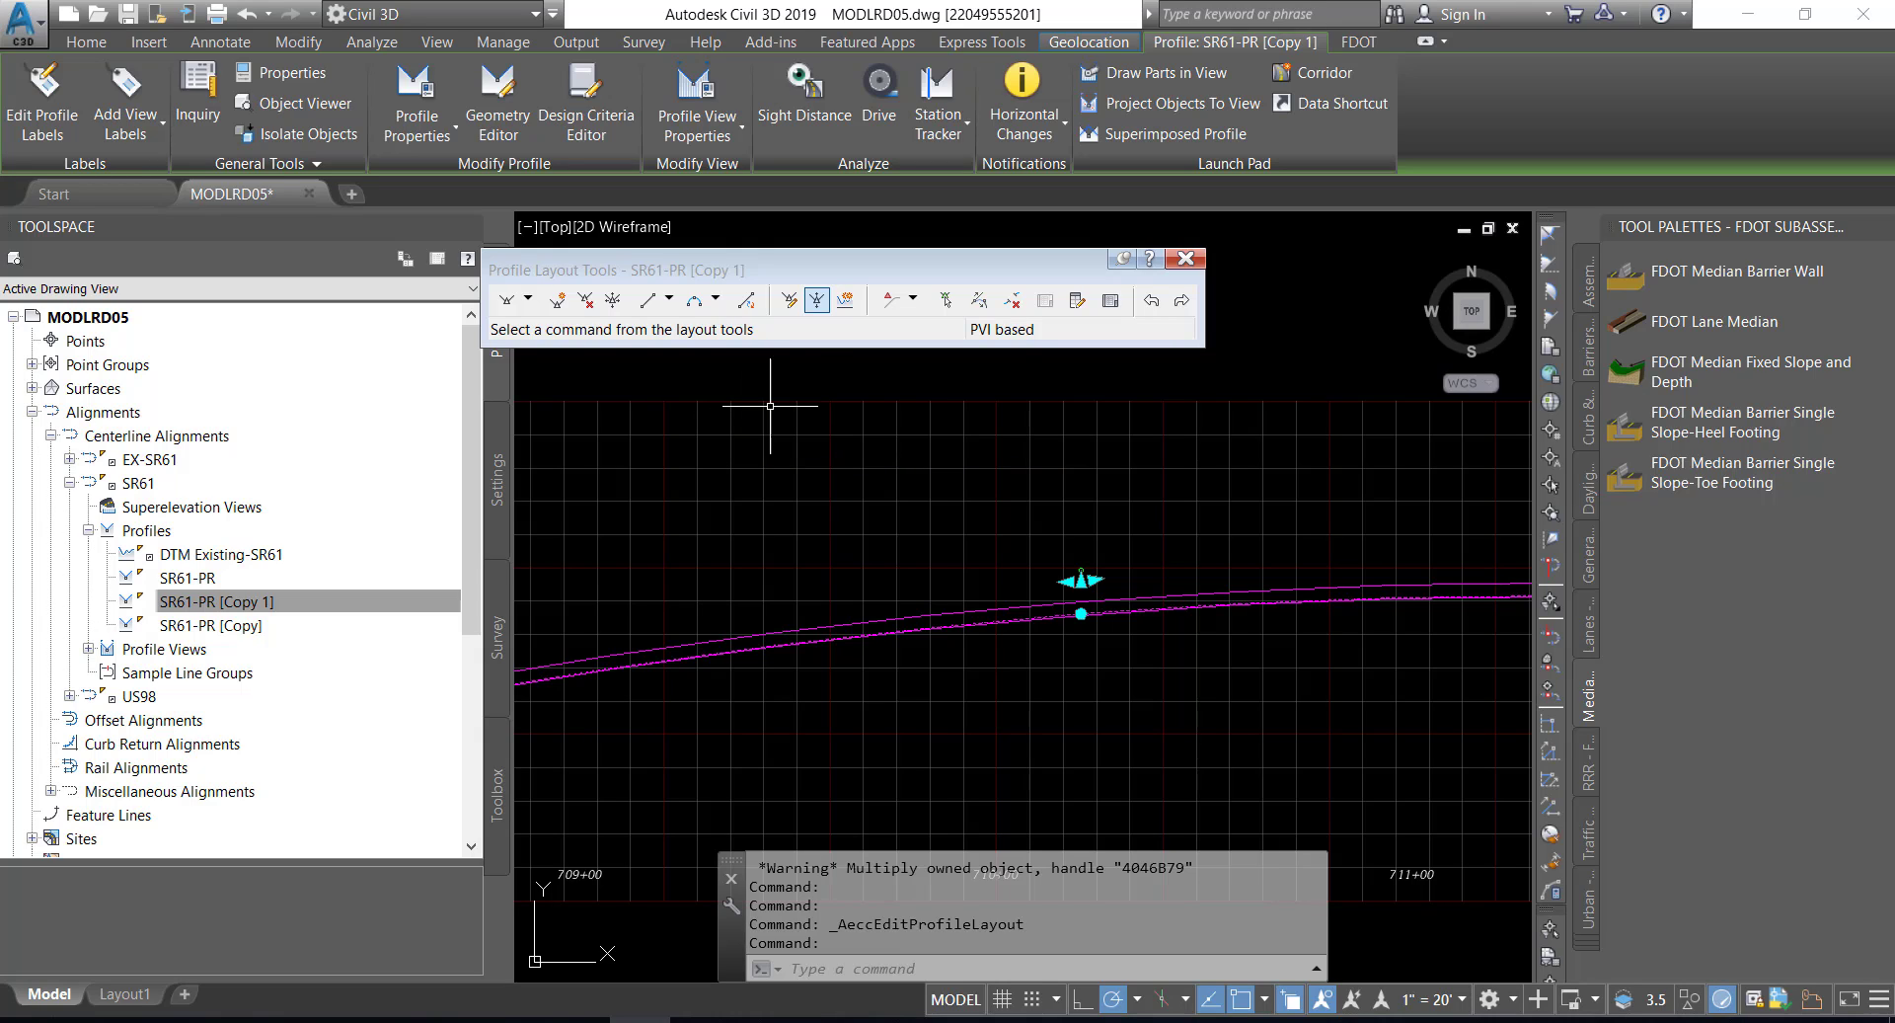
left_click(1185, 258)
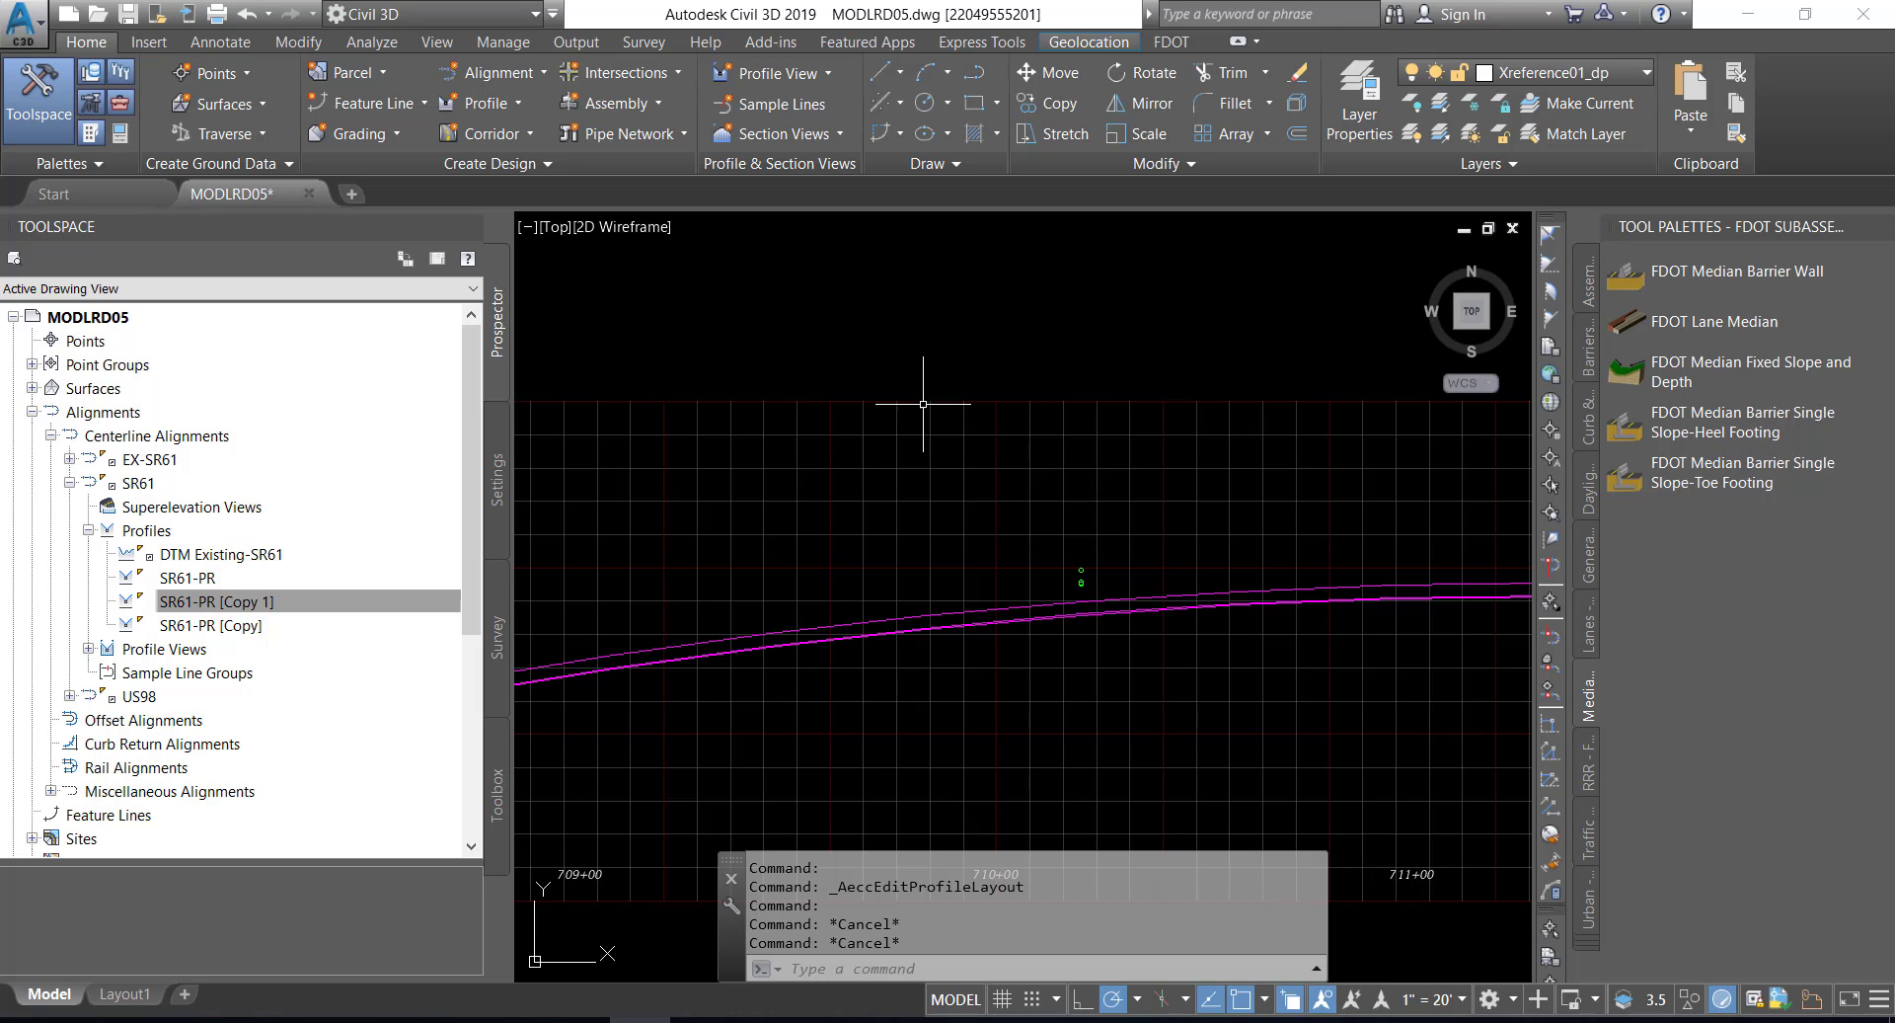
- Inspect the offset between the three profile lines up close and save the drawing
scroll(901, 617, "up", 5)
scroll(940, 675, "up", 1)
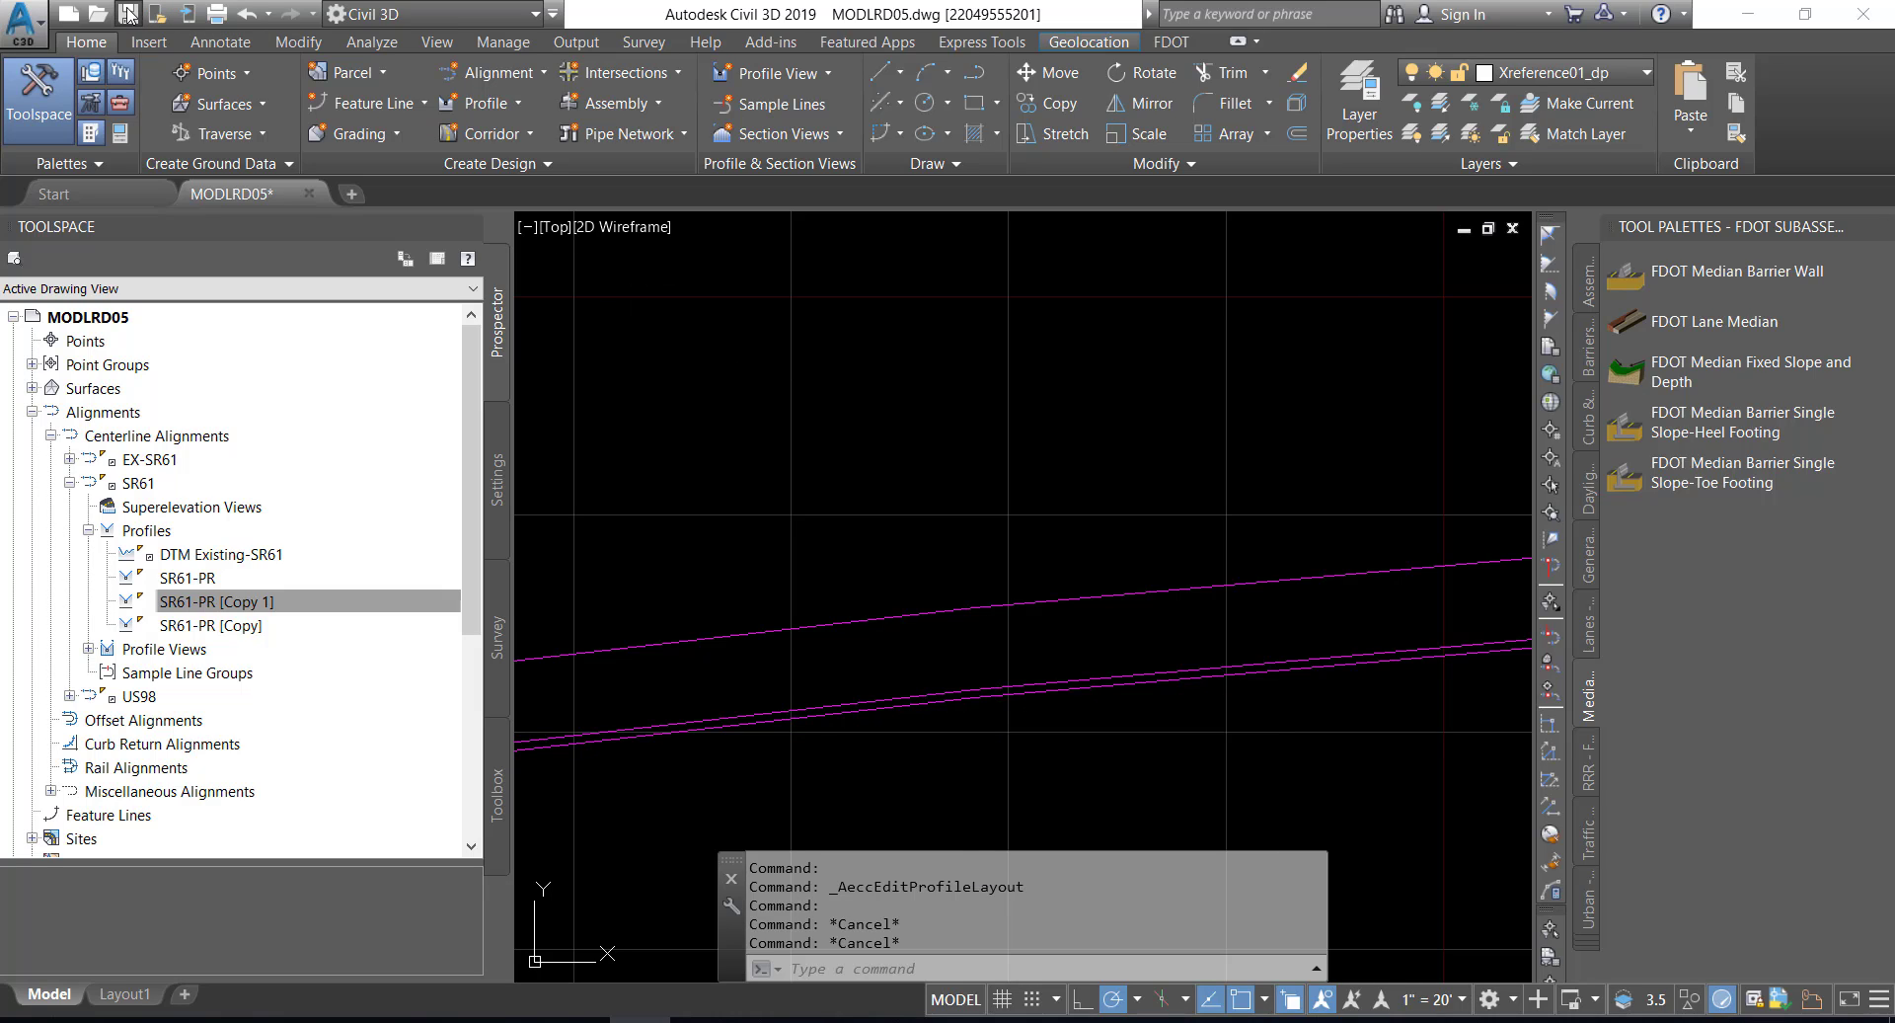
key("ctrl+s")
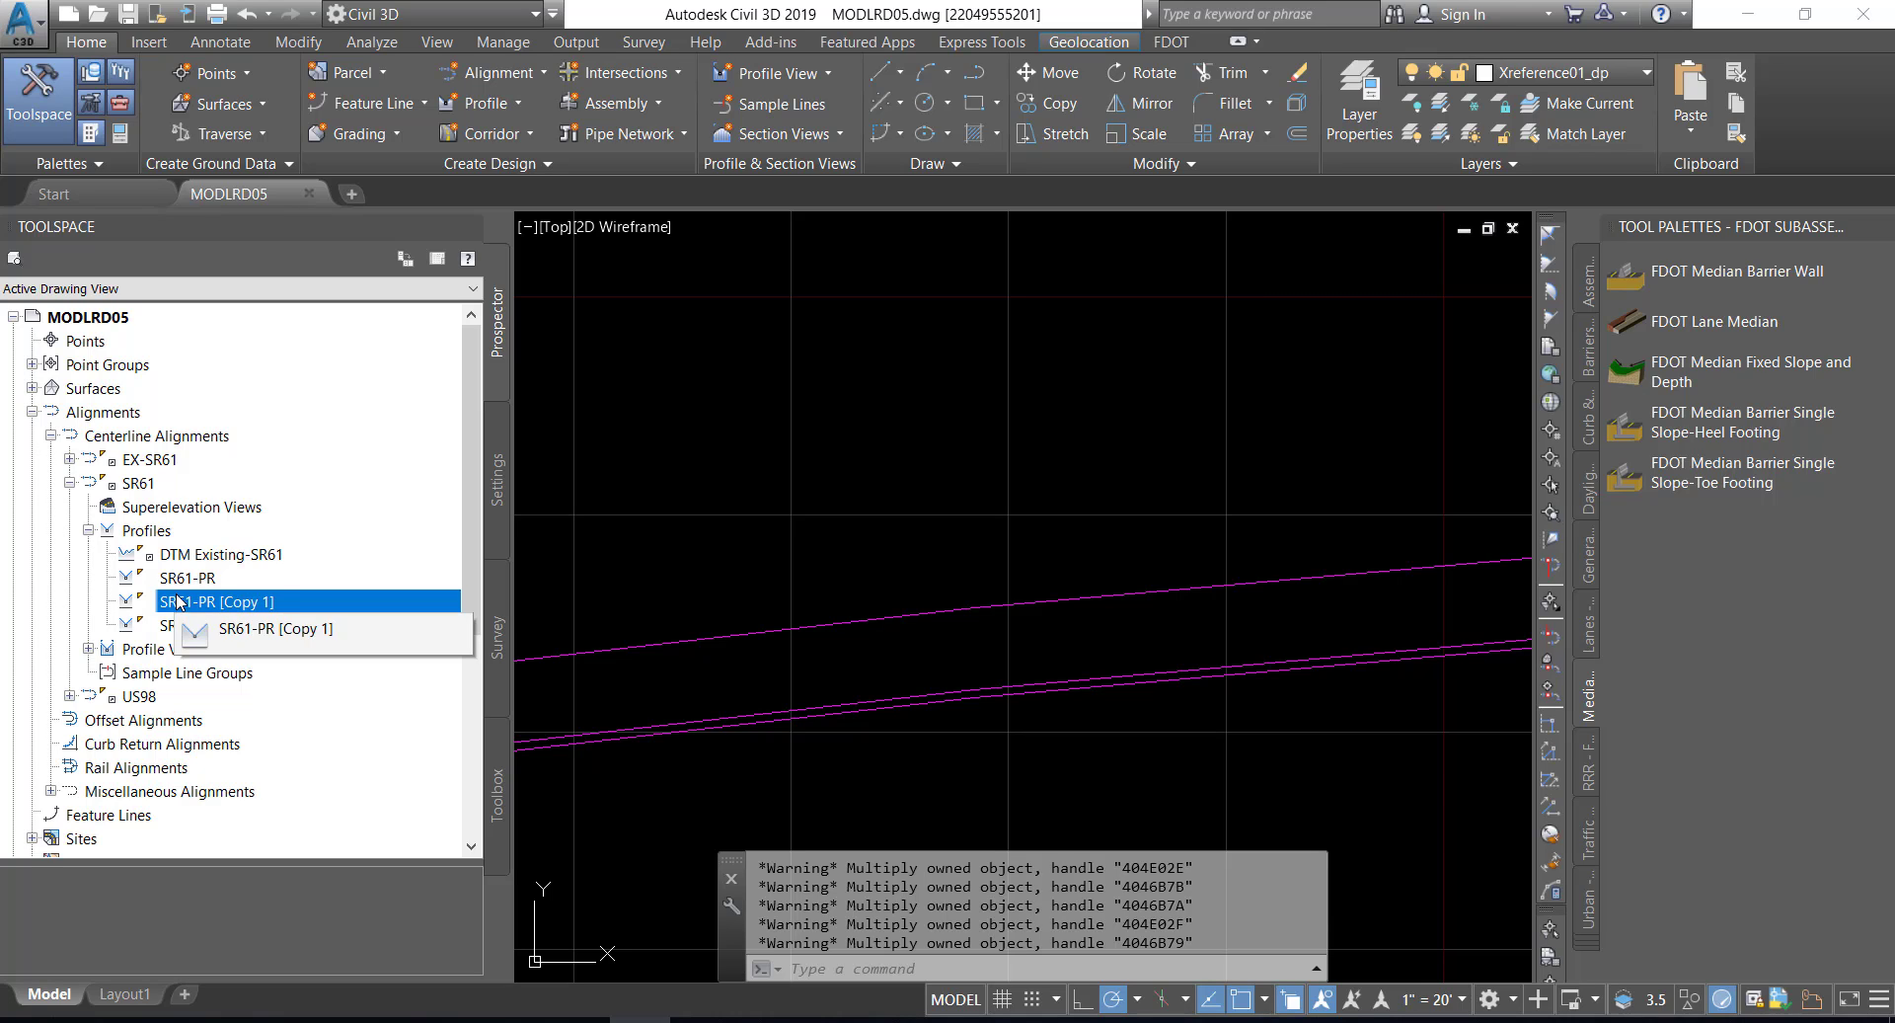
- Rename the SR61-PR [Copy] profile as SR61-PR TS ETW LT and set its object style to FDOT PGL Left
left_click(194, 628)
right_click(195, 627)
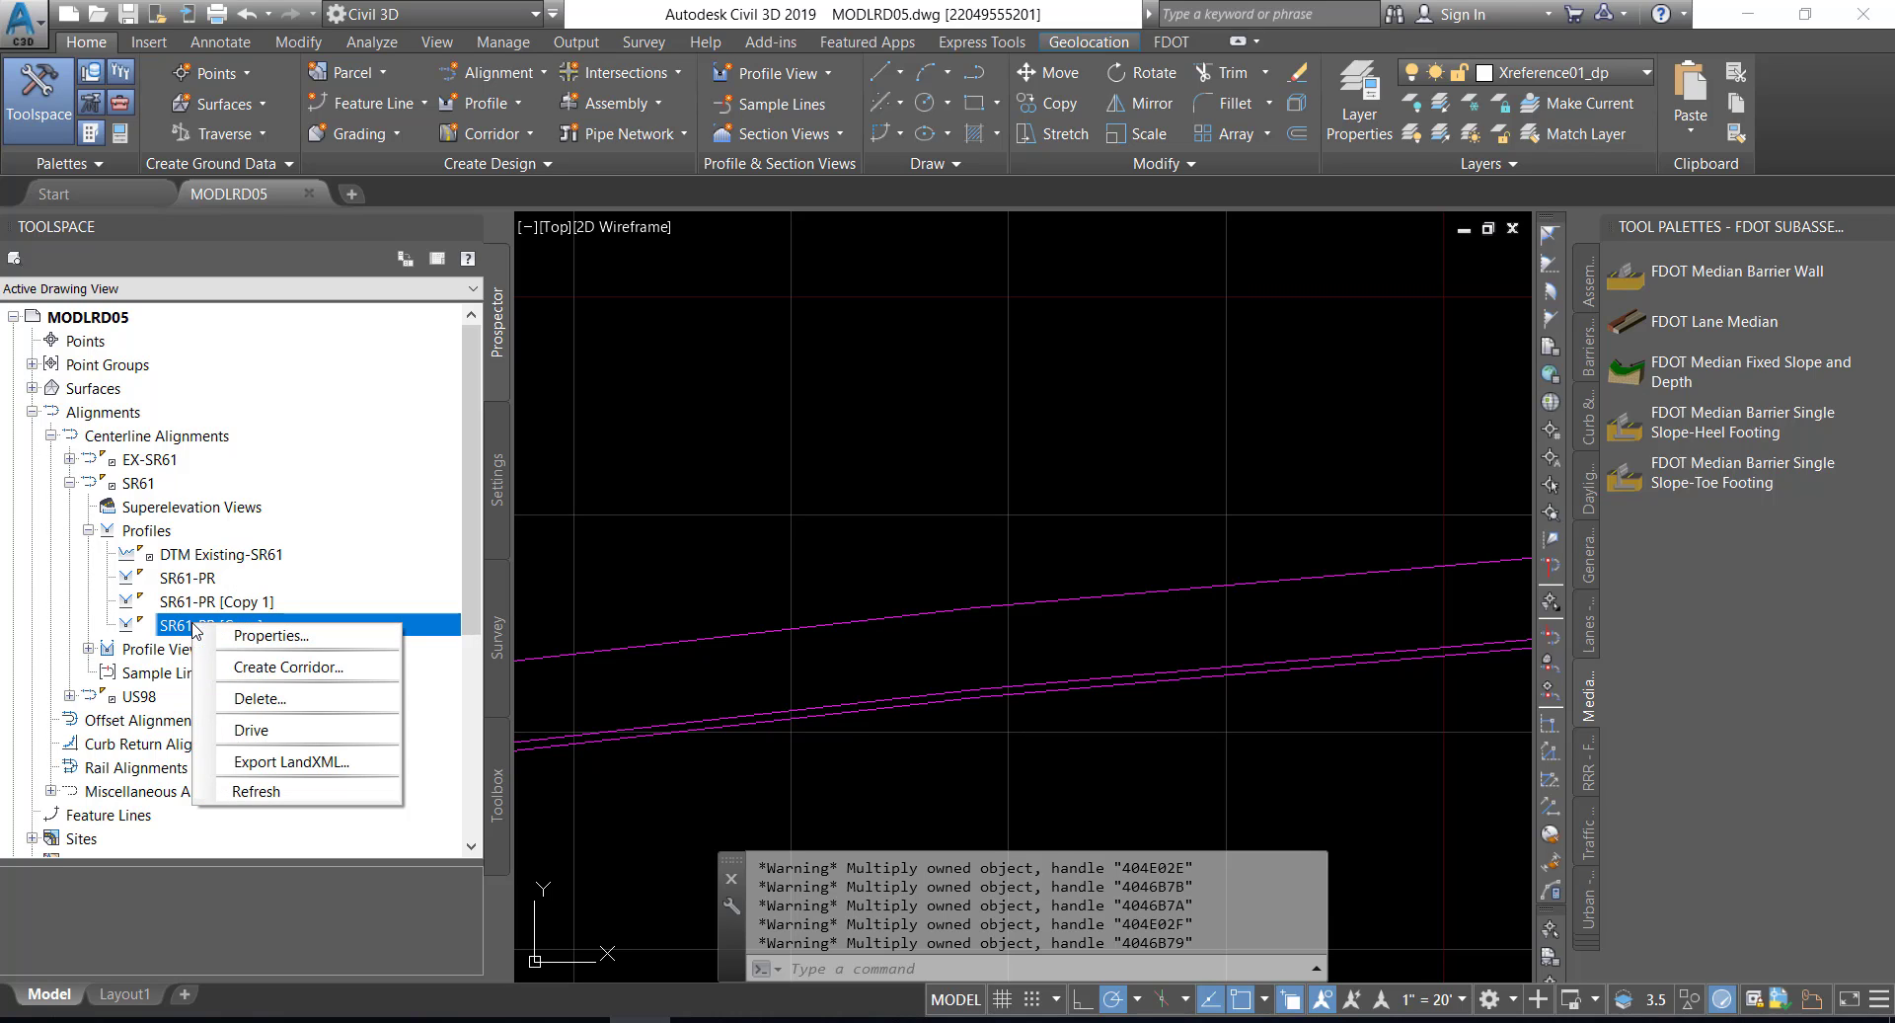
left_click(290, 642)
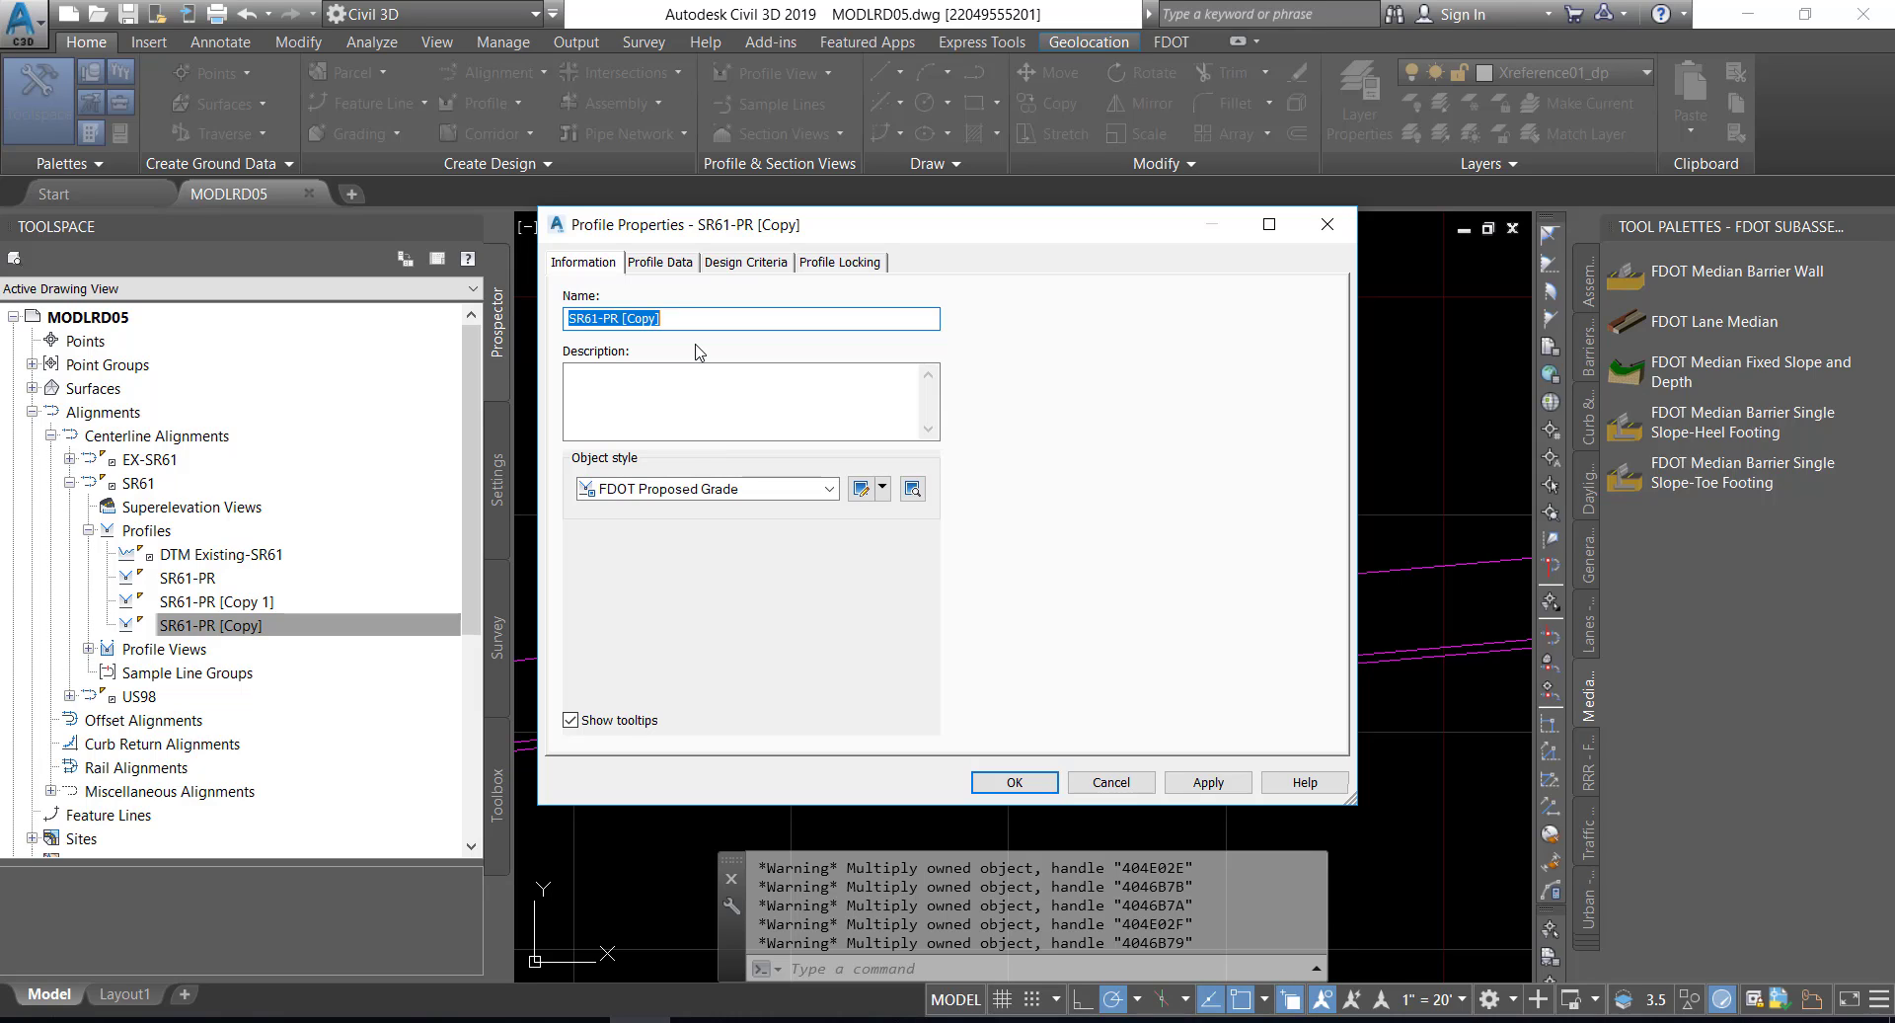
left_click_drag(681, 318, 538, 317)
type("SR61-PR TS ETW LT")
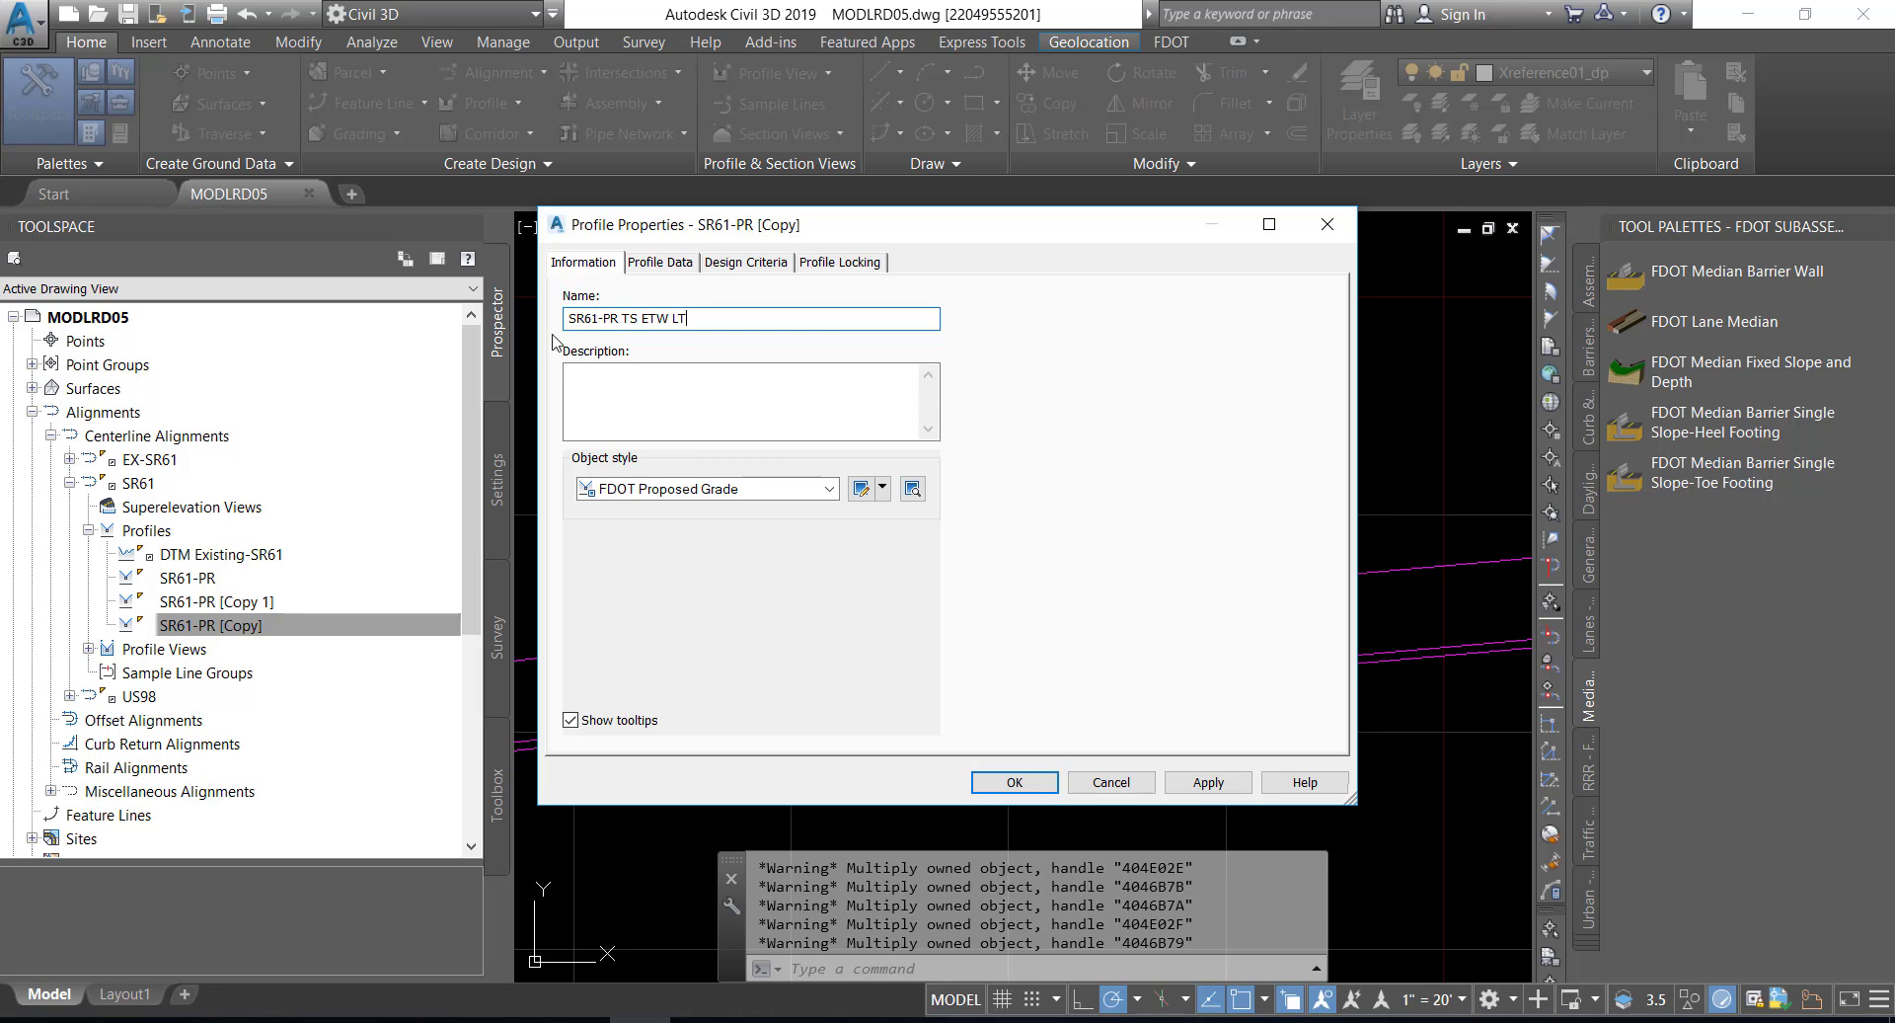
left_click(782, 499)
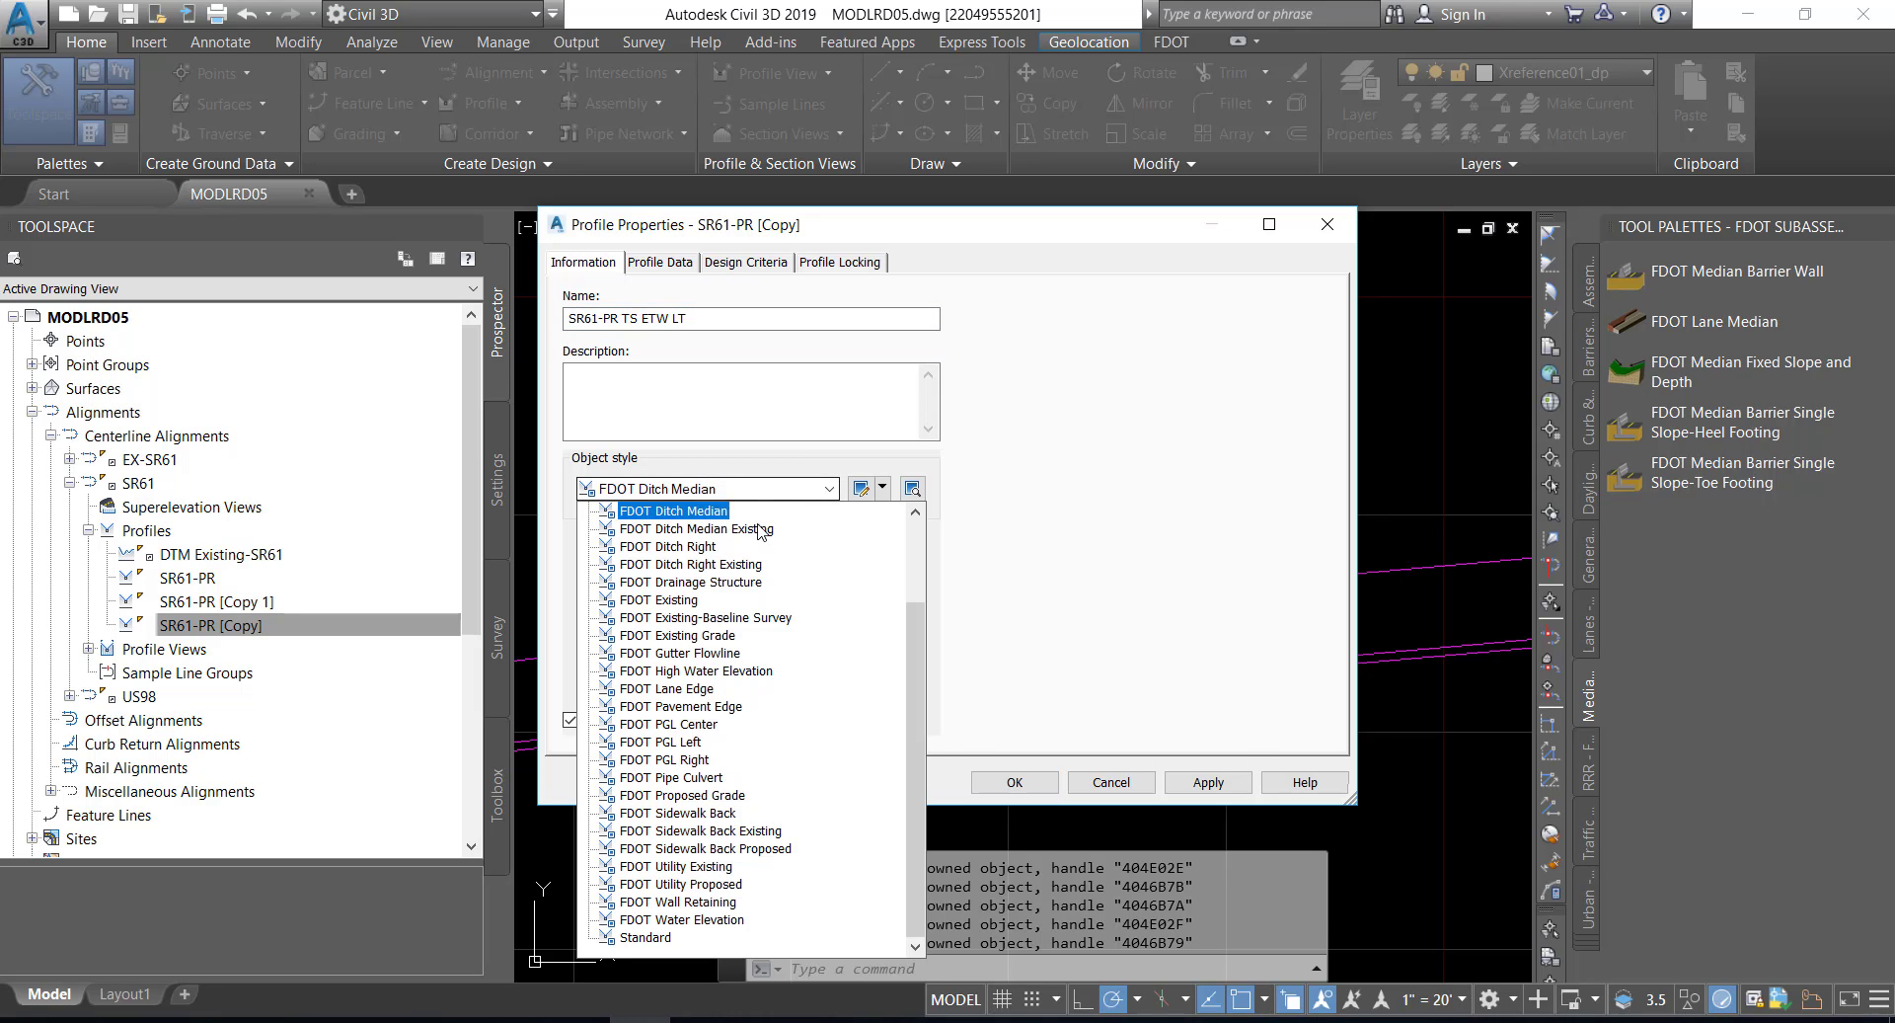
scroll(715, 701, "up", 2)
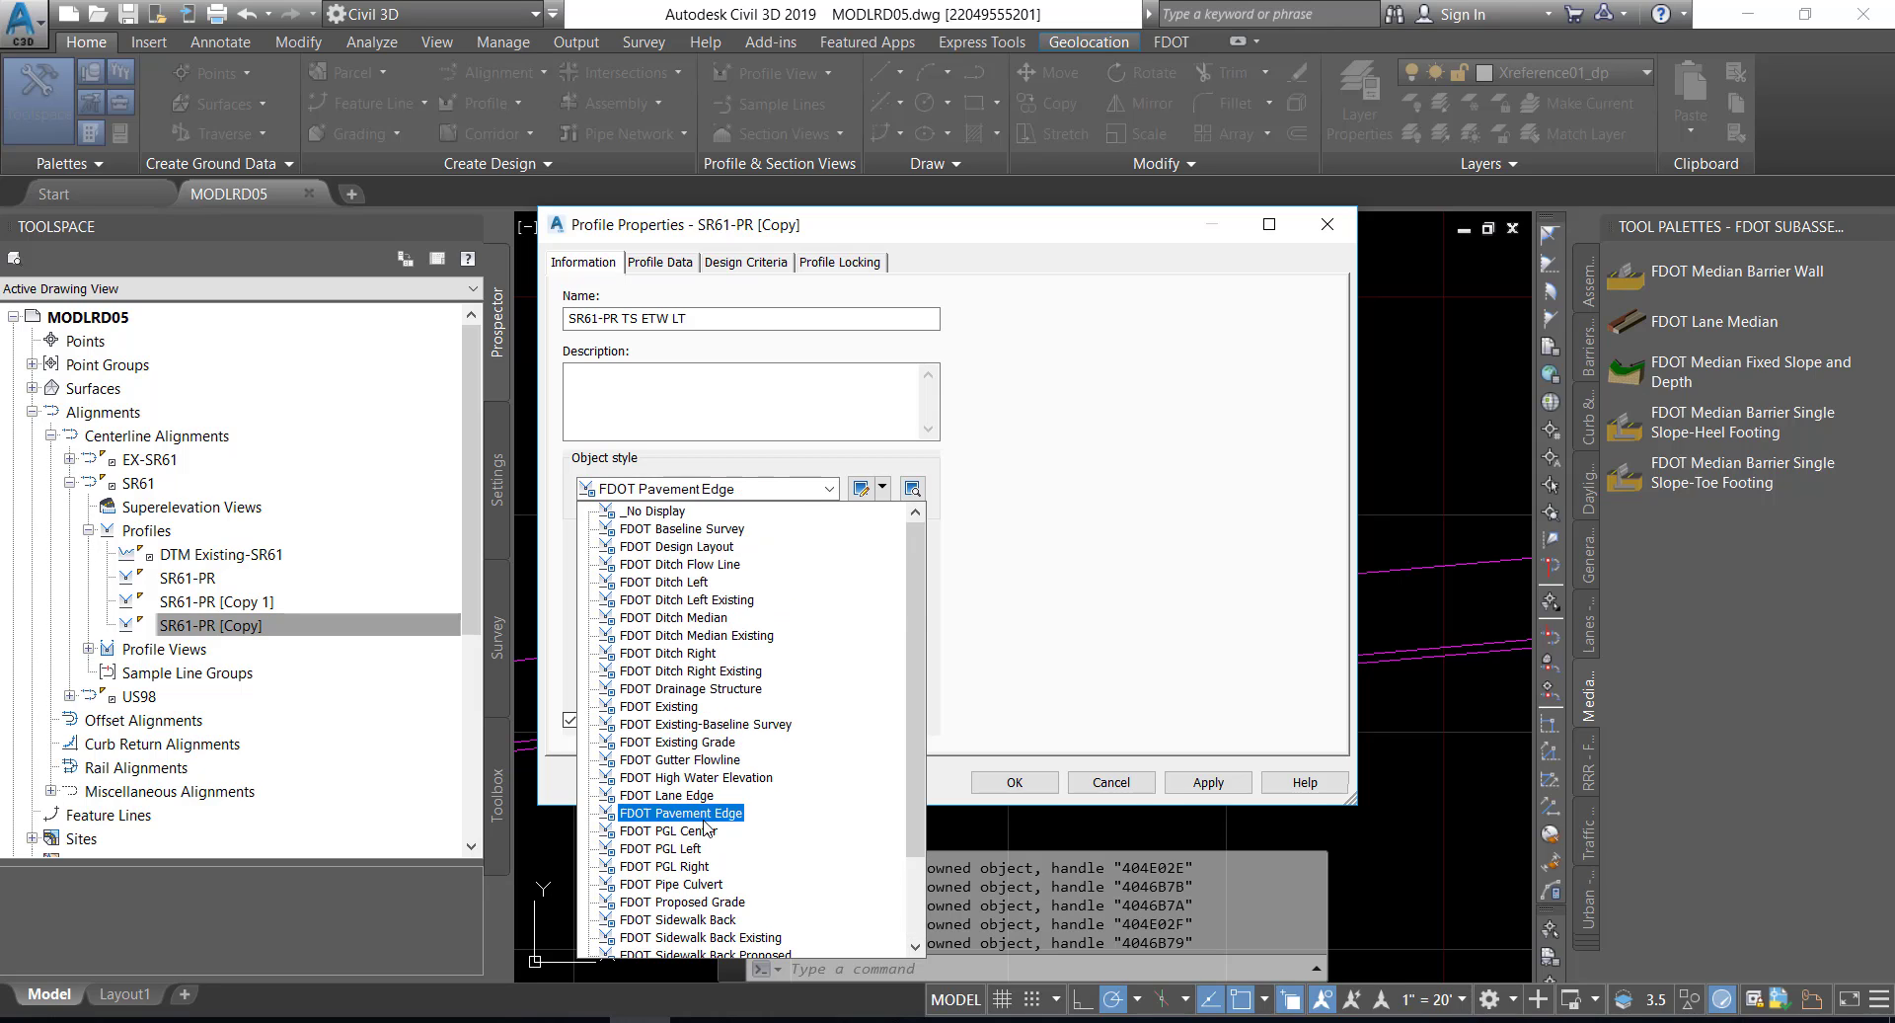
left_click(691, 848)
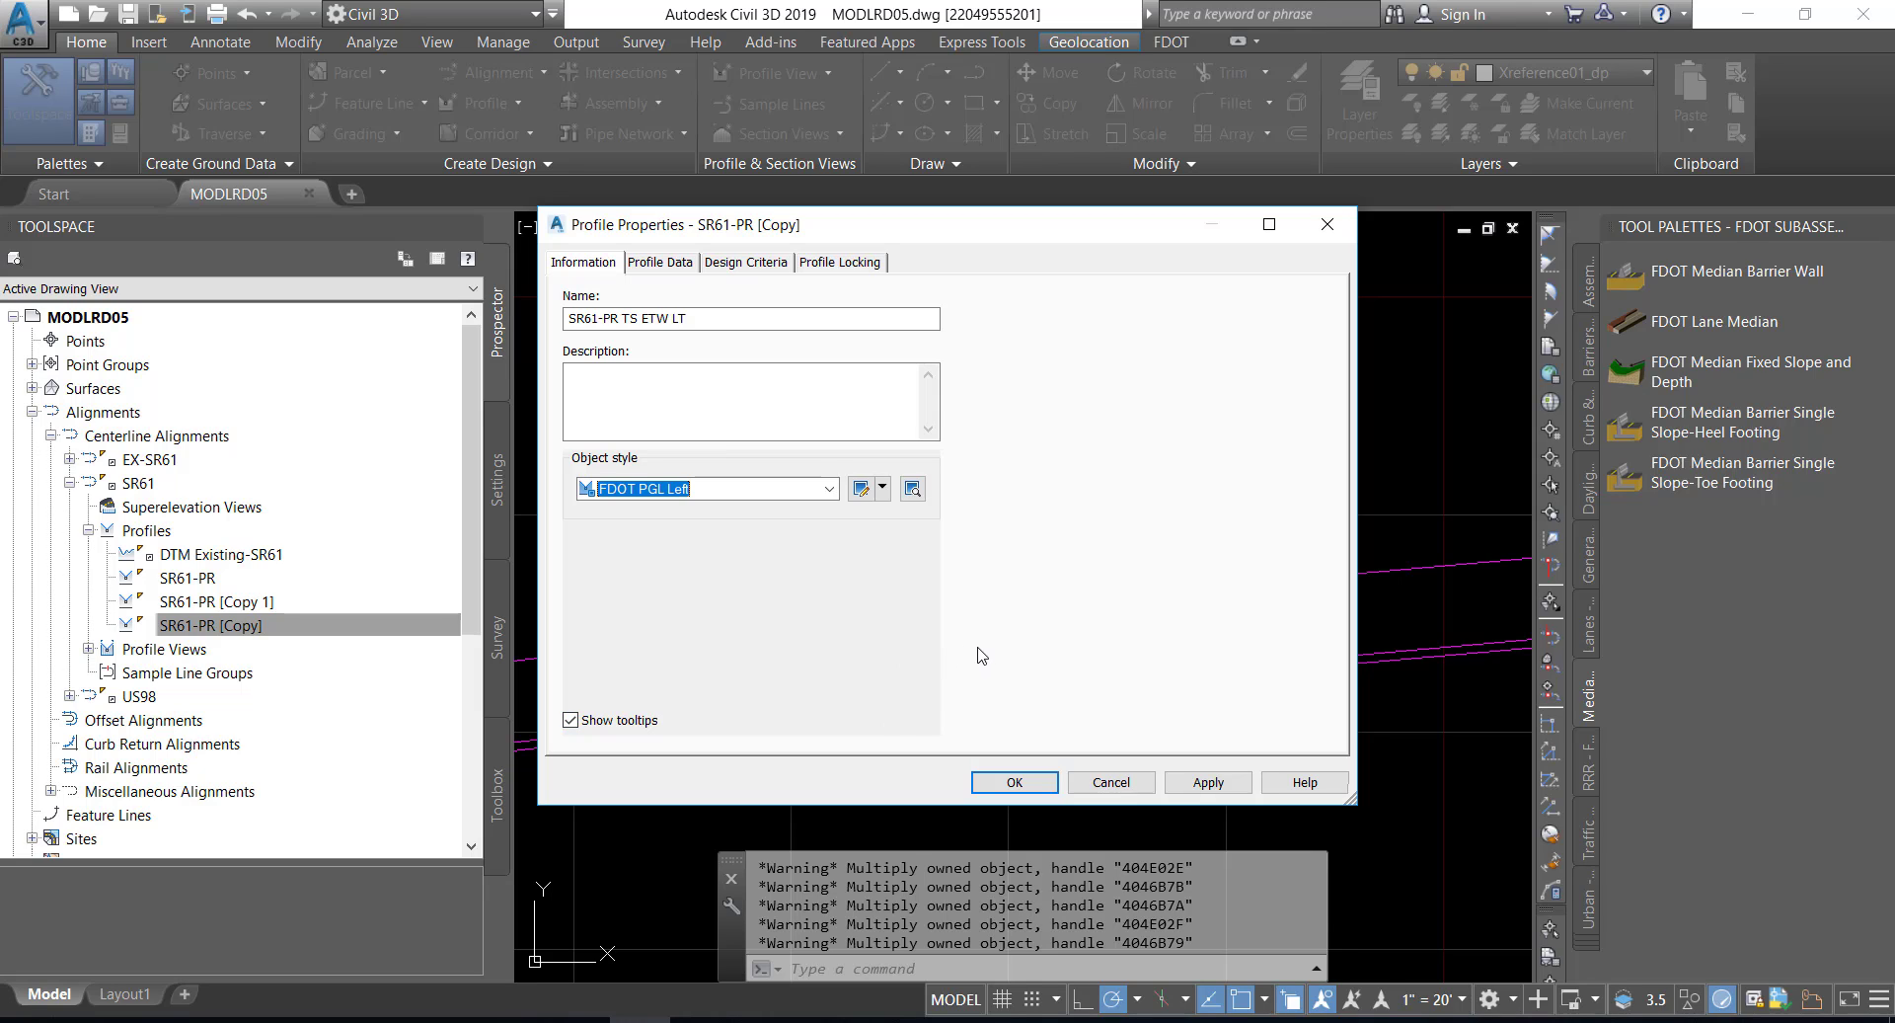
left_click(1030, 781)
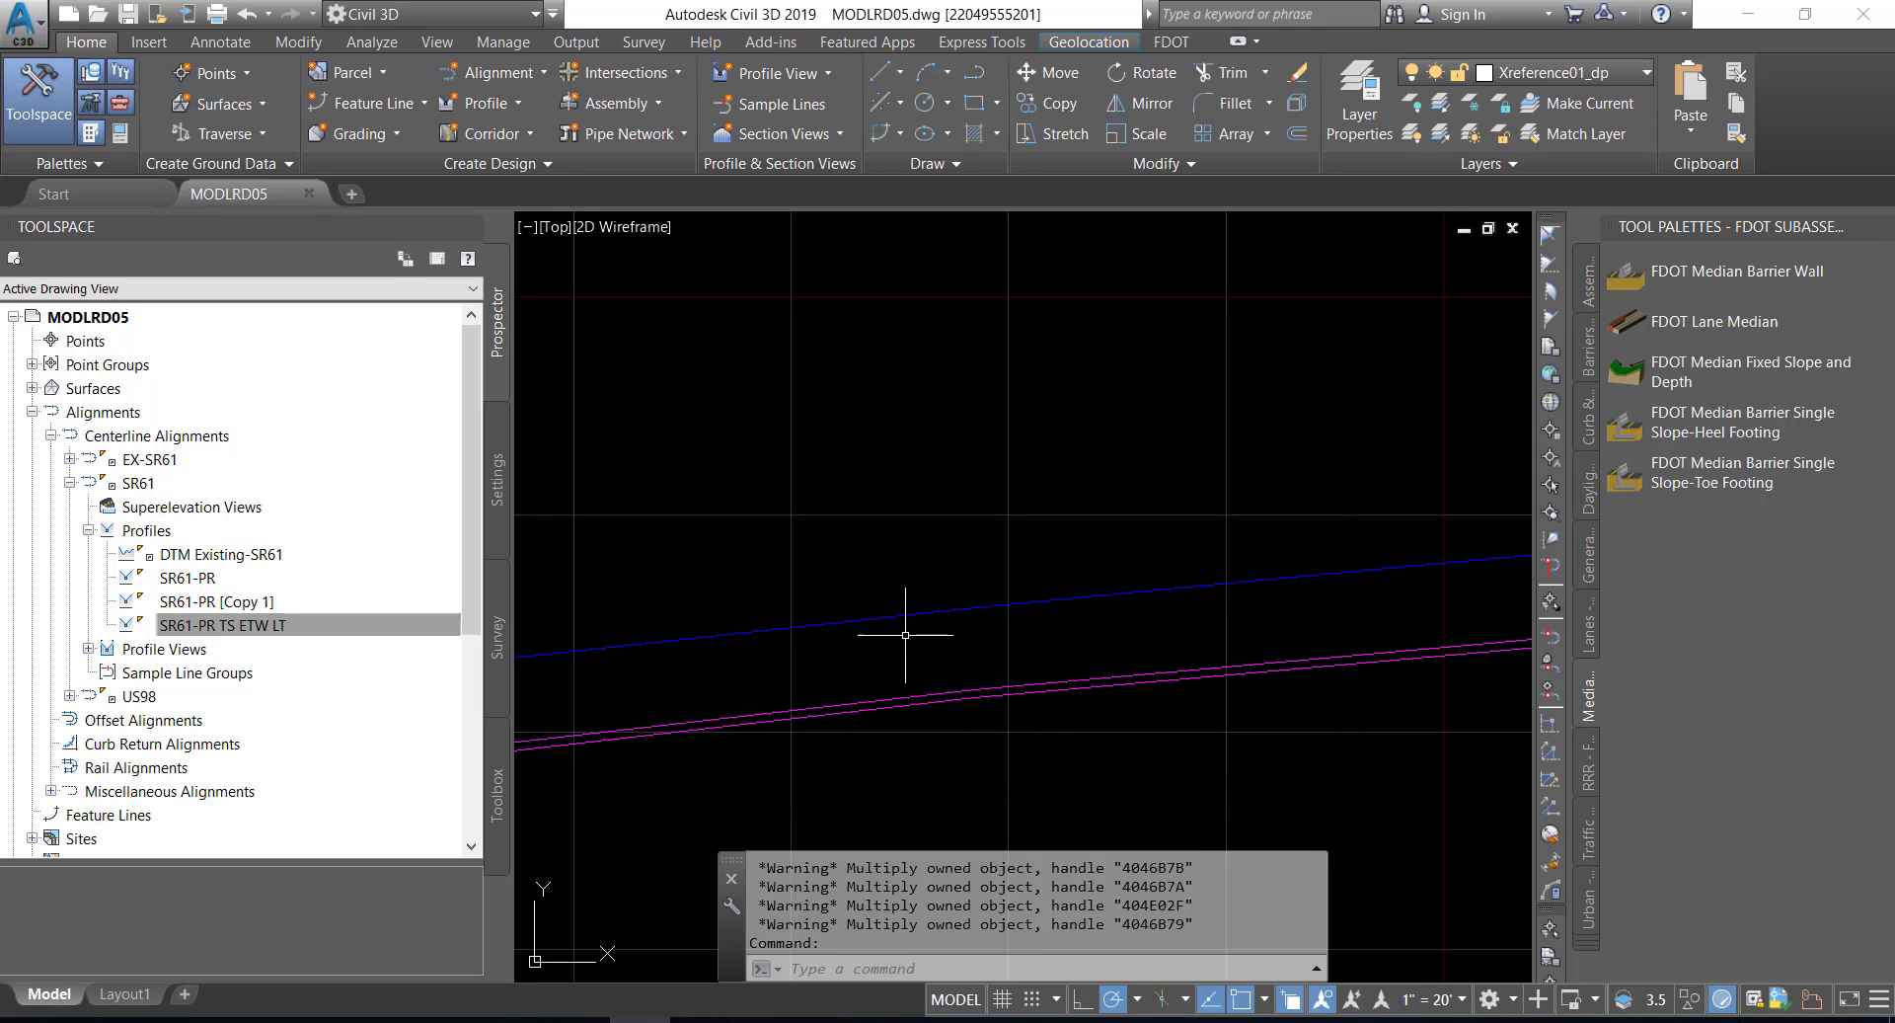
mouse_move(903, 628)
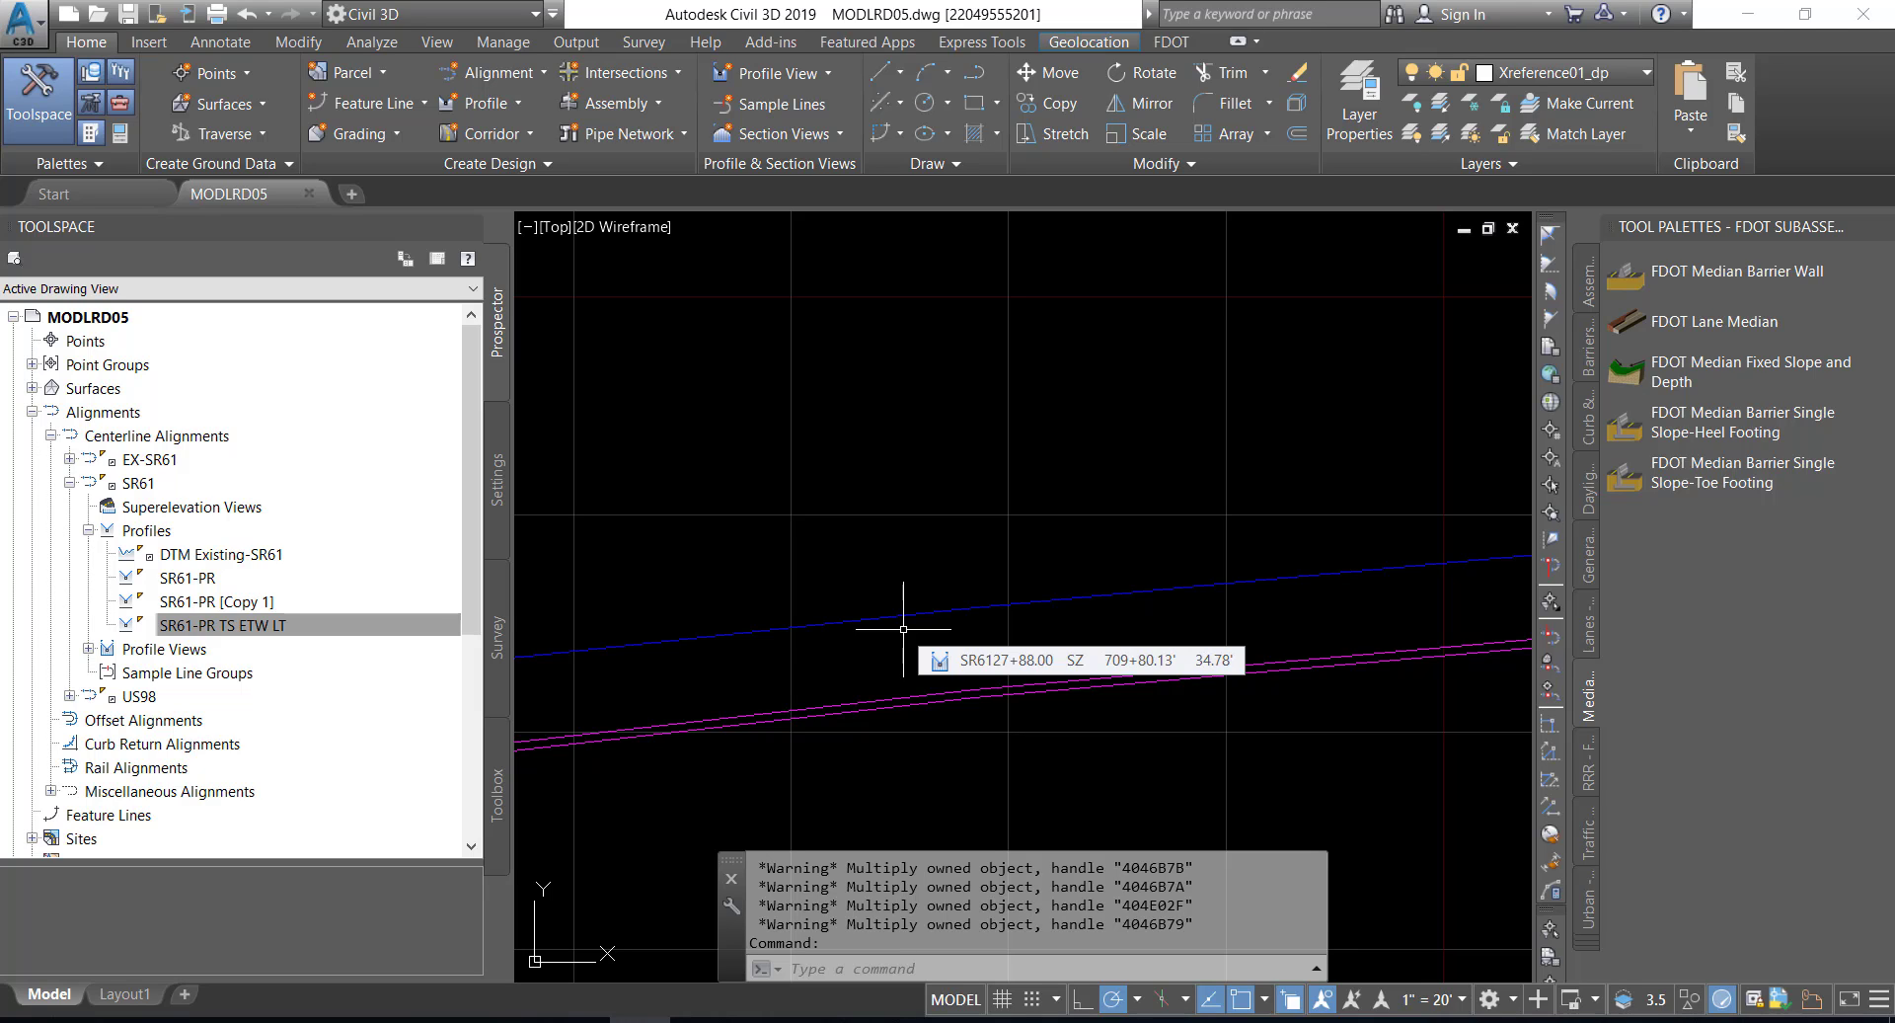
- Rename the SR61-PR [Copy 1] profile as SR61-PR TS ETW RT and set its object style to FDOT PGL Right
left_click(248, 602)
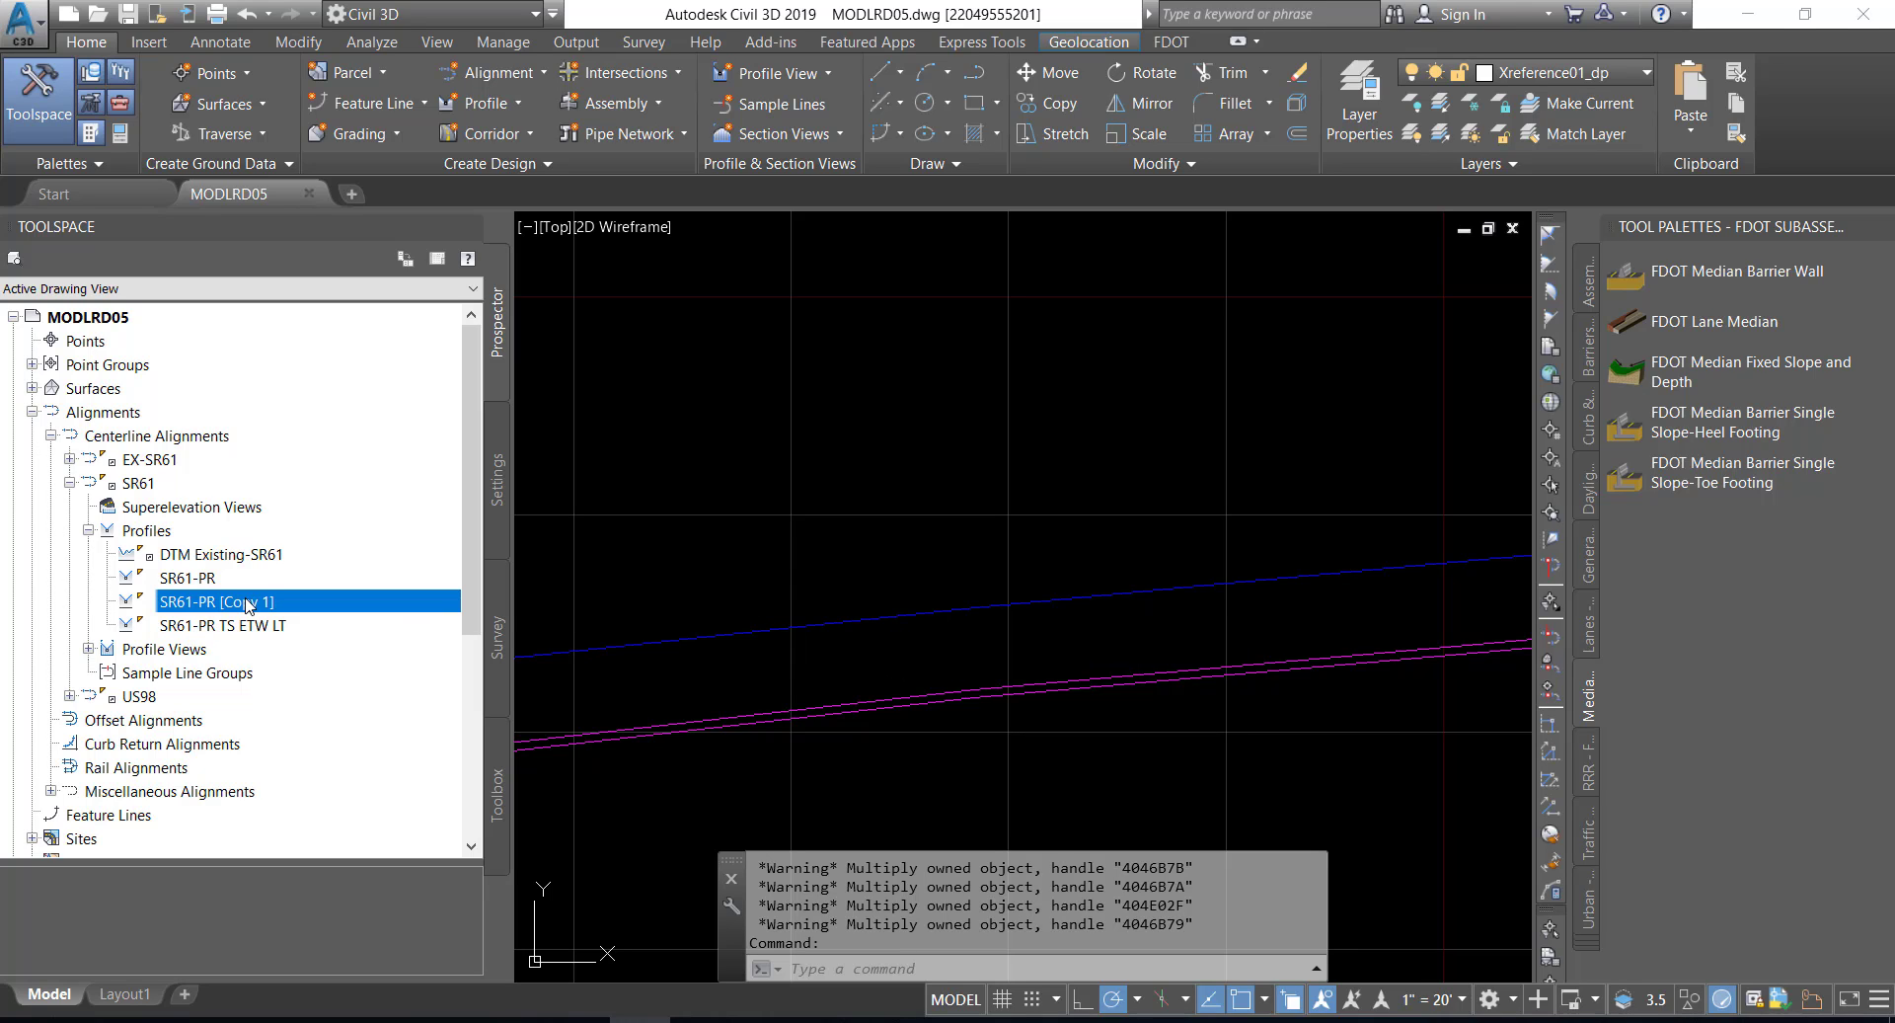
right_click(248, 602)
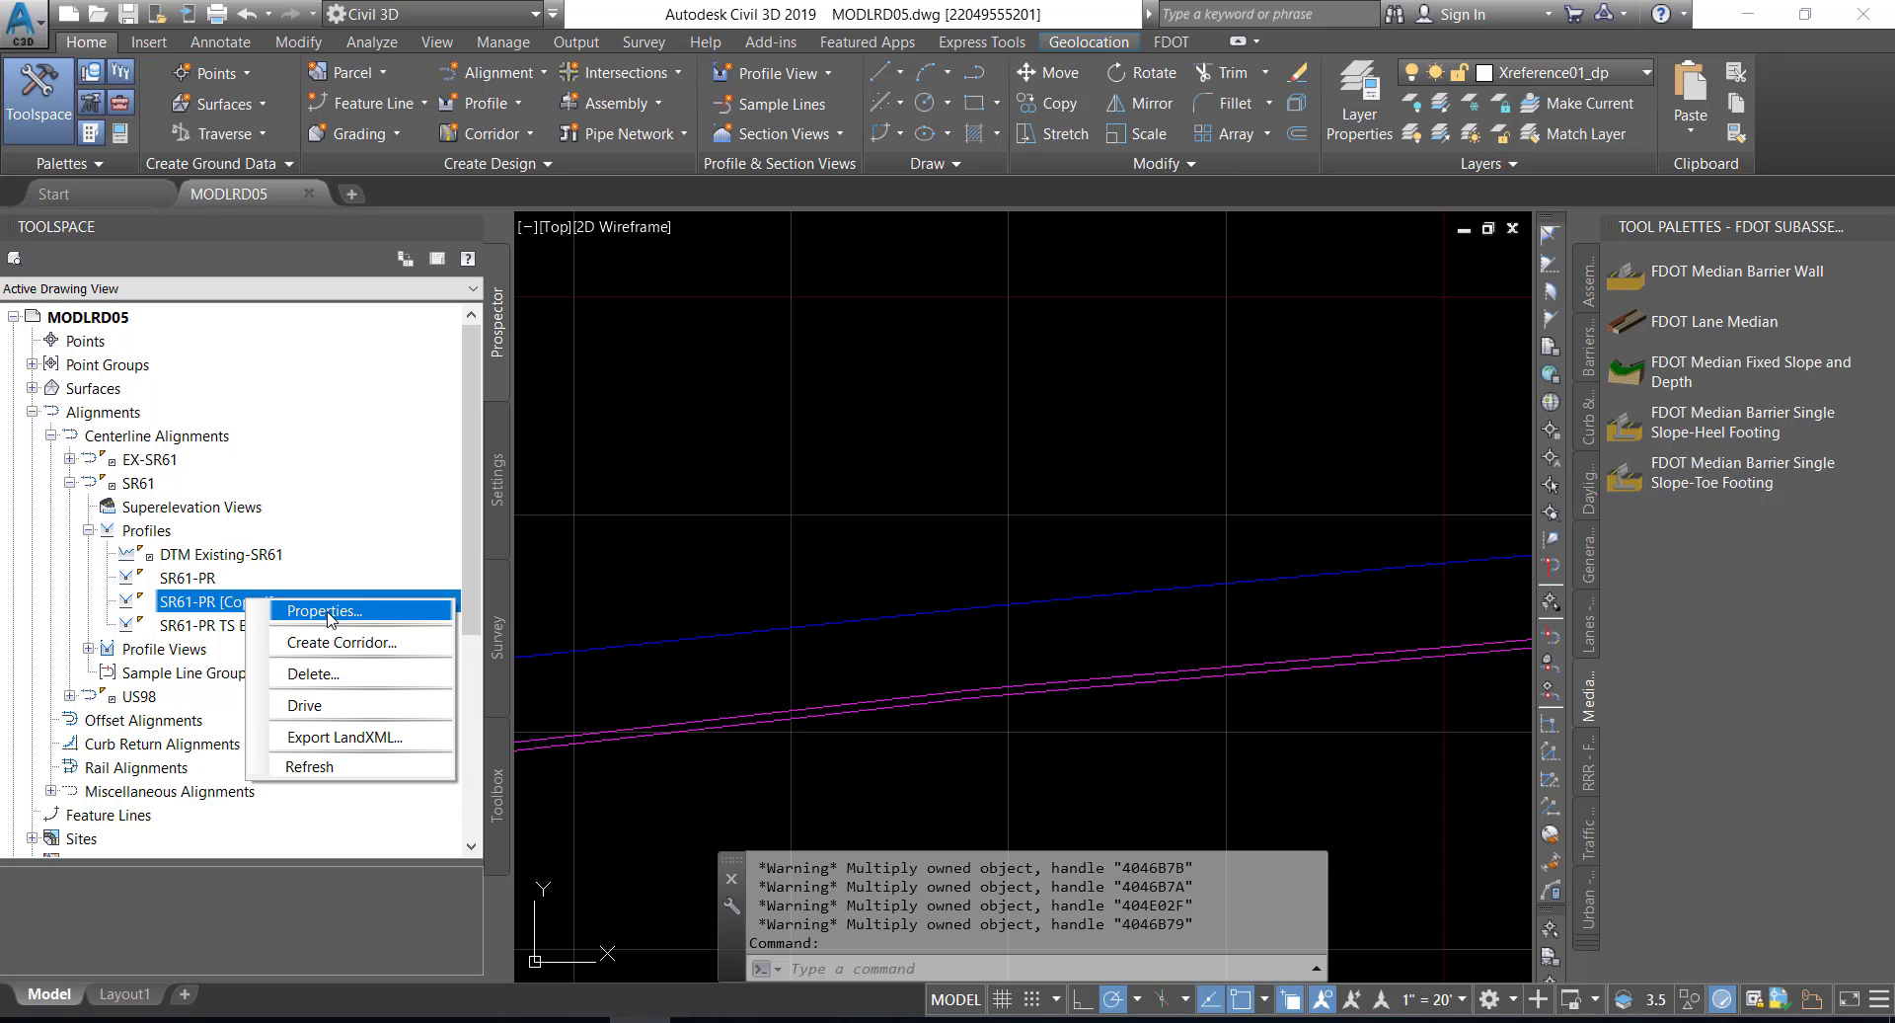
left_click(326, 611)
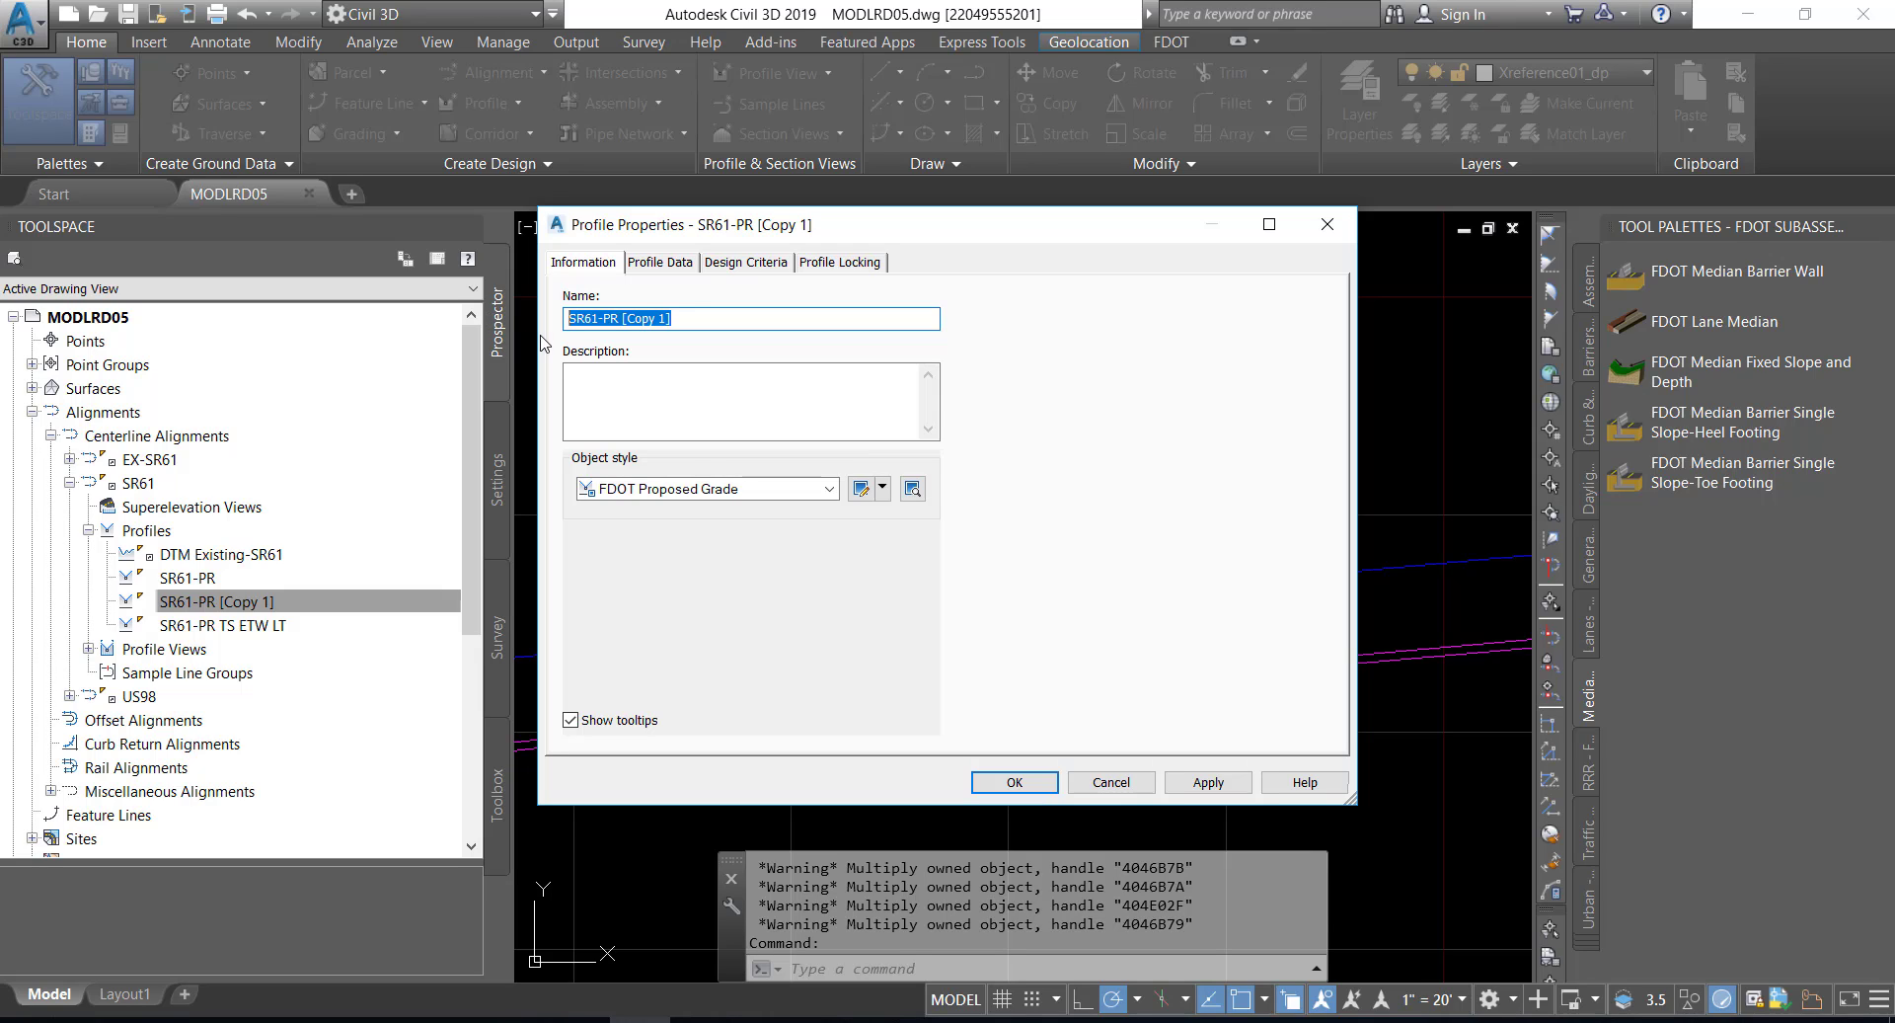
type("SR61-PR")
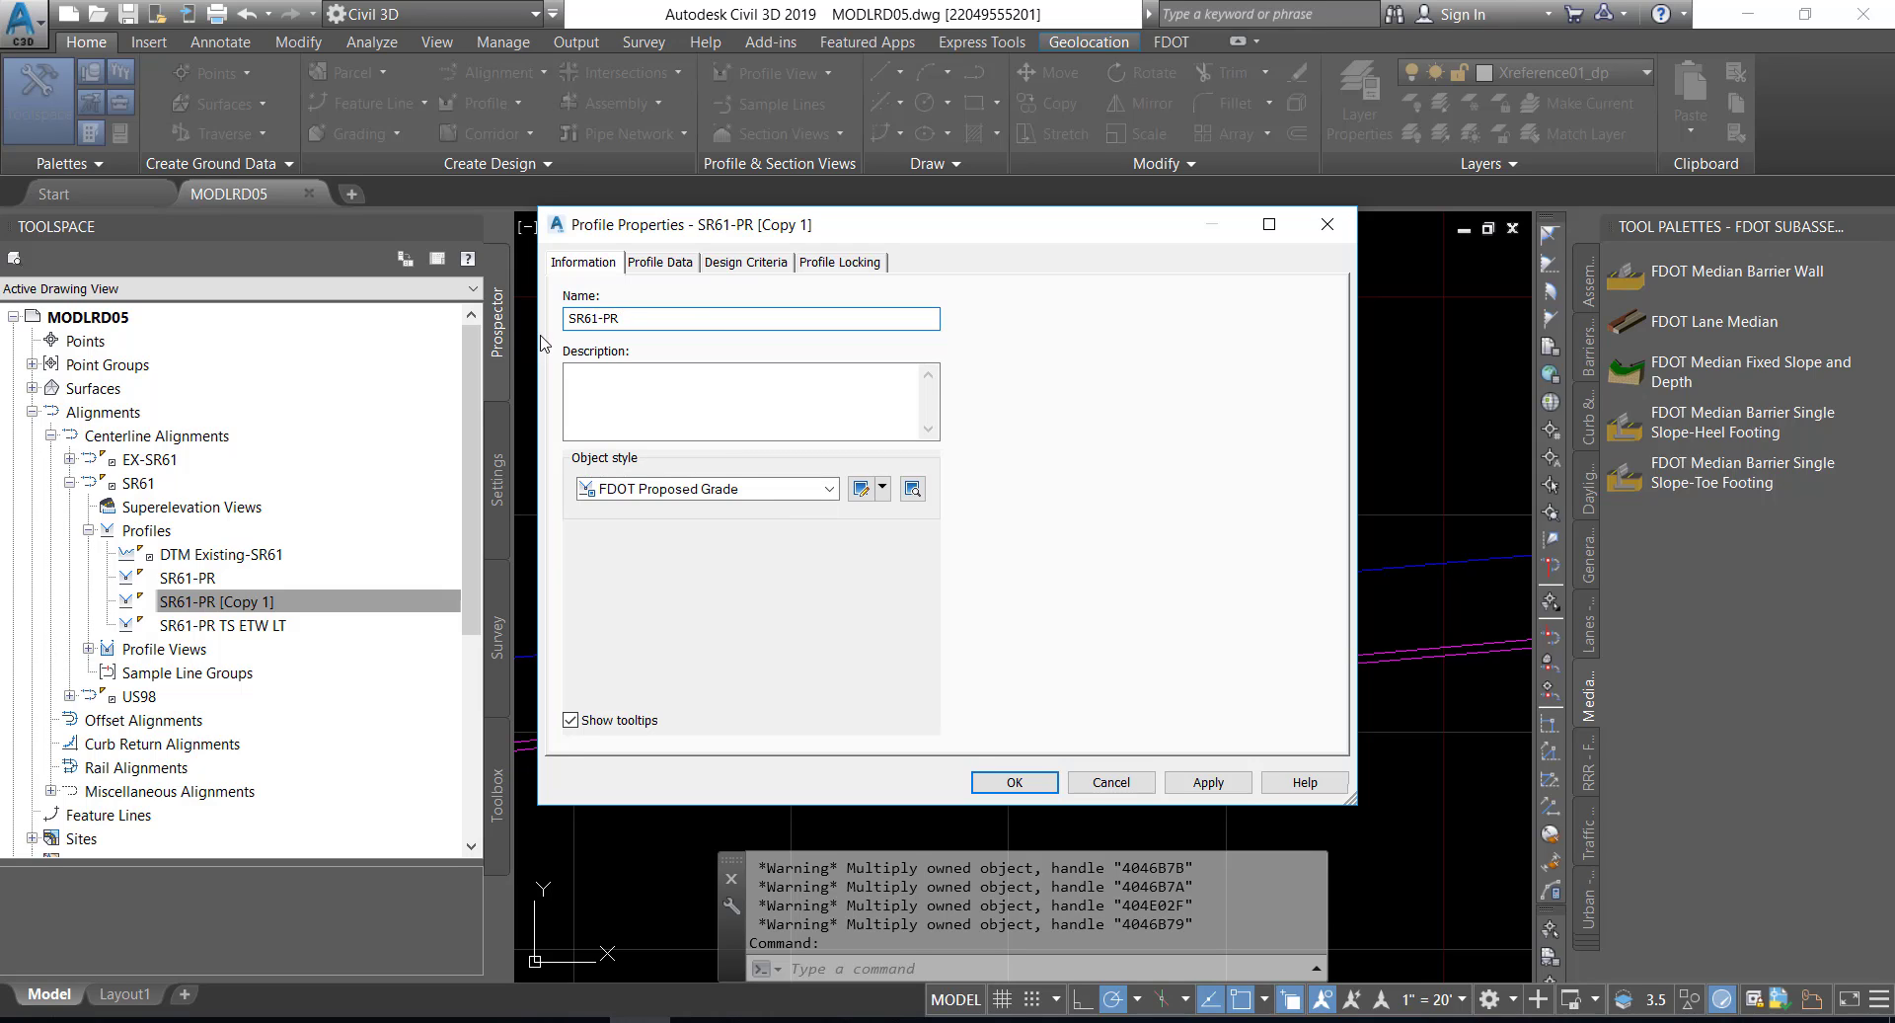
type(" TS ETW RT")
left_click(782, 490)
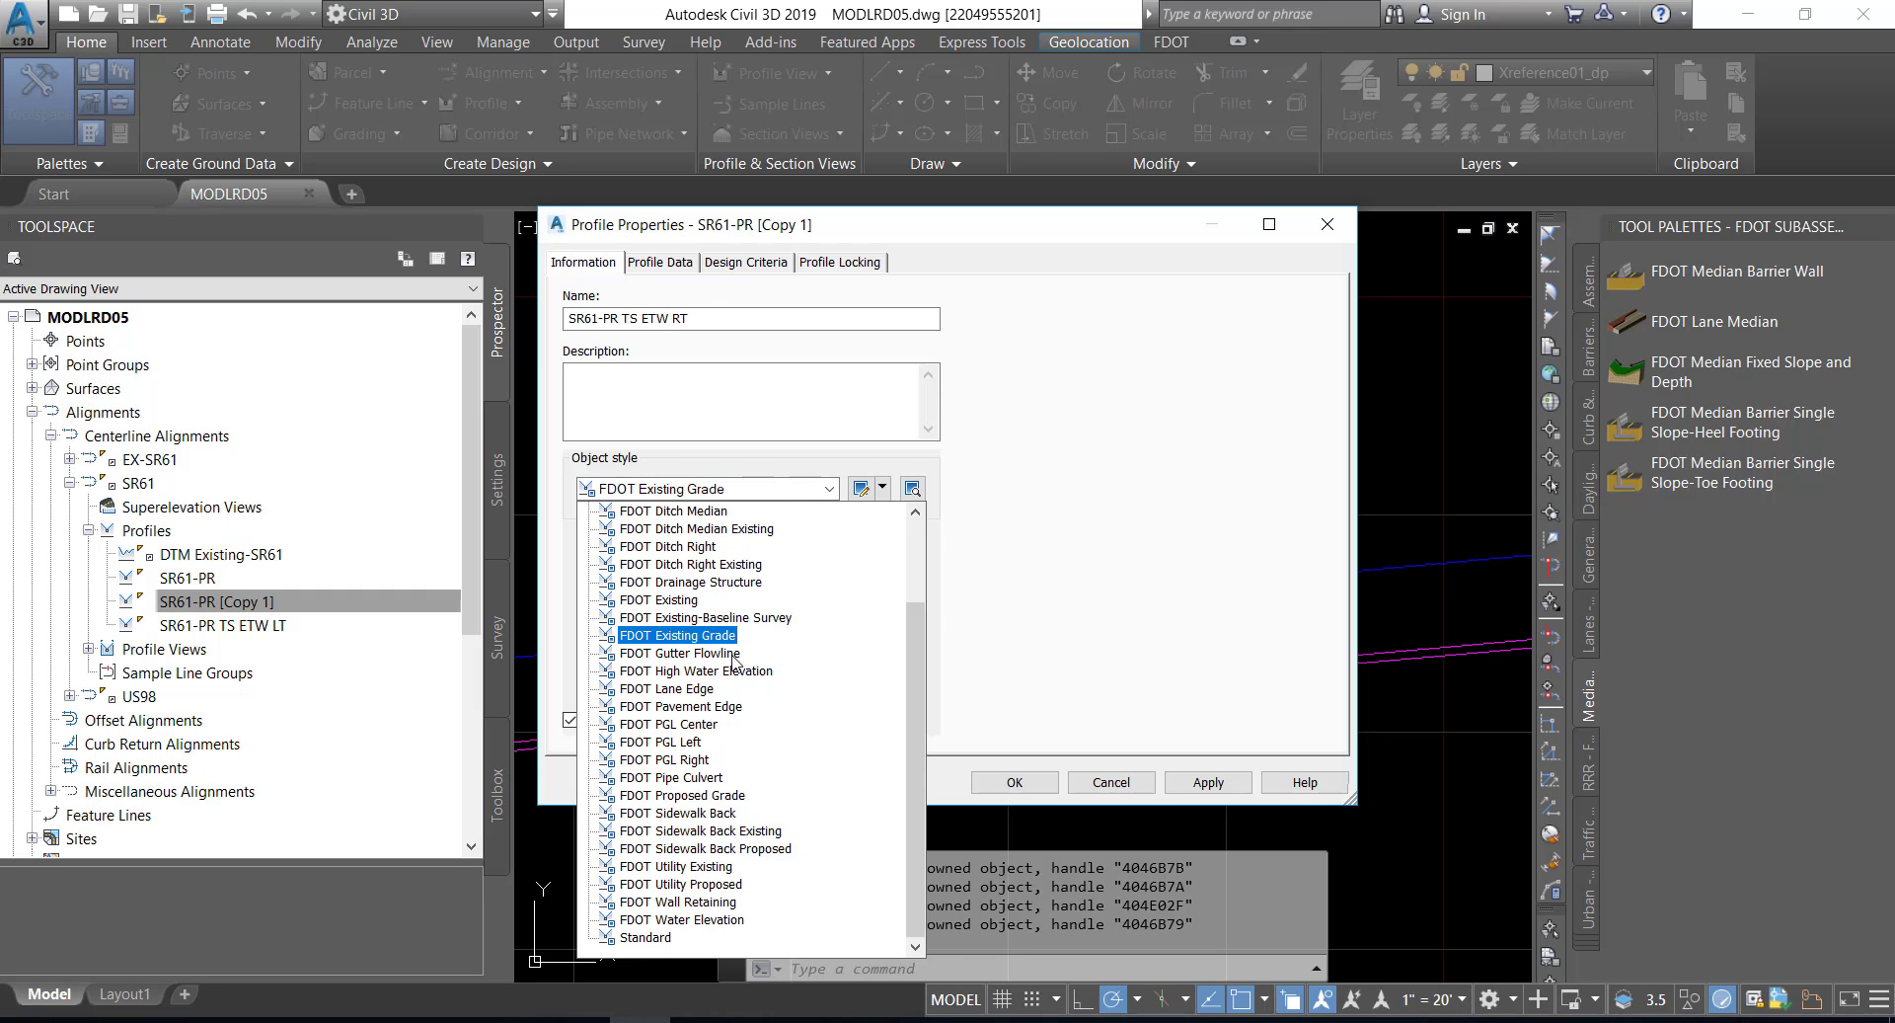
left_click(697, 762)
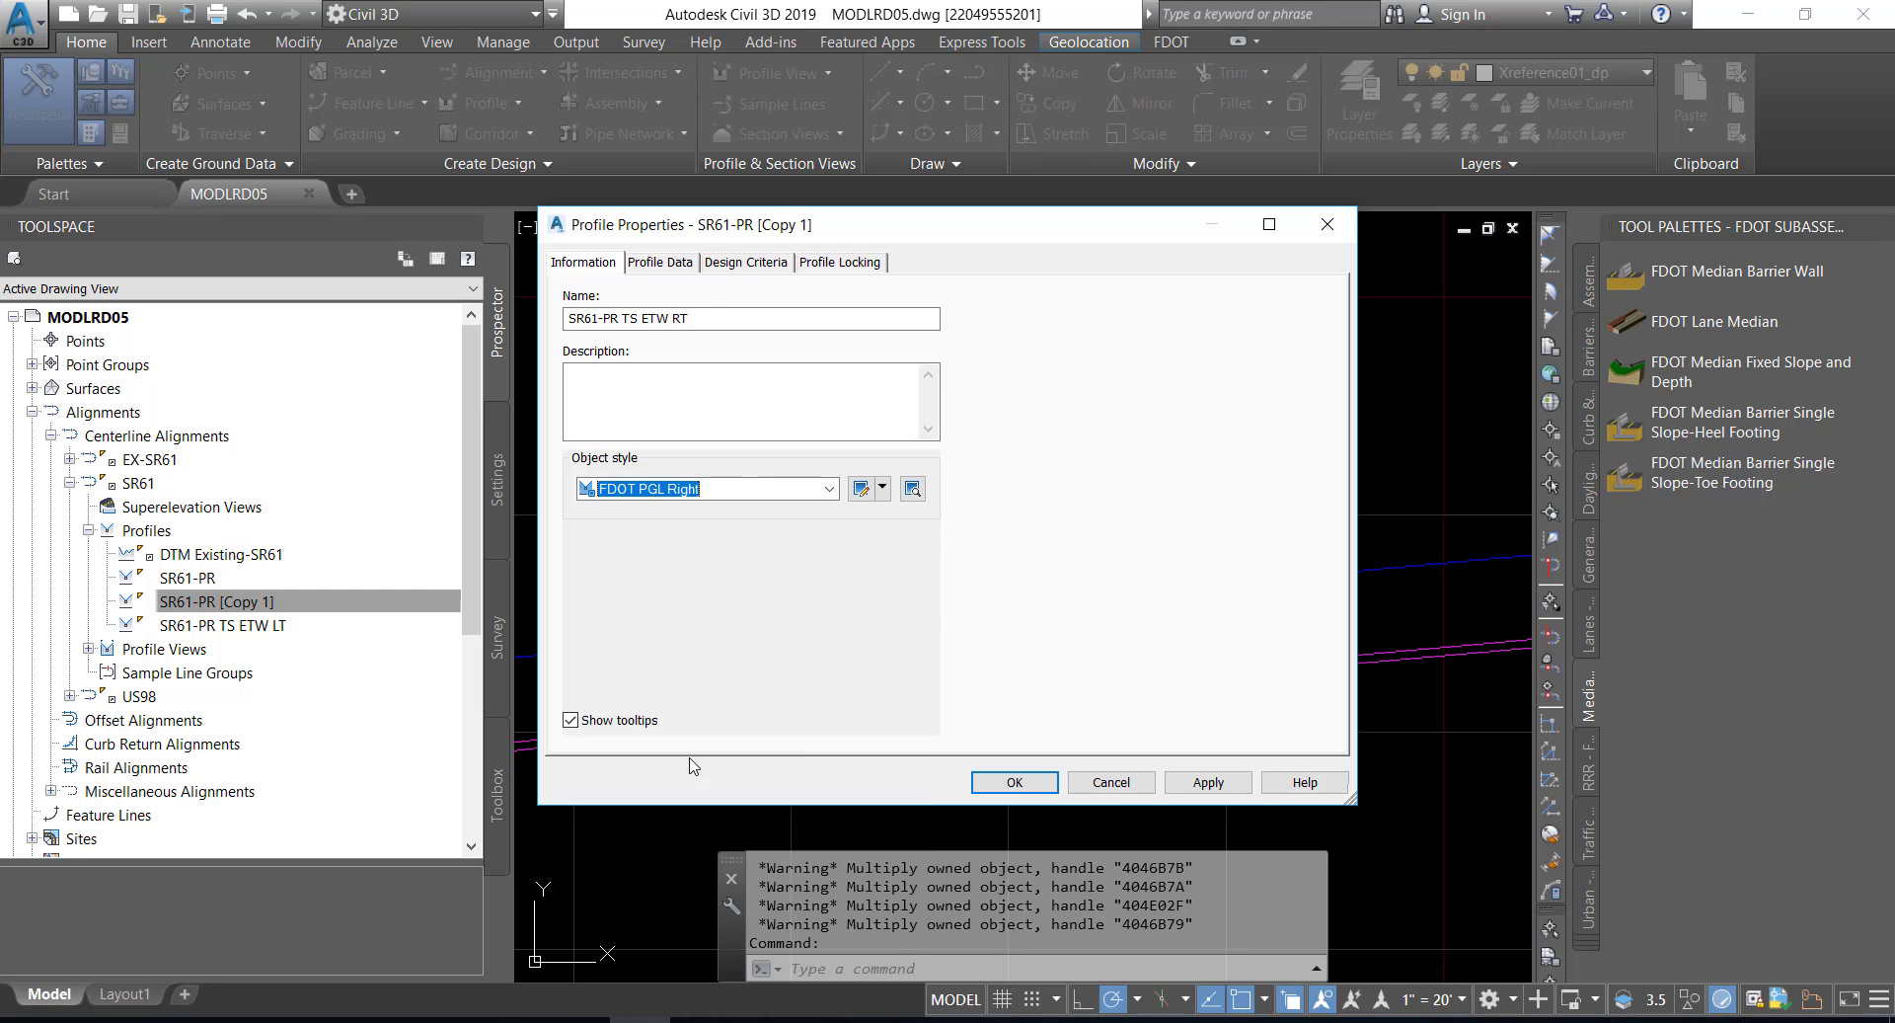
left_click(1014, 782)
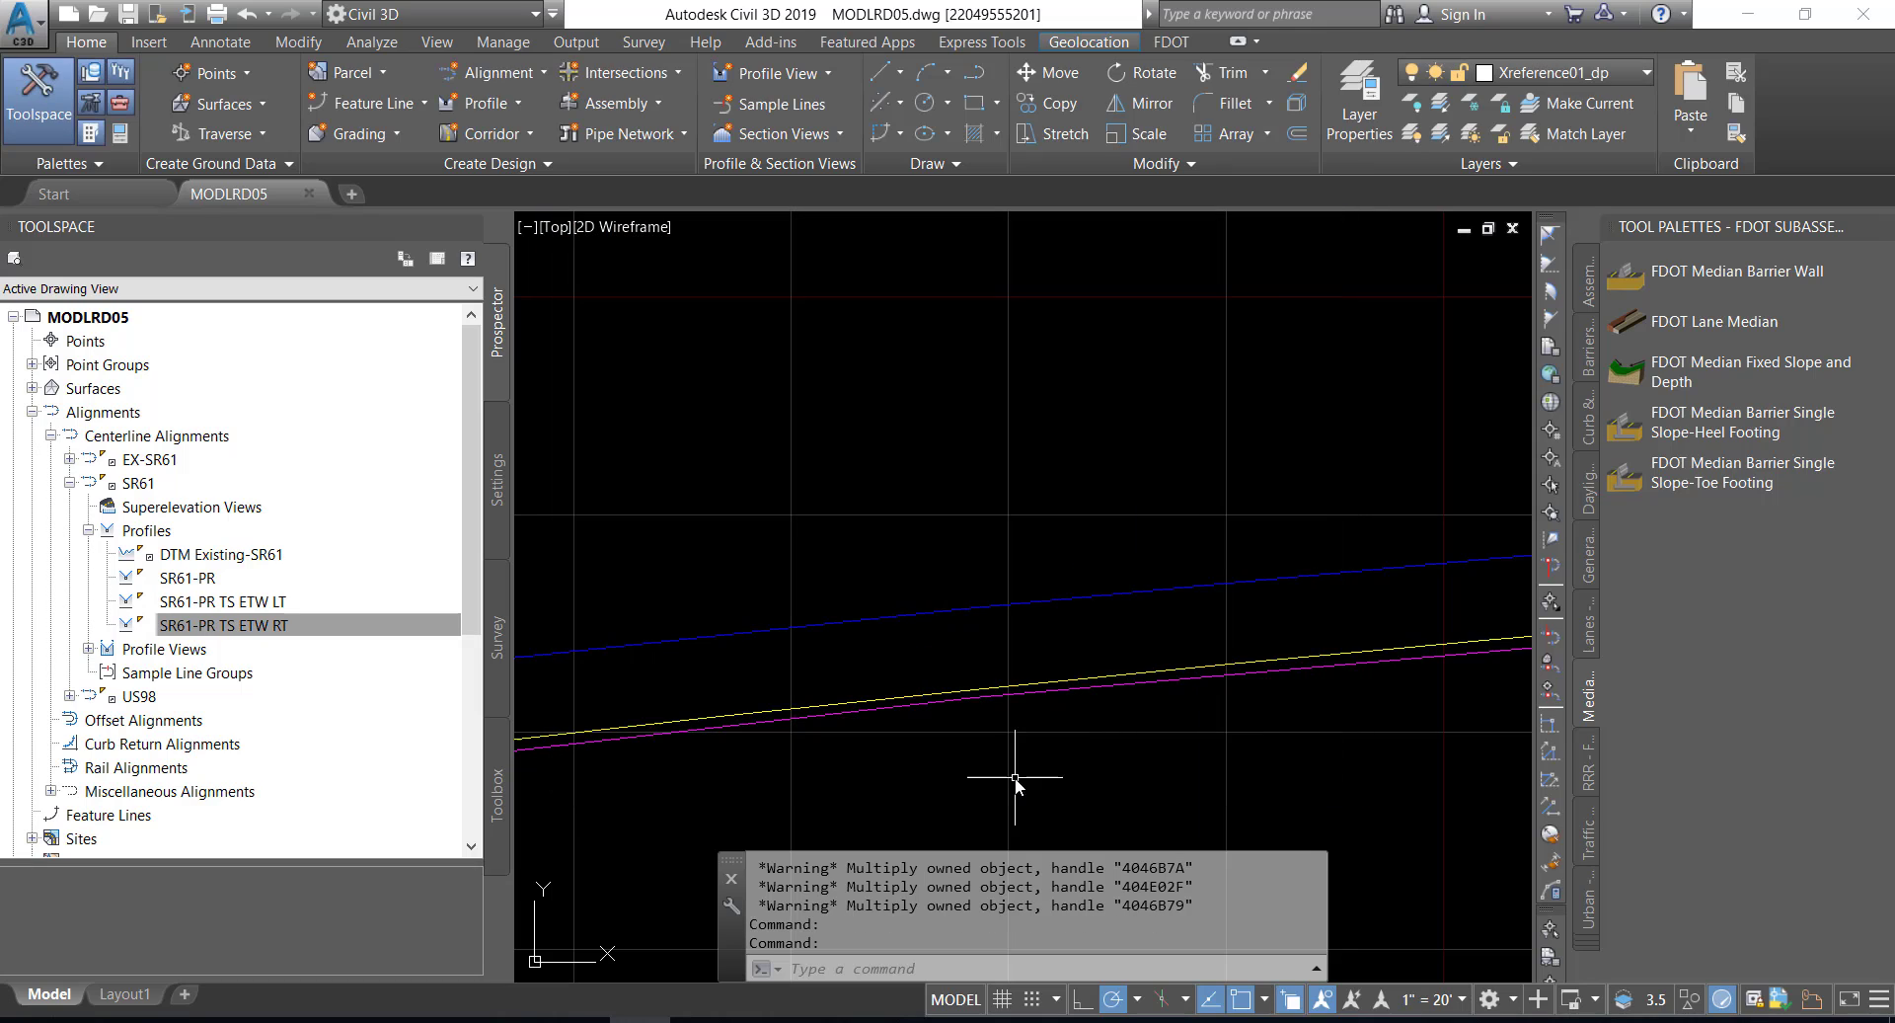
- Select the SR61-PR TS ETW RT profile and save the drawing
mouse_move(965, 571)
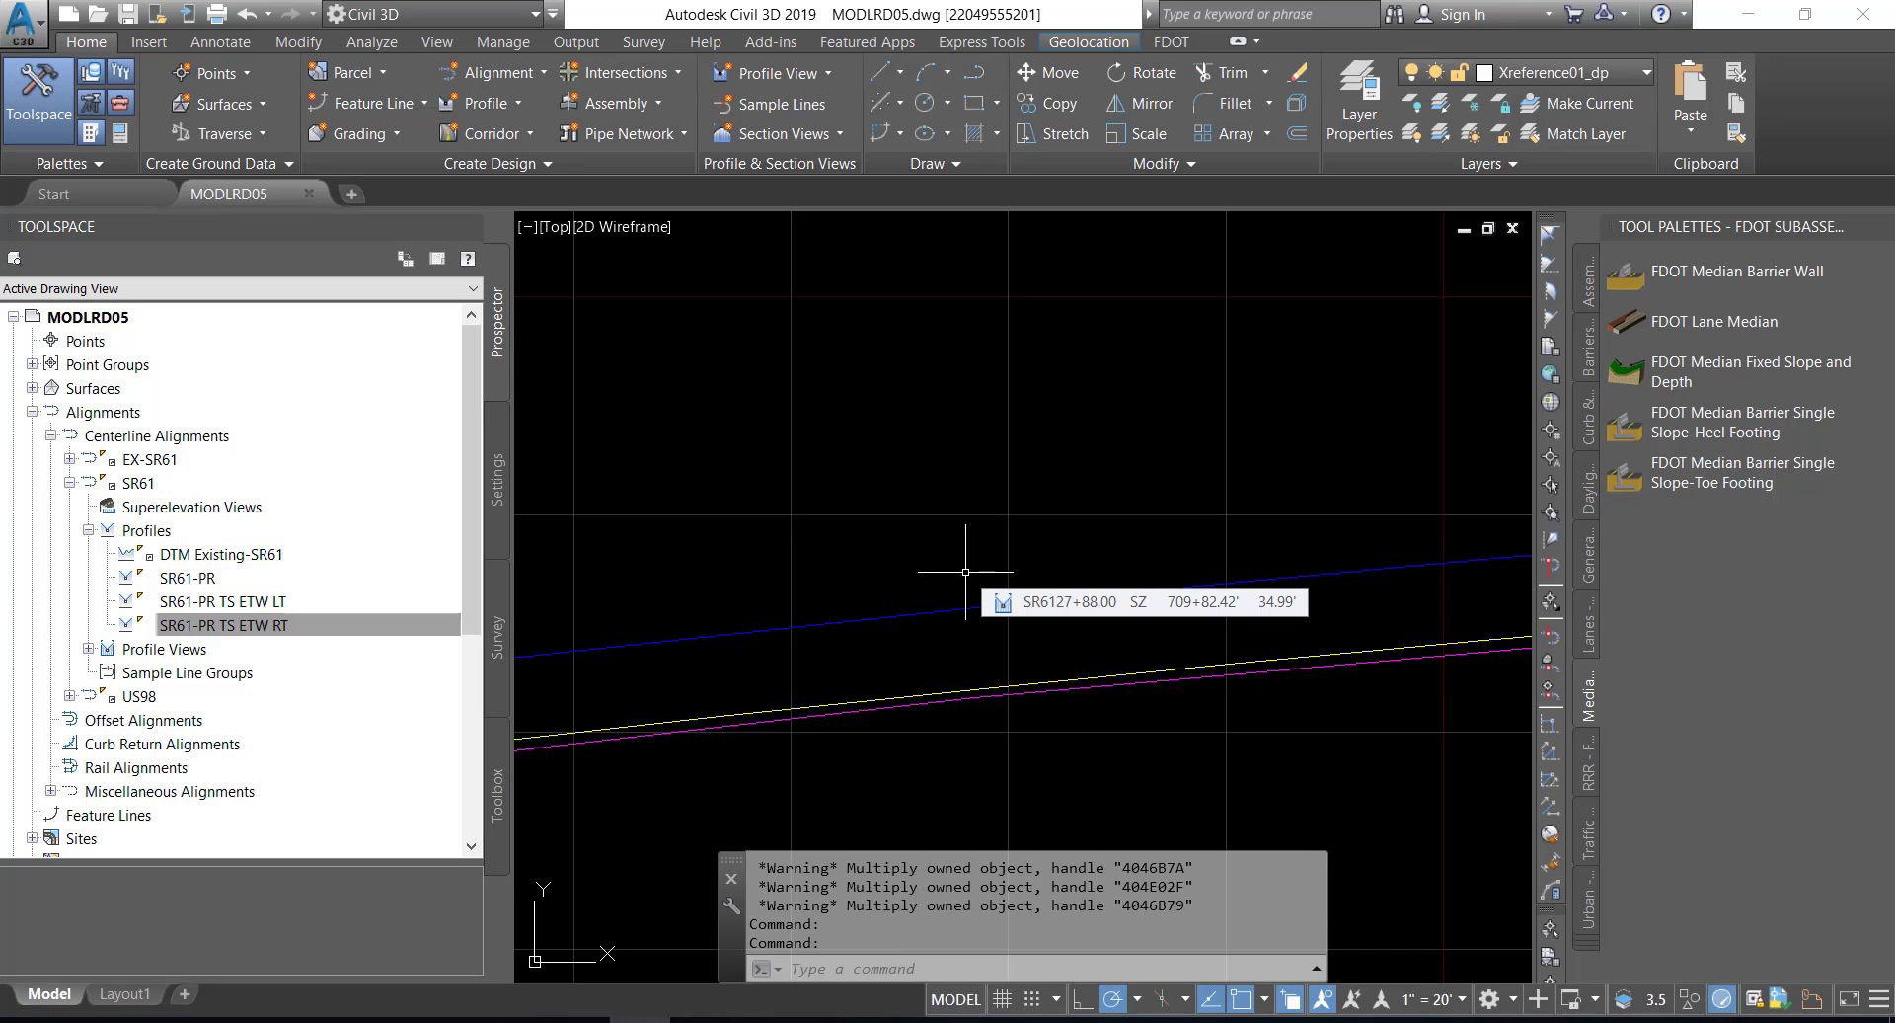
left_click(241, 622)
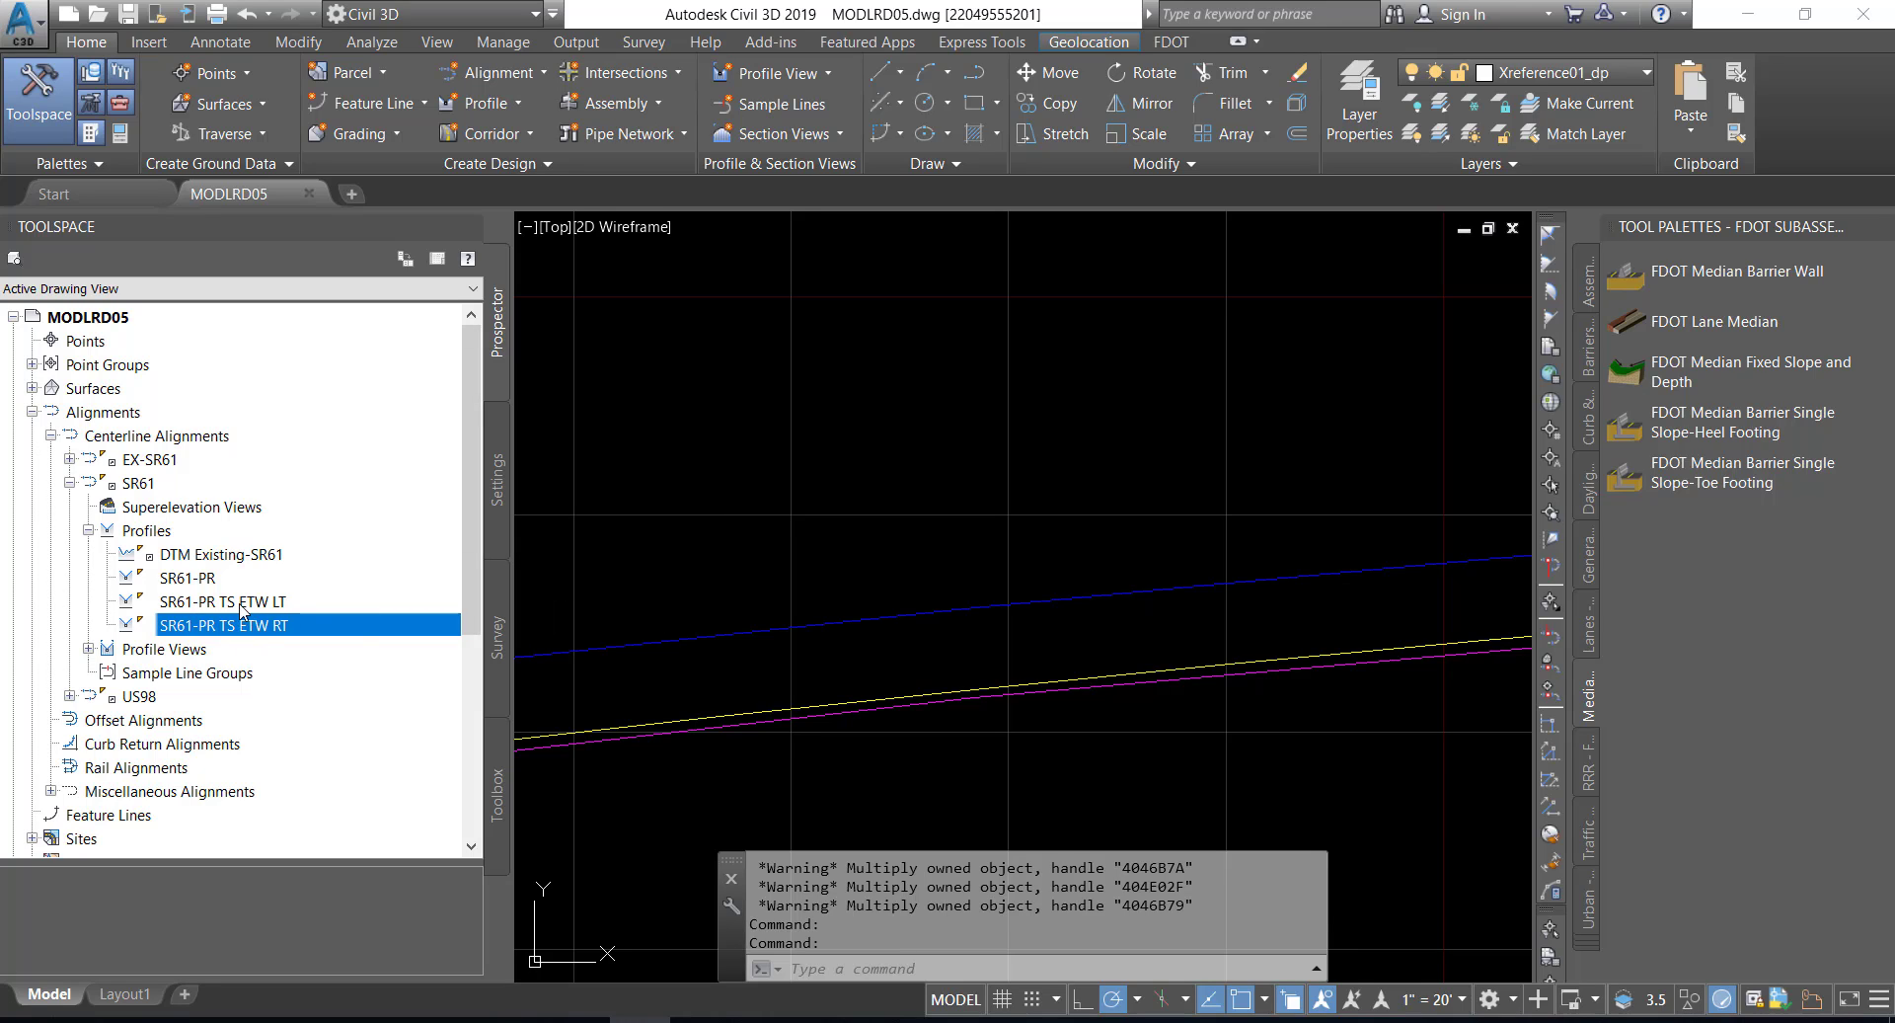
left_click(128, 15)
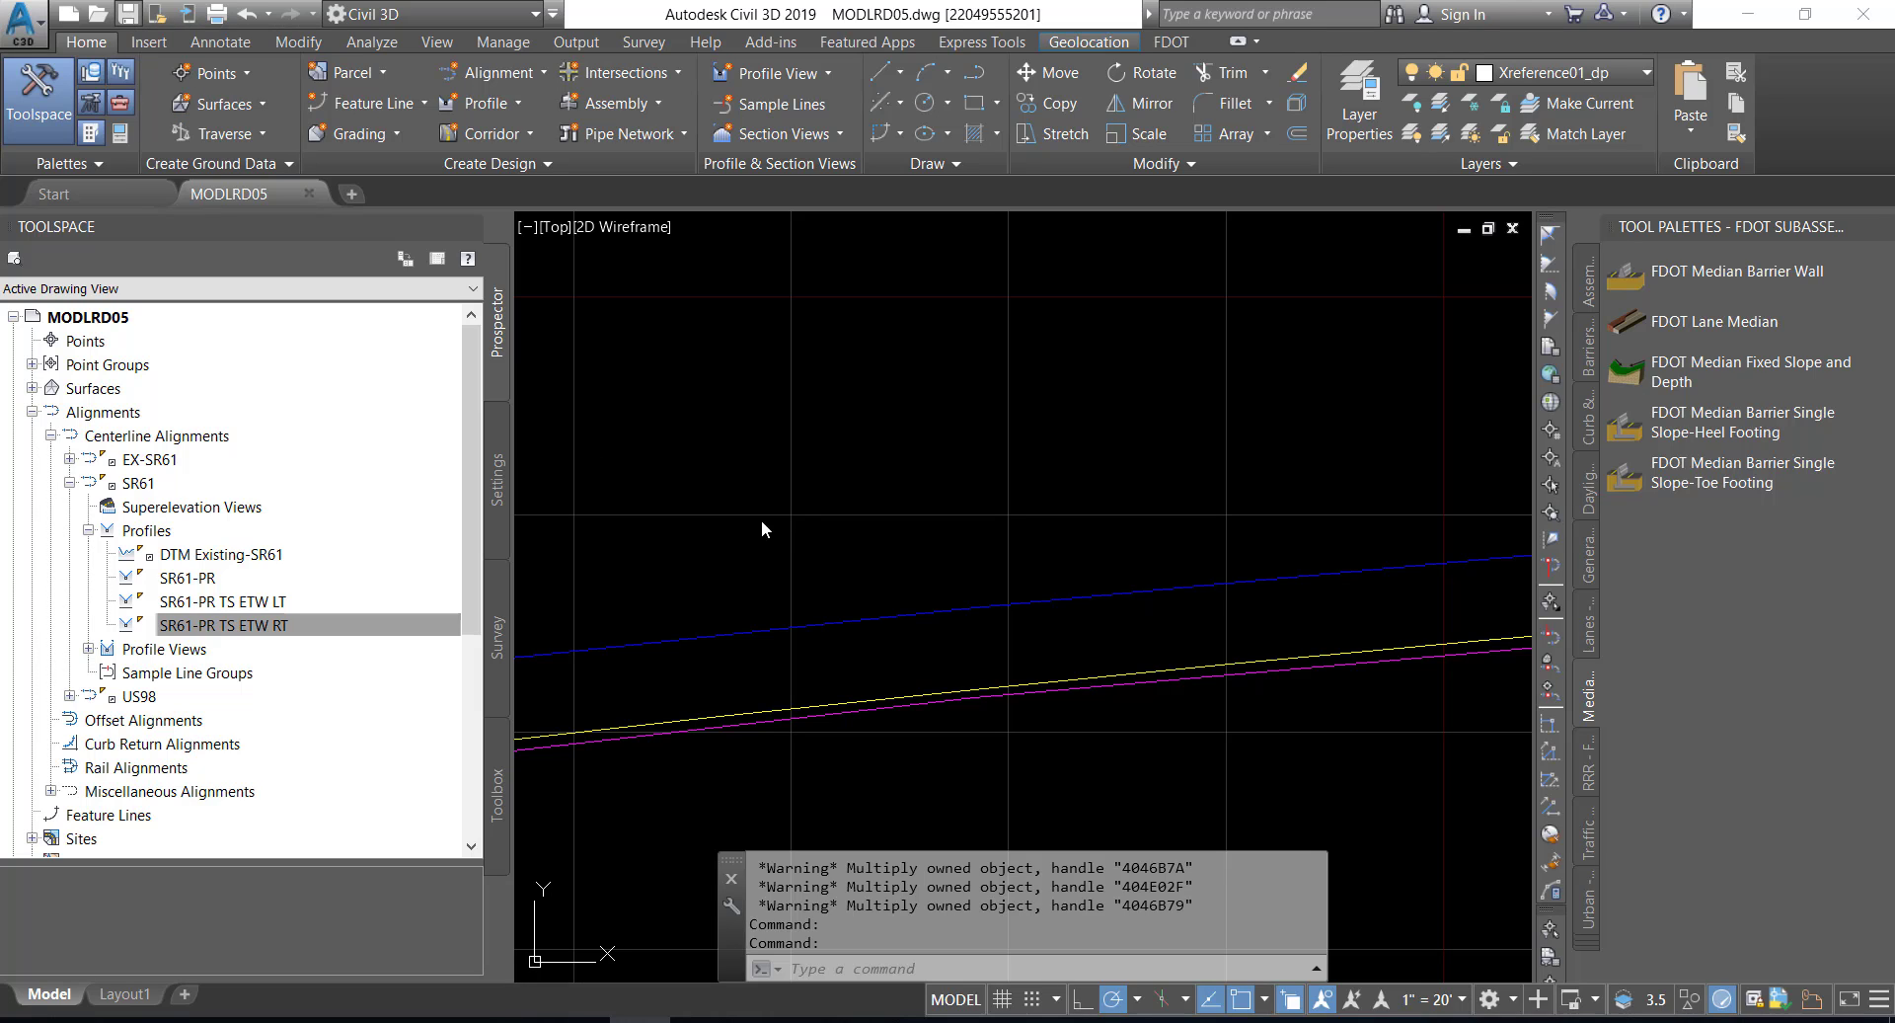
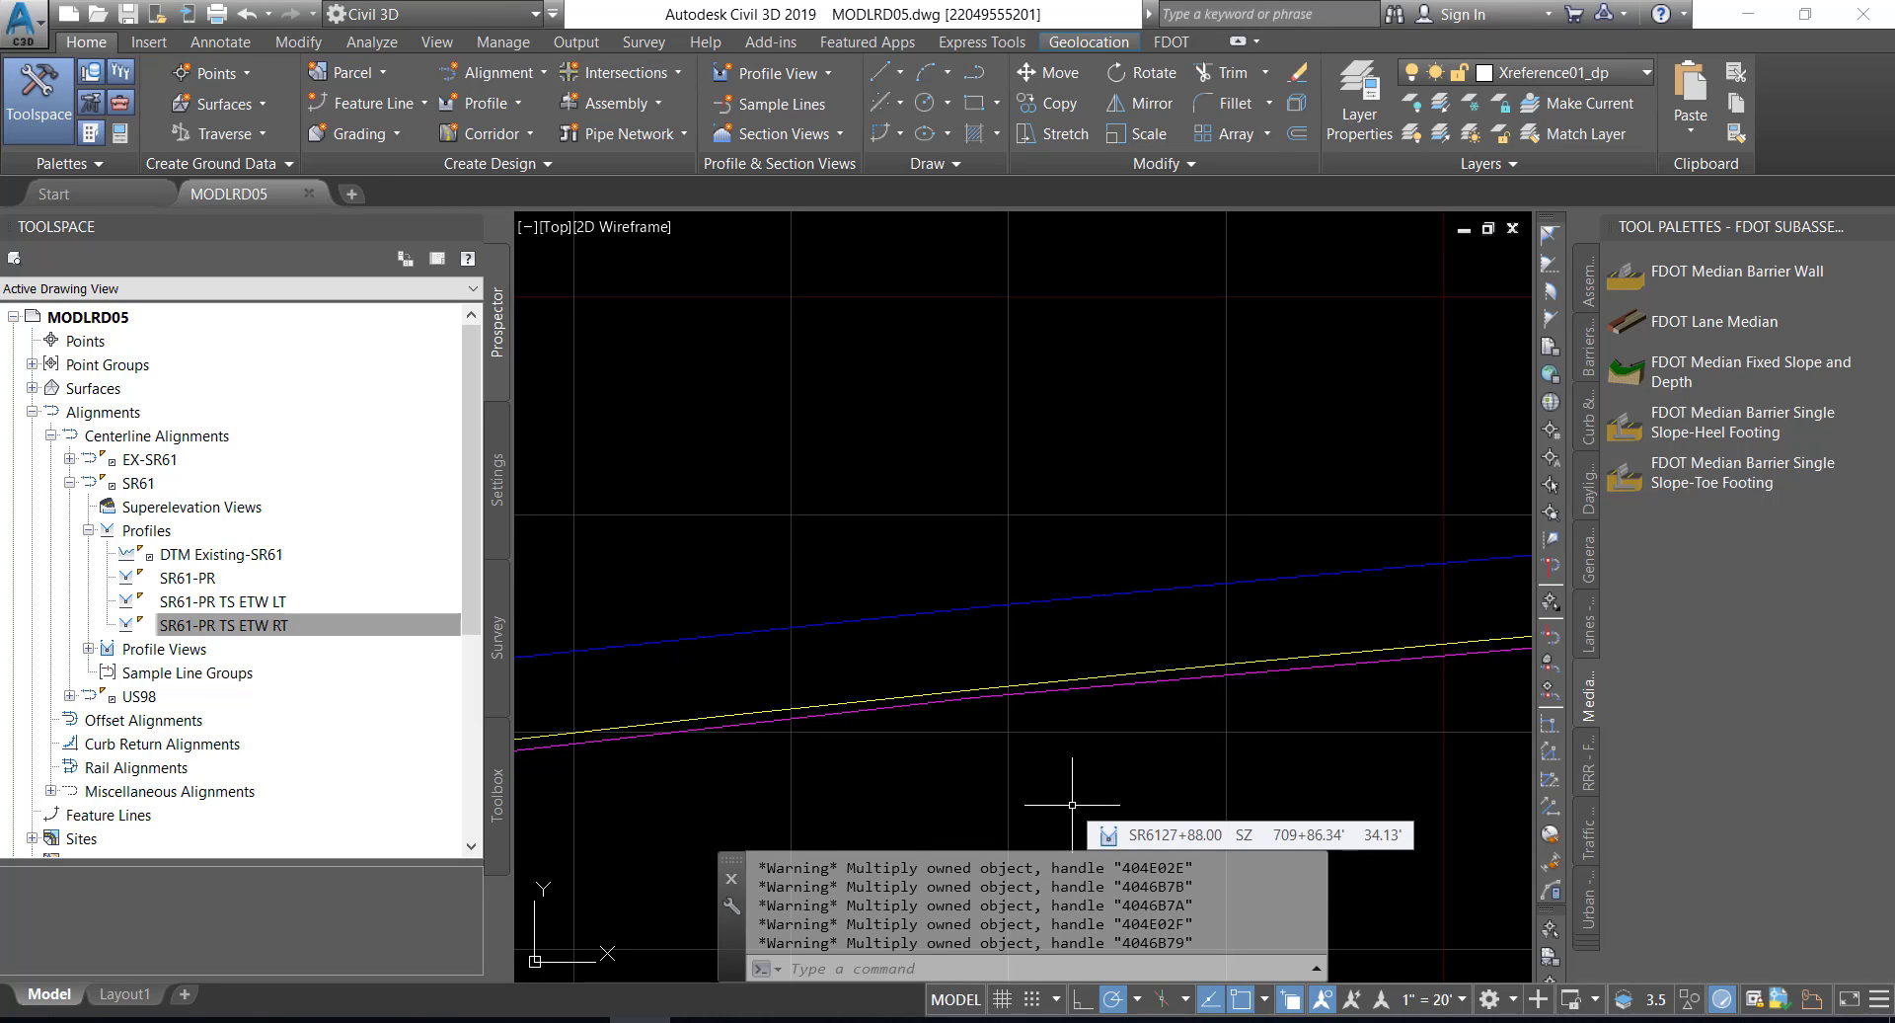
- Delete the multiply owned object with handle 4046b7b by running the expression (entdel(handent "4046b7b"))
type("(")
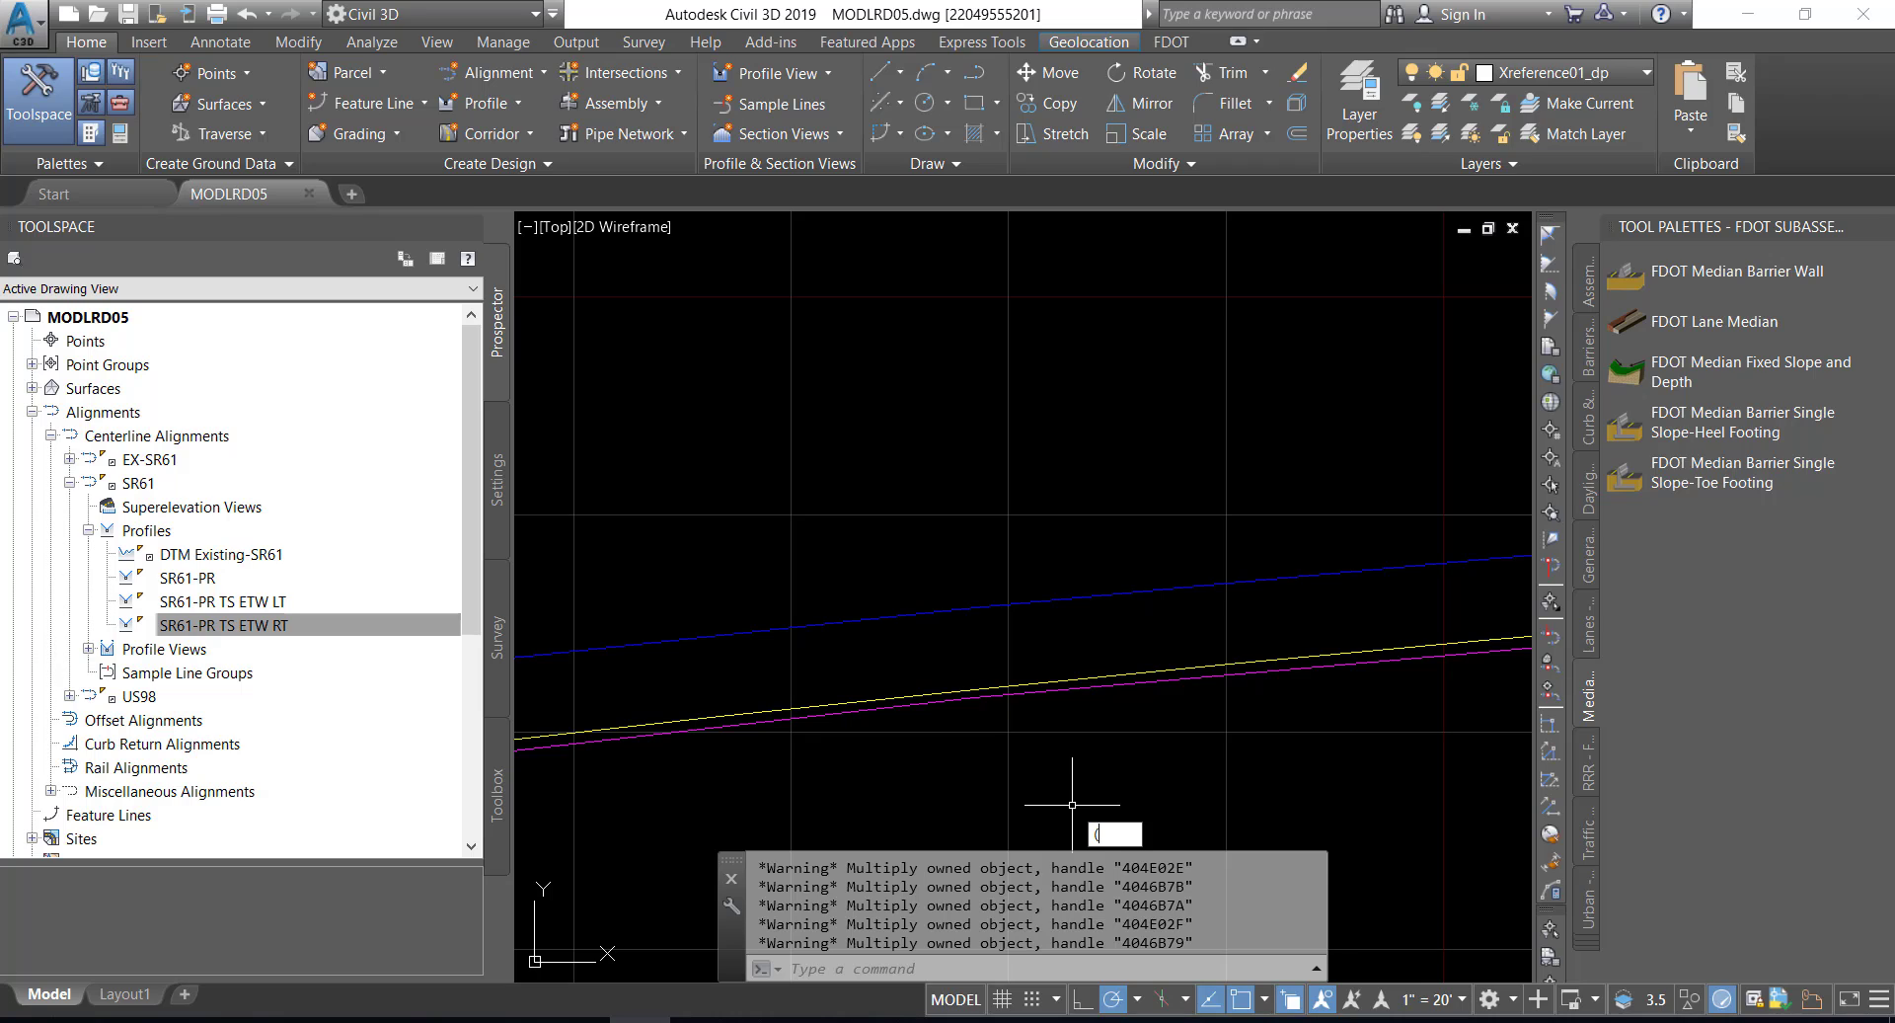
type("entdel(handent")
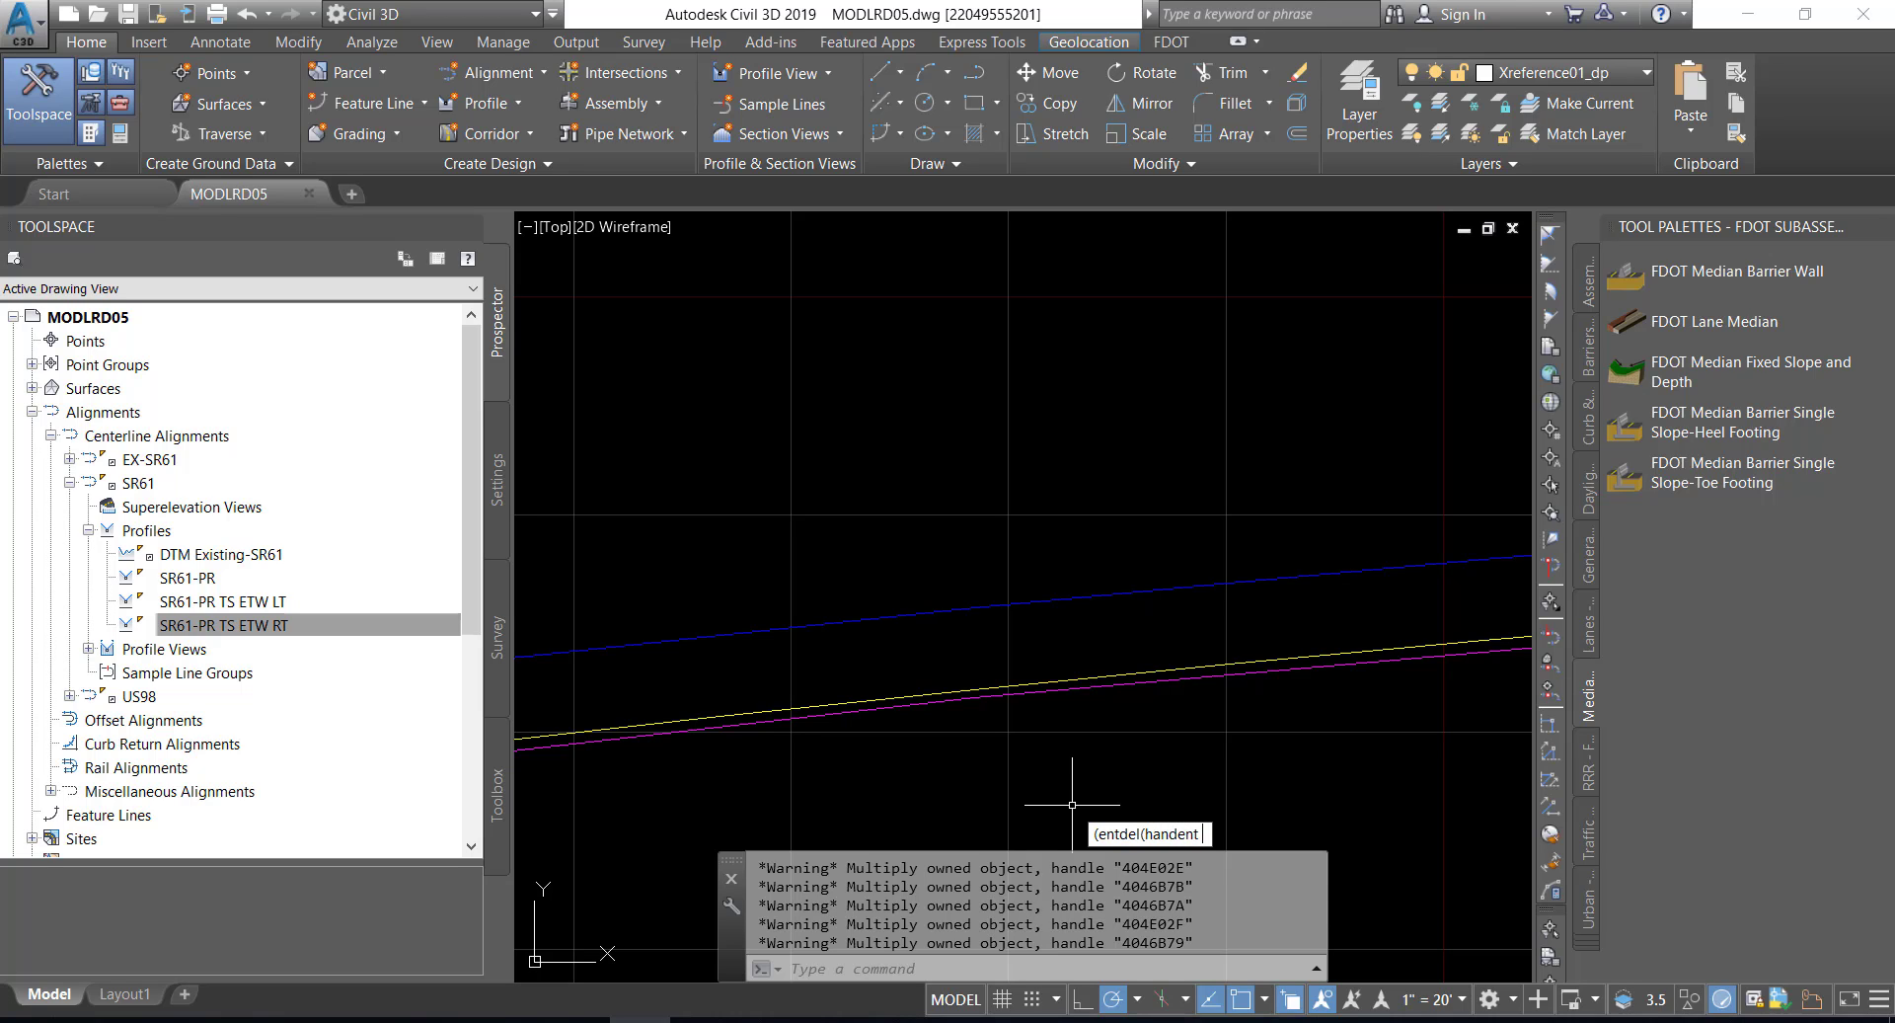
type(" \"4046b7b\"")
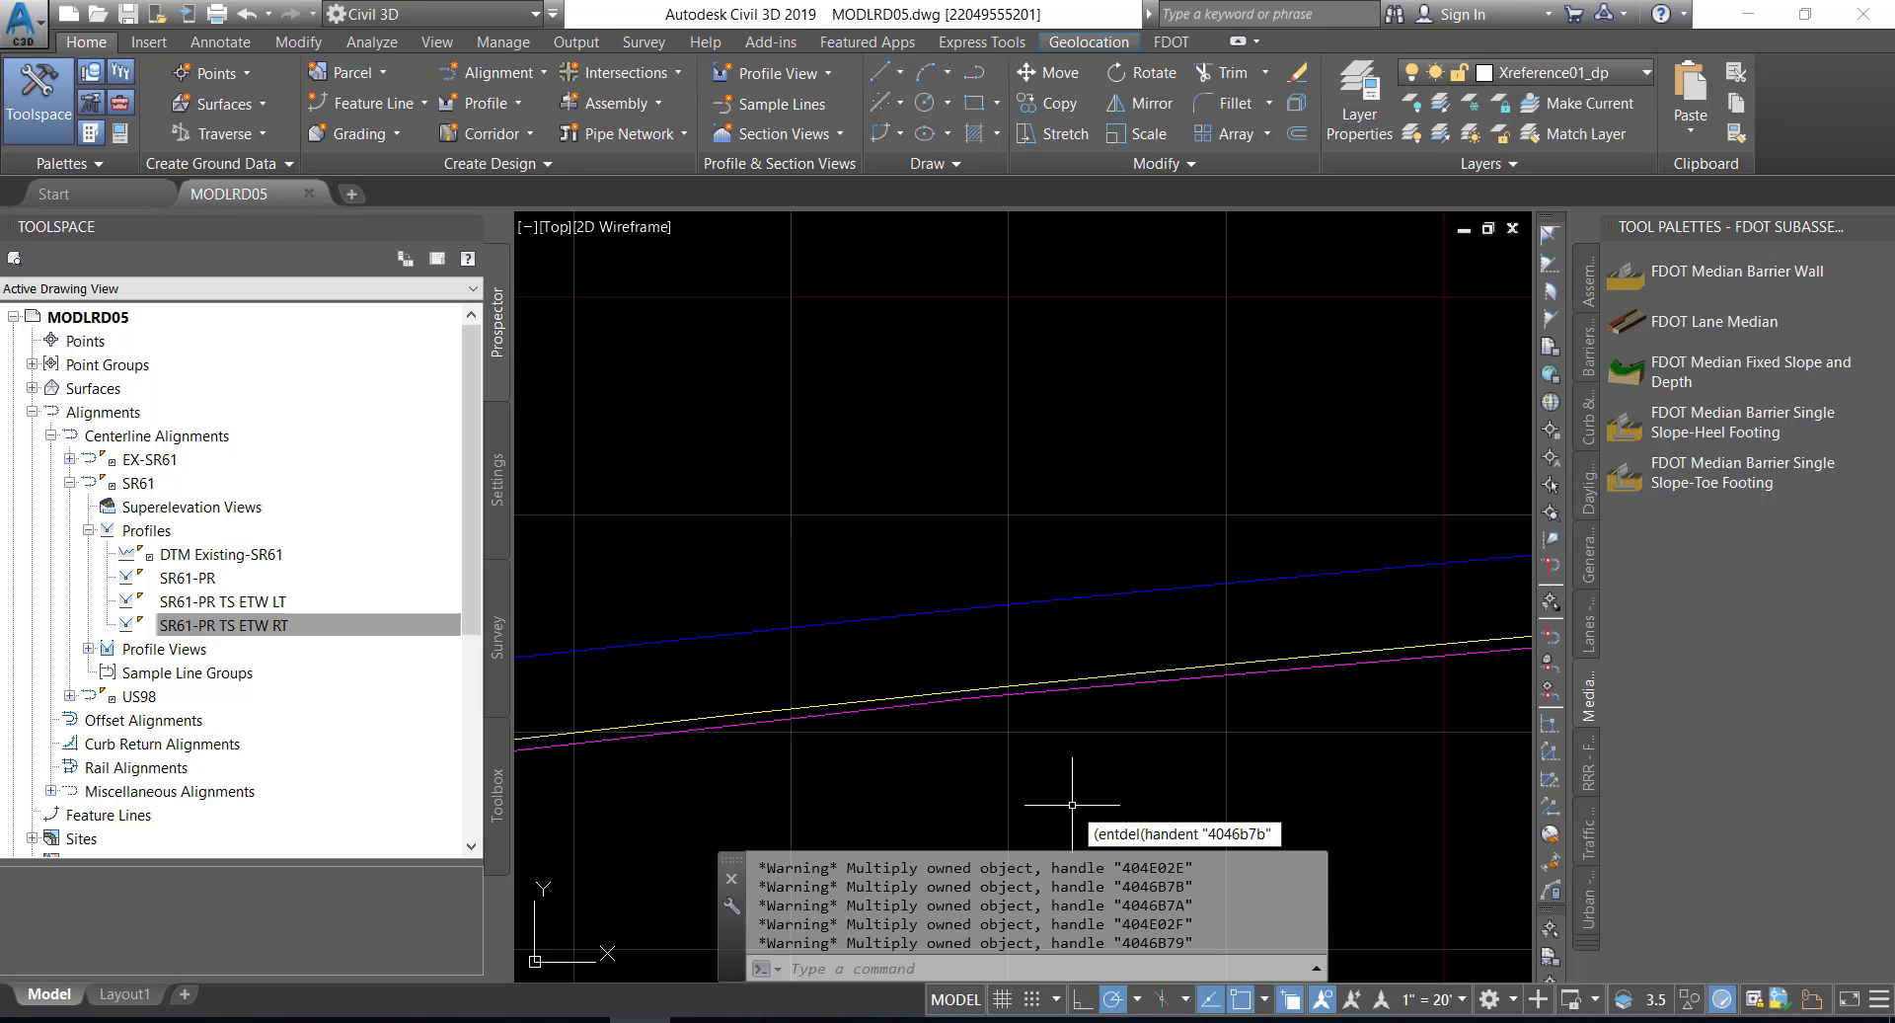
type("))")
key("Return")
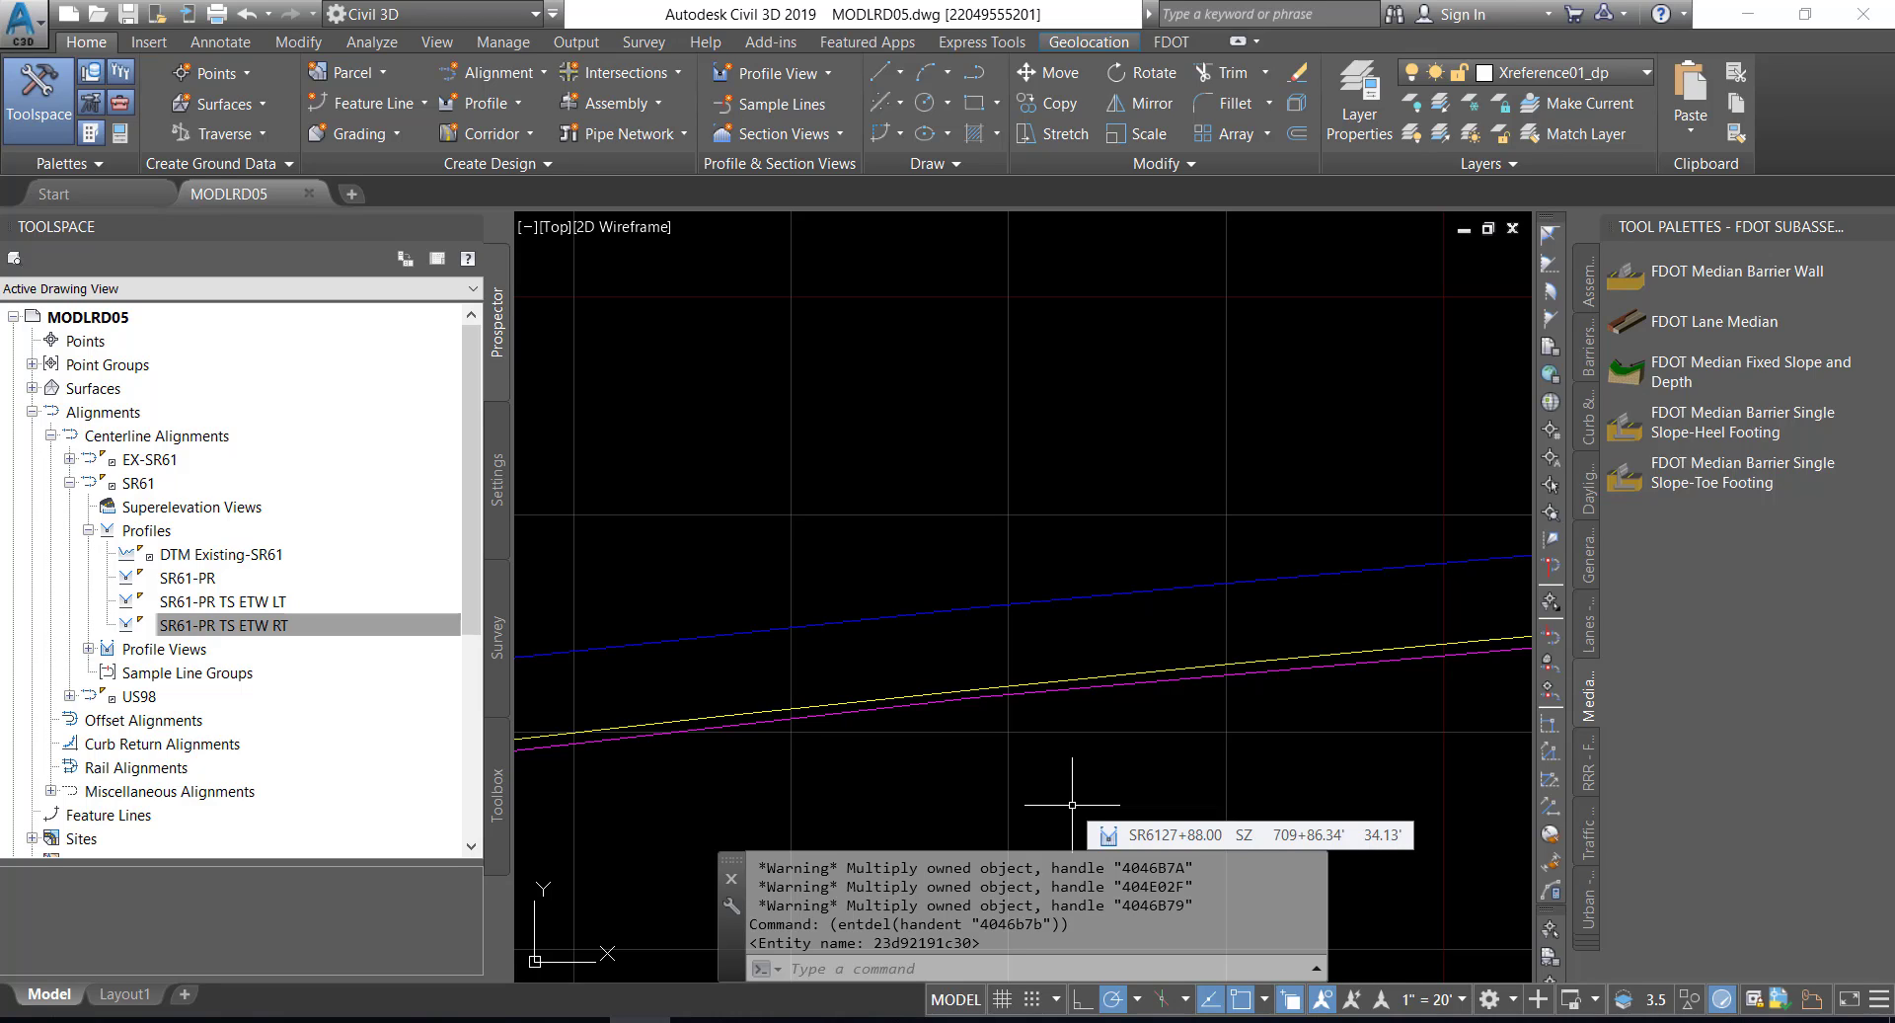
- Run the entdel expression on the multiply owned object with handle 4046b7a
key("Up")
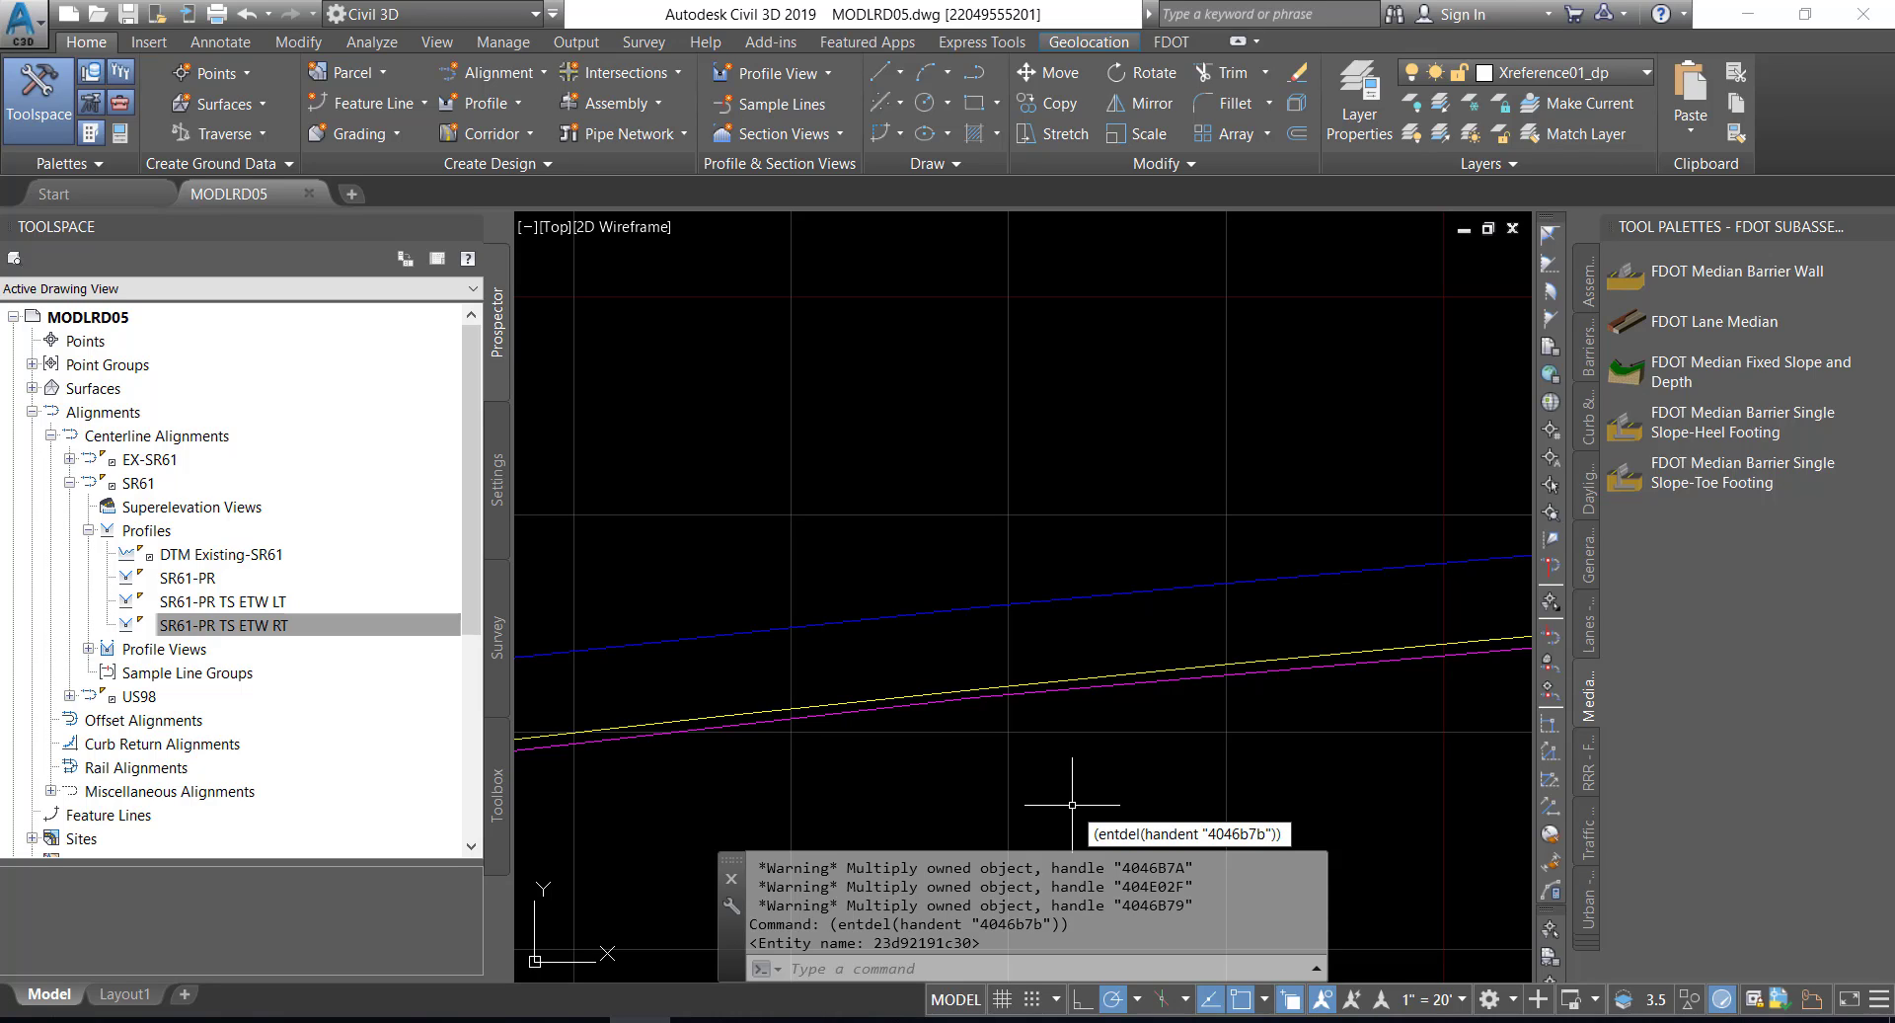
key("Left")
key("Left")
key("BackSpace")
key("BackSpace")
key("BackSpace")
key("BackSpace")
key("BackSpace")
key("BackSpace")
key("BackSpace")
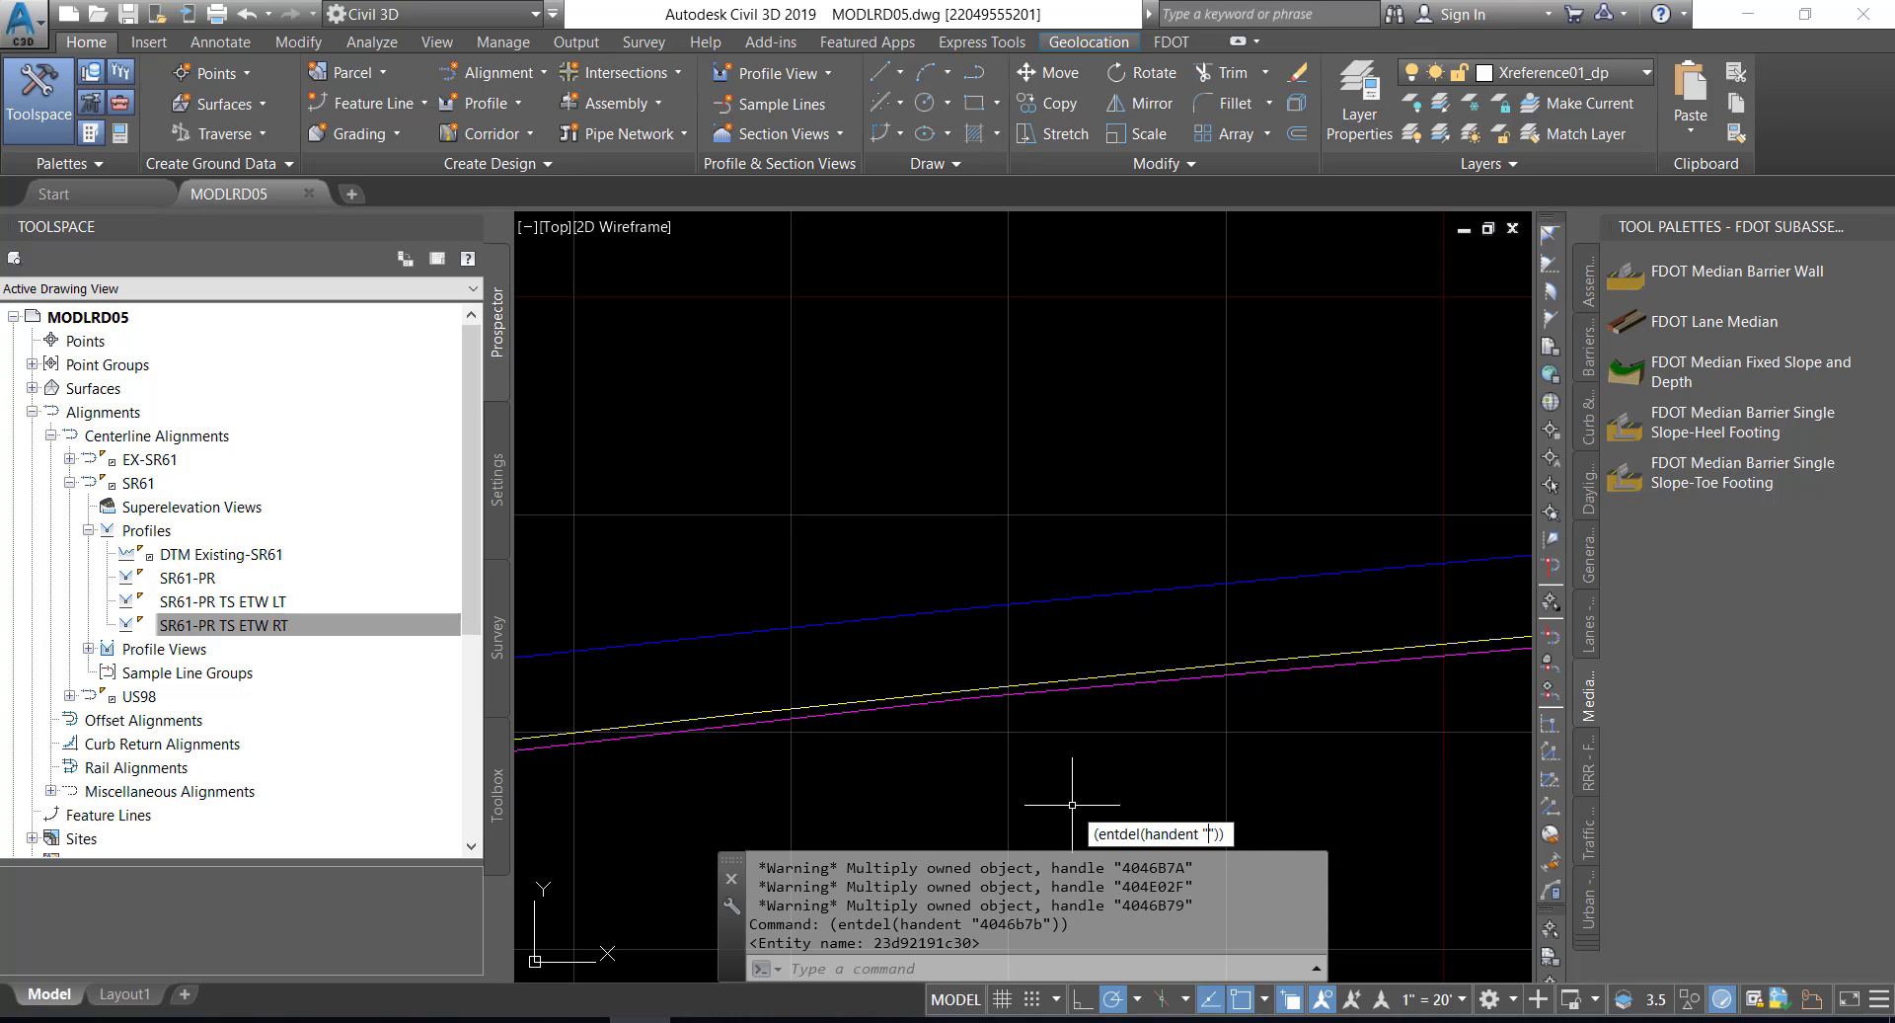
type("4046b7a")
key("Return")
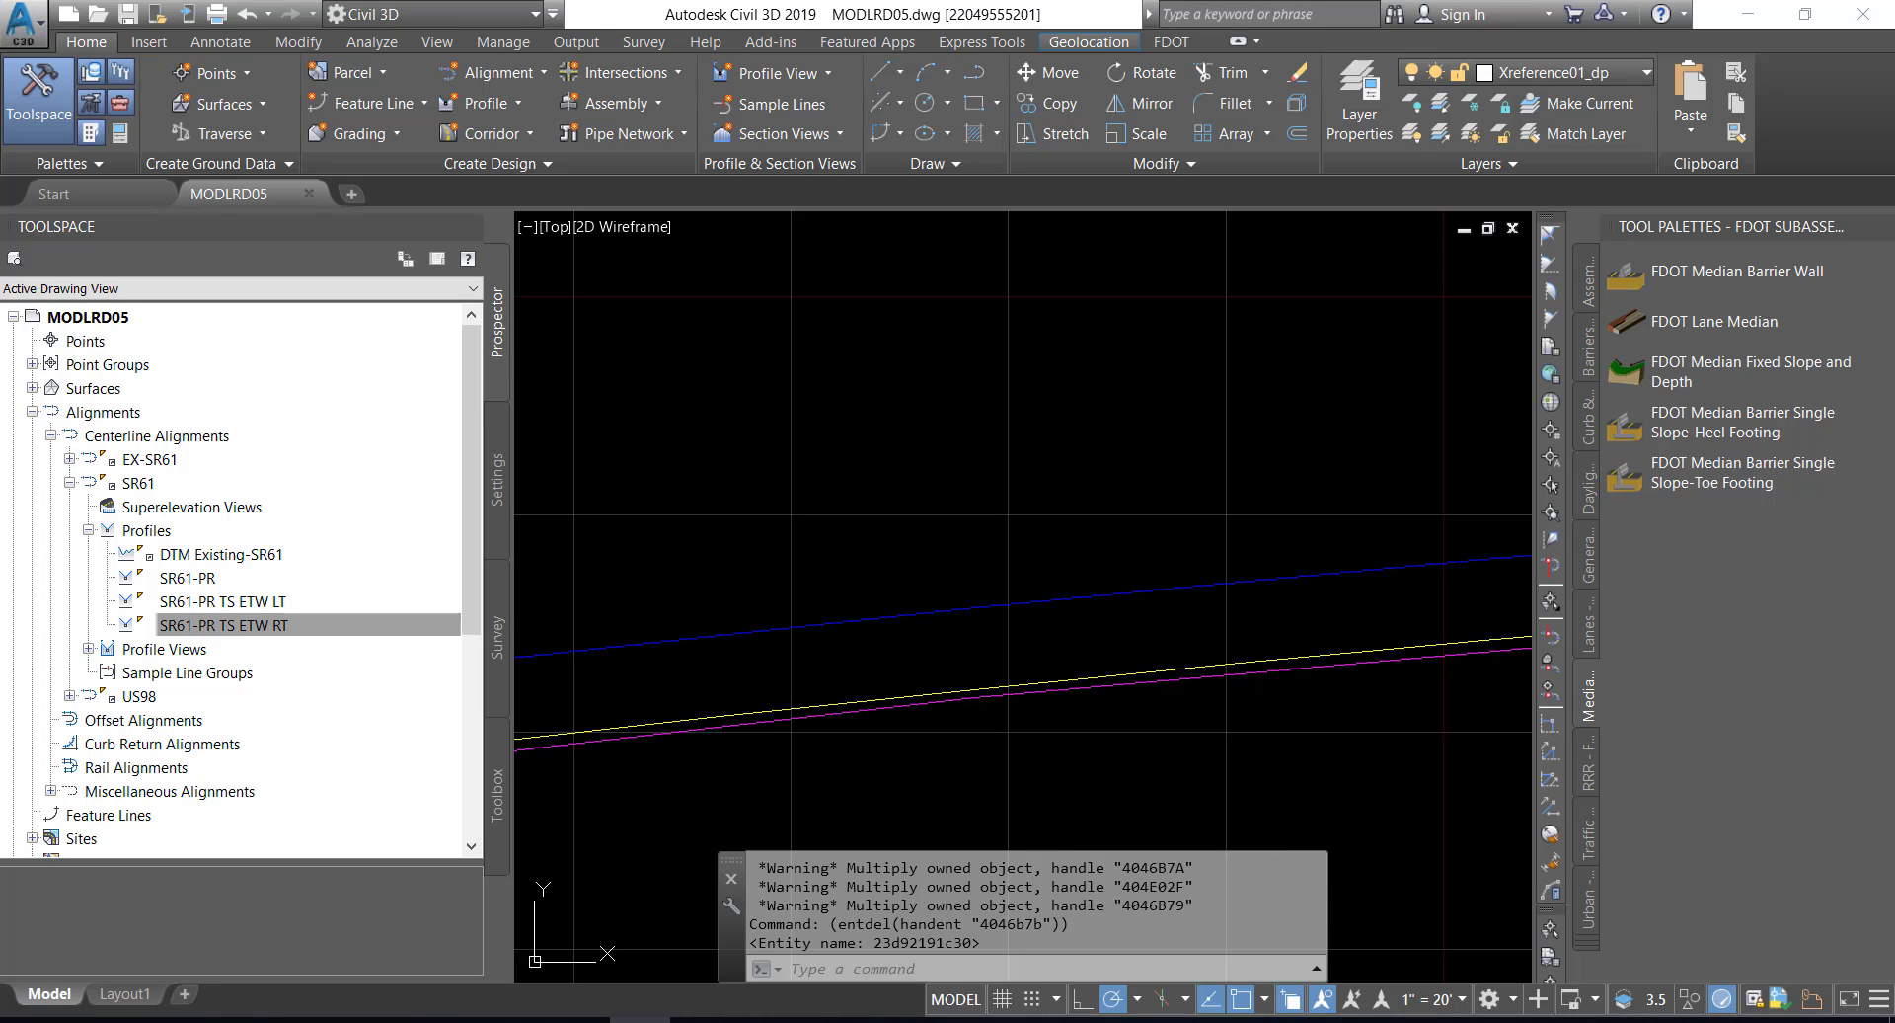
- Run the entdel expression on the multiply owned object with handle 4046b79
key("Up")
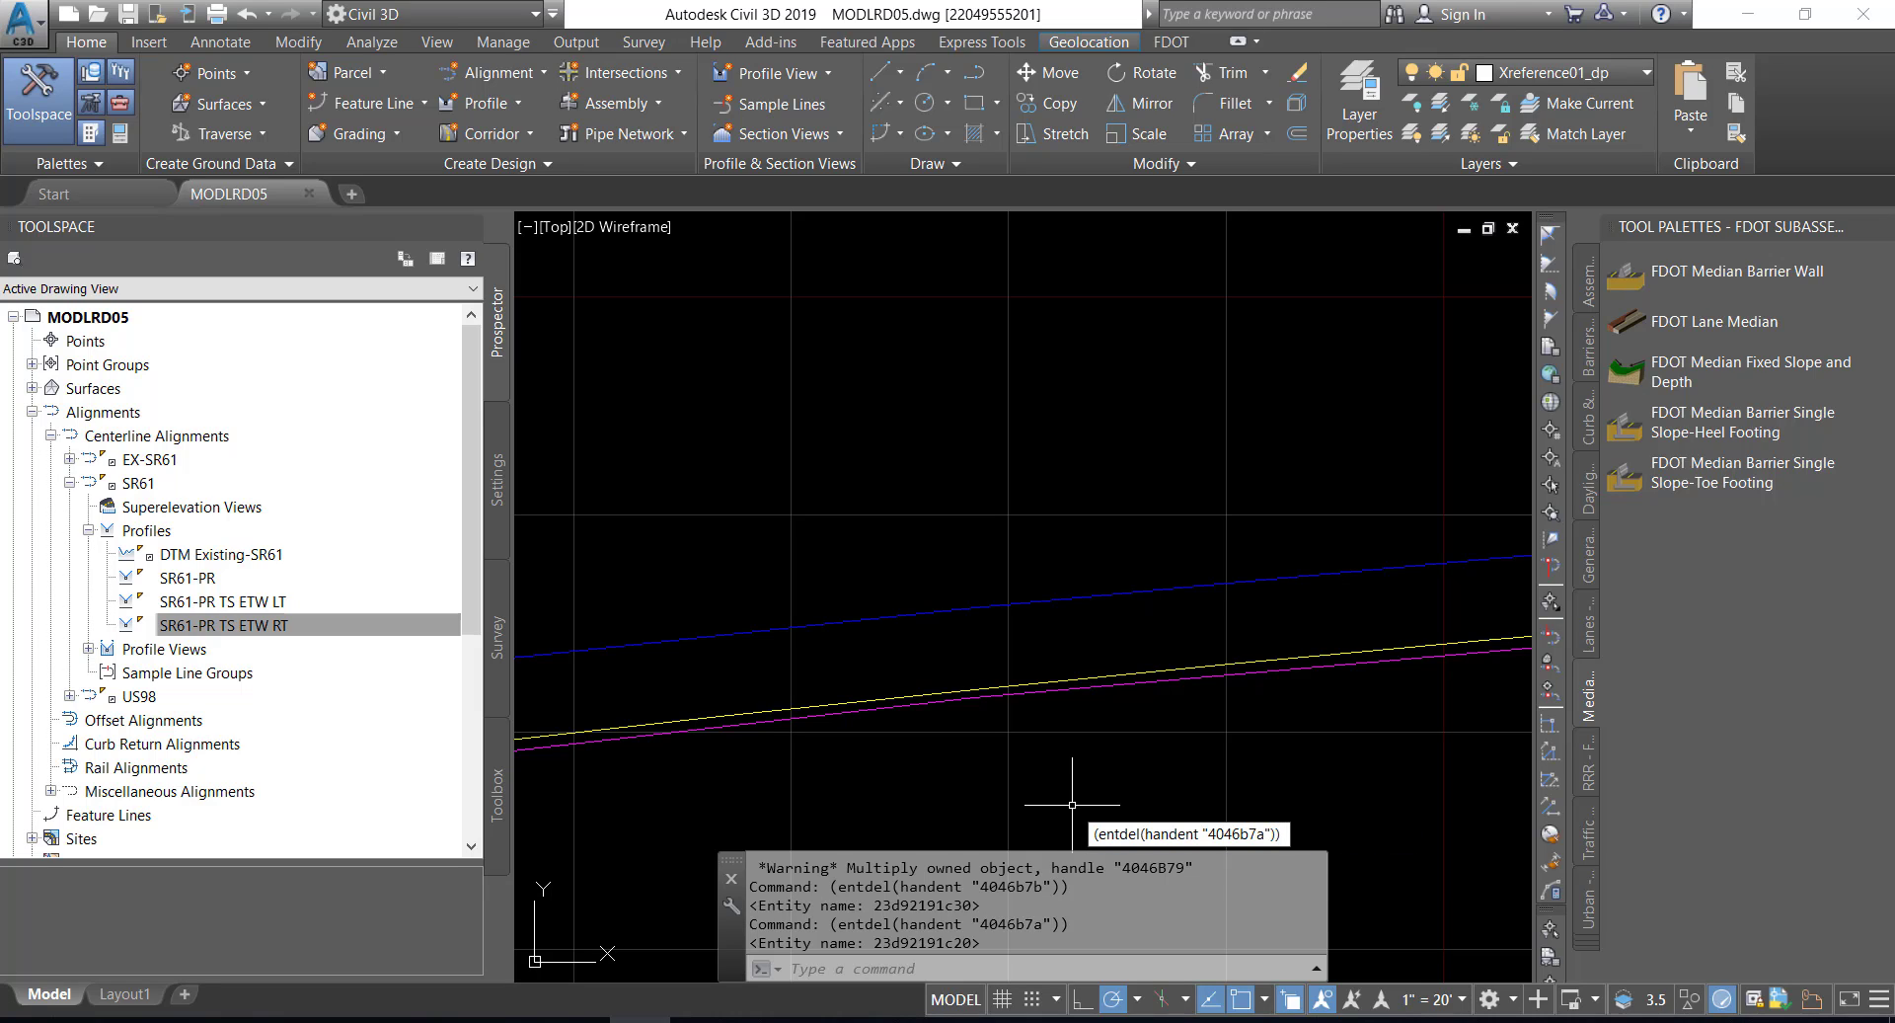
key("BackSpace")
key("BackSpace")
key("BackSpace")
key("BackSpace")
key("BackSpace")
key("BackSpace")
key("BackSpace")
key("BackSpace")
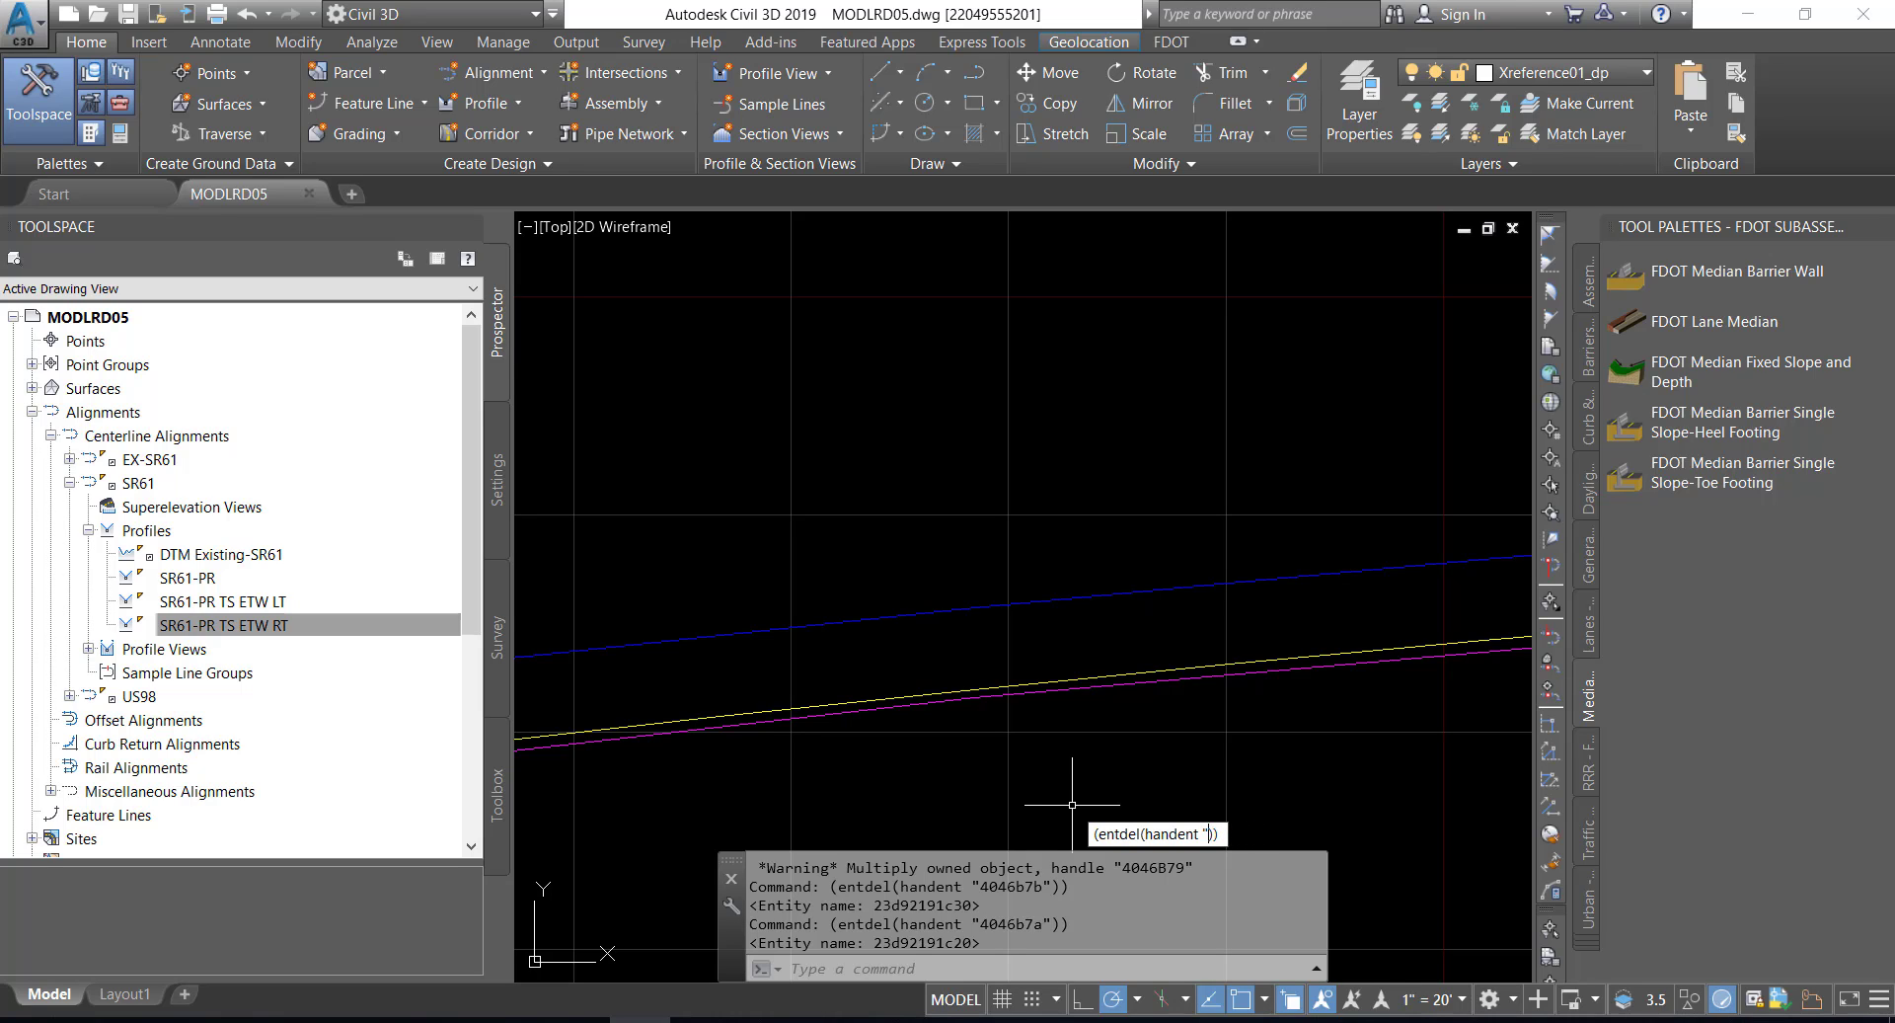
type("4046b79\"")
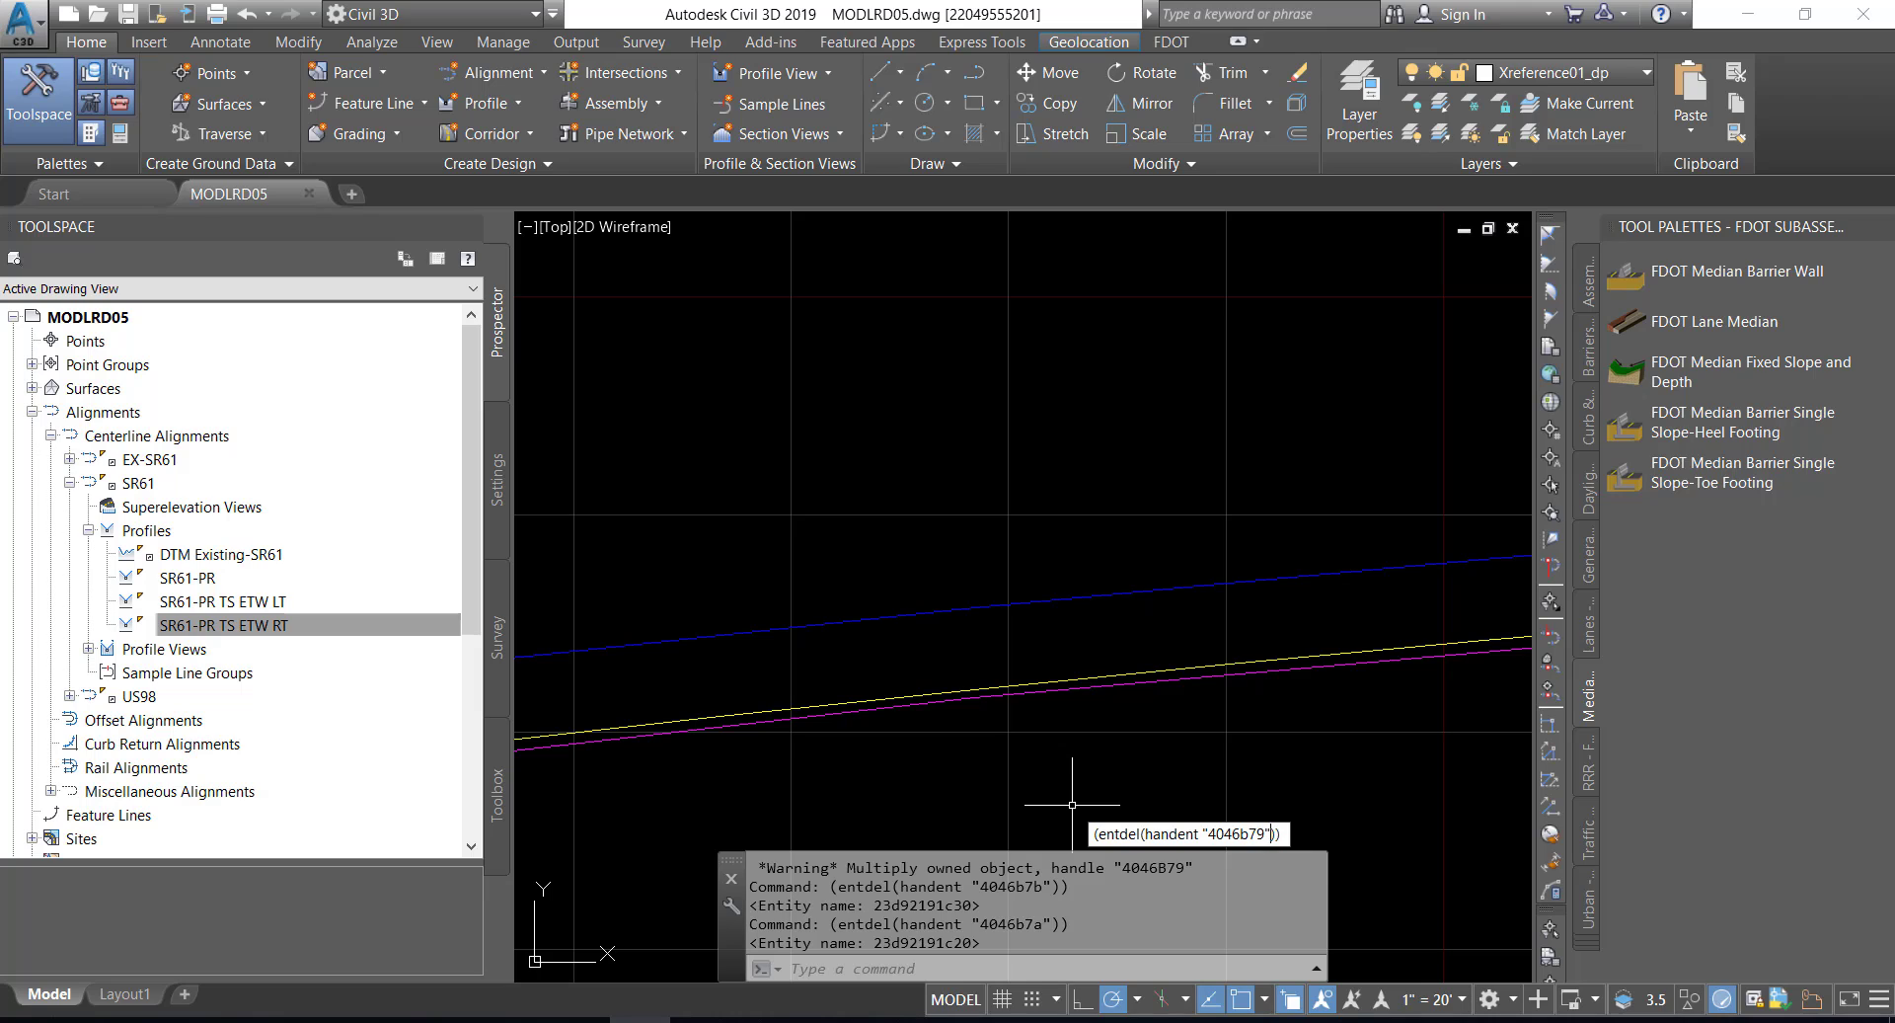
key("Return")
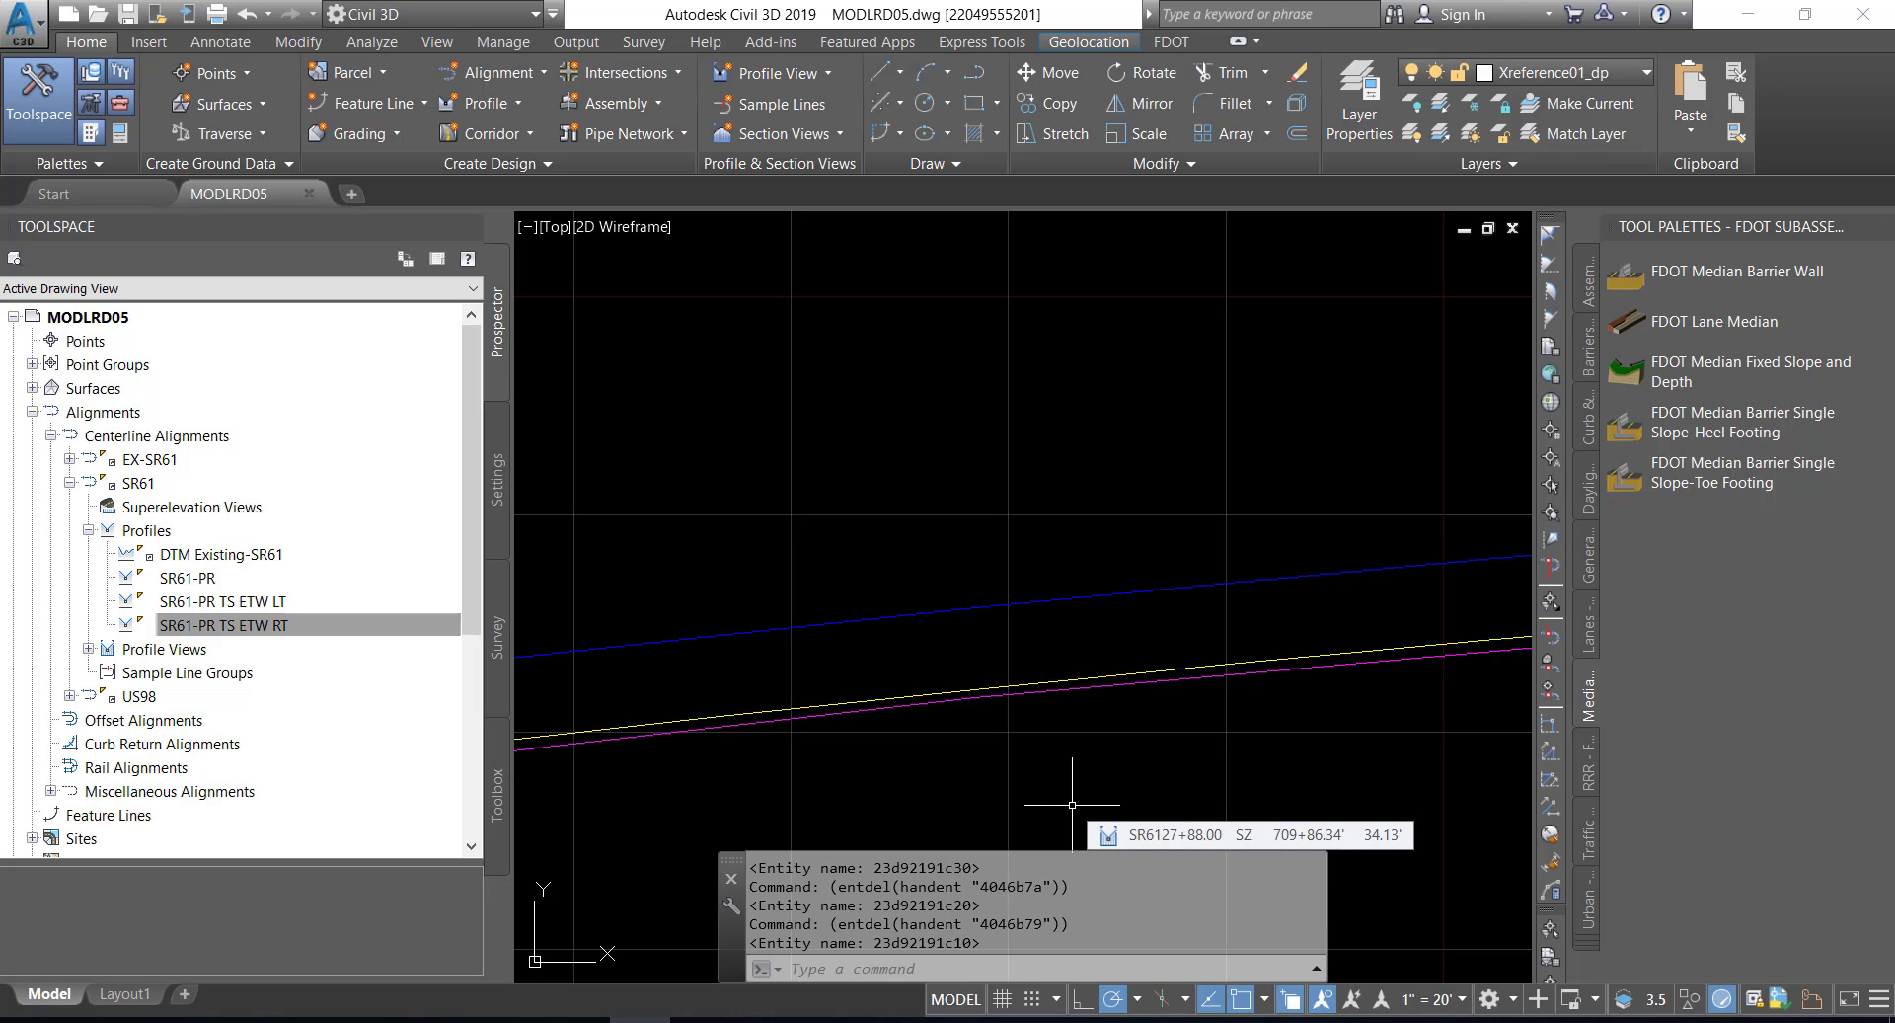
- Run the entdel expression a second time on the object with handle 4046b7b
key("Up")
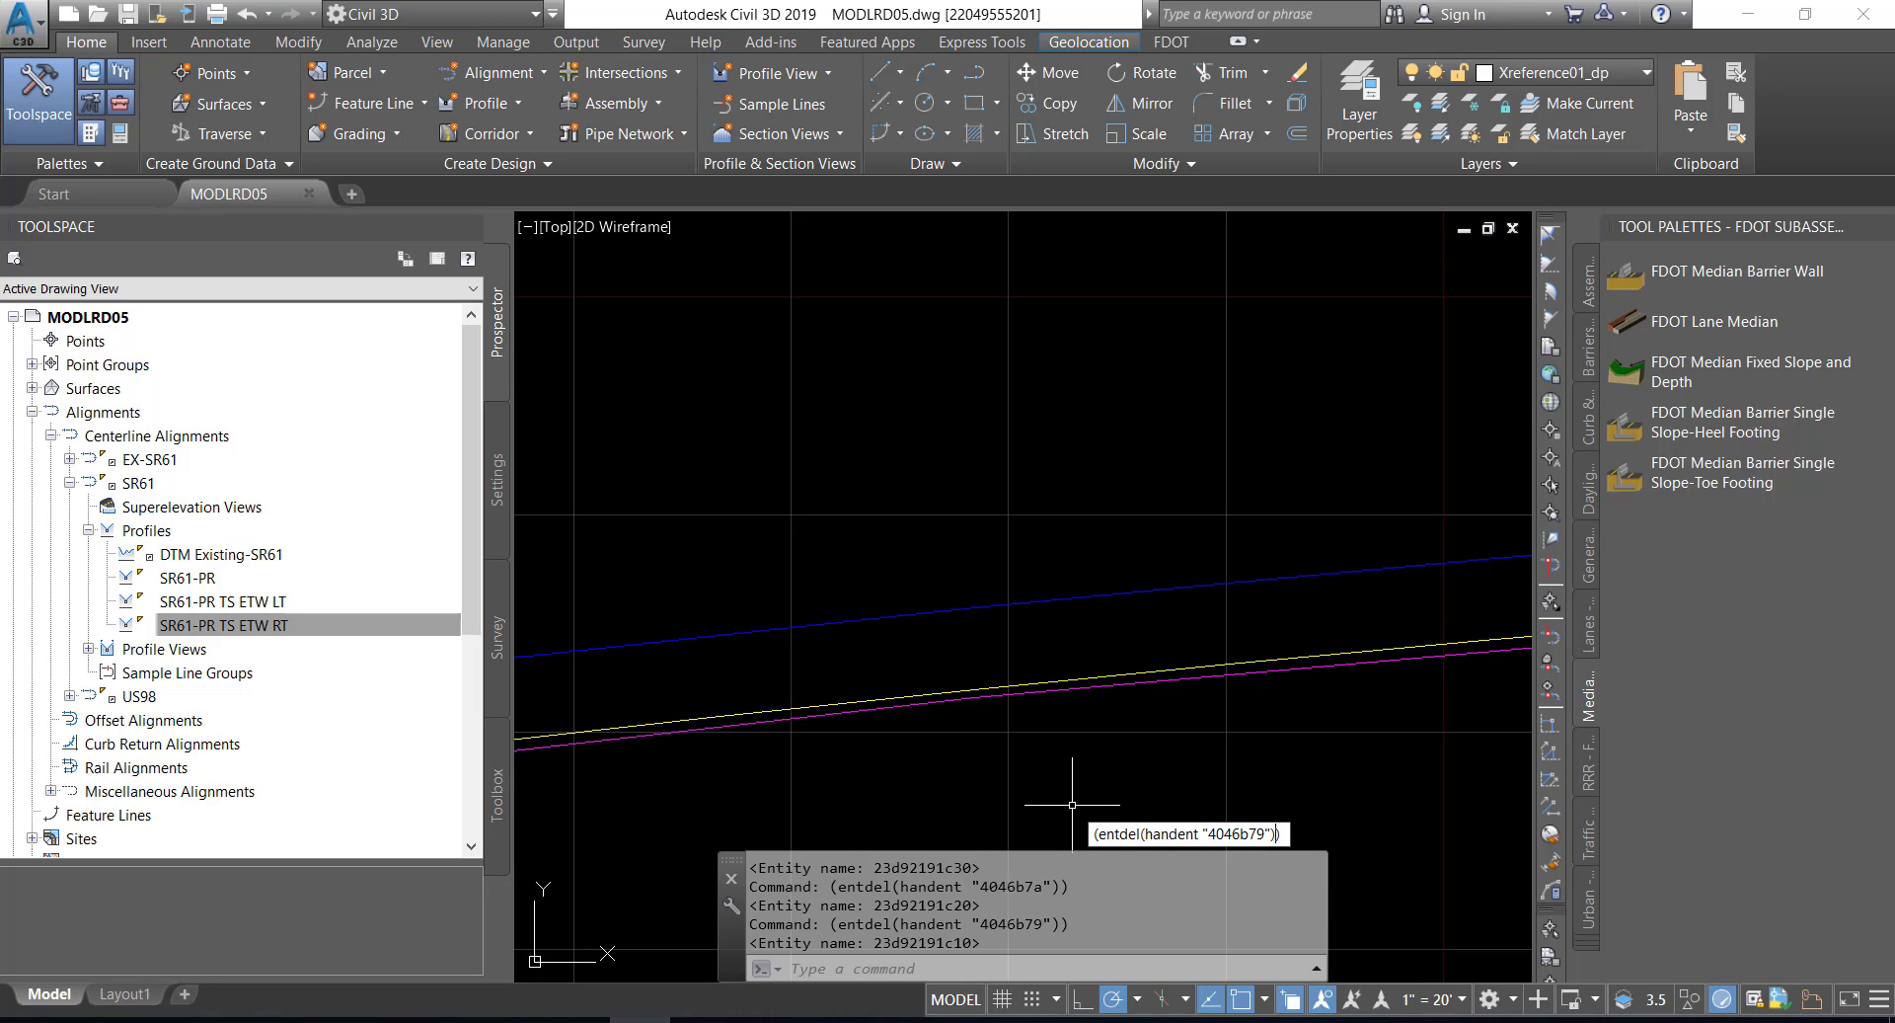
key("Left")
key("Left")
key("BackSpace")
key("BackSpace")
key("BackSpace")
key("BackSpace")
key("BackSpace")
key("BackSpace")
key("BackSpace")
type("4046b7b")
key("Return")
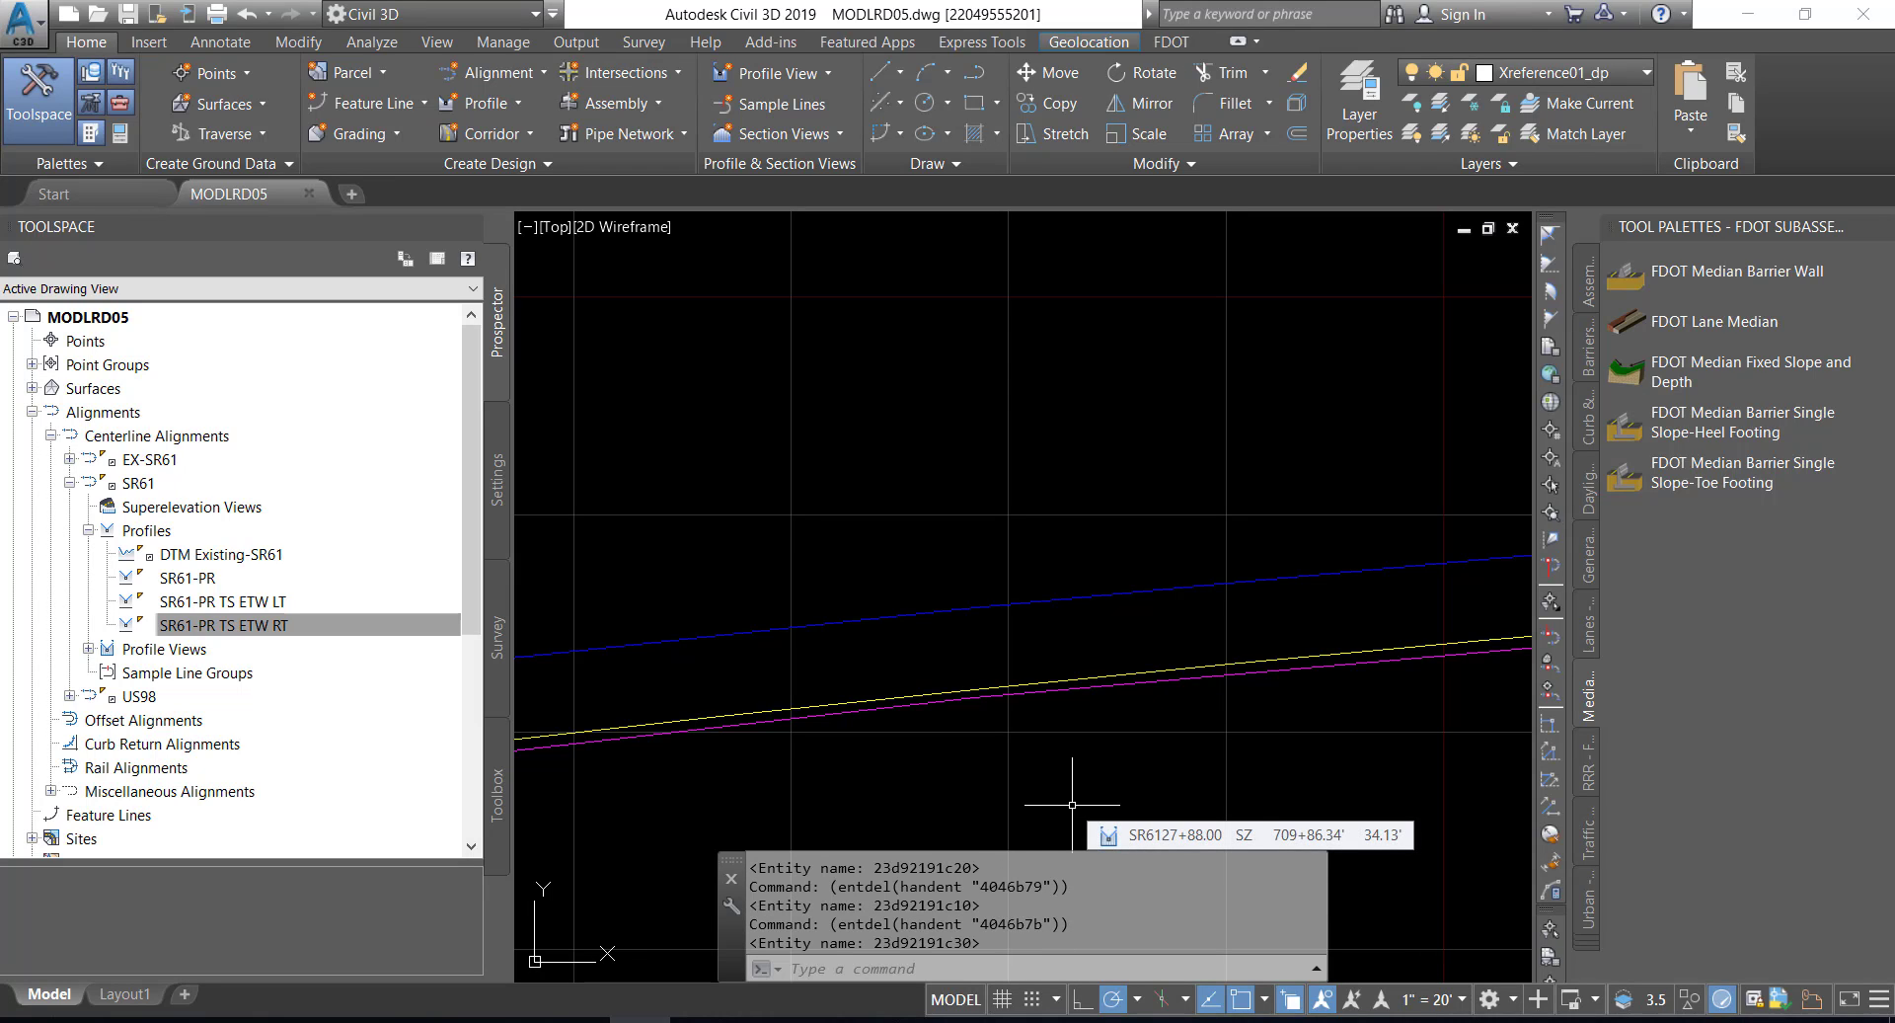
- Run the entdel expression a second time on the object with handle 4046b7a
key("Up")
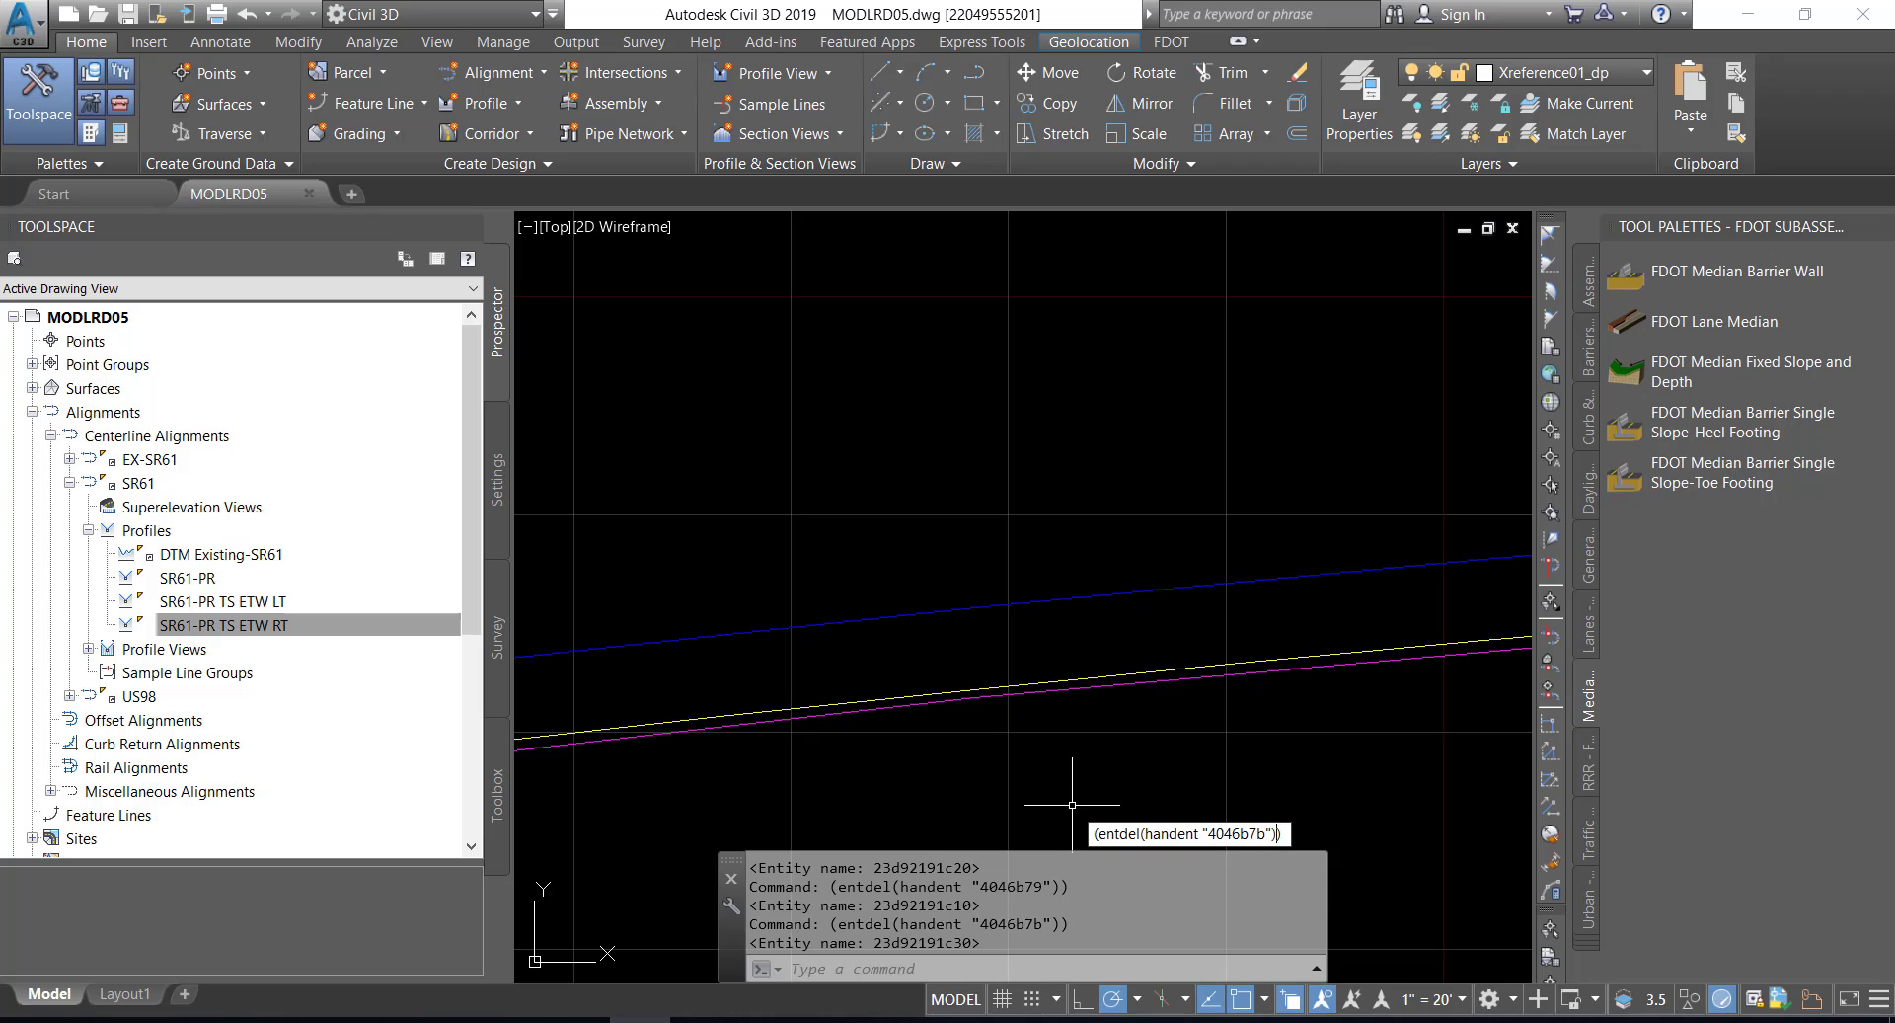
key("BackSpace")
key("BackSpace")
key("BackSpace")
key("BackSpace")
key("BackSpace")
key("BackSpace")
type("046b7a")
key("Return")
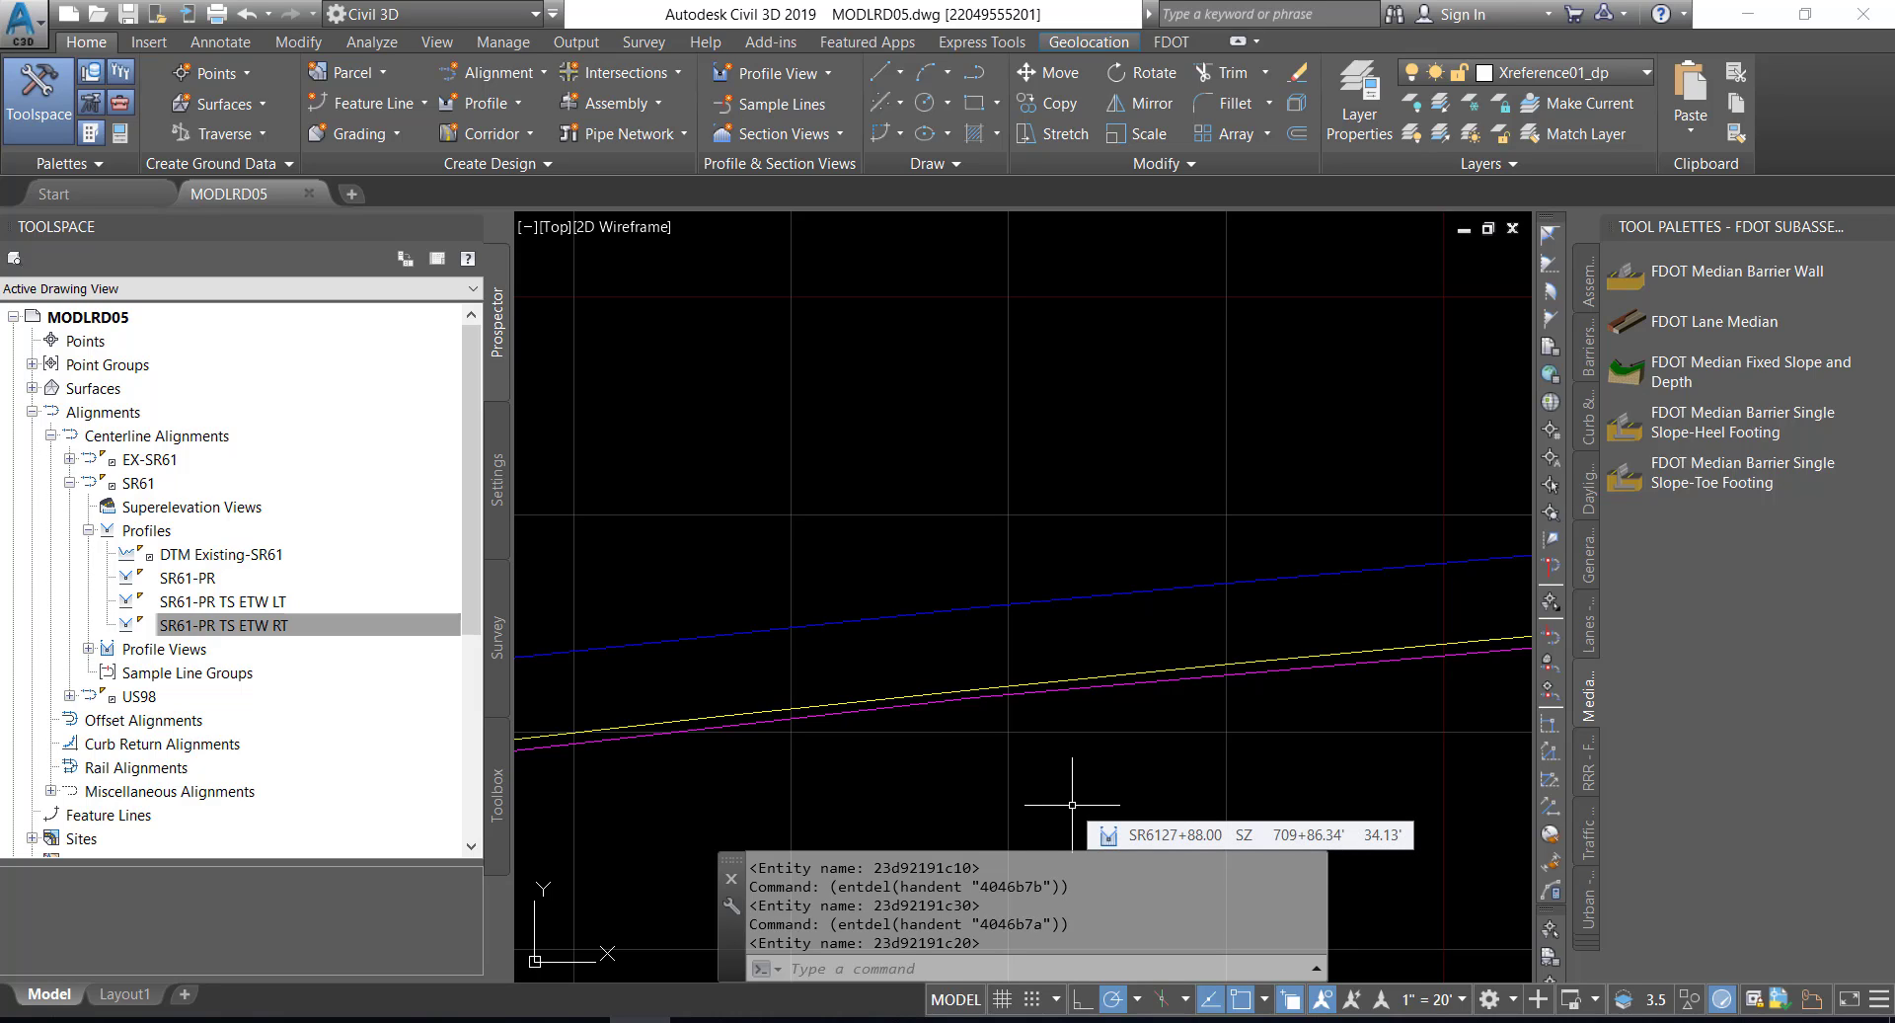
- Run the entdel expression a second time on the object with handle 4046b79
key("Up")
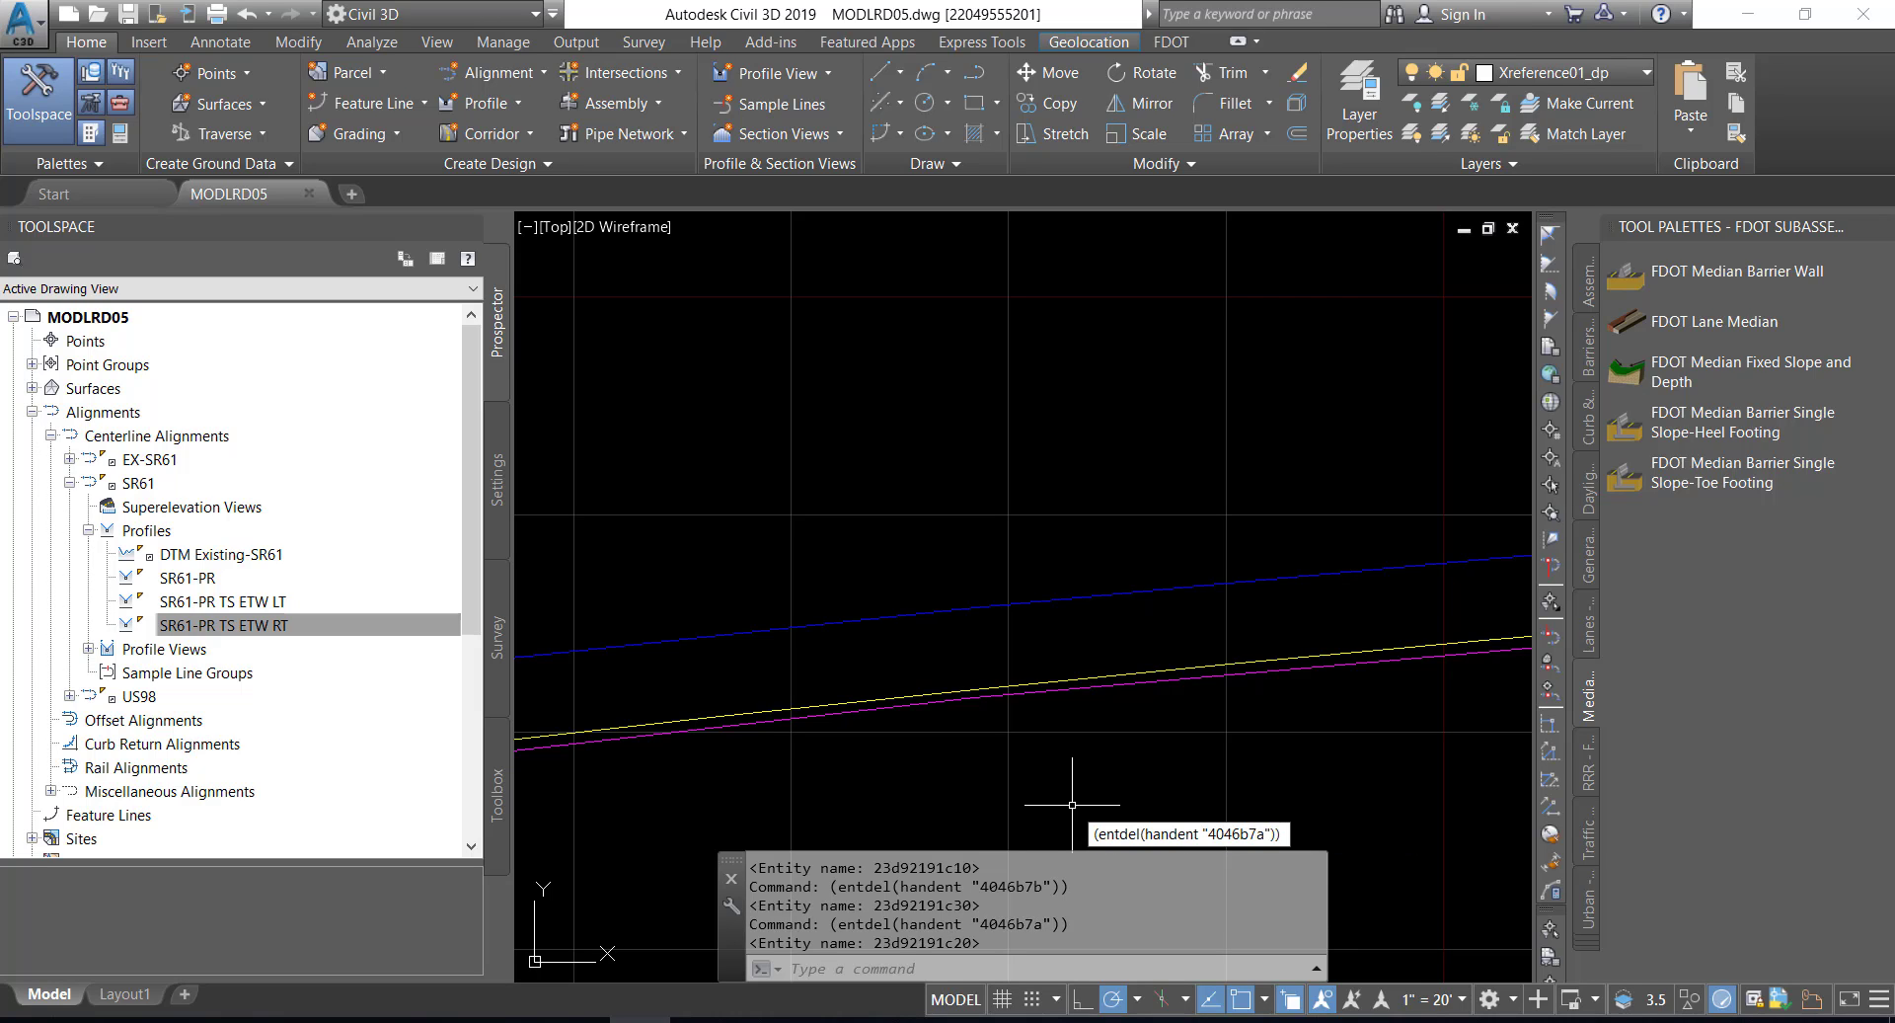
key("Left")
key("BackSpace")
key("BackSpace")
key("BackSpace")
key("BackSpace")
key("BackSpace")
key("BackSpace")
key("BackSpace")
type("4046b79")
key("Return")
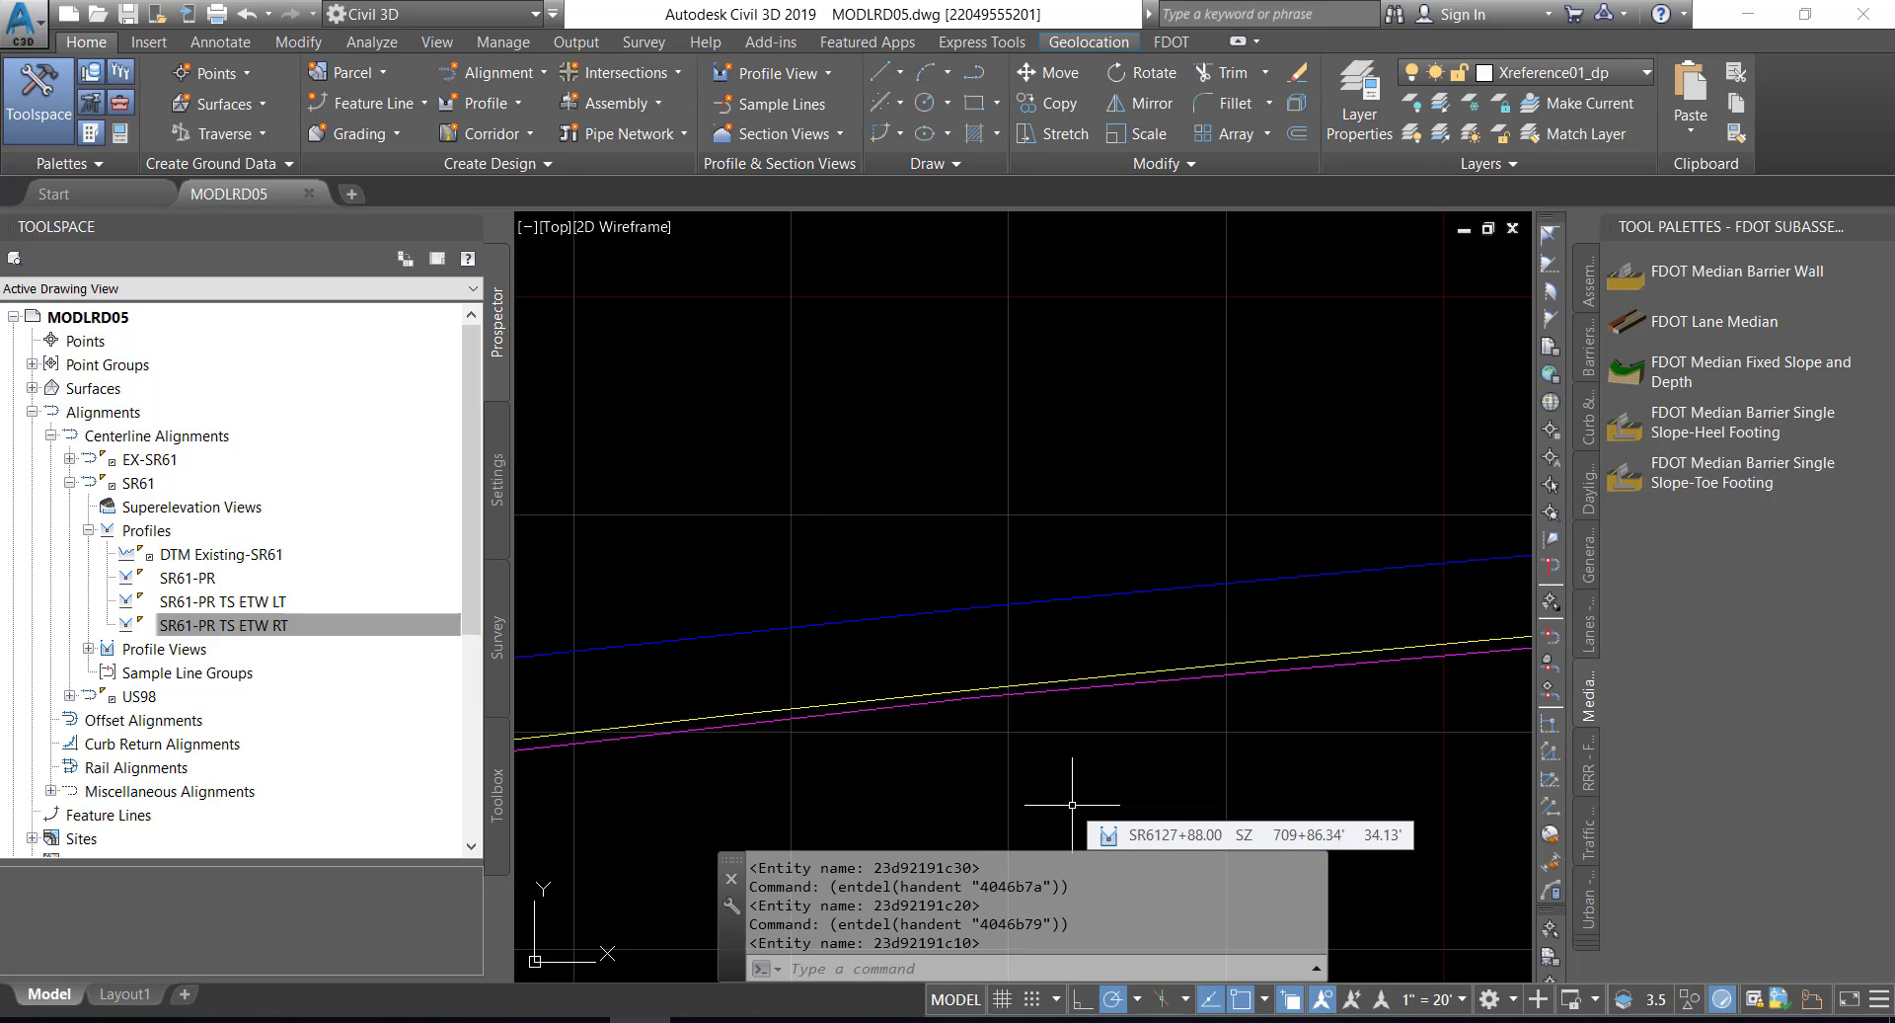
- Run AUDIT on the drawing with fixing of detected errors turned on
type("AUDIT")
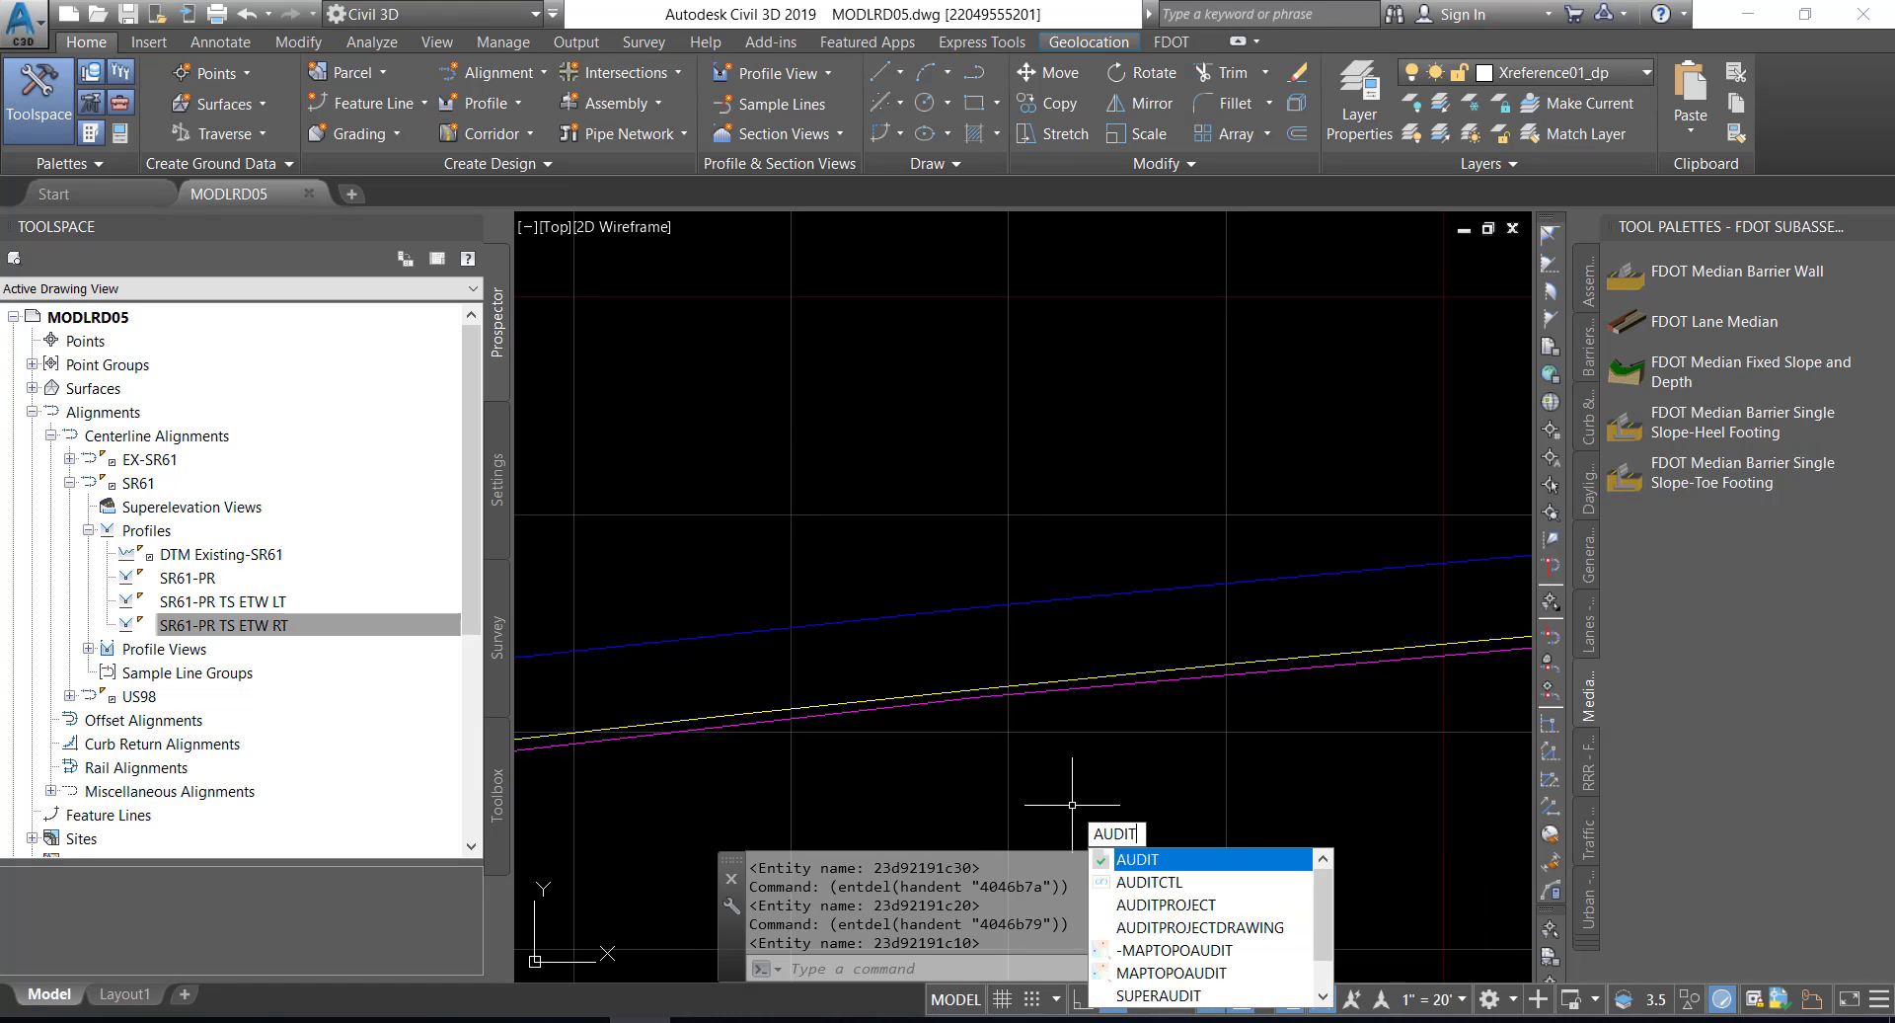
key("Return")
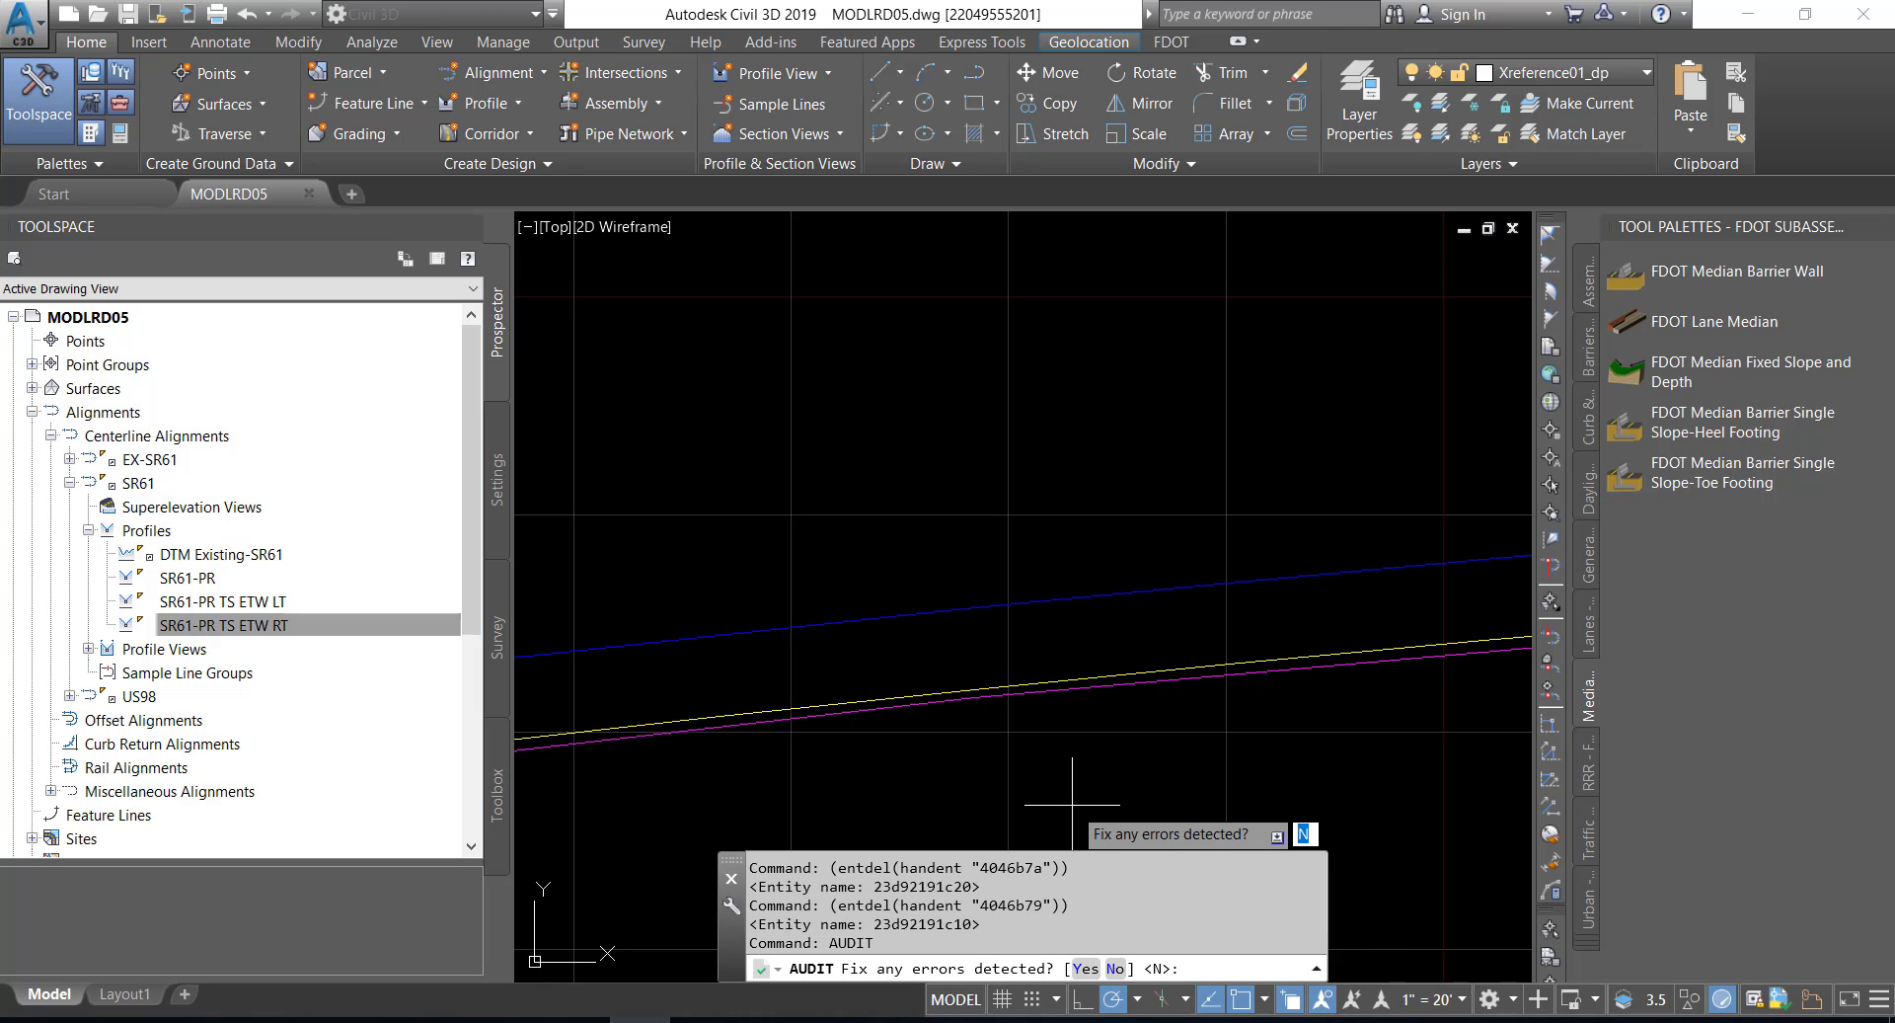
type("y")
key("Return")
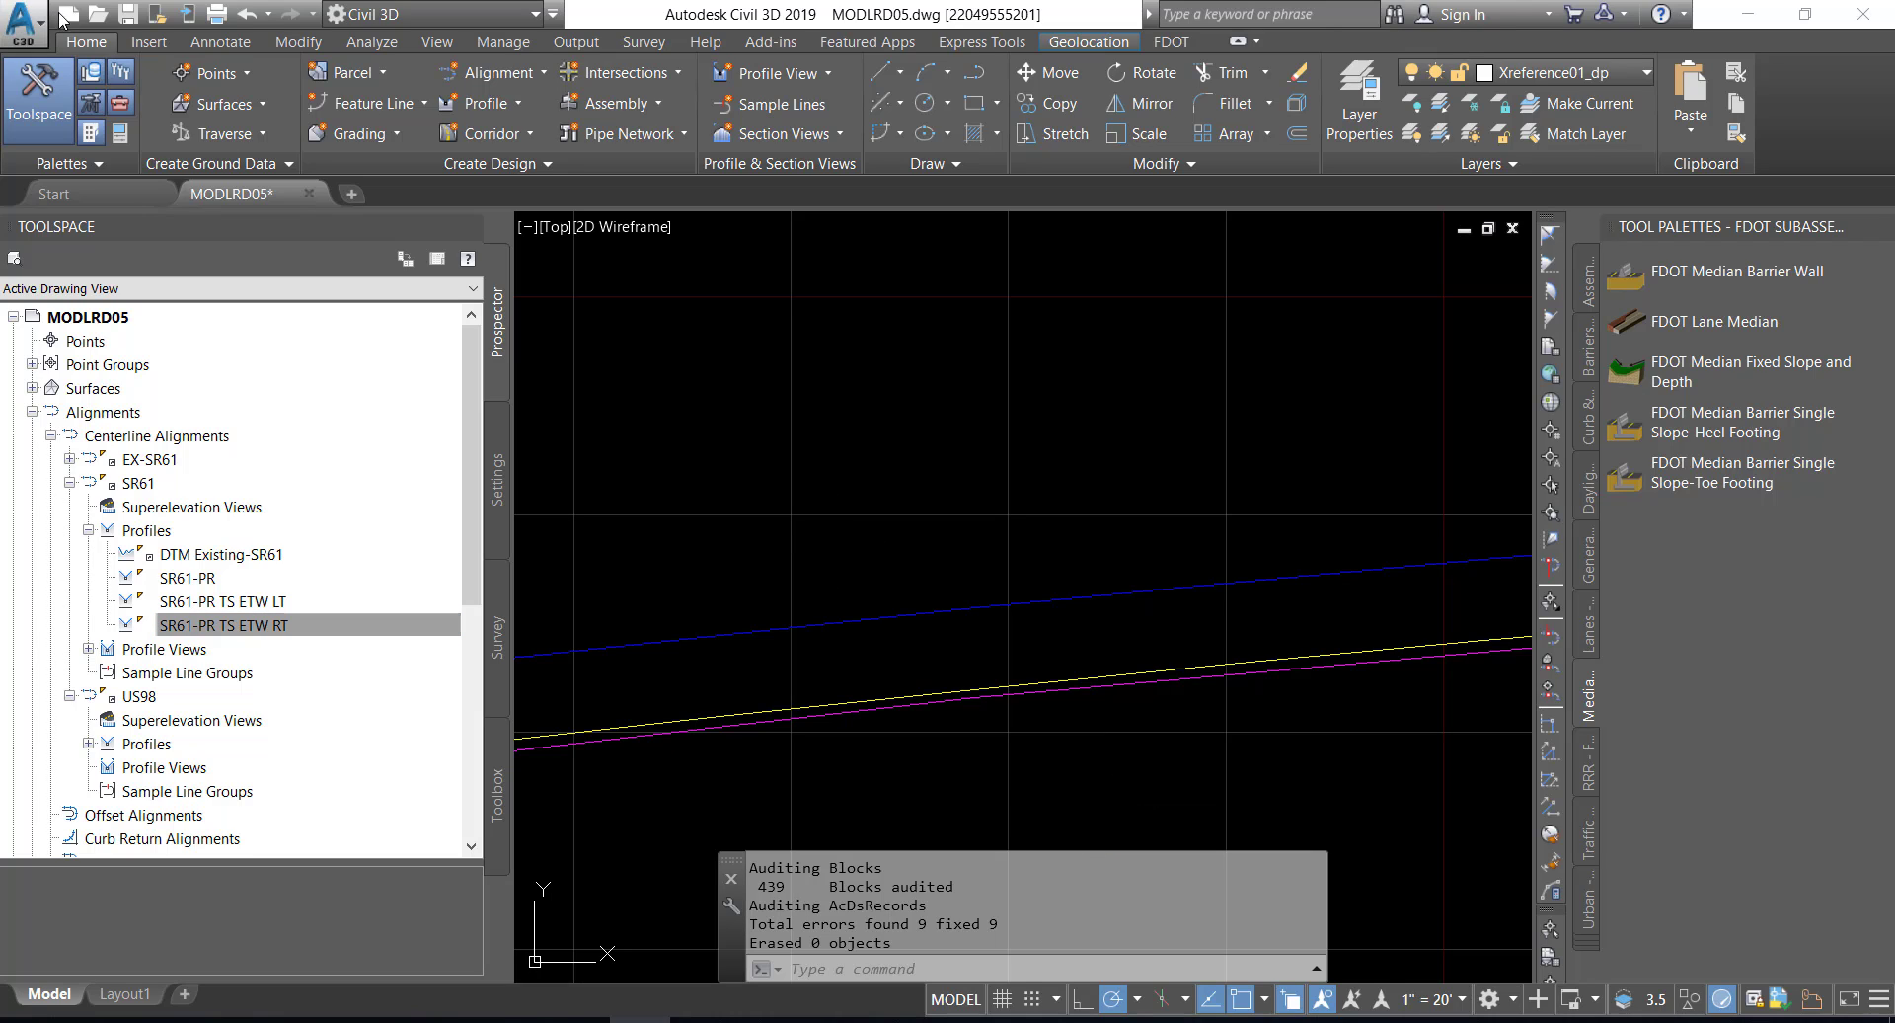
- Save and close the MODLRD05 drawing
left_click(129, 16)
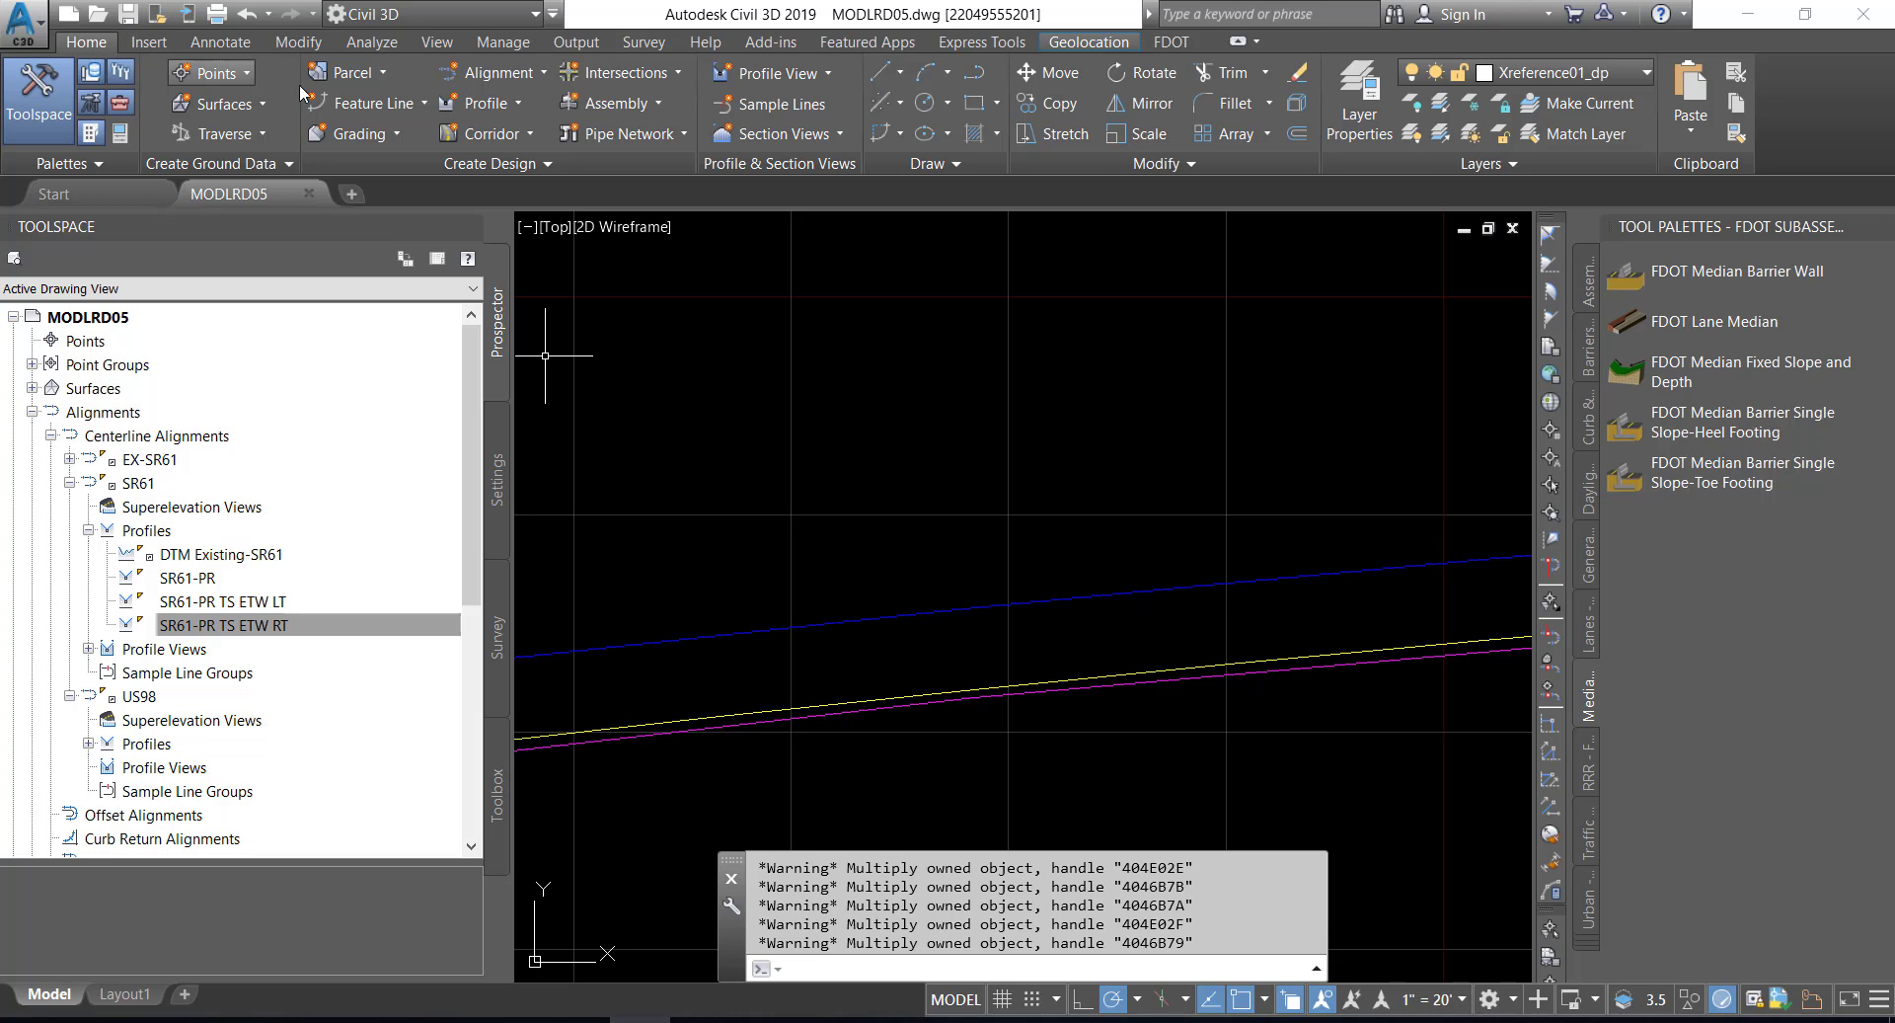
left_click(23, 32)
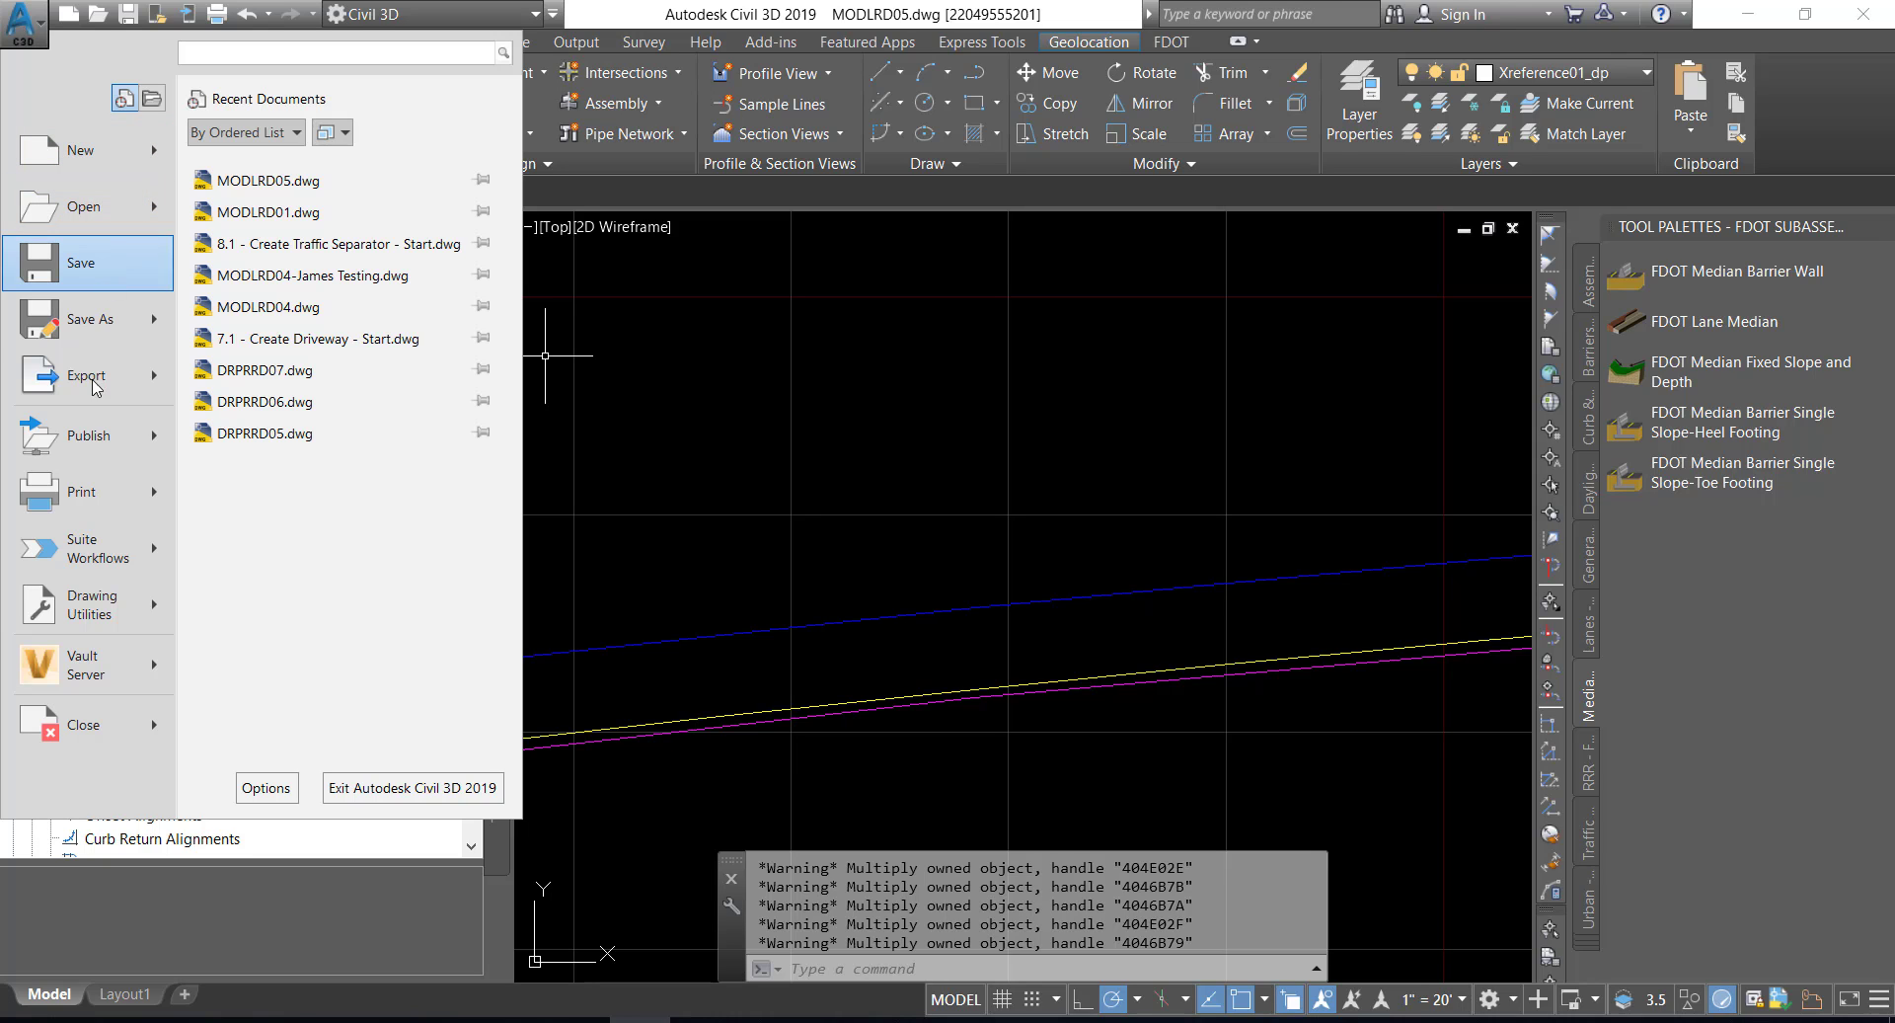
left_click(75, 719)
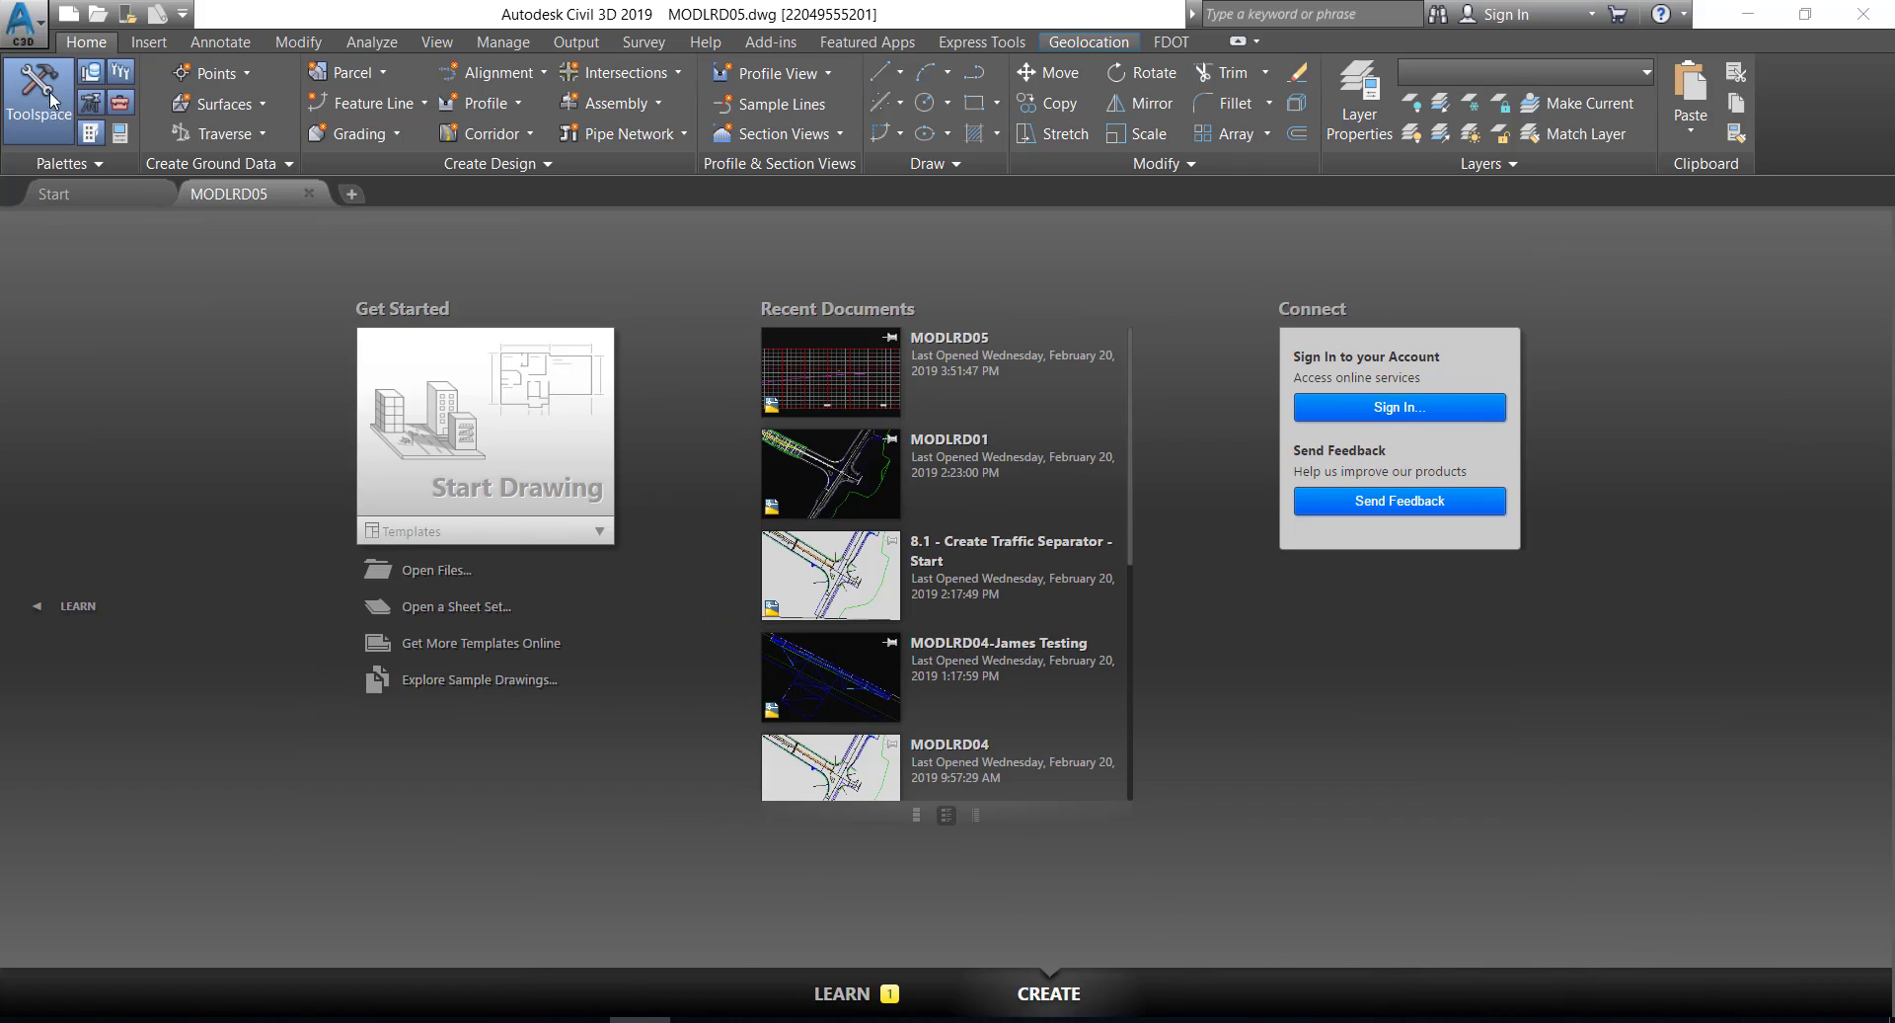
- Open MODLRD05 - Warning Error Fix.dwg from the Exercise files folder within Master files, taking no action on the missing pay item file
left_click(26, 25)
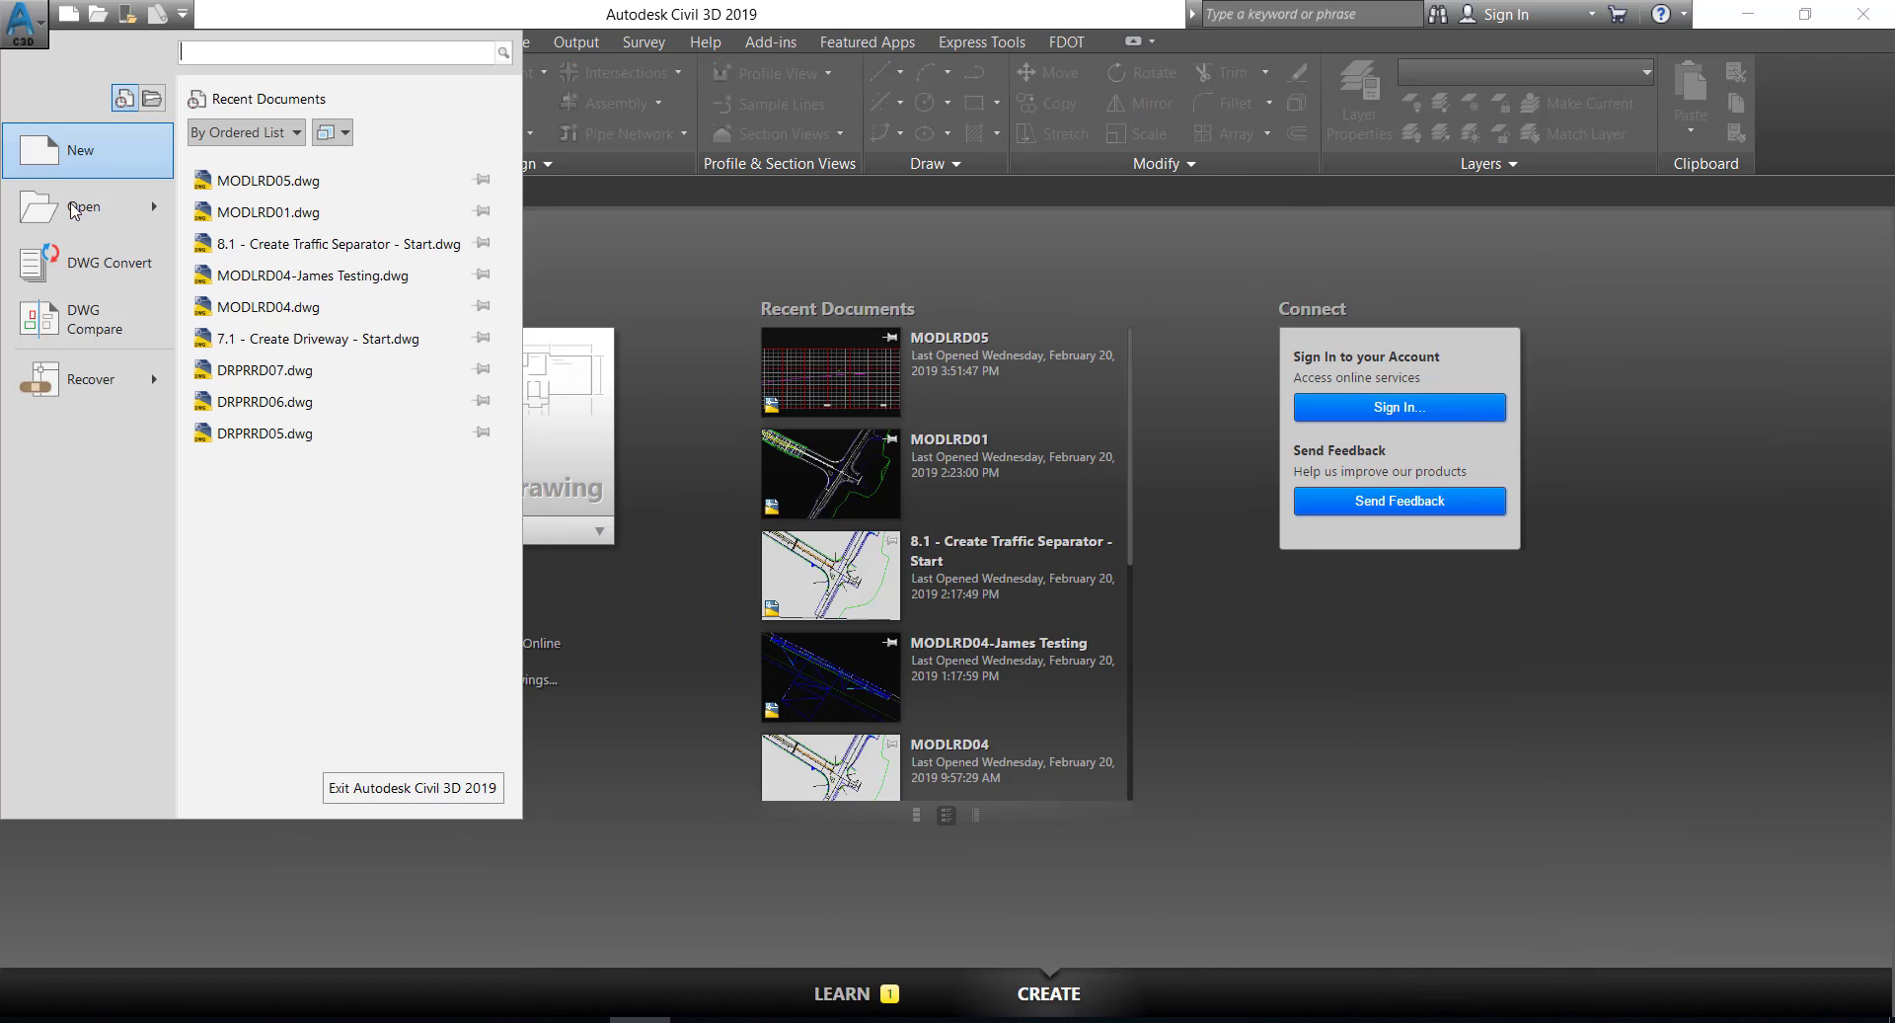
mouse_move(75, 214)
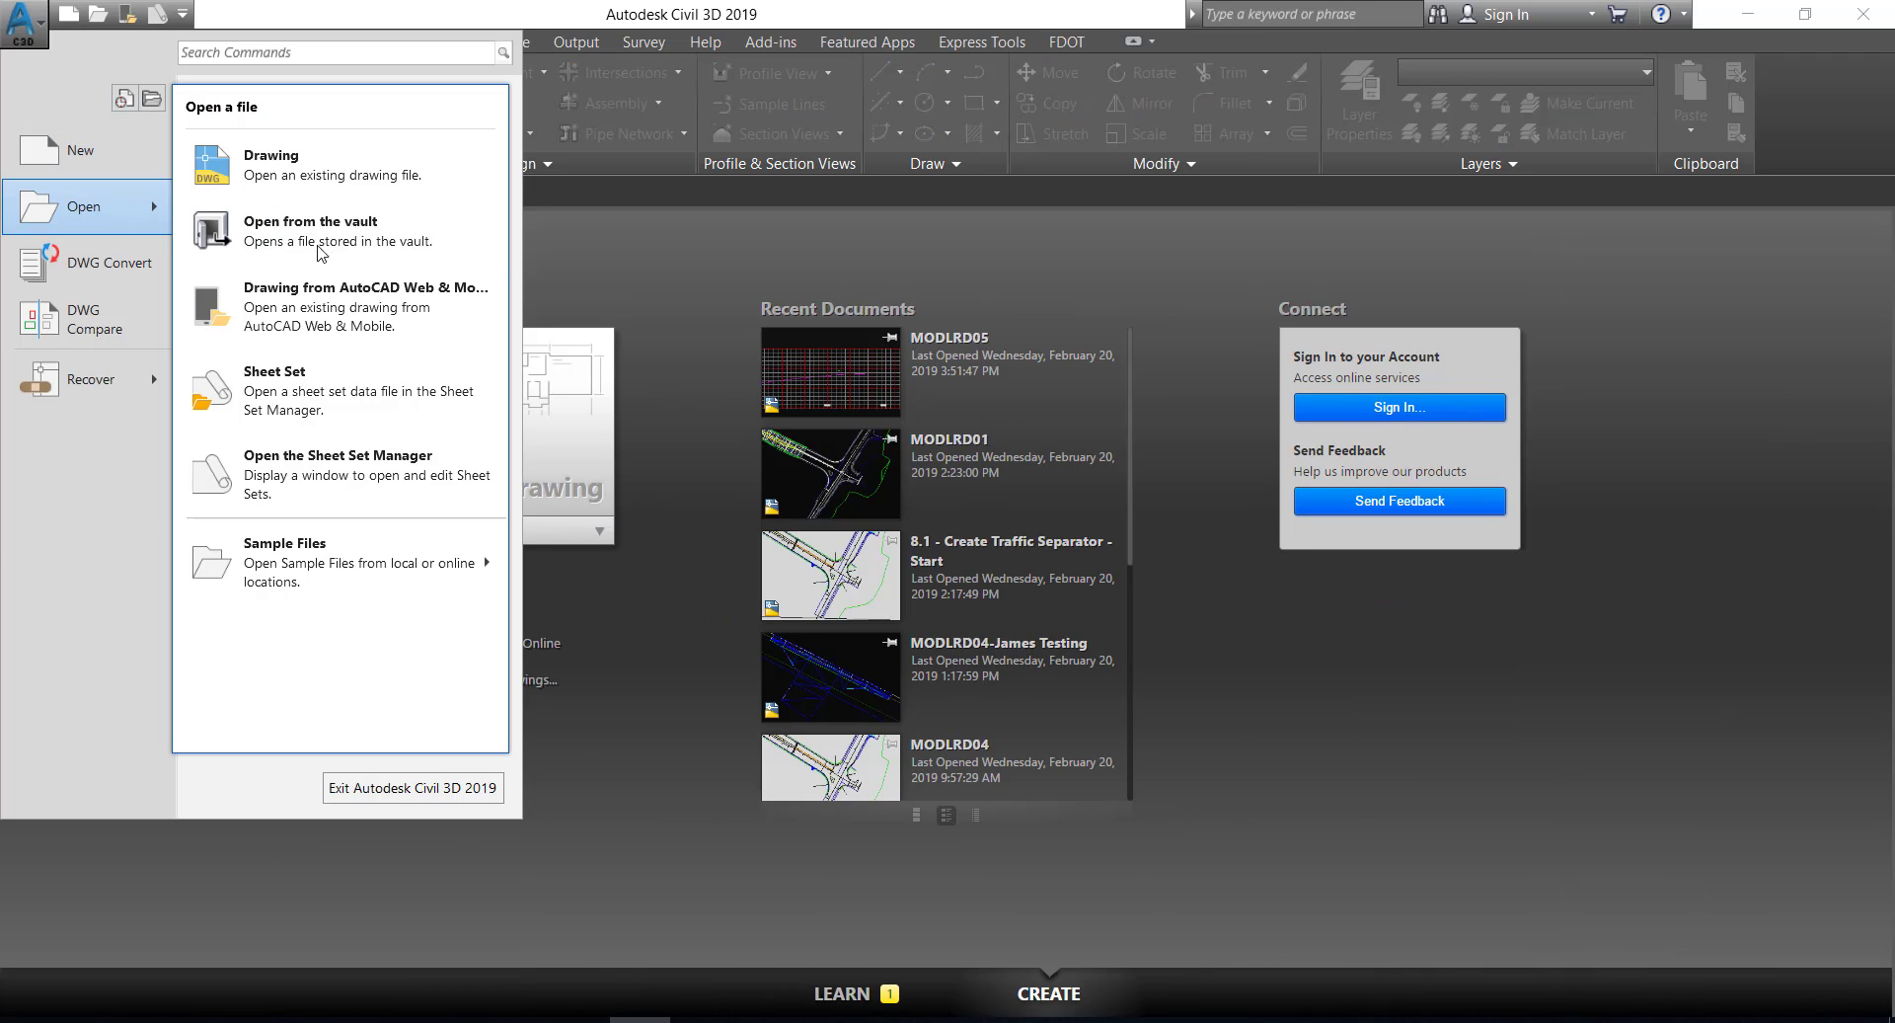
left_click(283, 177)
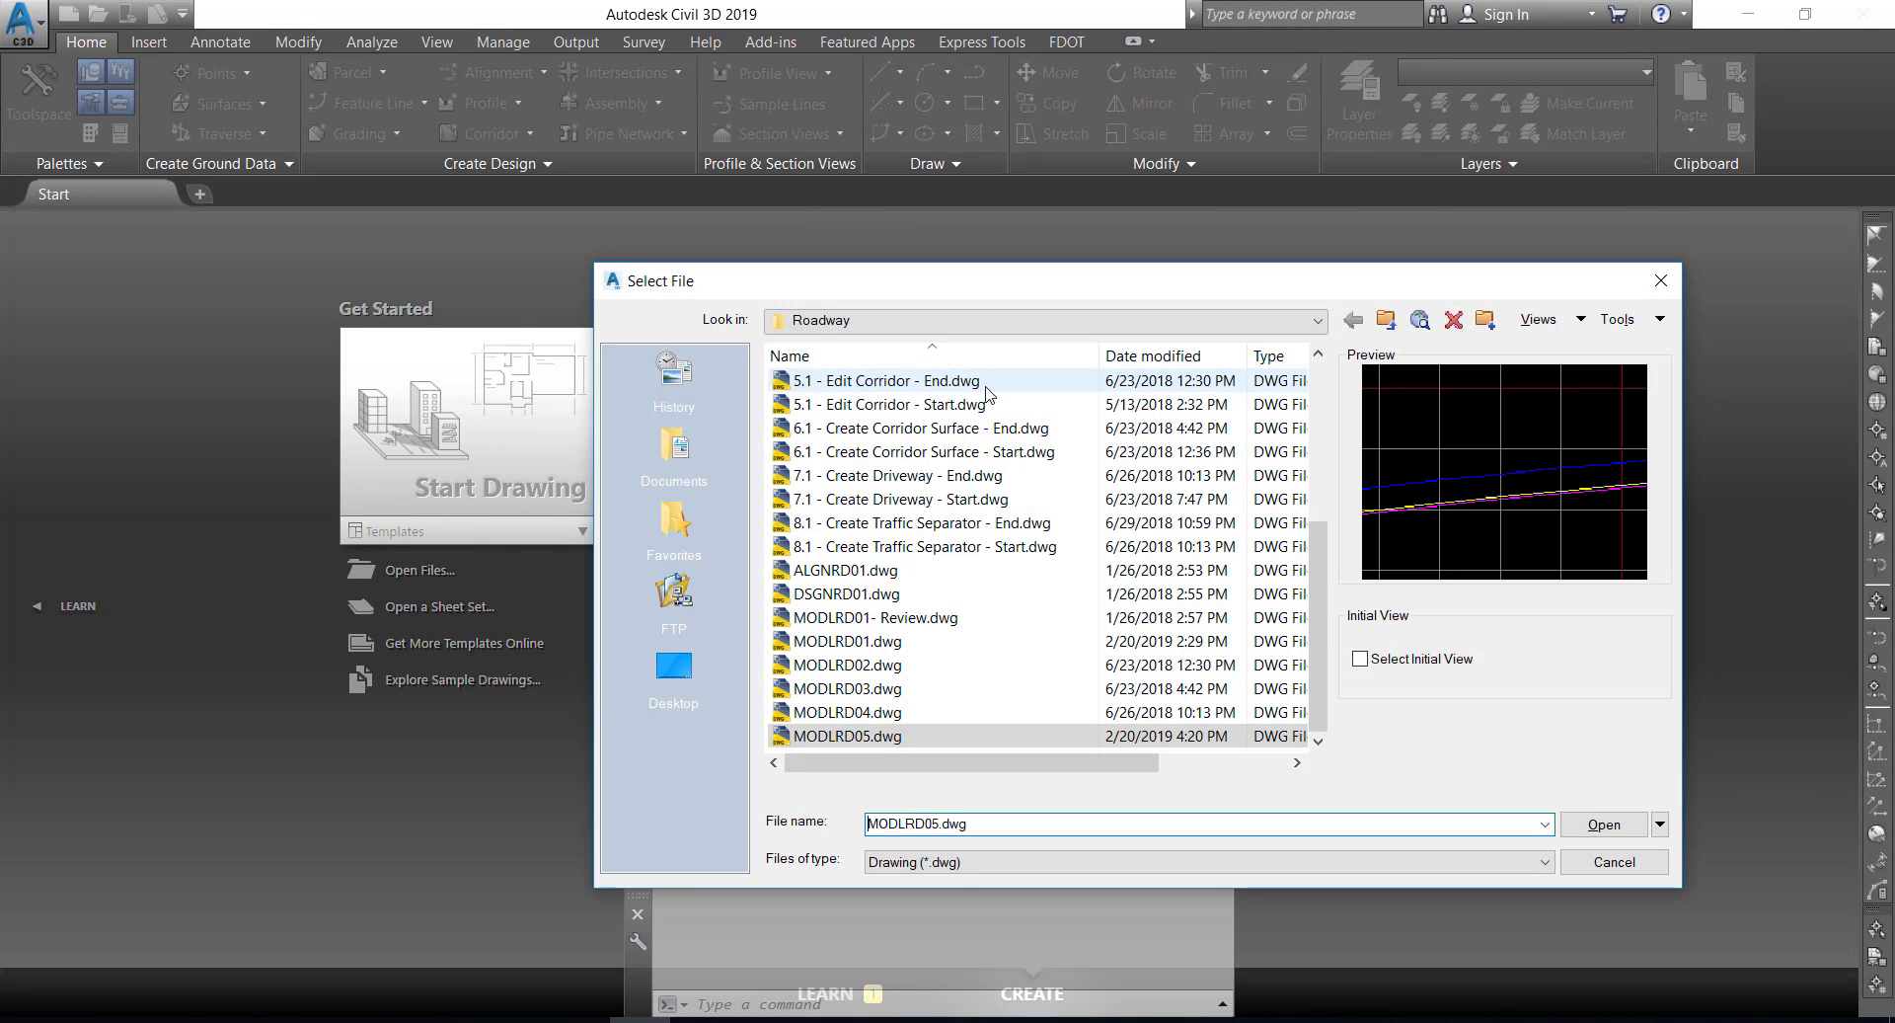
scroll(1061, 474, "up", 4)
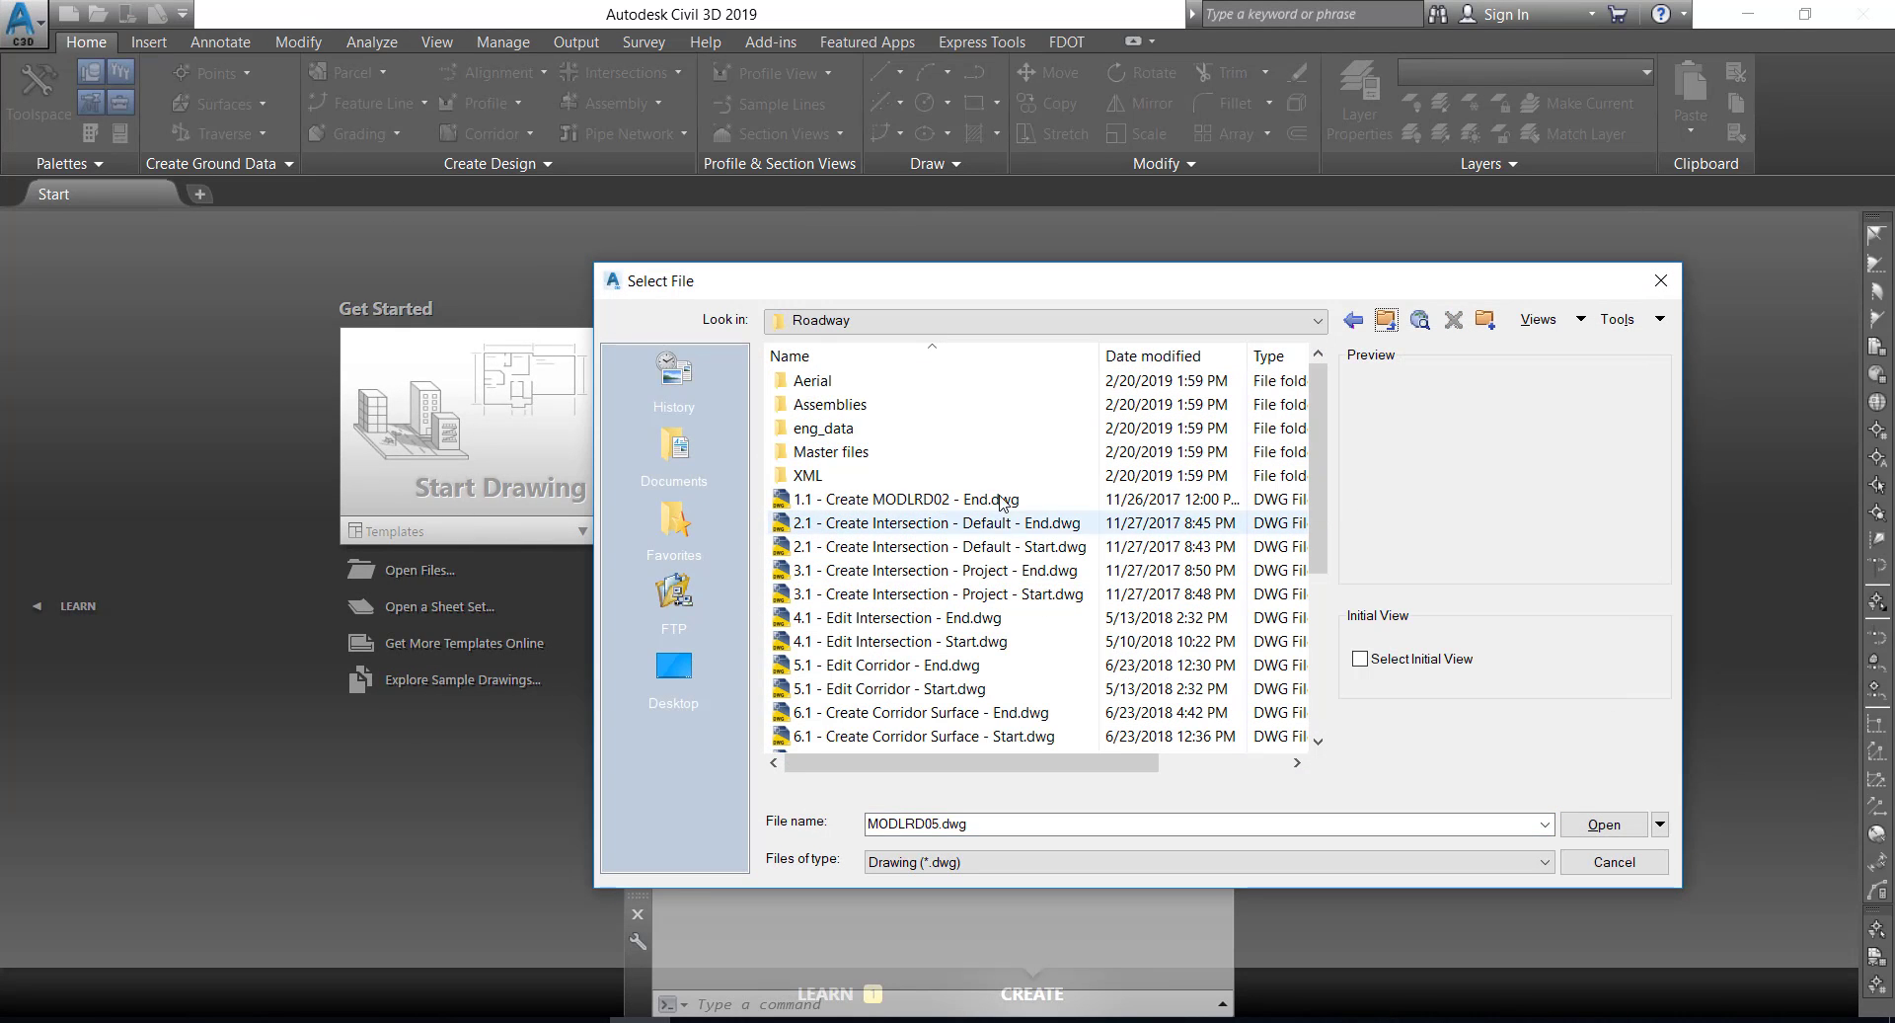
double_click(957, 451)
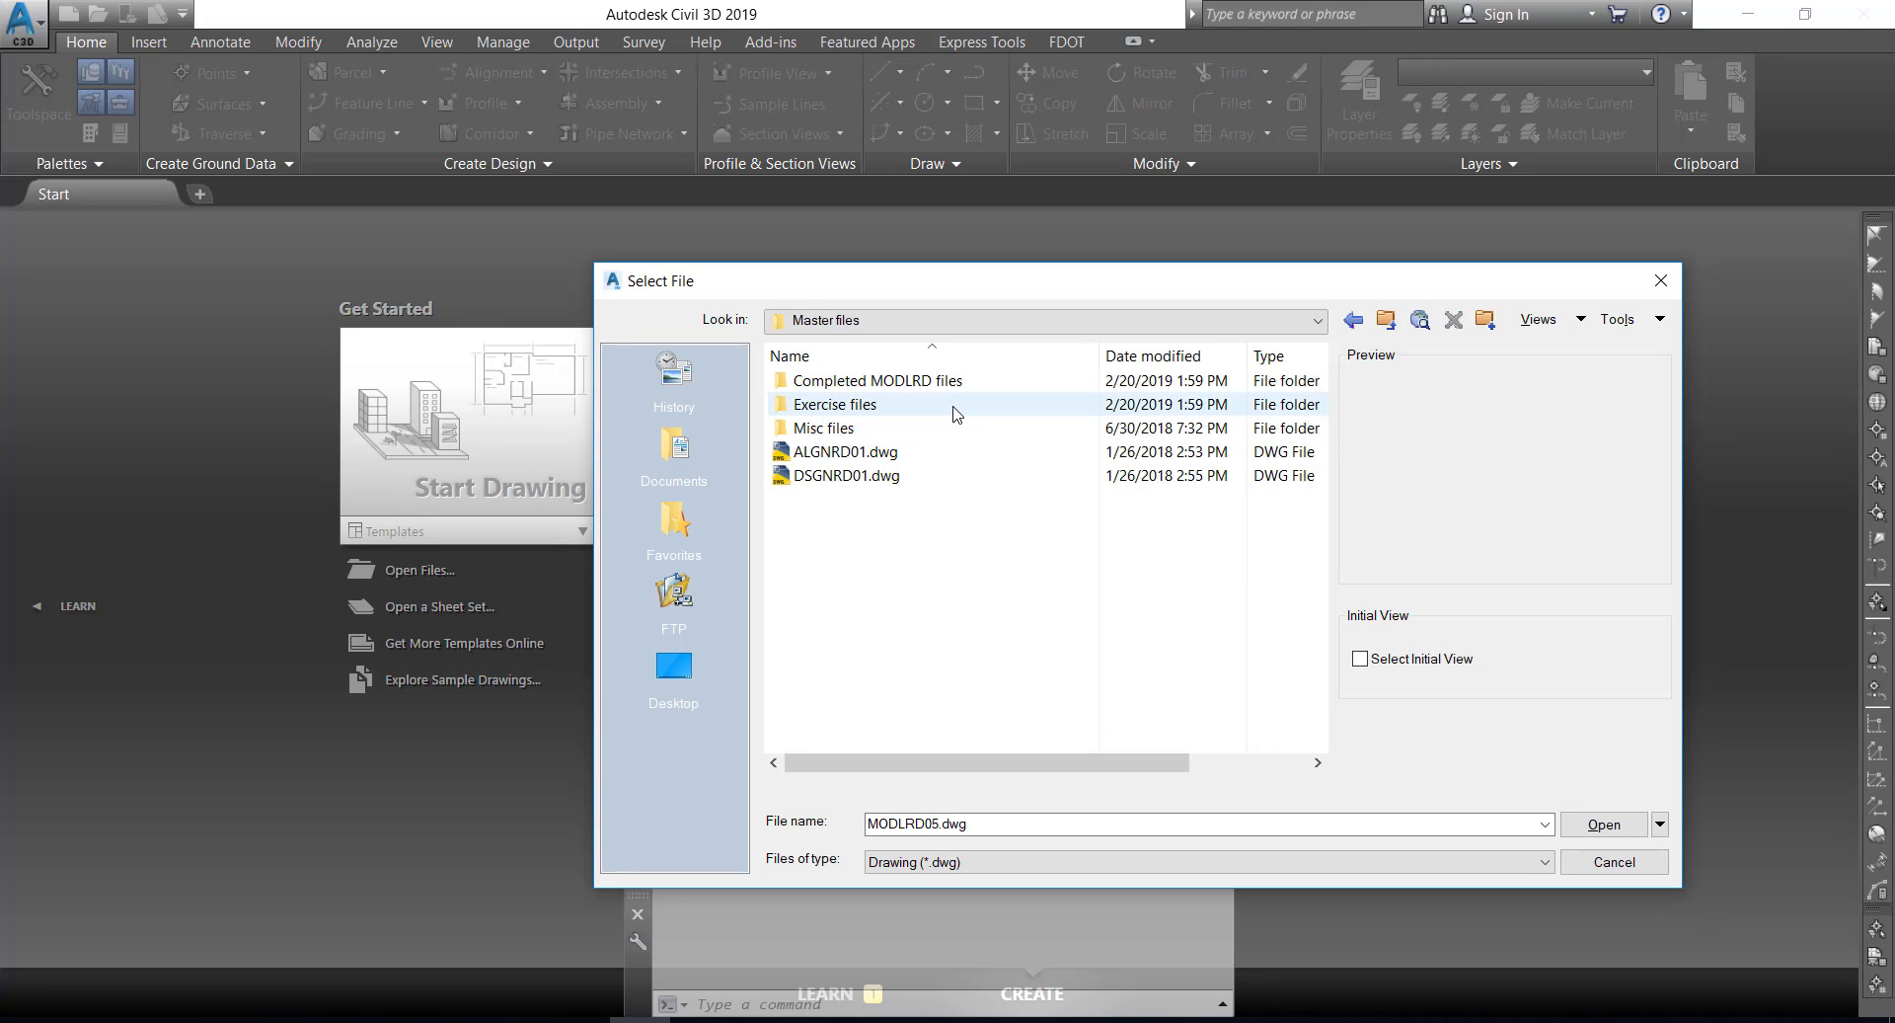
double_click(955, 413)
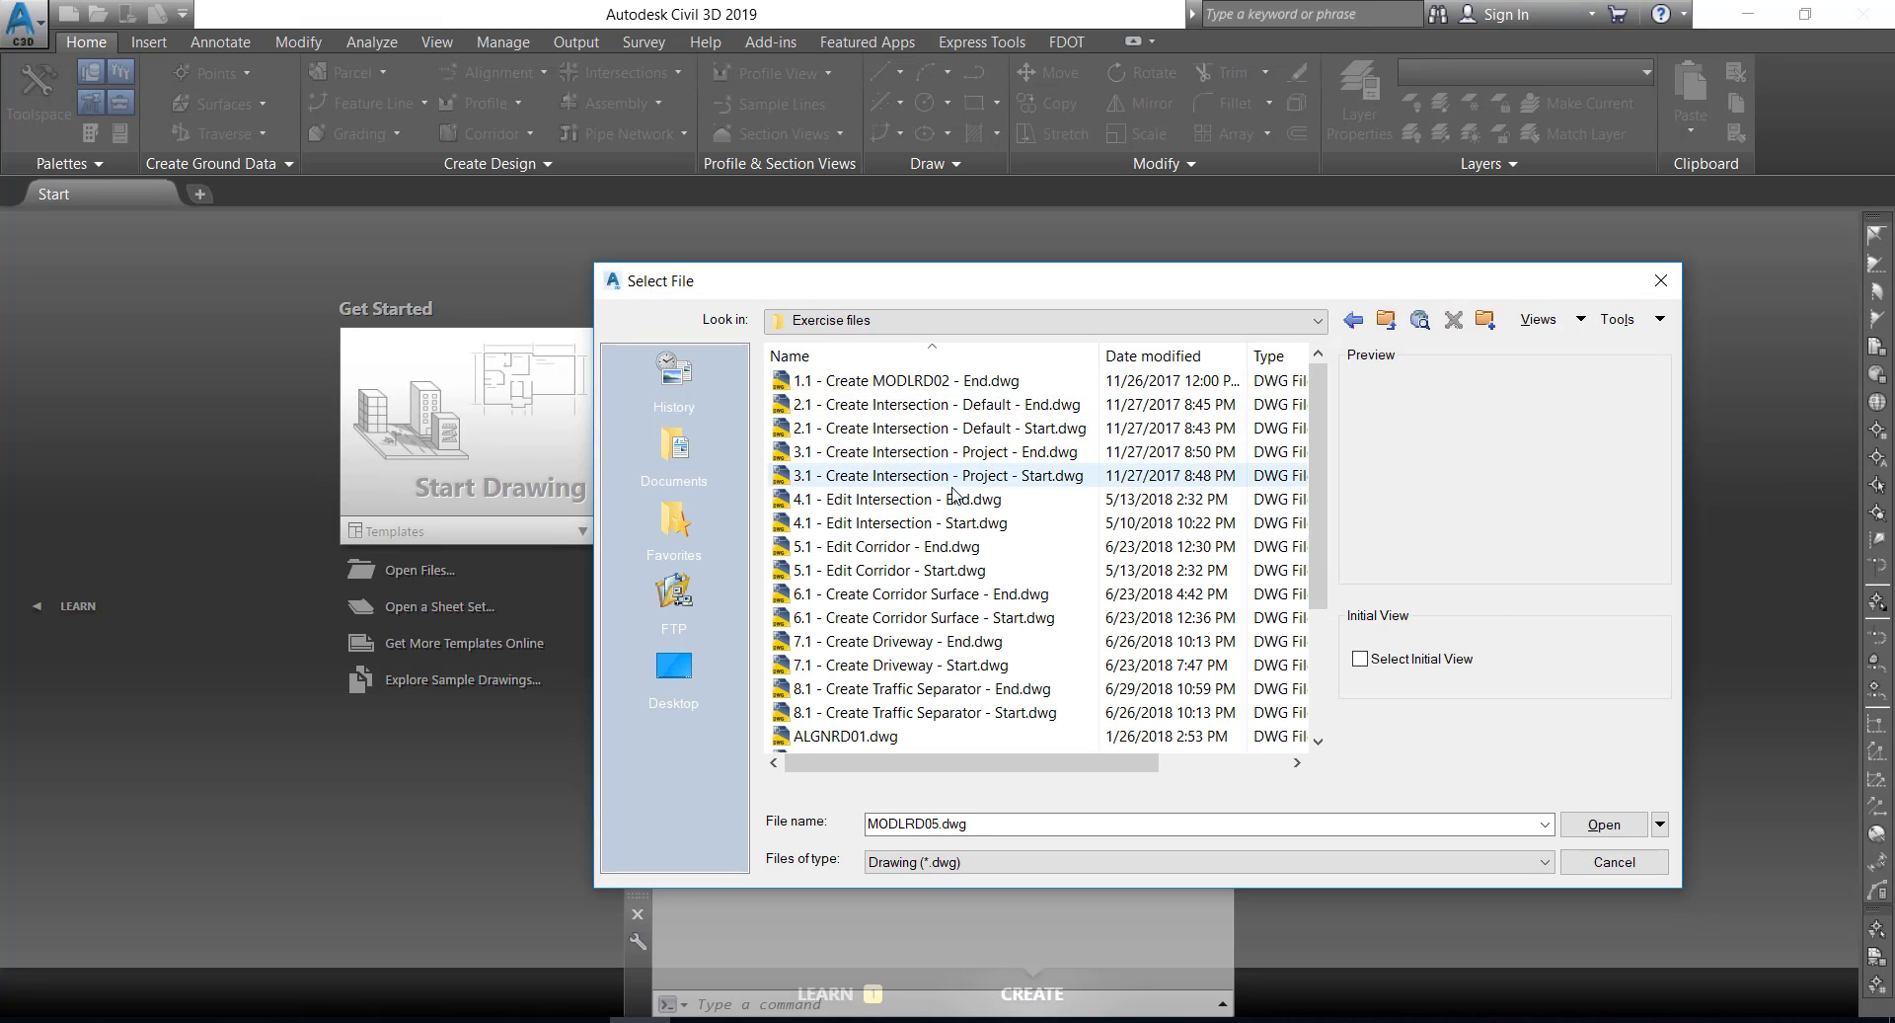
scroll(954, 494, "down", 3)
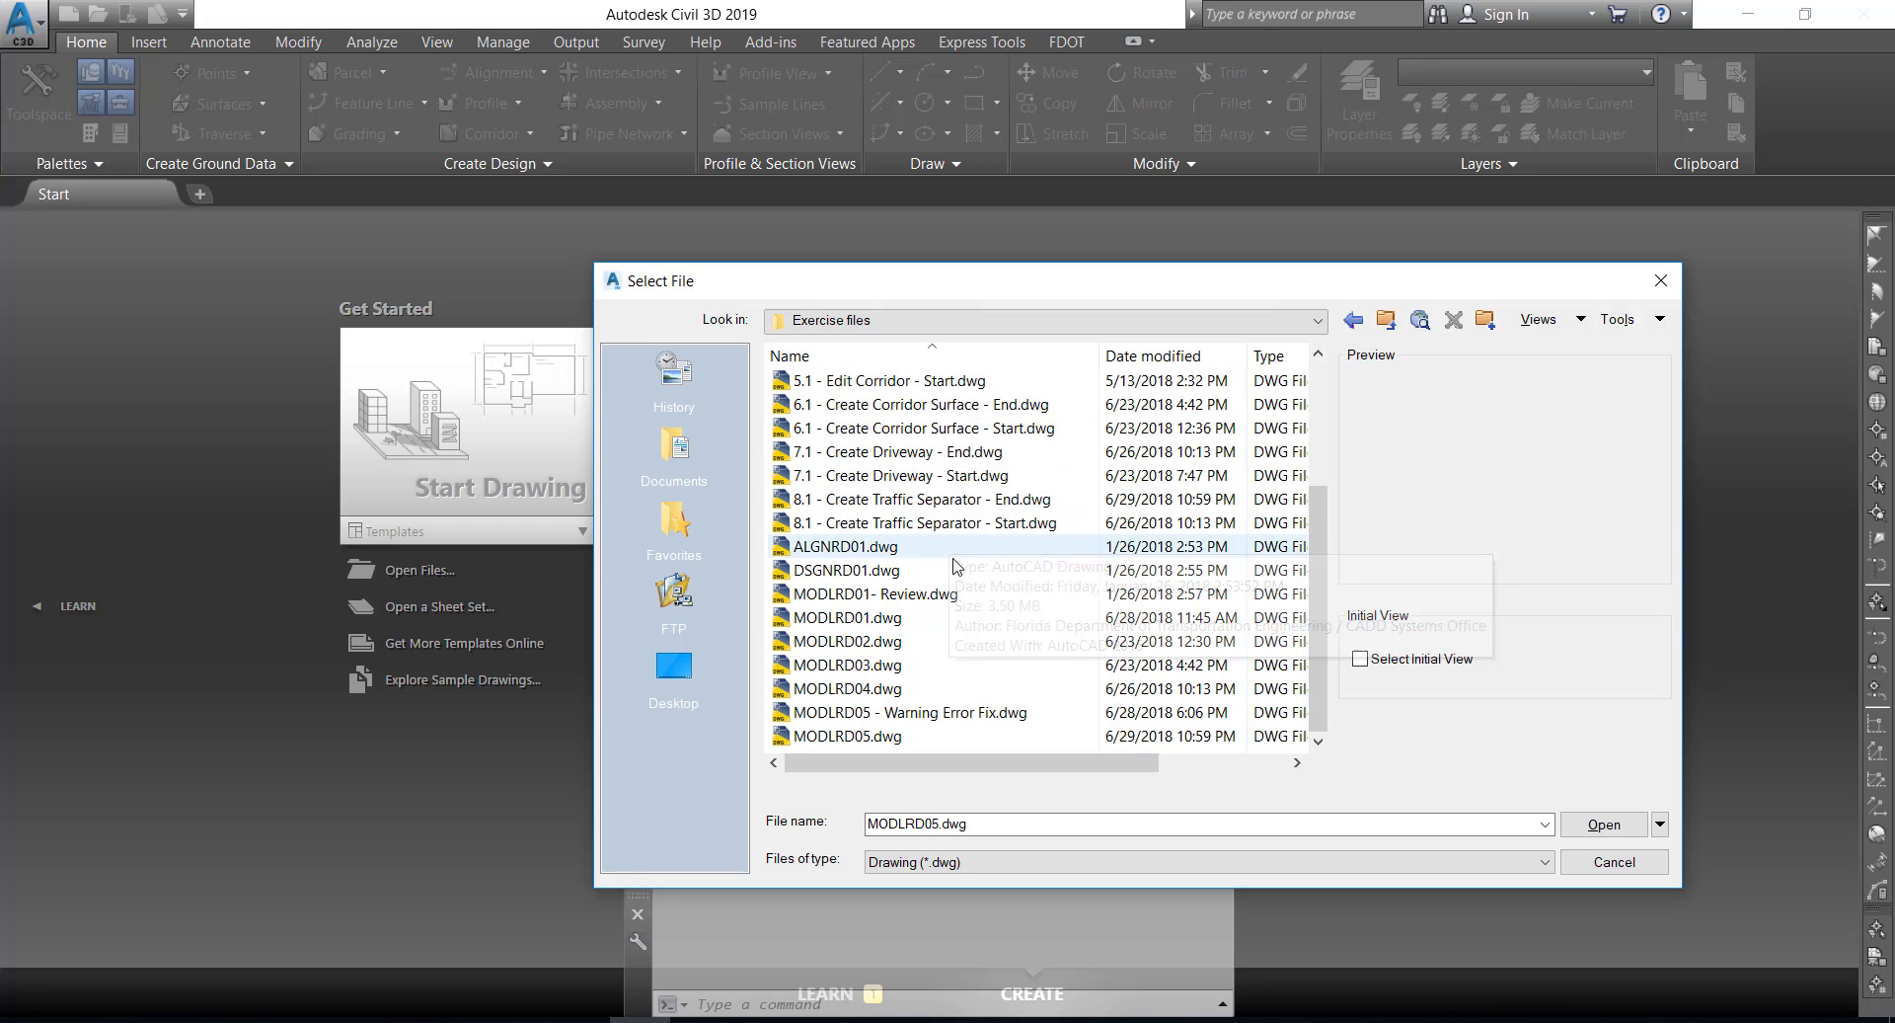
left_click(885, 715)
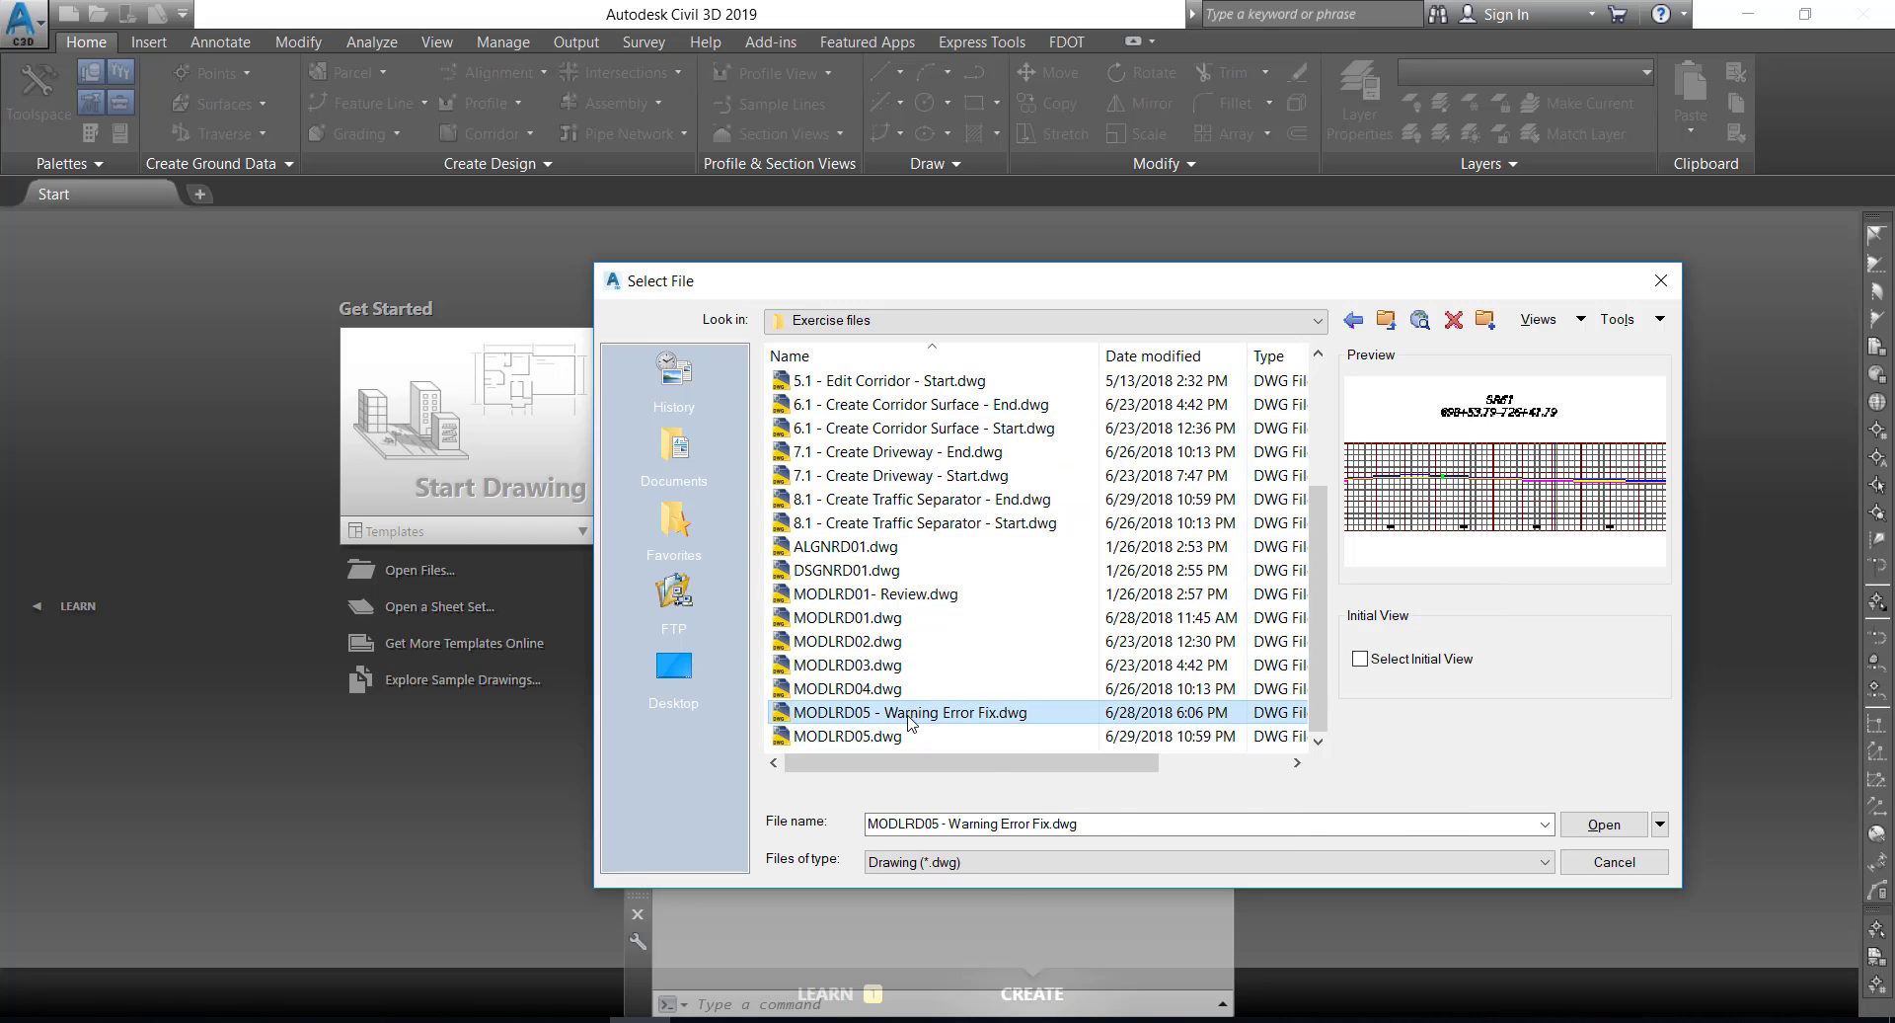
left_click(1601, 827)
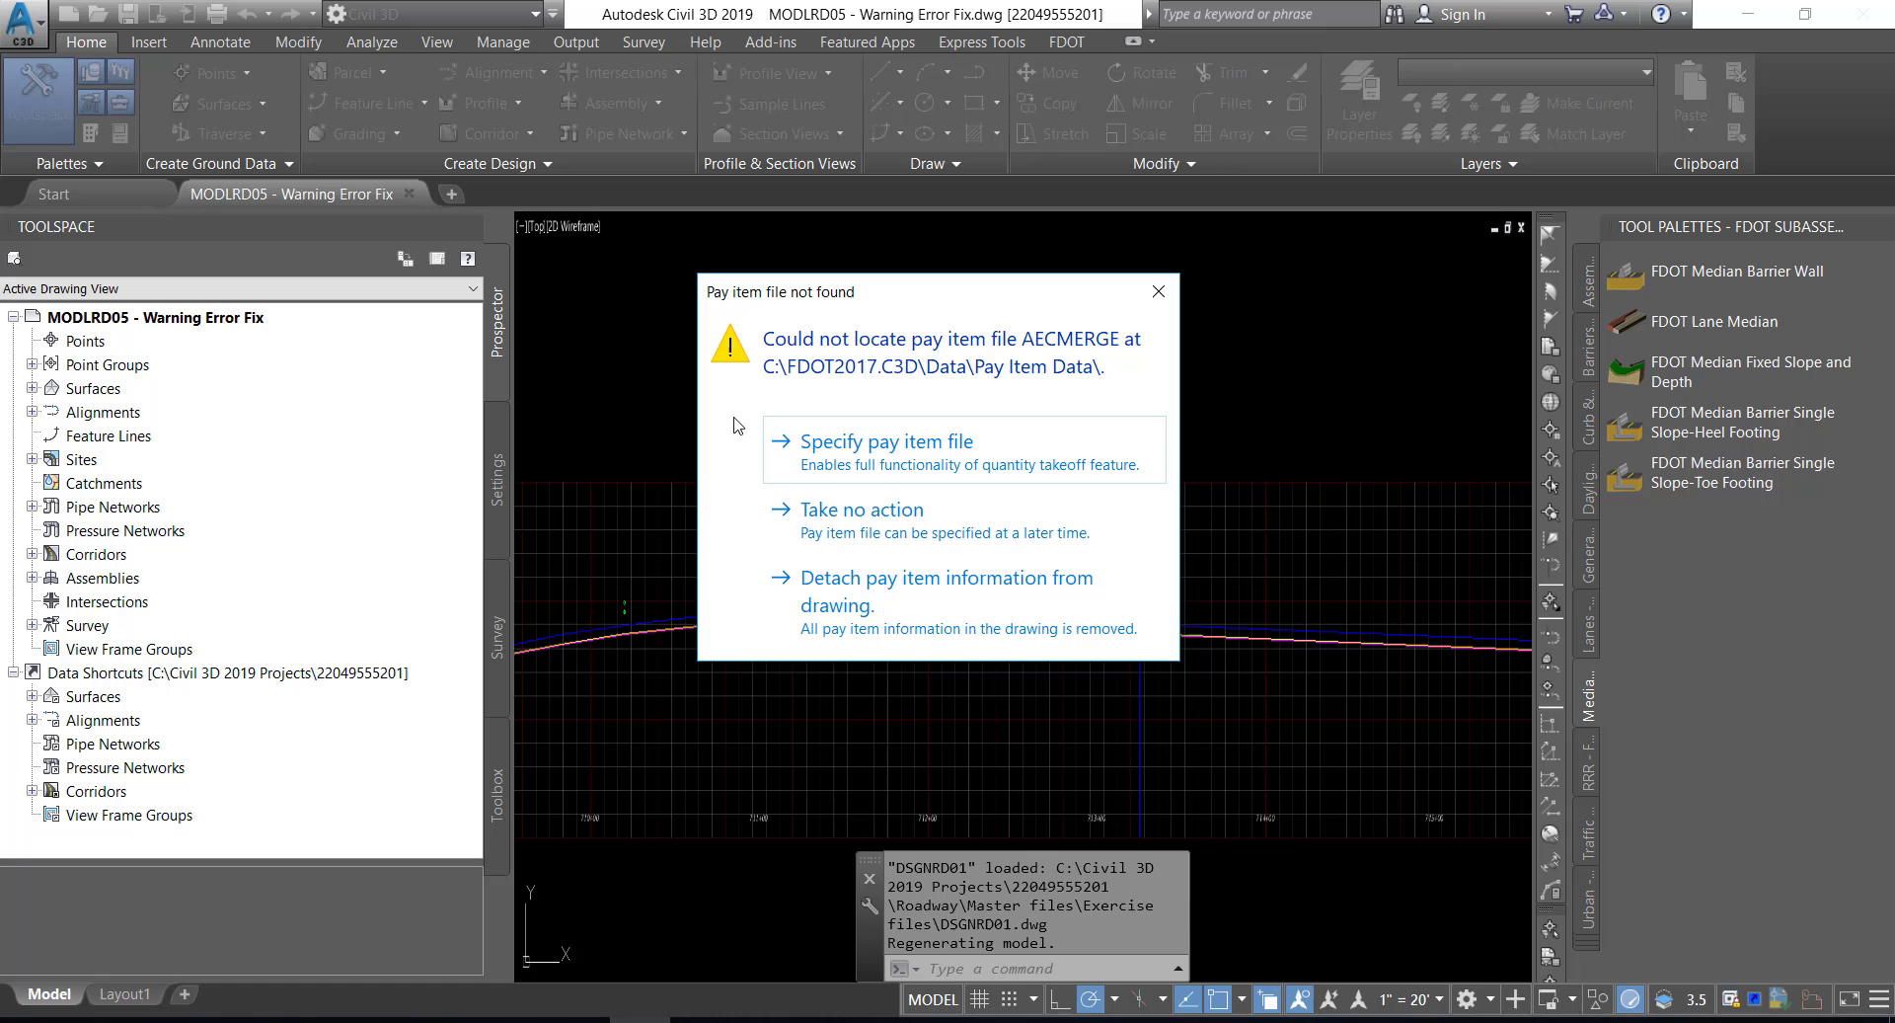
left_click(814, 513)
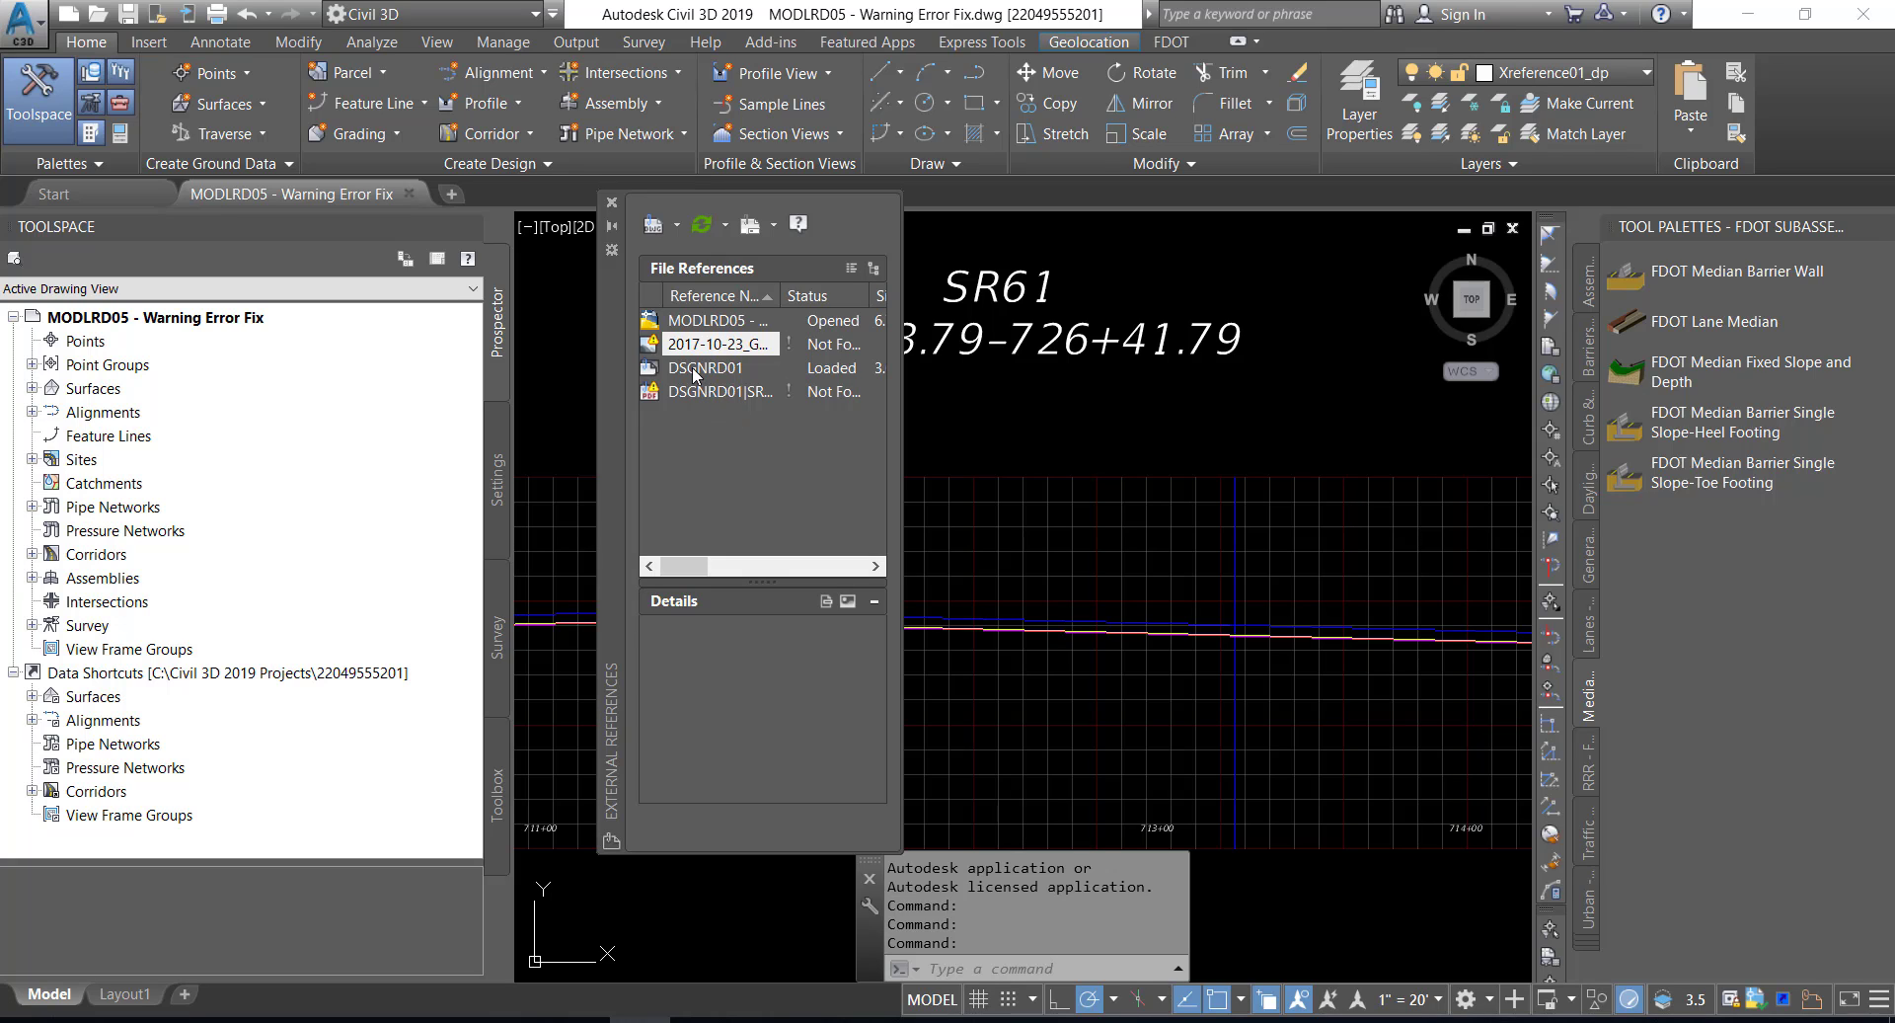
- Save the drawing as MODLRD05.dwg in the Roadway folder, replacing the existing file
left_click(36, 35)
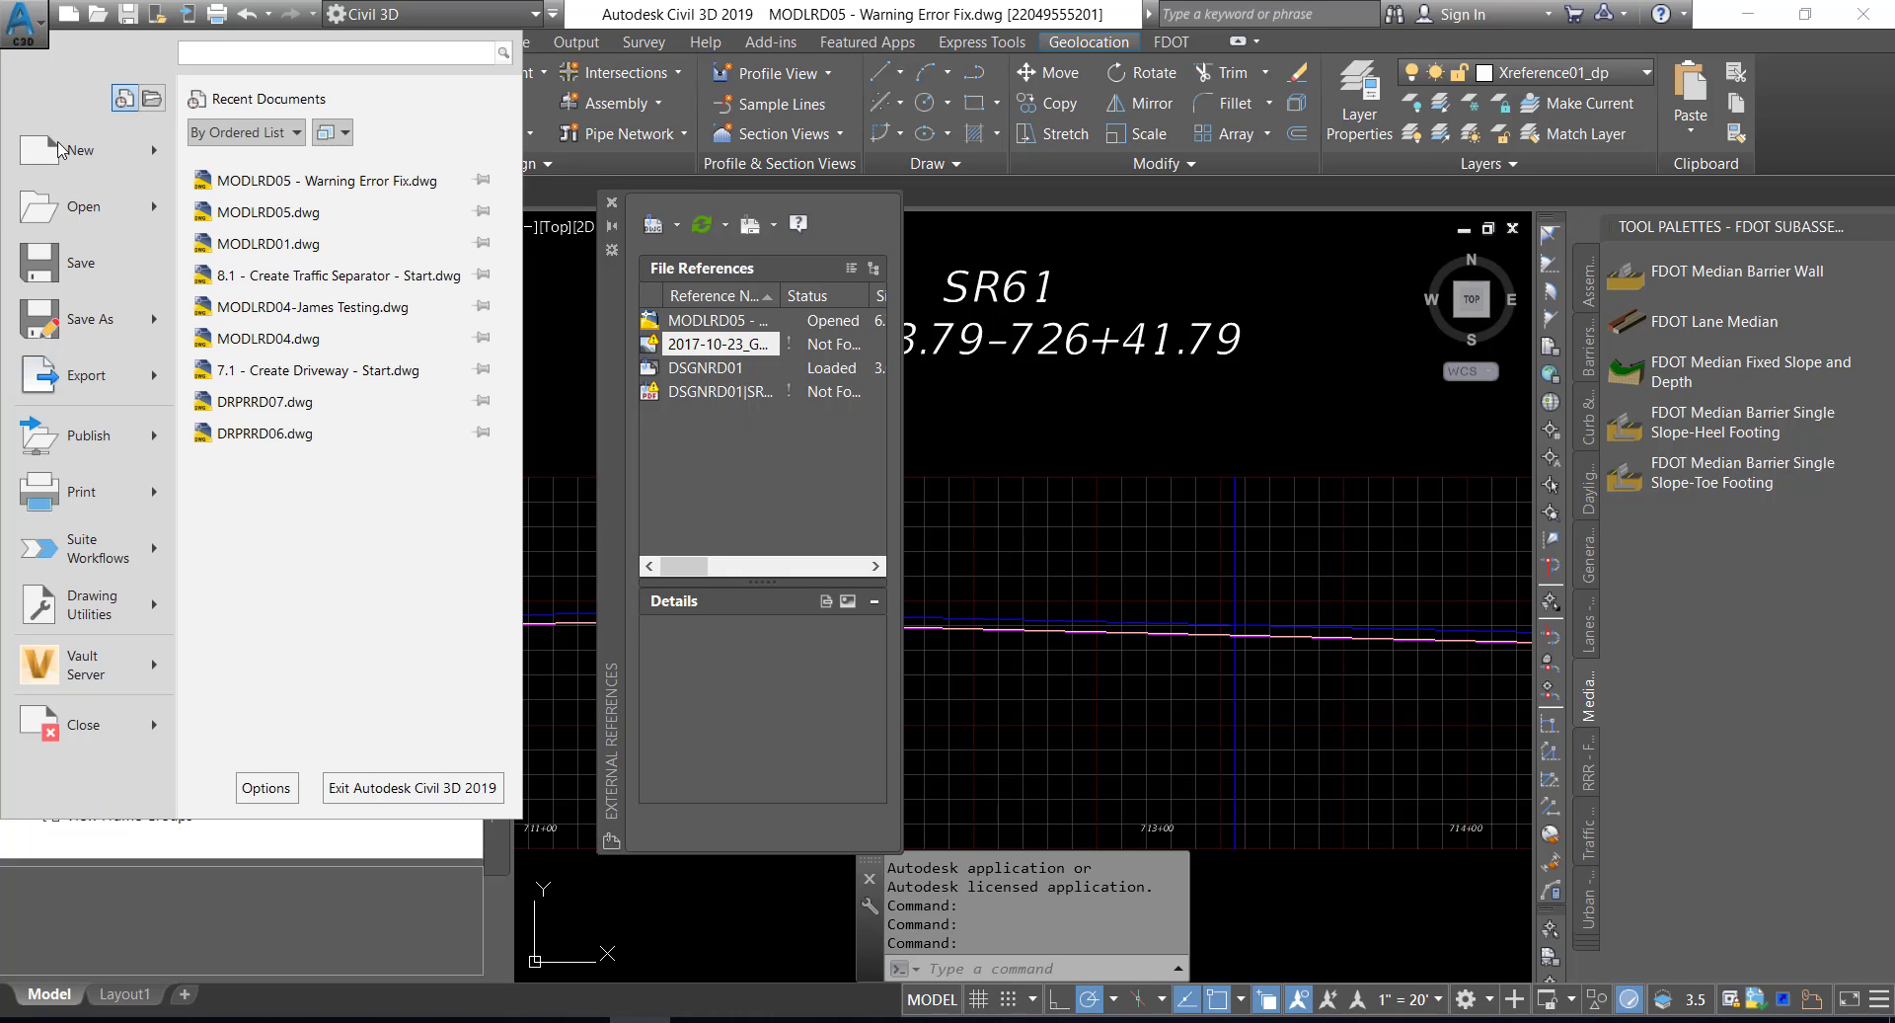
left_click(77, 320)
left_click(934, 789)
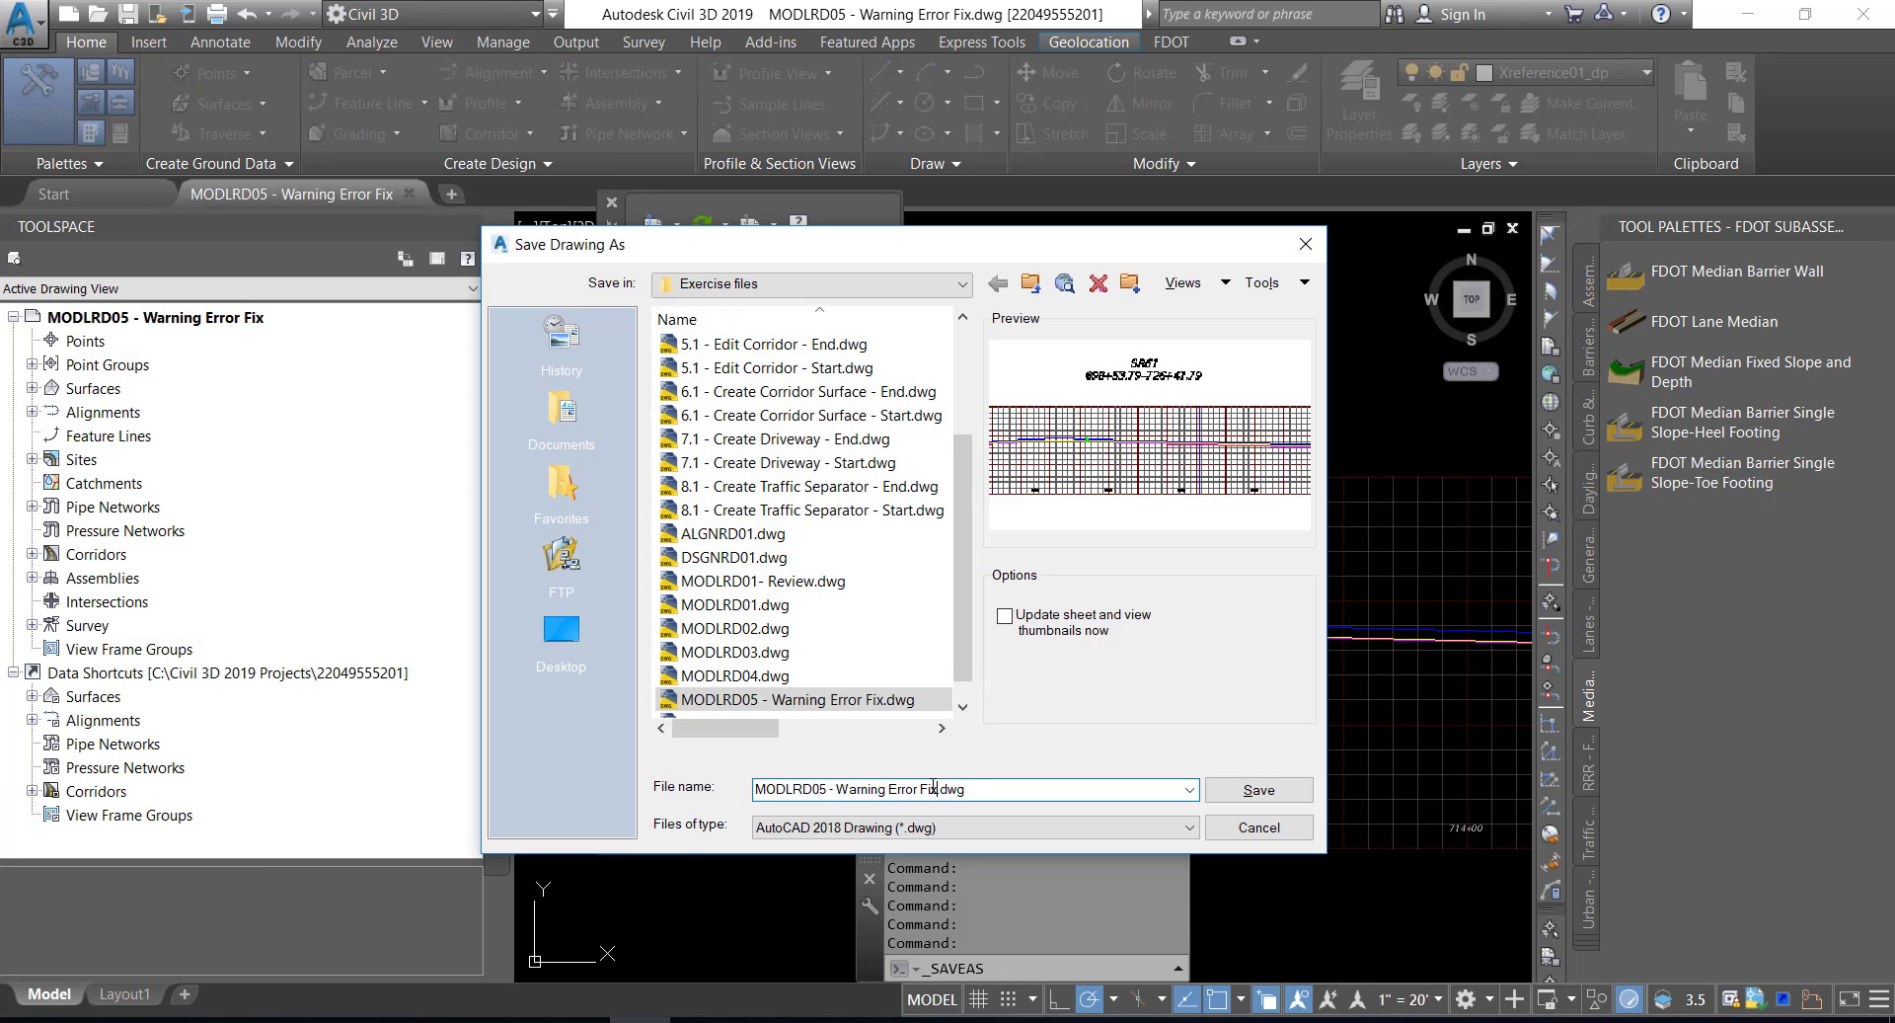
left_click(1032, 284)
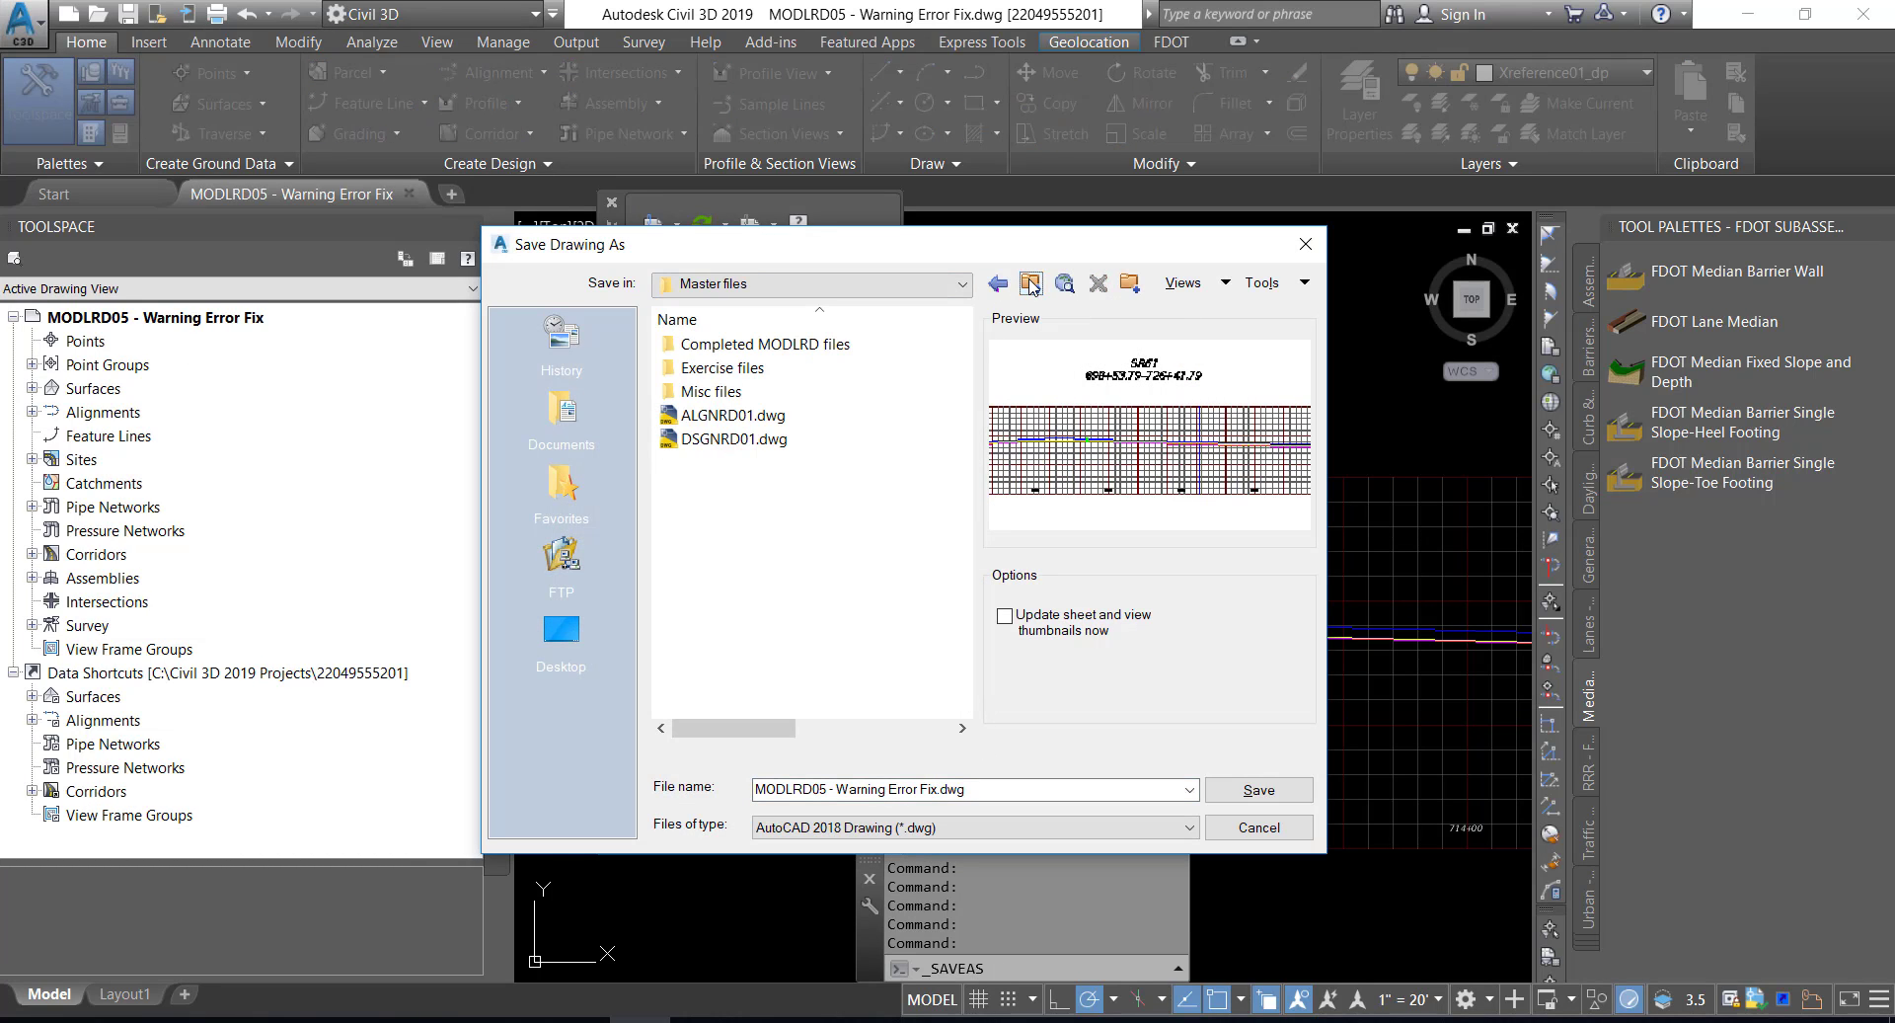
left_click(1031, 284)
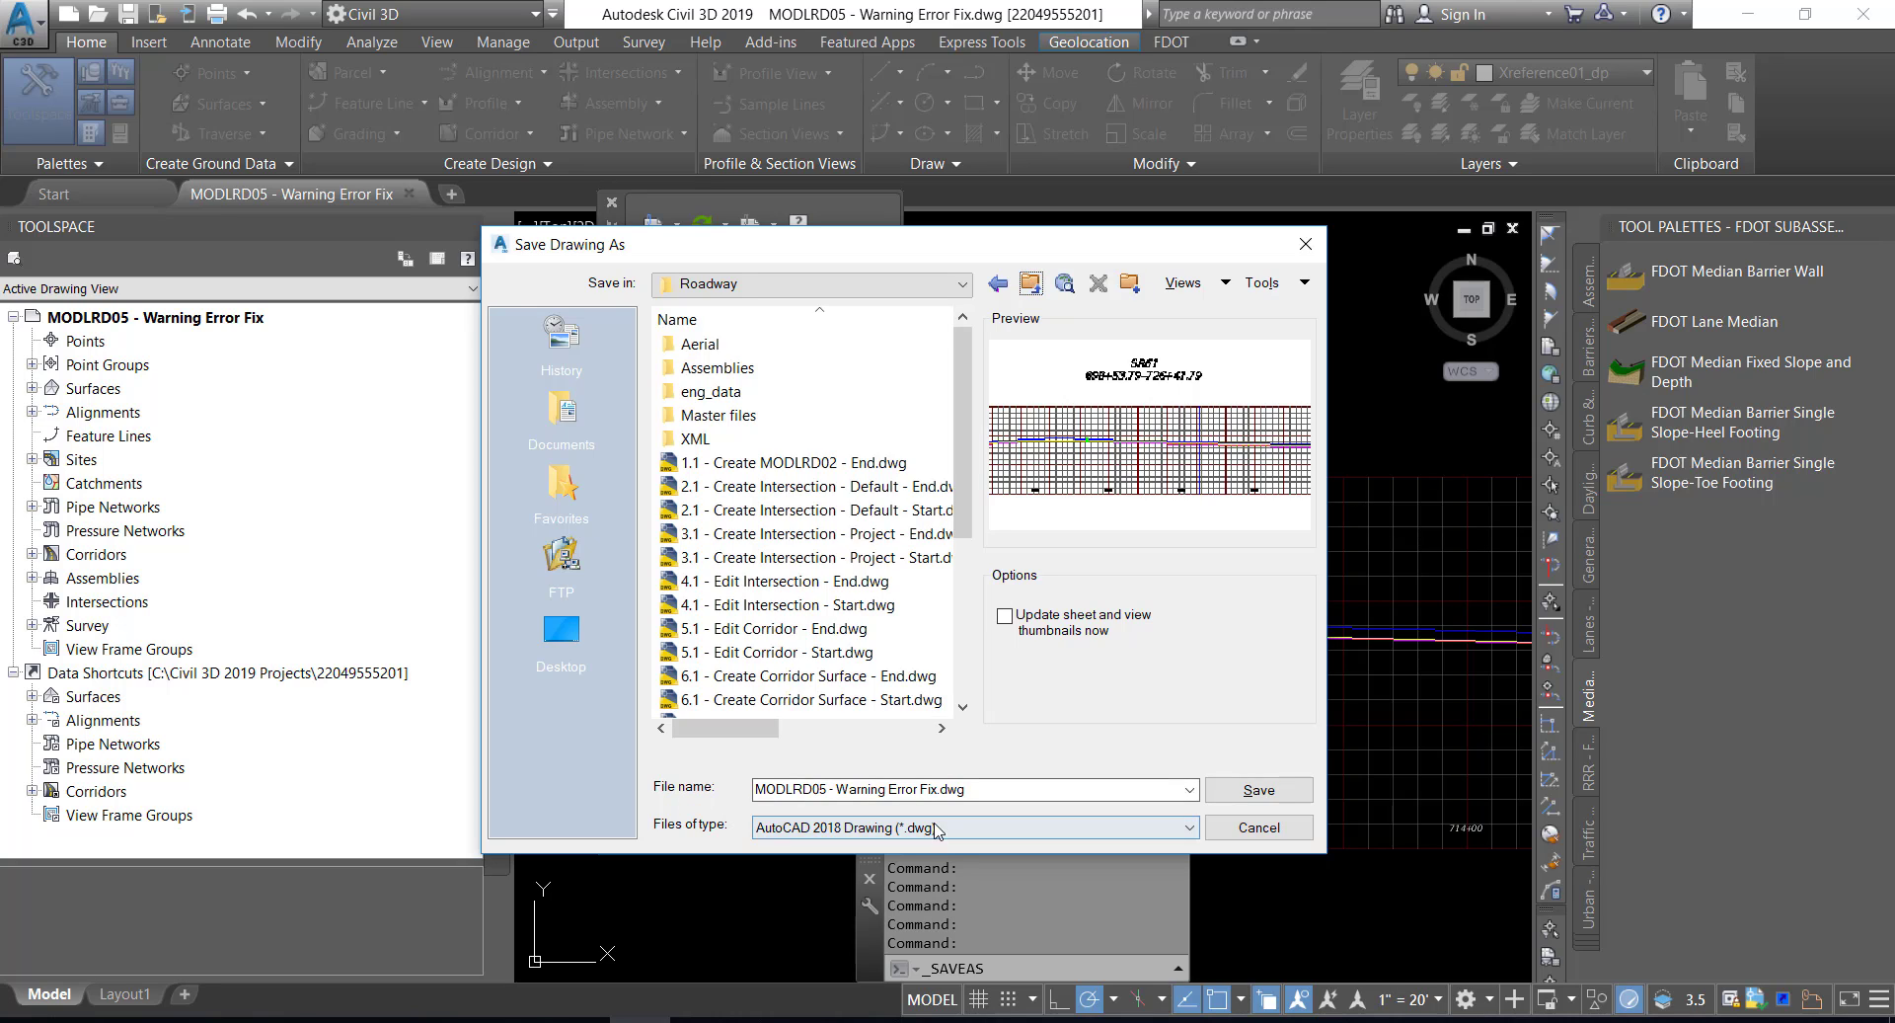
left_click(935, 788)
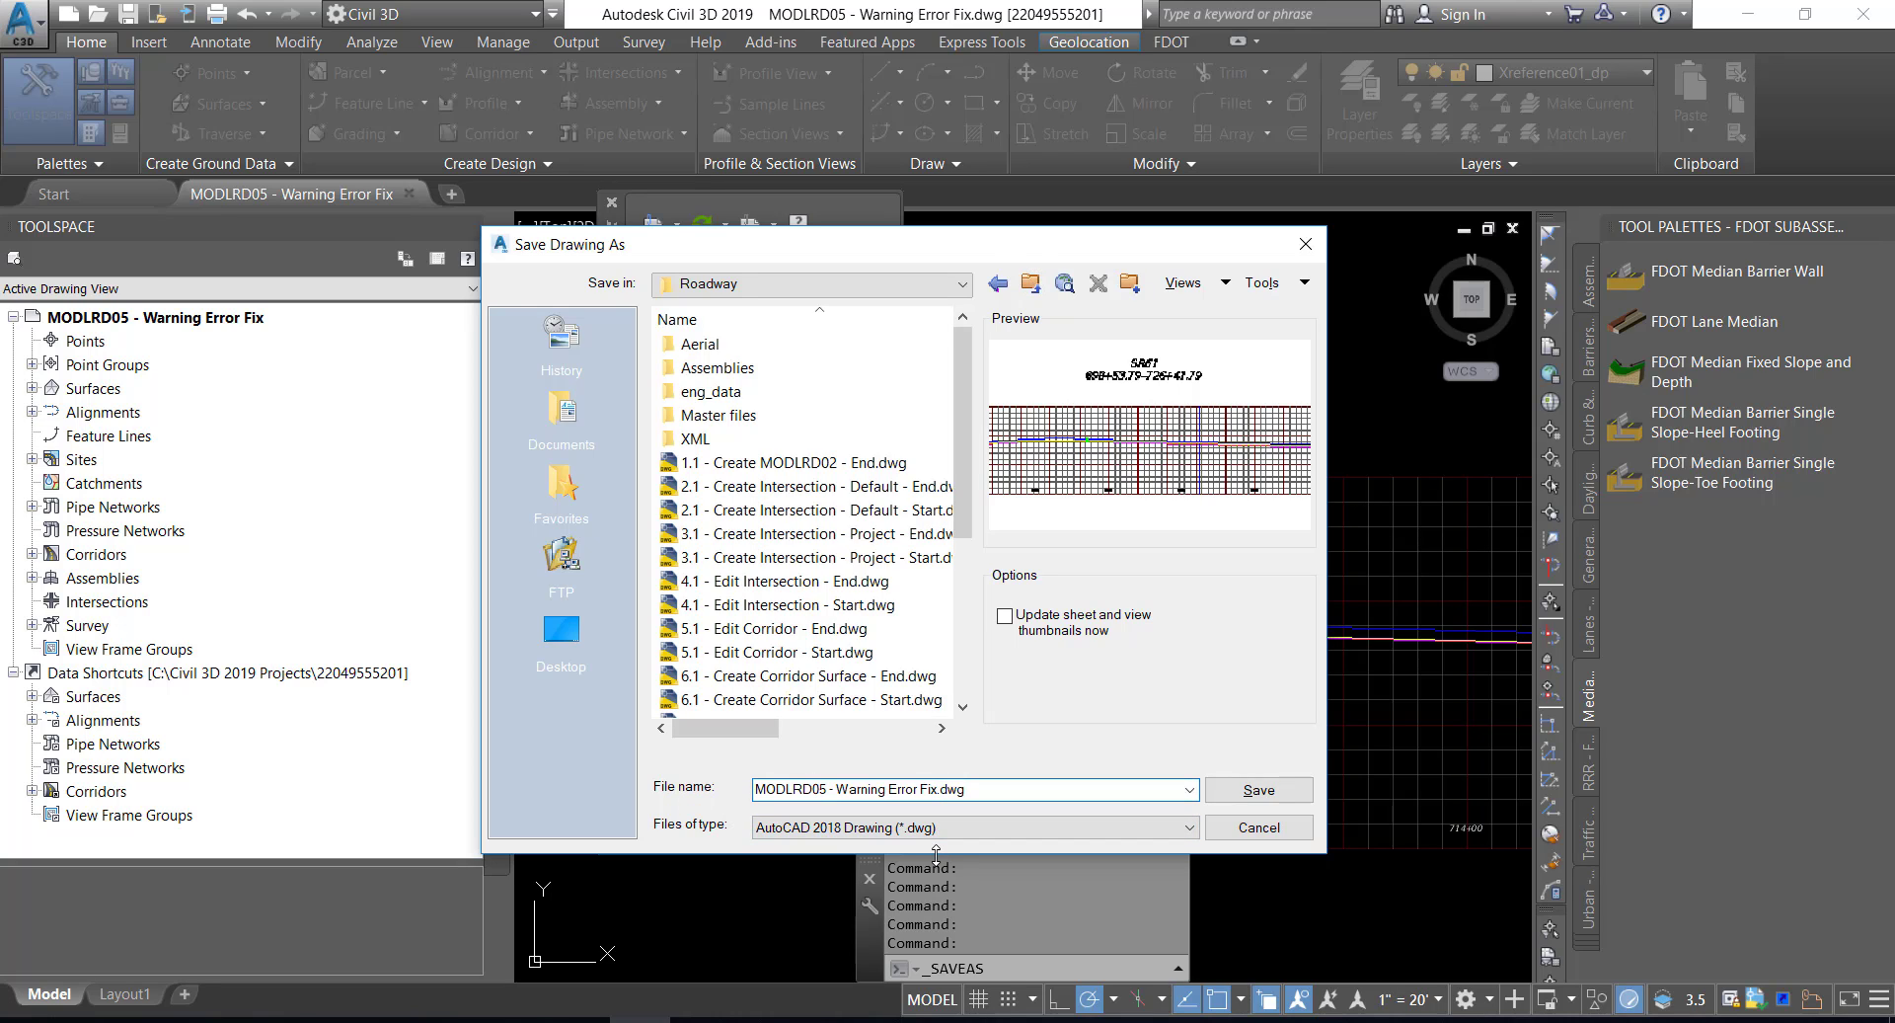
key("BackSpace")
key("BackSpace")
key("BackSpace")
key("BackSpace")
key("BackSpace")
key("BackSpace")
key("BackSpace")
key("BackSpace")
key("BackSpace")
key("BackSpace")
key("BackSpace")
key("BackSpace")
key("BackSpace")
key("BackSpace")
key("BackSpace")
key("BackSpace")
key("BackSpace")
key("BackSpace")
key("BackSpace")
key("BackSpace")
left_click(1248, 791)
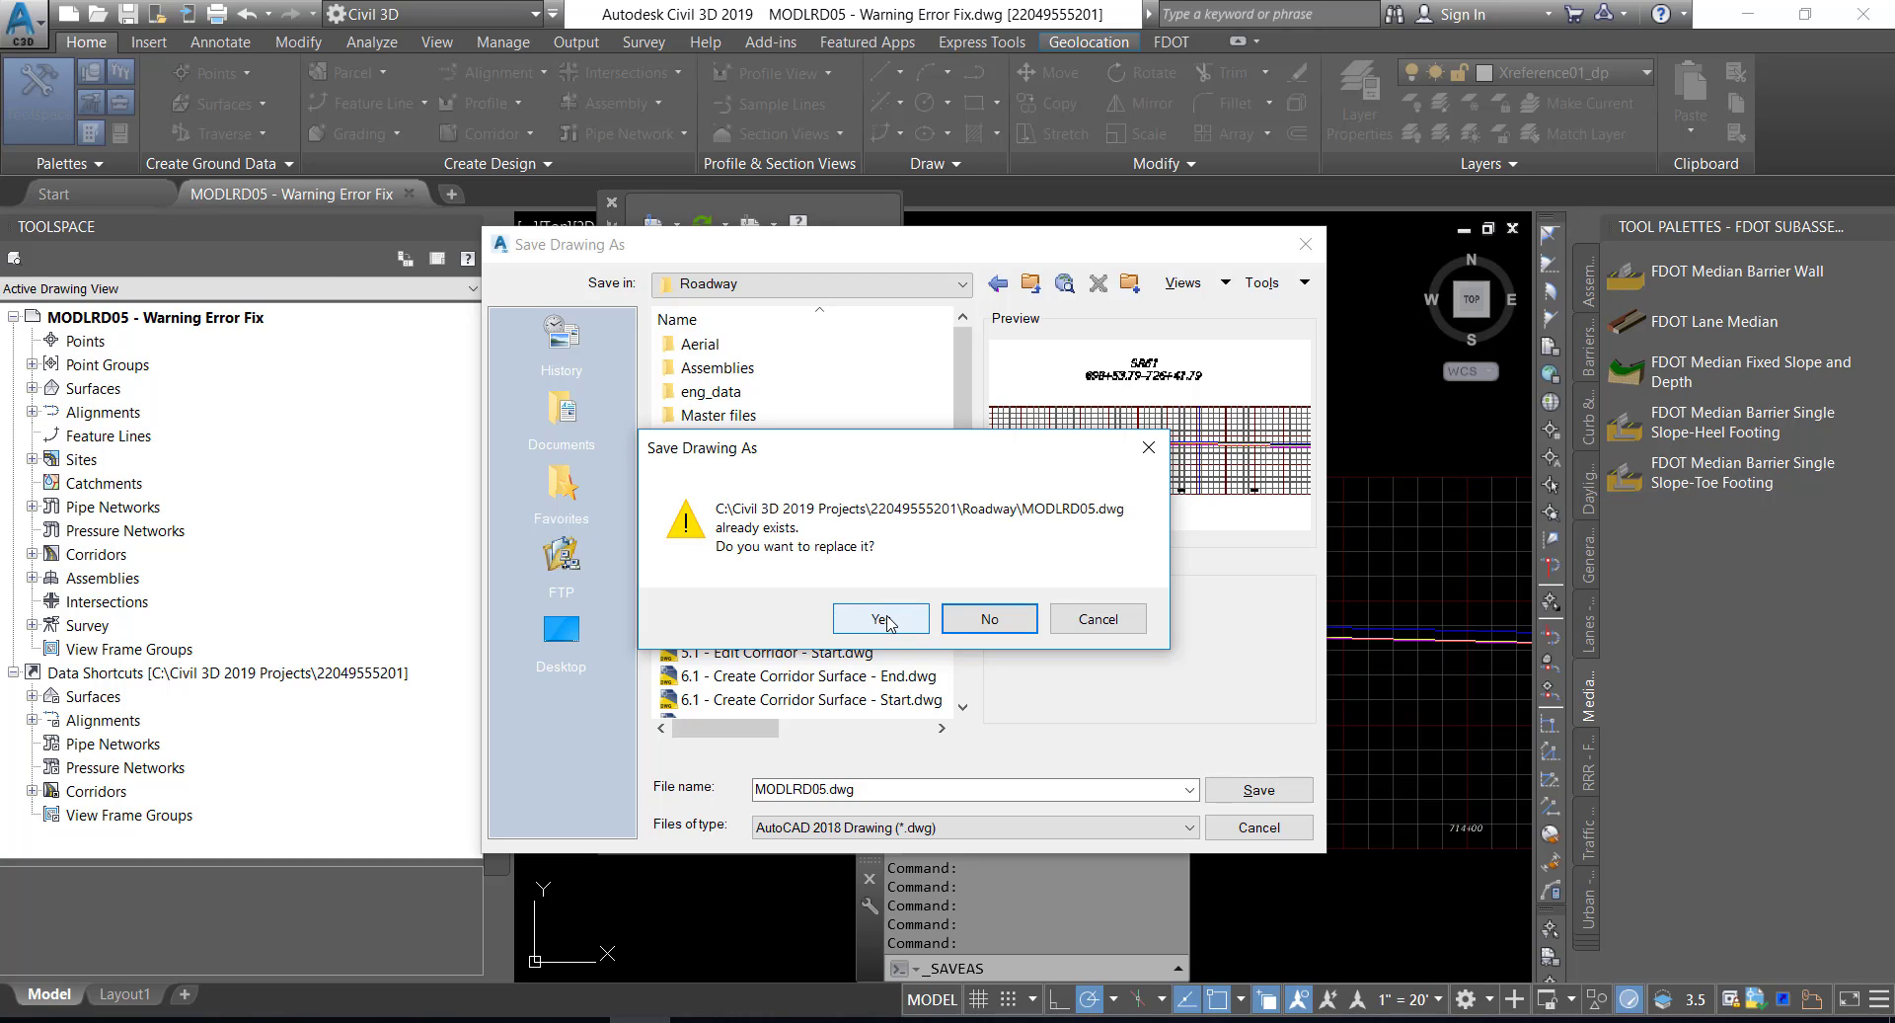
left_click(881, 619)
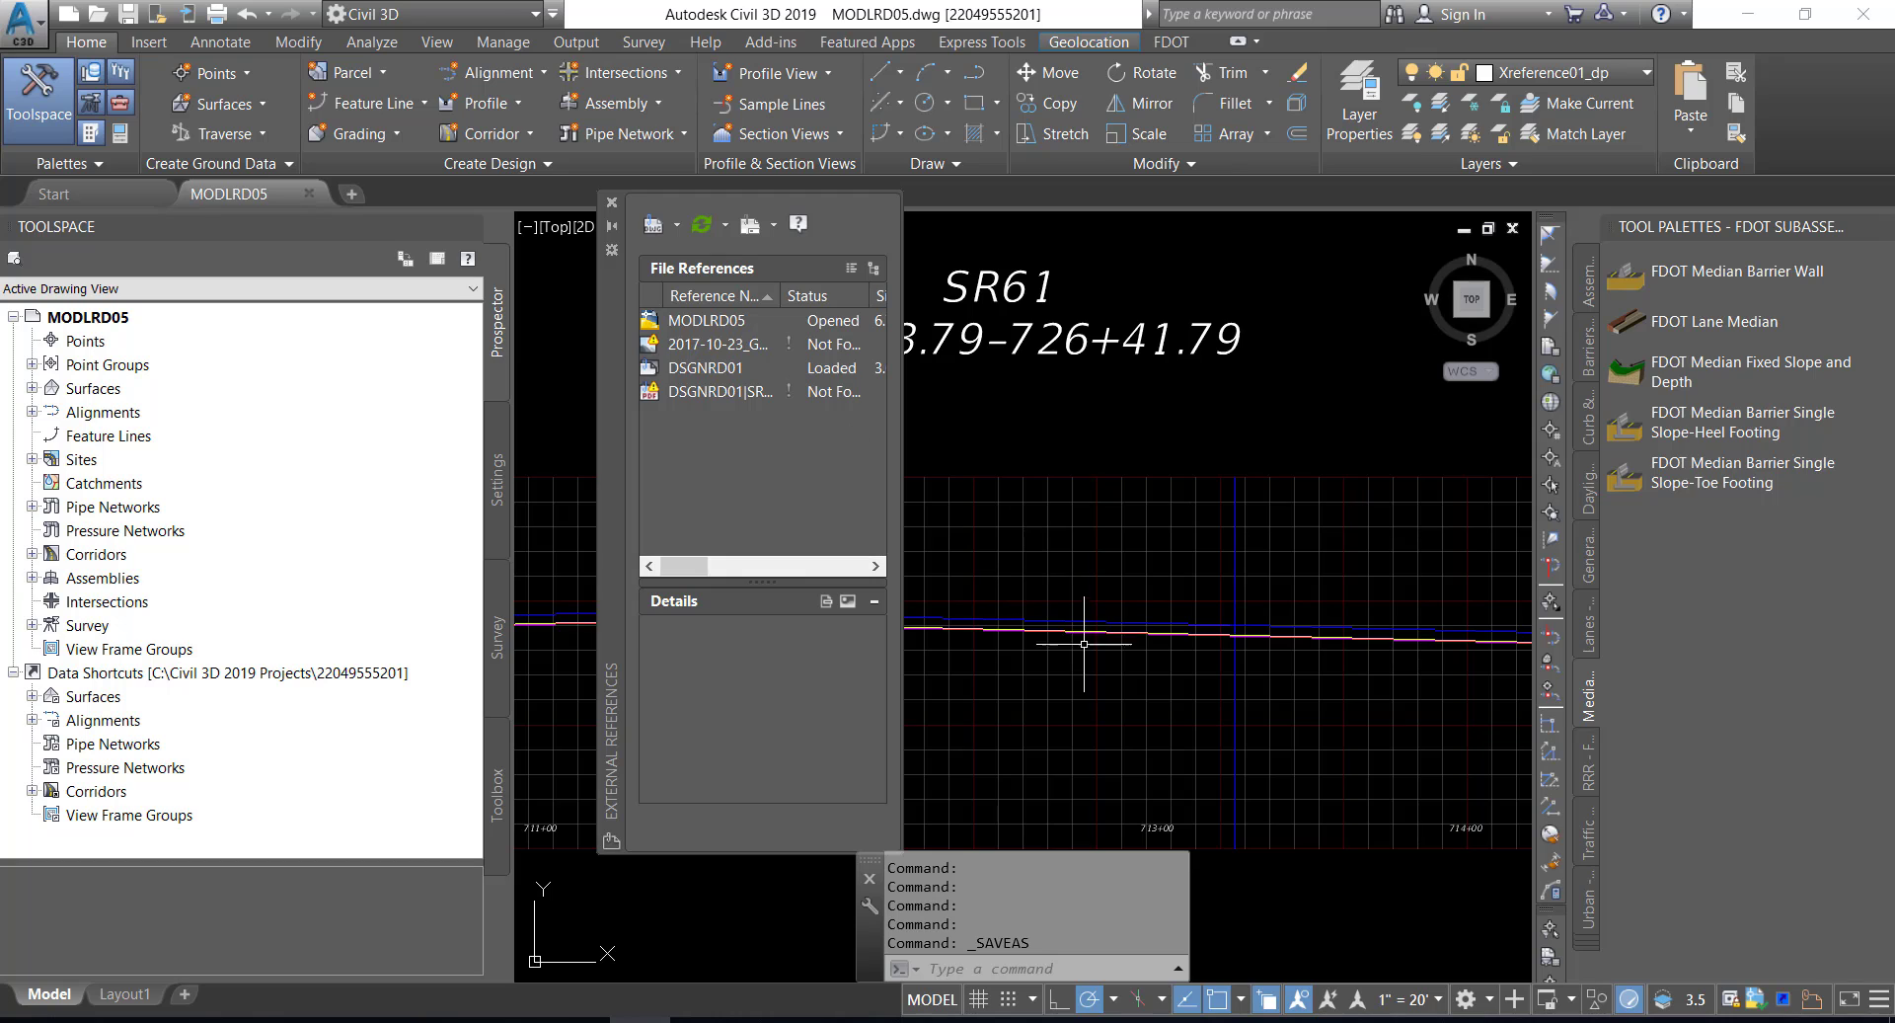
- Set up a new profile view for Alignment - Traffic Sep South LT with the FDOT 40 Horz x 4 Vert Scale 10x GRID ON style
scroll(1087, 643, "up", 3)
scroll(1073, 563, "down", 3)
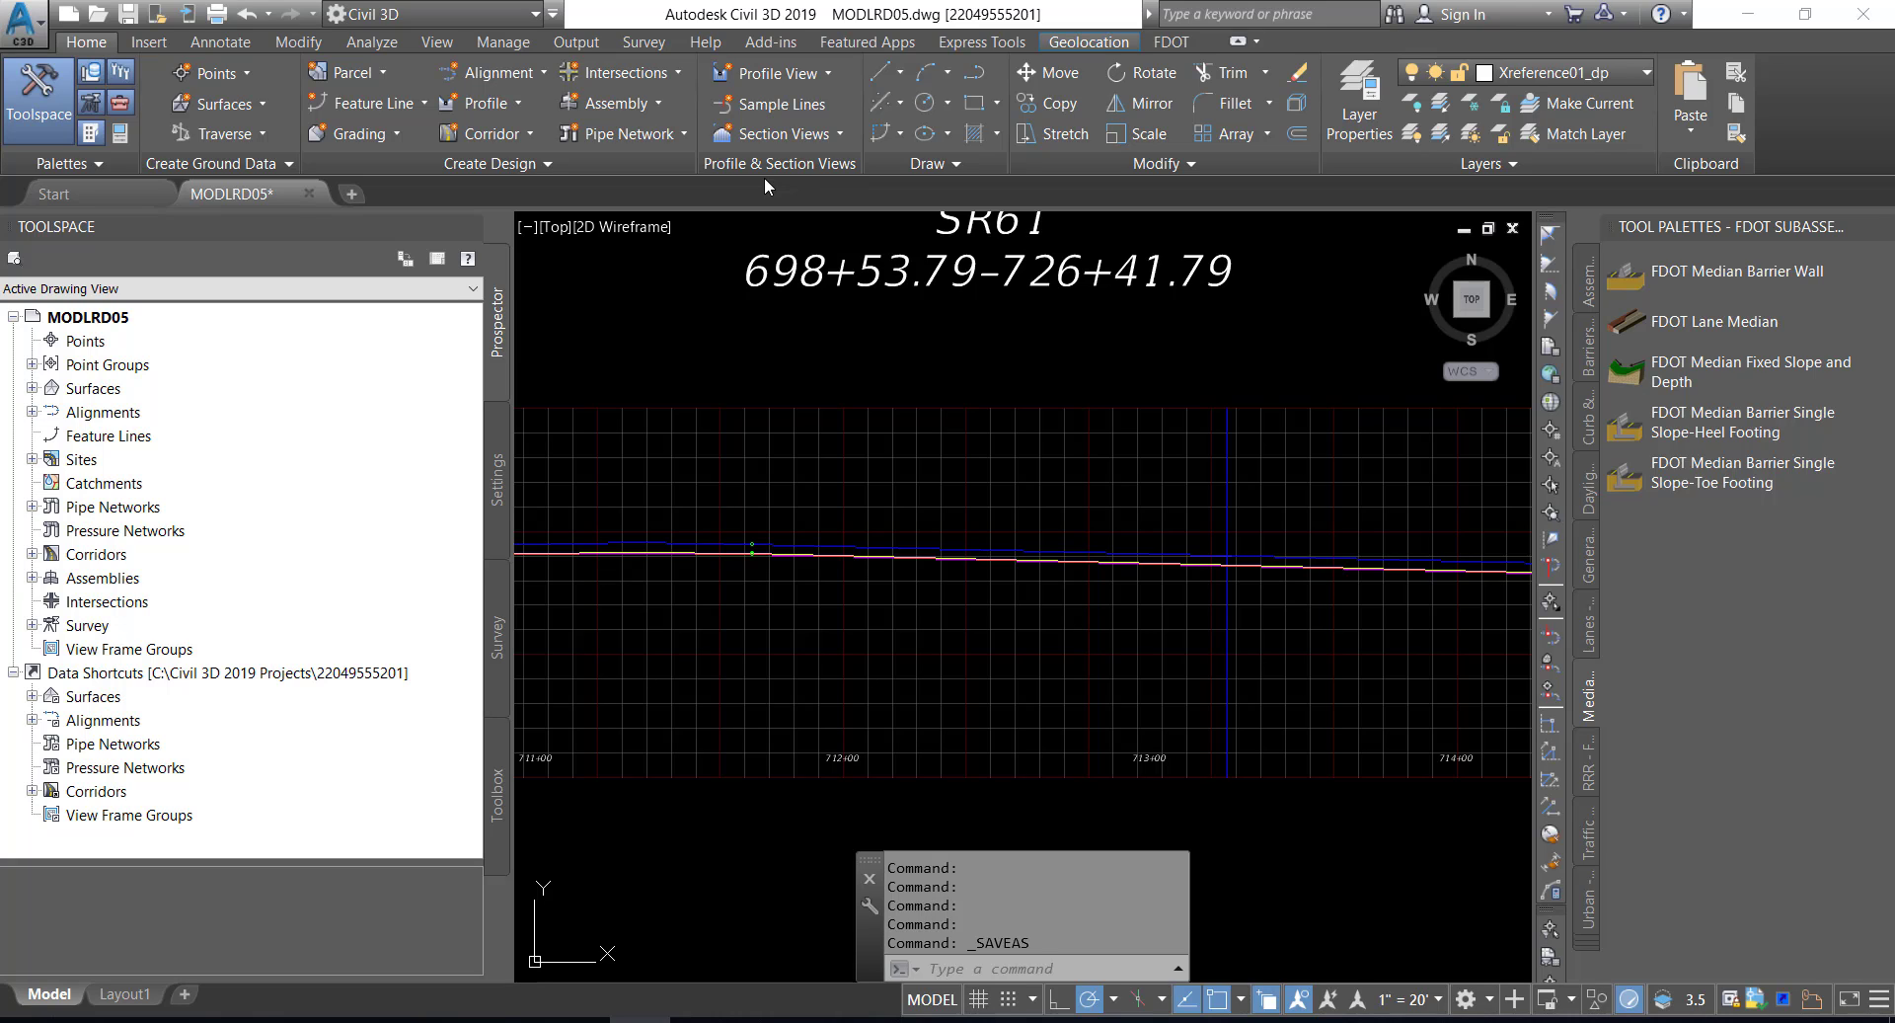
left_click(815, 72)
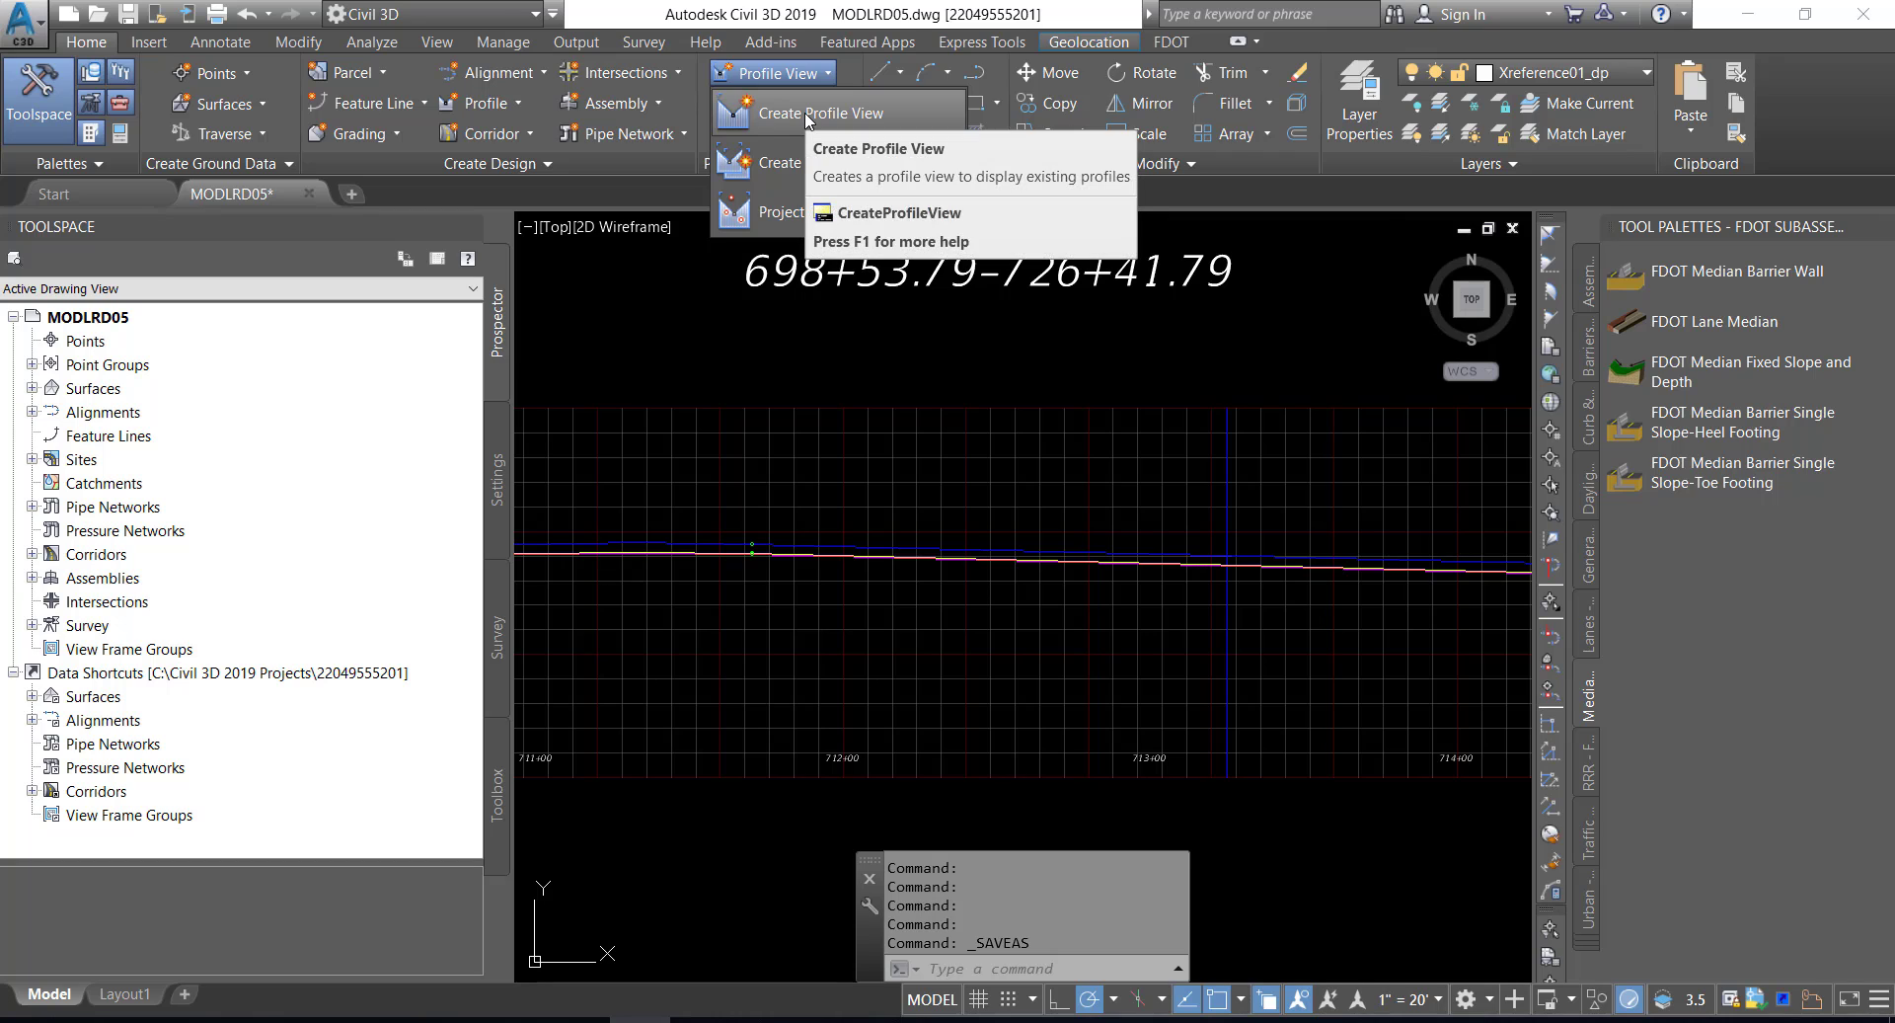
left_click(807, 115)
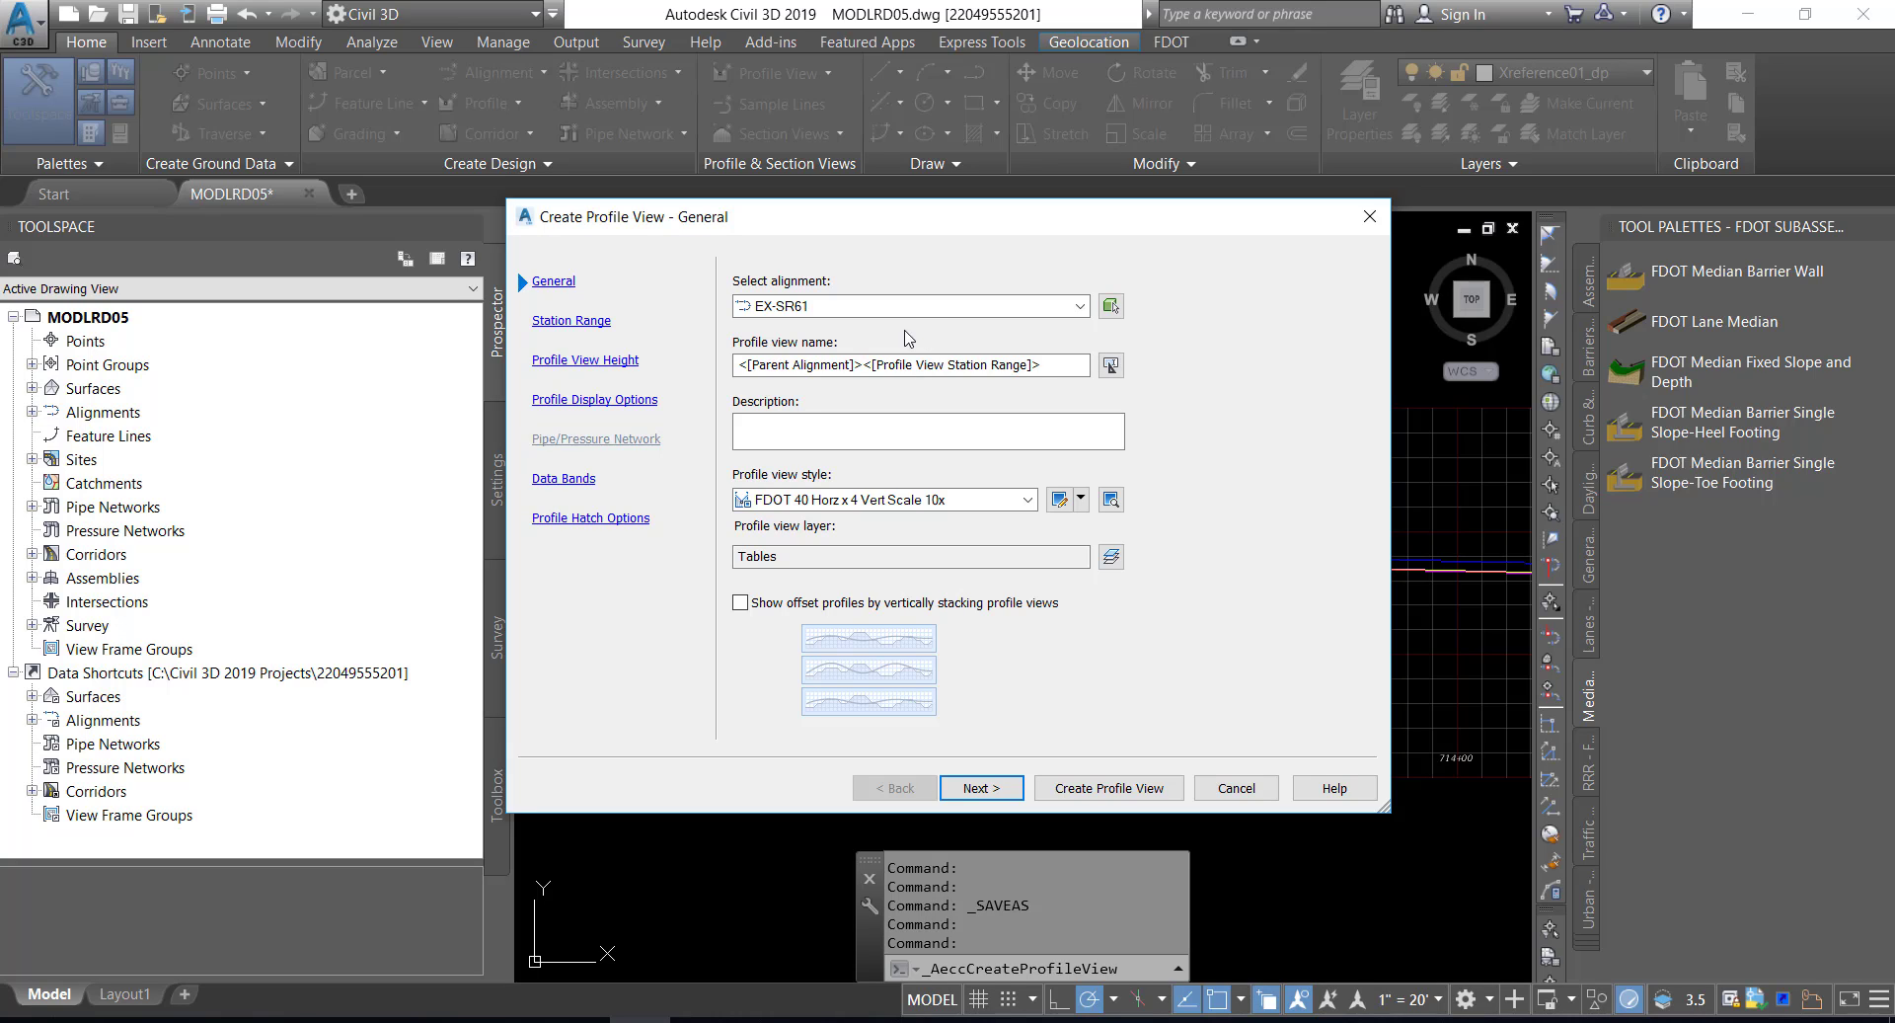
left_click(908, 308)
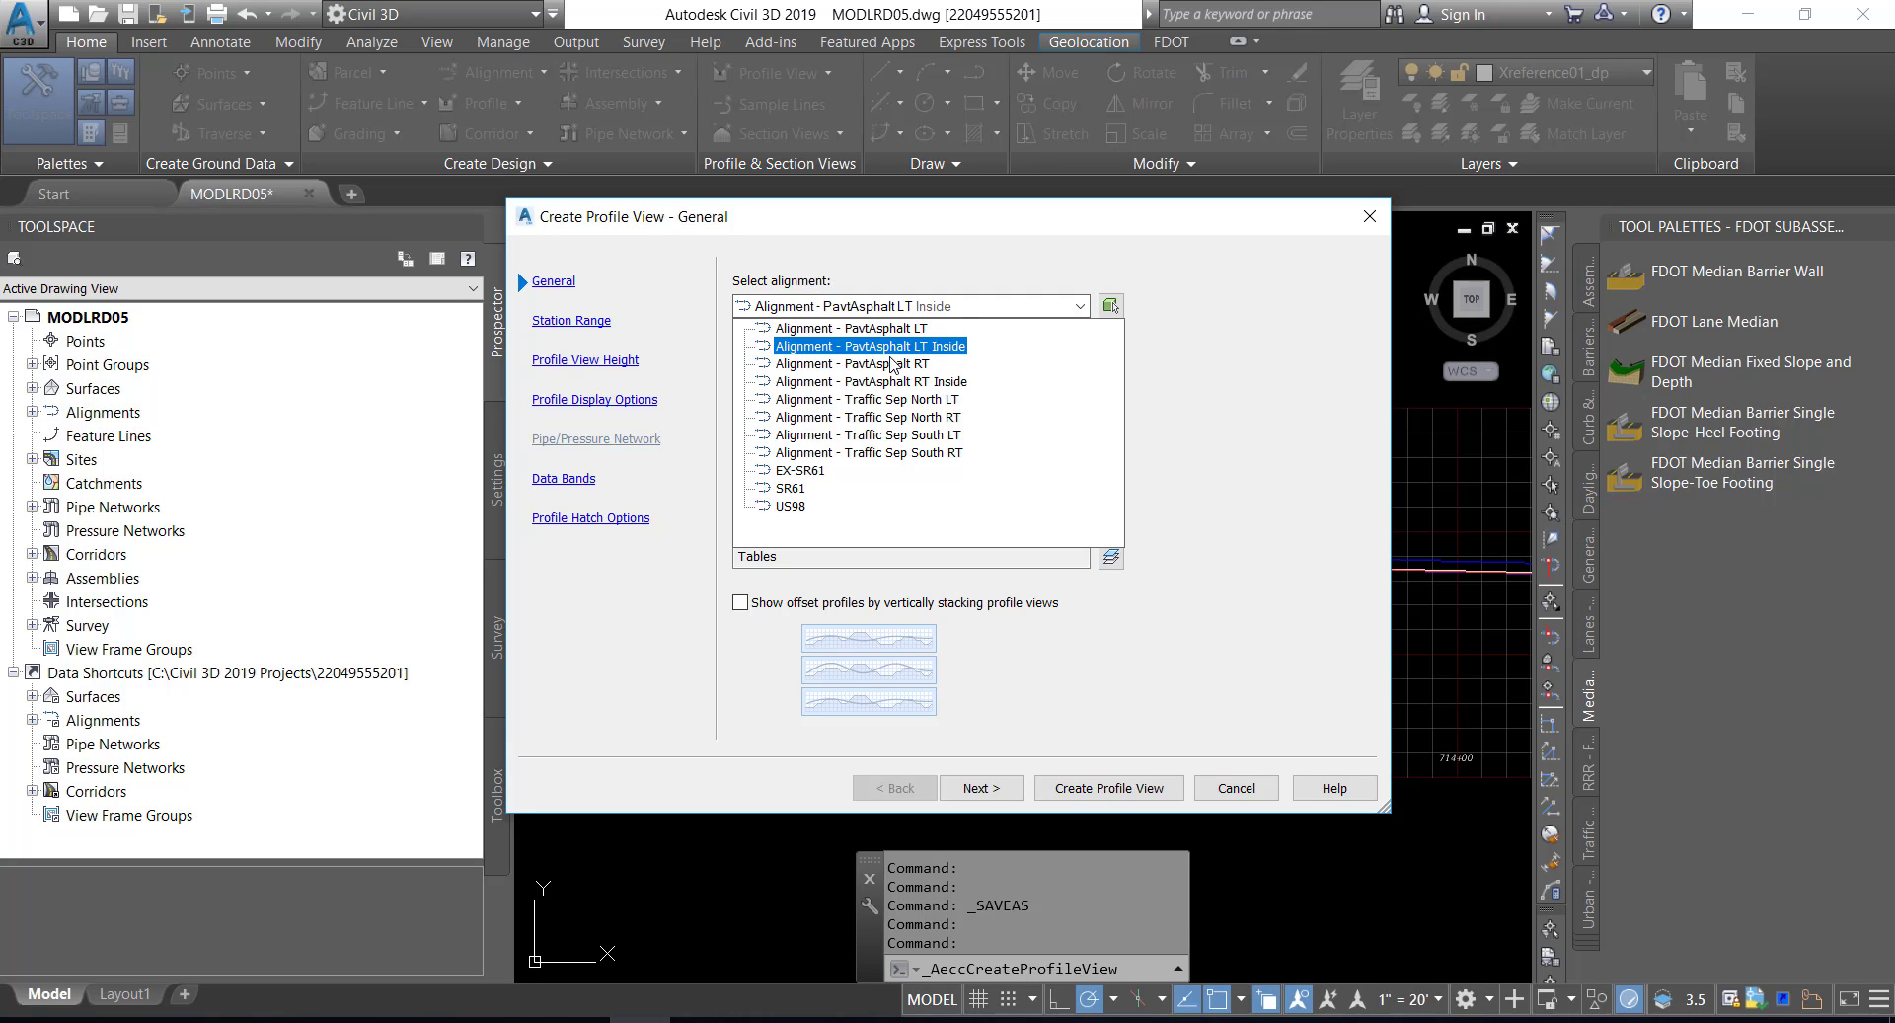
left_click(869, 434)
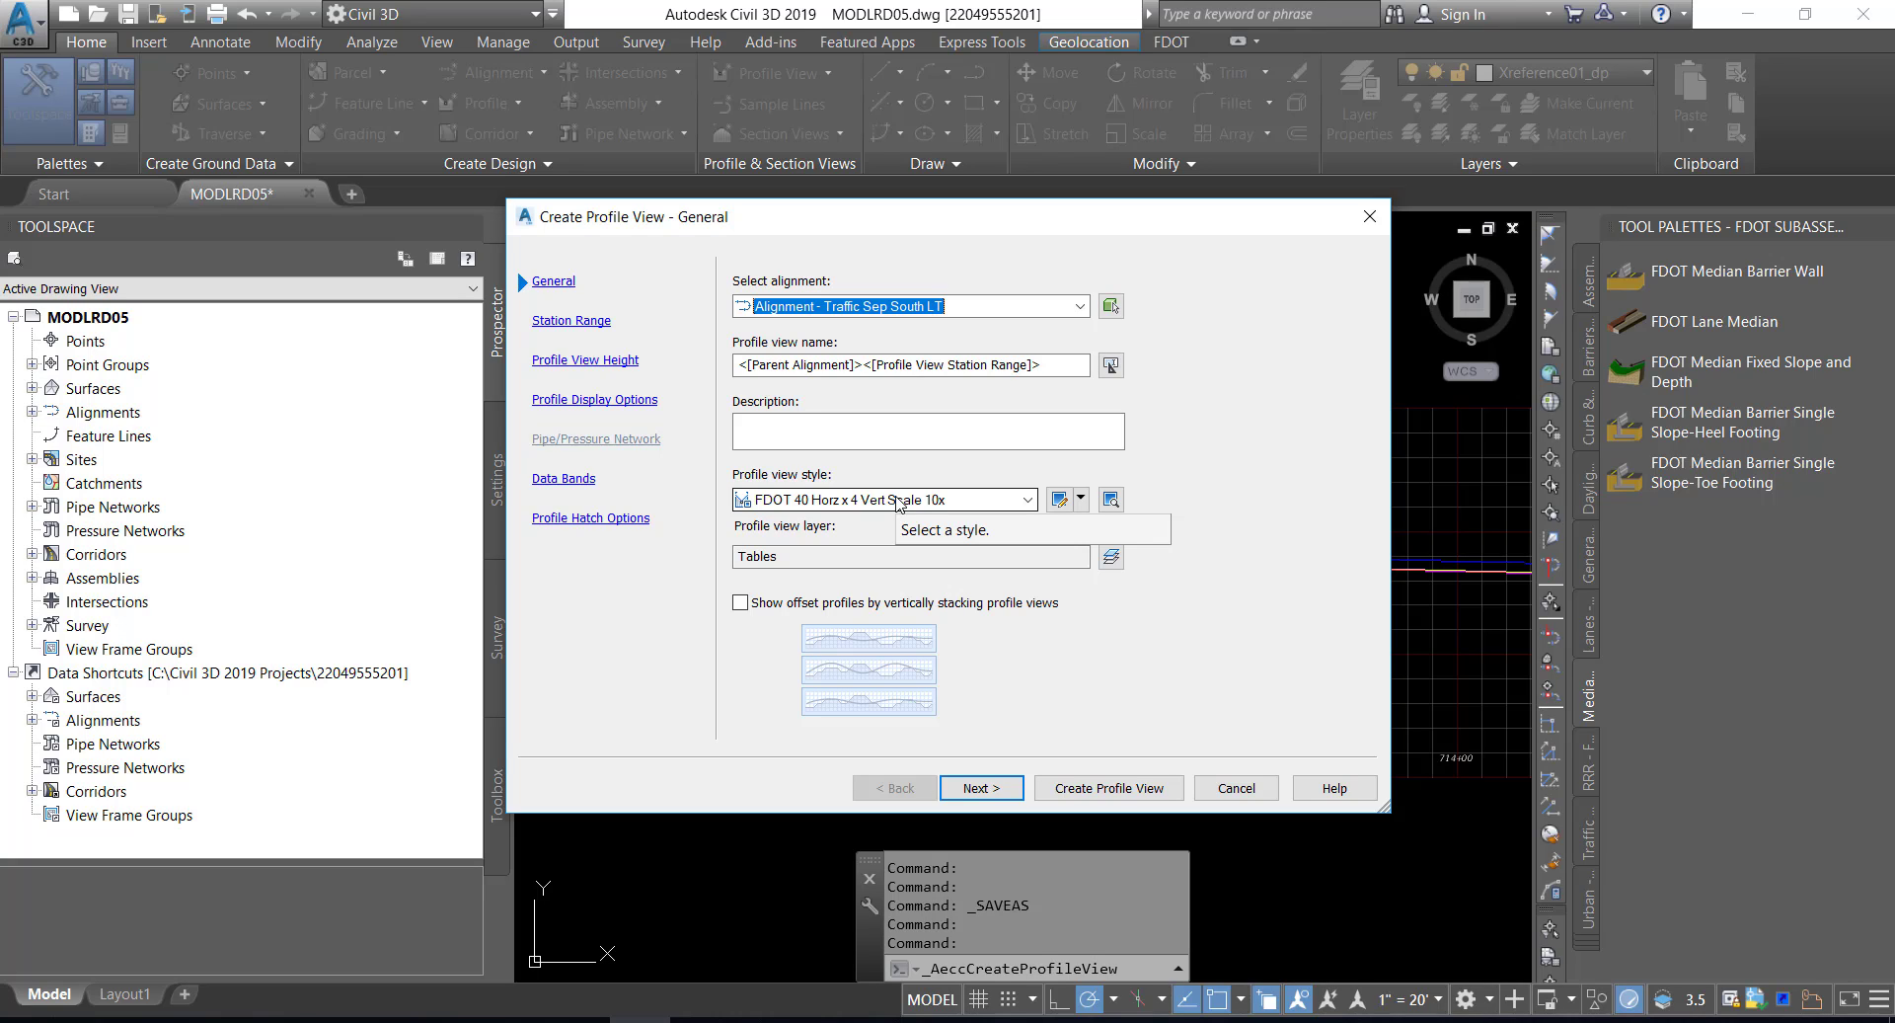
left_click(1027, 499)
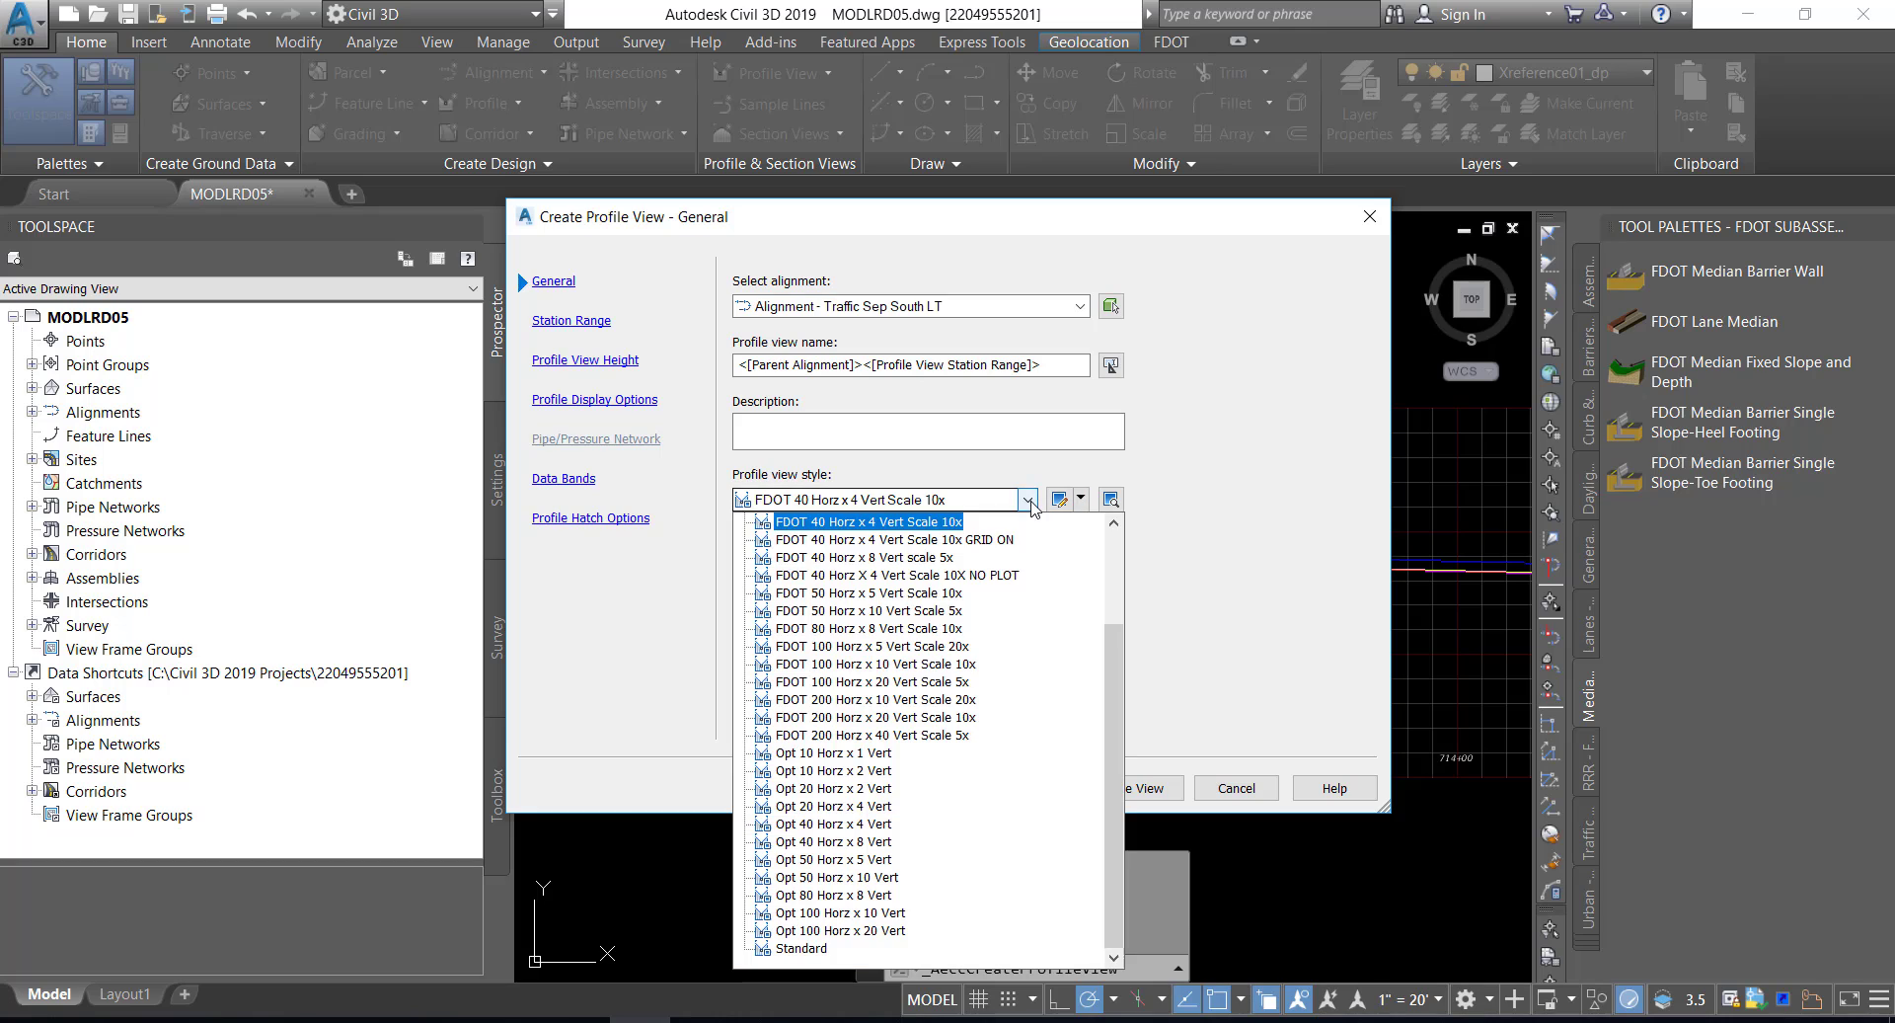
left_click(987, 539)
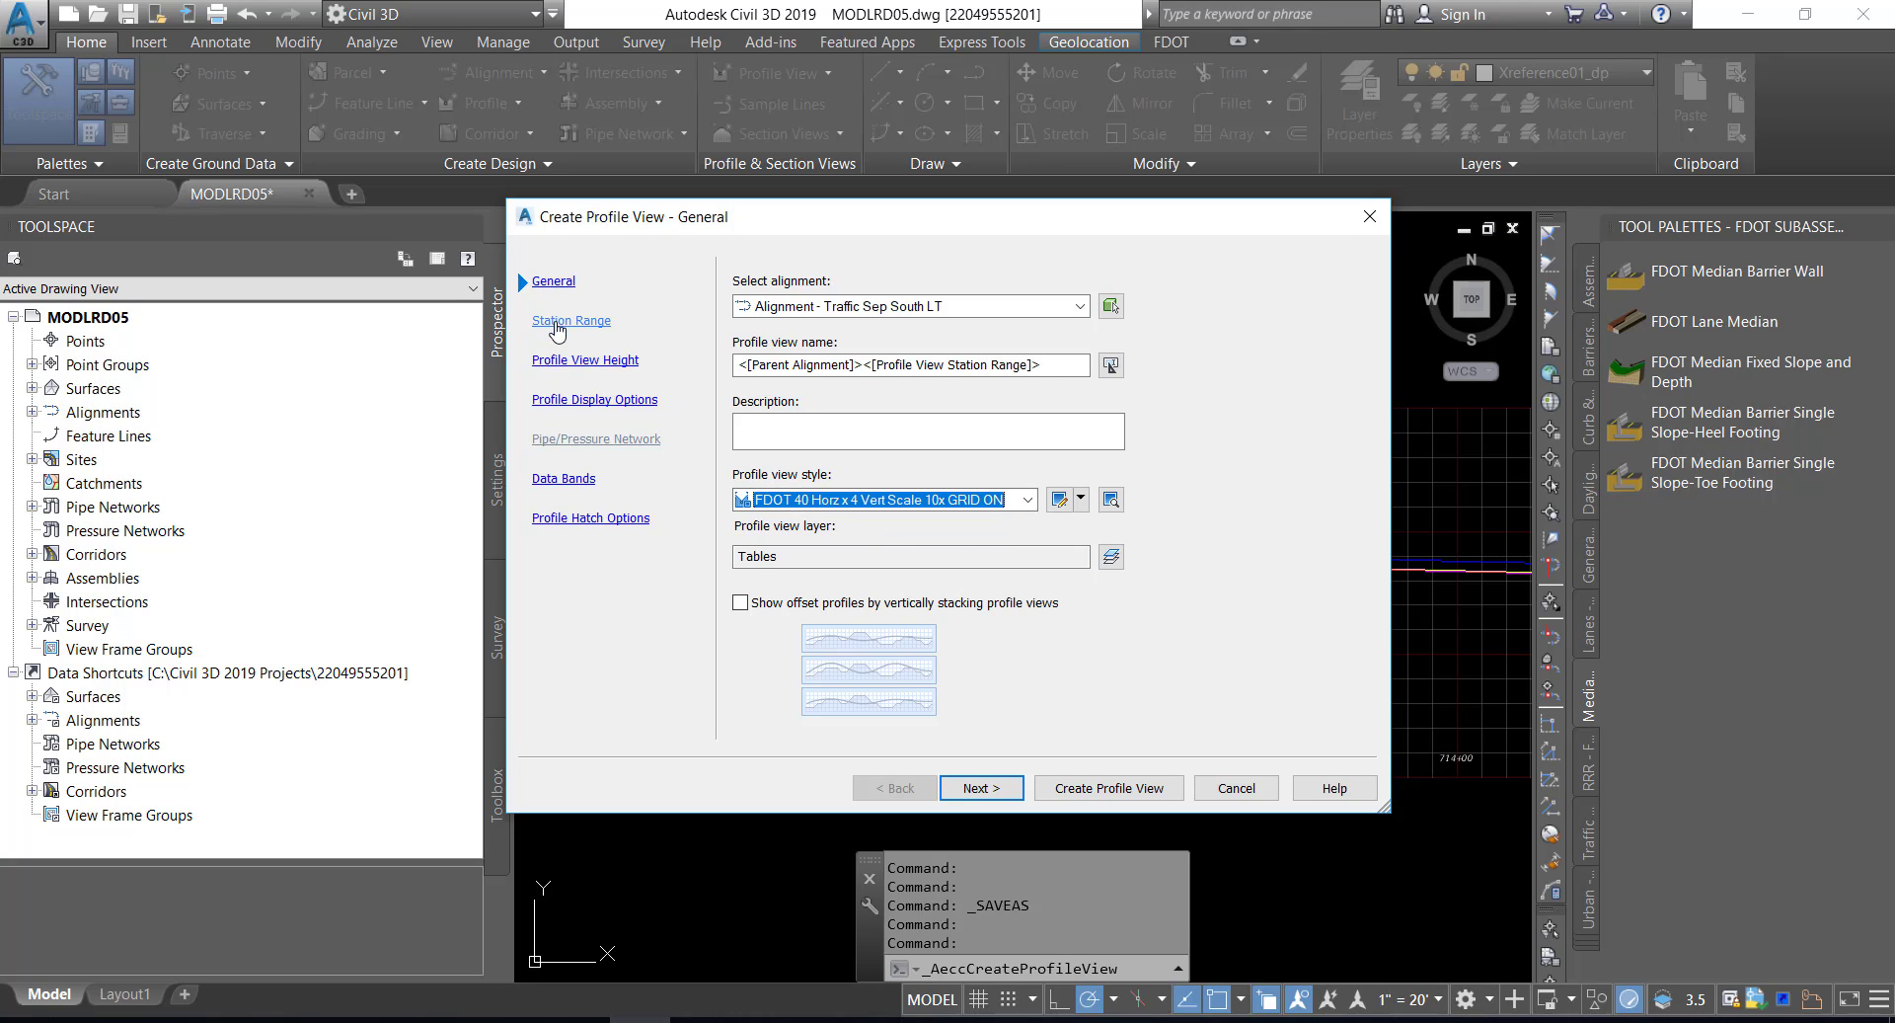
- Create the Traffic Sep South LT profile view and place its origin just below the start of the SR61 profile view
left_click(1094, 789)
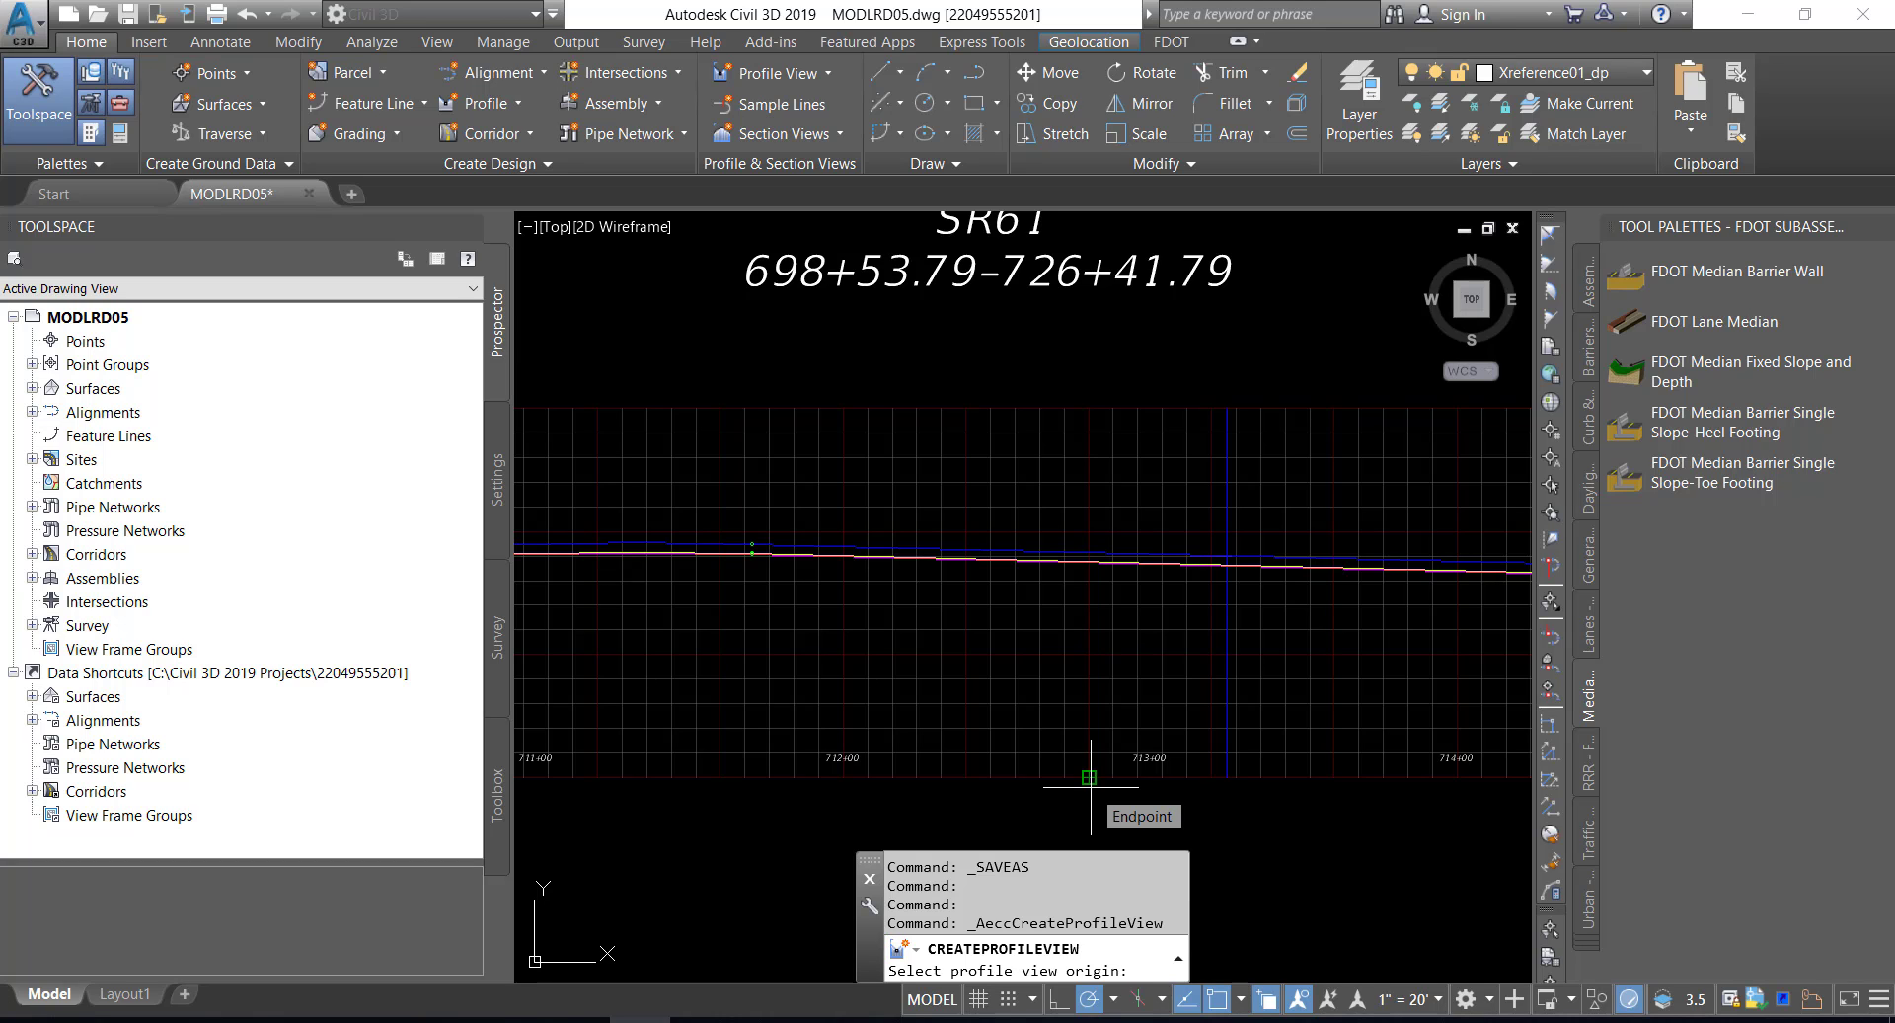
scroll(1091, 776, "down", 5)
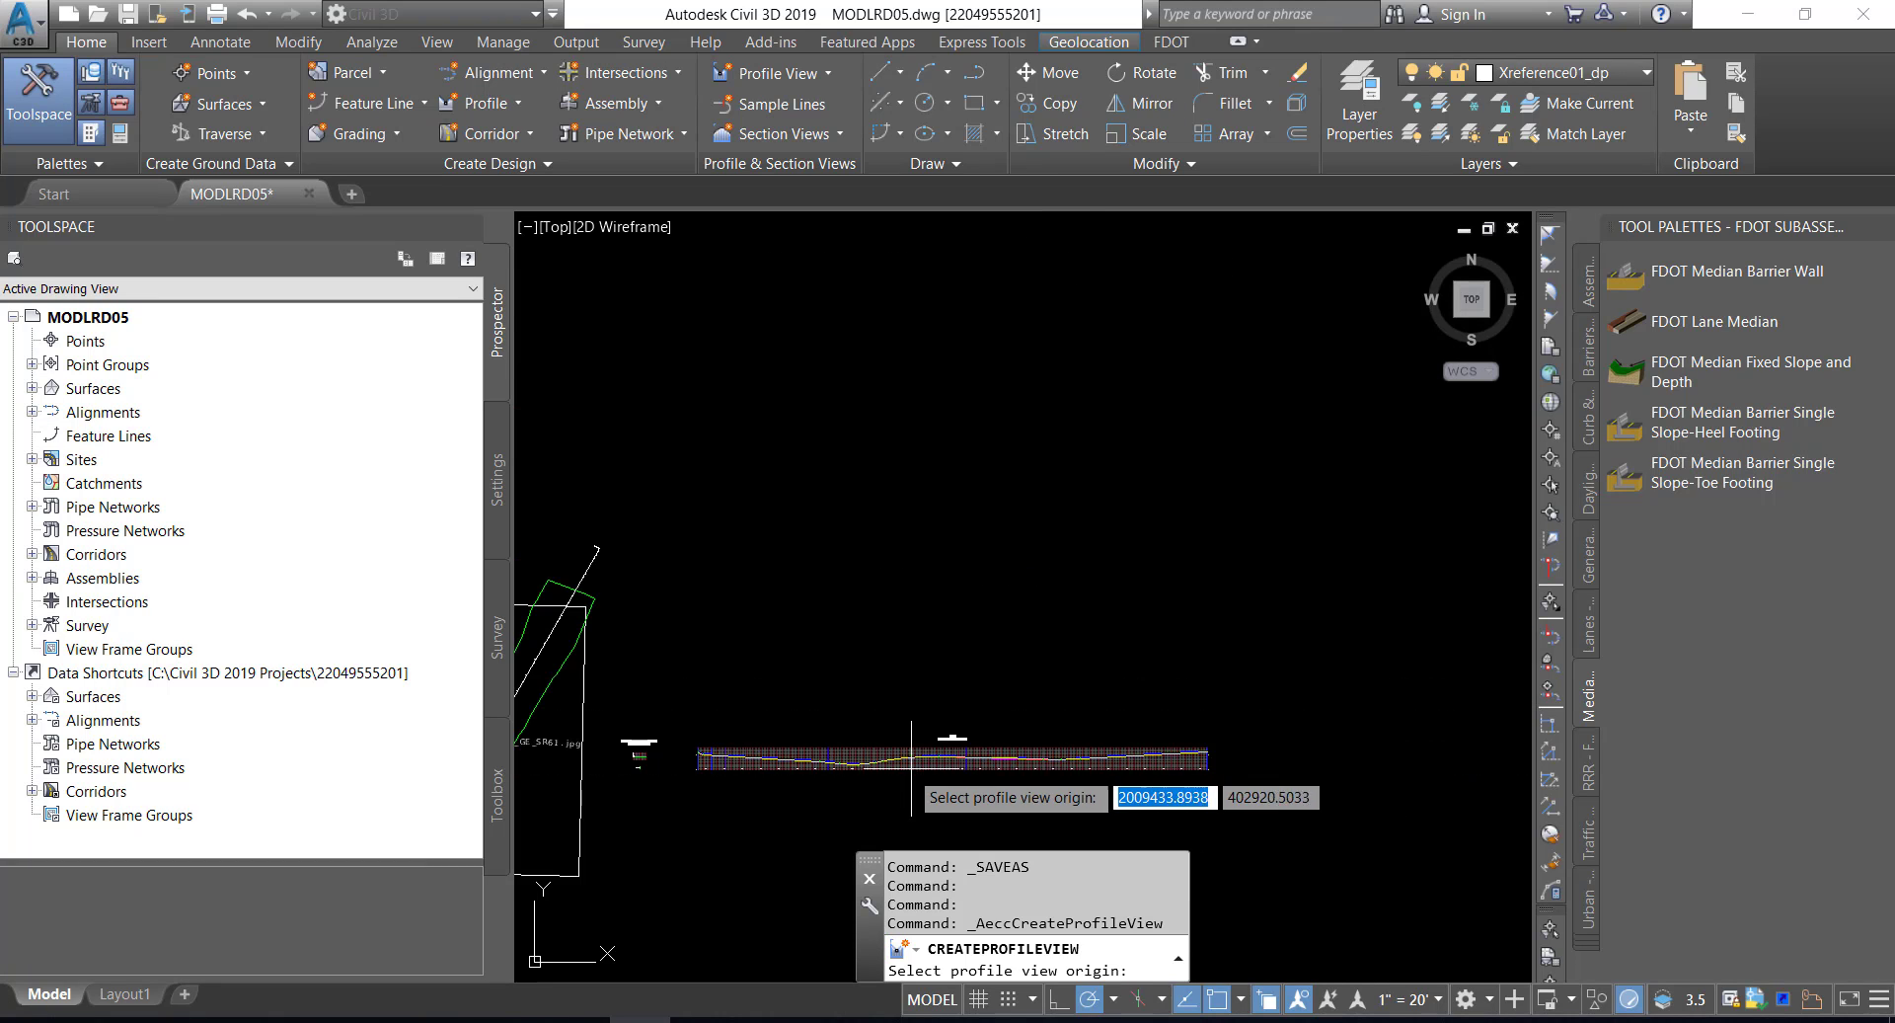
mouse_move(928, 765)
middle_mouse_down()
mouse_move(986, 643)
mouse_move(1121, 558)
middle_mouse_up()
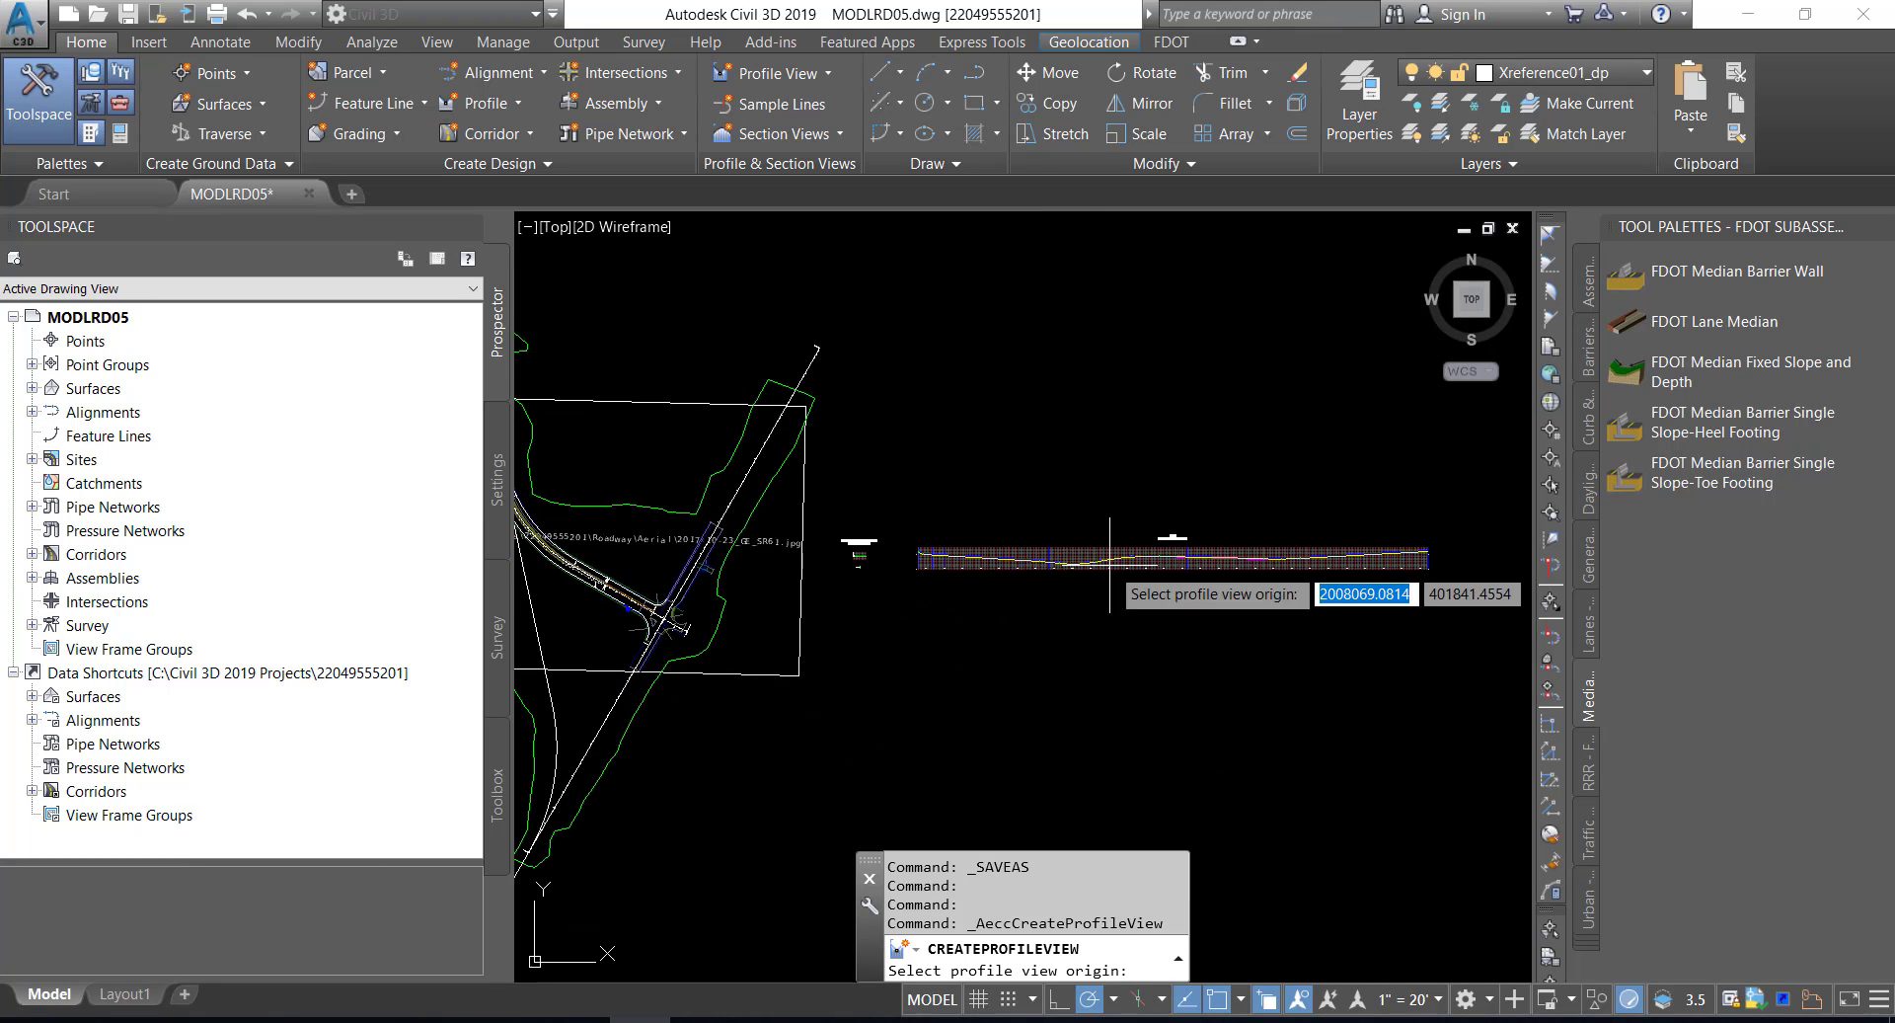
left_click(917, 607)
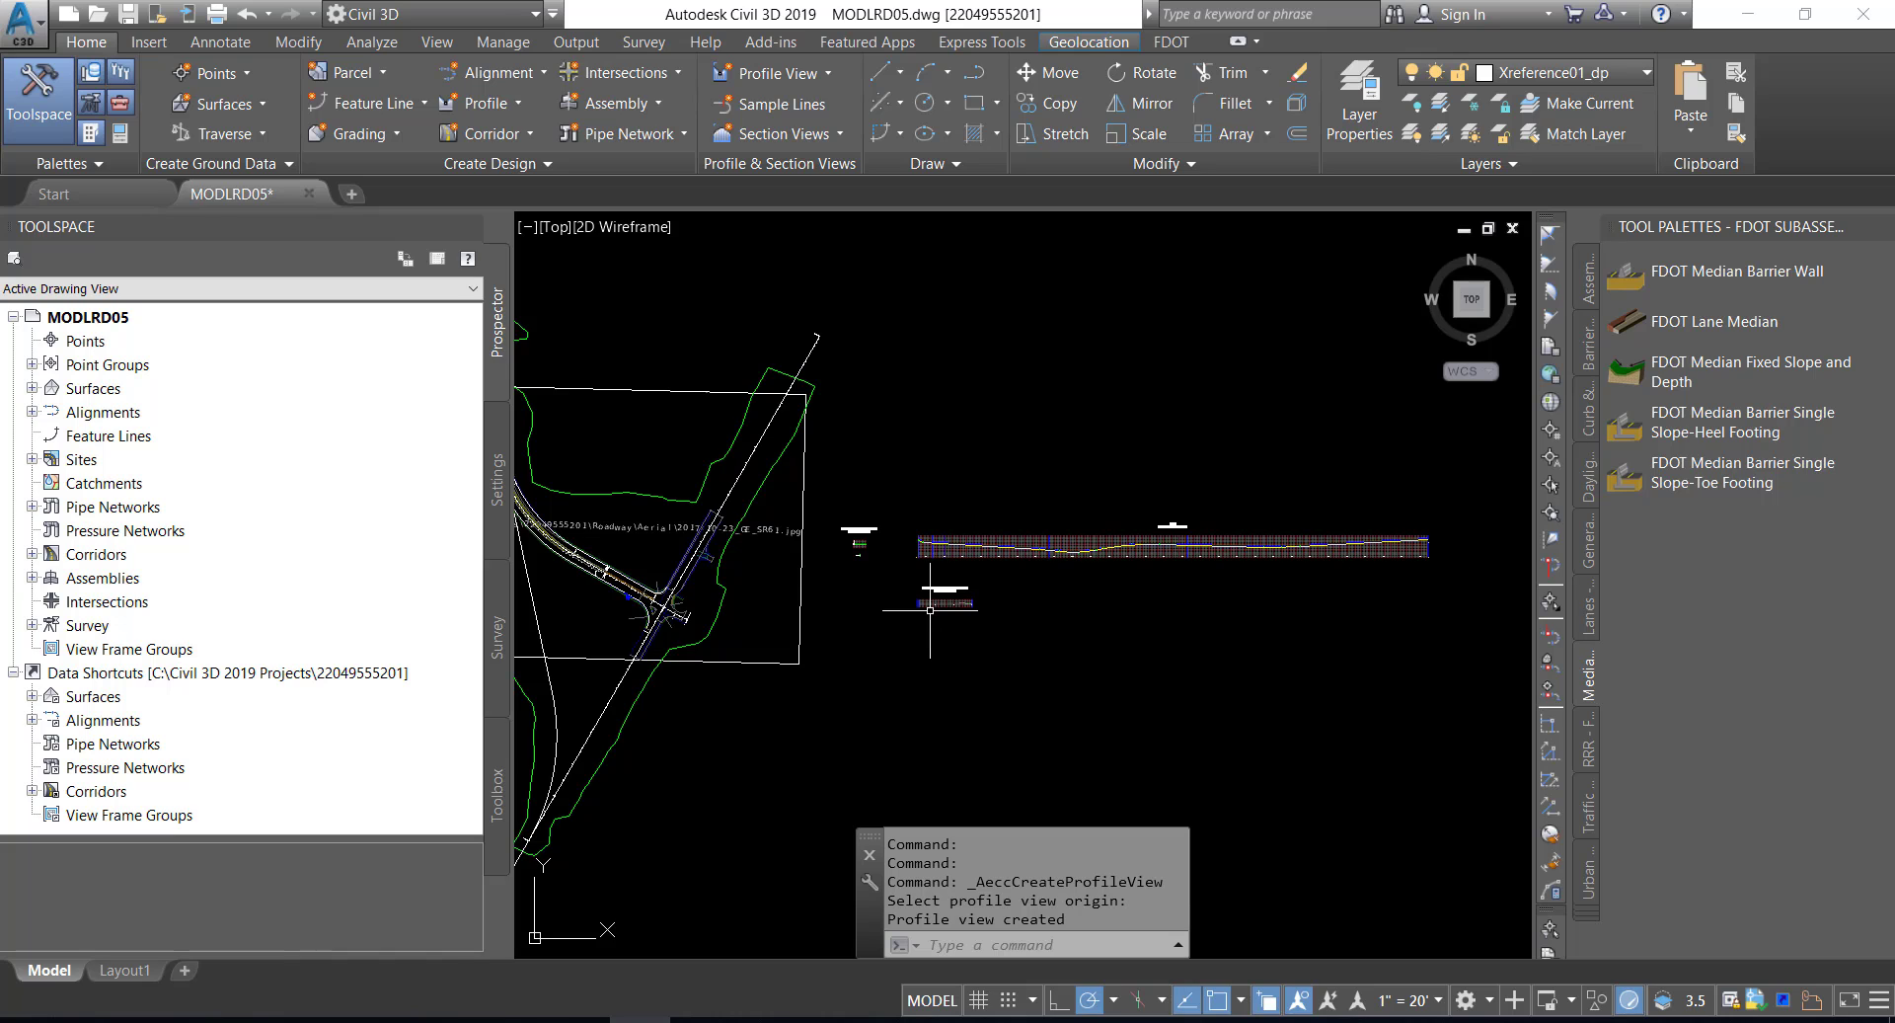
scroll(930, 610, "up", 10)
scroll(930, 610, "up", 3)
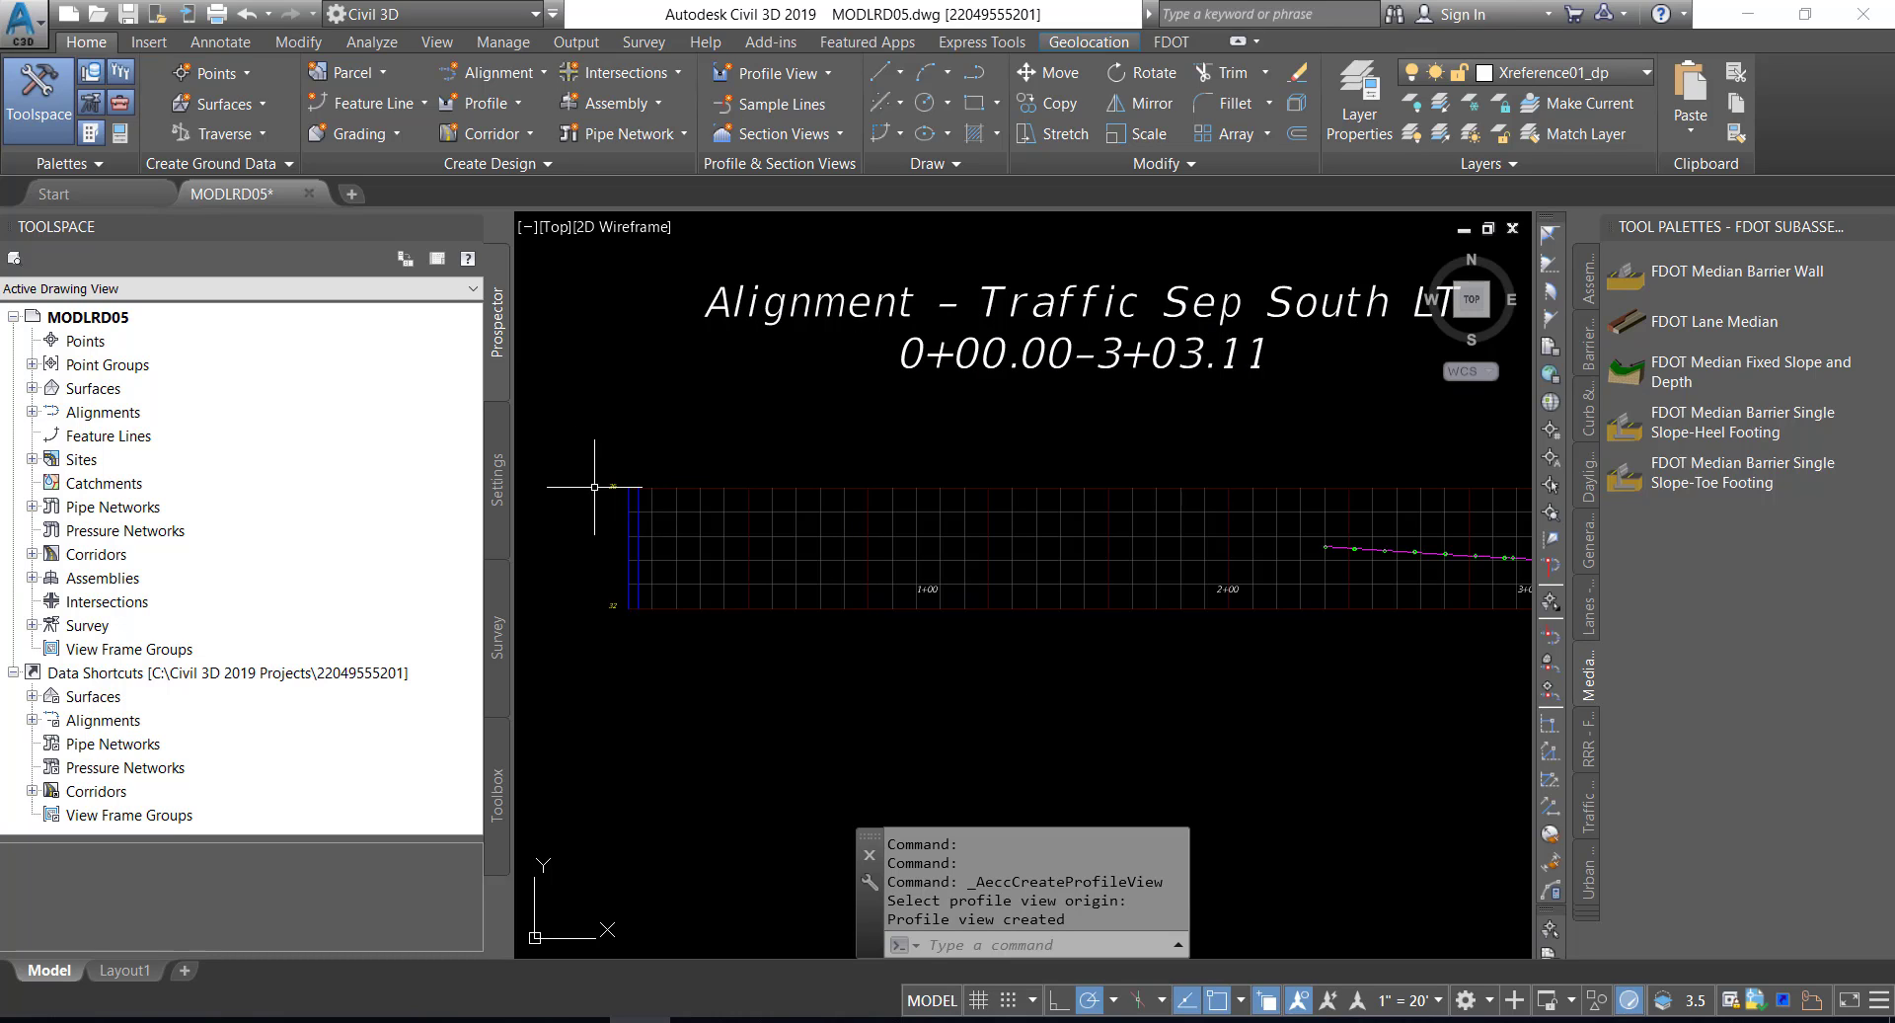
- Locate the new profile view under Alignment - Traffic Sep South LT in the Miscellaneous Alignments collection
left_click(31, 411)
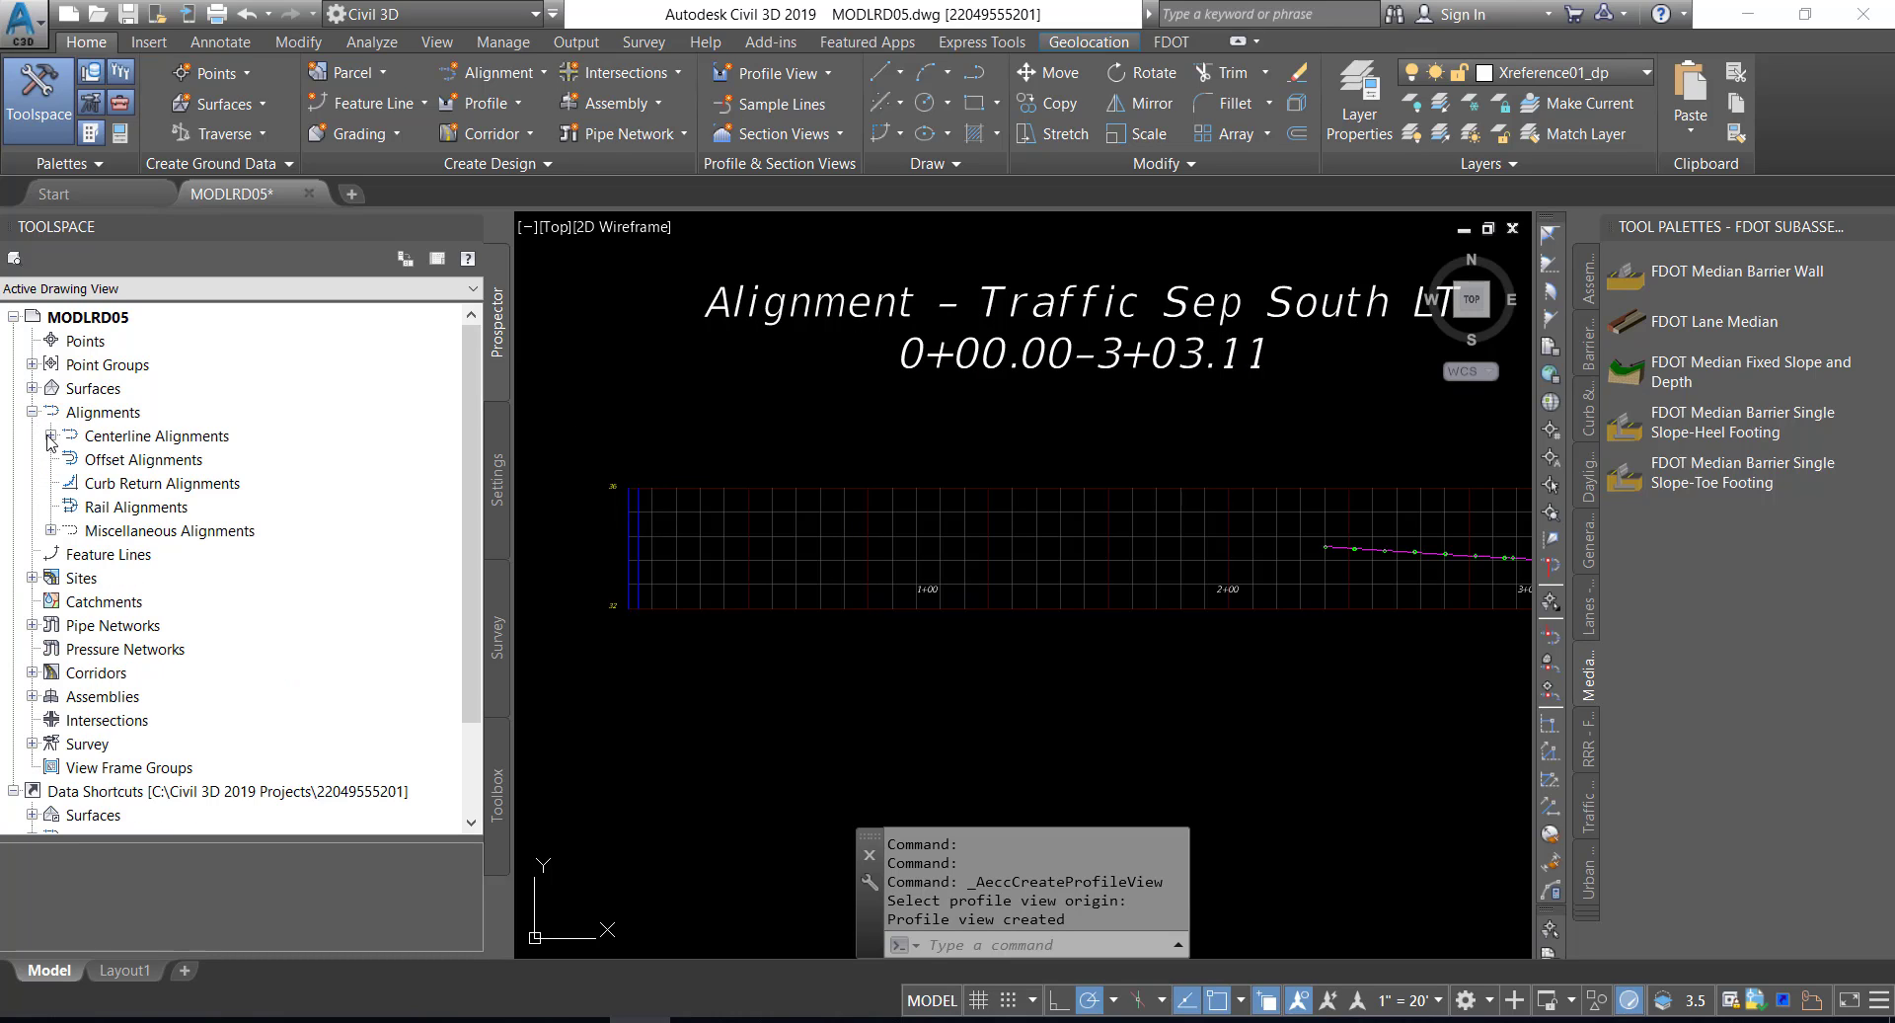
left_click(51, 530)
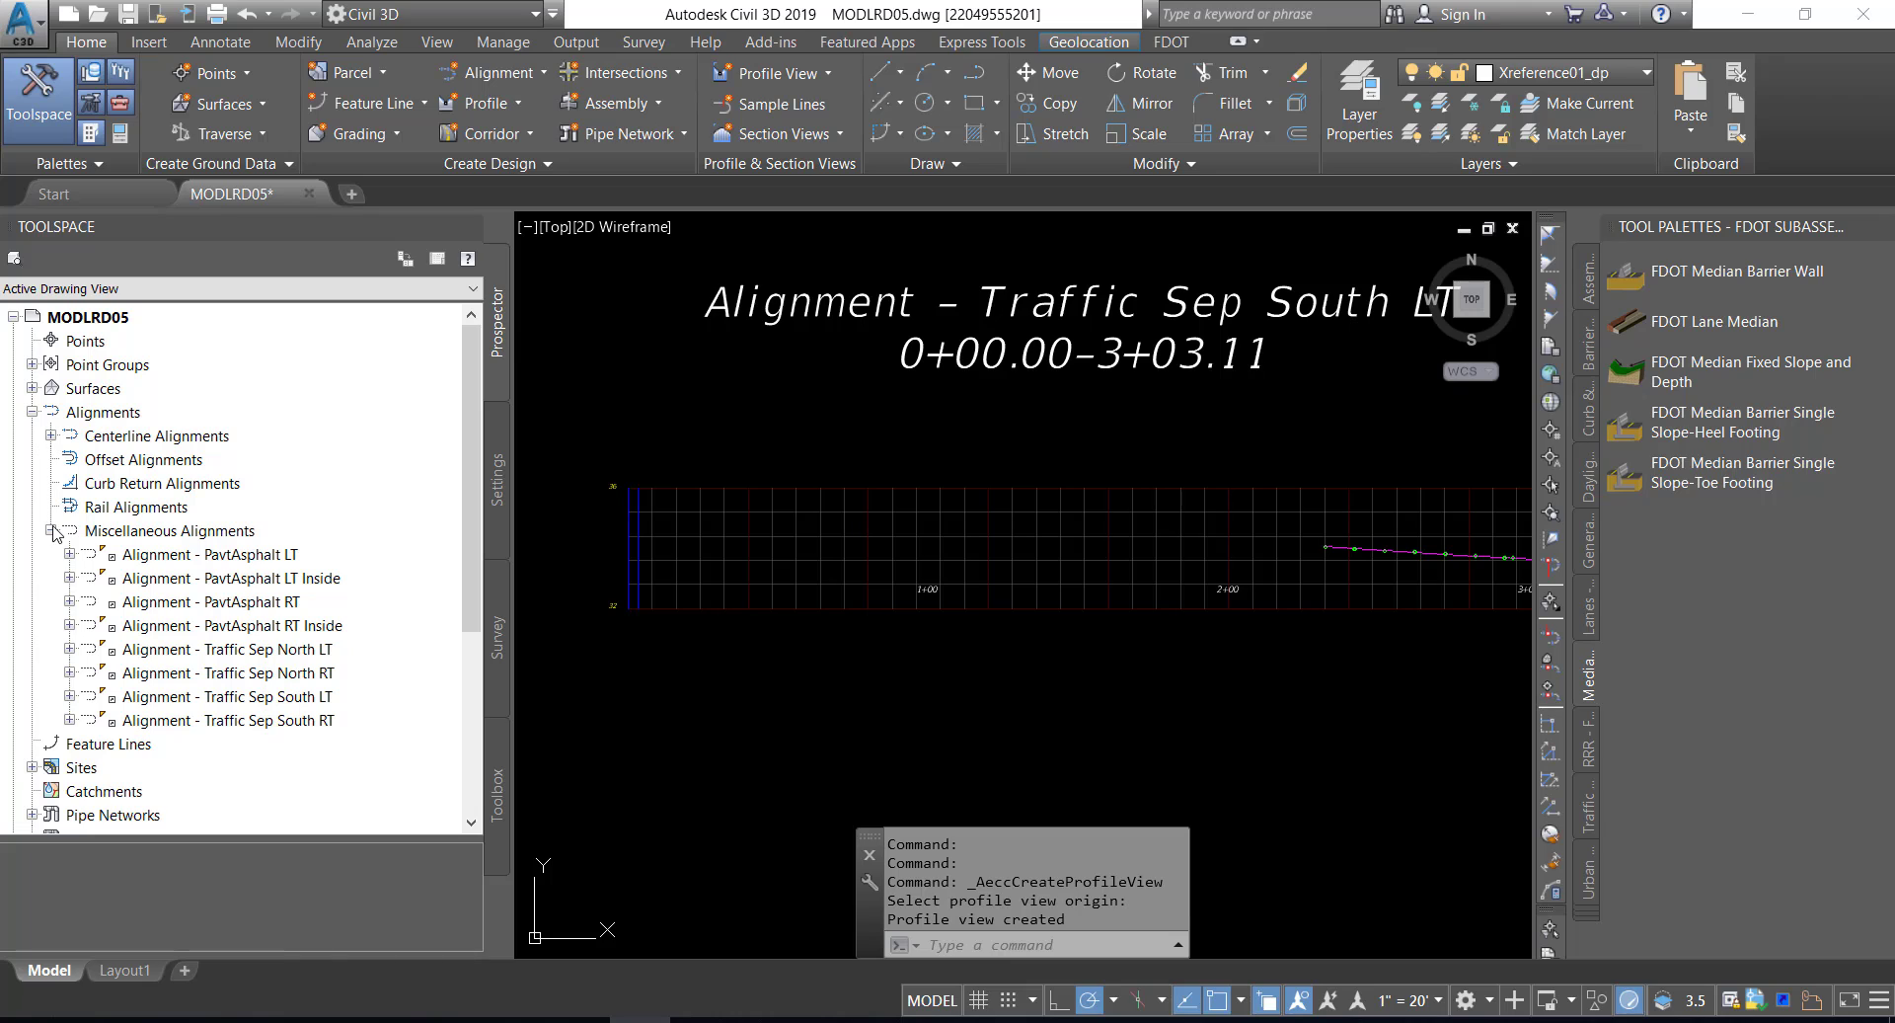
left_click(70, 697)
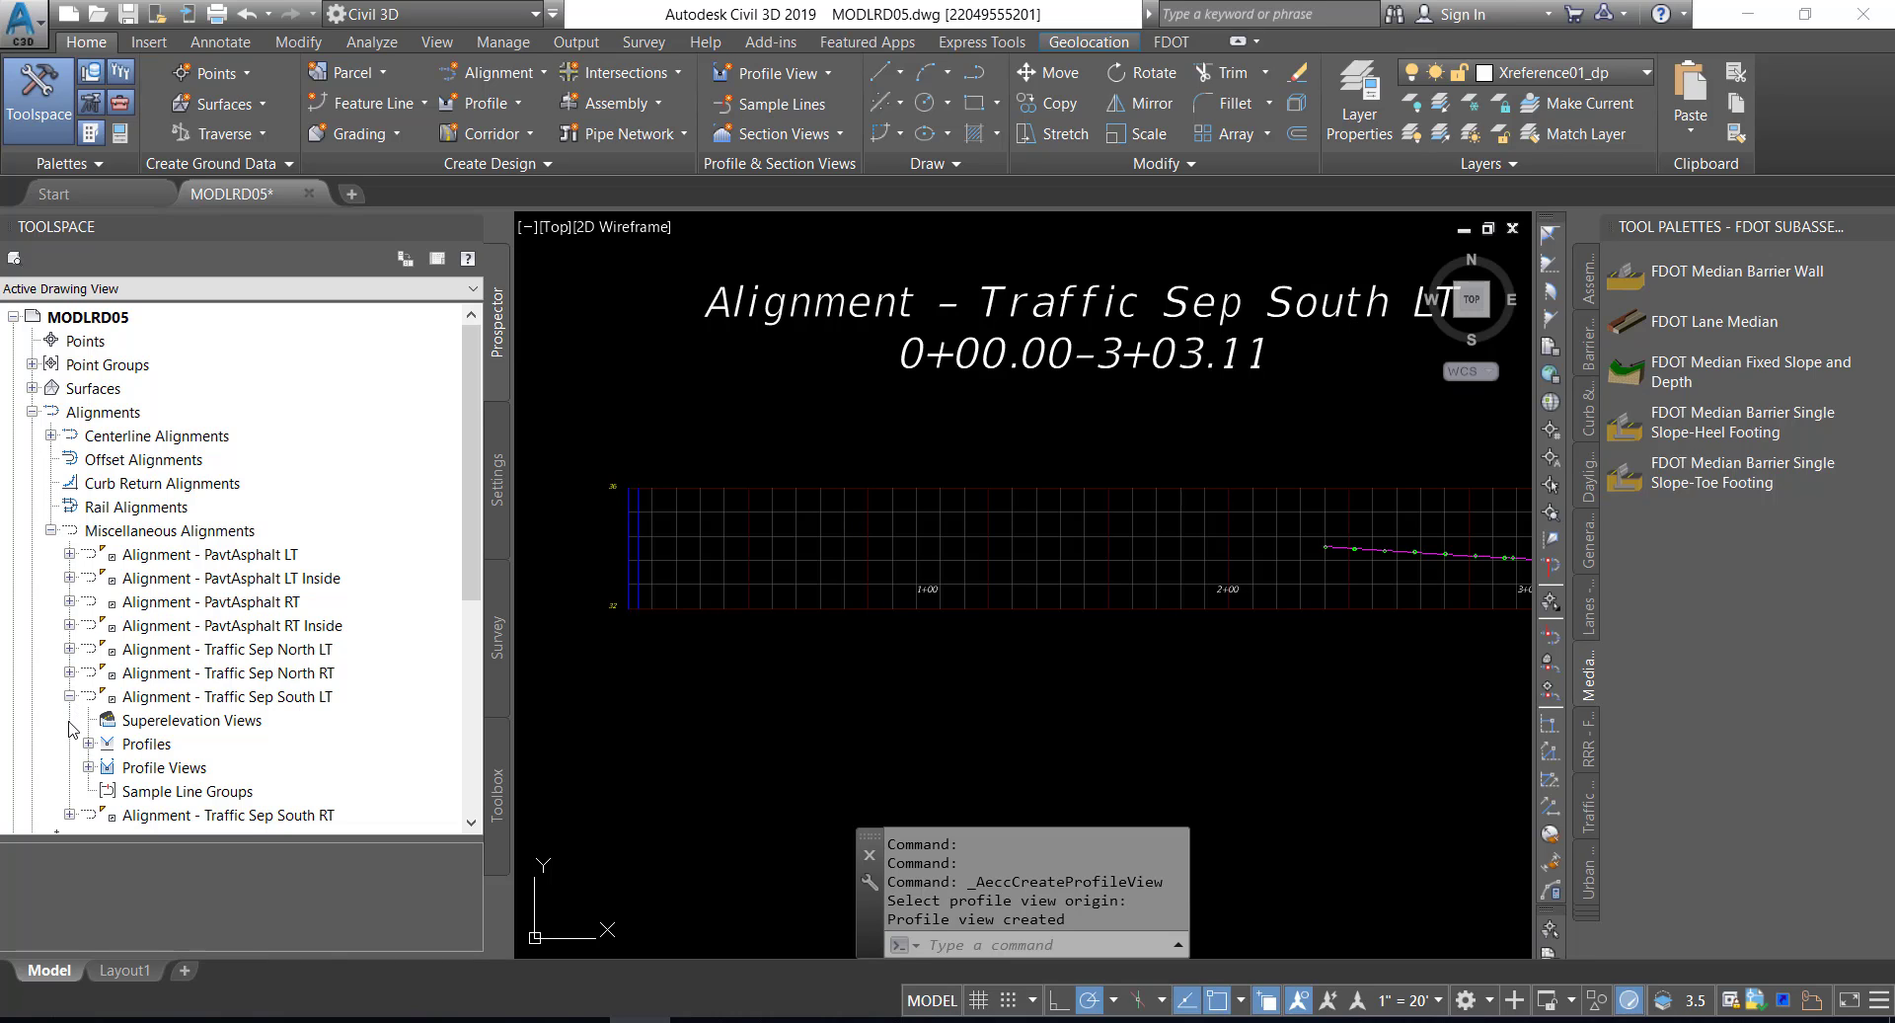
left_click(88, 767)
left_click(191, 794)
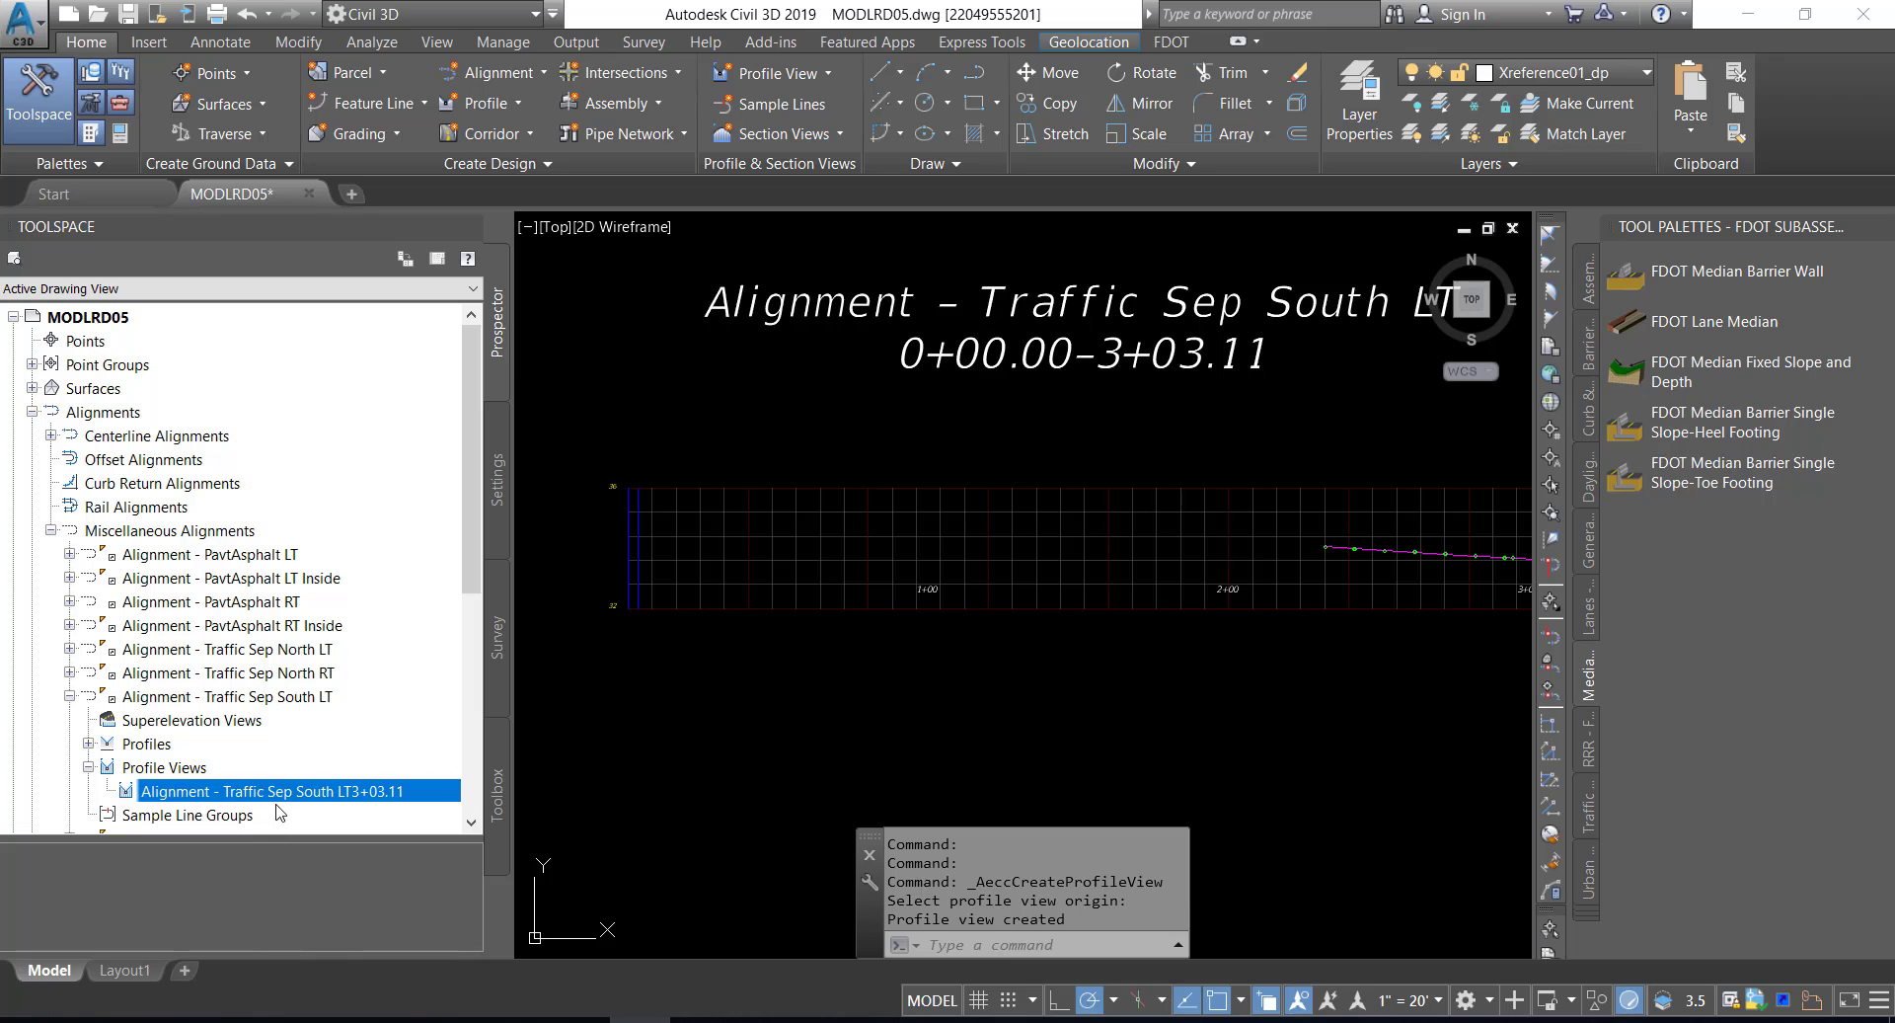
double_click(329, 791)
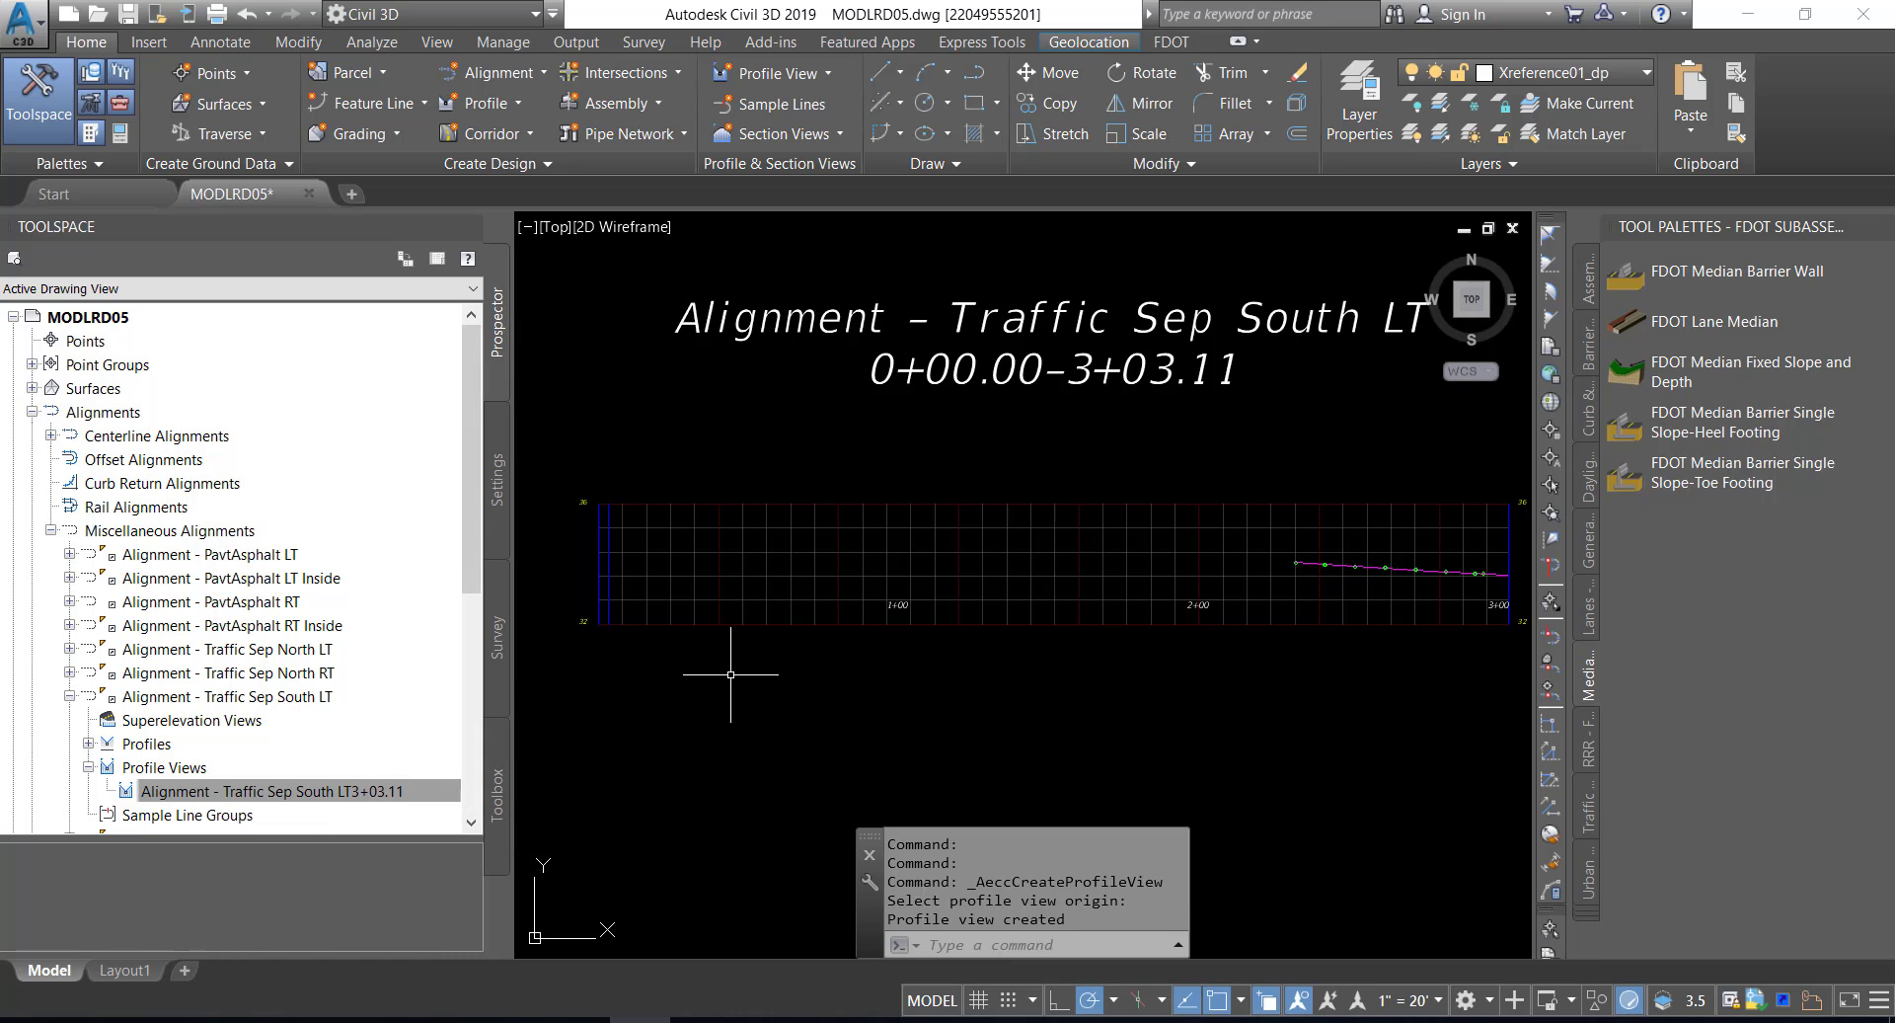
scroll(730, 674, "down", 2)
left_click(706, 656)
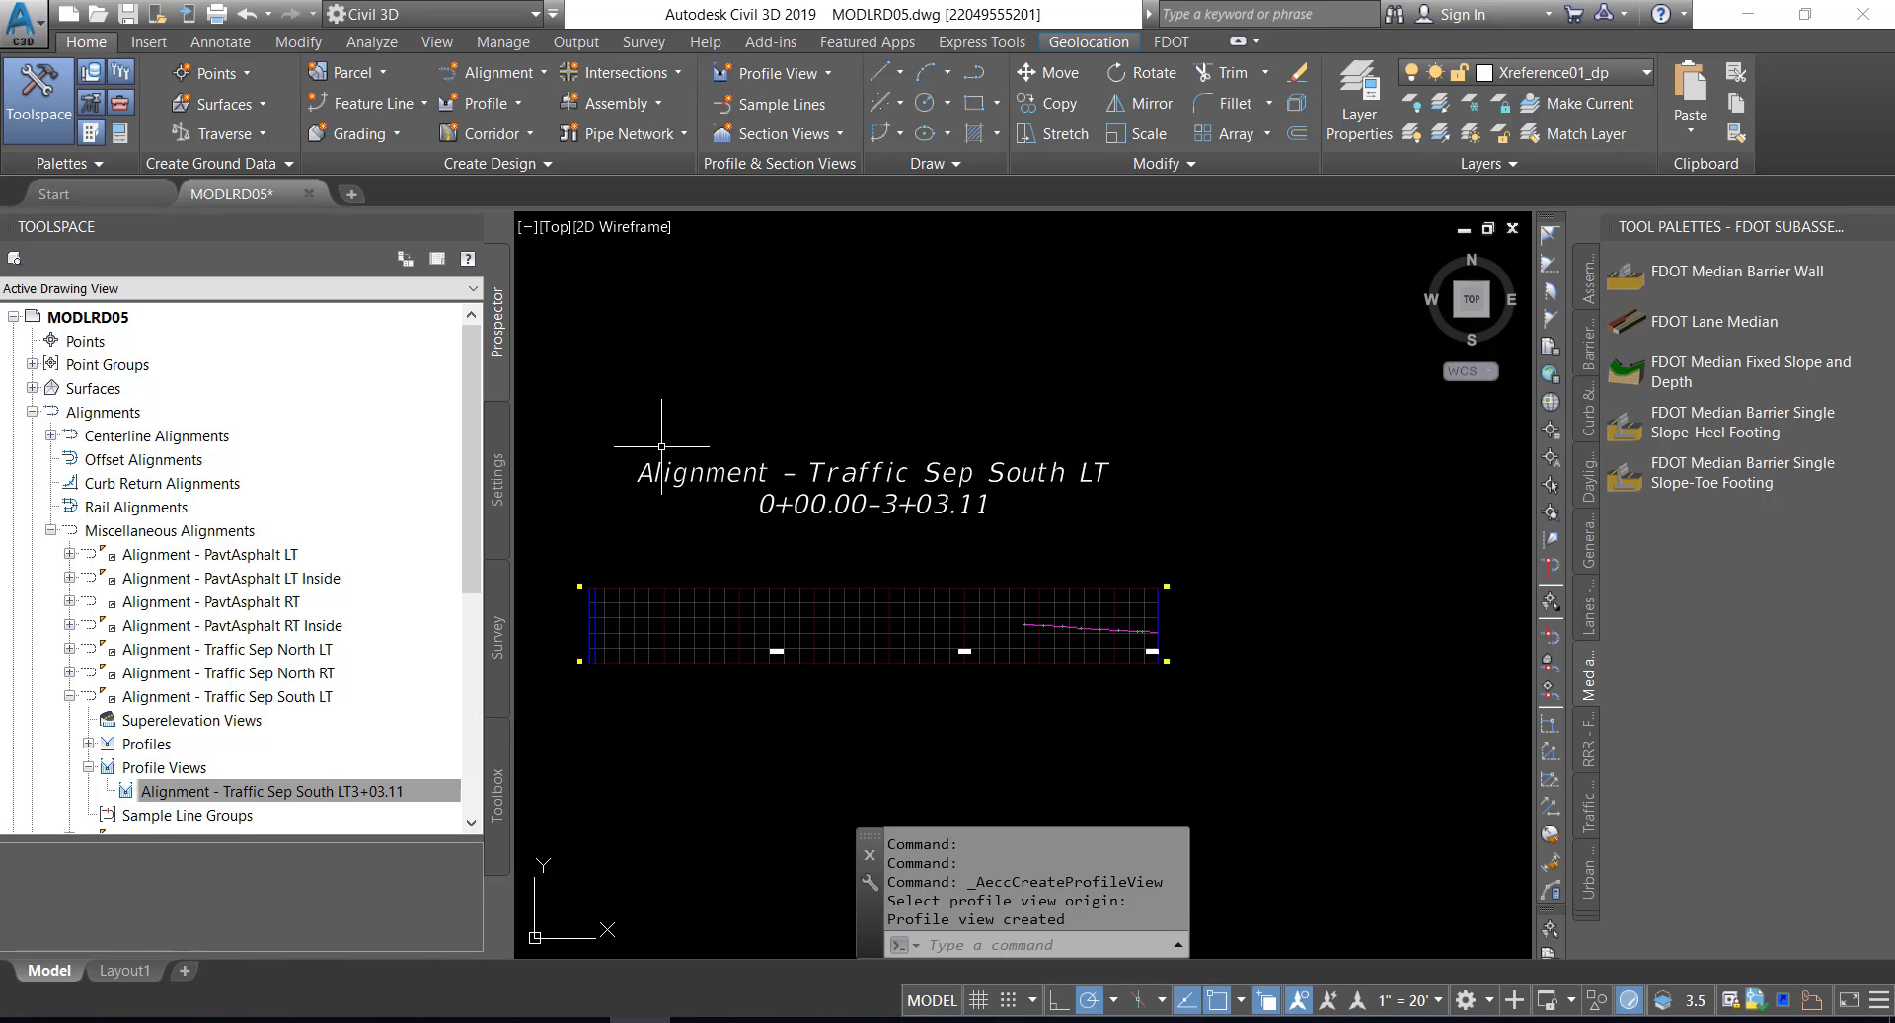
- Superimpose the SR61-PR TS ETW LT profile onto the Traffic Sep South LT profile view, keeping the default station limits
scroll(660, 434, "up", 5)
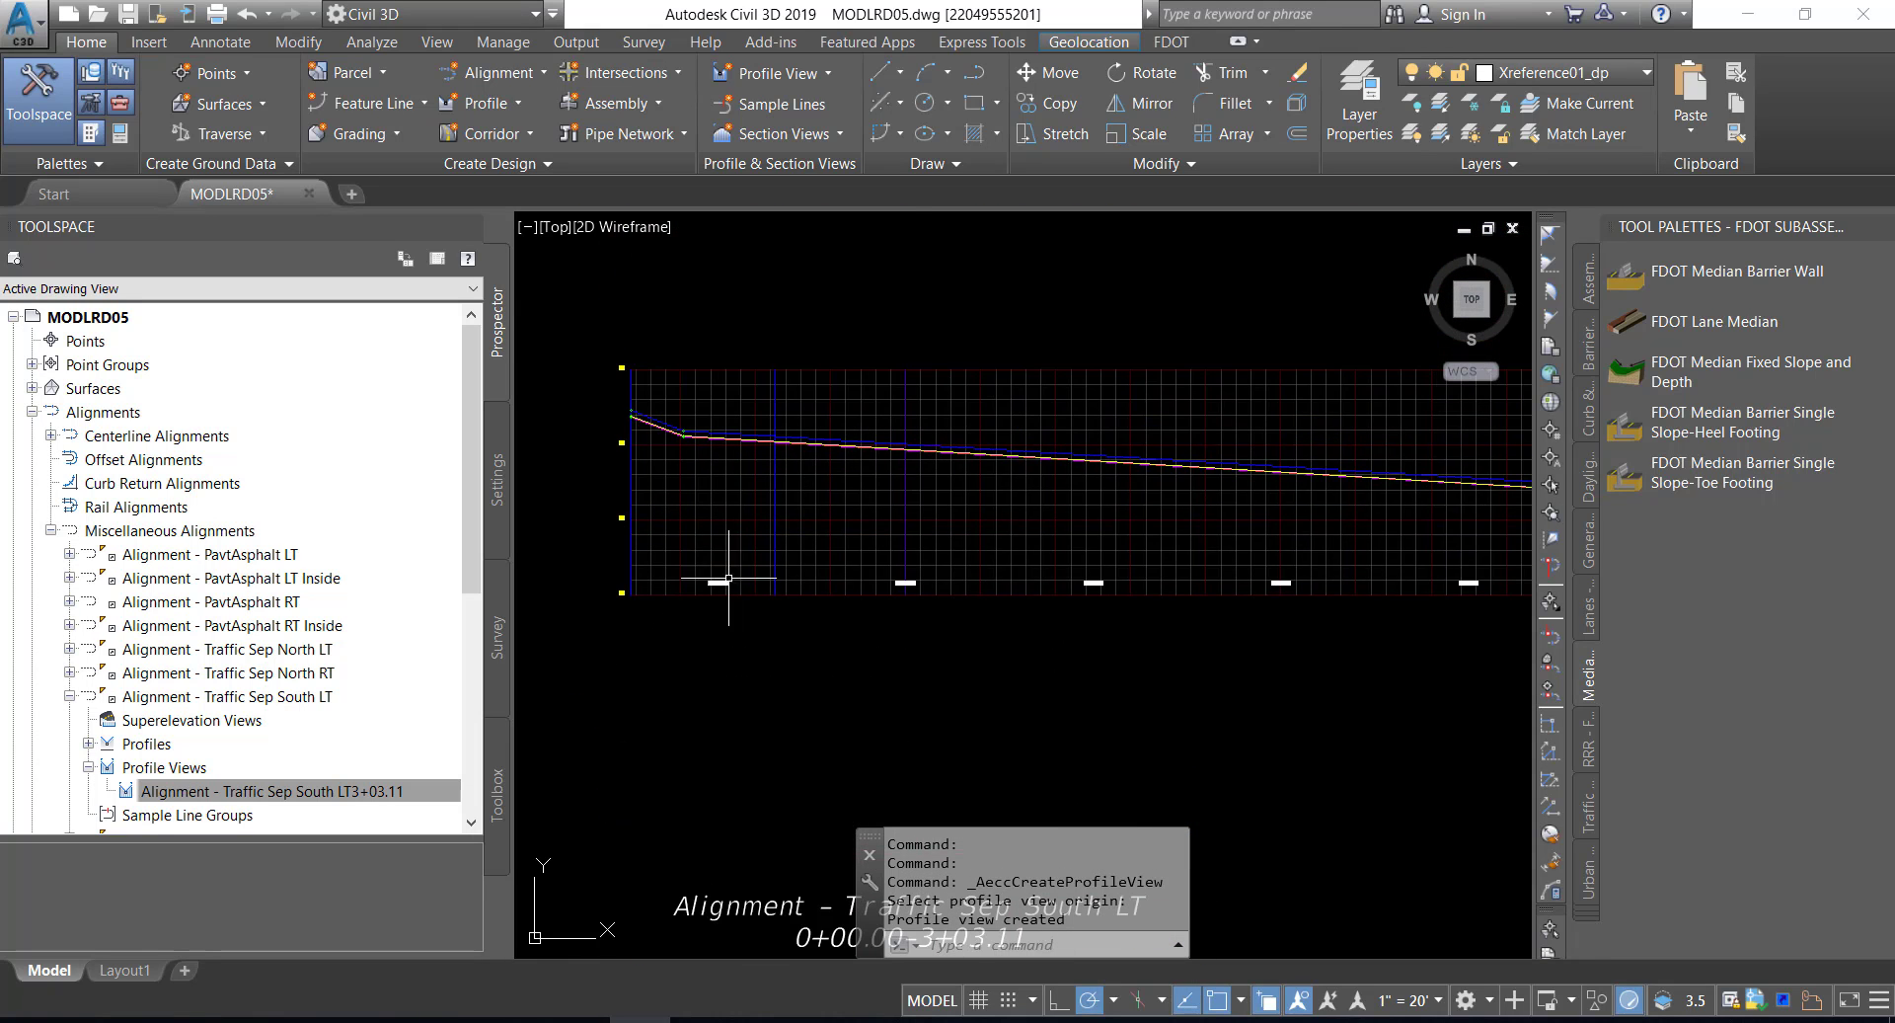
scroll(804, 410, "up", 7)
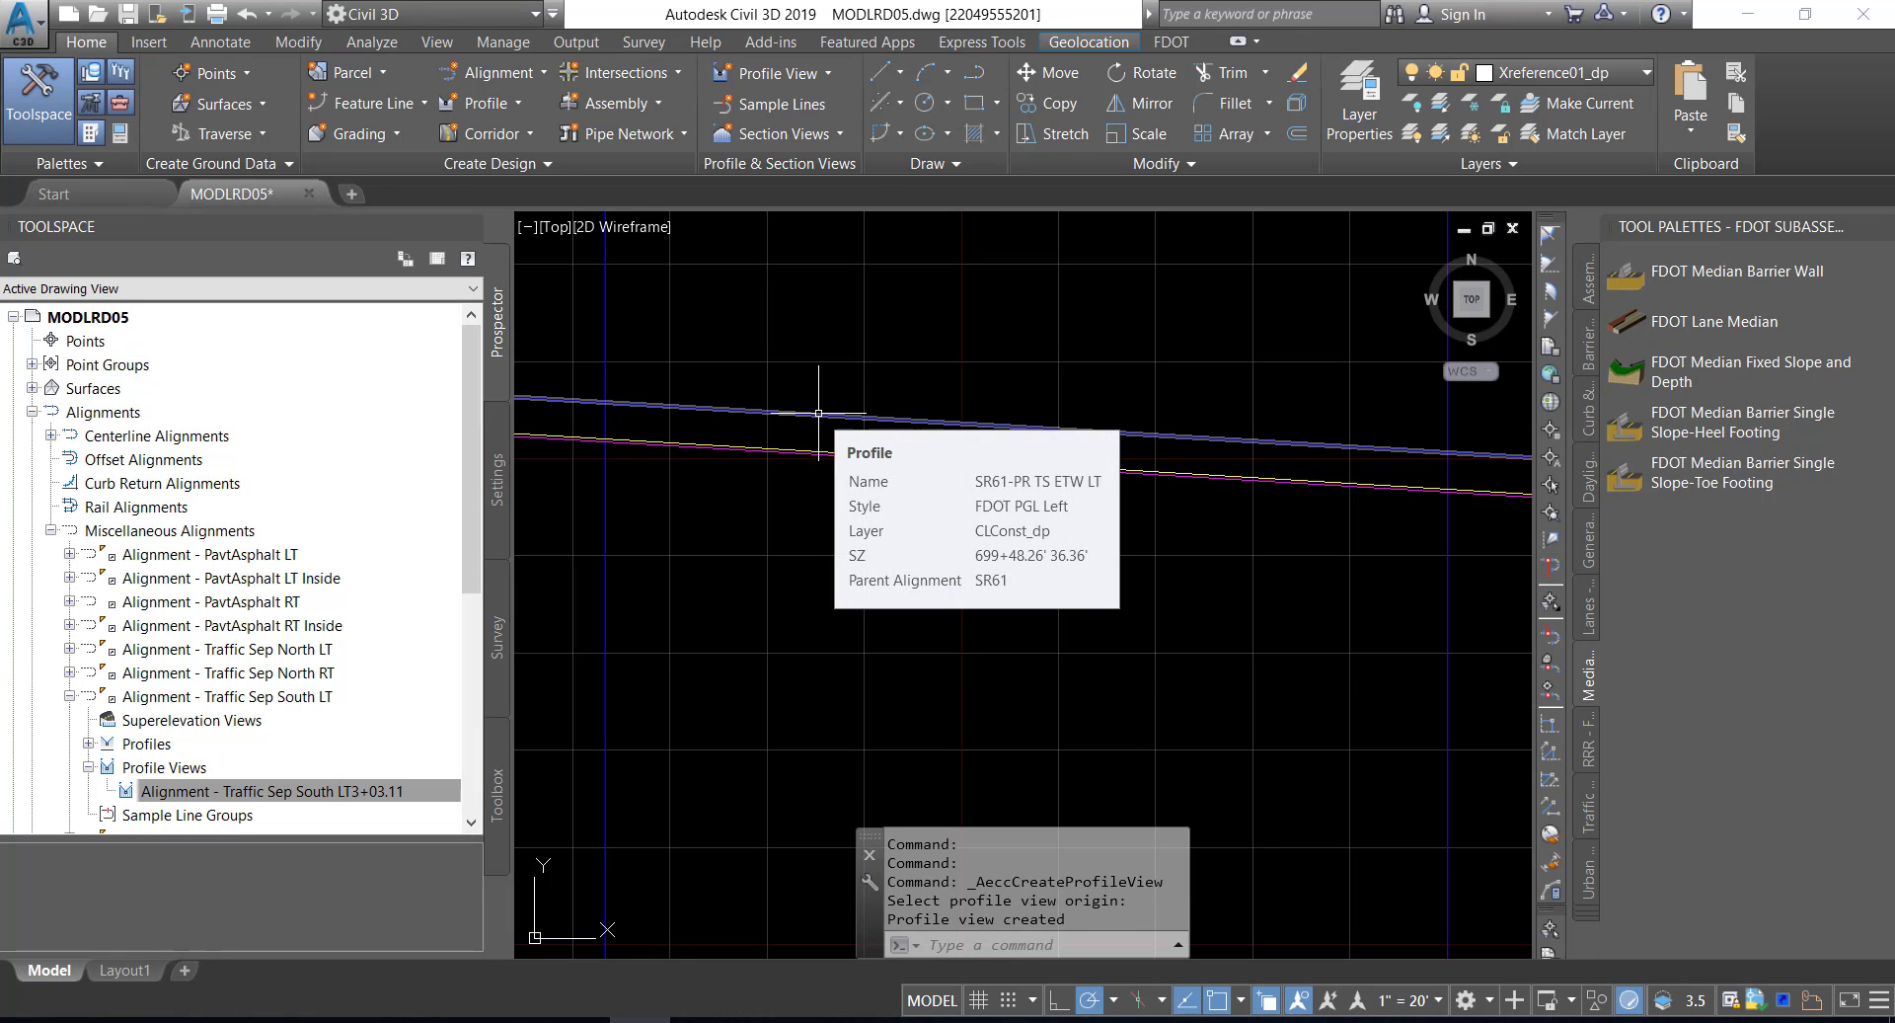
left_click(818, 412)
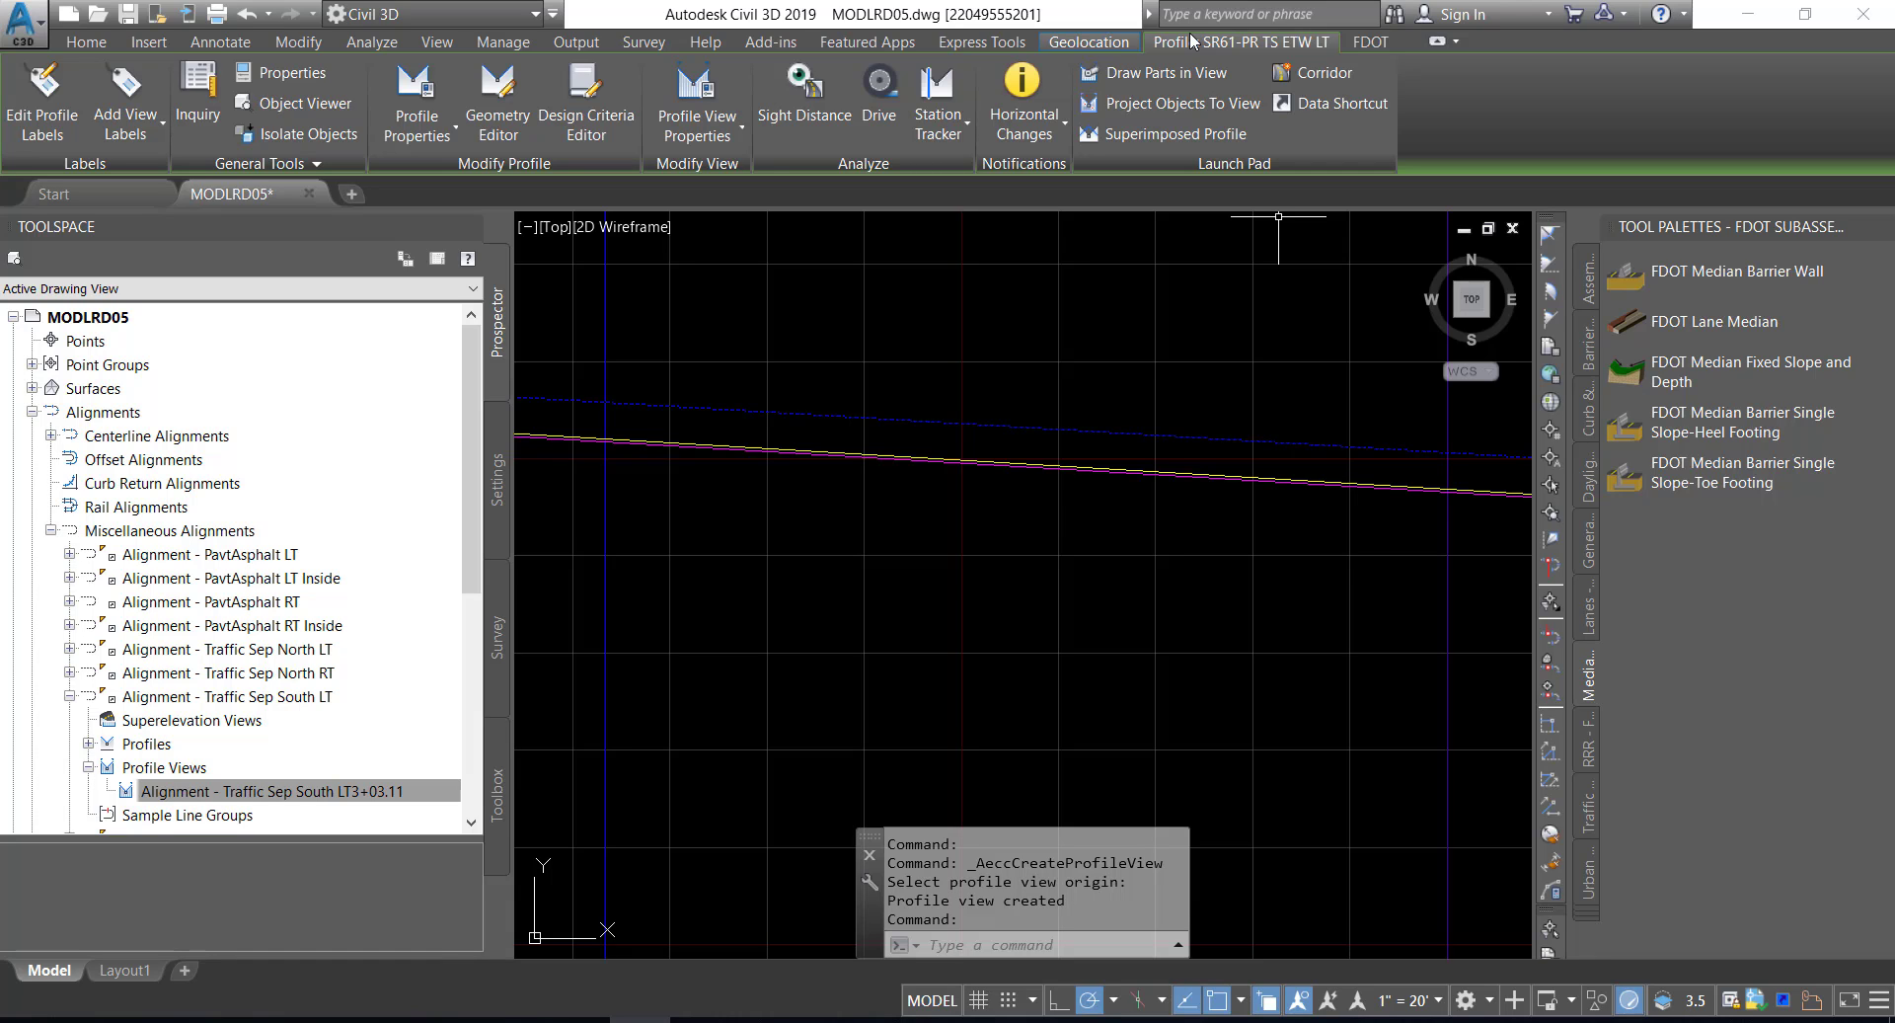
left_click(1143, 134)
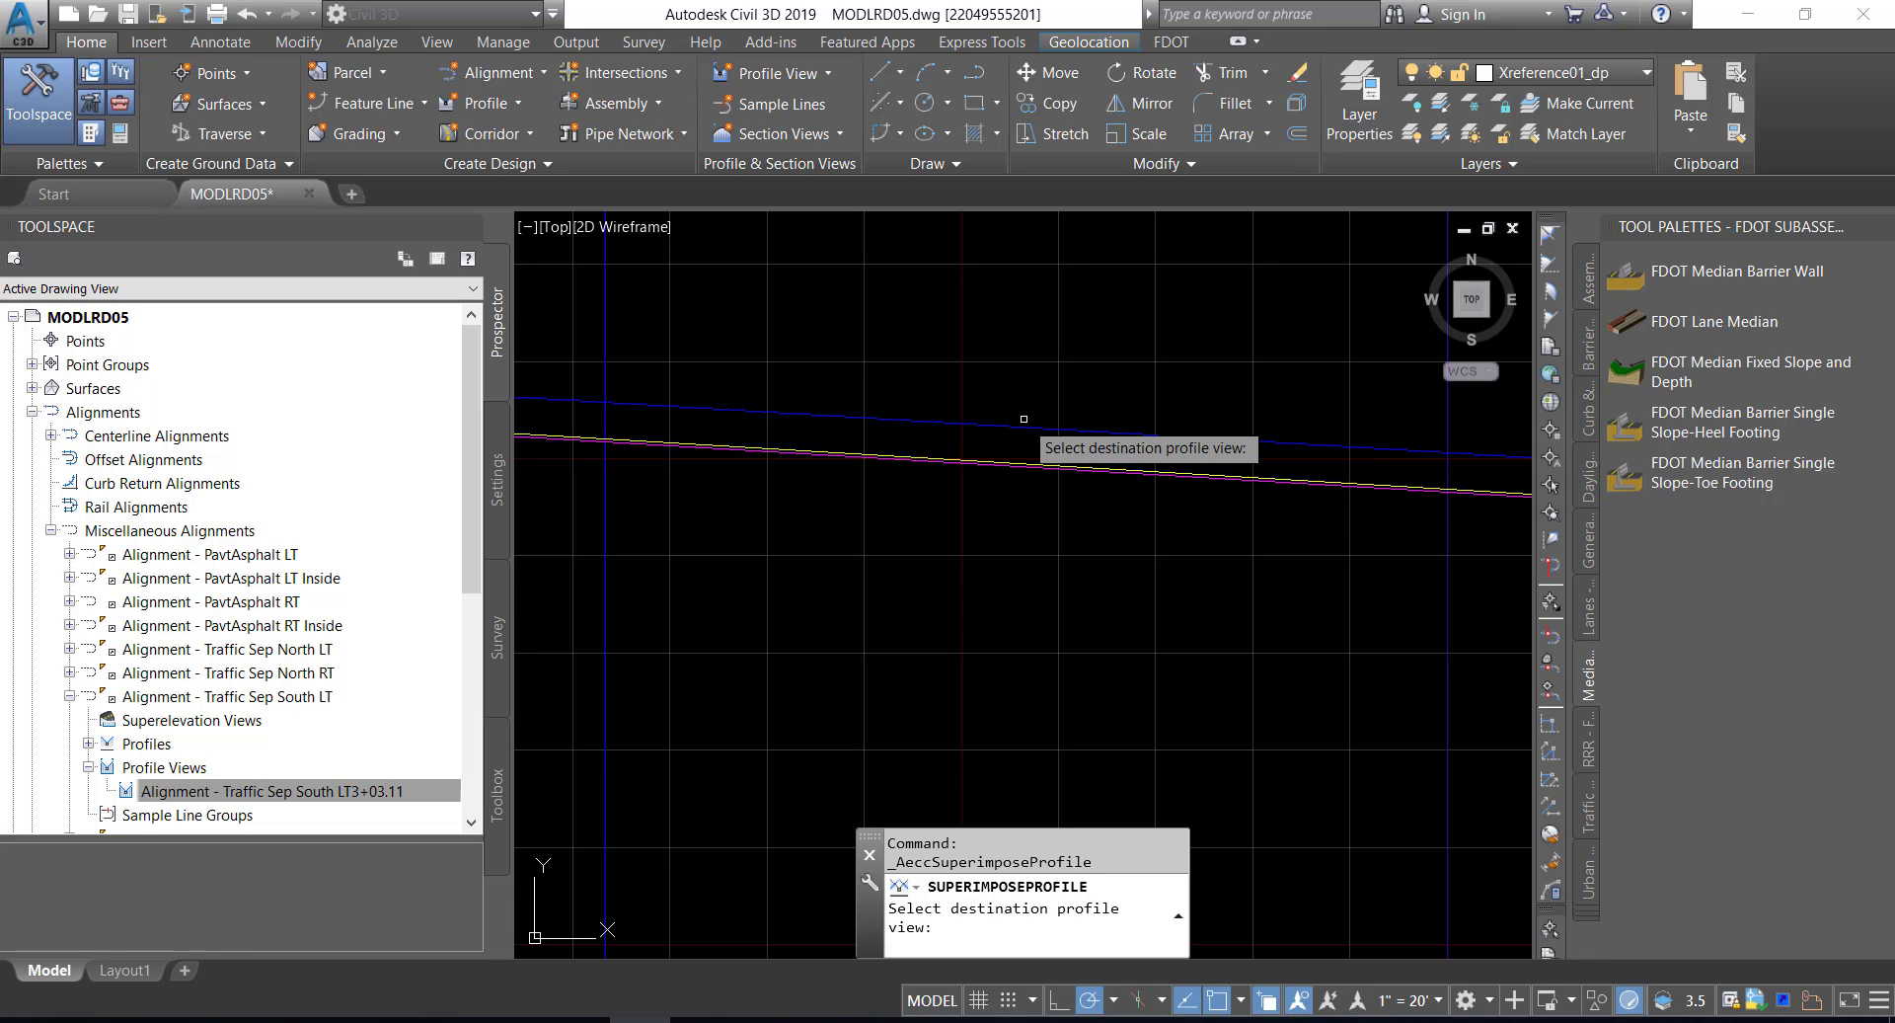
scroll(1021, 424, "down", 5)
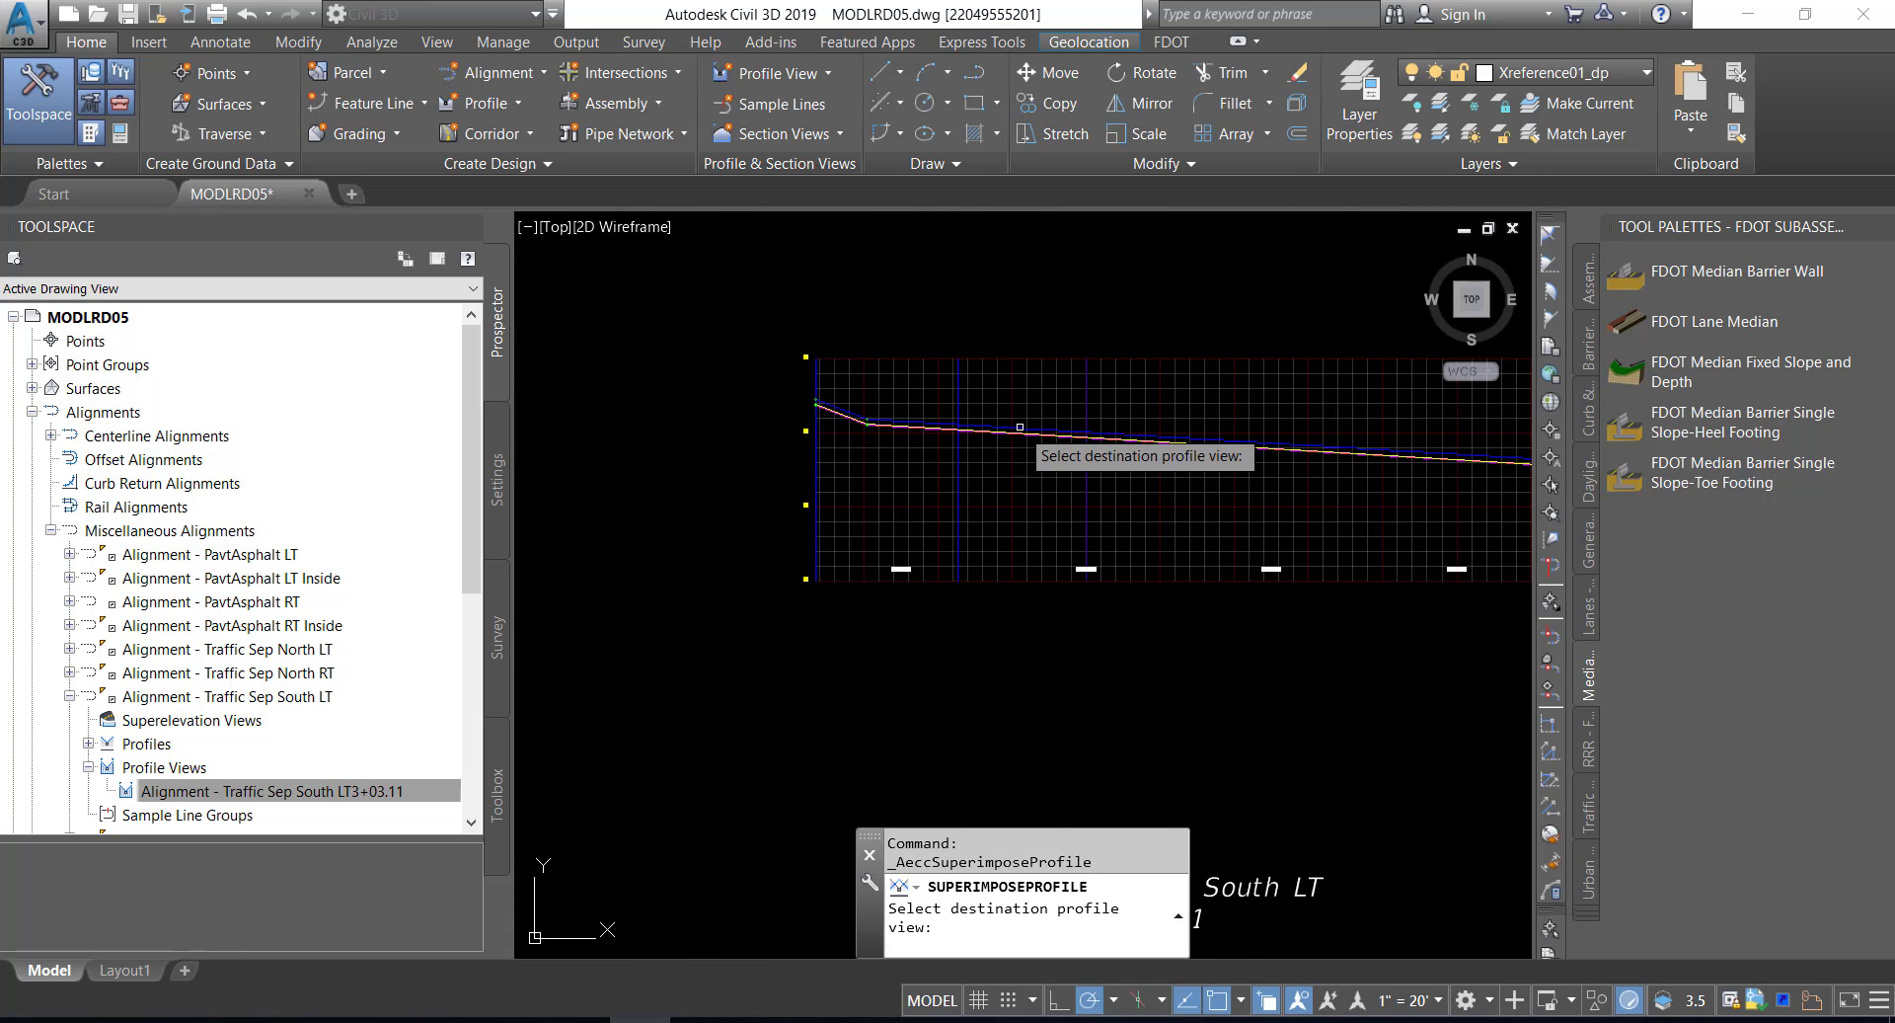
scroll(1014, 458, "down", 1)
mouse_move(1030, 565)
middle_mouse_down()
mouse_move(1093, 283)
mouse_move(1028, 592)
mouse_move(1029, 576)
middle_mouse_up()
scroll(1079, 317, "up", 5)
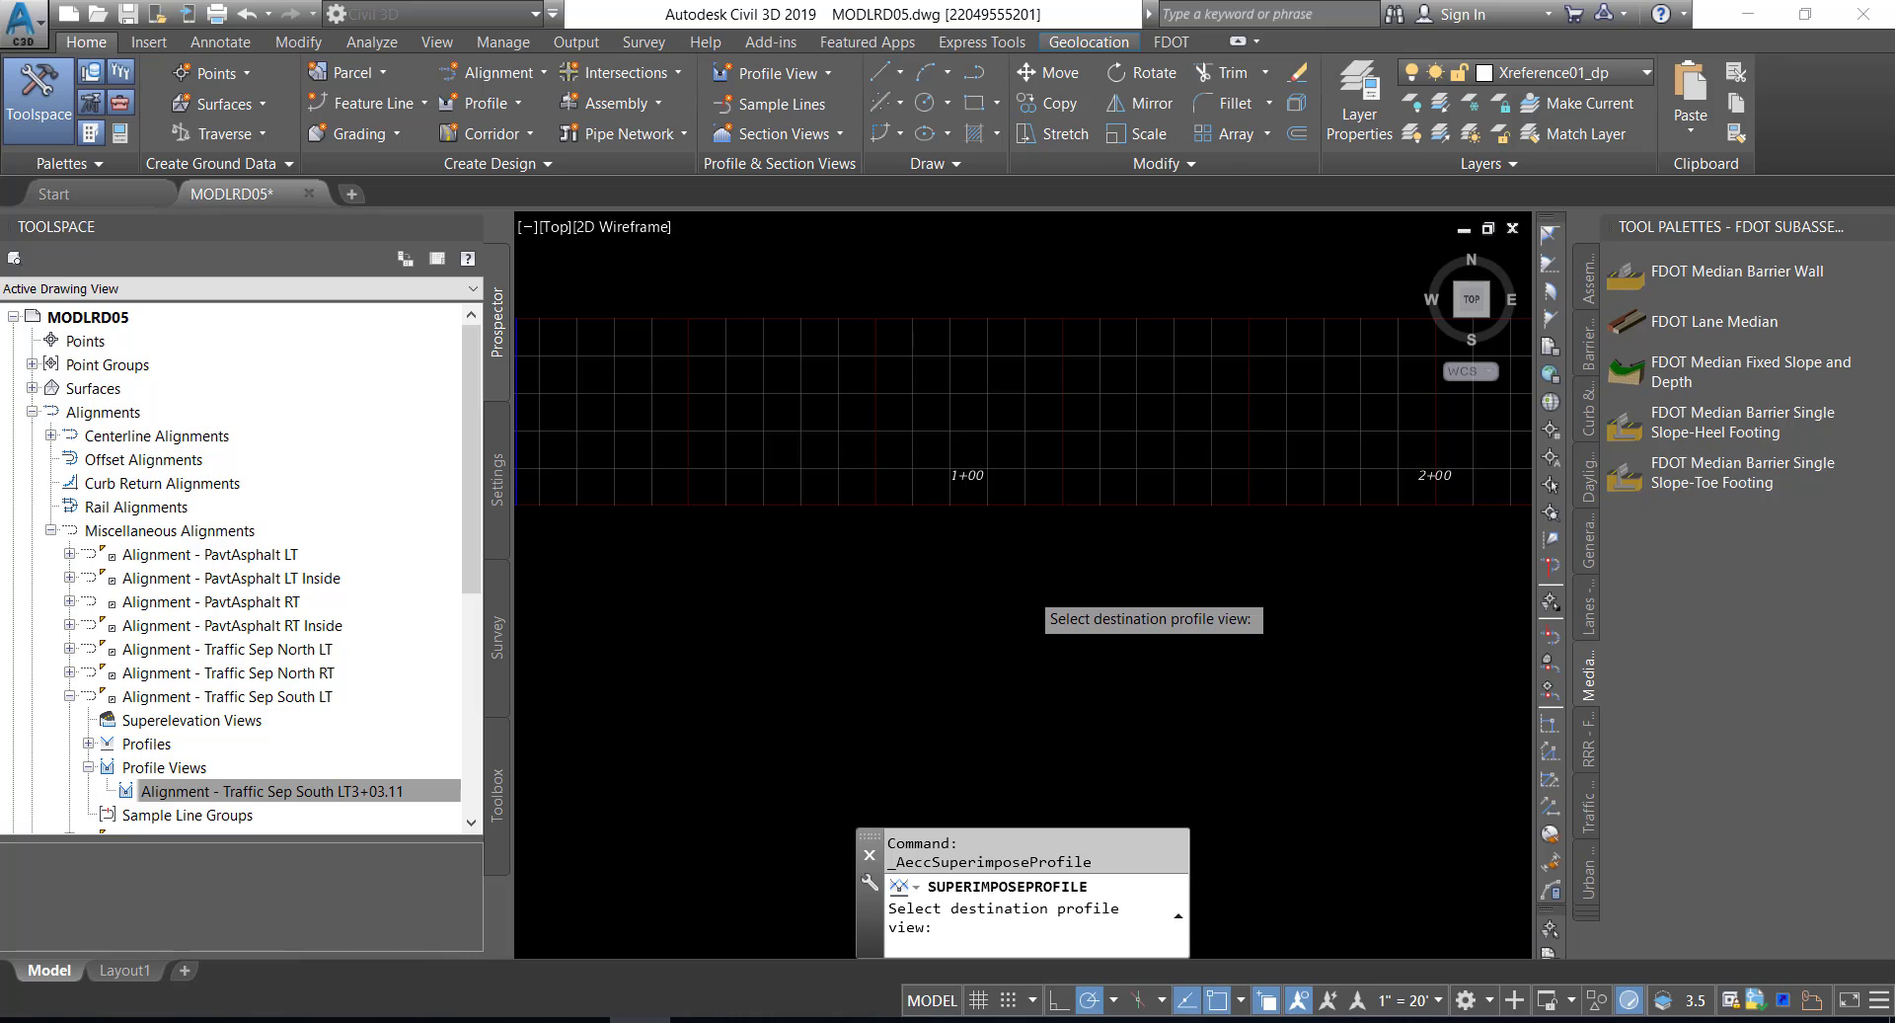
scroll(1030, 580, "down", 1)
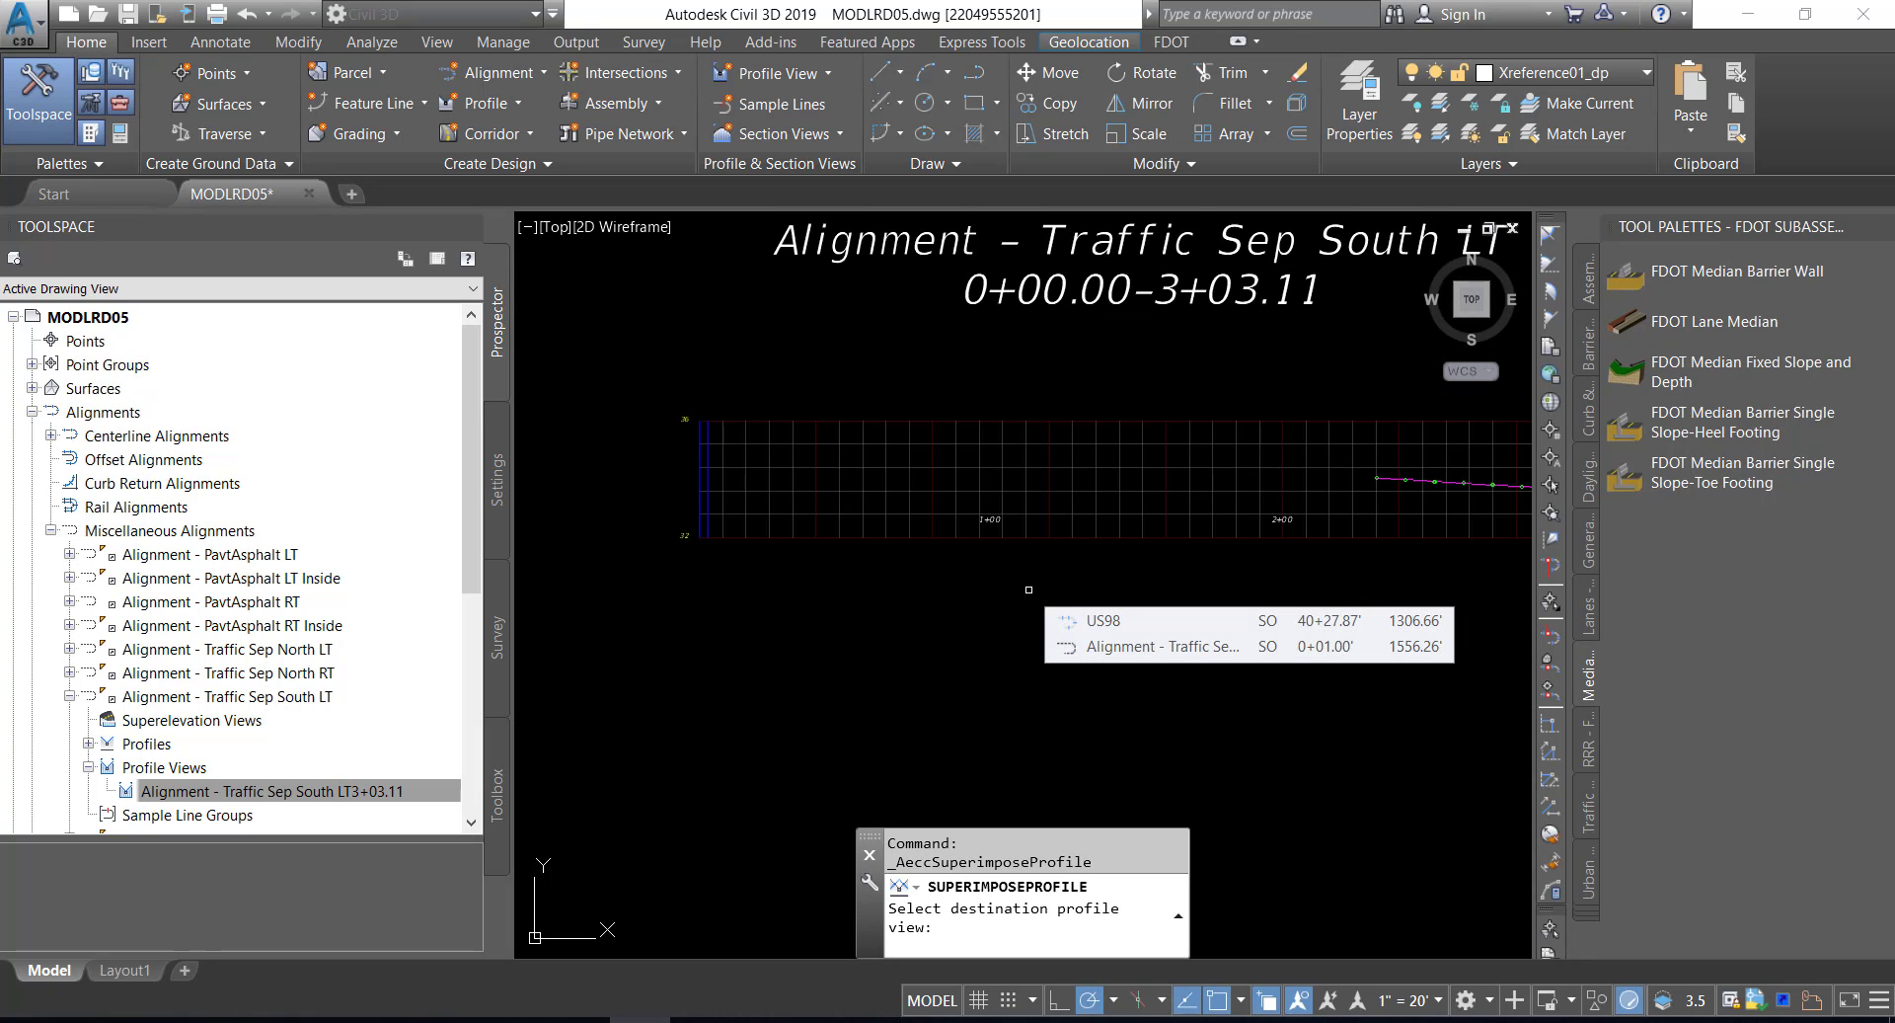
middle_click_drag(1028, 589, 992, 635)
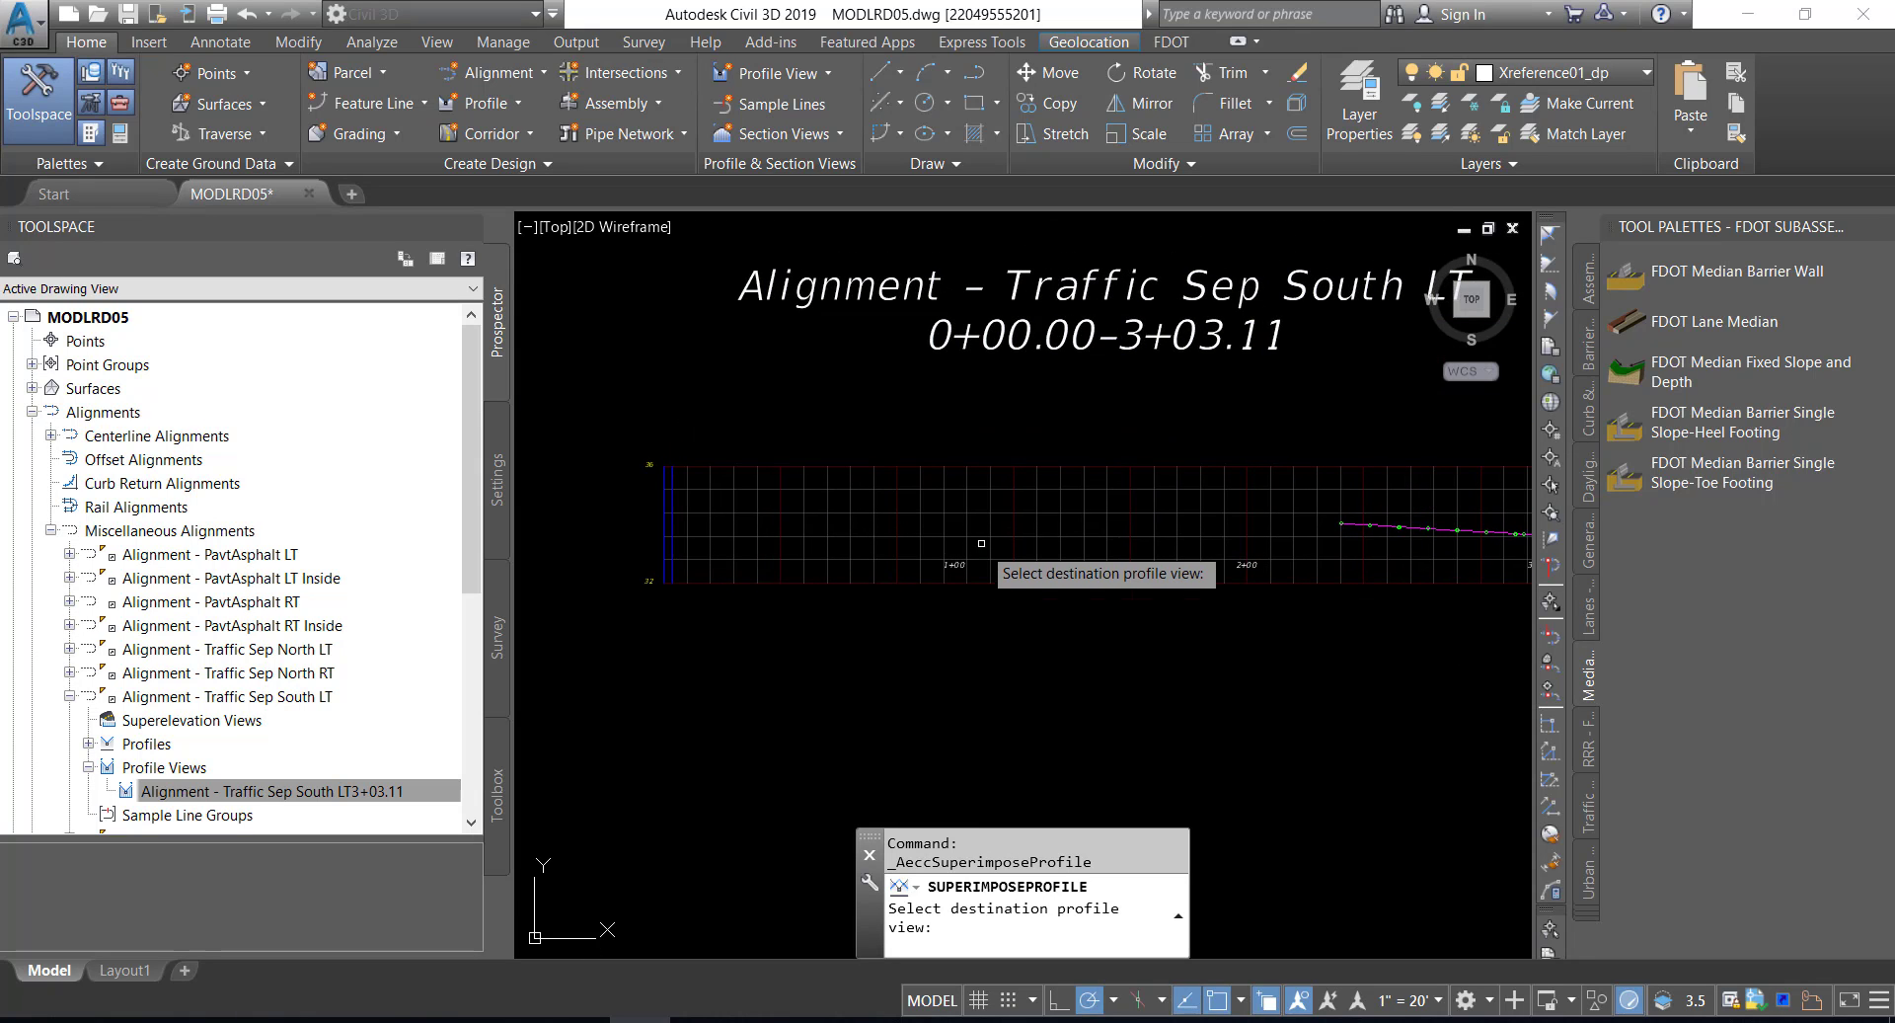
left_click(973, 468)
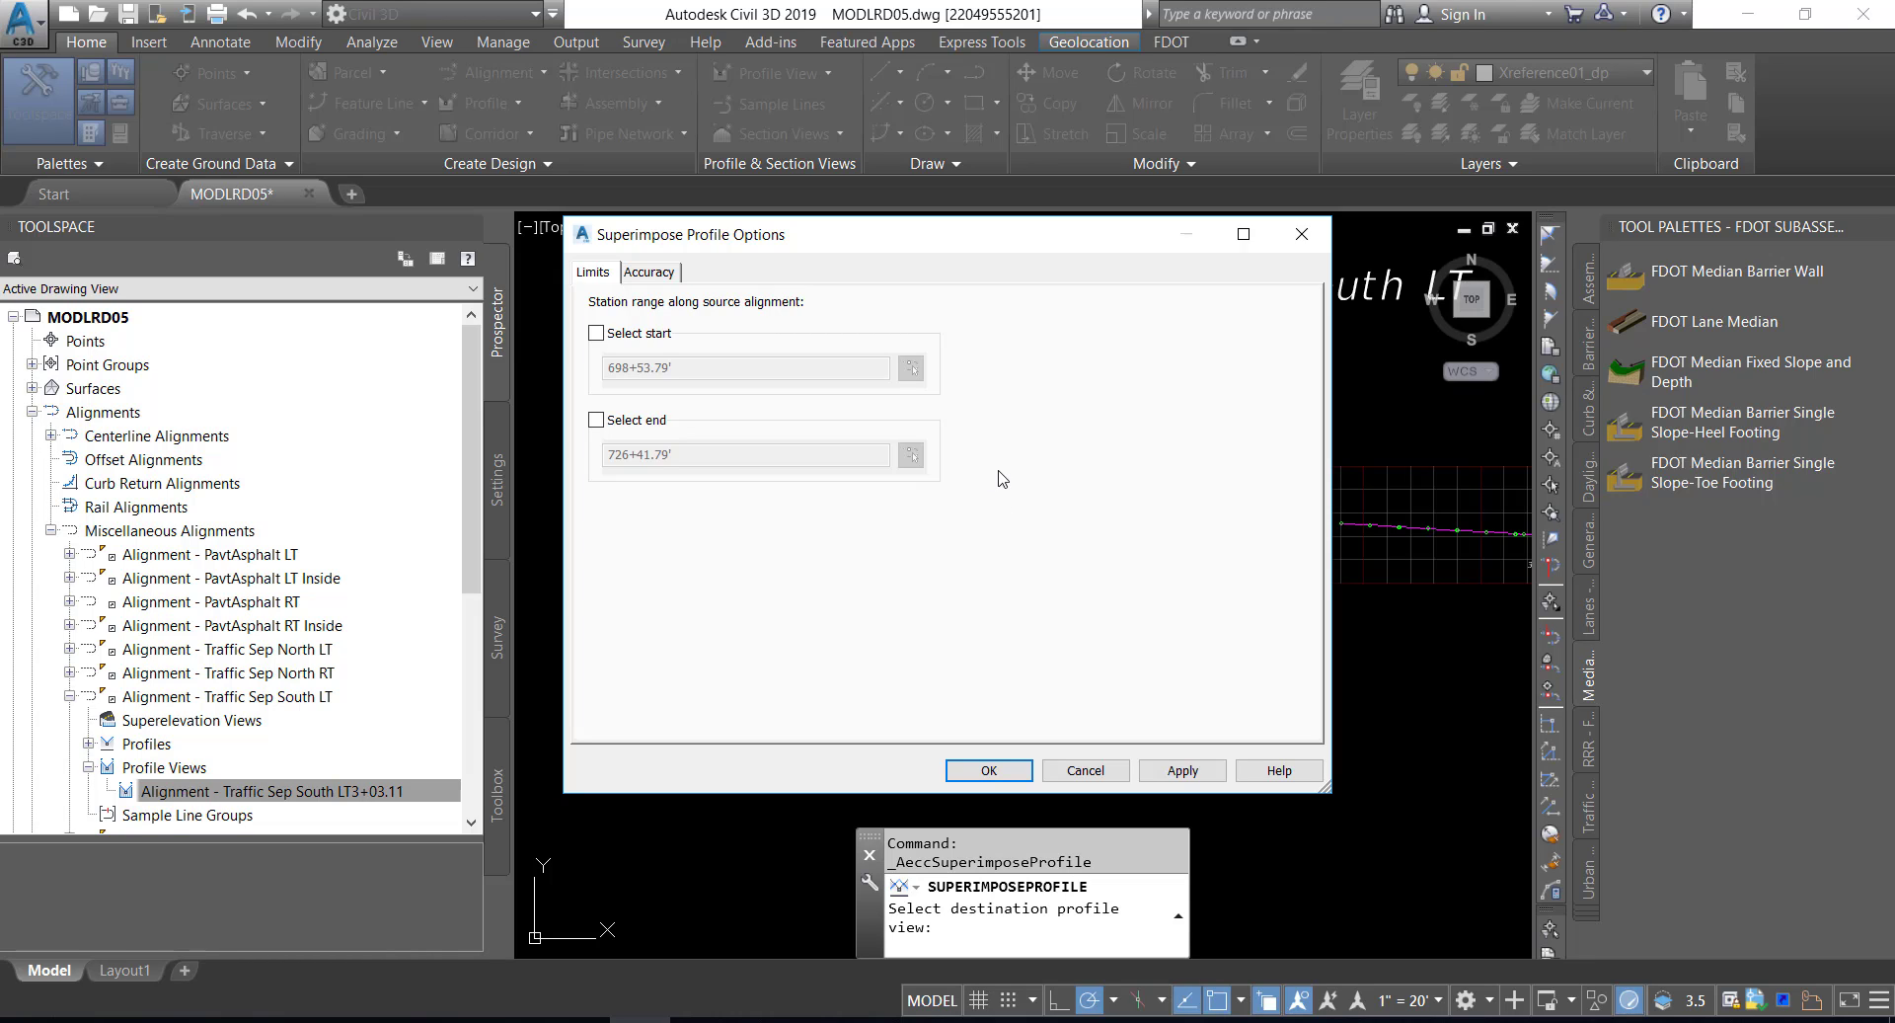
left_click(988, 771)
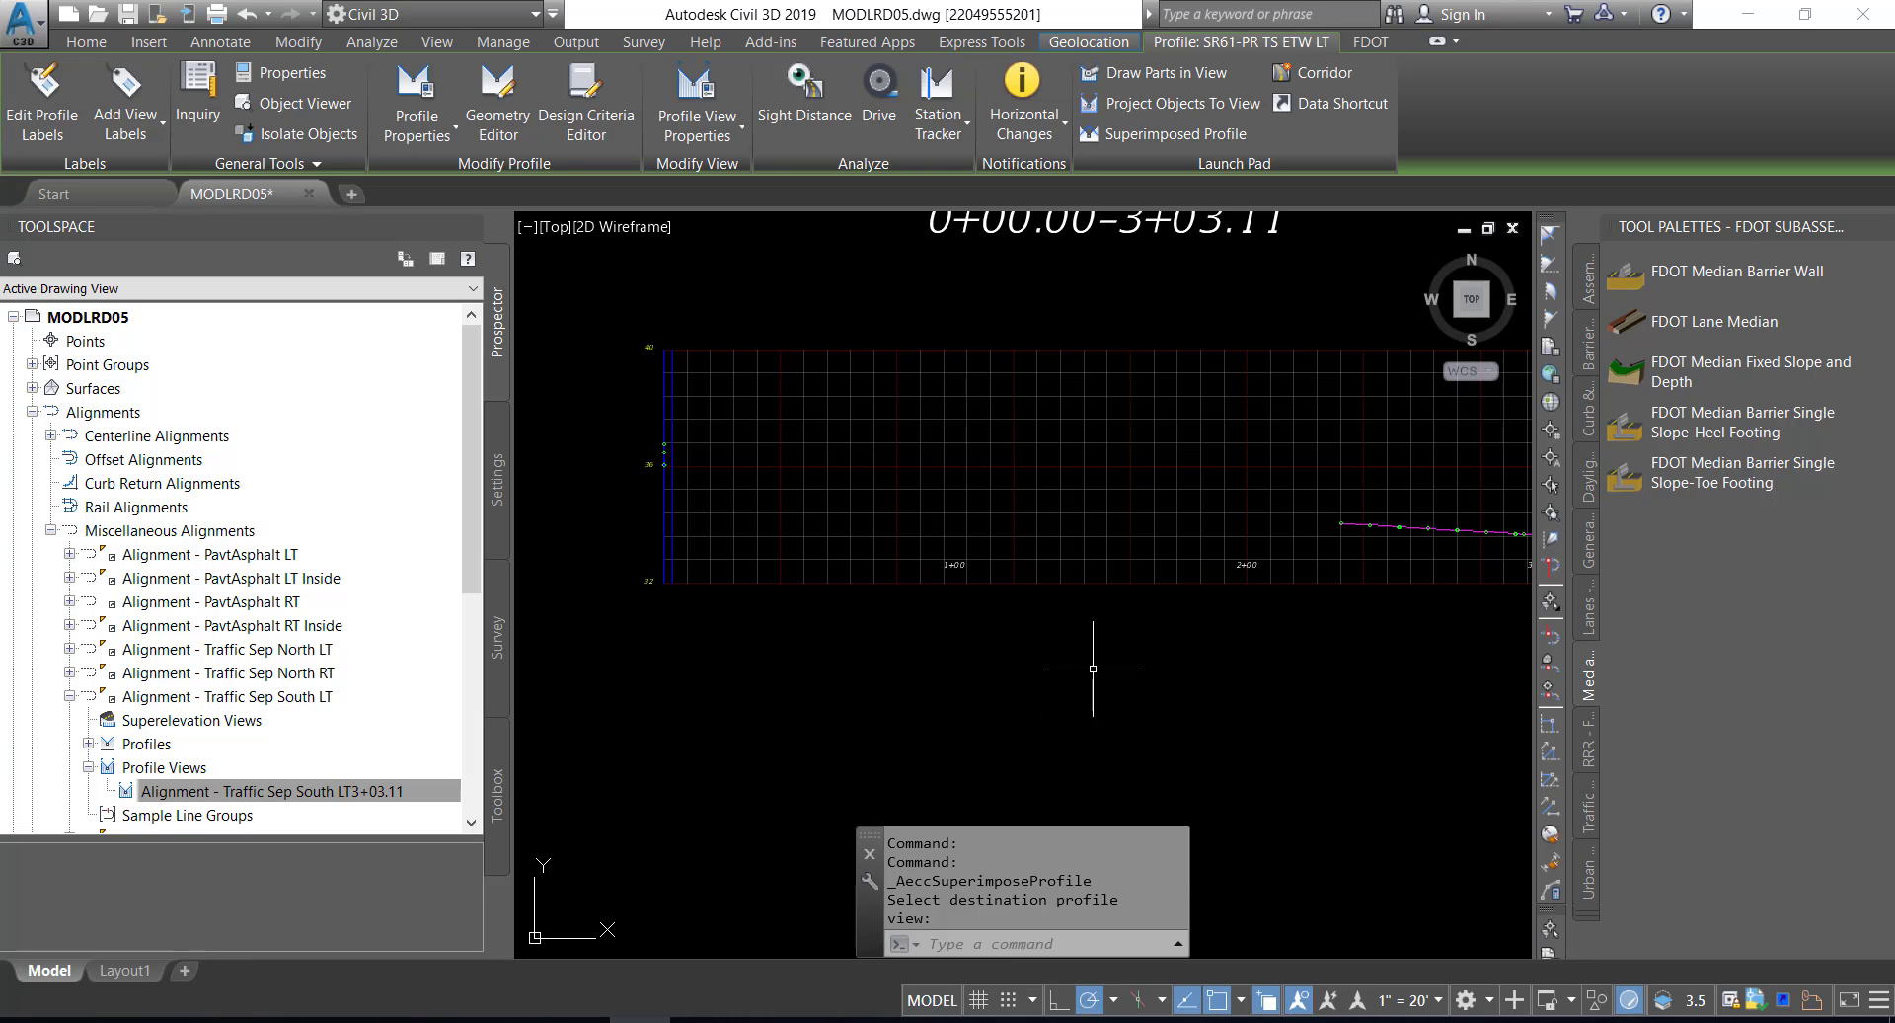
- Open the original SR61-PR TS ETW LT profile in the SR61 profile view for geometry editing
scroll(1138, 677, "down", 3)
scroll(1181, 659, "up", 2)
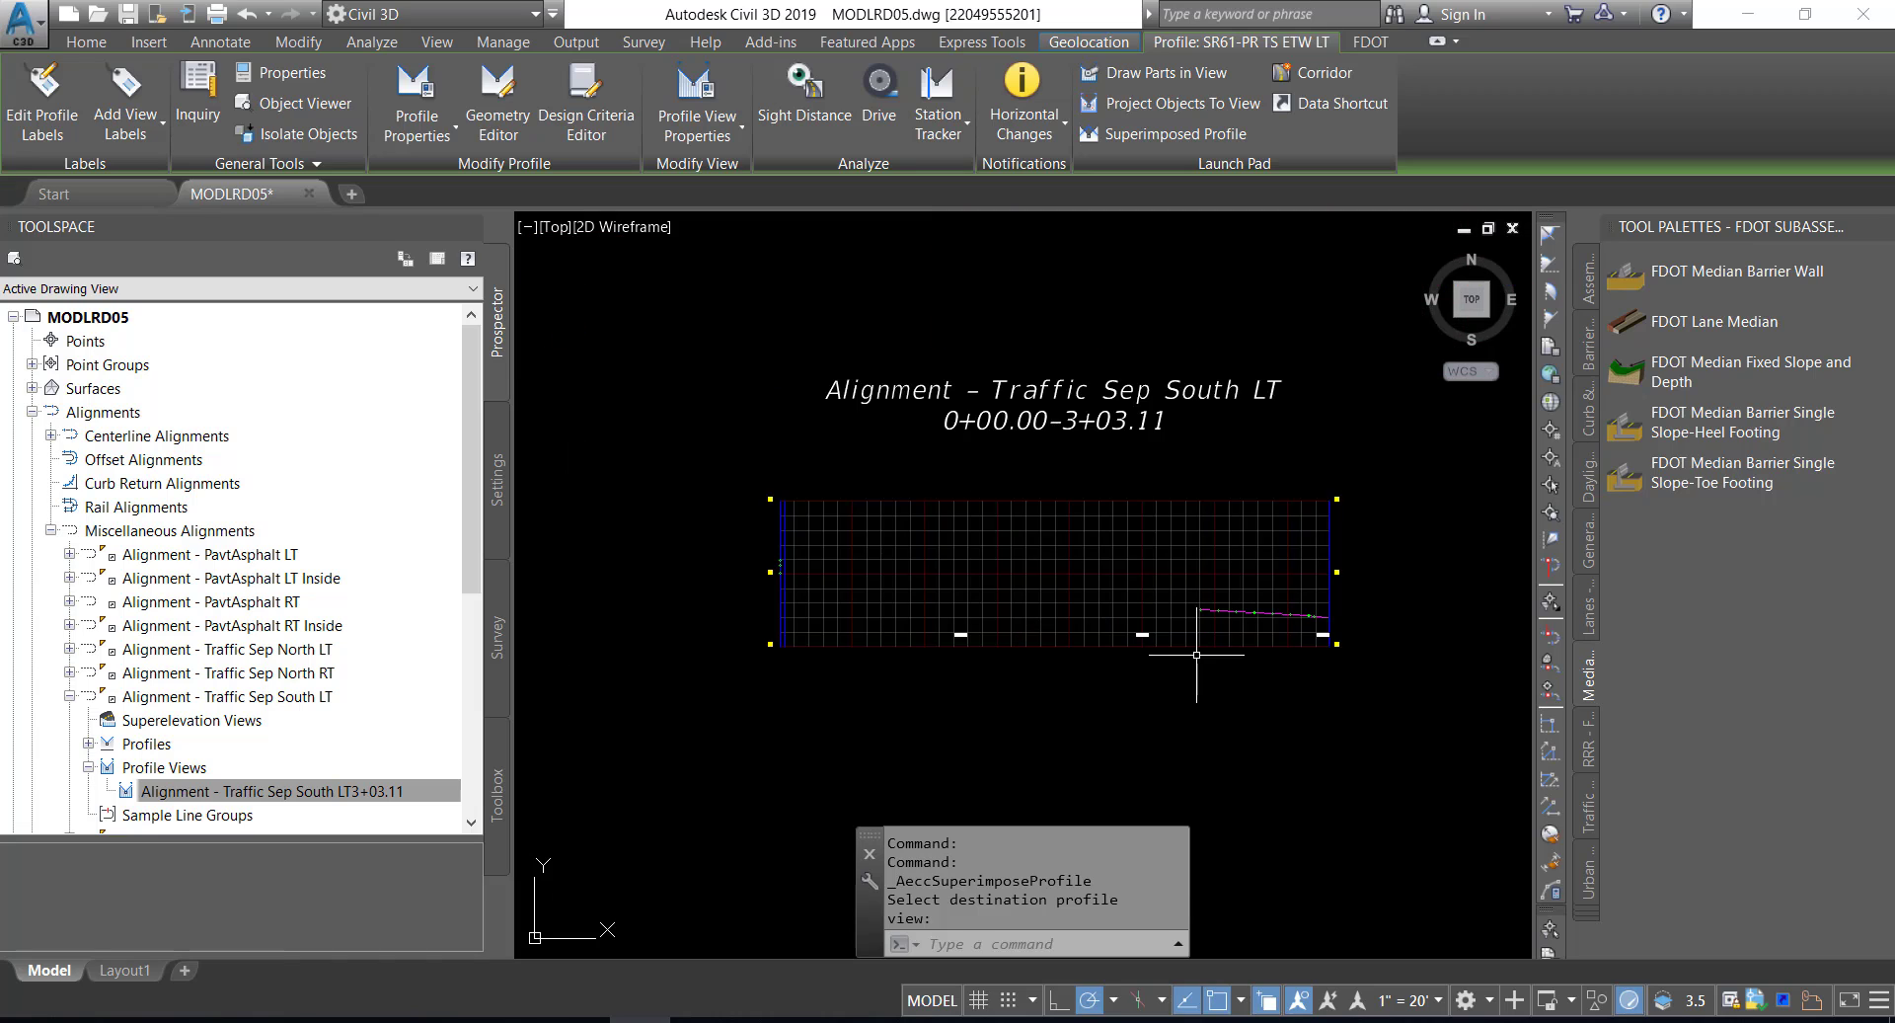
middle_click_drag(1198, 655, 1111, 665)
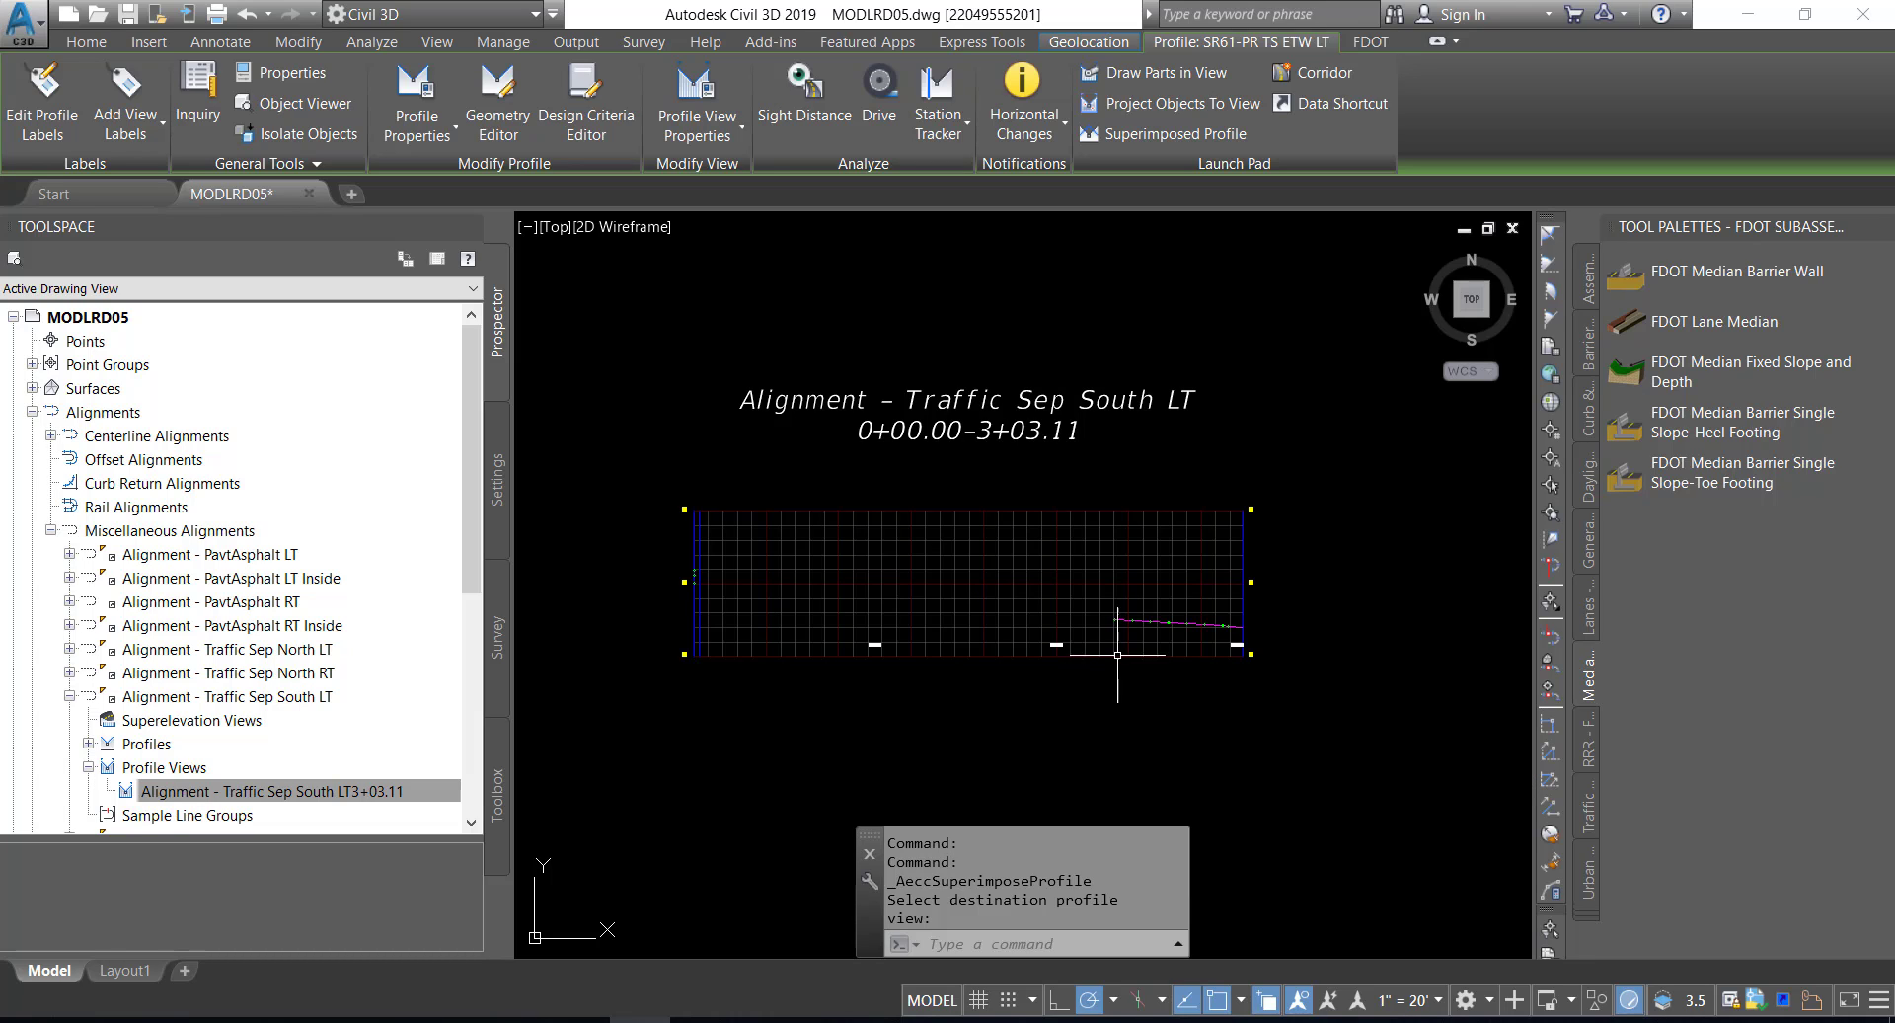
scroll(1131, 597, "down", 2)
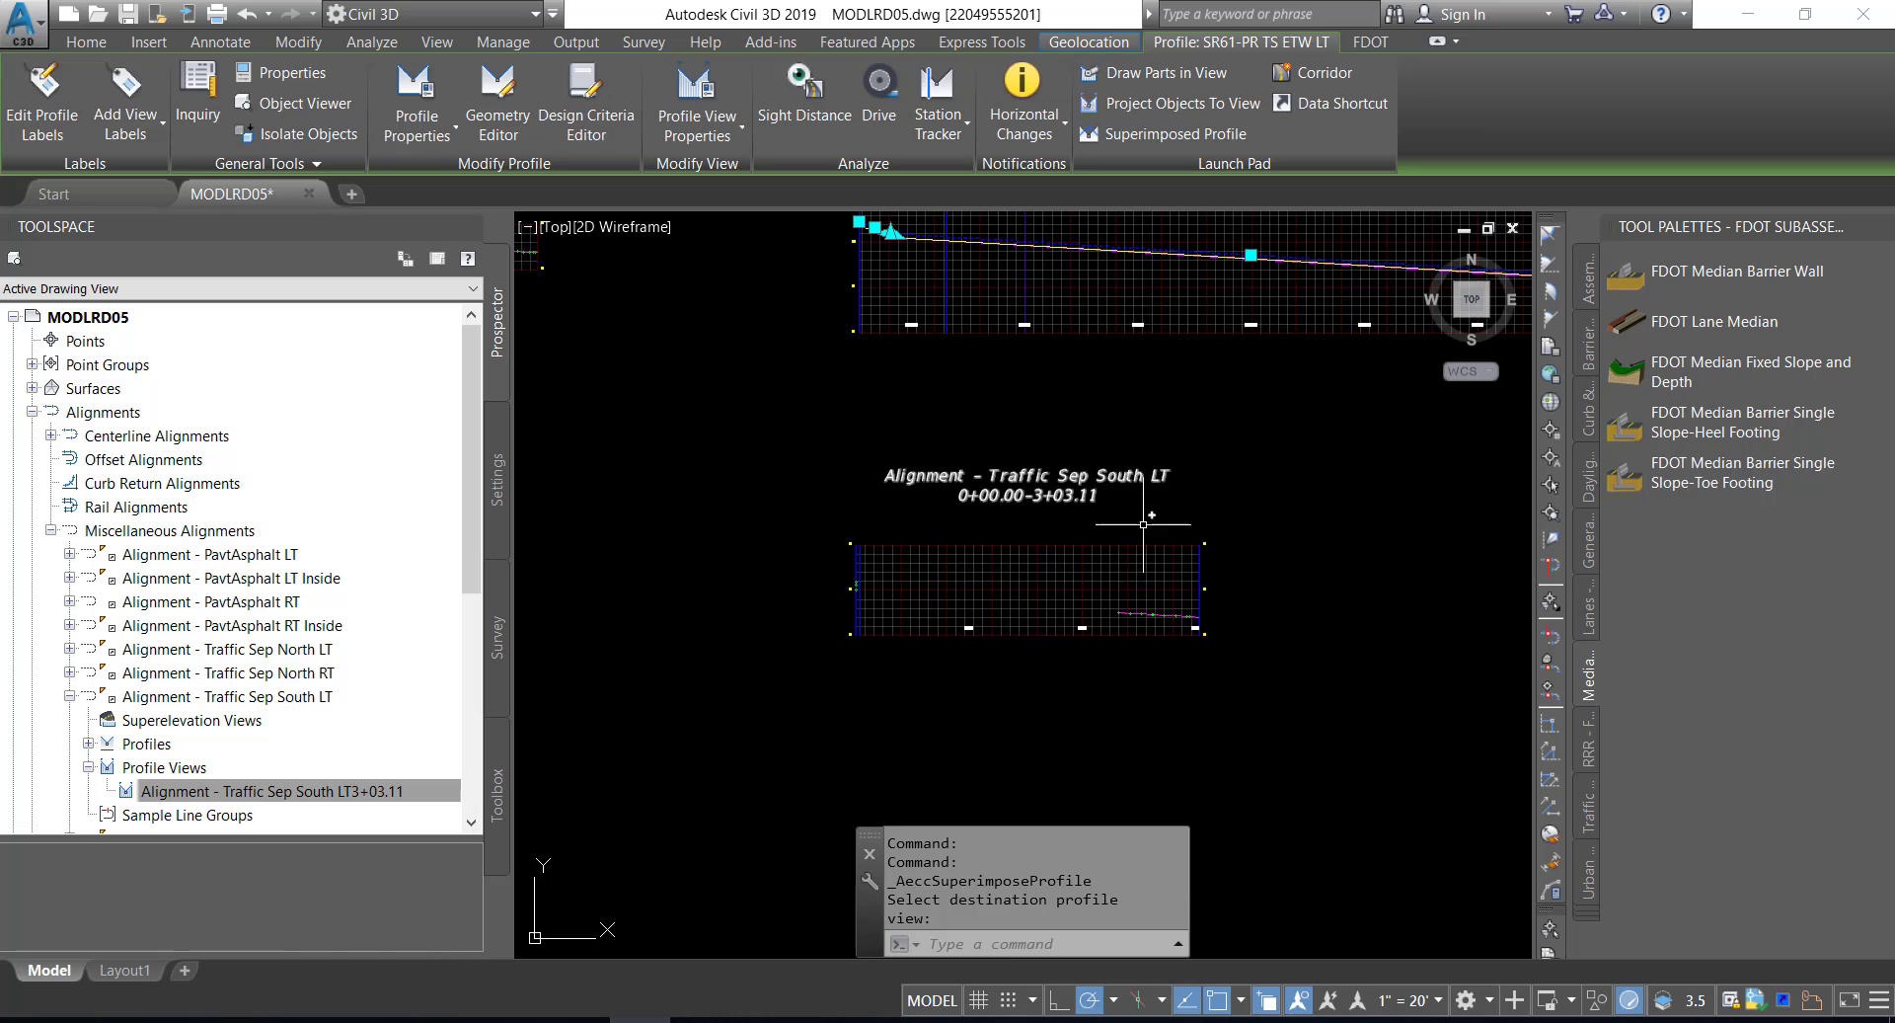
middle_click_drag(1143, 525, 914, 727)
middle_click_drag(1073, 617, 1004, 667)
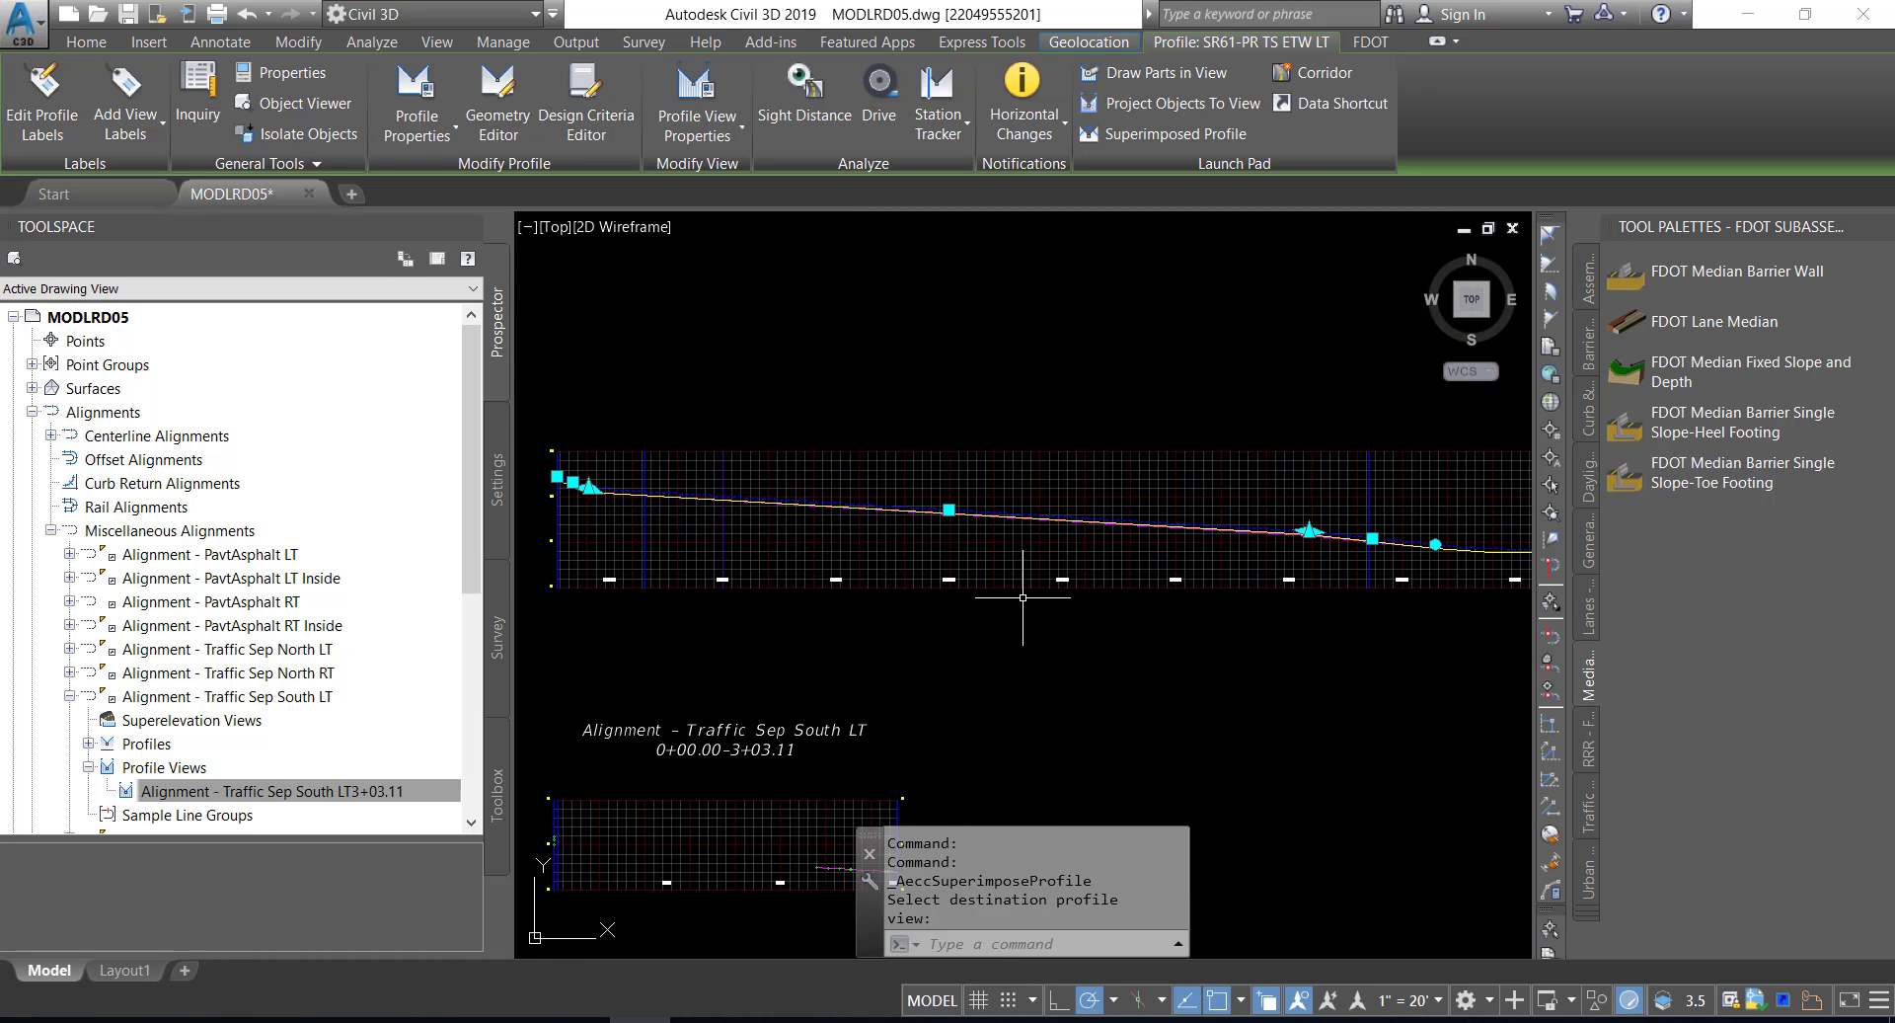
scroll(1023, 597, "up", 2)
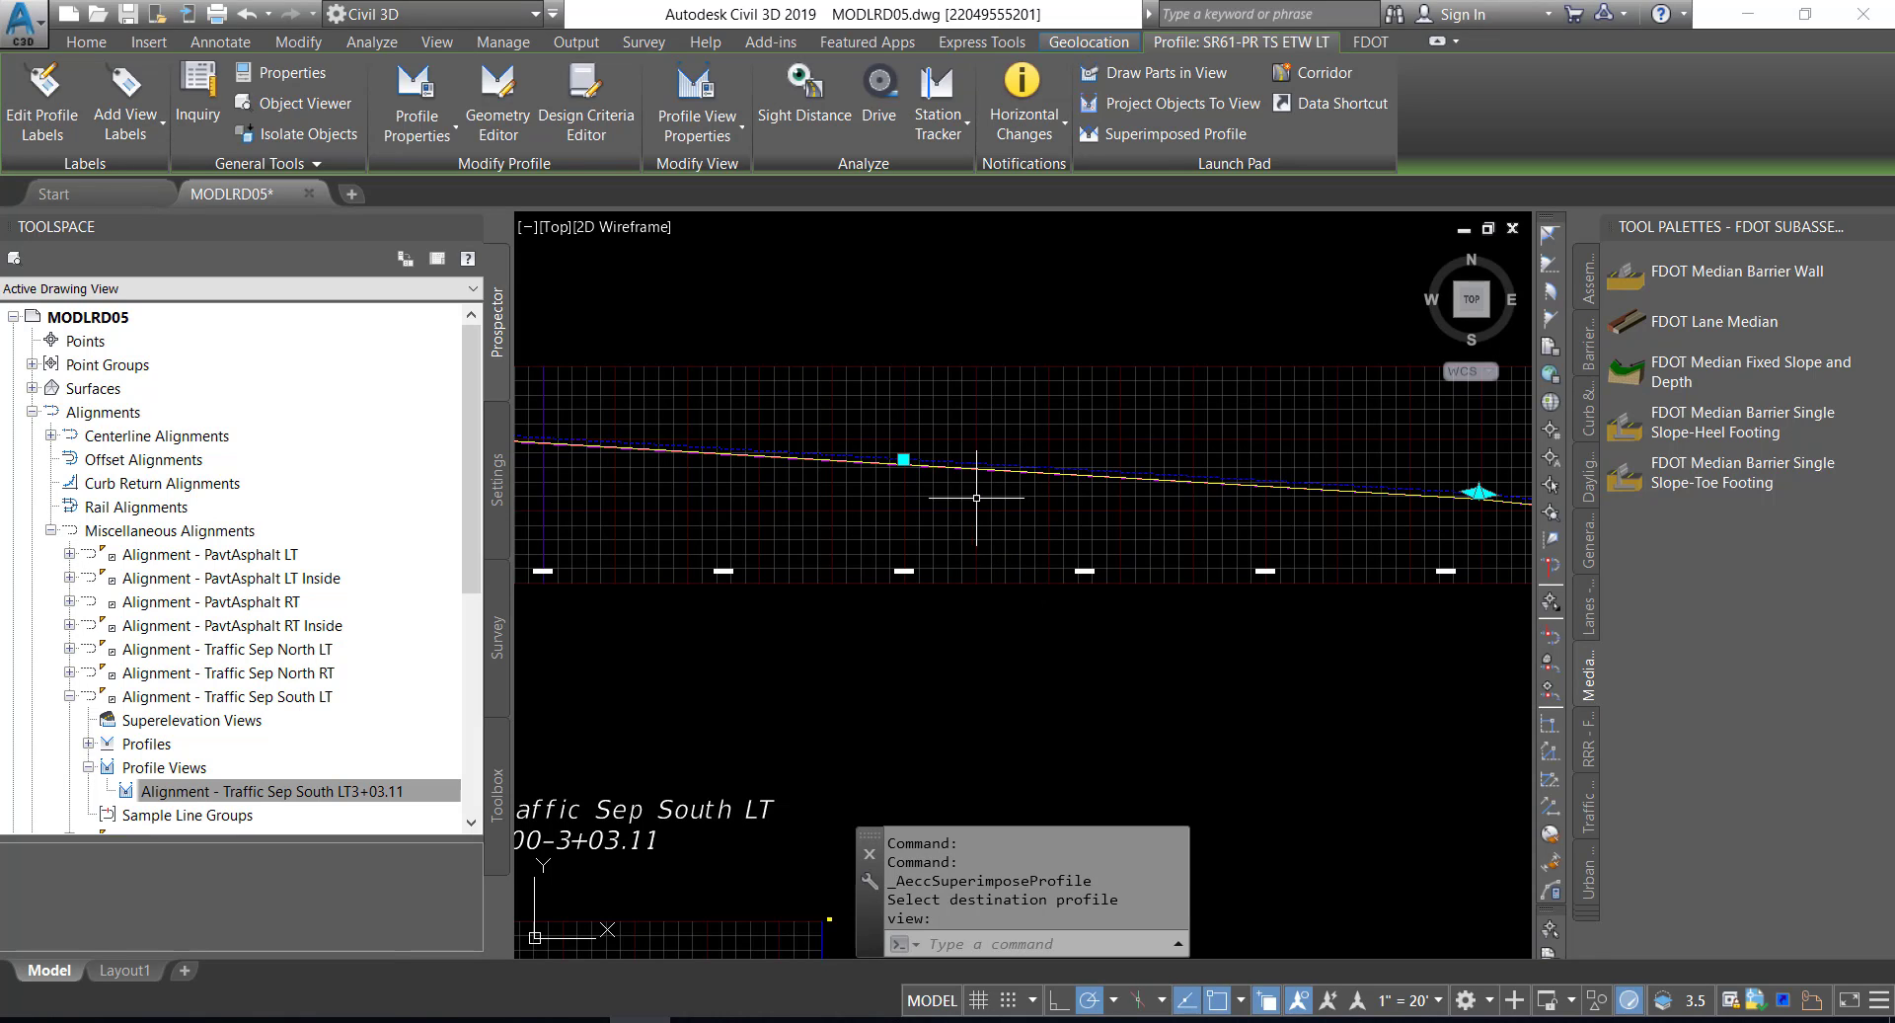
scroll(883, 442, "up", 2)
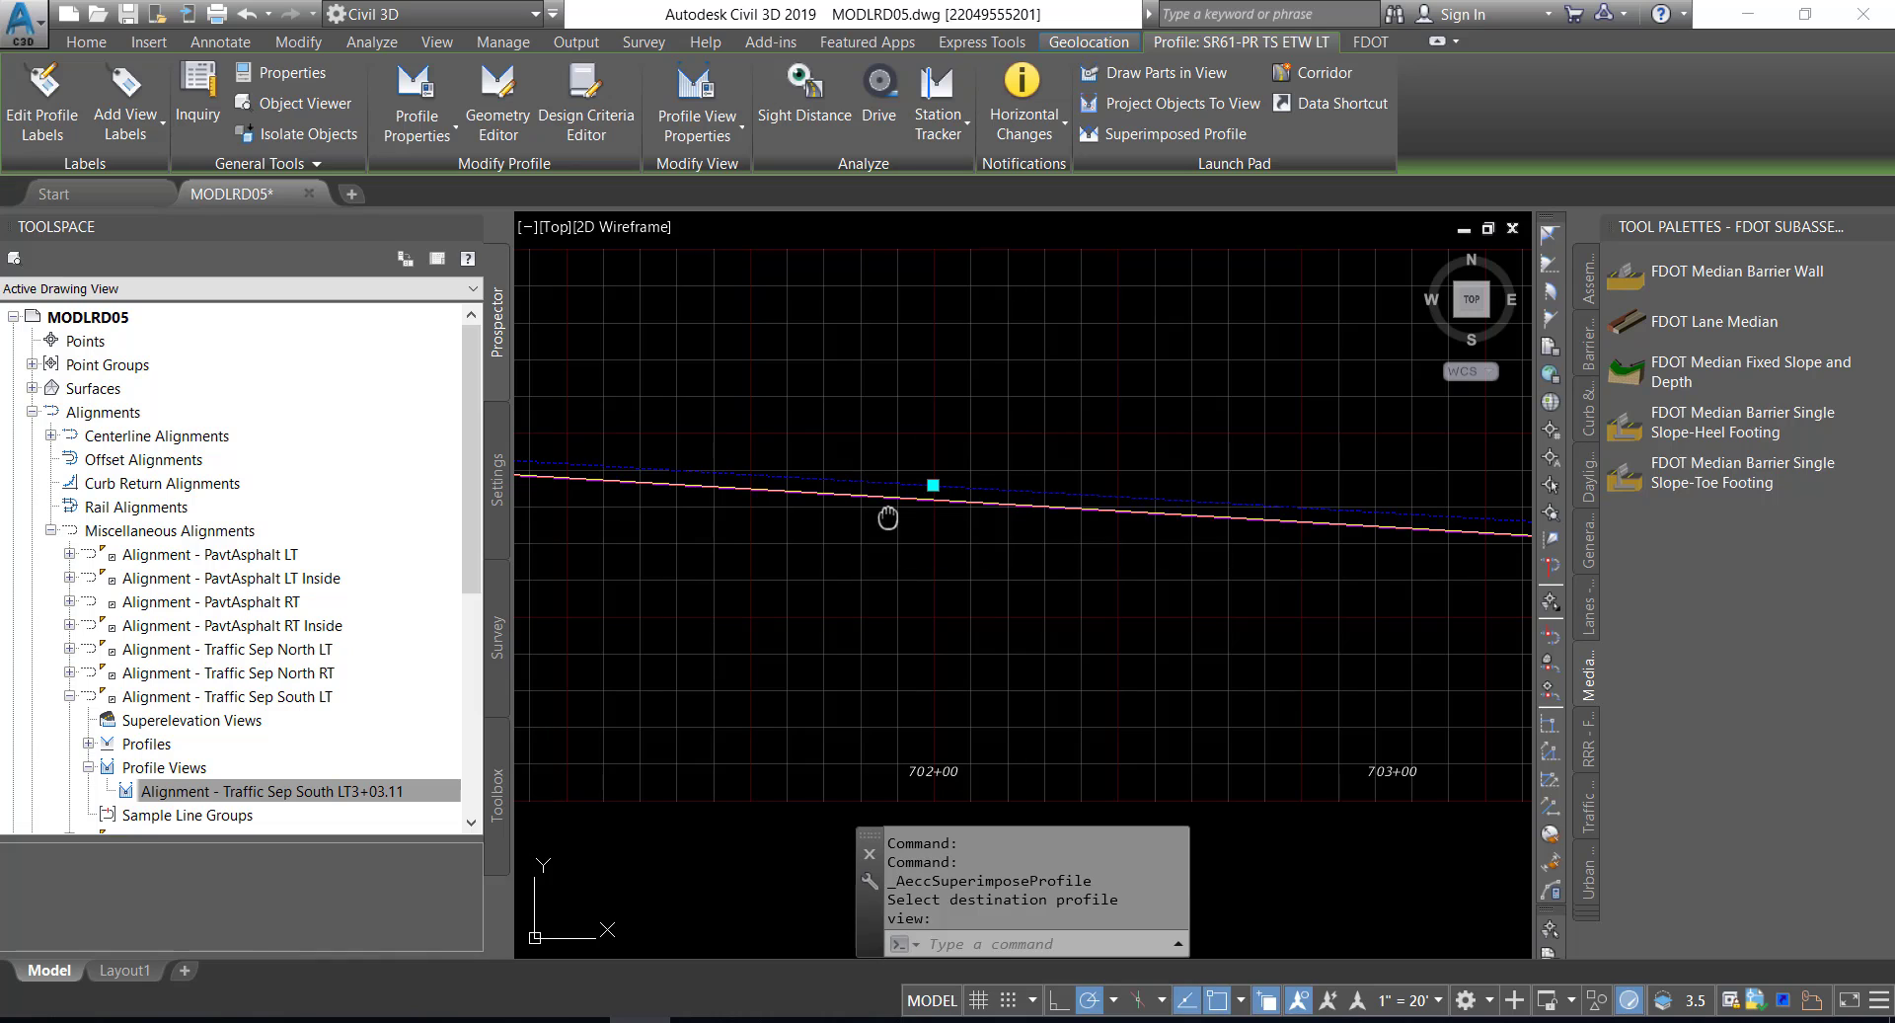
middle_click_drag(893, 518, 895, 573)
scroll(894, 542, "up", 3)
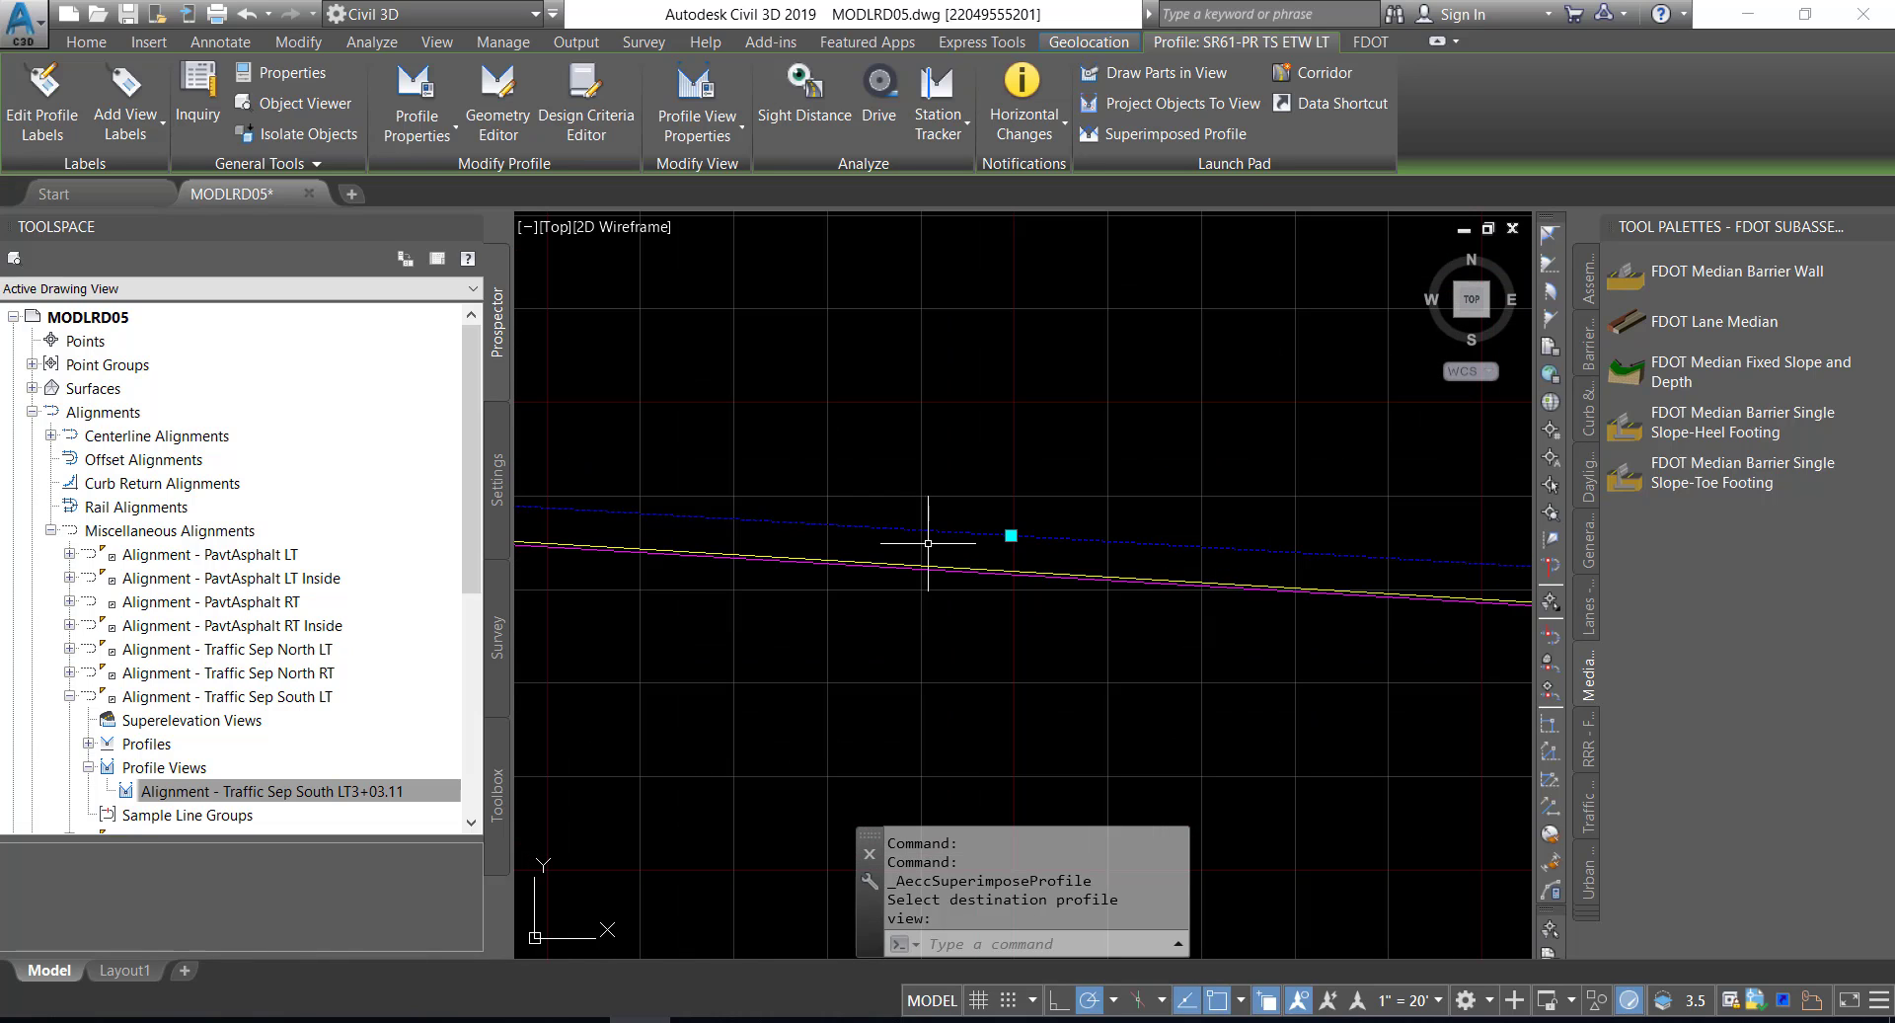
left_click(963, 531)
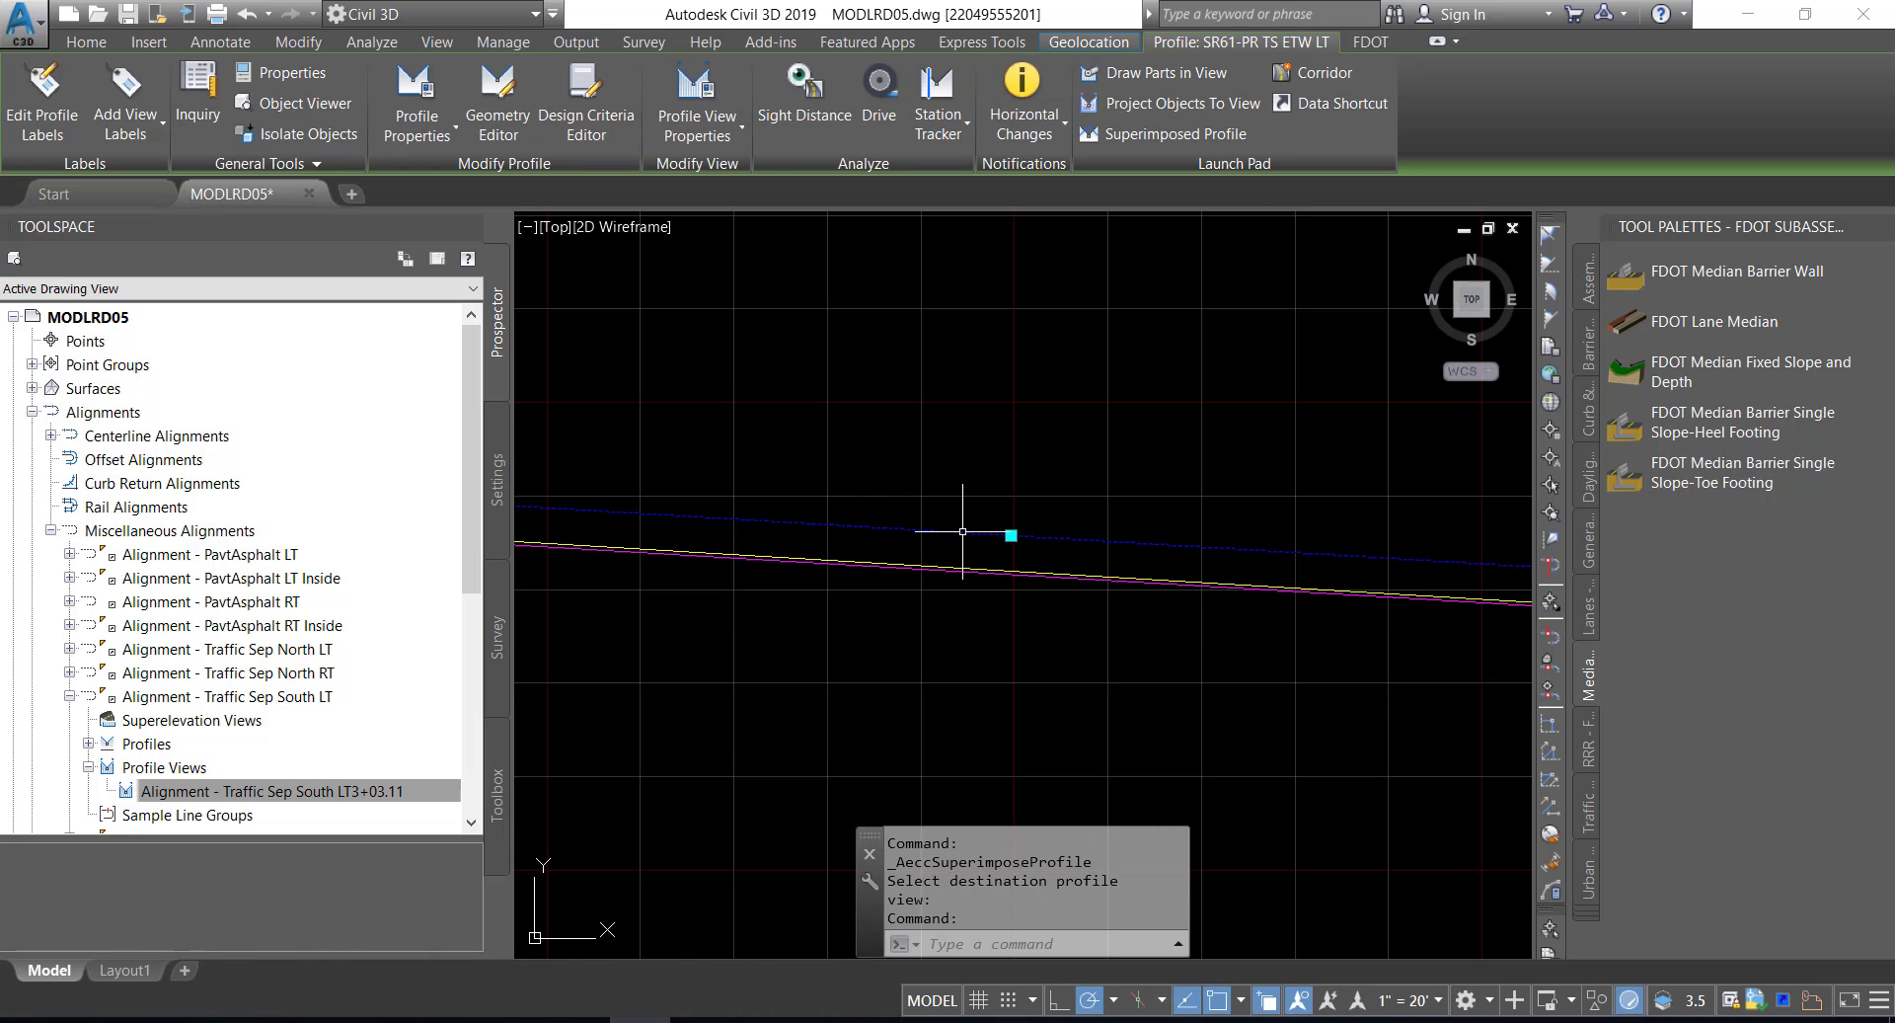
mouse_move(962, 531)
left_click(493, 111)
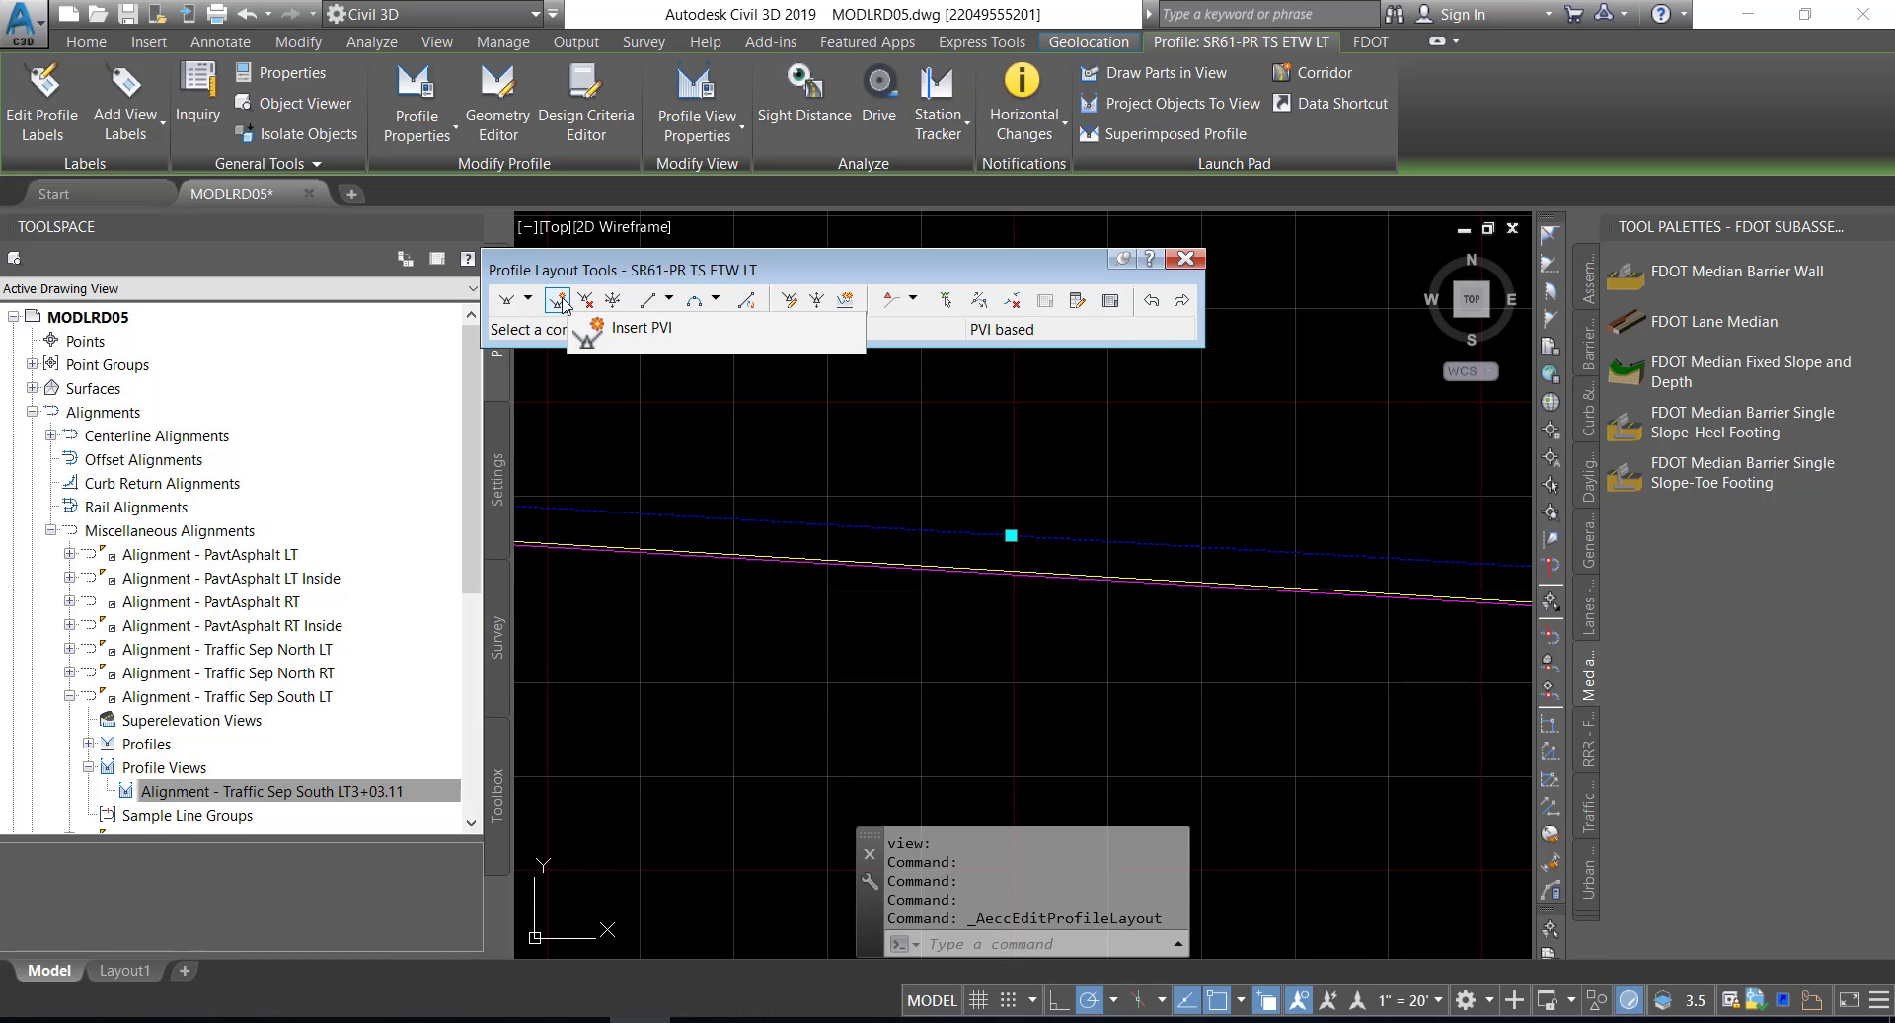
- Insert a PVI on the SR61-PR TS ETW LT profile at about station 700+96, elevation 35.48'
left_click(564, 303)
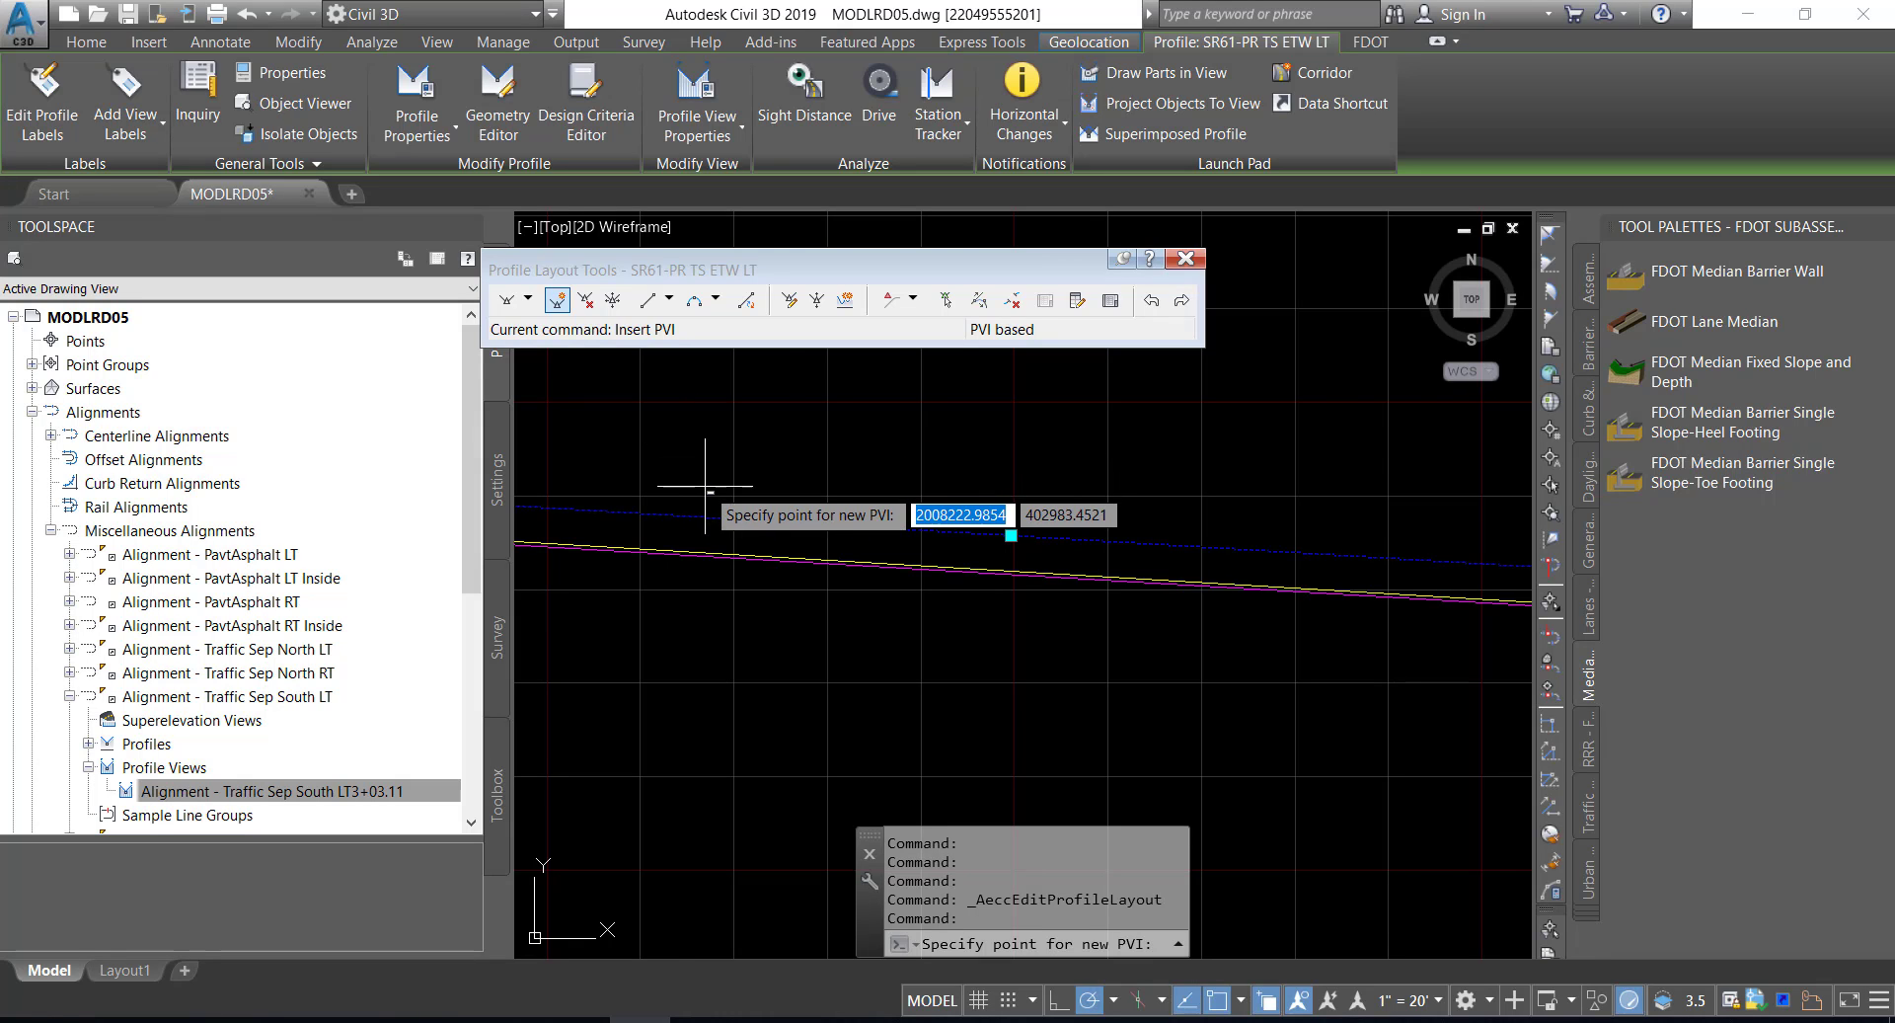
scroll(706, 488, "down", 8)
scroll(707, 513, "up", 6)
middle_click_drag(705, 530, 1070, 574)
middle_click_drag(888, 558, 972, 598)
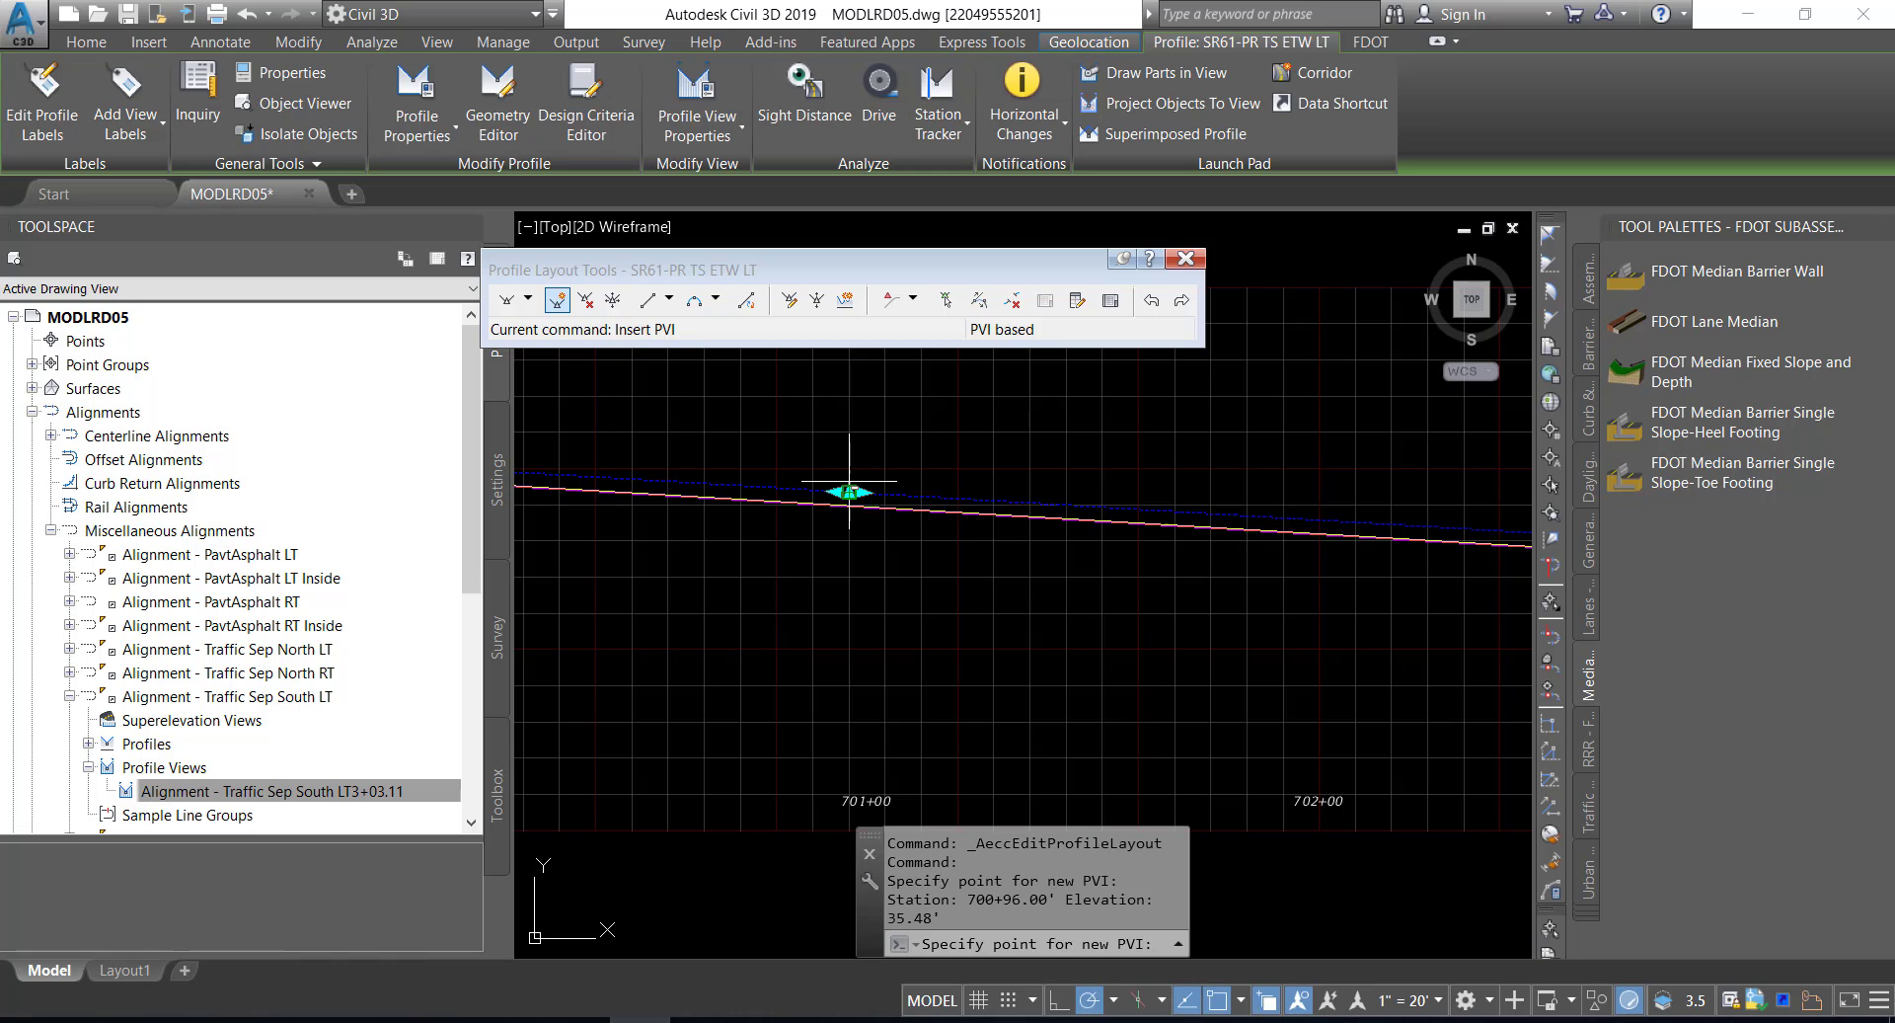
- Insert a second PVI on the SR61-PR TS ETW LT profile at about station 702+99, elevation 34.26', snapped to the nearest point
middle_click_drag(1188, 508, 691, 463)
middle_click_drag(1035, 472, 760, 471)
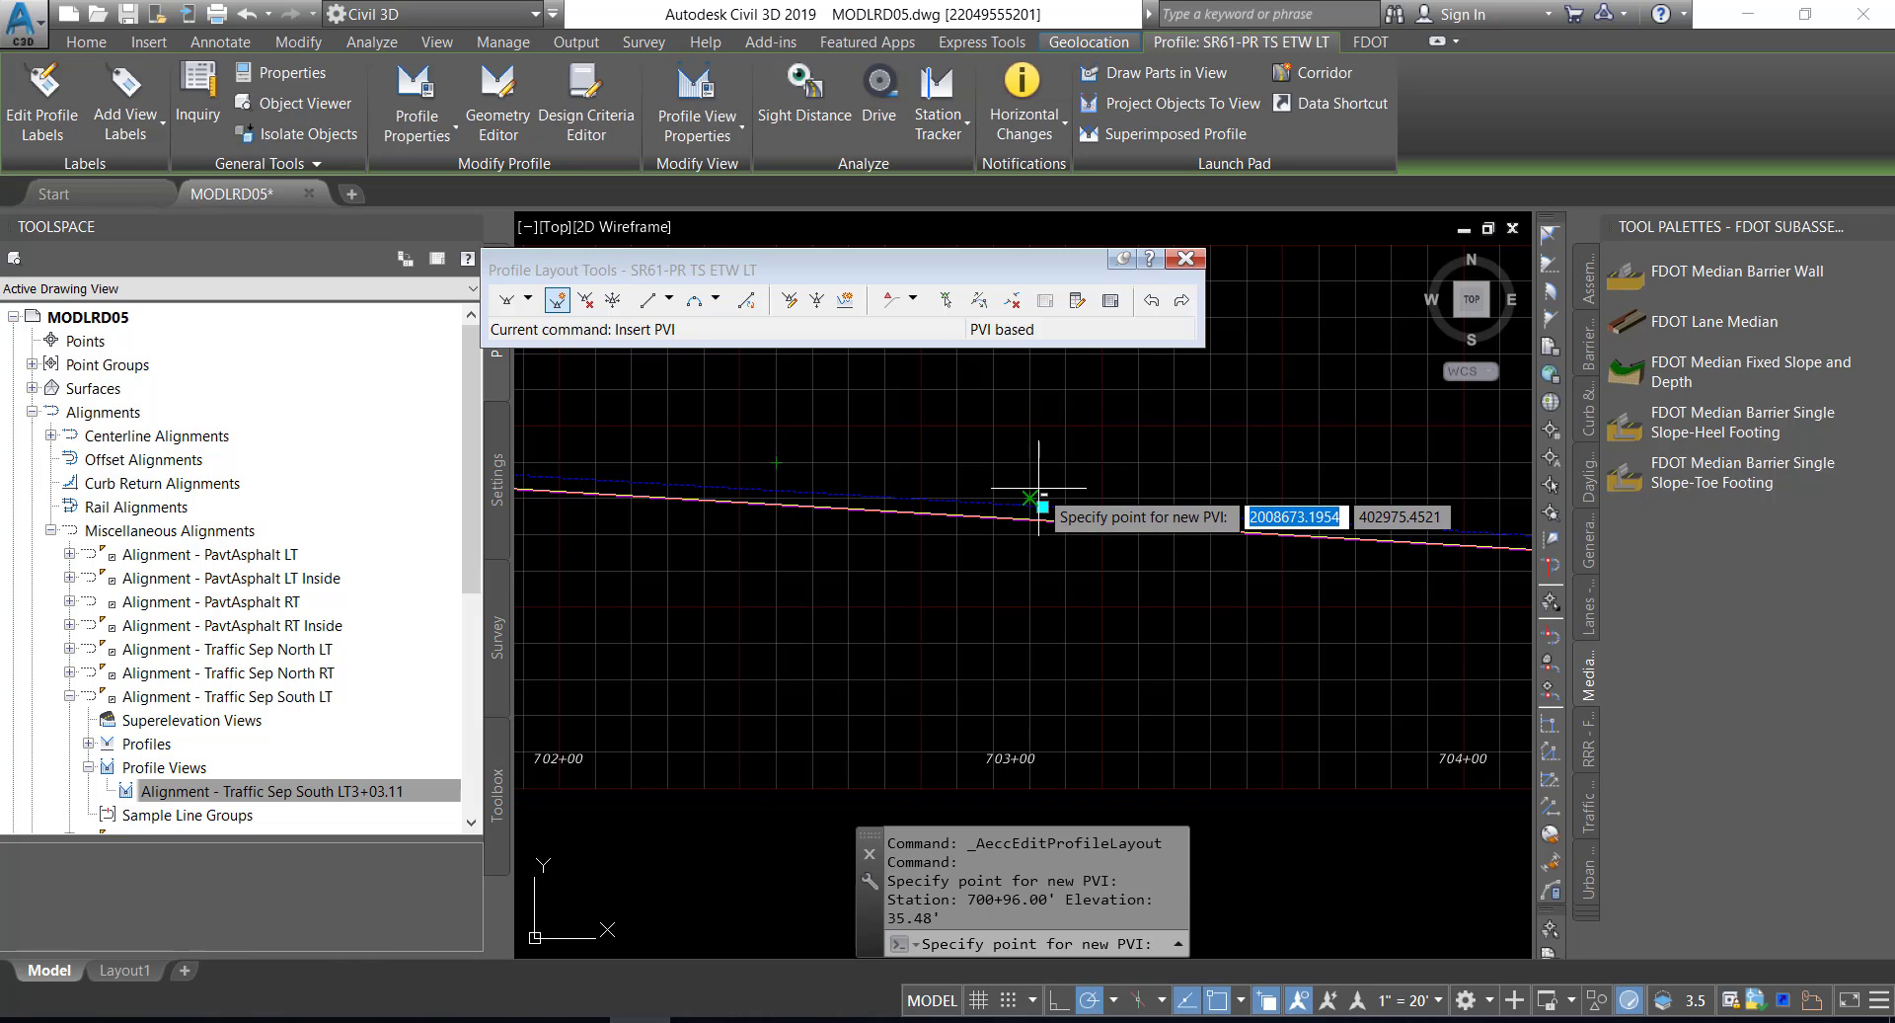
scroll(1010, 492, "up", 2)
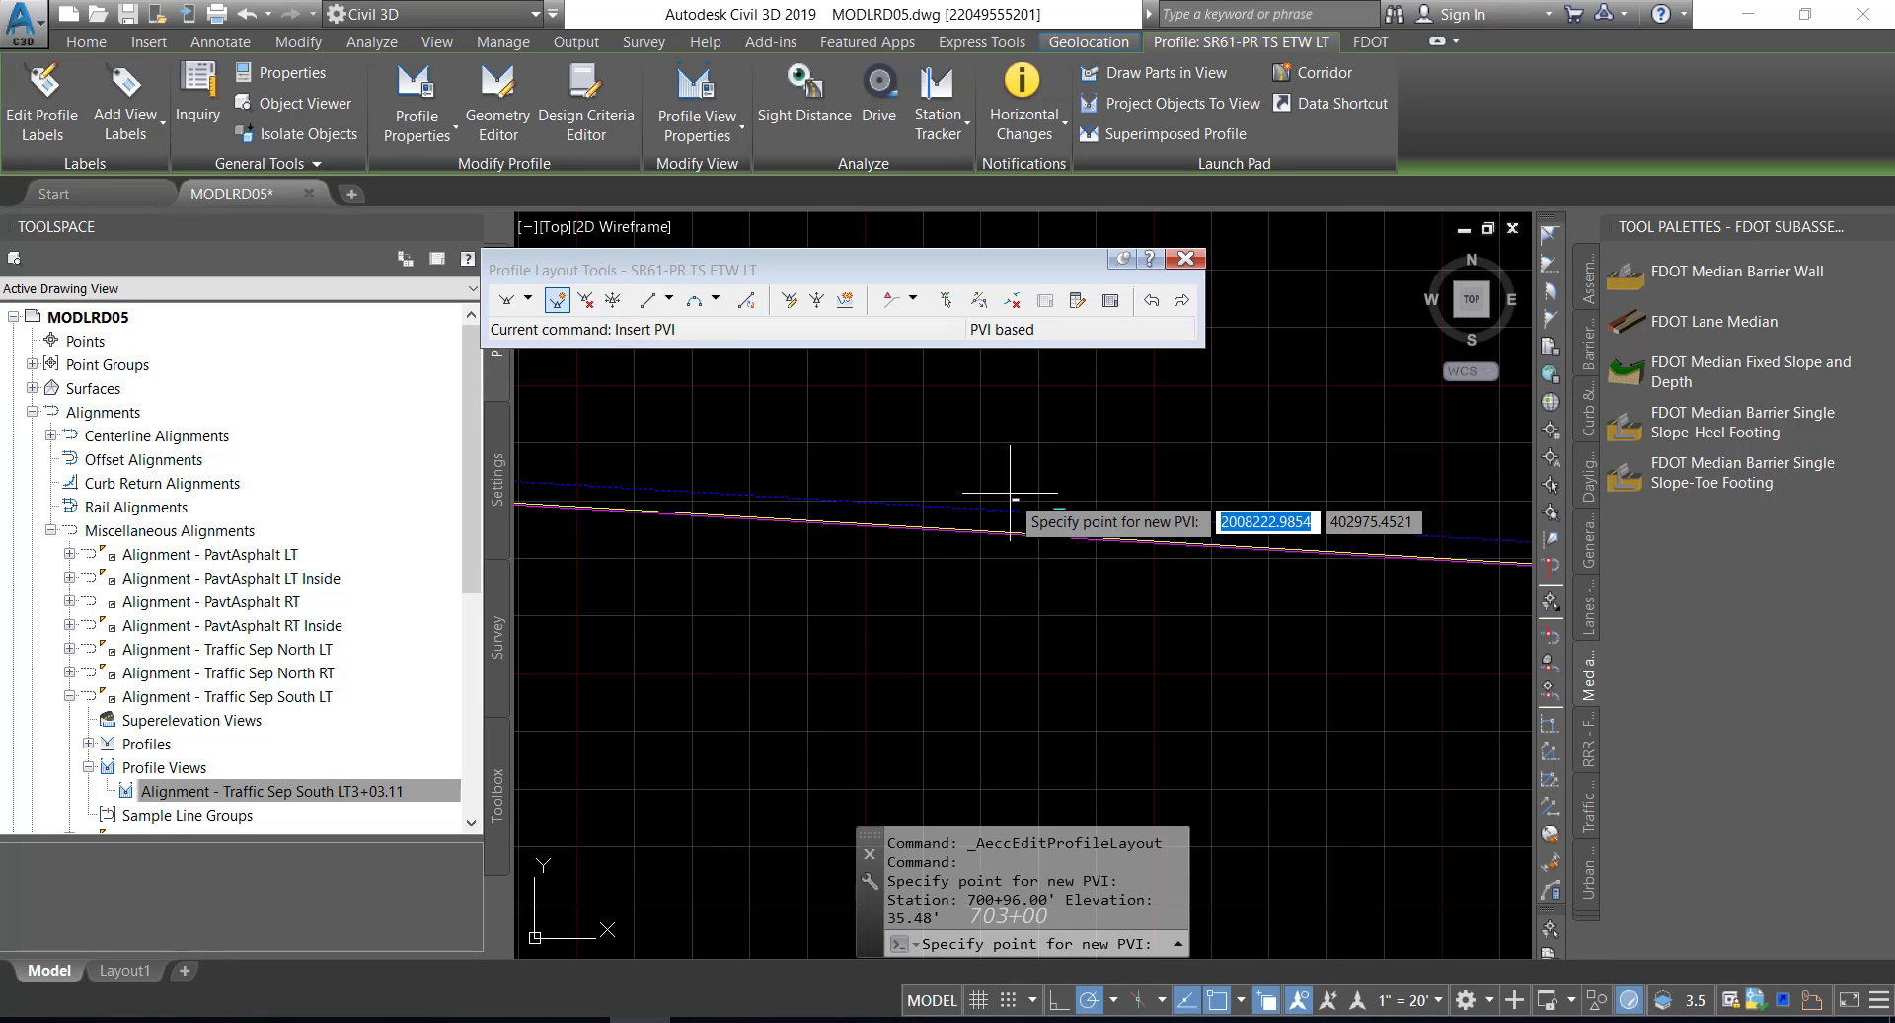
scroll(1010, 492, "down", 2)
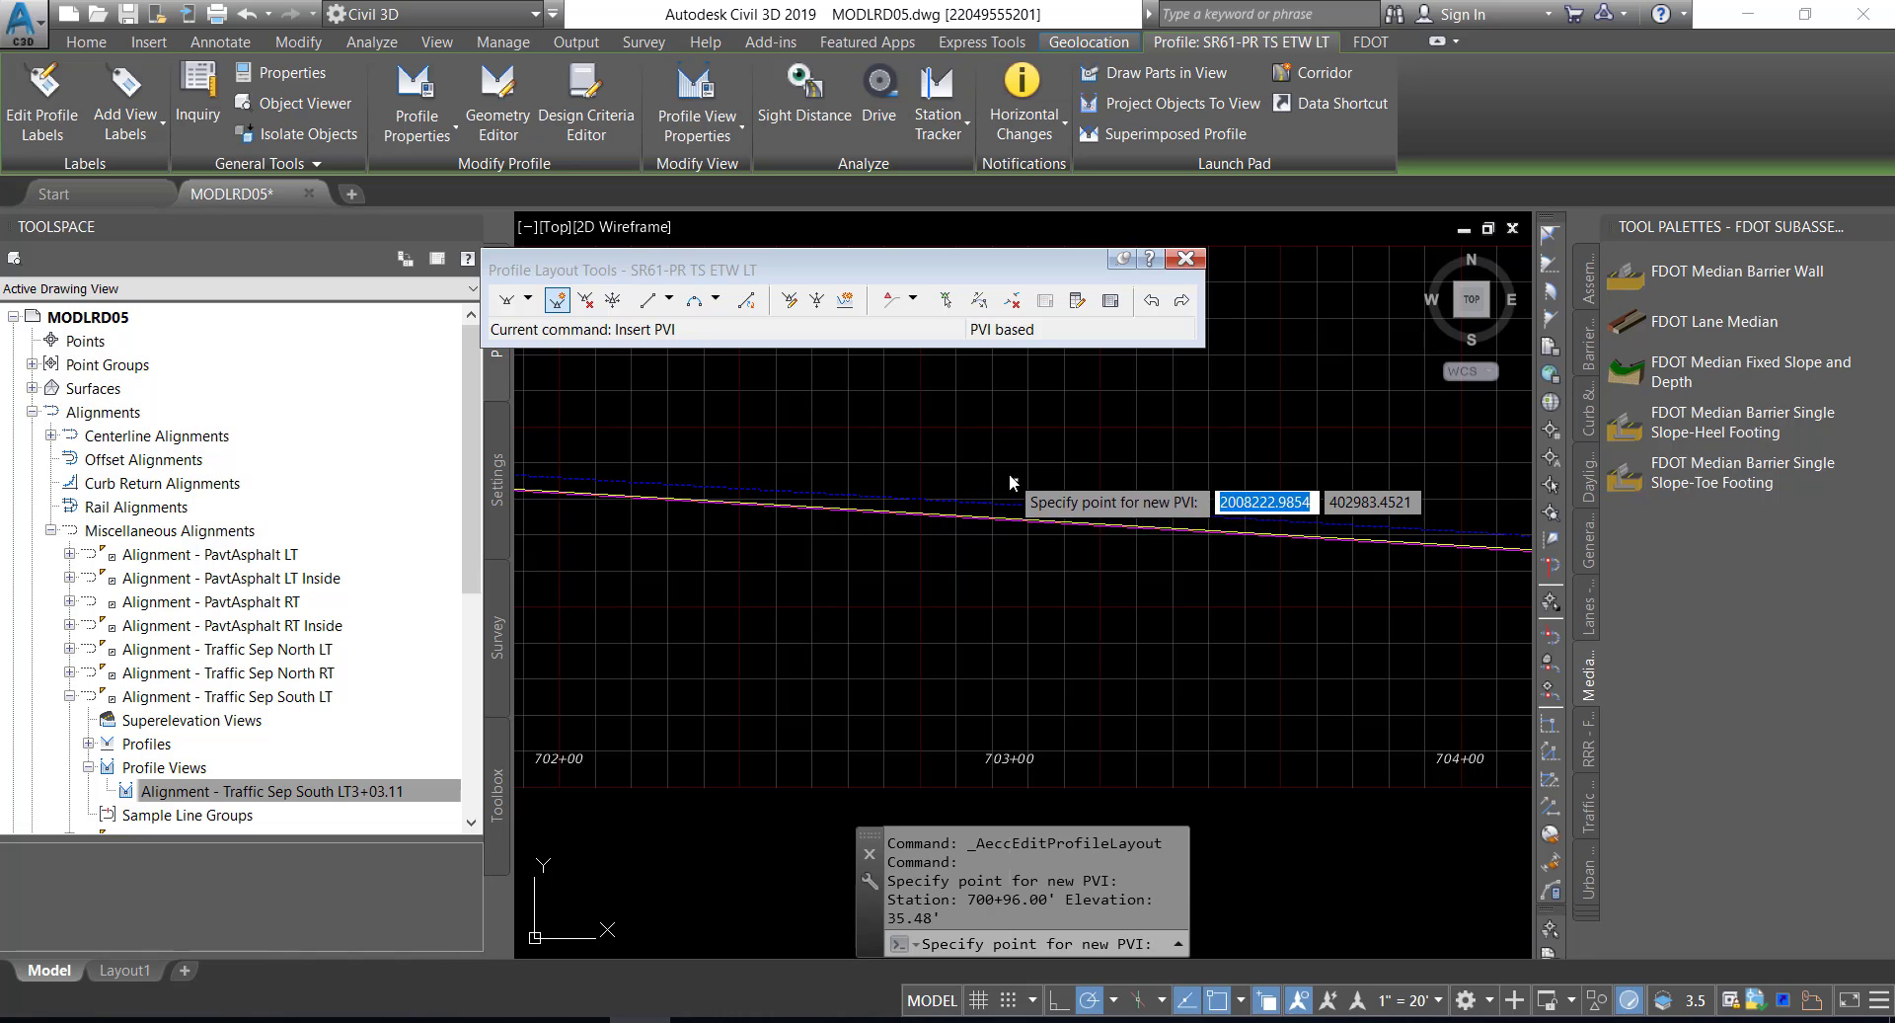
right_click(1010, 482, "shift")
left_click(1074, 906)
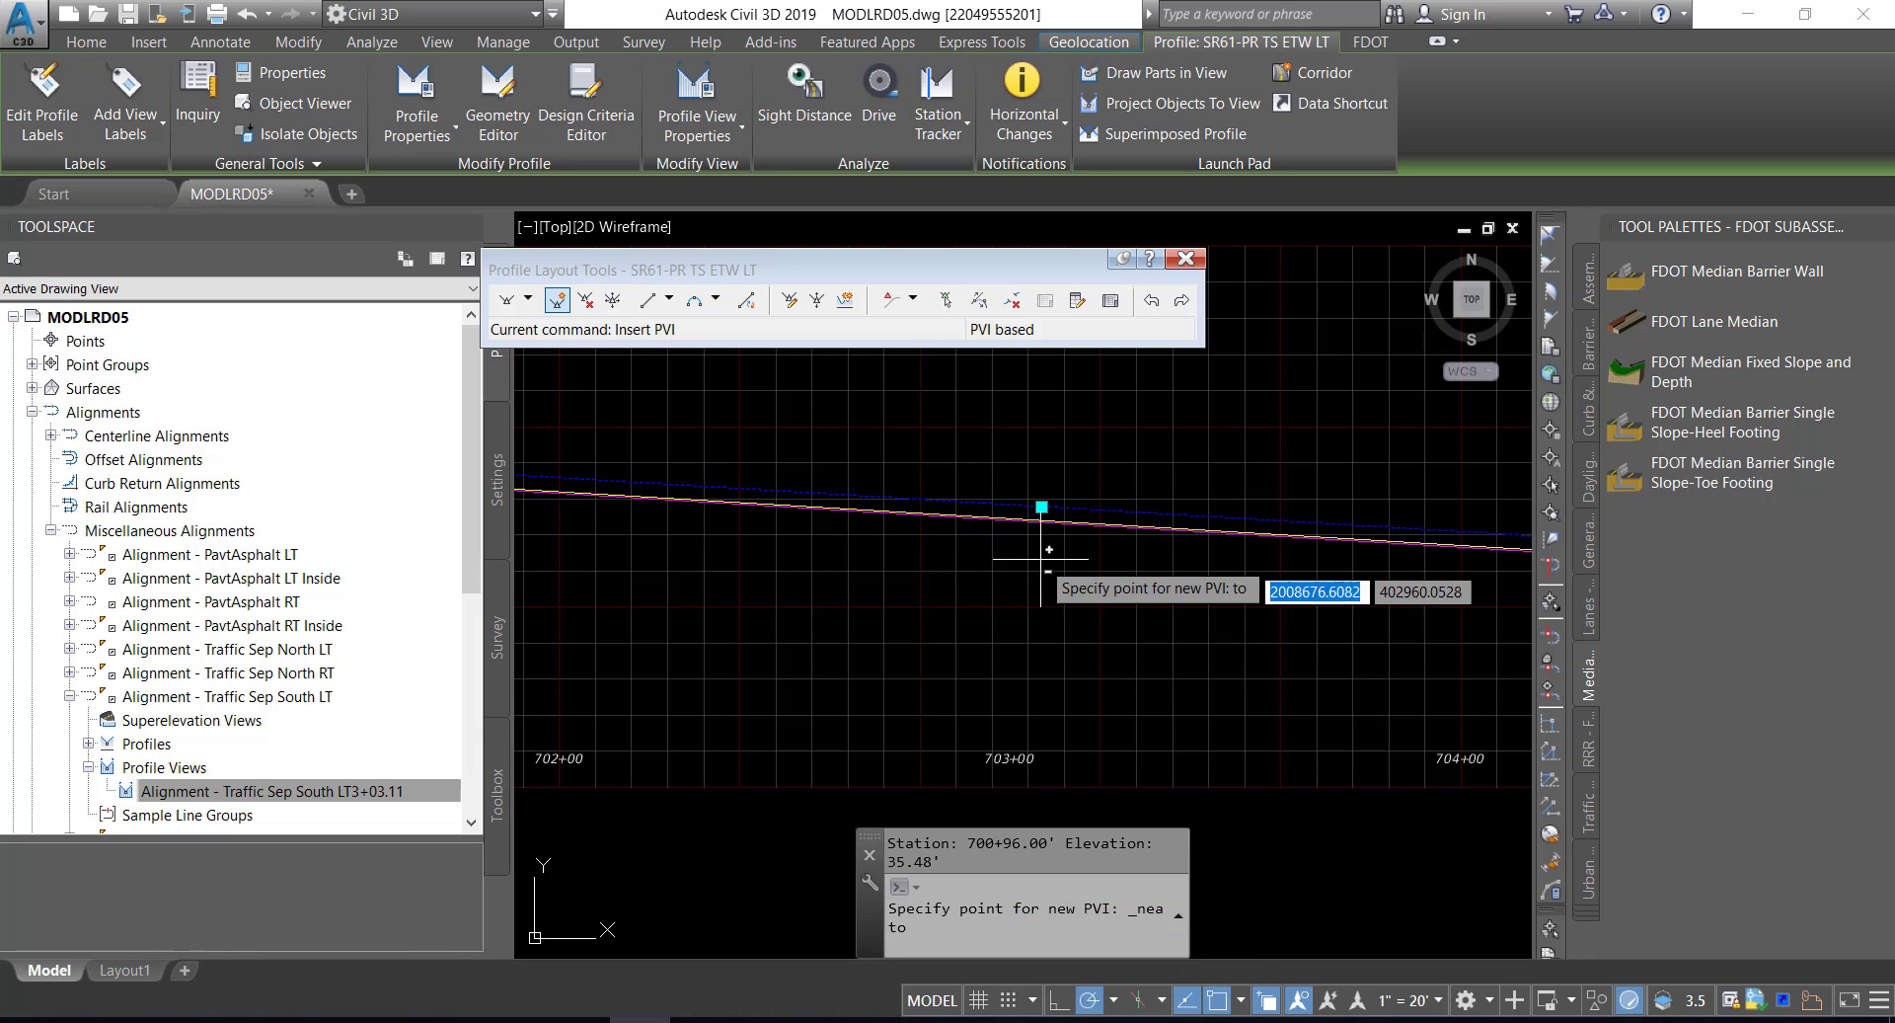
left_click(1007, 505)
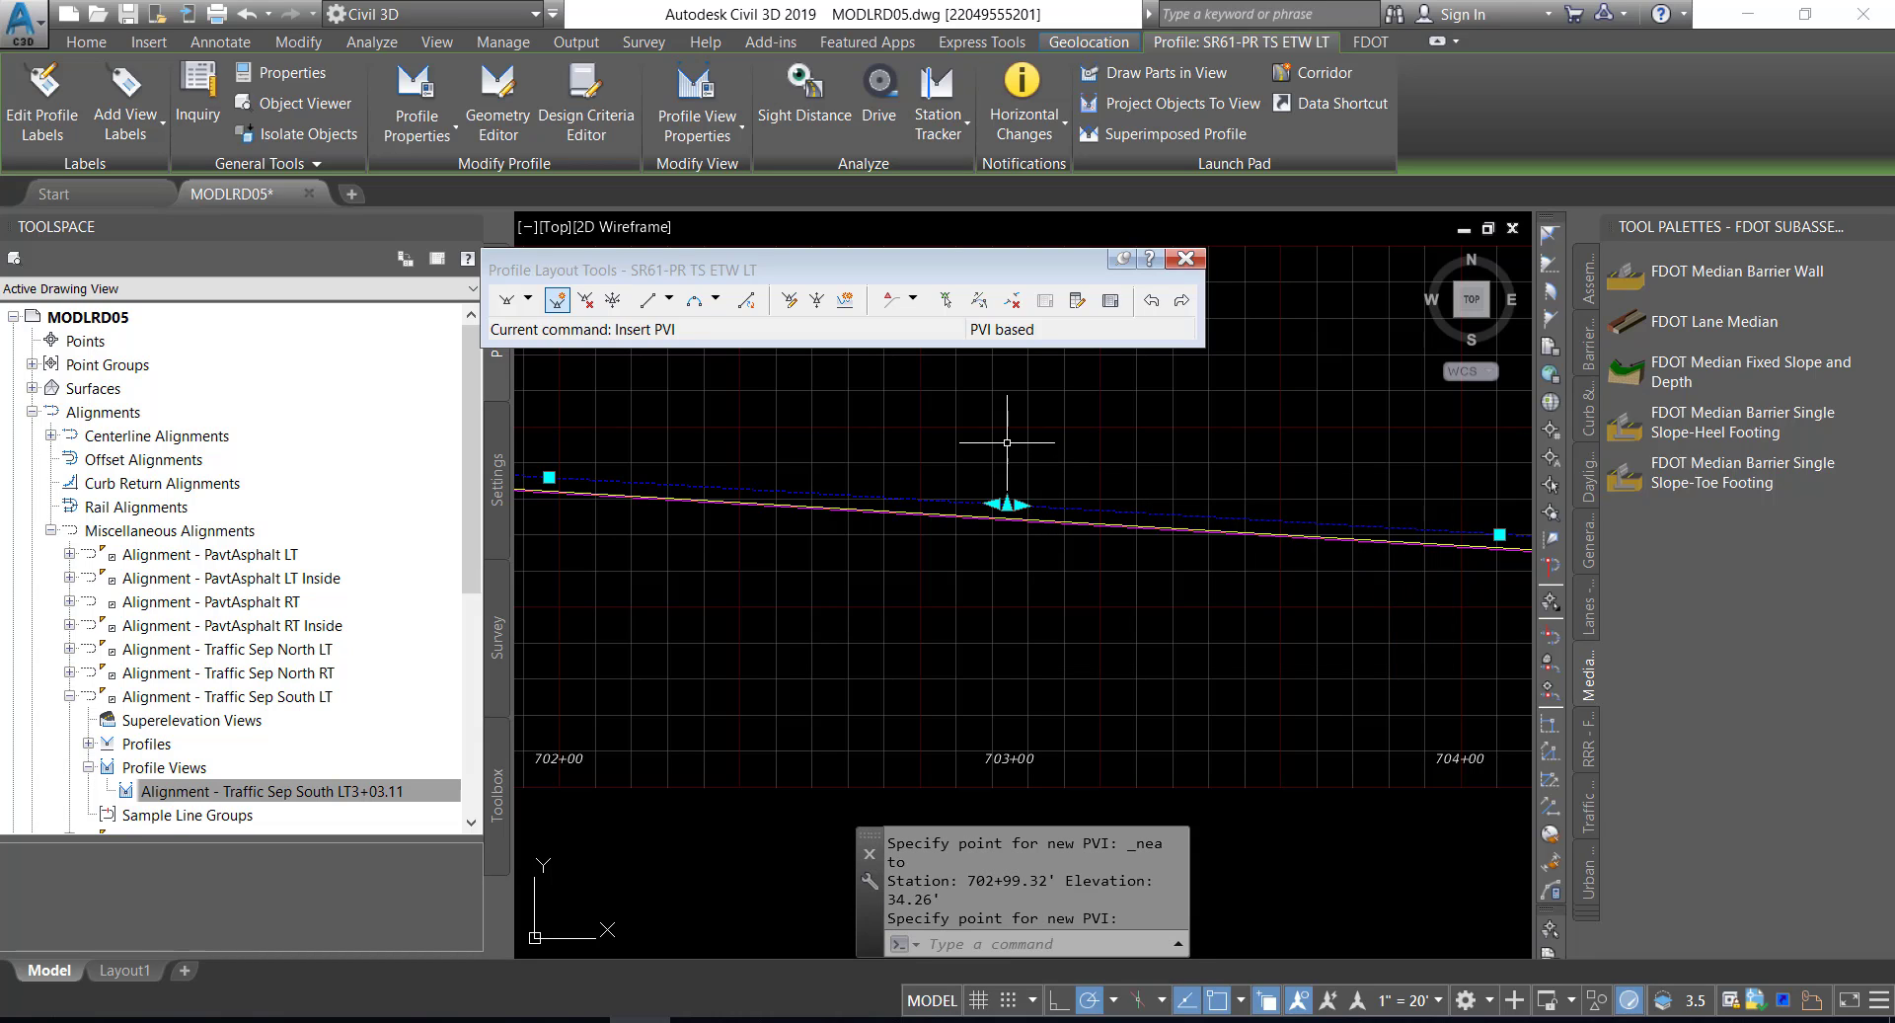
- End PVI insertion on the SR61-PR TS ETW LT profile and close the profile layout tools
scroll(968, 466, "up", 2)
middle_click_drag(967, 467, 1240, 491)
scroll(1139, 481, "down", 1)
scroll(1139, 482, "down", 1)
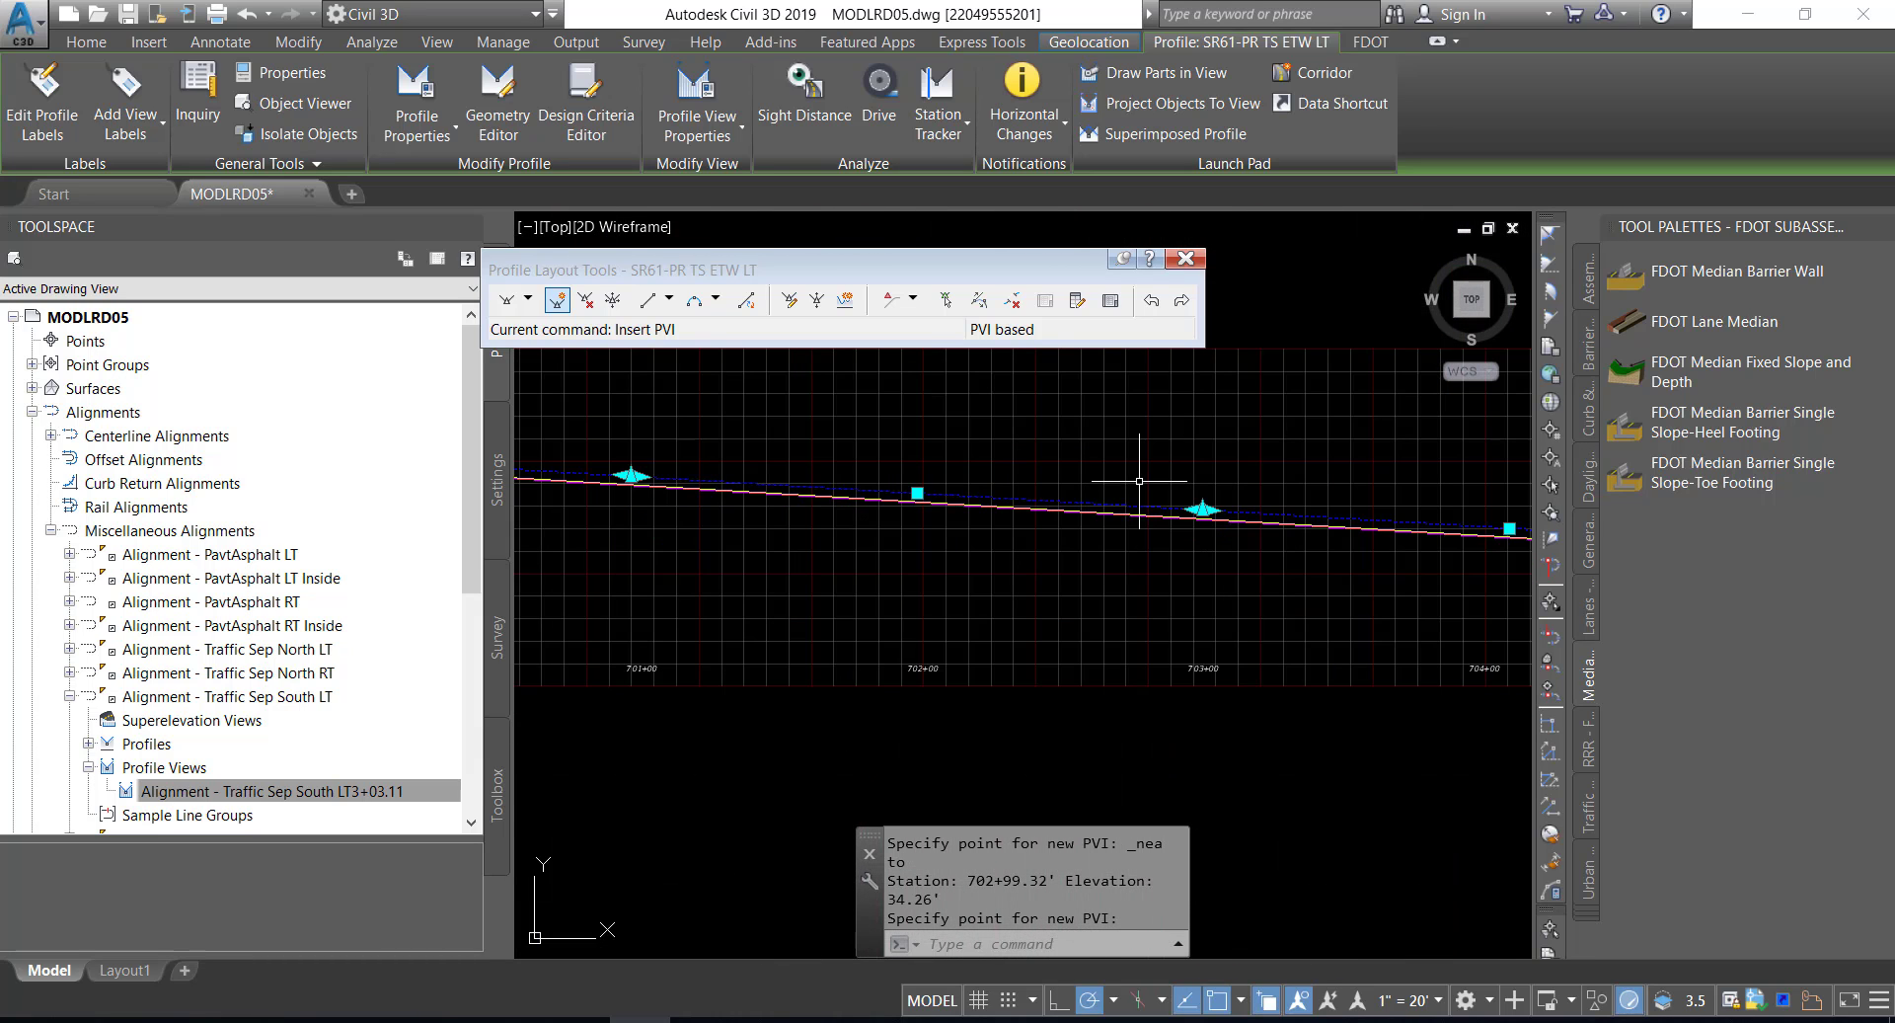
middle_click_drag(1072, 472, 1203, 514)
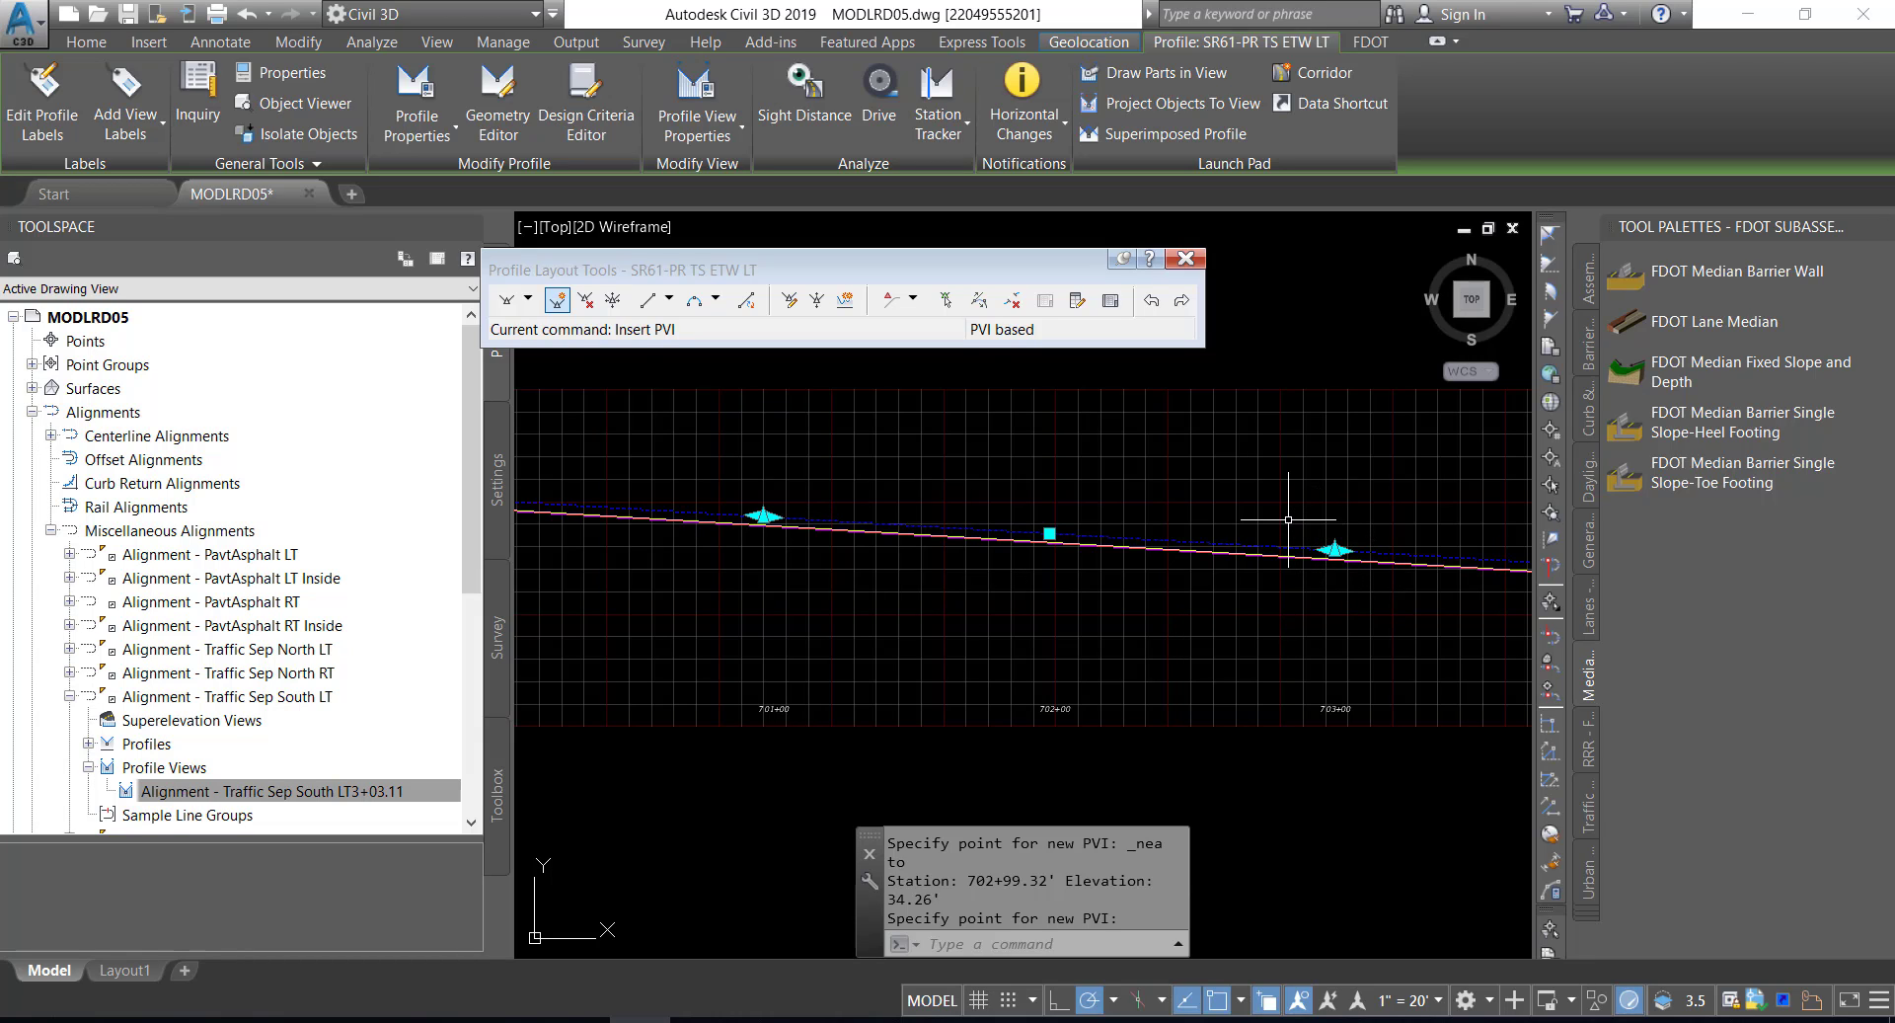
key("Escape")
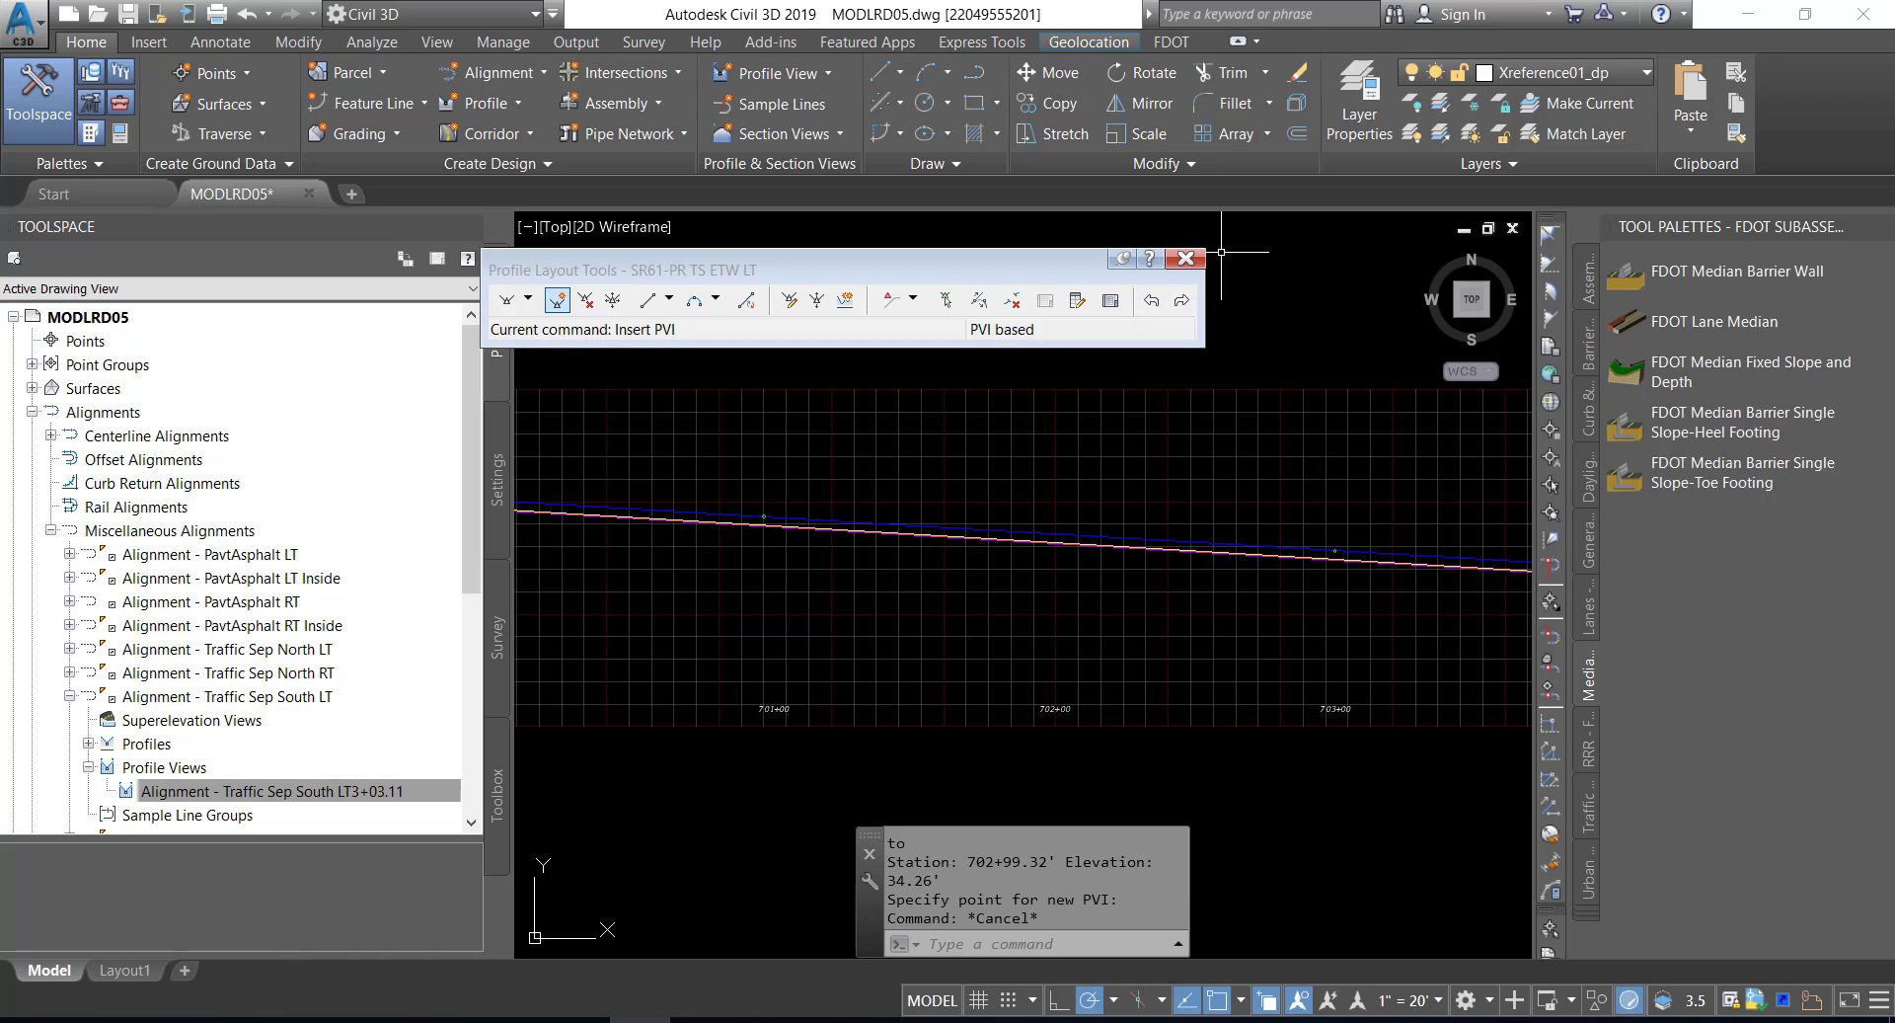
left_click(1186, 258)
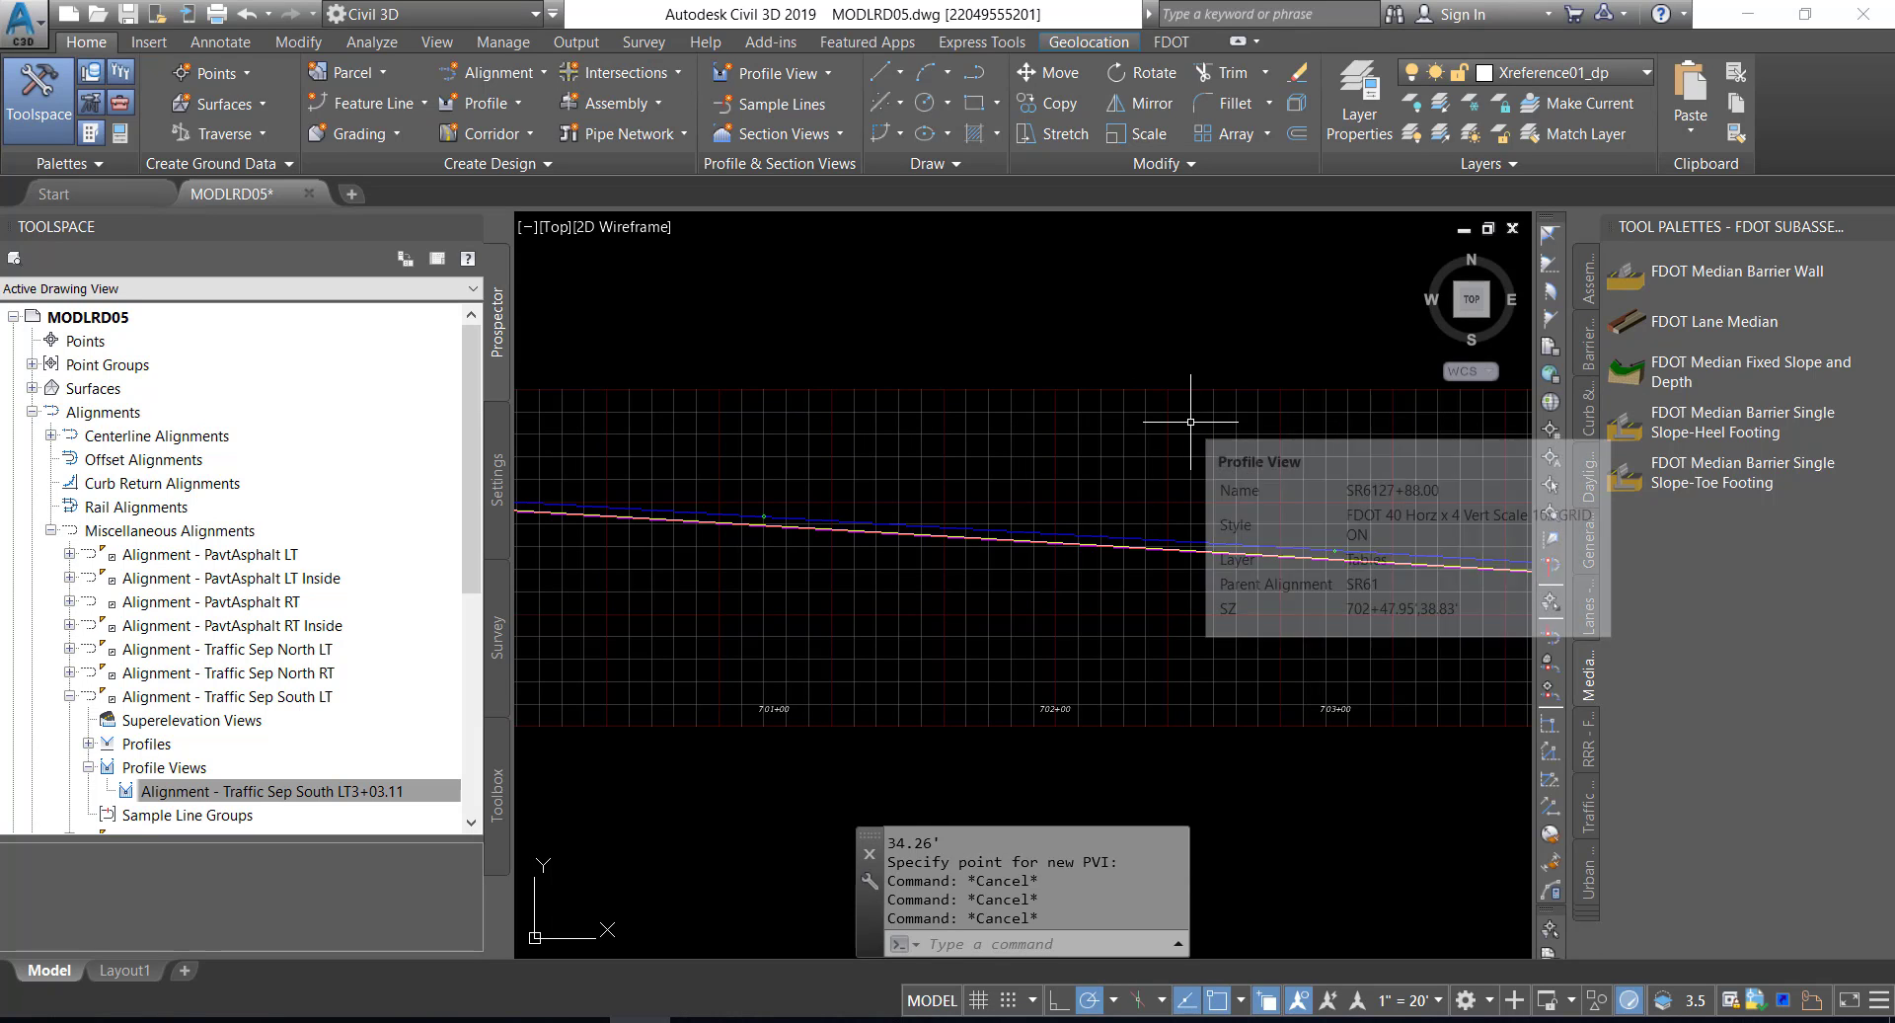
- Return to the Alignment - Traffic Sep South LT profile view to check the superimposed profile
scroll(1188, 435, "down", 3)
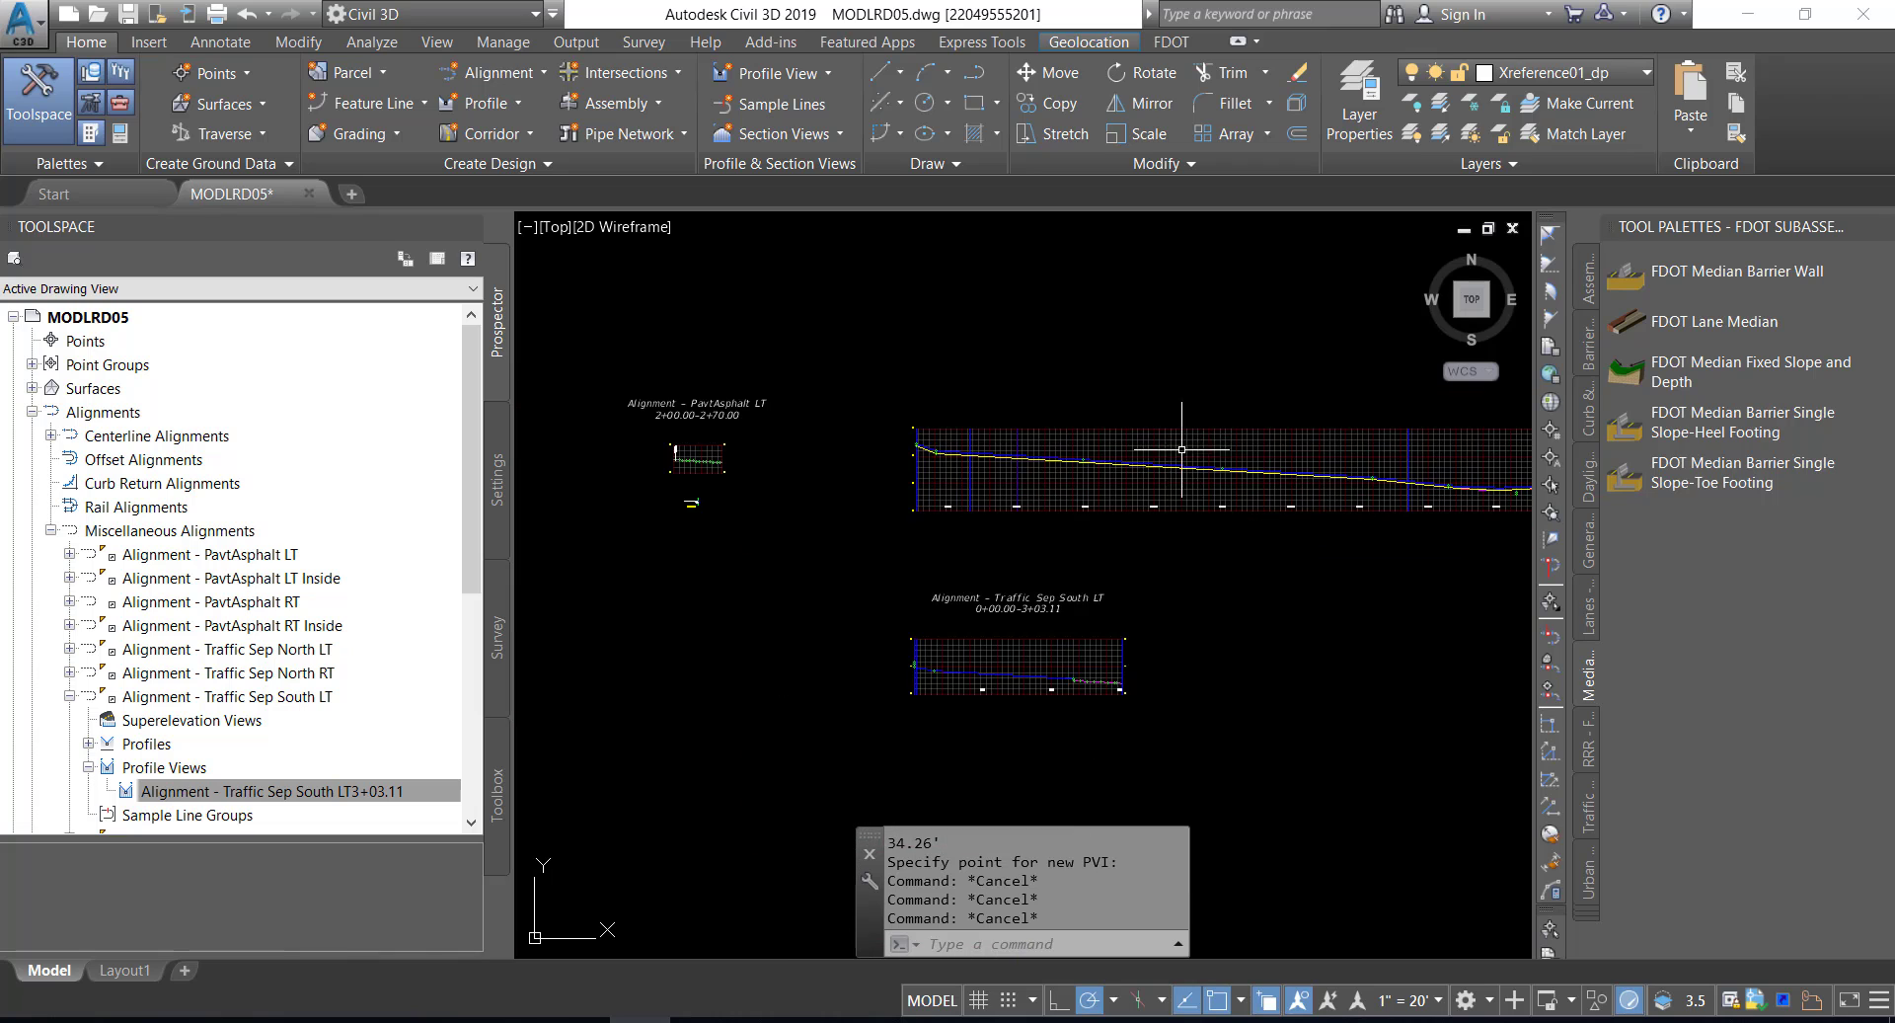
scroll(1005, 663, "up", 3)
middle_click_drag(994, 670, 1032, 591)
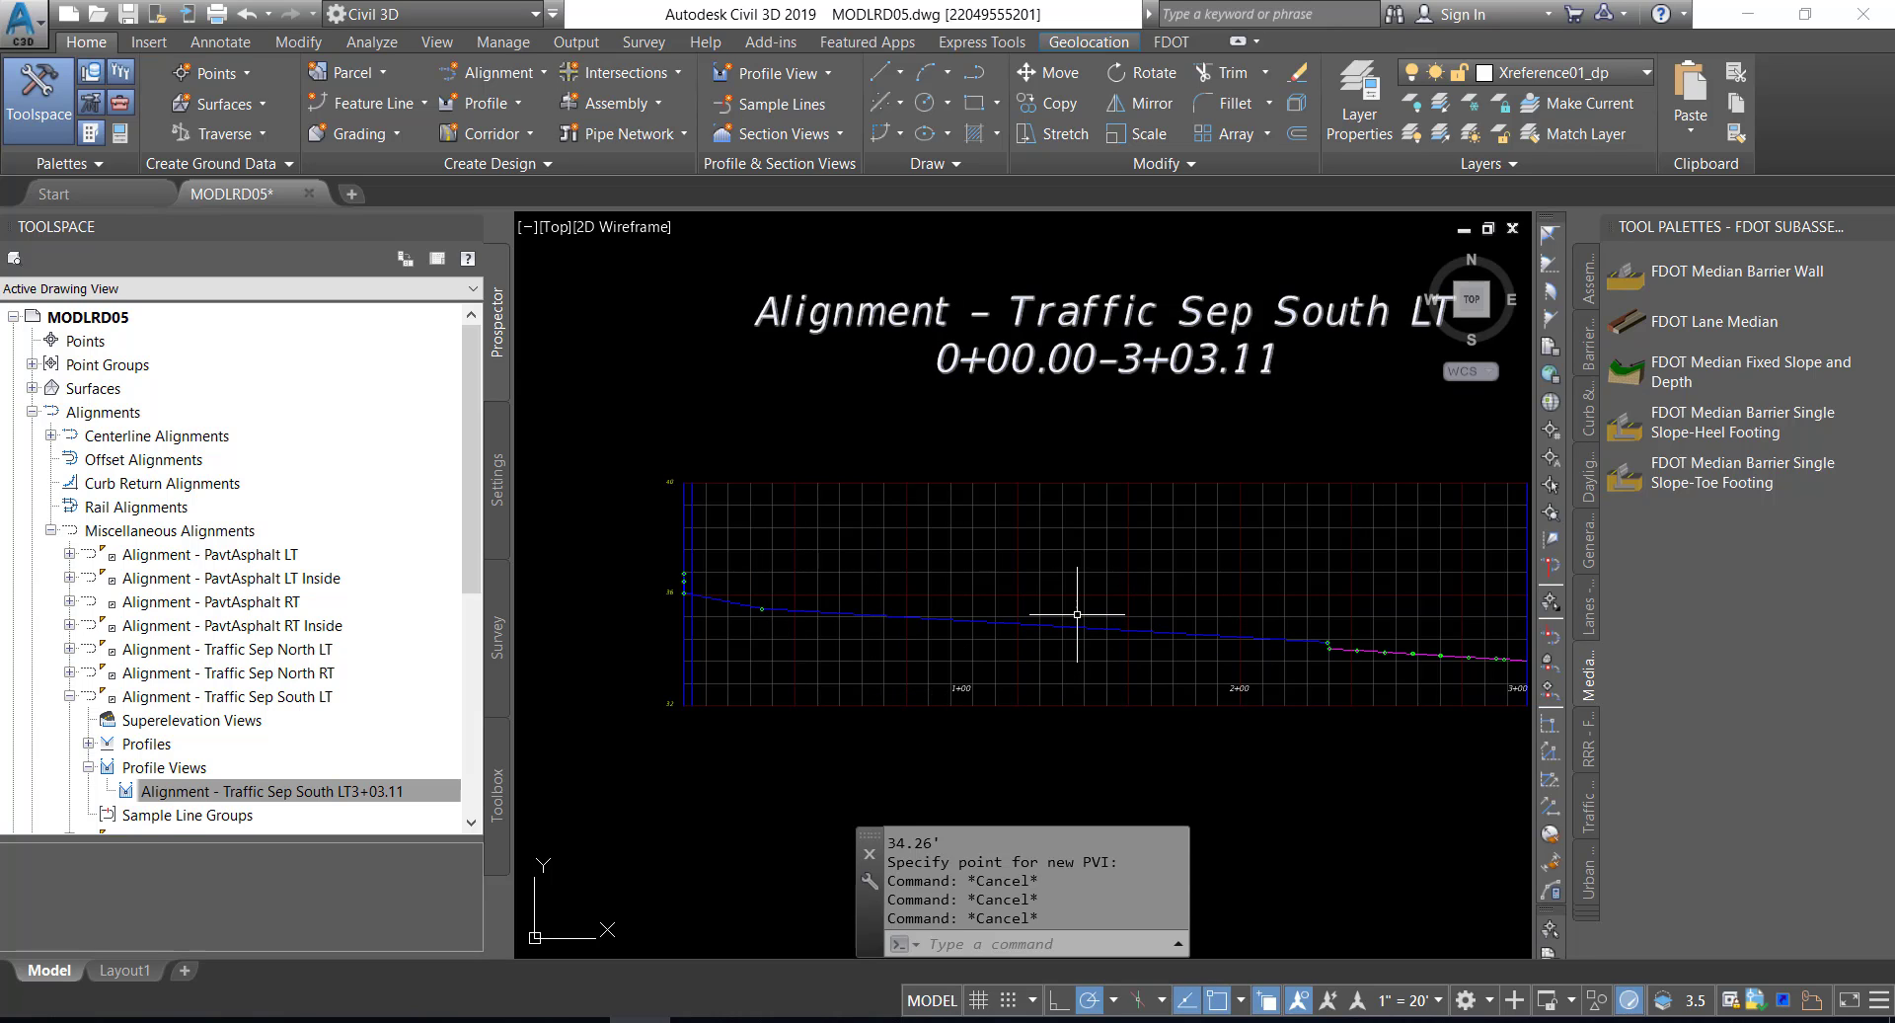
type("W")
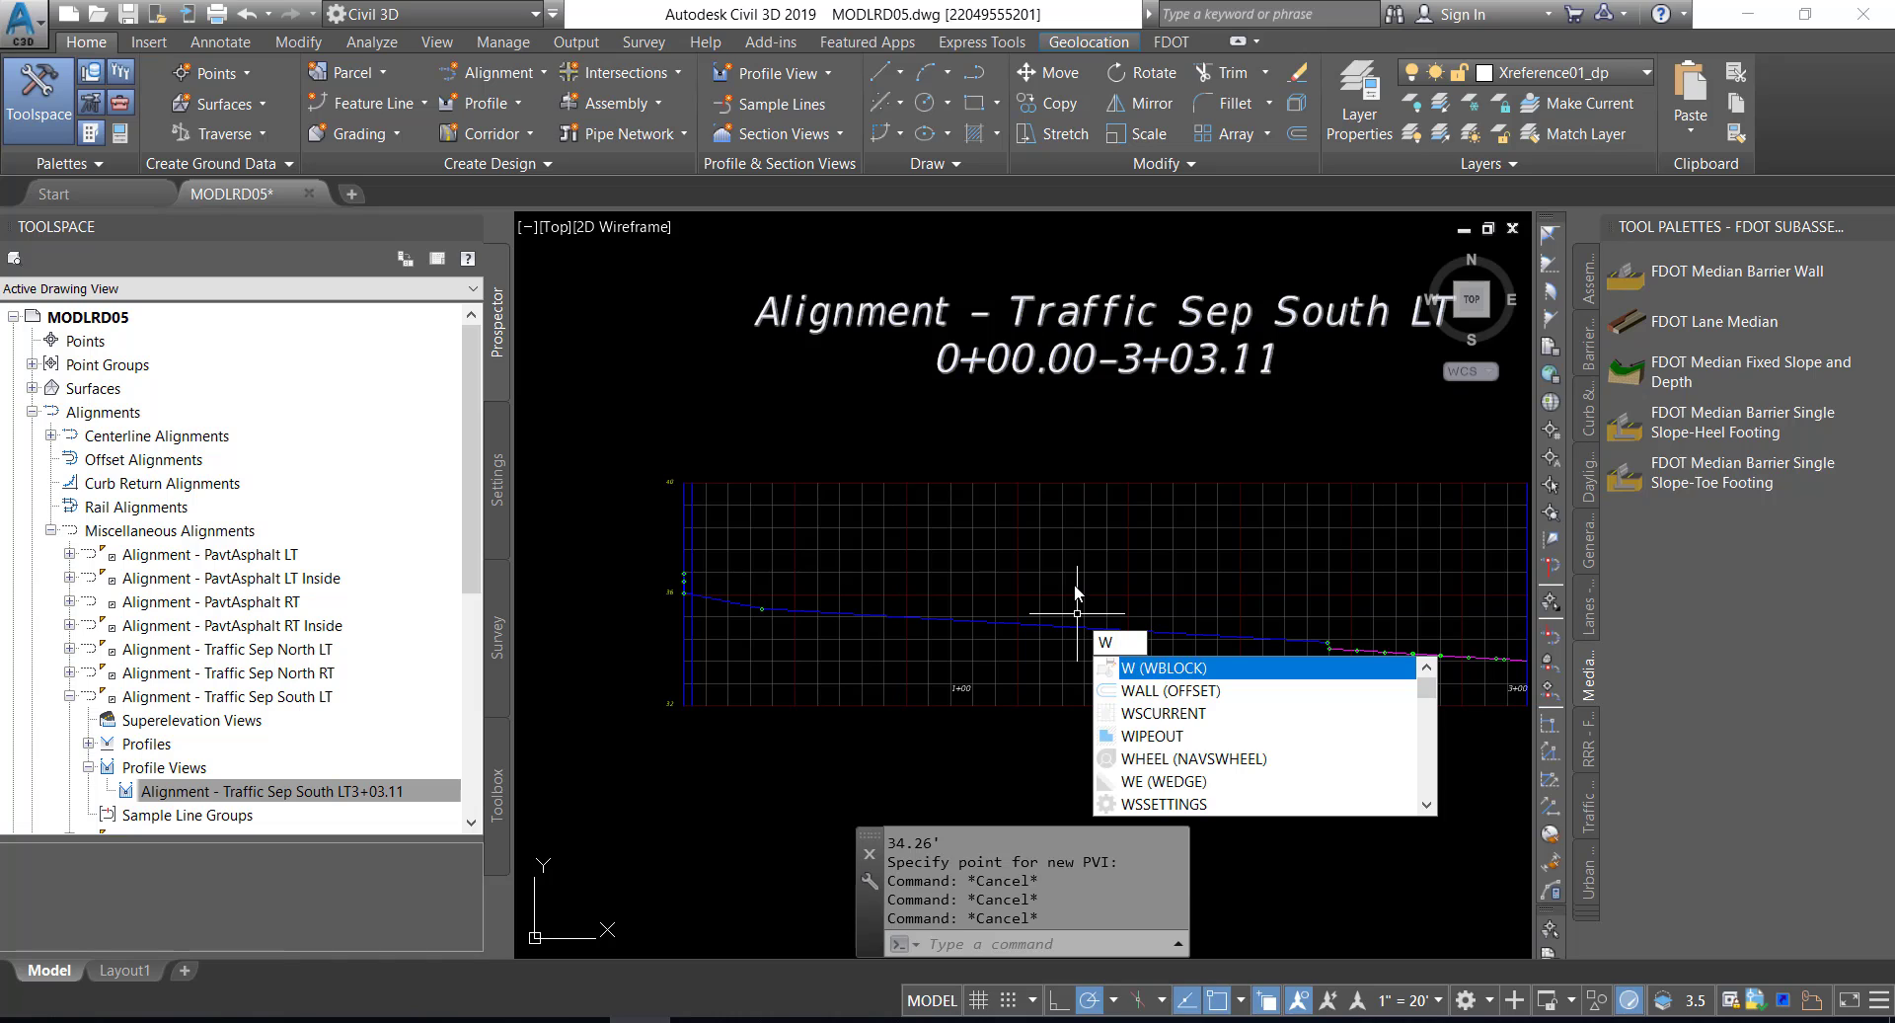
key("Escape")
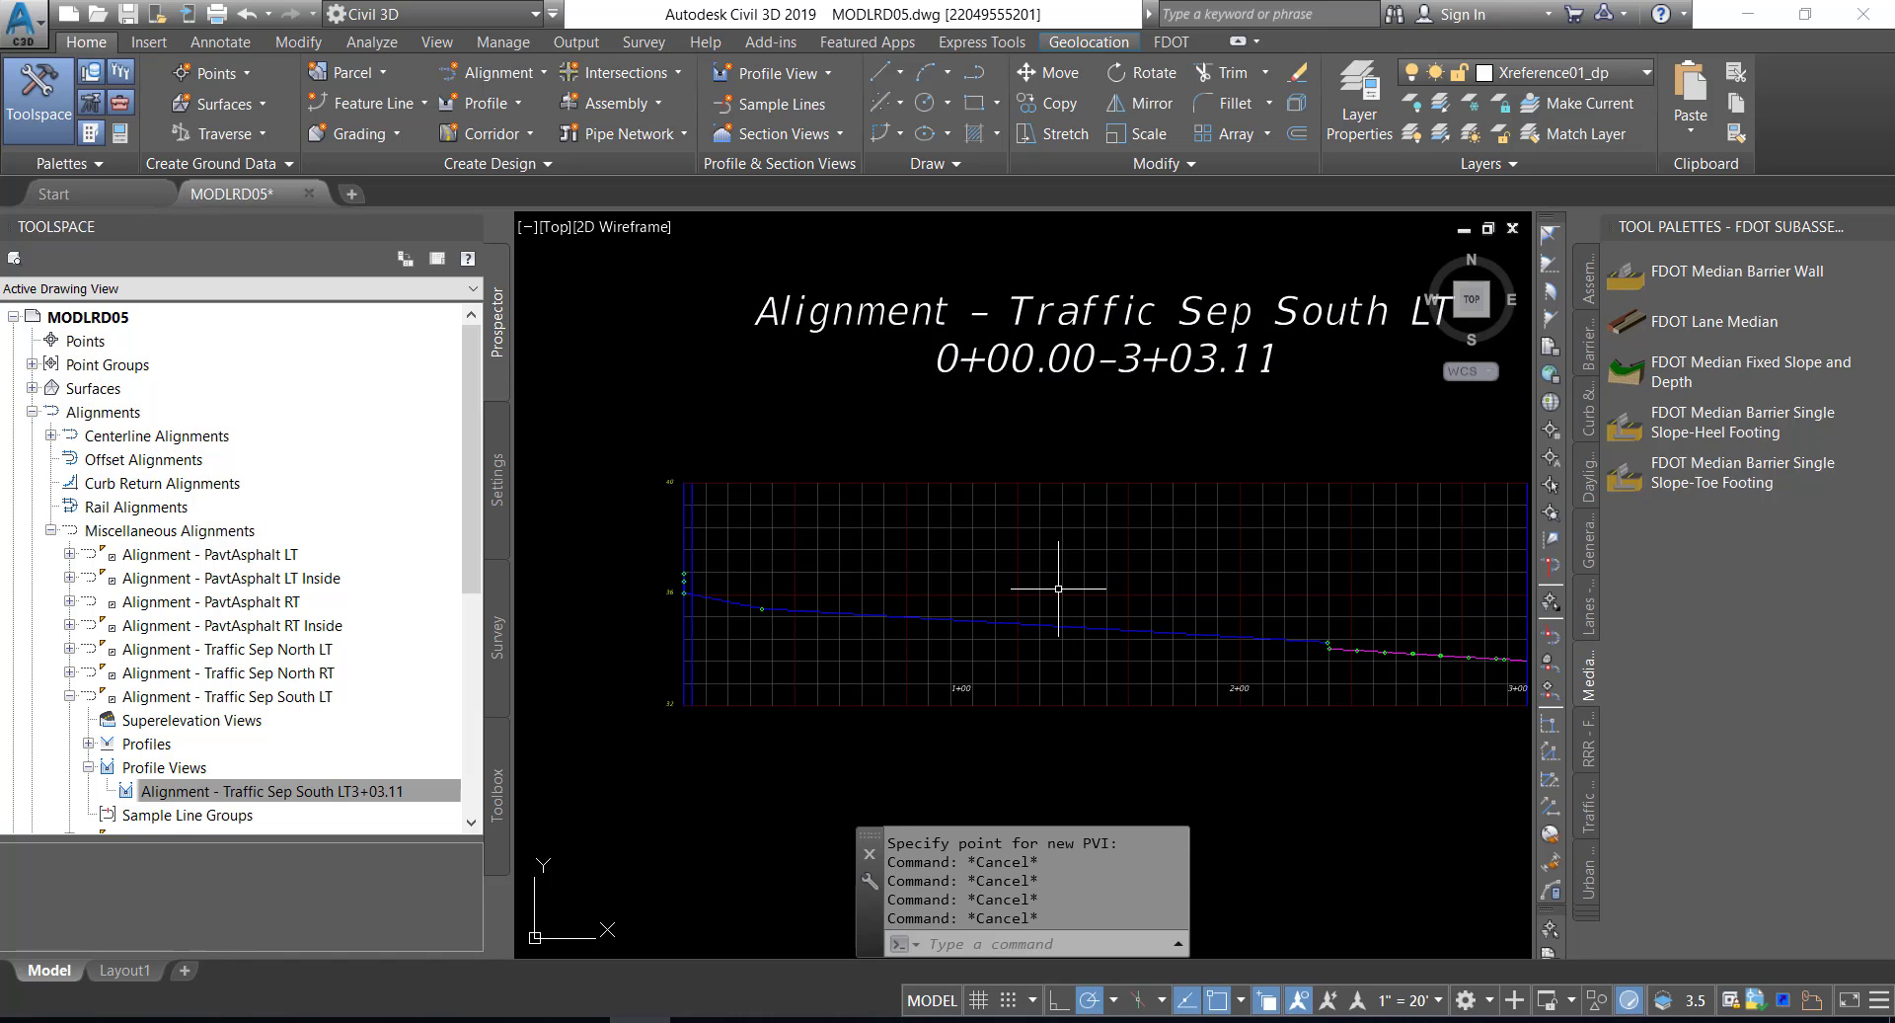
- List the profiles under Alignment - Traffic Sep South LT and select the superimposed SR61-PR TS ETW LT profile there
mouse_move(1031, 507)
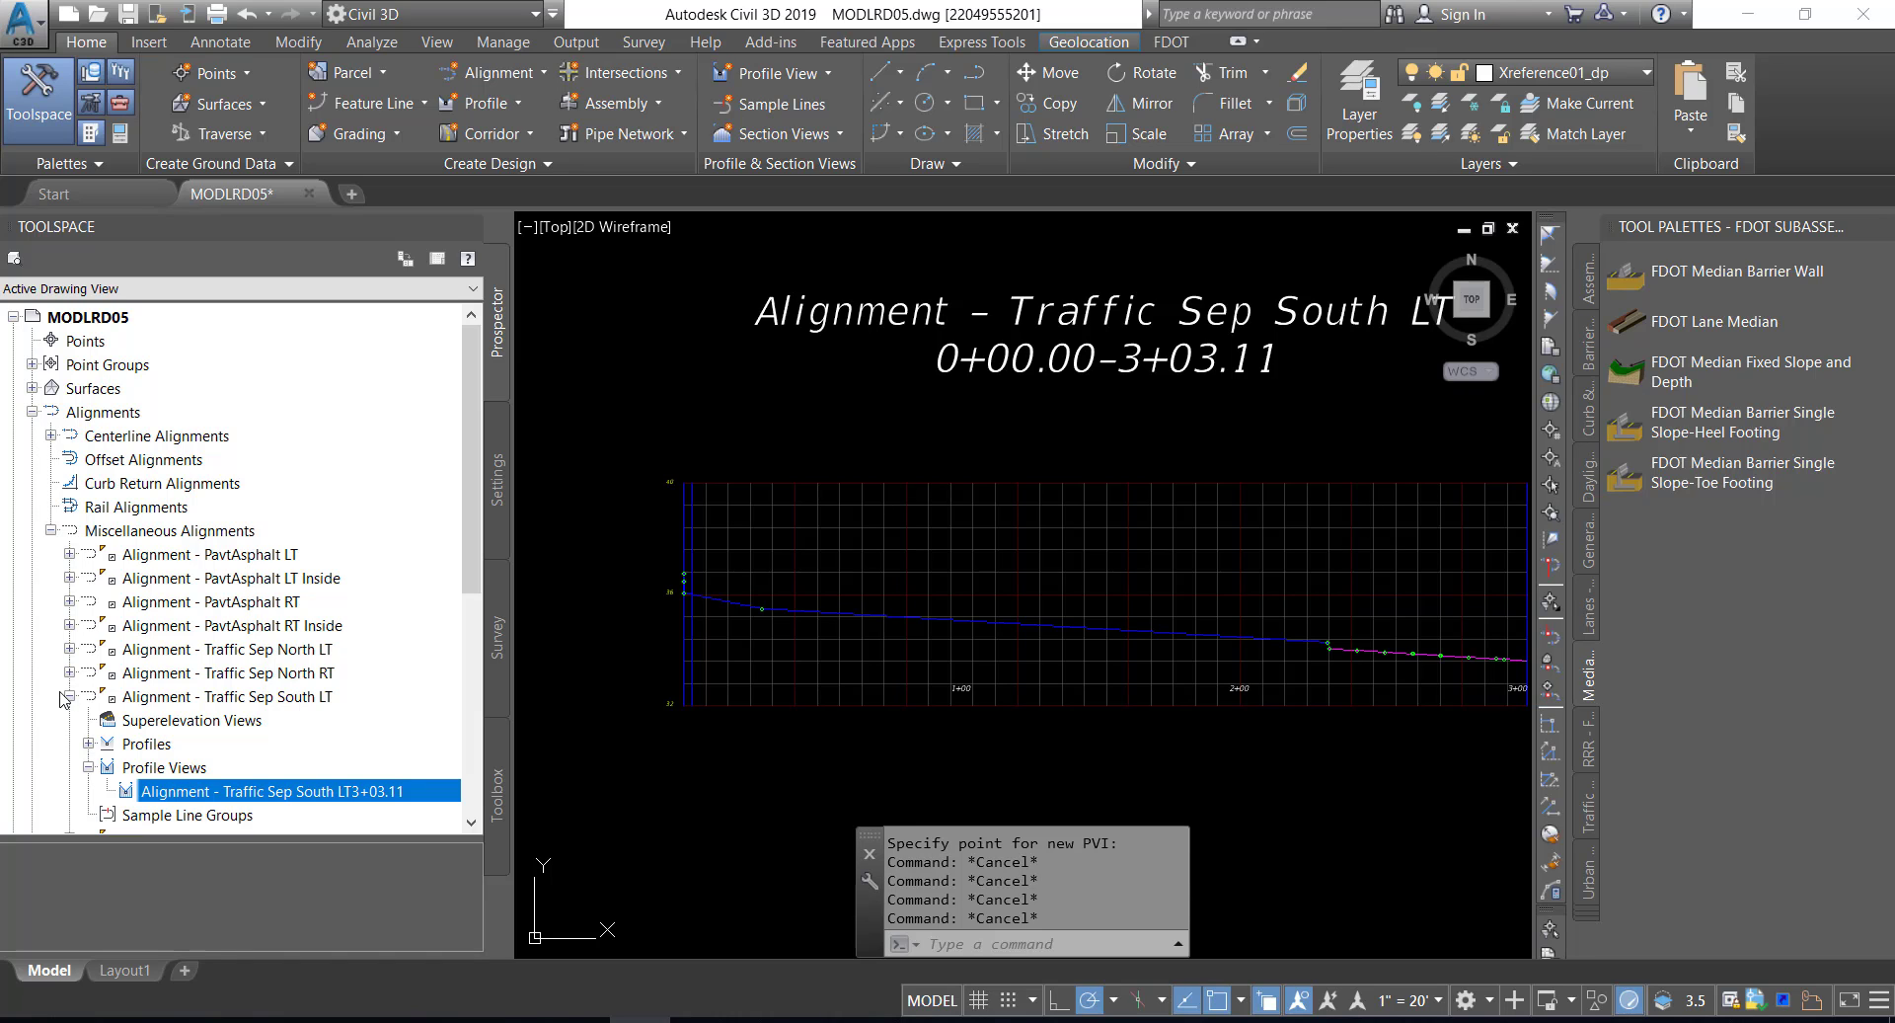
left_click(261, 696)
scroll(265, 703, "down", 2)
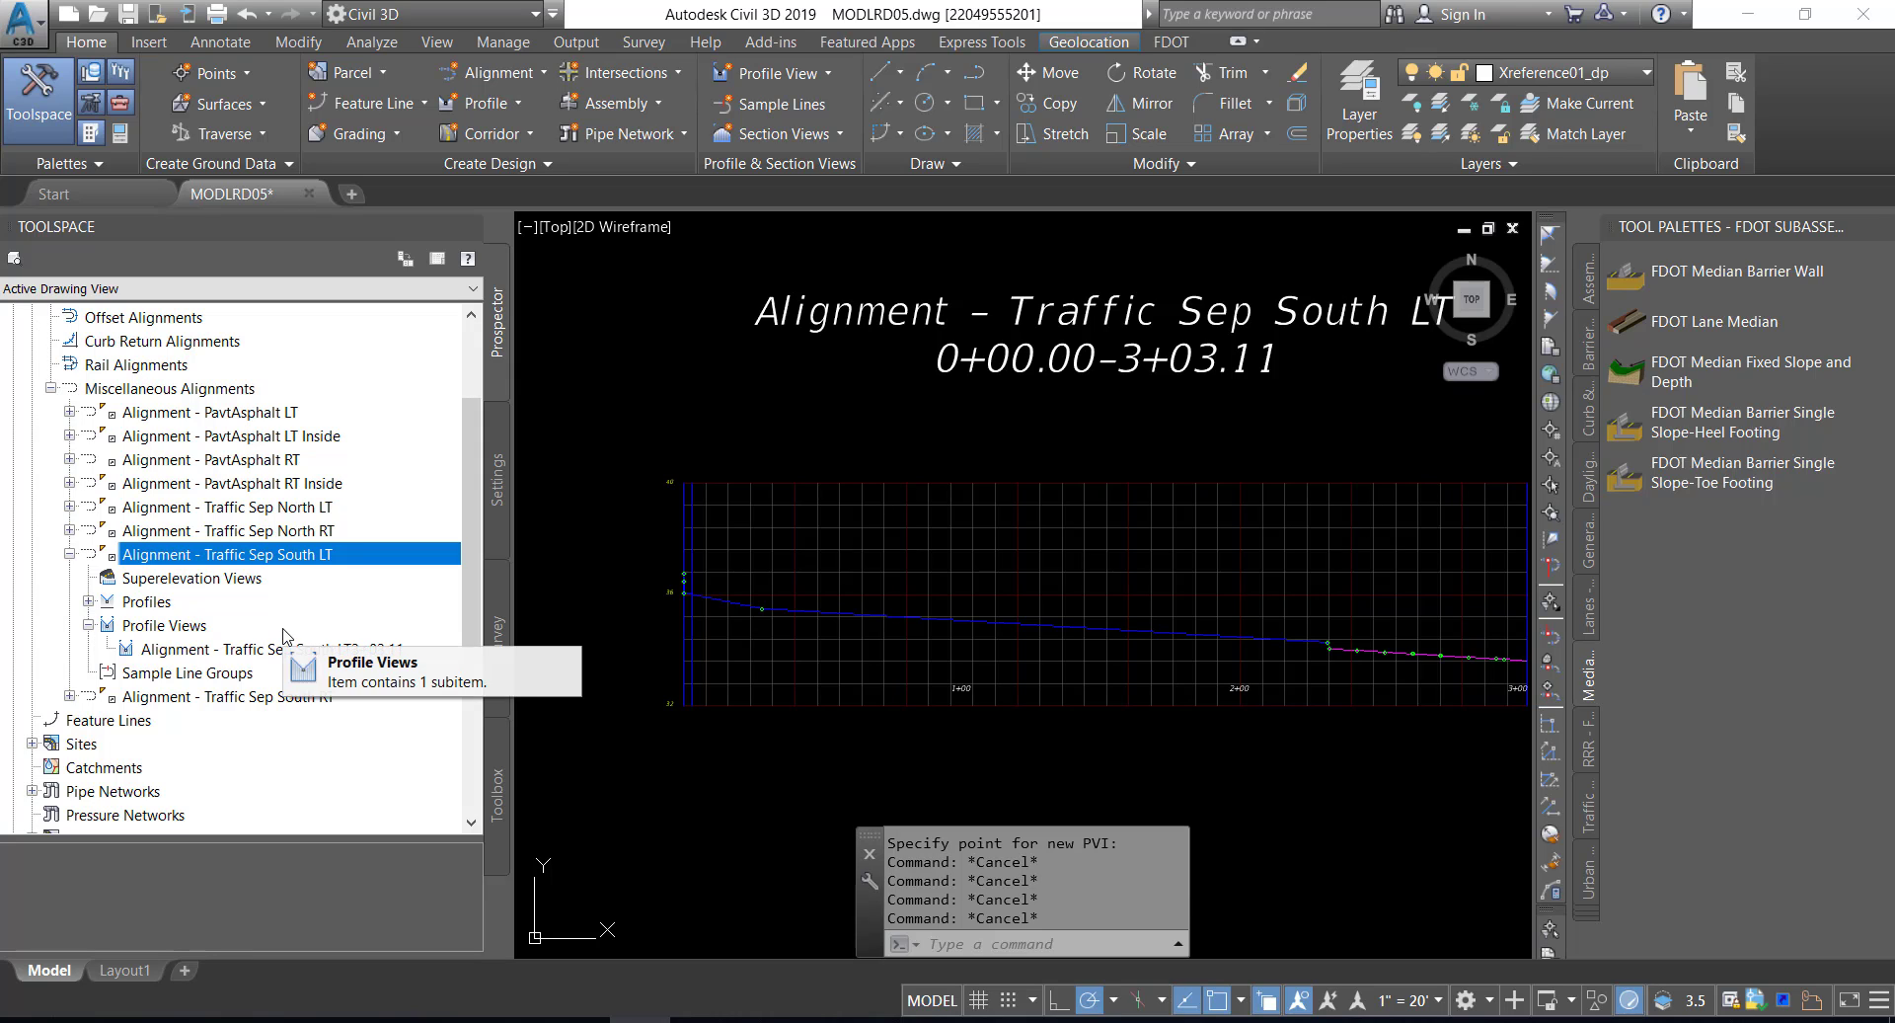
left_click(88, 625)
left_click(88, 601)
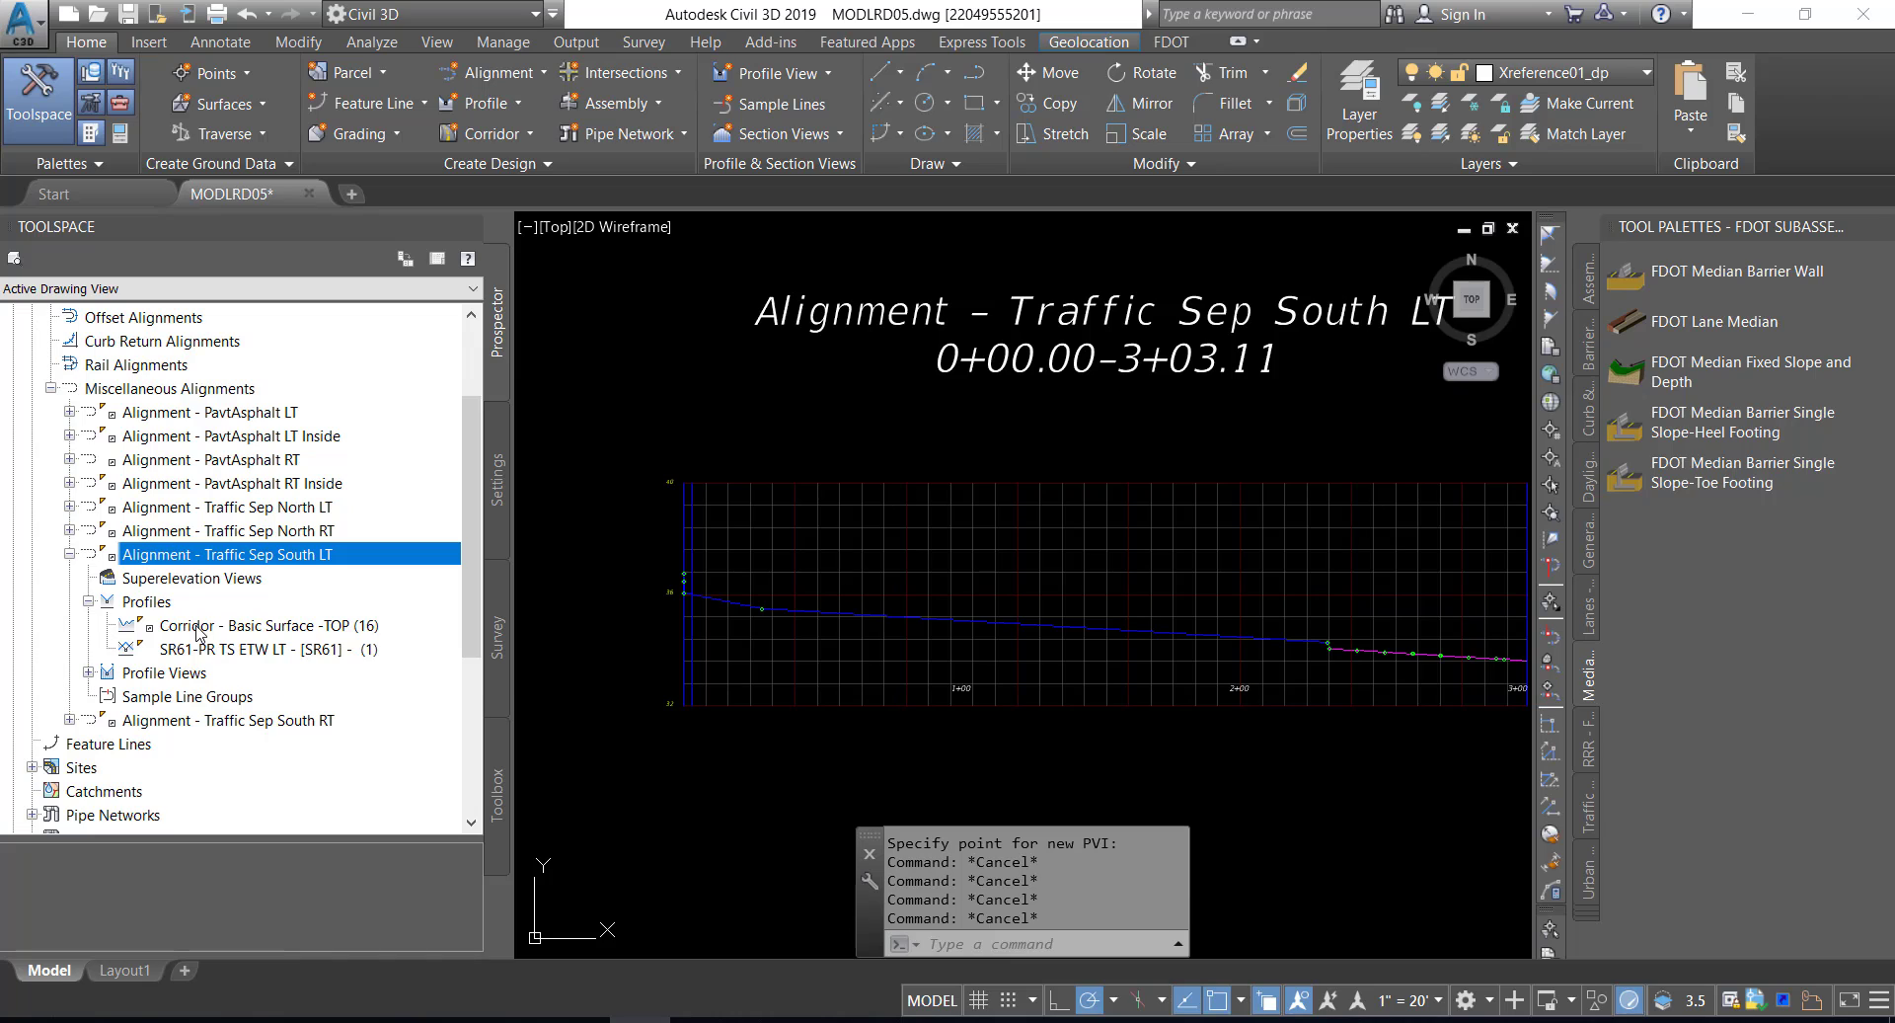
mouse_move(197, 632)
left_click(227, 652)
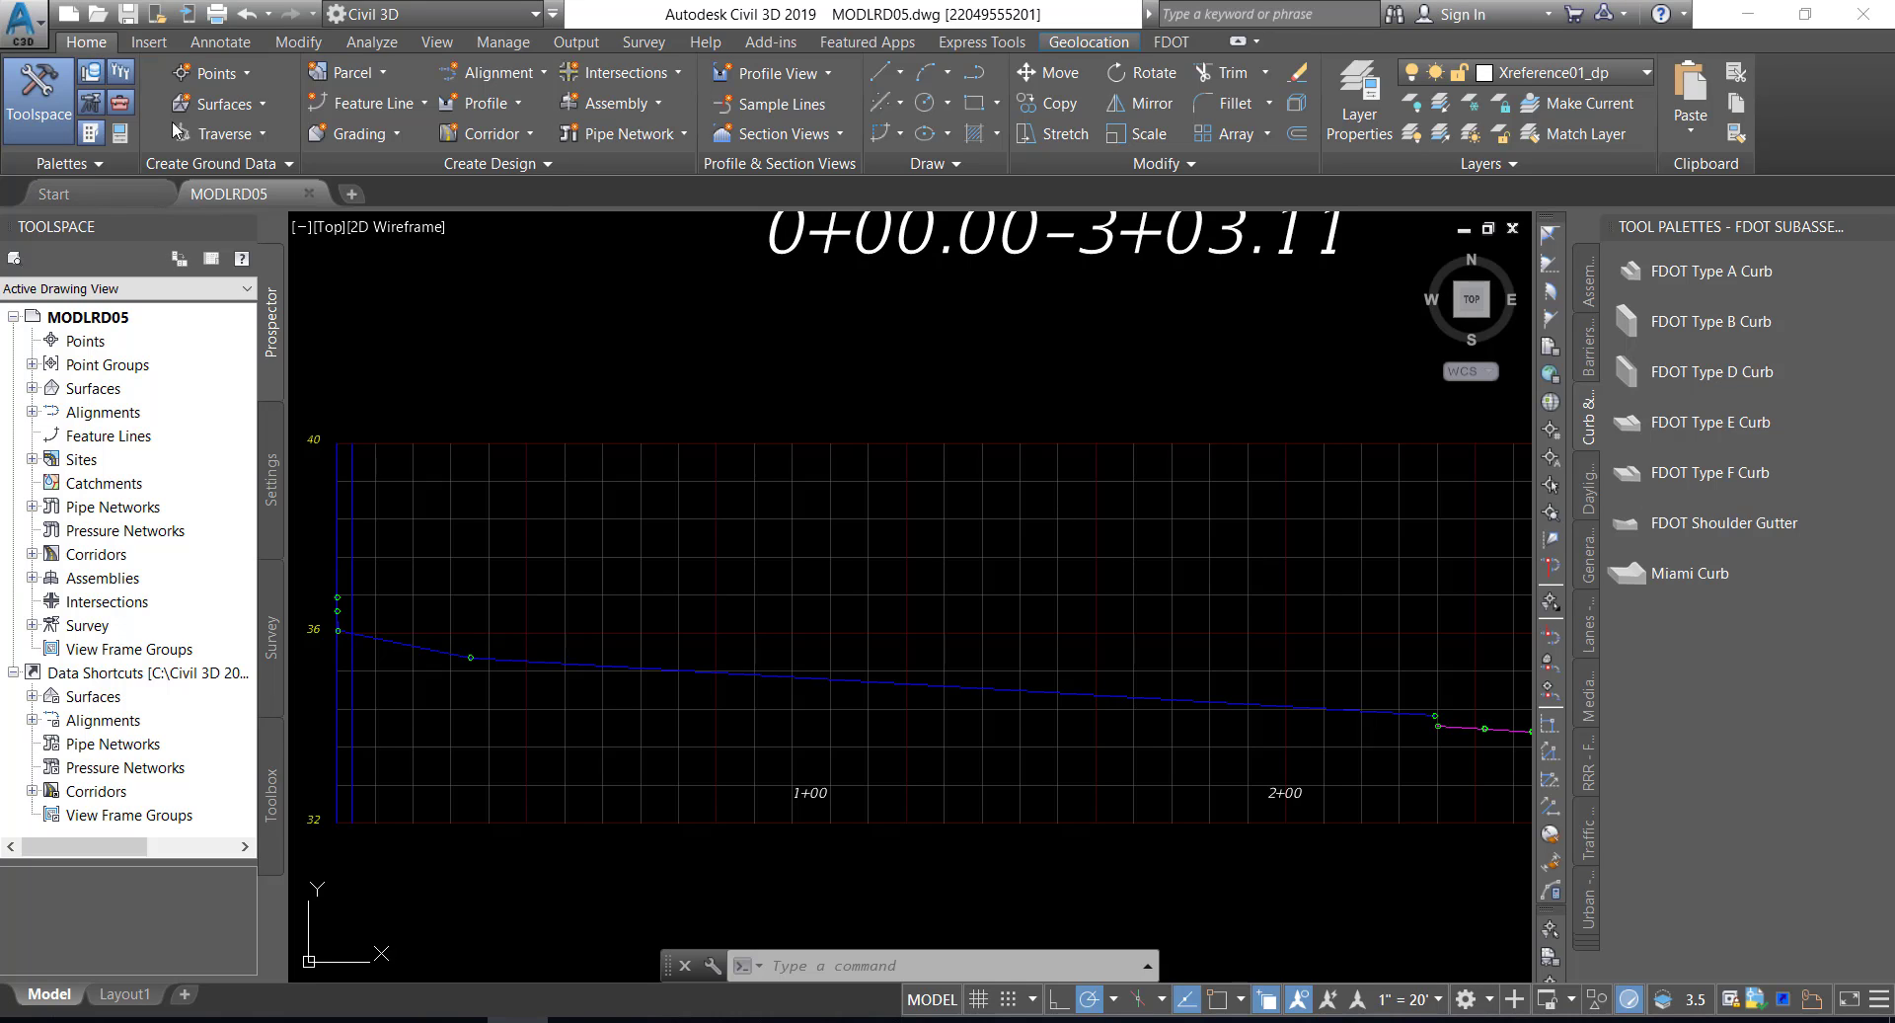
- Create a layout profile named PGL TS South LT in the Traffic Sep South LT view, keeping FDOT PGL Left style and _No Labels
left_click(518, 105)
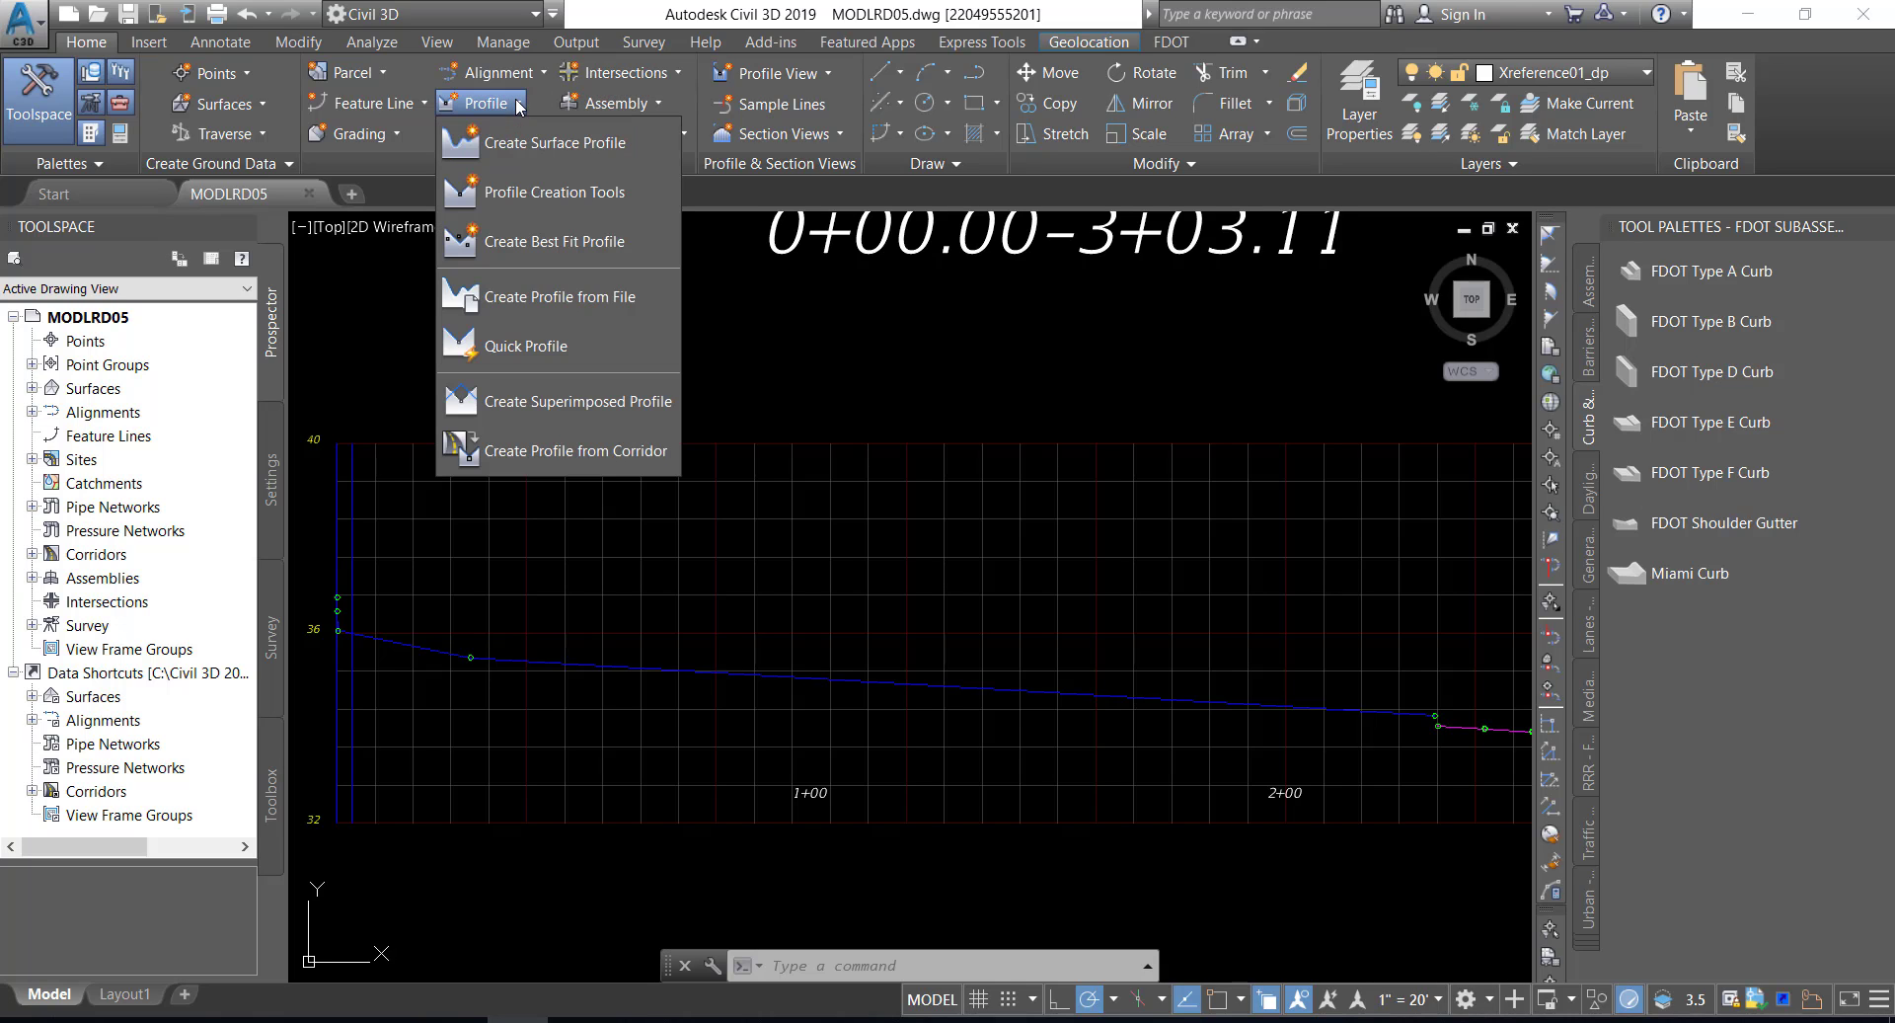
left_click(510, 198)
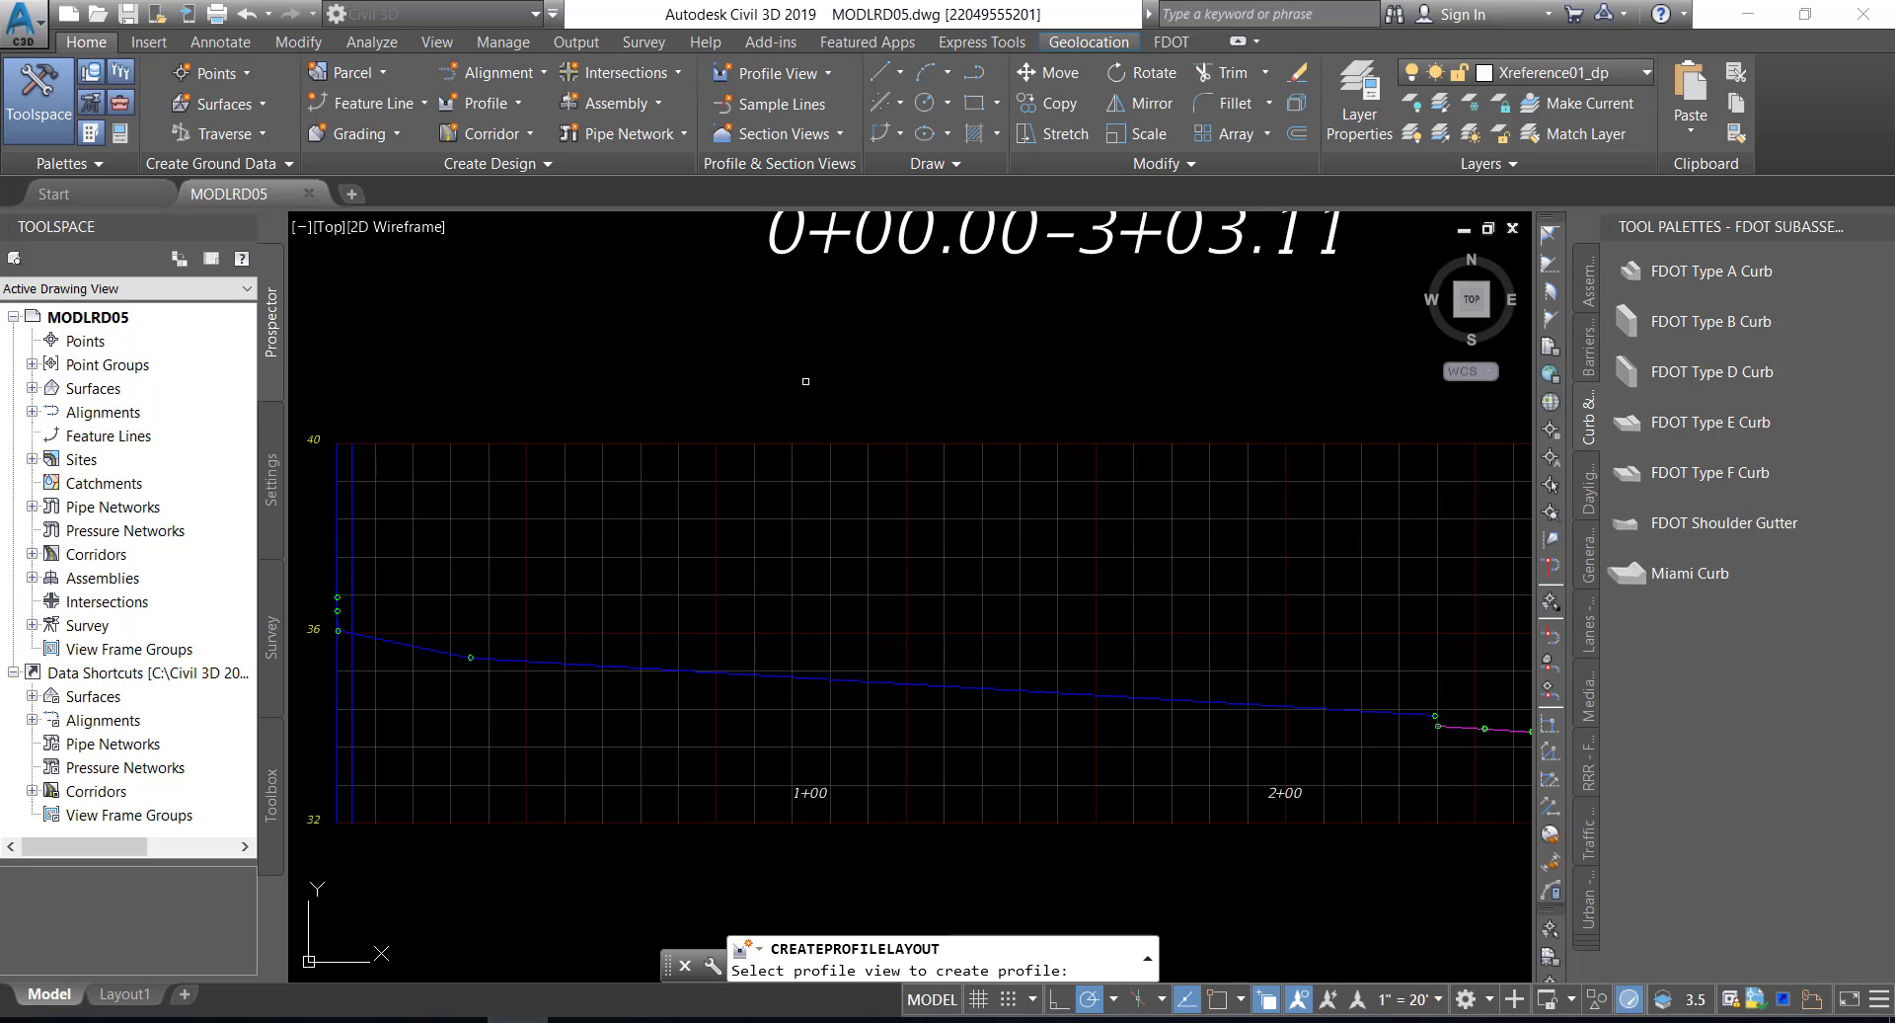
scroll(847, 408, "down", 4)
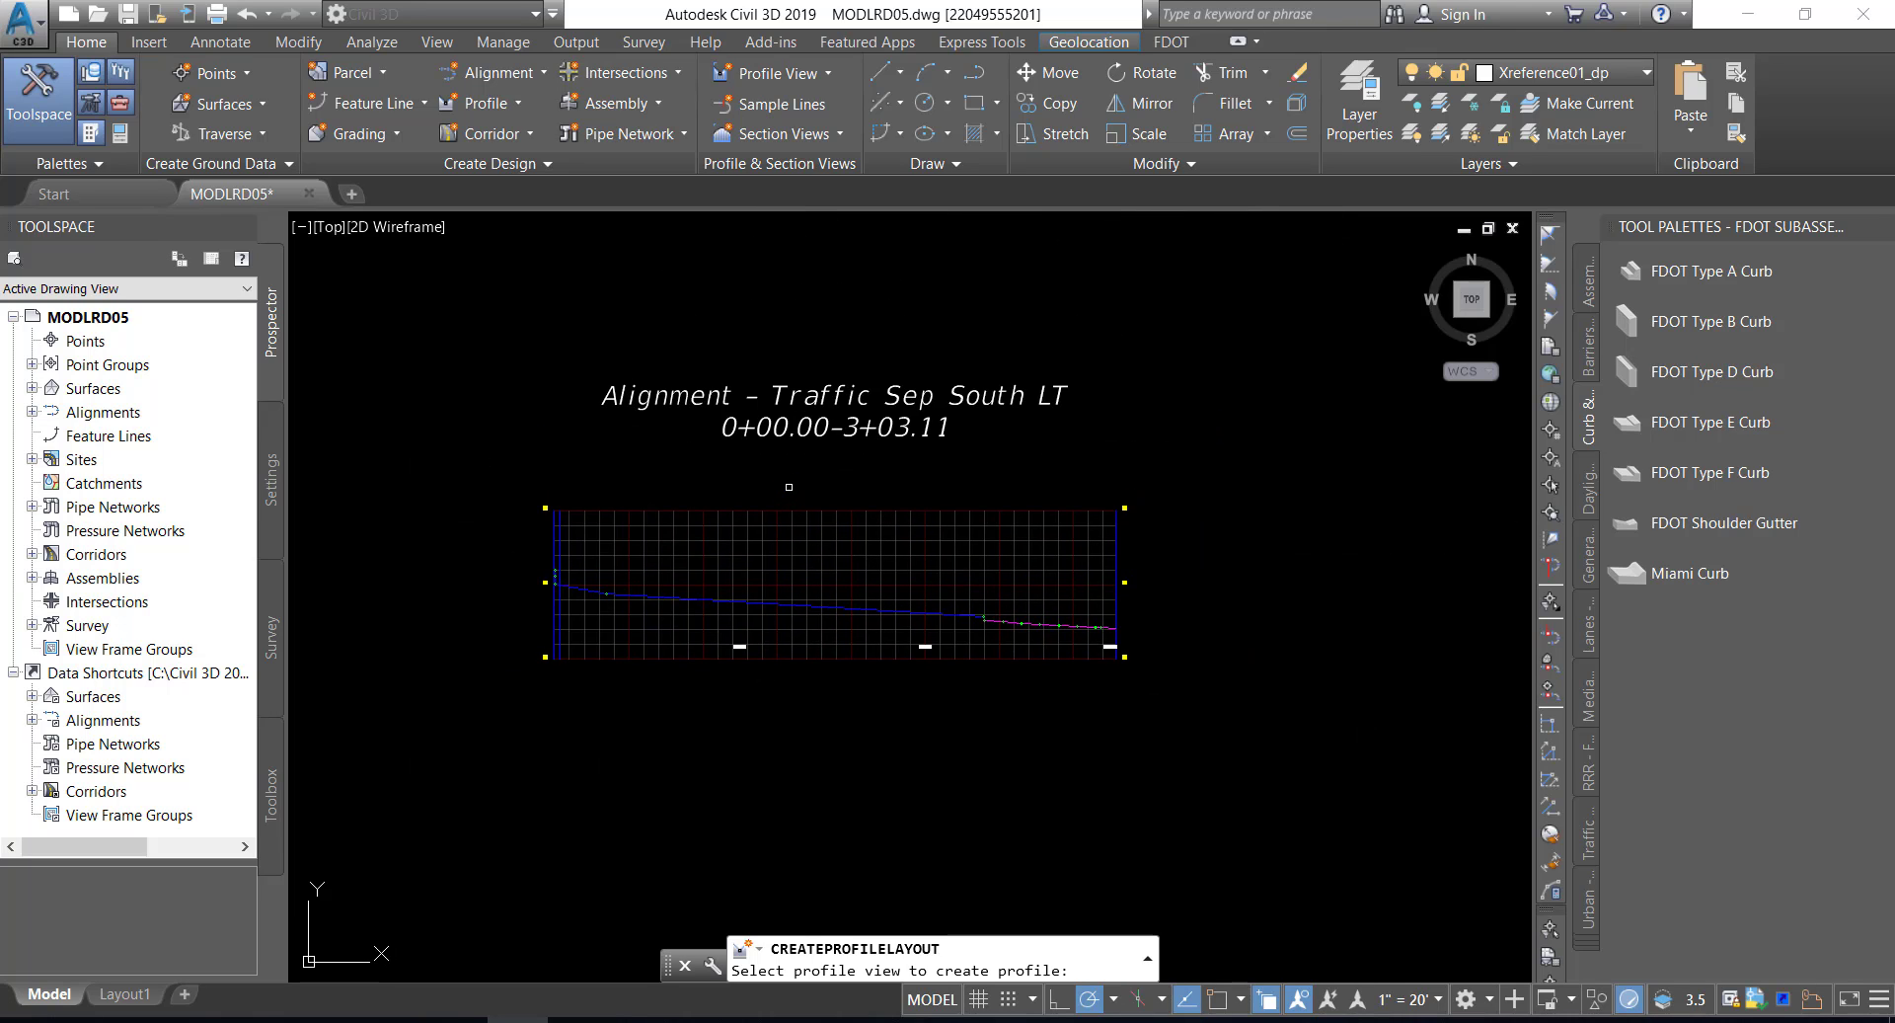
left_click(767, 507)
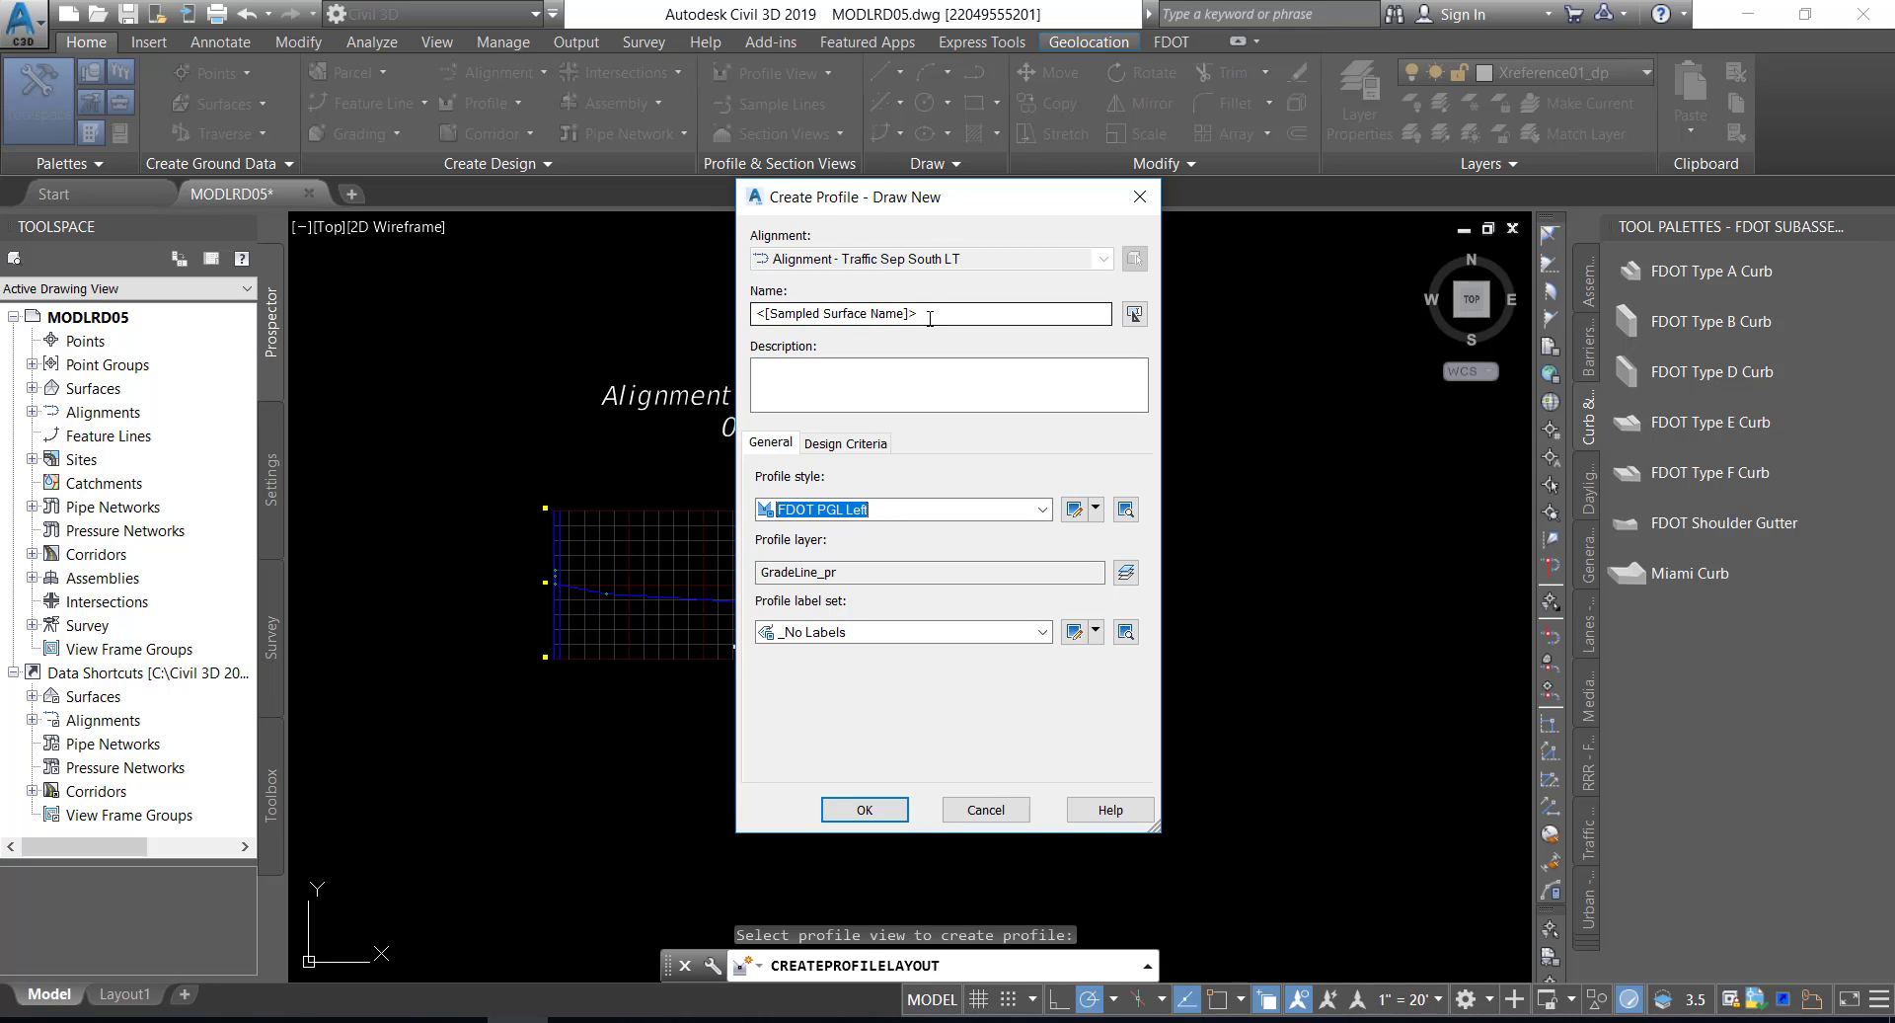
left_click_drag(929, 318, 758, 313)
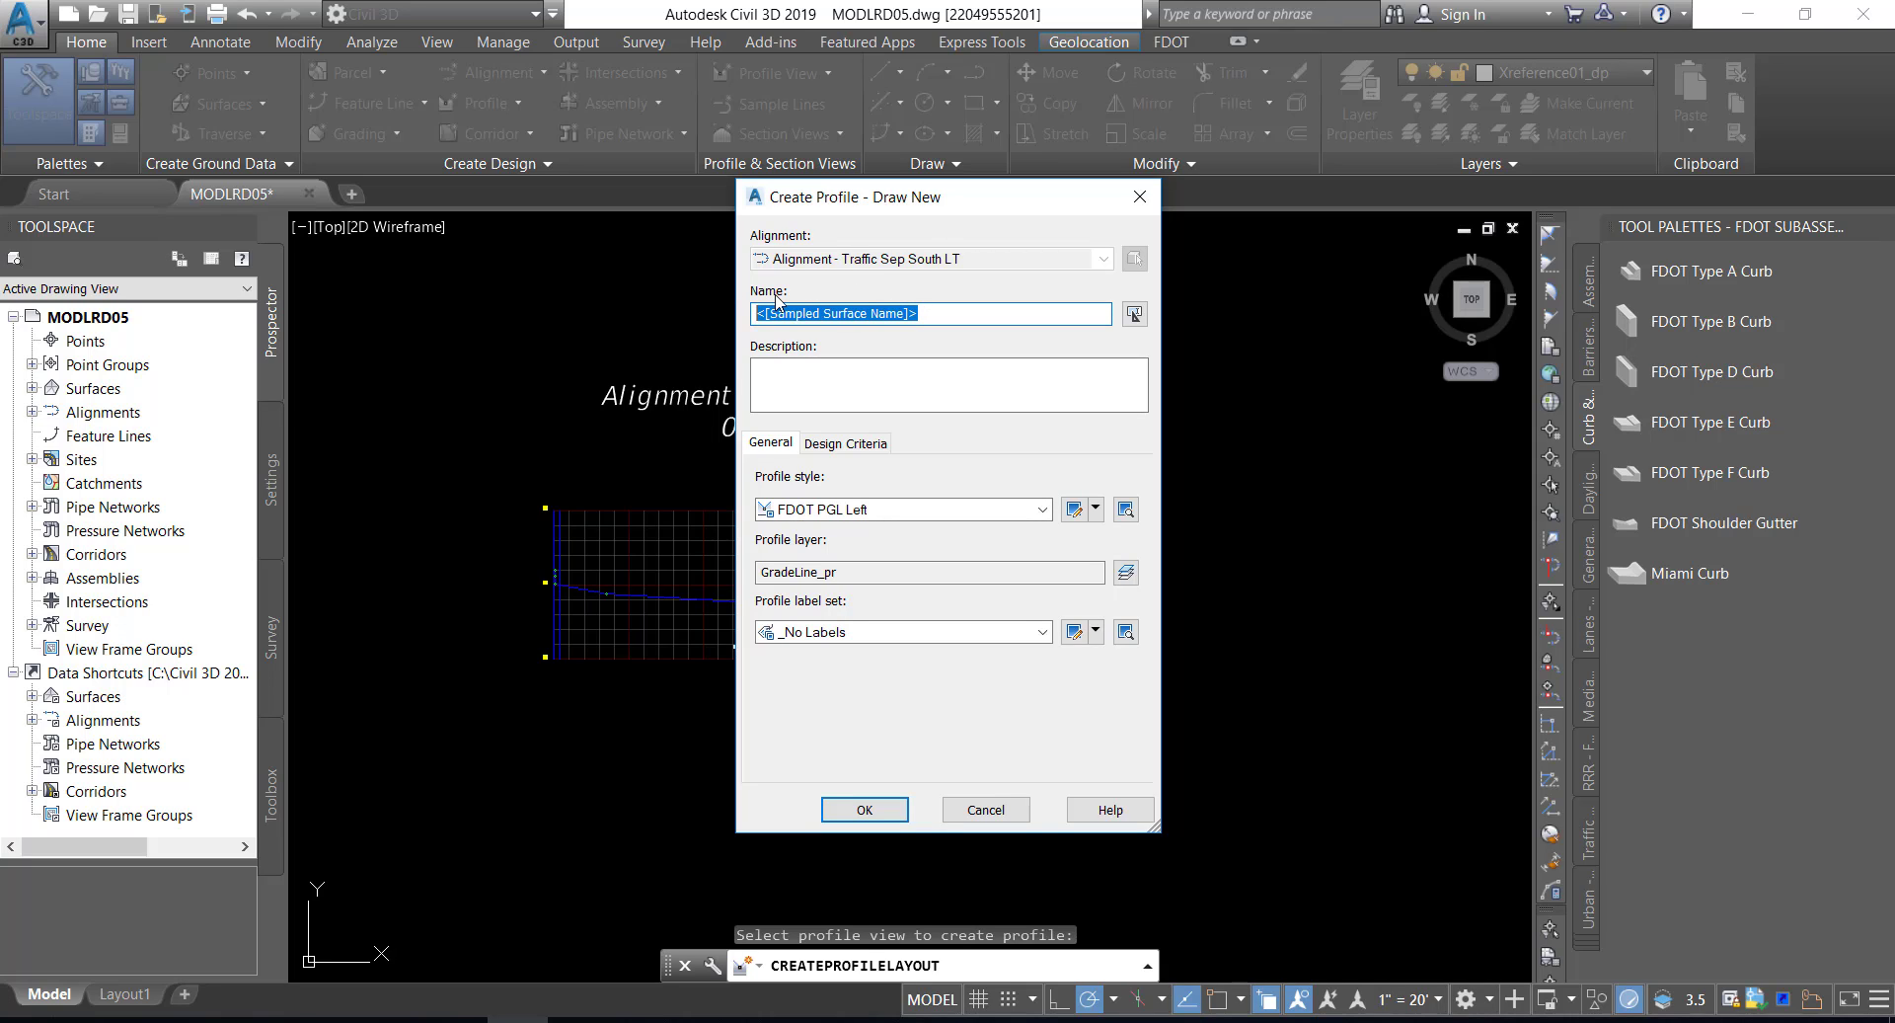
type("PGL")
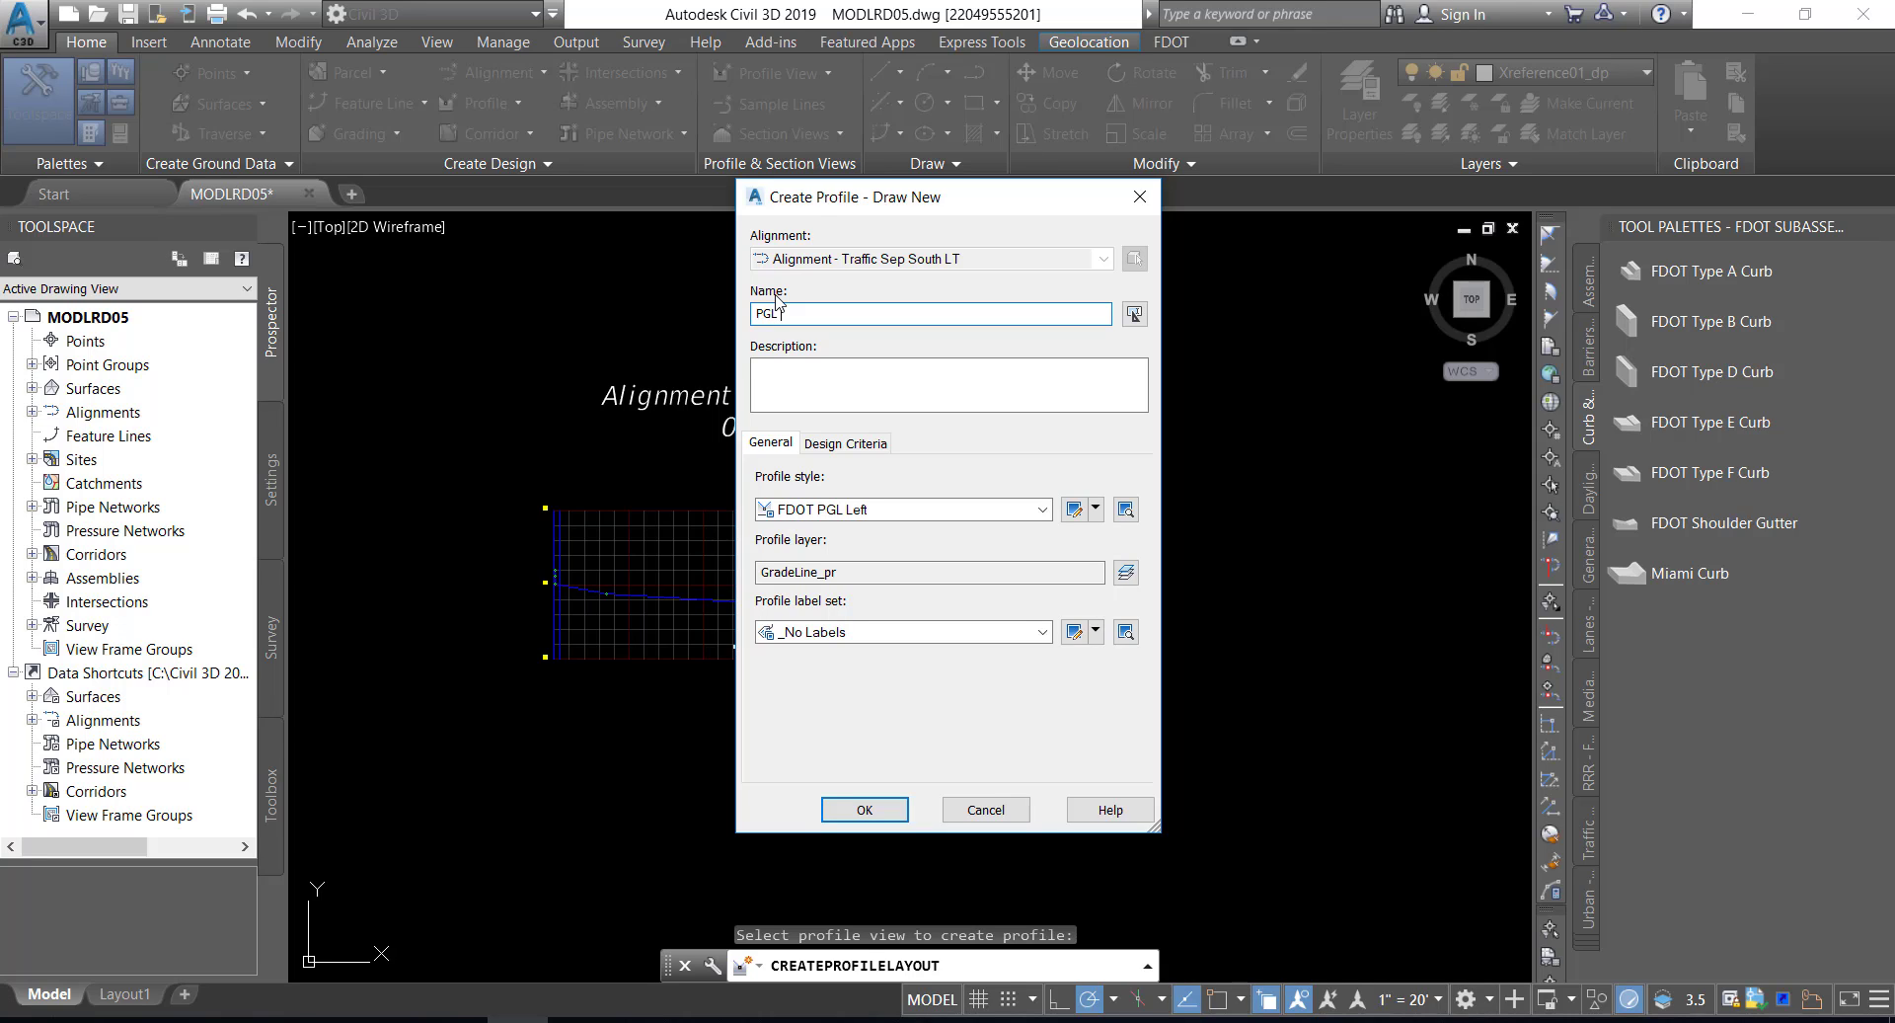
type(" TS South LT")
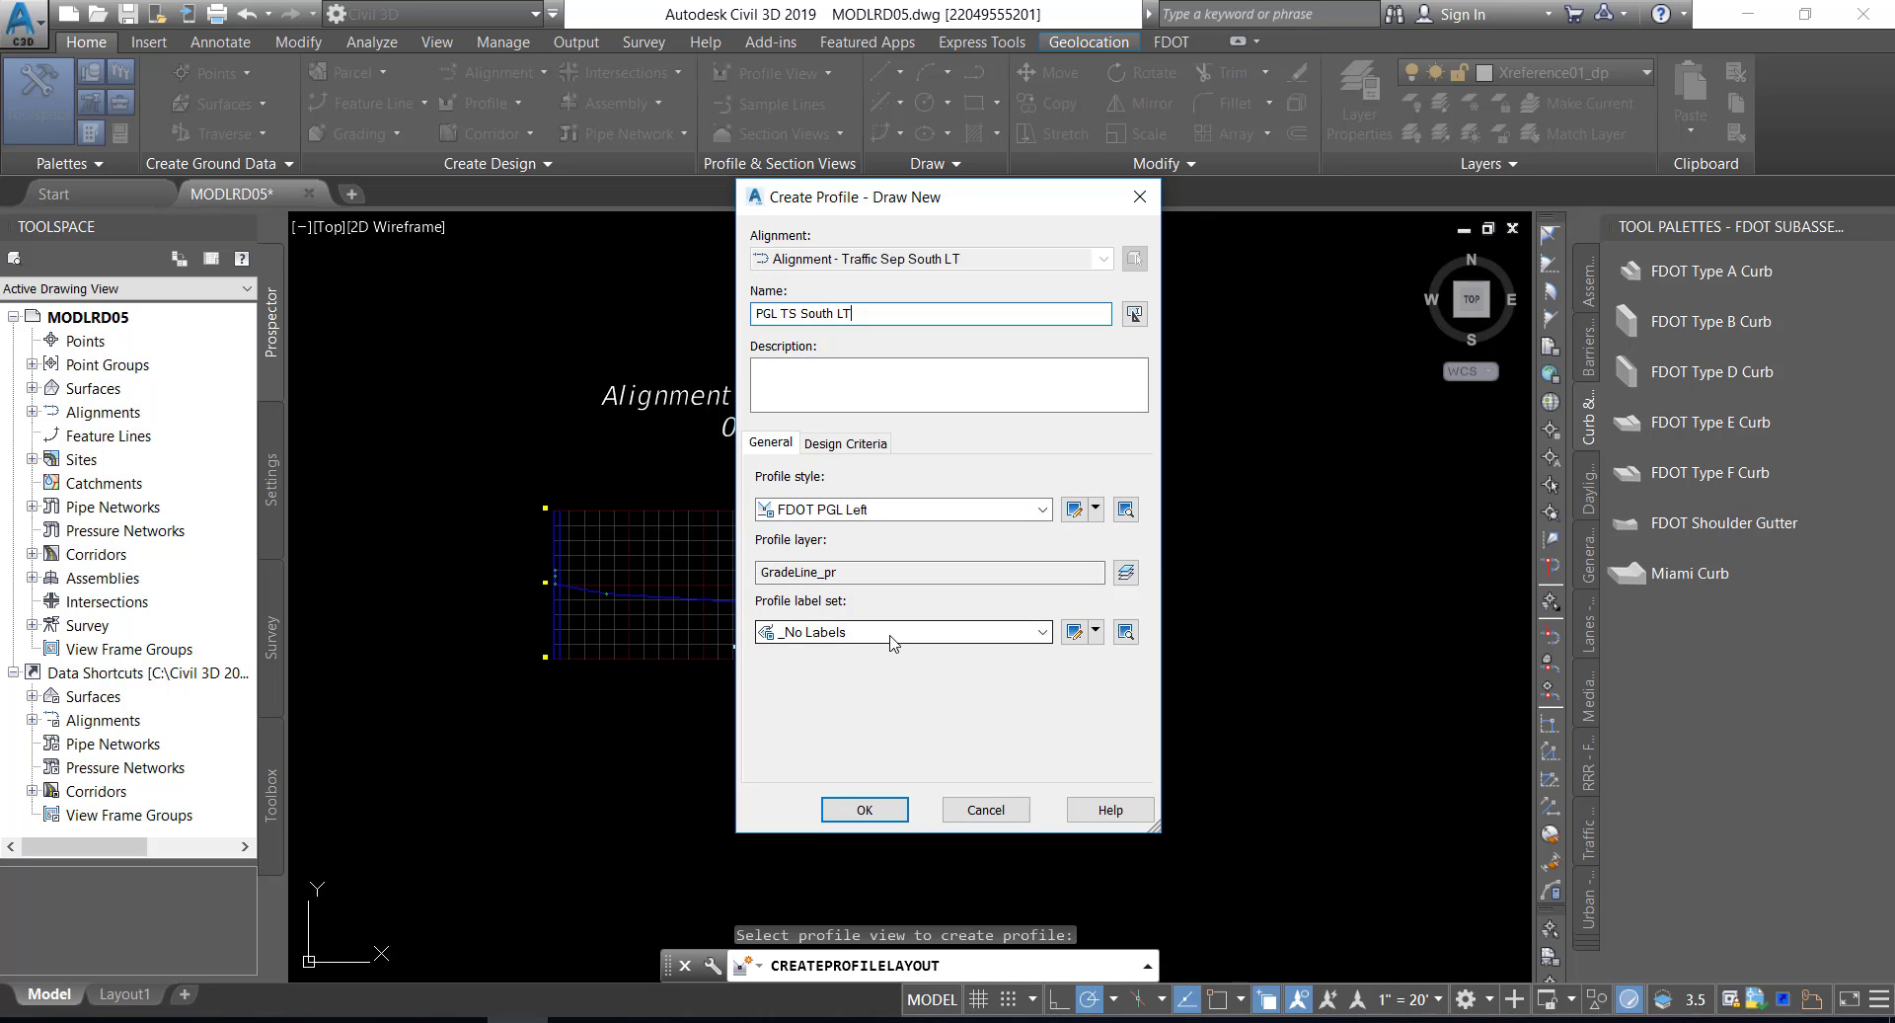
left_click(867, 811)
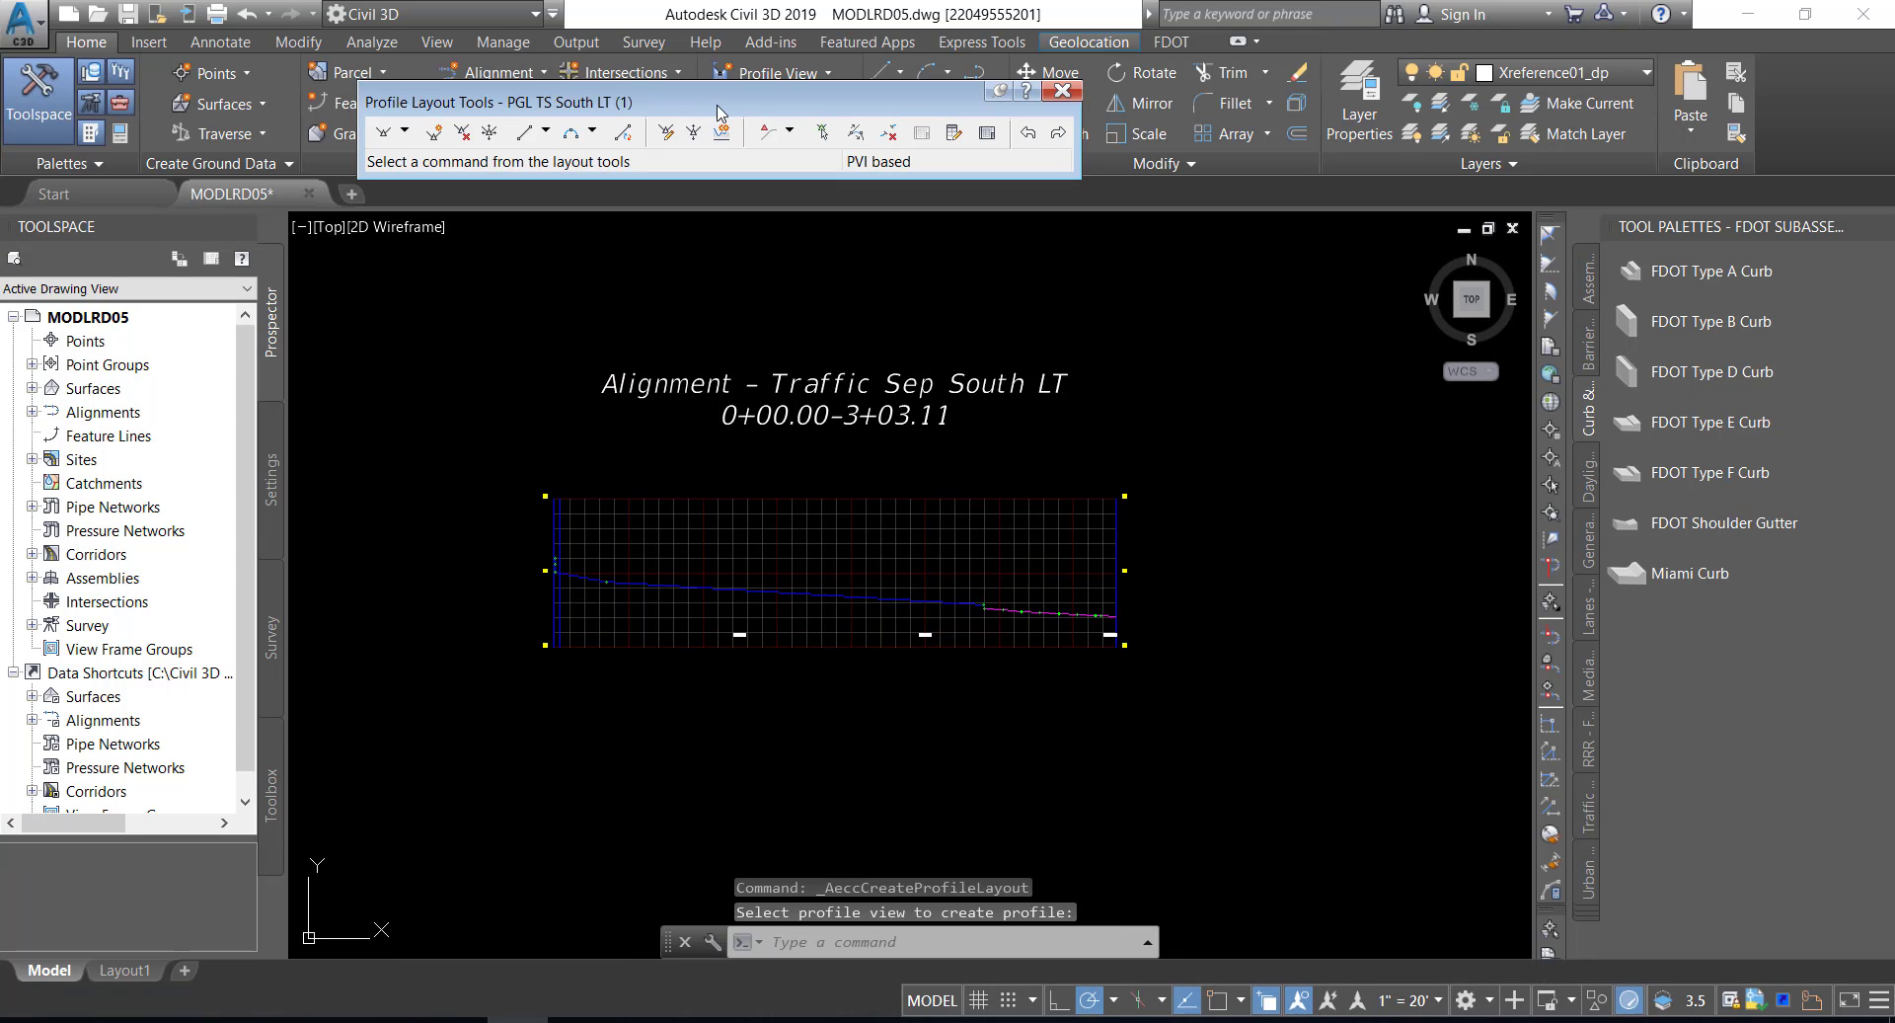
- Start drawing tangents for PGL TS South LT at the blue profile's first grade break near the view's start, using endpoint snap
left_click_drag(720, 119, 781, 272)
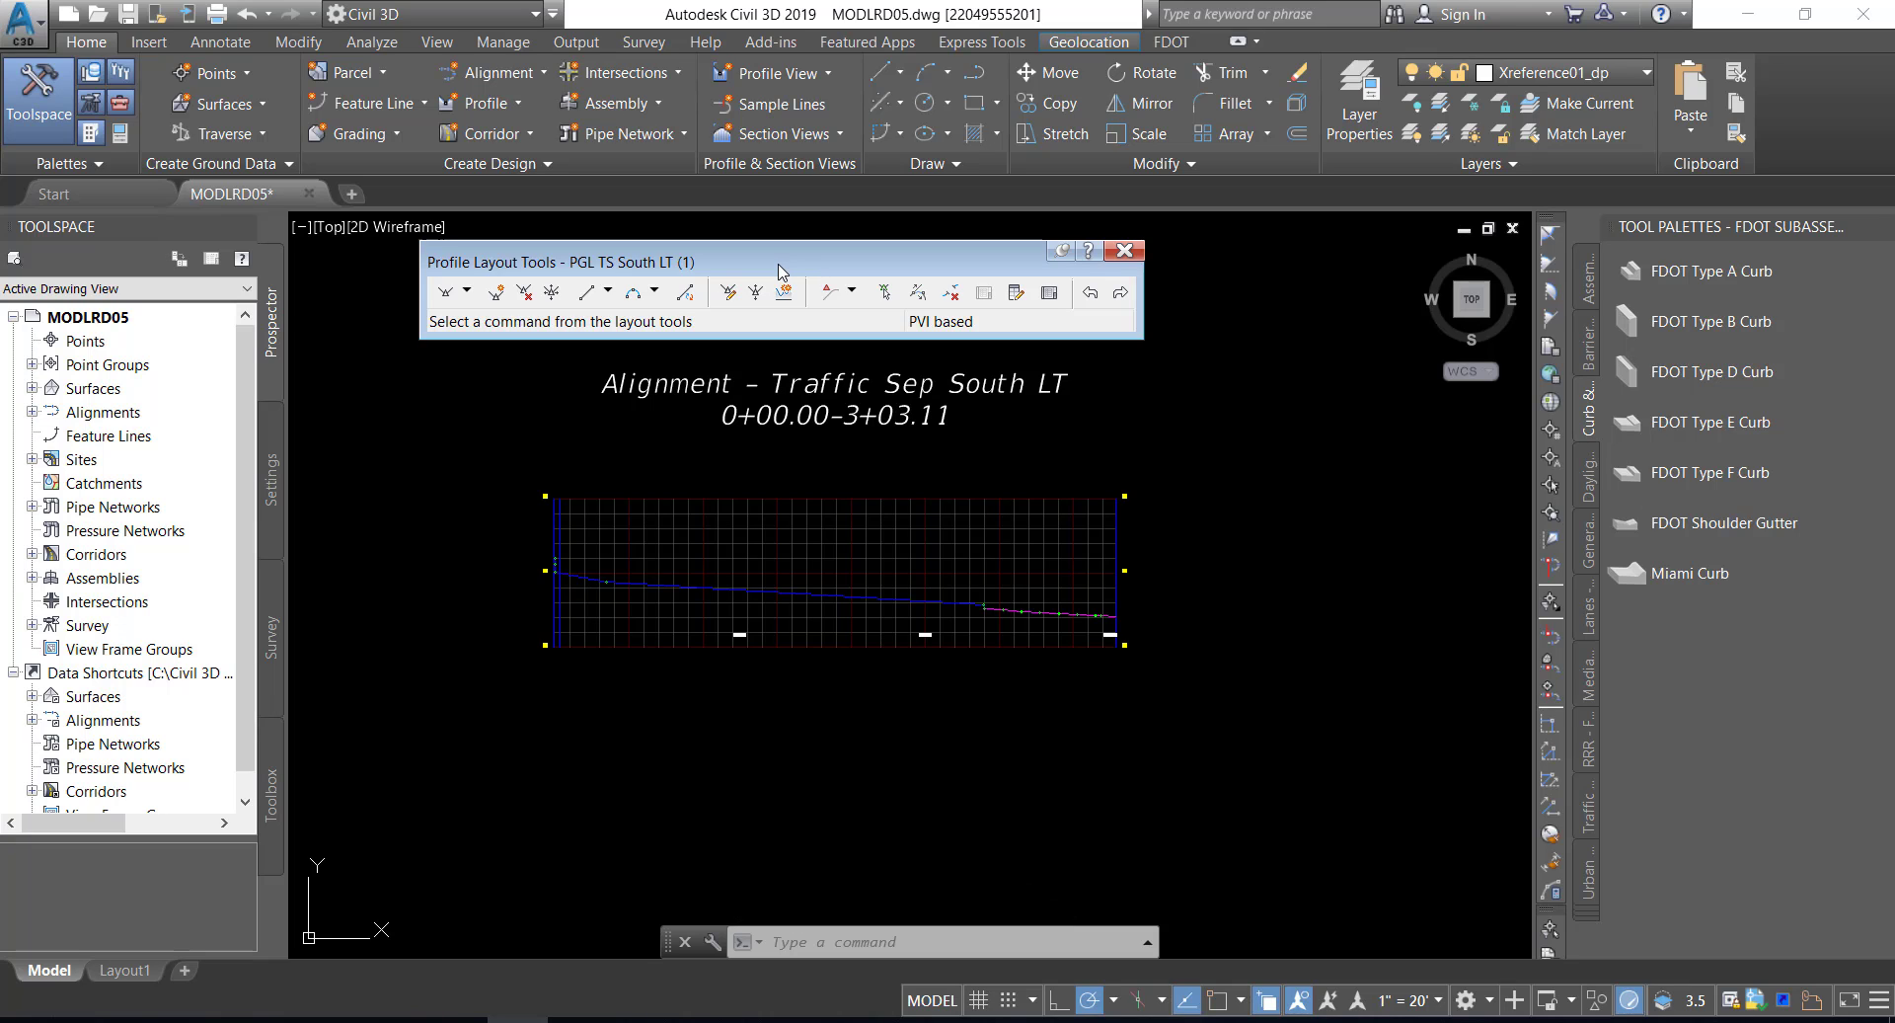
left_click(467, 292)
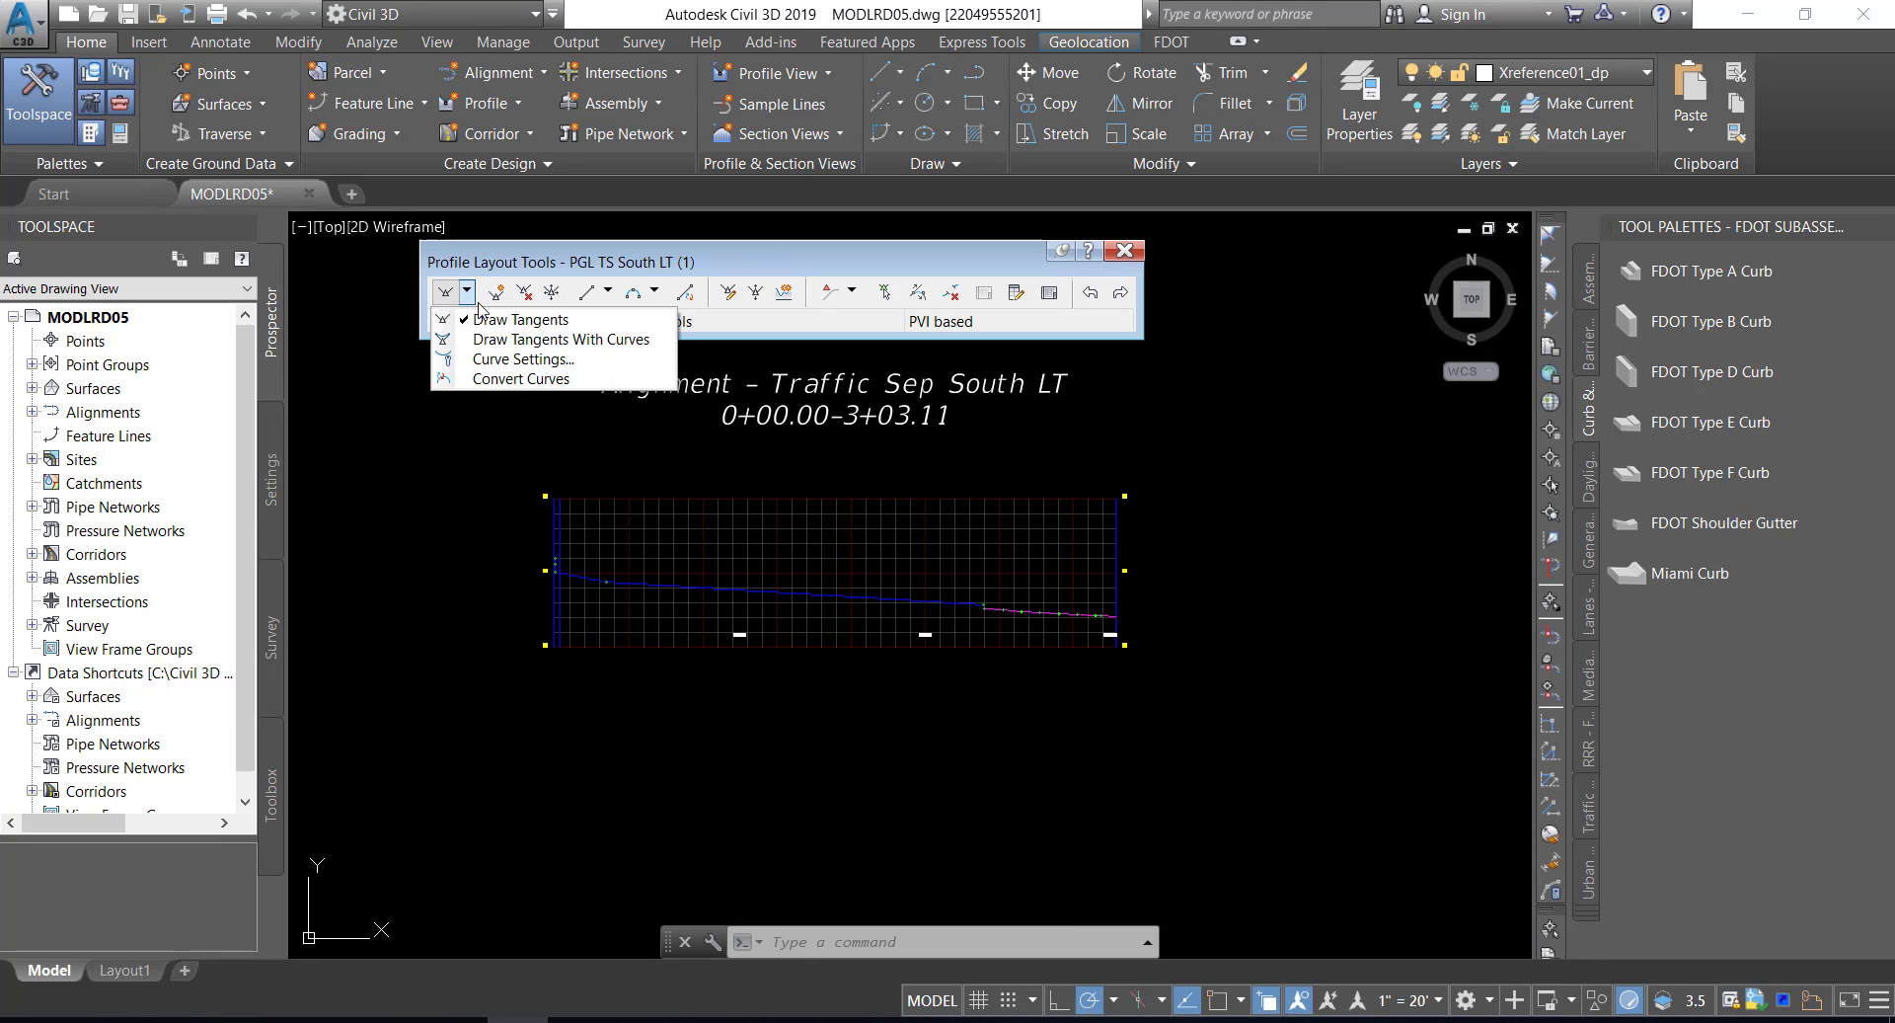
left_click(509, 306)
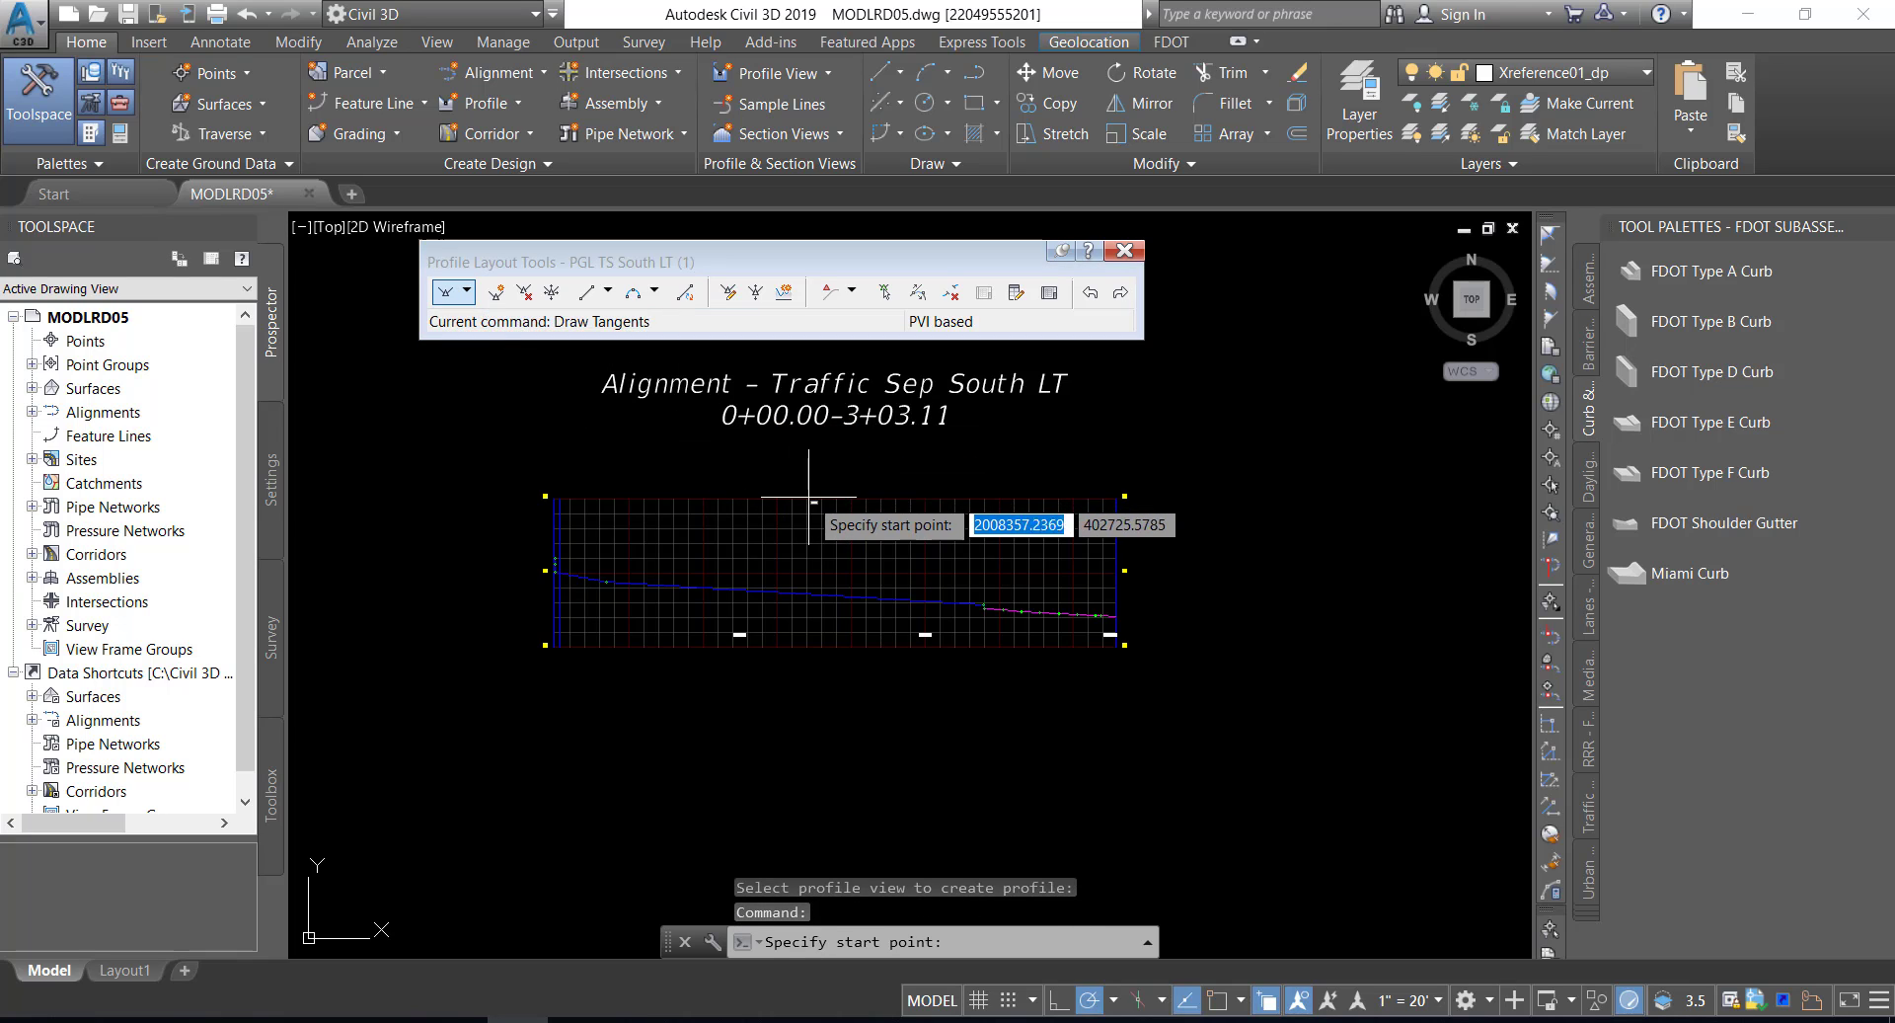
scroll(829, 527, "up", 2)
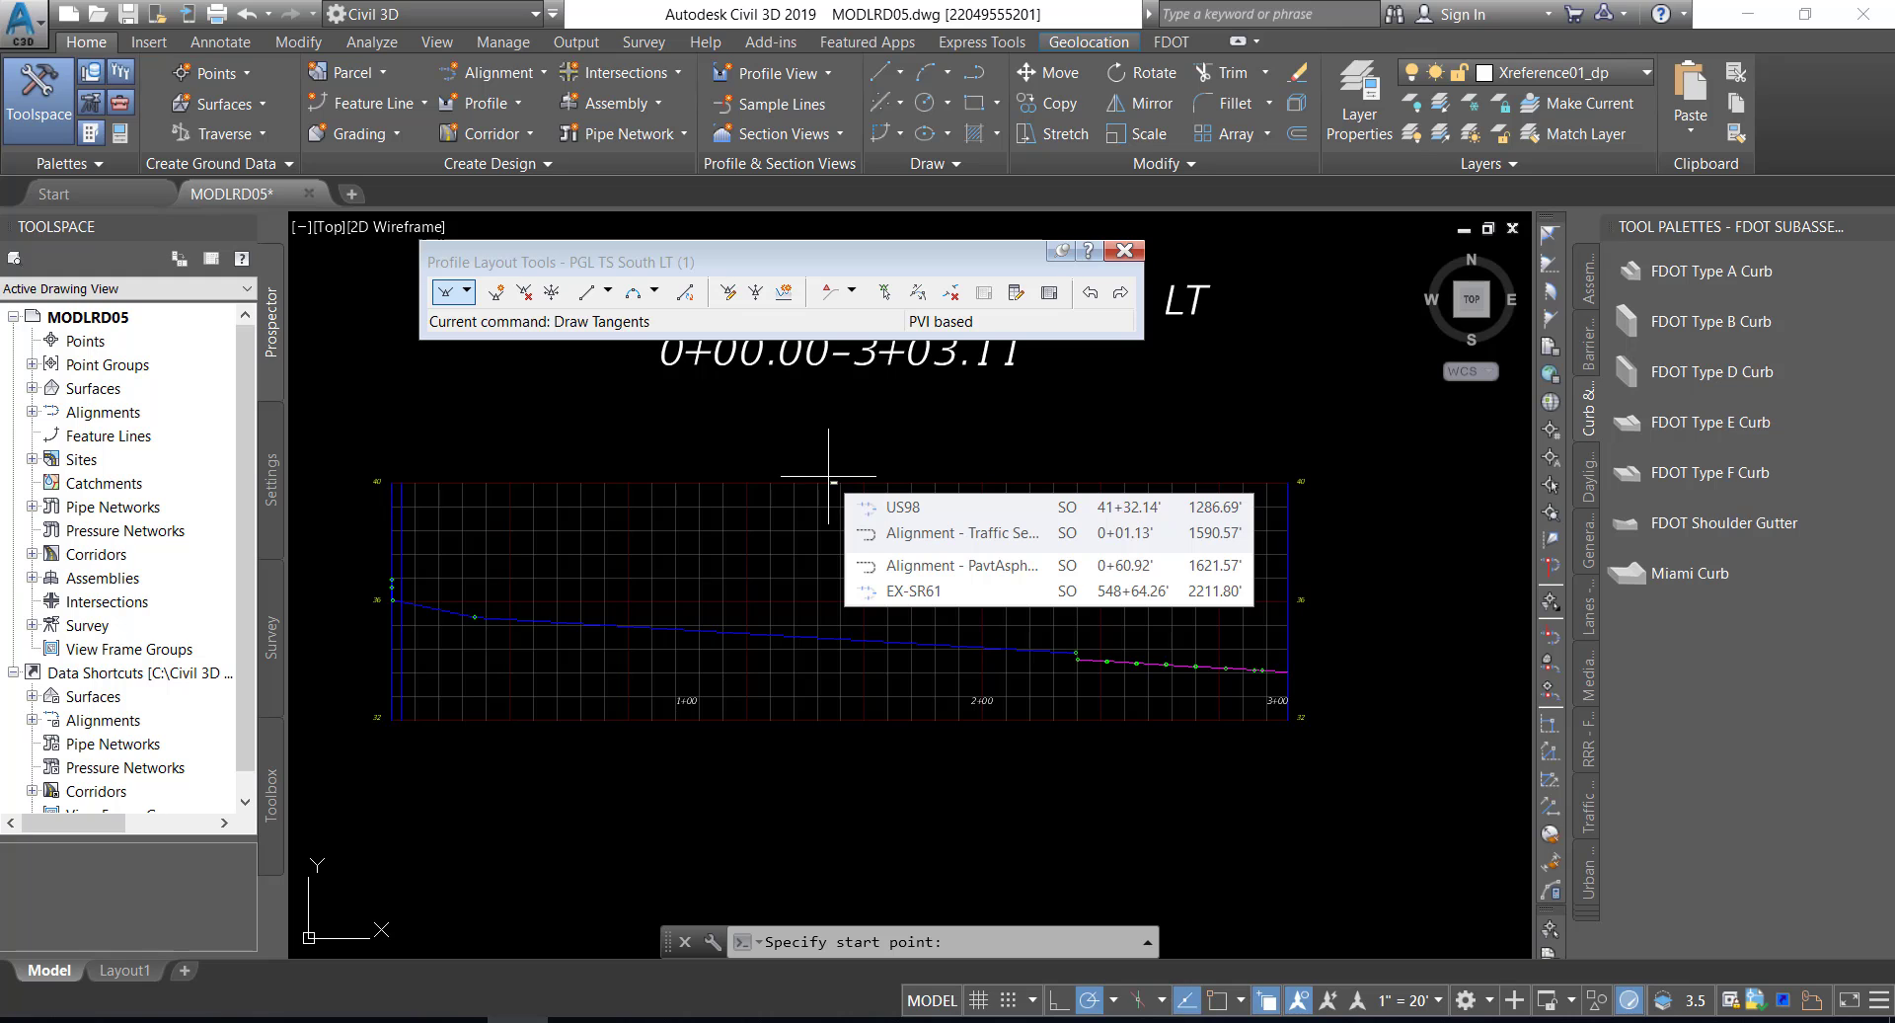
scroll(620, 559, "up", 2)
middle_click_drag(620, 559, 926, 596)
scroll(727, 617, "up", 2)
middle_click_drag(728, 617, 748, 513)
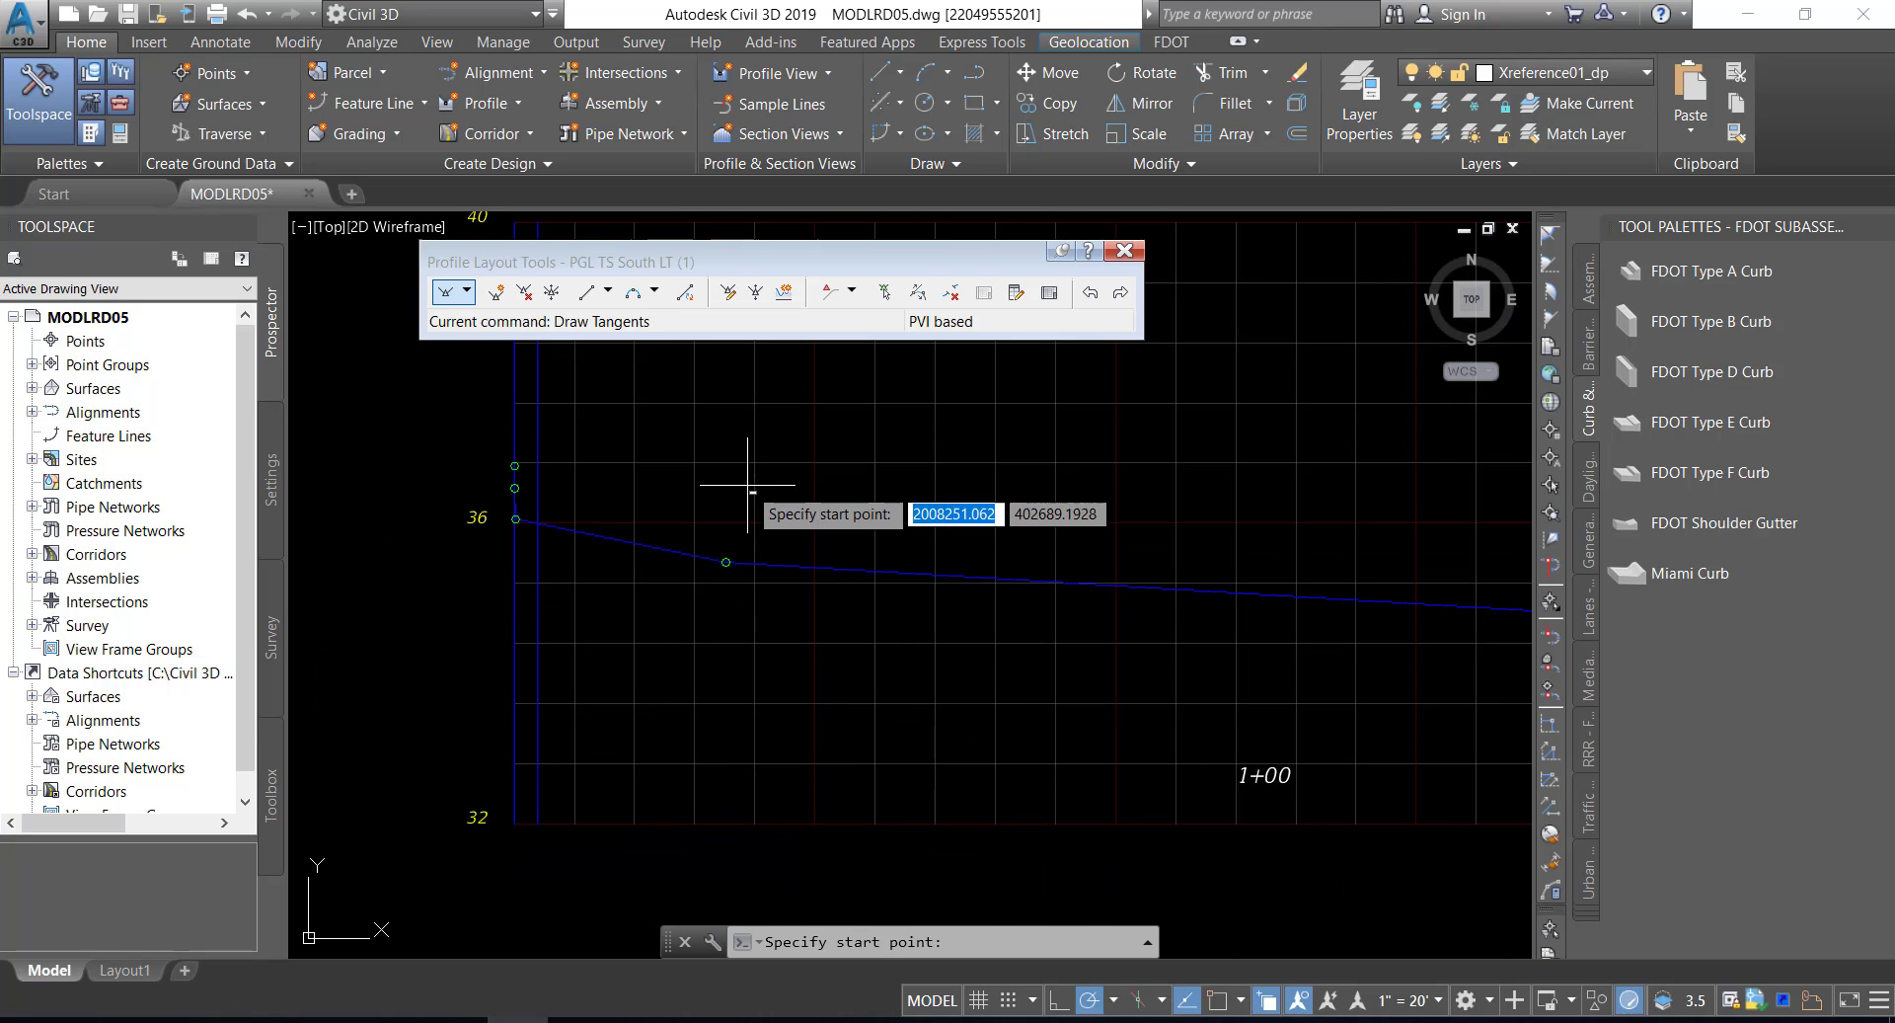
right_click(748, 484, "shift")
left_click(829, 626)
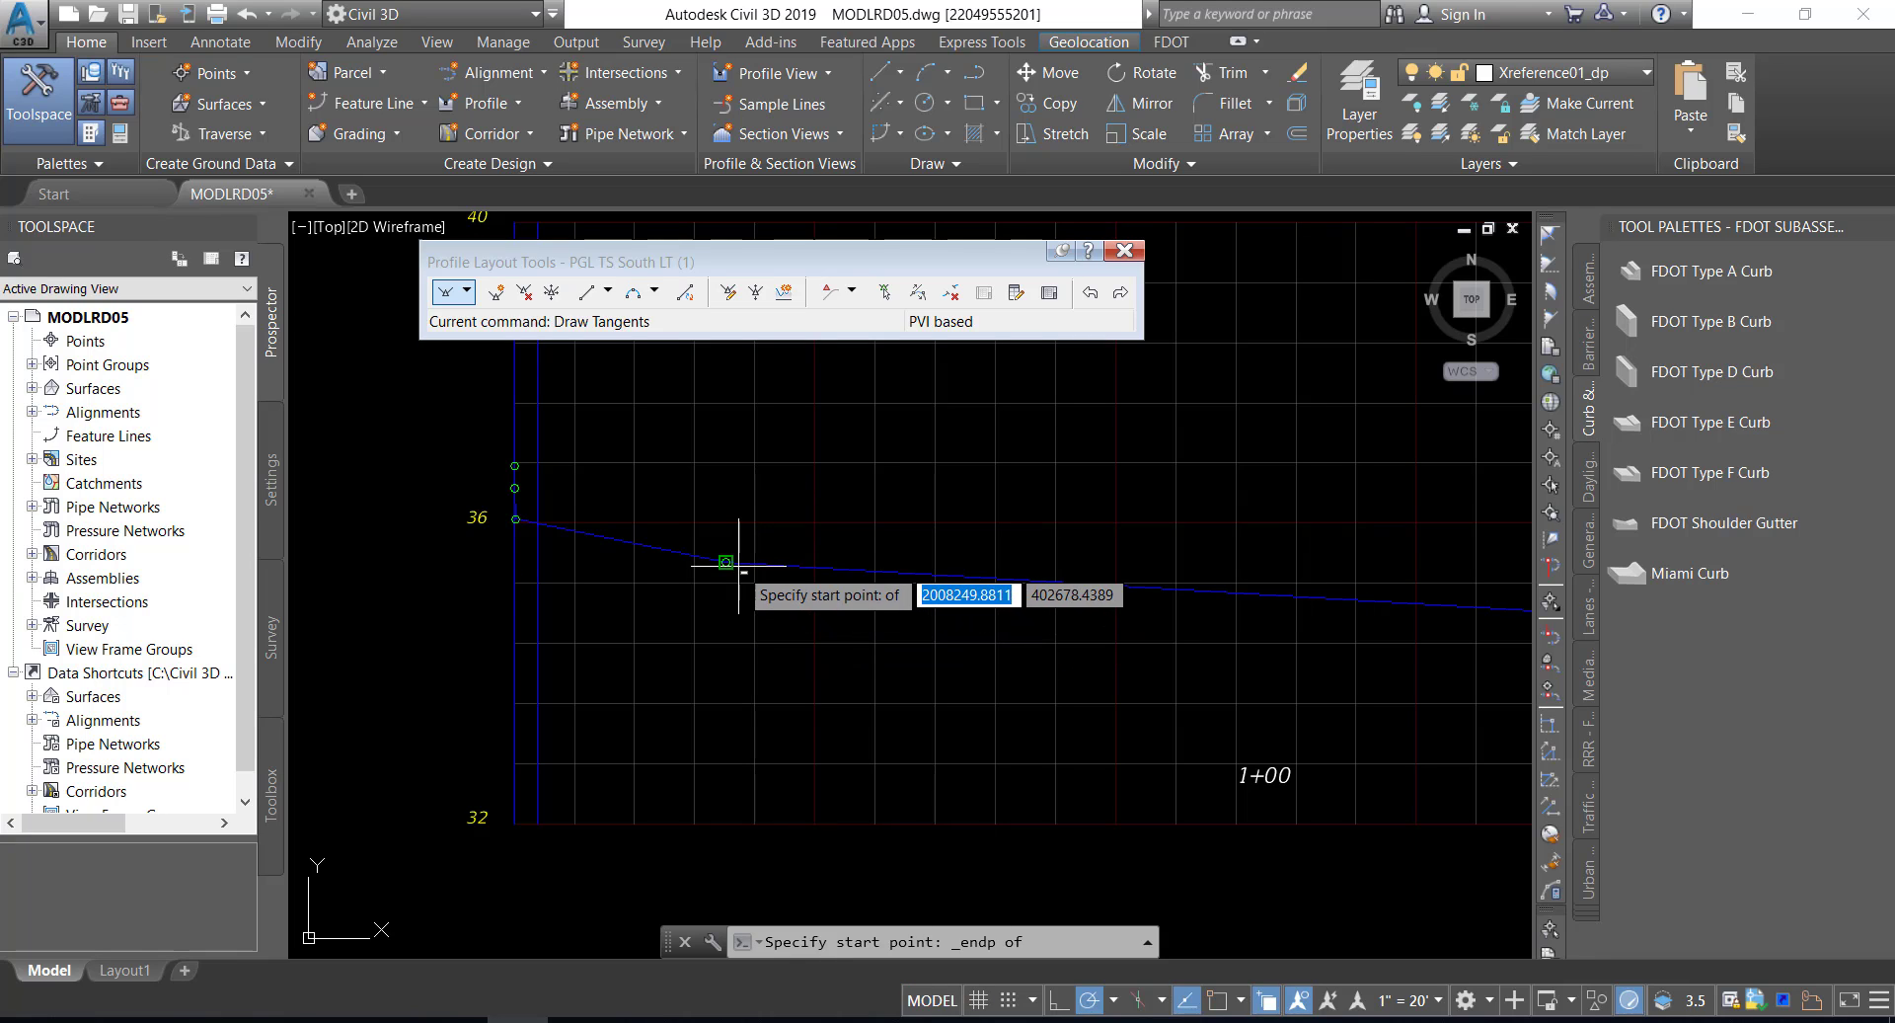
left_click(739, 564)
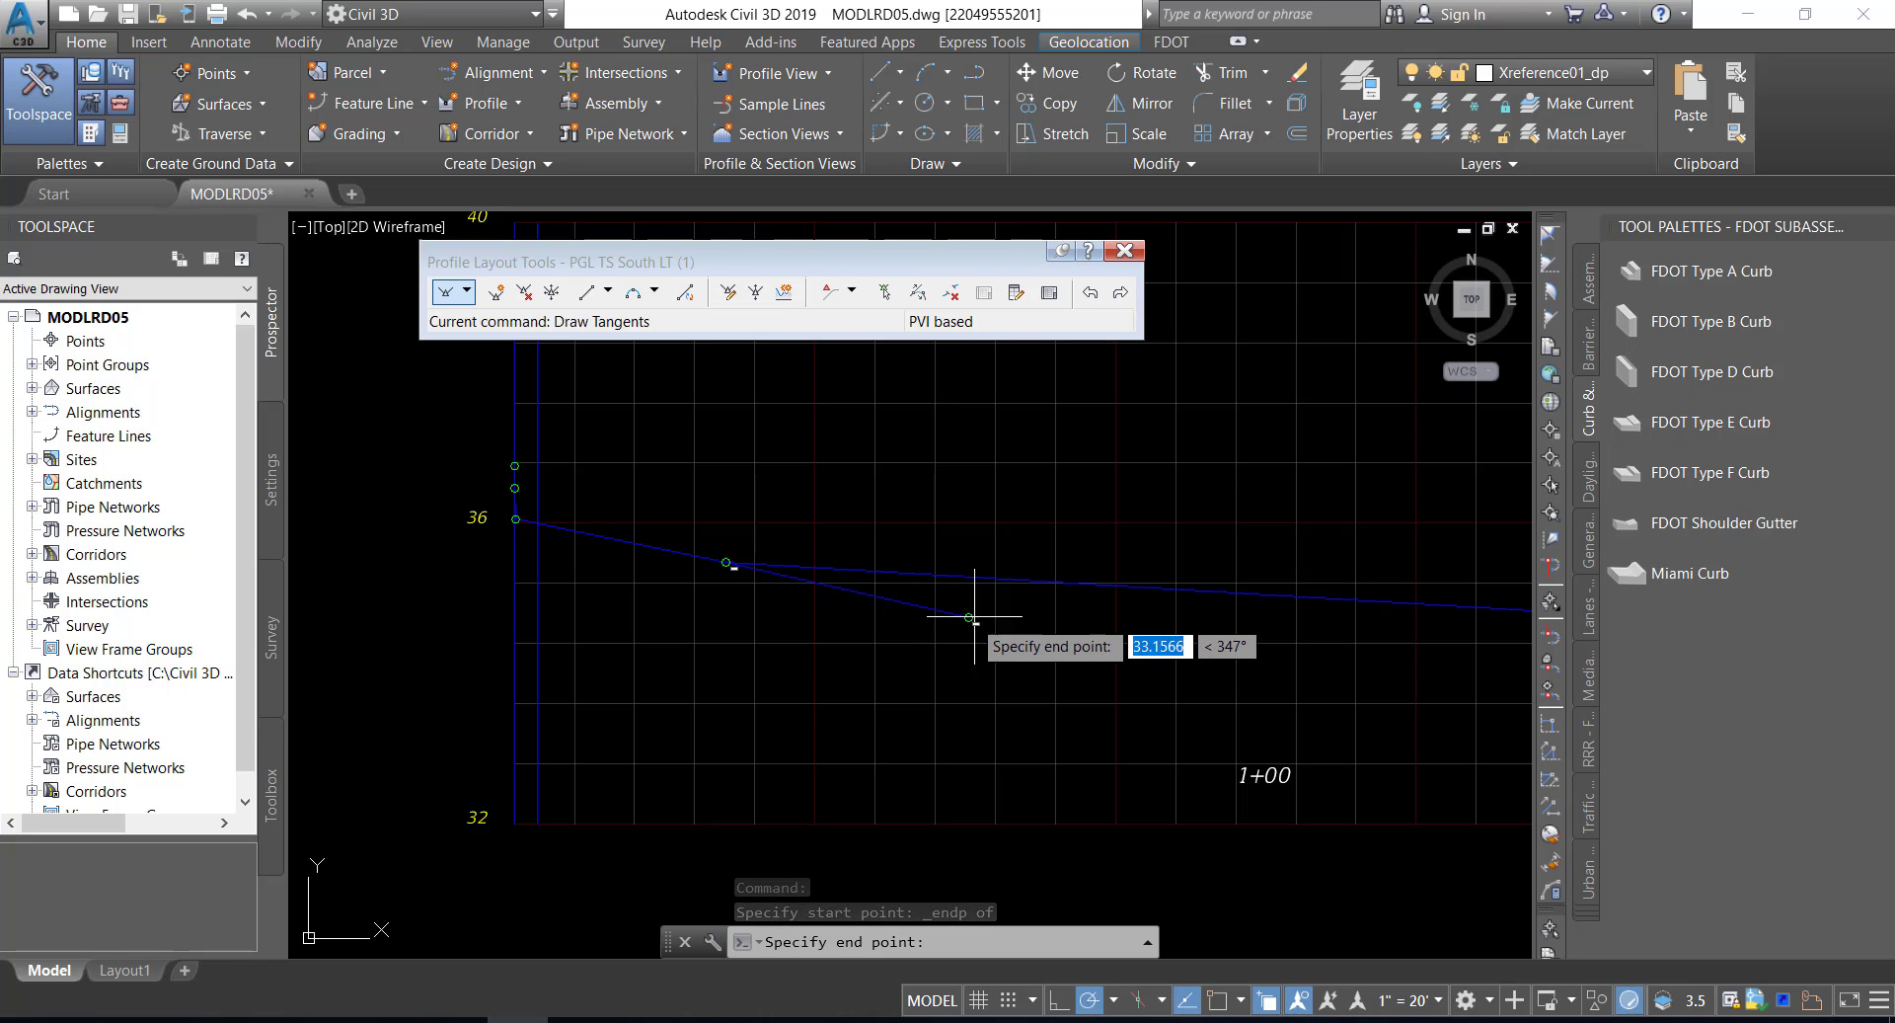
- Finish the PGL TS South LT tangent at the blue profile's last endpoint, near station 2+31, using endpoint snap
scroll(1056, 622, "down", 3)
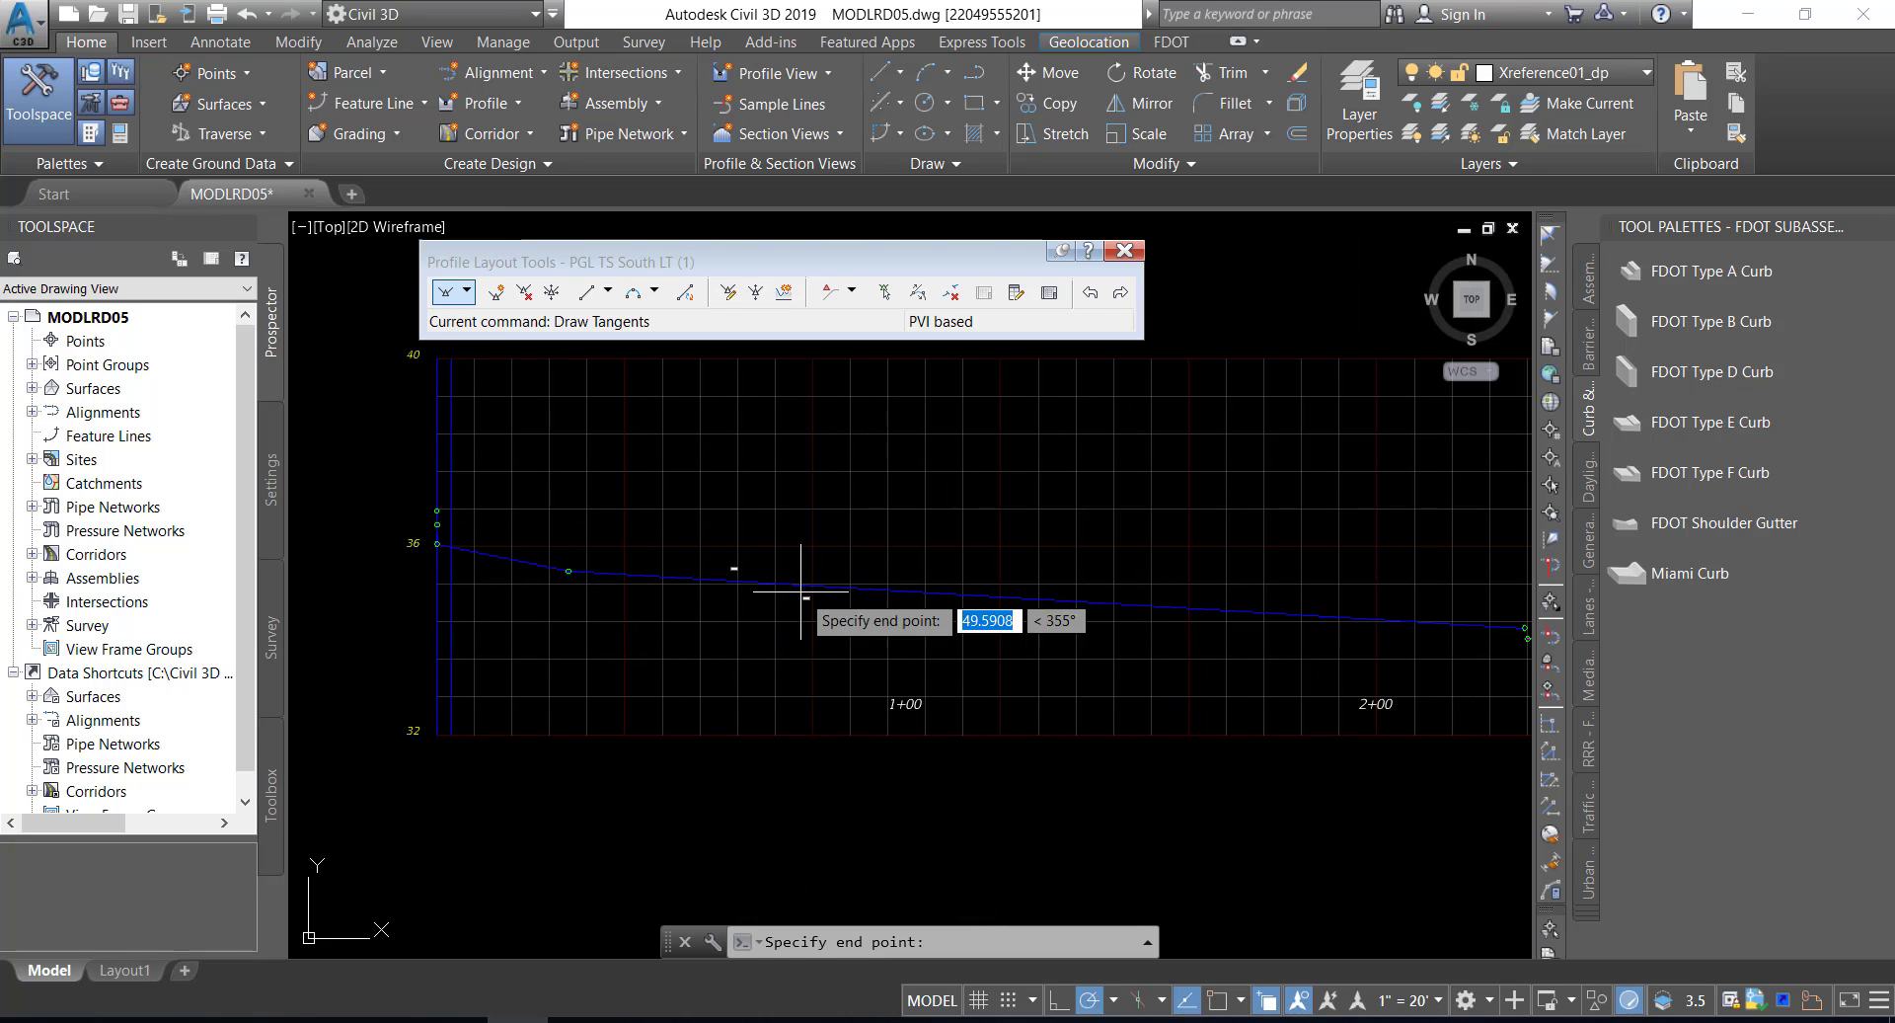
middle_click_drag(1070, 613, 814, 600)
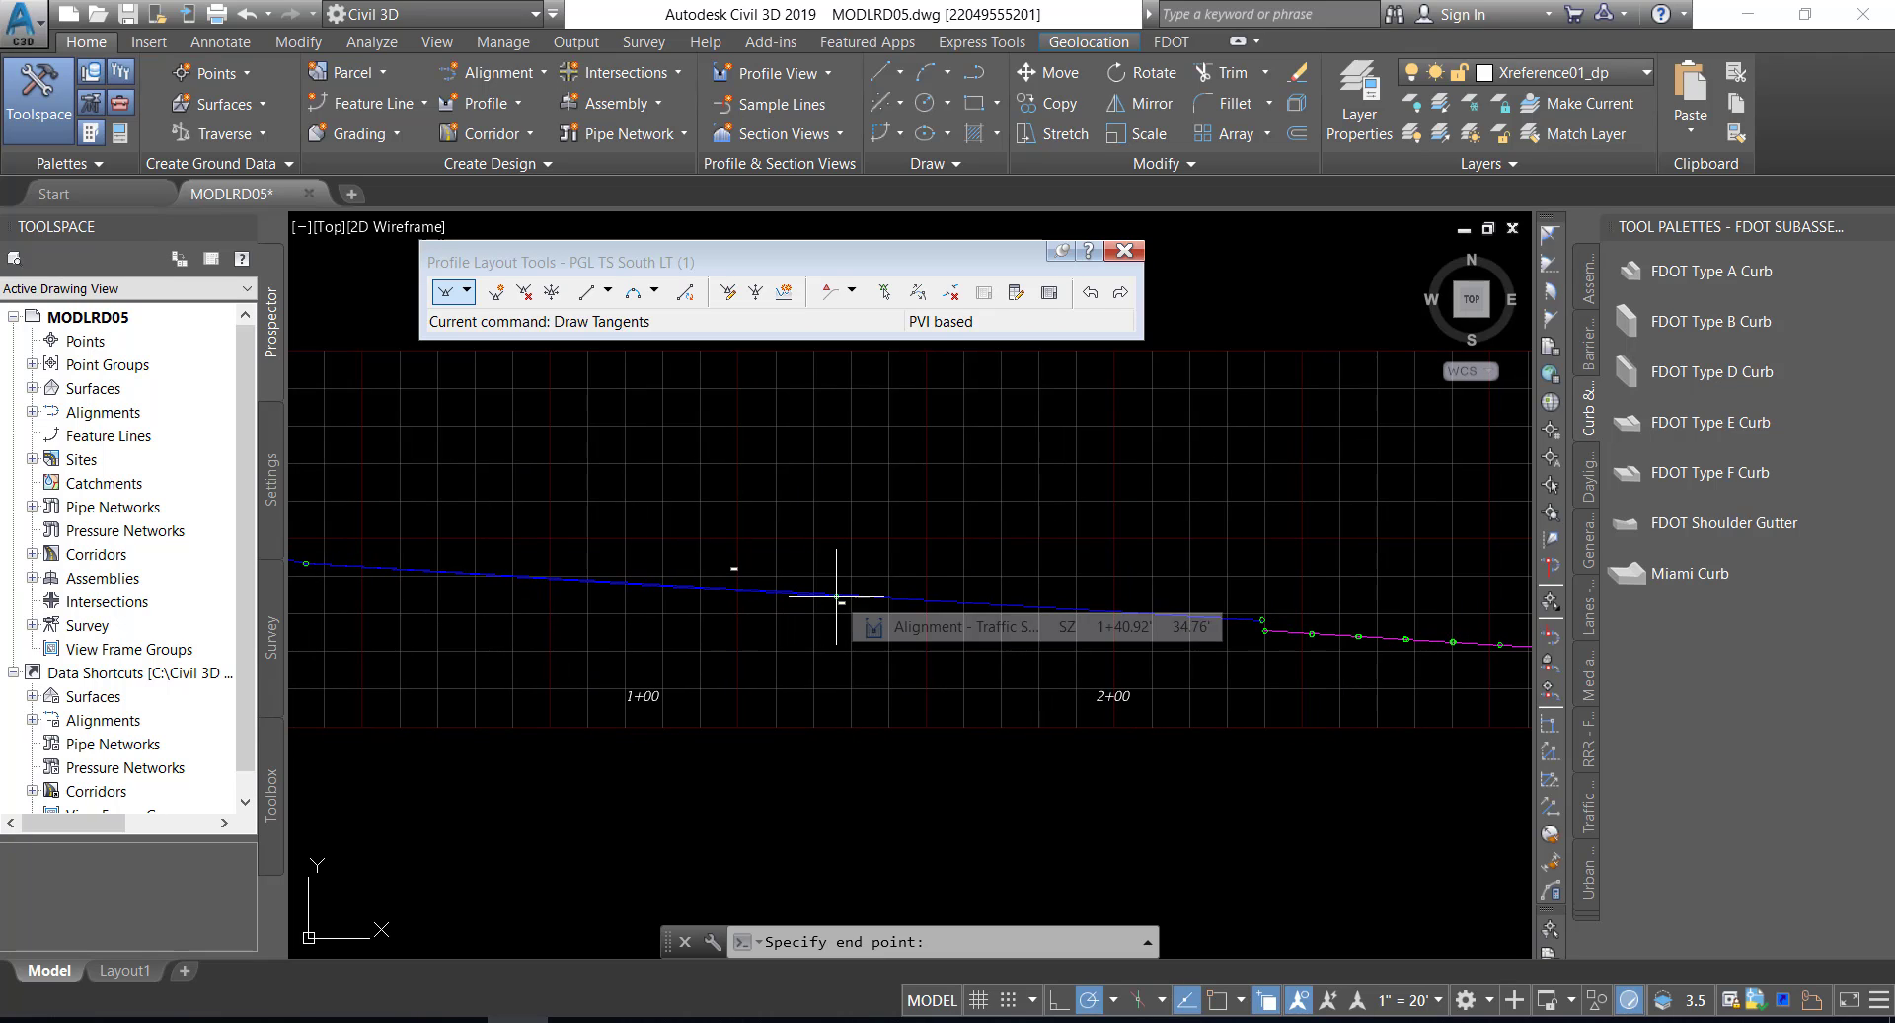
middle_click_drag(1180, 643, 936, 614)
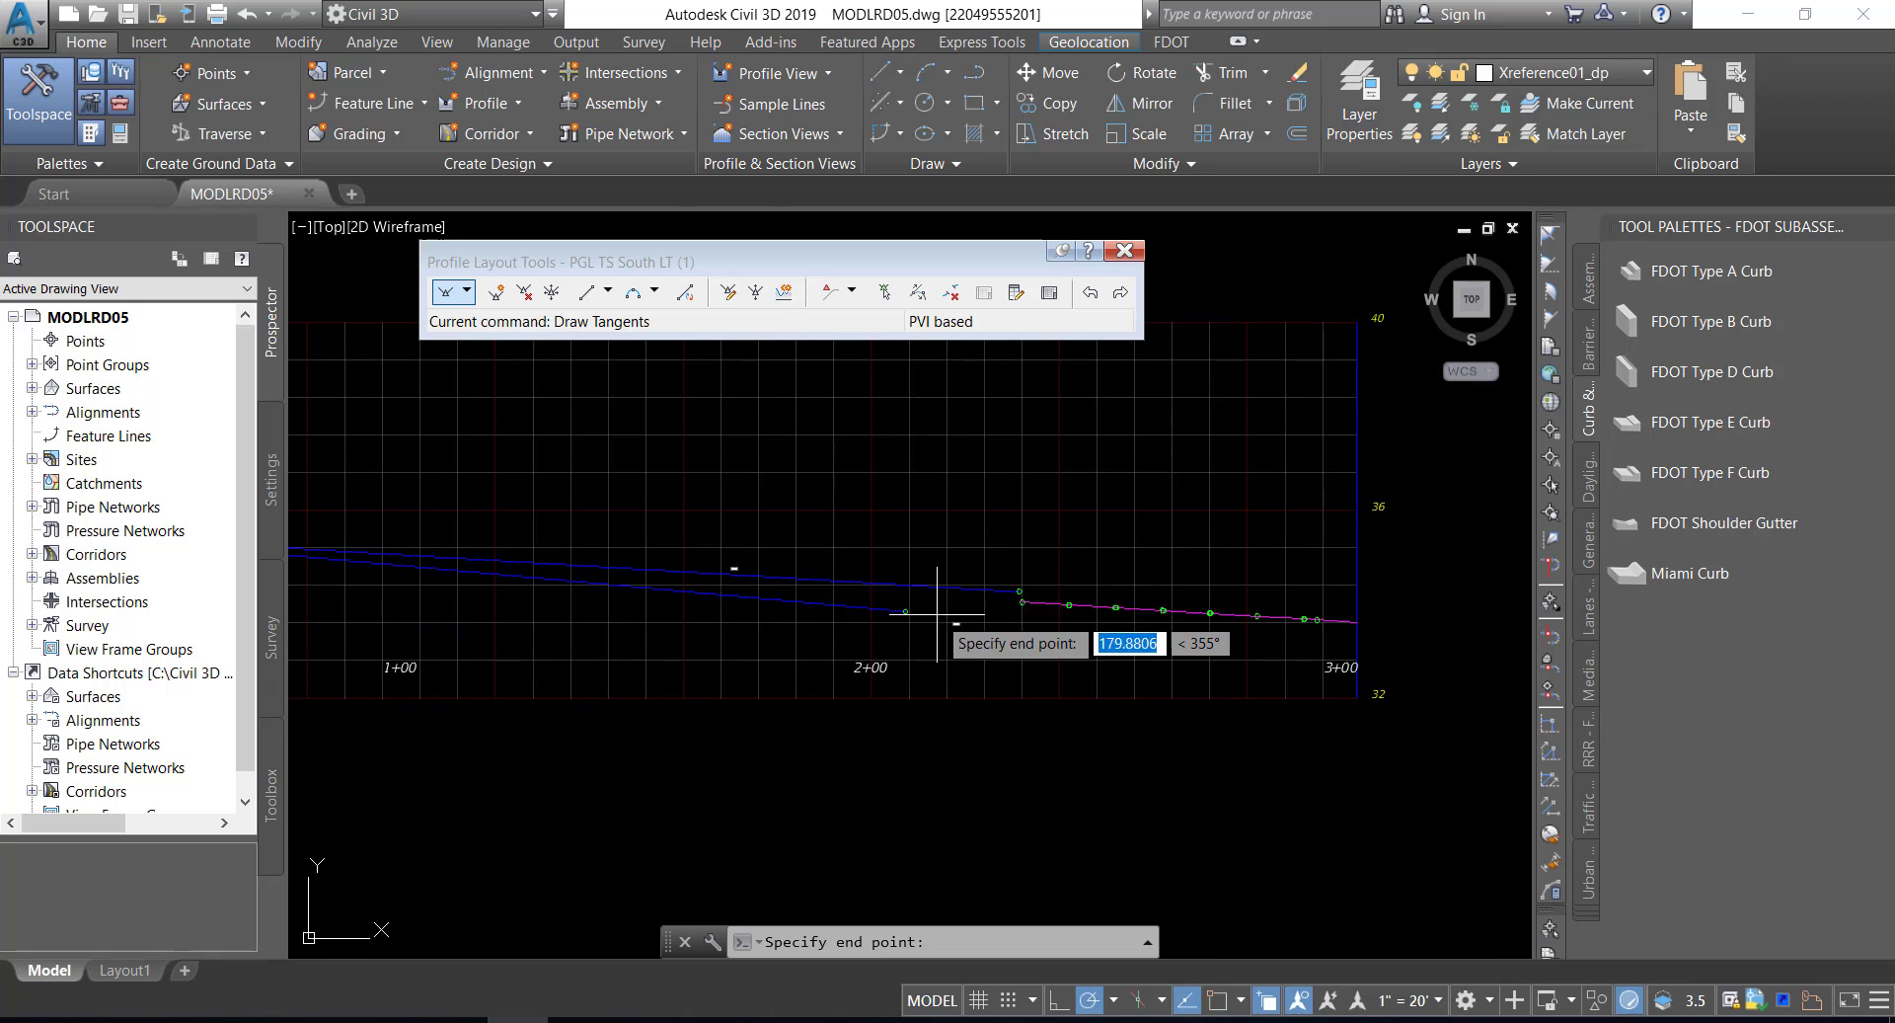
scroll(937, 614, "up", 3)
right_click(898, 502, "shift")
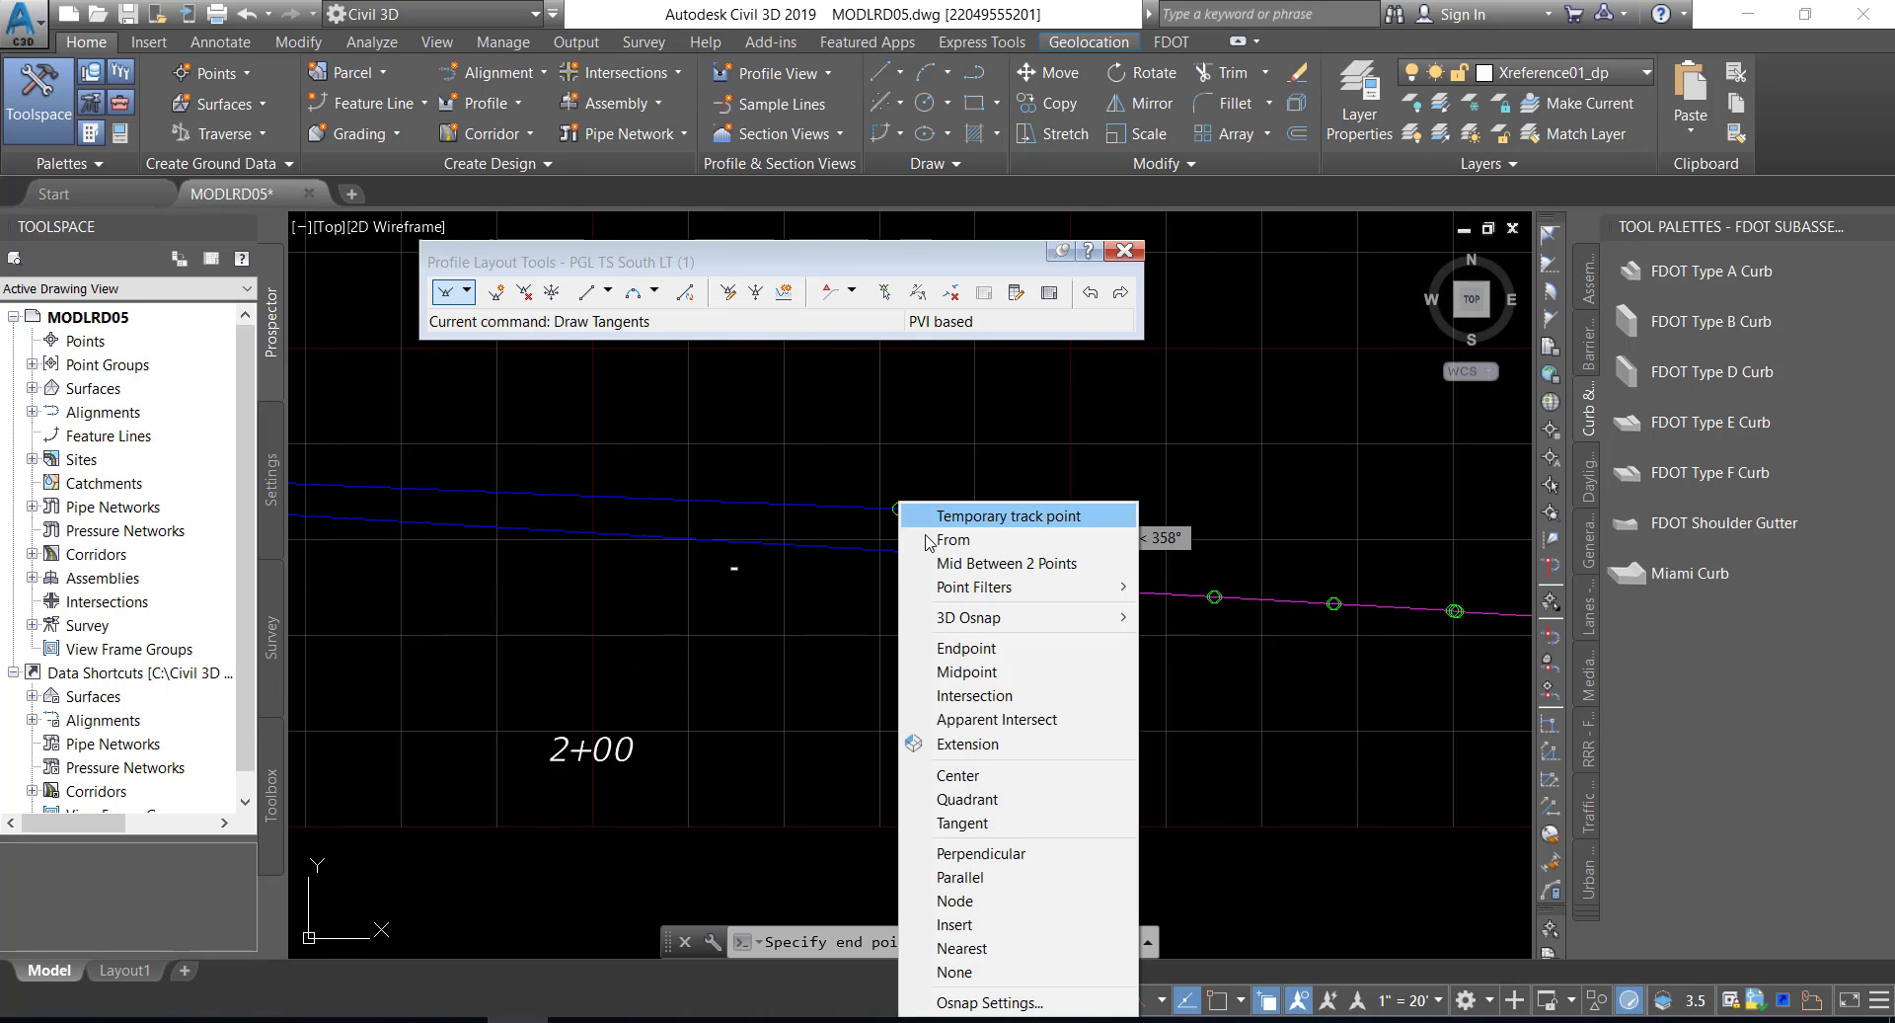
left_click(963, 648)
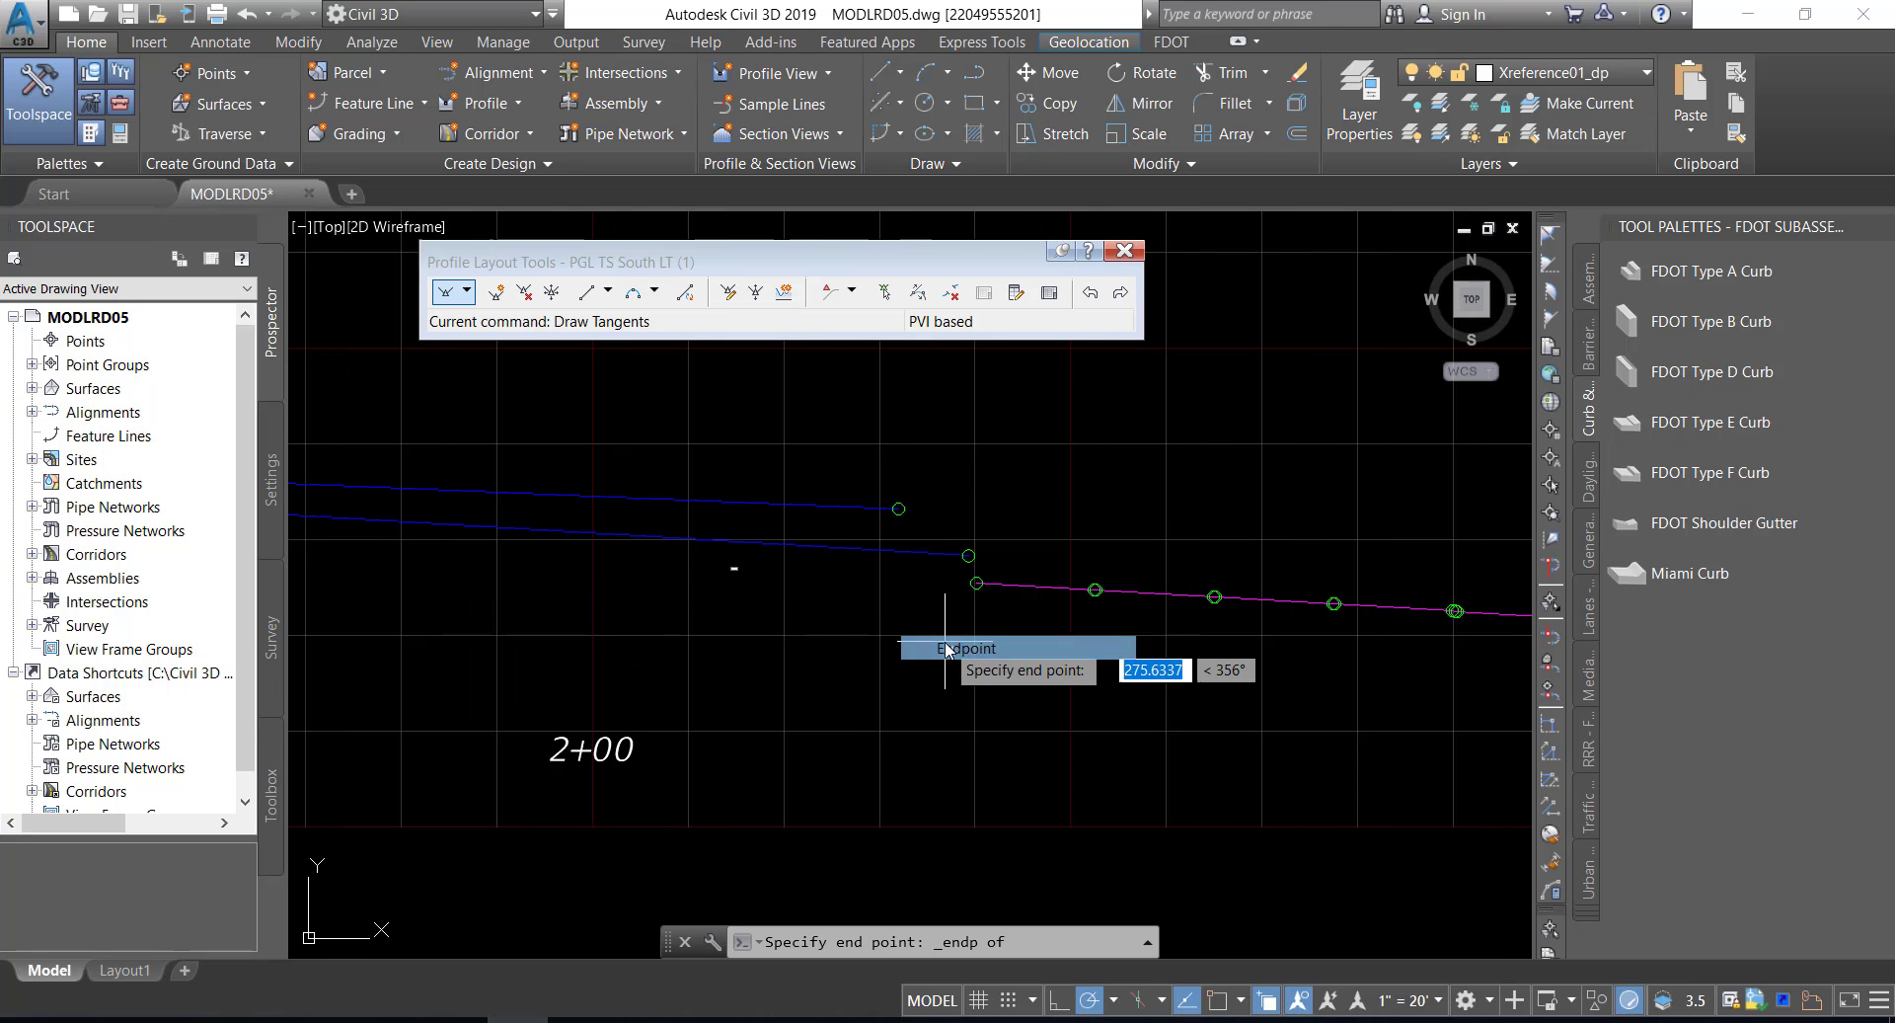
left_click(943, 556)
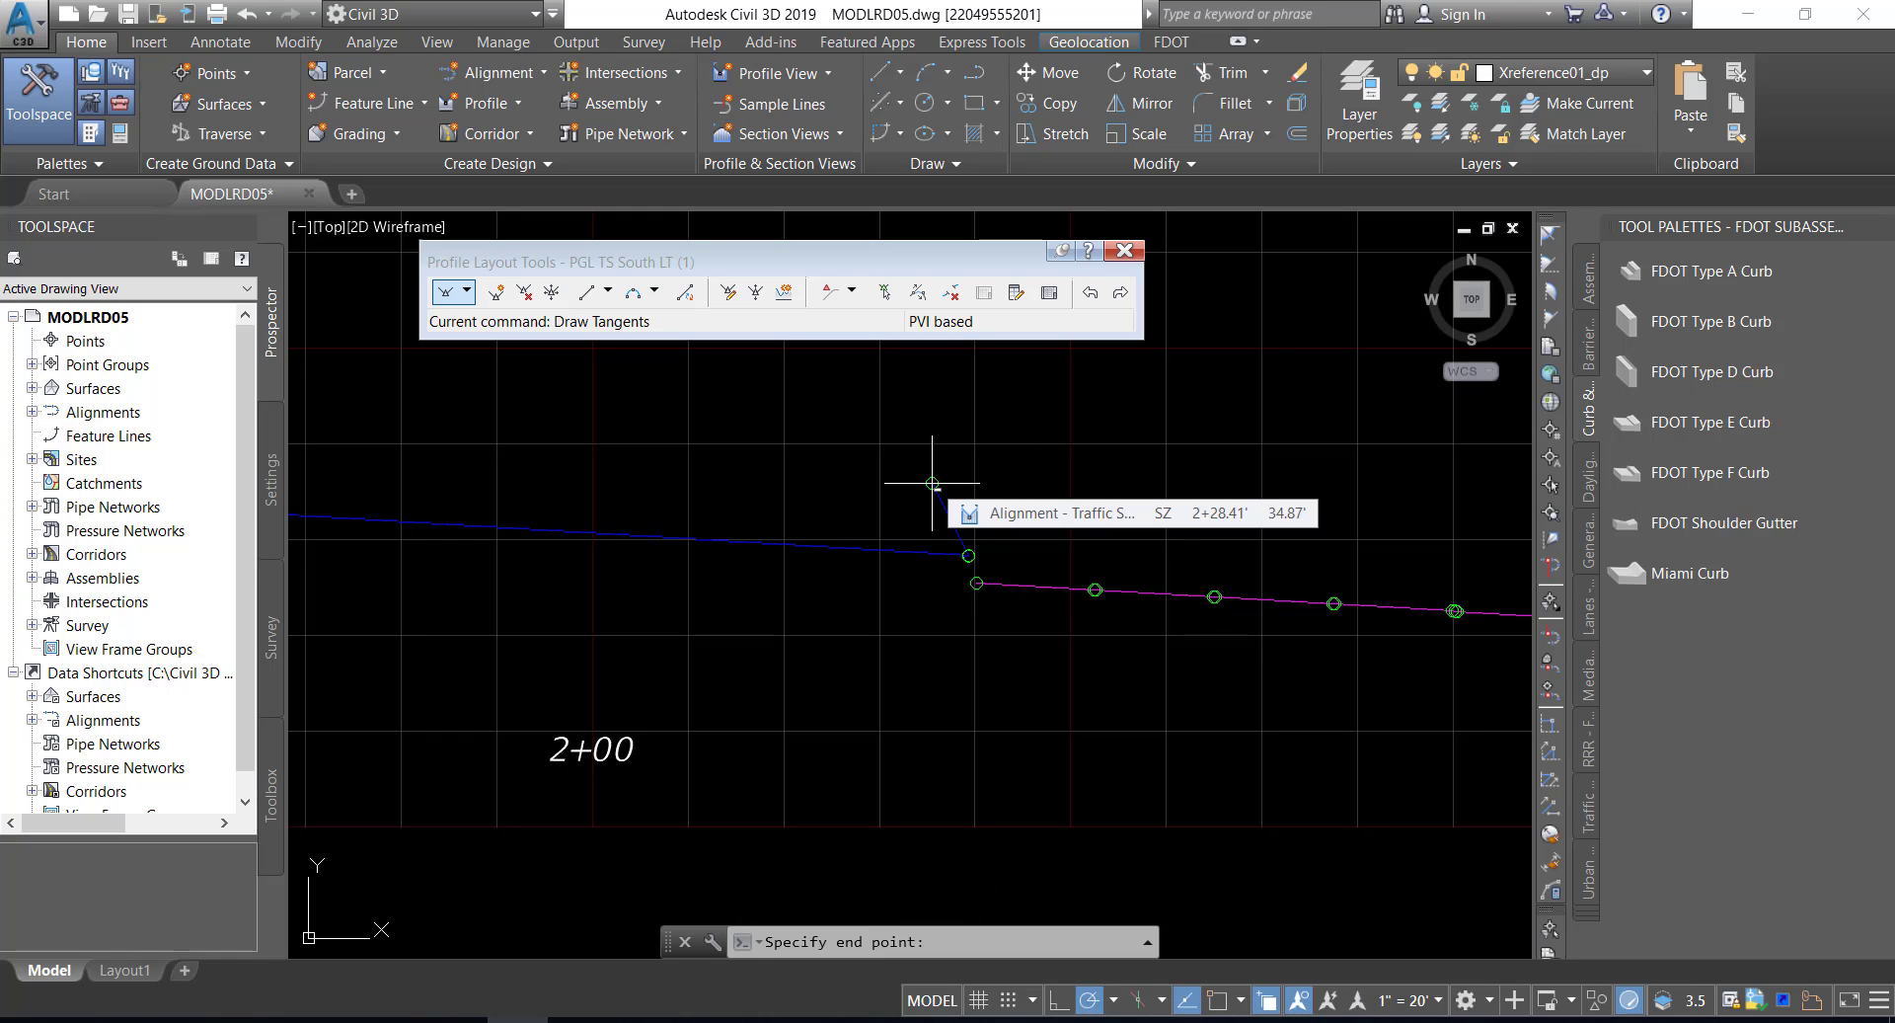
key("Return")
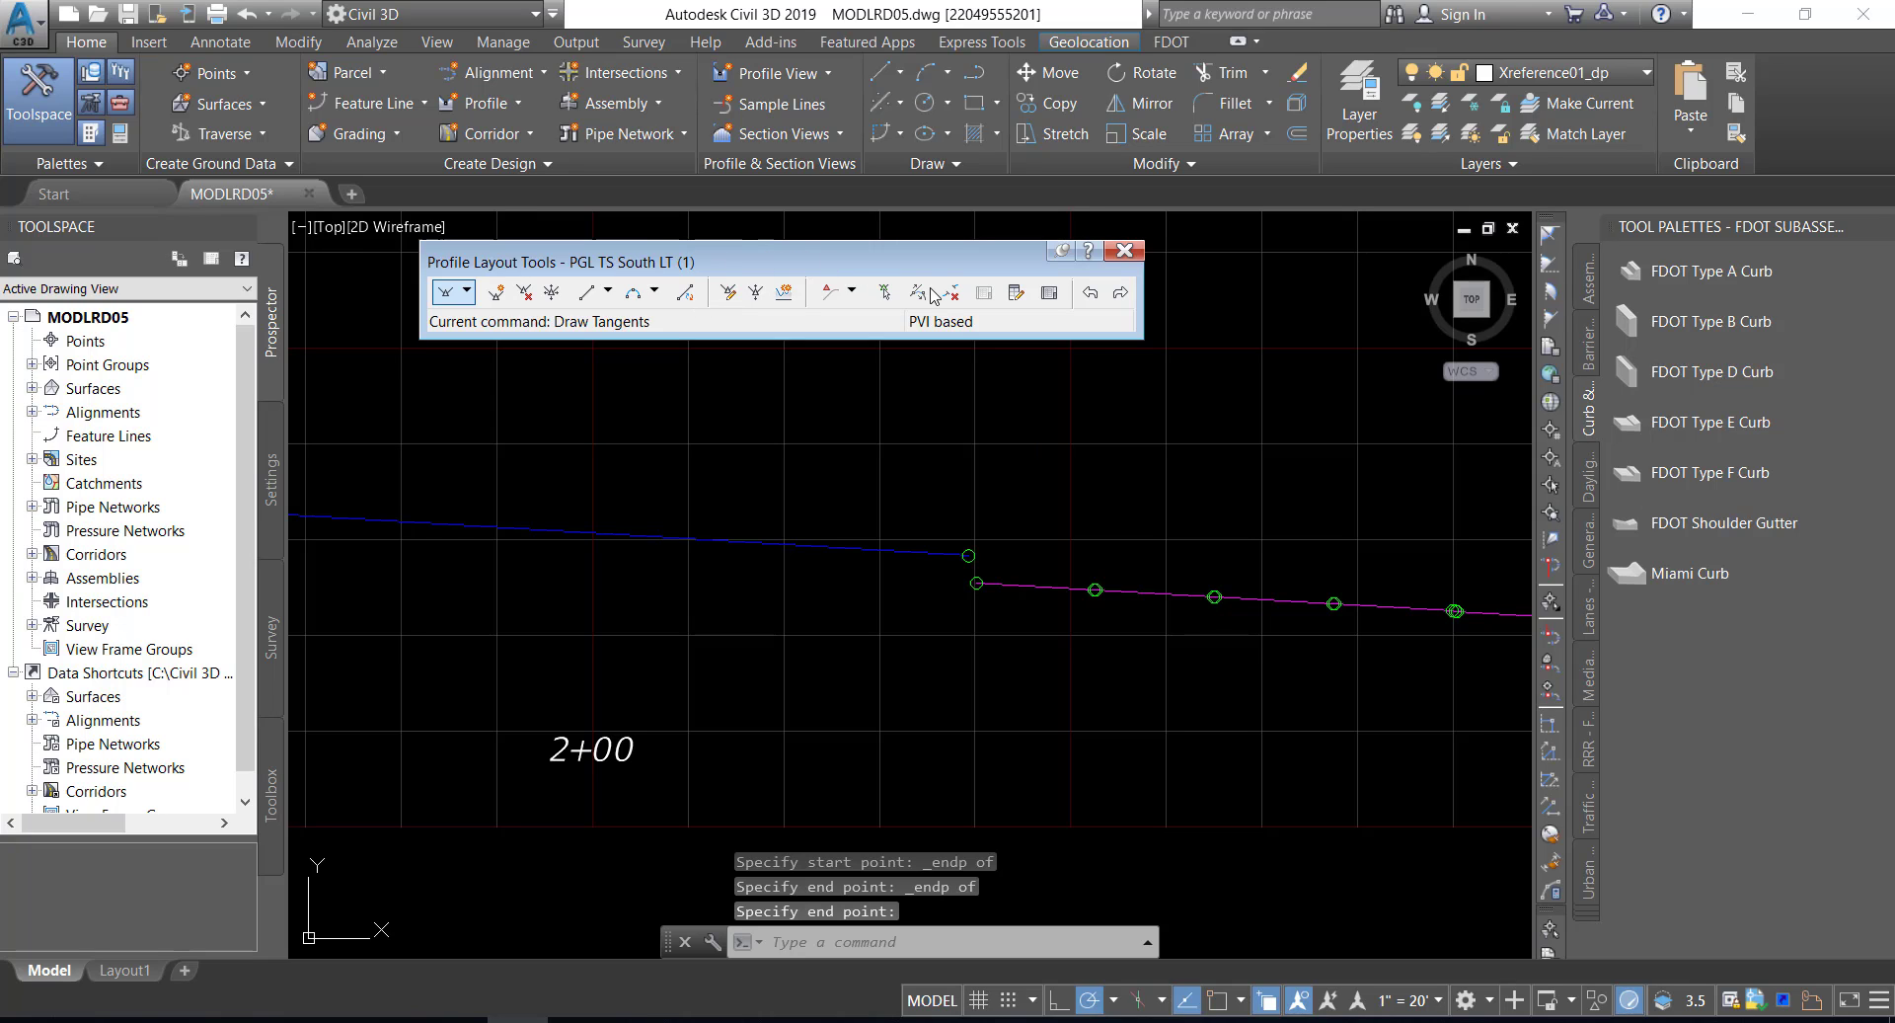
- Open the profile entities table for PGL TS South LT, select that profile, and move the table clear of the layout tools
left_click(1050, 294)
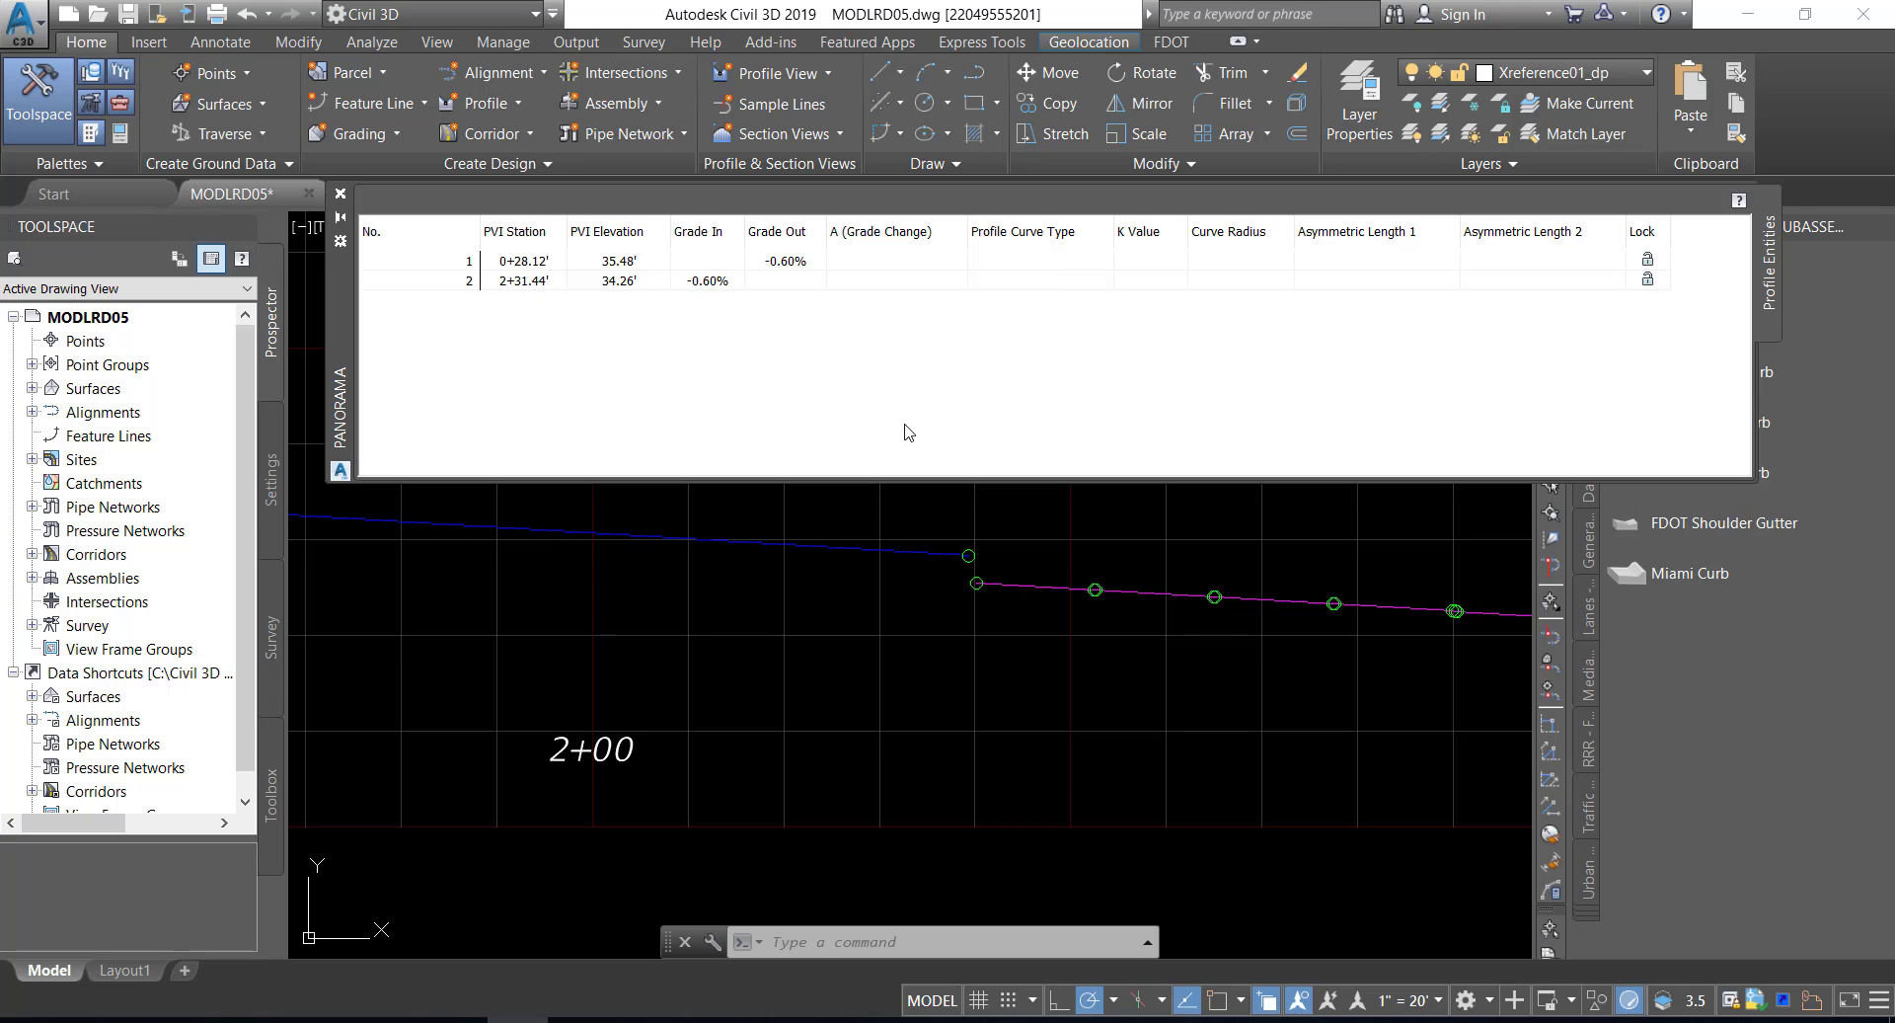
middle_click_drag(699, 557, 1125, 621)
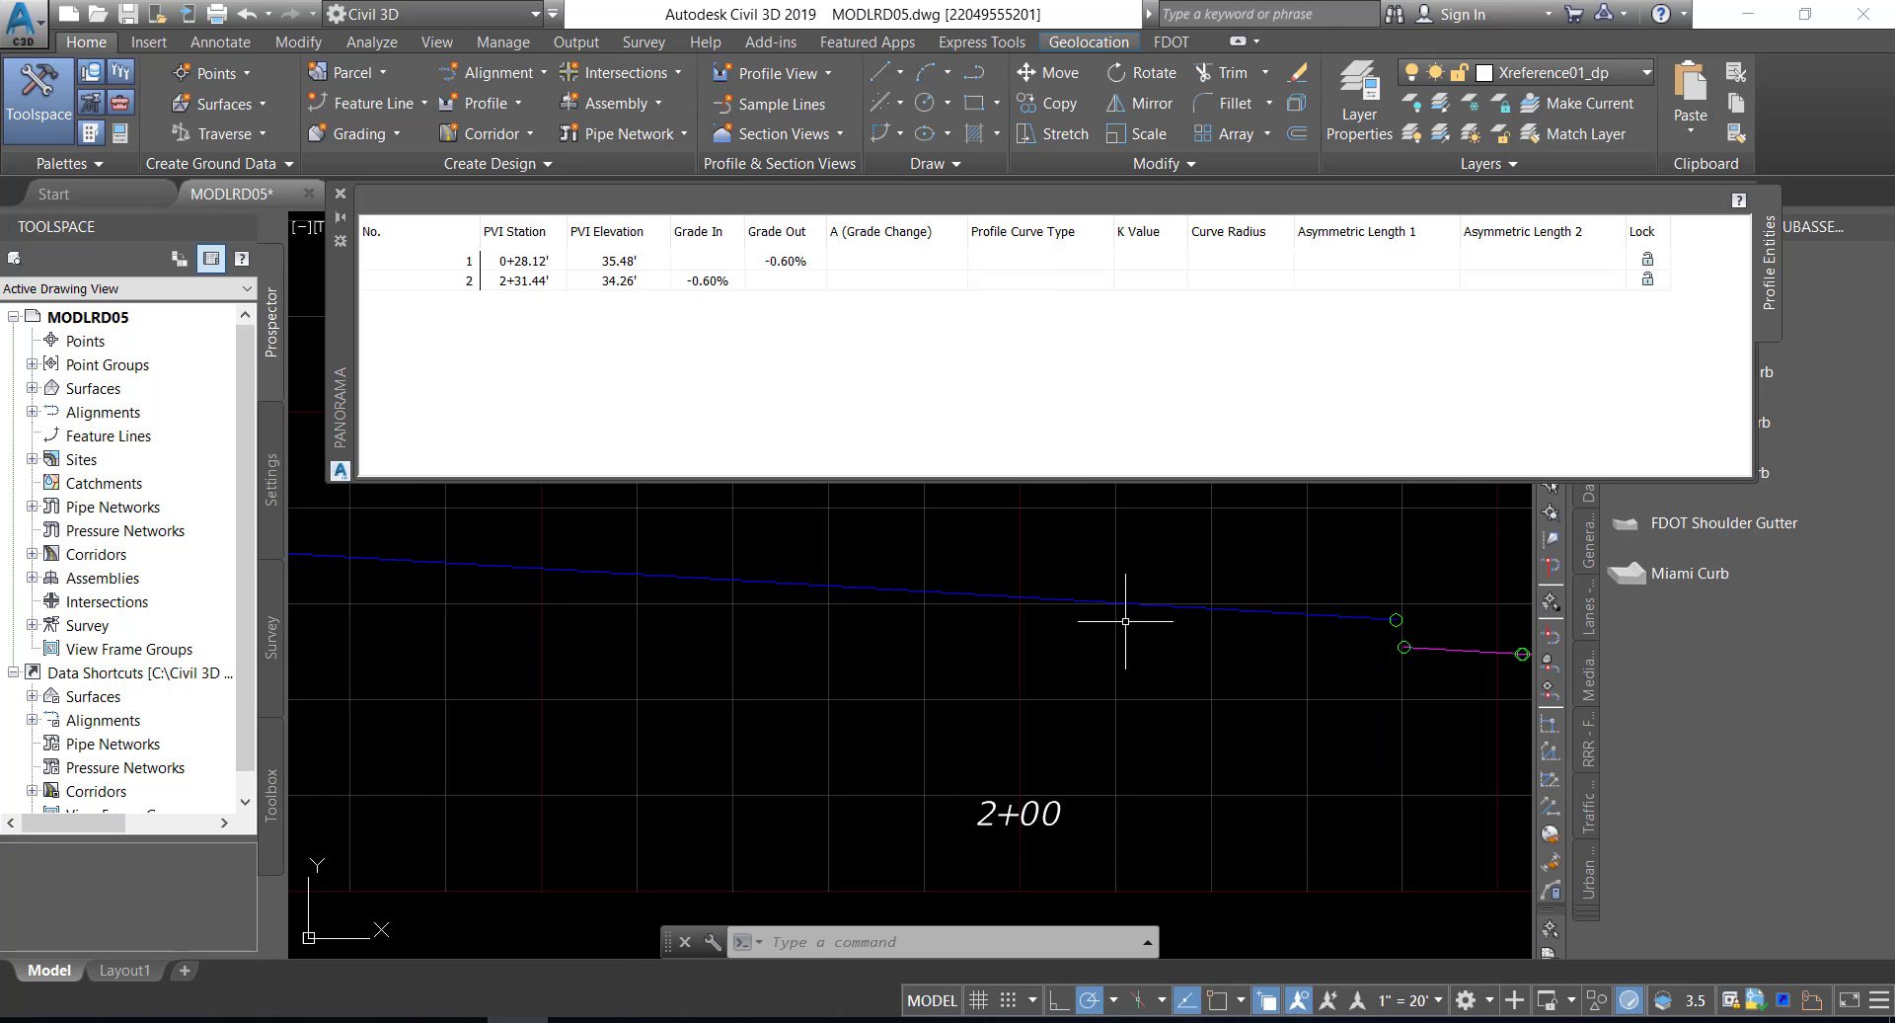
left_click(794, 584)
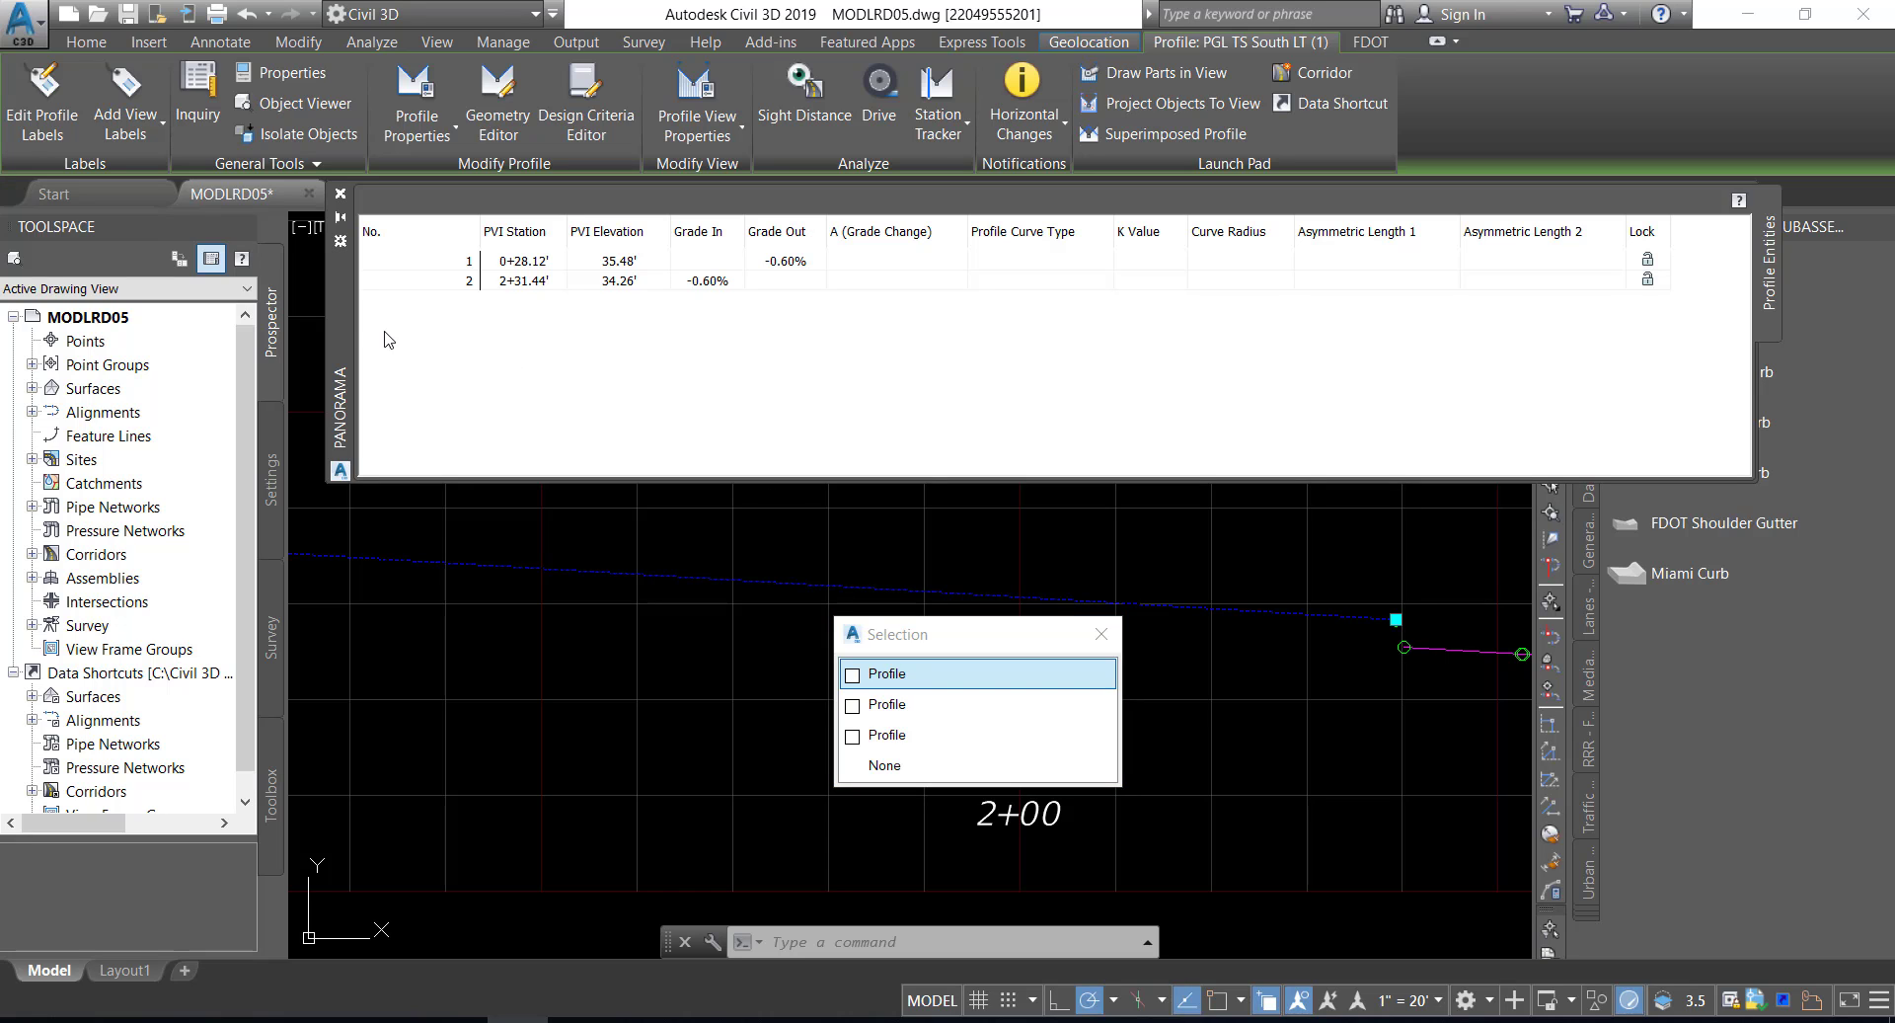
left_click_drag(336, 320, 447, 299)
left_click_drag(521, 248, 441, 471)
middle_click_drag(632, 754, 613, 860)
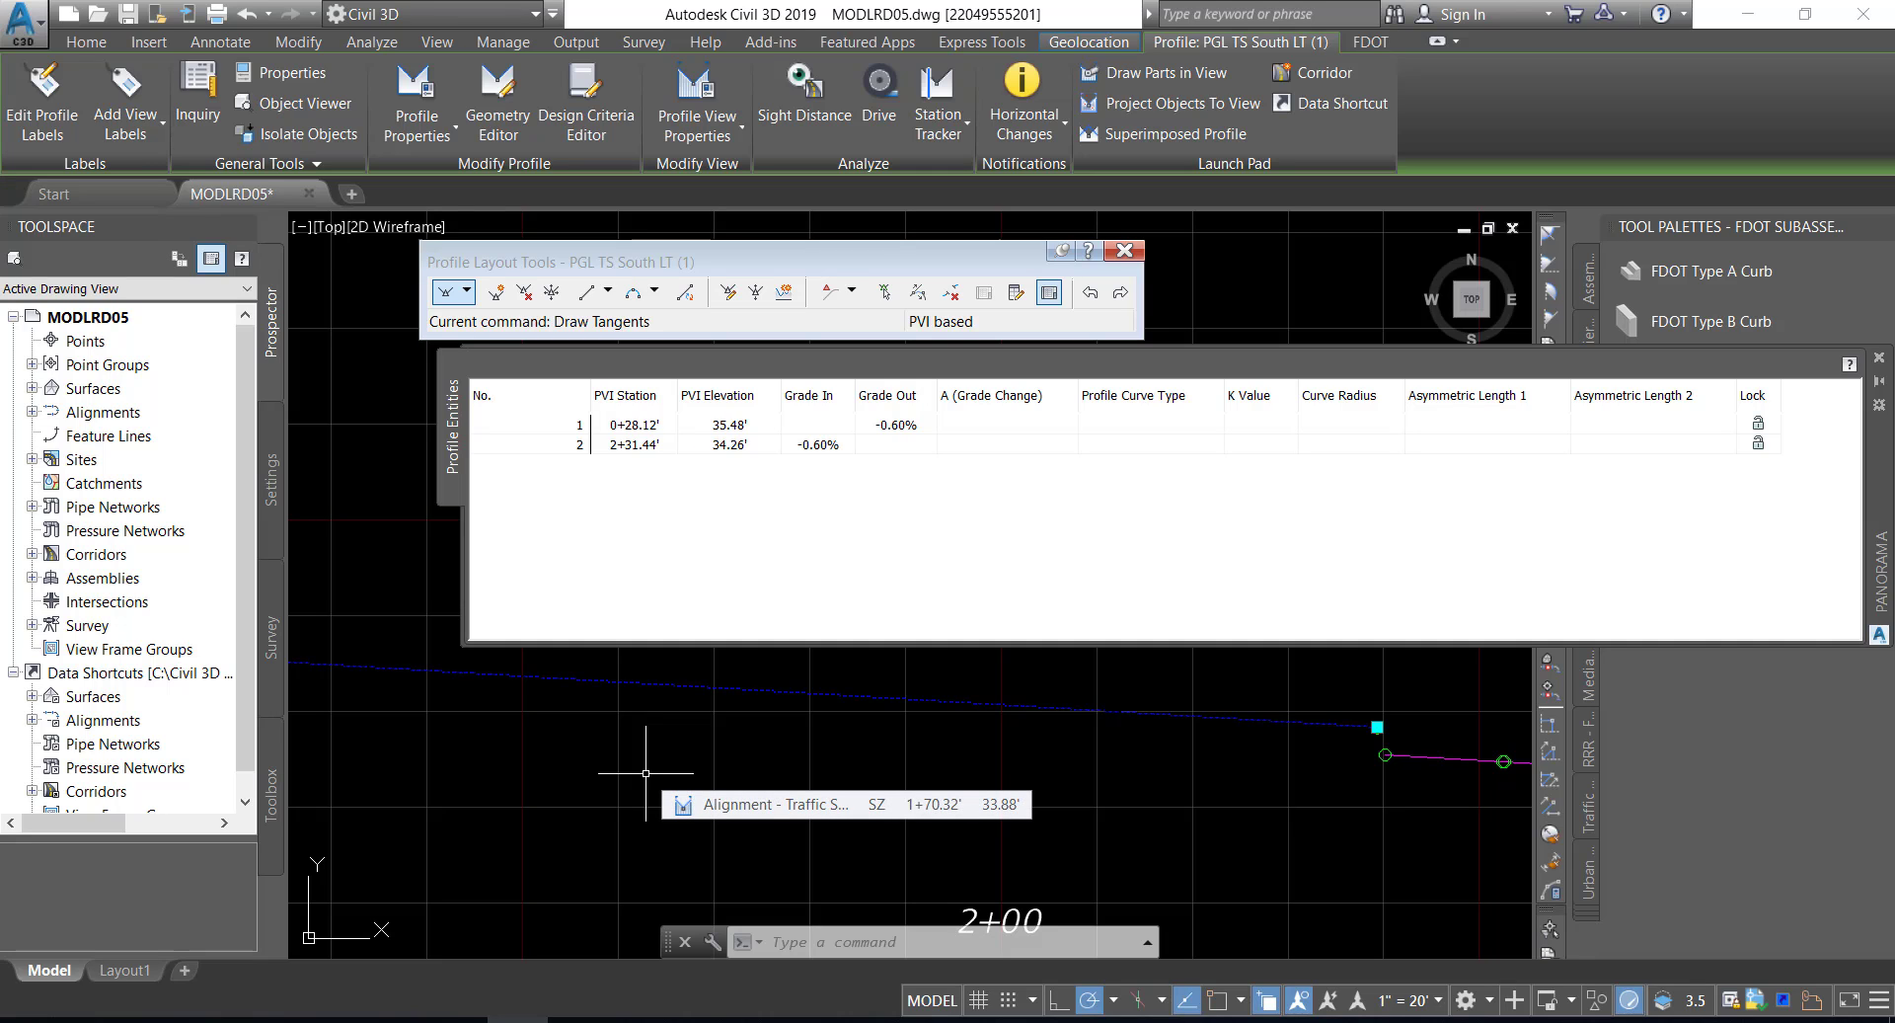
- Stretch the first PVI of PGL TS South LT back to station 0+00.00 at elevation 35.65', using nearest snap on the view's start line
scroll(646, 773, "down", 5)
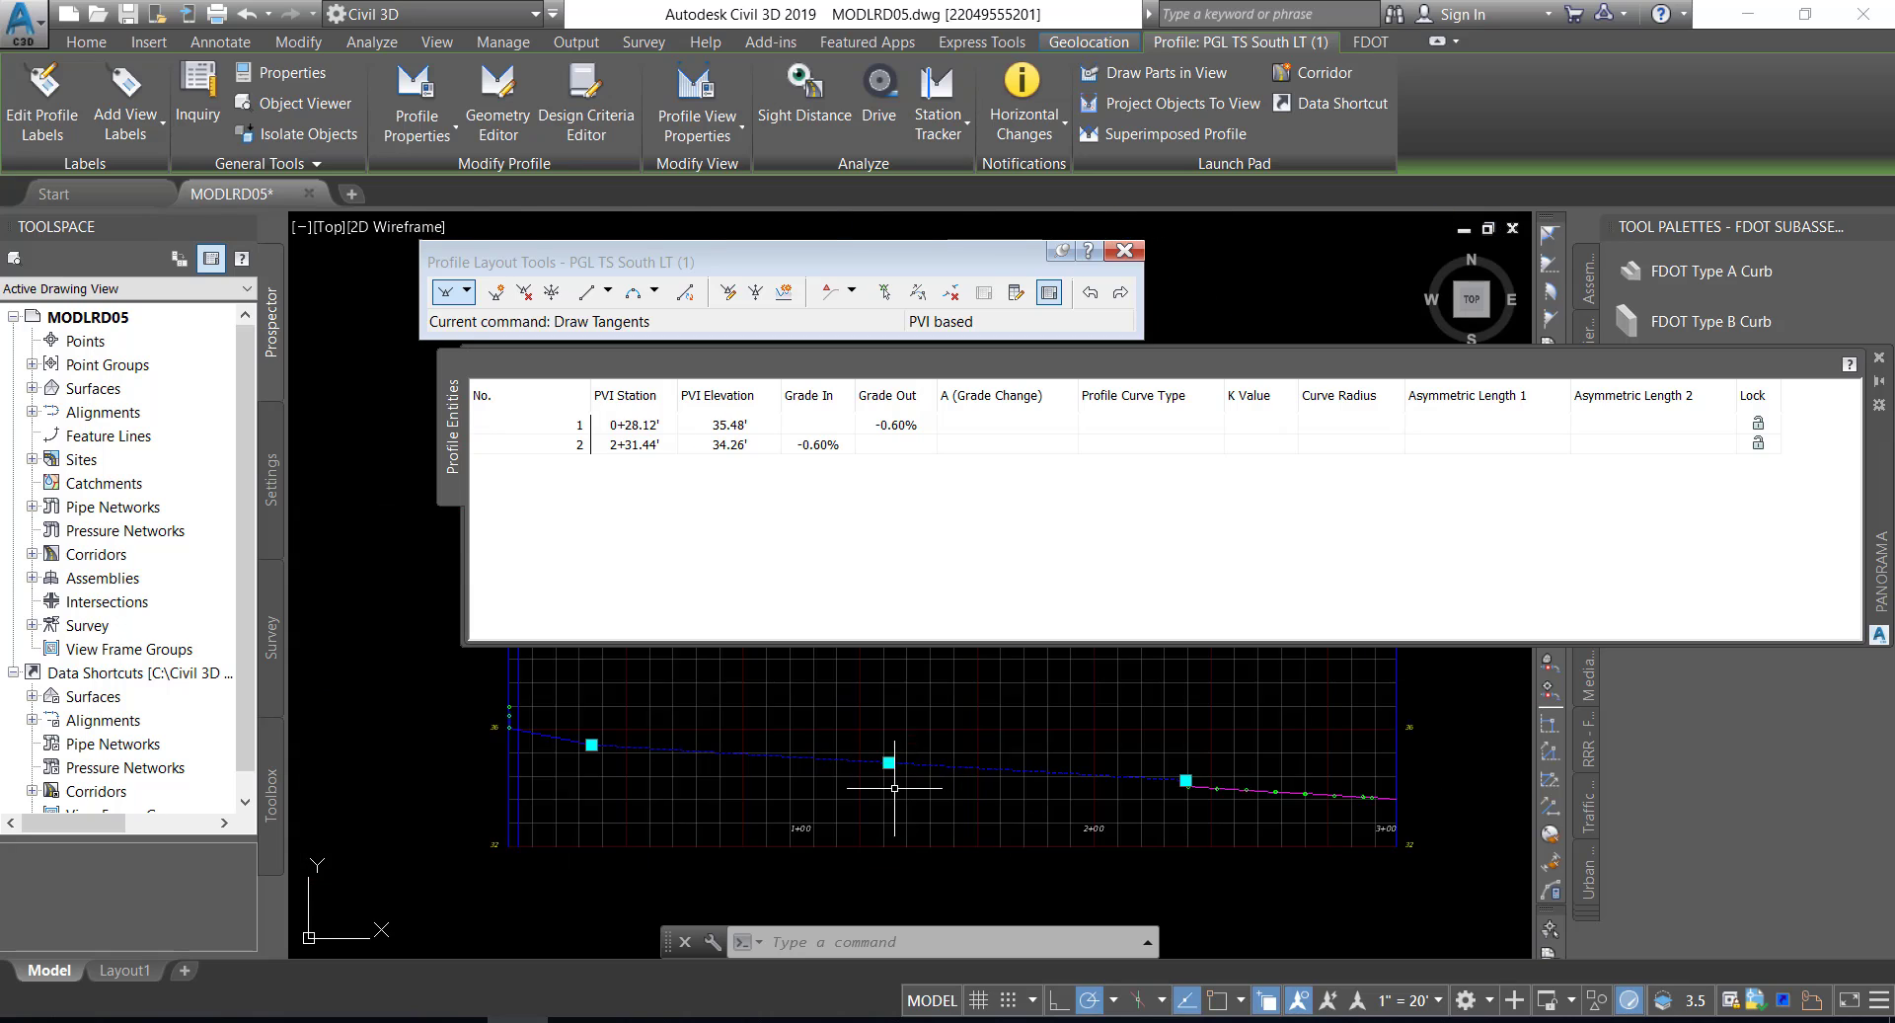
scroll(894, 788, "up", 2)
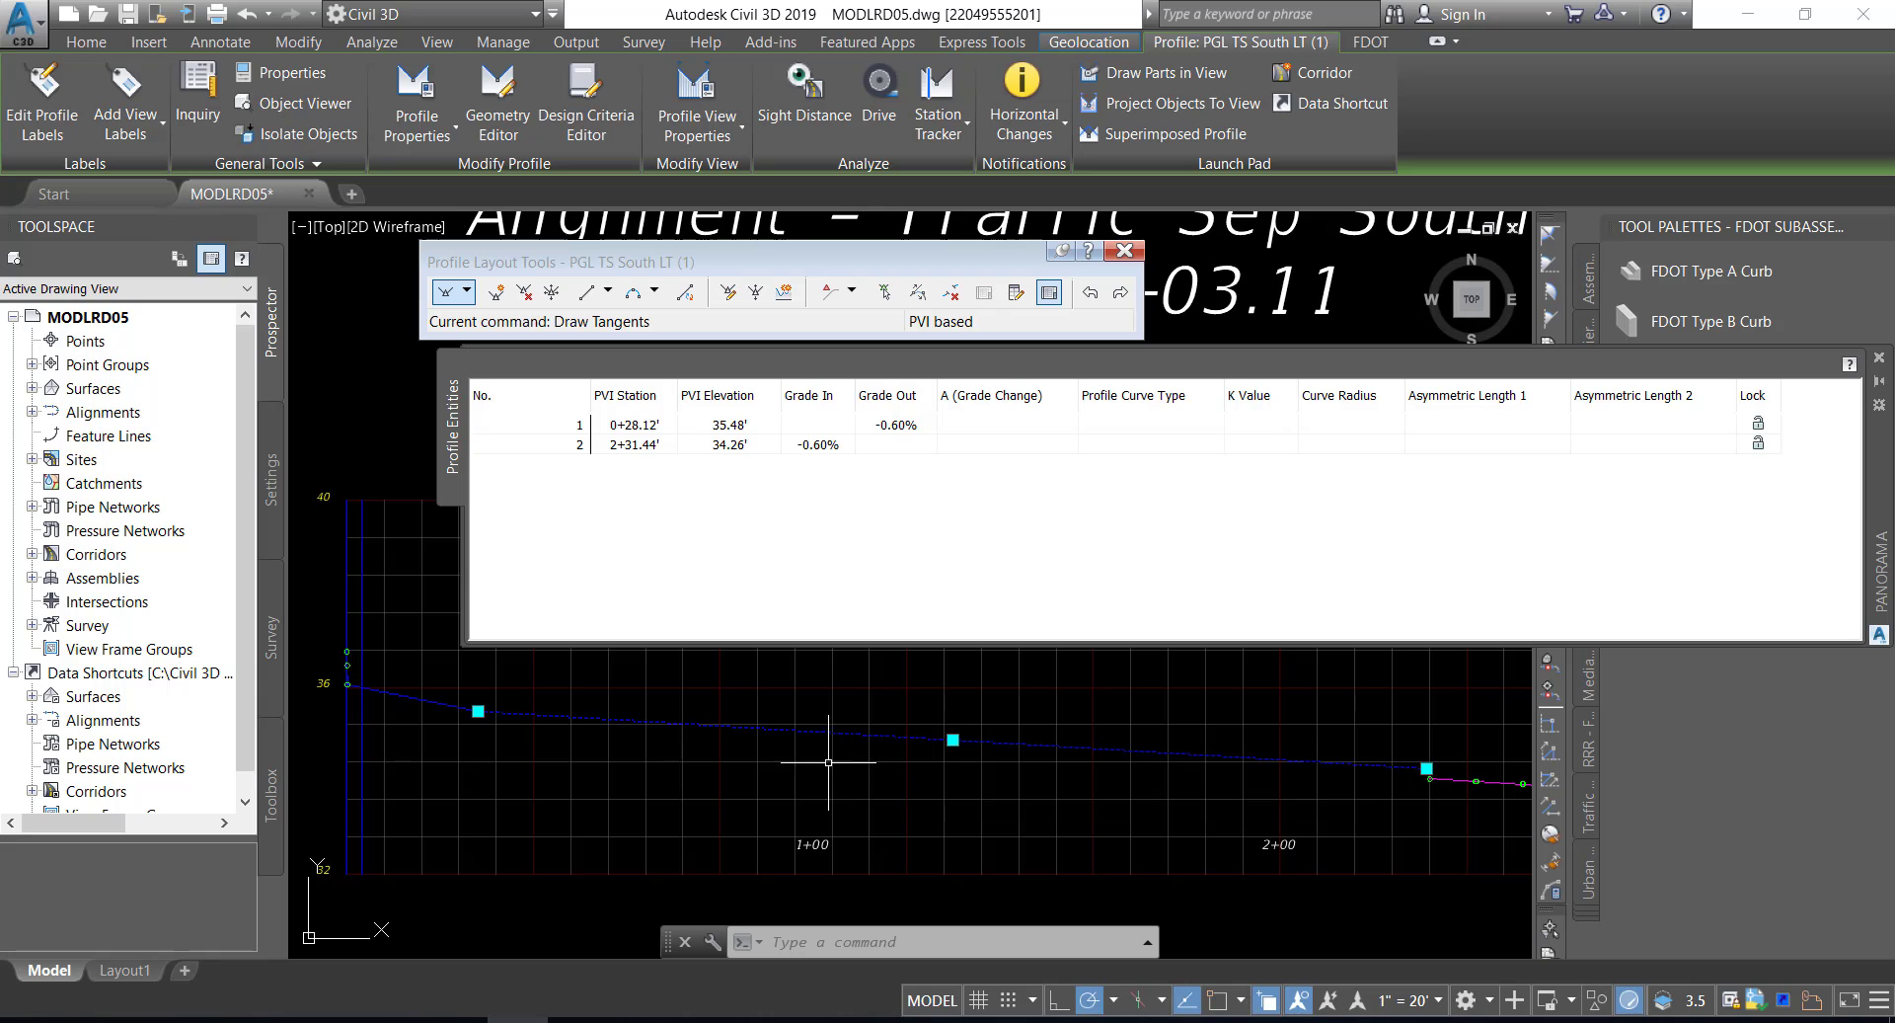
scroll(425, 743, "up", 4)
middle_click_drag(463, 748, 913, 820)
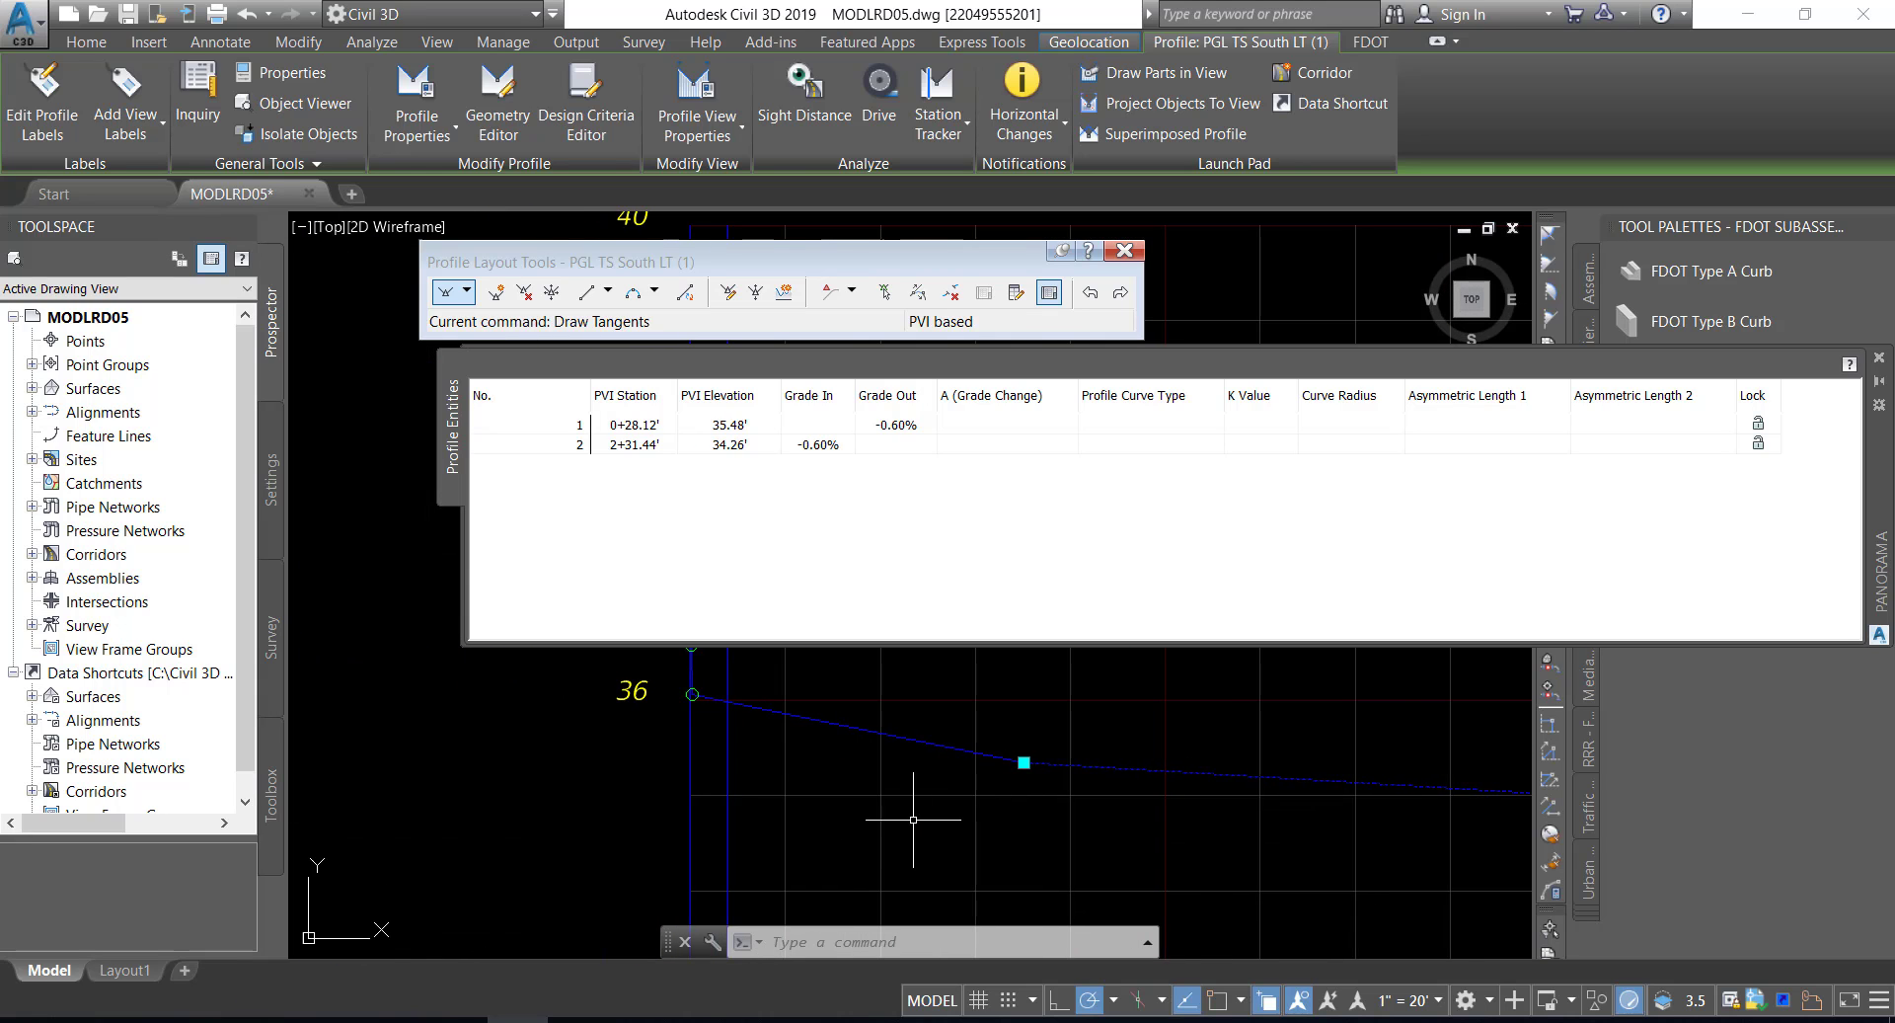
left_click(1023, 762)
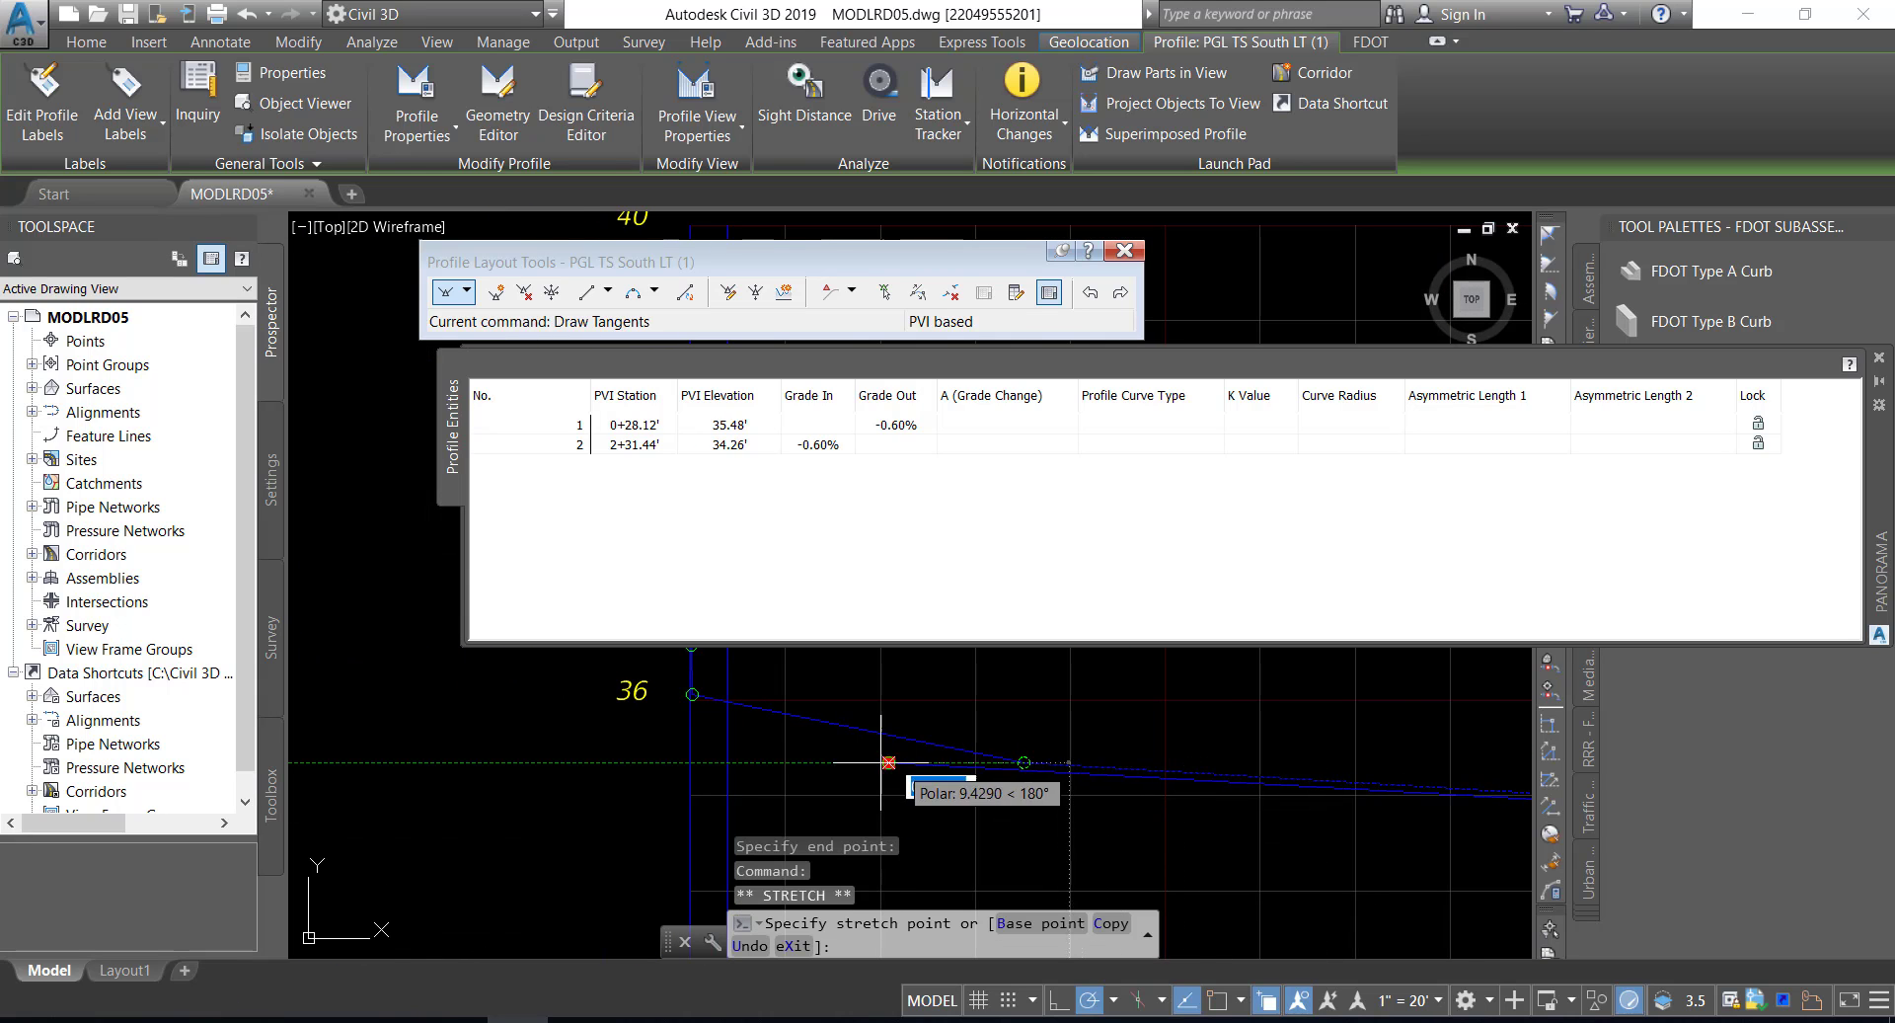
right_click(797, 742, "shift")
left_click(855, 676)
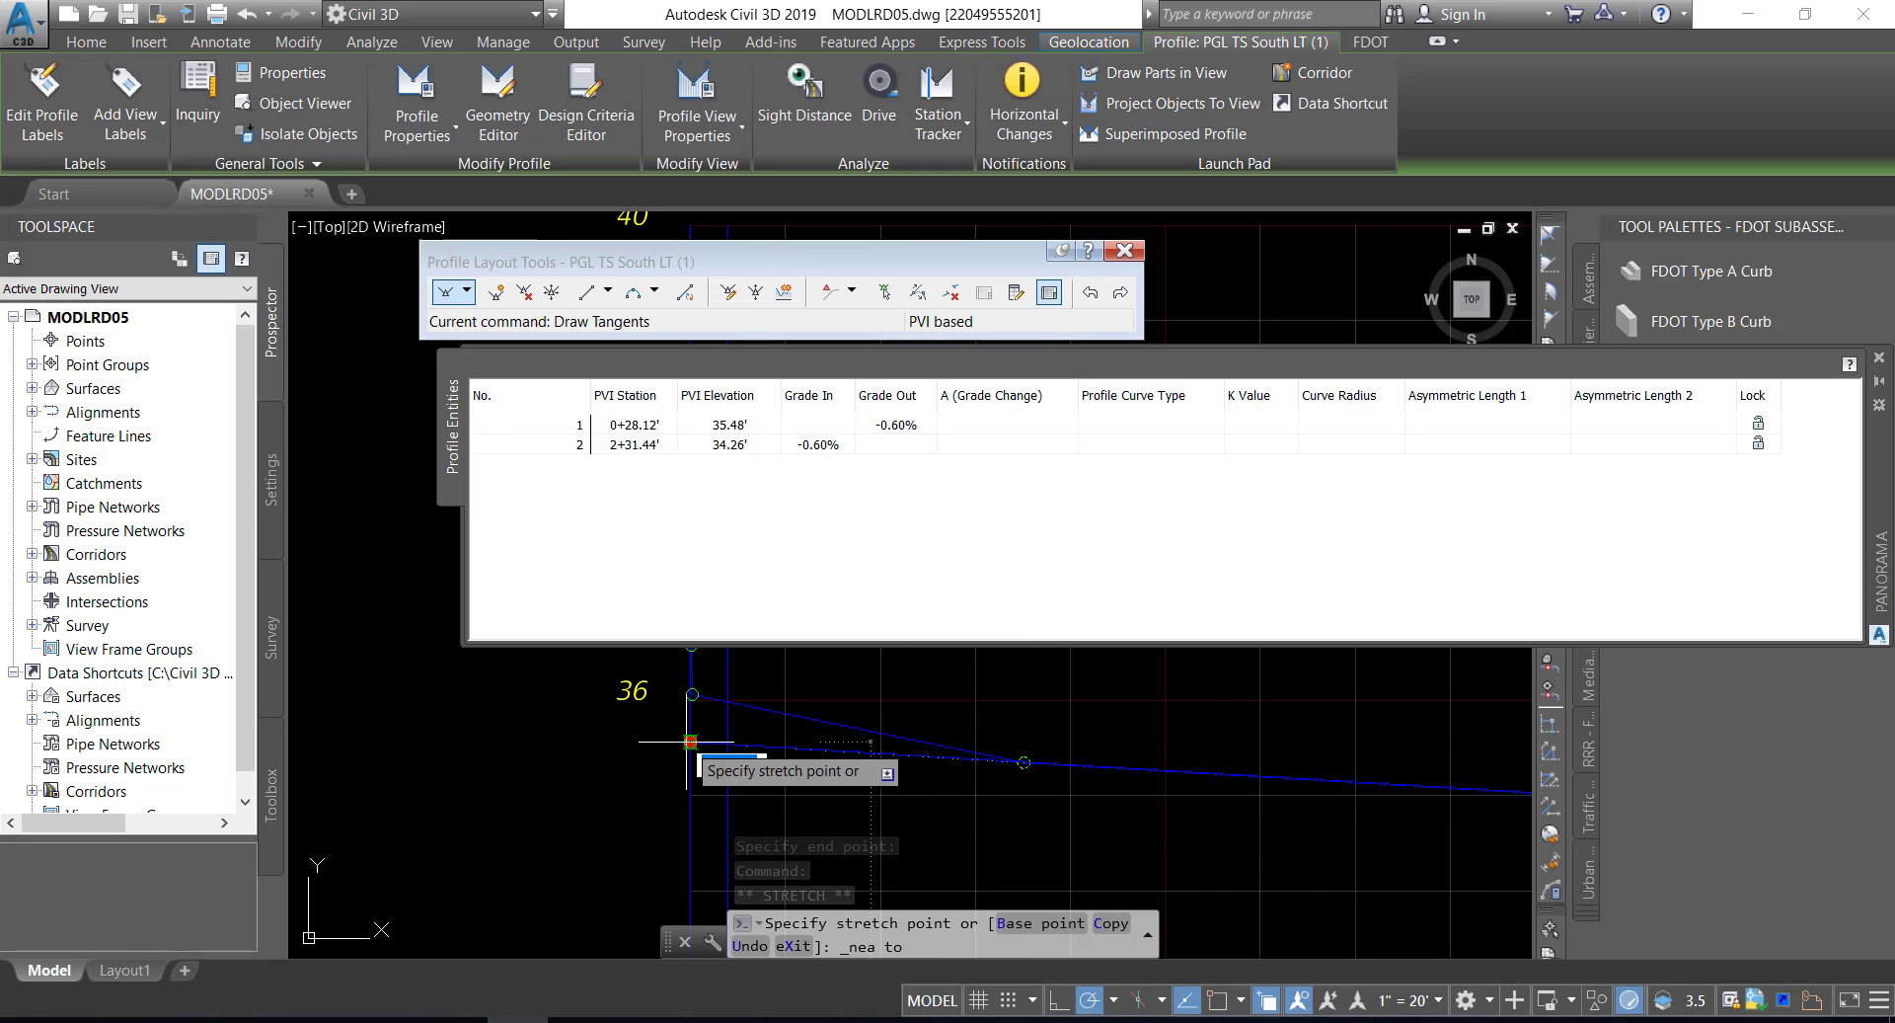
left_click(690, 740)
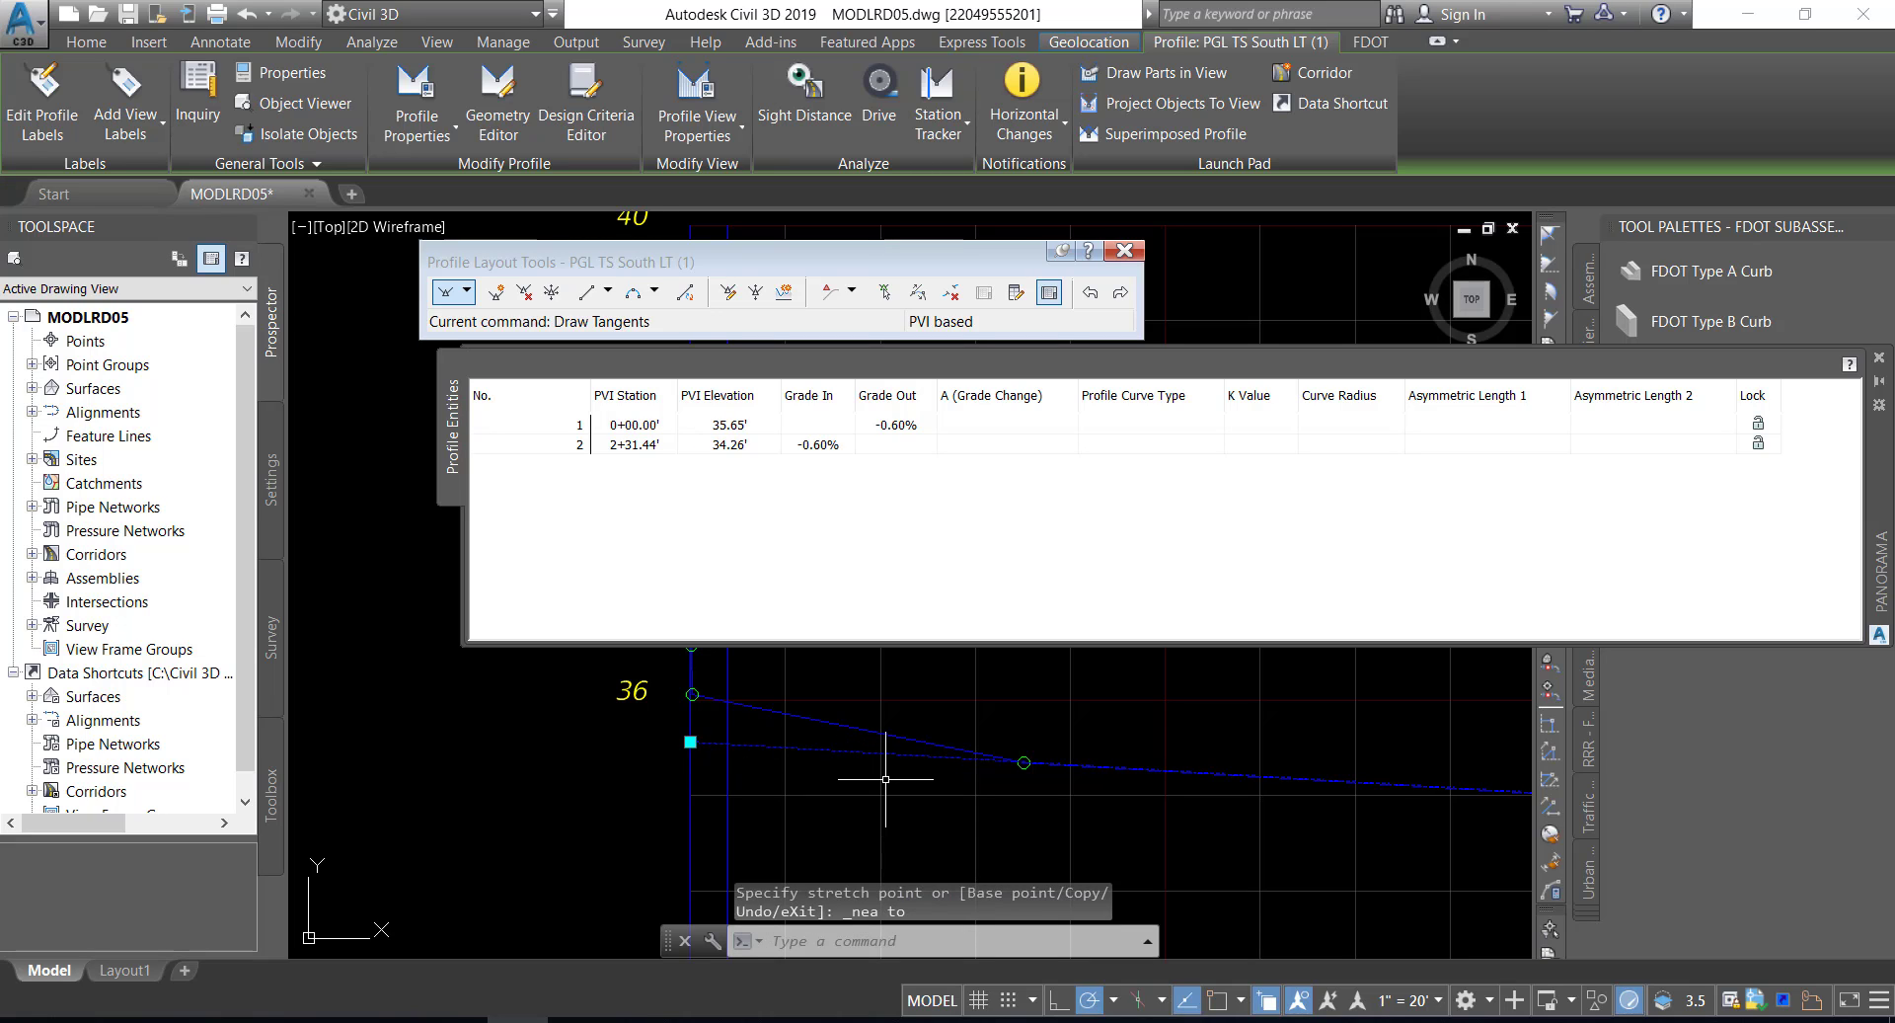
- Insert a PVI on PGL TS South LT at station 0+03.11, elevation 35.65', using nearest snap
middle_click_drag(888, 776, 799, 780)
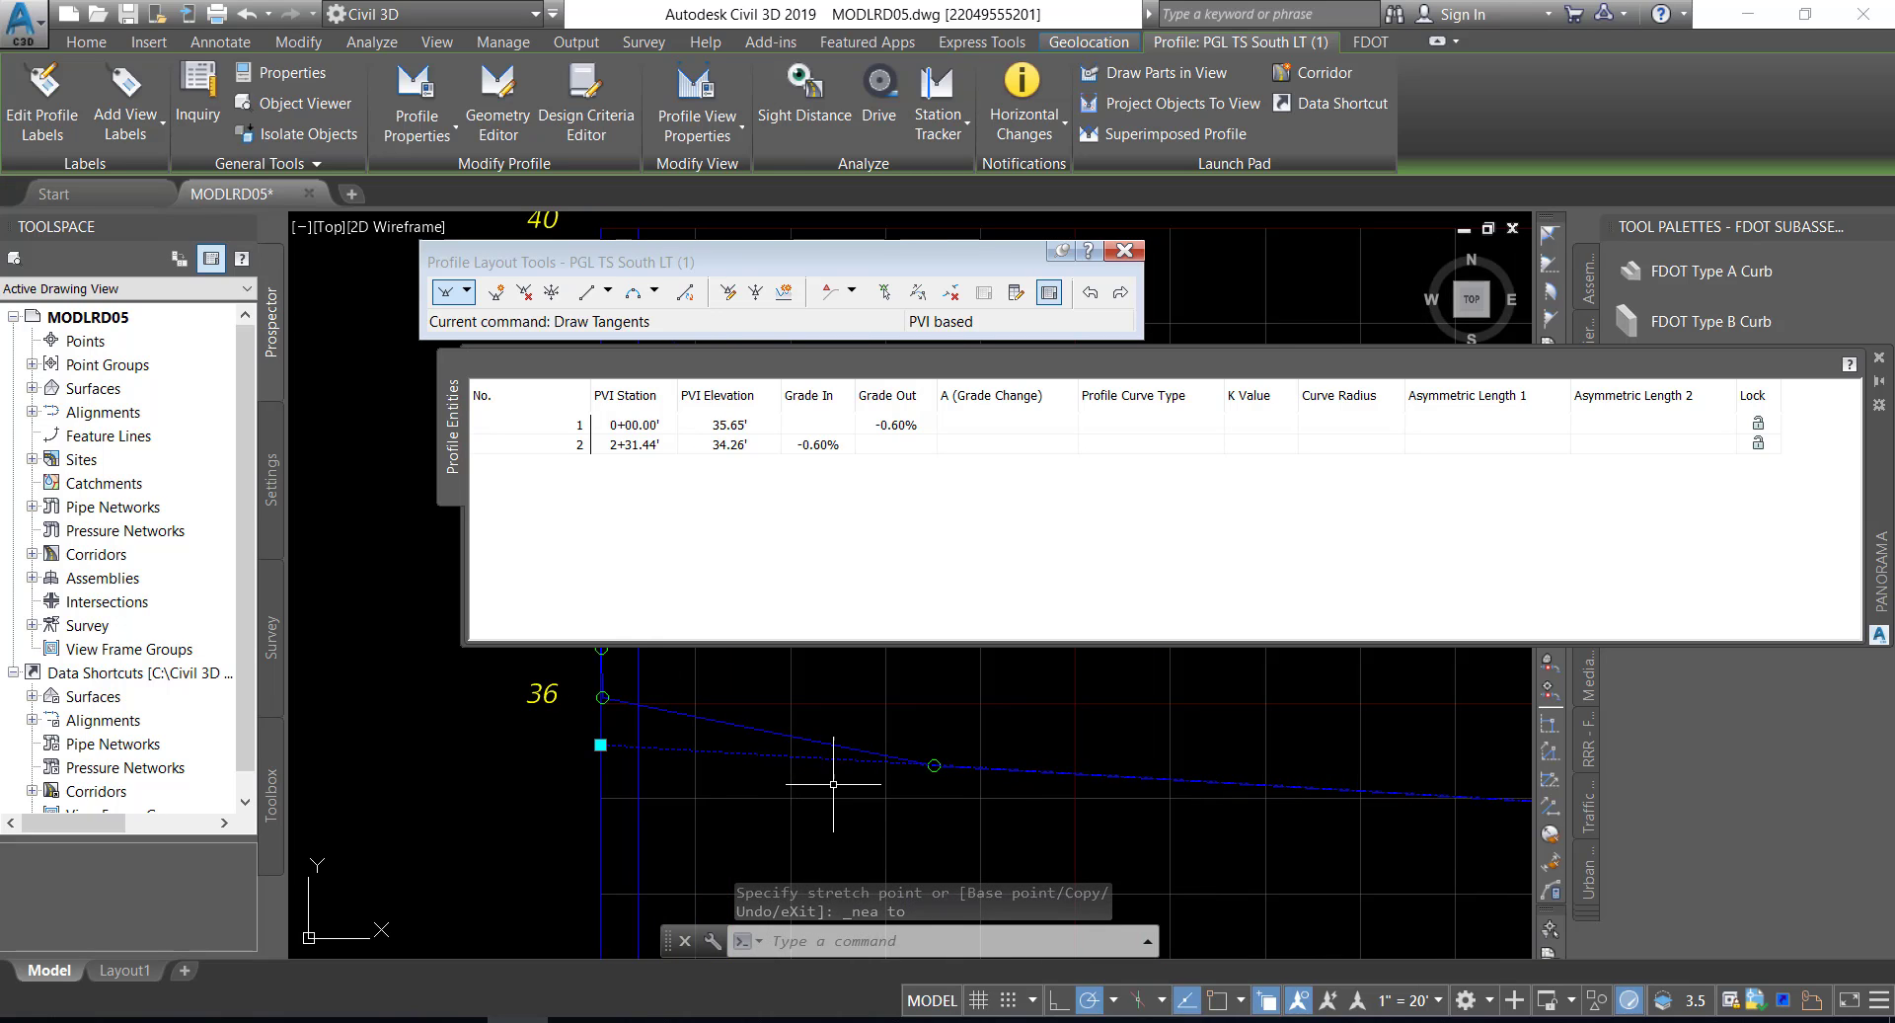
middle_click_drag(933, 795, 839, 803)
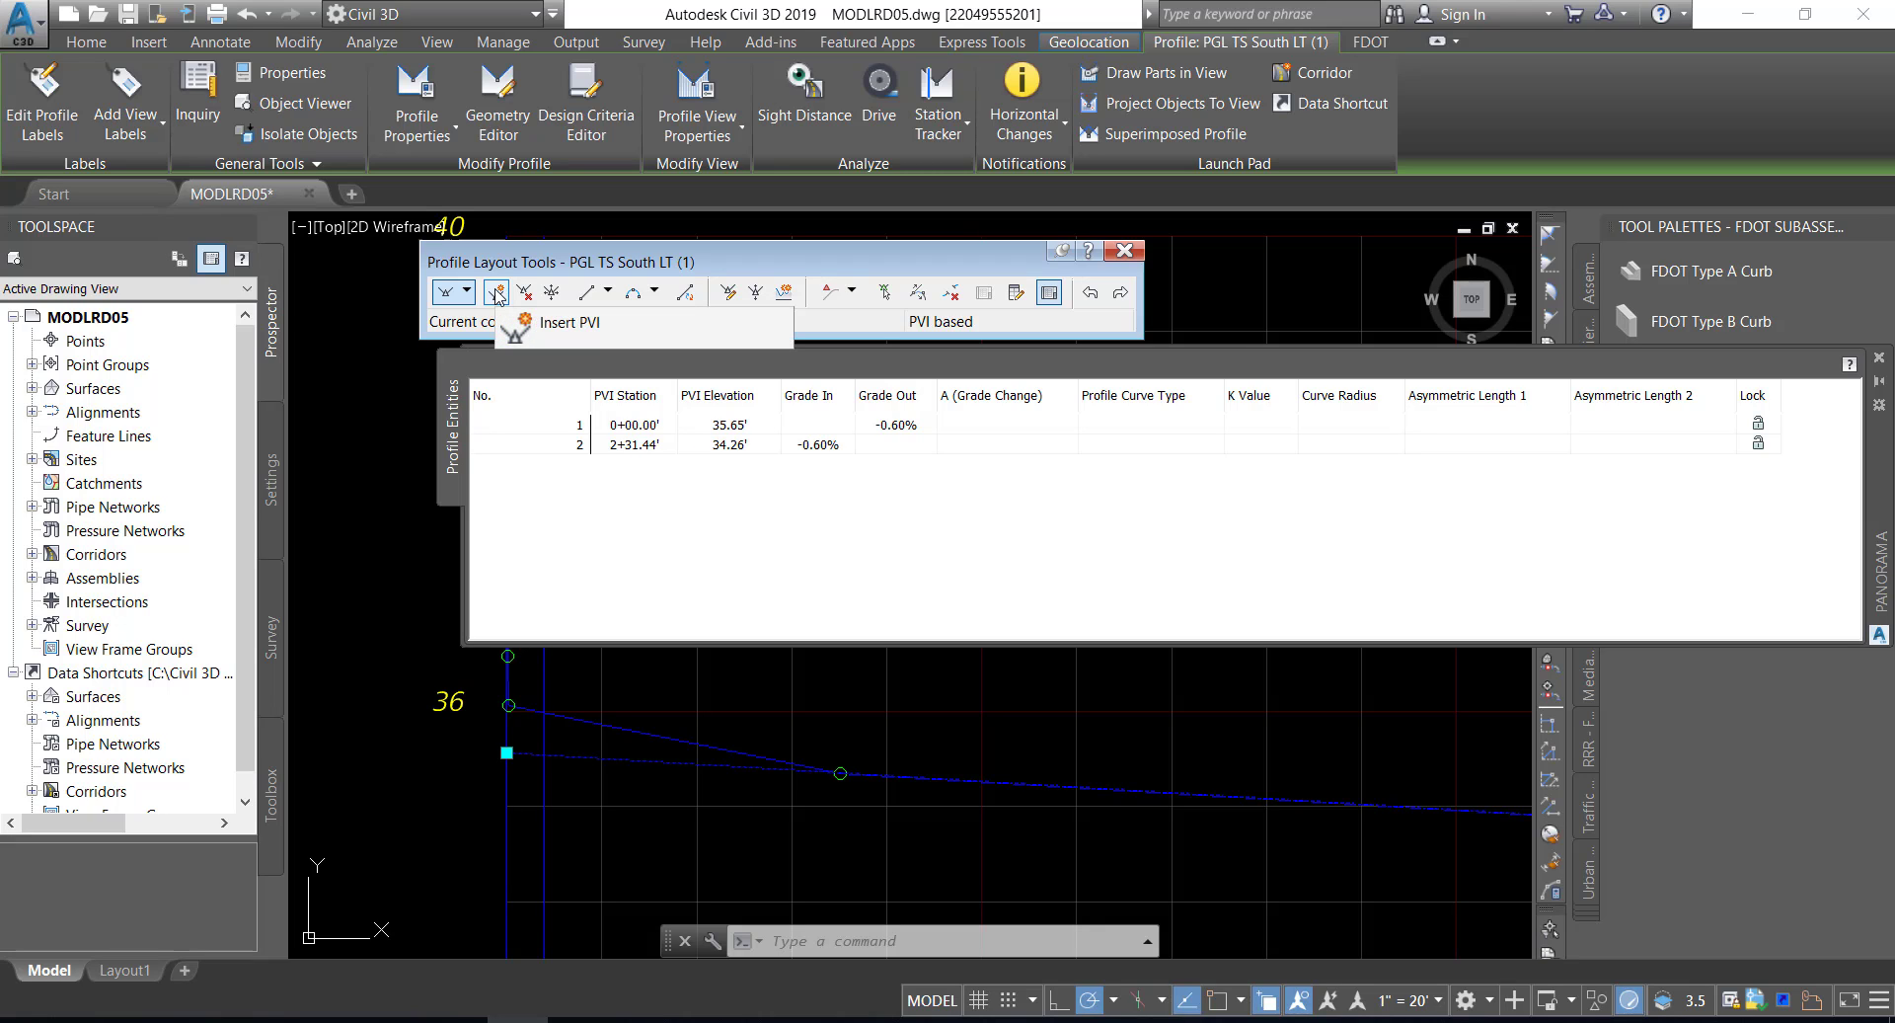
left_click(497, 292)
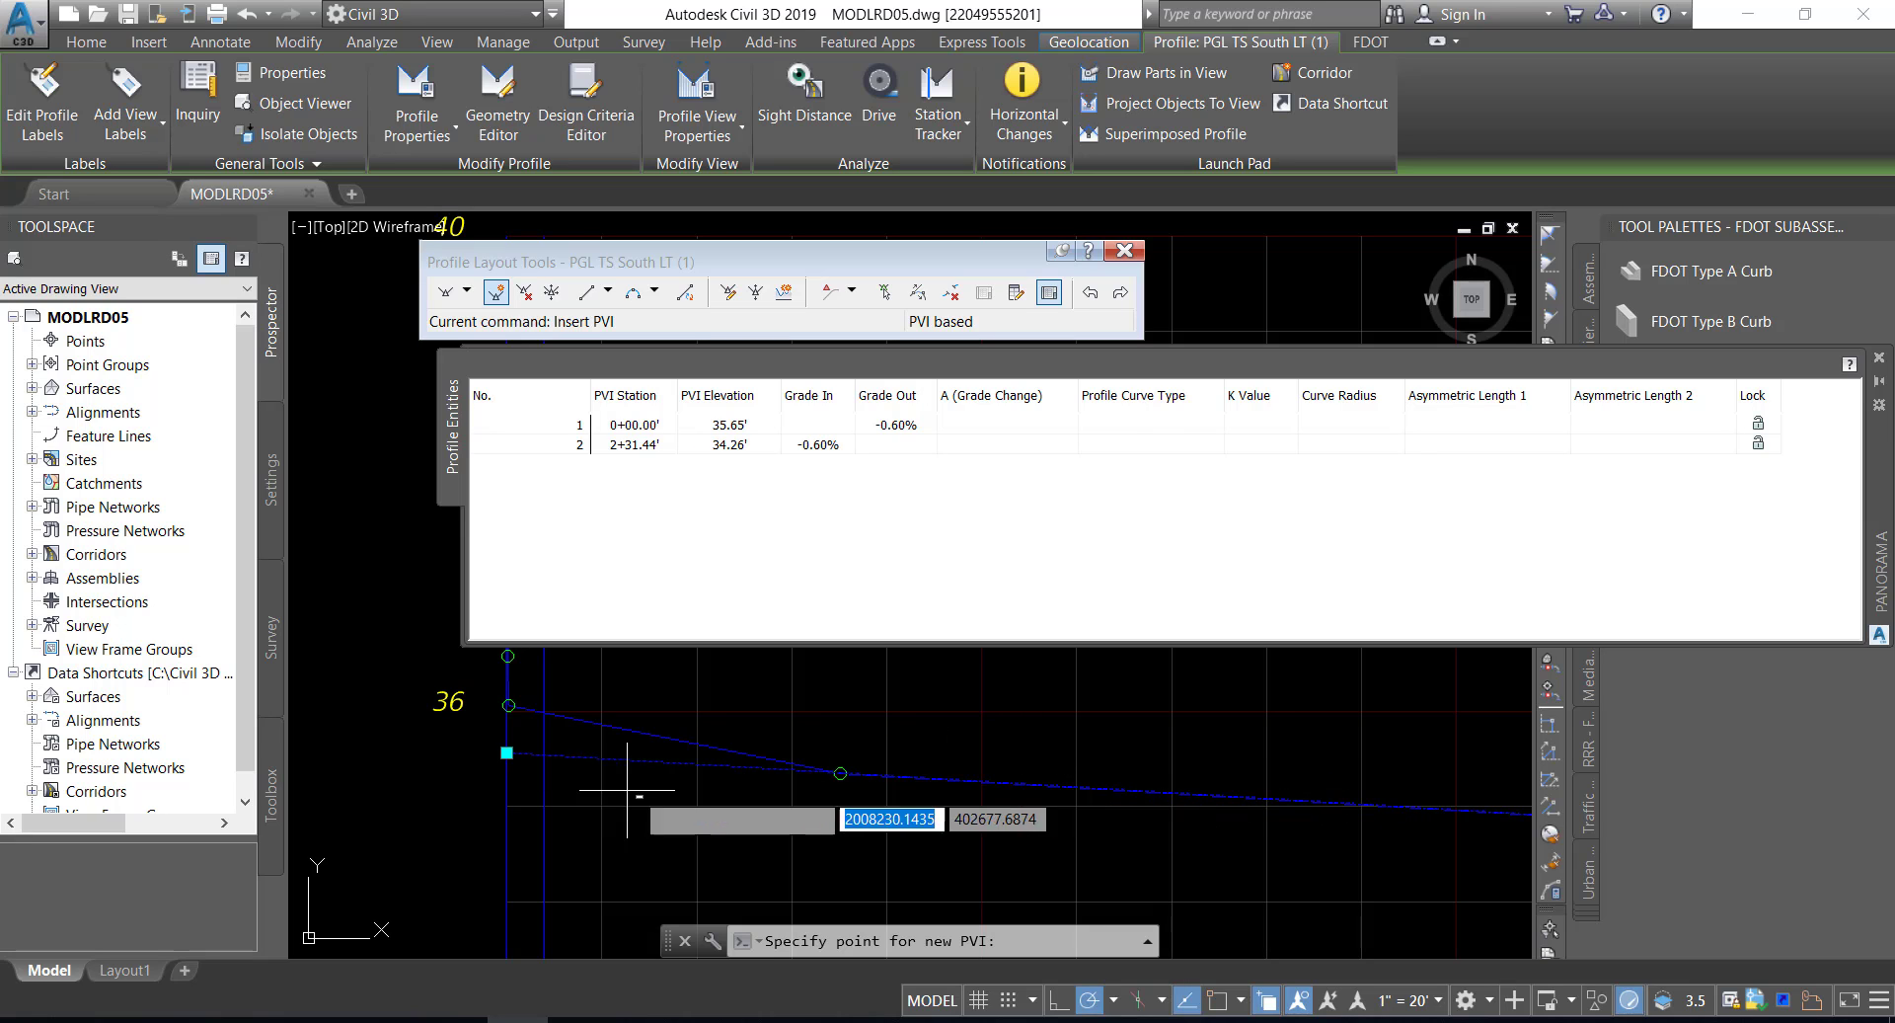
middle_click_drag(628, 789, 728, 804)
right_click(730, 795, "shift")
left_click(740, 758)
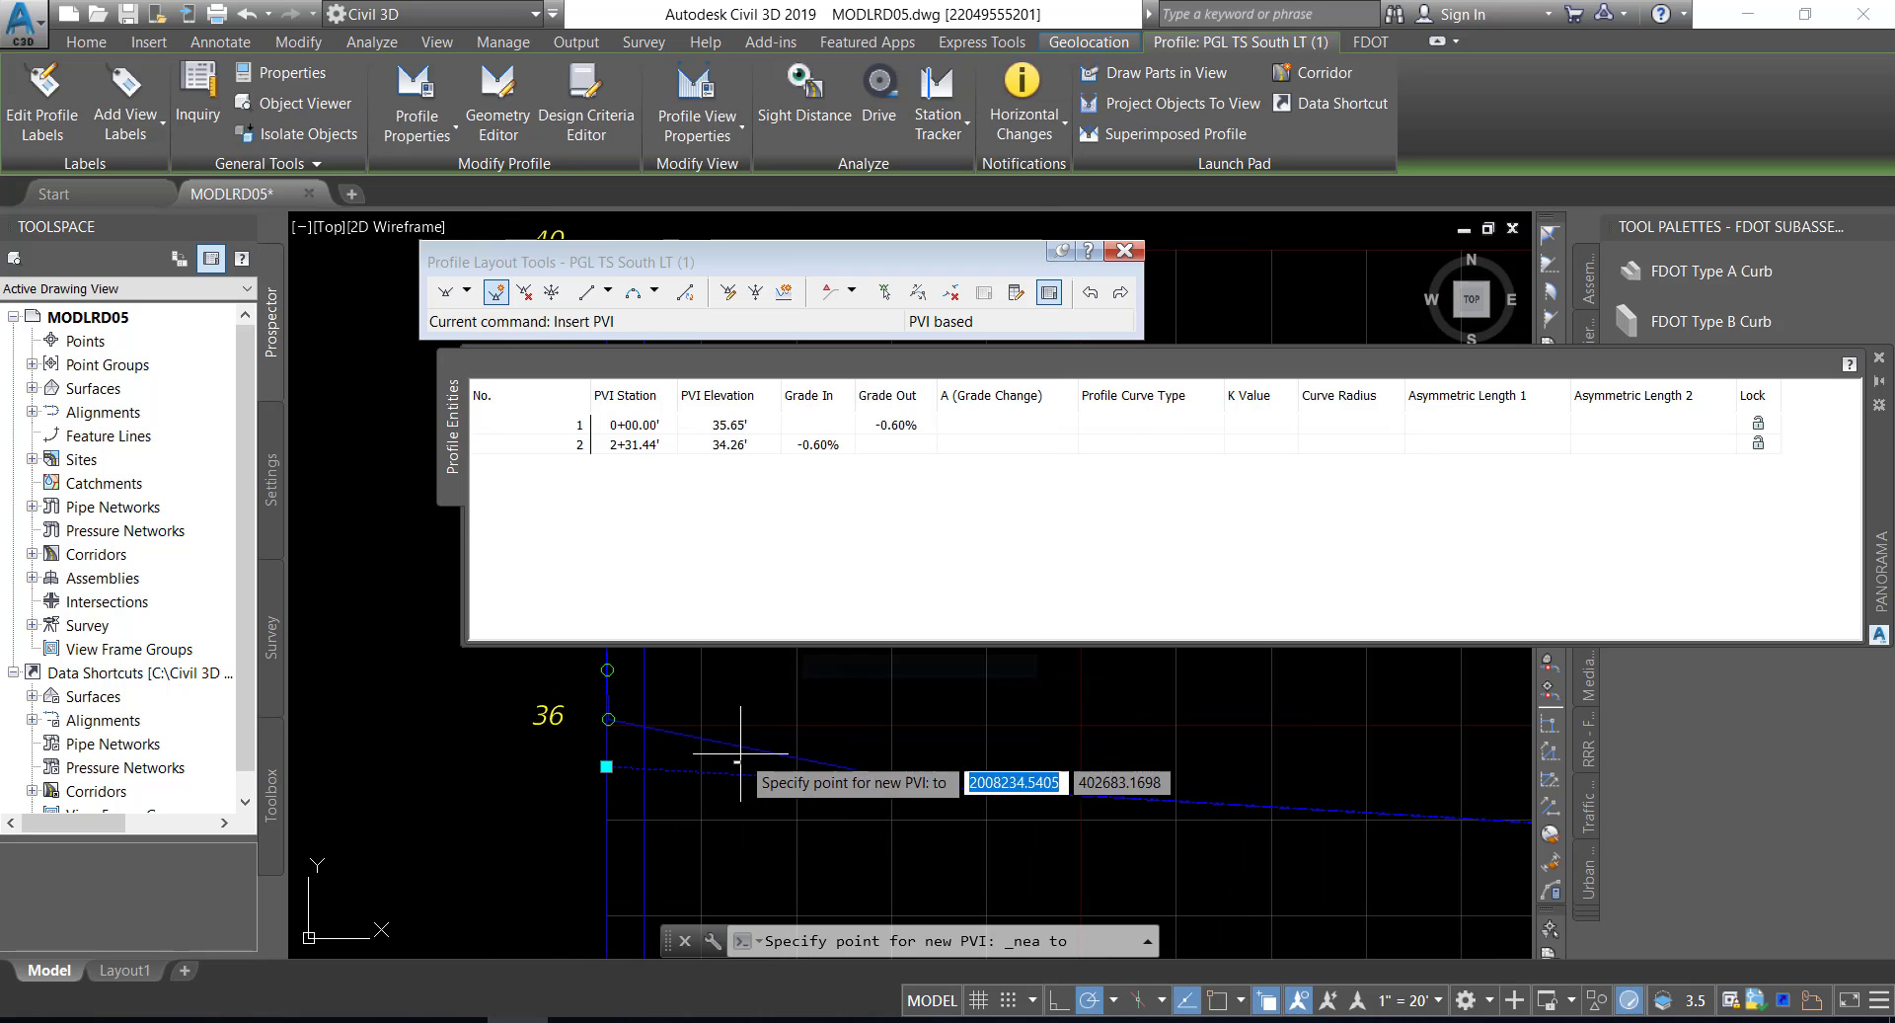
left_click(632, 768)
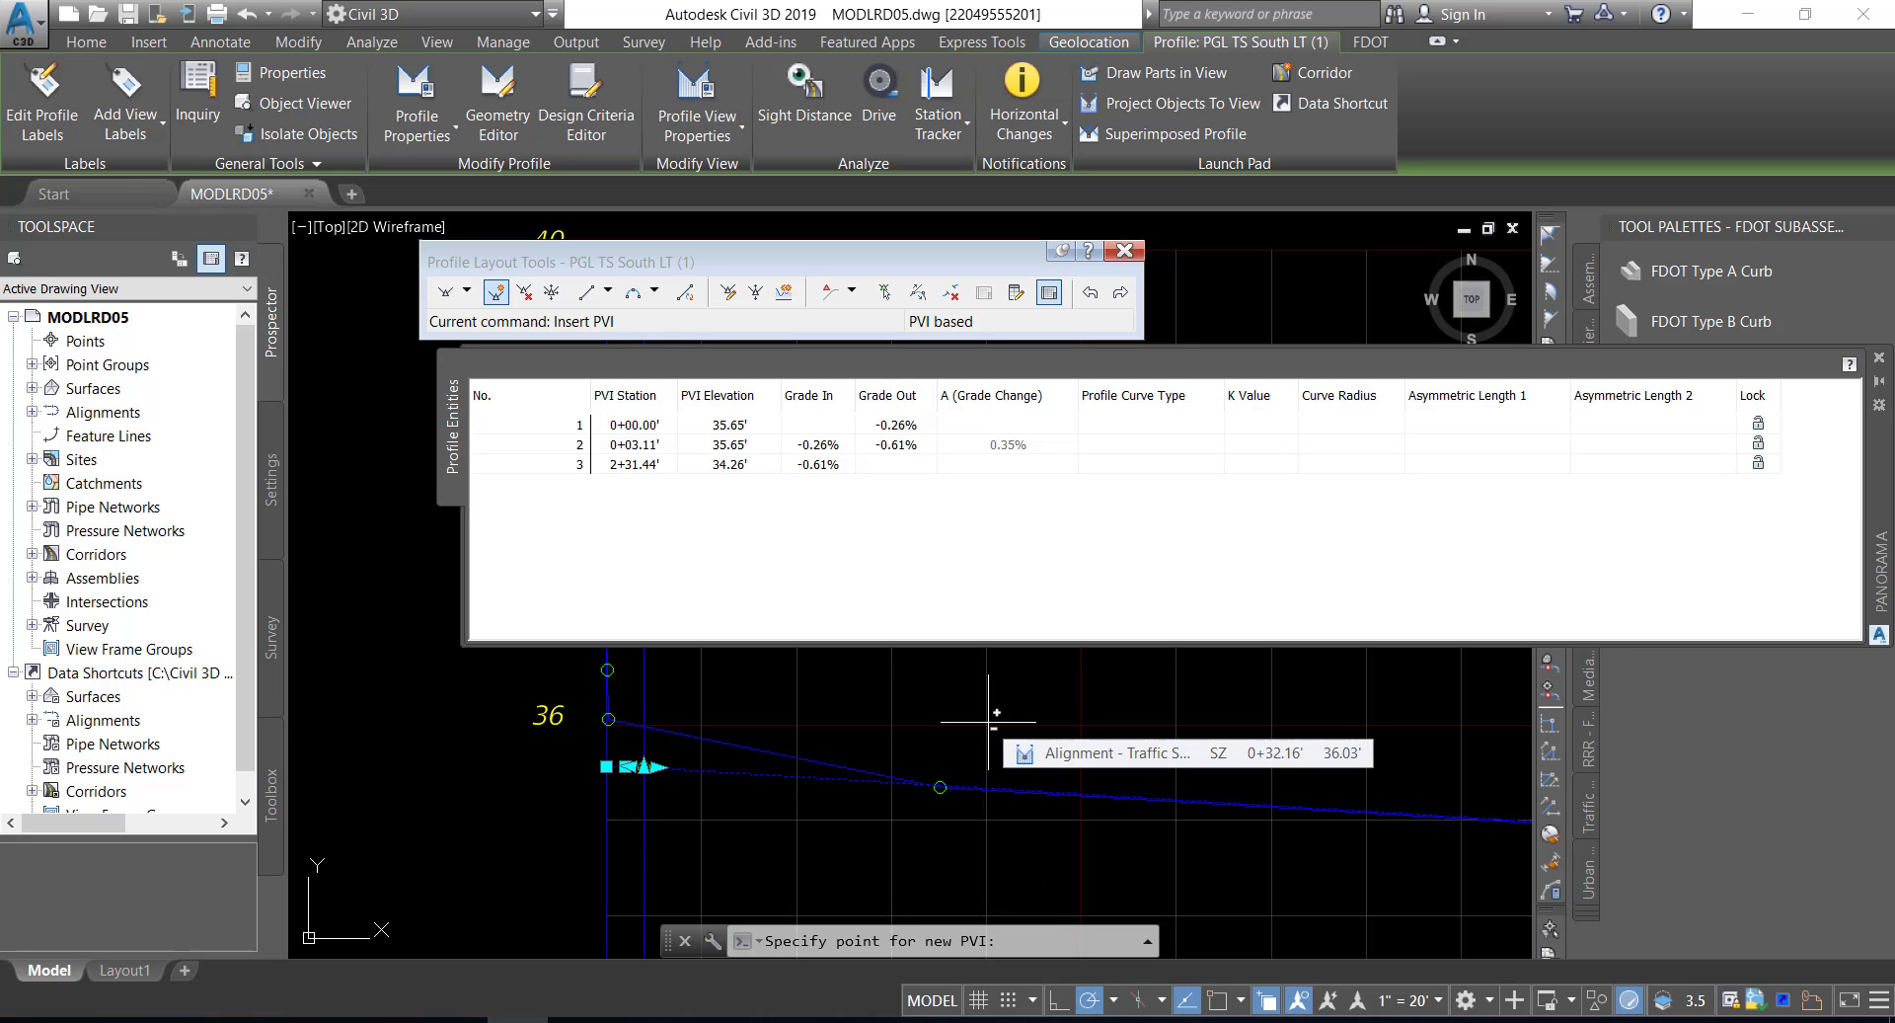
- Insert another PVI at the blue profile's grade break, station 0+28.12 and elevation 35.48', using endpoint snap
middle_click_drag(978, 742, 967, 758)
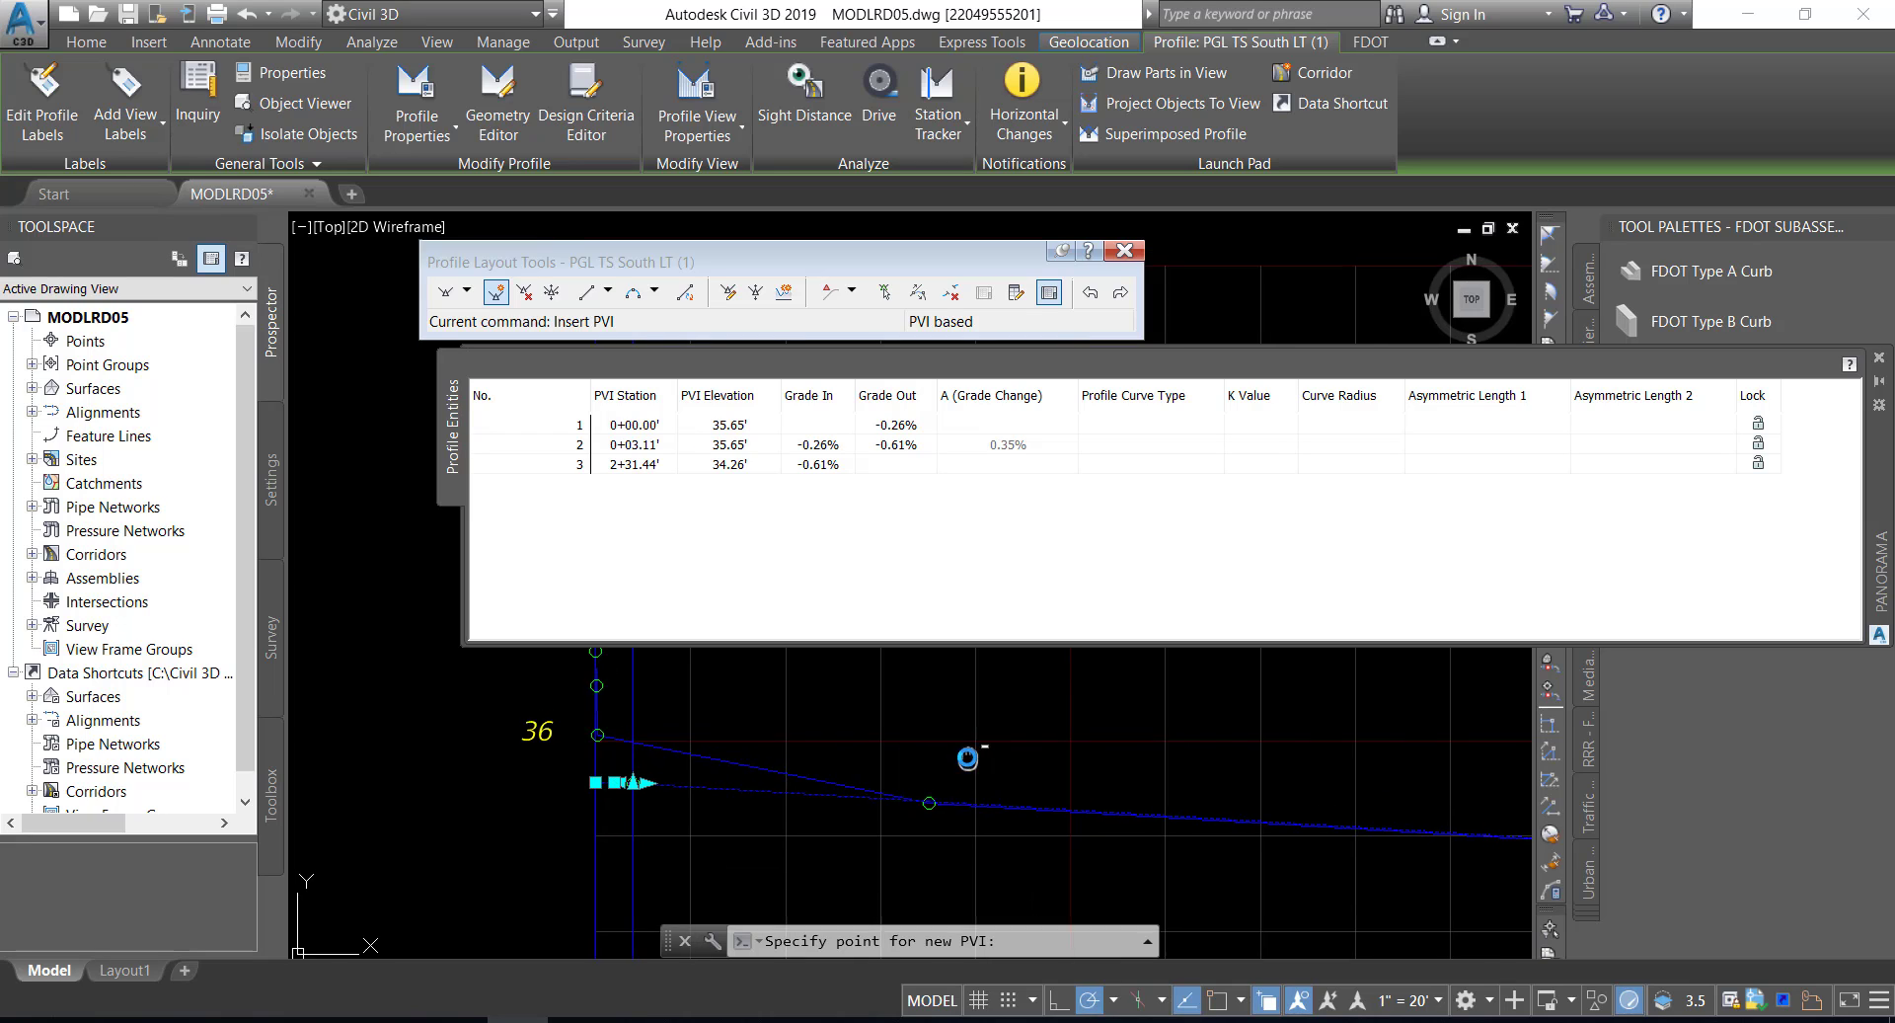
right_click(969, 756, "shift")
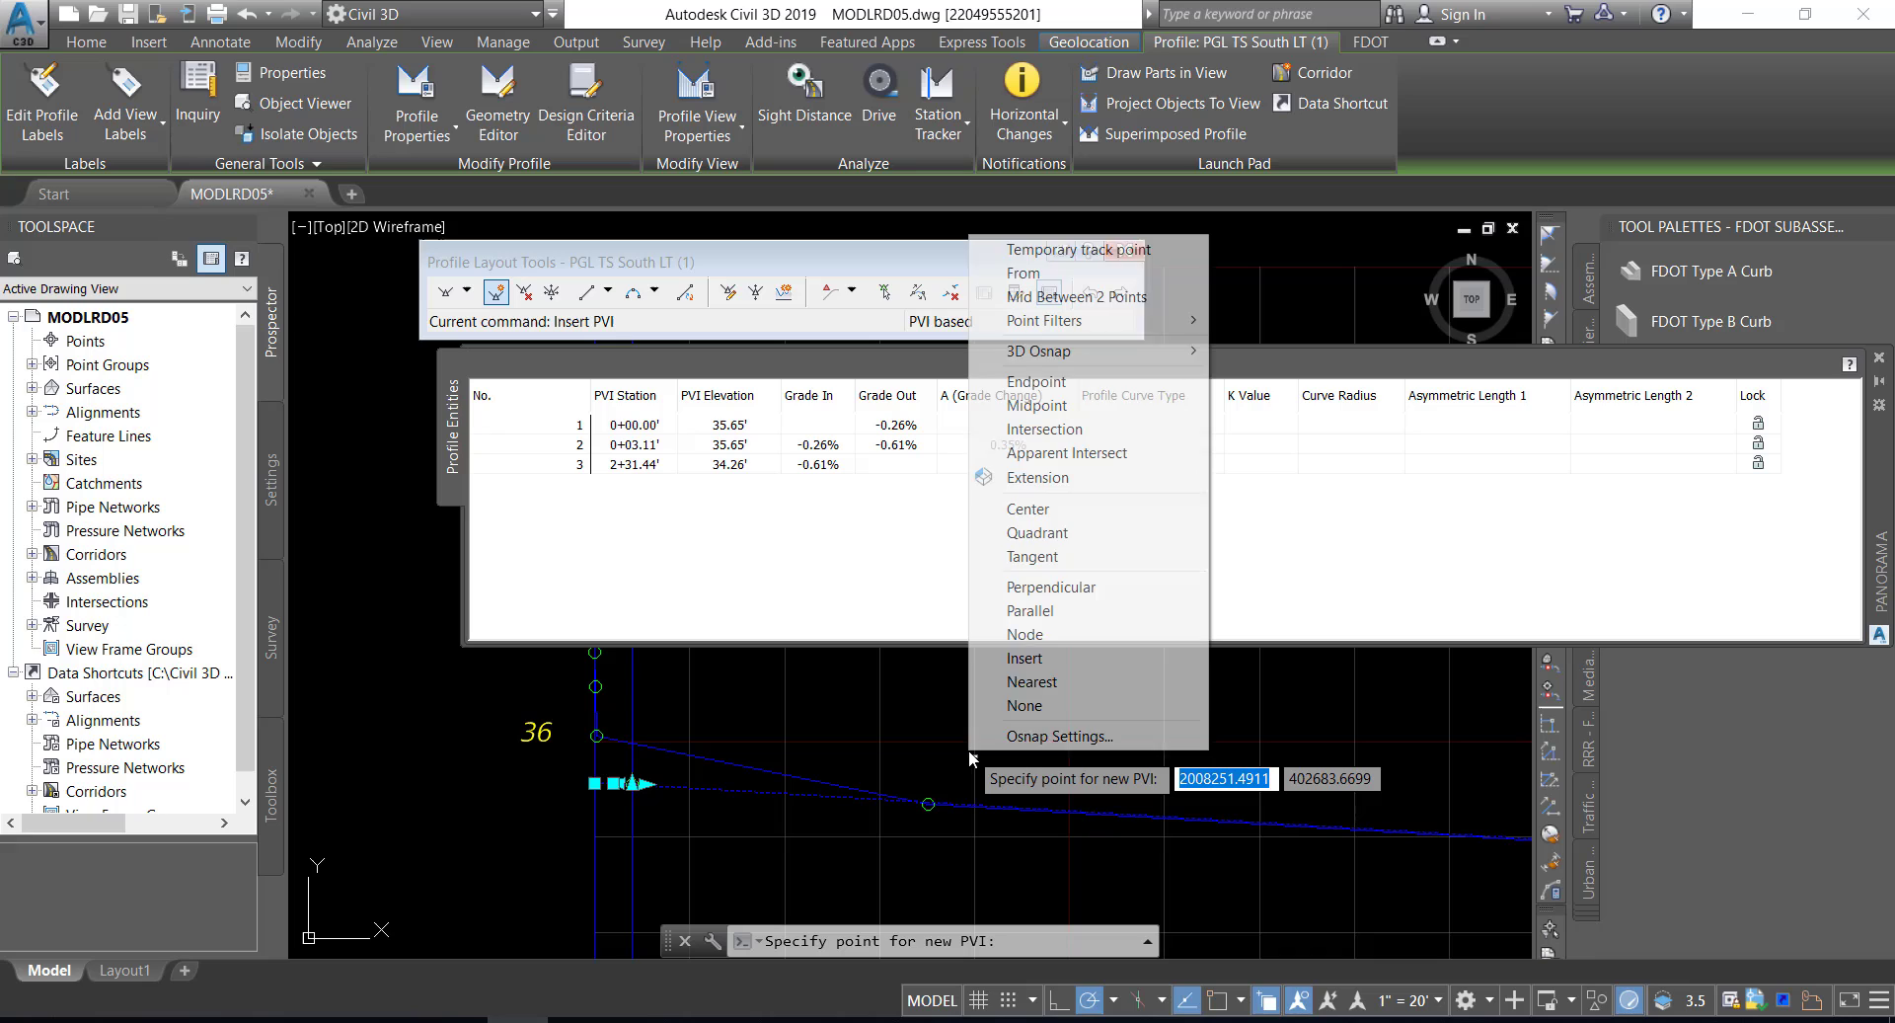
left_click(1031, 391)
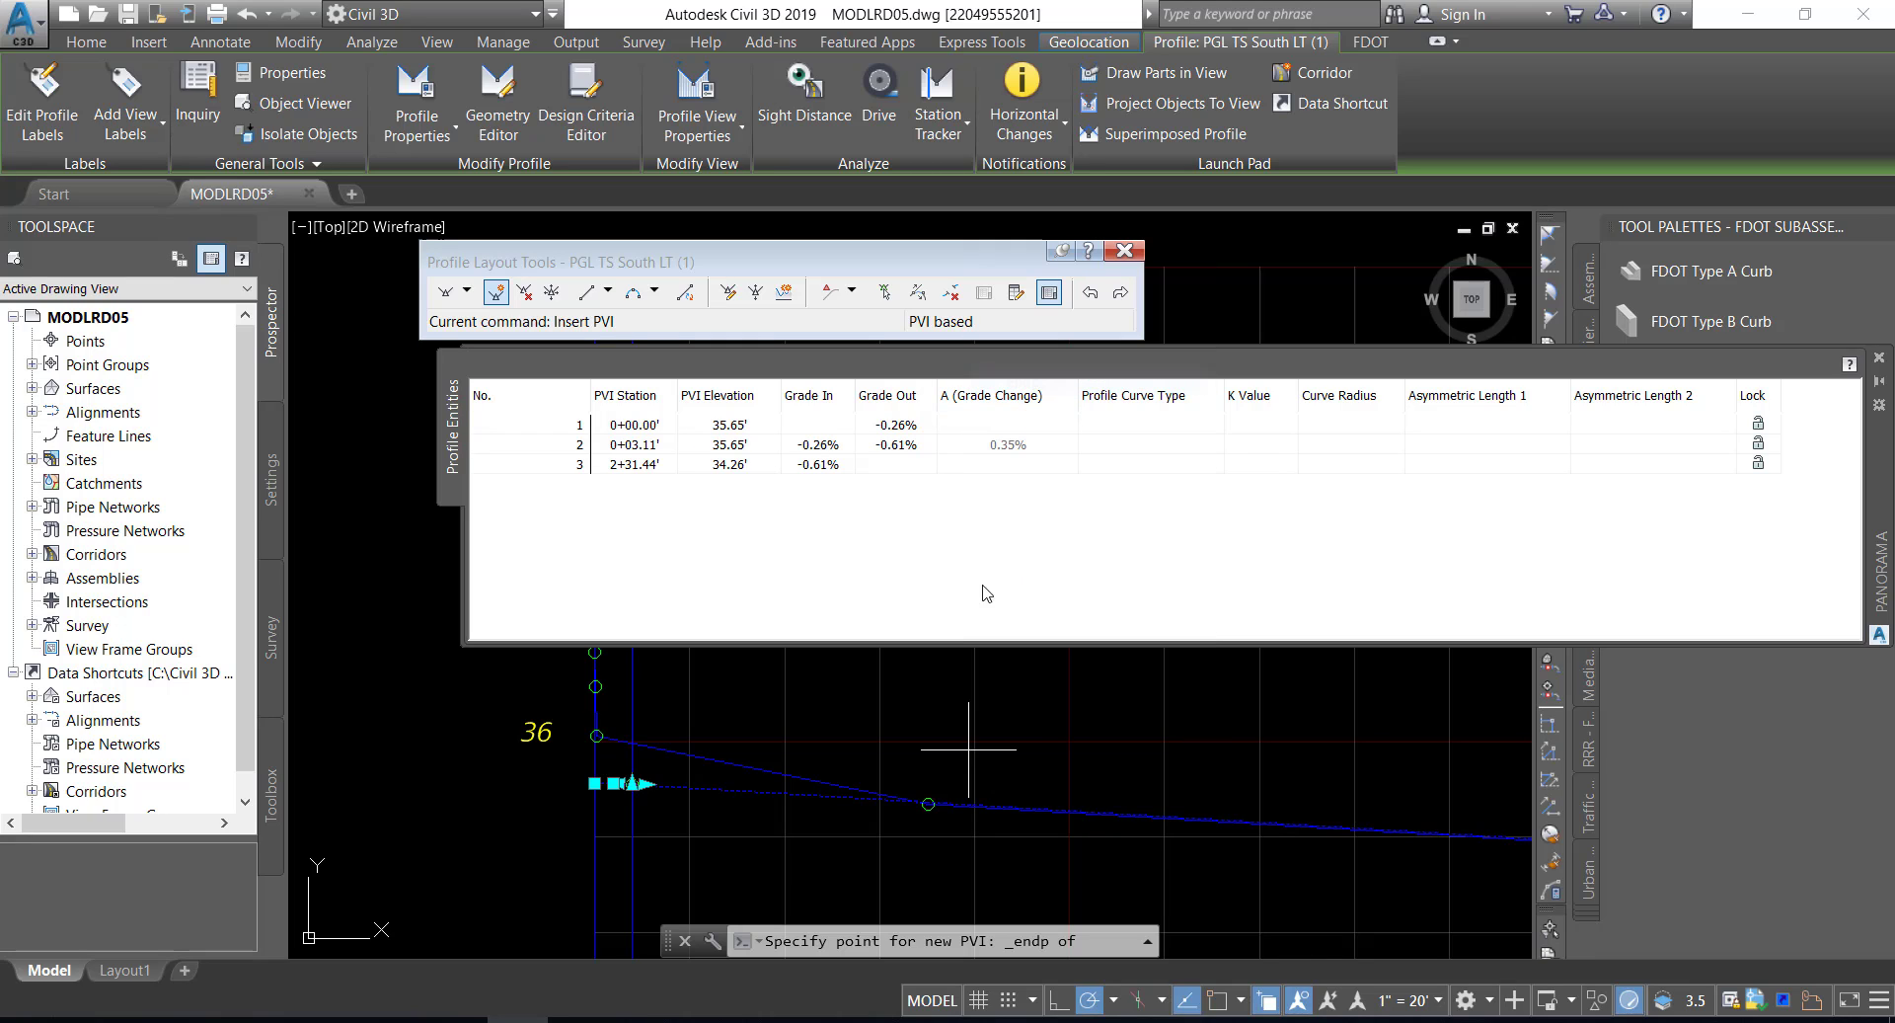
left_click(904, 790)
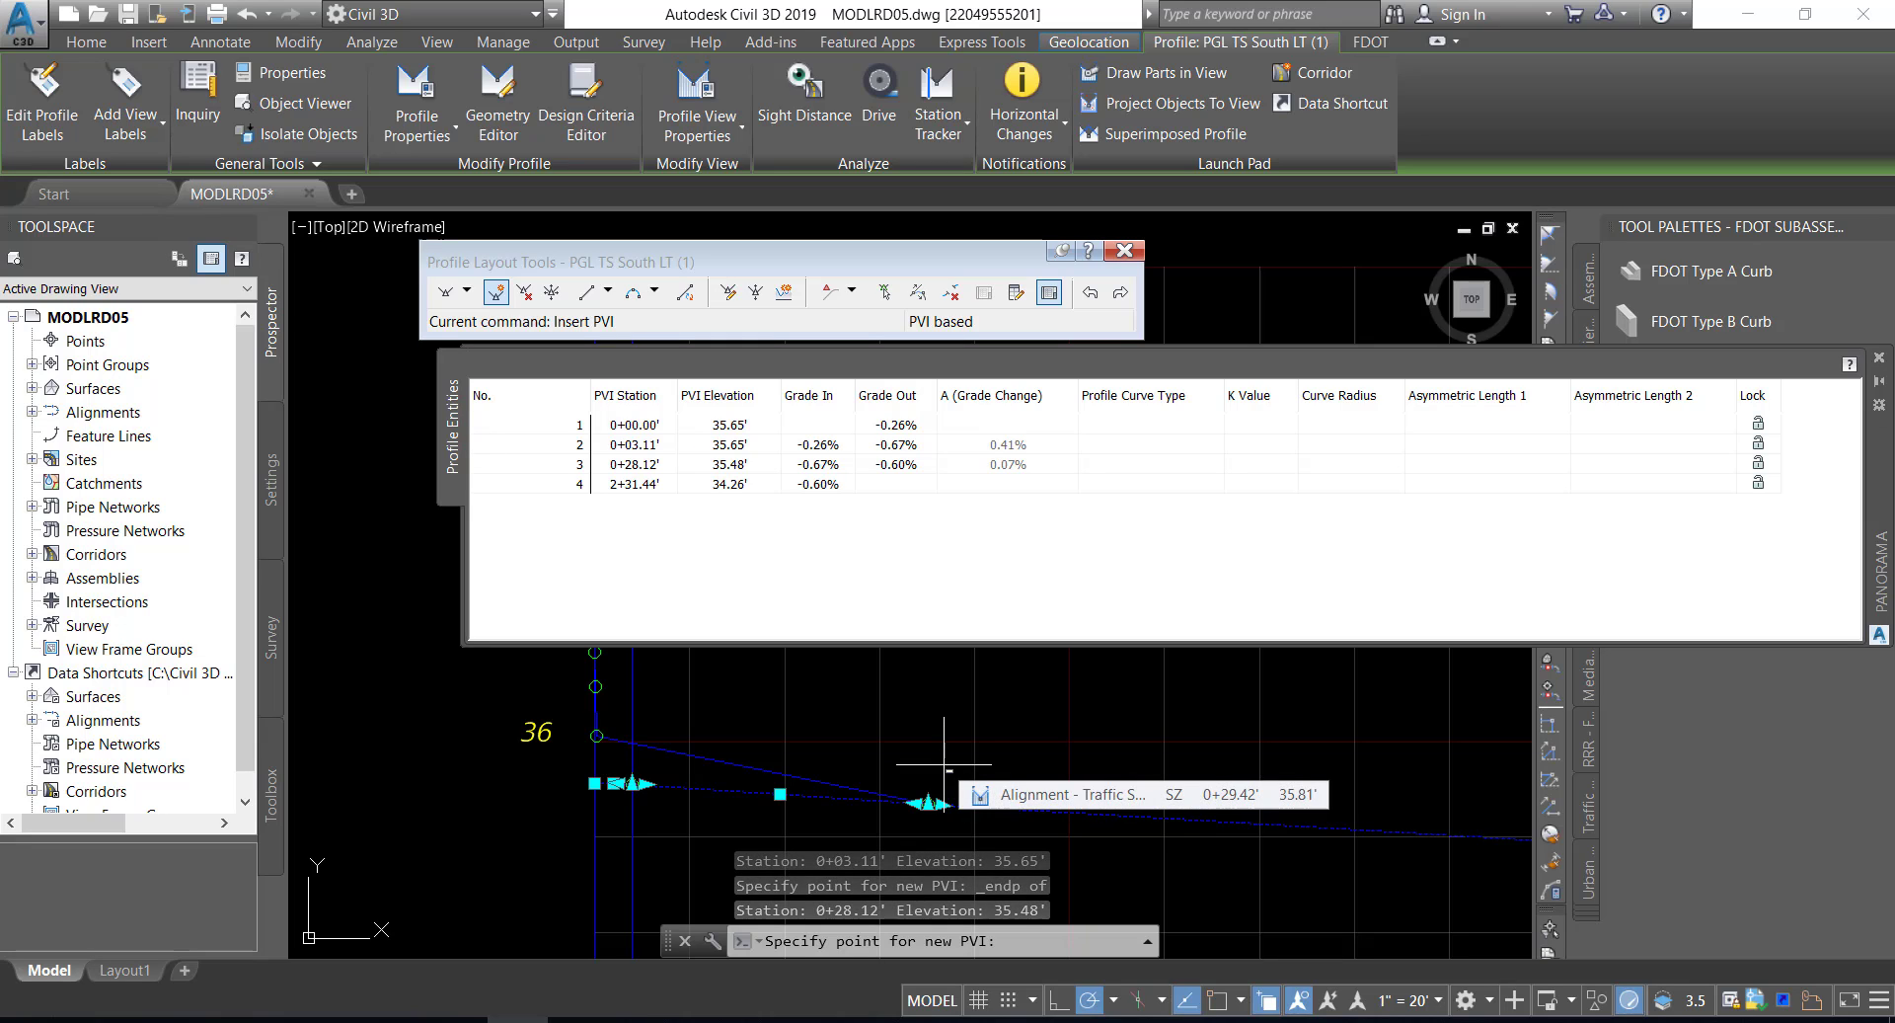
key("Return")
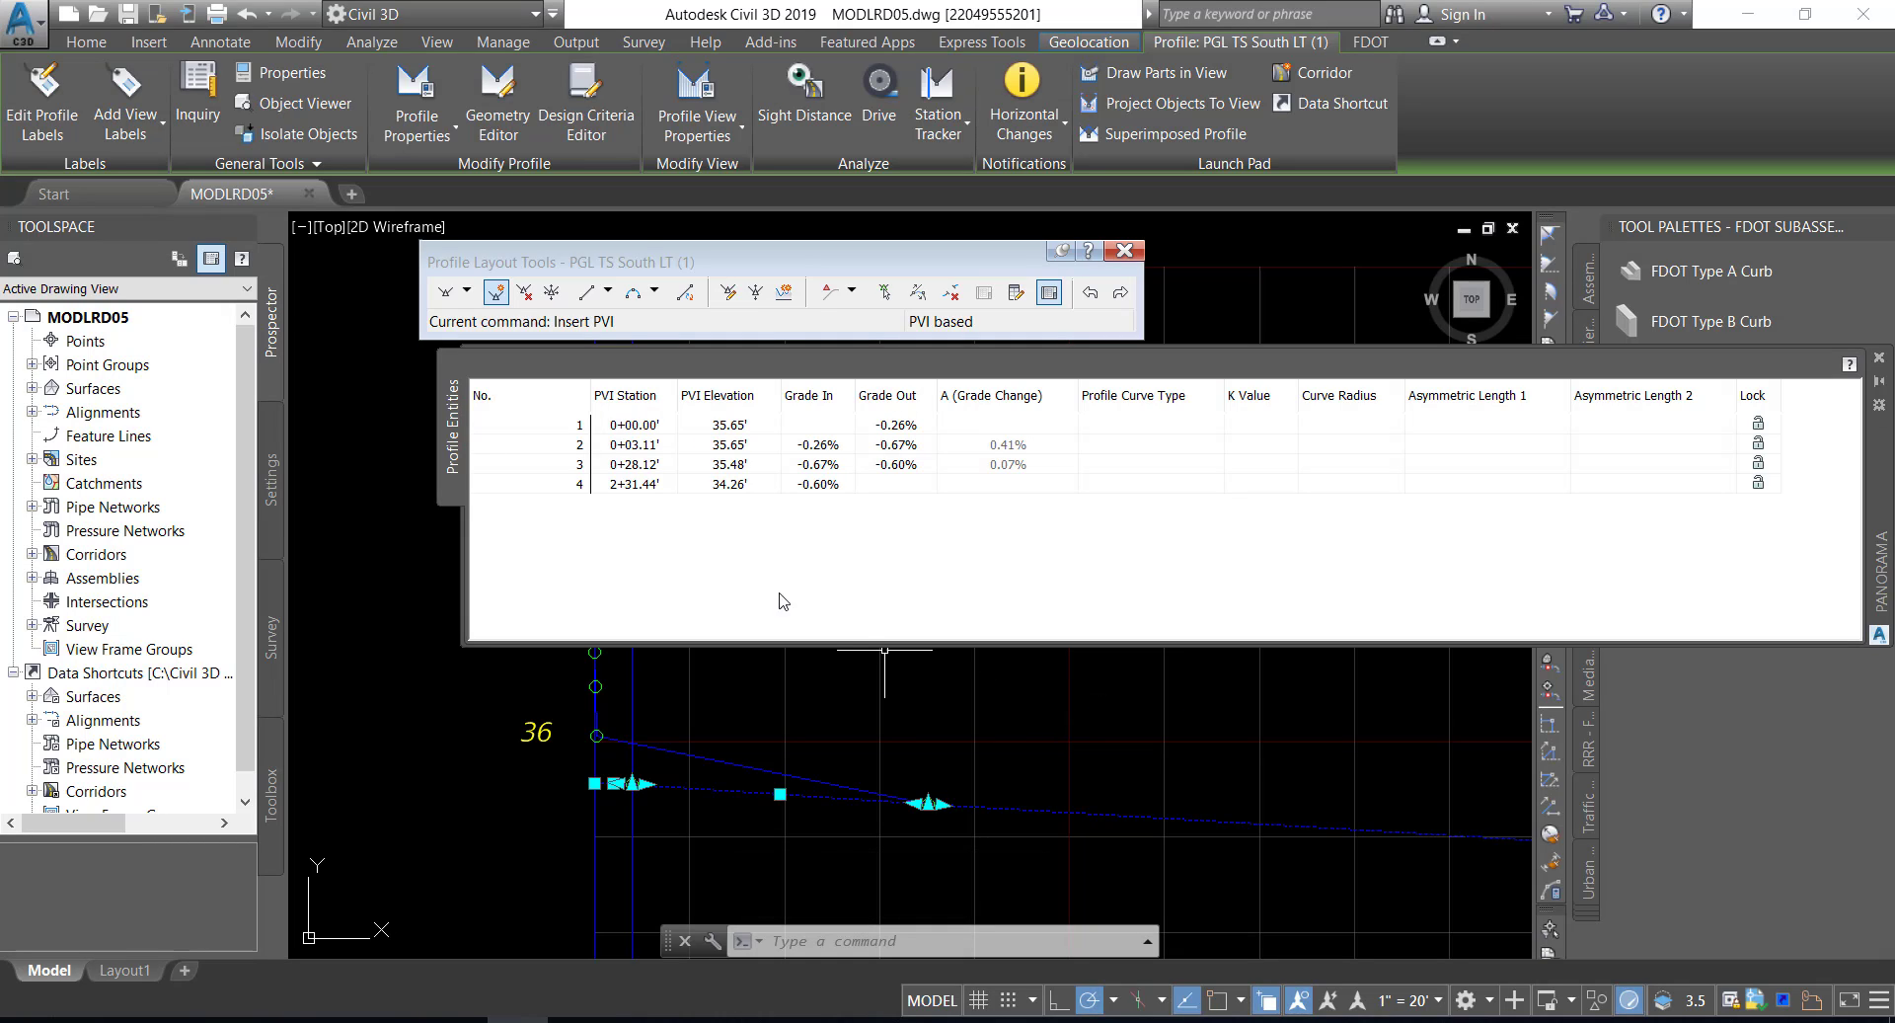
- Set the Grade In of the PVI at station 0+28.12 to -0.59%
left_click(657, 467)
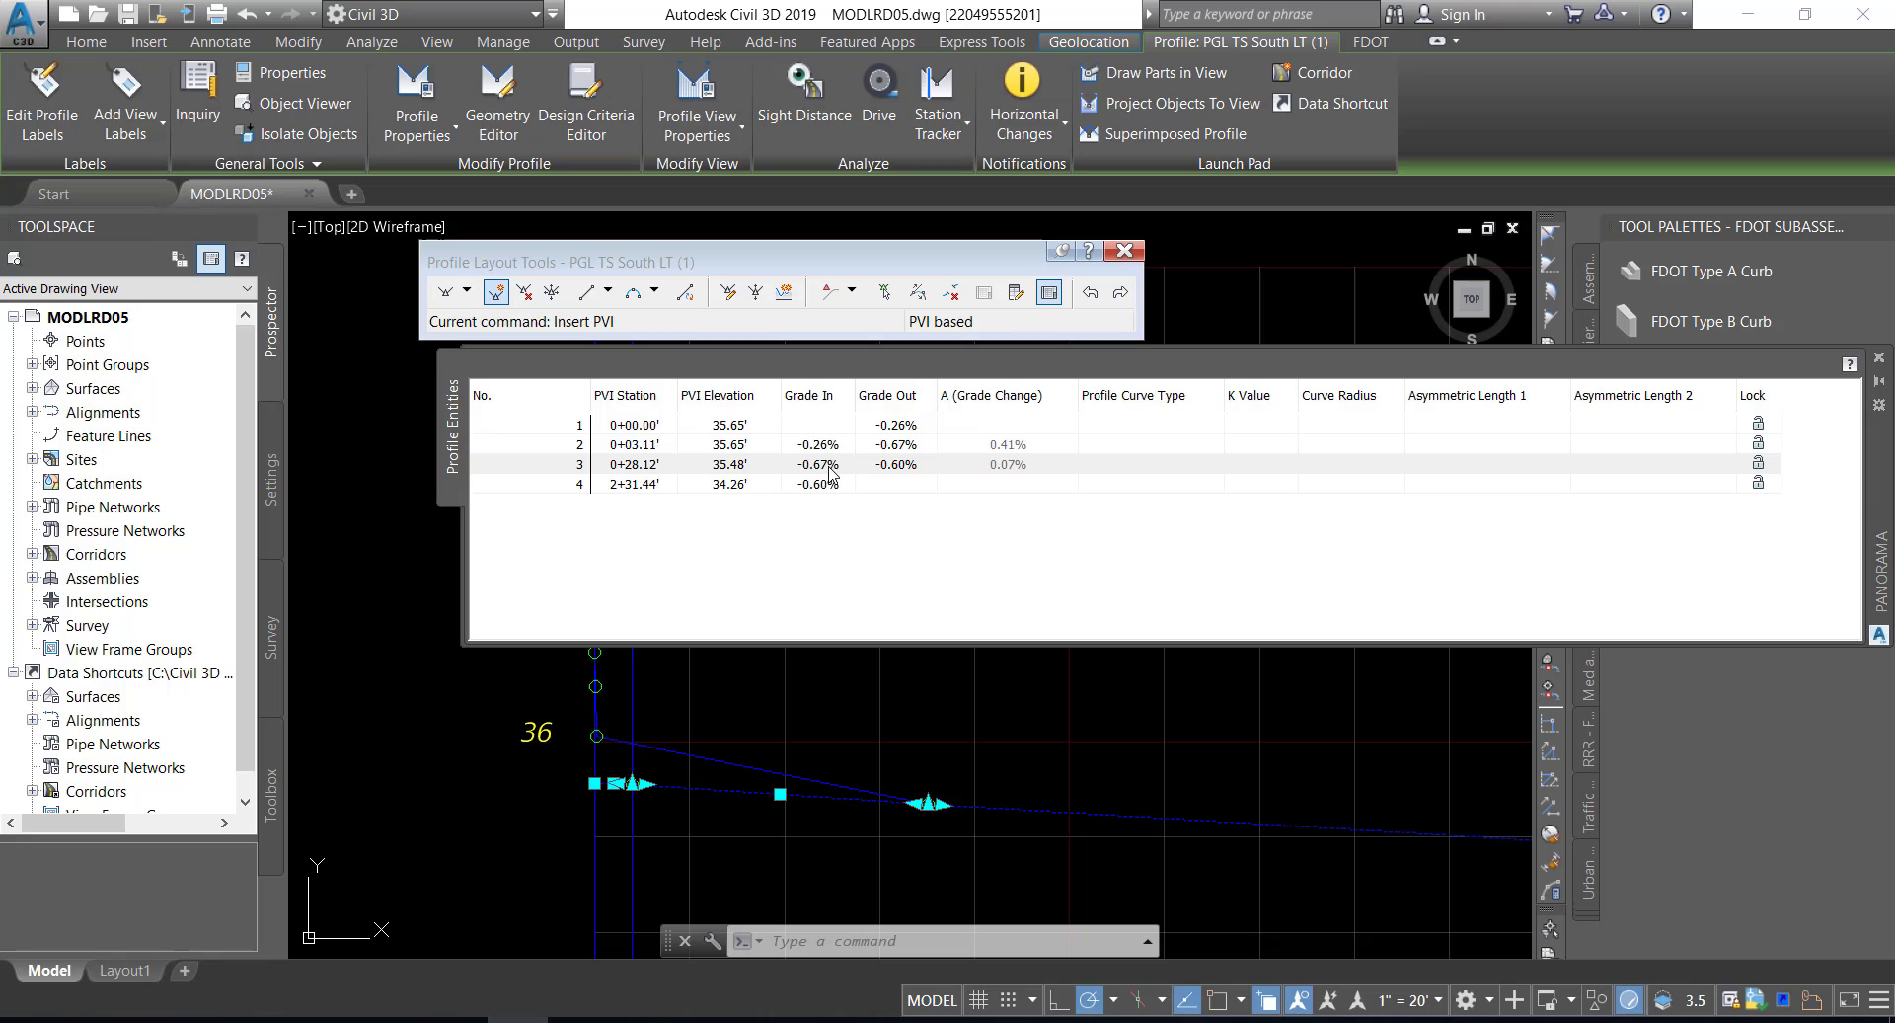
left_click(830, 464)
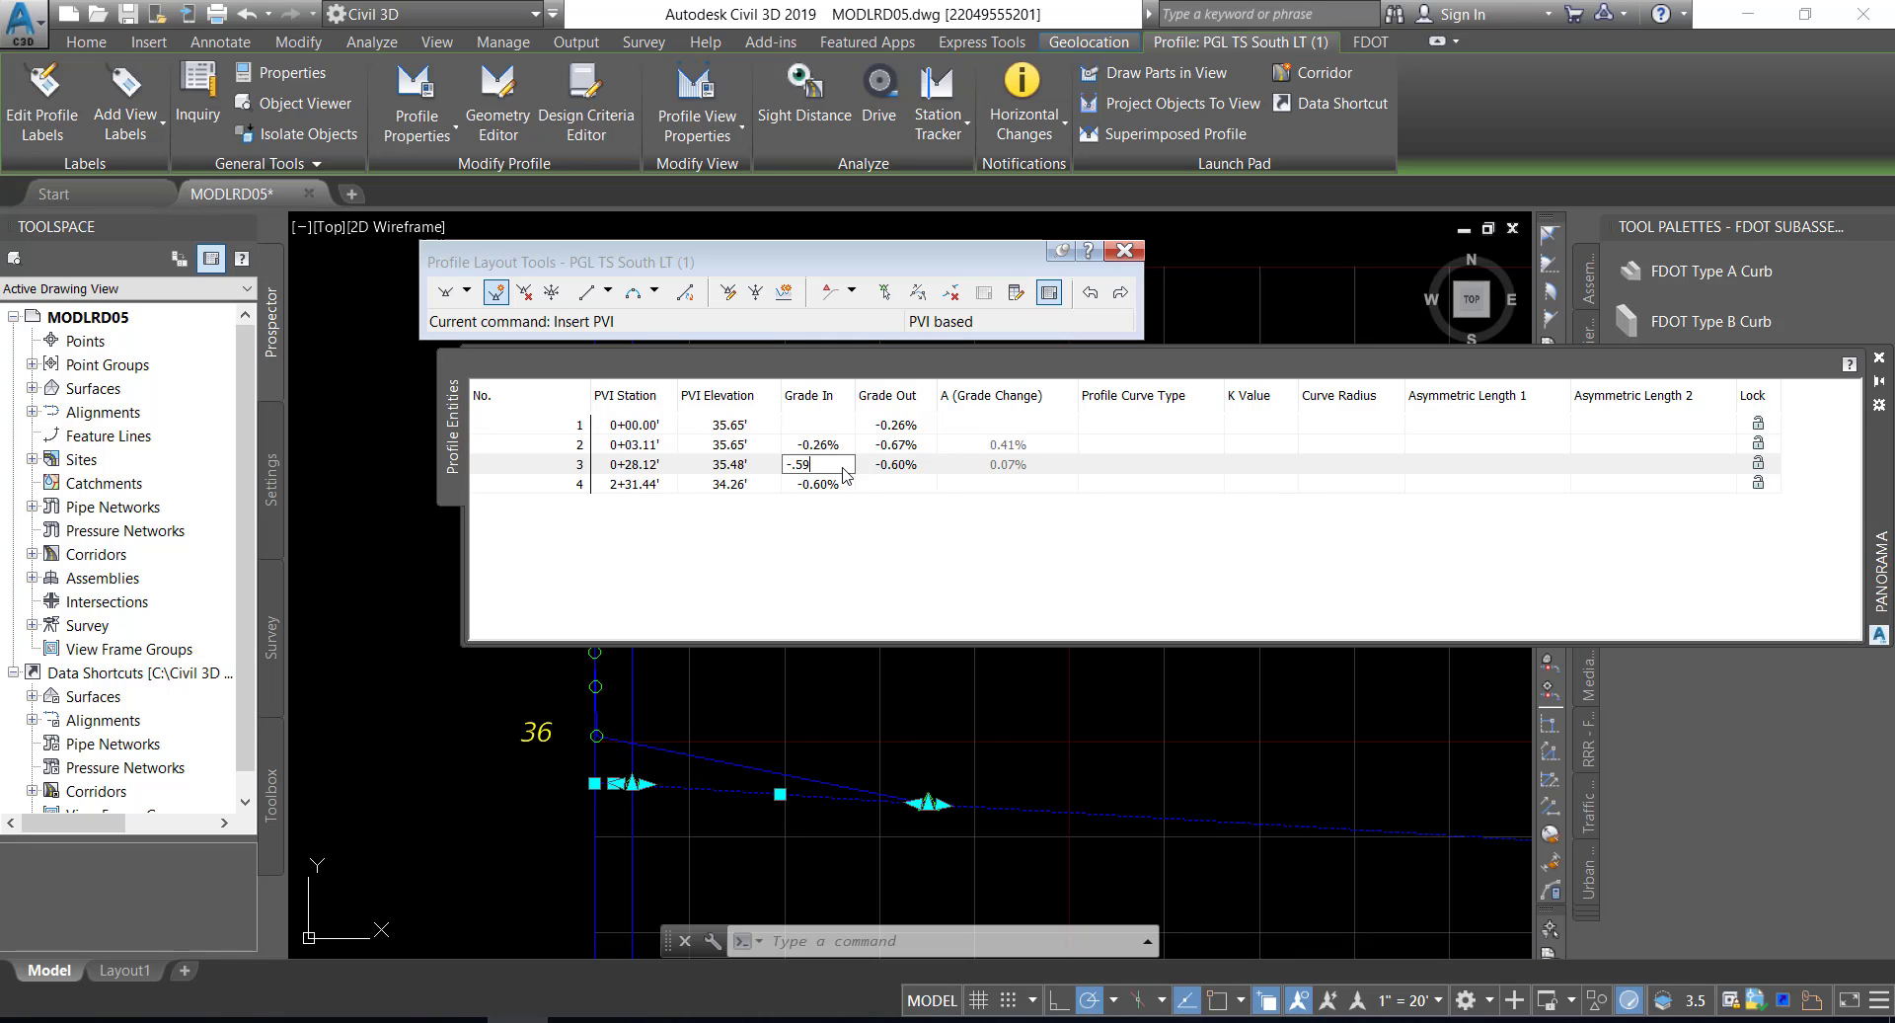
key("Return")
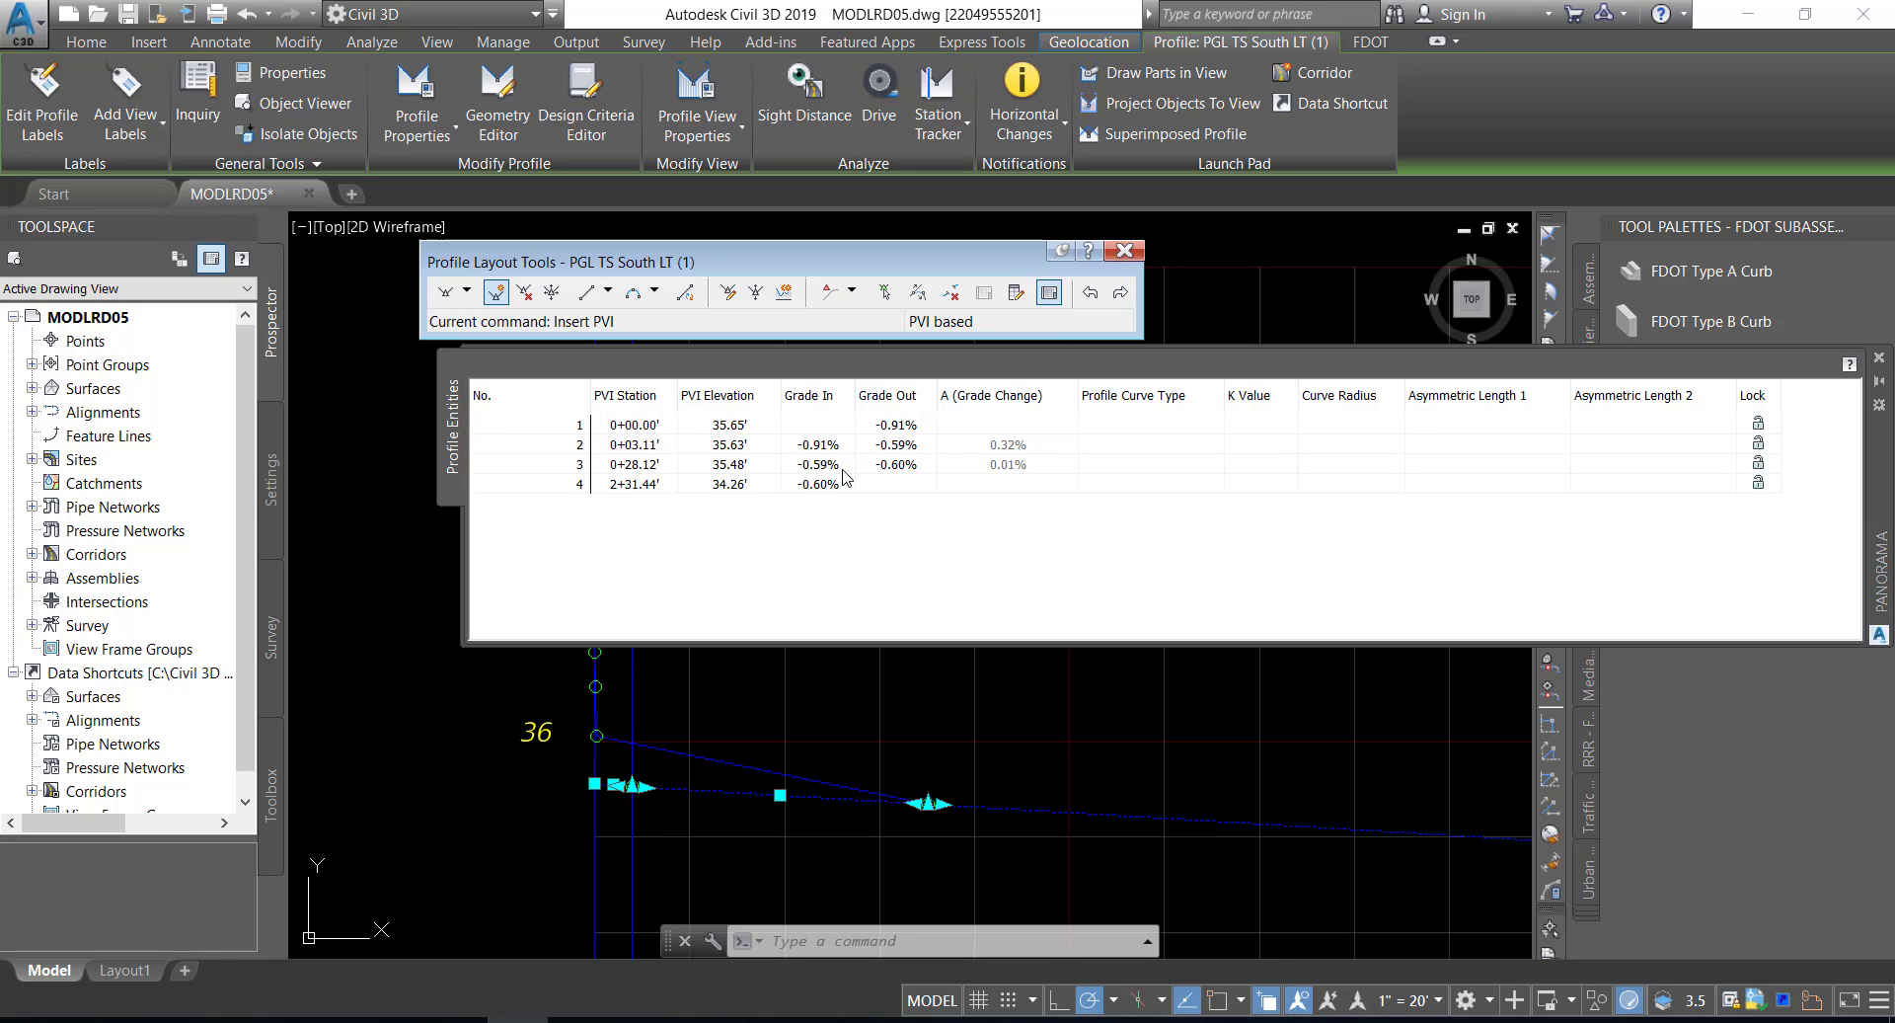
- Set the last PVI's station to 3+03.11
left_click(650, 483)
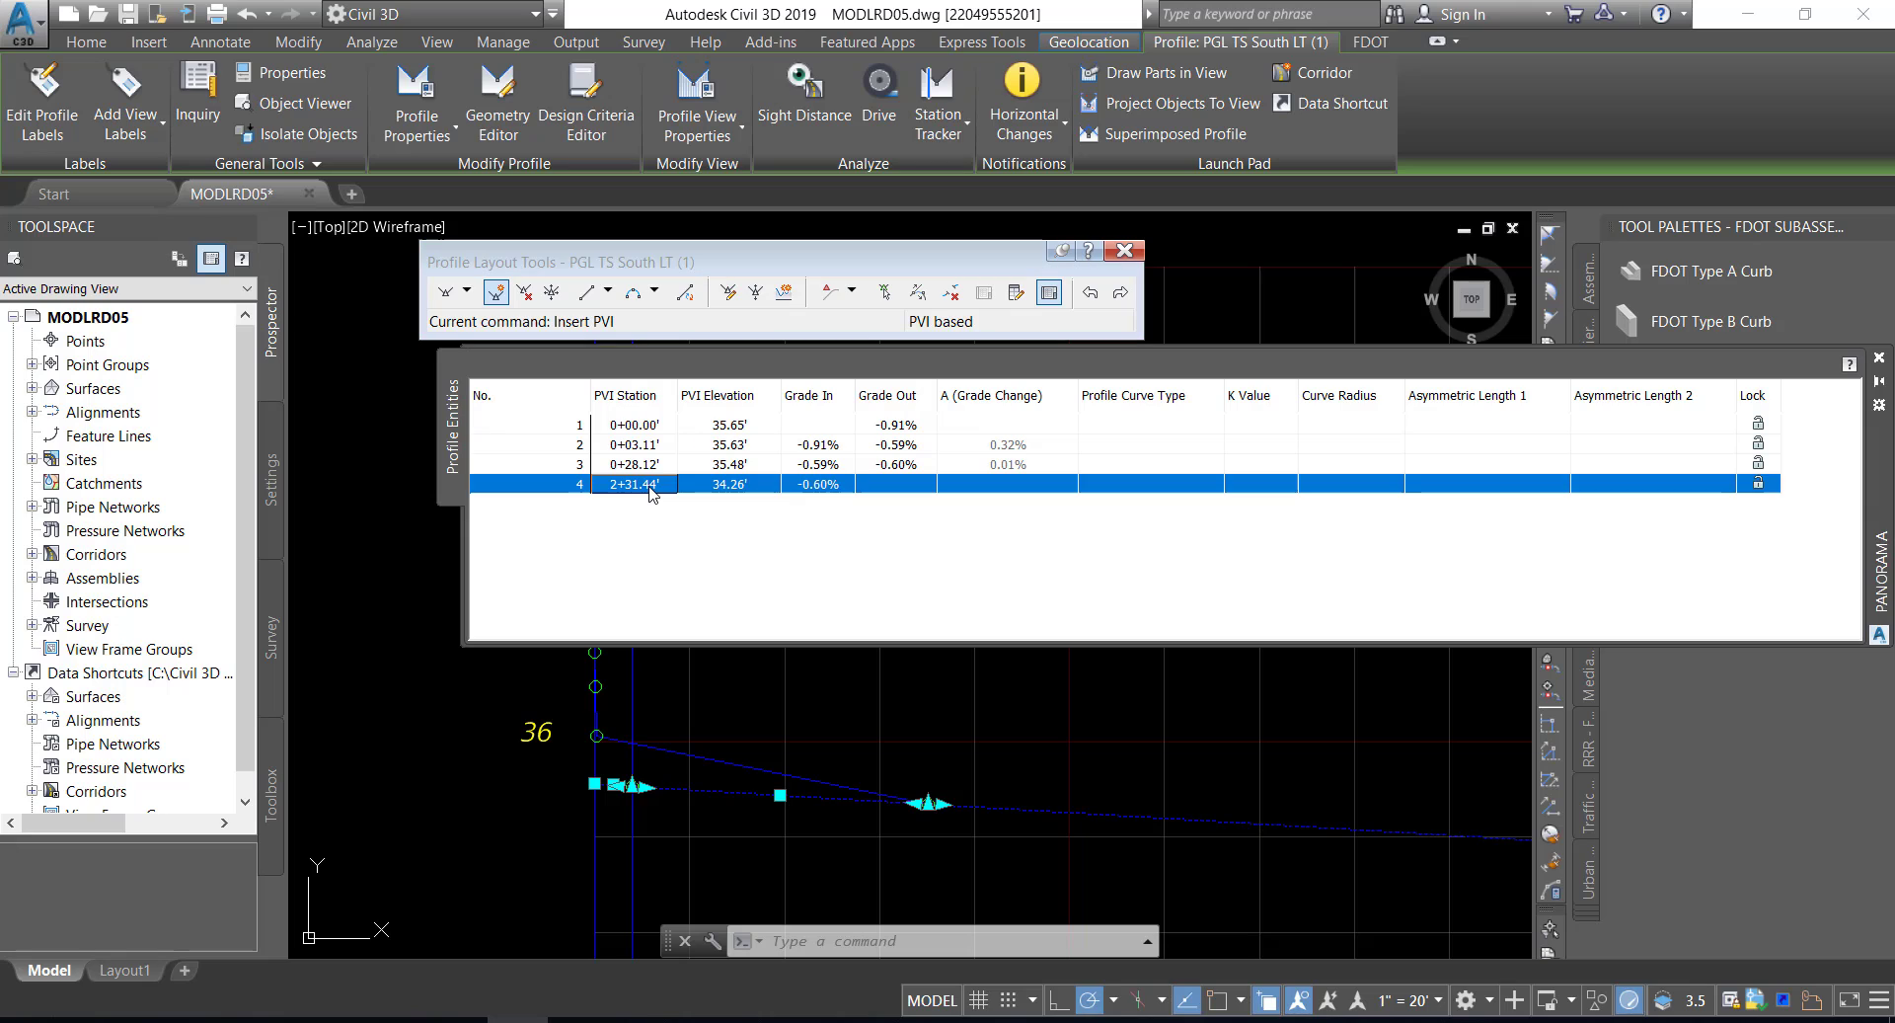
left_click(650, 483)
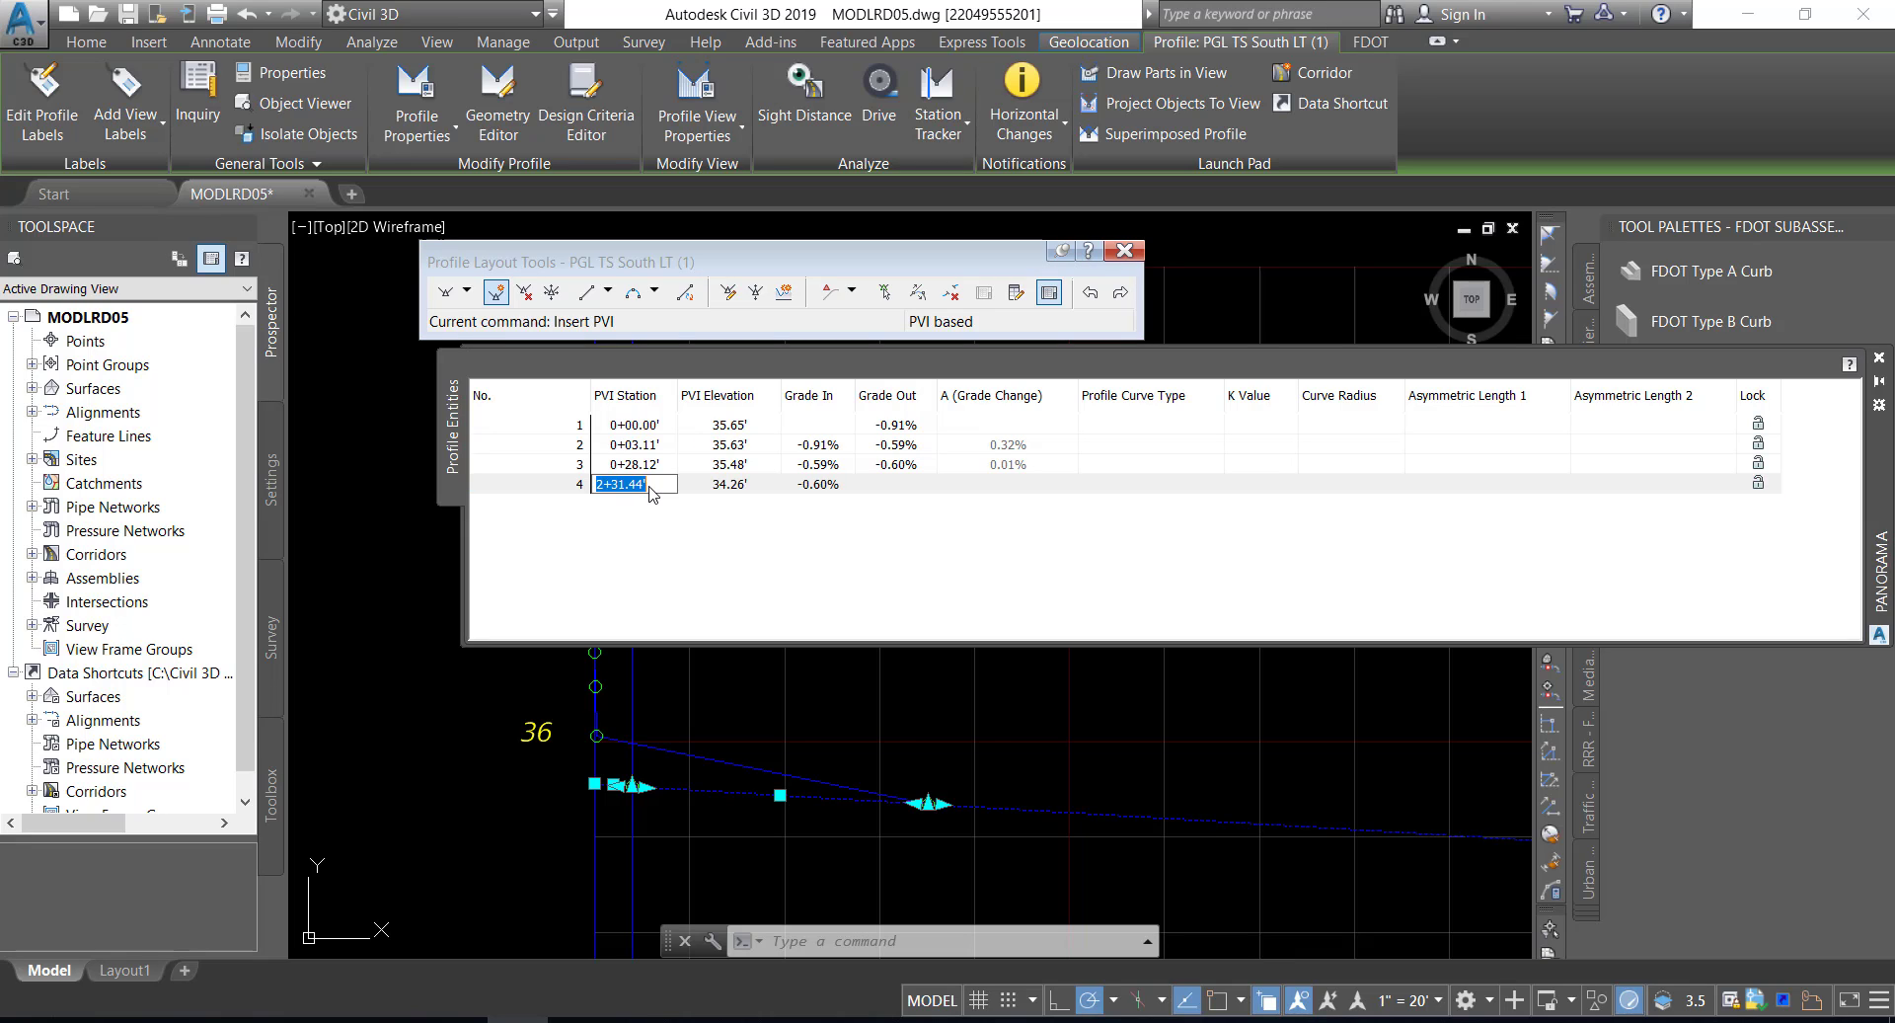
type("3+")
type("03.11")
key("Return")
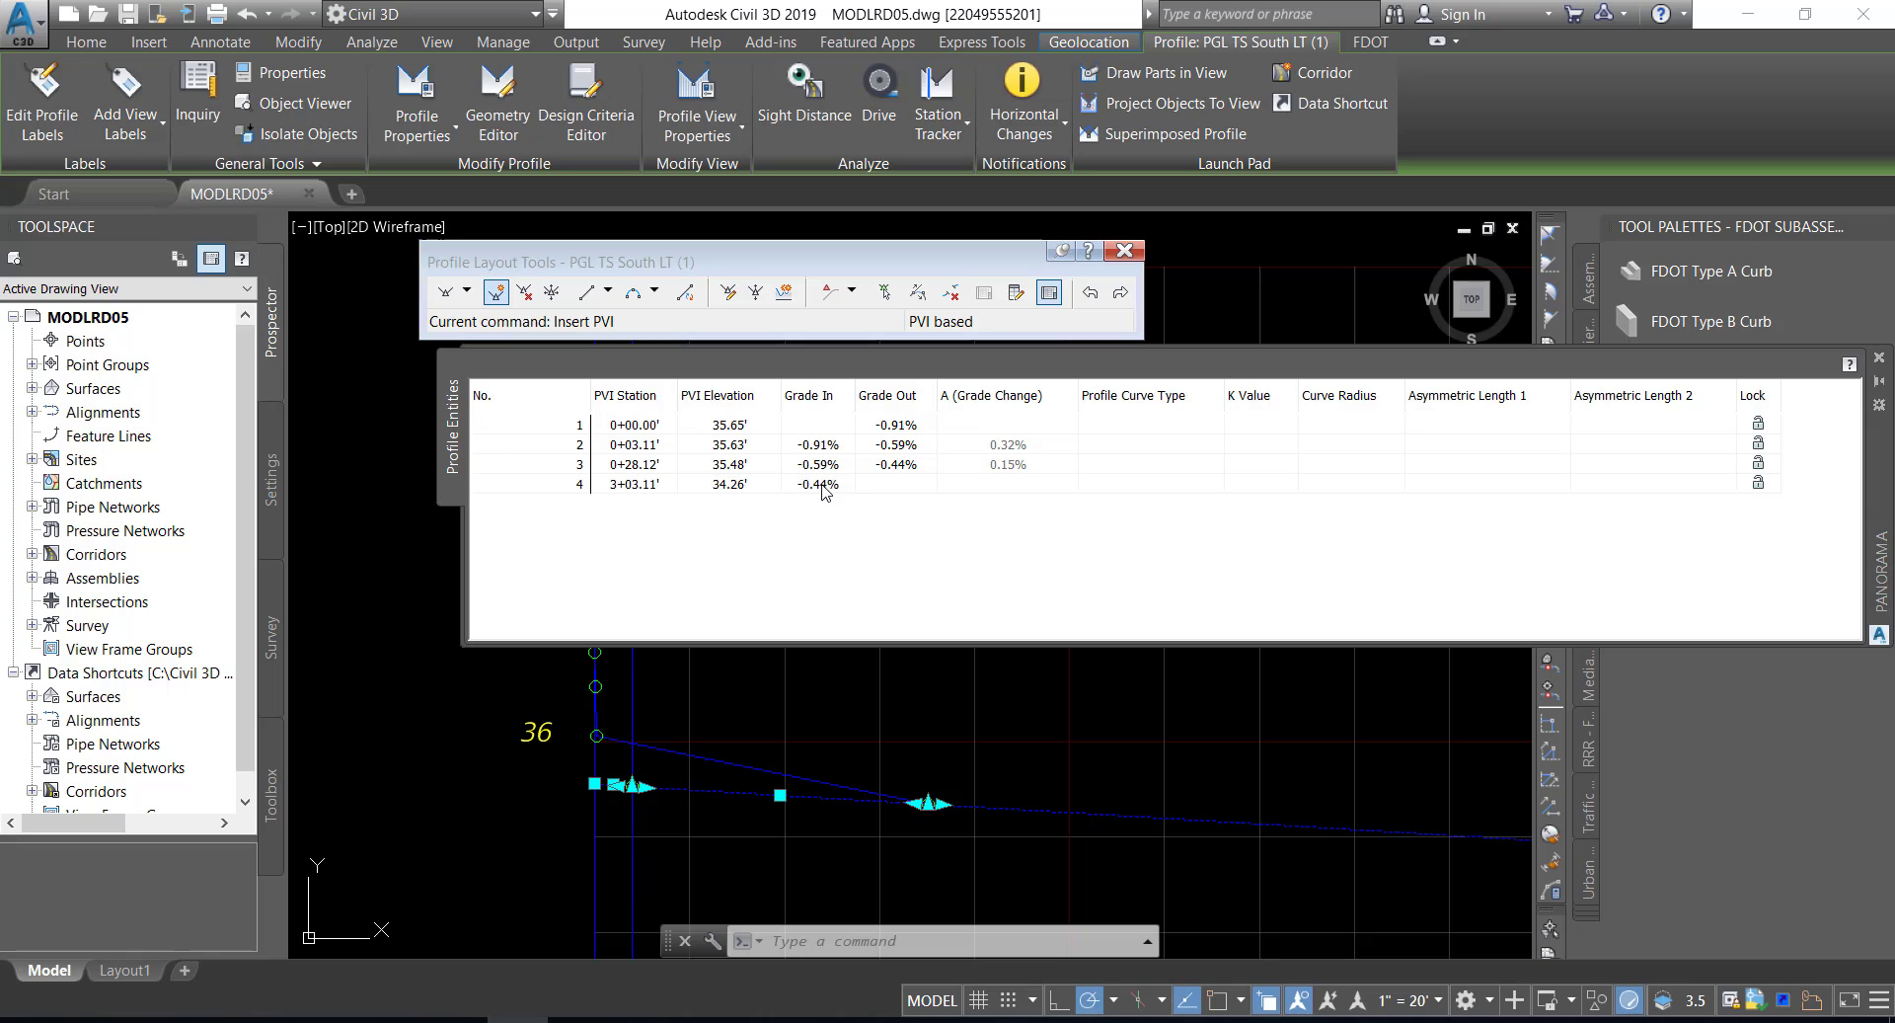
- Set the Grade In of the last PVI, at station 3+03.11, to -0.59%
double_click(829, 489)
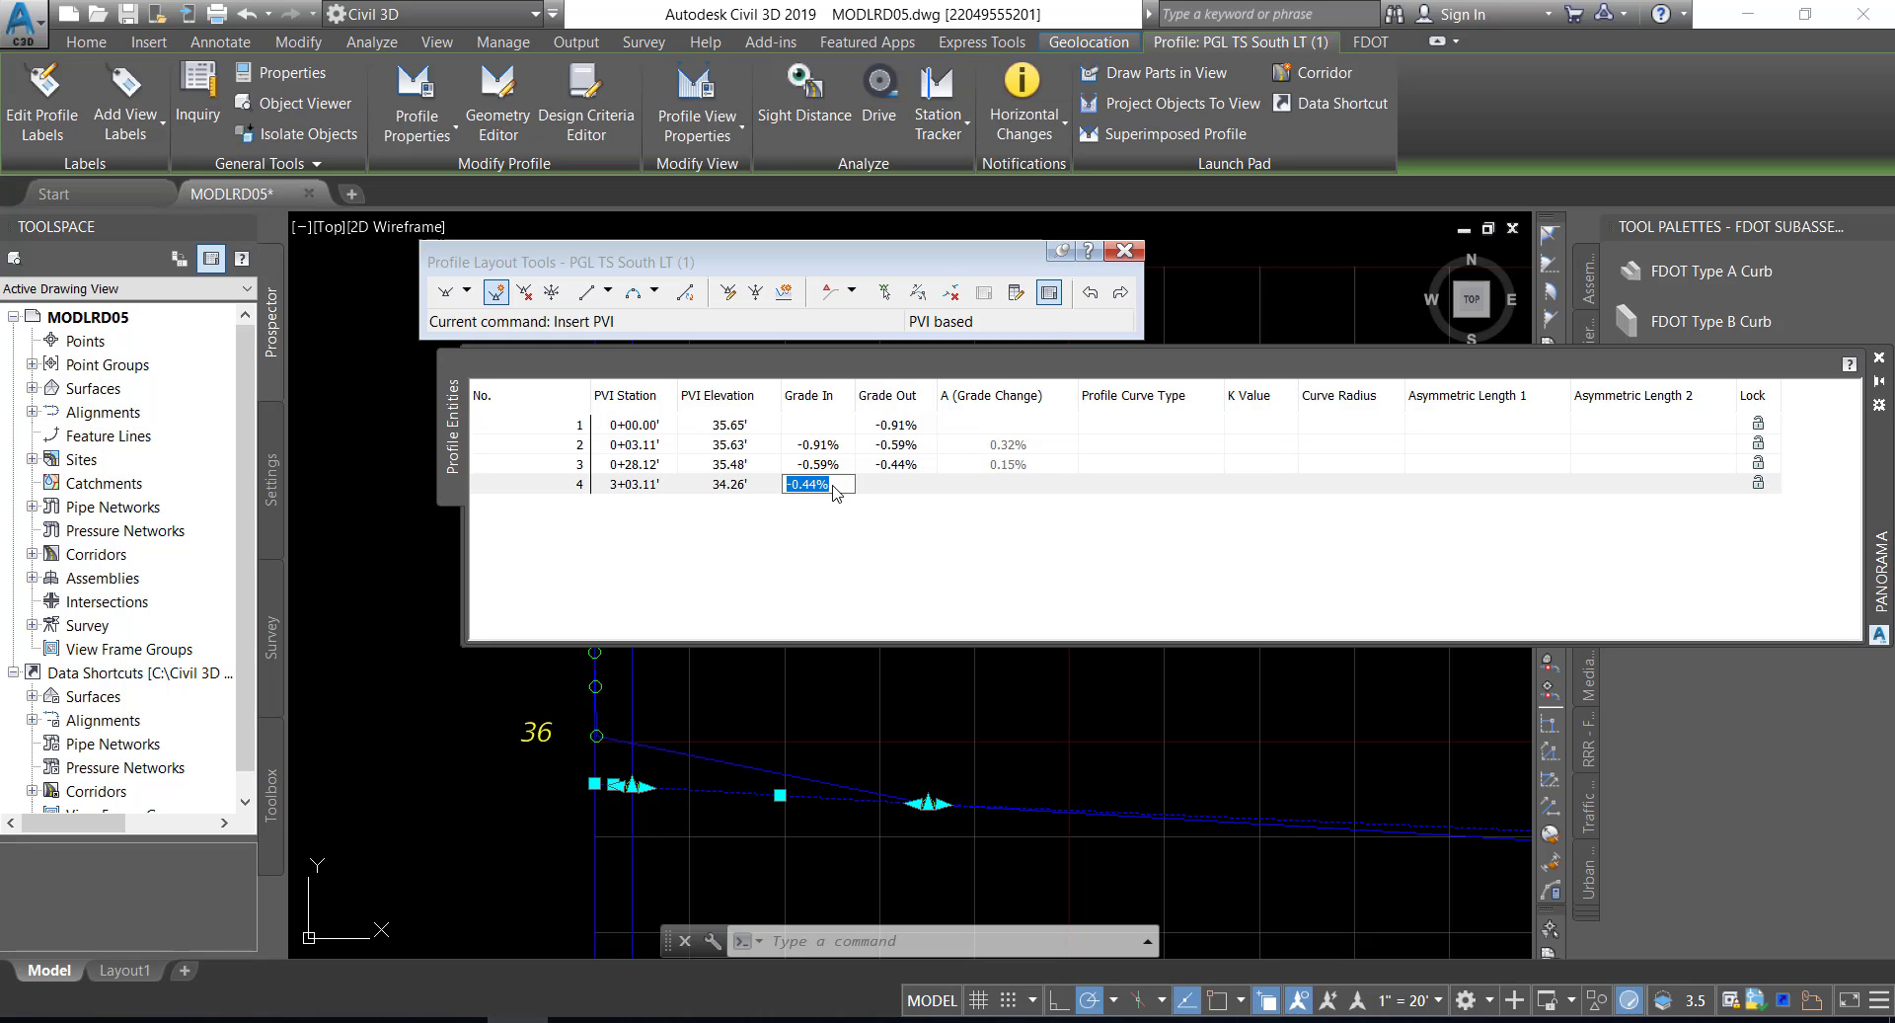
type("-.59")
key("Return")
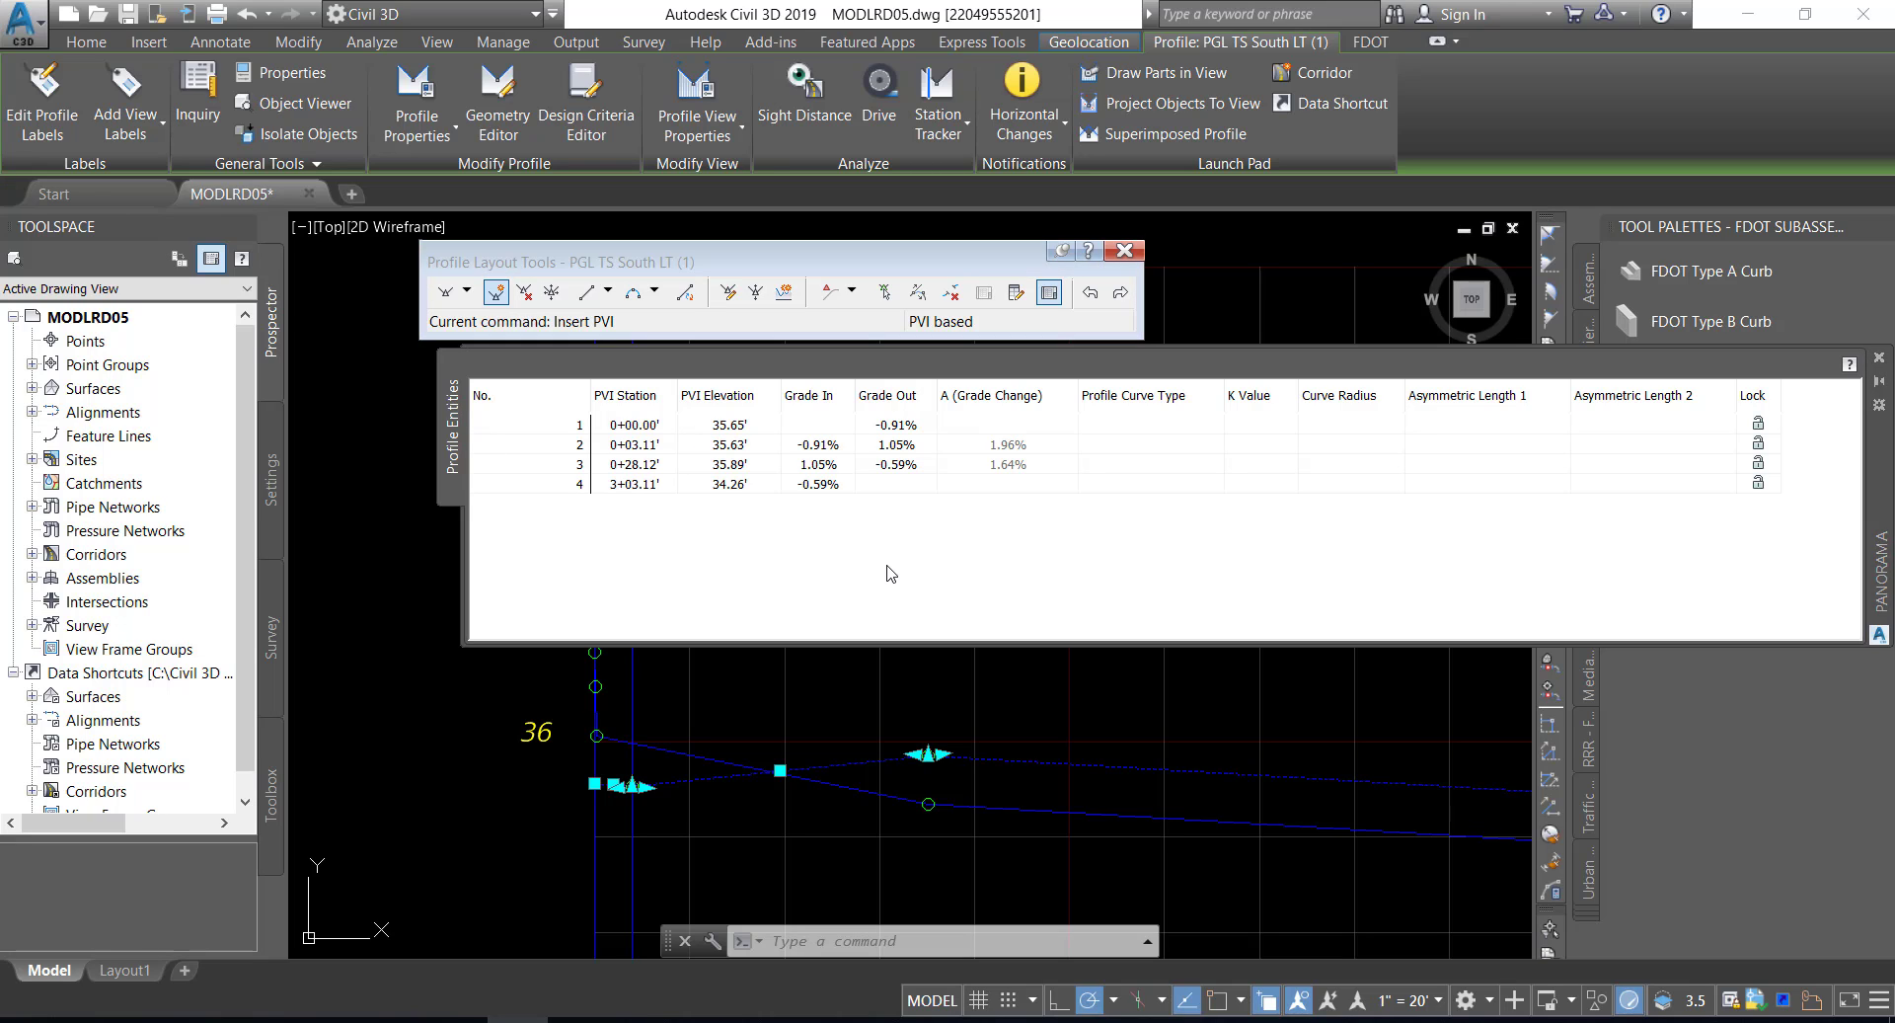
- Set the third PVI's station to 0+32.35
left_click(638, 427)
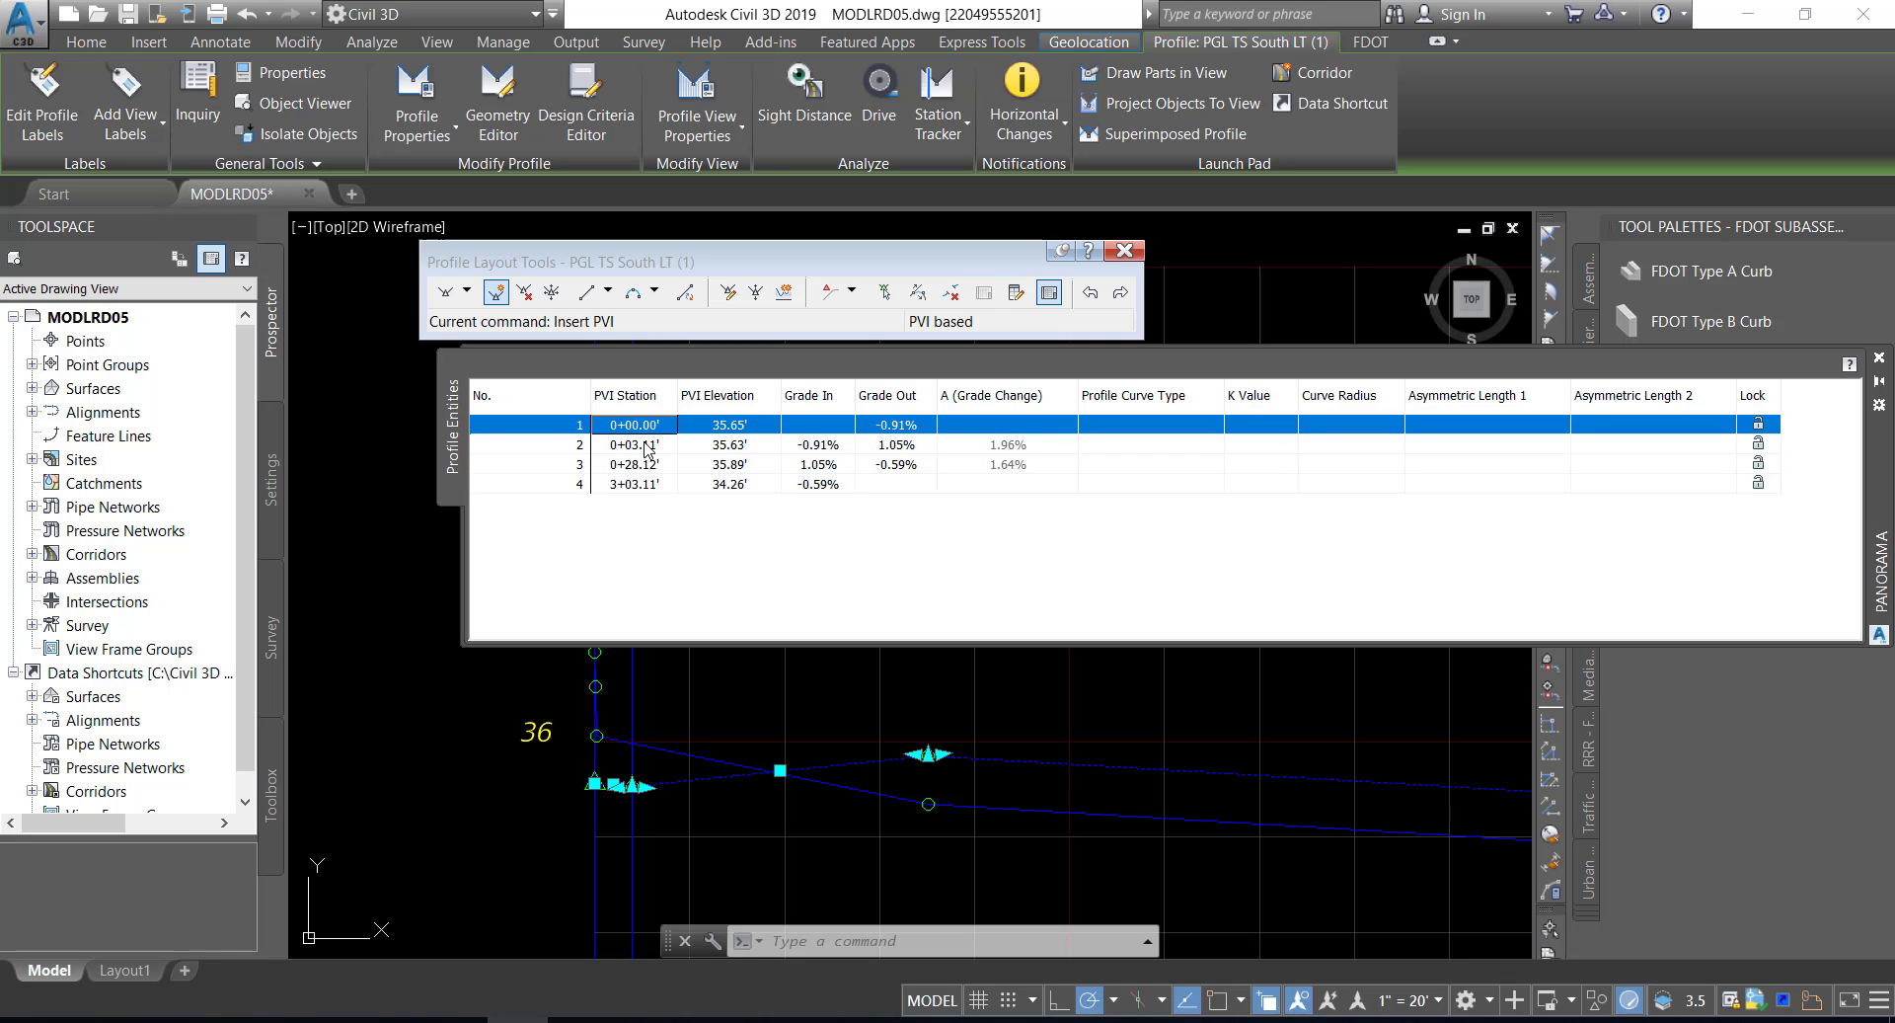
left_click(645, 444)
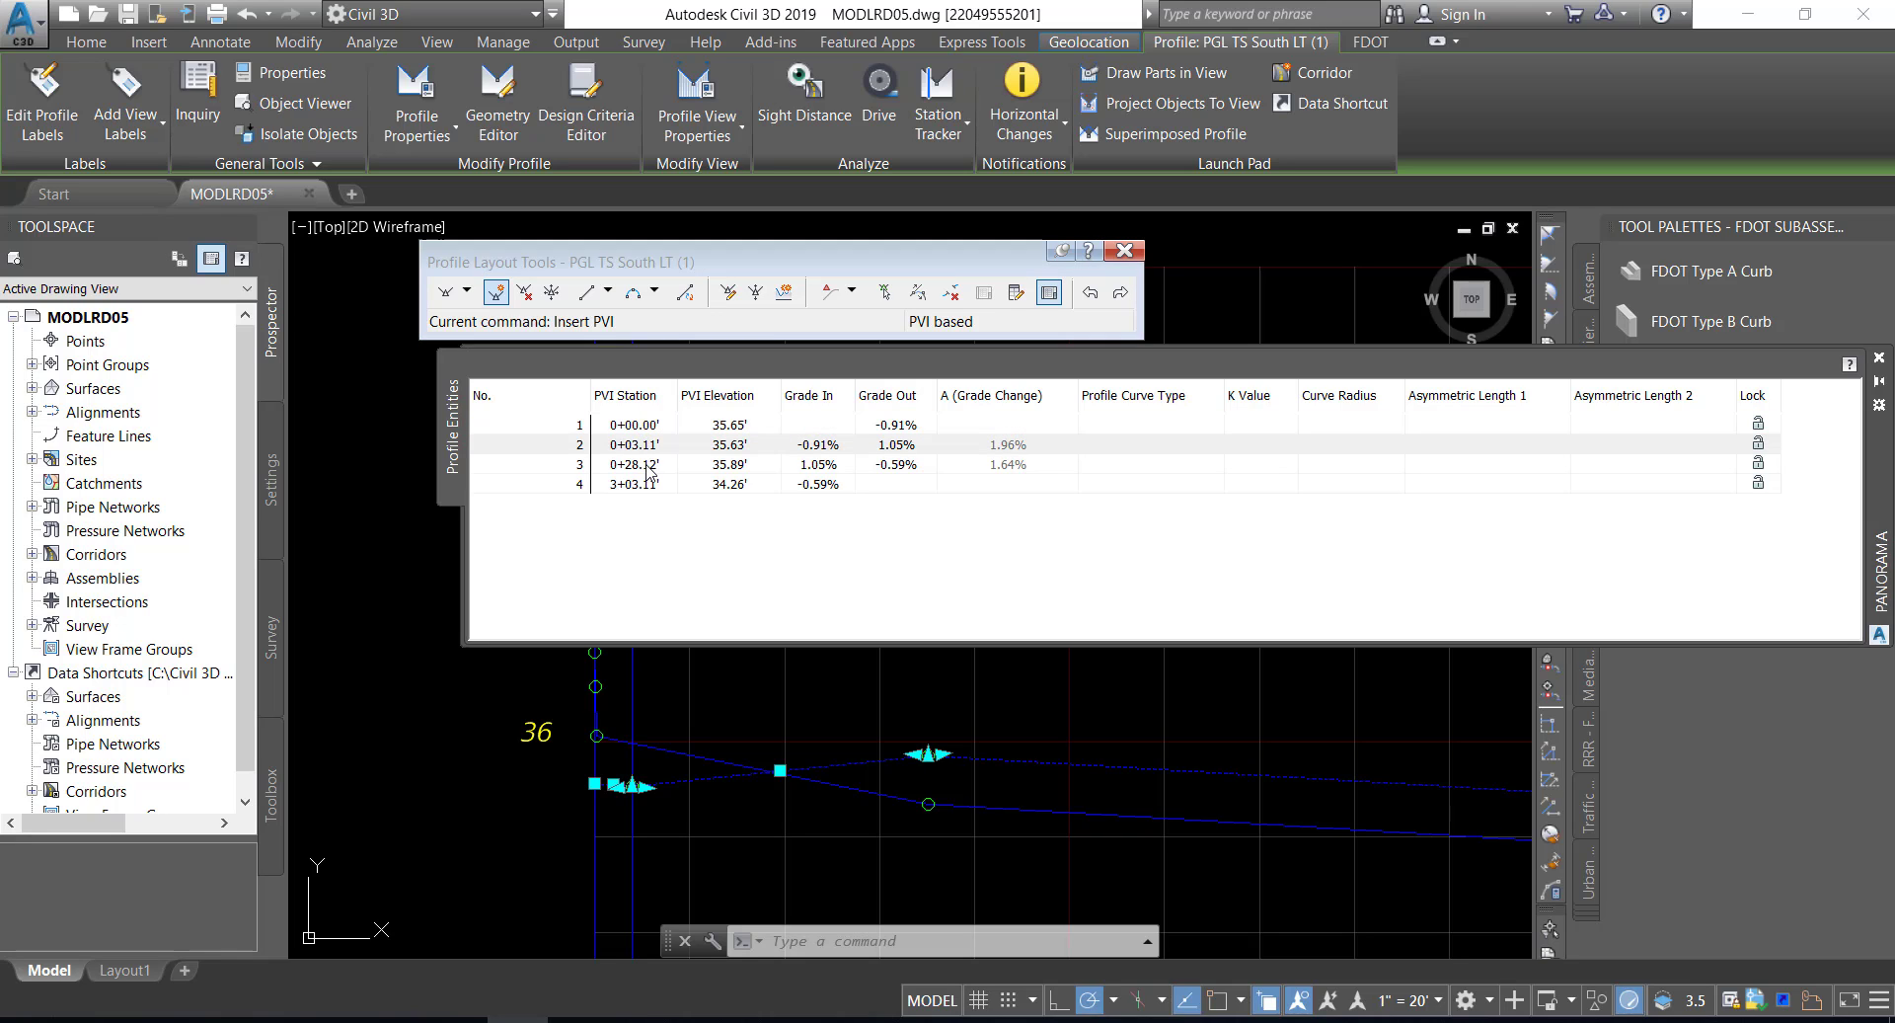
left_click(647, 465)
left_click(646, 465)
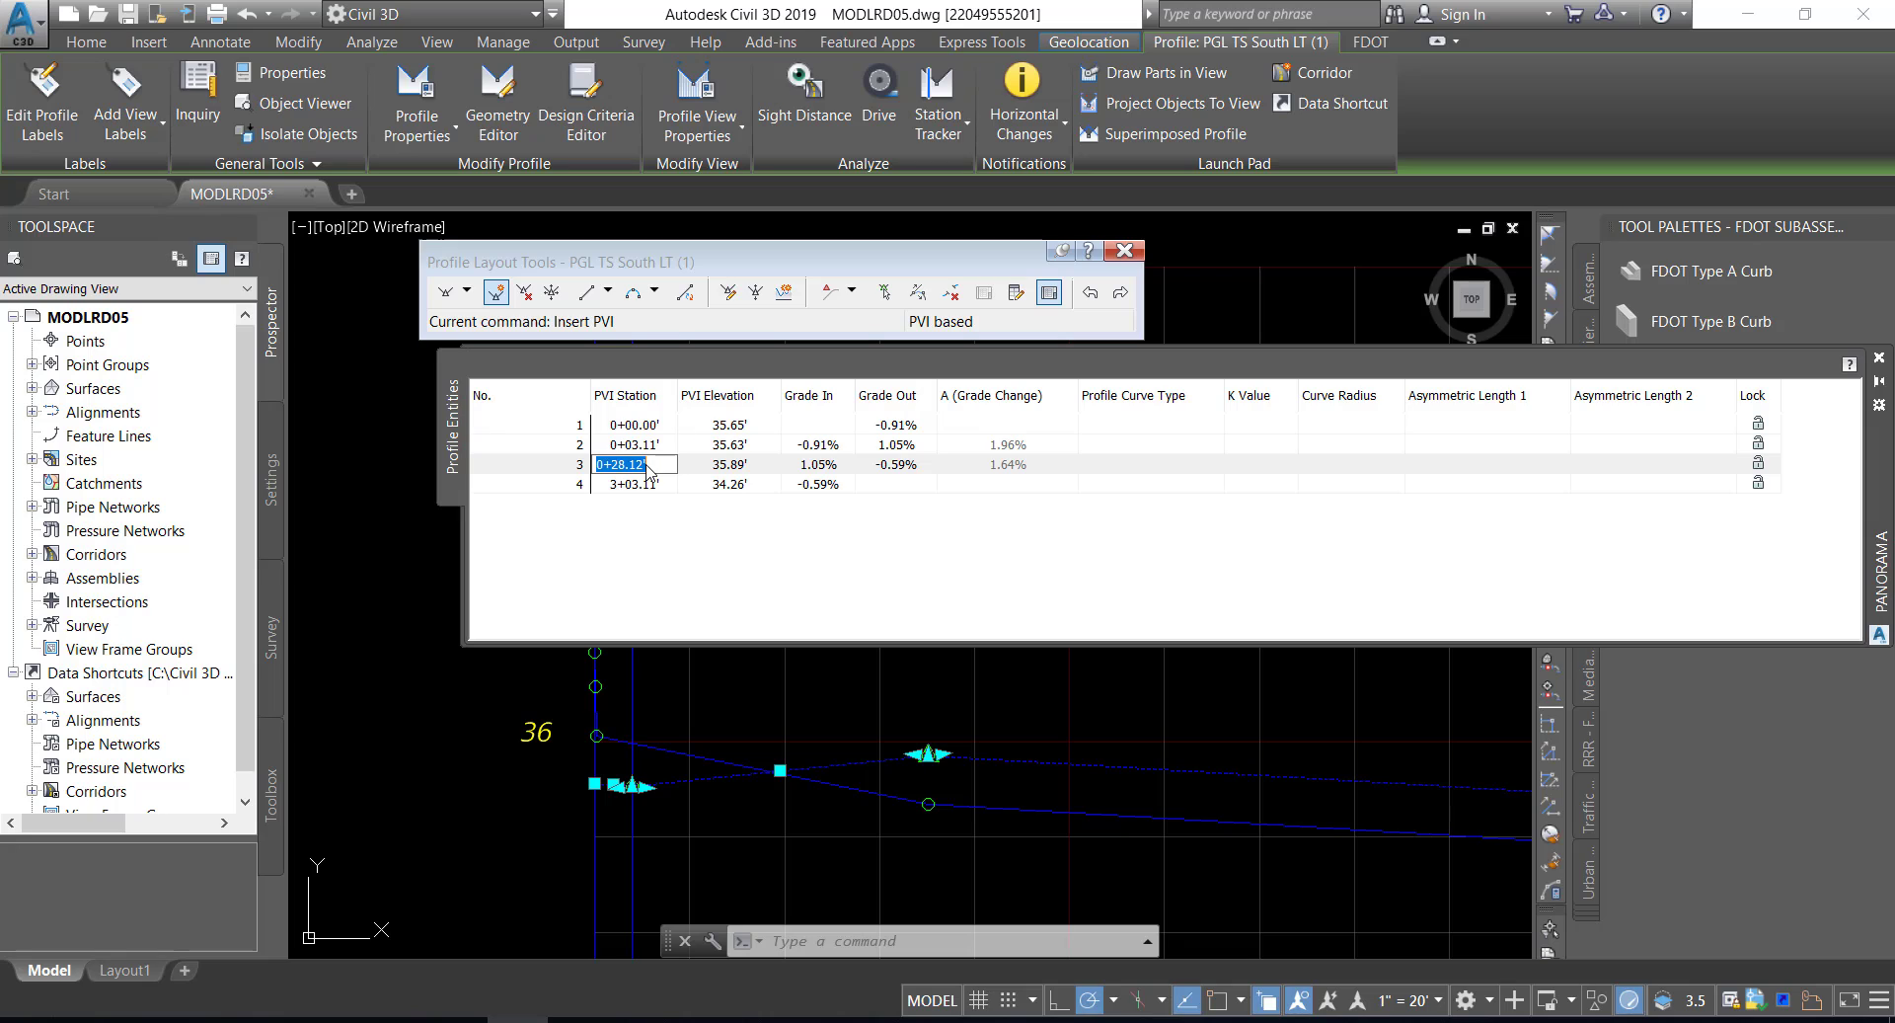
type("0+")
key("Return")
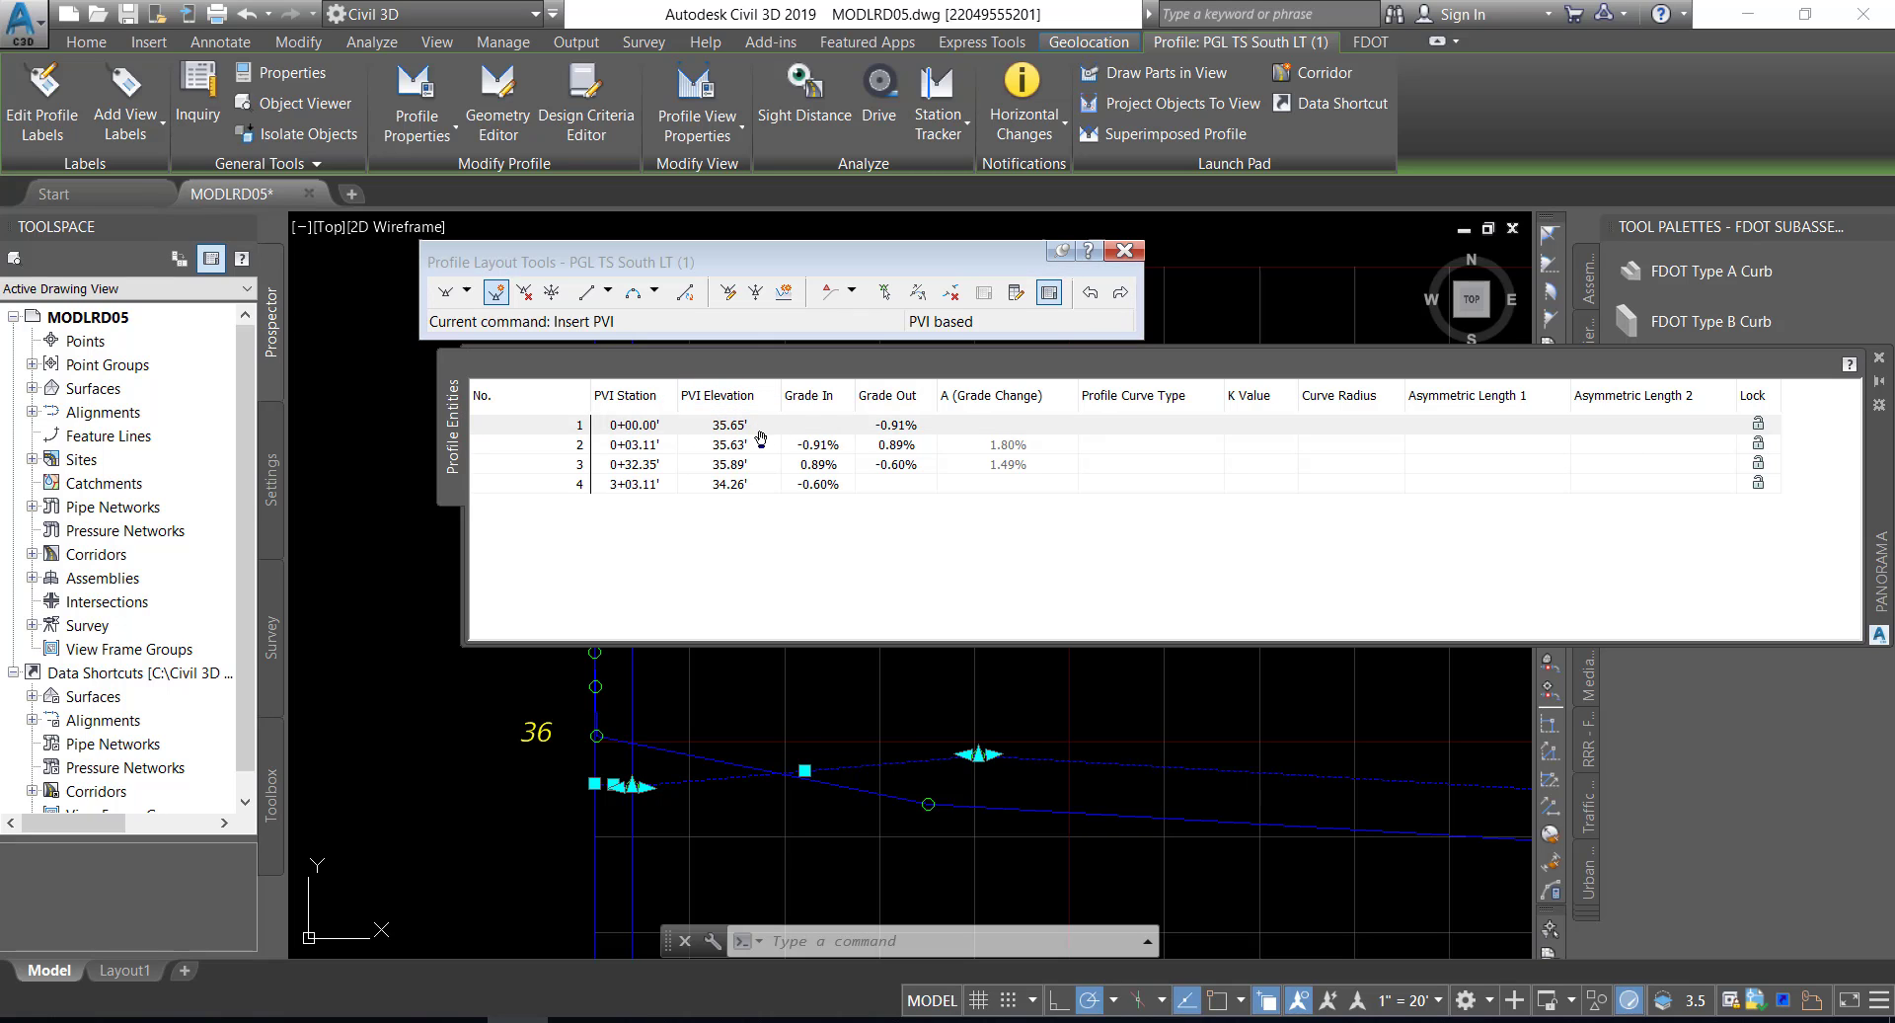
- Set the Grade Out of the first PVI, at station 0+00.00, to -0.59%
left_click(885, 428)
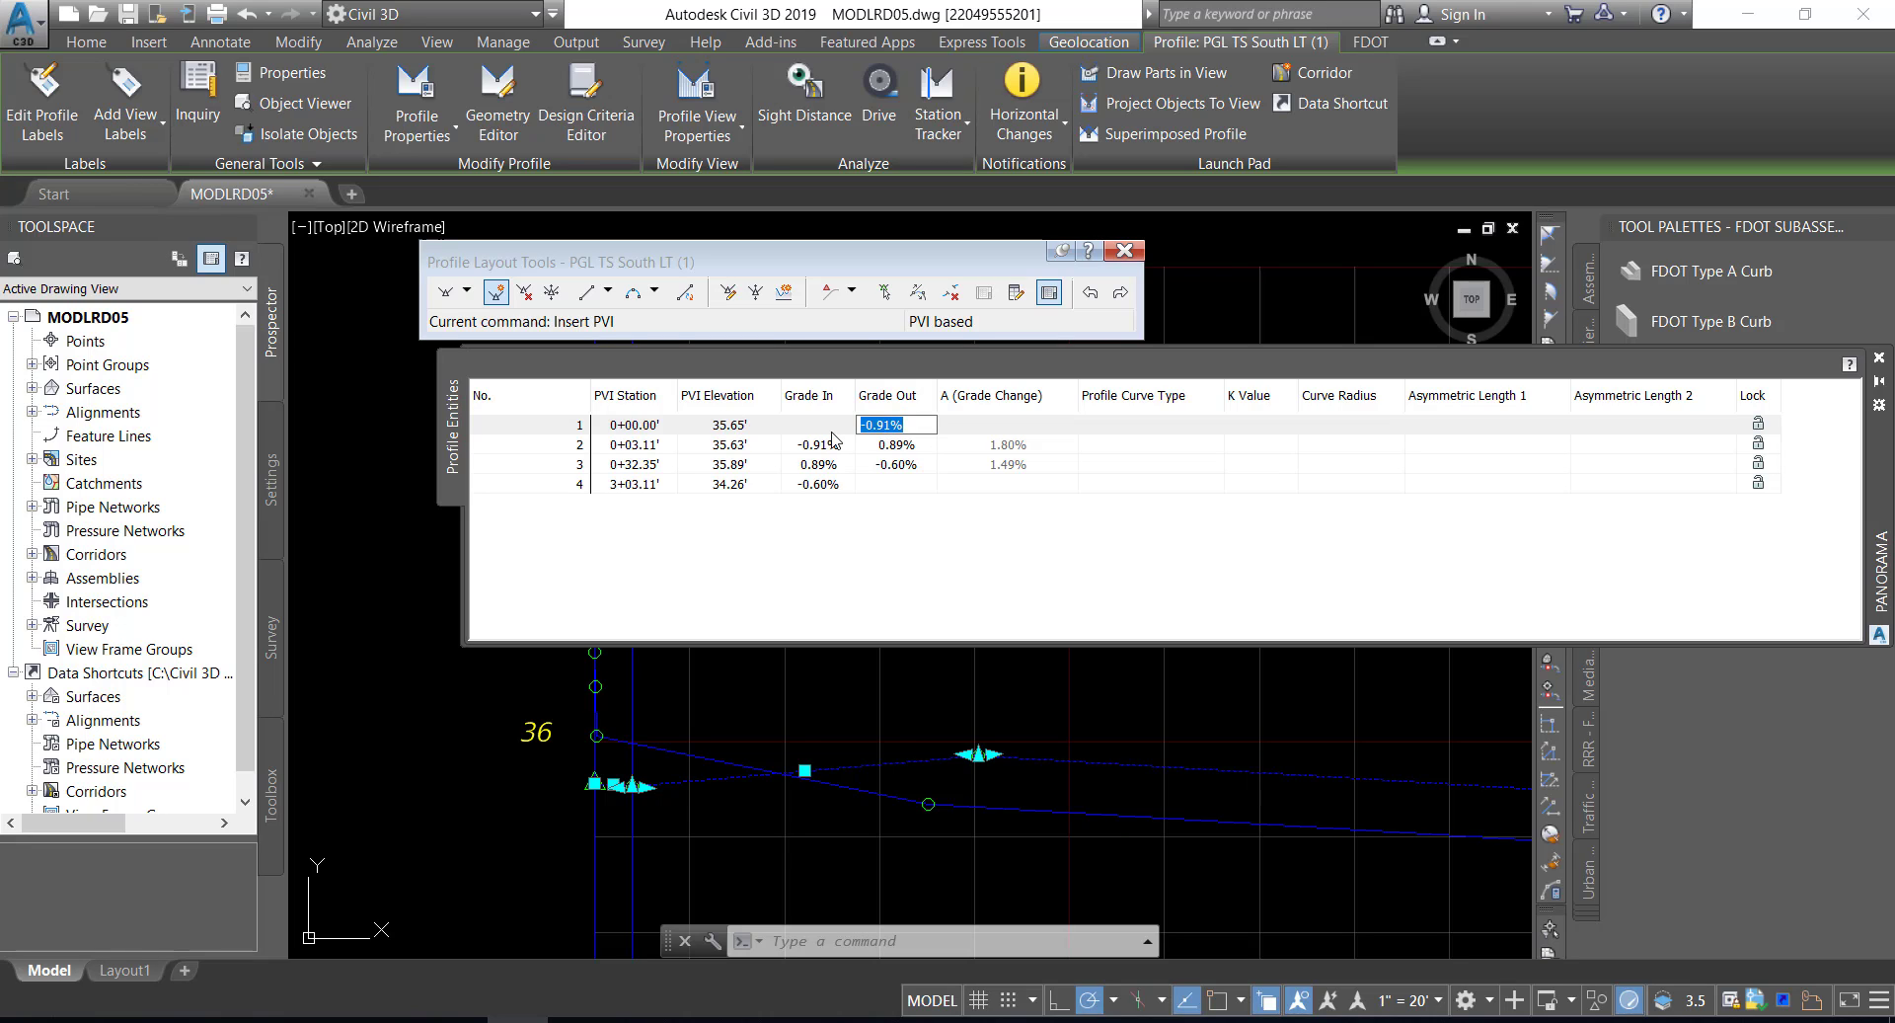
type("-0")
type(".59")
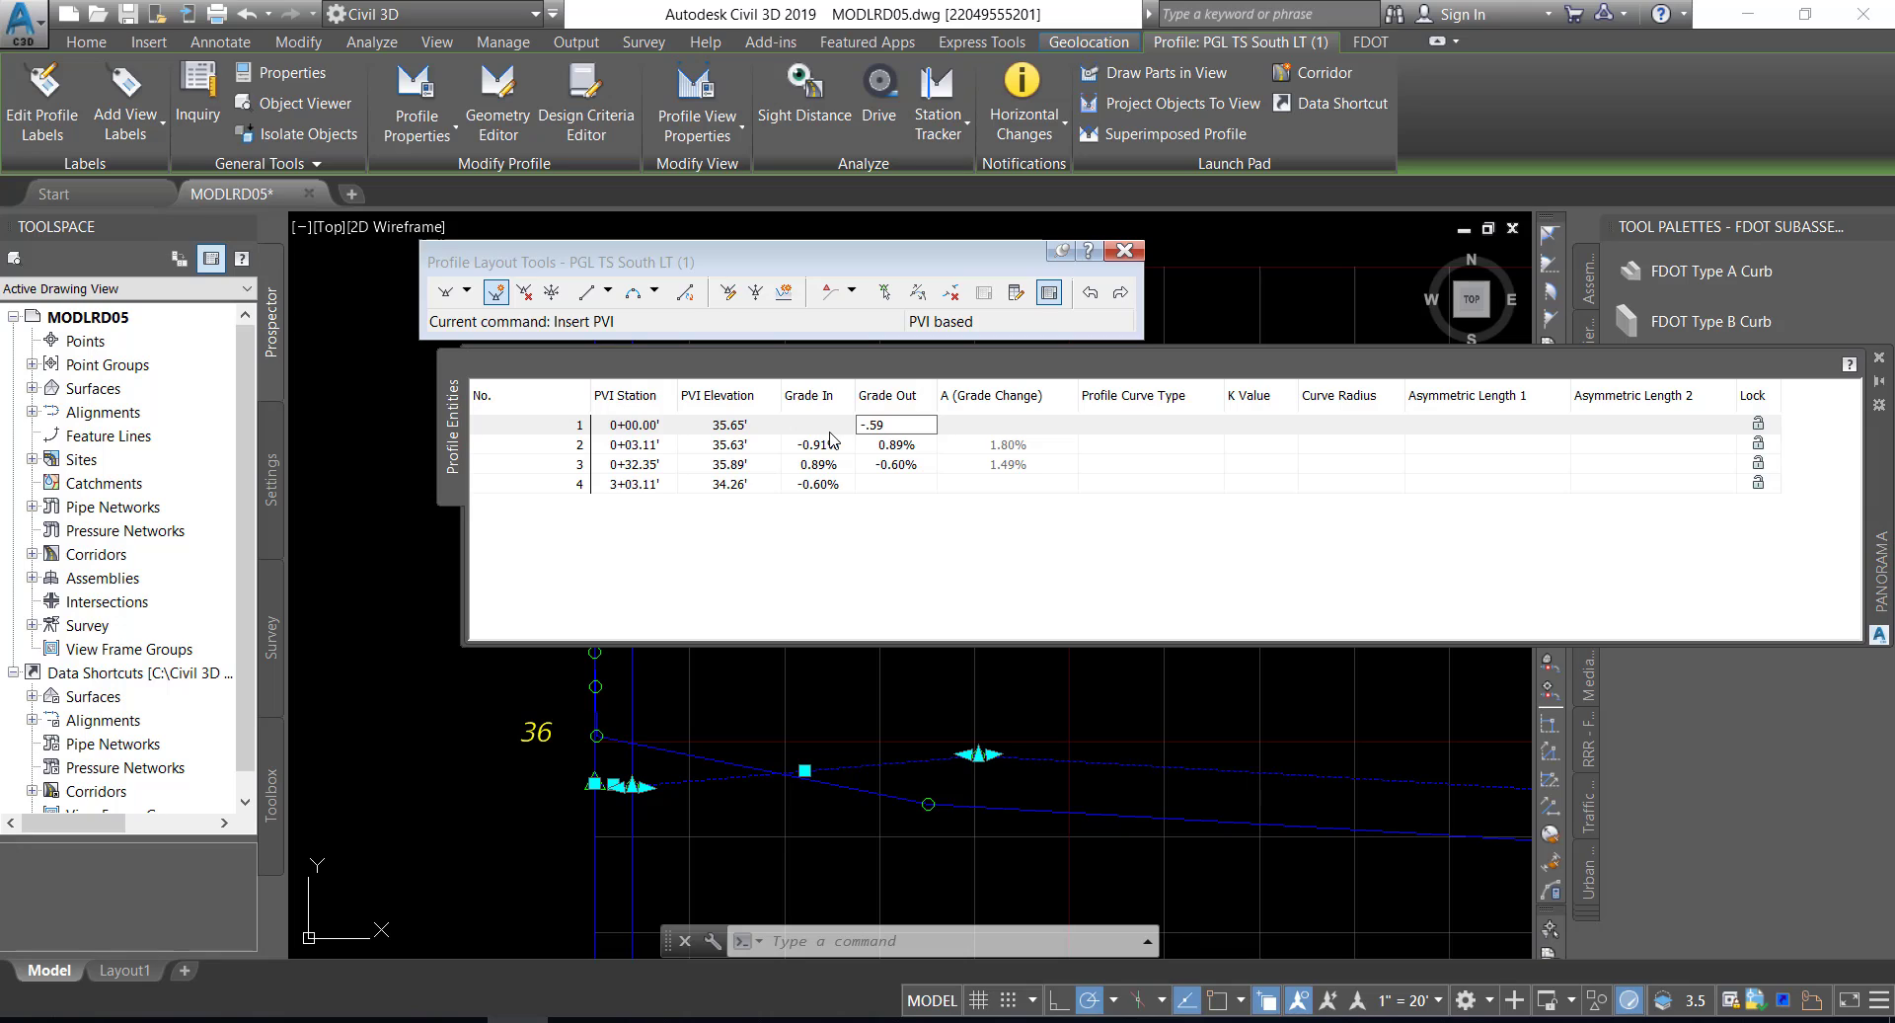
key("Return")
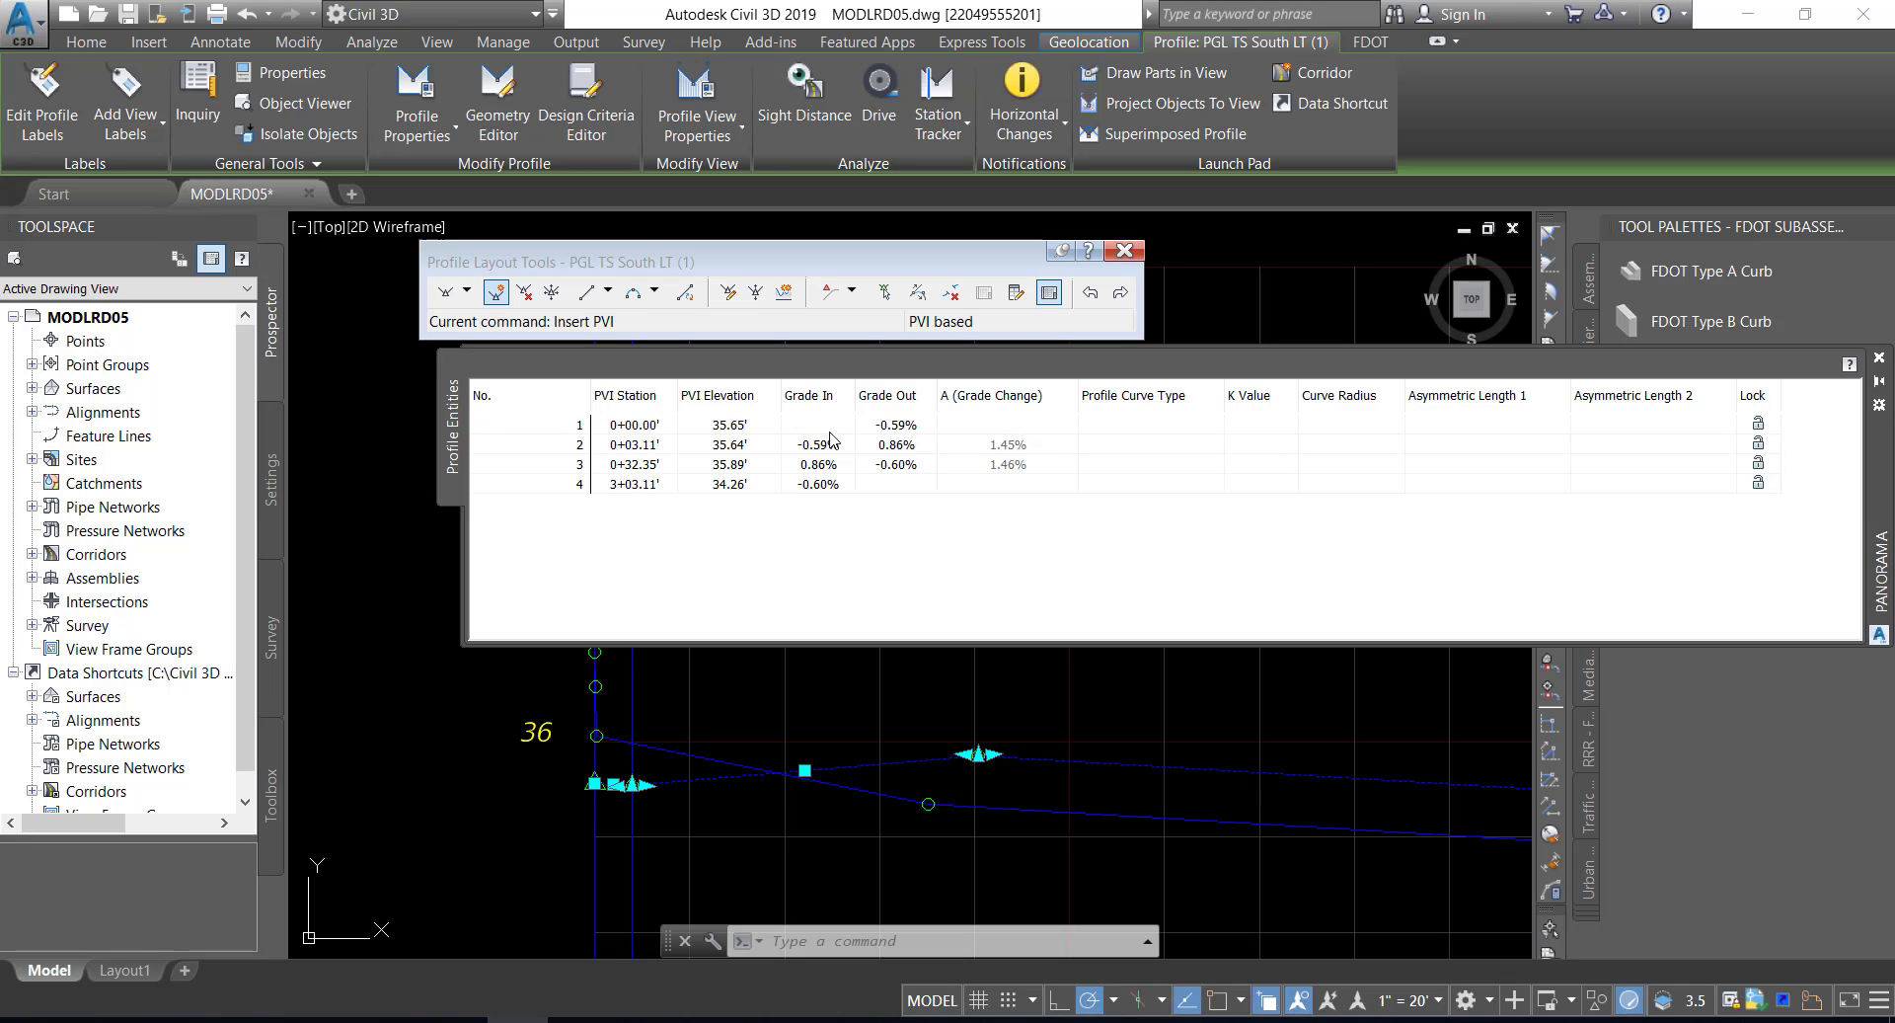
- Lock the first PVI and set the elevation of the PVI at station 0+03.11 to 35.62'
left_click(1758, 424)
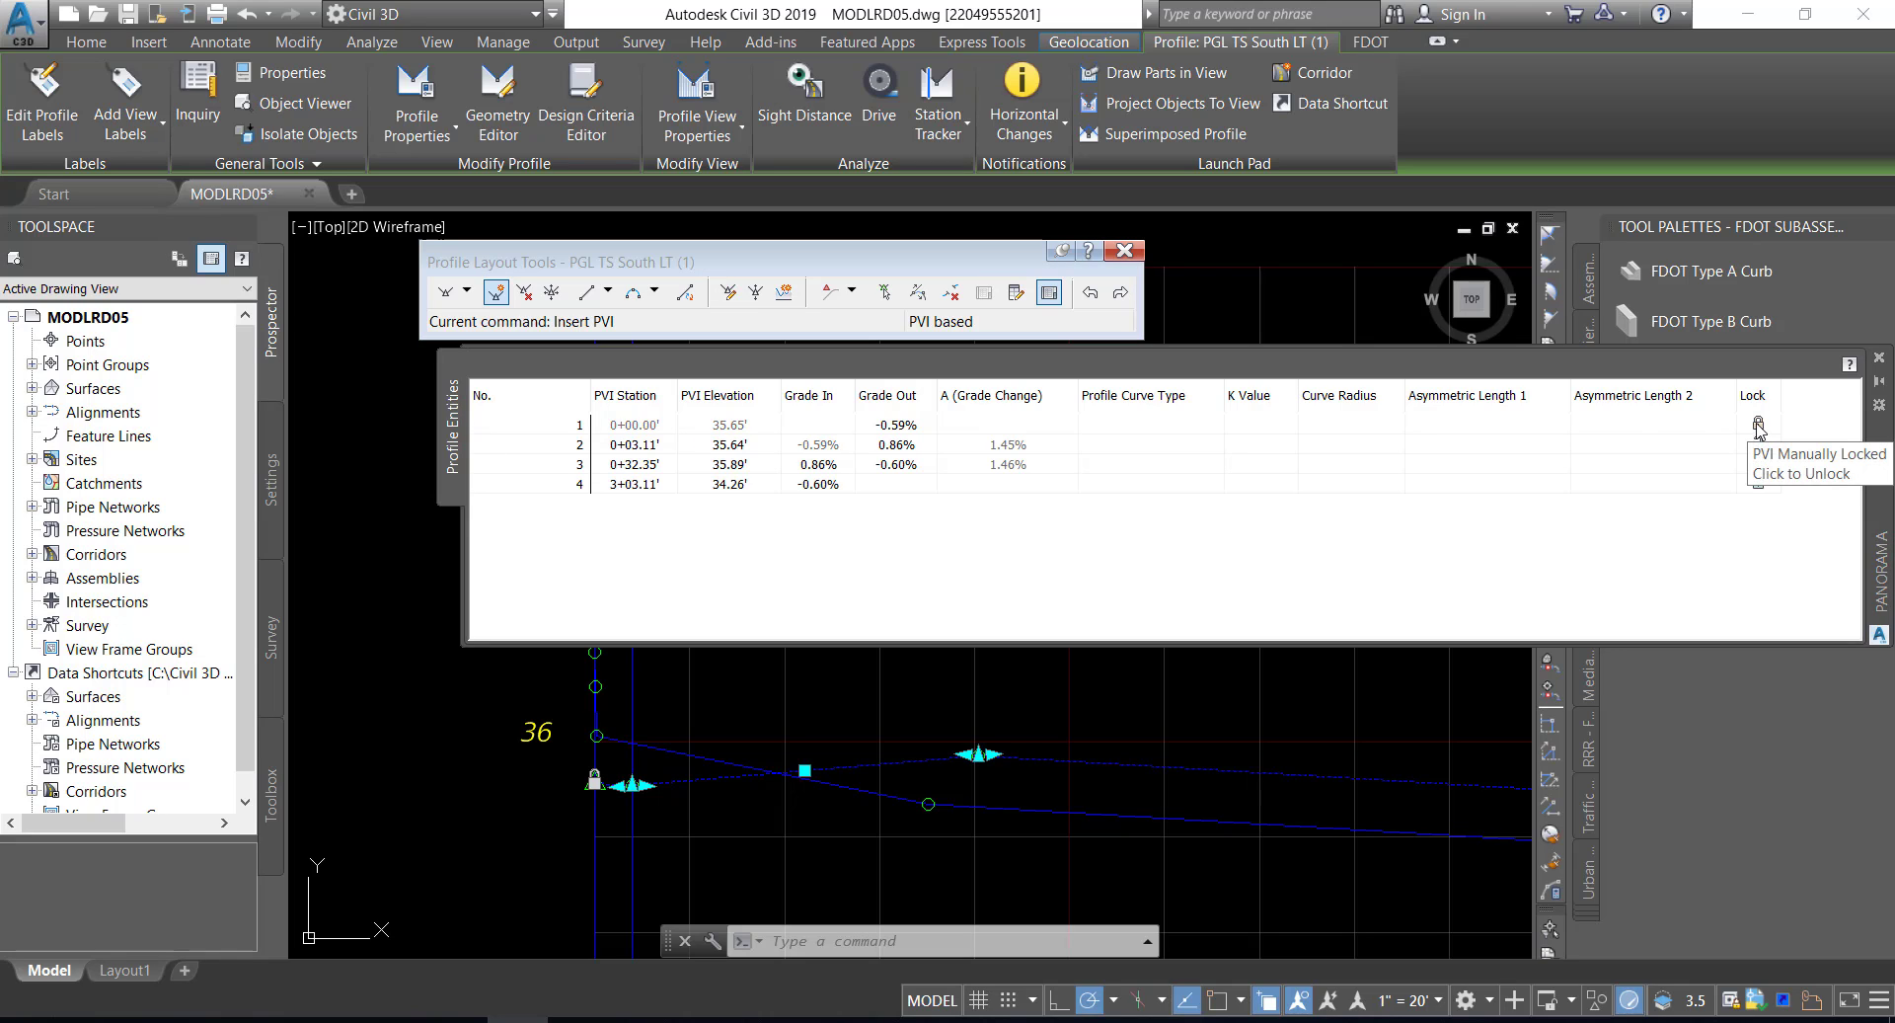
double_click(742, 450)
left_click(746, 443)
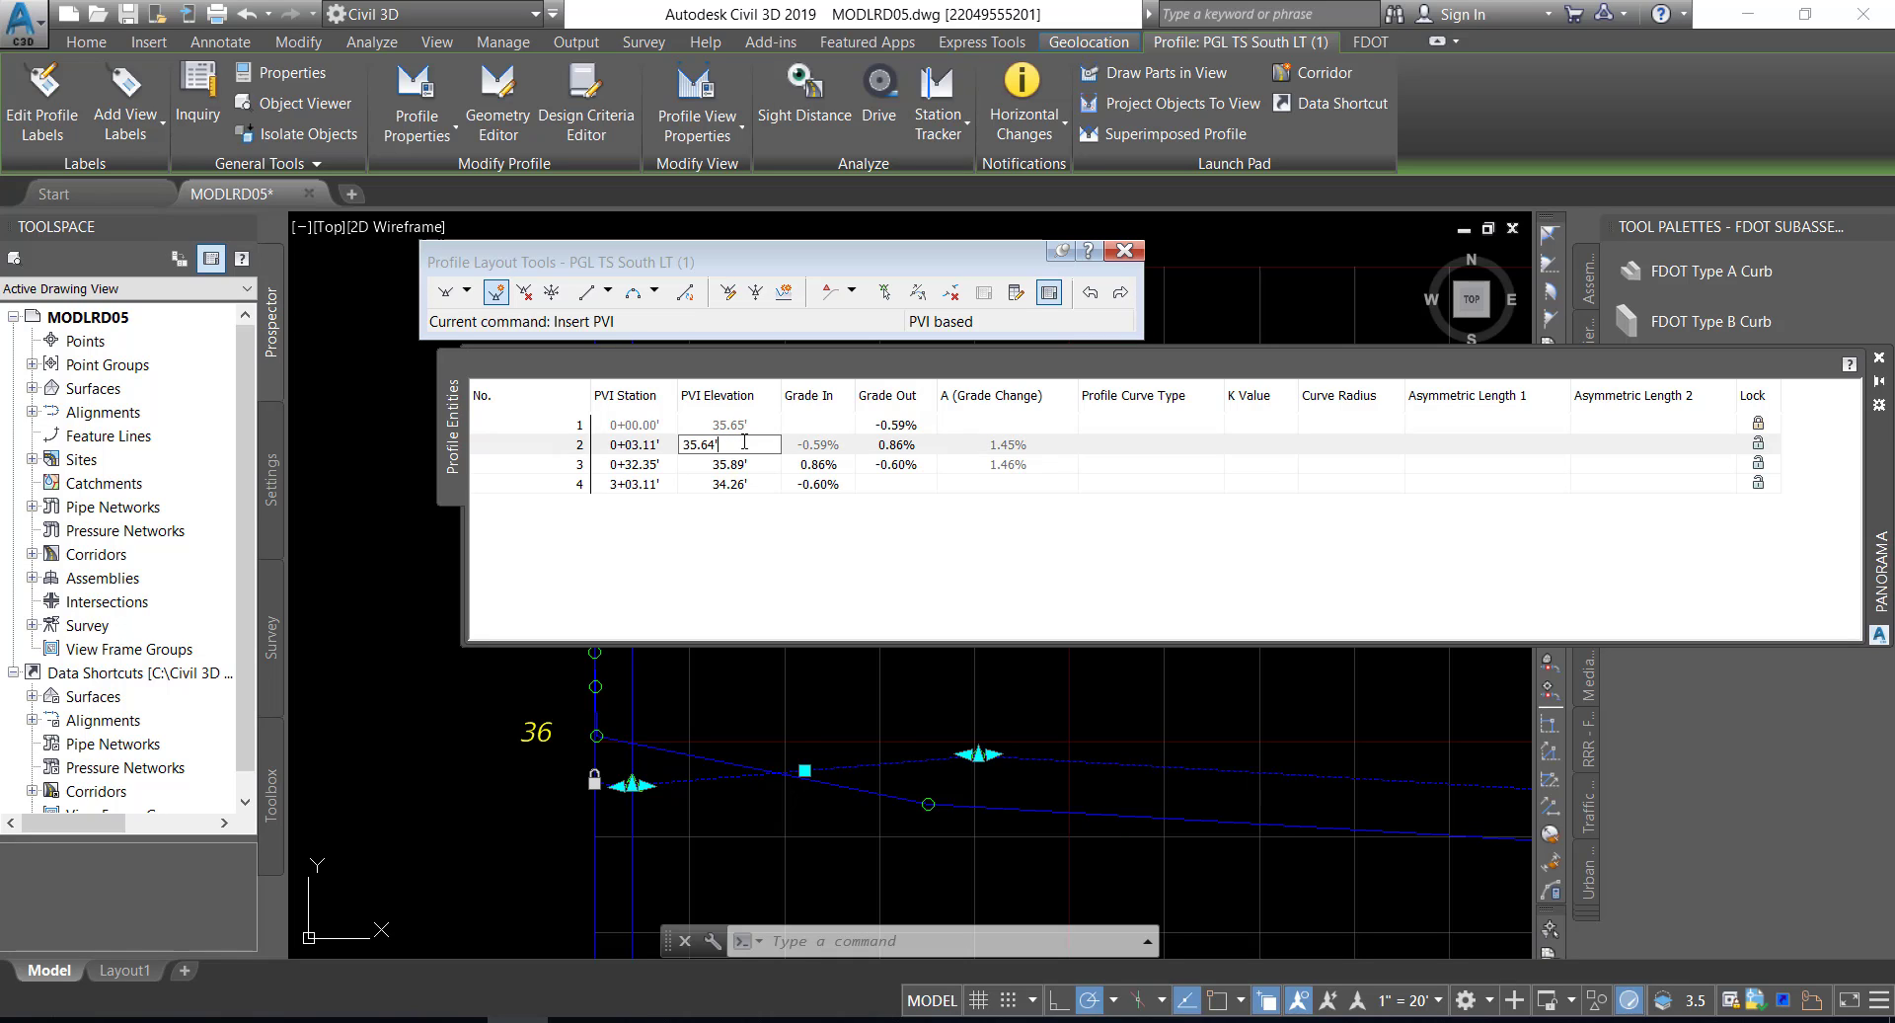
key("BackSpace")
key("BackSpace")
type("2")
key("Return")
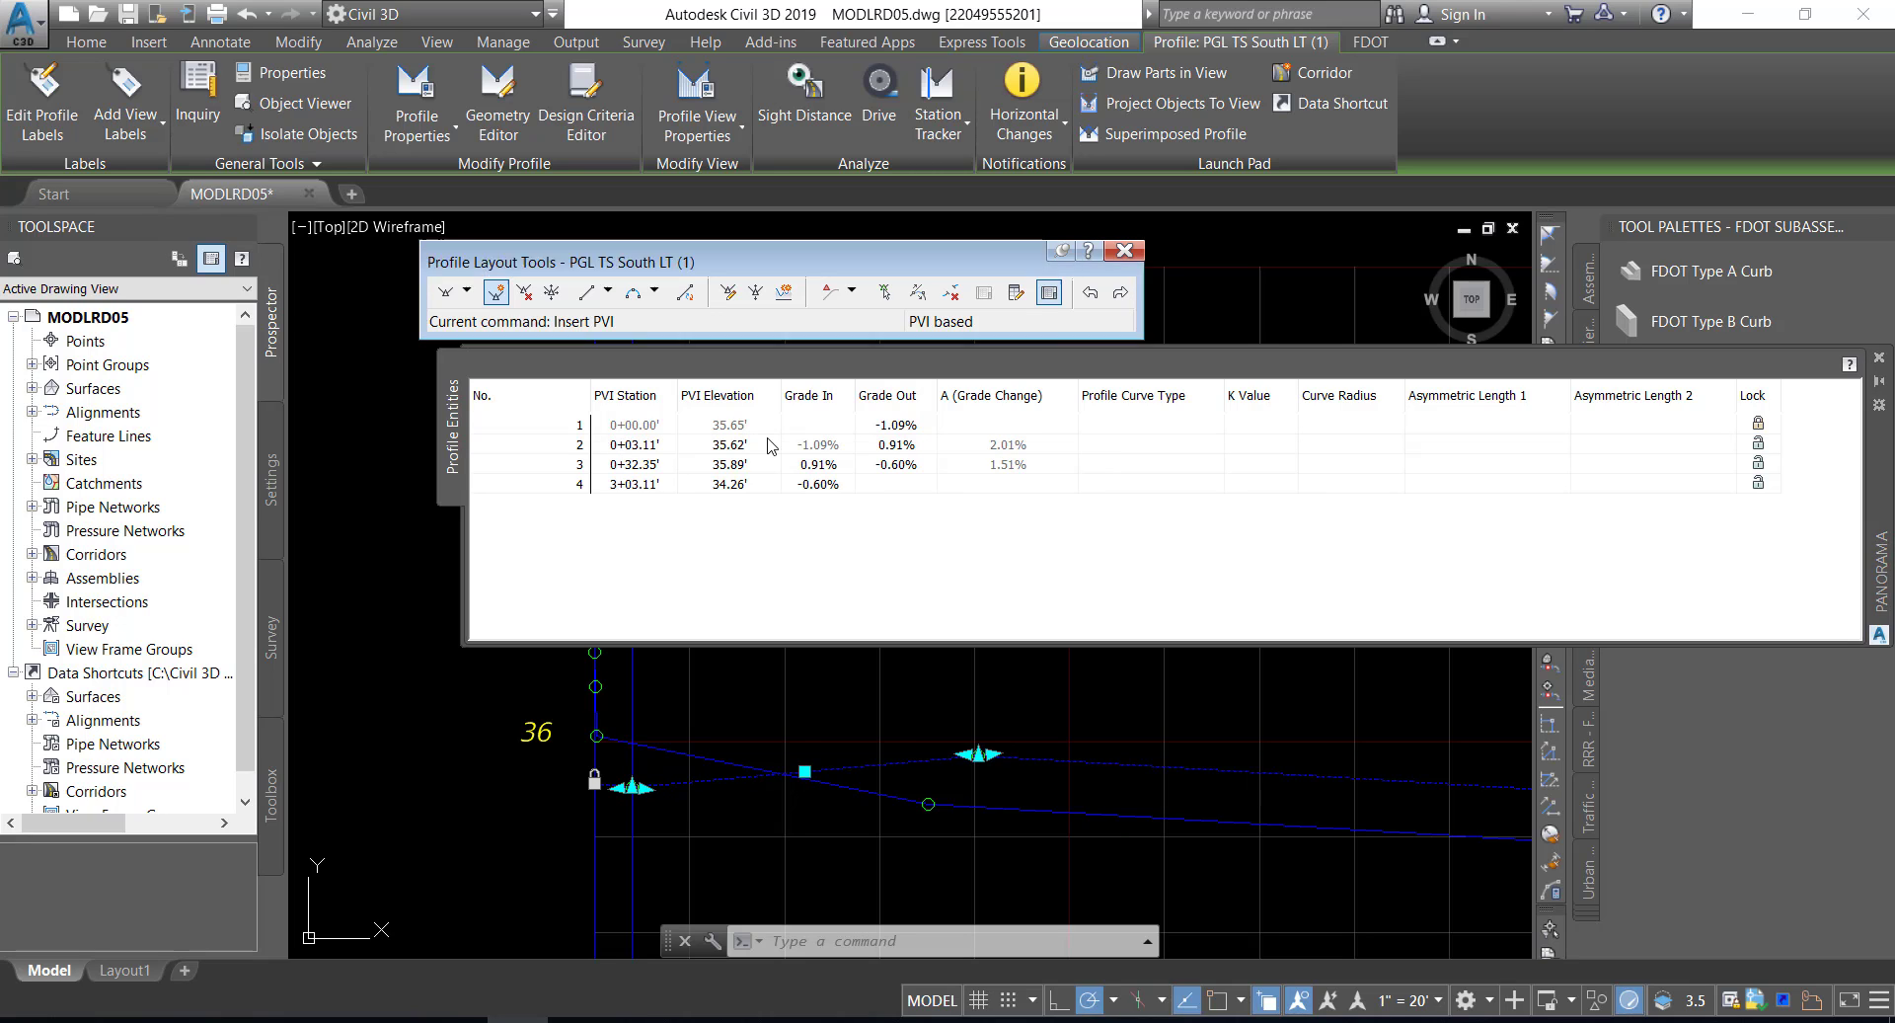
- Set the Grade Out of the PVI at station 0+03.11 to -0.59%
double_click(899, 446)
type("-")
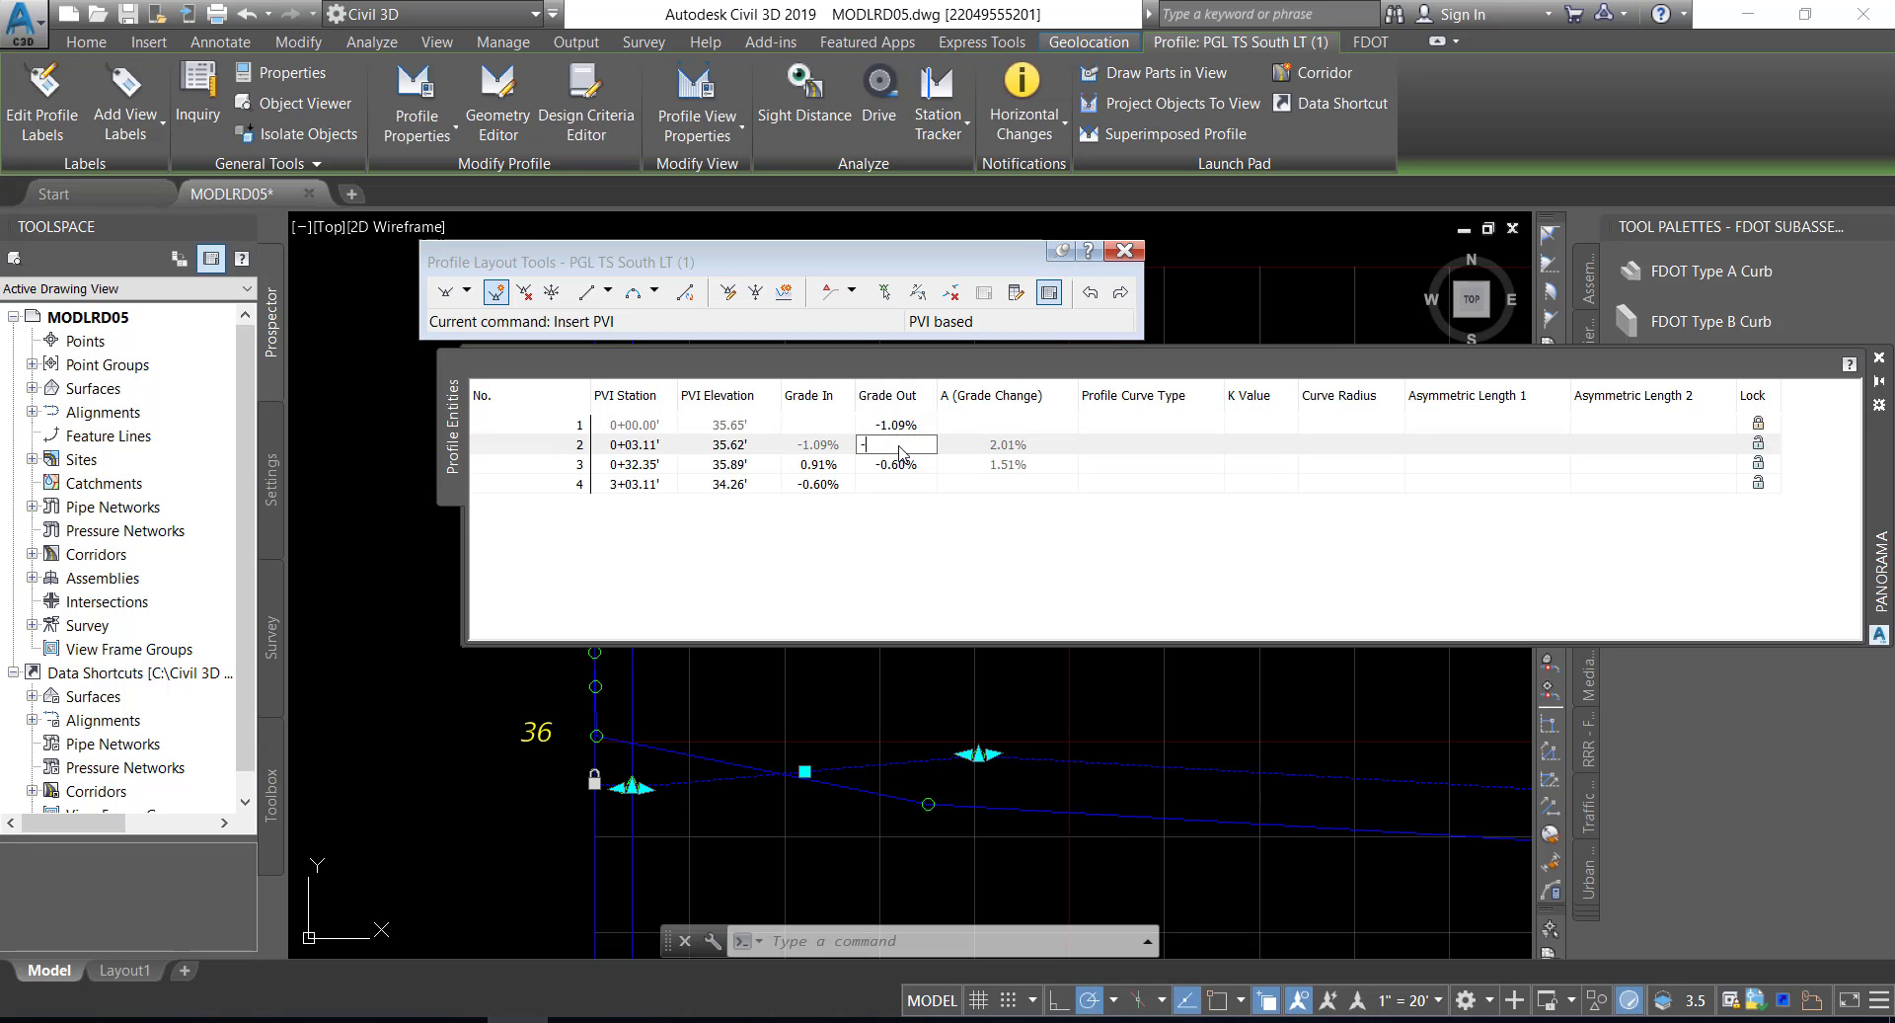
type("0.59")
key("Return")
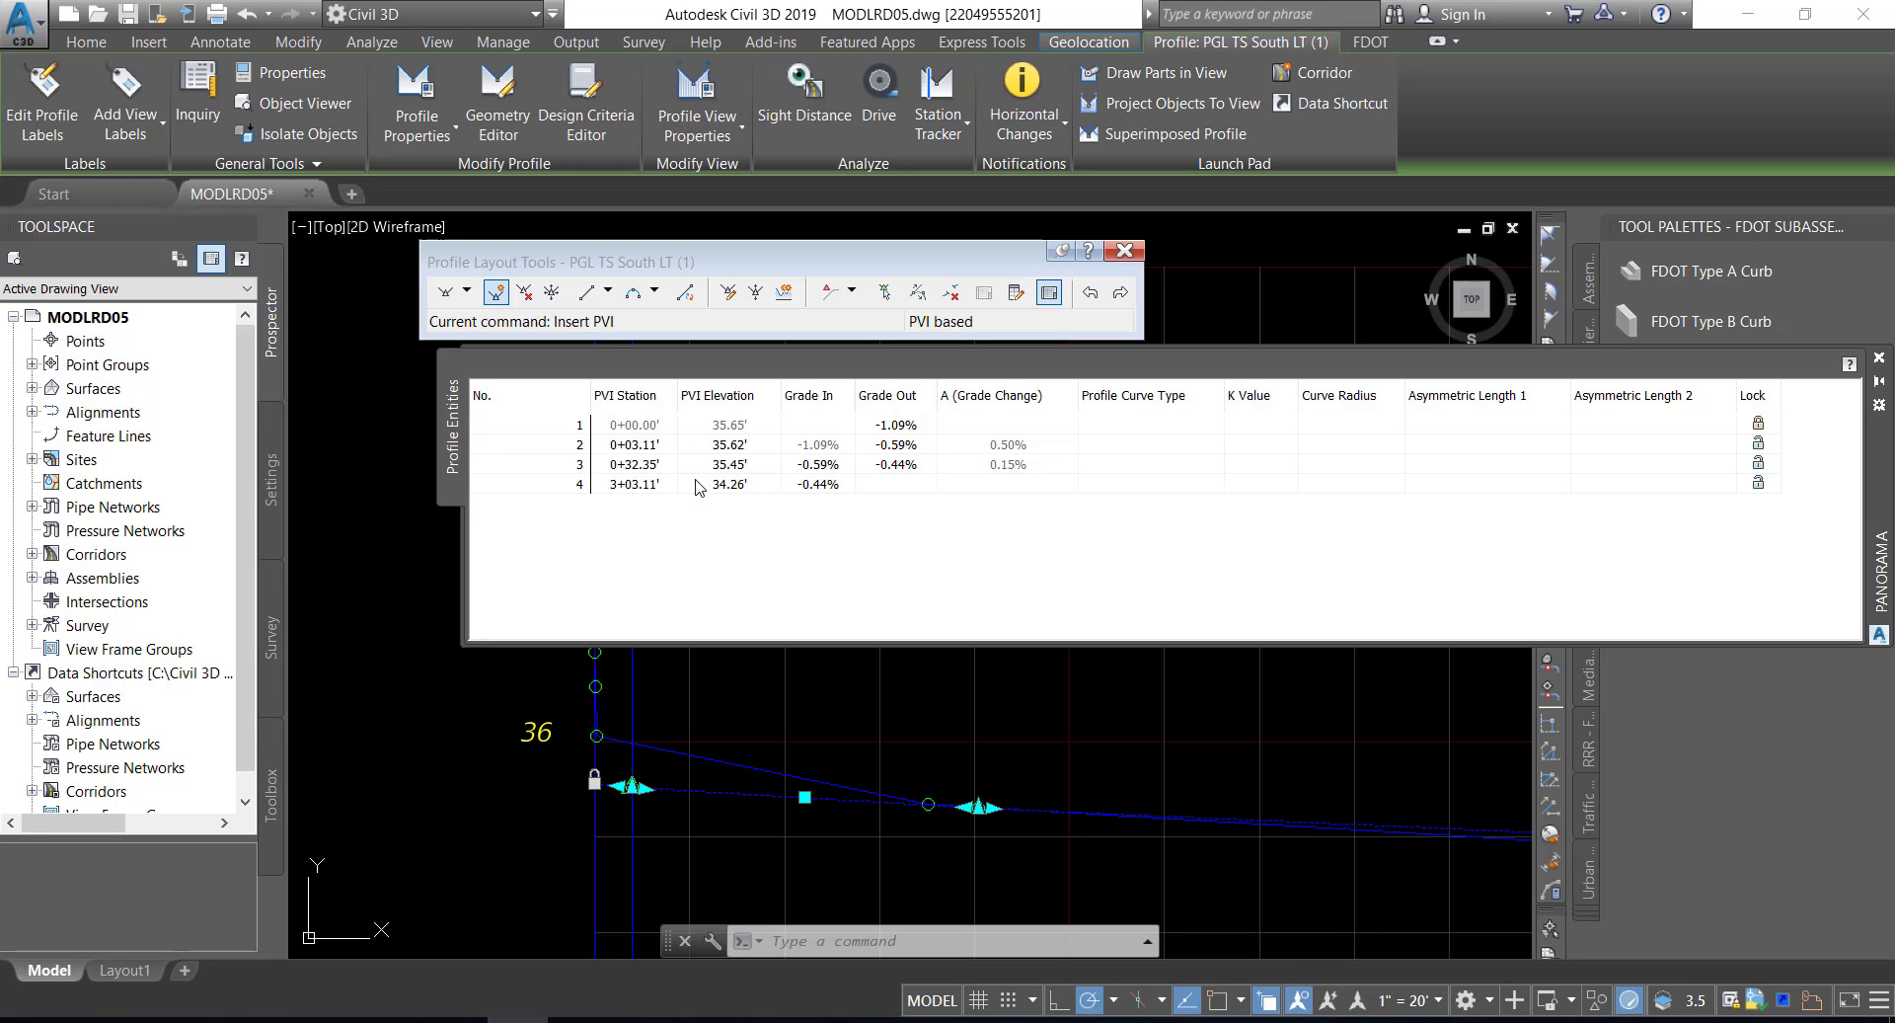
- Lock the PVI at station 0+03.11, keep the one at 0+32.35 unlocked, and set the last PVI's Grade In to -0.59%
left_click(818, 490)
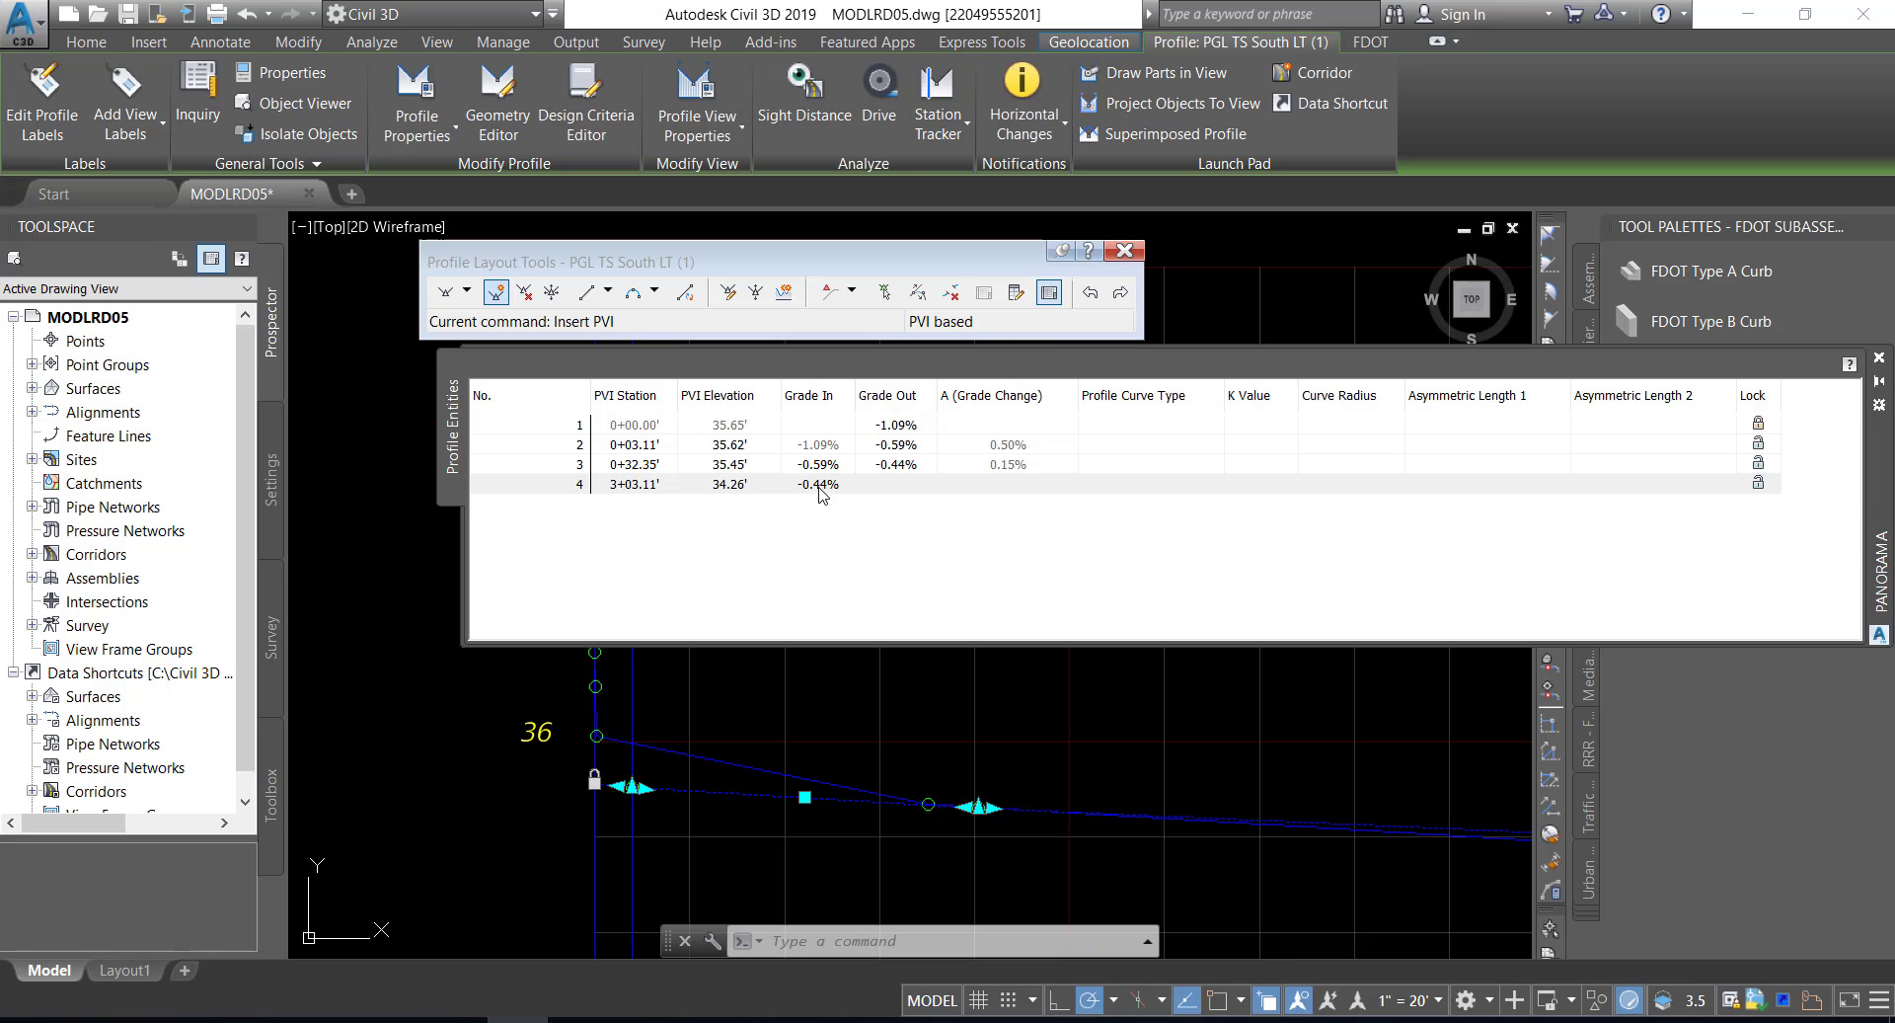
left_click(1759, 443)
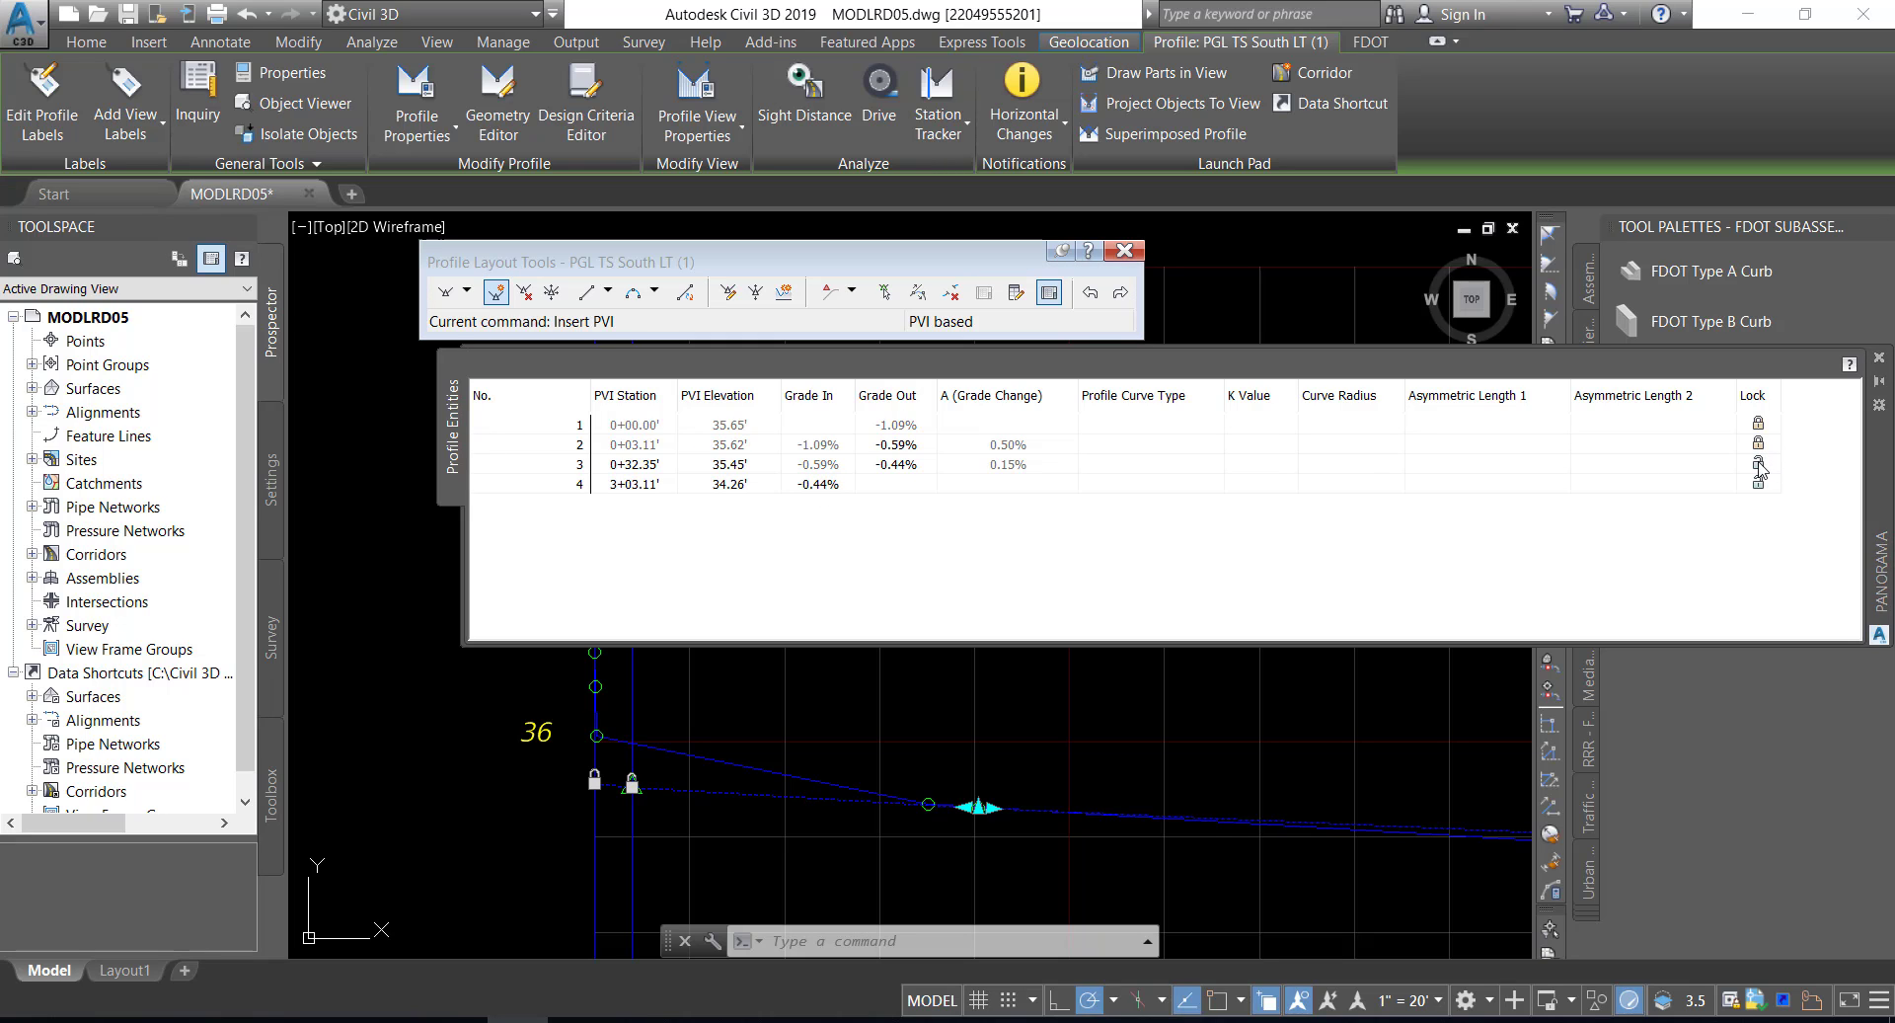
left_click(1758, 463)
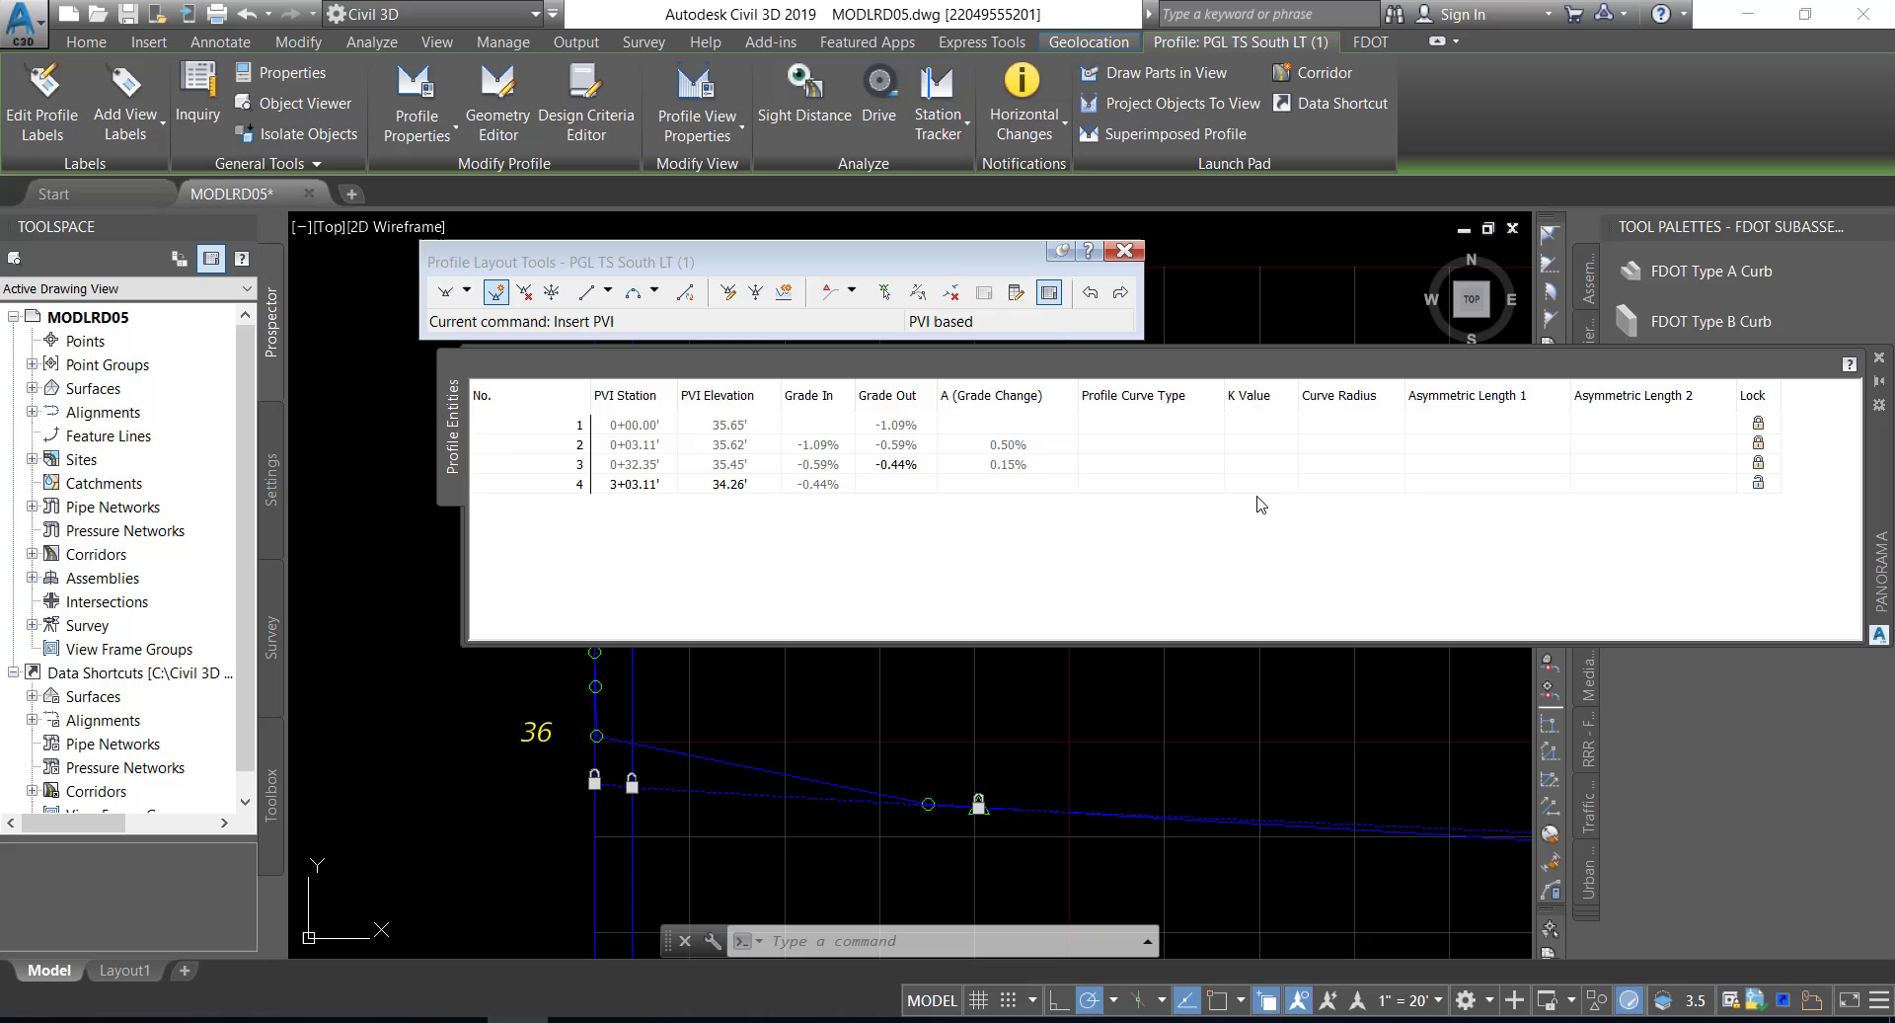
left_click(816, 485)
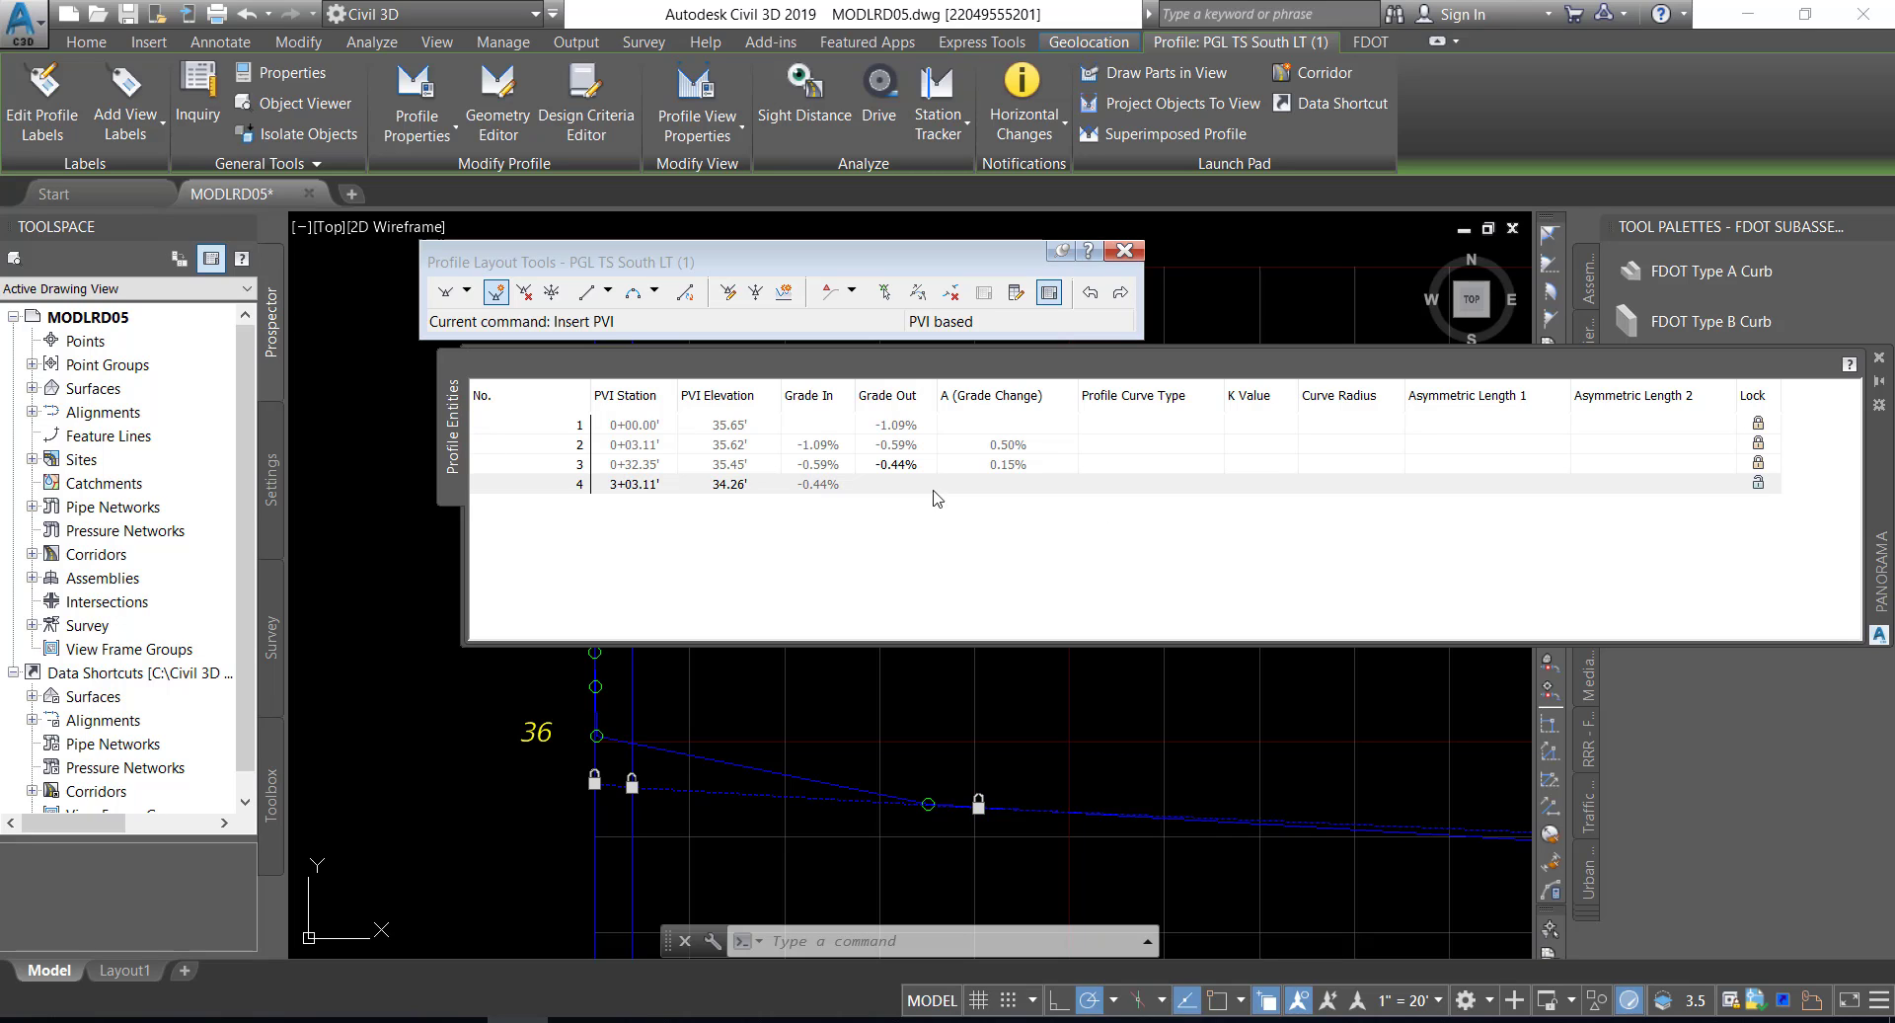
left_click(1758, 462)
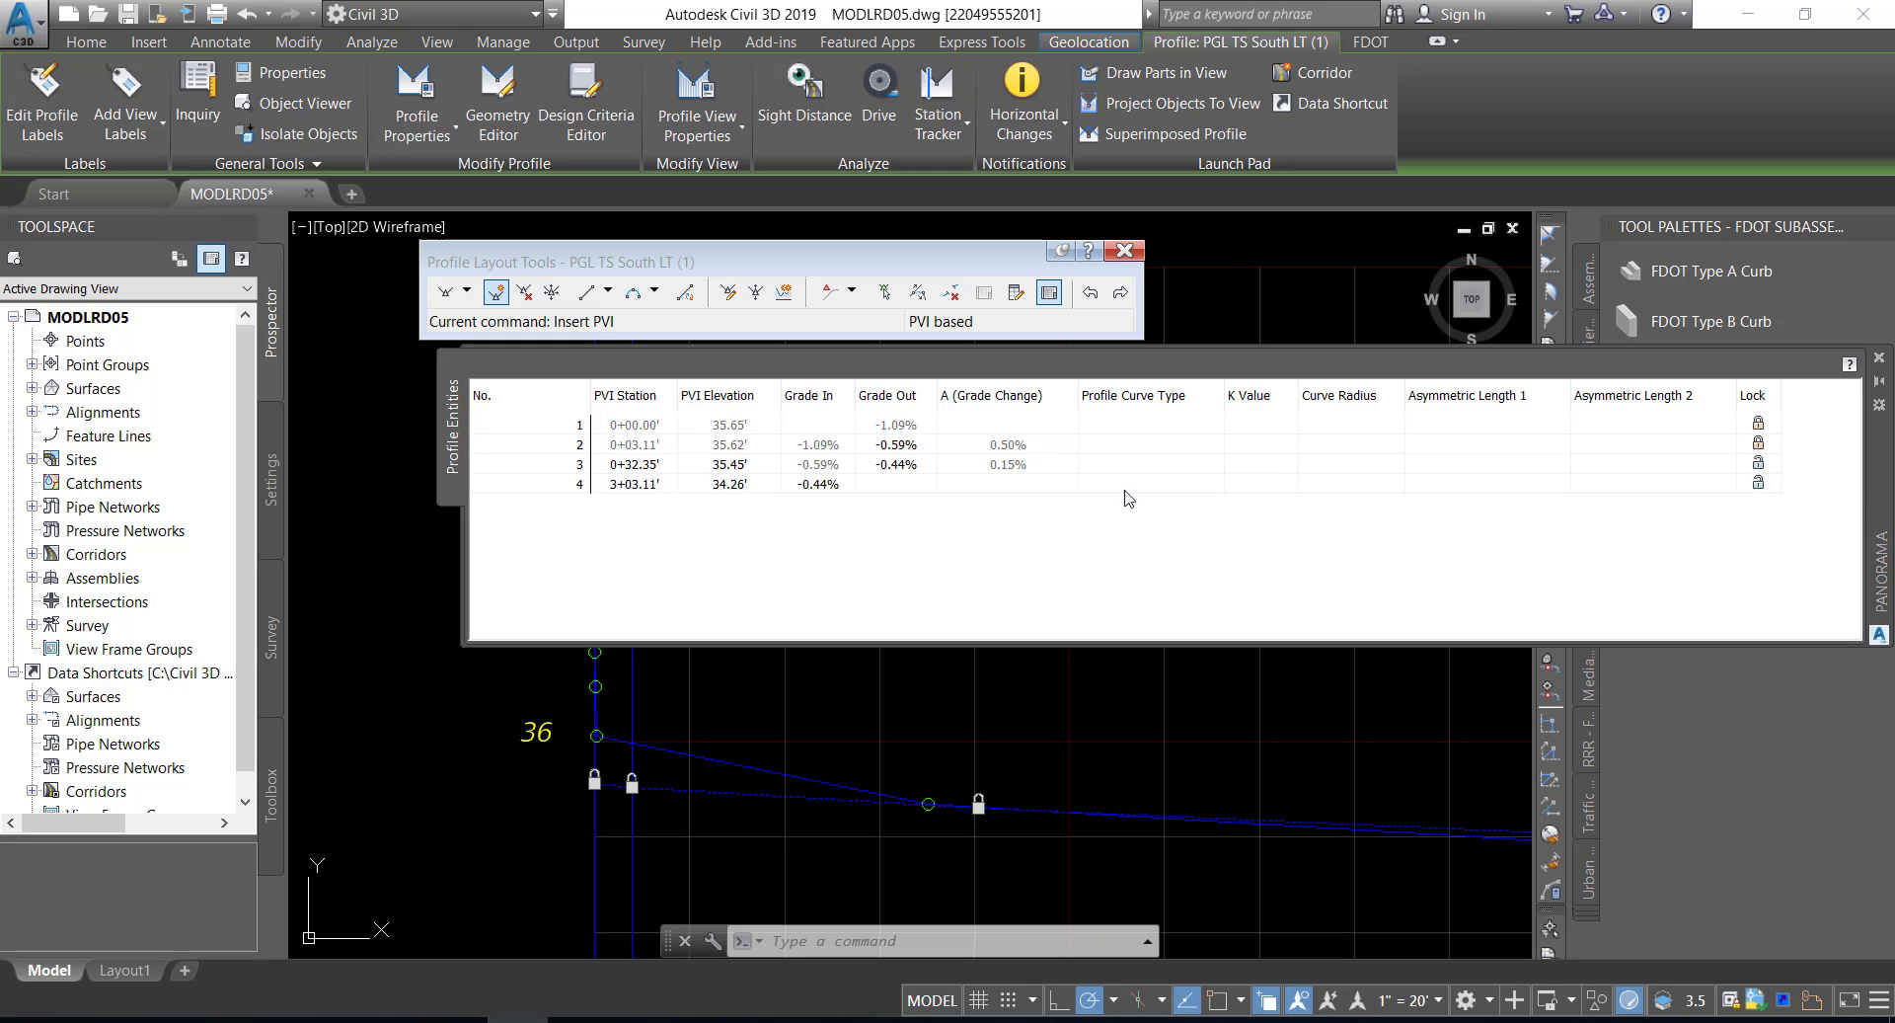
left_click(846, 491)
left_click(846, 490)
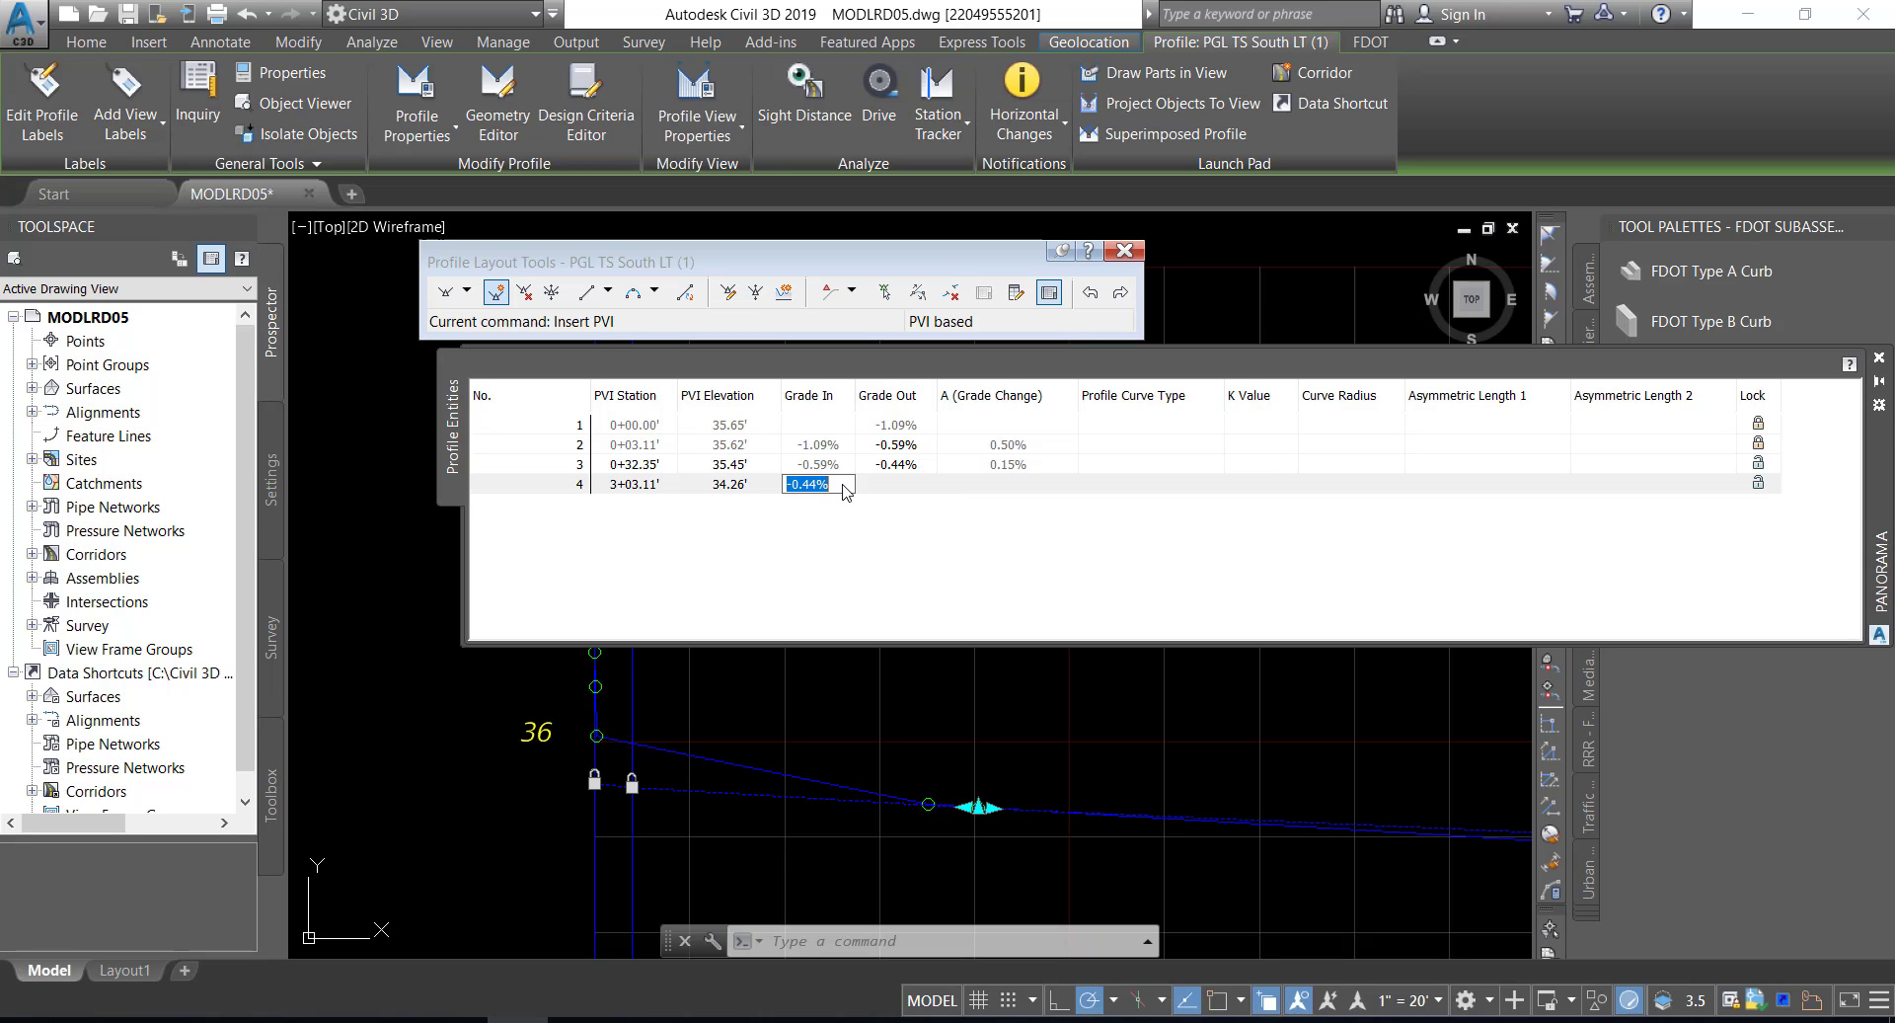
type("-")
type("0.59")
key("Return")
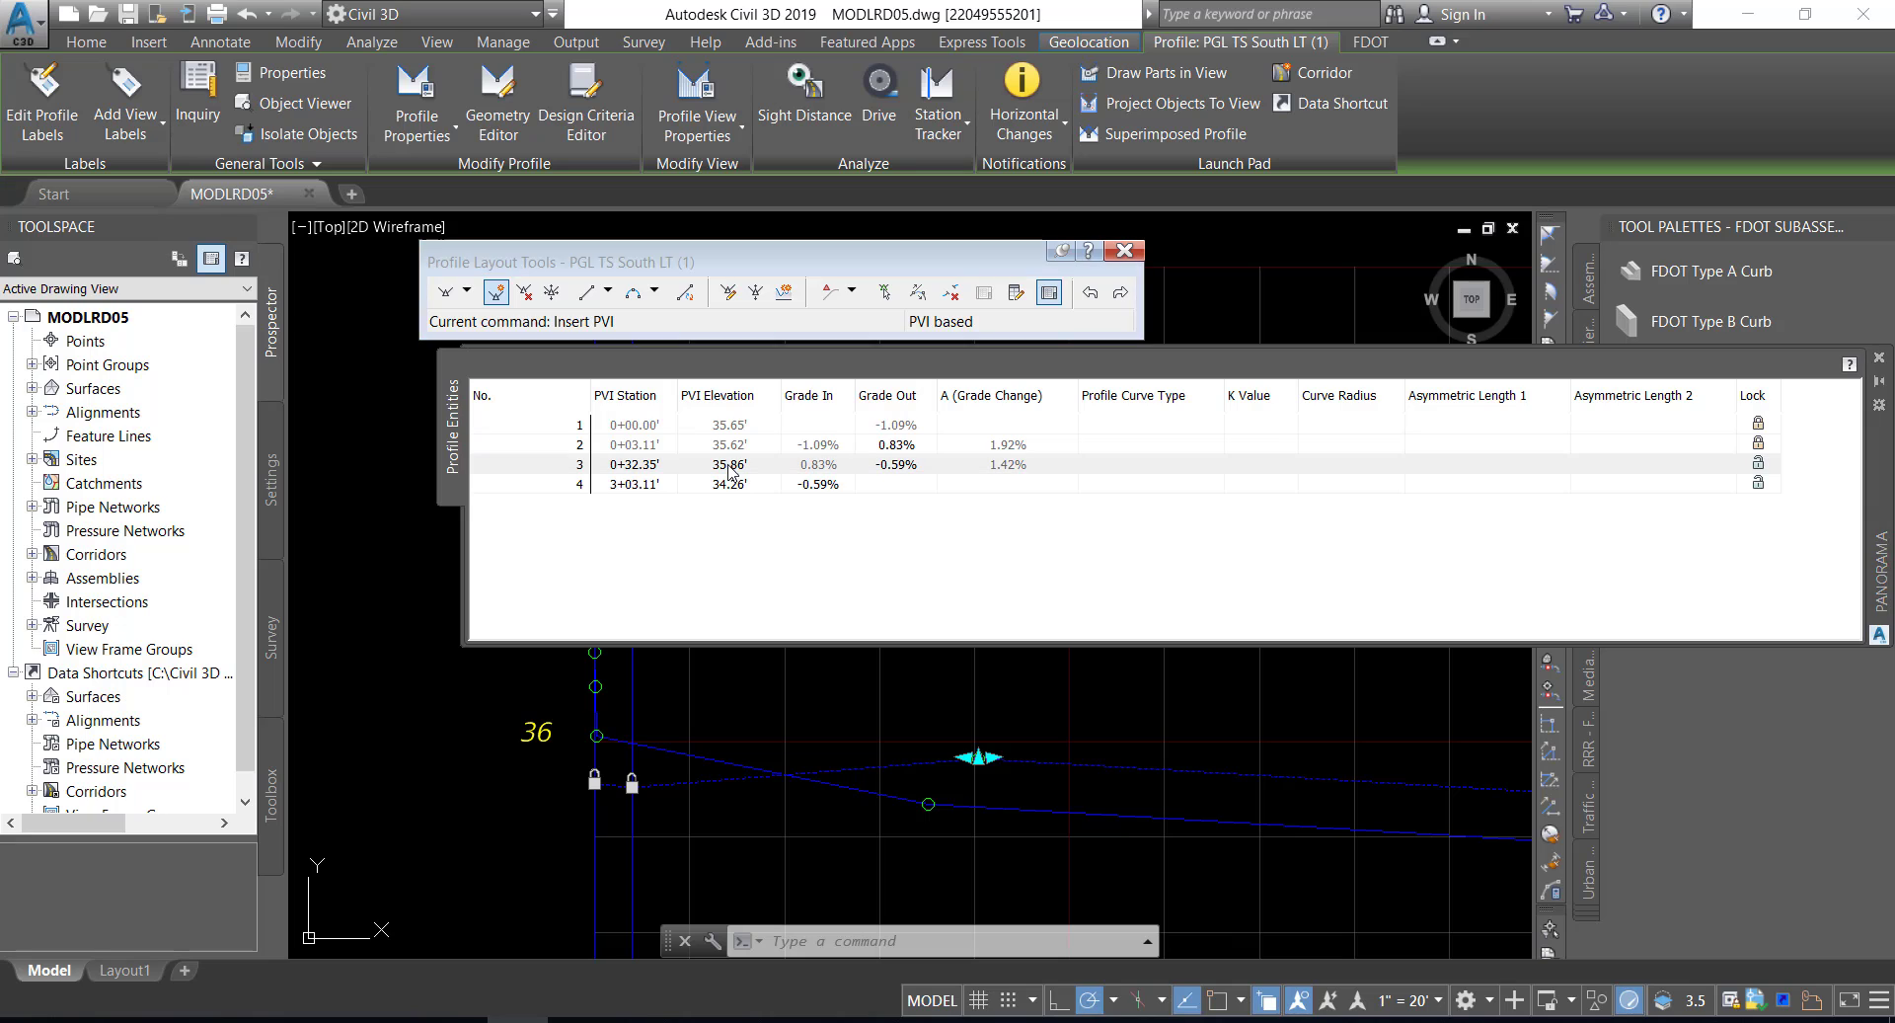
- Adjust the four PVIs to elevations 35.64', 35.62', 35.45' and 33.85' with -0.59% grades throughout, and lock them all
left_click(1758, 462)
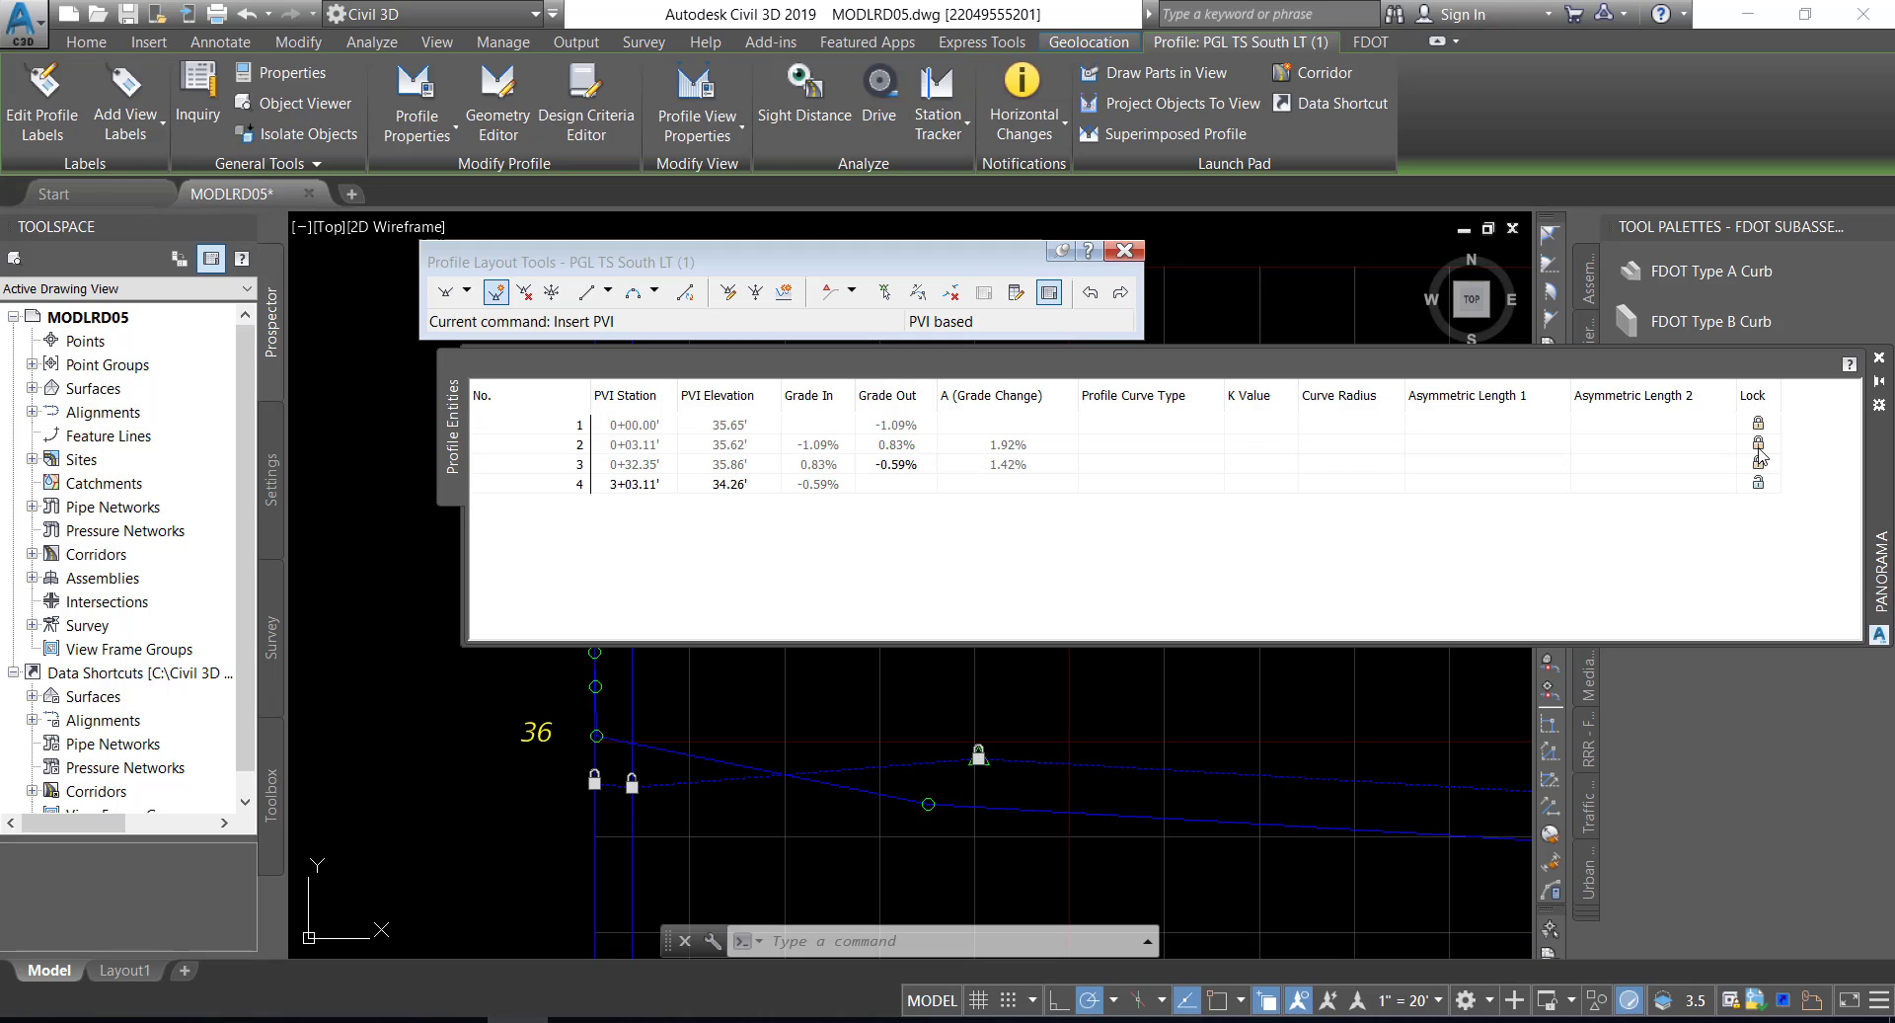
left_click(1758, 445)
left_click(1759, 464)
left_click(1758, 426)
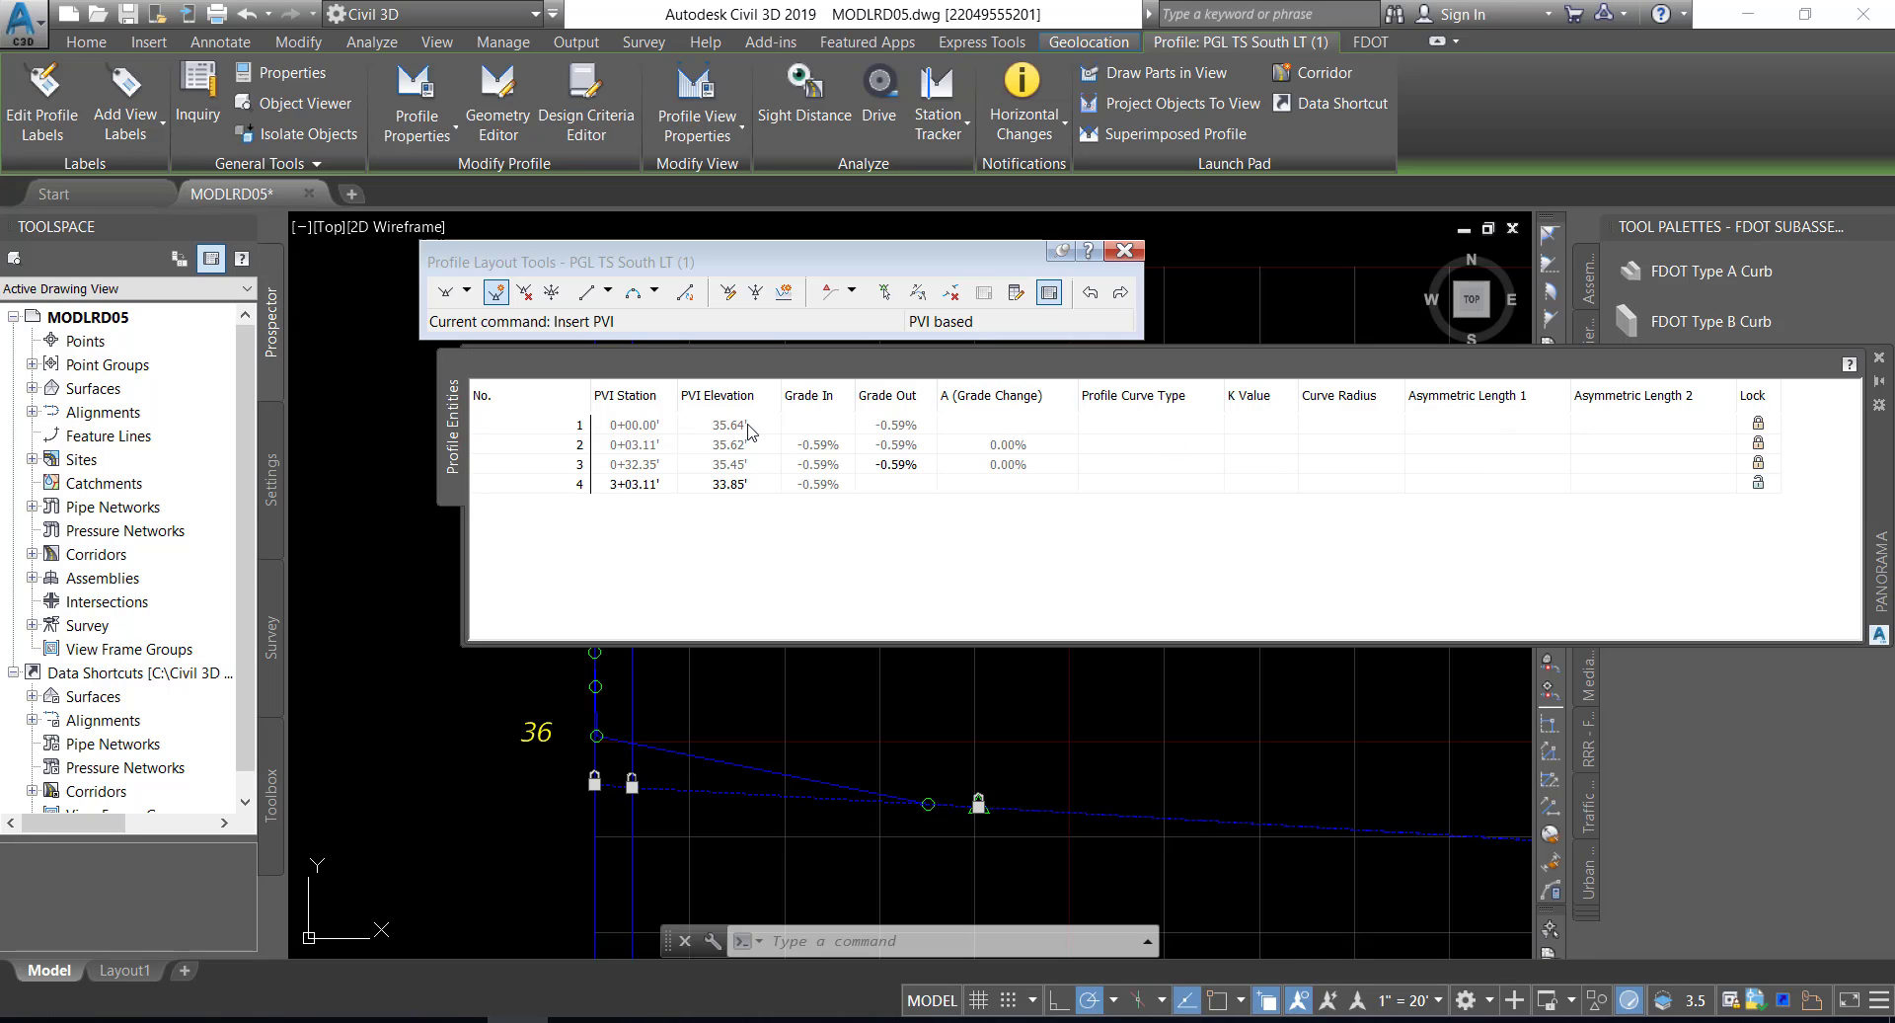
left_click(1755, 485)
- Close the profile entities table and the Profile Layout Tools, and save the drawing
left_click(1882, 365)
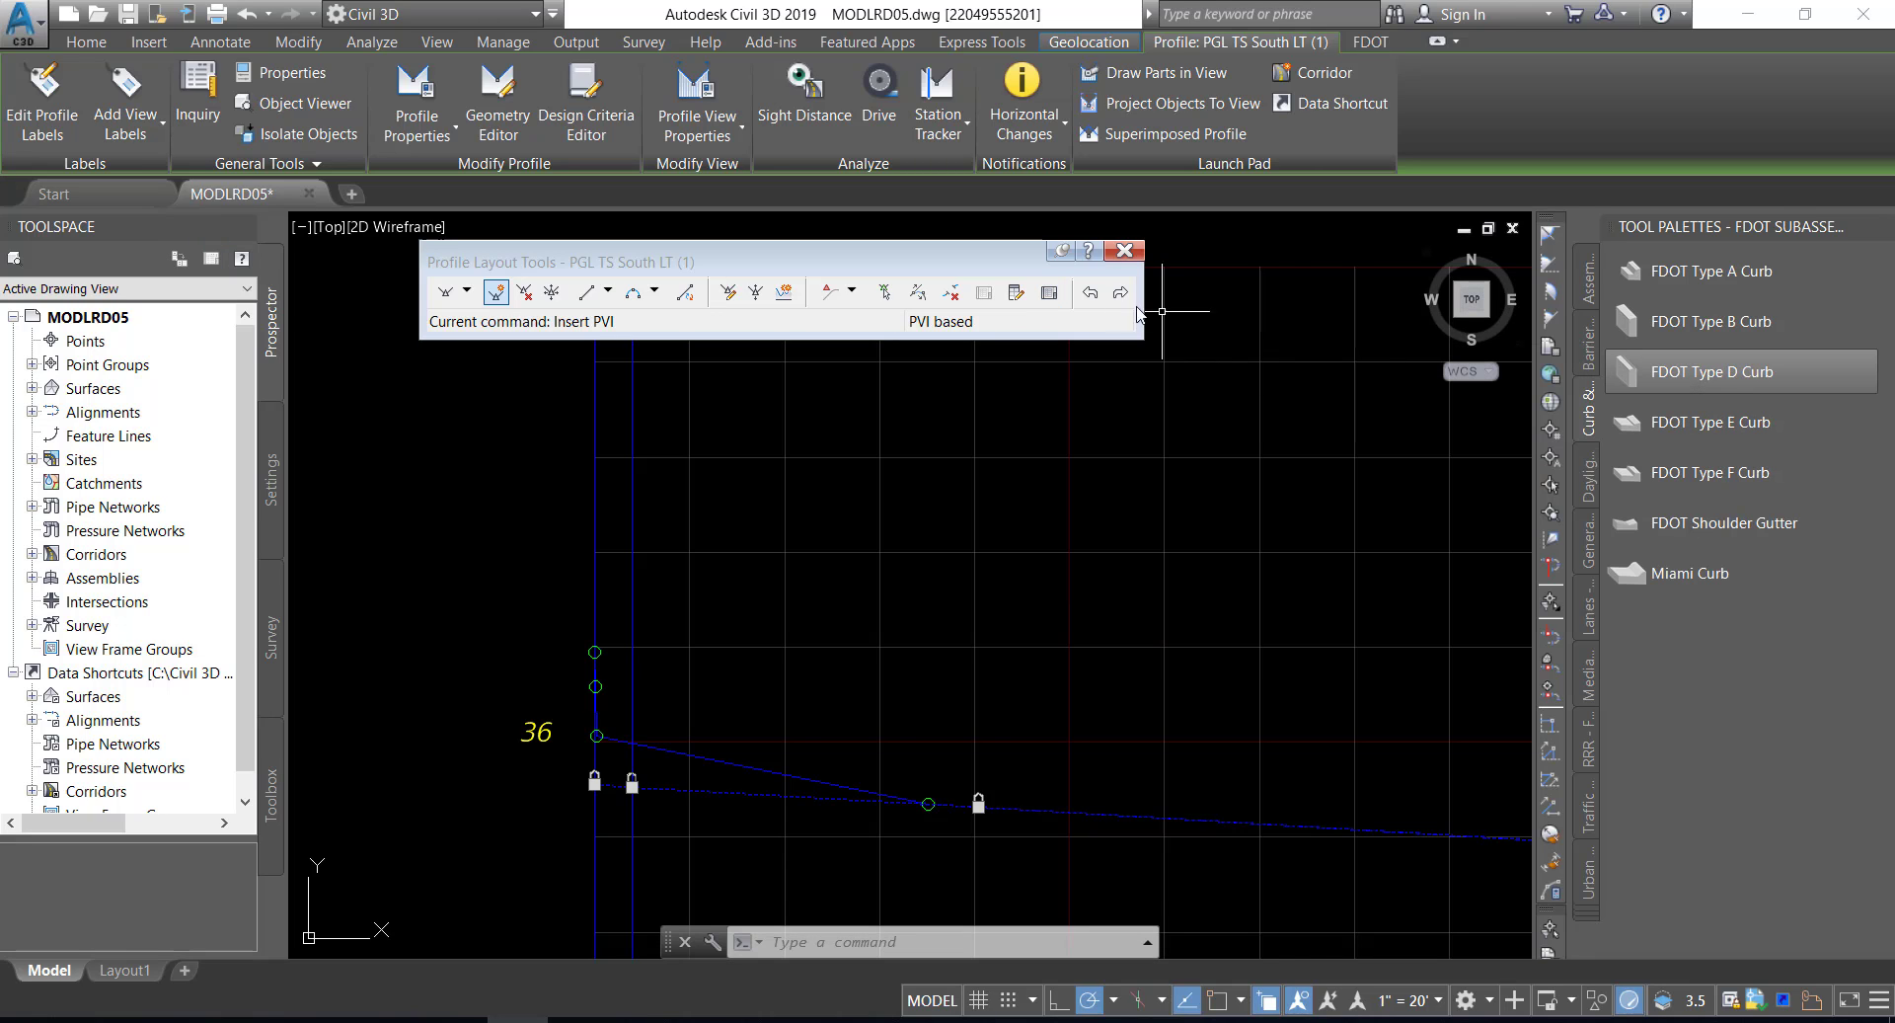
left_click(1125, 250)
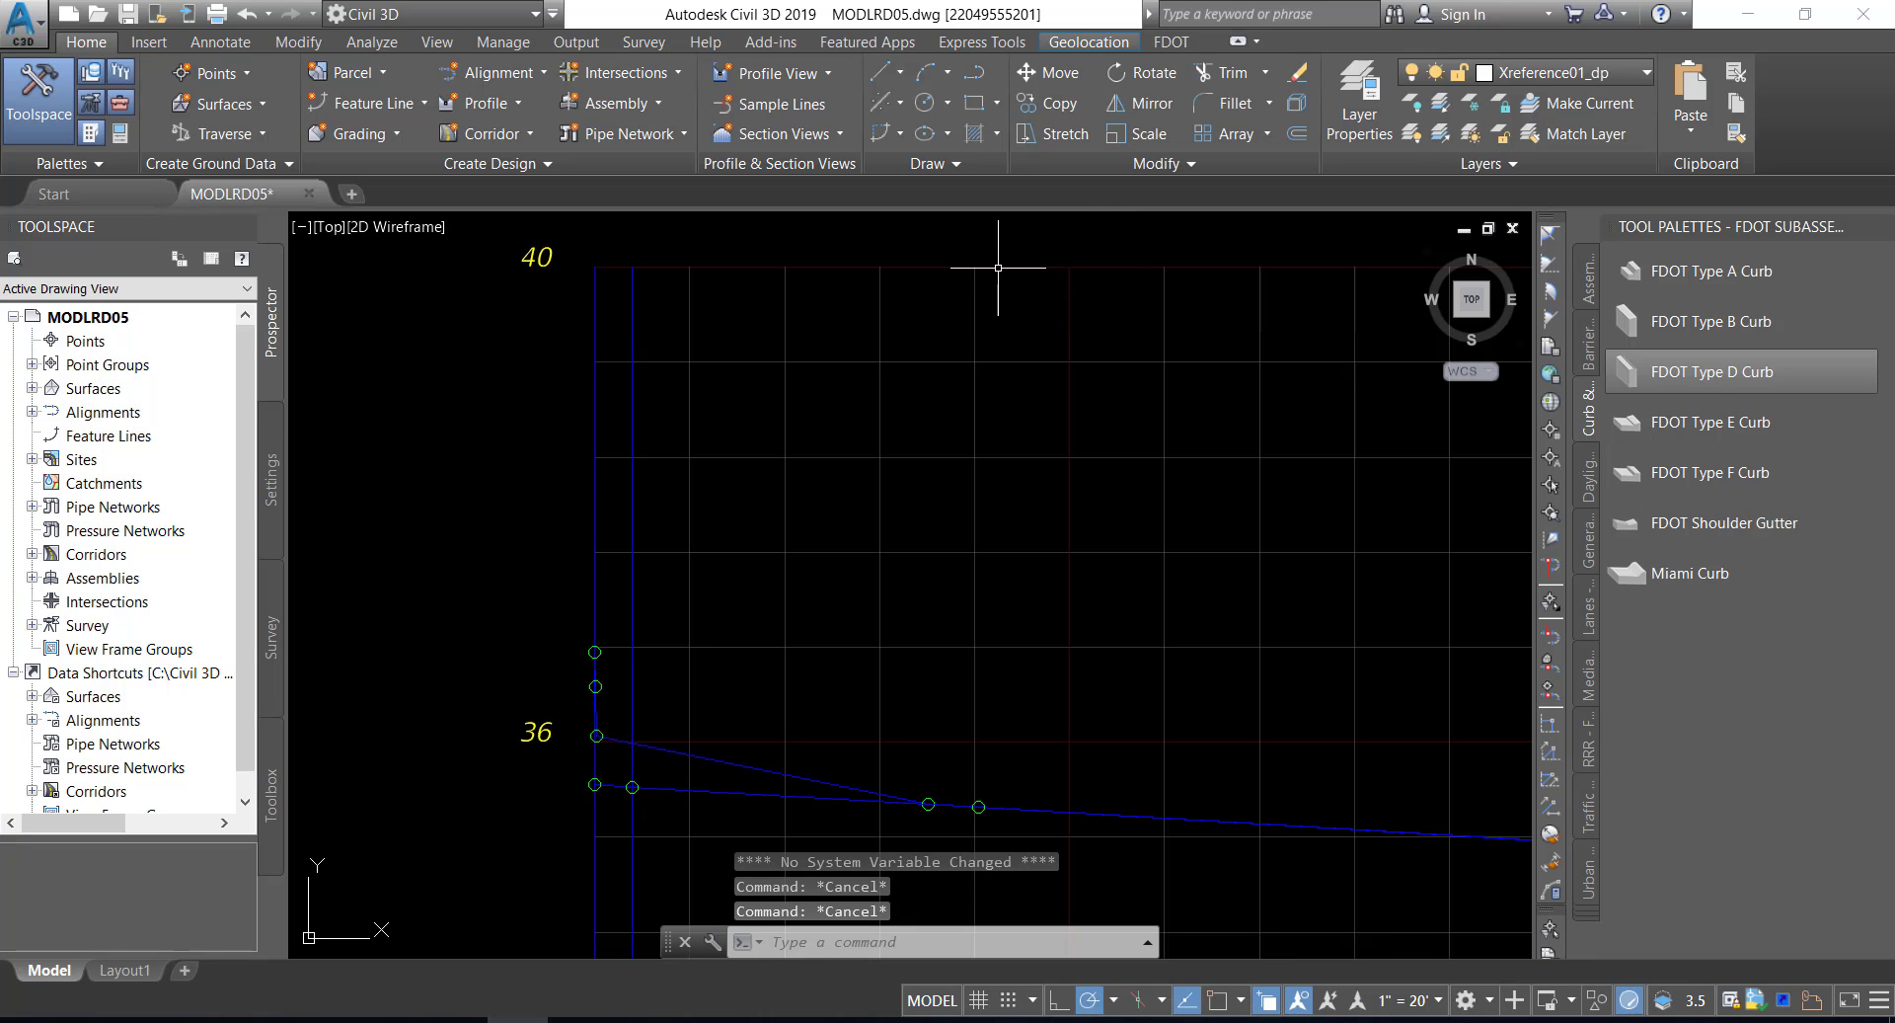
left_click(130, 14)
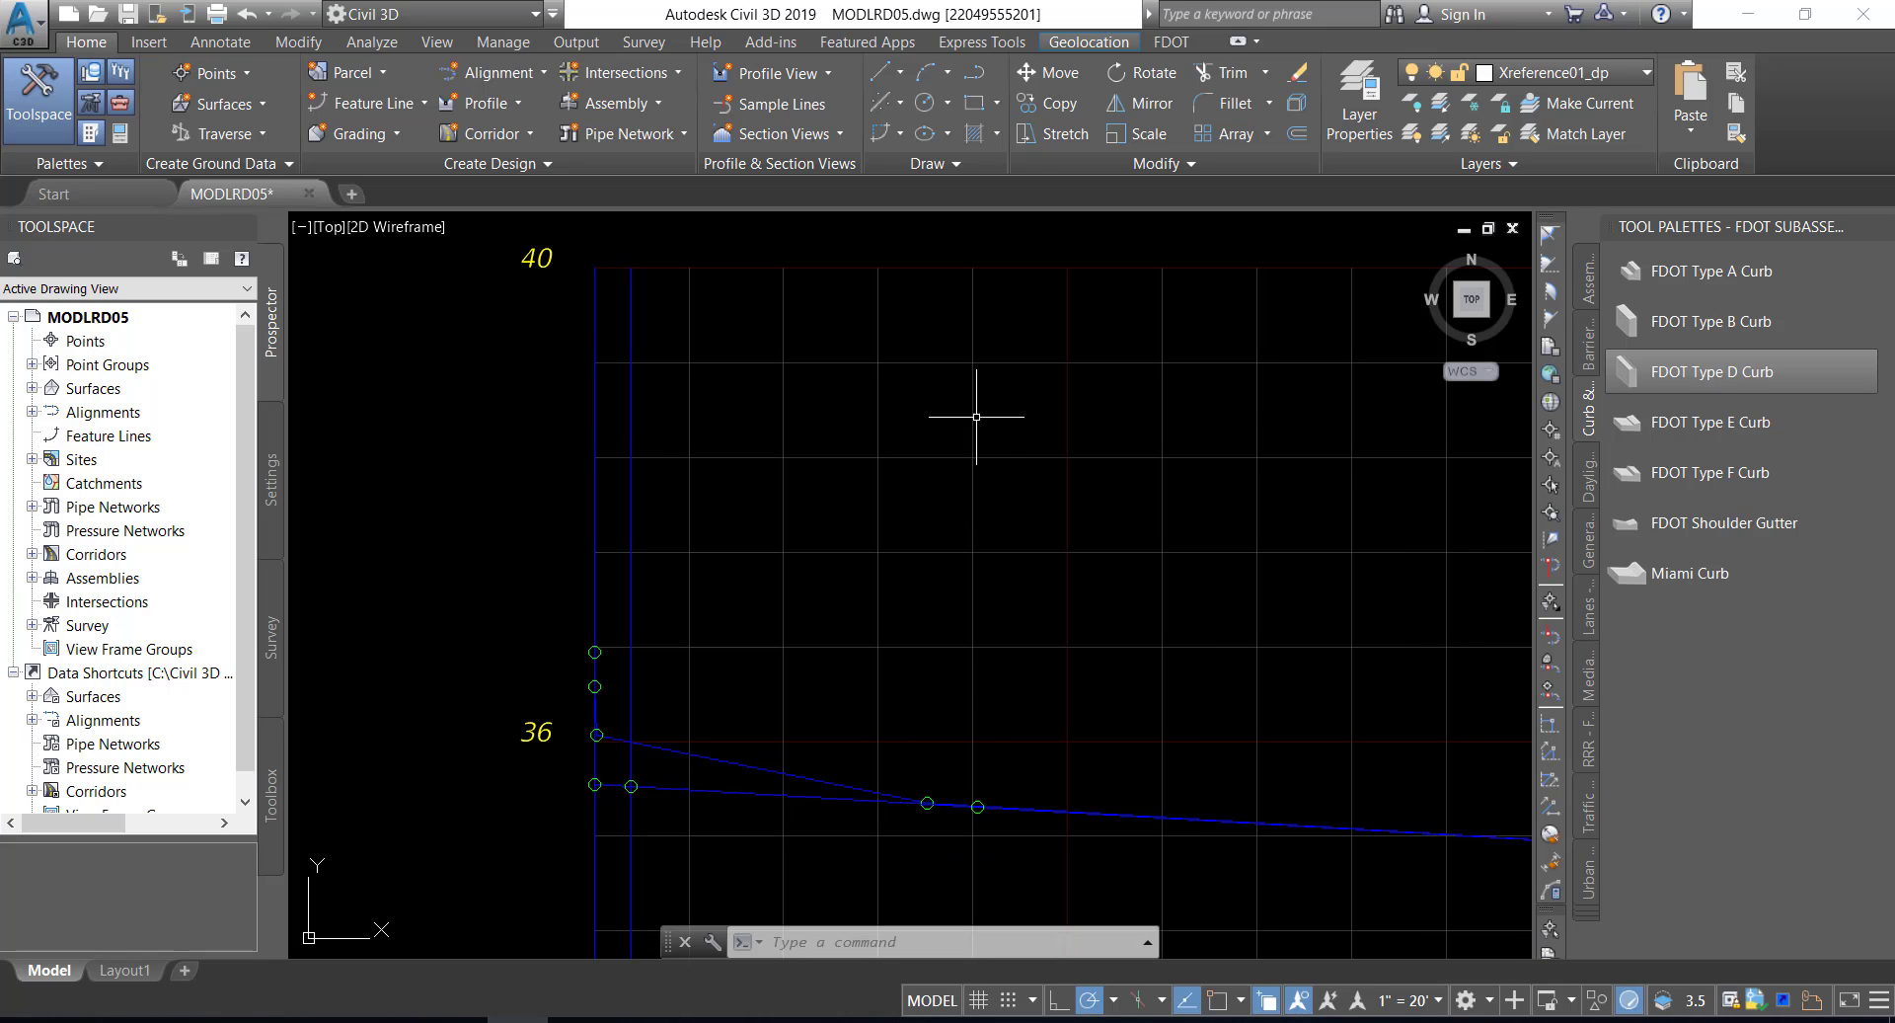
- Set up a new profile view for Alignment - Traffic Sep South RT with the FDOT 40 Horz x 4 Vert Scale 10x GRID ON style
scroll(971, 372, "down", 5)
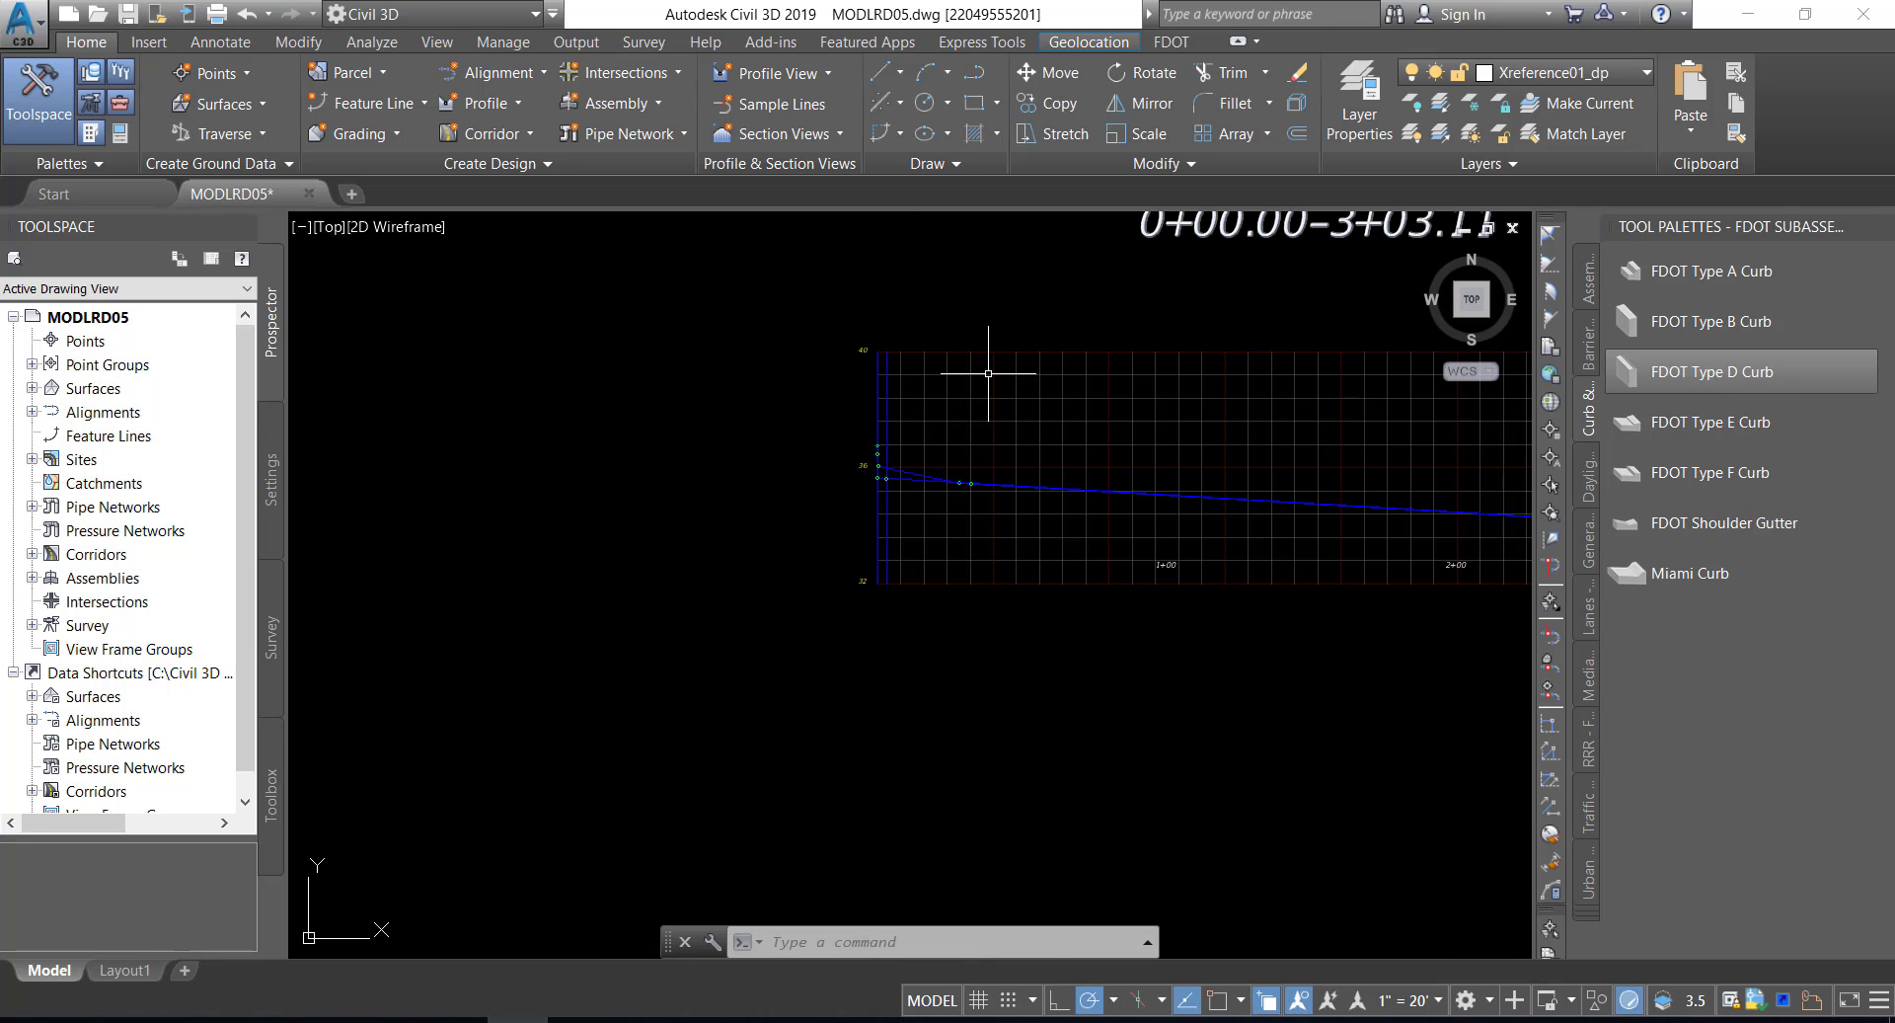
middle_click_drag(1039, 418, 968, 402)
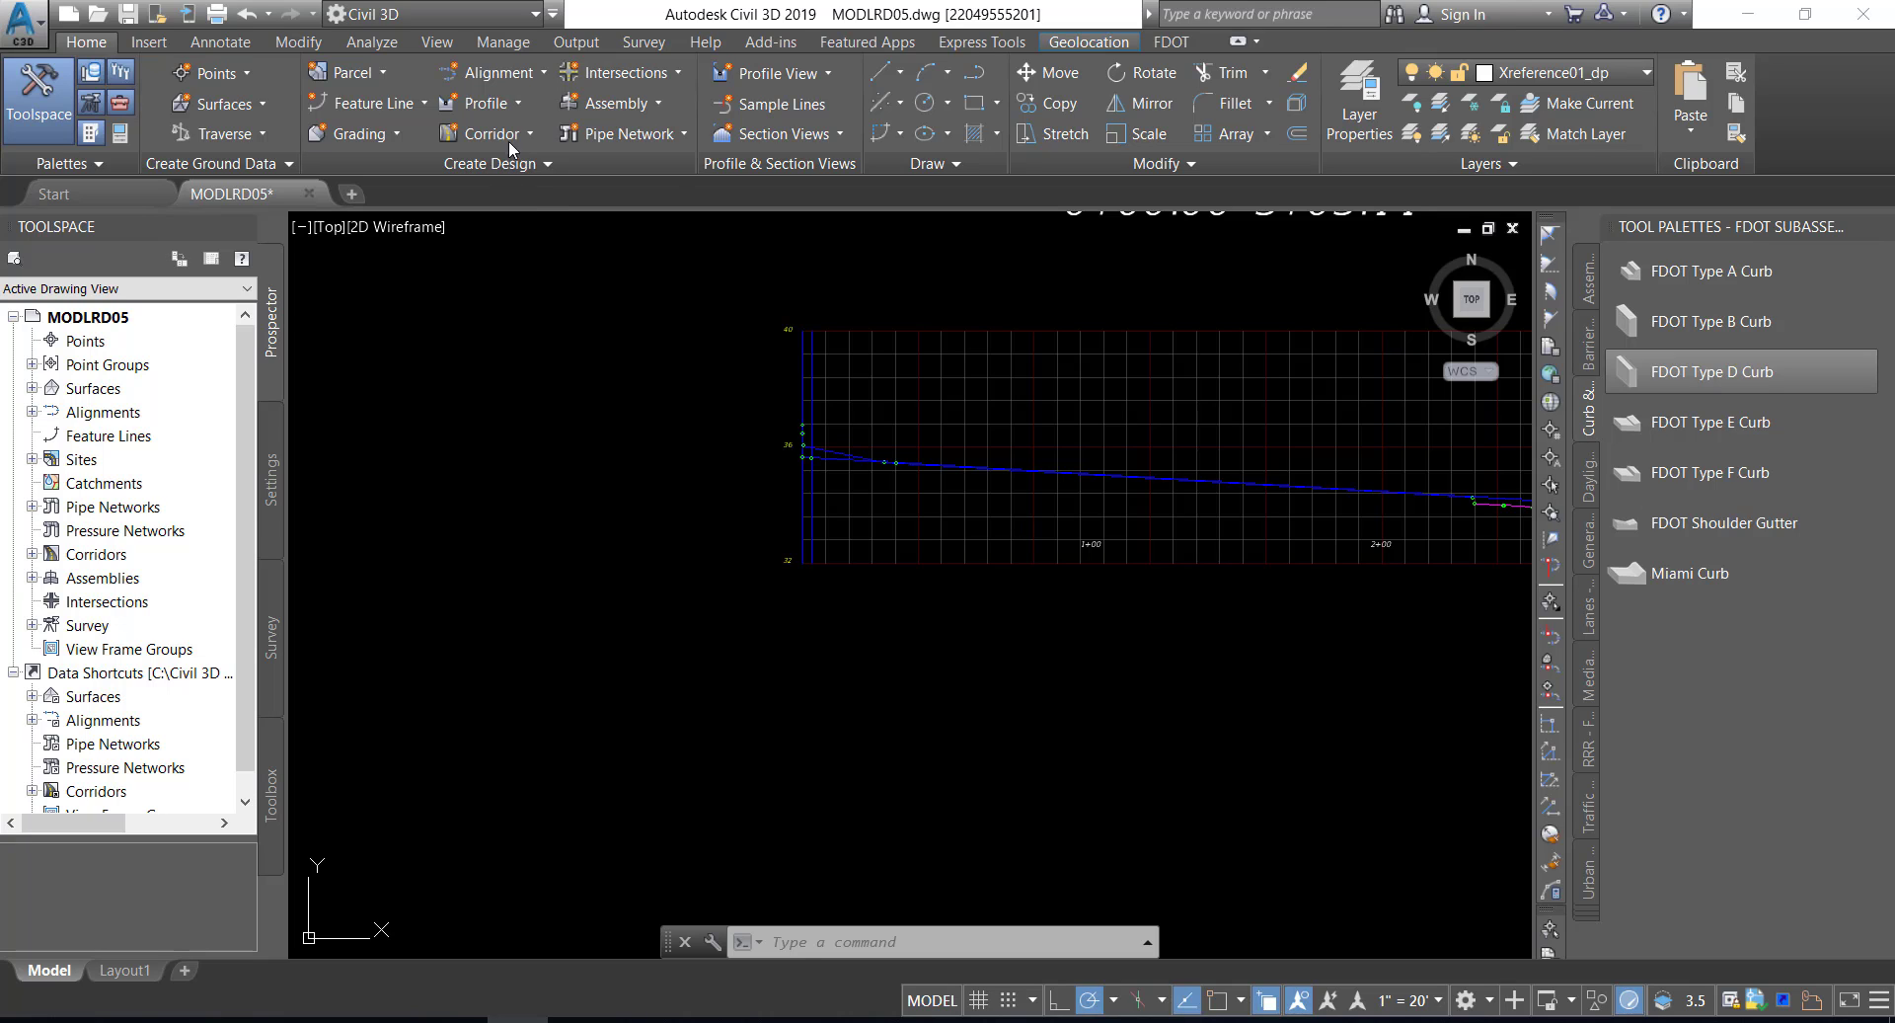
left_click(519, 104)
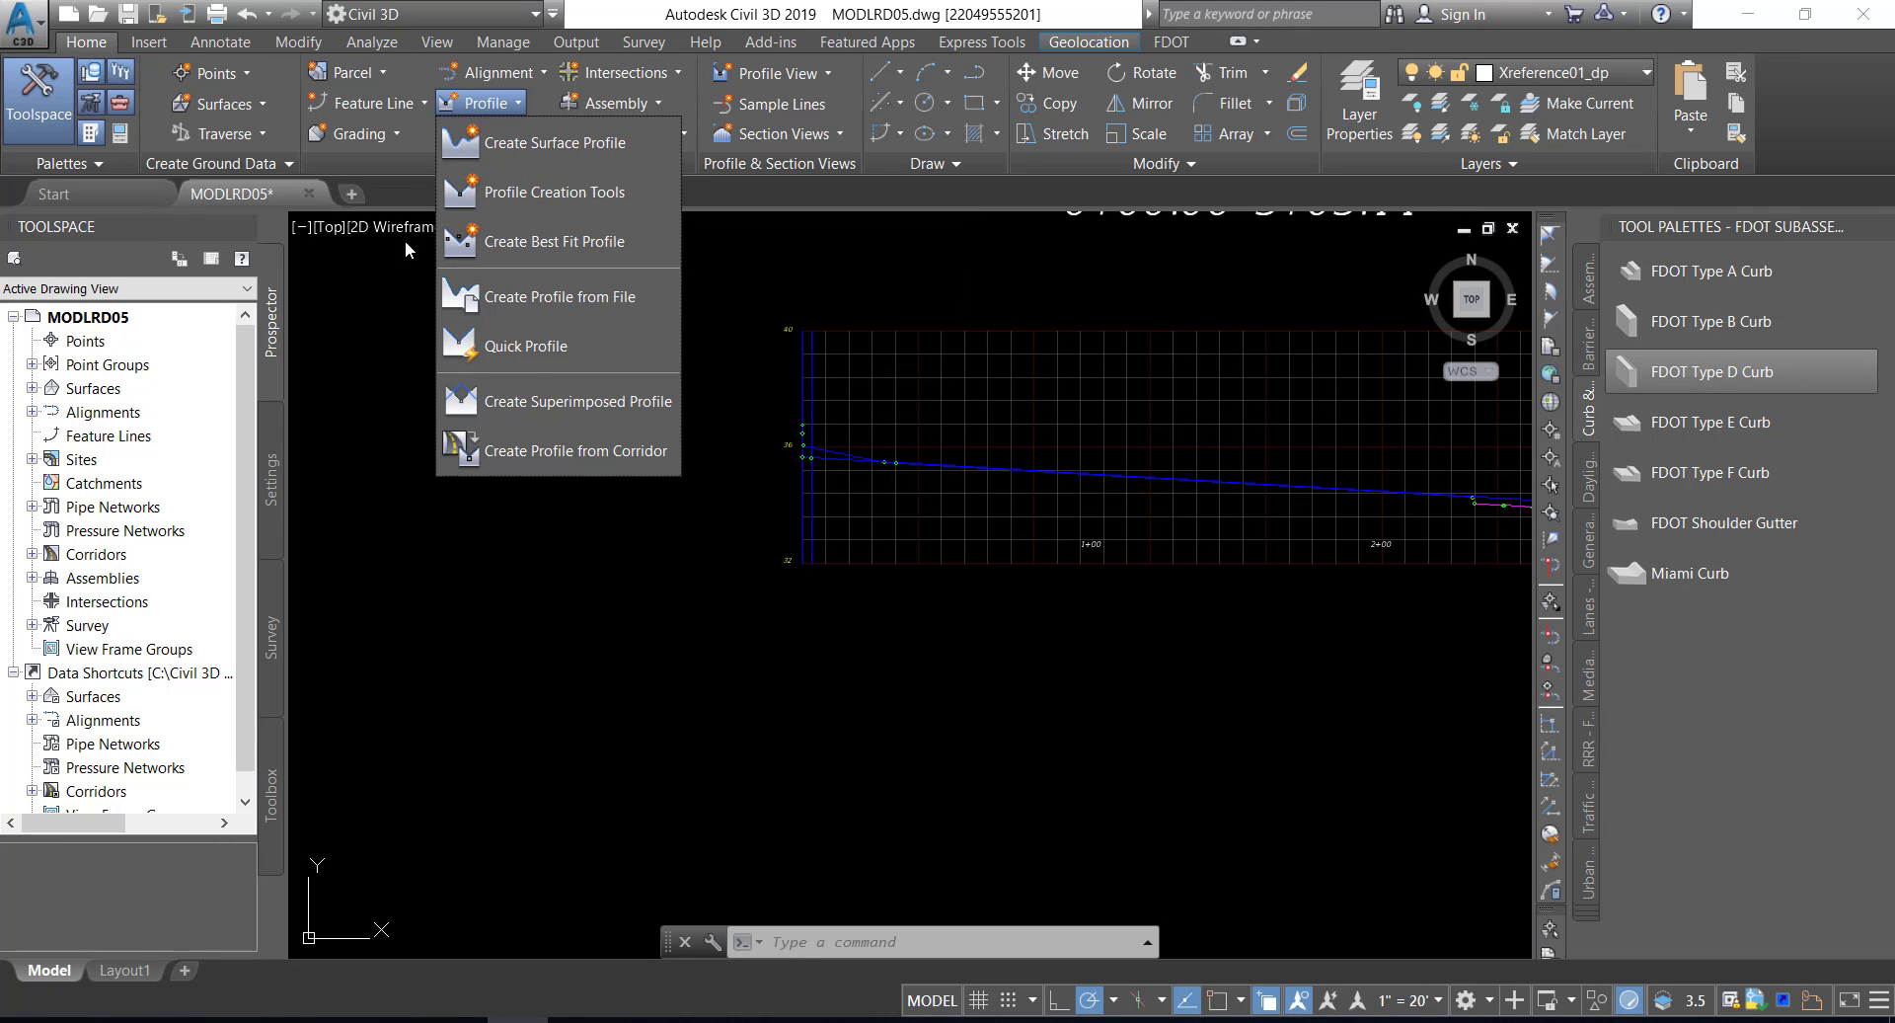
left_click(398, 317)
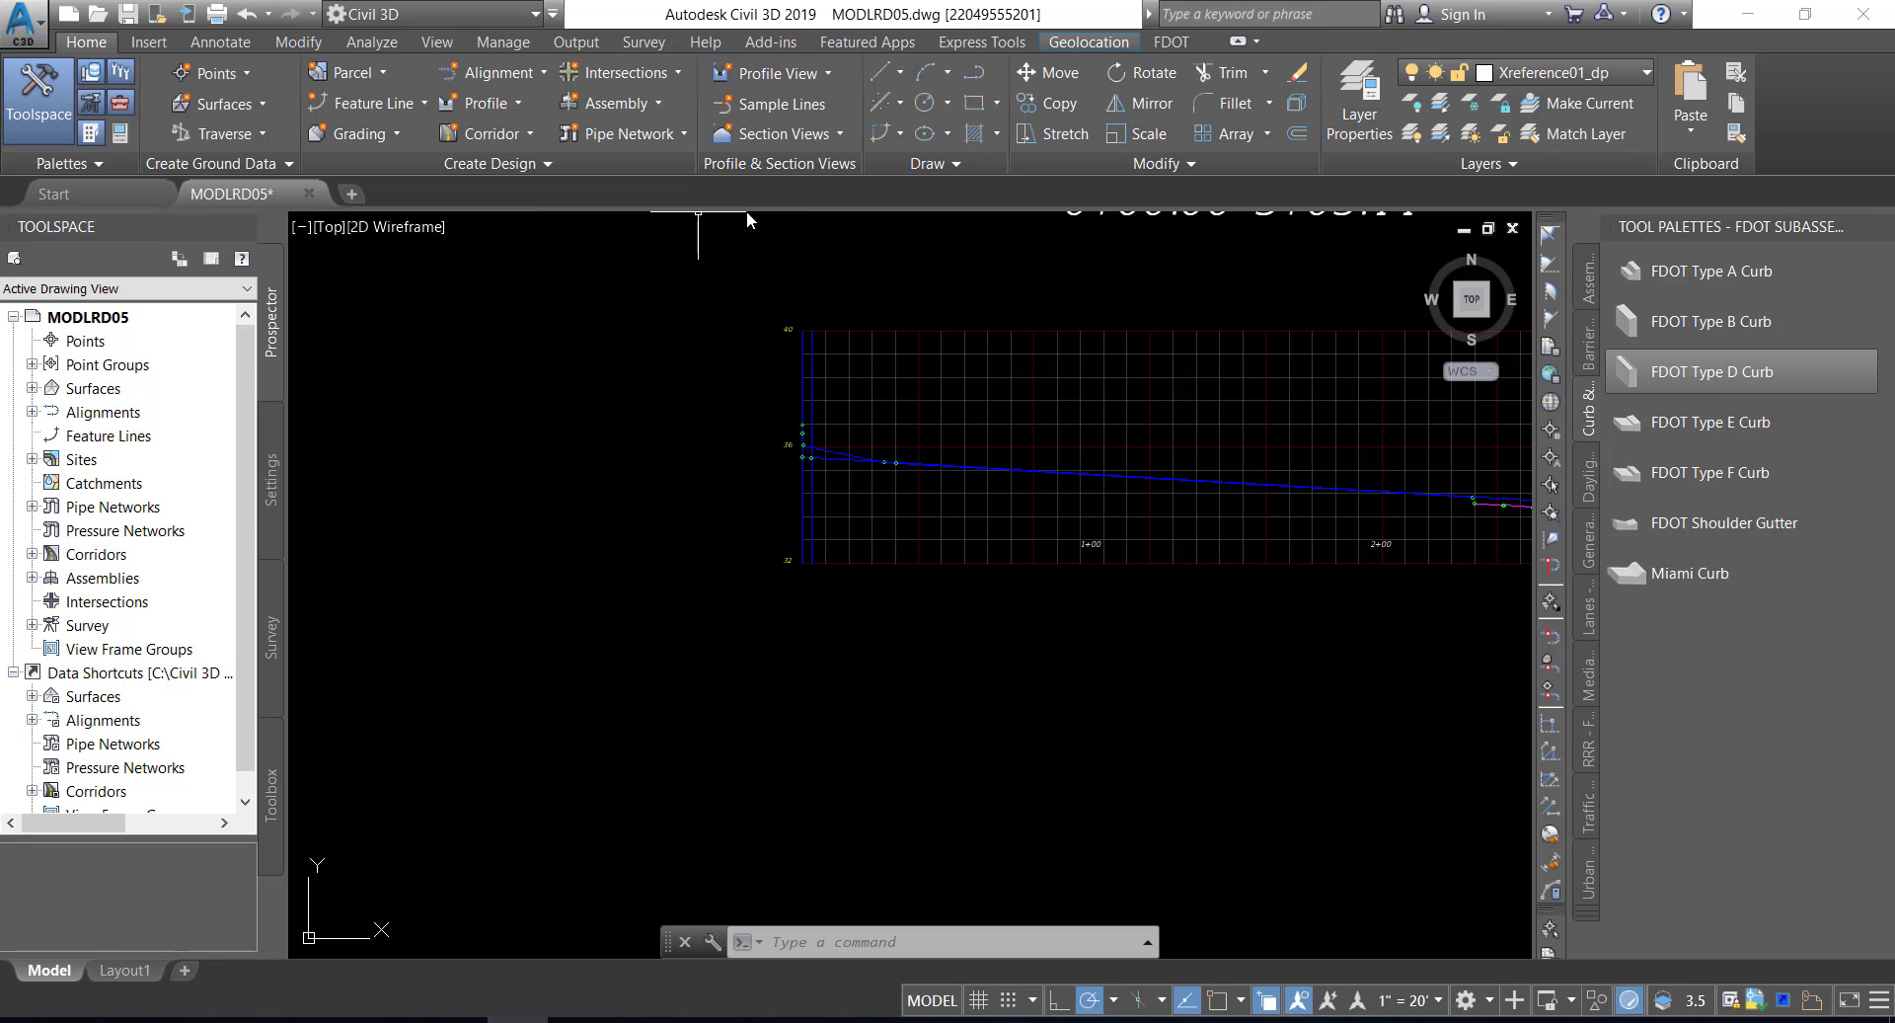
left_click(825, 75)
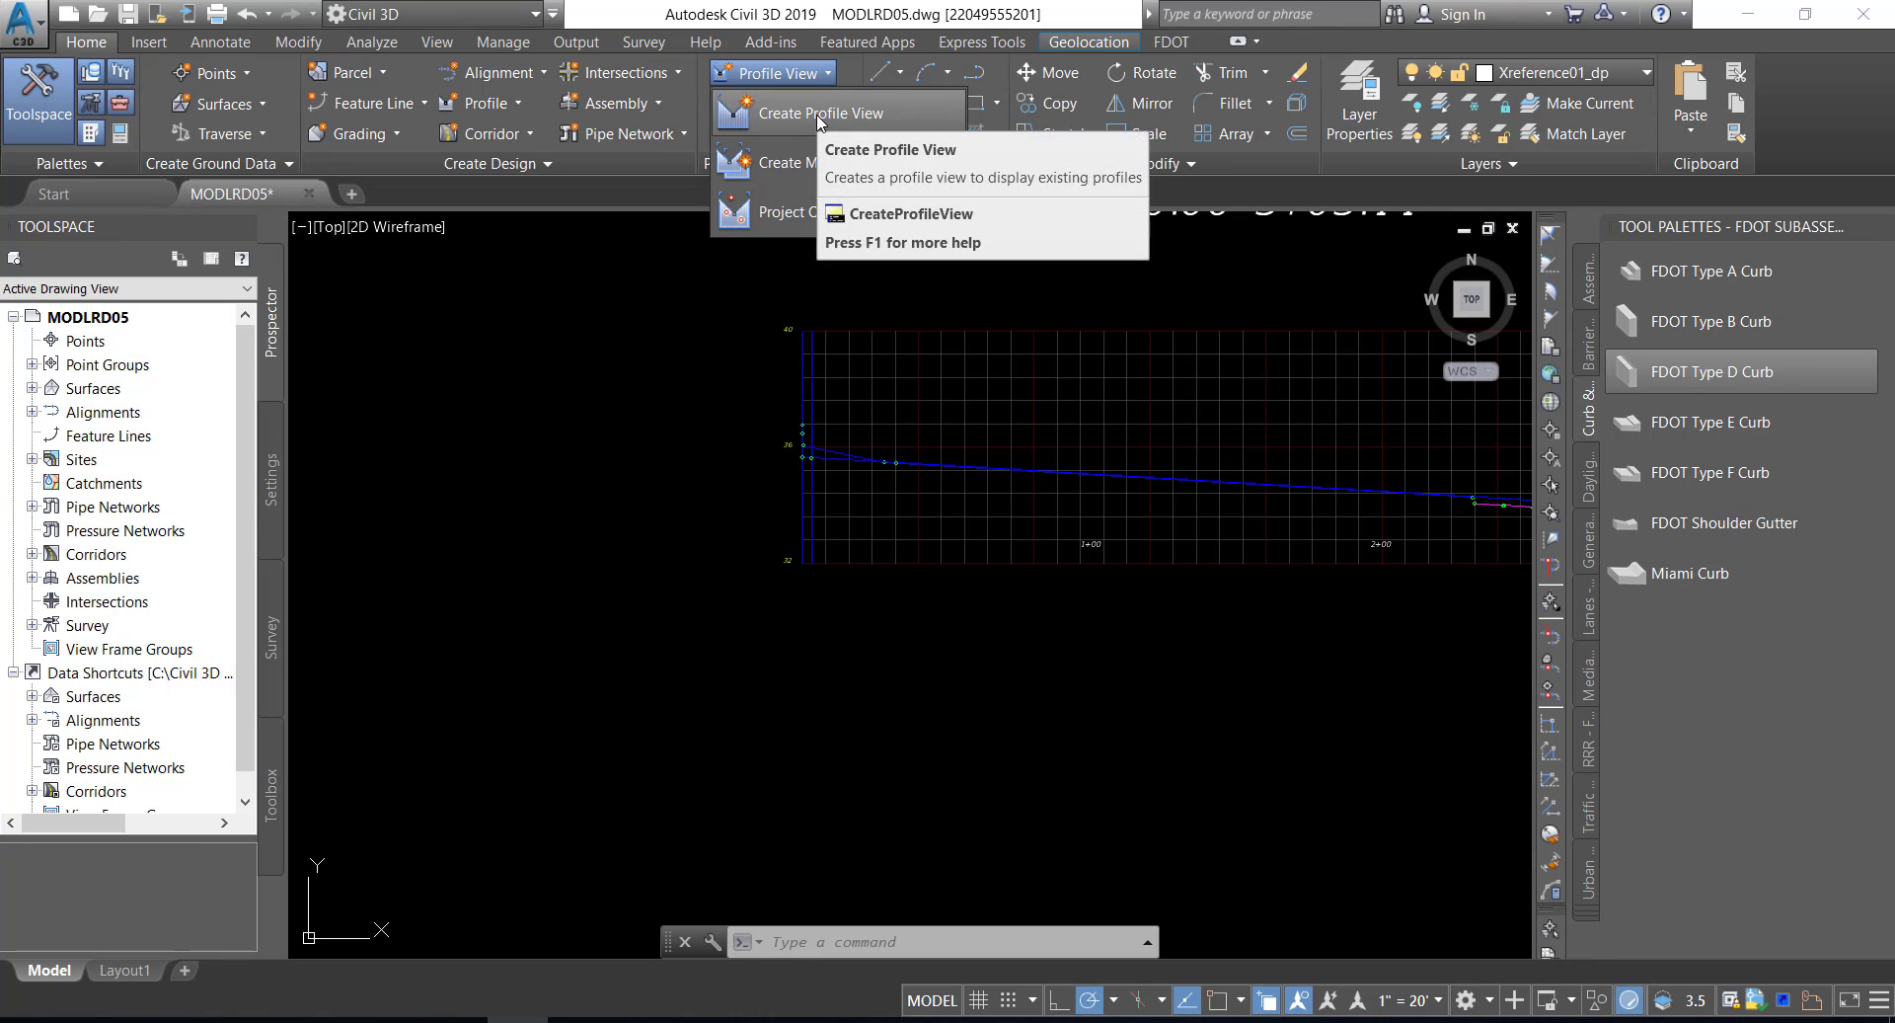
left_click(819, 114)
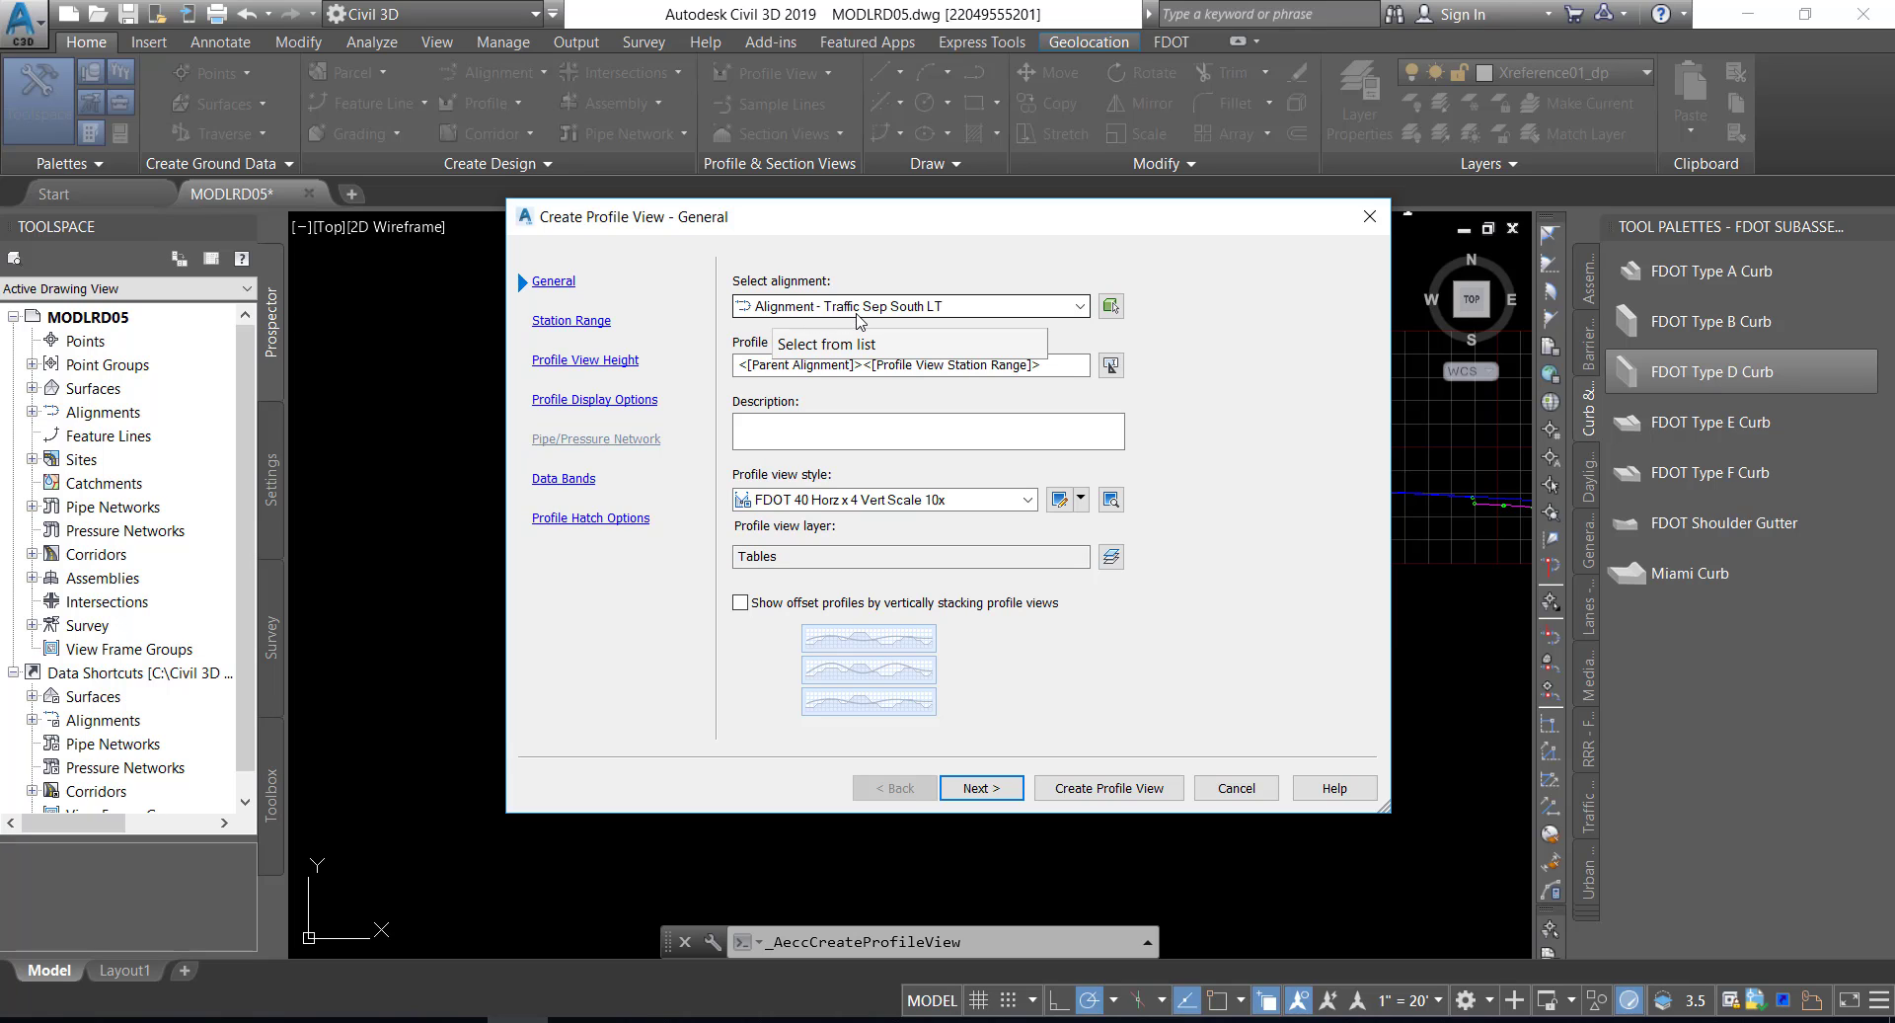
left_click(1081, 307)
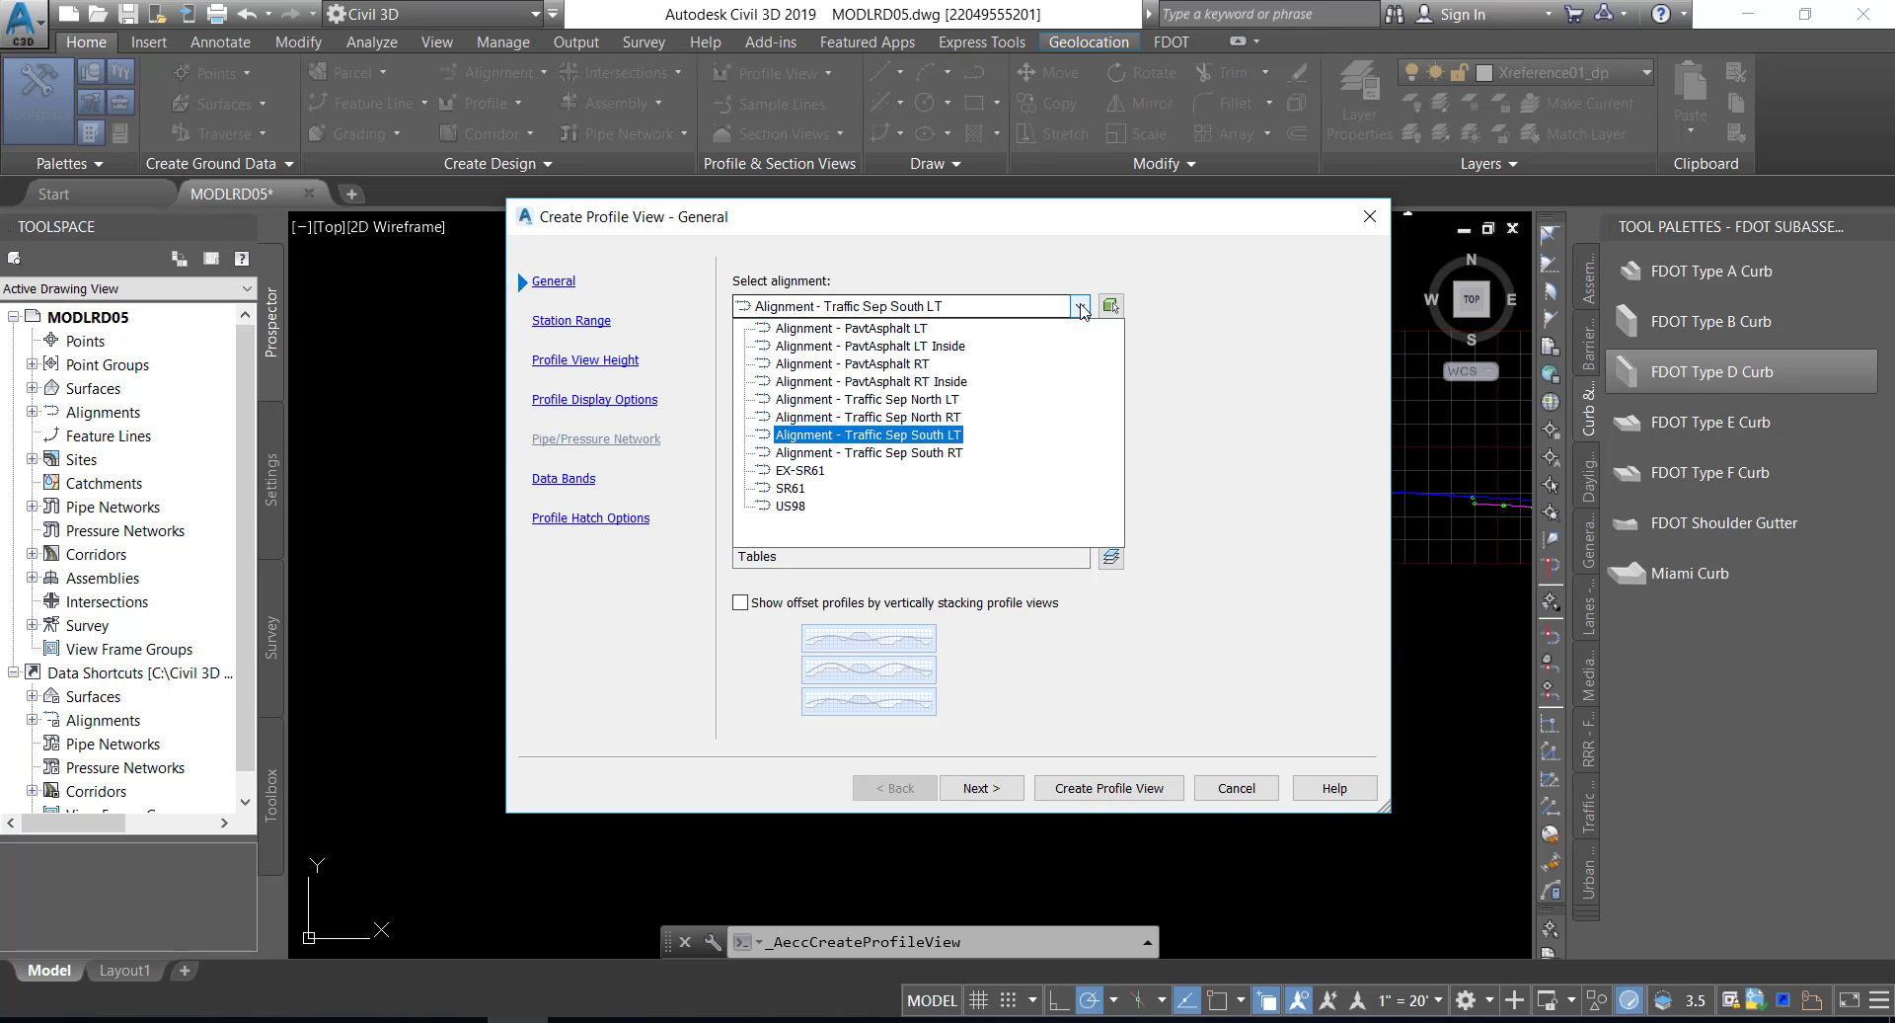
left_click(878, 453)
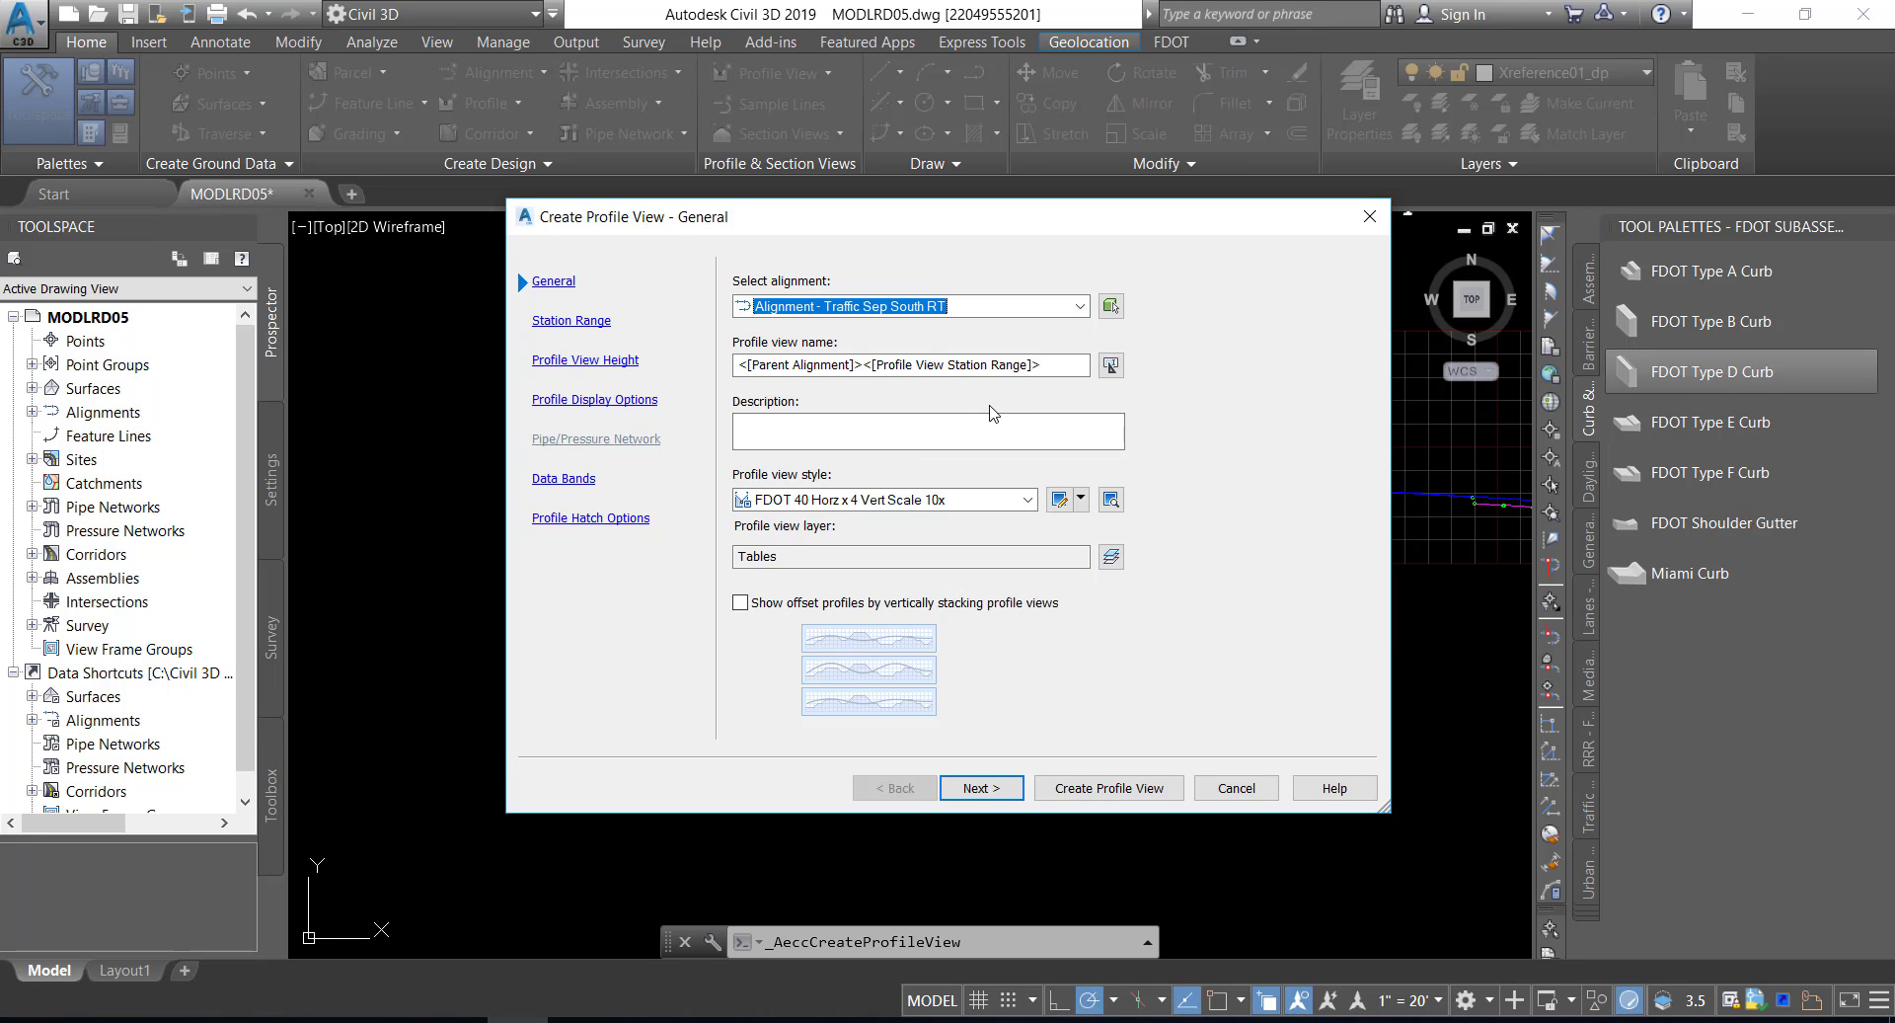
left_click(1028, 500)
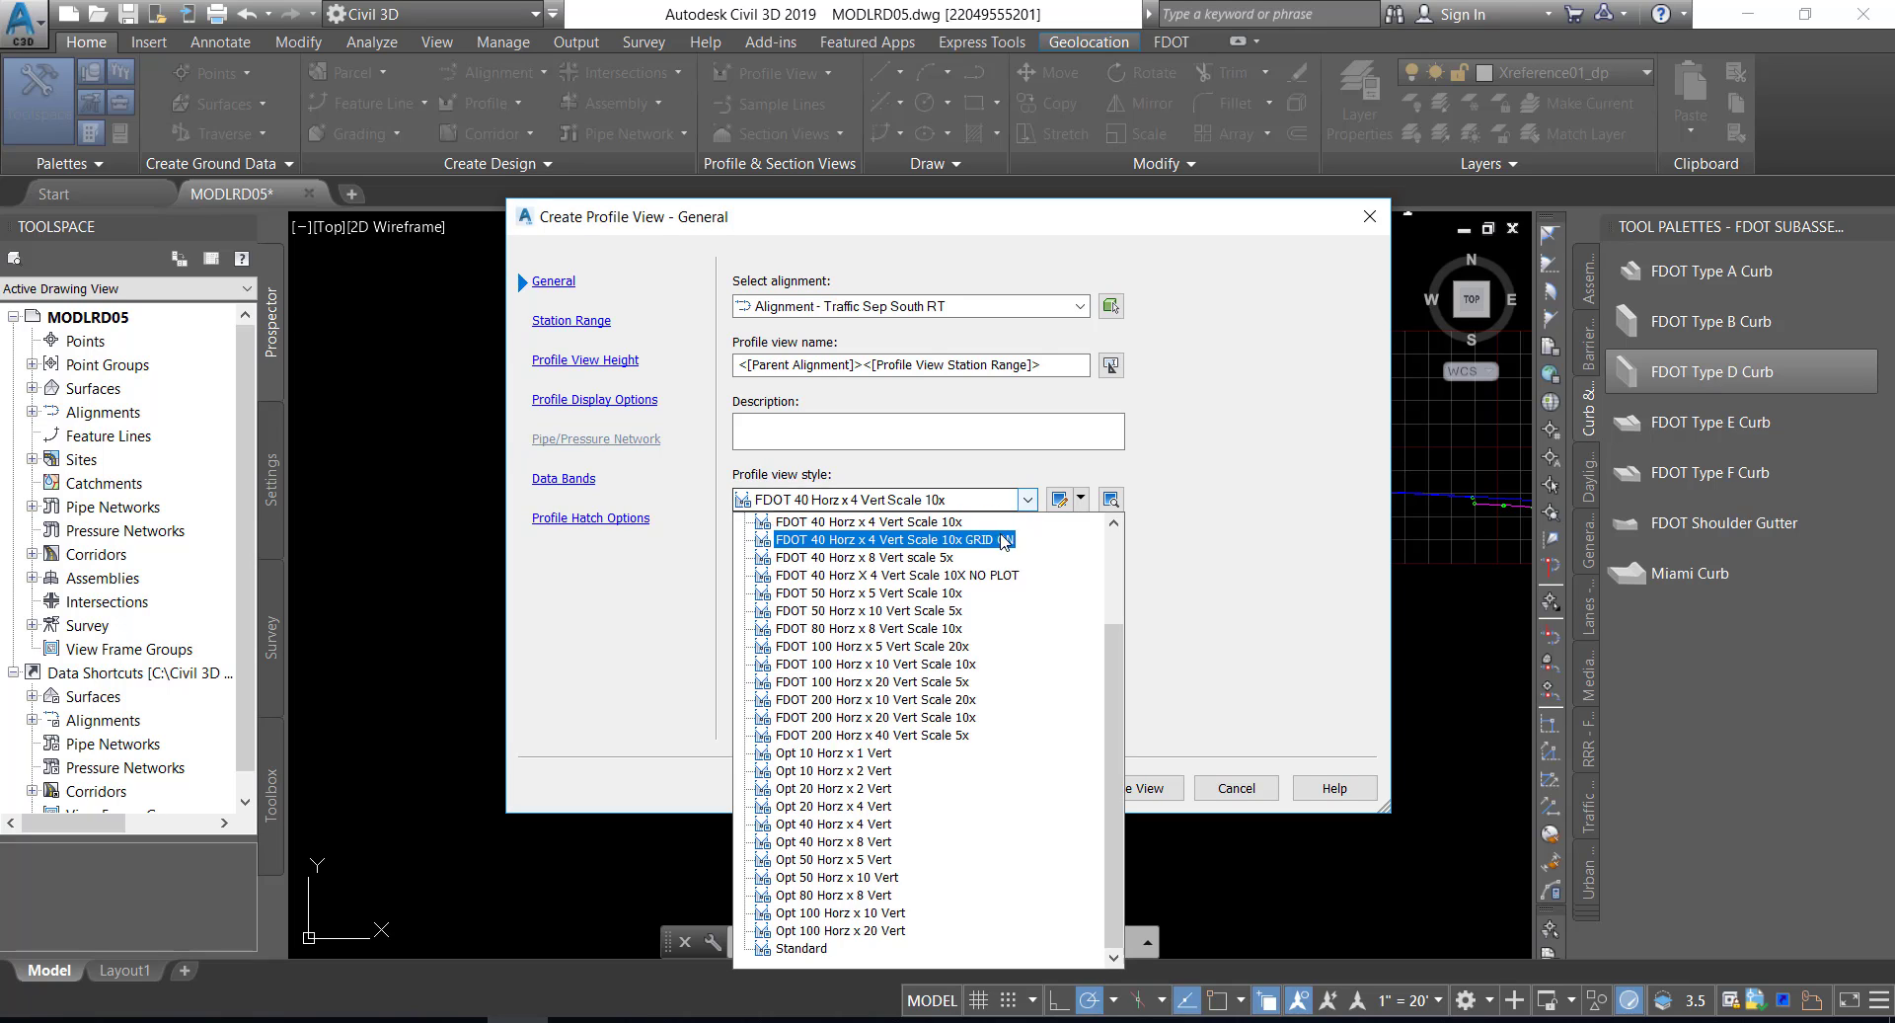
left_click(999, 539)
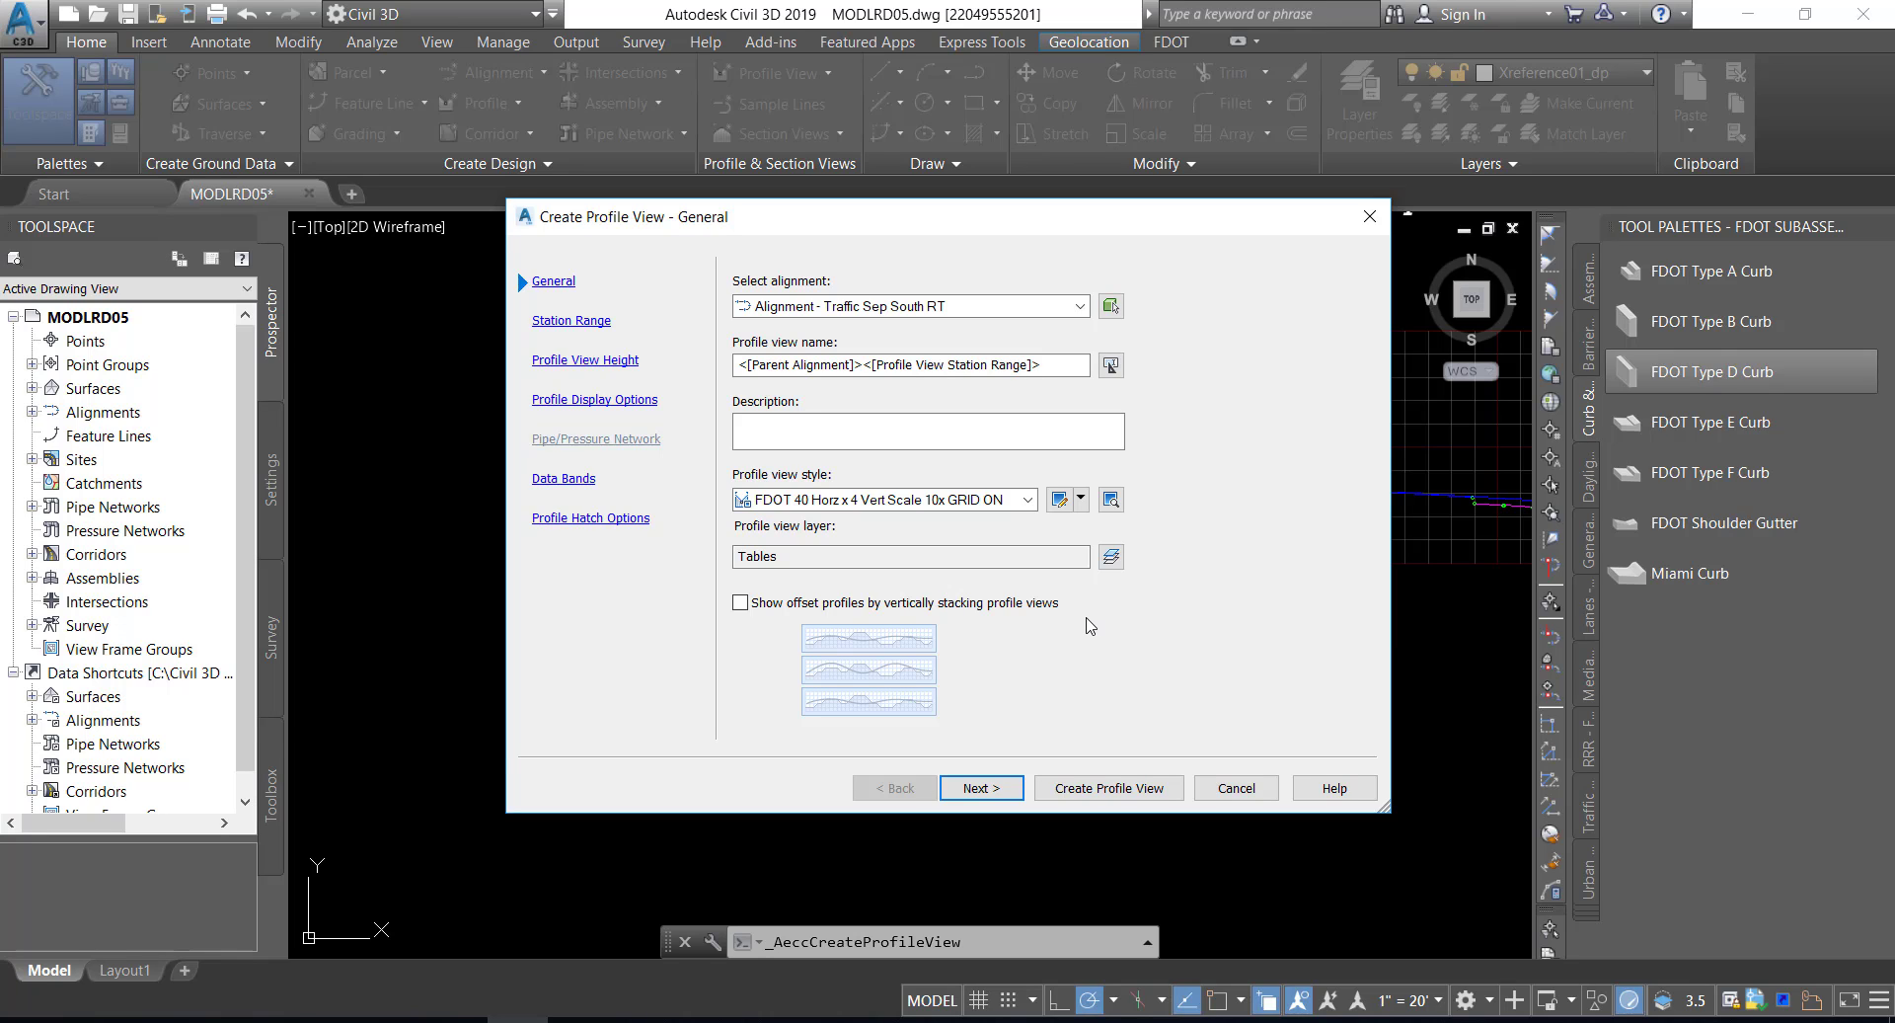
- Place the Traffic Sep South RT profile view below the Traffic Sep South LT one, roughly aligned with its start, and save the drawing
left_click(1097, 788)
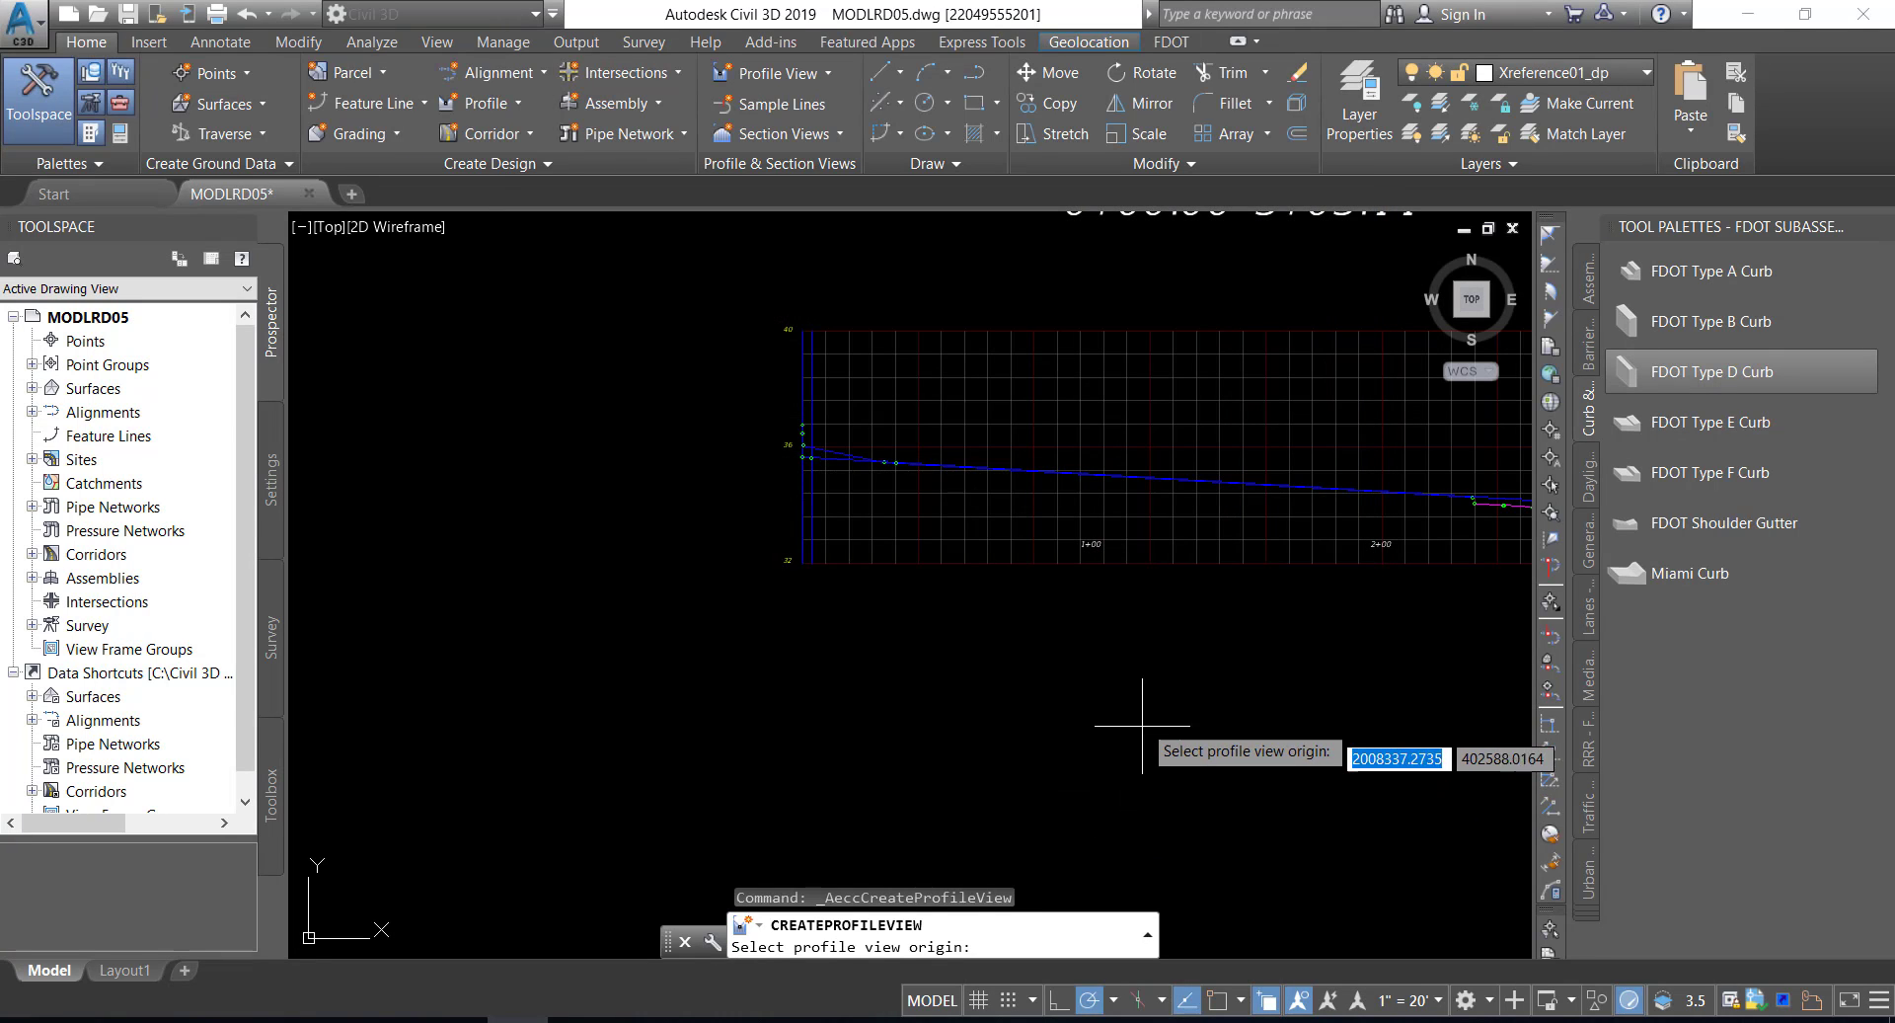
scroll(1130, 770, "down", 5)
scroll(1128, 699, "up", 5)
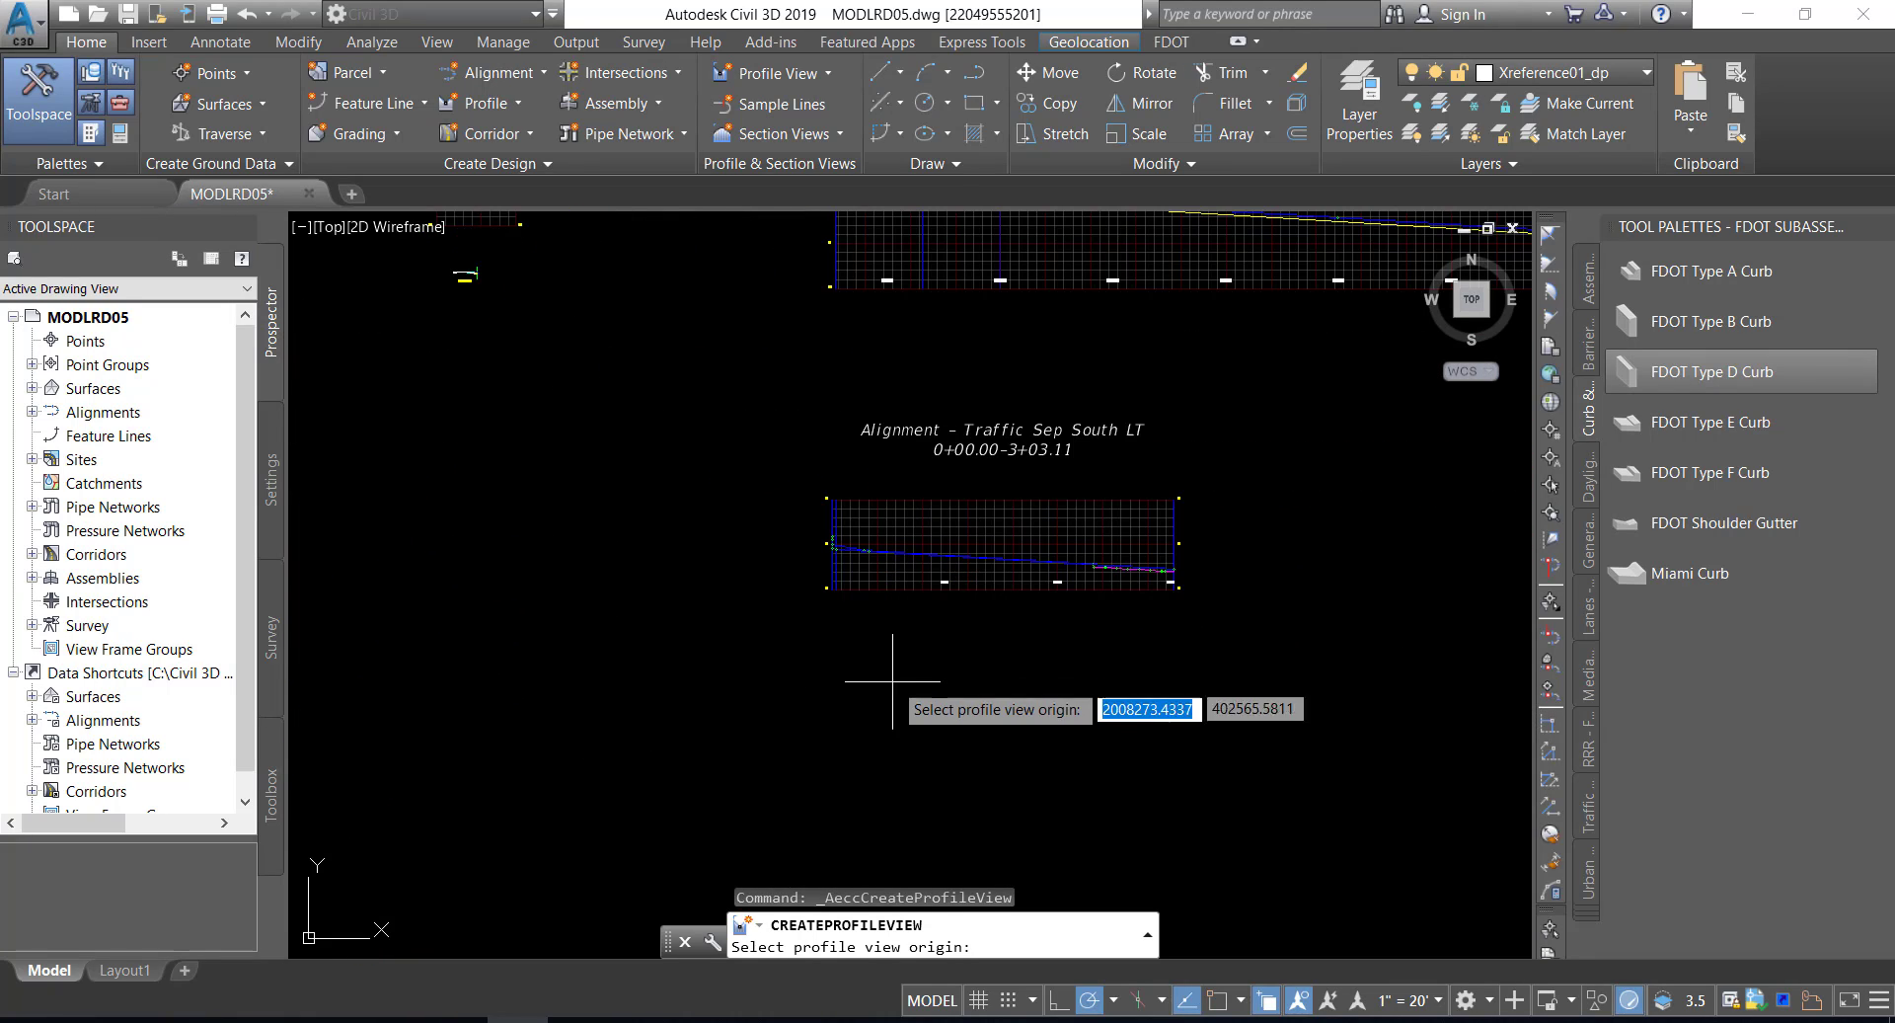
middle_click_drag(887, 707, 843, 628)
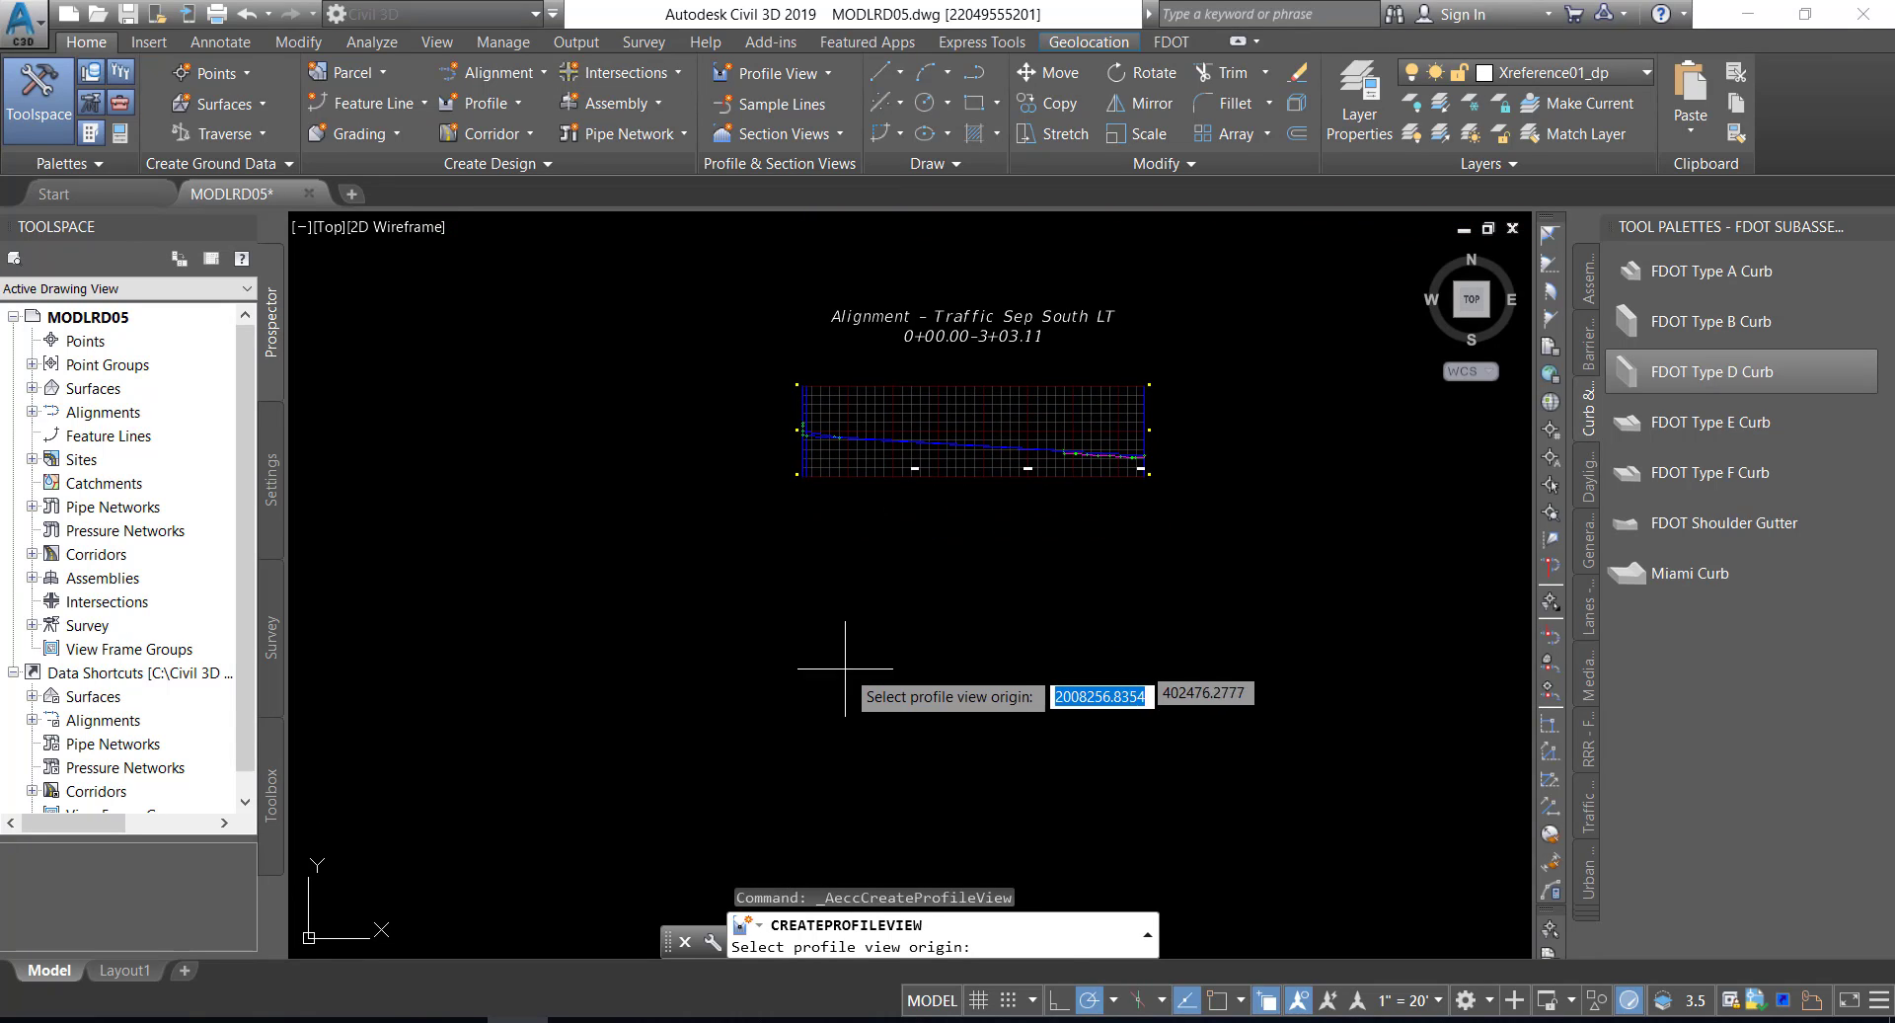
left_click(804, 705)
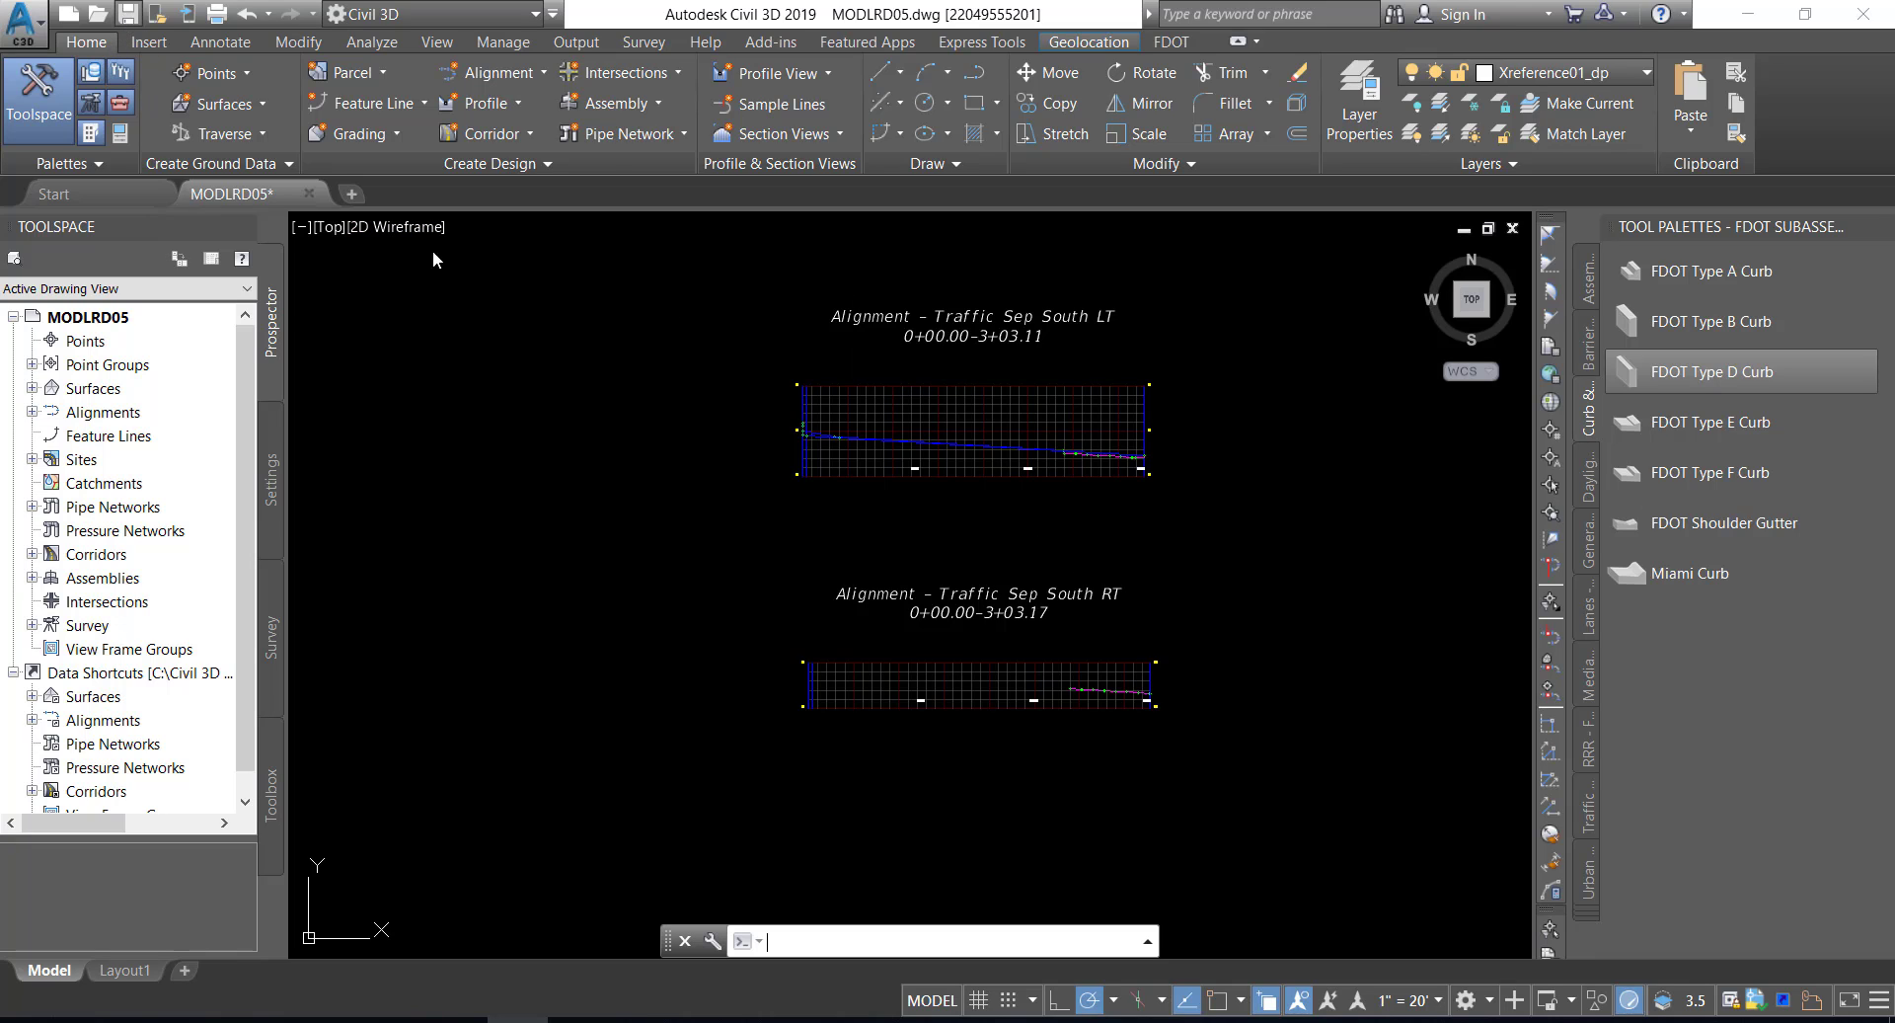
key("ctrl+s")
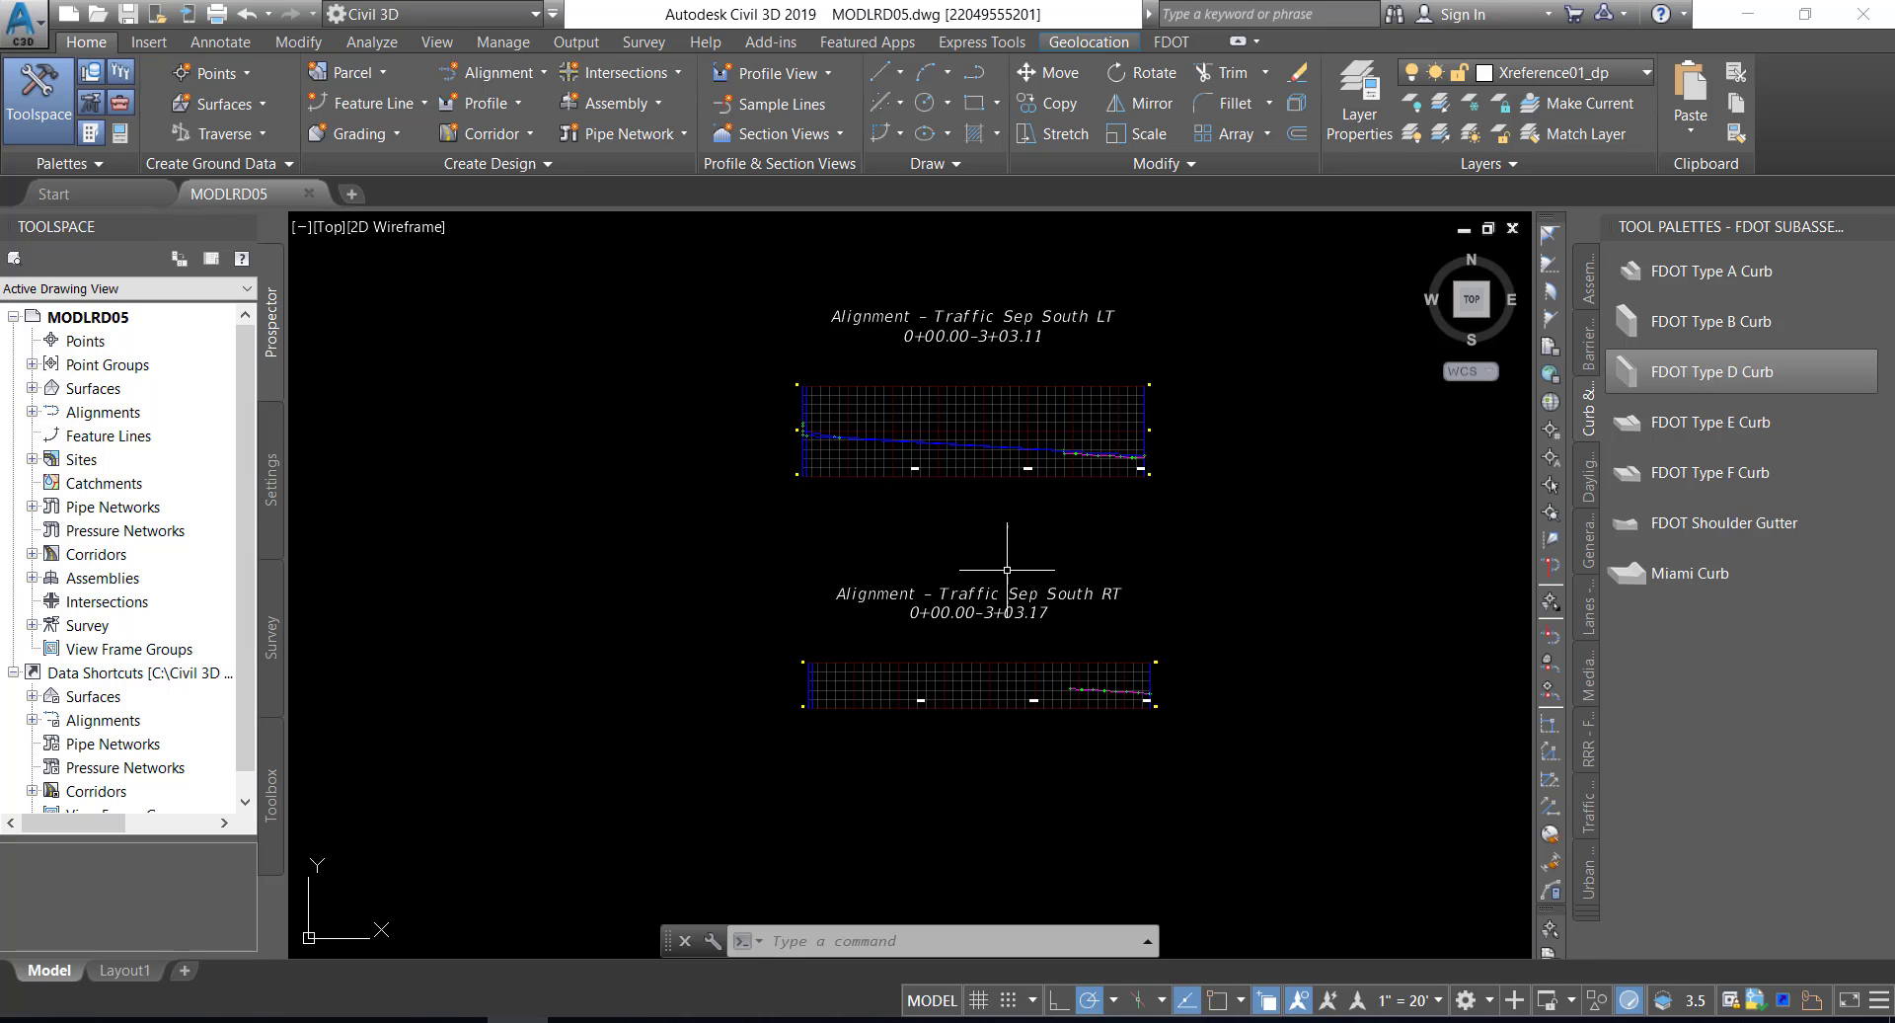
- Locate the SR61 profile view and examine its profile lines
middle_click_drag(1005, 570, 919, 646)
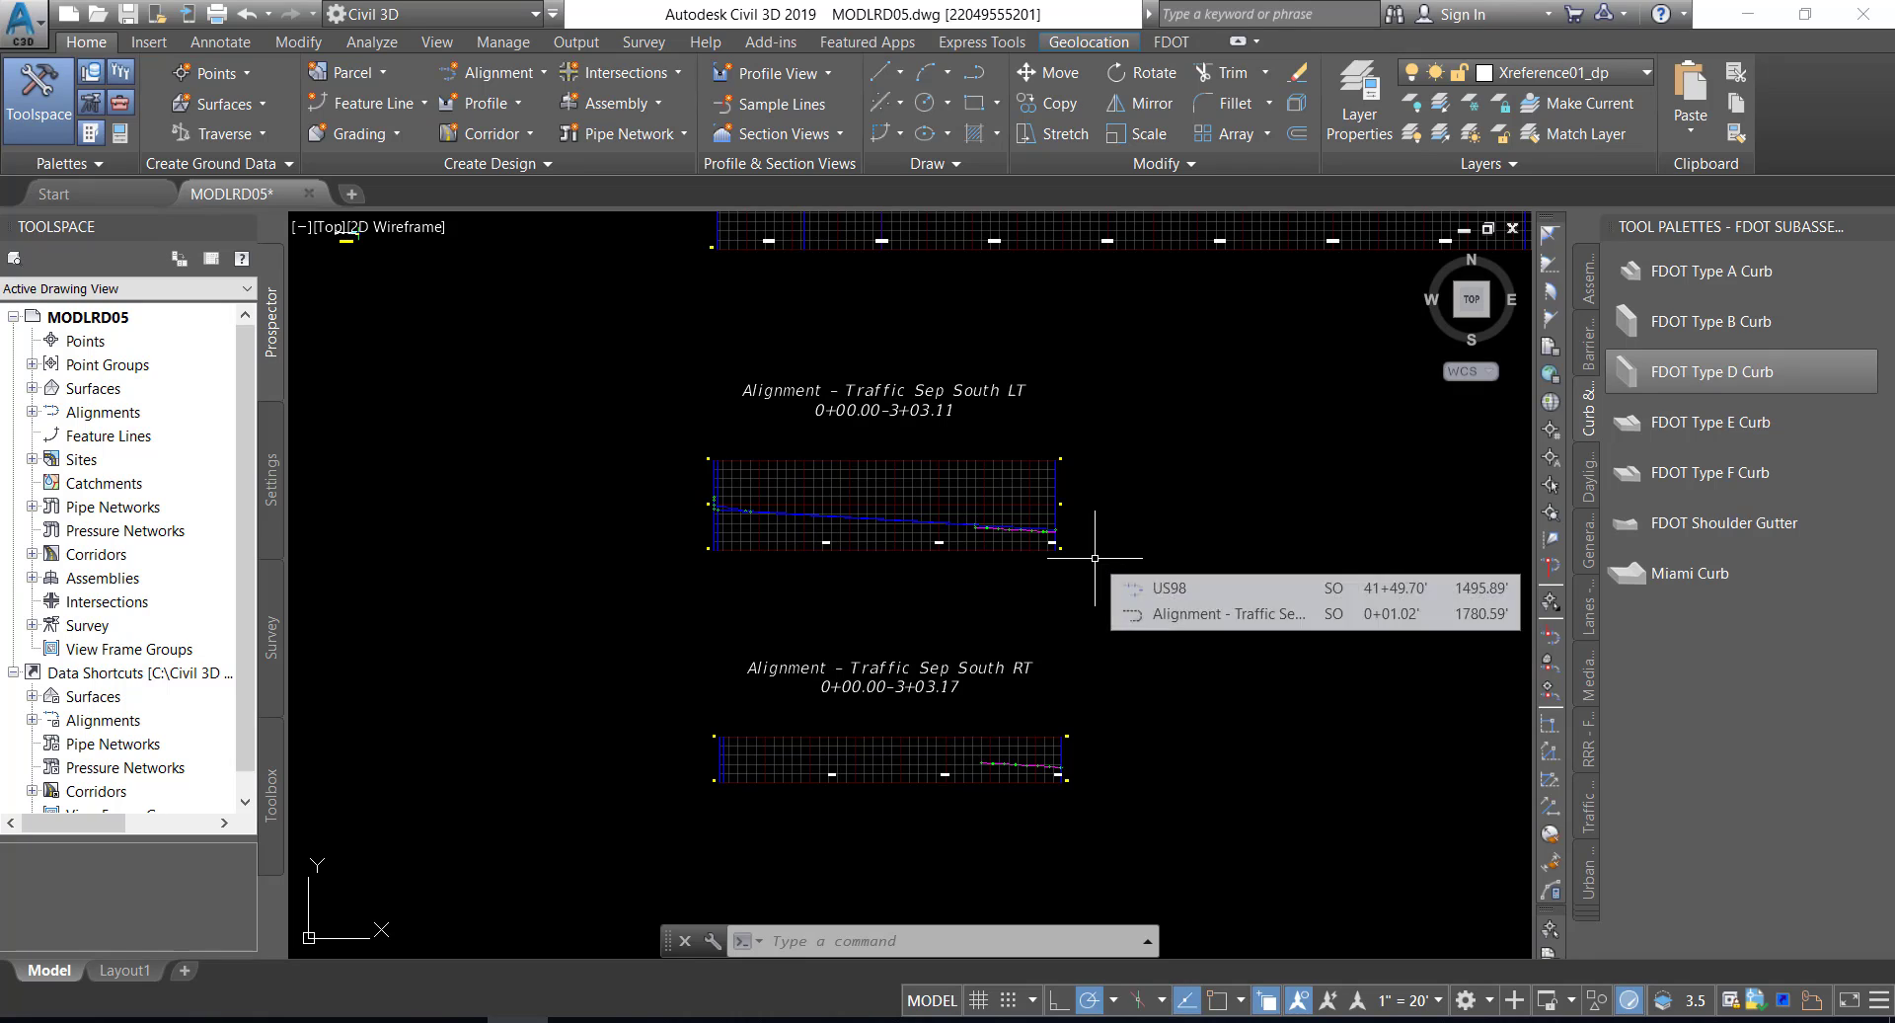
middle_click_drag(1123, 537, 1022, 776)
middle_click_drag(1100, 641, 685, 707)
middle_click_drag(1328, 649, 994, 689)
middle_click_drag(1372, 531, 1054, 571)
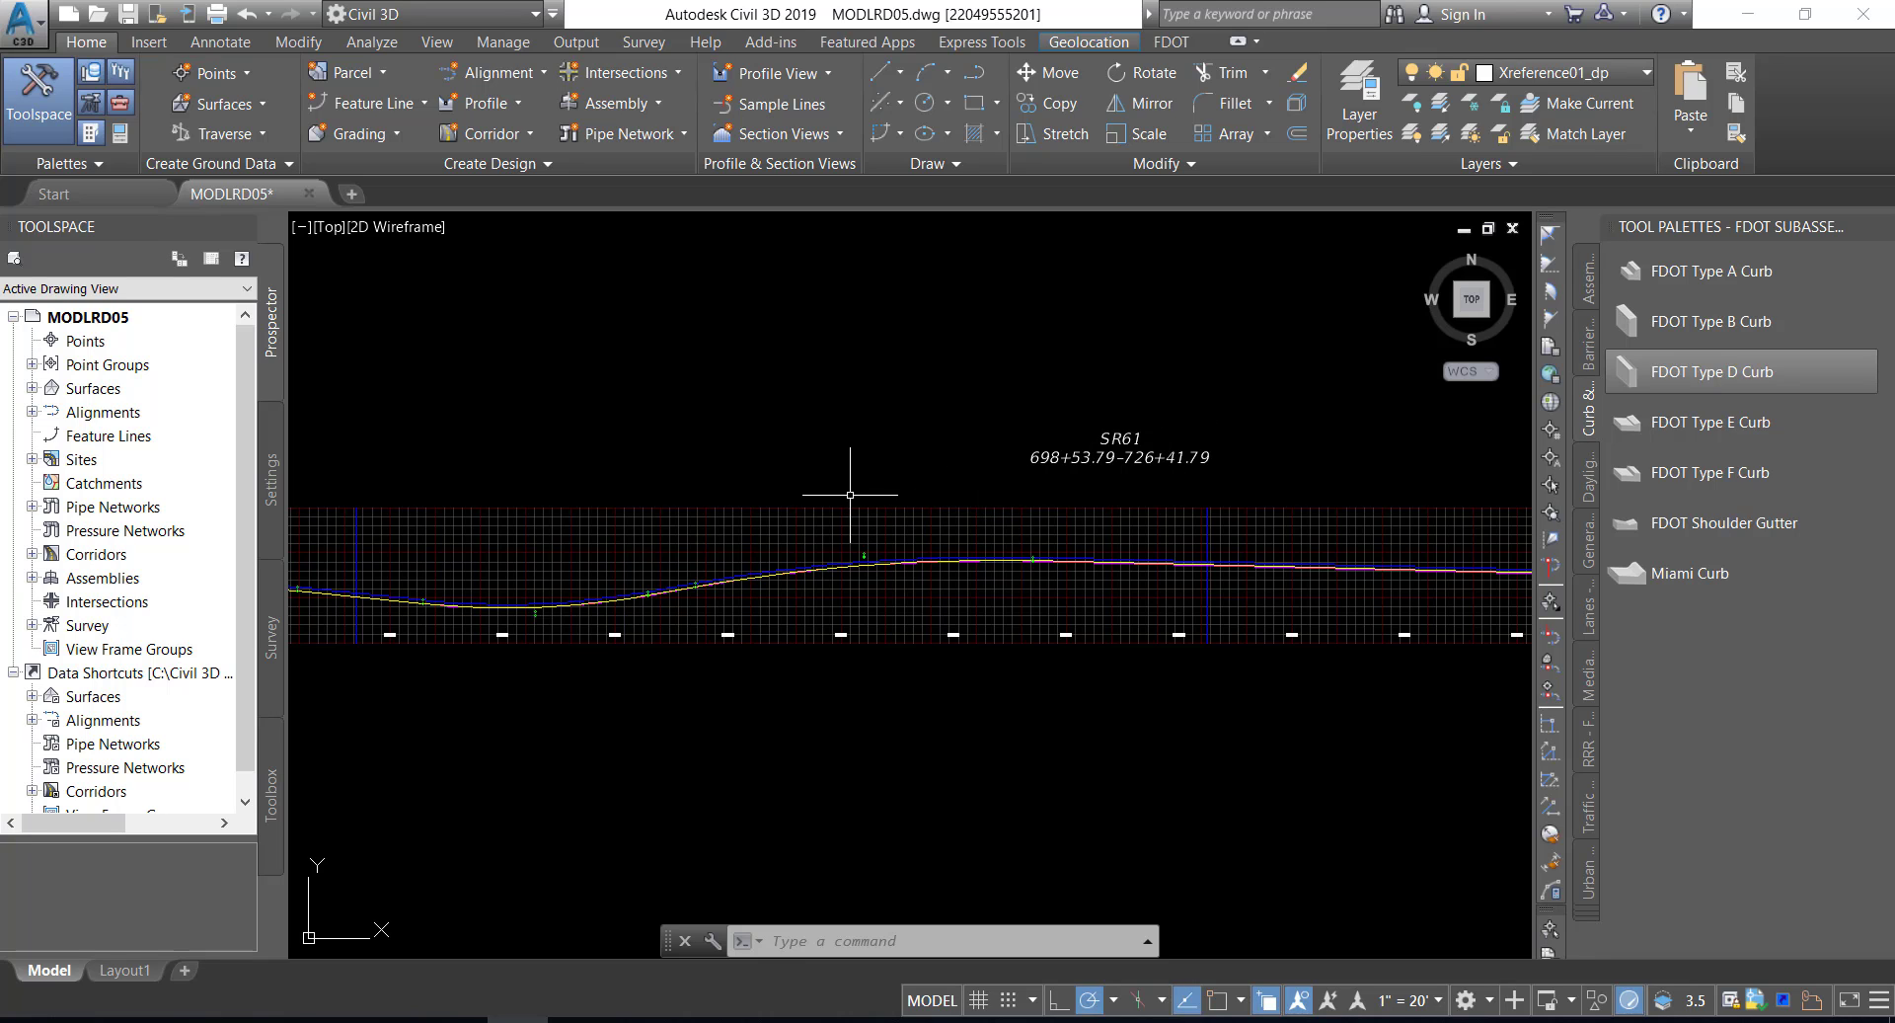
middle_click_drag(863, 500, 1134, 470)
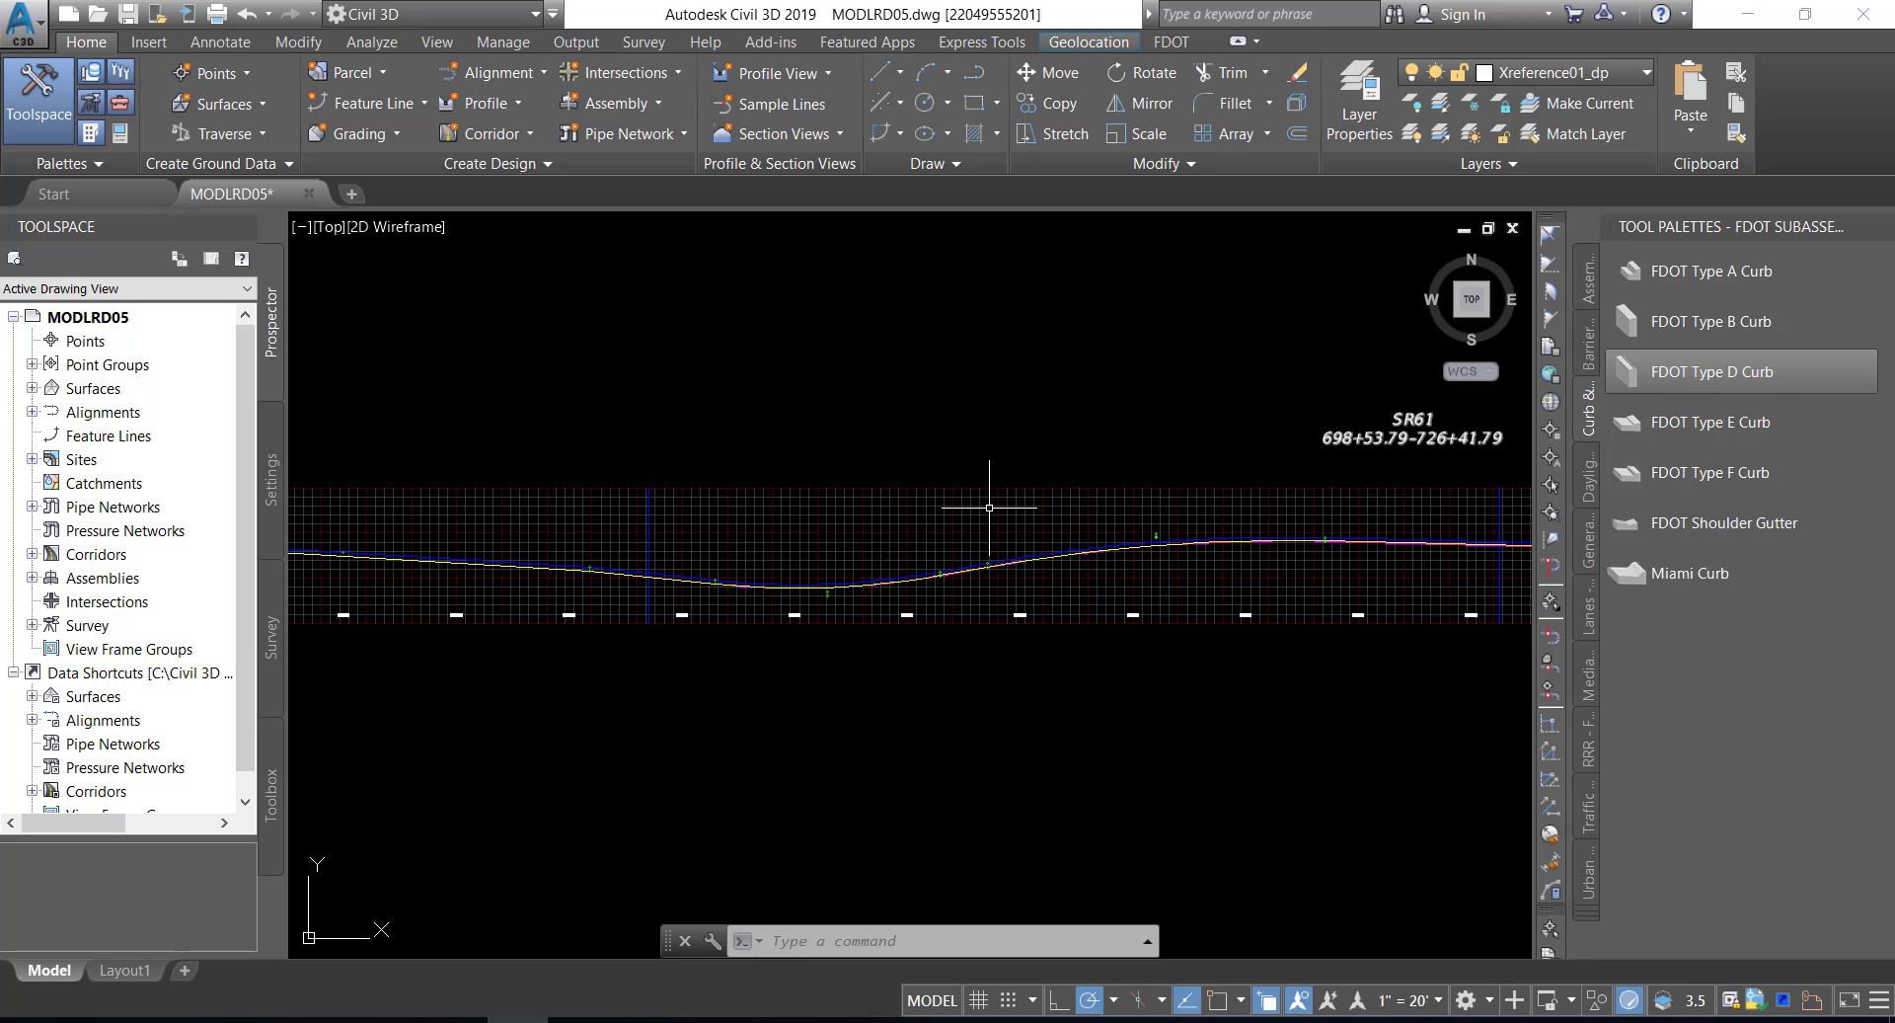
- Superimpose the SR61-PR TS ETW RT profile onto the Traffic Sep South RT profile view without start or end station limits
mouse_move(989, 508)
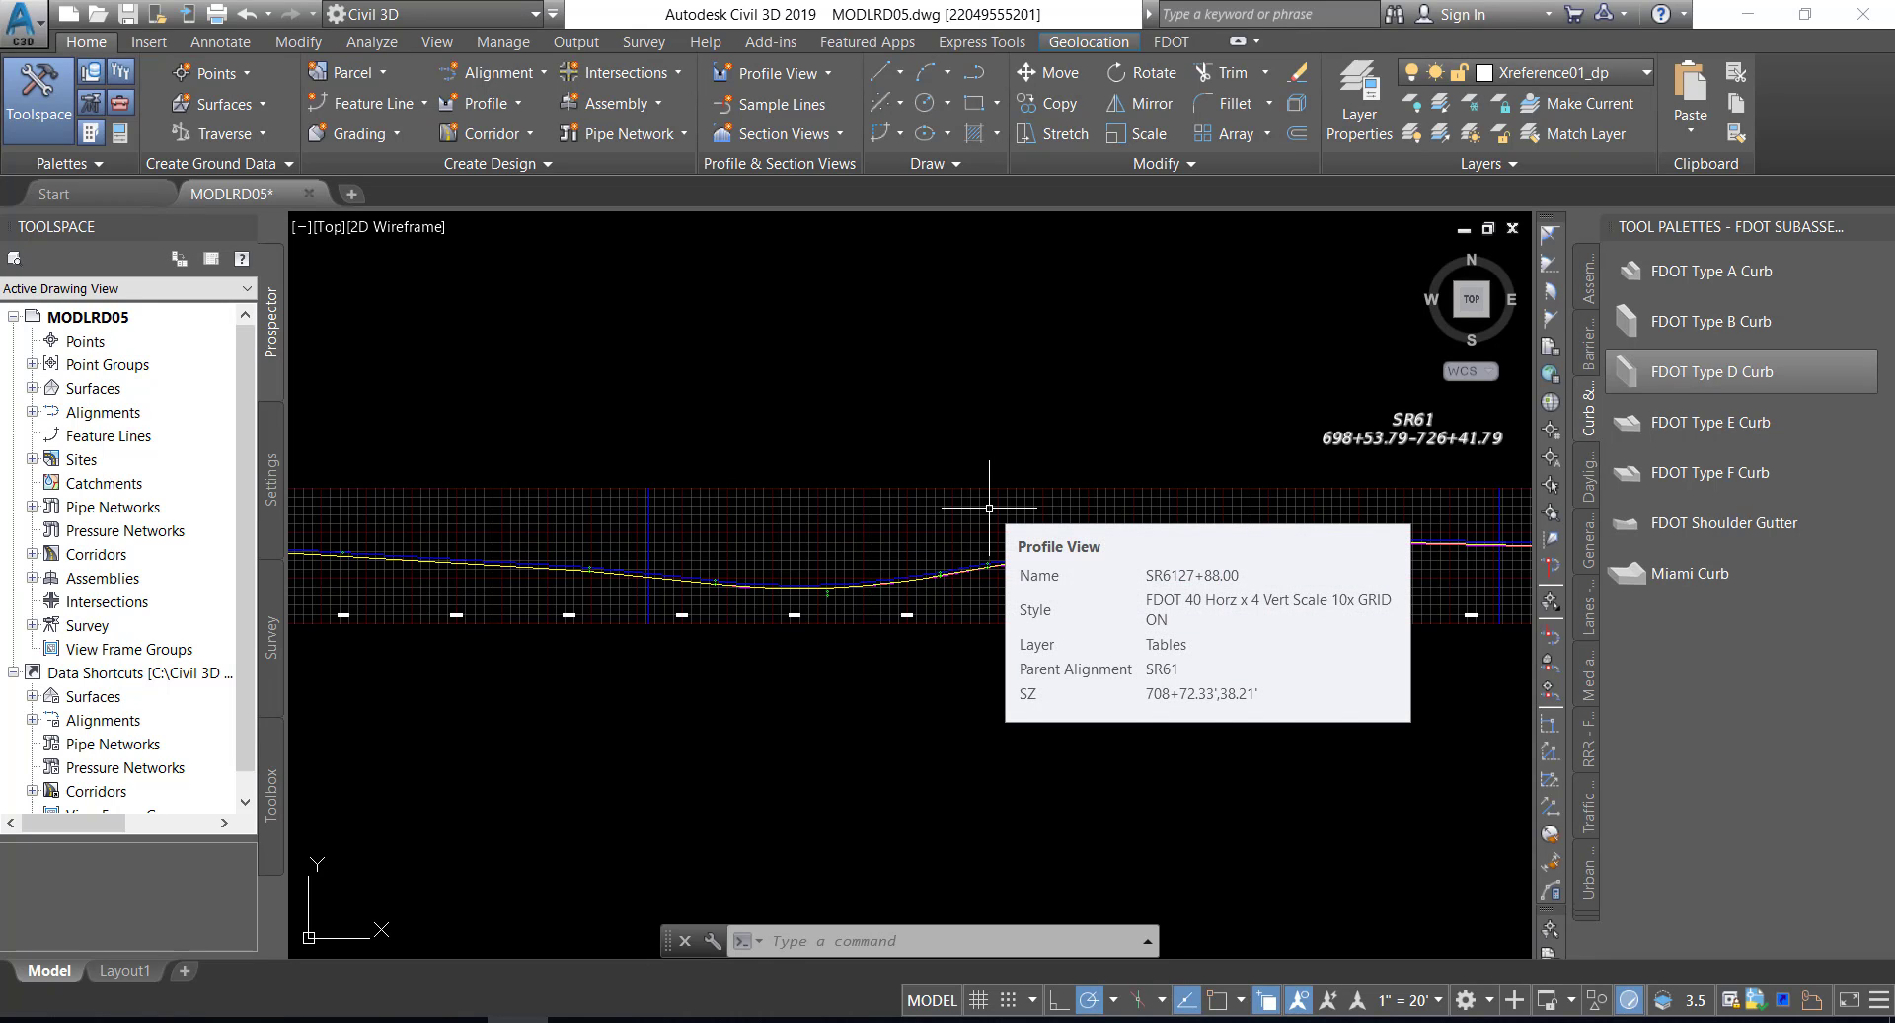
mouse_move(567, 516)
middle_mouse_down()
mouse_move(795, 548)
mouse_move(956, 529)
middle_mouse_up()
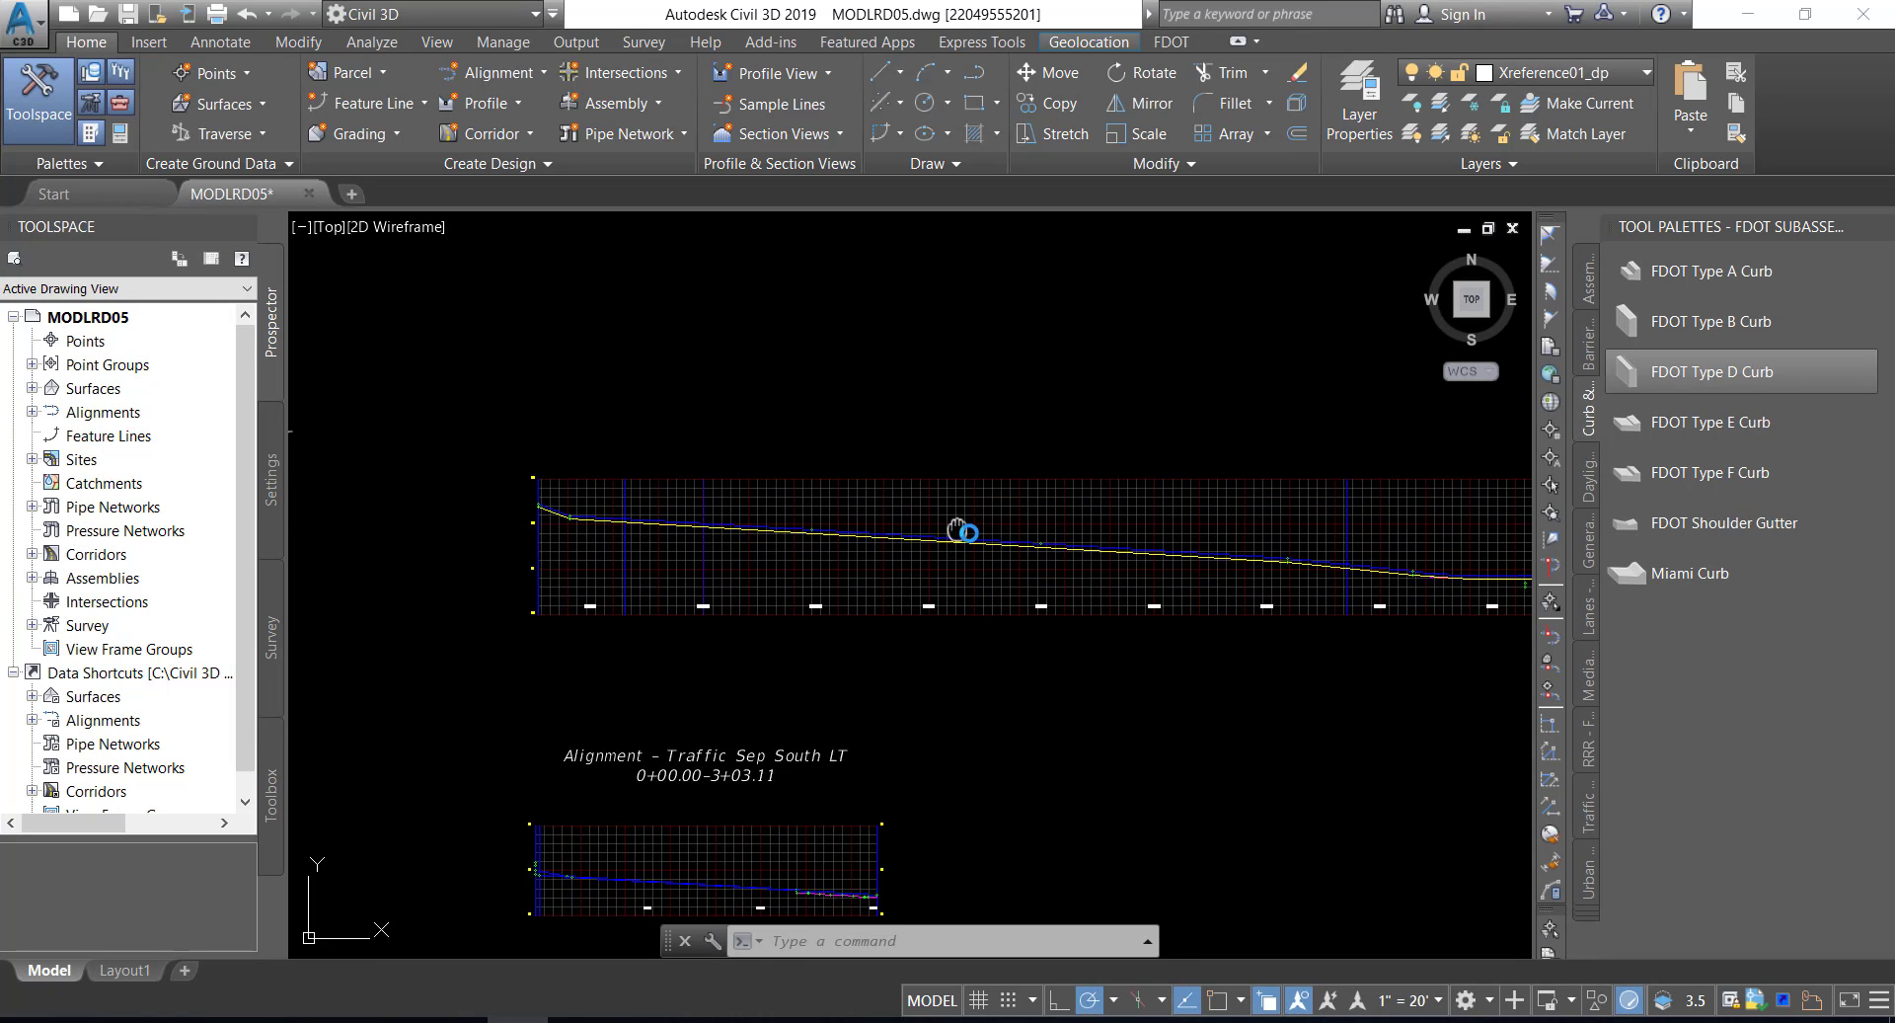
scroll(957, 530, "up", 6)
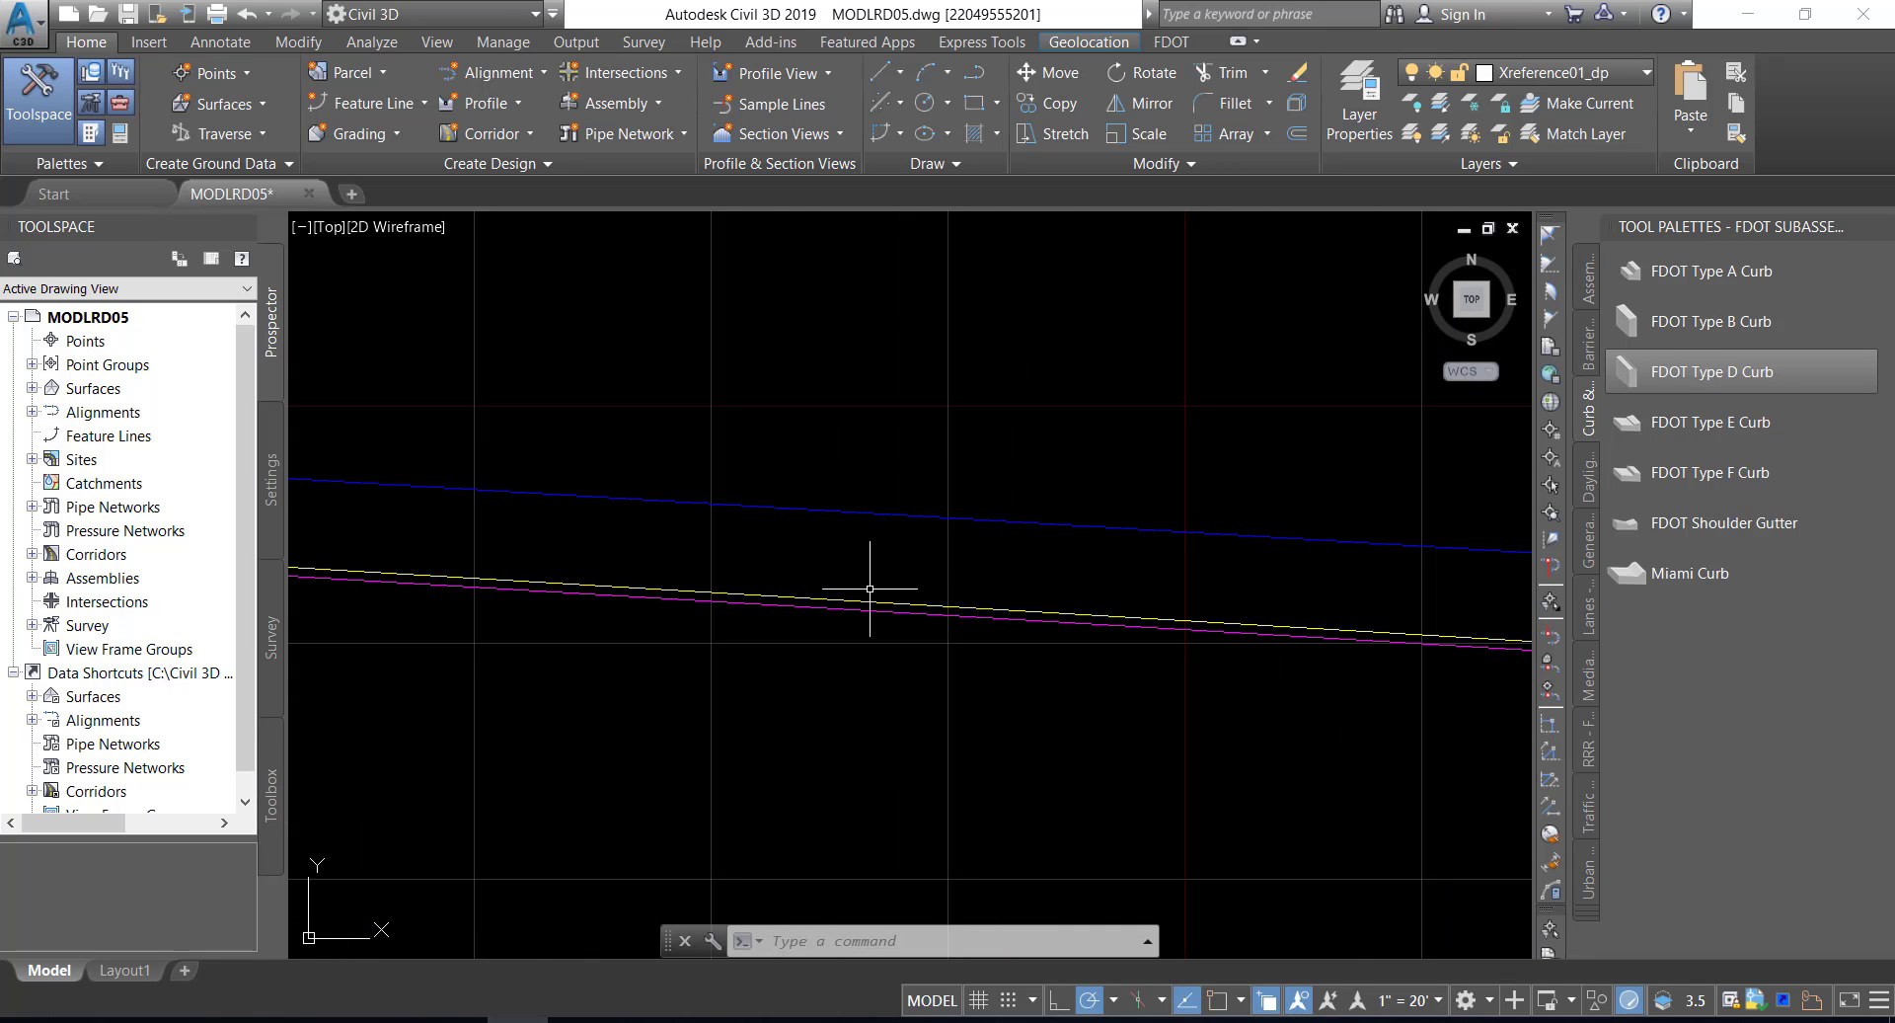
mouse_move(871, 602)
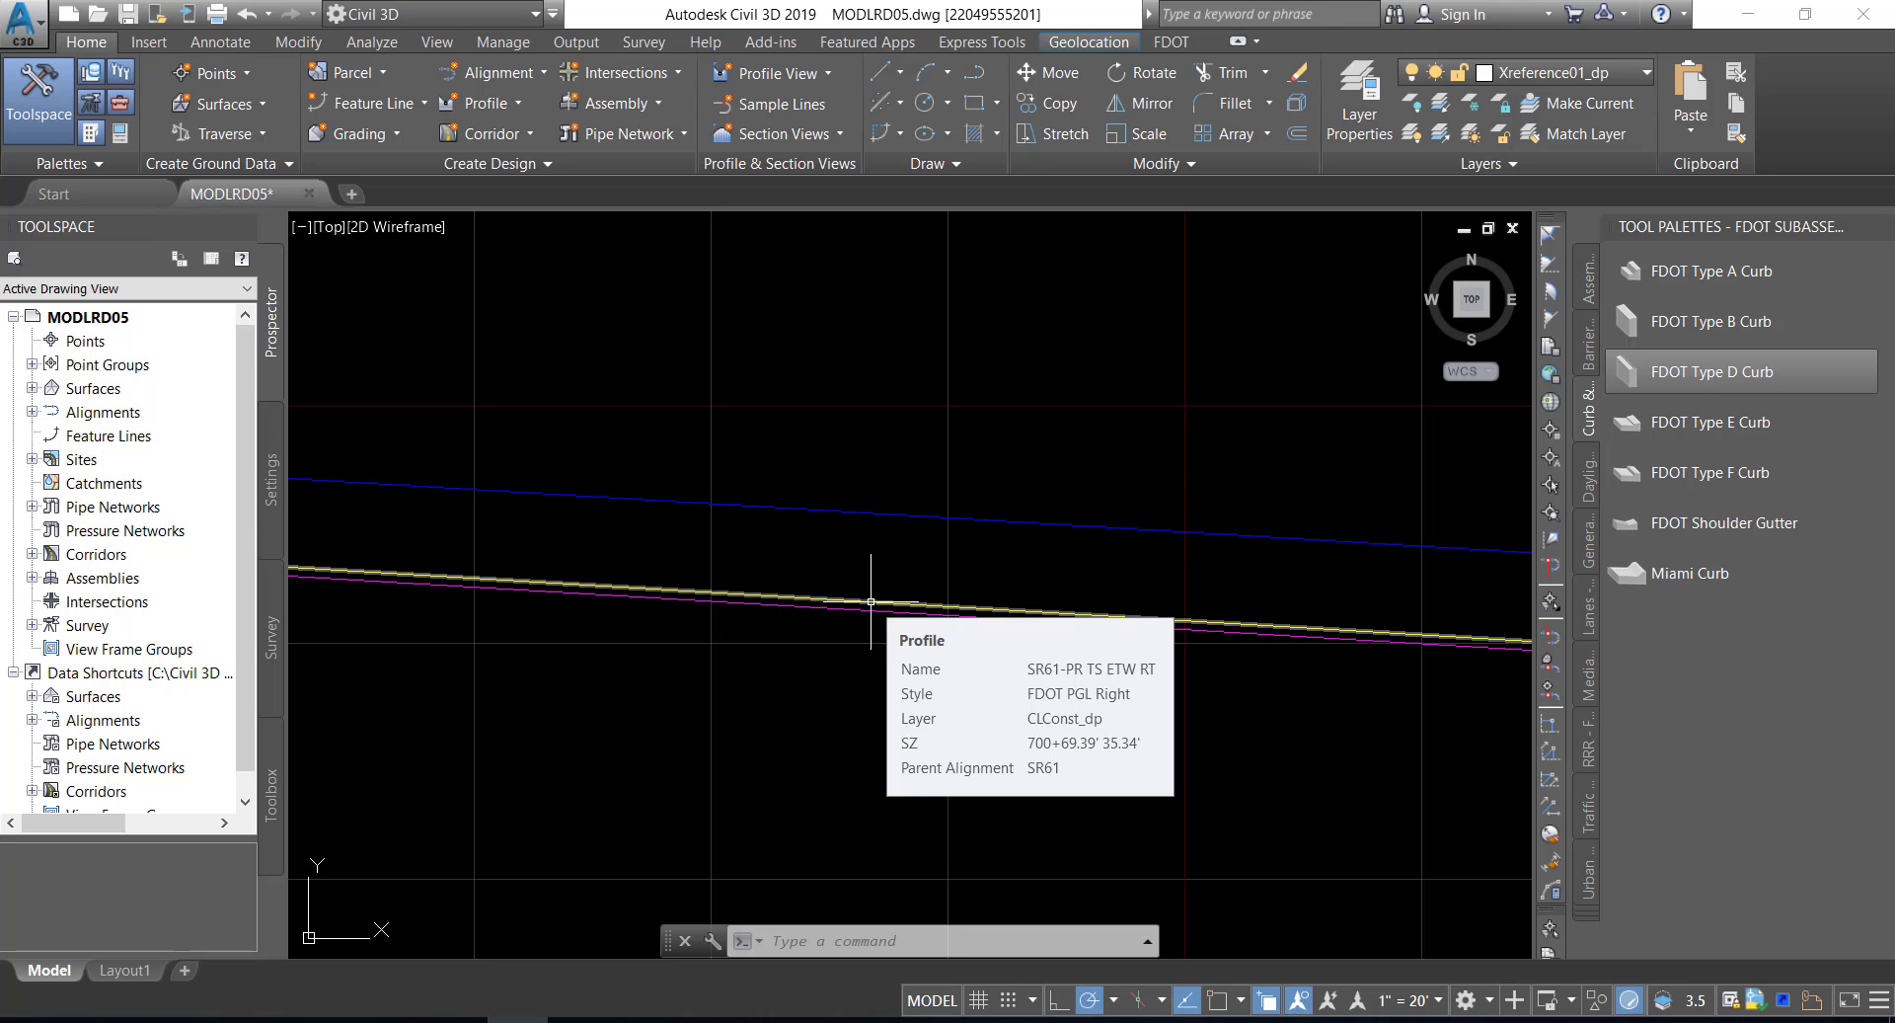
left_click(870, 602)
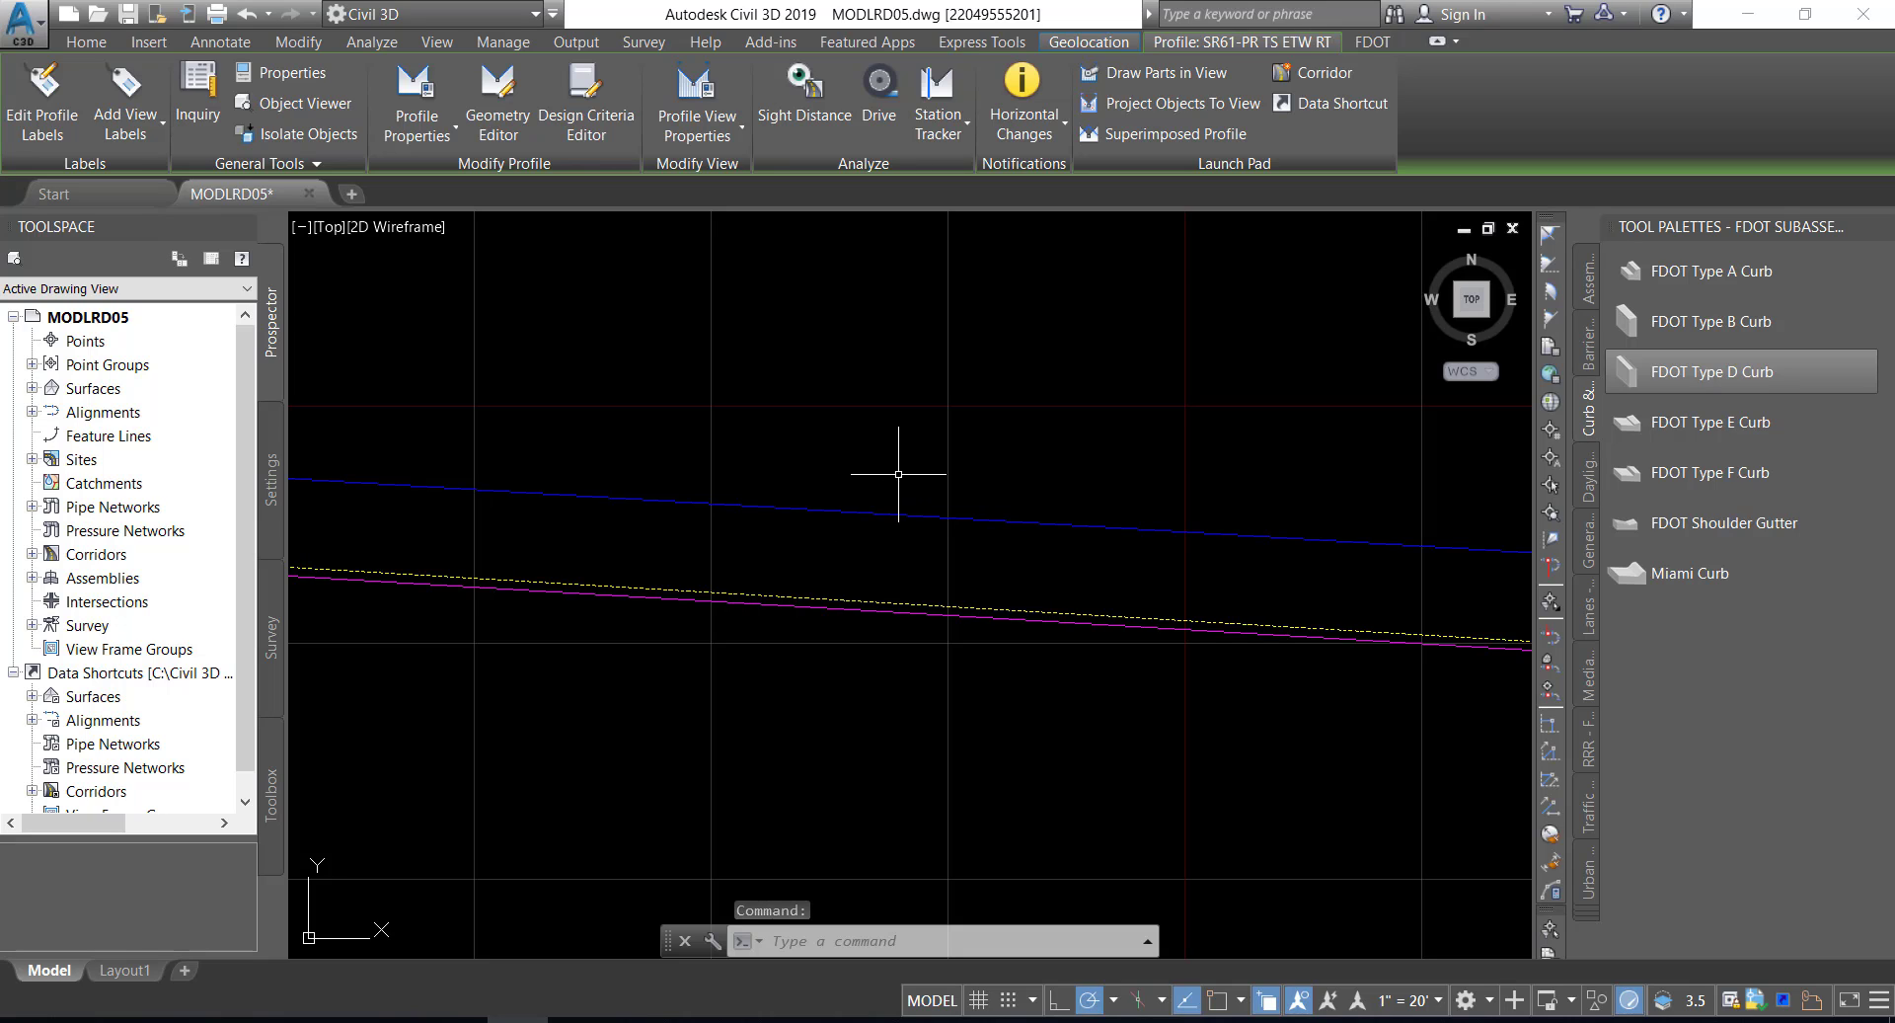
left_click(1122, 138)
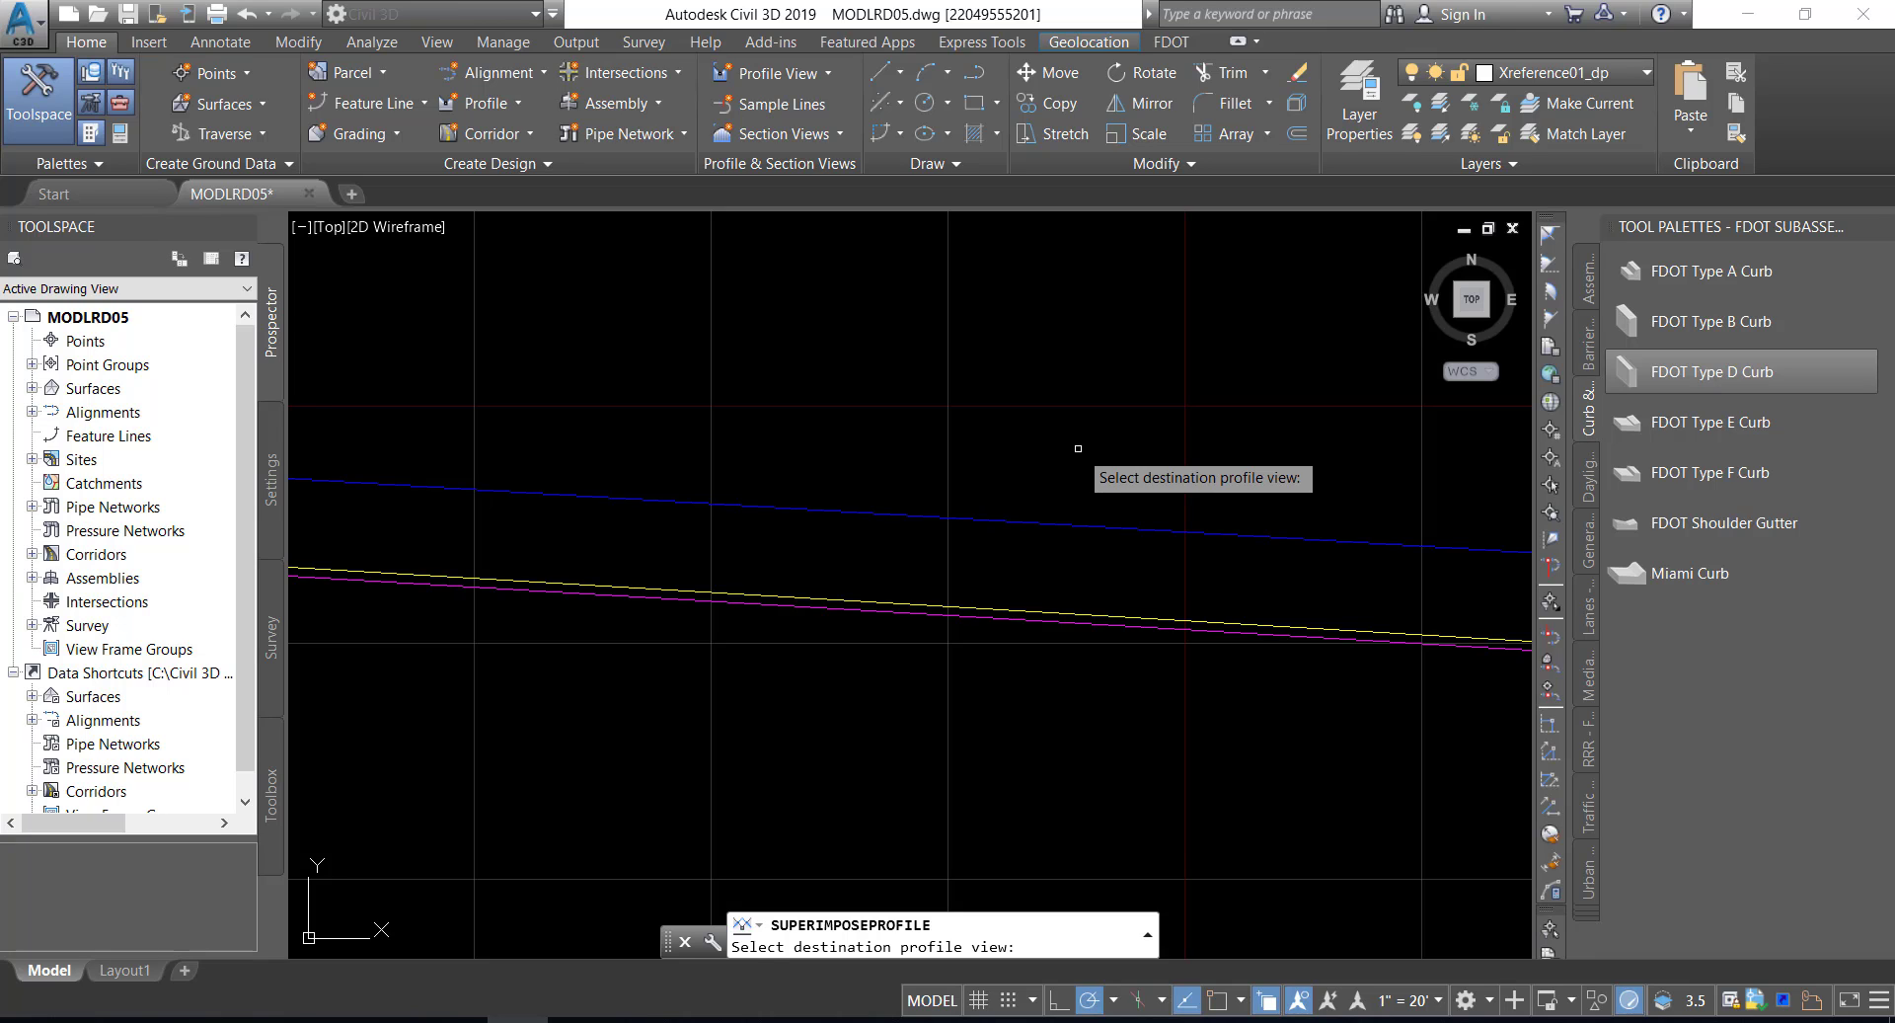
scroll(1066, 459, "down", 6)
scroll(1058, 467, "down", 2)
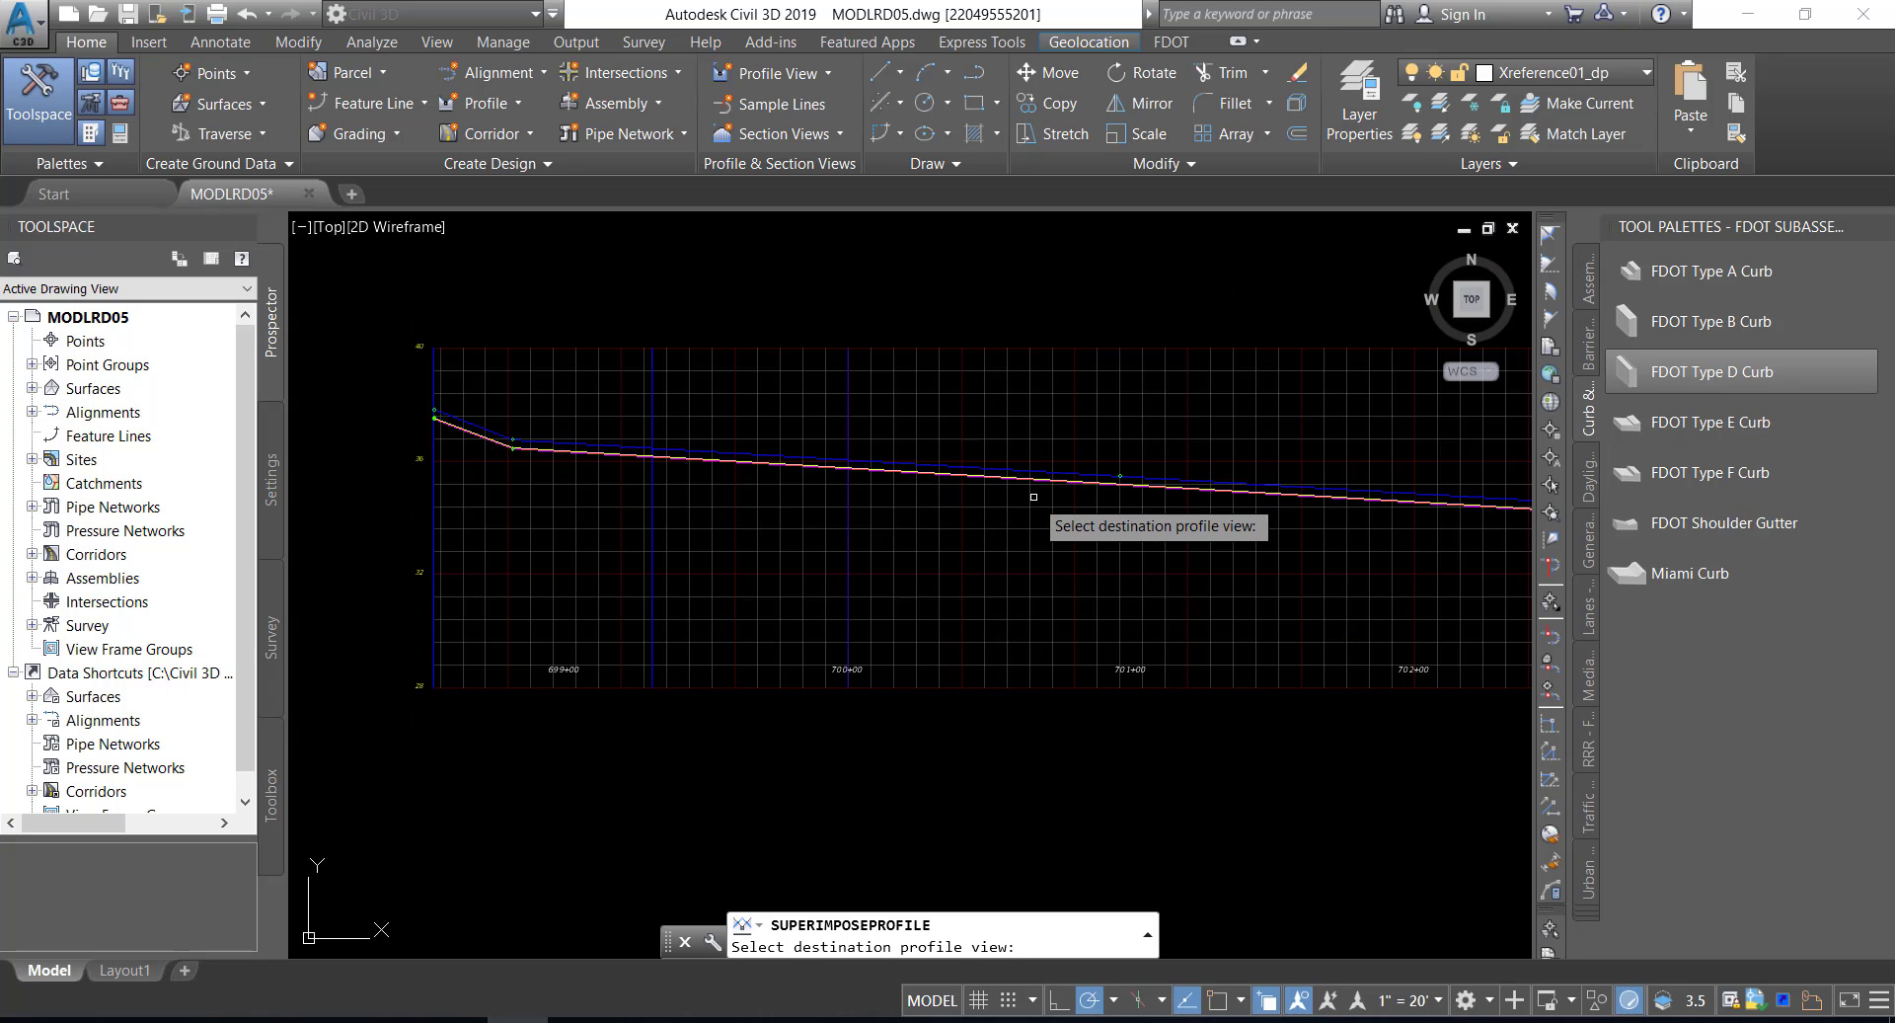
middle_click_drag(984, 609, 1023, 435)
scroll(1037, 469, "down", 2)
middle_click_drag(1032, 565, 998, 391)
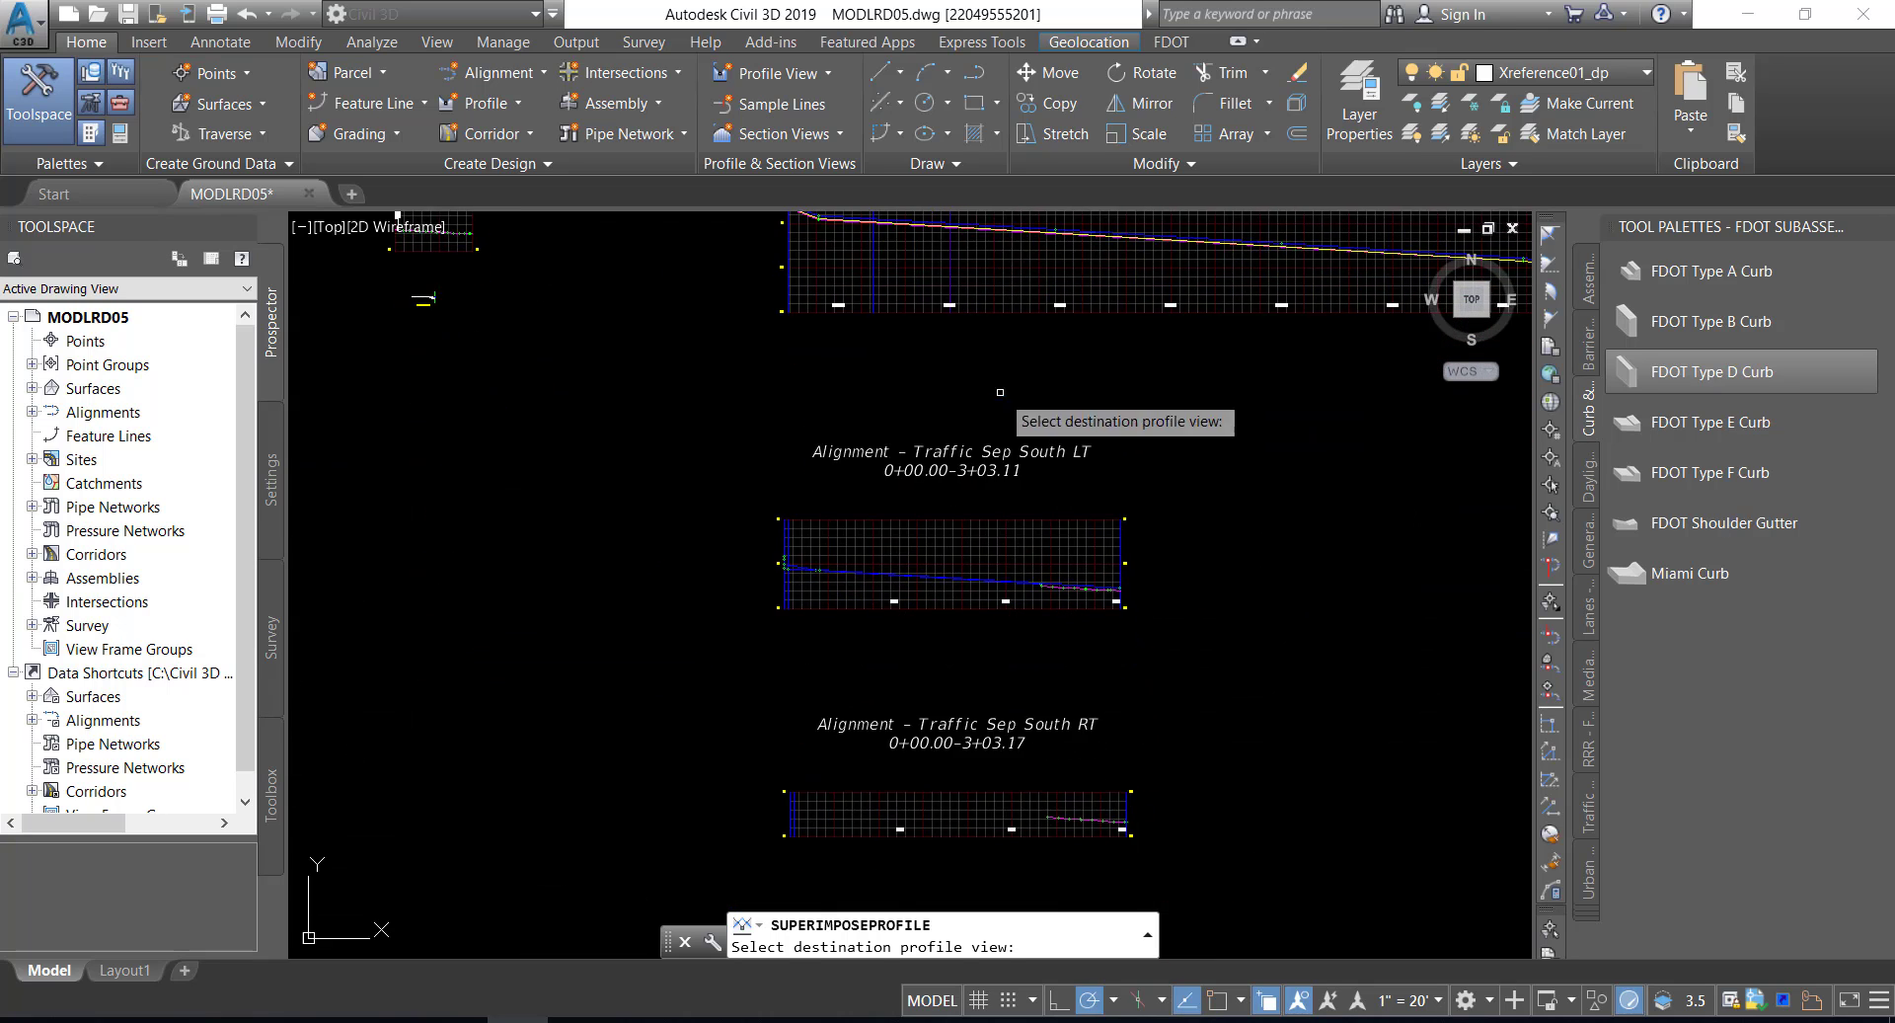
middle_click_drag(1014, 521, 973, 425)
scroll(919, 535, "up", 2)
scroll(828, 708, "up", 2)
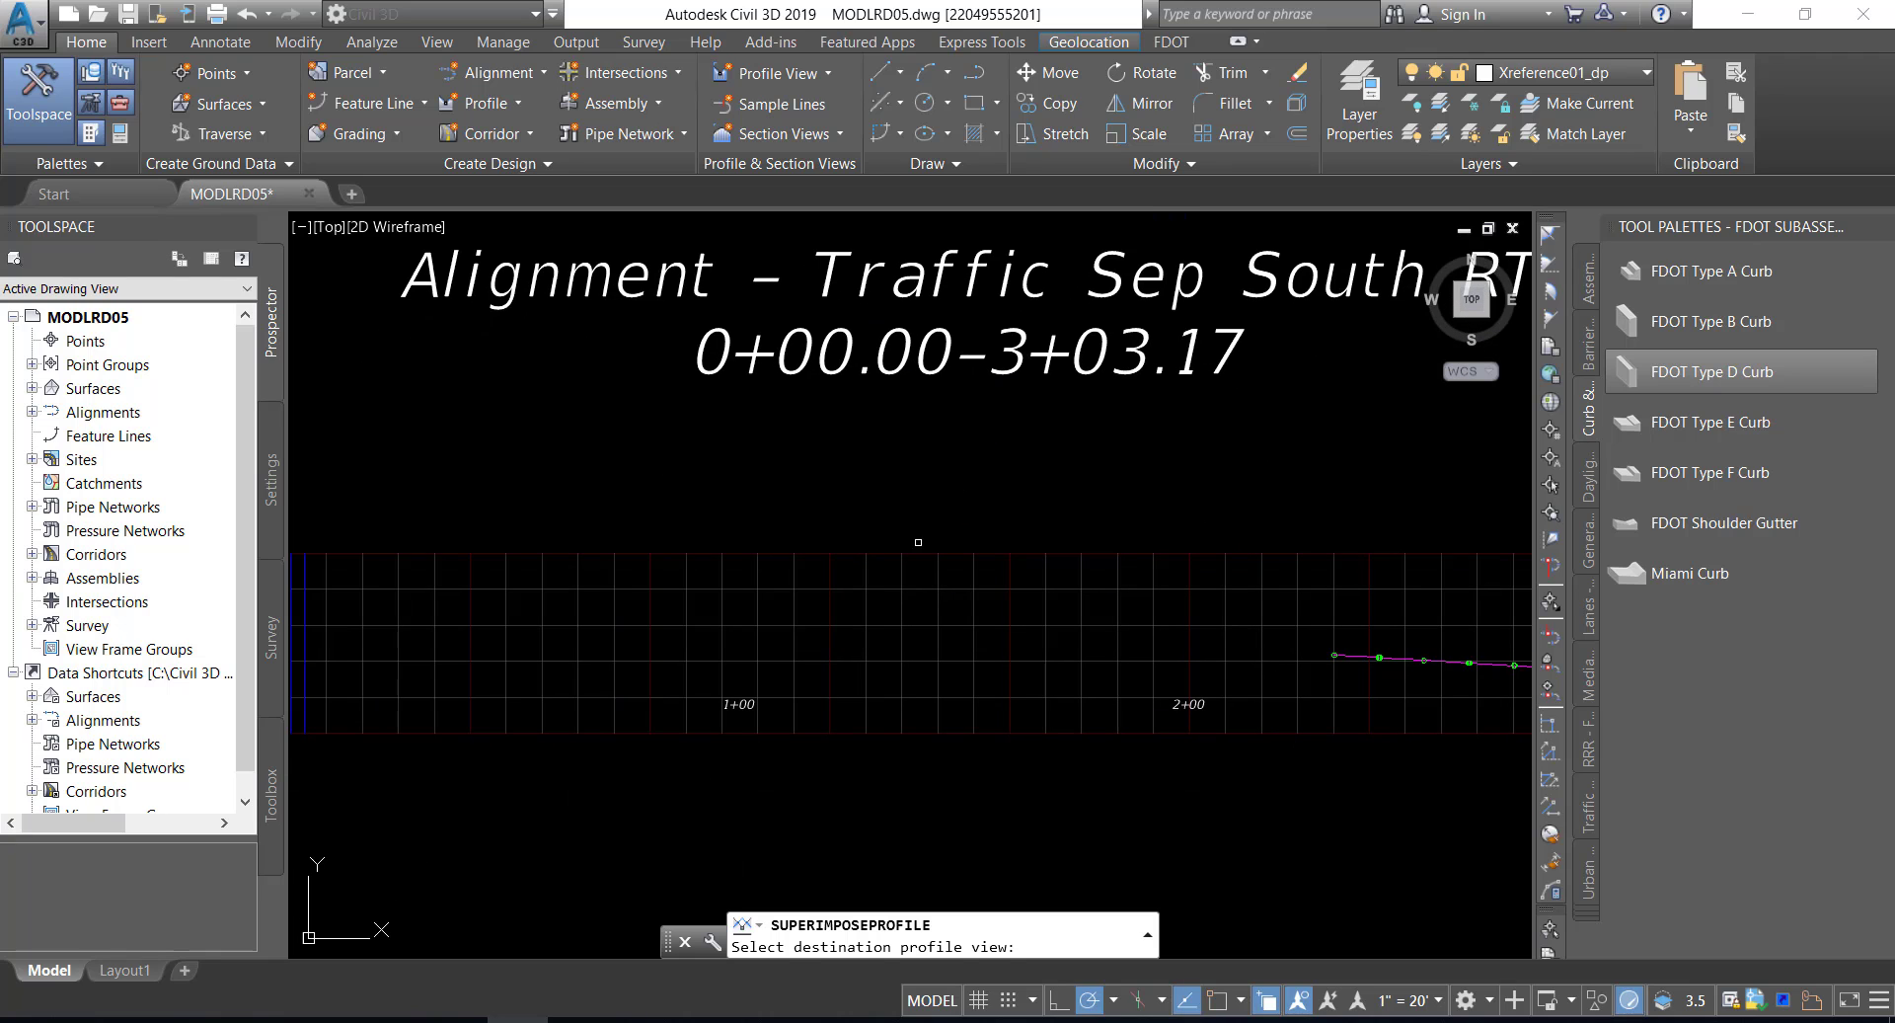
left_click(844, 552)
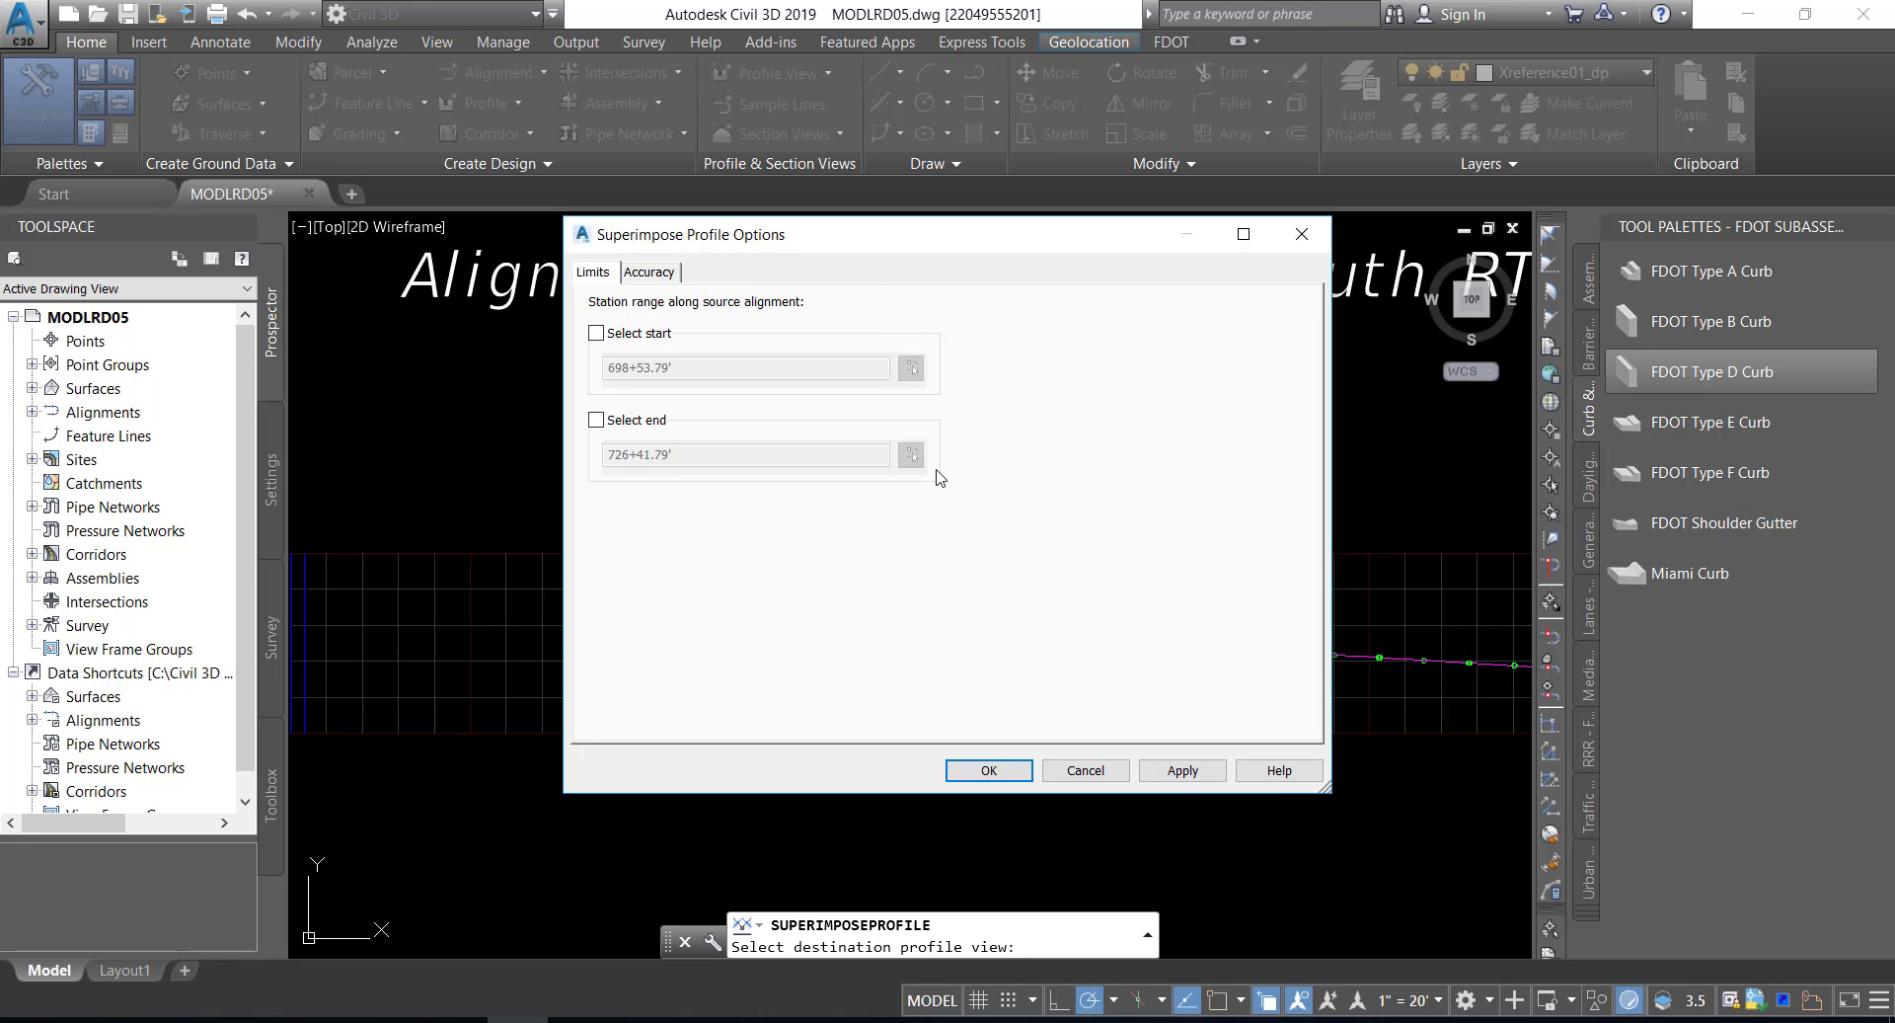
left_click(992, 770)
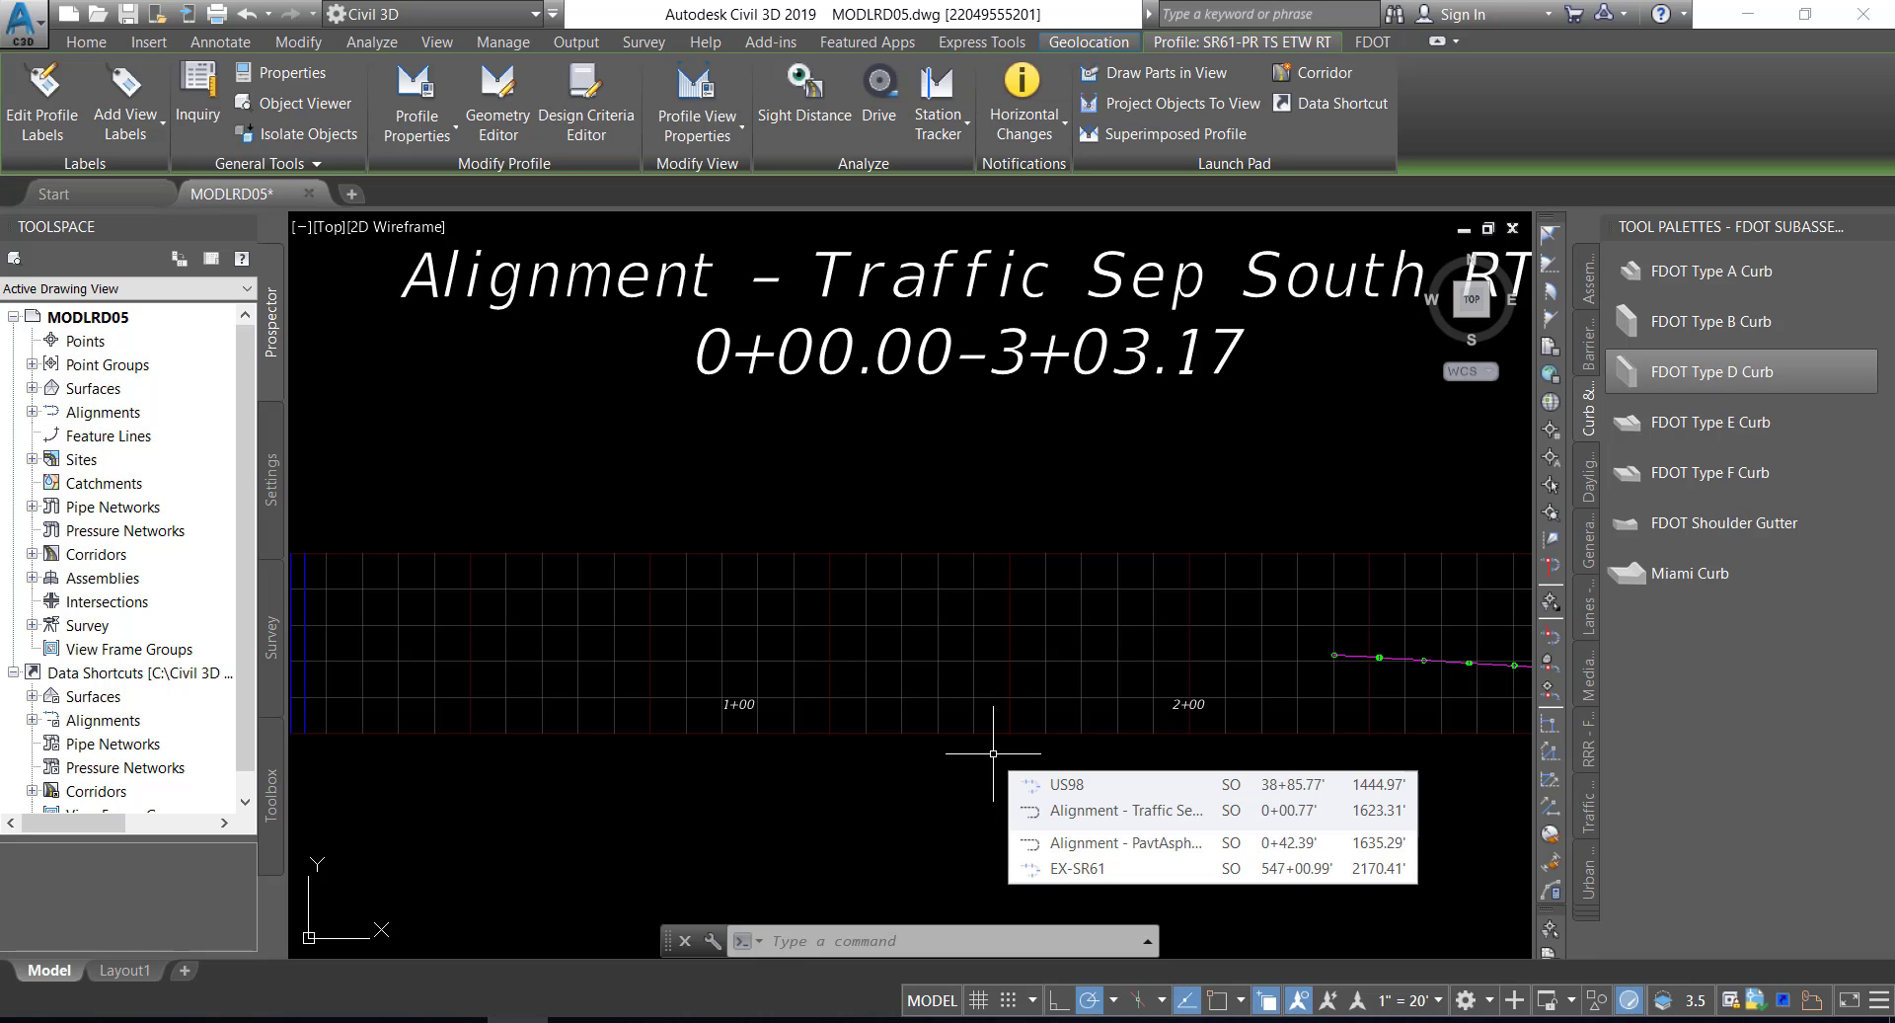
- Open the SR61-PR TS ETW RT profile in the SR61 profile view for geometry editing
scroll(882, 561, "down", 2)
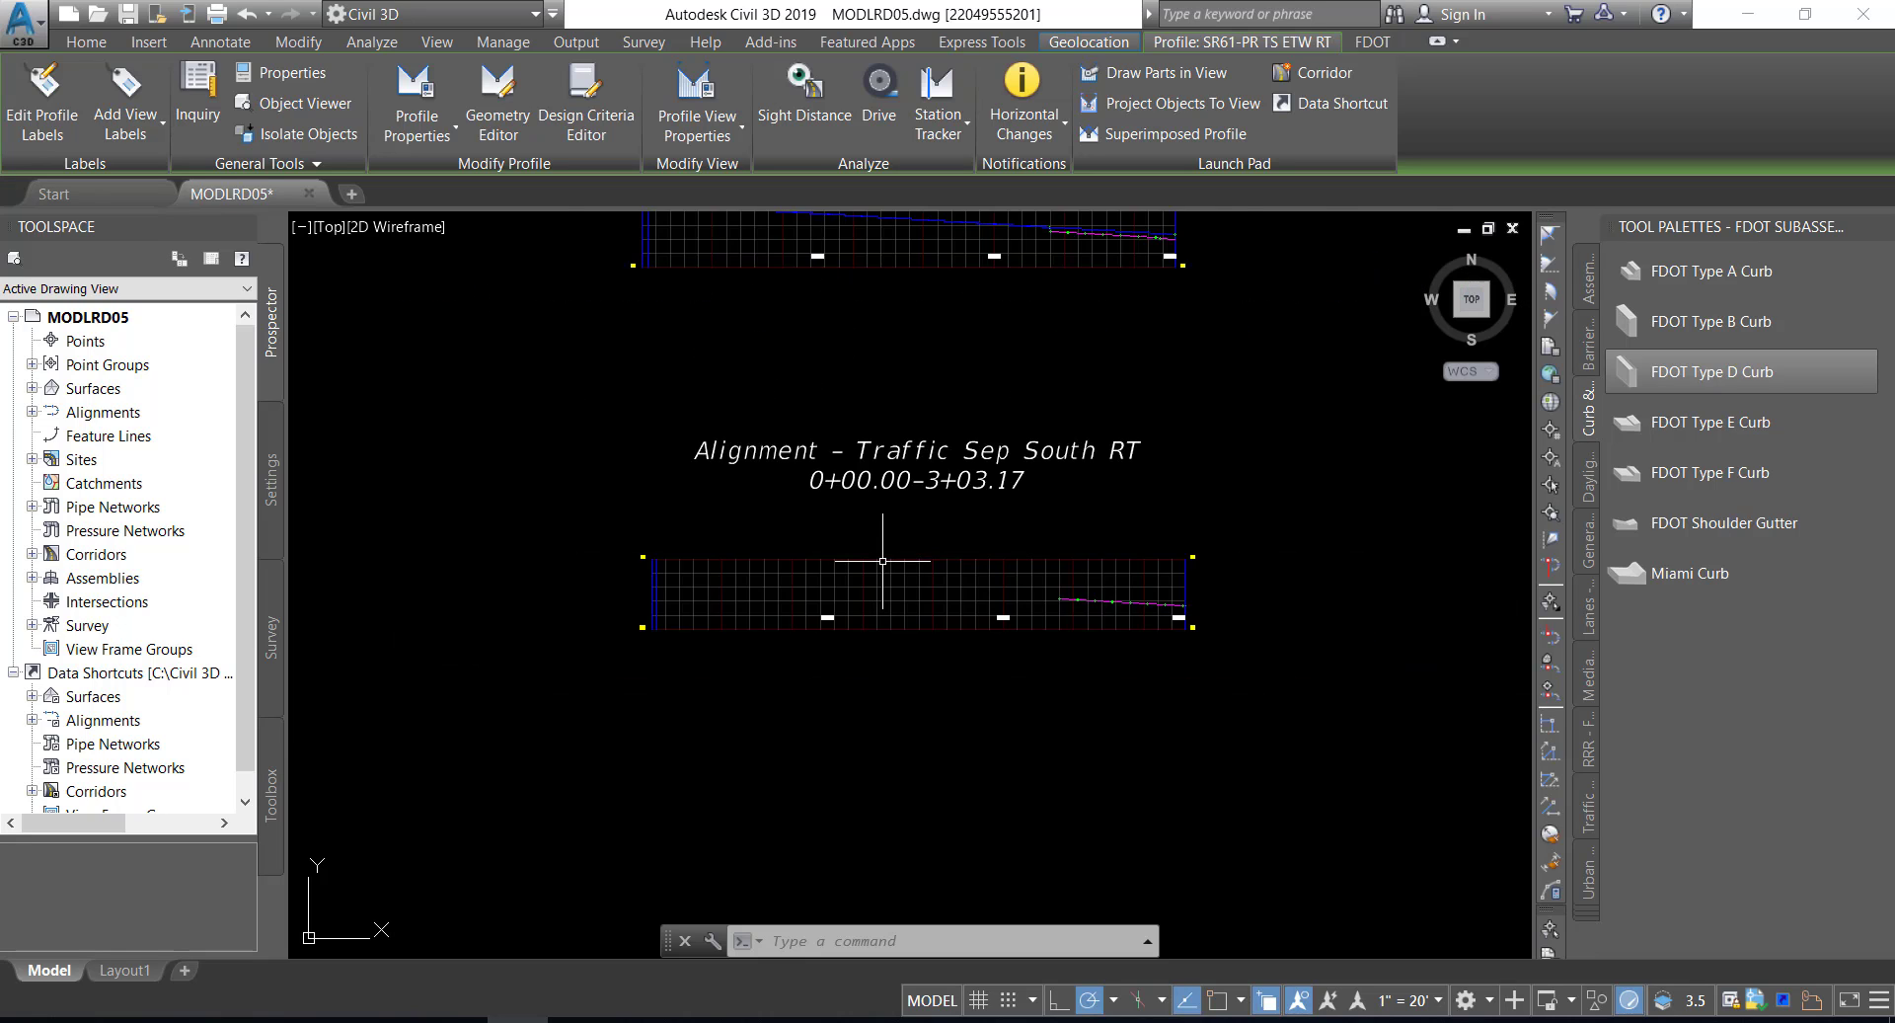
scroll(883, 560, "down", 2)
middle_click_drag(880, 472, 855, 732)
middle_click_drag(861, 558, 846, 642)
scroll(824, 566, "up", 3)
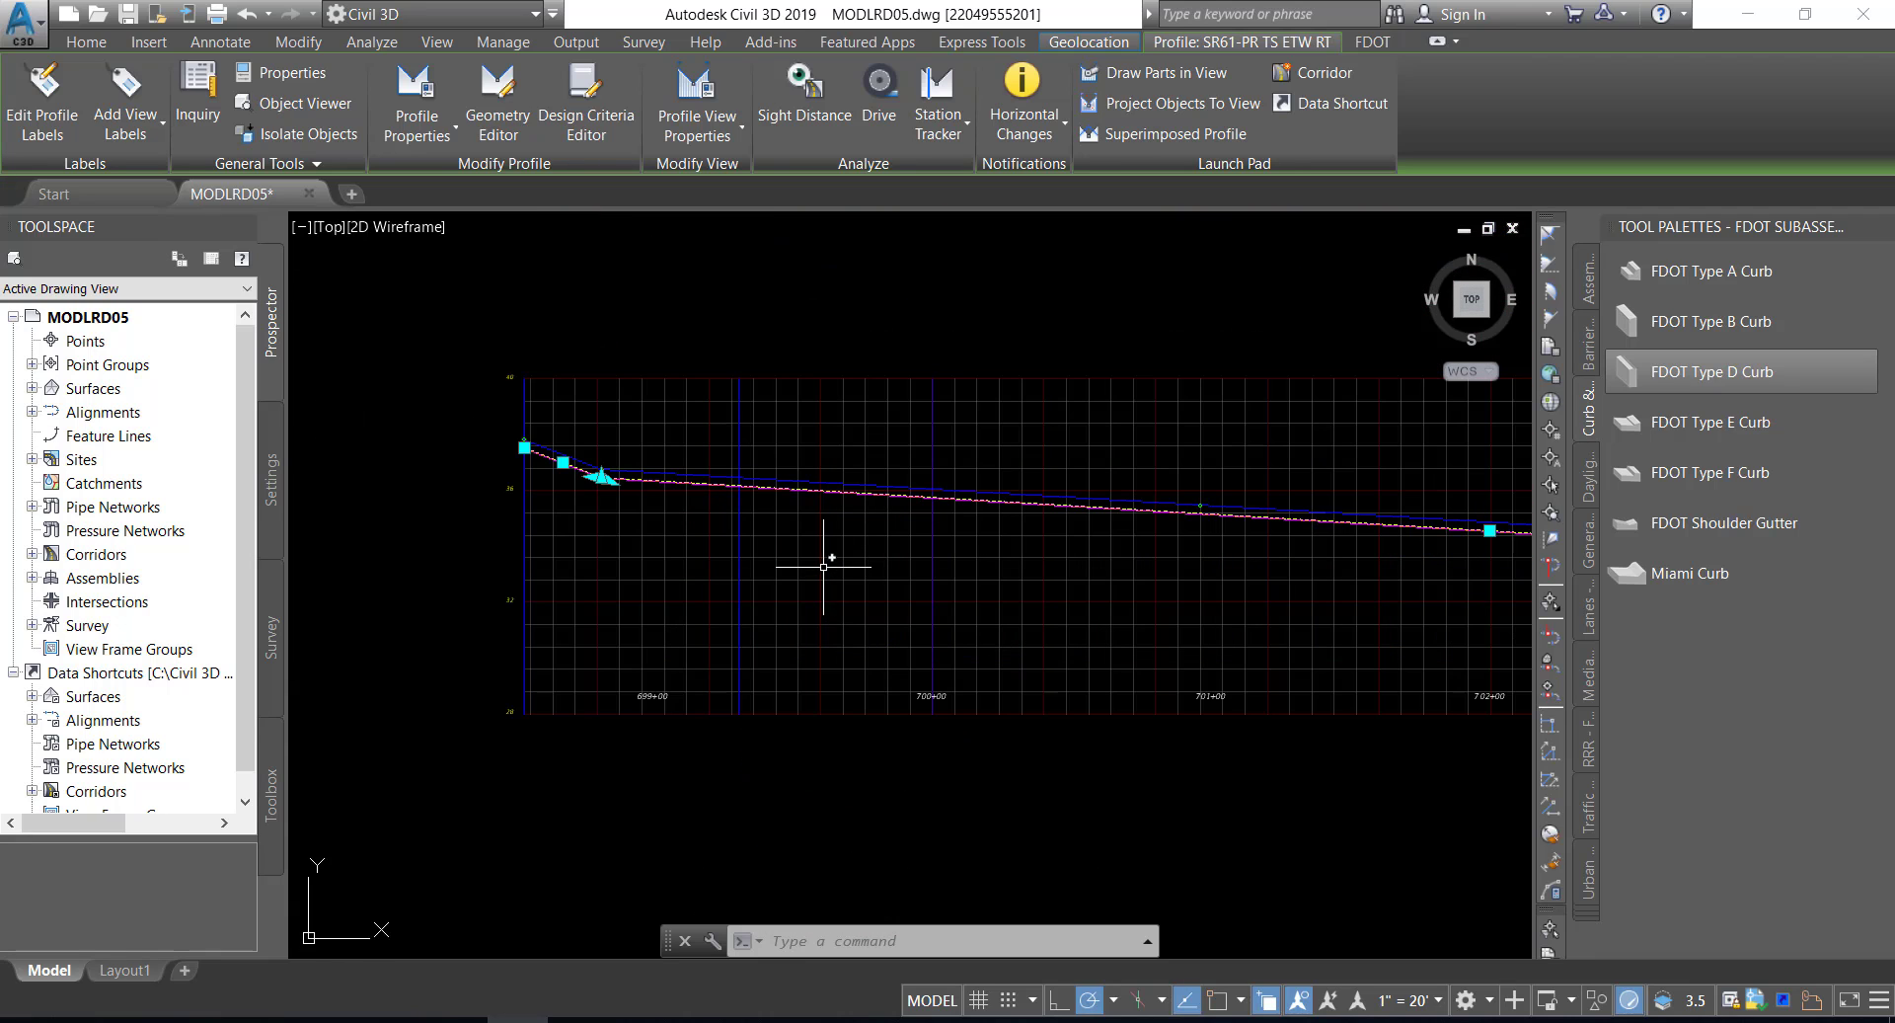
scroll(823, 566, "up", 2)
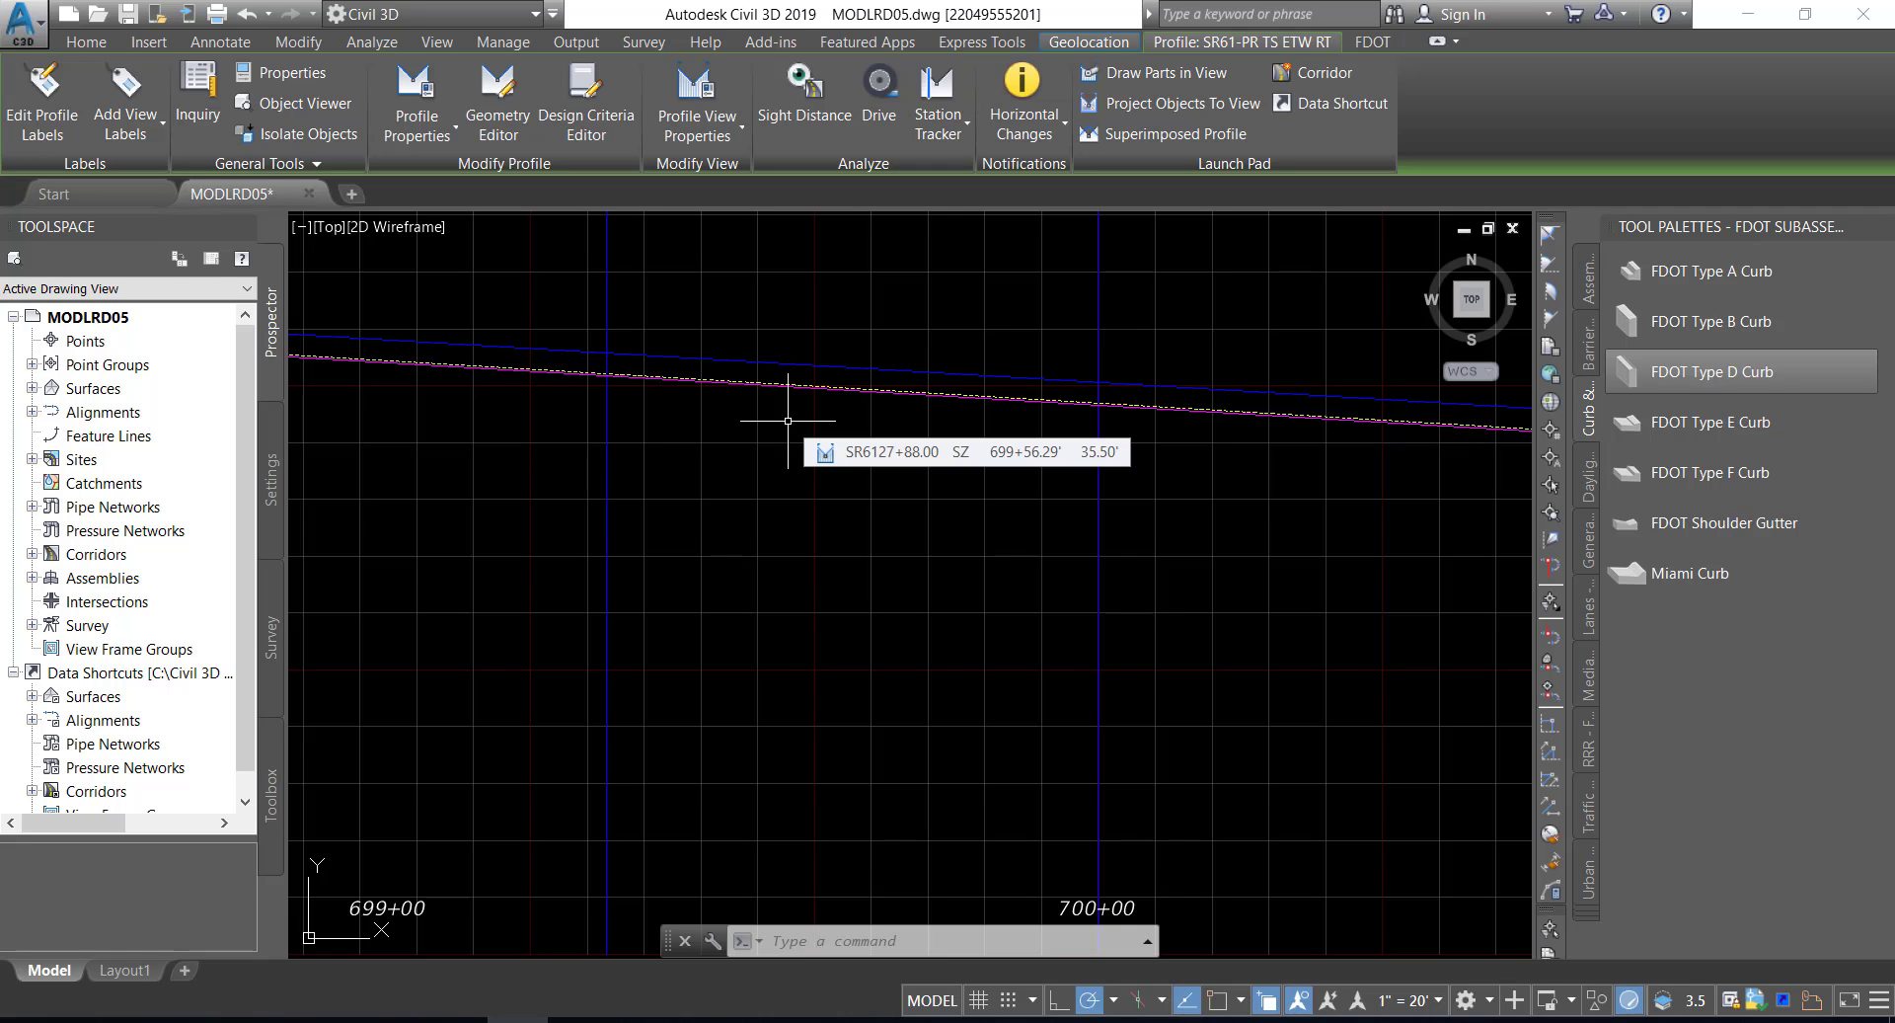
scroll(787, 420, "up", 4)
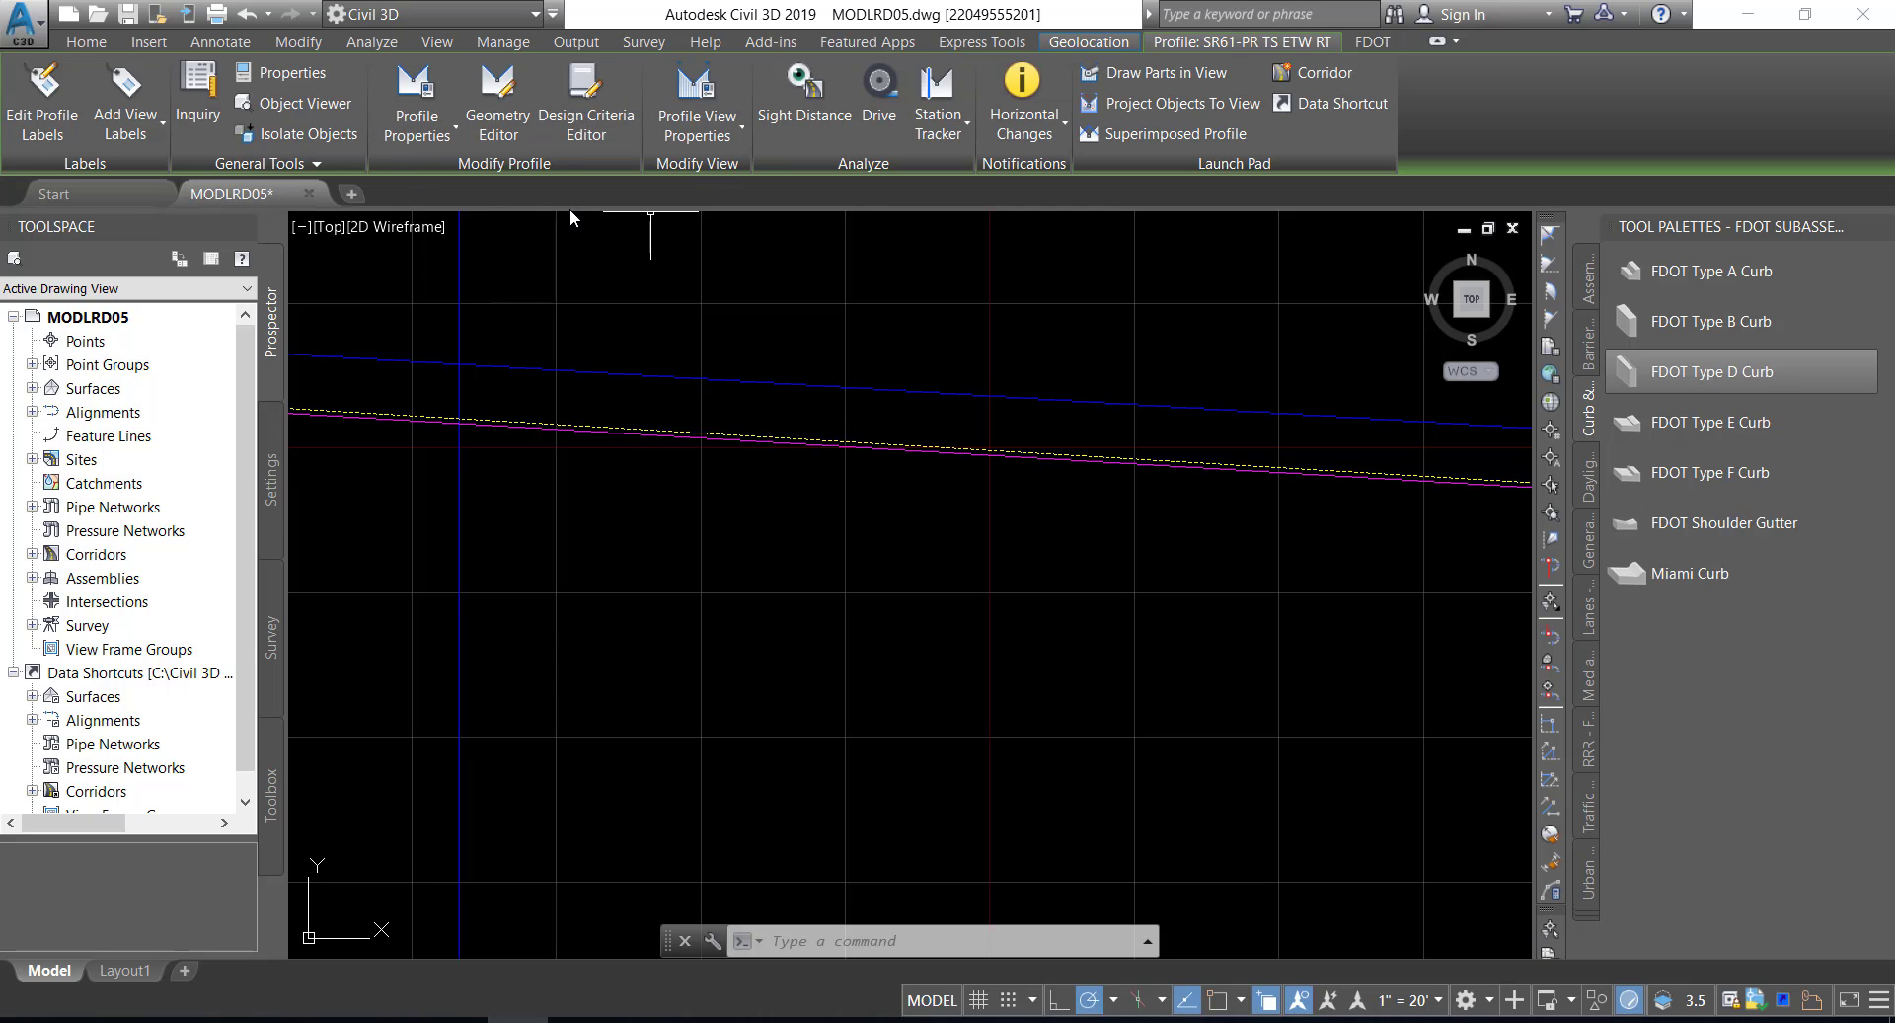
left_click(499, 109)
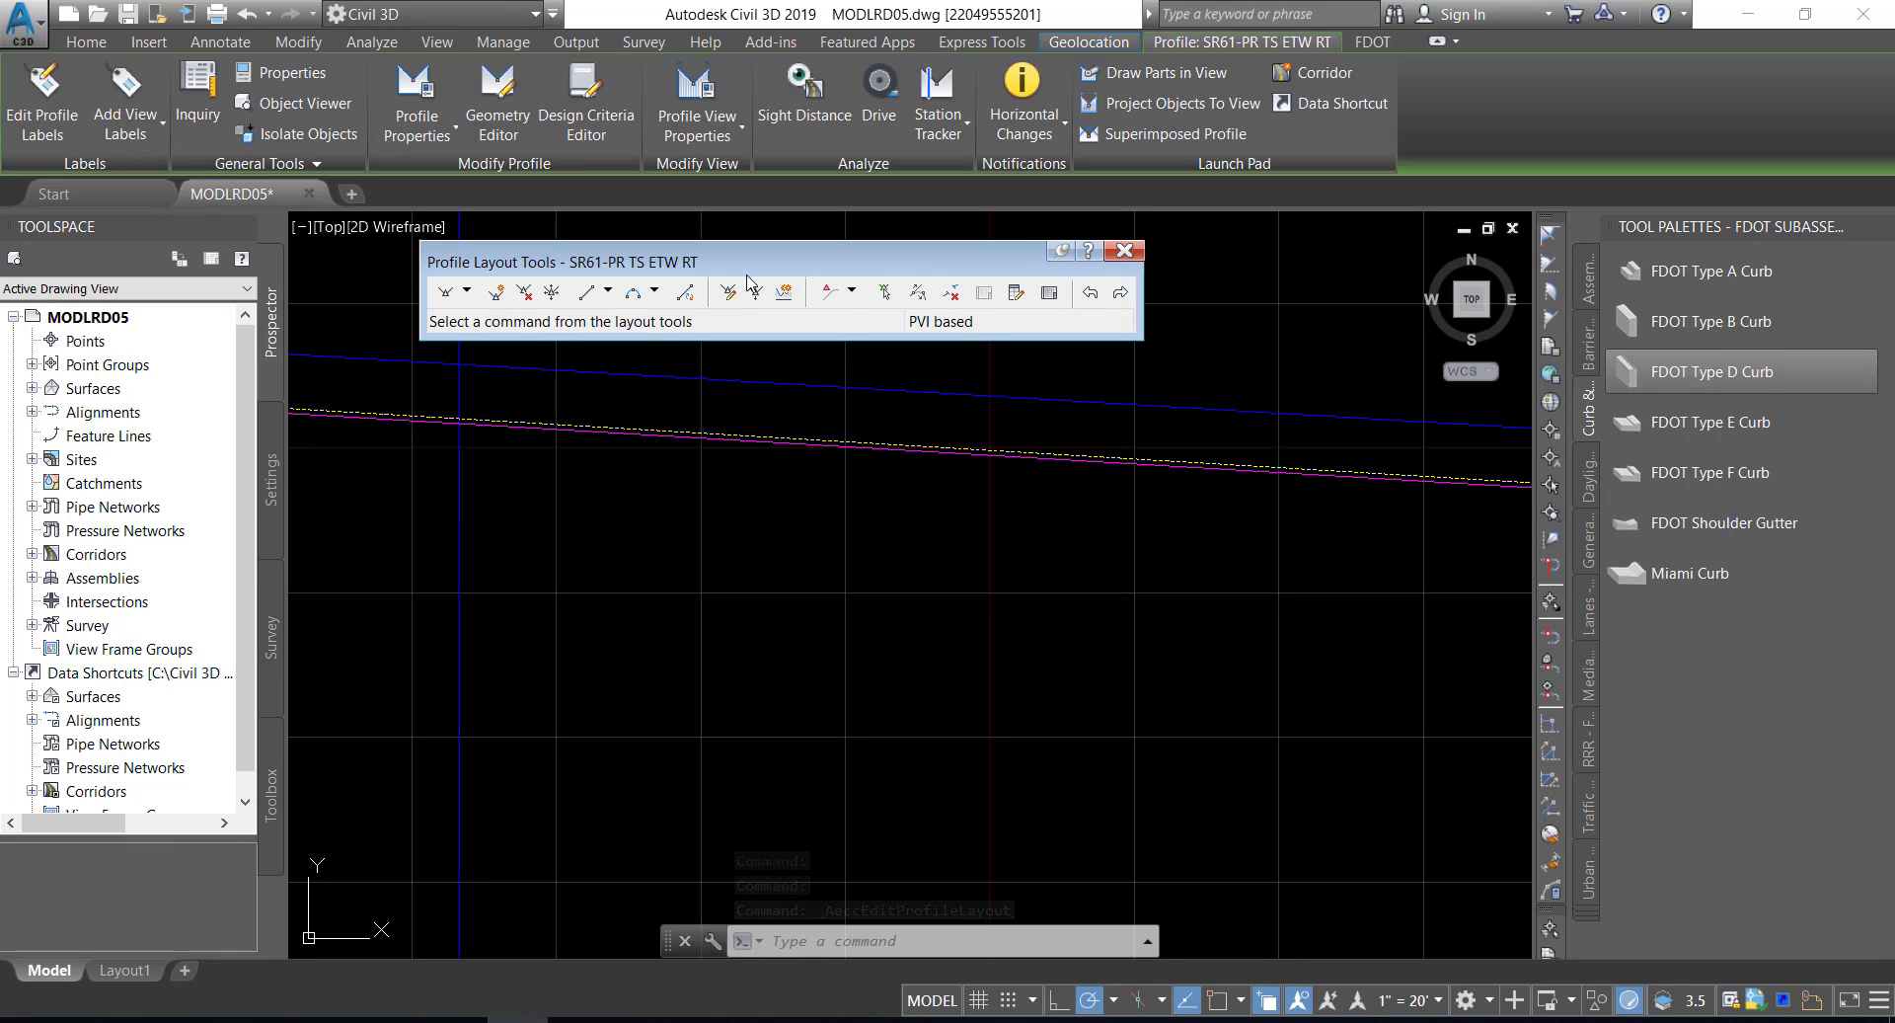
left_click_drag(746, 279, 774, 267)
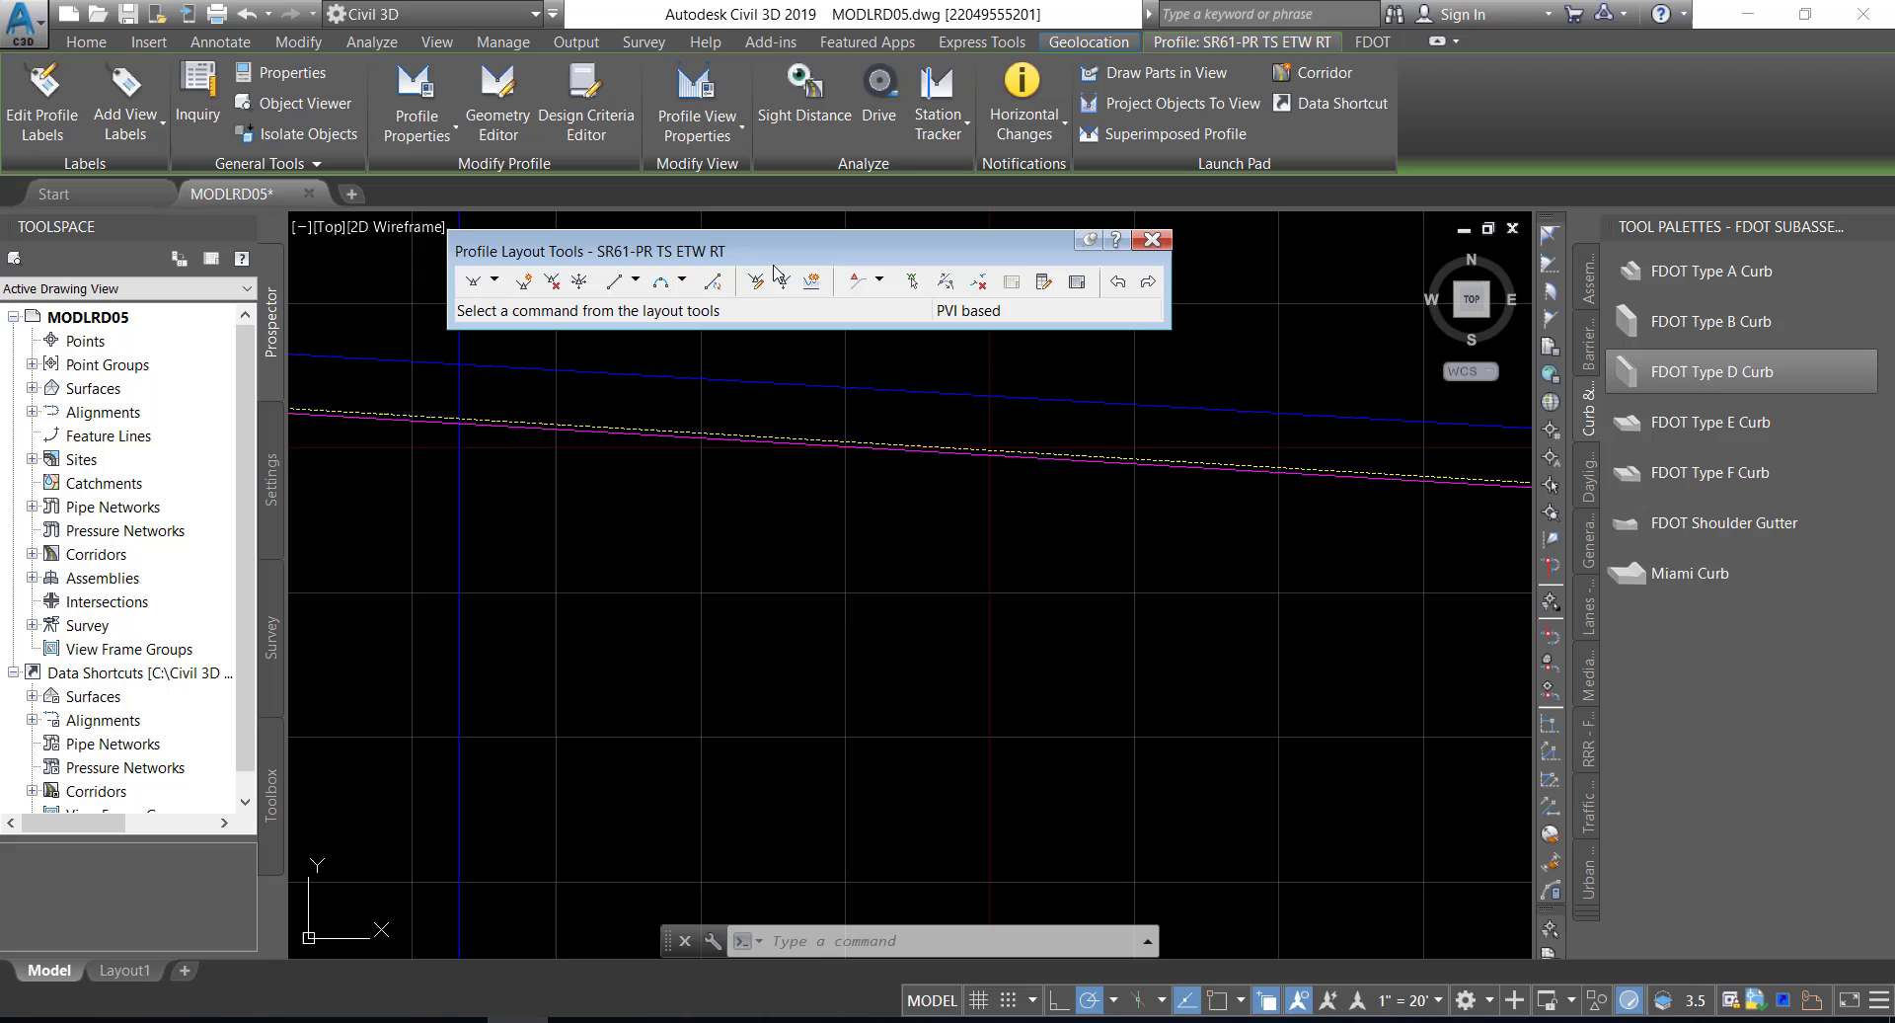
- Insert a PVI on the SR61-PR TS ETW RT profile at about station 701+00, elevation 35.15', using the Nearest snap
left_click(523, 283)
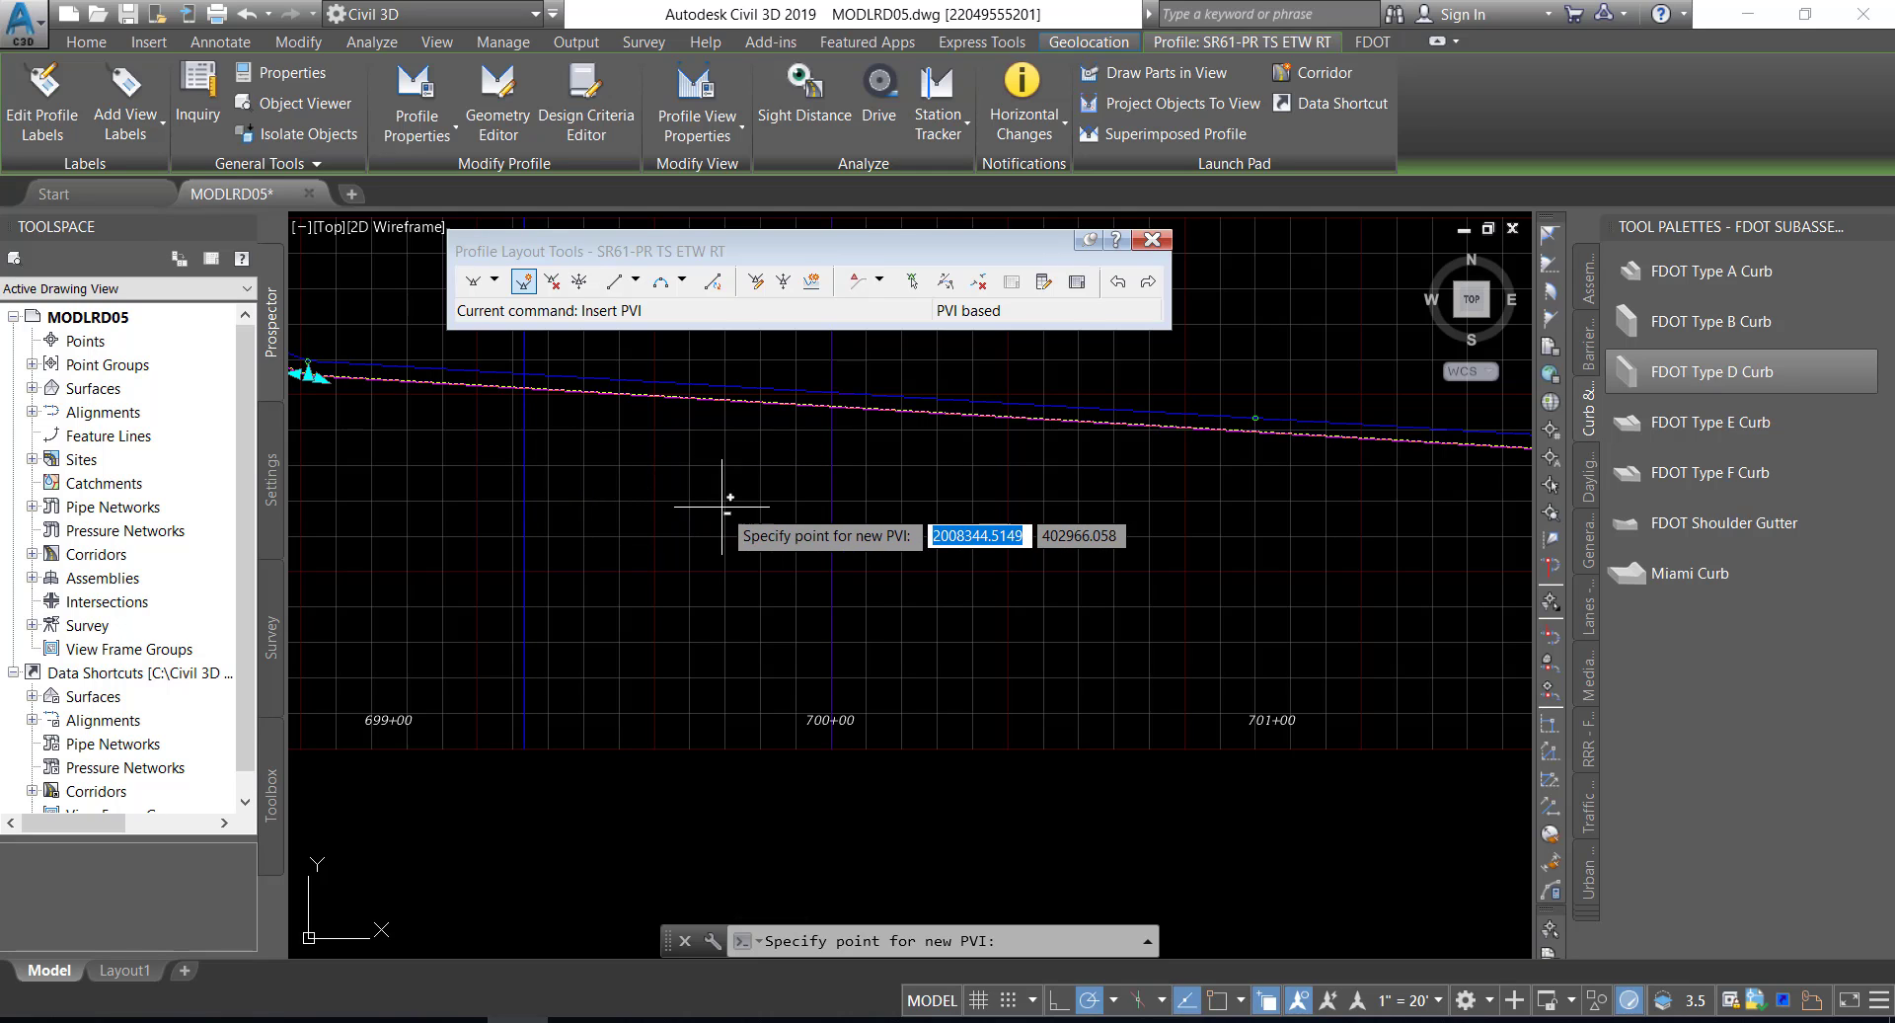
middle_click_drag(679, 503, 426, 532)
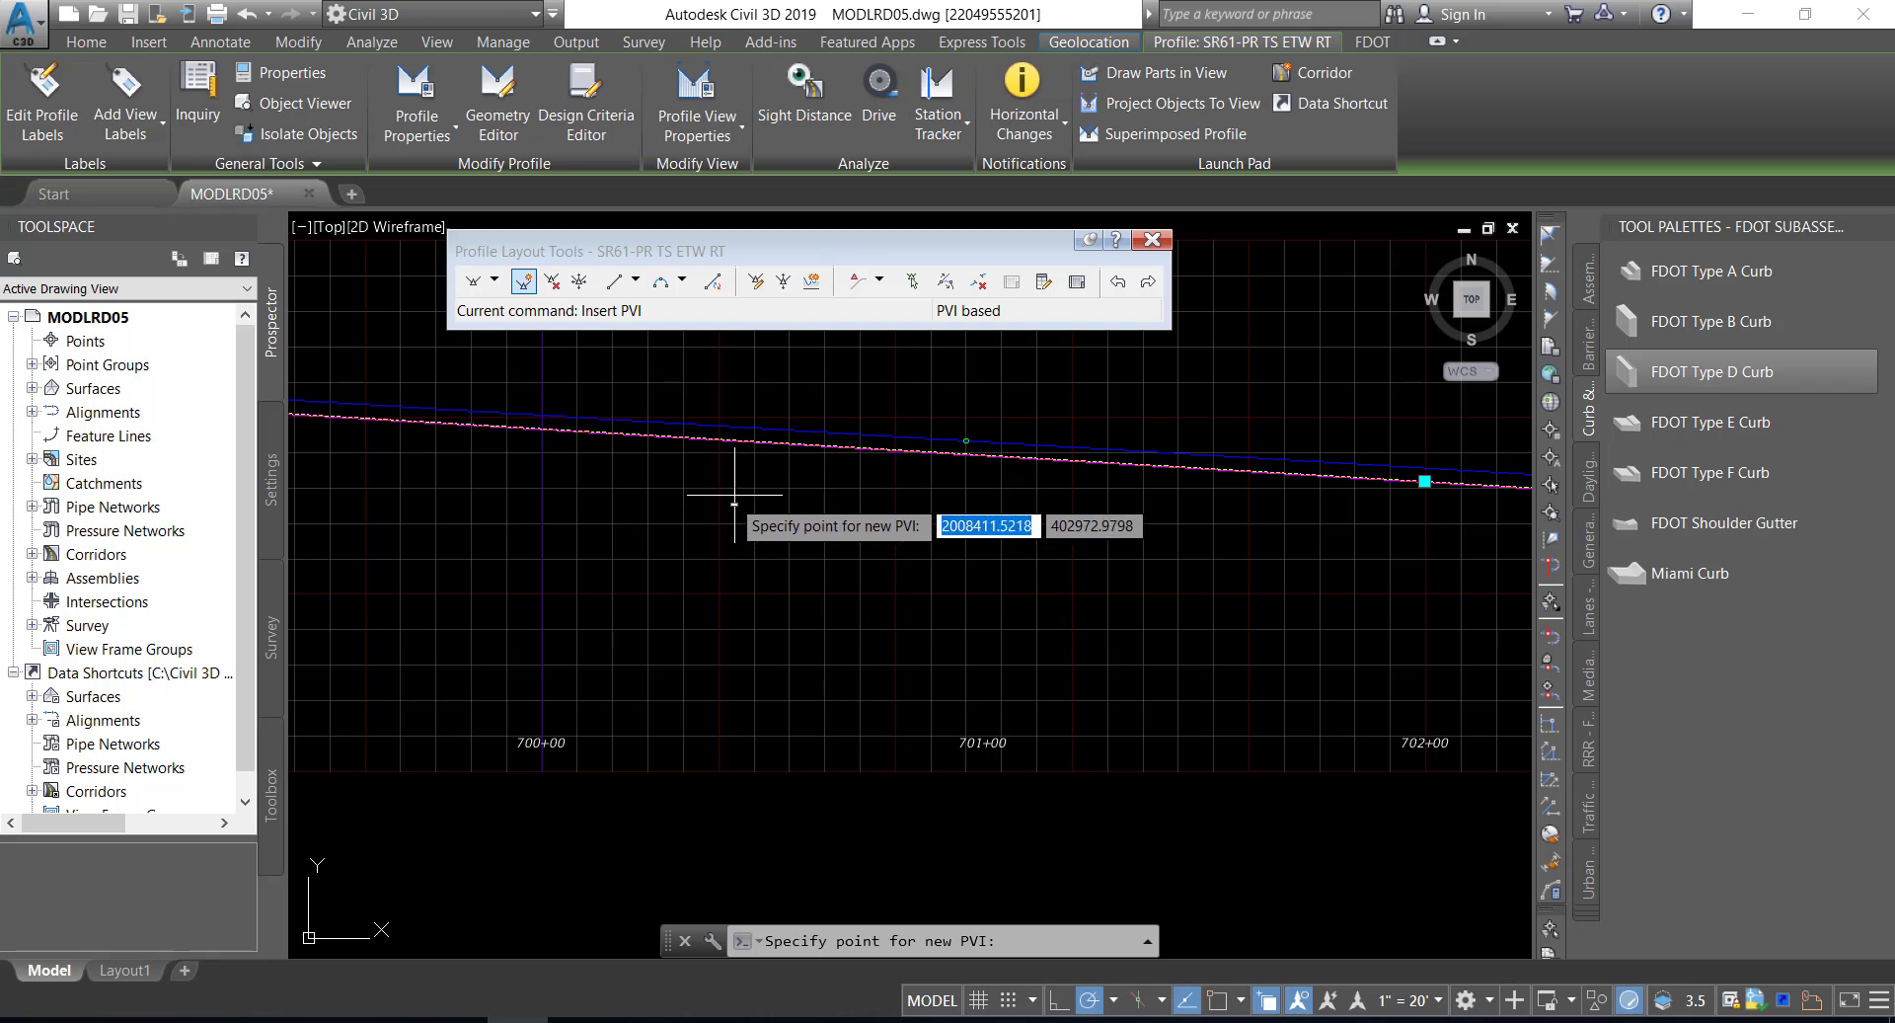
left_click(987, 455)
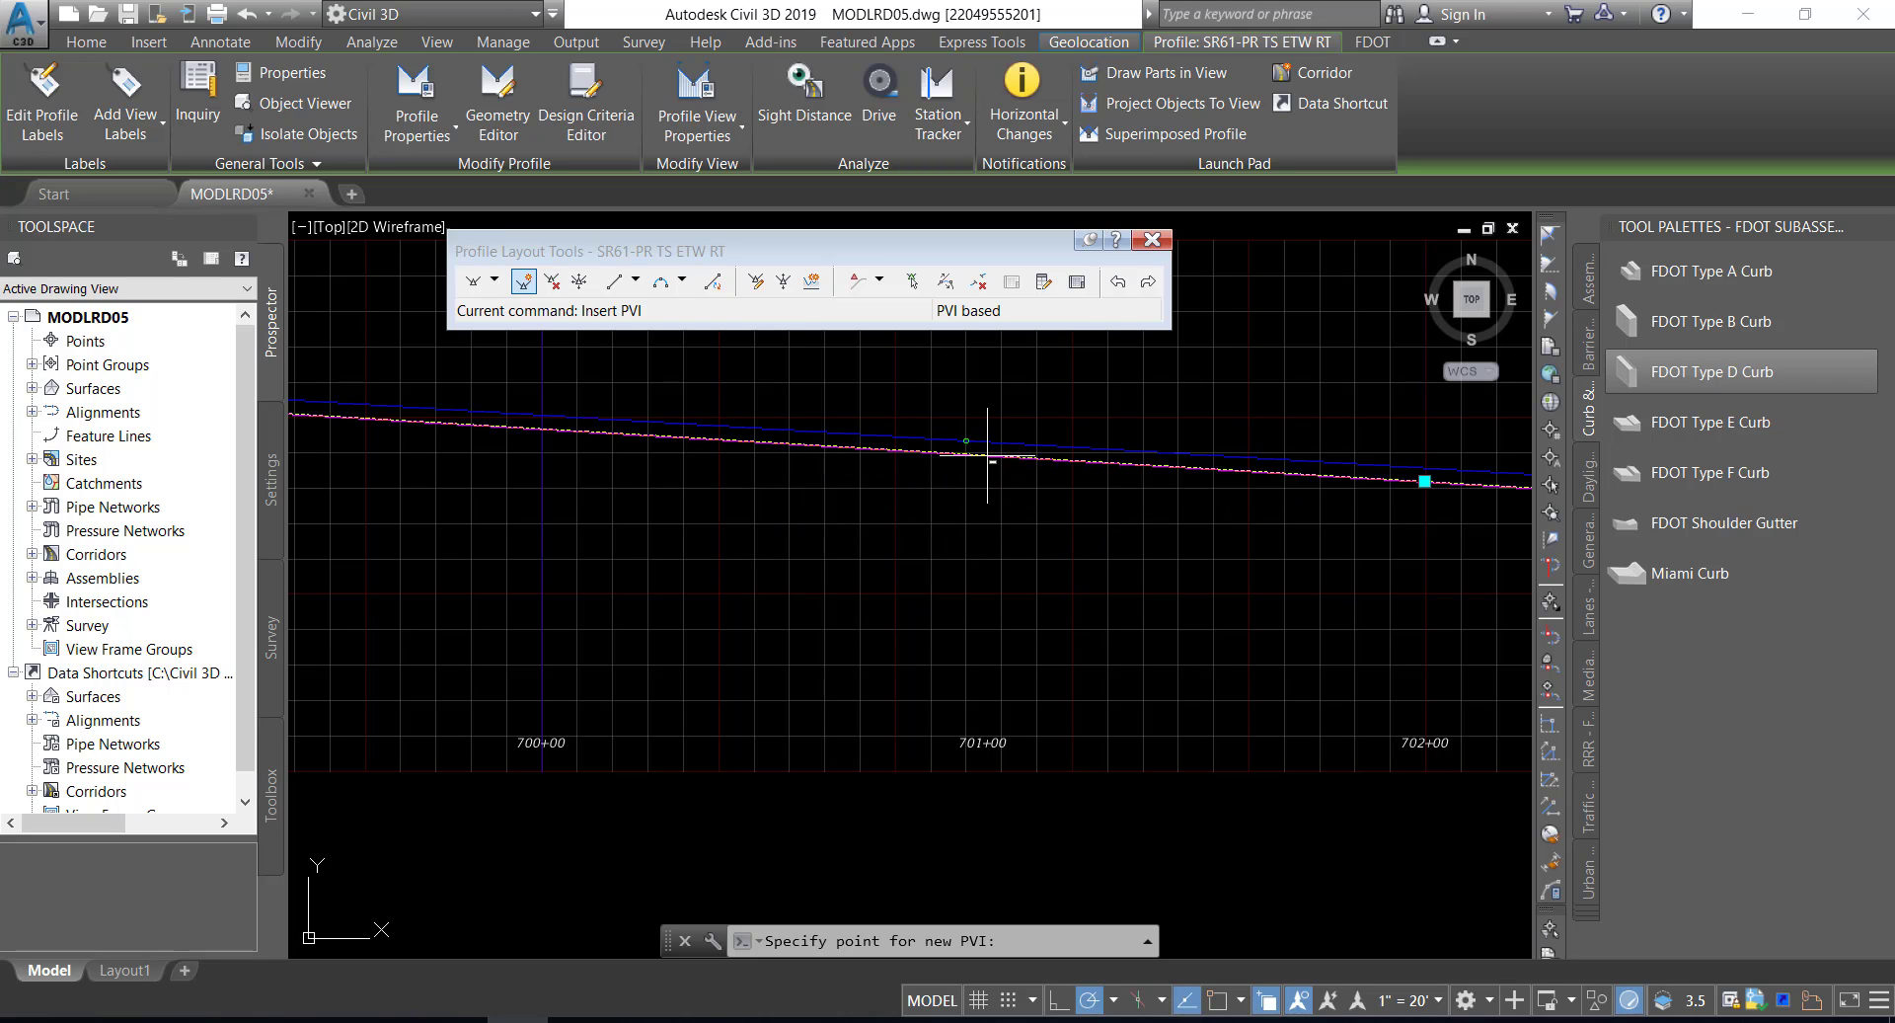
scroll(987, 455, "up", 3)
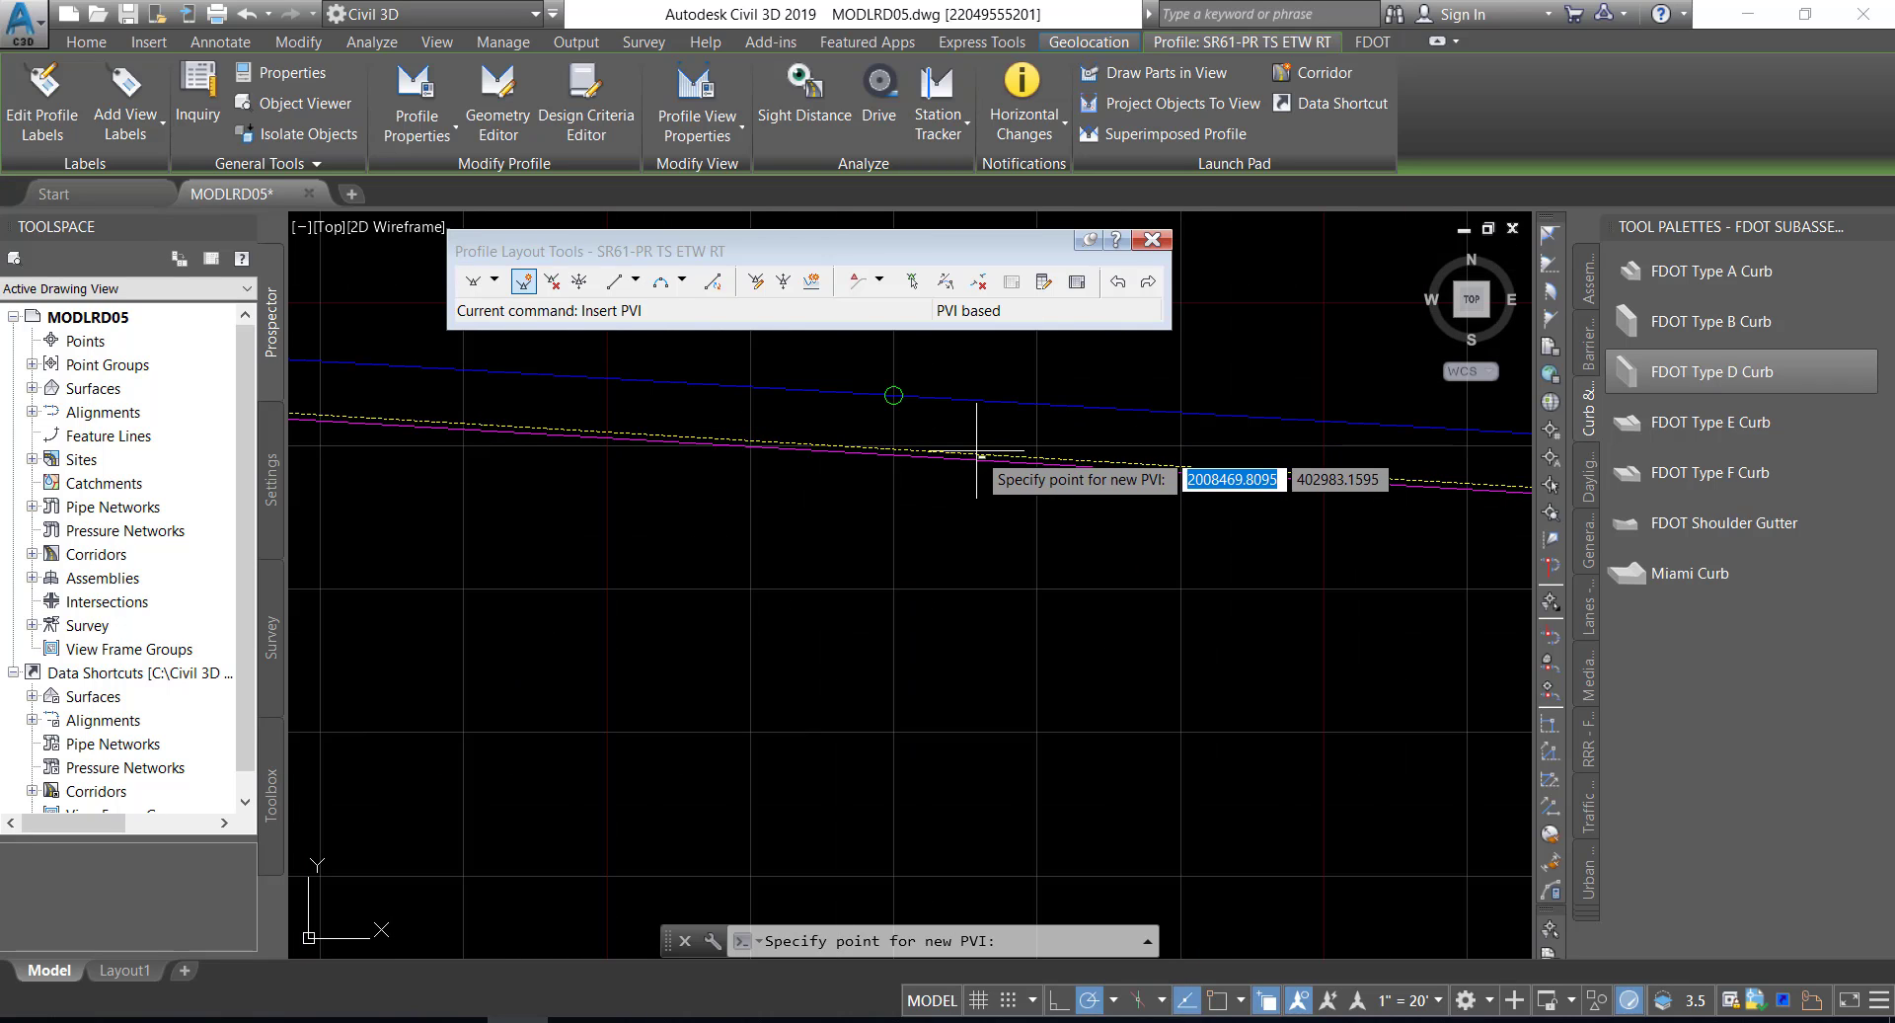
right_click(977, 455, "shift")
left_click(1039, 895)
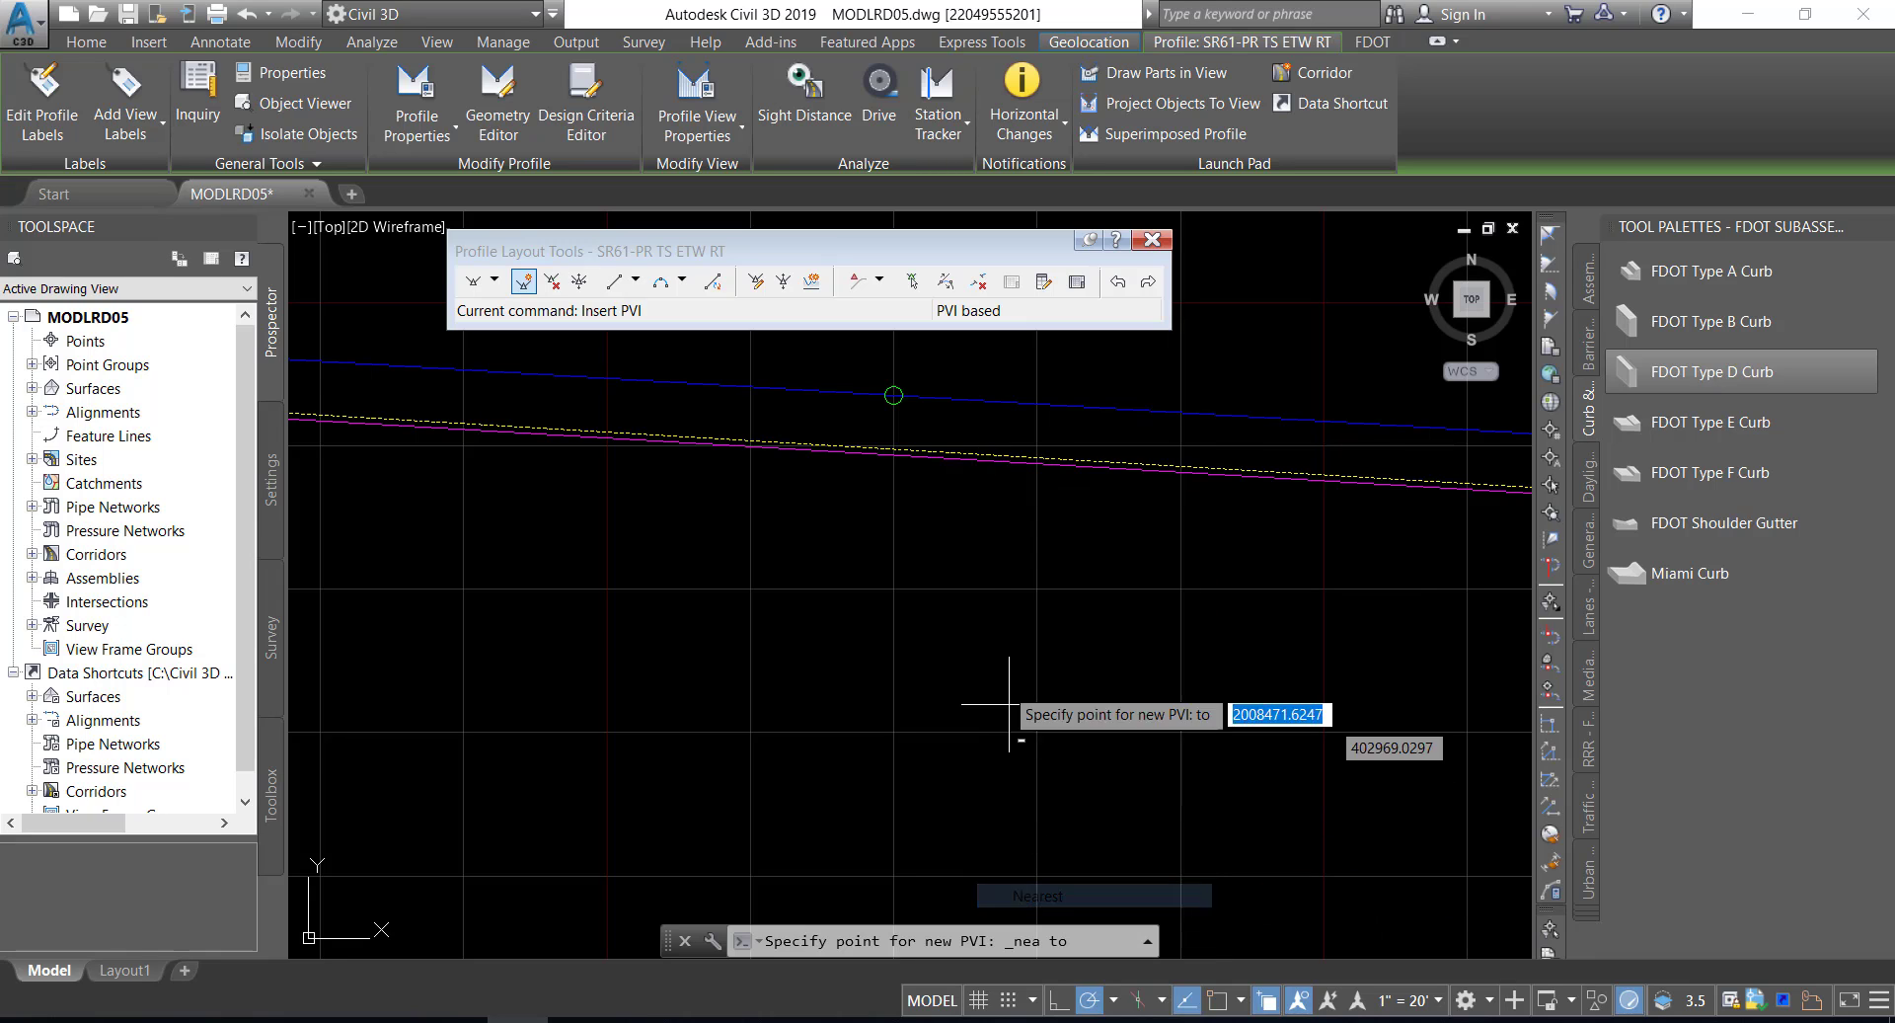
left_click(965, 453)
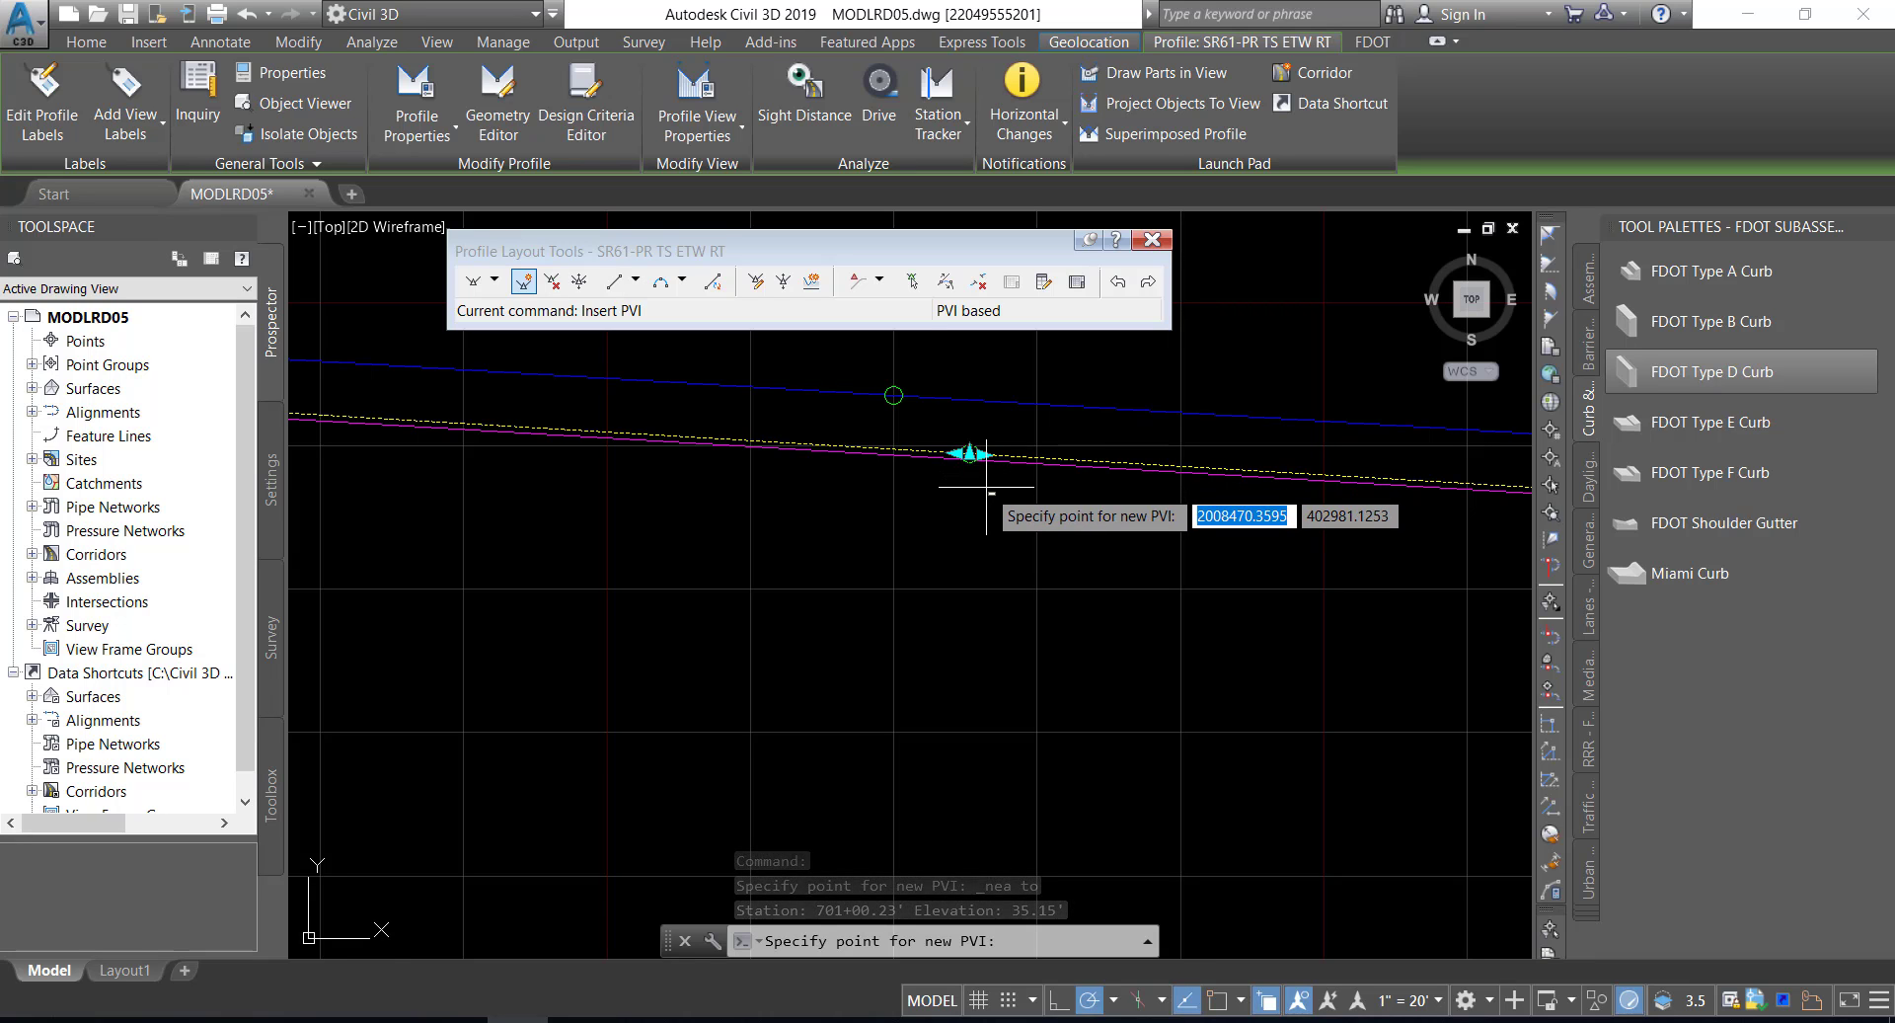
- Insert a second PVI on the profile at about station 703+00, elevation 33.96', using the Nearest snap
scroll(988, 484, "down", 10)
middle_click_drag(1114, 533, 748, 505)
middle_click_drag(1011, 526, 719, 508)
scroll(879, 553, "up", 4)
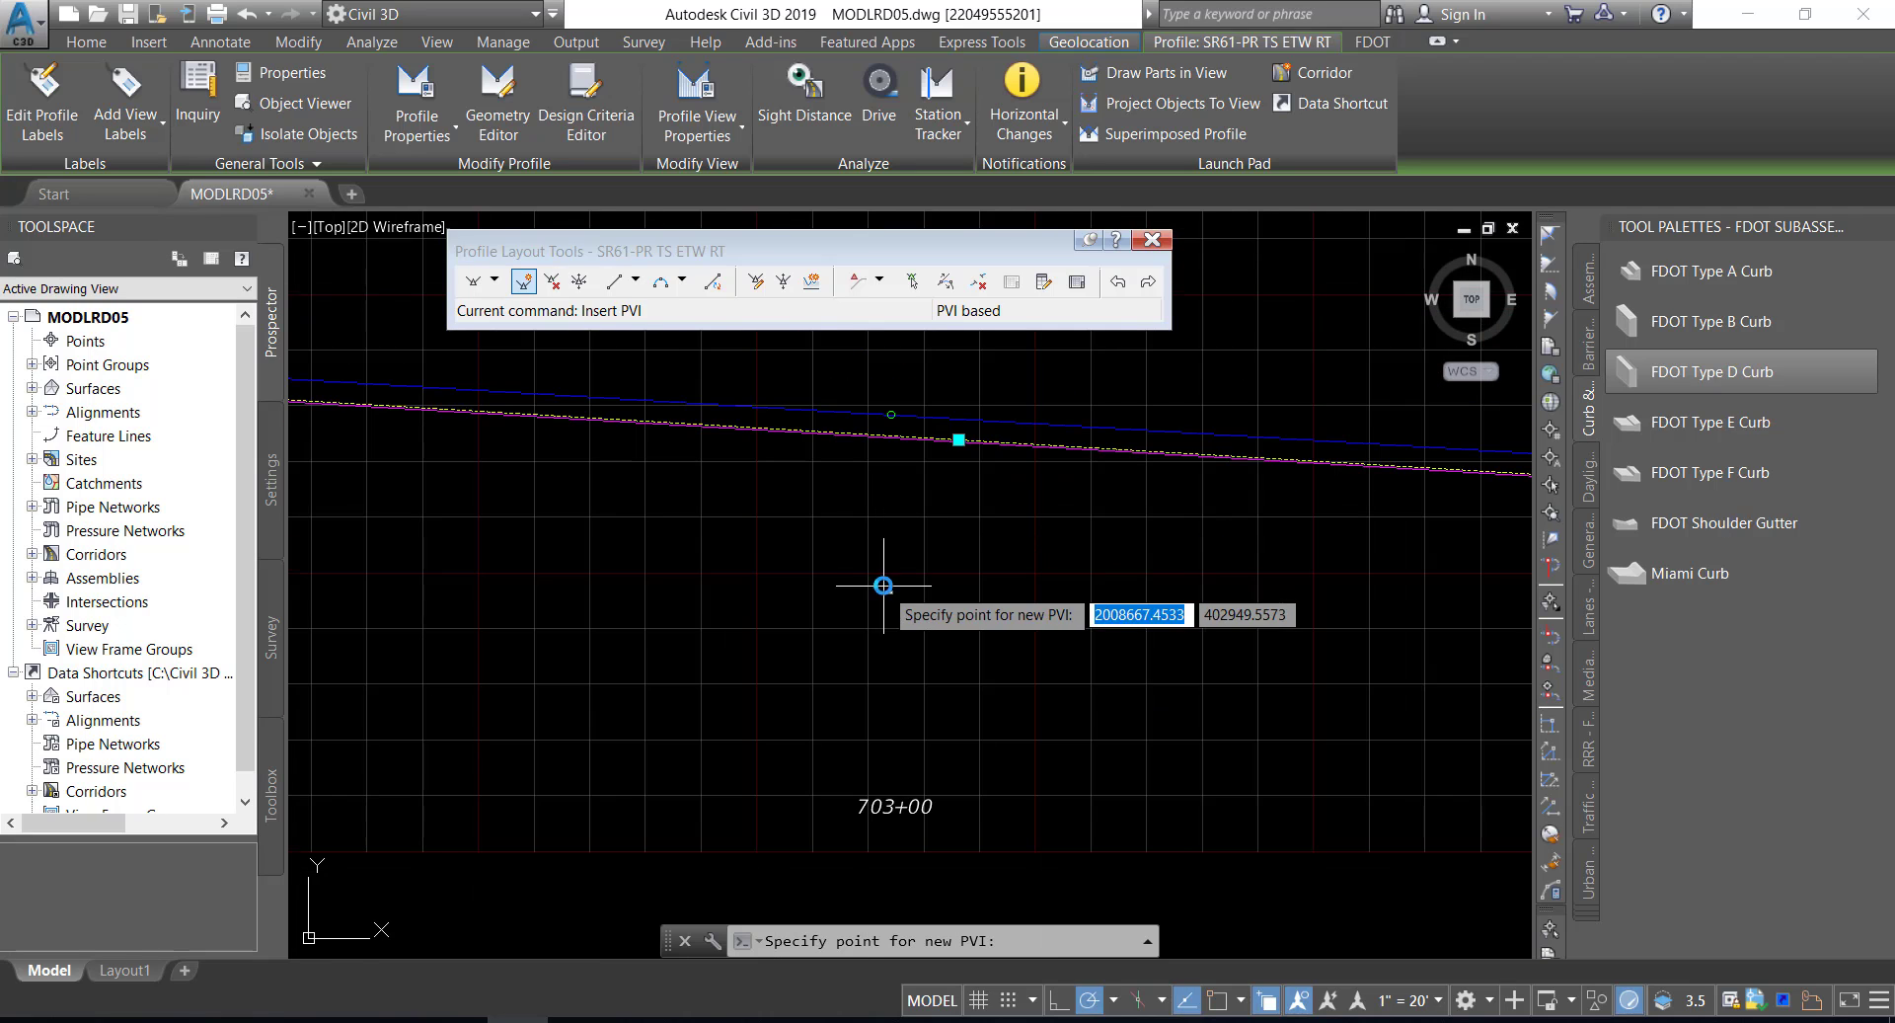
scroll(879, 547, "up", 2)
middle_click_drag(863, 574, 864, 605)
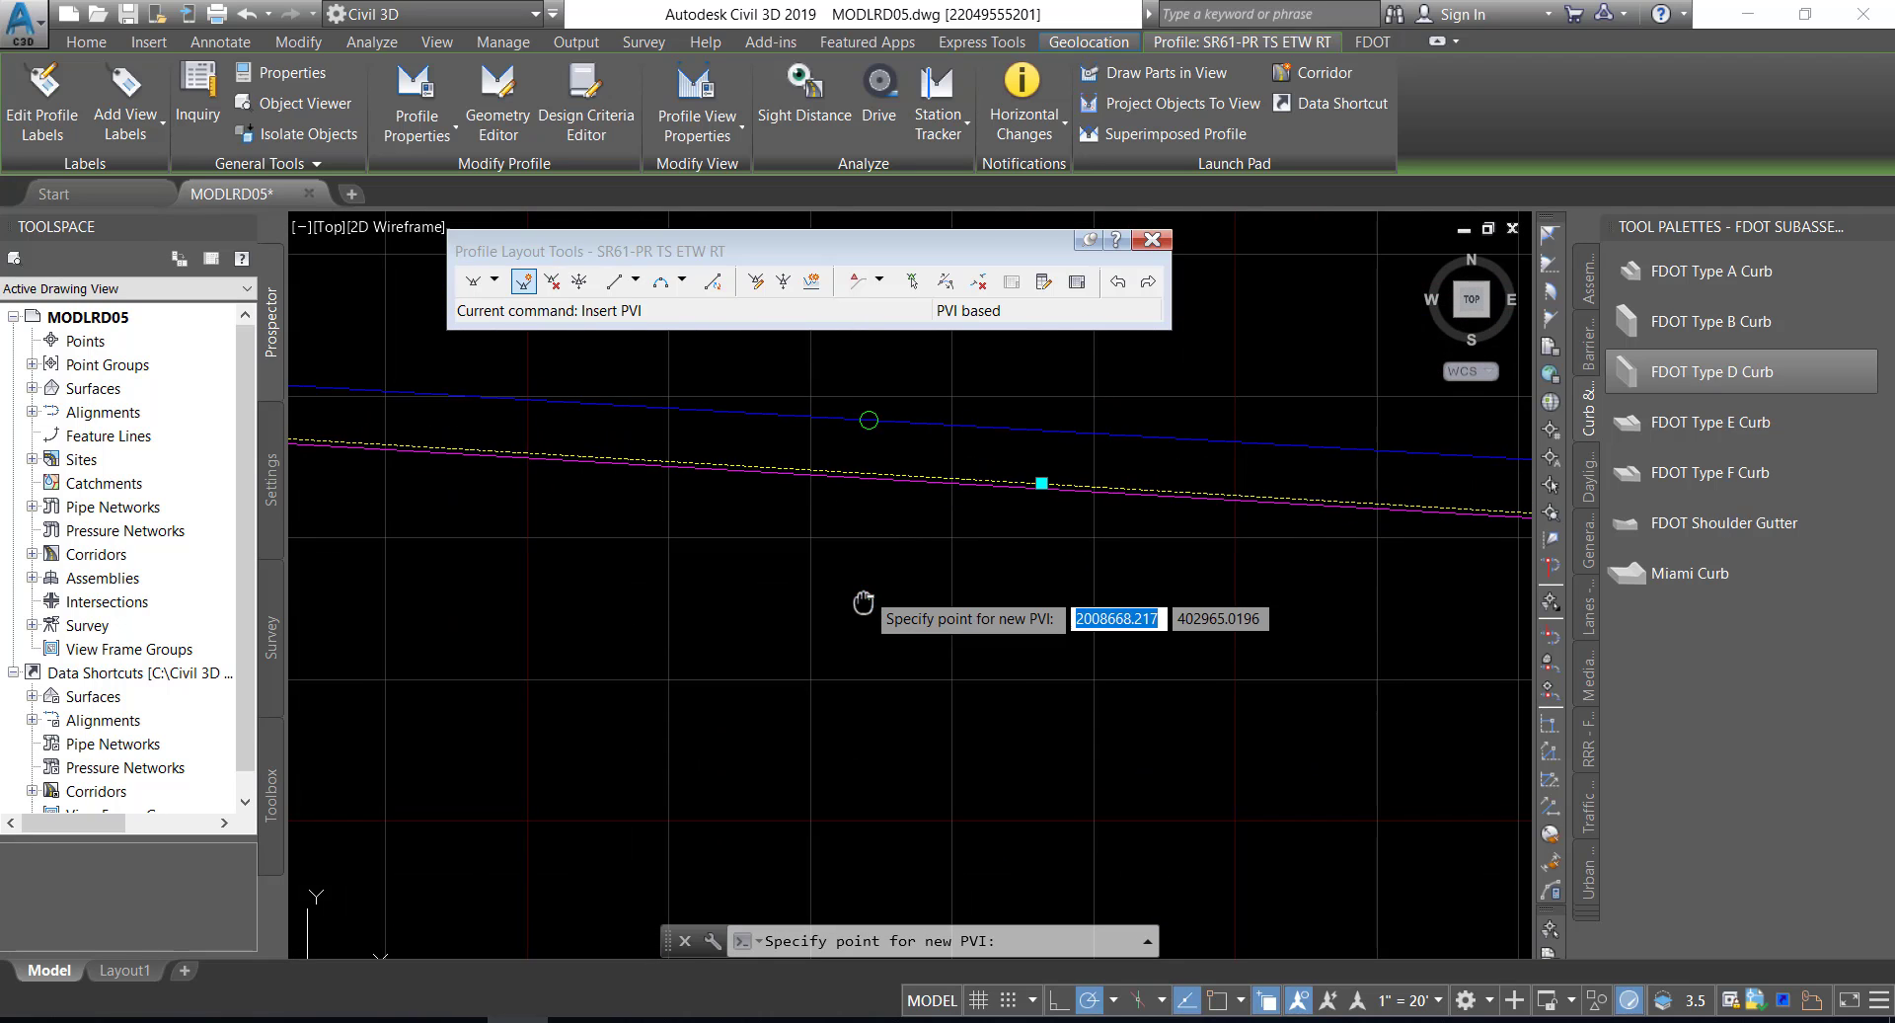
right_click(881, 467, "shift")
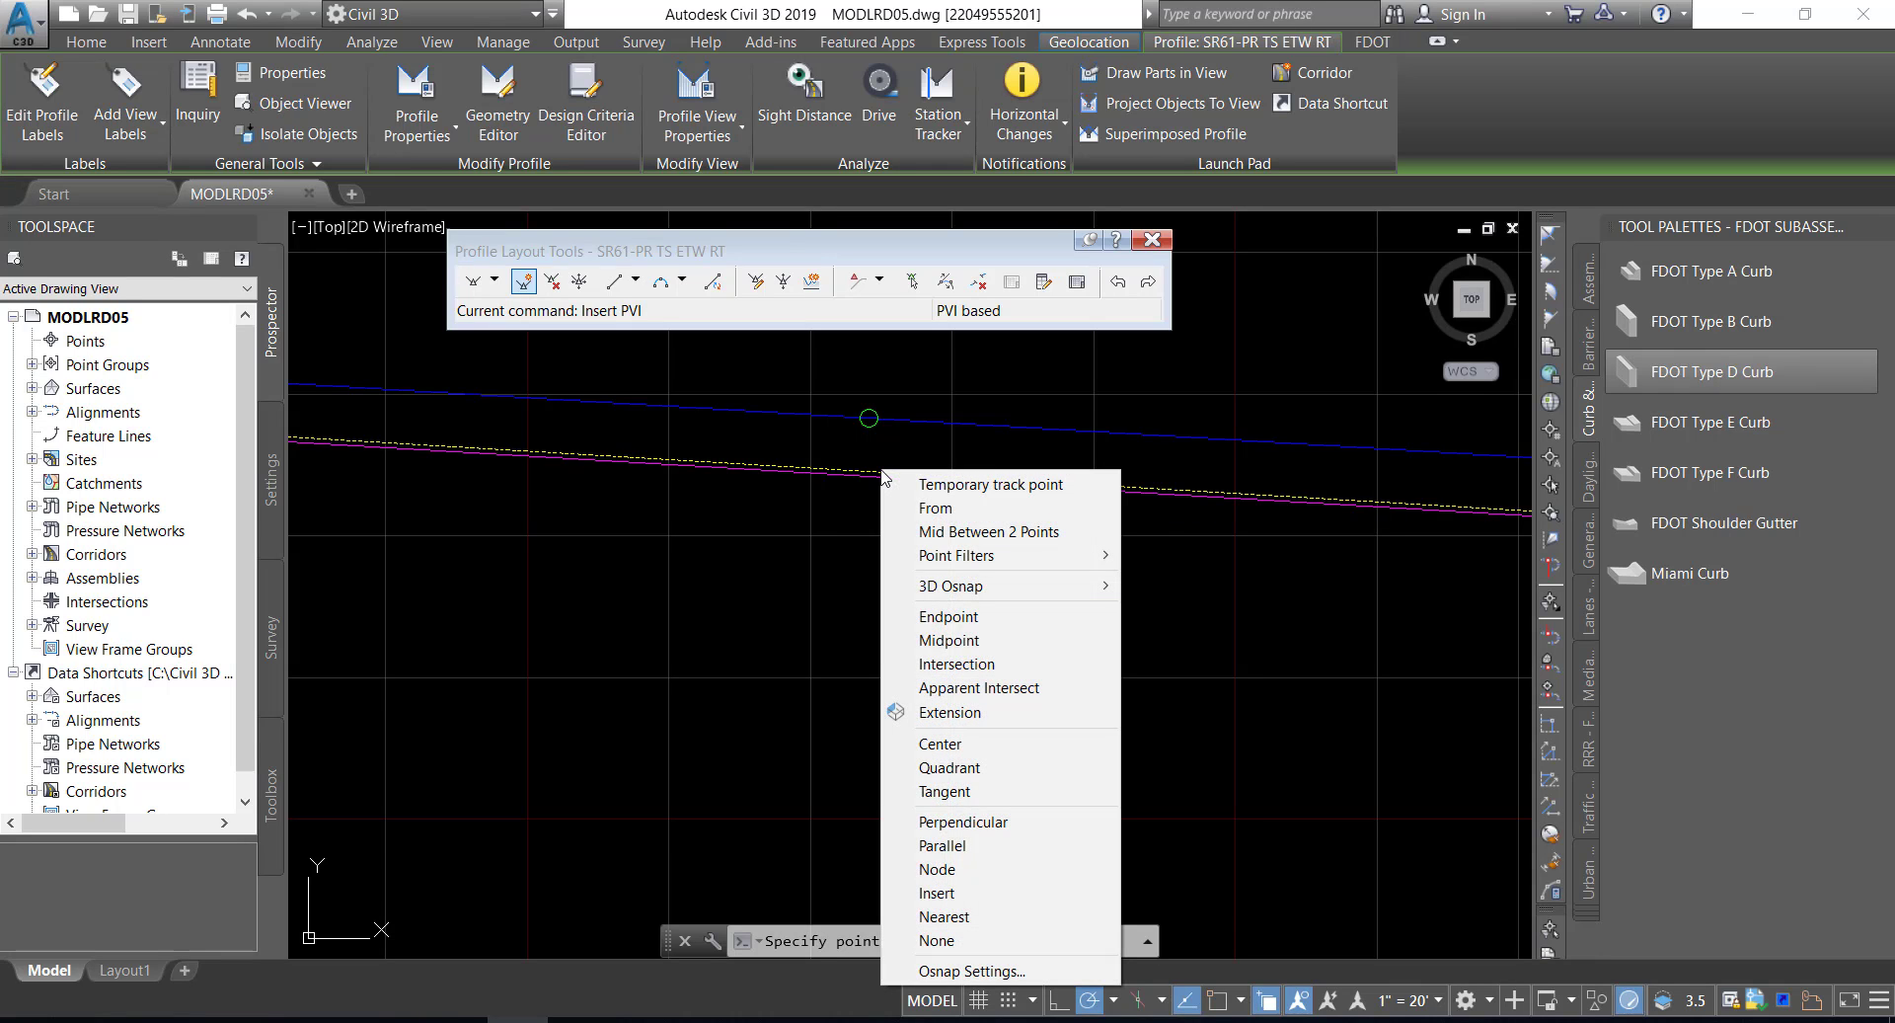
left_click(936, 916)
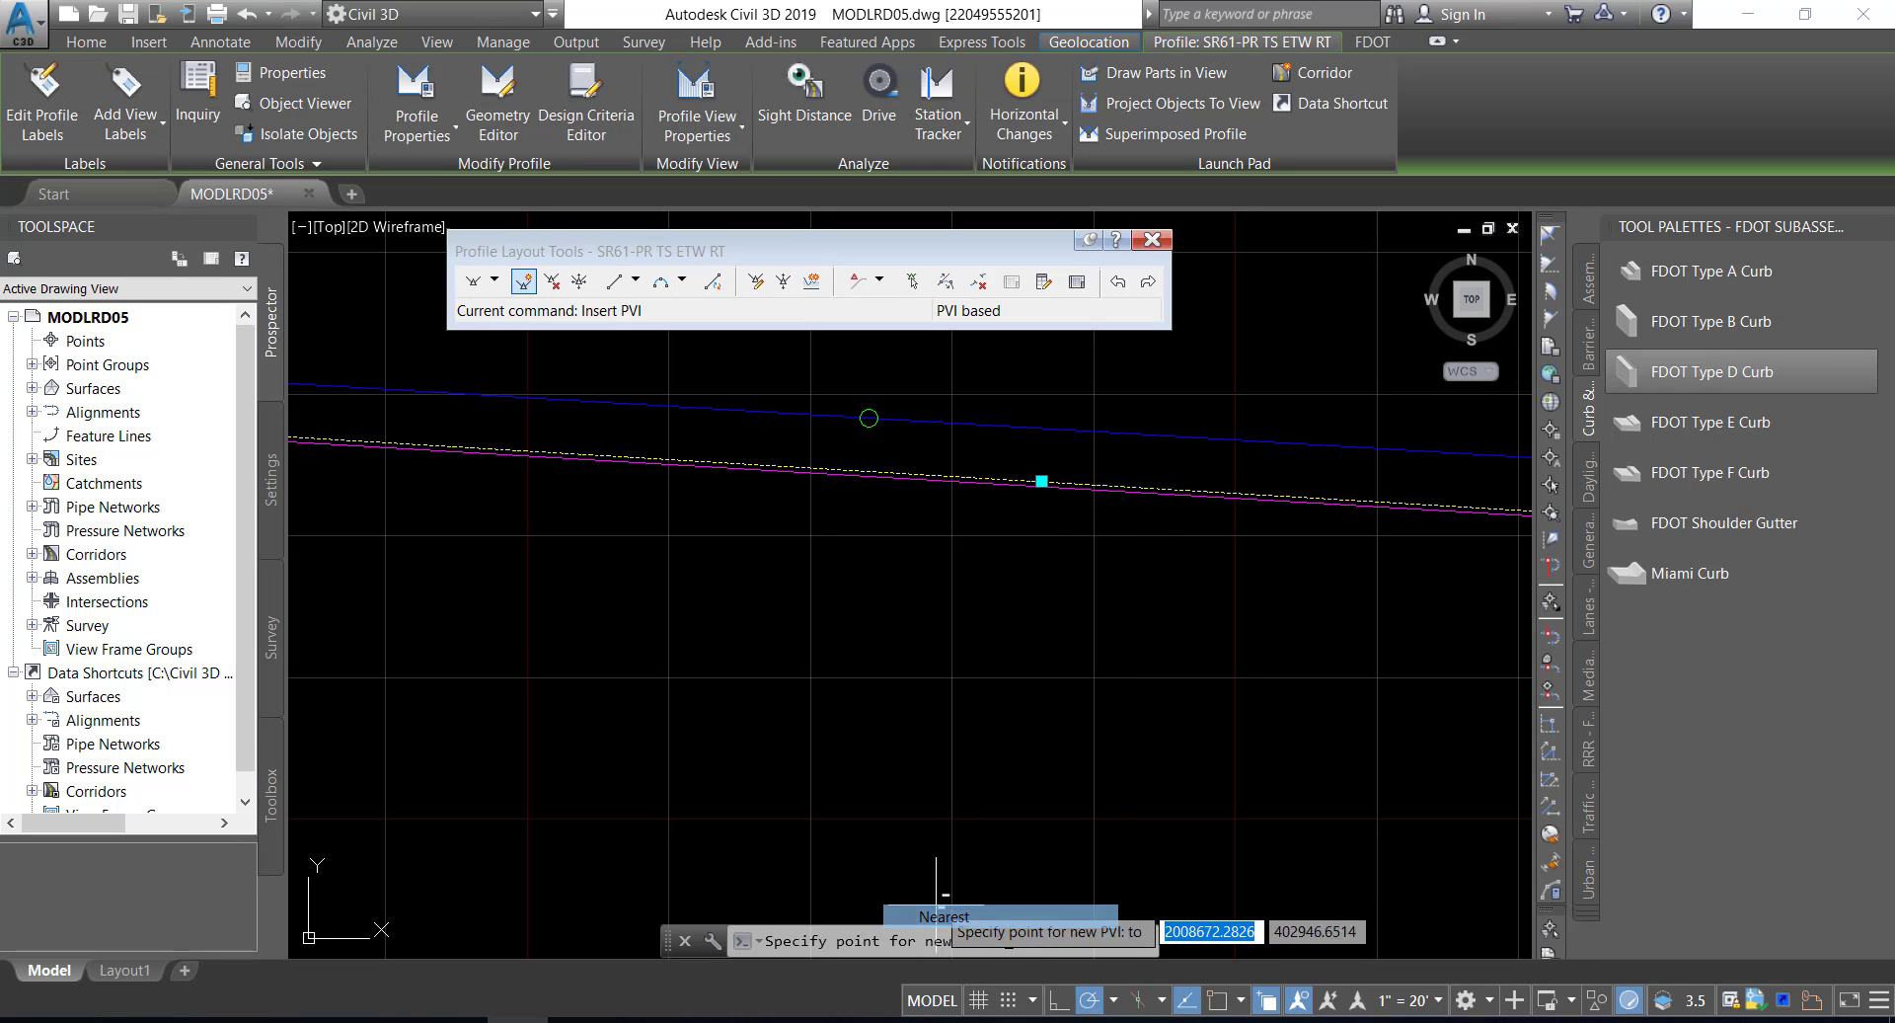
left_click(885, 473)
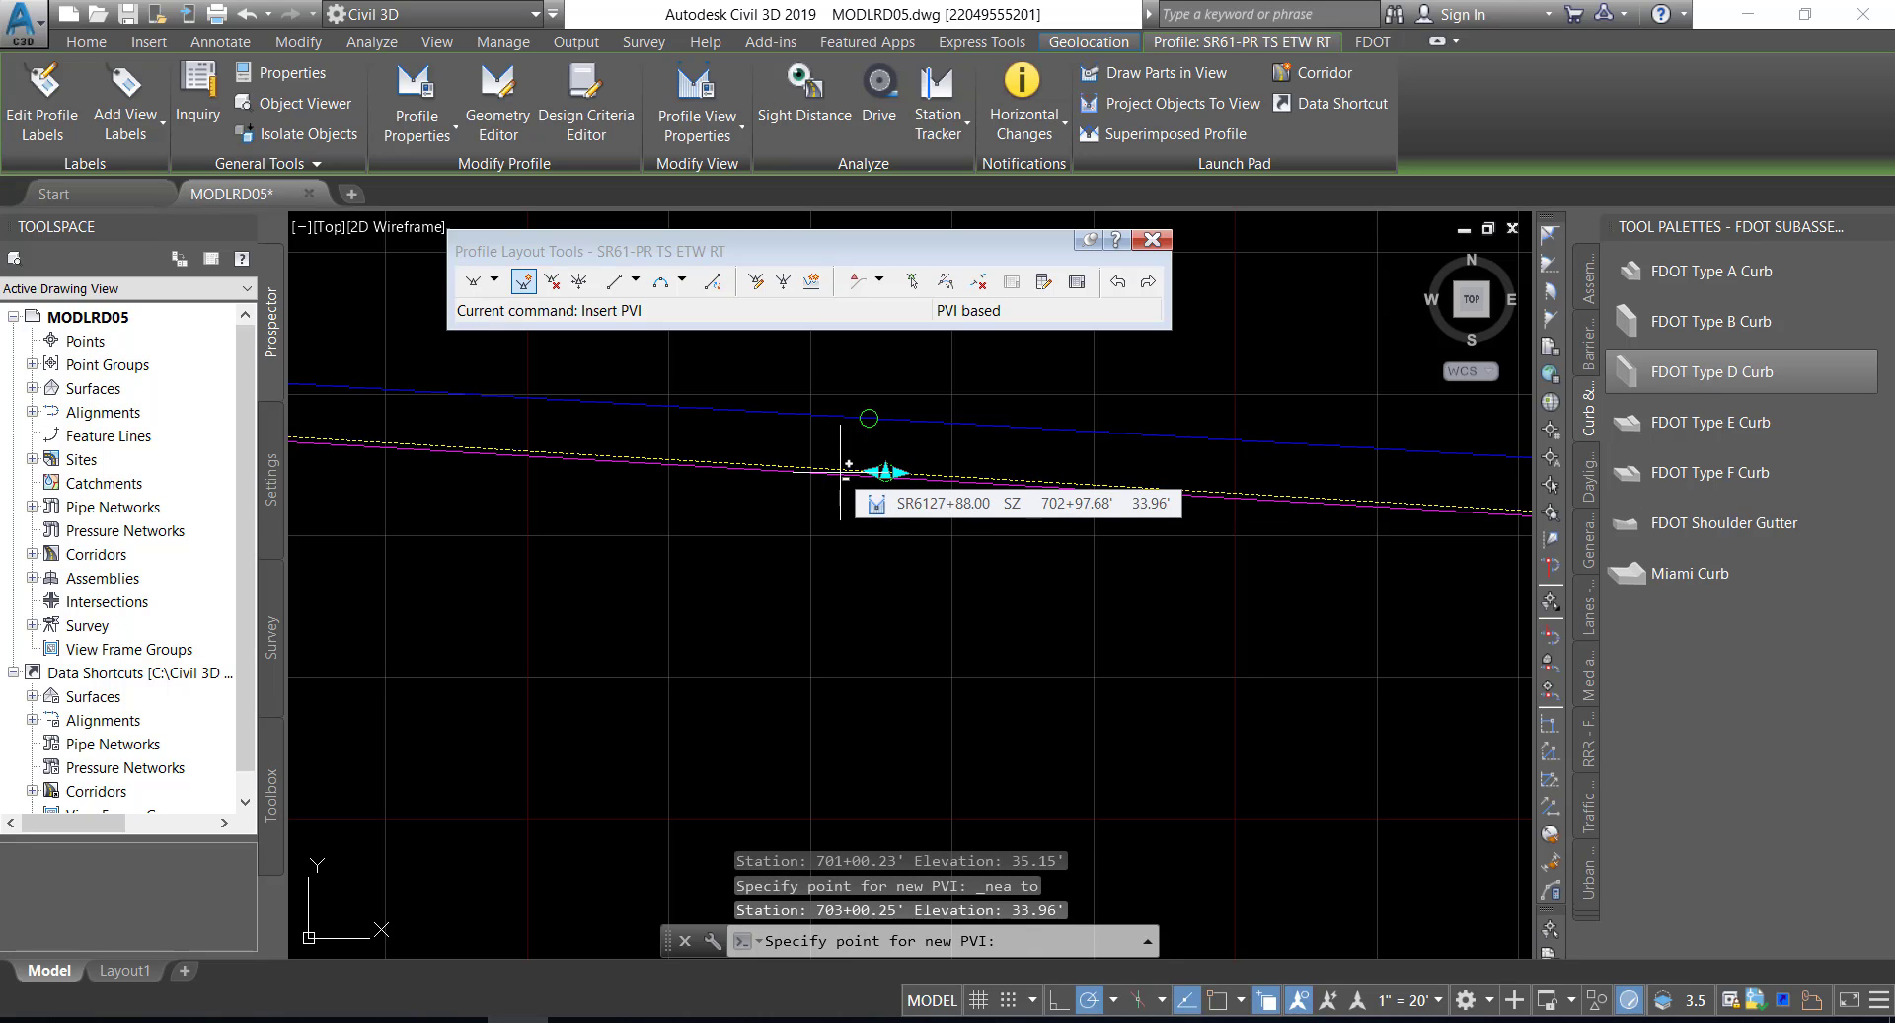
key("Return")
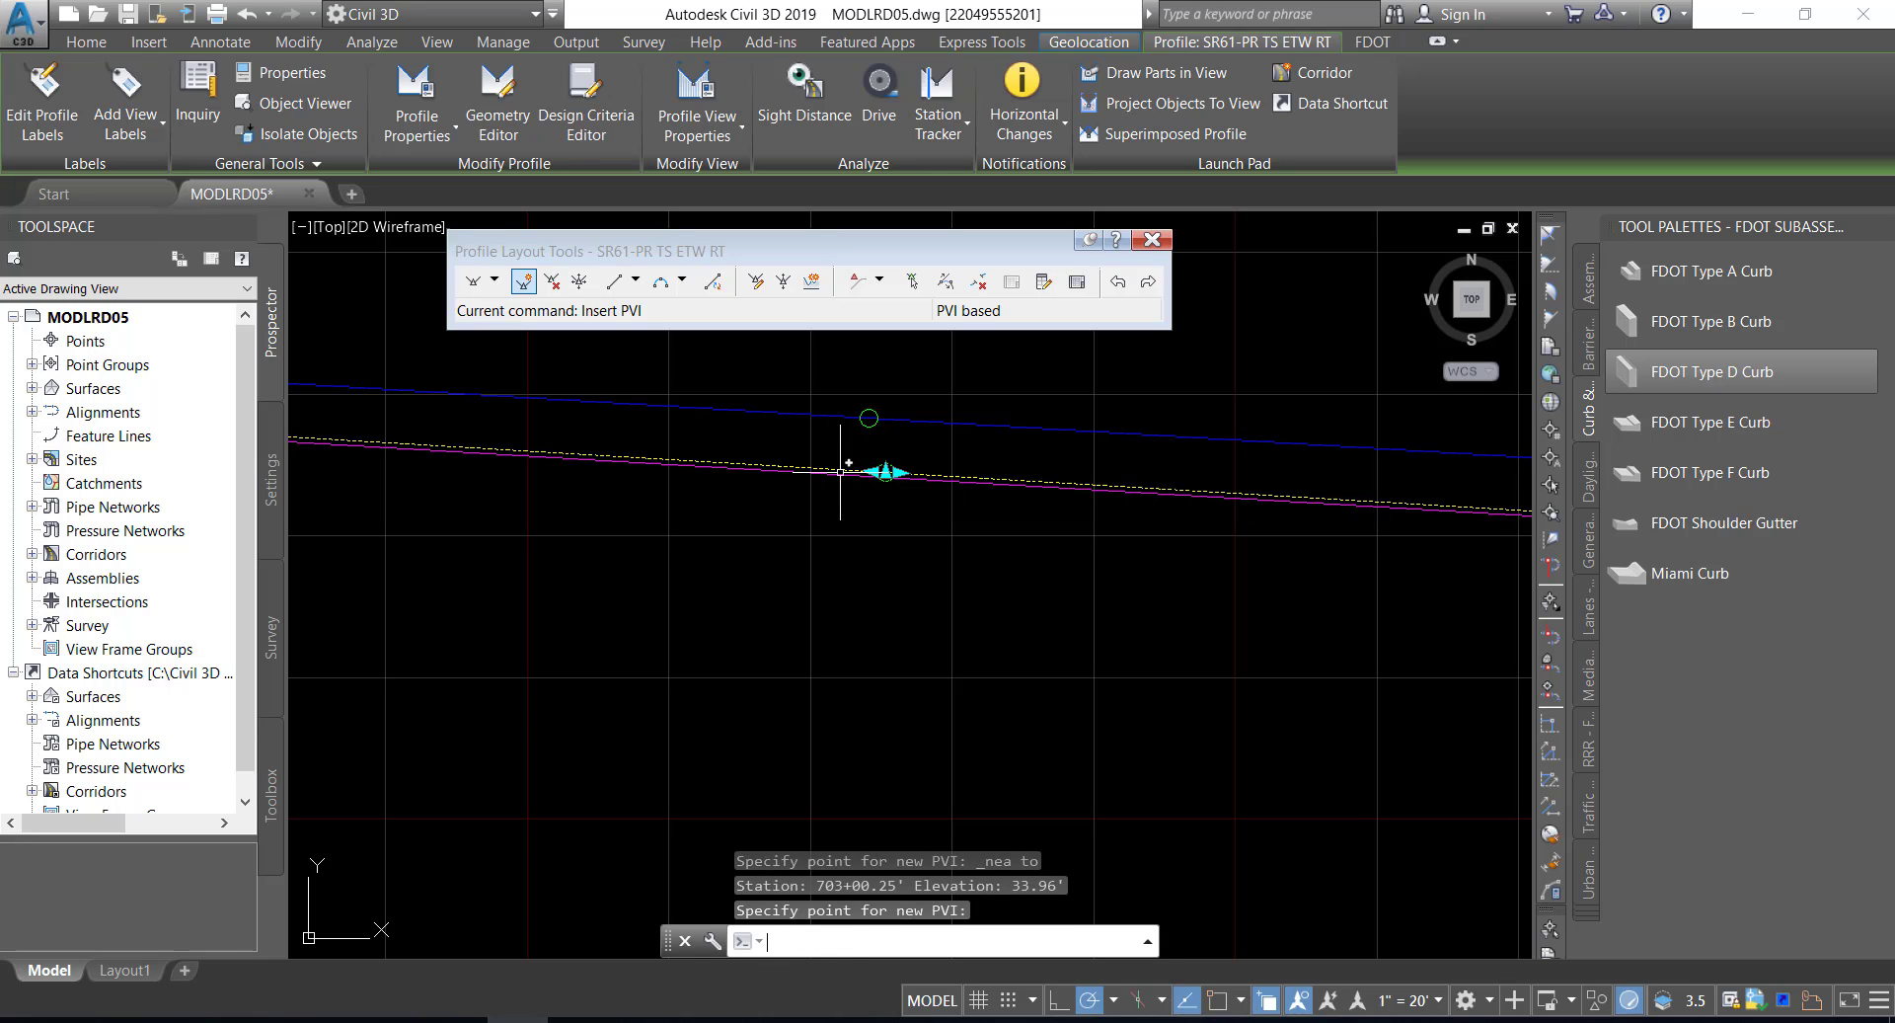
- Deselect the profile, close the Profile Layout Tools and check the superimposed profile in the Traffic Sep South RT profile view
scroll(859, 498, "down", 5)
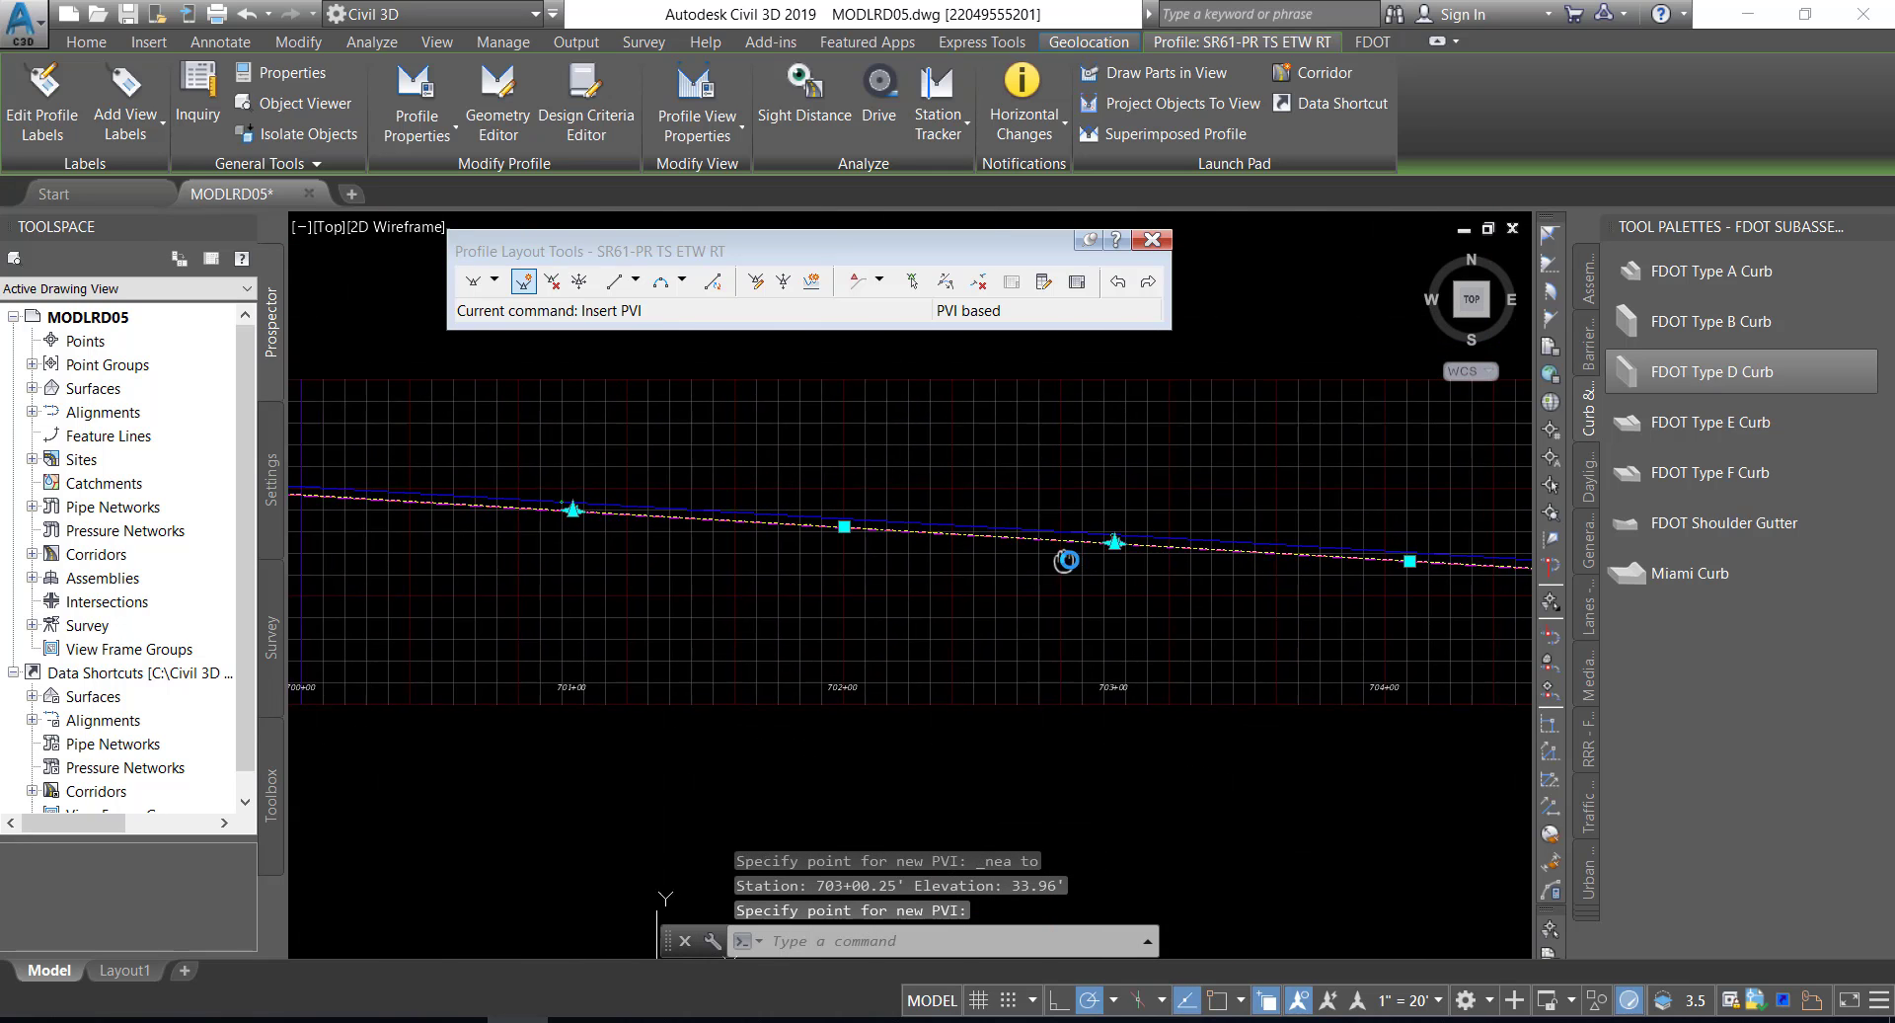
scroll(1218, 589, "up", 3)
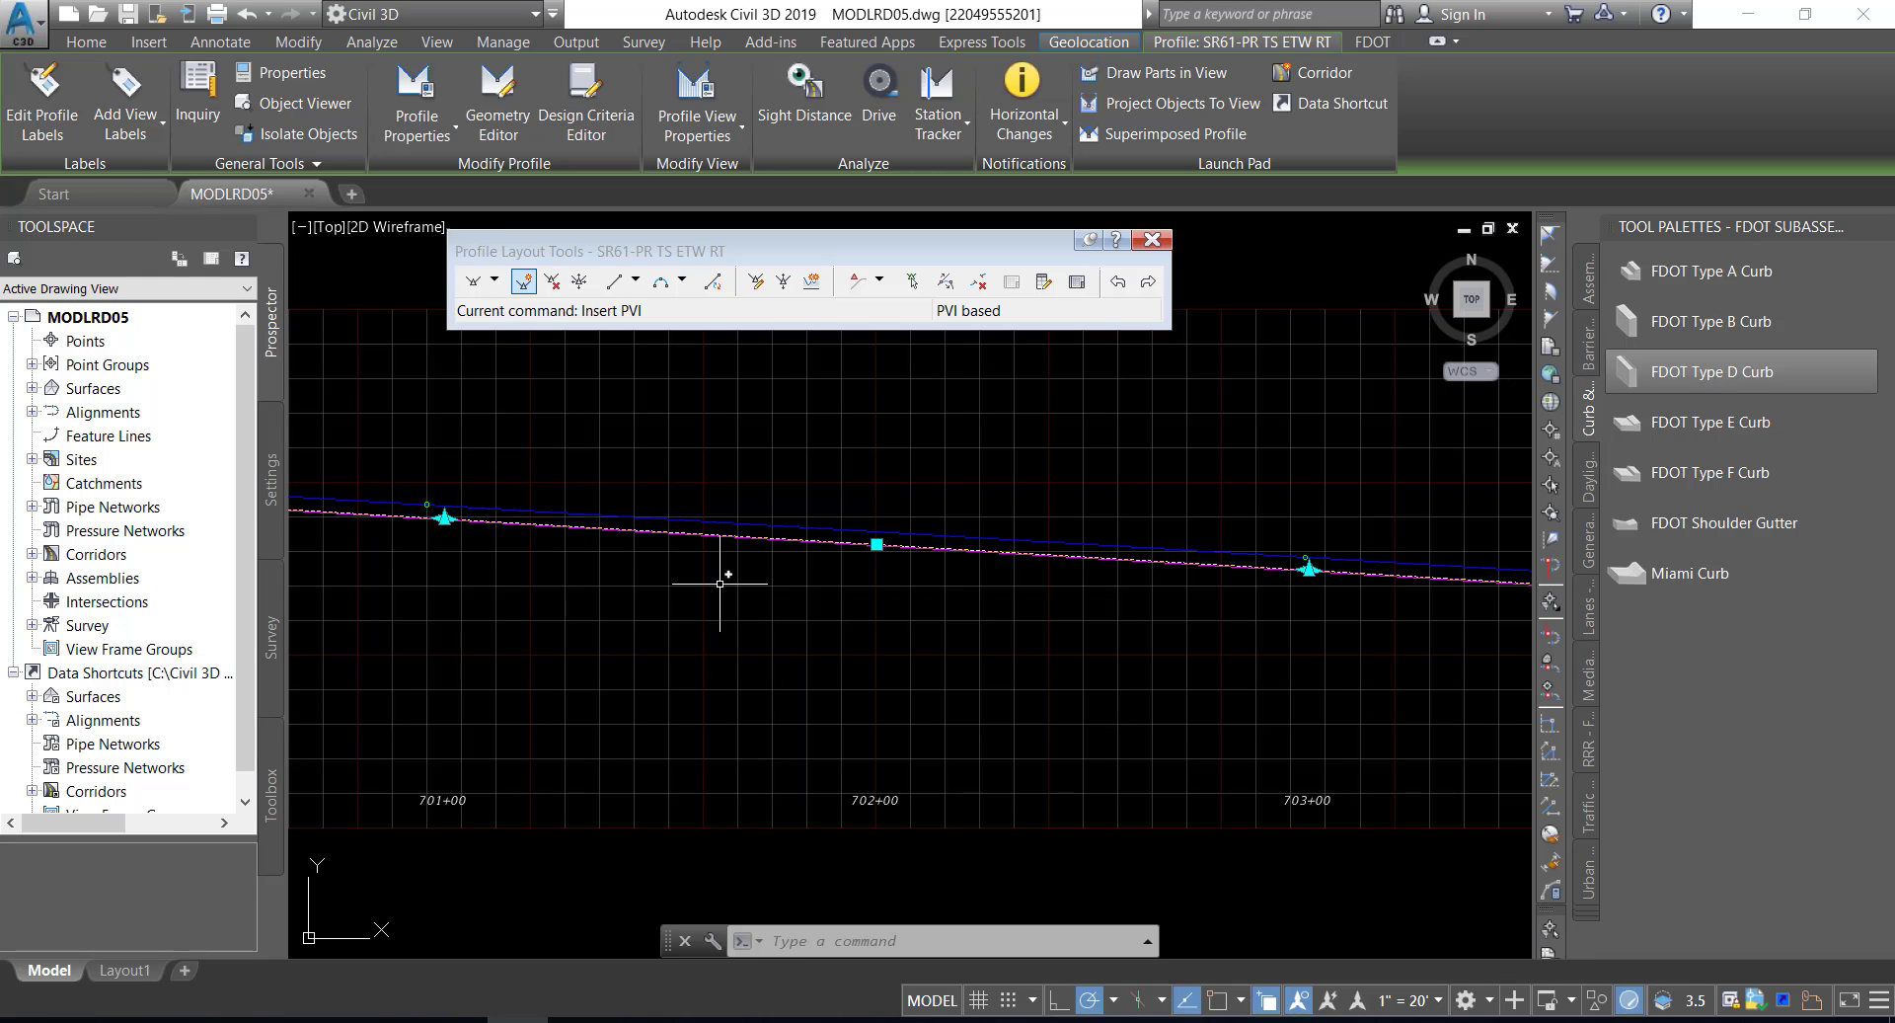
key("Escape")
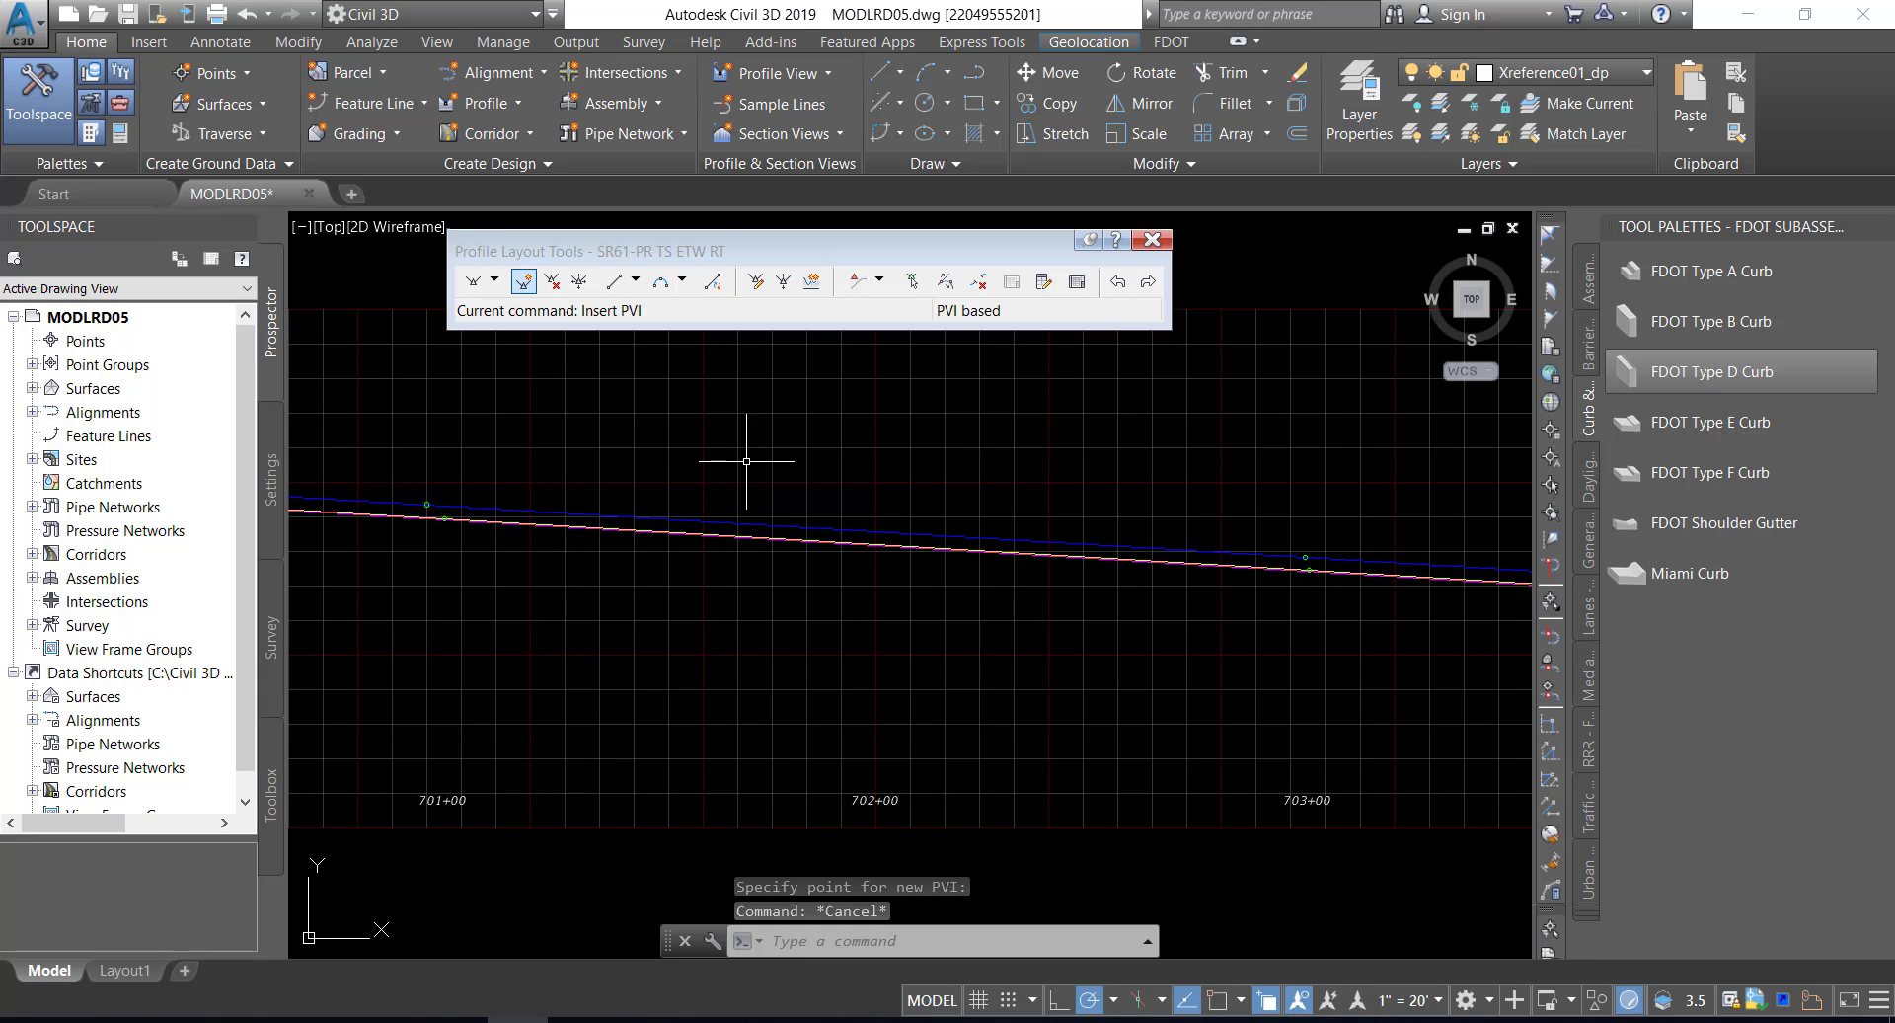
left_click(1153, 241)
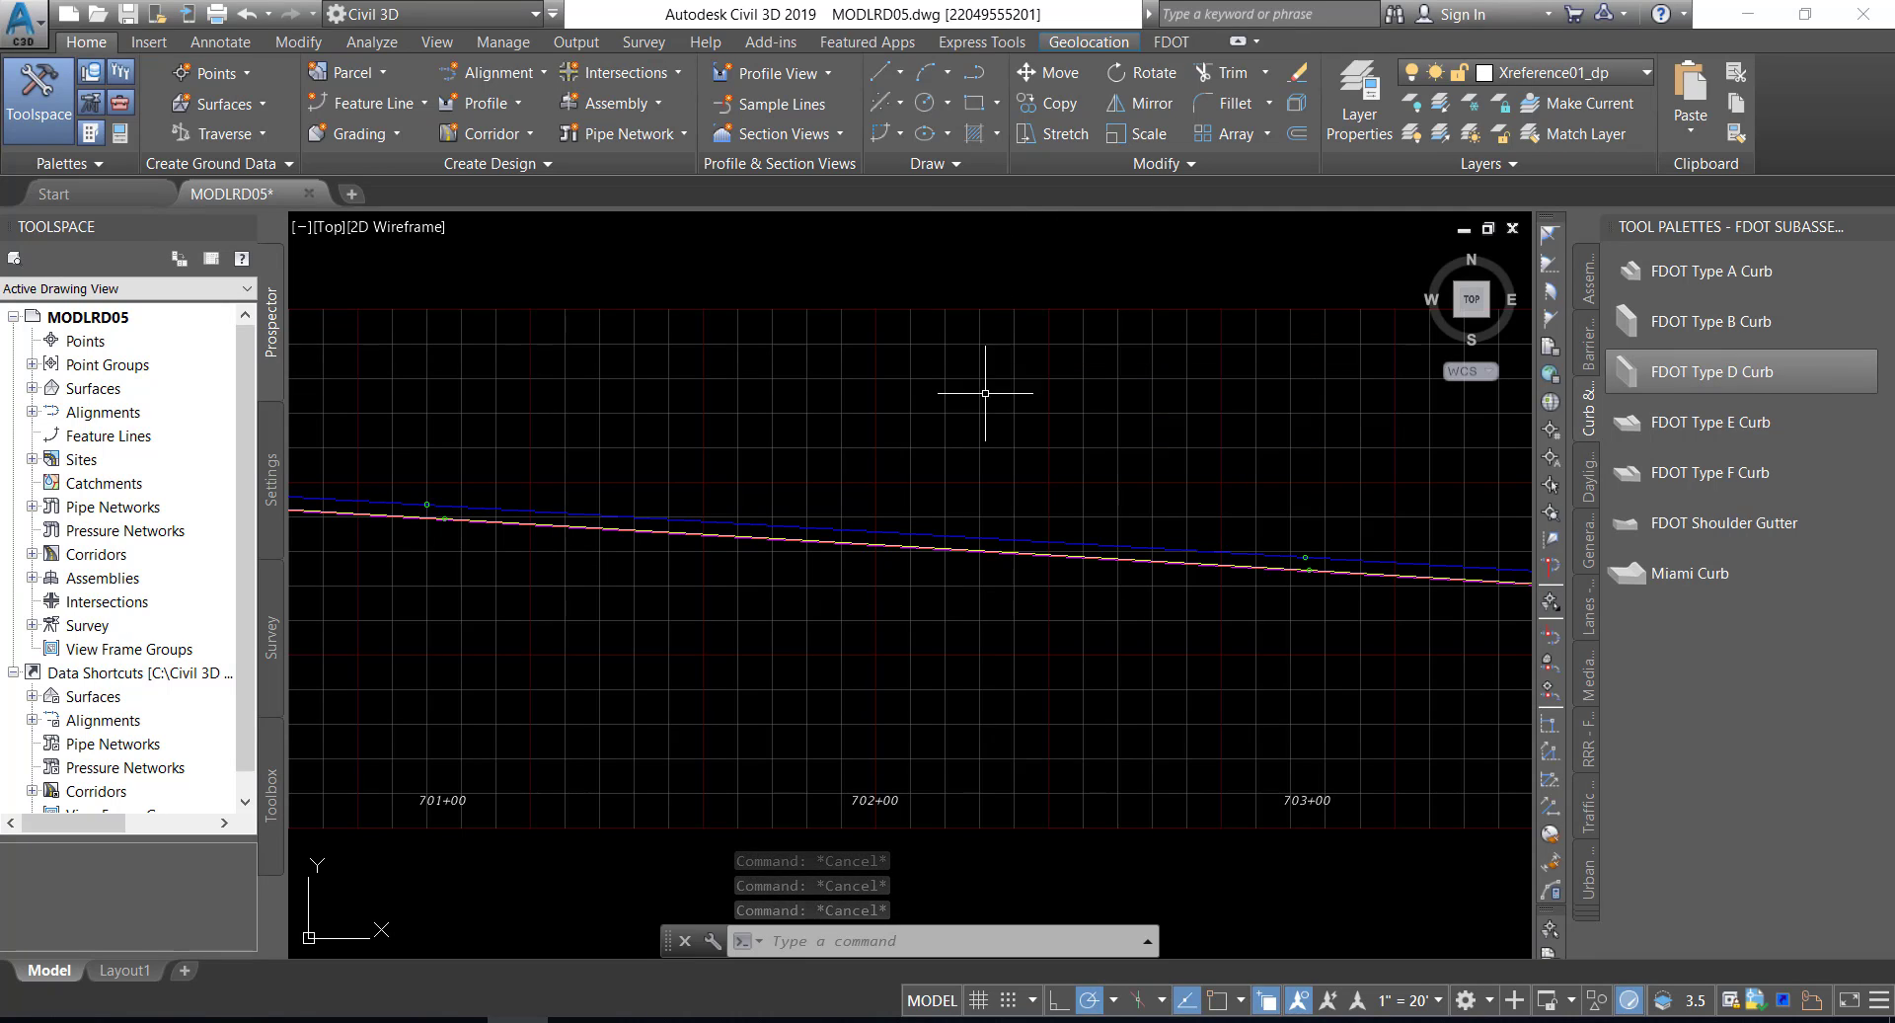
scroll(986, 389, "down", 3)
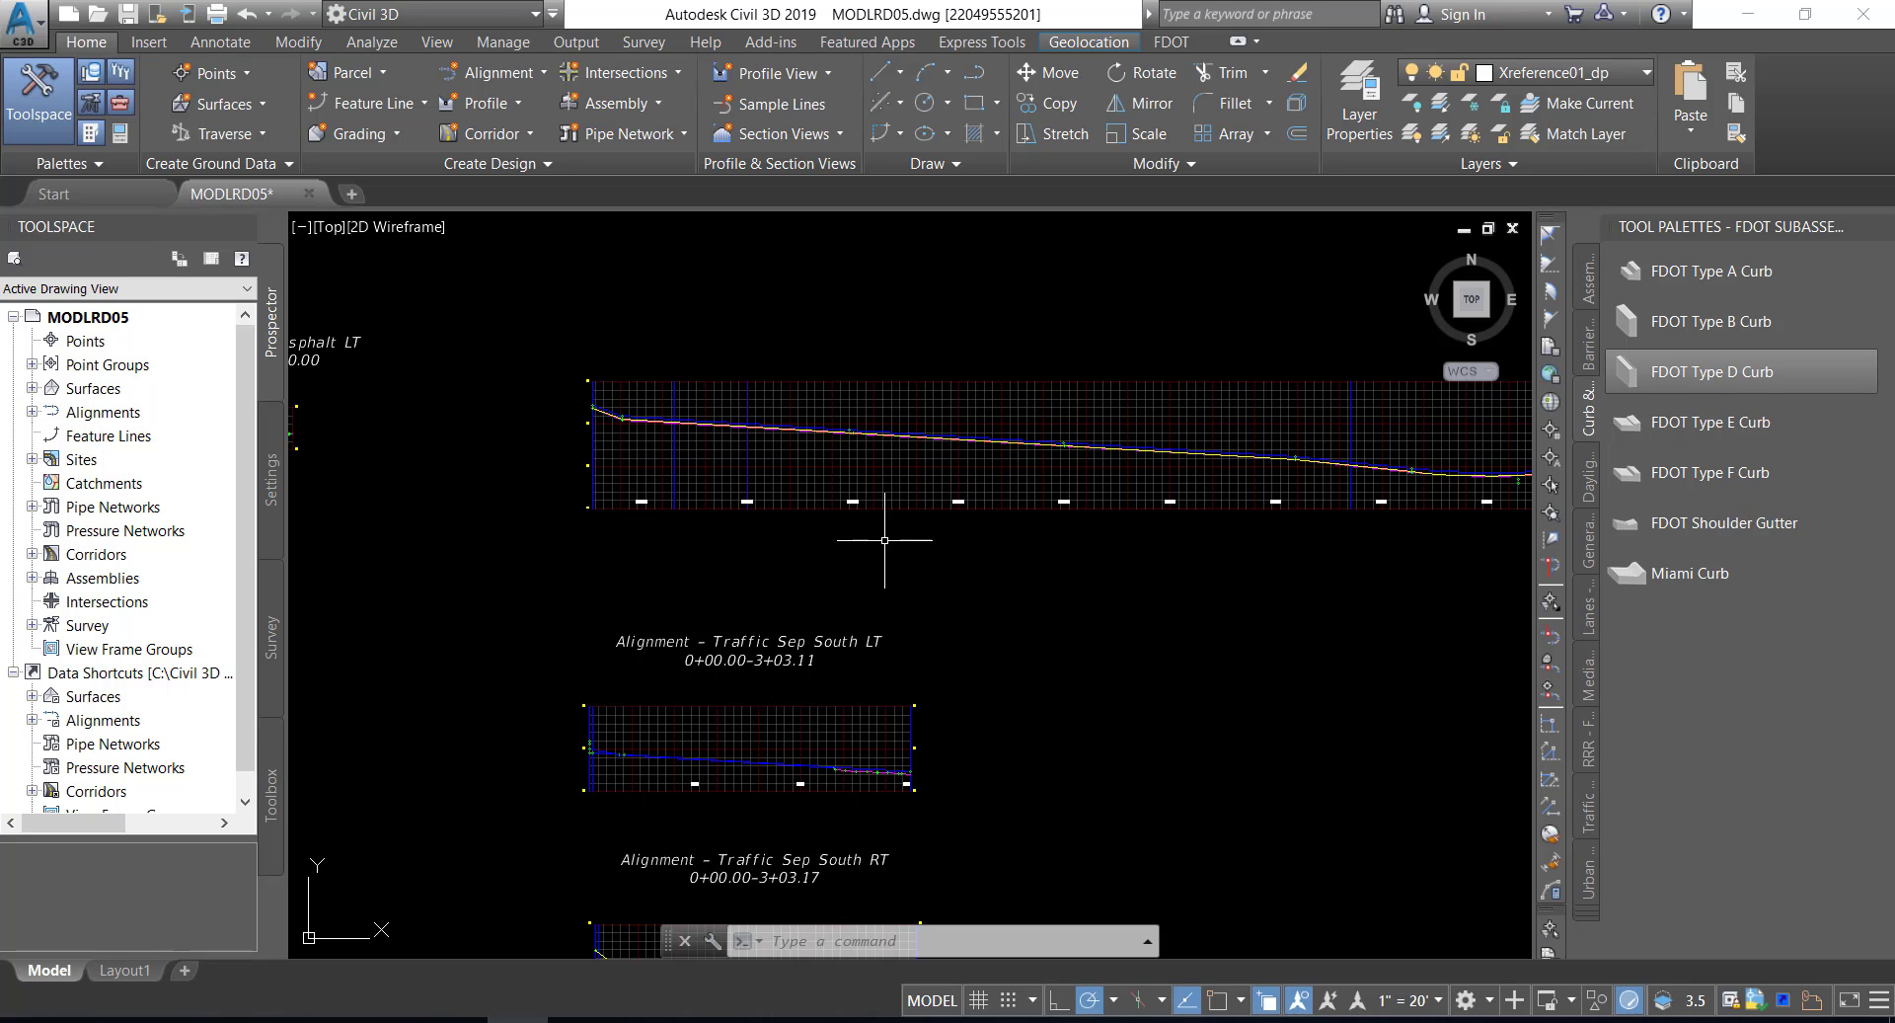
middle_click_drag(876, 541, 932, 399)
middle_click_drag(825, 554, 900, 372)
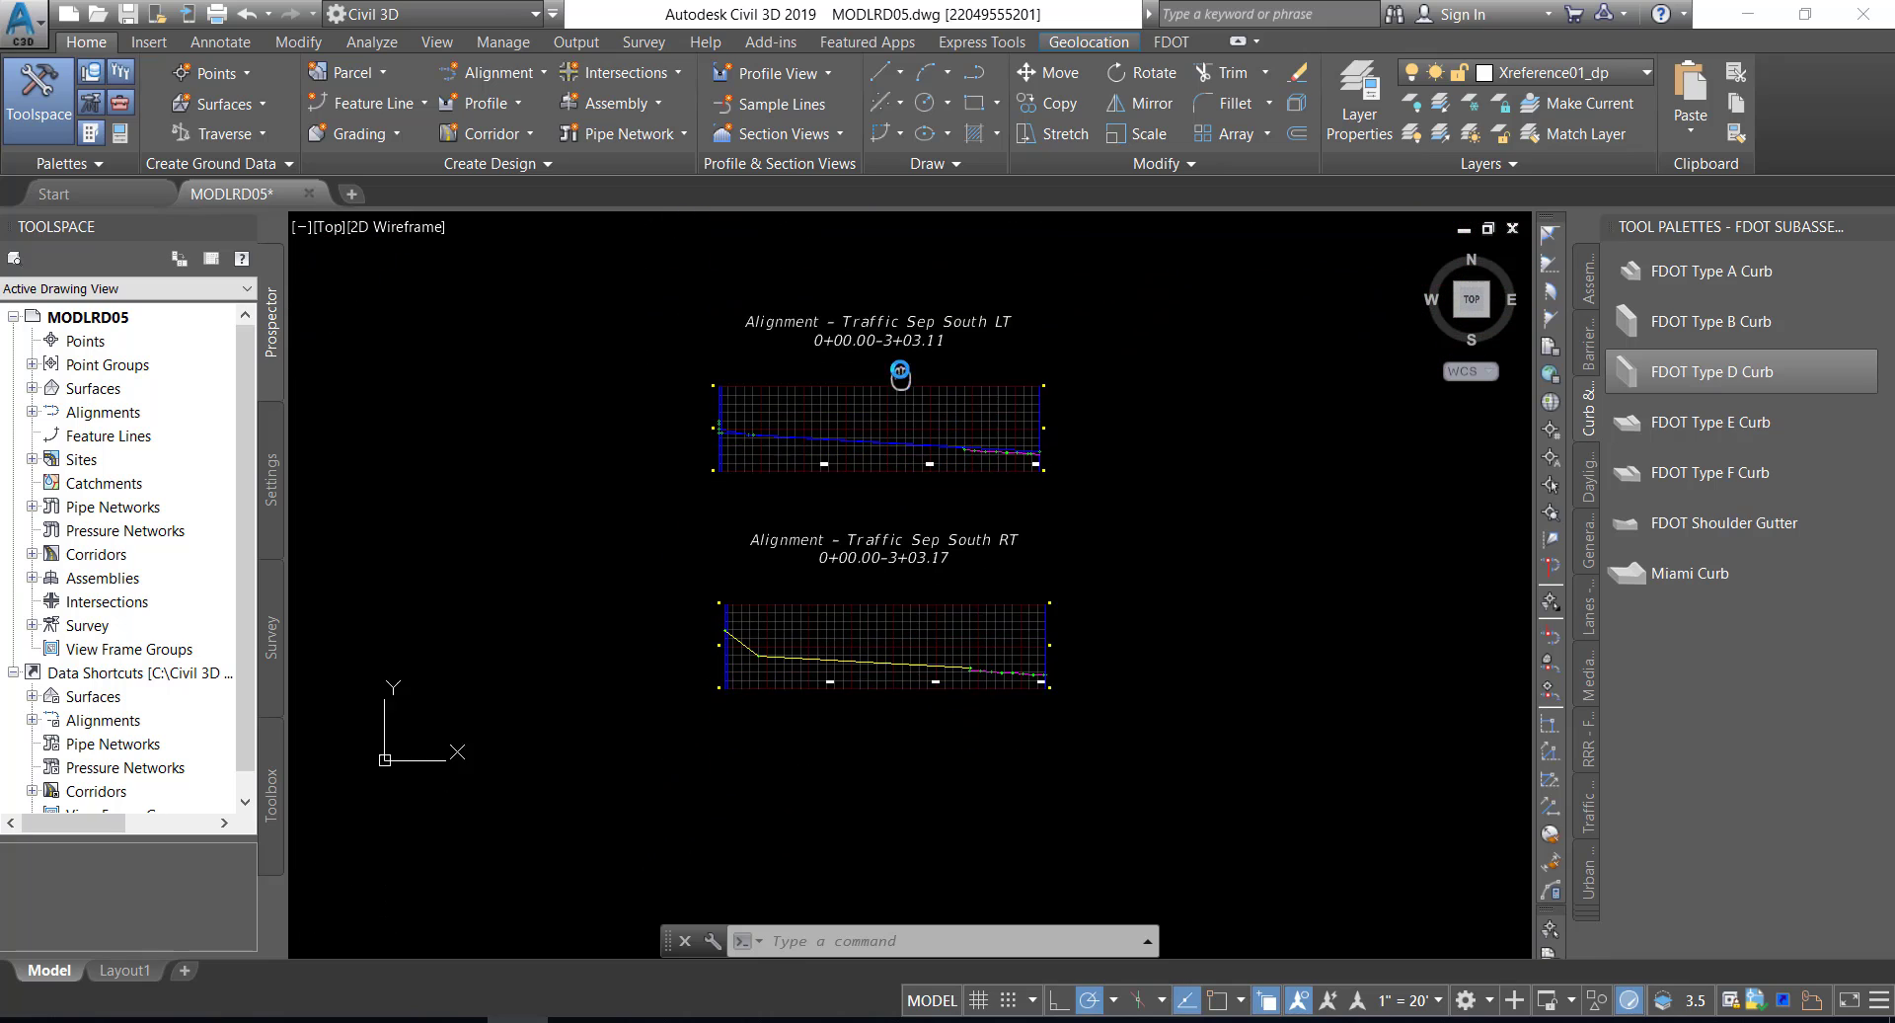
- Bring the Traffic Sep South RT profile view into close view and save the drawing
scroll(892, 583, "up", 2)
middle_click_drag(892, 584, 925, 466)
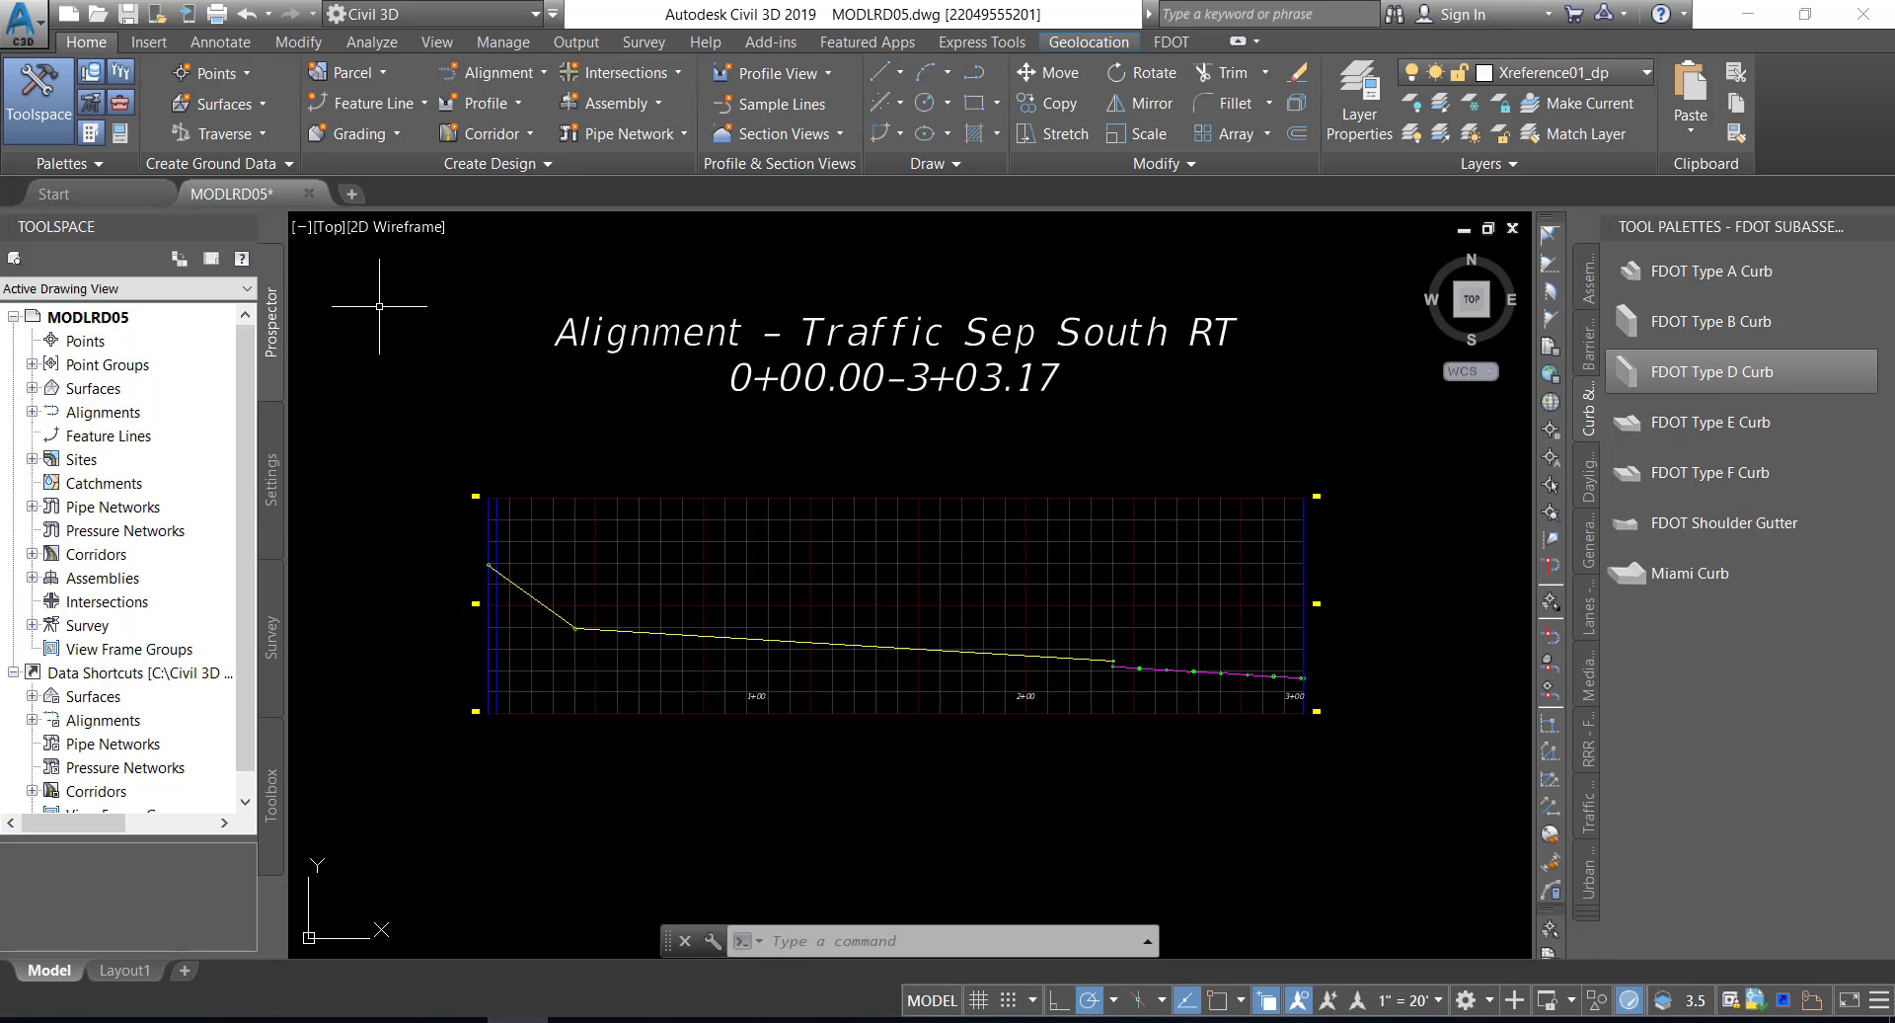
left_click(128, 14)
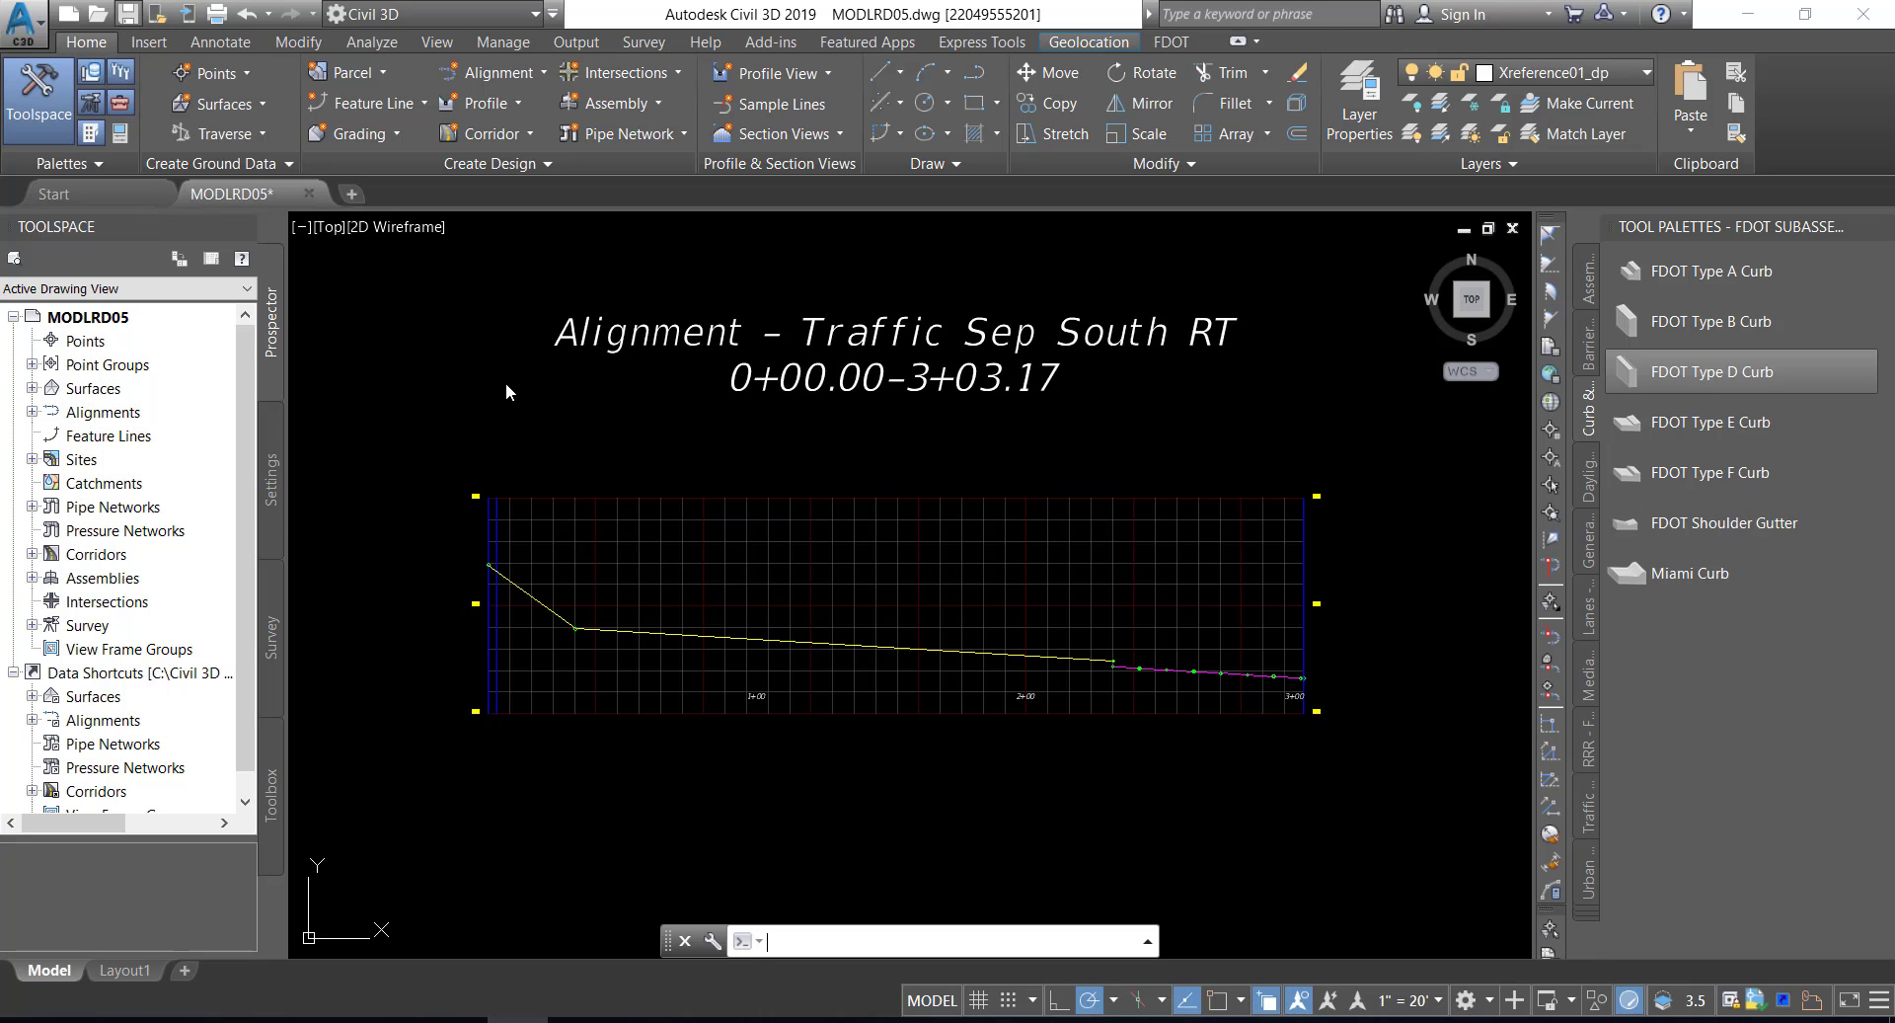
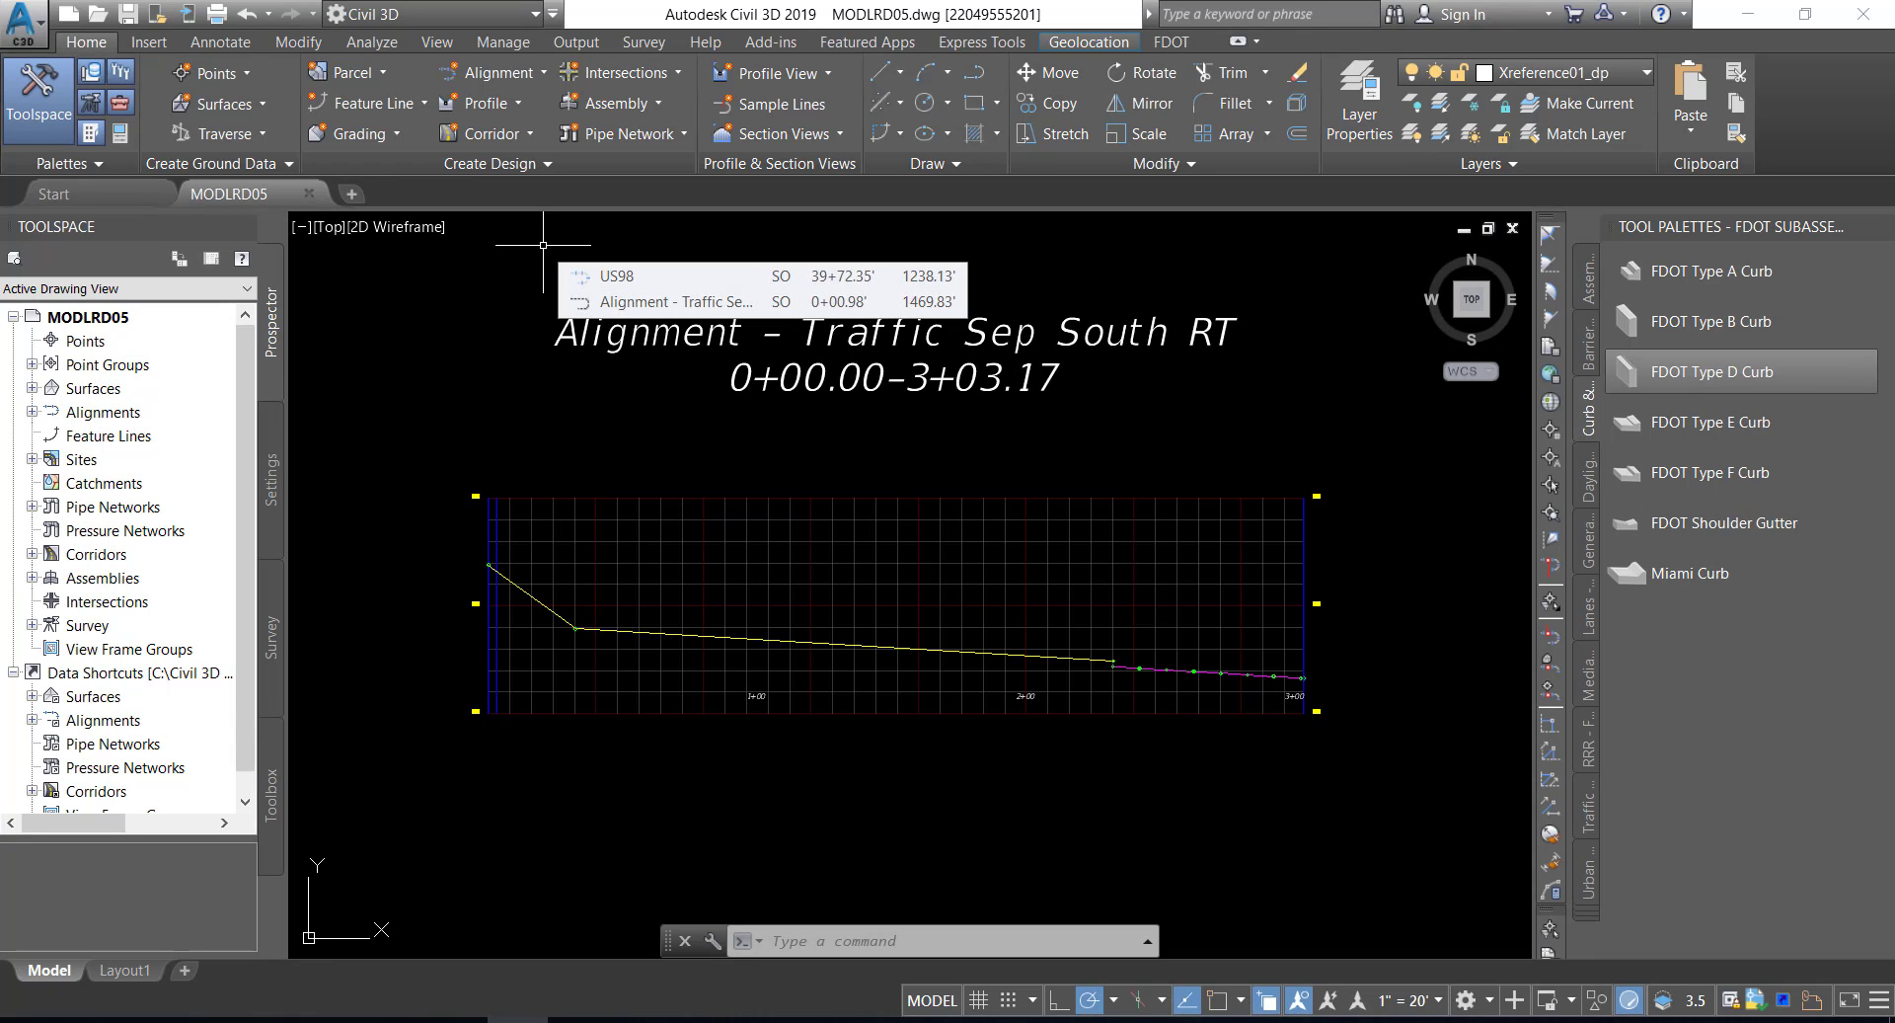
- Start a new layout profile in the Traffic Sep South RT profile view and name it PGL TS South RT
left_click(511, 104)
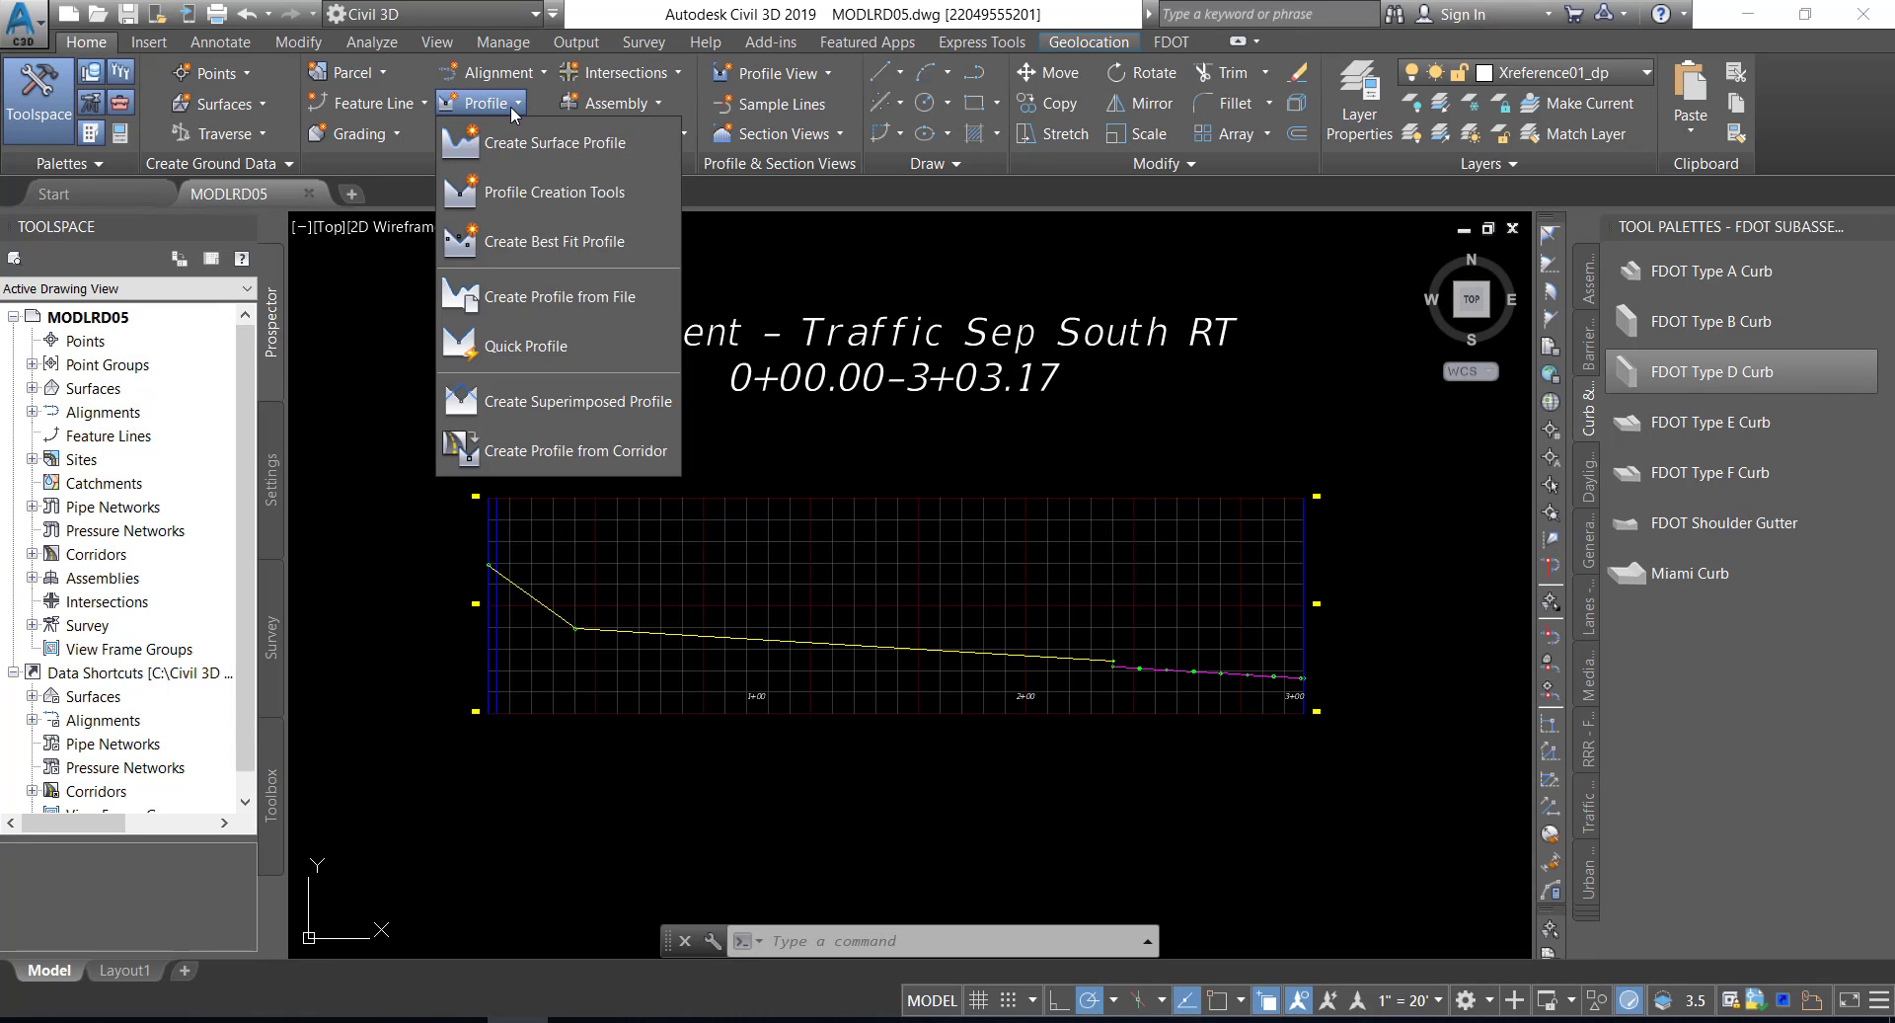
left_click(553, 192)
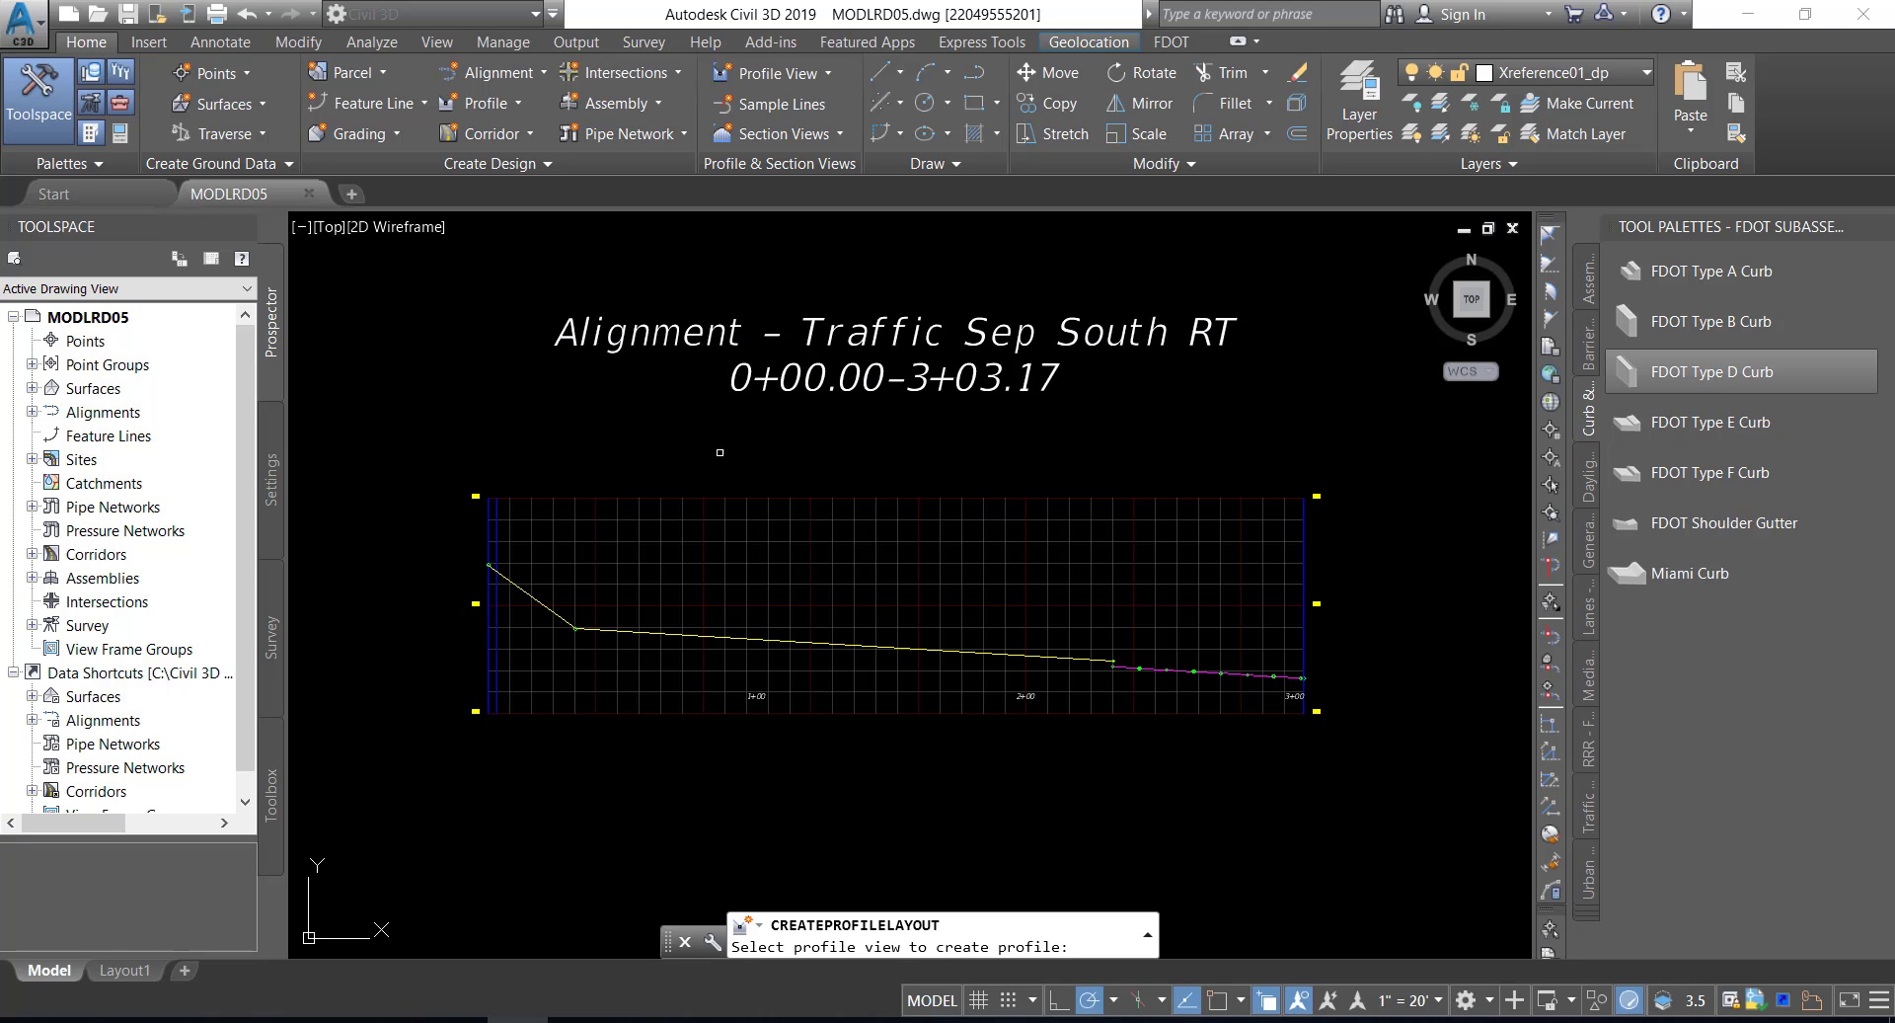
left_click(721, 499)
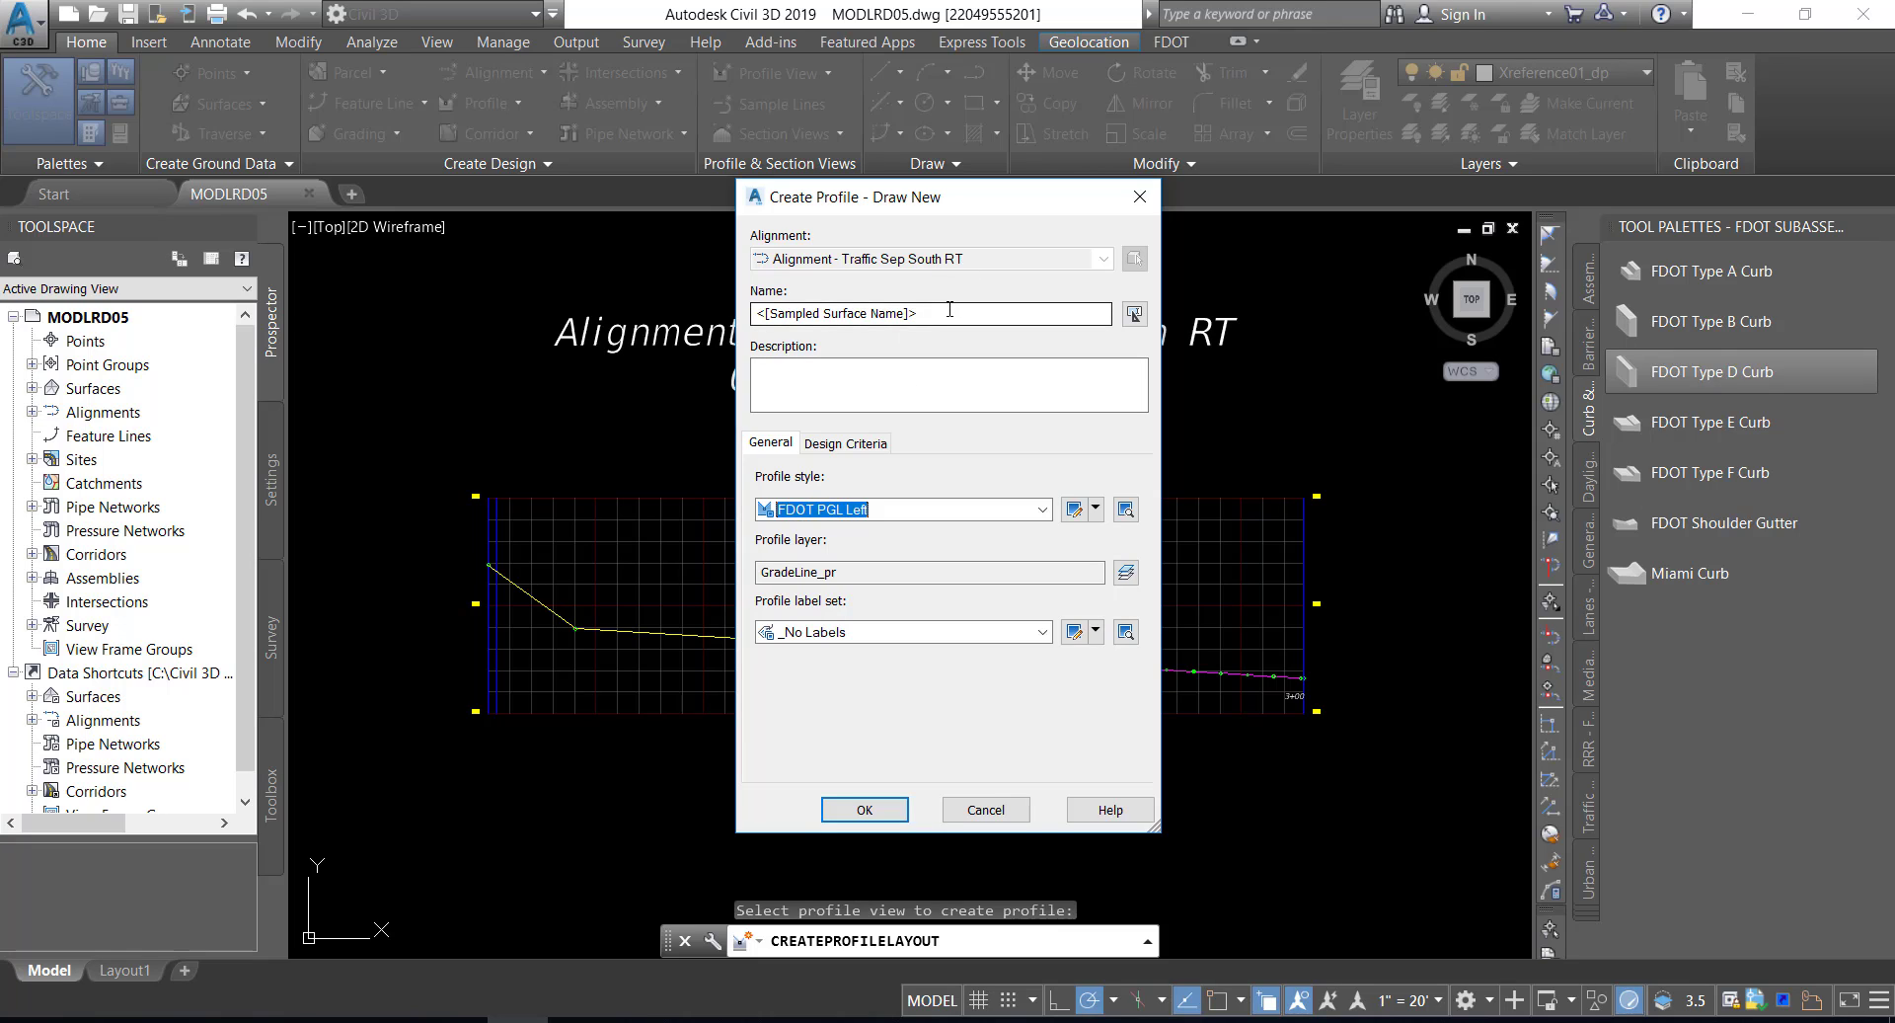
left_click_drag(950, 312, 781, 312)
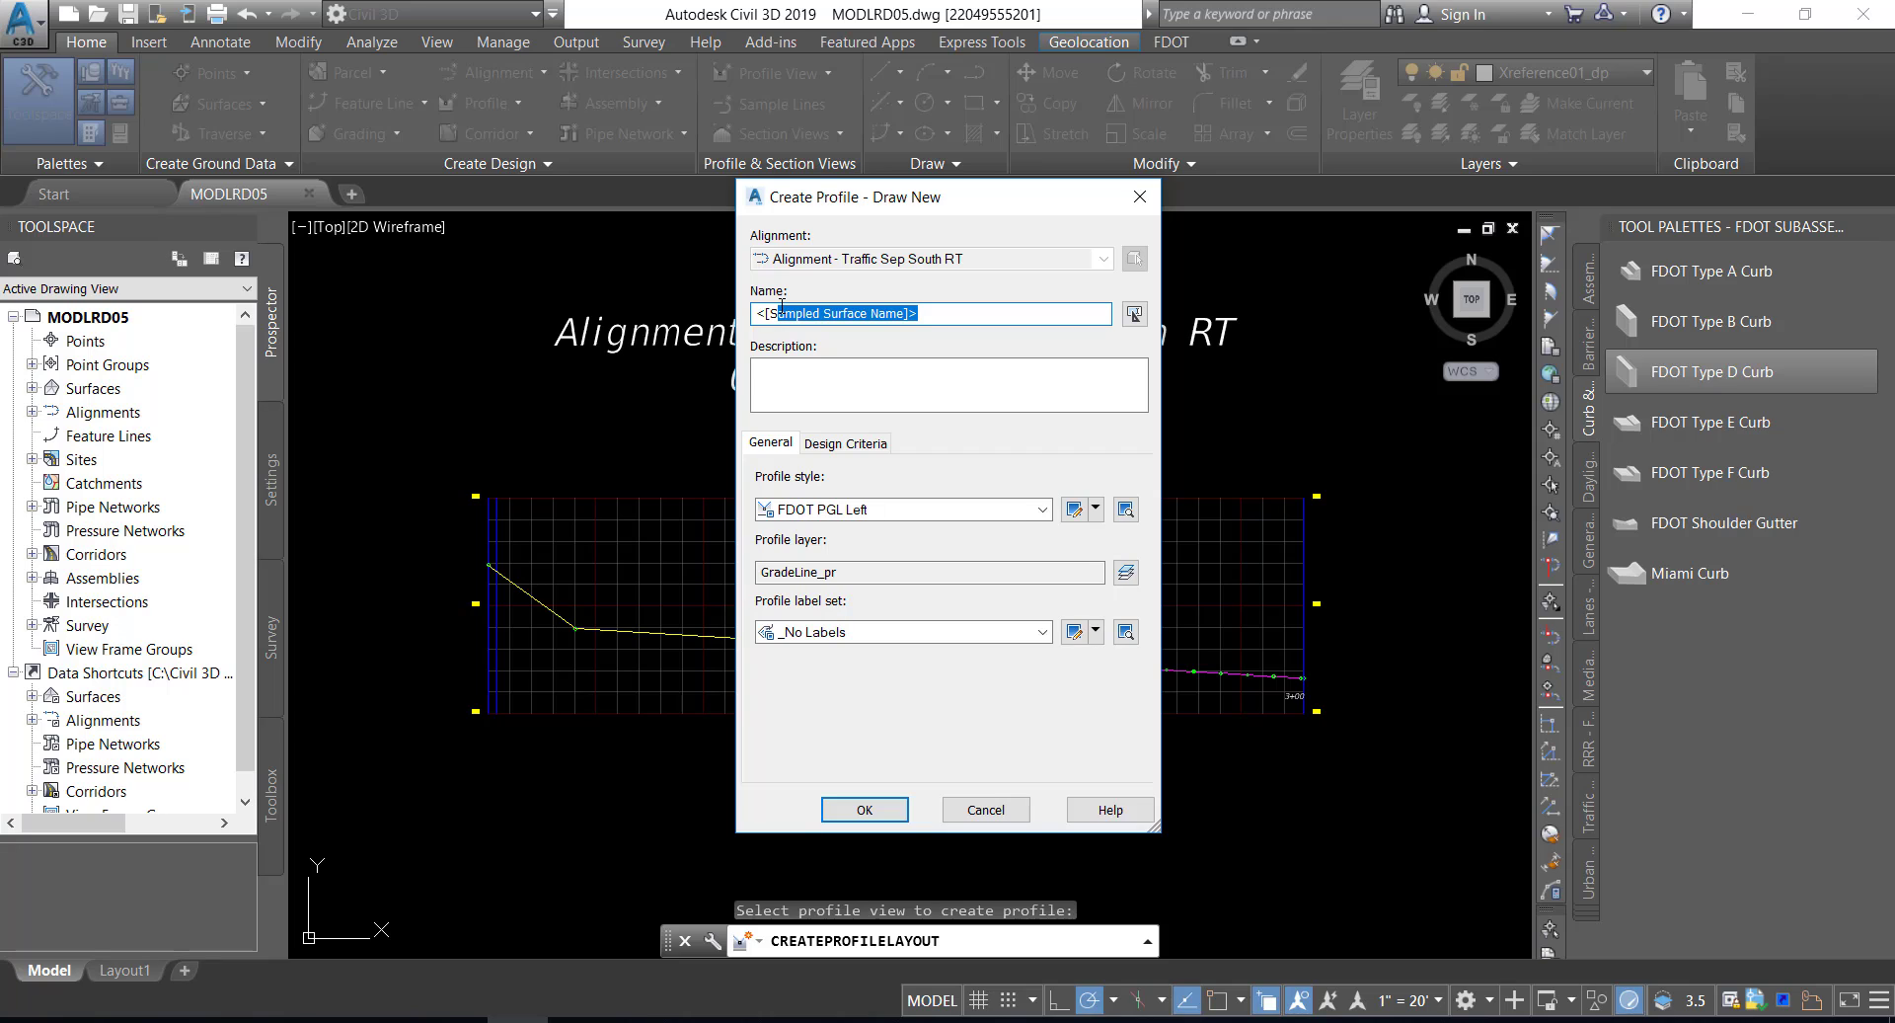
type("PGL")
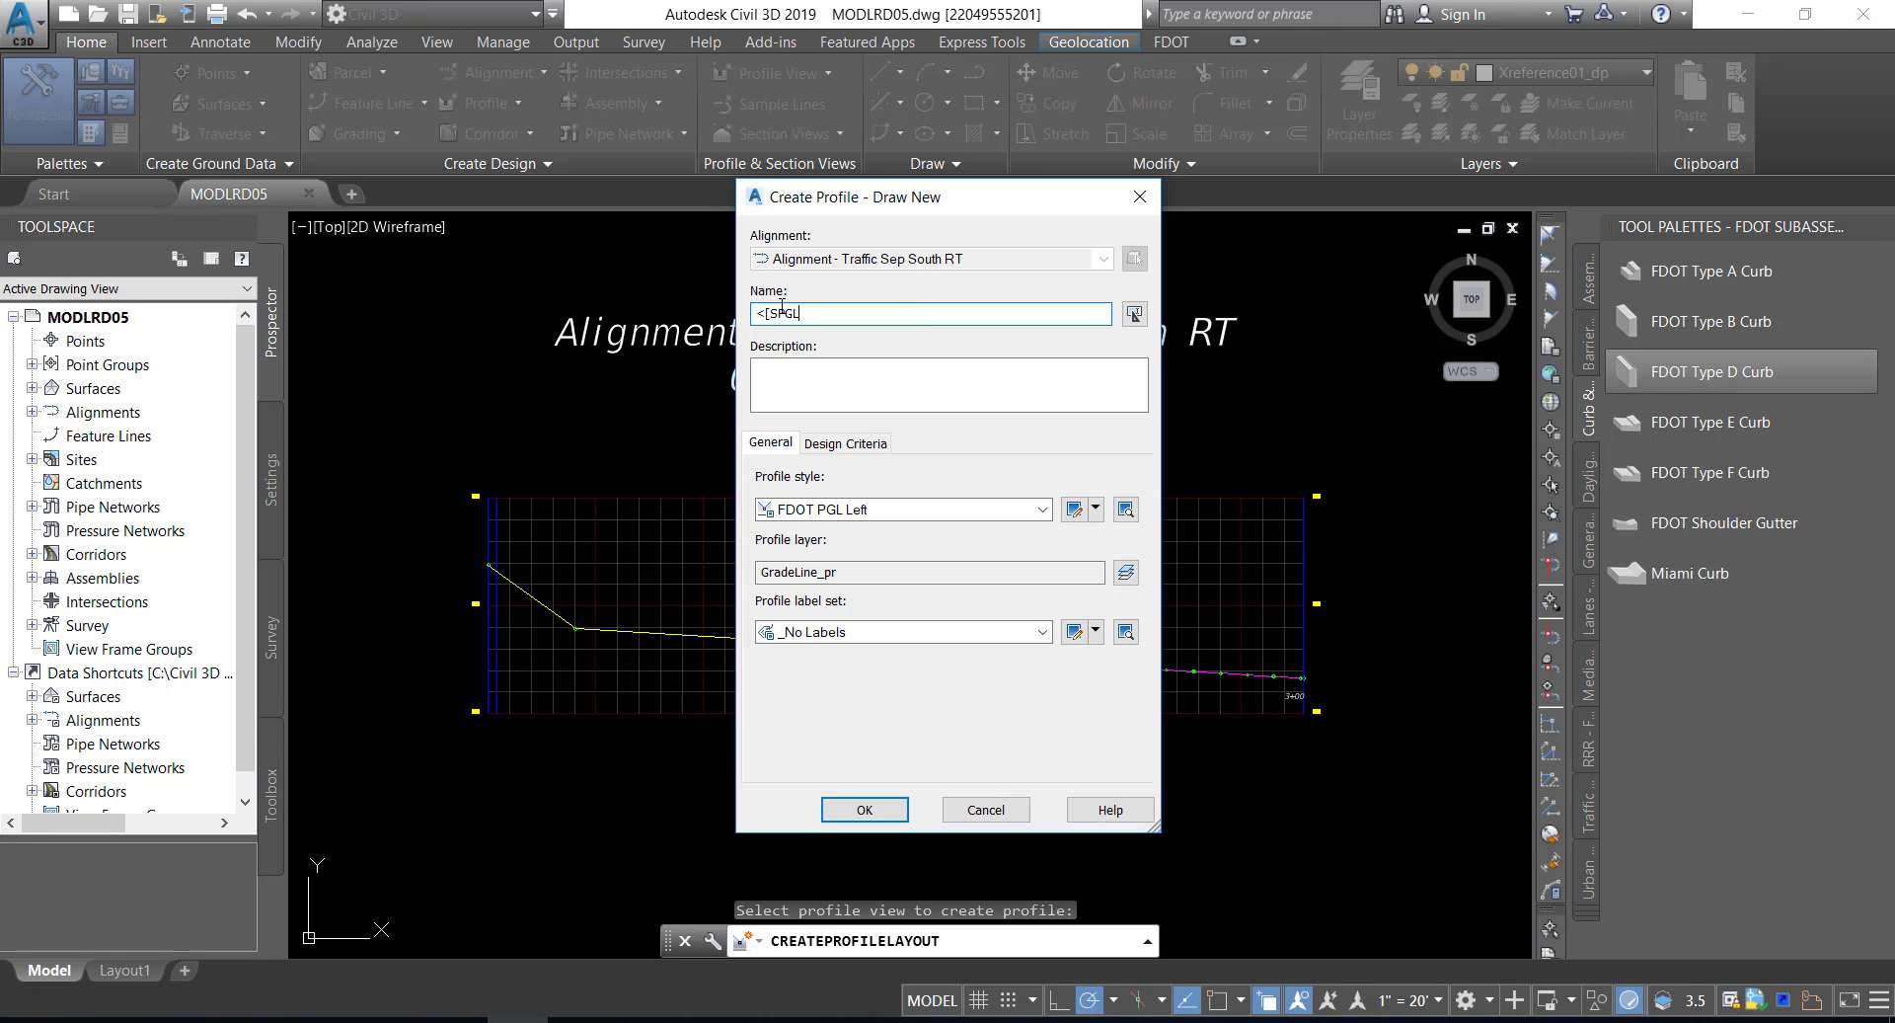
key("BackSpace")
key("BackSpace")
key("BackSpace")
key("BackSpace")
key("BackSpace")
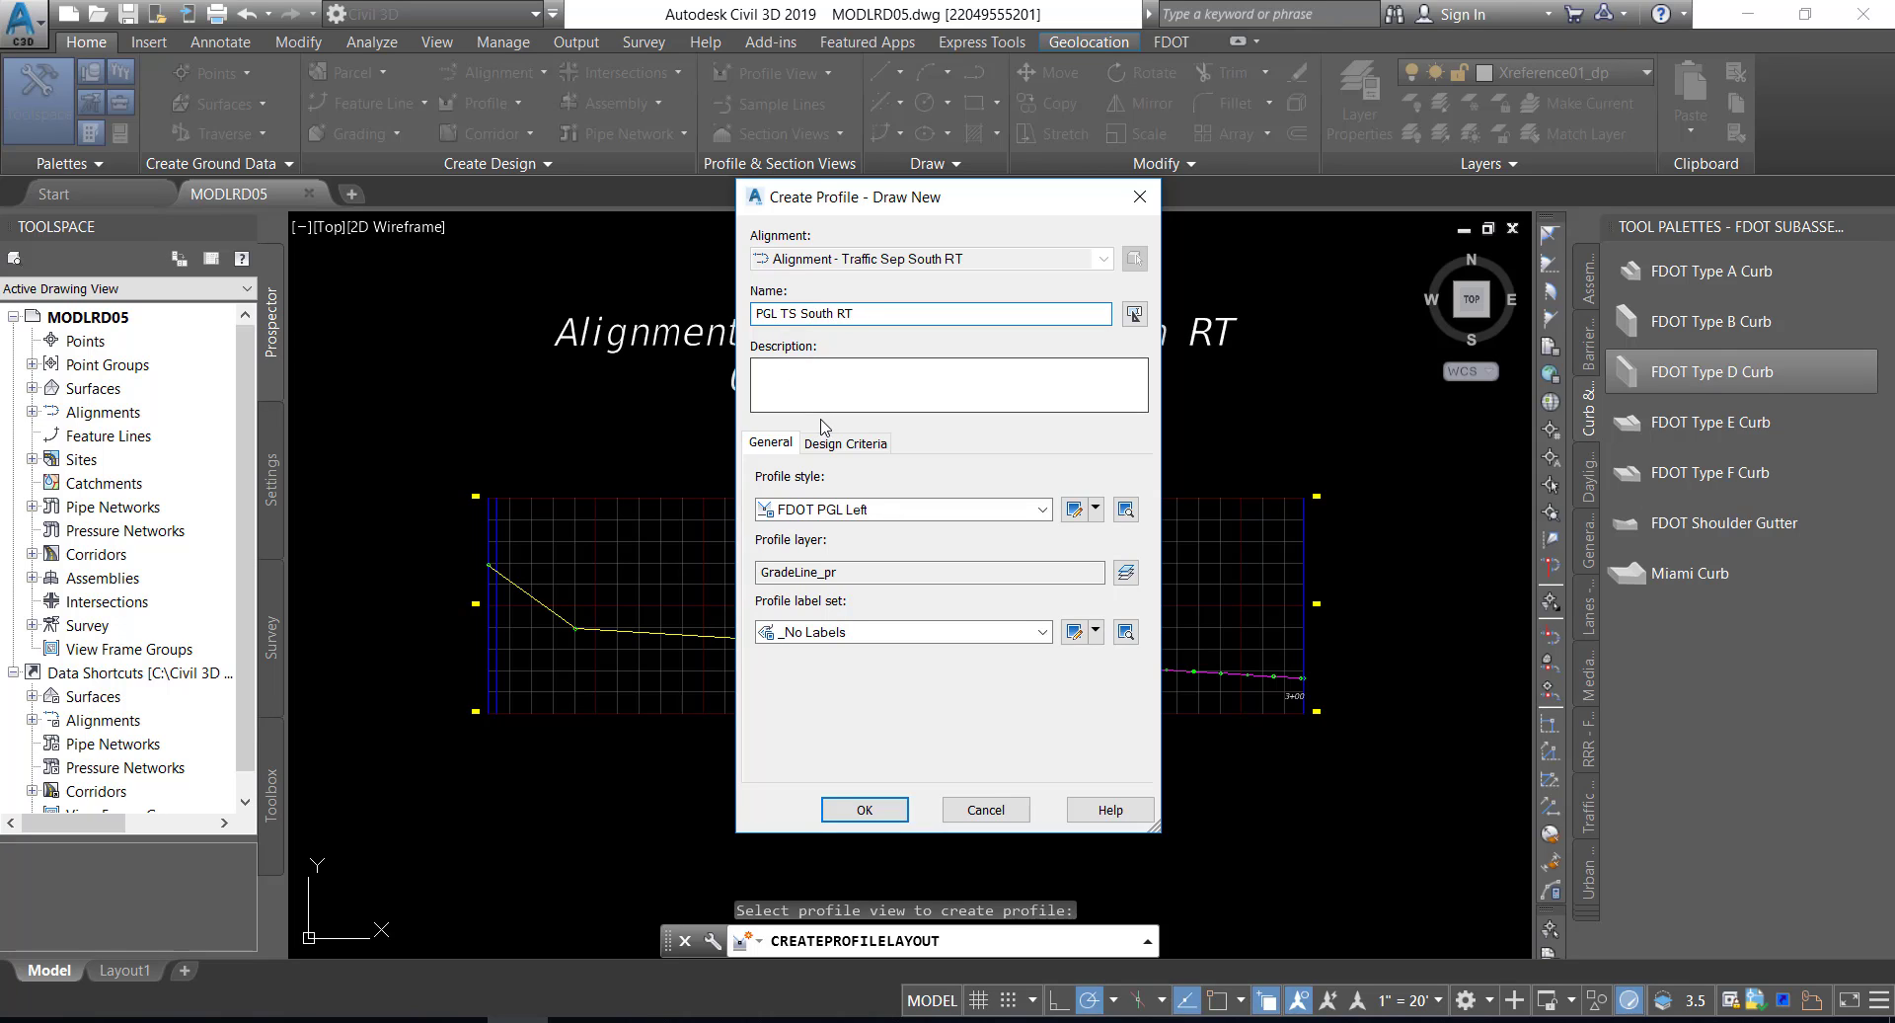
- Set the profile style to FDOT PGL Right and create the profile
left_click(882, 511)
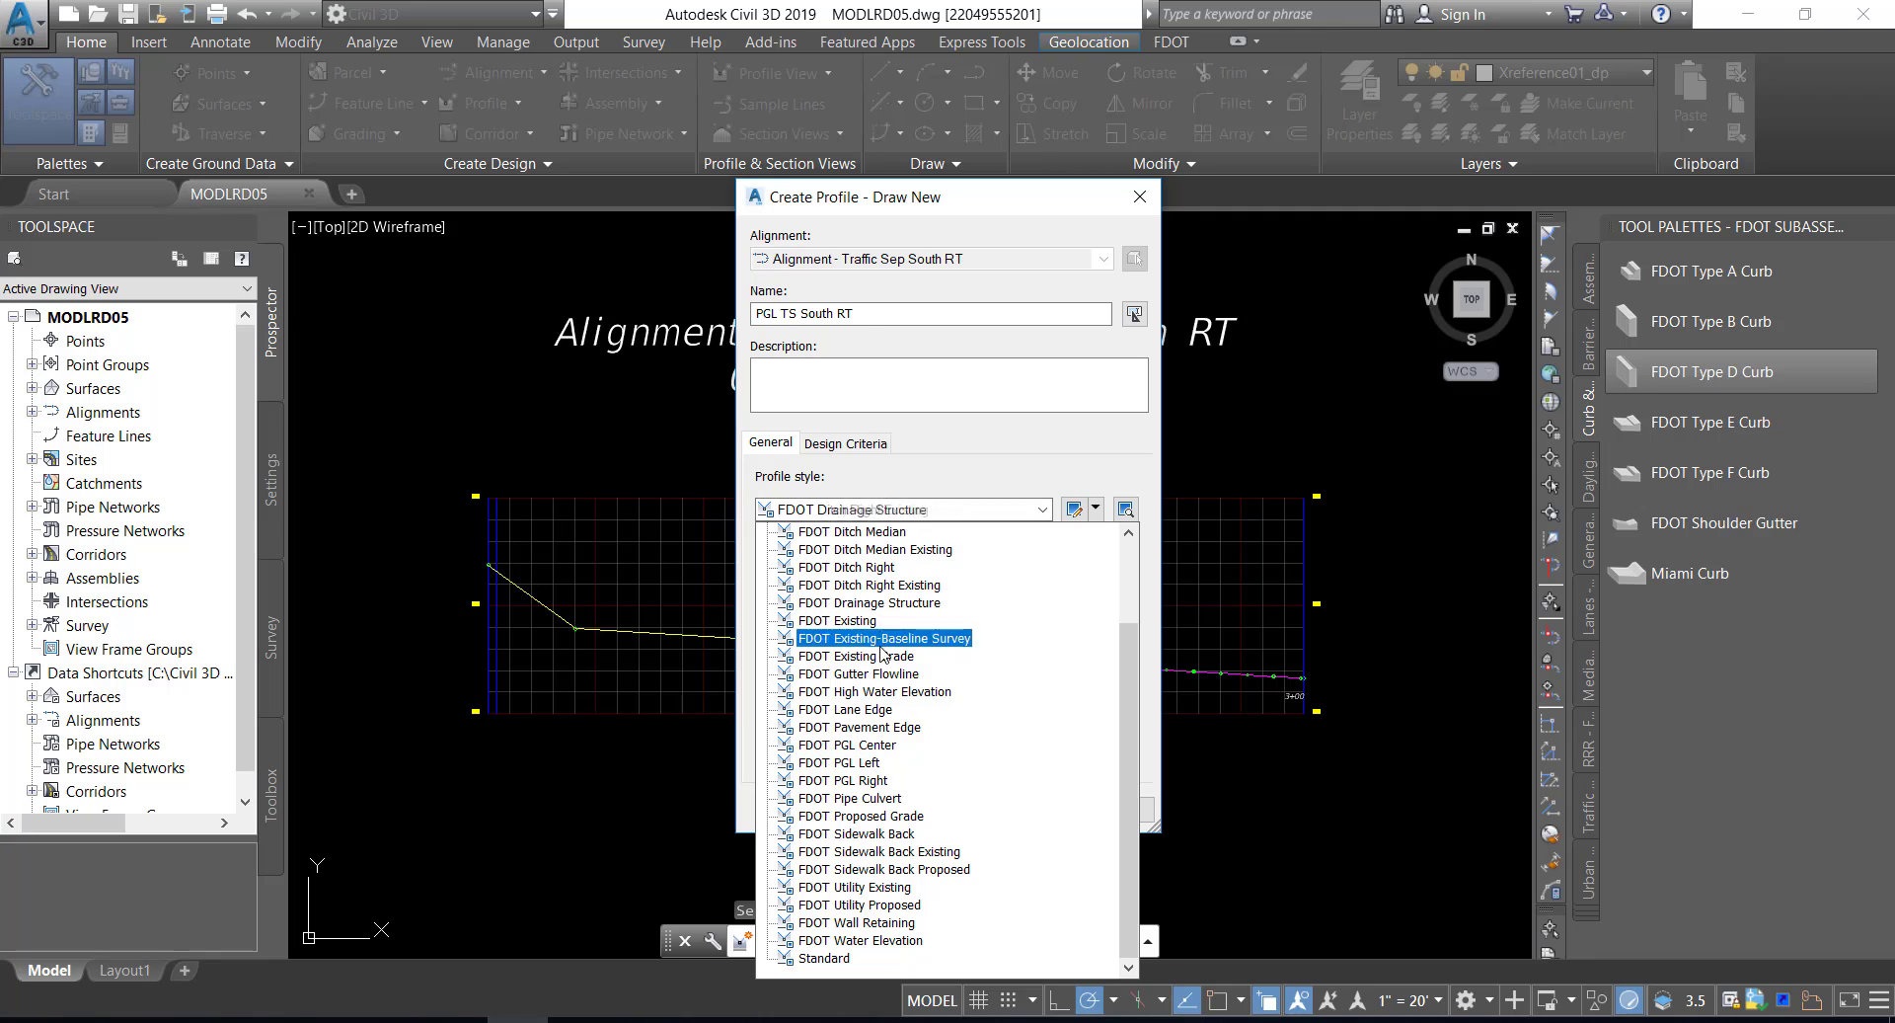
left_click(885, 780)
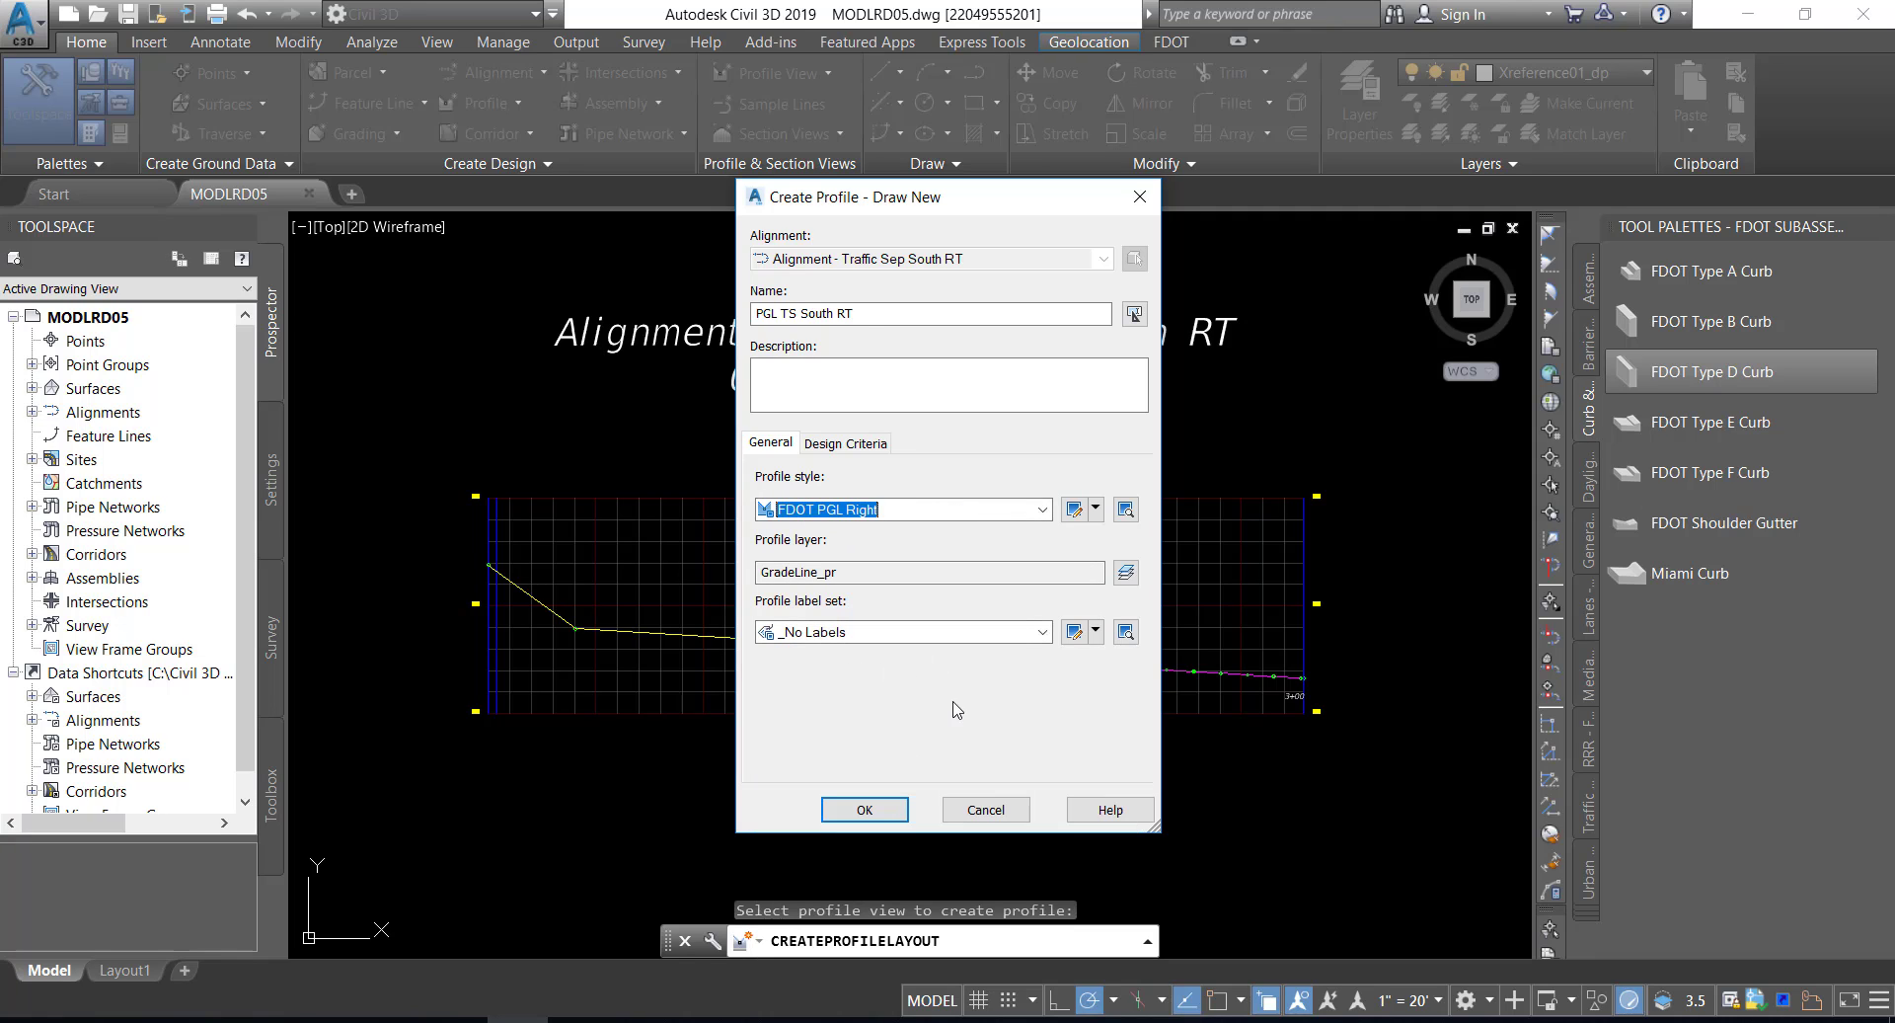
left_click(865, 810)
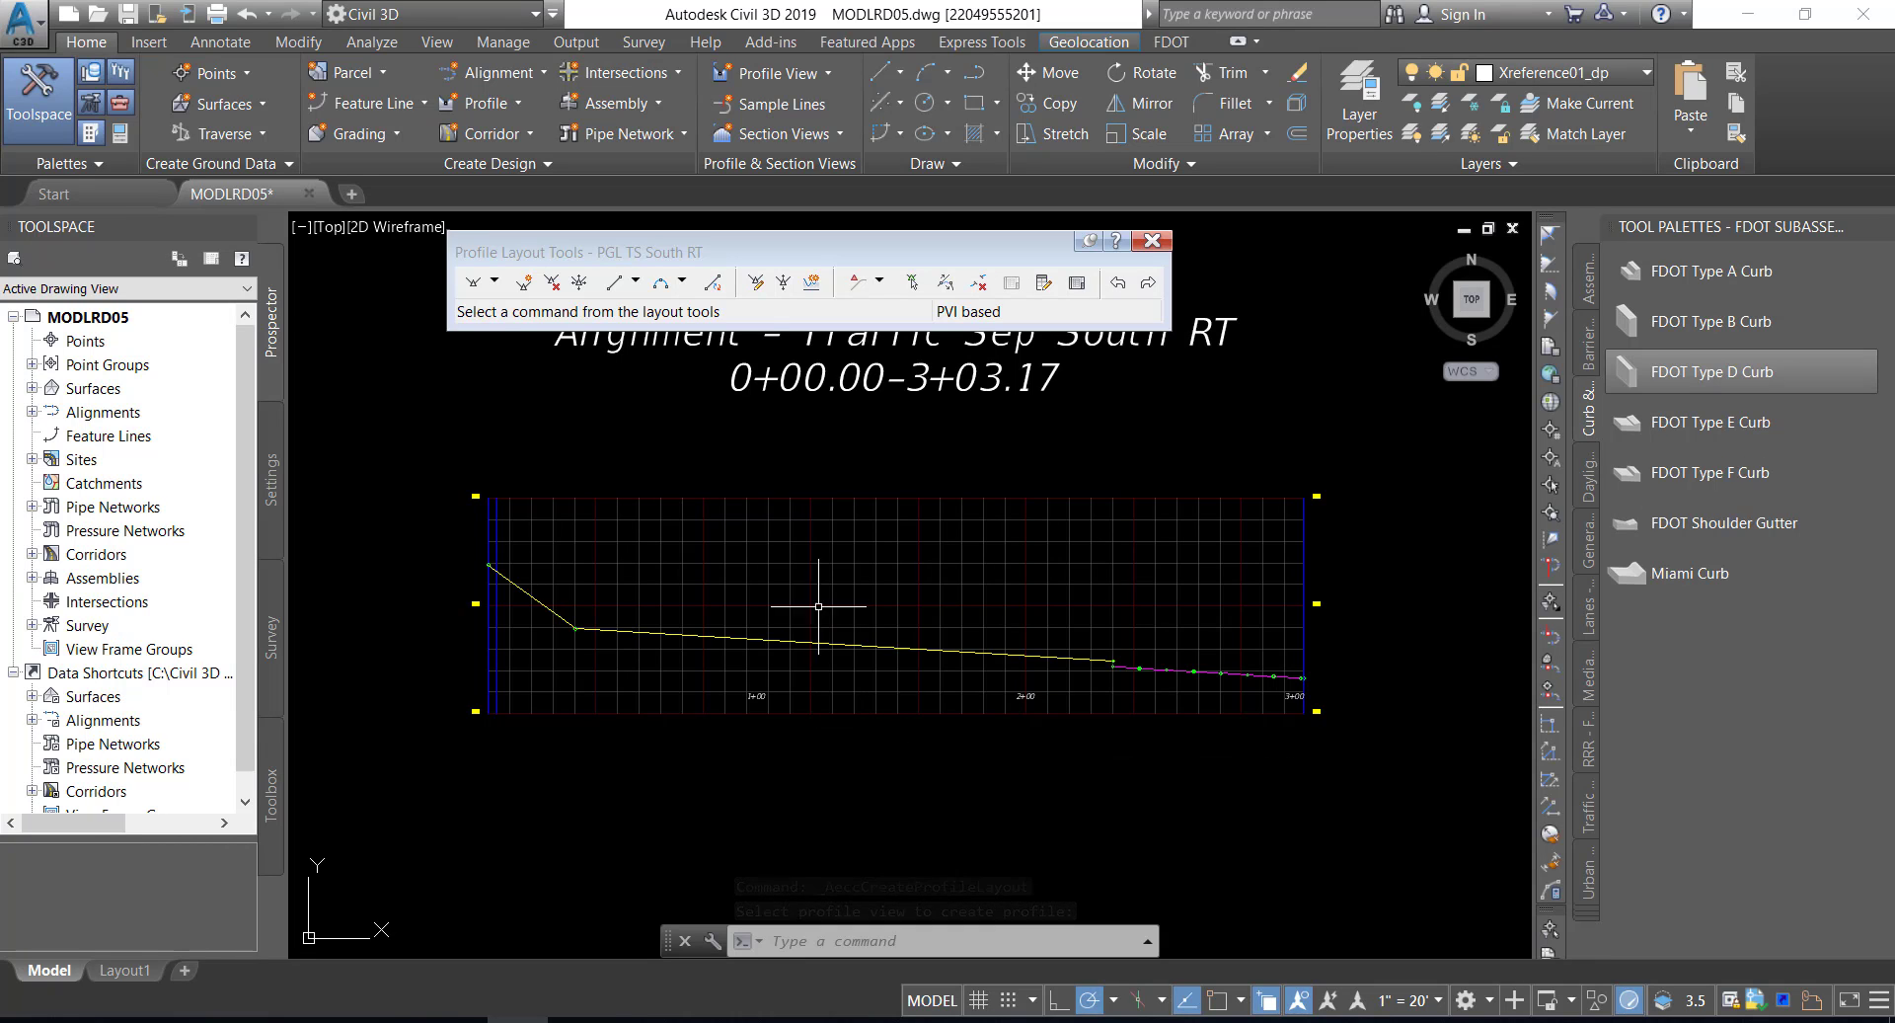
- Start drawing tangents without curves from the superimposed profile's PVI at station 0+32.41, elevation 35.15', using the Endpoint snap
left_click_drag(770, 250, 802, 271)
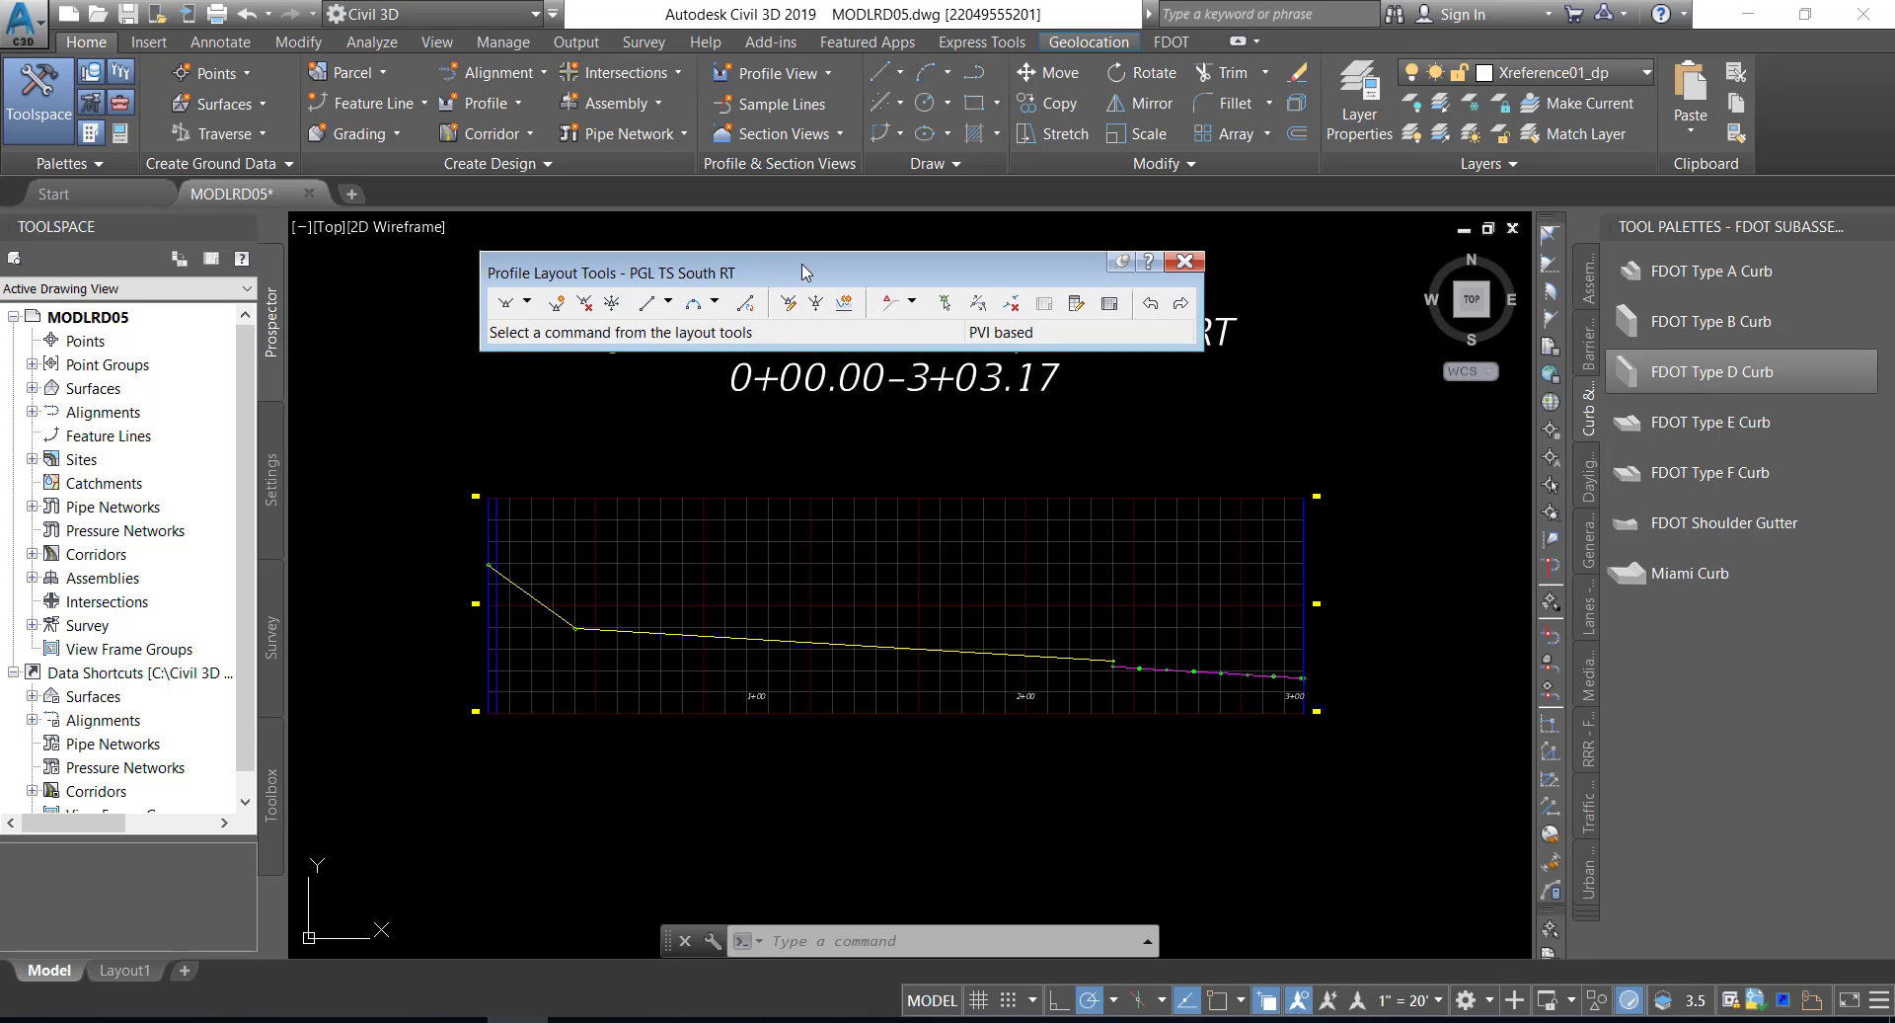
left_click(528, 303)
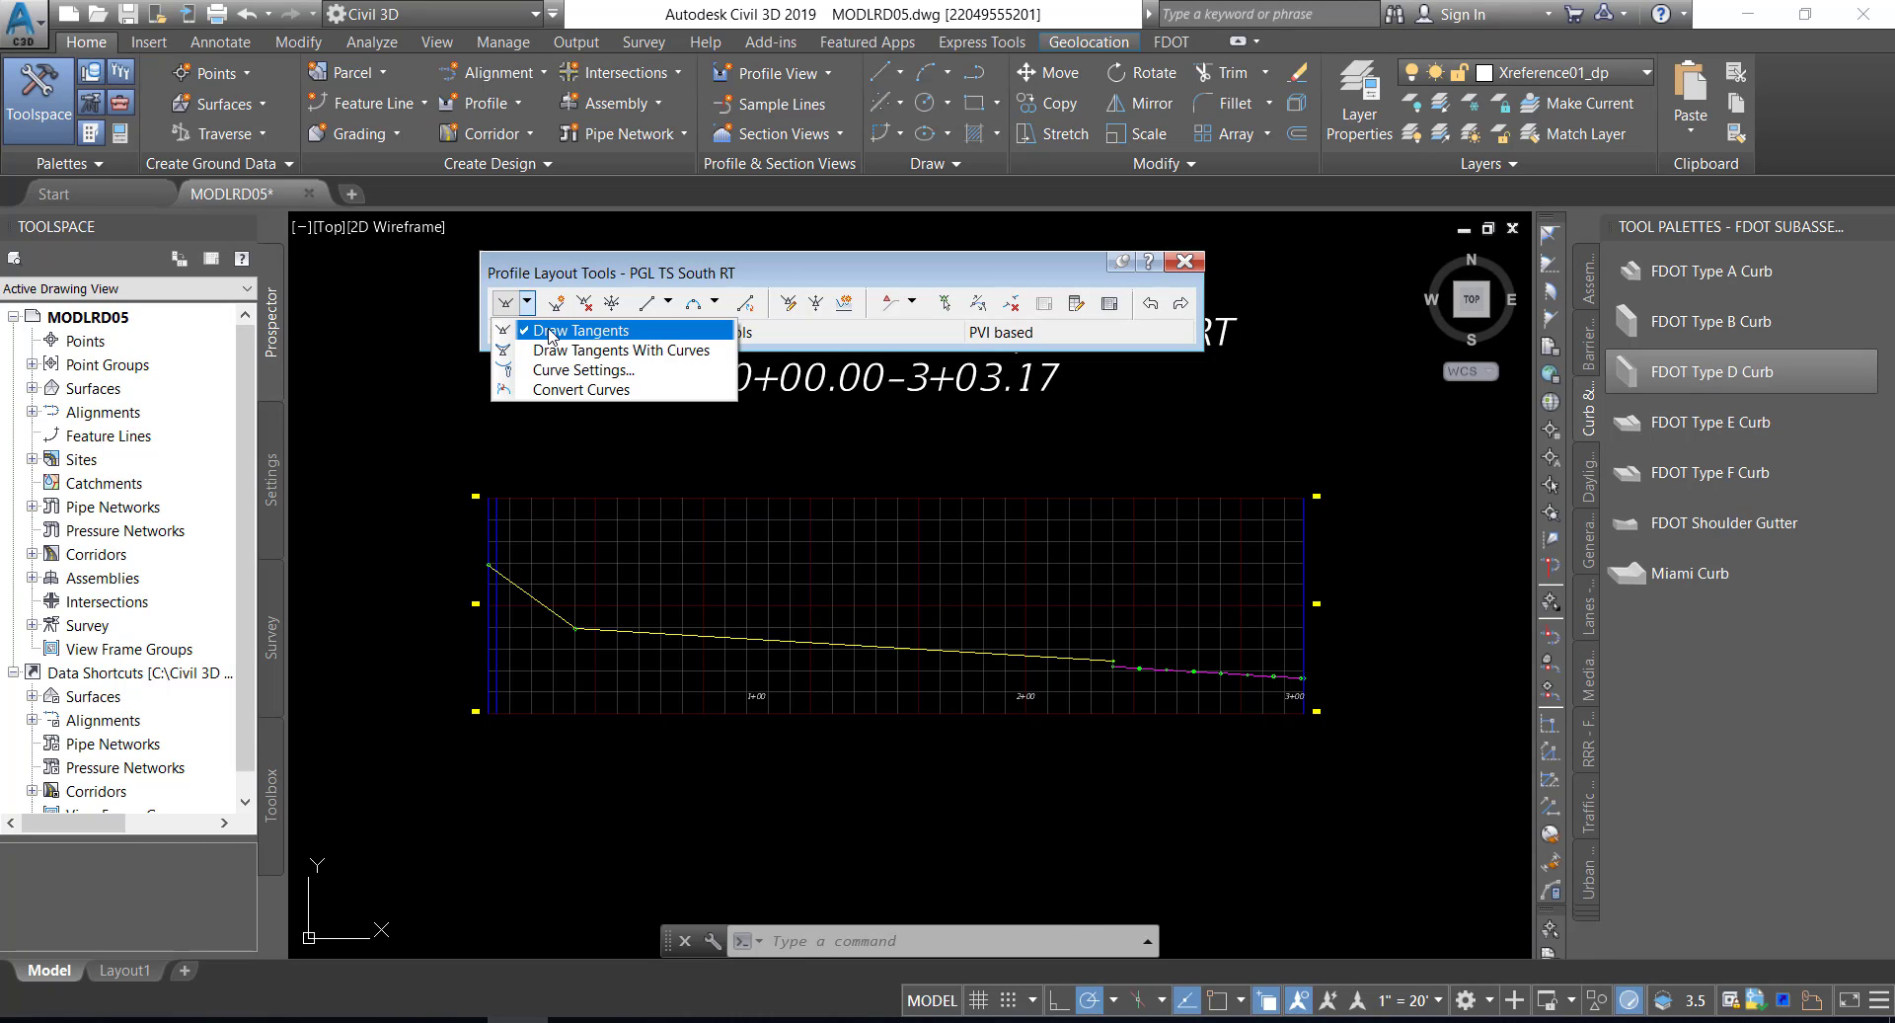
left_click(550, 332)
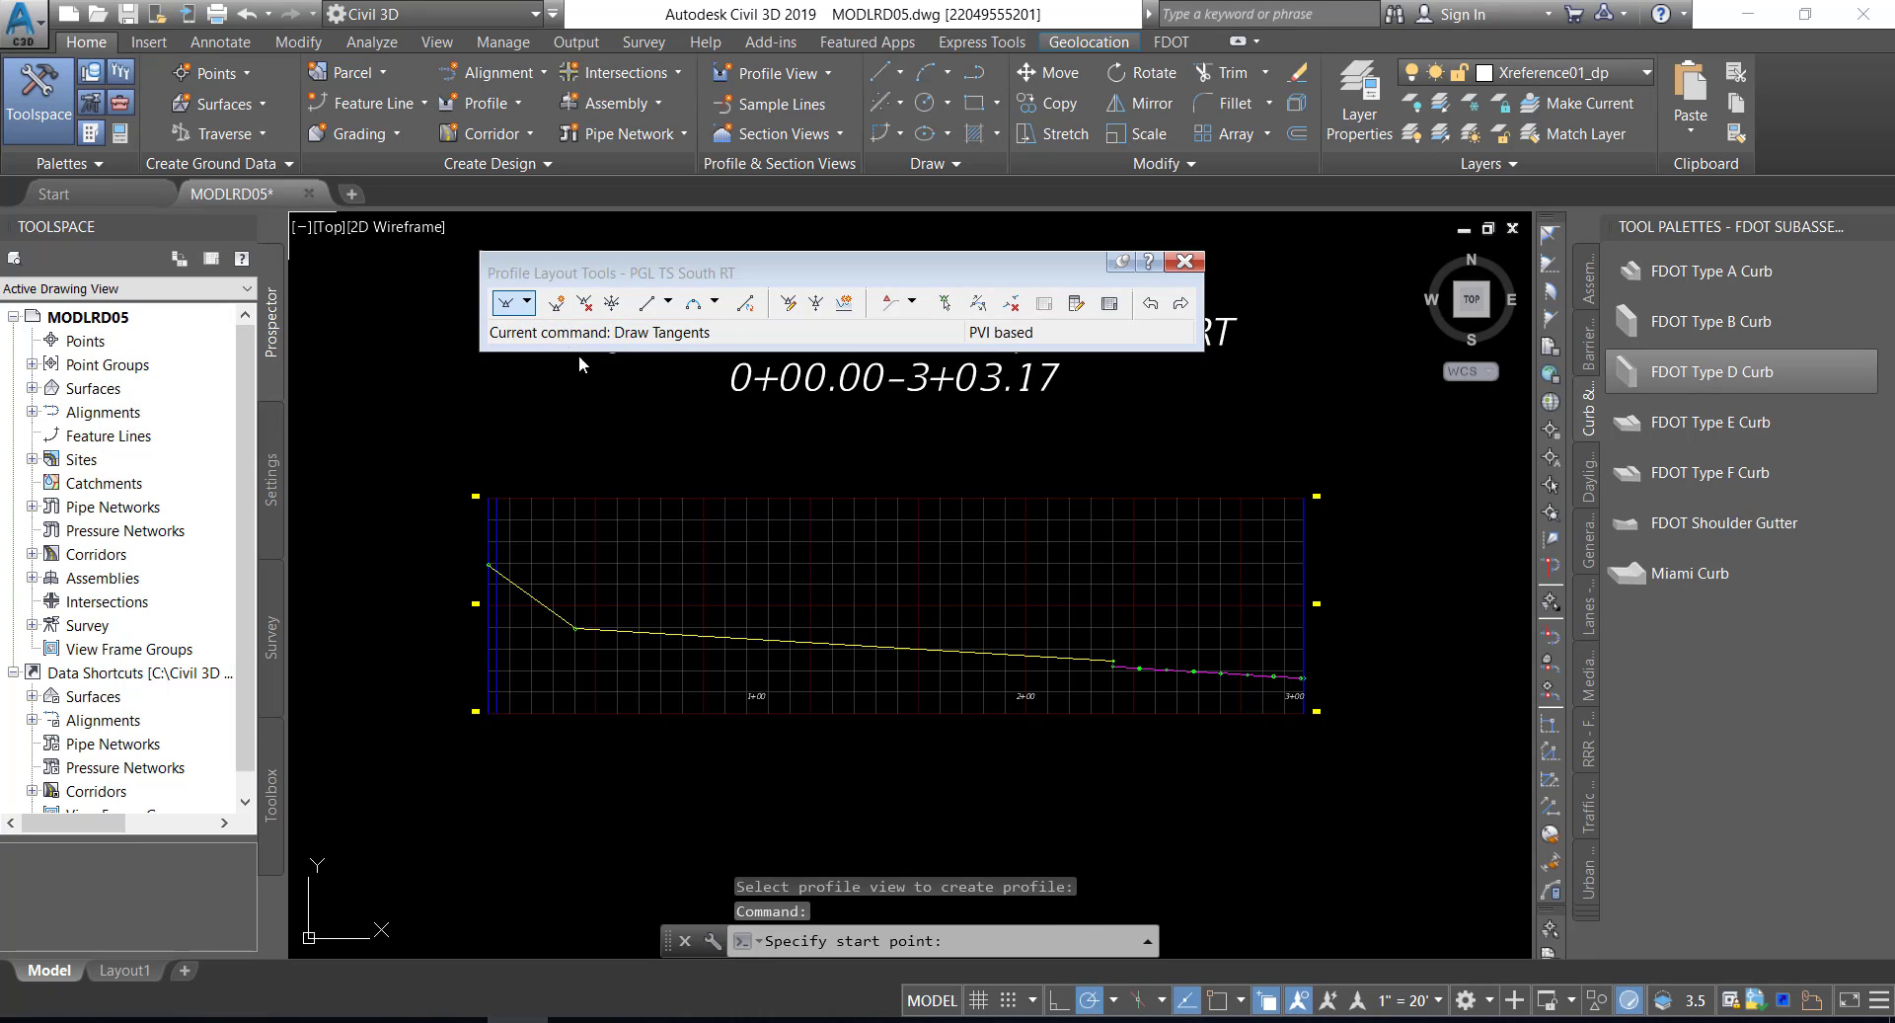
right_click(761, 483, "shift")
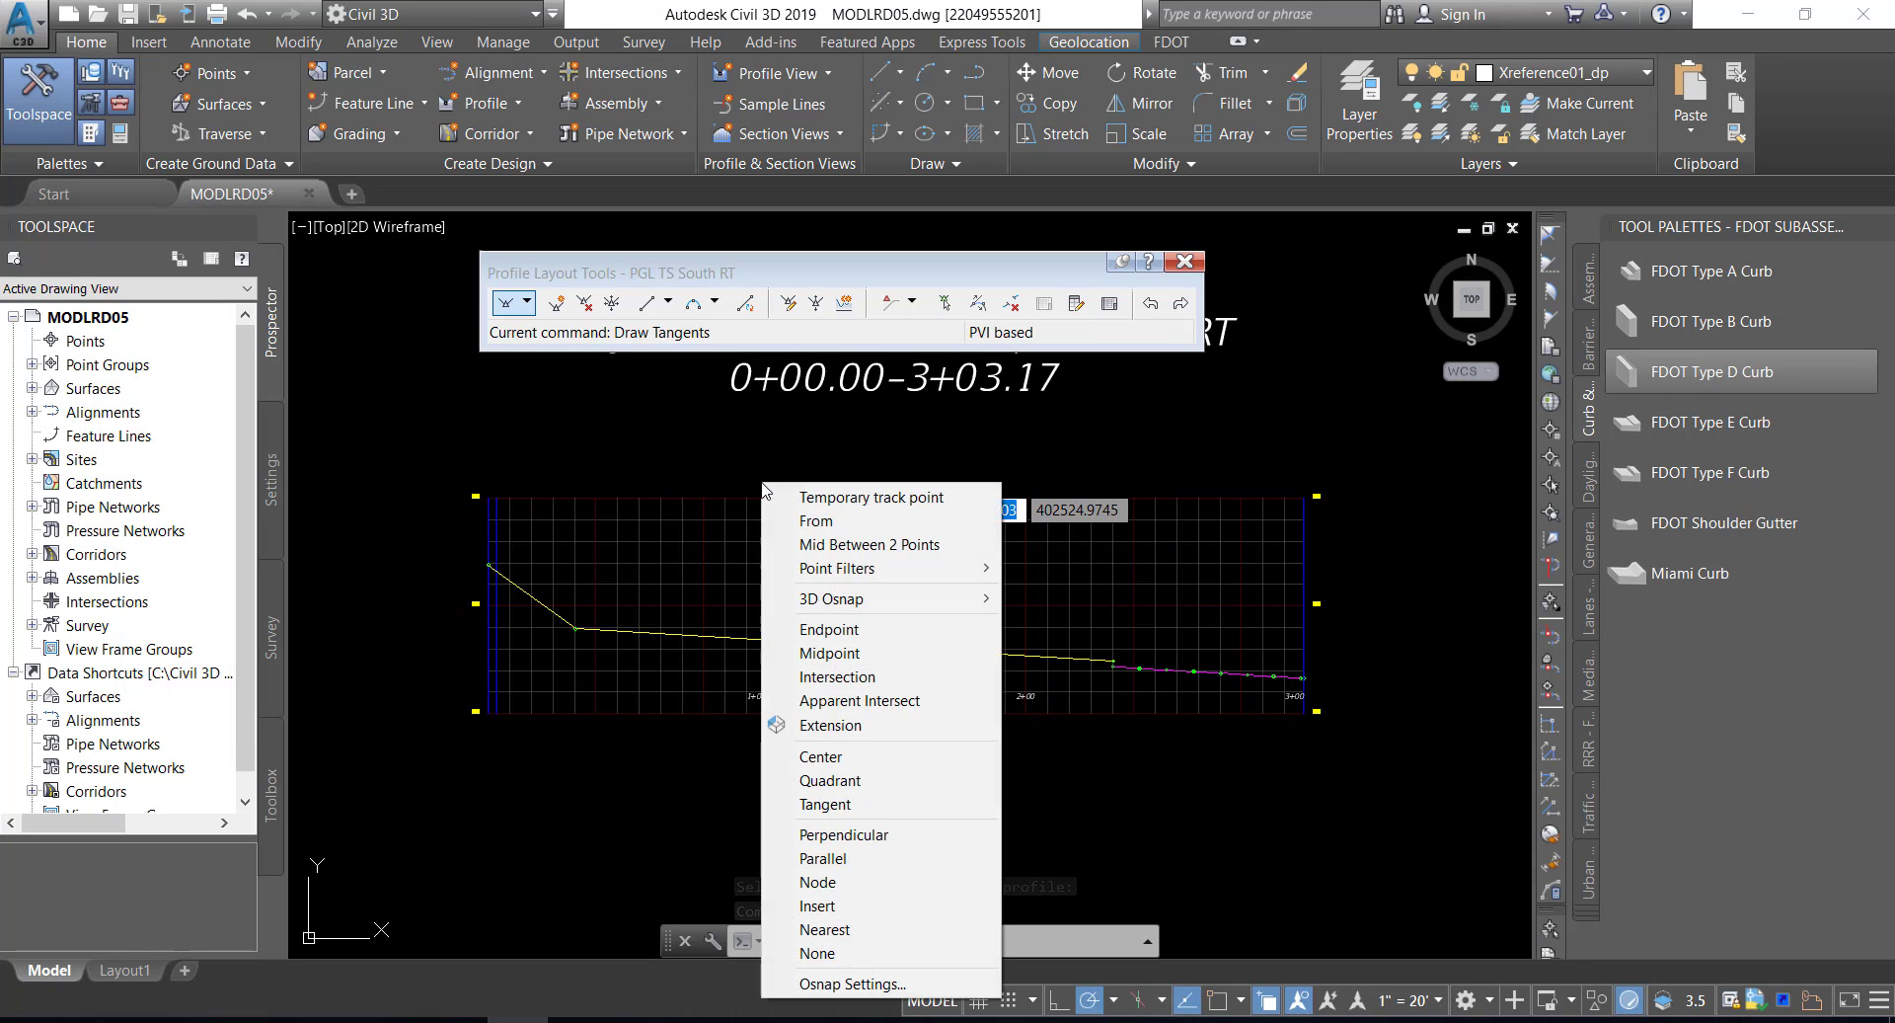
left_click(828, 631)
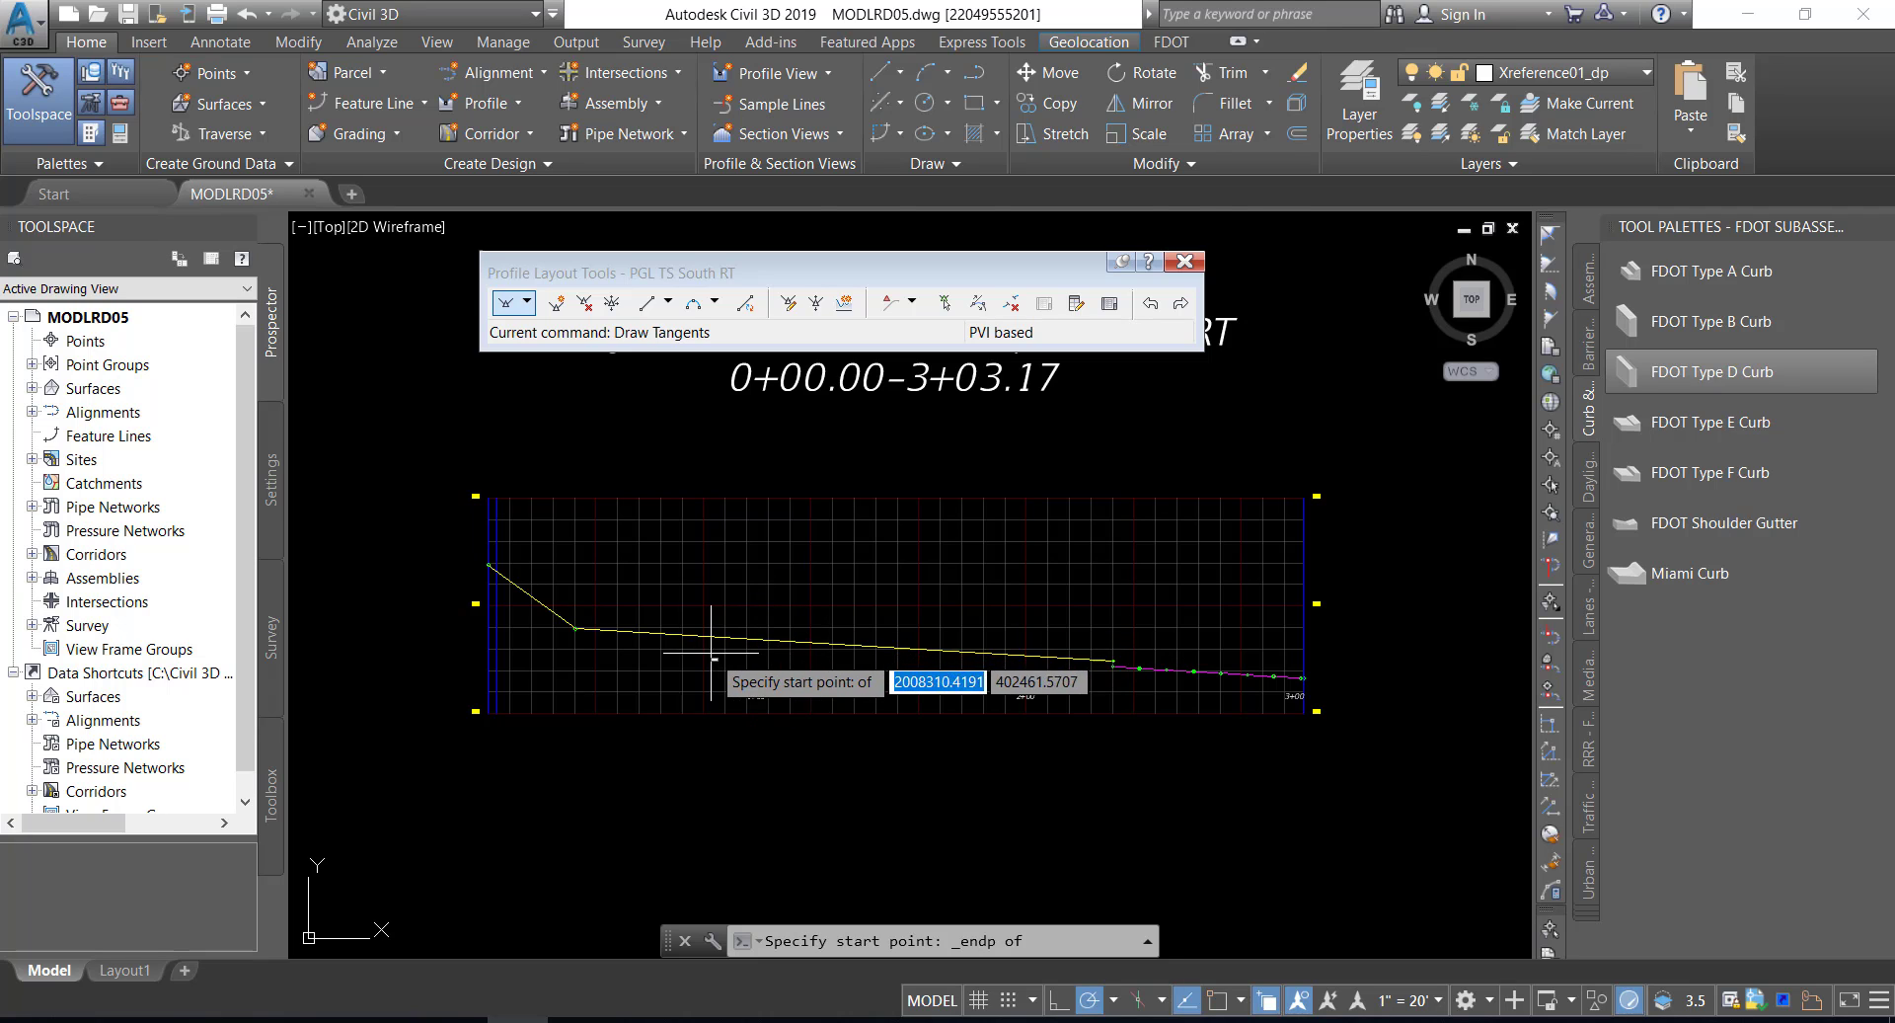
scroll(711, 653, "up", 4)
right_click(796, 533, "shift")
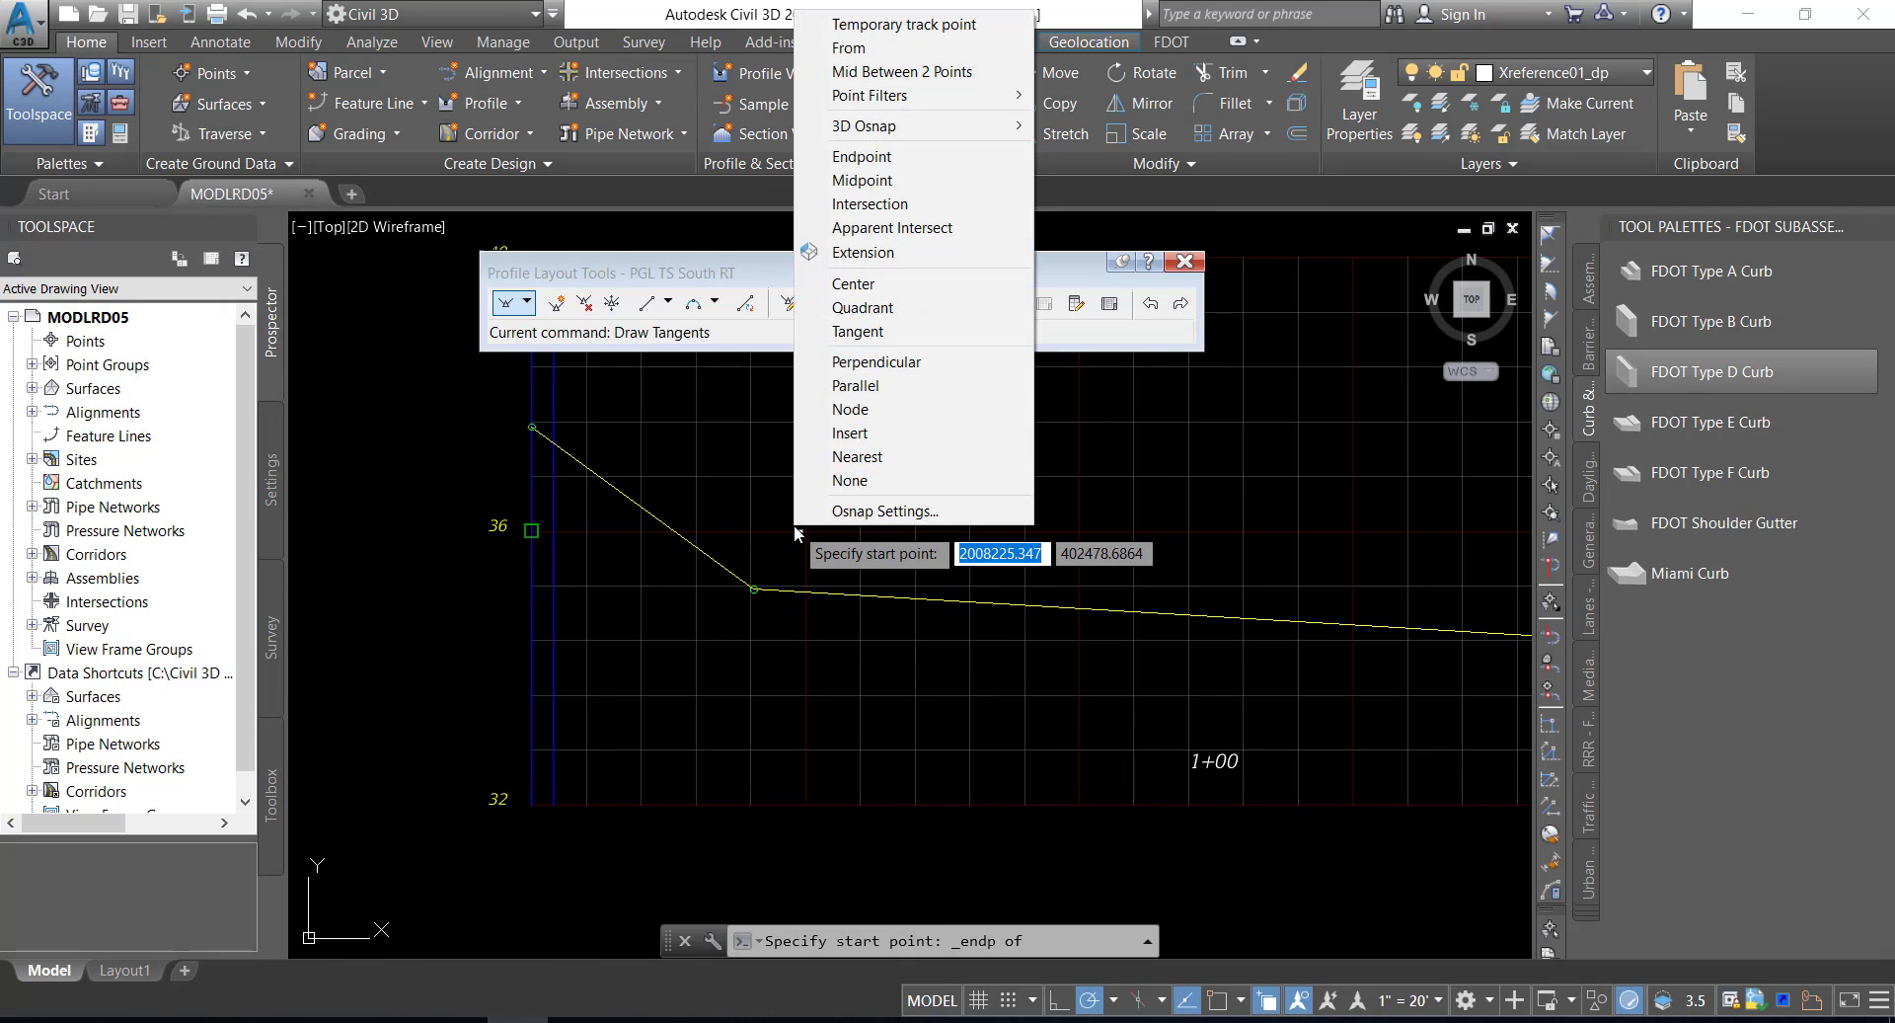
left_click(864, 156)
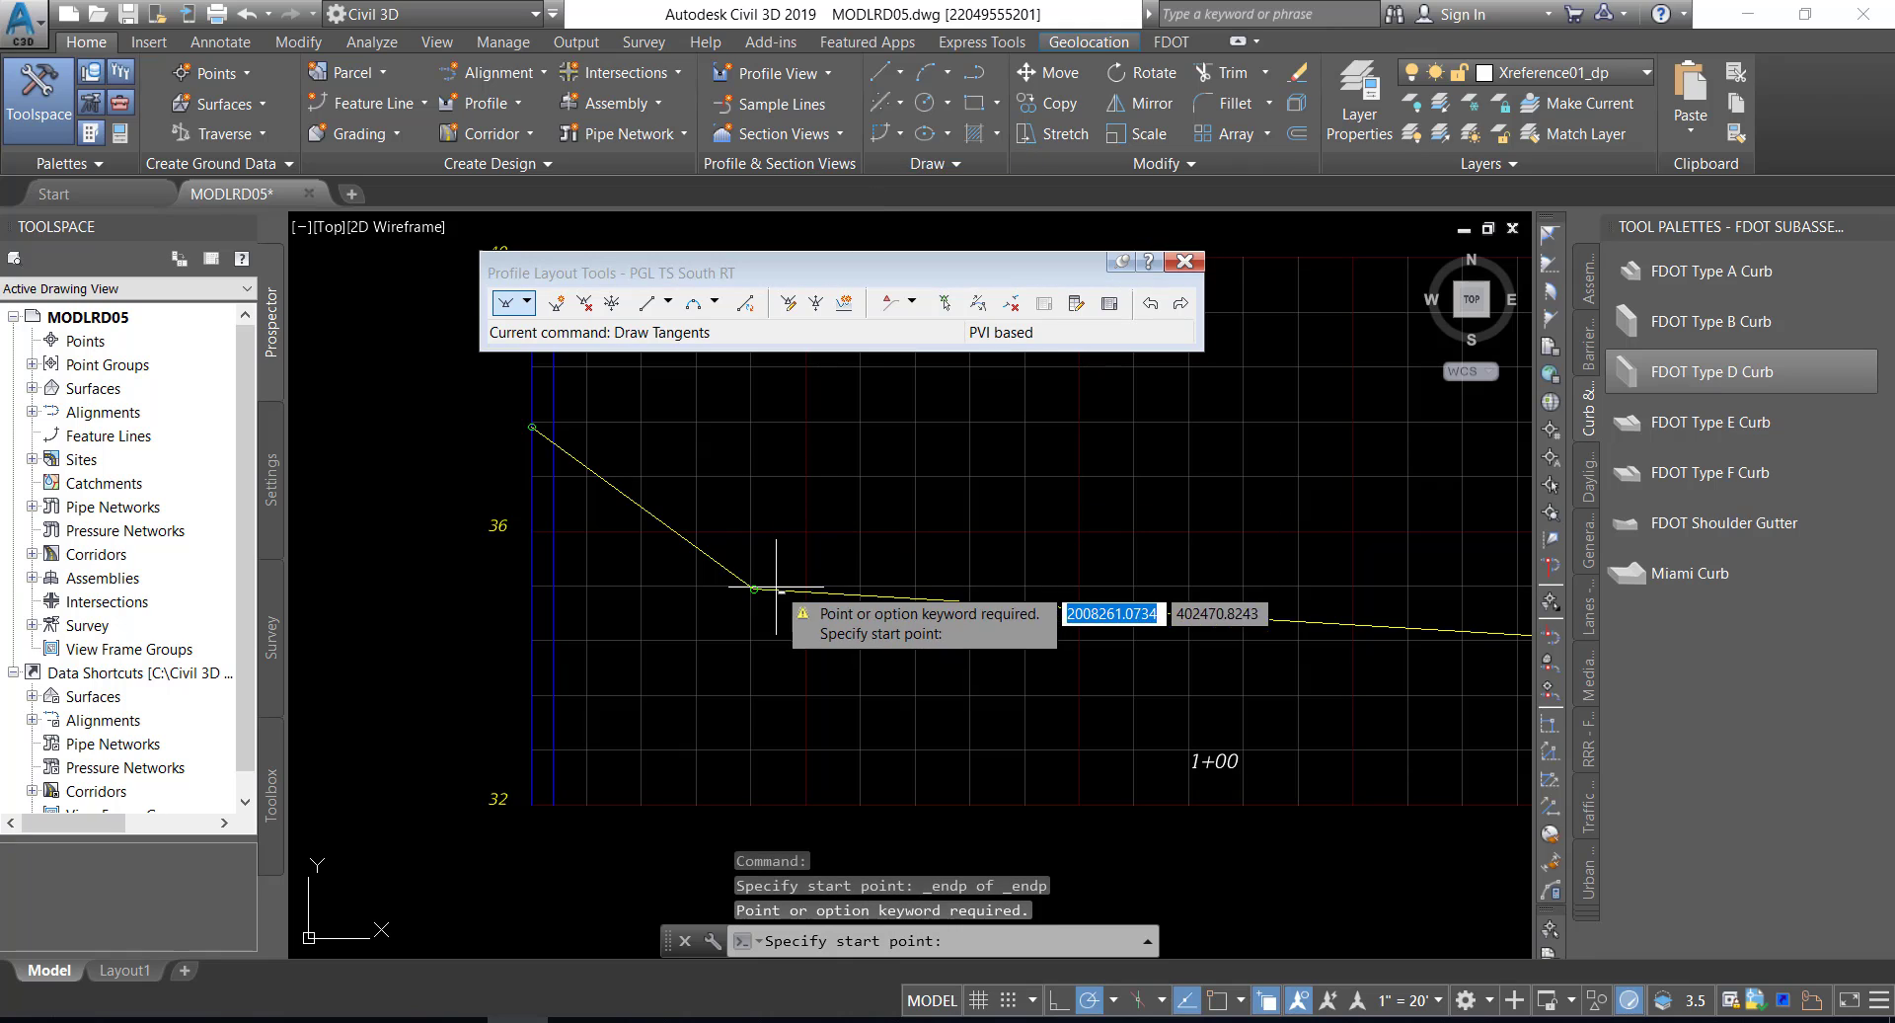
right_click(776, 589, "shift")
left_click(840, 188)
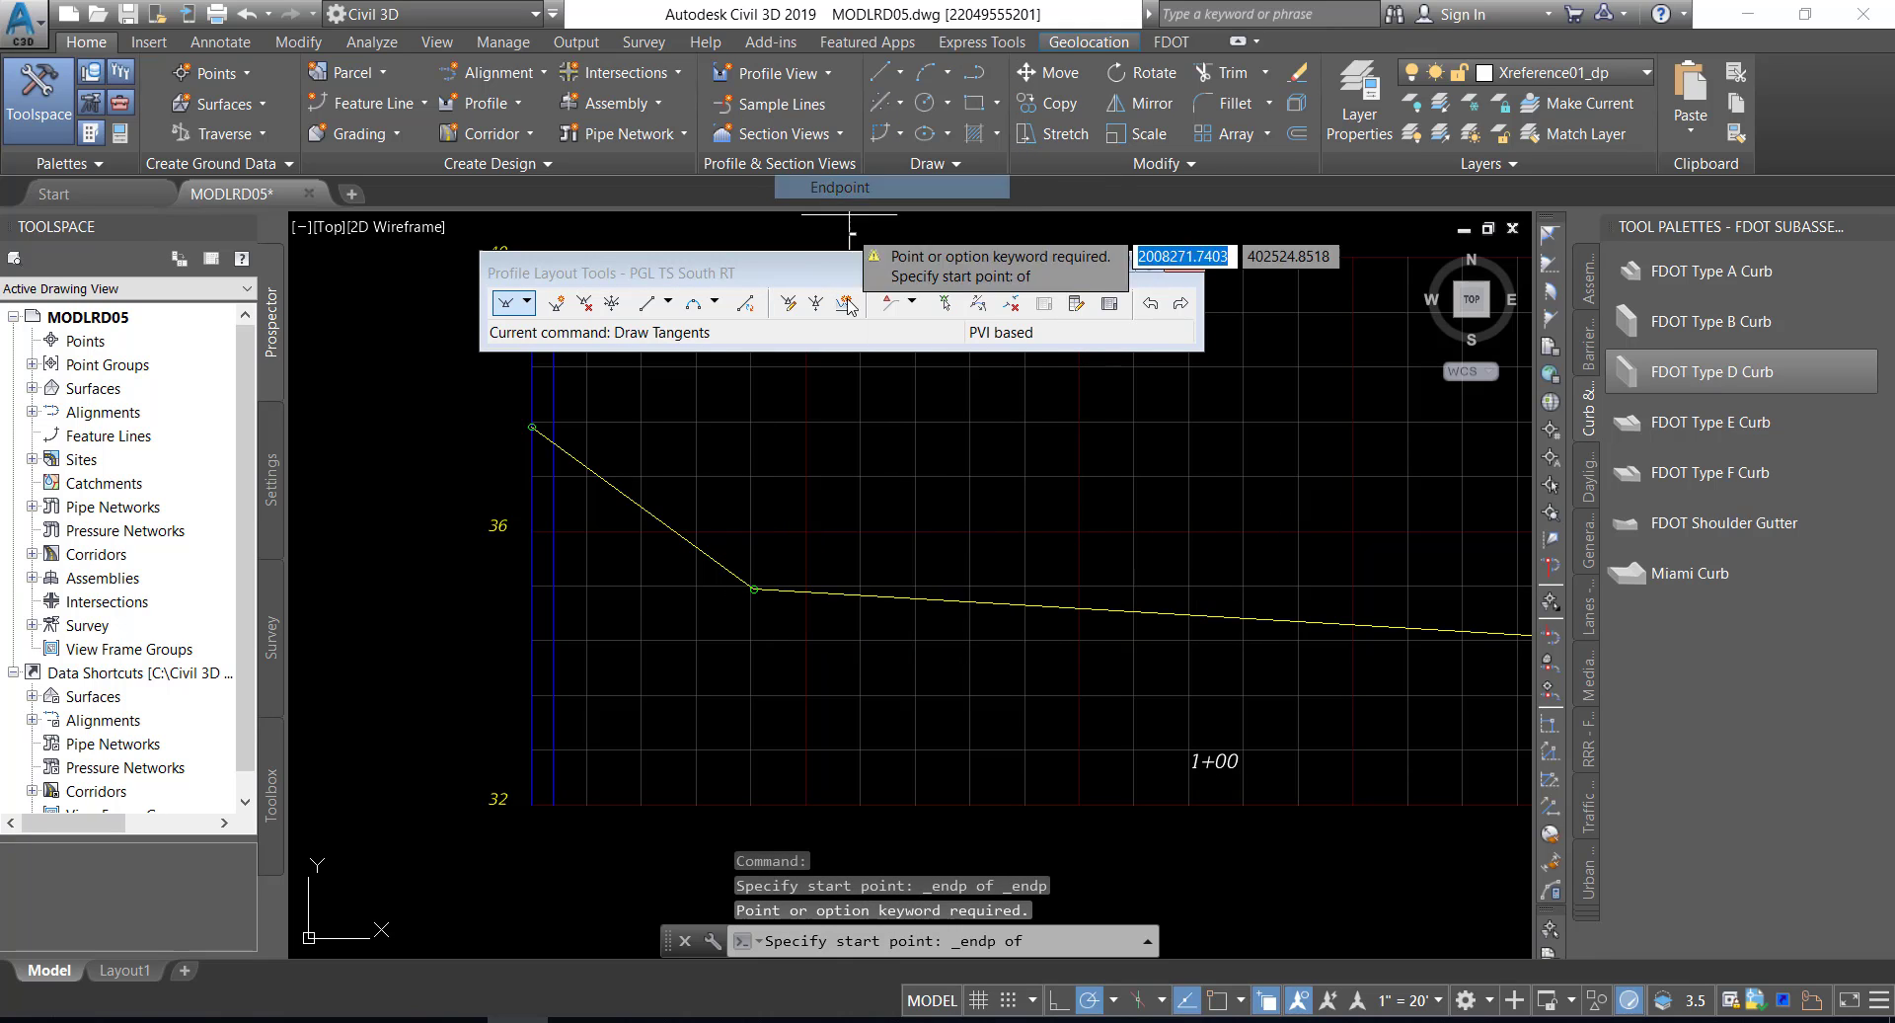
left_click(757, 590)
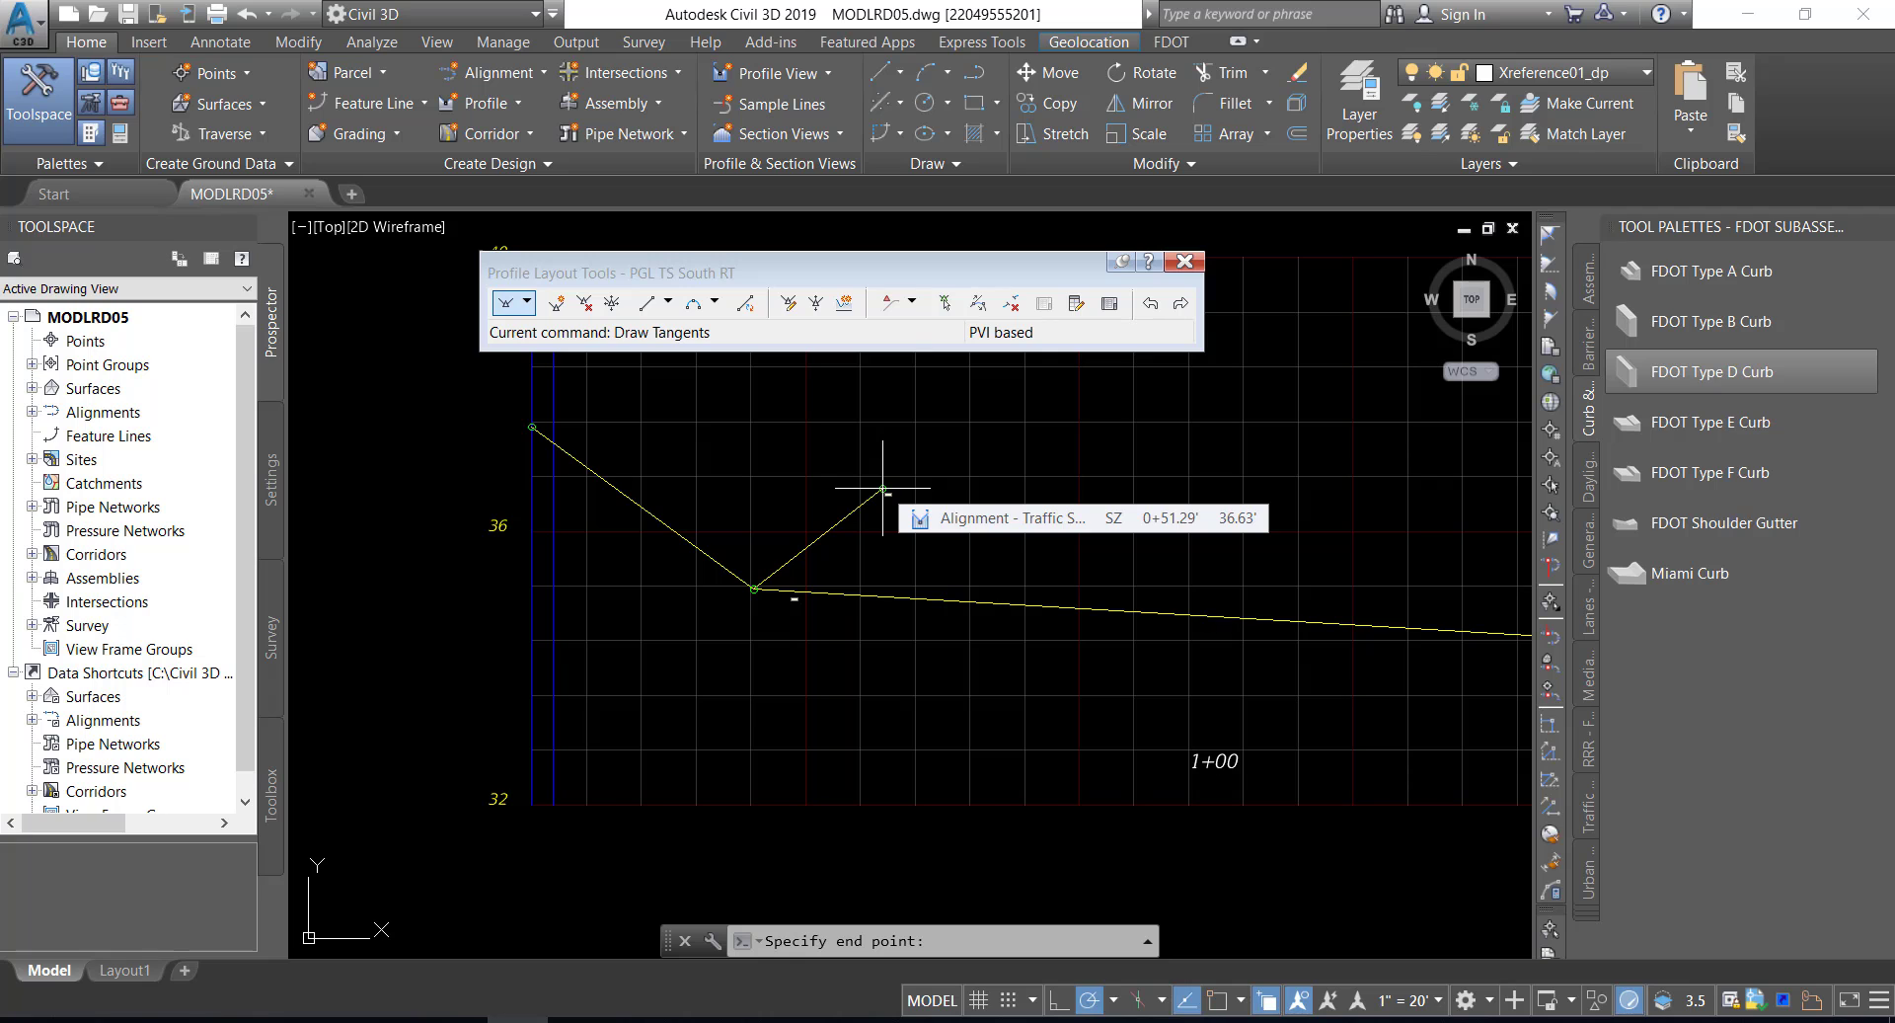
- End the tangent at the superimposed profile's far end, station 2+32.42, elevation 33.96', using the Endpoint snap, and finish drawing
scroll(888, 499, "down", 5)
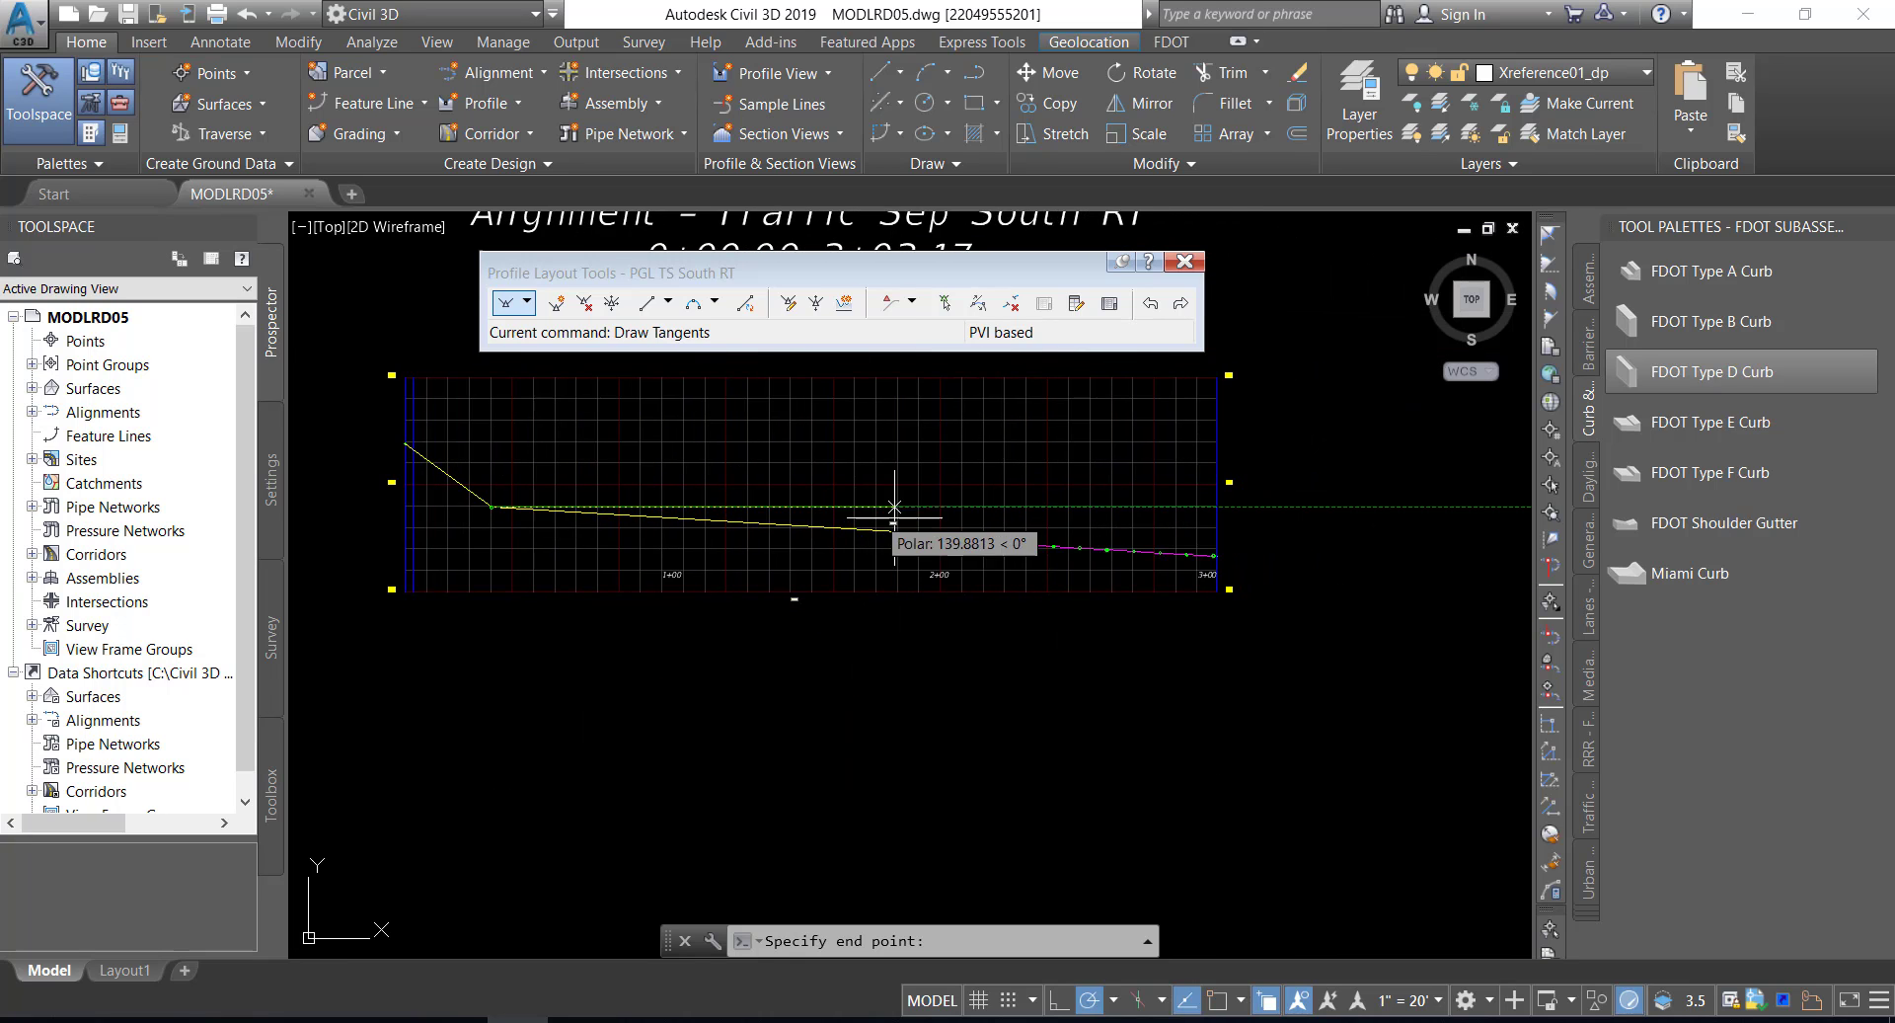
scroll(895, 507, "up", 5)
right_click(941, 484, "shift")
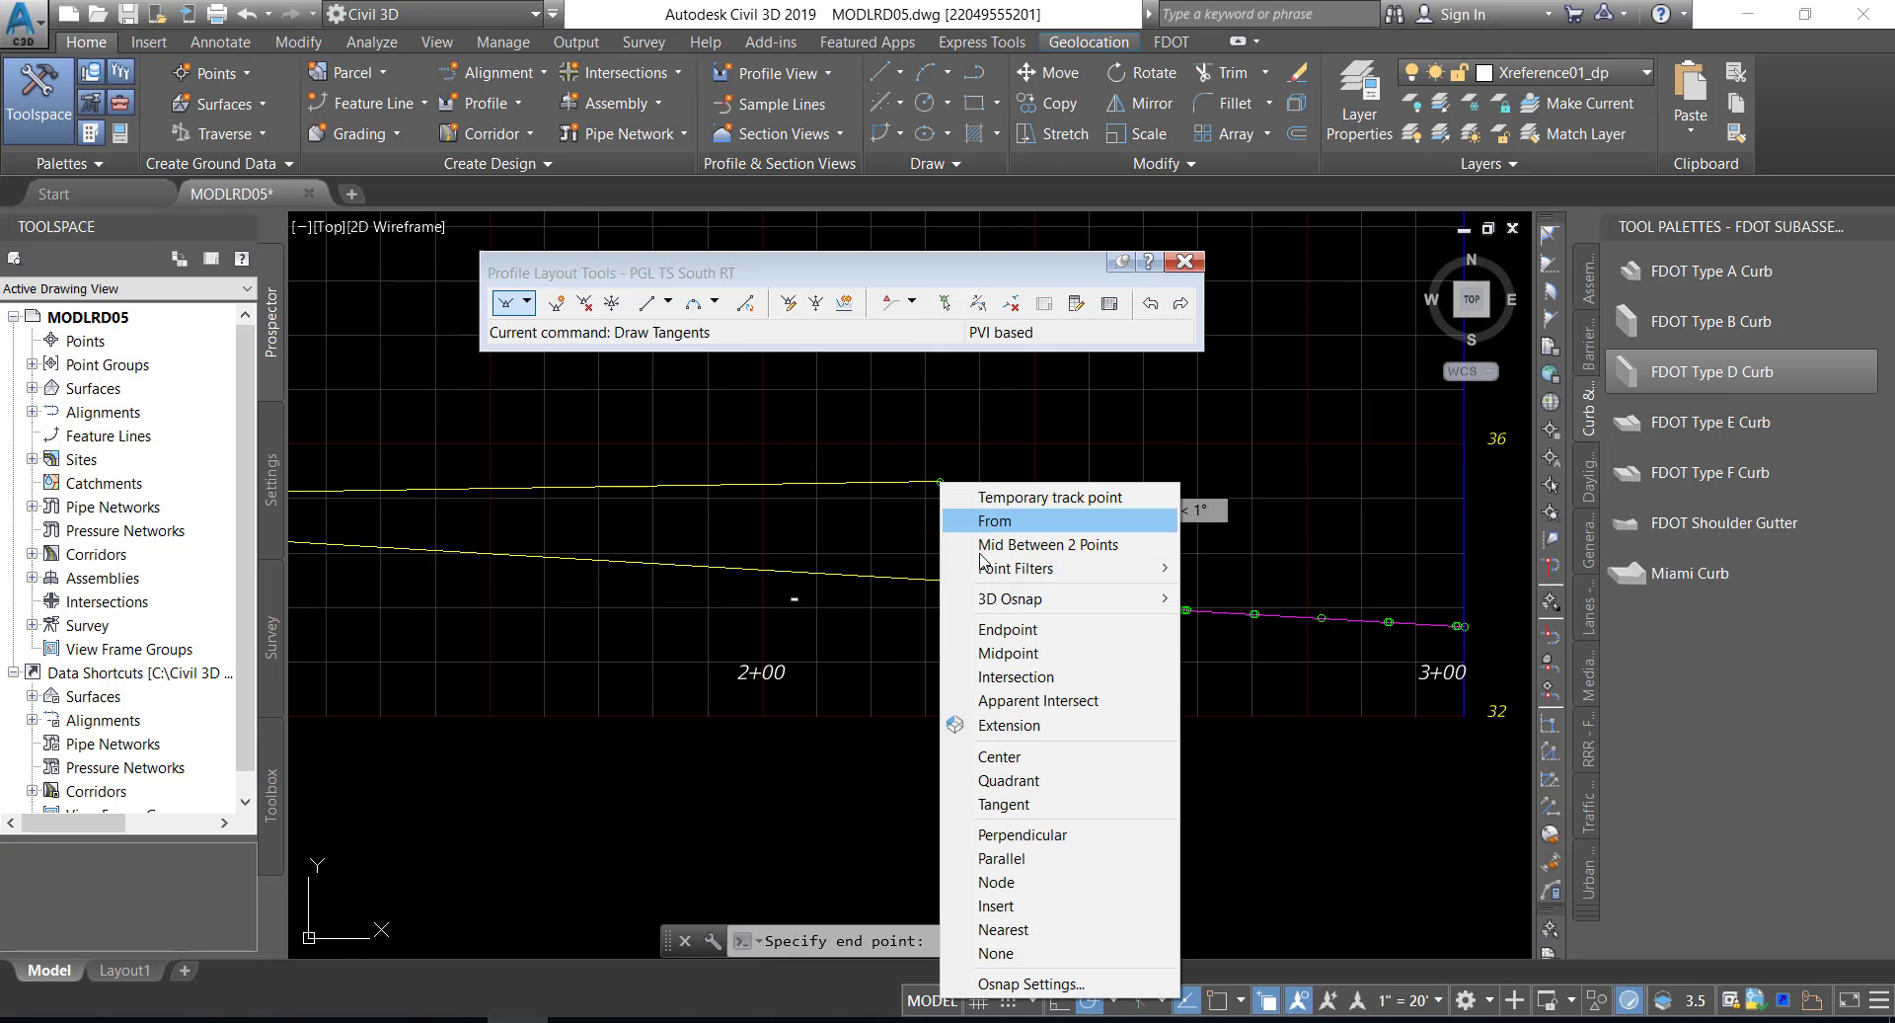
left_click(1002, 629)
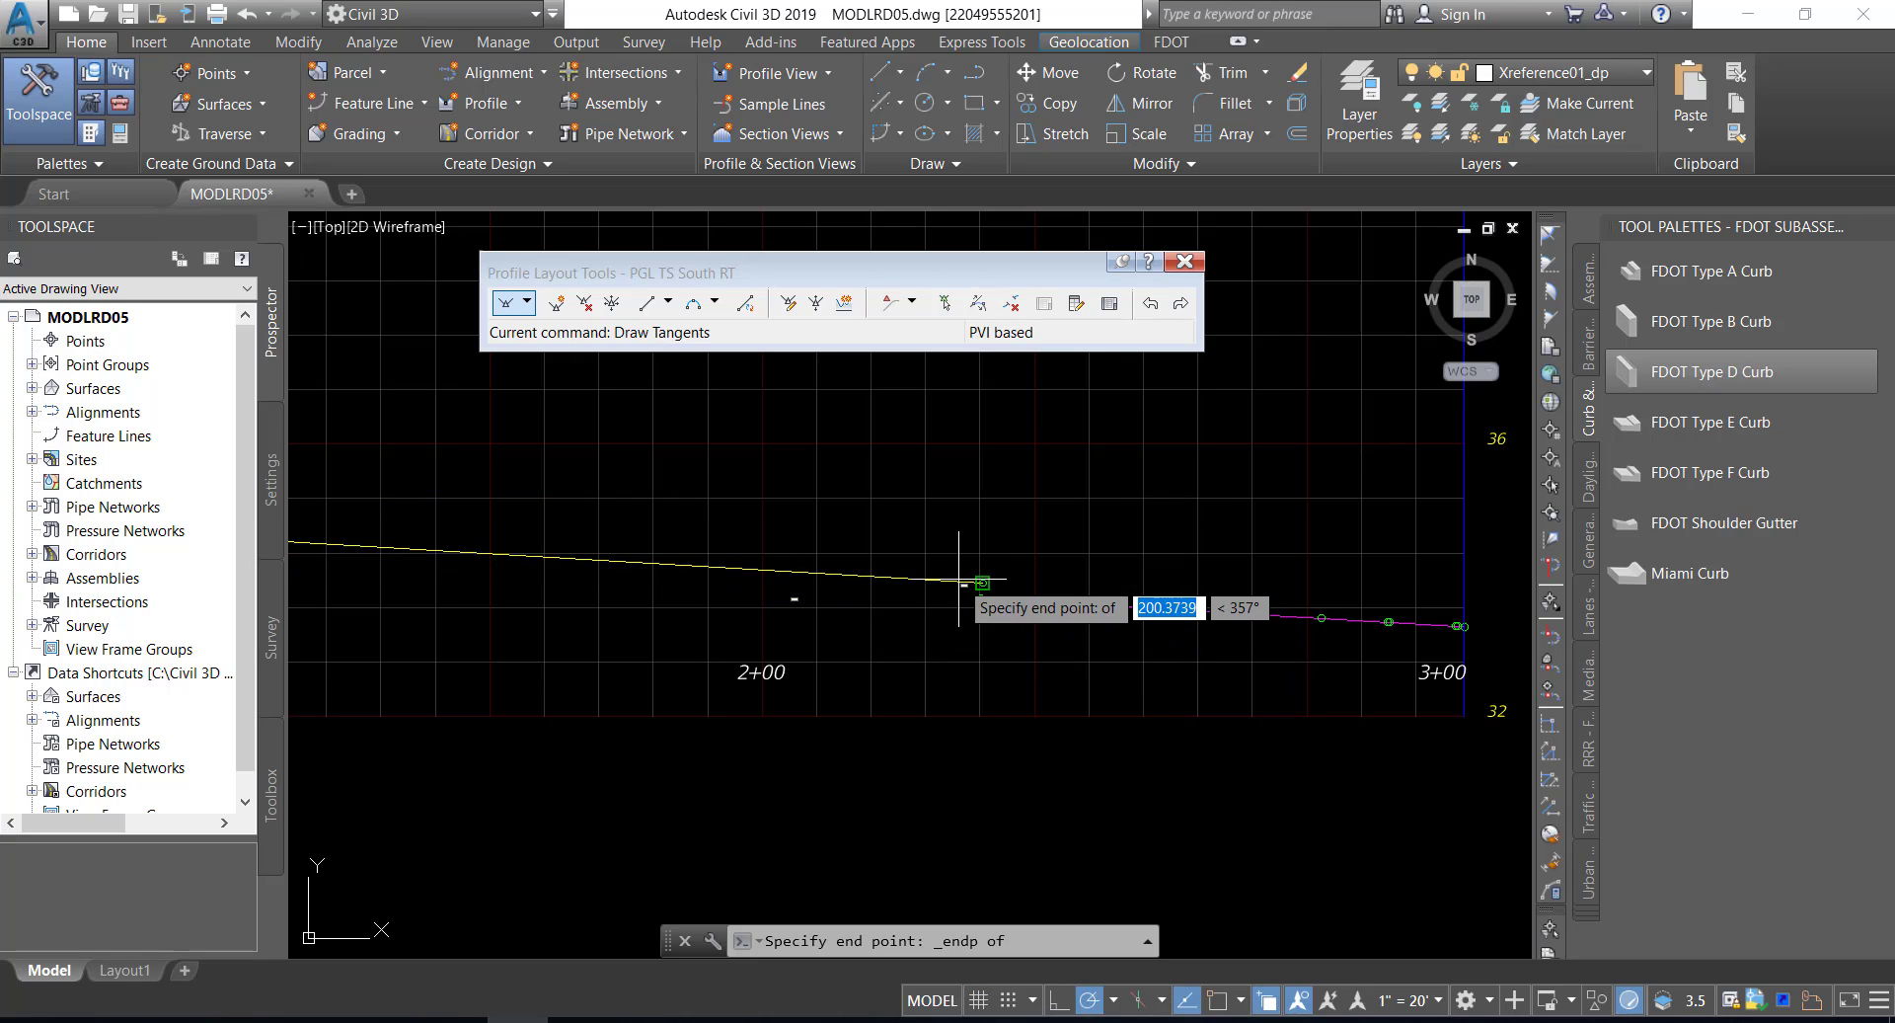
left_click(958, 580)
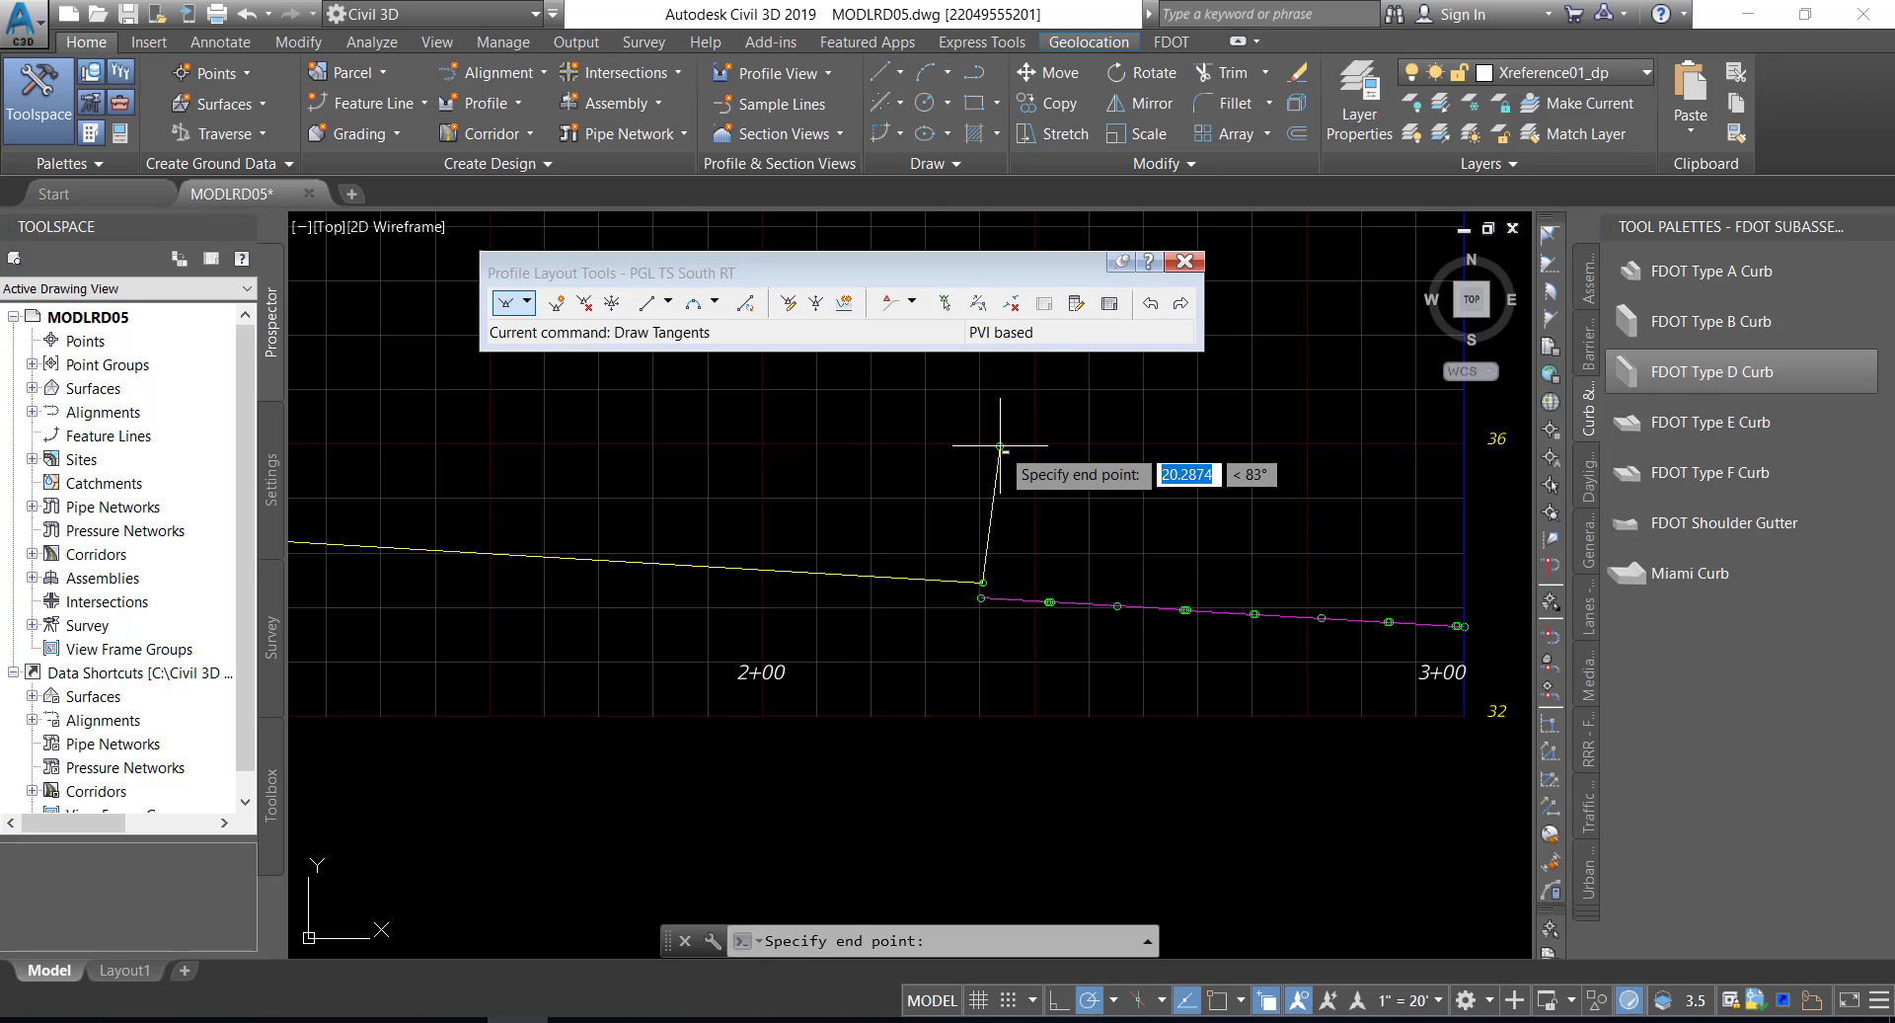
key("Return")
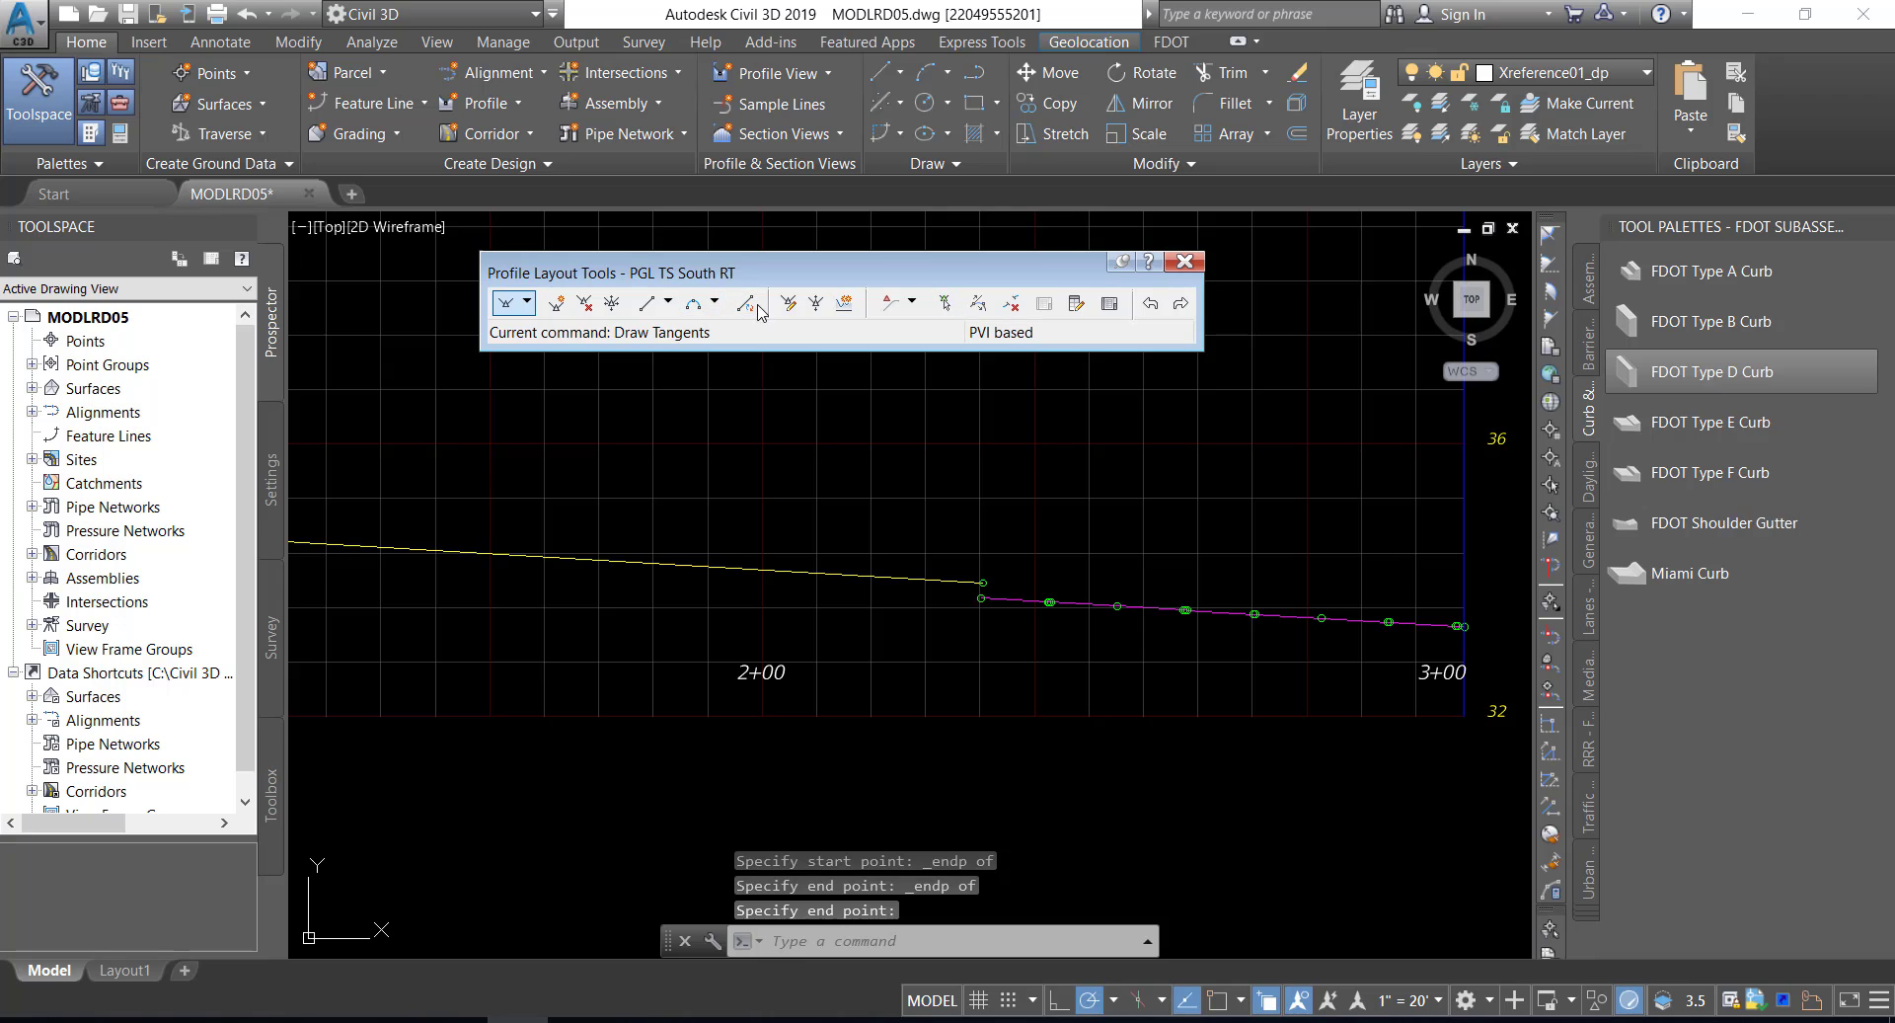
- Open the PGL TS South RT profile's entity grid, clear of the profile line, to check its PVI stations and elevations
left_click(1110, 304)
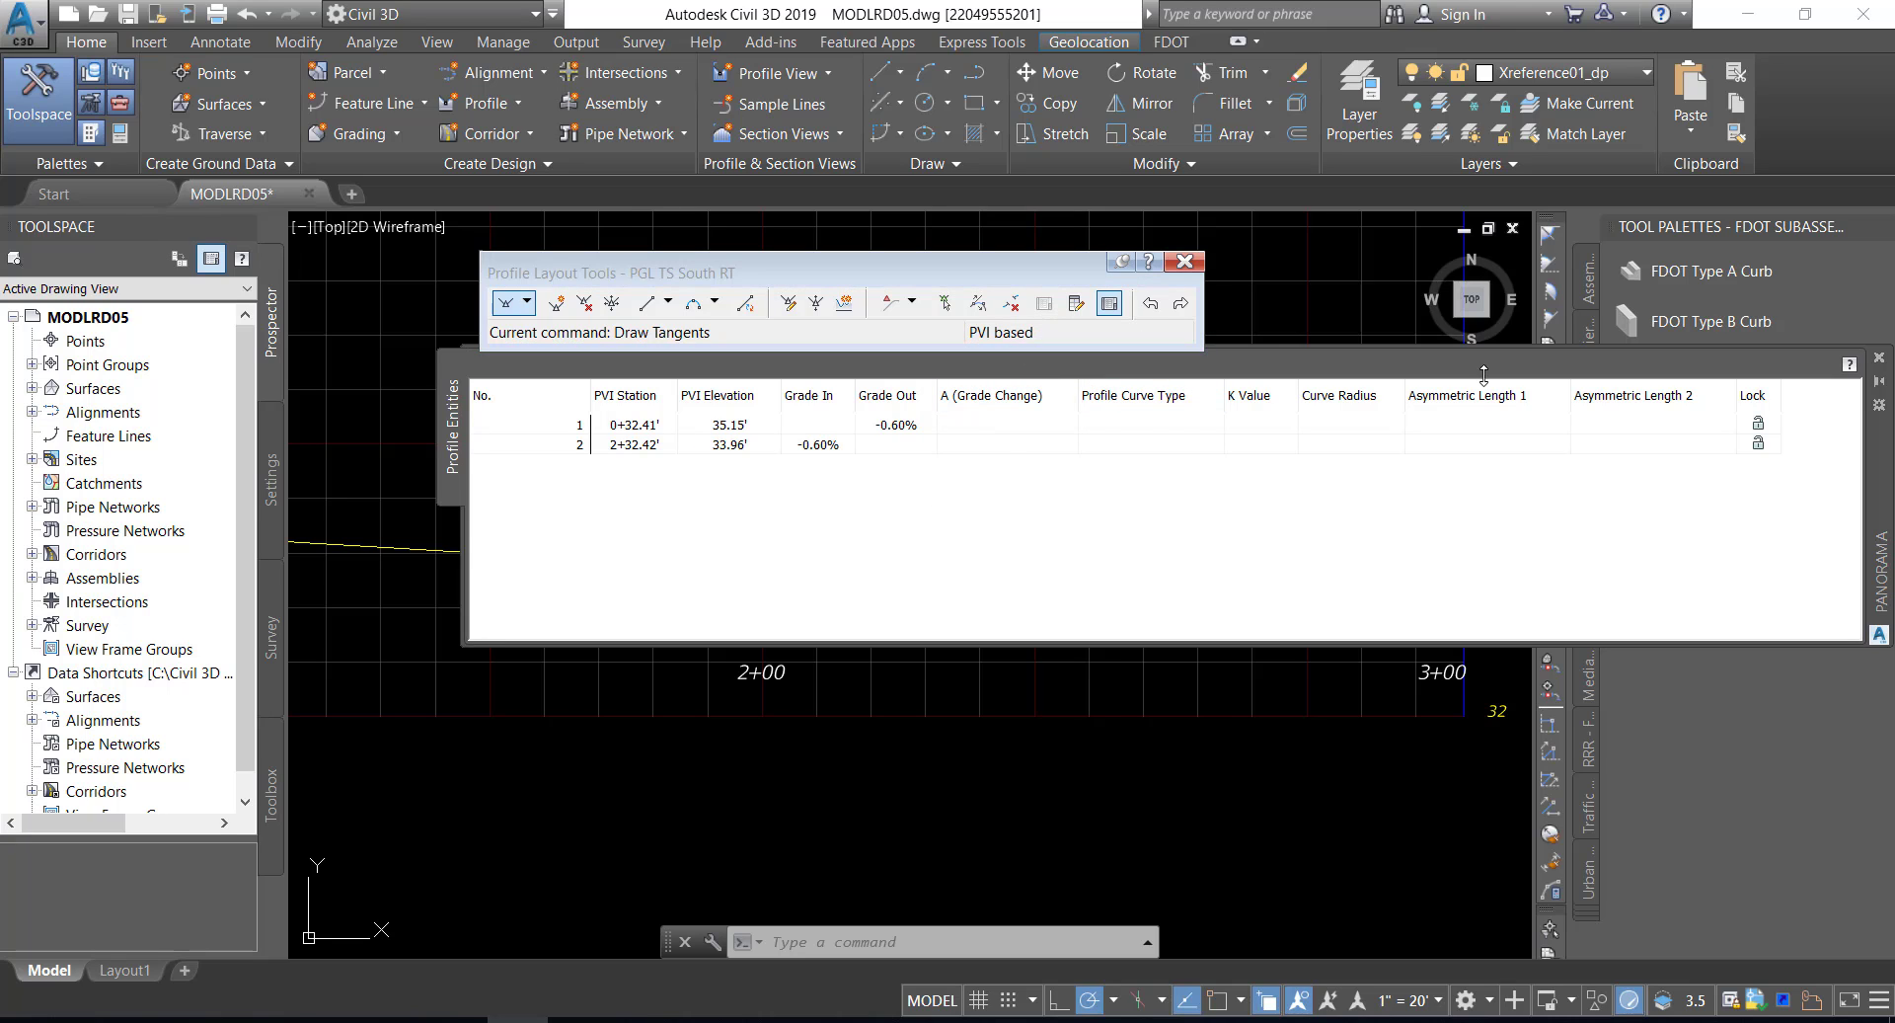
mouse_move(1882, 480)
left_mouse_down()
mouse_move(1673, 314)
mouse_move(1692, 292)
left_mouse_up()
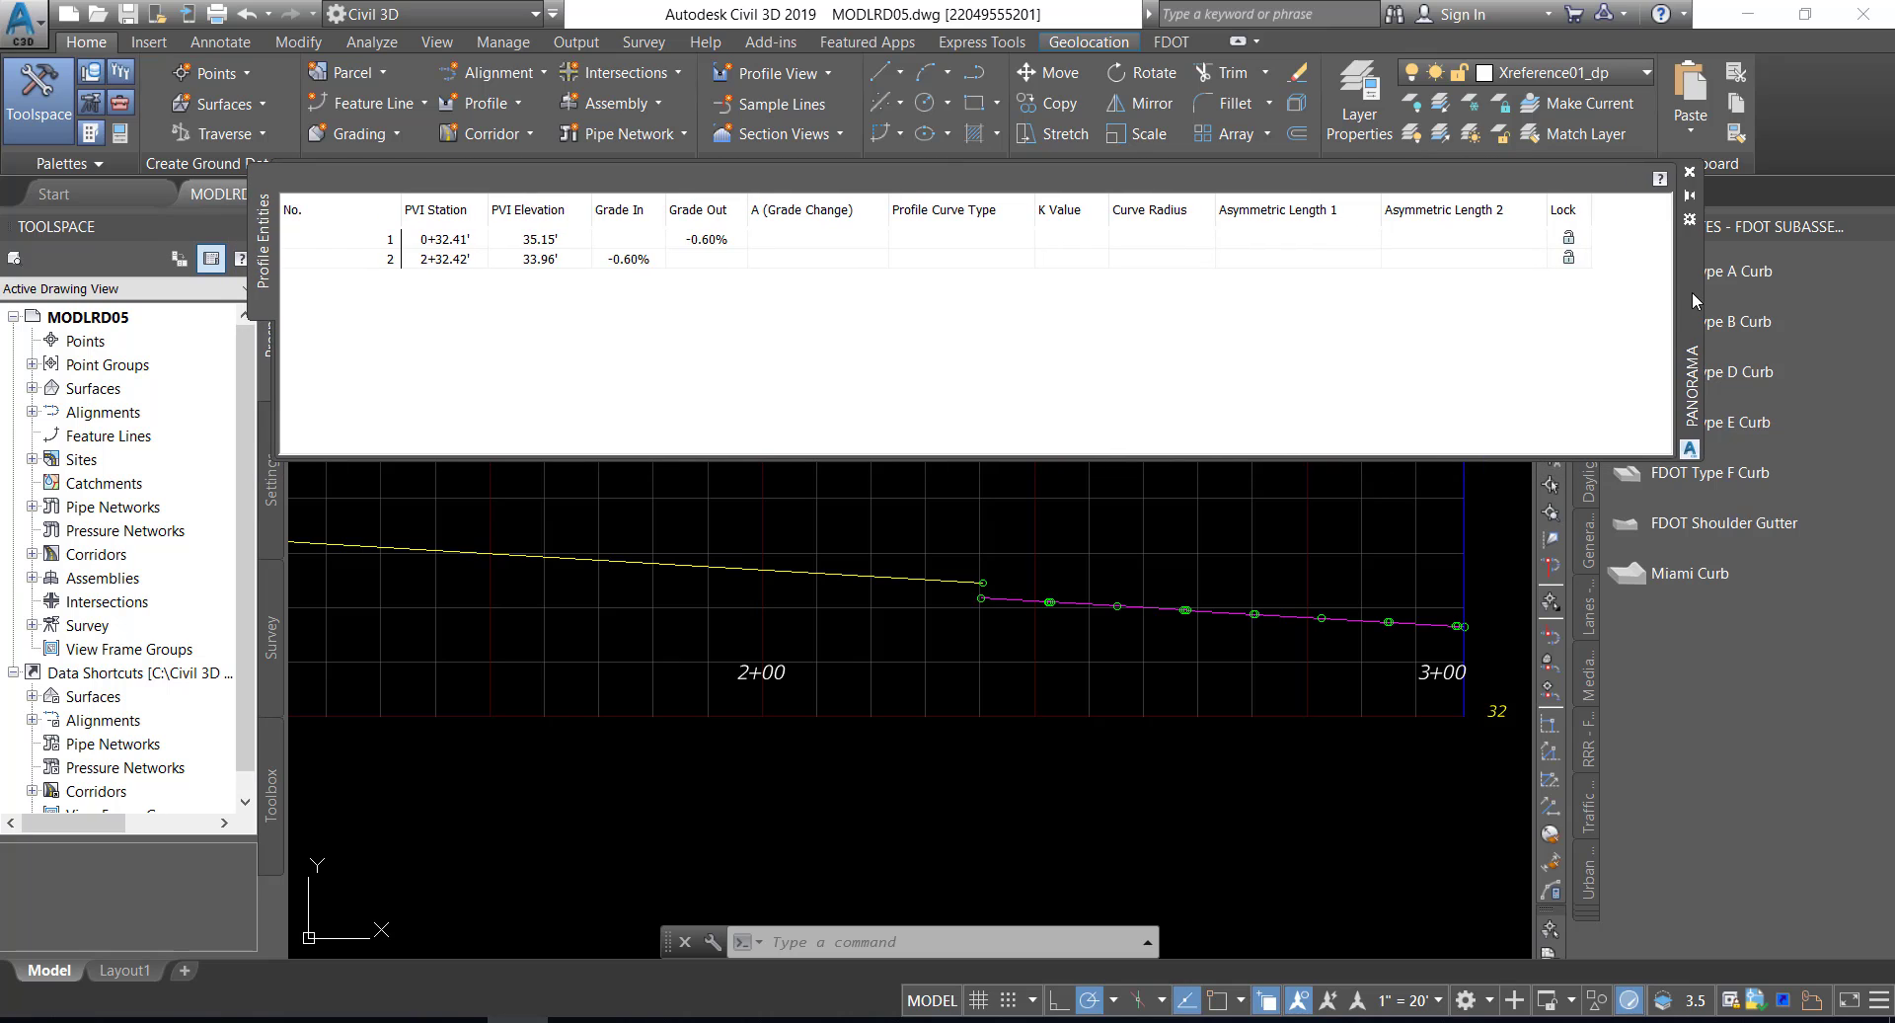
middle_click_drag(907, 537, 1183, 625)
scroll(1048, 597, "down", 1)
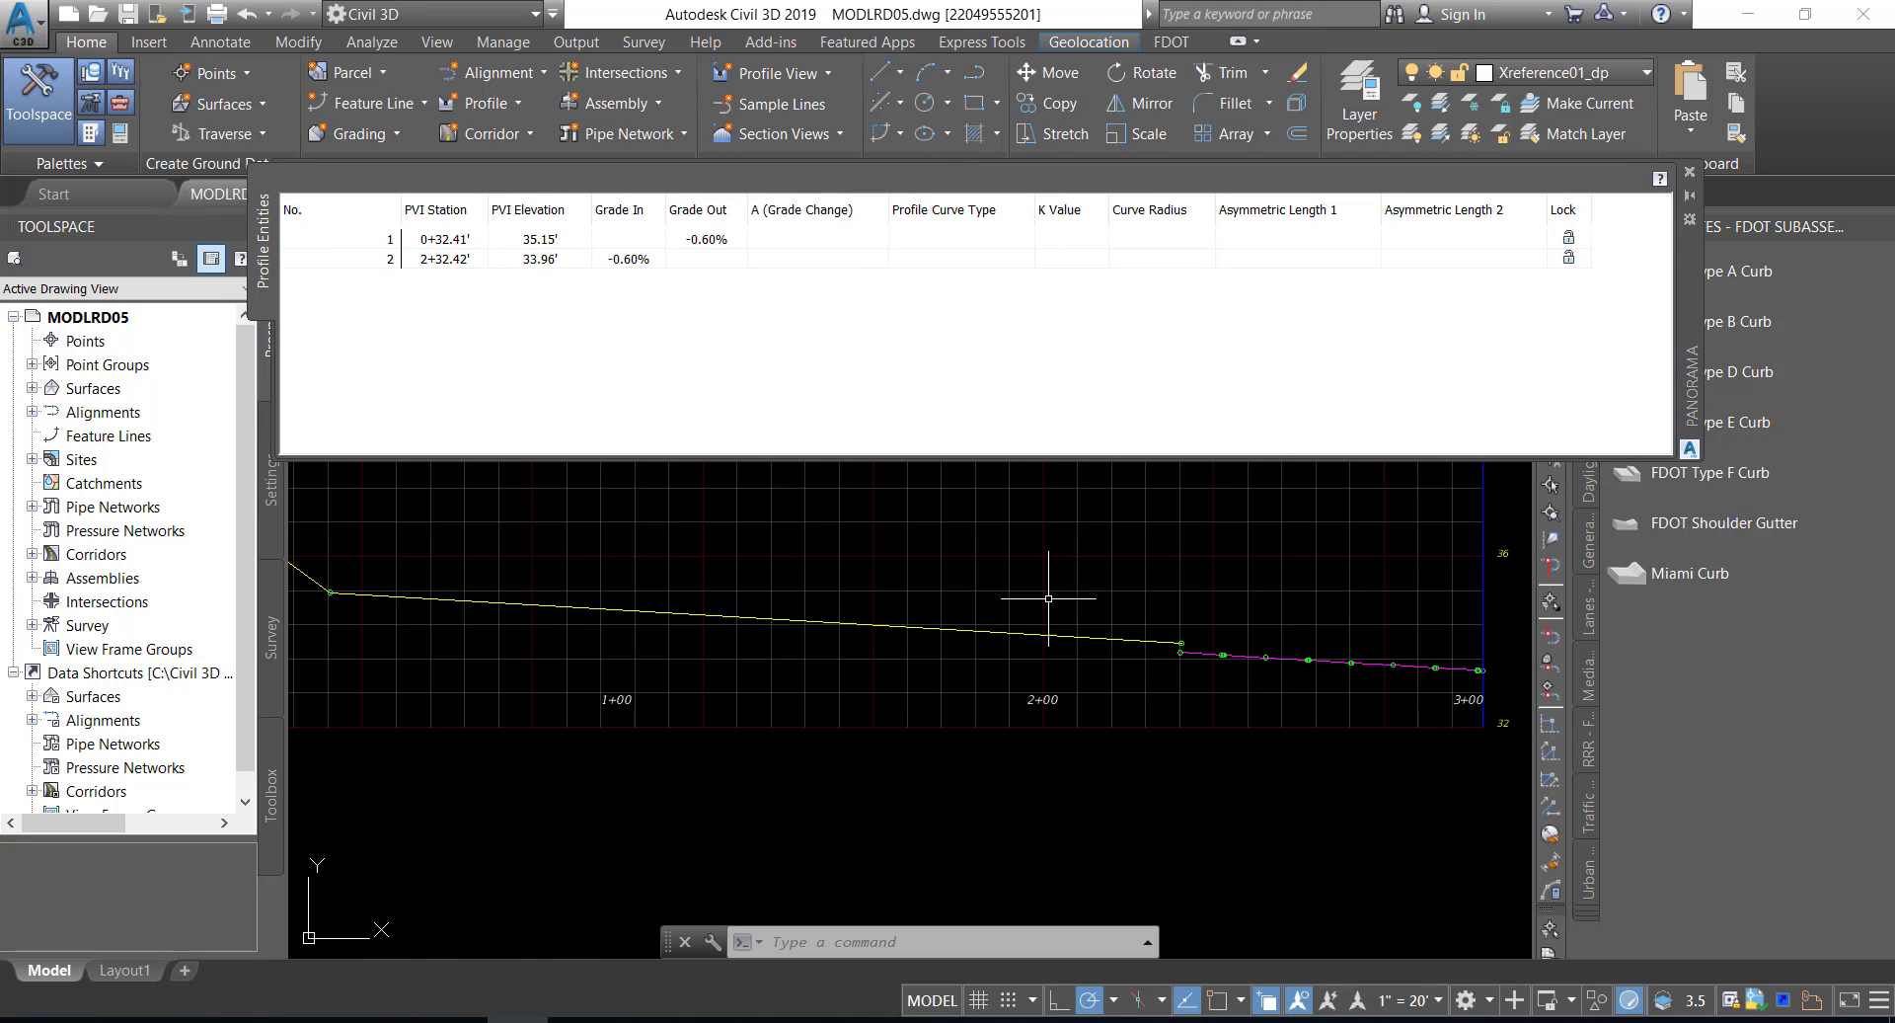
middle_click_drag(996, 587, 1179, 630)
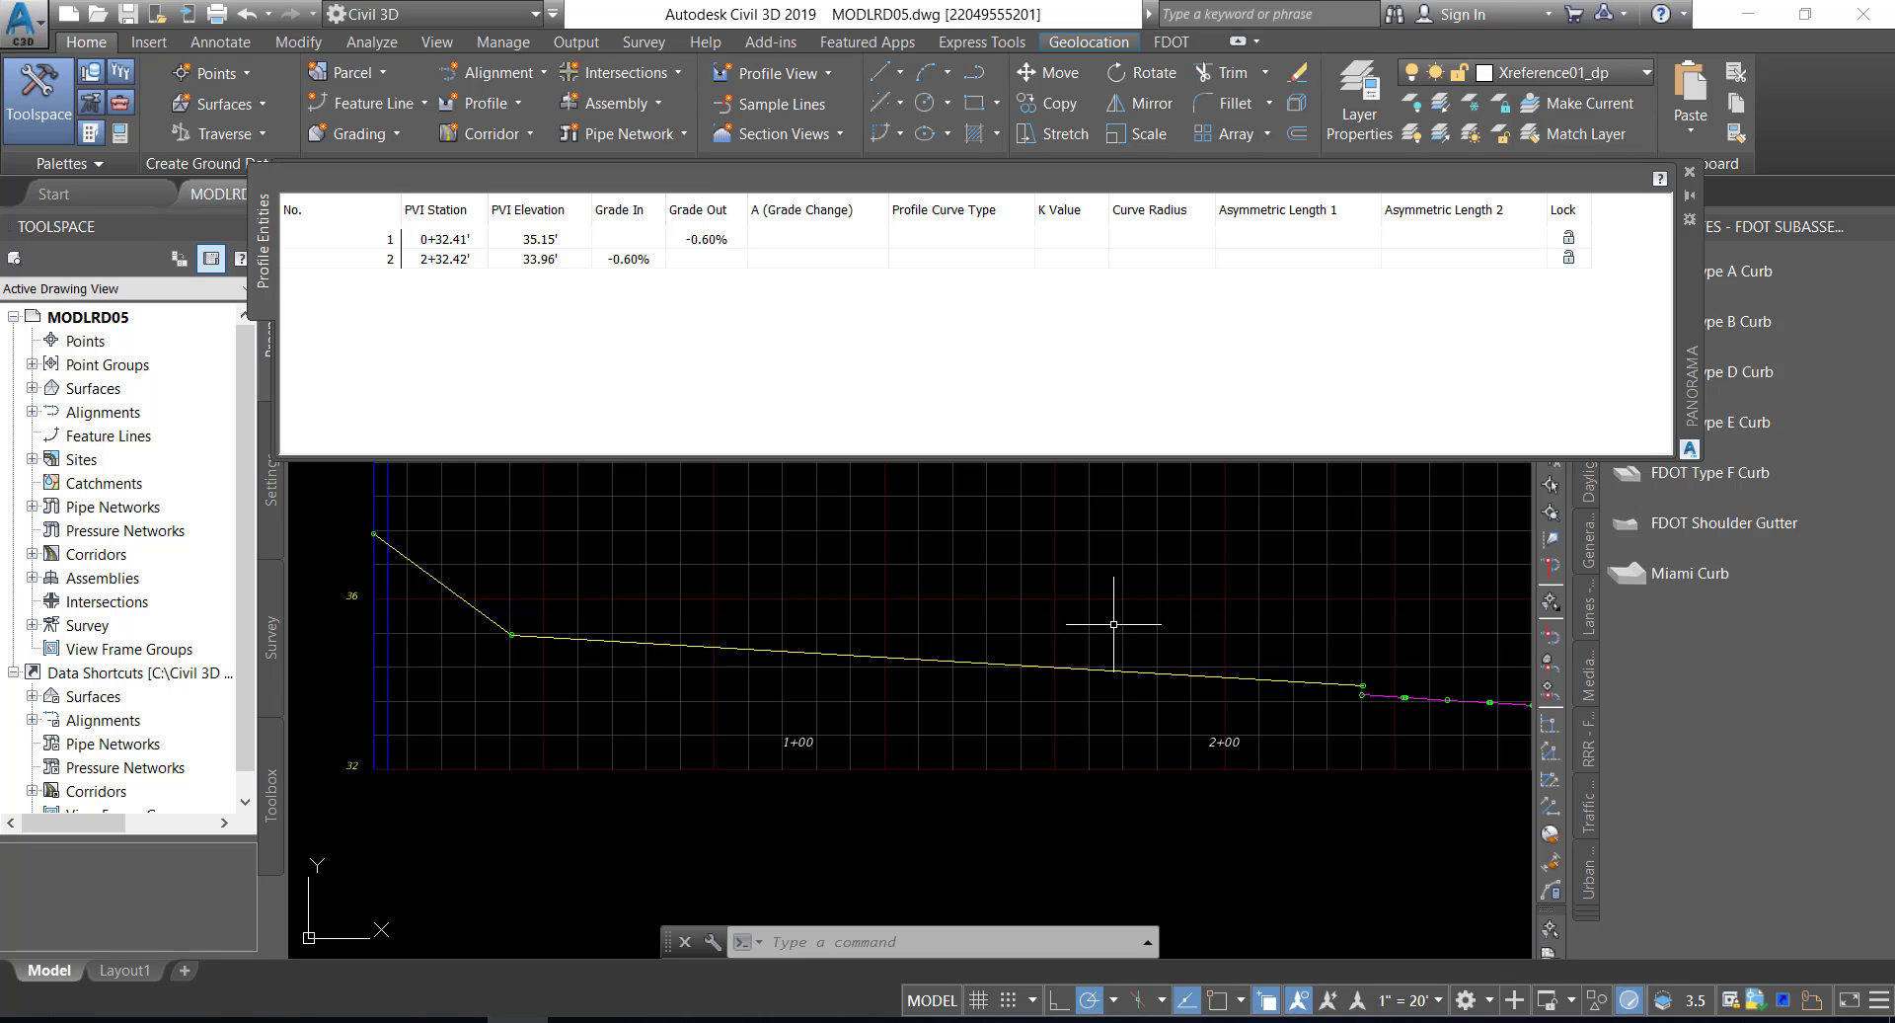
- Stretch the PGL TS South RT profile's start PVI back to station 0+00.00, elevation 35.34', using the Nearest snap
left_click(970, 659)
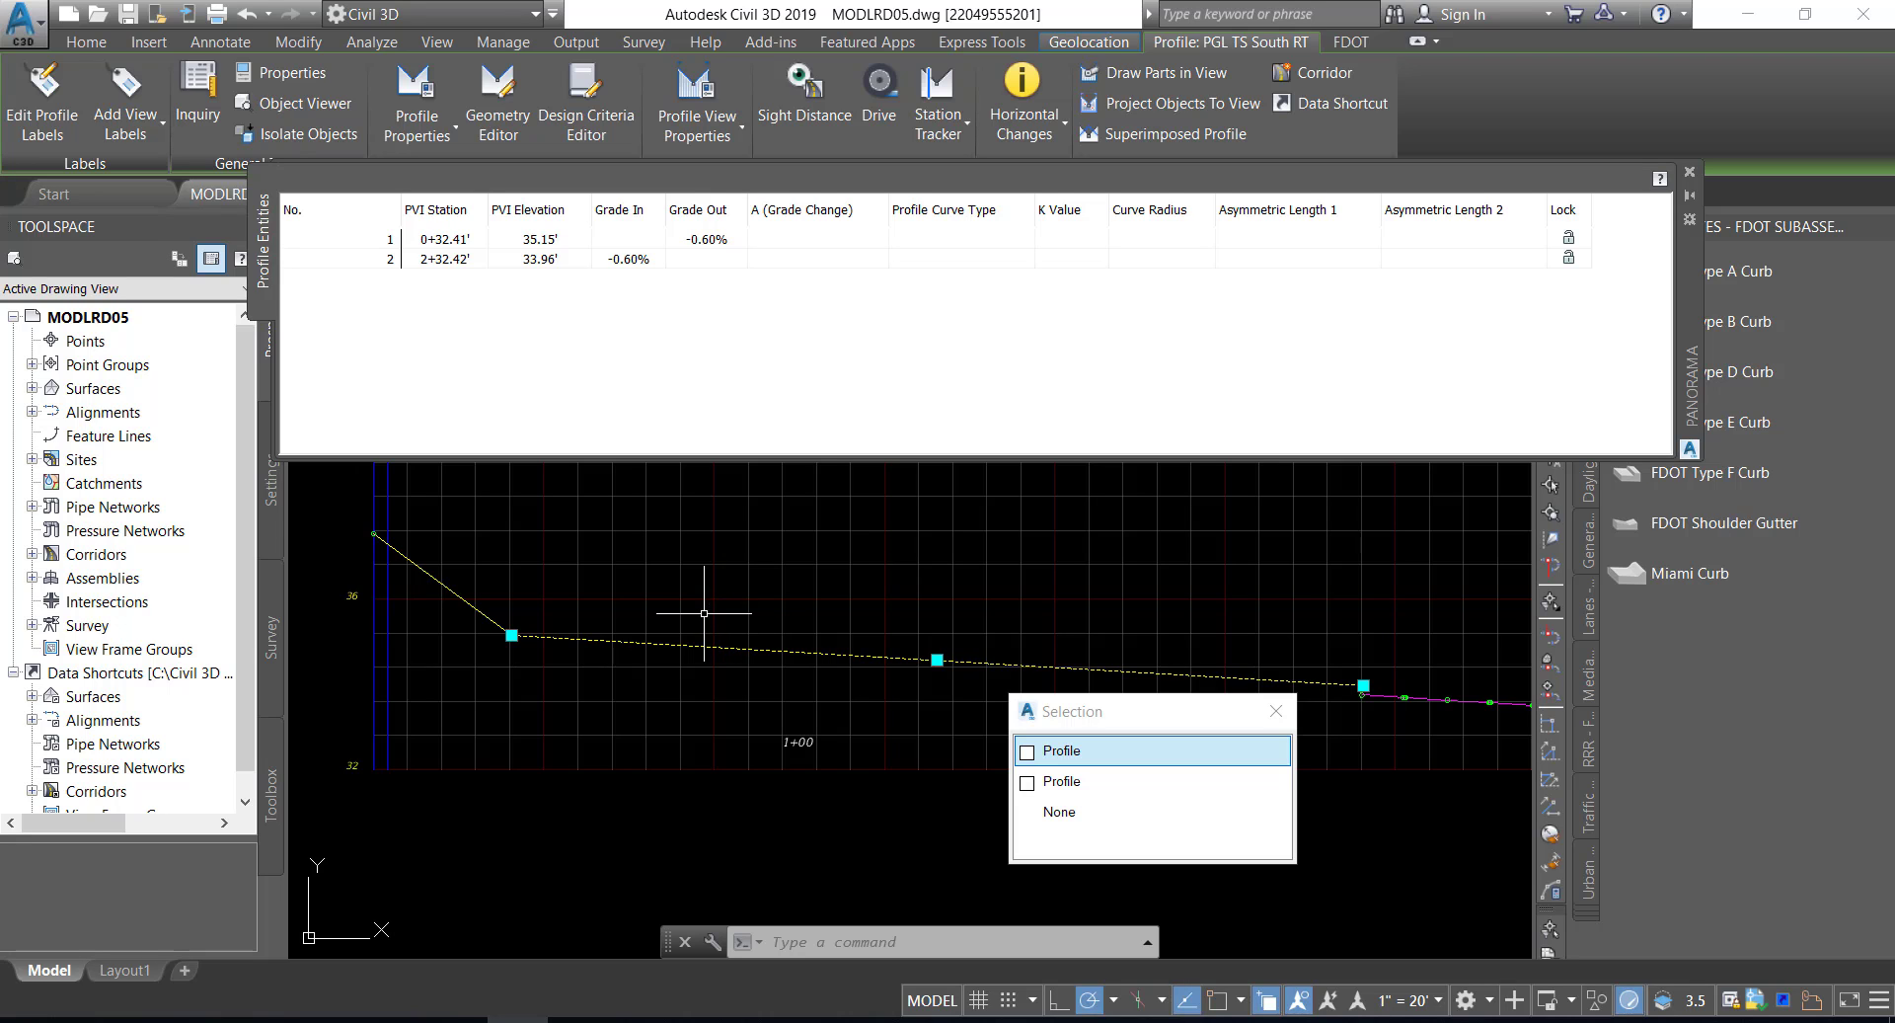
middle_click_drag(654, 617, 895, 611)
scroll(632, 622, "up", 2)
scroll(701, 632, "up", 2)
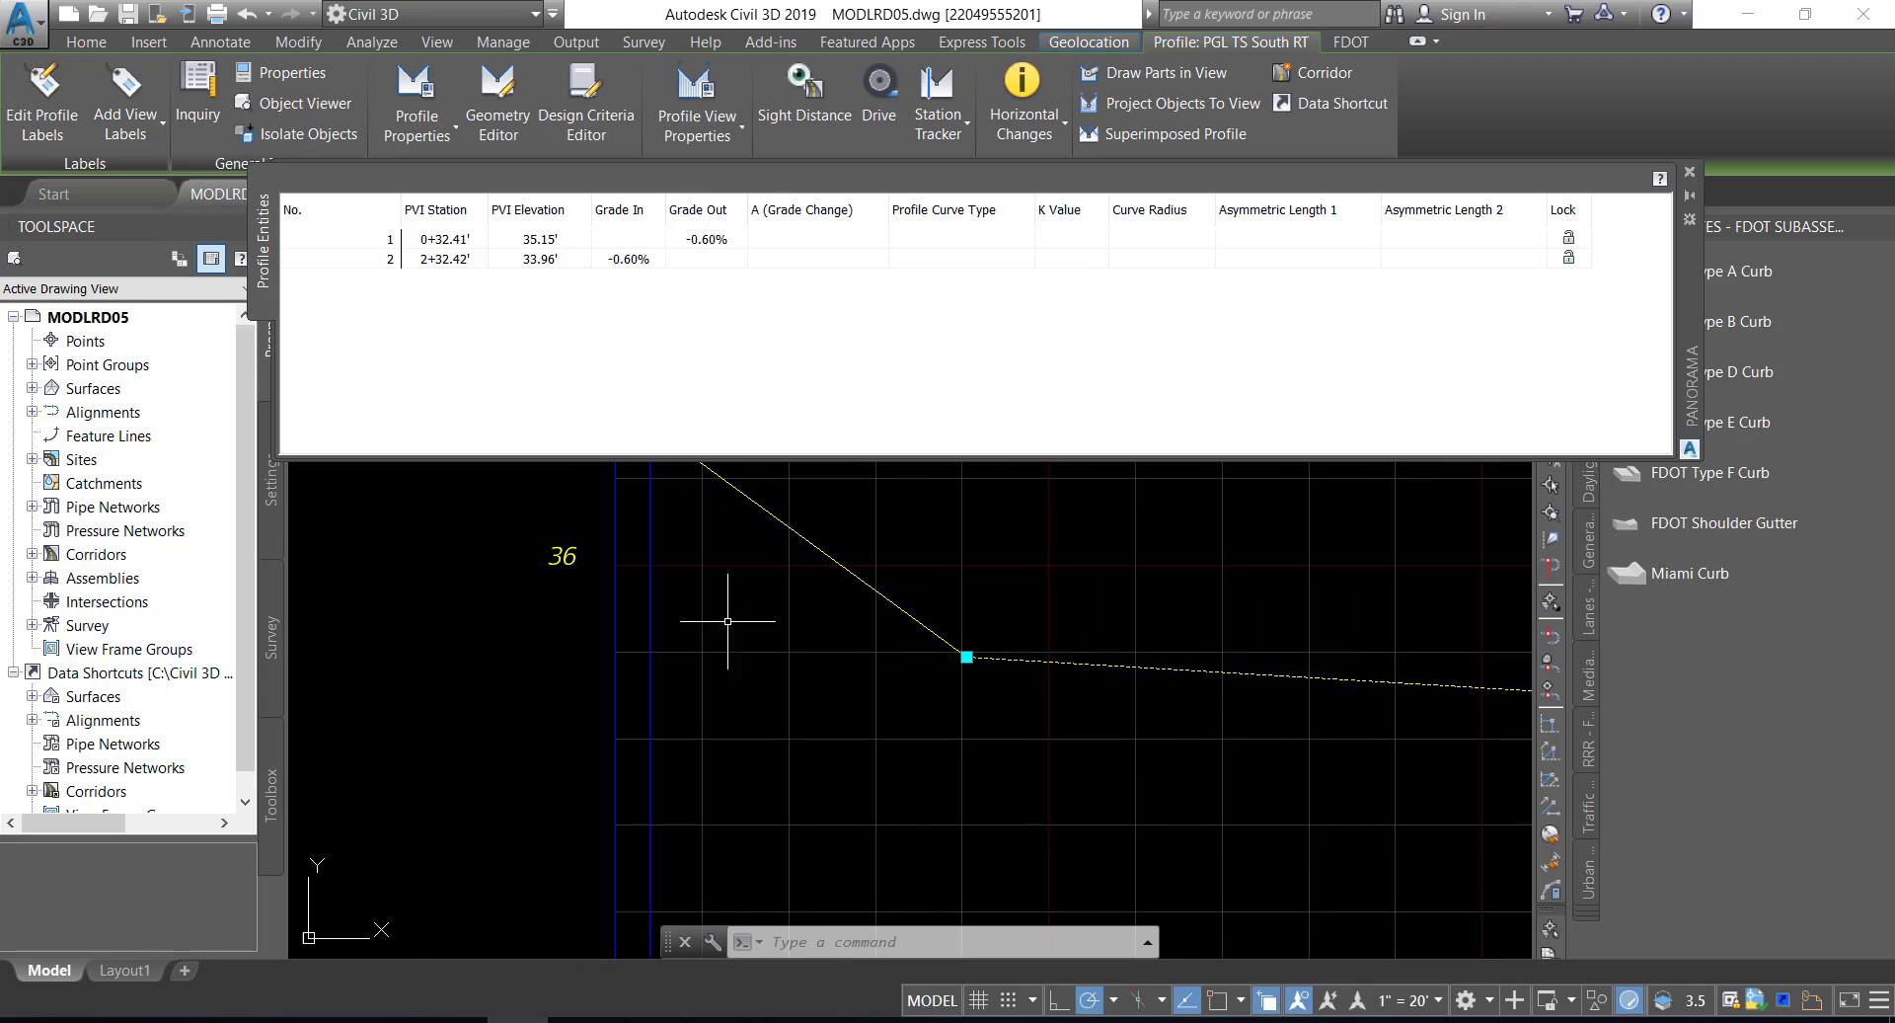
left_click(966, 656)
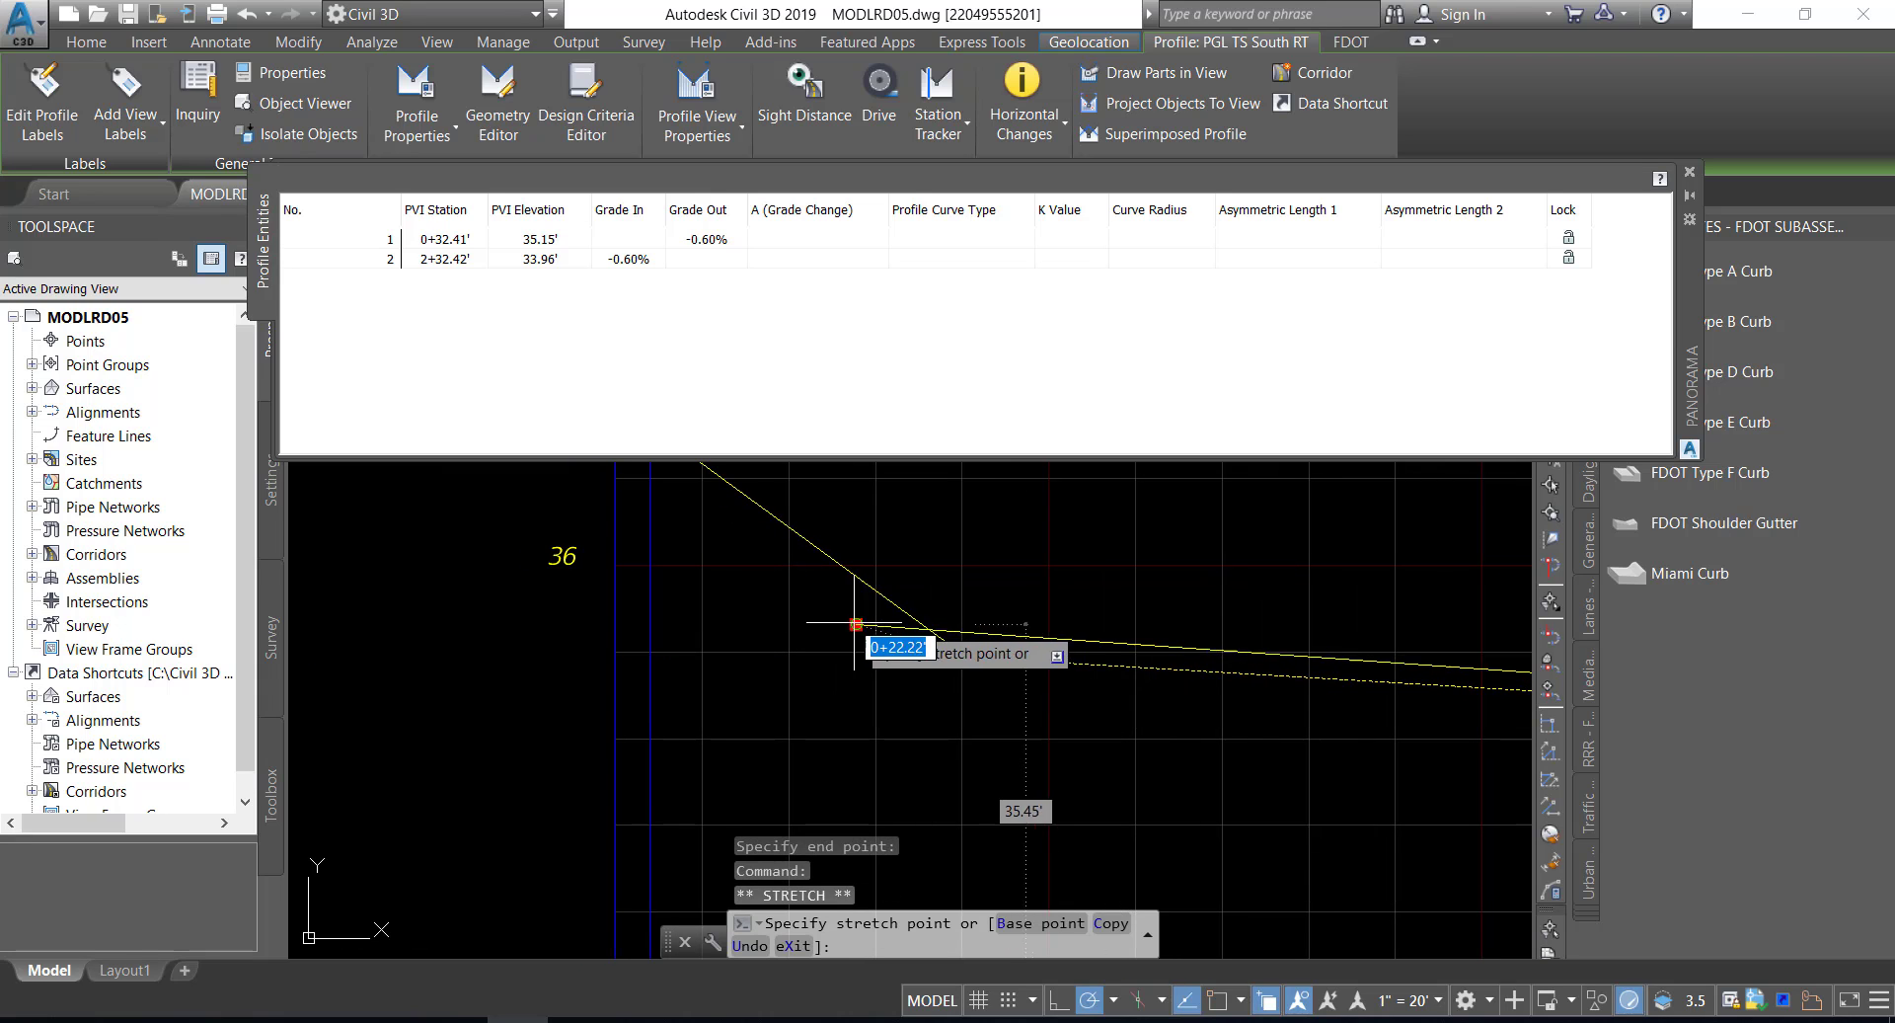
right_click(821, 601, "shift")
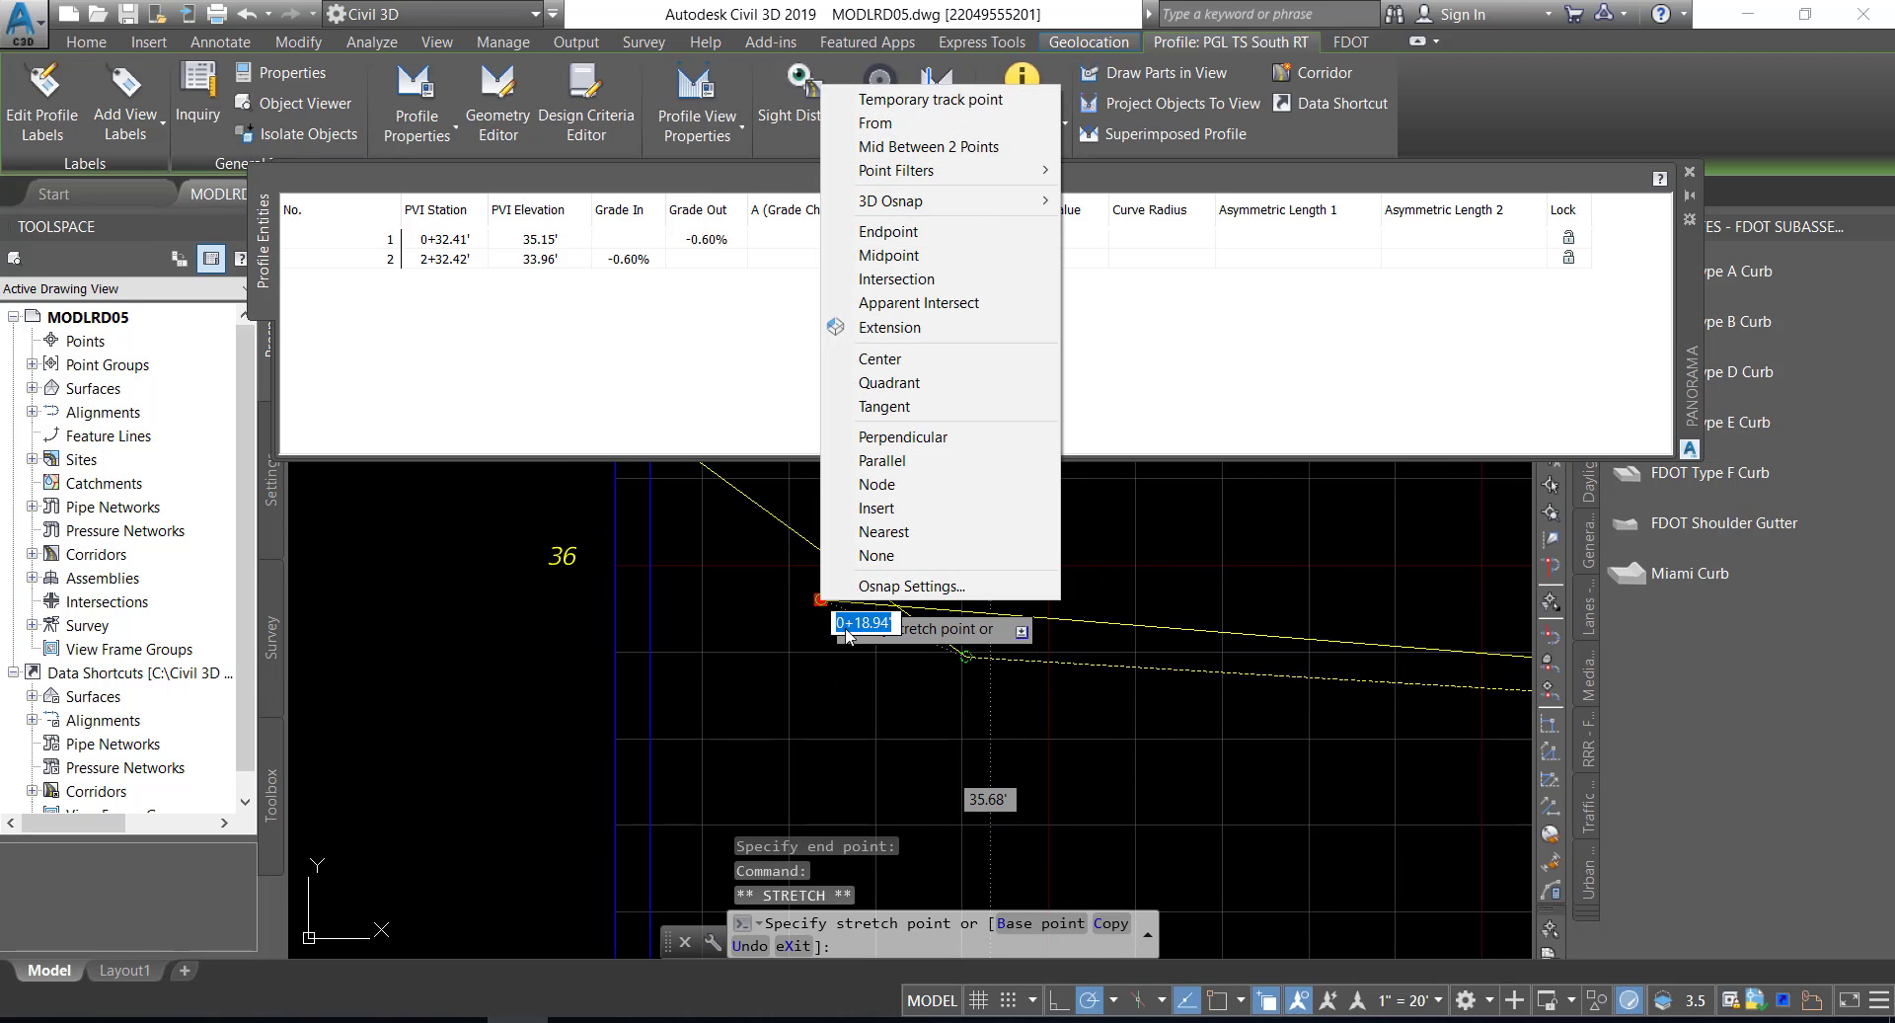
left_click(878, 531)
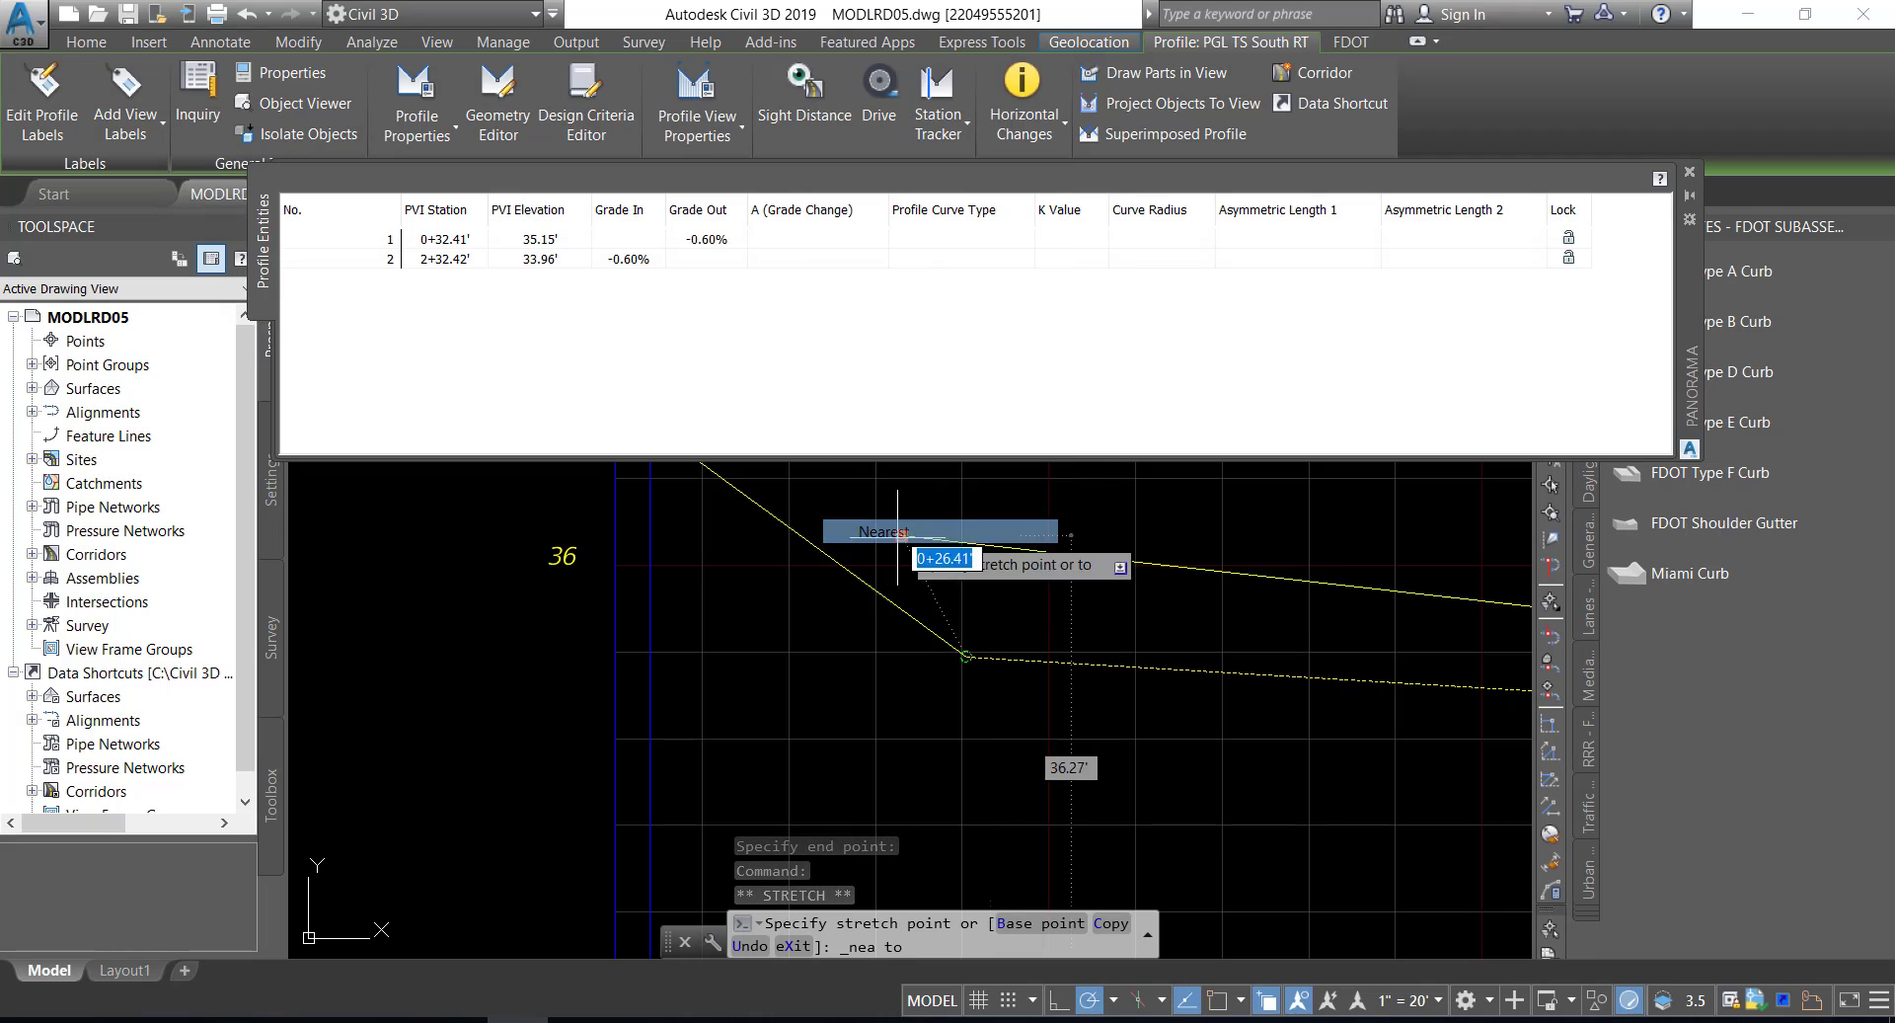
left_click(615, 634)
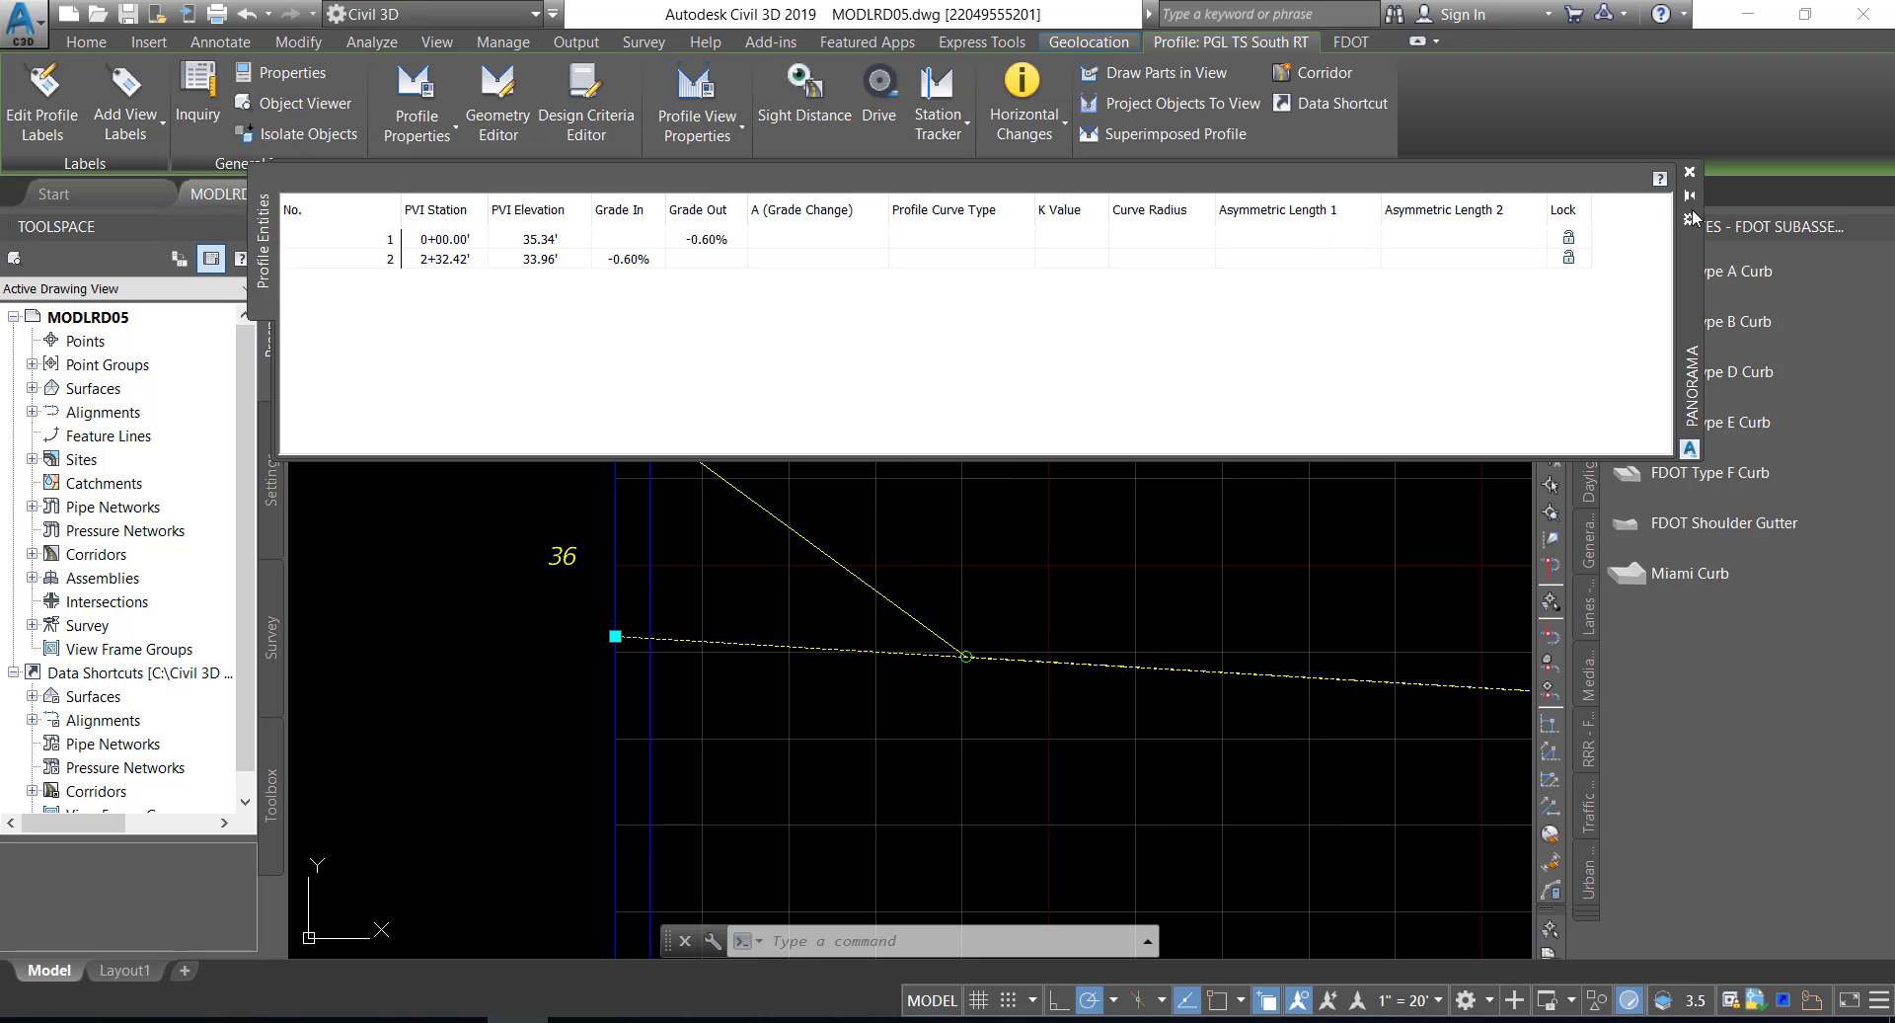
- Insert a PVI at the superimposed profile's break, station 0+32.41, elevation 35.15', using the Endpoint snap
left_click_drag(1689, 229, 1685, 44)
left_click(1022, 310)
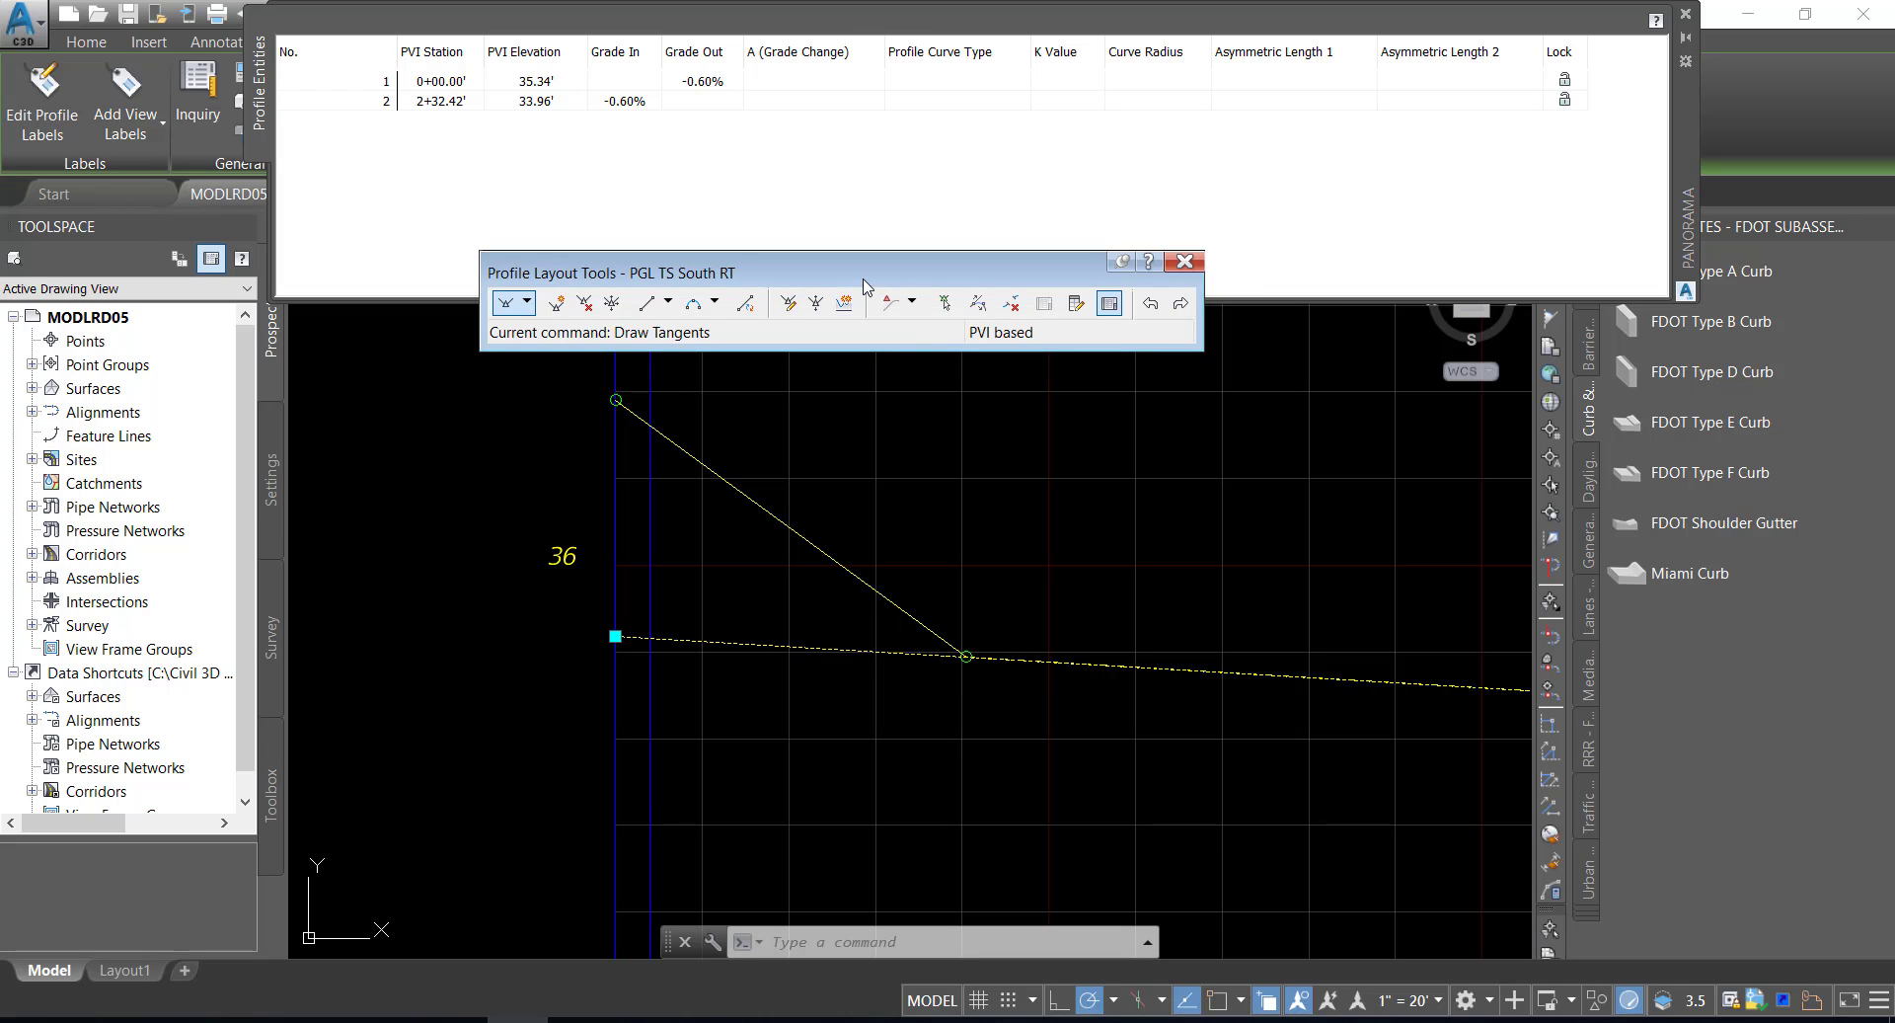
left_click_drag(863, 286, 1039, 360)
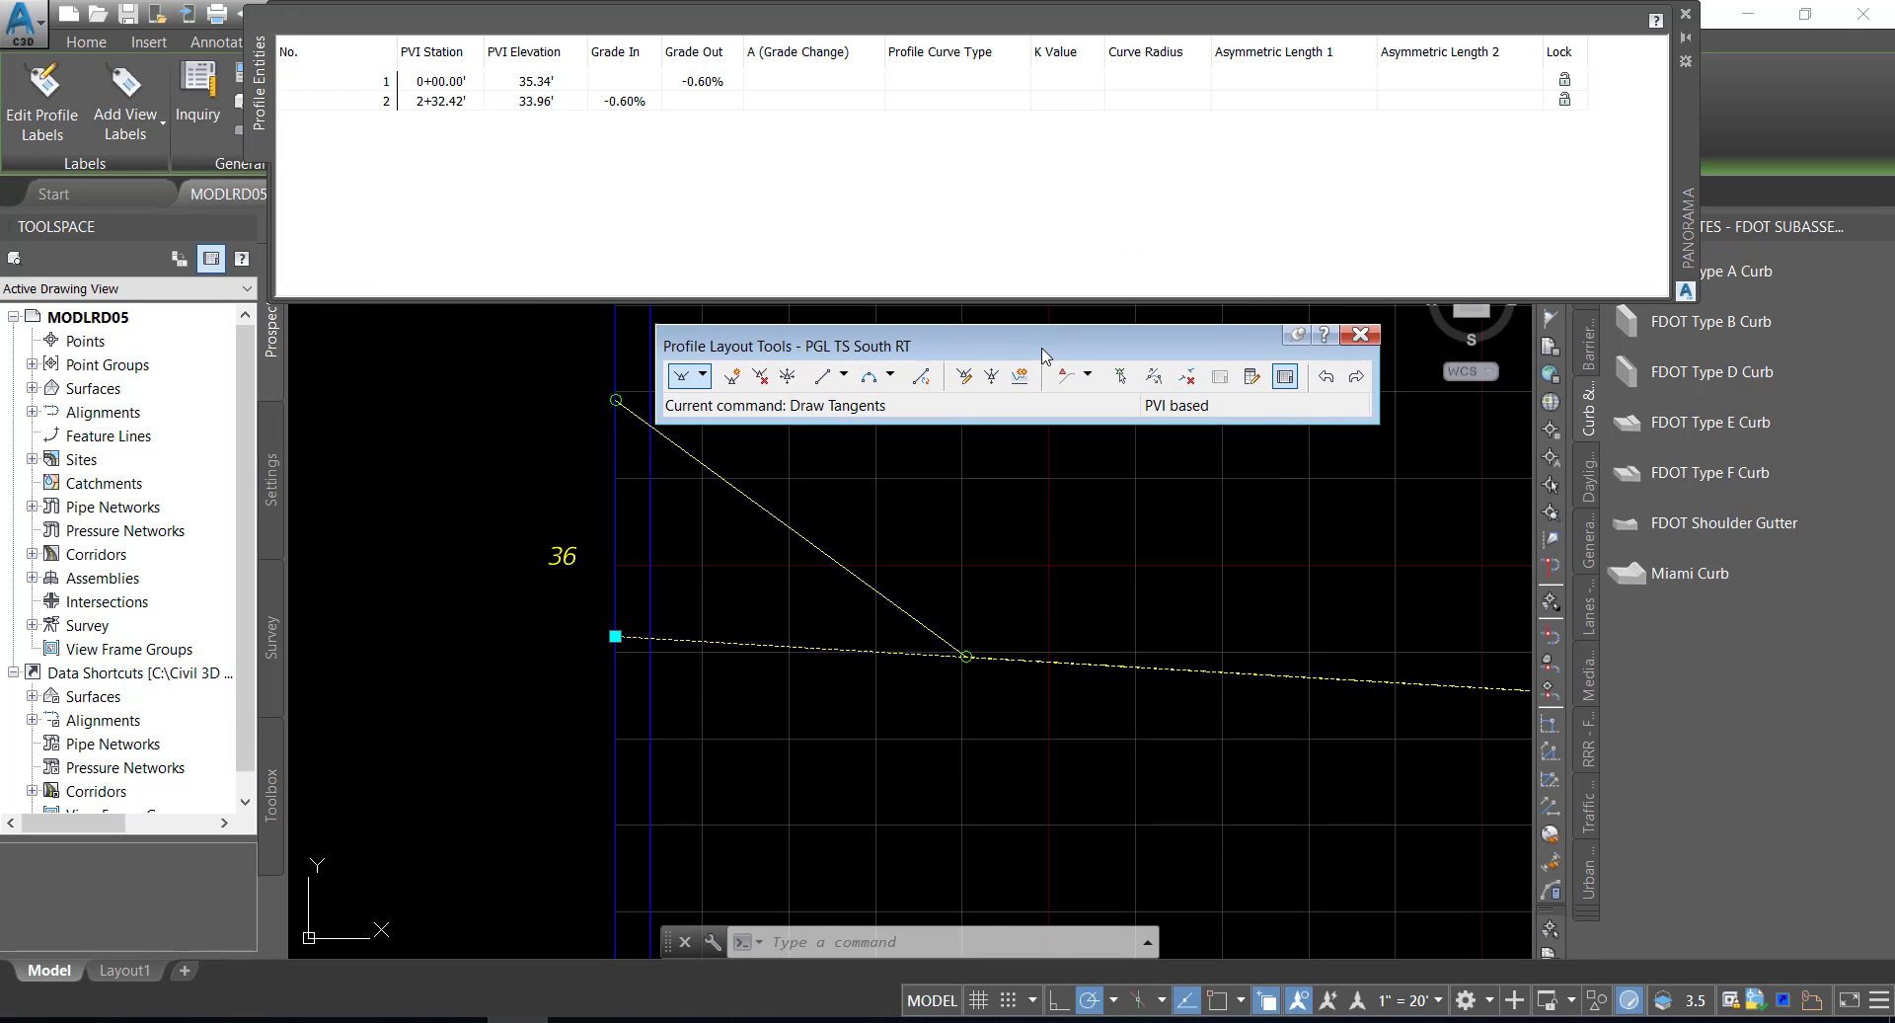
left_click(730, 378)
right_click(1029, 619, "shift")
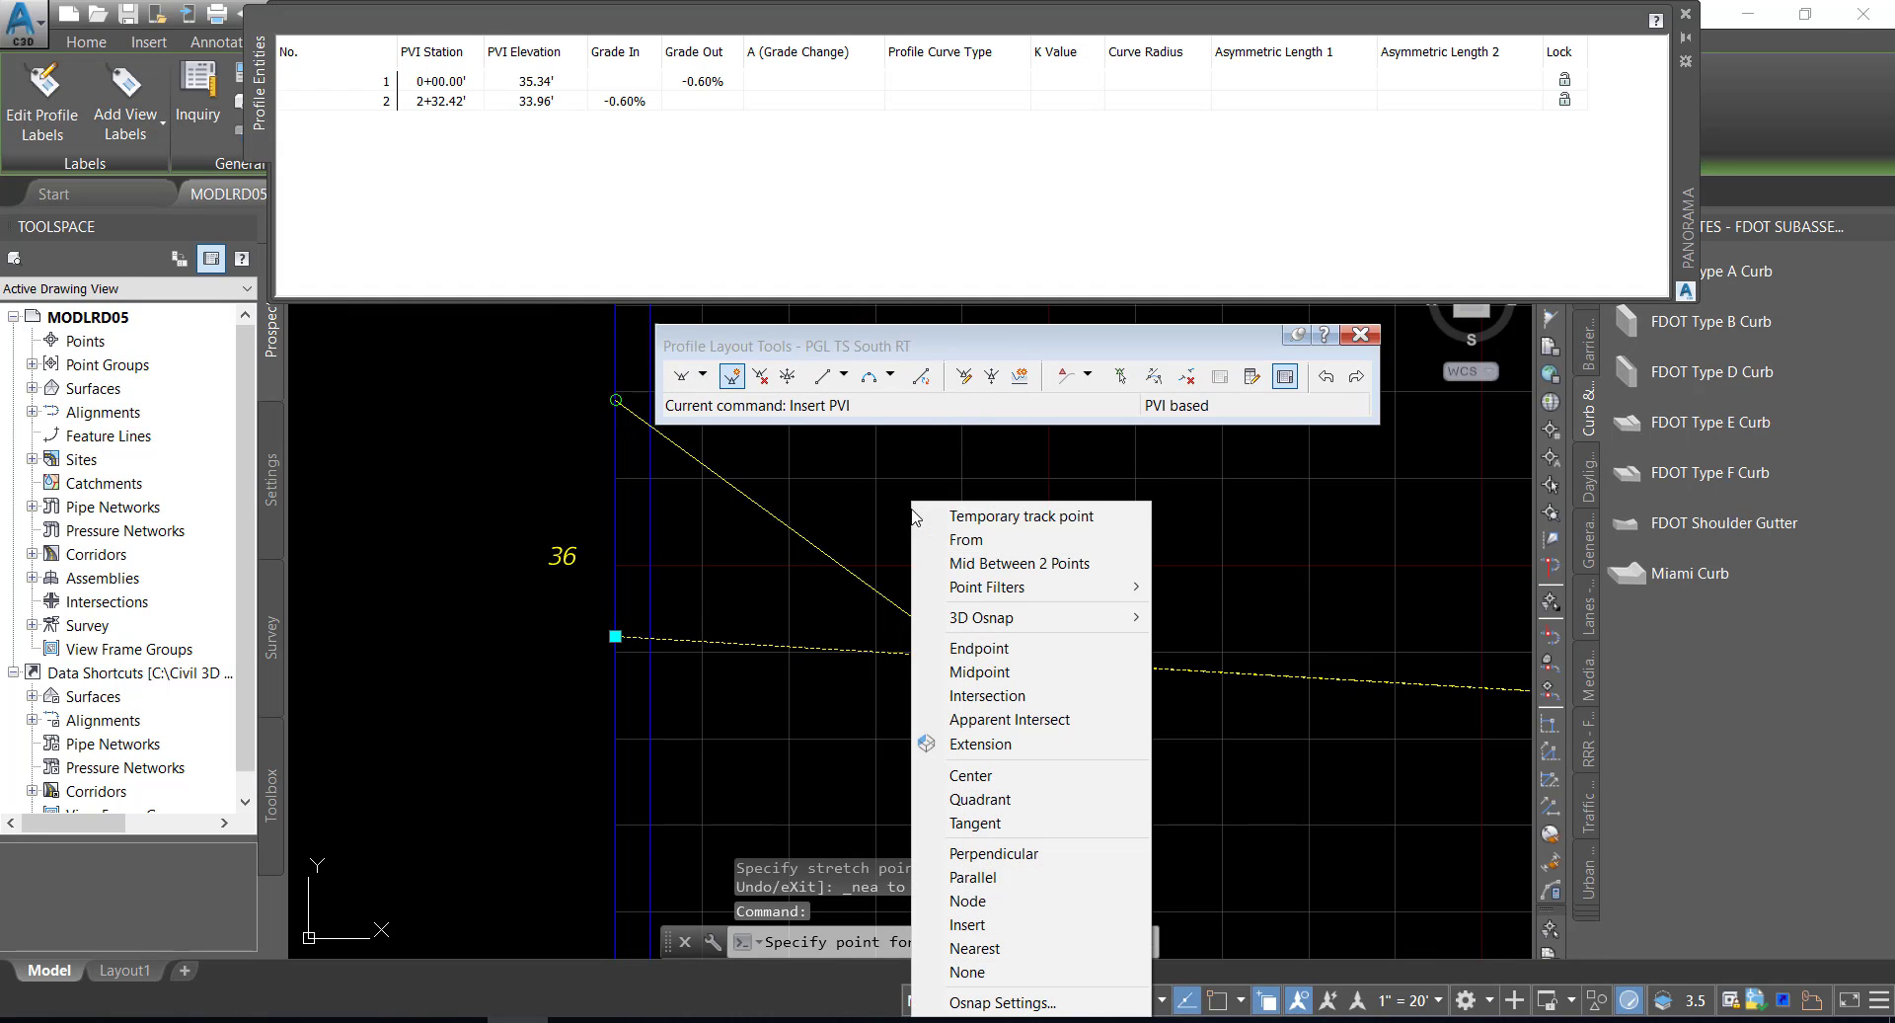
left_click(1089, 761)
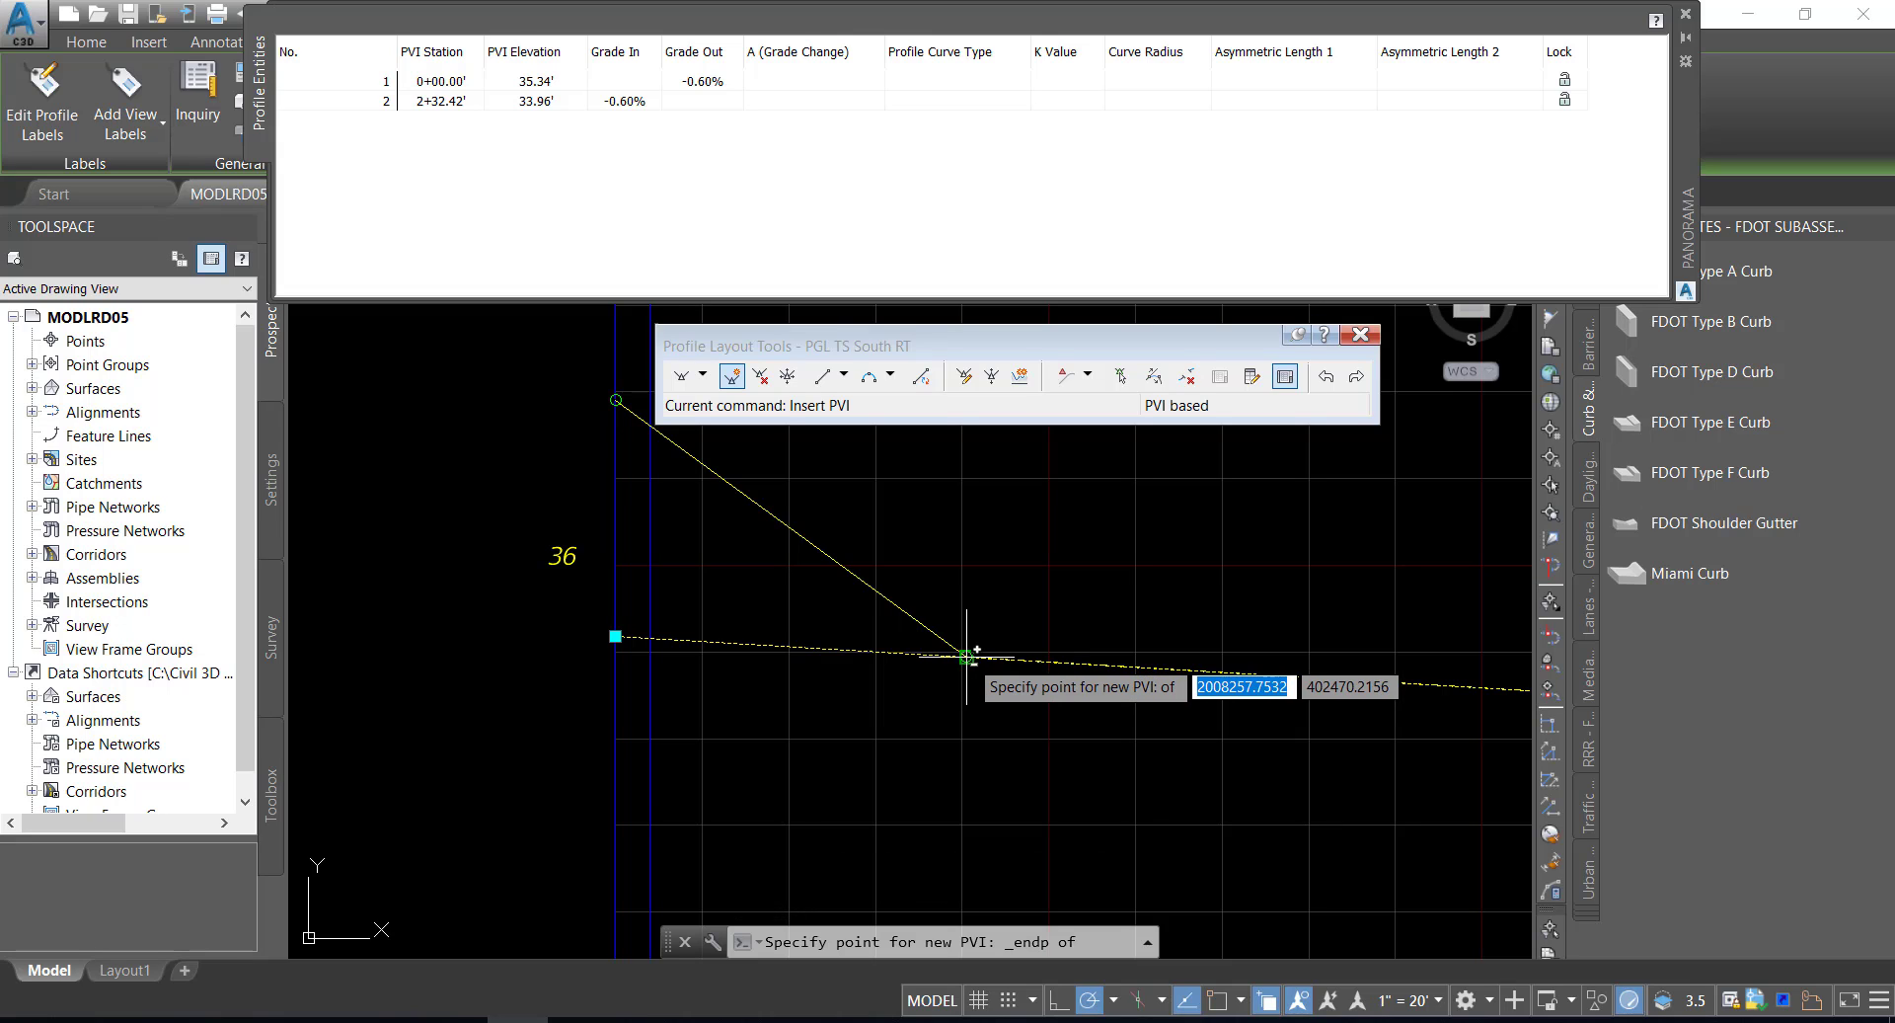
left_click(967, 654)
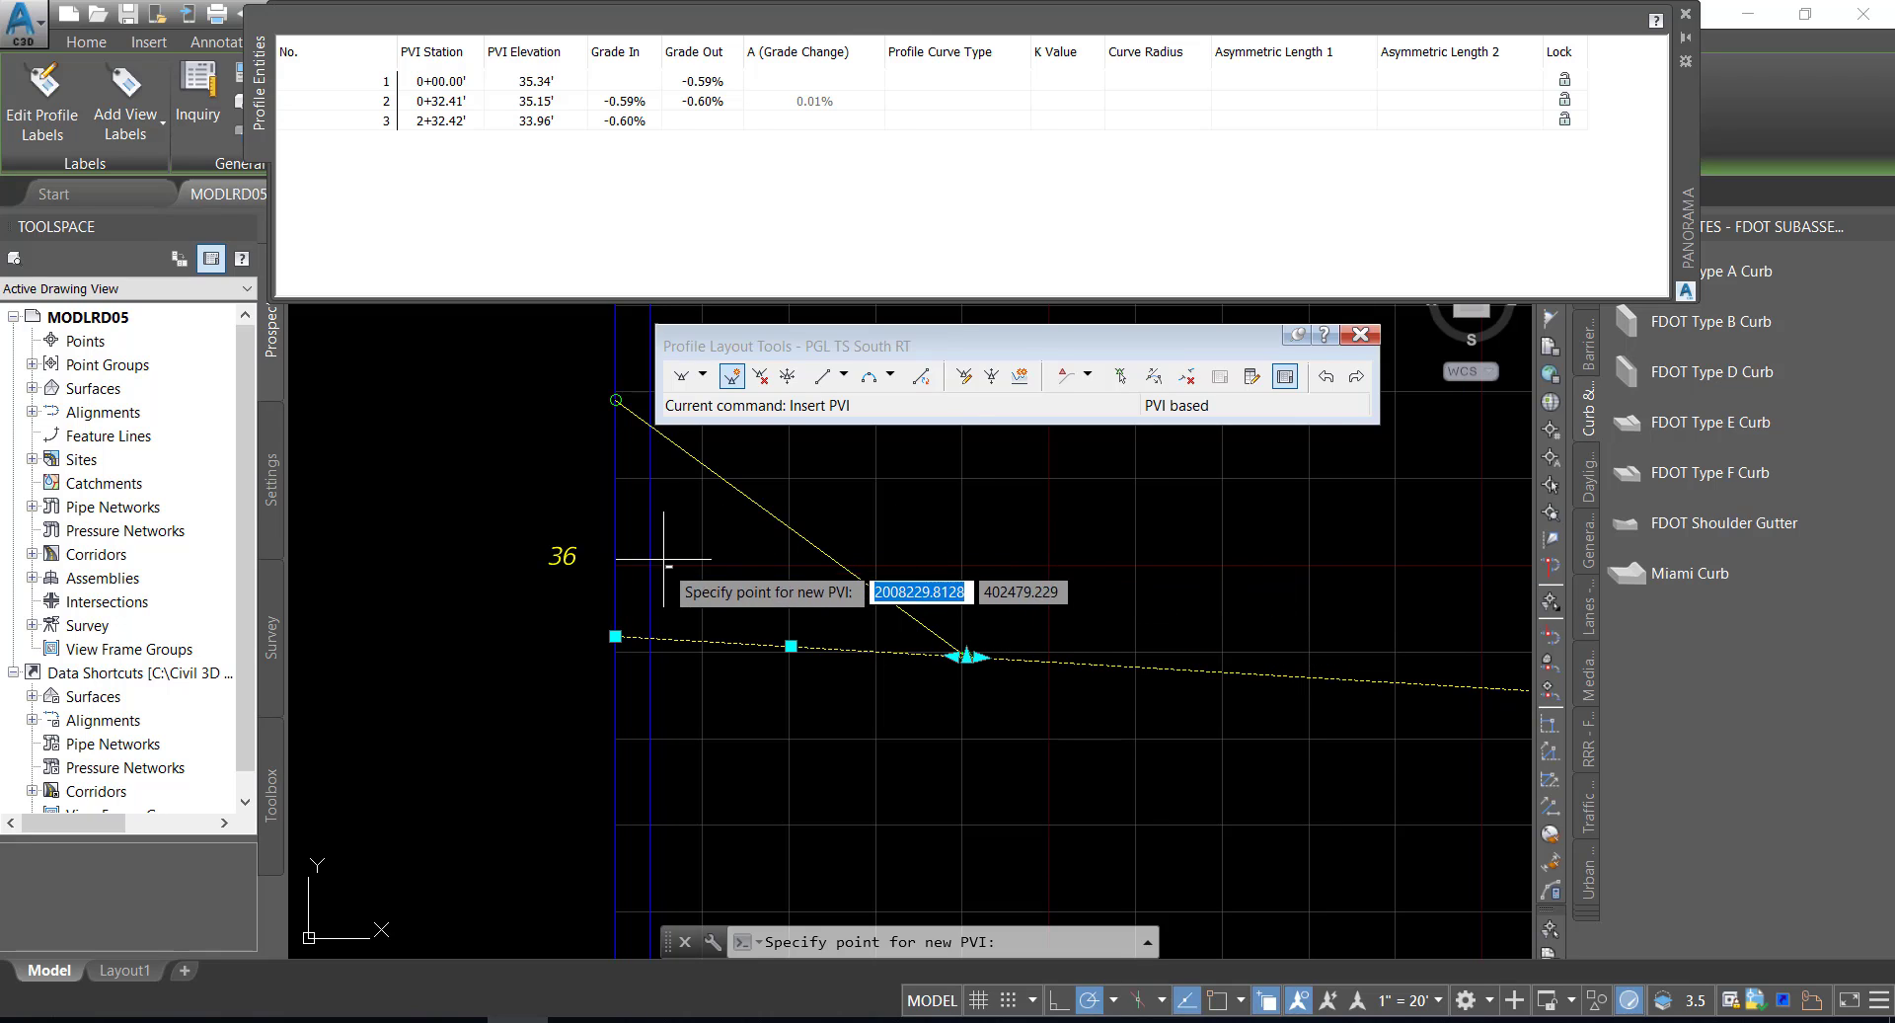
- Insert another PVI near the profile's start, at station 0+03.17, elevation 35.32', using the Nearest snap
right_click(598, 527, "shift")
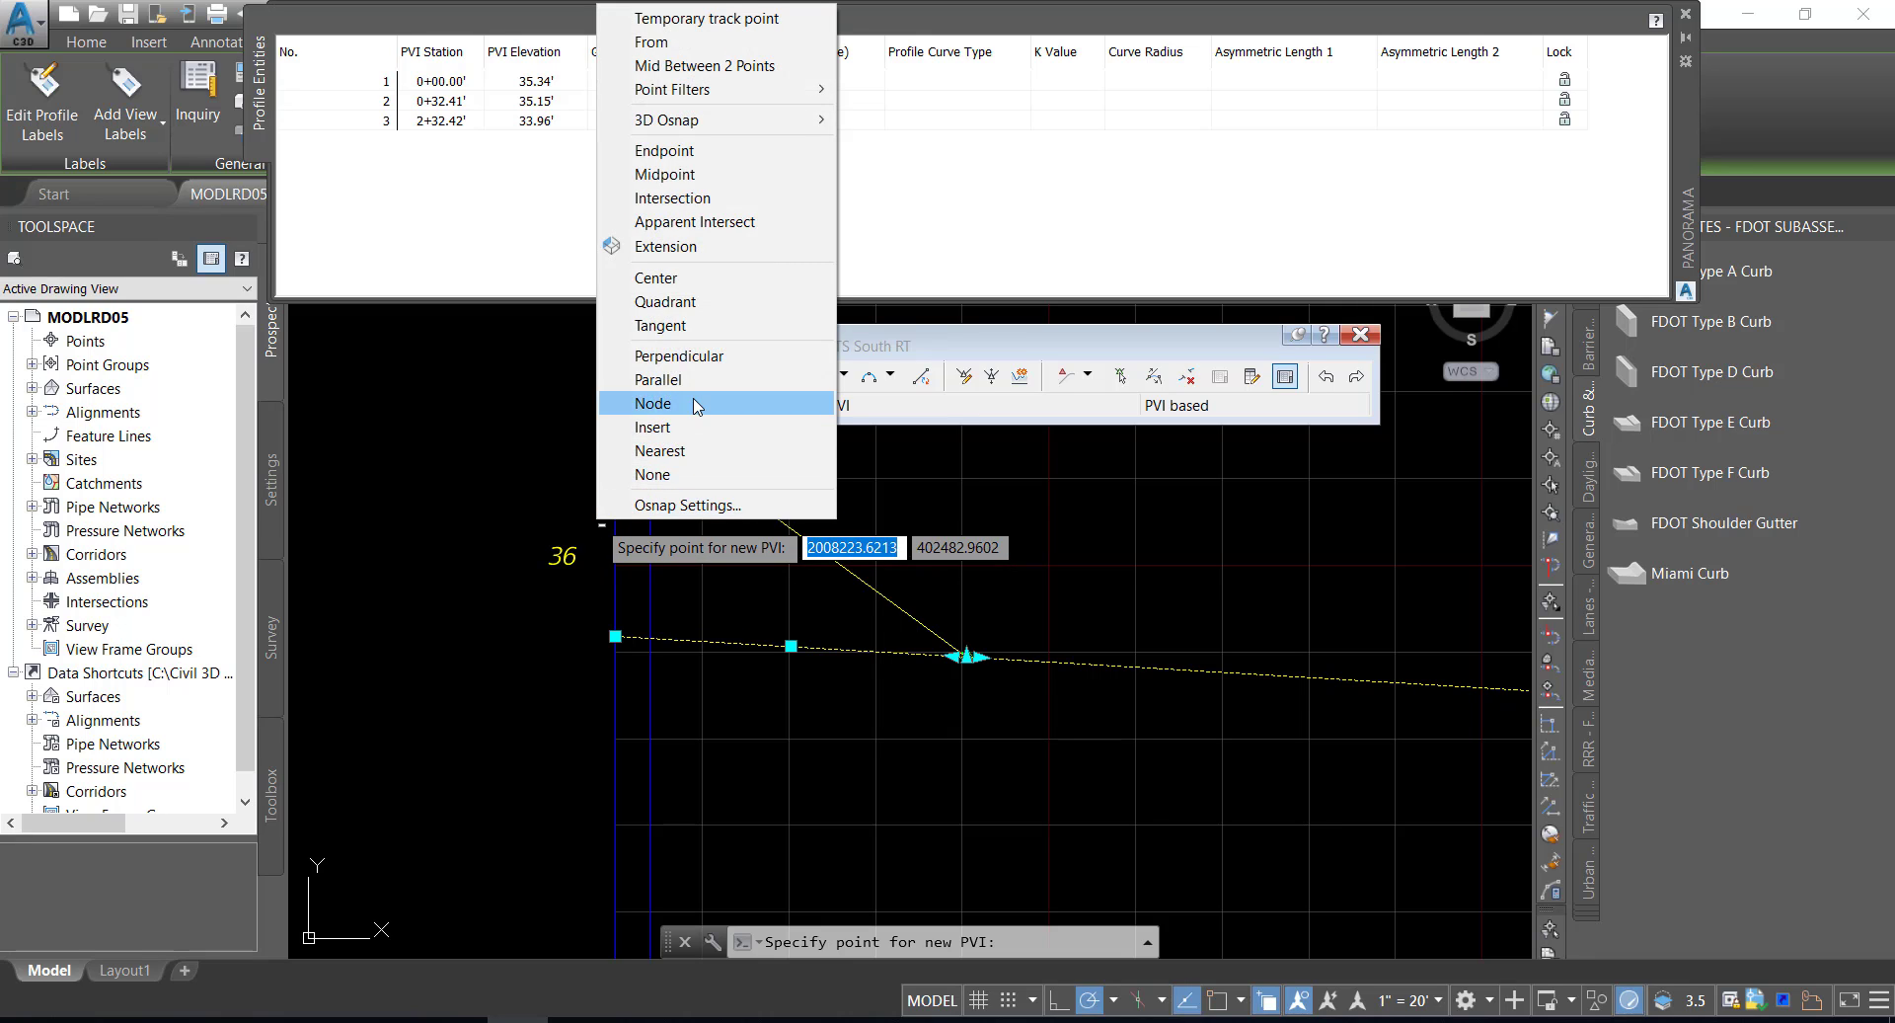
left_click(660, 450)
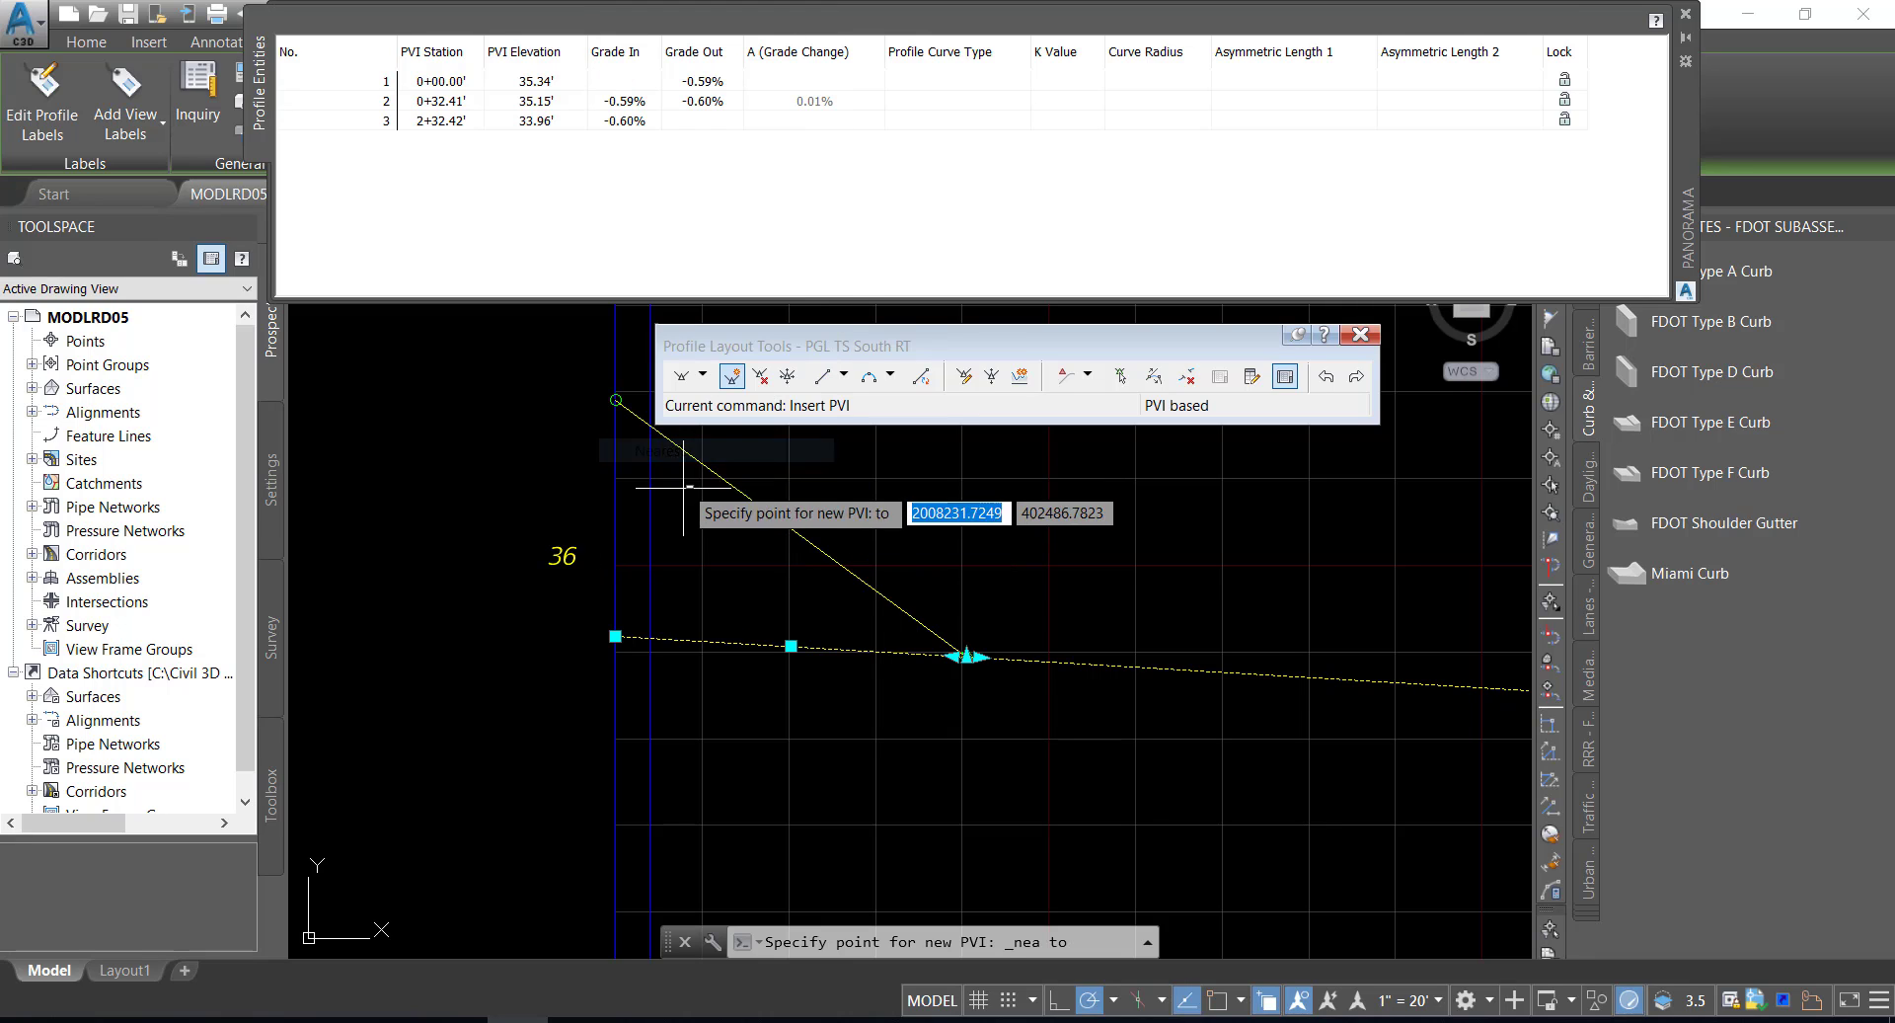
left_click(649, 639)
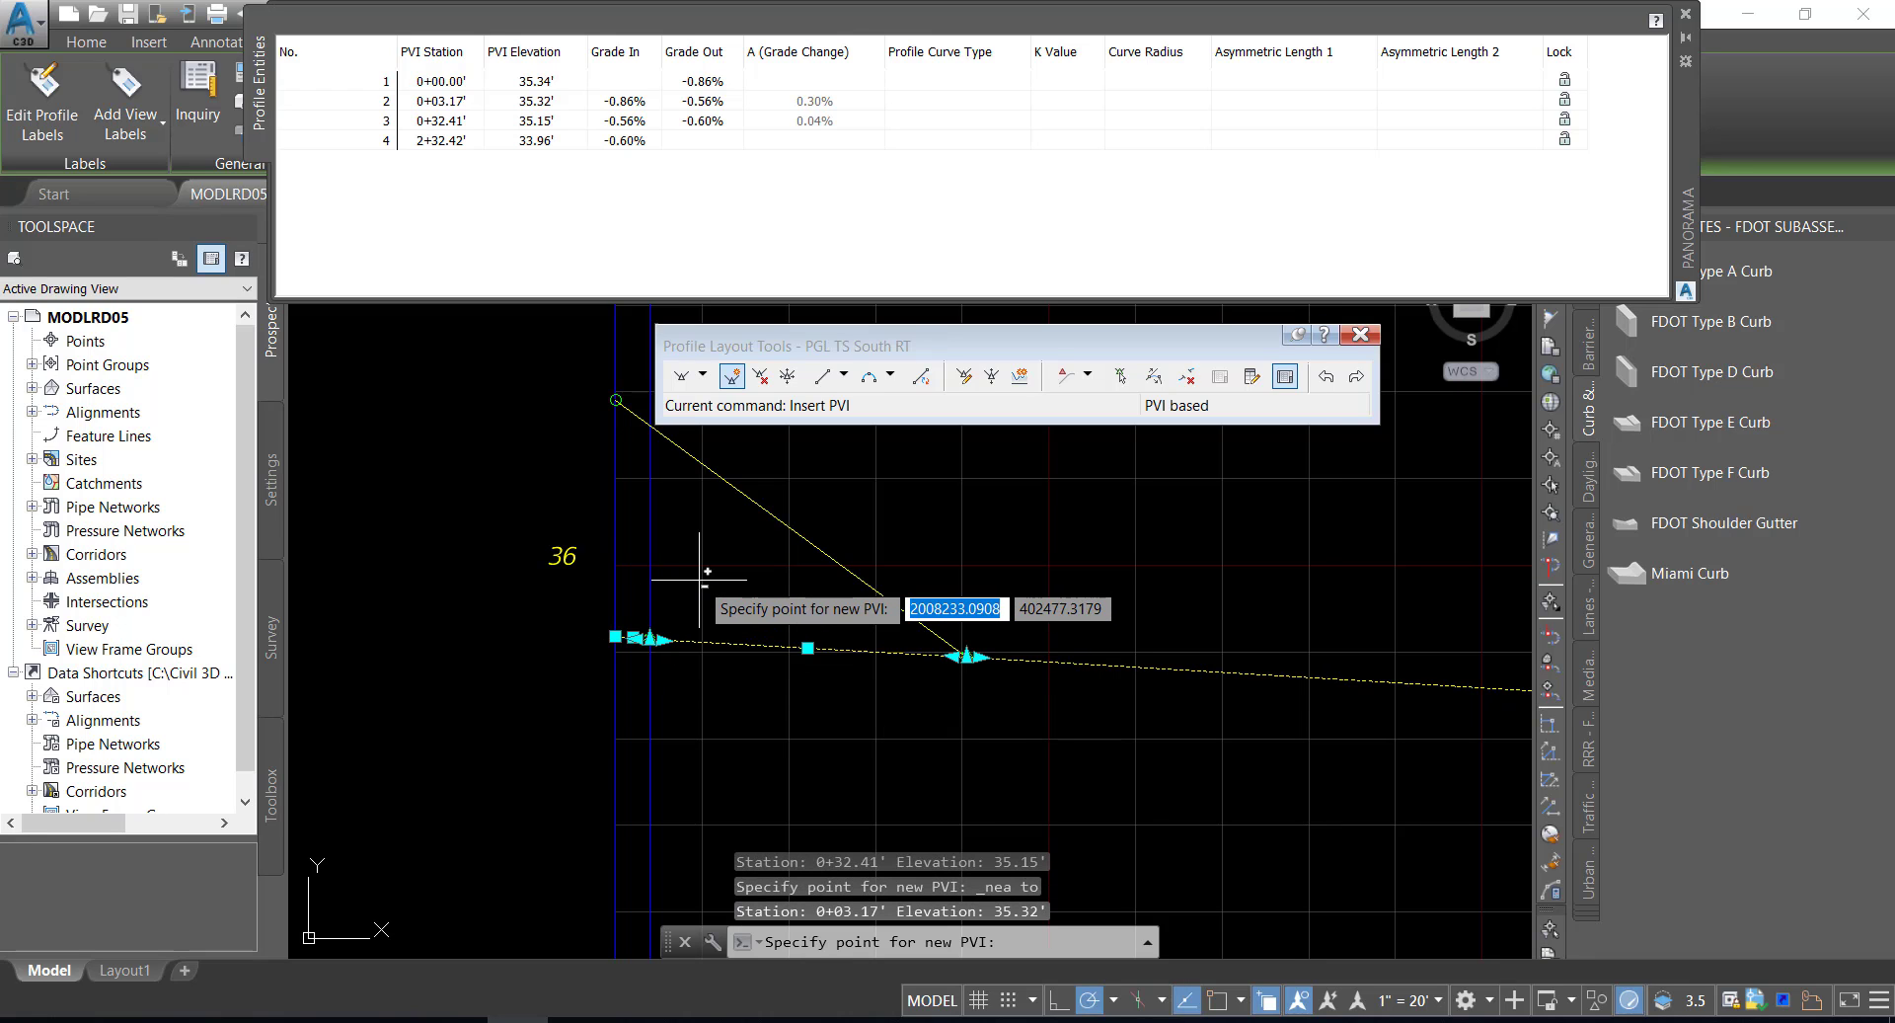
scroll(702, 577, "down", 3)
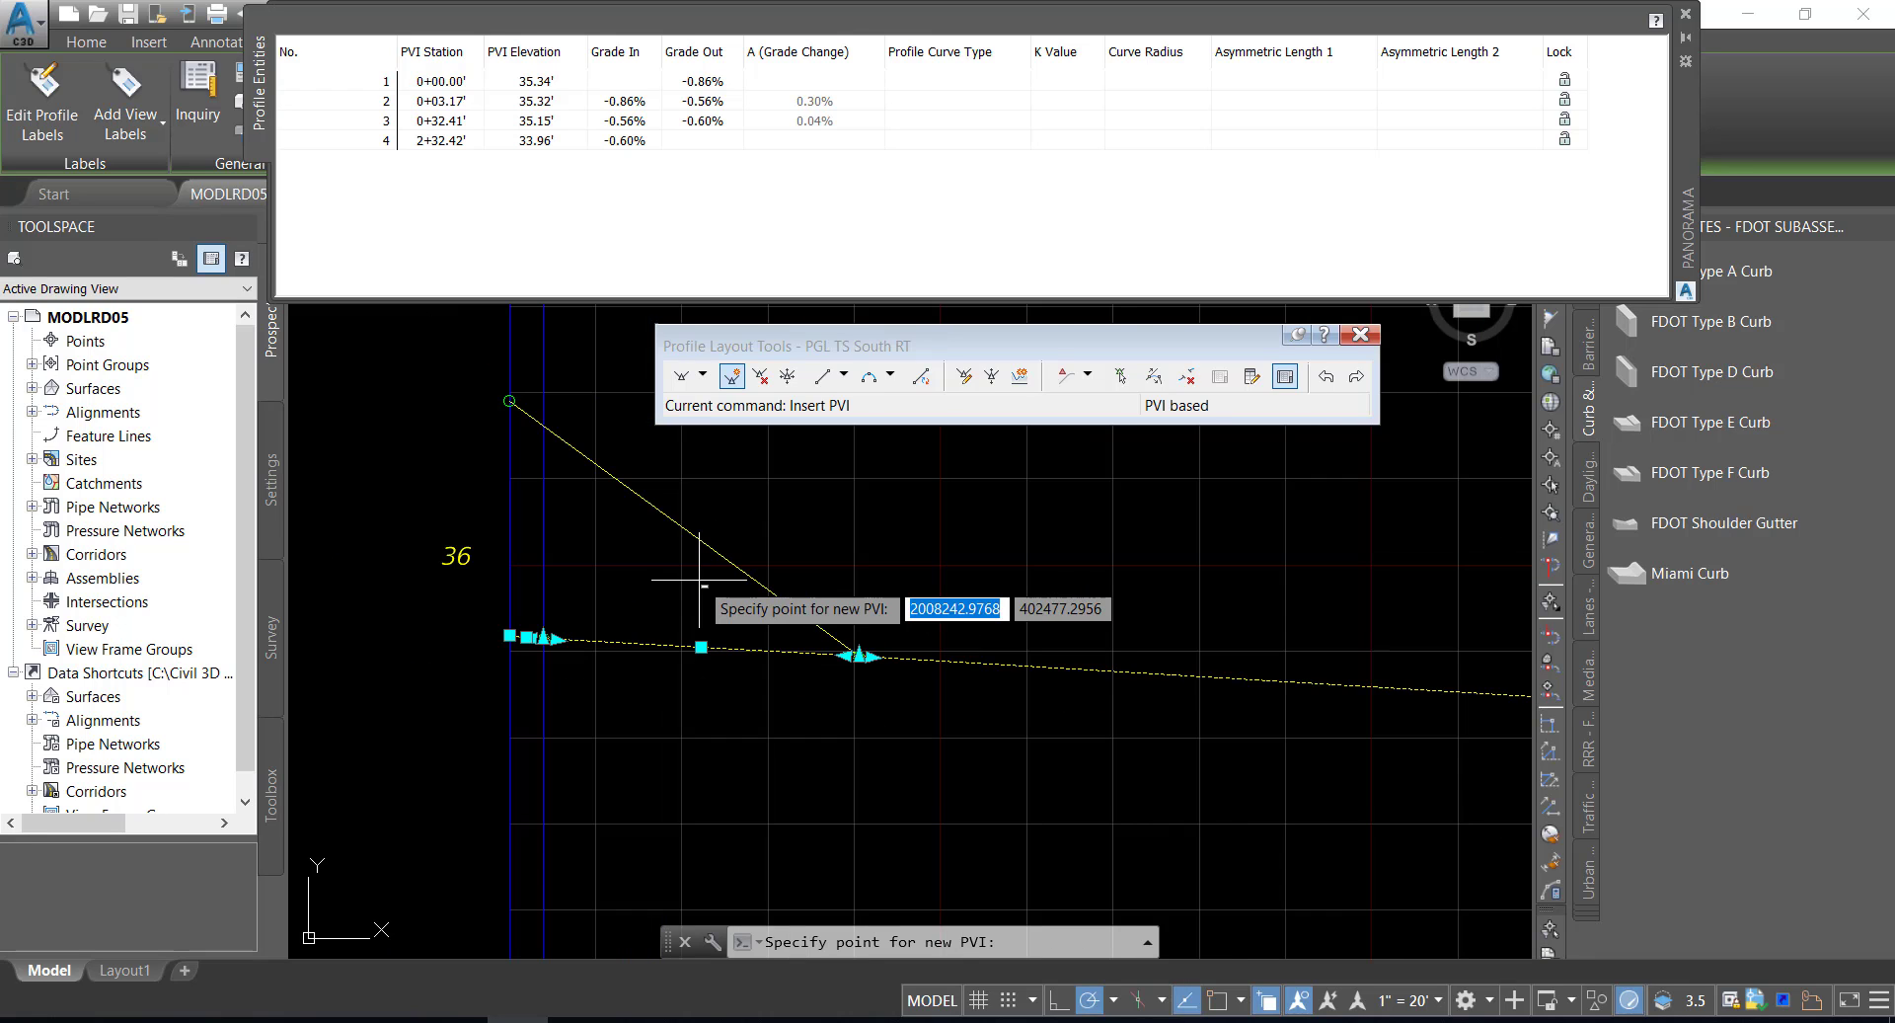
scroll(703, 581, "down", 2)
scroll(819, 593, "up", 5)
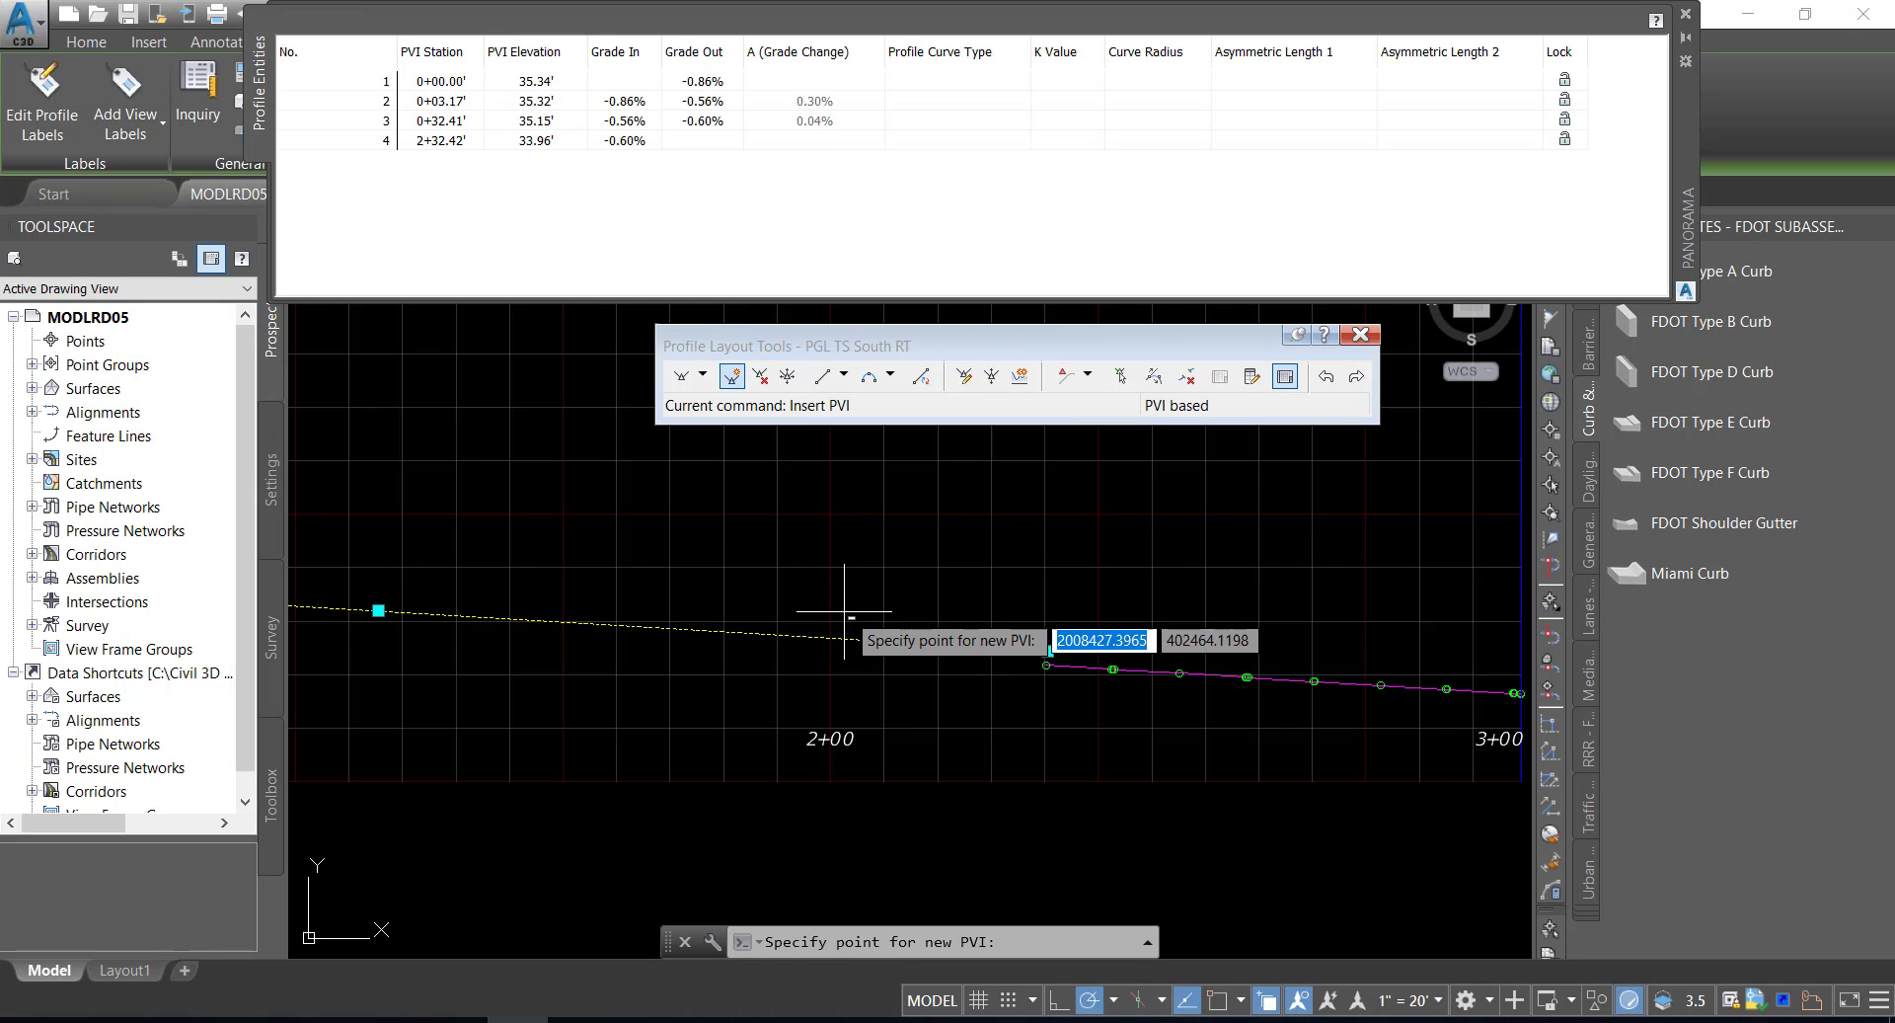
right_click(770, 581, "shift")
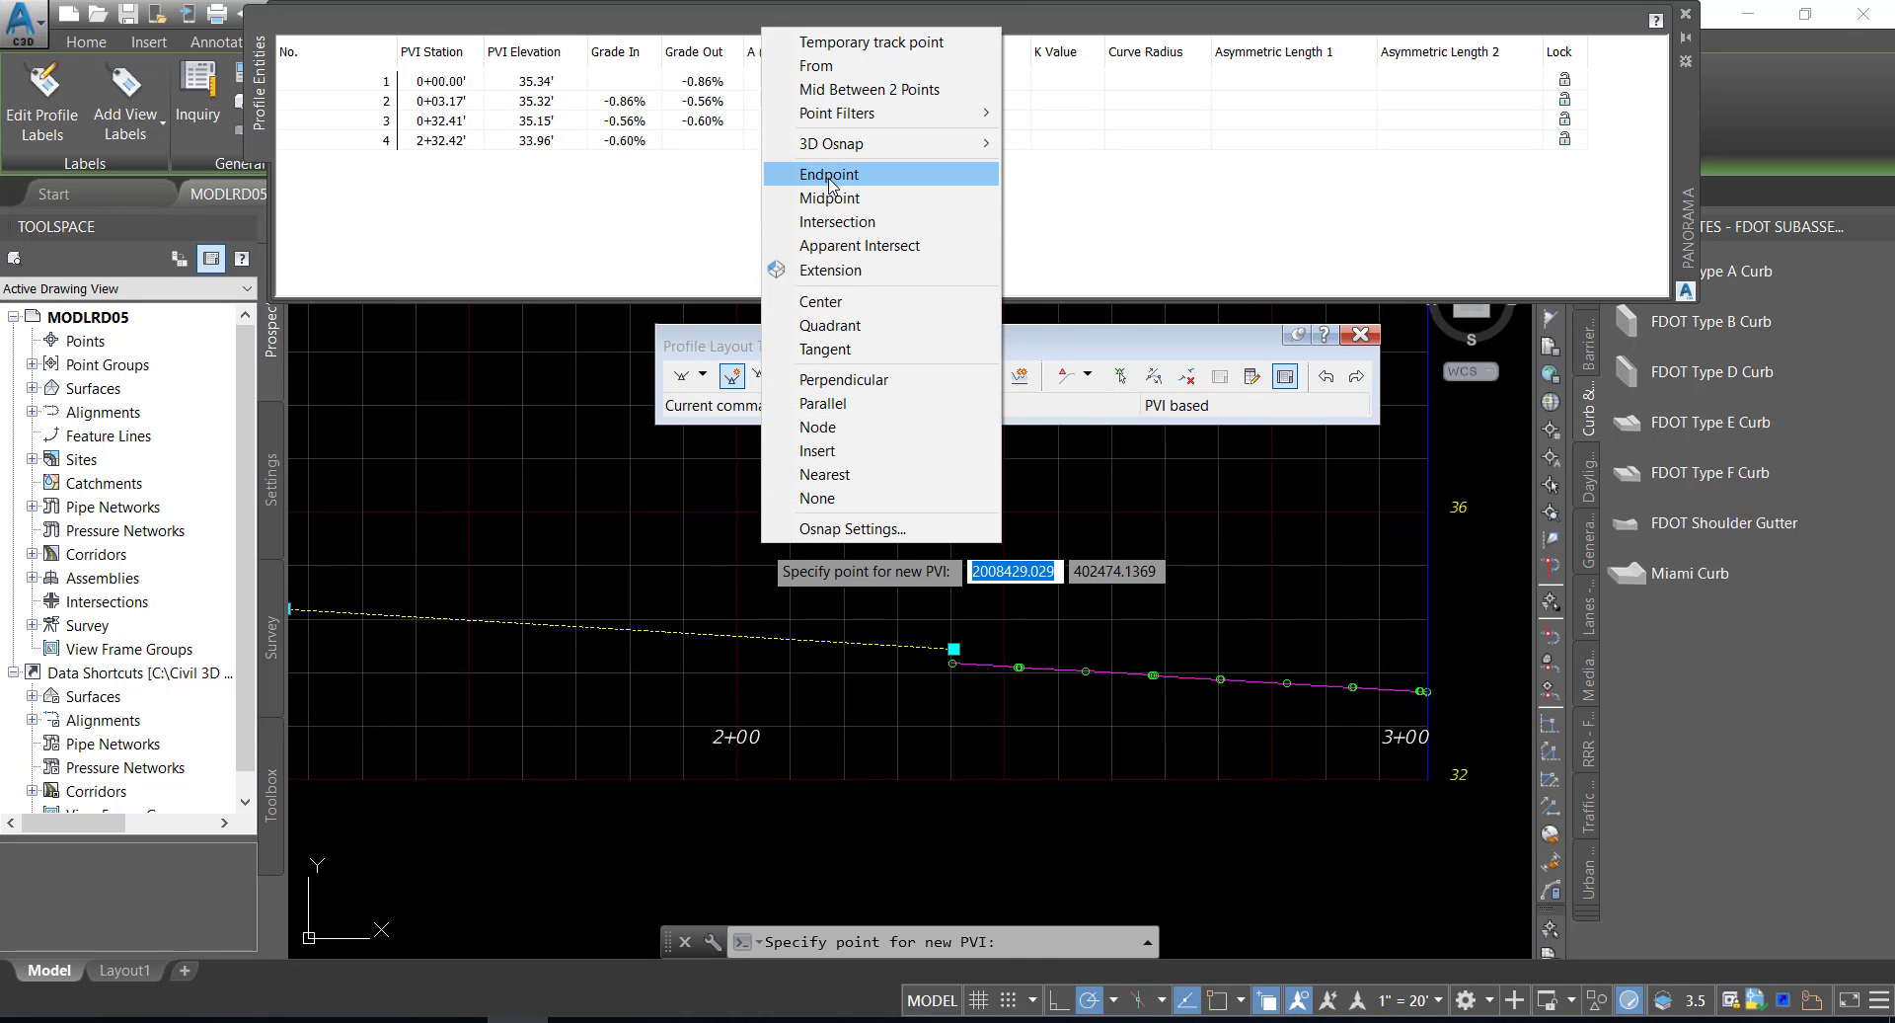
left_click(789, 181)
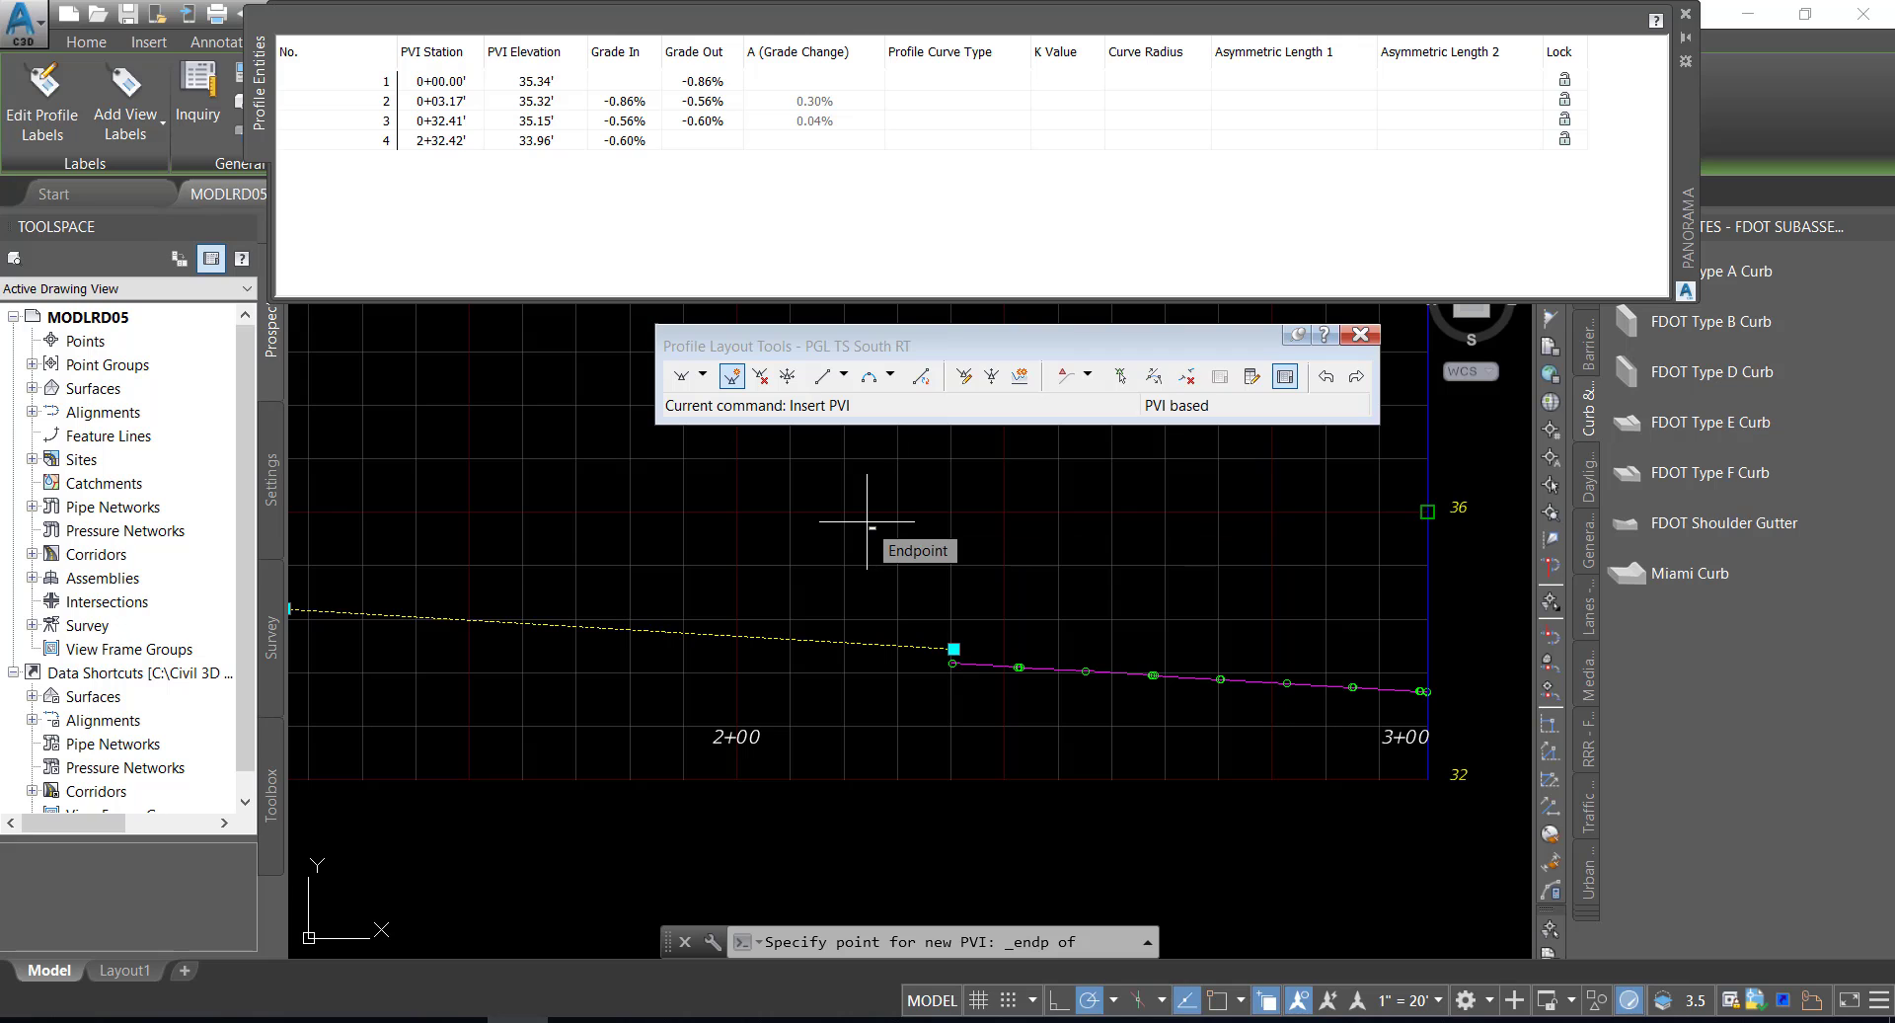
middle_click_drag(782, 521, 970, 578)
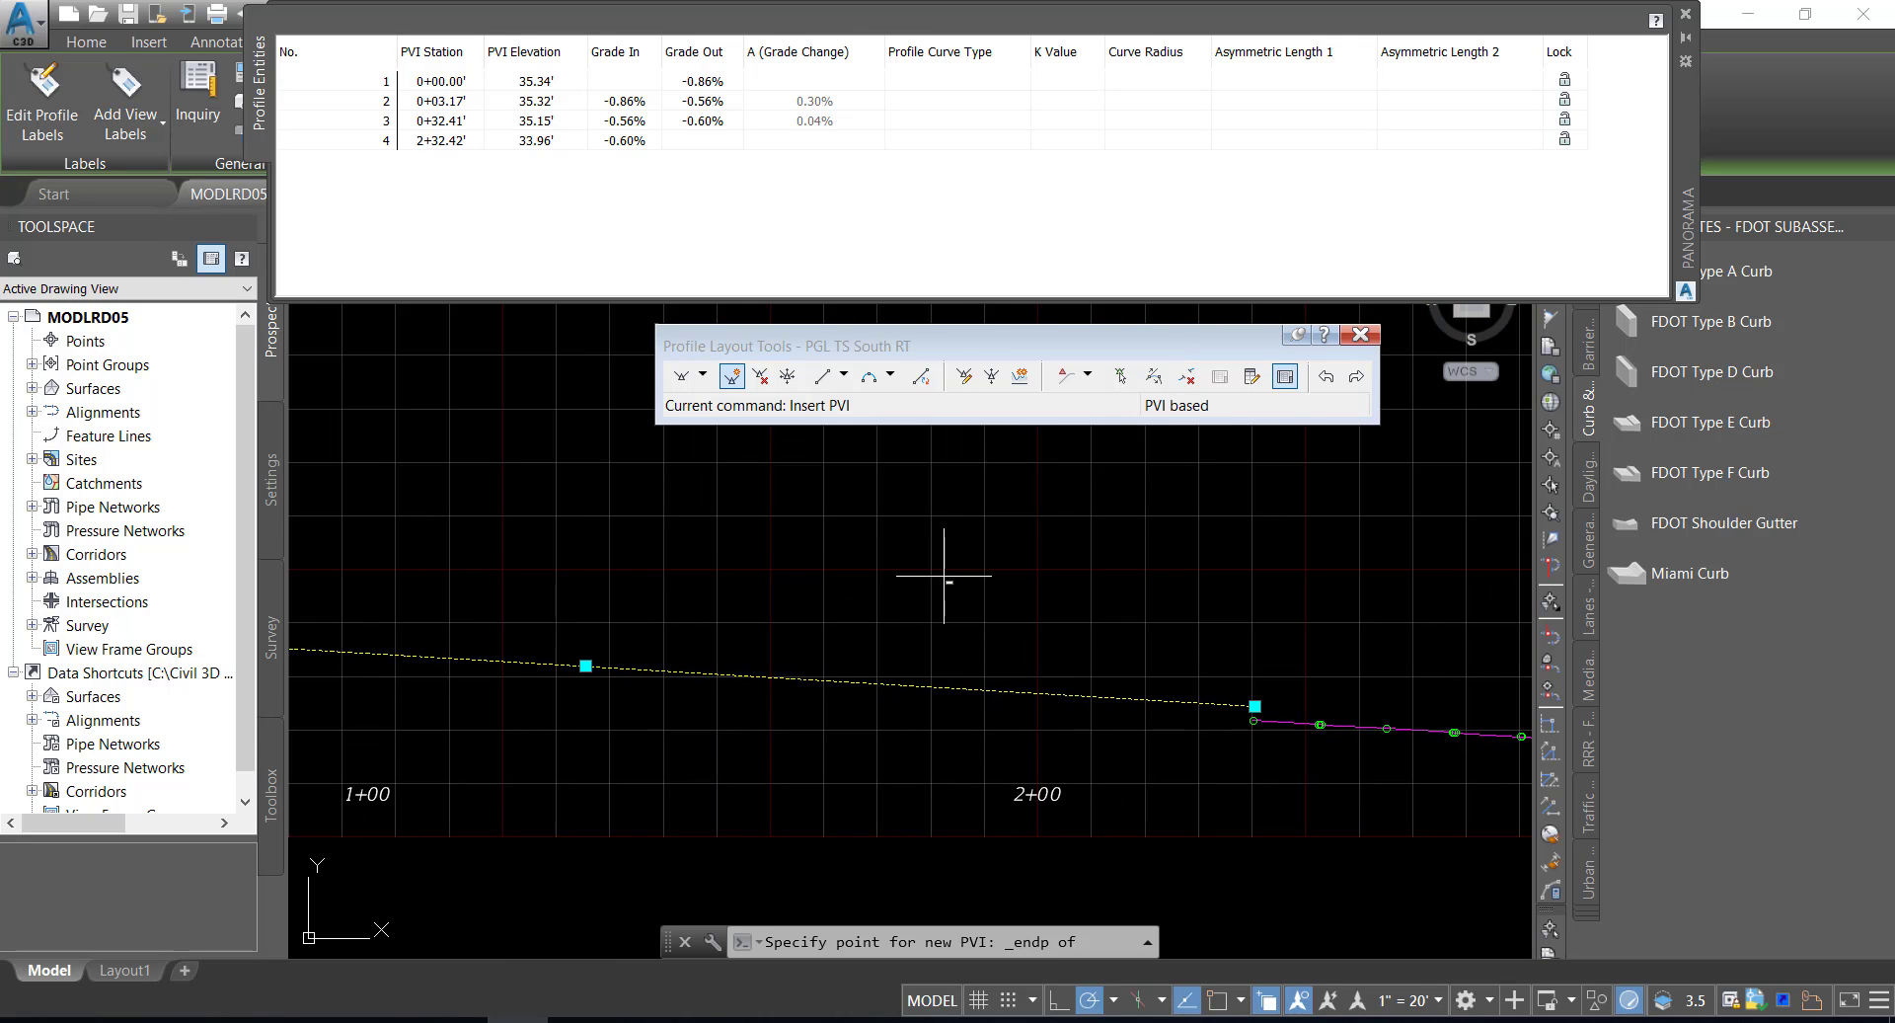
key("Escape")
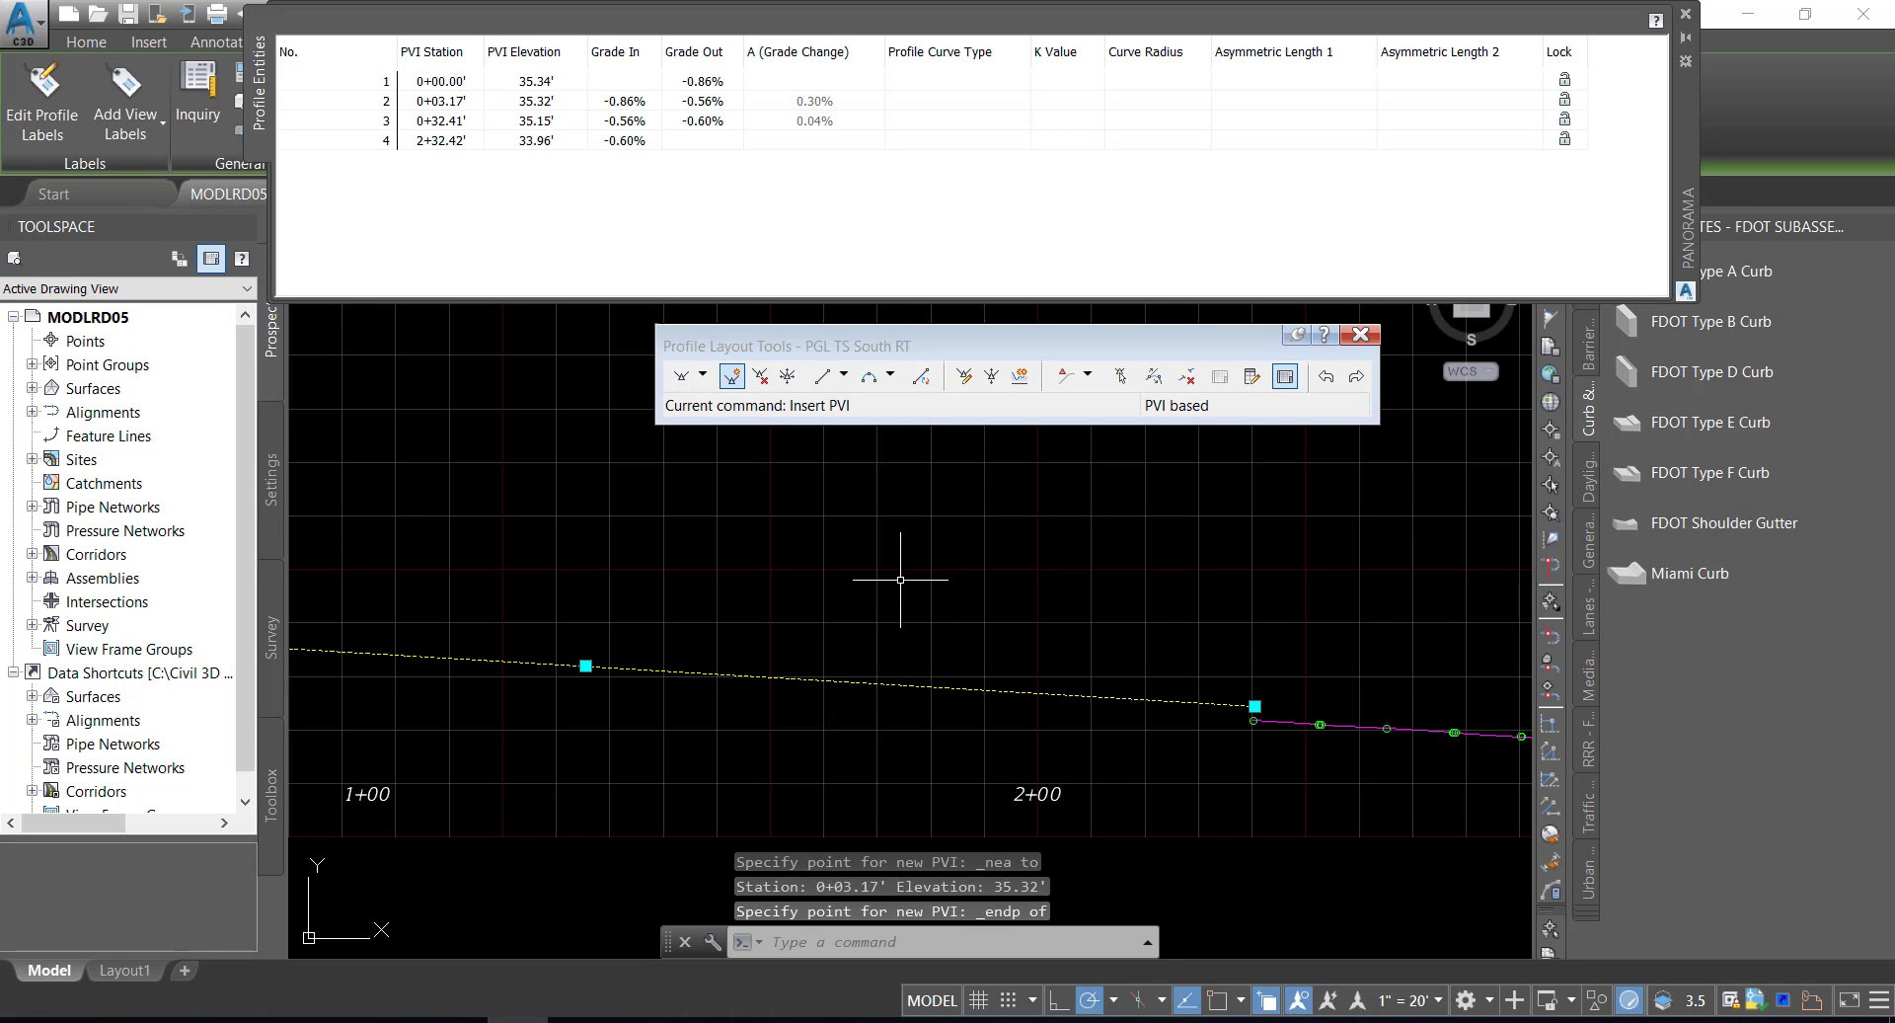
- Set the grade out of the PVI at station 0+32.41 to -0.59%
scroll(745, 574, "down", 2)
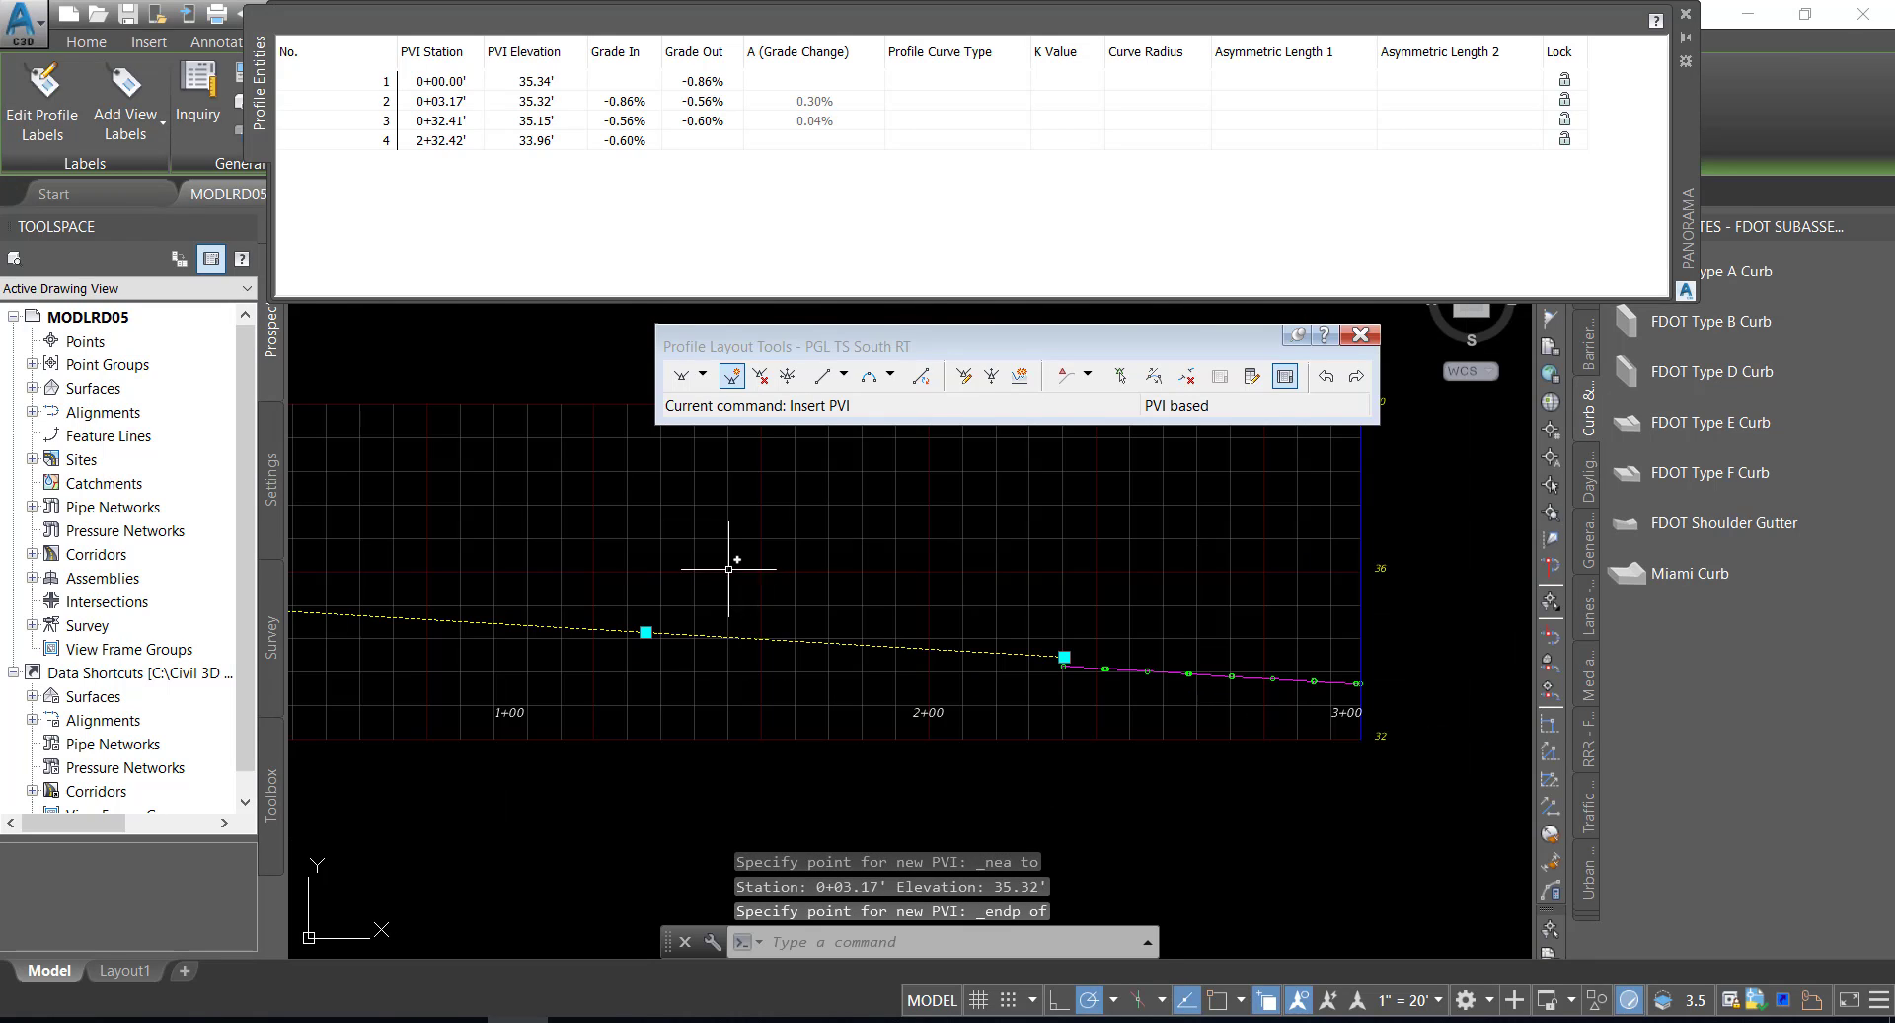
middle_click_drag(727, 569, 803, 631)
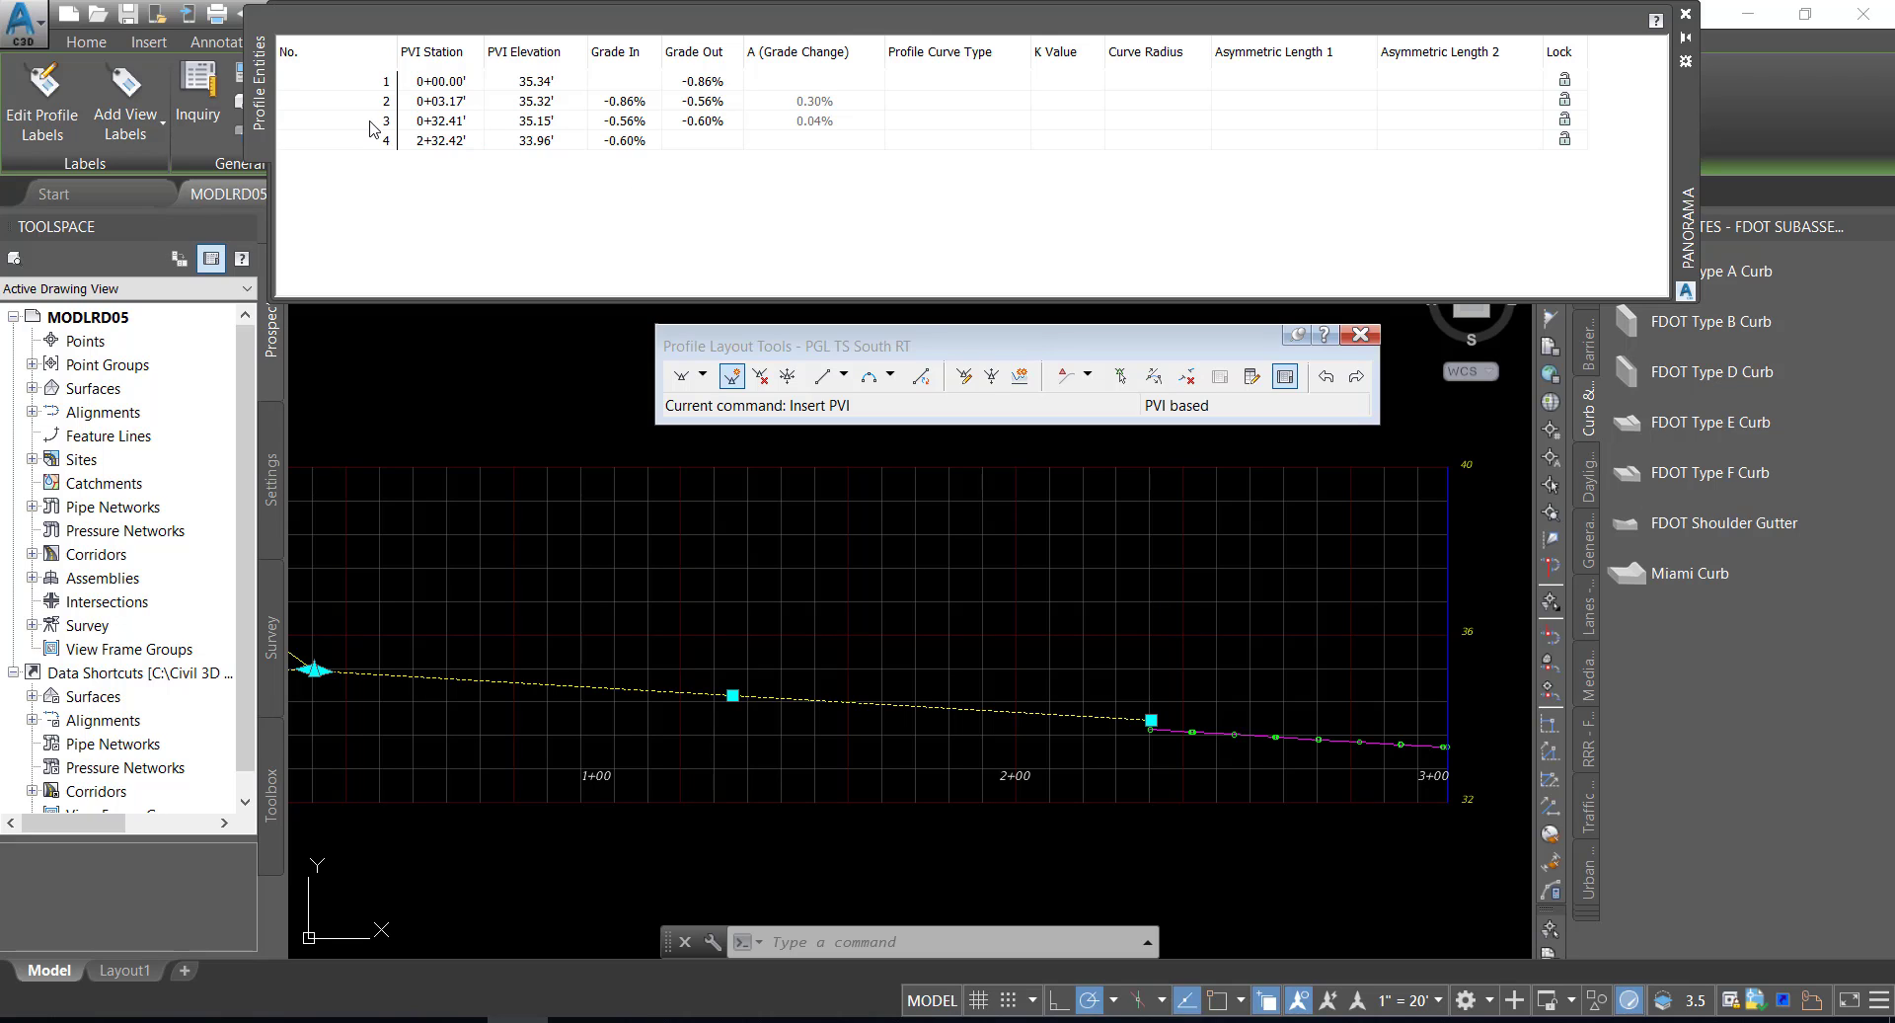
double_click(721, 121)
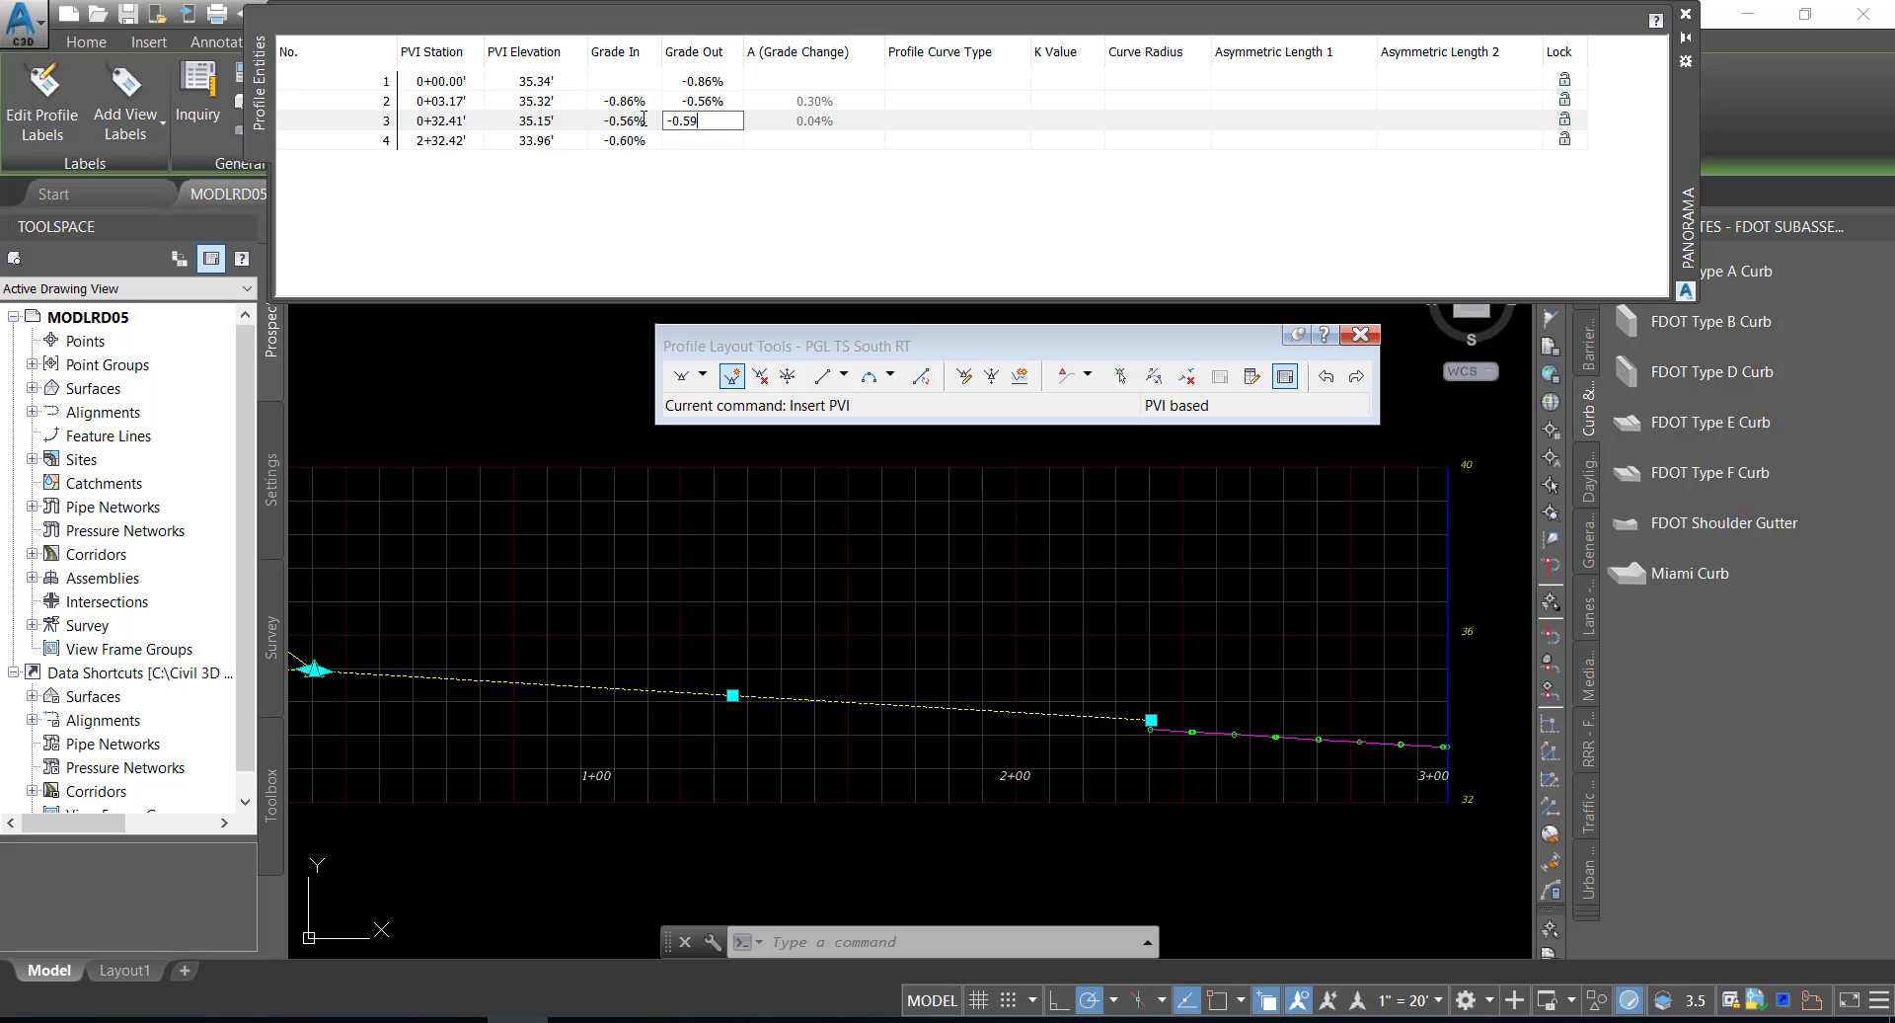
key("Return")
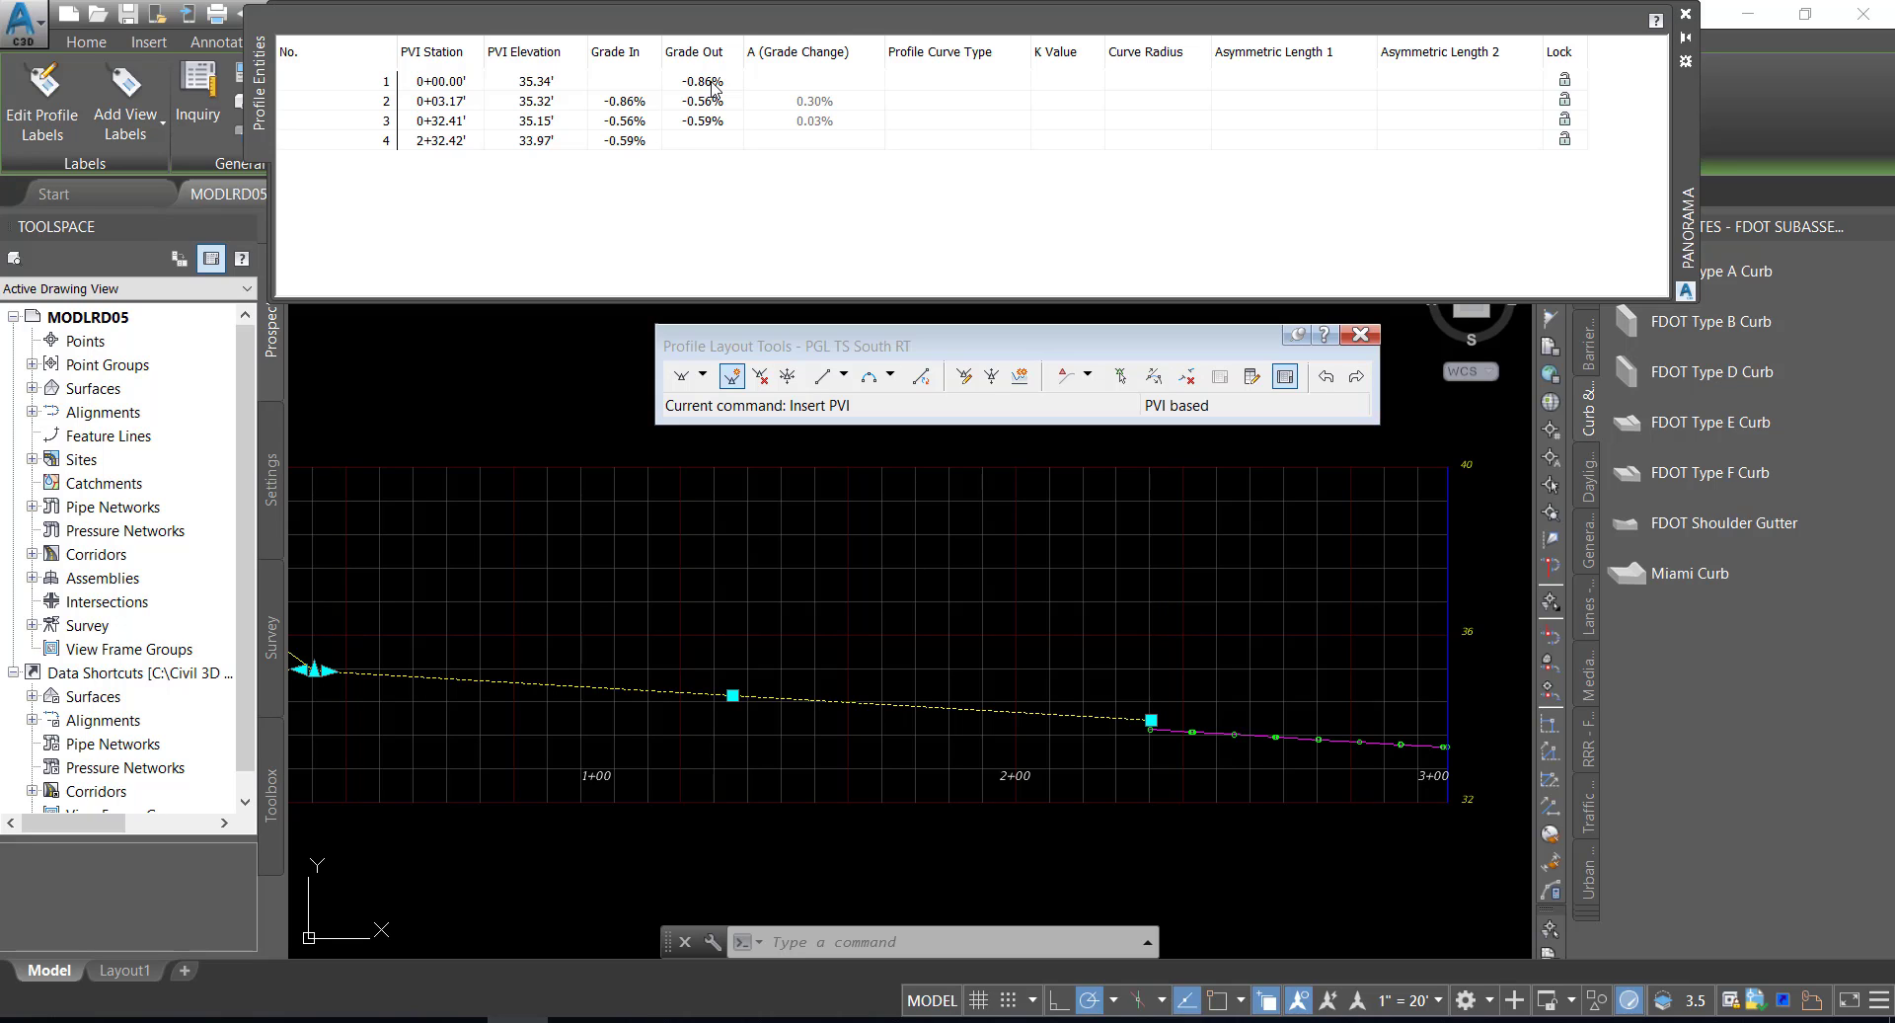
- Set the elevation of the PVI at station 0+00.00 to 35.38'
left_click(549, 82)
left_click(549, 83)
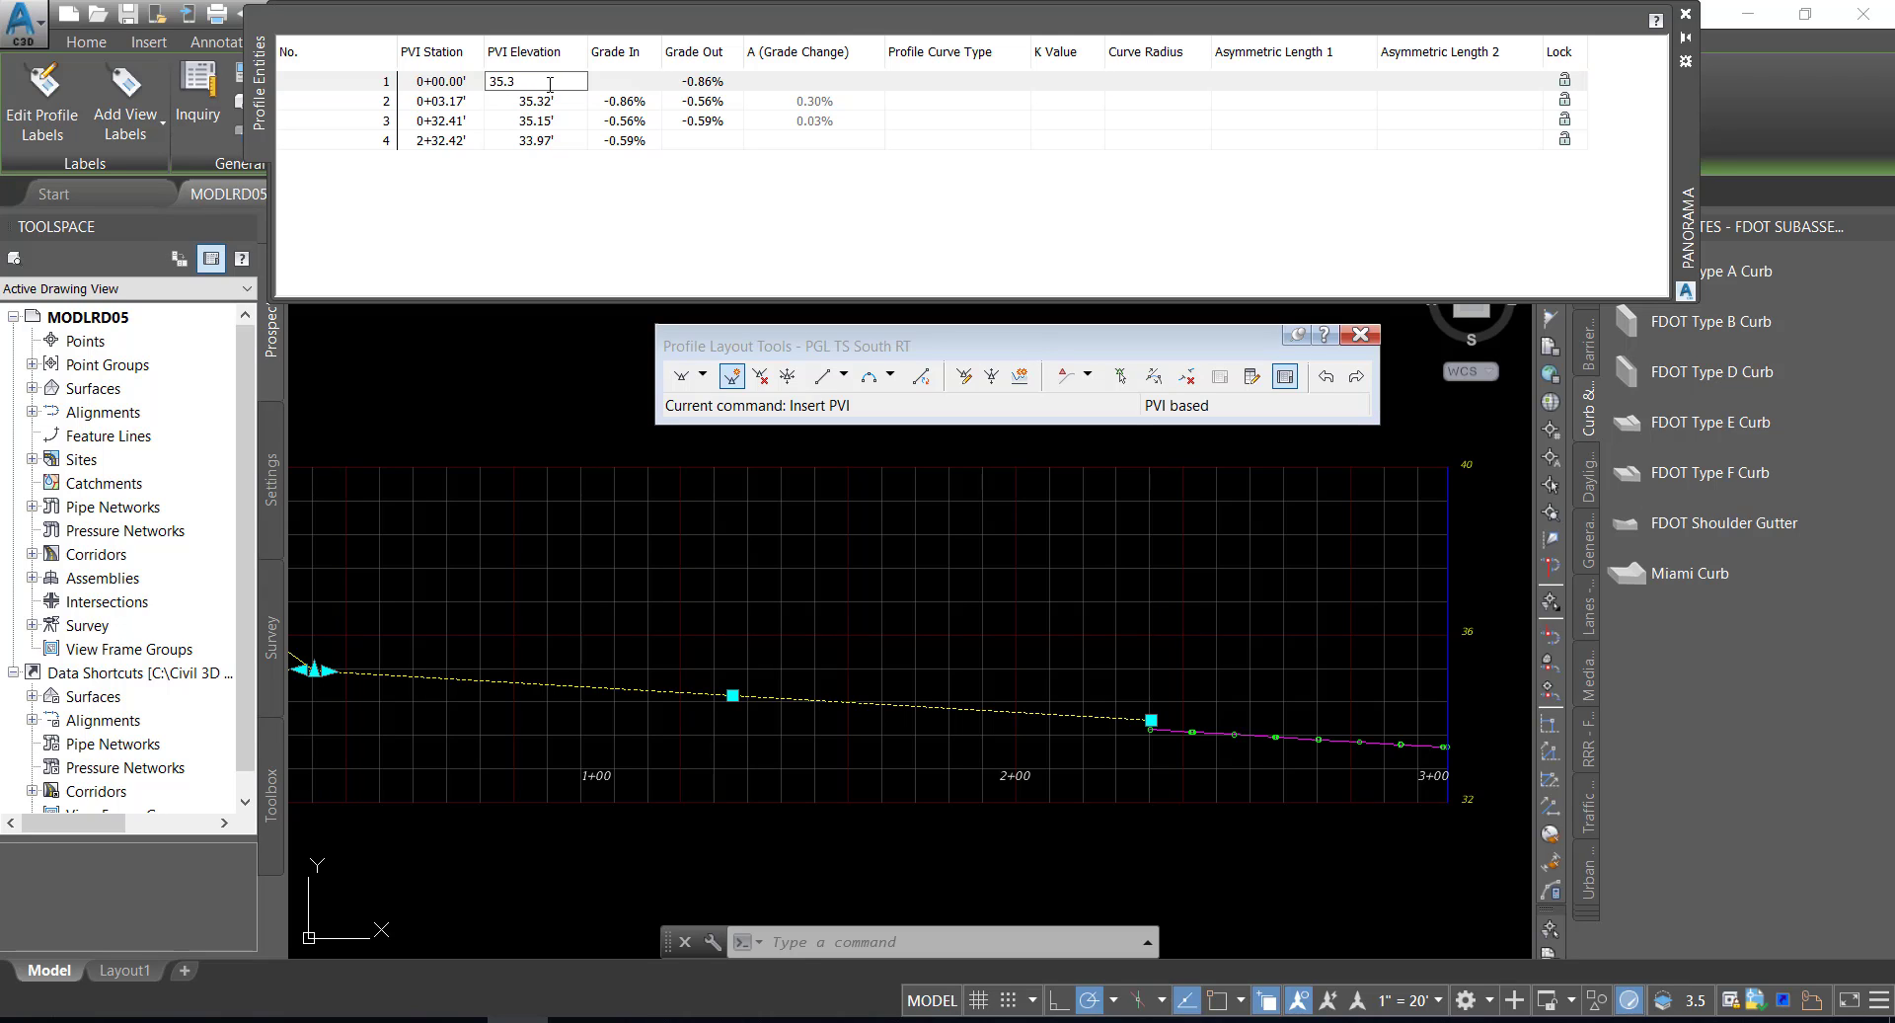
key("Return")
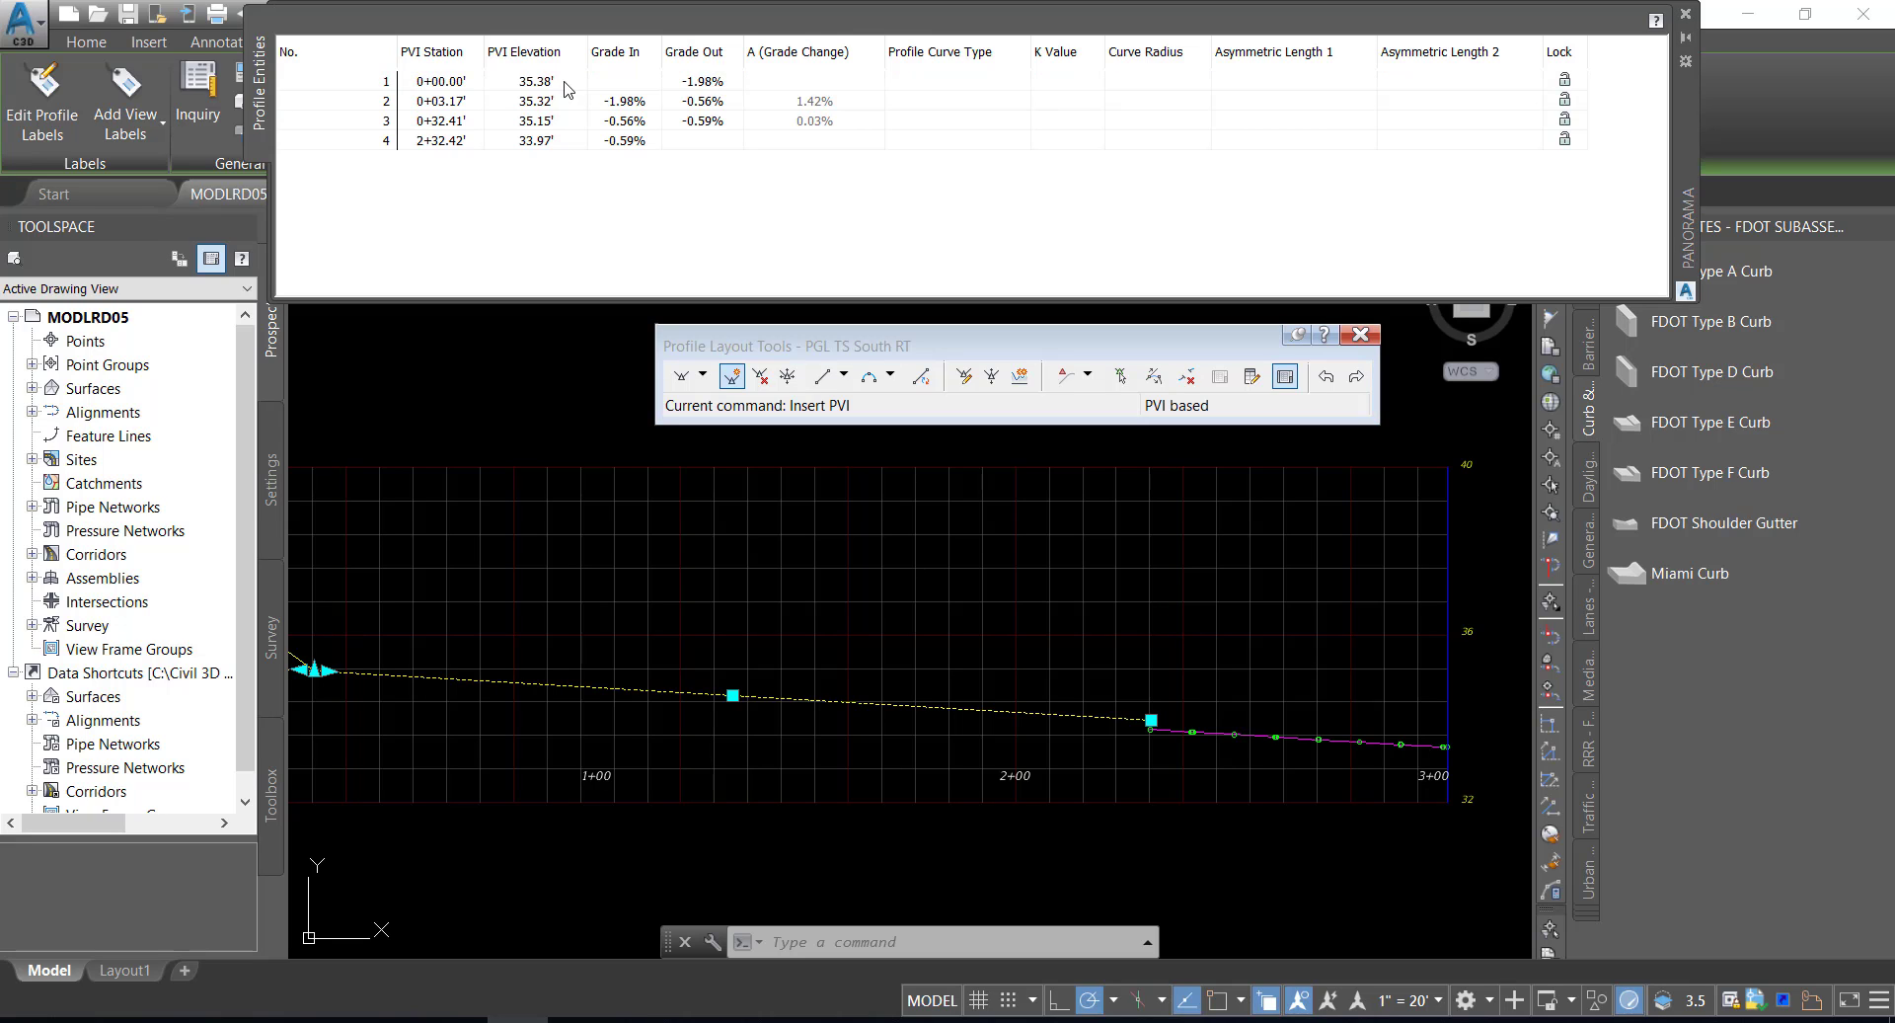
- Set the grade out of the PVI at station 0+00.00 to -0.59% and lock that PVI
left_click(720, 87)
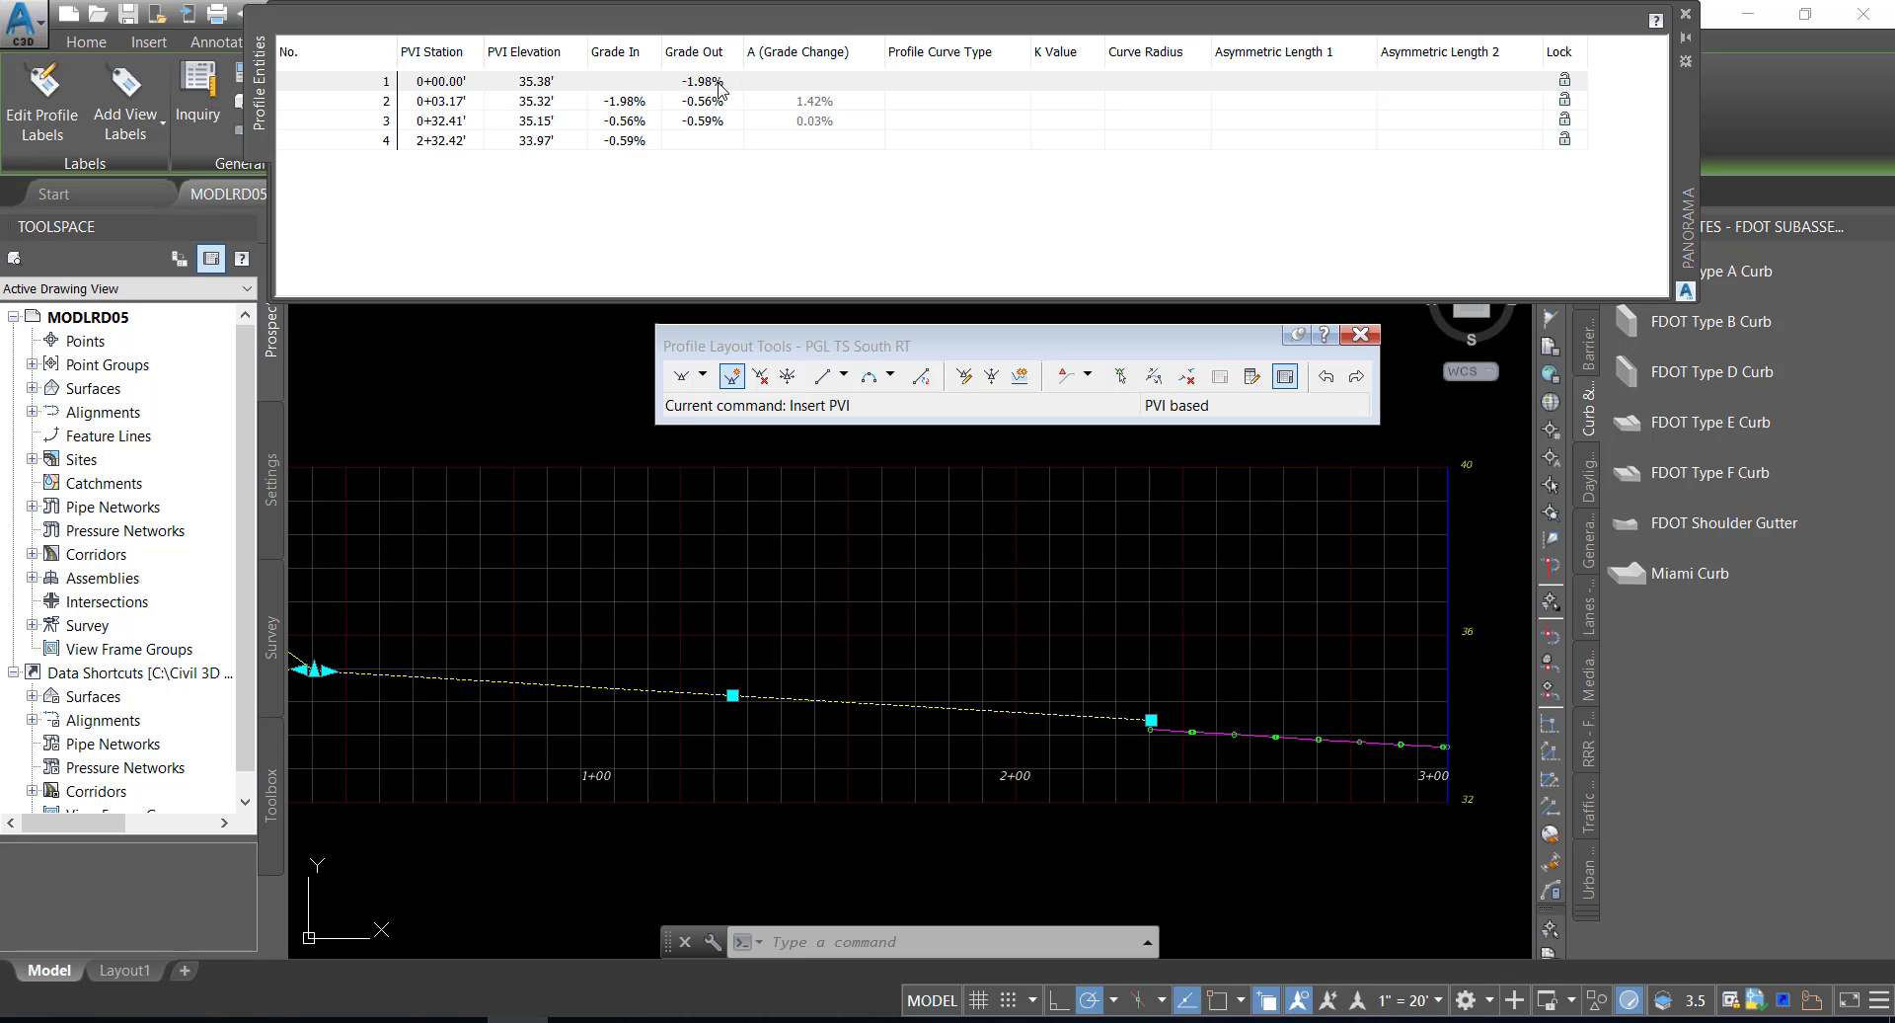
left_click(719, 87)
type("-")
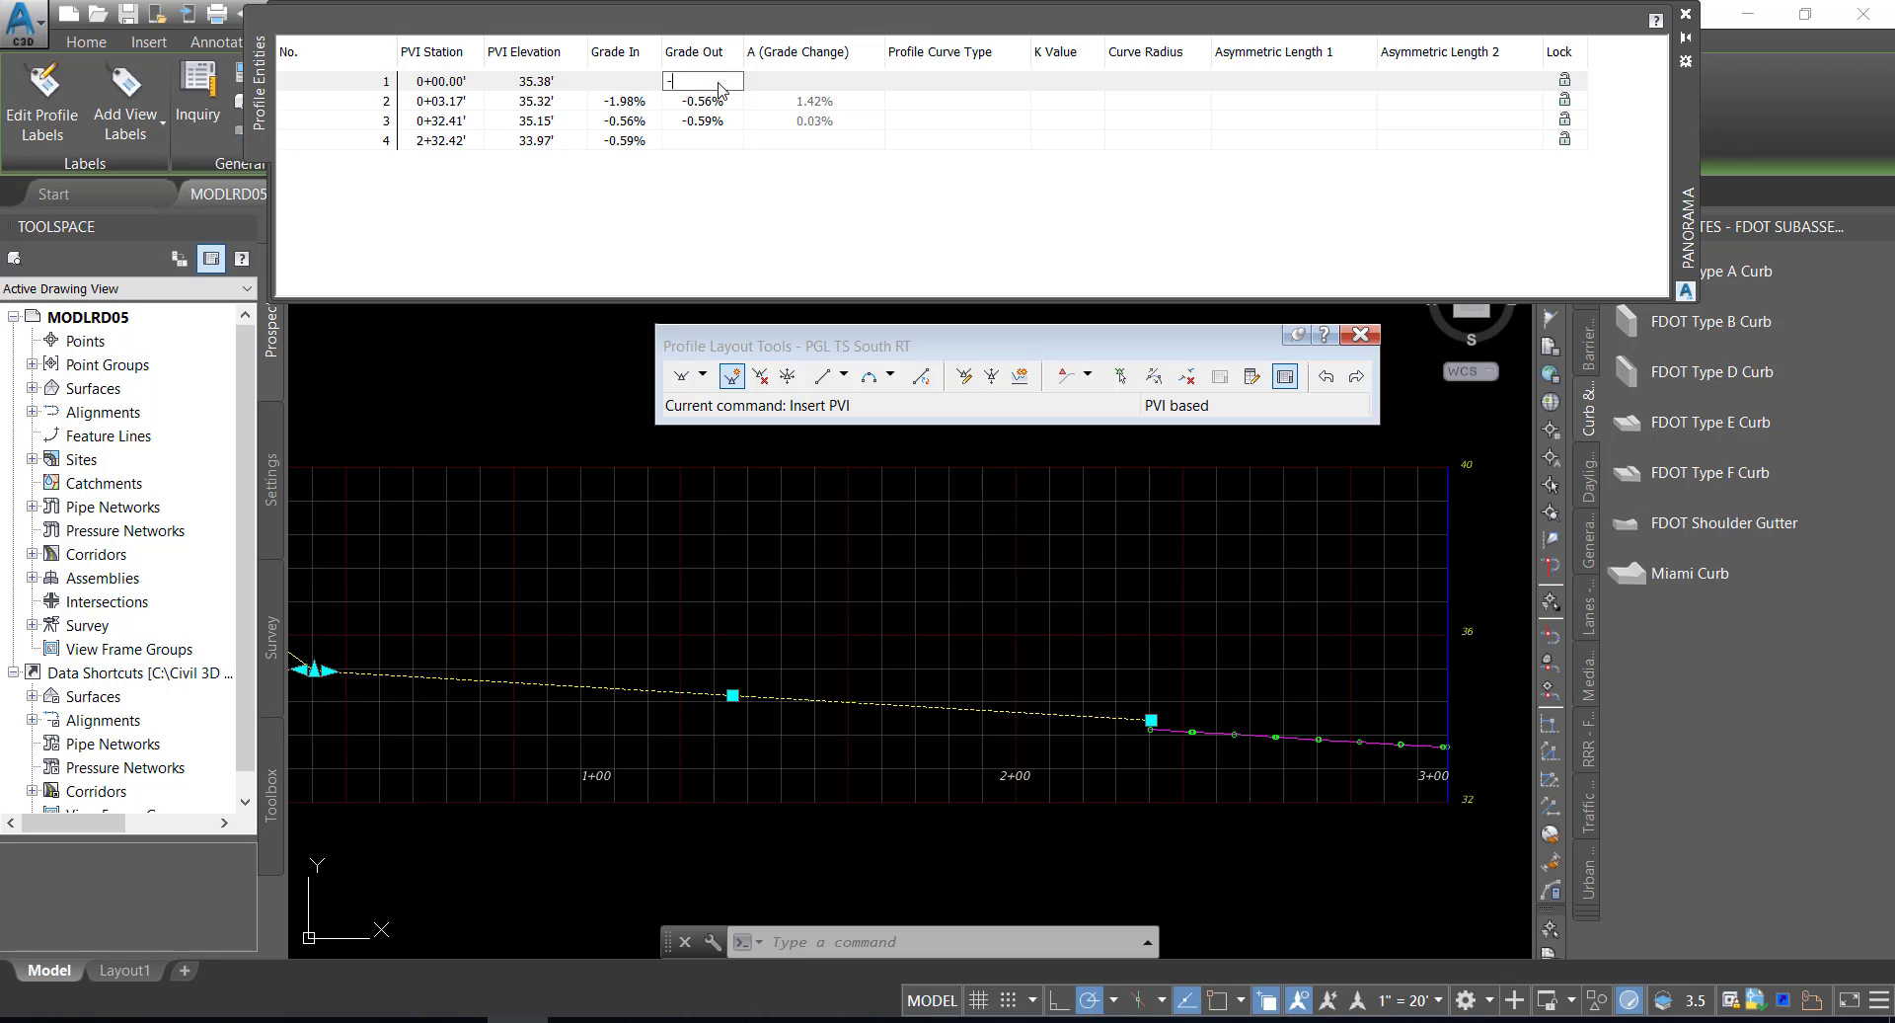
key("Return")
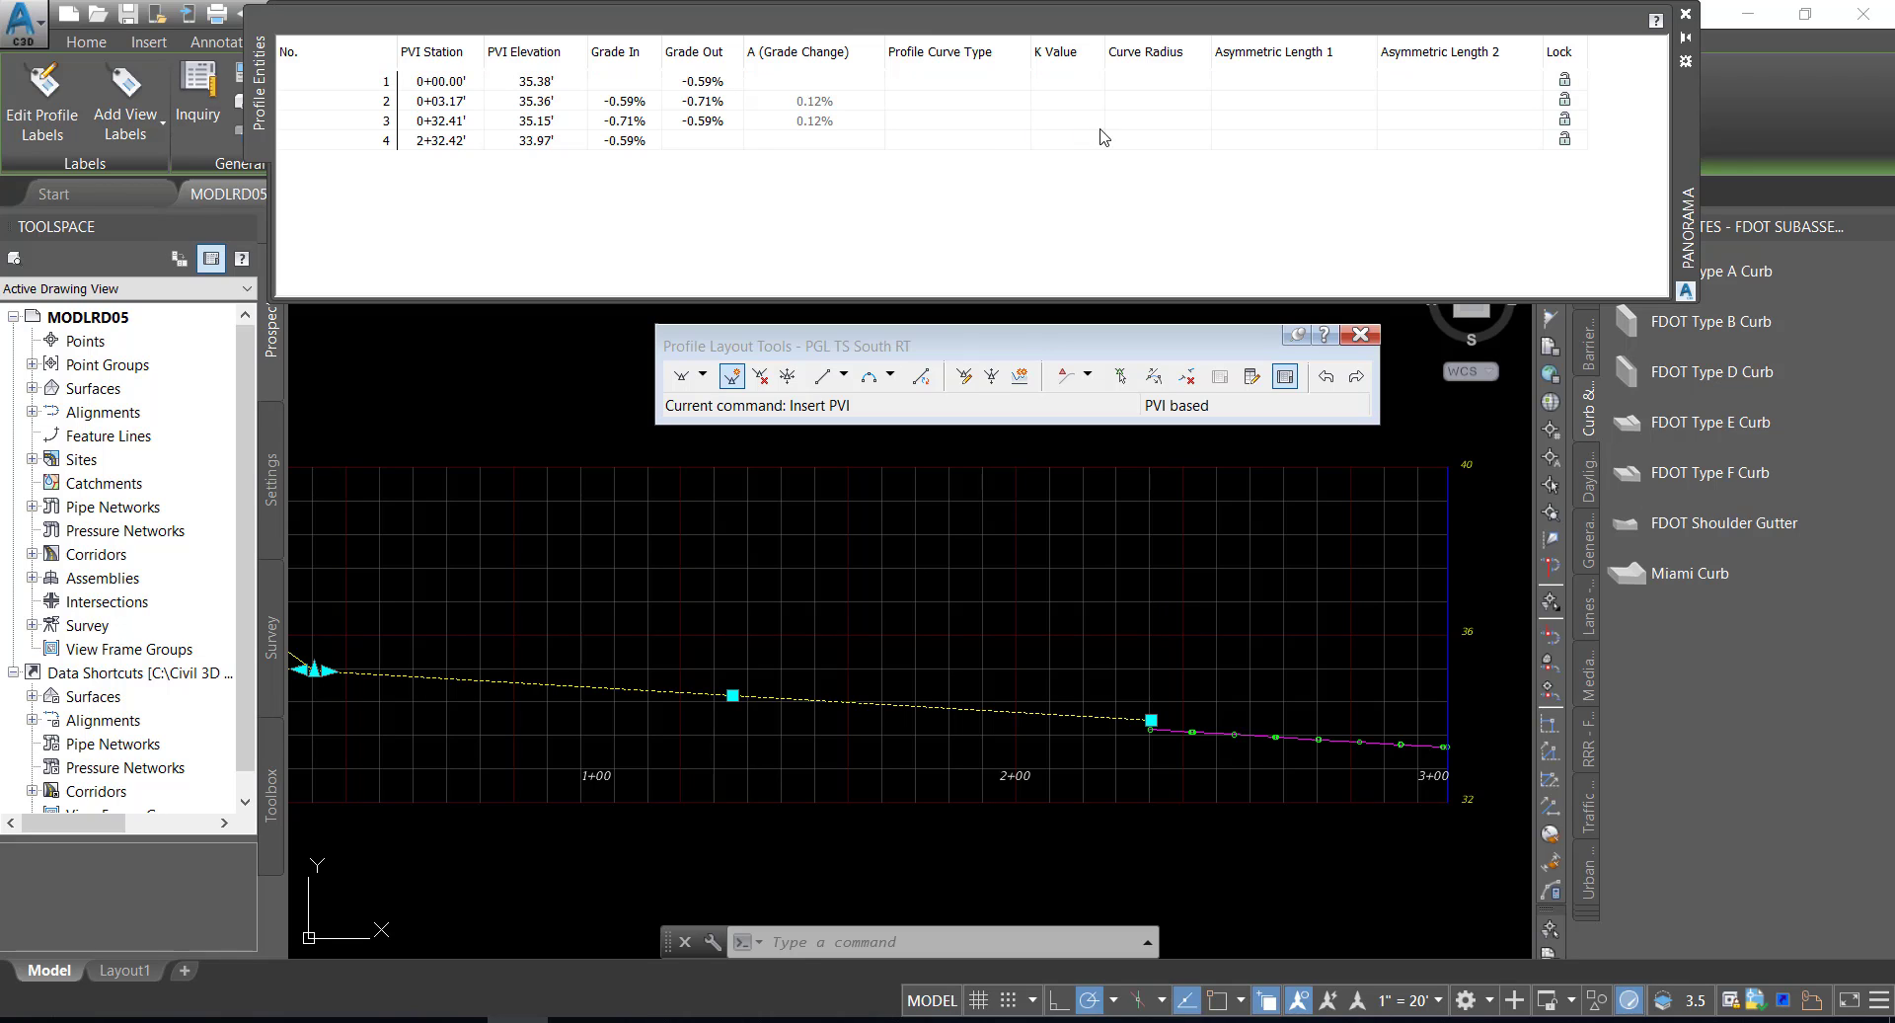
left_click(1565, 81)
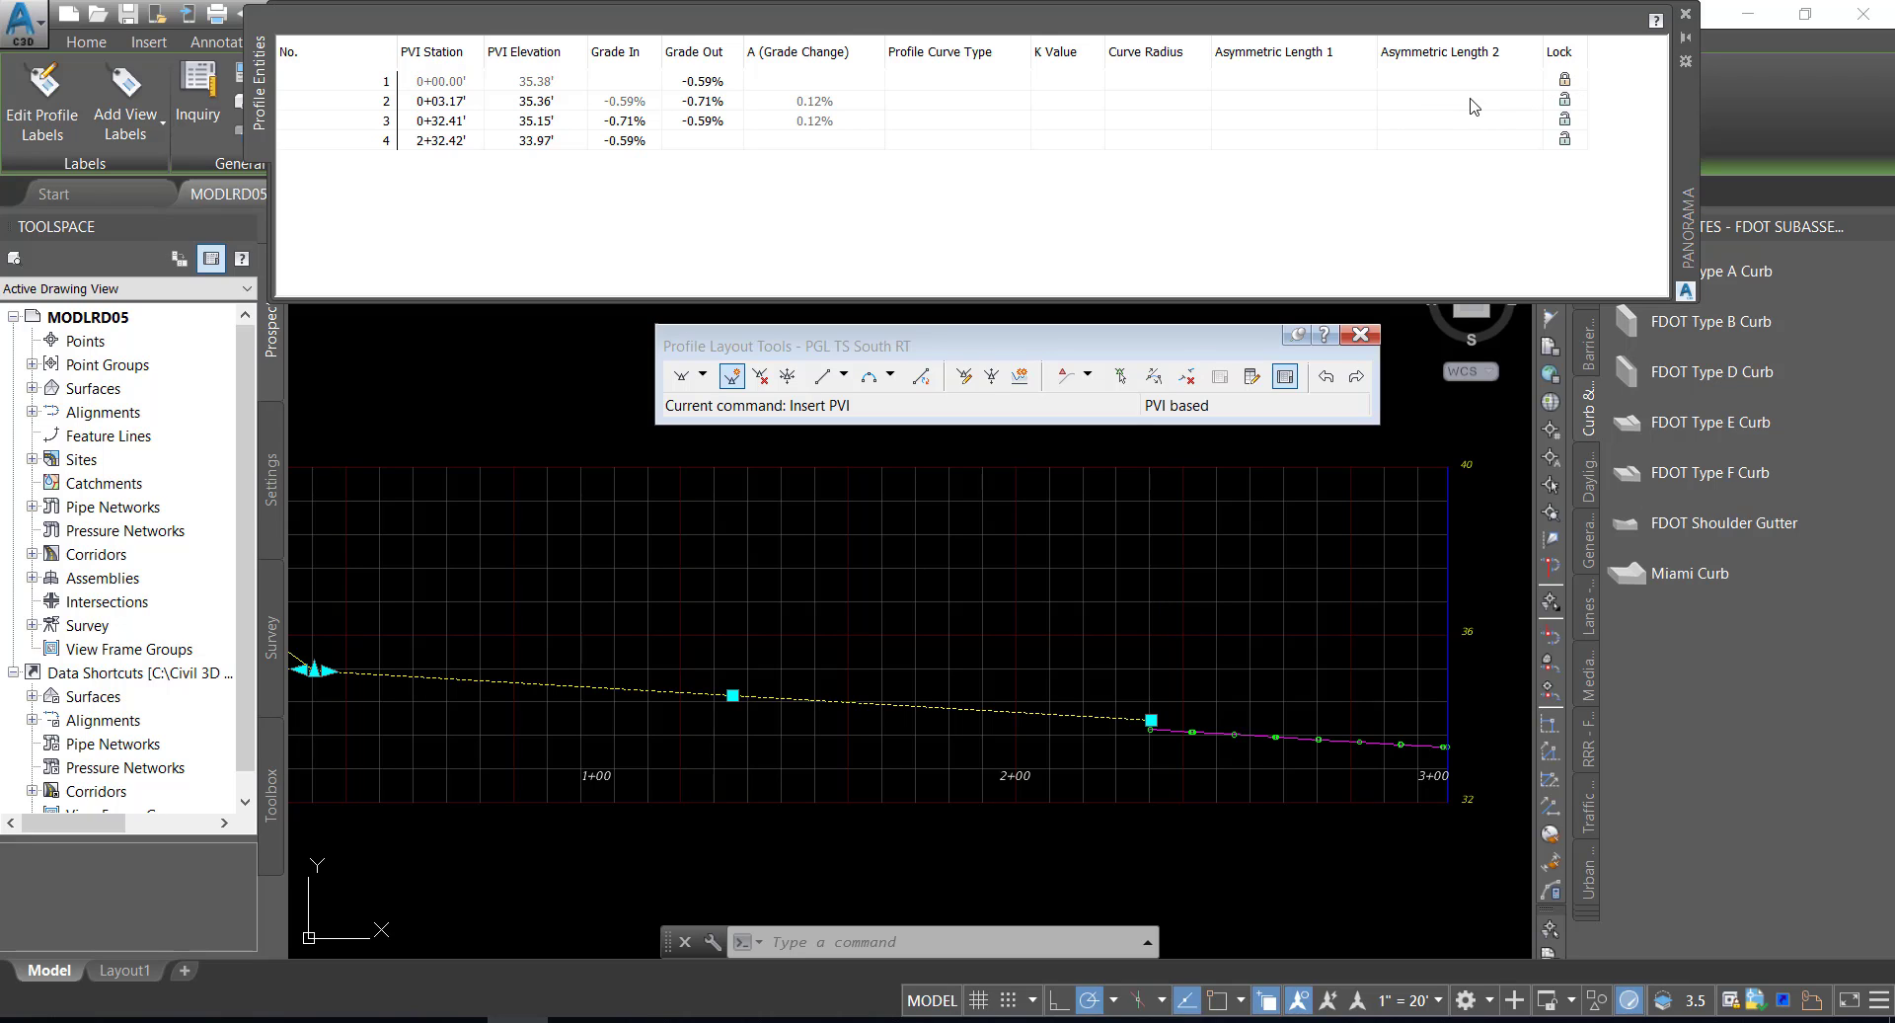
- Try elevation 35.37' for the PVI at station 0+03.17, and reset the grade out of station 0+00.00 to -0.59%
double_click(550, 101)
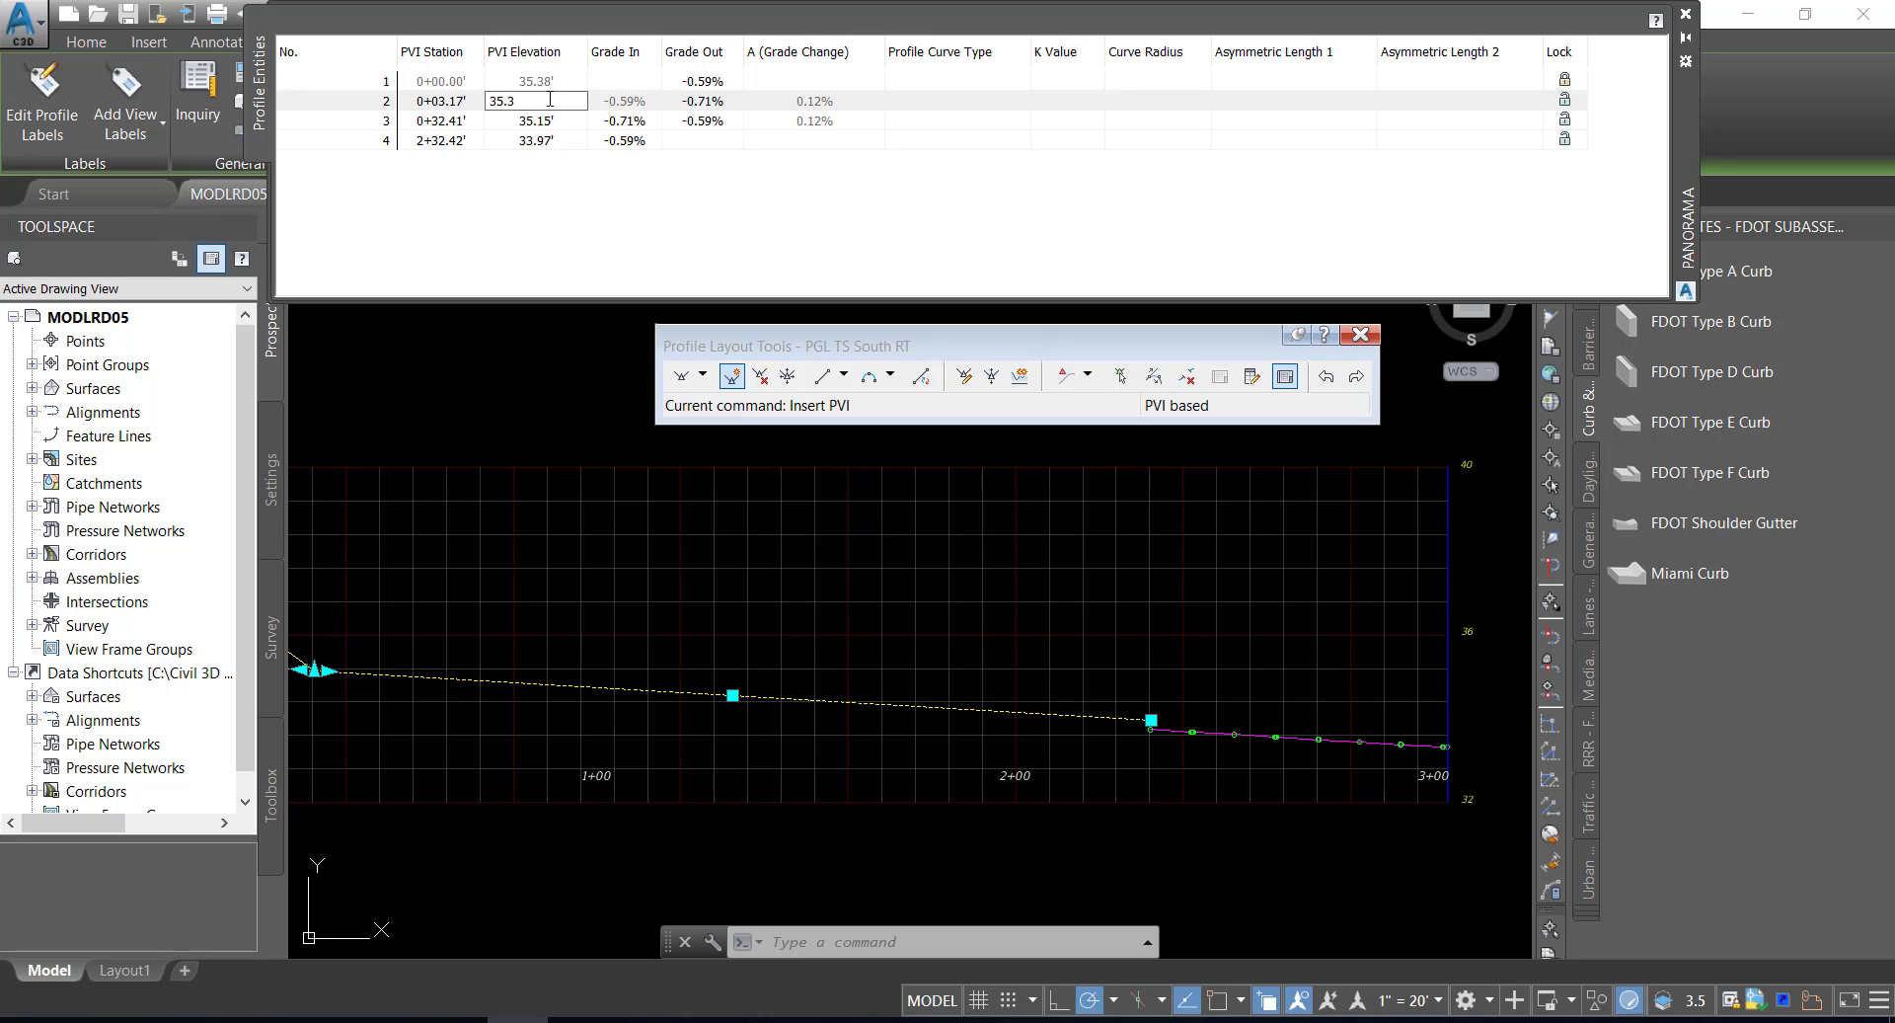
type("35.37")
key("Return")
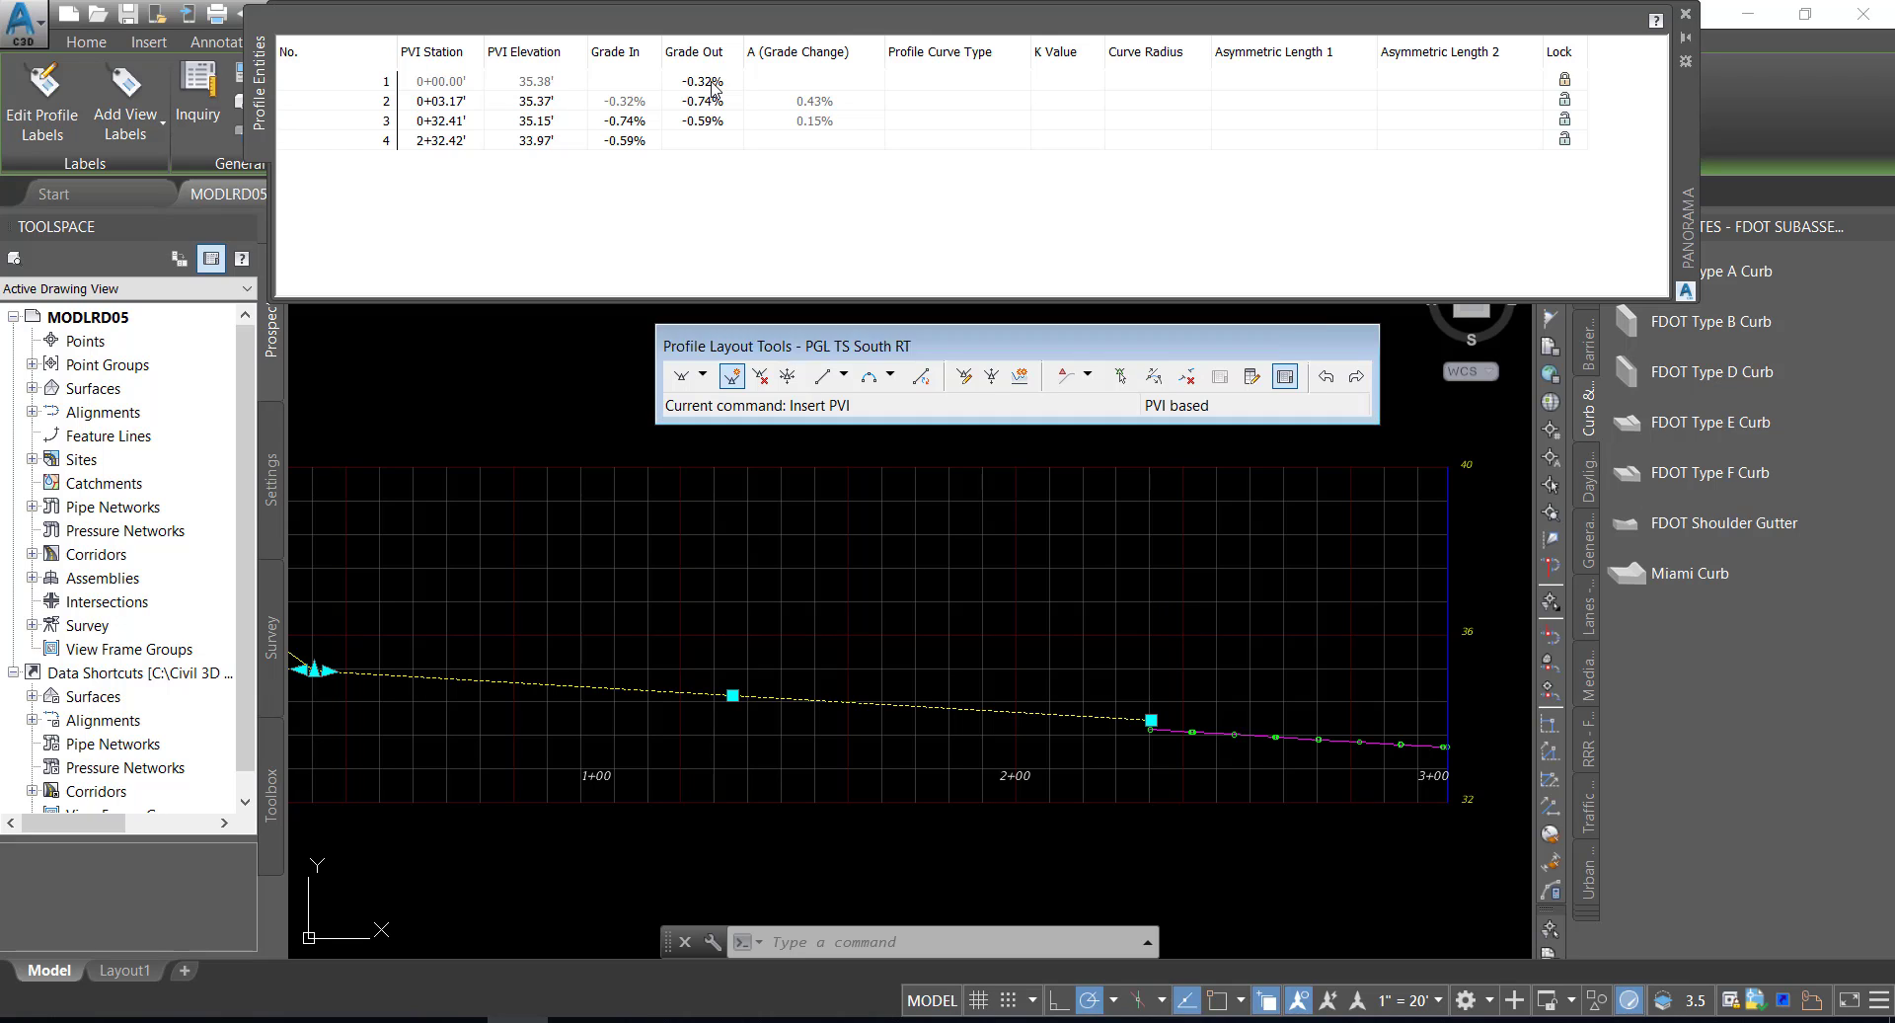
double_click(707, 82)
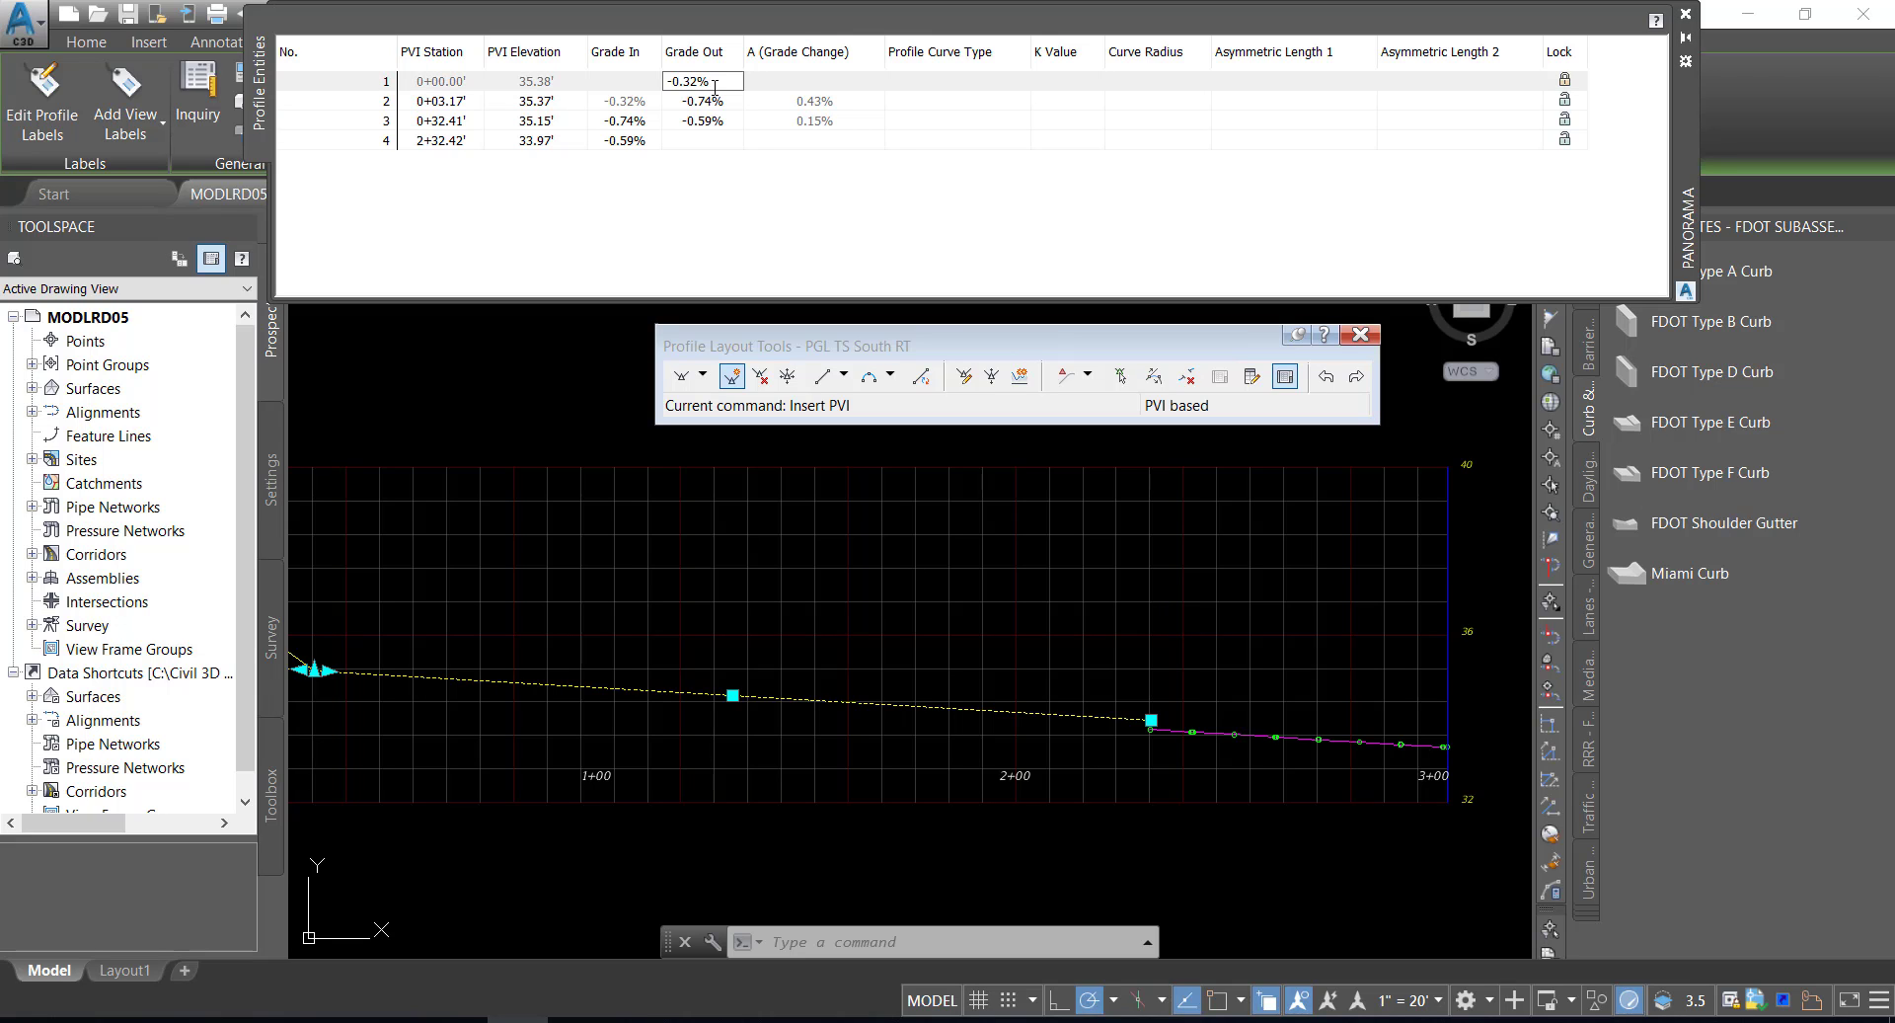
type("59")
key("Return")
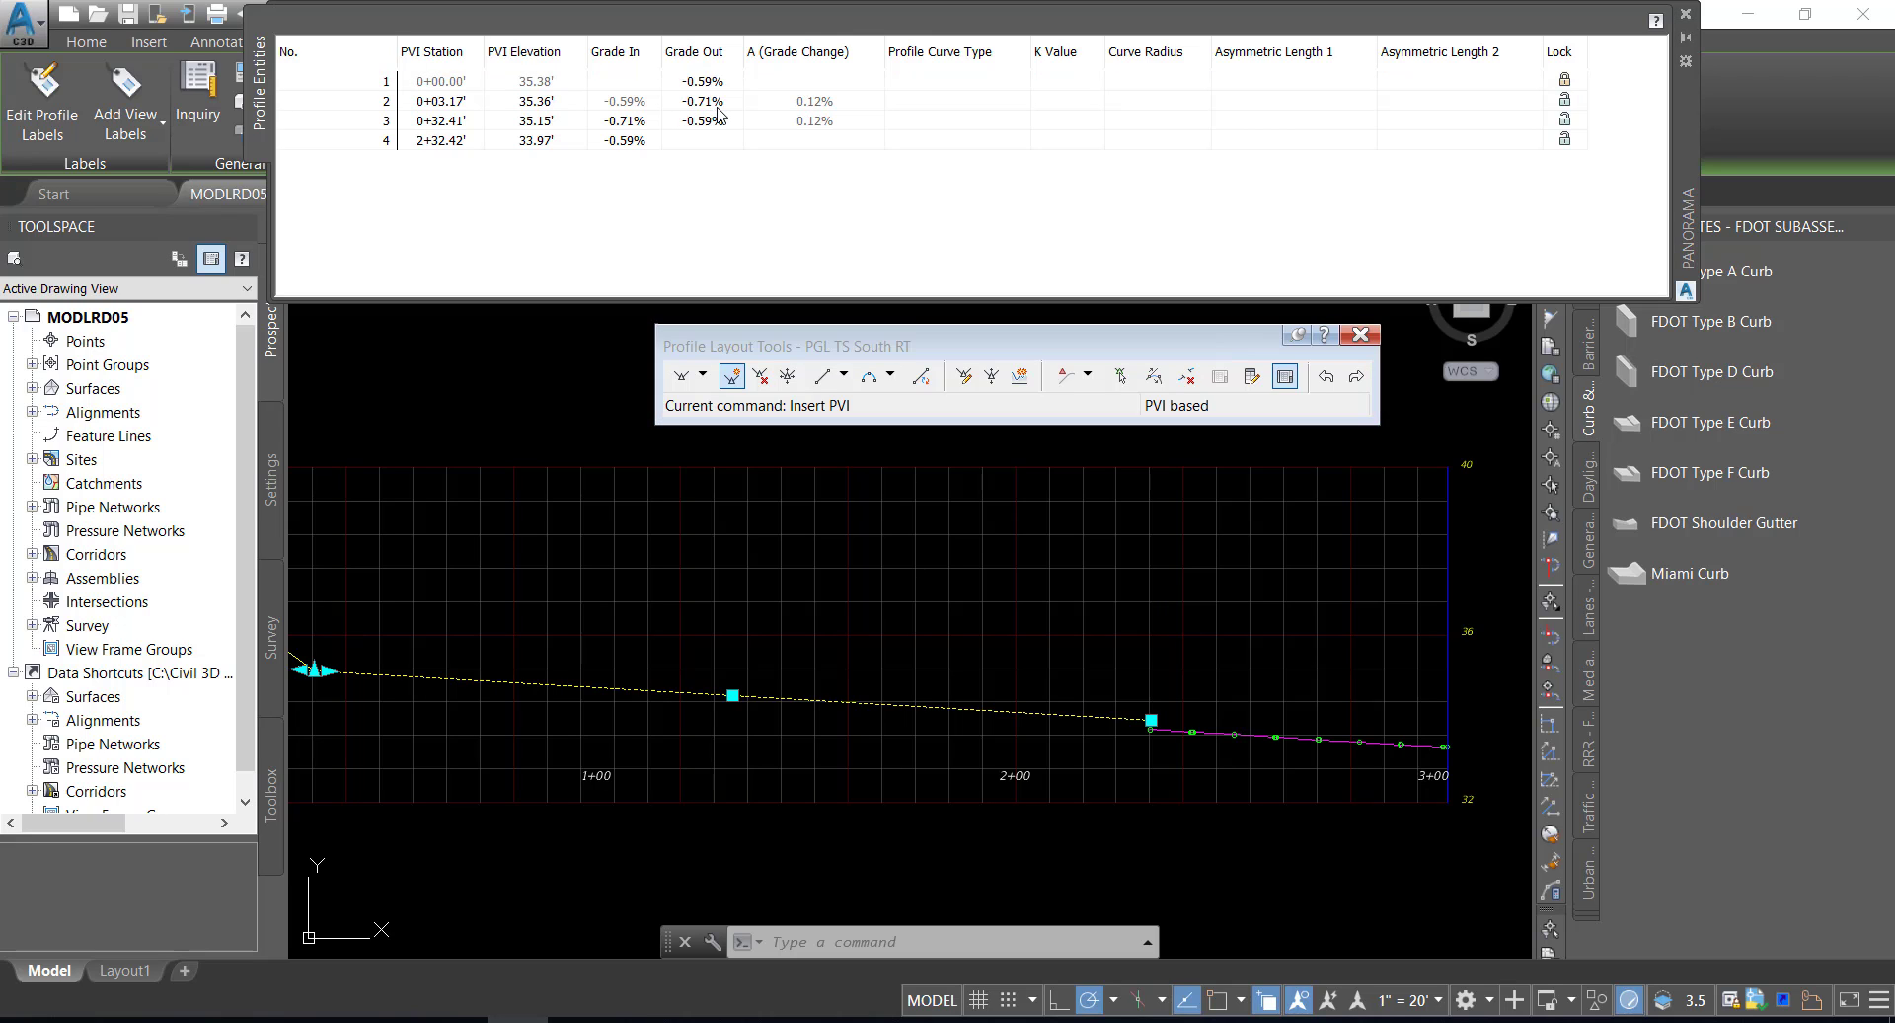
- Set the grades out of the PVIs at stations 0+03.17 and 0+32.41 to -0.59%
double_click(717, 107)
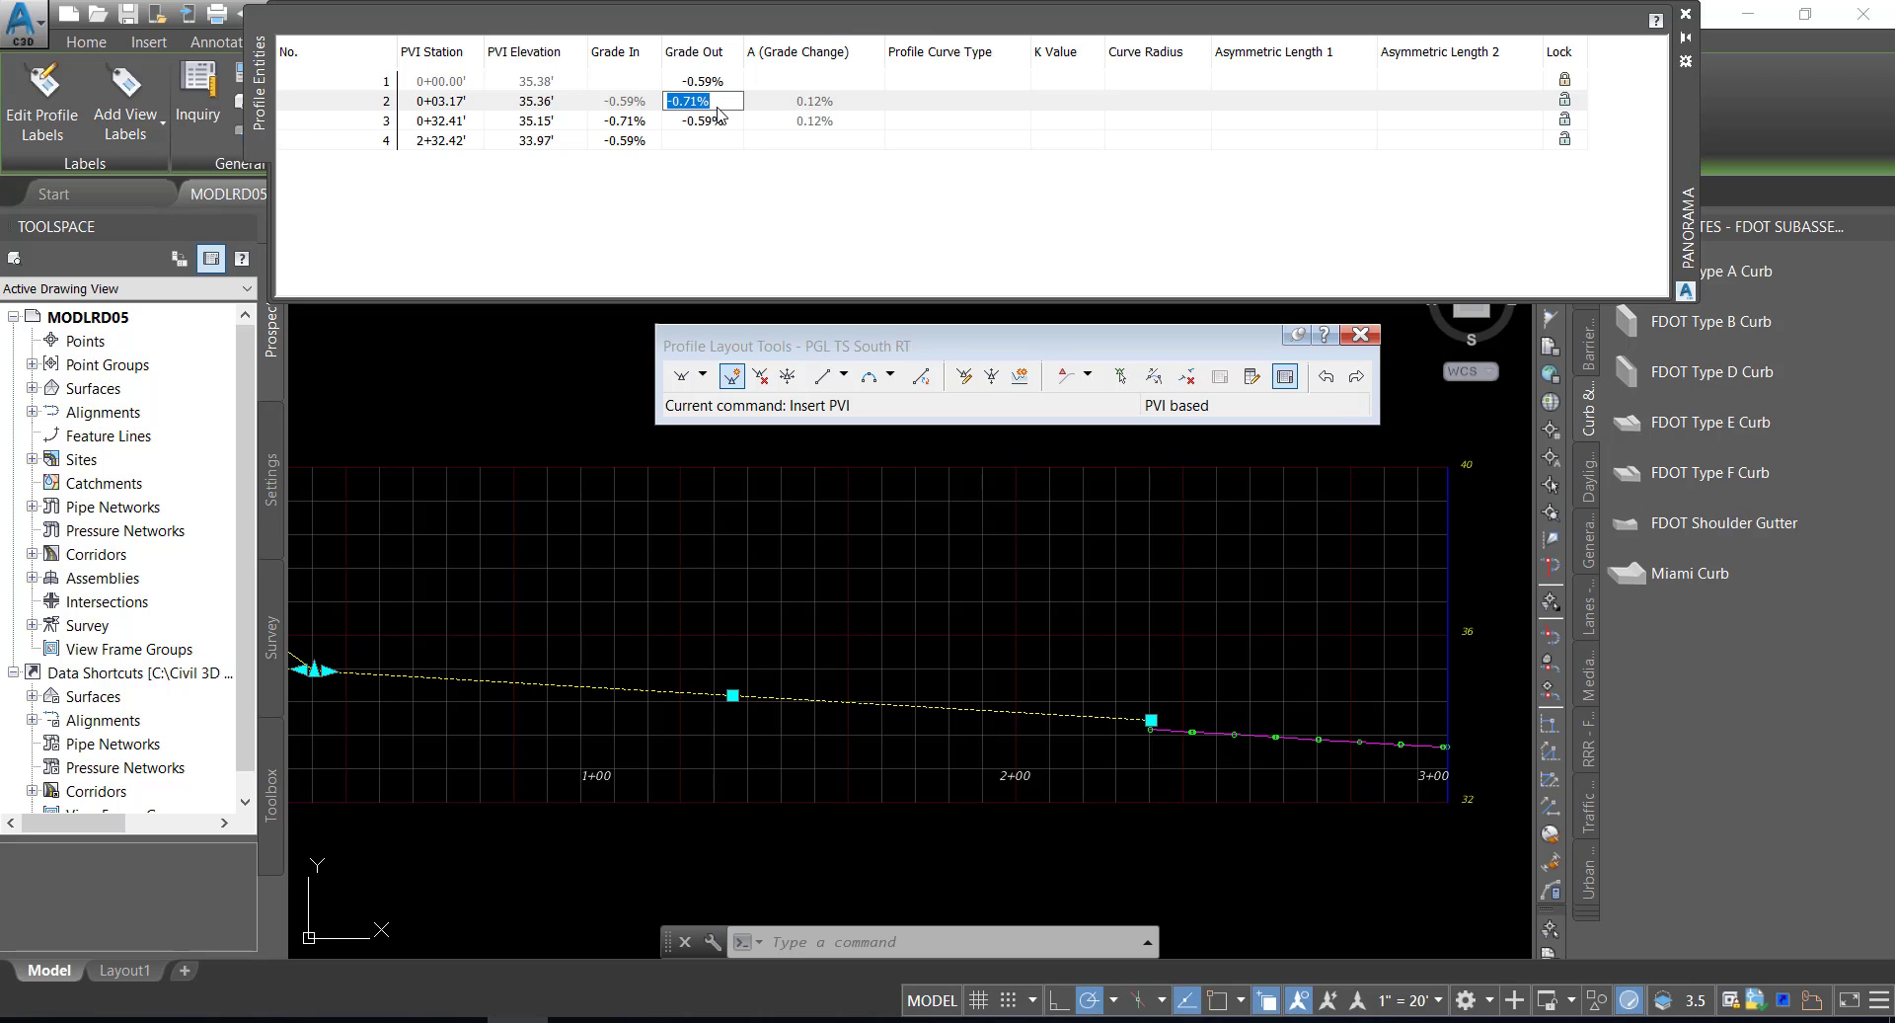
type("-.59")
key("Return")
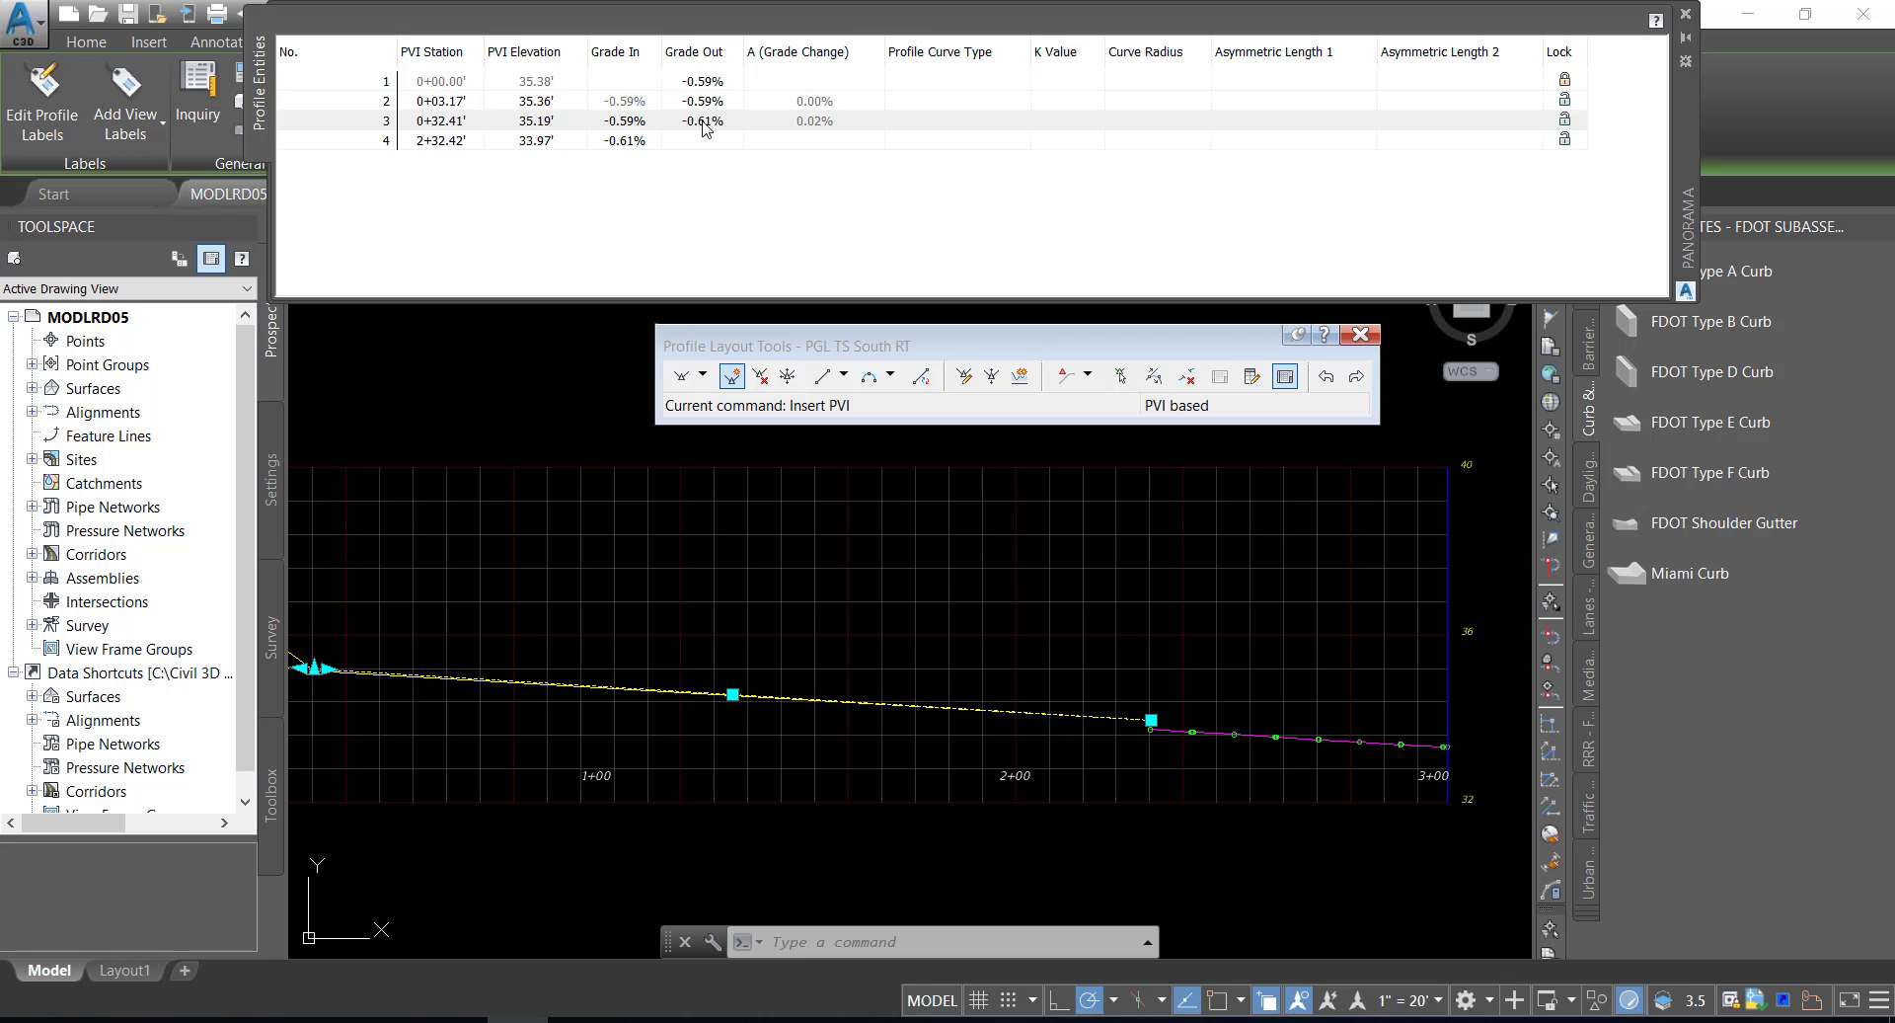
double_click(707, 130)
type("-0.")
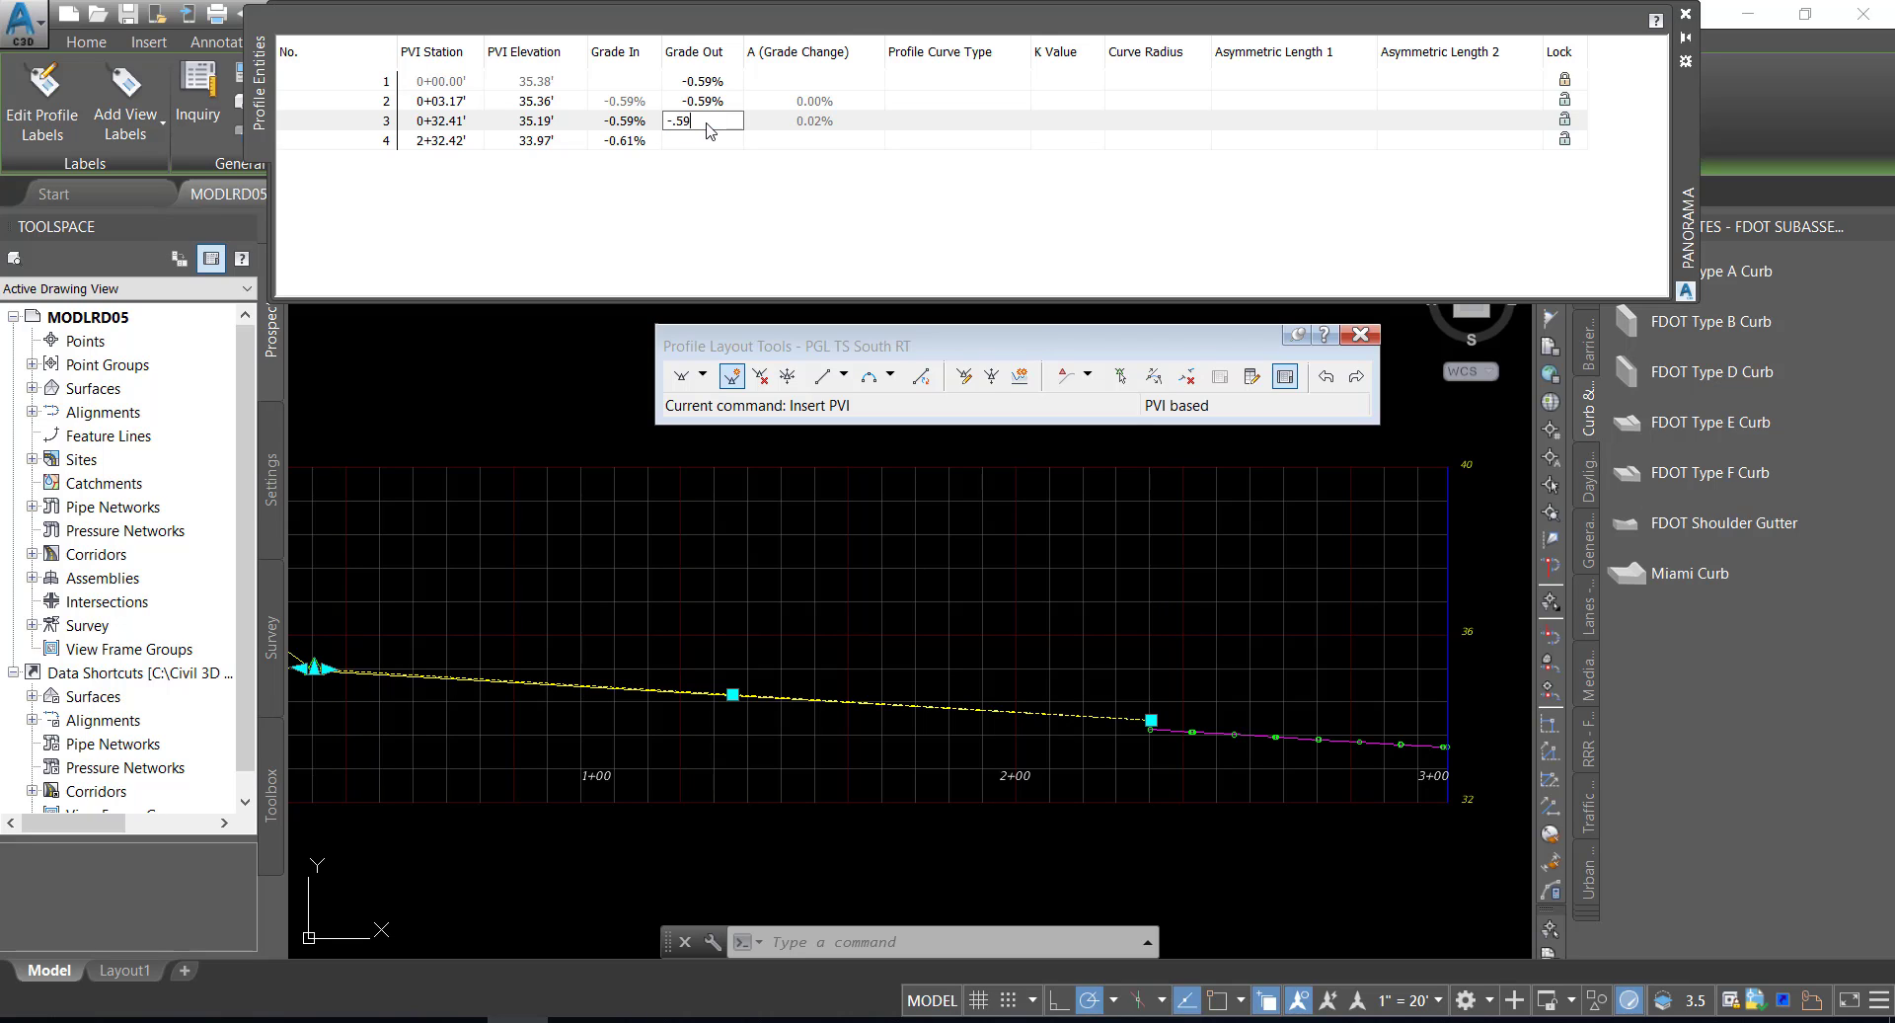
type("59")
key("Return")
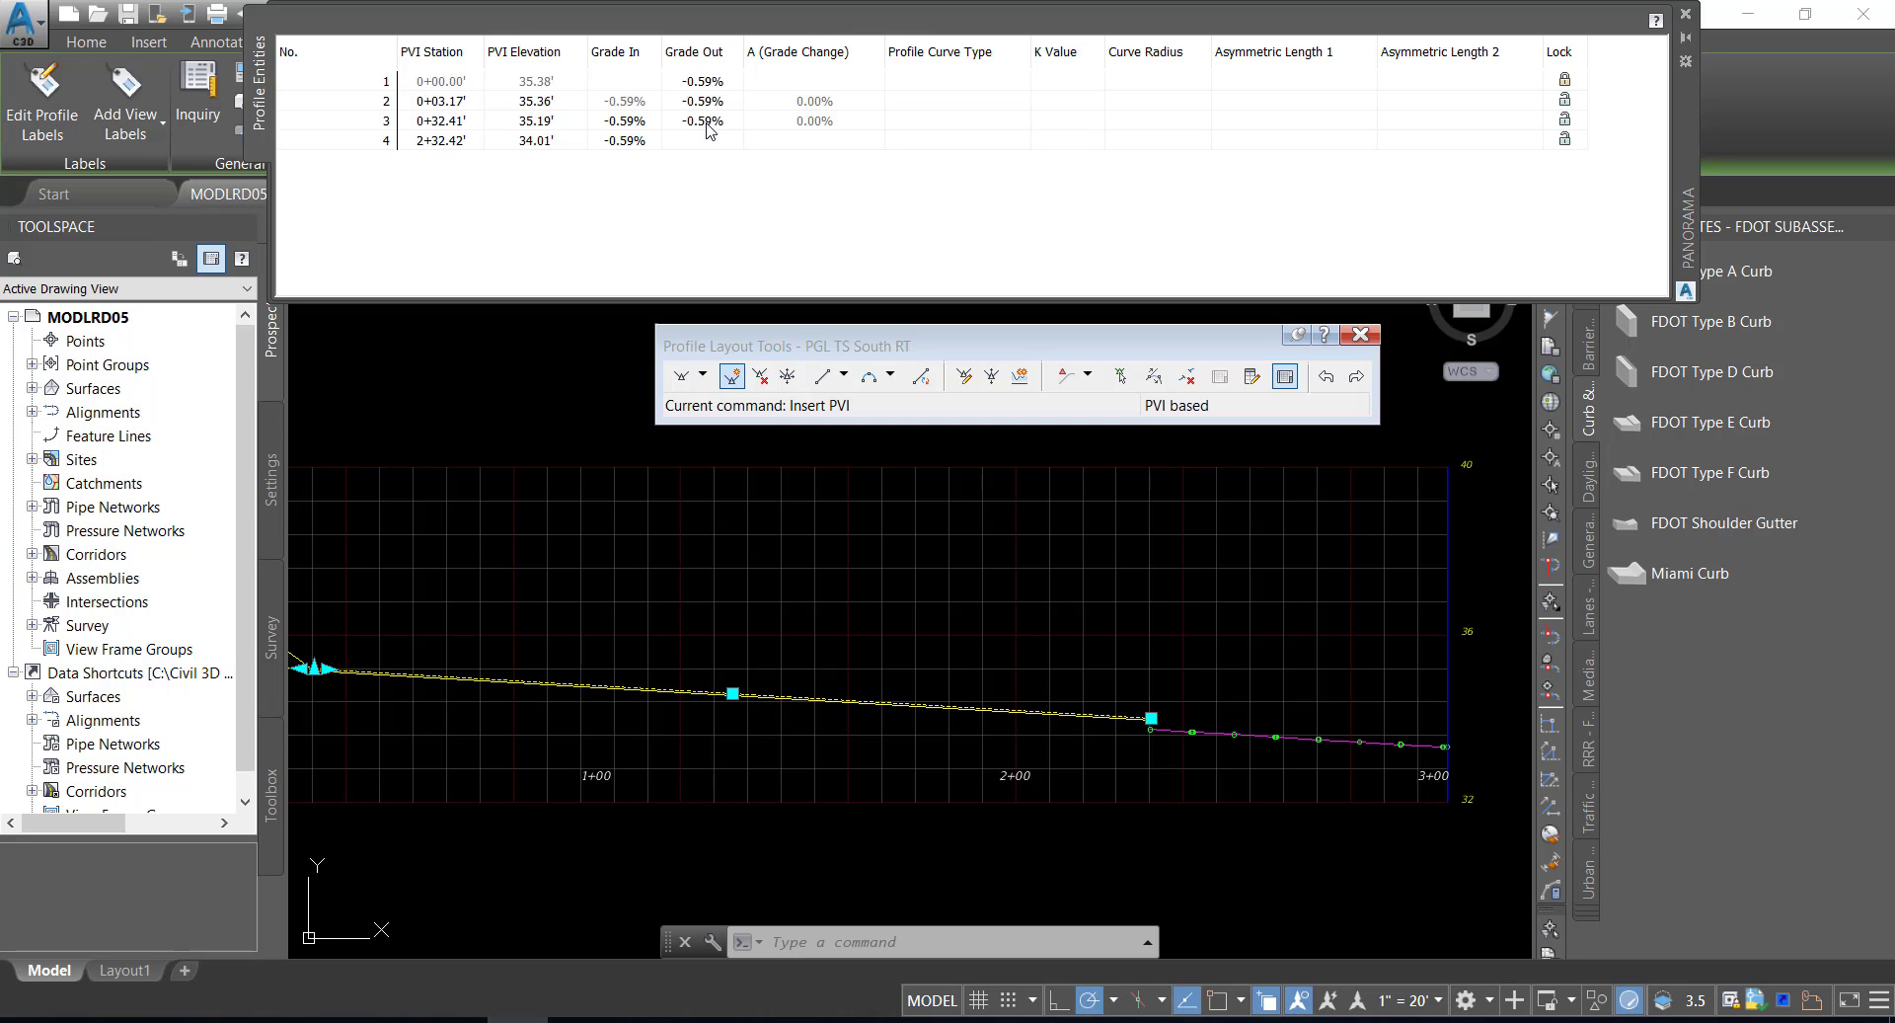
- Try elevation 33.59' for the PVI at station 2+32.42
left_click(545, 146)
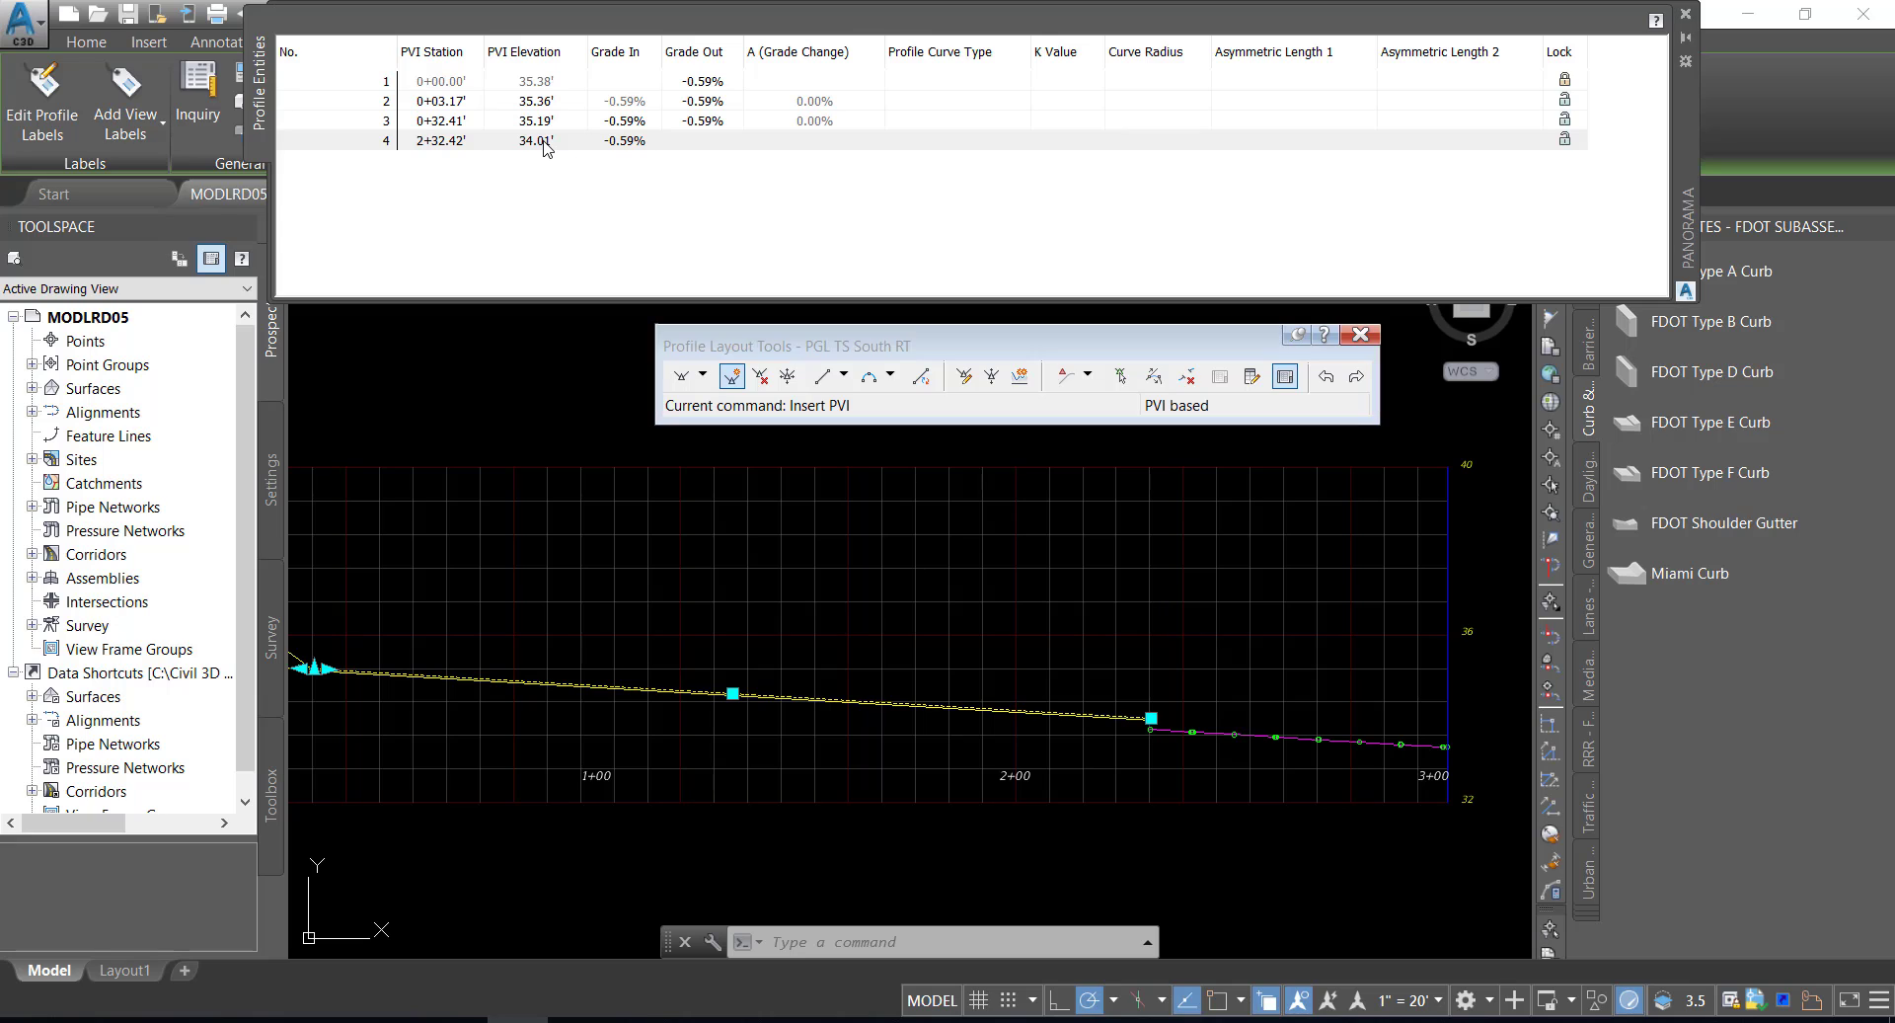
left_click(545, 143)
type("33")
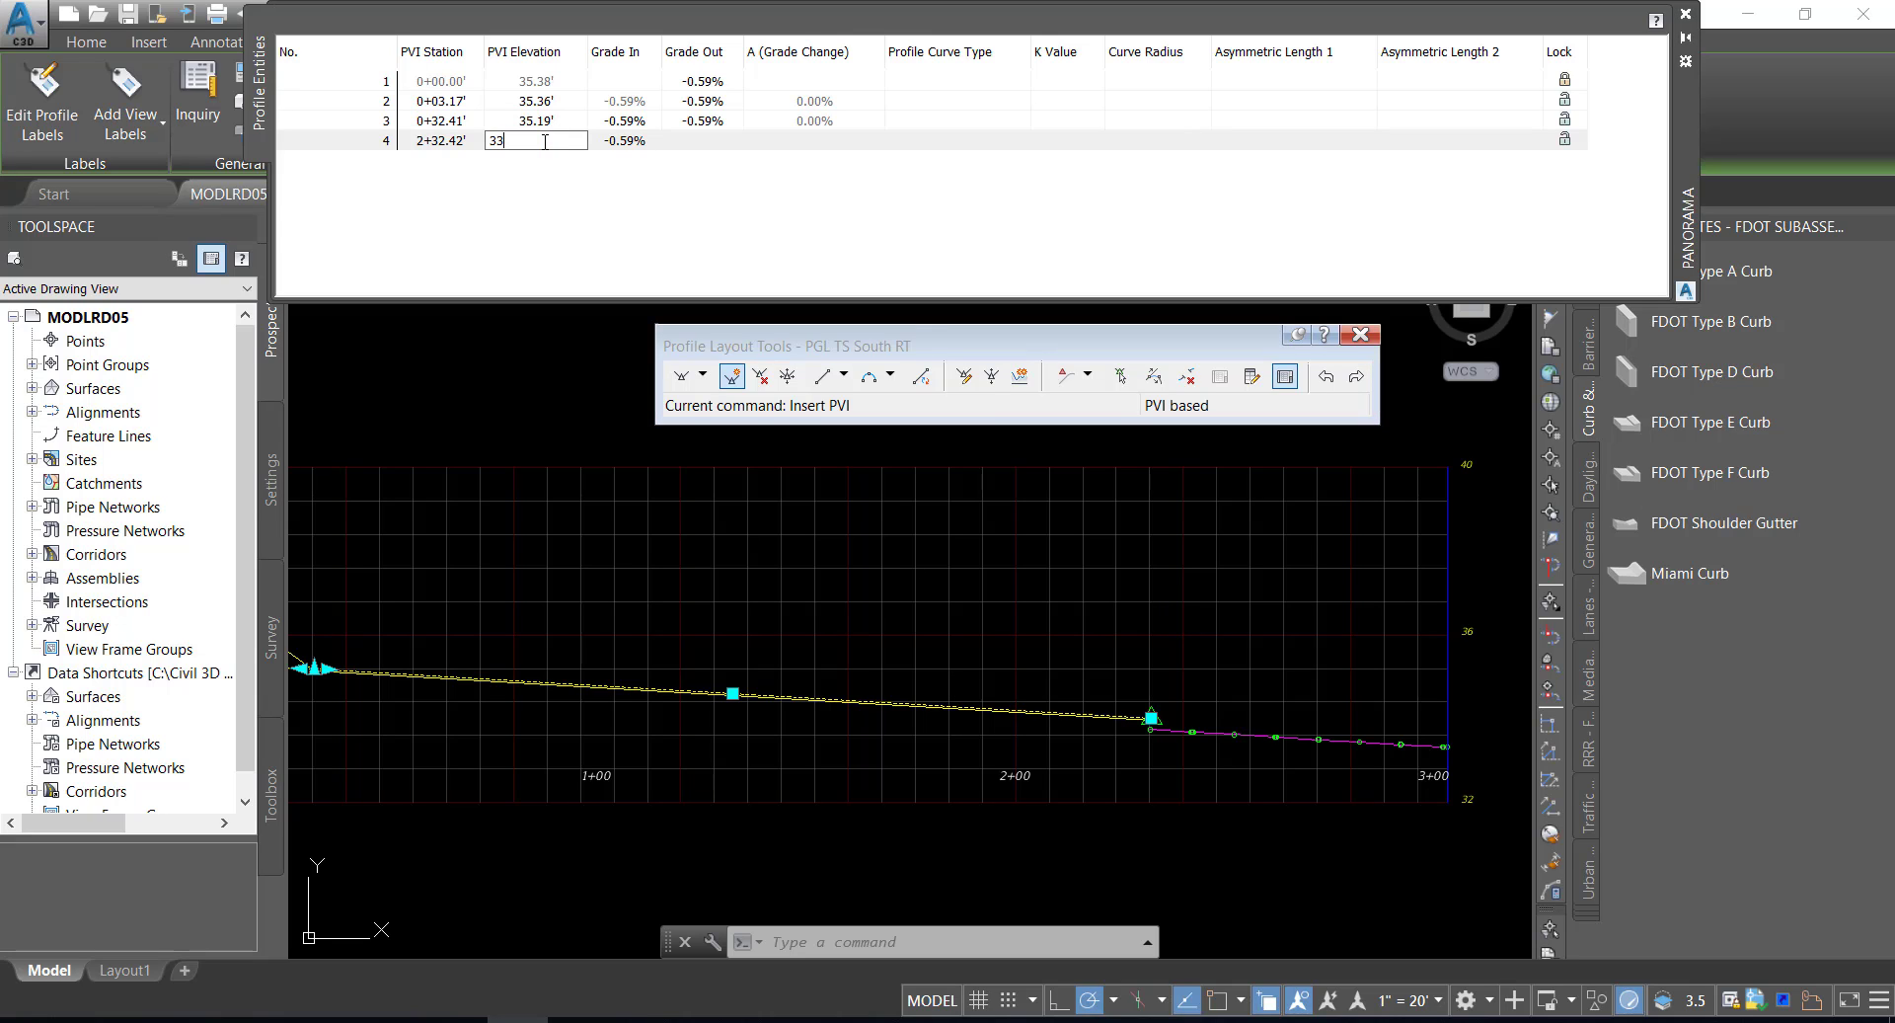
type(".59")
key("Return")
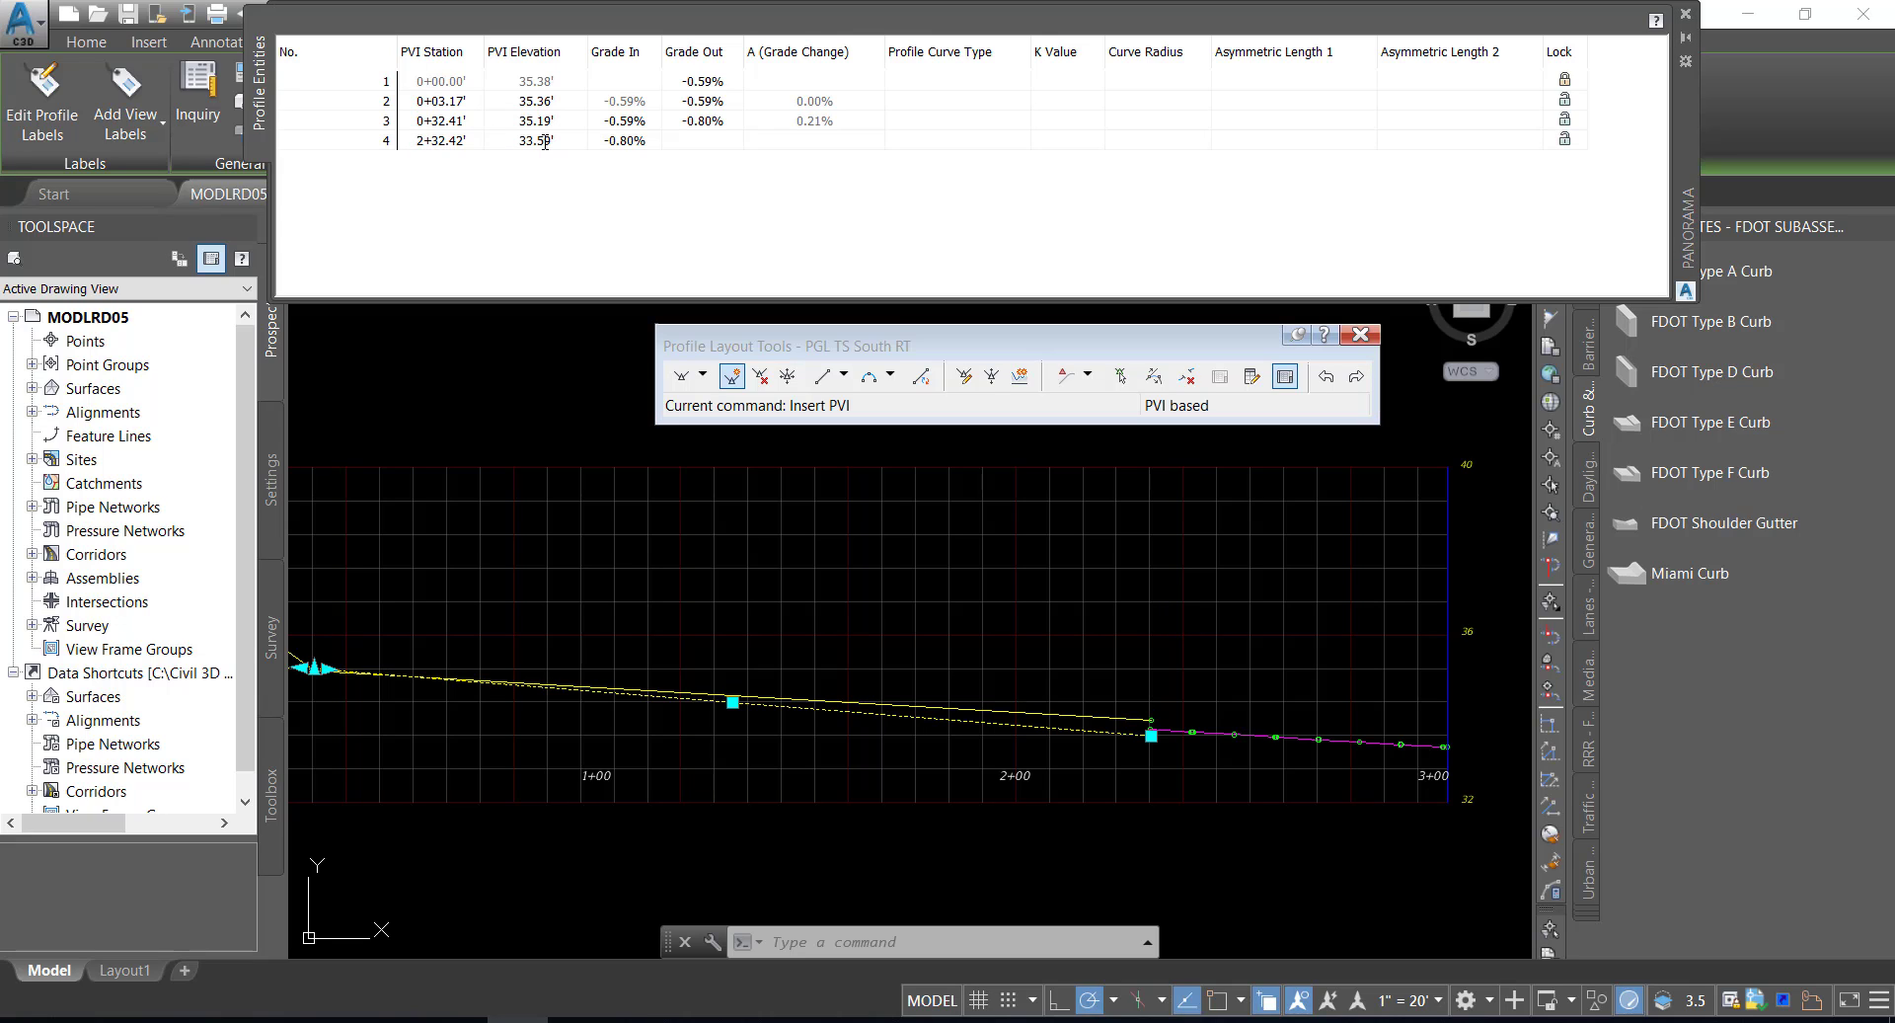
left_click(699, 127)
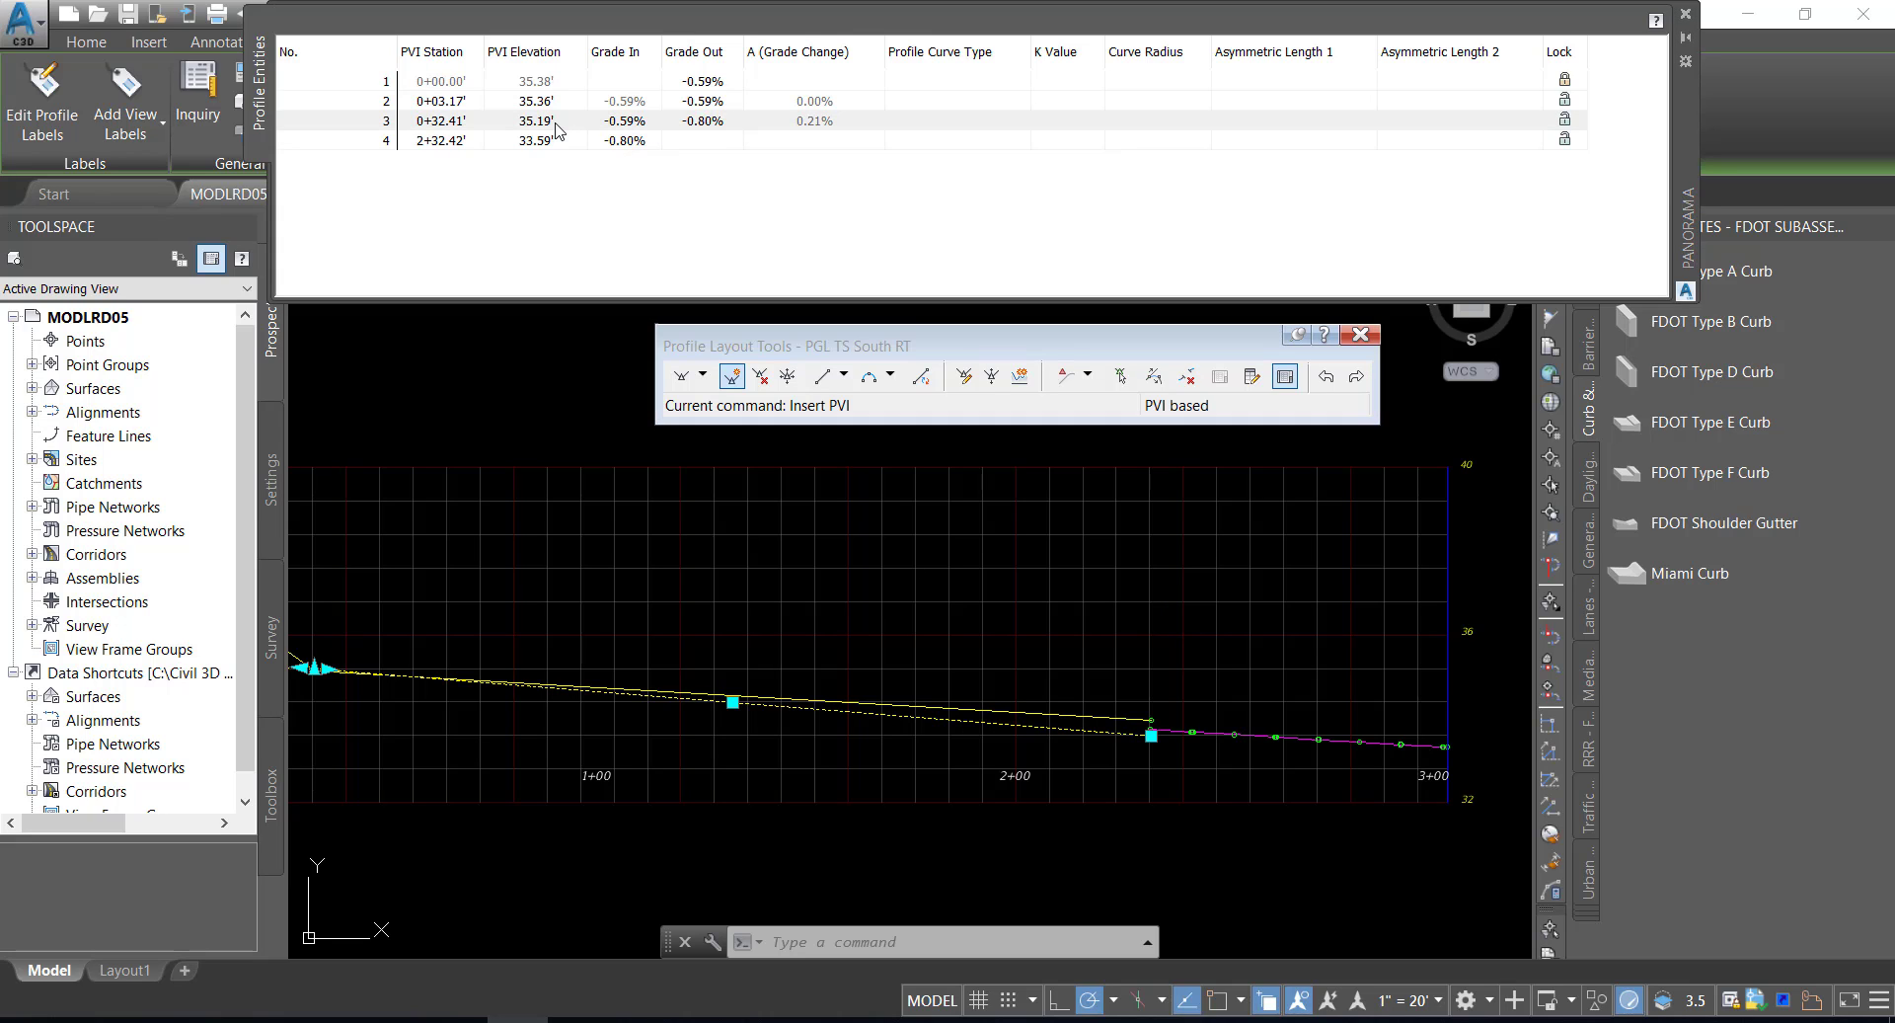
- Lock the PVI at station 0+03.17 and reset the grade out of the PVI at station 0+32.41 to -0.59%
left_click(1568, 101)
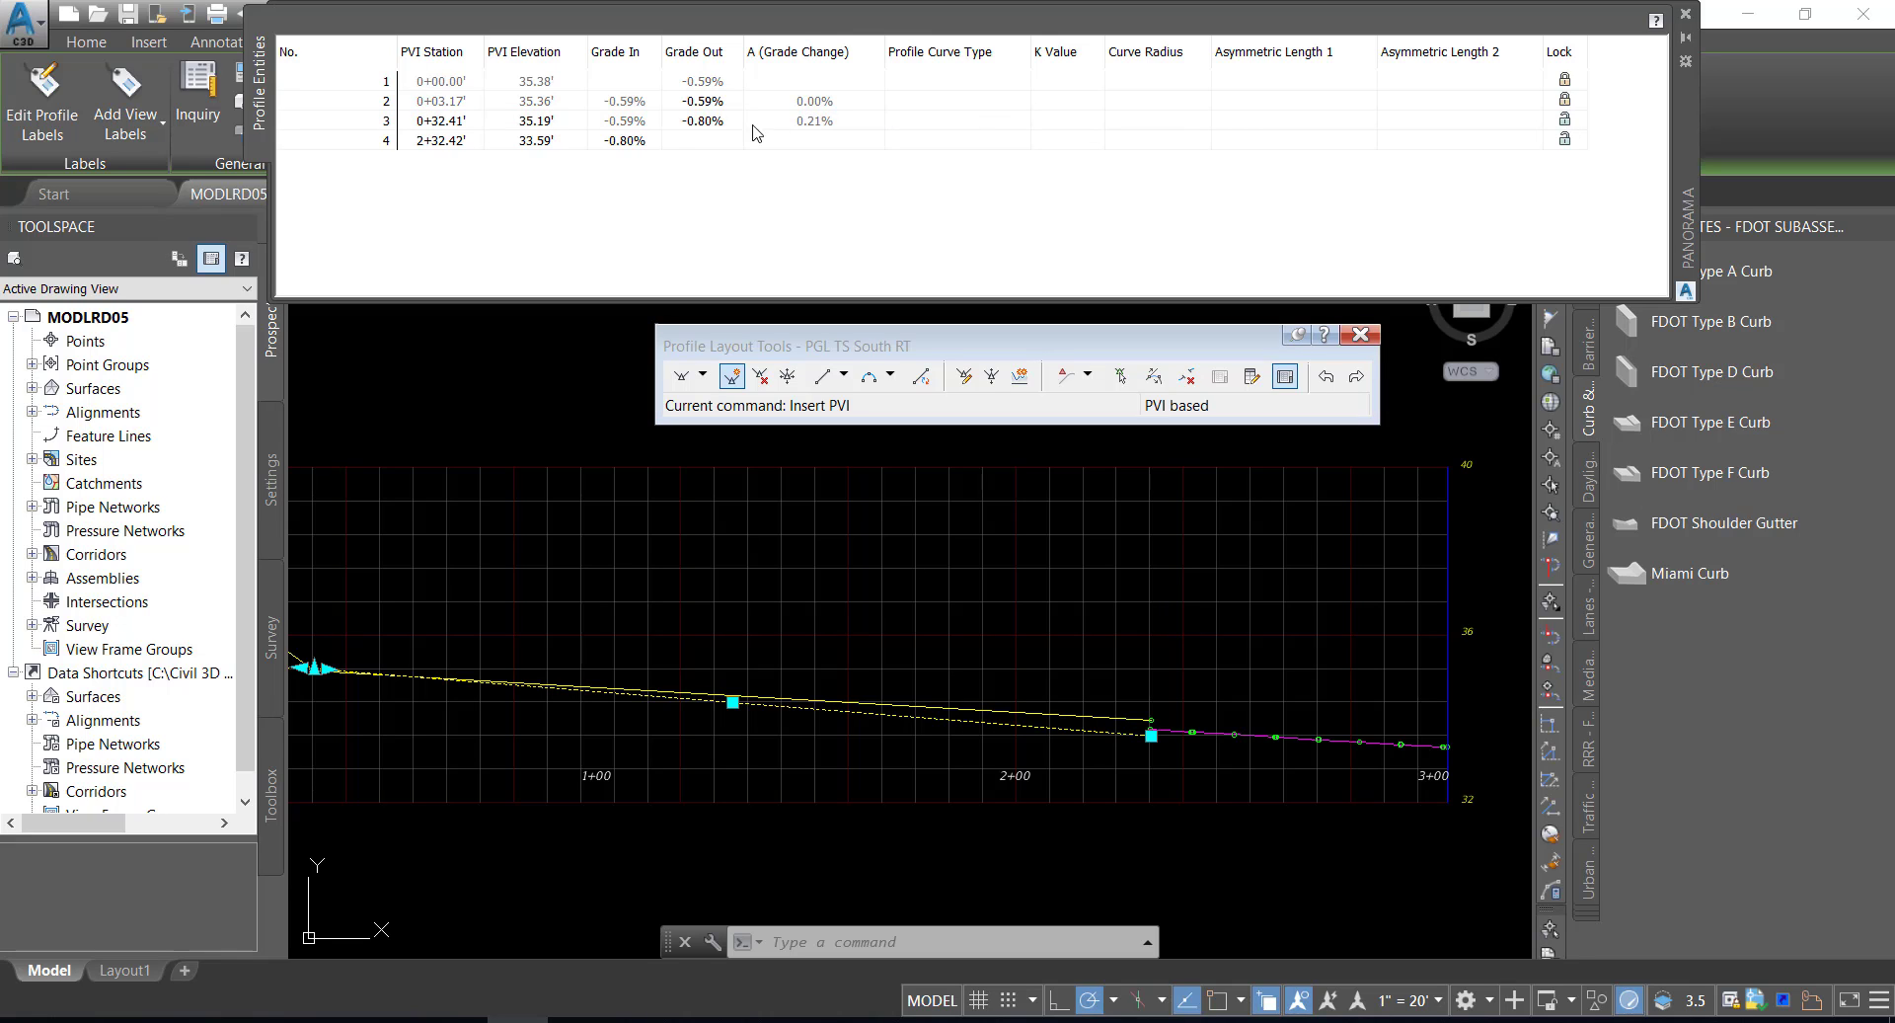
left_click(718, 124)
left_click(717, 124)
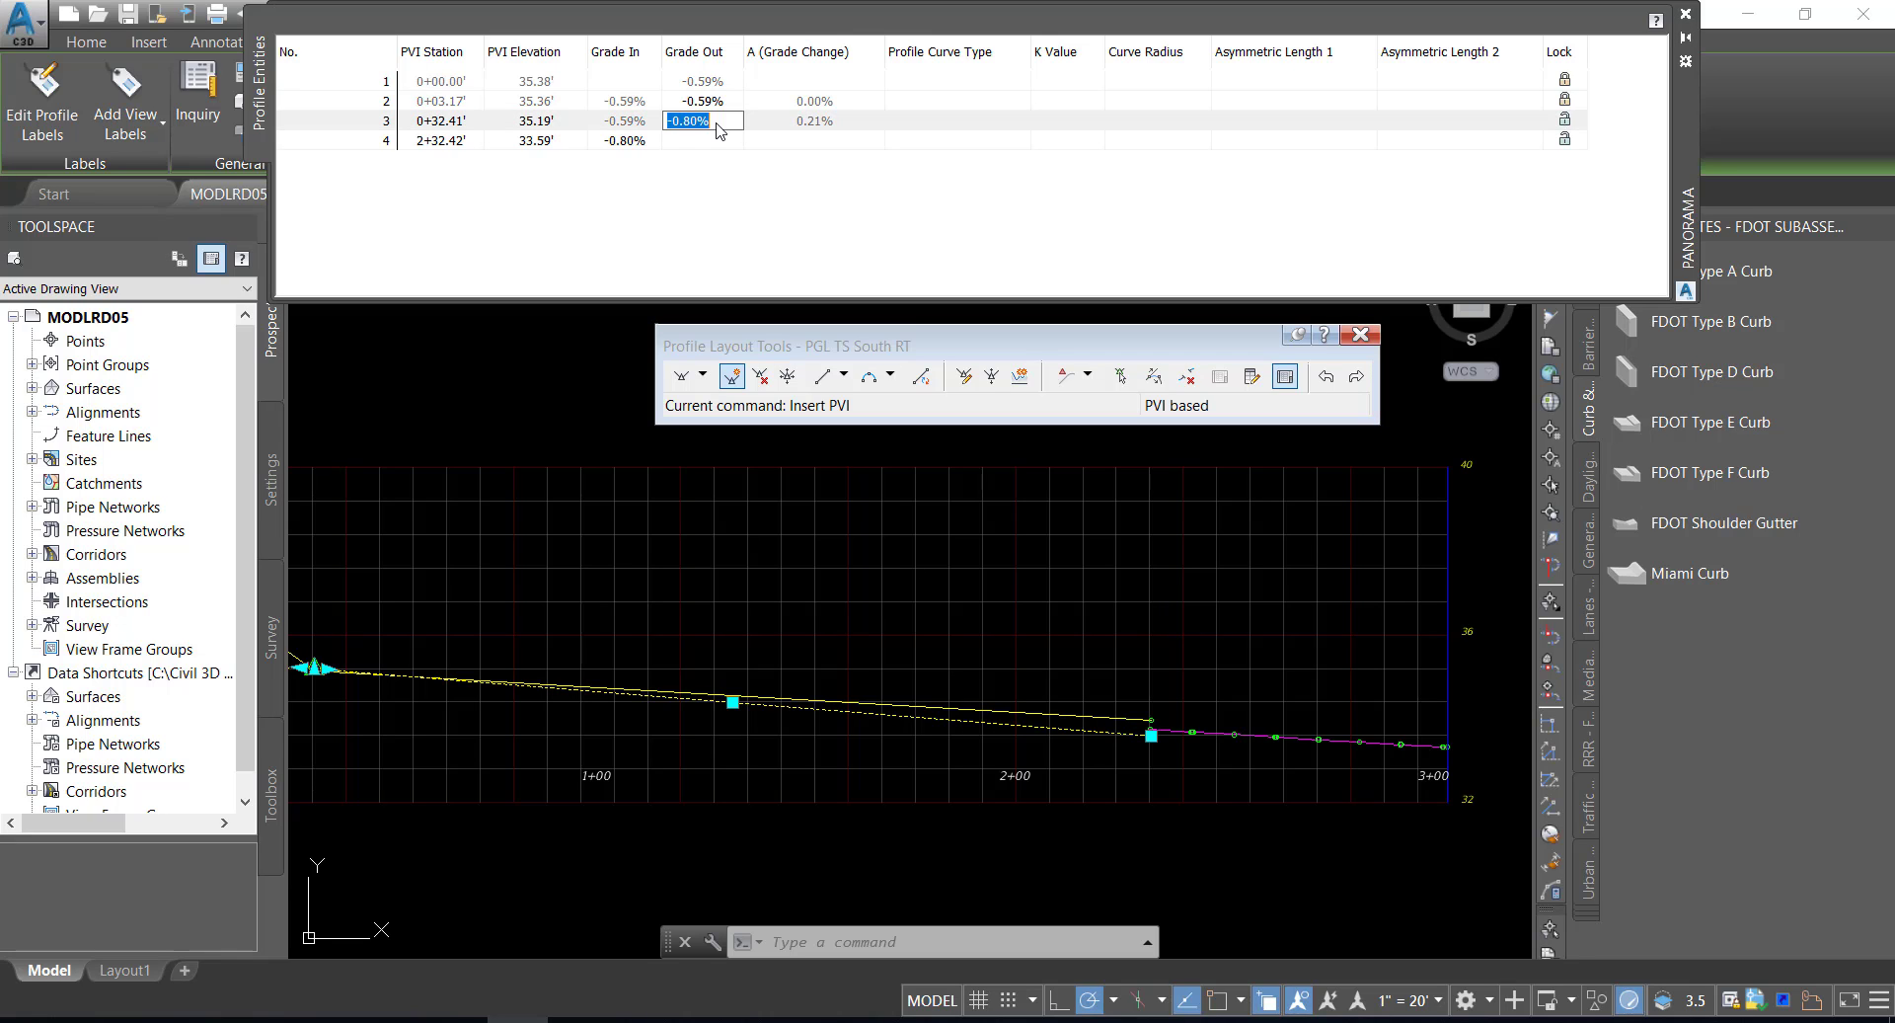
type("-0")
type(".59")
key("Return")
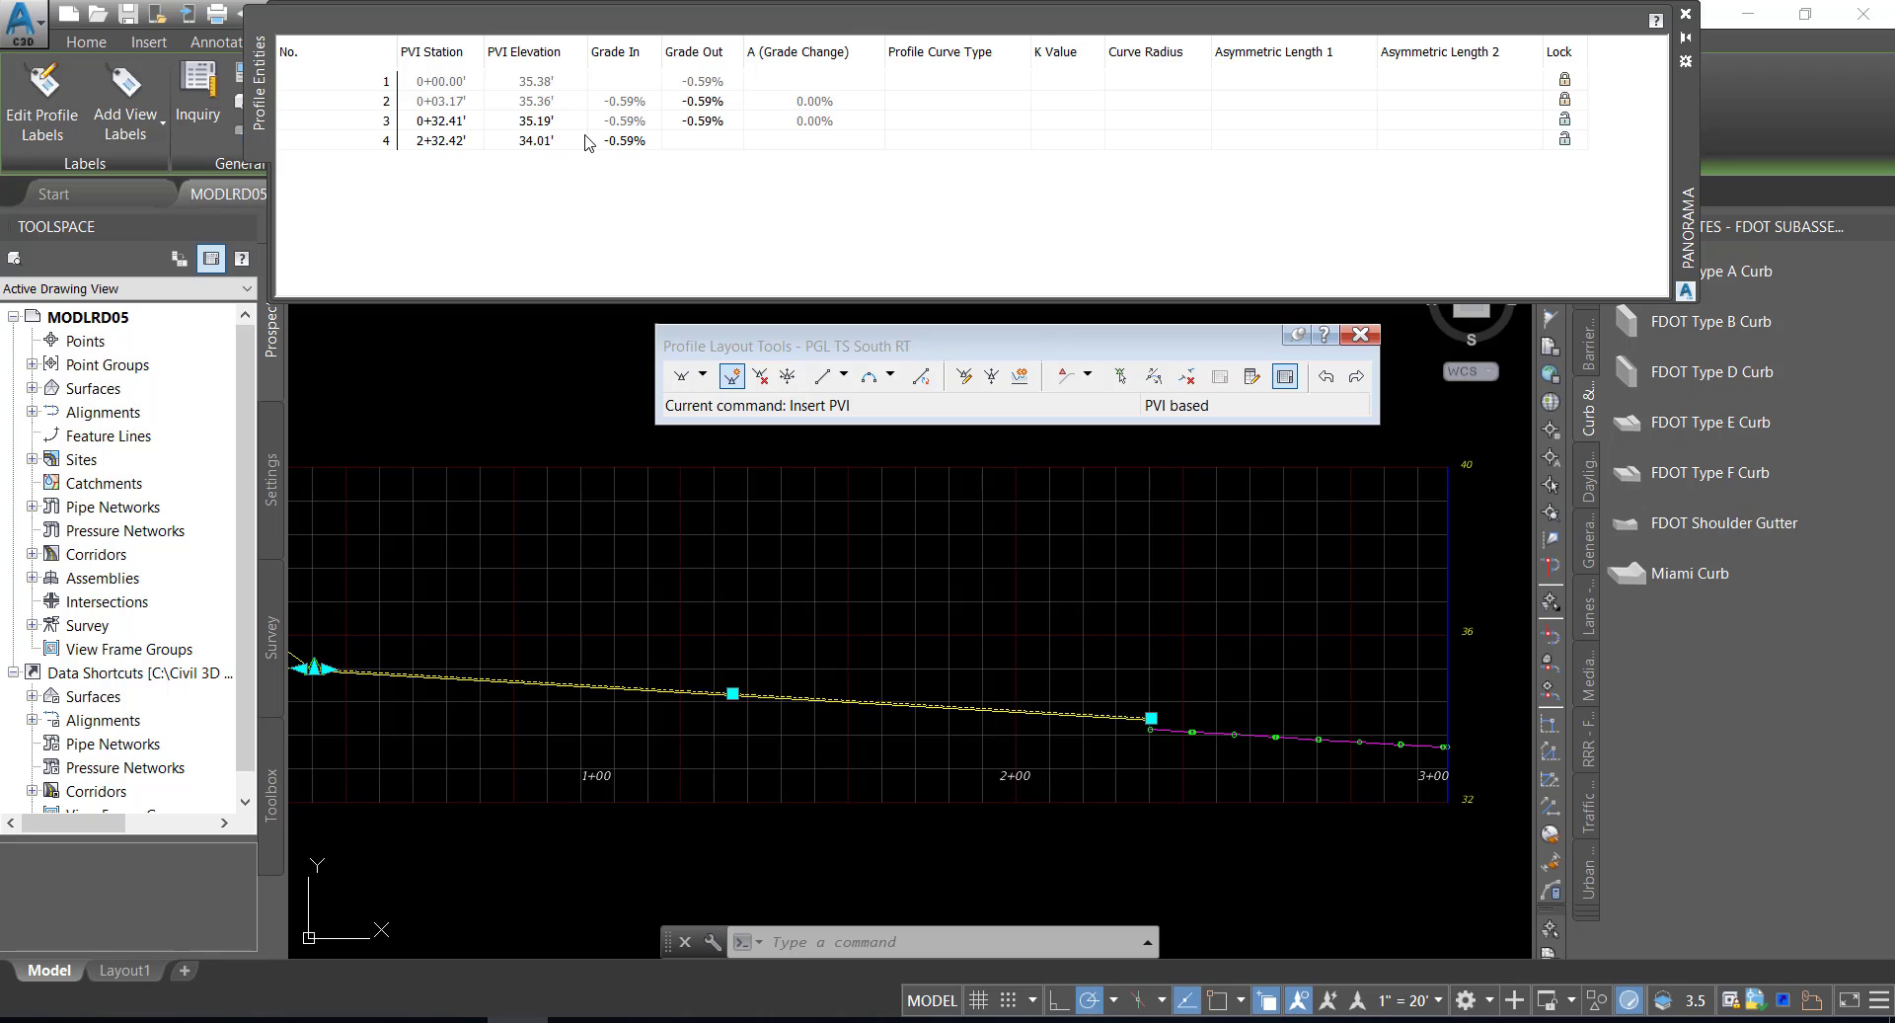
- Lock the PVI at station 0+32.41 and try elevation 33.59' for the PVI at station 2+32.42
left_click(1566, 126)
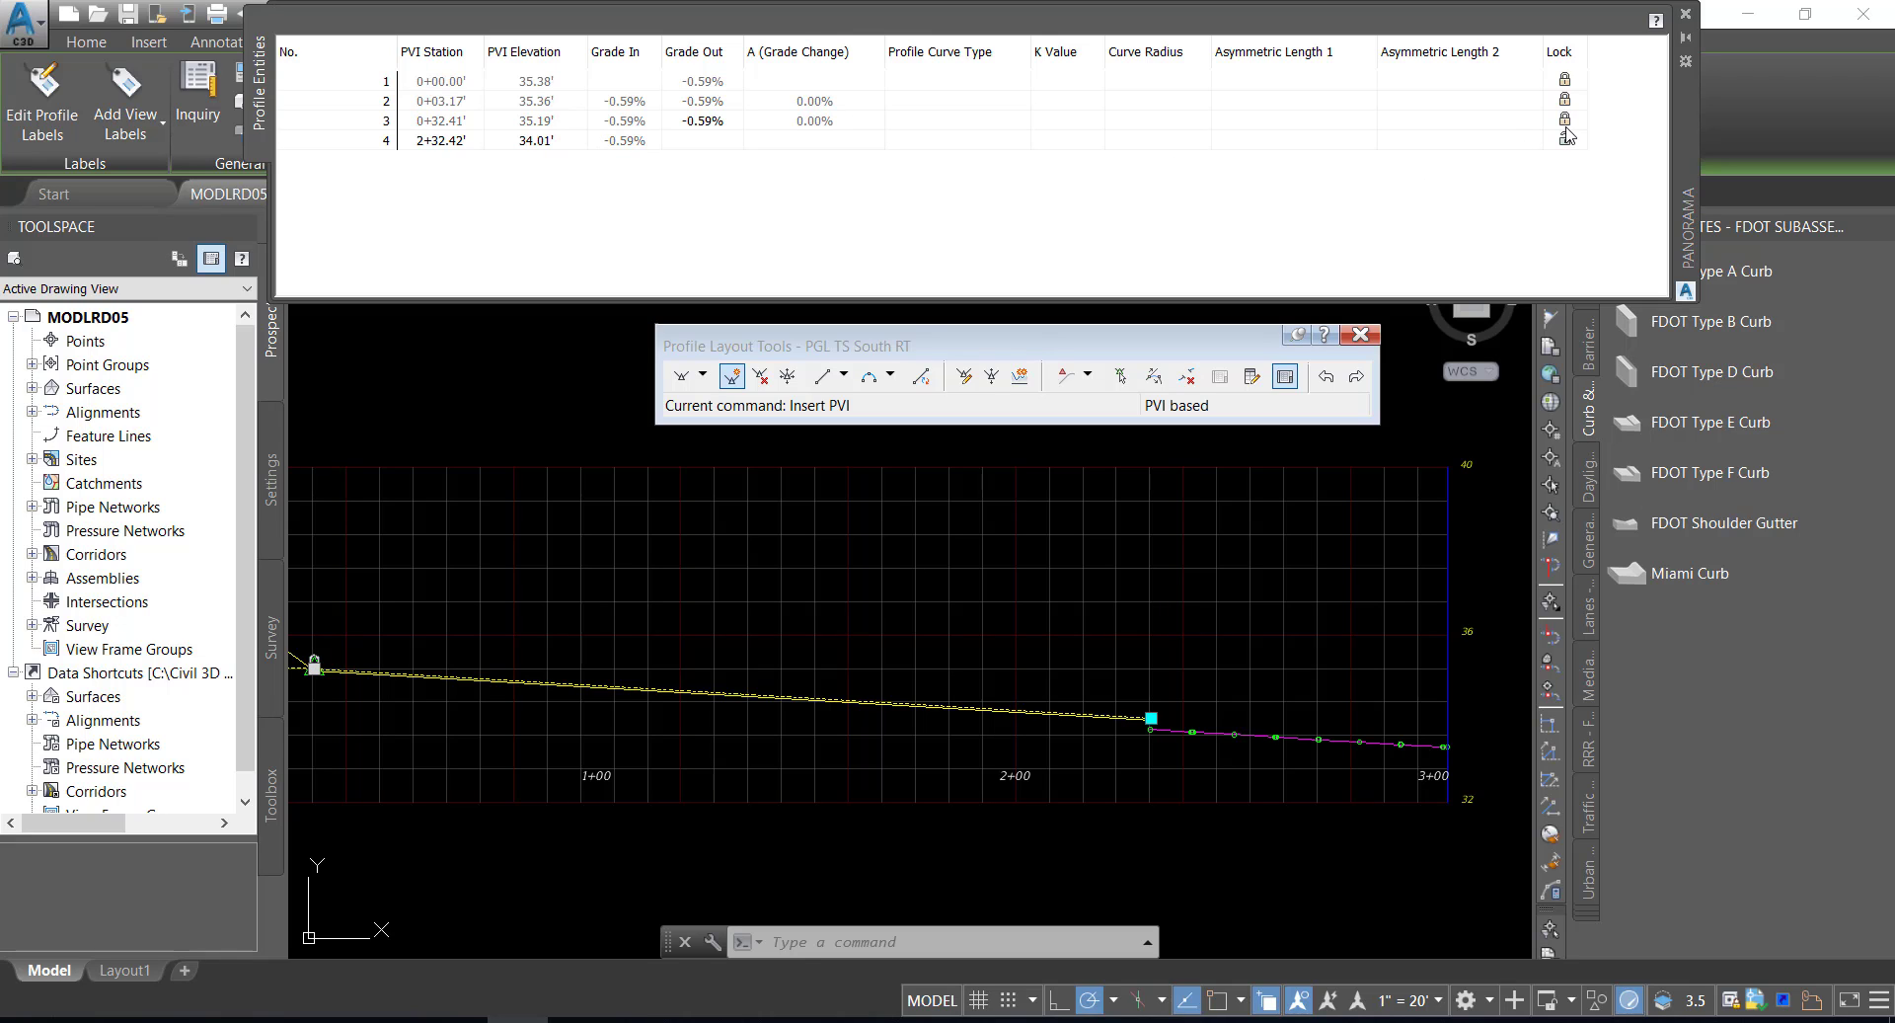
double_click(536, 141)
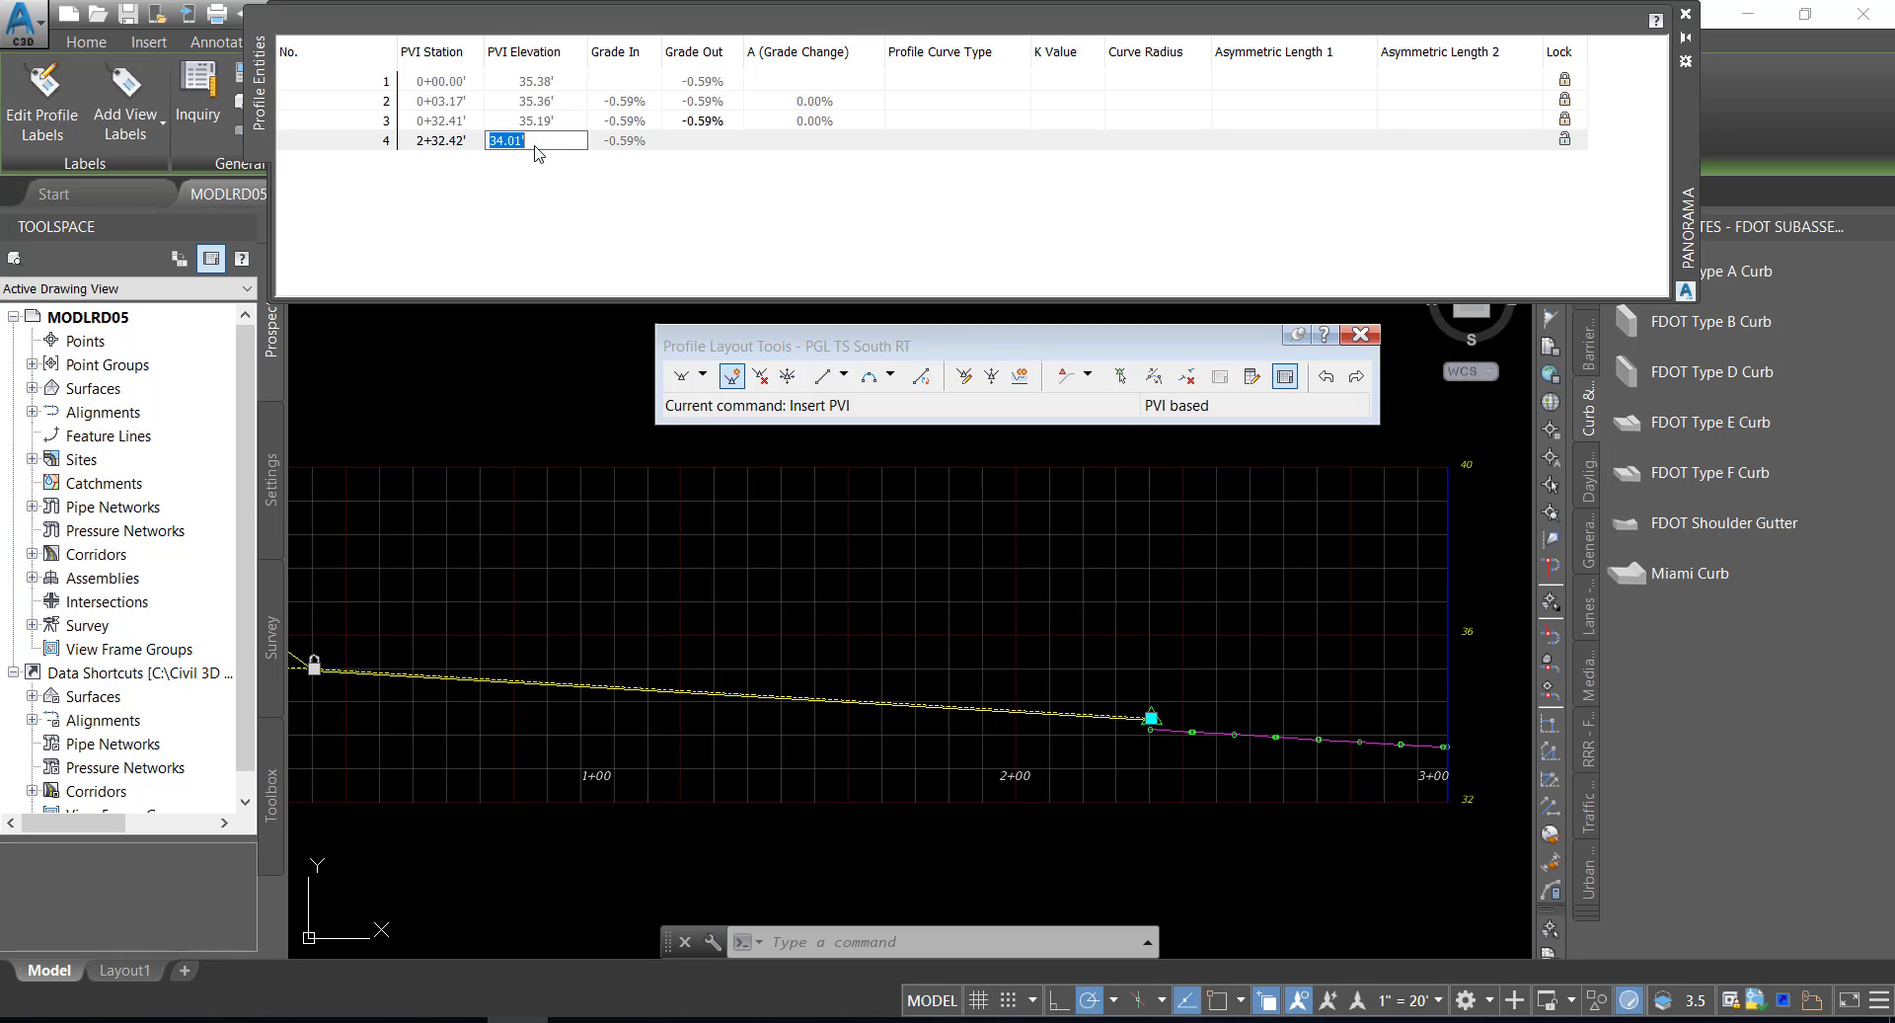
type(".59")
key("Return")
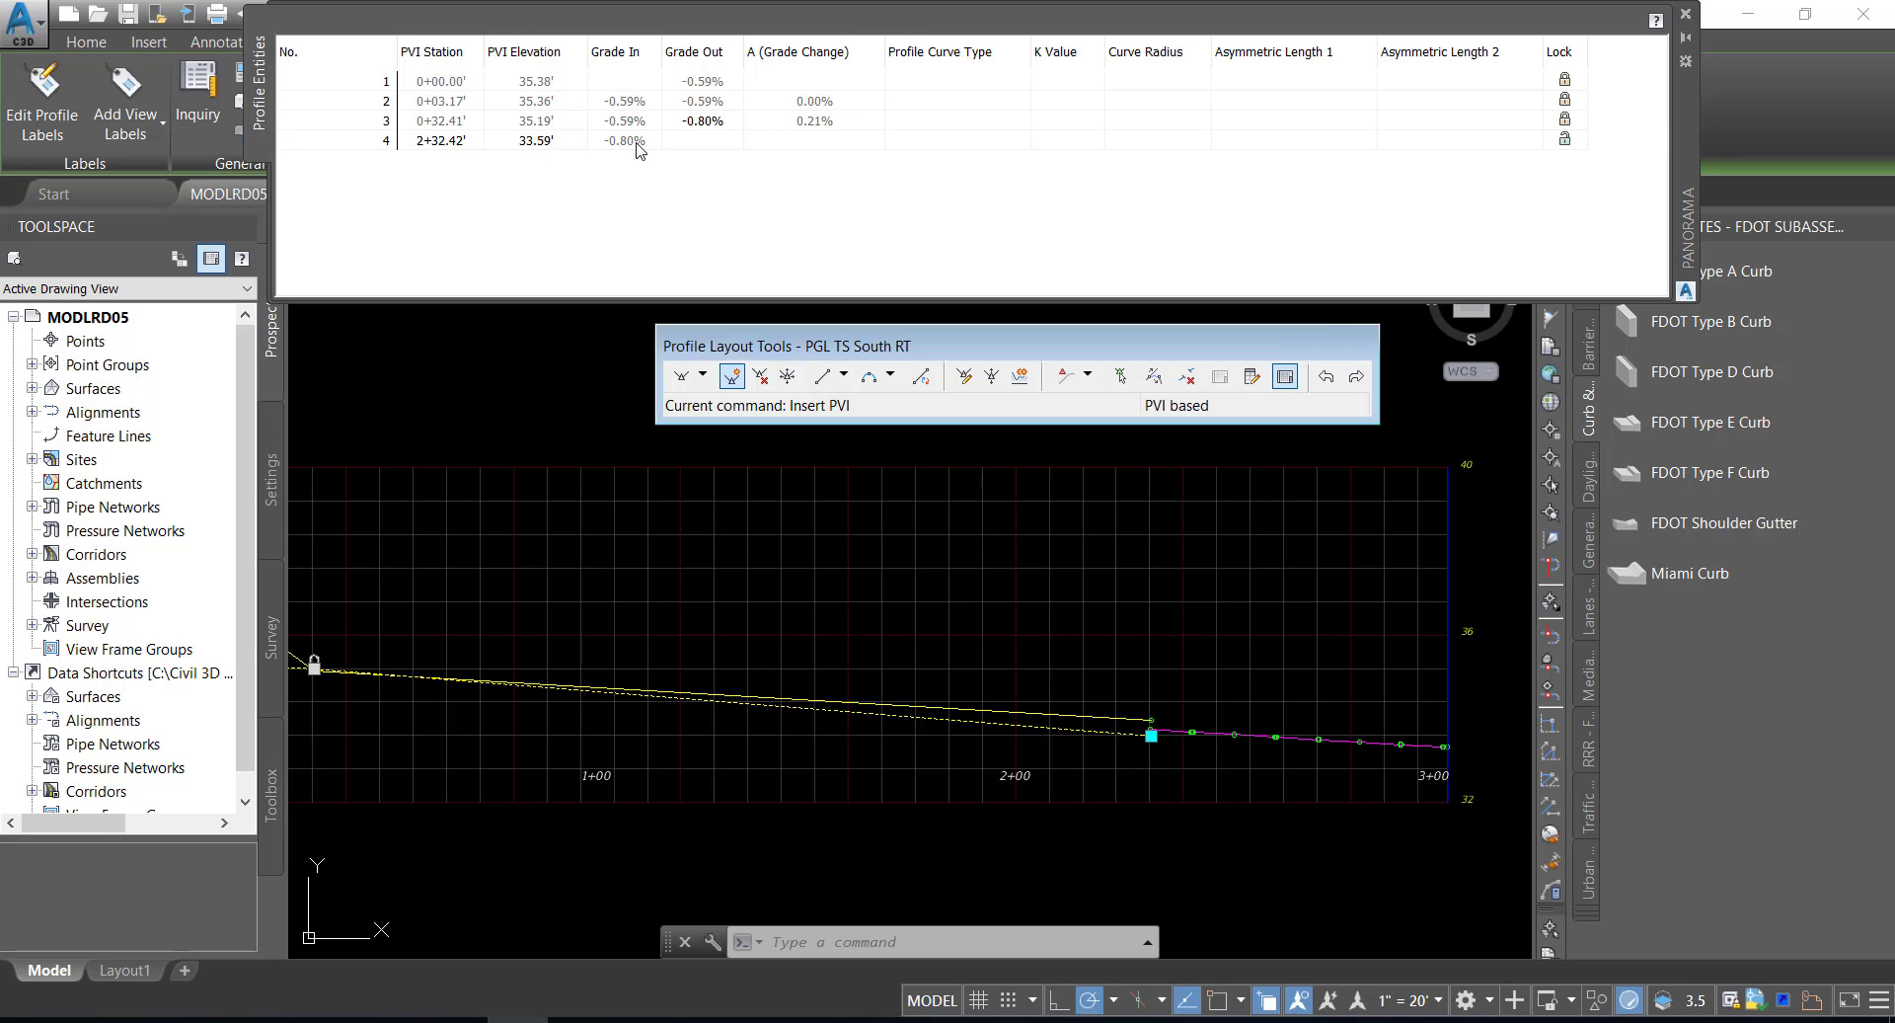
- Unlock the PVI at station 0+32.41 and reset its grade out to -0.59%
left_click(1559, 138)
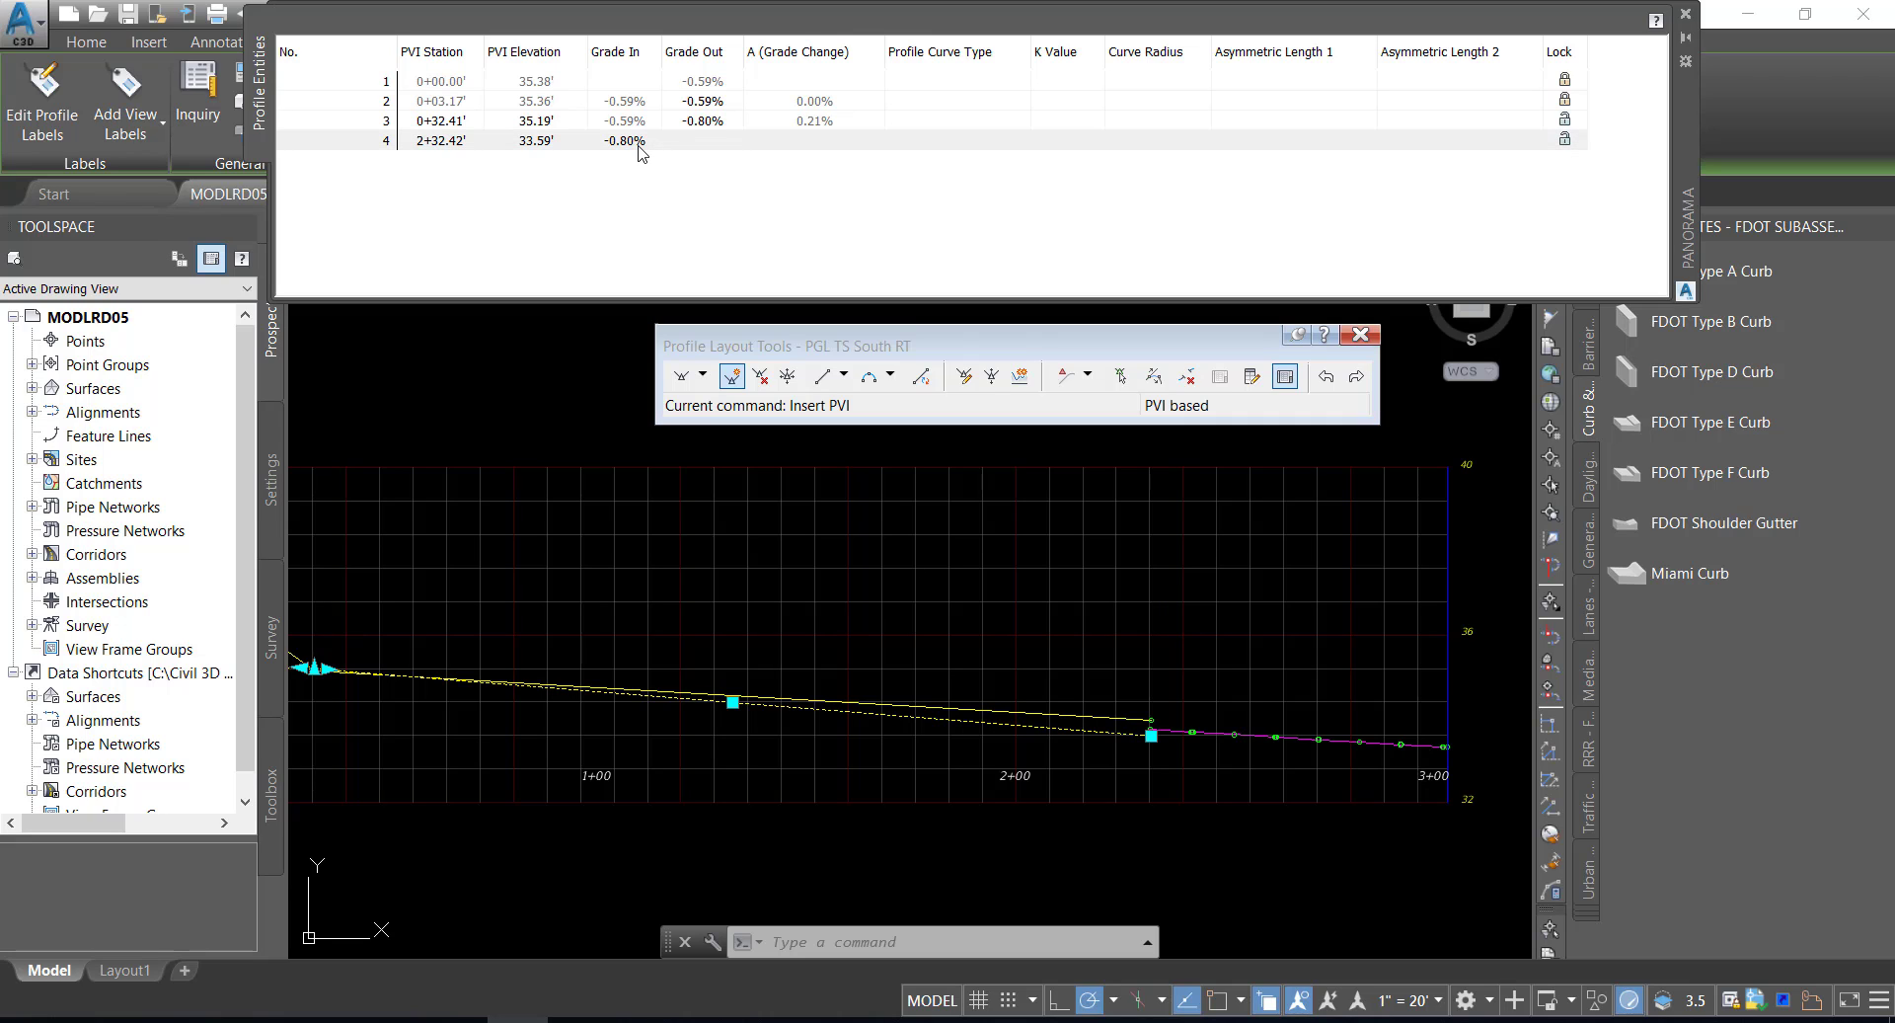
left_click(707, 128)
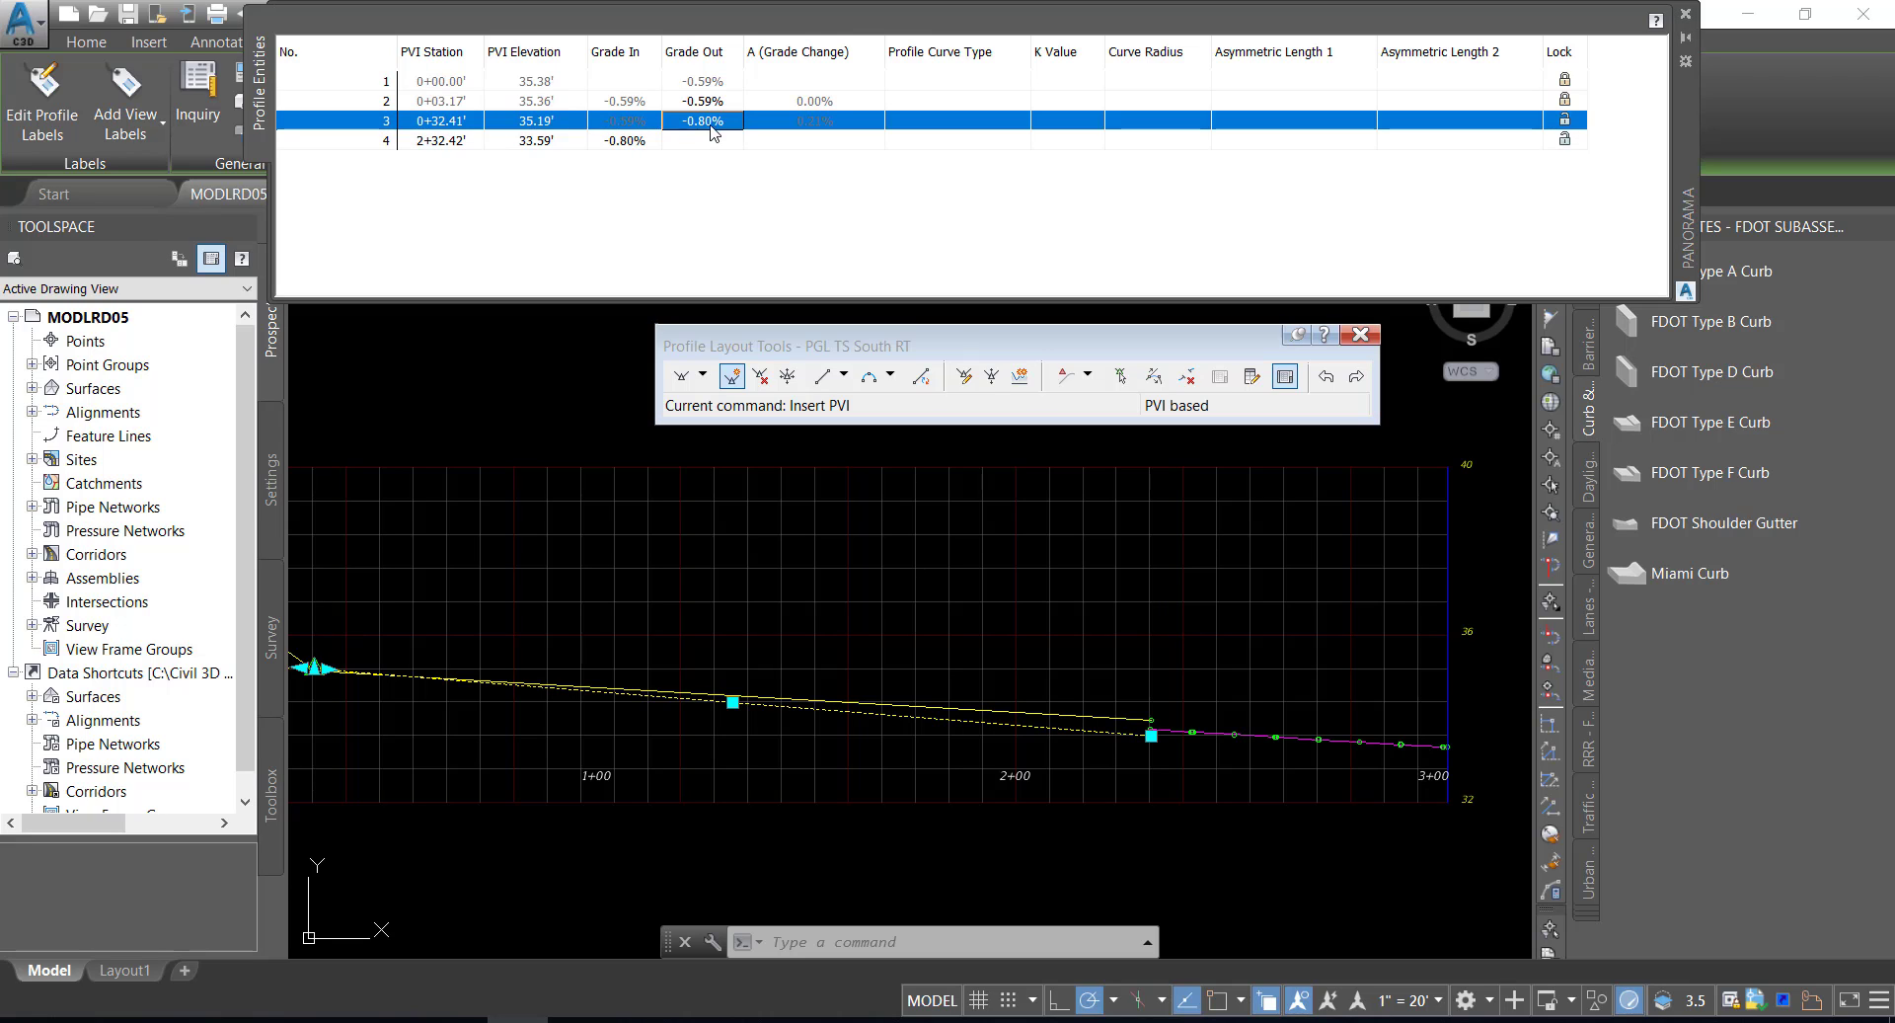
left_click(718, 128)
type("-")
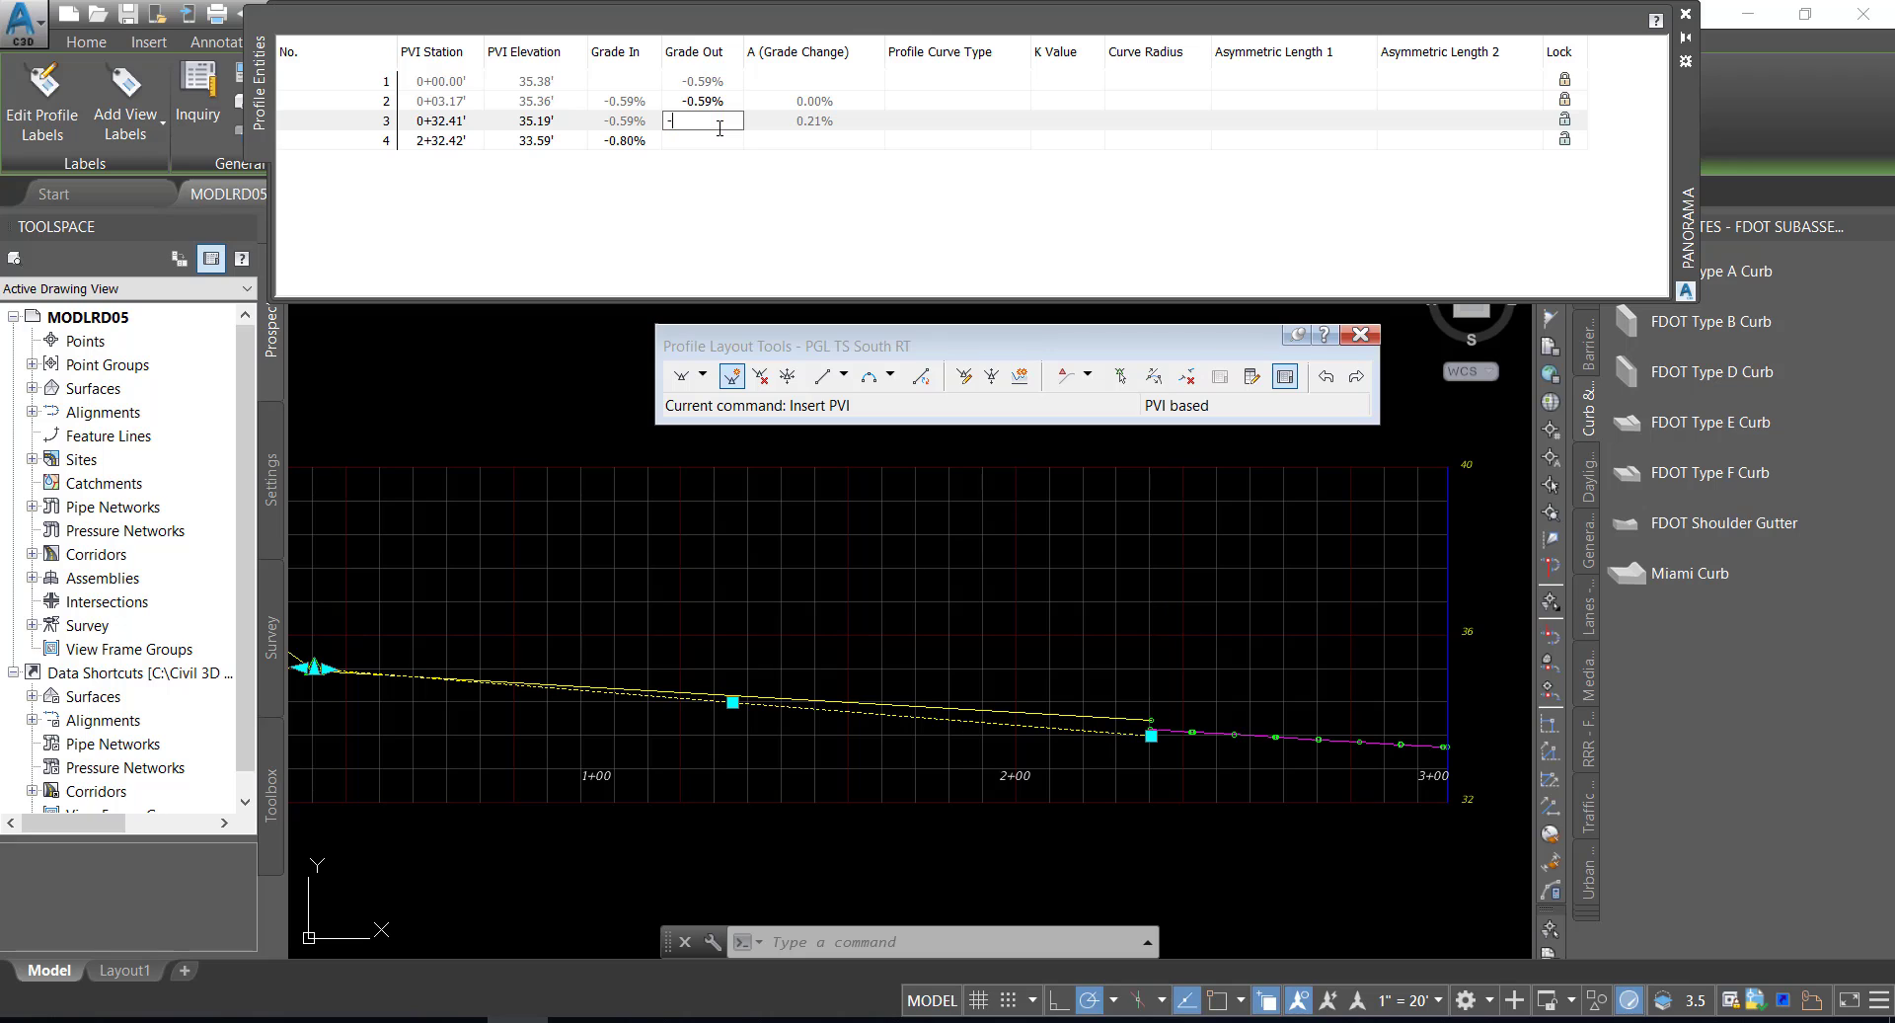
type("0.59")
key("Return")
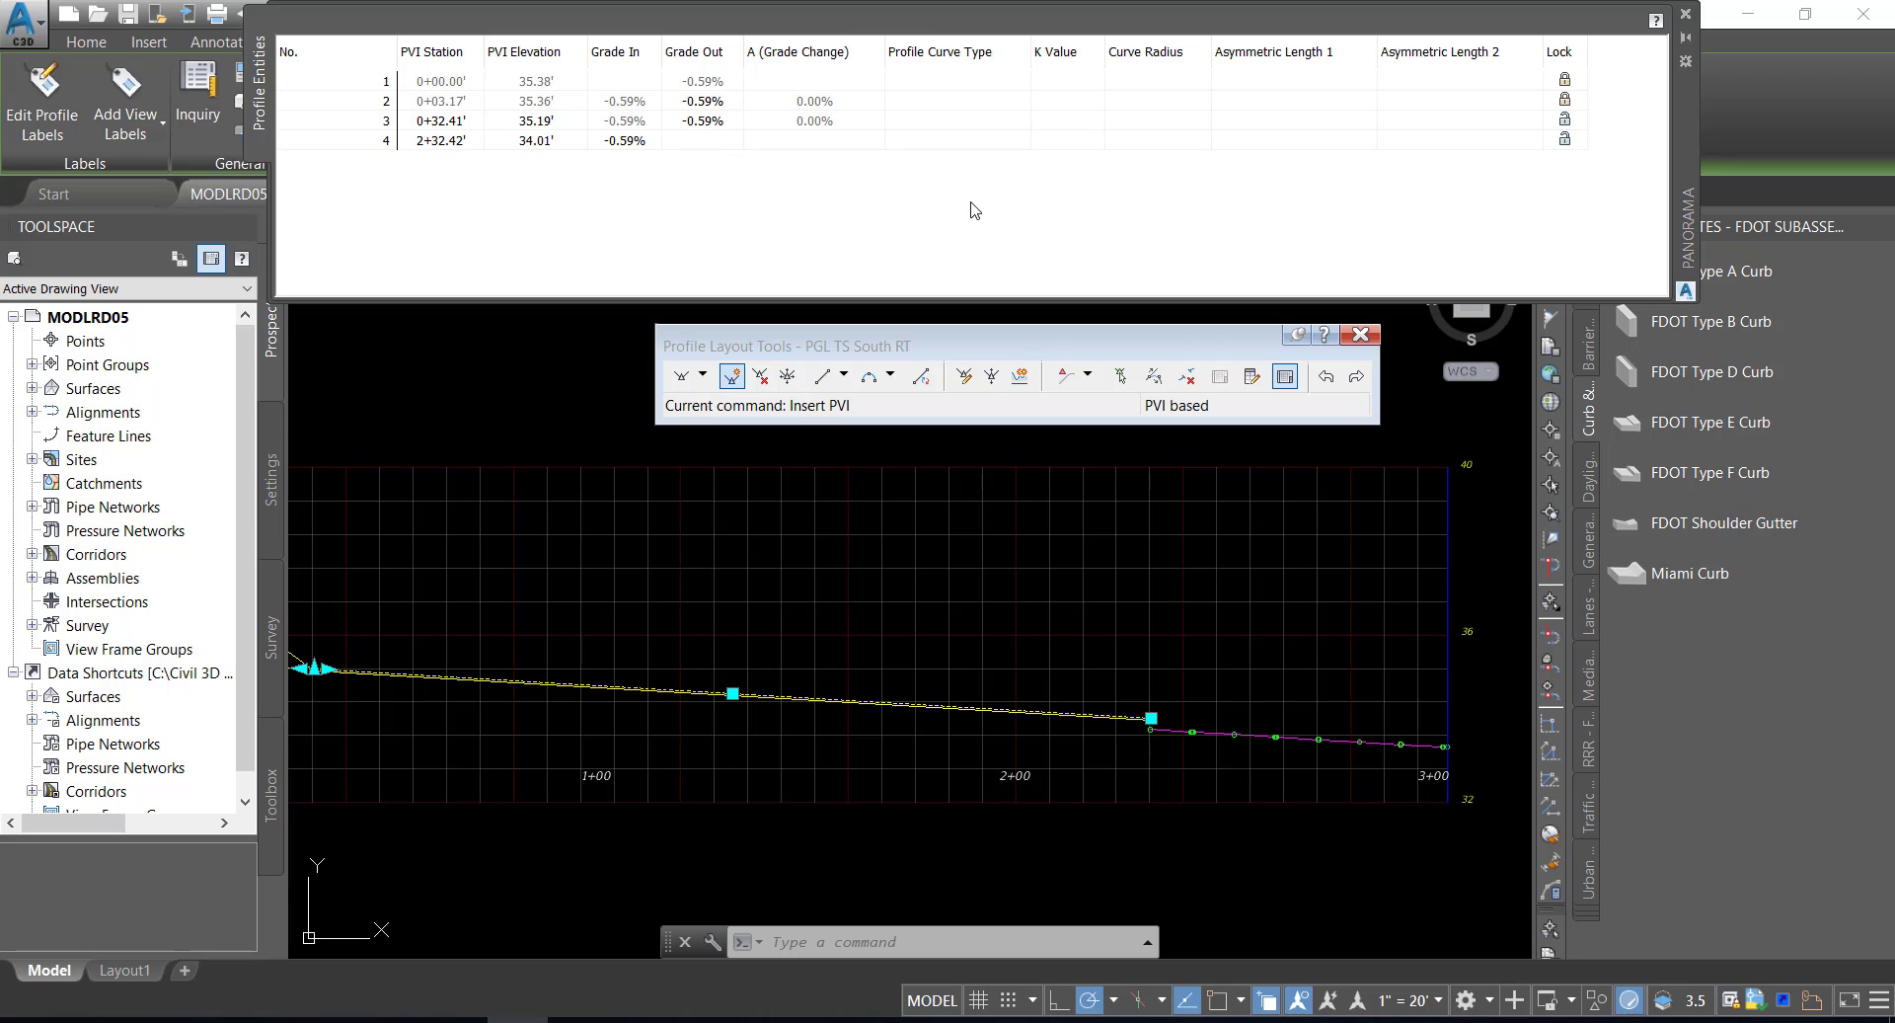
- Lock the PVI at station 0+32.41 and move the last PVI to station 3+03.11
left_click(1565, 123)
left_click(620, 138)
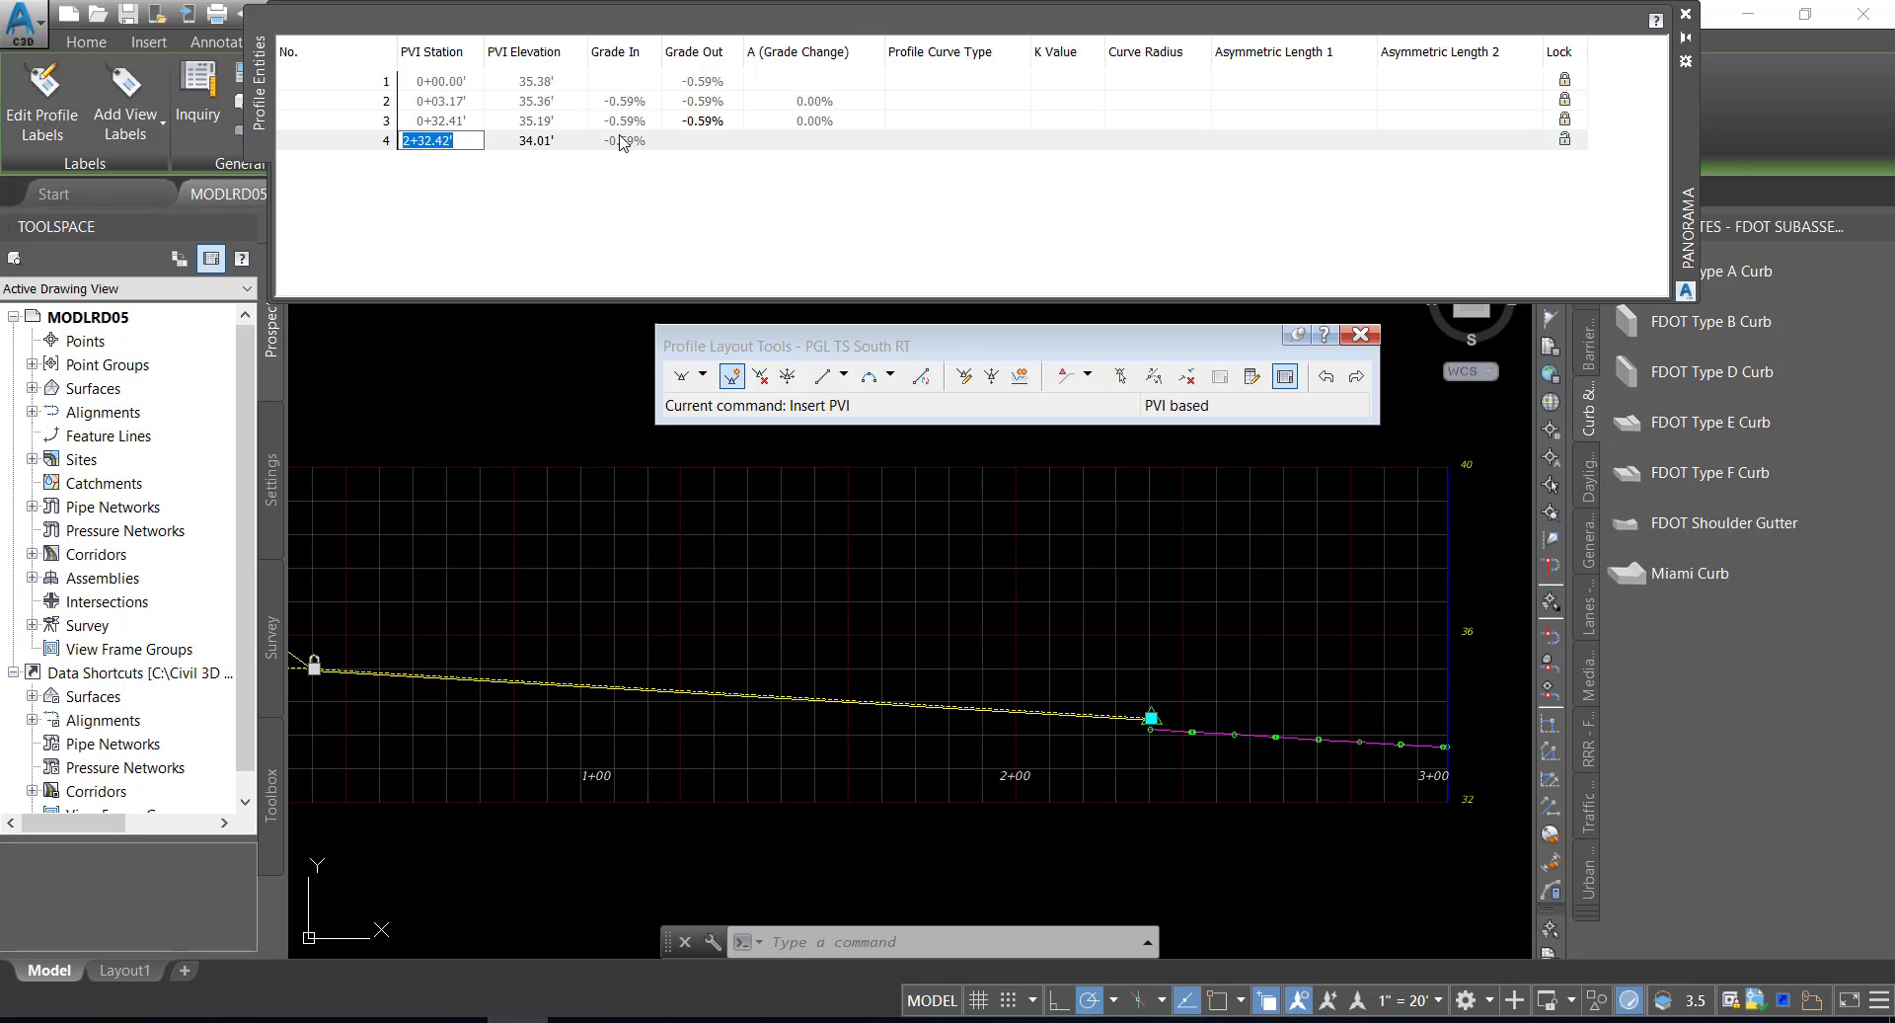
type("3+03.11")
key("Return")
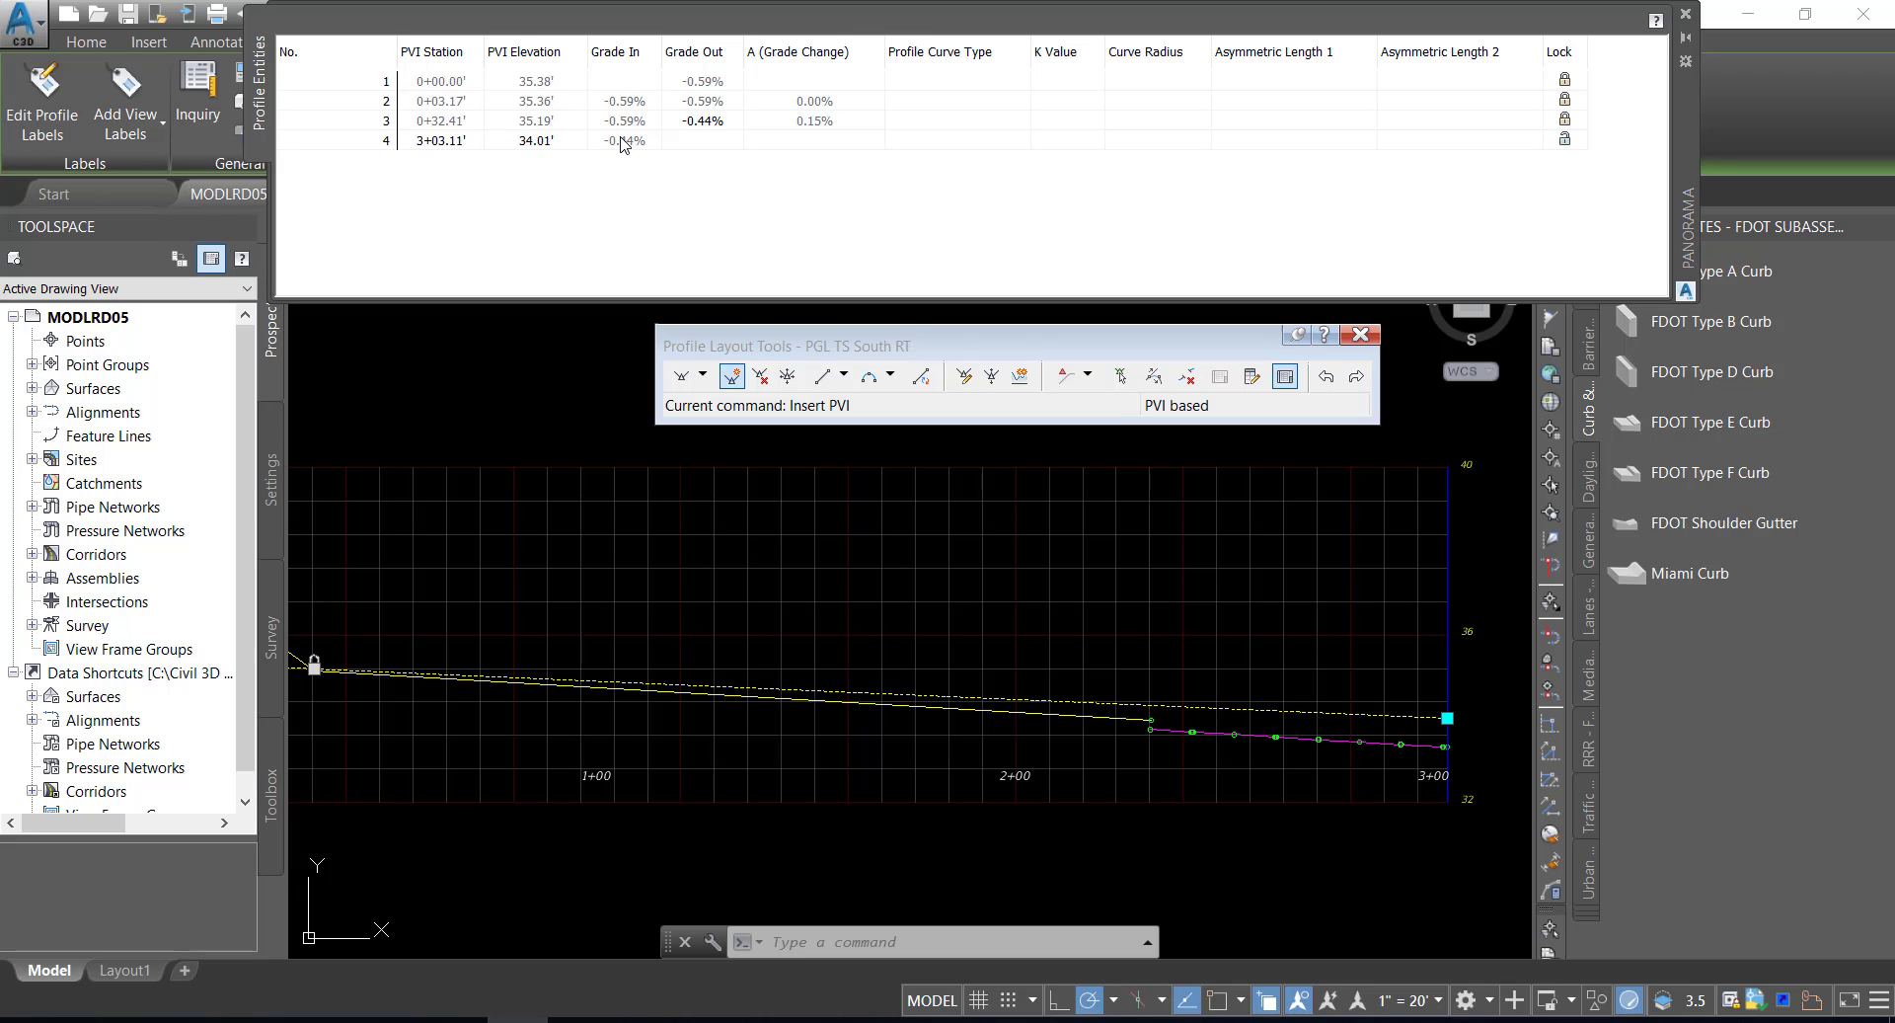
- Set the elevation of the PVI at station 3+03.11 to 33.59' and lock that PVI
left_click(569, 143)
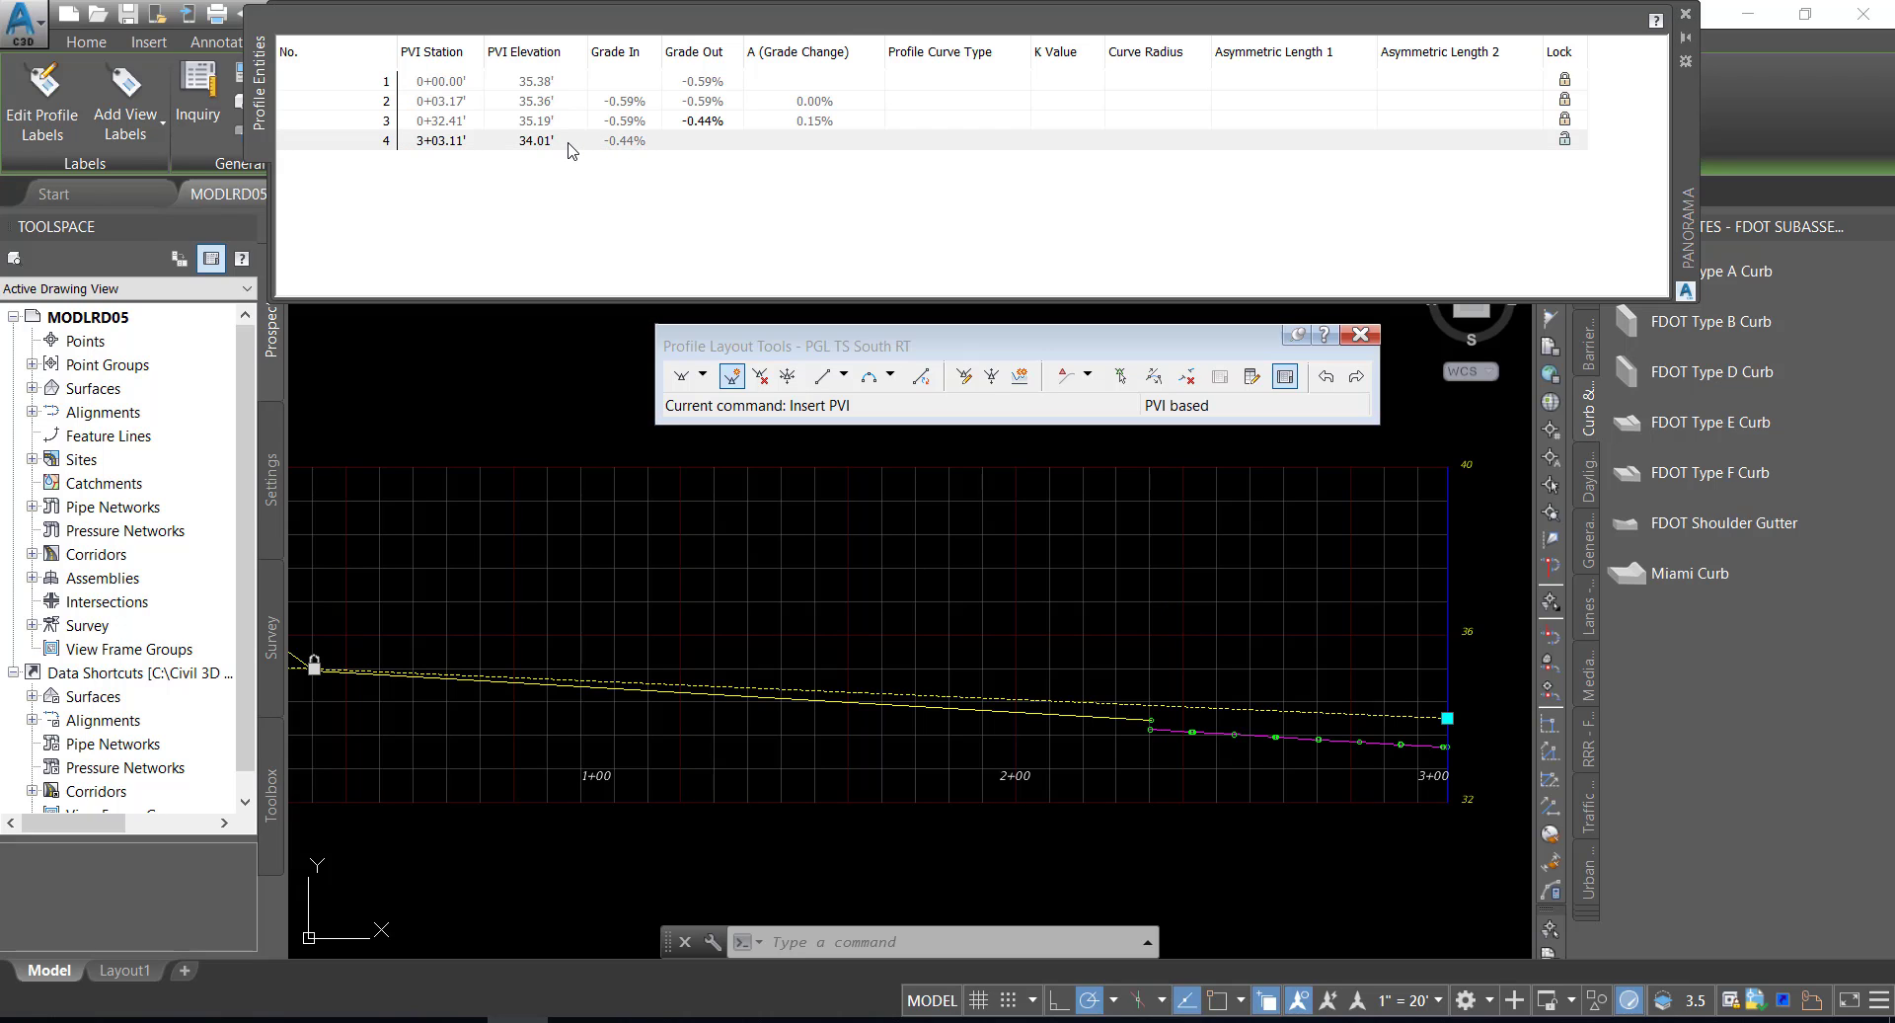
left_click(569, 143)
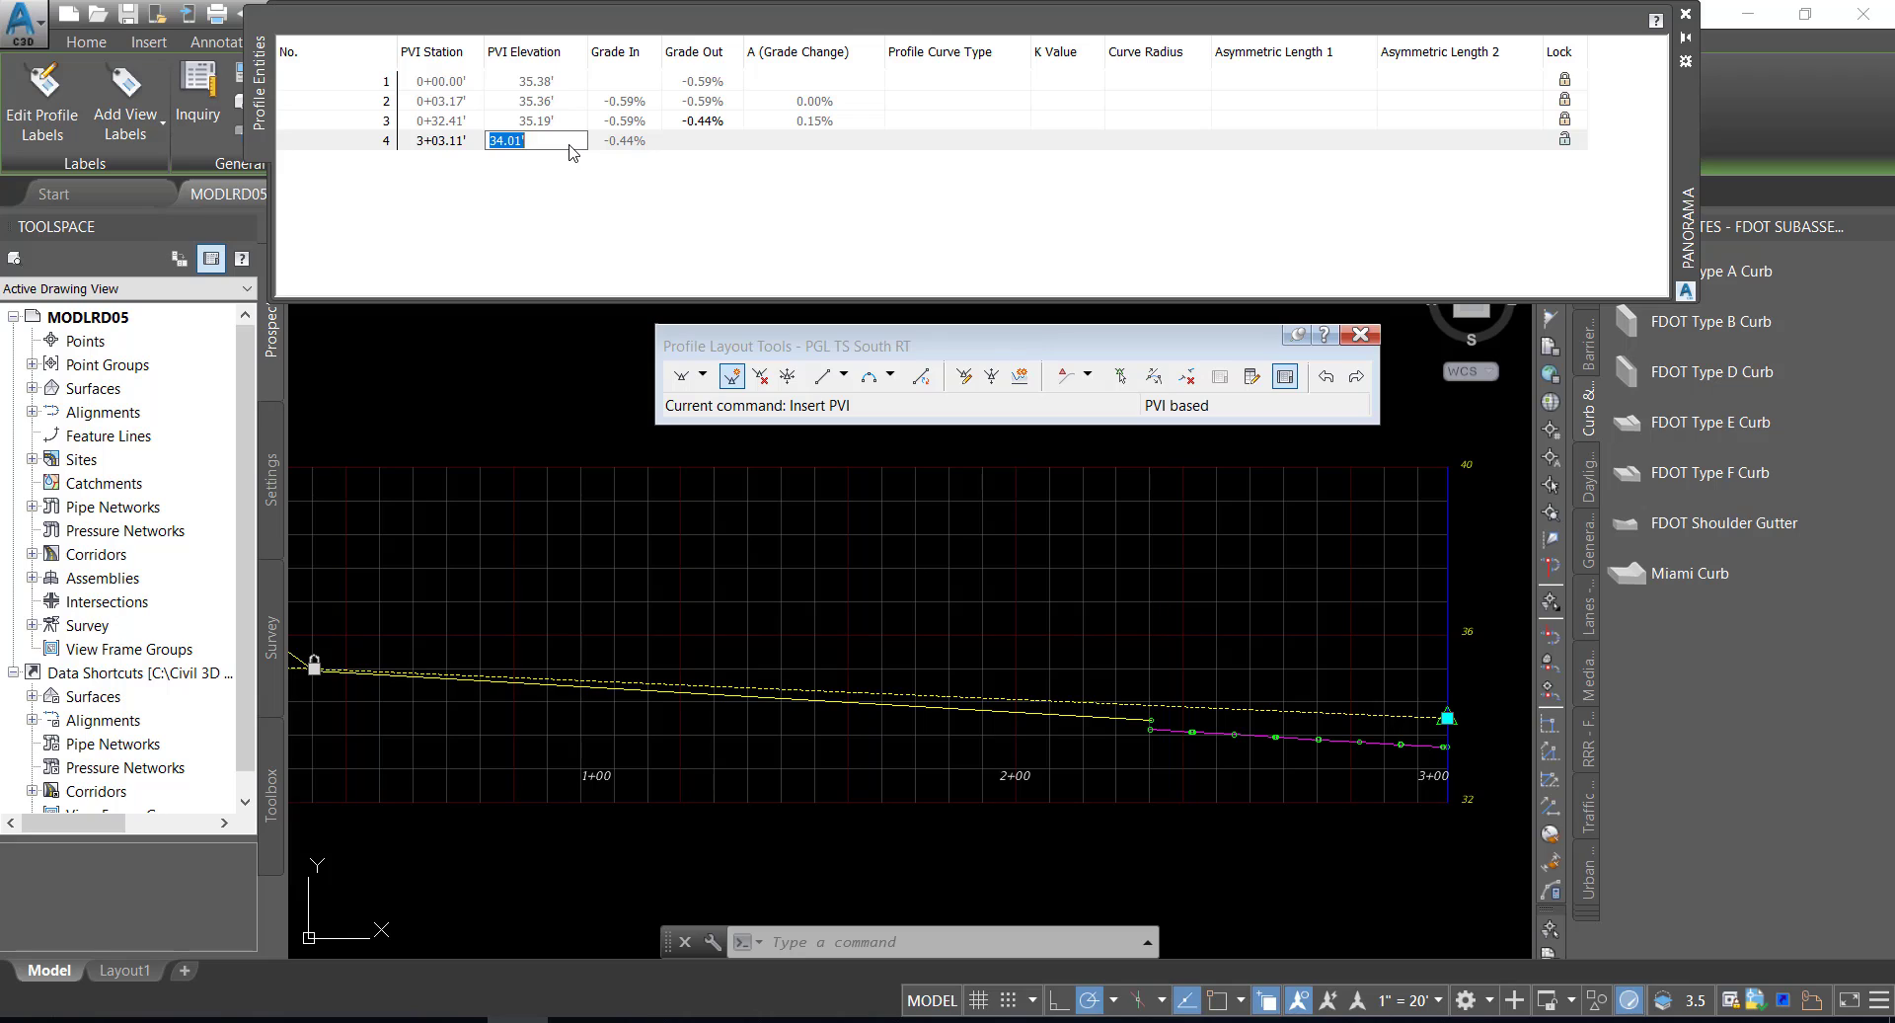
type("33.59")
key("Return")
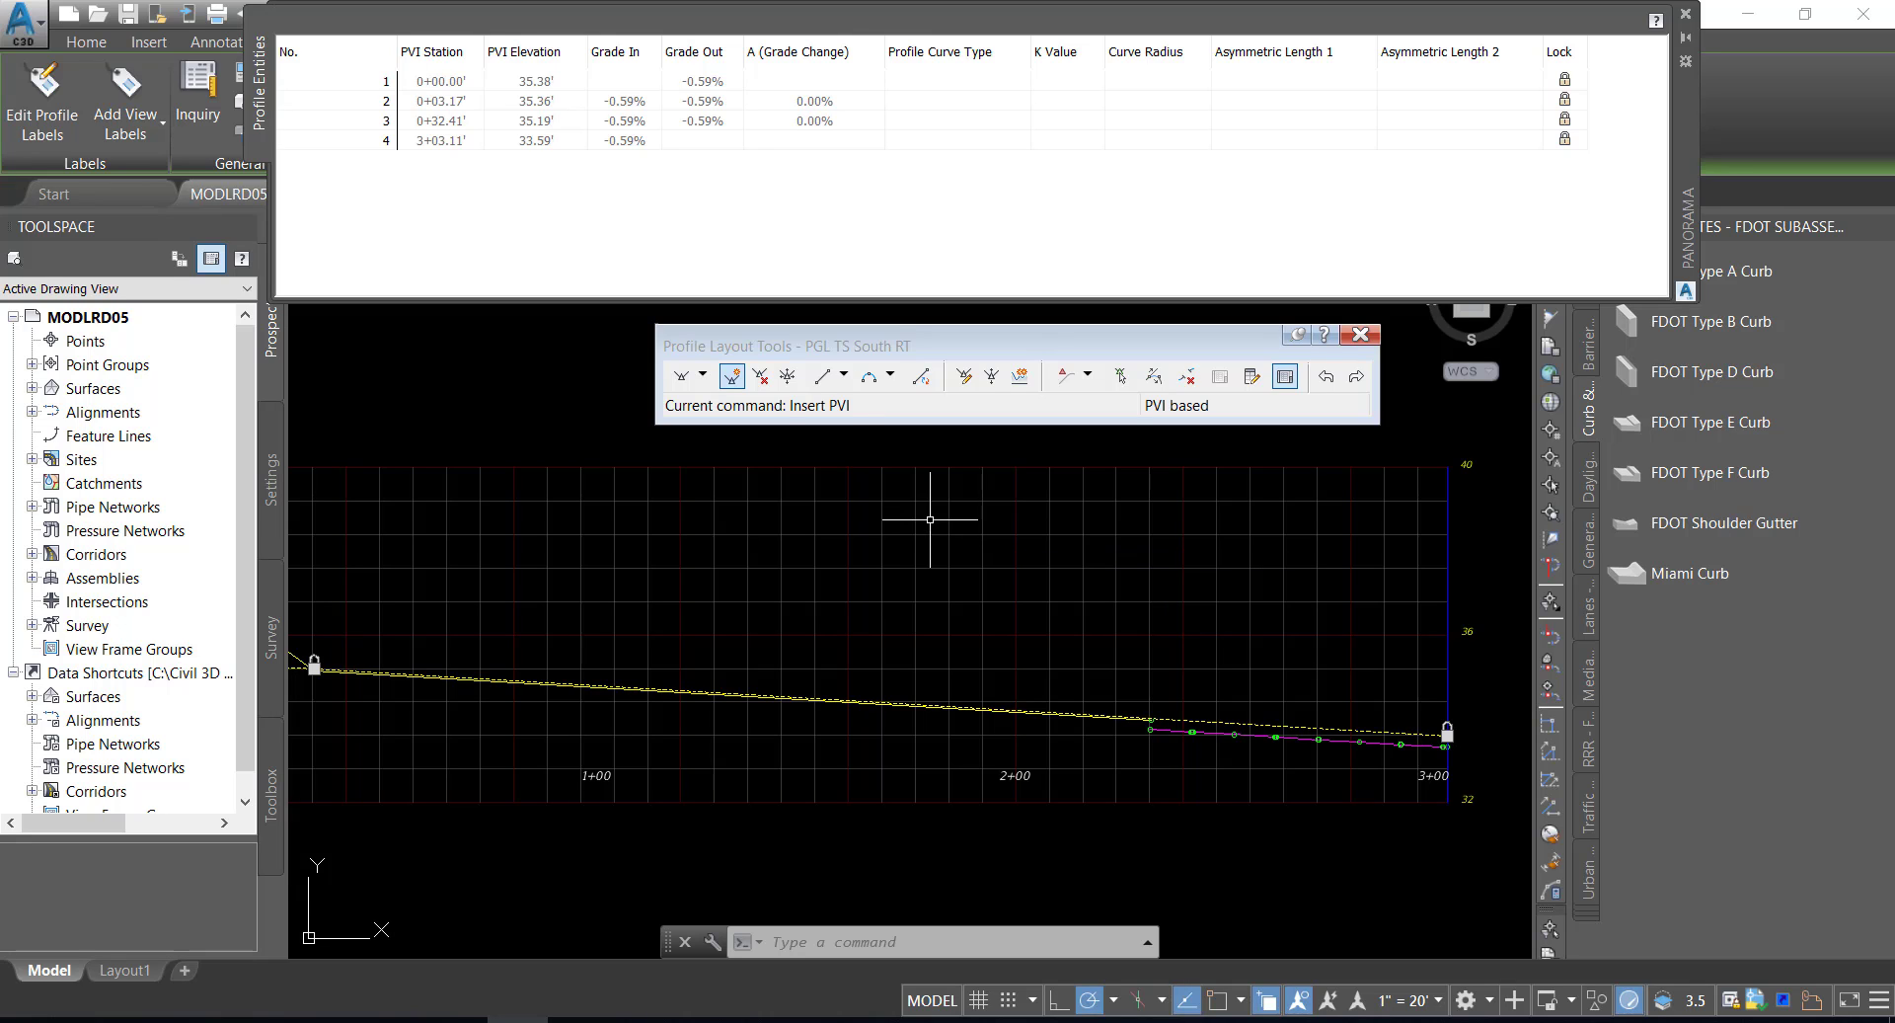
- Save the drawing and close the profile entity grid and the Profile Layout Tools for PGL TS South RT
left_click(1686, 14)
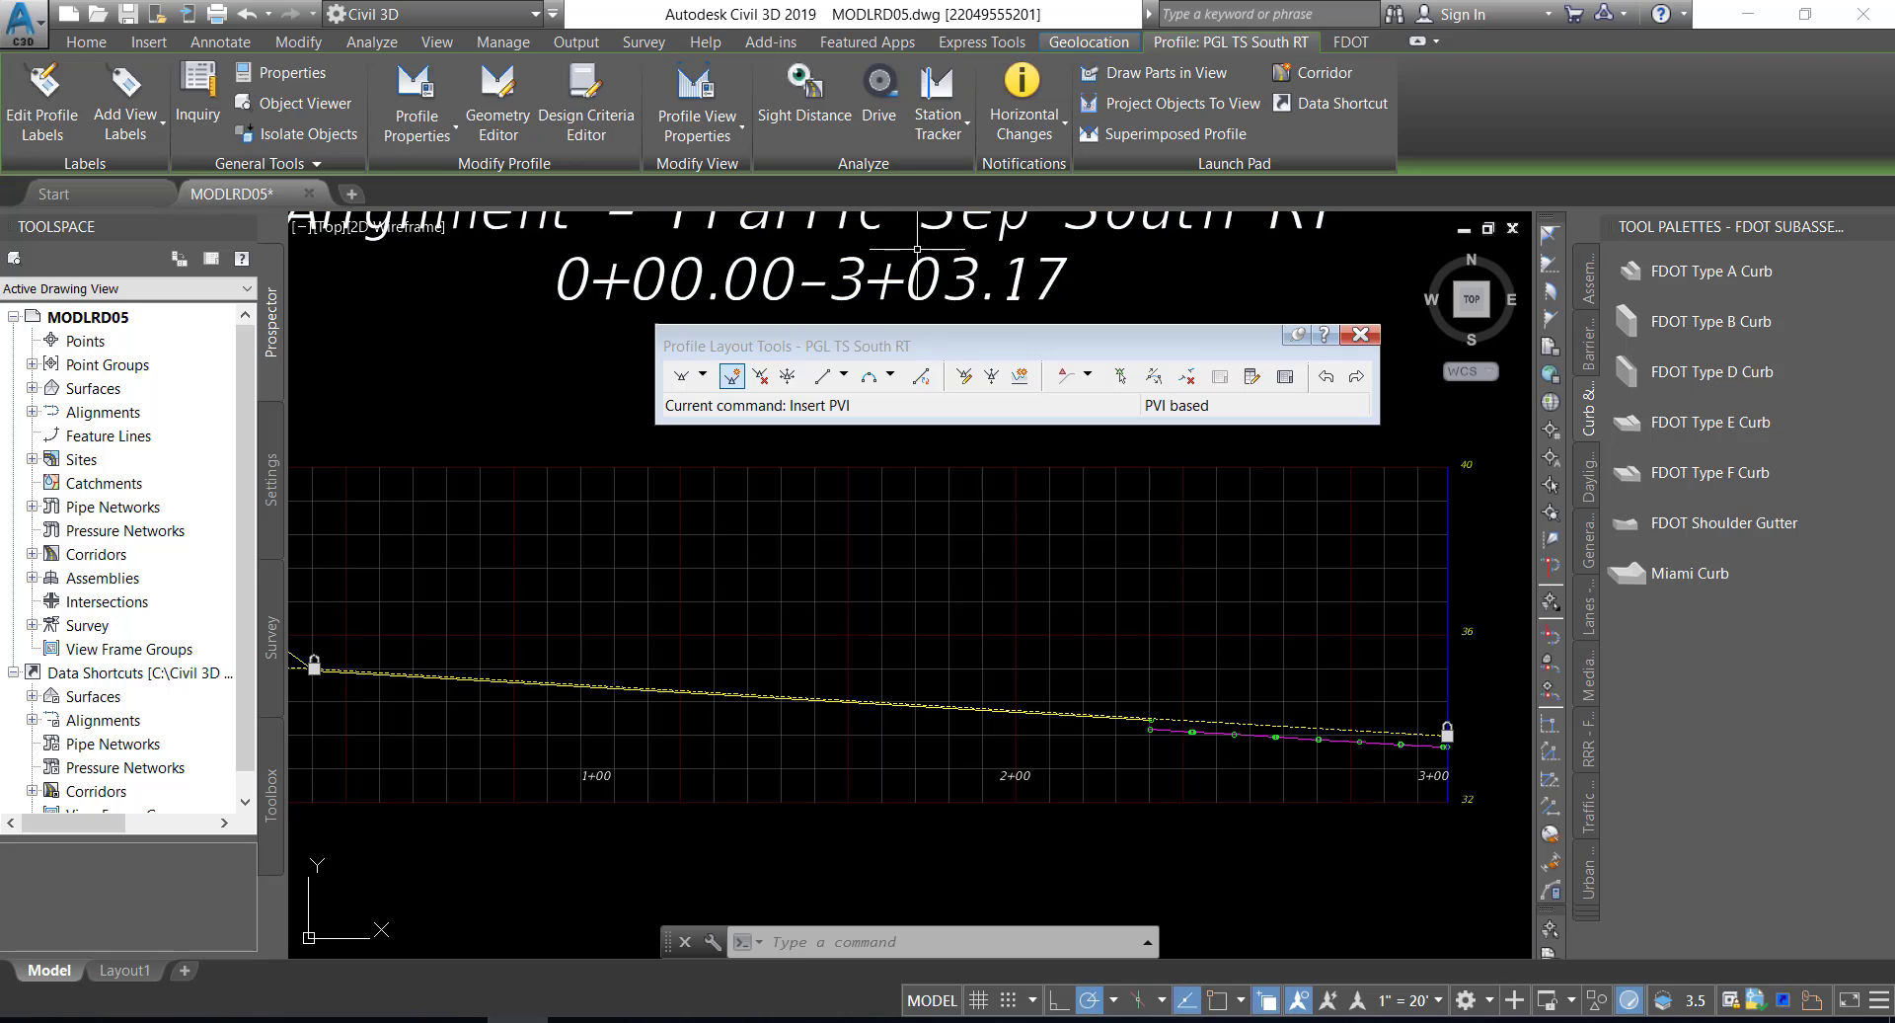
key("ctrl+s")
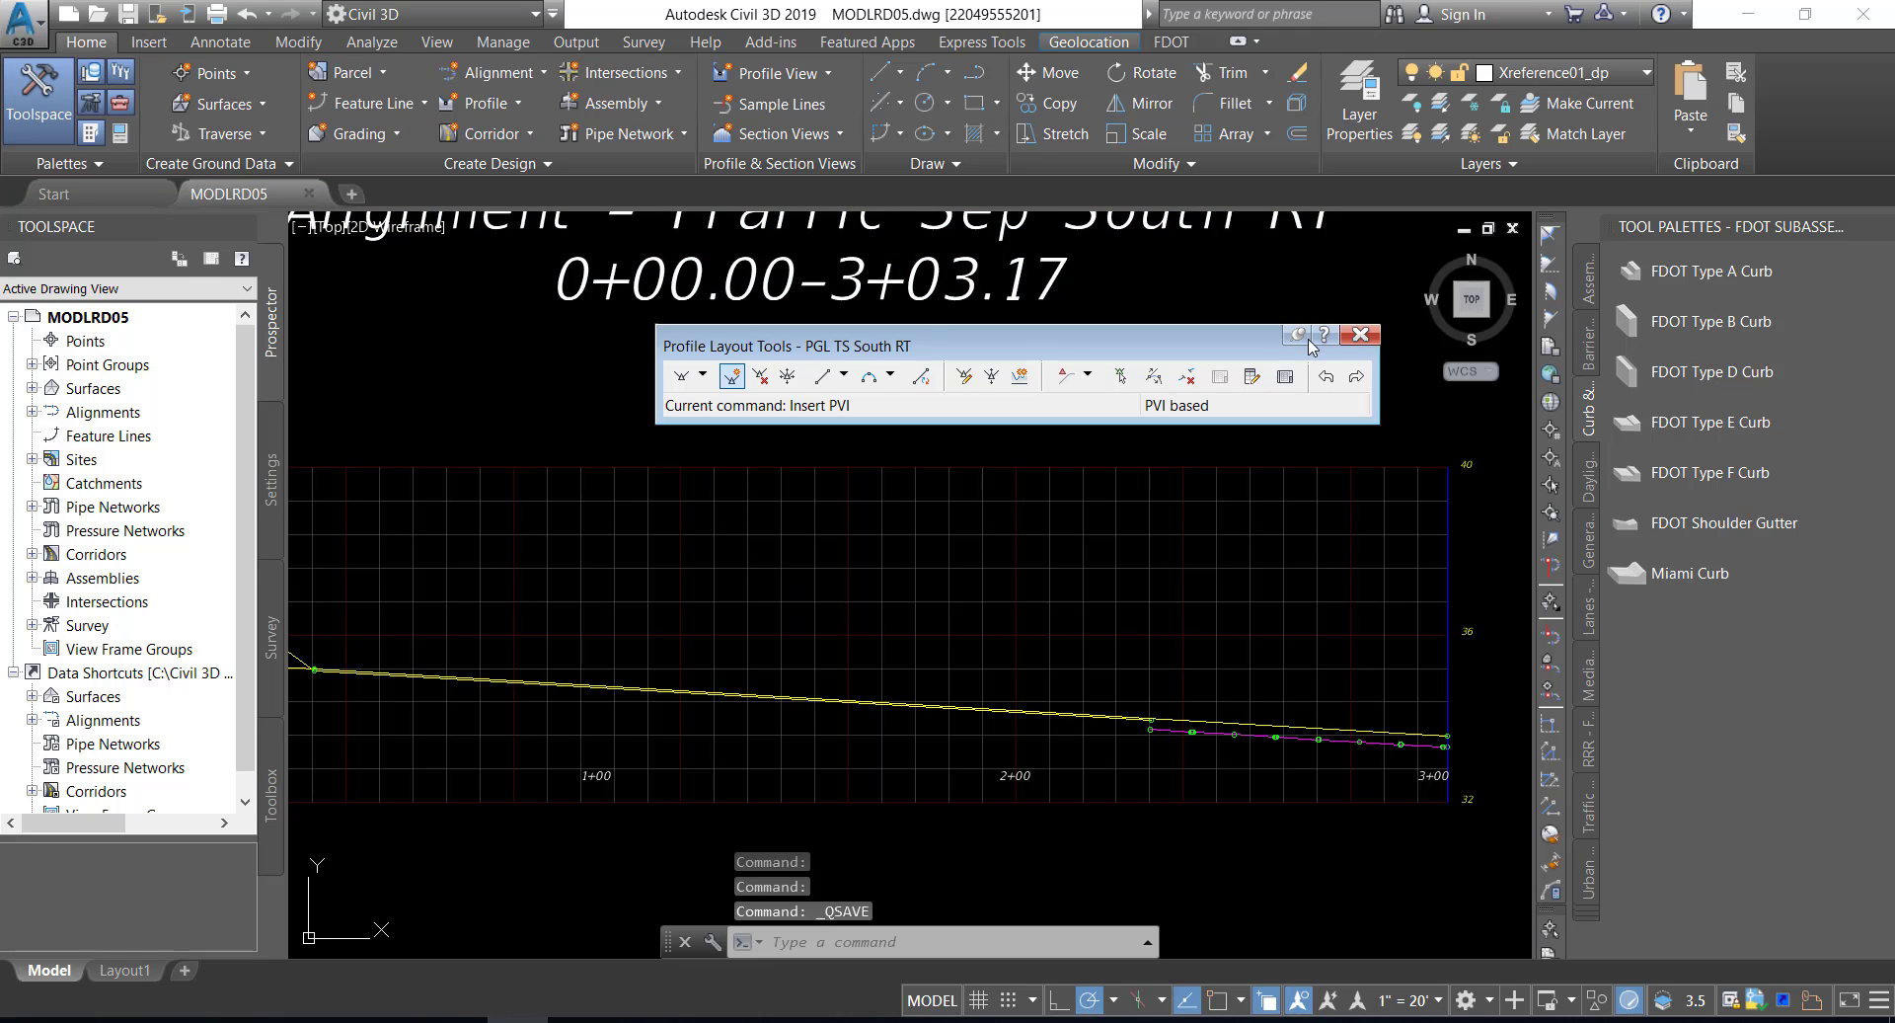
left_click(1360, 335)
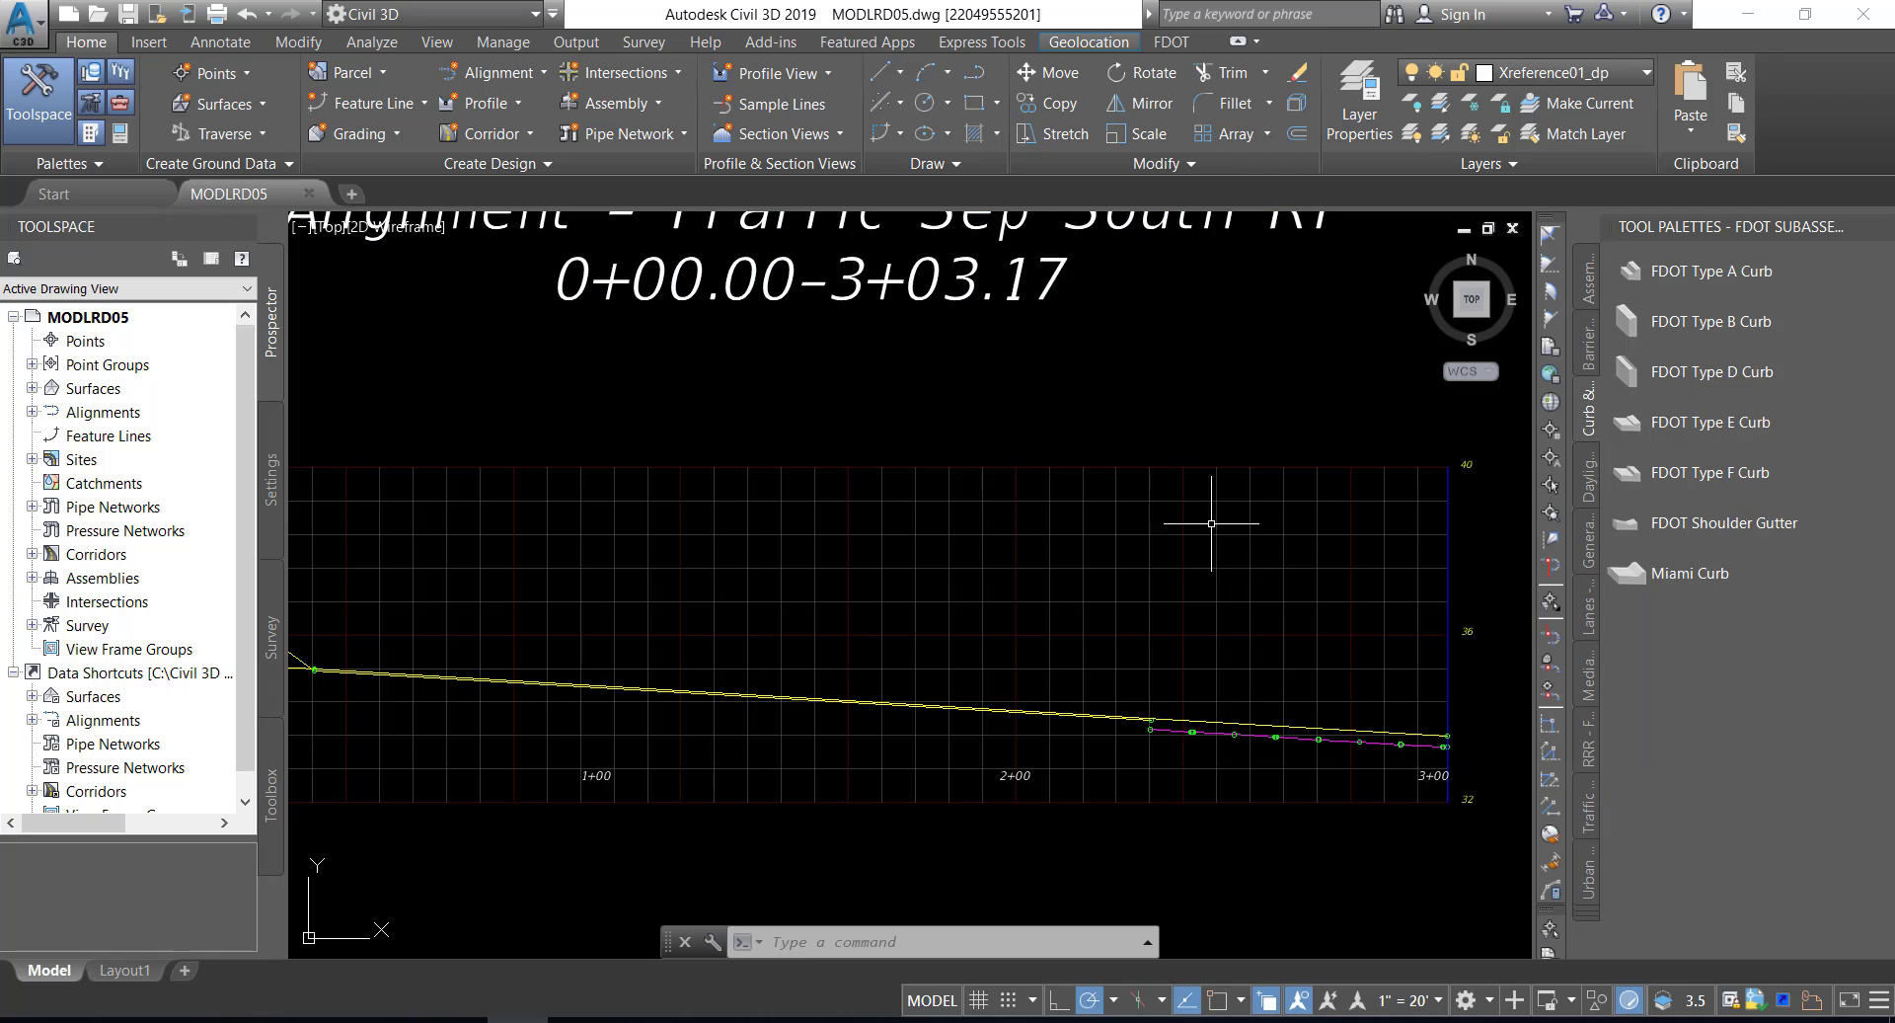
- Open the Geometry Editor for the PGL TS South LT (1) profile in the Traffic Sep South LT profile view
mouse_move(1066, 507)
middle_mouse_down()
mouse_move(1046, 518)
mouse_move(1166, 535)
middle_mouse_up()
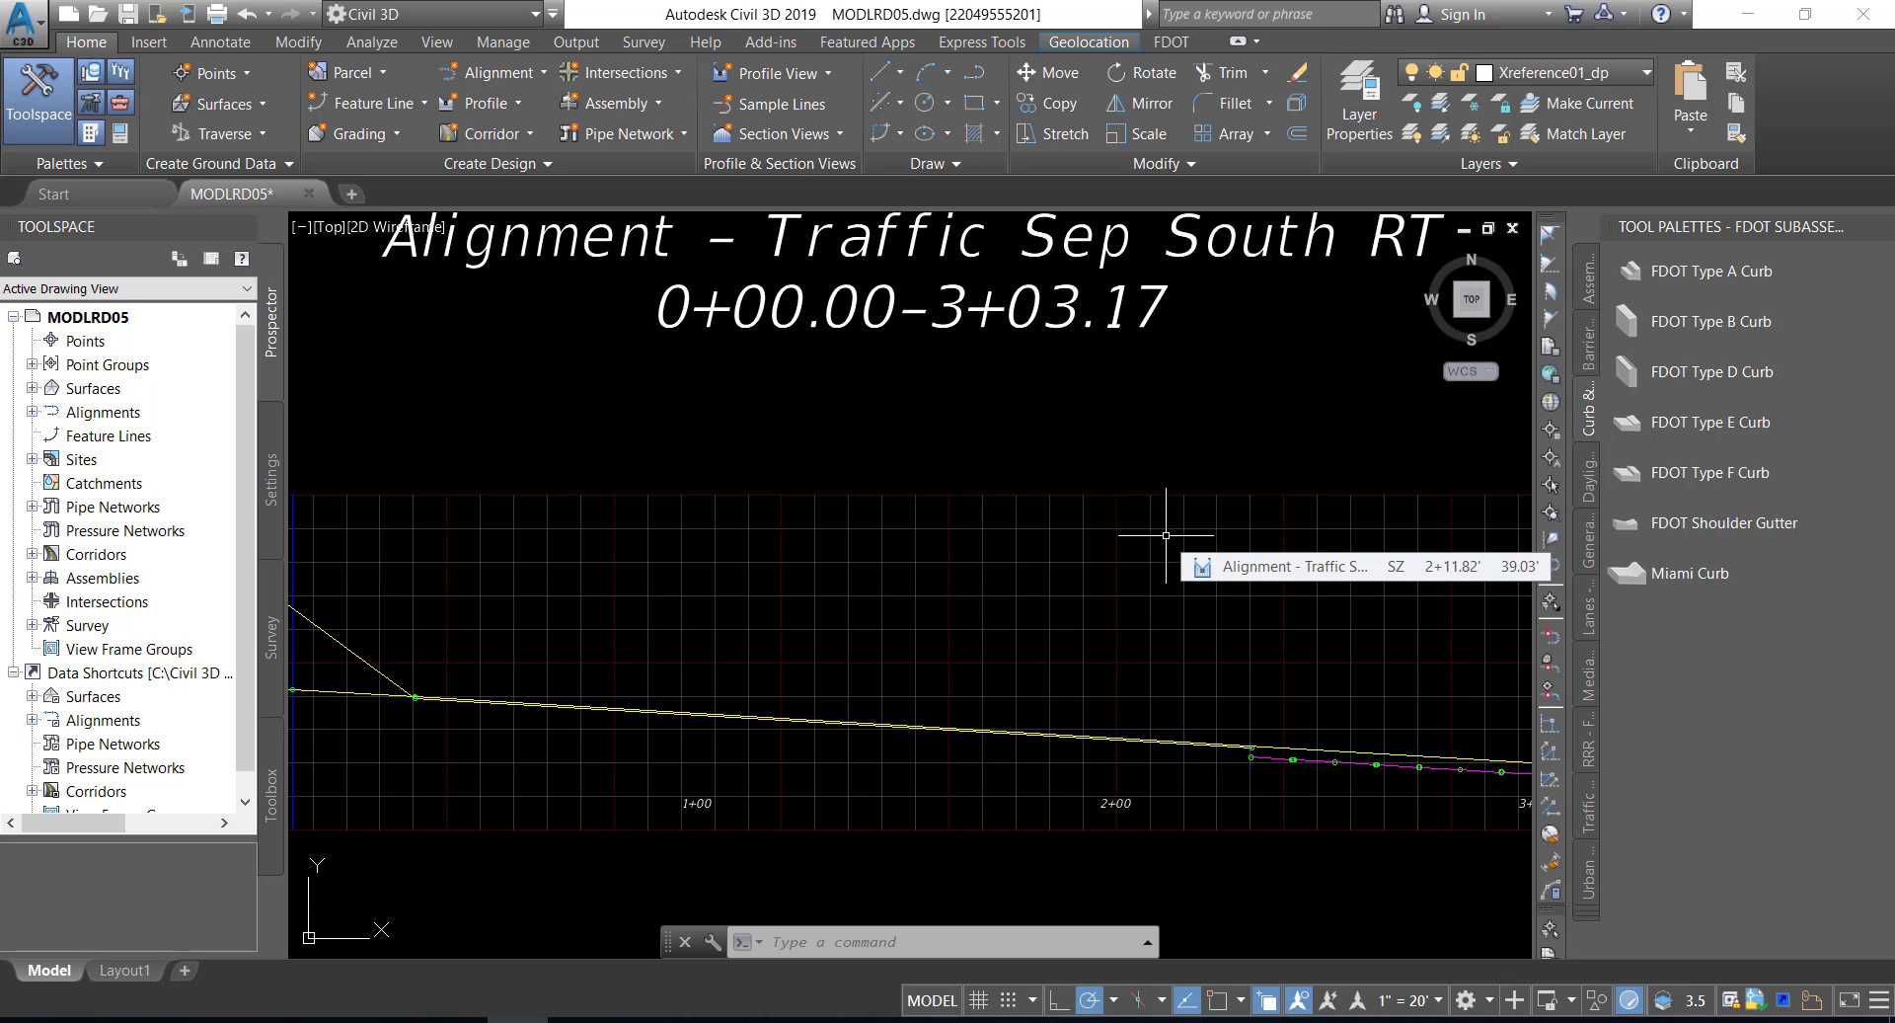
scroll(1166, 535, "down", 5)
scroll(1076, 485, "up", 4)
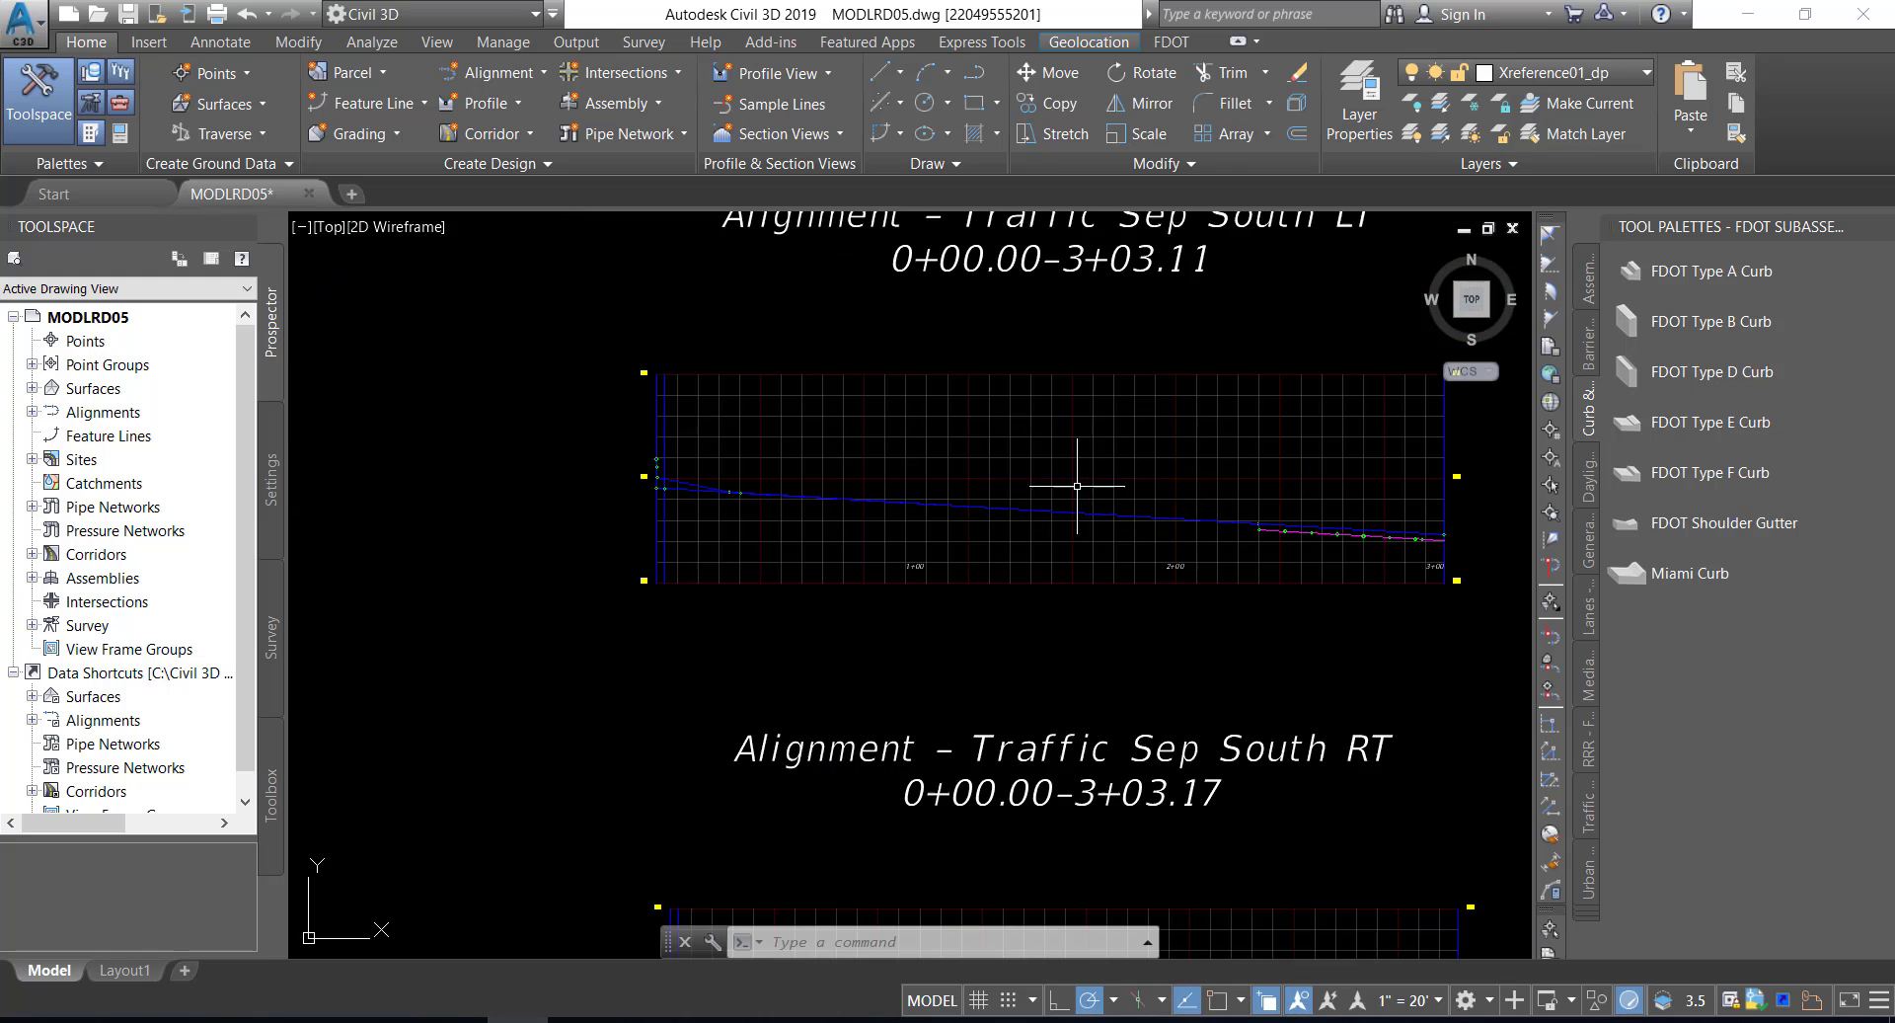
scroll(1165, 478, "up", 5)
scroll(1051, 512, "down", 5)
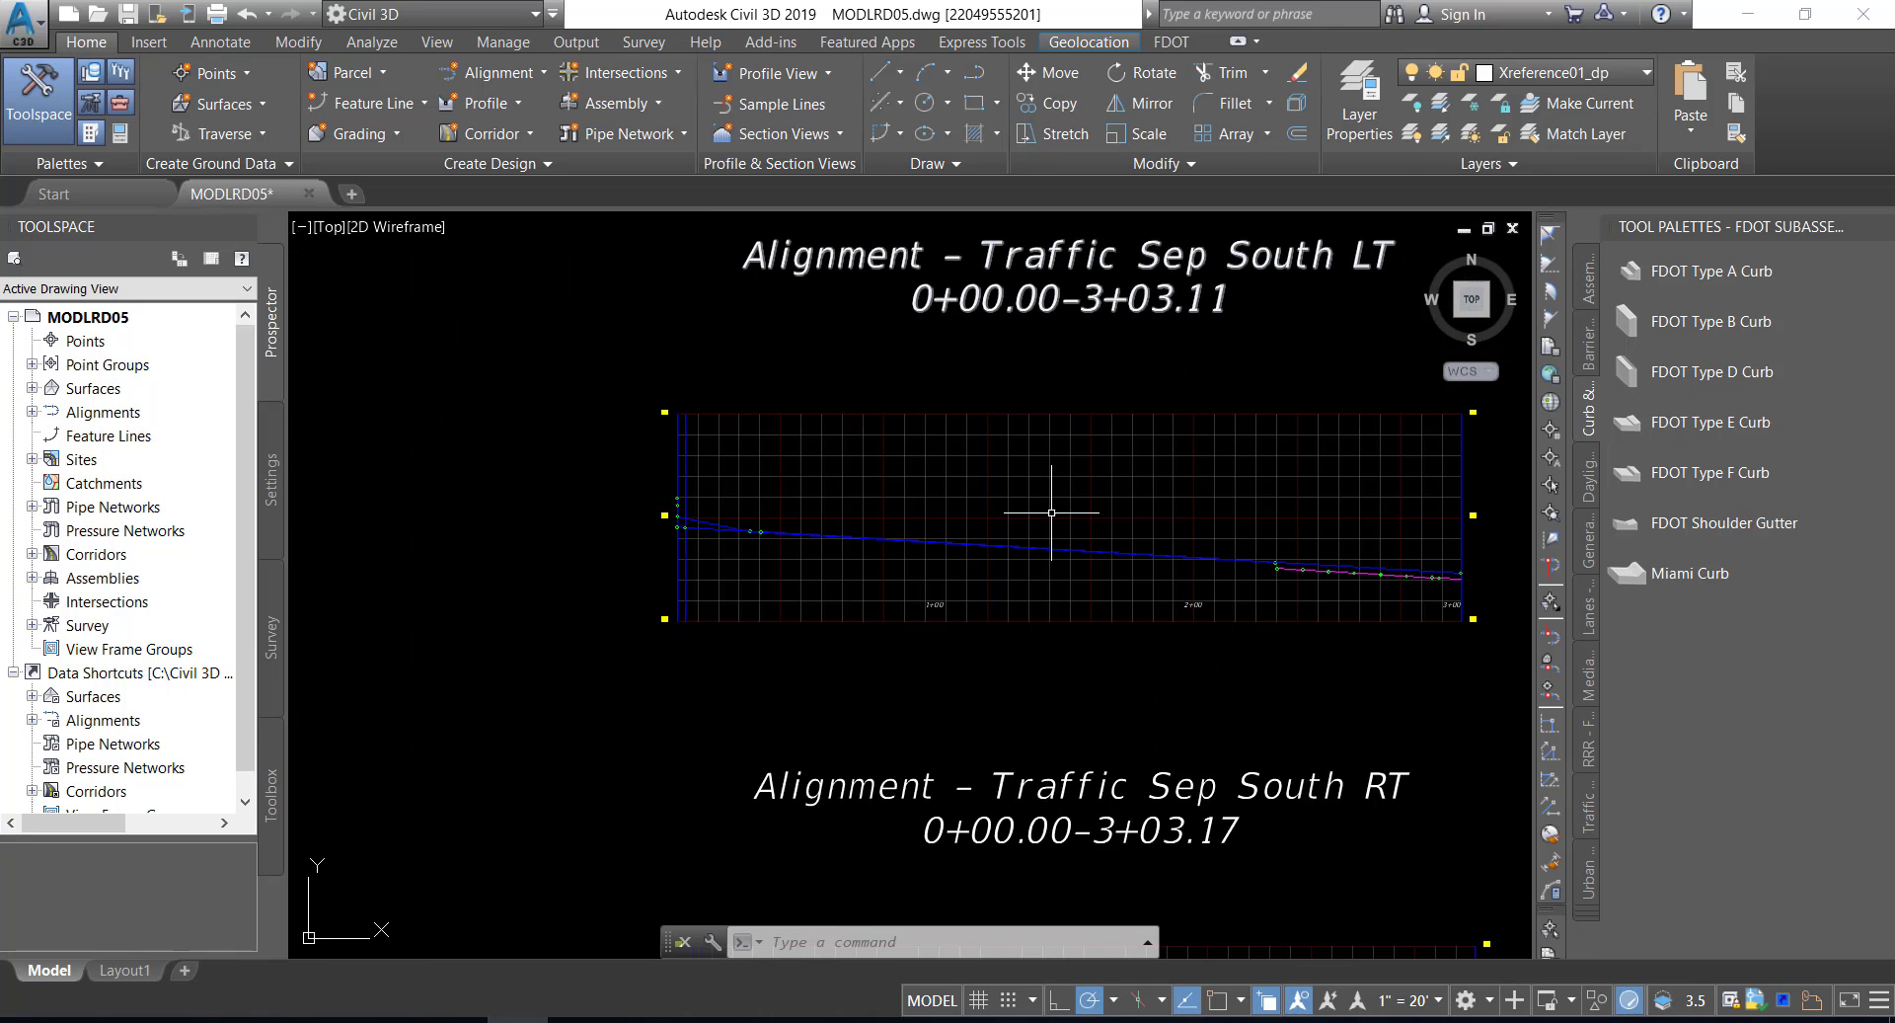
middle_click_drag(1052, 512, 966, 515)
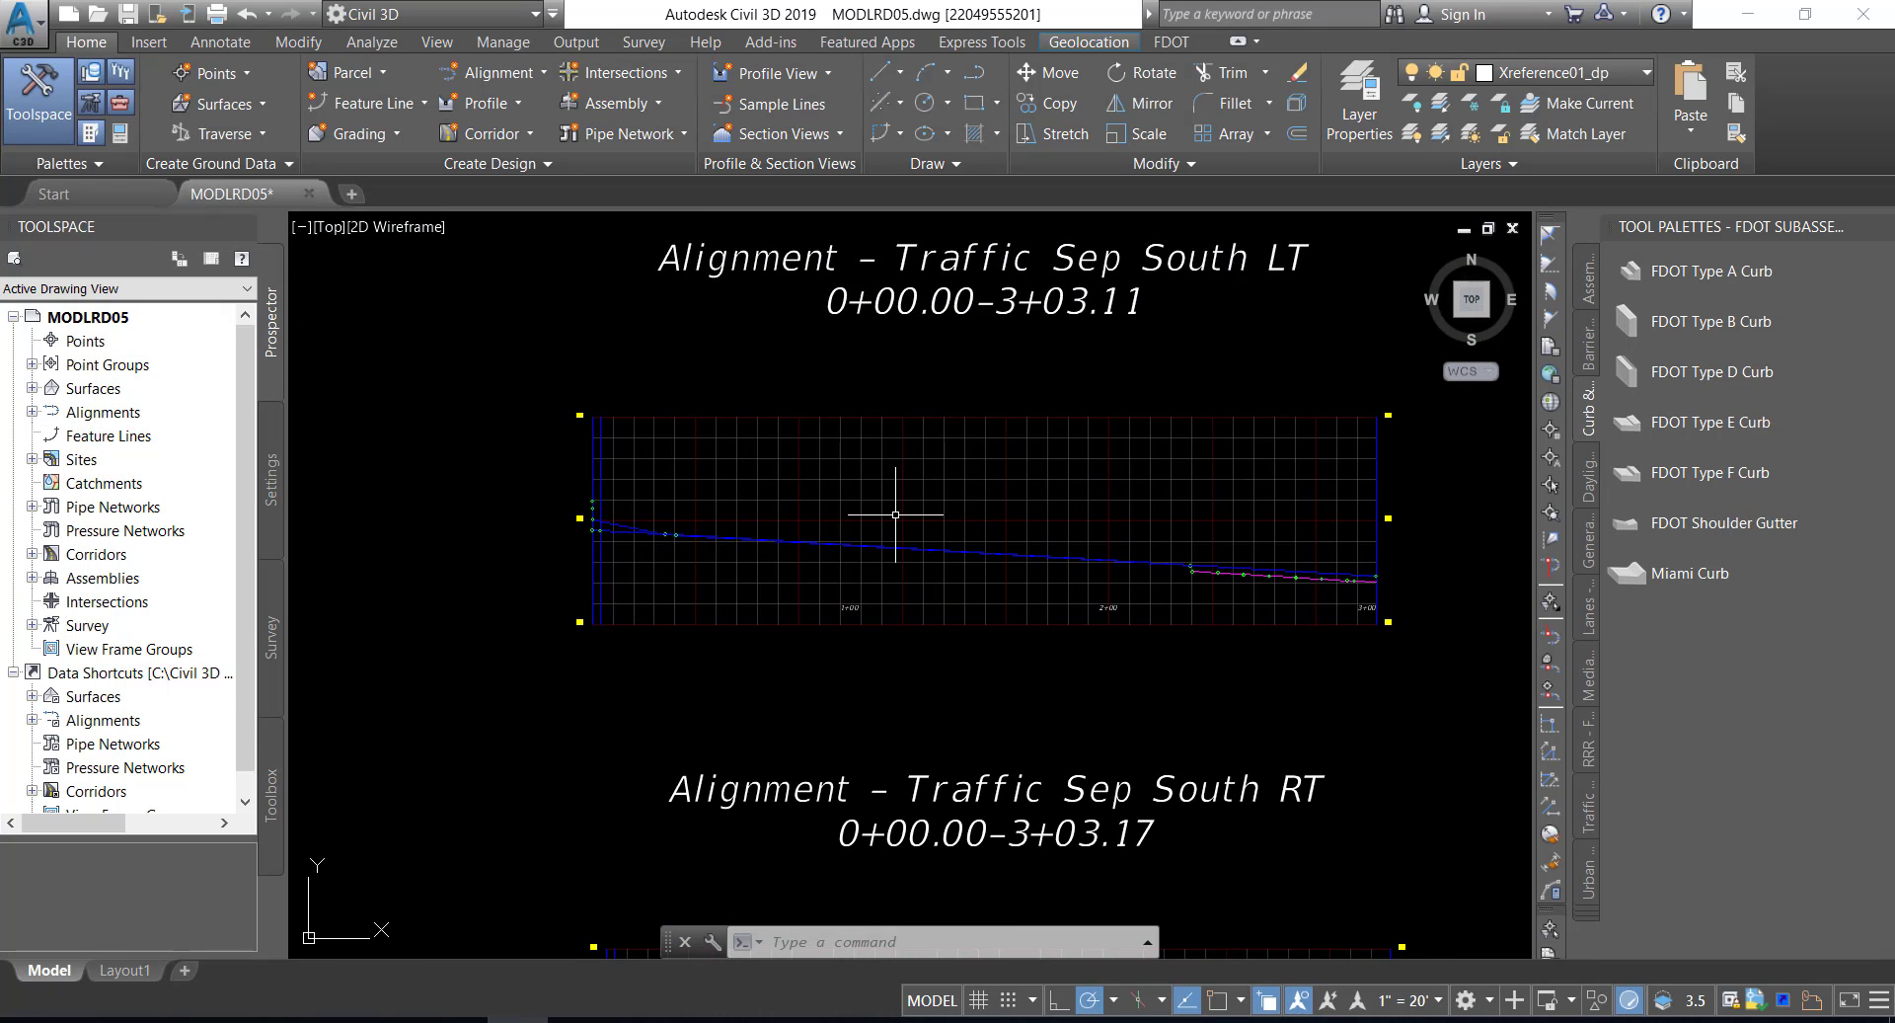
key("Escape")
key("Escape")
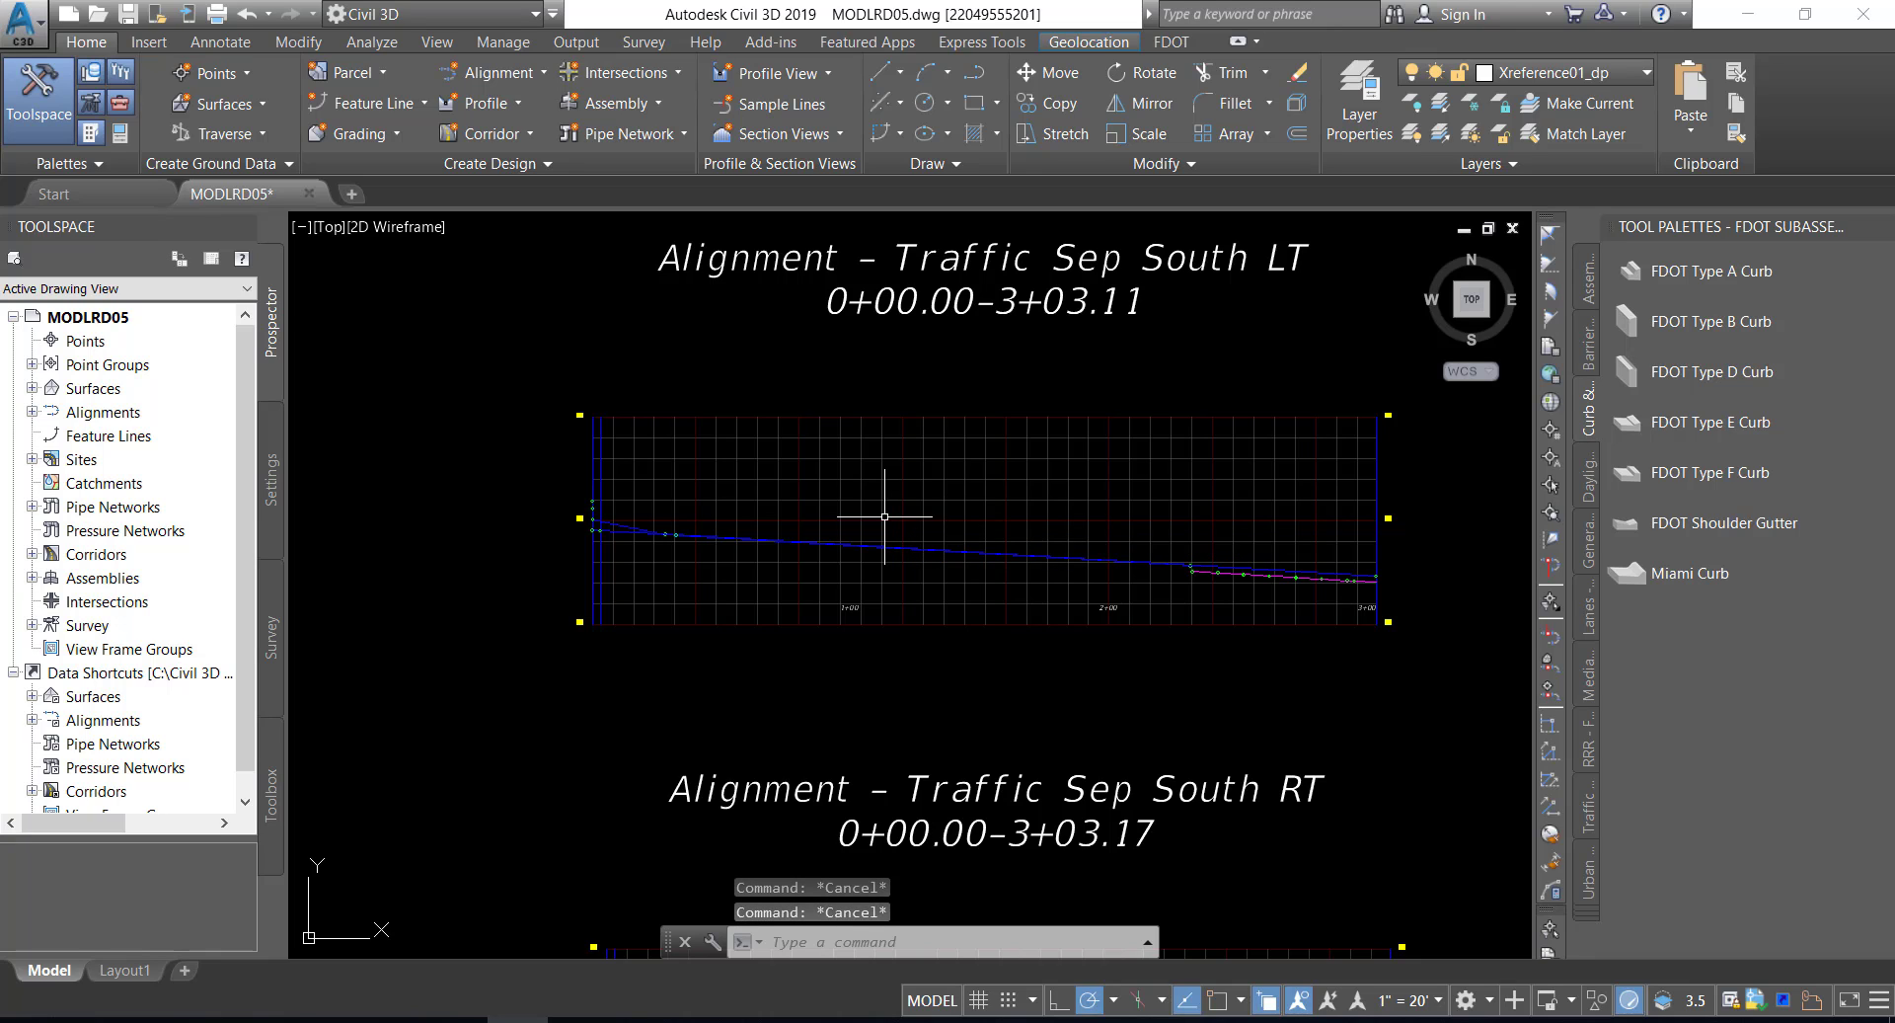
mouse_move(820, 515)
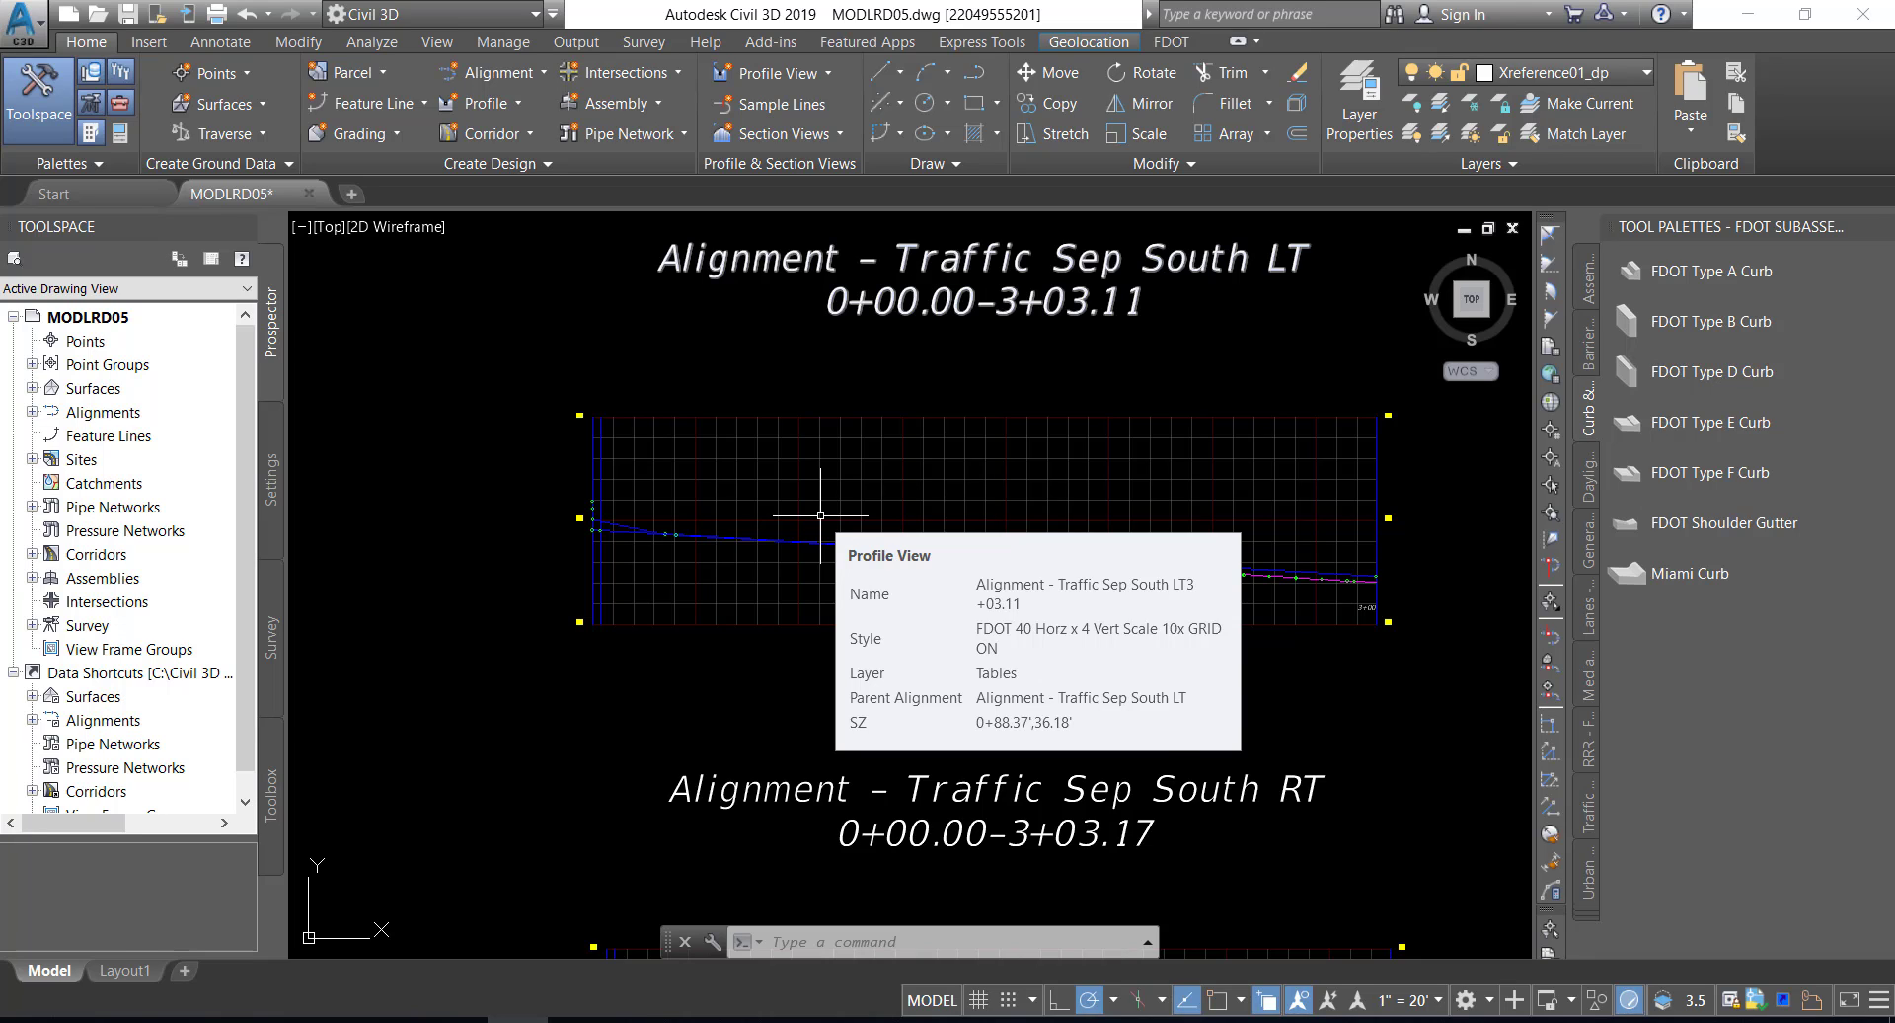
scroll(613, 529, "up", 4)
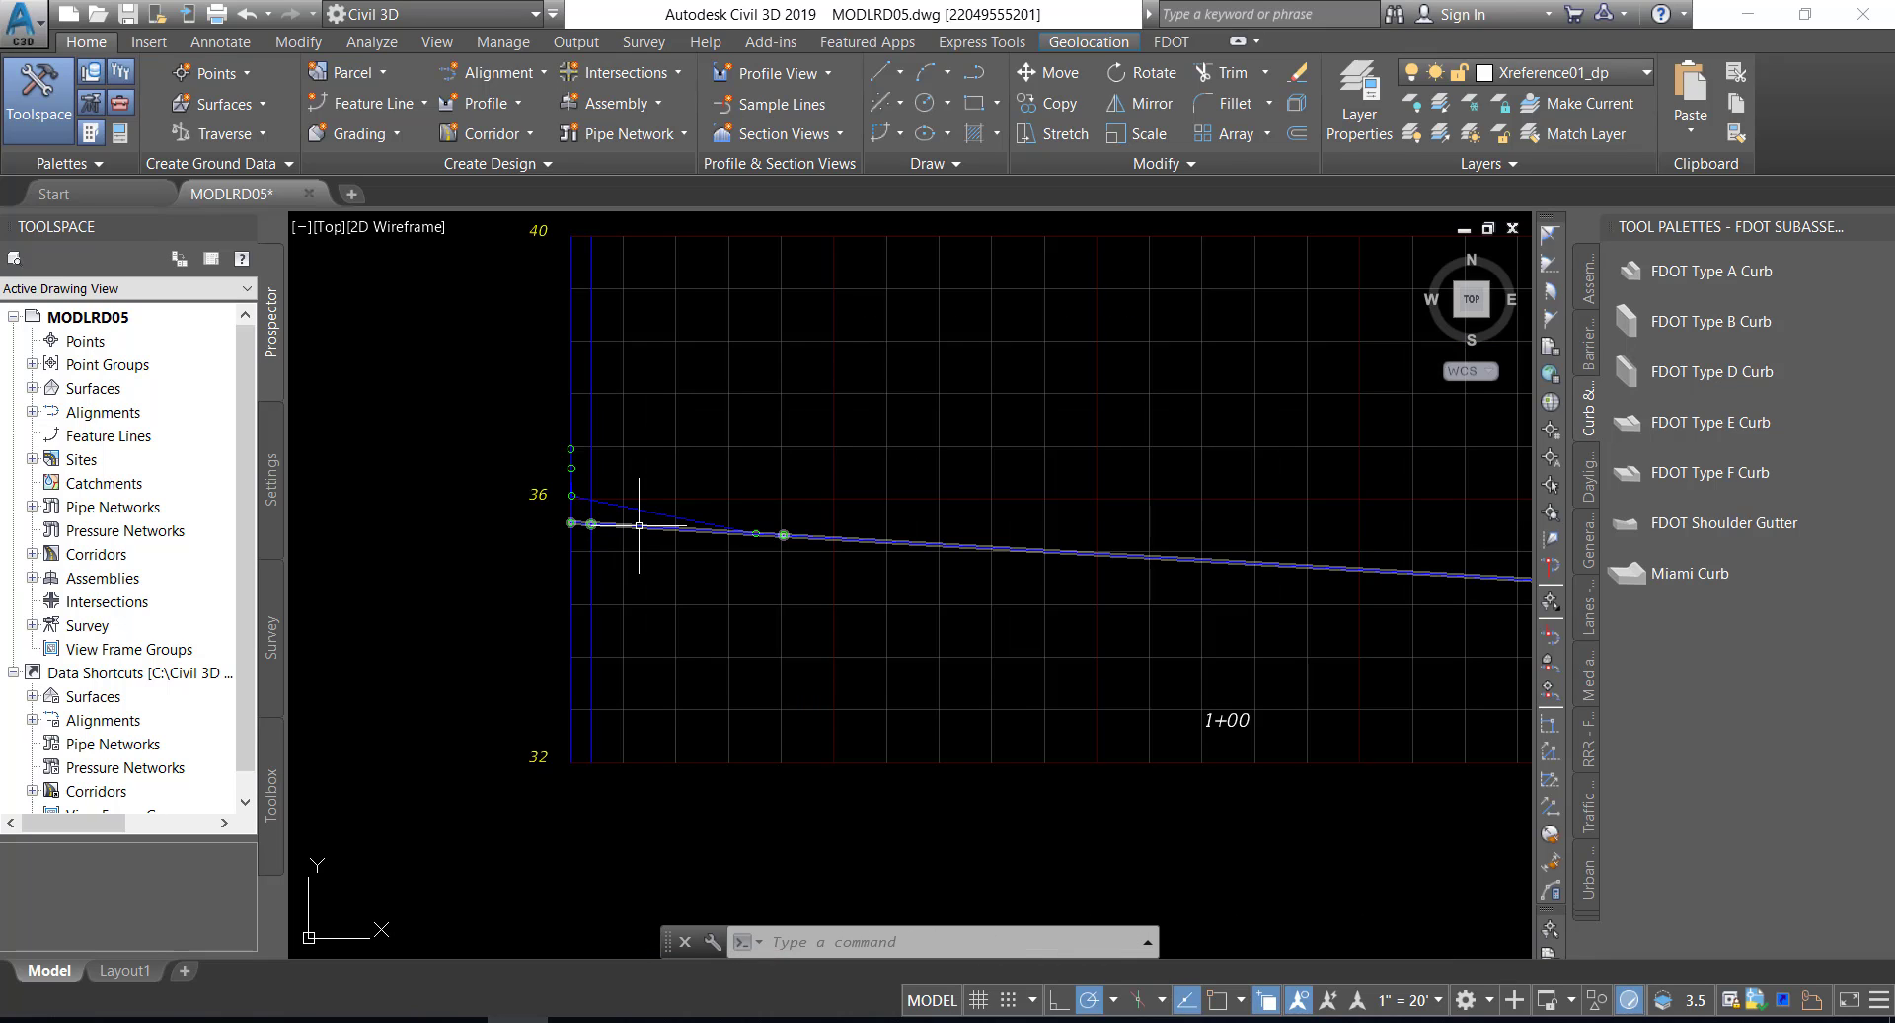
left_click(641, 526)
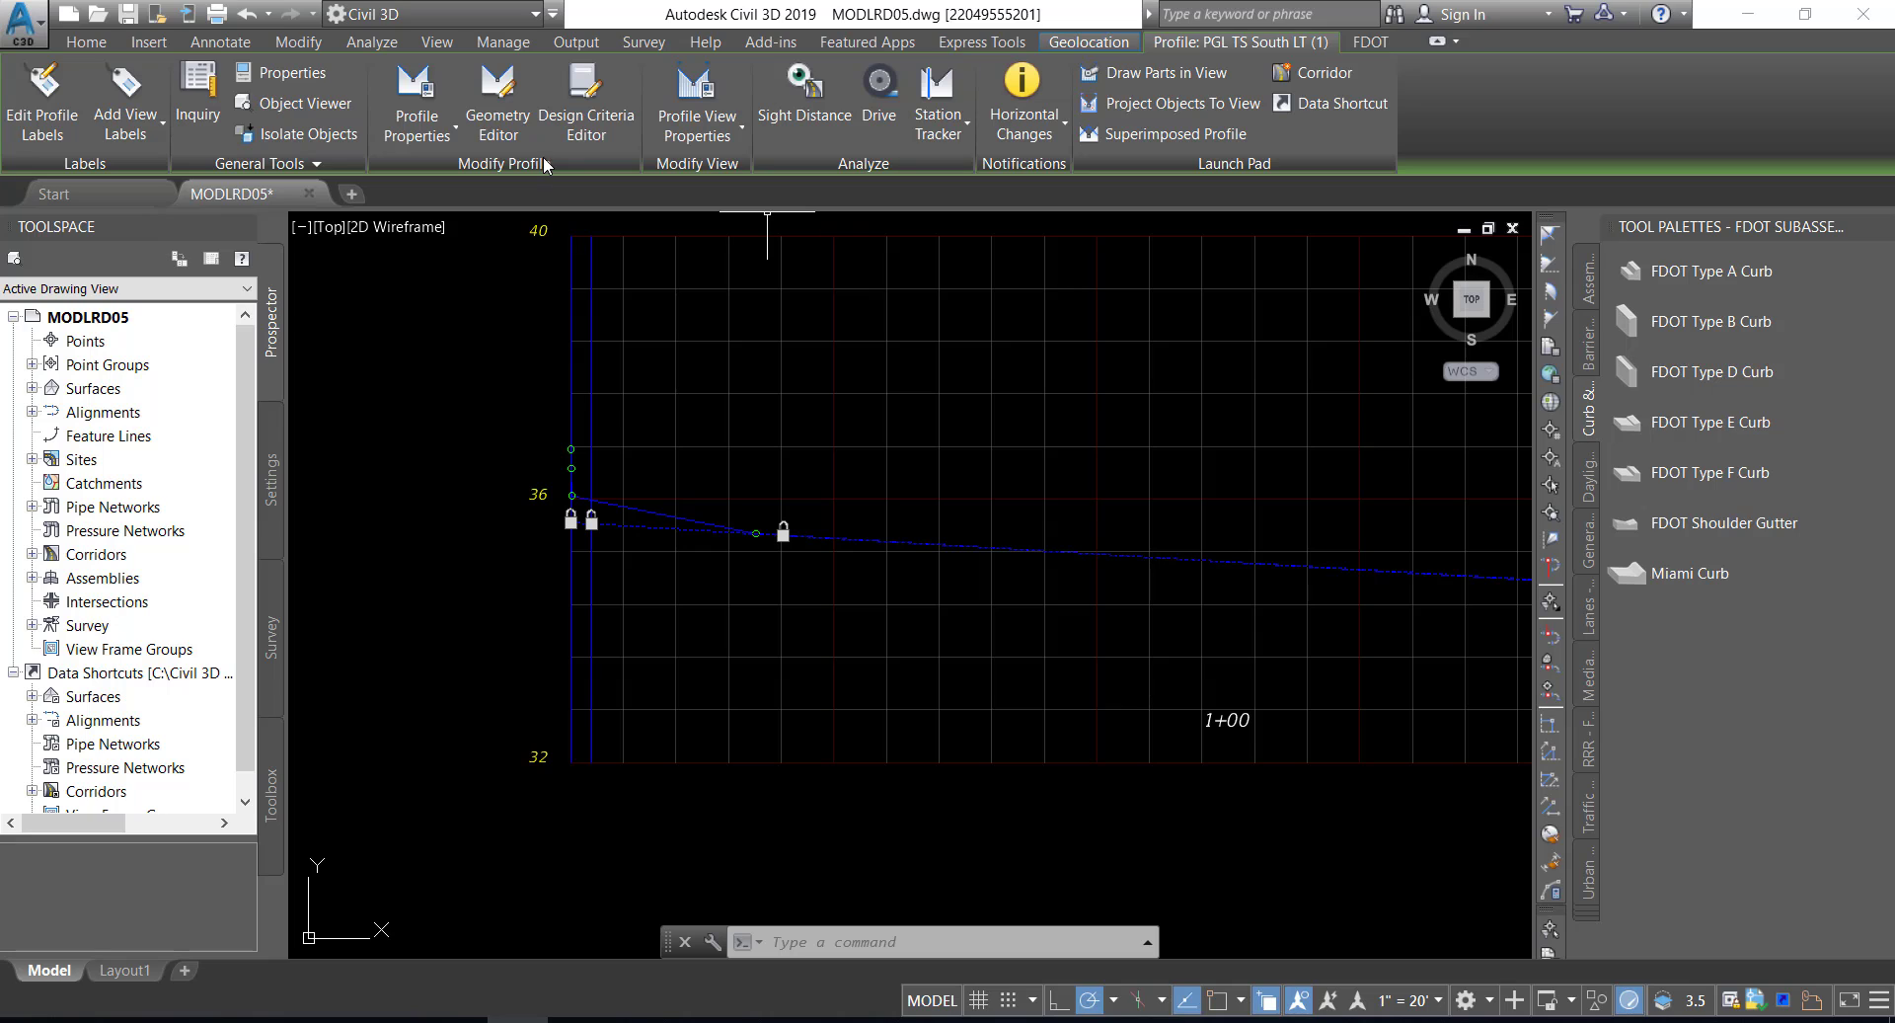
left_click(513, 128)
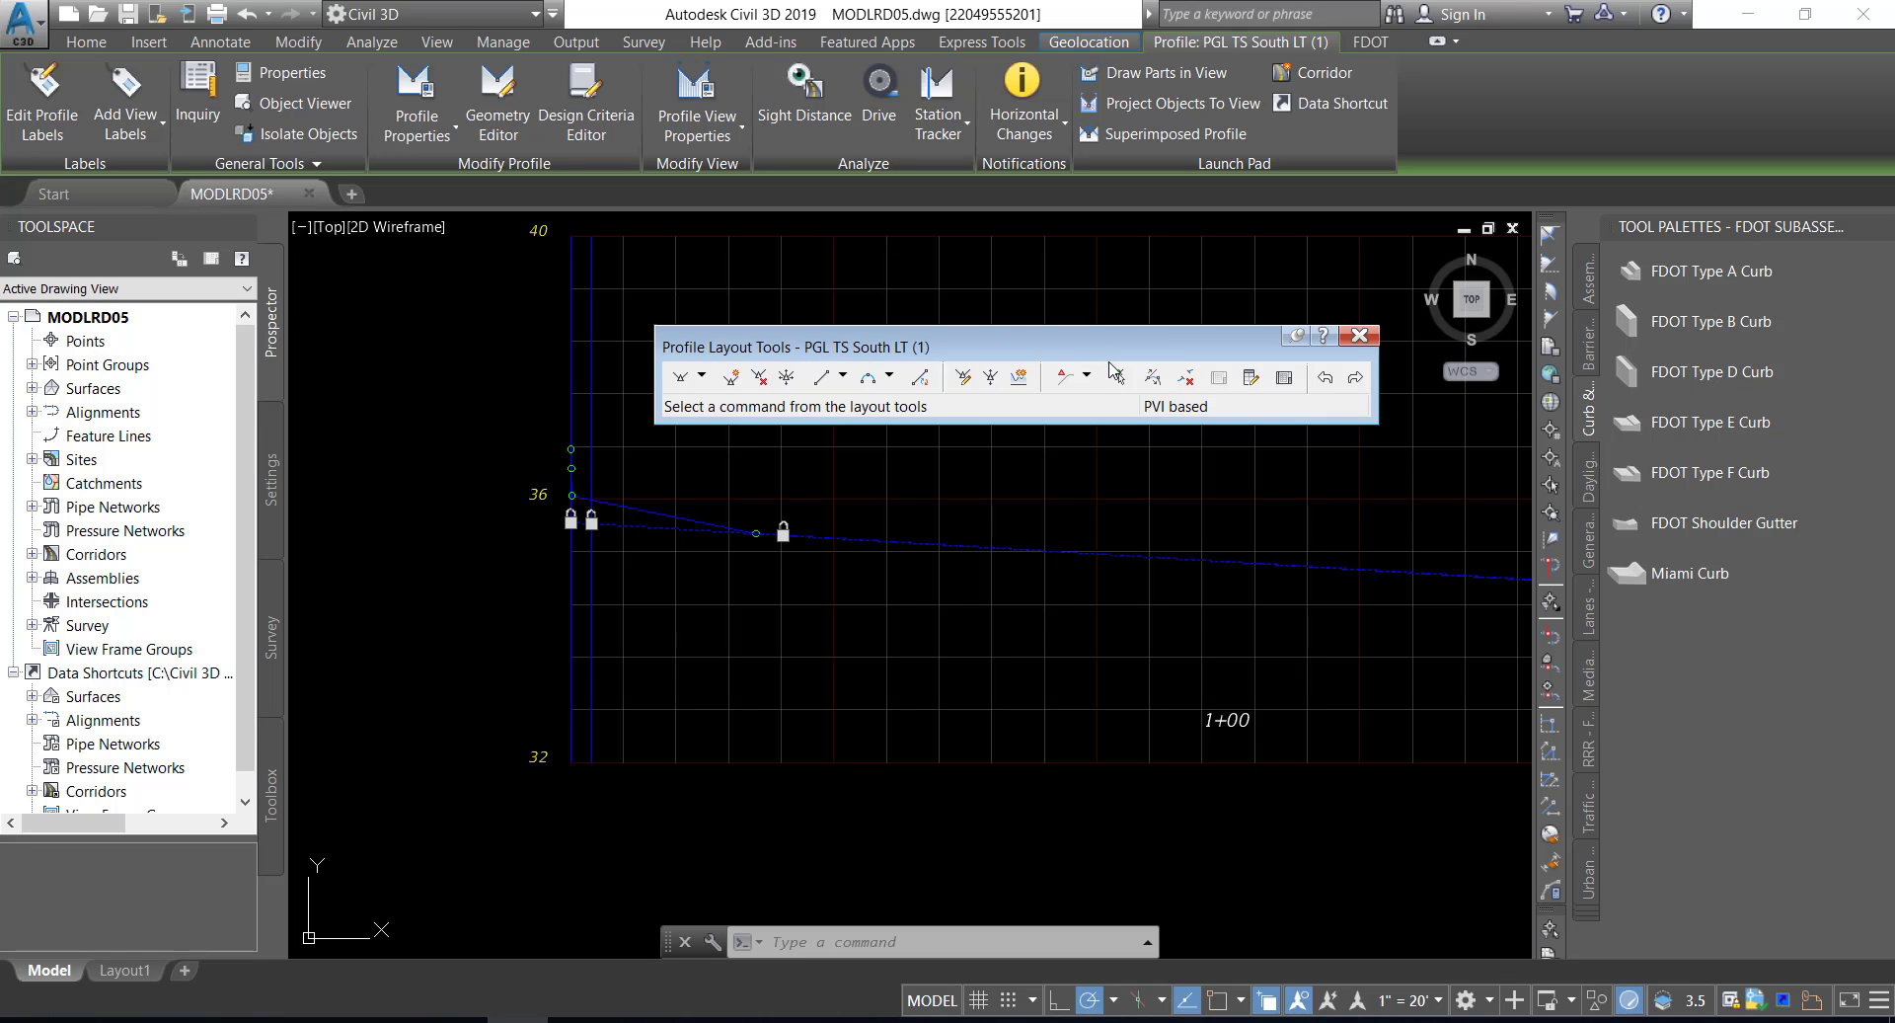
- Open the entity grid for PGL TS South LT (1), unlock the PVI at station 0+00.00 and set its elevation to 35.51'
left_click(1284, 379)
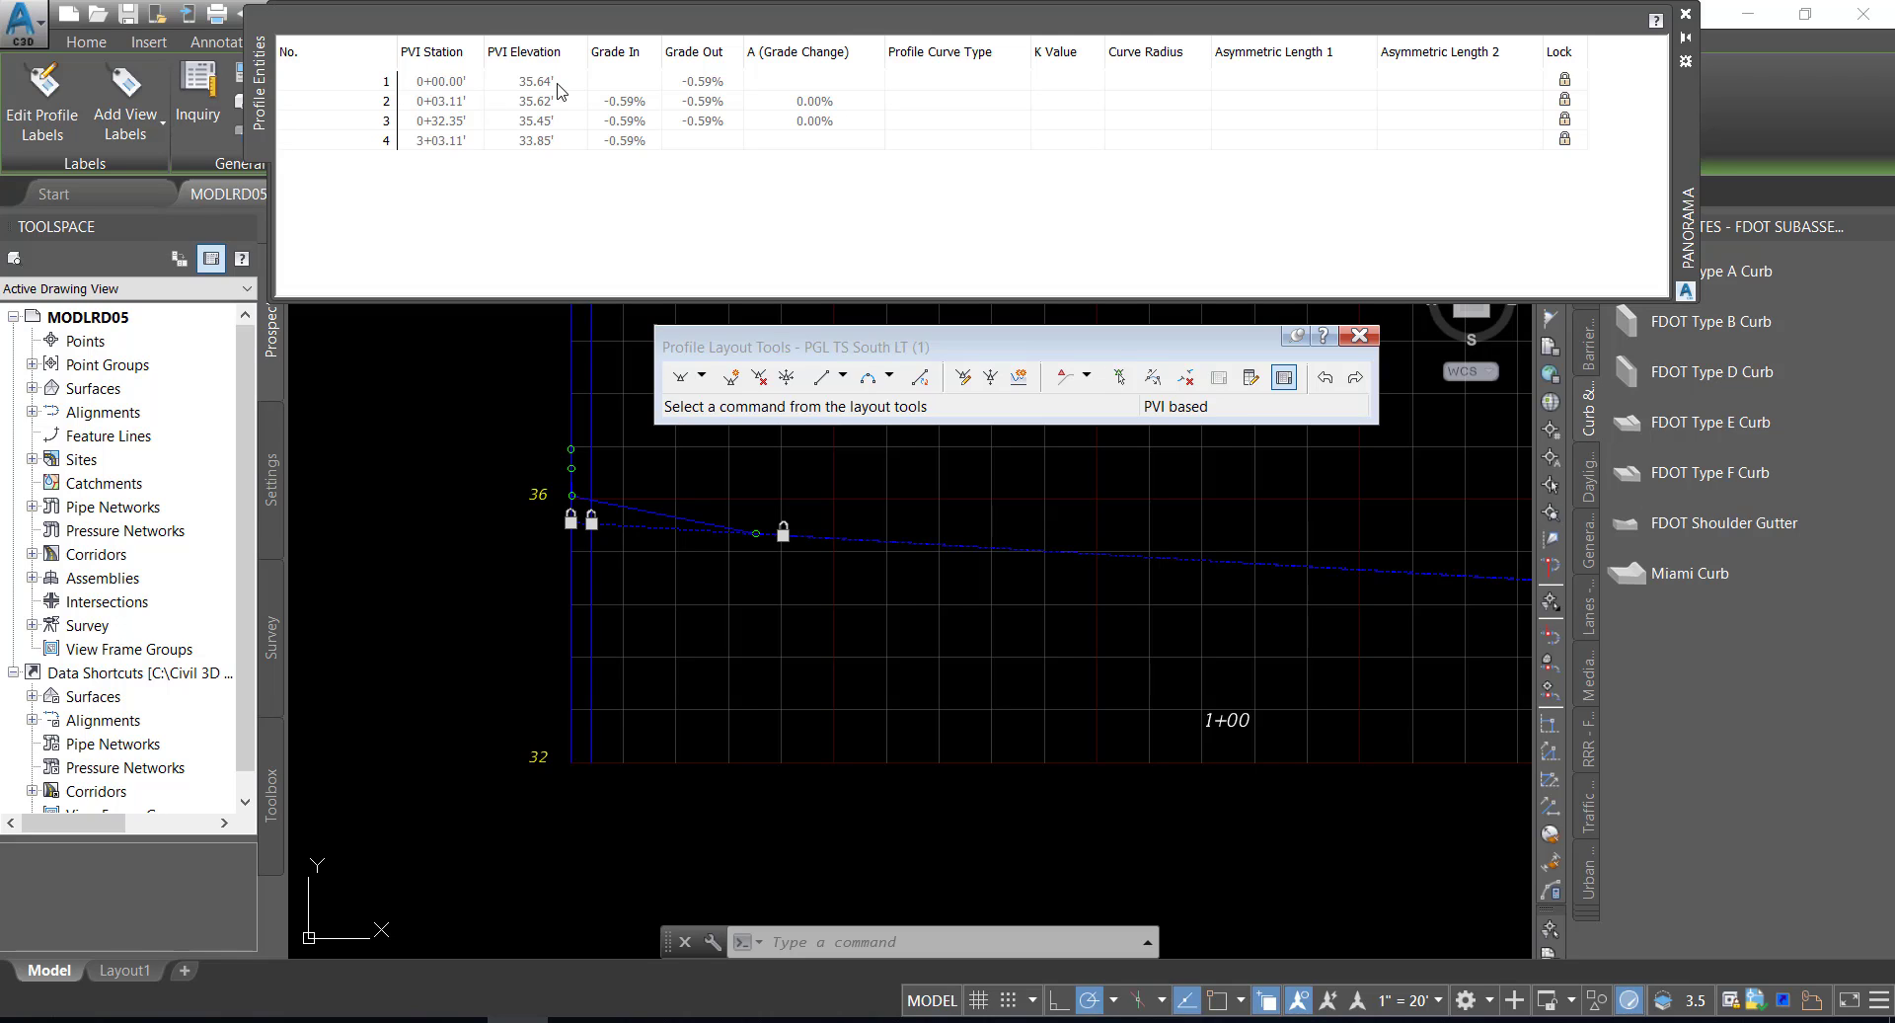
left_click(1565, 81)
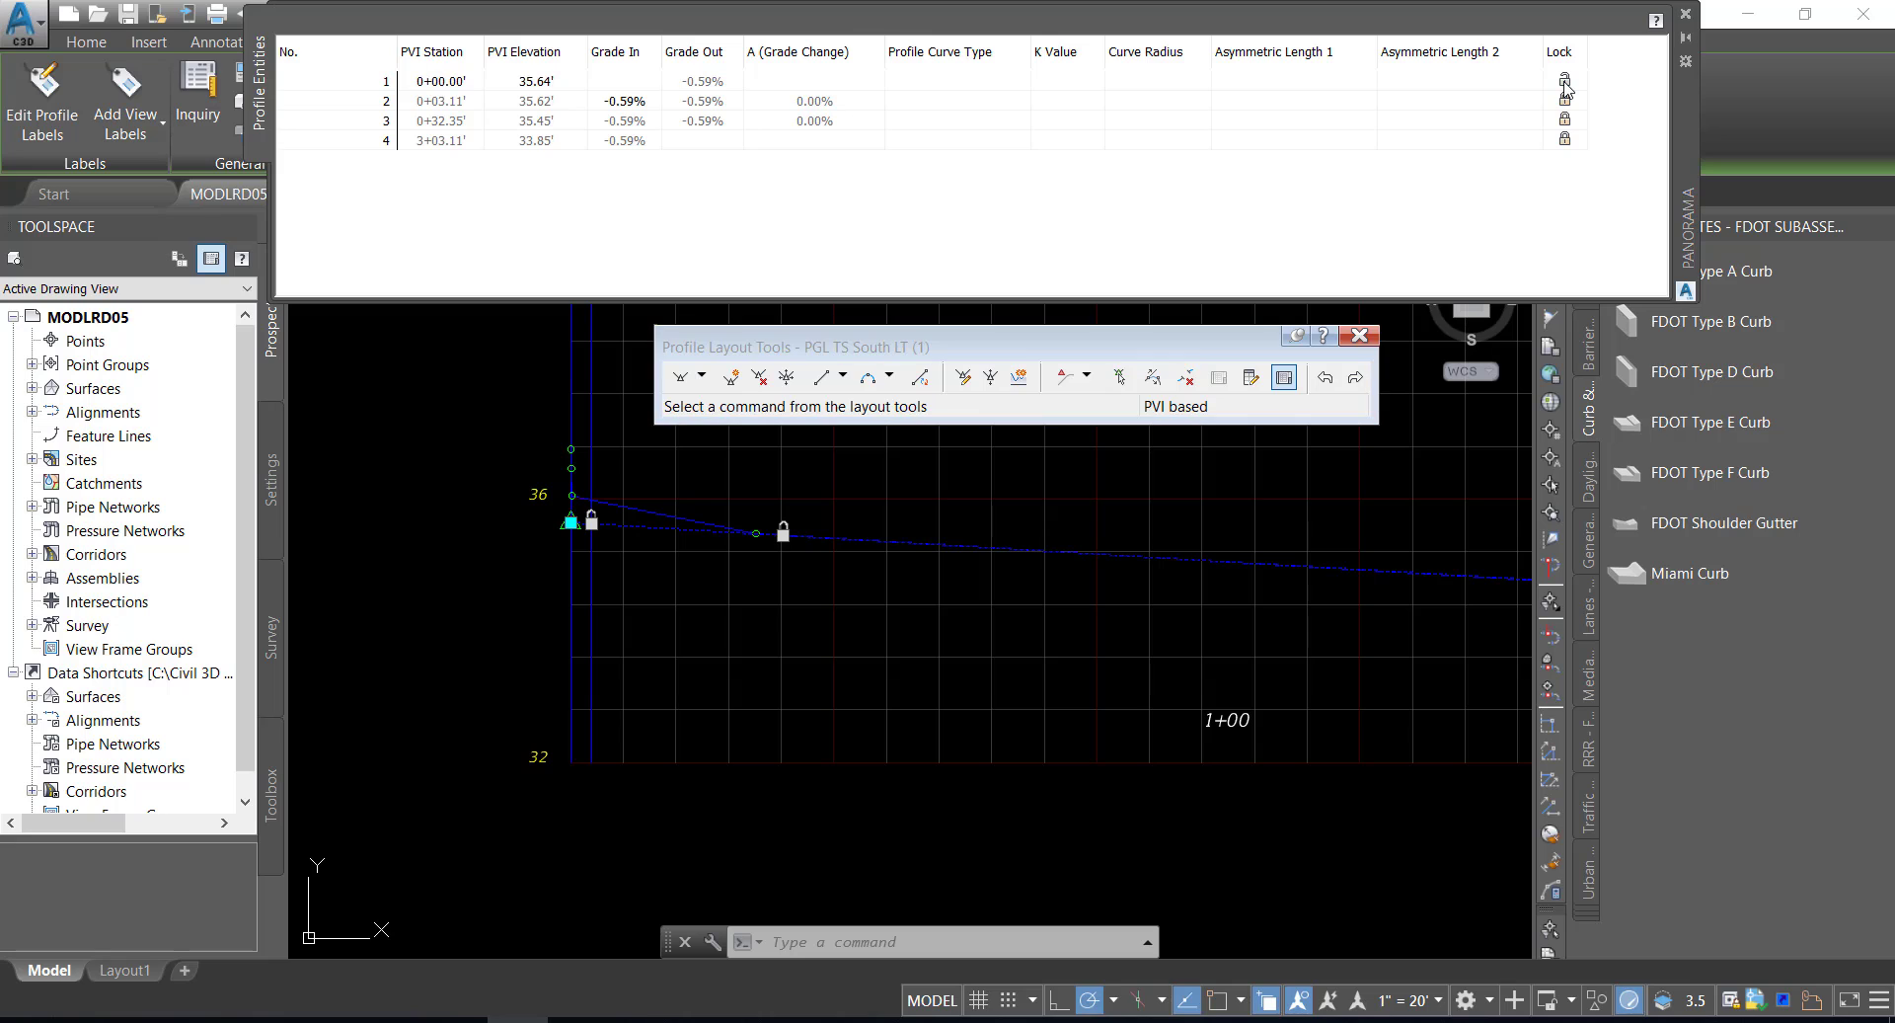
left_click(539, 83)
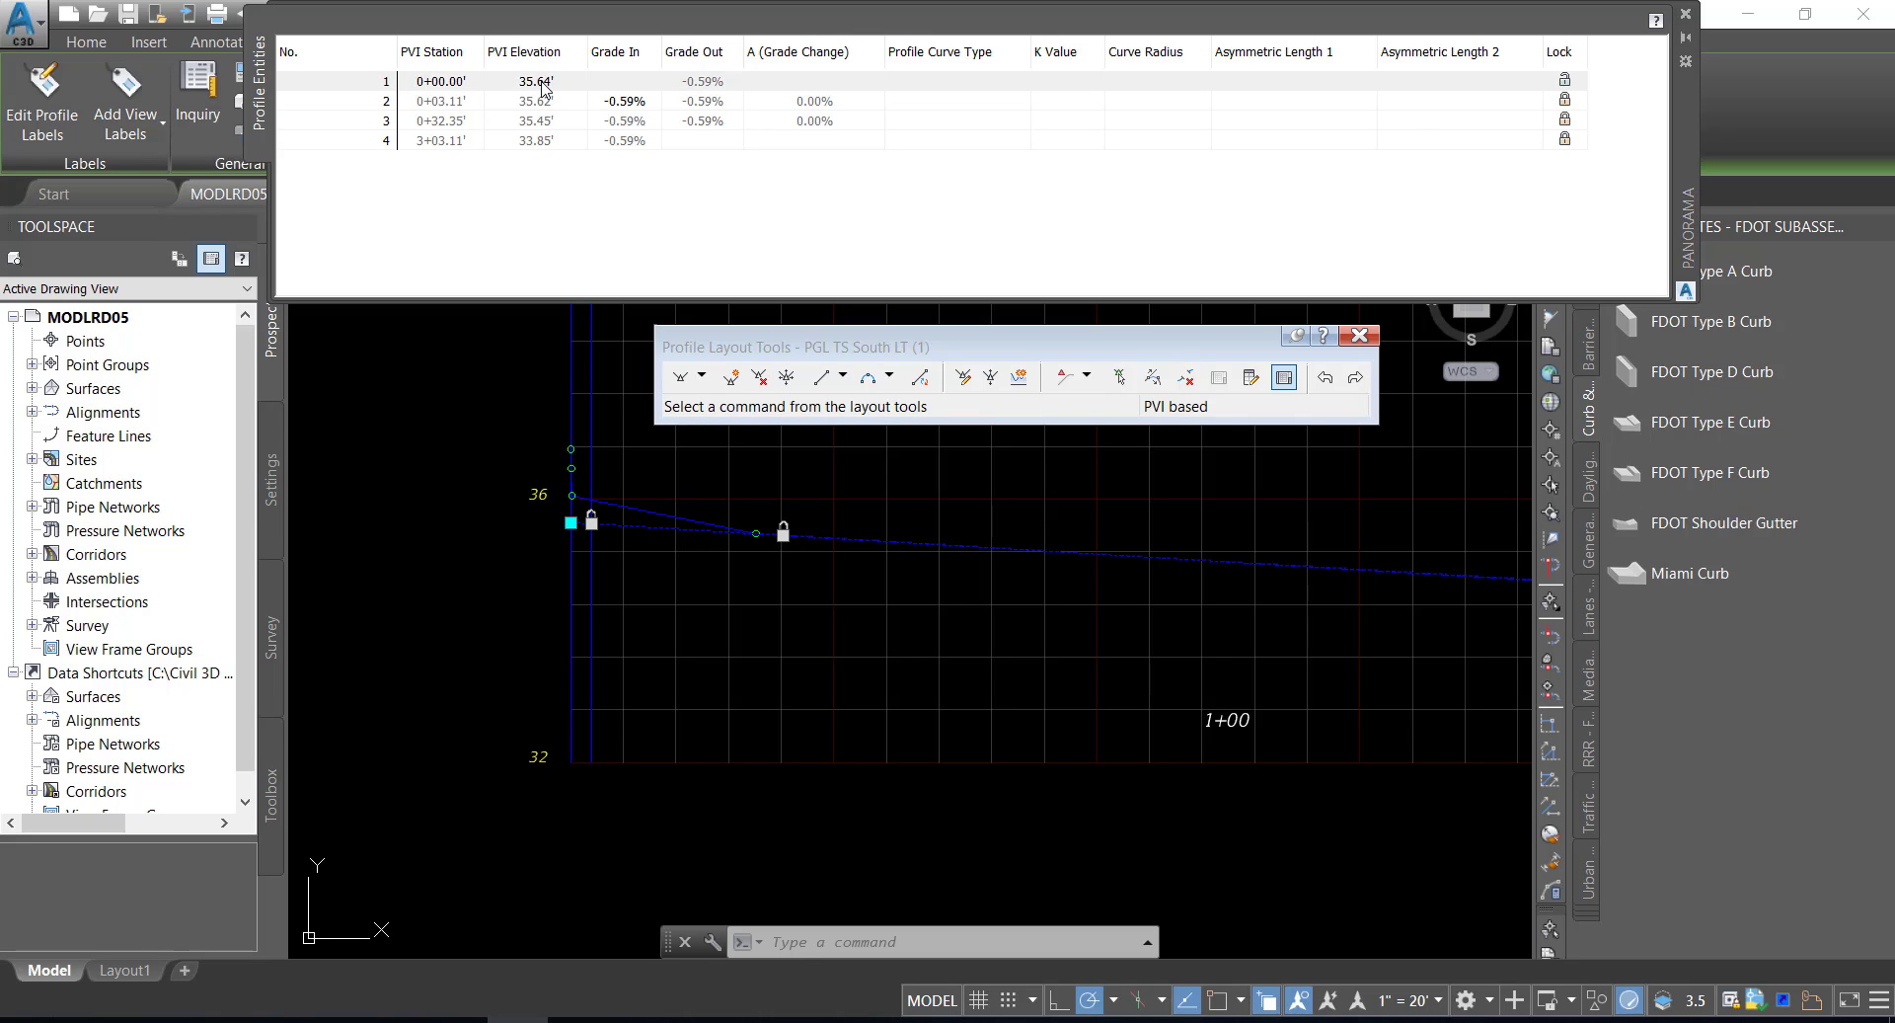
left_click(541, 83)
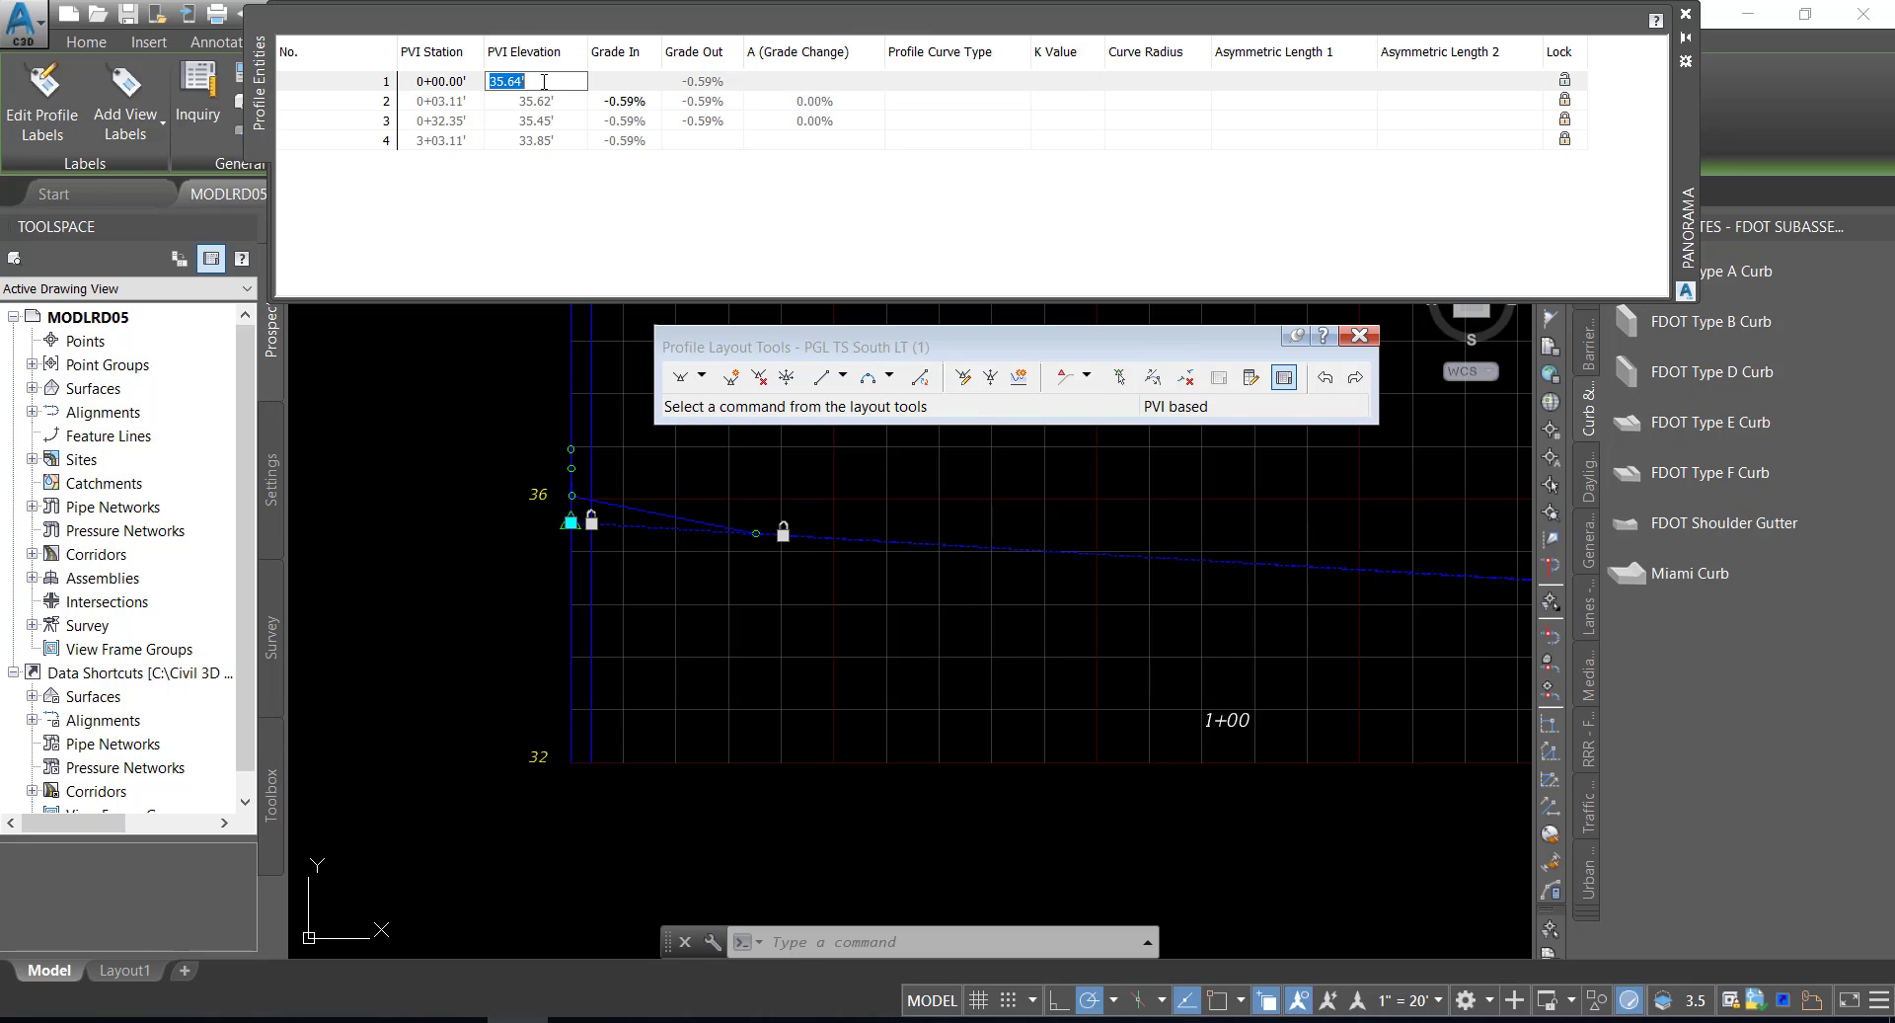
type("35.51")
key("Return")
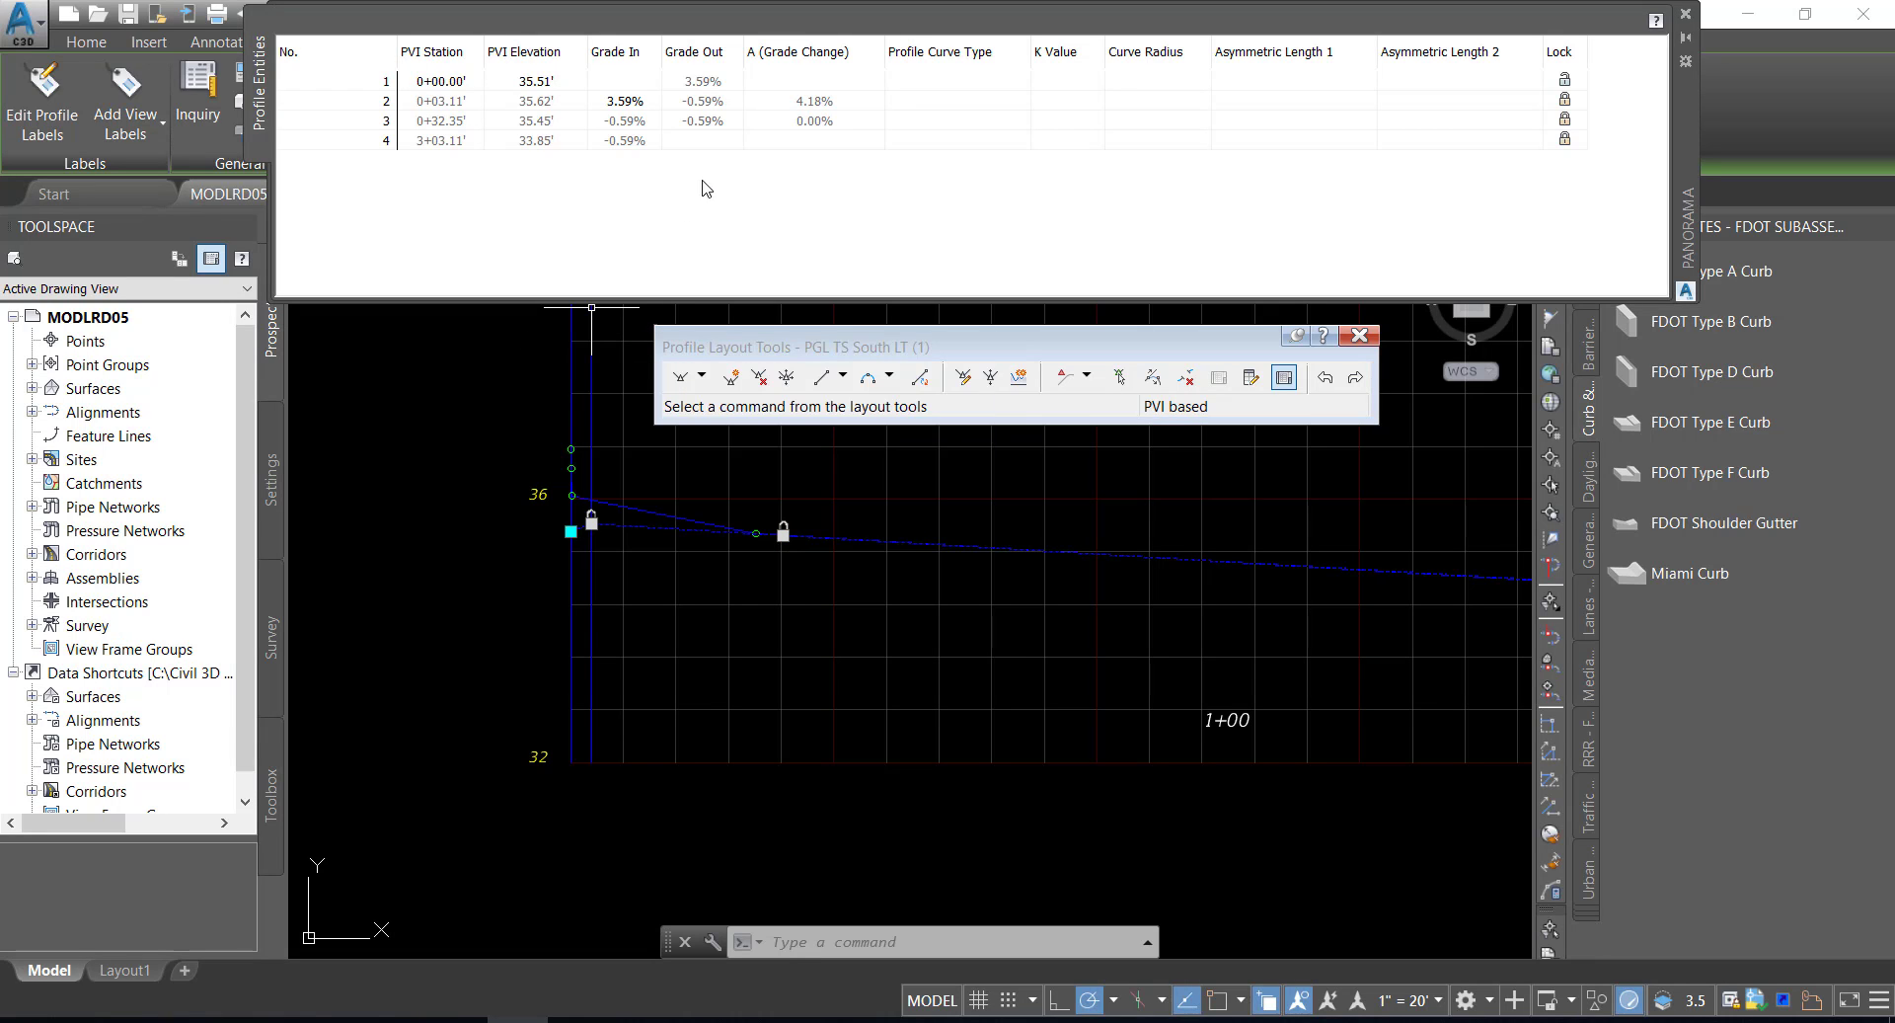
- Unlock the PVI at station 0+03.11, set the first PVI's grade out to -0.59%, and relock both PVIs
left_click(710, 83)
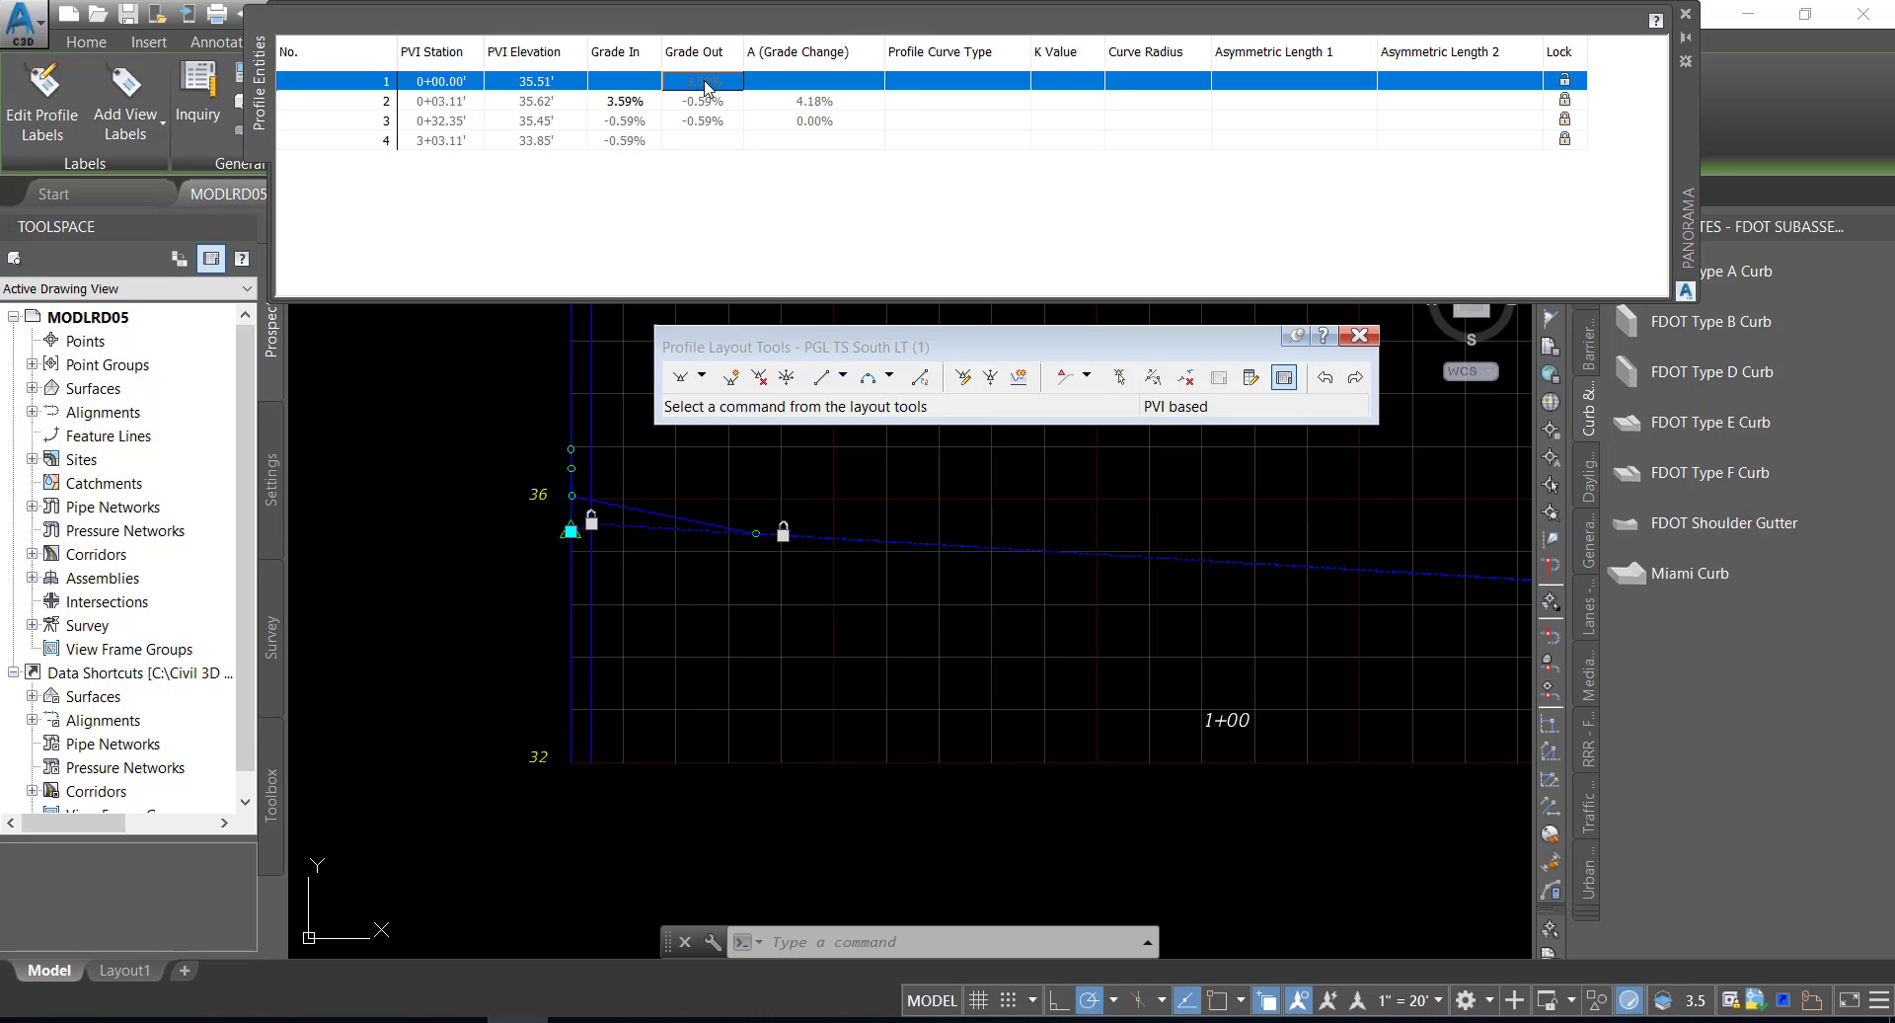
left_click(1566, 99)
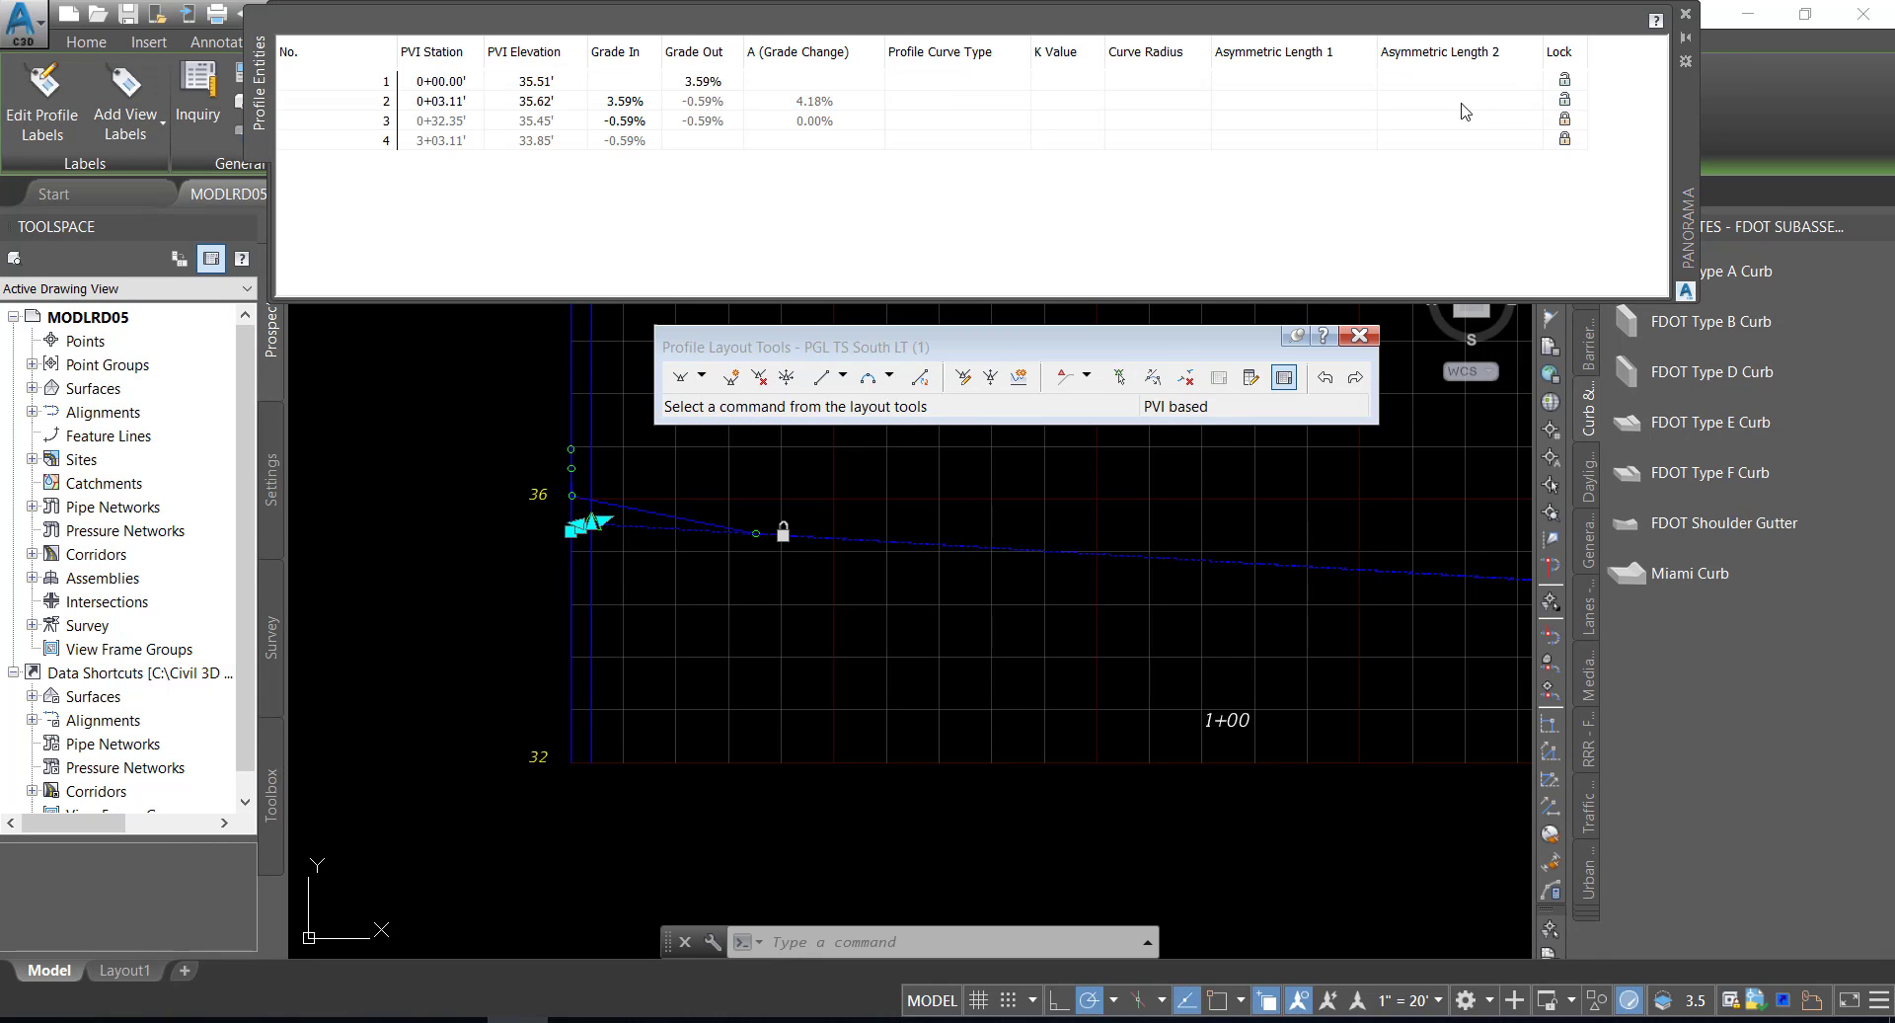
left_click(715, 81)
left_click(716, 81)
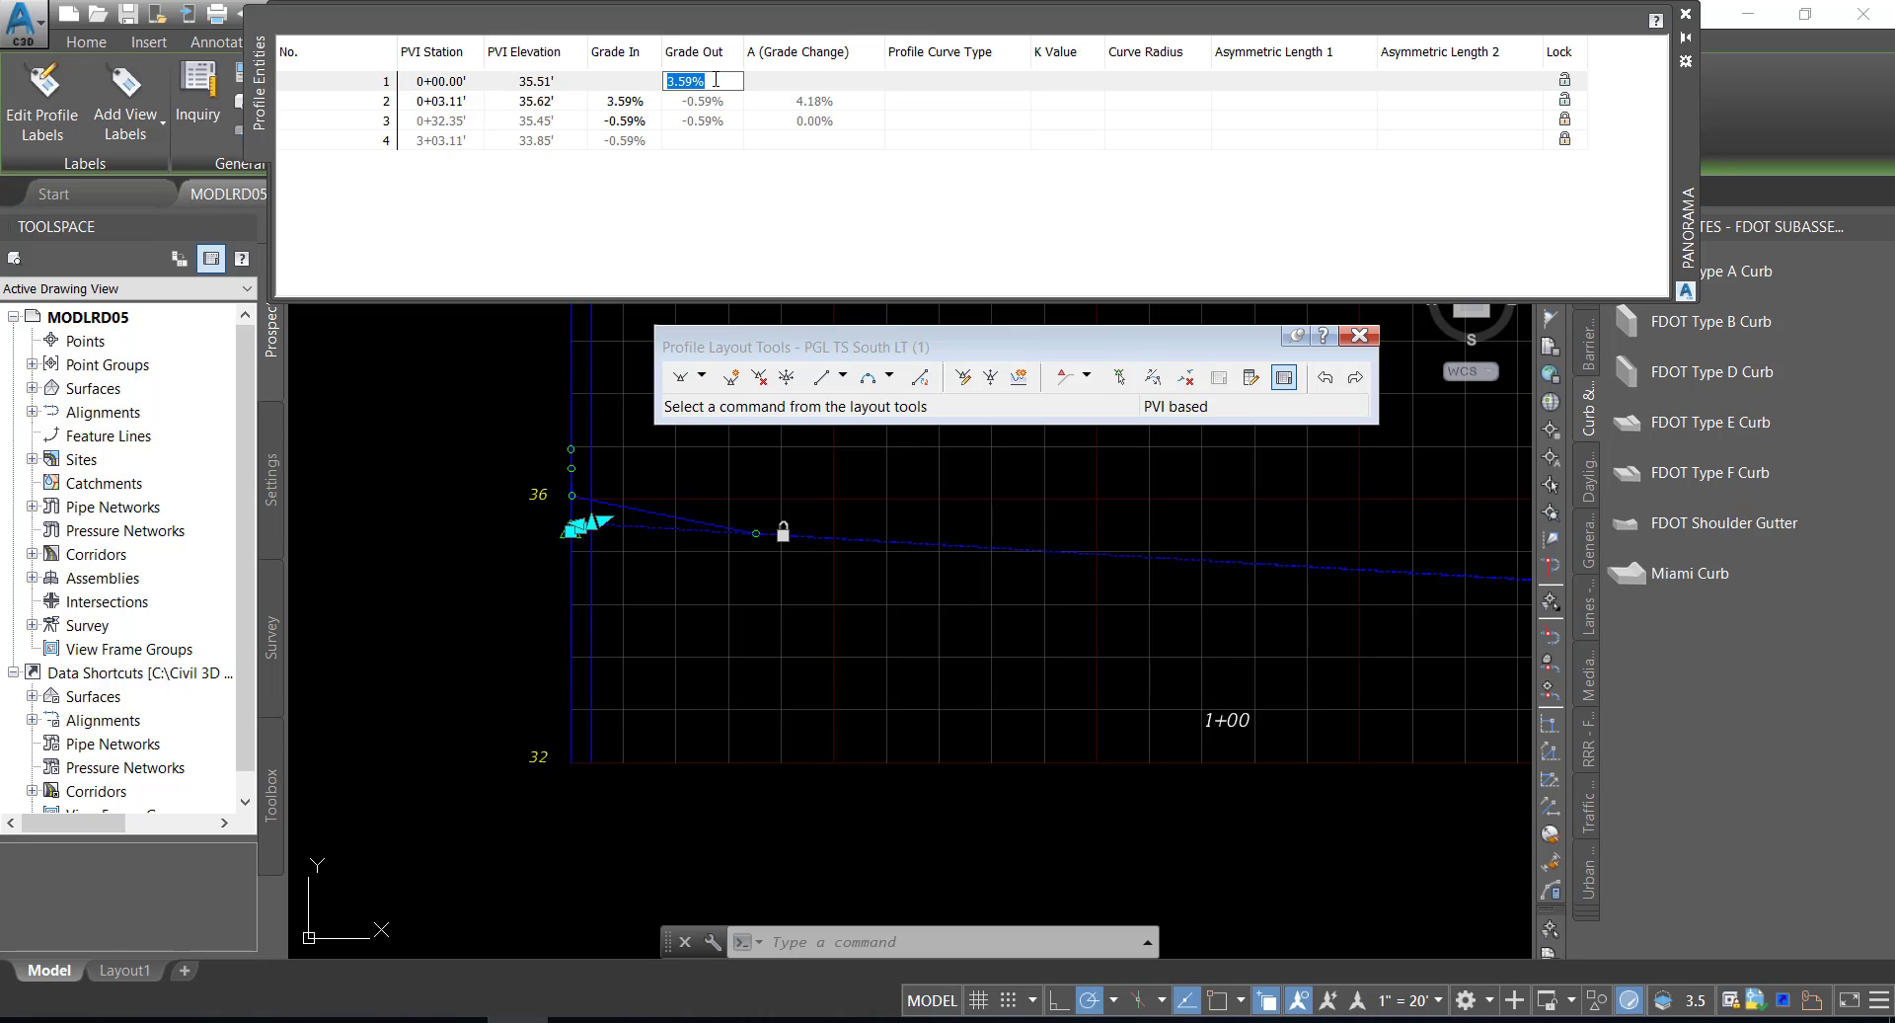
type("-")
key("Return")
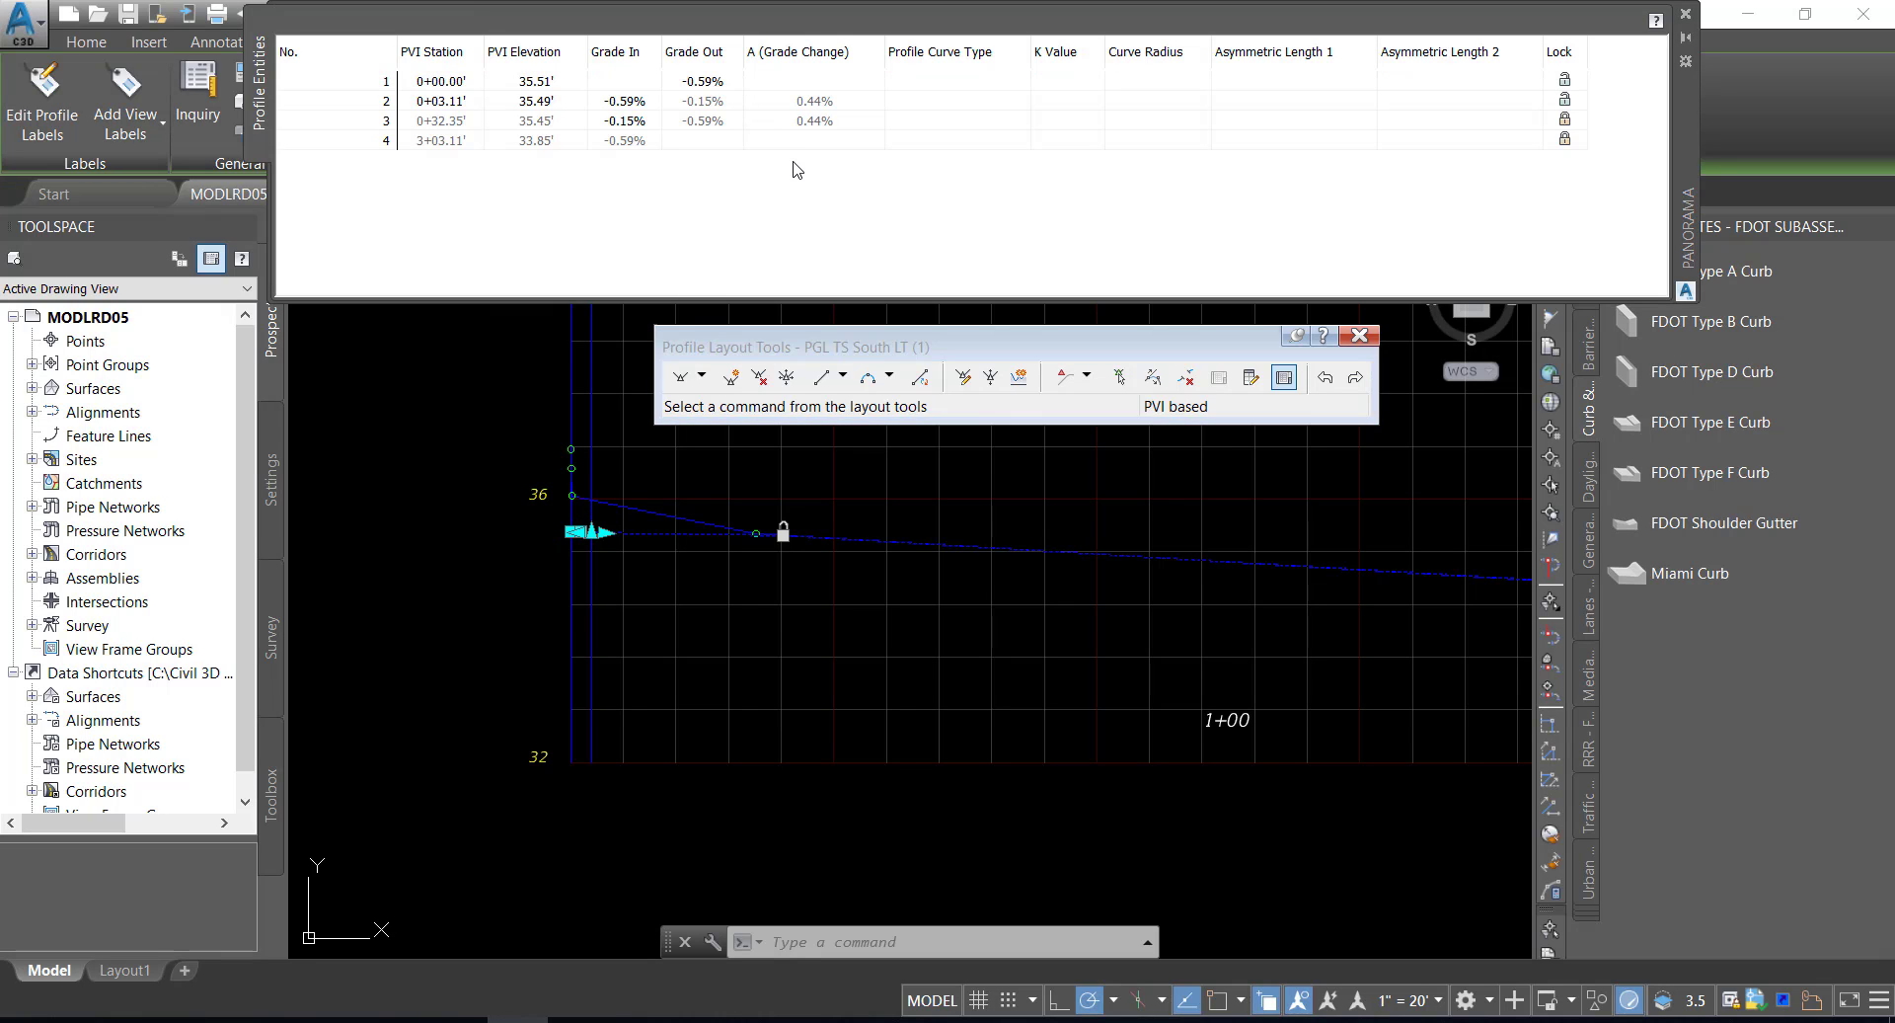
left_click(1566, 96)
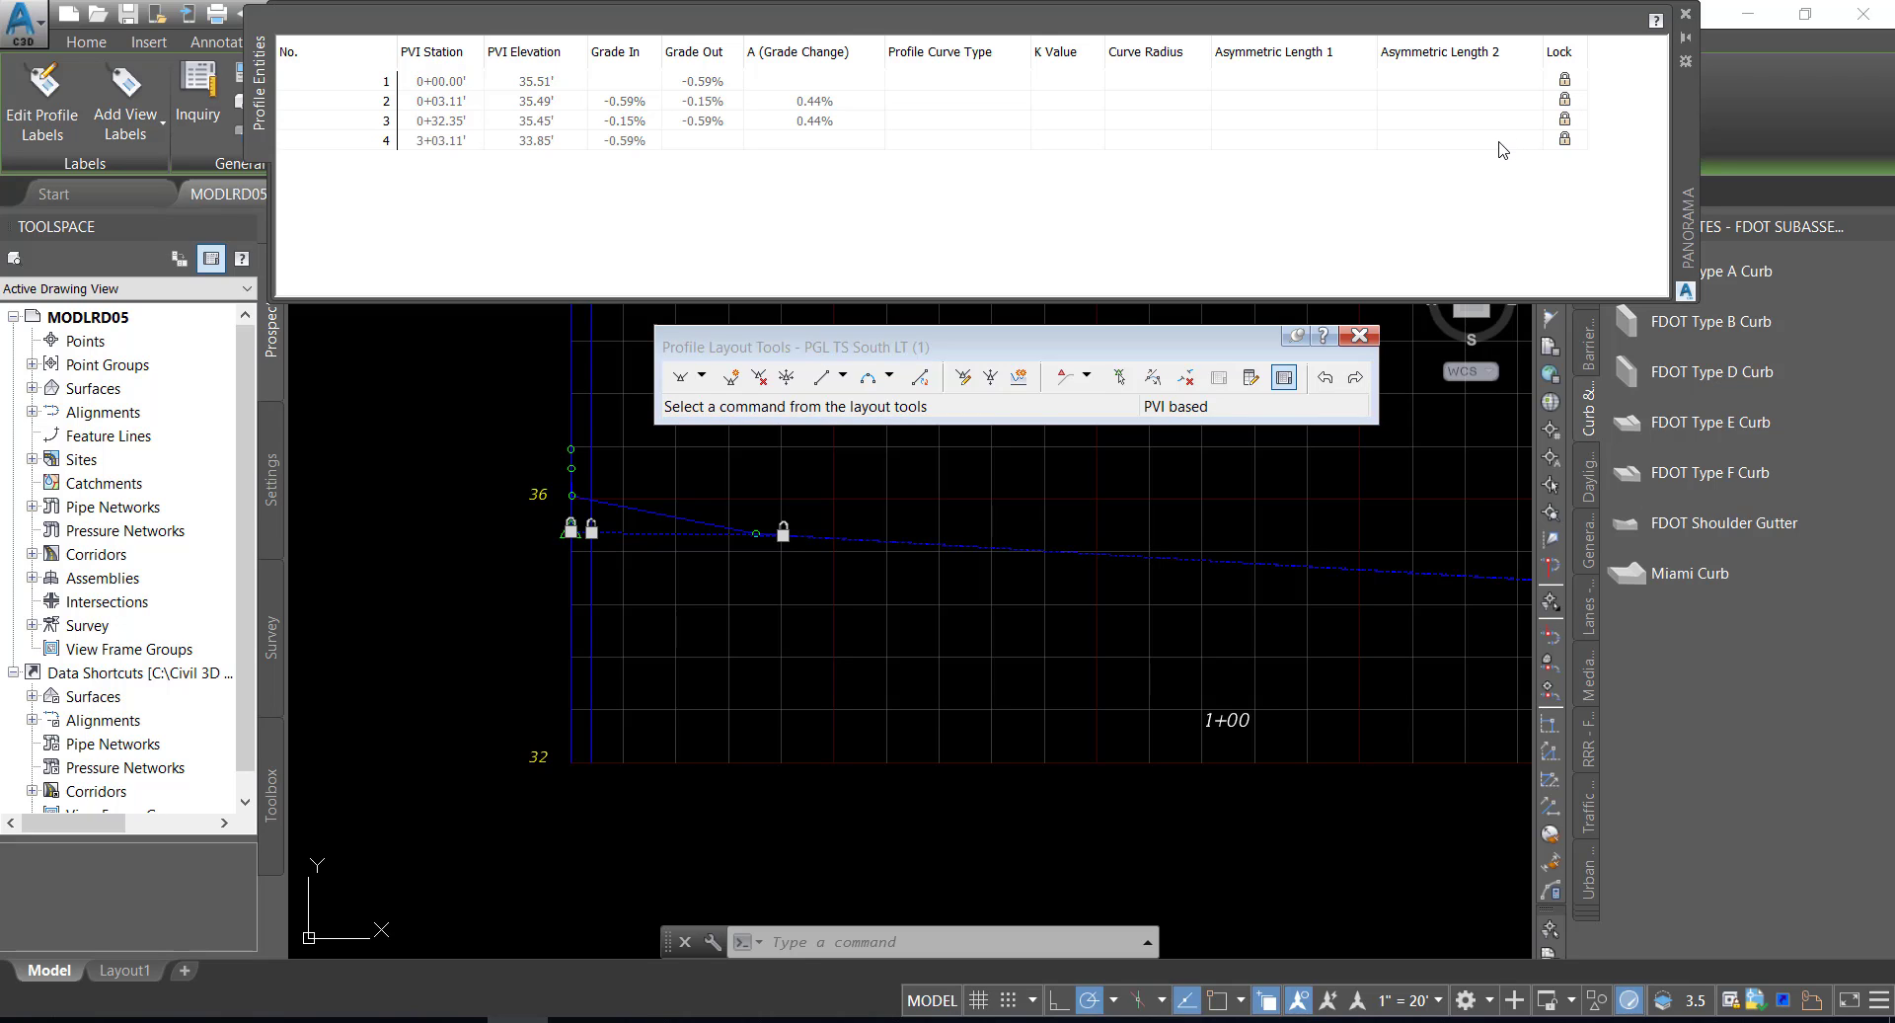
- Save the drawing and close the profile entity grid and the Profile Layout Tools for PGL TS South LT (1)
left_click(128, 15)
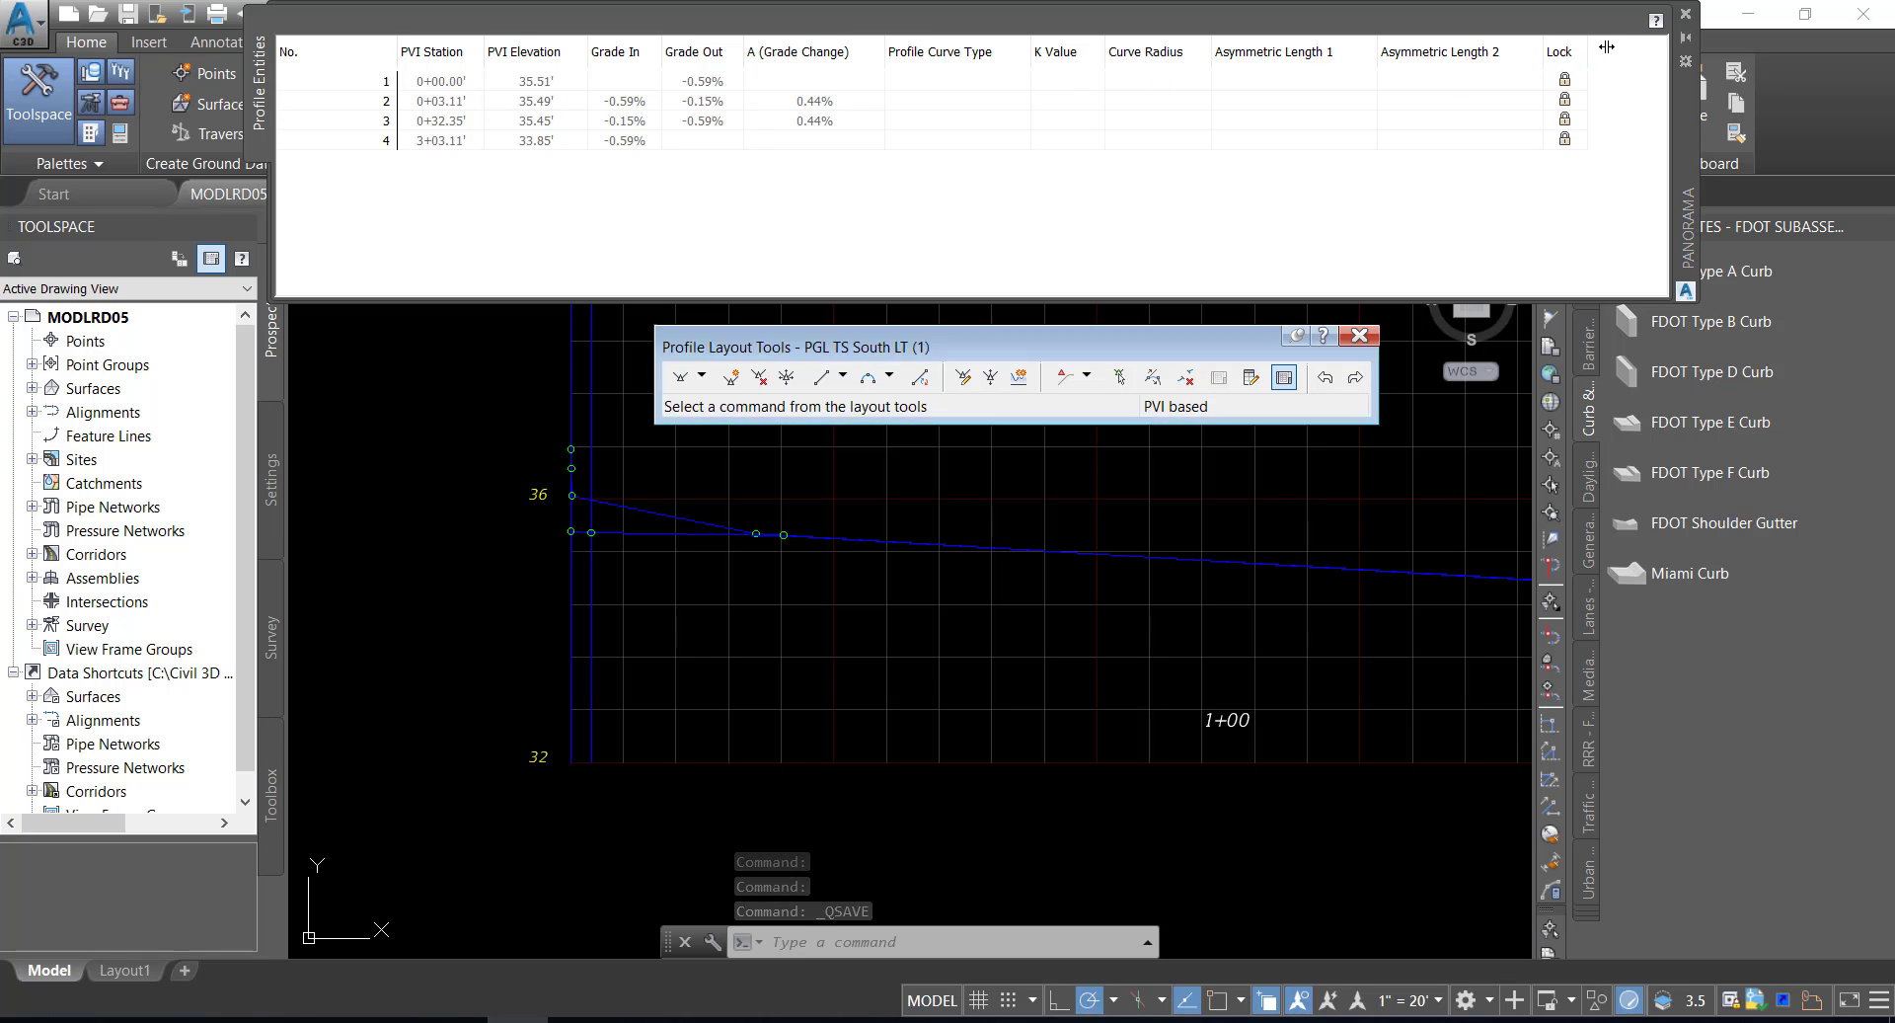
left_click(1684, 15)
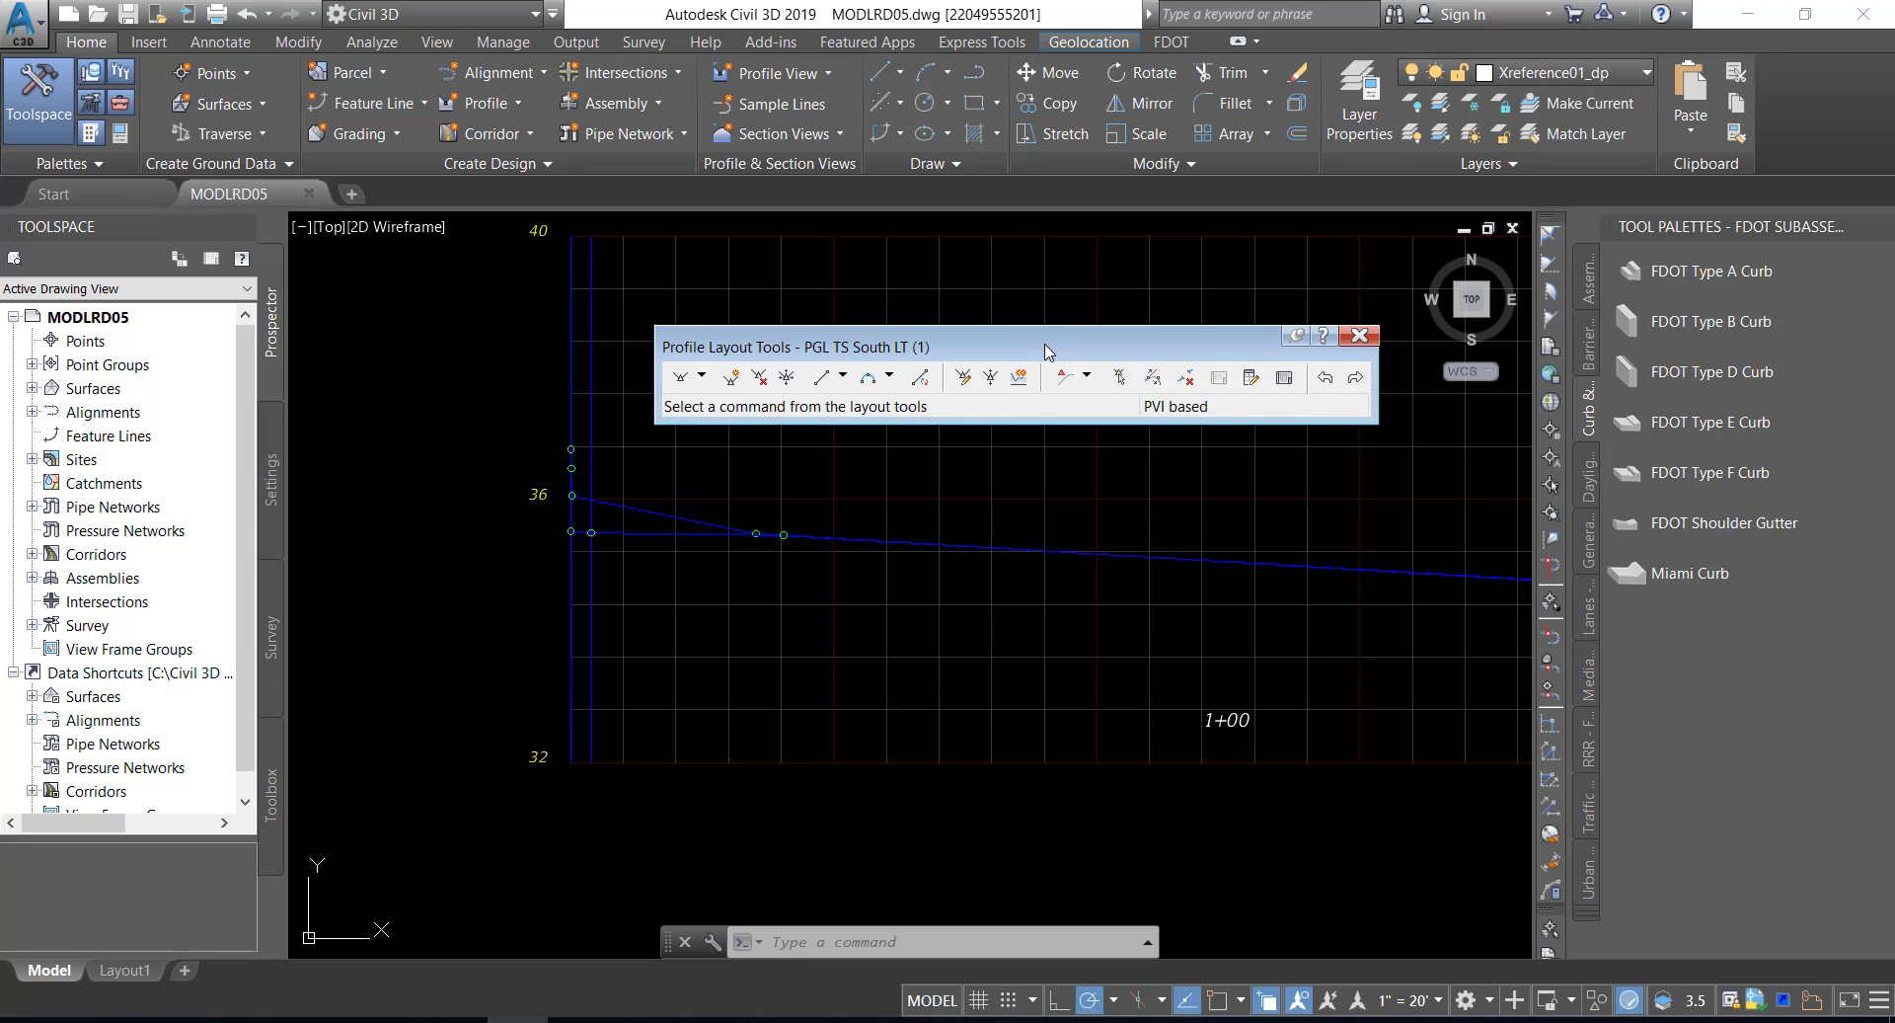
left_click(1361, 336)
key("Escape")
key("Escape")
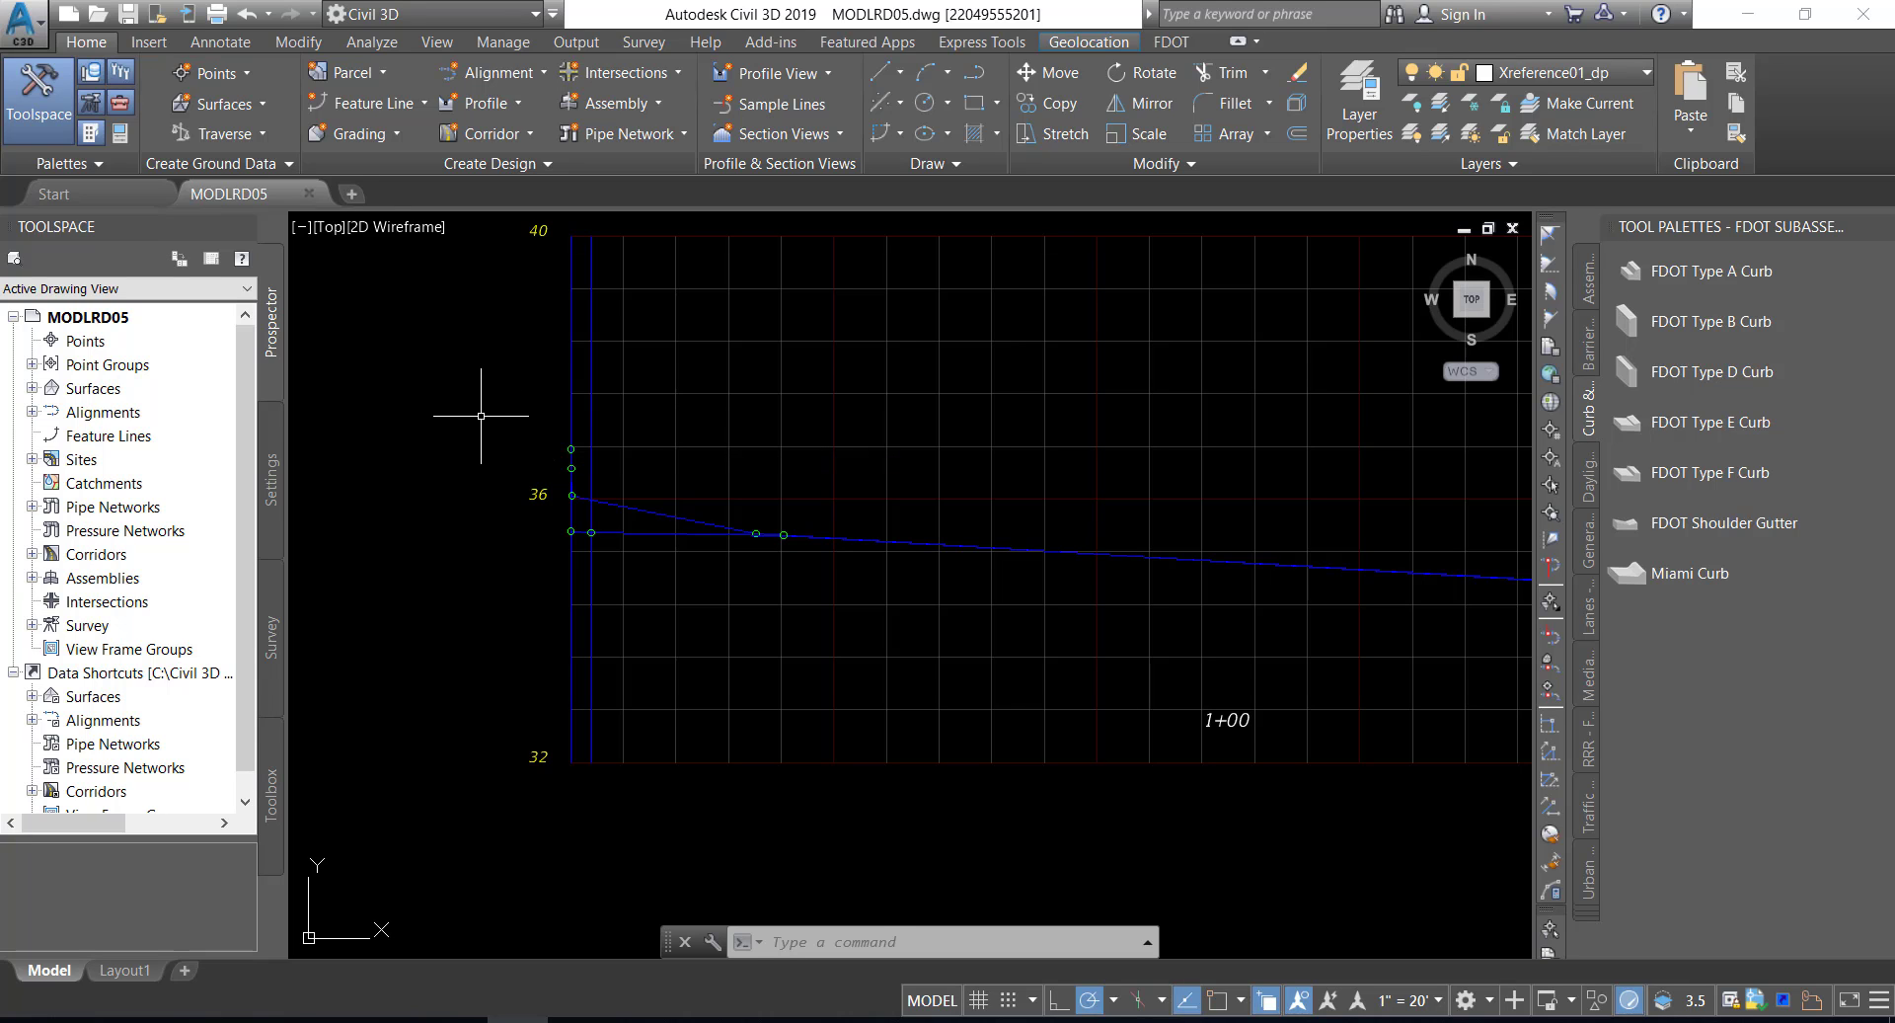
key("Escape")
key("Escape")
- Open the Geometry Editor for the PGL TS South RT profile in the Traffic Sep South RT profile view
scroll(480, 421, "down", 2)
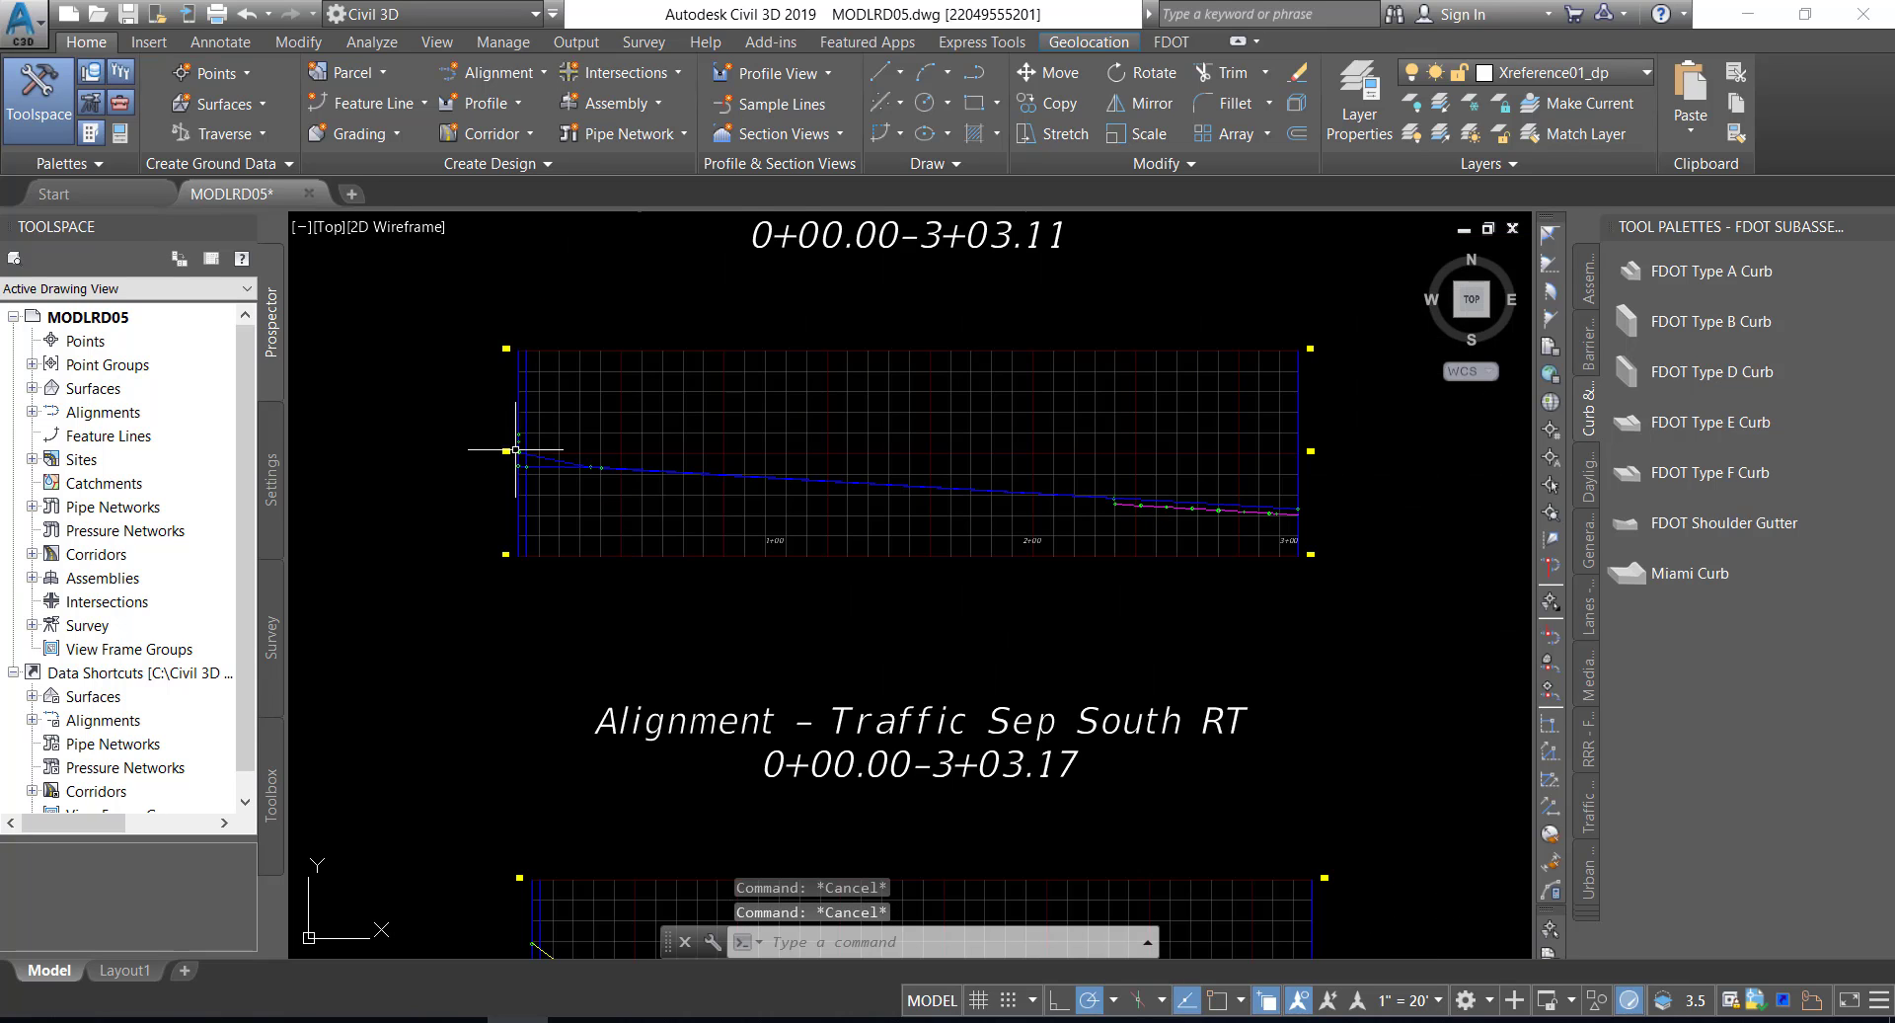
scroll(533, 461, "down", 1)
middle_click_drag(631, 587, 731, 423)
scroll(698, 567, "up", 1)
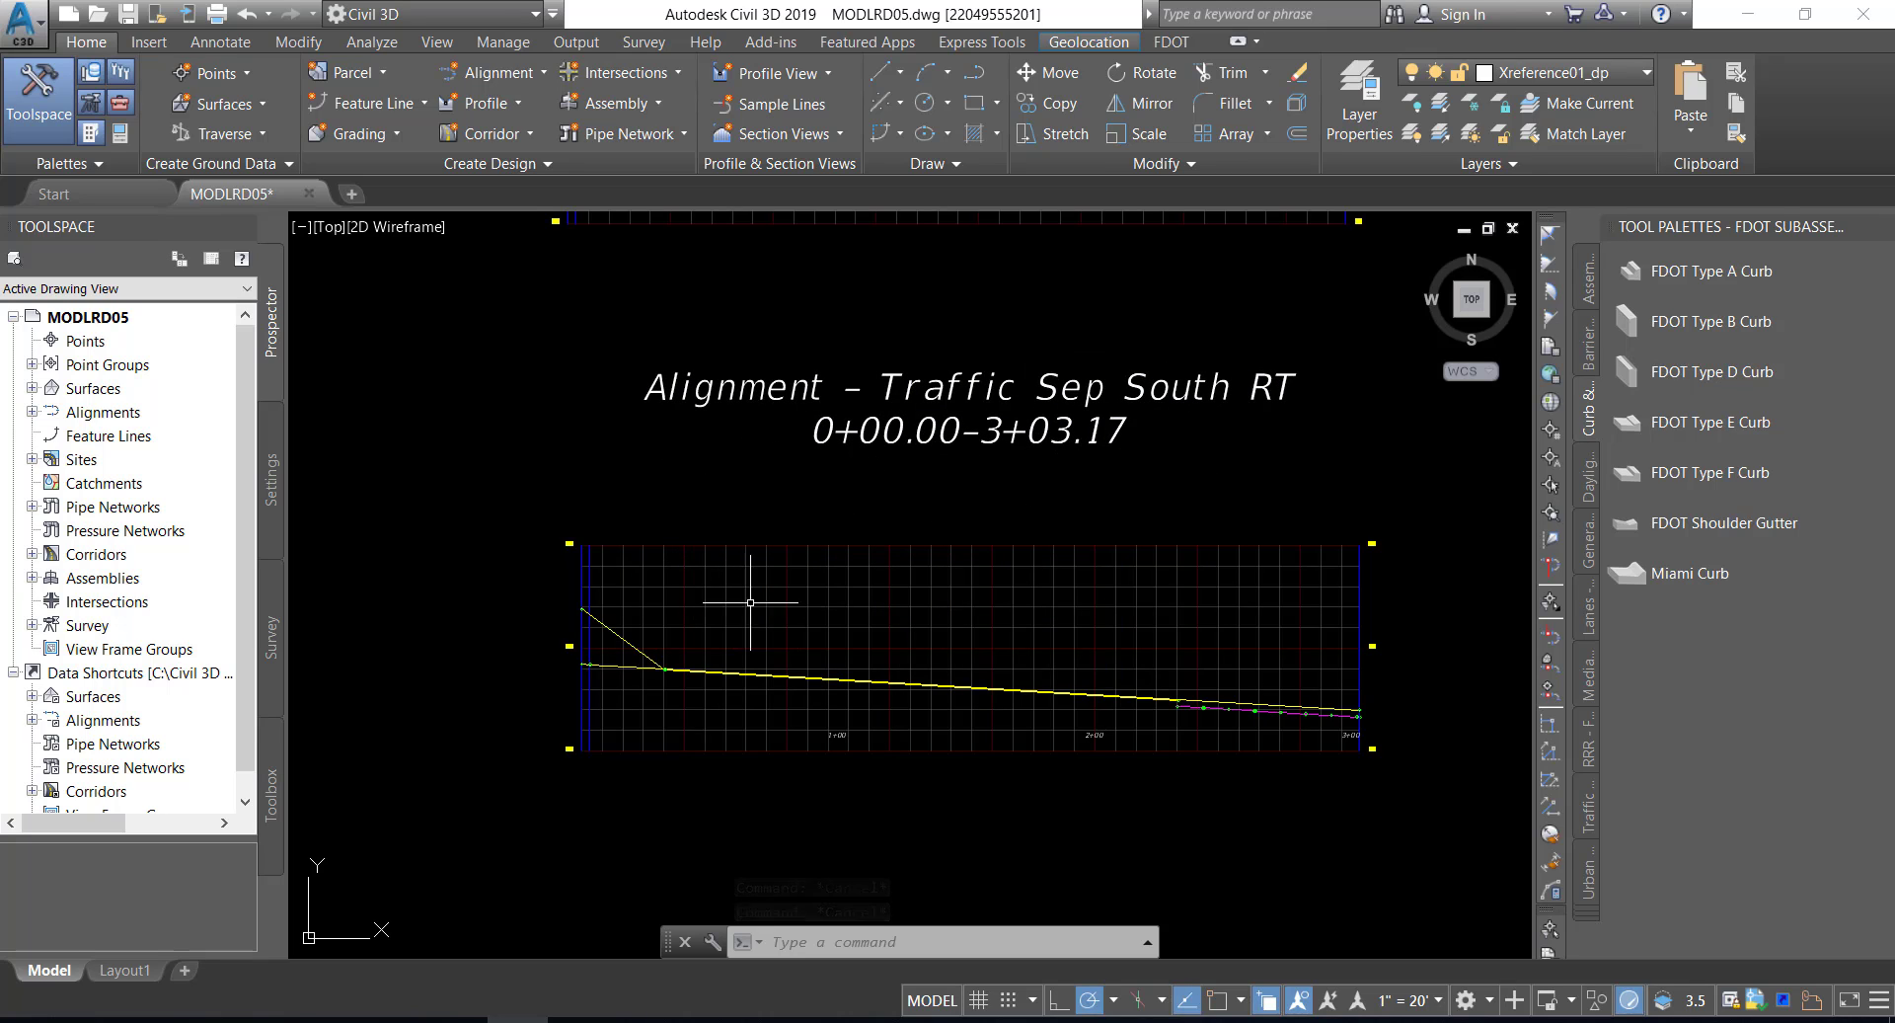
scroll(641, 659, "up", 3)
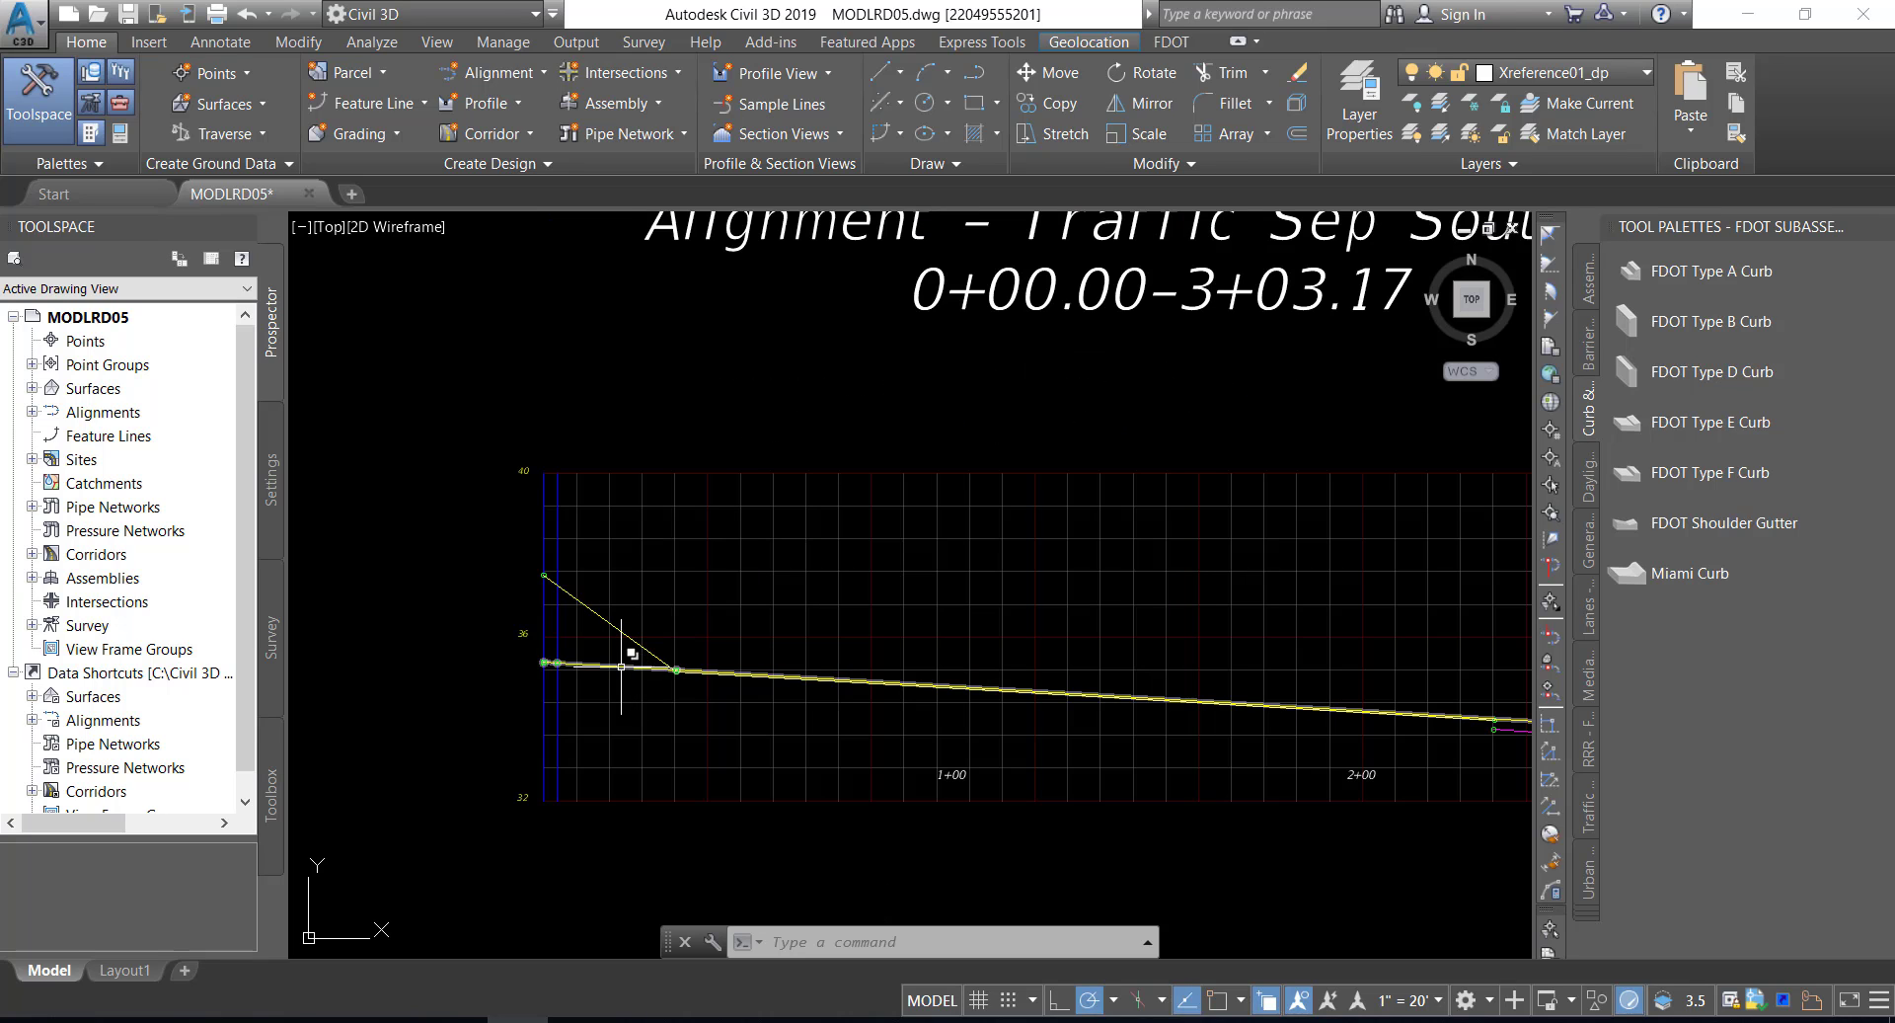
left_click(623, 666)
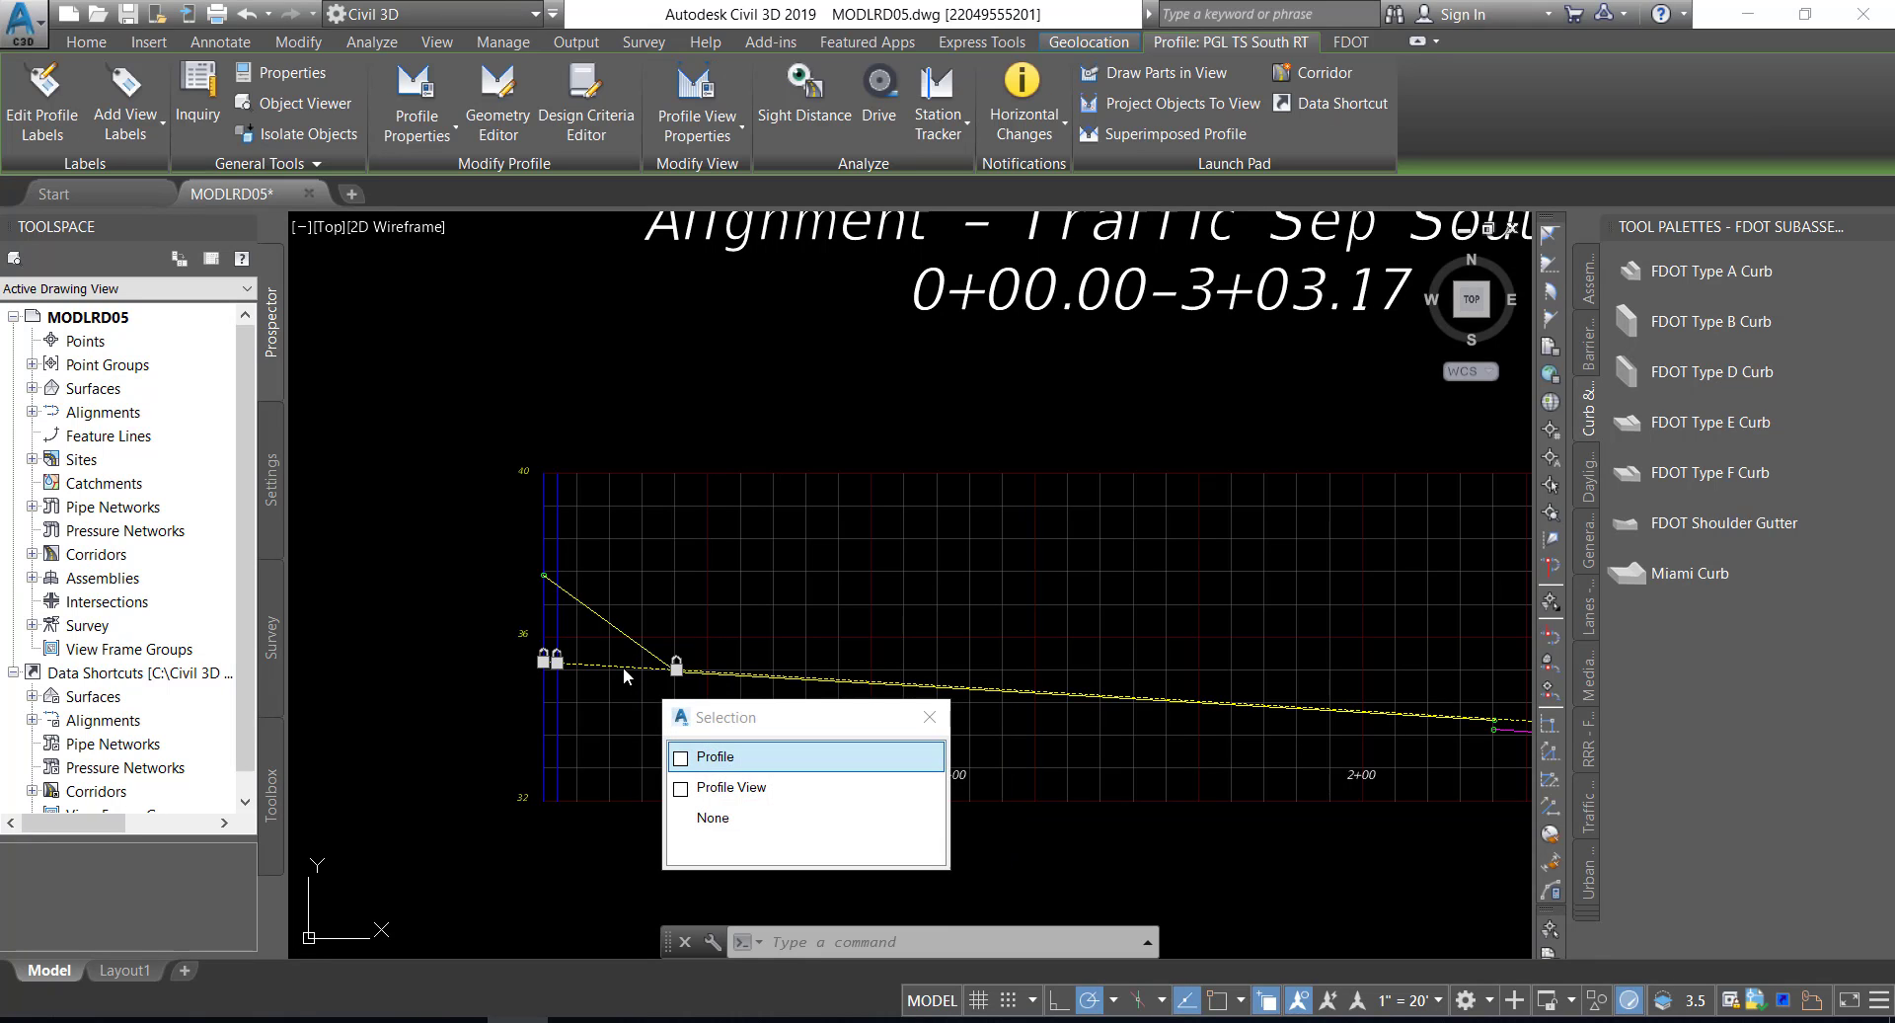
left_click(762, 758)
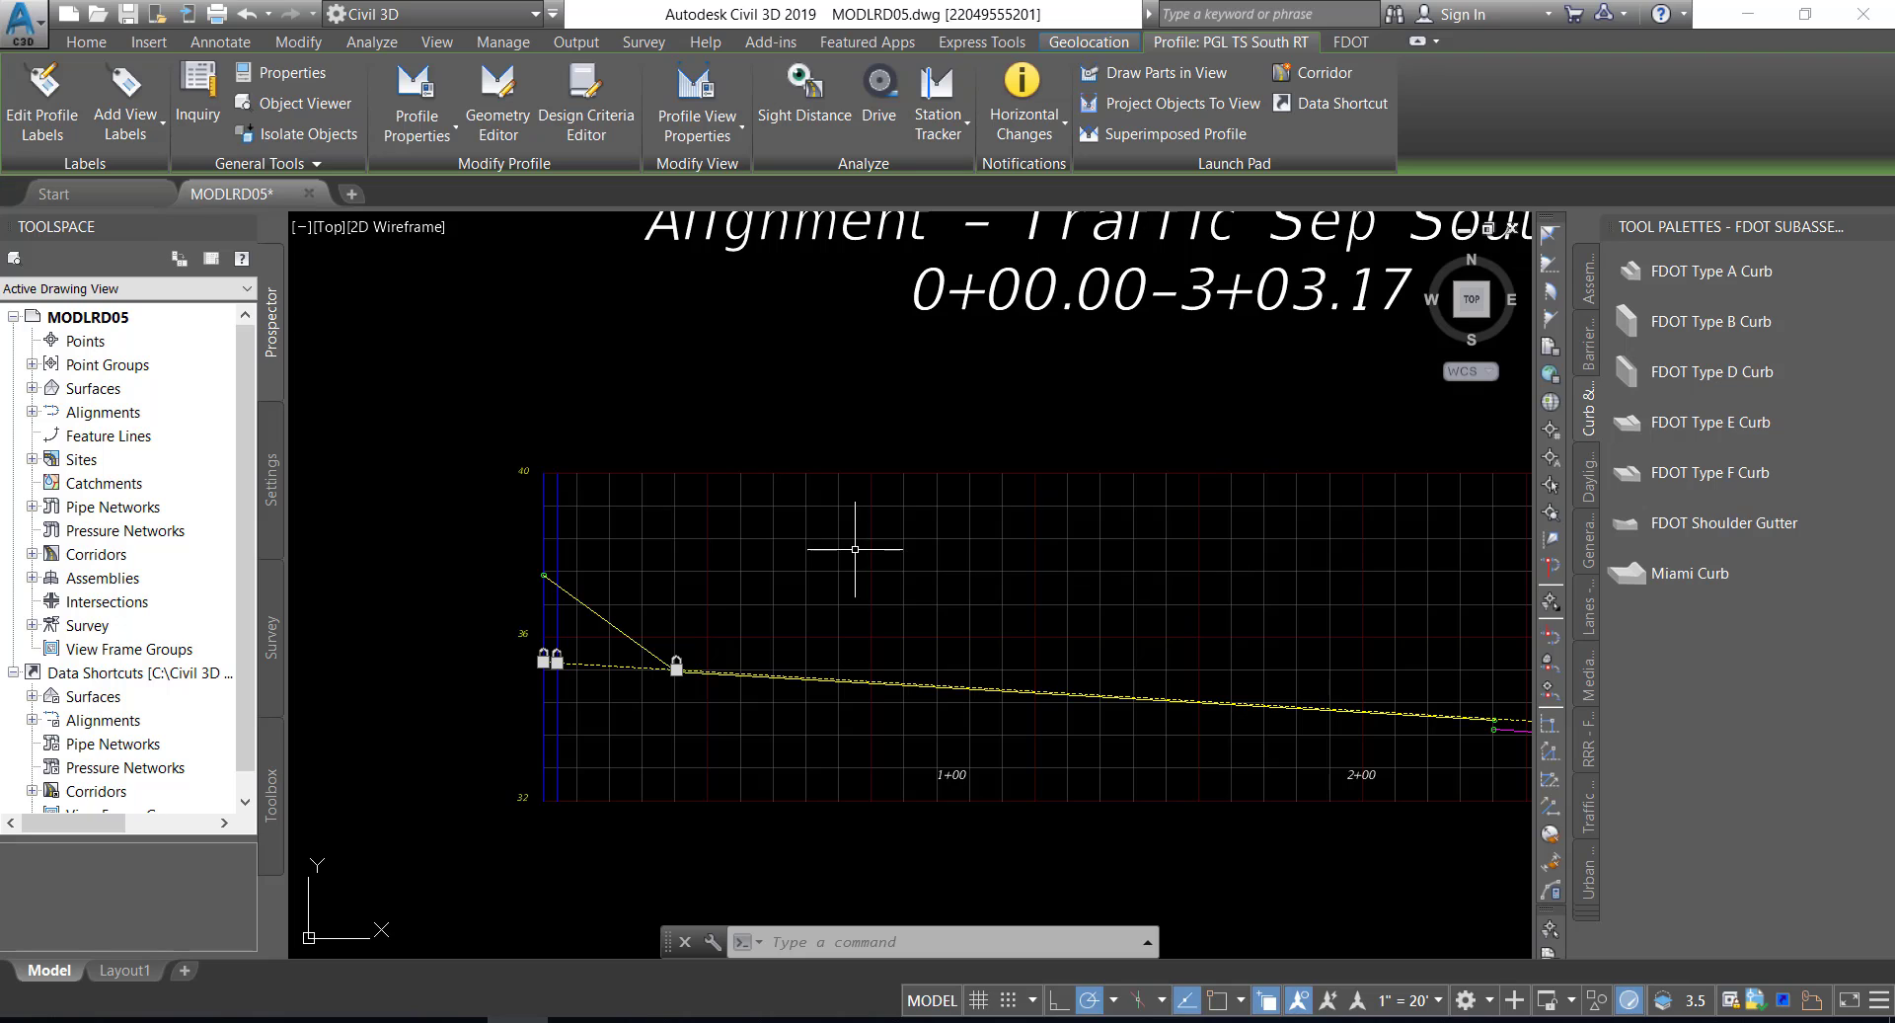
left_click(499, 122)
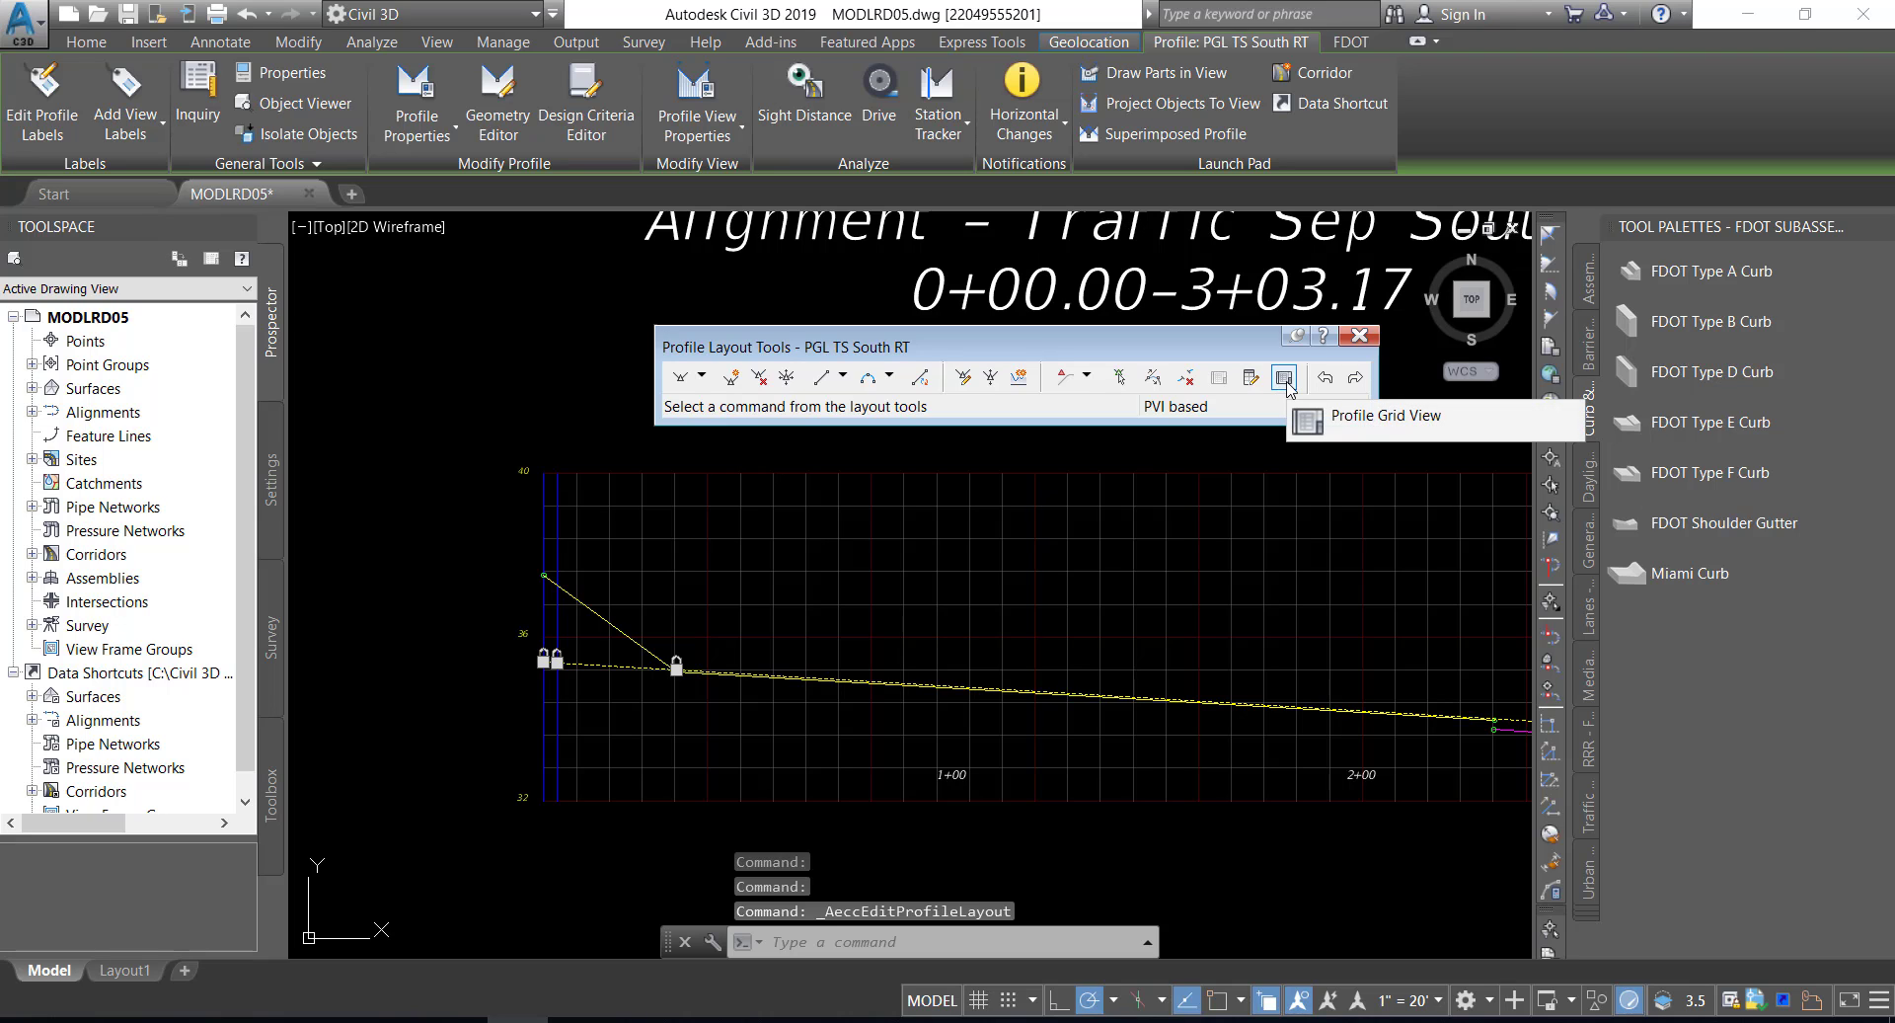
- Show the entity grid for PGL TS South RT, unlock the PVI at station 0+00.00 and set its elevation to 35.51'
left_click(1284, 378)
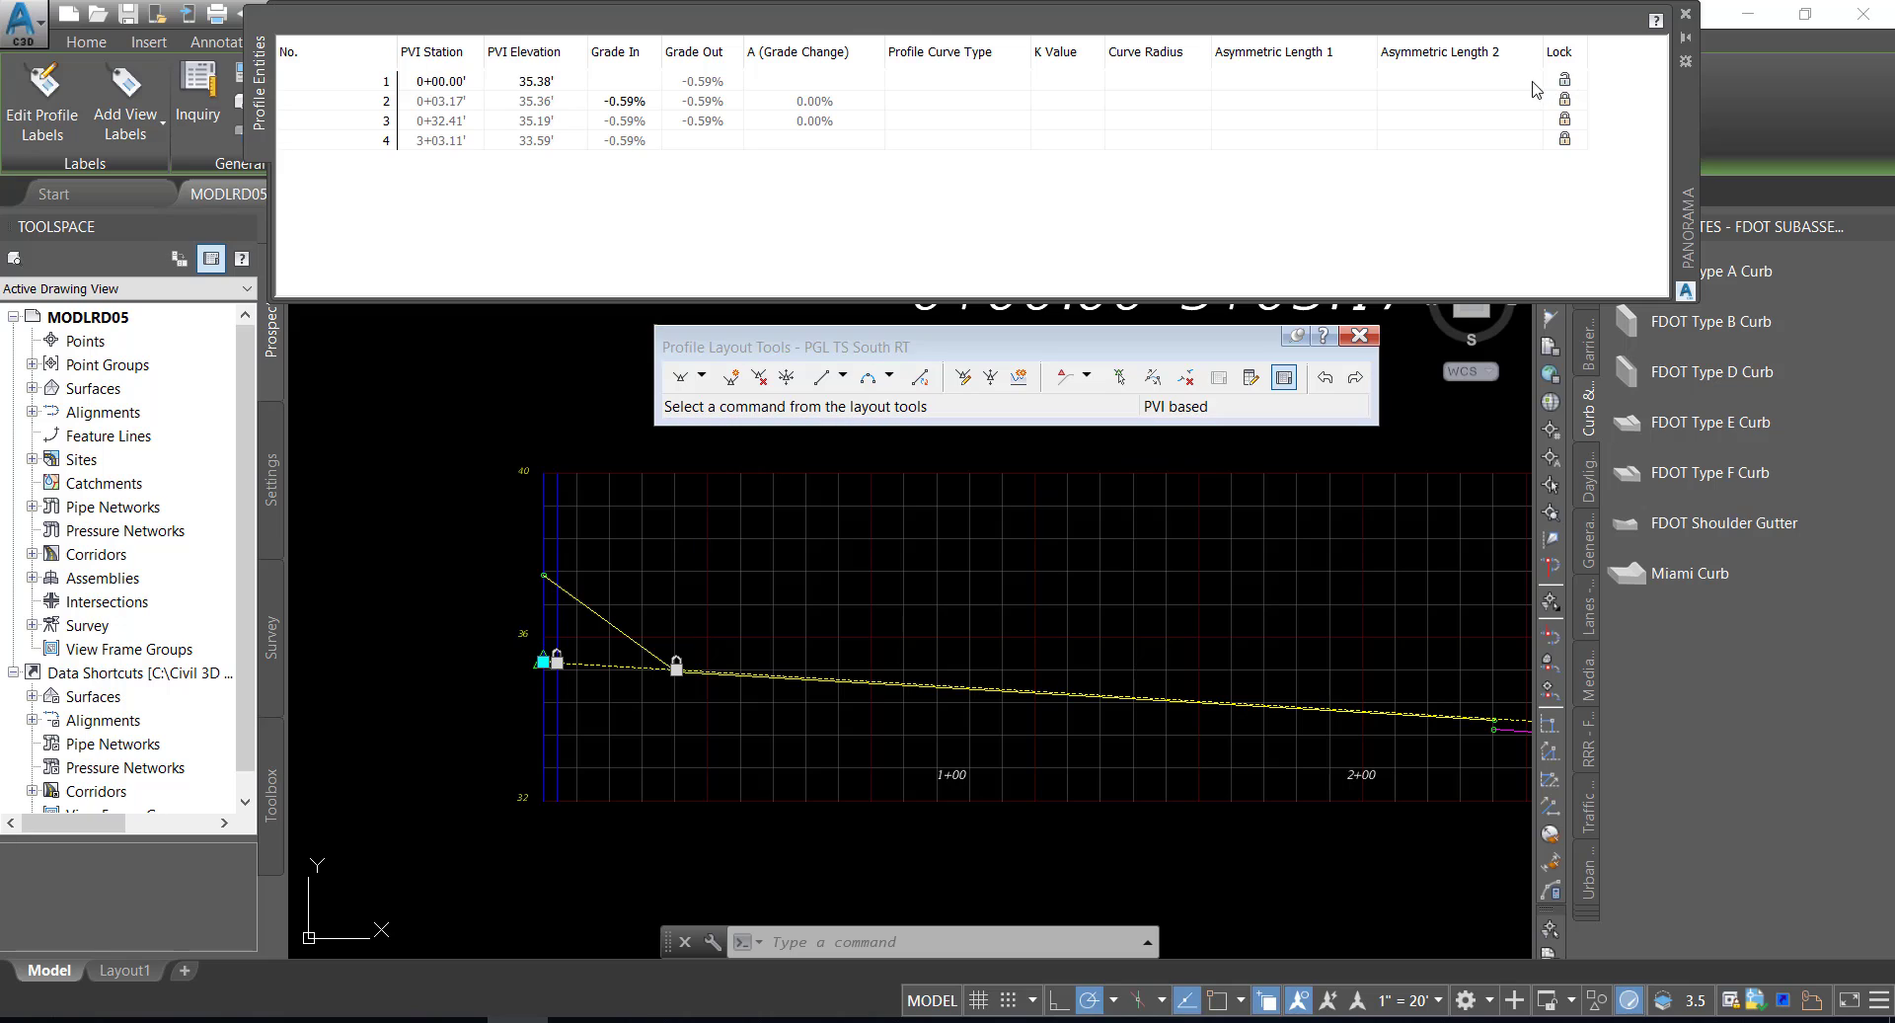
left_click(551, 85)
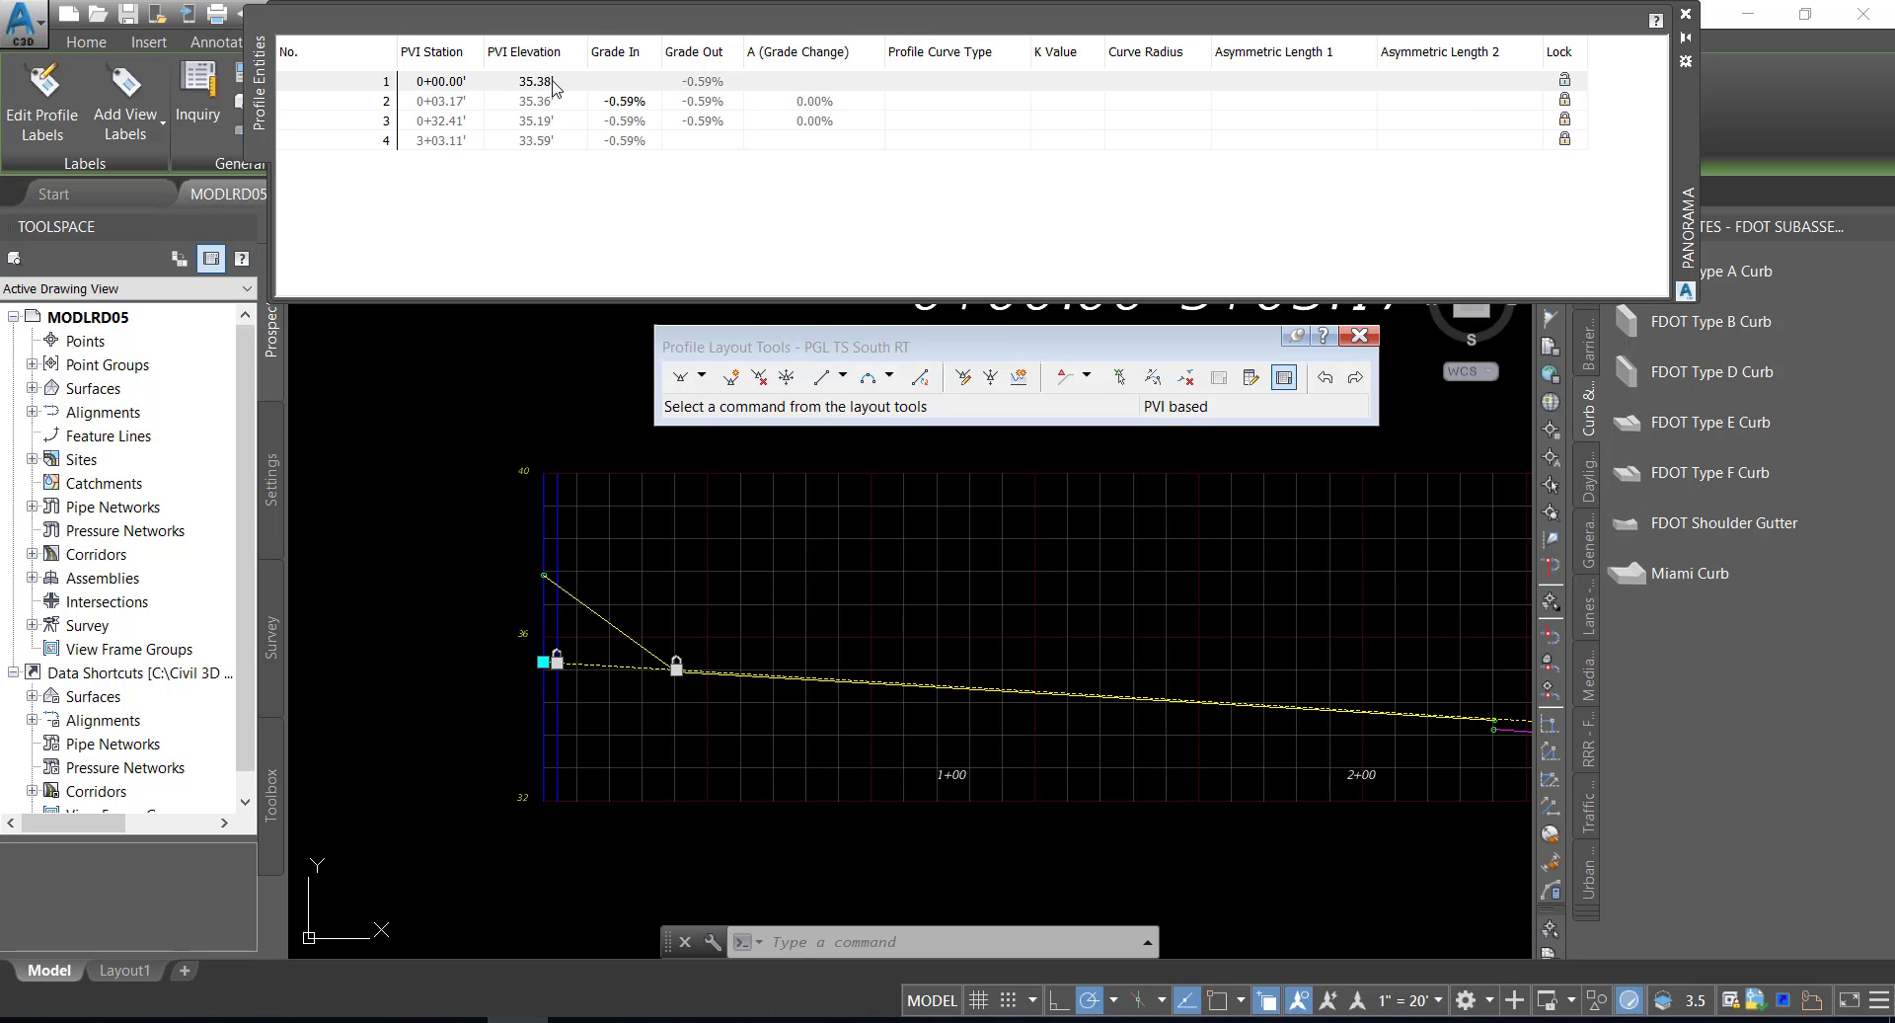
left_click(555, 87)
type("35.")
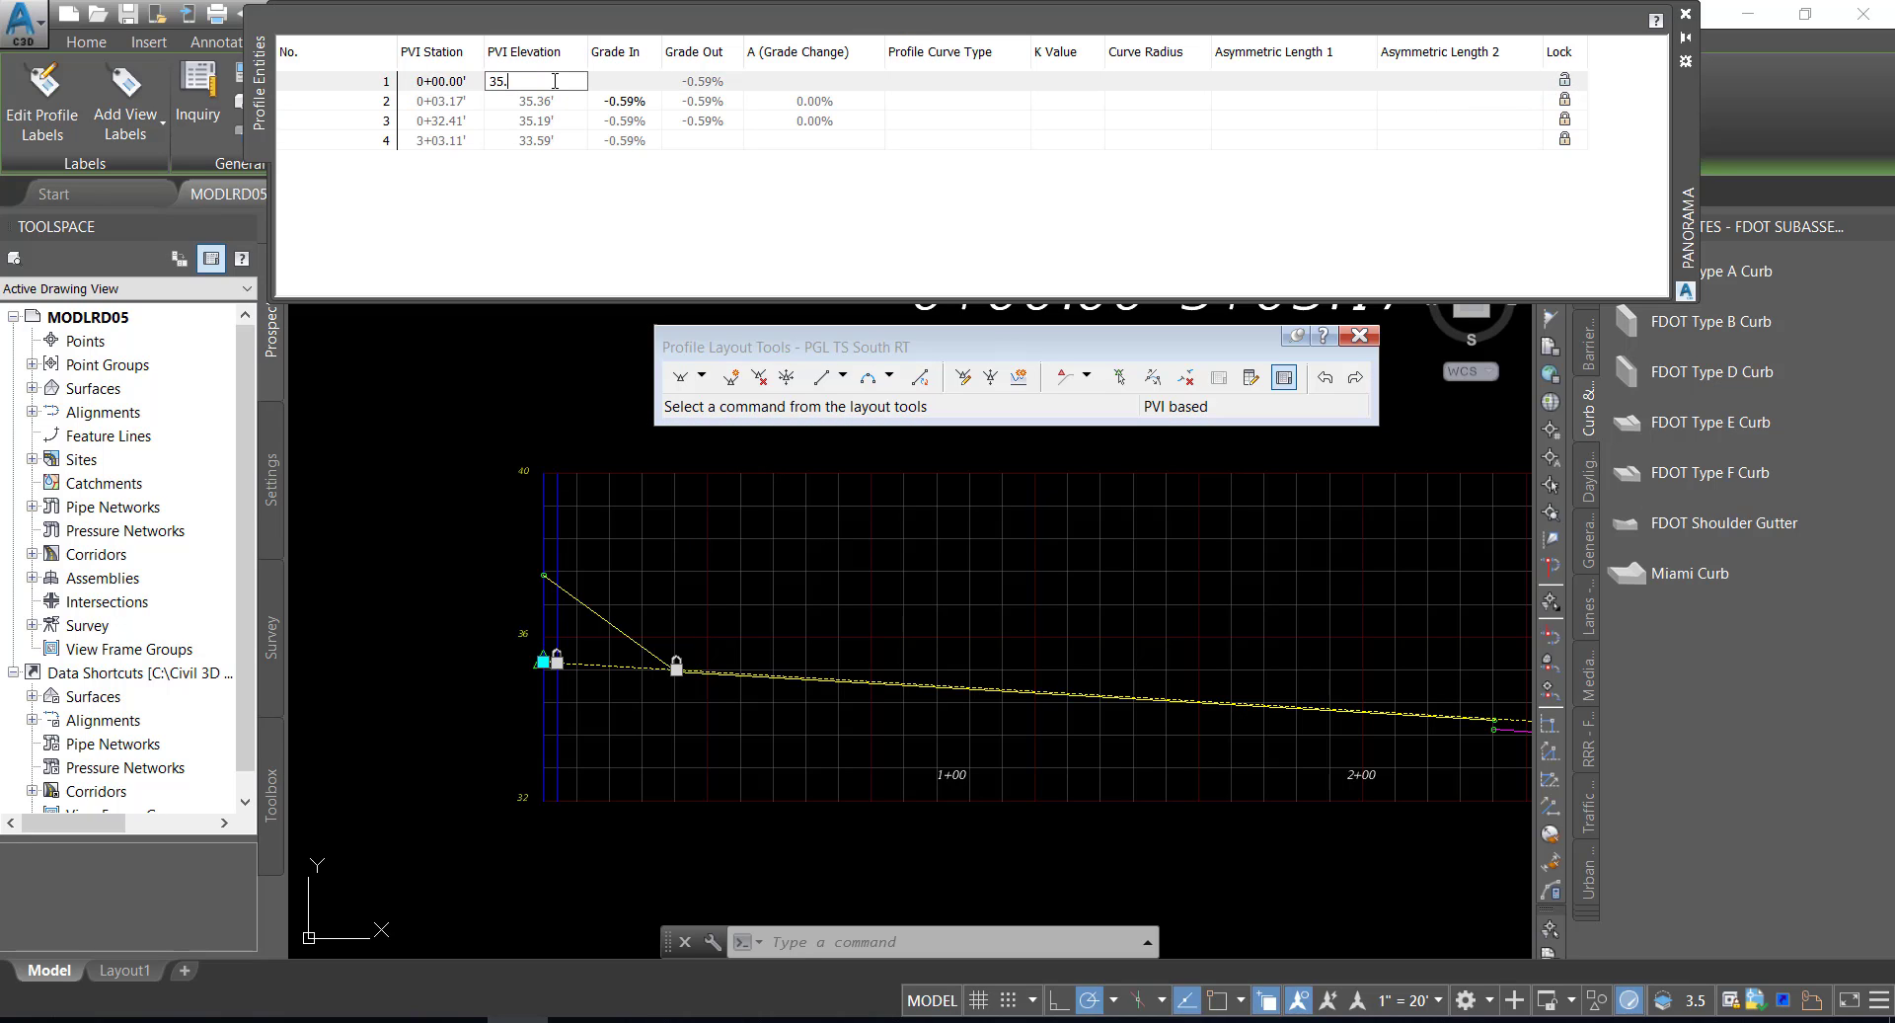
type("51")
key("Return")
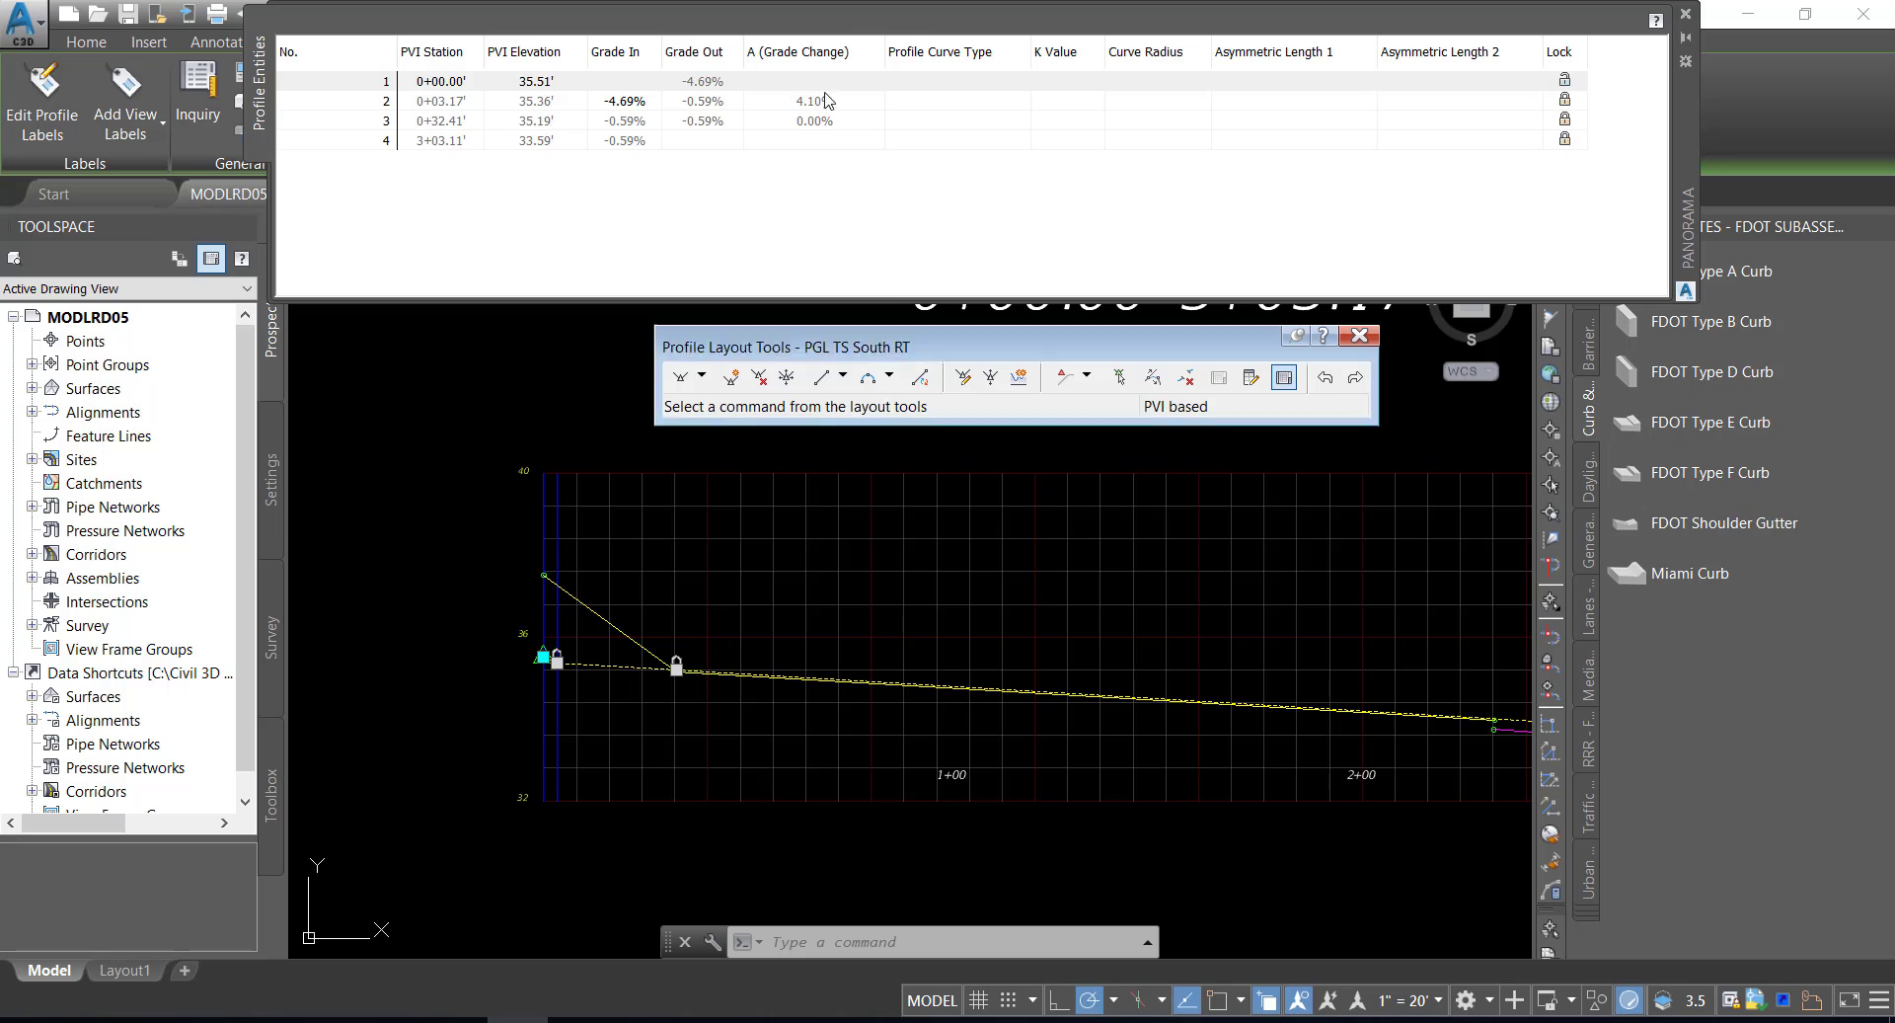
- Unlock the PVI at station 0+03.17 and set the grade out of the first PVI to -0.59%
left_click(1565, 81)
left_click(1567, 102)
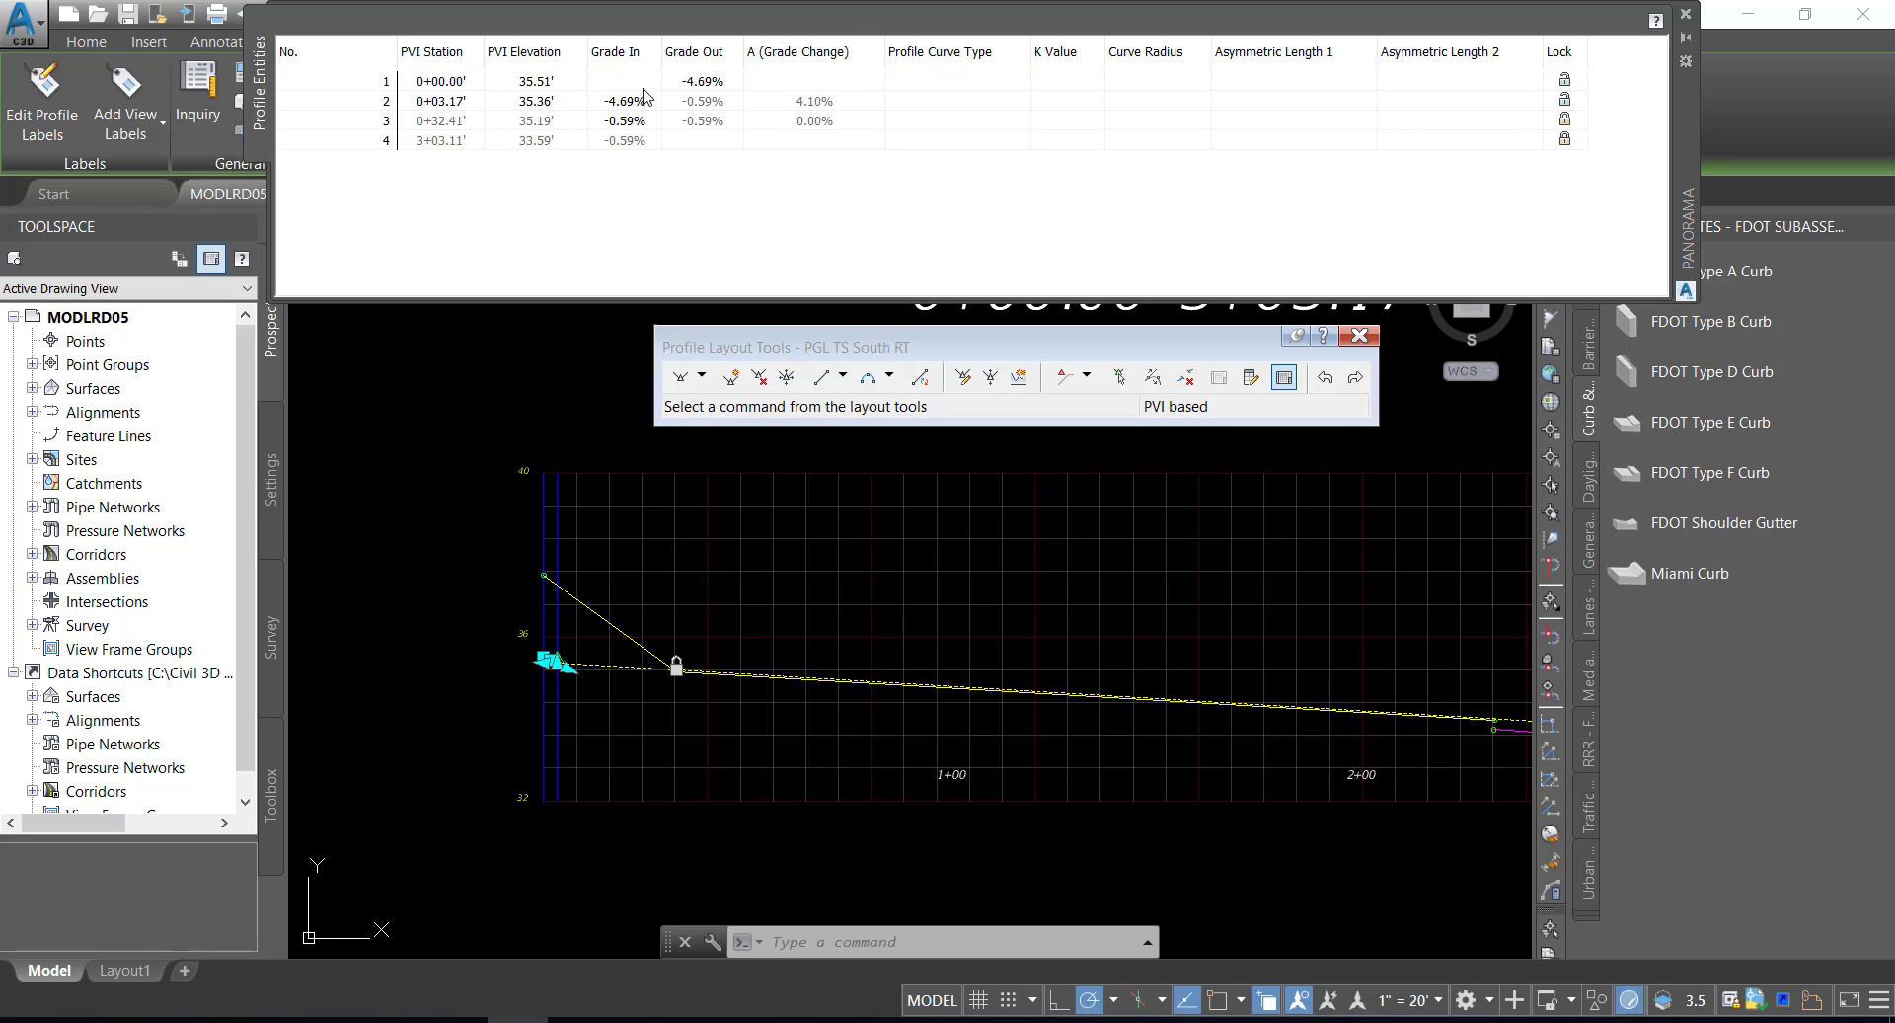
double_click(712, 83)
type("-.")
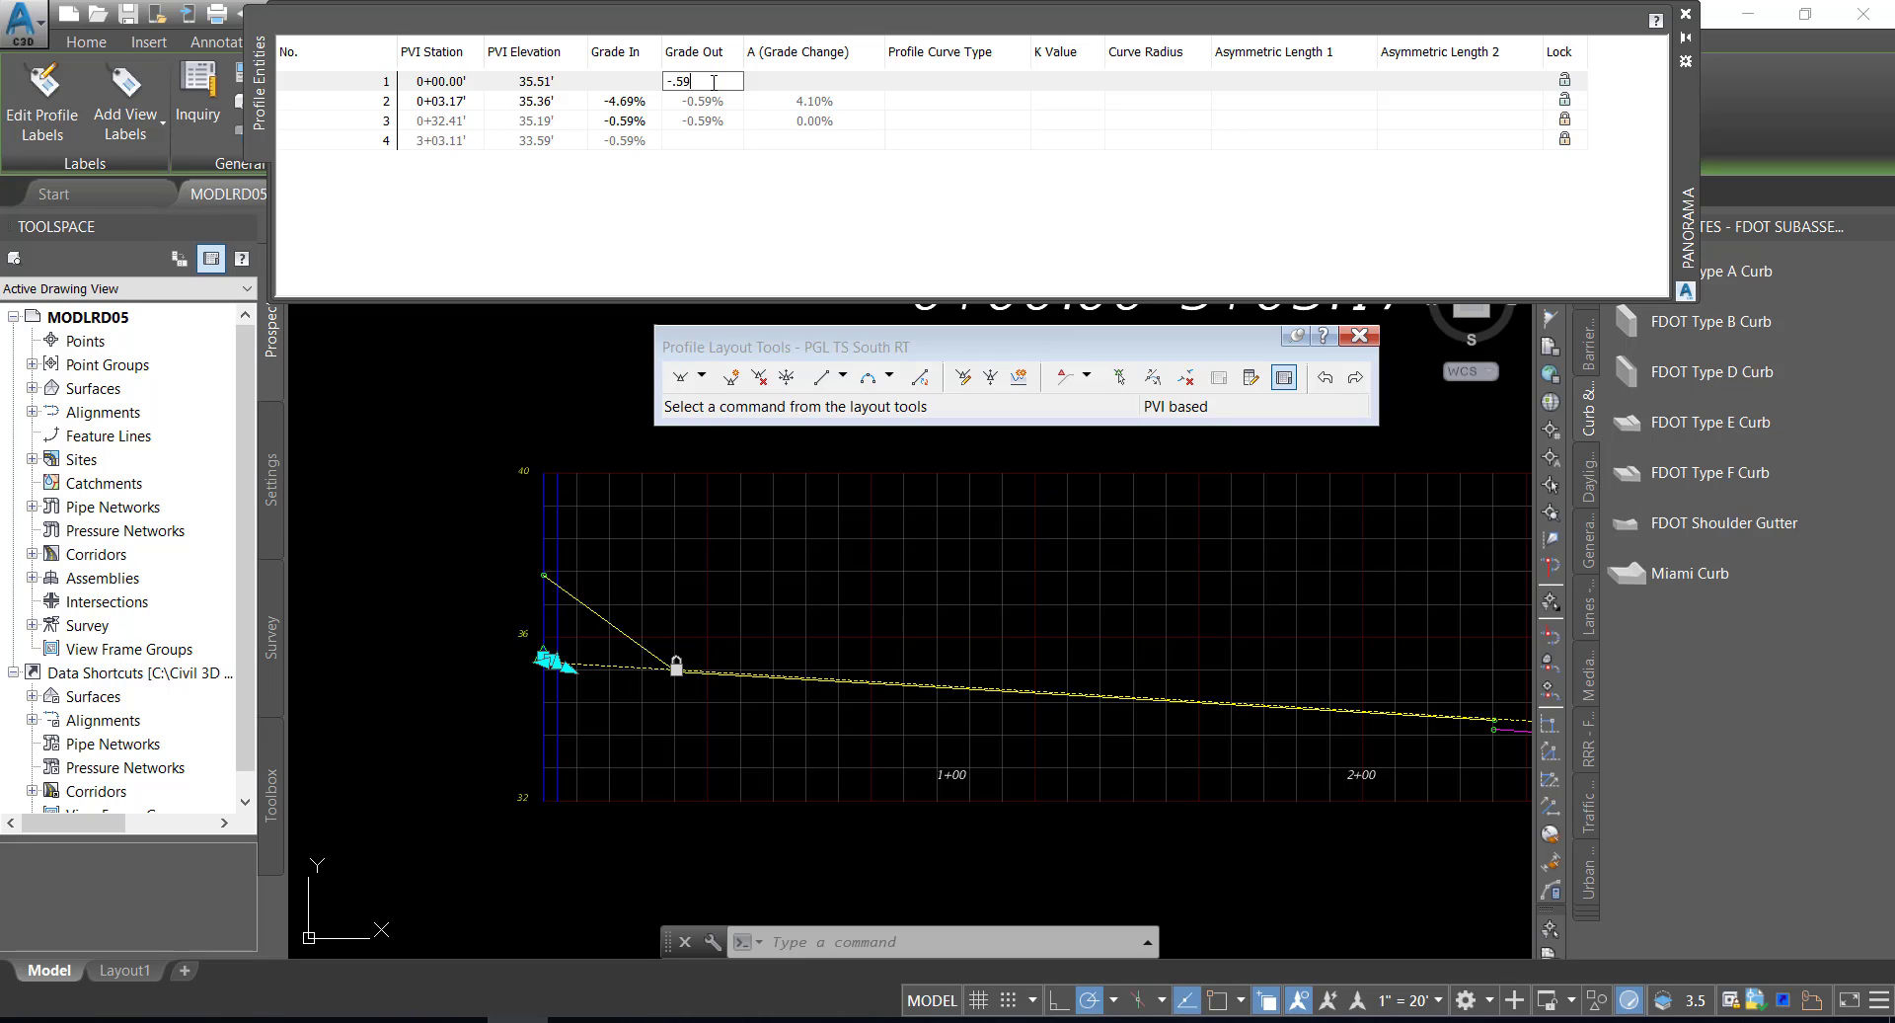
key("Return")
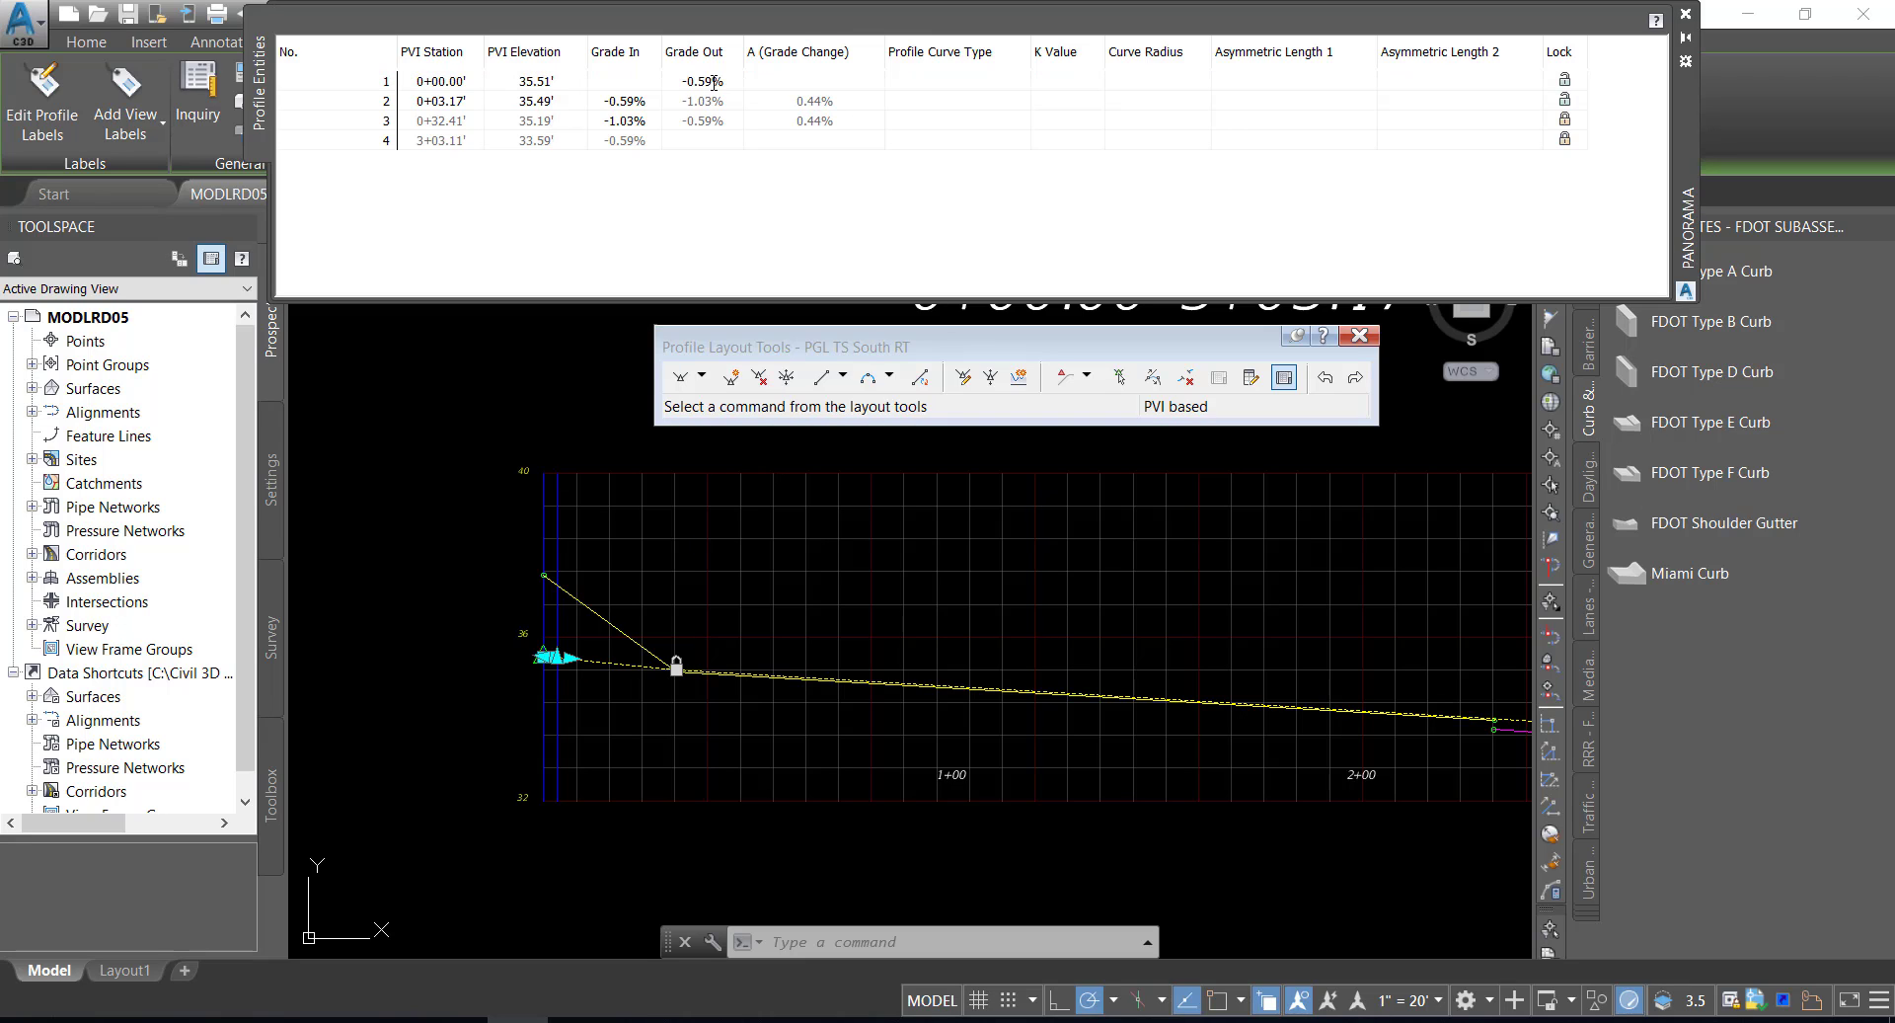
- Set the grade in of the PVI at station 0+32.41 to -0.59% and relock the first two PVIs
left_click(642, 120)
left_click(641, 120)
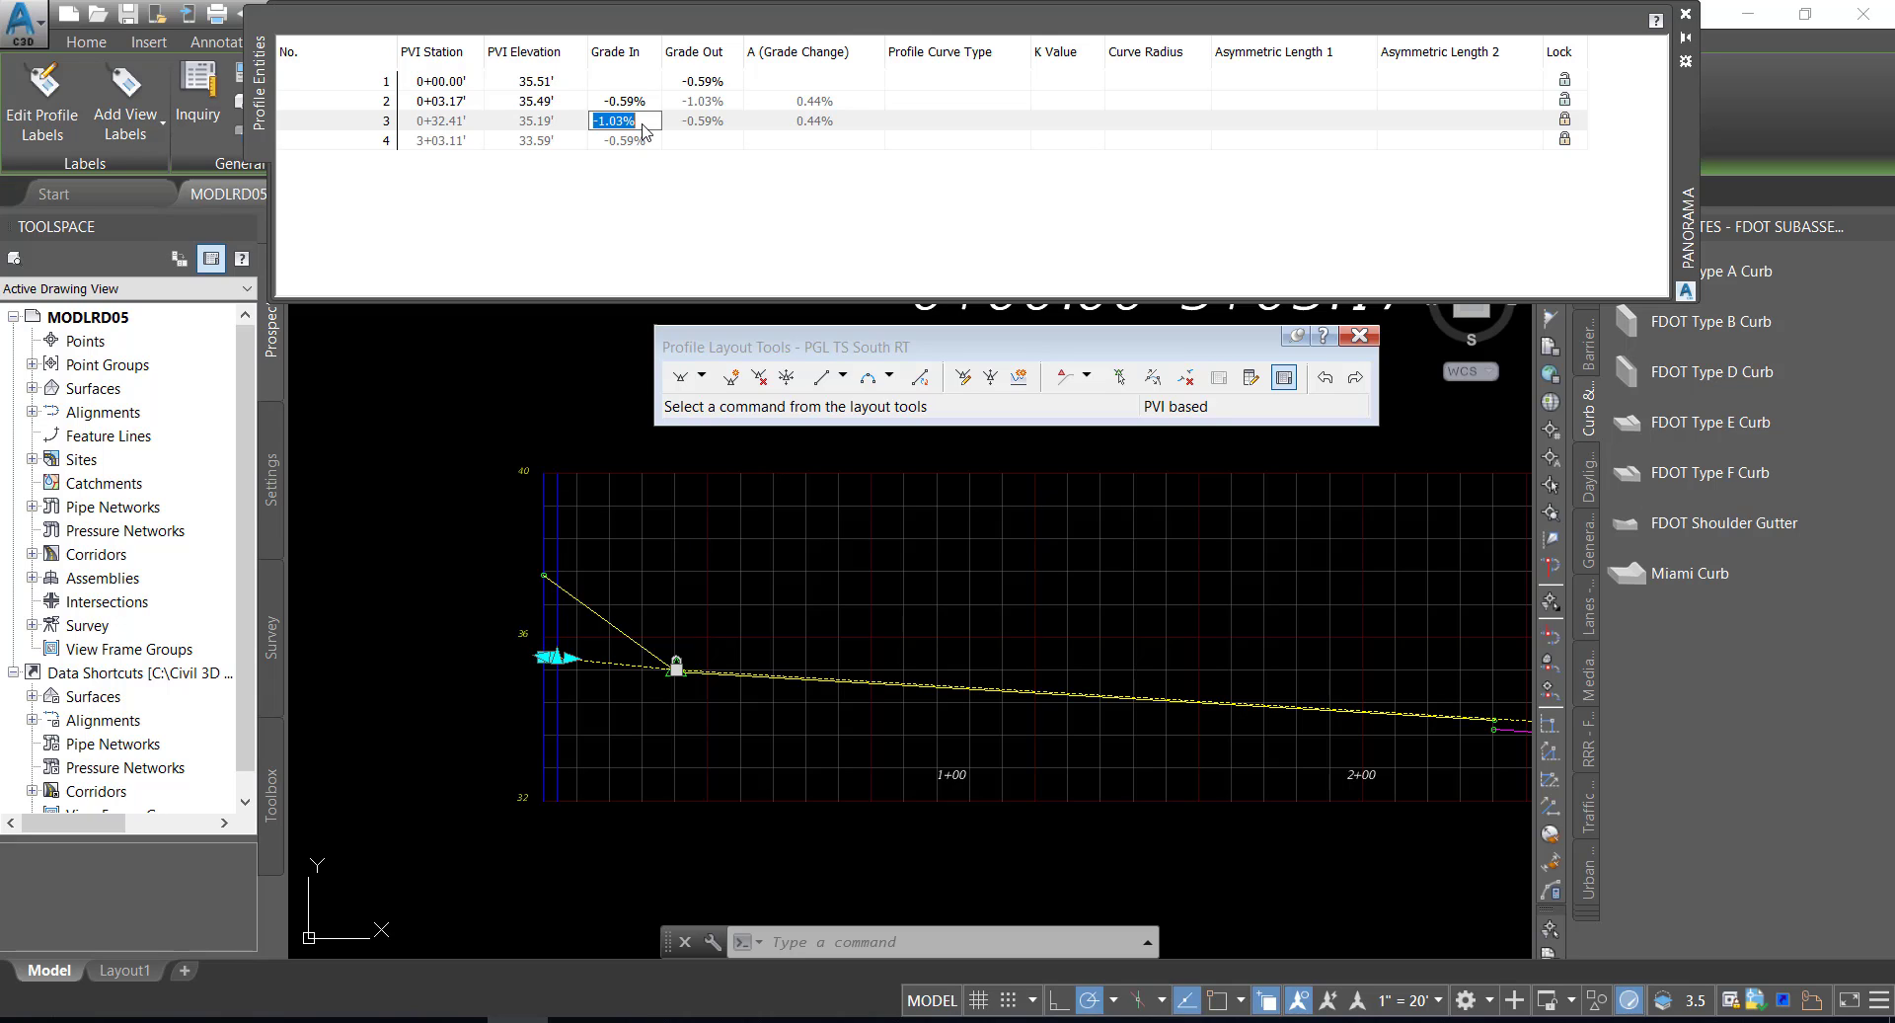
type("-0")
type(".59")
key("Return")
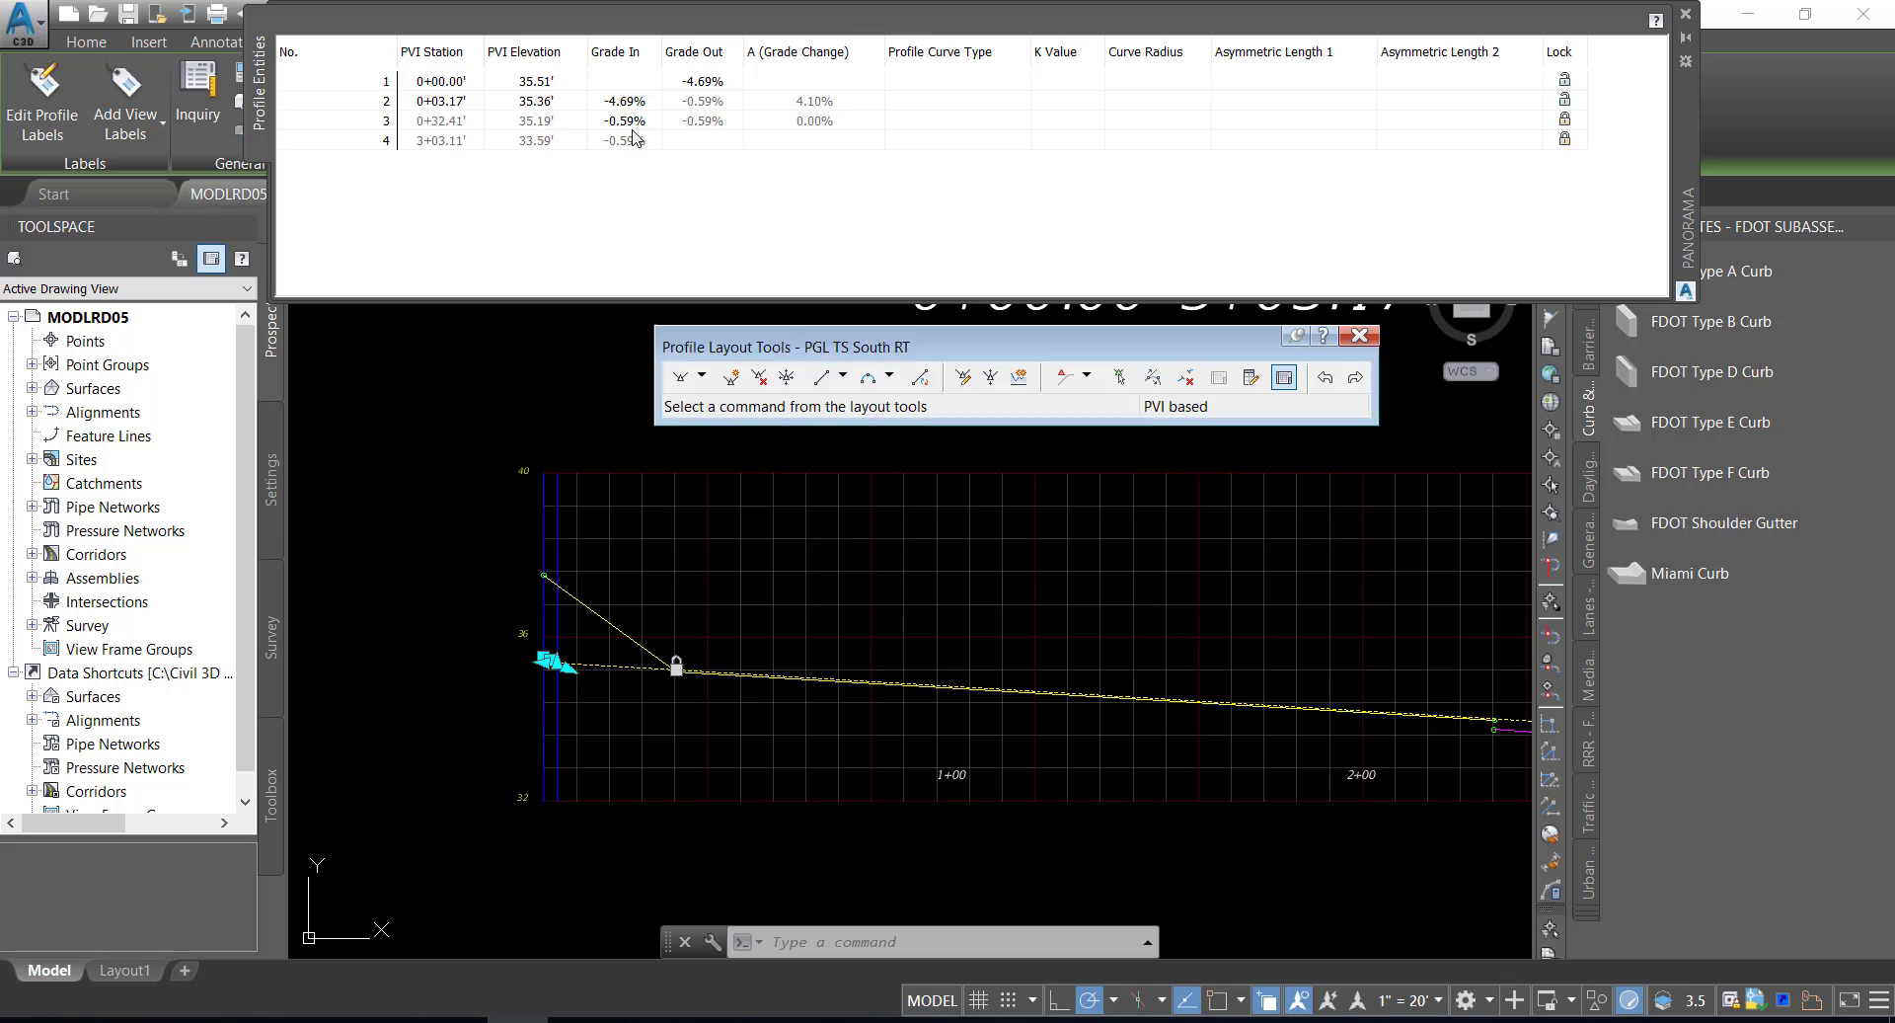
left_click(1565, 101)
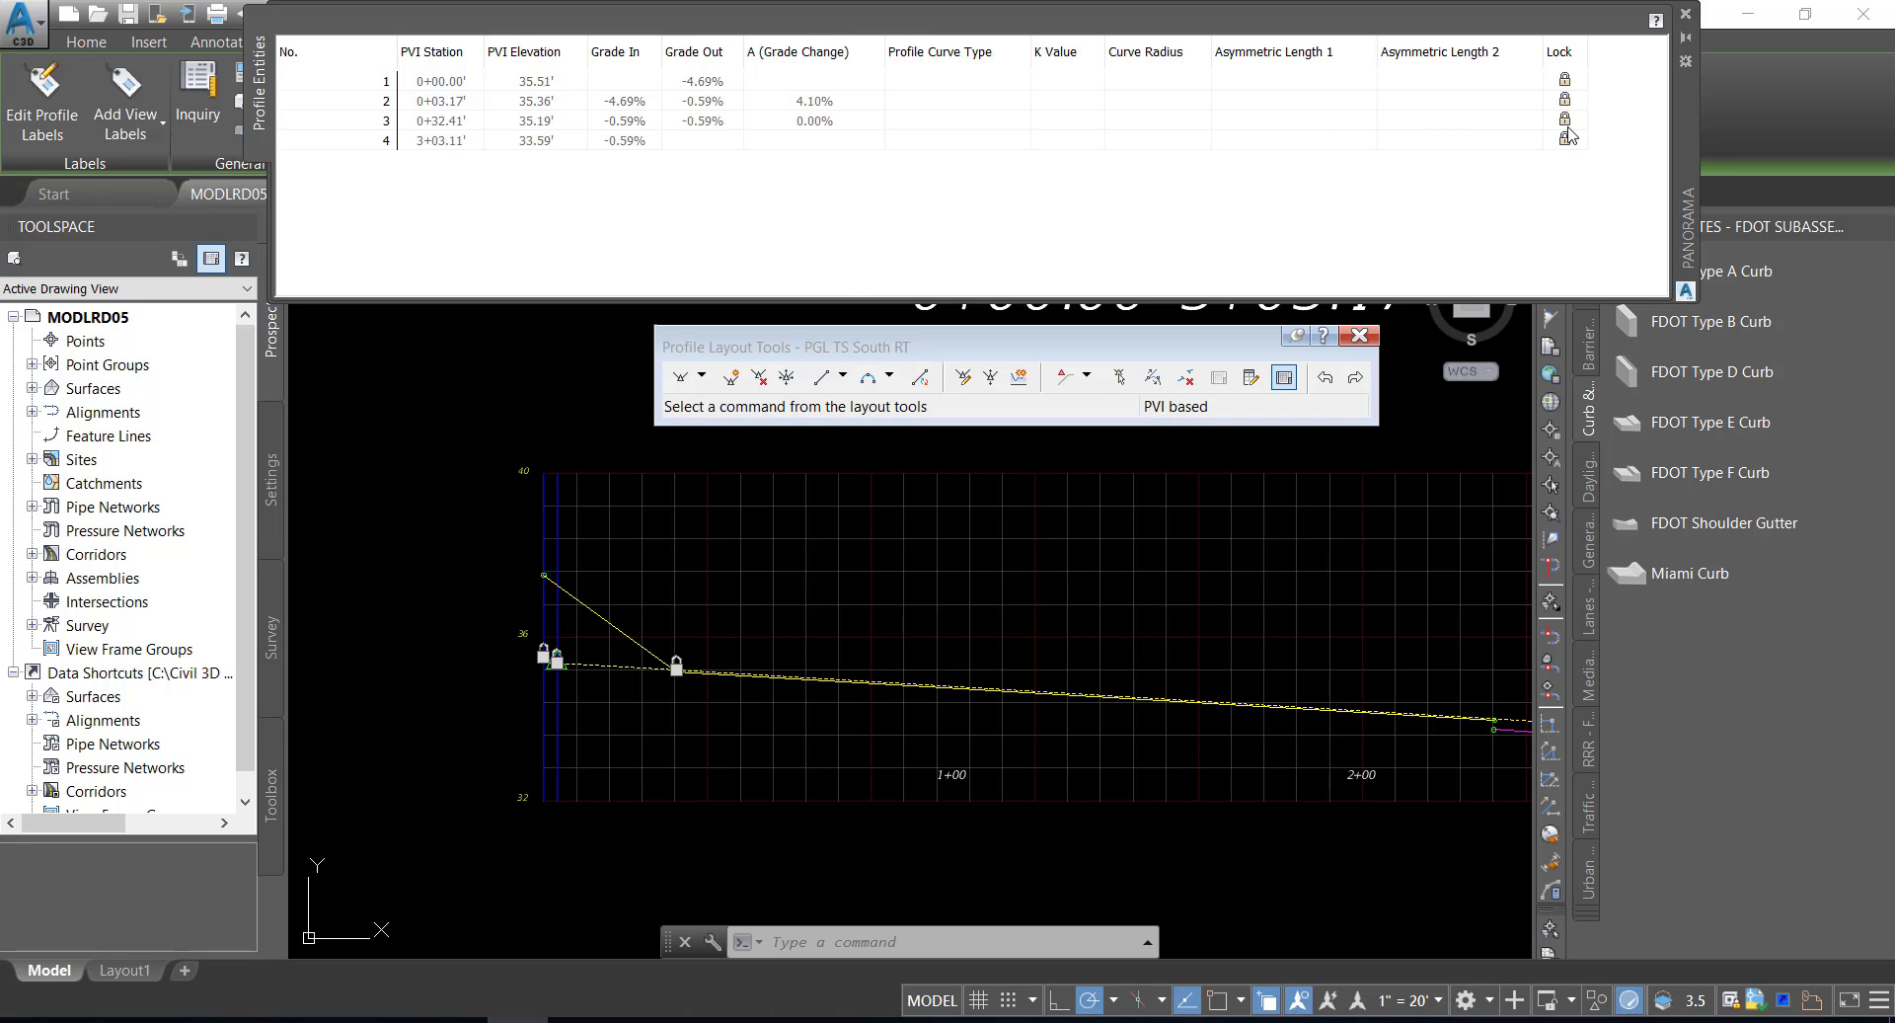
- Close the entity grid and the Profile Layout Tools for PGL TS South RT, and save the drawing
left_click(1685, 27)
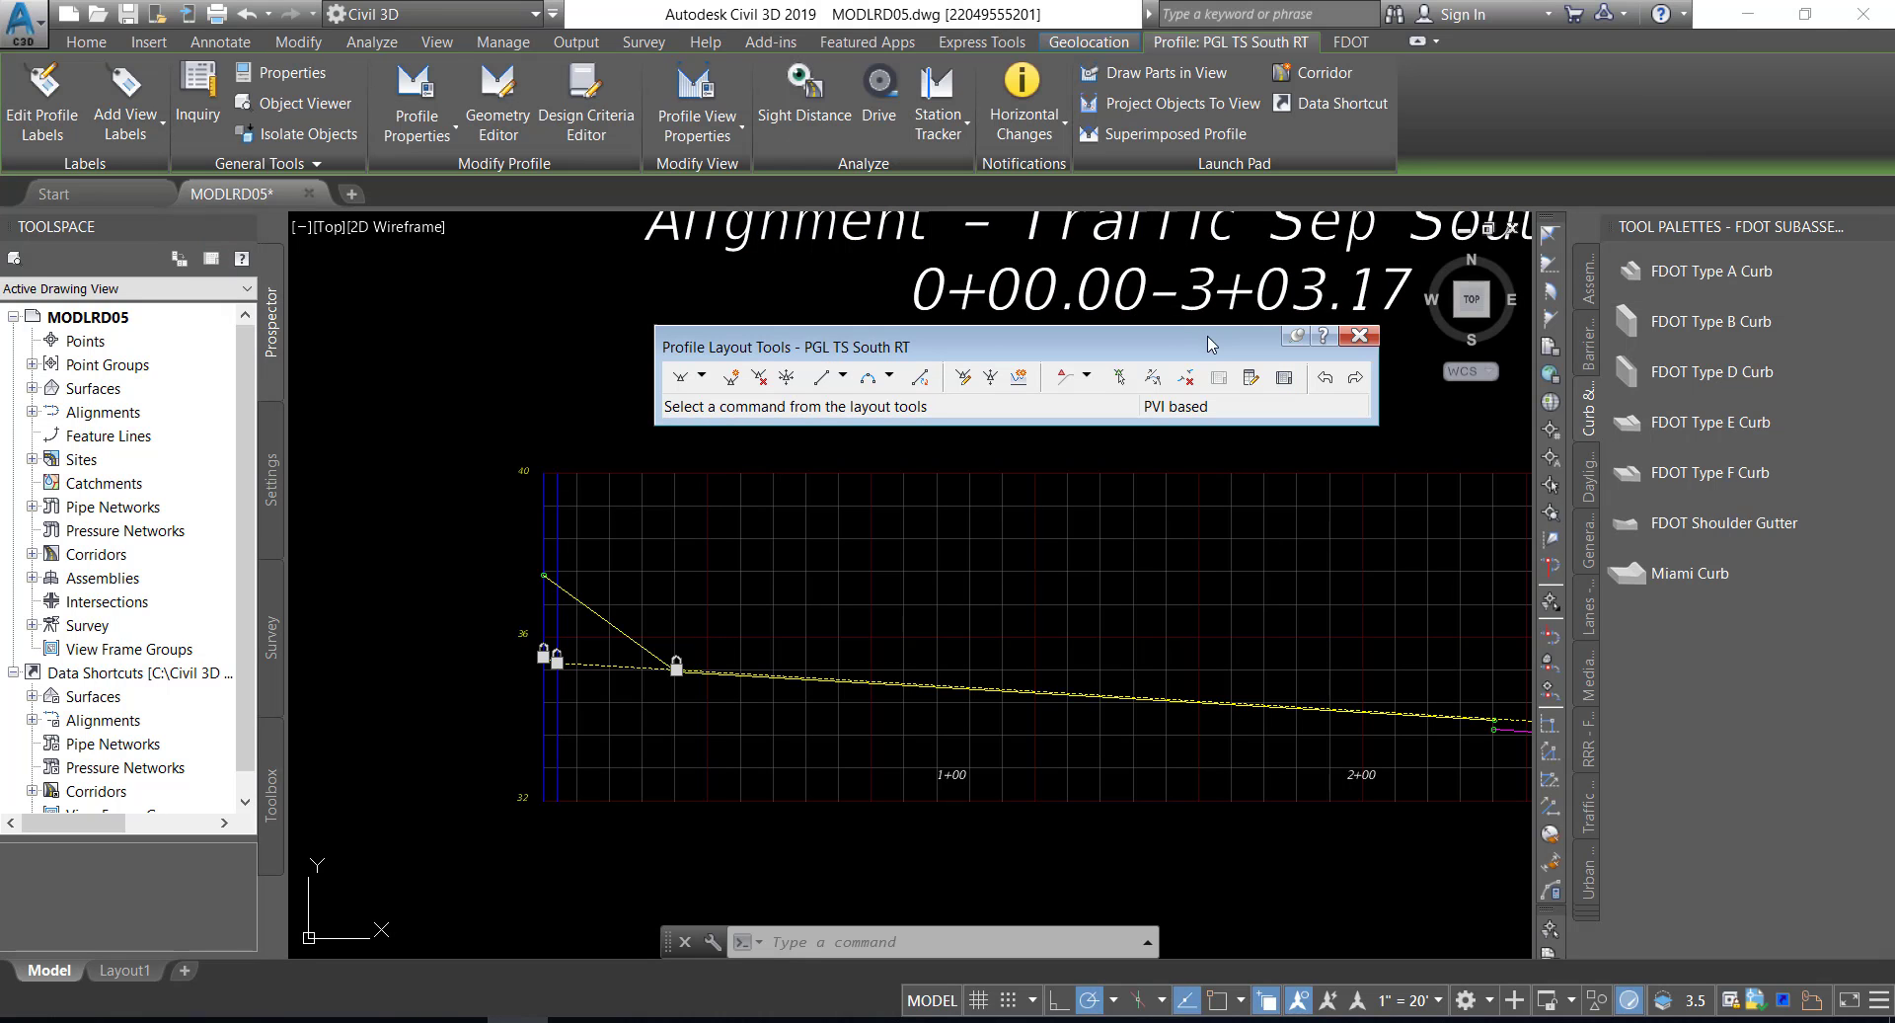
left_click(1358, 336)
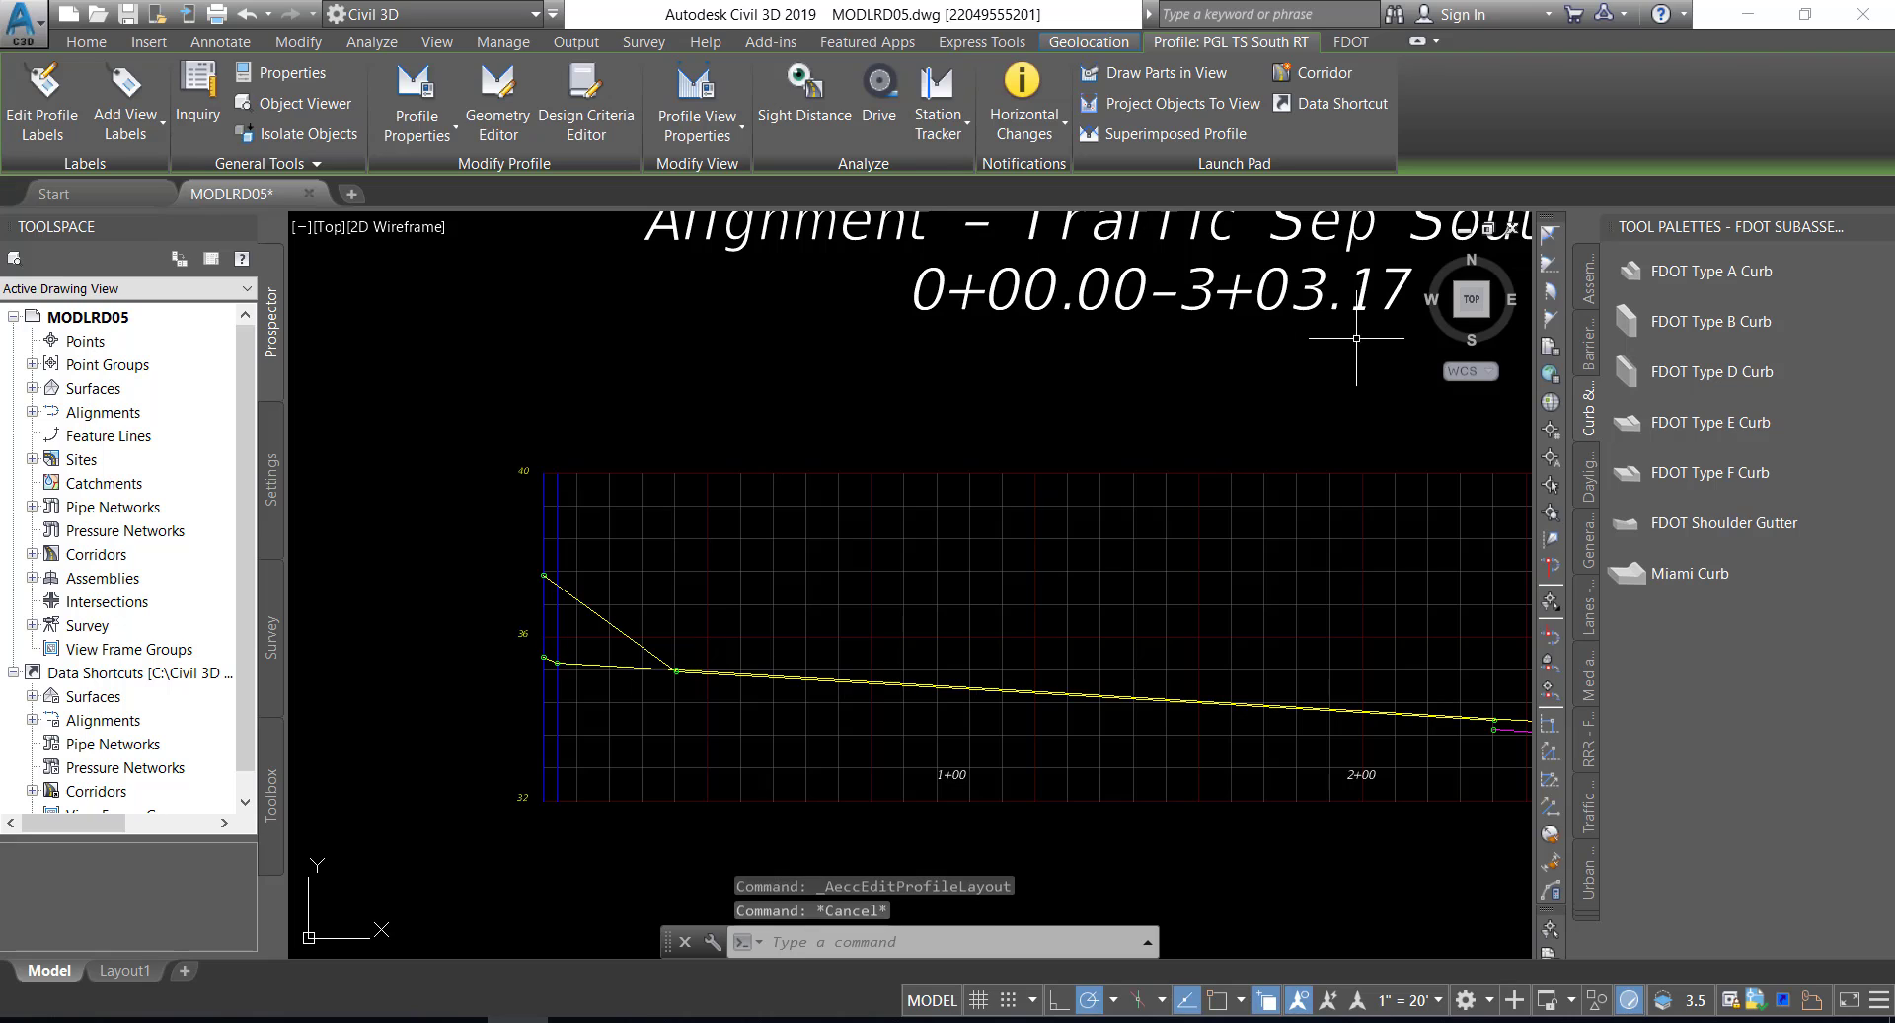
left_click(137, 15)
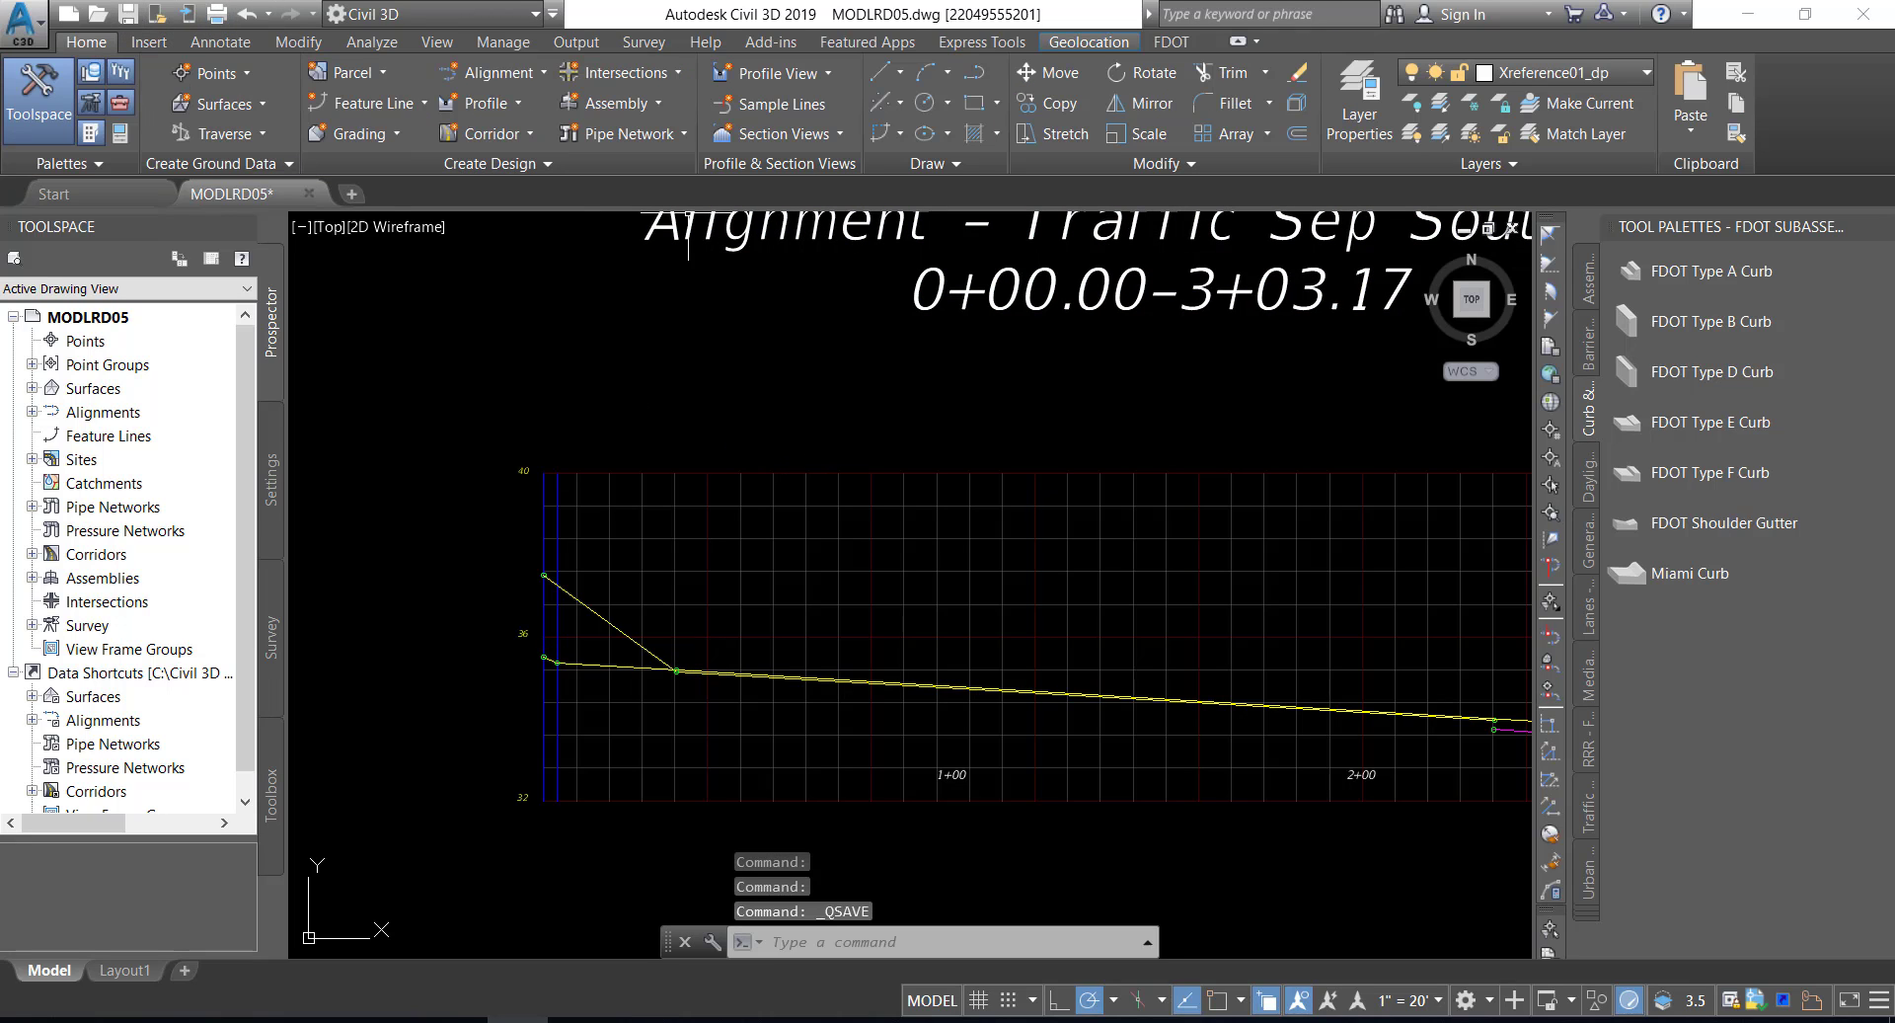
- Start a new assembly named TS South LT, keeping the FDOT assembly style and FDOT Assembly Codes code set
mouse_move(769, 382)
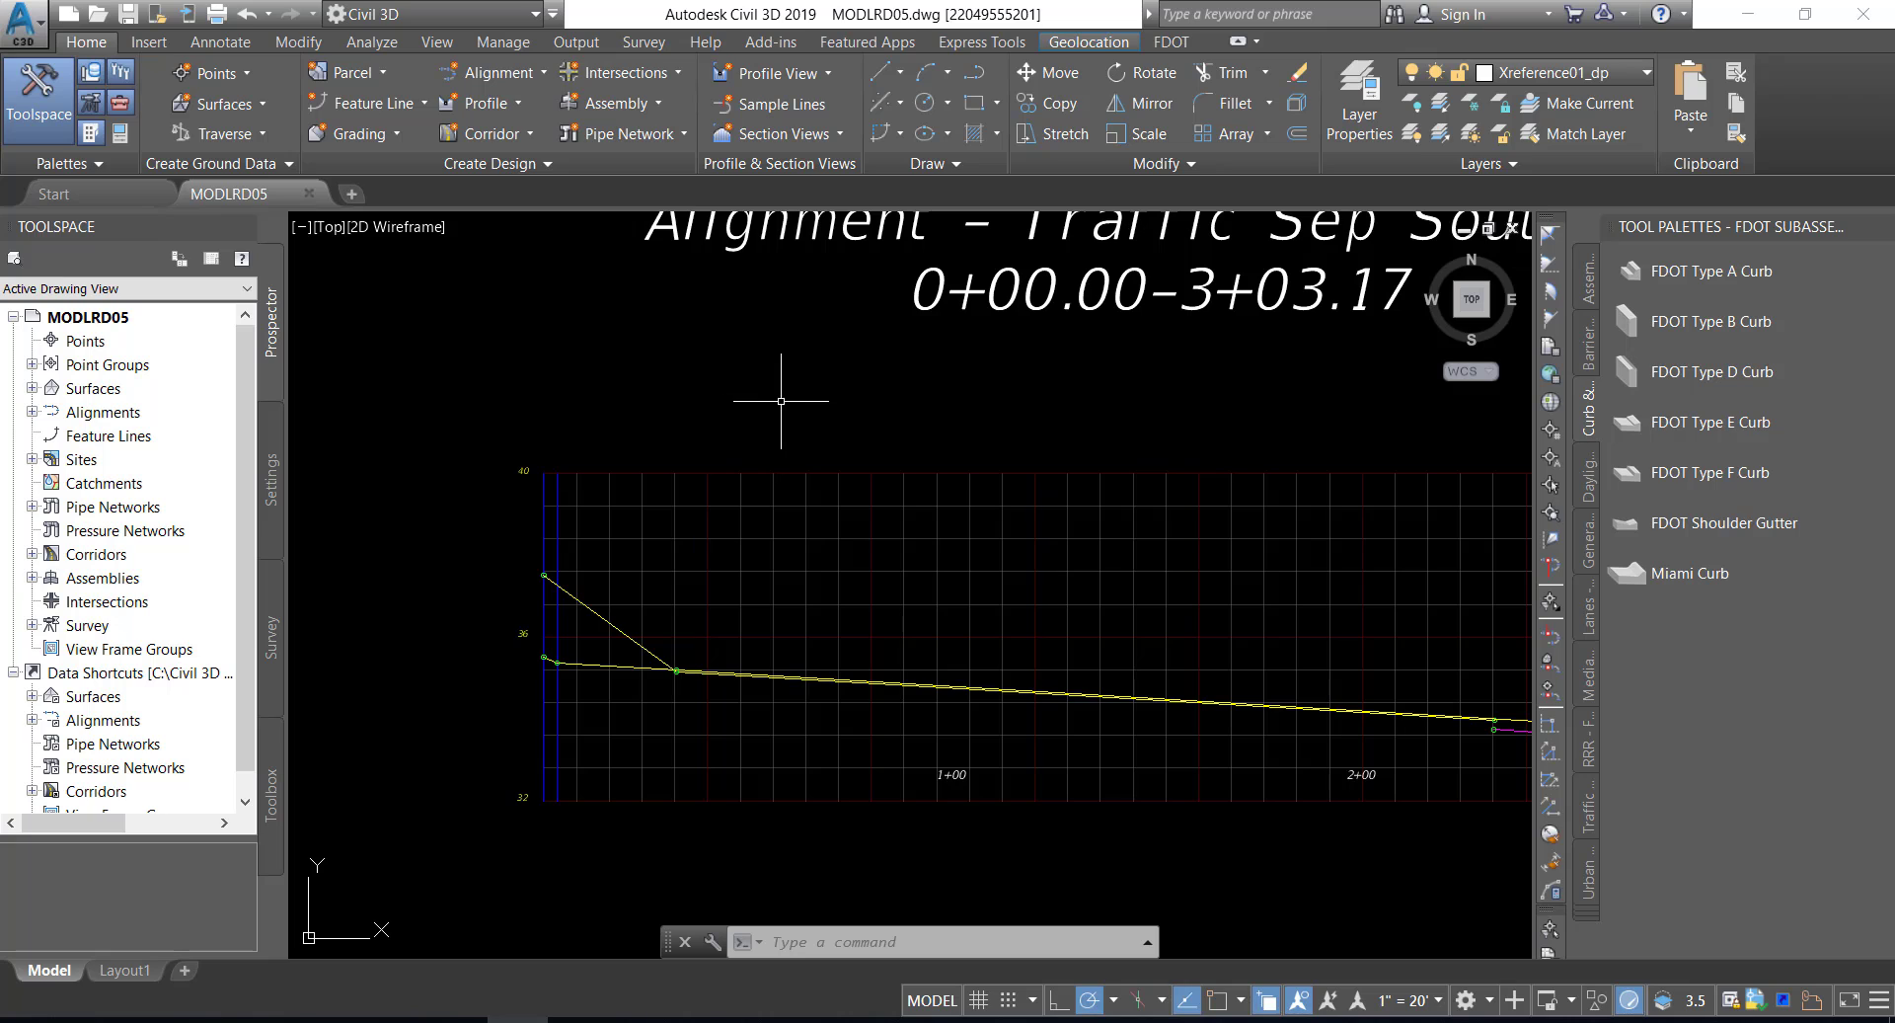
scroll(776, 395, "down", 5)
middle_click_drag(789, 408, 711, 414)
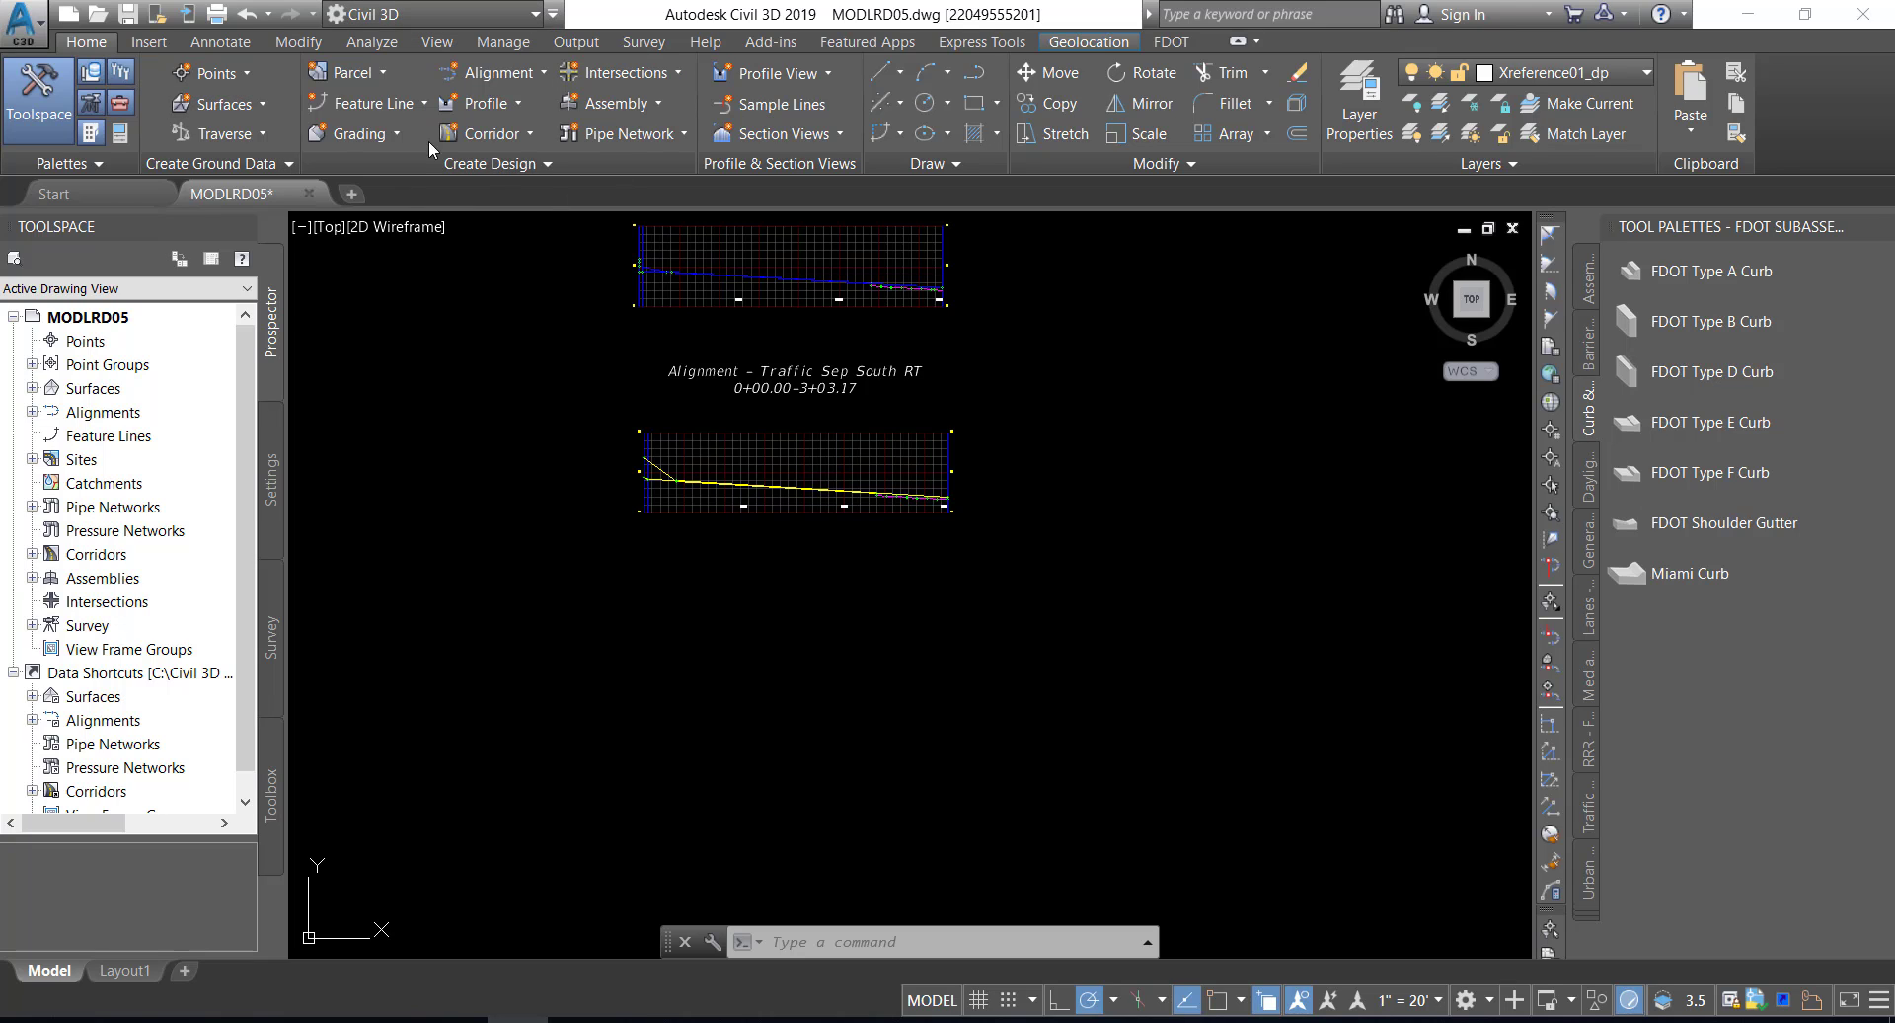
left_click(644, 102)
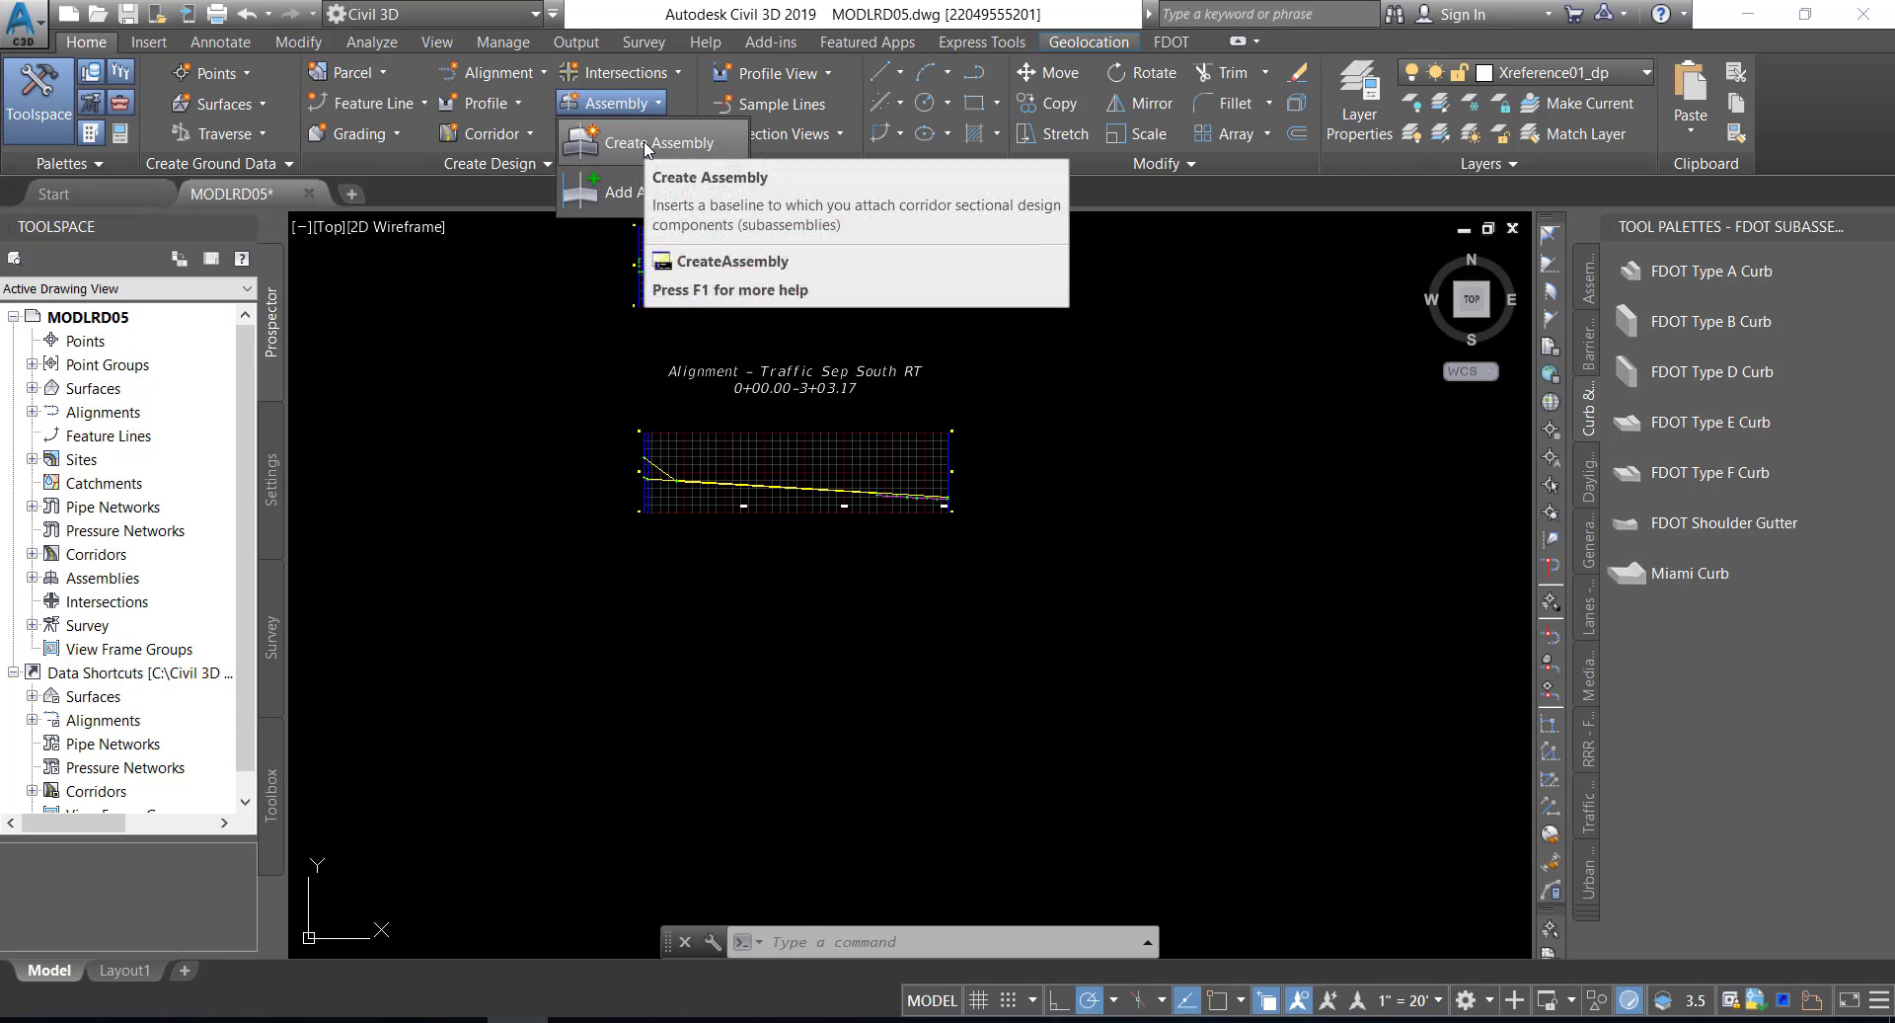
left_click(646, 145)
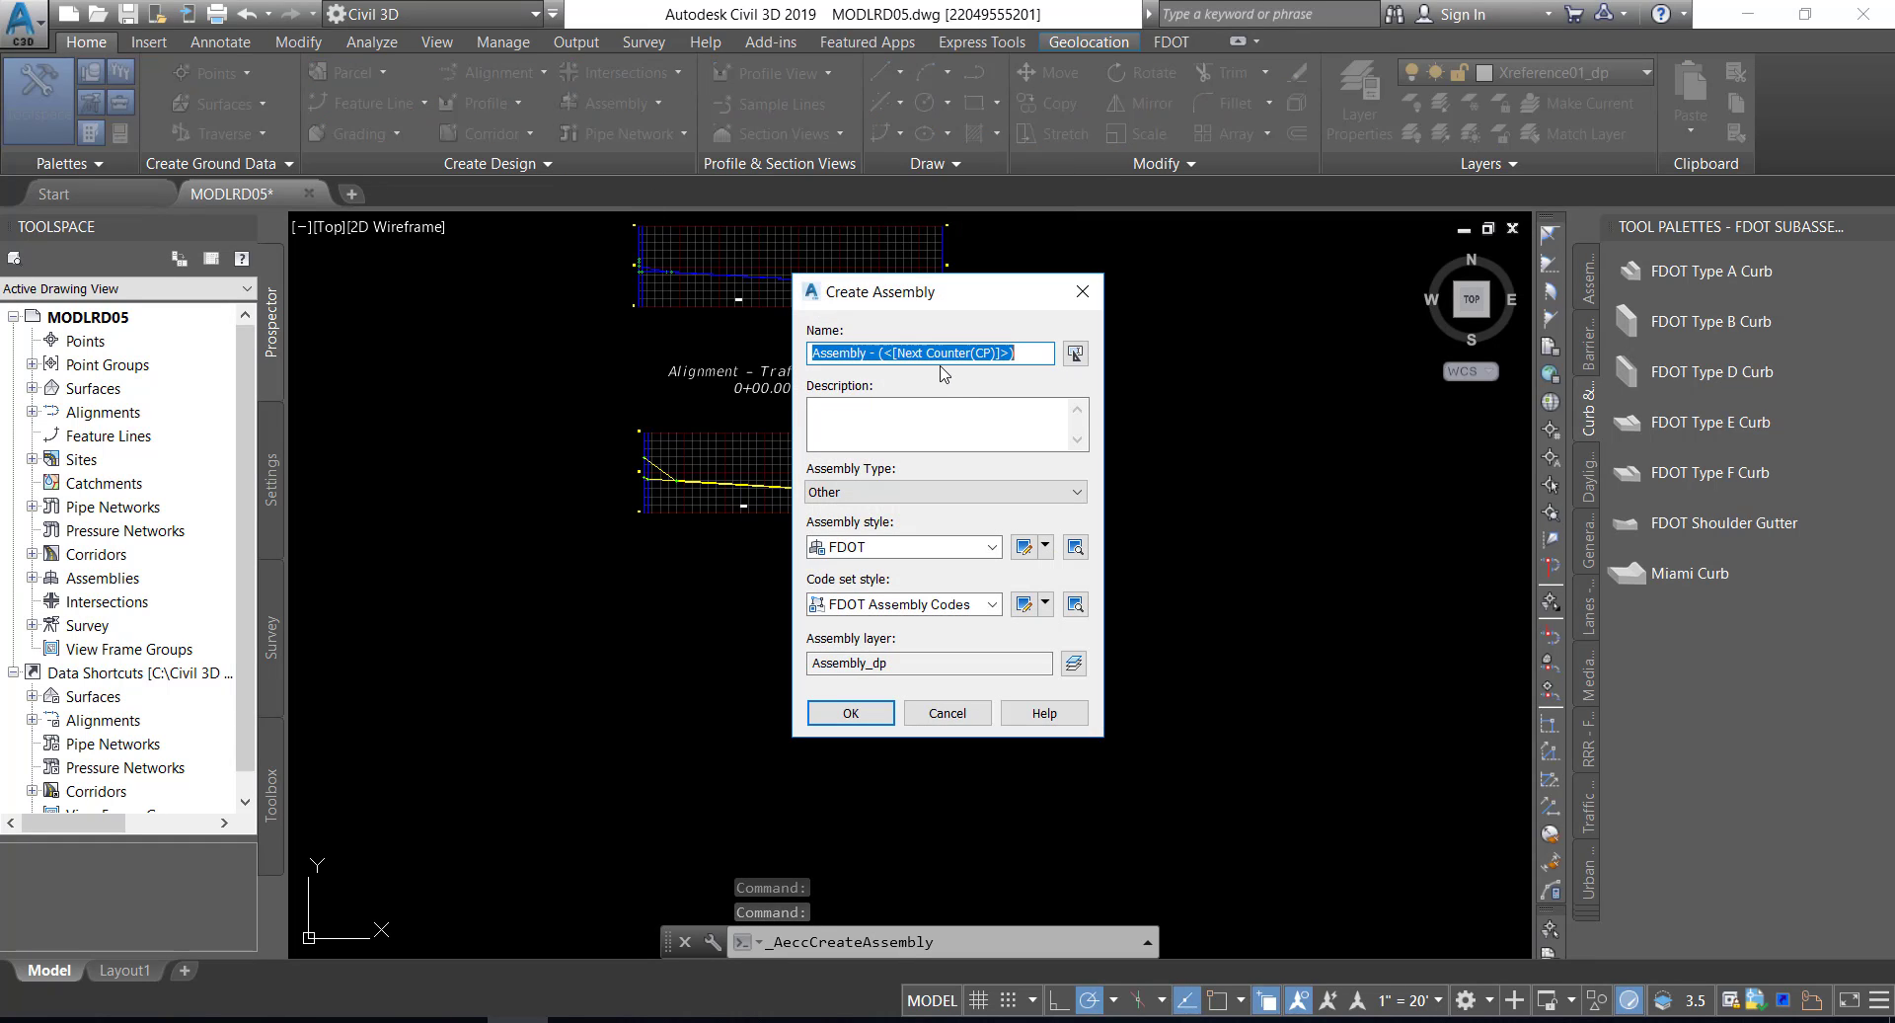
type("TS South LT")
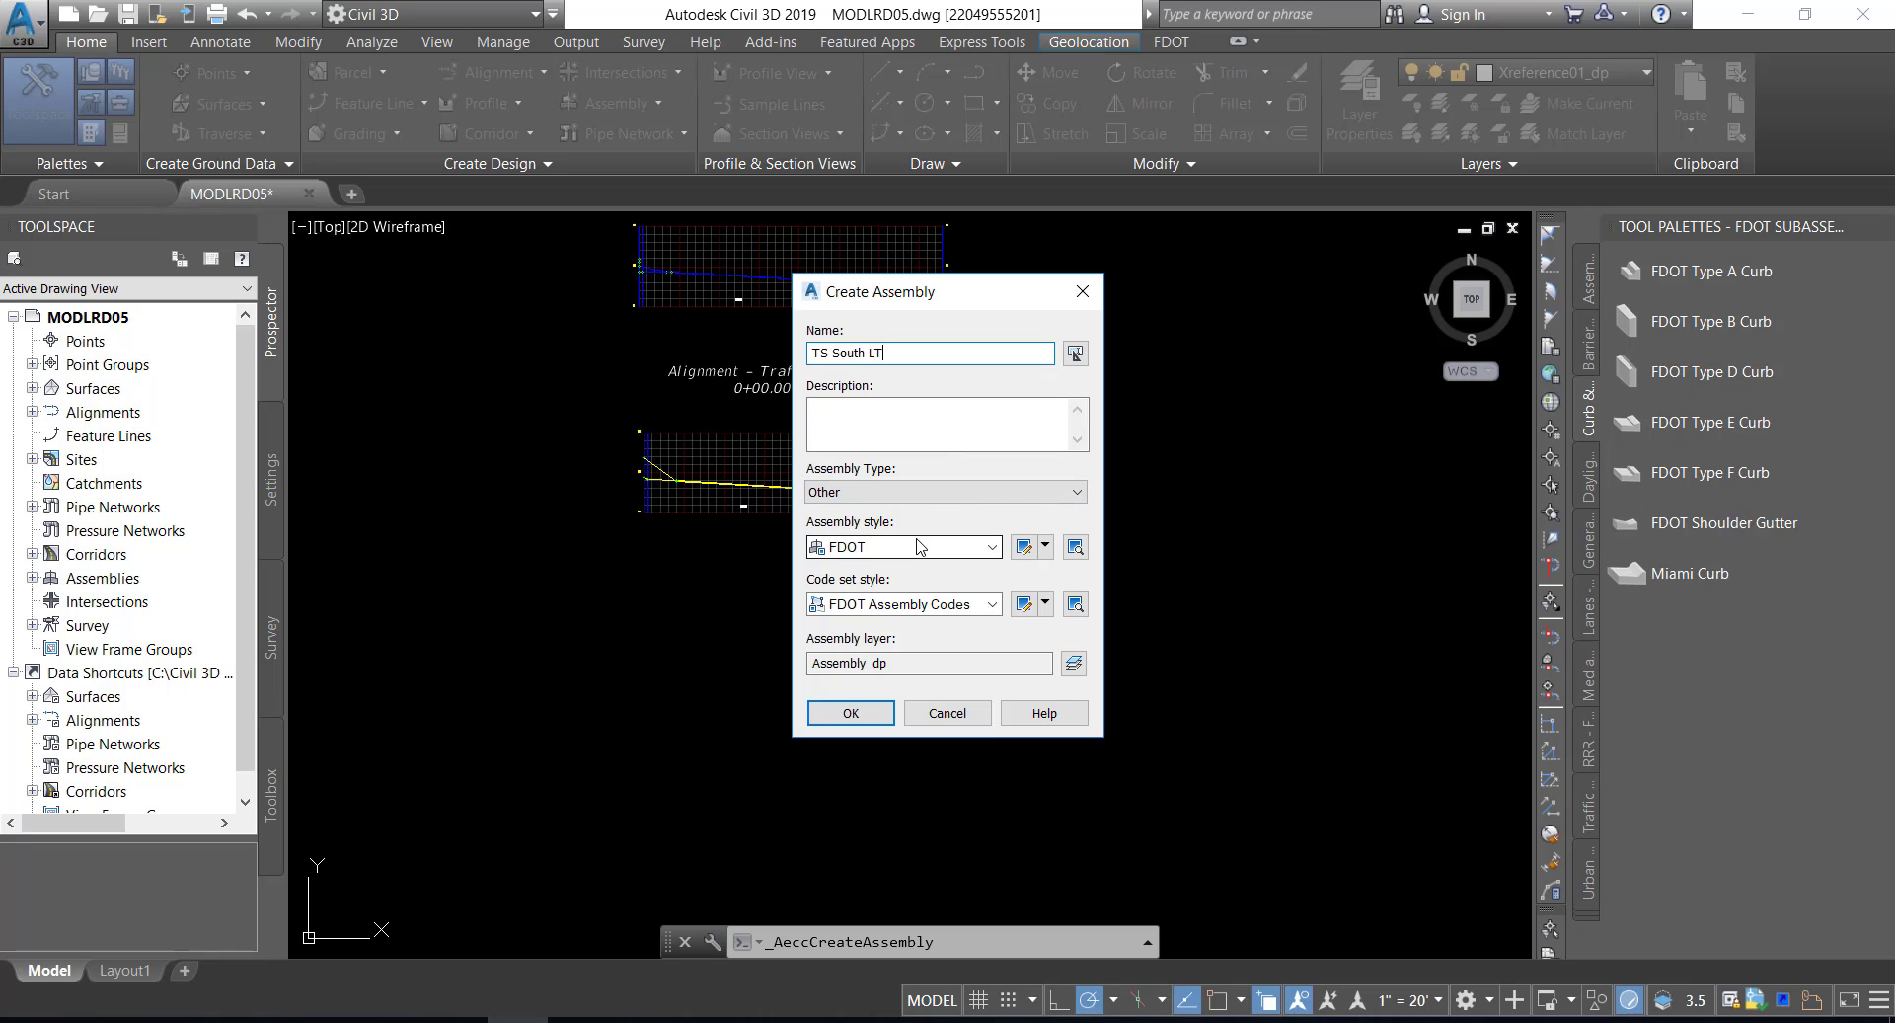
left_click(848, 713)
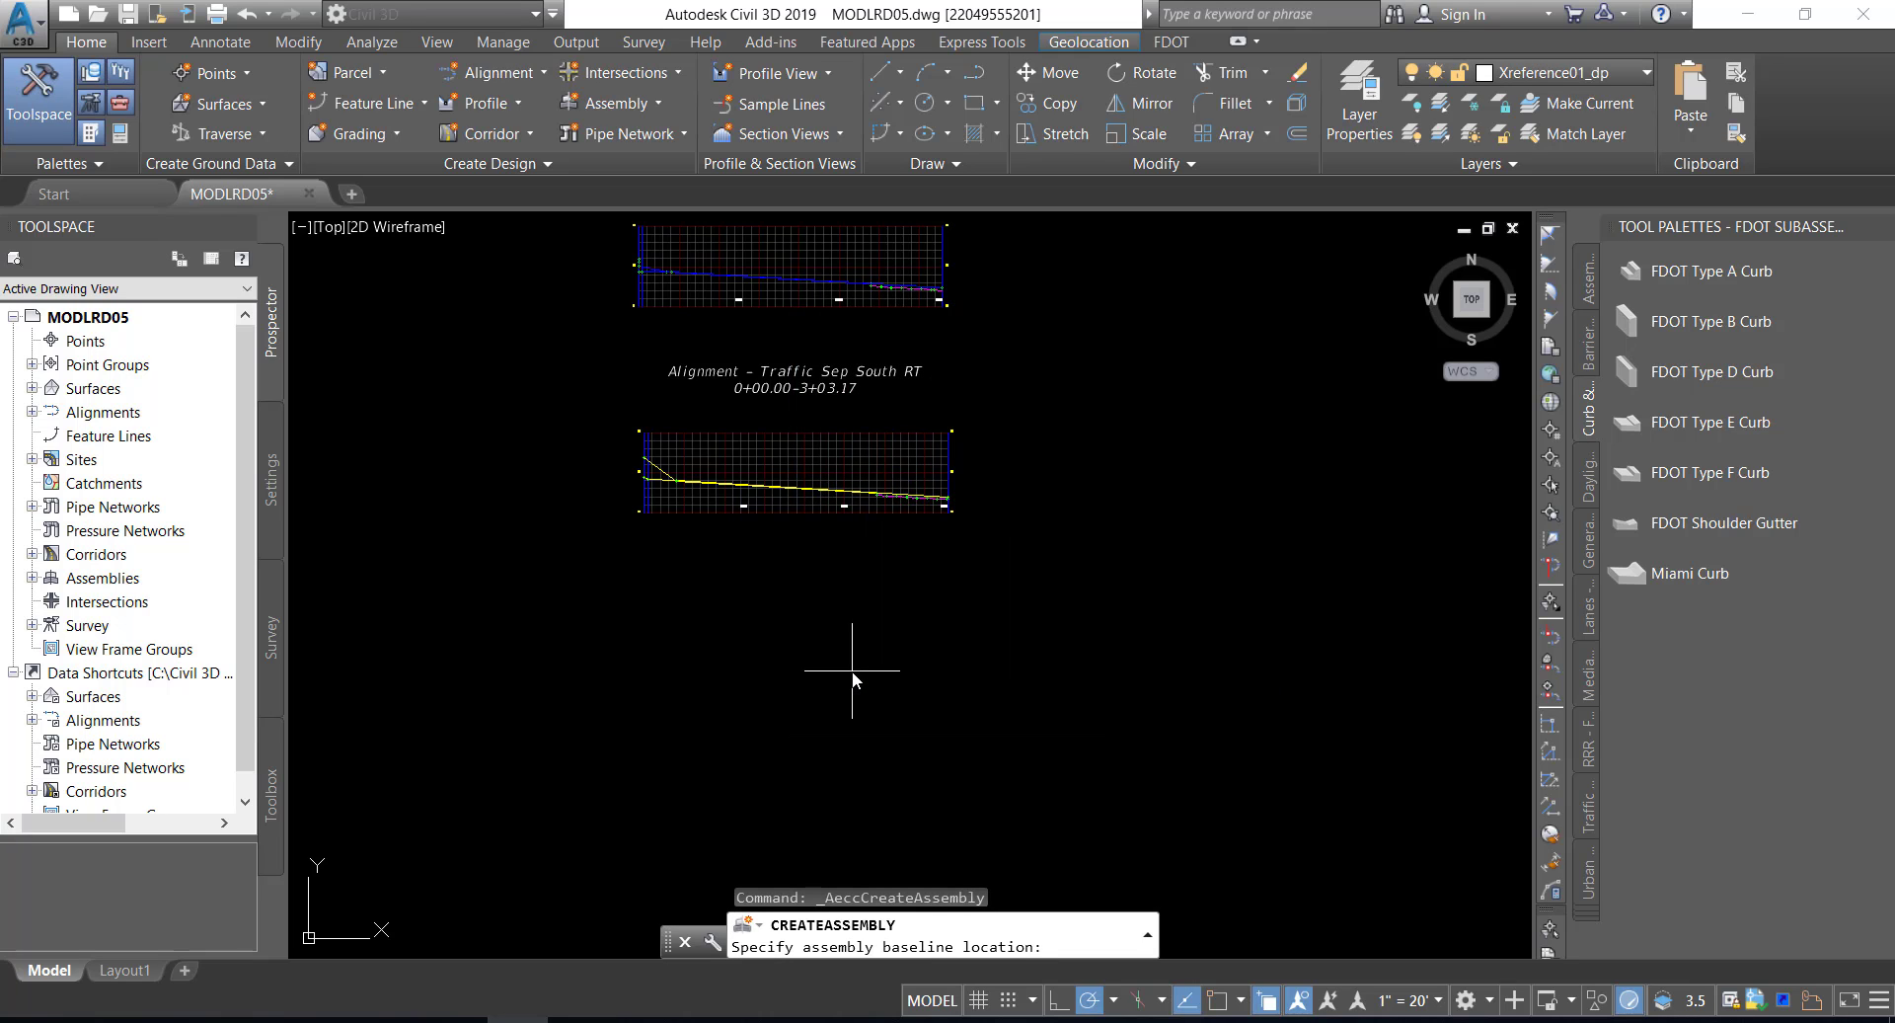
- Place the TS South LT assembly baseline in the empty area below the SR61 profile view, near station 701+00
mouse_move(877, 476)
middle_mouse_down()
mouse_move(859, 707)
mouse_move(850, 630)
mouse_move(796, 729)
middle_mouse_up()
middle_click_drag(967, 603, 493, 630)
middle_click_drag(802, 613, 479, 631)
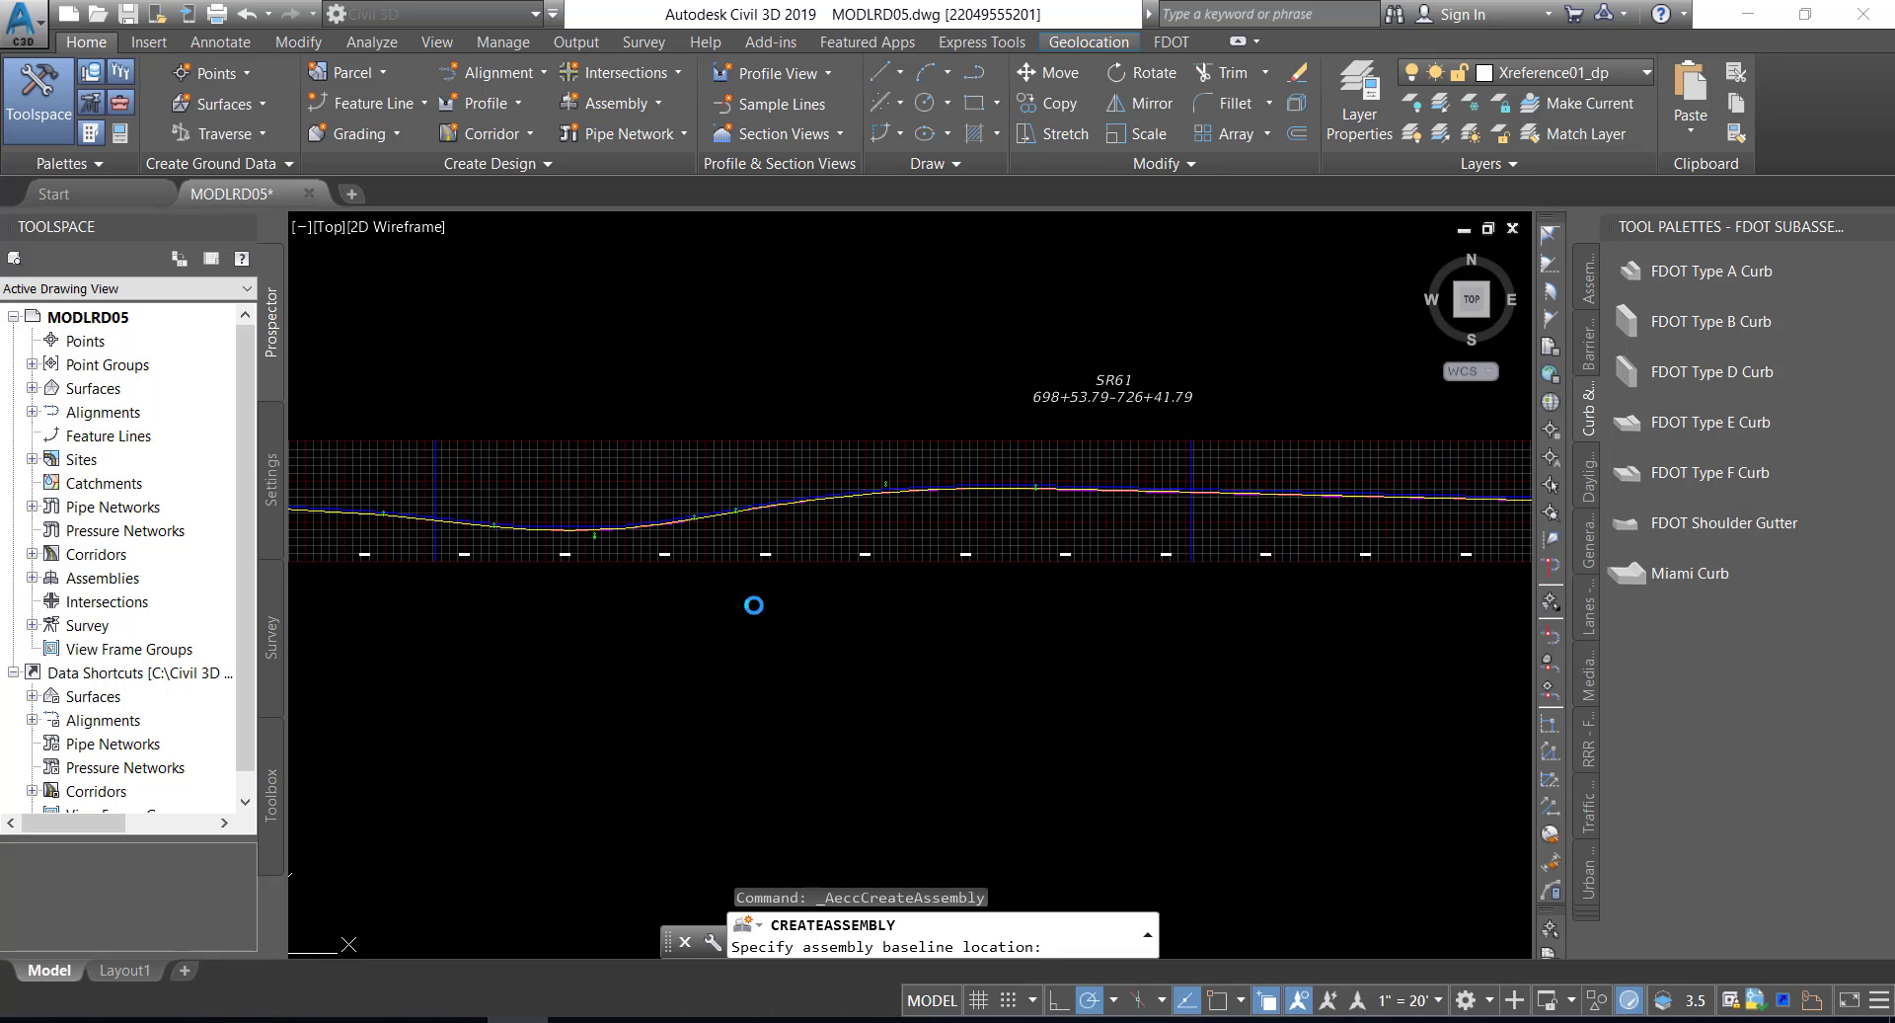
middle_click_drag(648, 566, 947, 536)
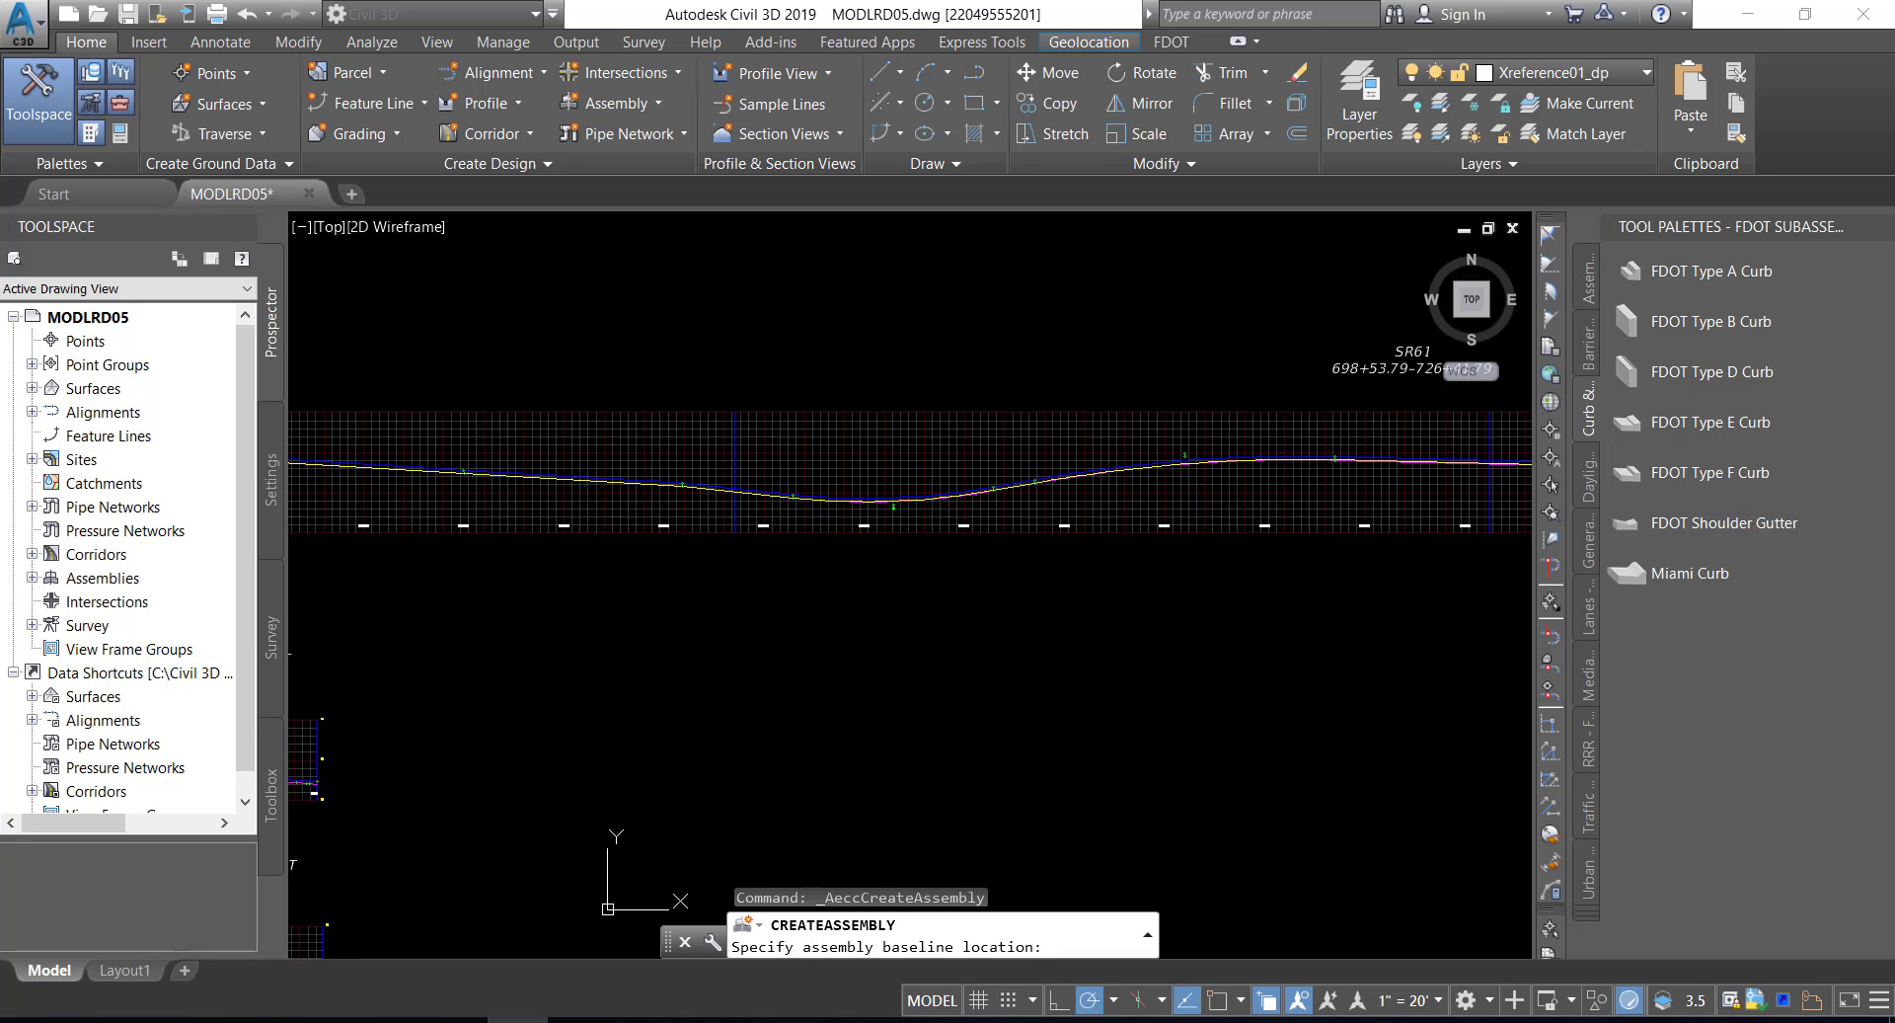
scroll(626, 691, "up", 6)
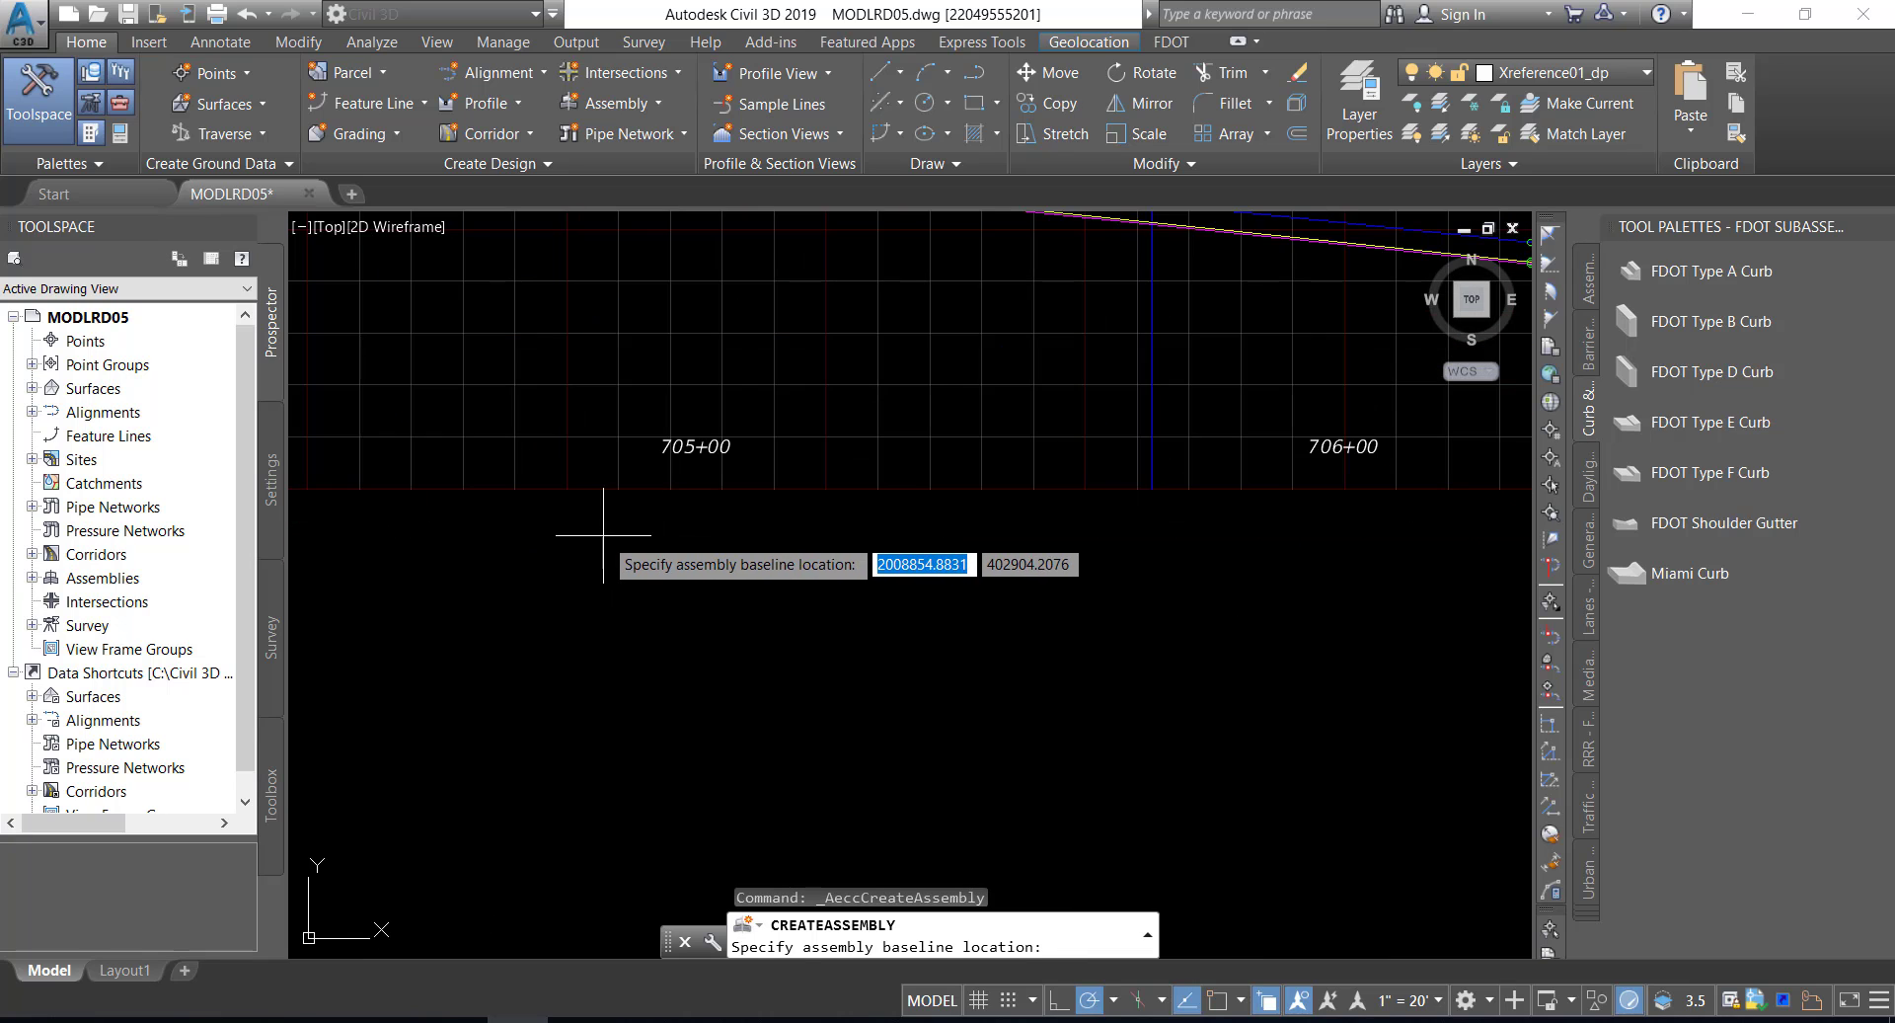
scroll(925, 499, "down", 1)
mouse_move(847, 507)
middle_mouse_down()
mouse_move(1380, 507)
mouse_move(1295, 518)
middle_mouse_up()
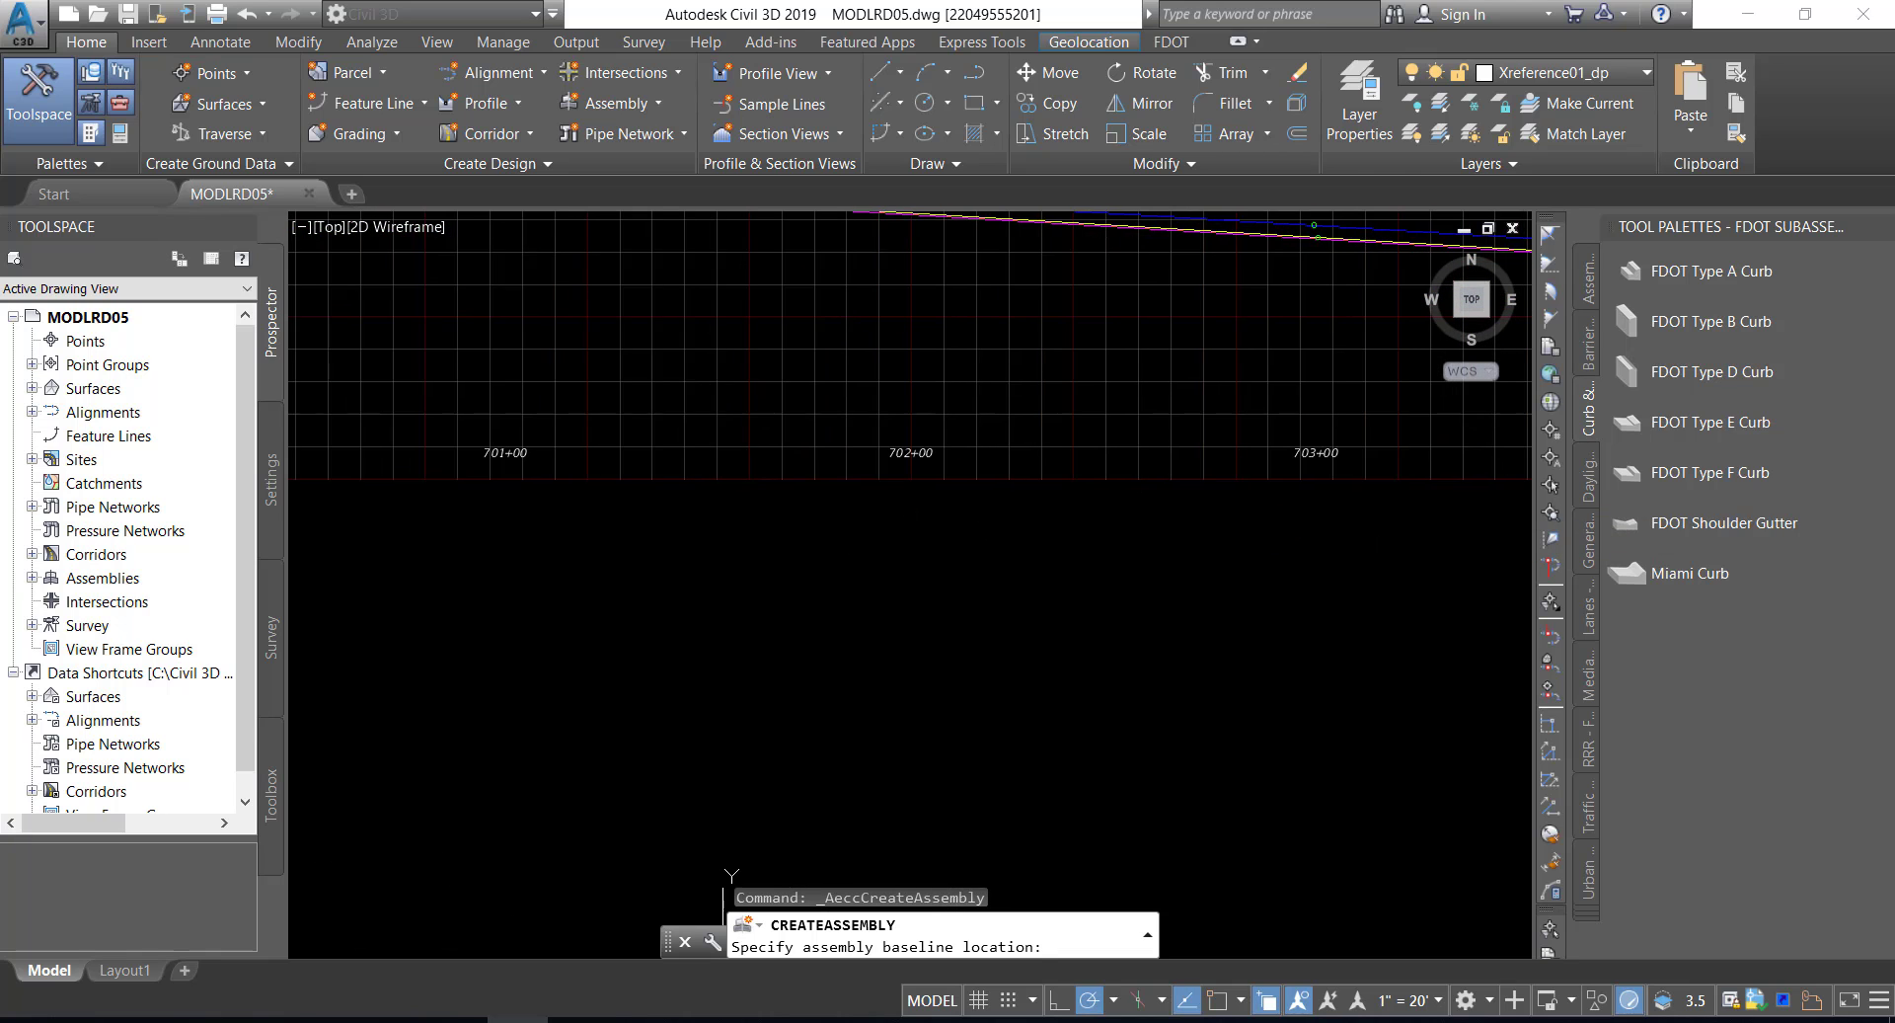
middle_click_drag(950, 512, 1291, 531)
mouse_move(1115, 524)
middle_mouse_down()
mouse_move(1235, 531)
mouse_move(1176, 554)
mouse_move(1019, 511)
middle_mouse_up()
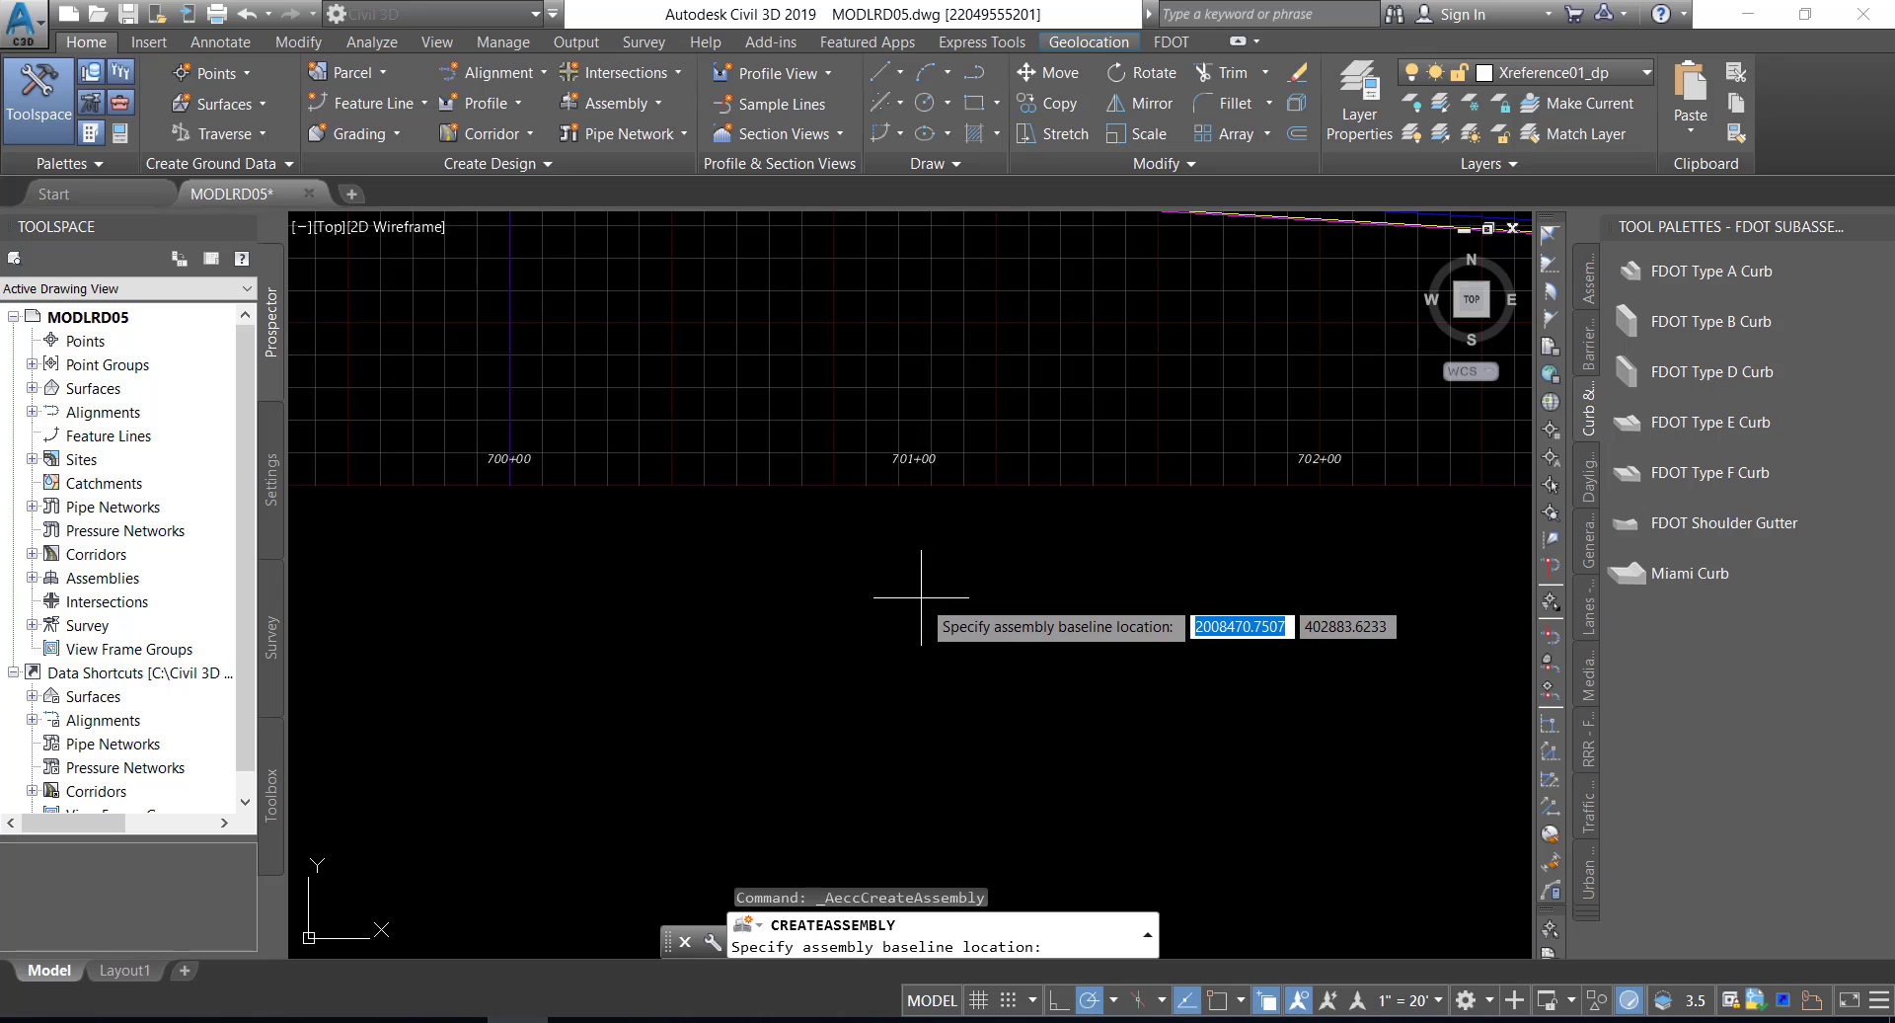
left_click(903, 839)
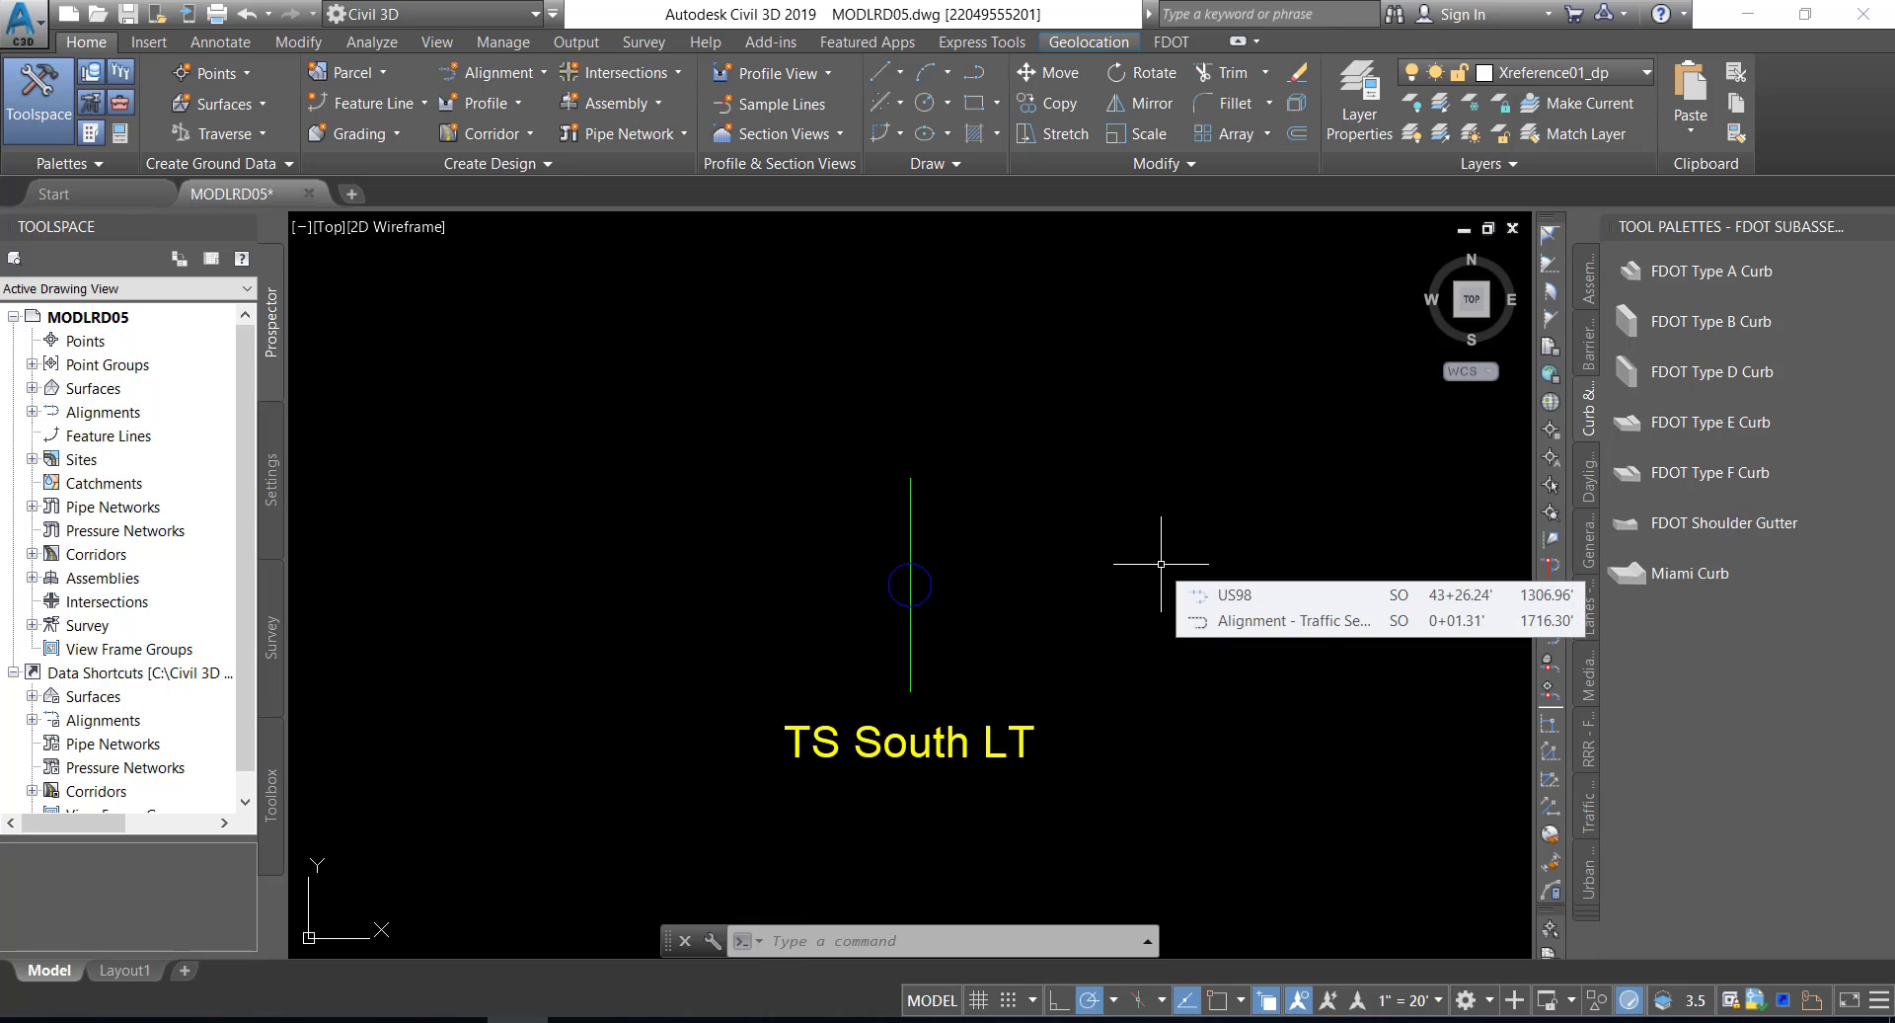
- Create a second assembly named TS South RT, place its baseline to the left of TS South LT, and save the drawing
left_click(656, 105)
left_click(649, 143)
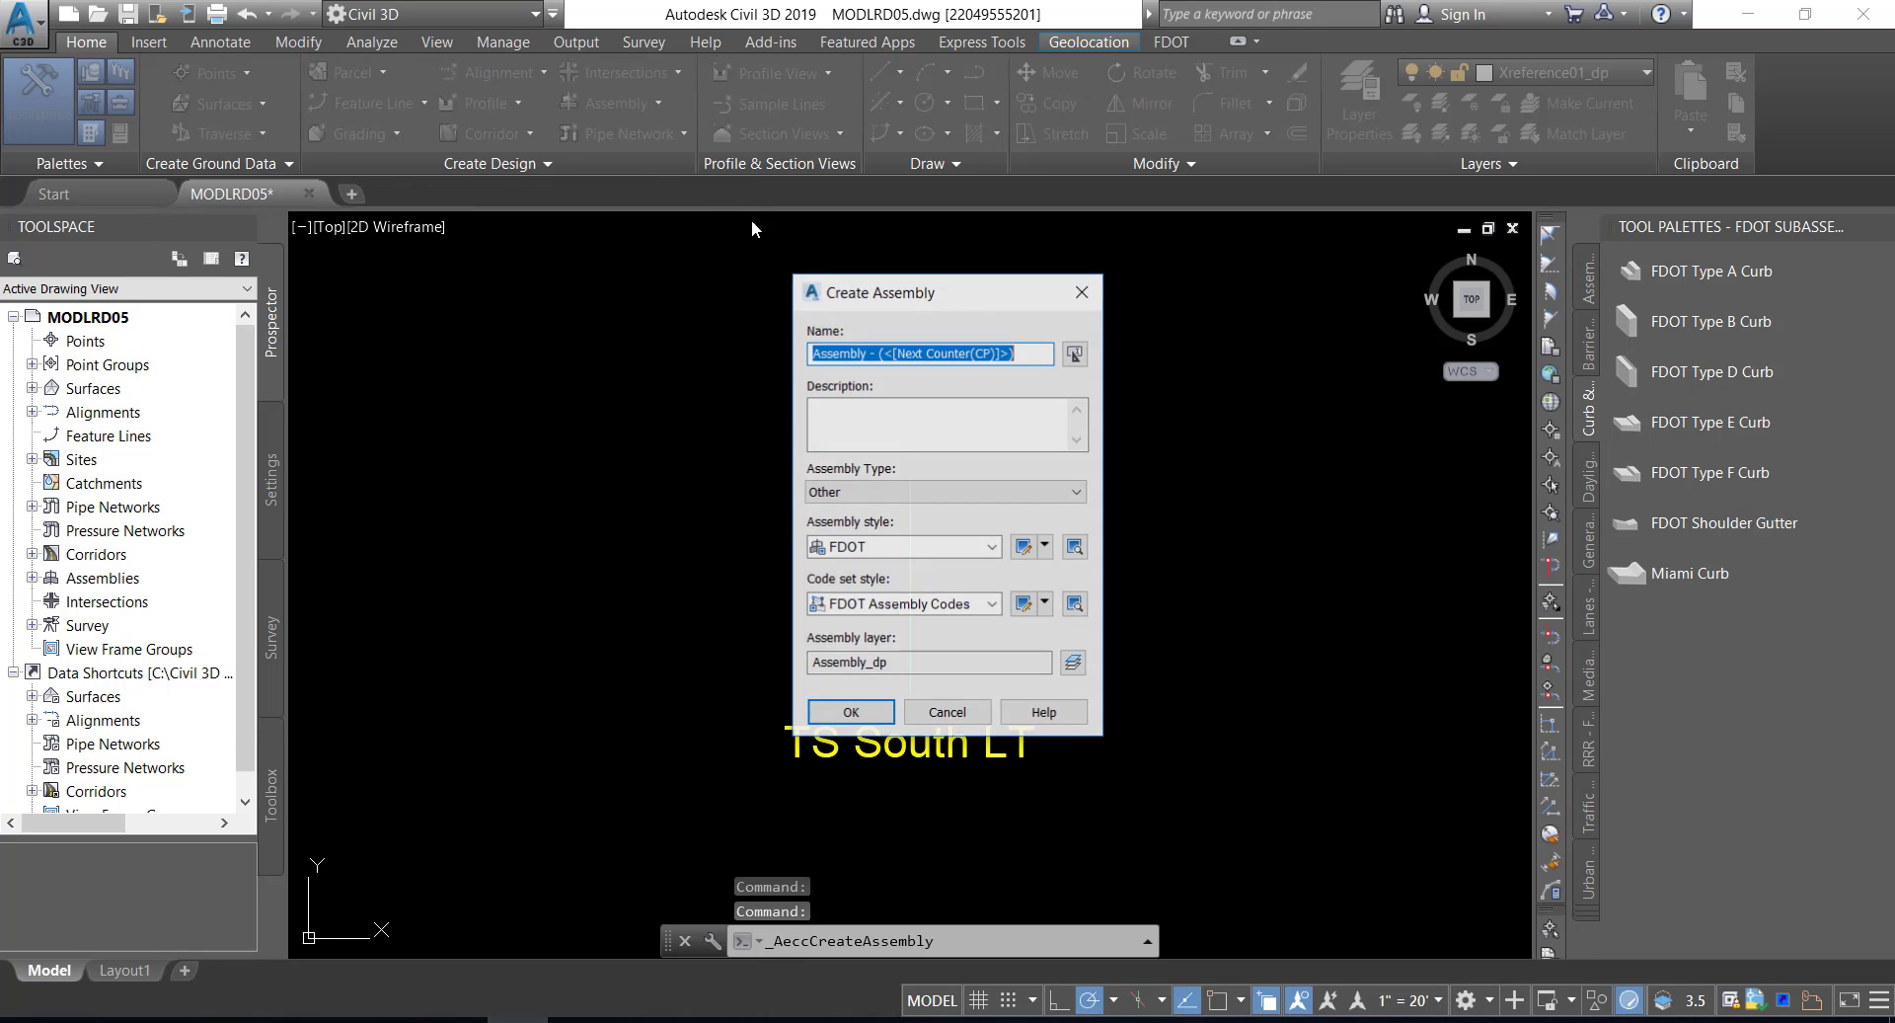
left_click_drag(916, 296, 864, 148)
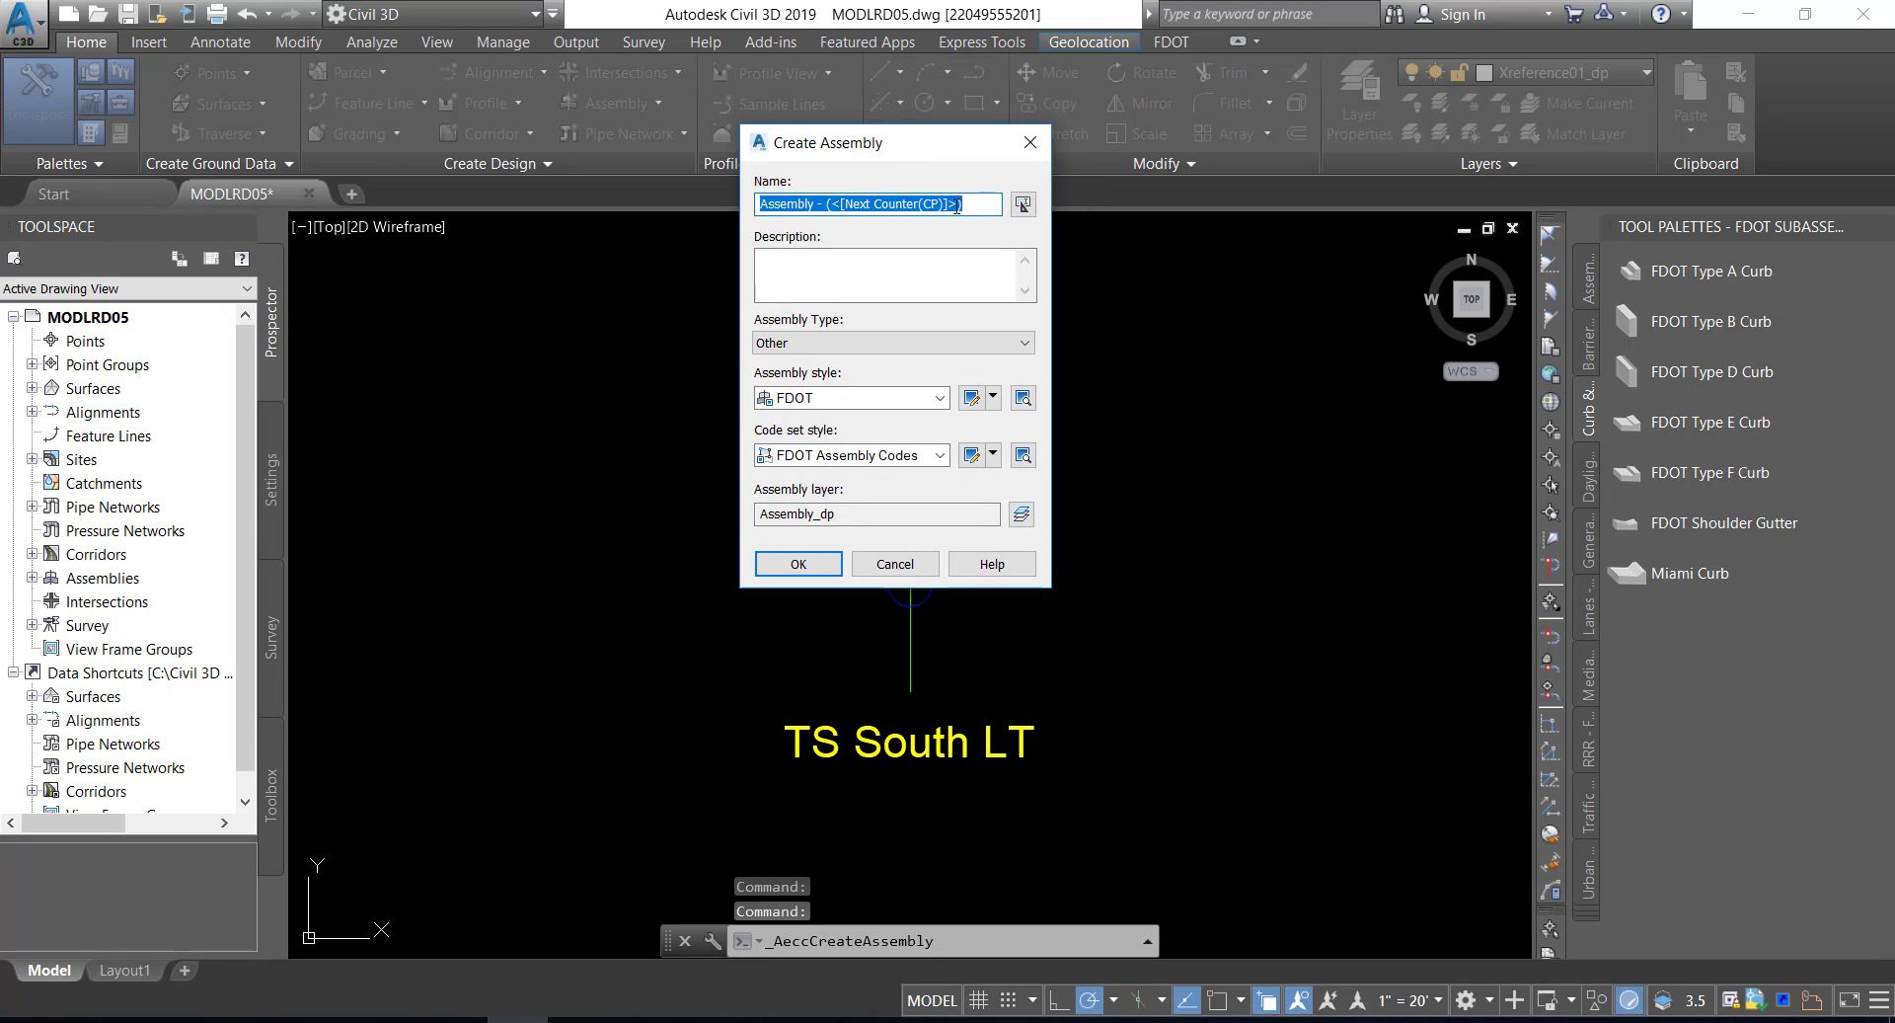
type("TS")
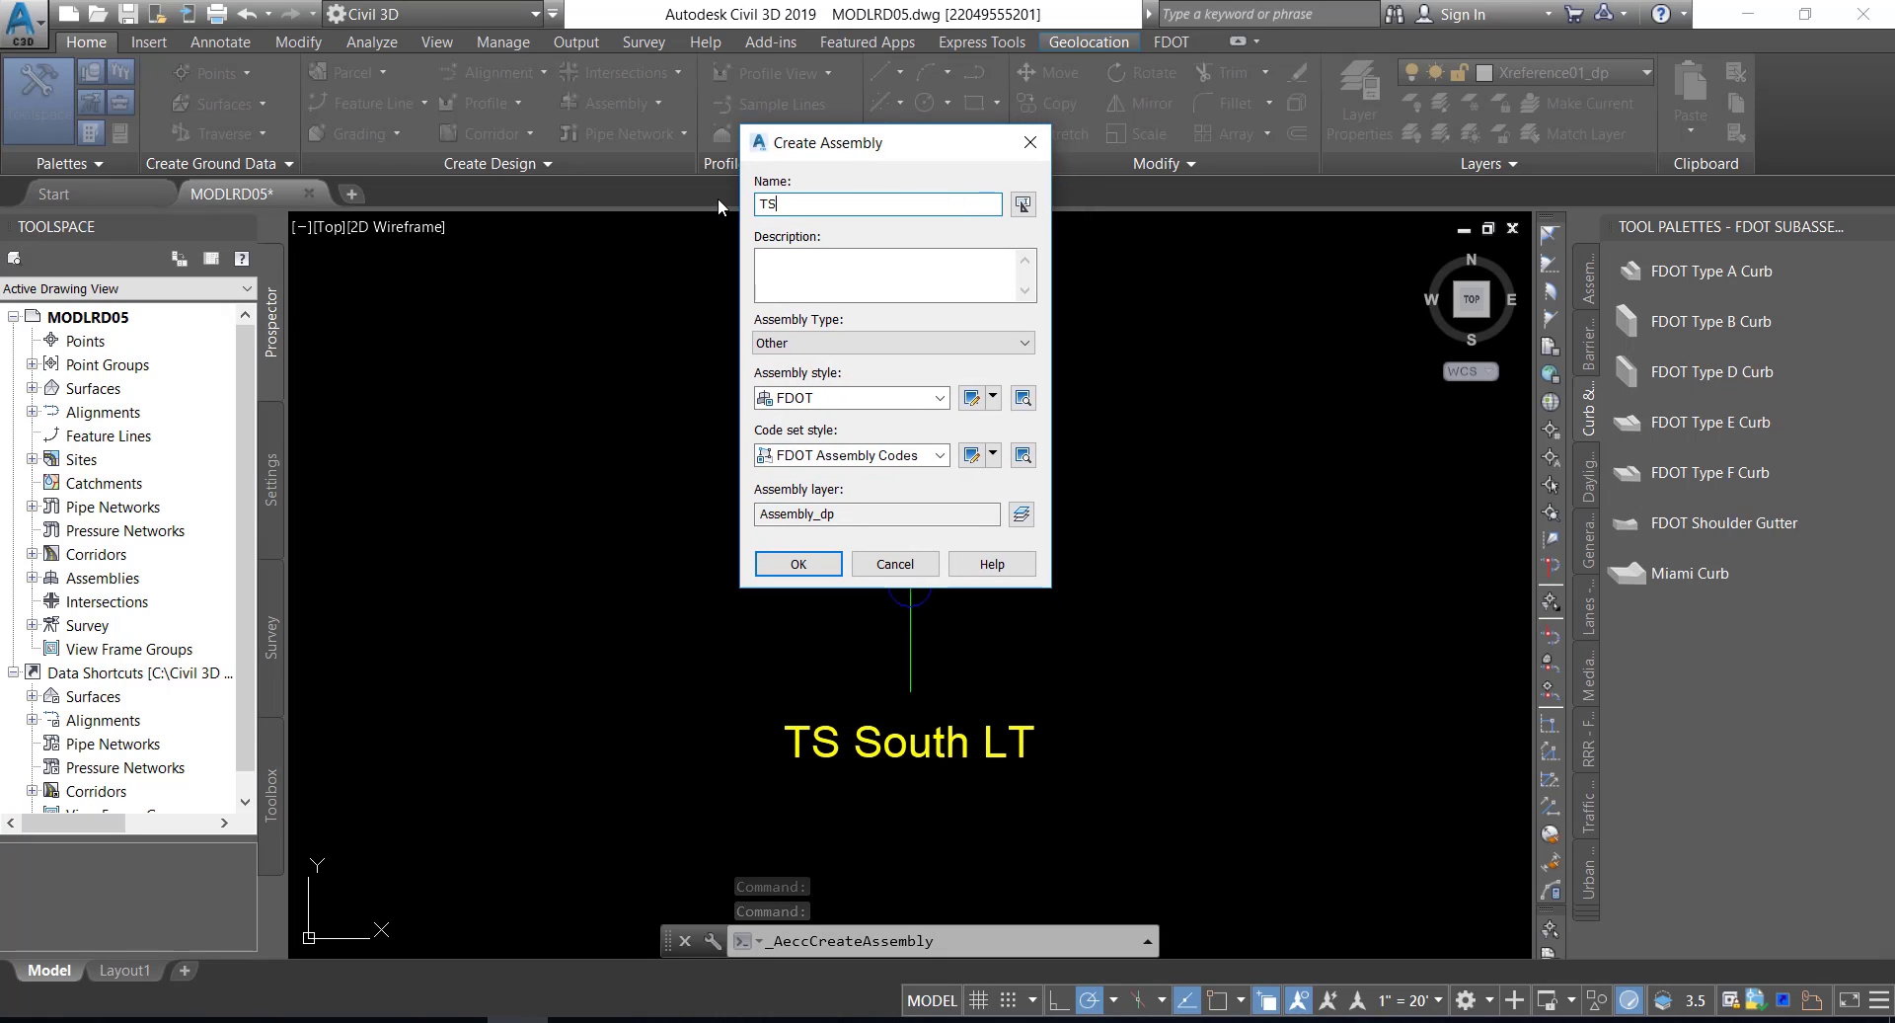
type(" South RT")
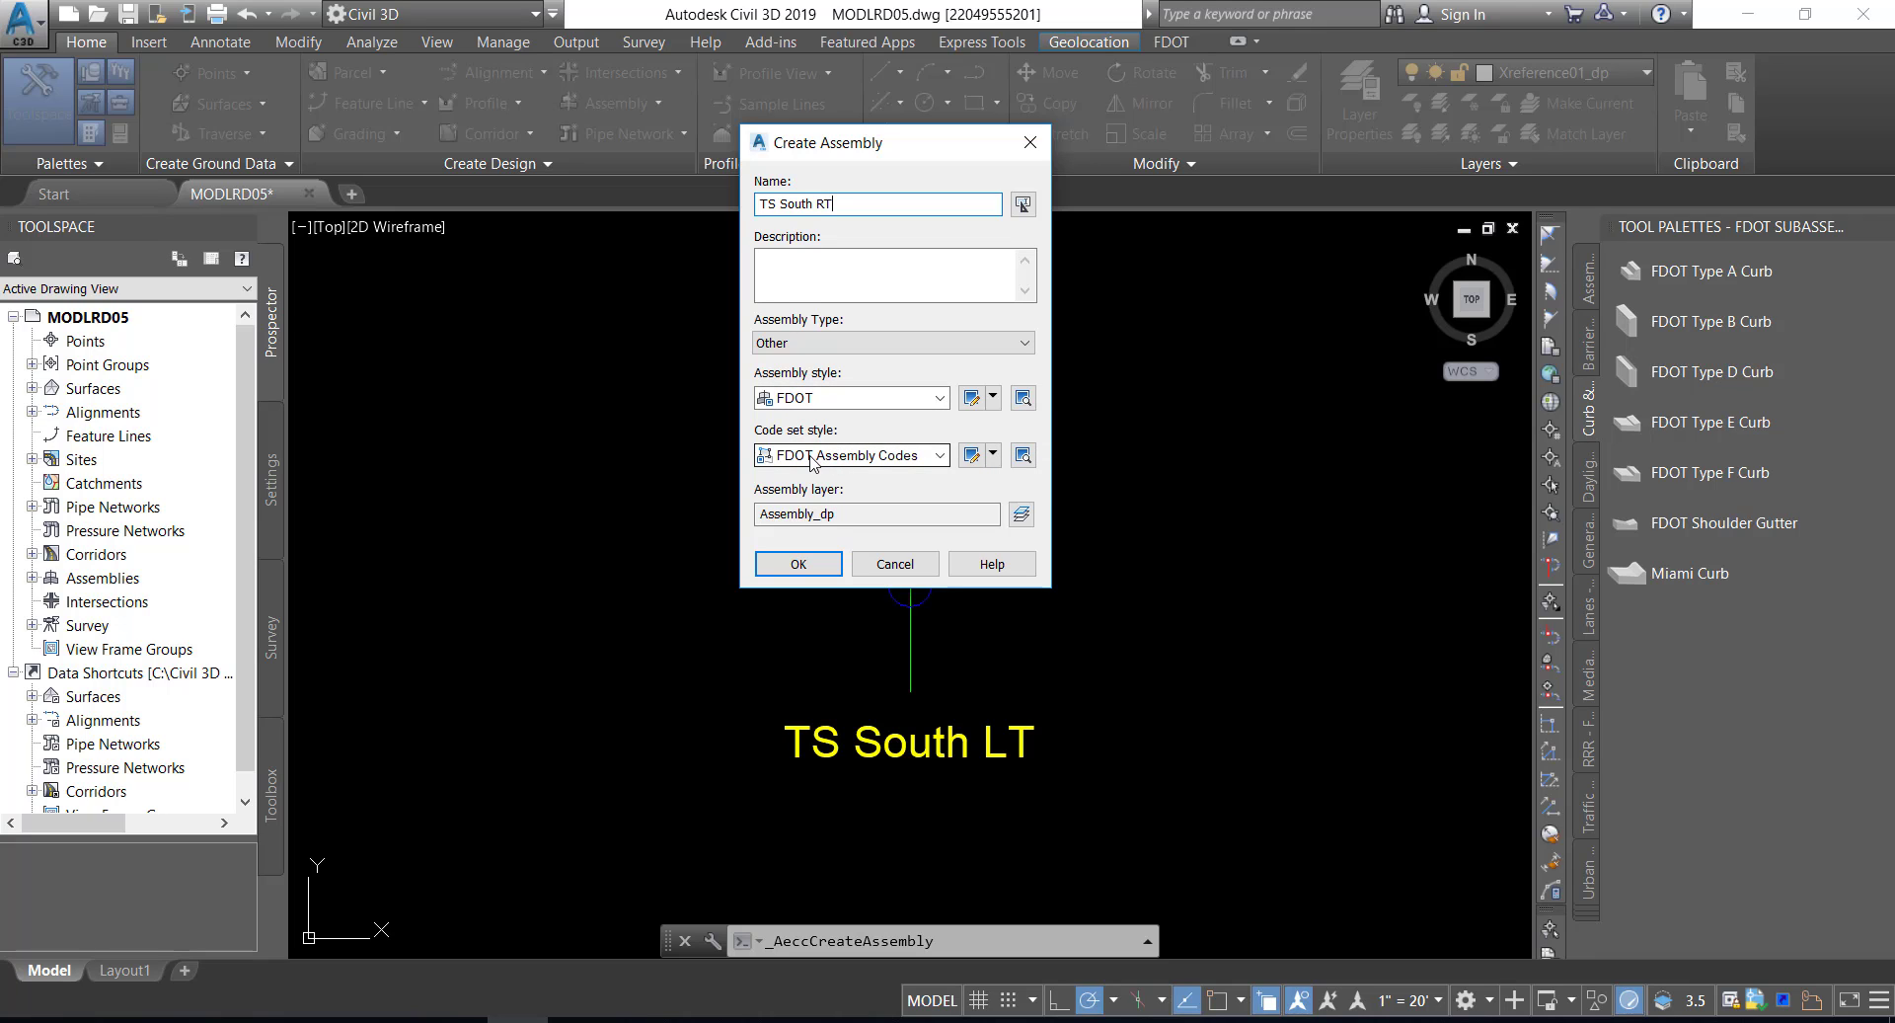
left_click(796, 565)
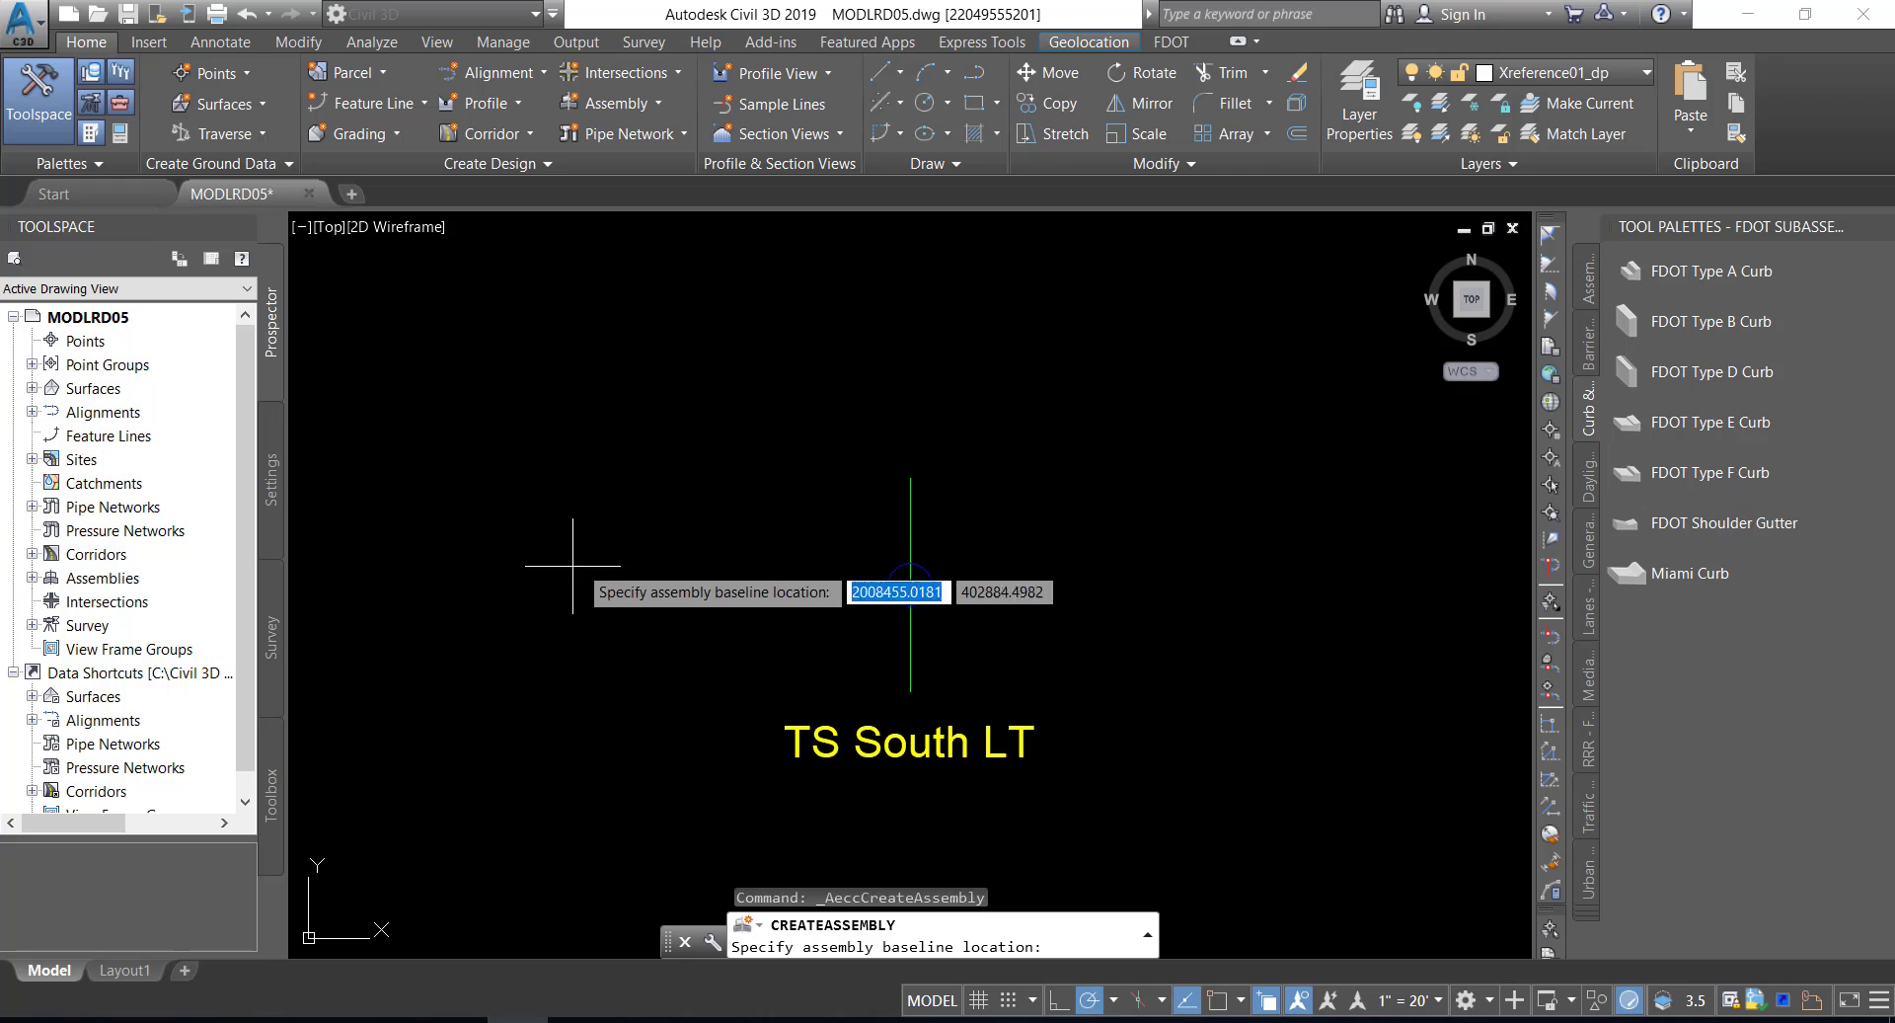
left_click(502, 592)
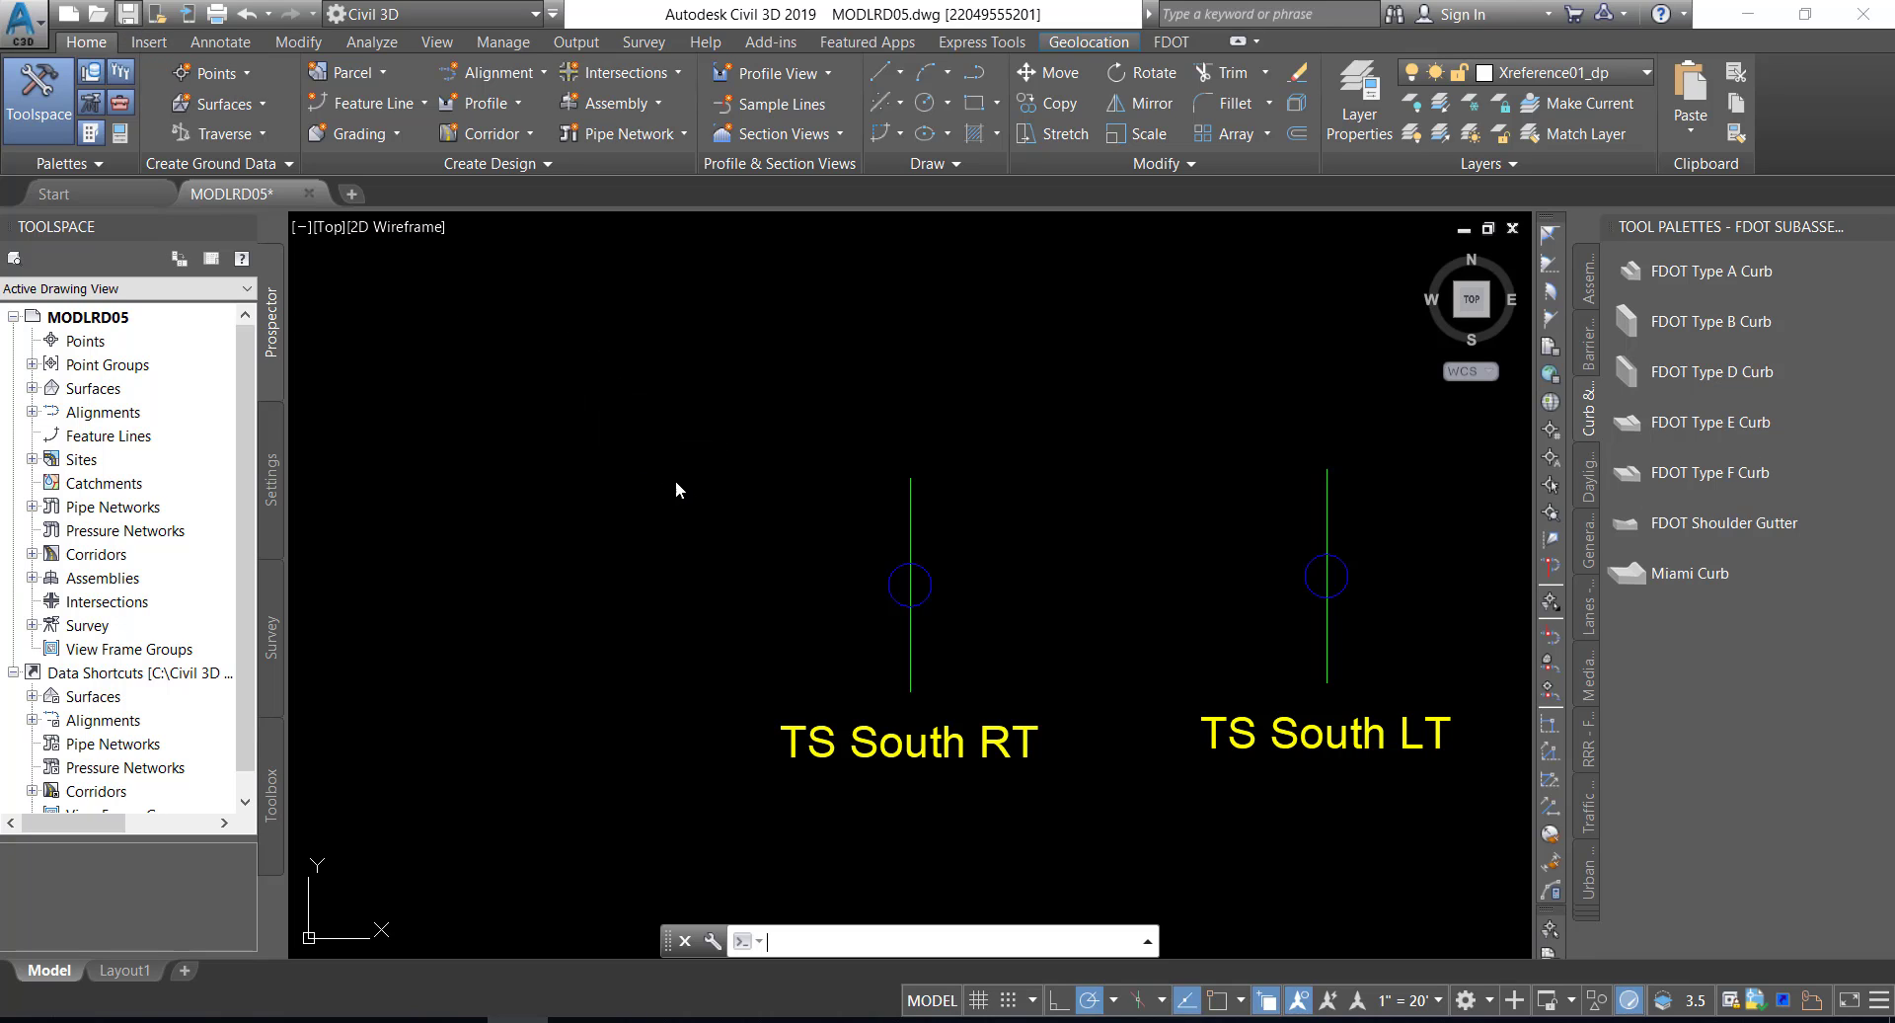
key("ctrl+s")
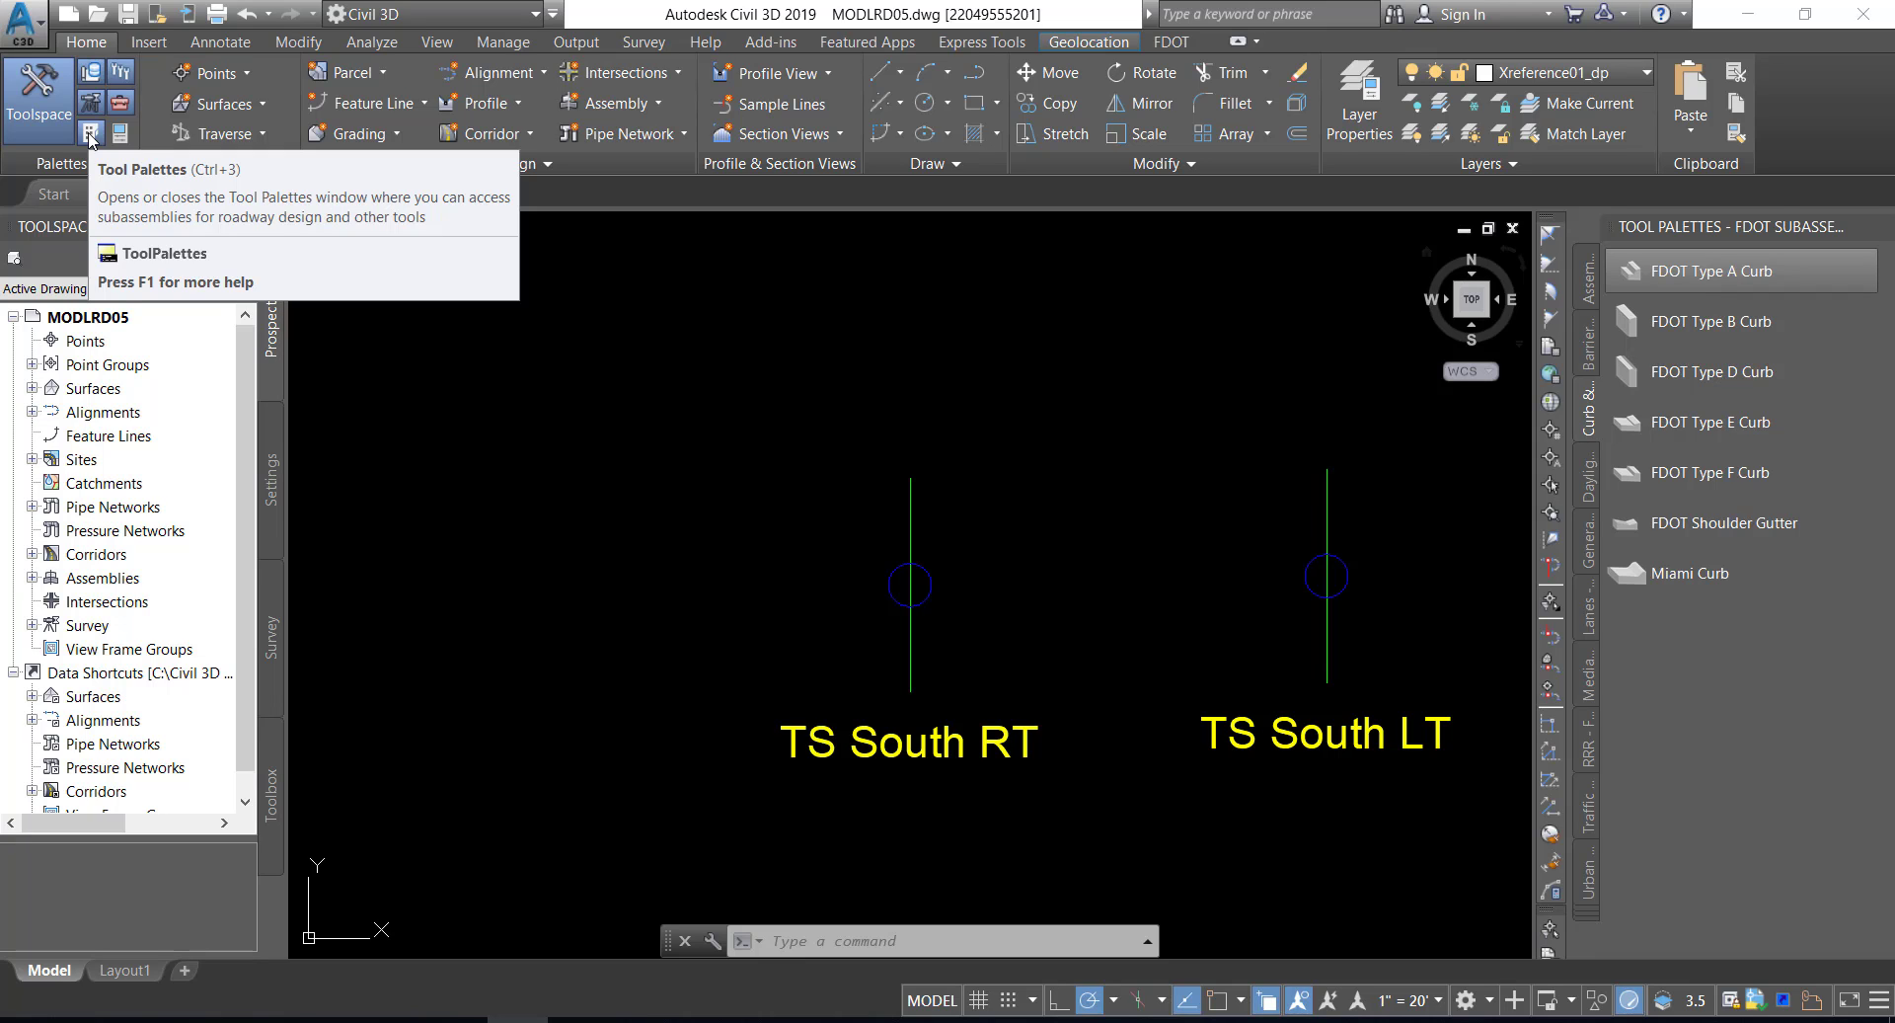
- Attach an FDOT Type B Curb subassembly with Side set to Right to the TS South LT assembly baseline
right_click(1650, 227)
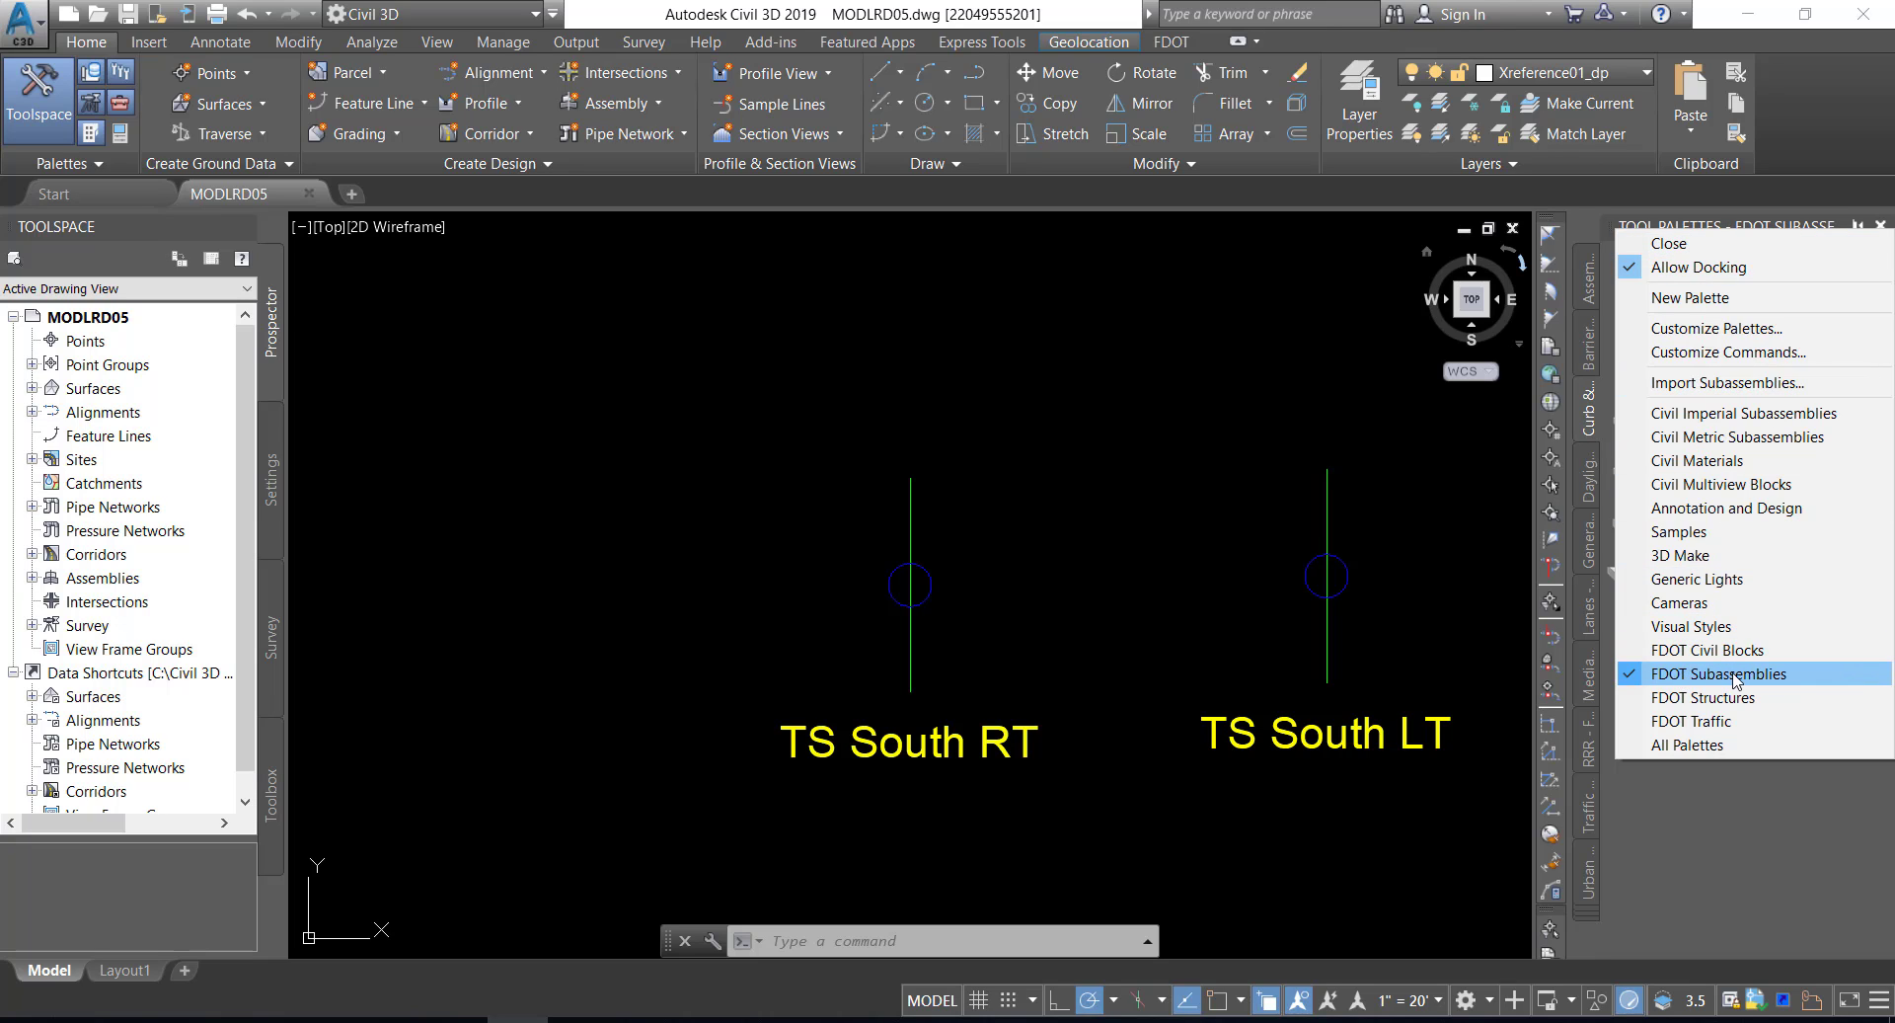
left_click(1732, 825)
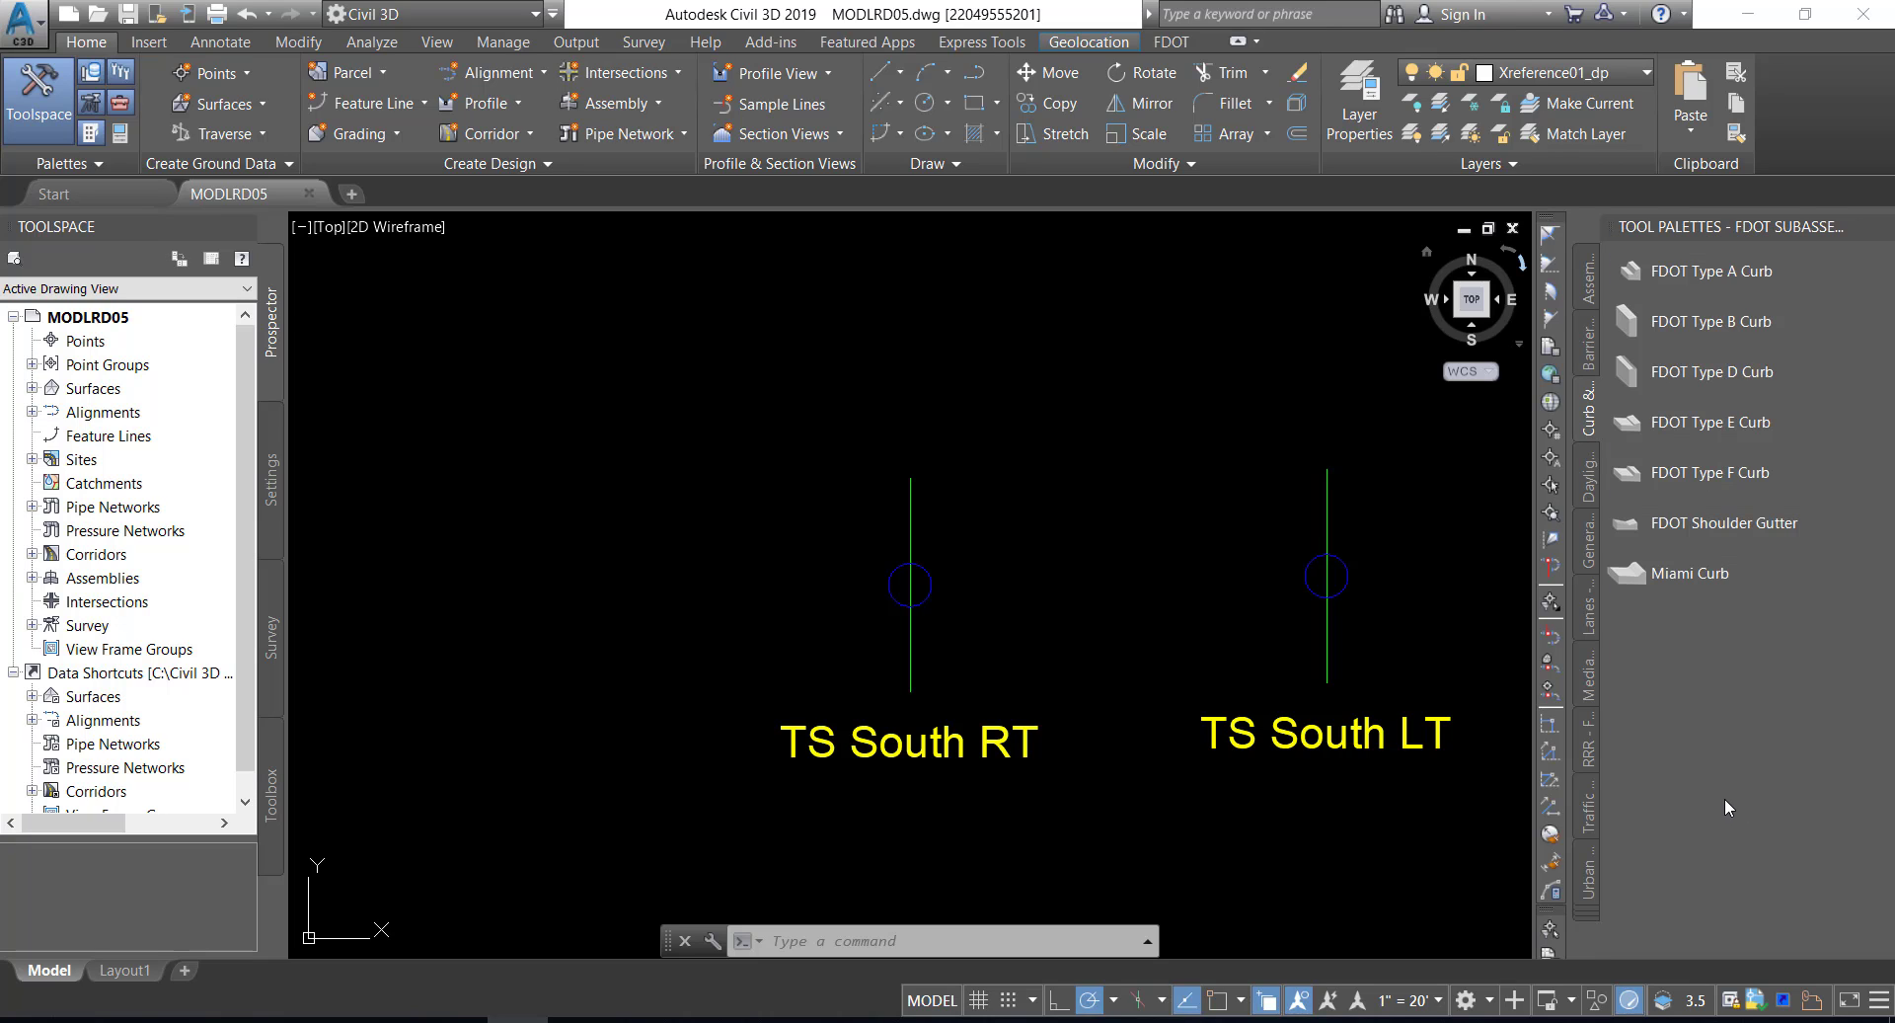
left_click(1661, 331)
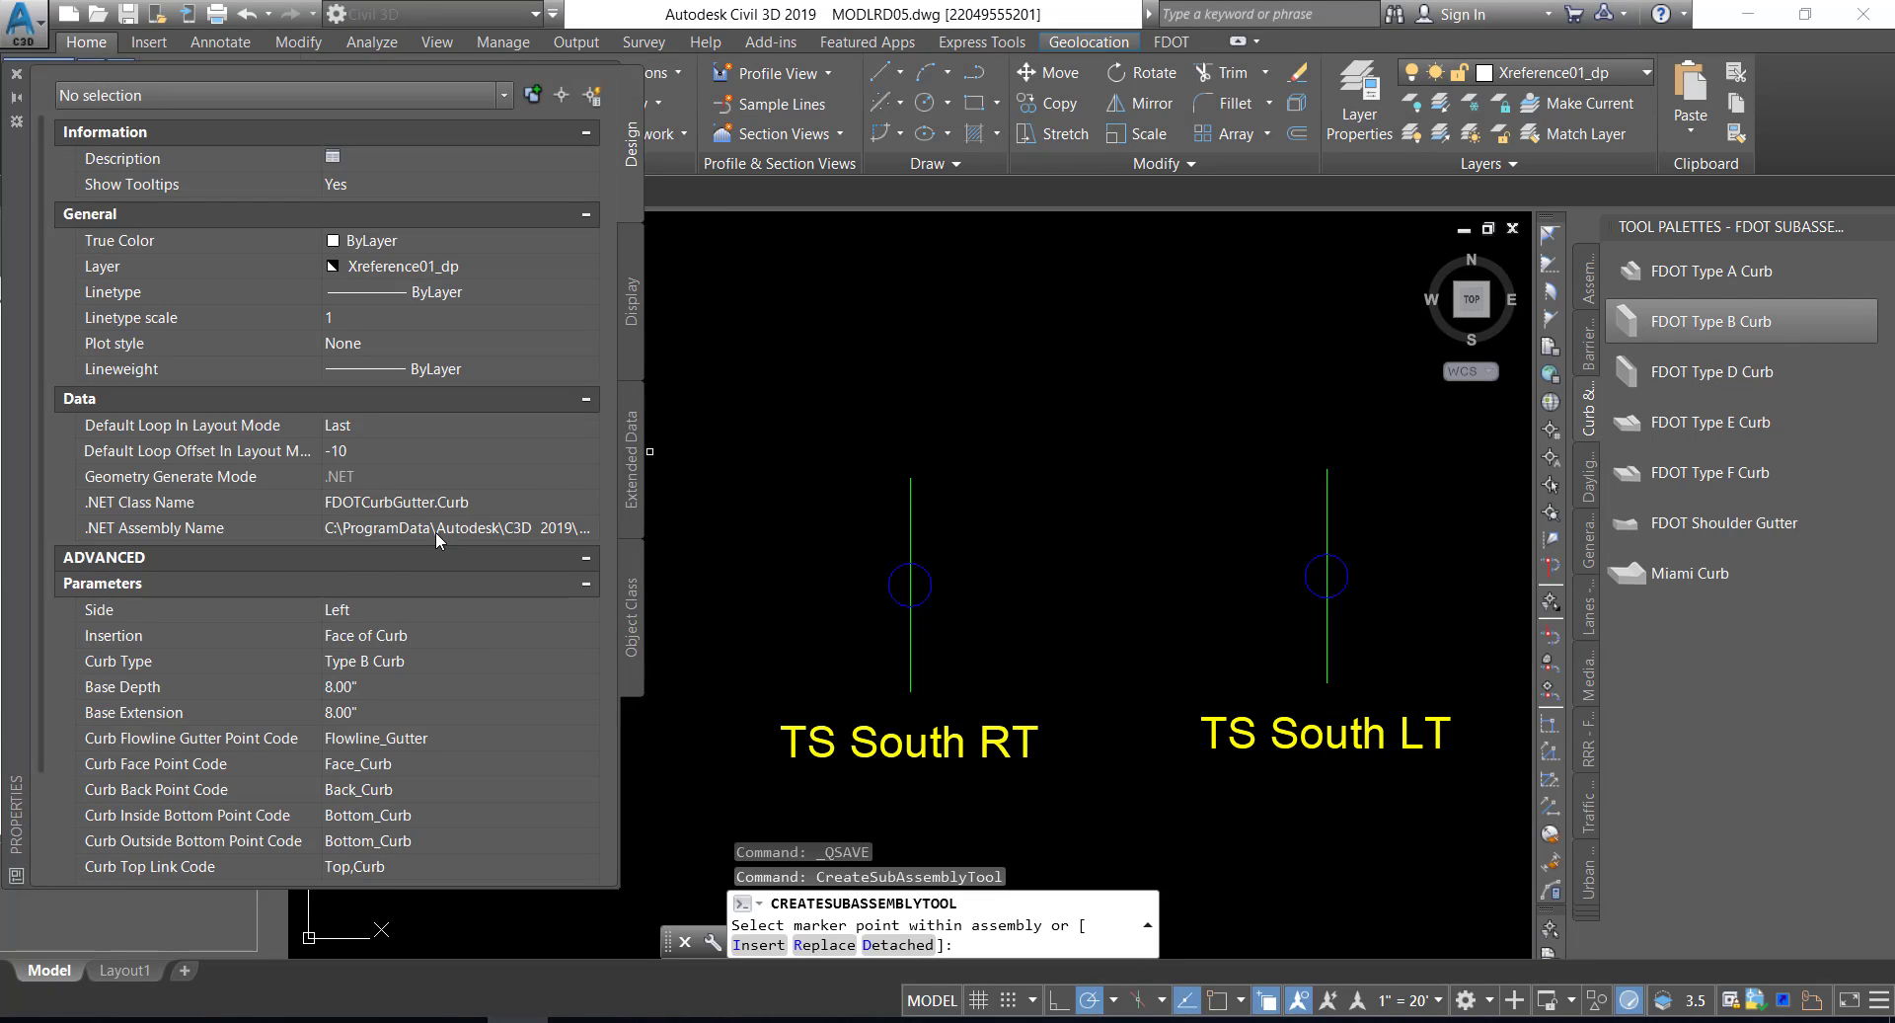
left_click(434, 612)
left_click(435, 612)
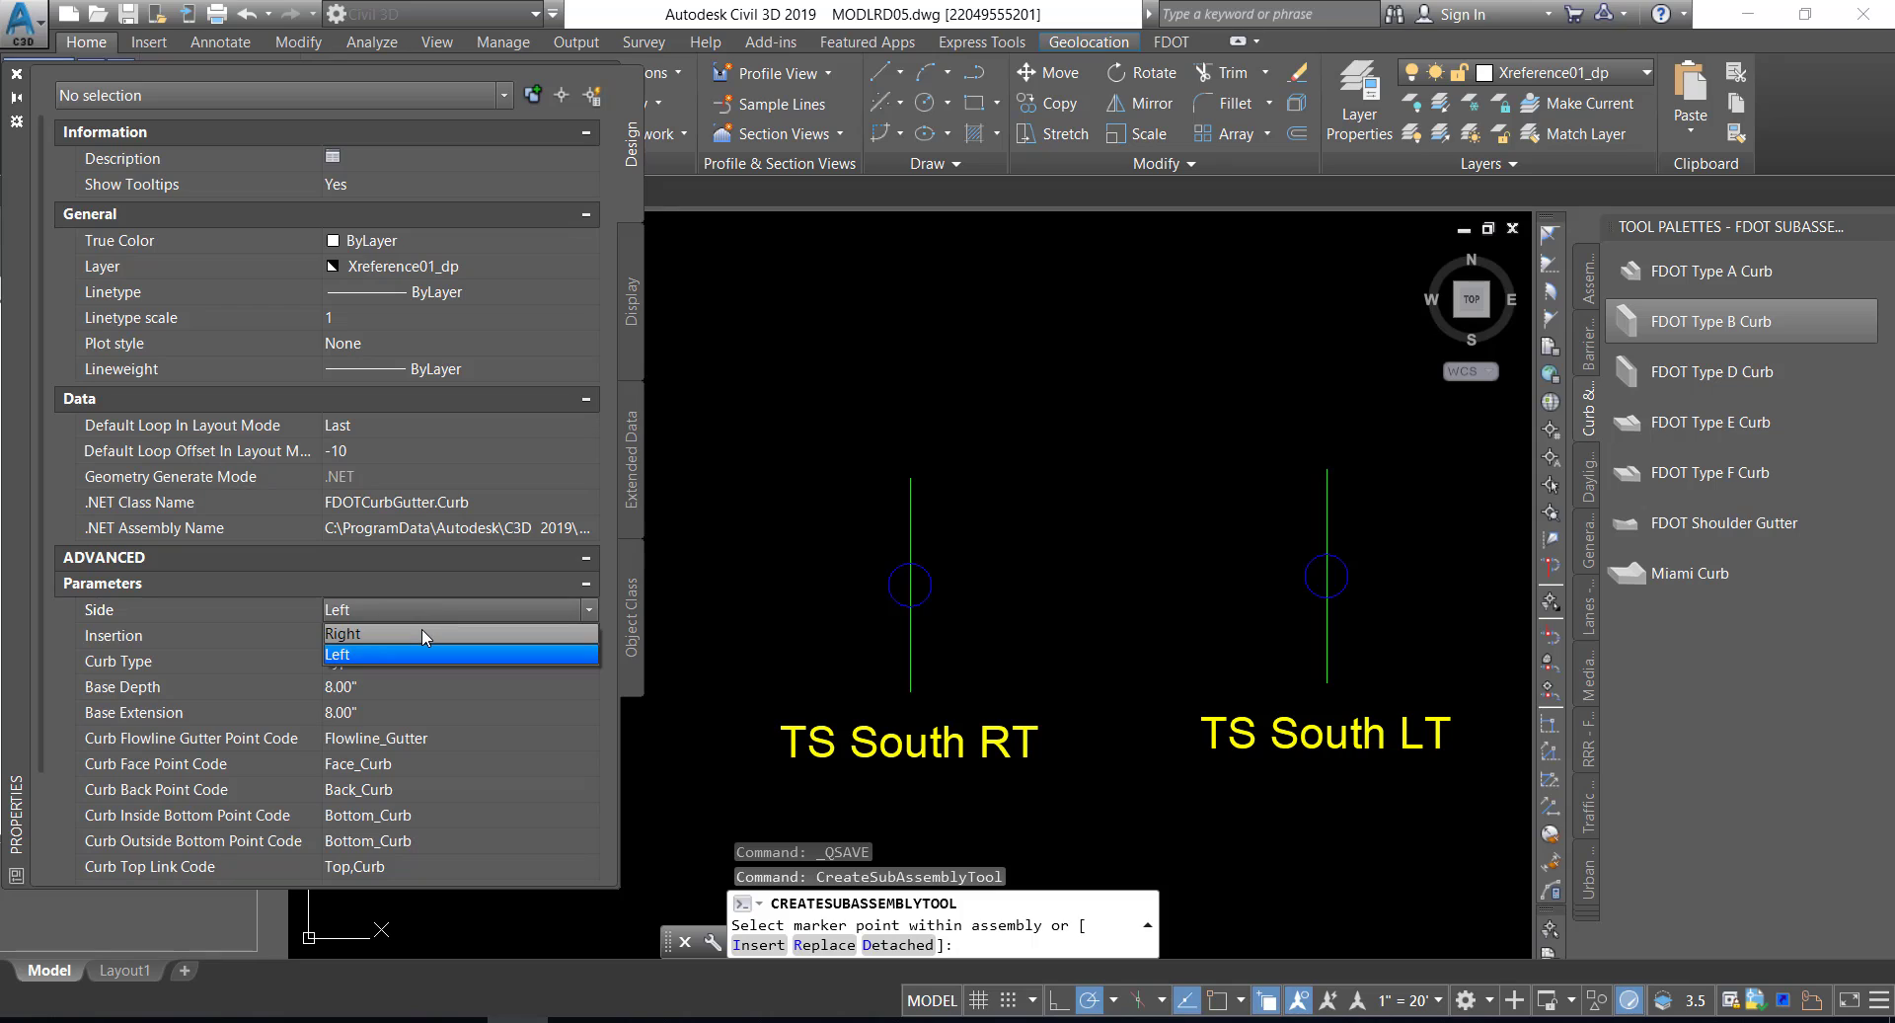
left_click(422, 633)
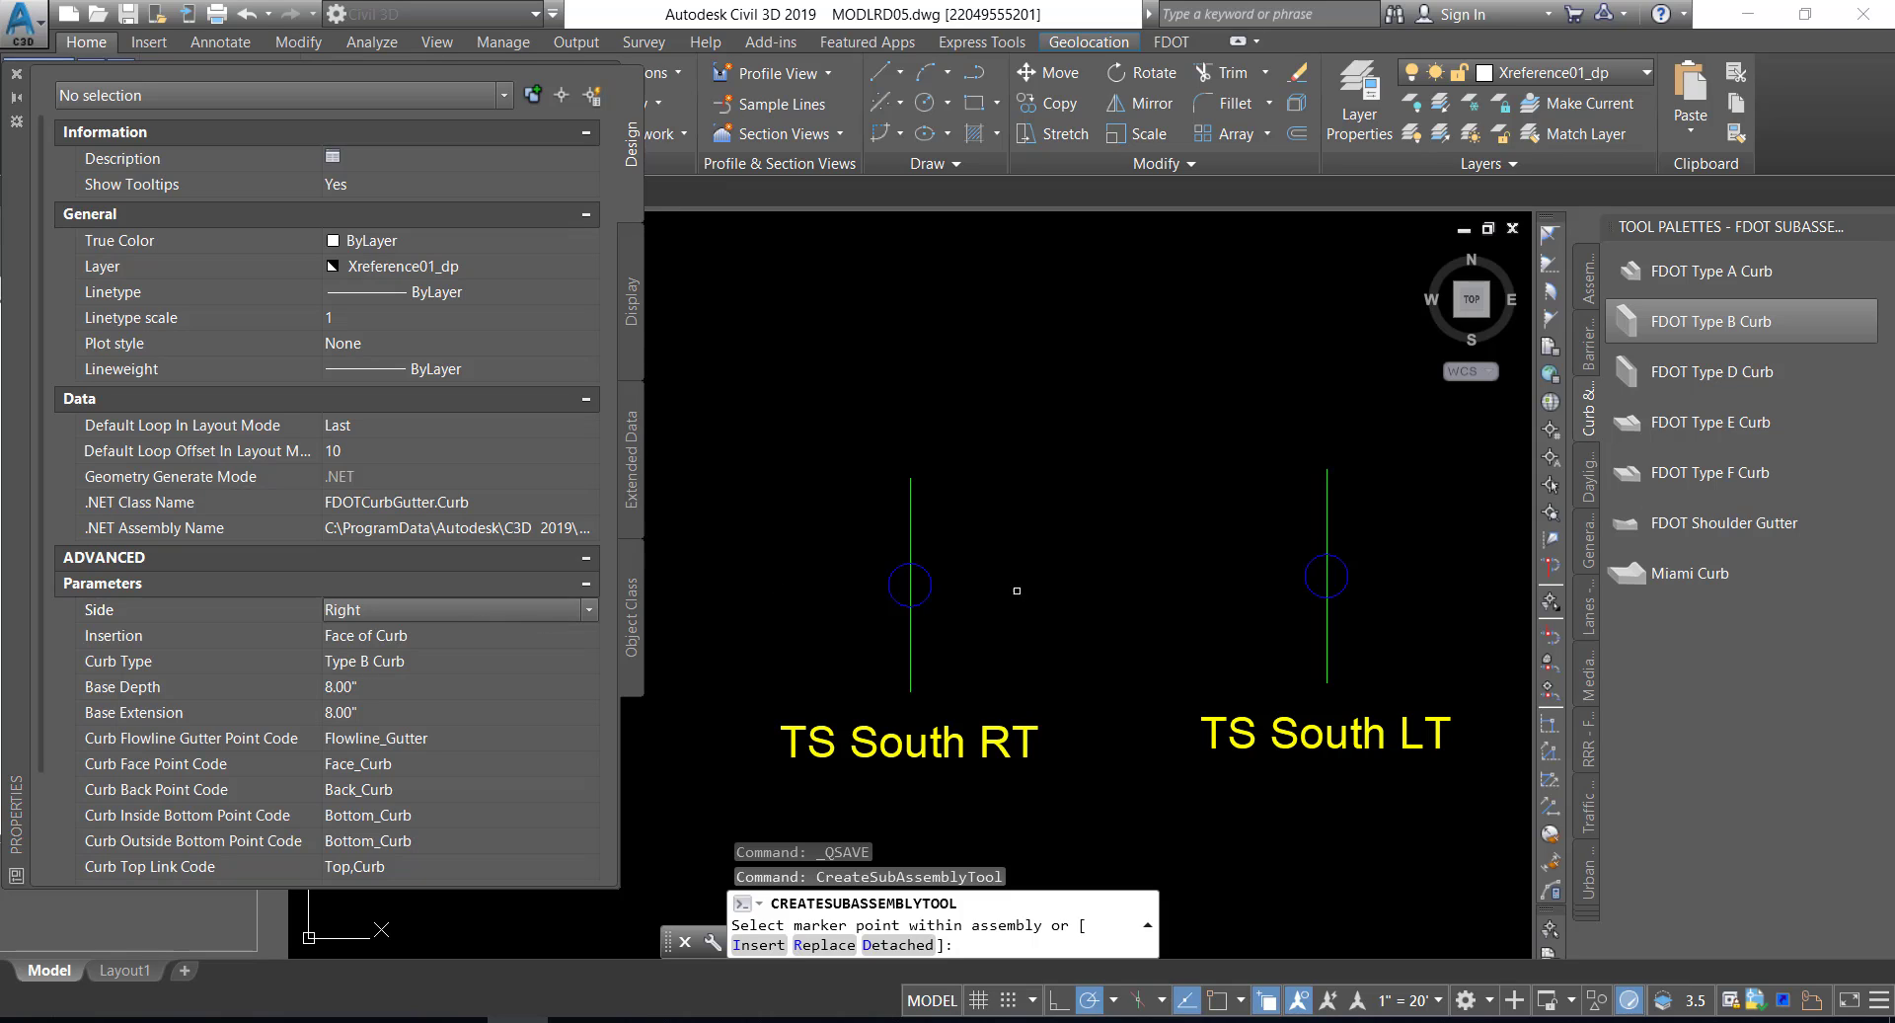
middle_click_drag(1121, 592, 1081, 580)
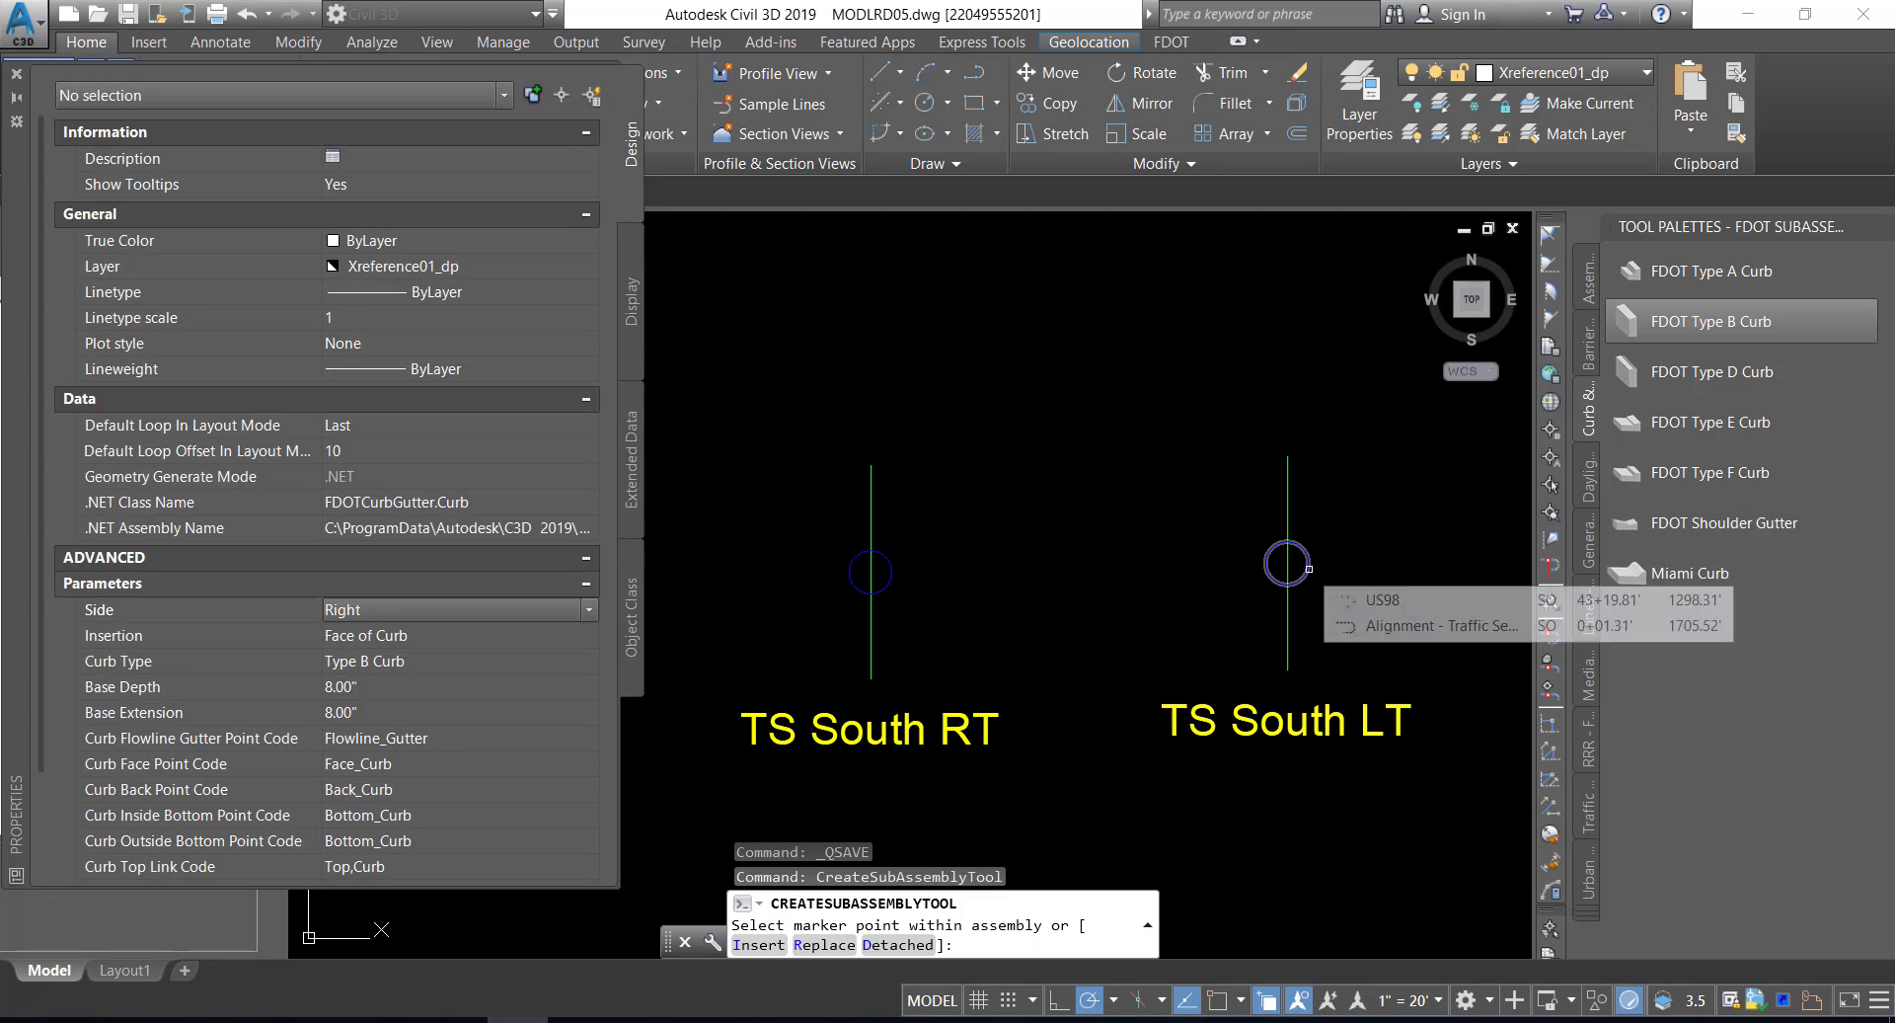
left_click(1309, 568)
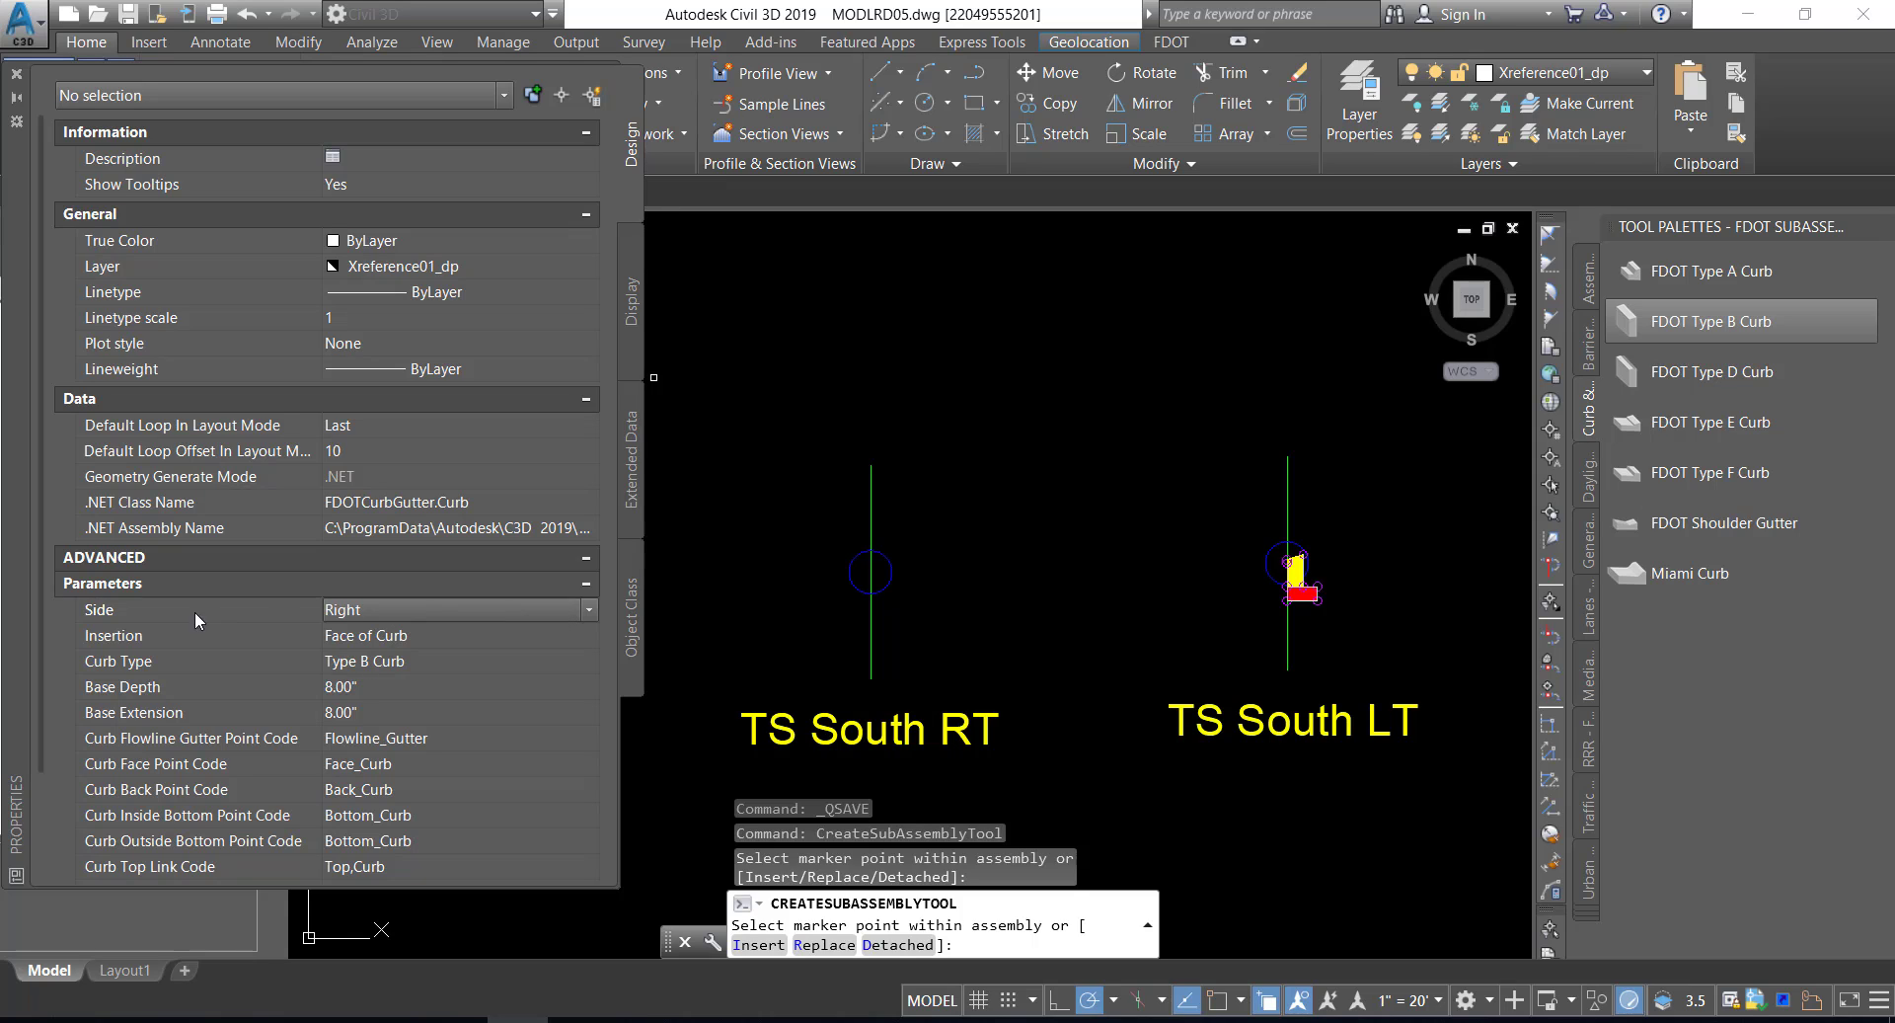
- Set the curb's Side to Left, attach it to the TS South RT assembly baseline, and end the subassembly command
left_click(412, 612)
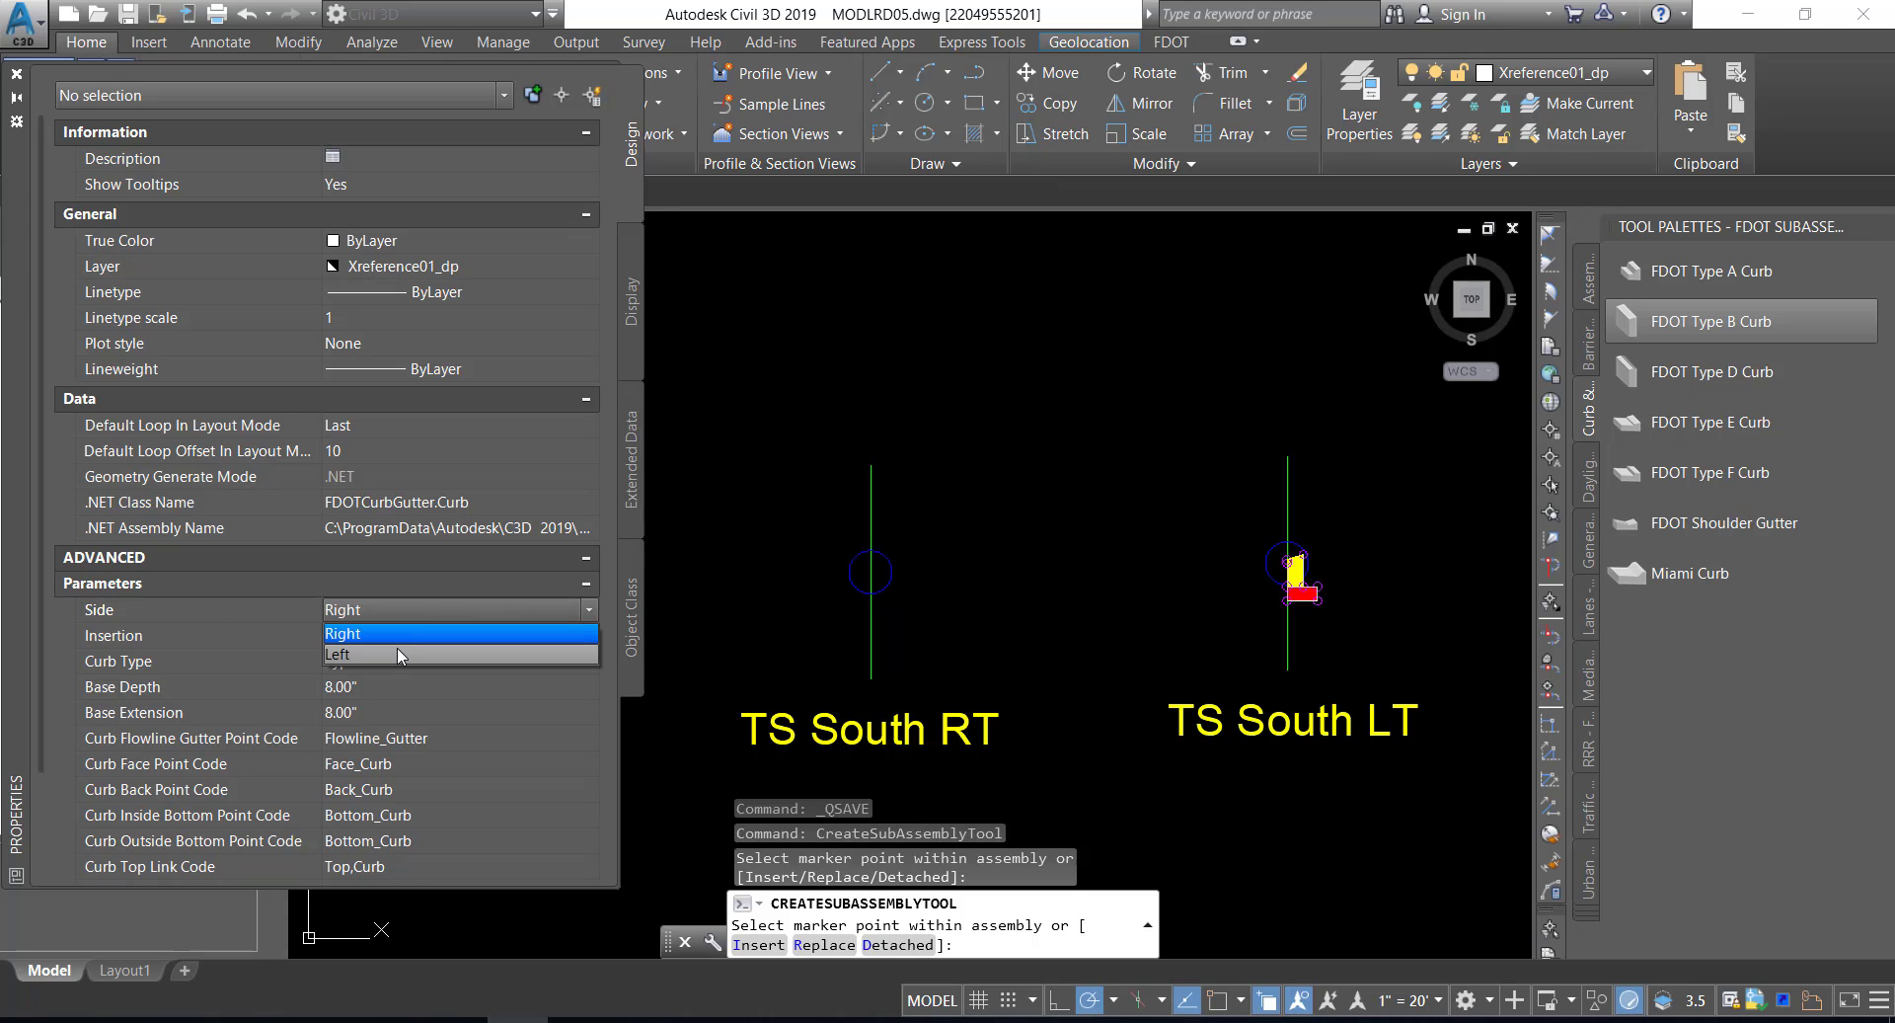
left_click(397, 647)
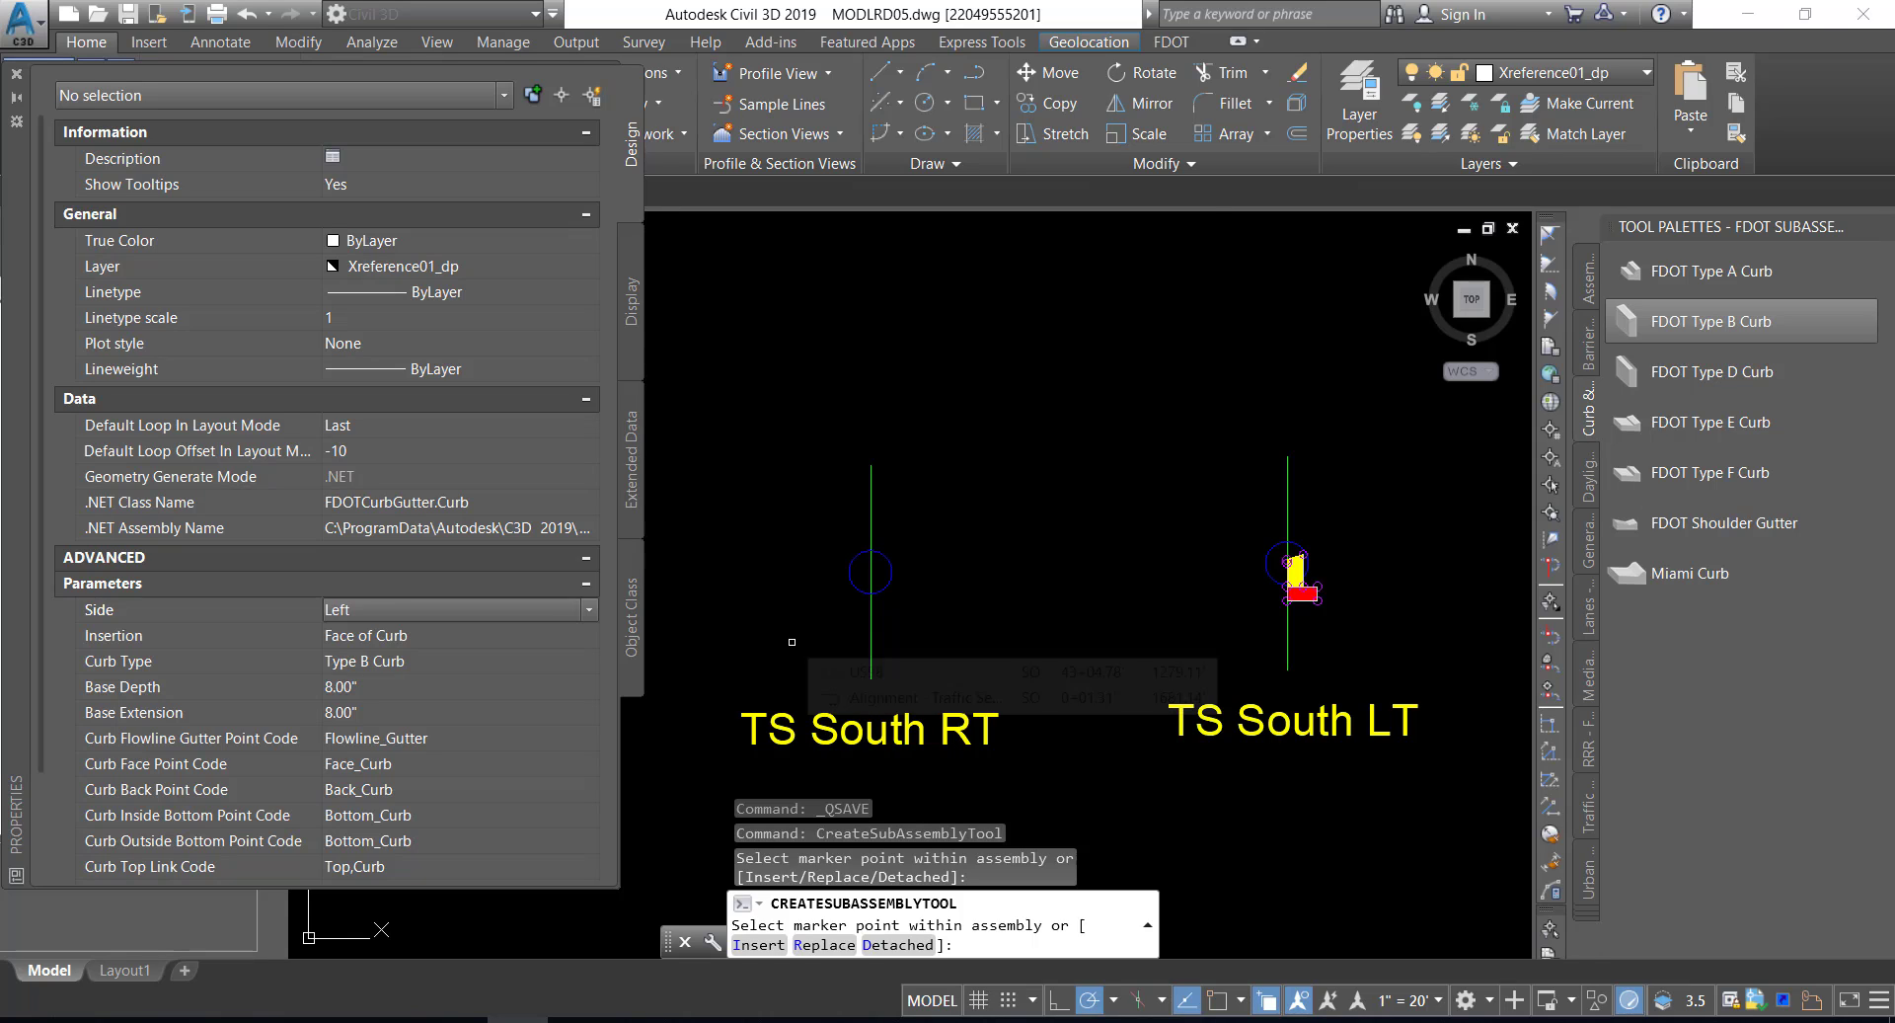
left_click(848, 570)
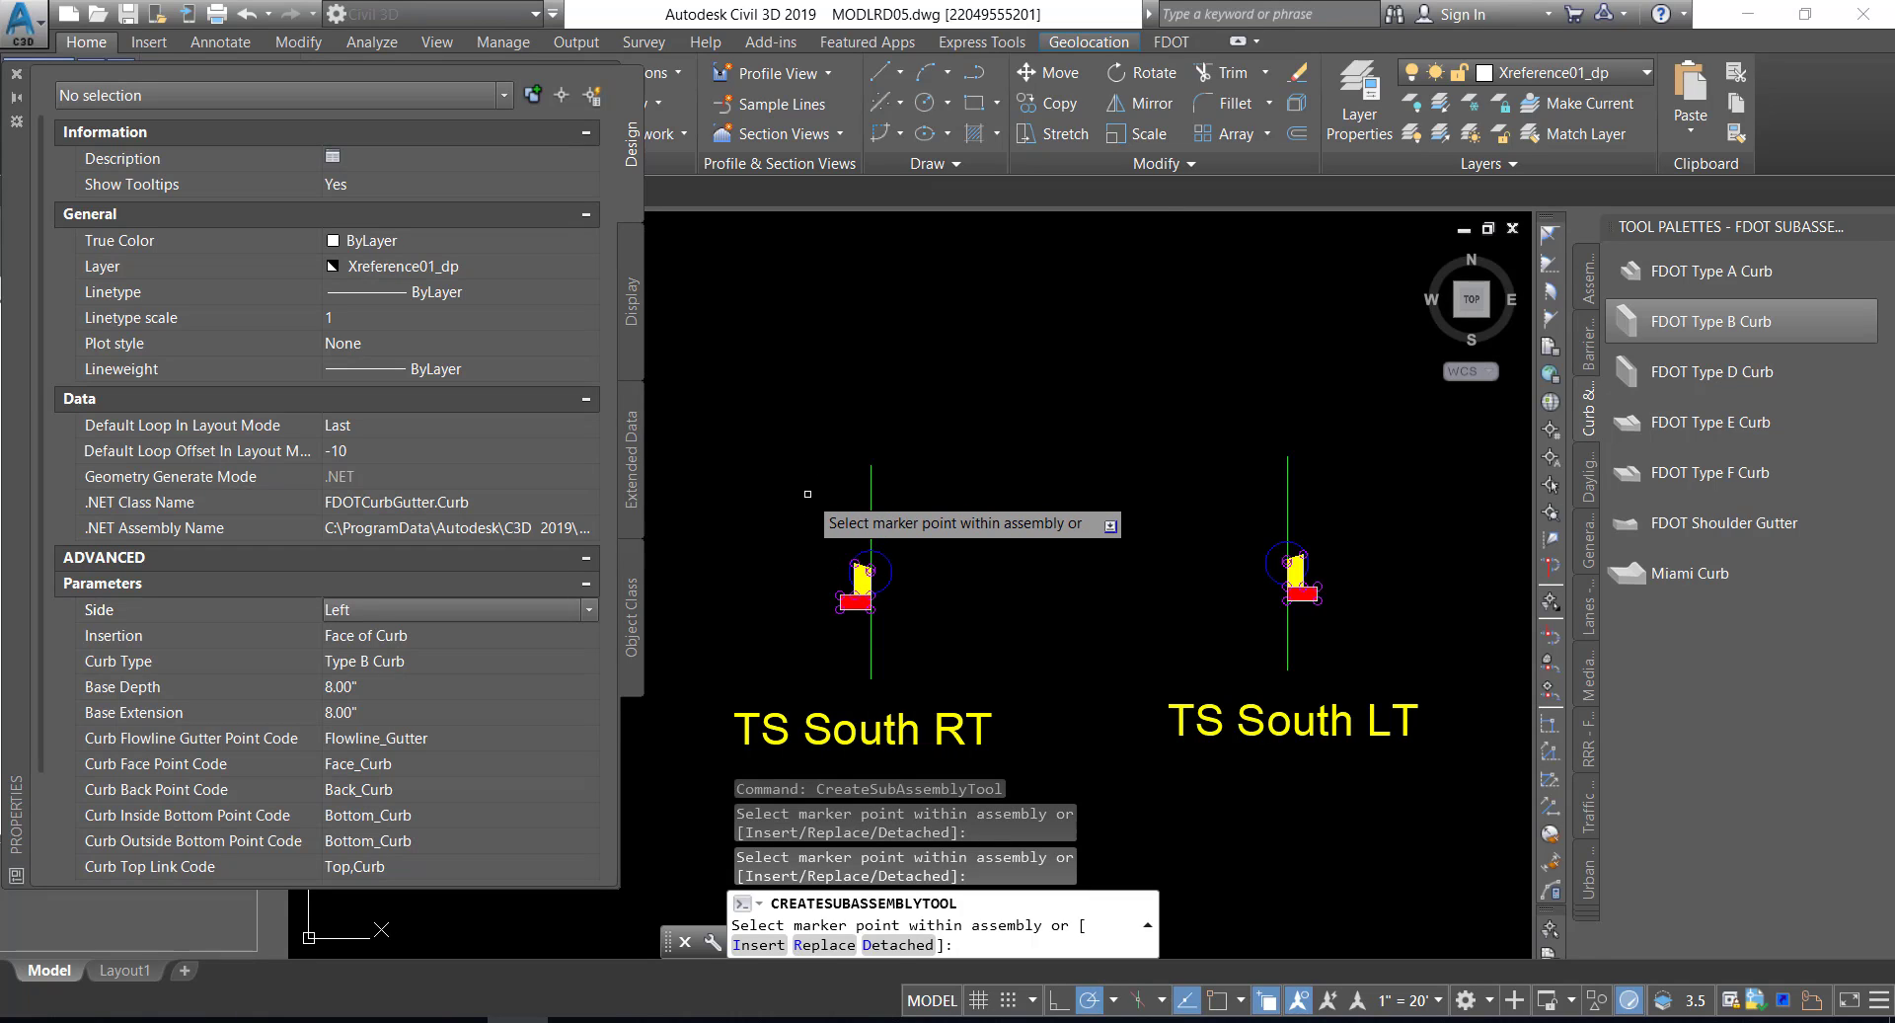
key("Escape")
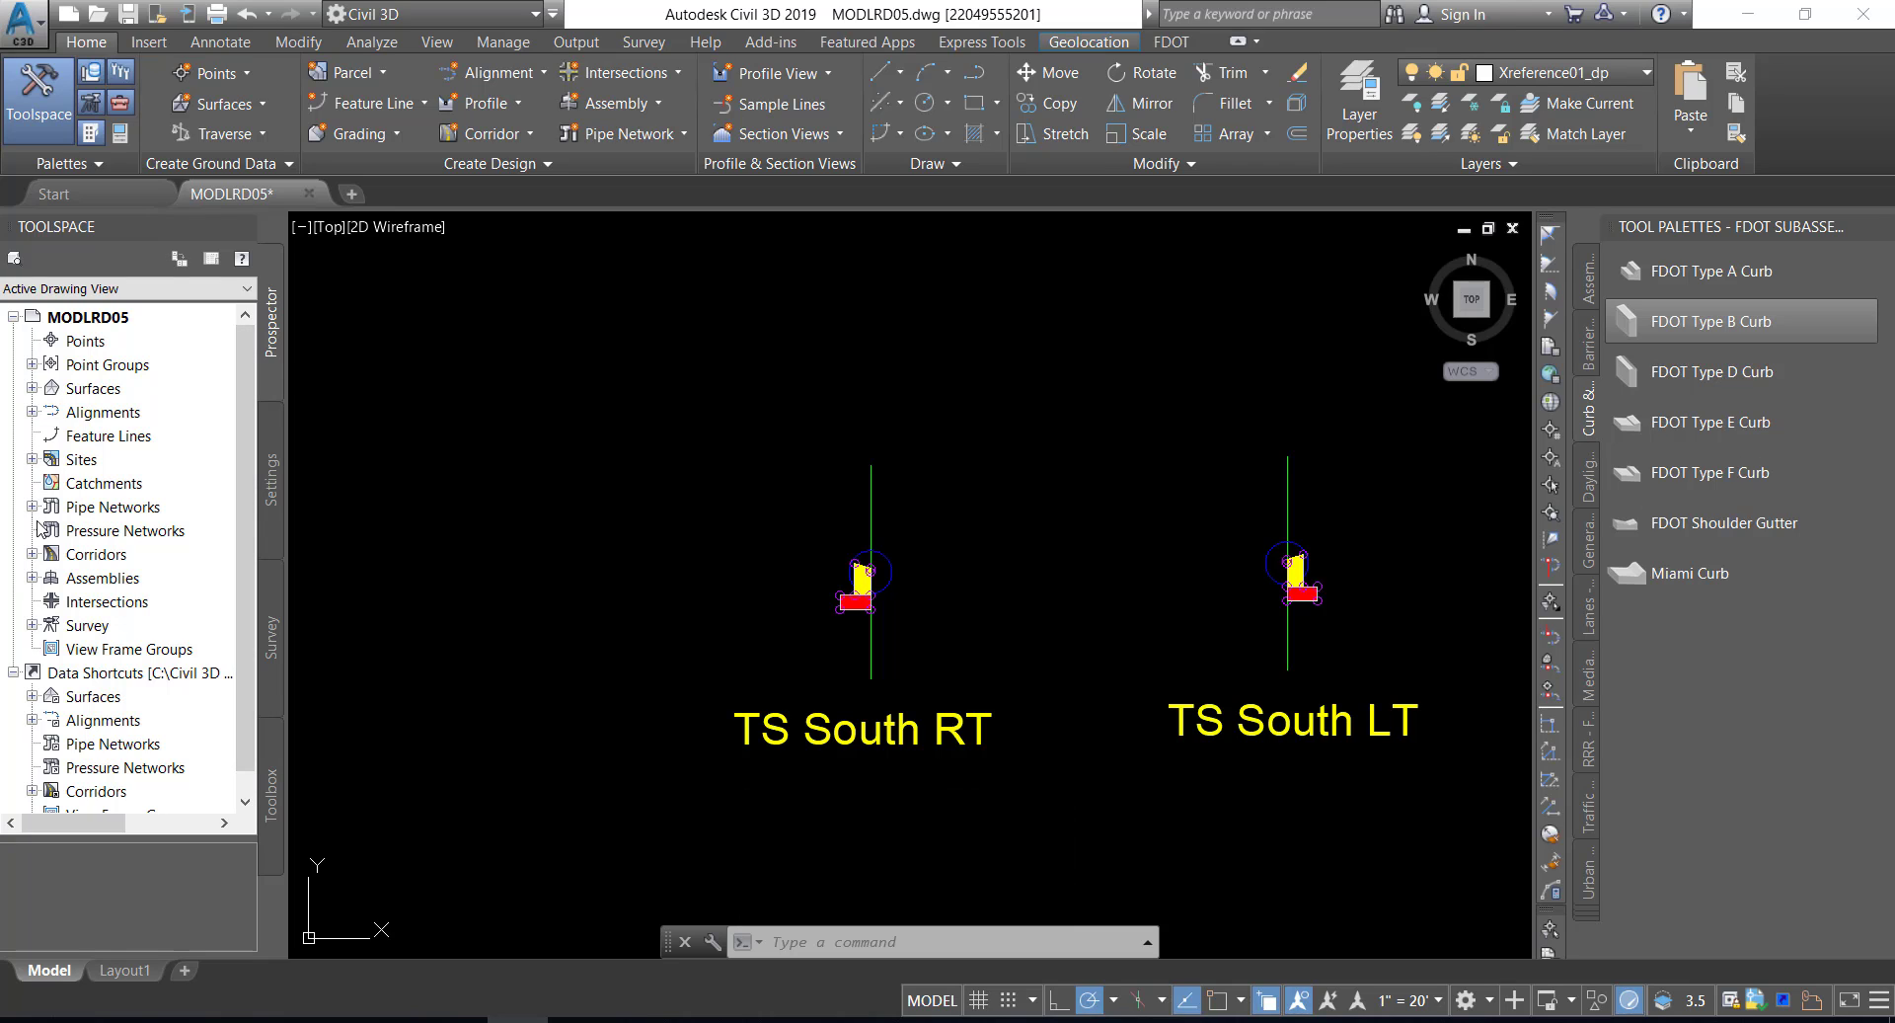
- Expand the drawing's assemblies in Prospector and open TS South LT down to the curb subassembly on its baseline
left_click(31, 579)
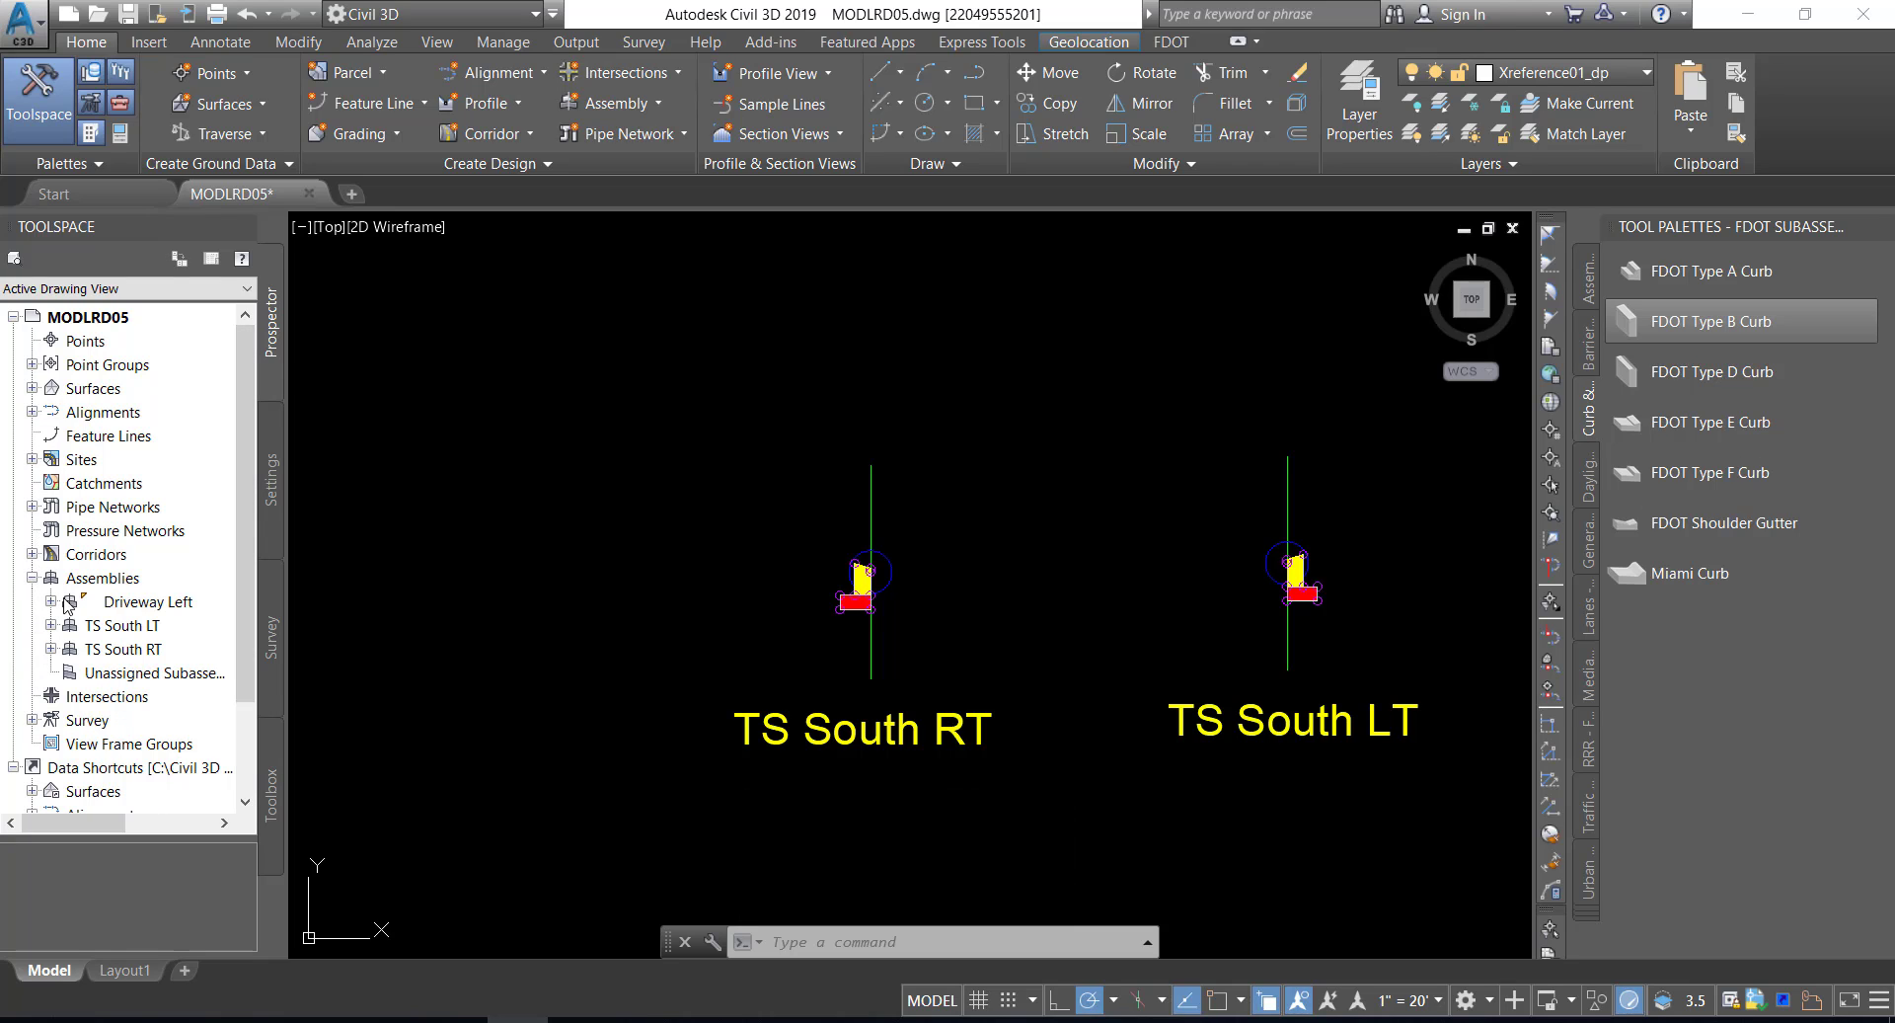
left_click(126, 625)
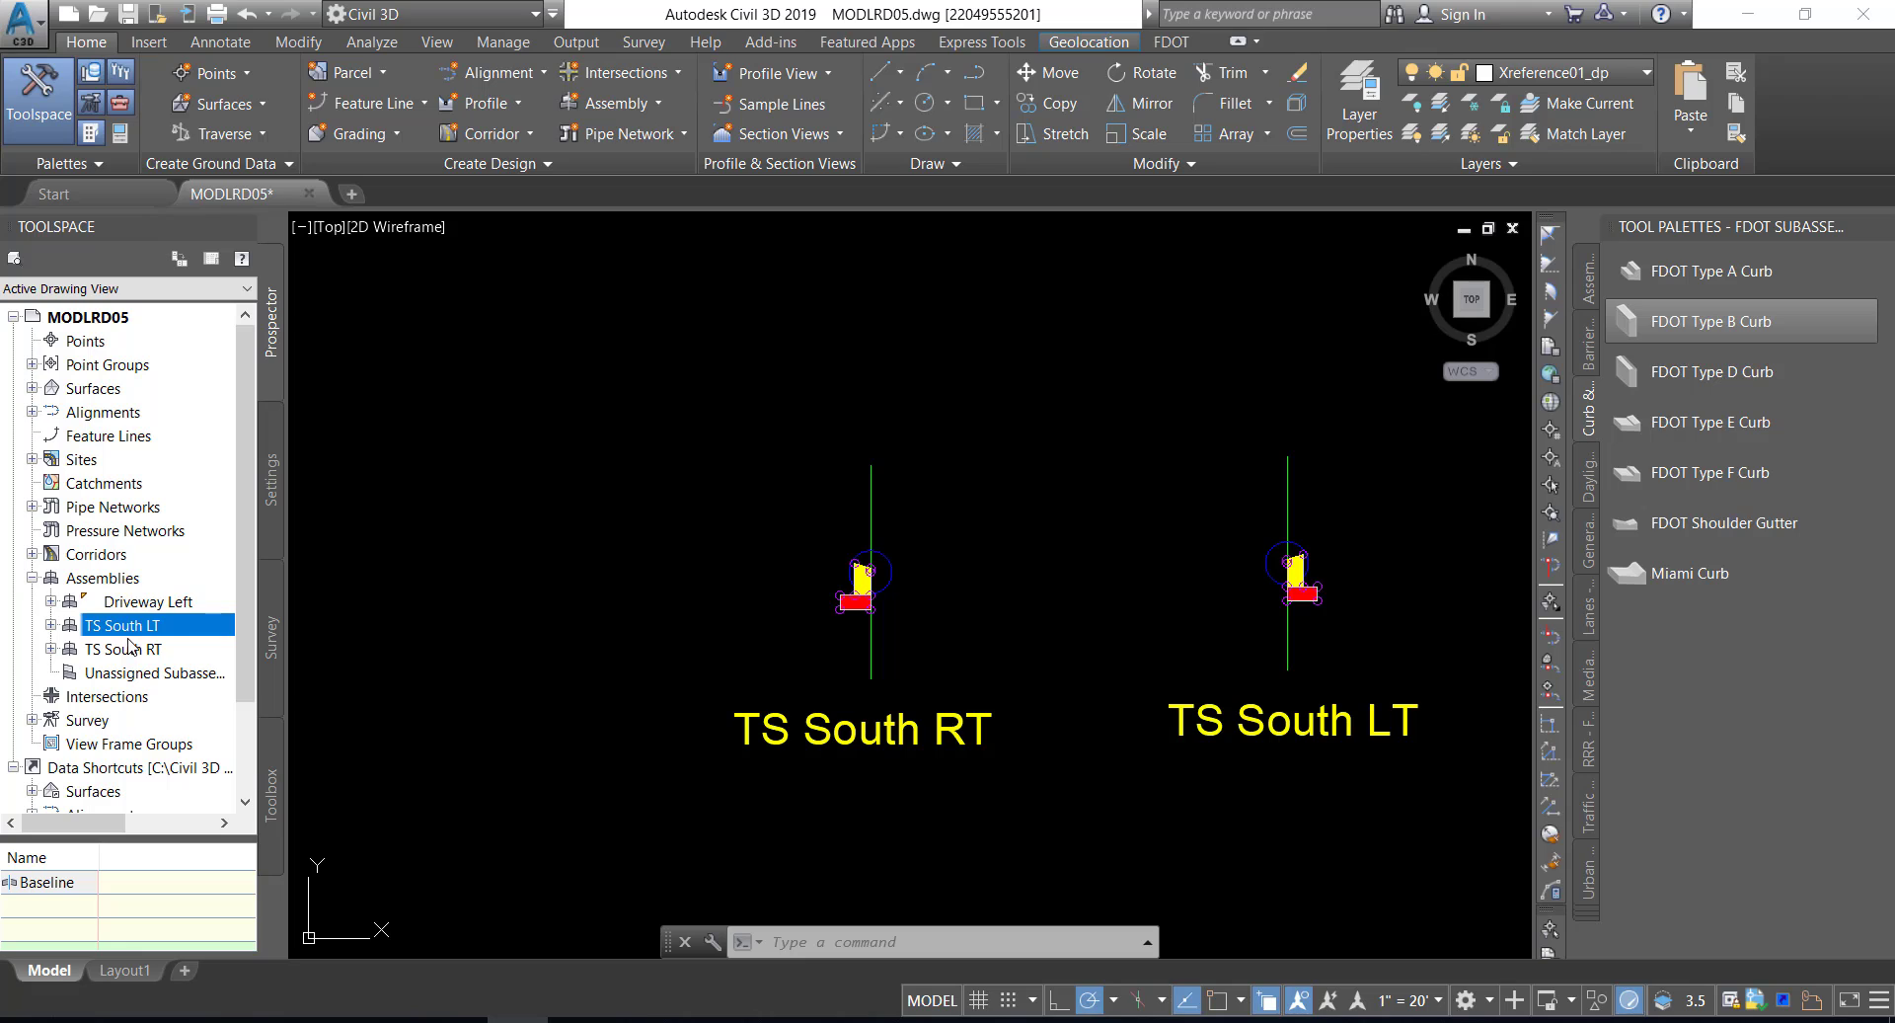
left_click(129, 649)
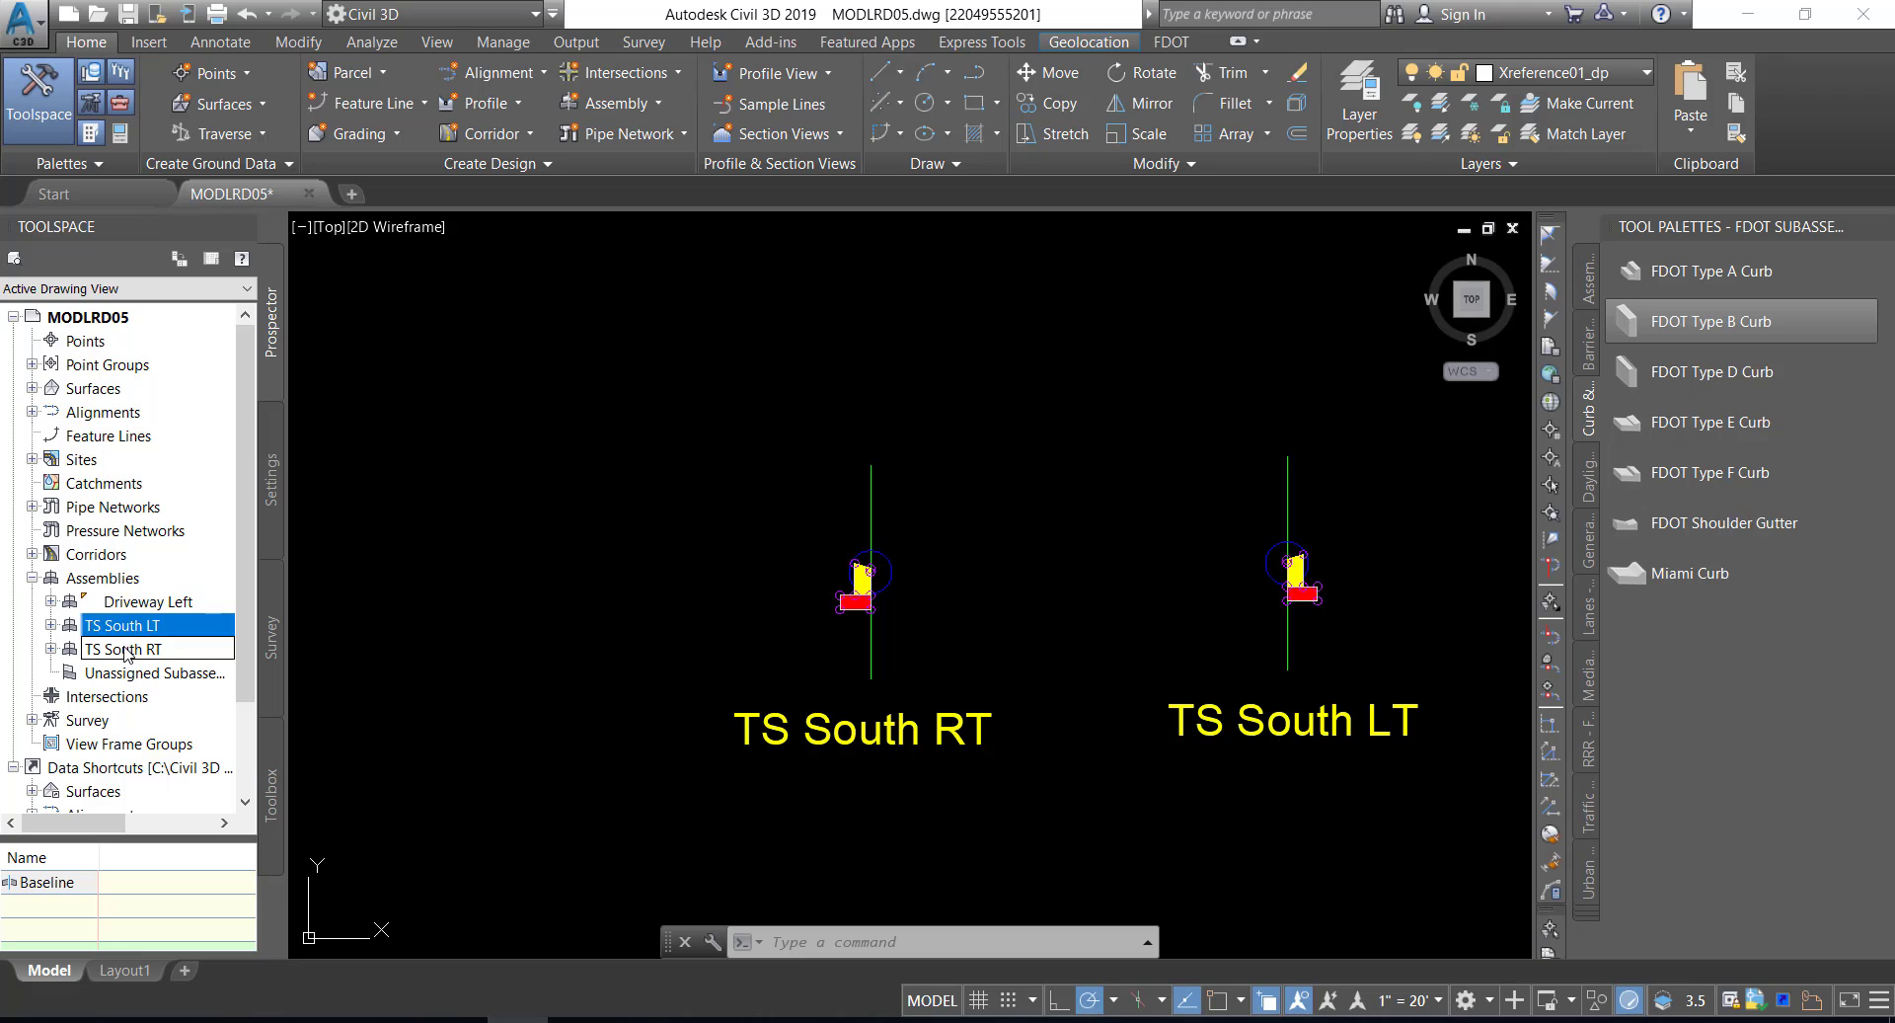
left_click(51, 626)
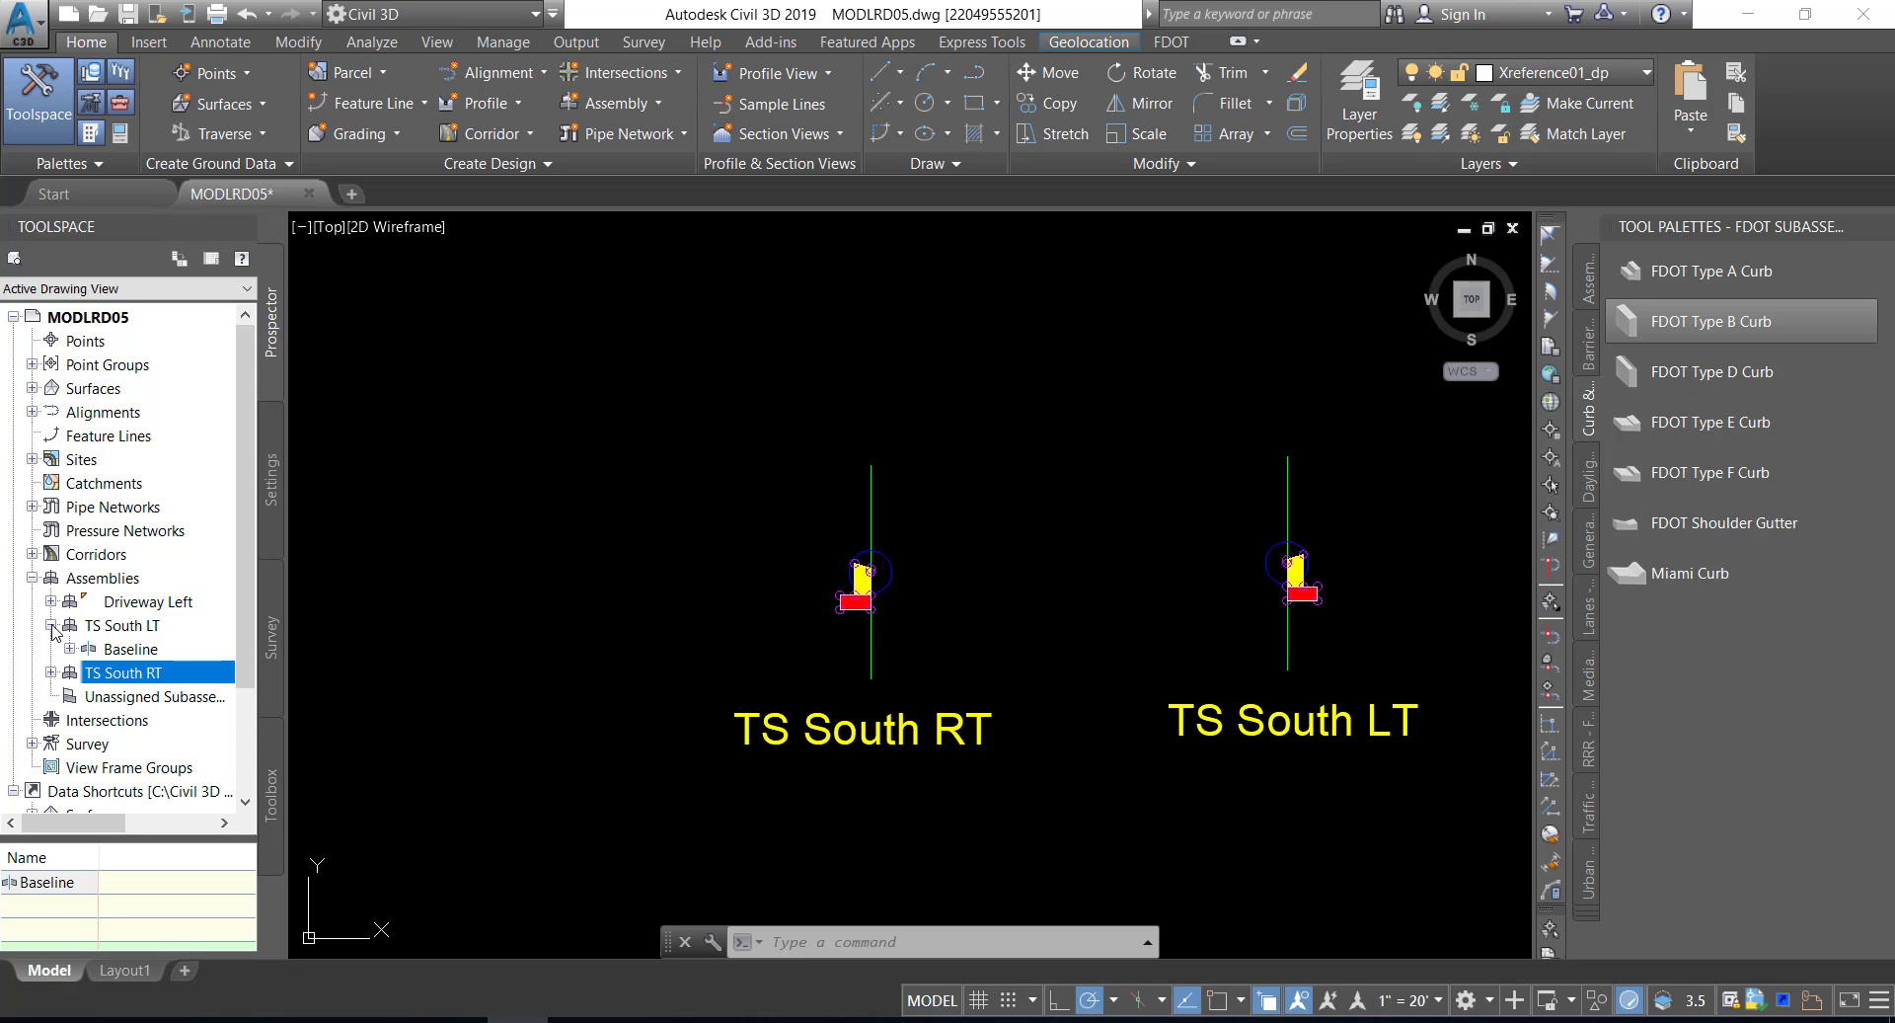
left_click(69, 649)
left_click(88, 673)
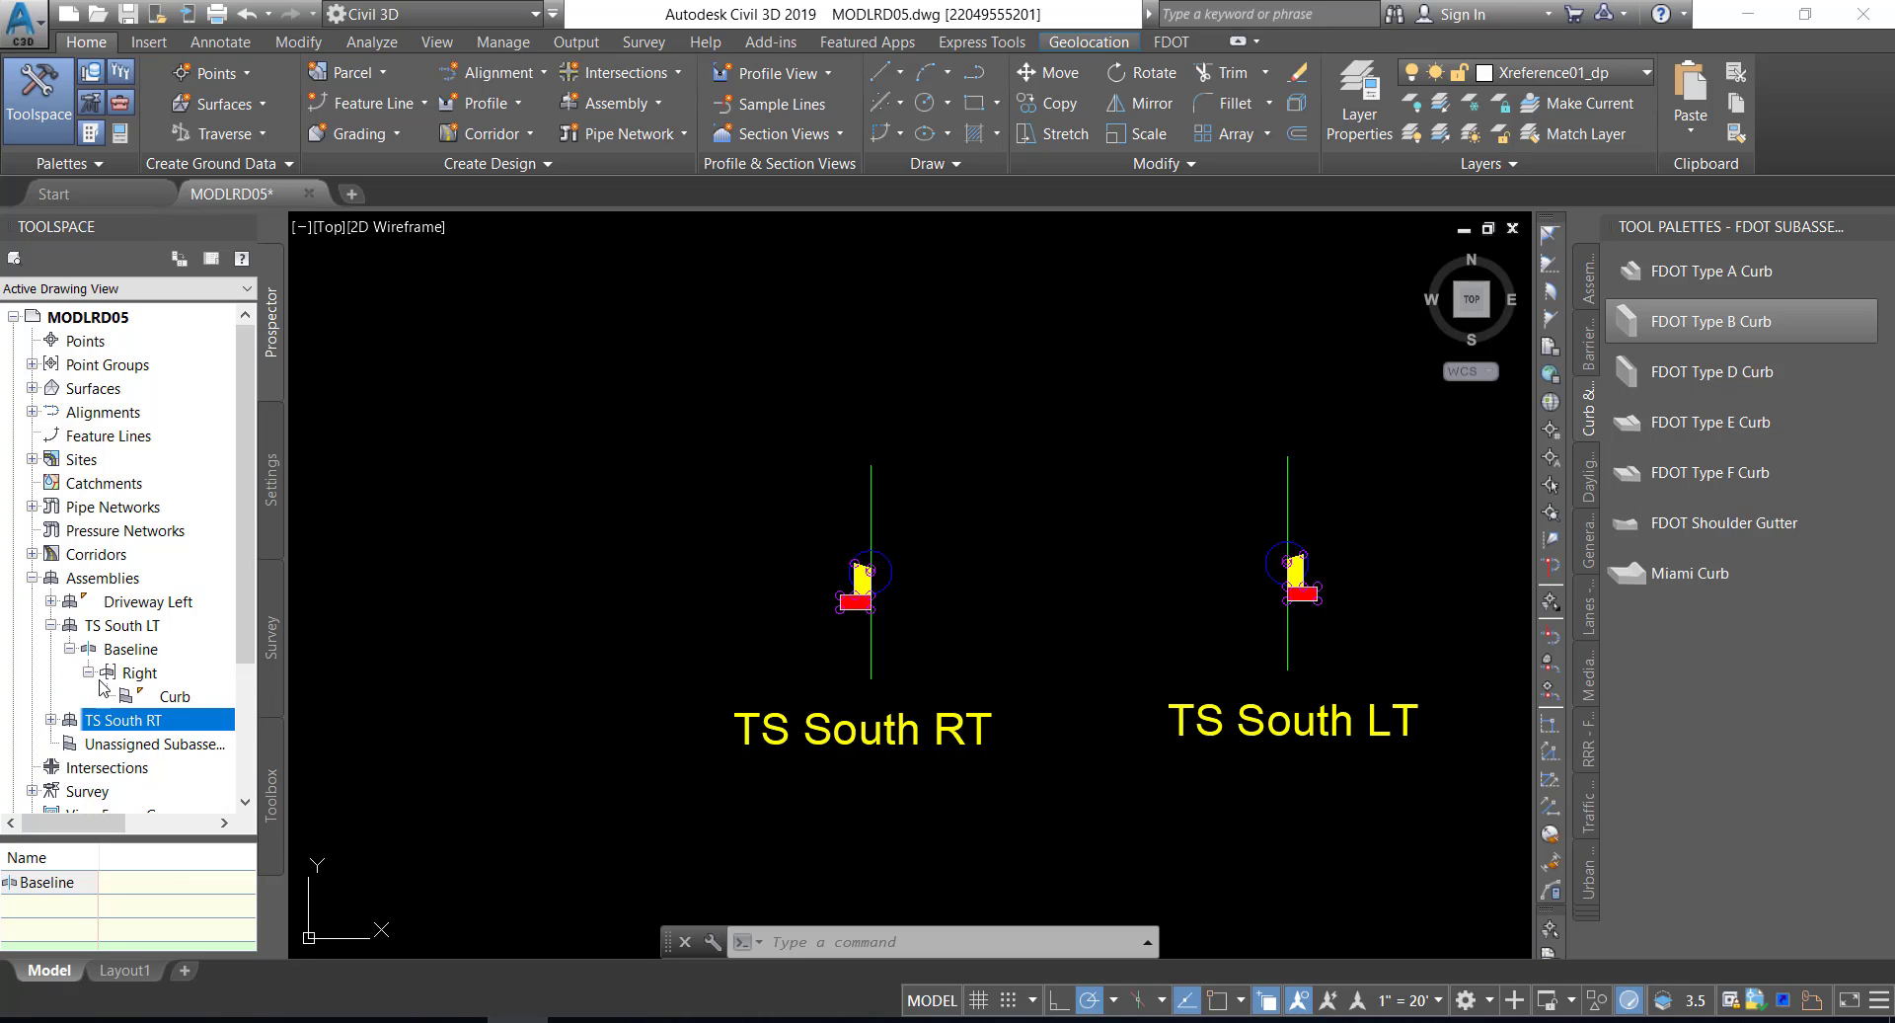
- Expand the TS South RT assembly down to its left curb, check it against TS South LT, and collapse the drawing's assemblies
left_click(50, 720)
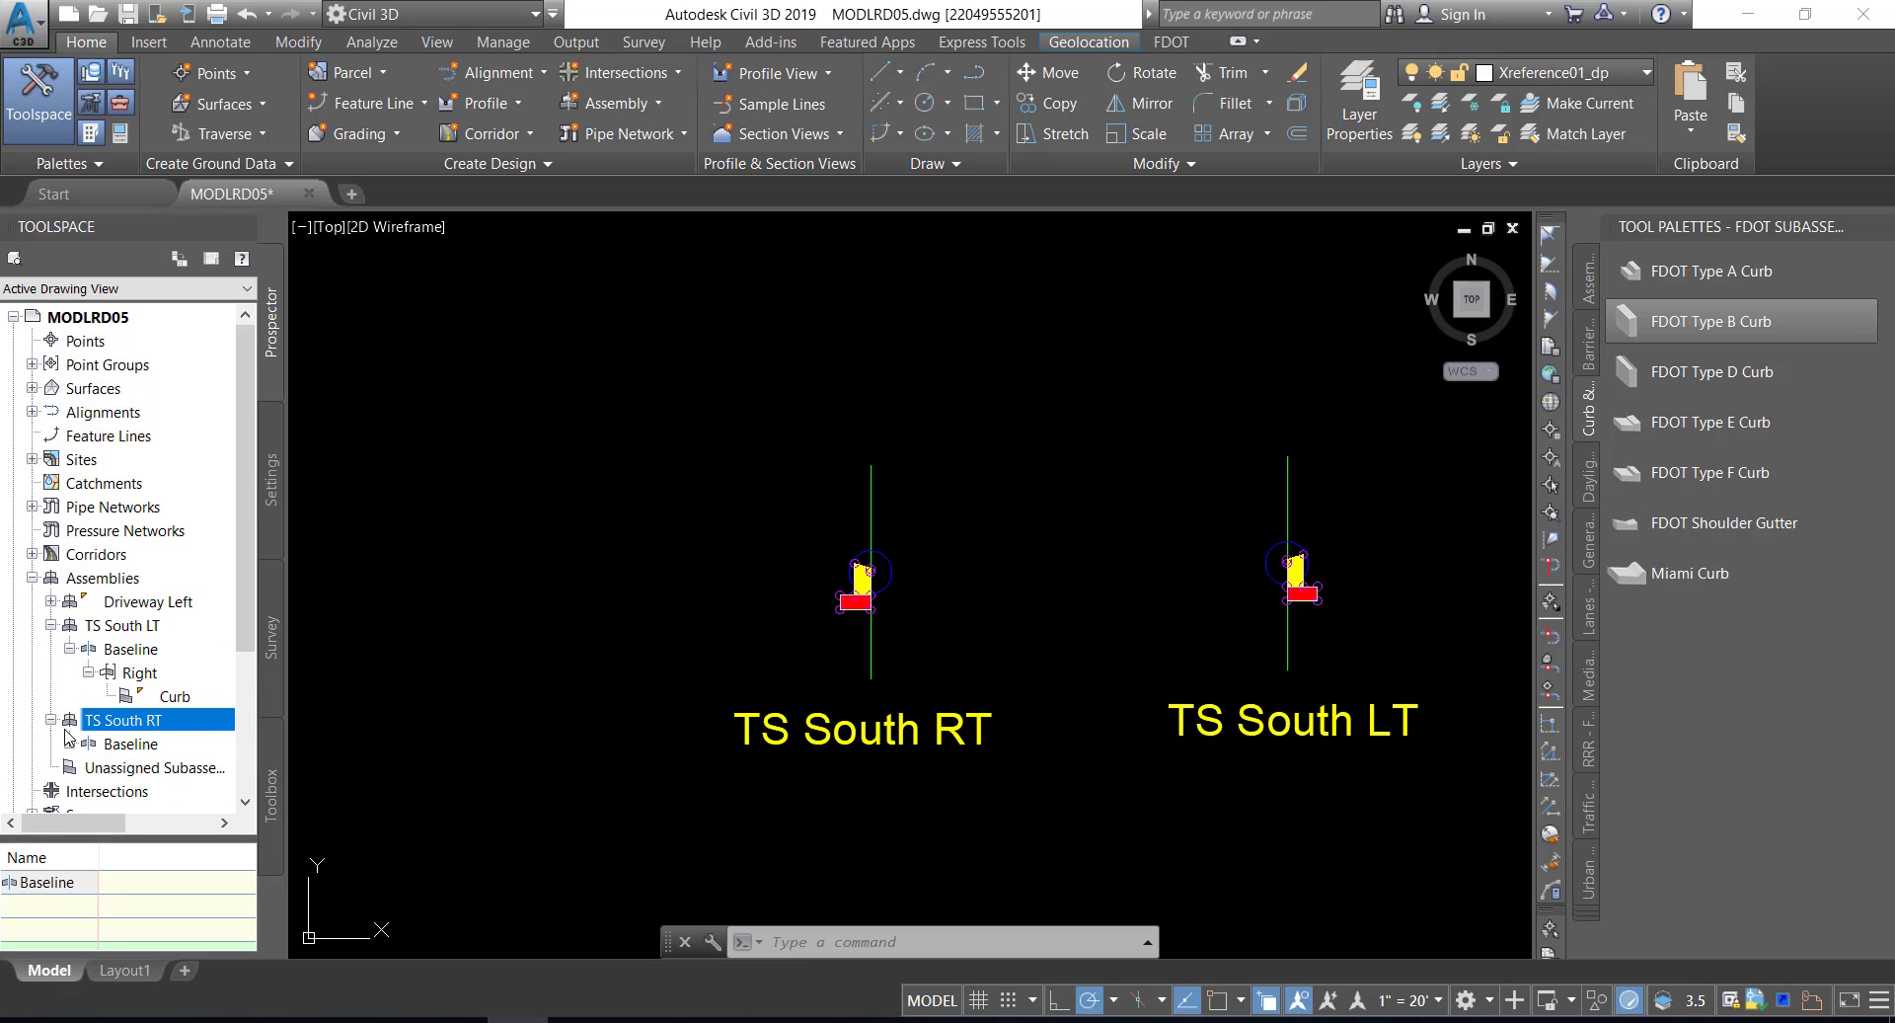
left_click(70, 743)
left_click(88, 767)
left_click(170, 790)
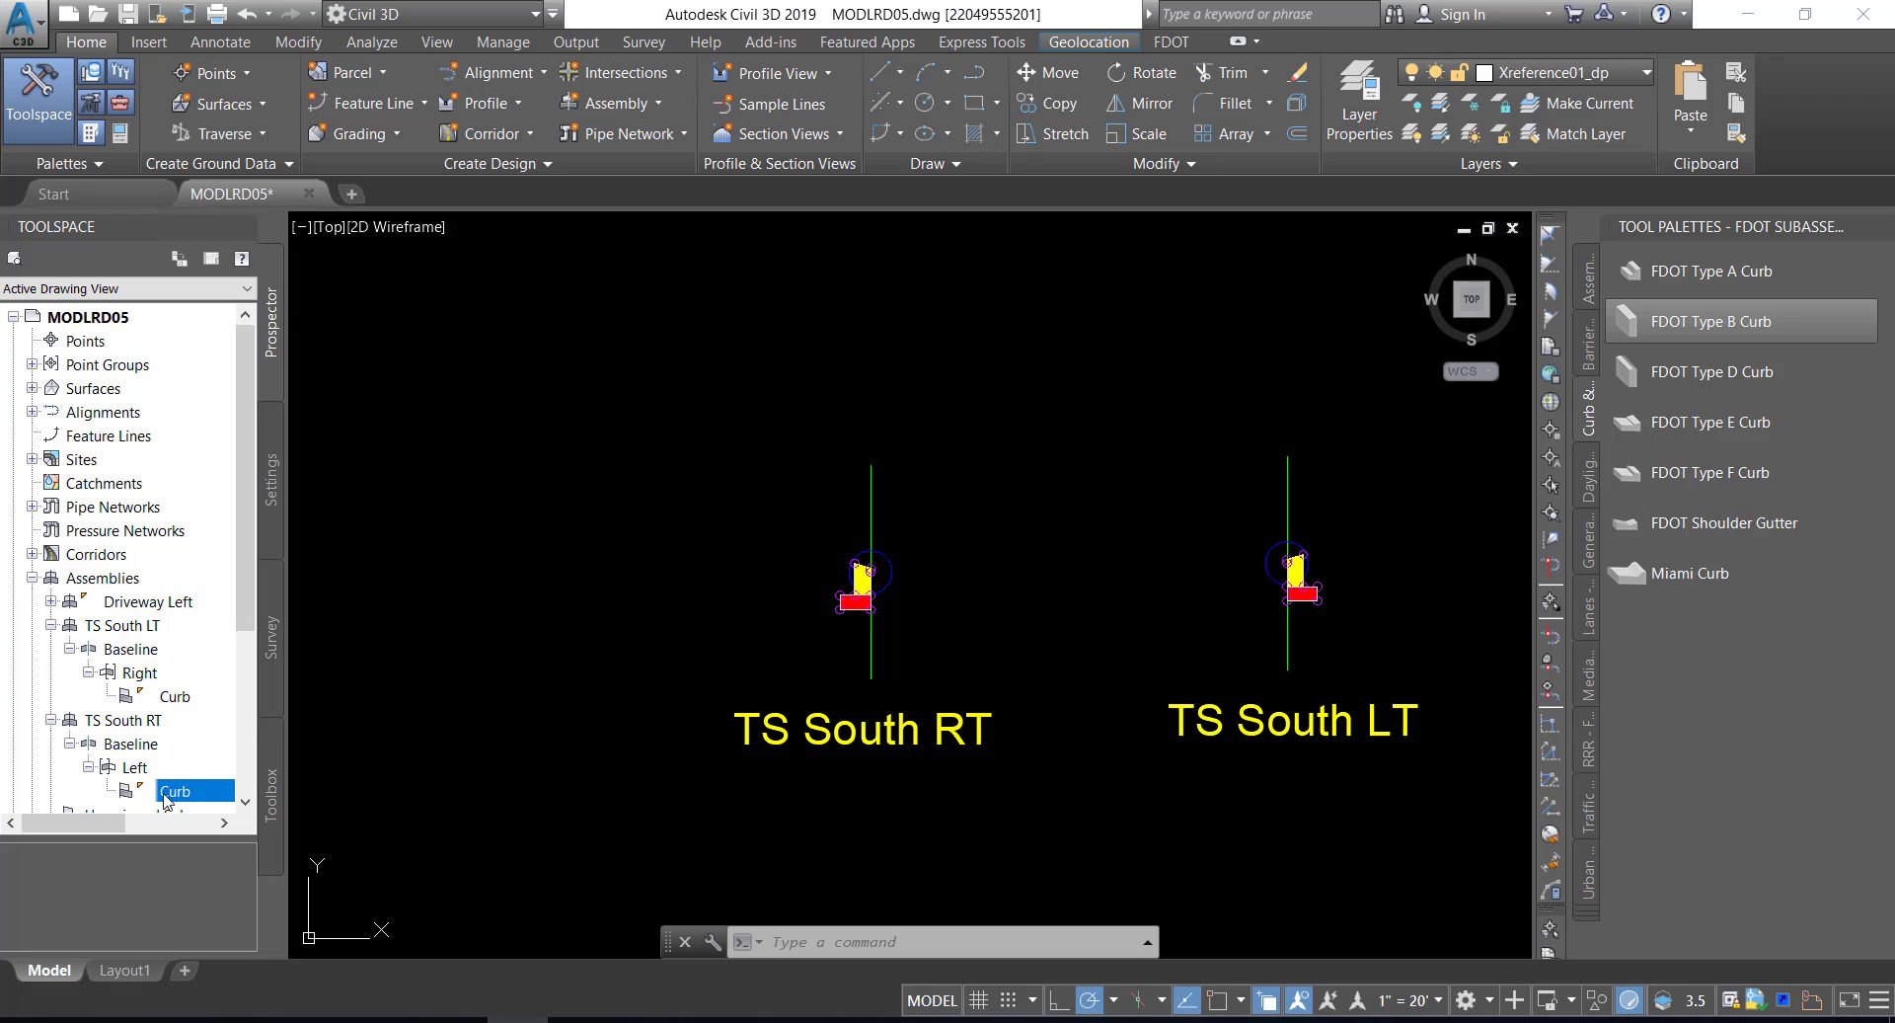
left_click(132, 678)
left_click(147, 693)
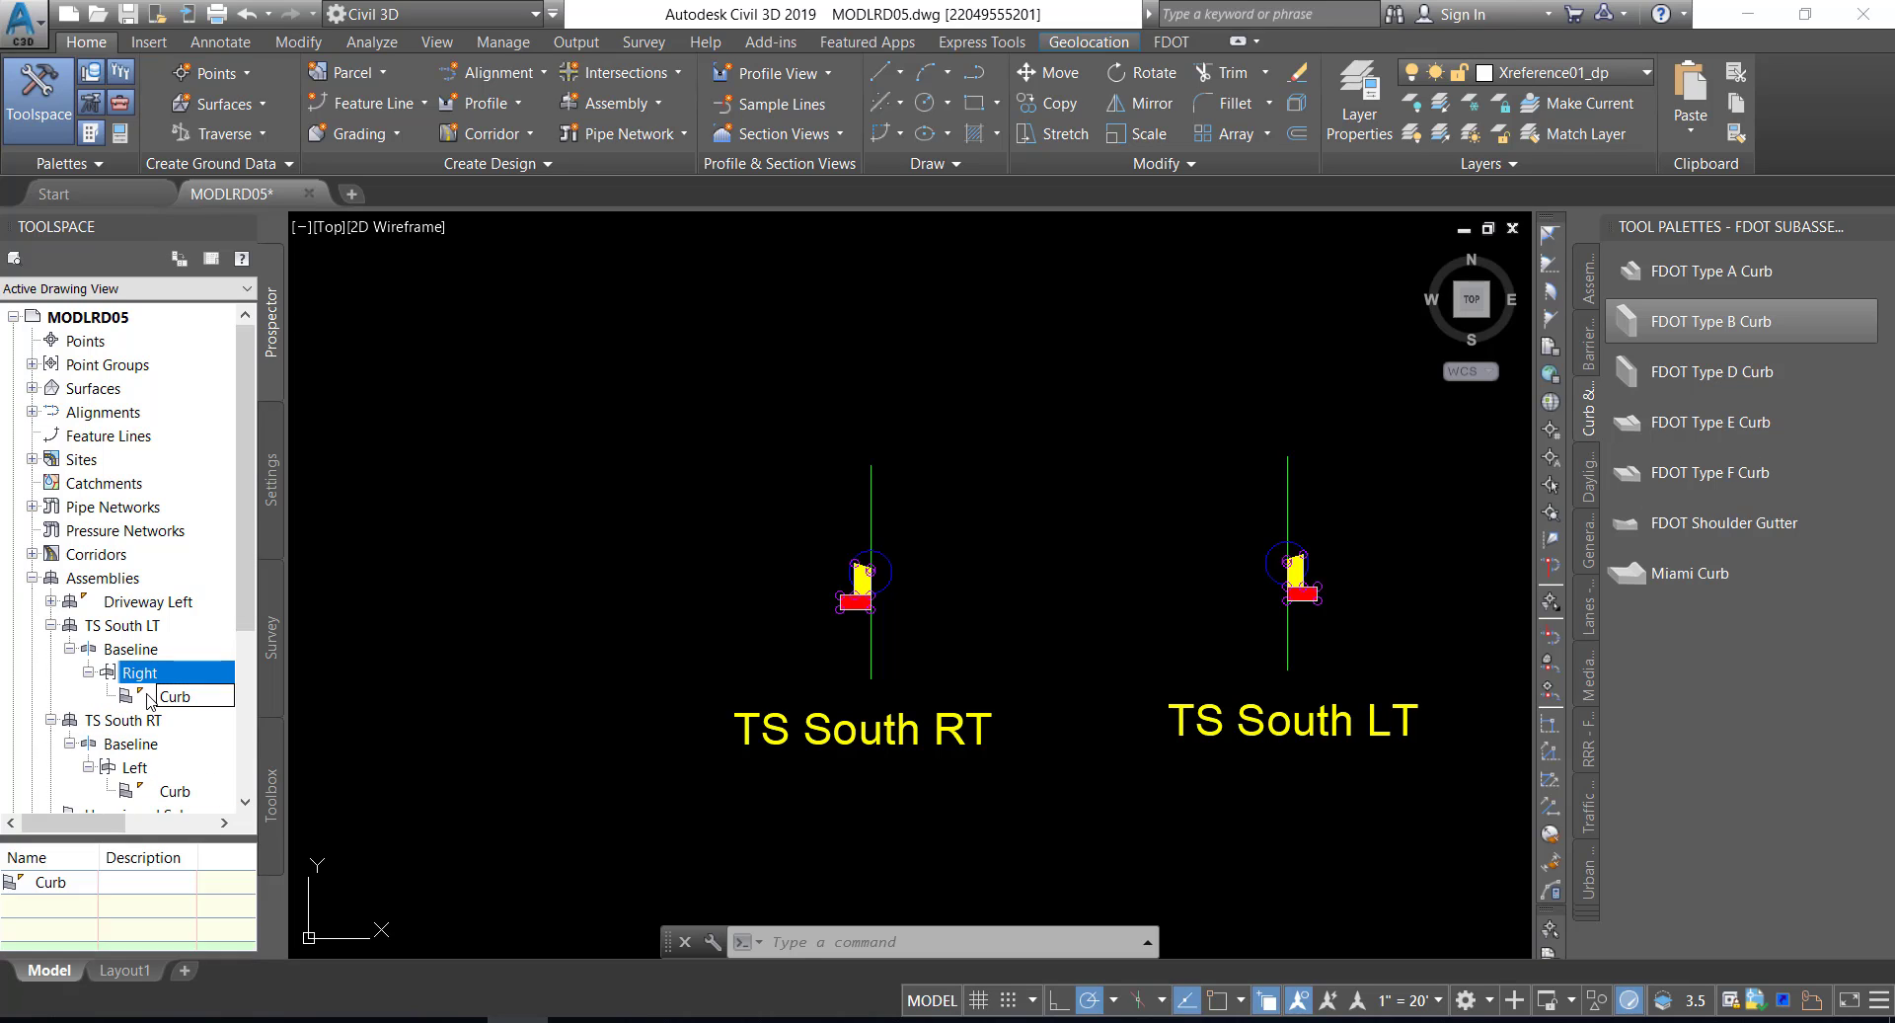
left_click(51, 625)
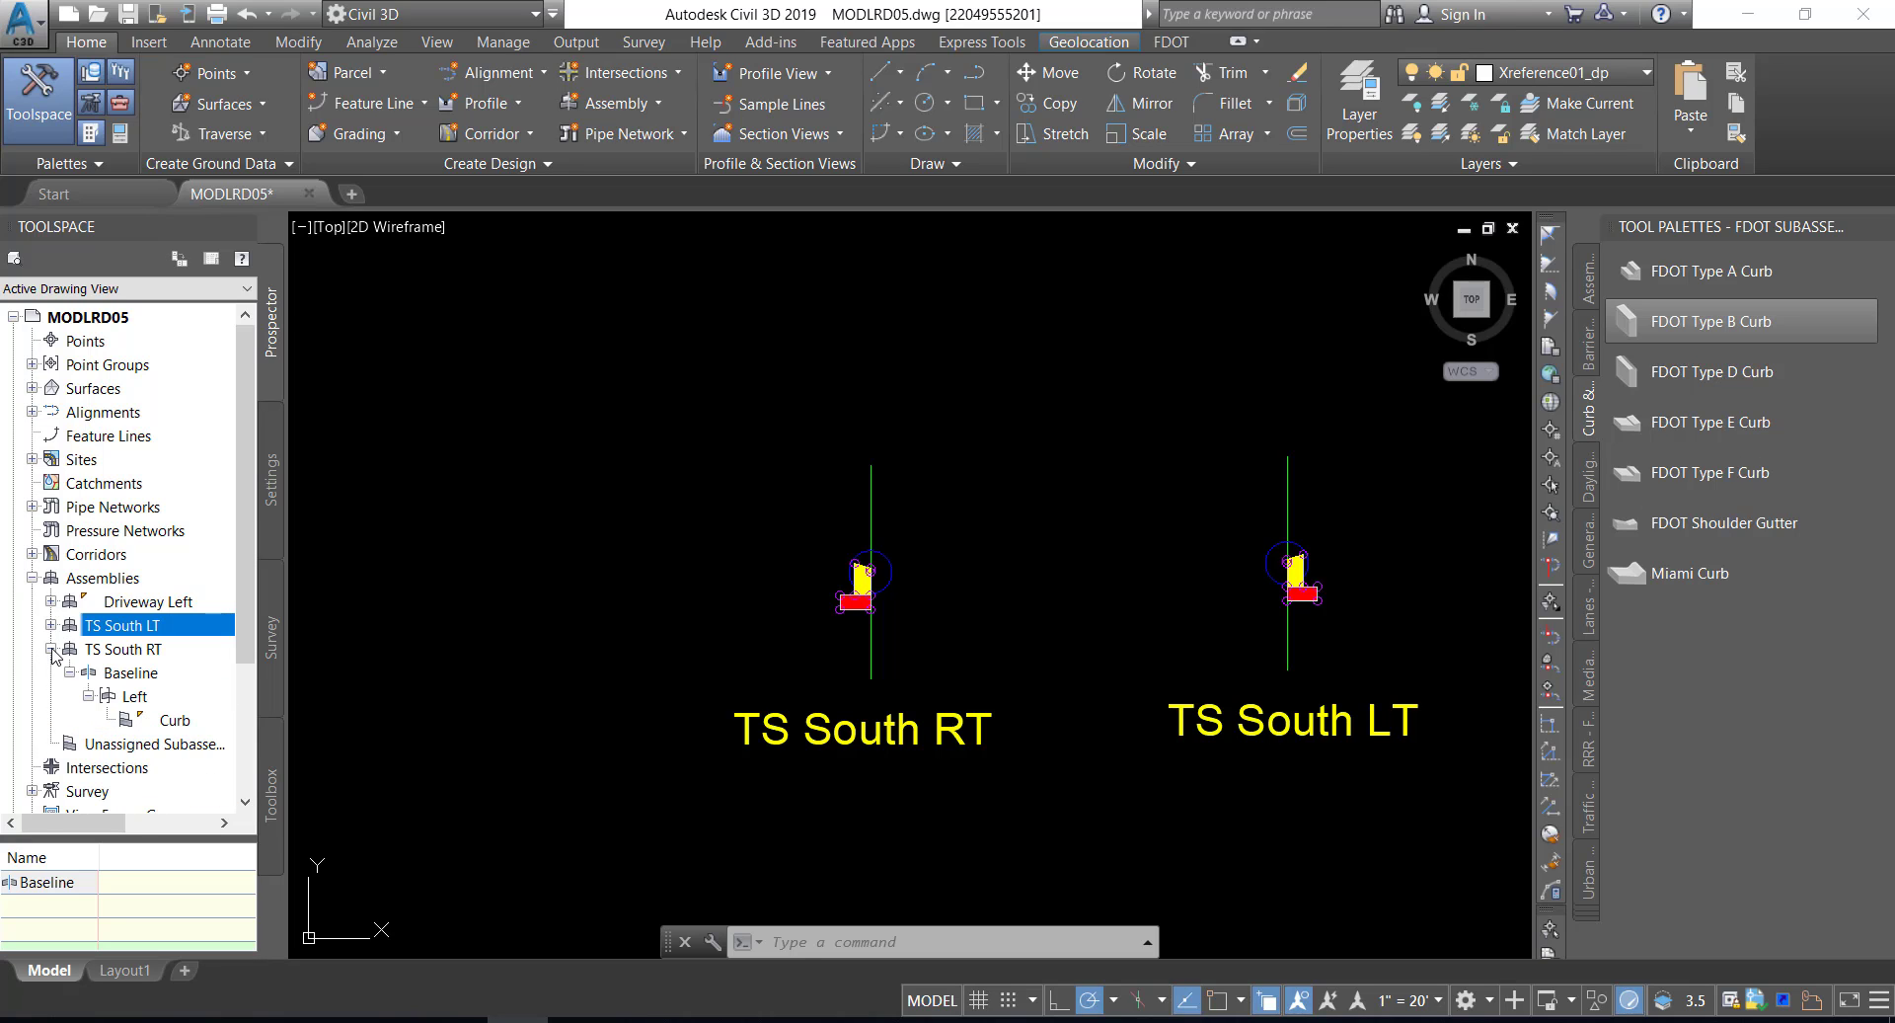
left_click(50, 649)
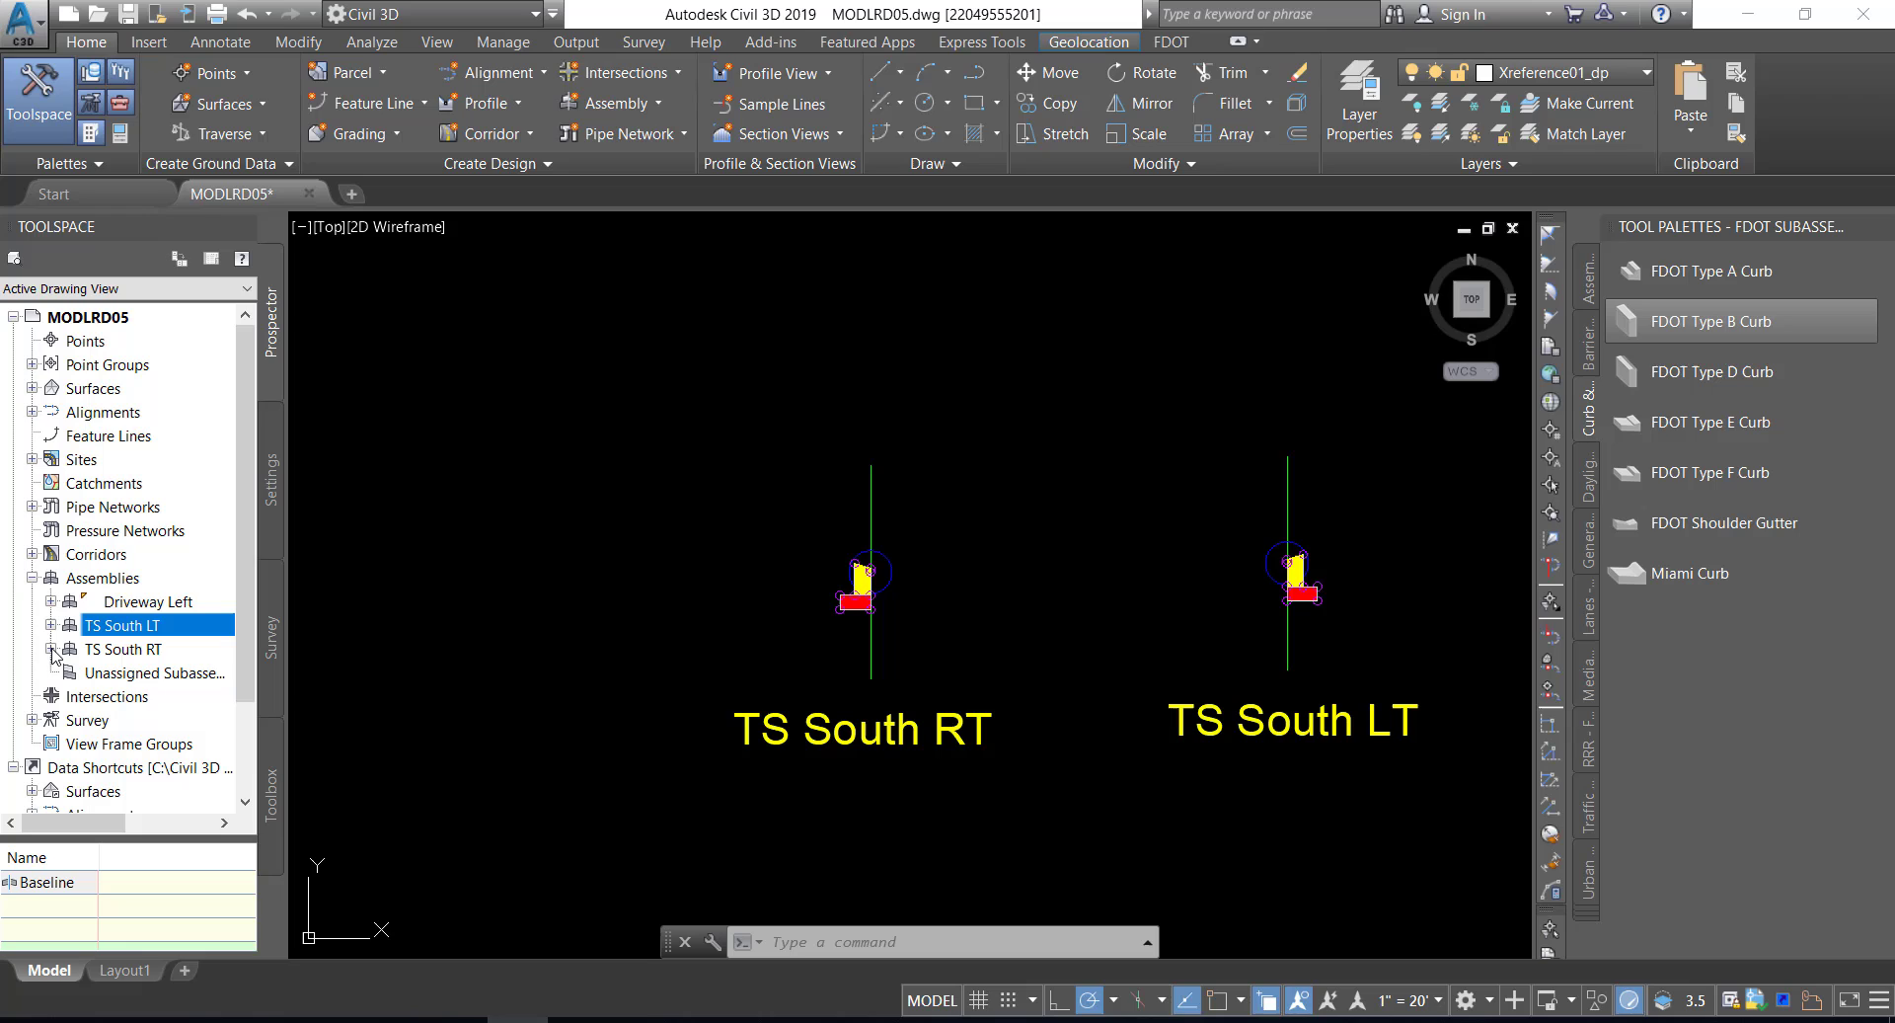
left_click(31, 579)
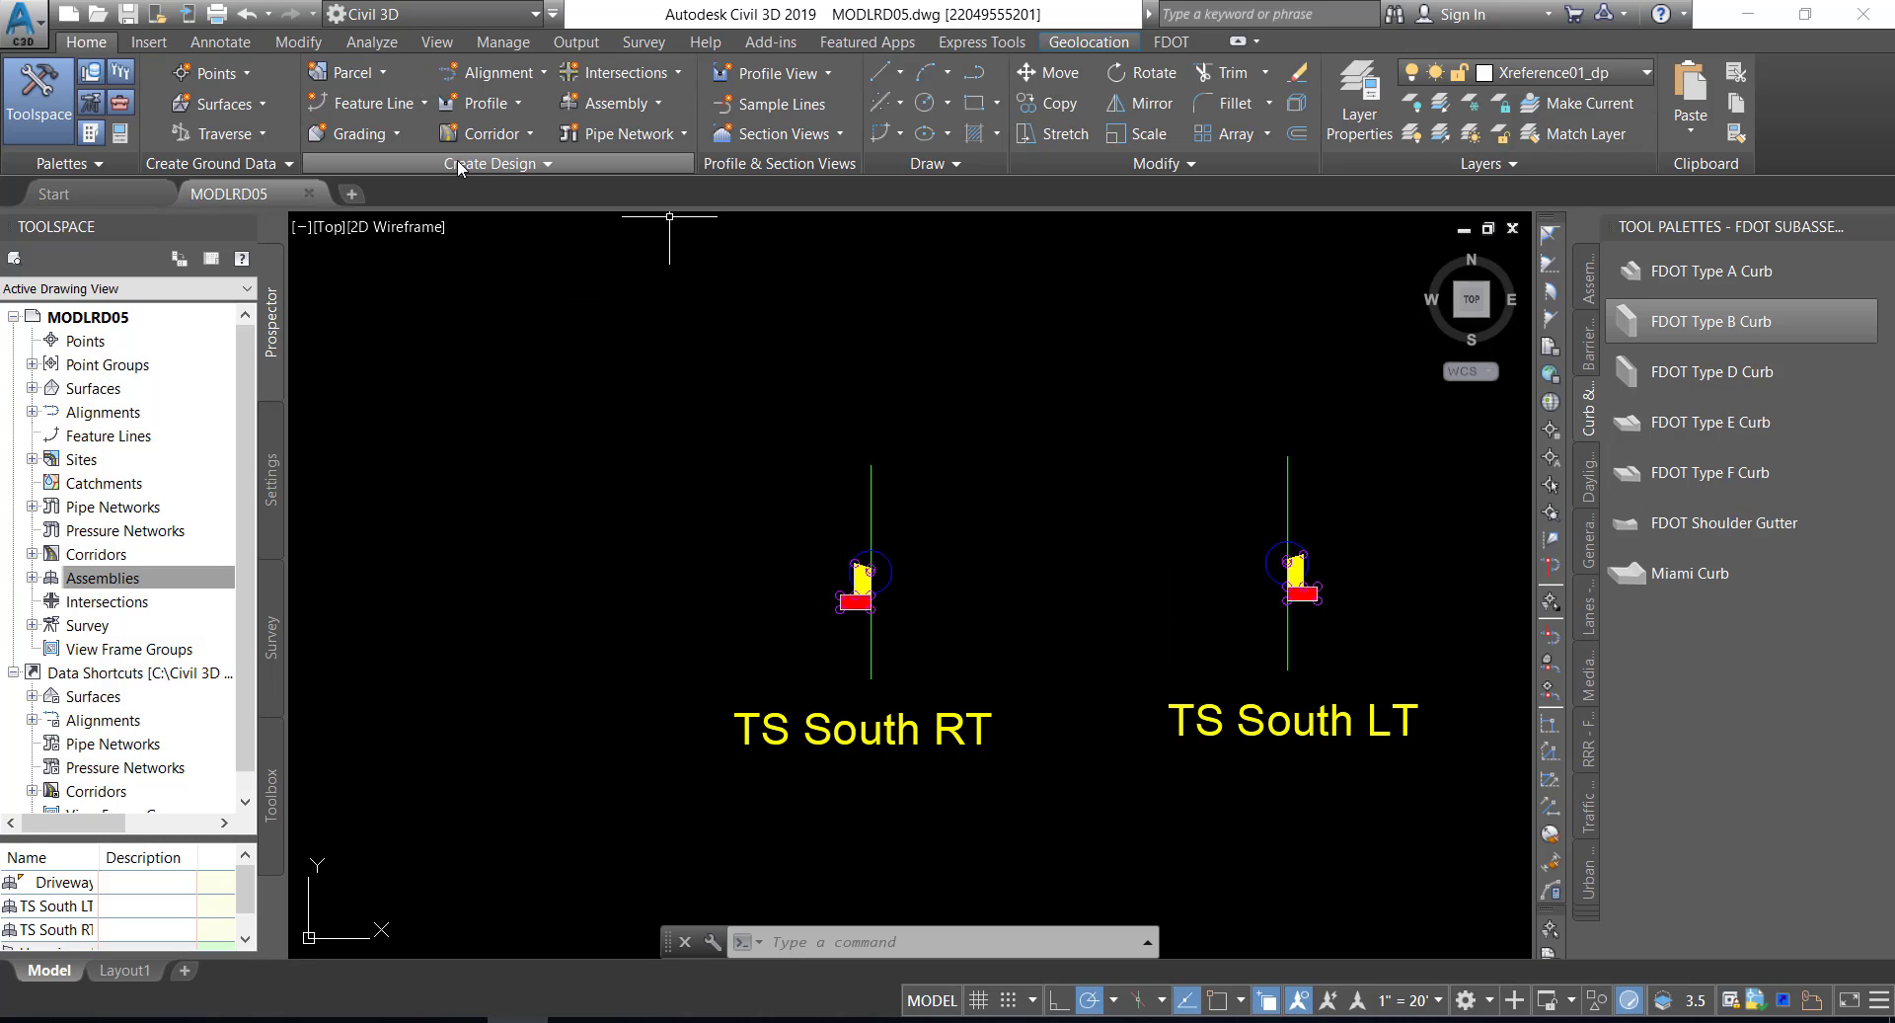
- Start a new corridor and name it Corridor - SR61 Traffic Sep
left_click(524, 139)
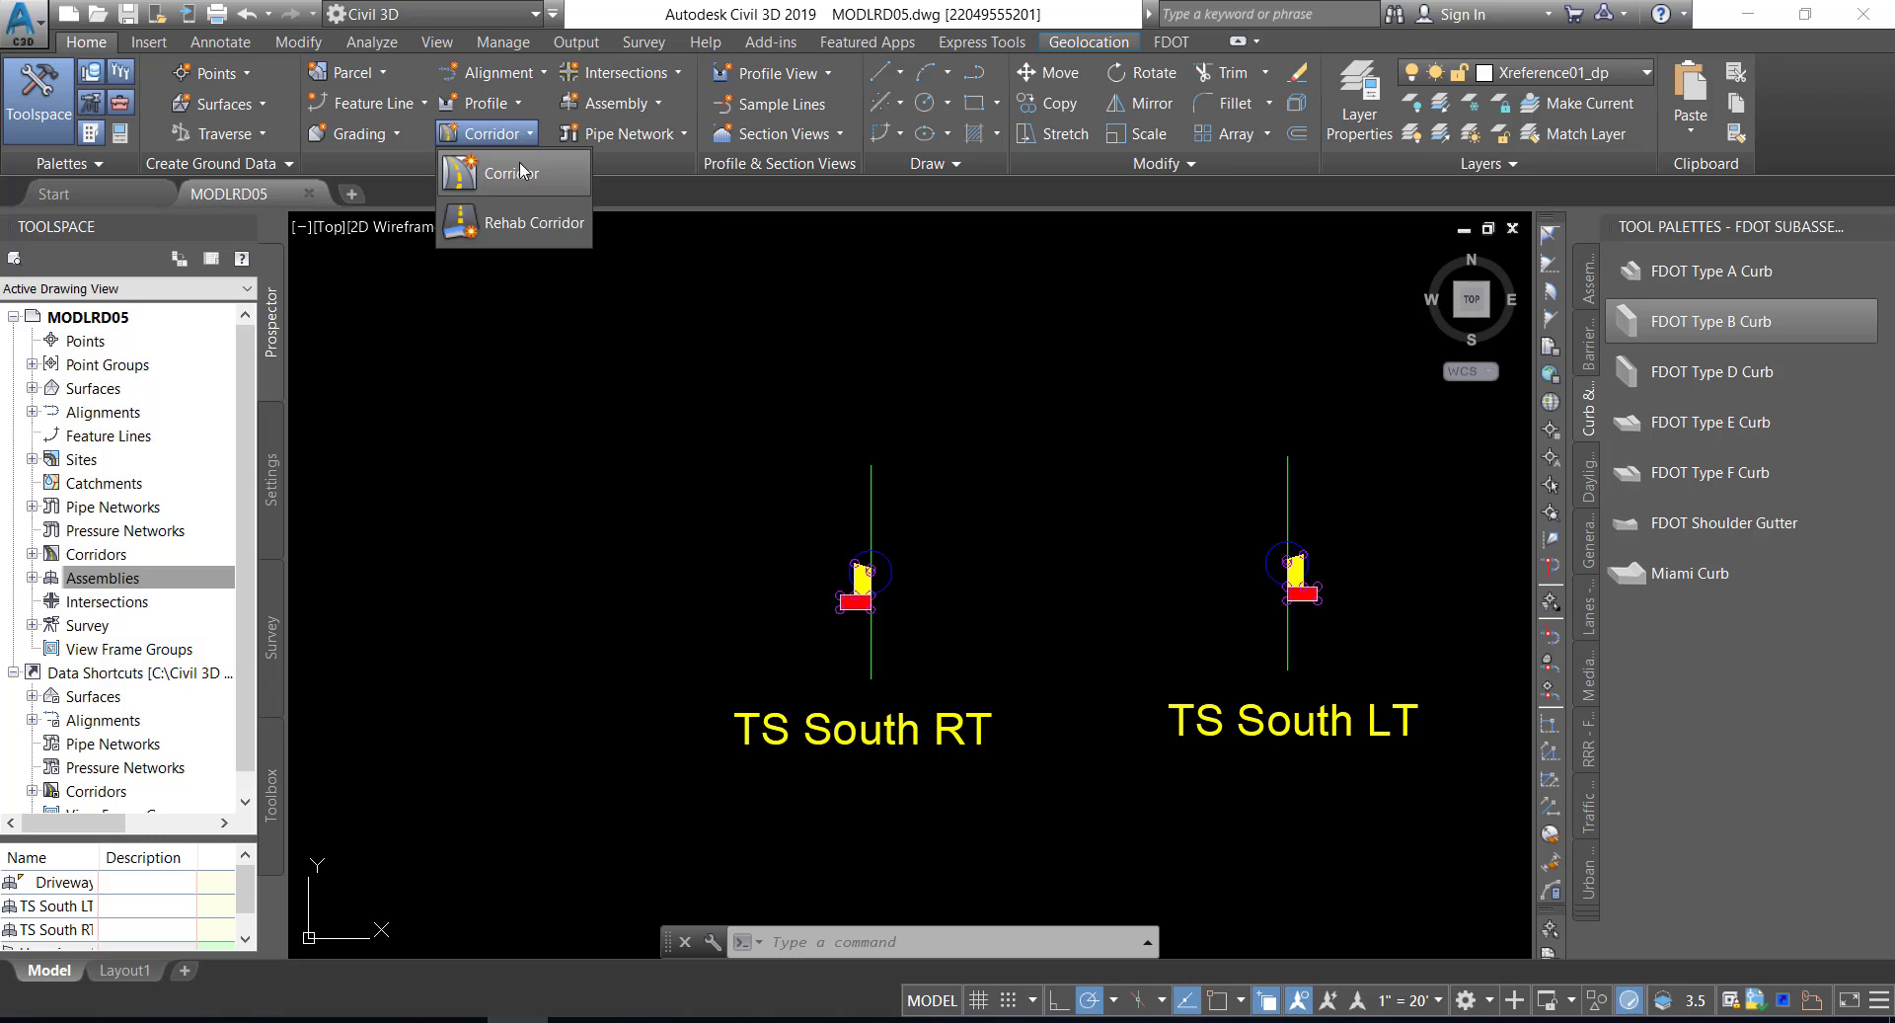
left_click(523, 175)
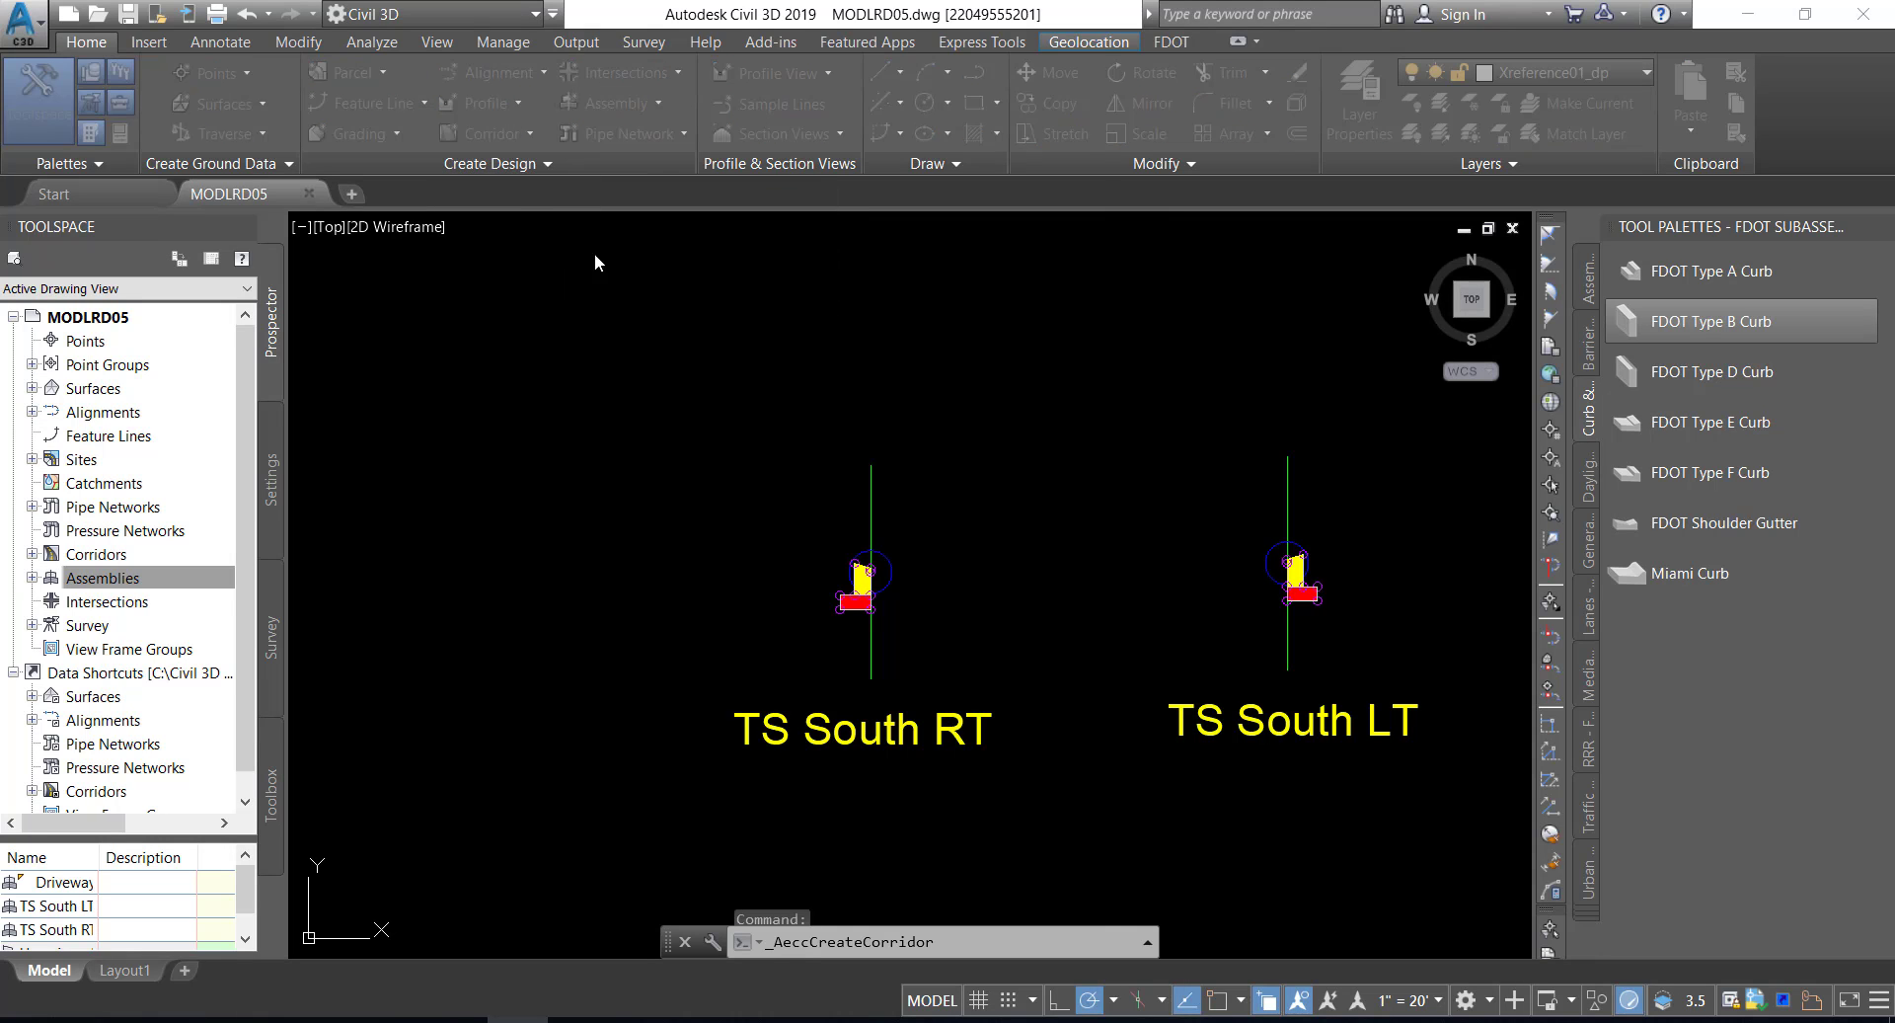
left_click_drag(936, 109, 909, 93)
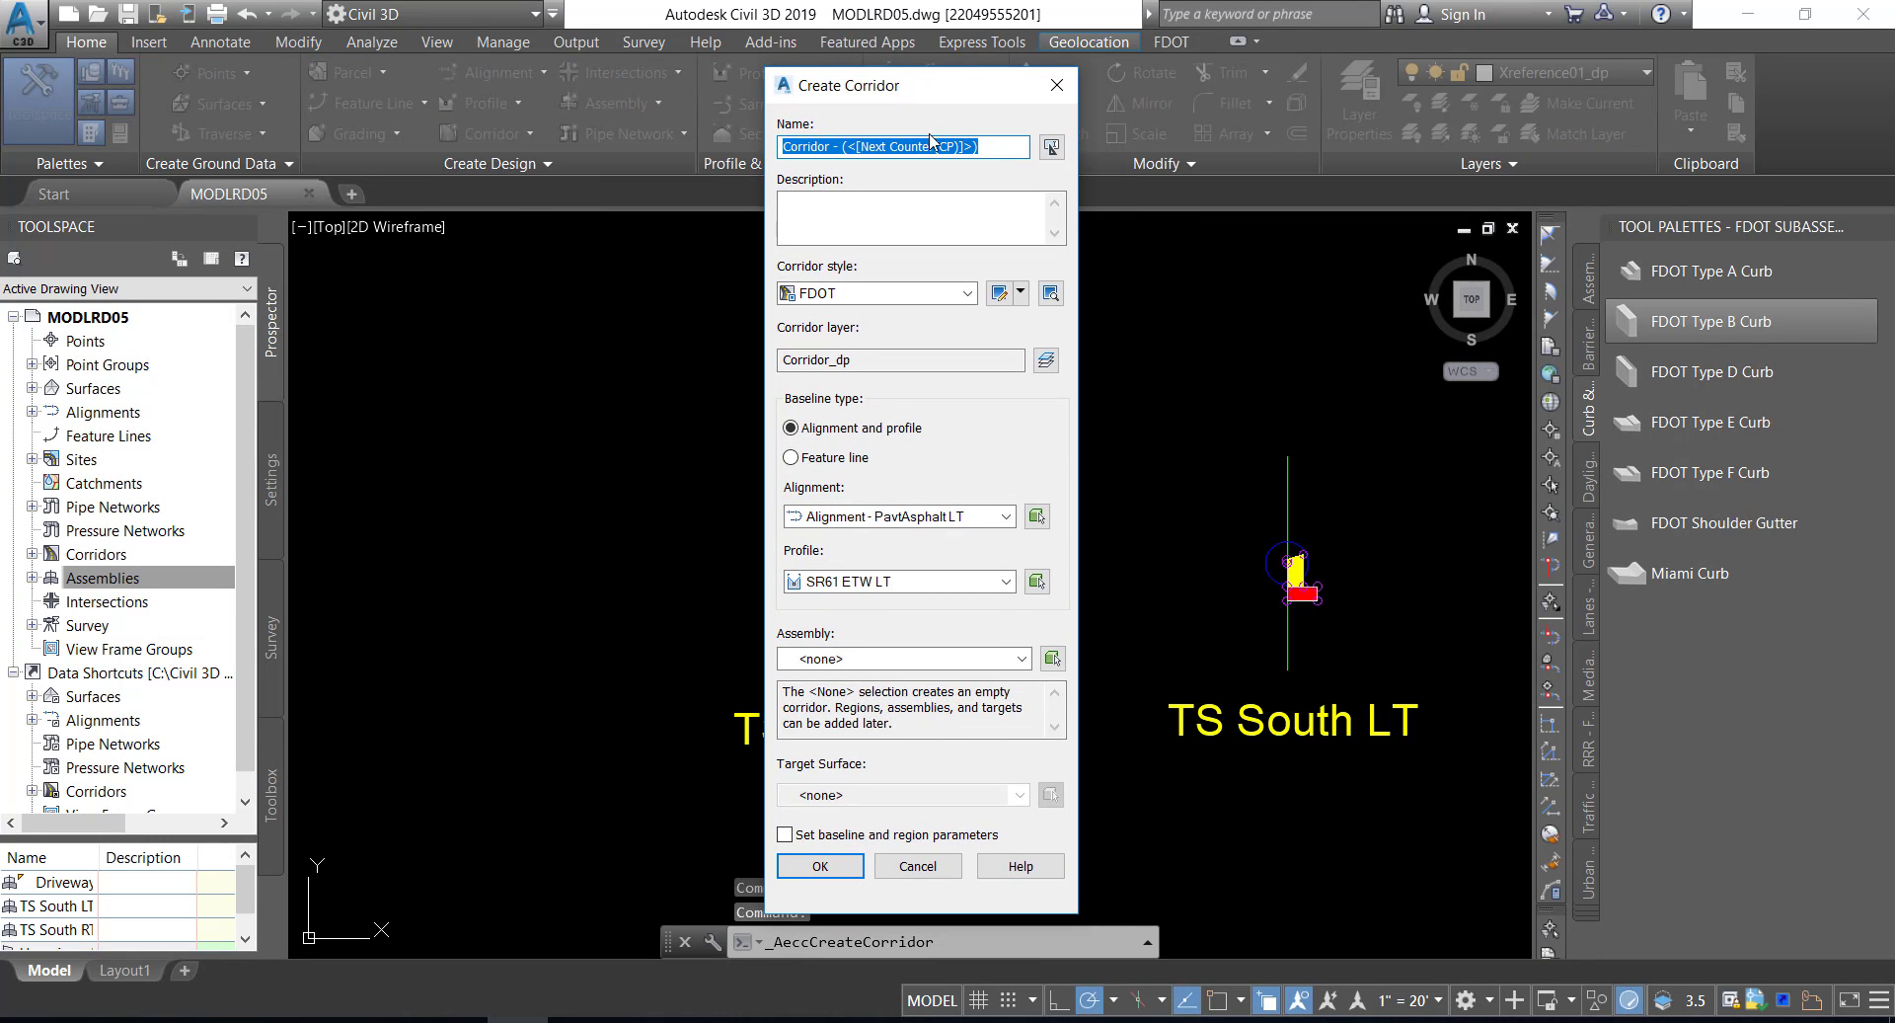
left_click_drag(975, 148, 840, 148)
key("BackSpace")
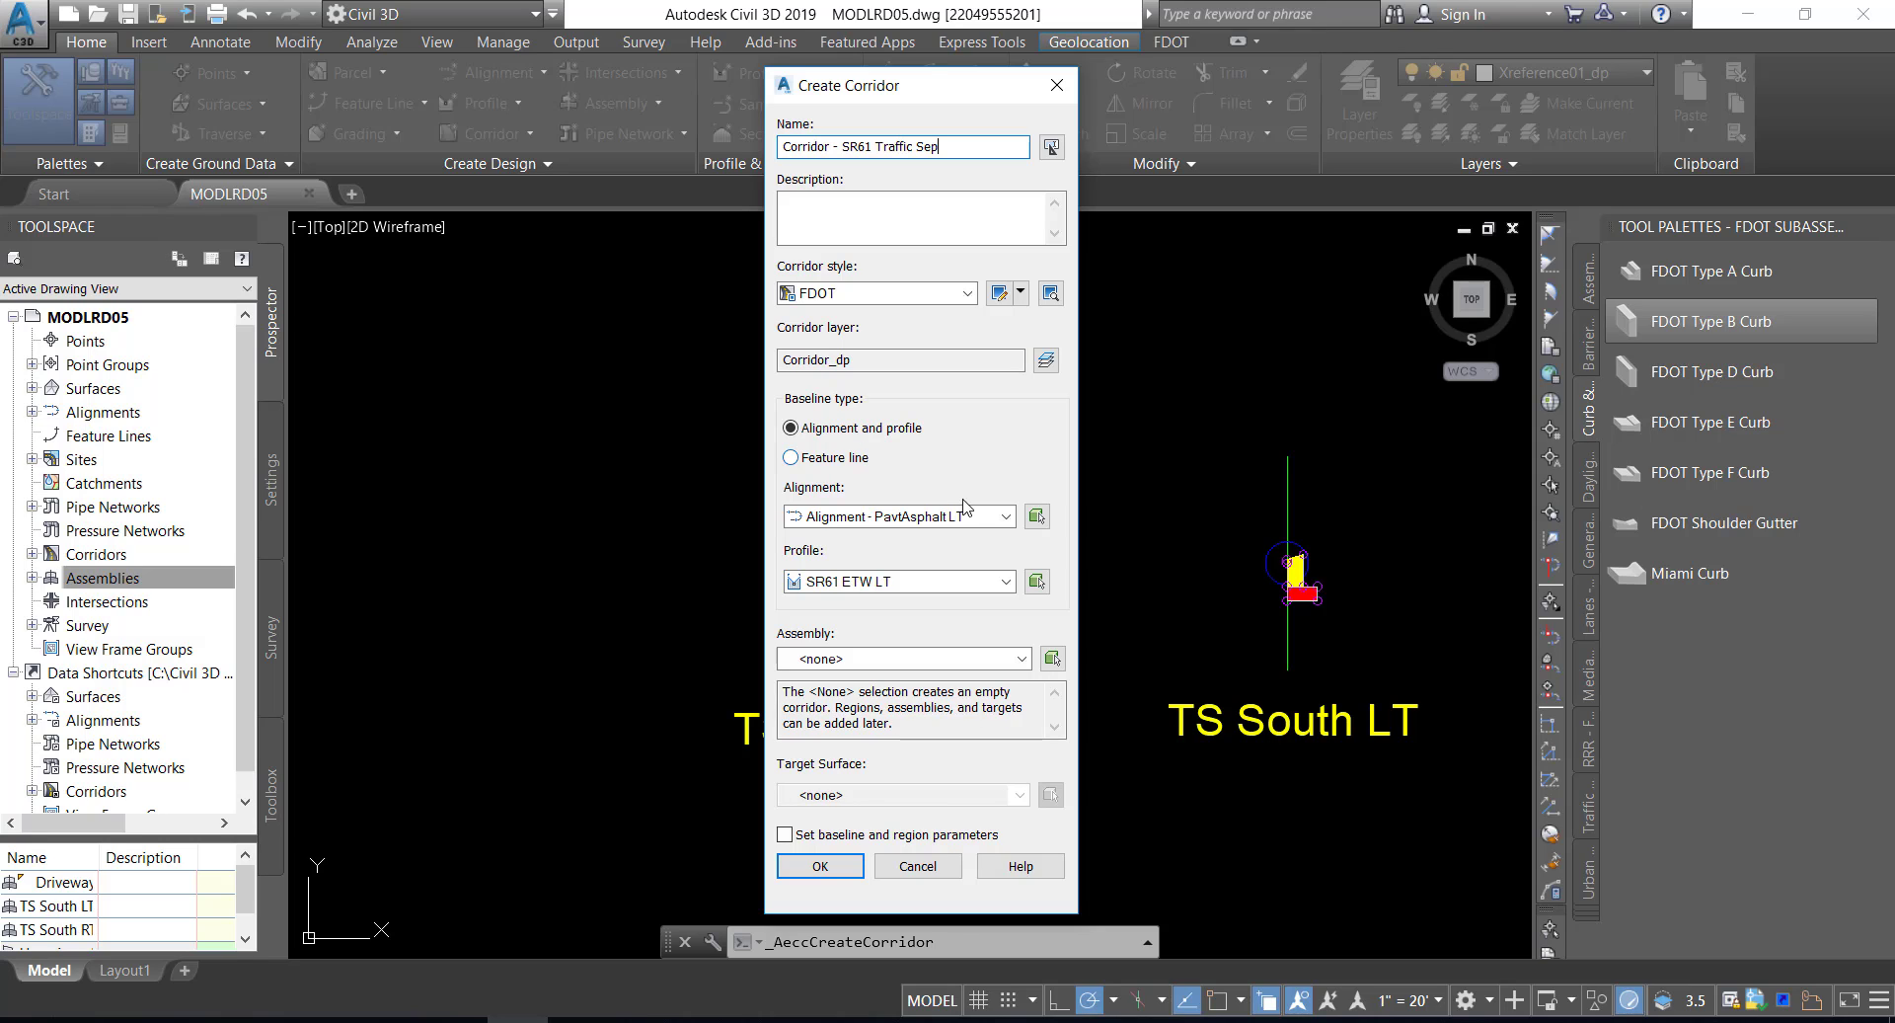
- Create the corridor from Alignment - Traffic Sep South LT, profile PGL TS South LT and assembly TS South LT, with baseline and region parameters
left_click(995, 519)
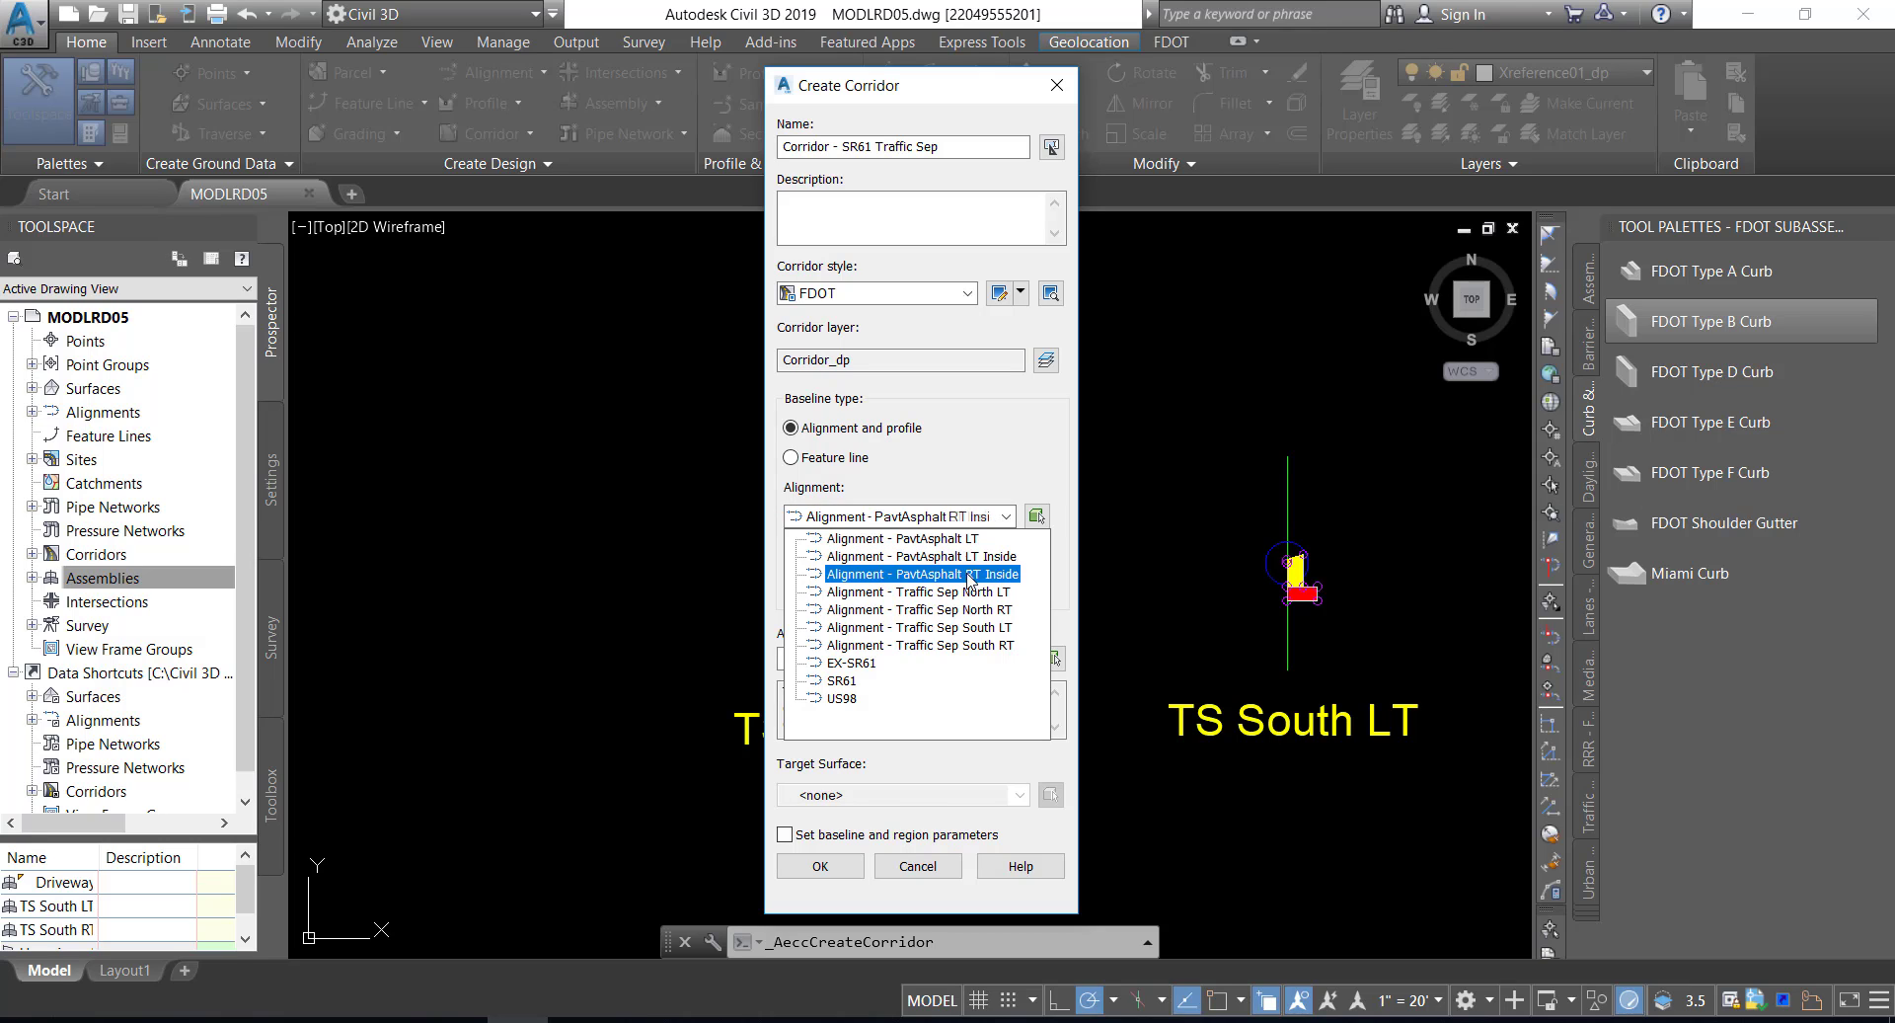
left_click(948, 628)
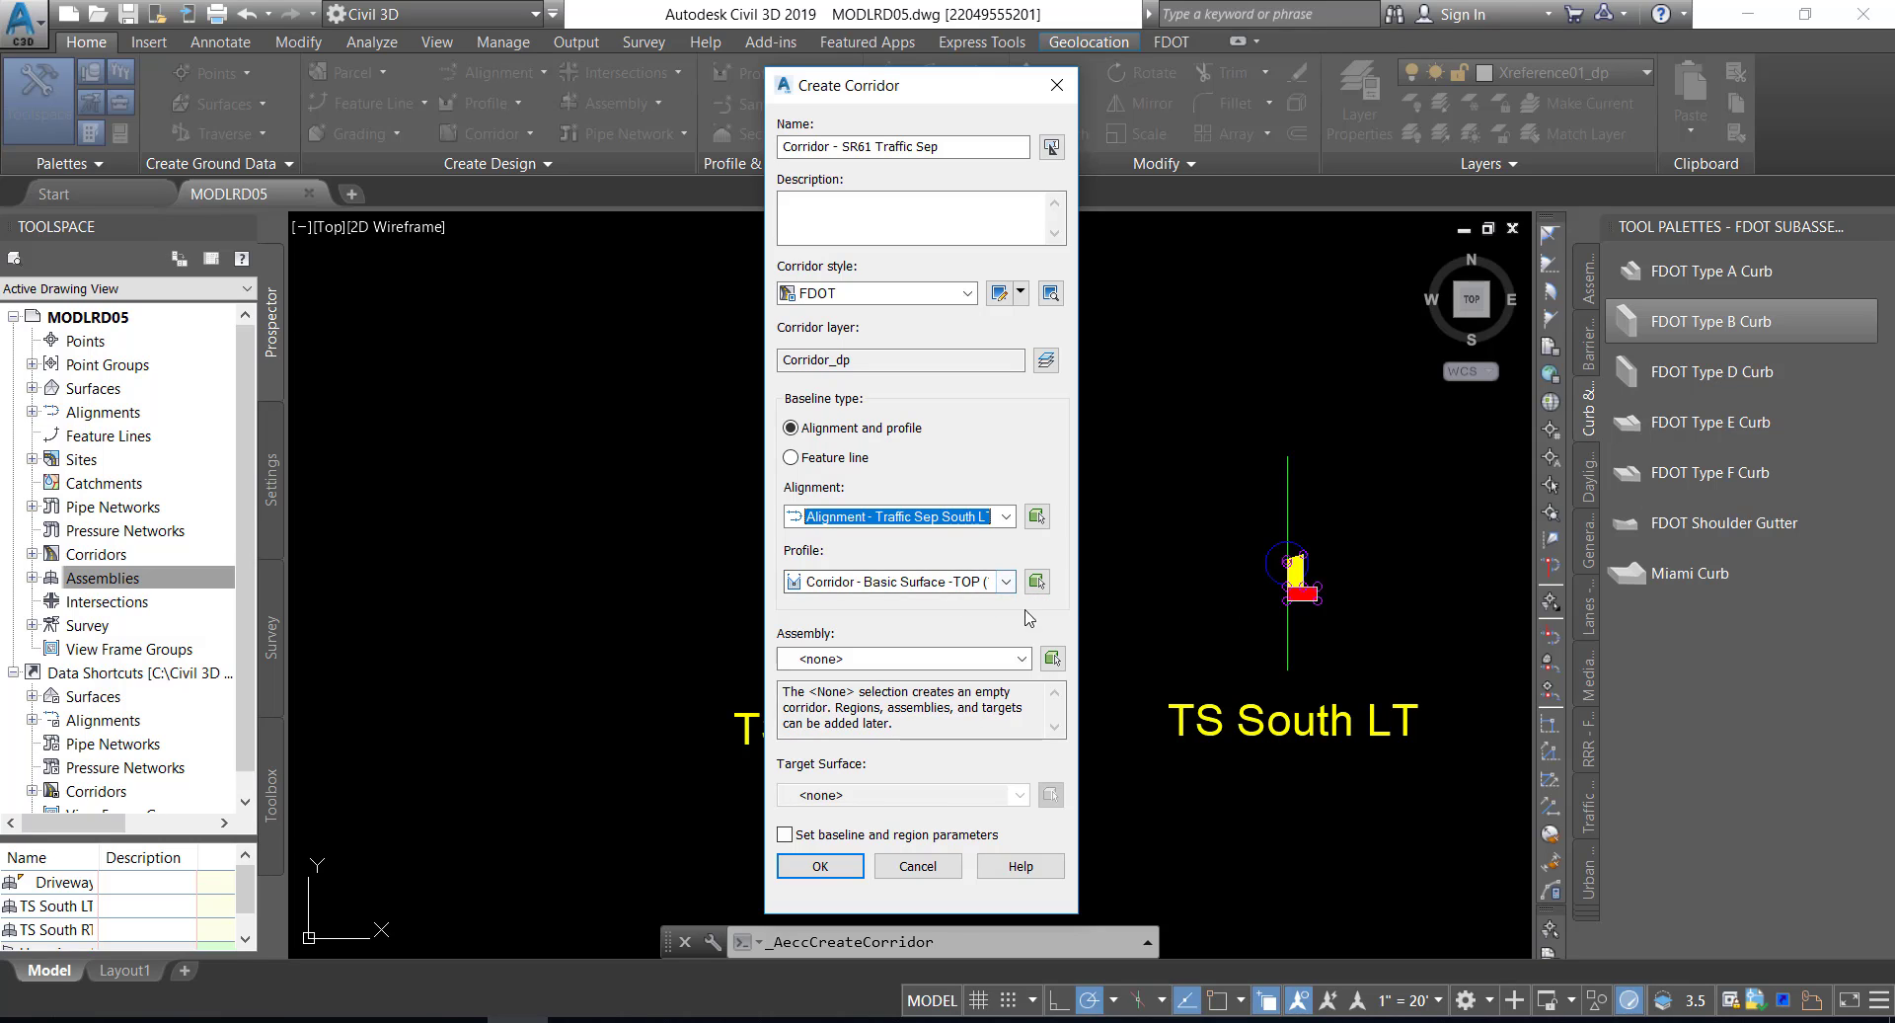
left_click(1005, 583)
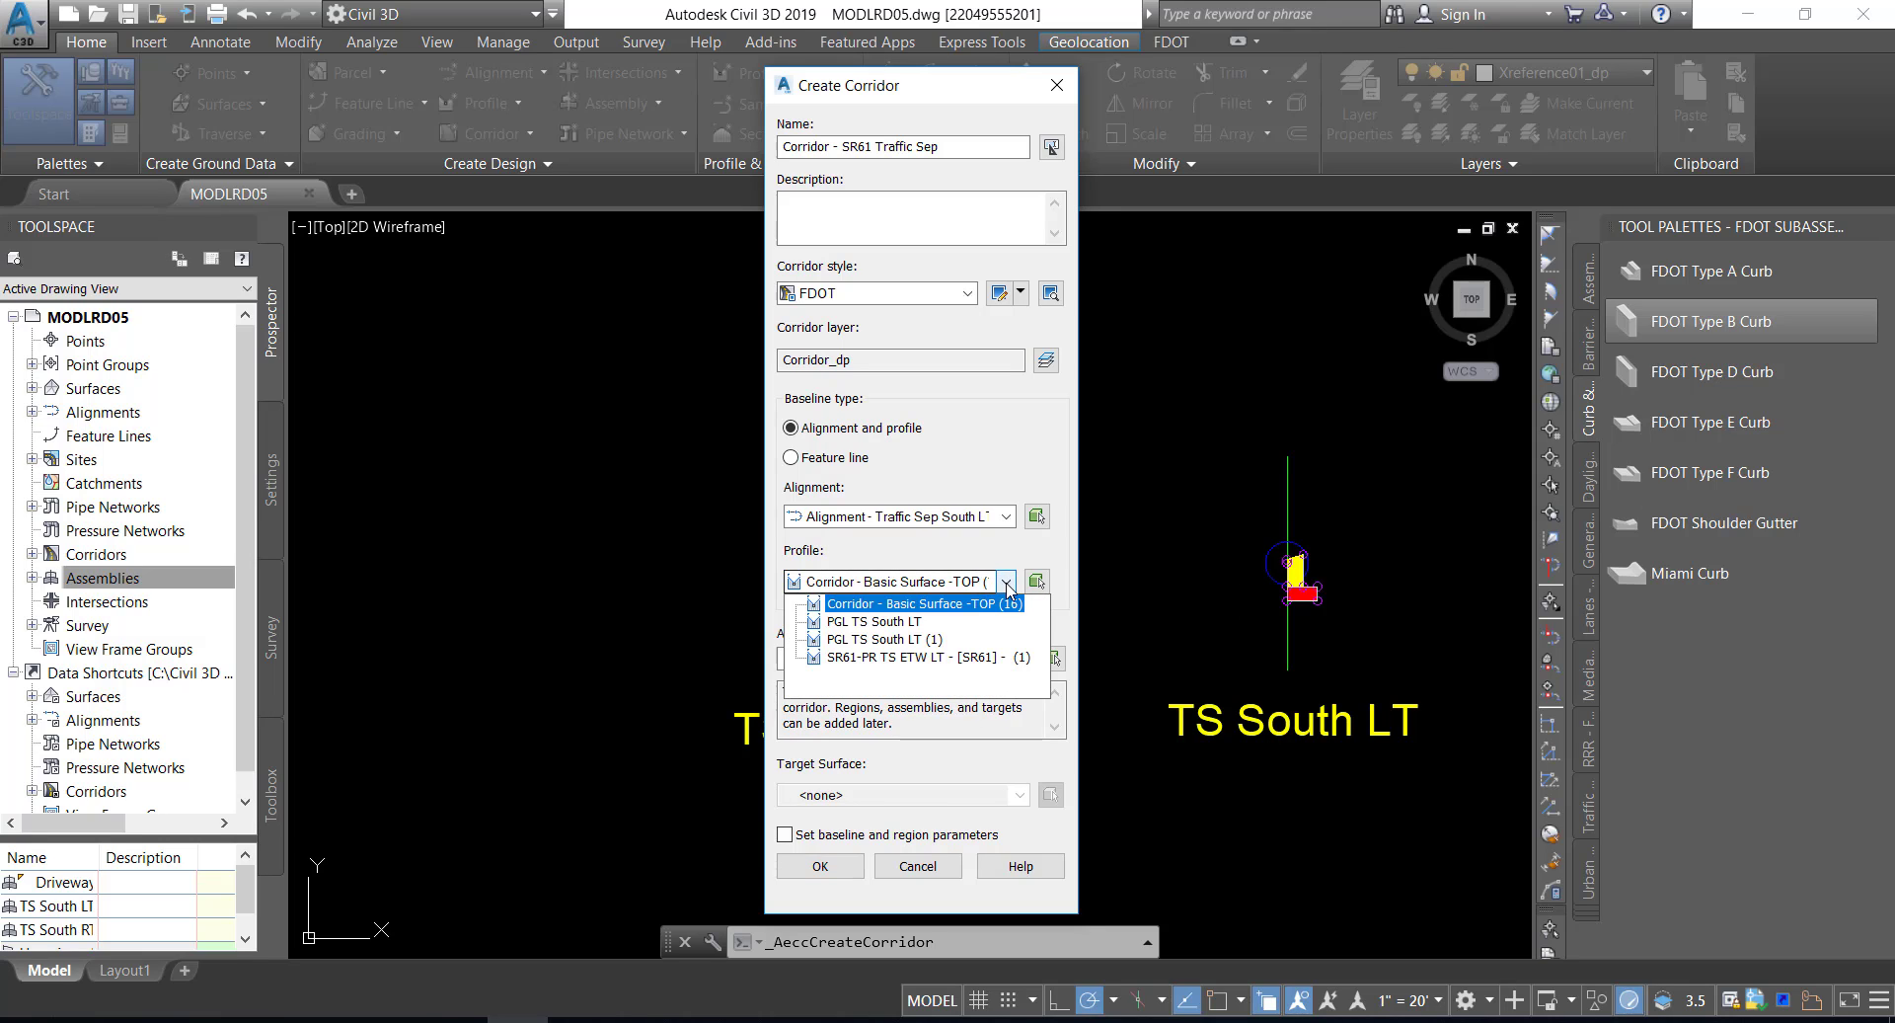
left_click(885, 622)
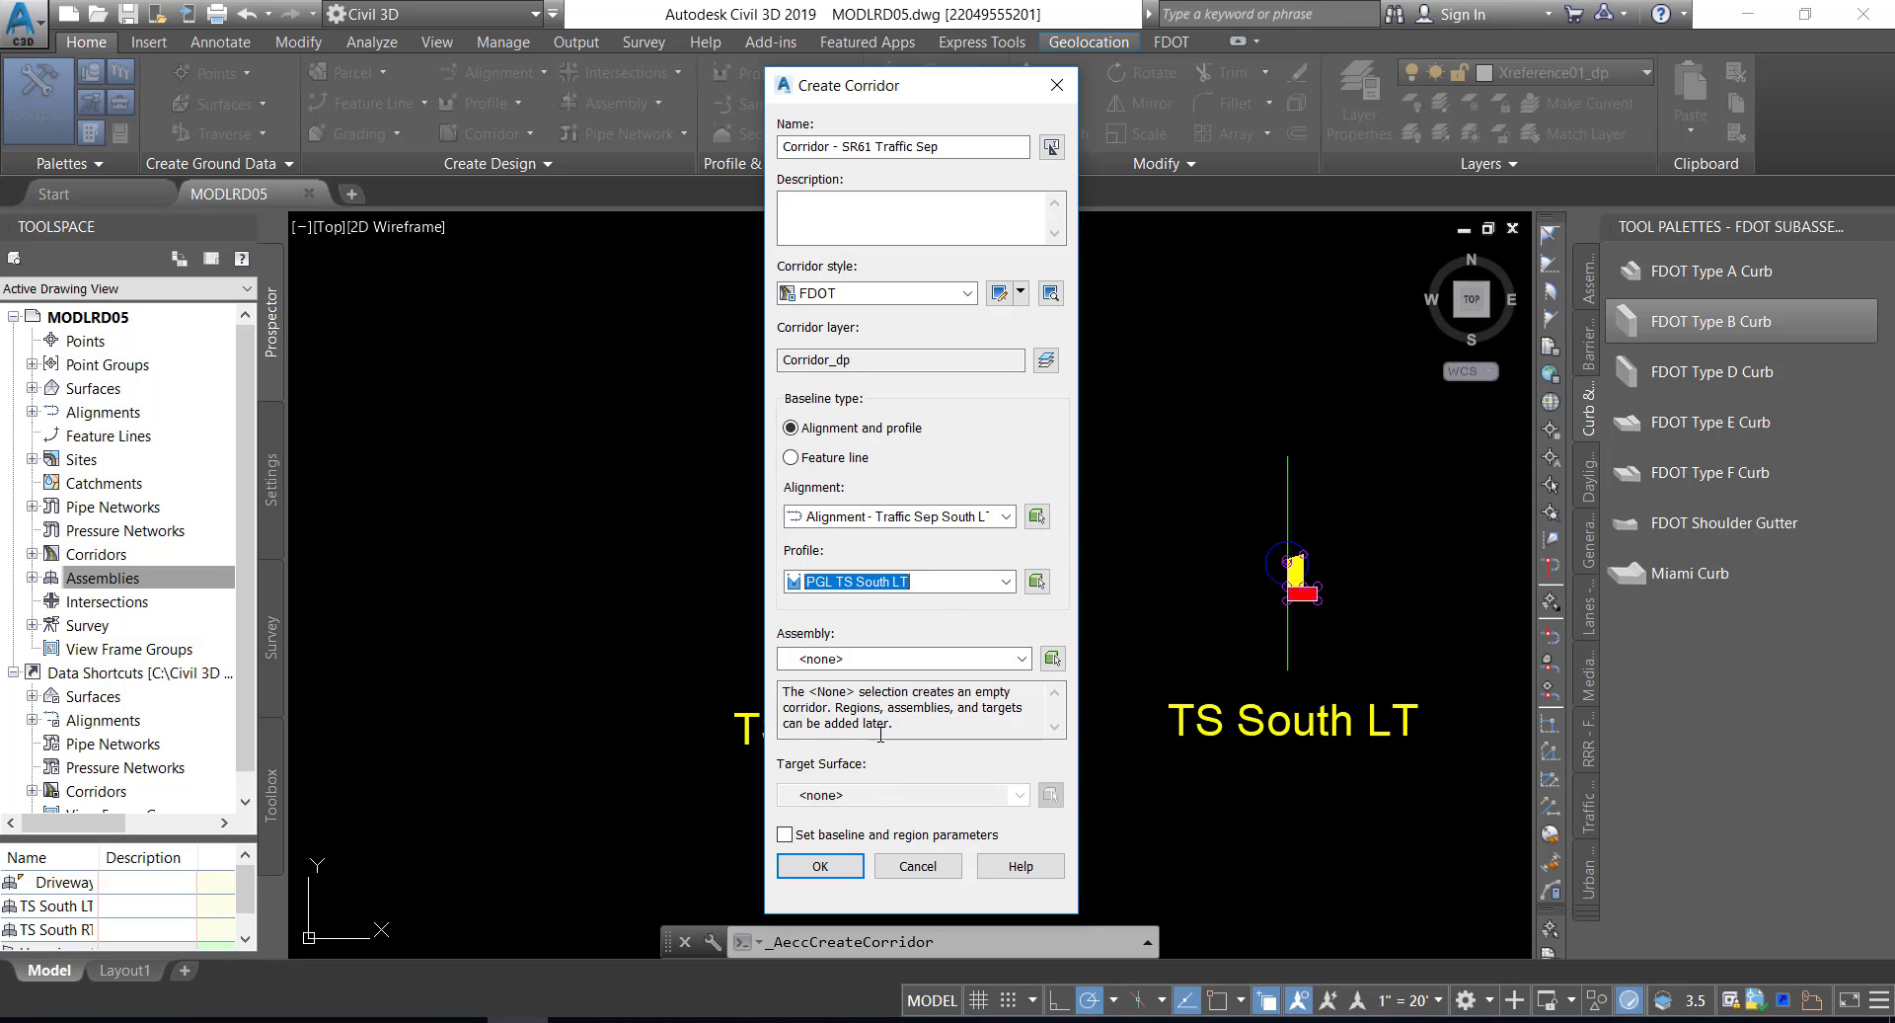
left_click(899, 658)
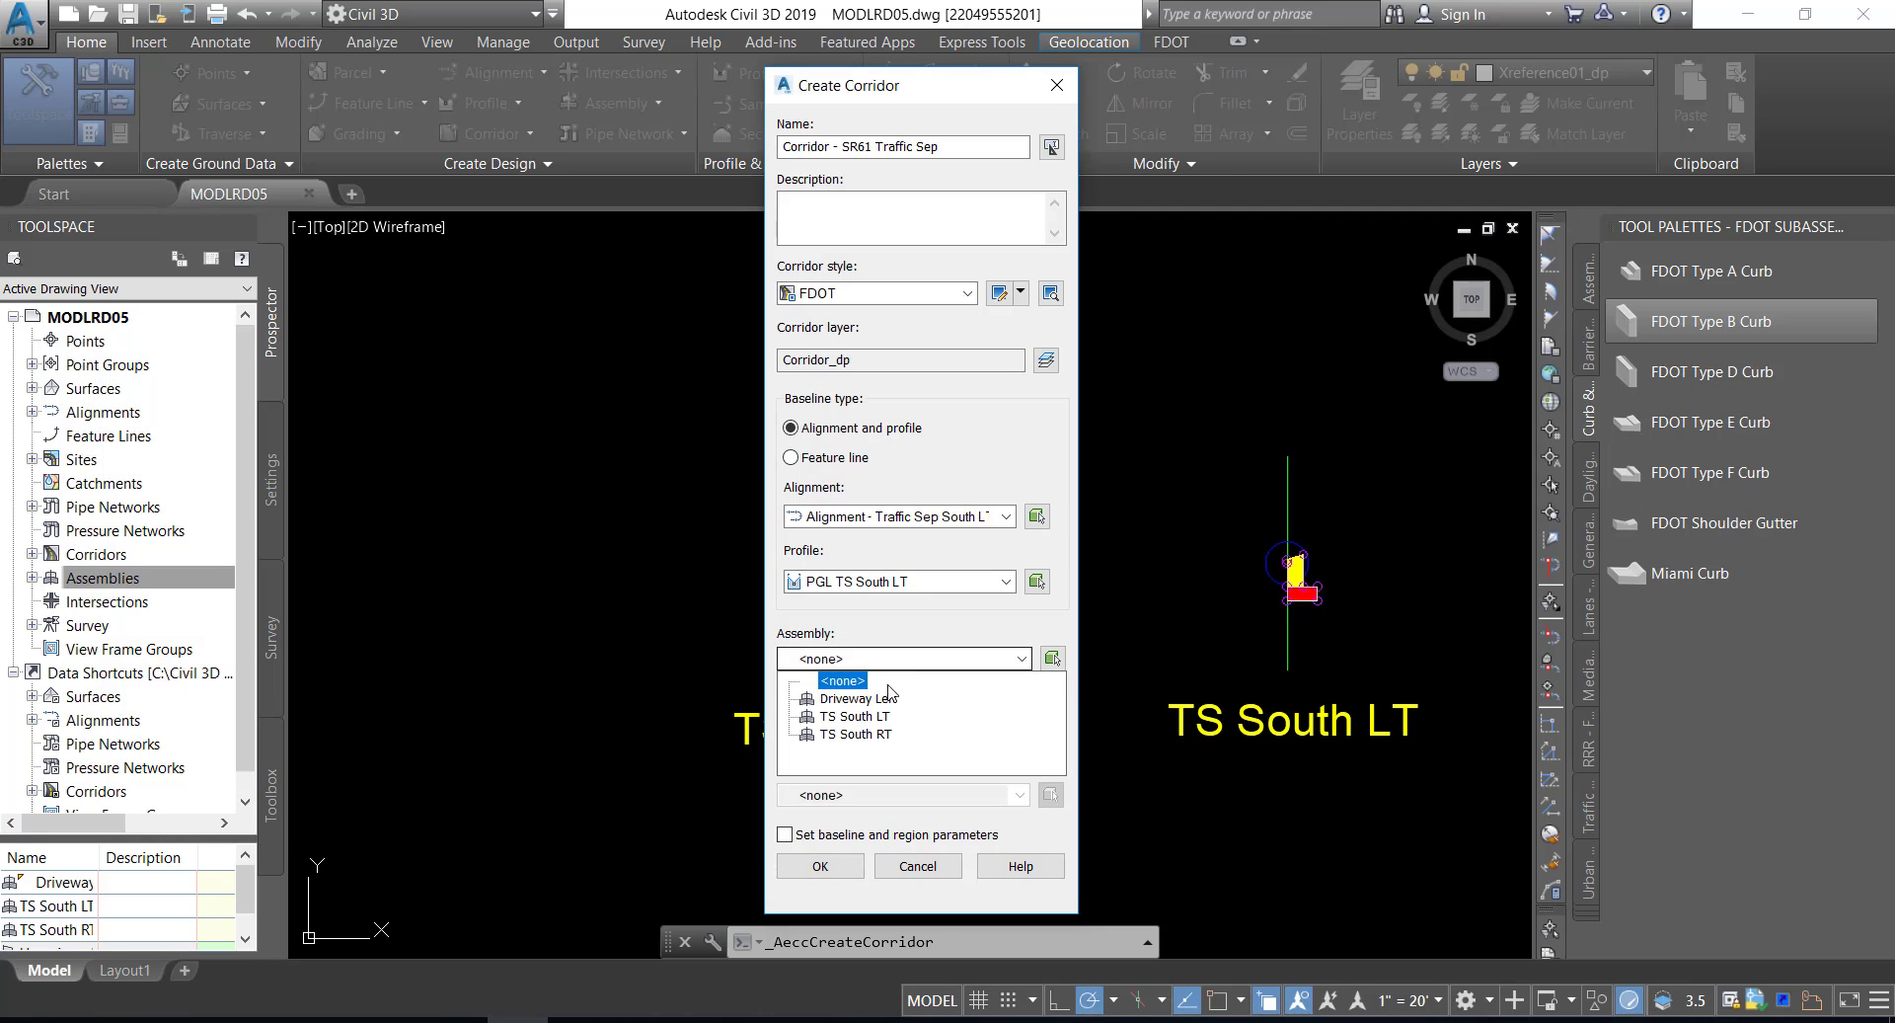
left_click(855, 715)
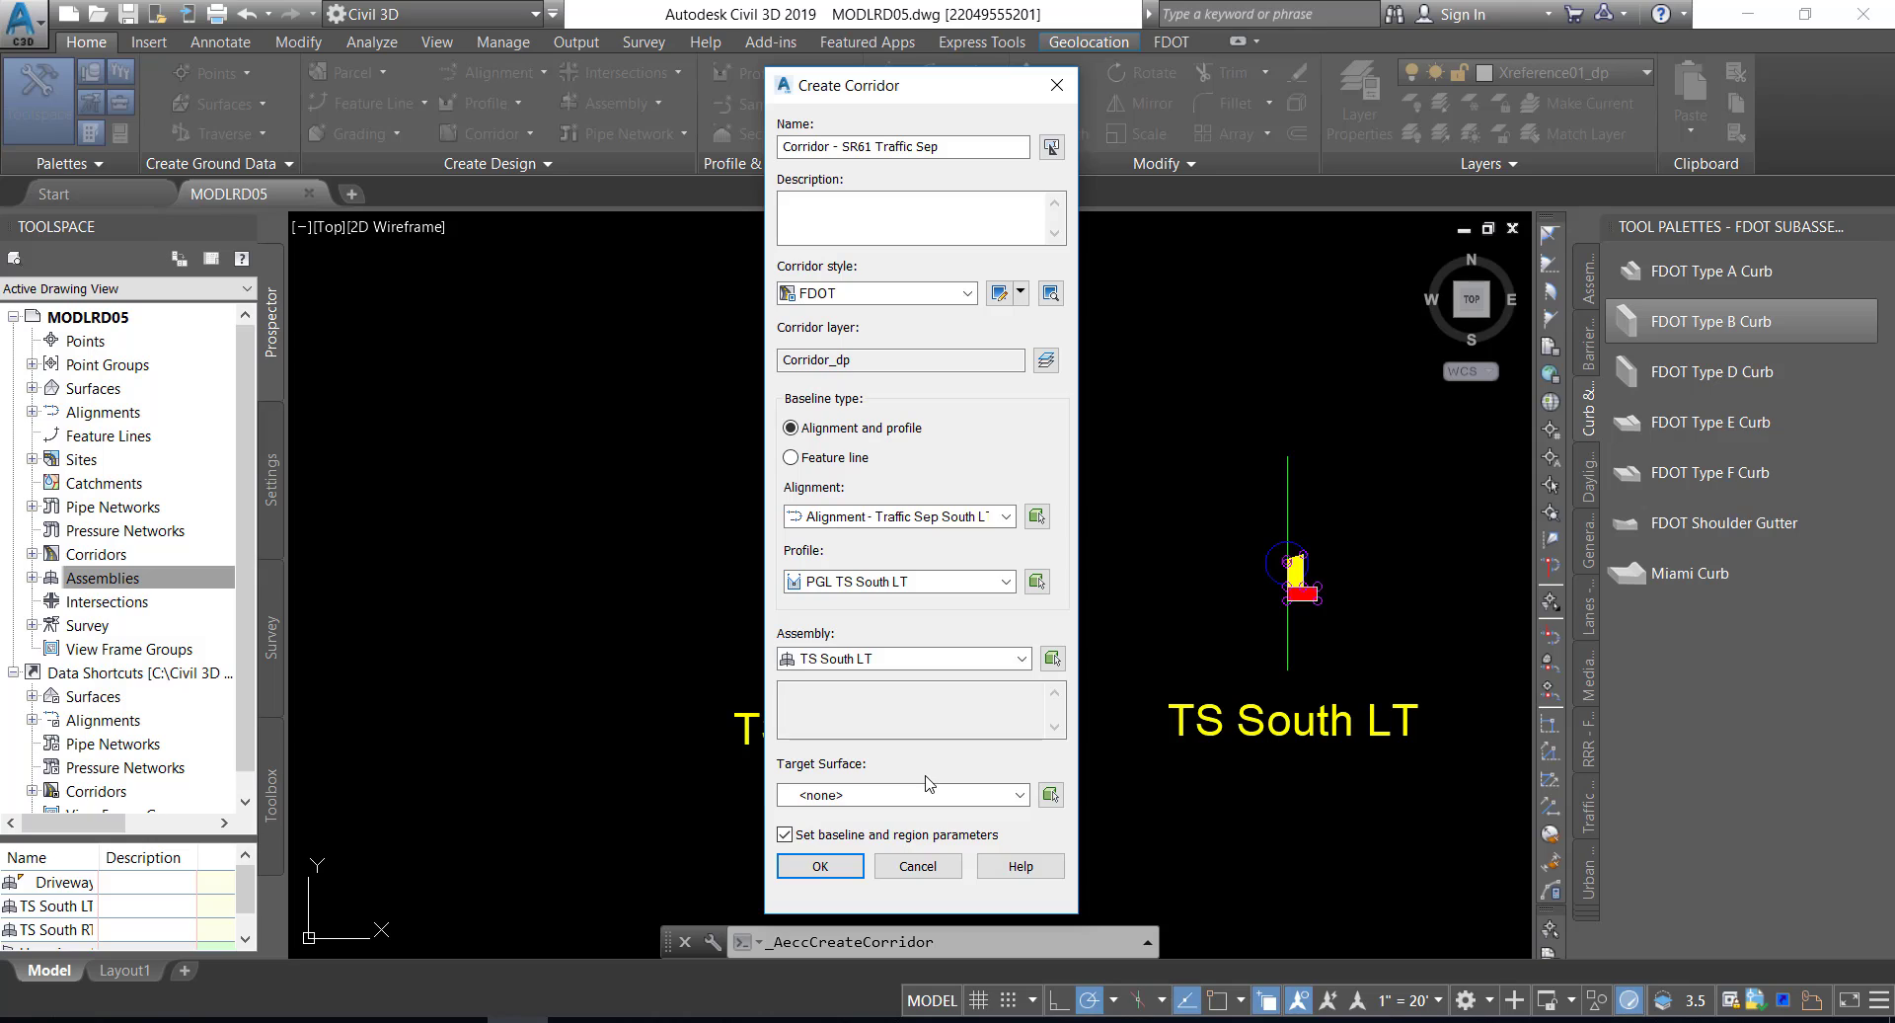
left_click(820, 868)
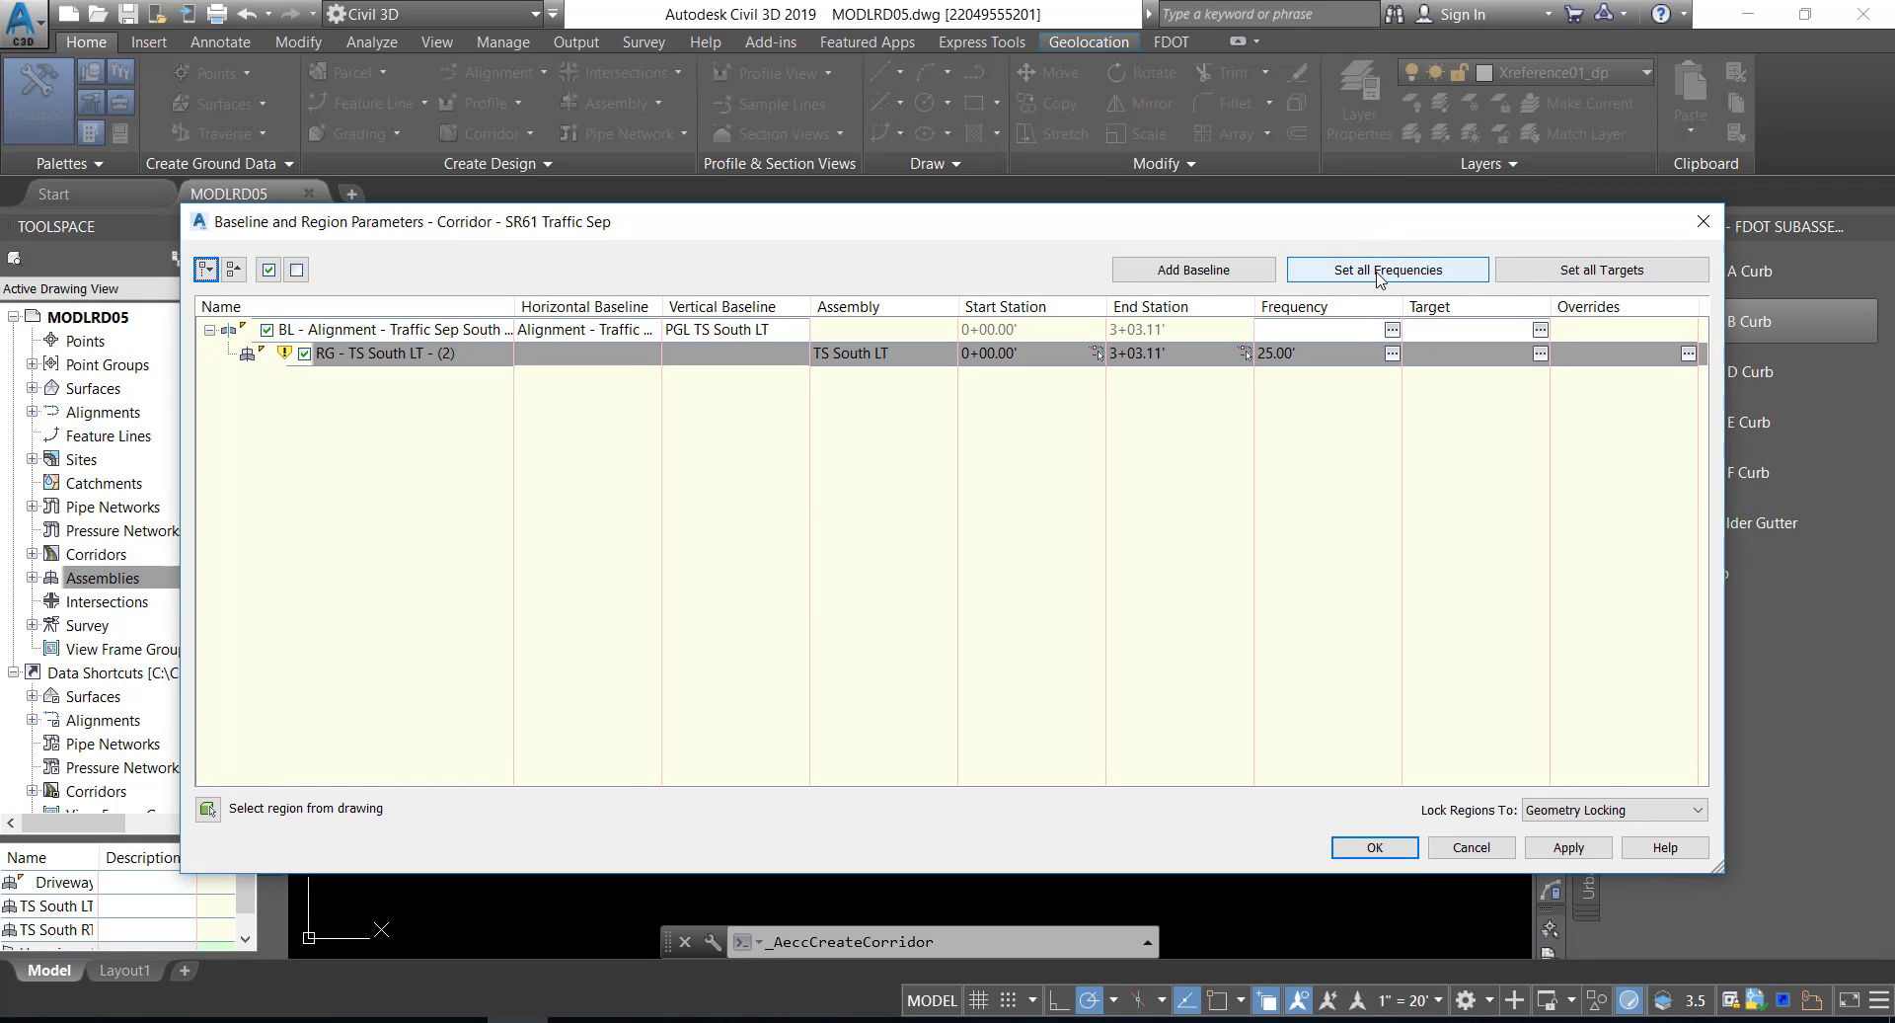
- Set all region frequencies along tangents, curves, spirals and vertical curves to 5', accept the parameters, and rebuild the corridor
left_click(1381, 276)
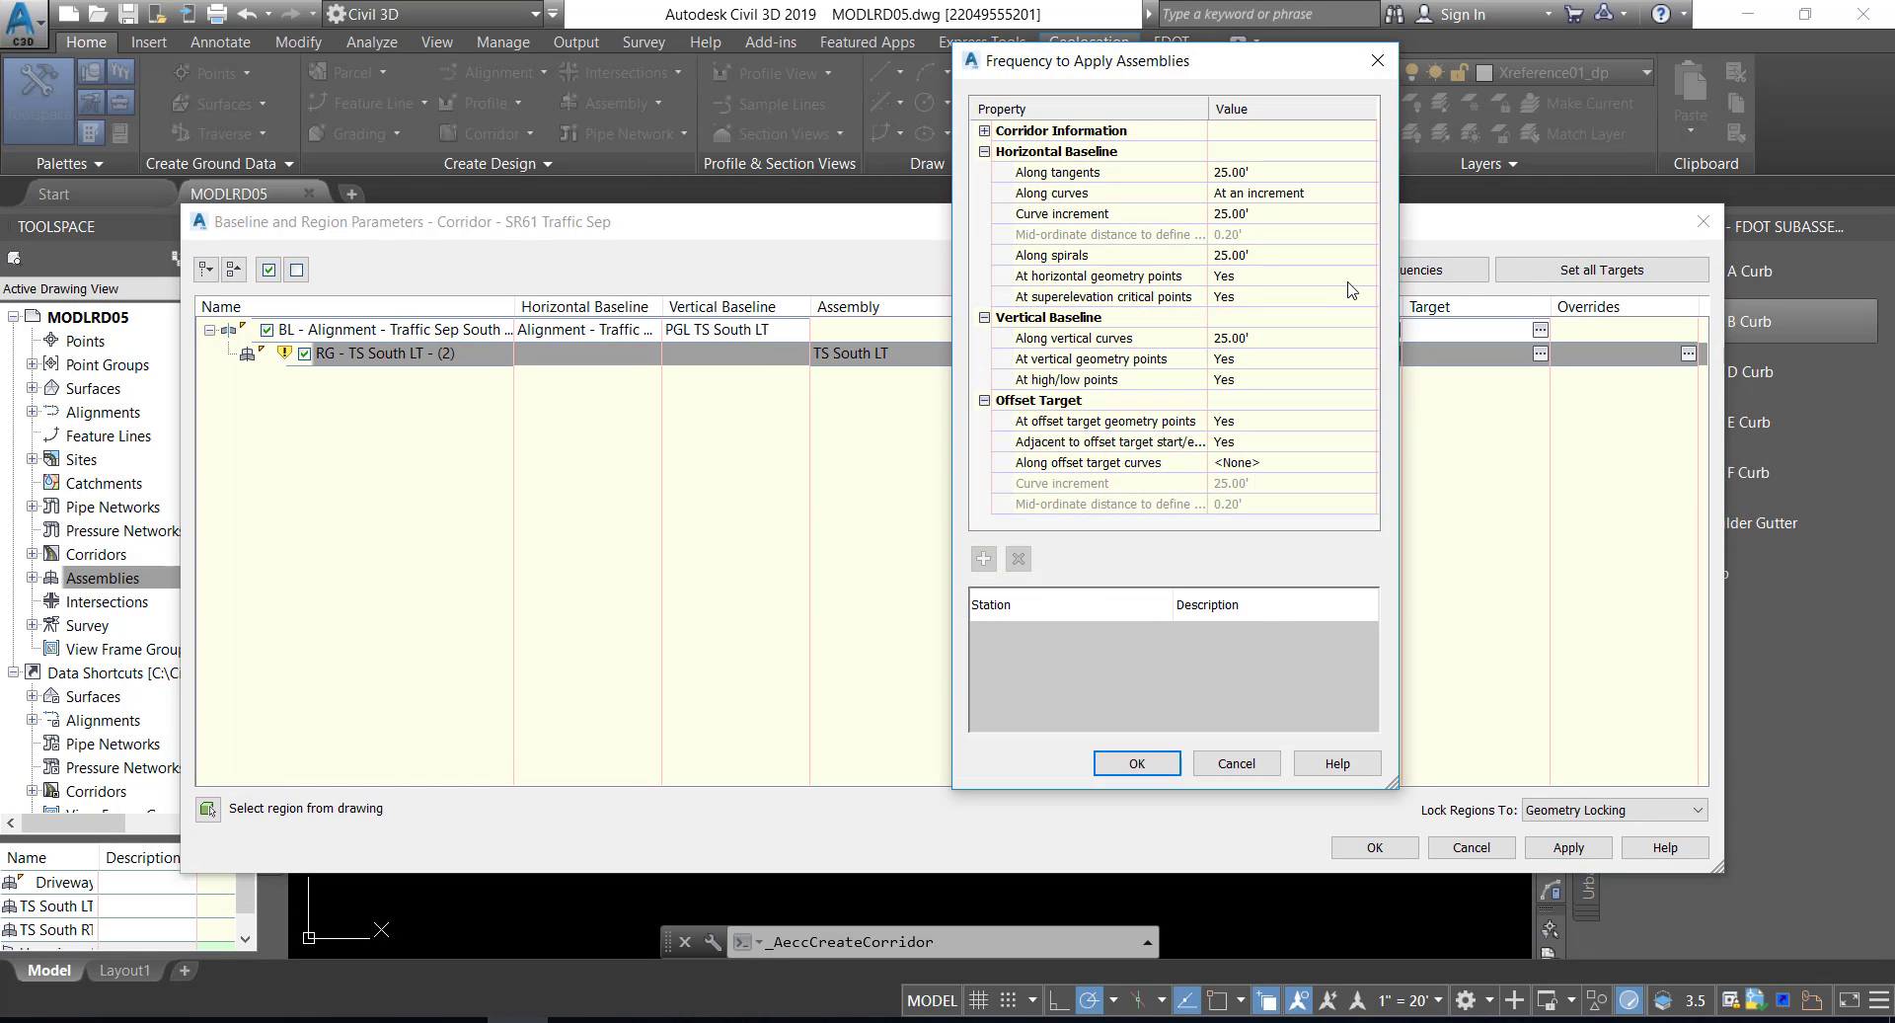
left_click(1270, 171)
type("5")
key("Return")
left_click(1260, 215)
type("5")
key("Return")
left_click(1257, 257)
type("5")
key("Return")
left_click(1254, 338)
type("5")
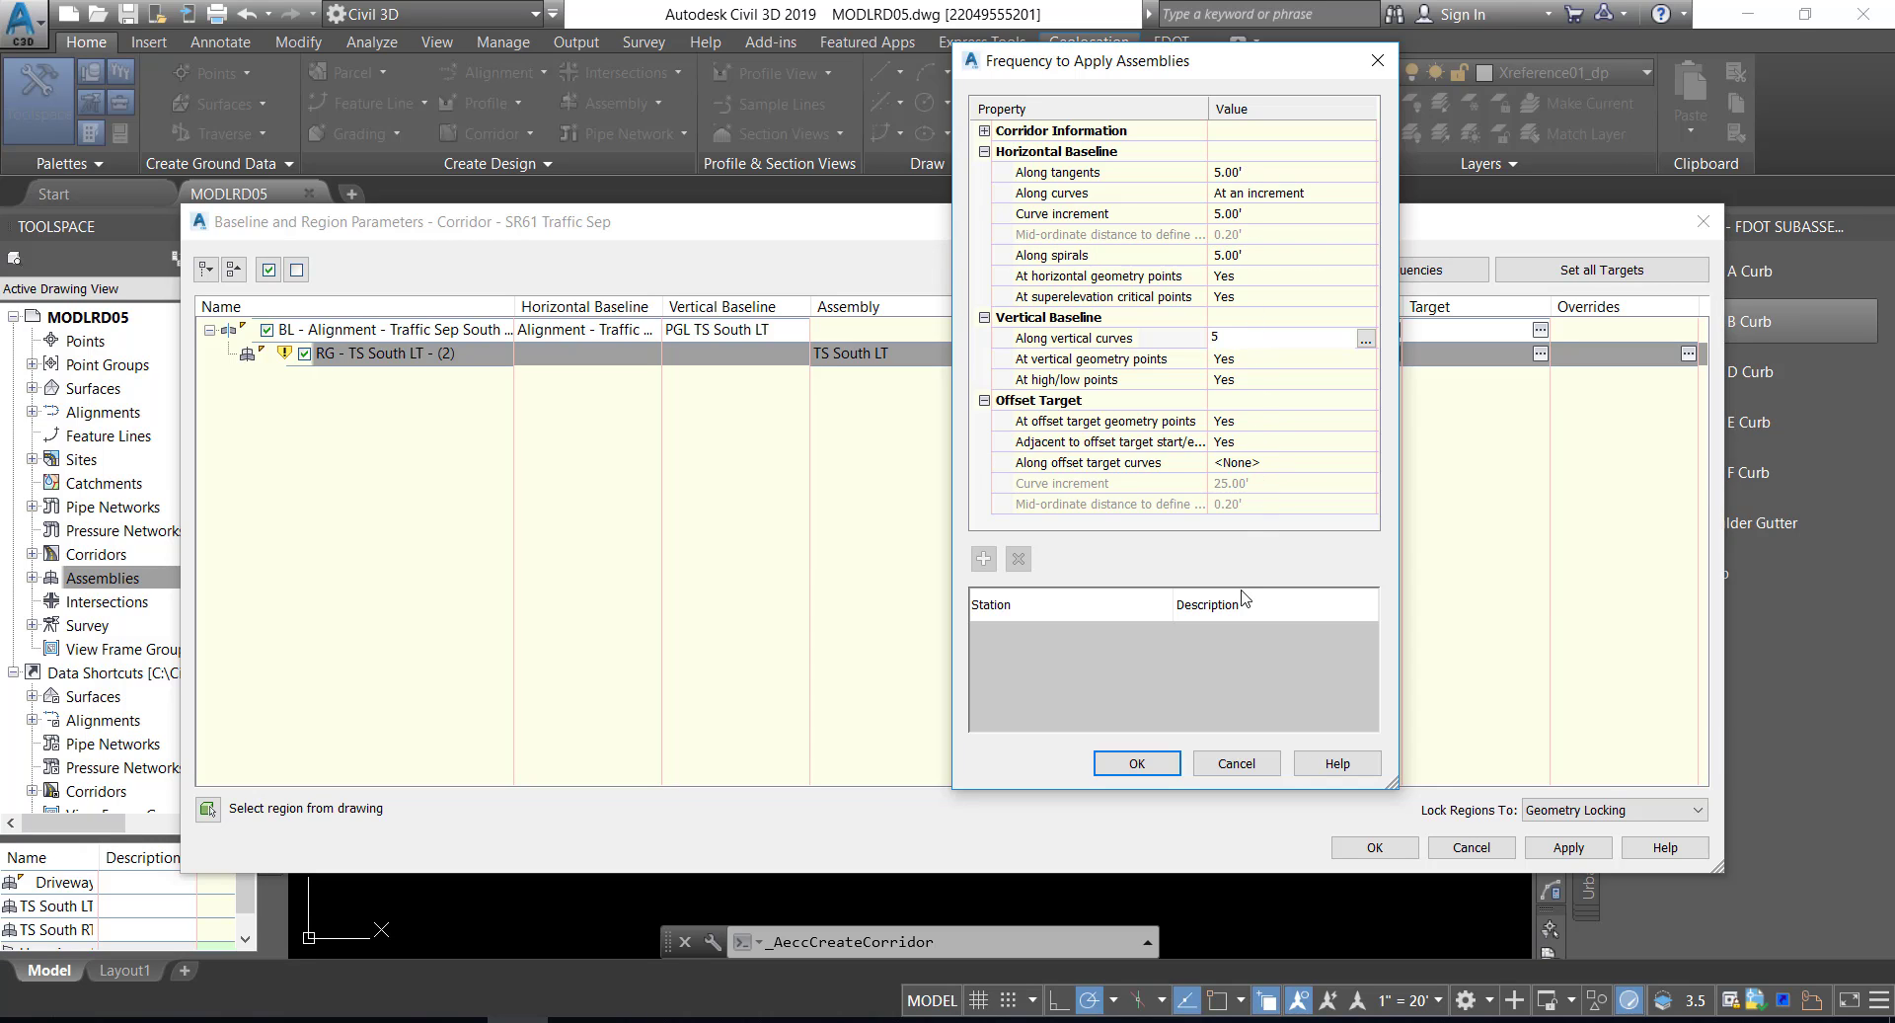
left_click(1140, 766)
left_click(1365, 849)
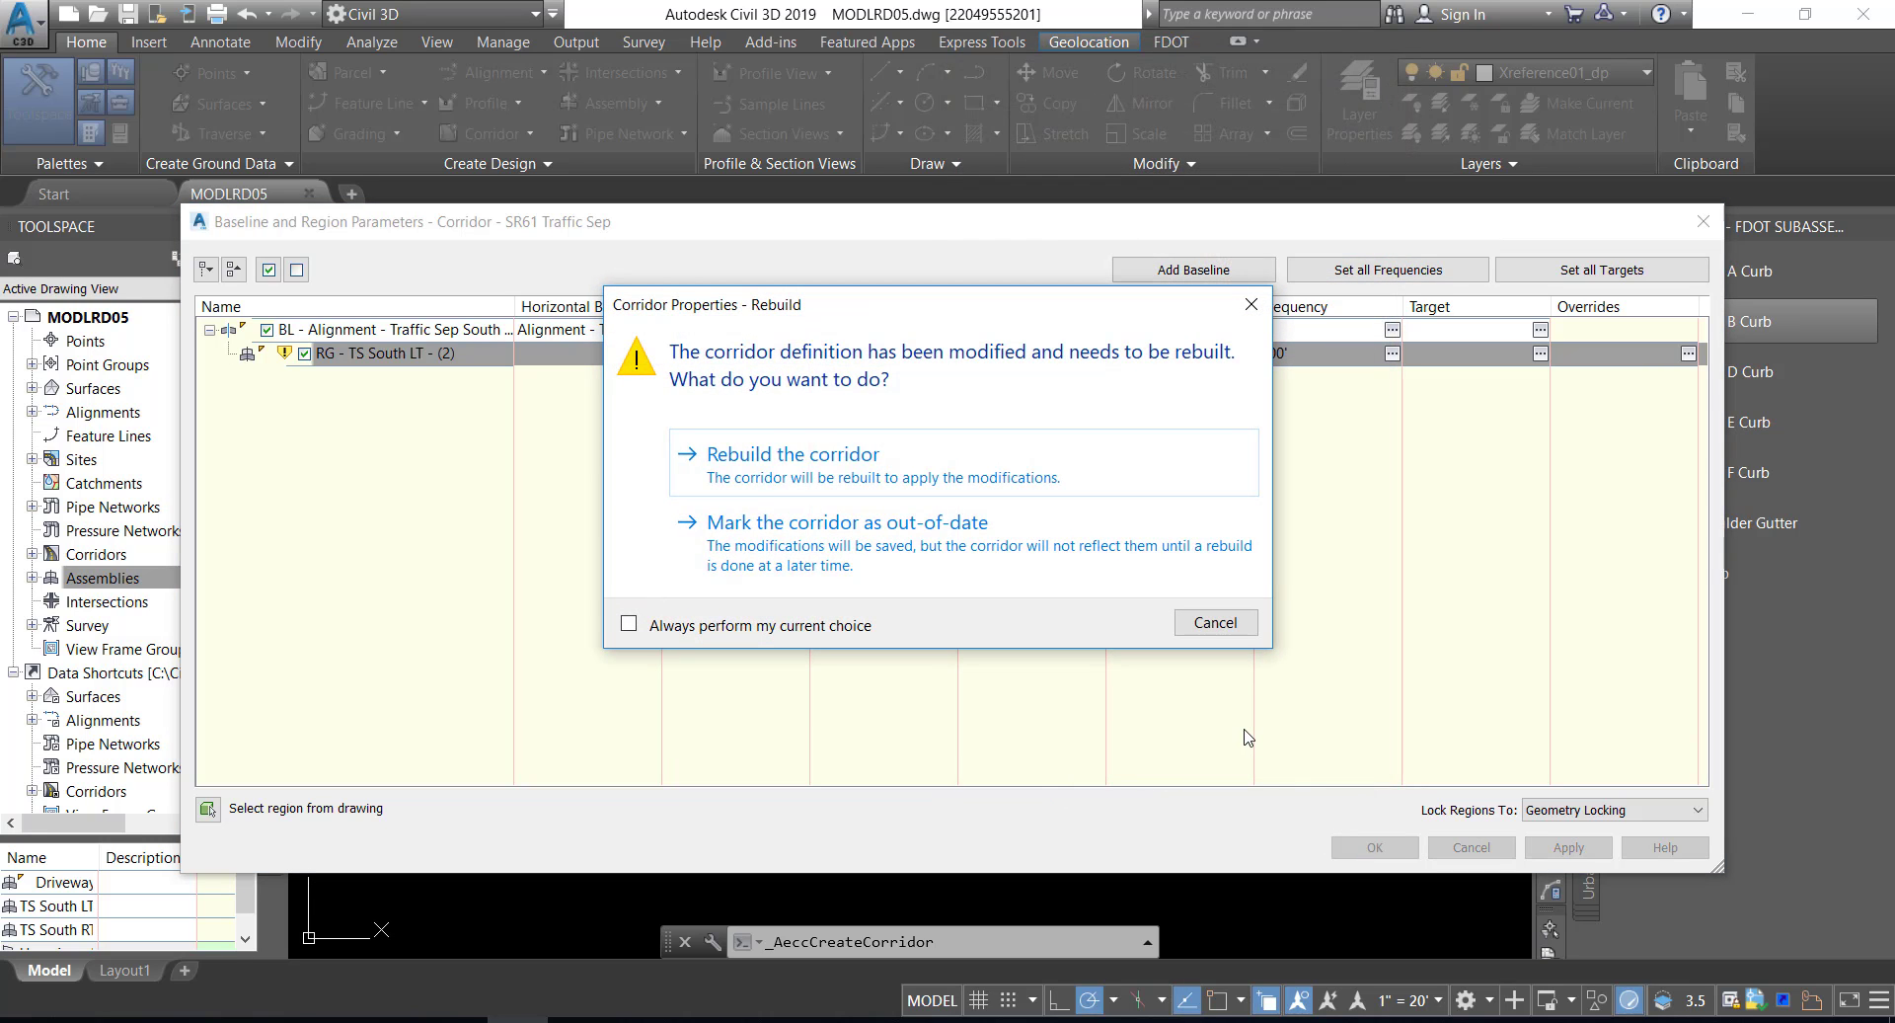
left_click(937, 454)
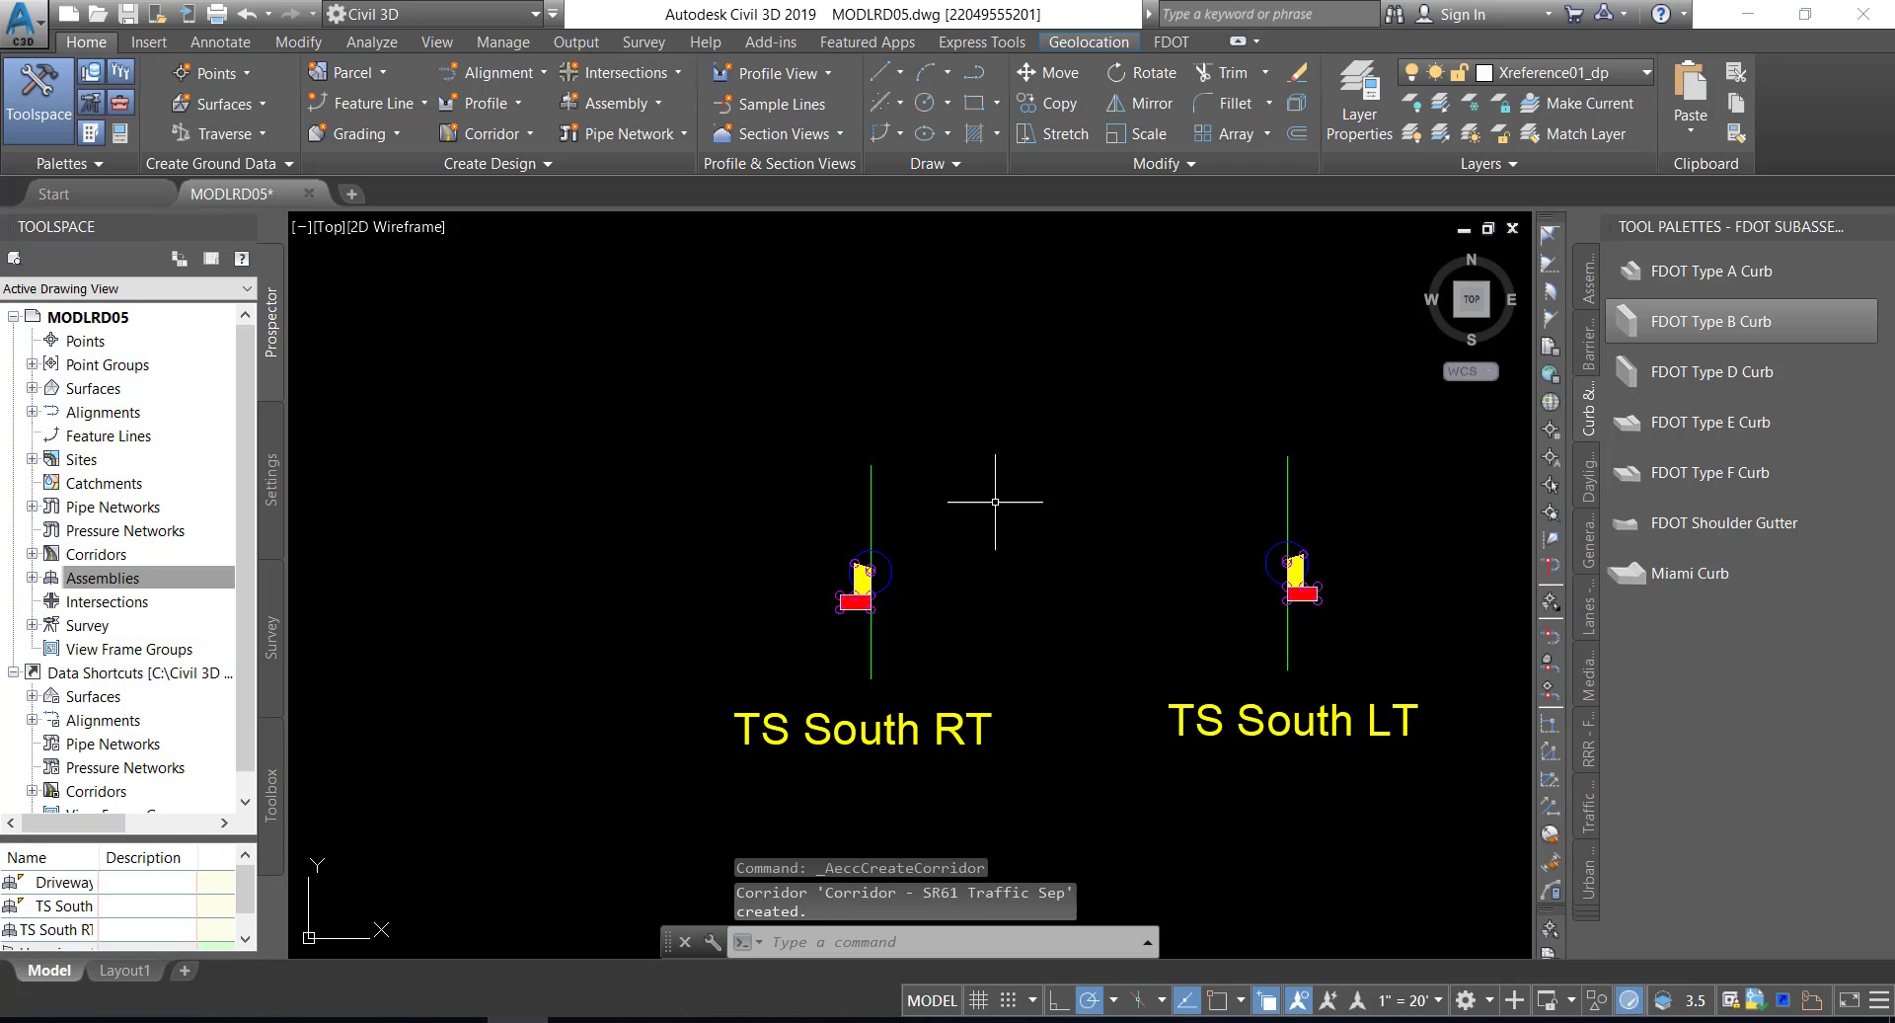
- Examine the new traffic separator corridor in plan along SR61 between stations 701 and 703
scroll(753, 478, "down", 4)
middle_click_drag(683, 454, 971, 459)
scroll(892, 459, "down", 4)
middle_click_drag(794, 459, 1196, 545)
middle_click_drag(794, 495, 1100, 474)
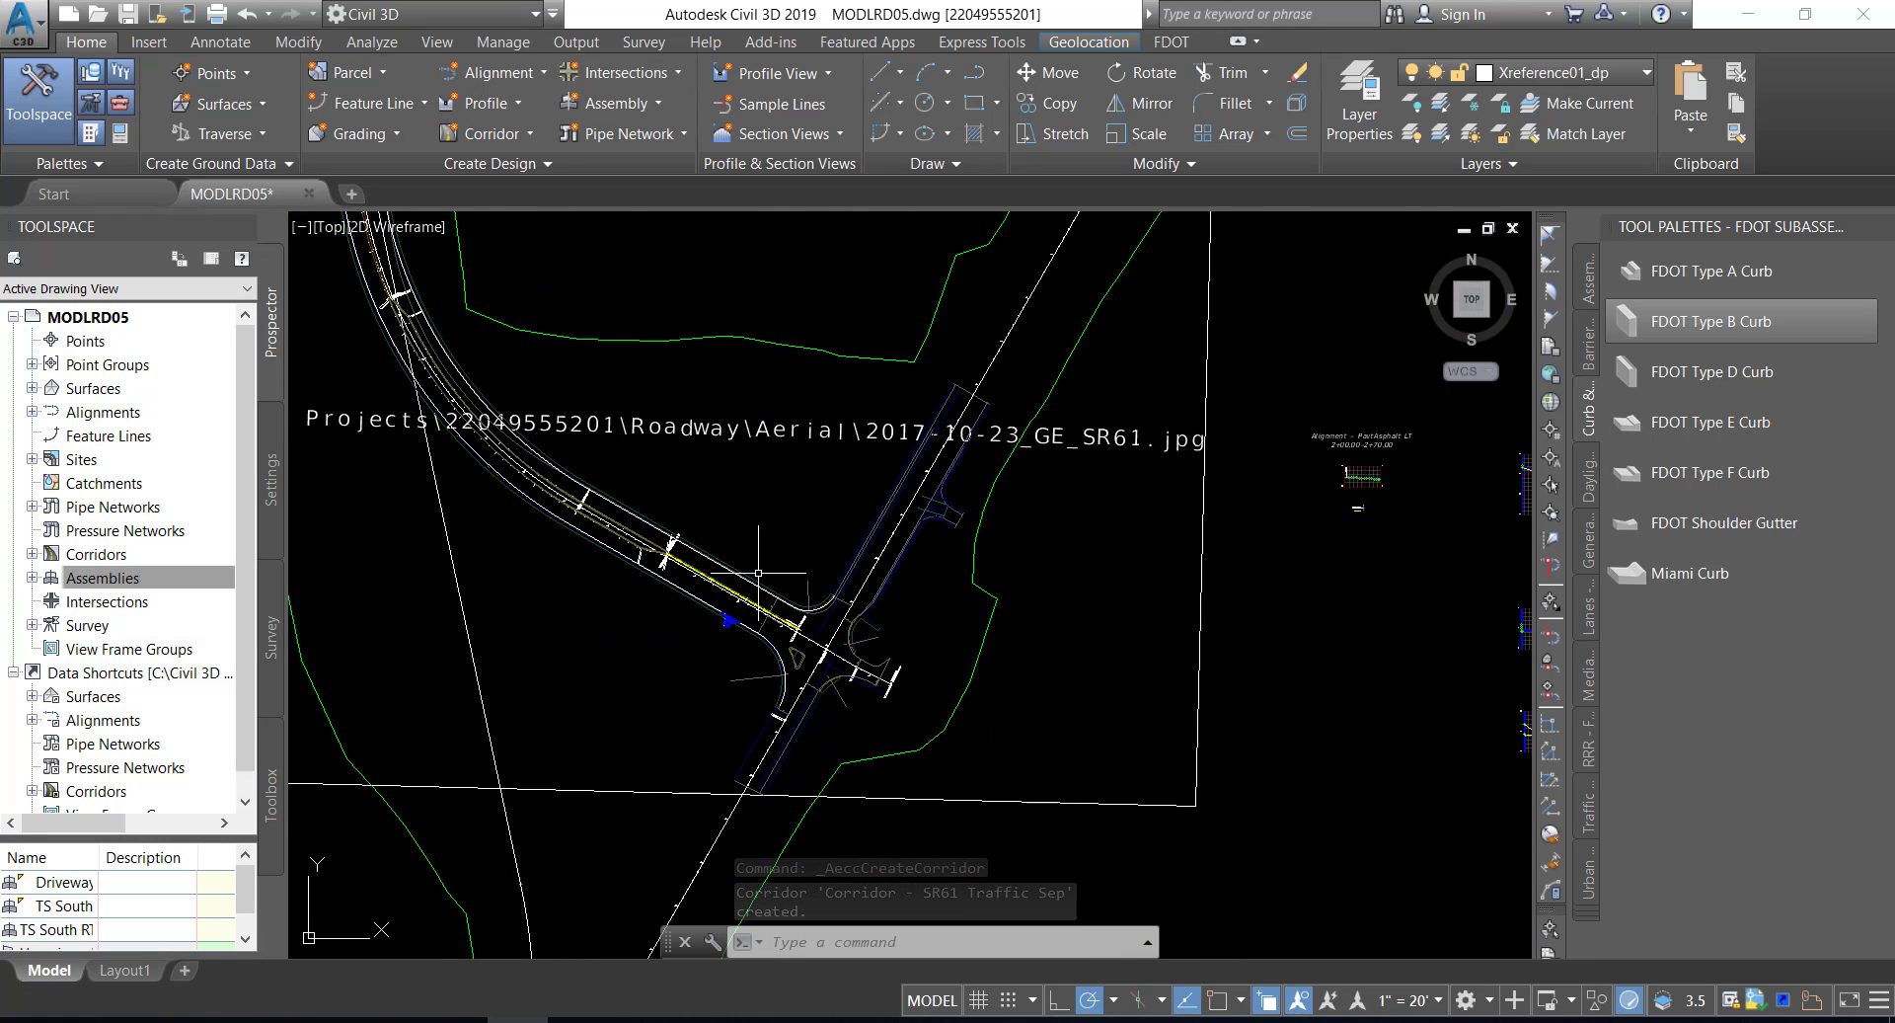
scroll(754, 585, "up", 4)
mouse_move(750, 592)
middle_mouse_down()
mouse_move(927, 495)
mouse_move(922, 510)
mouse_move(1044, 505)
middle_mouse_up()
scroll(886, 500, "up", 1)
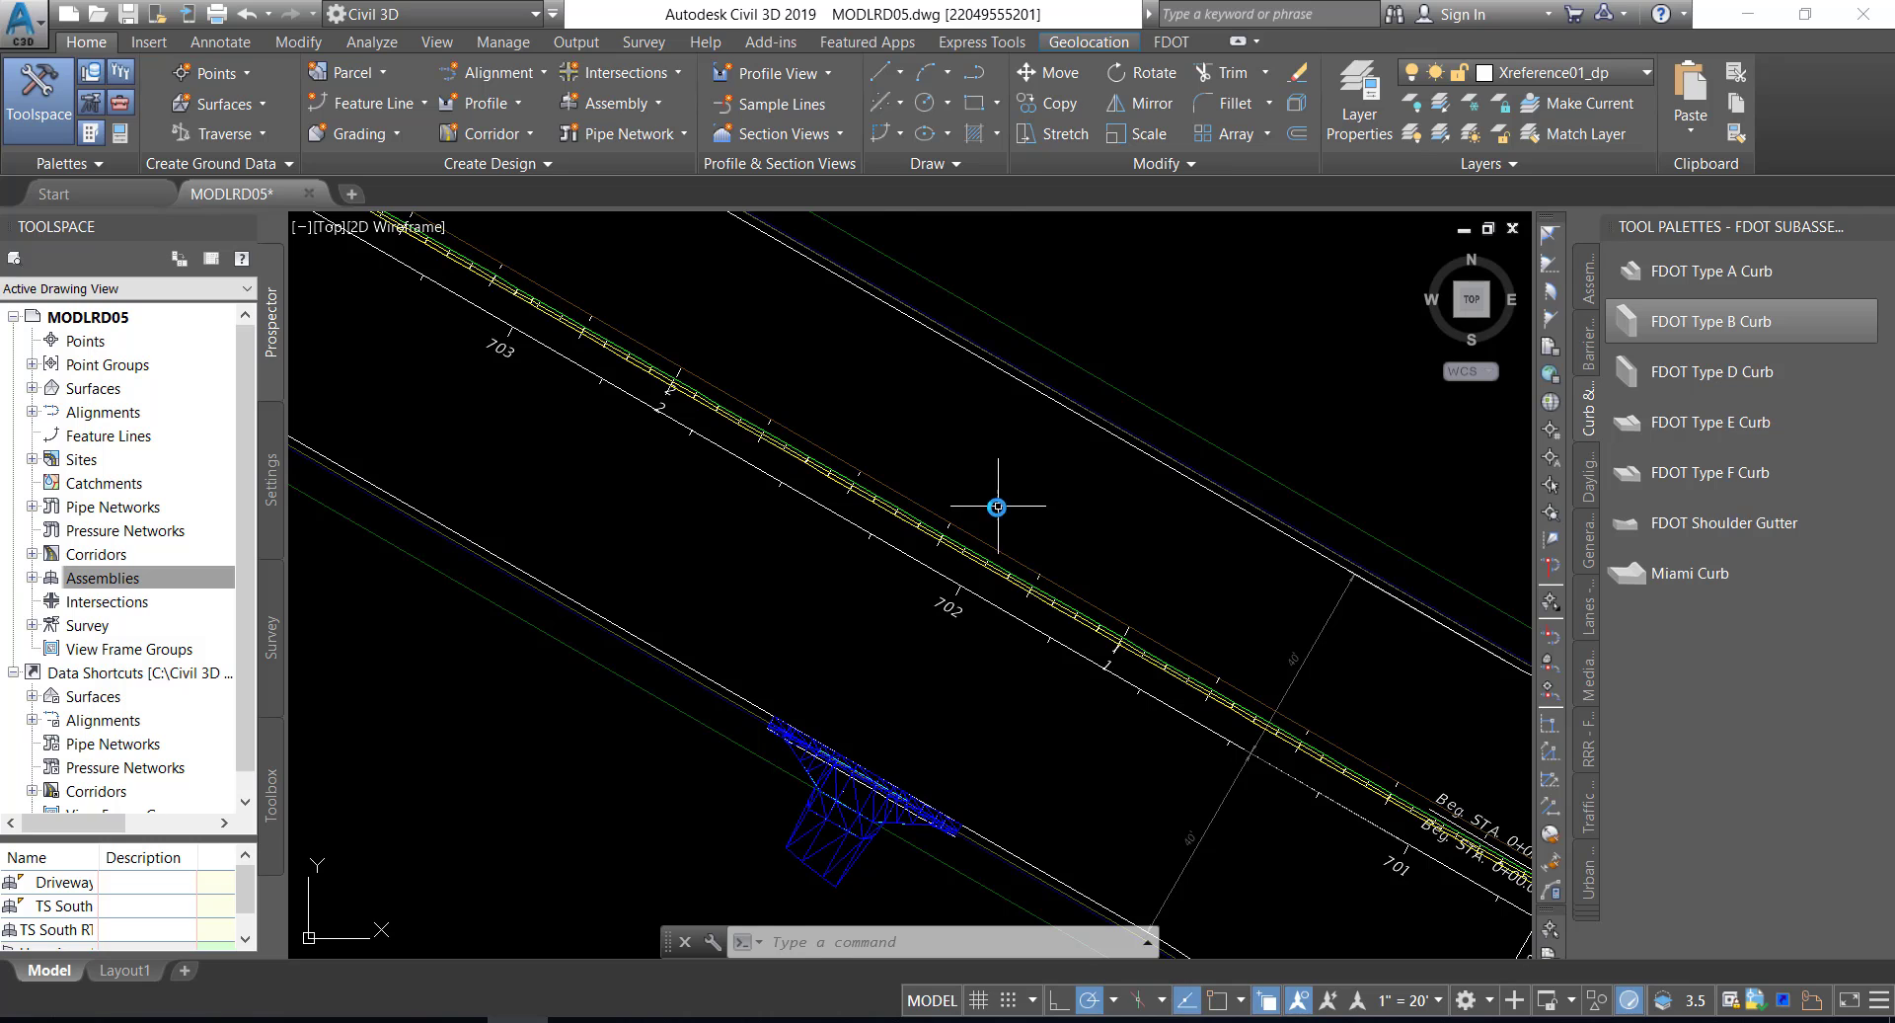
scroll(997, 506, "up", 1)
middle_click_drag(994, 537, 876, 402)
scroll(876, 401, "down", 1)
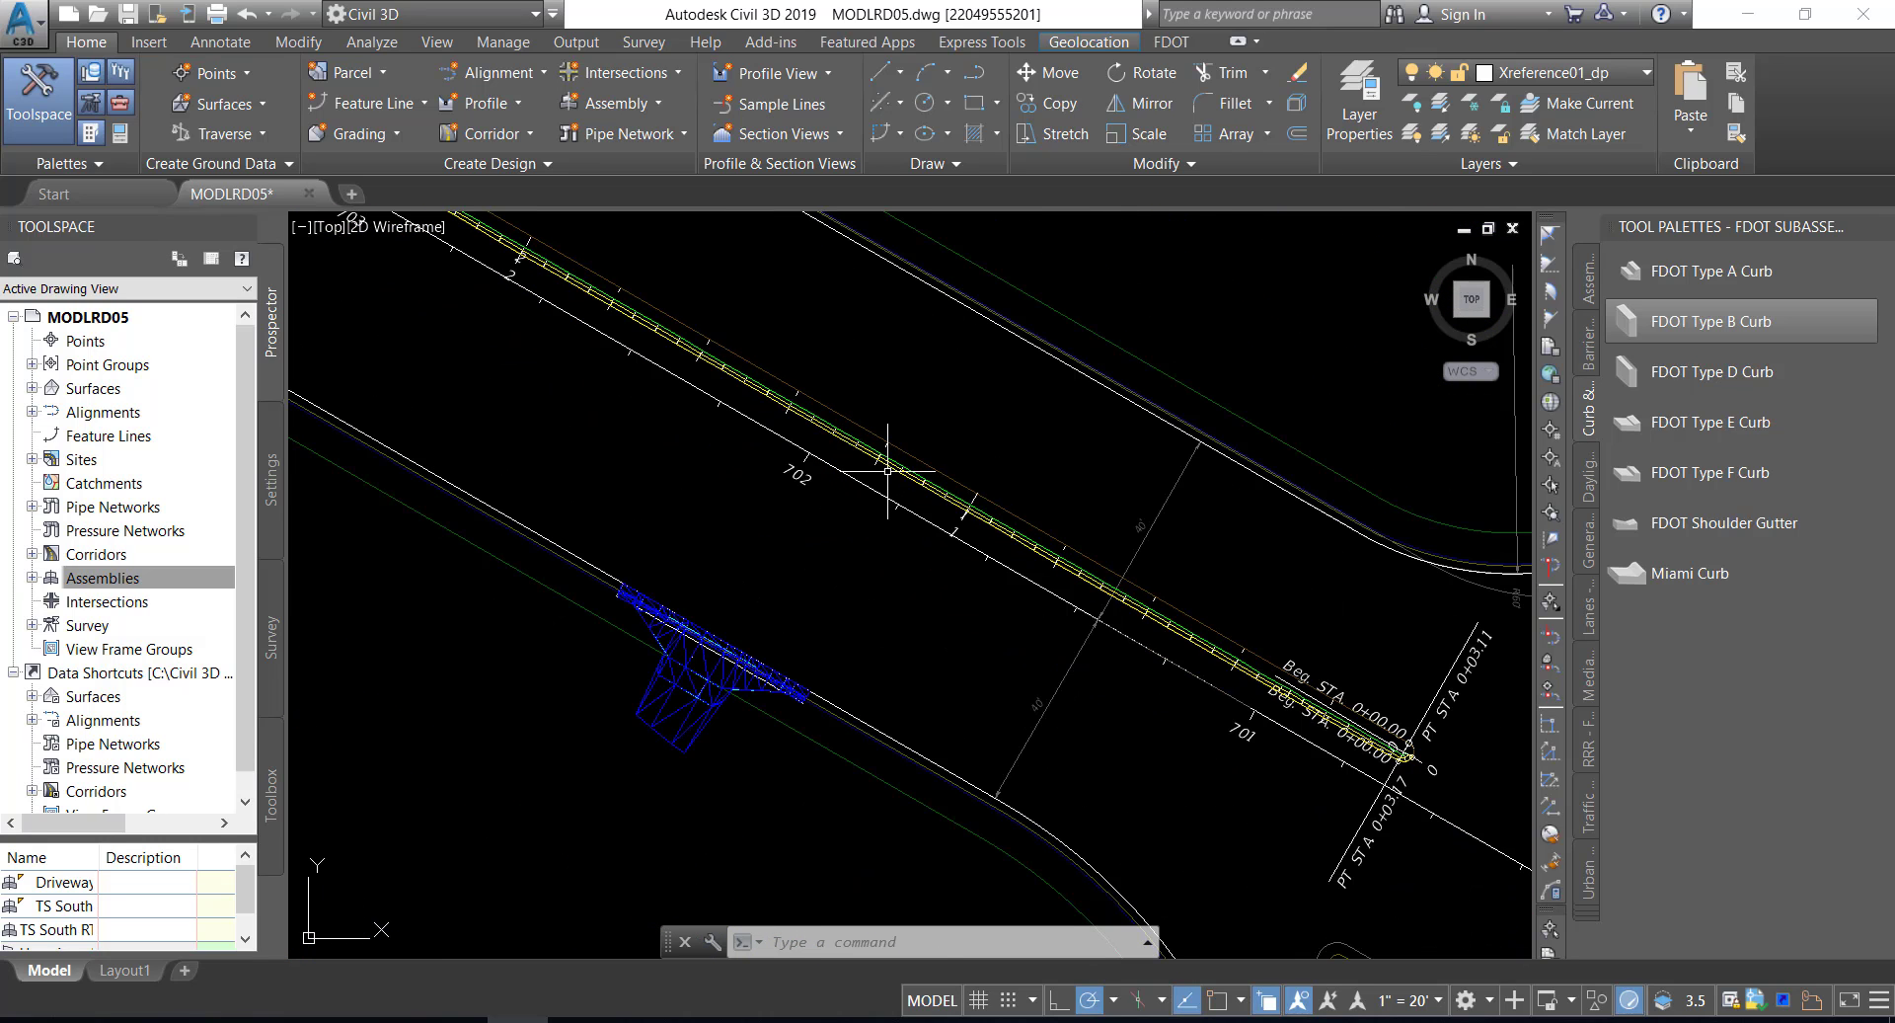
left_click(923, 489)
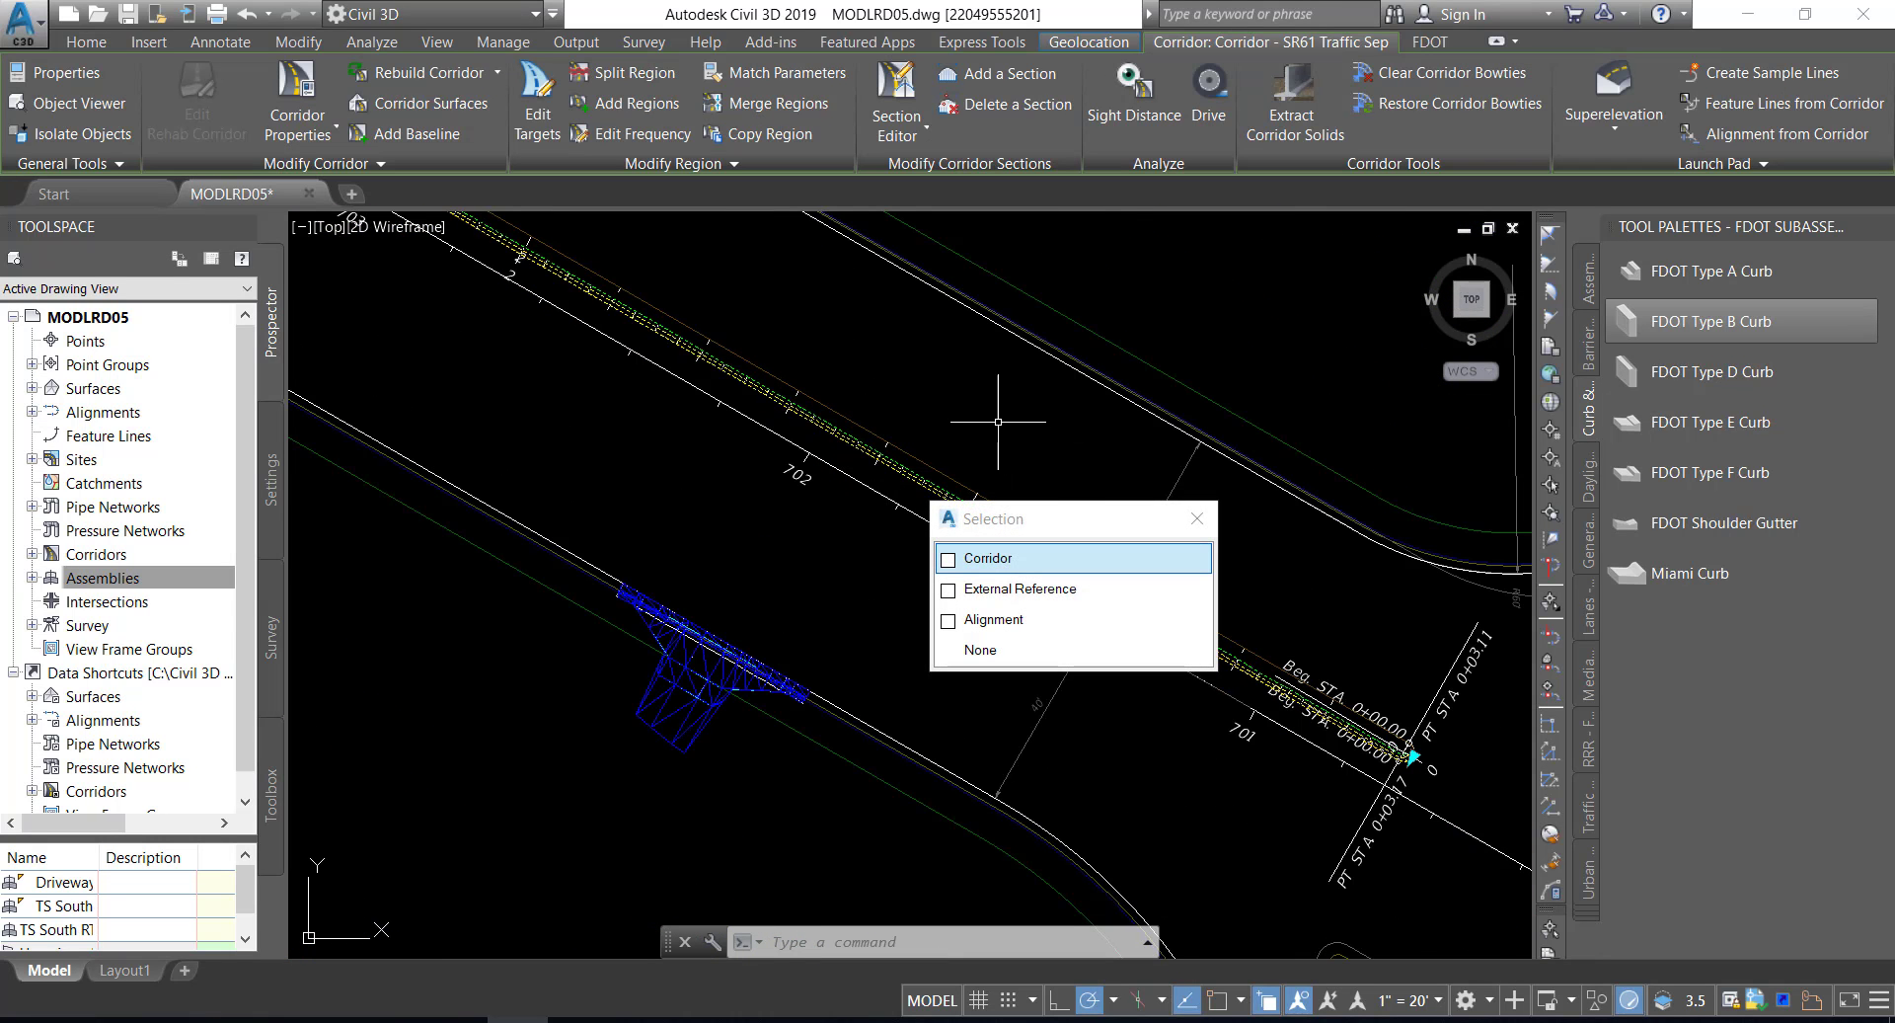
key("Escape")
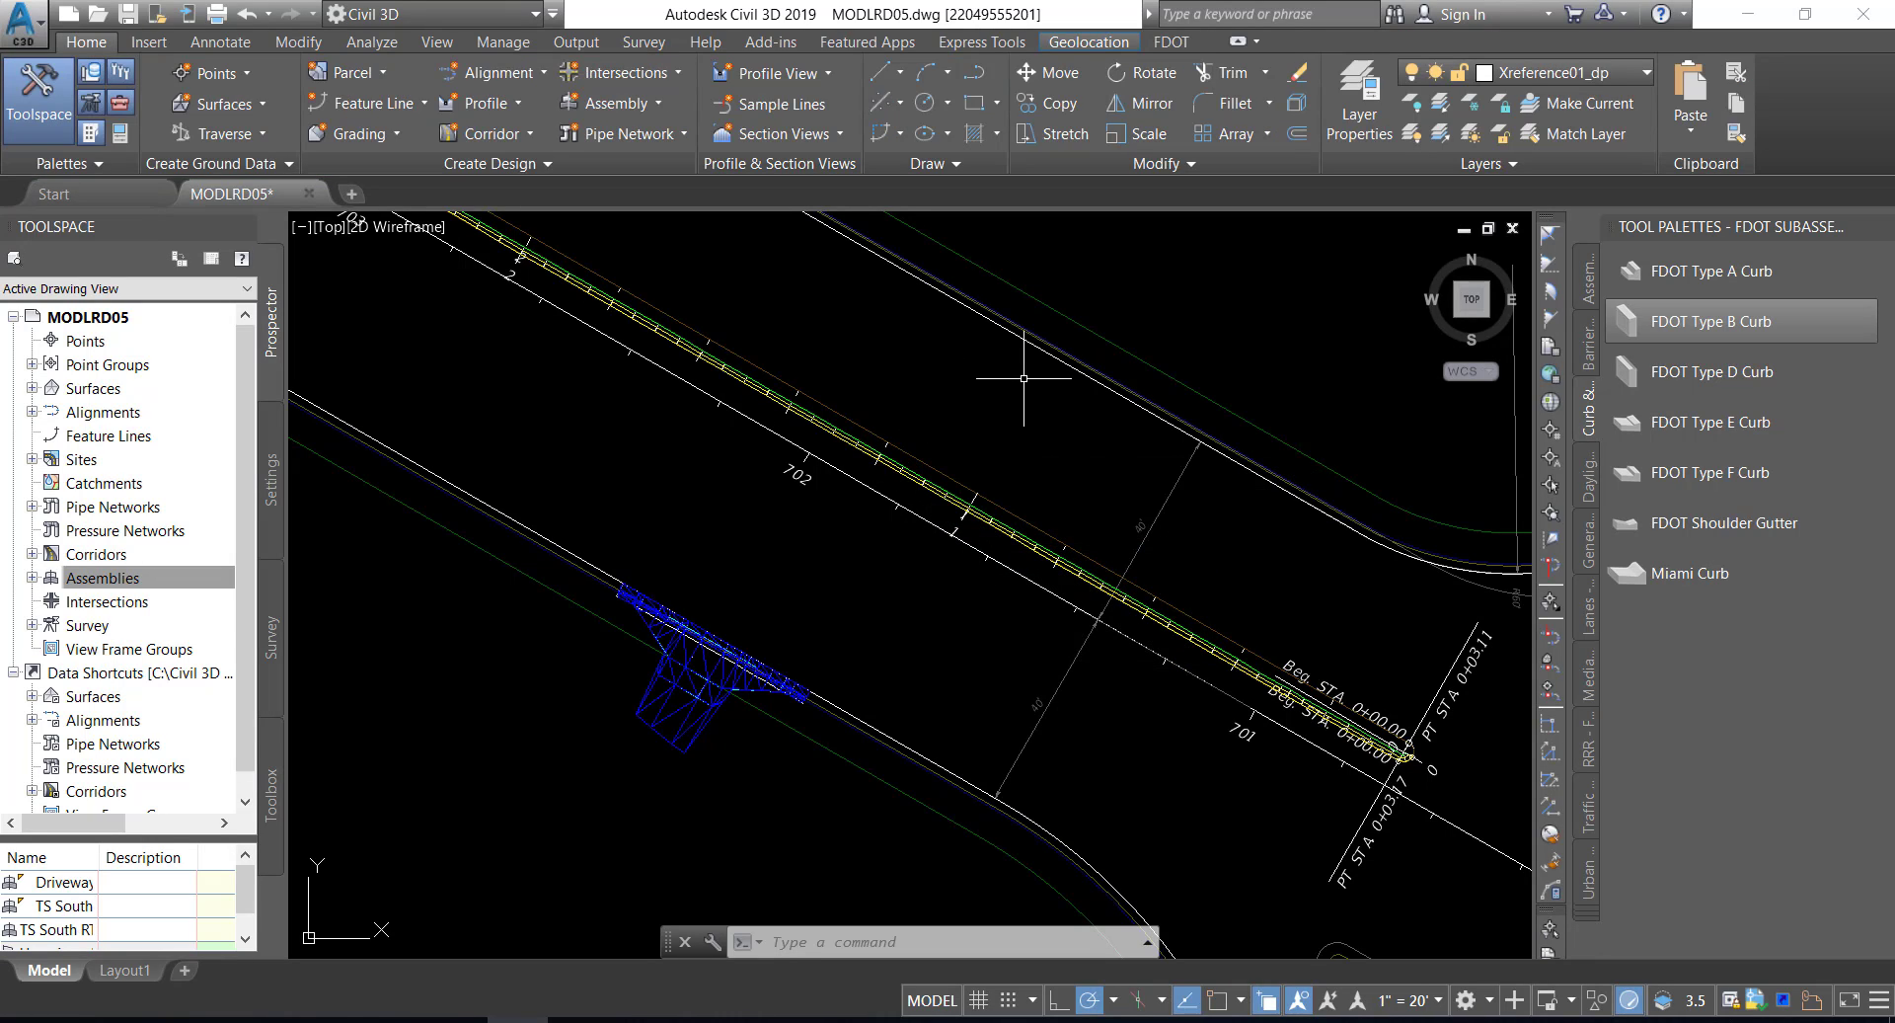
mouse_move(1024, 377)
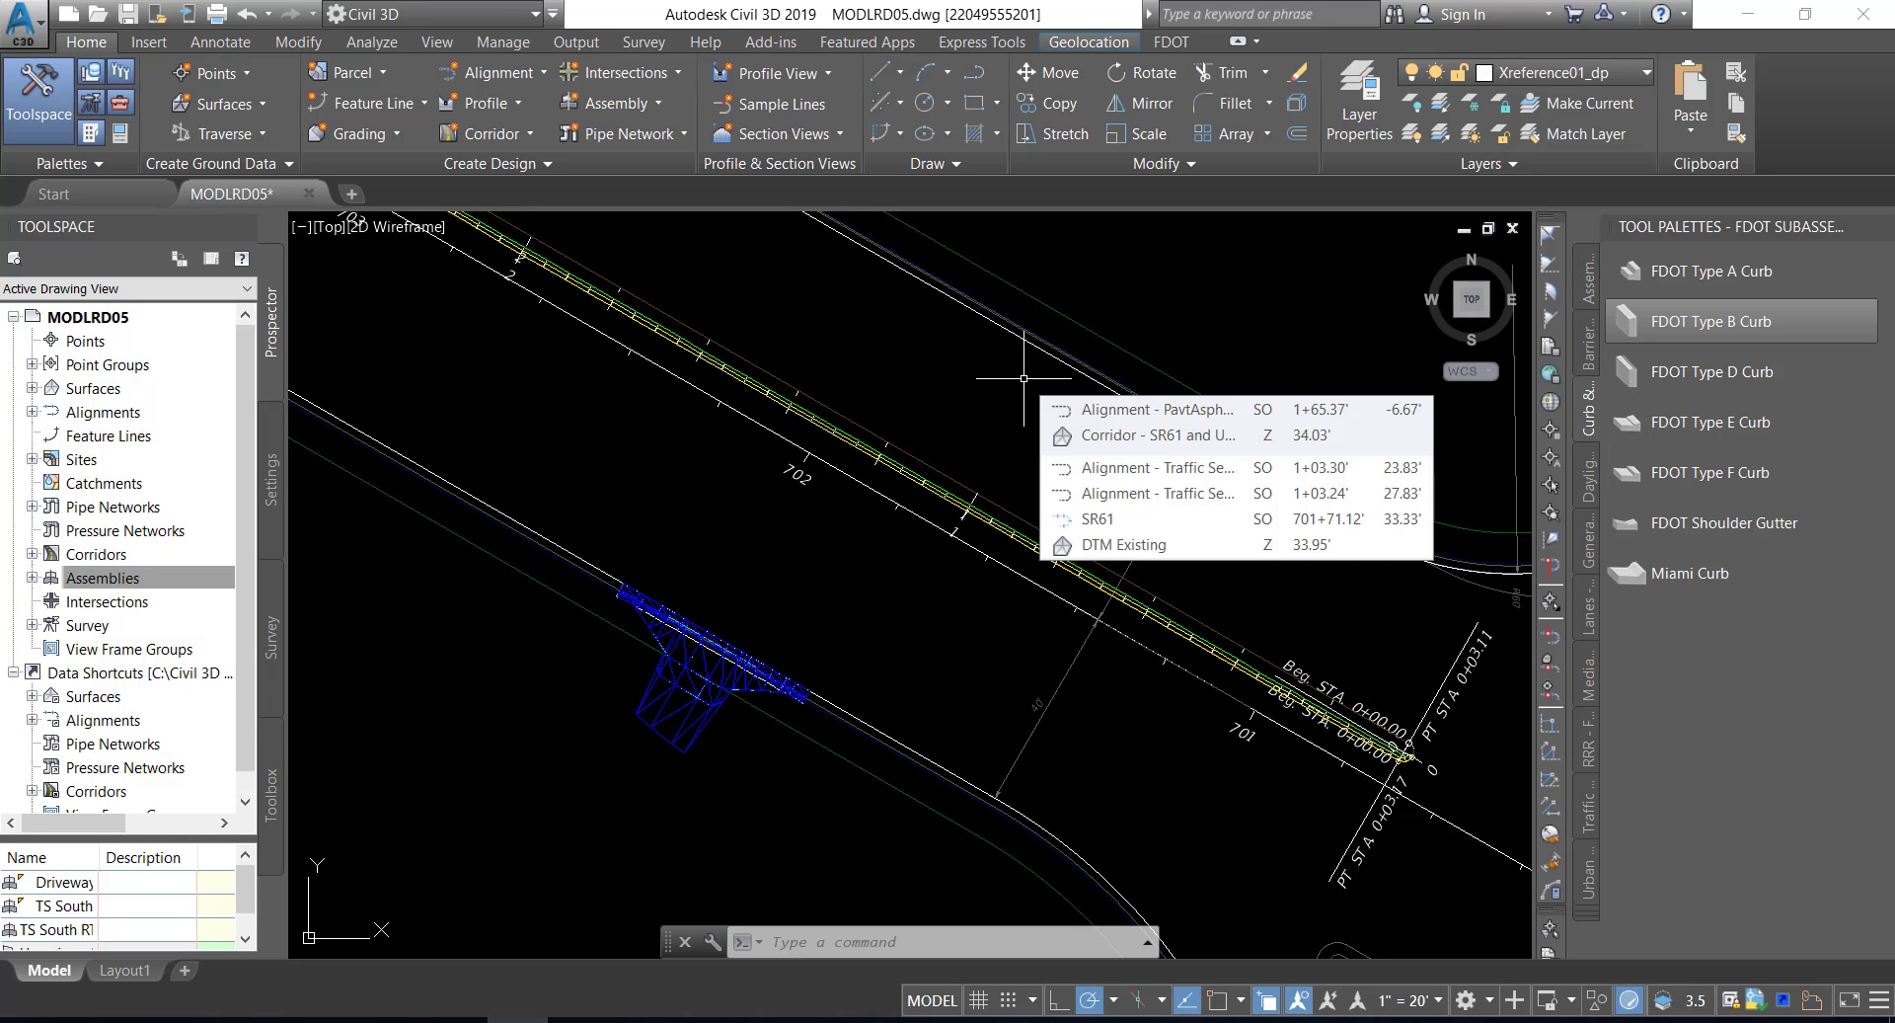
- Edit the assembly frequency of the SR61 Traffic Sep corridor's TS South LT region, setting the curve increment to 0.01'
mouse_move(1092, 410)
middle_mouse_down()
mouse_move(1019, 411)
mouse_move(966, 347)
middle_mouse_up()
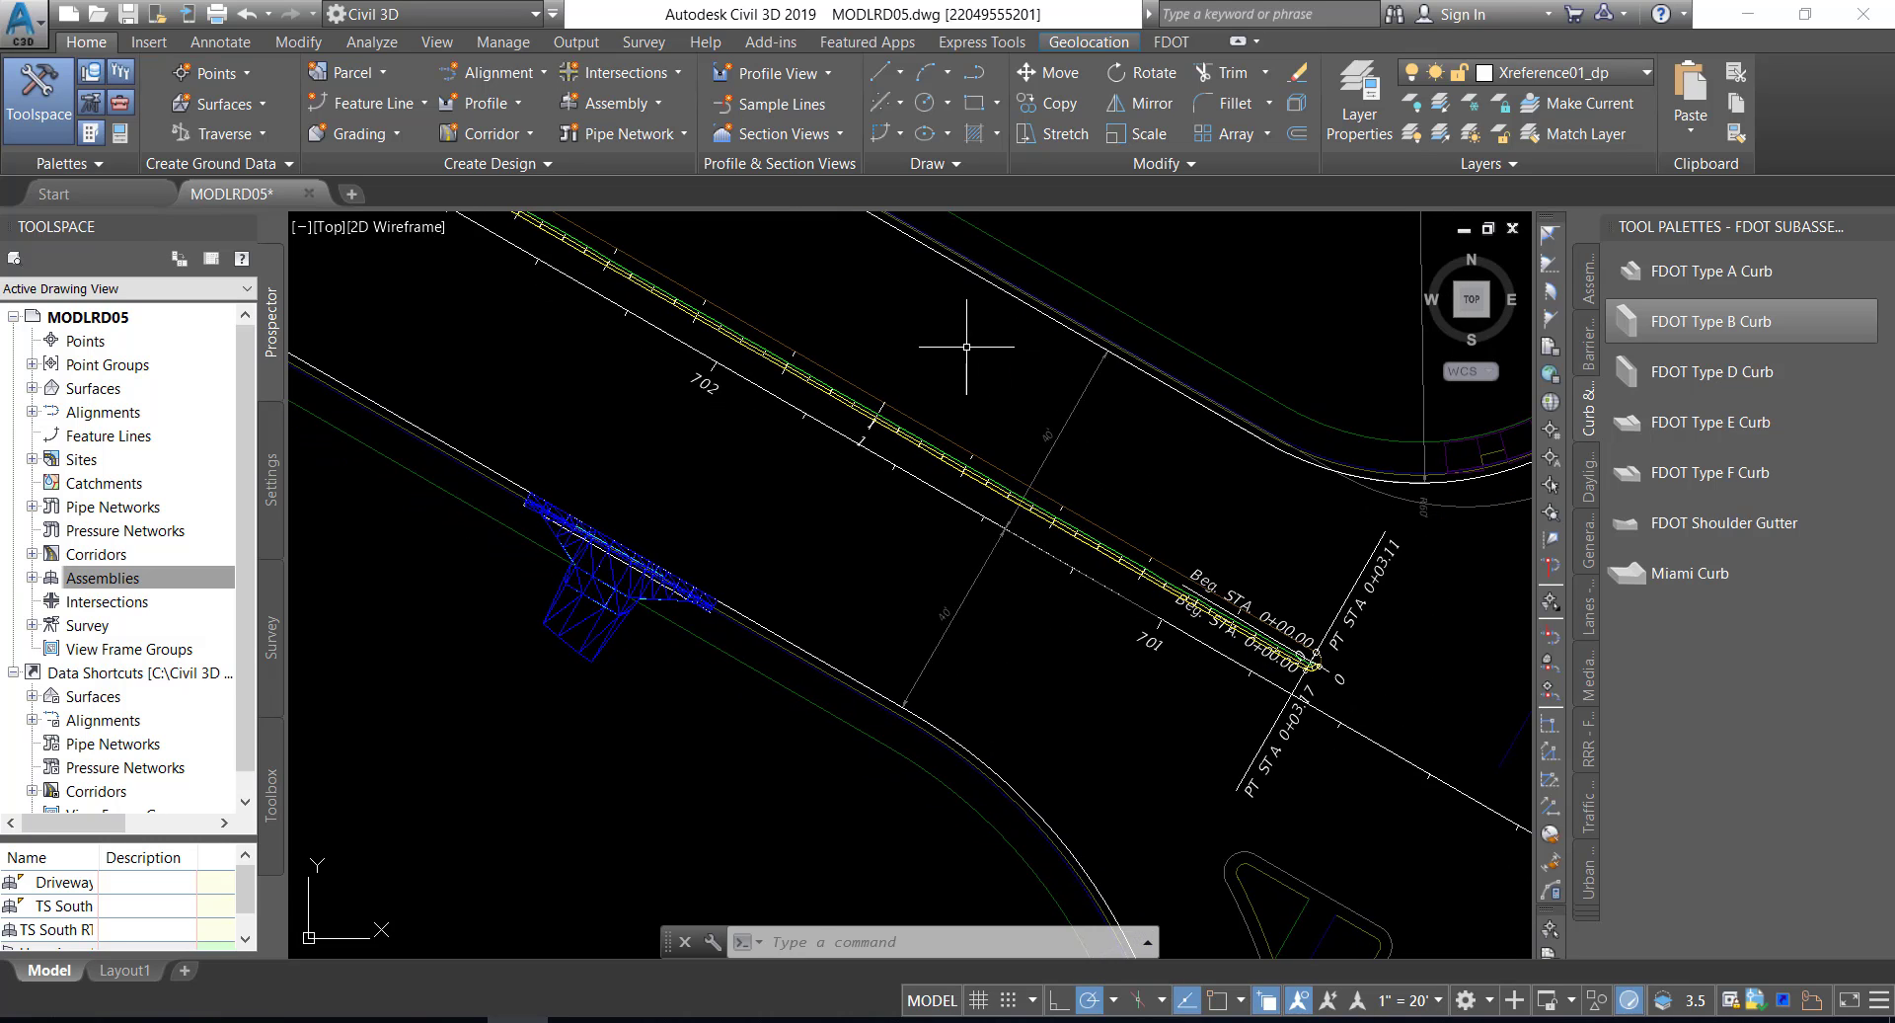
middle_click_drag(1016, 404, 922, 355)
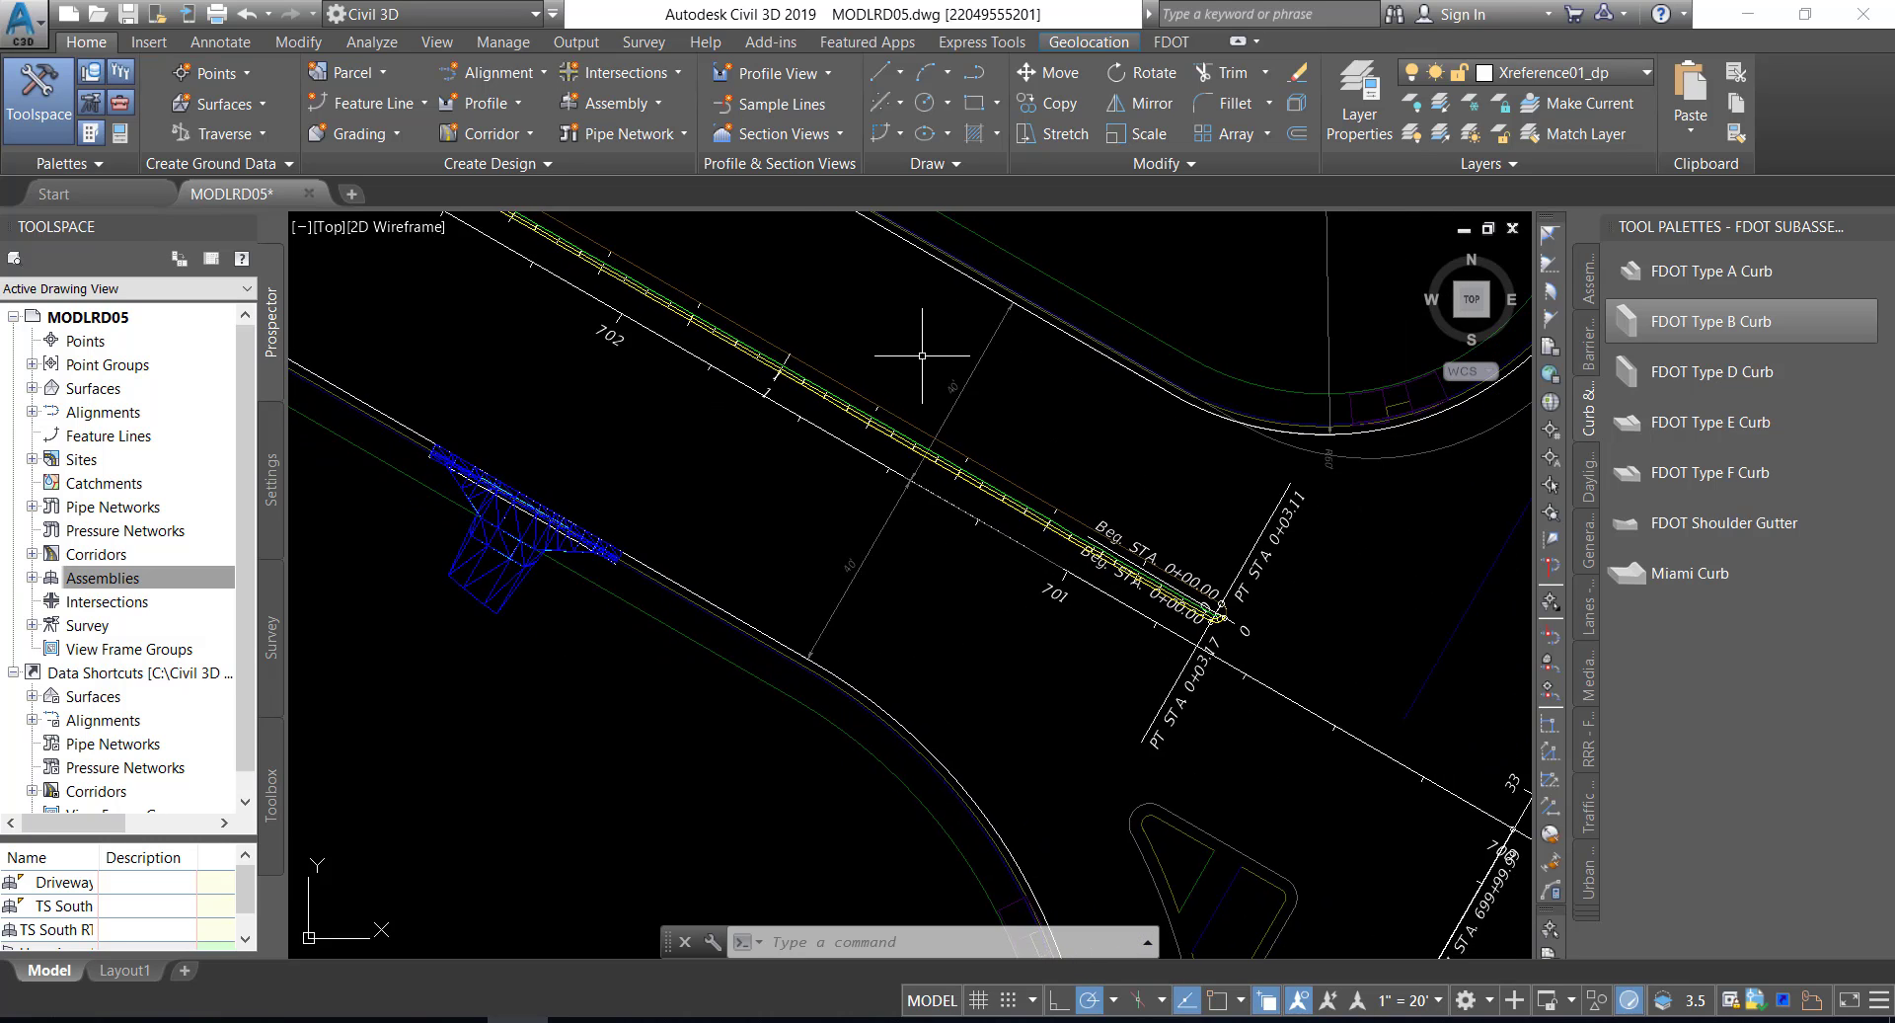
scroll(1039, 506, "up", 3)
left_click(1028, 507)
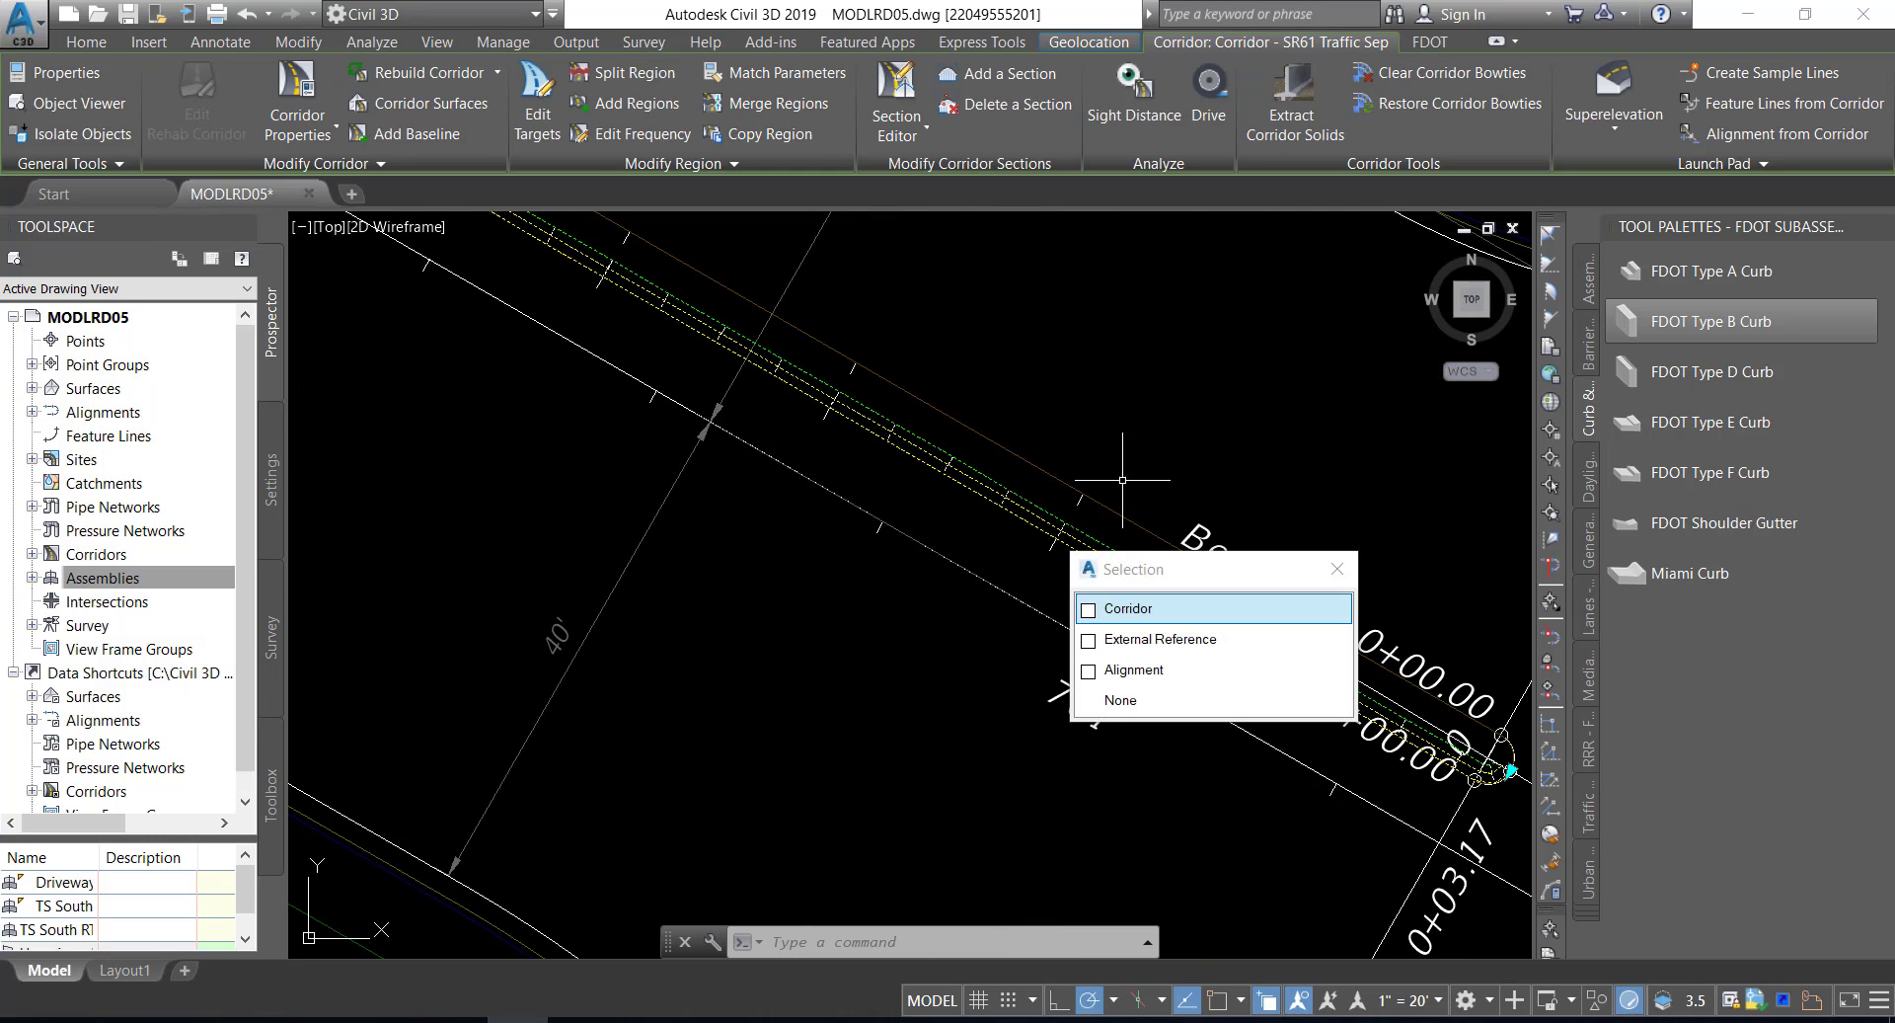
middle_click_drag(1138, 435, 1062, 391)
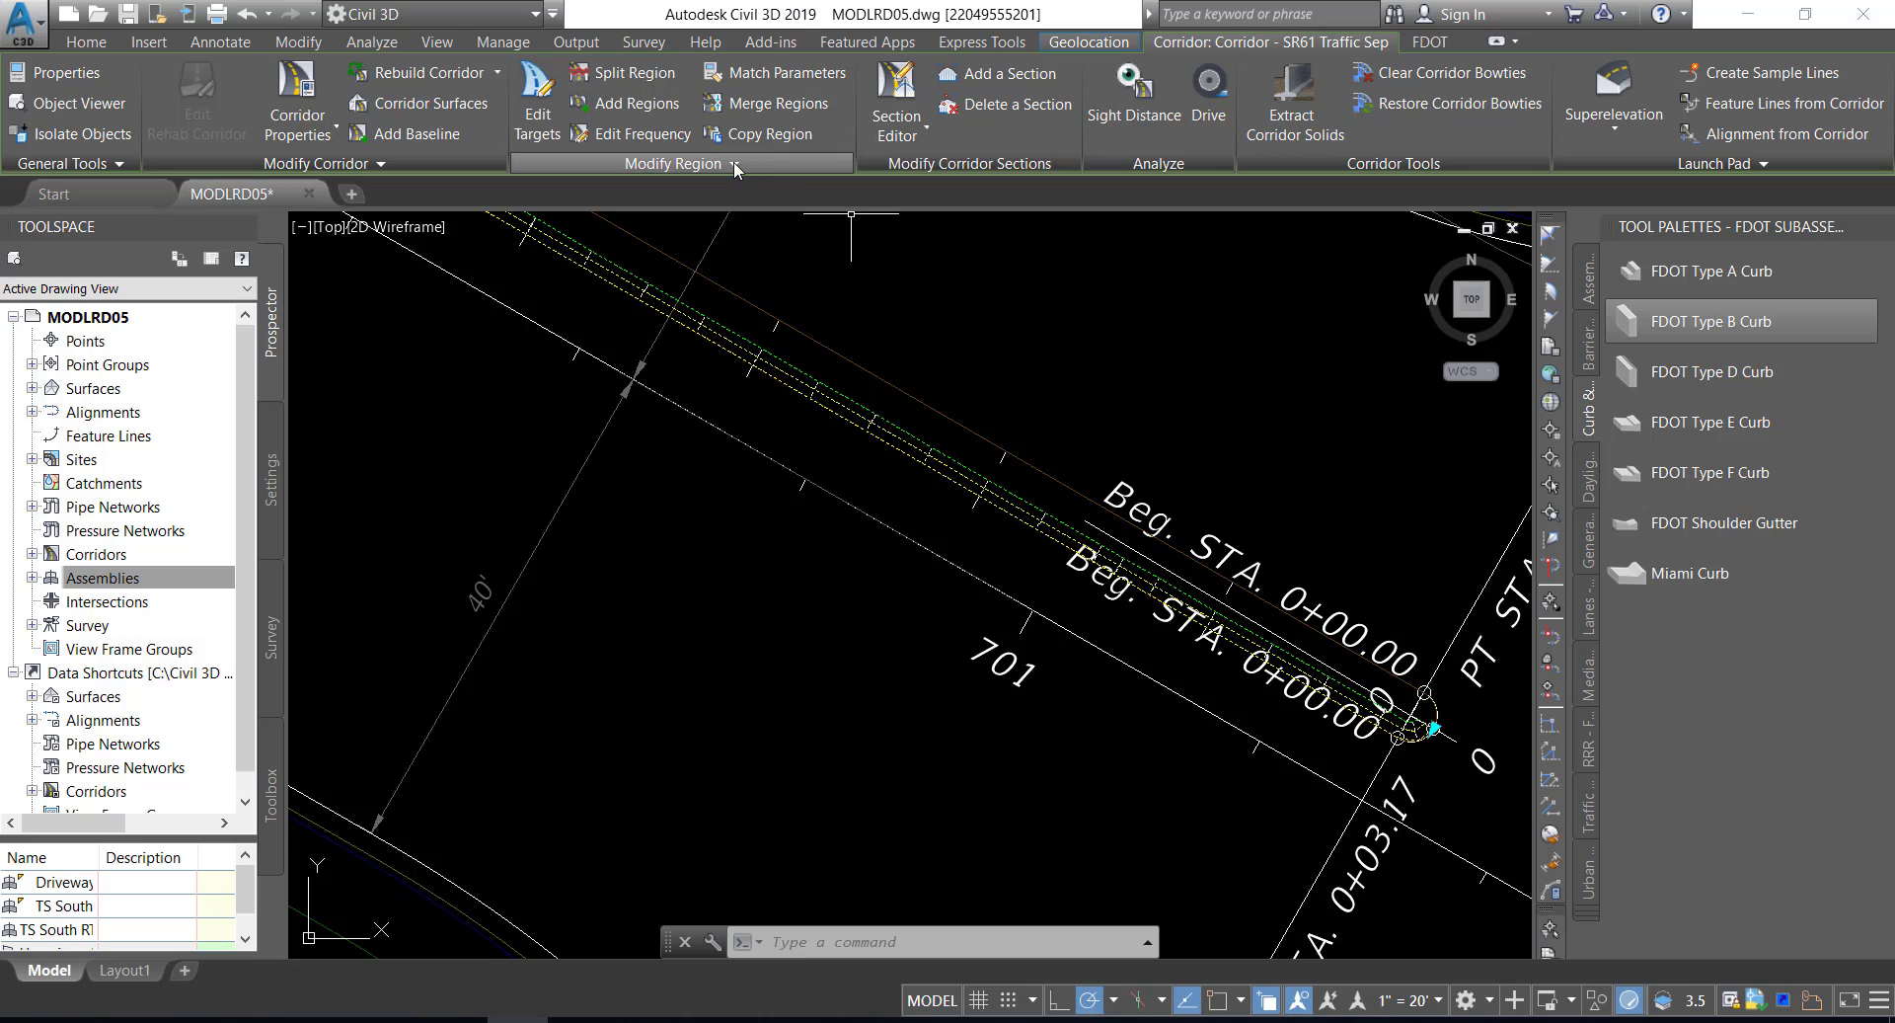
left_click(642, 134)
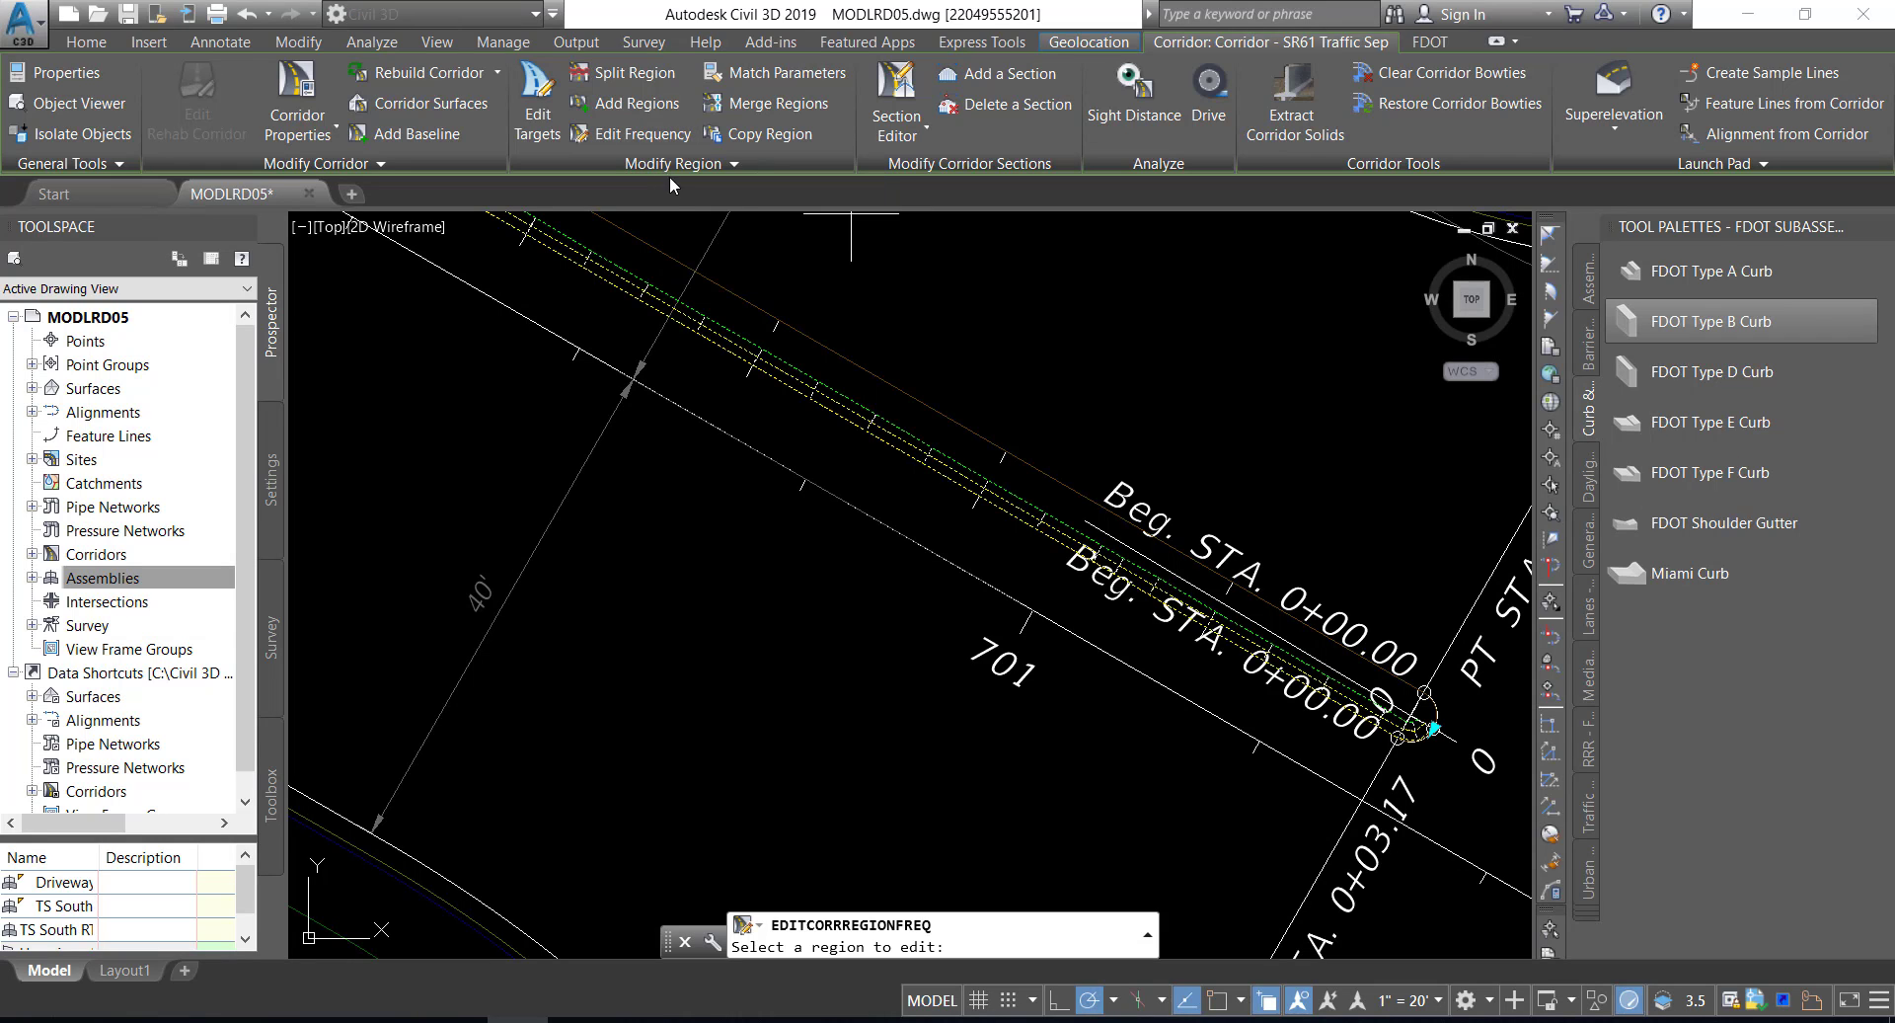
left_click(839, 405)
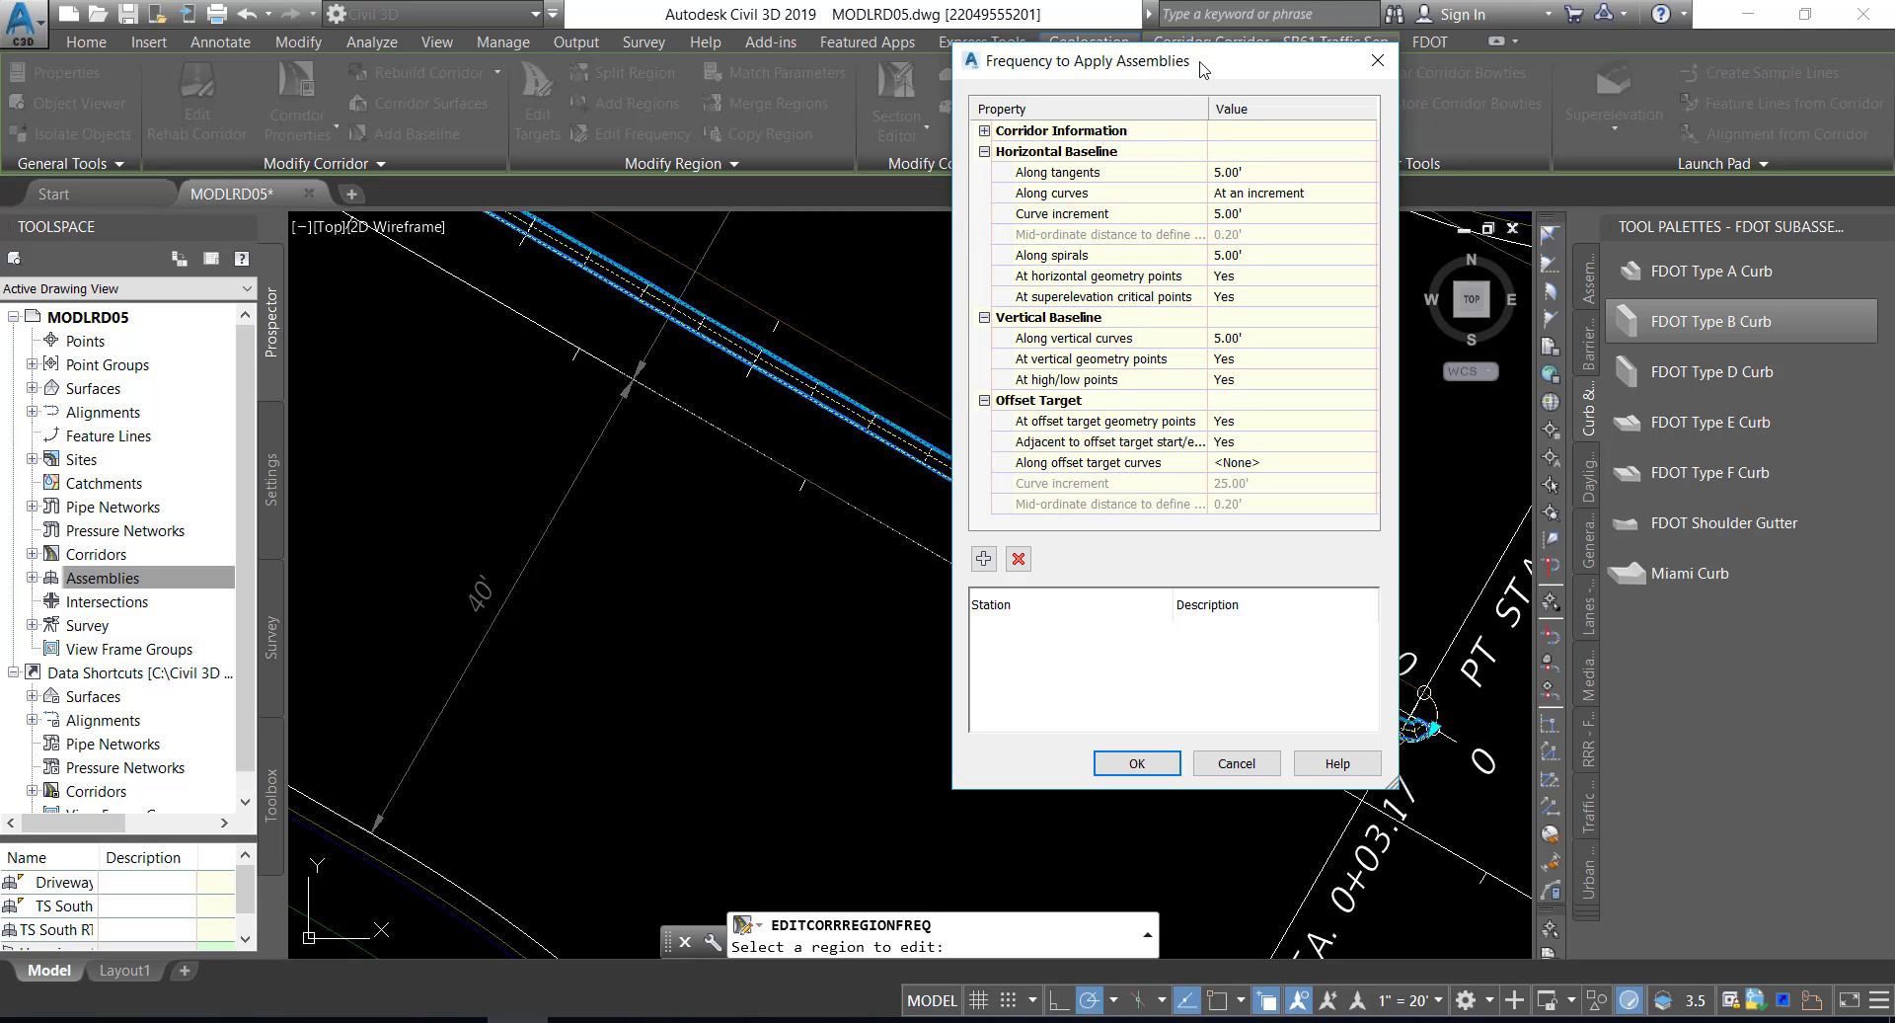
left_click_drag(1187, 69, 1156, 75)
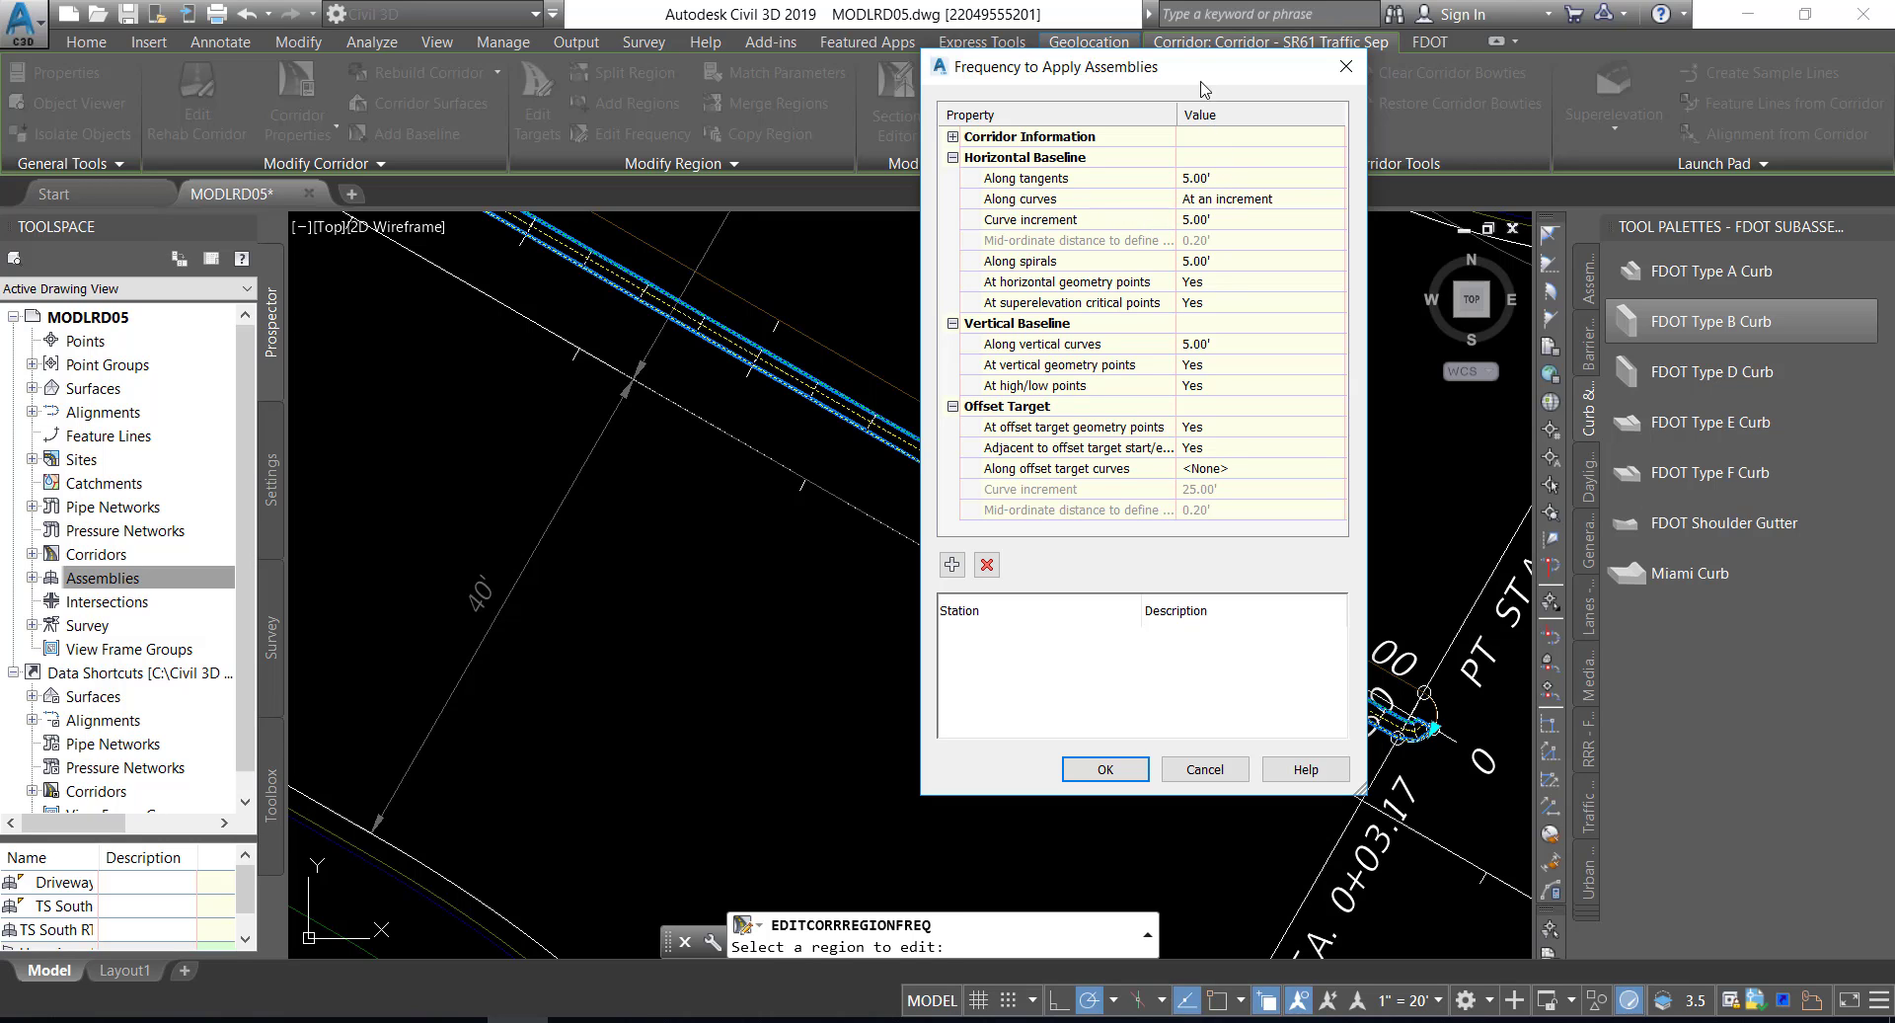
left_click_drag(1206, 69, 967, 69)
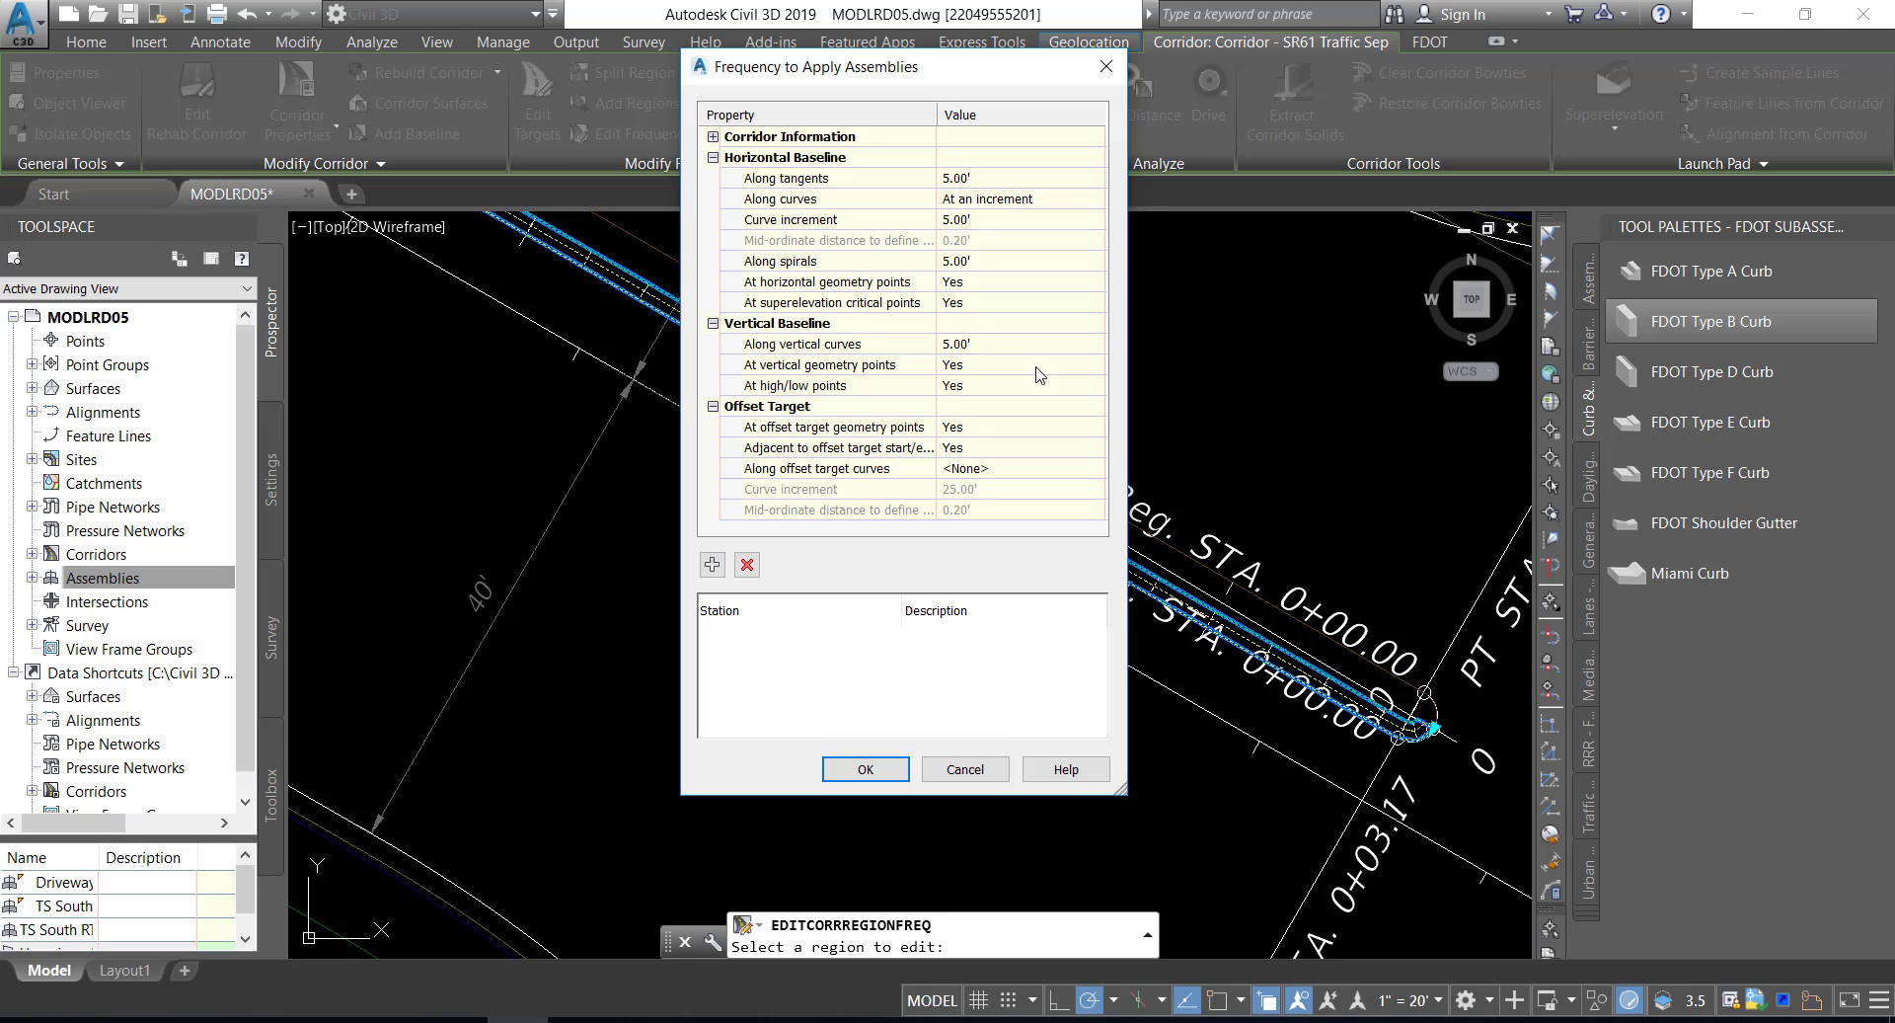
left_click(981, 225)
type(".01")
left_click(868, 770)
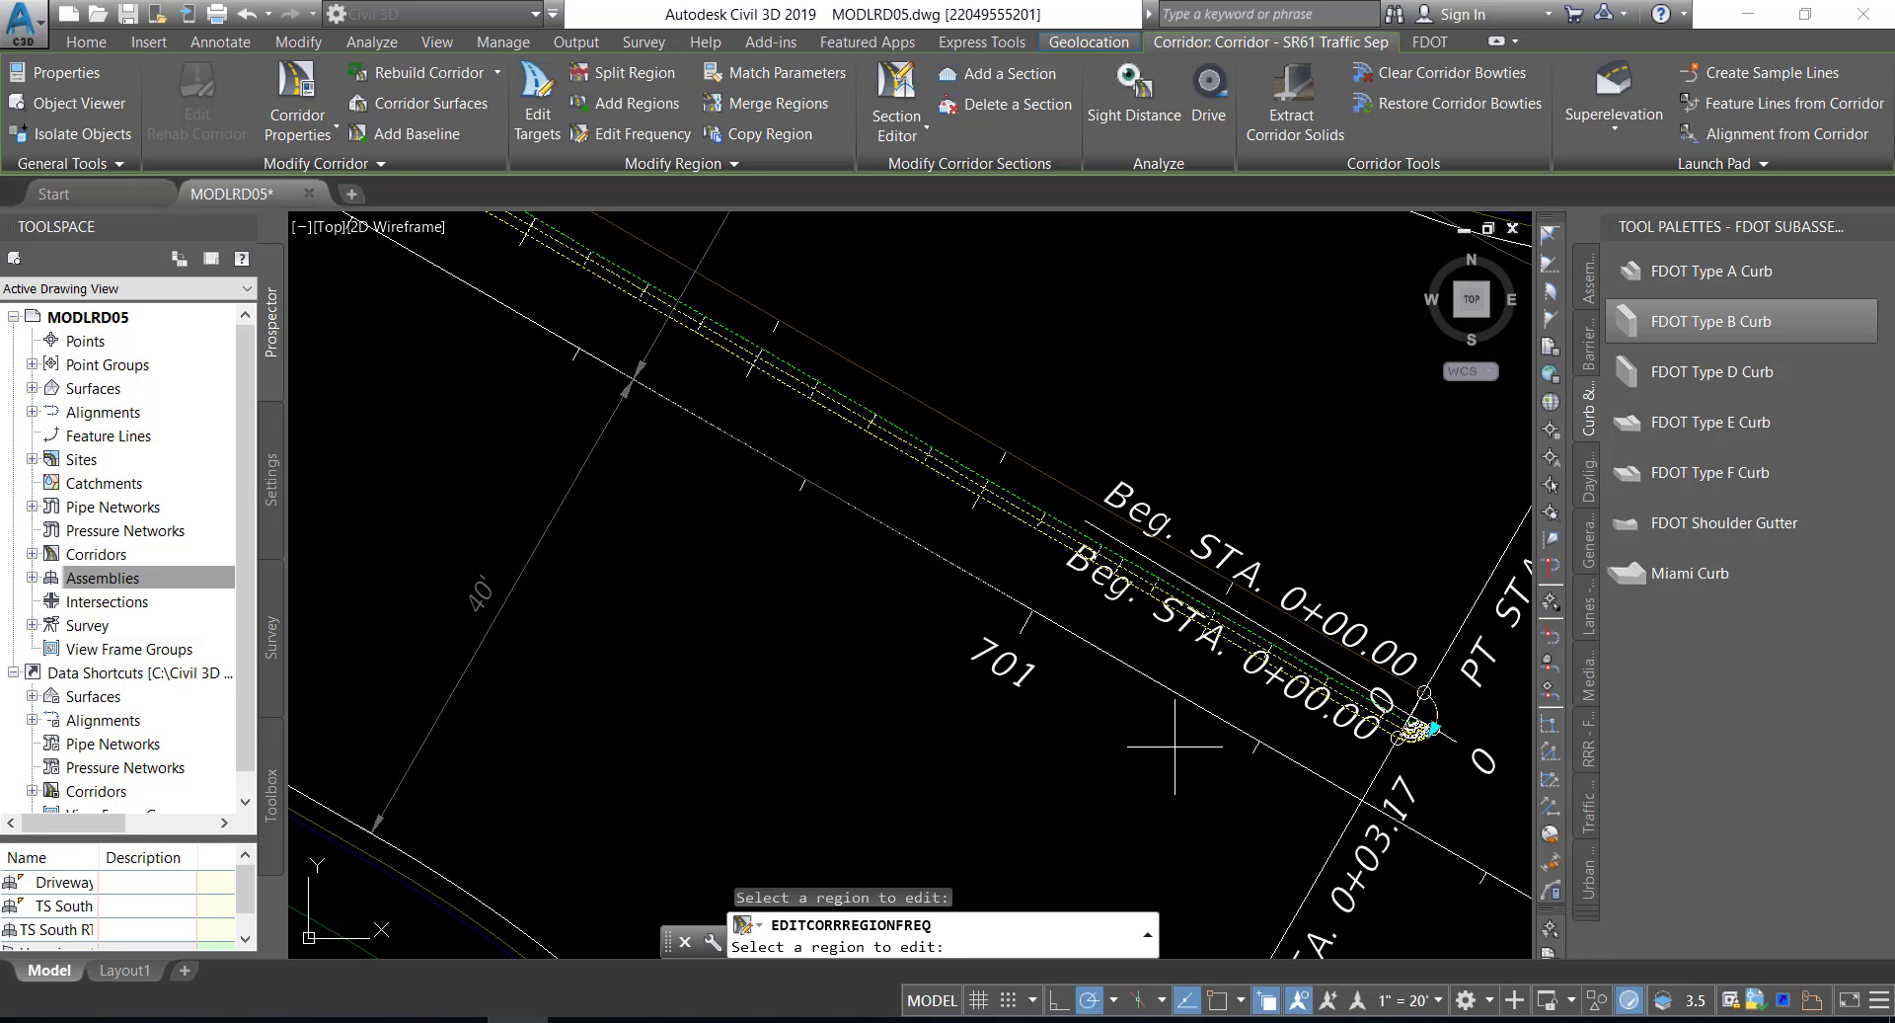
- Inspect the assembly spacing around the separator's rounded nose near station 0+00 and end the frequency edit
middle_click_drag(1274, 765, 1020, 667)
scroll(1165, 667, "up", 2)
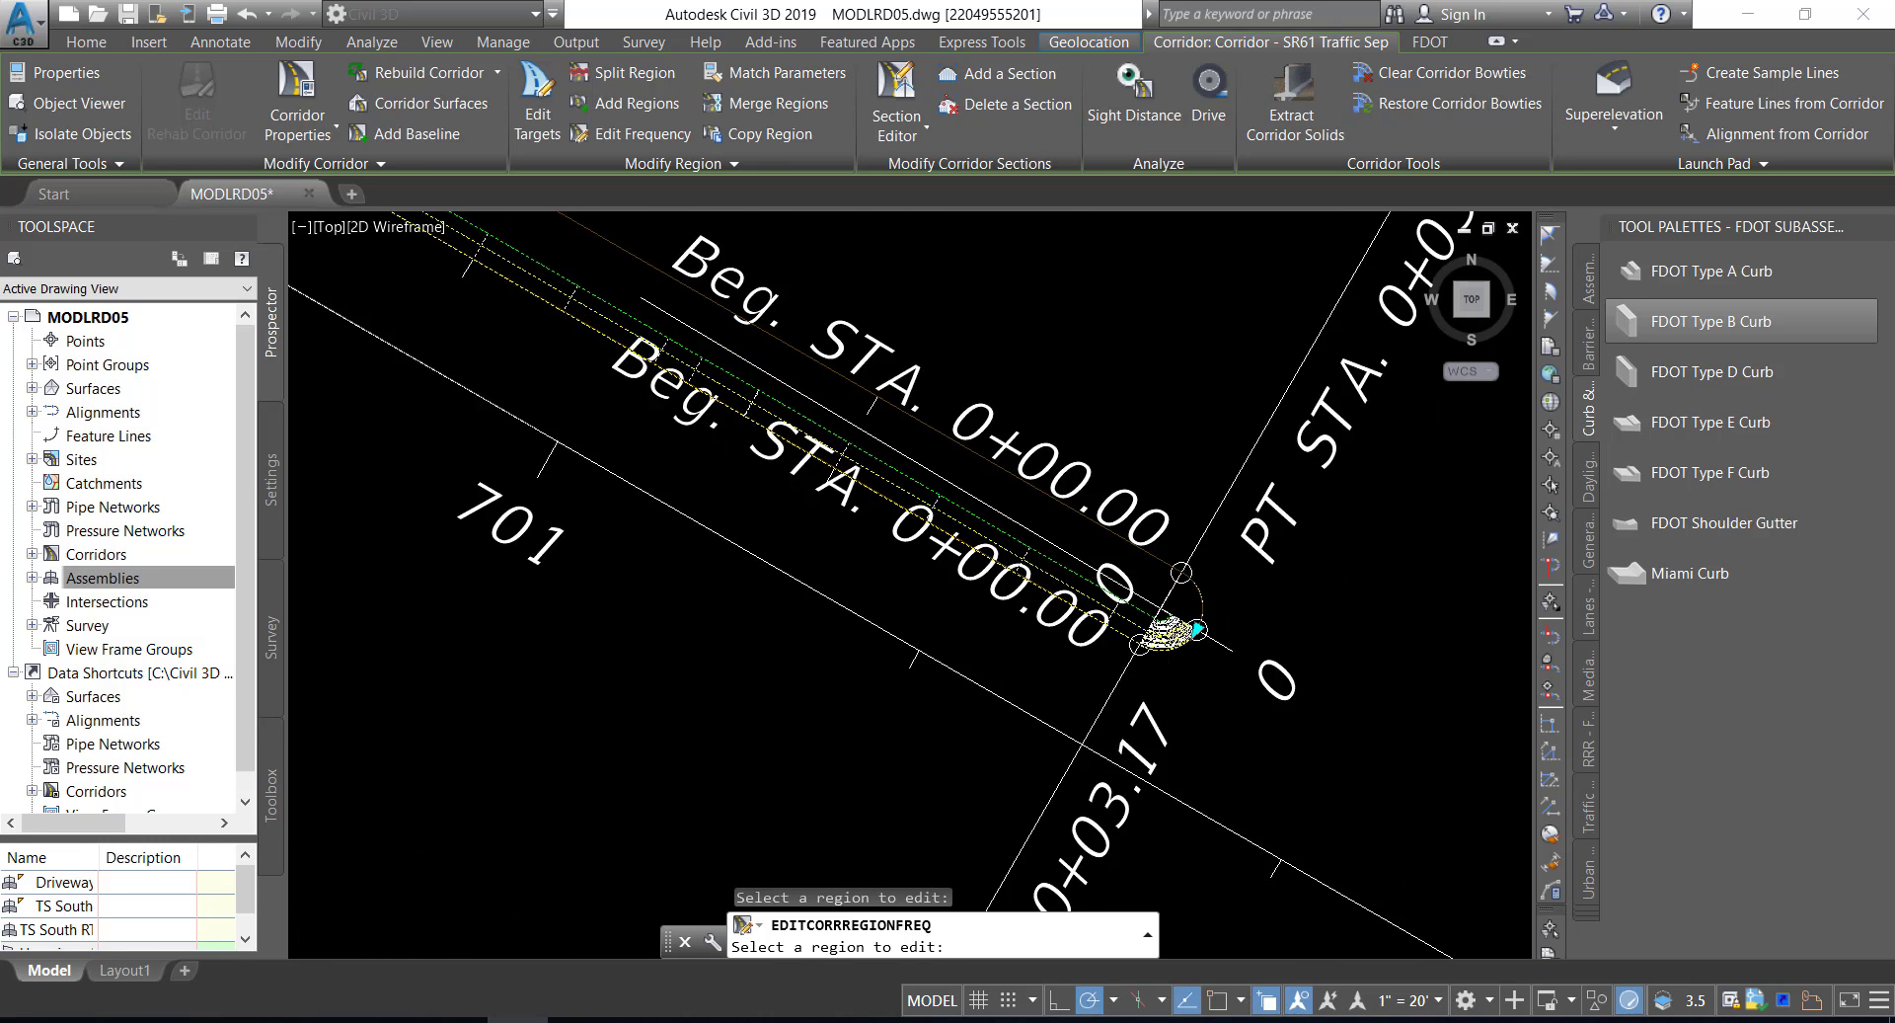
scroll(1171, 671, "up", 4)
middle_click_drag(1172, 671, 1157, 720)
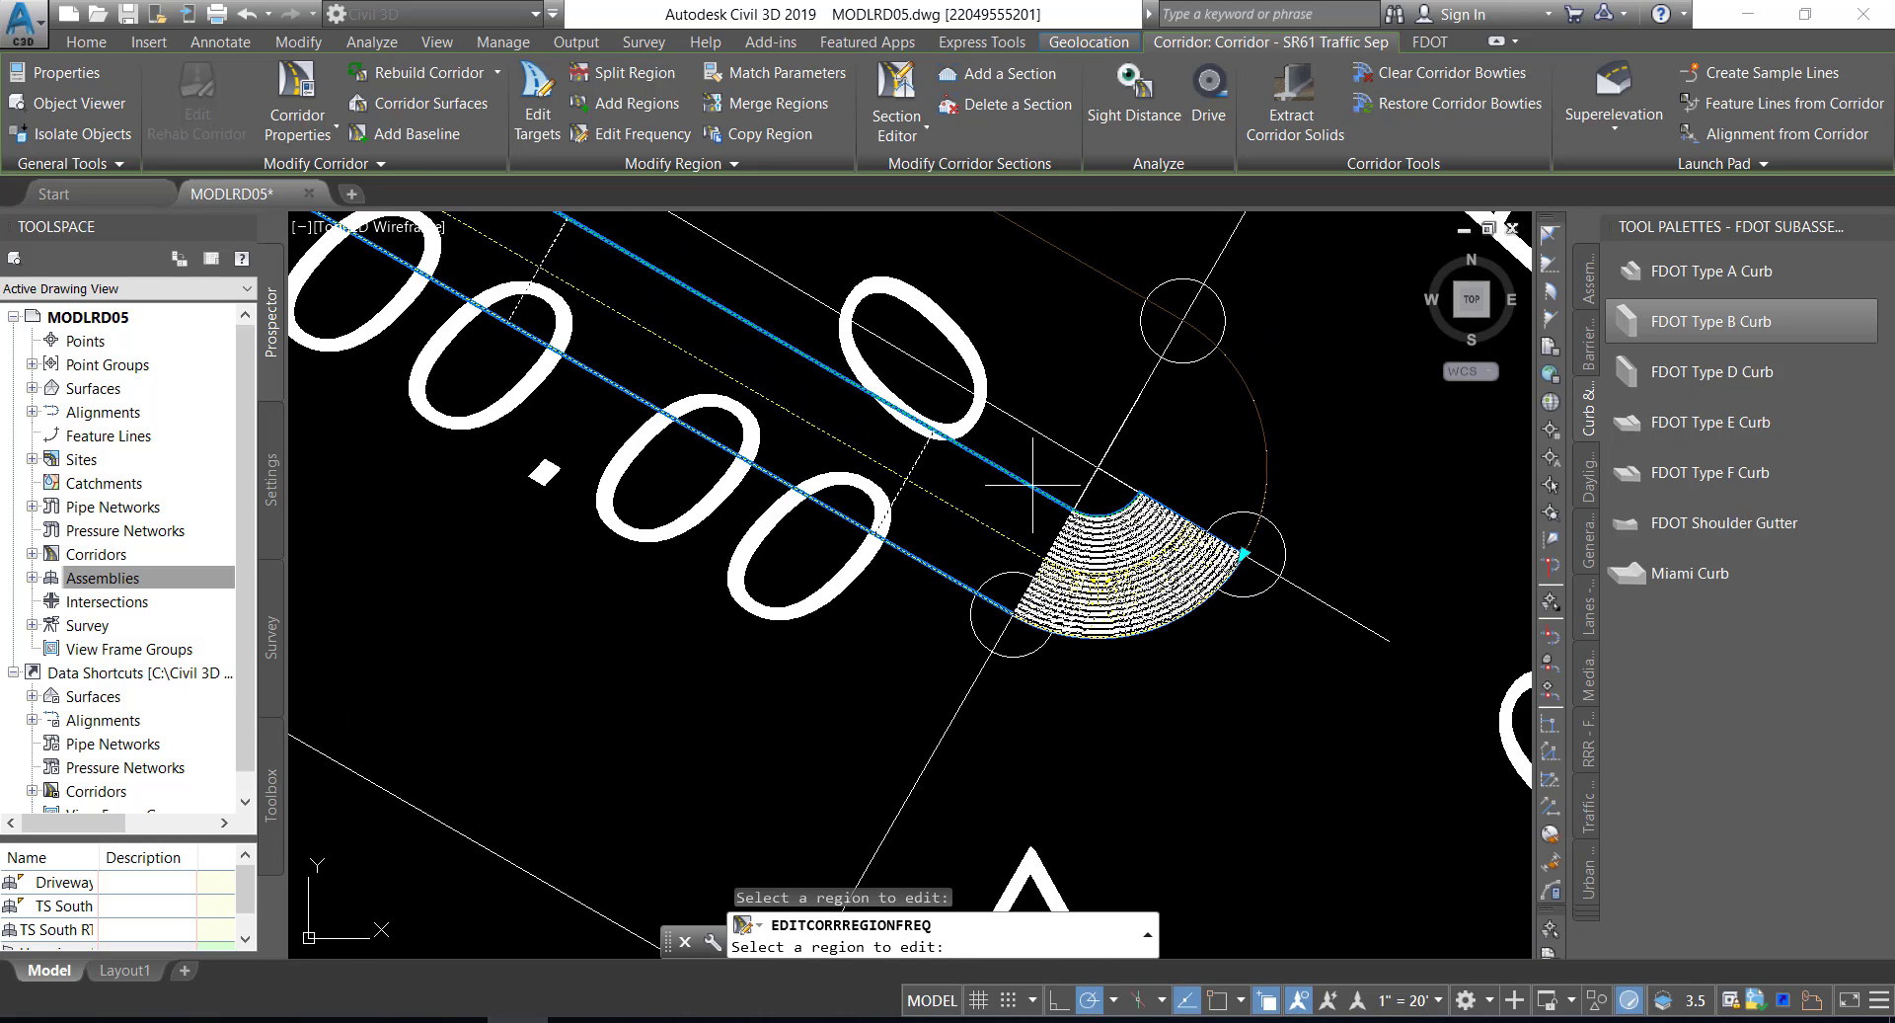
scroll(1184, 559, "up", 3)
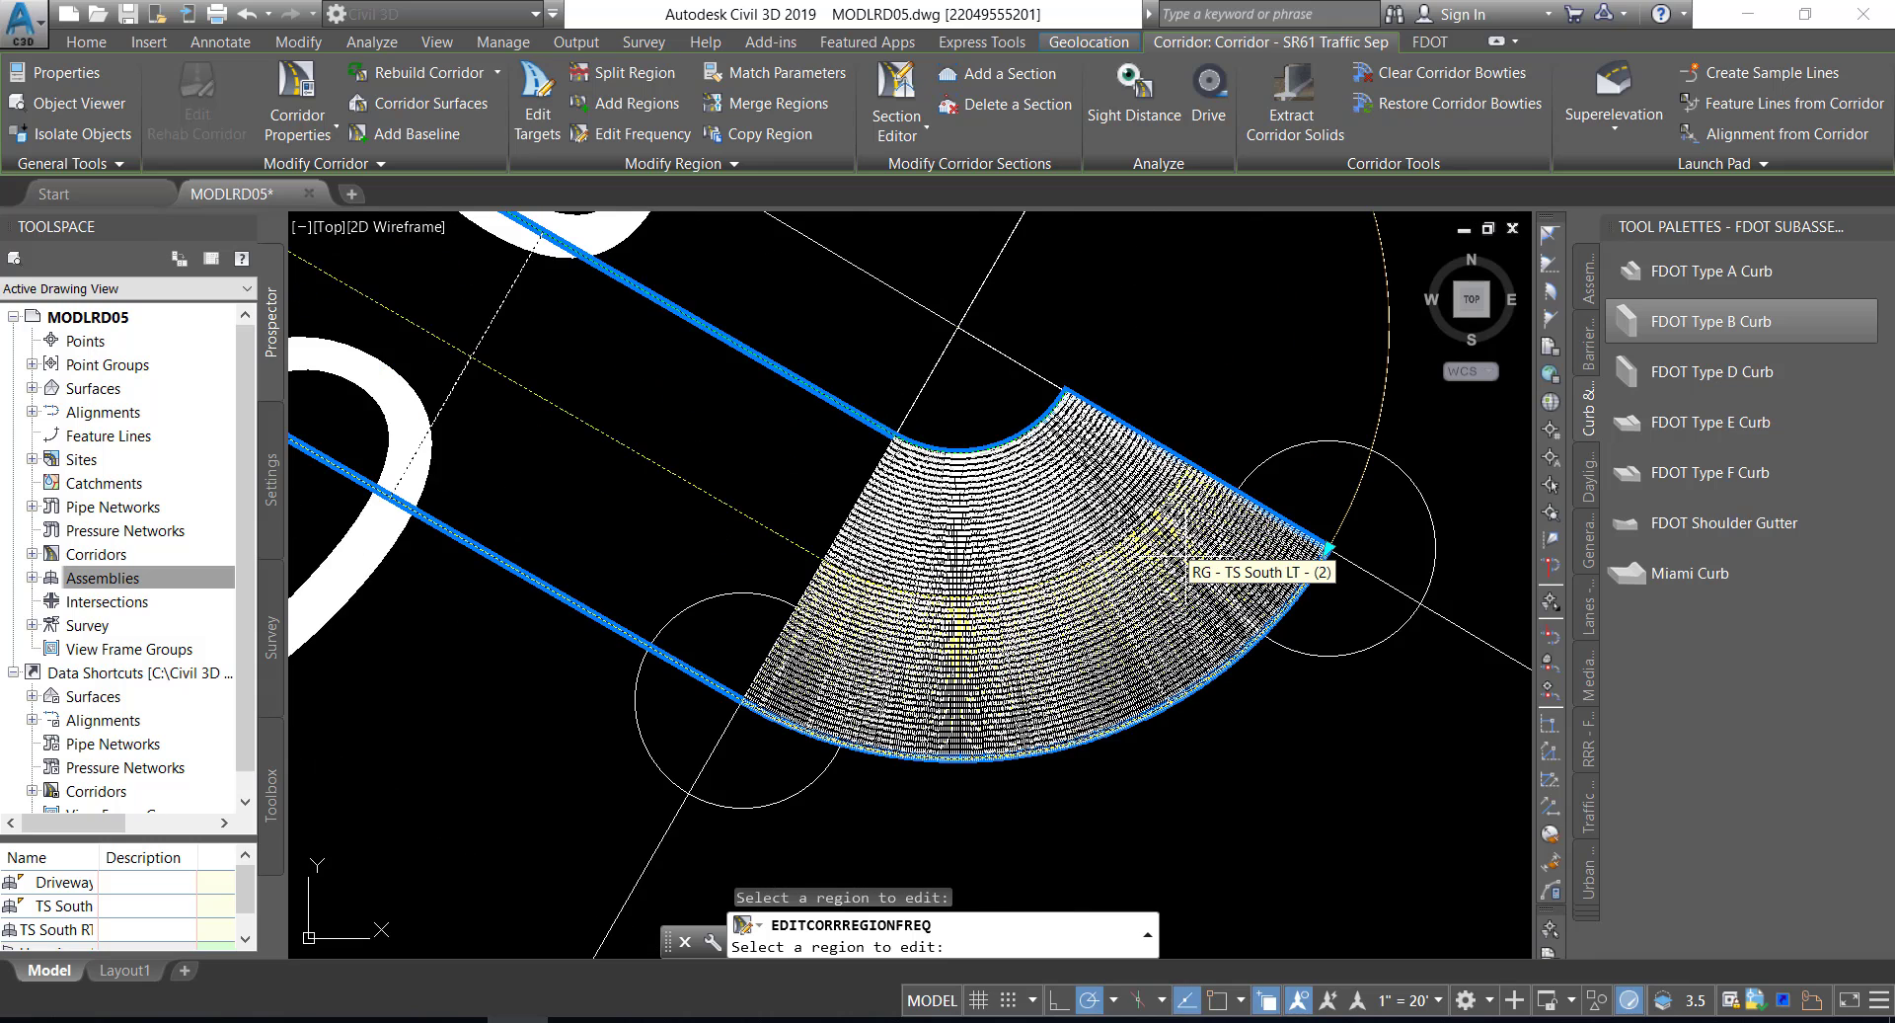
scroll(1185, 559, "down", 3)
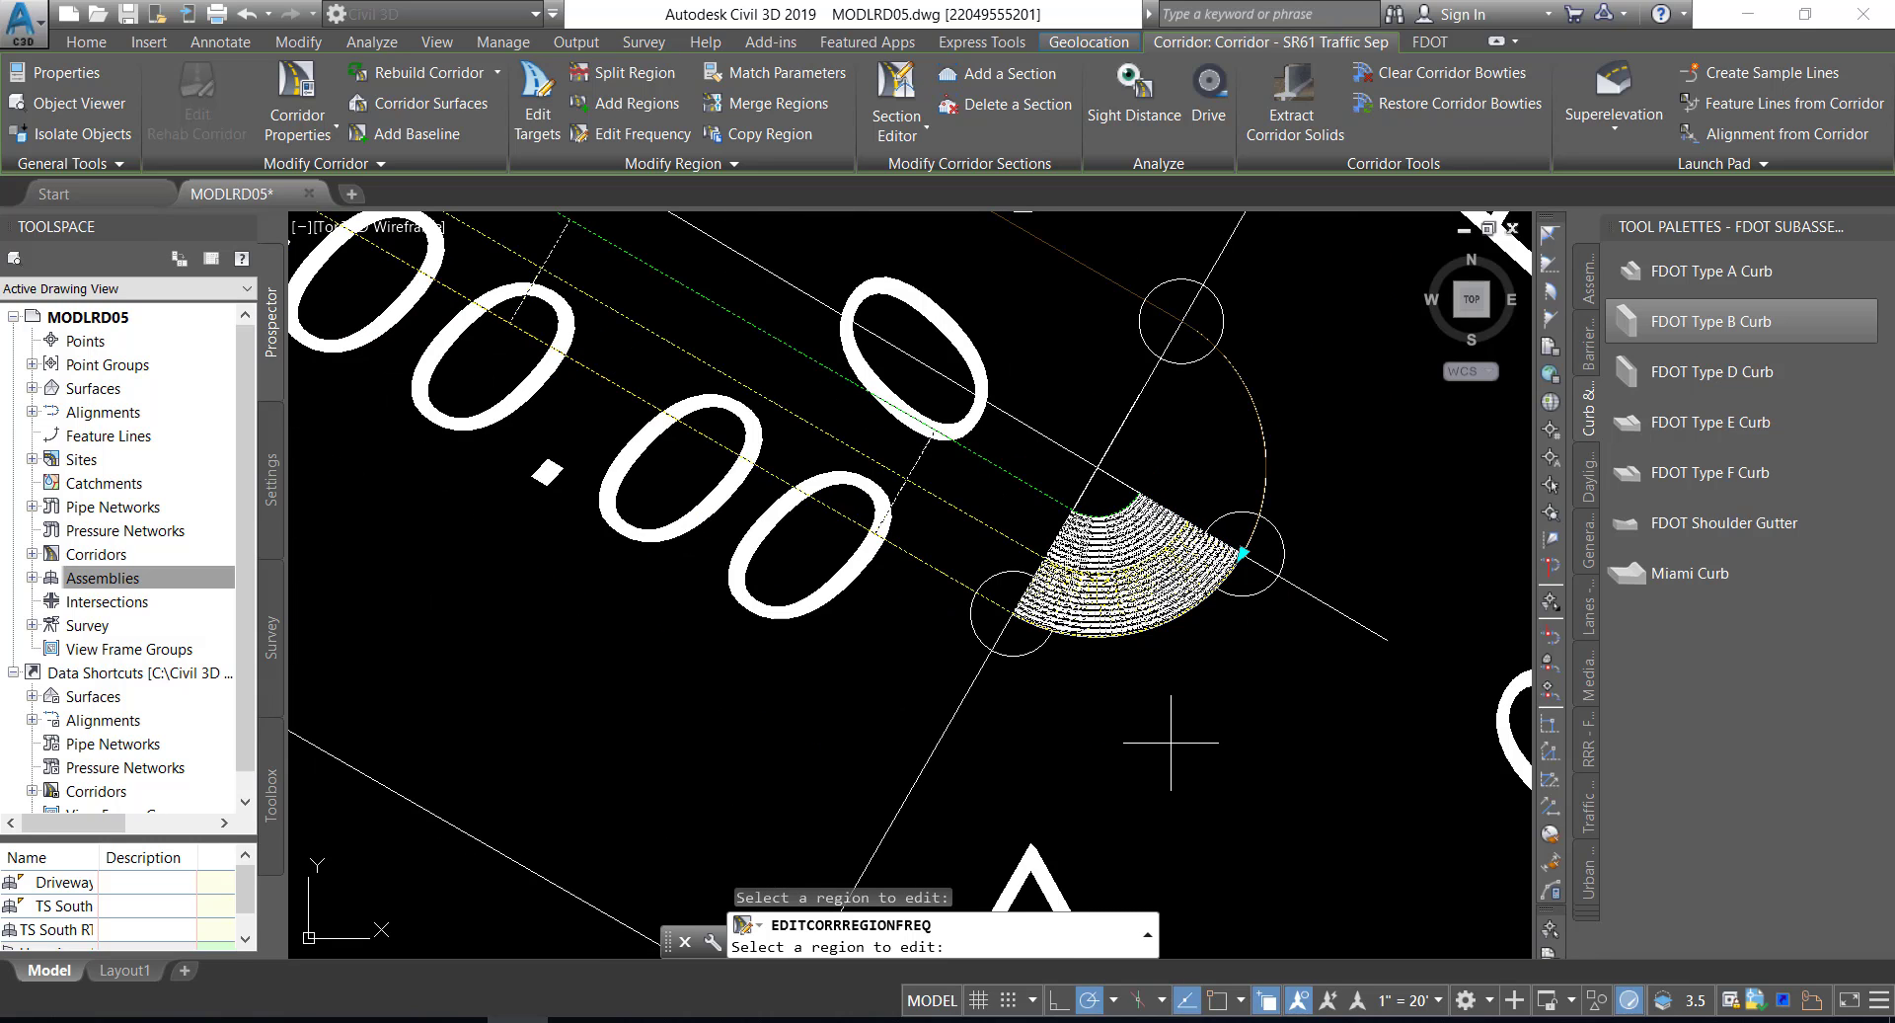
key("Escape")
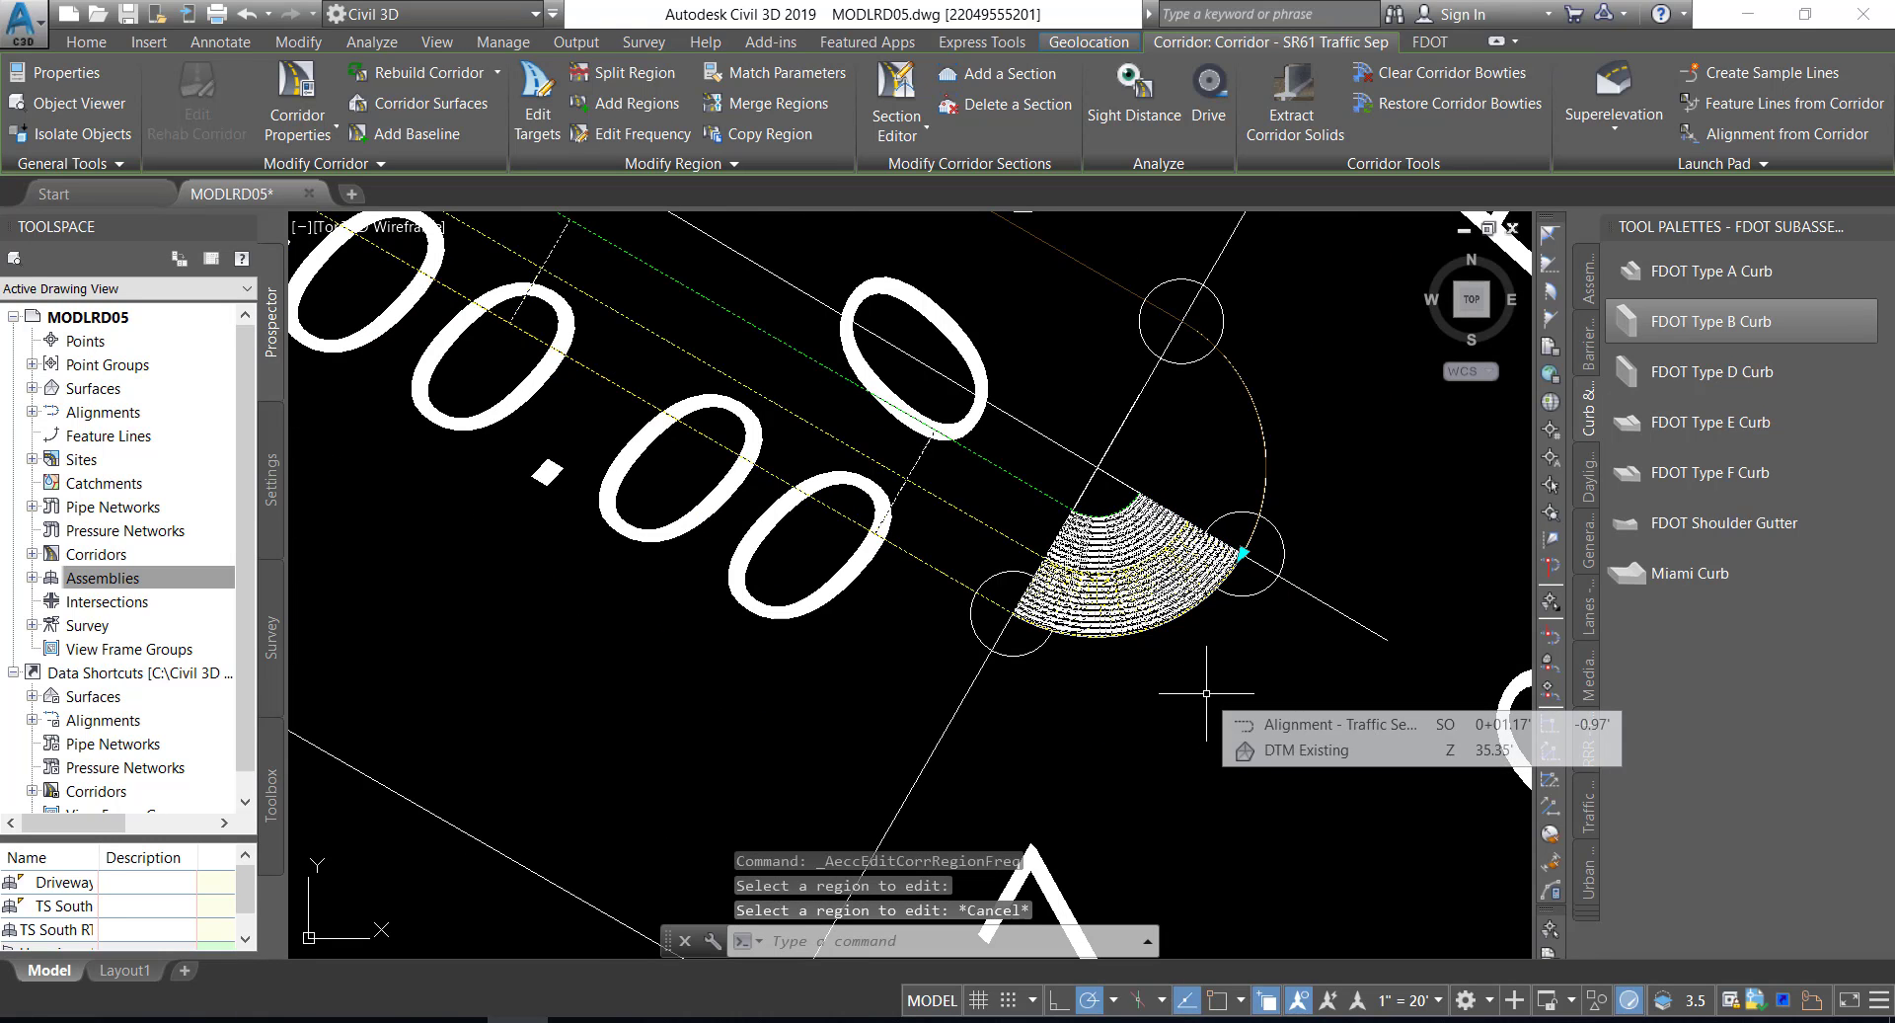
key("Escape")
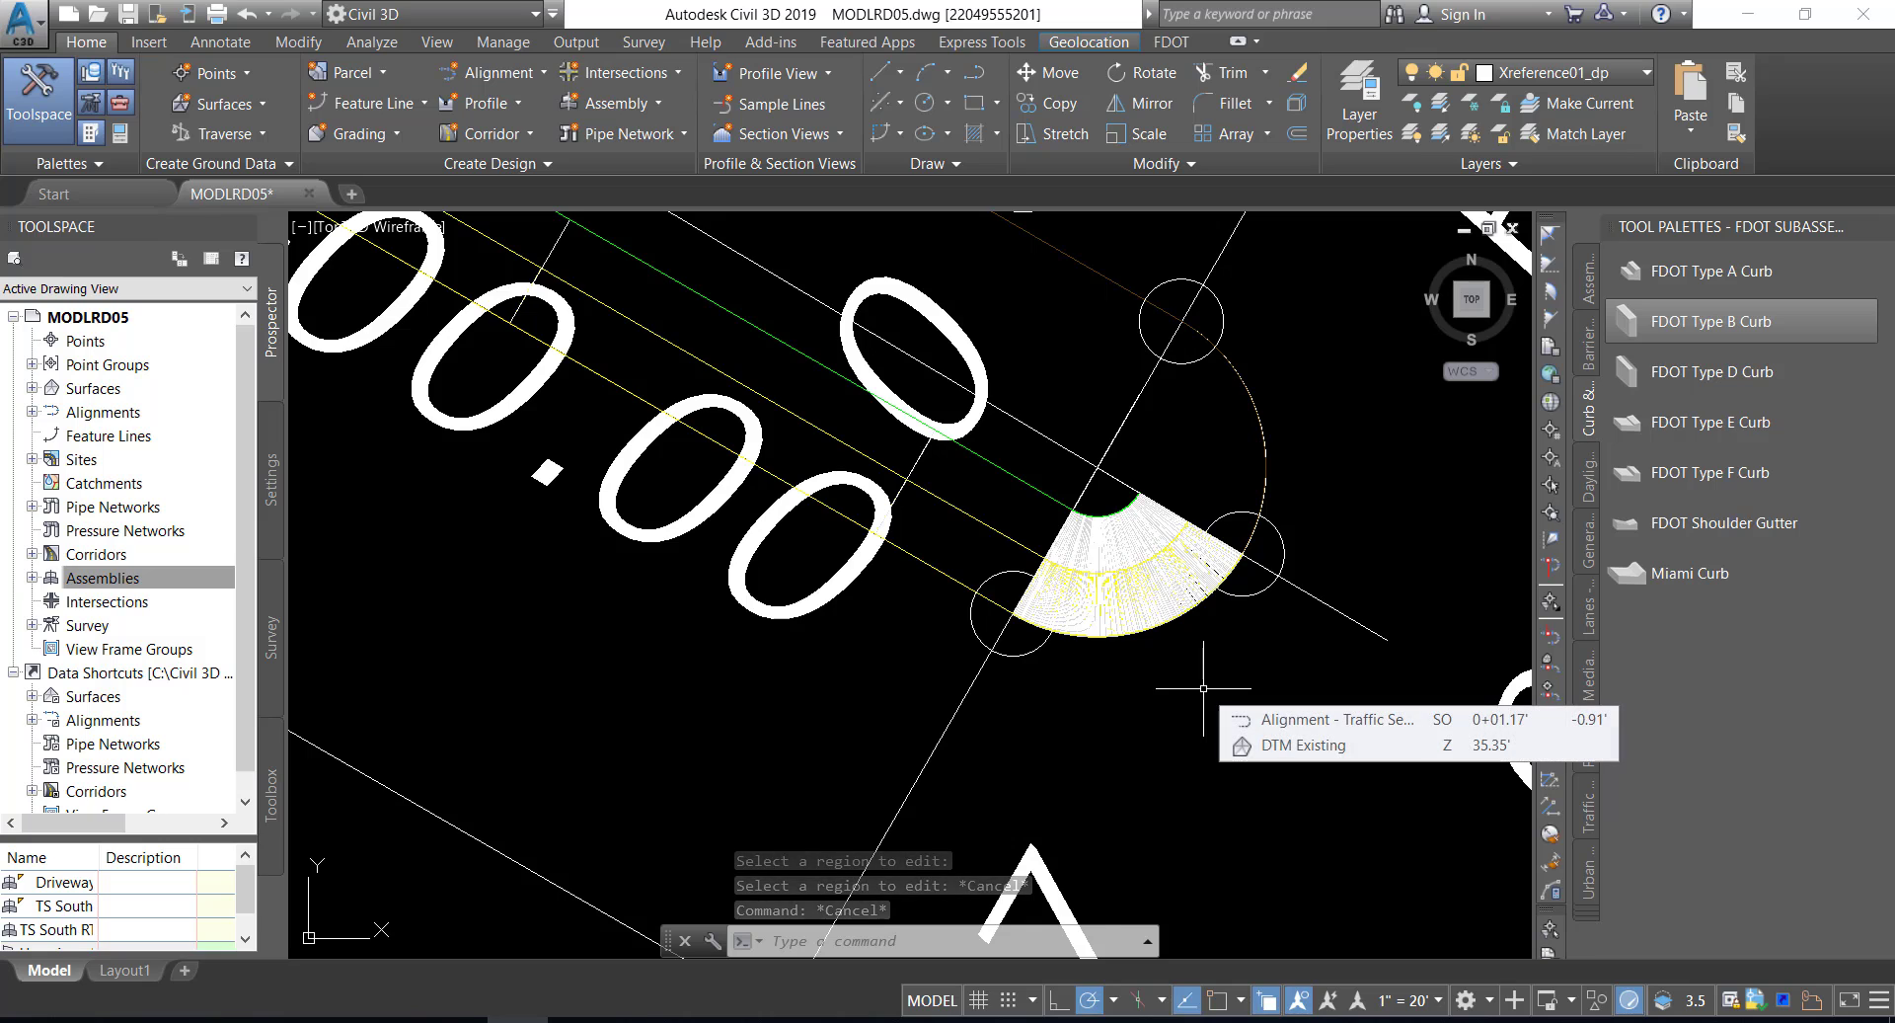
- Examine the SR61 Traffic Sep corridor in the Object Viewer, orbiting it to check its vertical shape
scroll(1203, 688, "down", 1)
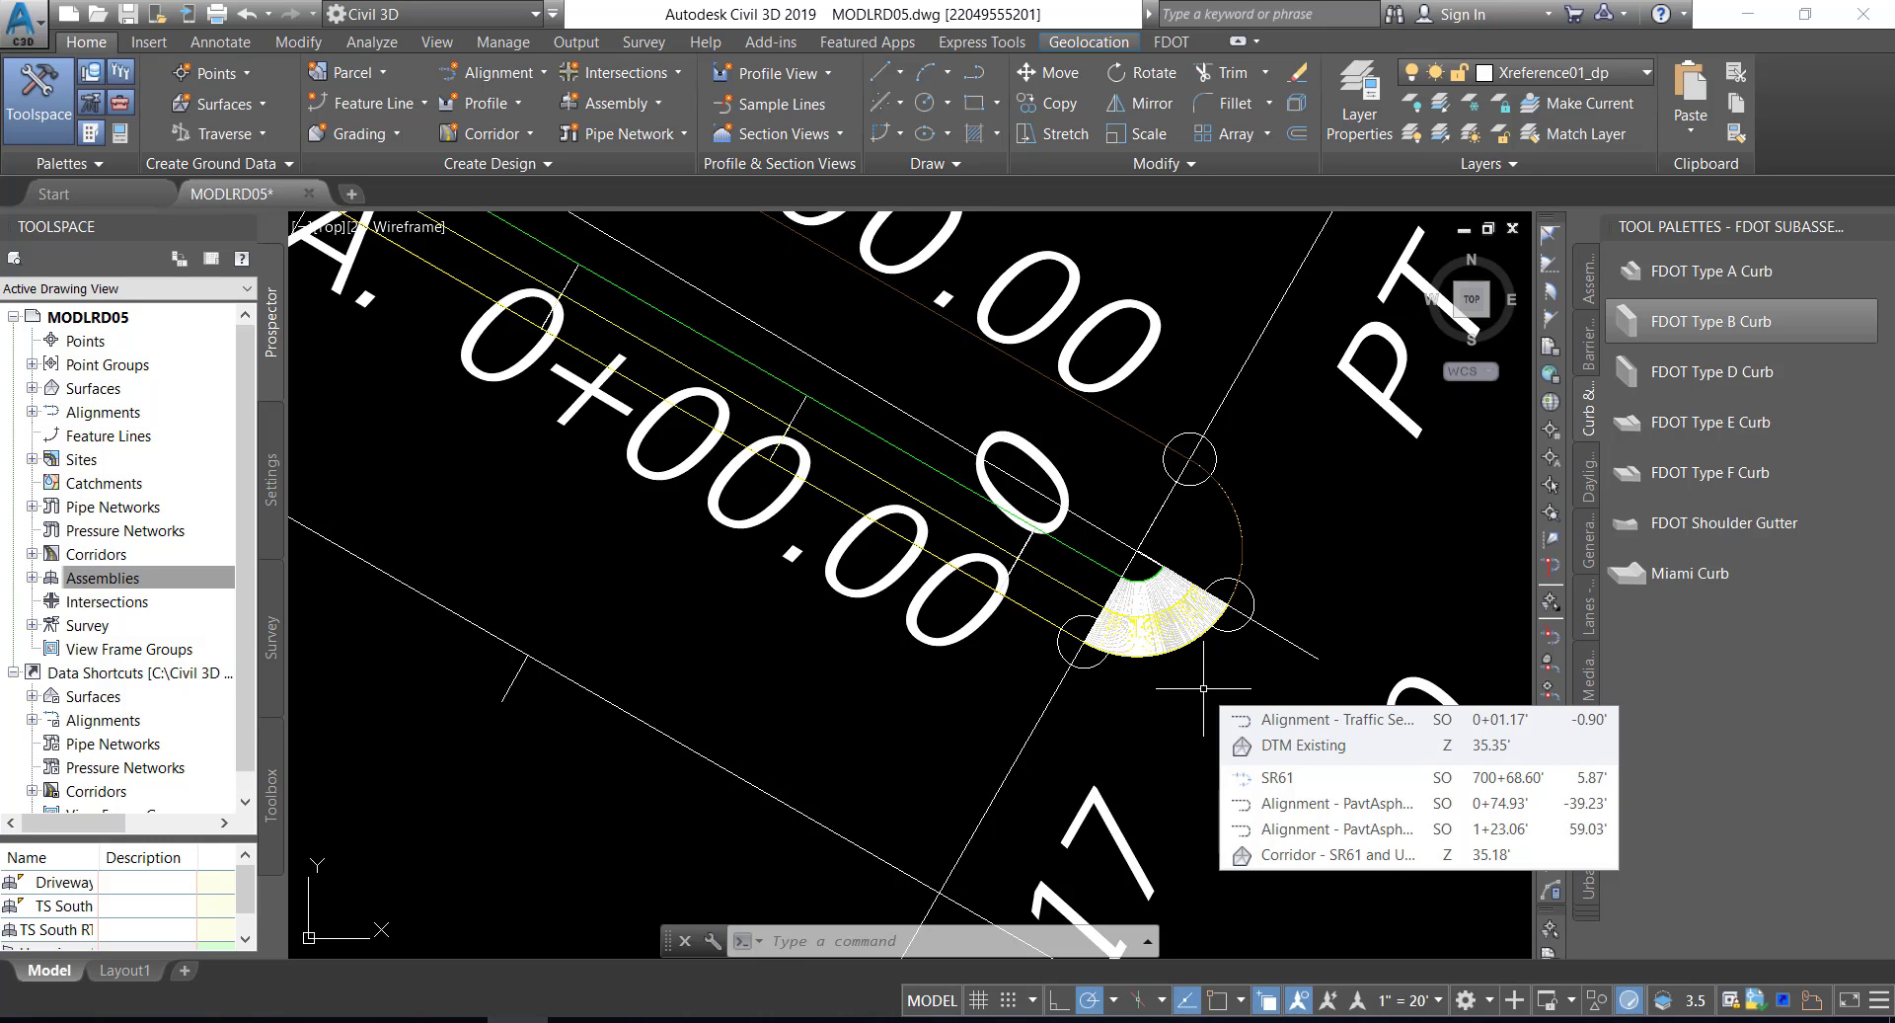
scroll(923, 607, "down", 2)
middle_click_drag(768, 494, 966, 600)
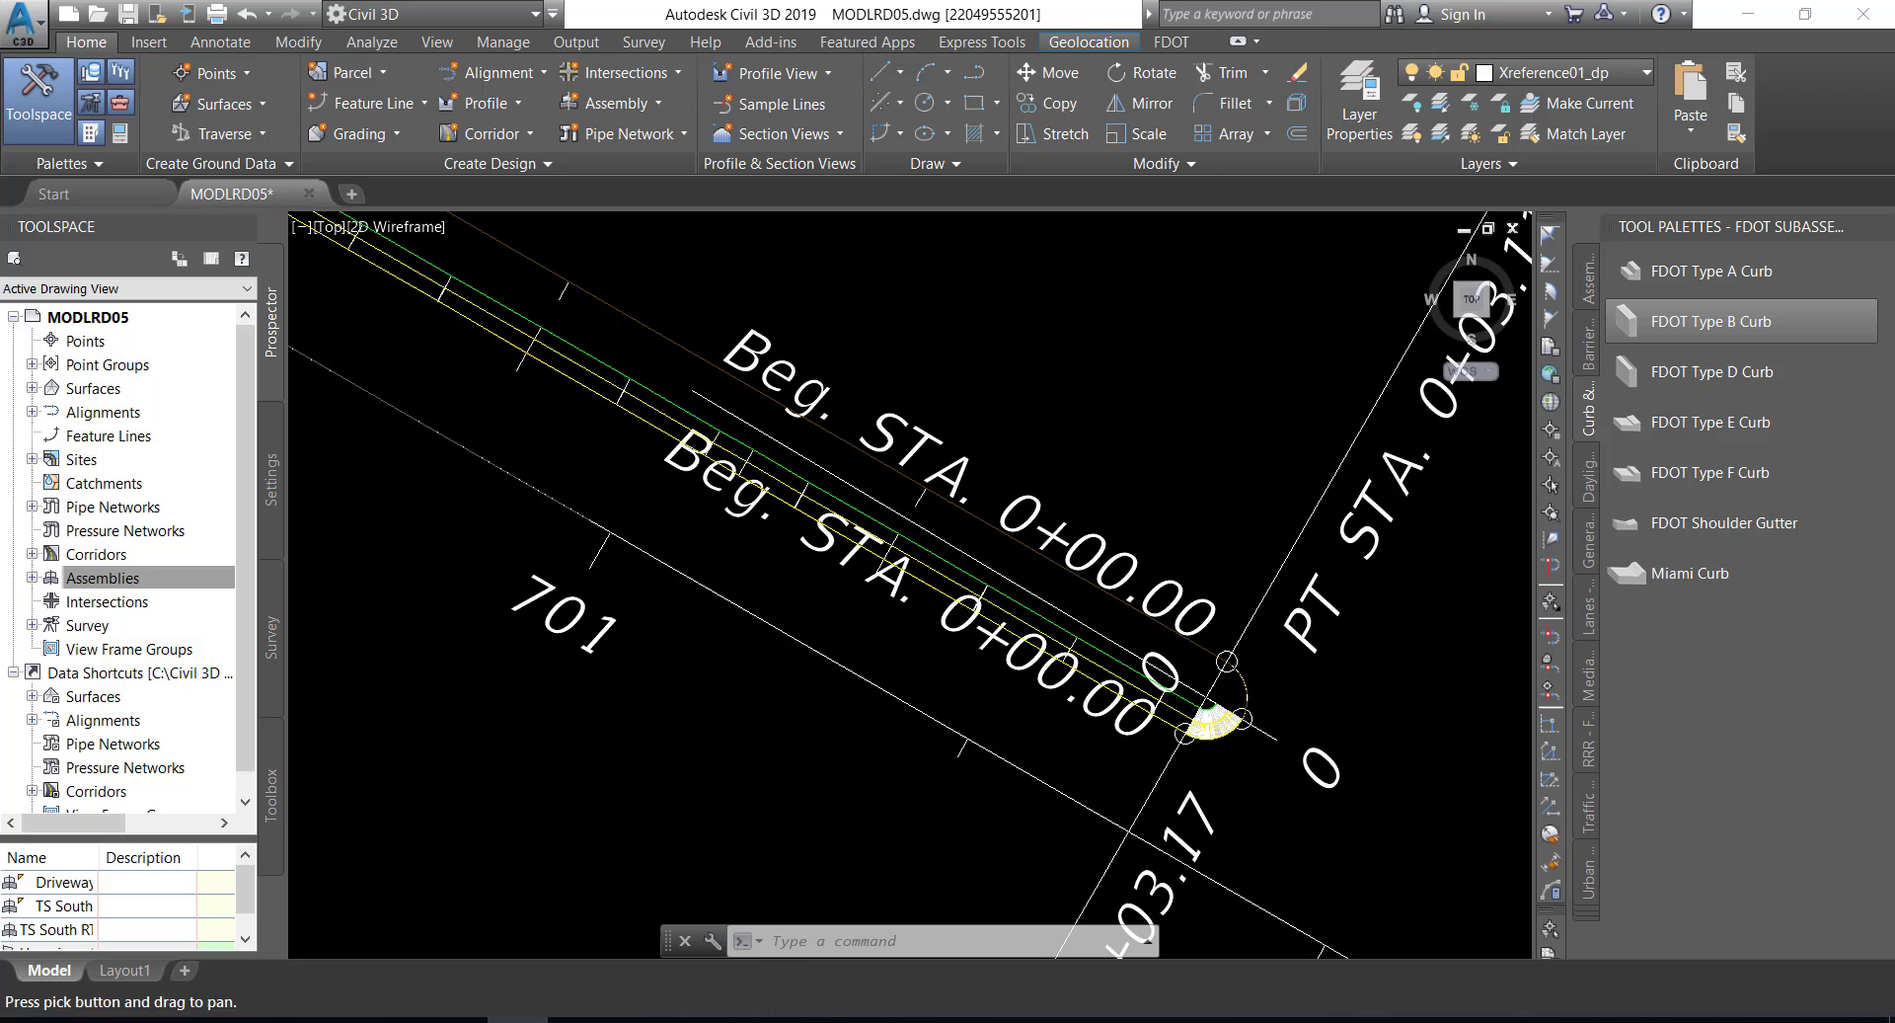
left_click(968, 600)
right_click(985, 362)
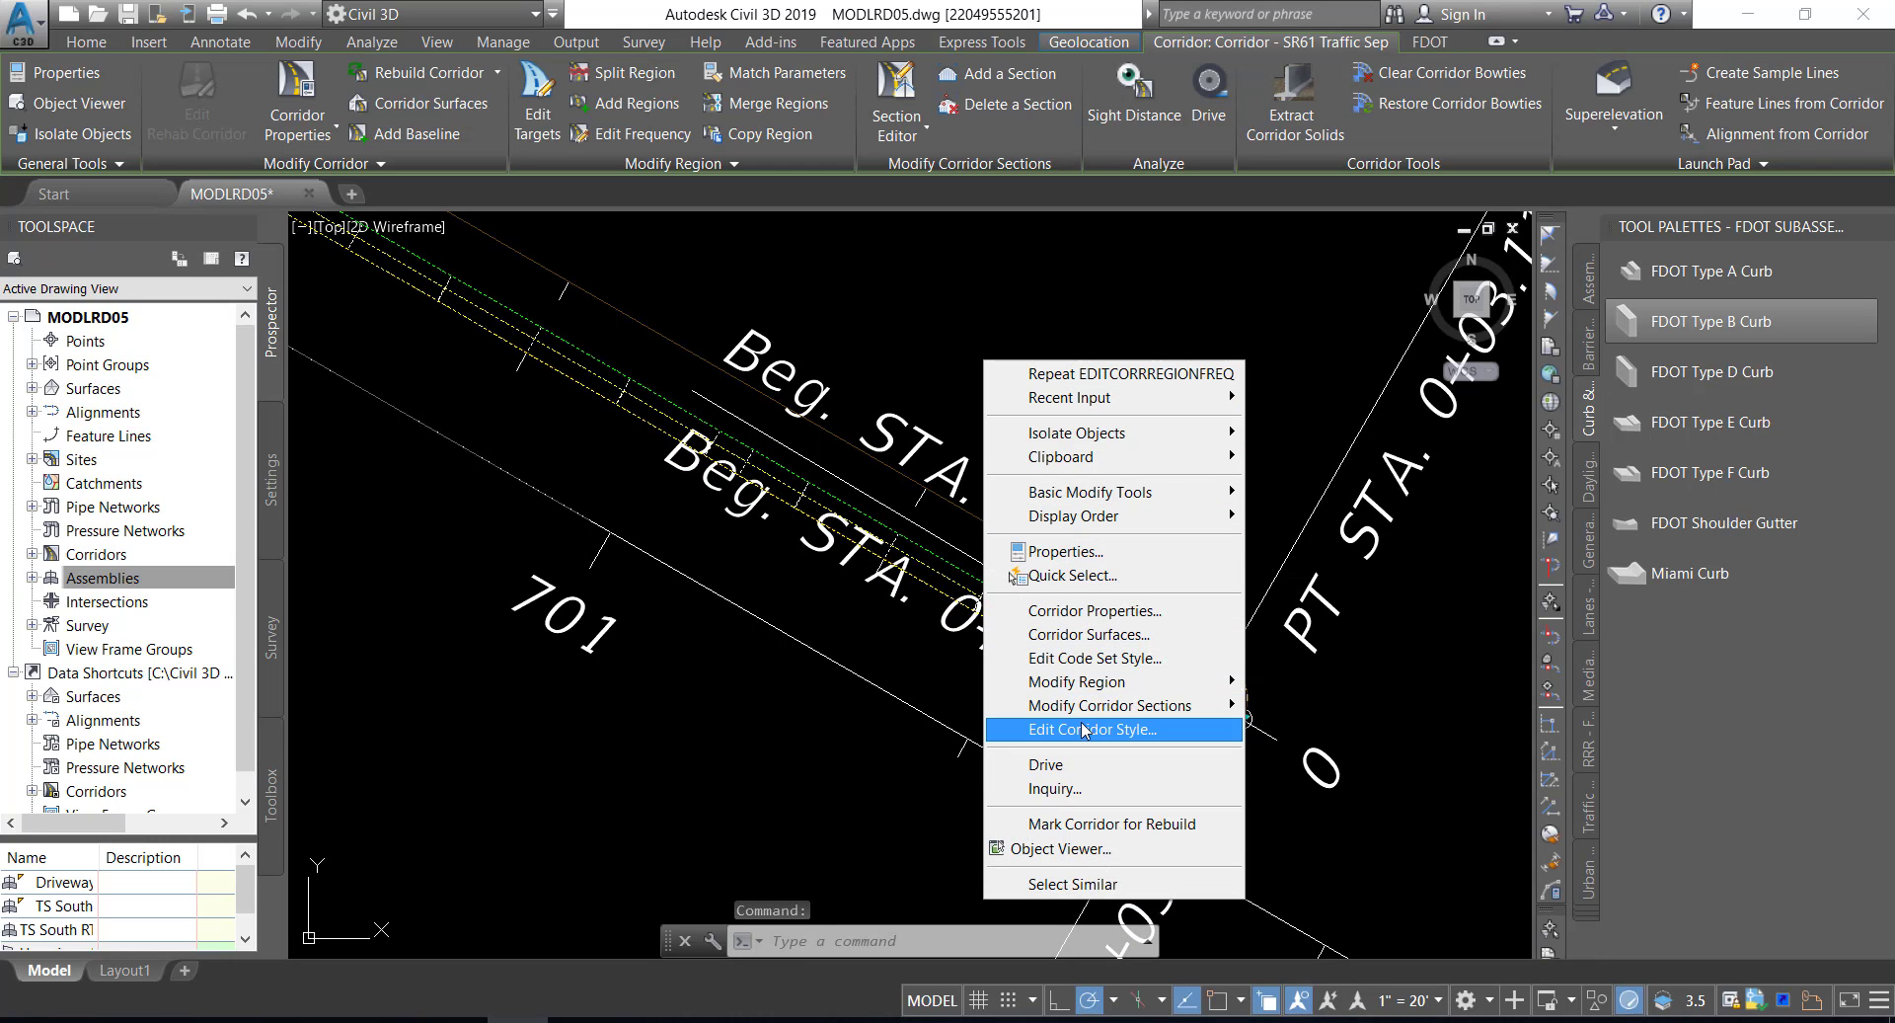
left_click(1074, 848)
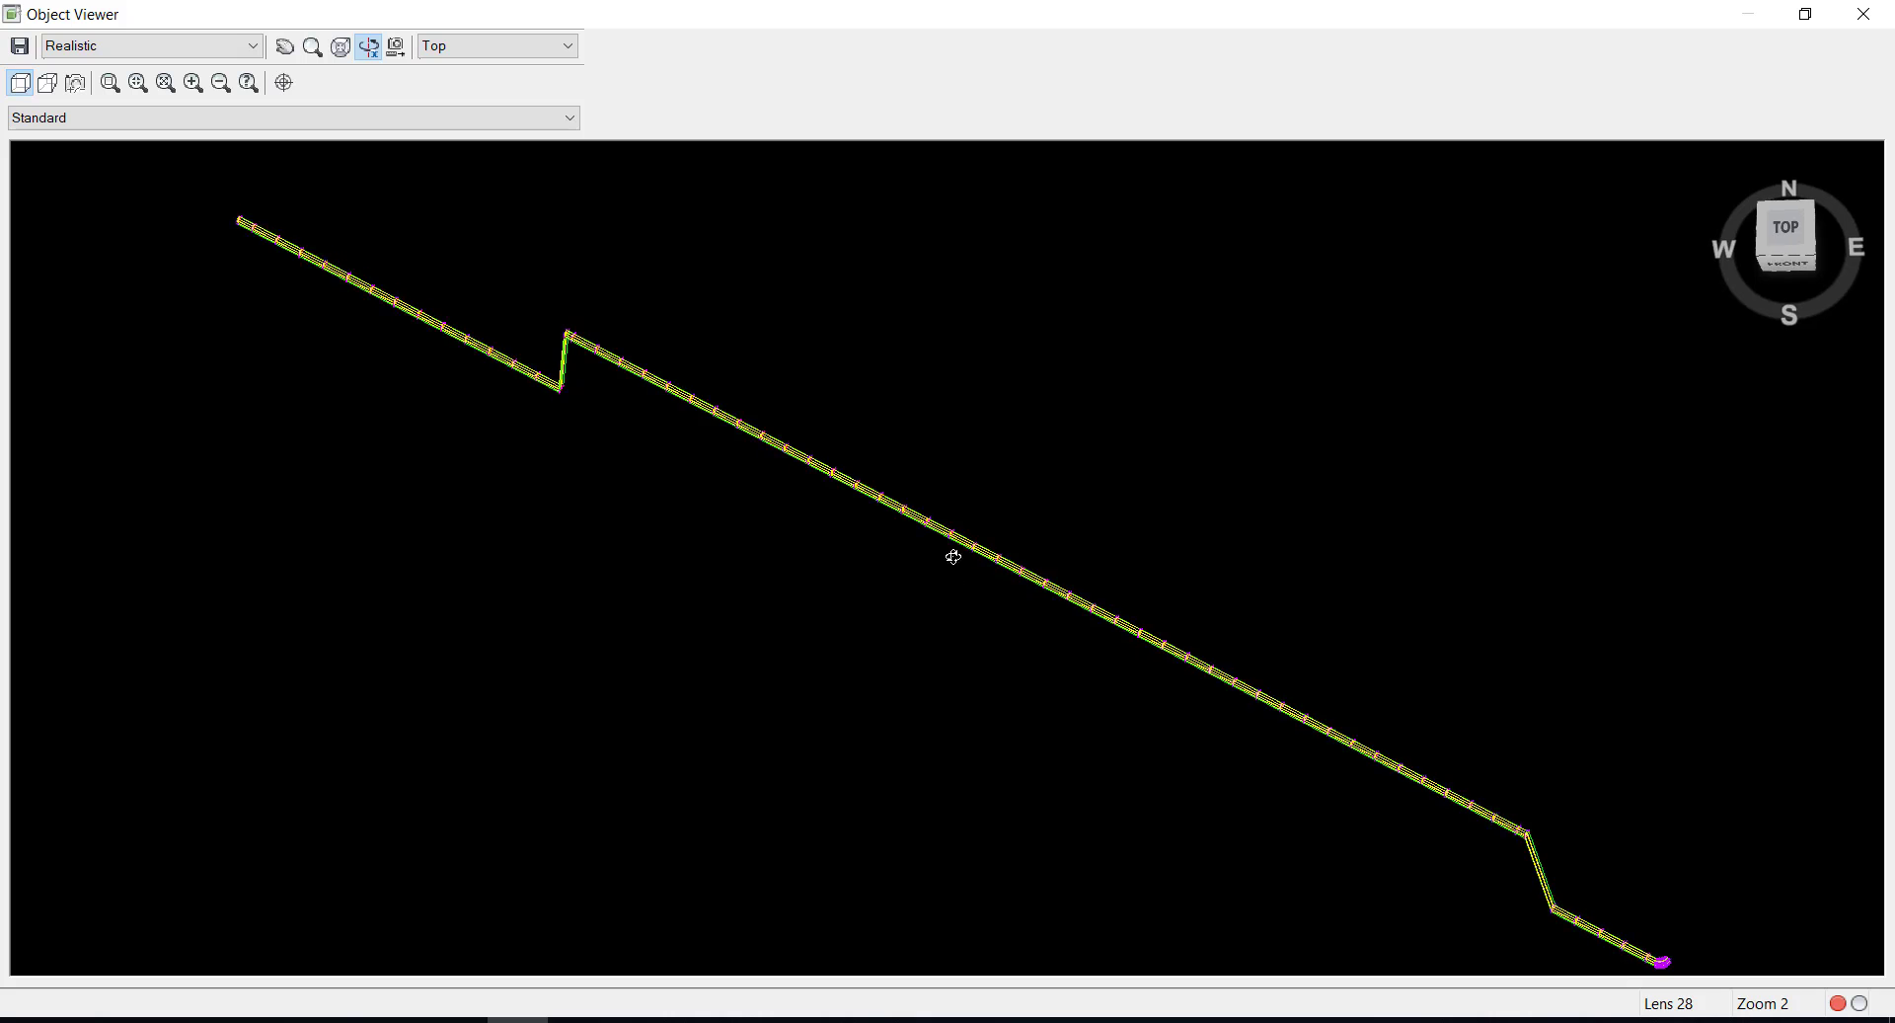
left_click_drag(953, 557, 900, 424)
left_click_drag(1031, 578, 1033, 583)
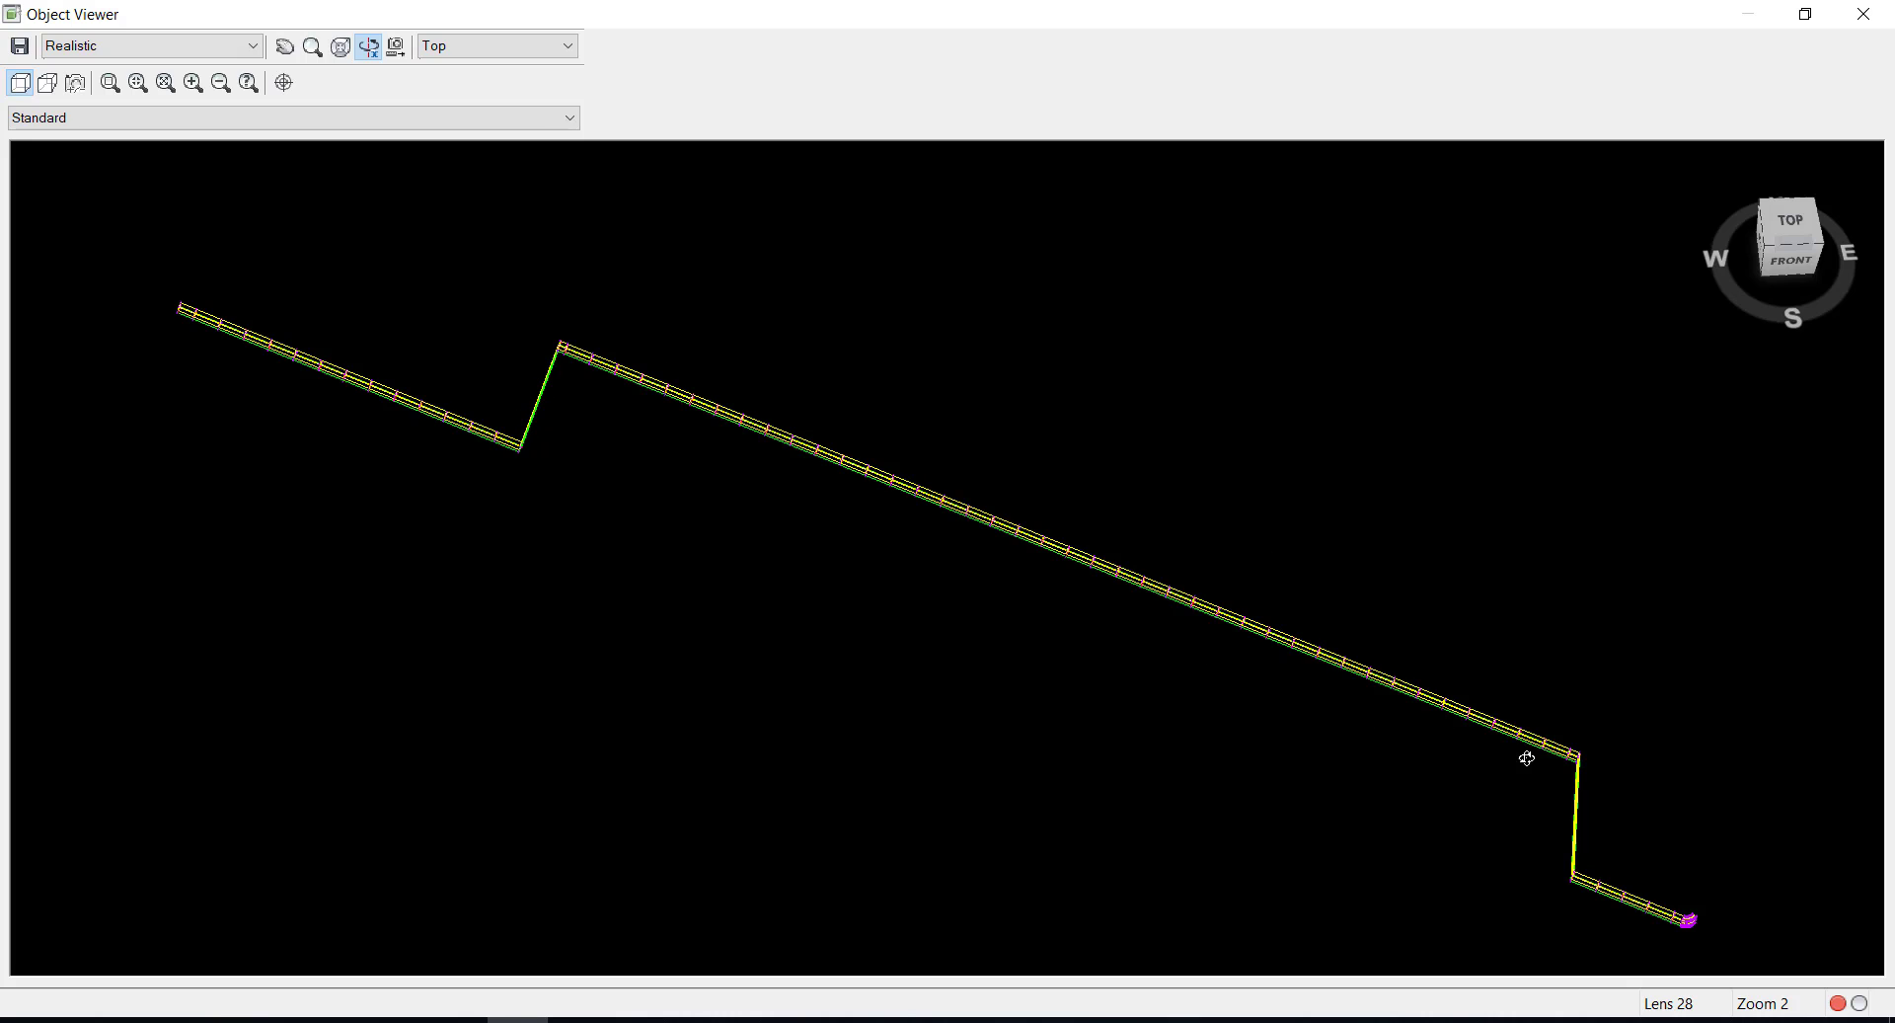
left_click(1862, 14)
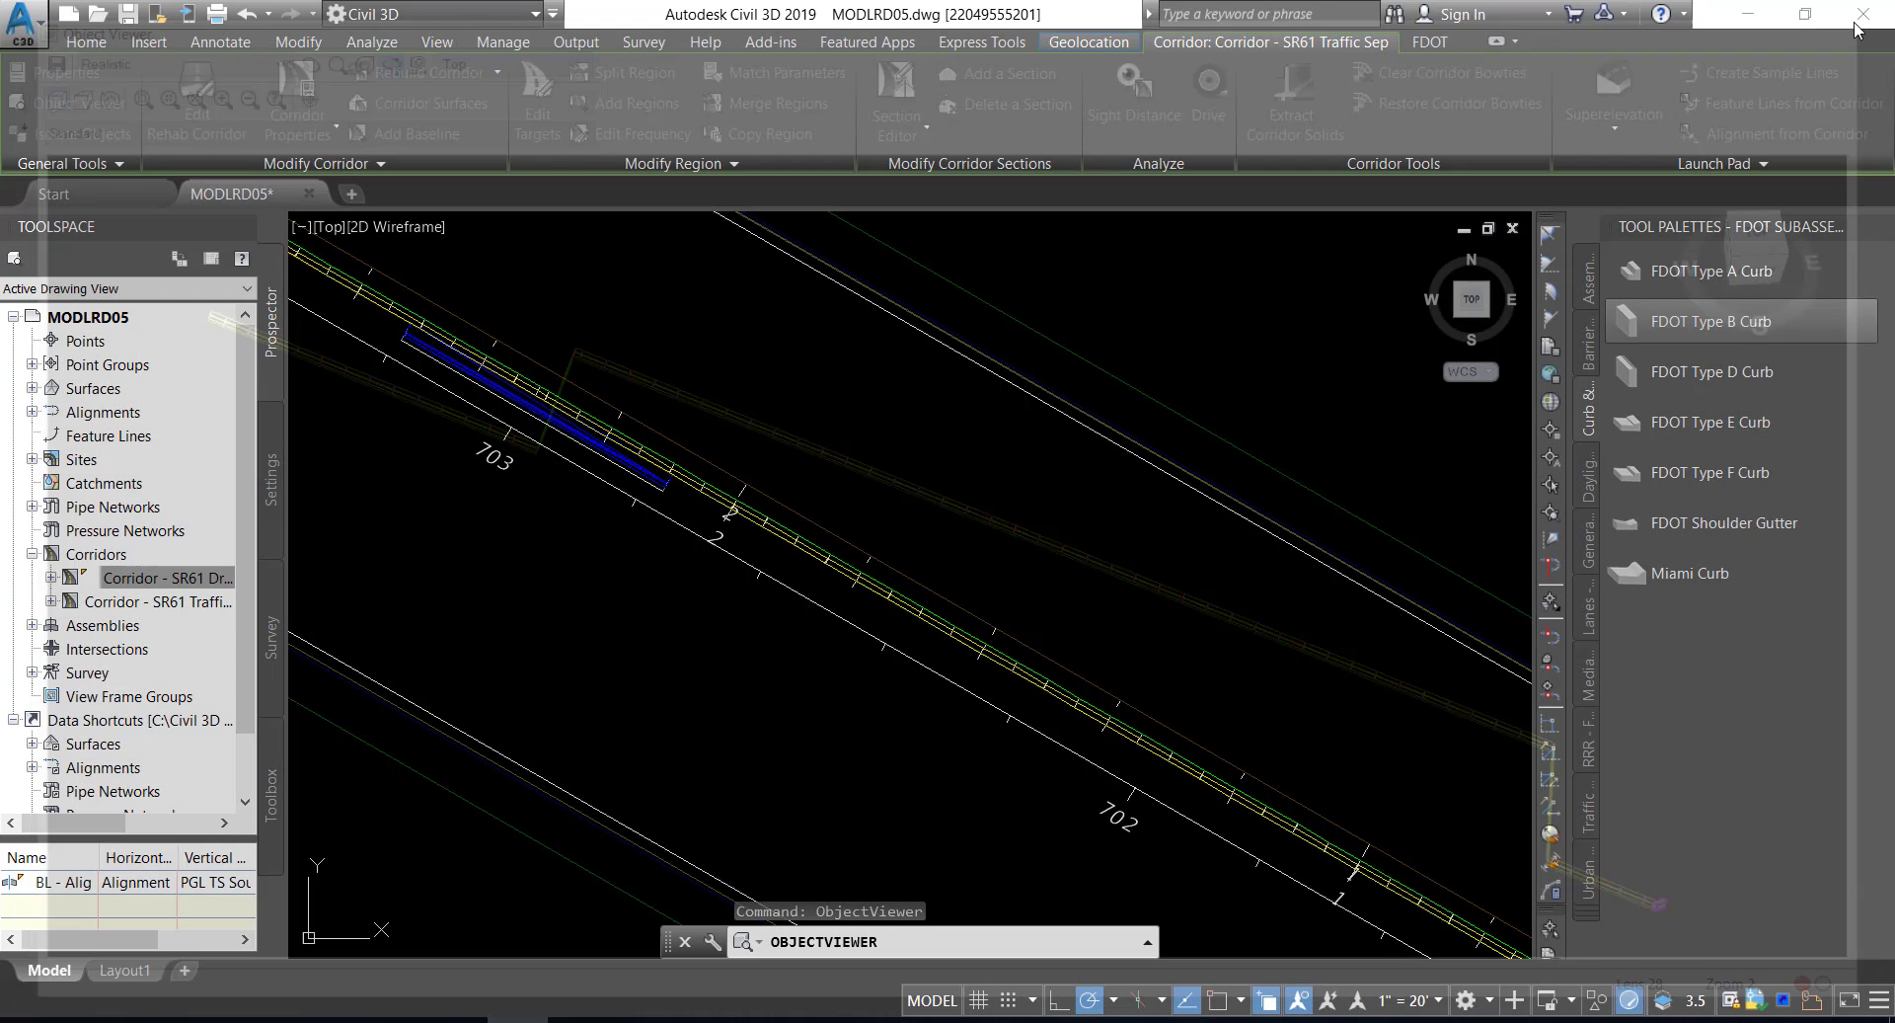
- Open the traffic separator corridor's properties and reselect Alignment - Traffic Sep South LT as its horizontal baseline
left_click(800, 543)
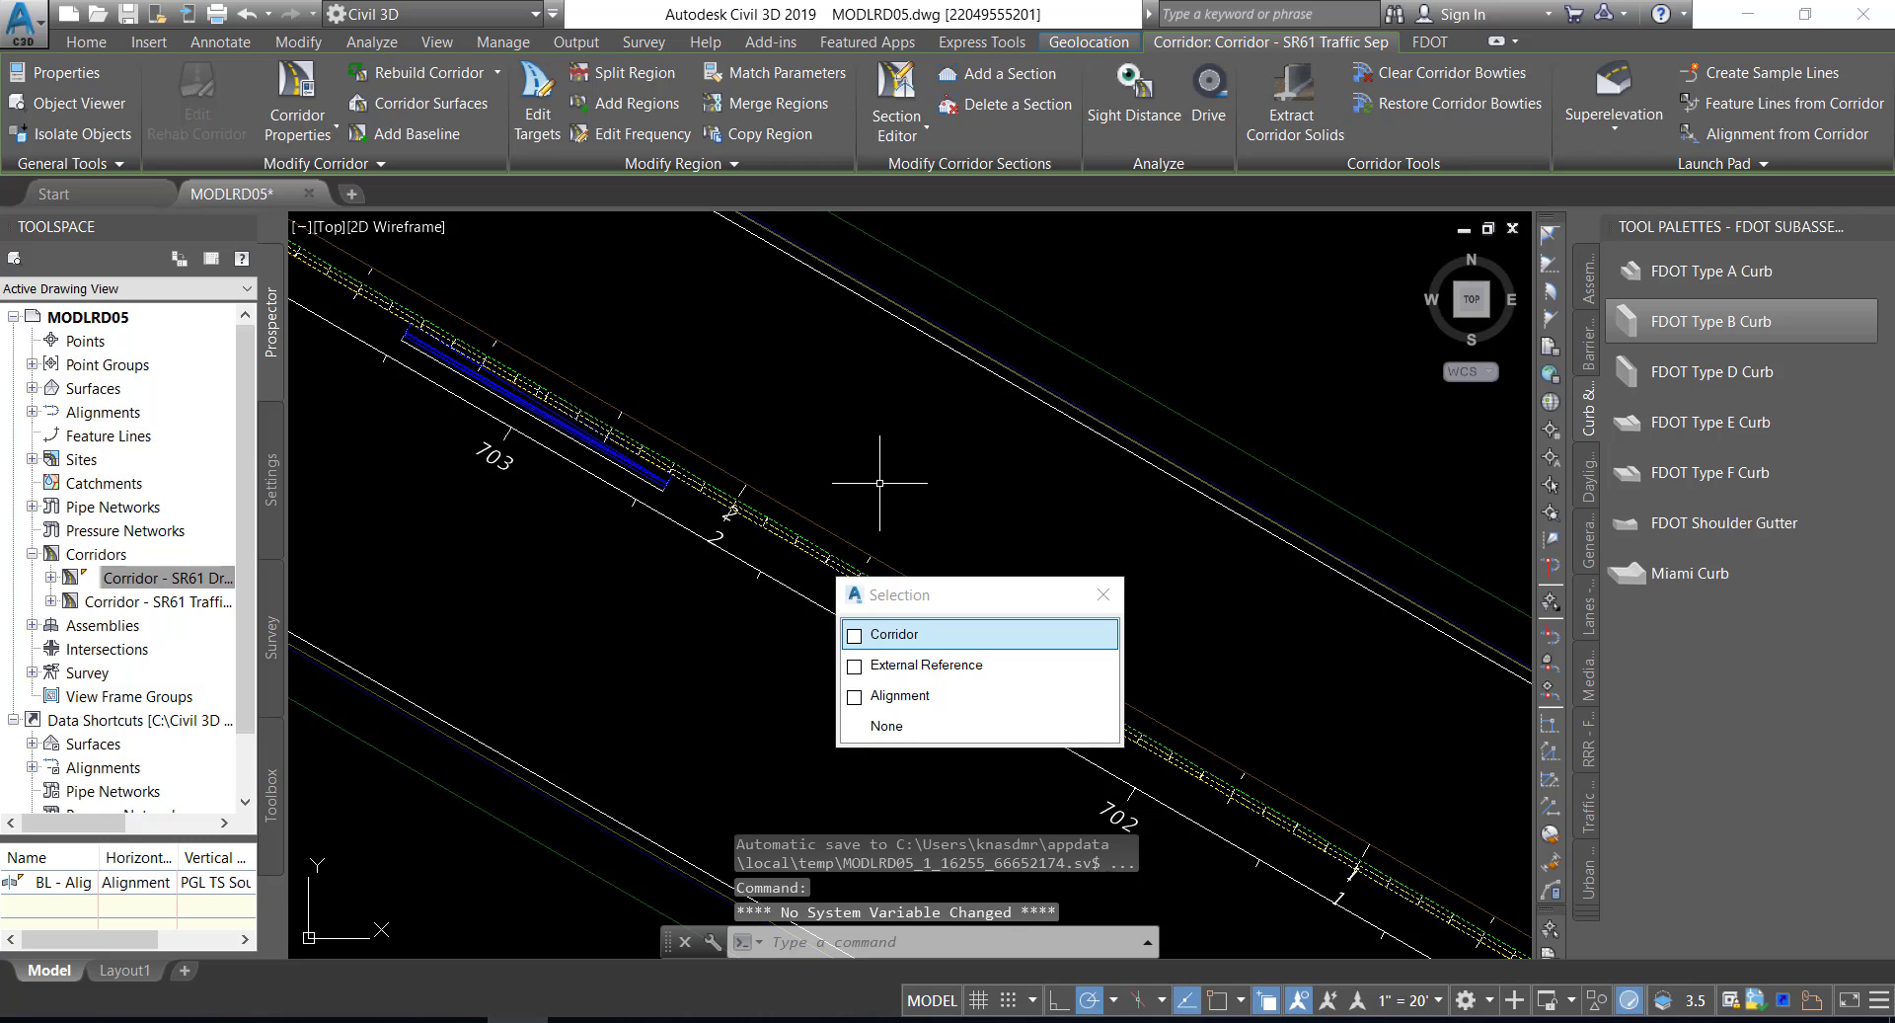
right_click(851, 381)
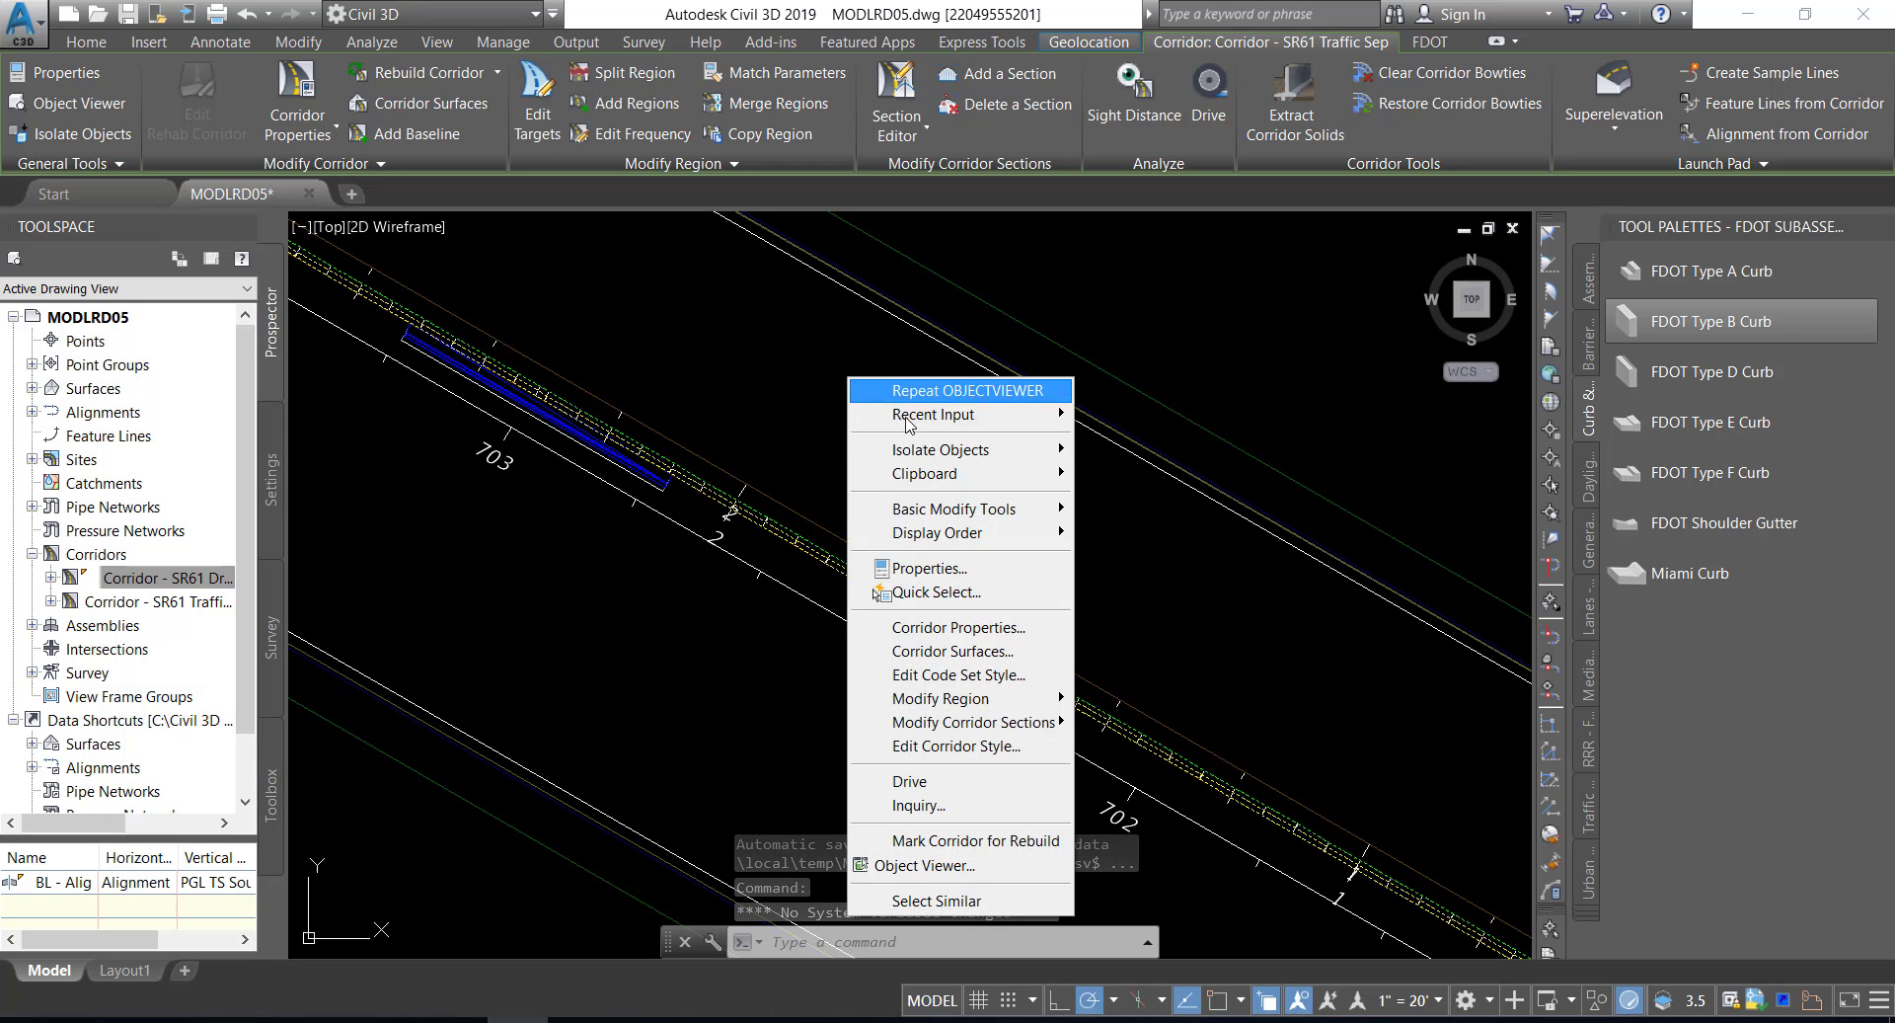
left_click(951, 626)
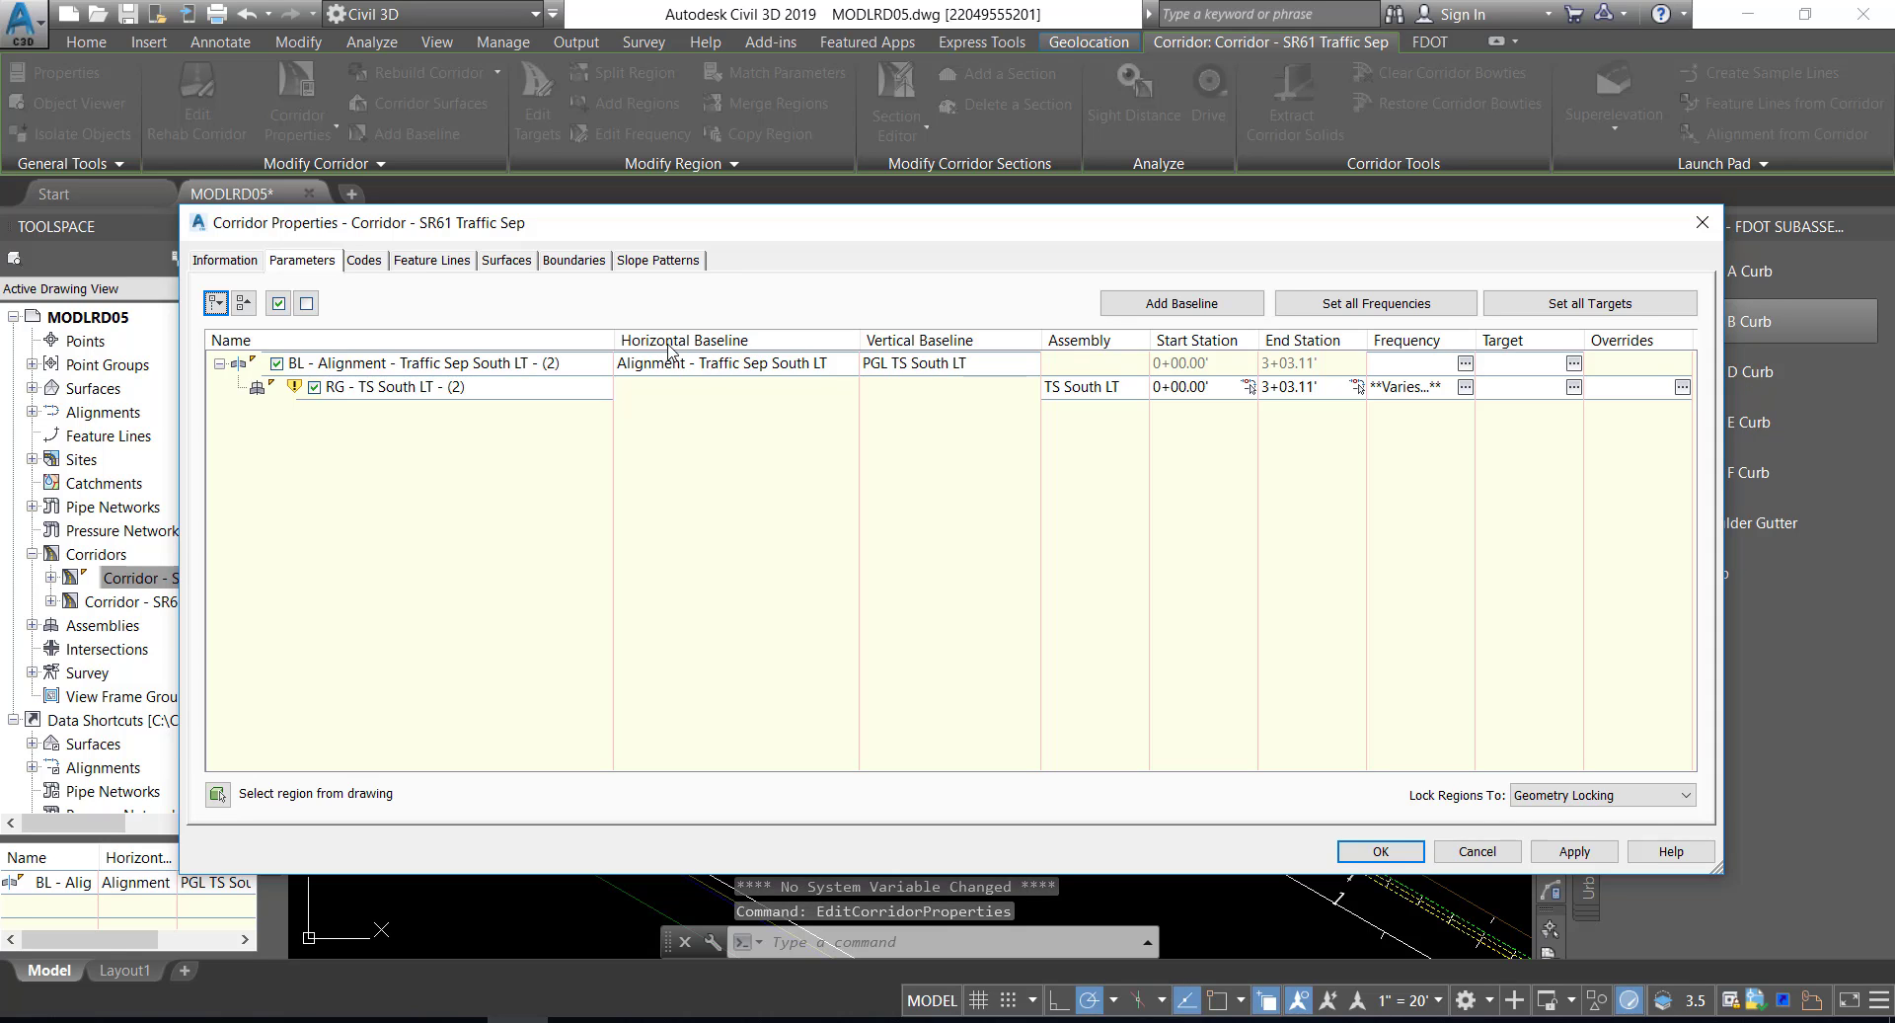
left_click(831, 365)
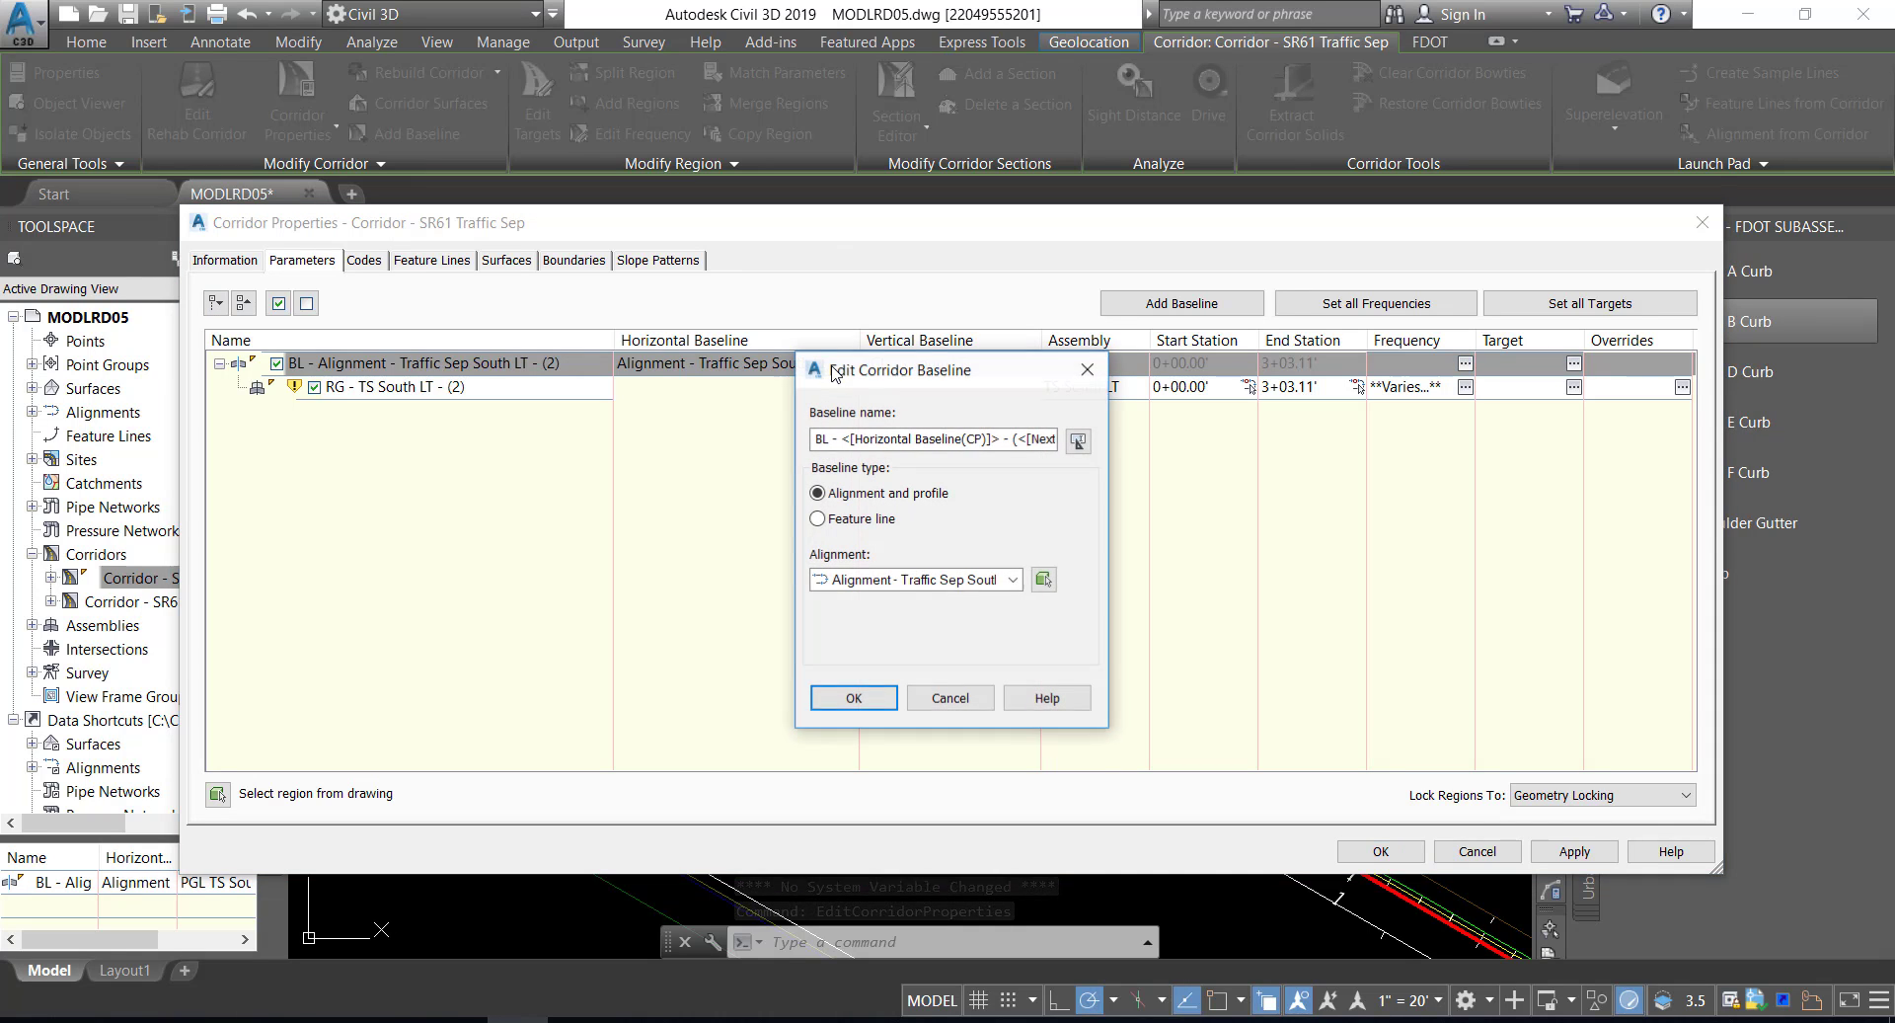
left_click(1014, 580)
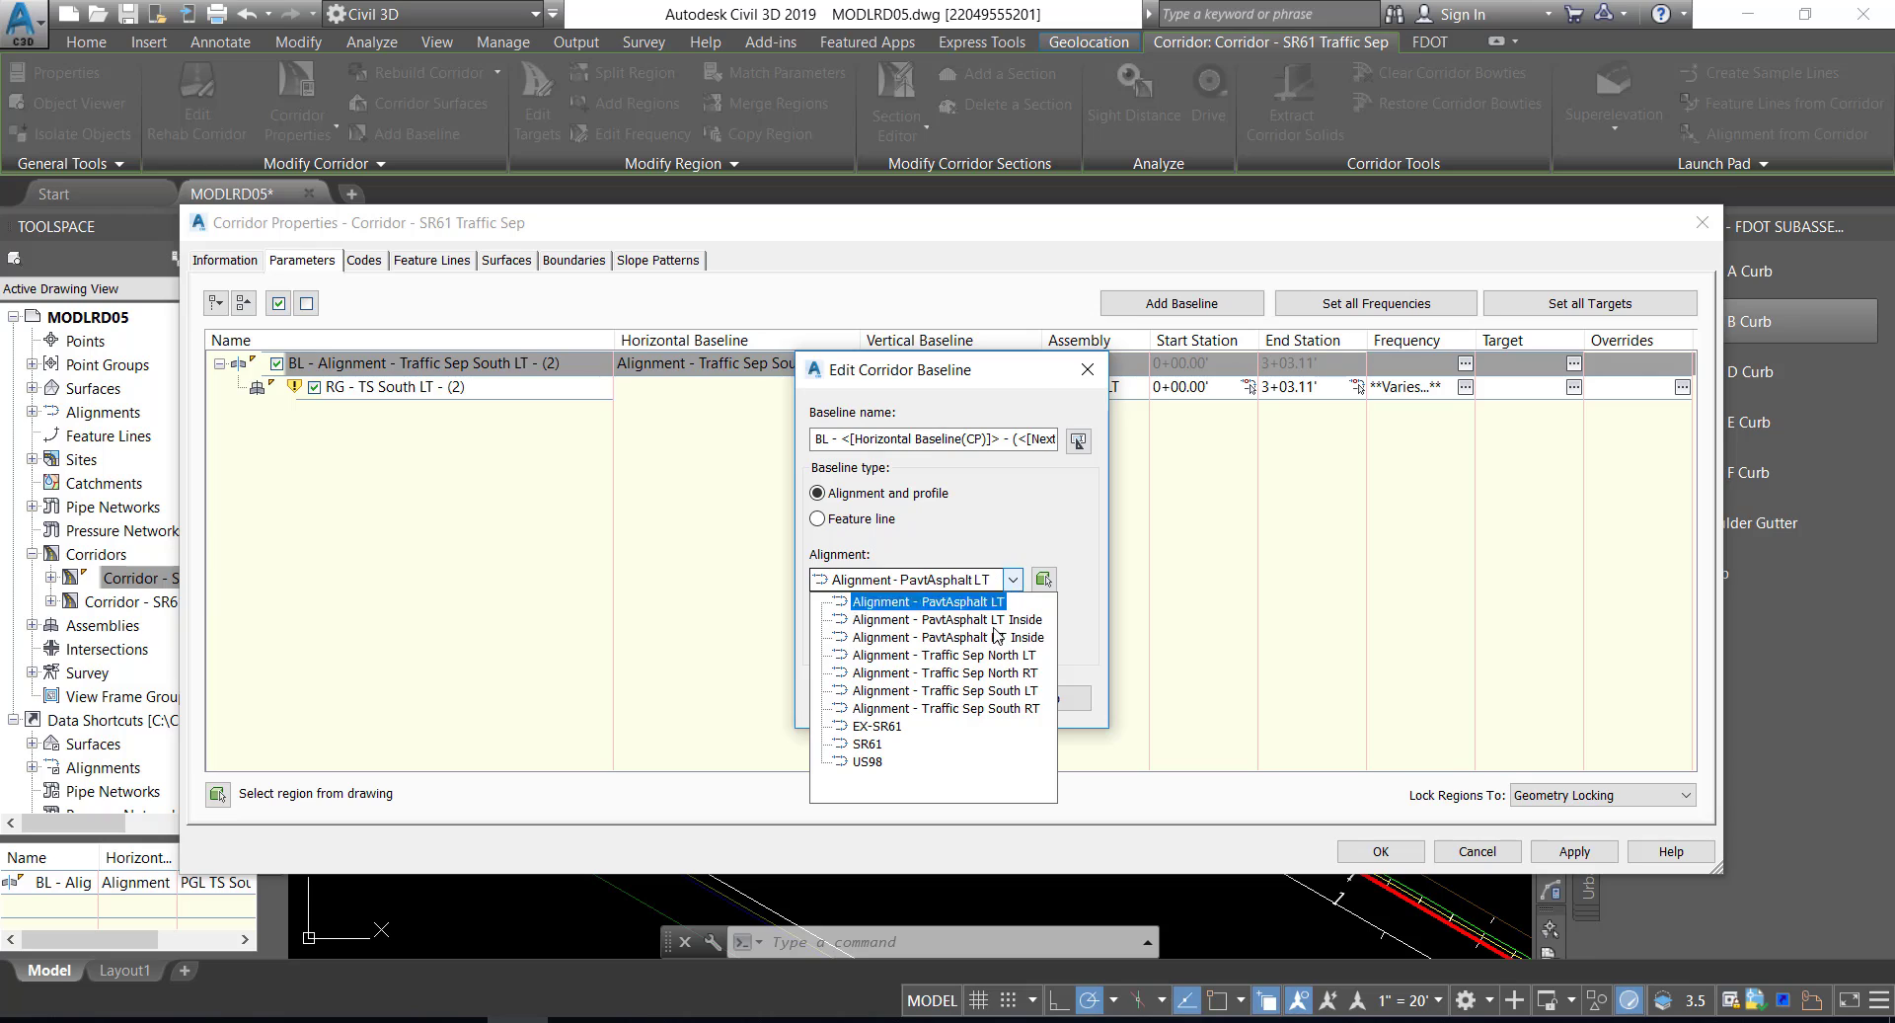
left_click(971, 691)
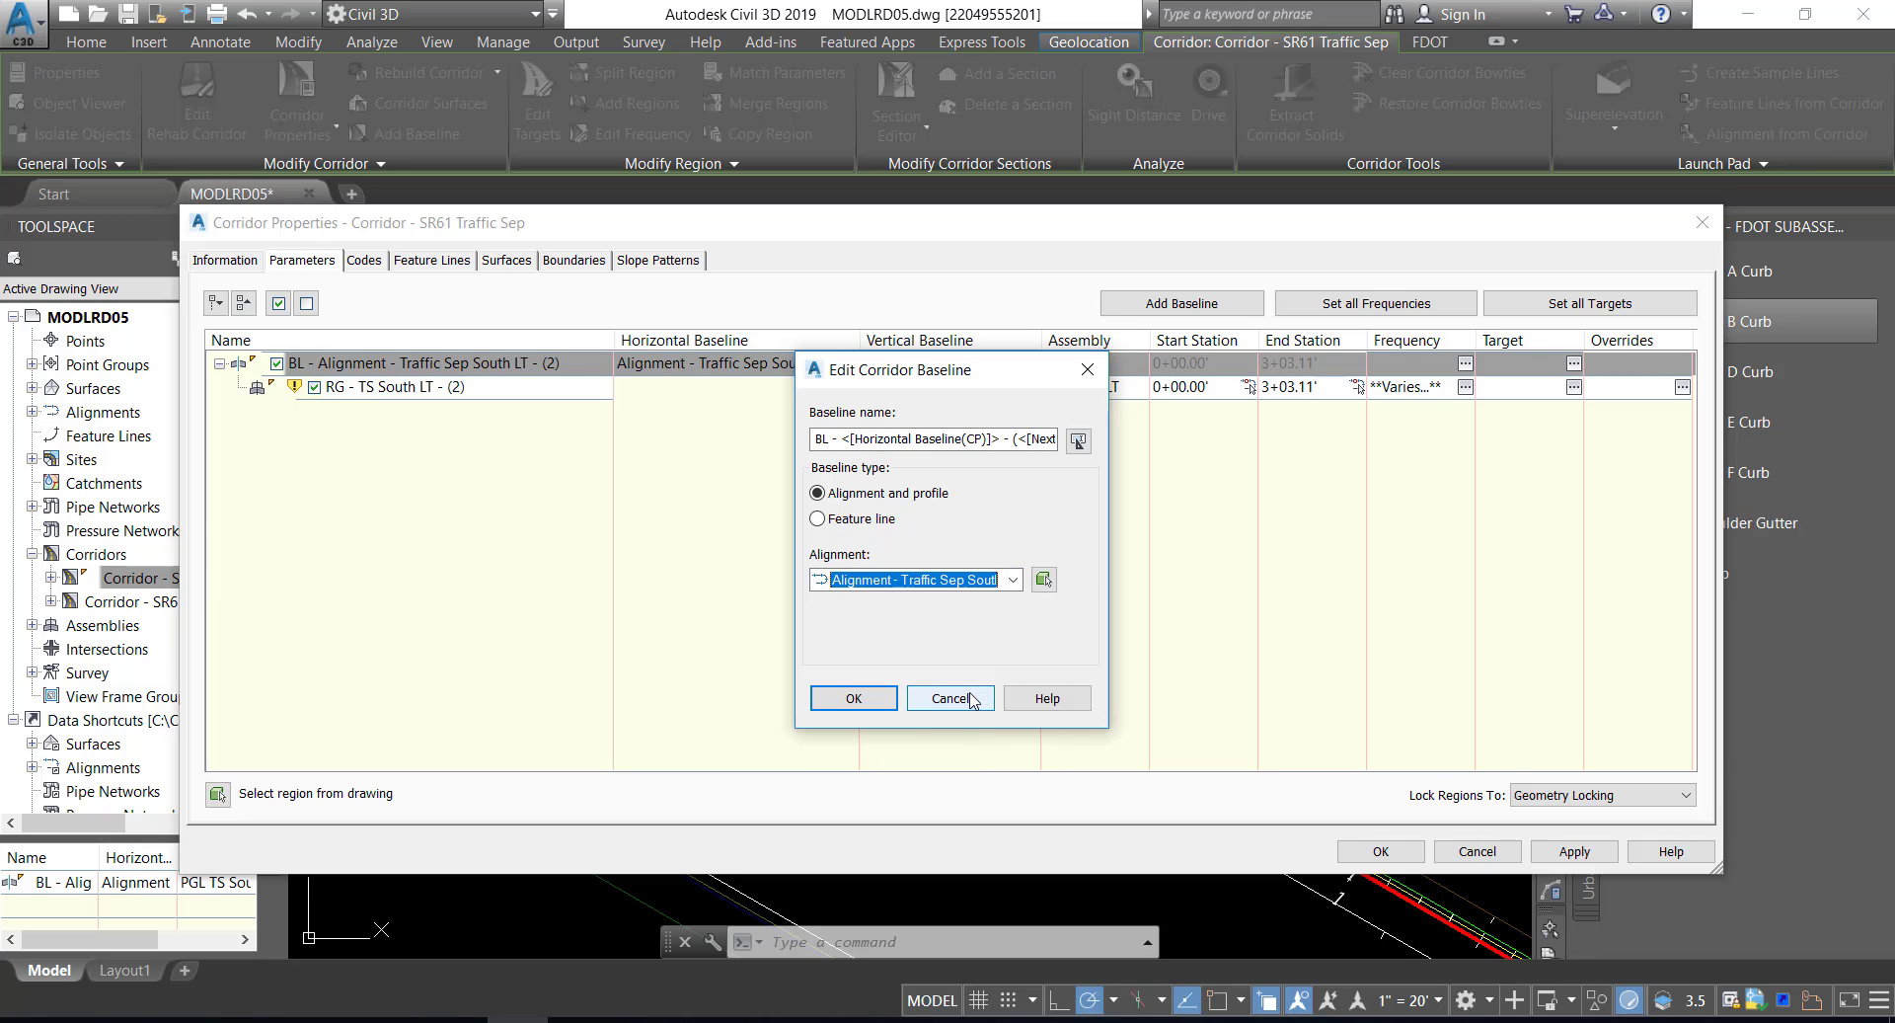
left_click(855, 697)
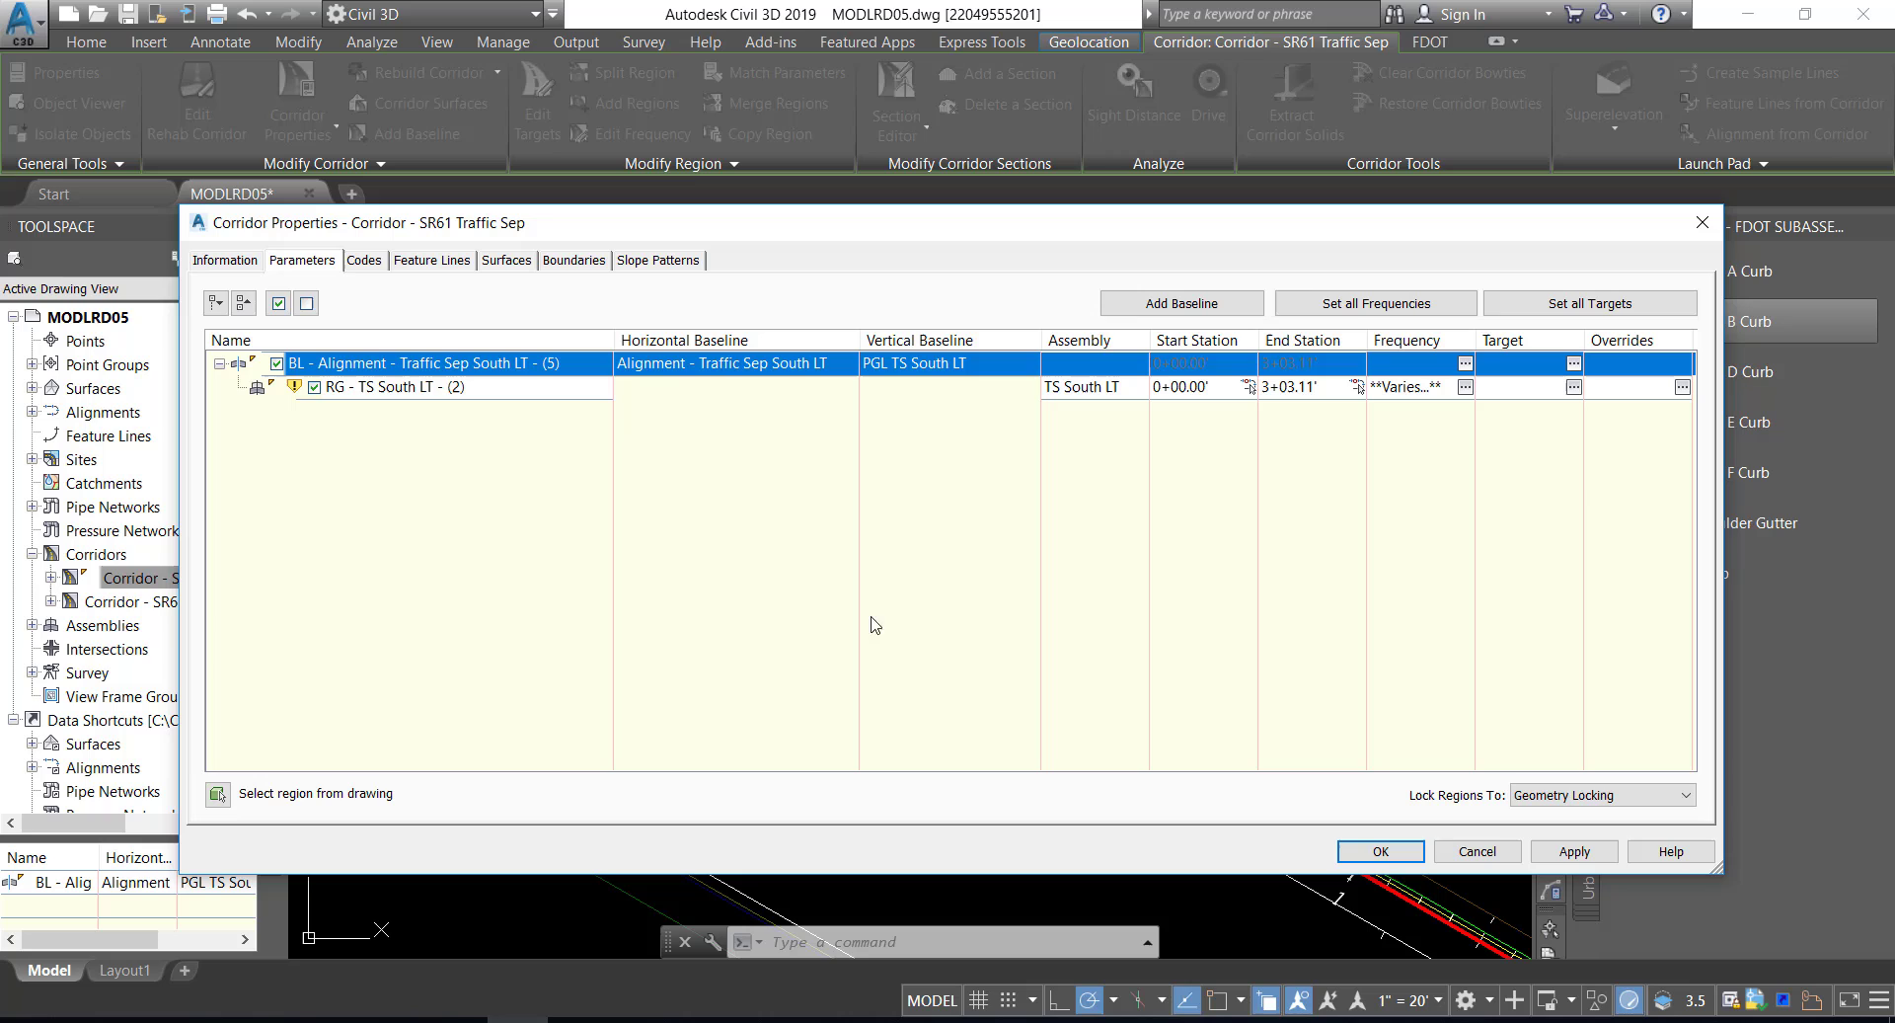
- Set the baseline's profile to PGL TS South LT (1), accept the corridor properties, and rebuild the corridor
left_click(987, 363)
left_click(1044, 575)
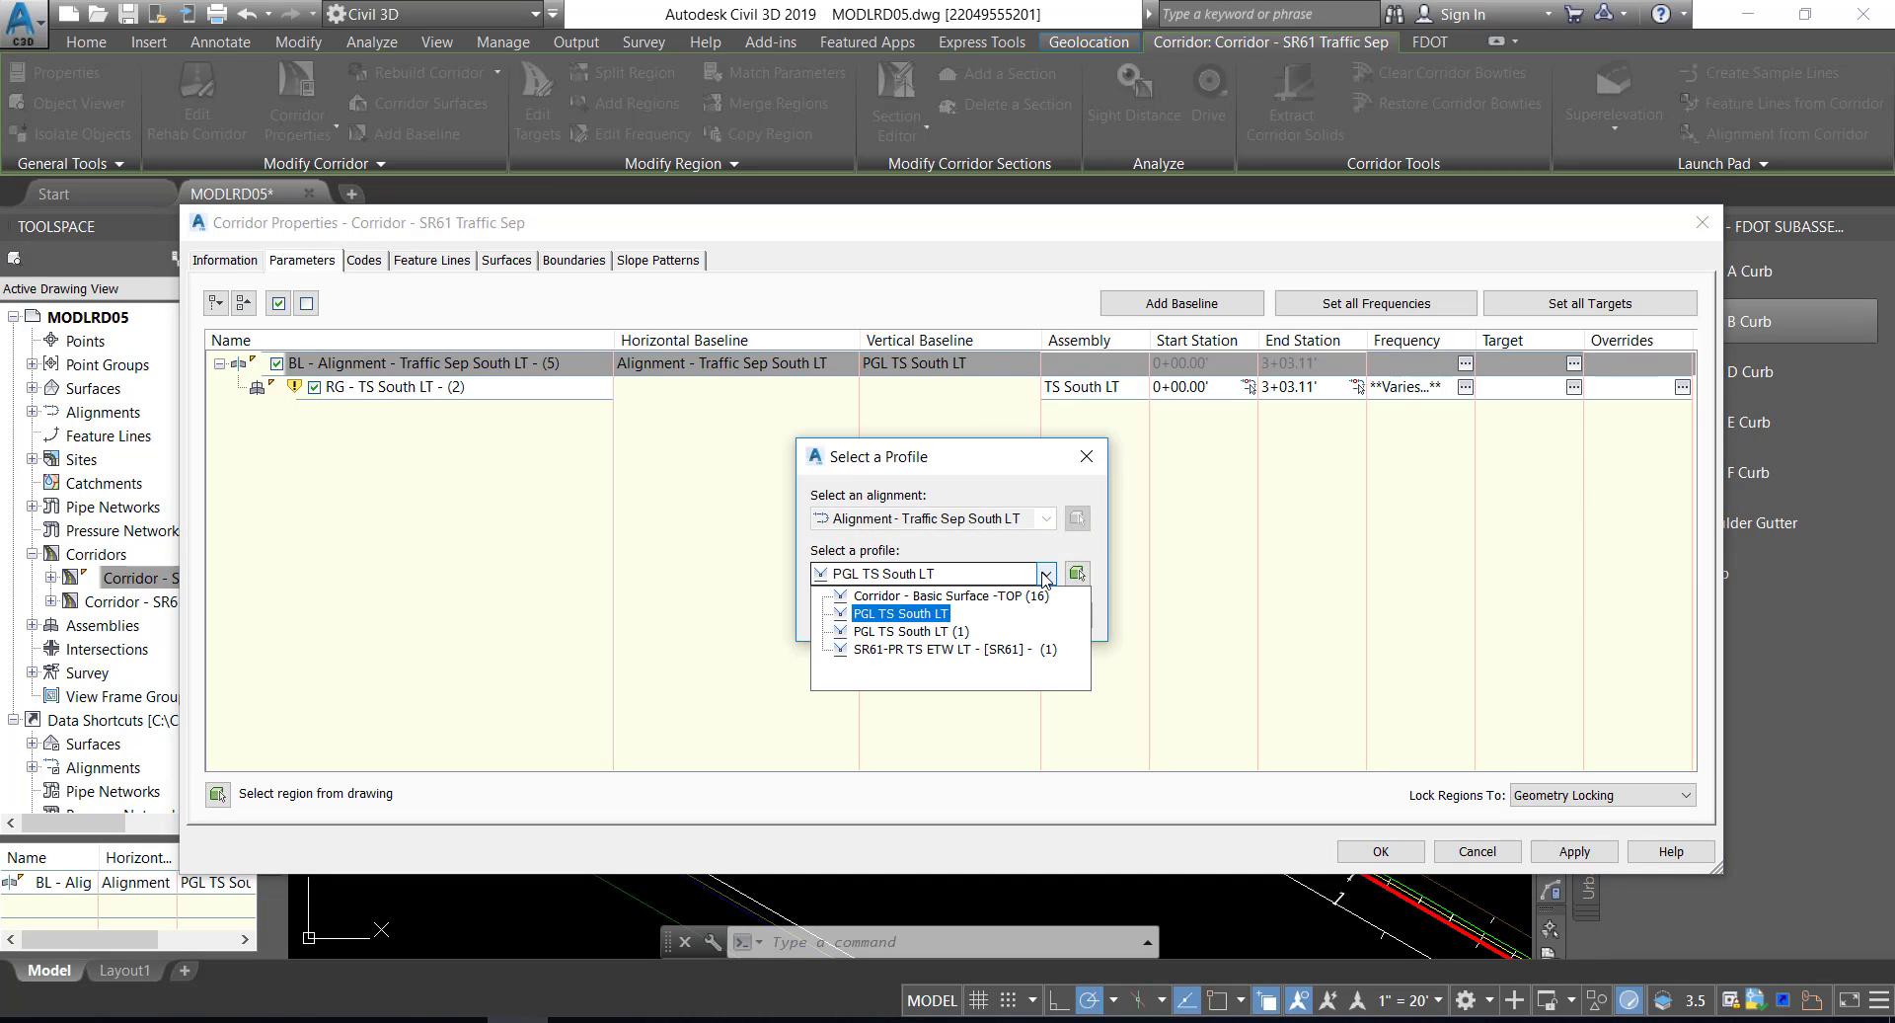
left_click(956, 640)
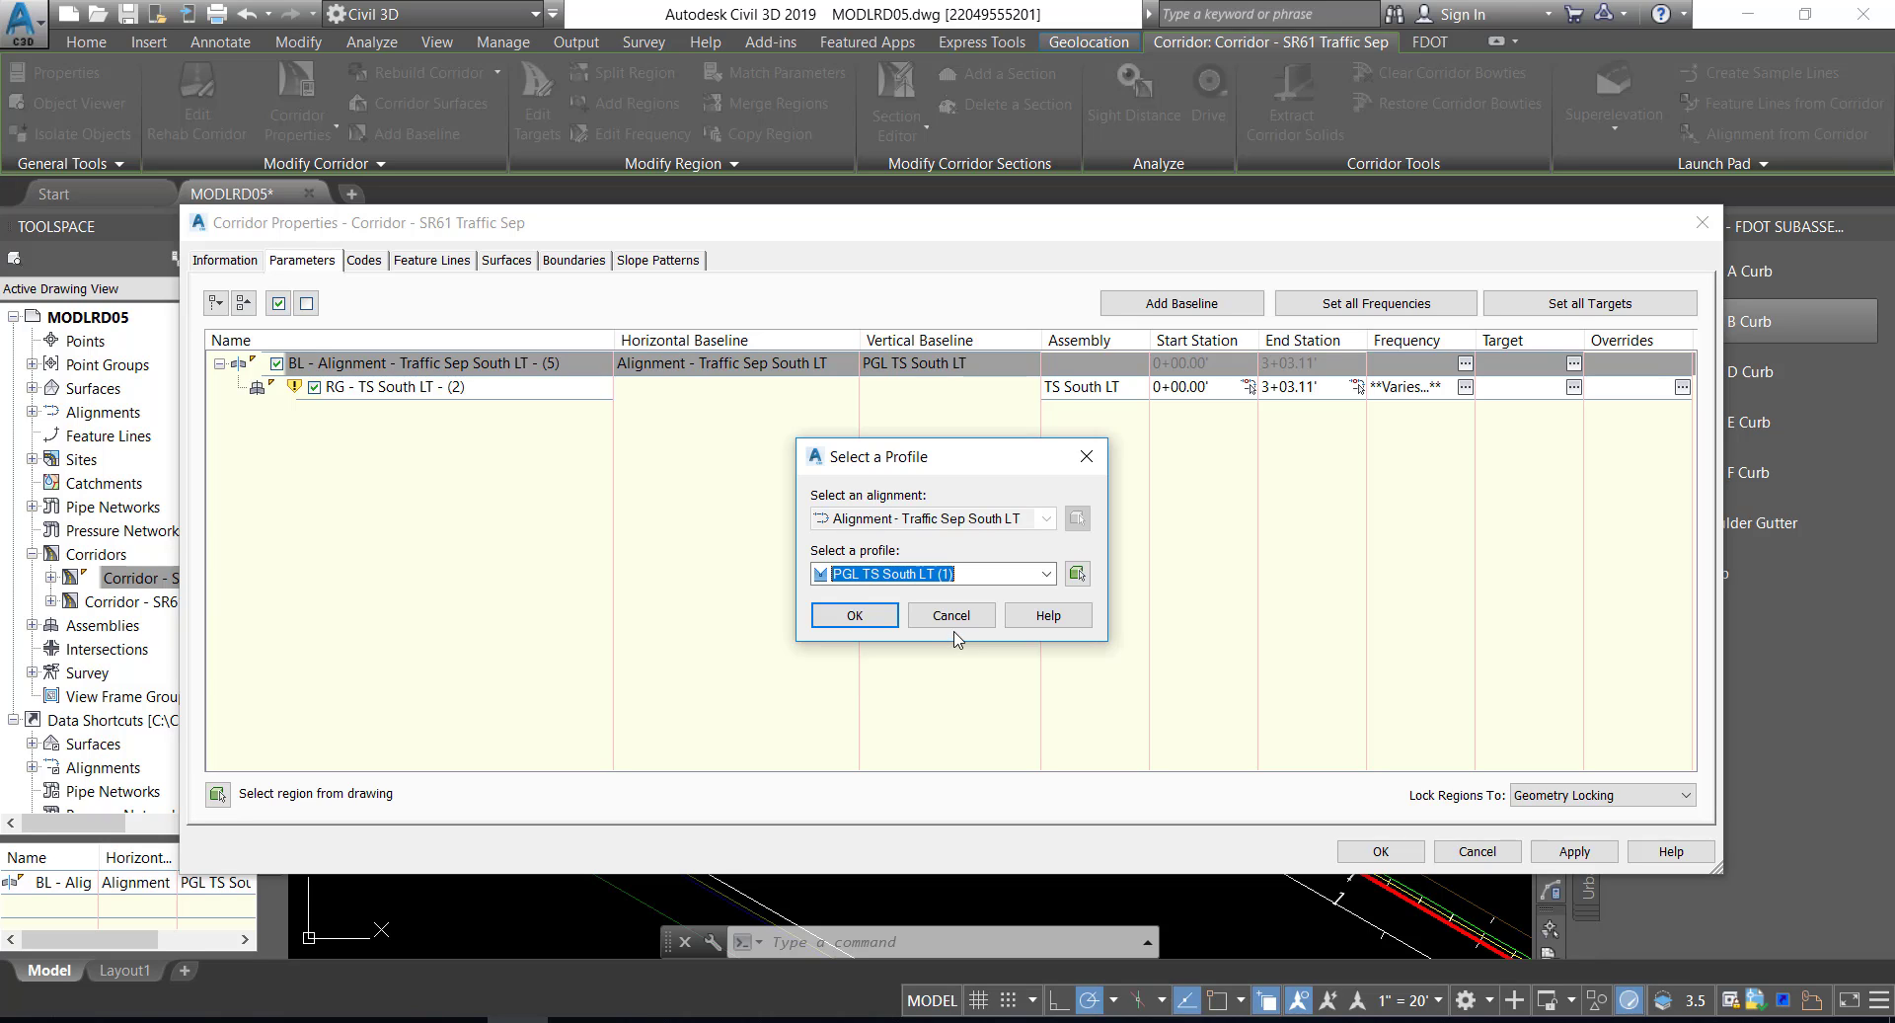
left_click(855, 616)
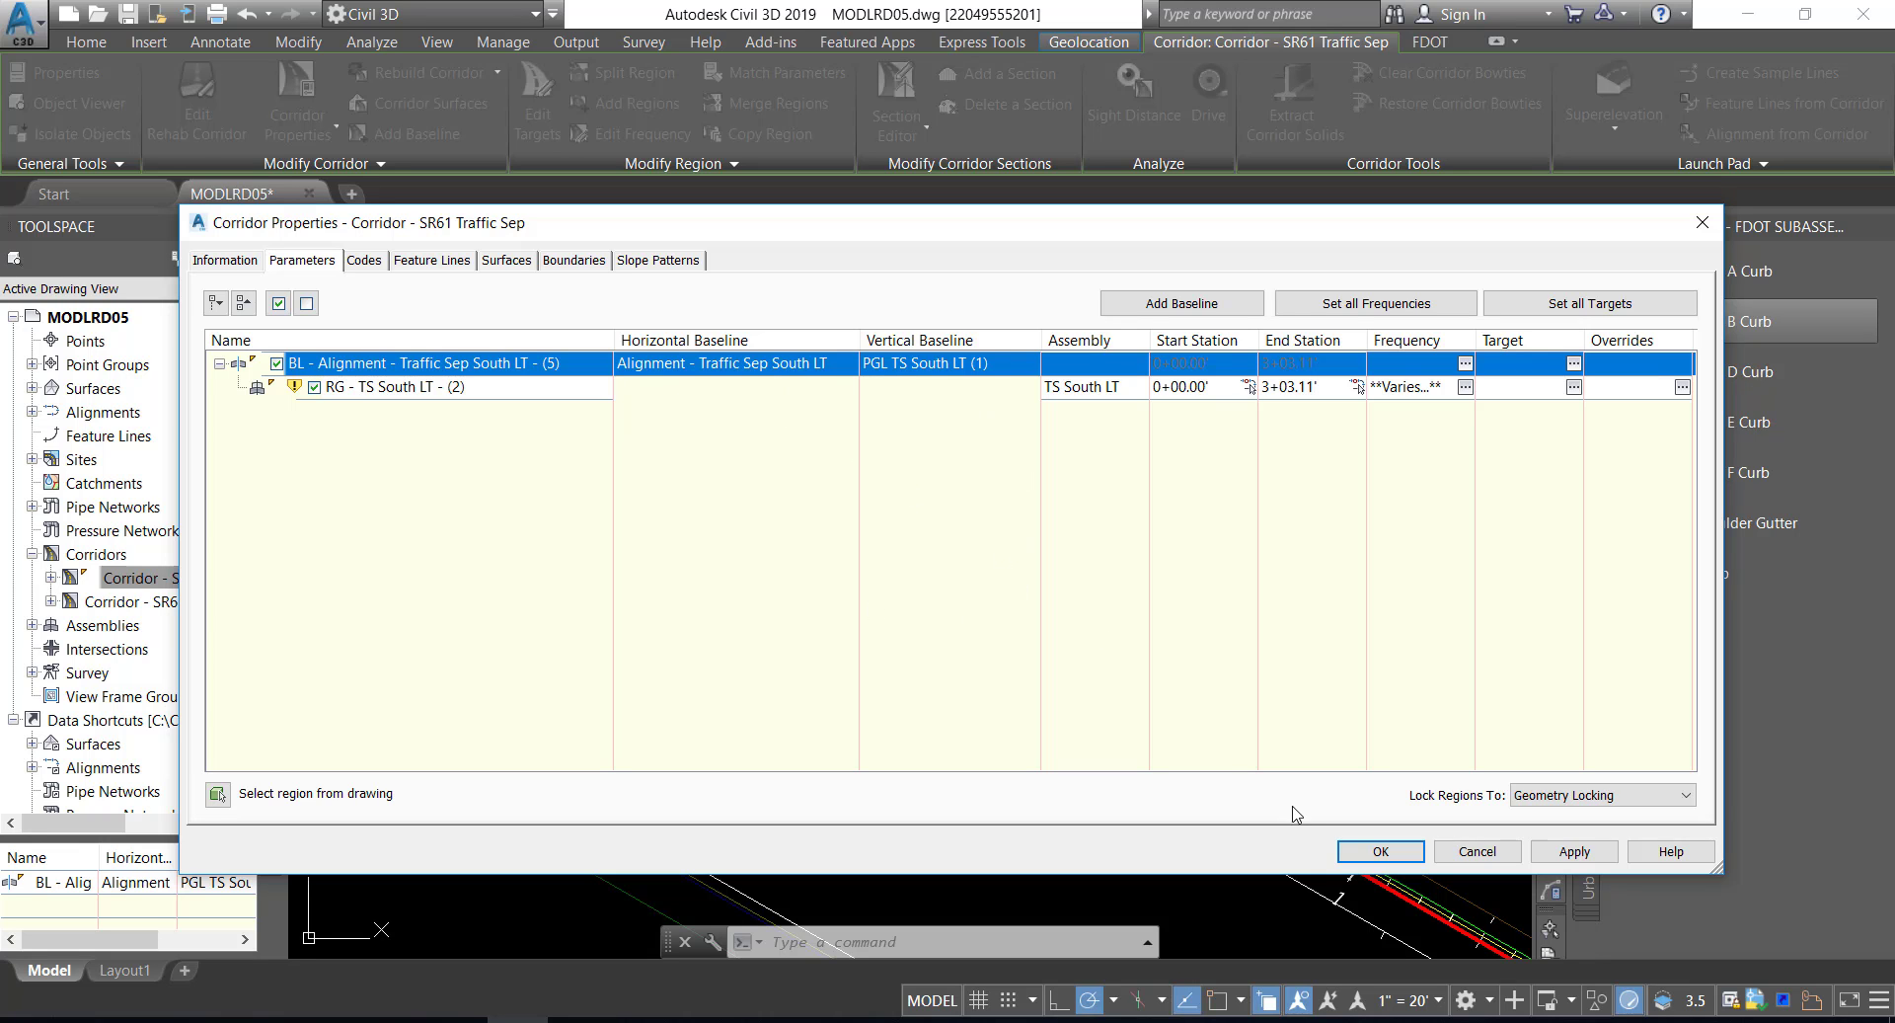
left_click(1384, 852)
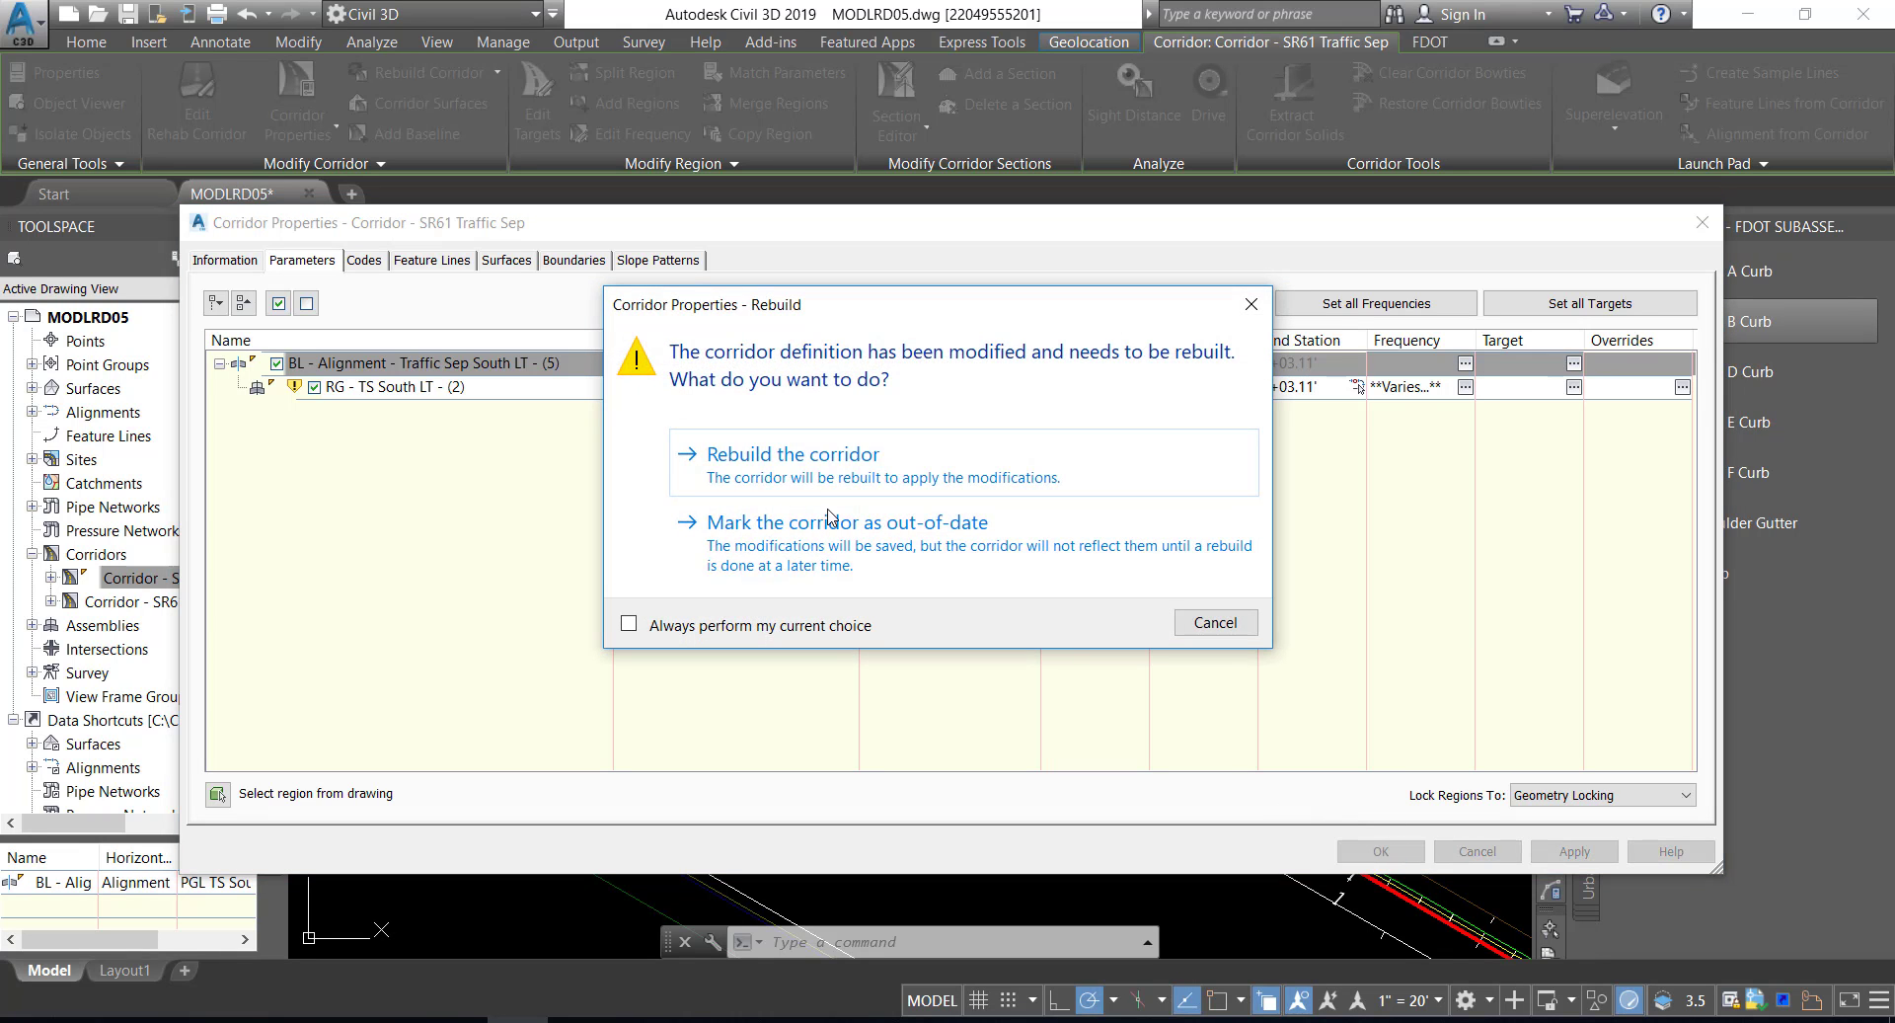
left_click(827, 478)
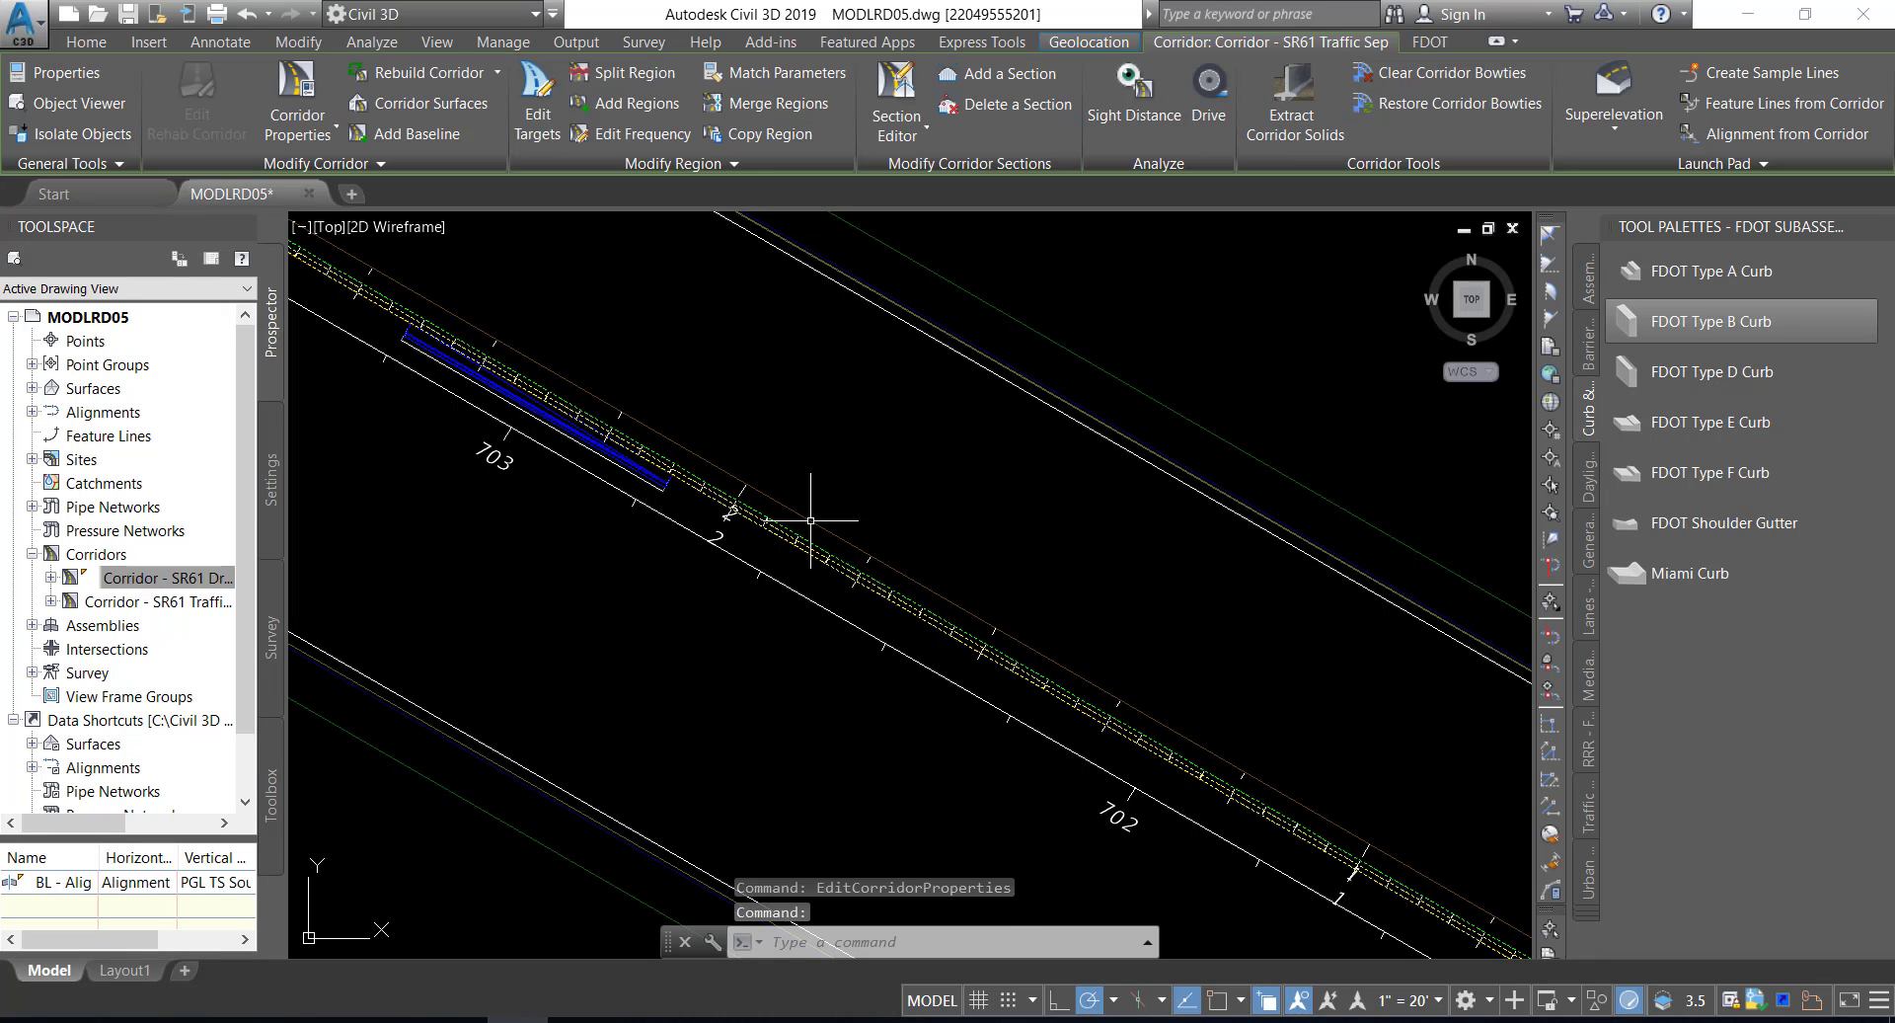
- Examine the rebuilt SR61 Traffic Sep corridor in the Object Viewer, orbiting around its far northwest end
right_click(856, 452)
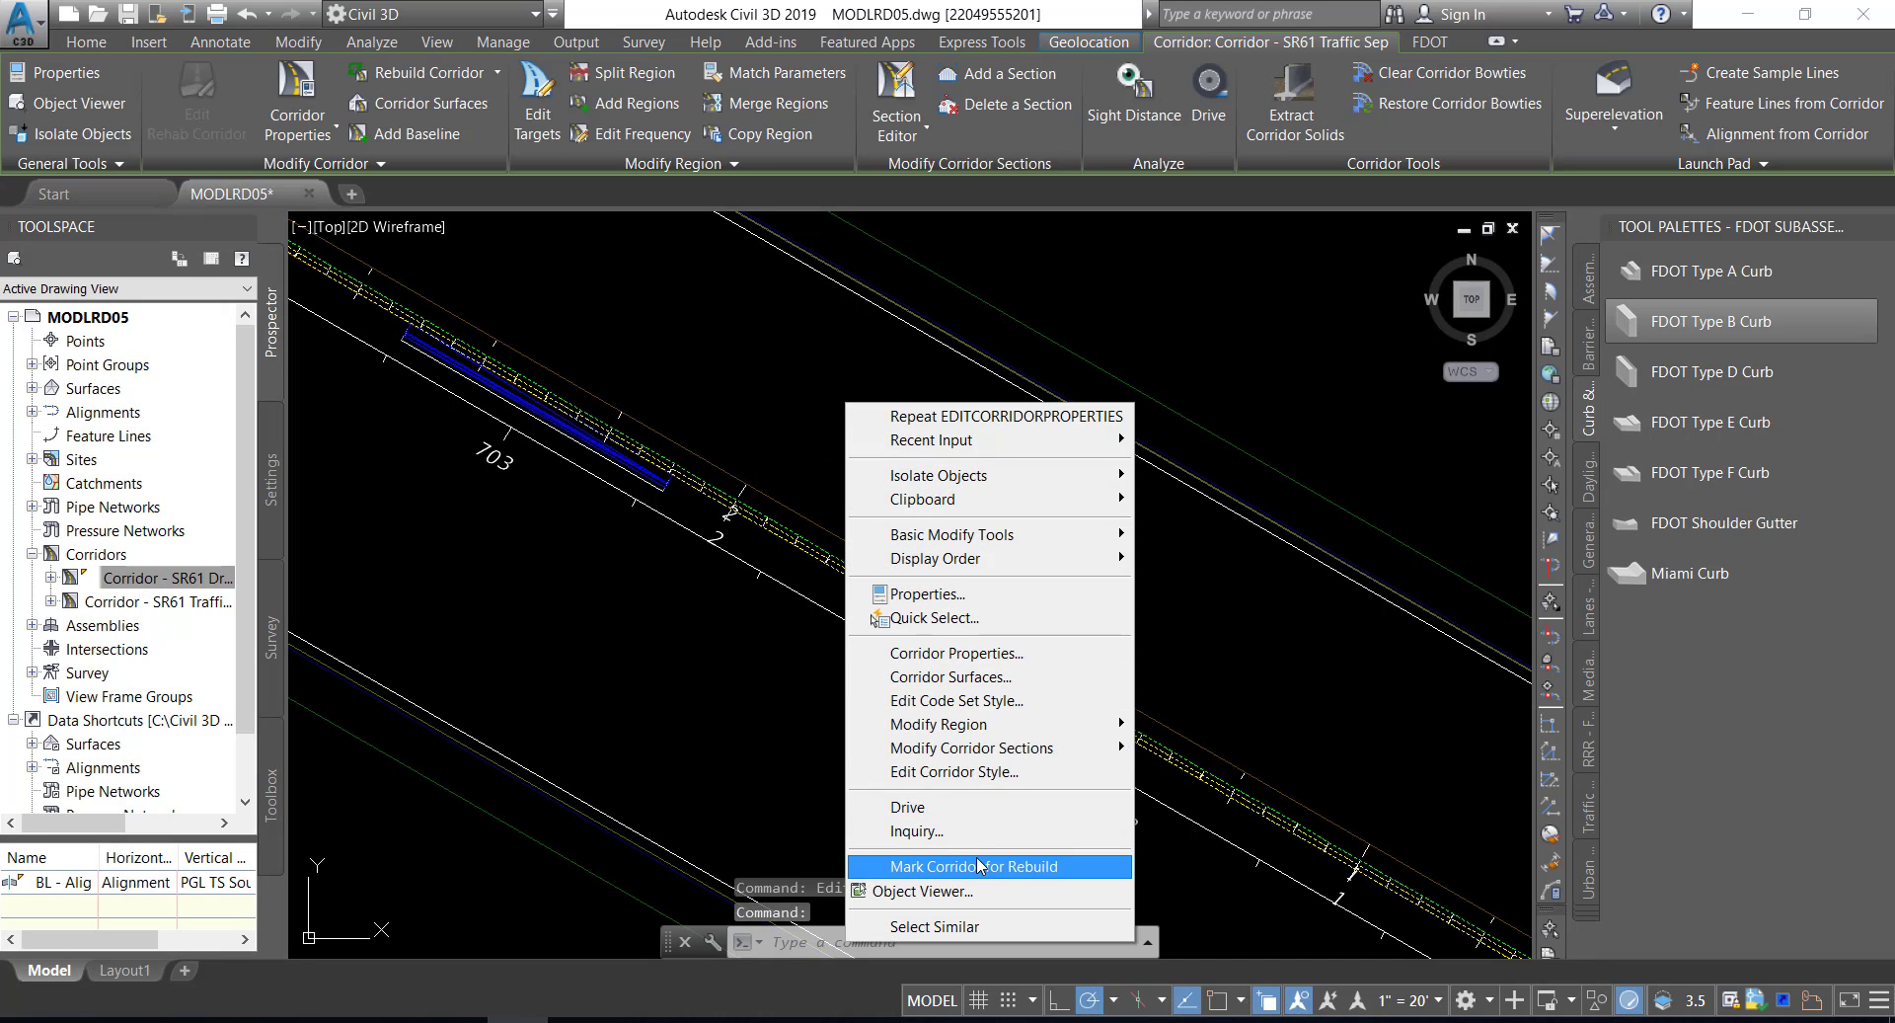
left_click(962, 893)
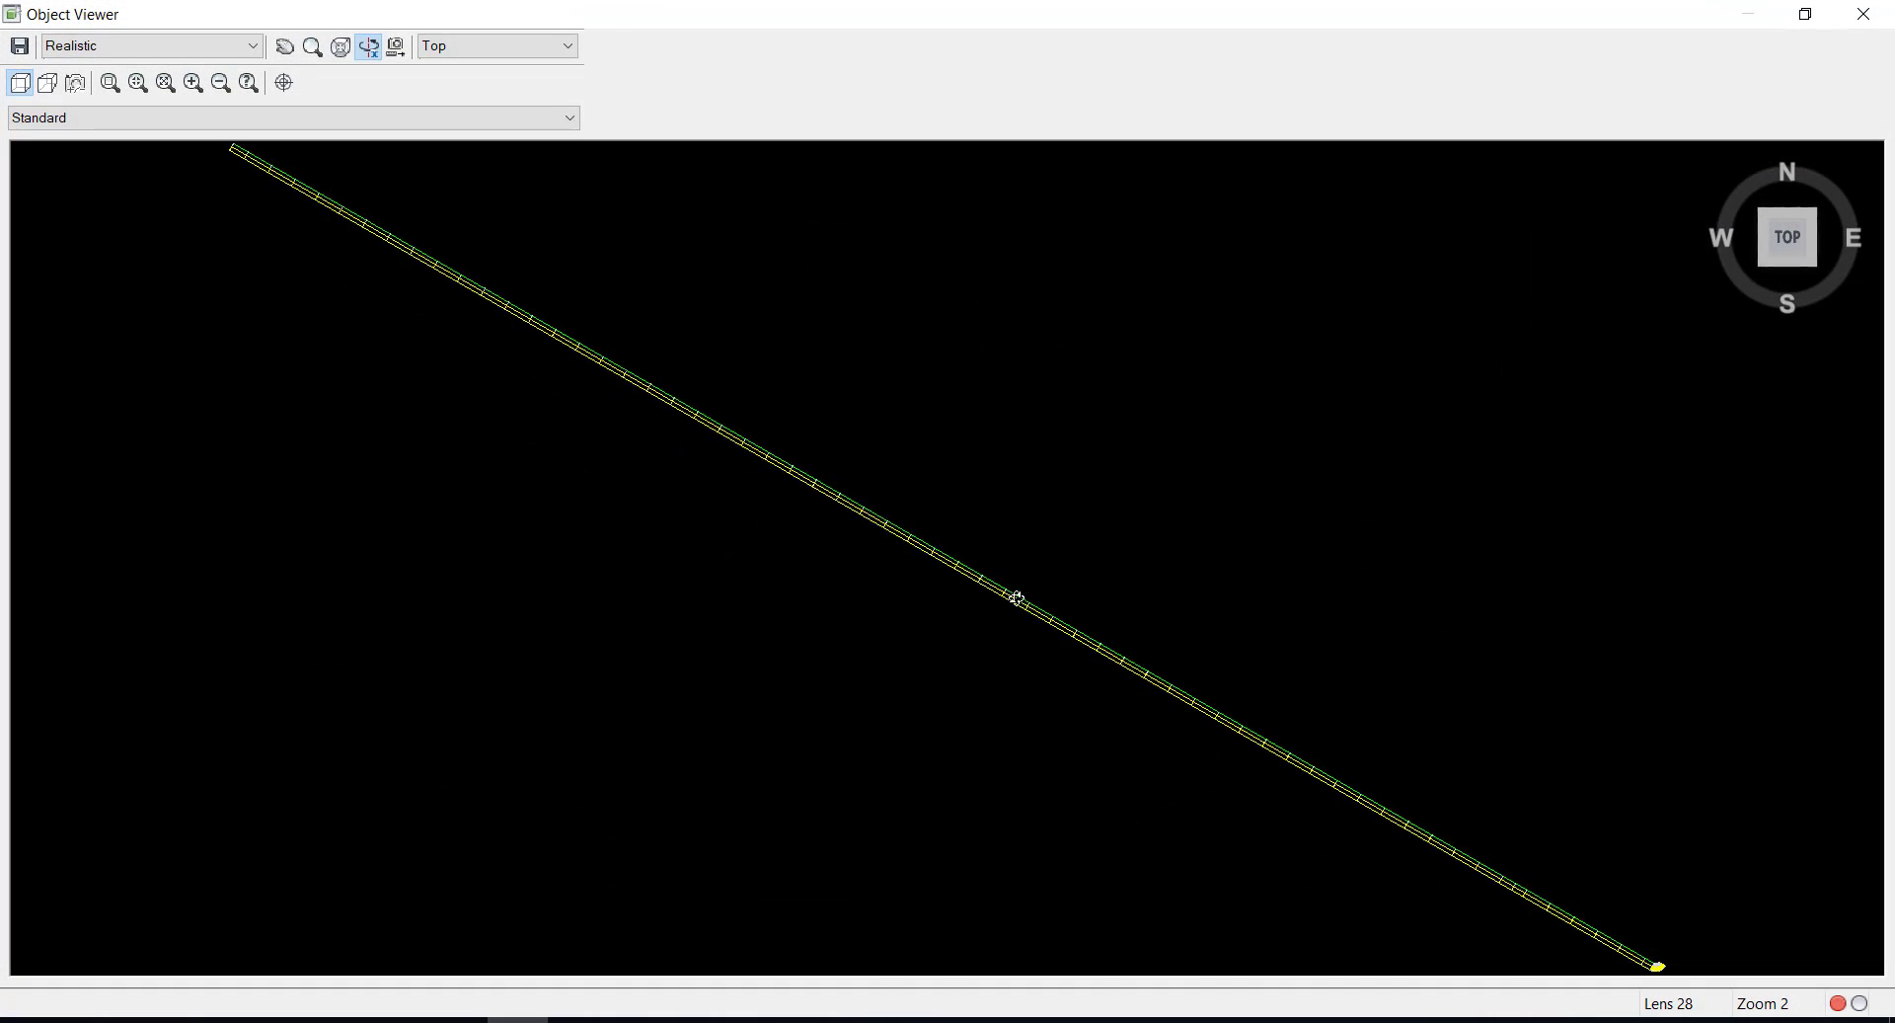
left_click_drag(989, 499, 910, 489)
middle_click_drag(737, 420, 961, 556)
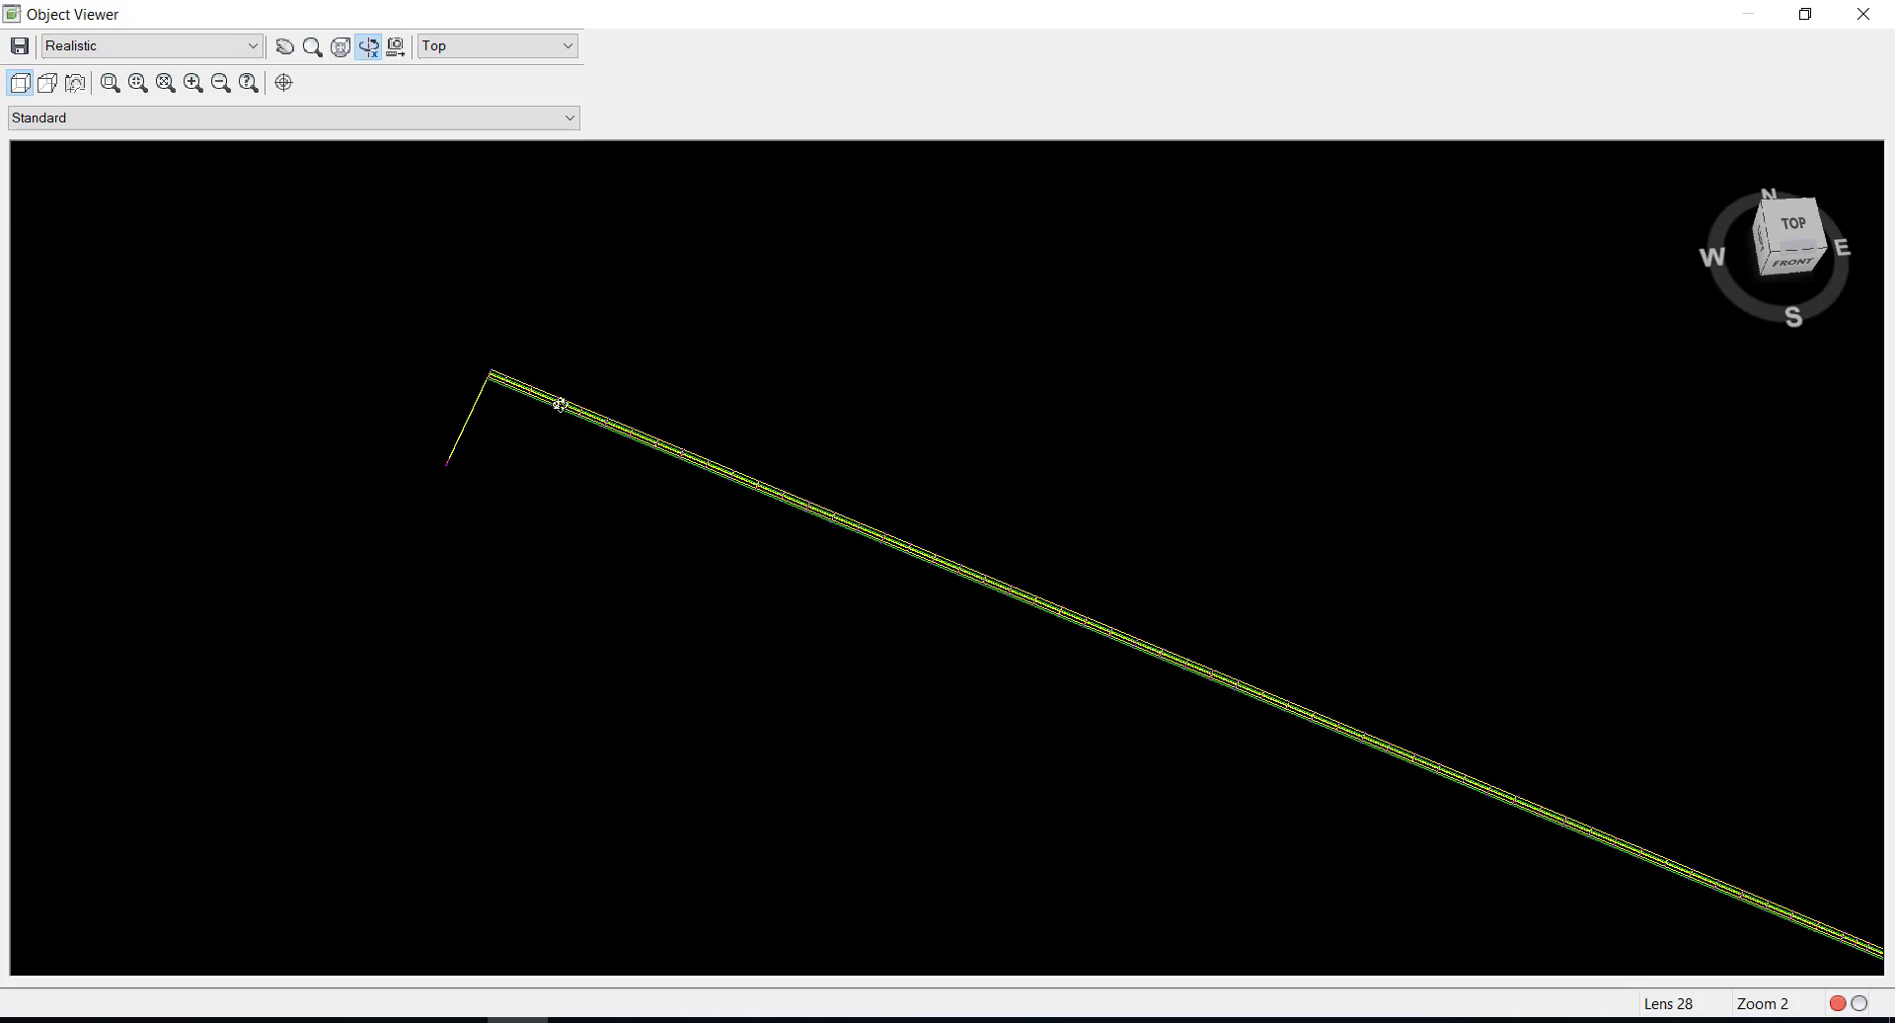
scroll(529, 385, "up", 5)
left_click_drag(477, 393, 786, 446)
scroll(779, 427, "down", 2)
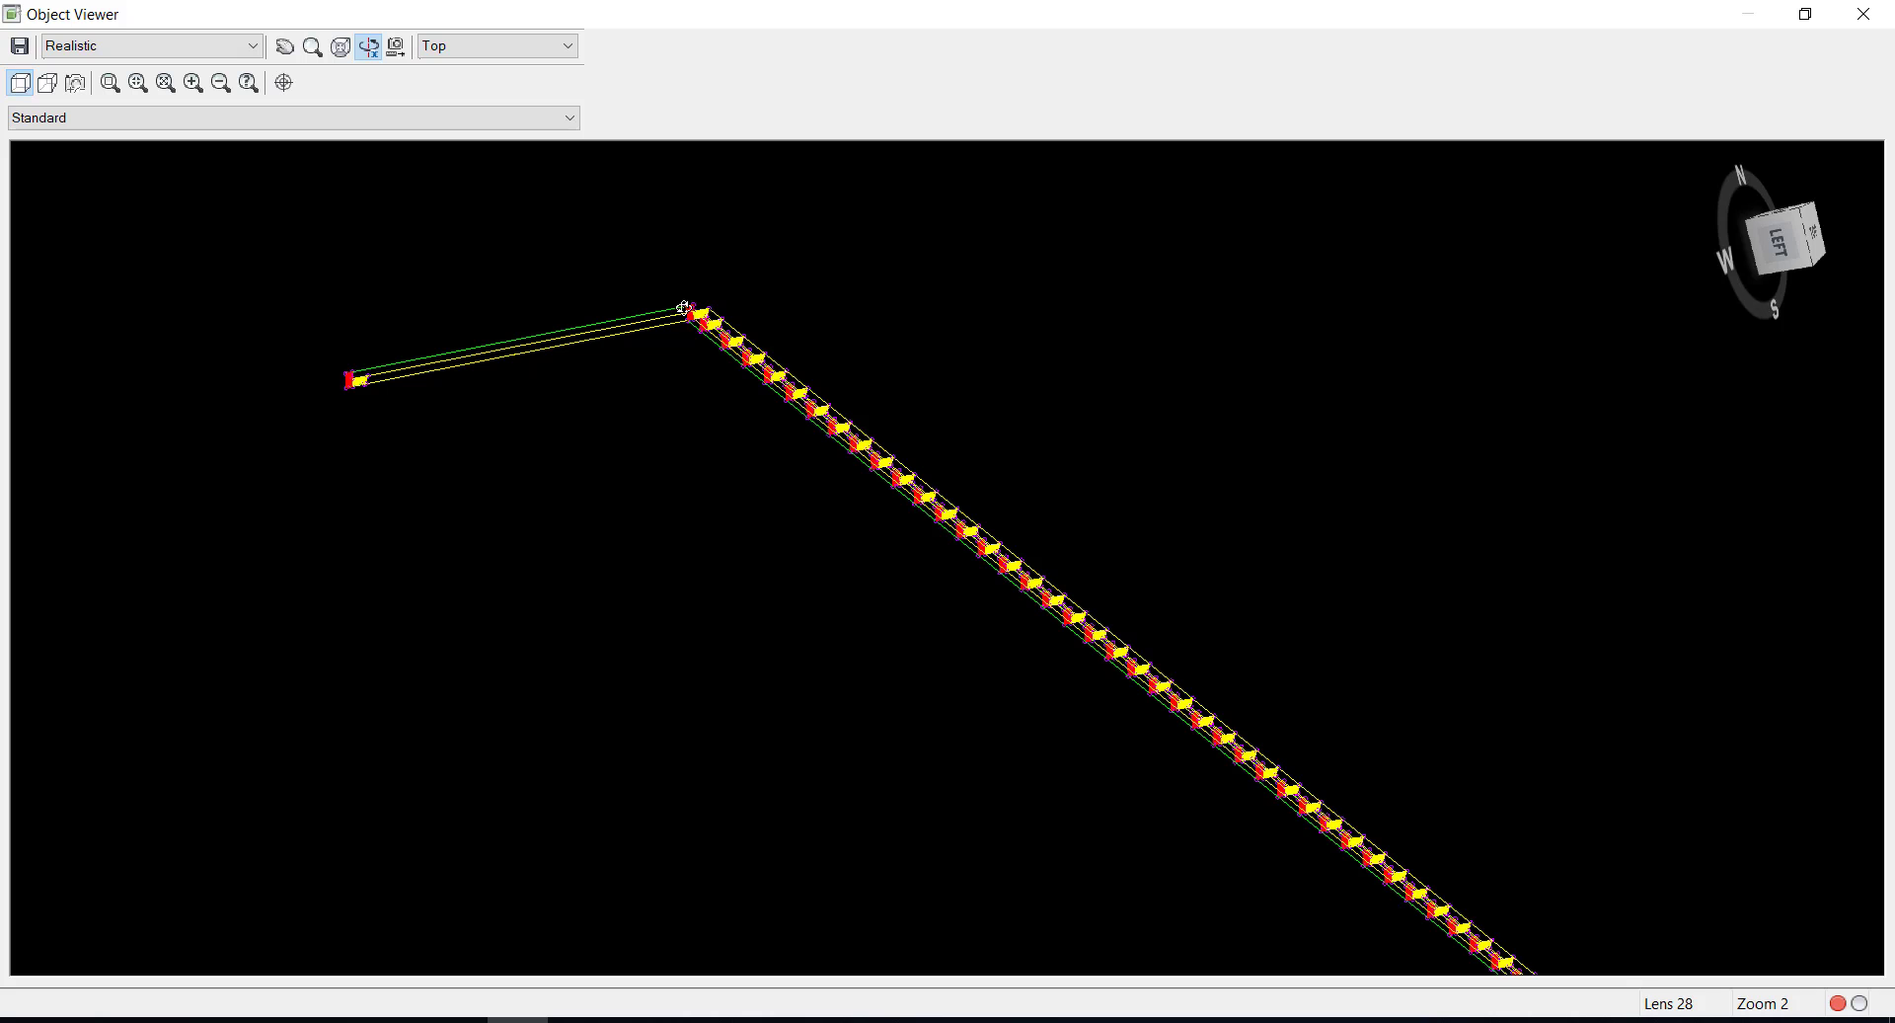
left_click(1863, 14)
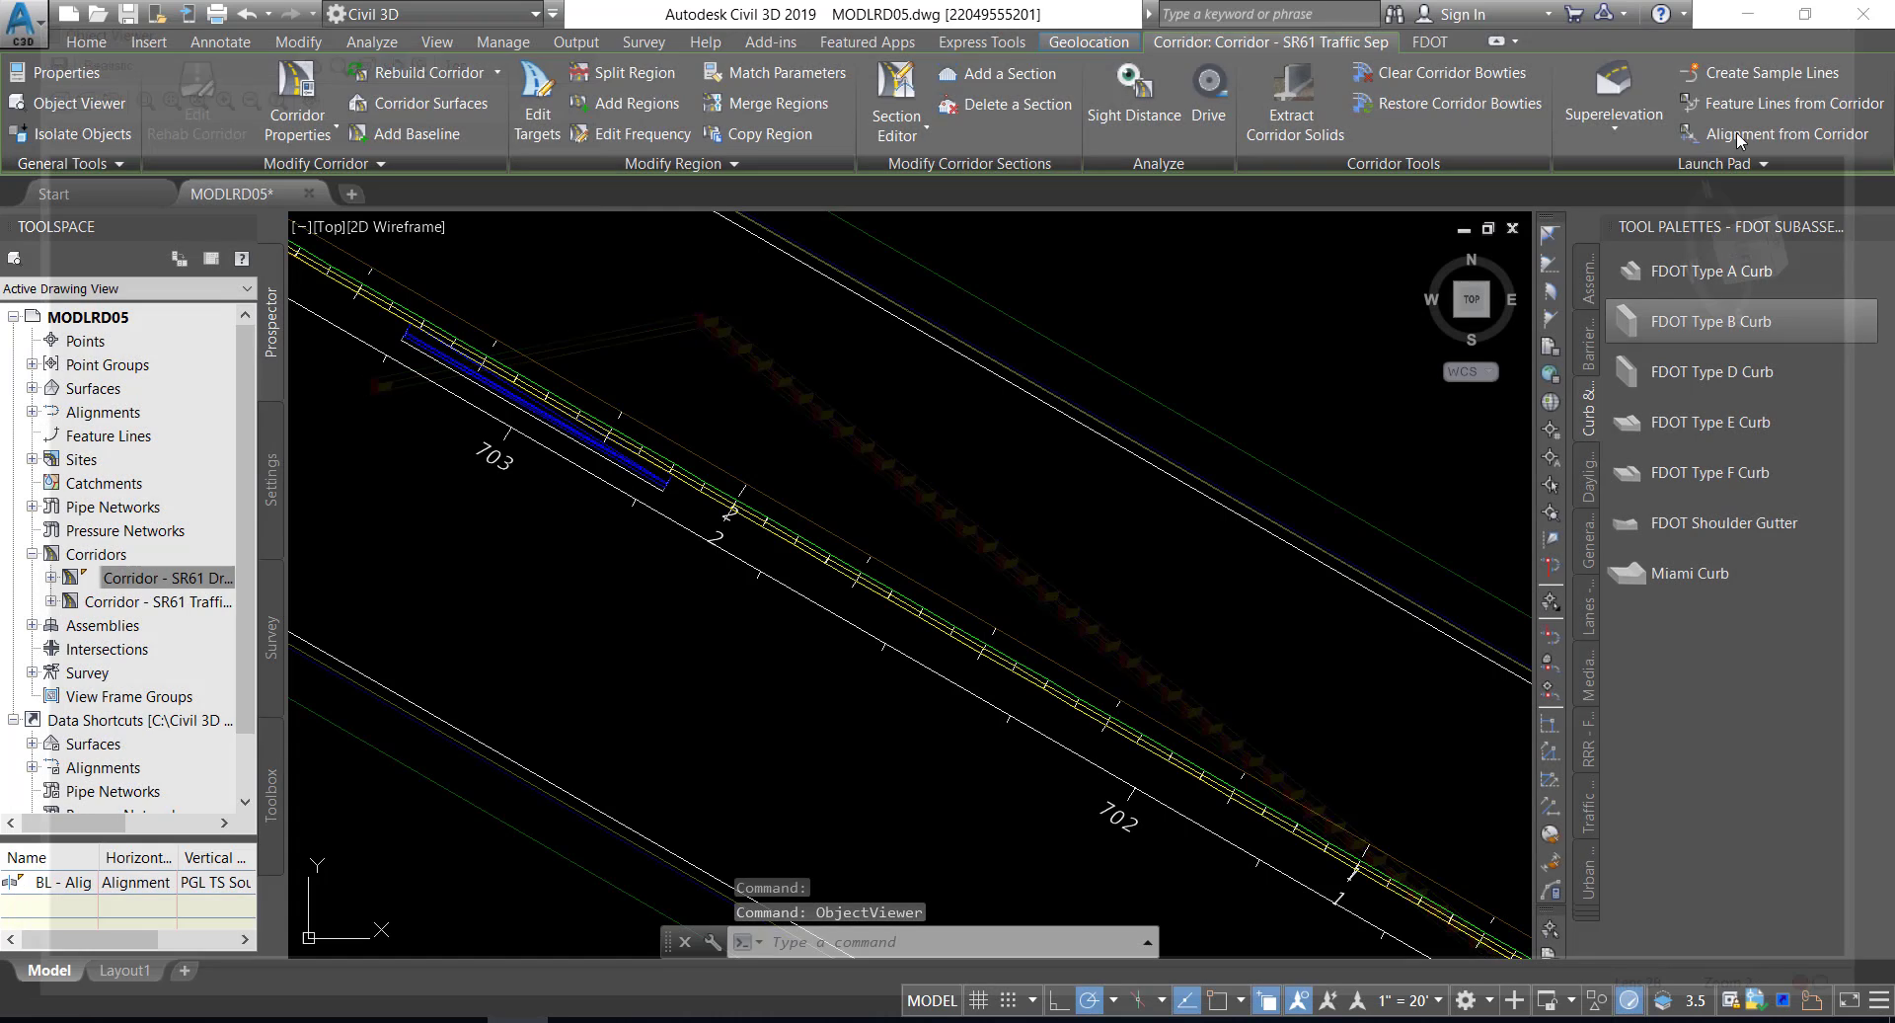
- Check the station of the region grip at the traffic separator corridor's northwest end, leaving the grip unmoved
scroll(856, 427, "down", 1)
middle_click_drag(856, 427, 1444, 688)
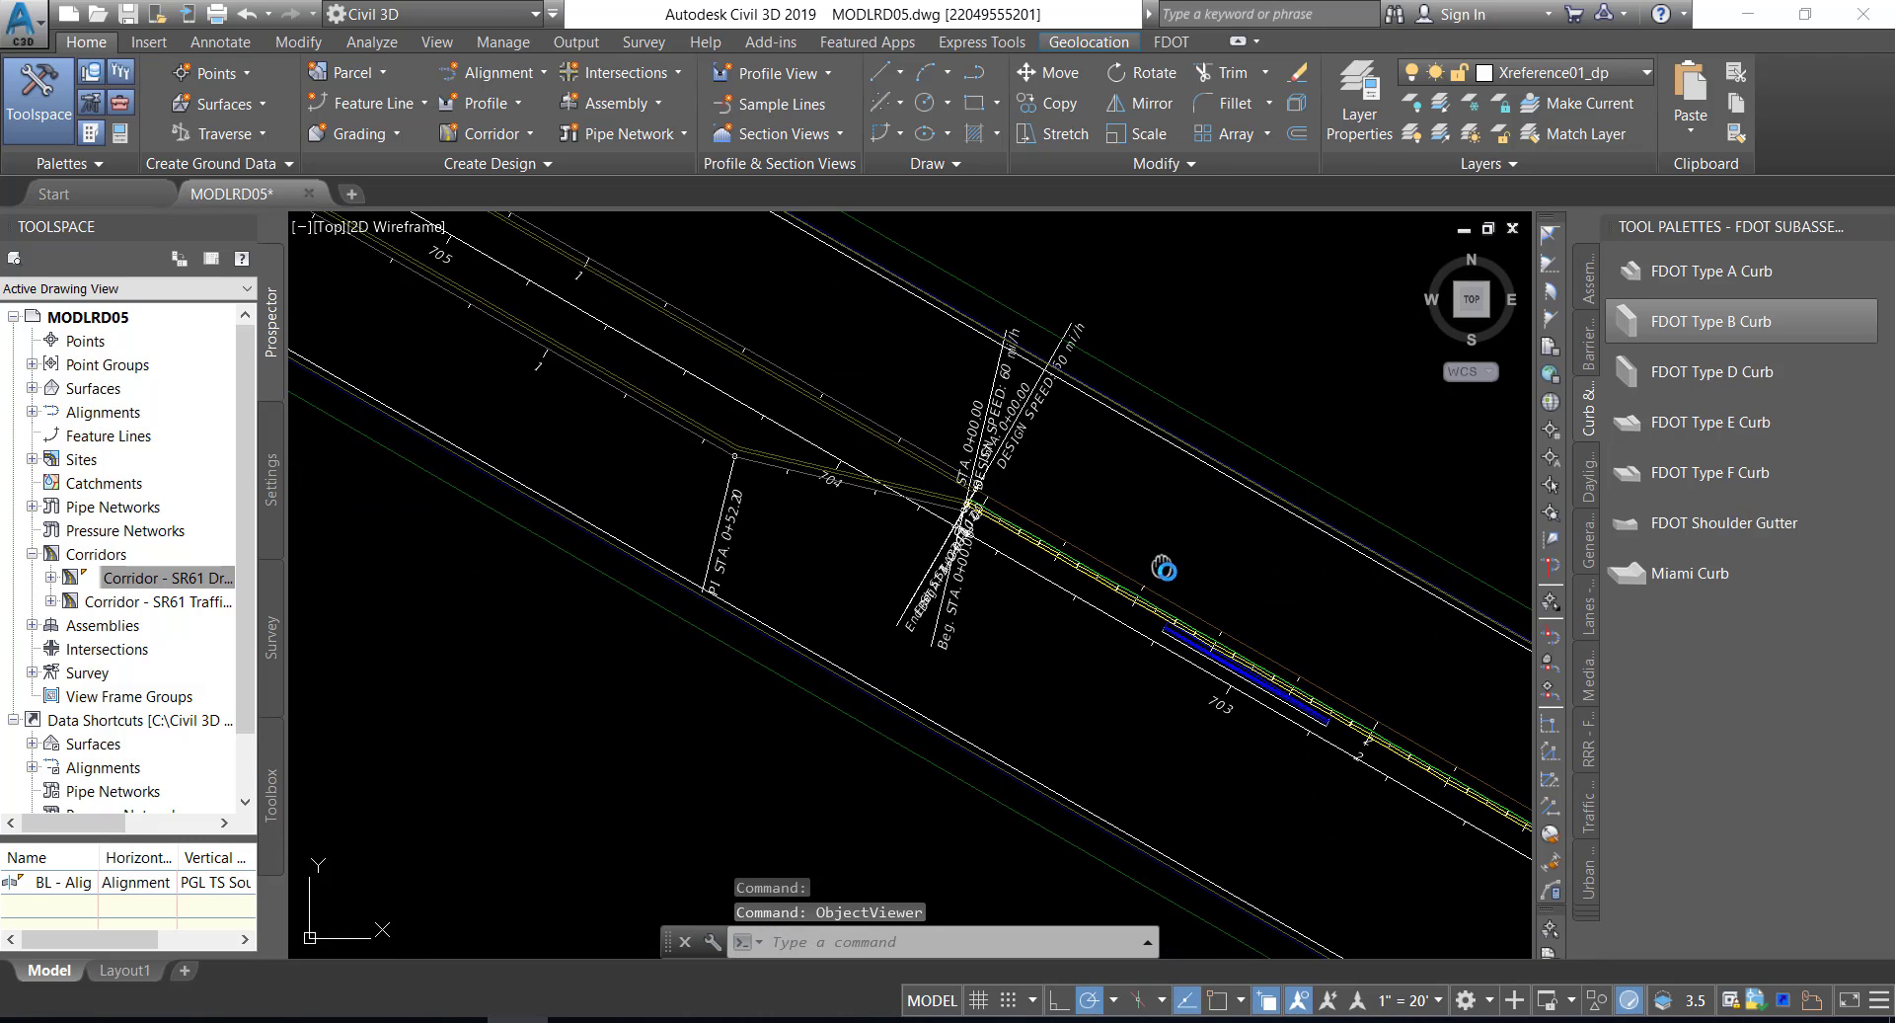
scroll(1015, 494, "up", 3)
scroll(995, 515, "up", 1)
left_click(939, 562)
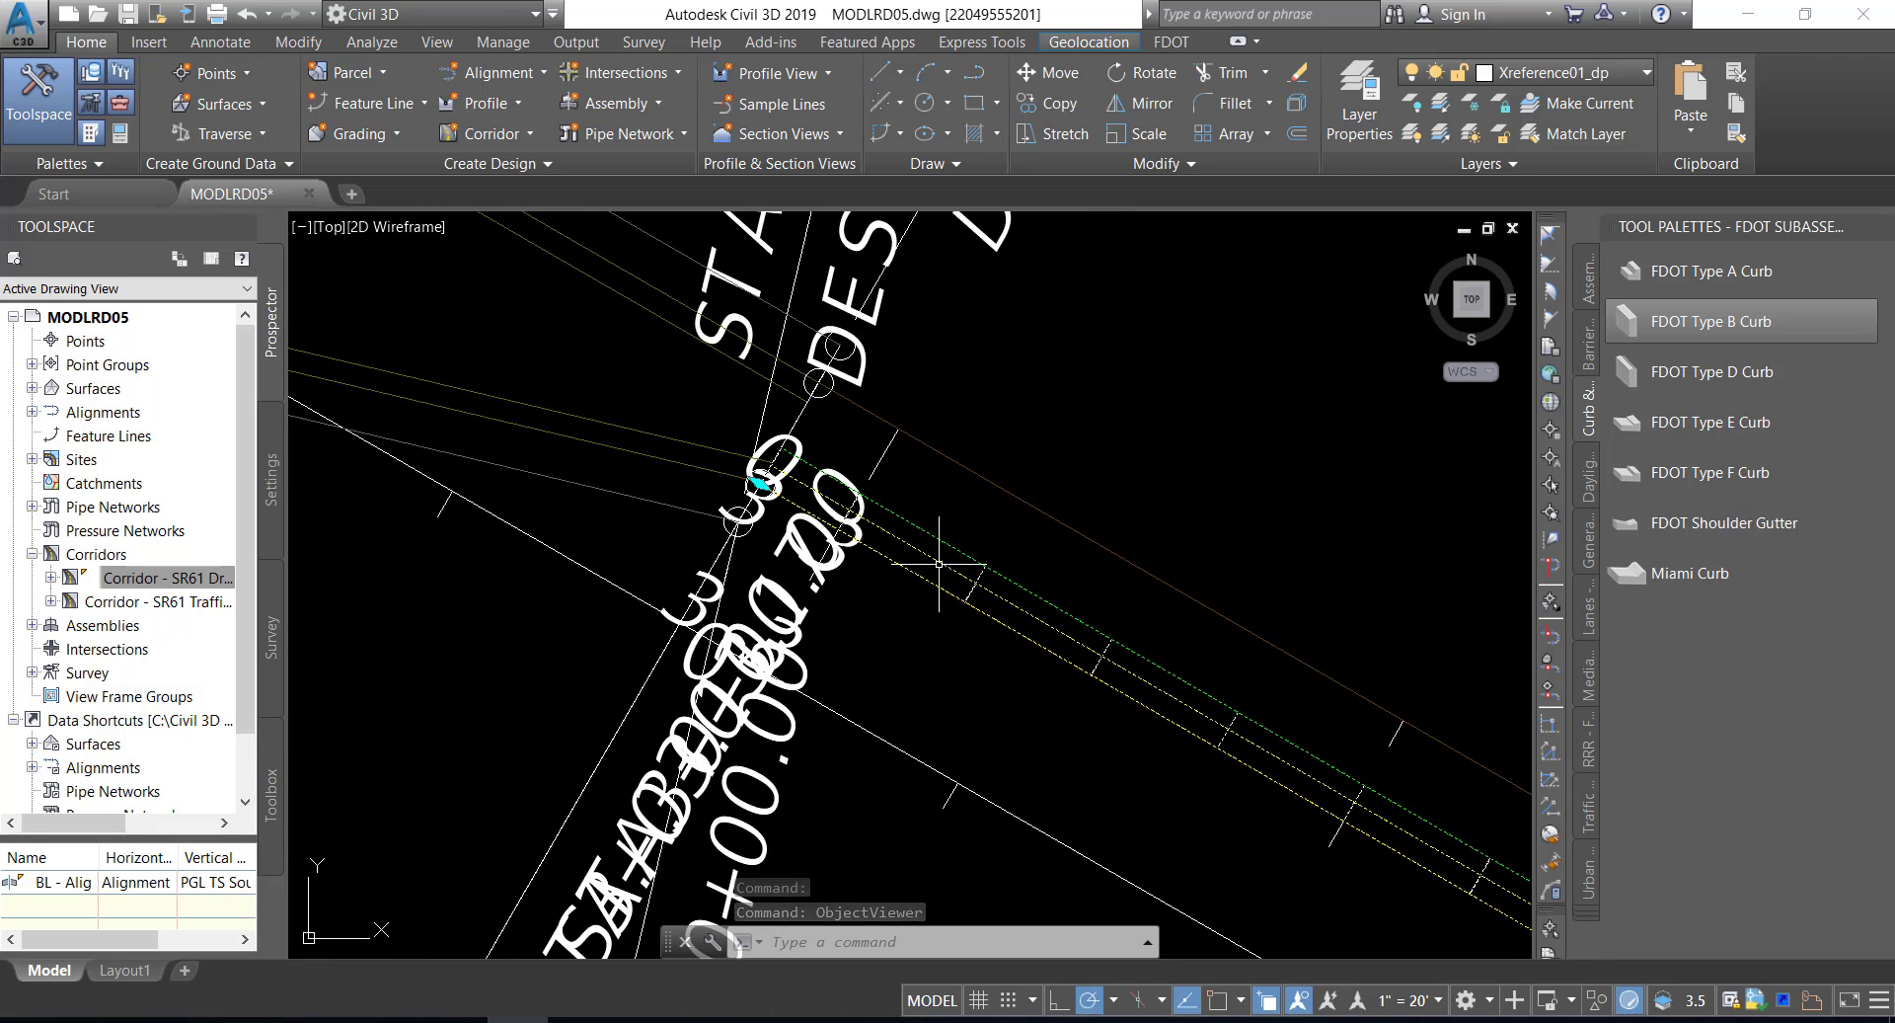
scroll(802, 507, "up", 2)
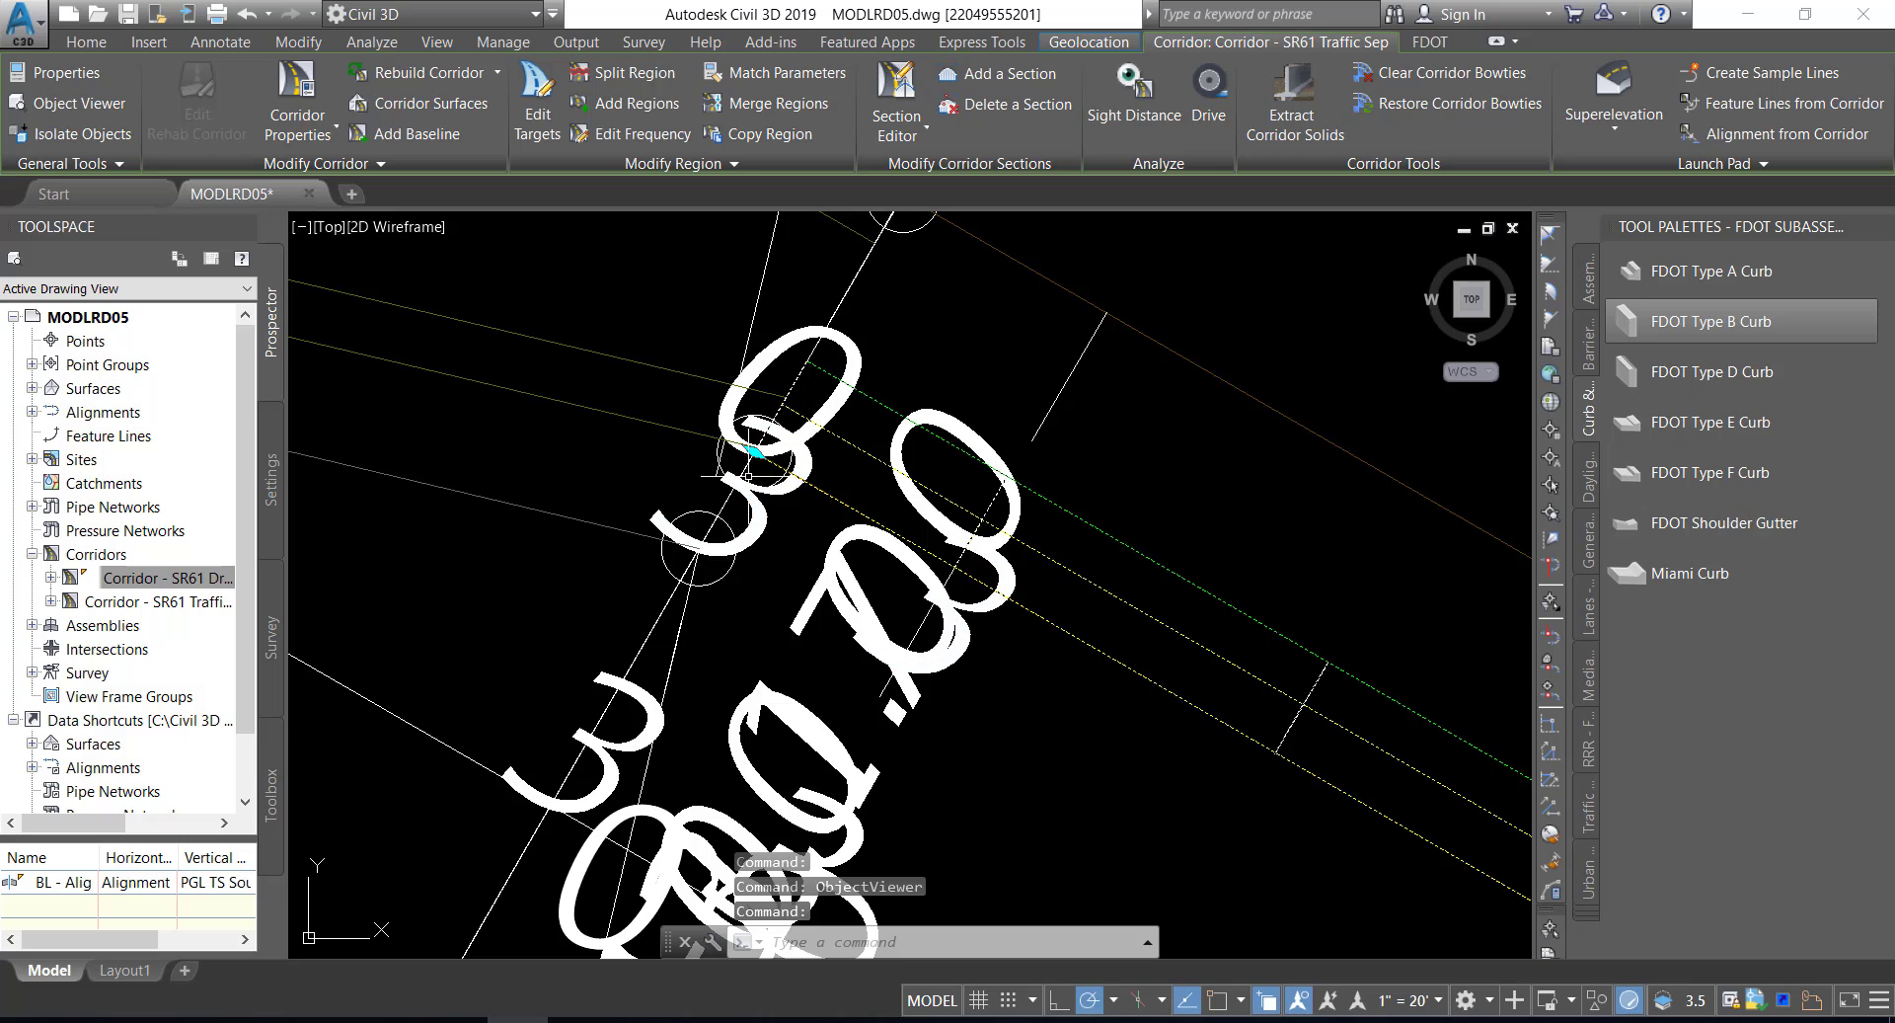
left_click(754, 451)
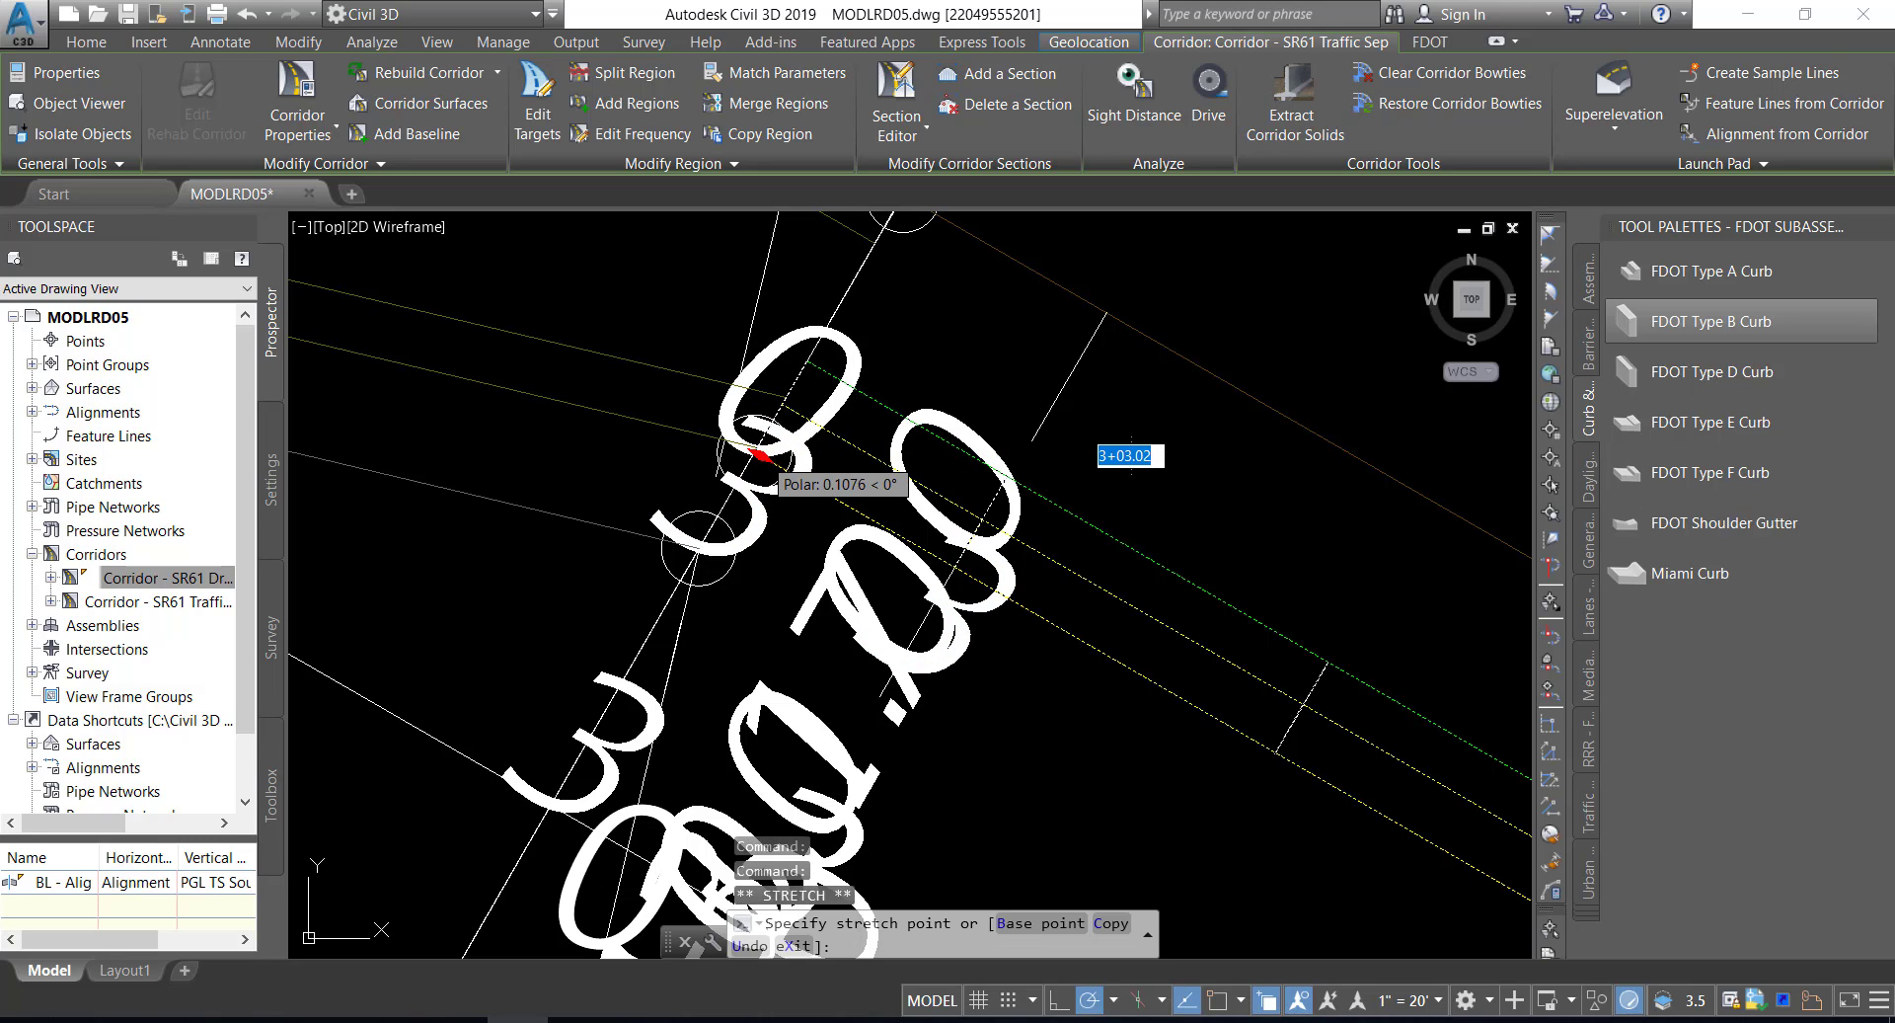
key("Escape")
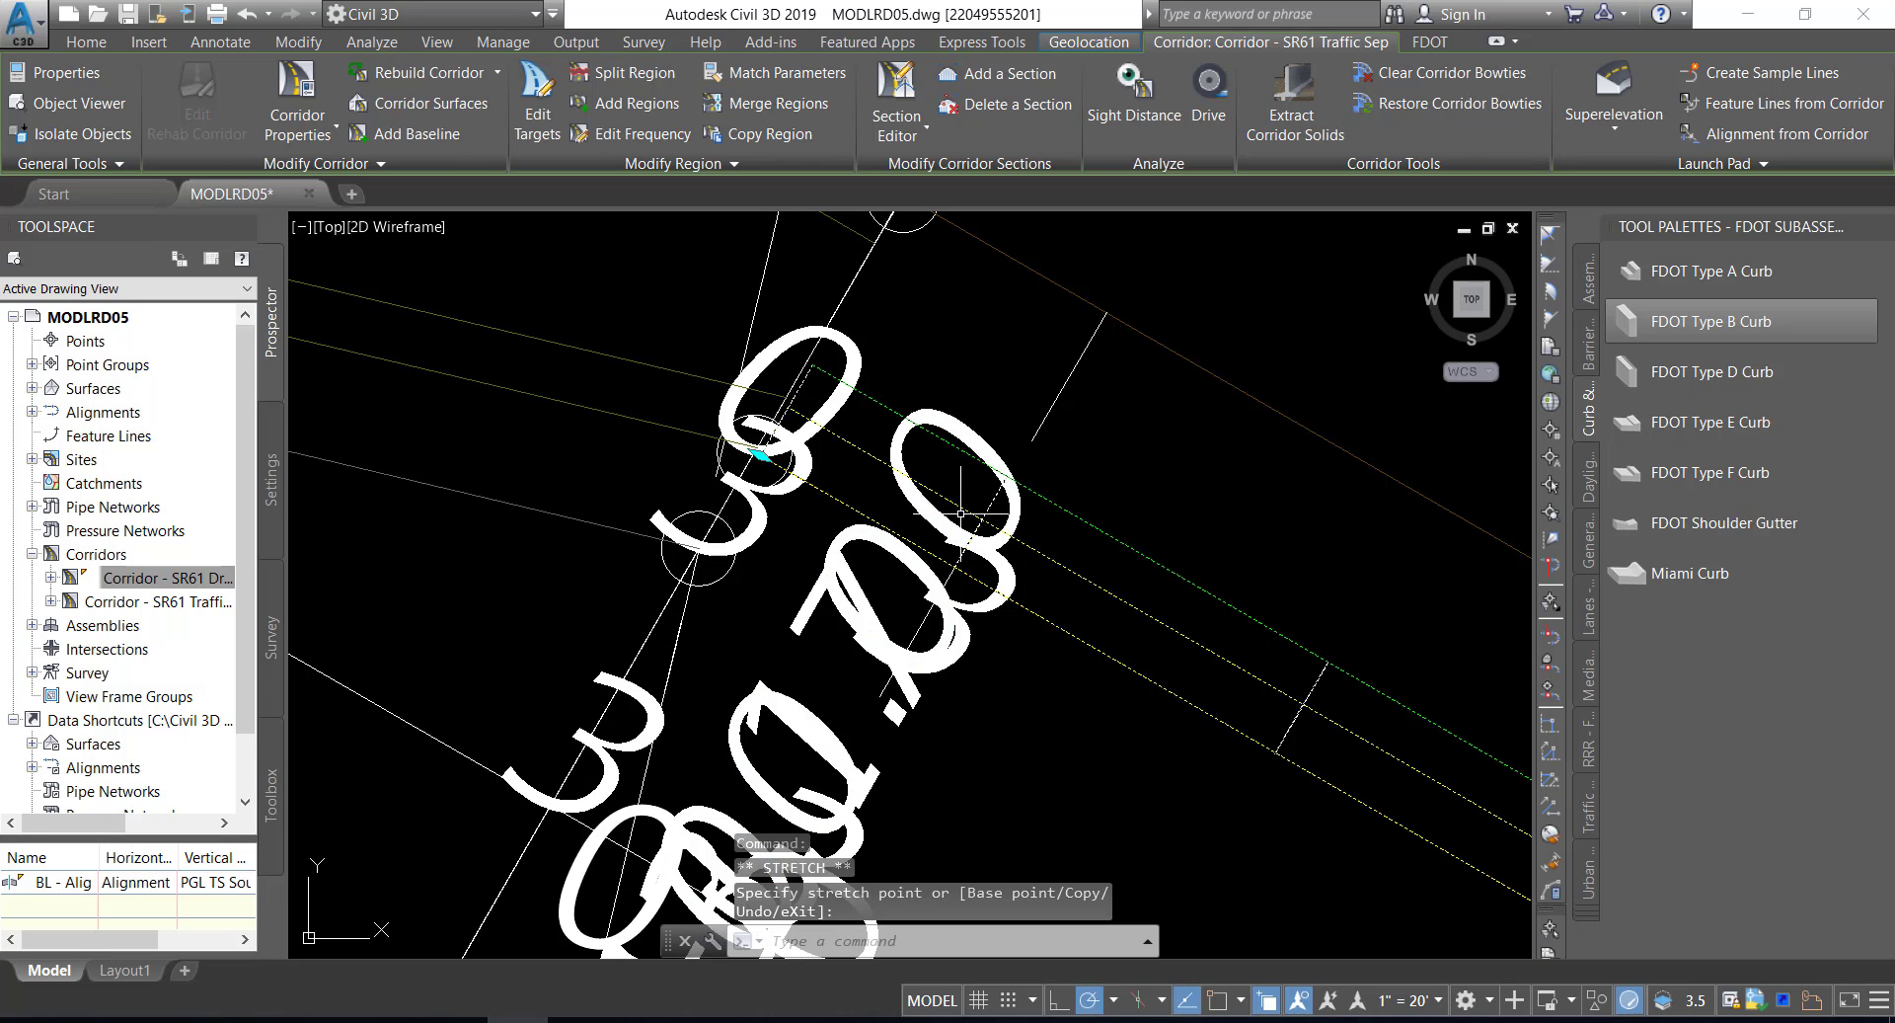
key("Escape")
- Examine the assemblies around the traffic separator corridor's curved southeast nose in the Object Viewer
scroll(1076, 544, "down", 3)
scroll(1076, 544, "down", 2)
left_click(1098, 528)
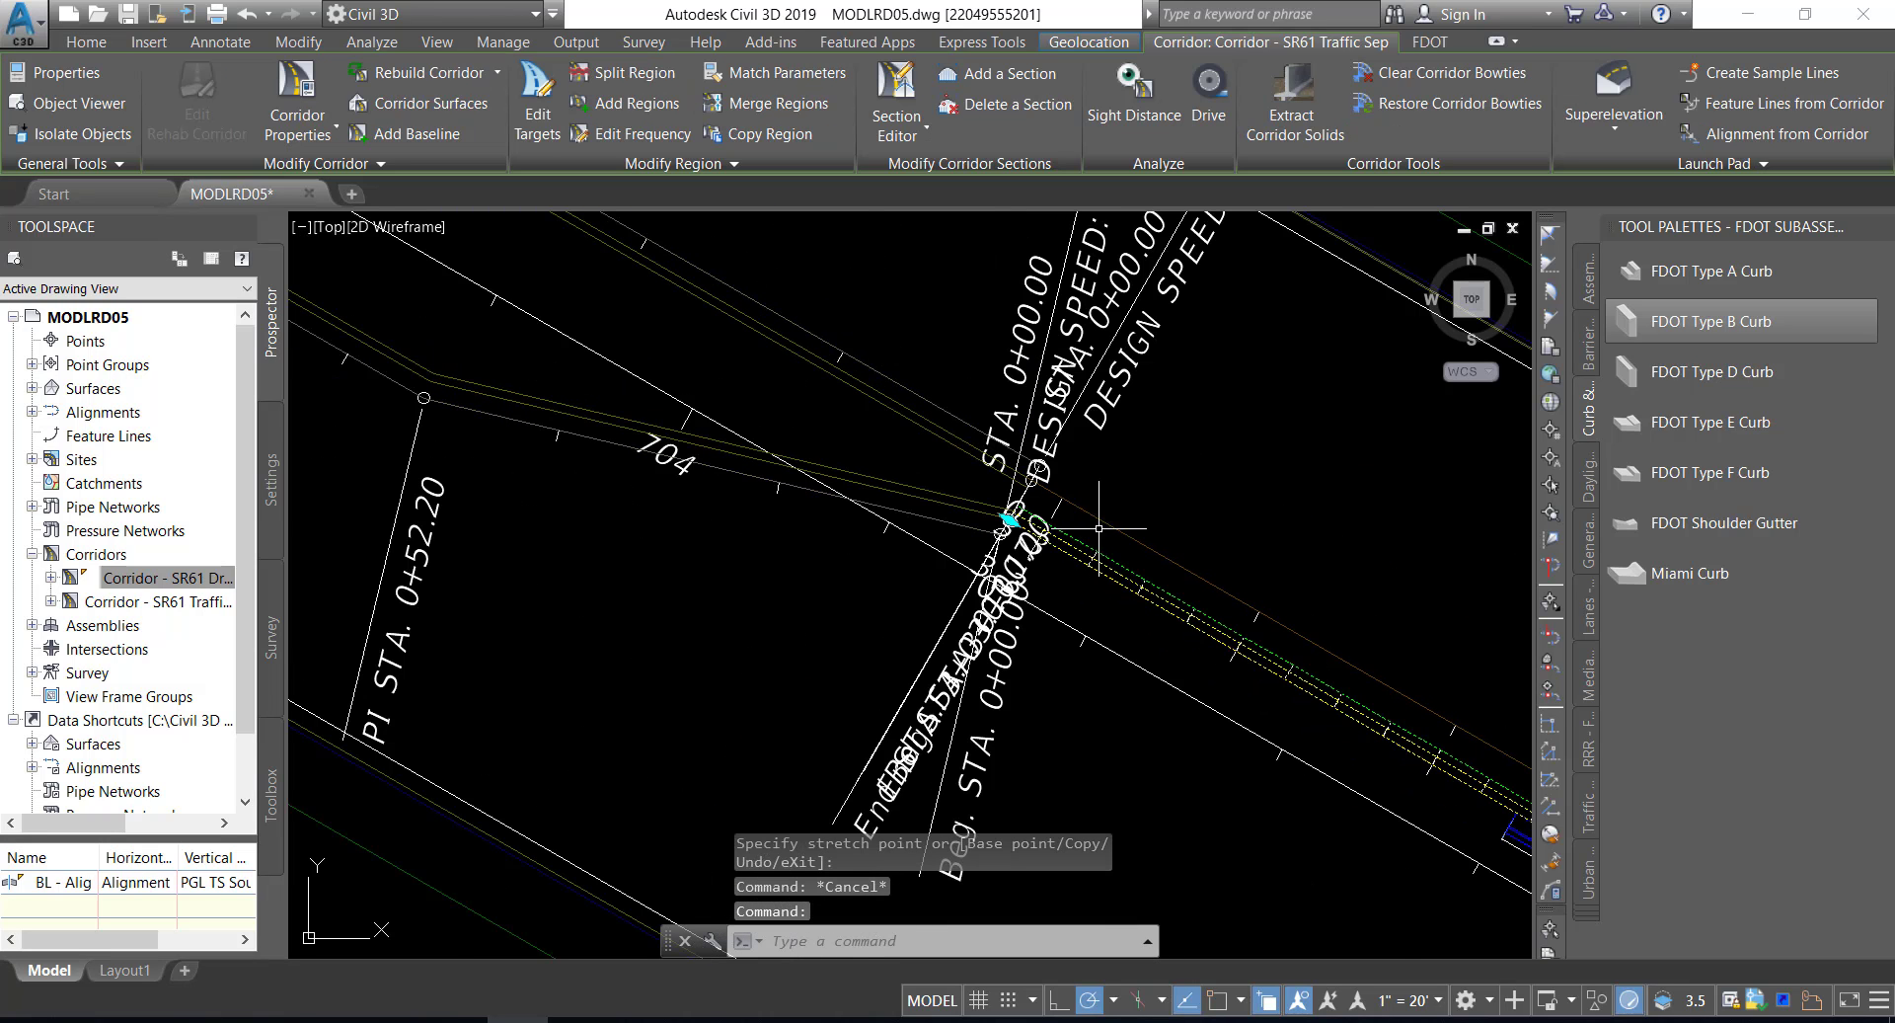
middle_click_drag(1178, 533, 809, 411)
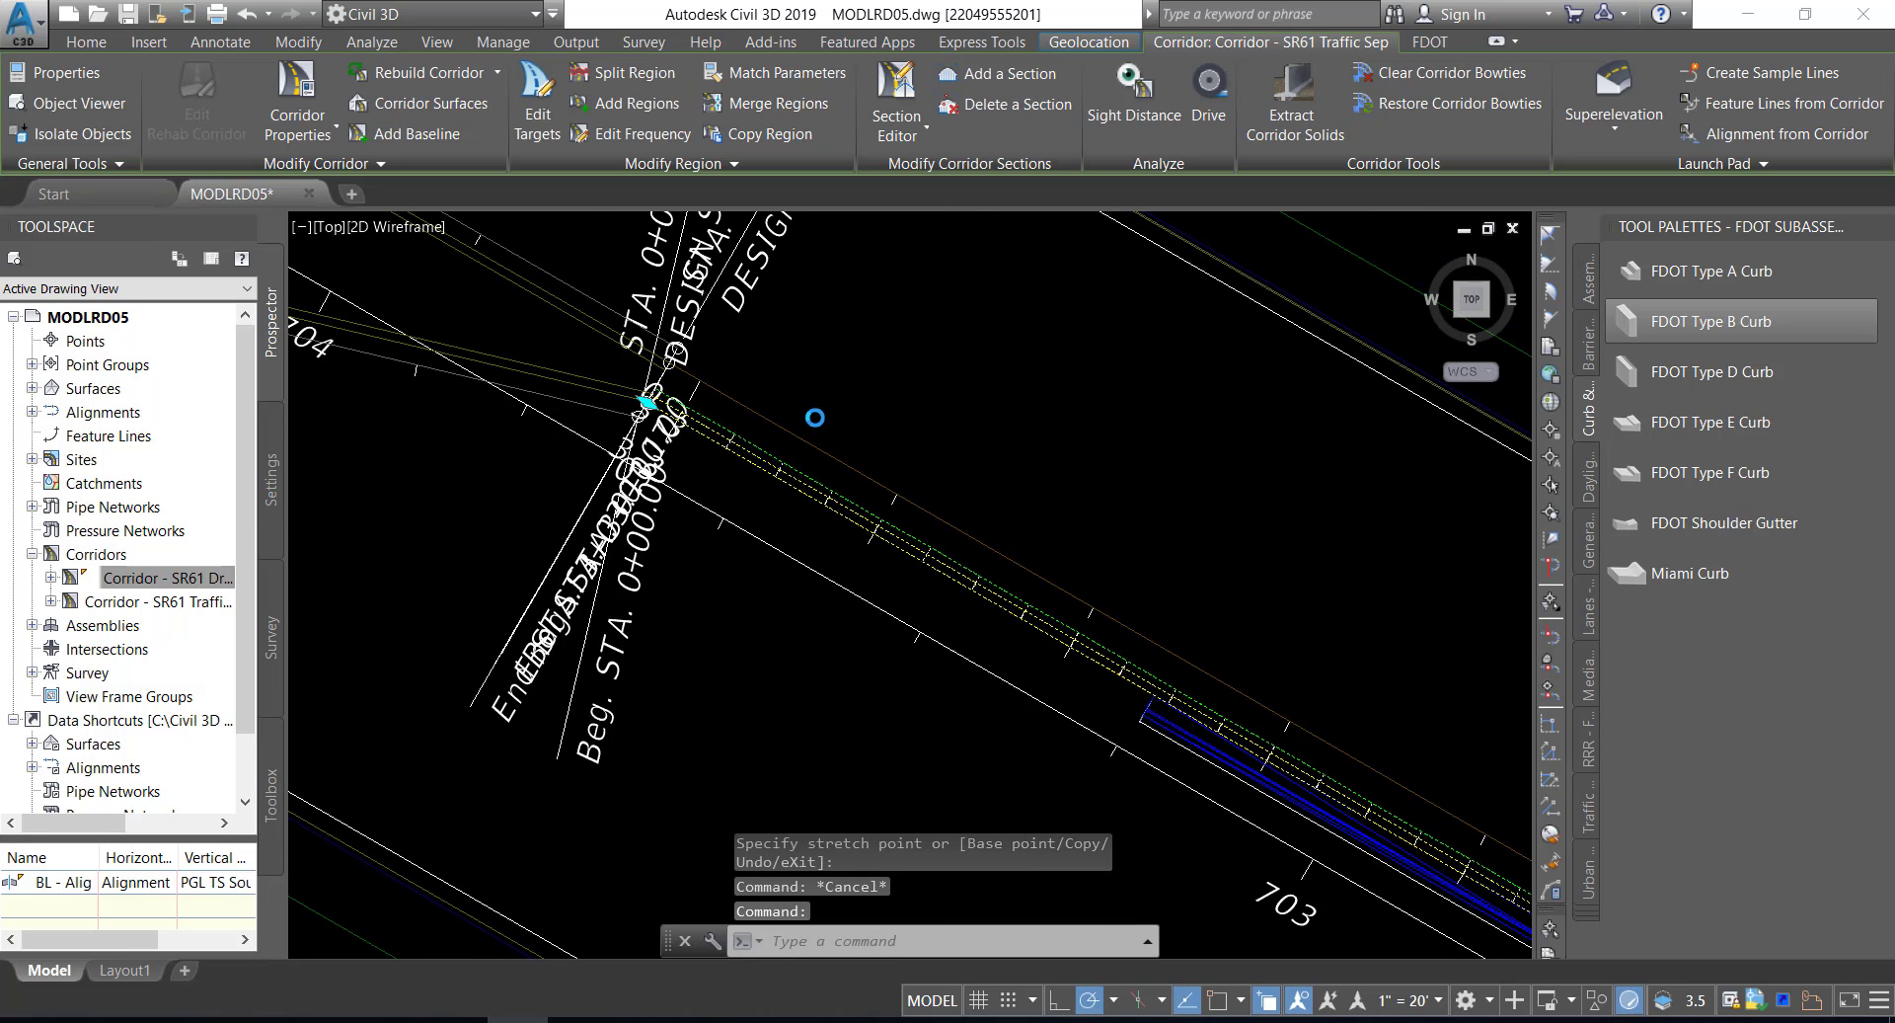
right_click(895, 342)
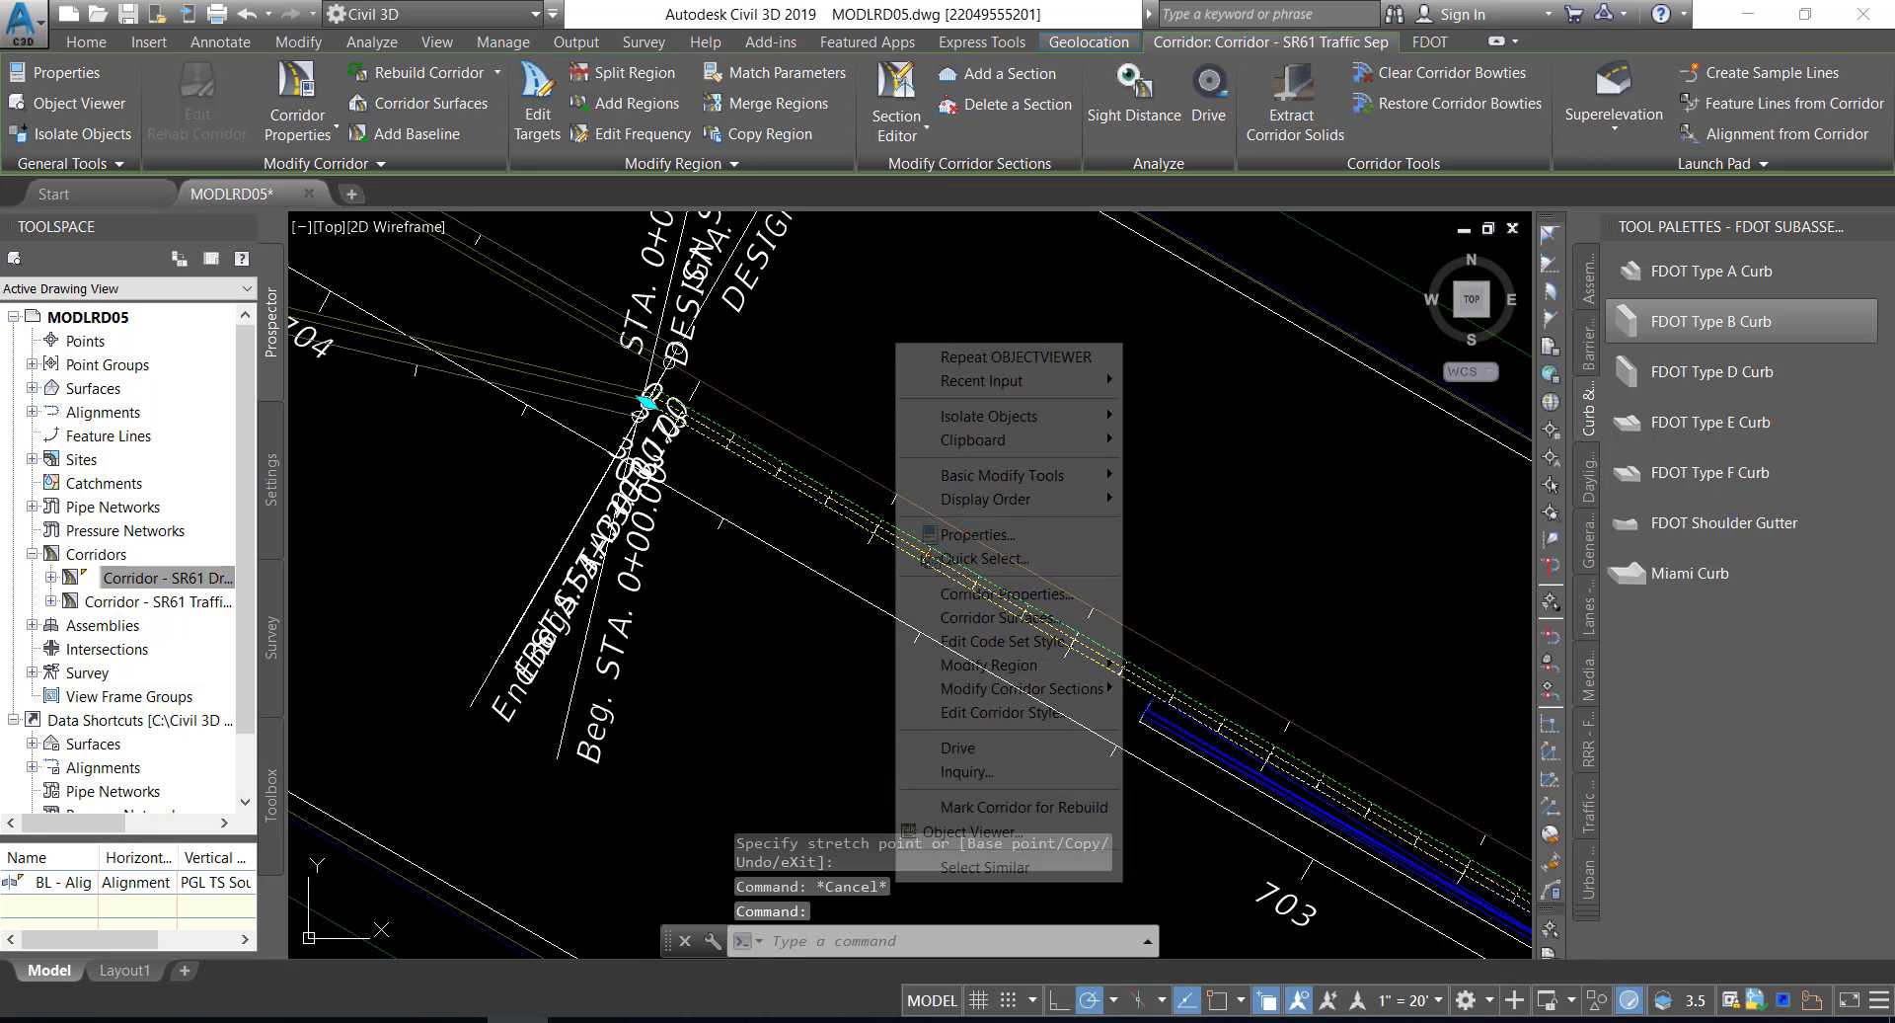
left_click(972, 831)
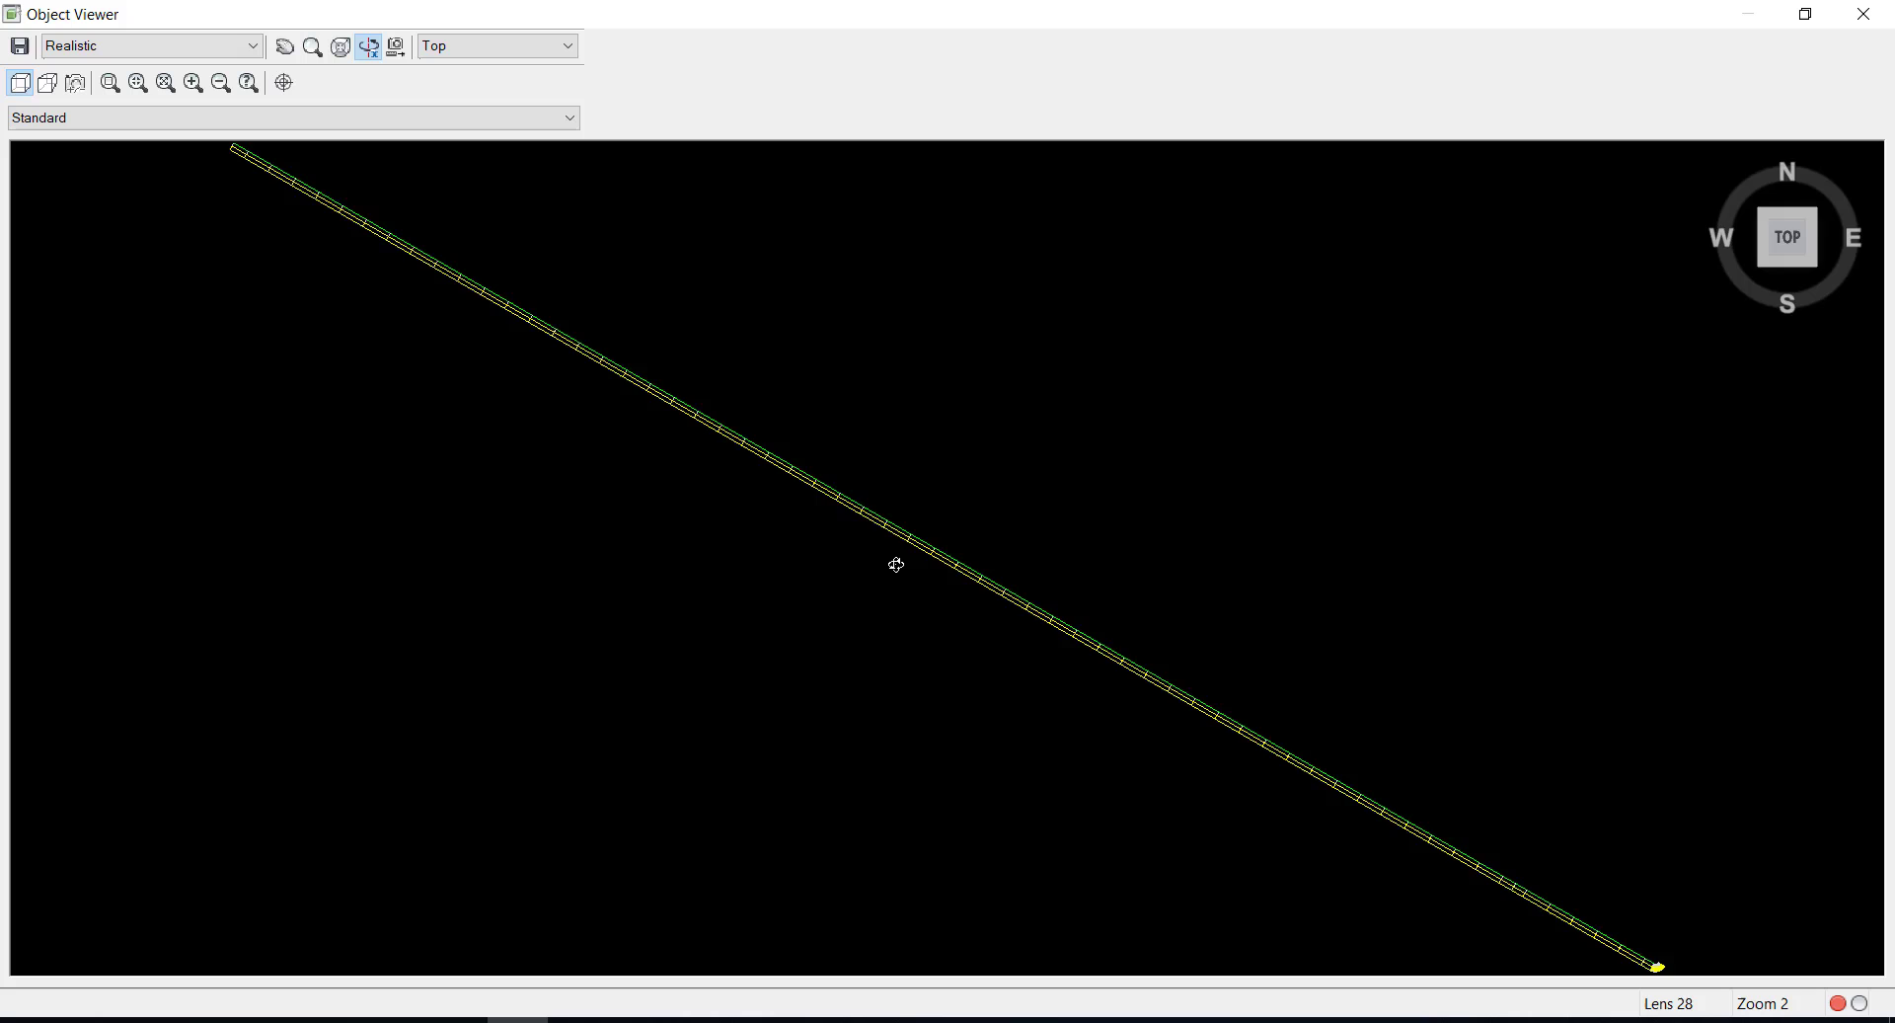
left_click_drag(893, 563, 597, 365)
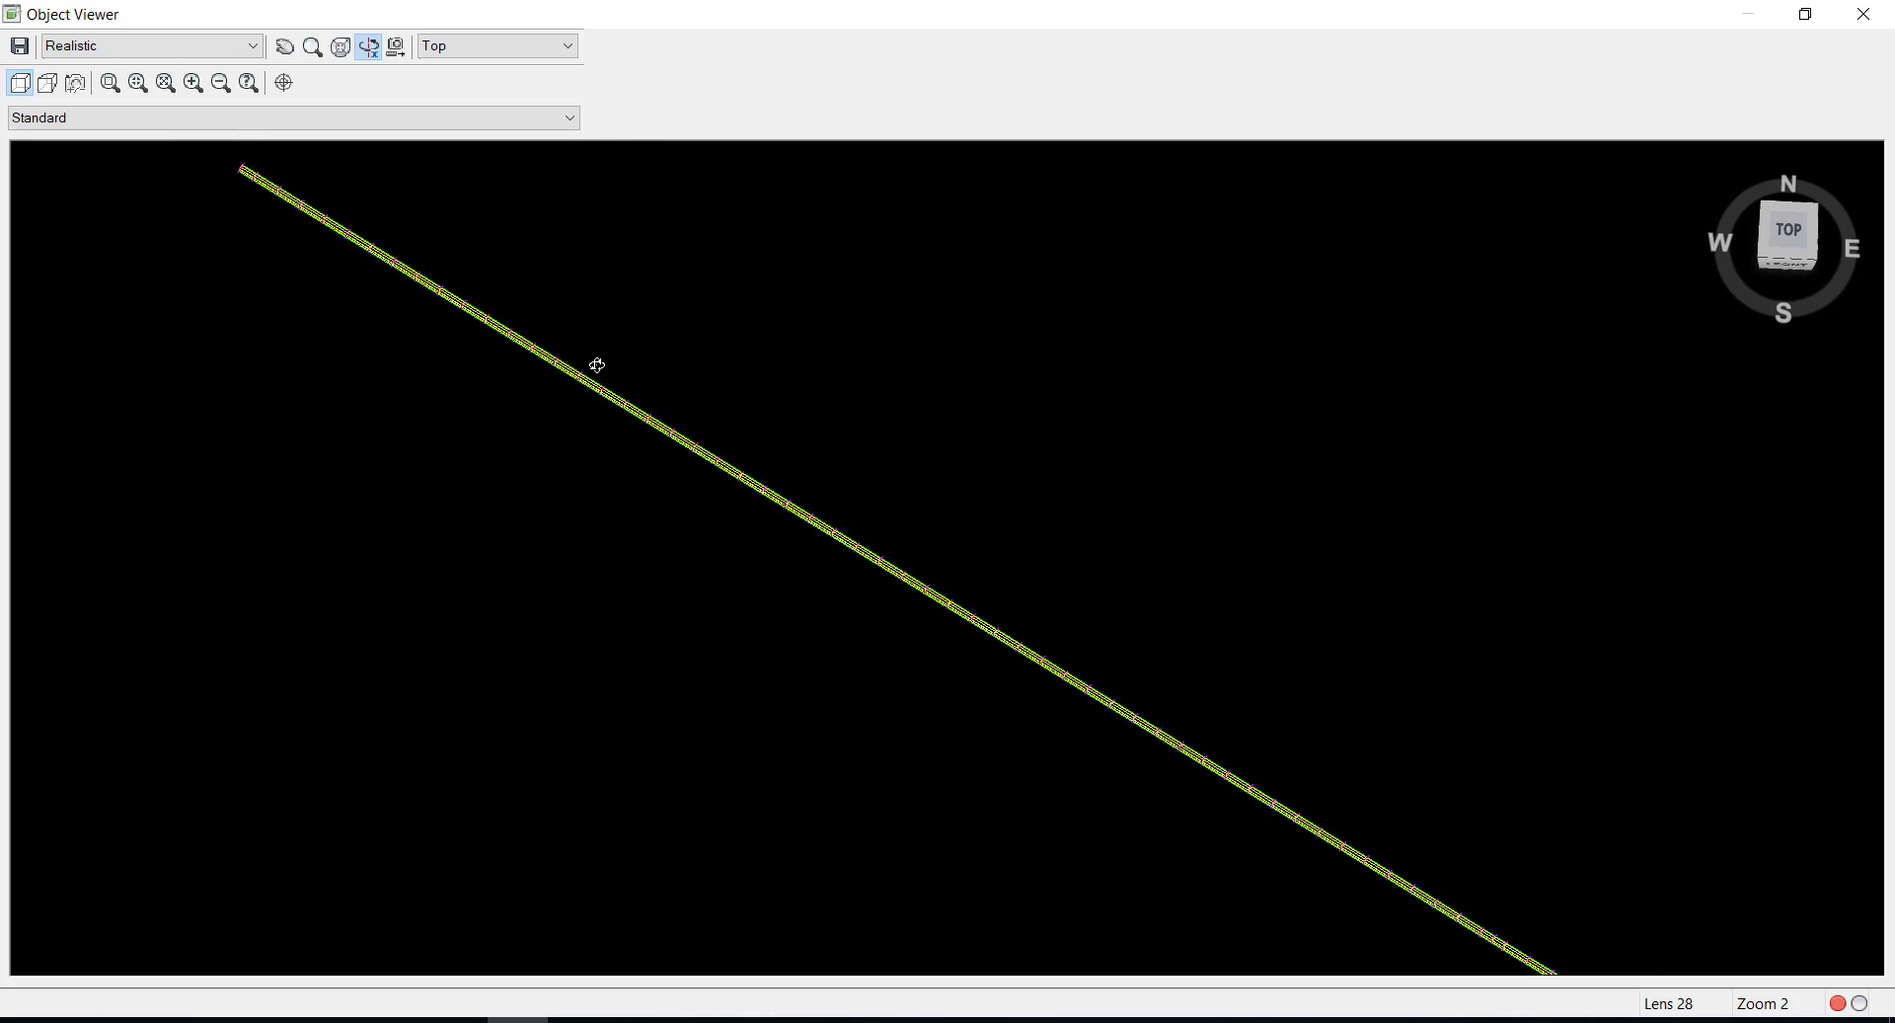
middle_click_drag(1253, 733, 973, 499)
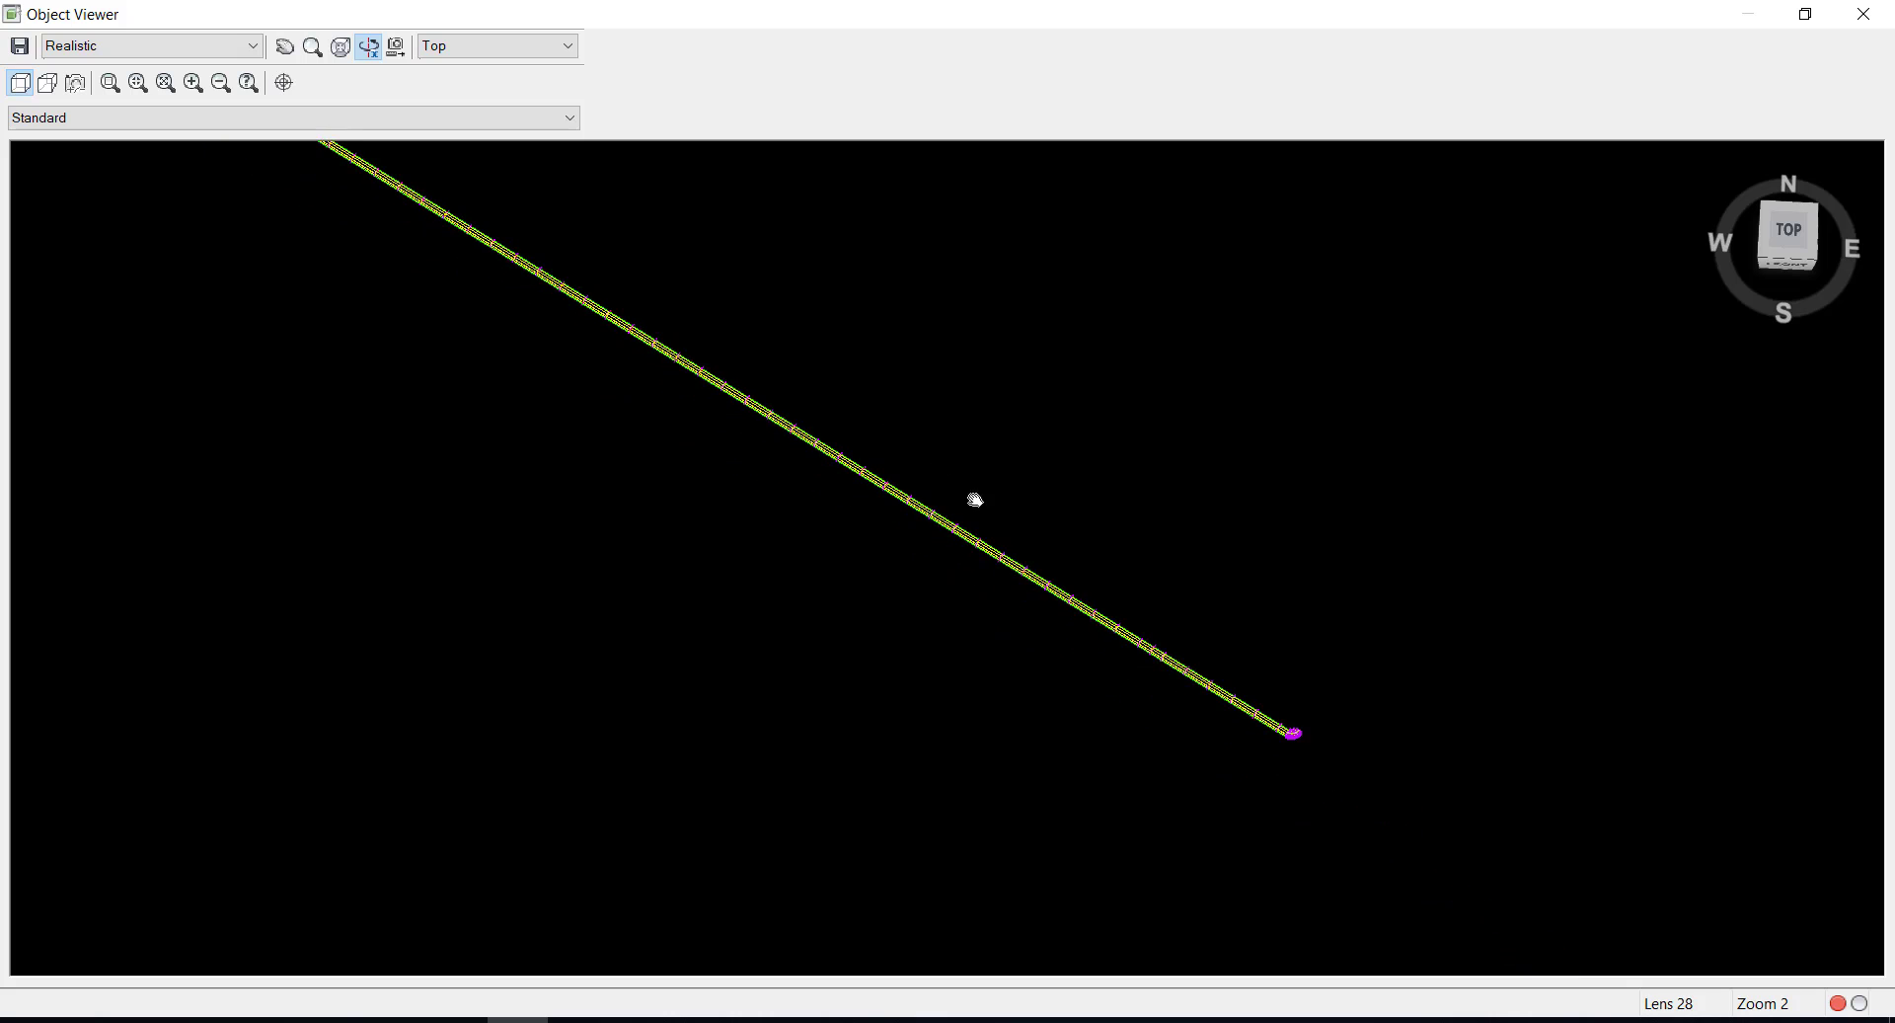
middle_click_drag(1203, 664, 1037, 567)
scroll(1109, 617, "up", 8)
middle_click_drag(1407, 690, 948, 453)
middle_click_drag(1240, 550, 876, 482)
scroll(1232, 632, "up", 6)
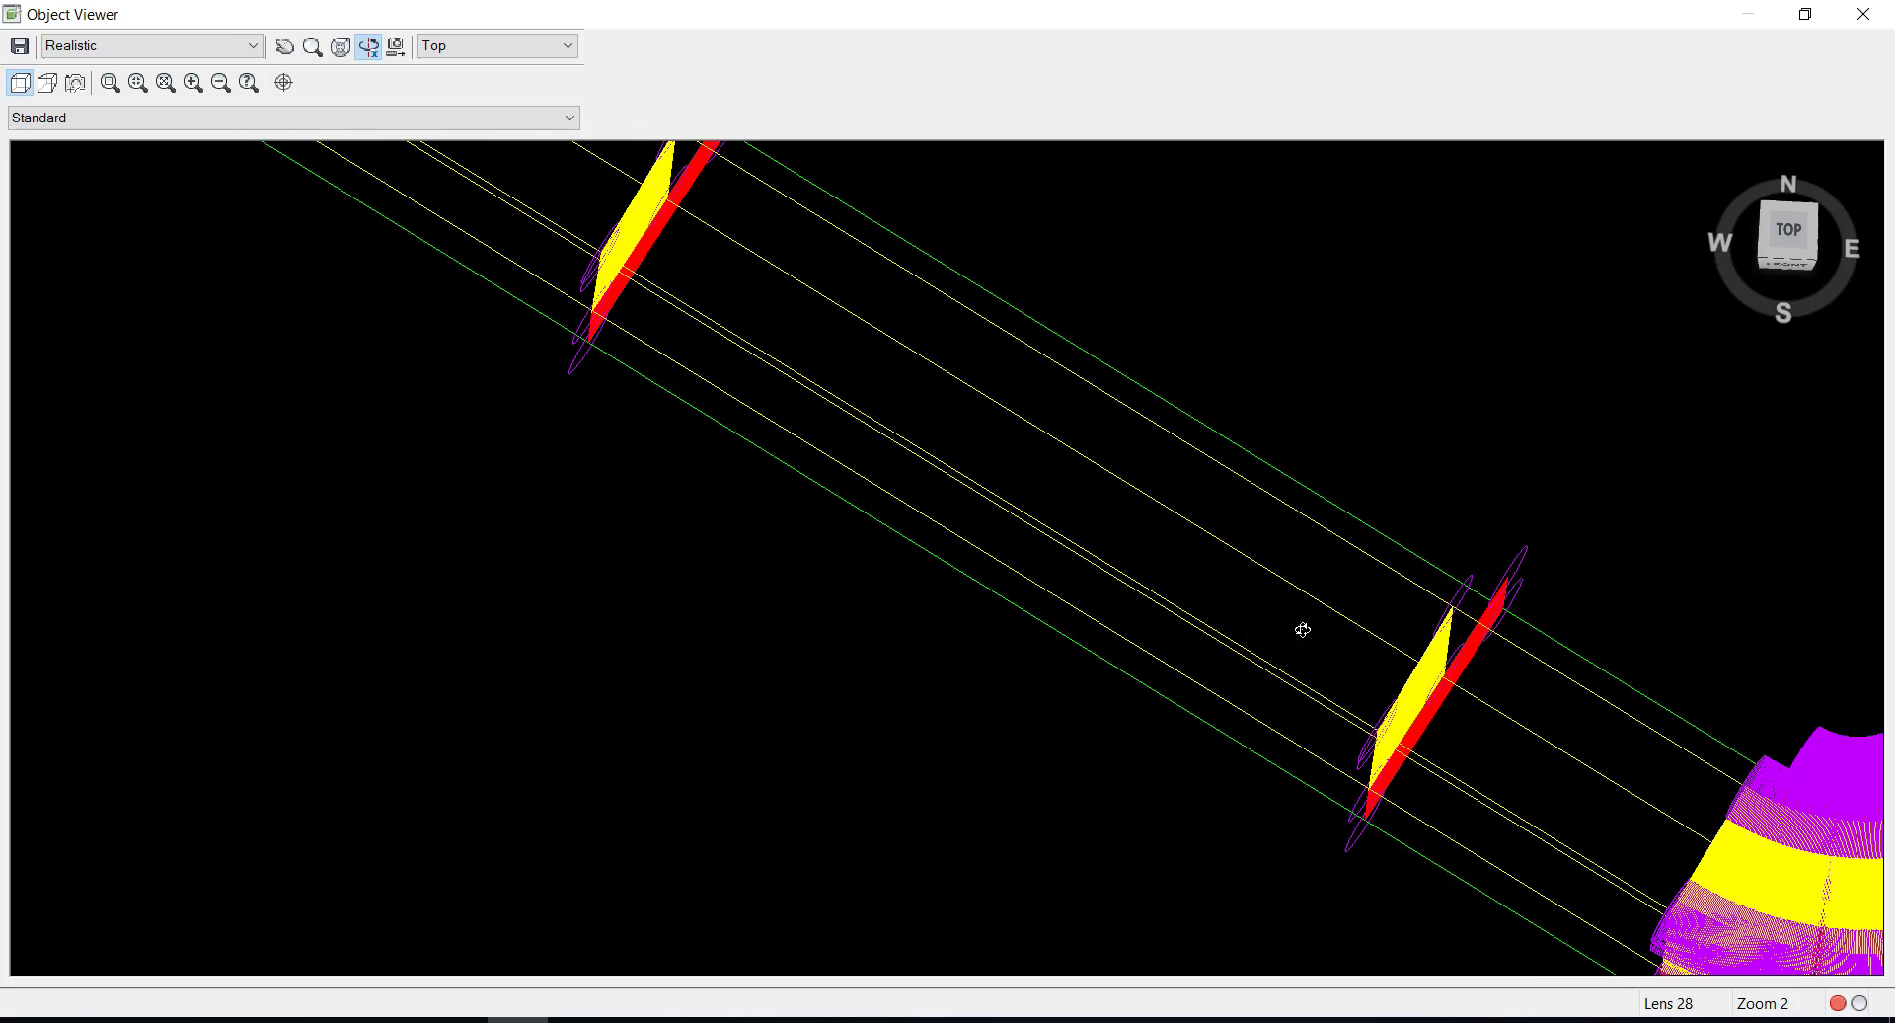
middle_click_drag(1341, 616, 749, 419)
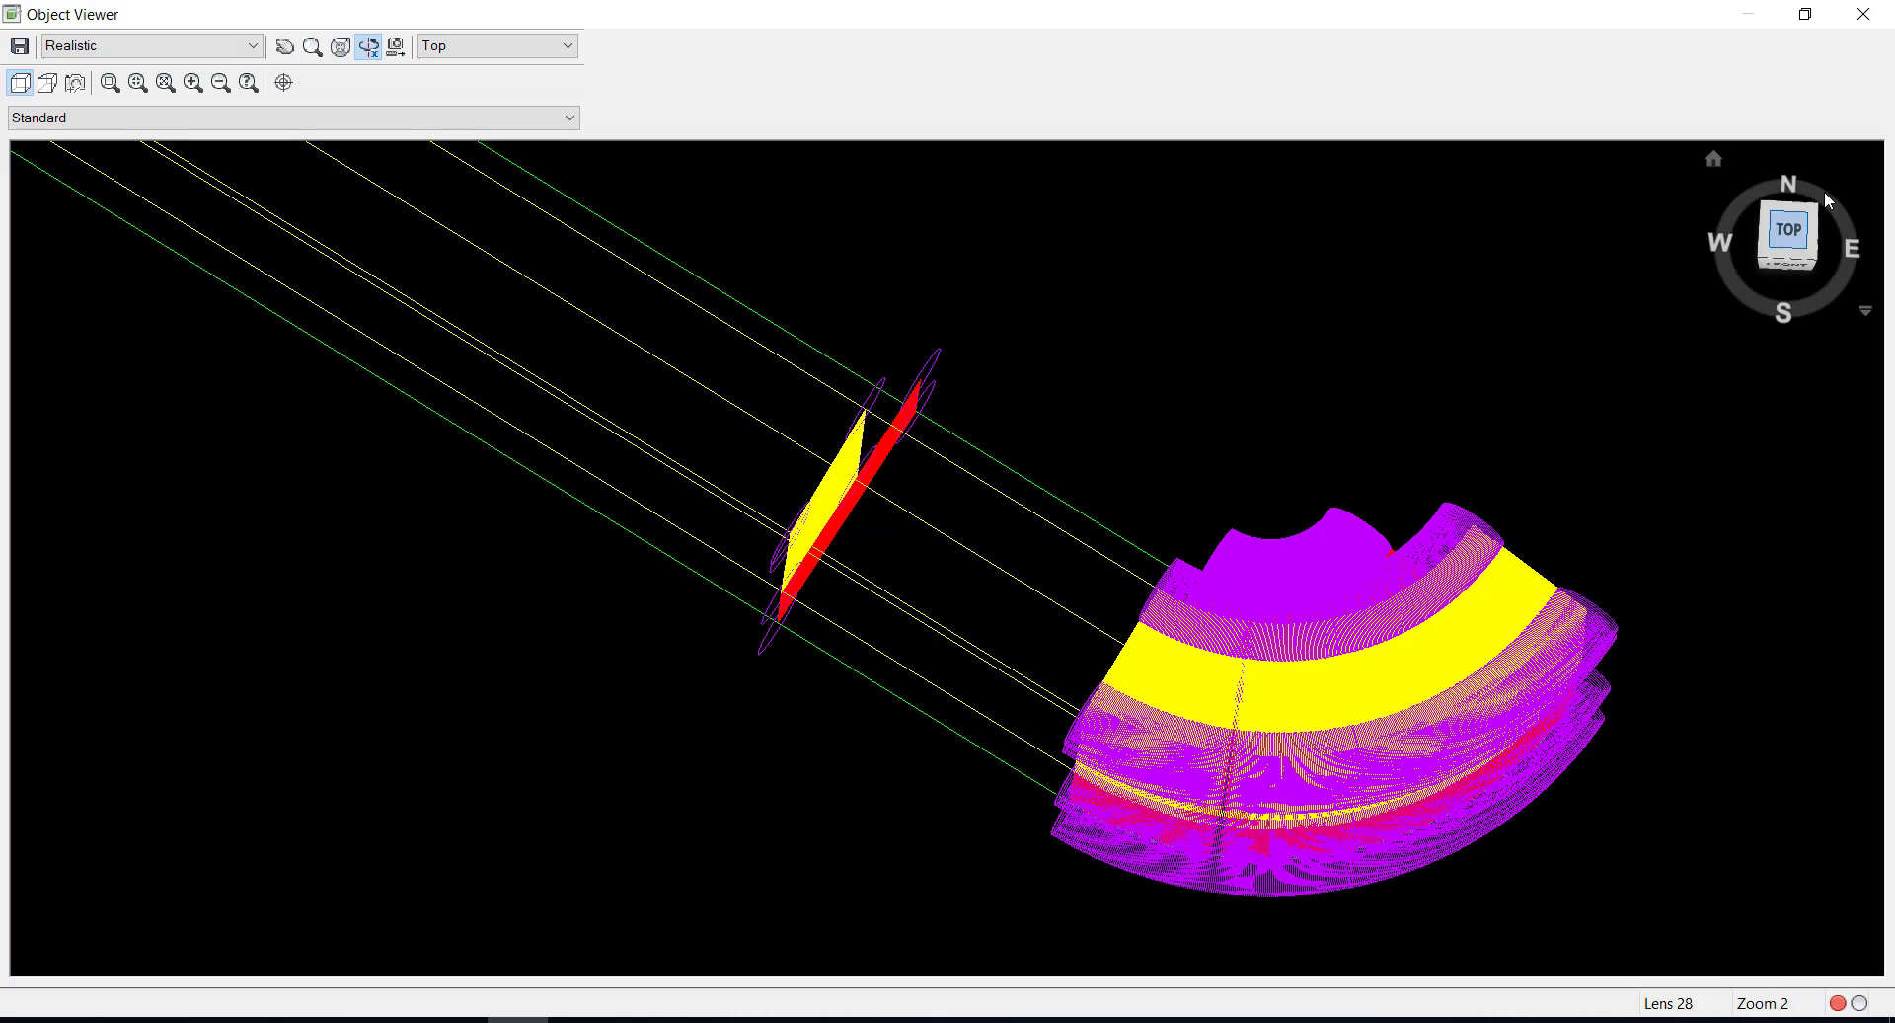
left_click(1864, 16)
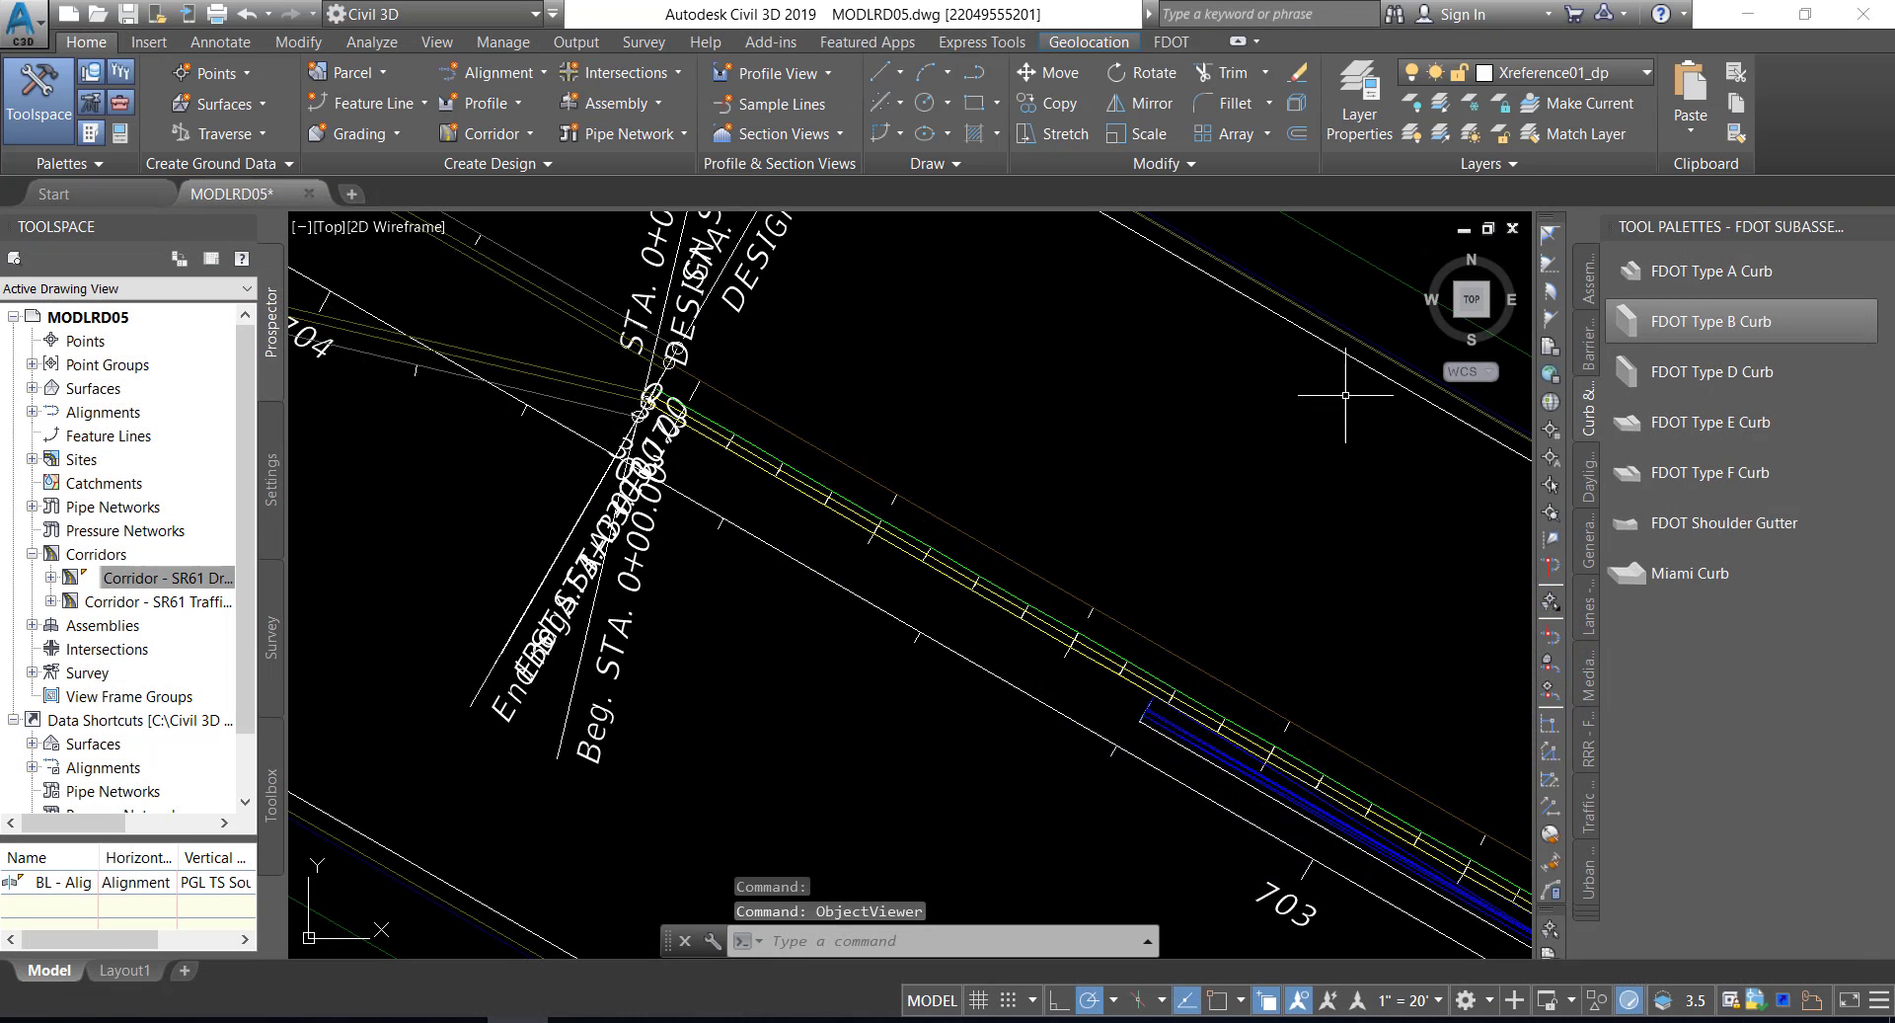
- Set the traffic separator region's assembly frequency along curves to a 0.10' increment and end the frequency edit
left_click(881, 532)
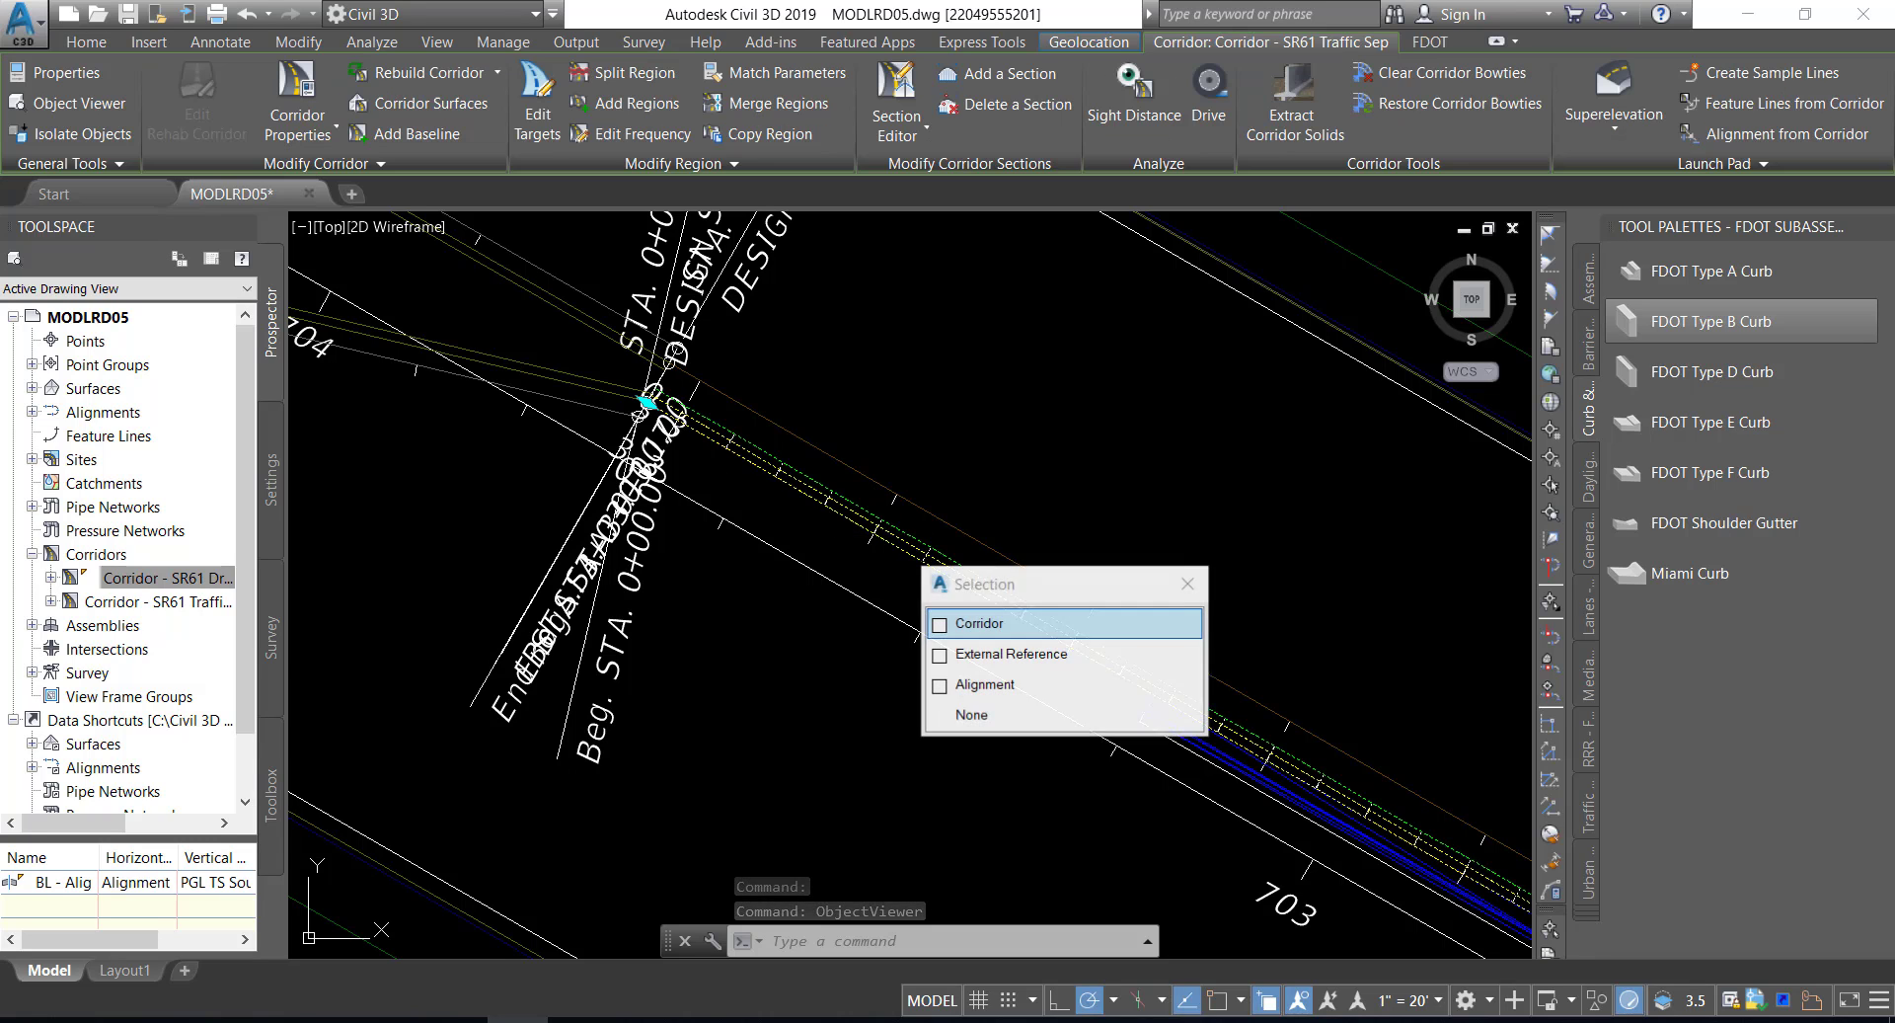
left_click(592, 135)
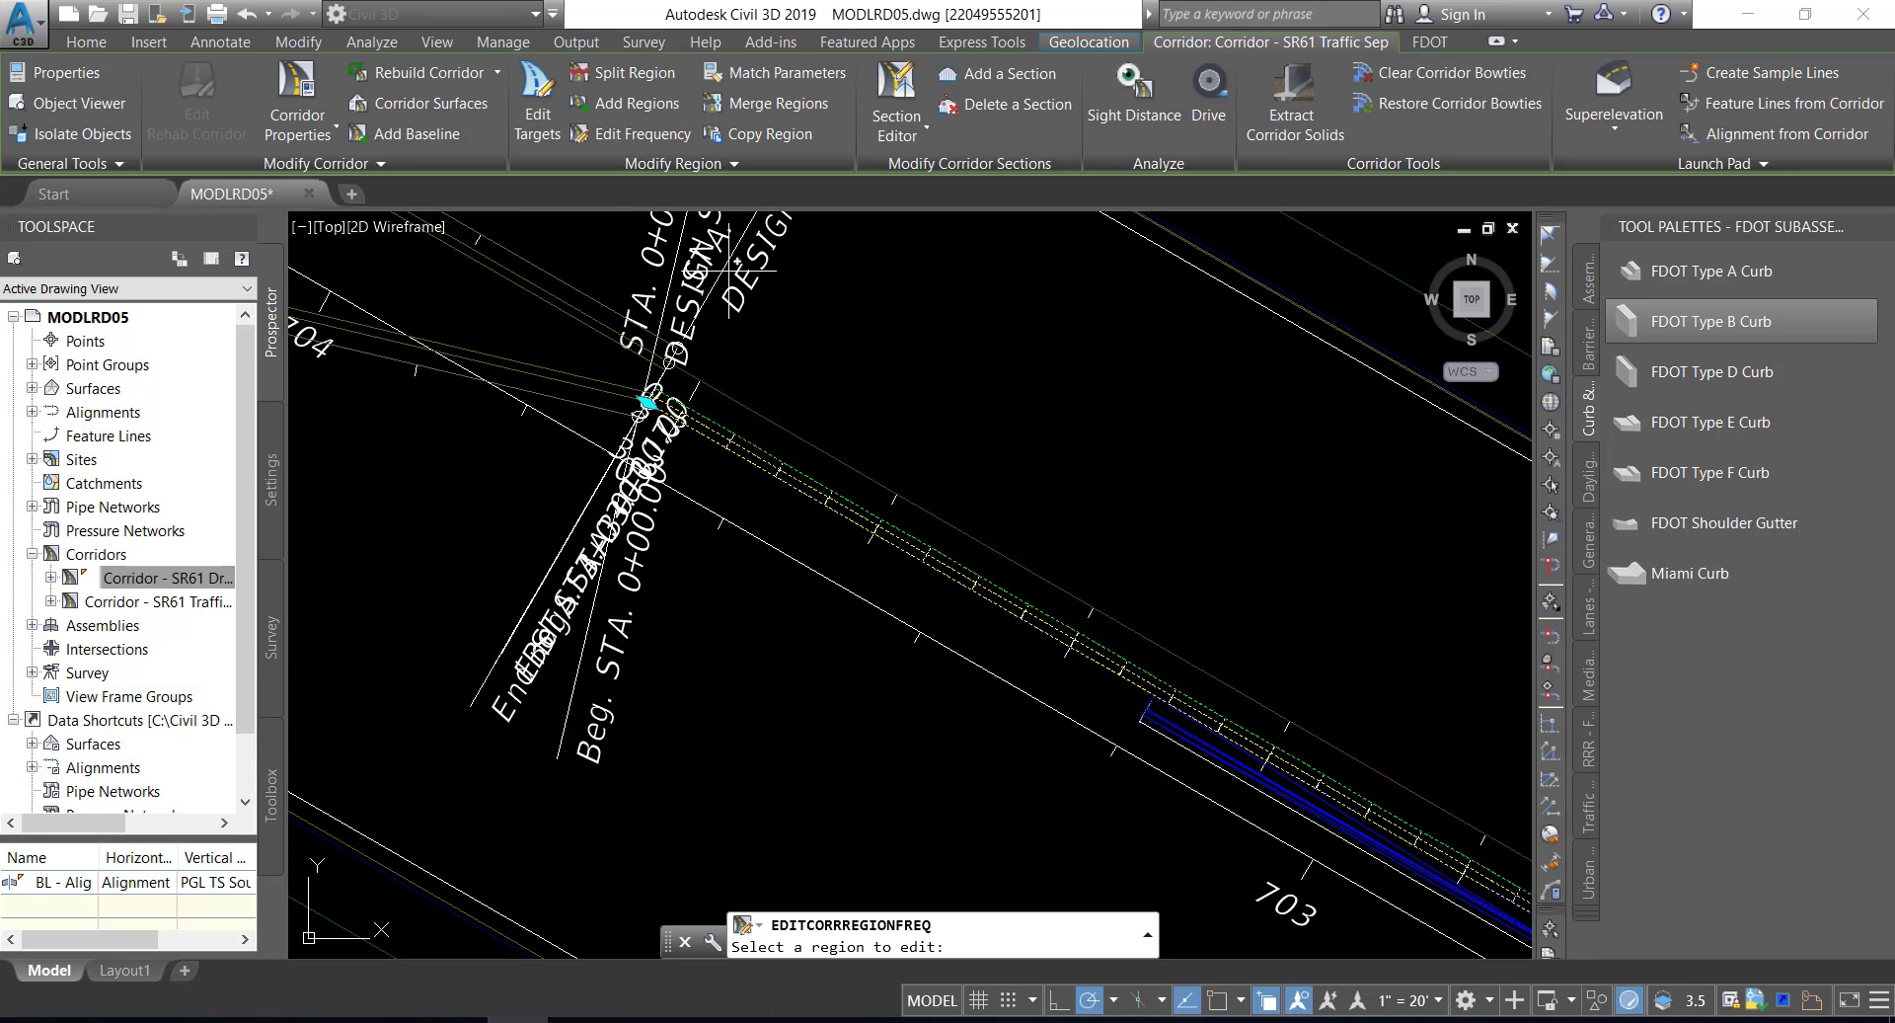
left_click(857, 504)
left_click(977, 220)
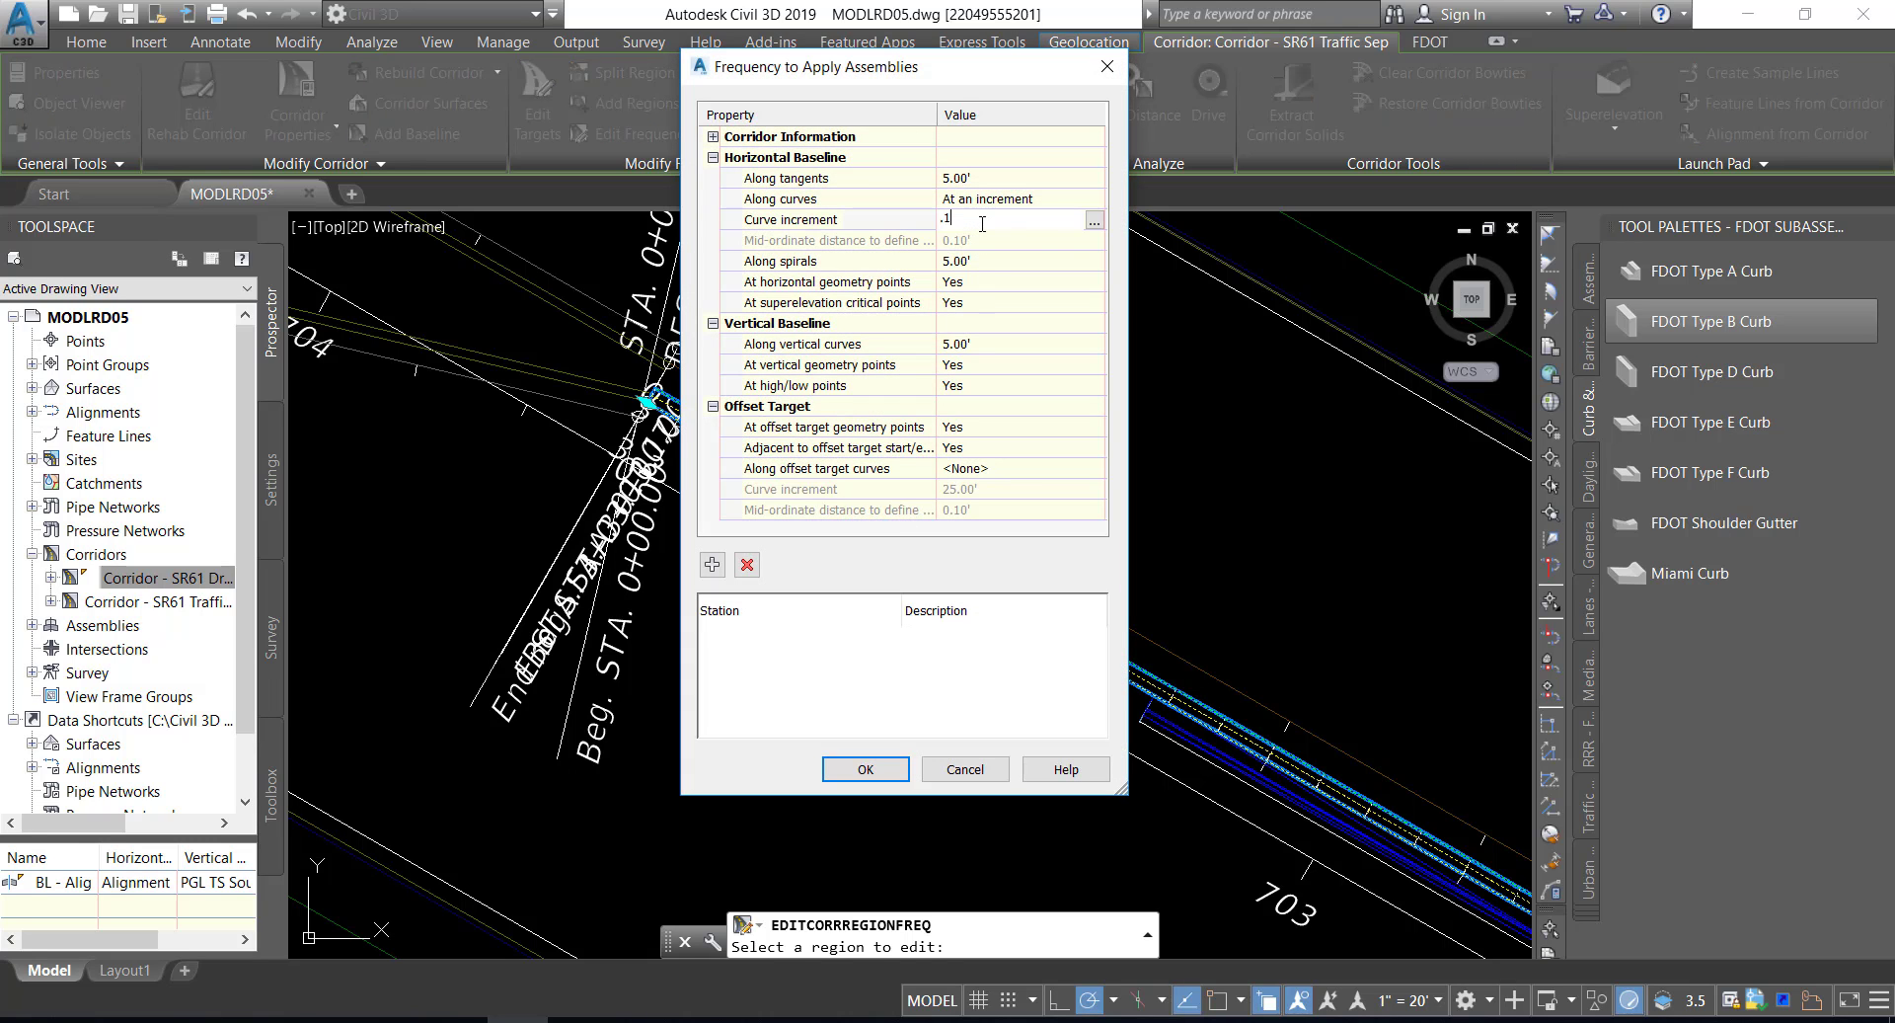
left_click(860, 768)
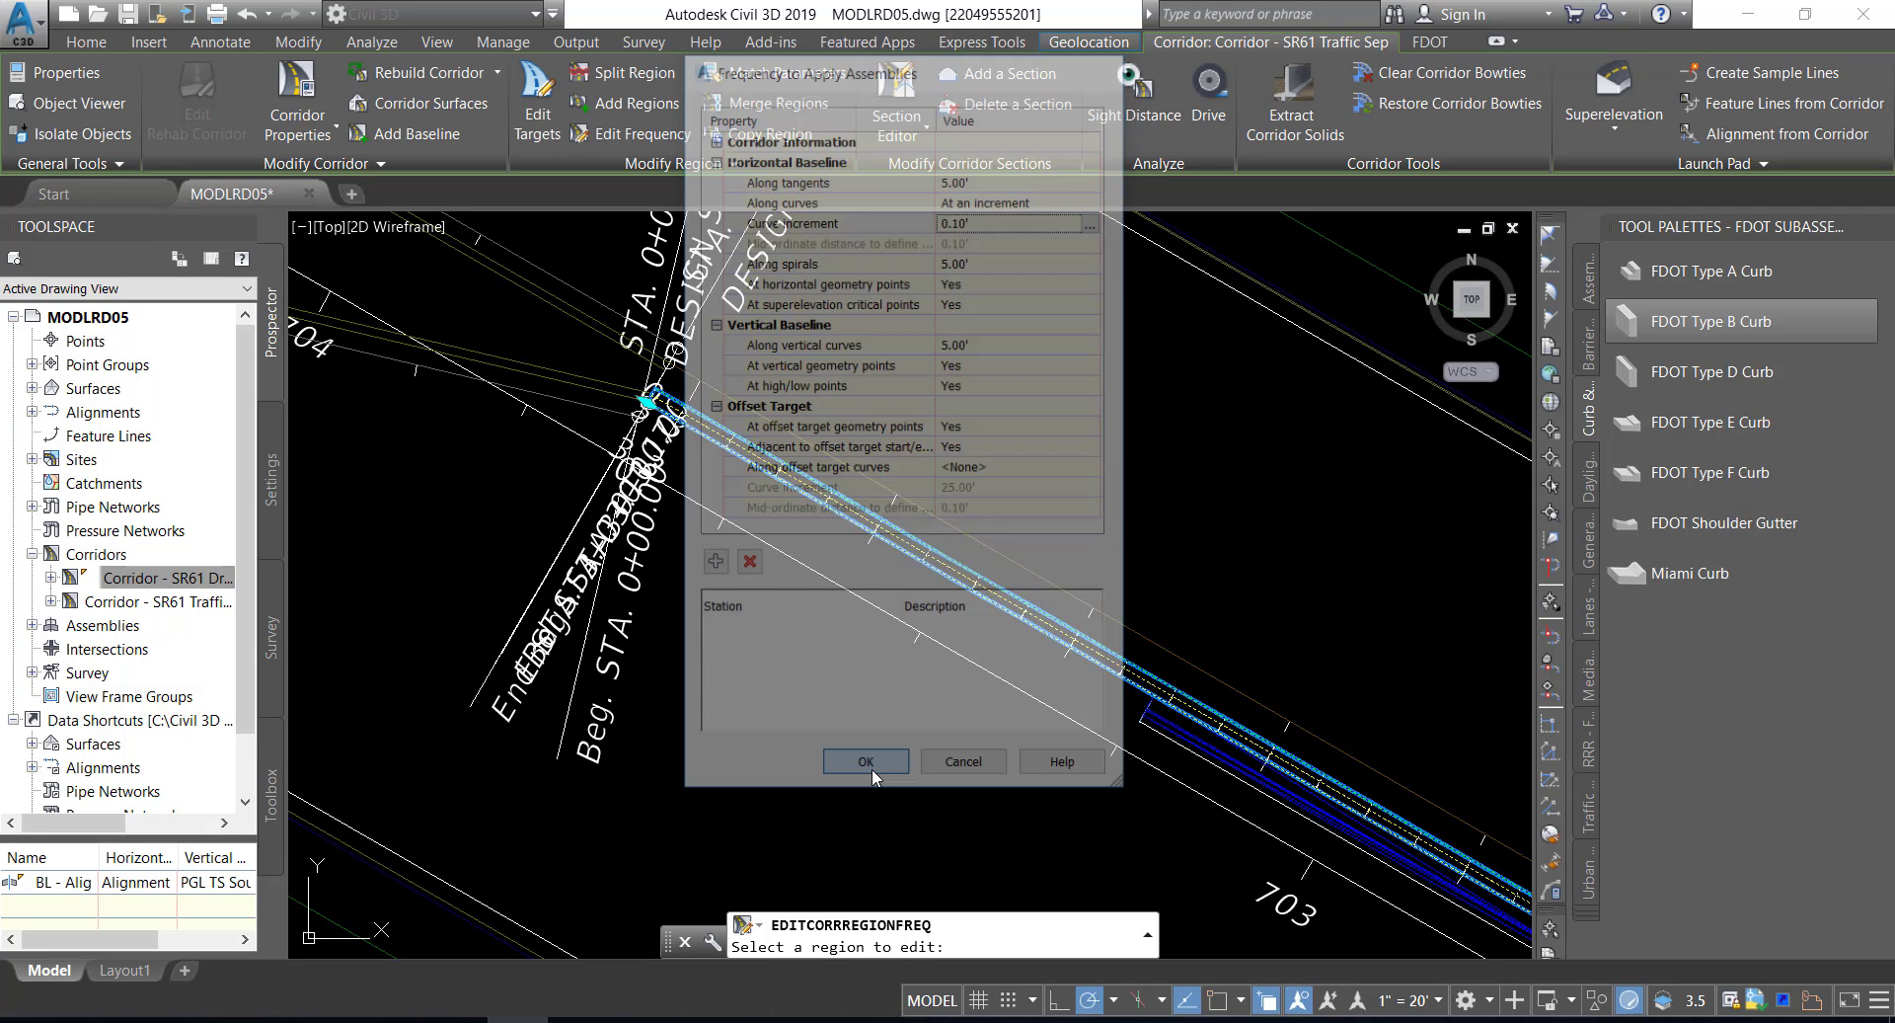
middle_click_drag(928, 705, 813, 660)
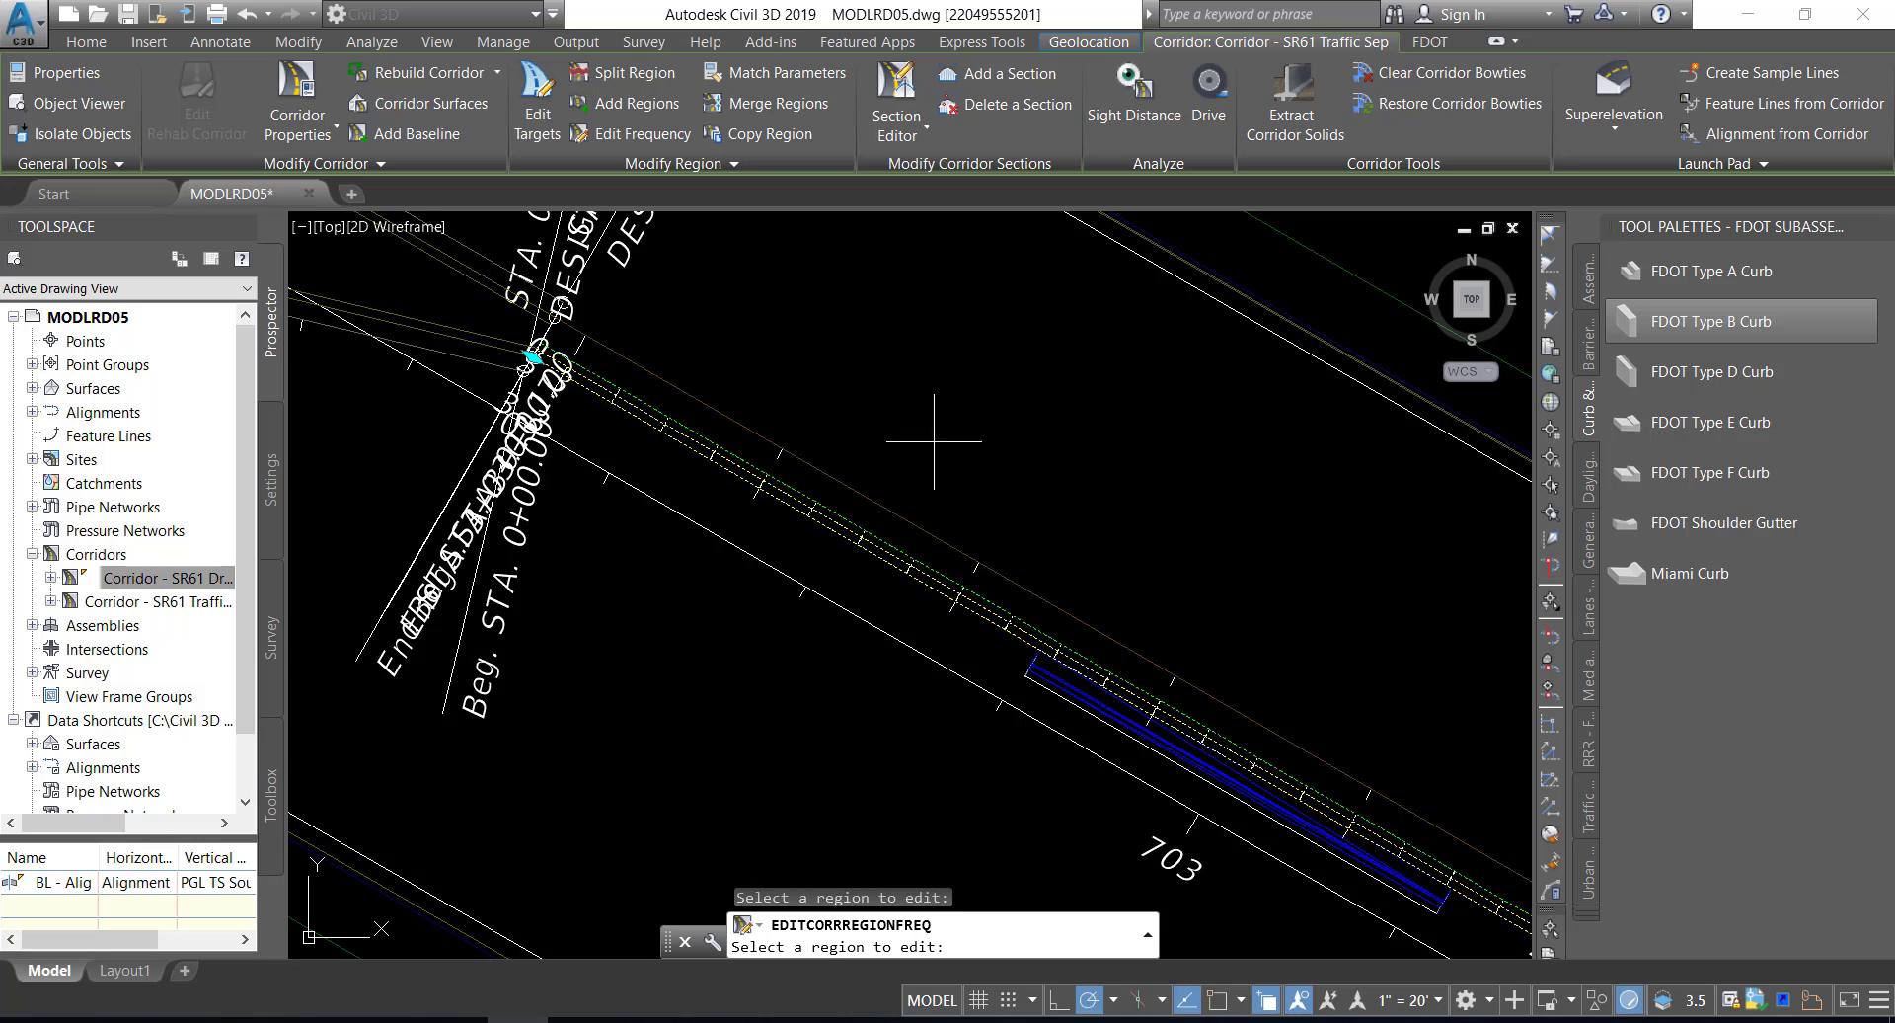
key("Return")
- Inspect the corridor's rounded nose in the Object Viewer to check the new assembly spacing along the curve
right_click(983, 566)
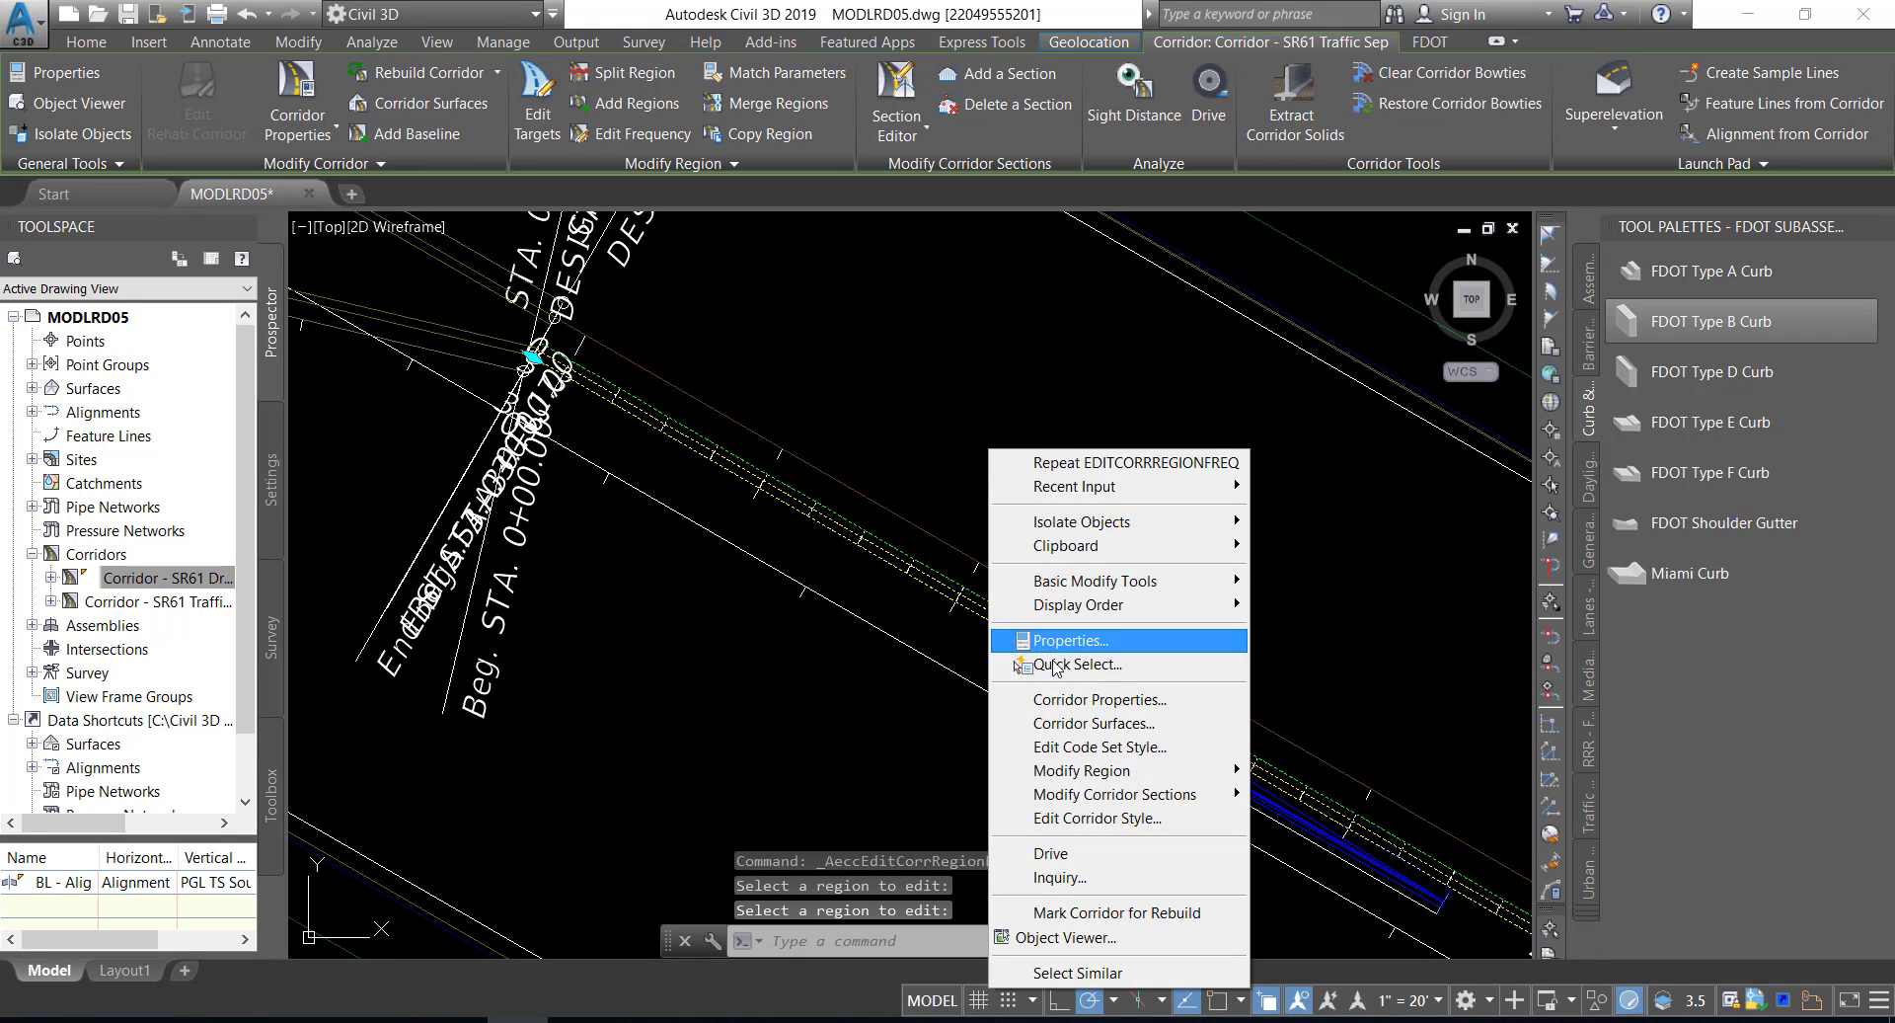
left_click(1064, 936)
left_click_drag(1199, 679, 1116, 597)
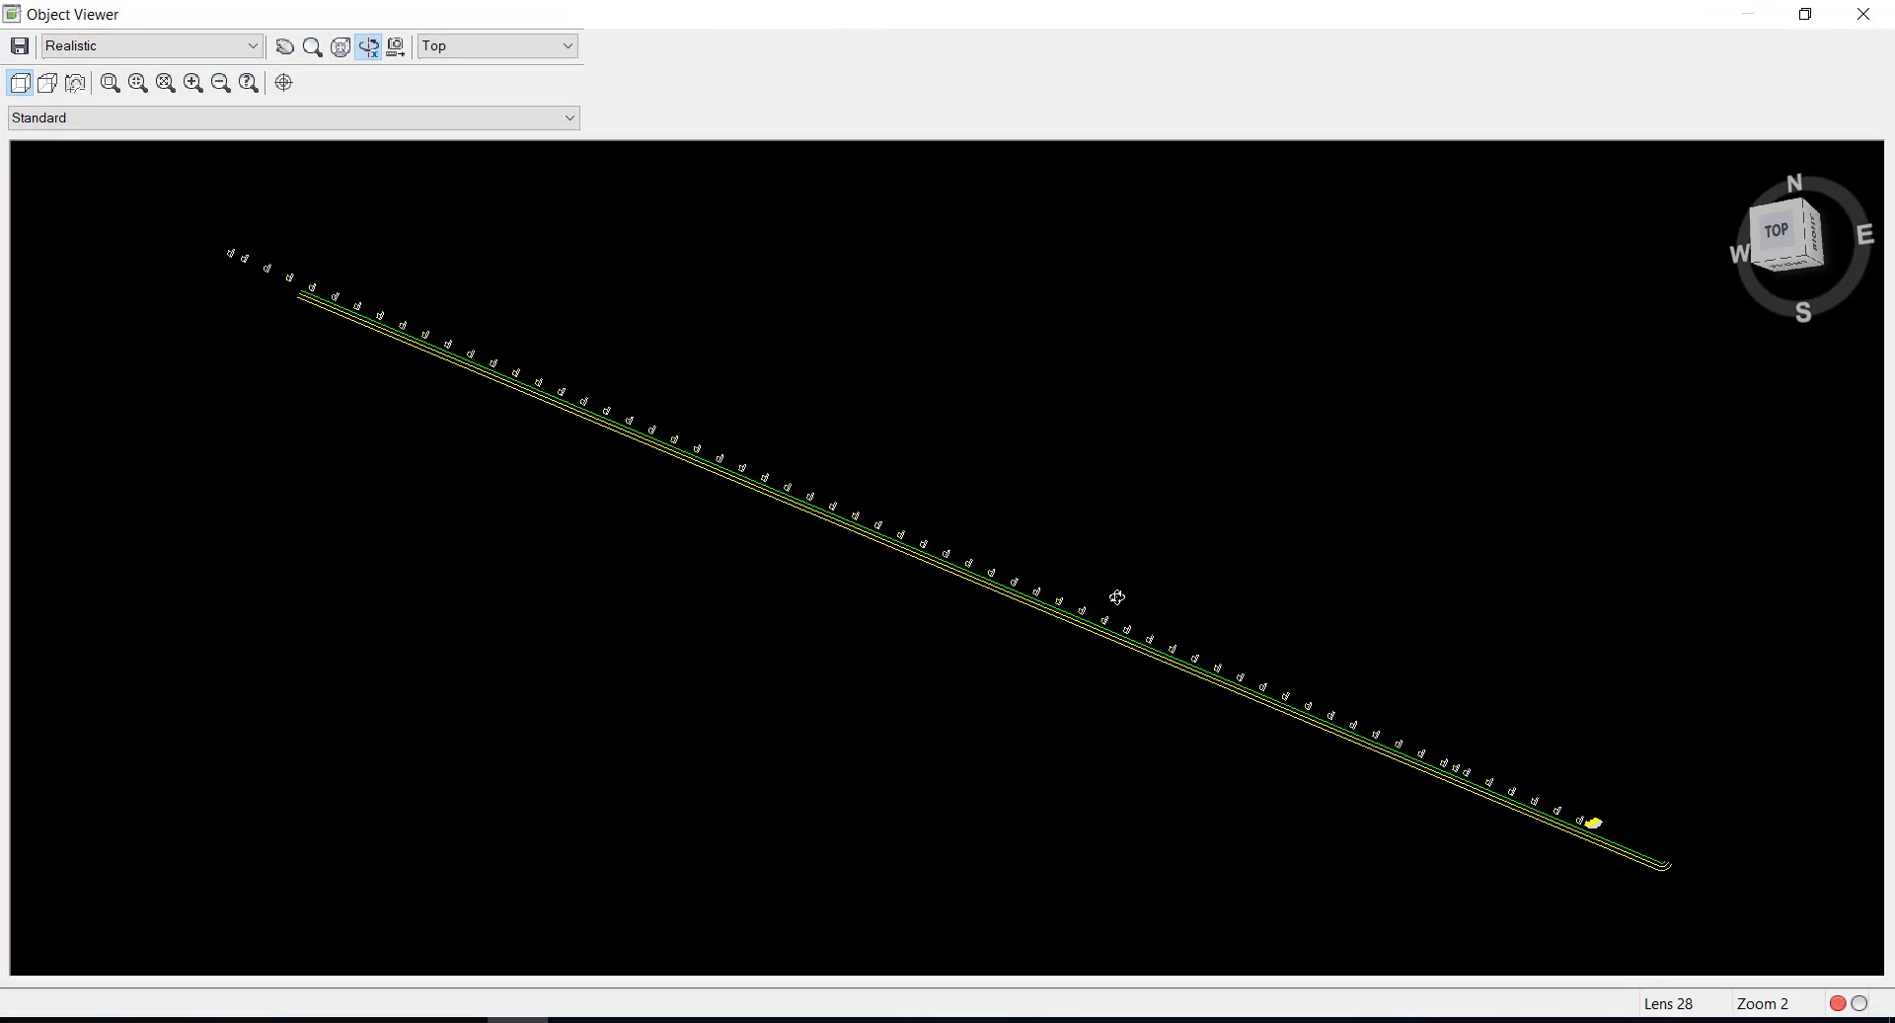
middle_click_drag(1372, 691, 971, 590)
scroll(1238, 736, "up", 5)
middle_click_drag(1269, 745, 809, 400)
middle_click_drag(1392, 770, 743, 350)
scroll(1235, 702, "up", 3)
middle_click_drag(1278, 711, 740, 427)
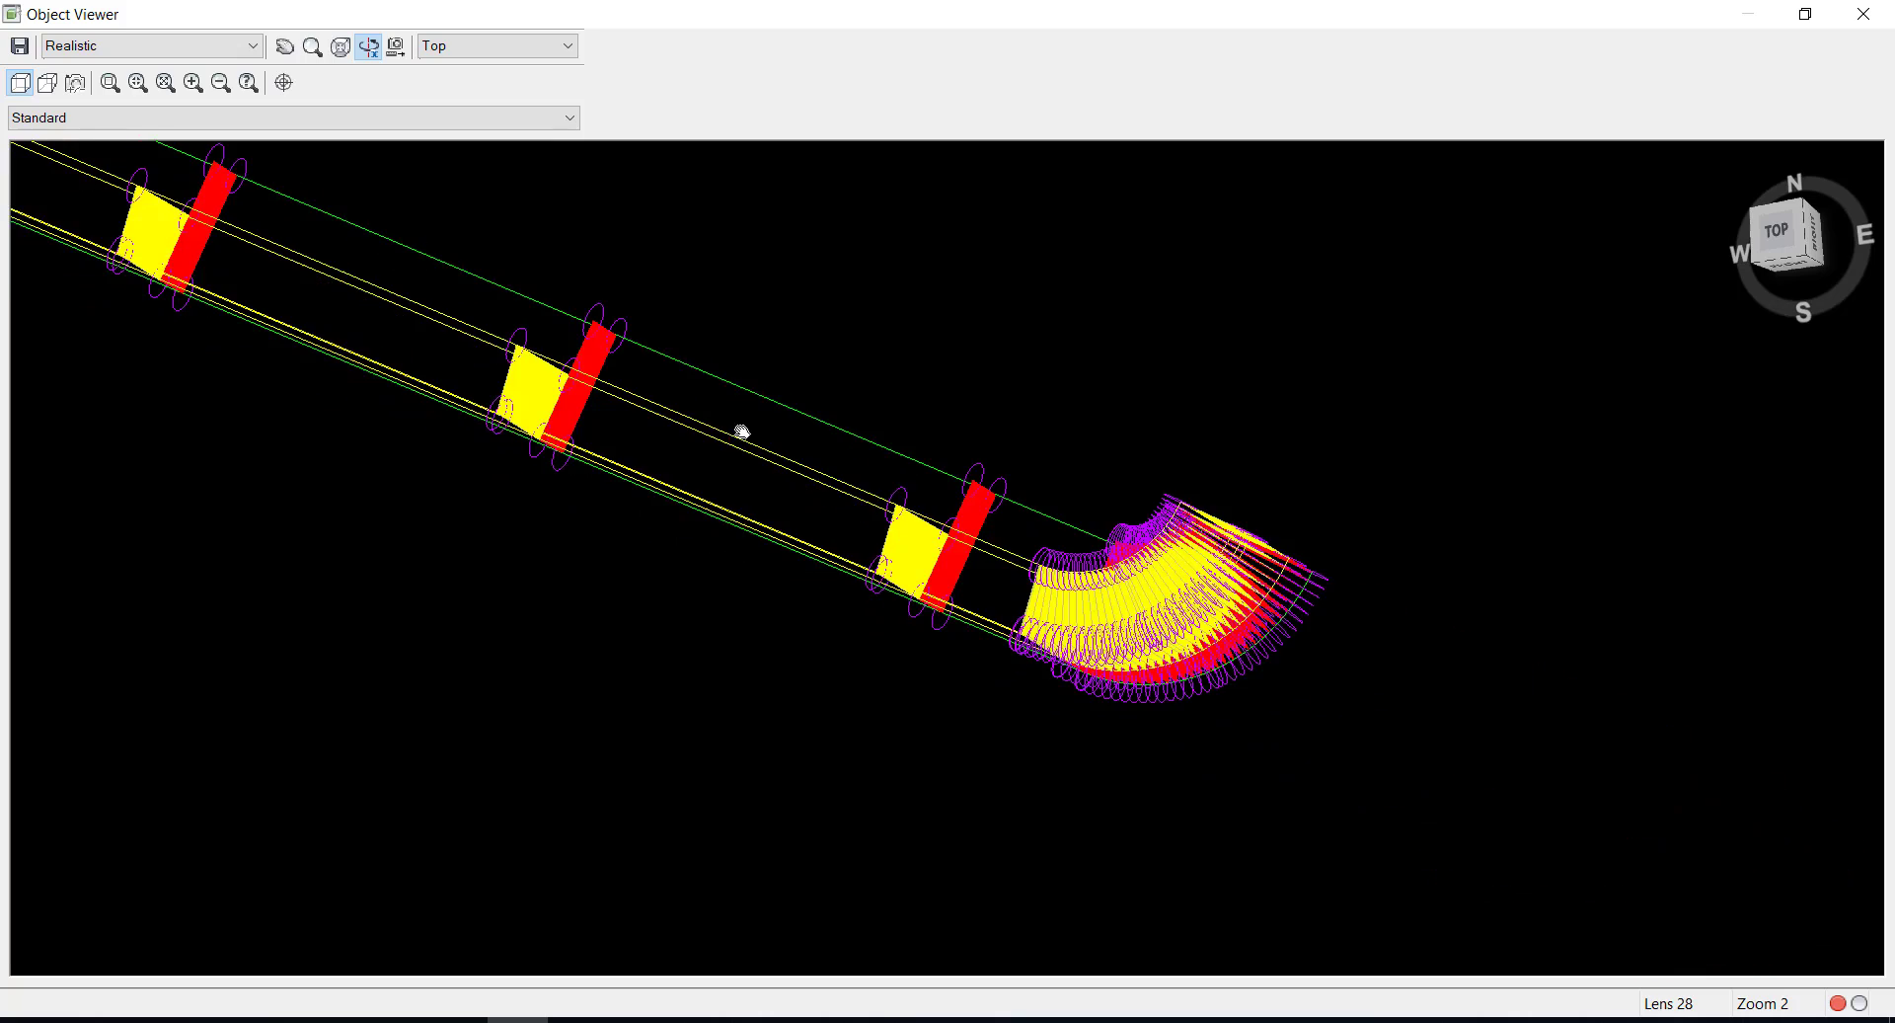
scroll(981, 551, "up", 3)
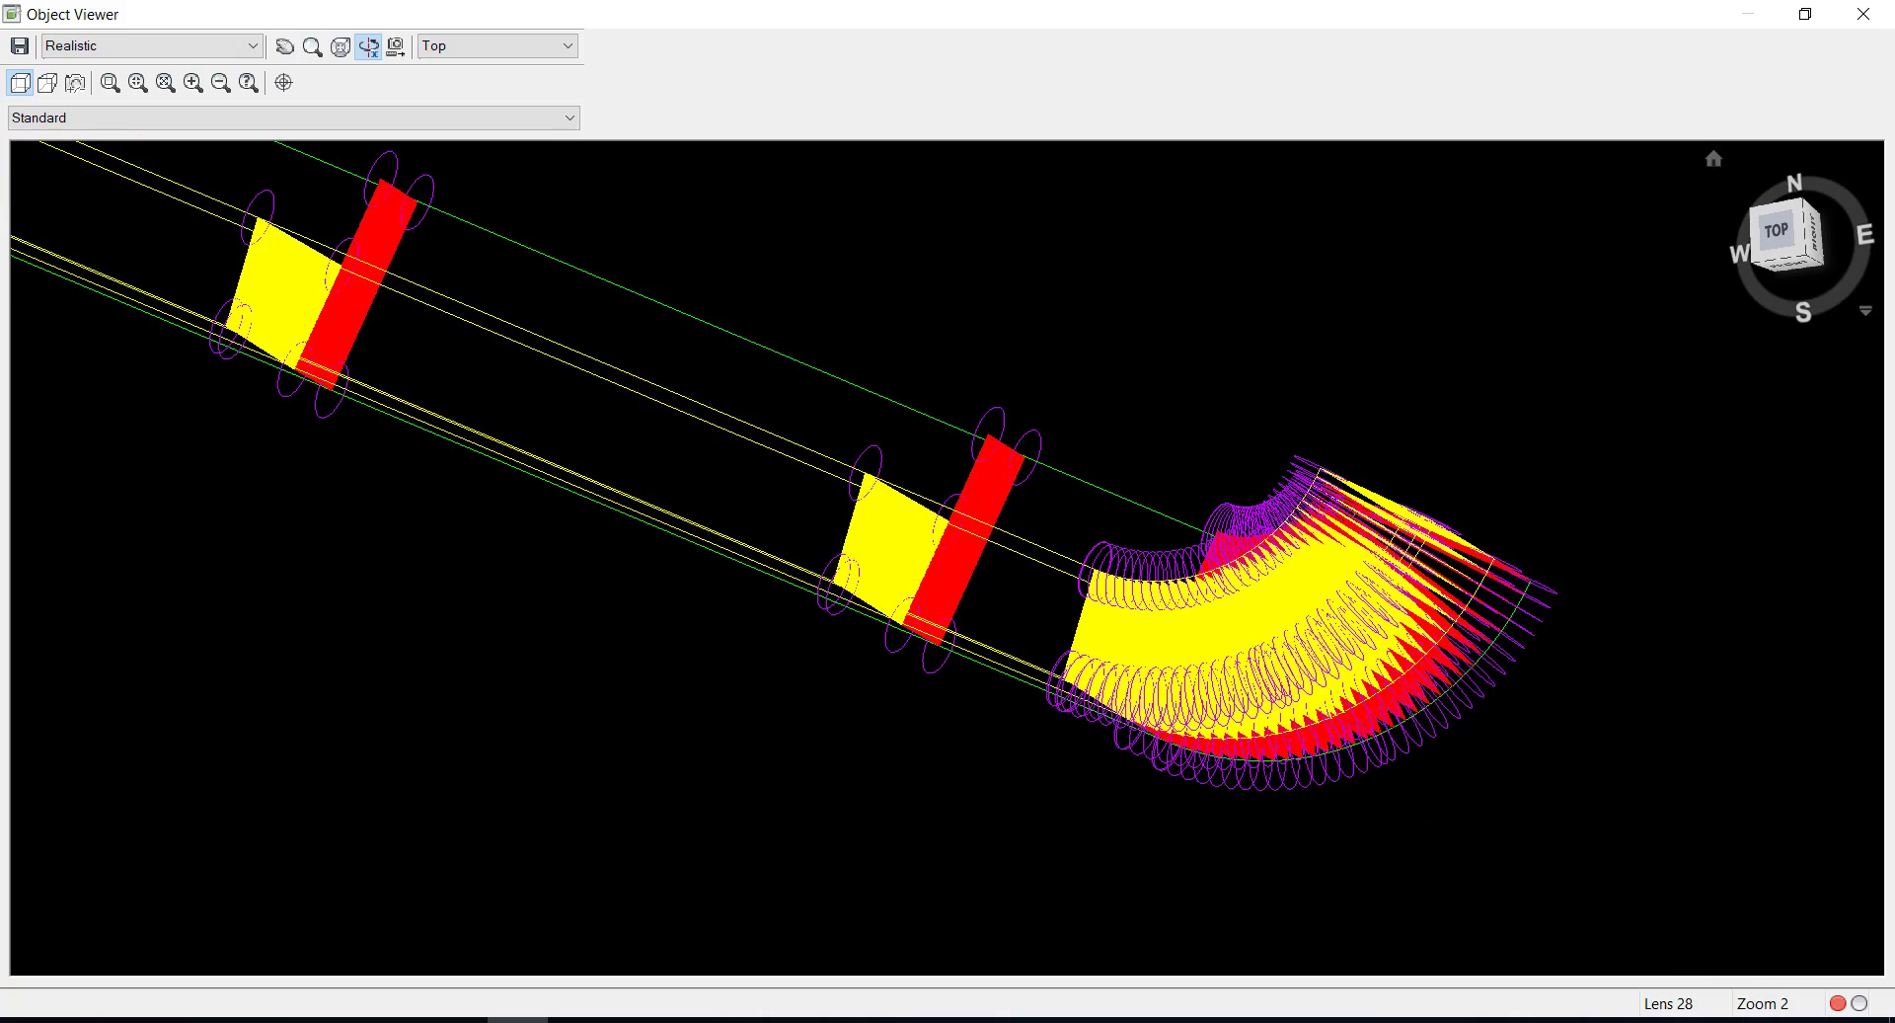
left_click(1863, 14)
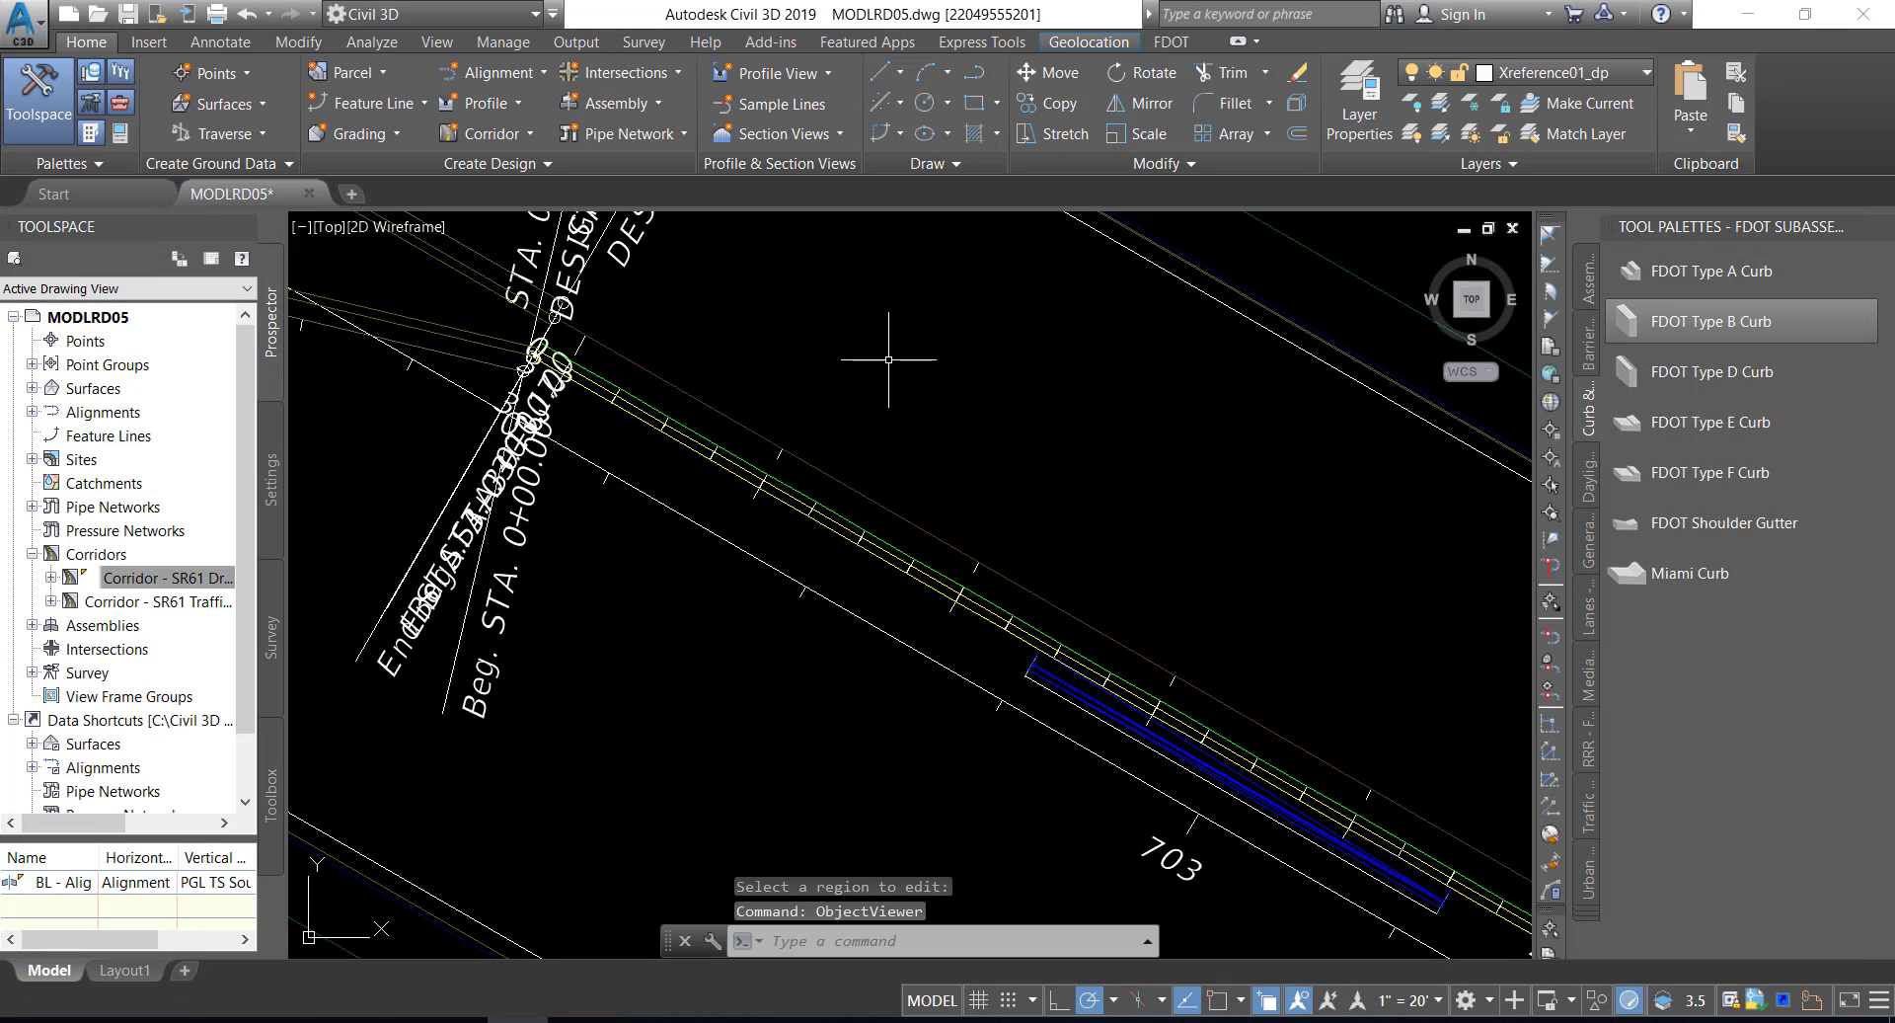
- Save the MODLRD05 drawing
left_click(128, 14)
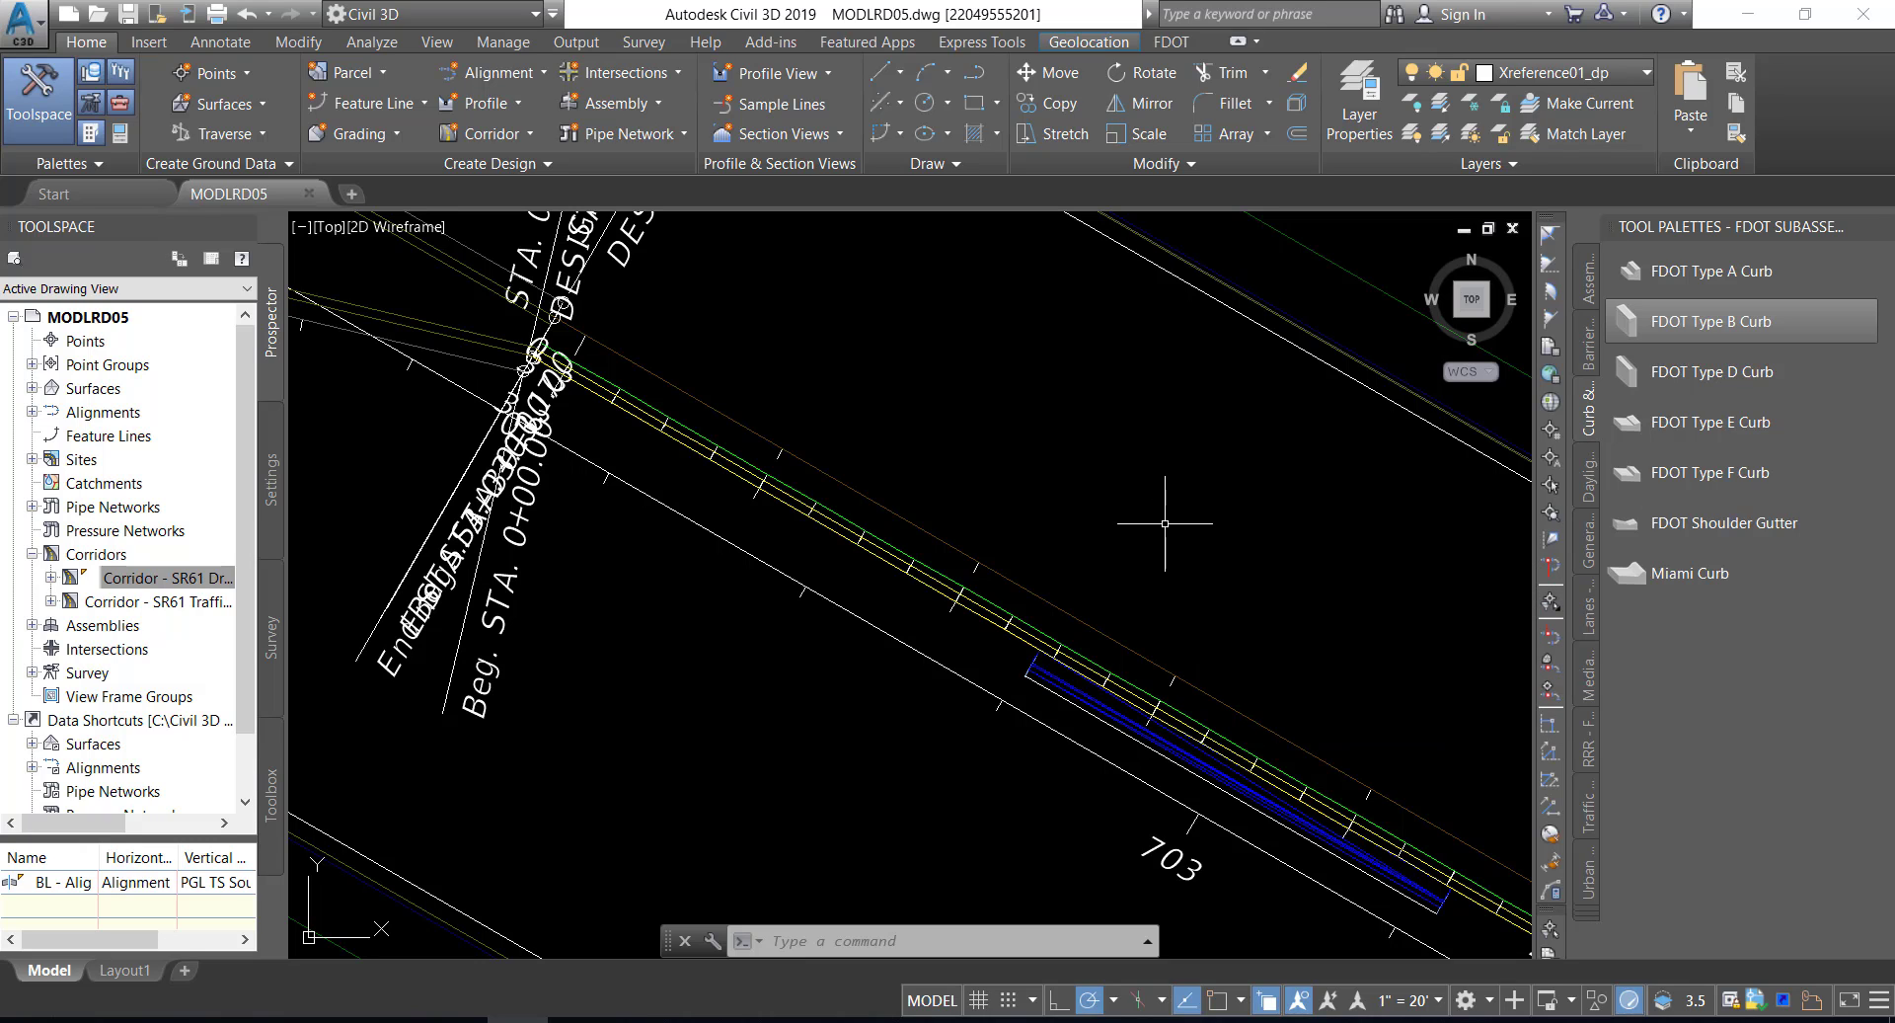
mouse_move(1166, 521)
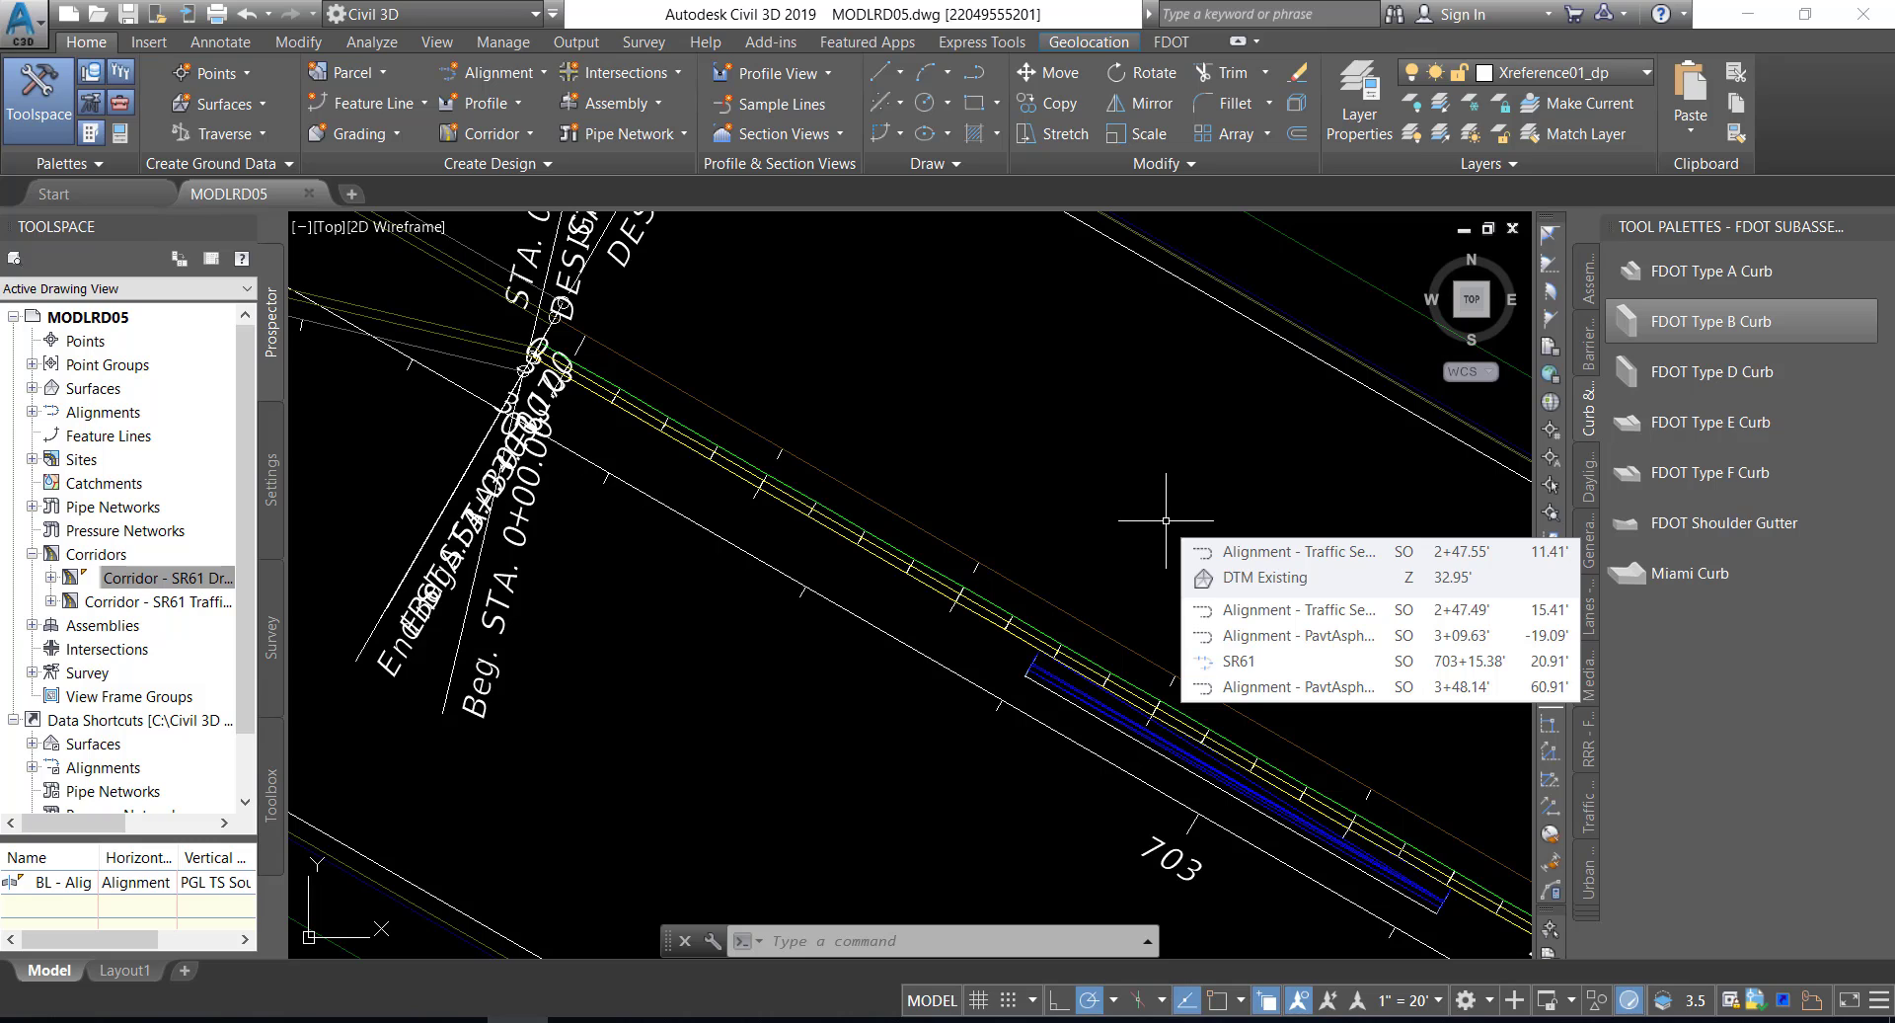
scroll(1022, 555, "down", 3)
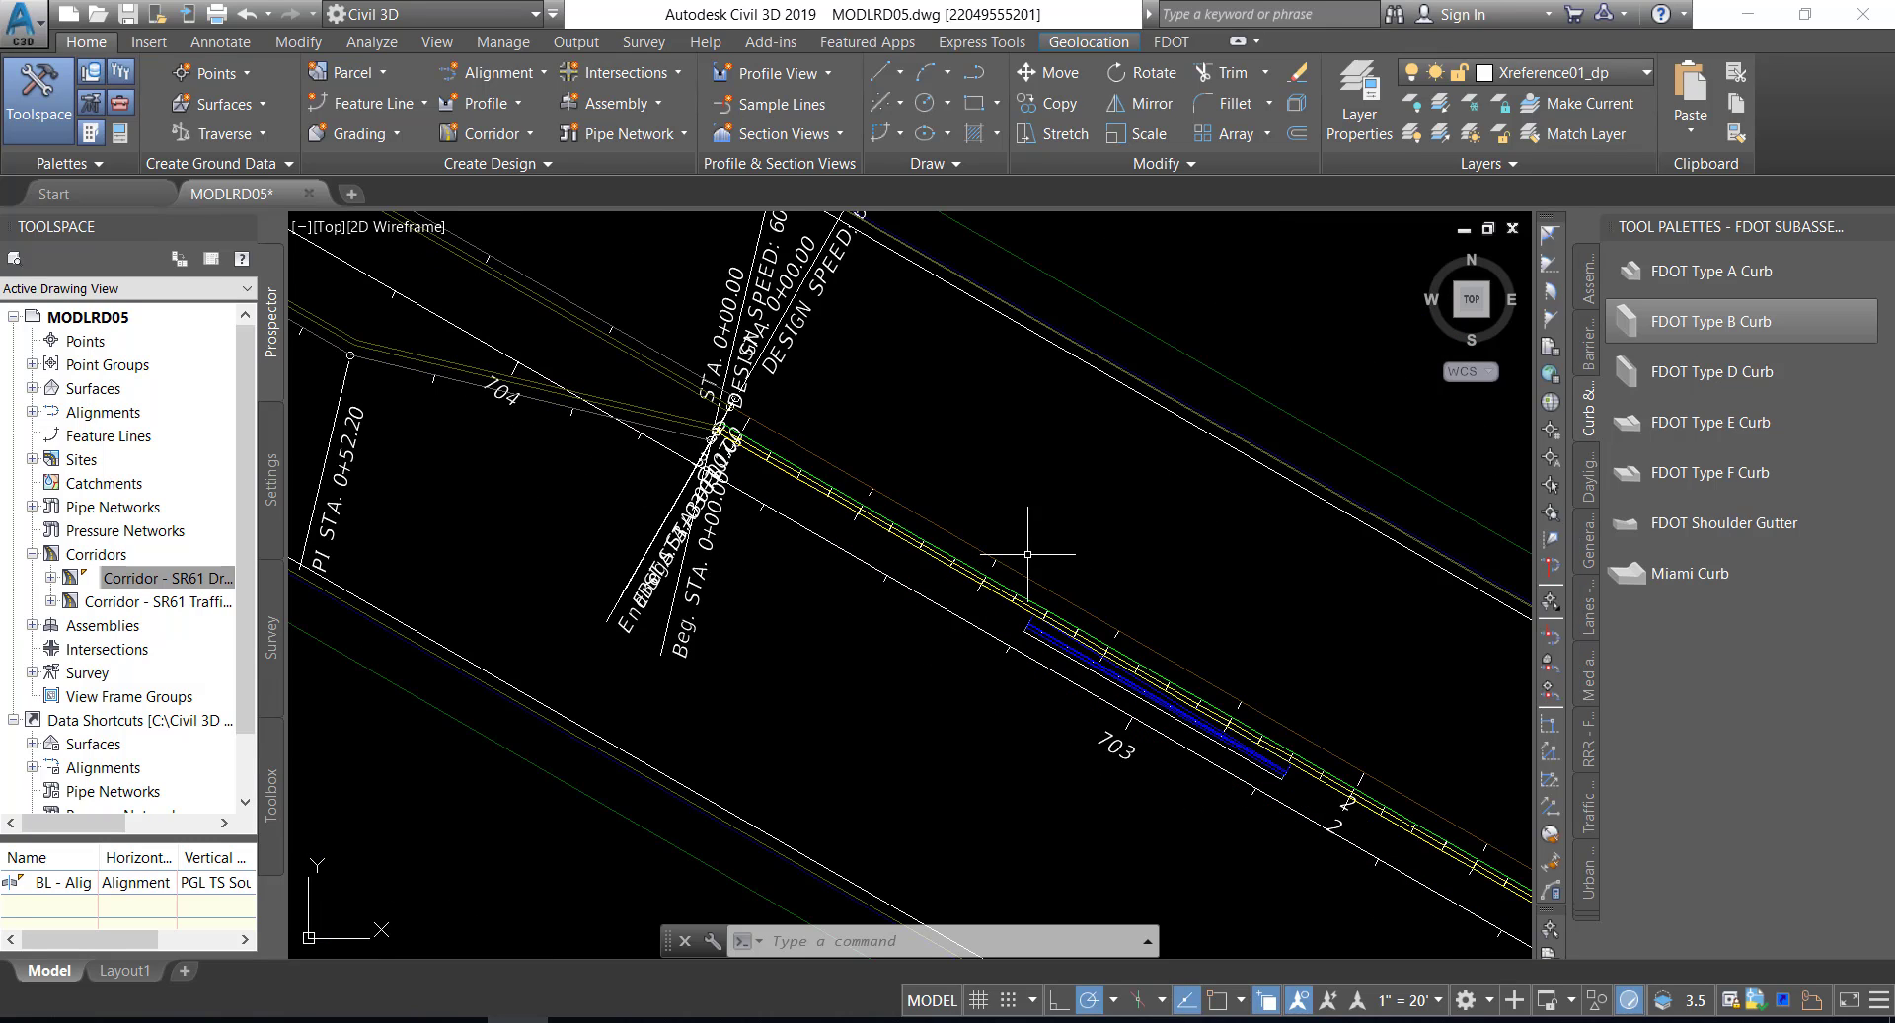
mouse_move(1002, 495)
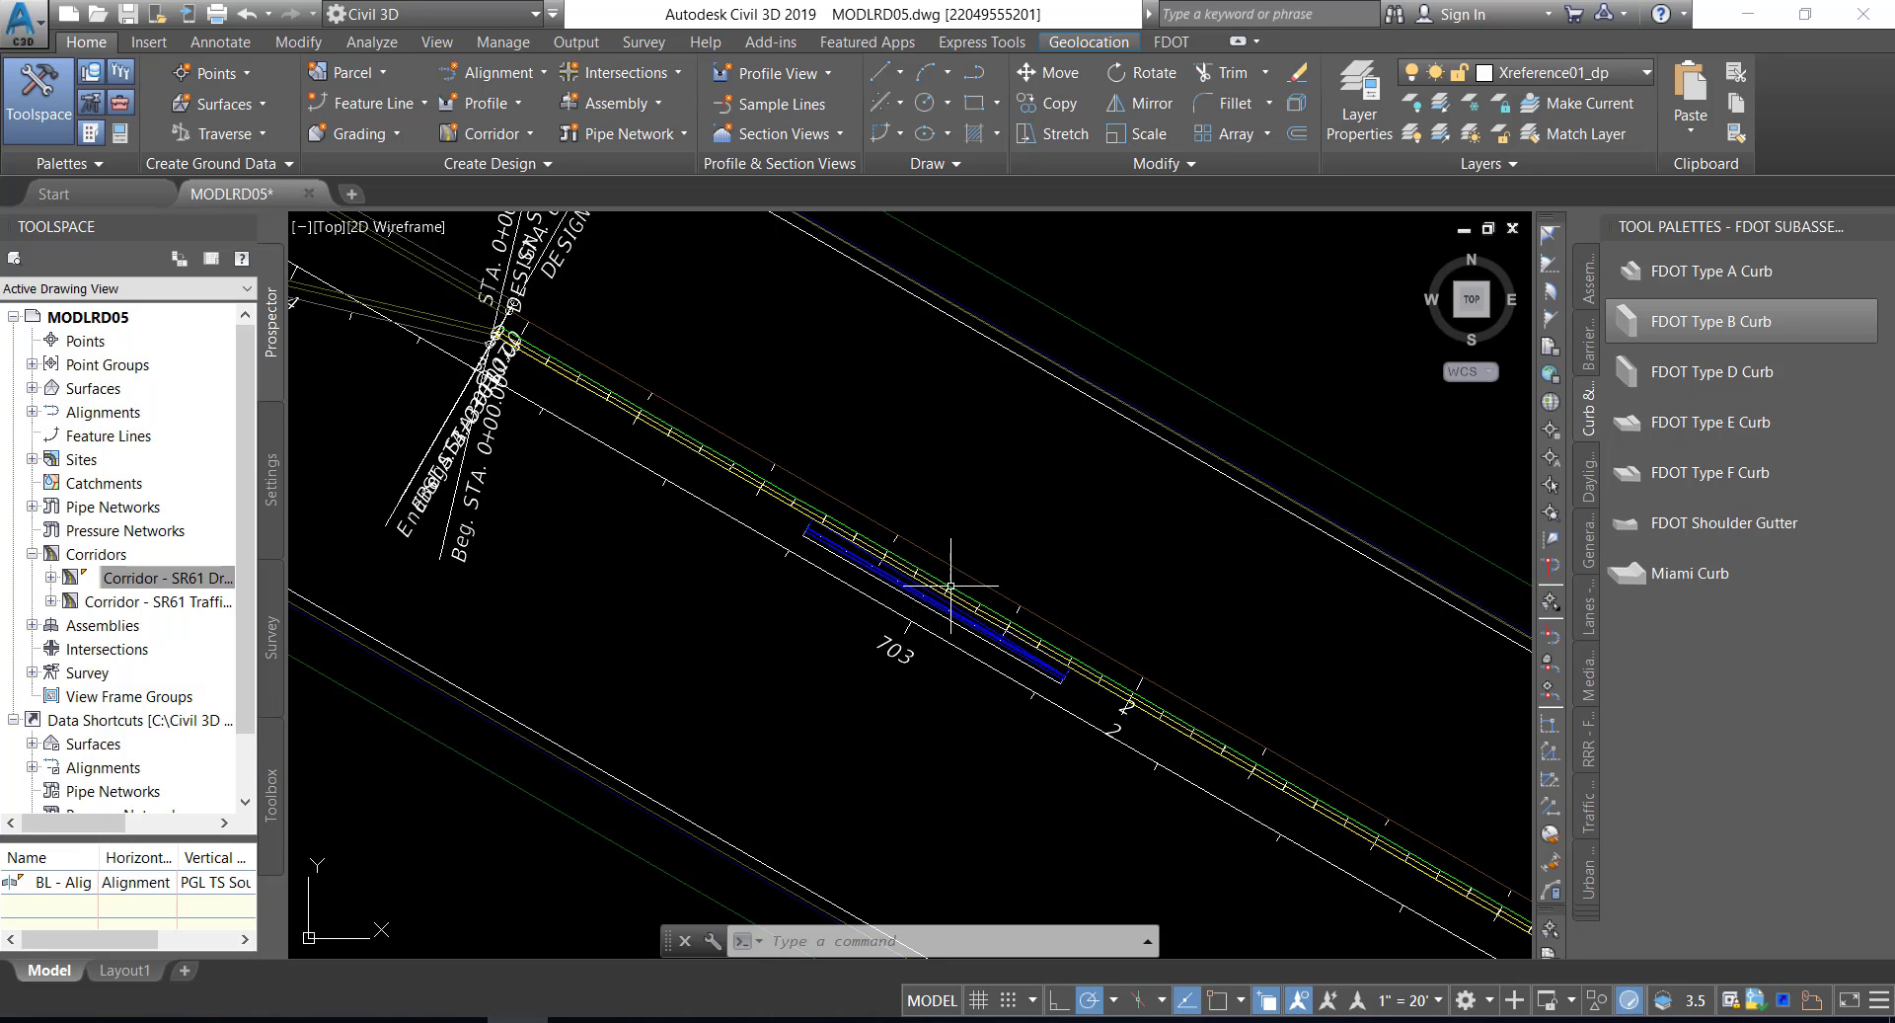
middle_click_drag(952, 588, 637, 350)
mouse_move(932, 498)
middle_mouse_down()
mouse_move(690, 372)
mouse_move(736, 372)
middle_mouse_up()
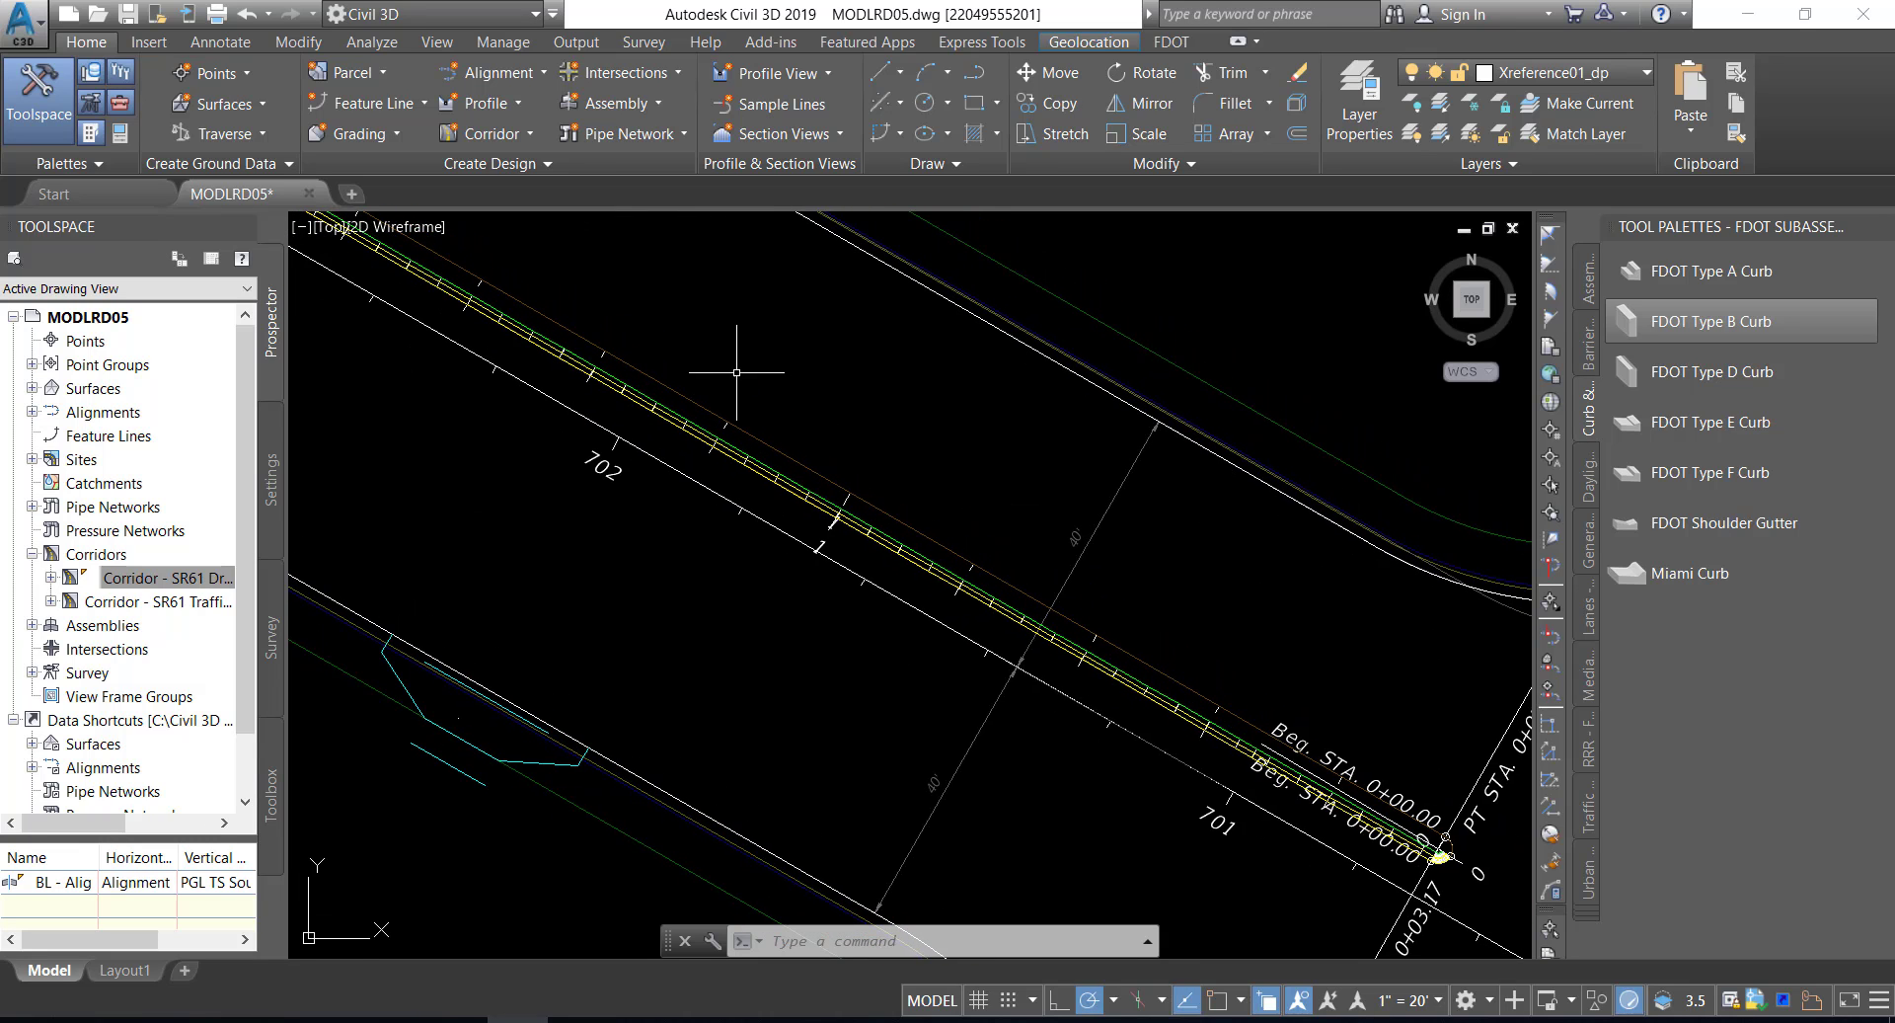
scroll(774, 427, "up", 2)
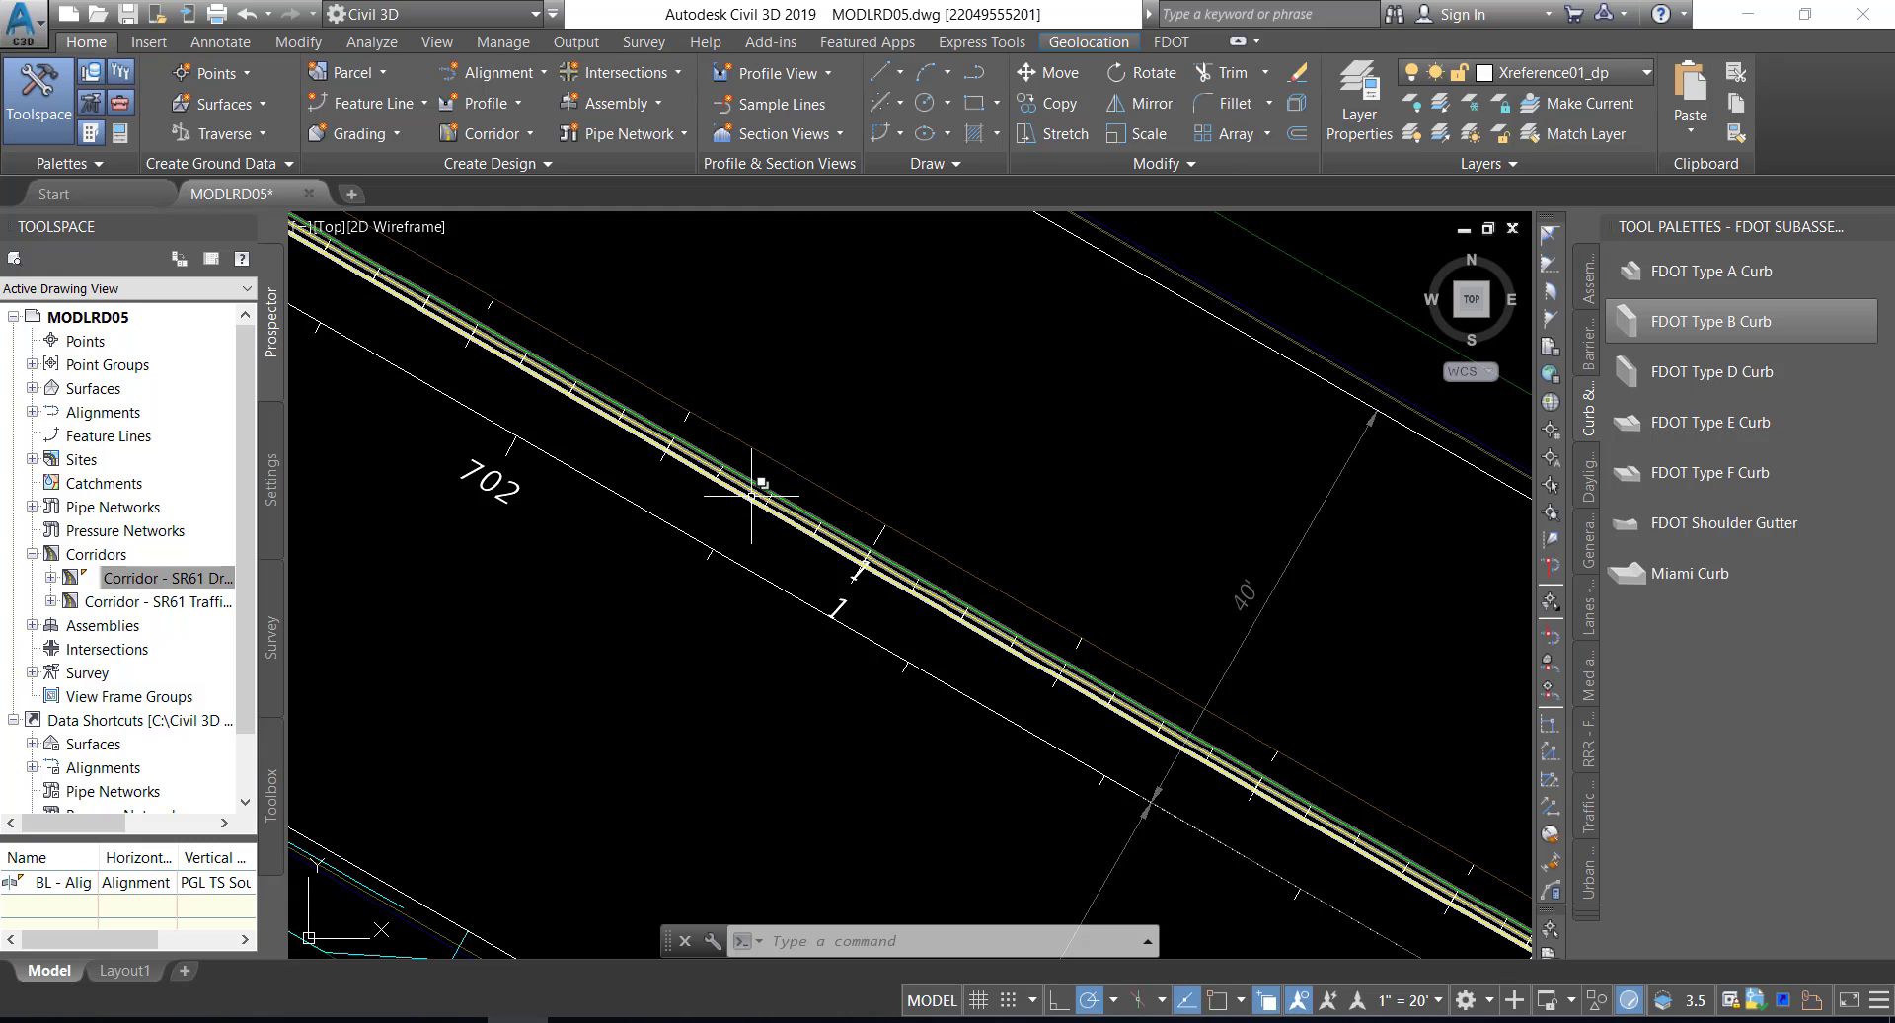
- Add a baseline on Alignment - Traffic Sep South RT in the SR61 Traffic Sep corridor's properties
left_click(752, 494)
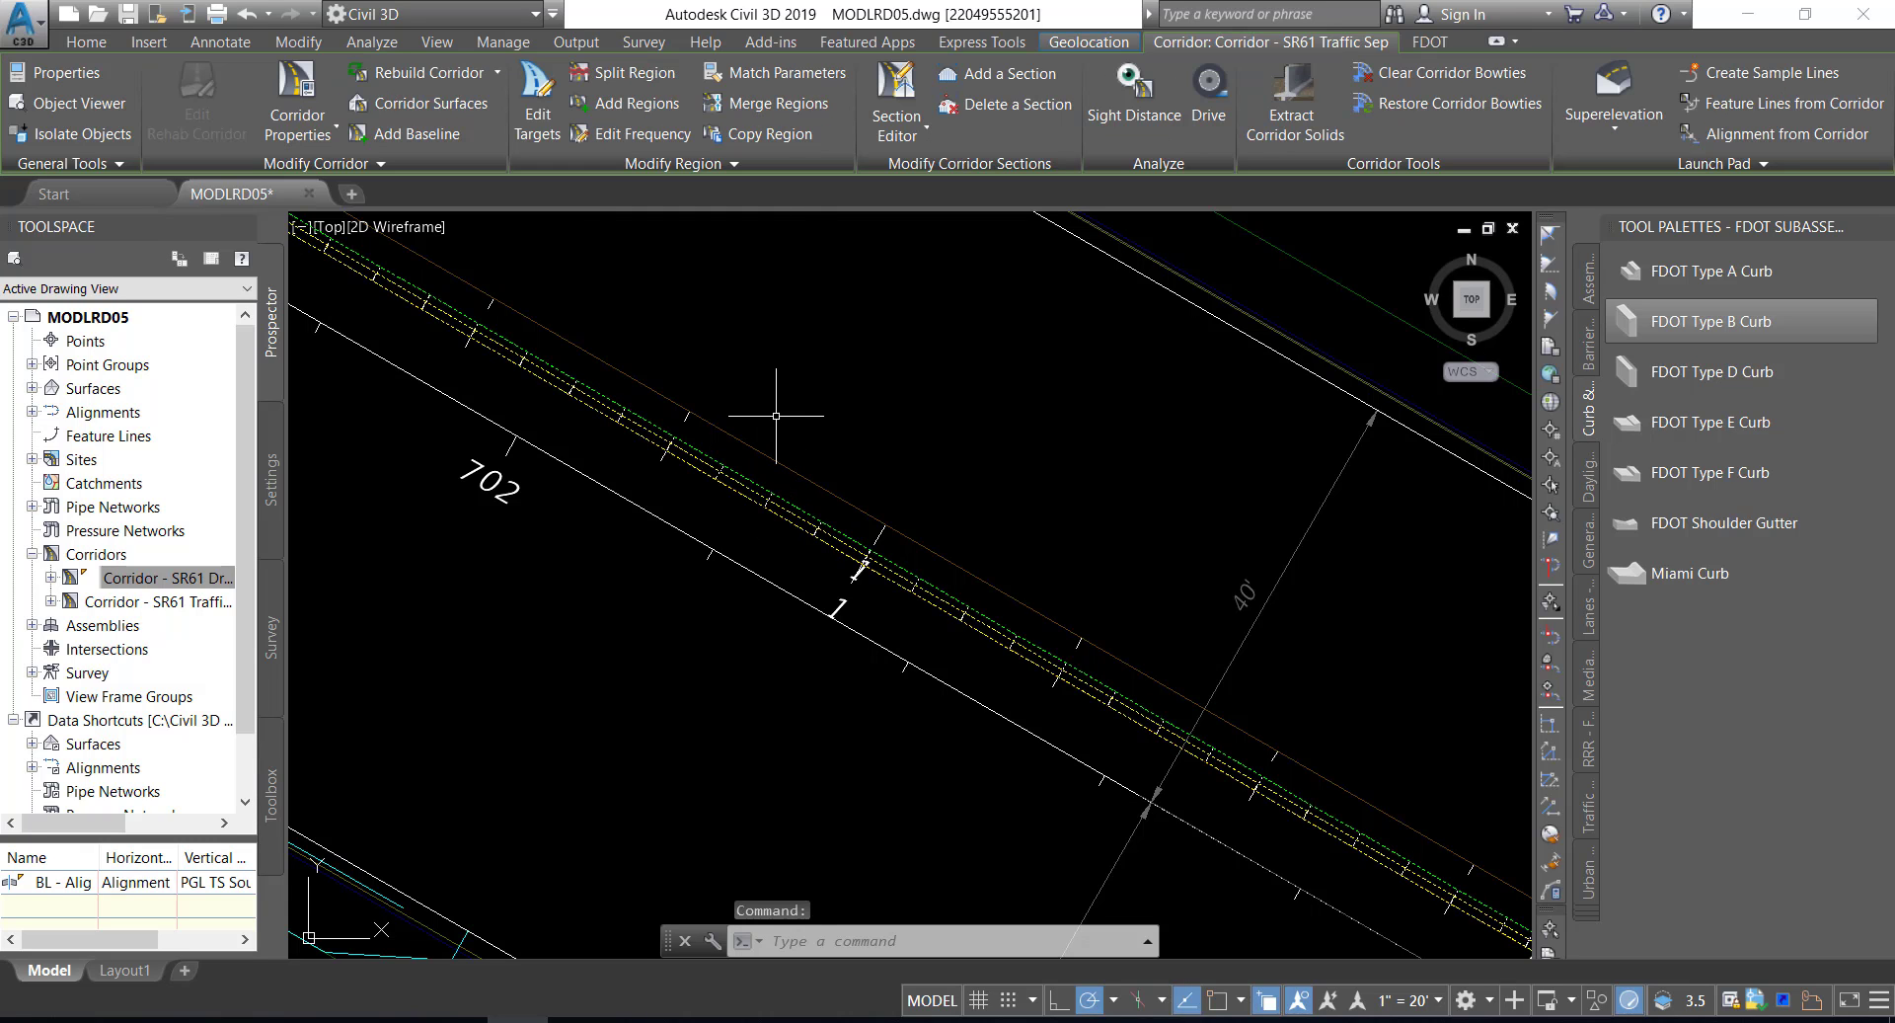
mouse_move(782, 399)
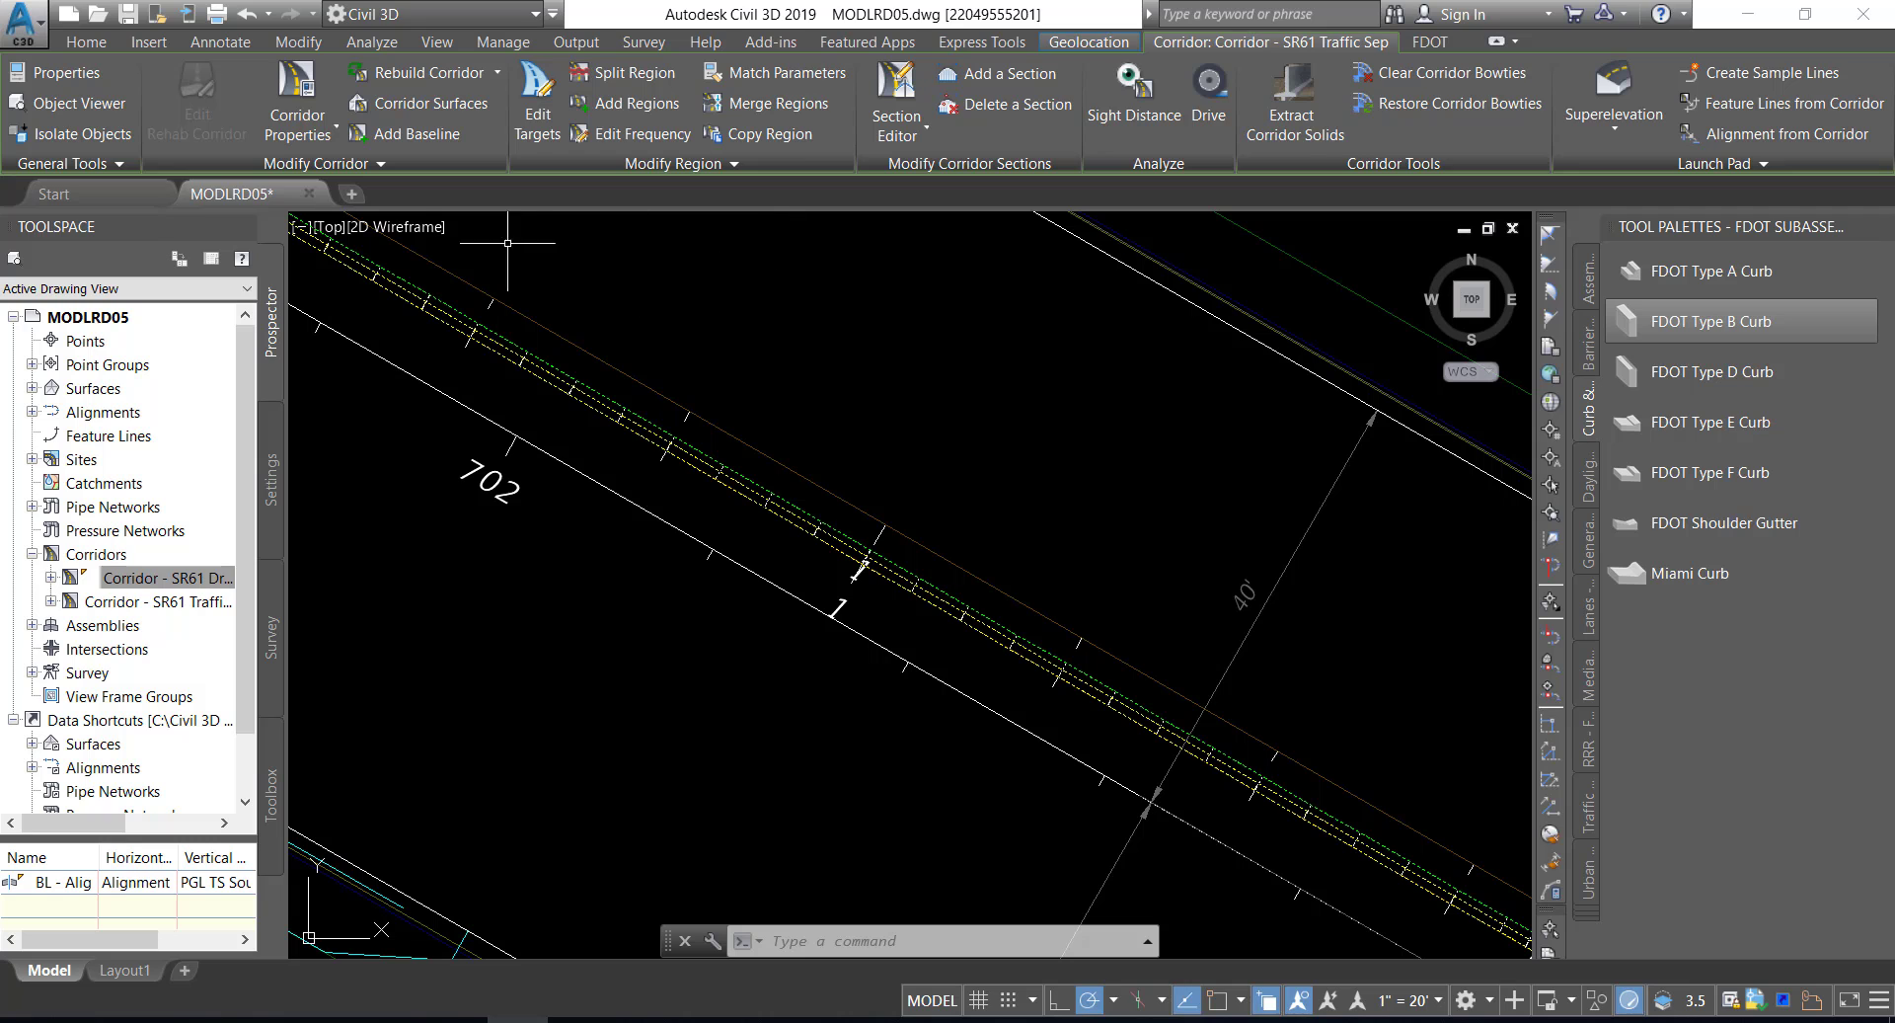
left_click(298, 91)
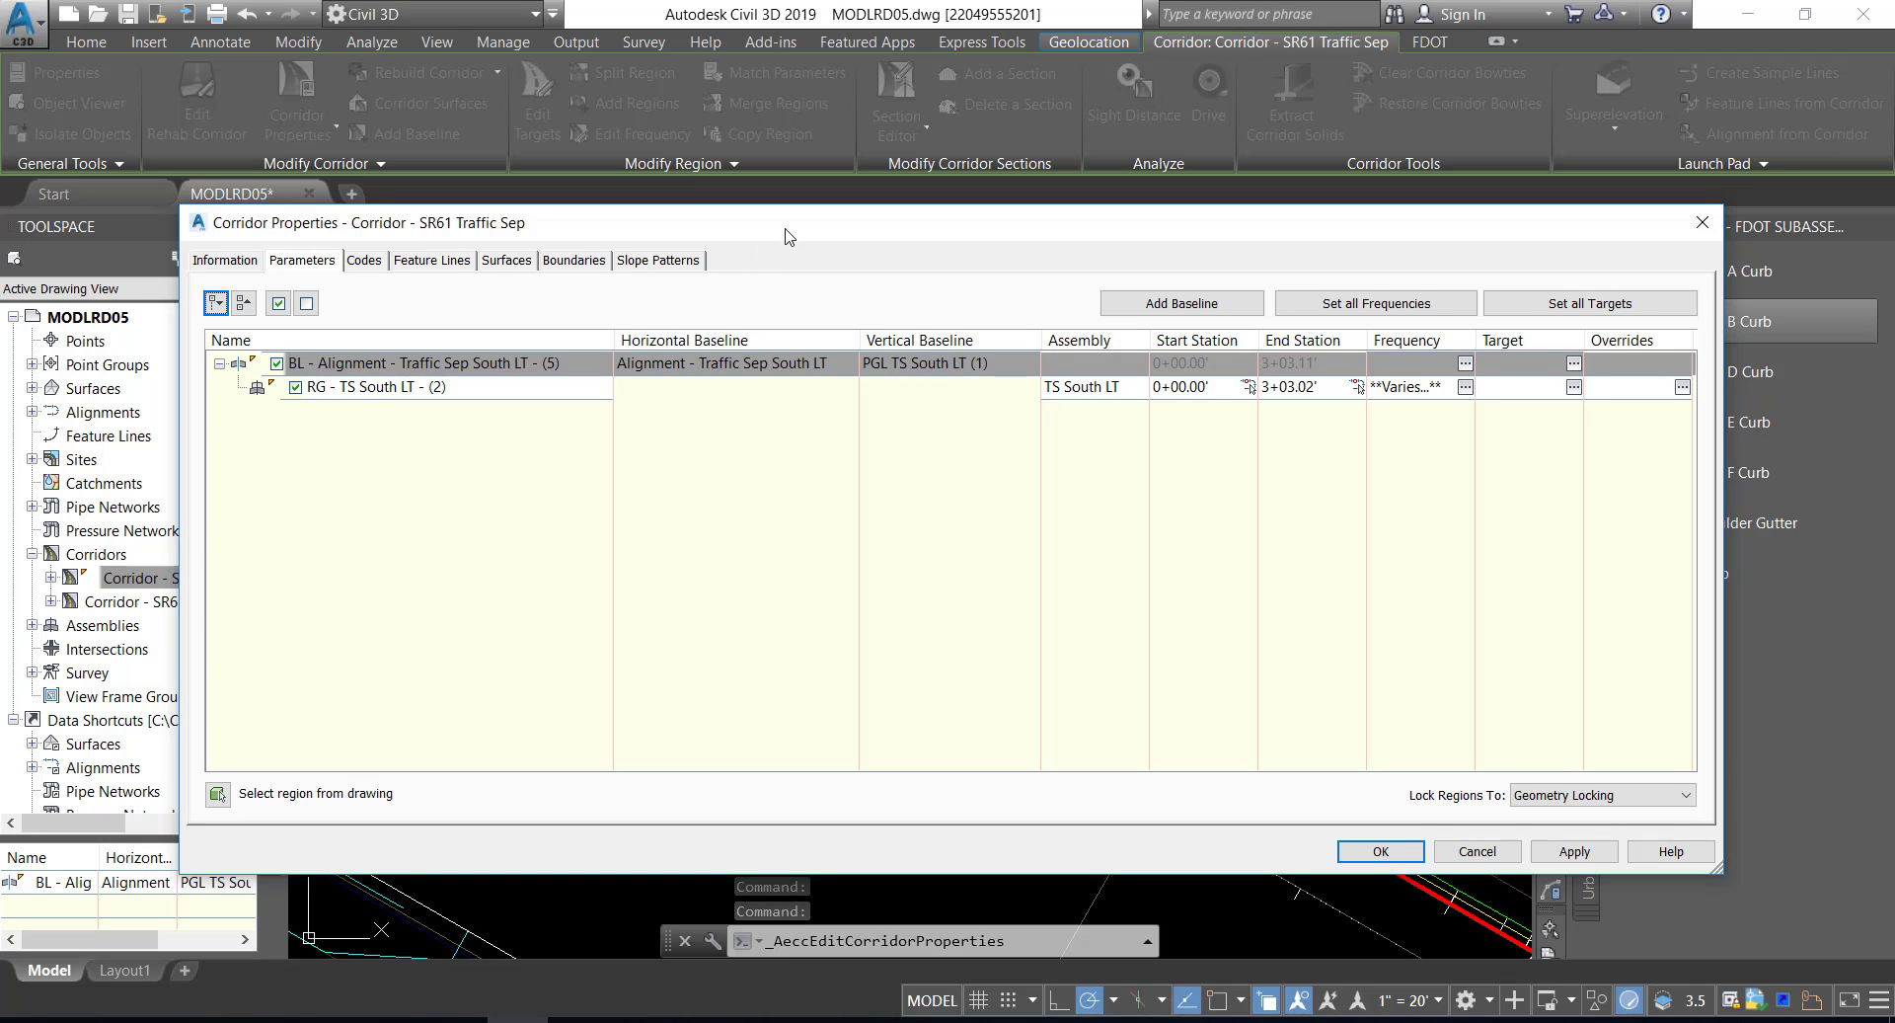
left_click_drag(711, 223, 692, 178)
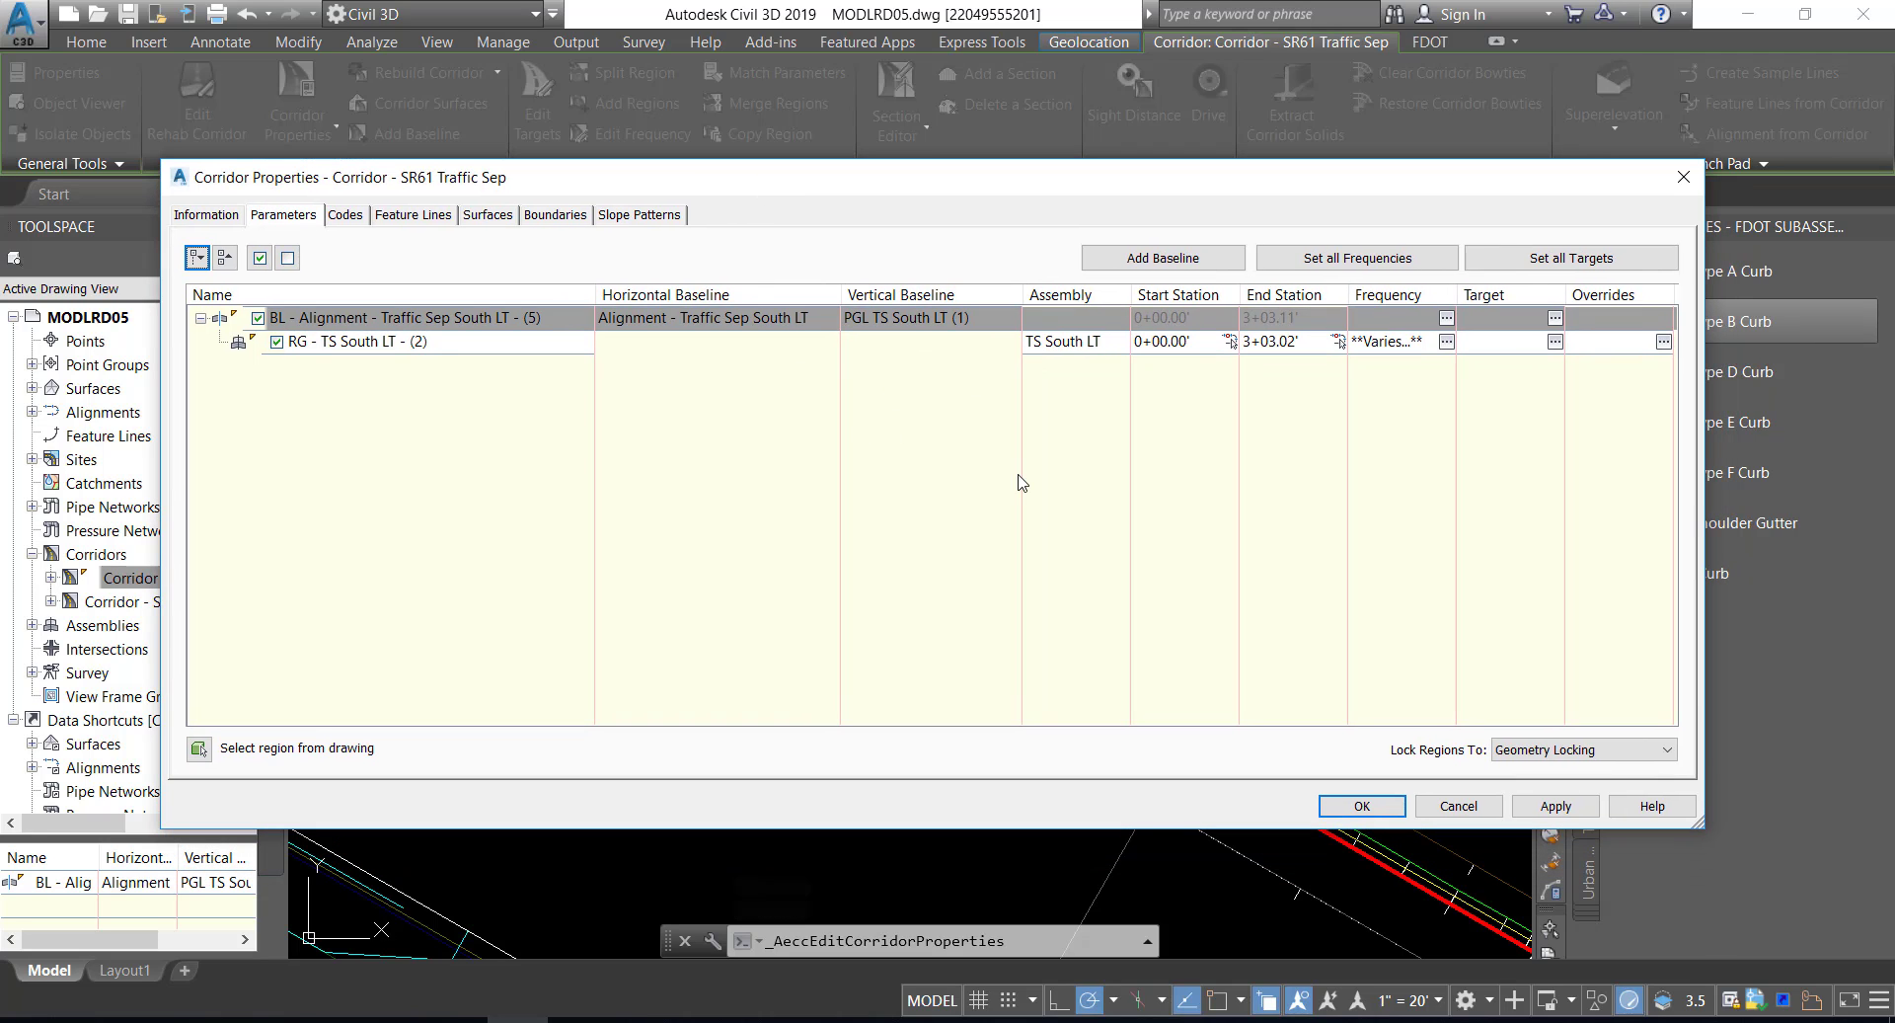
left_click(1164, 258)
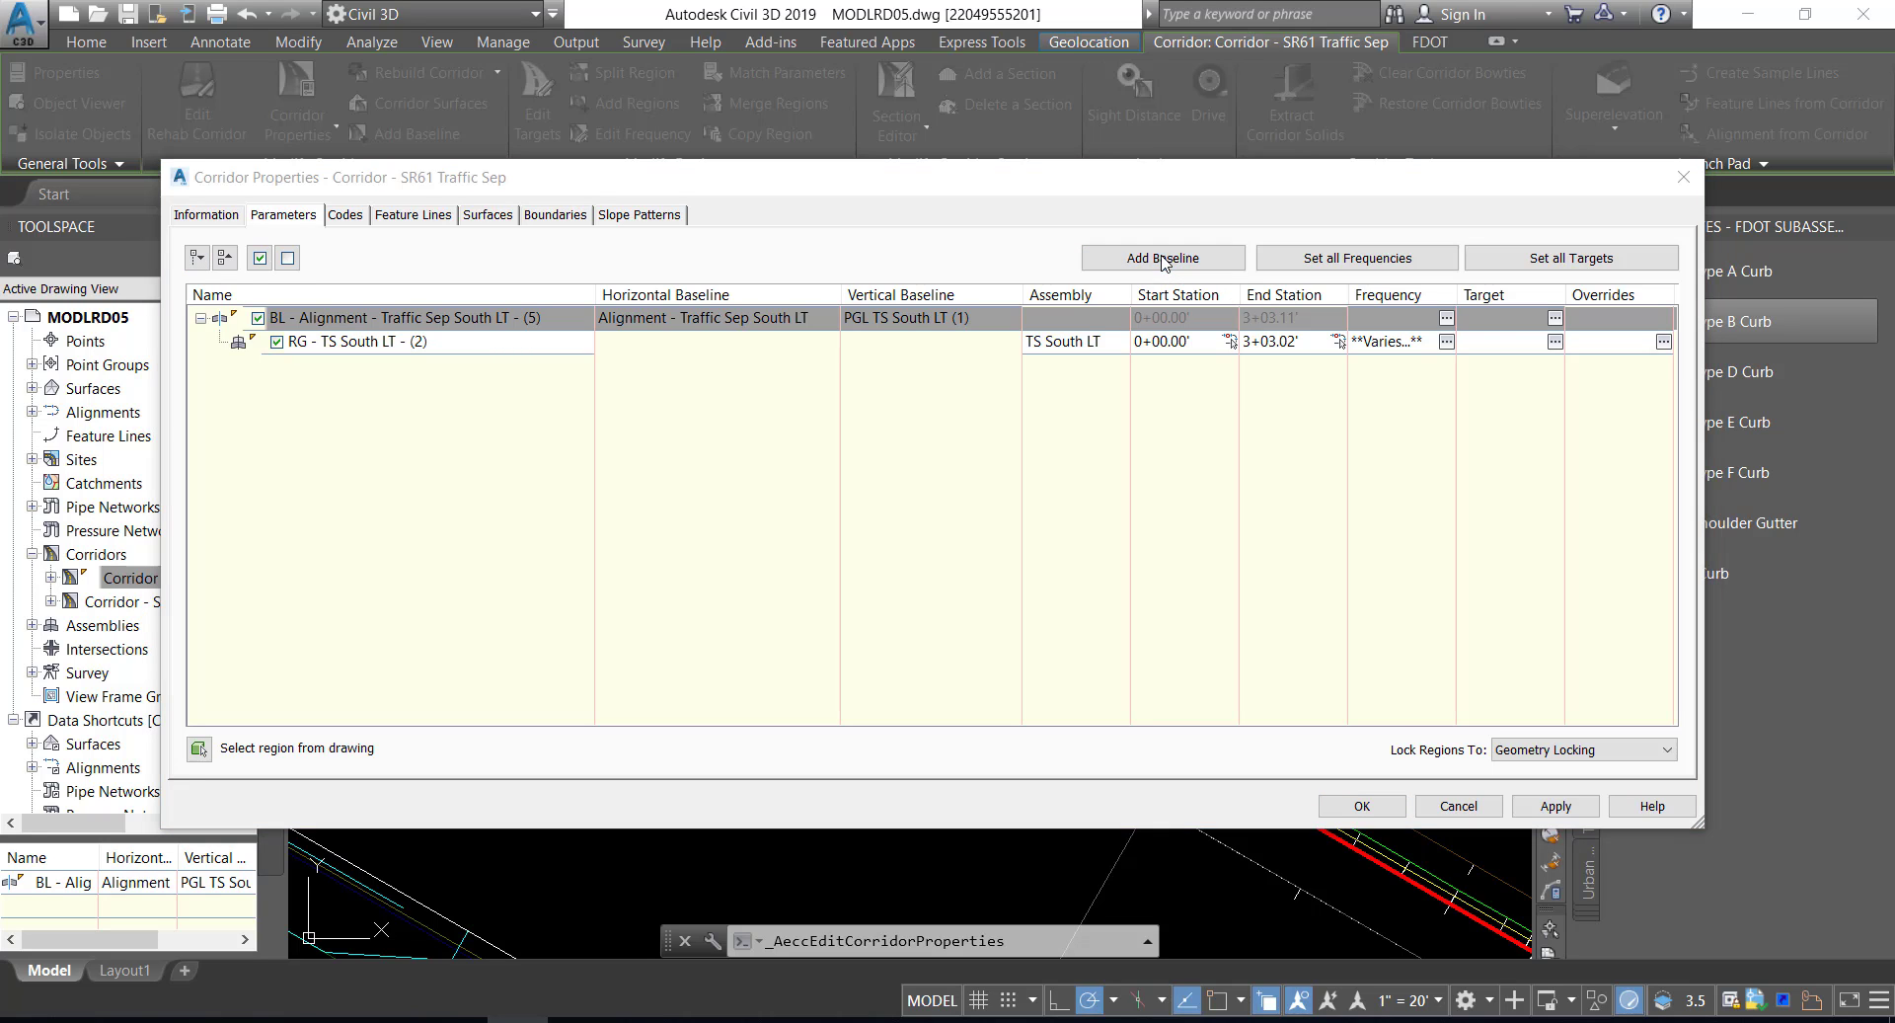
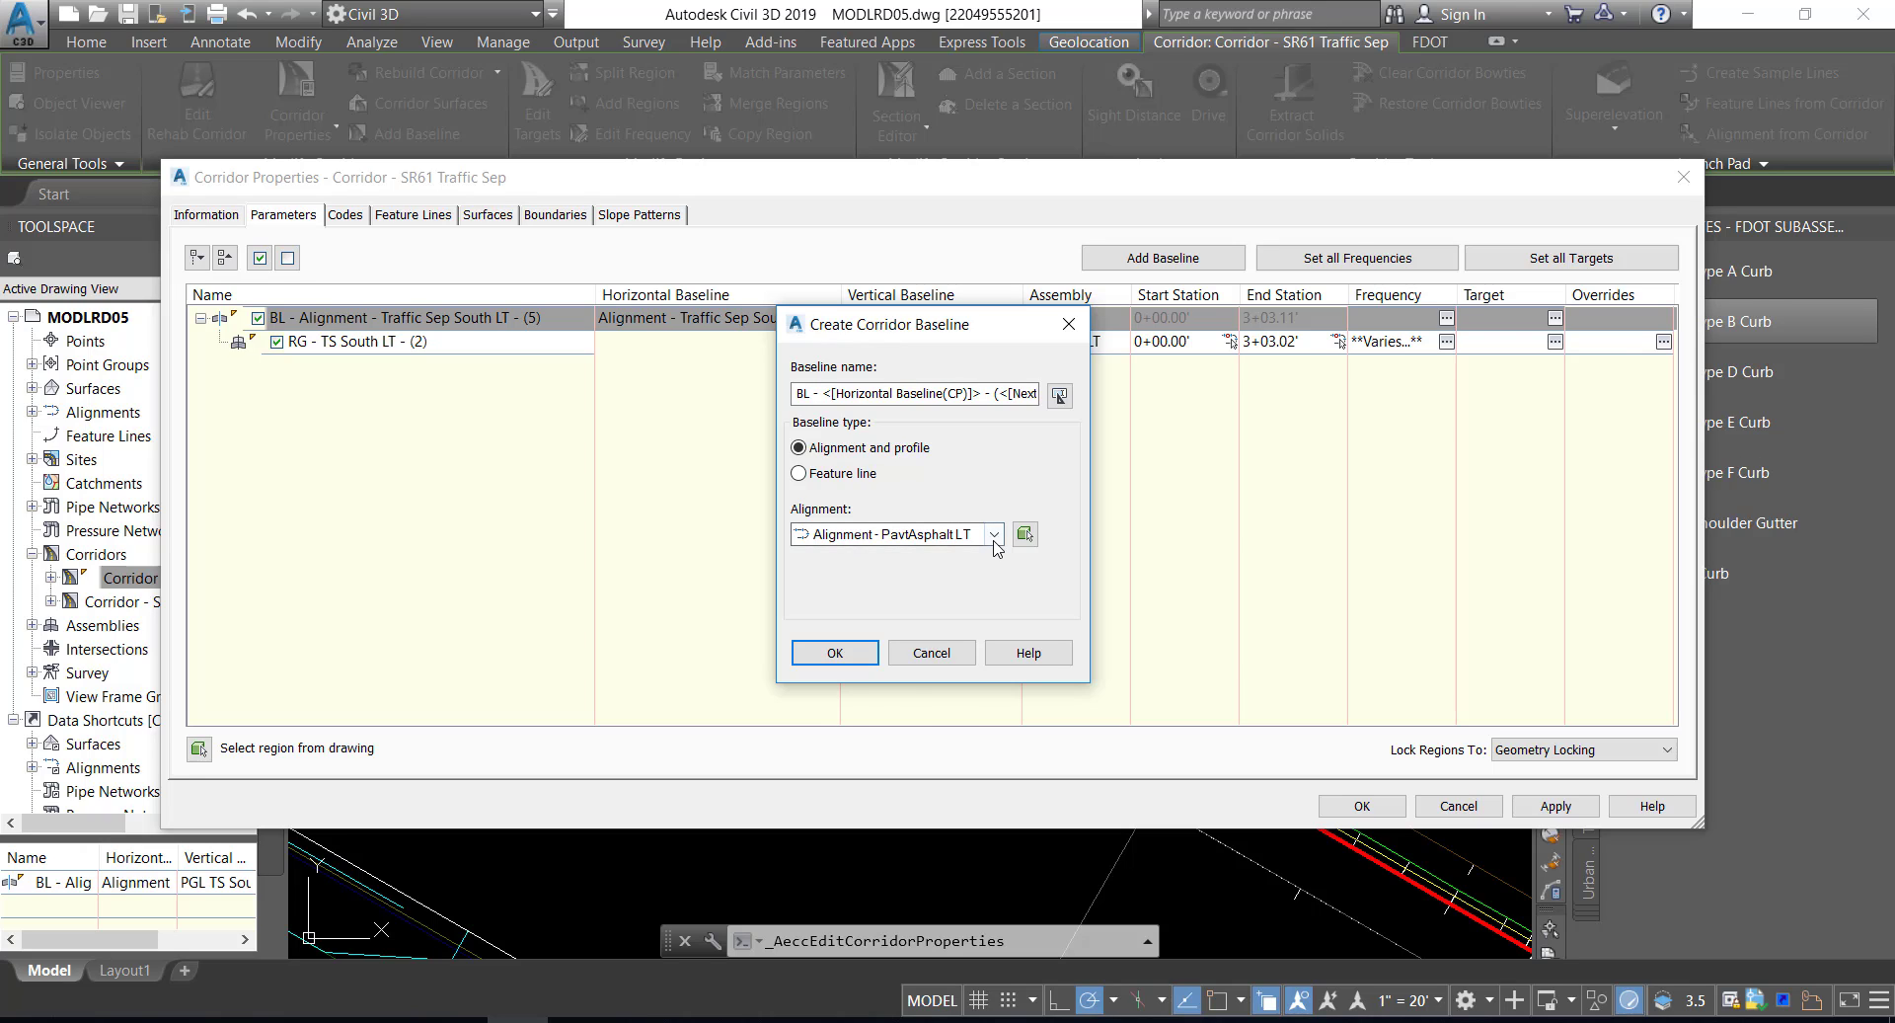
left_click(994, 534)
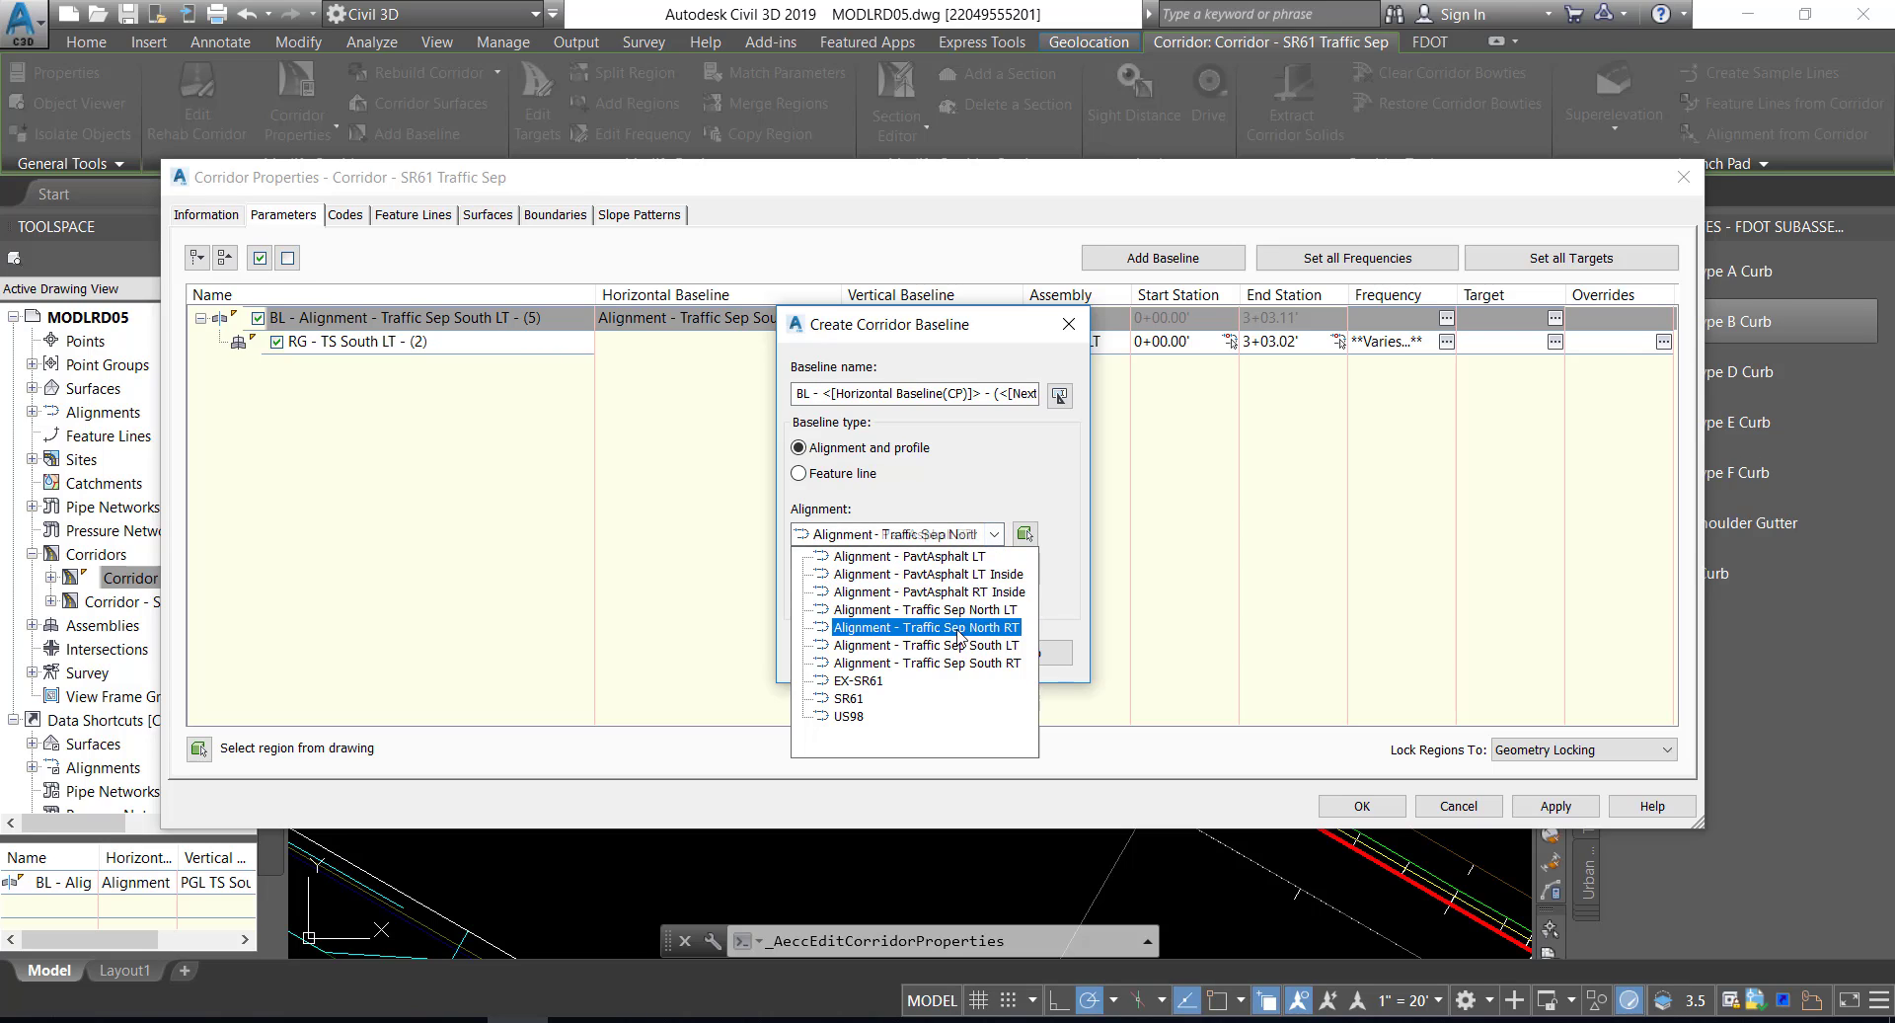
left_click(938, 663)
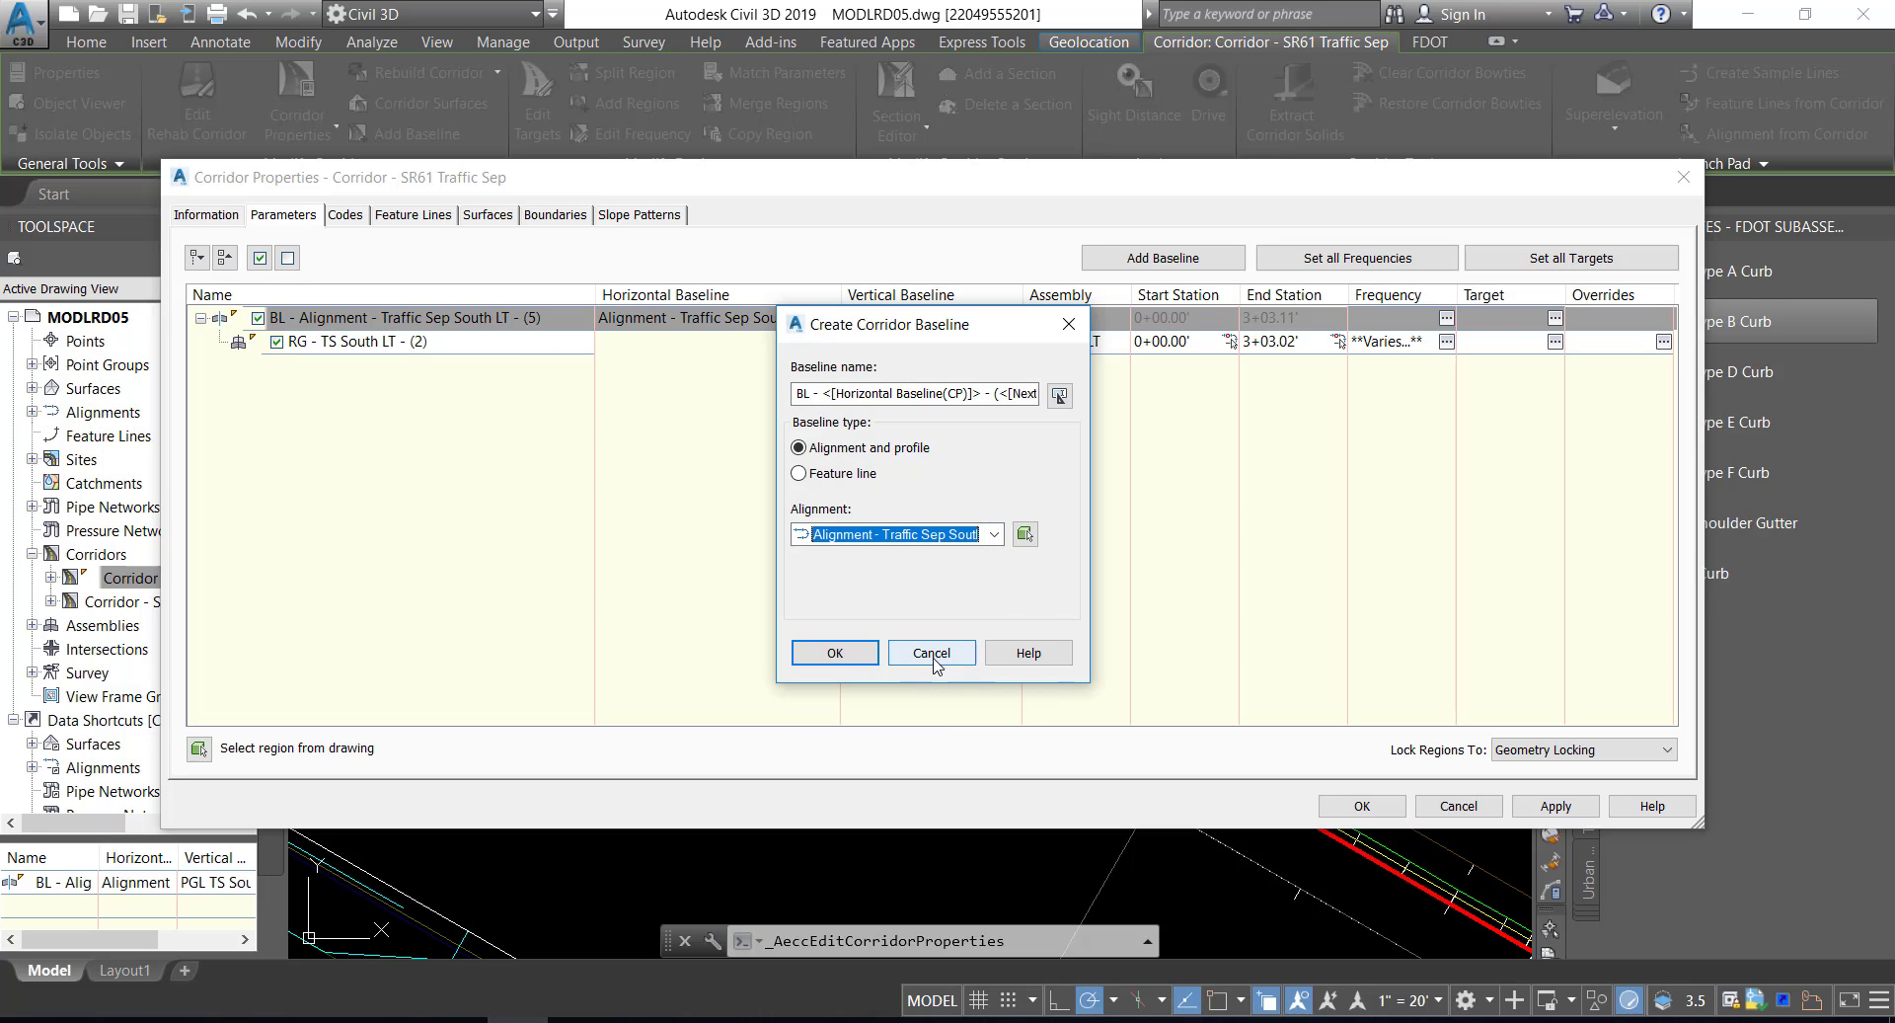
left_click(834, 653)
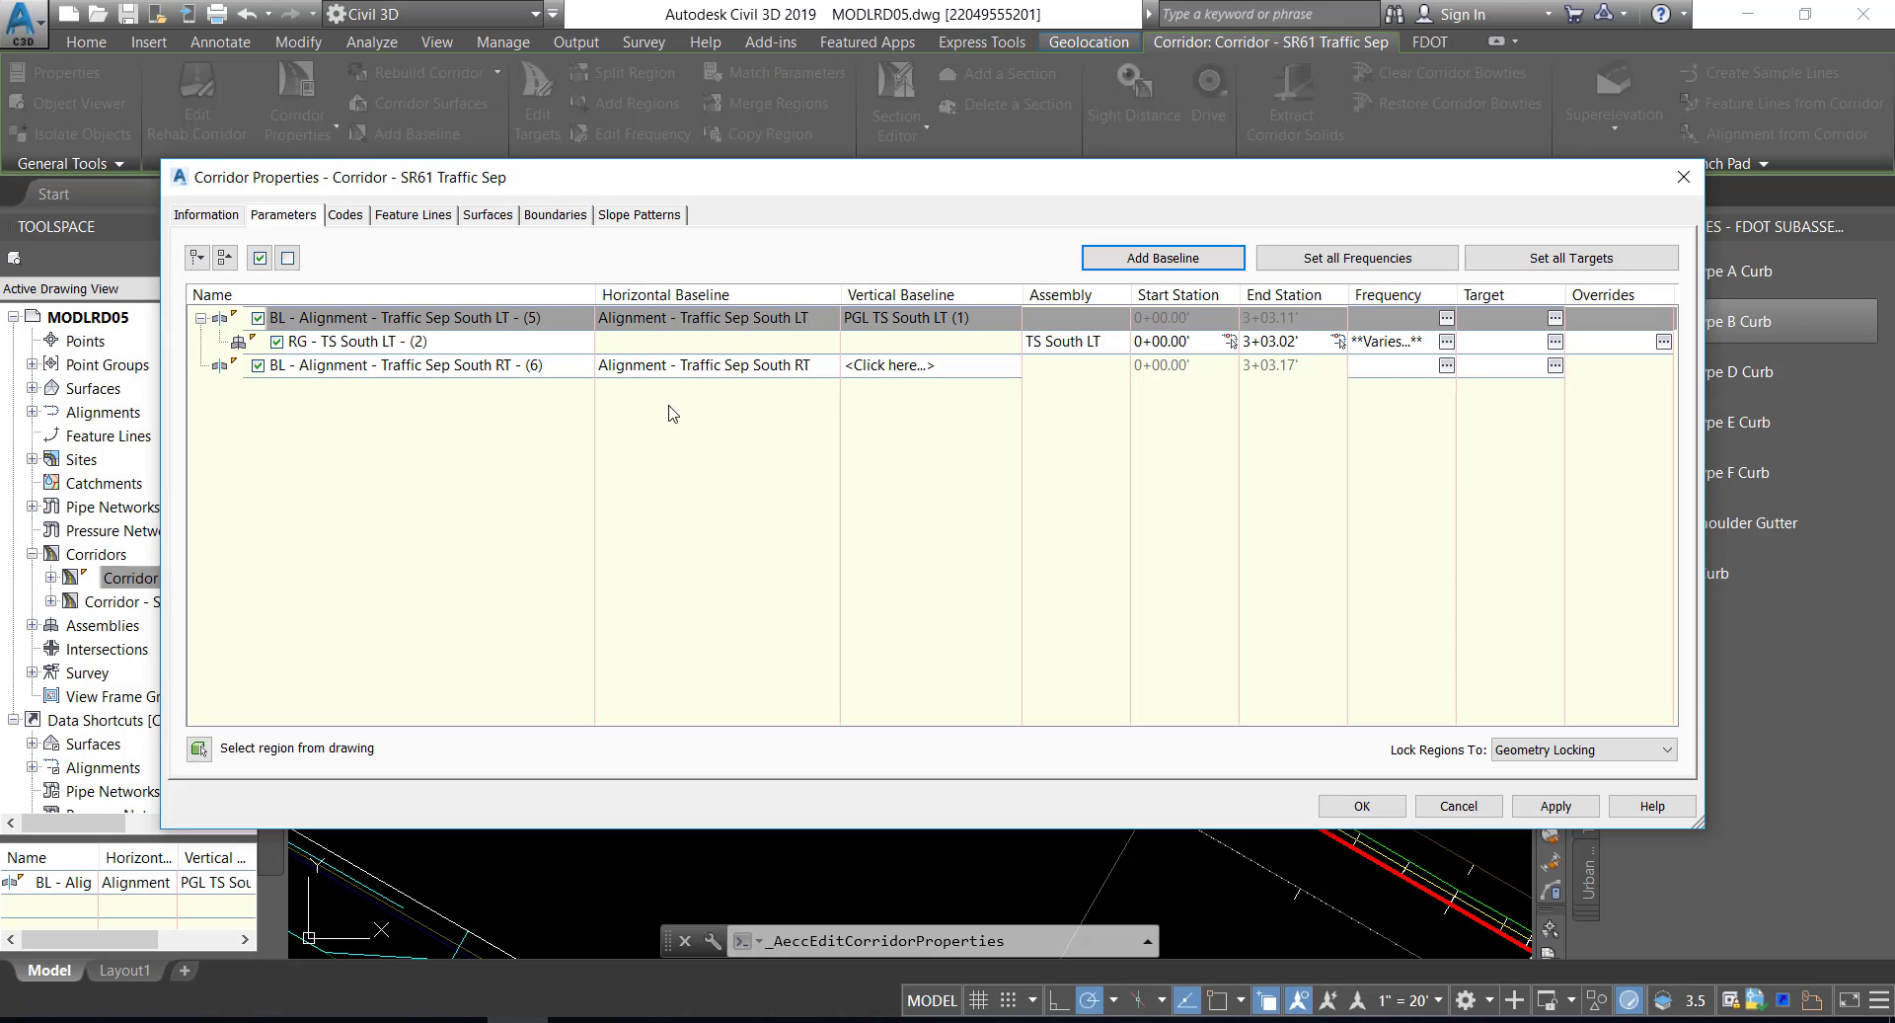
- Assign the PGL TS South RT profile as the vertical baseline of the Traffic Sep South RT baseline
left_click(926, 366)
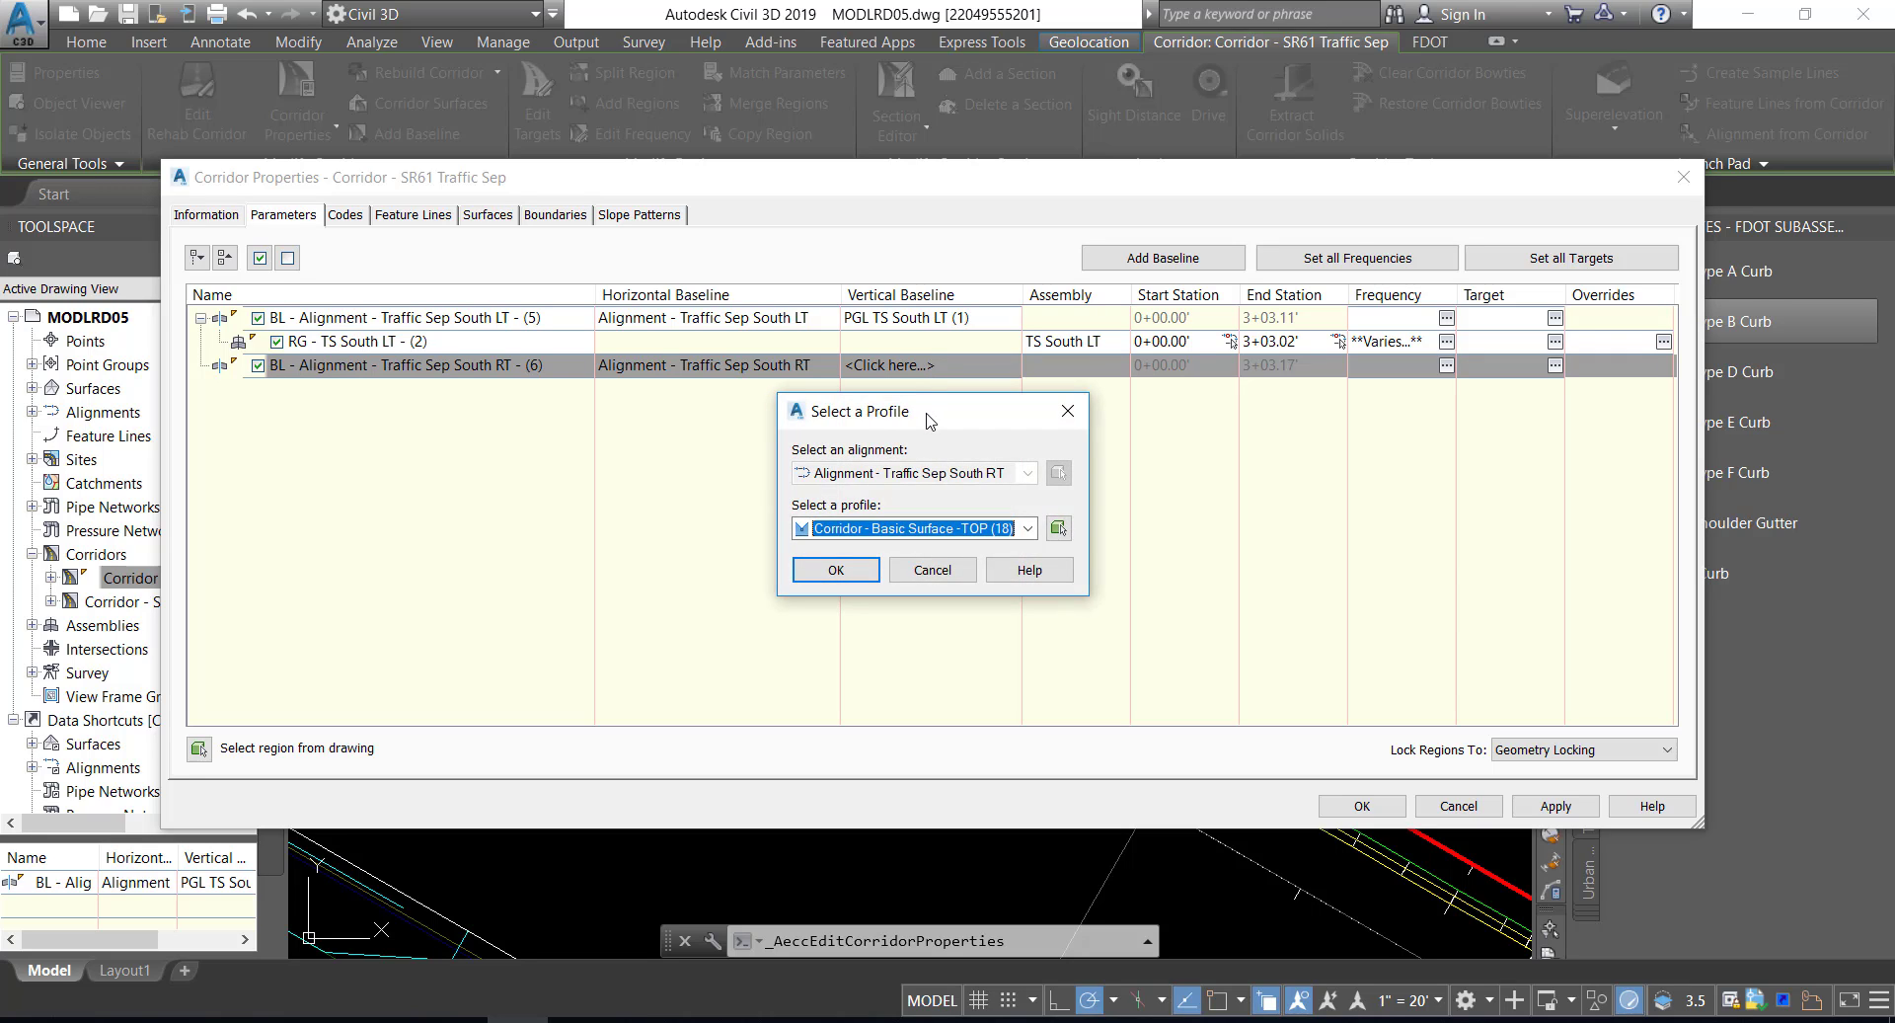
left_click_drag(926, 414, 926, 397)
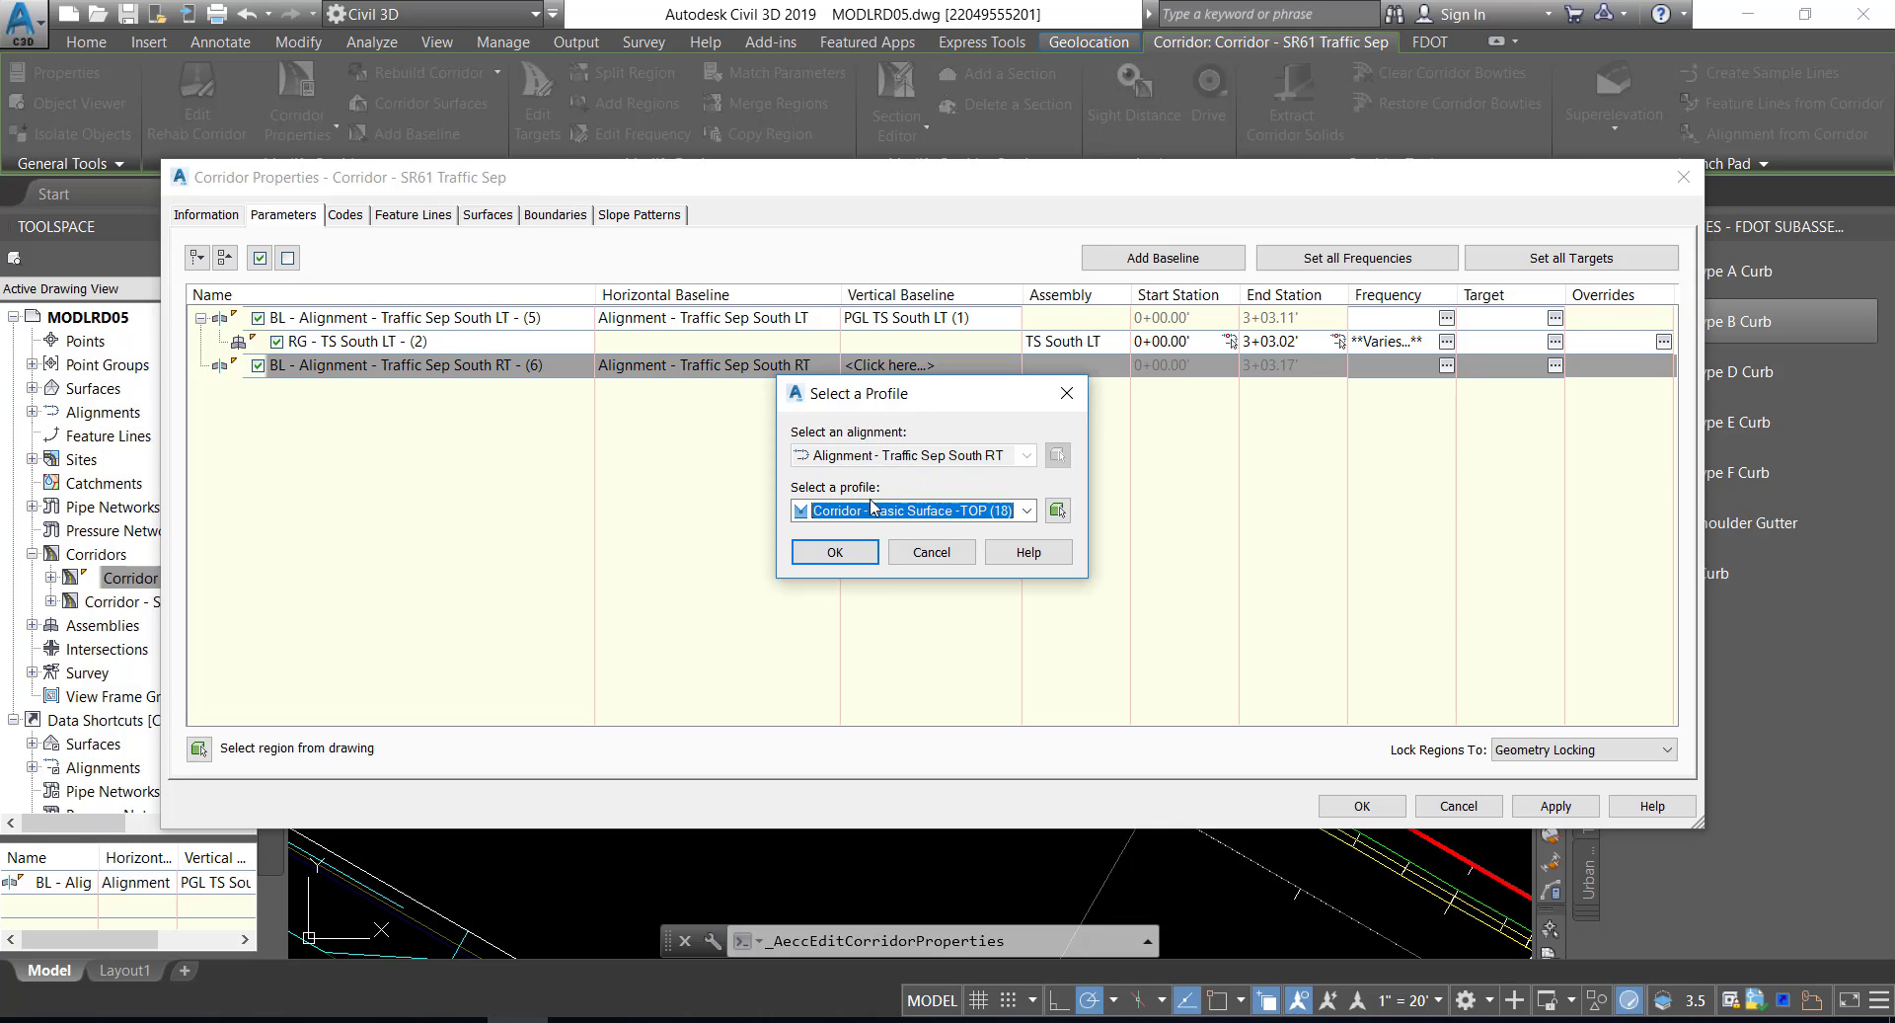
left_click(1025, 511)
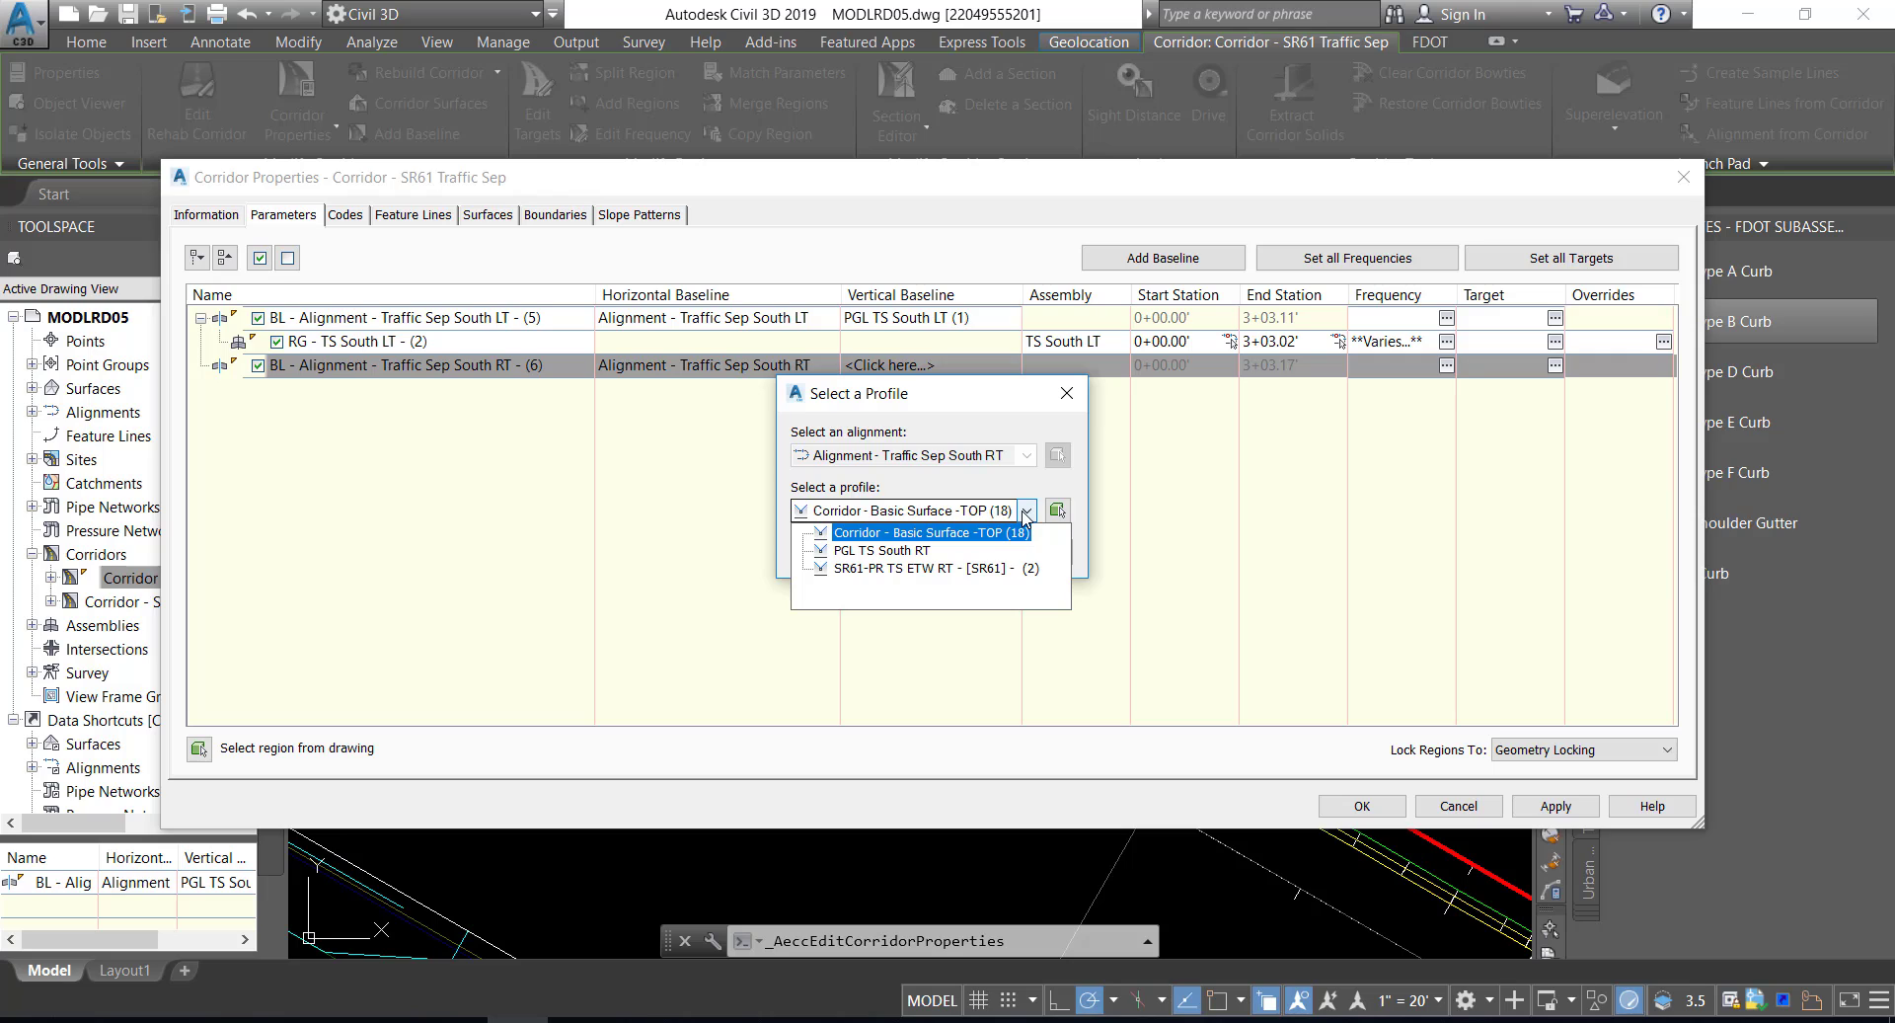
left_click(906, 569)
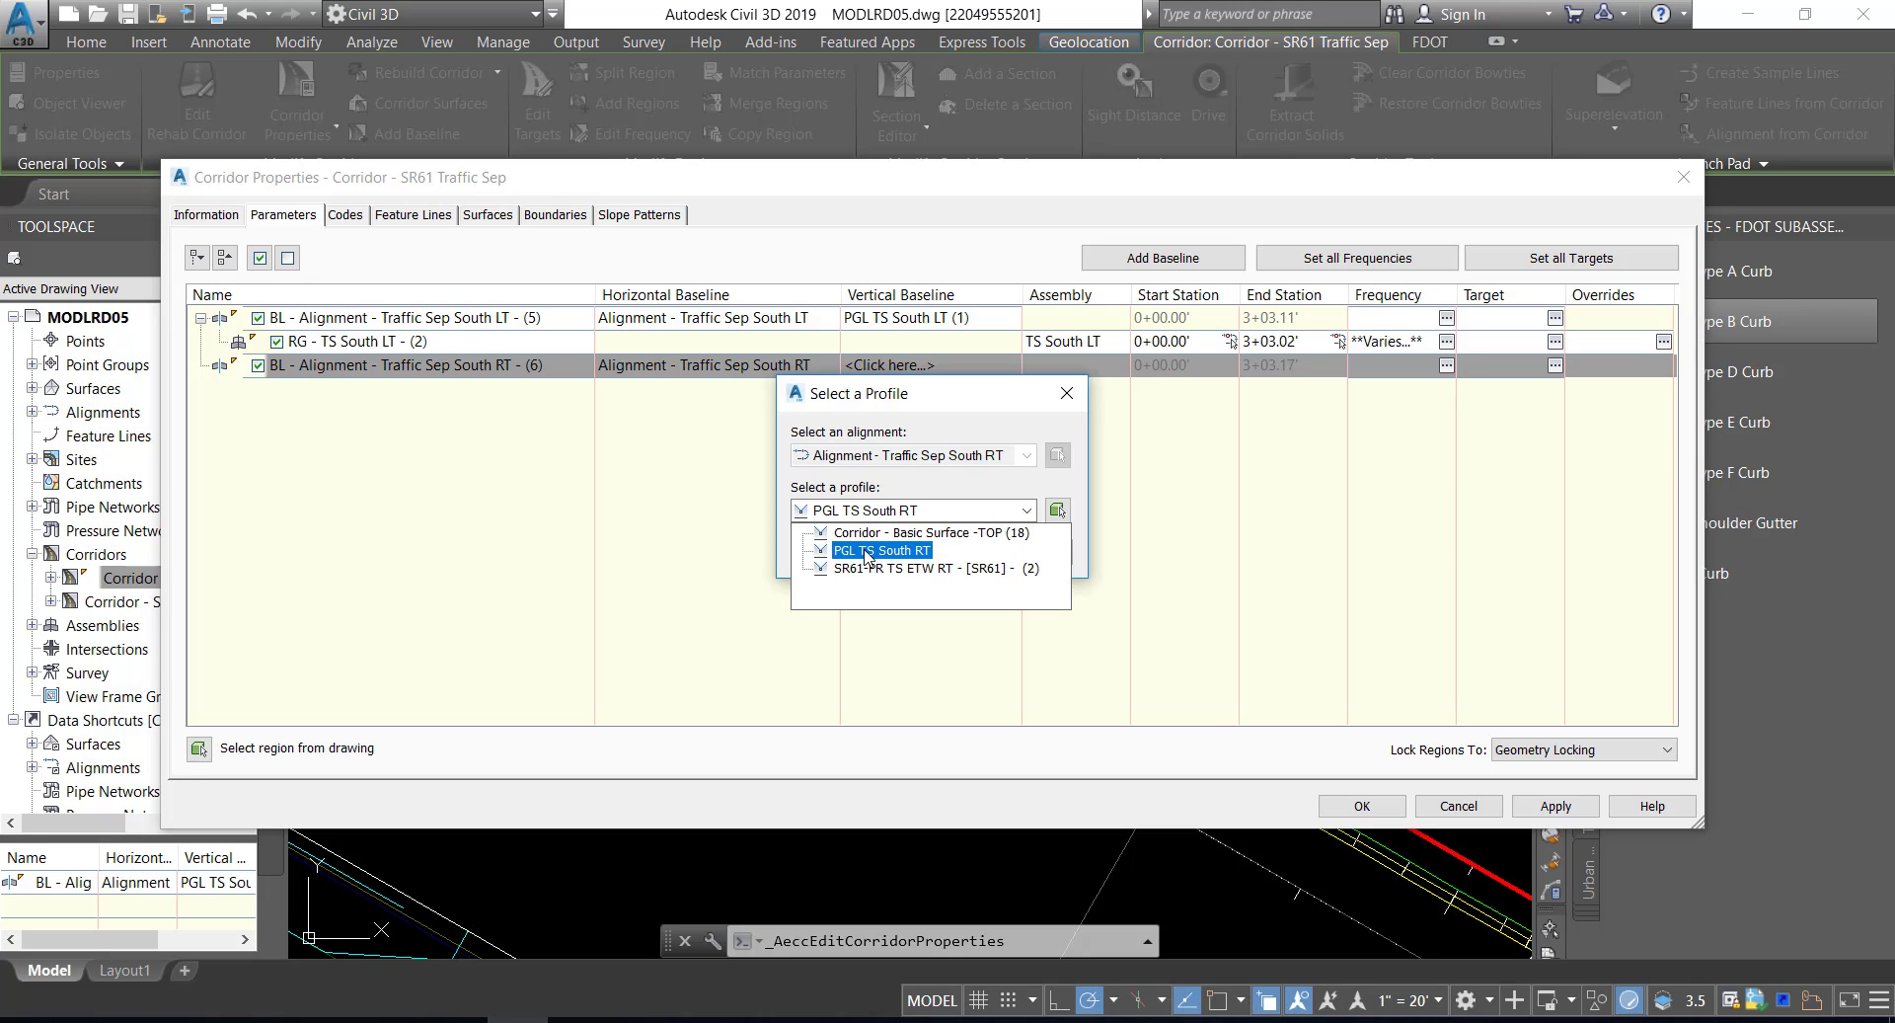
left_click(887, 550)
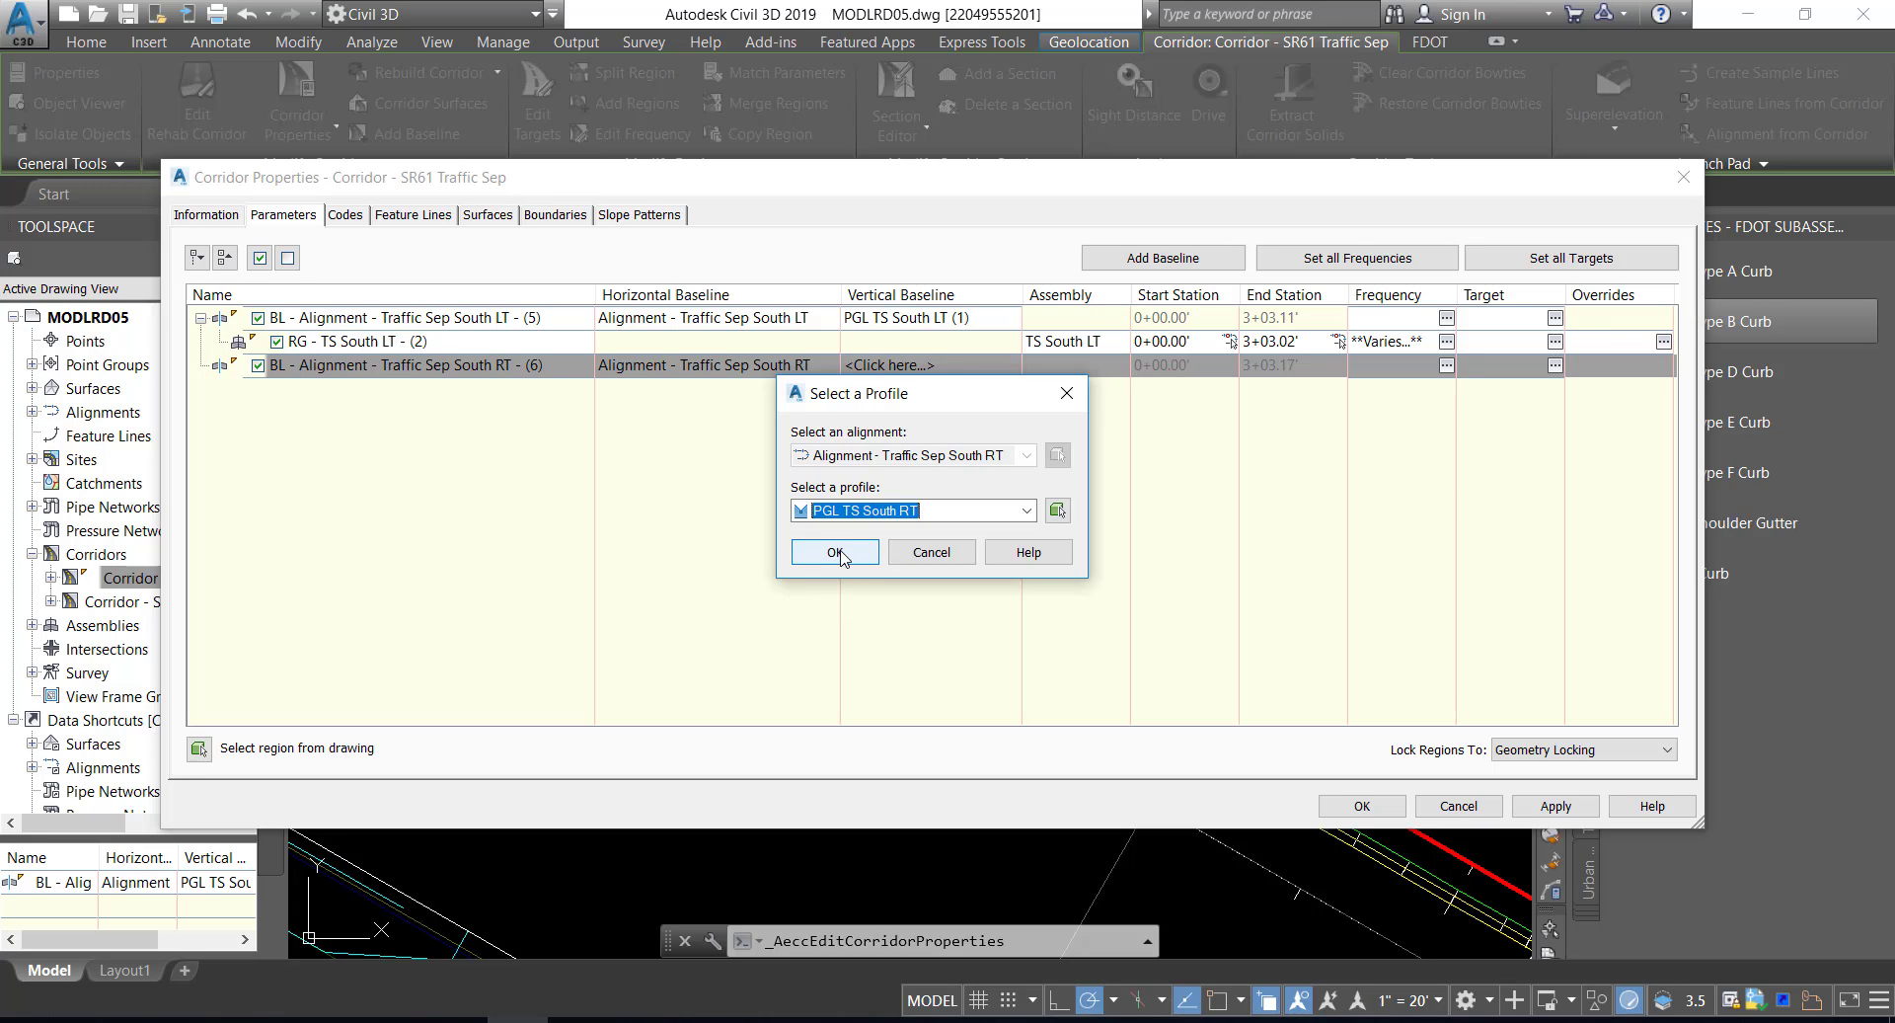
left_click(839, 555)
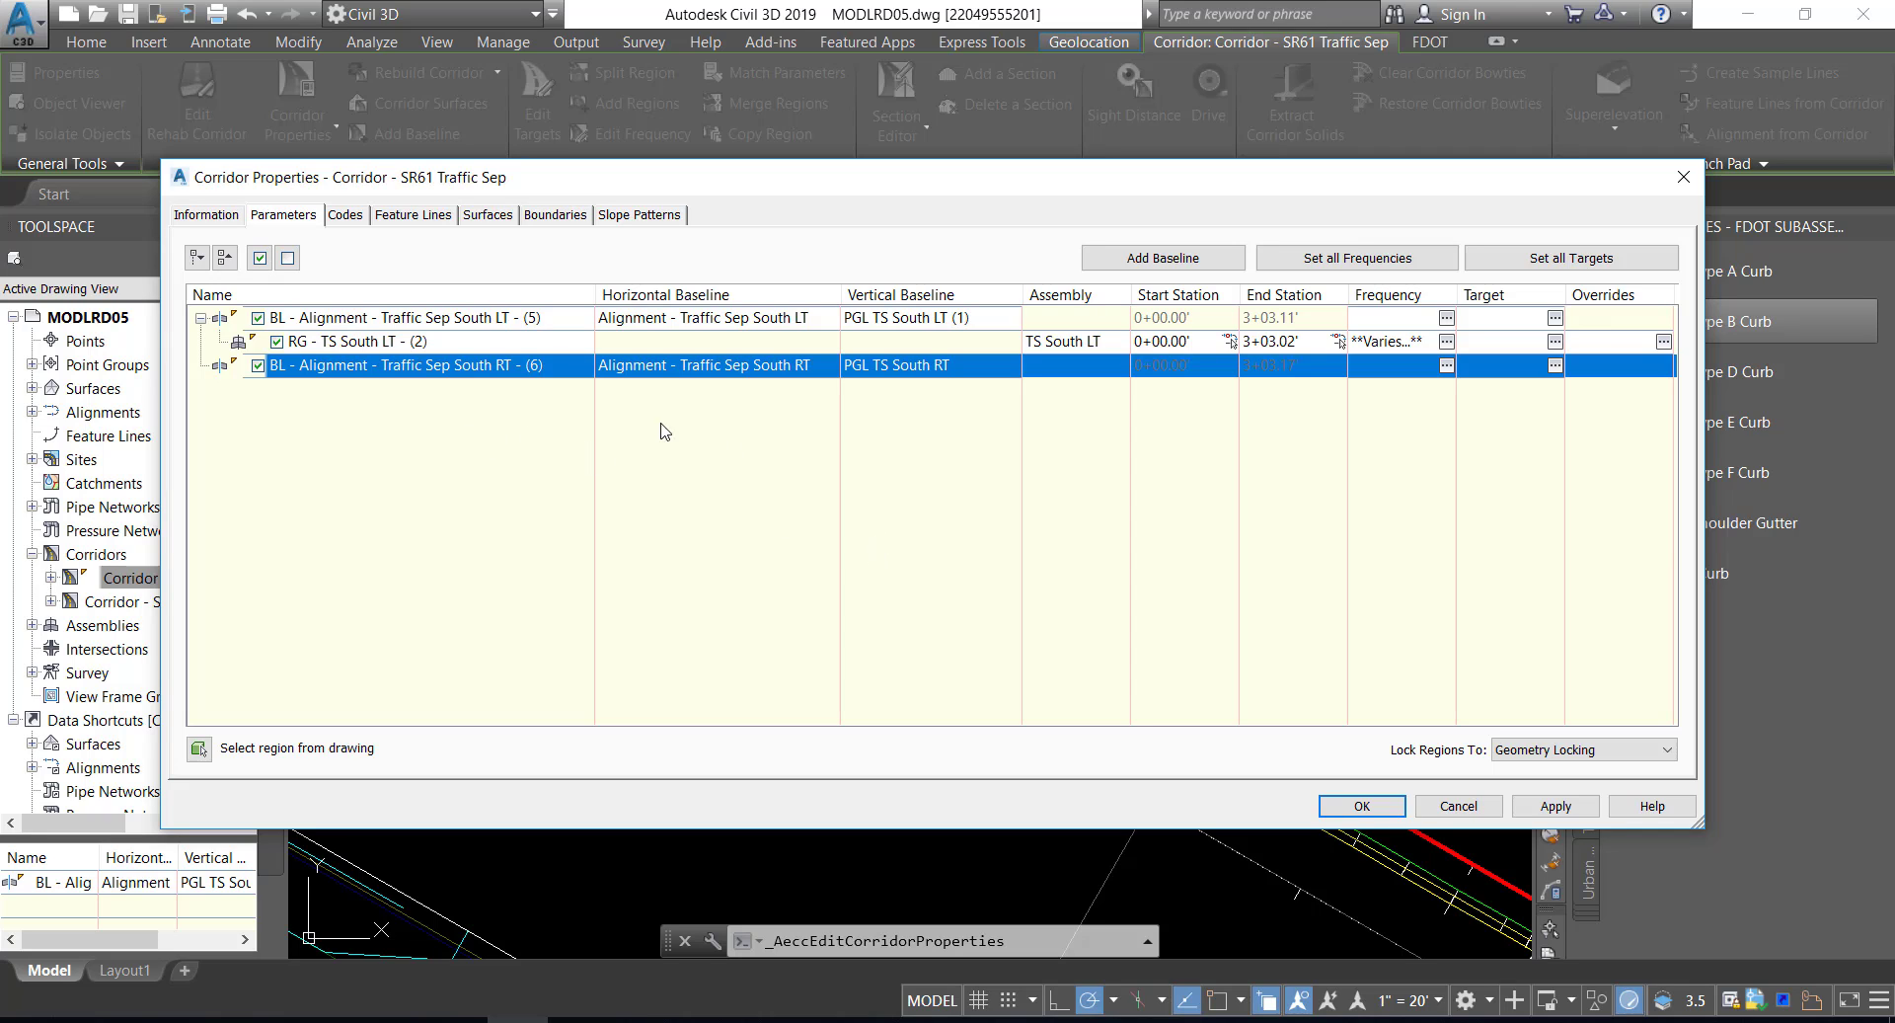
- Add a region using the TS South RT assembly to the Traffic Sep South RT baseline
right_click(441, 364)
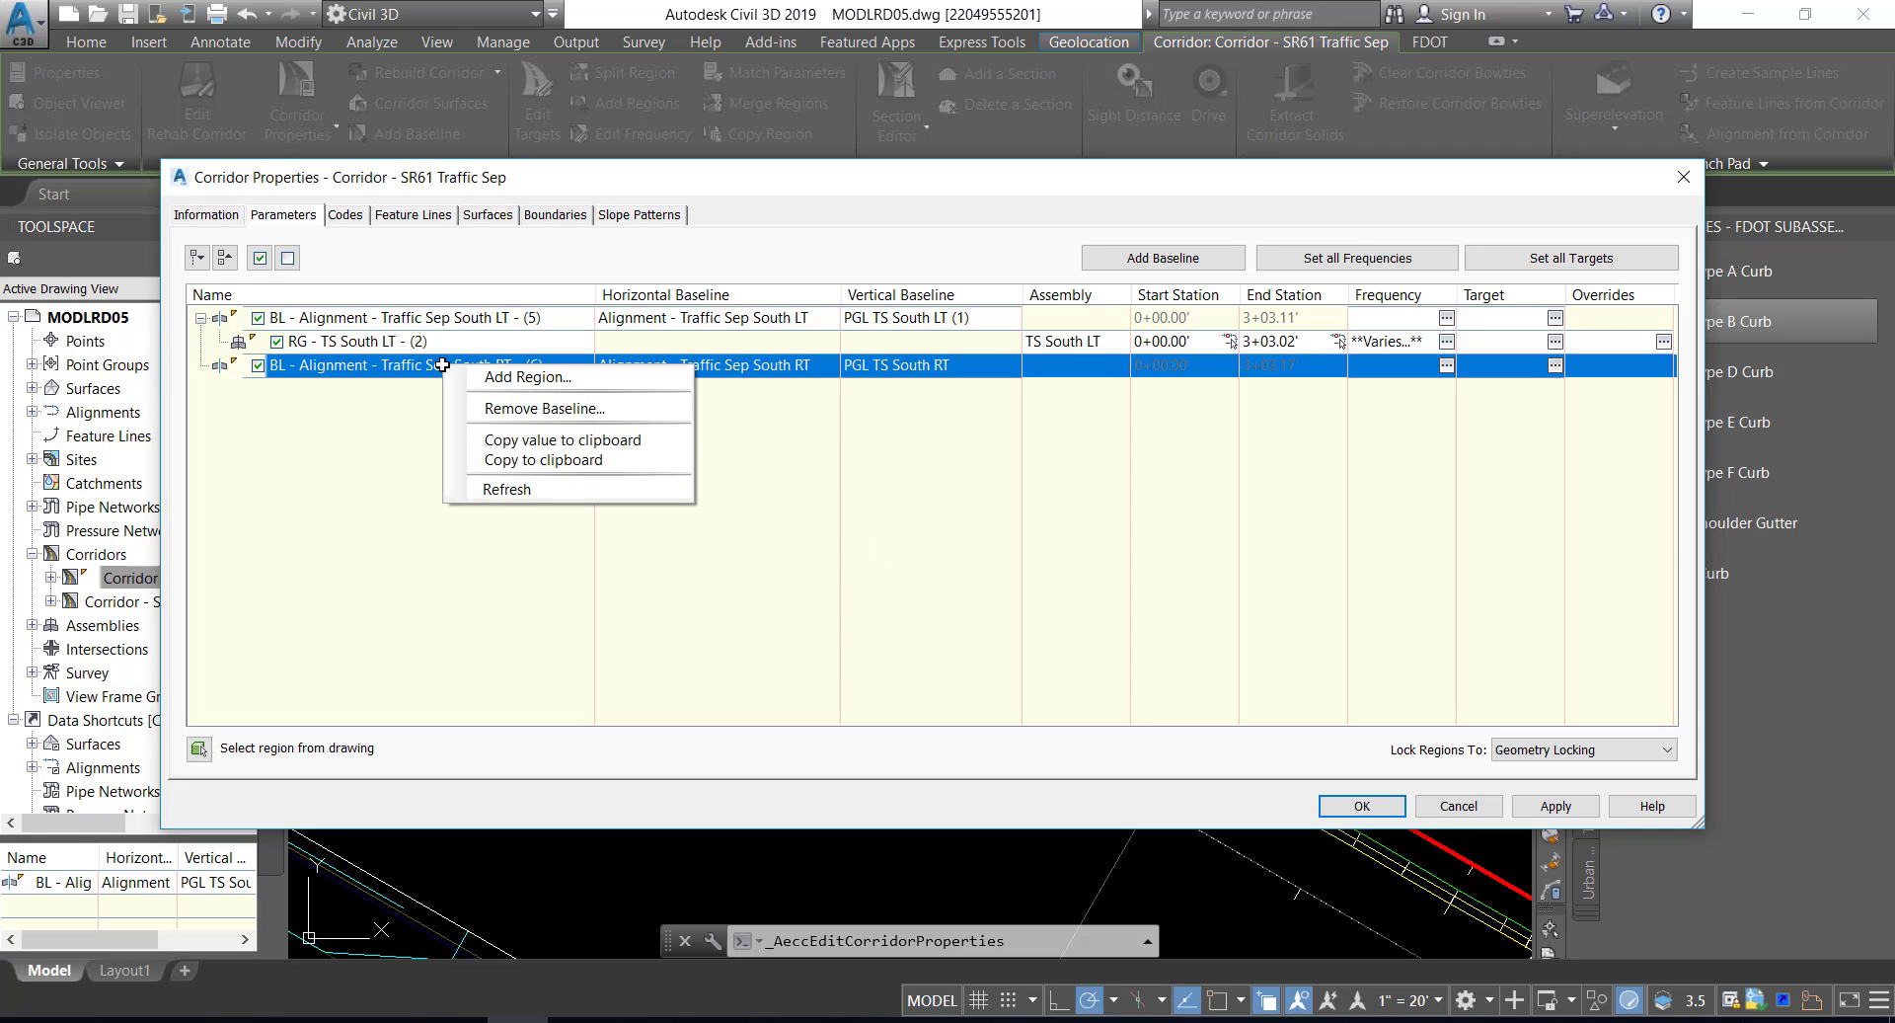
left_click(505, 378)
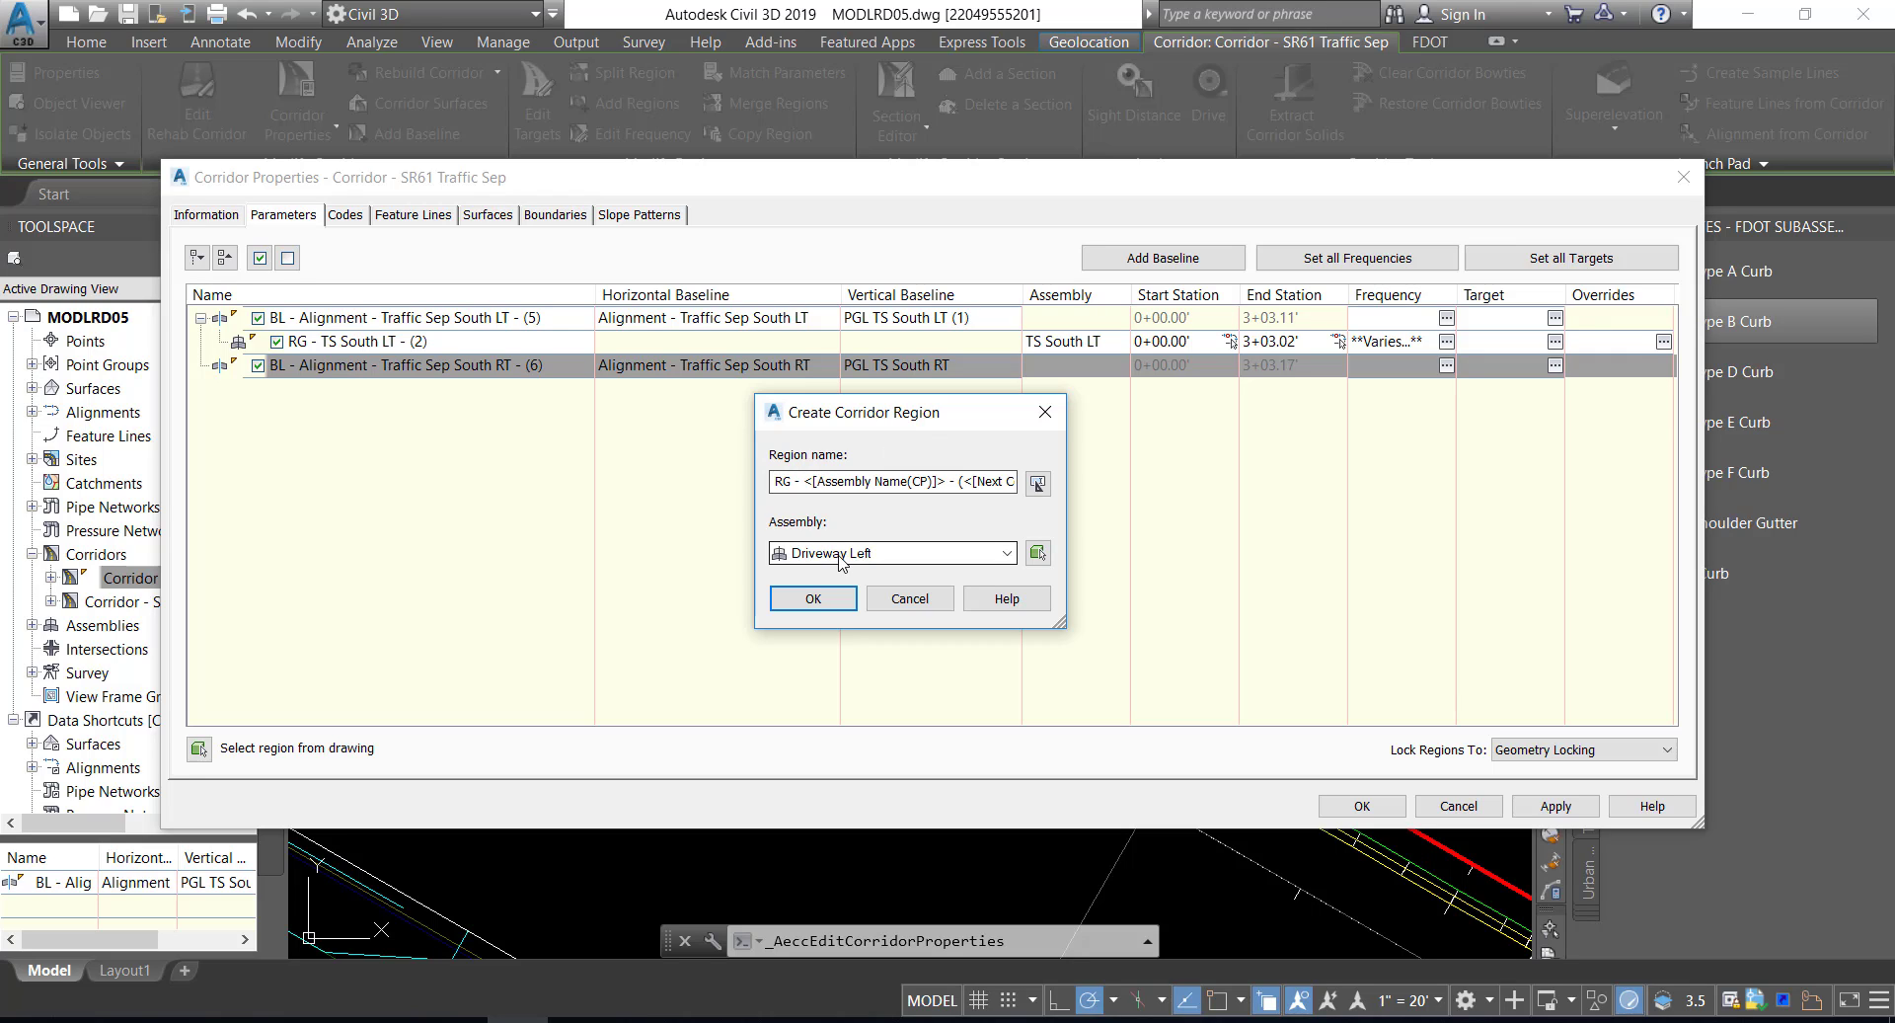
left_click(1007, 555)
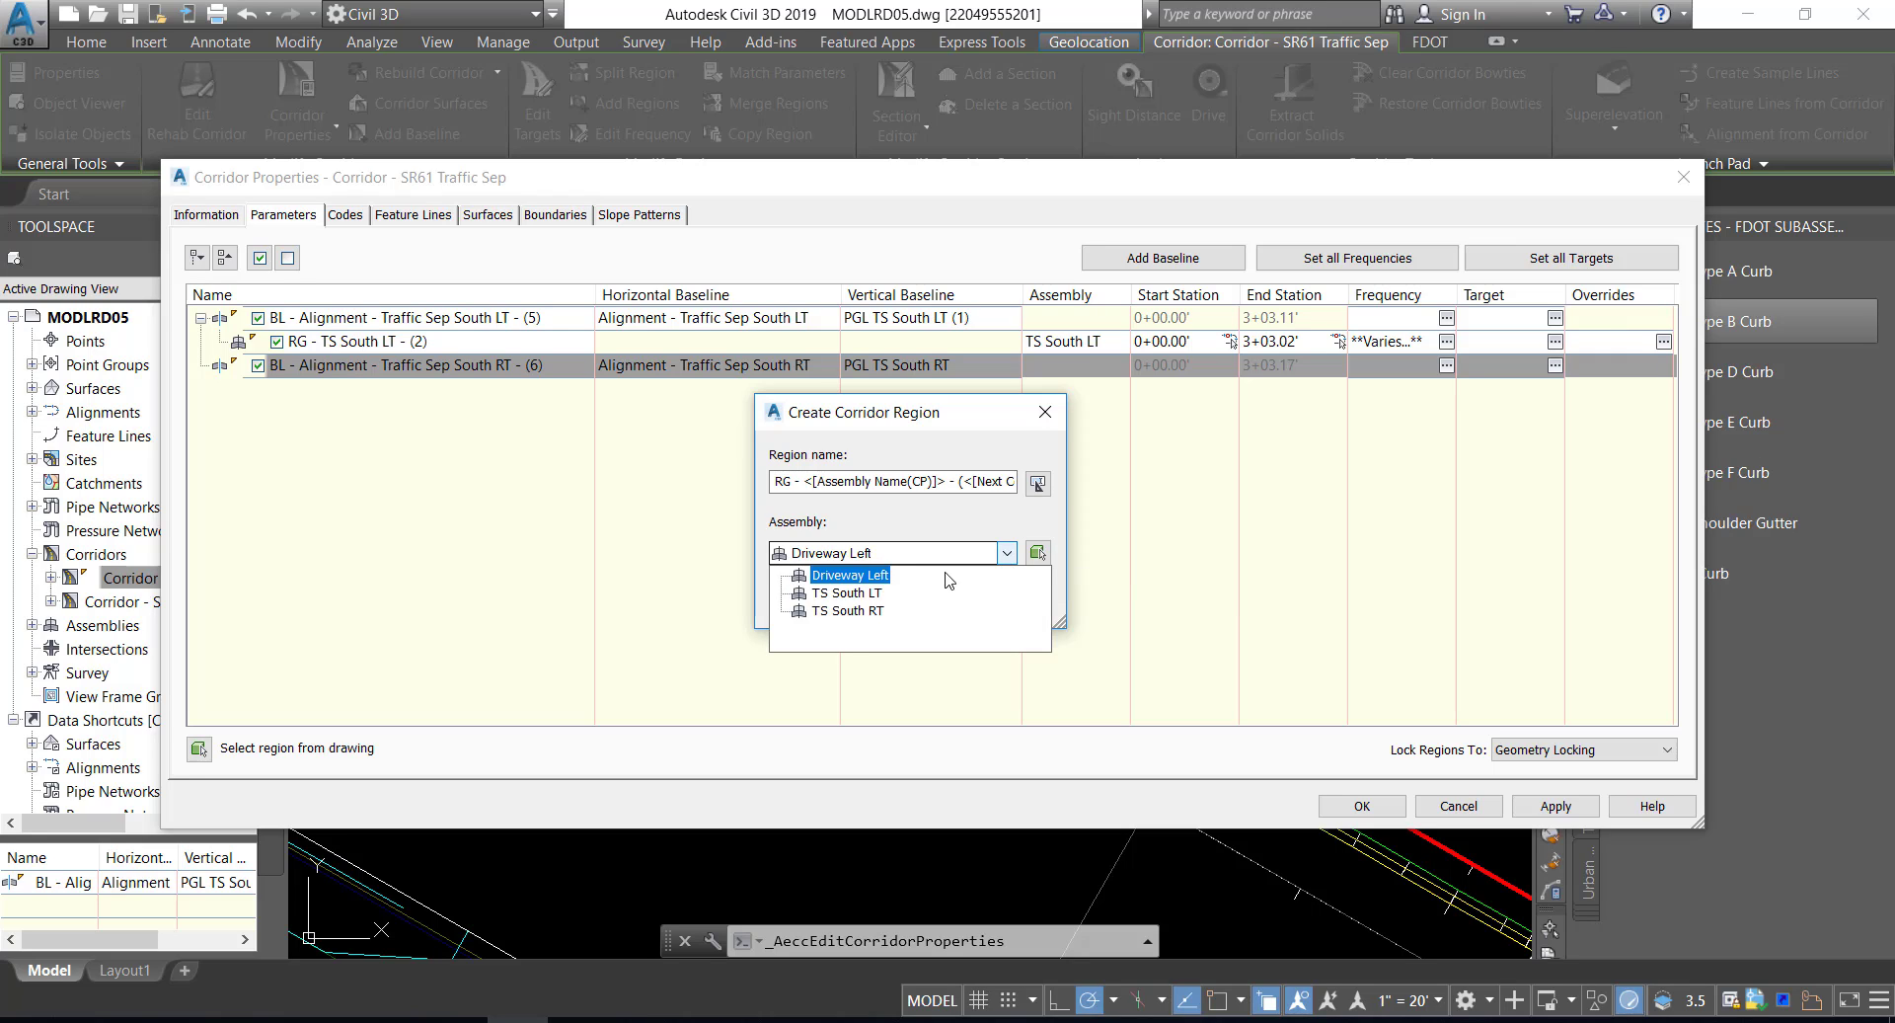
left_click(834, 612)
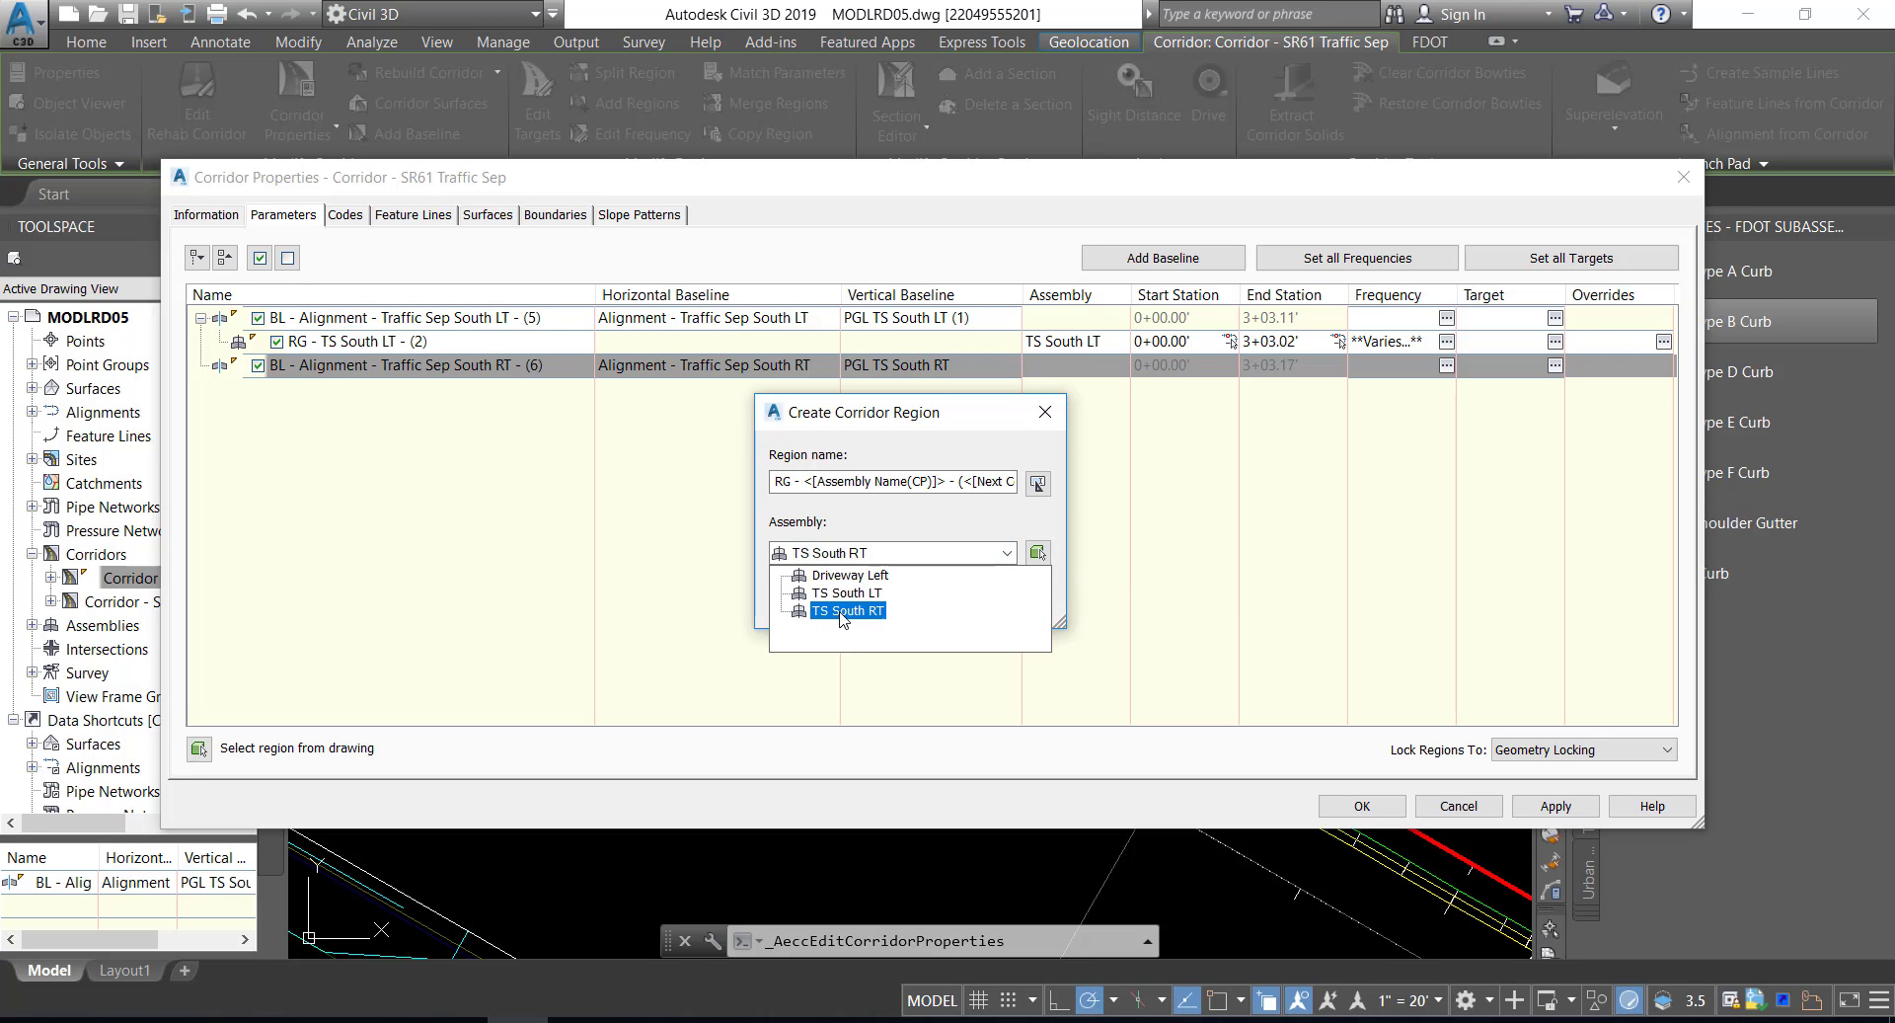
left_click(840, 619)
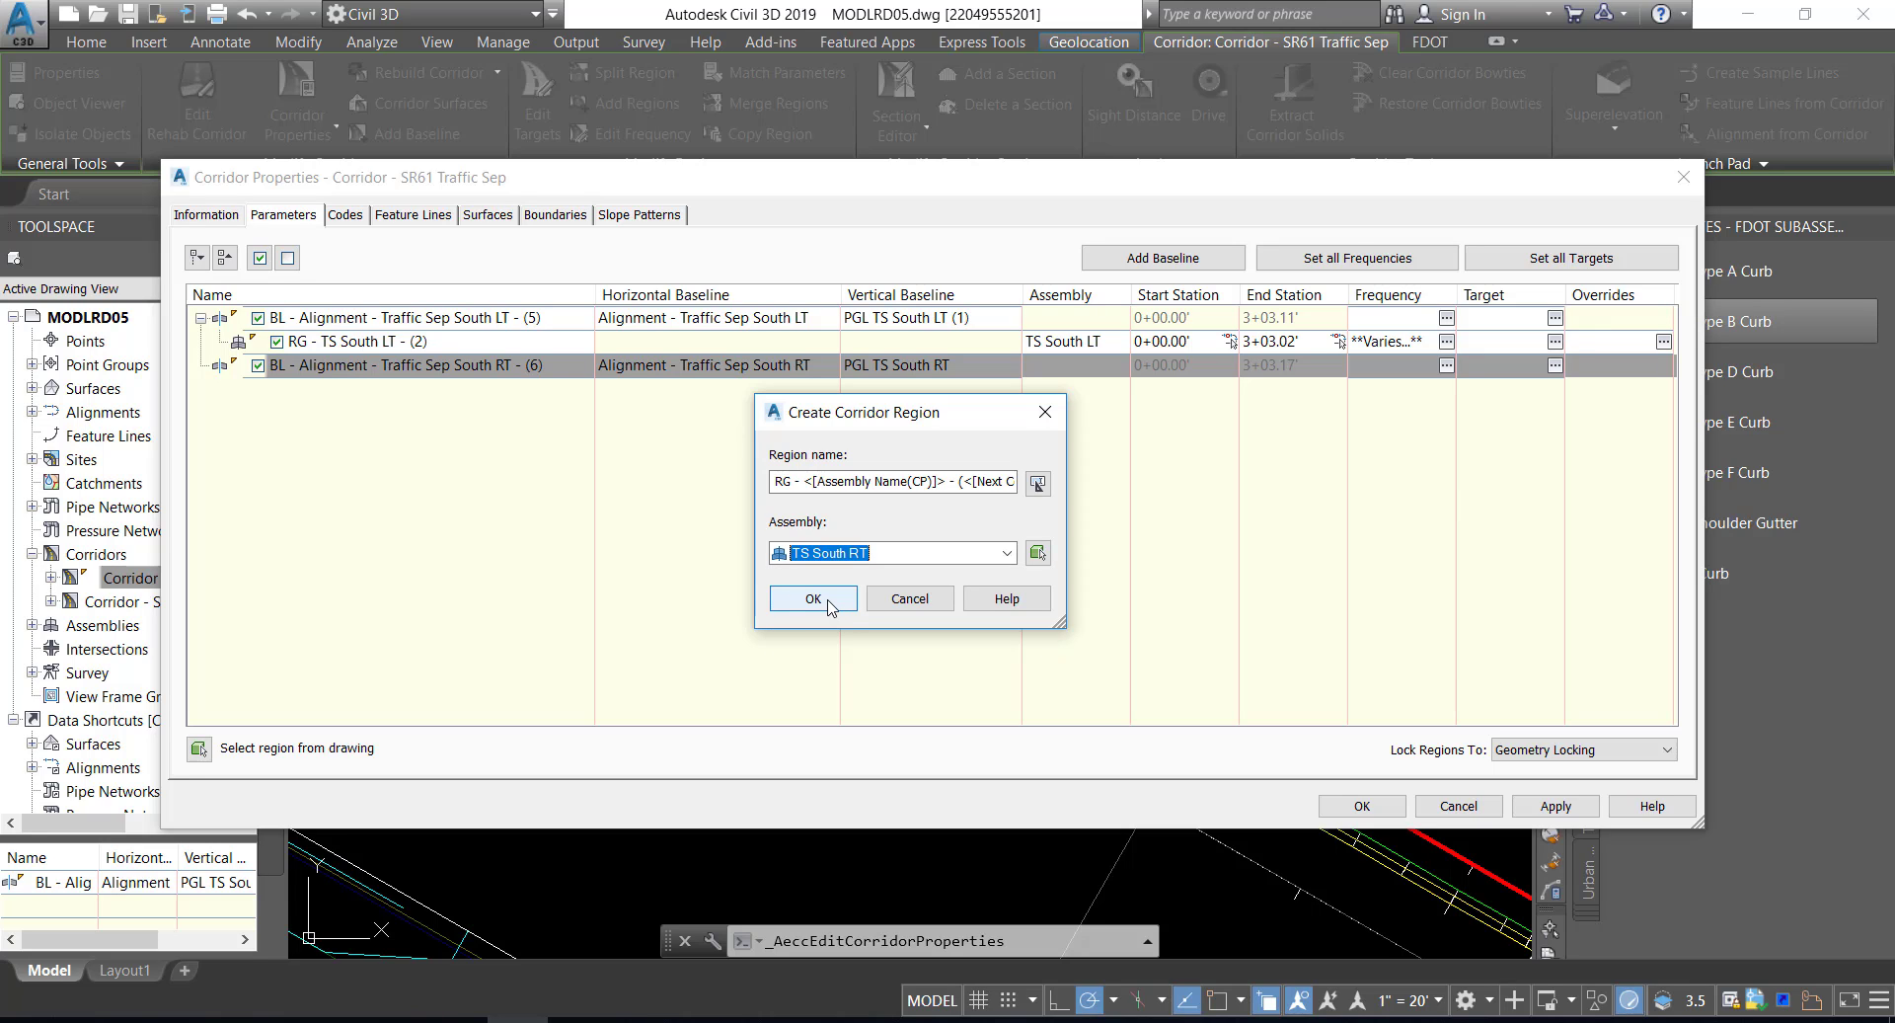
left_click(813, 599)
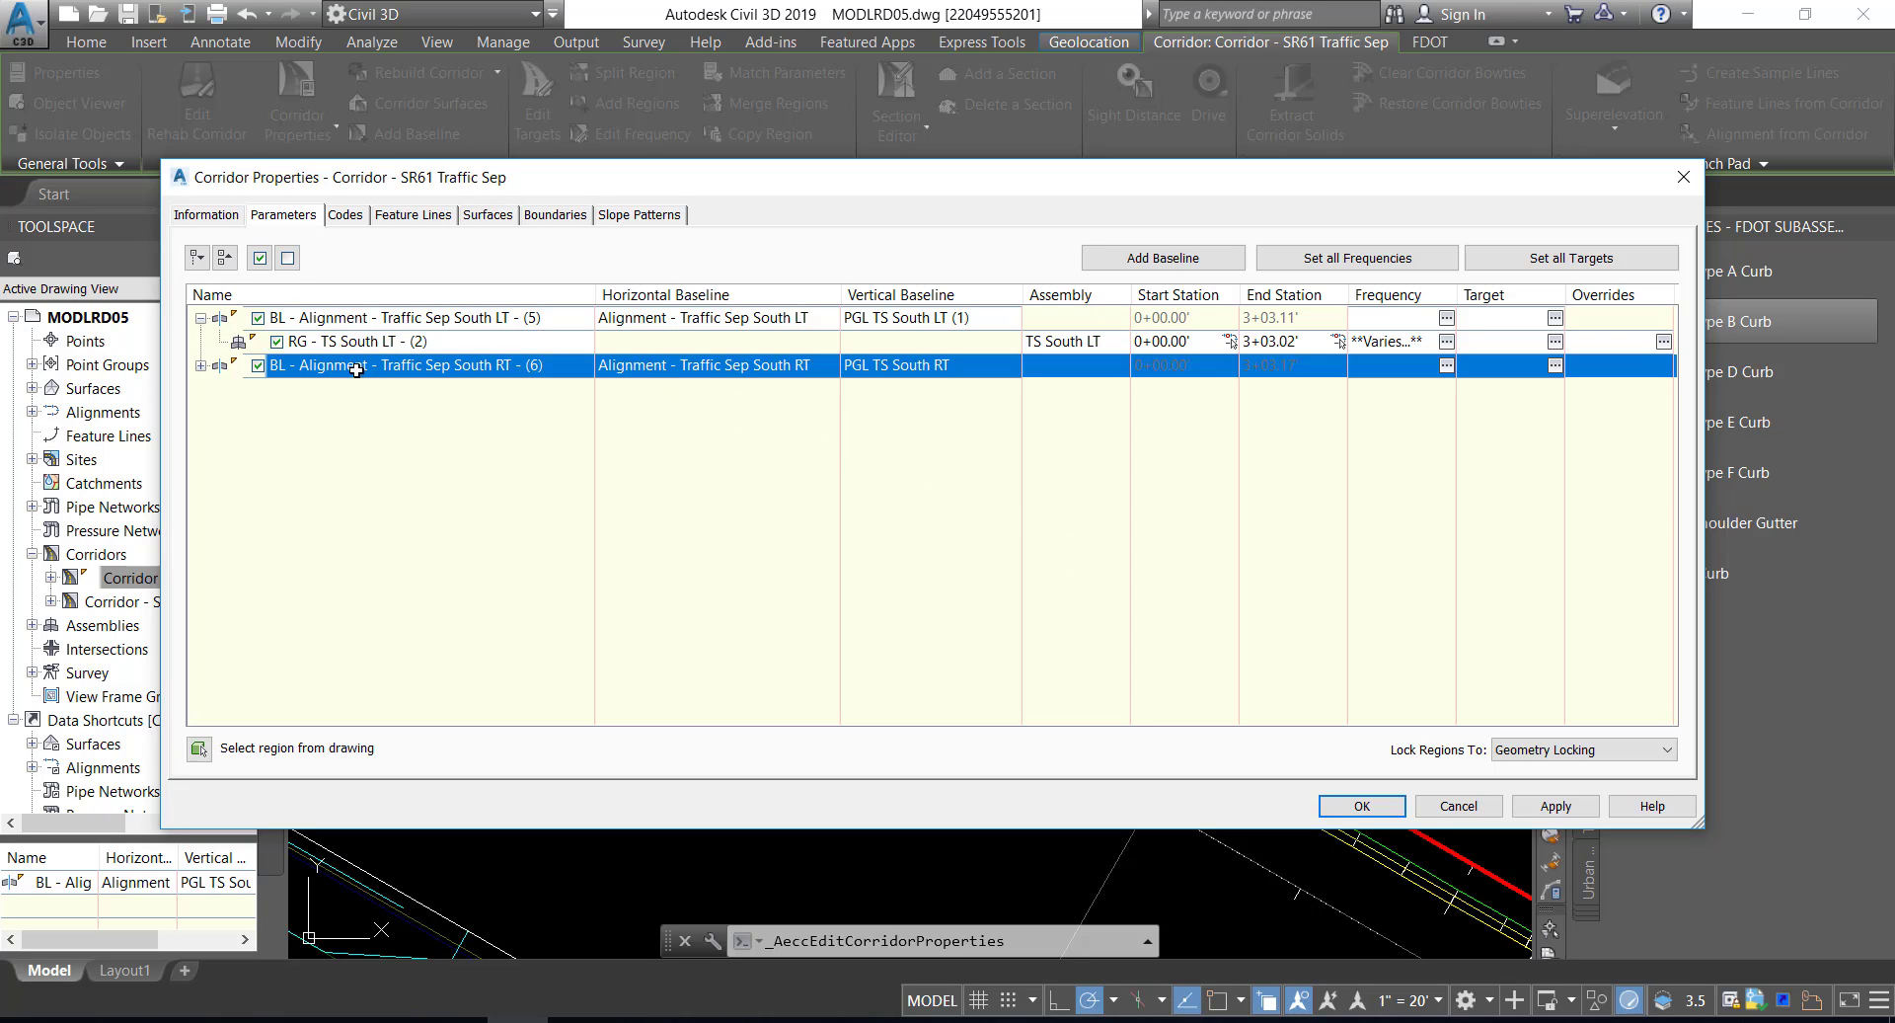
- Set the South RT baseline's assembly frequency to 5' along tangents, spirals and vertical curves with a 0.1' curve increment, and rebuild the corridor
left_click(1447, 366)
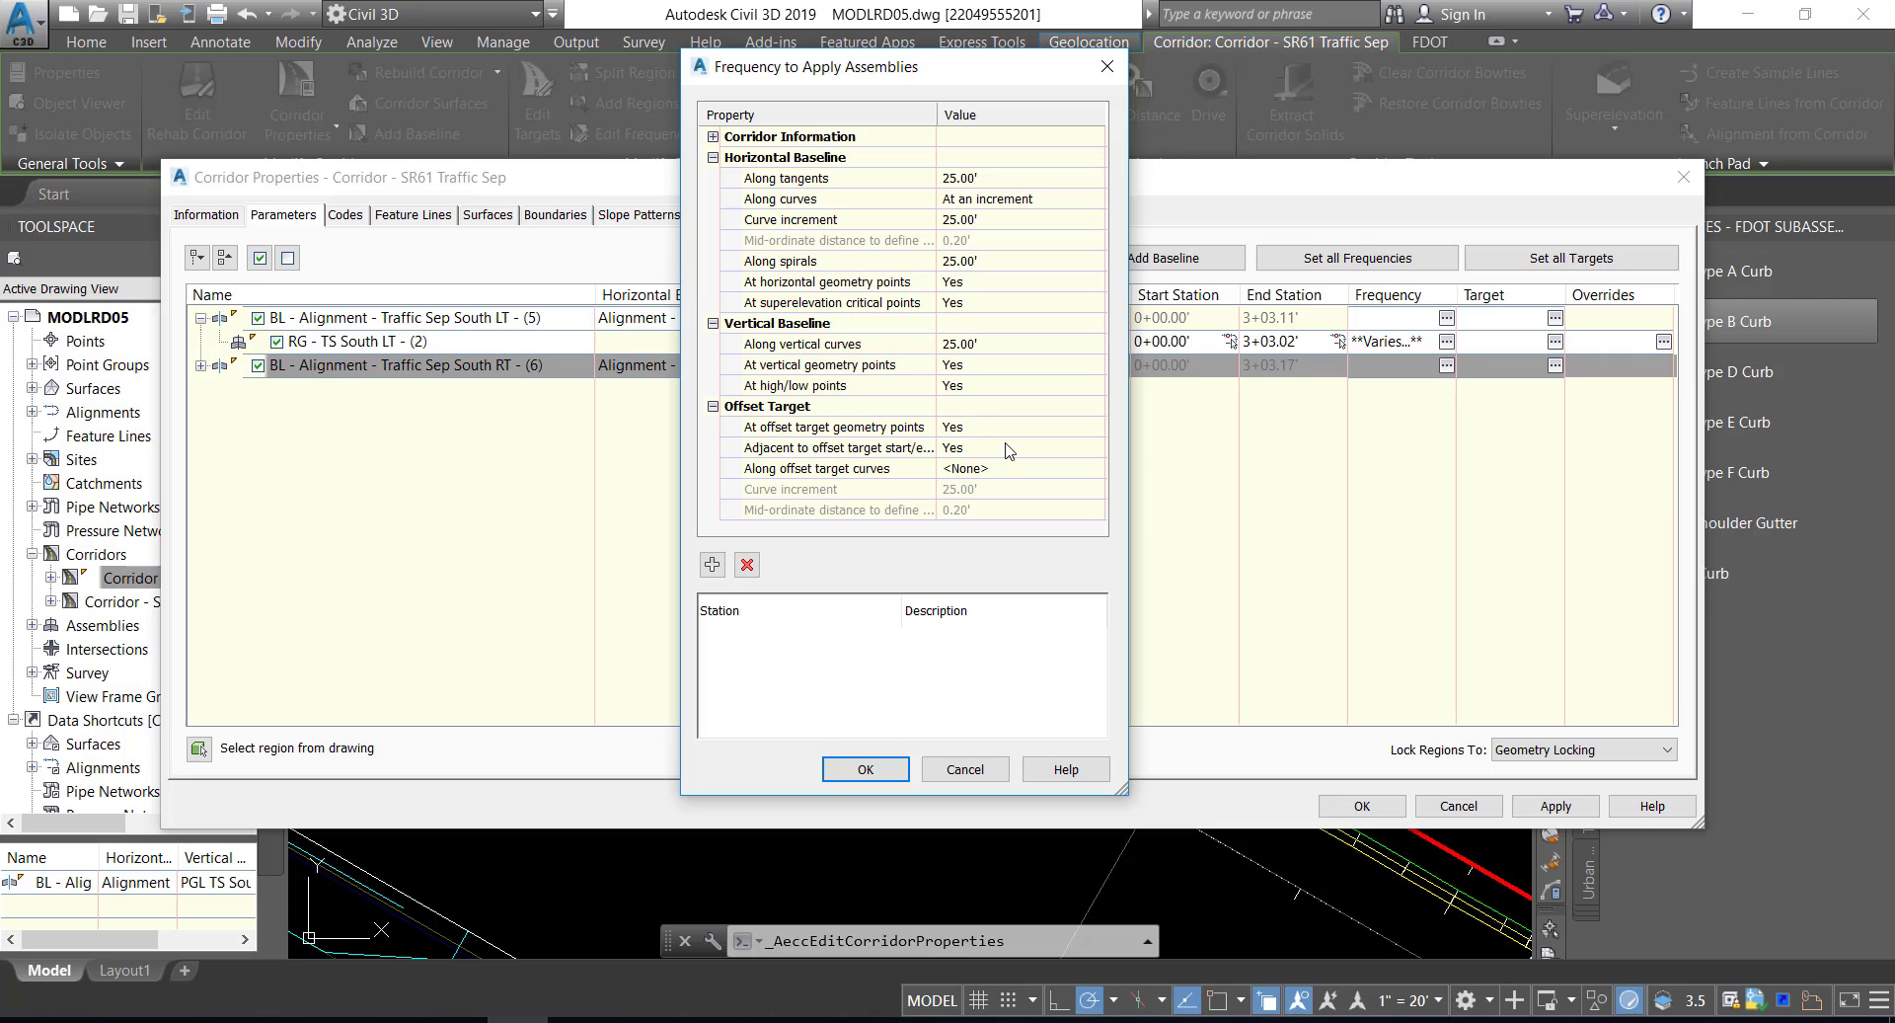
left_click(991, 180)
type("5")
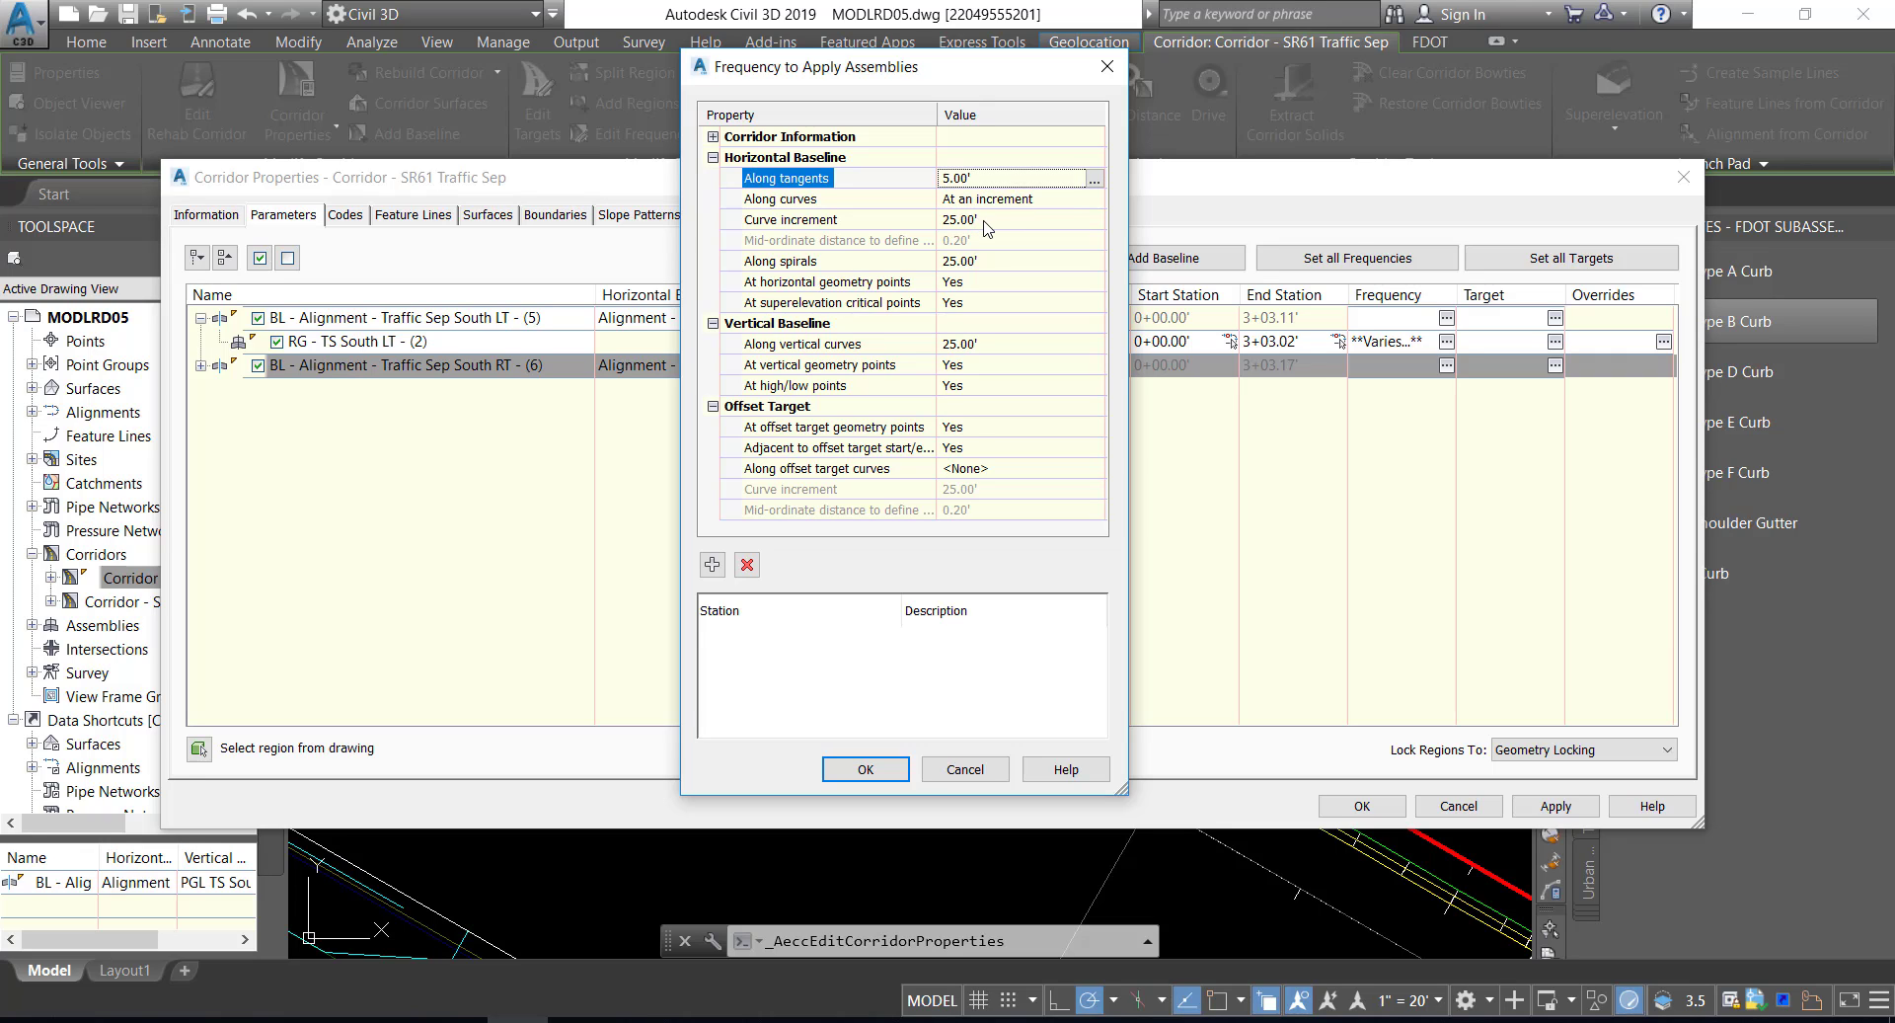
left_click(985, 220)
key("BackSpace")
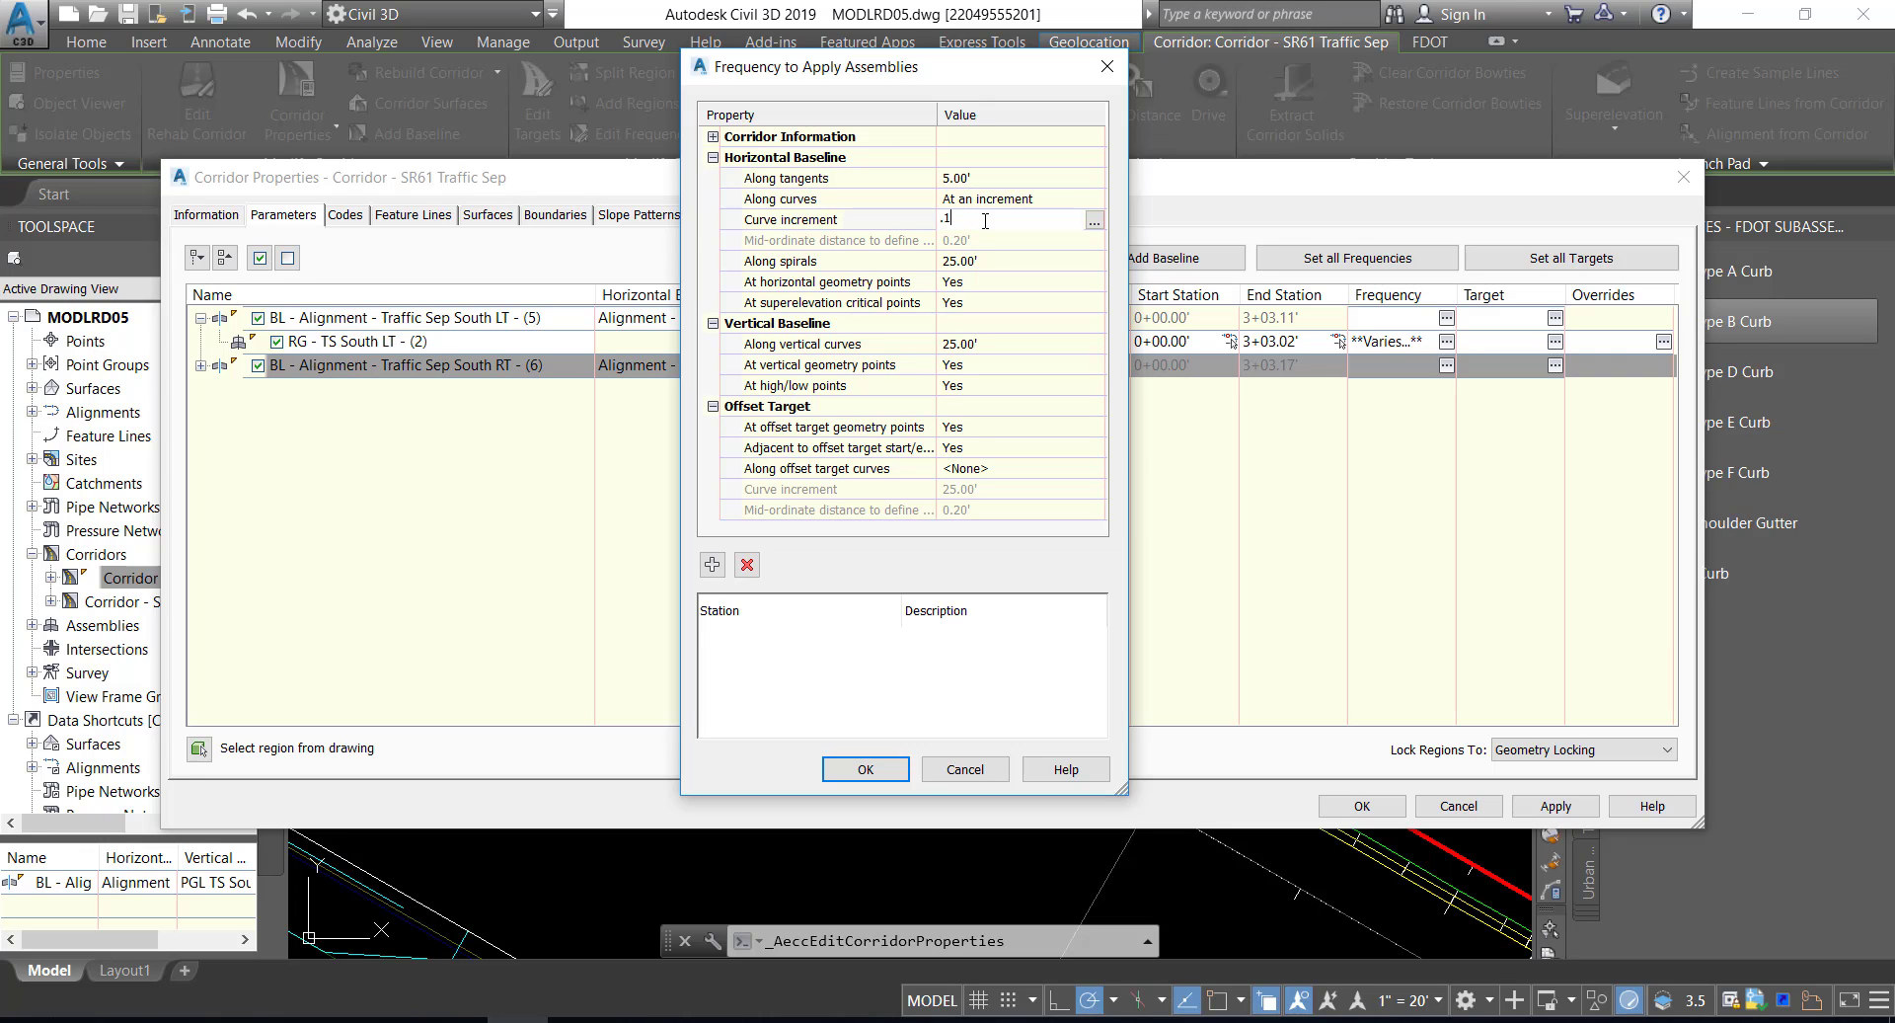
type(".1")
left_click(979, 263)
type("5")
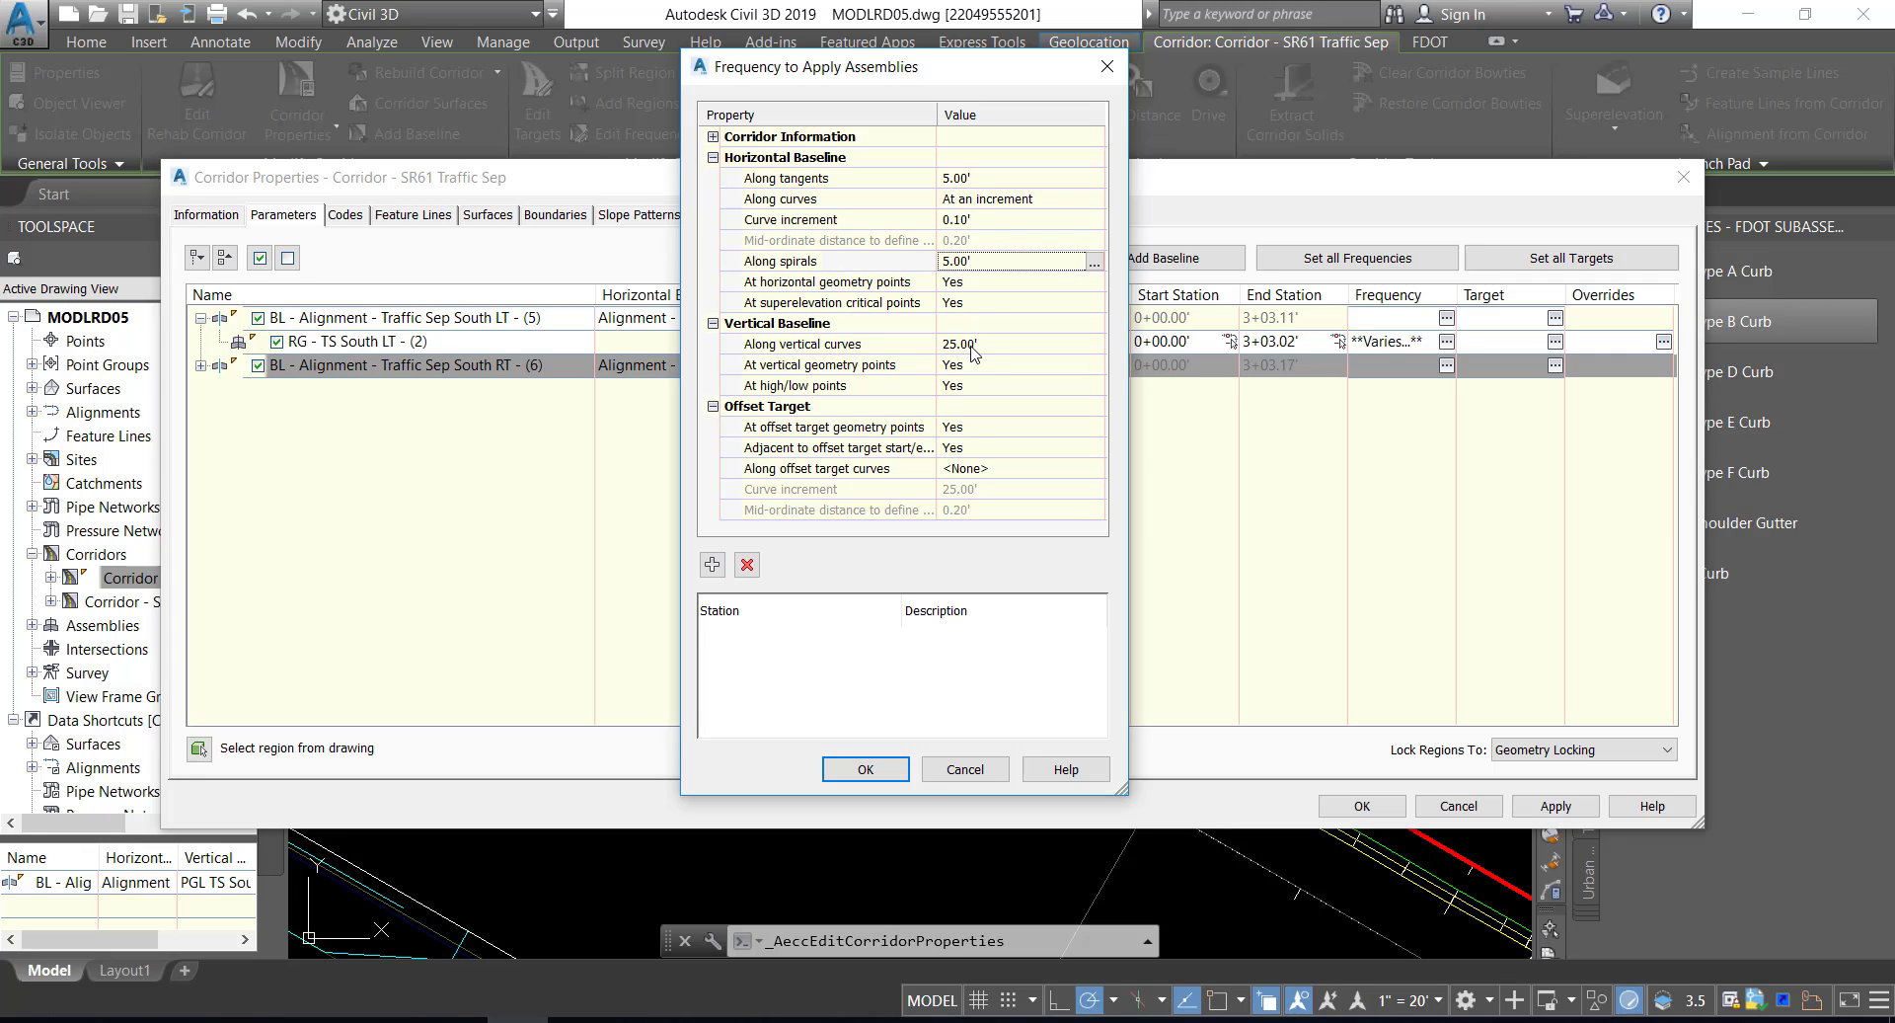
left_click(973, 345)
type("5")
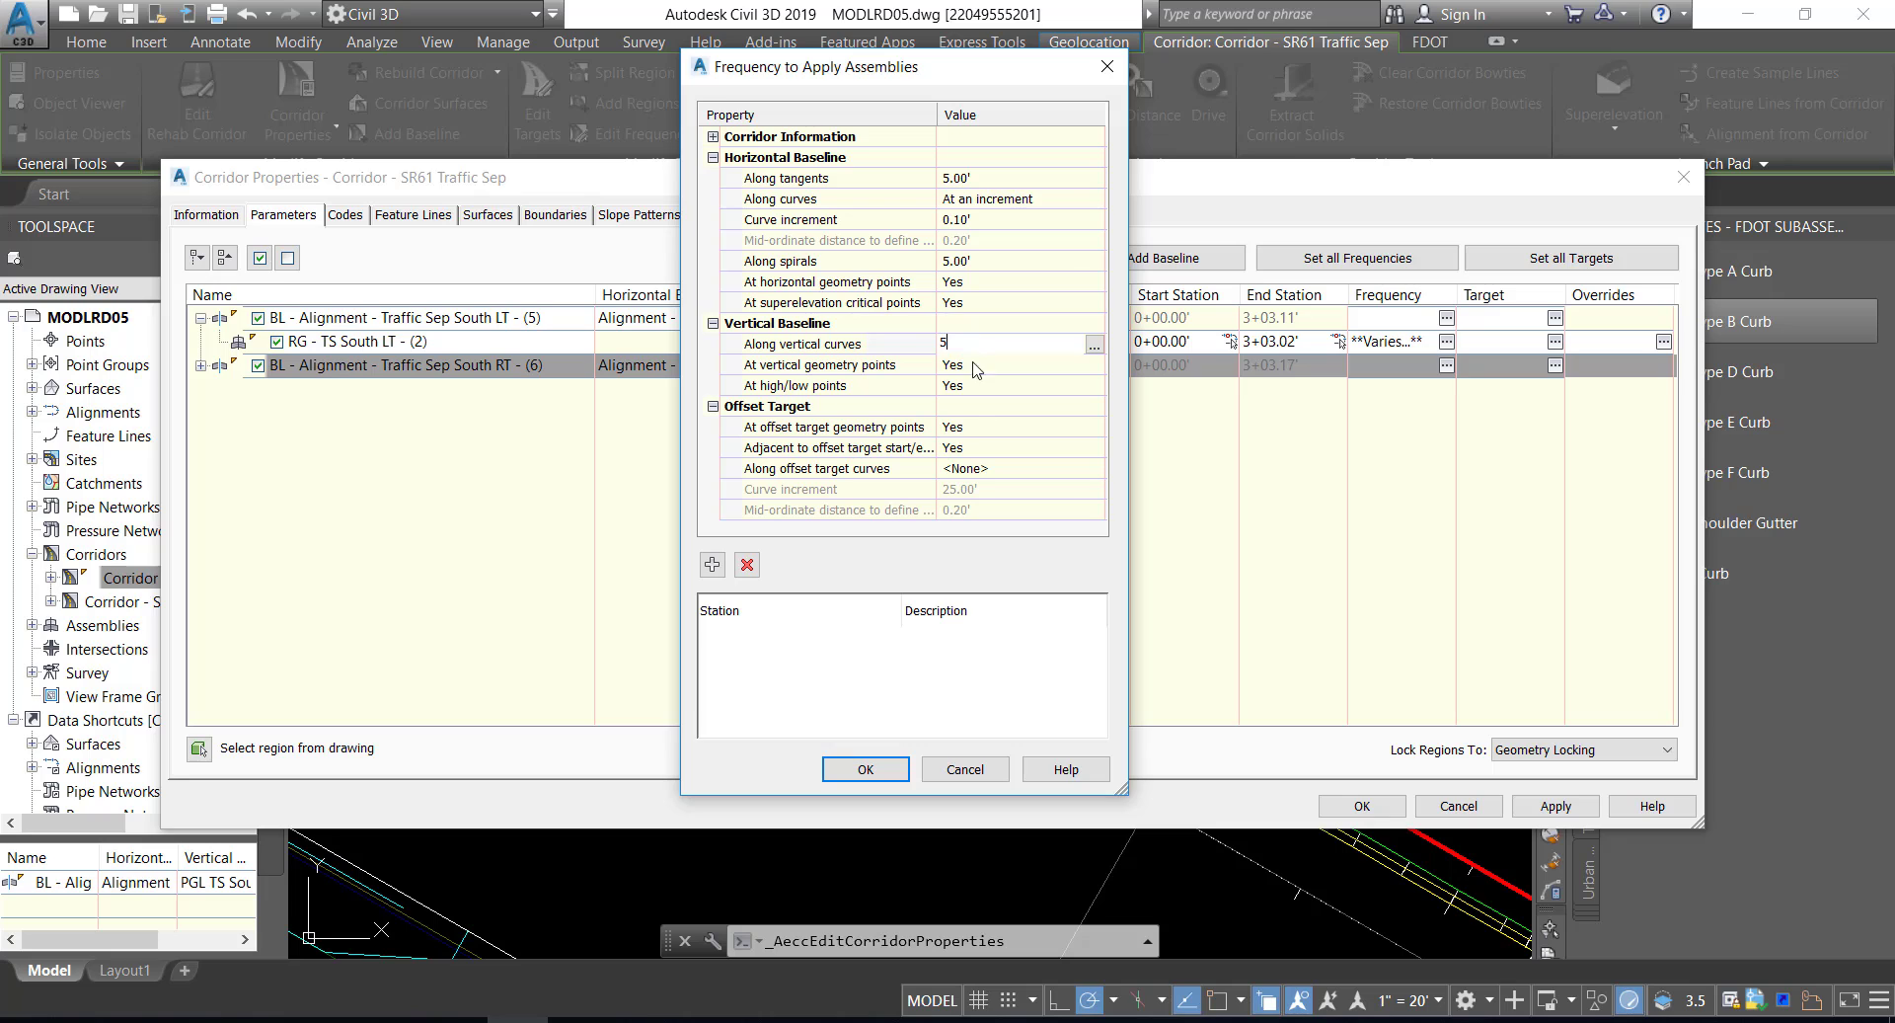
left_click(865, 770)
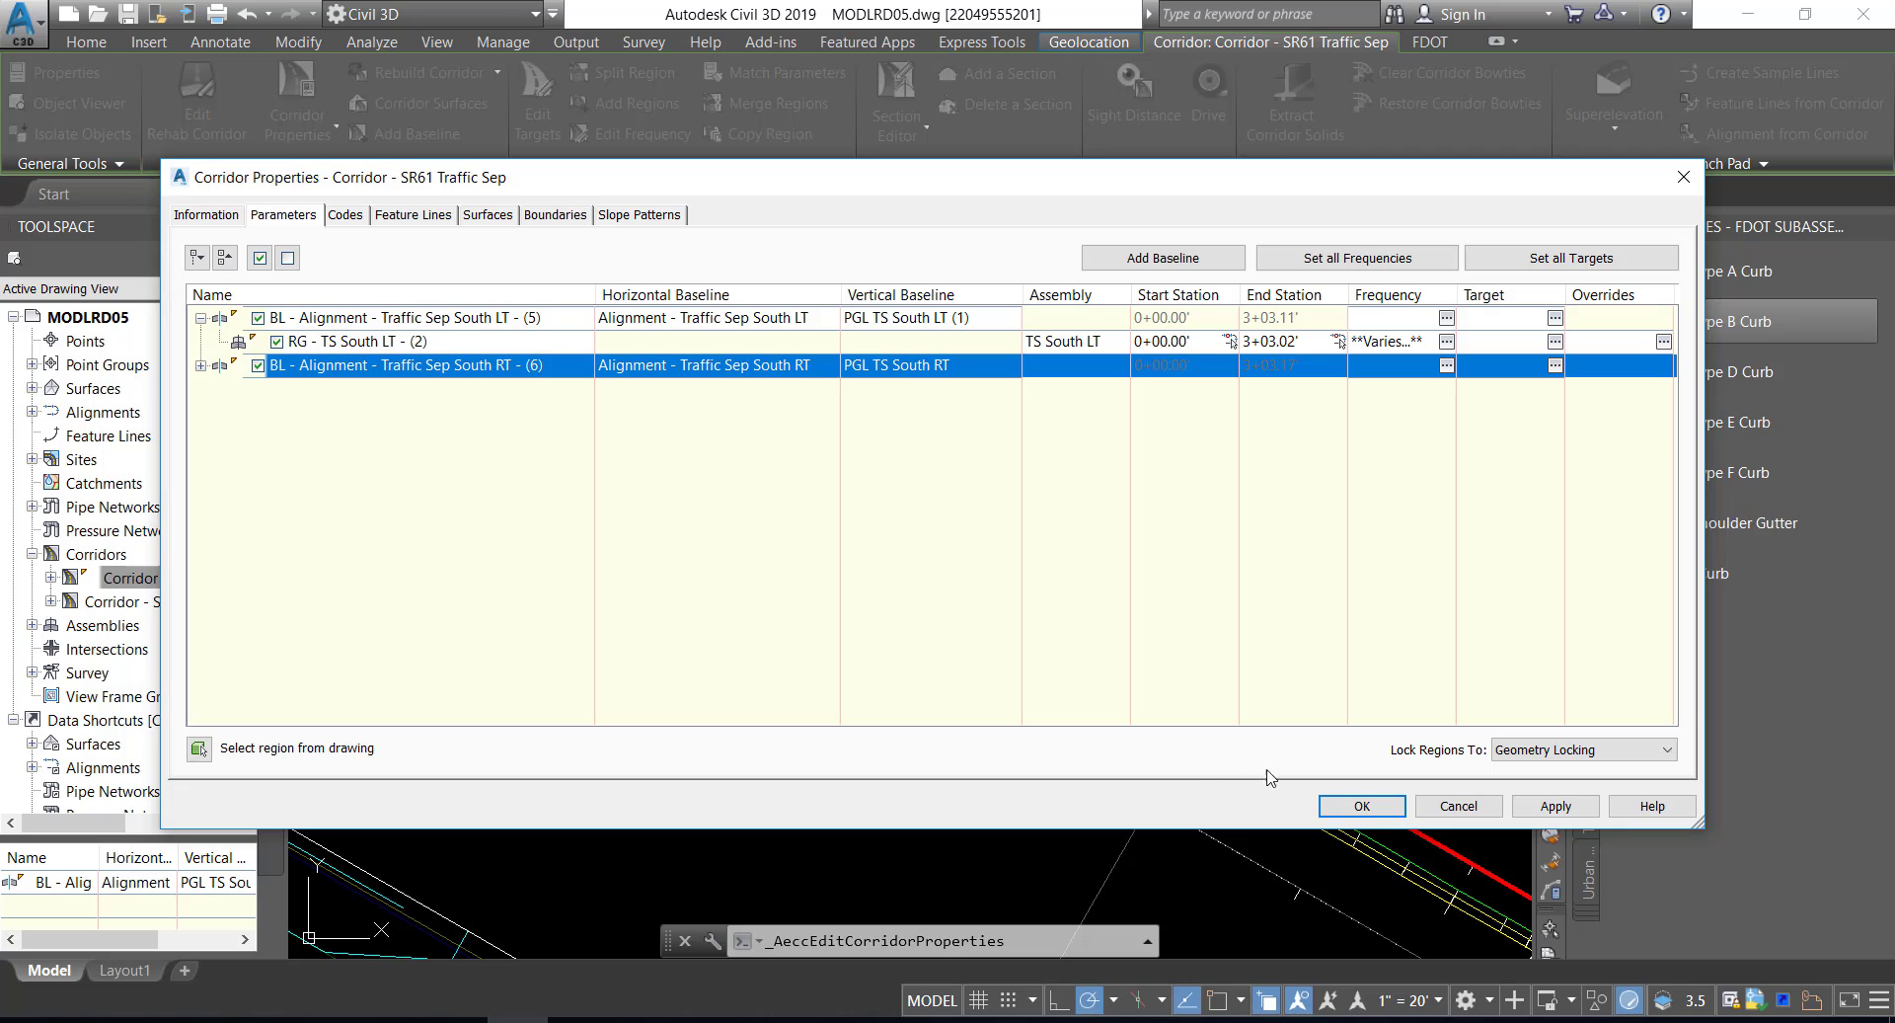
left_click(1362, 805)
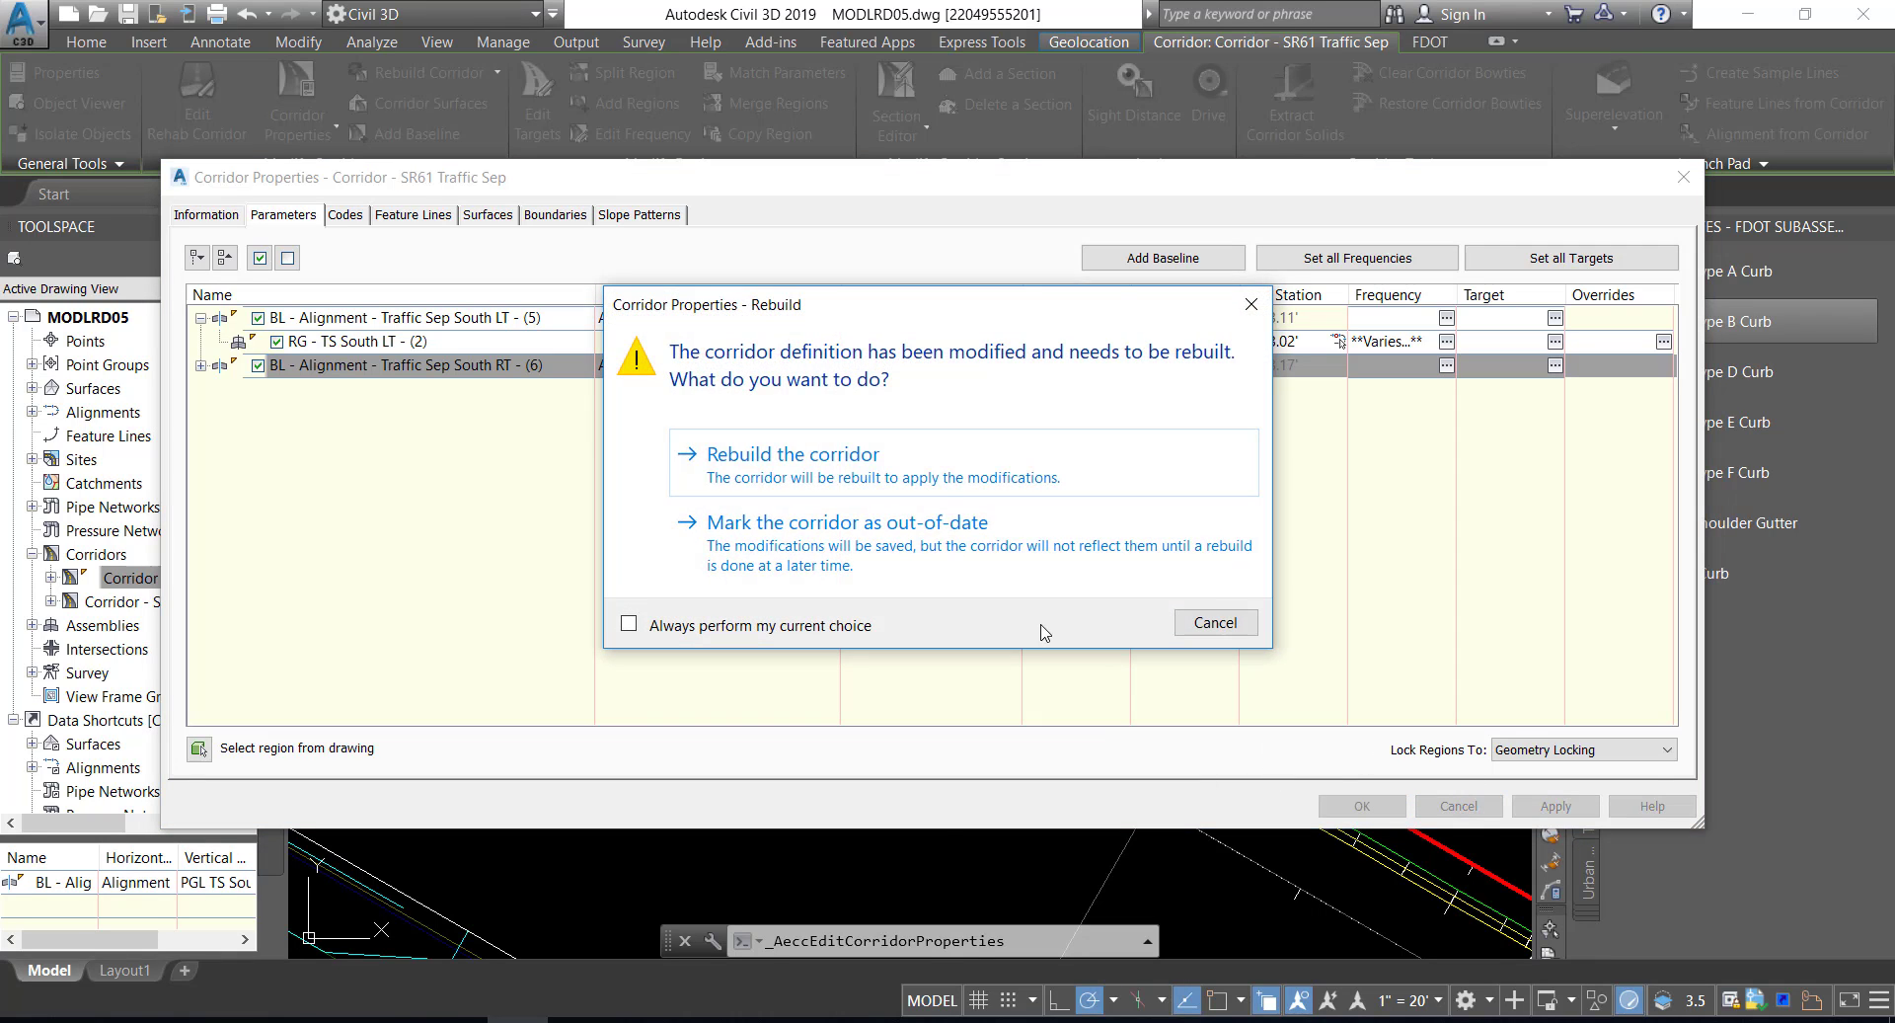
left_click(842, 459)
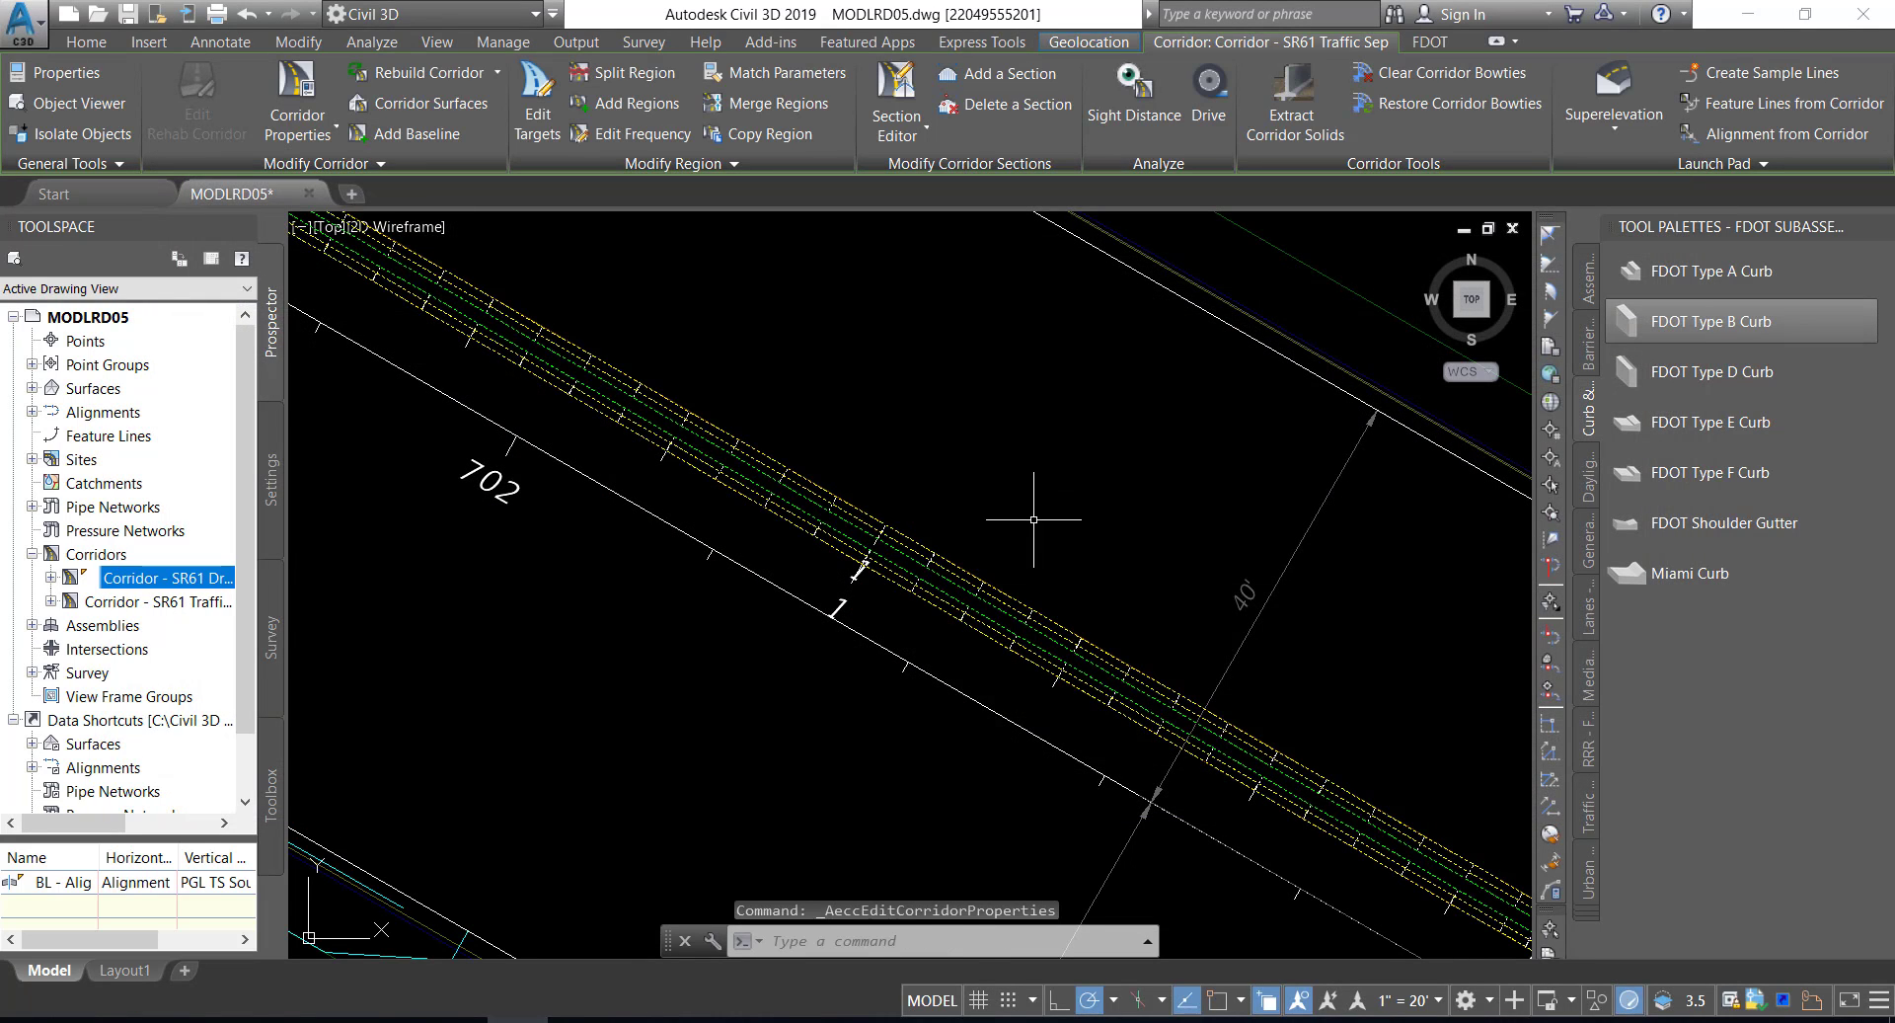
- Examine the rebuilt SR61 Traffic Sep corridor in plan, from the rounded nose at station 0+00 back along the tangent
middle_click_drag(1040, 524, 770, 427)
middle_click_drag(1084, 624, 944, 532)
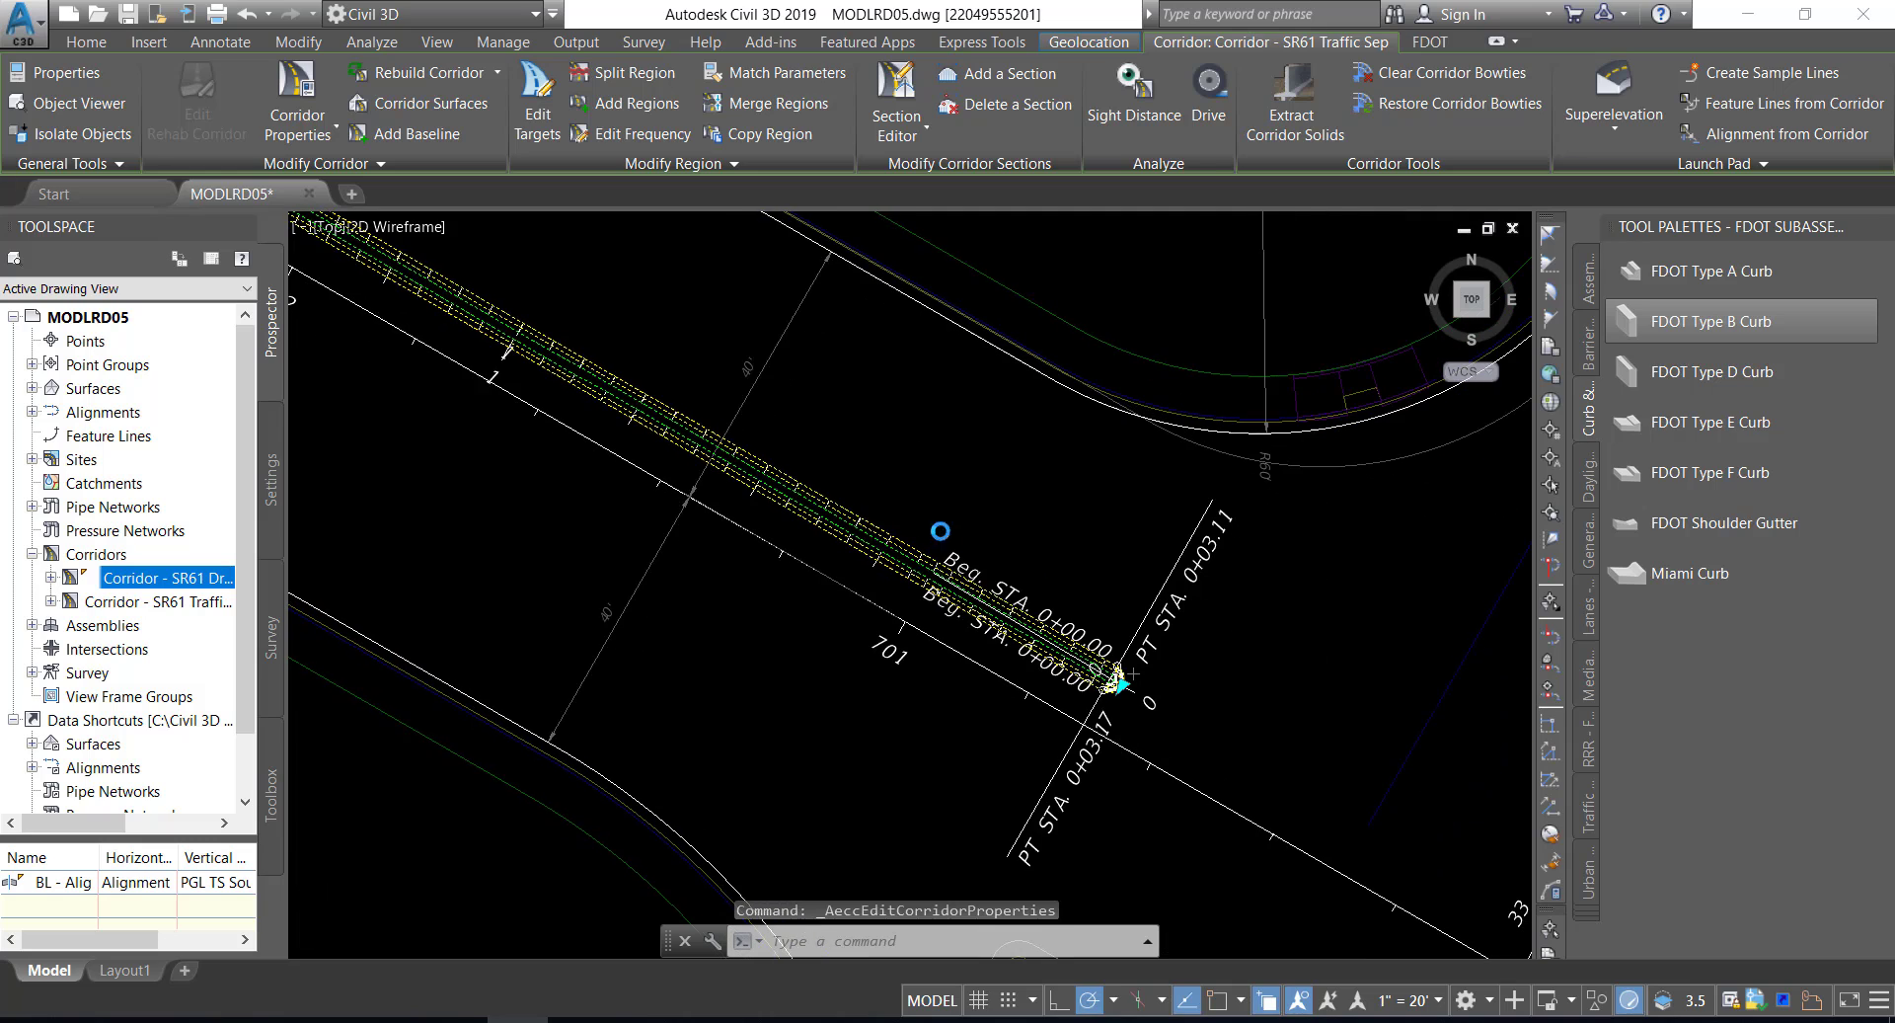
scroll(1096, 642, "up", 6)
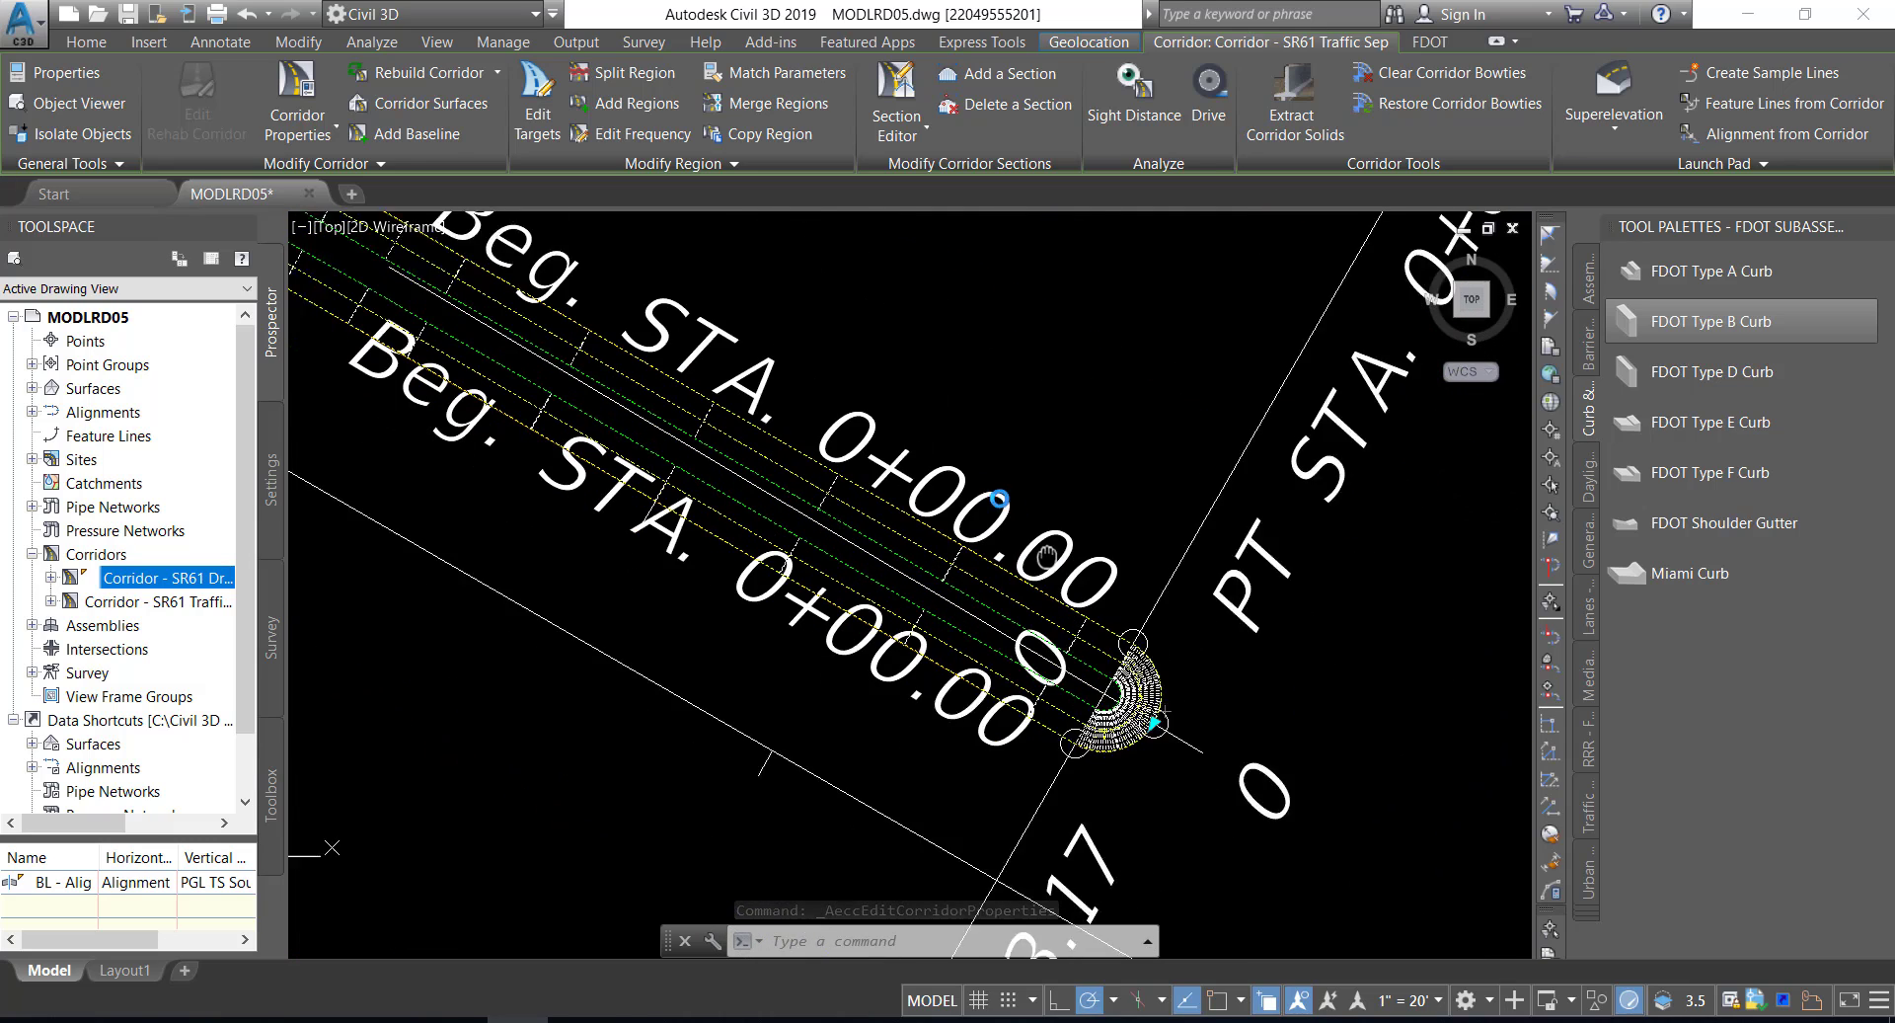
scroll(1058, 581, "up", 2)
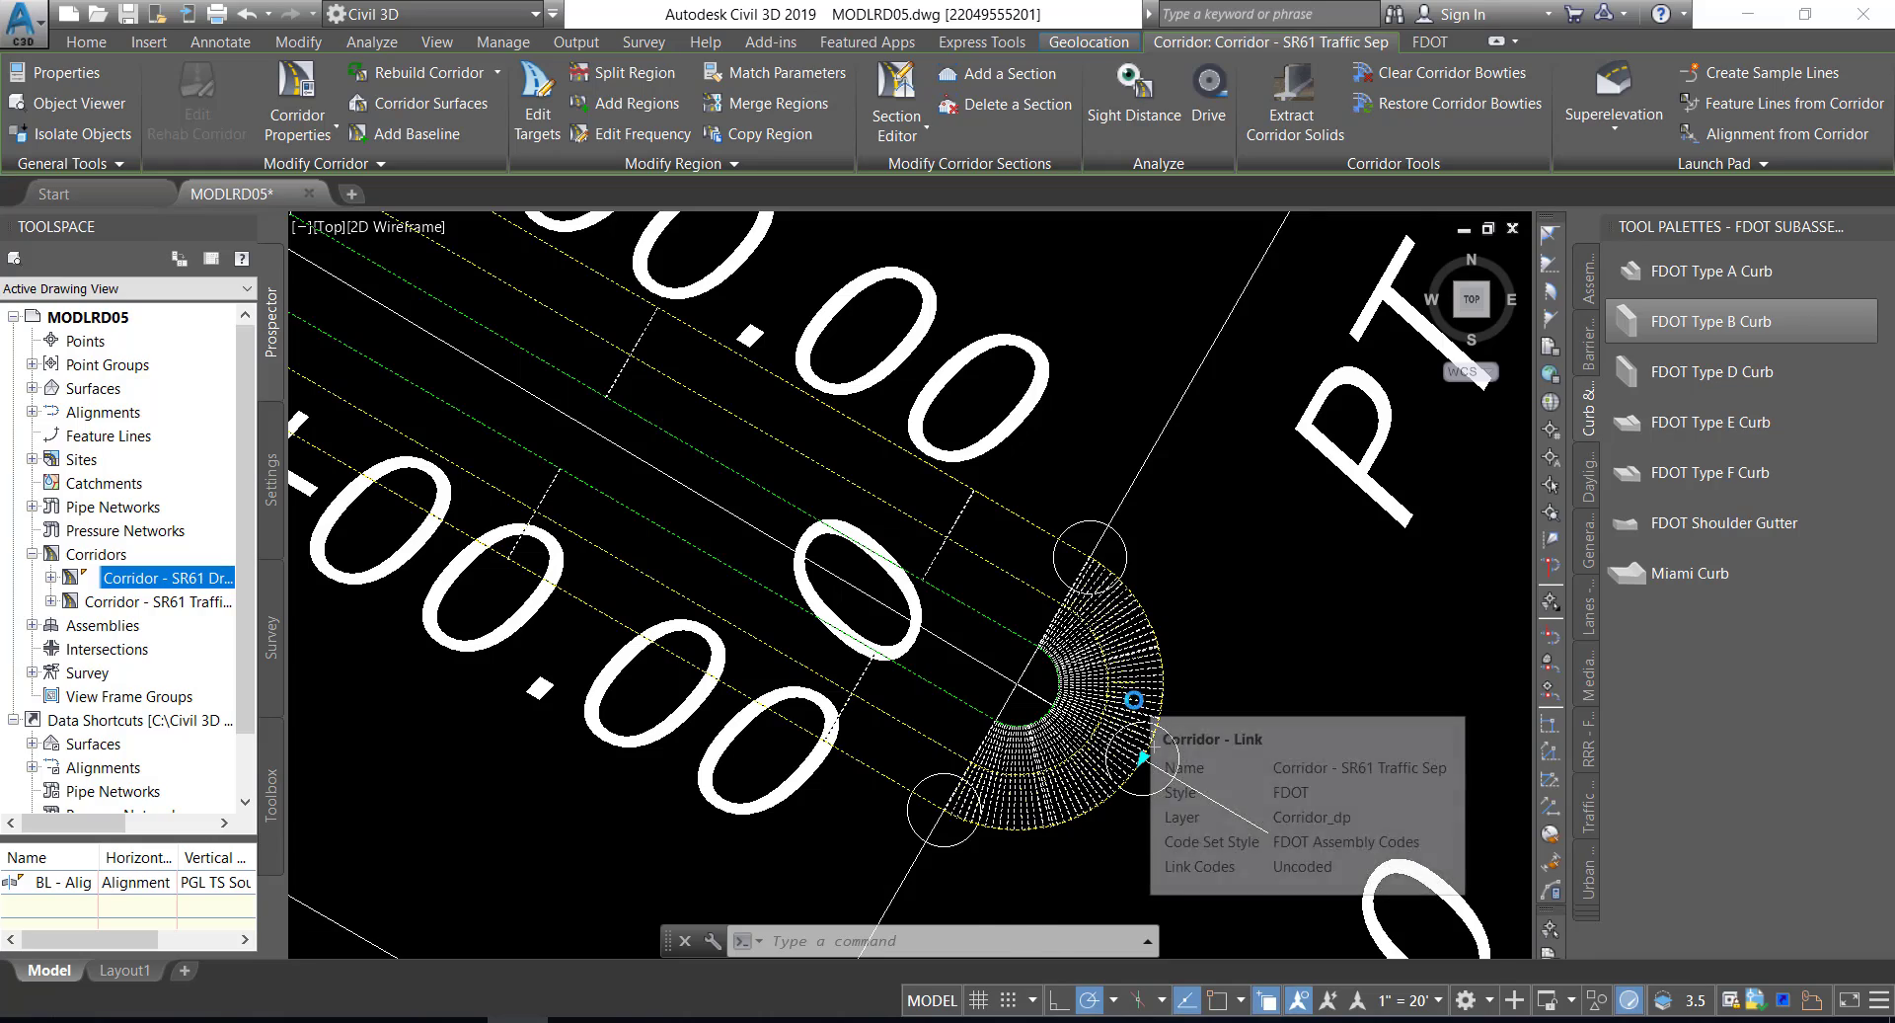
scroll(1131, 697, "down", 7)
scroll(910, 557, "down", 2)
middle_click_drag(855, 537, 1177, 724)
middle_click_drag(888, 563, 846, 529)
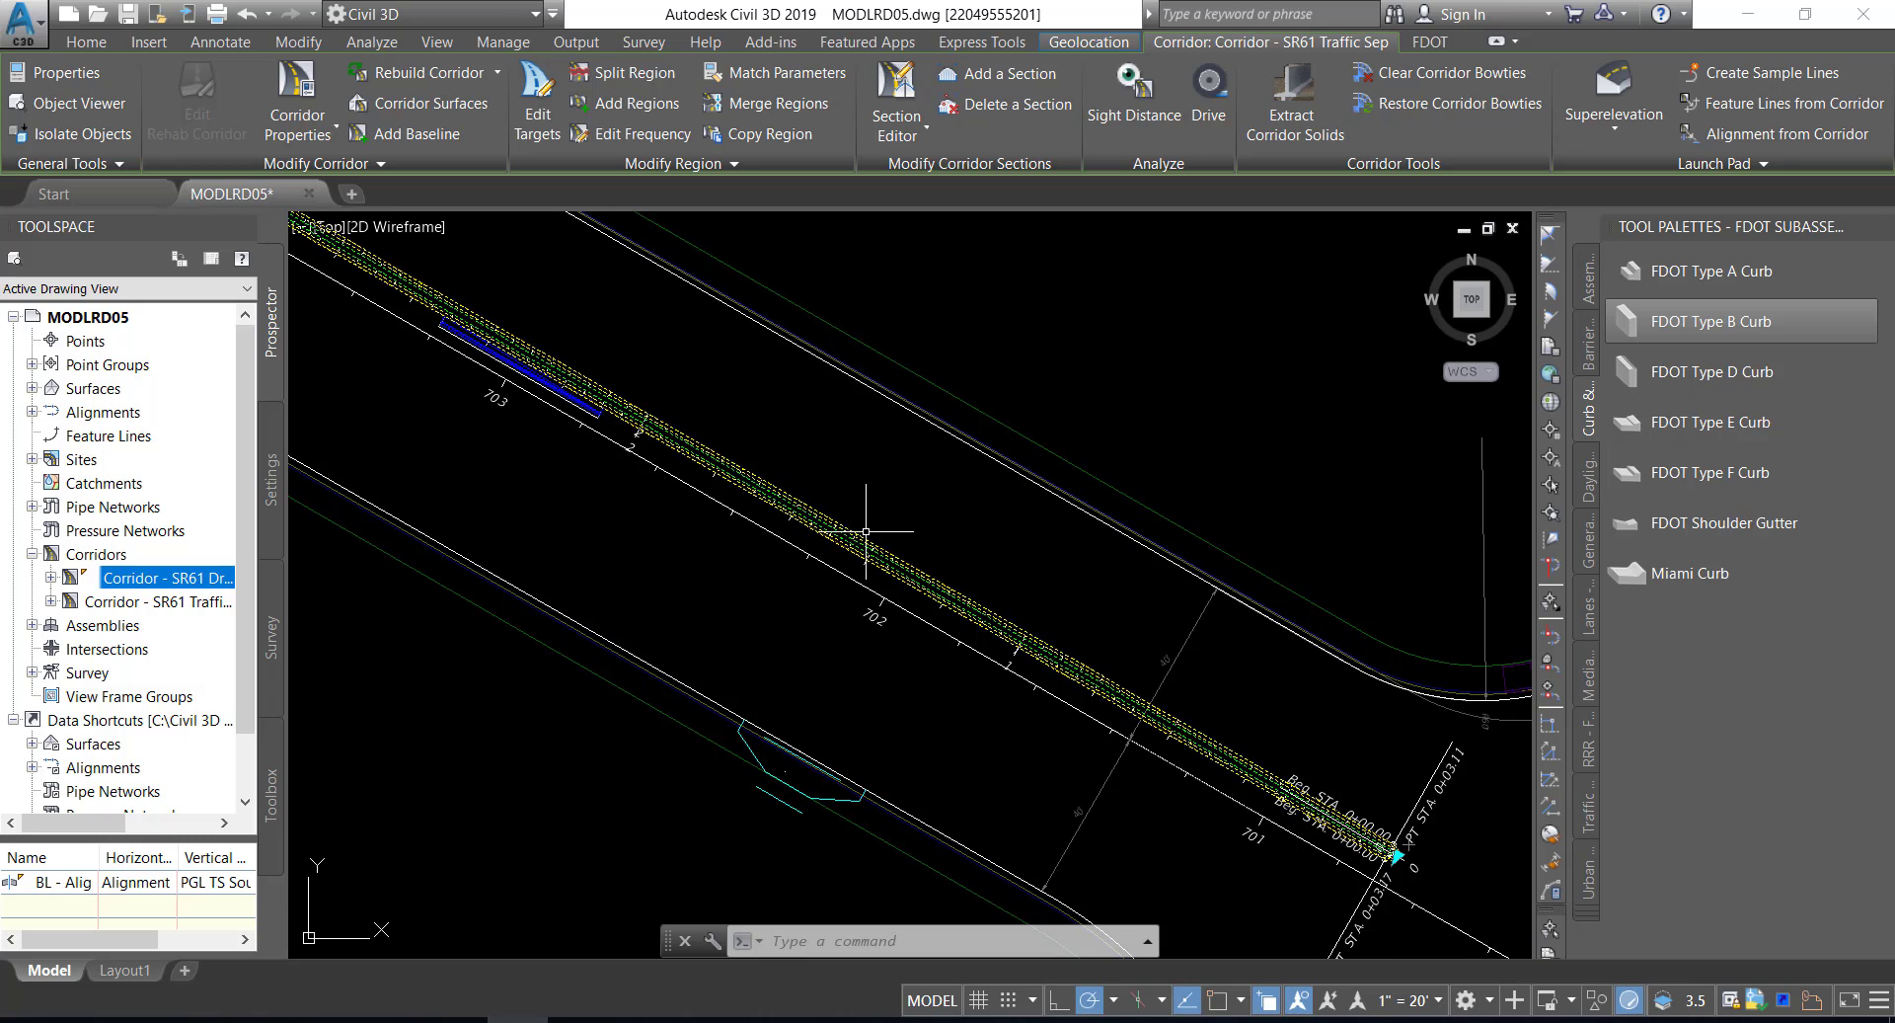
scroll(889, 556, "up", 1)
scroll(888, 556, "up", 1)
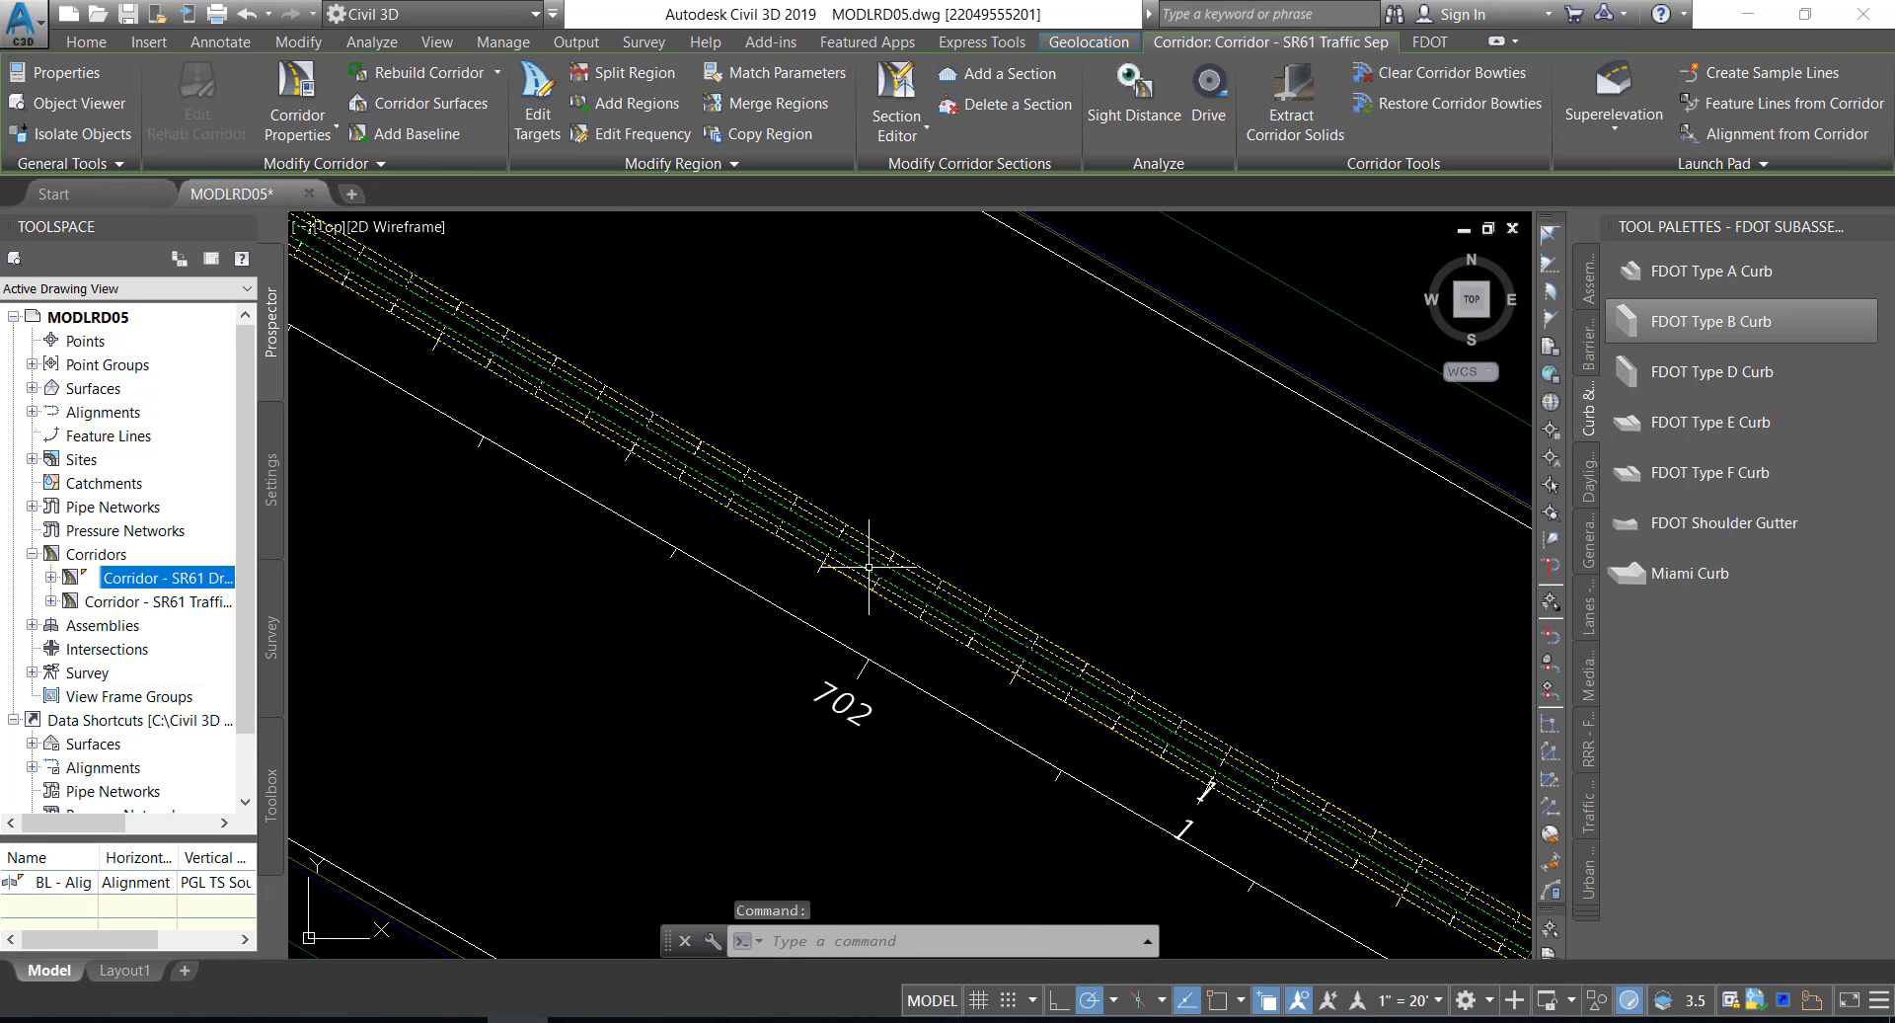
- Inspect the SR61 Traffic Sep corridor in the Object Viewer, tilting it and enlarging the end opposite the rounded nose
right_click(873, 486)
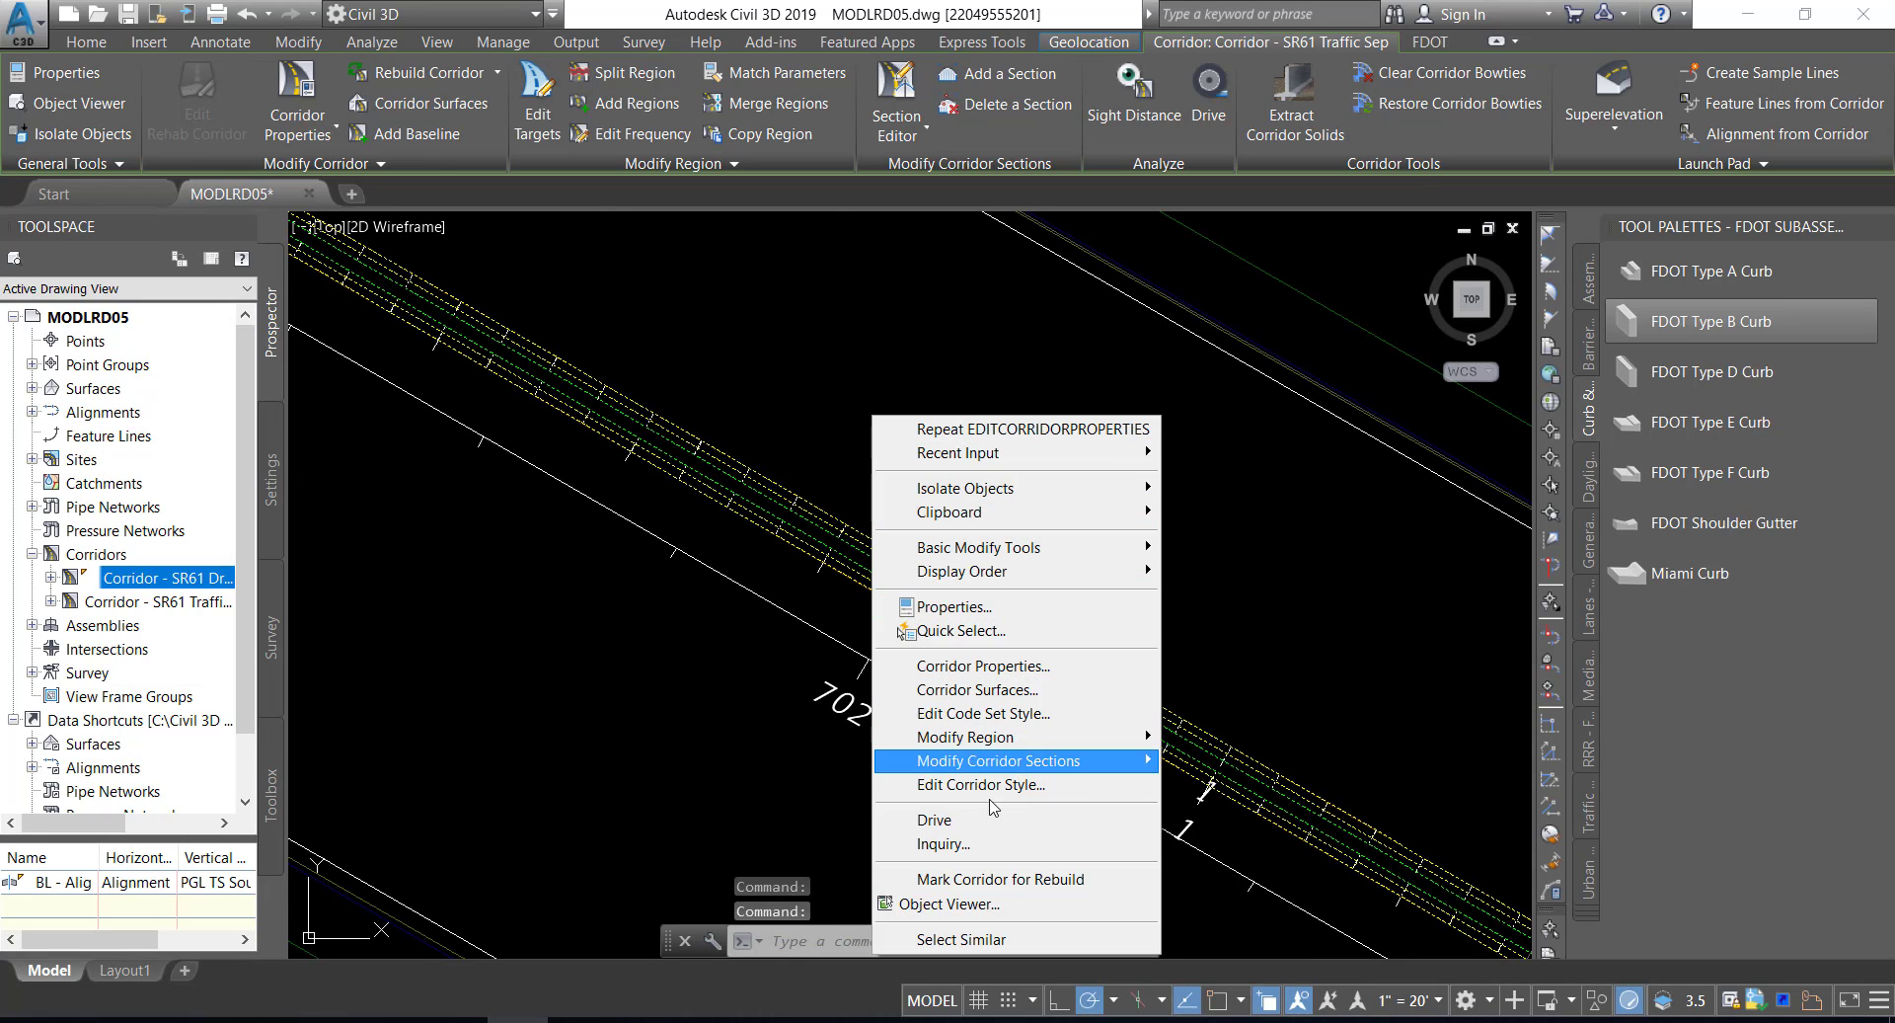
left_click(948, 903)
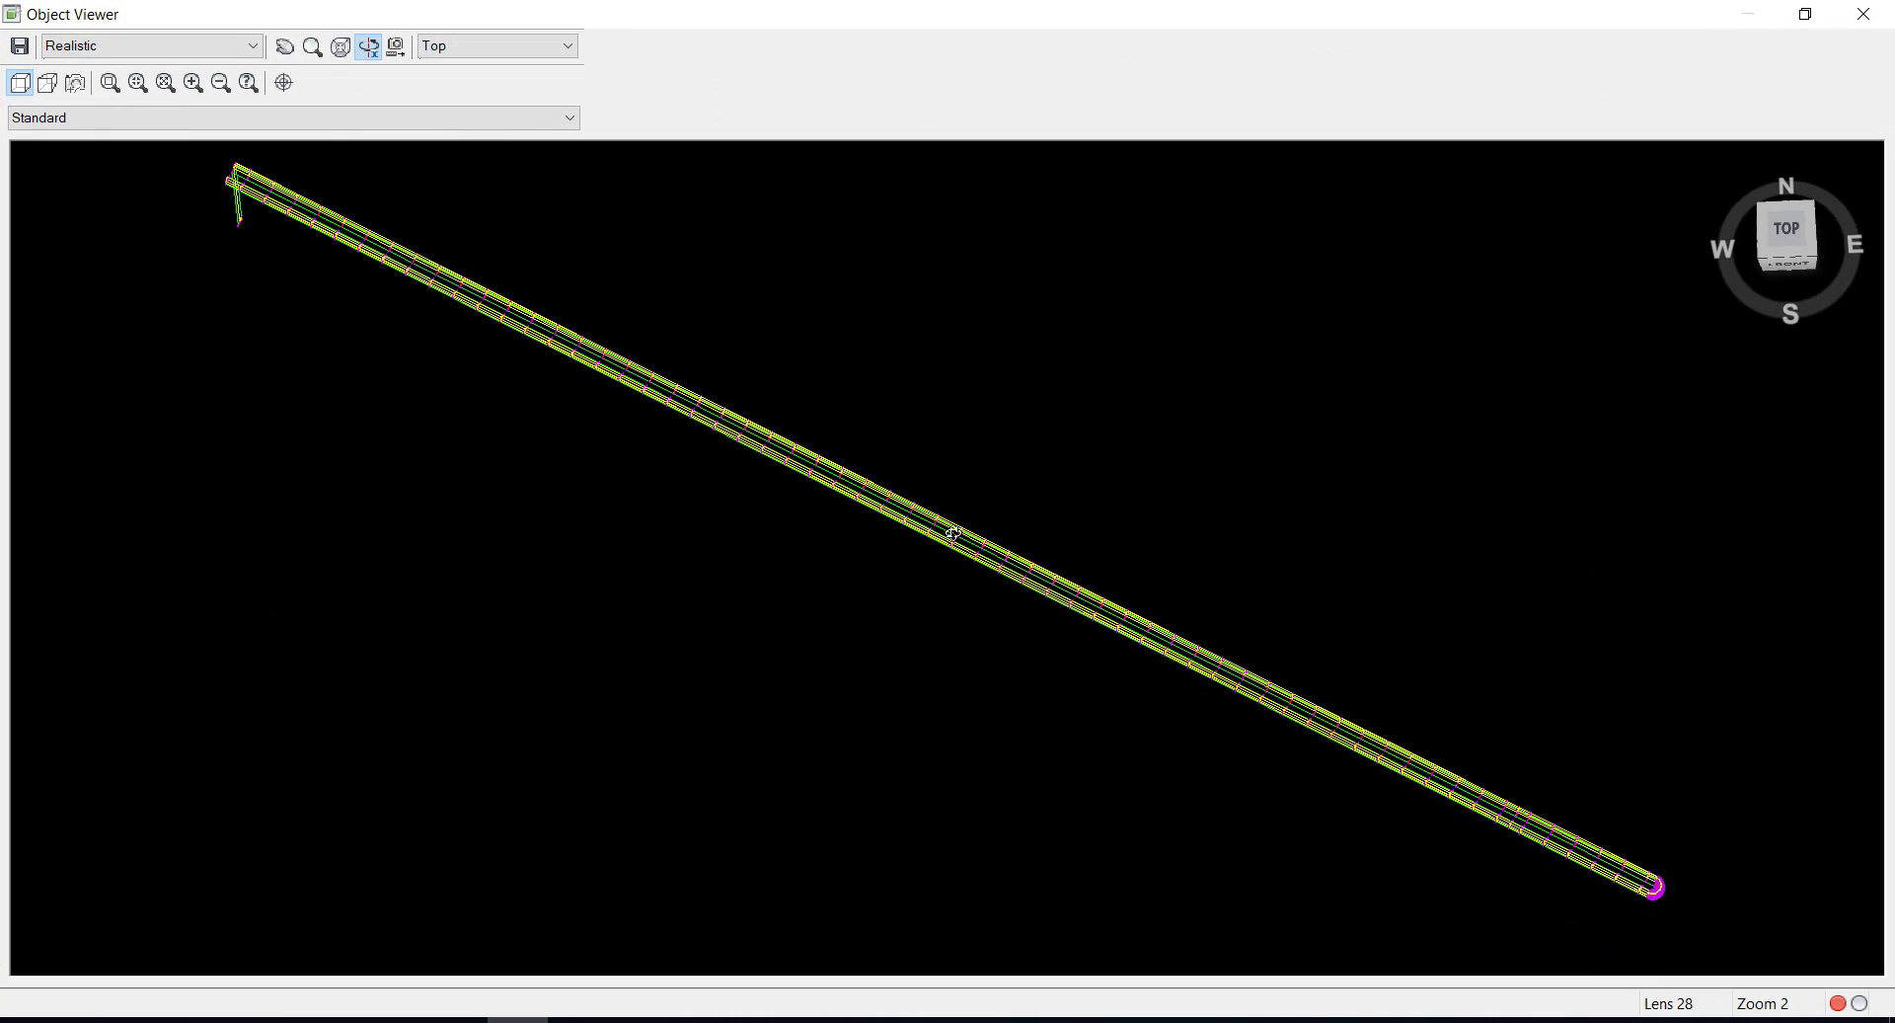
middle_click_drag(597, 377, 735, 491)
scroll(418, 309, "up", 3)
scroll(384, 292, "up", 3)
middle_click_drag(385, 291, 609, 504)
middle_click_drag(168, 324, 524, 453)
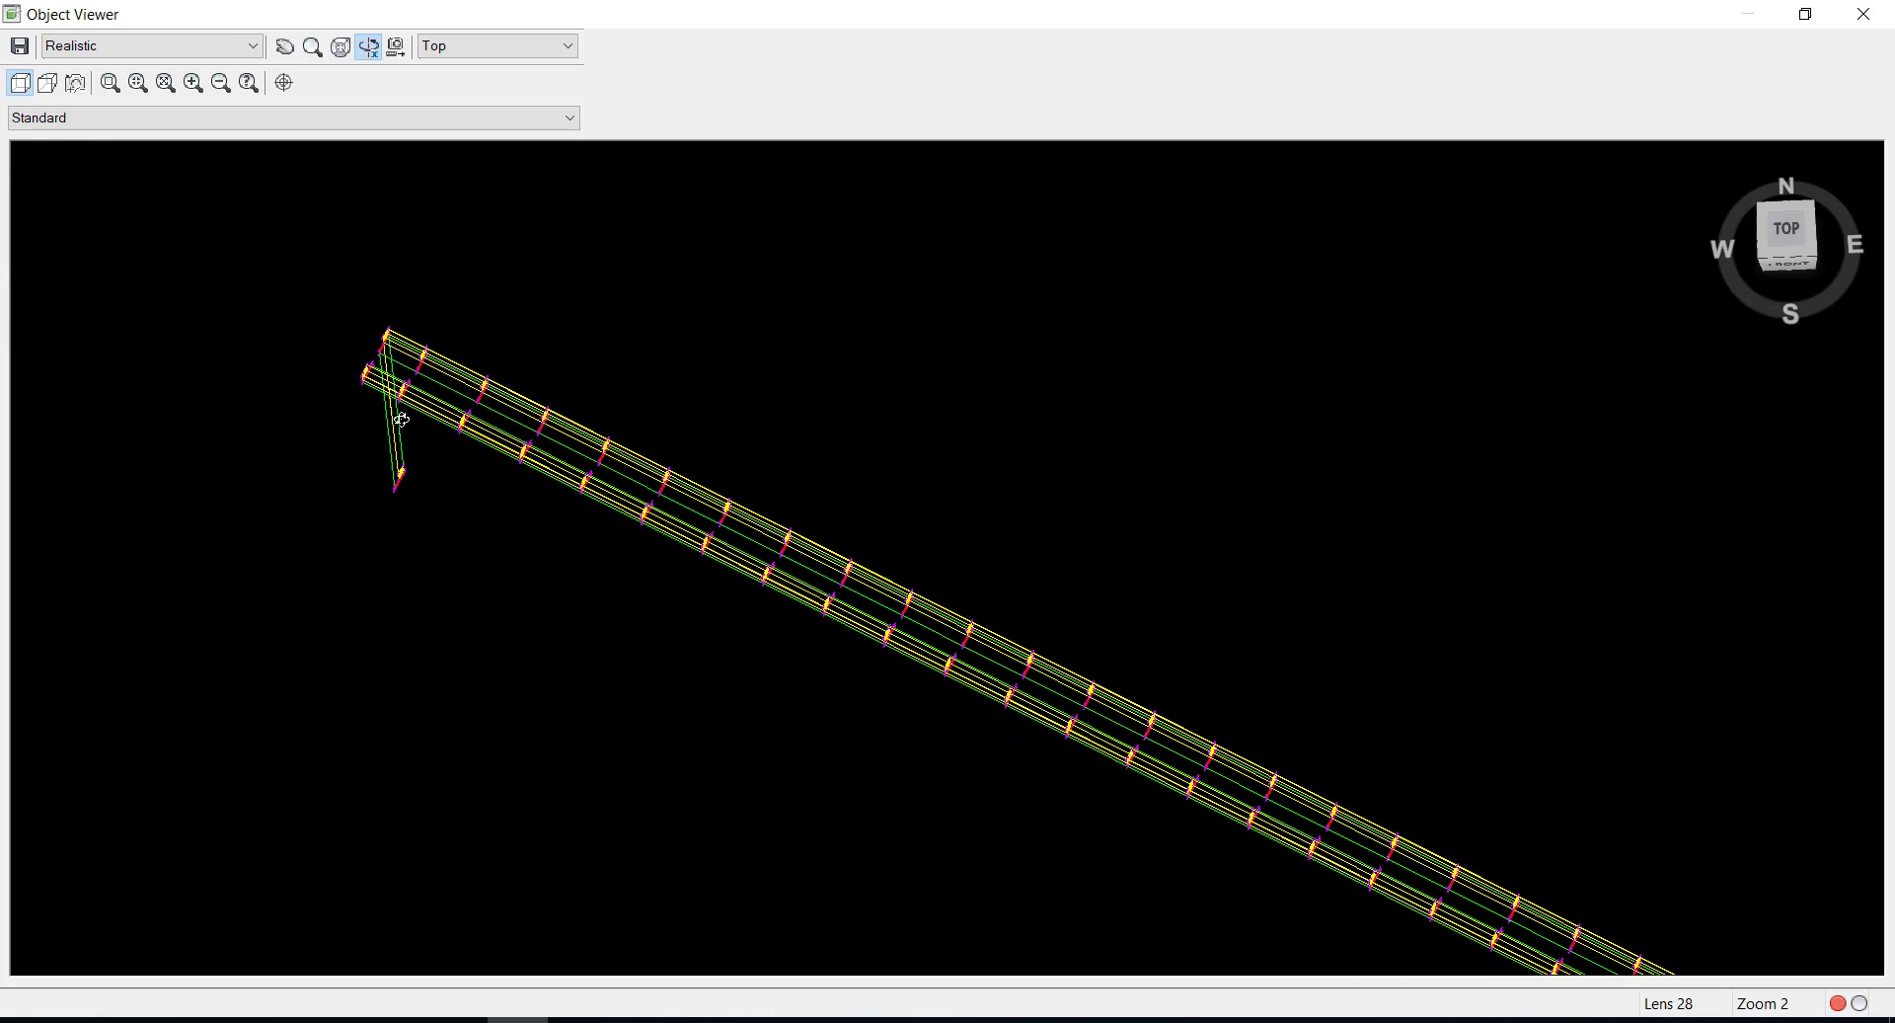
left_click(1863, 14)
- Examine the Traffic Sep corridor's end near station 3+03.11 in plan and check its region end grip
mouse_move(886, 393)
middle_mouse_down()
mouse_move(1049, 482)
mouse_move(1319, 575)
middle_mouse_up()
middle_click_drag(948, 435, 1217, 599)
middle_click_drag(895, 431, 1213, 663)
middle_click_drag(839, 407, 1164, 623)
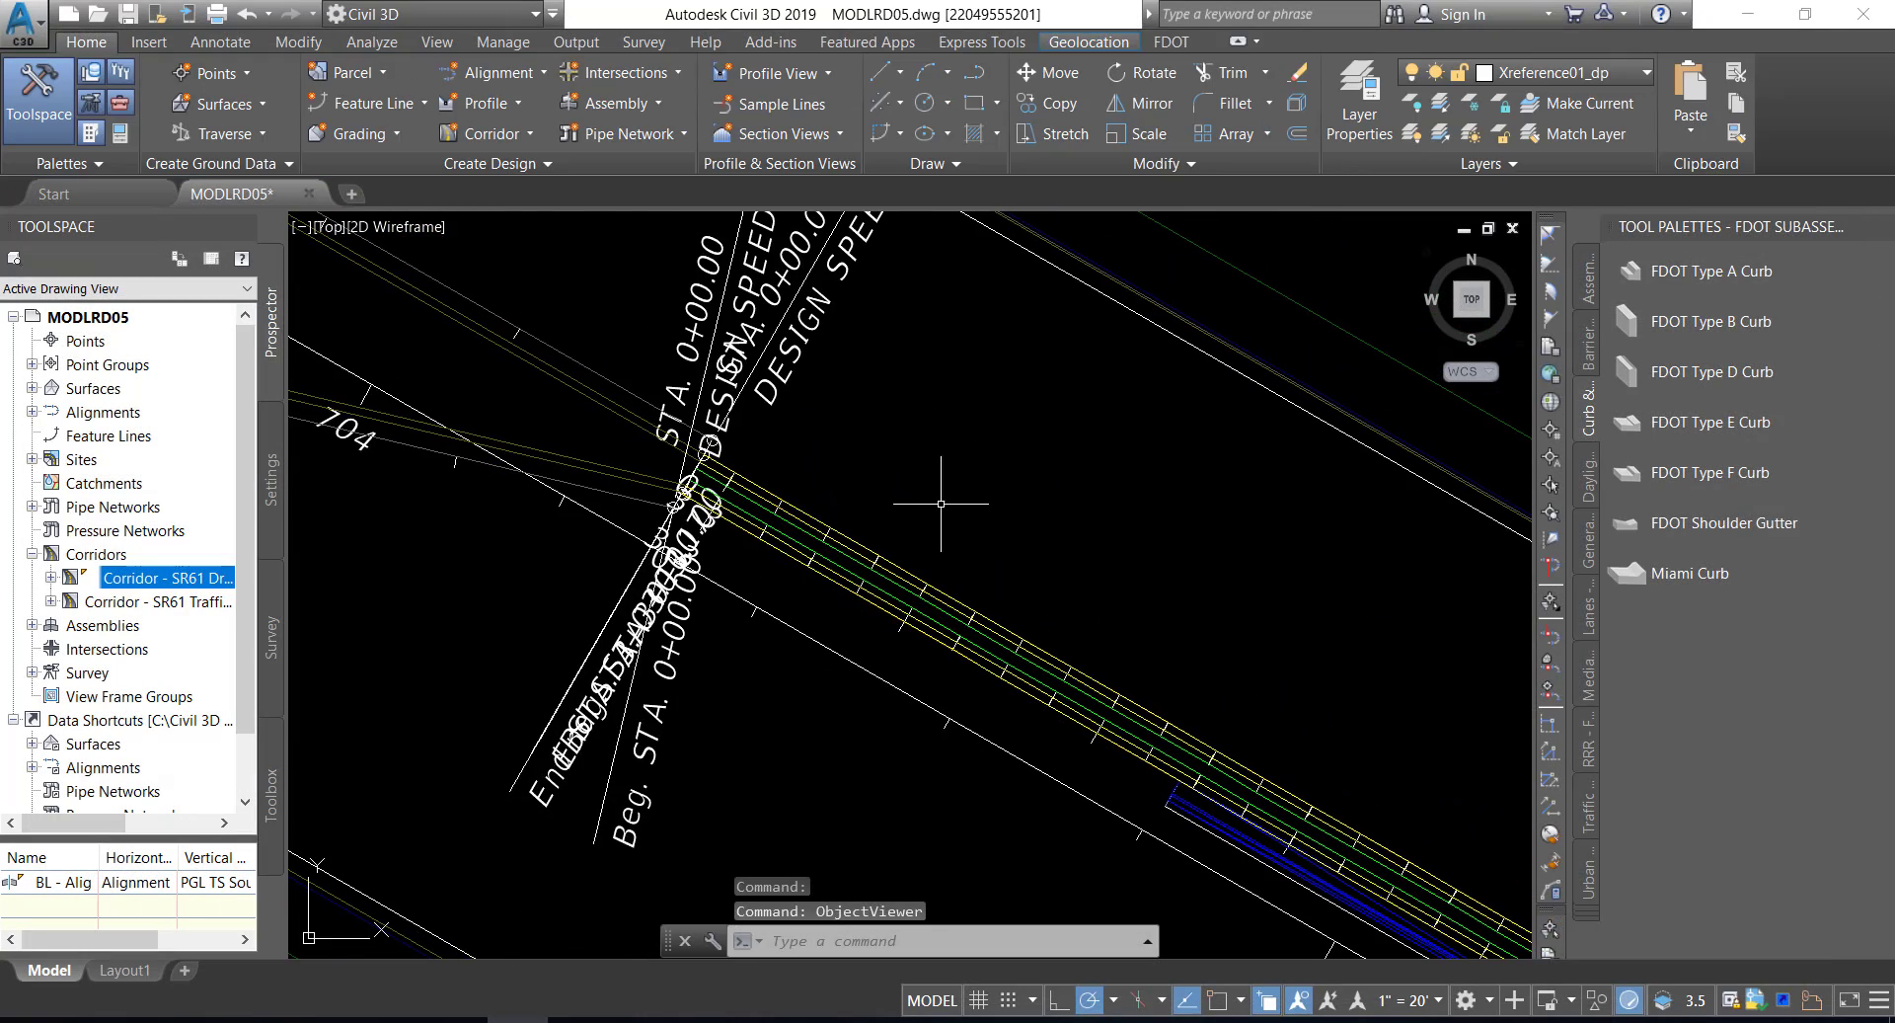
scroll(777, 508, "up", 2)
left_click(777, 514)
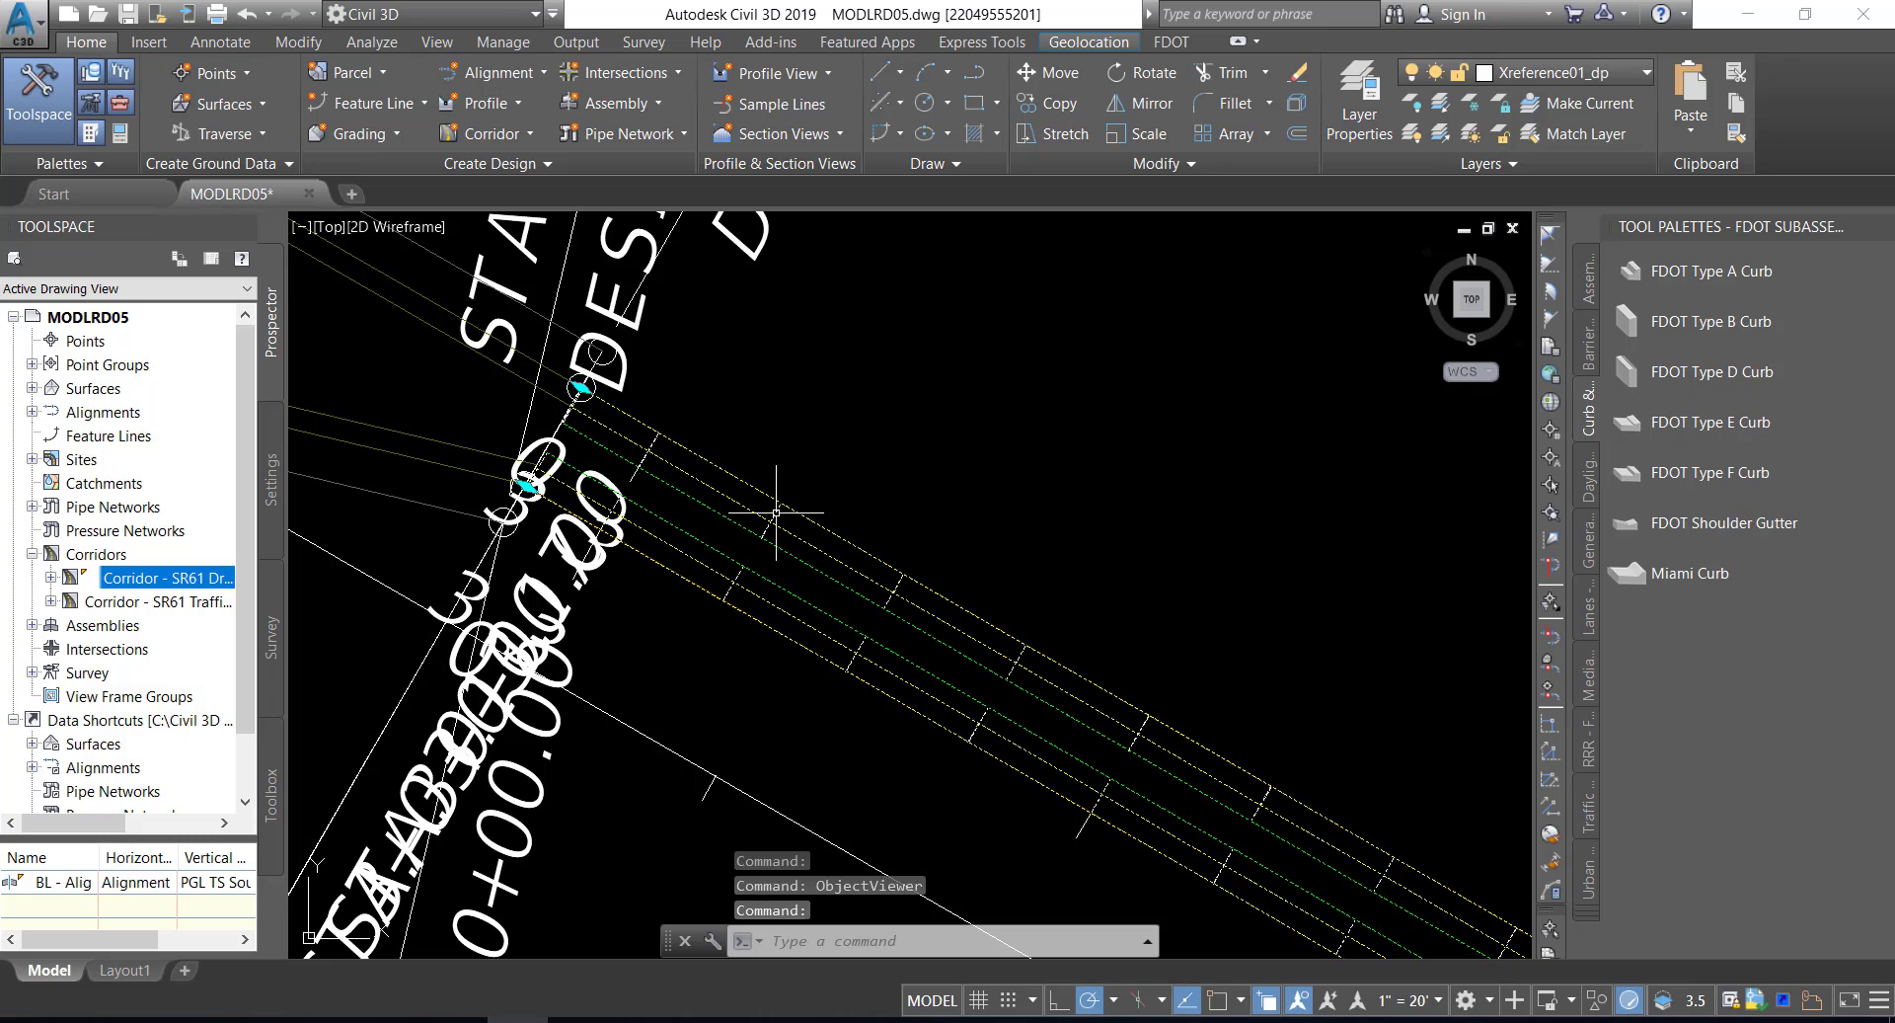
scroll(582, 387, "up", 2)
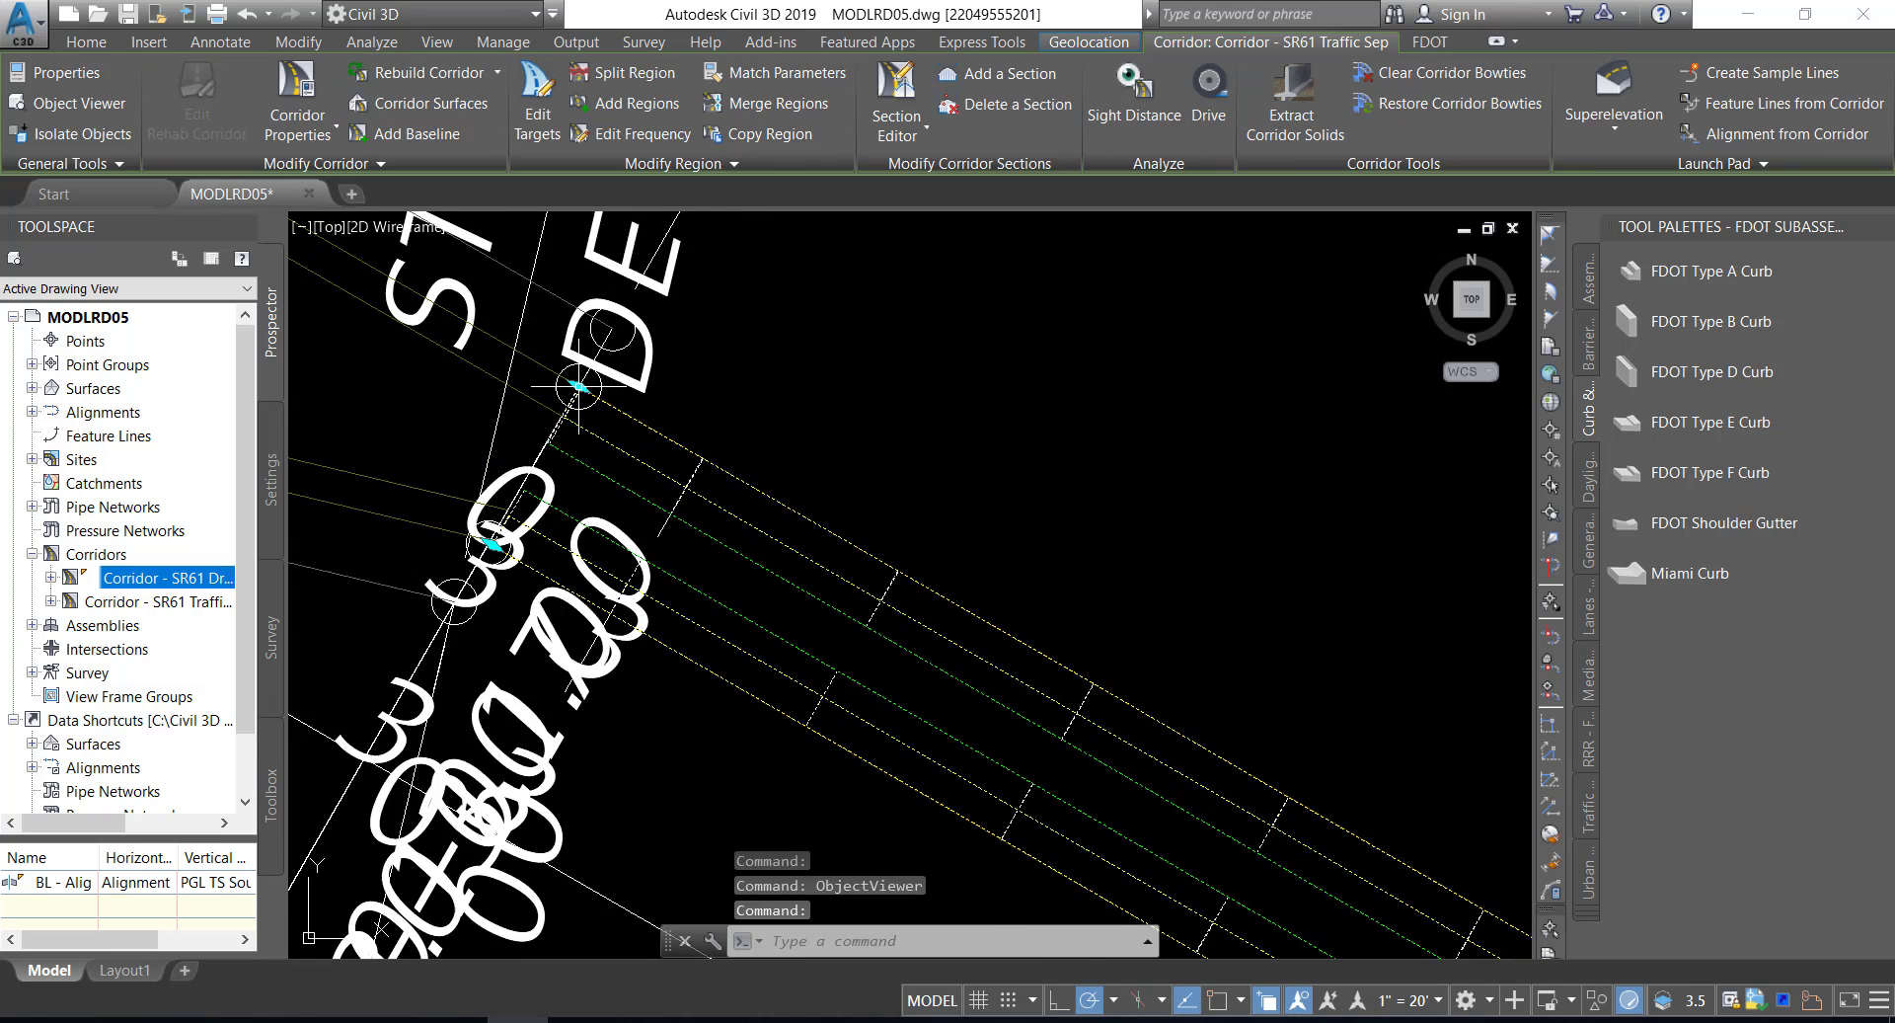
left_click(576, 383)
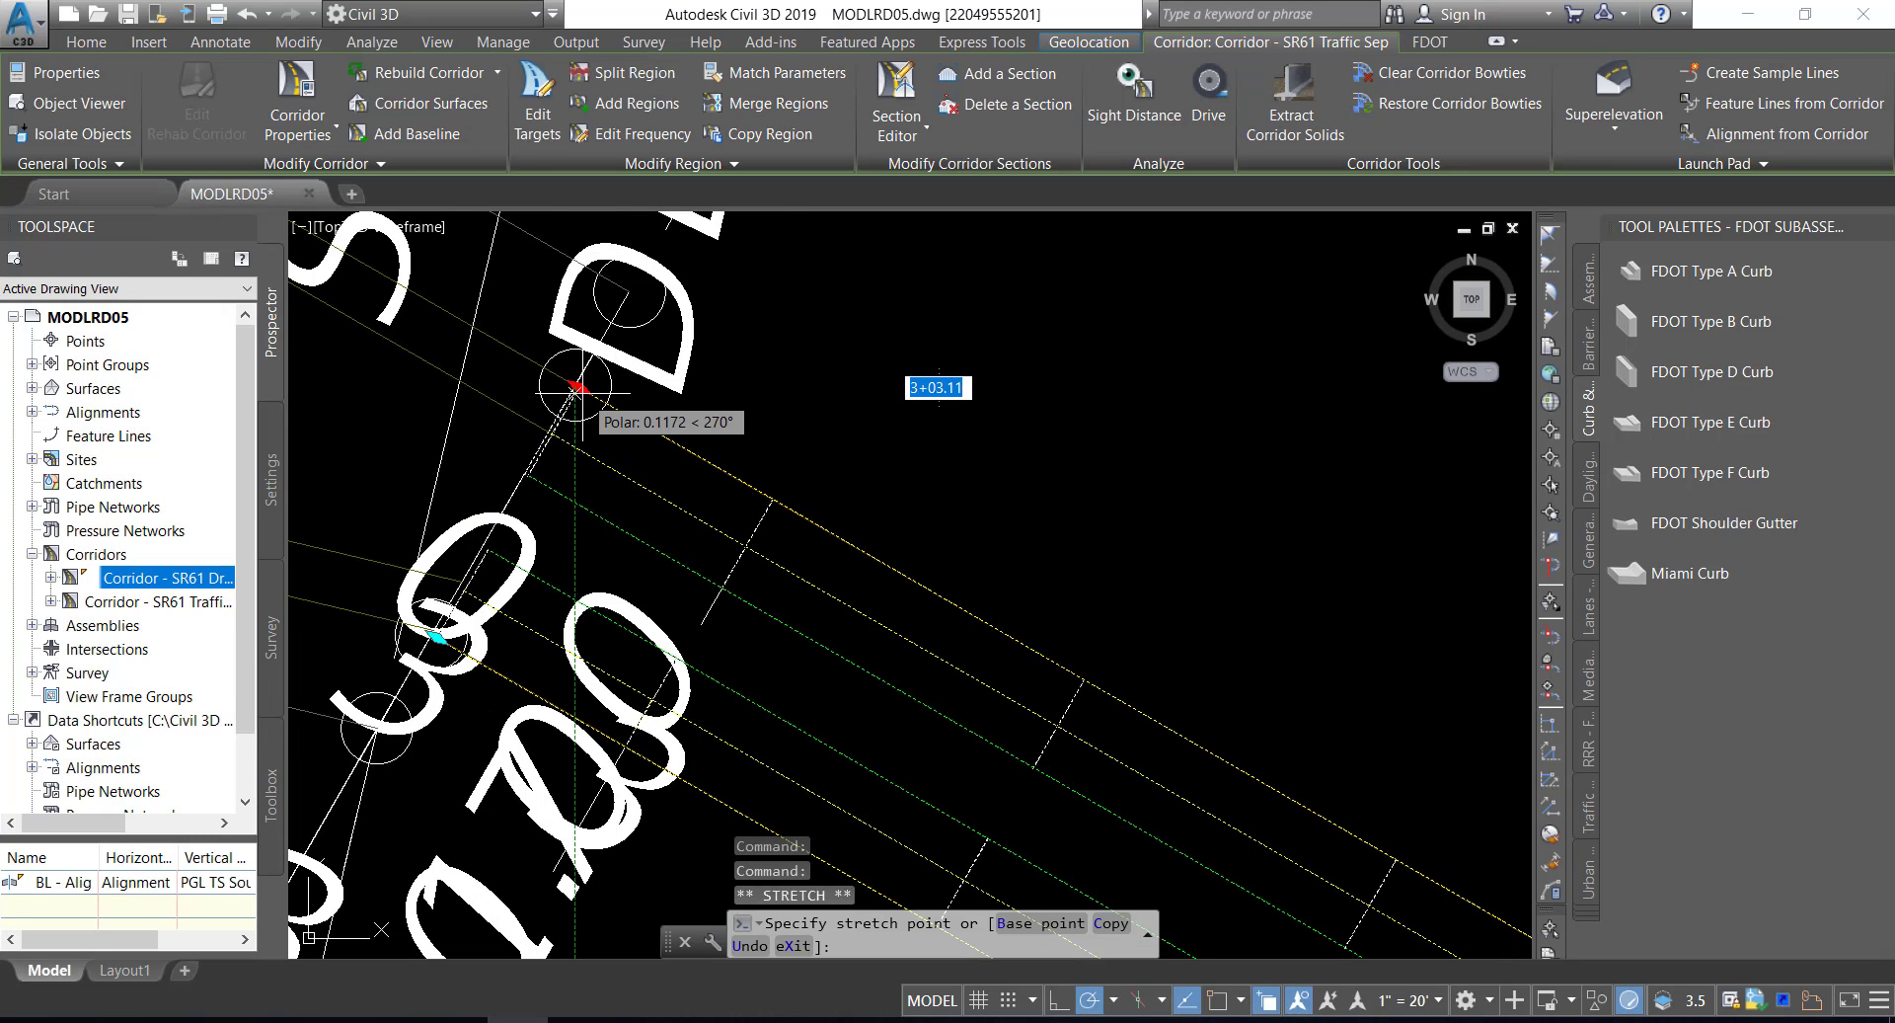
key("Escape")
key("Escape")
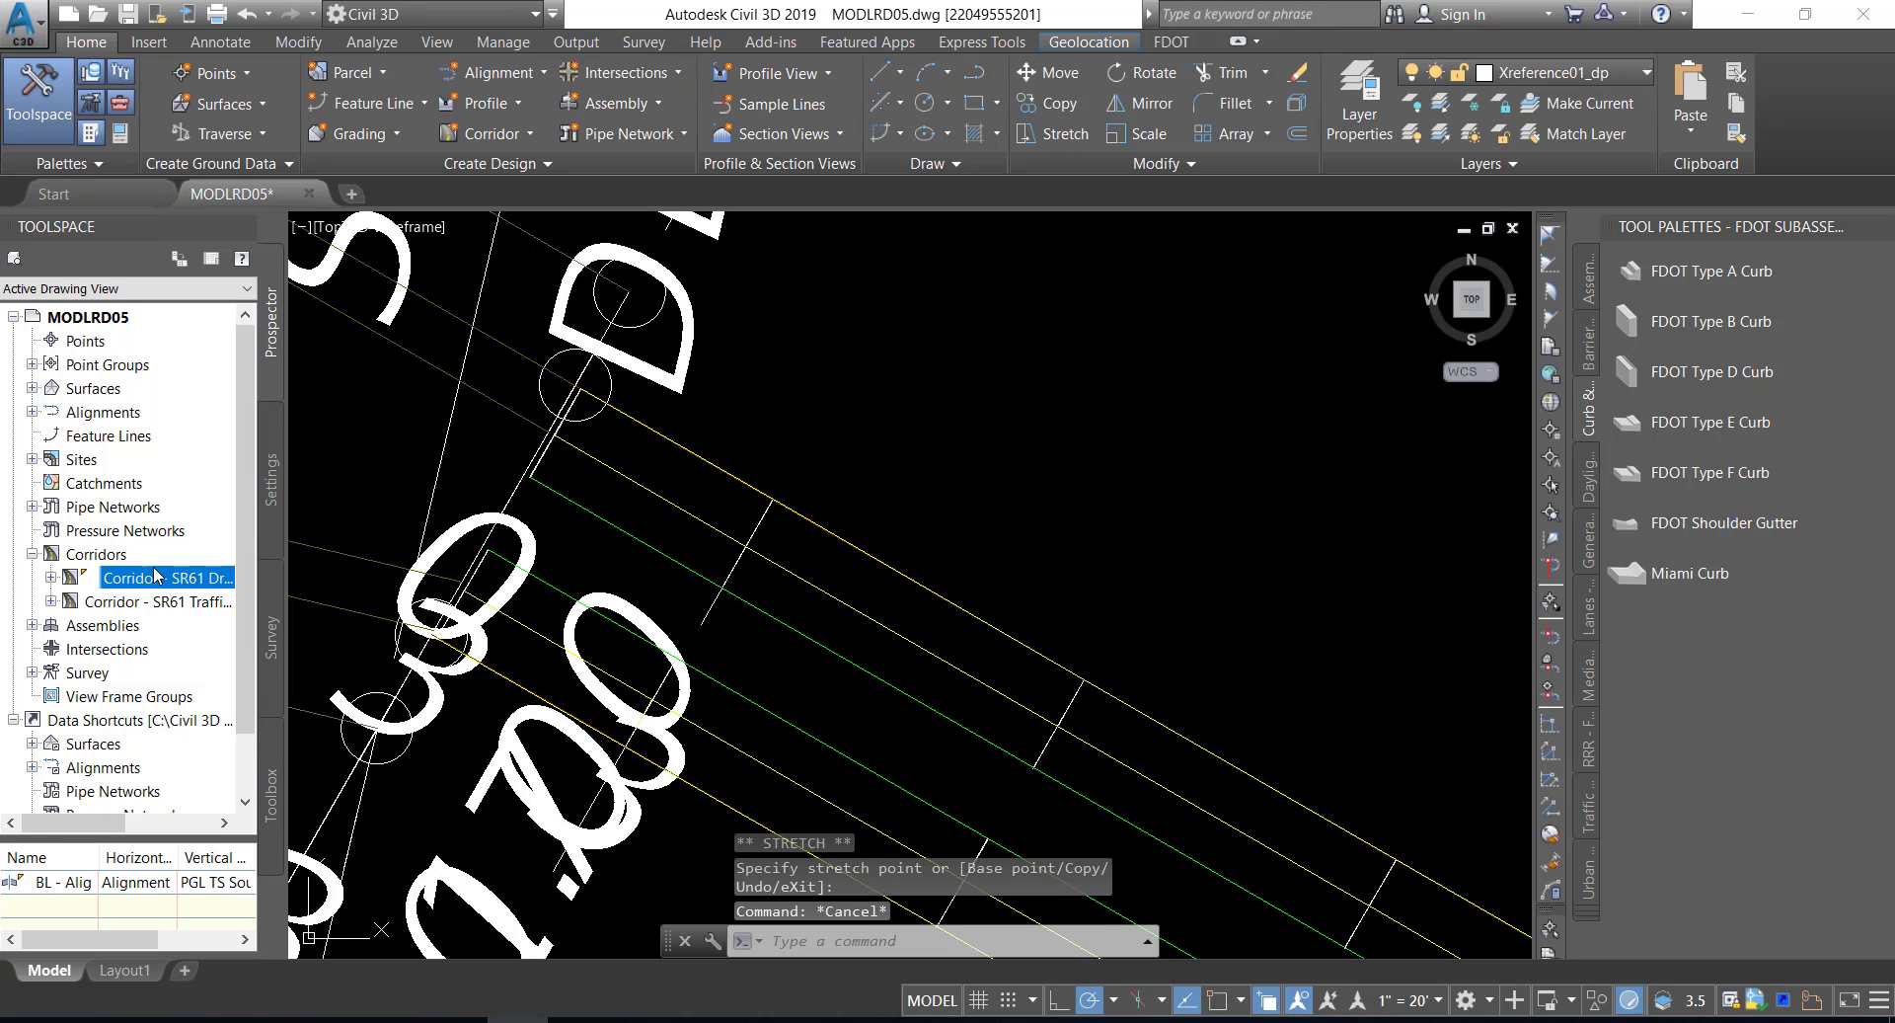
- Review the SR61 Traffic Sep corridor once more in the Object Viewer and save the drawing
scroll(697, 395, "down", 3)
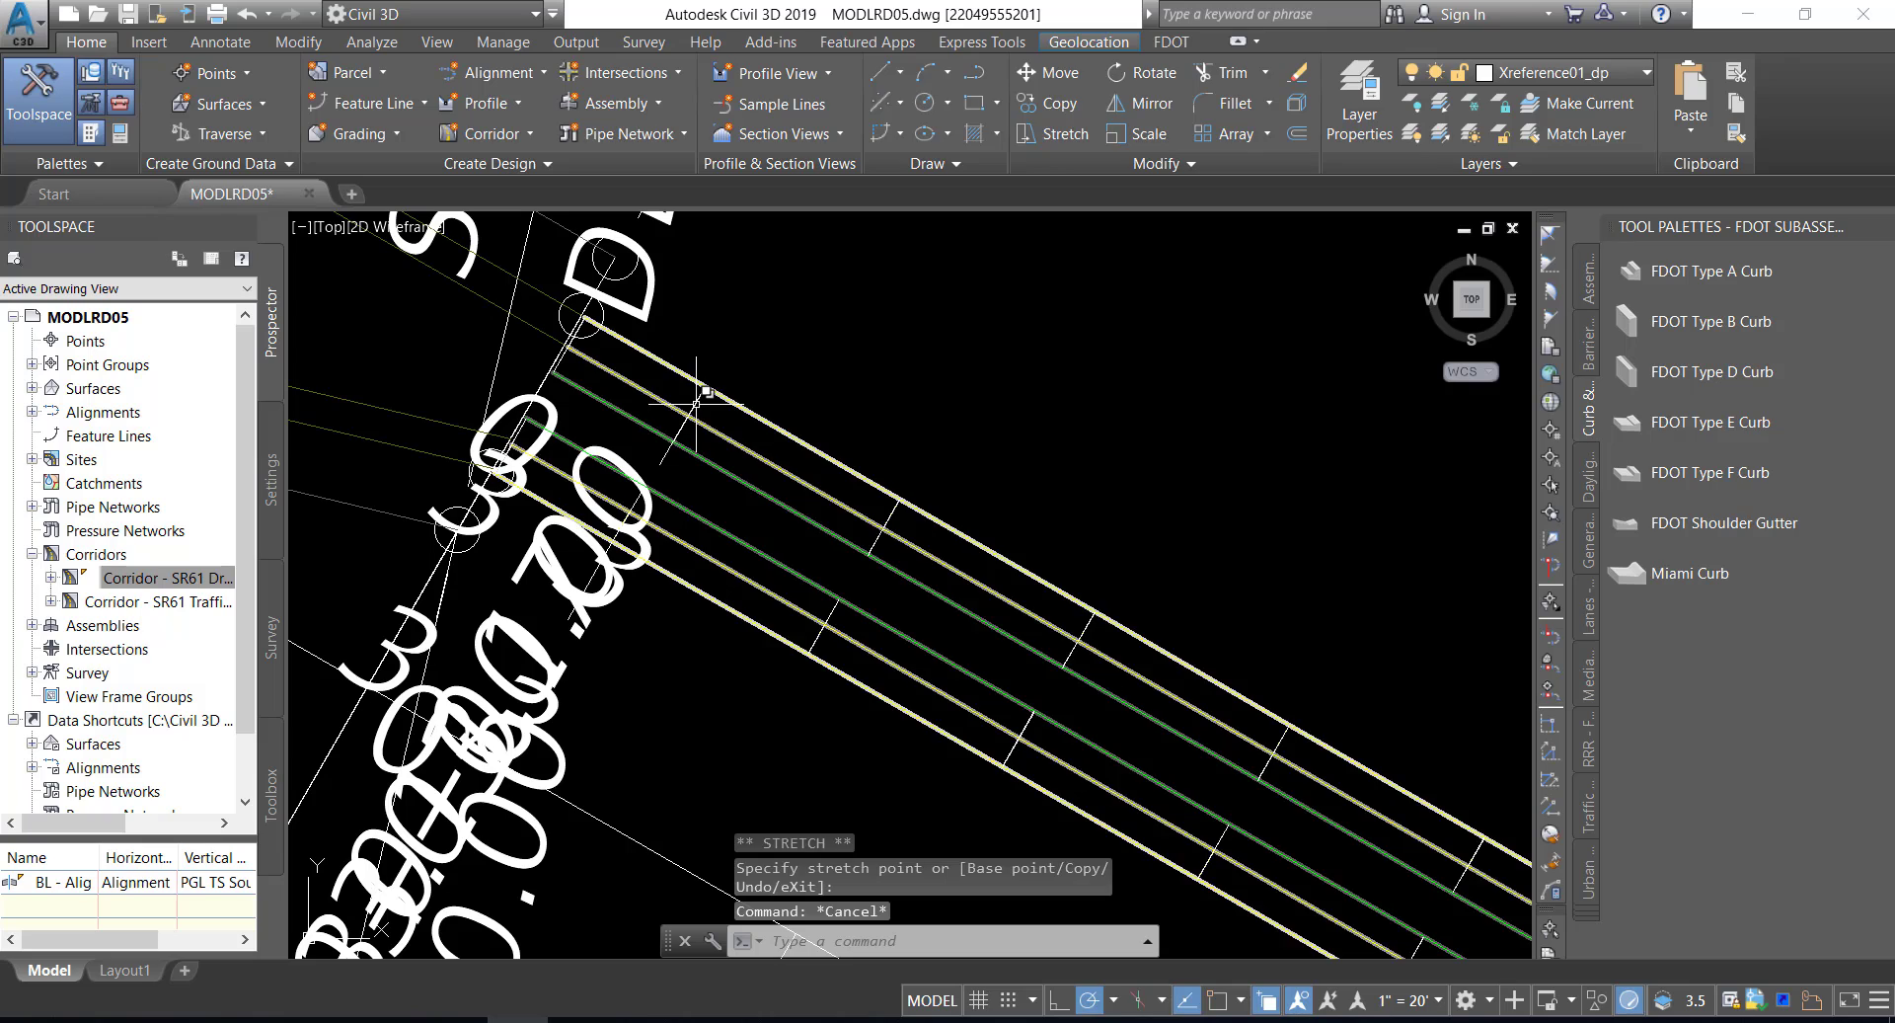
left_click(697, 395)
right_click(859, 310)
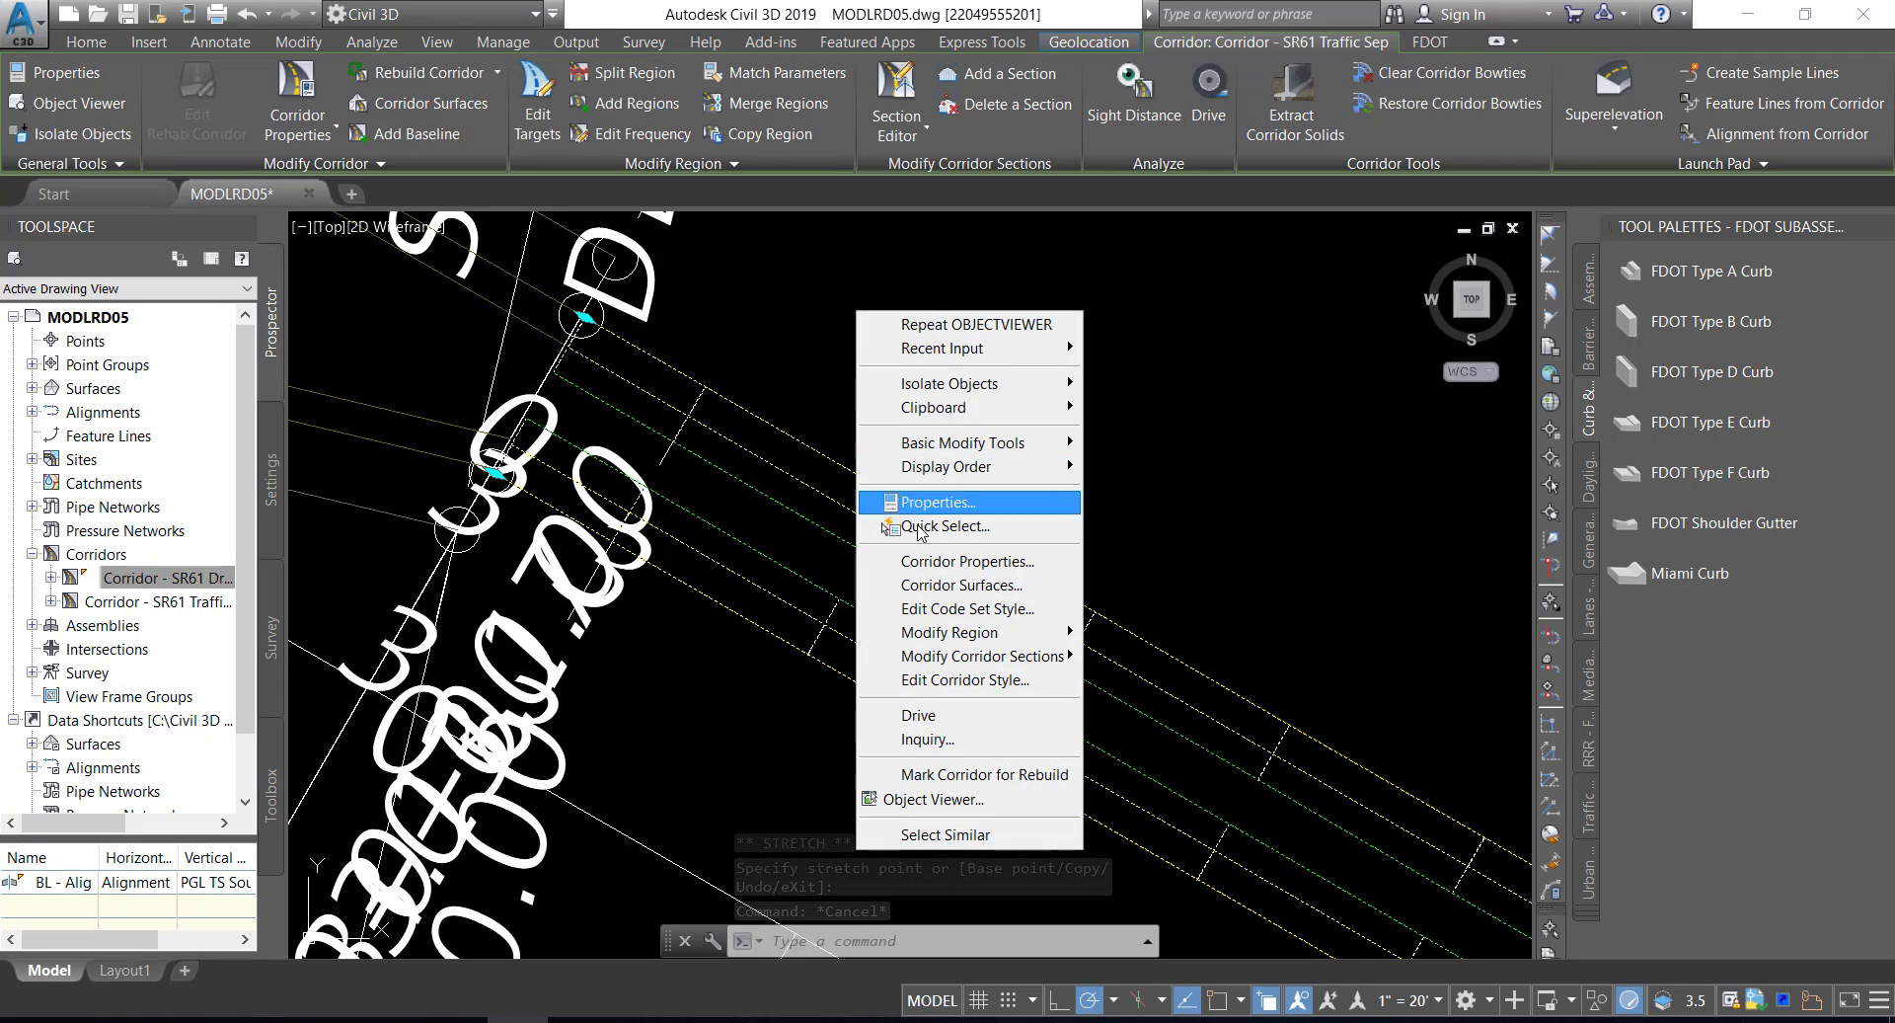
left_click(933, 798)
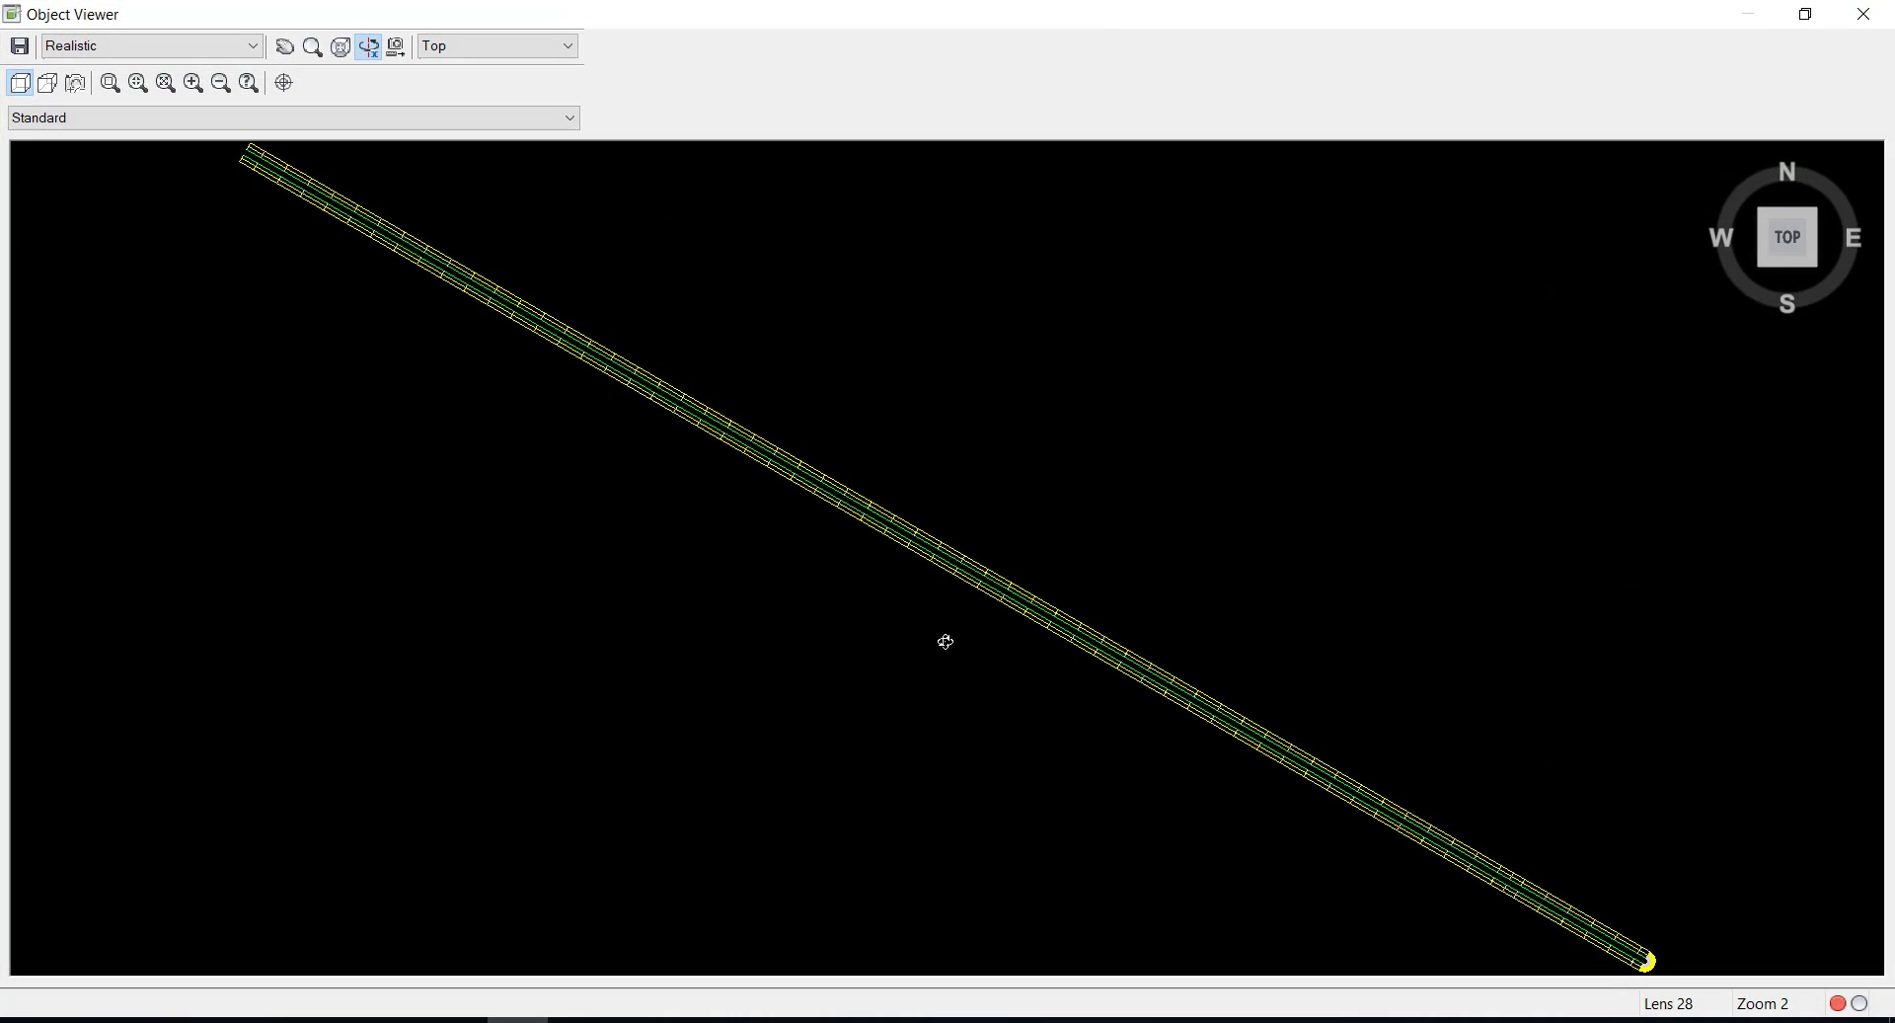
left_click_drag(946, 641, 825, 452)
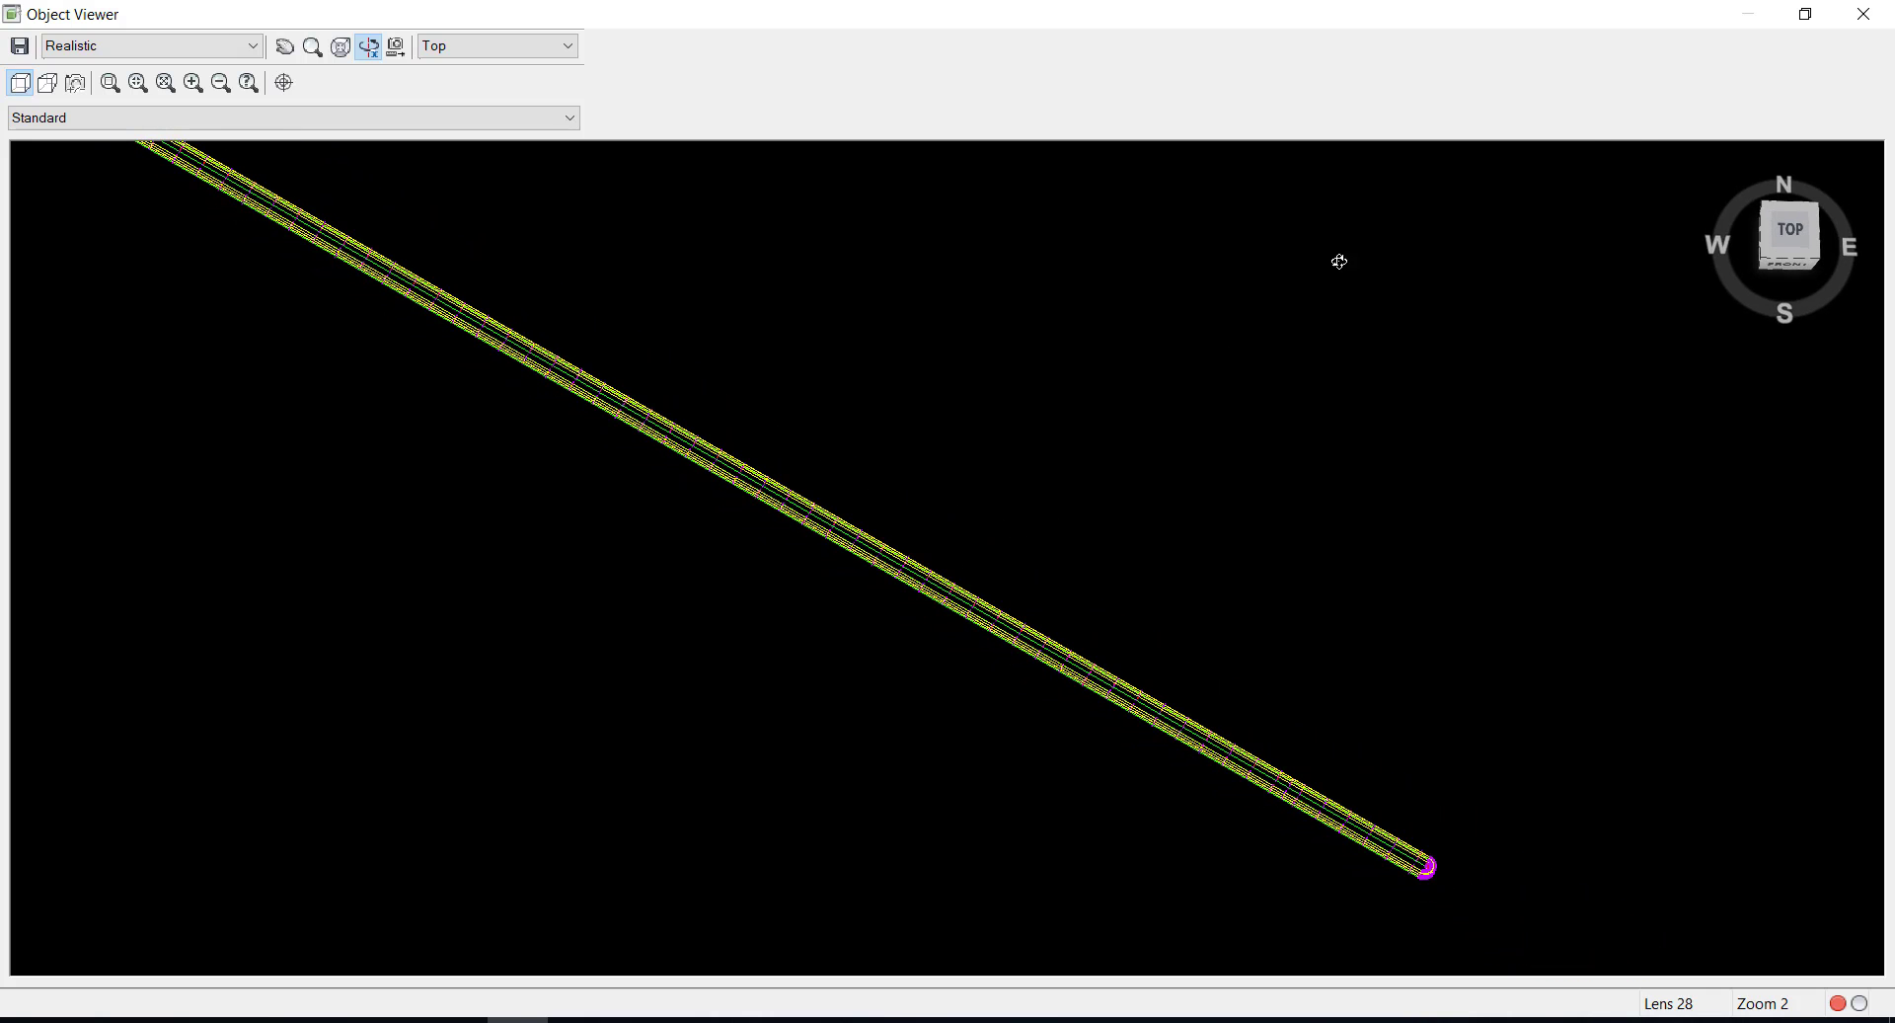
left_click(1864, 27)
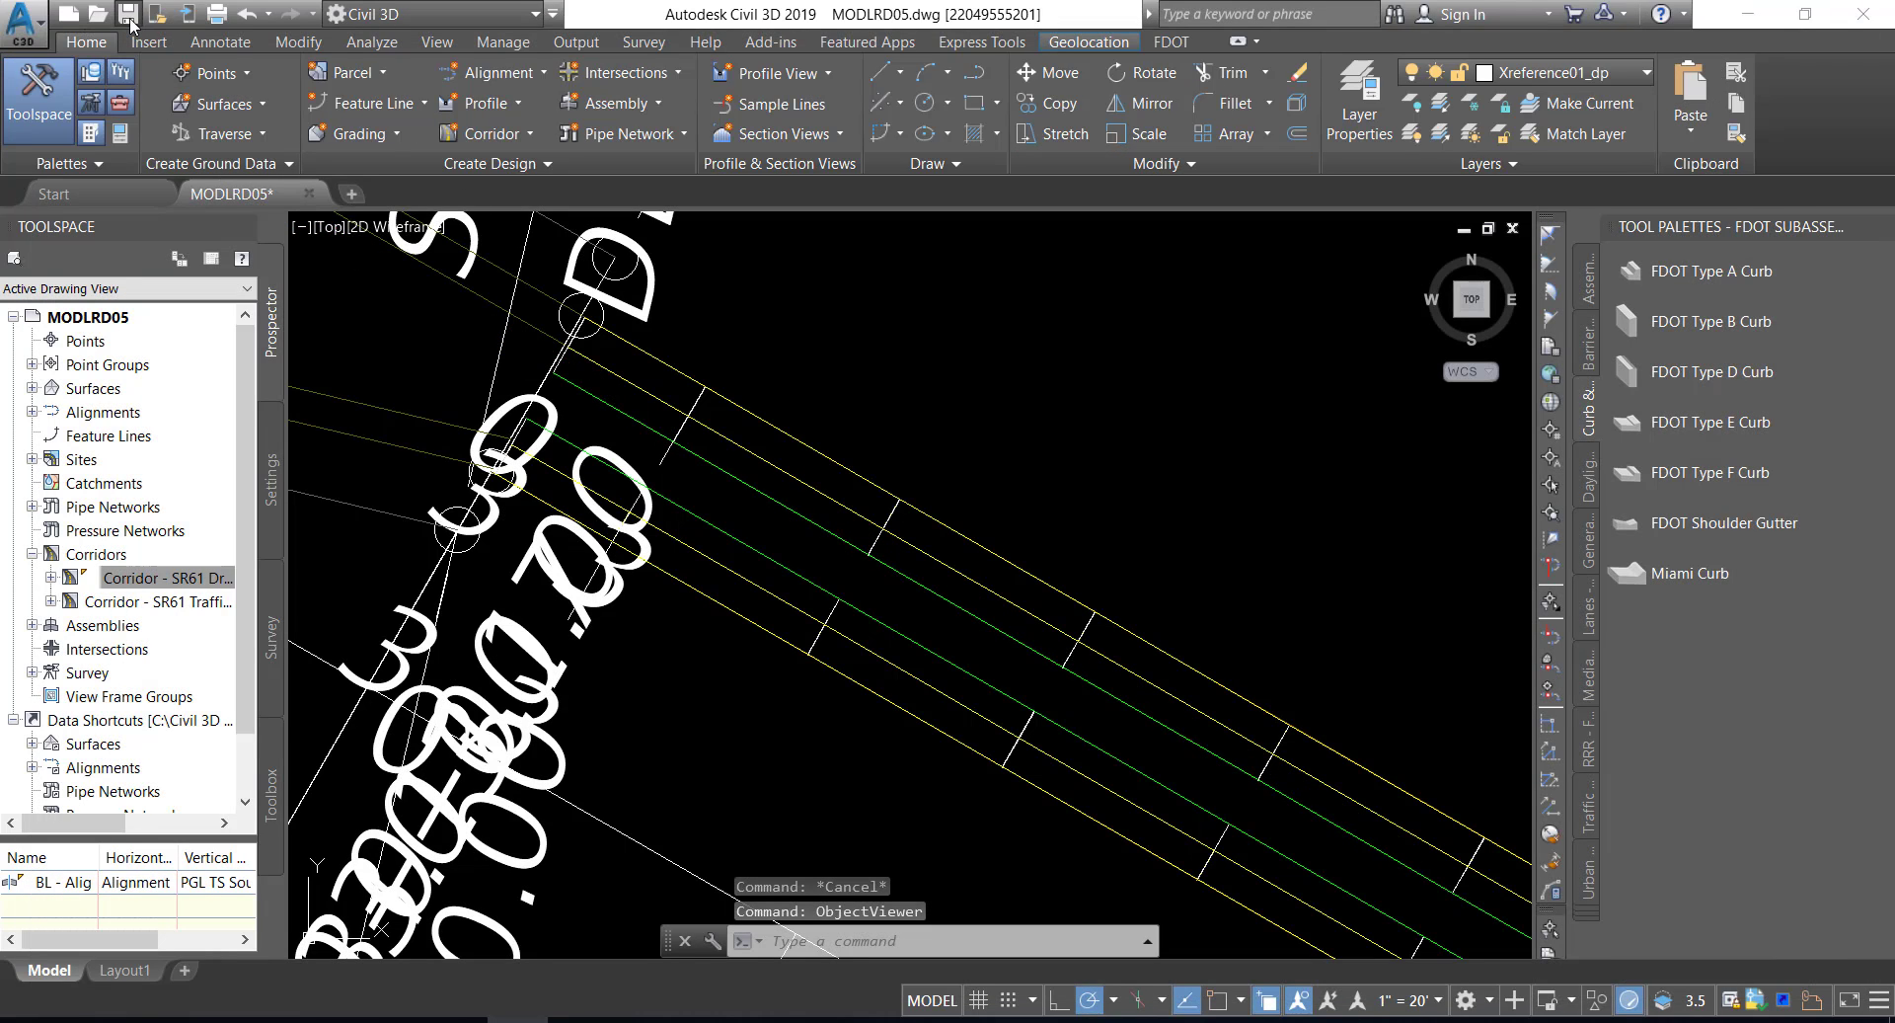
key("ctrl+s")
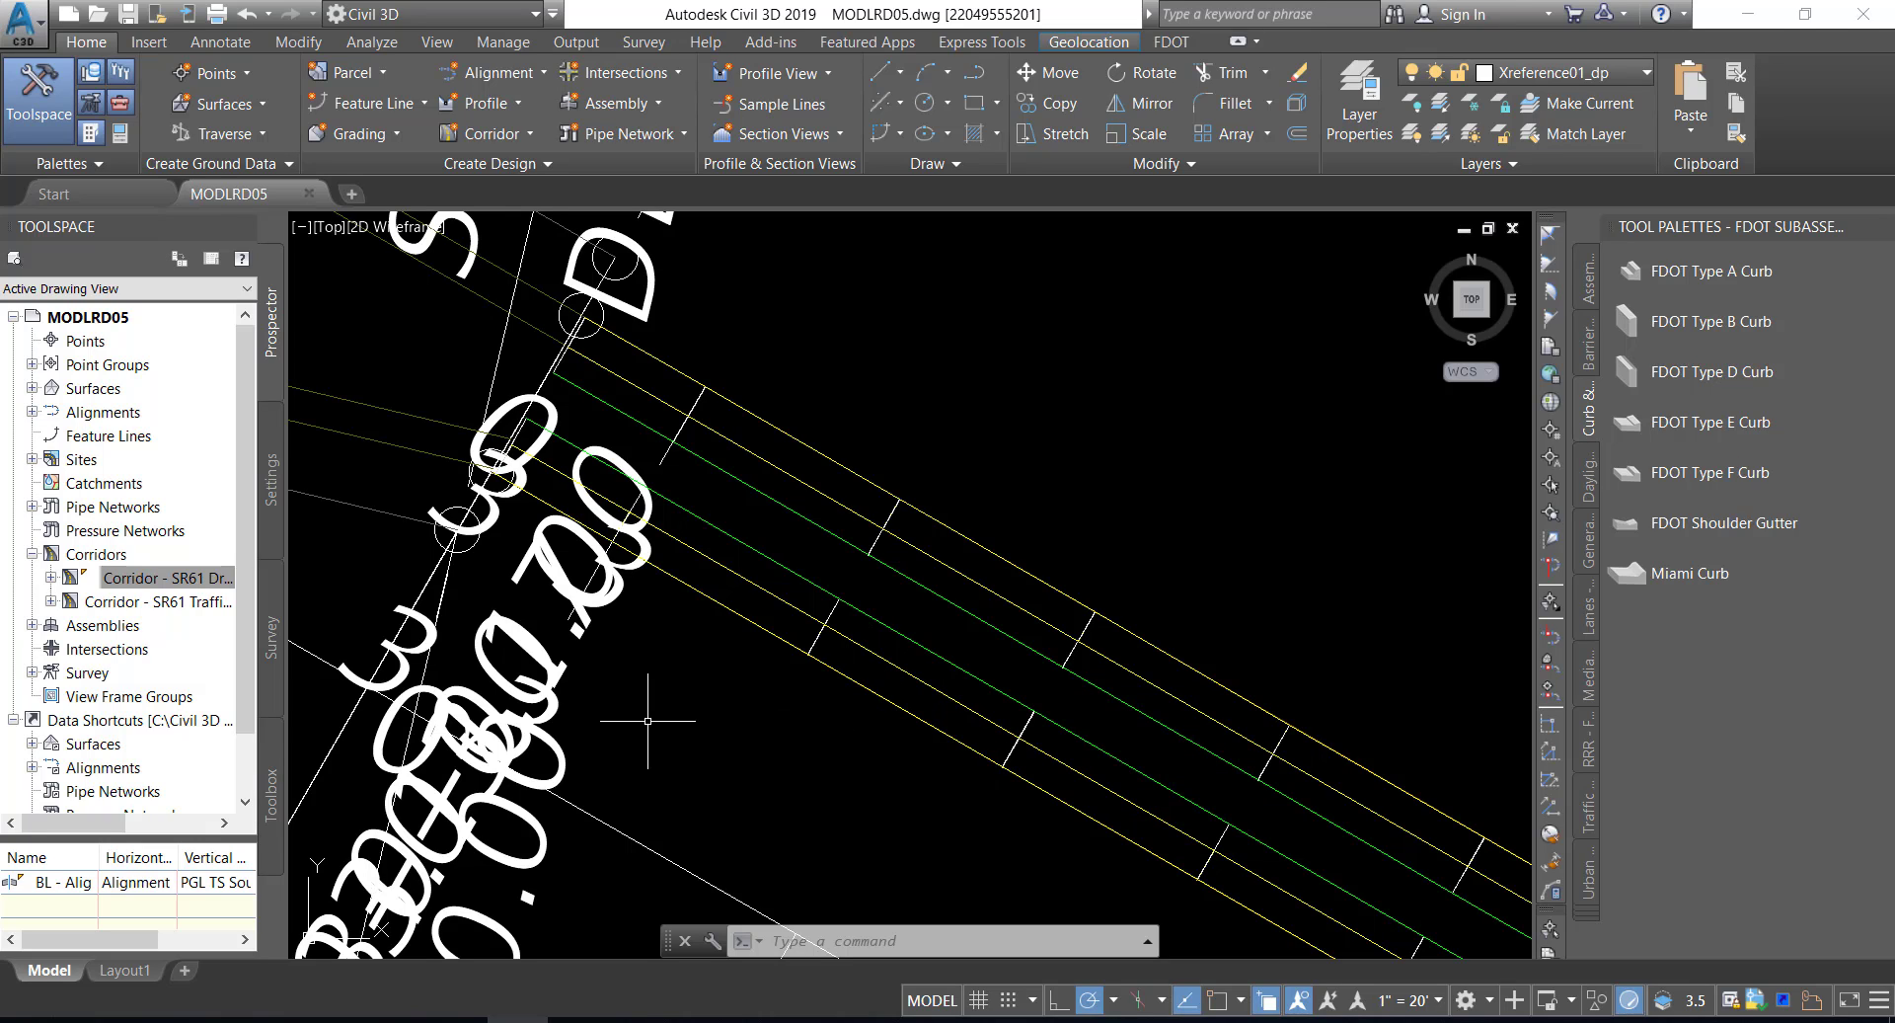
- Delete the existing Top surface from the SR61 Driveway Left corridor's properties
right_click(144, 584)
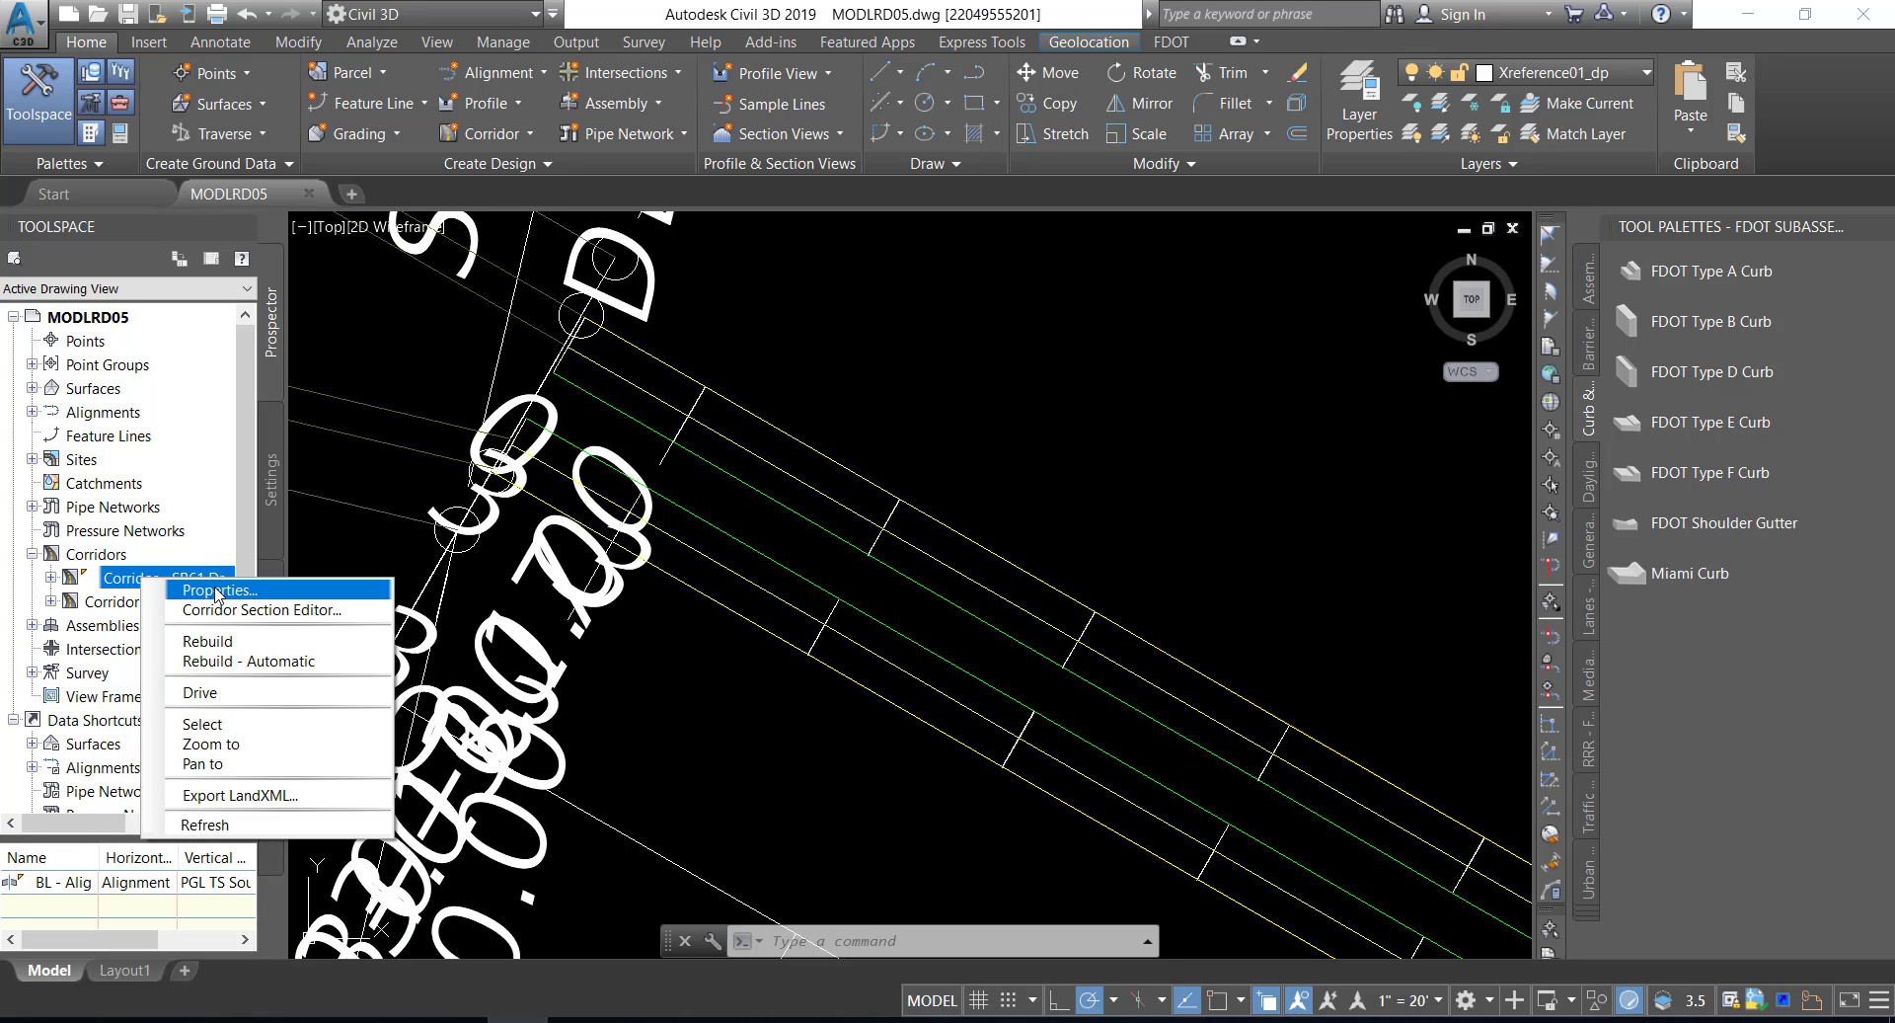
left_click(217, 591)
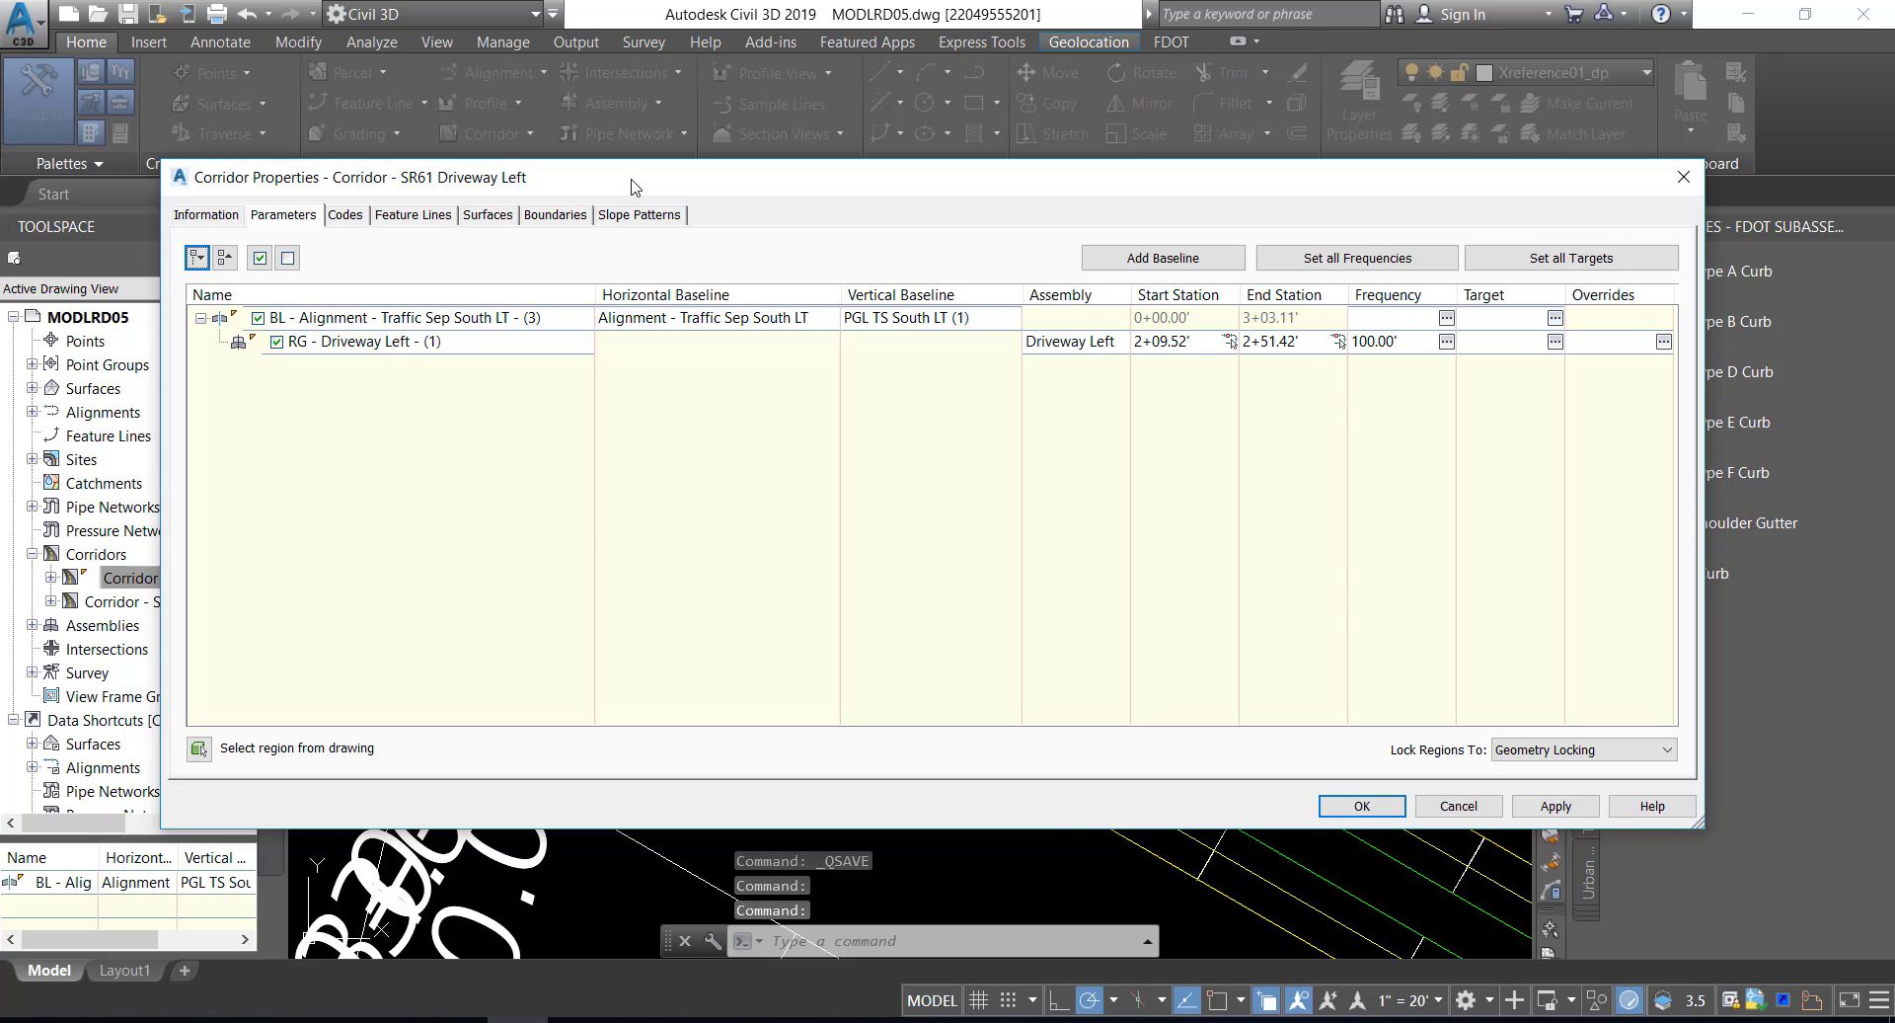
left_click_drag(635, 187, 660, 172)
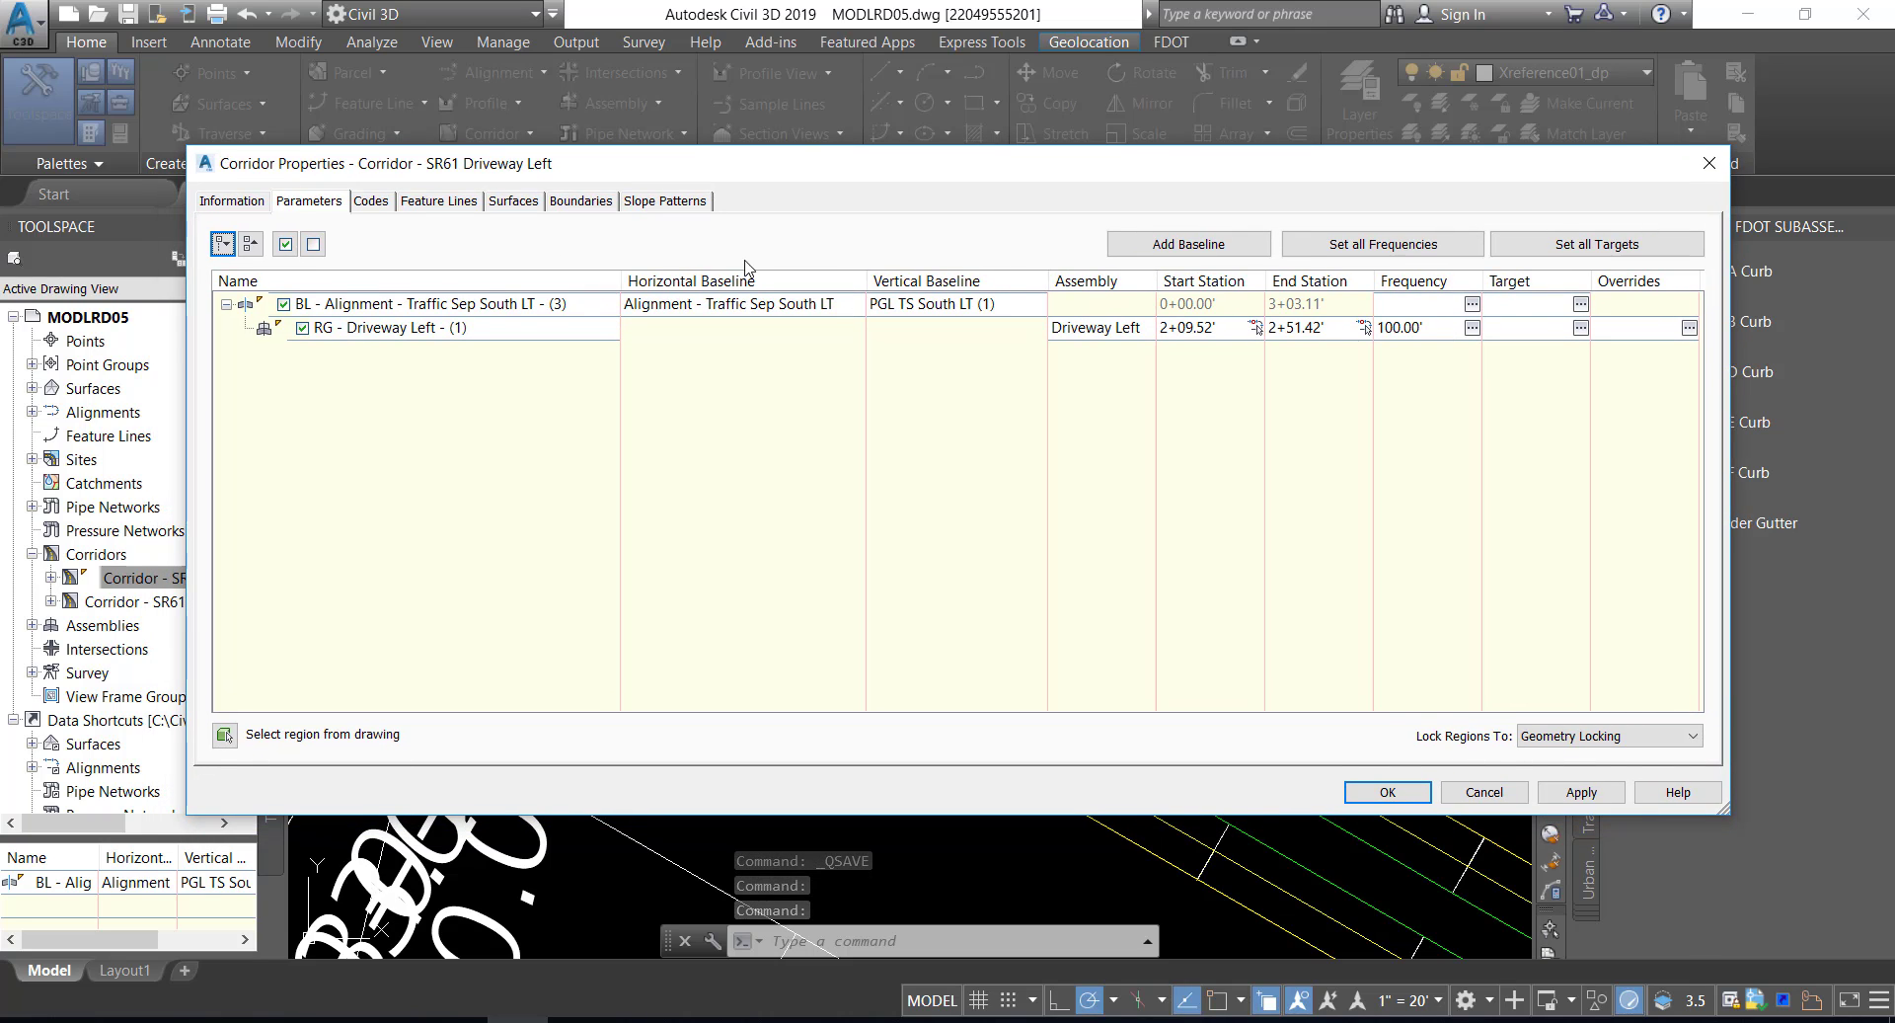
left_click(513, 201)
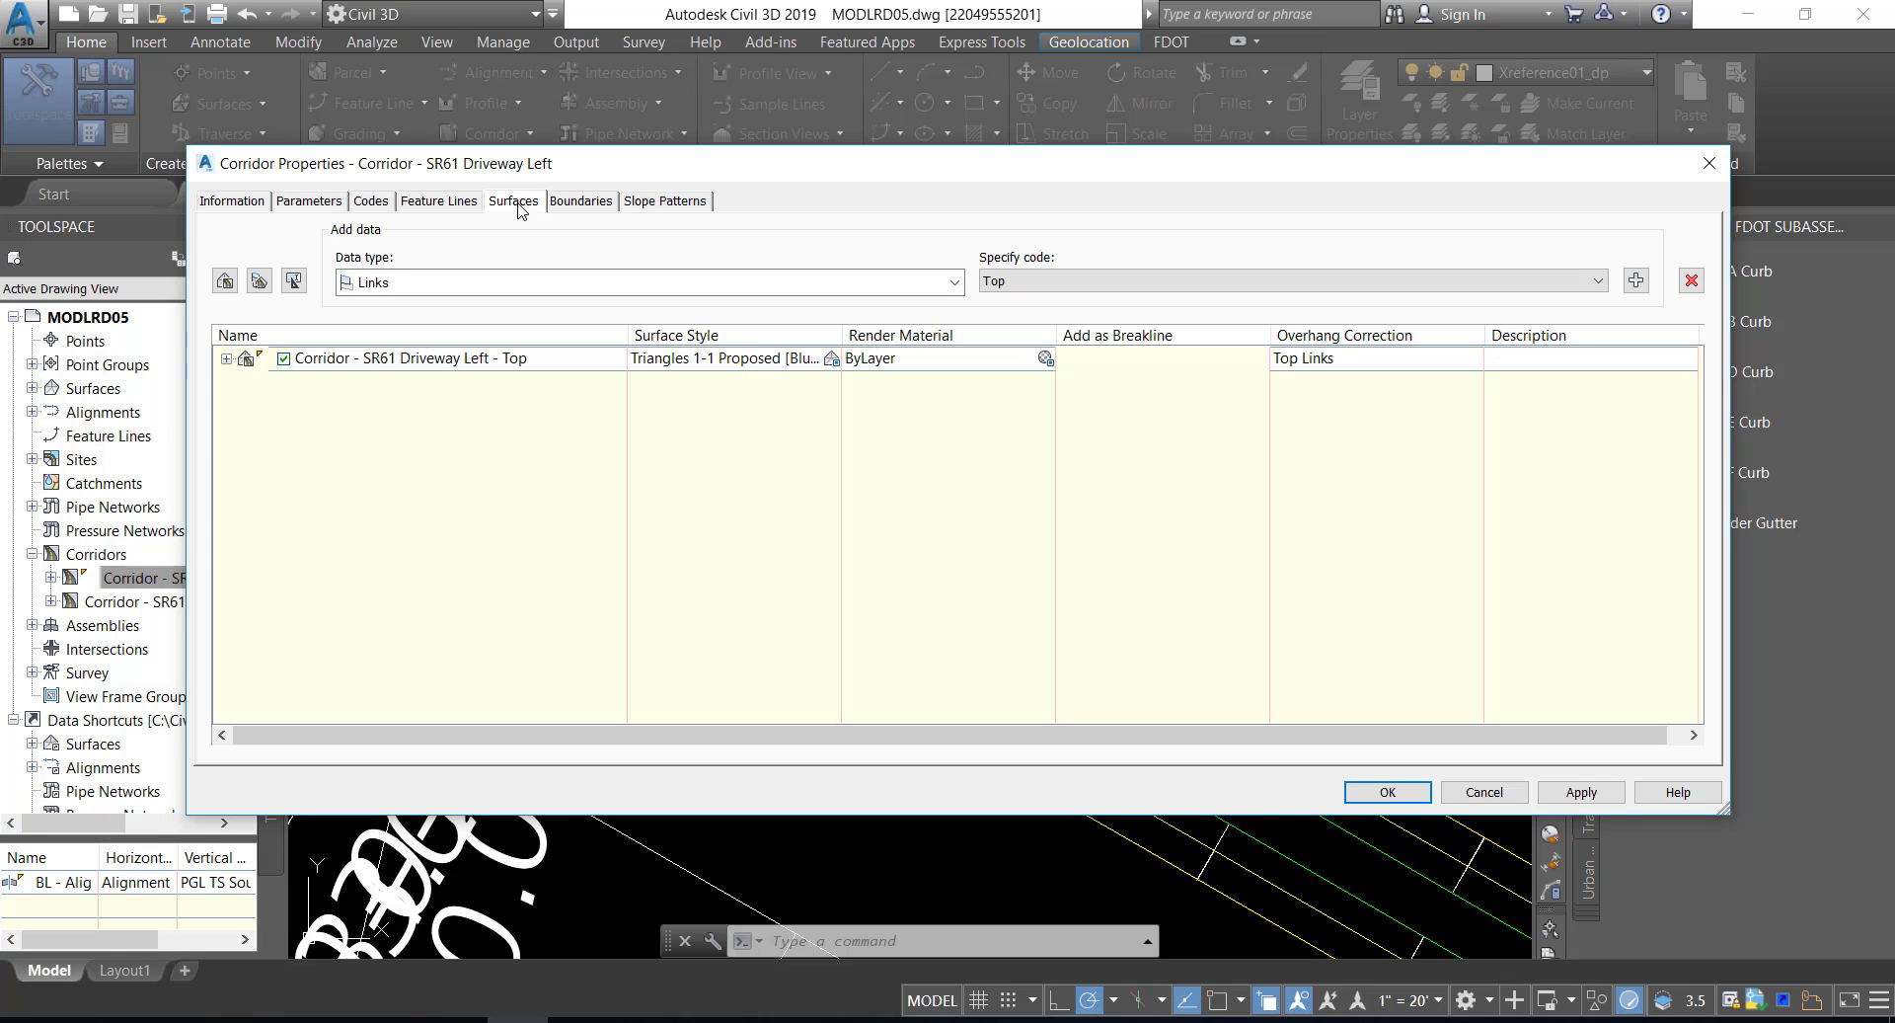
left_click(457, 361)
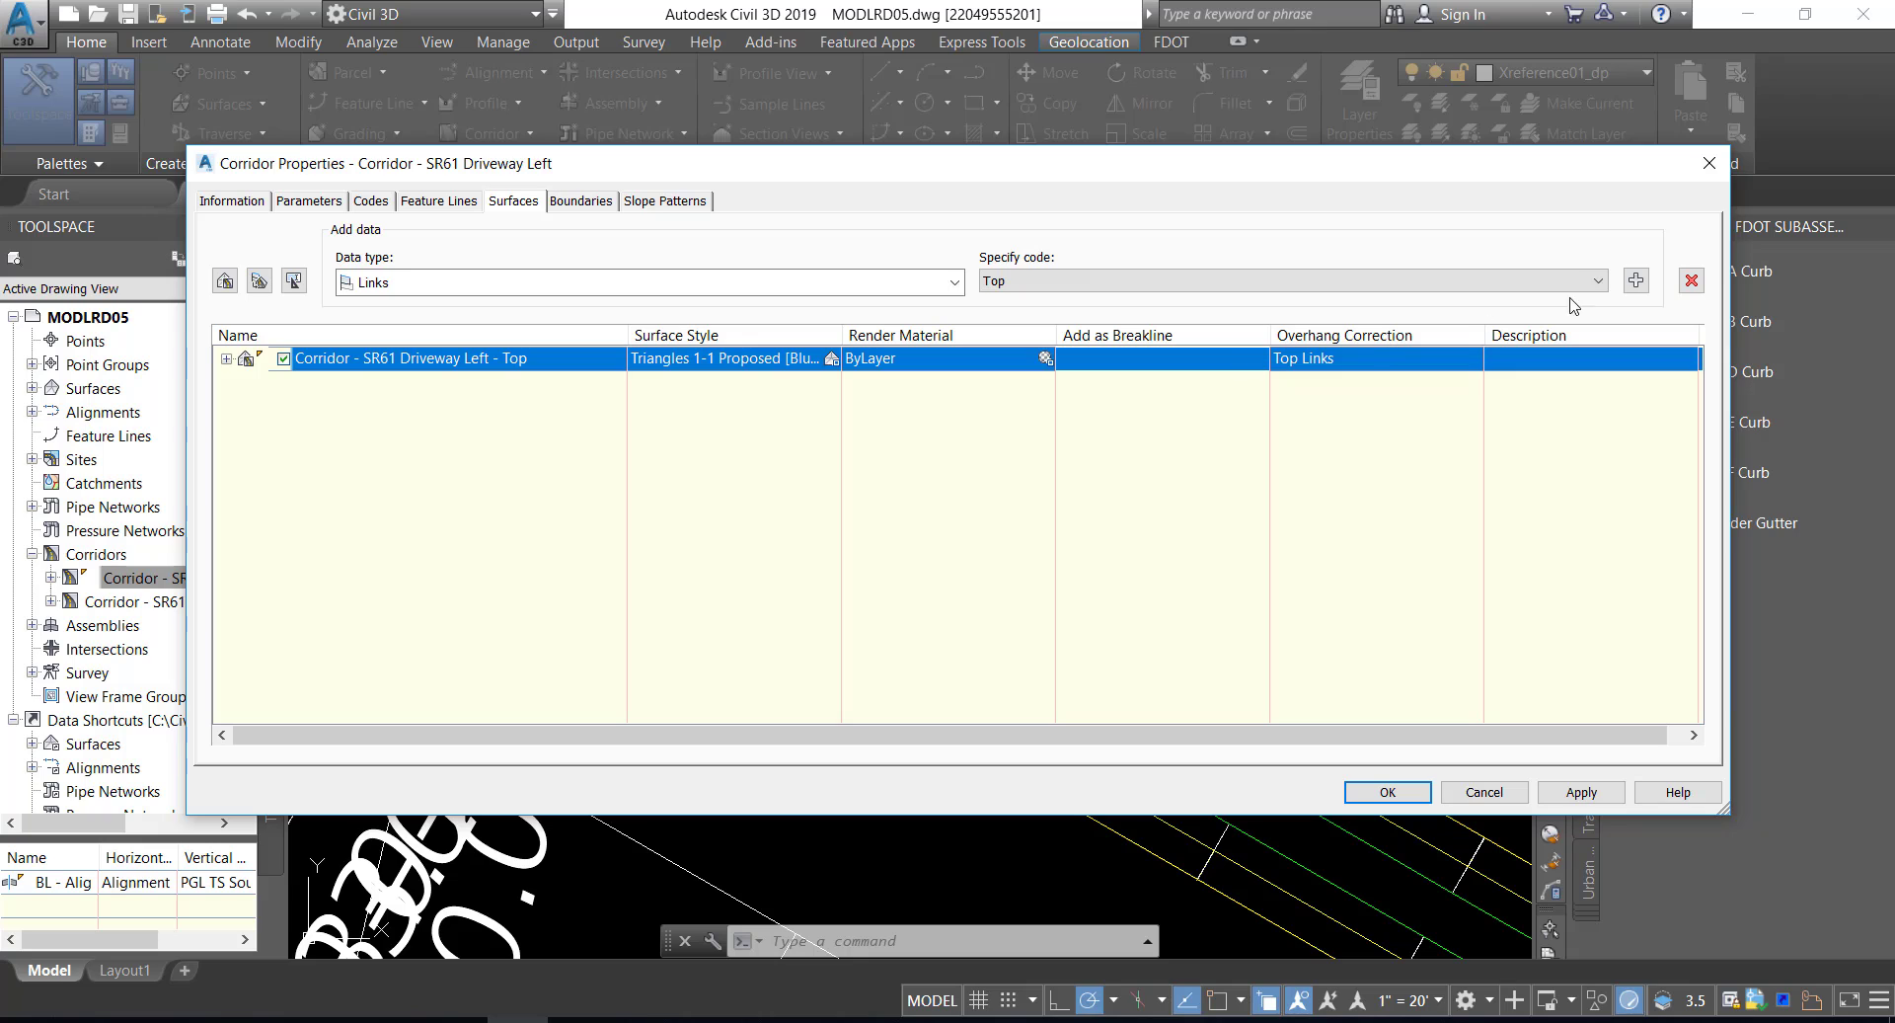
left_click(1691, 281)
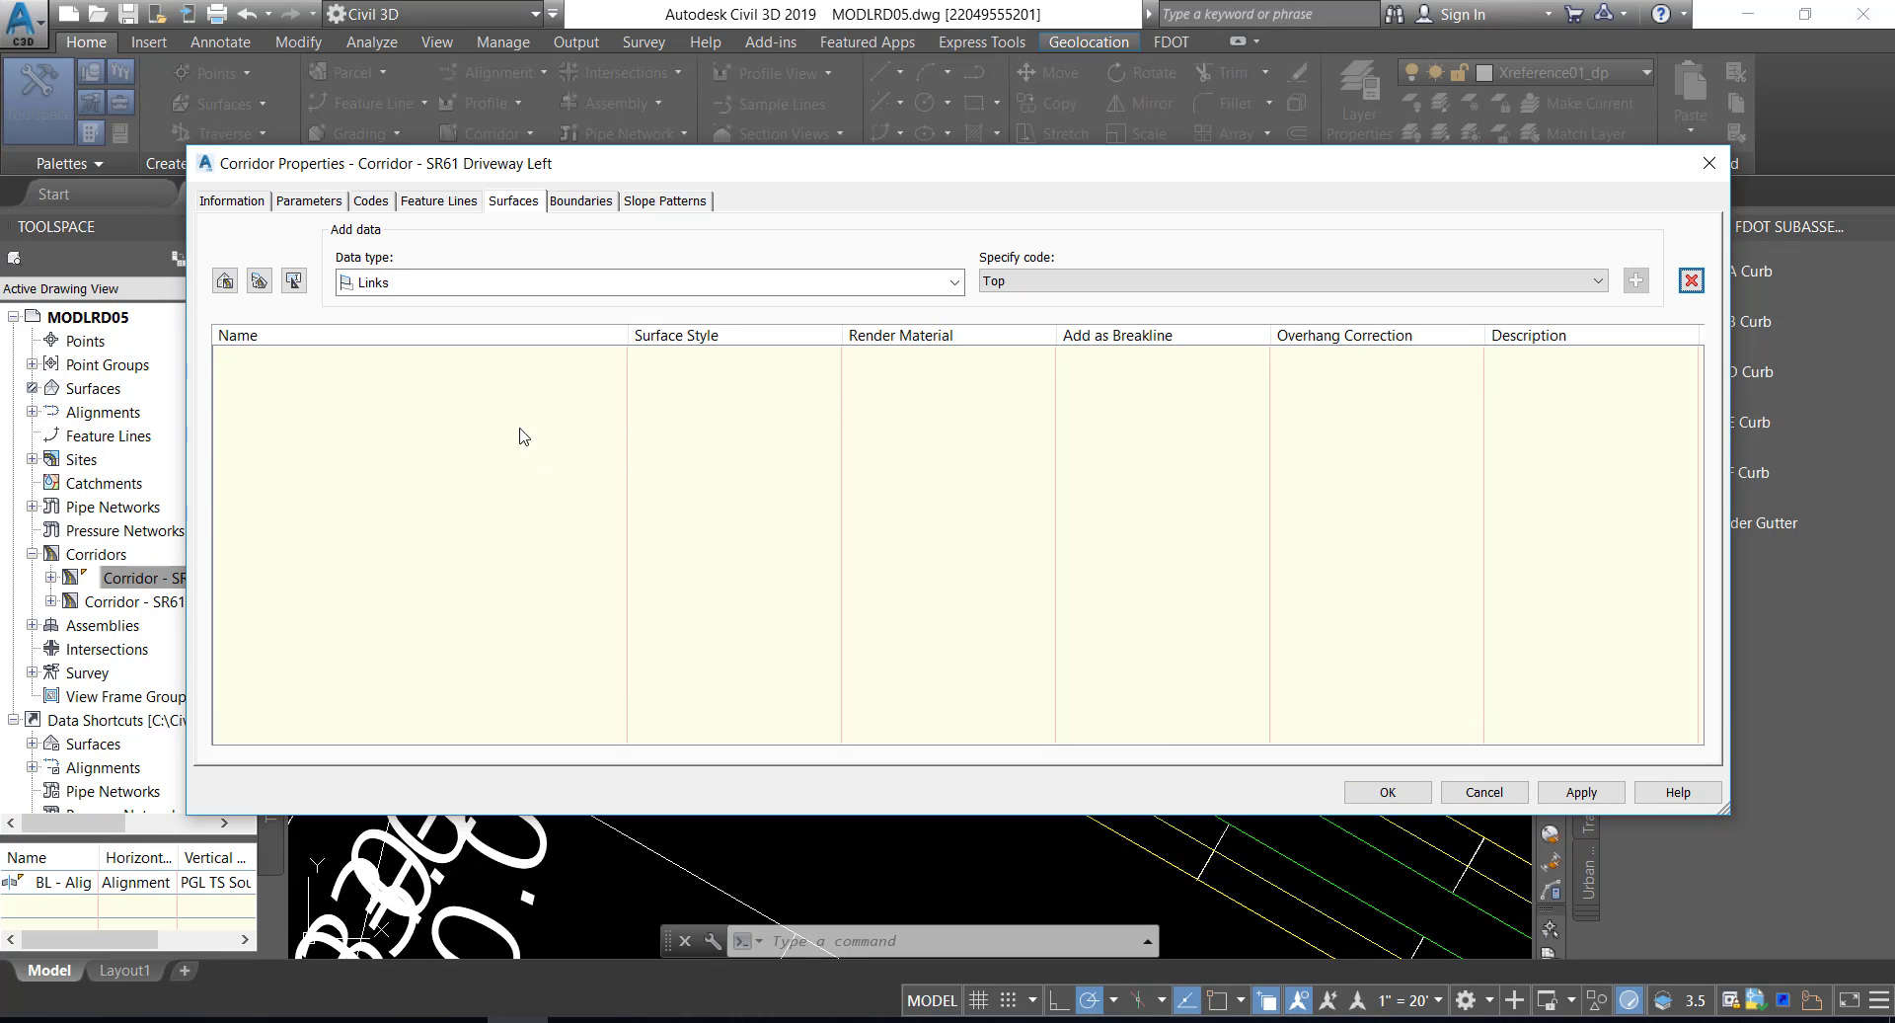
- Create a new corridor surface for SR61 Driveway Left and assign it the Triangles 1-1 Proposed [Blue] style
left_click(225, 281)
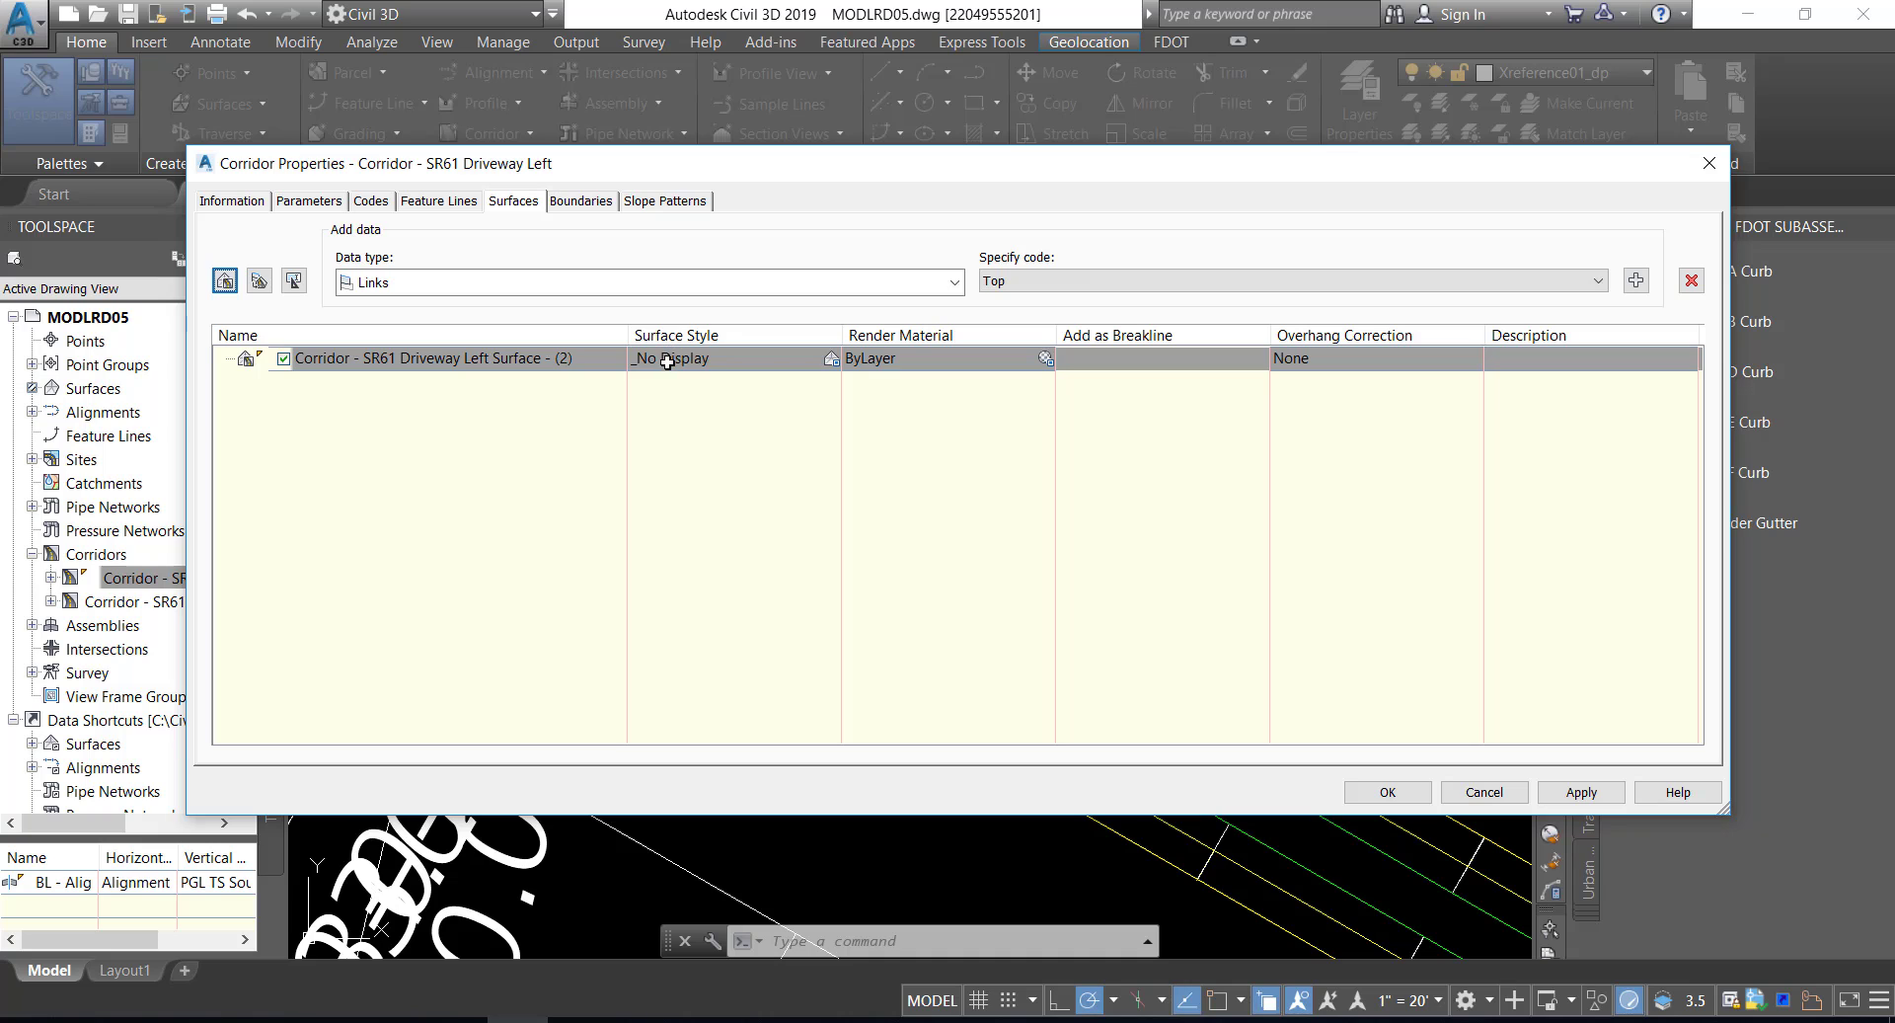
left_click(830, 358)
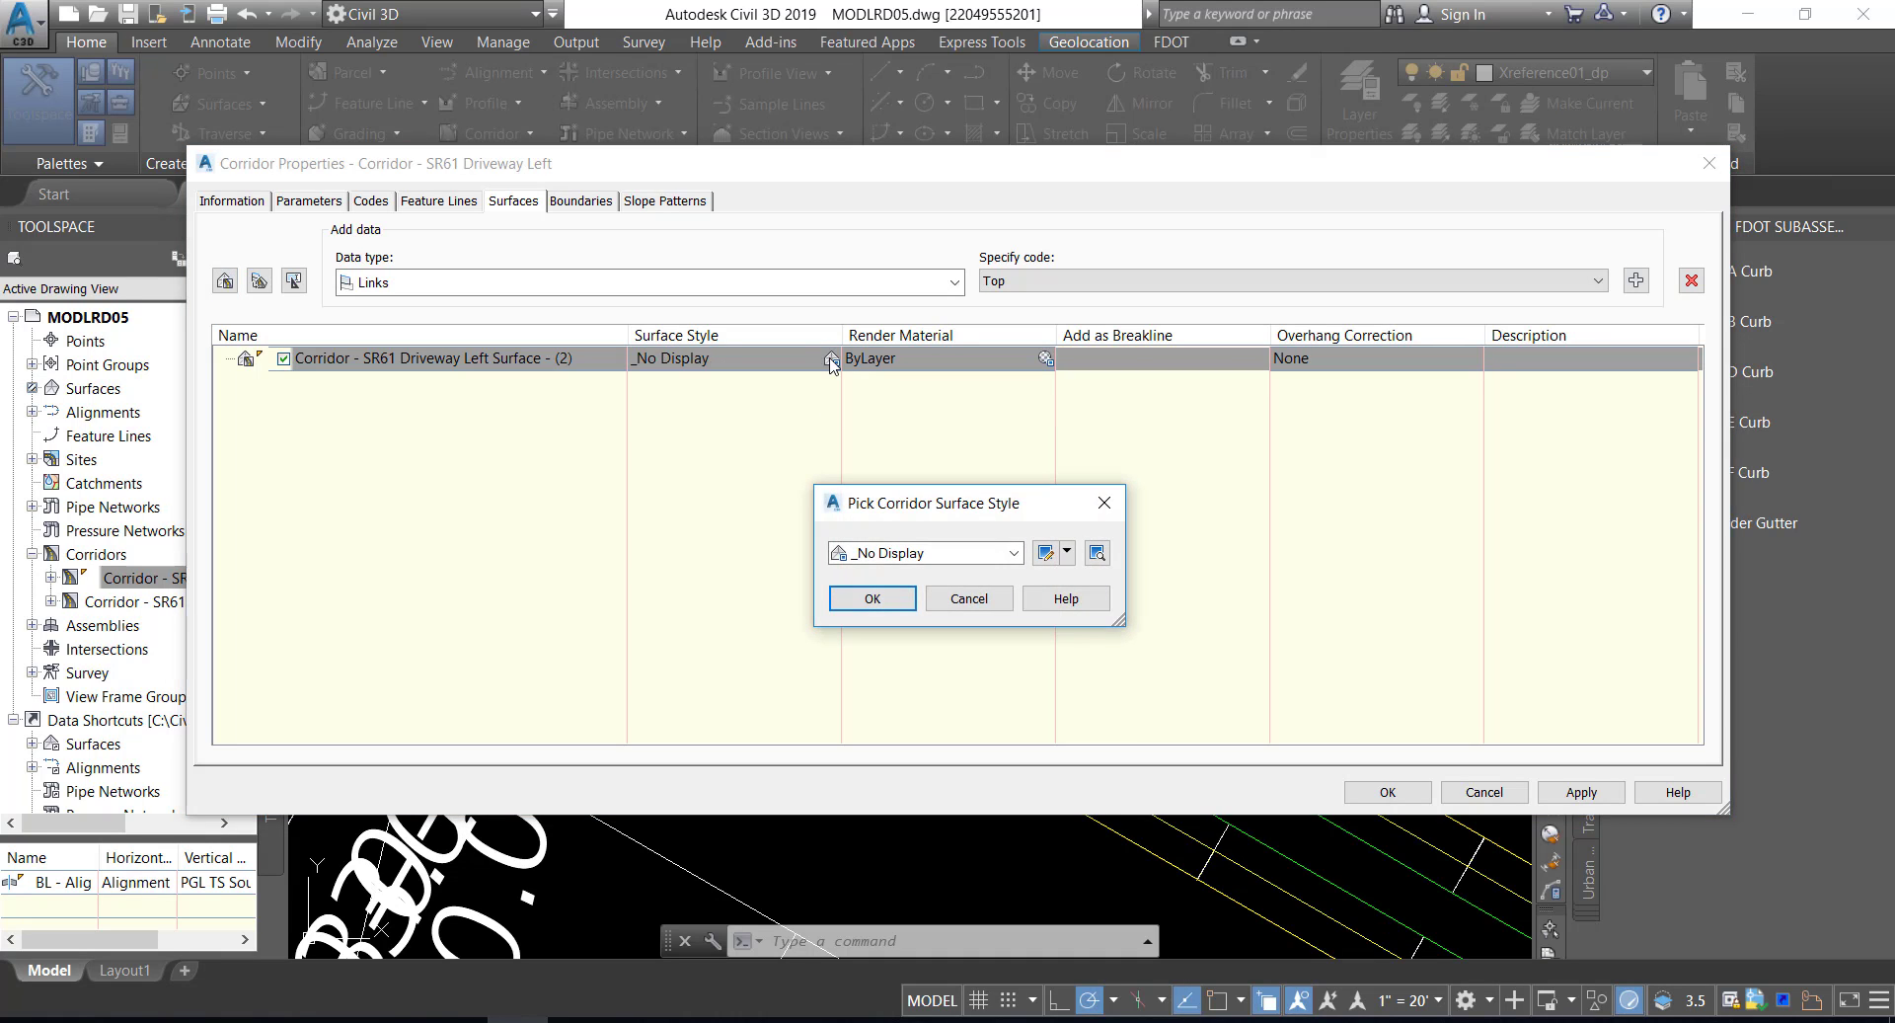
left_click(1014, 554)
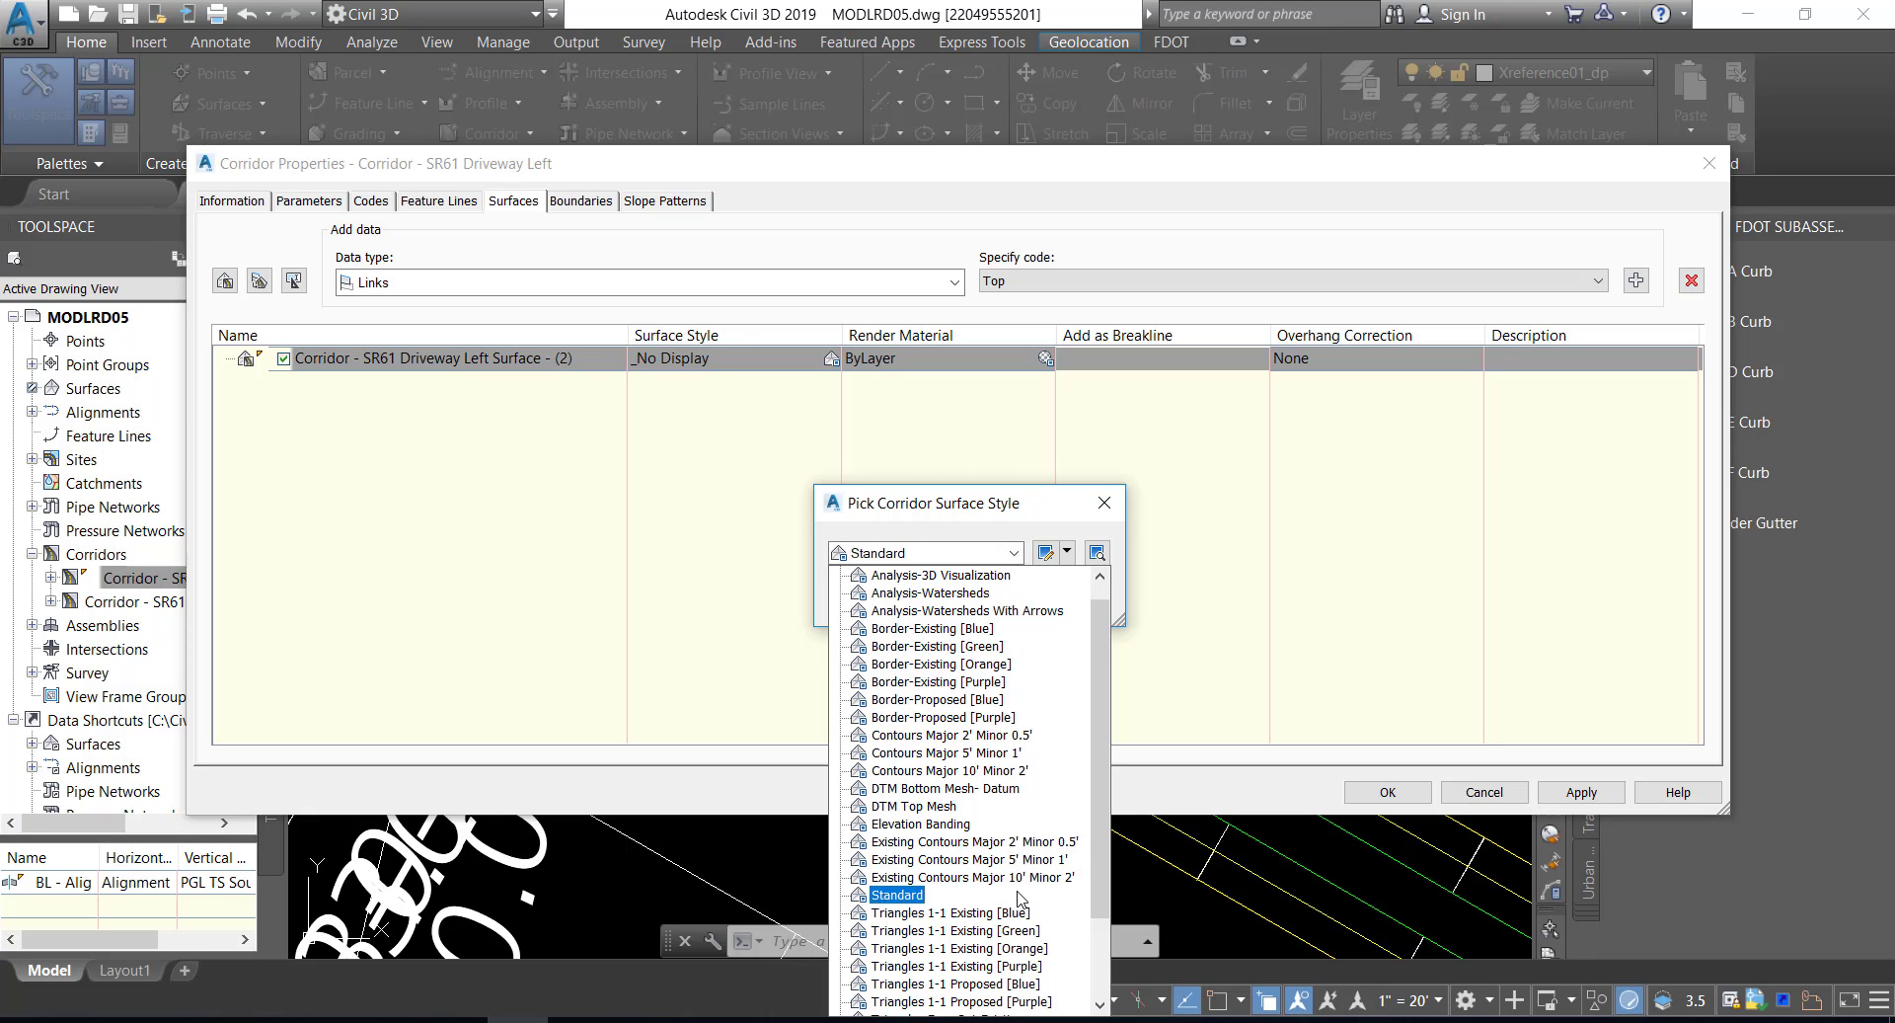
scroll(992, 922, "down", 1)
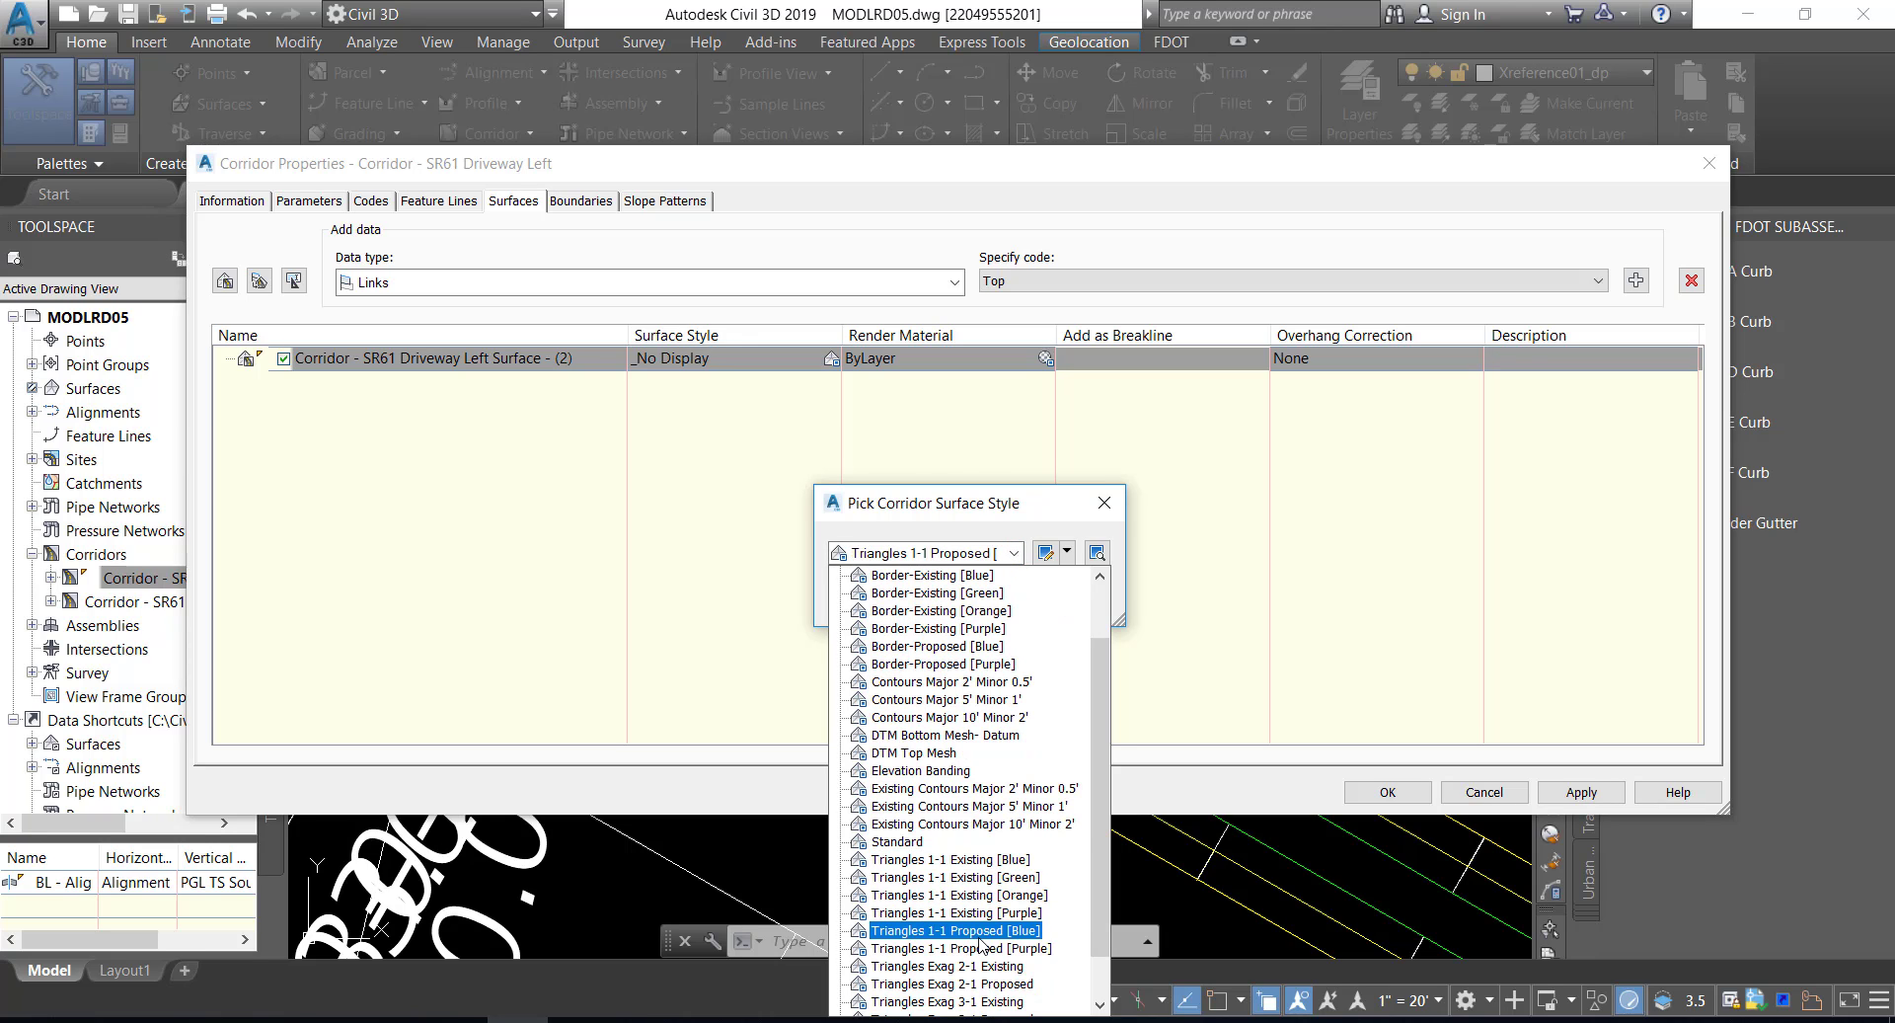
left_click(979, 933)
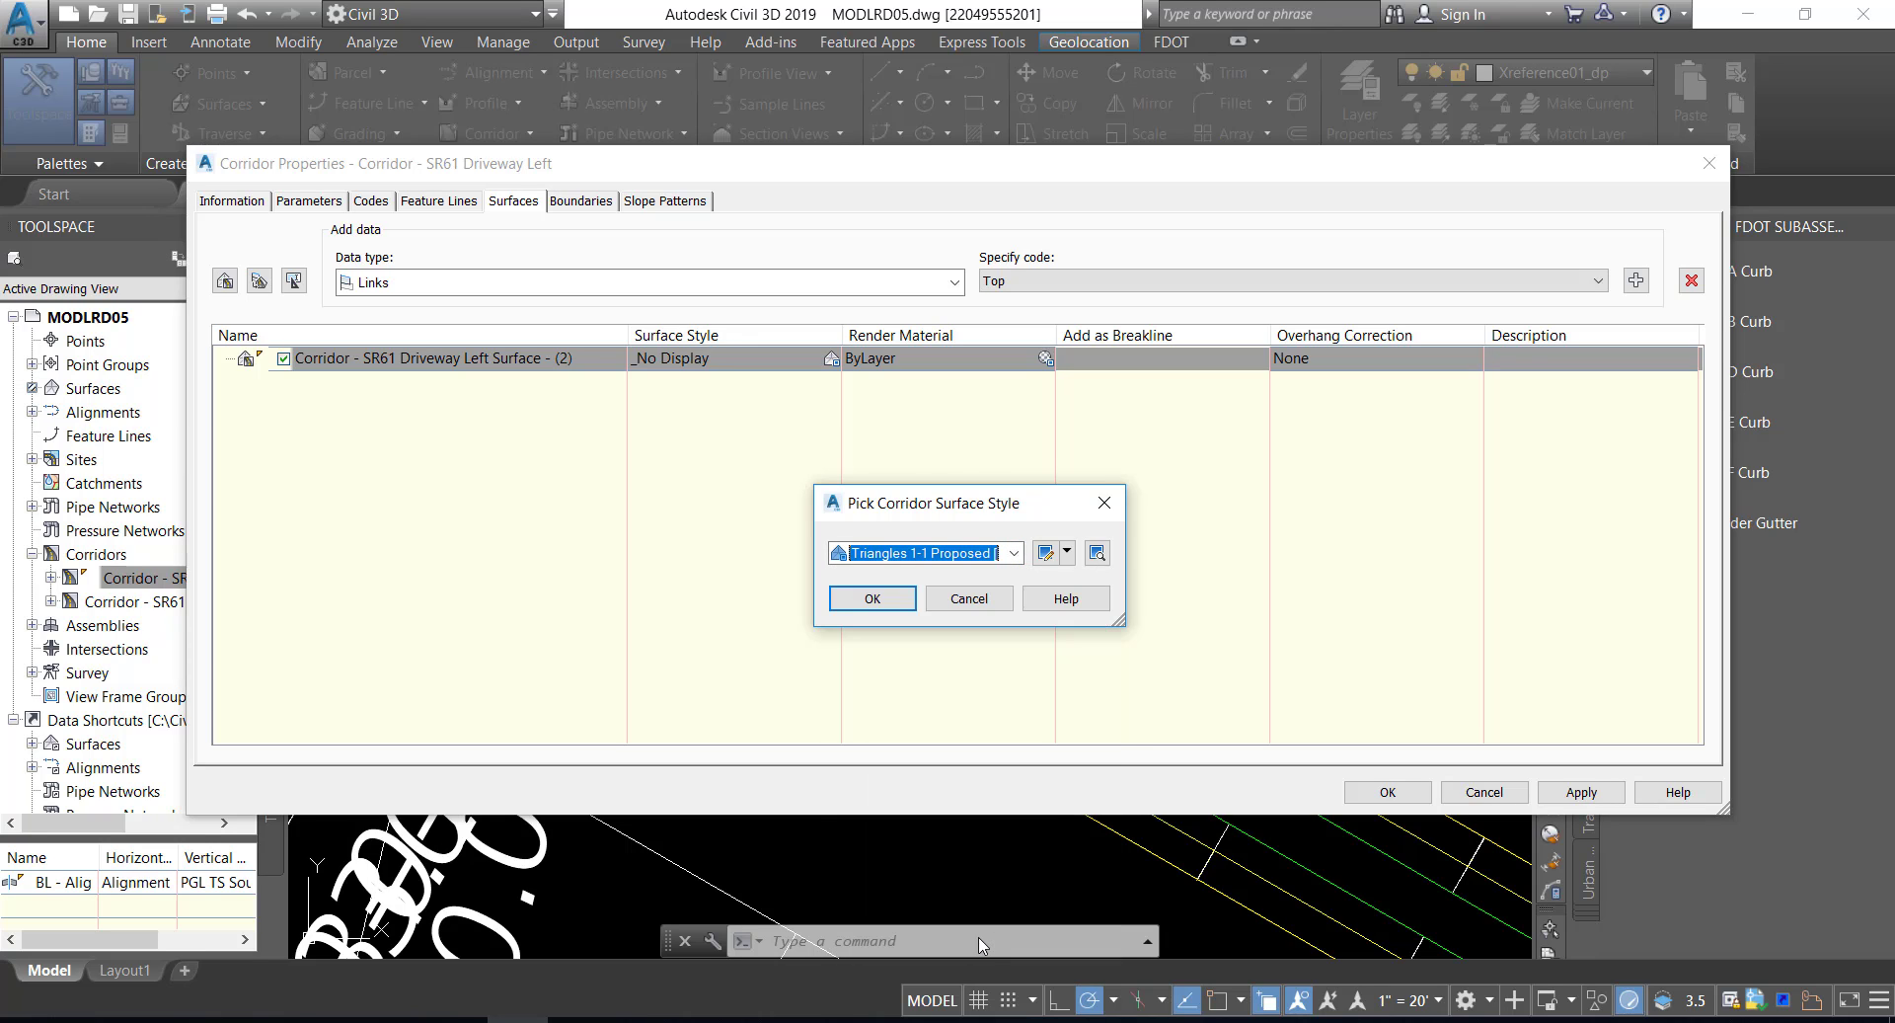
left_click(866, 601)
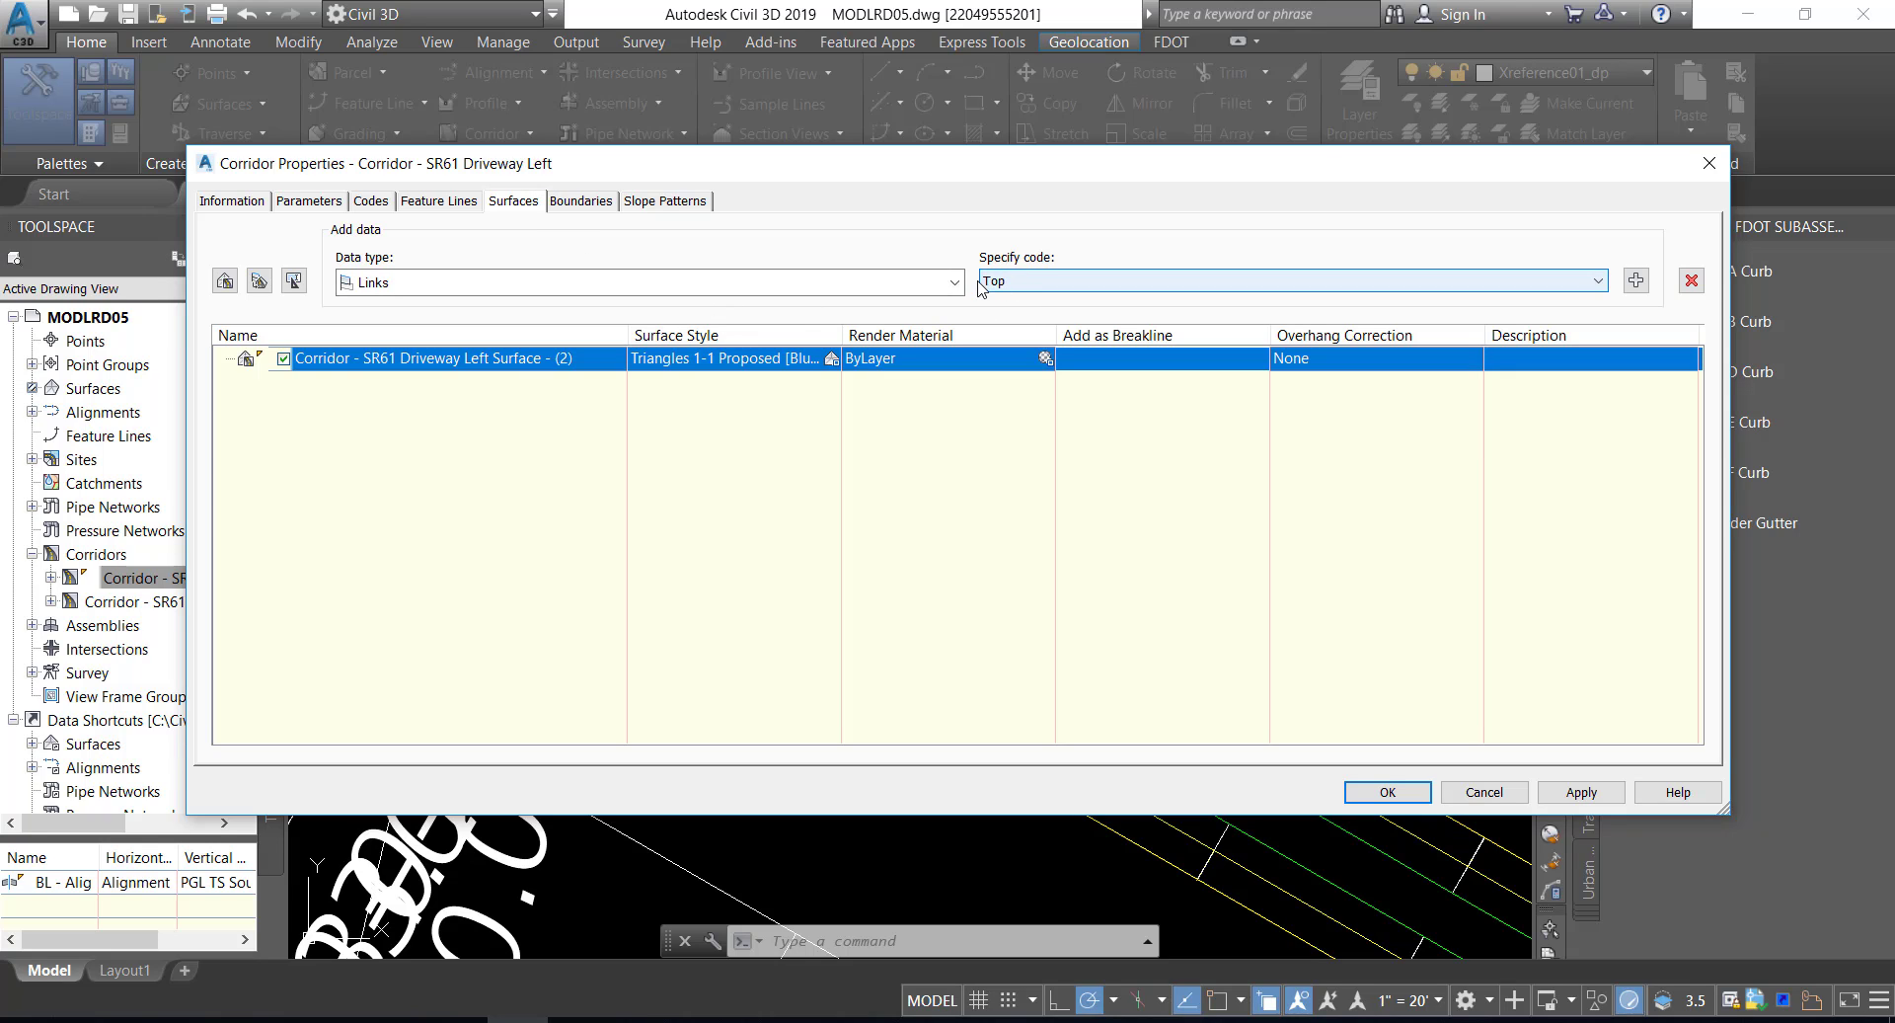
- Add Top links as breaklines to the new Driveway Left surface and set its overhang correction to Top Links
left_click(1636, 282)
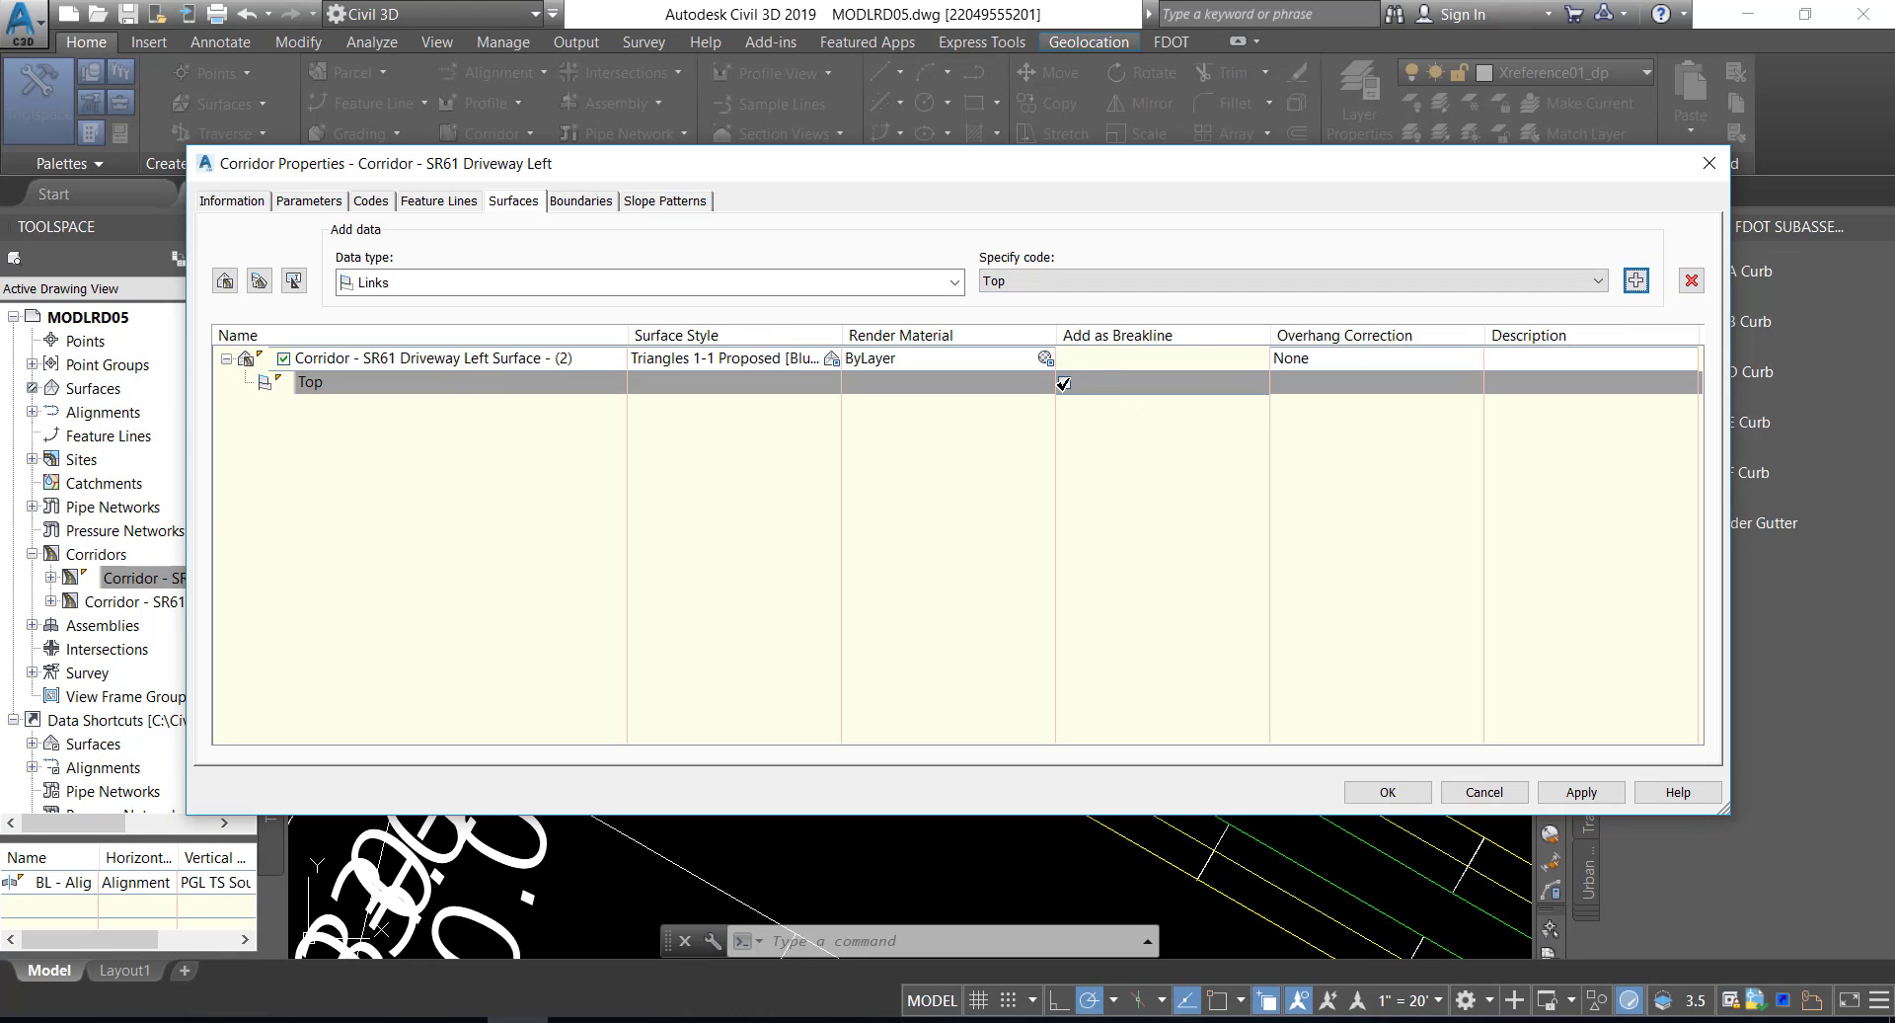
left_click(1066, 384)
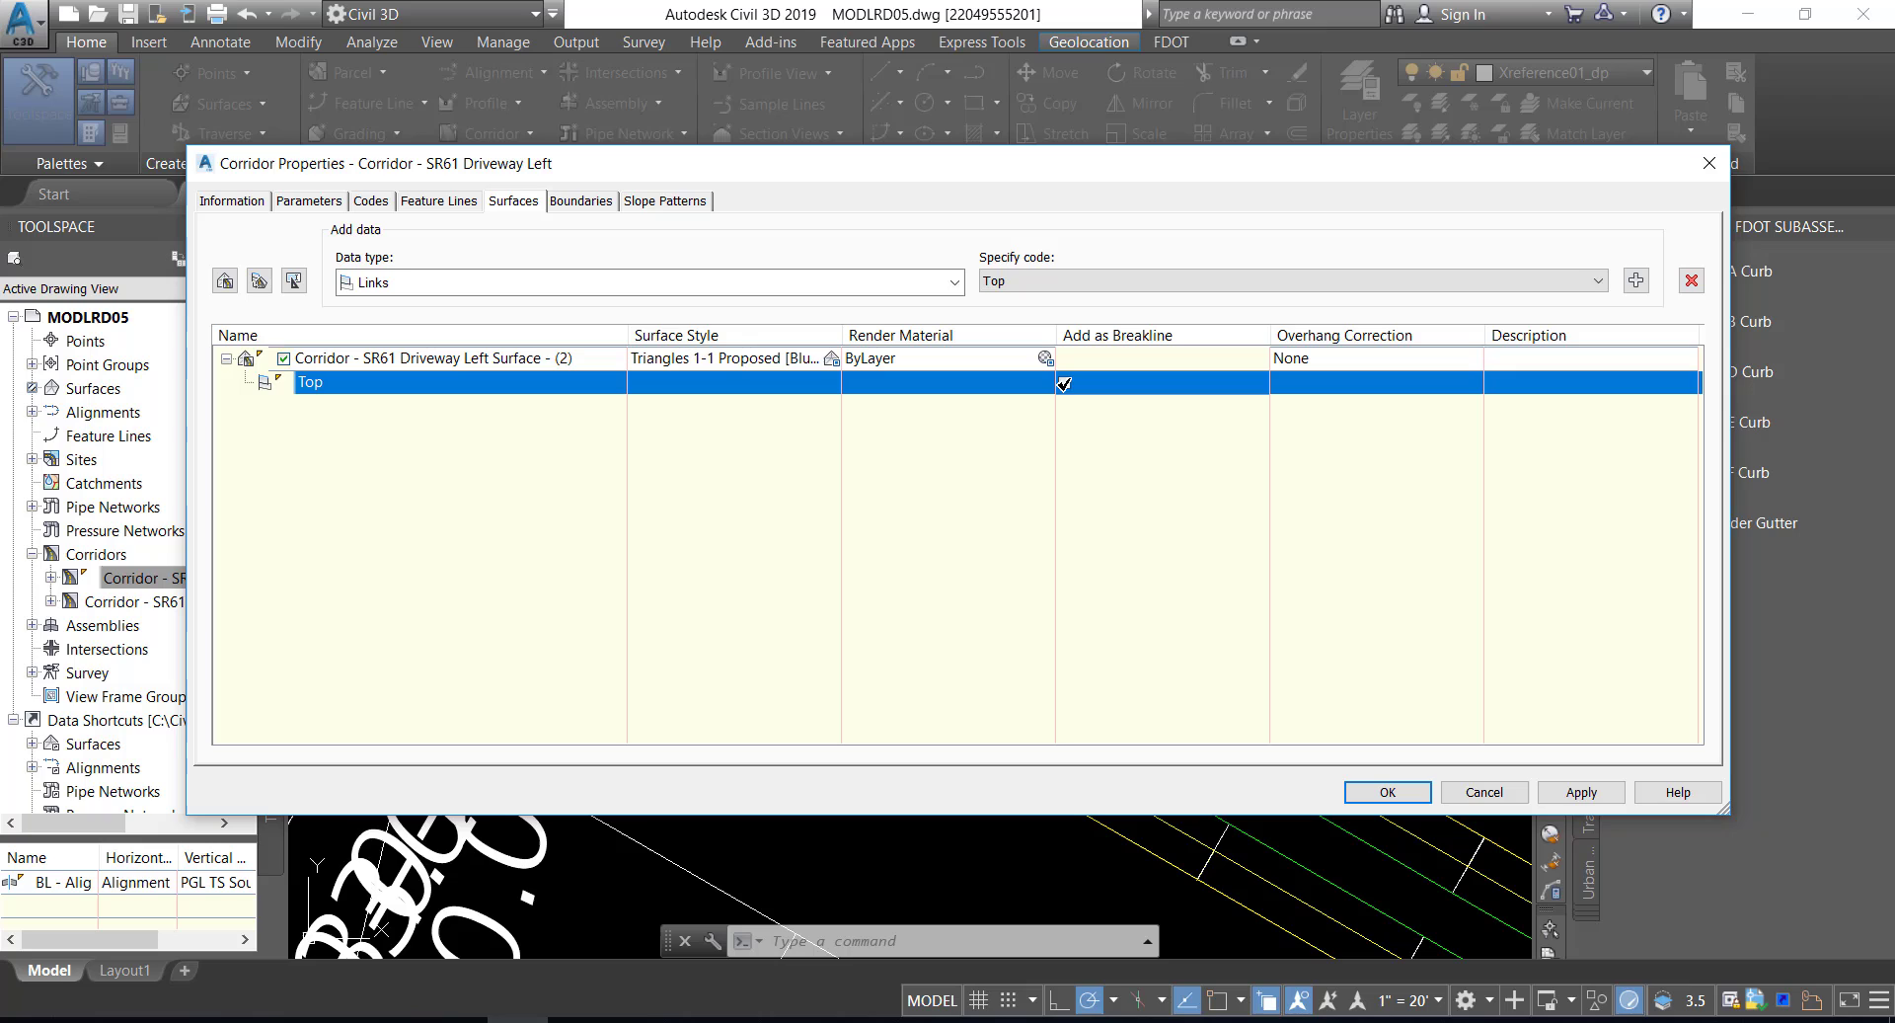
left_click(1351, 361)
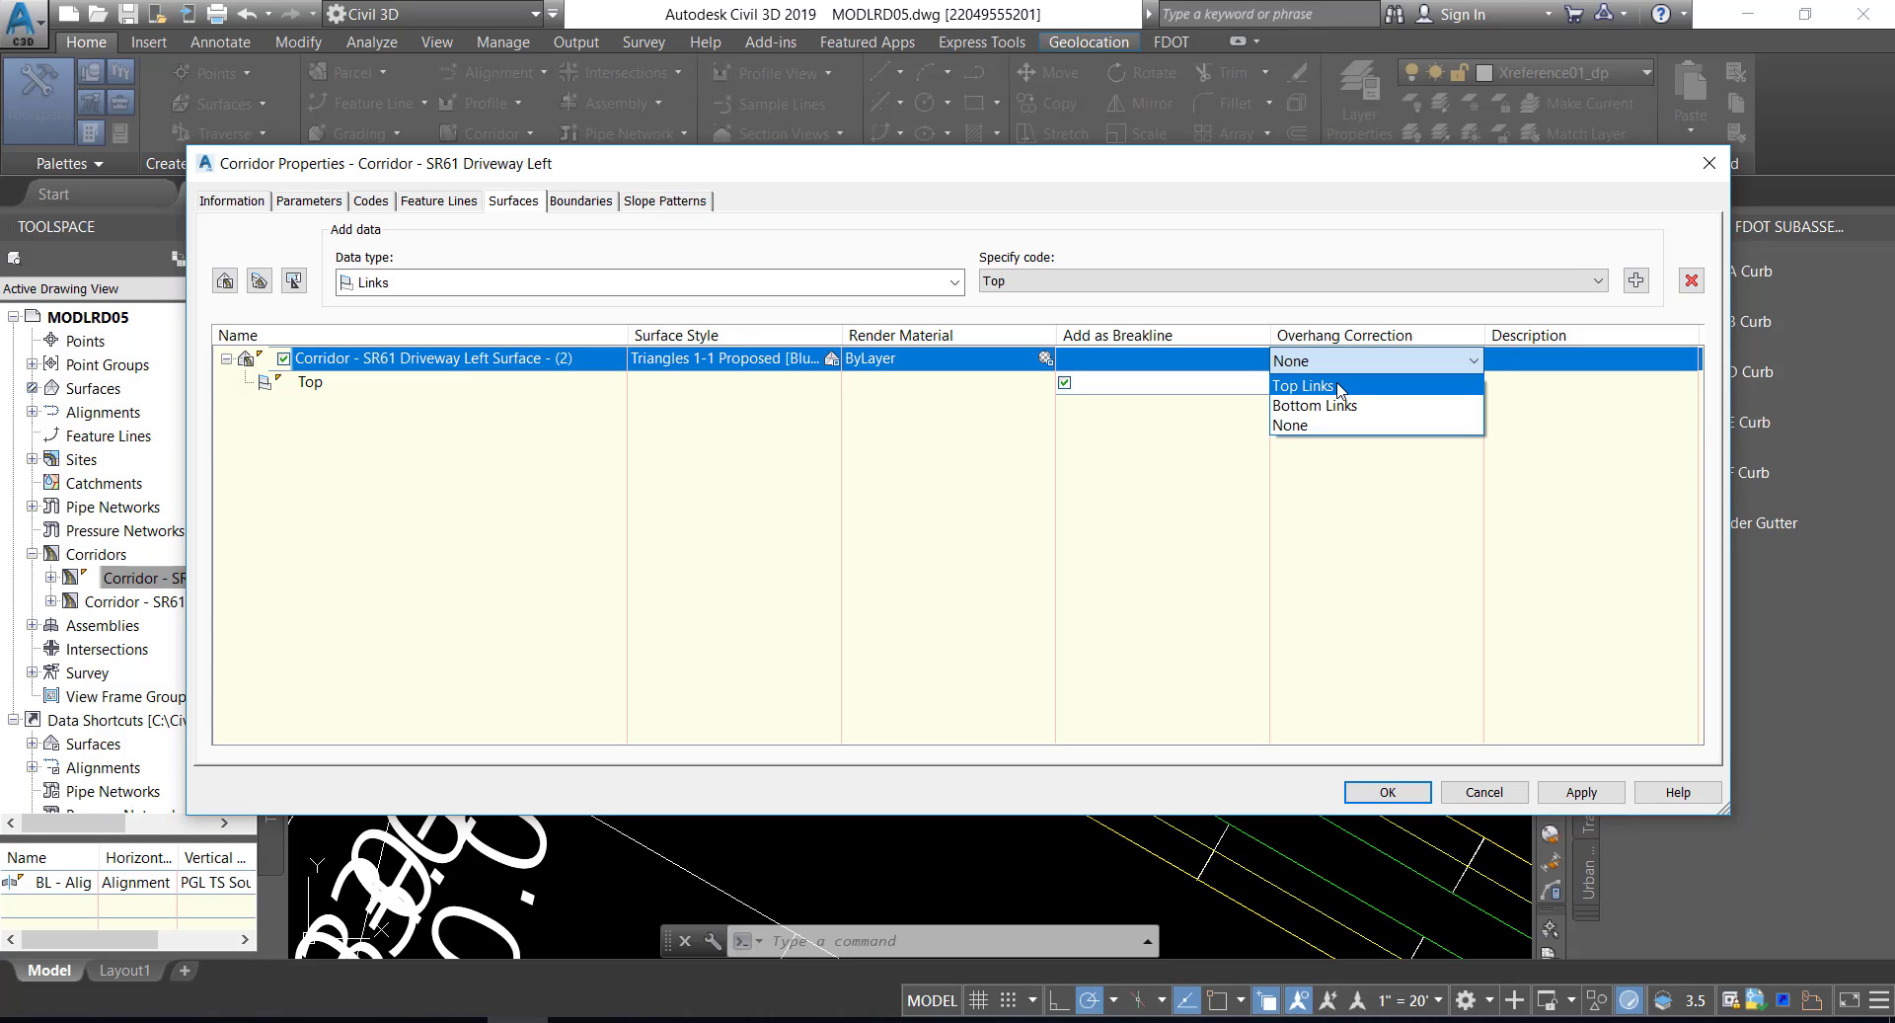
left_click(1345, 385)
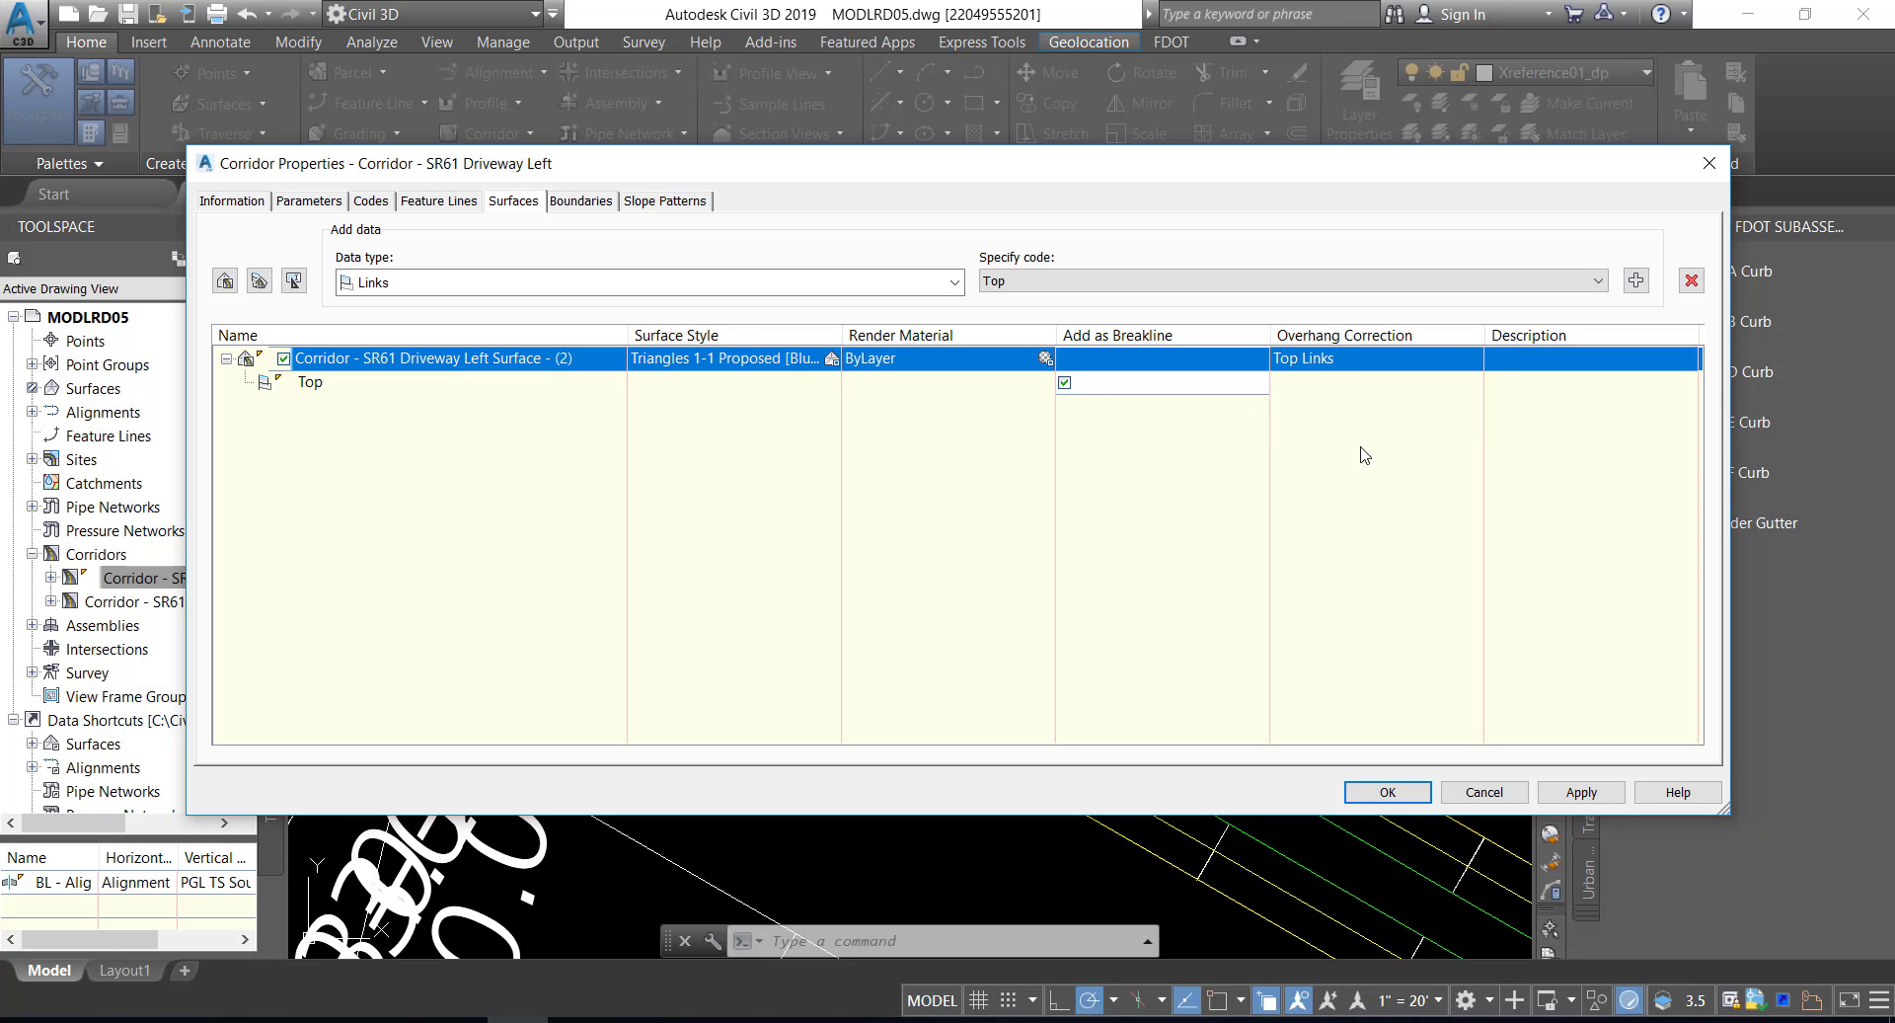
- Accept the new surface definition, rebuild the SR61 Driveway Left corridor to apply it, and save the drawing
left_click(1388, 792)
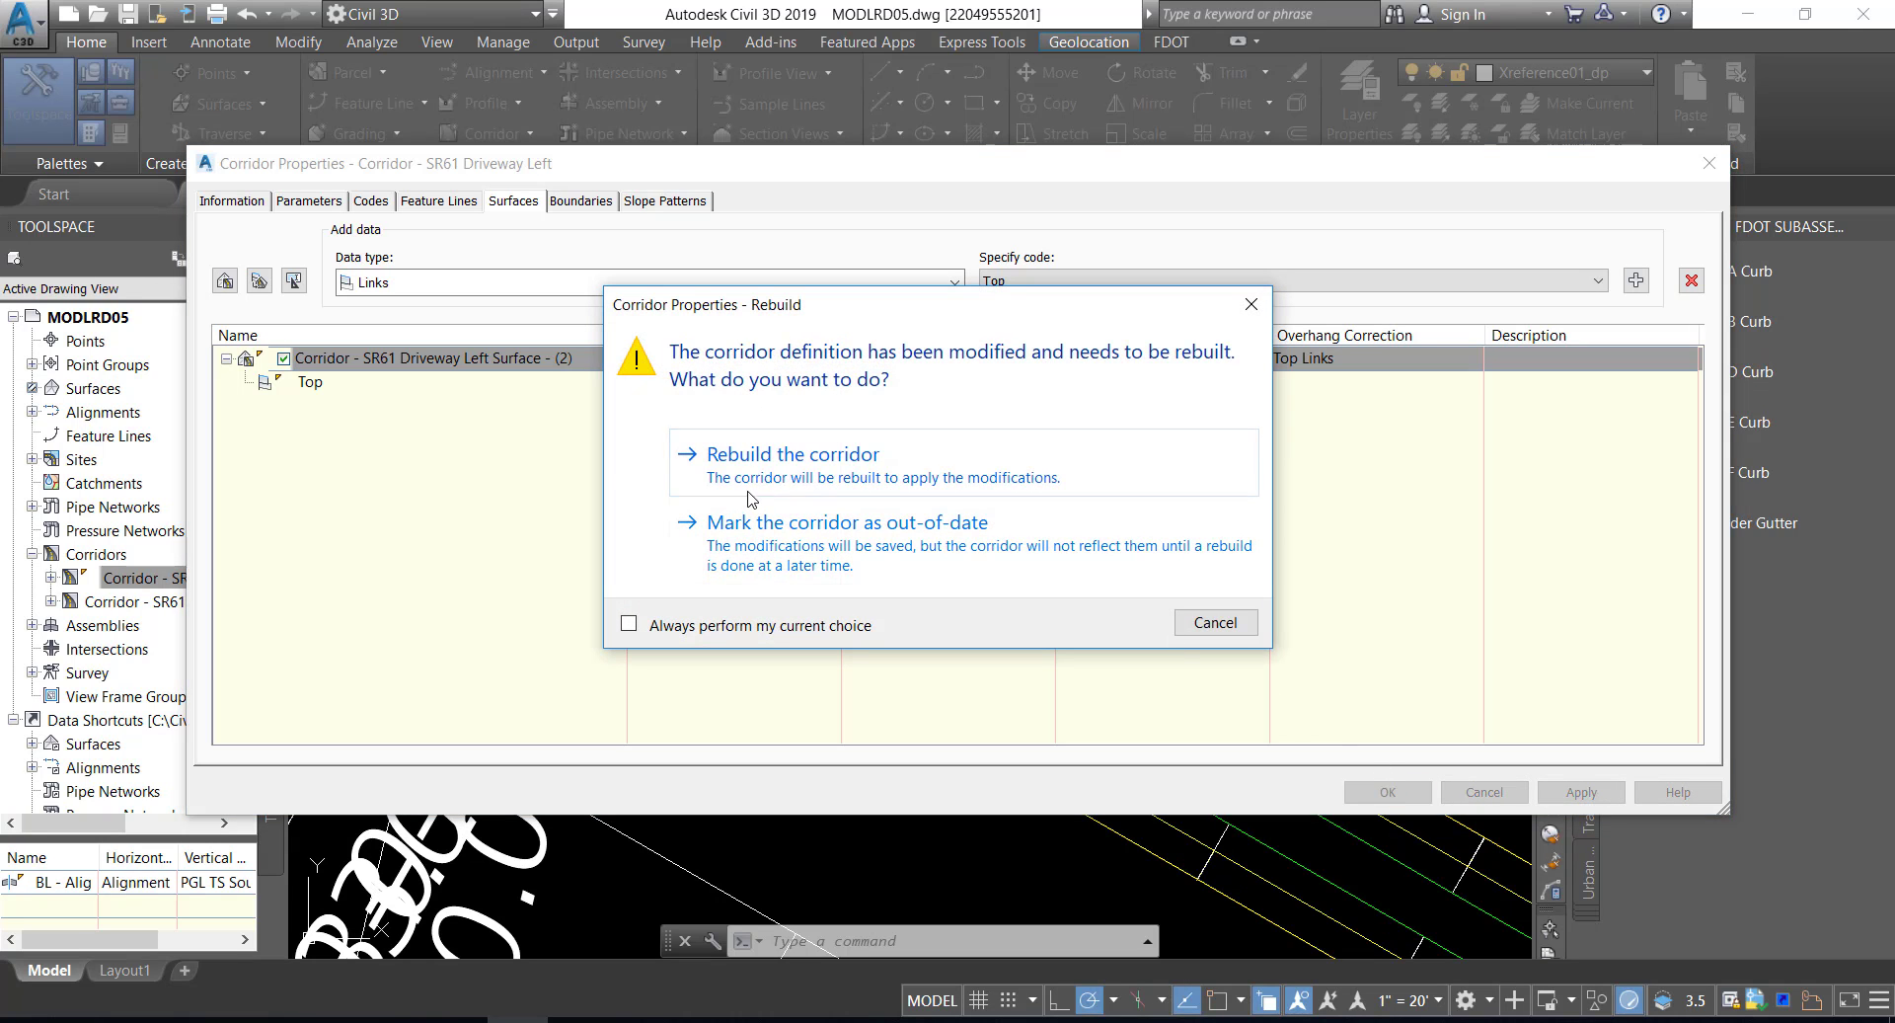
left_click(789, 464)
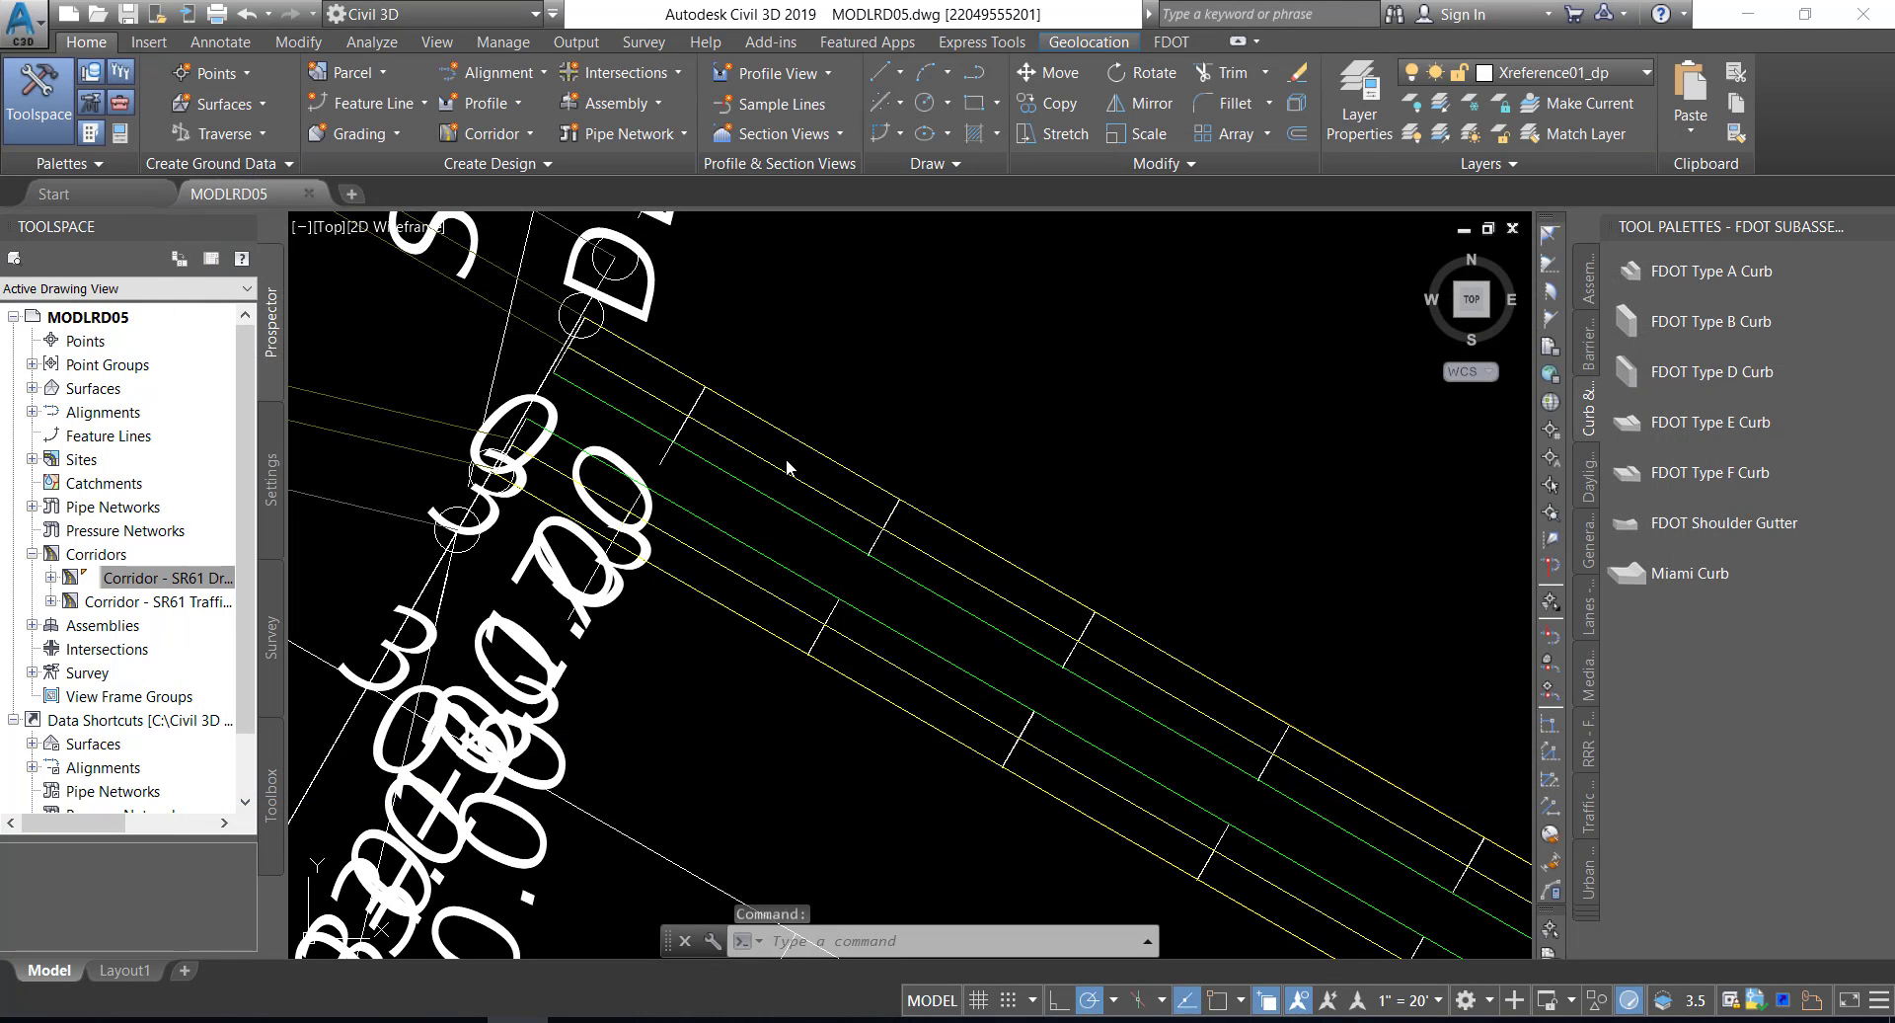
left_click(837, 394)
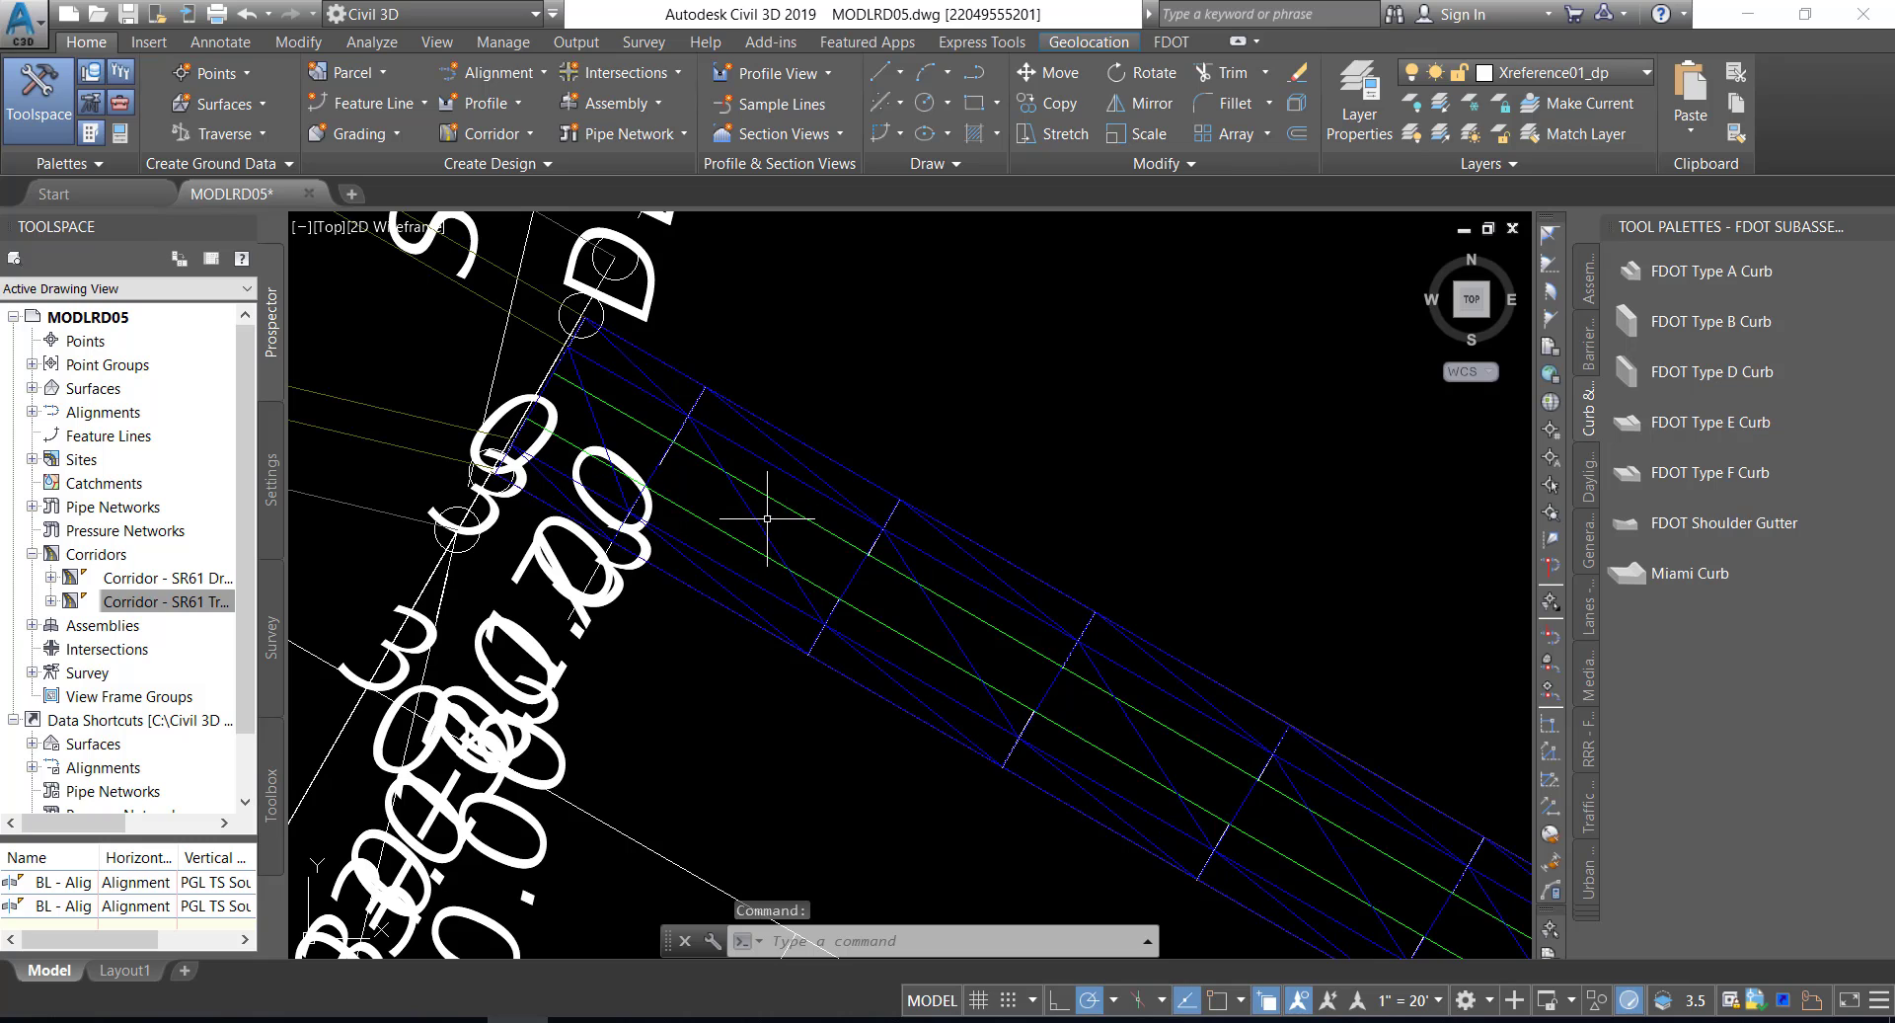
mouse_move(762, 523)
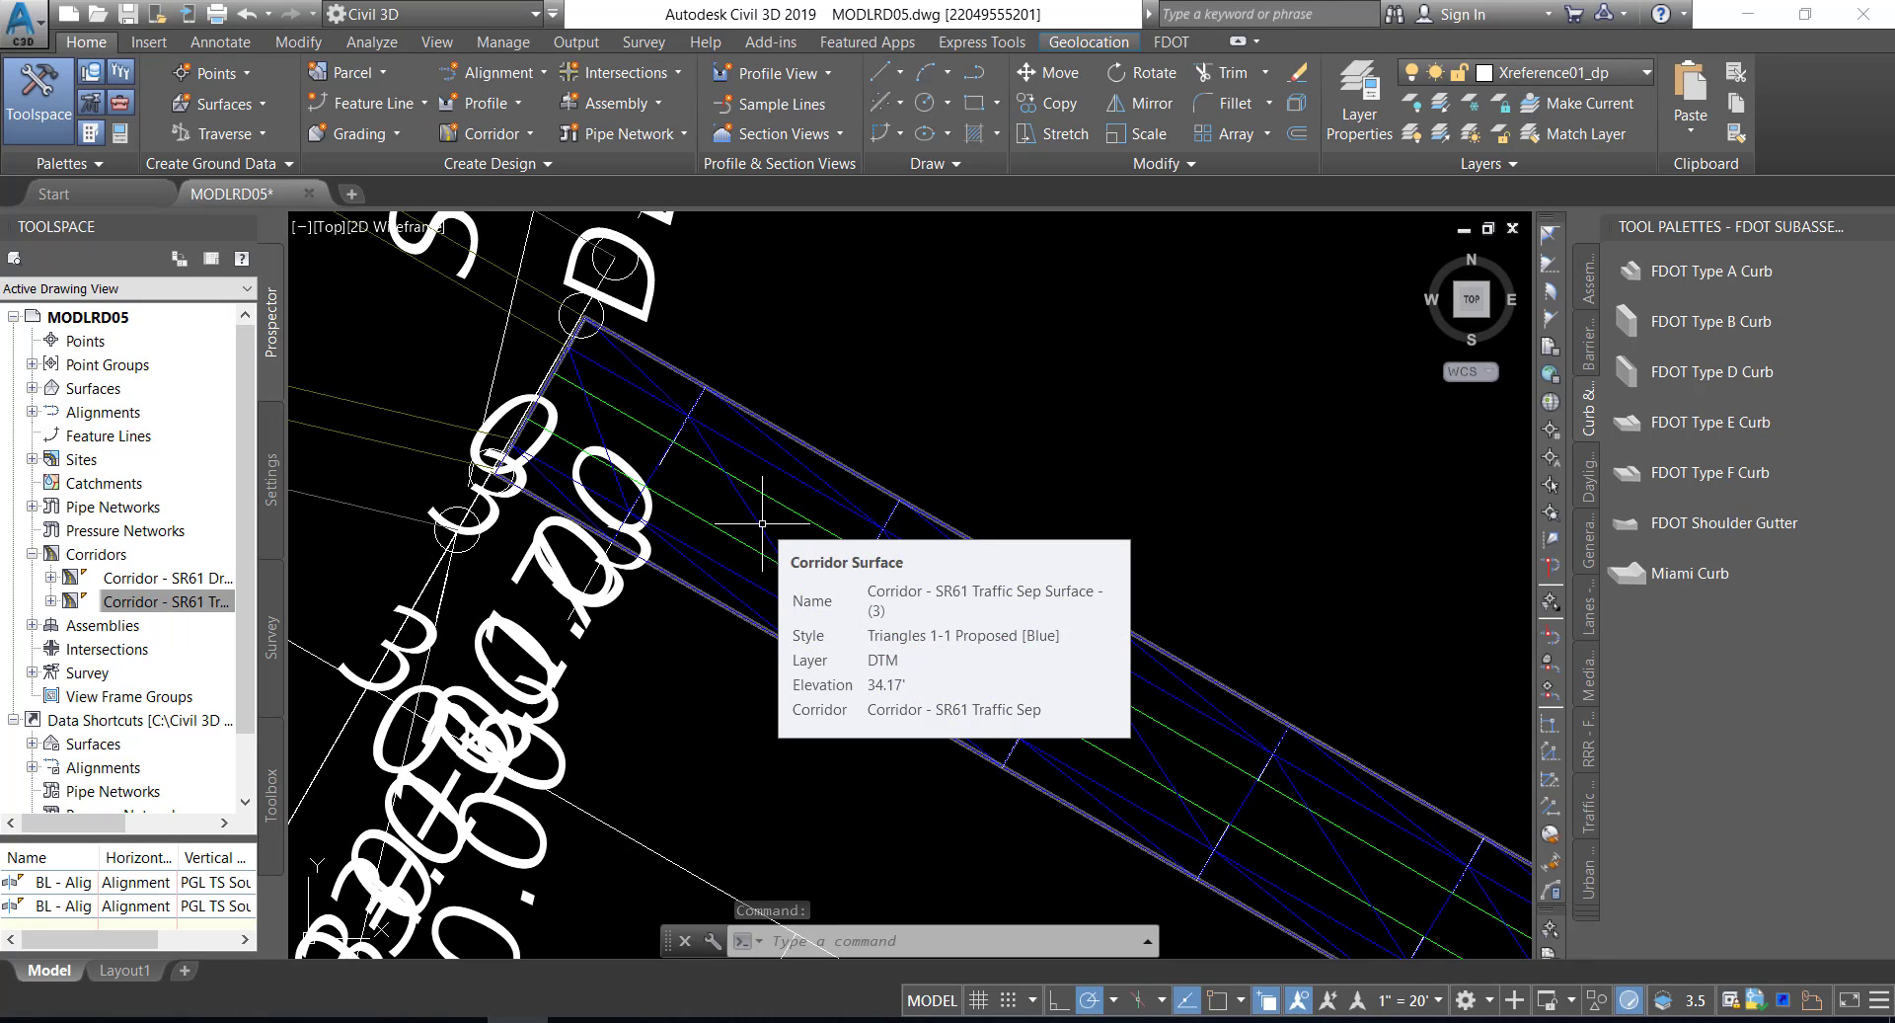
scroll(762, 524, "down", 1)
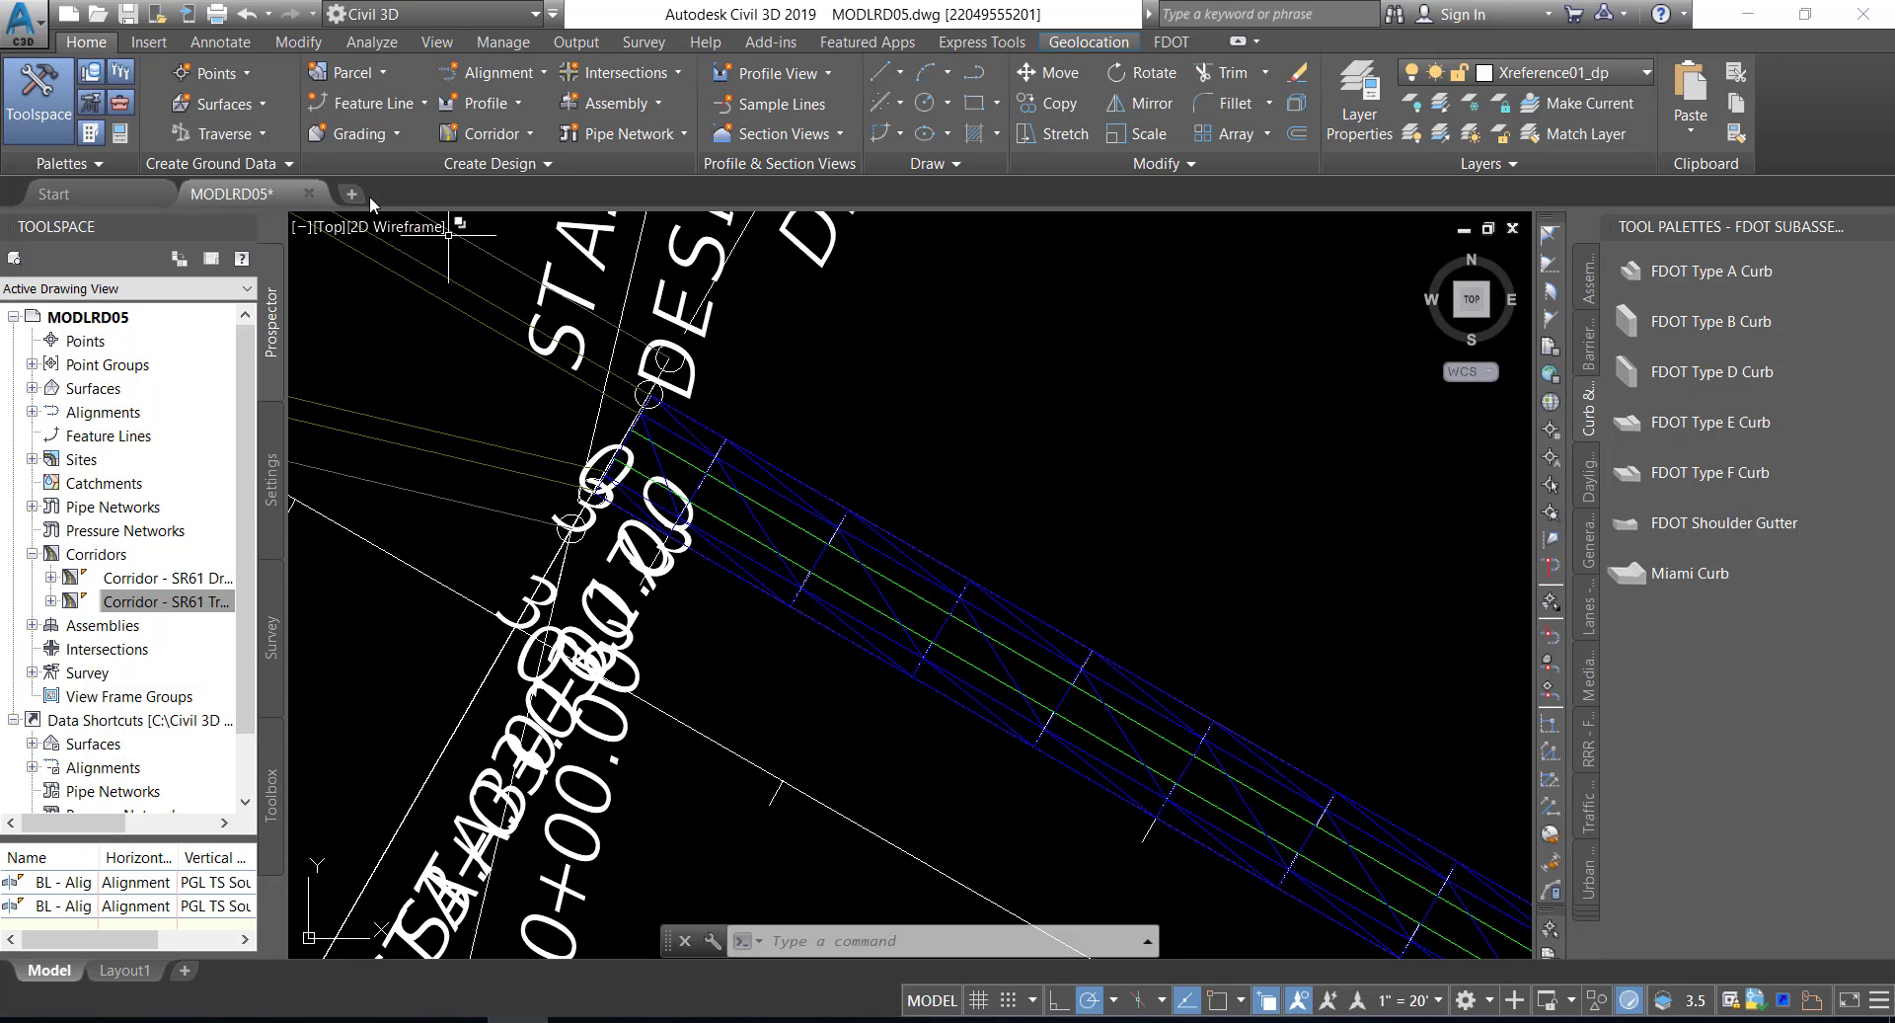
left_click(129, 16)
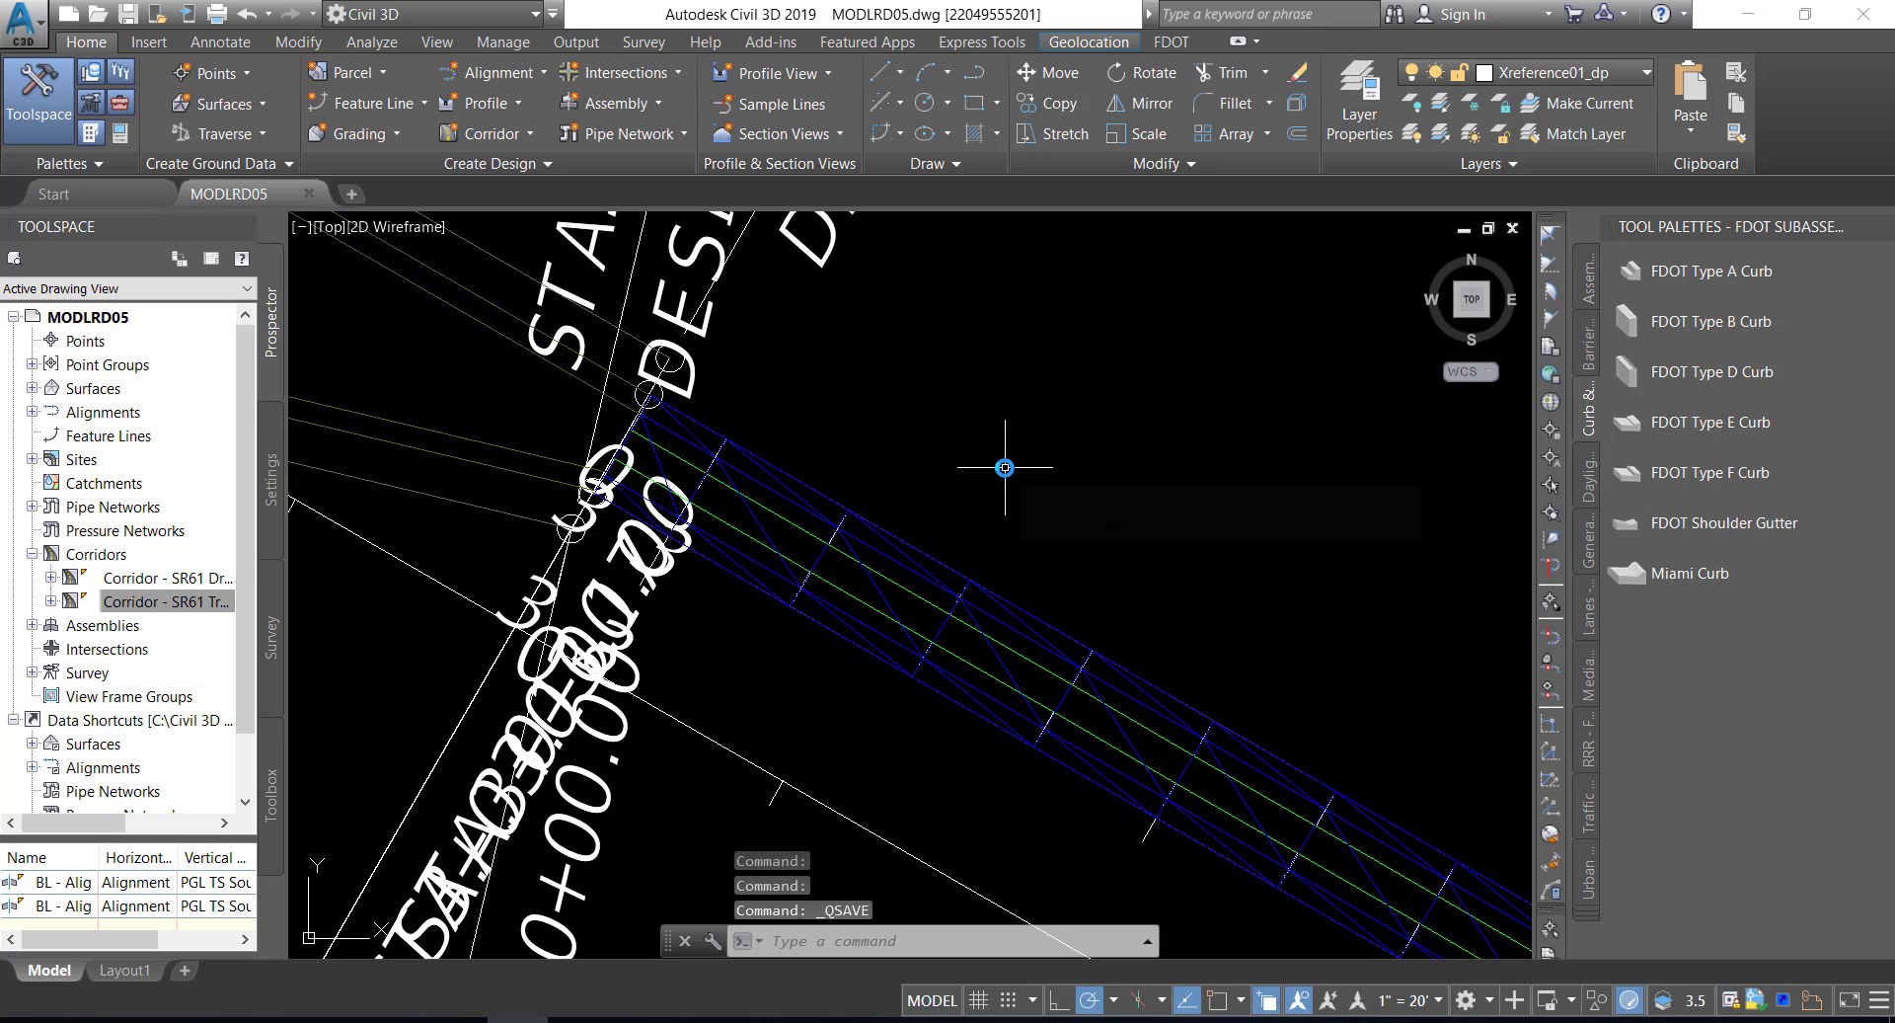
- Examine the SR61 Traffic Sep corridor surface in 3D in the Object Viewer, checking its shape along its length and at its end
mouse_move(1005, 468)
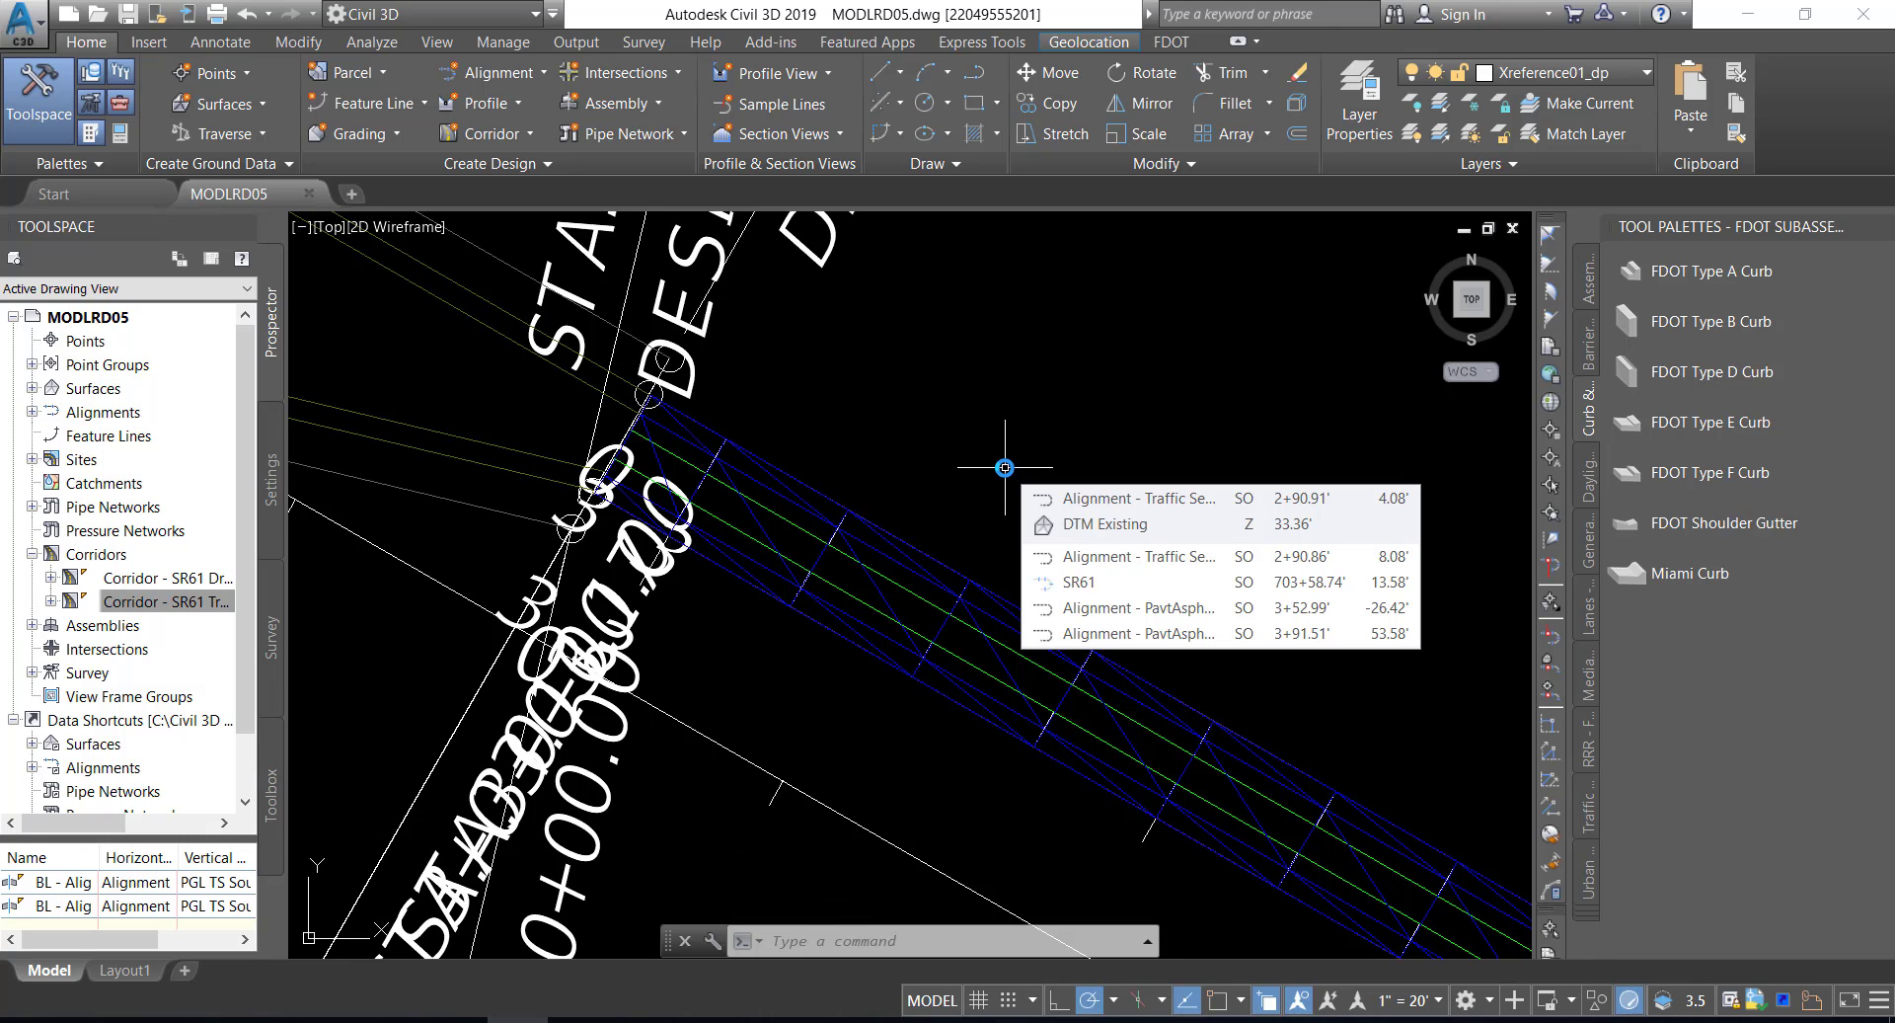
left_click(872, 580)
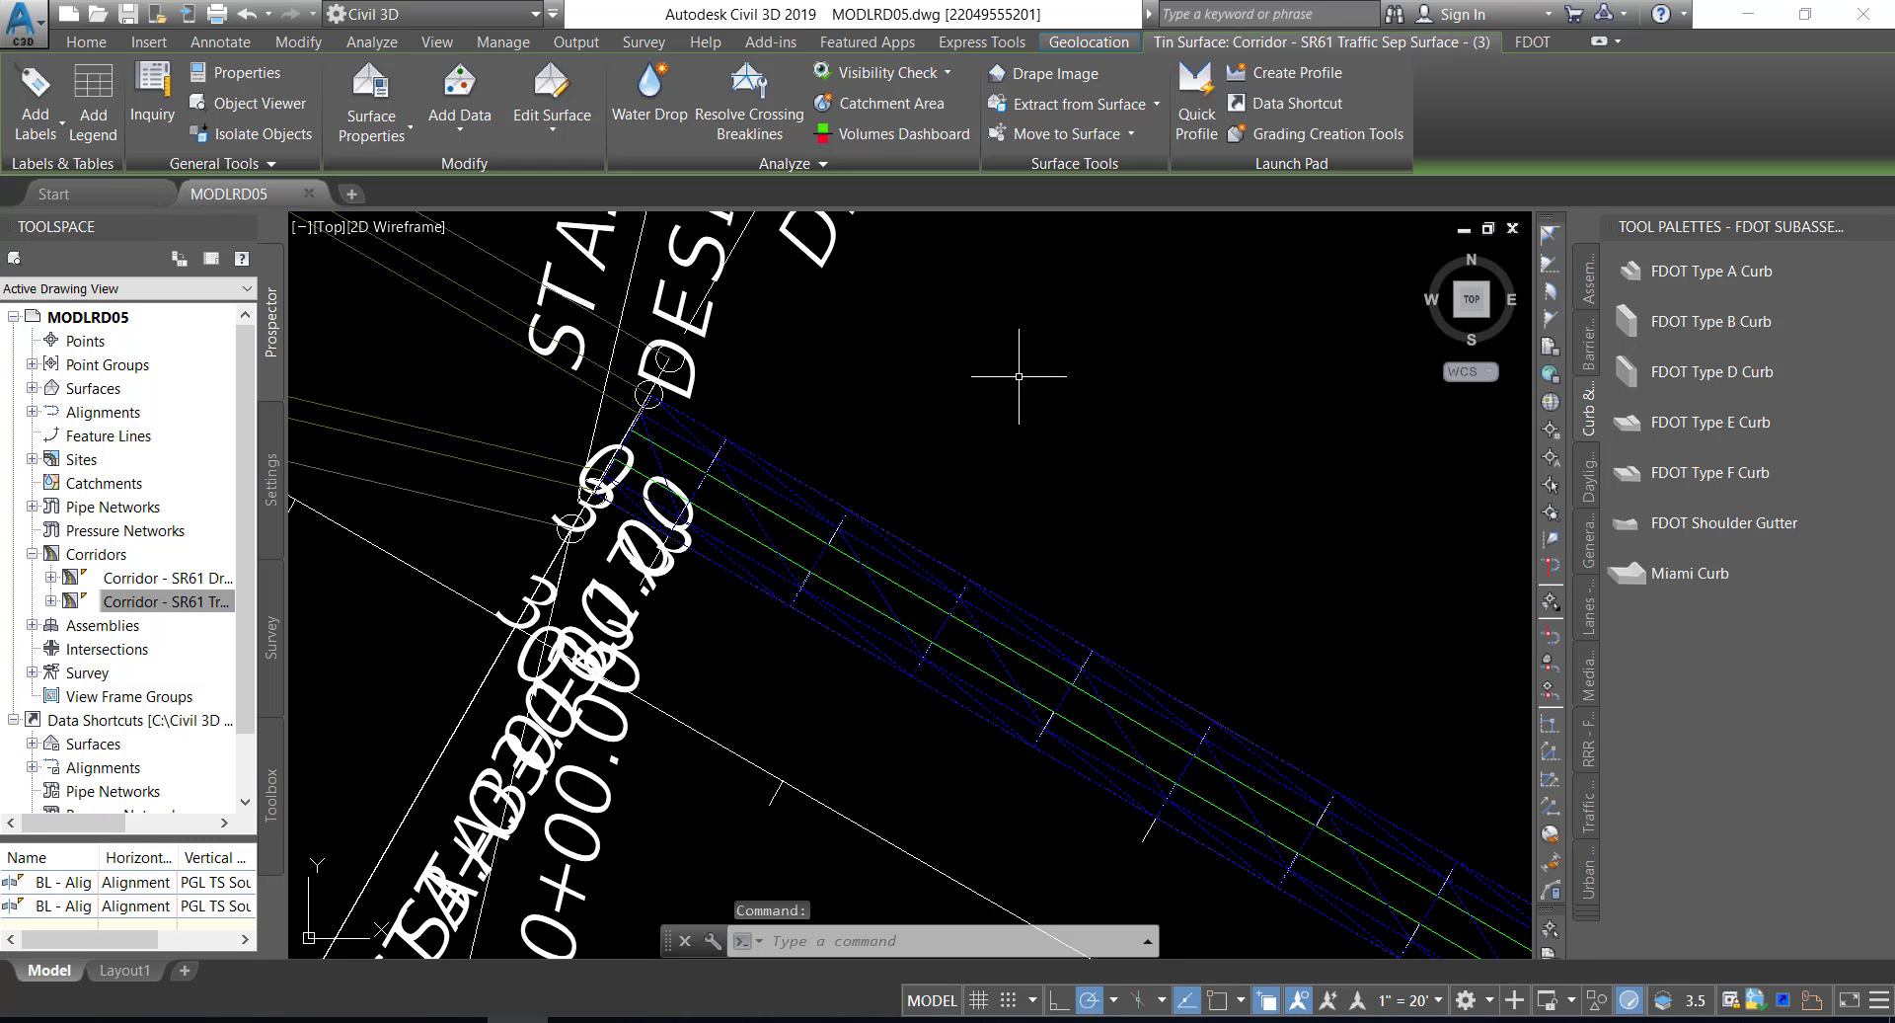
right_click(1013, 347)
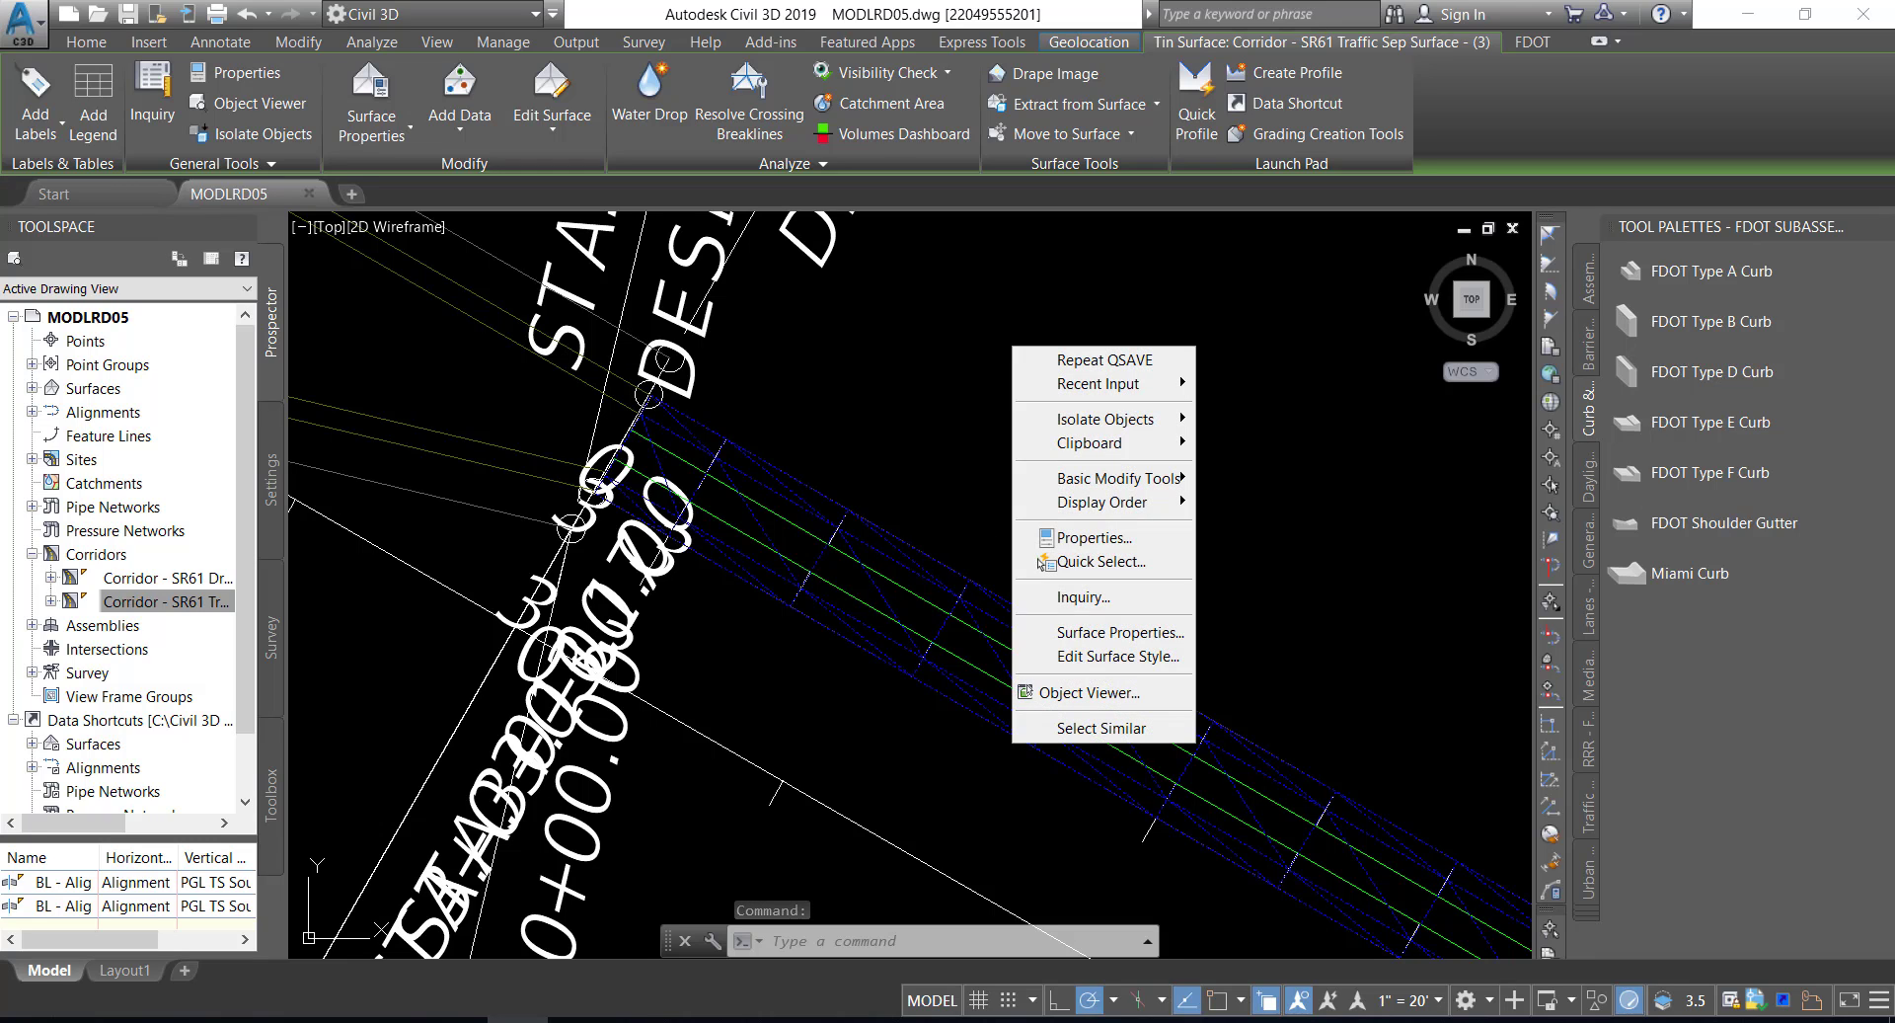
left_click(1086, 693)
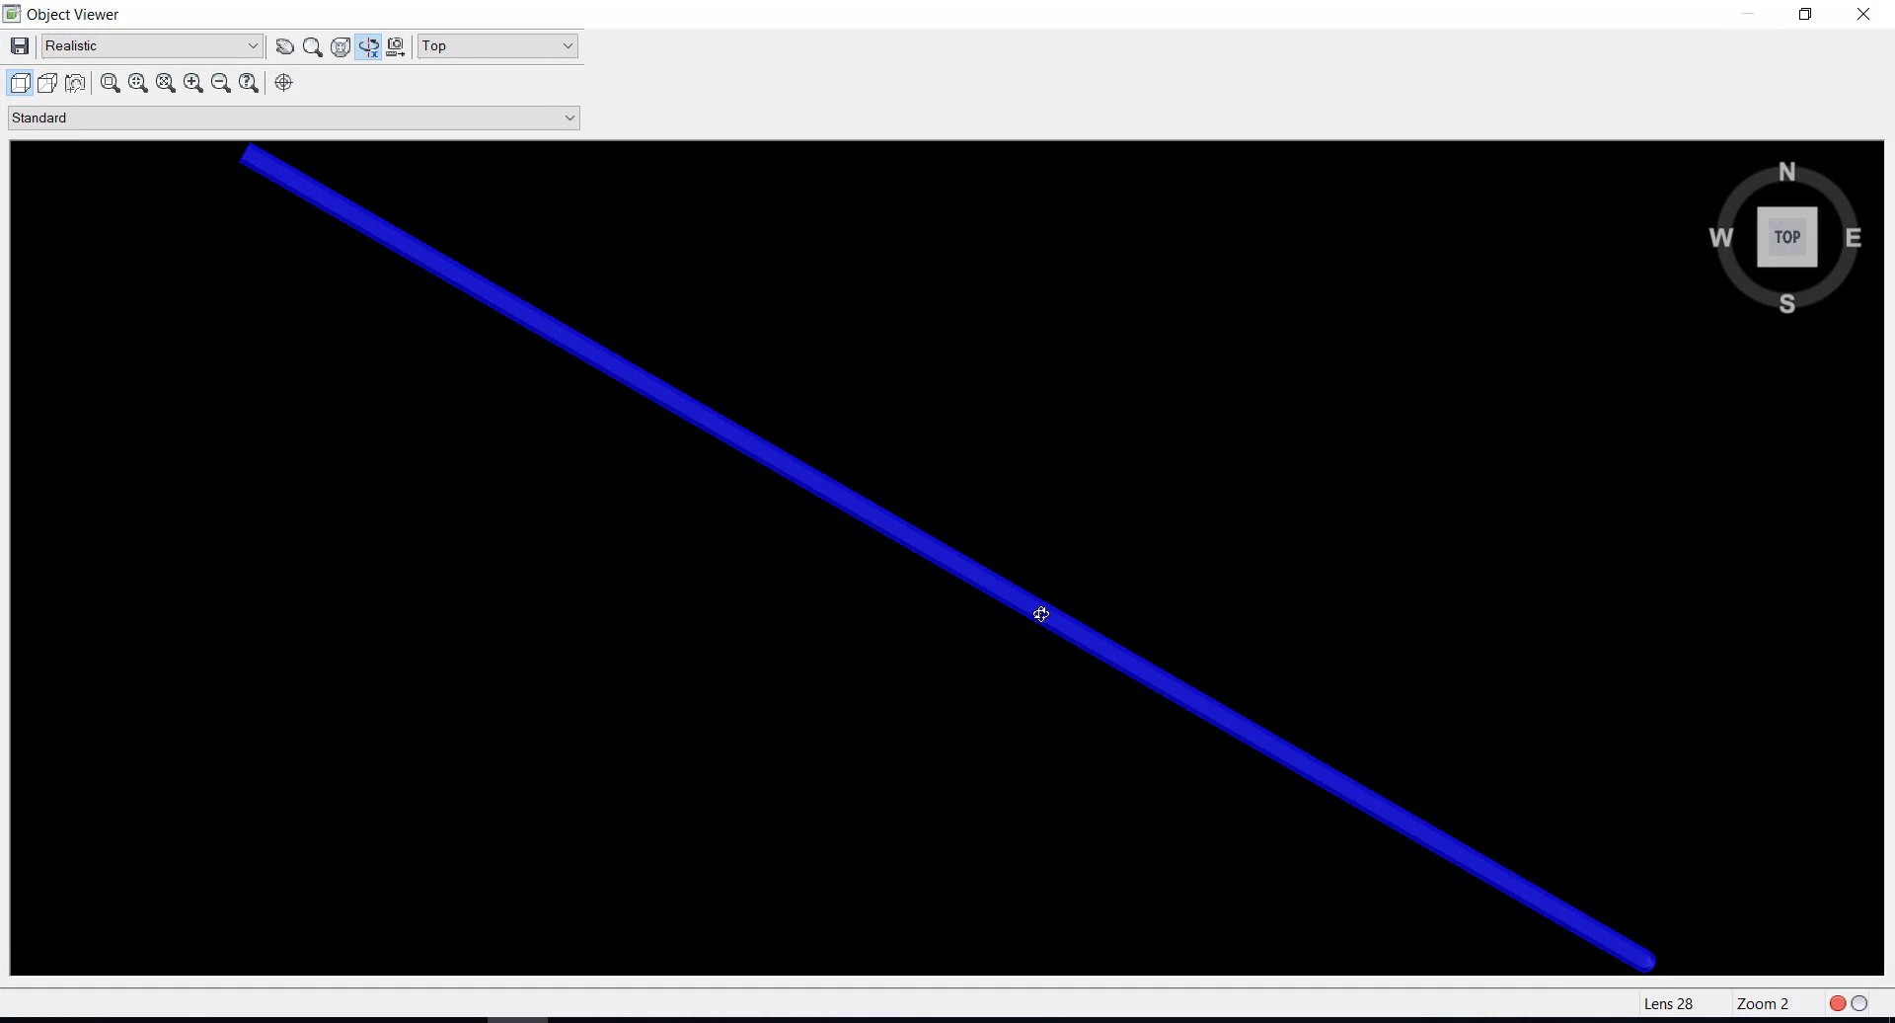
left_click_drag(1040, 612, 1027, 533)
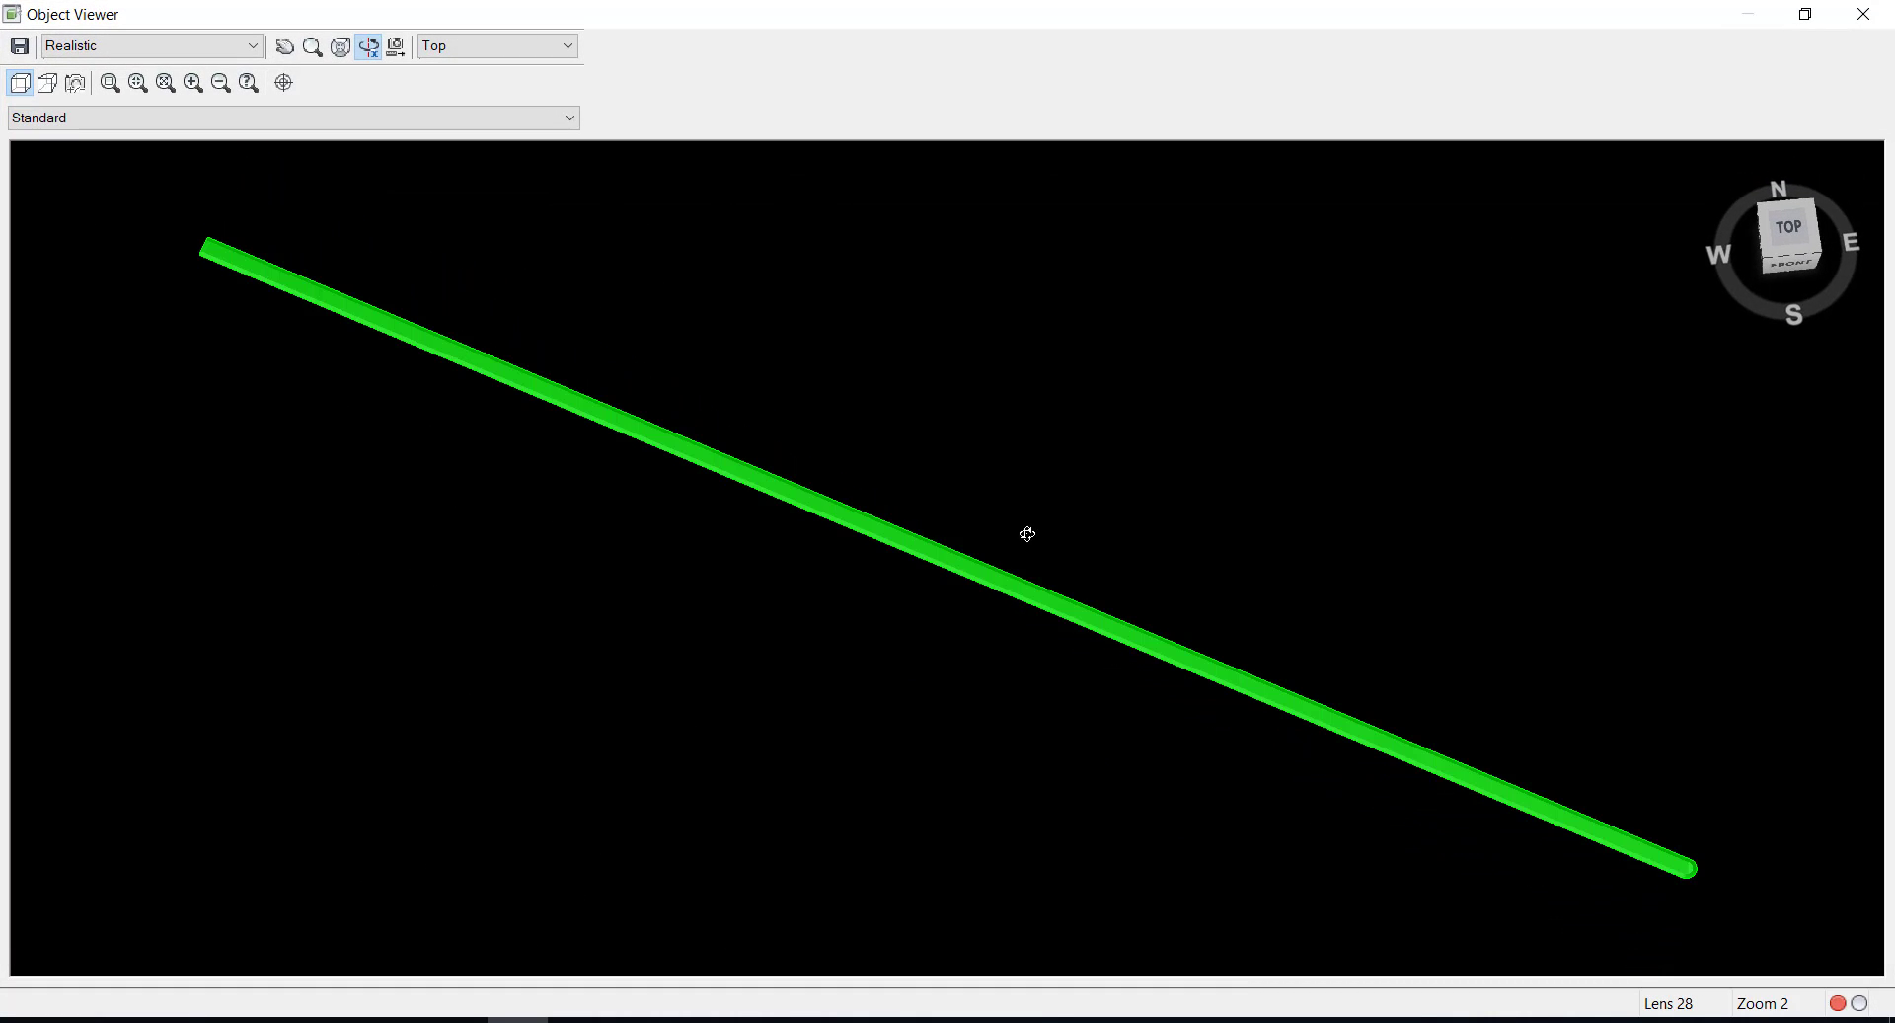
left_click_drag(936, 580, 934, 472)
left_click_drag(1100, 593, 897, 534)
scroll(1325, 732, "up", 3)
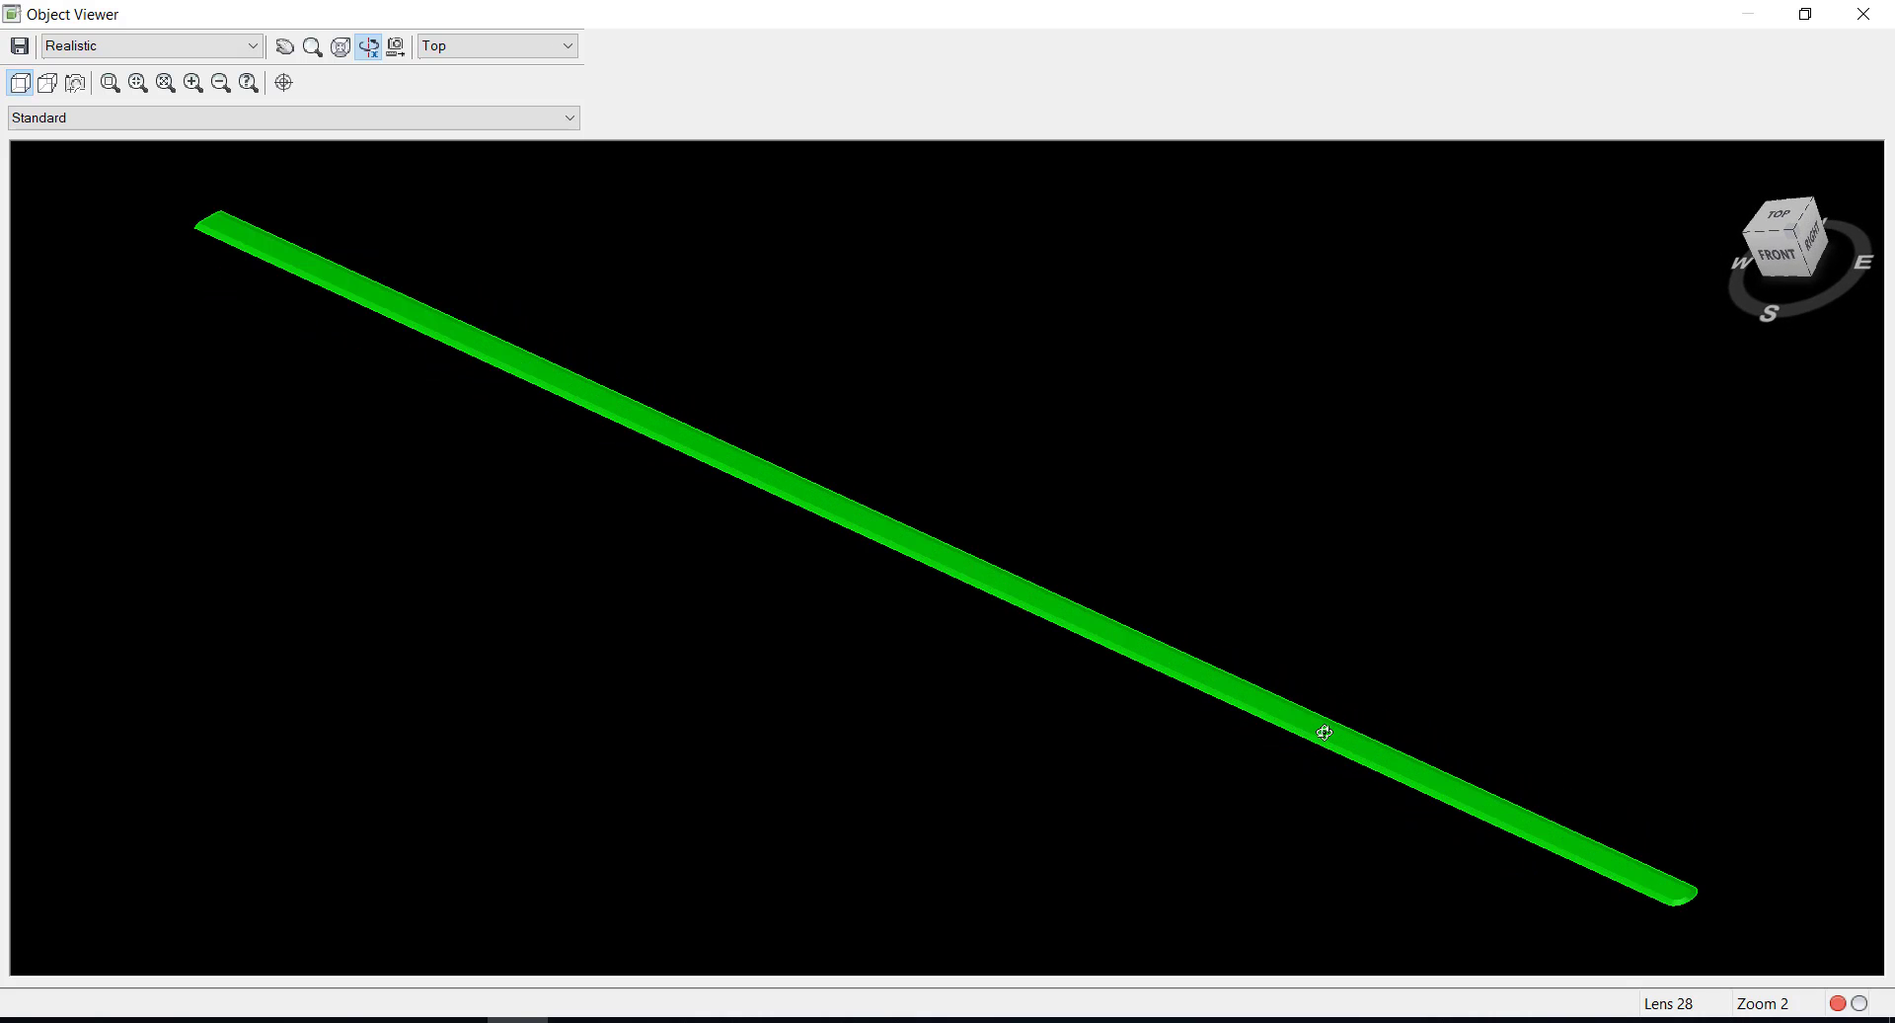
mouse_move(1240, 690)
left_mouse_down()
mouse_move(1204, 644)
mouse_move(1173, 666)
mouse_move(1214, 696)
left_mouse_up()
left_click_drag(1036, 587, 1053, 588)
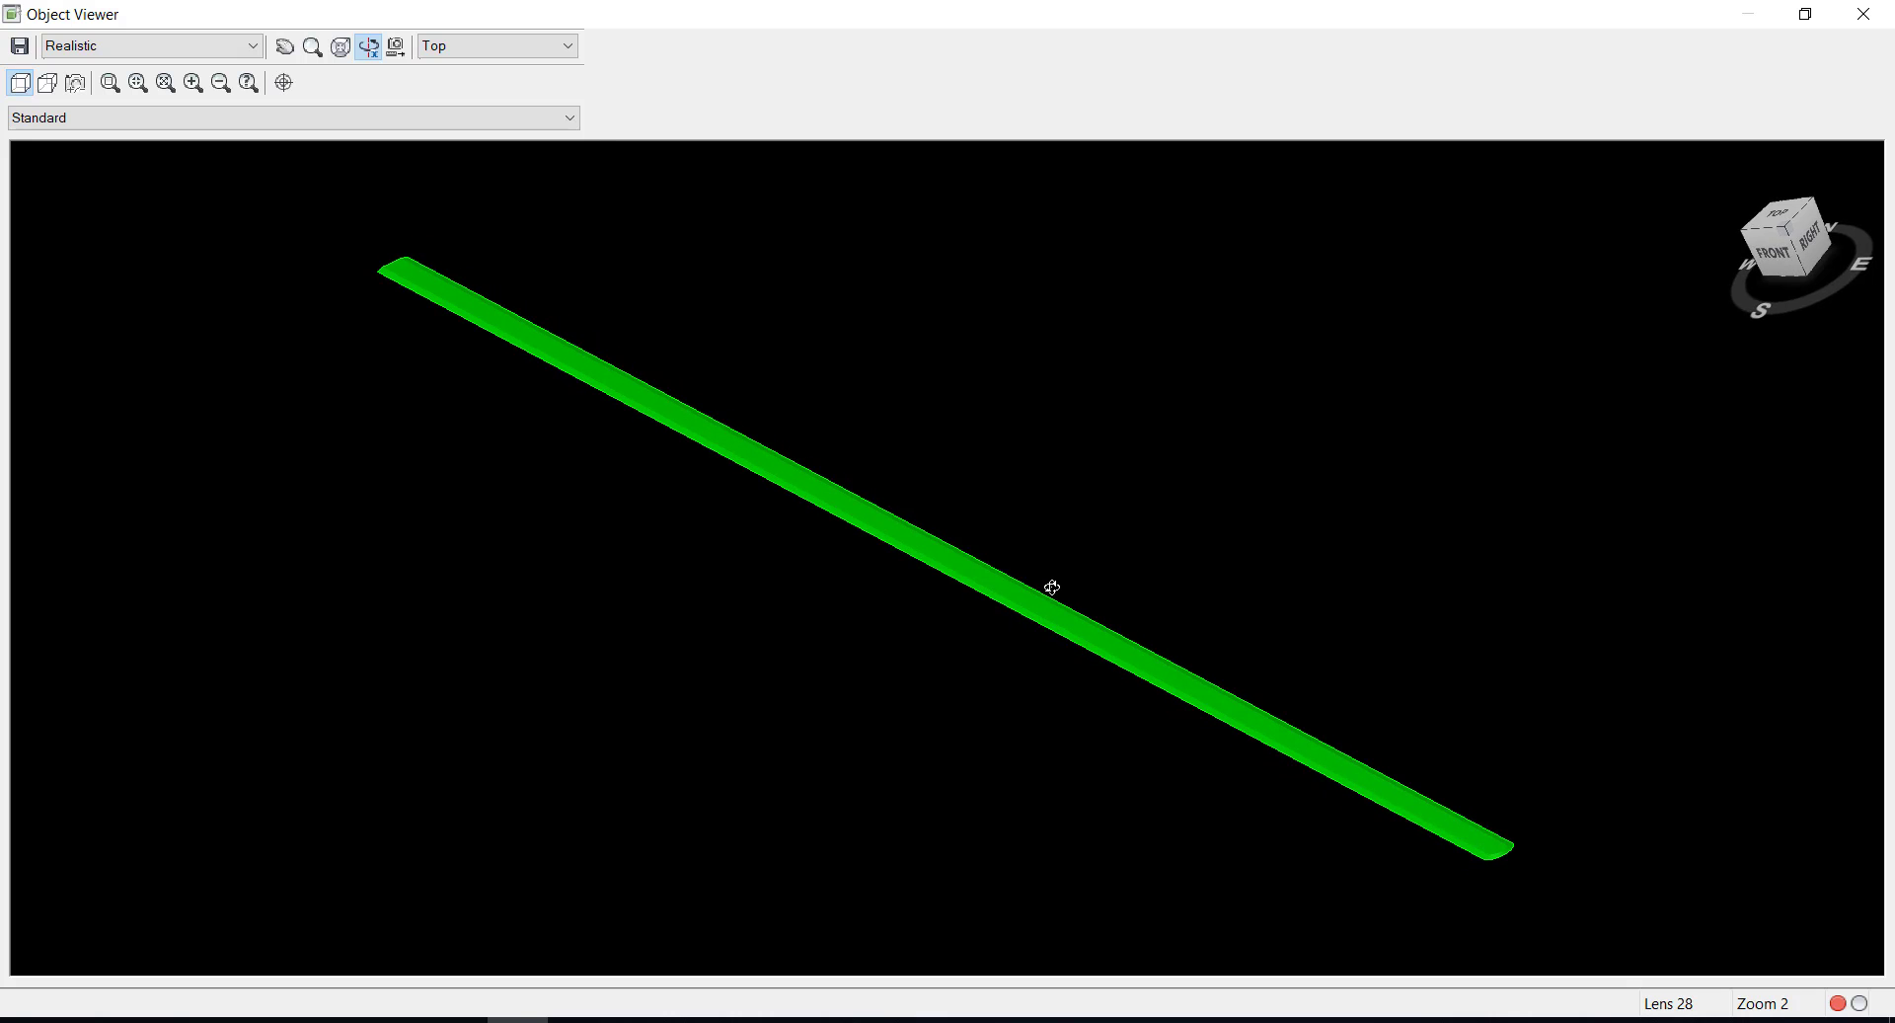
scroll(1053, 587, "up", 2)
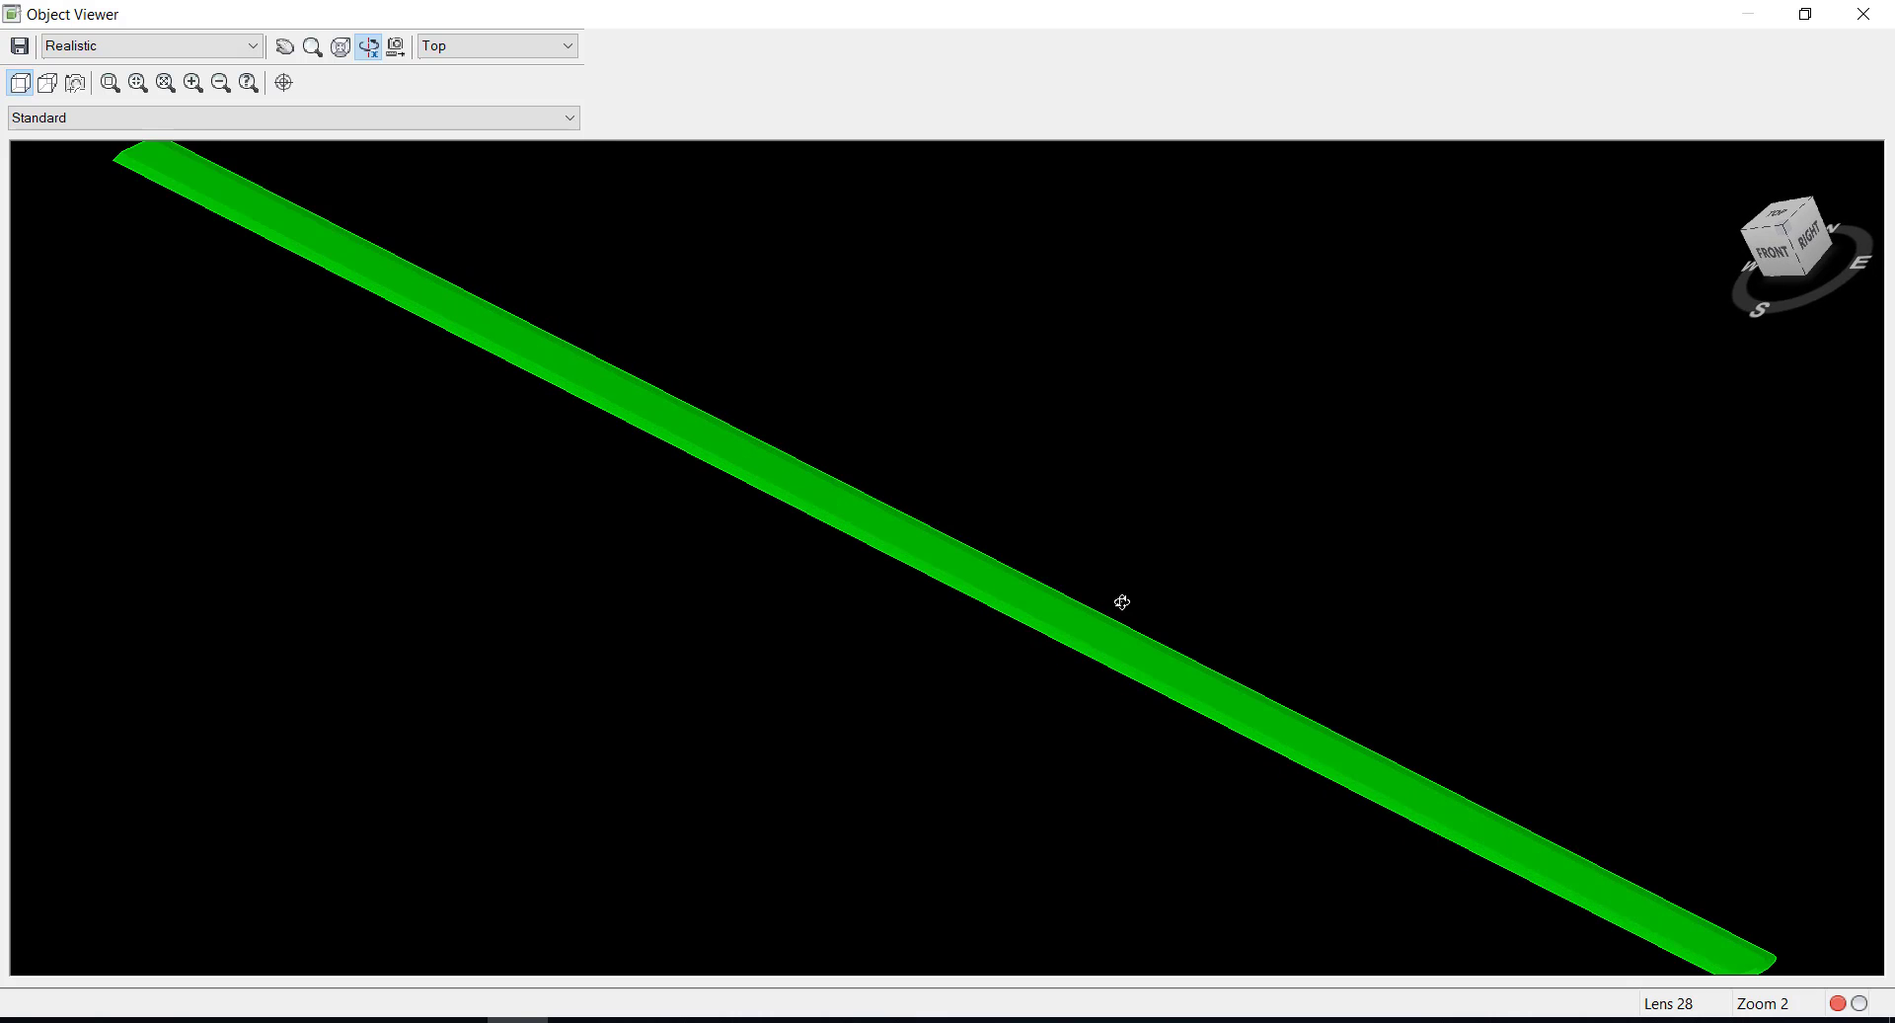
middle_click_drag(1121, 601, 838, 392)
scroll(1565, 816, "up", 4)
middle_click_drag(1504, 764, 1322, 673)
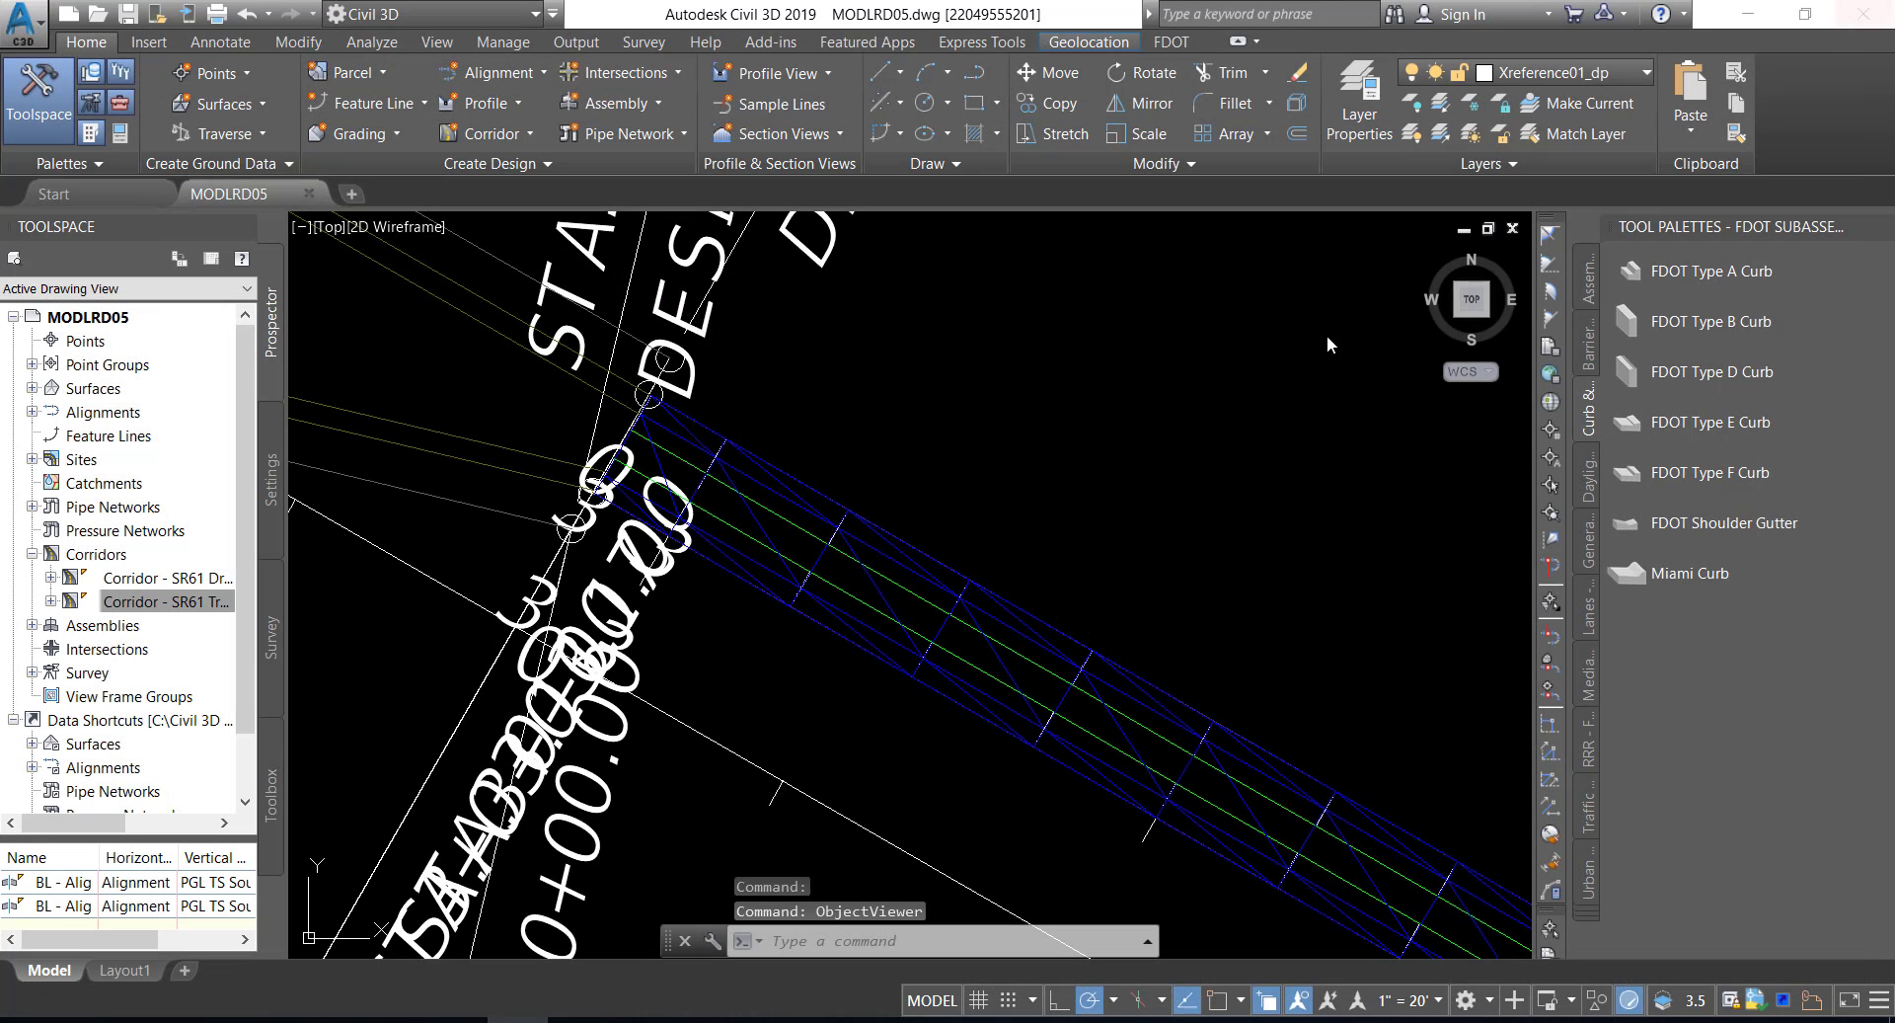
left_click(1864, 14)
- Save the drawing again after the 3D check of the corridor surface
scroll(955, 543, "down", 1)
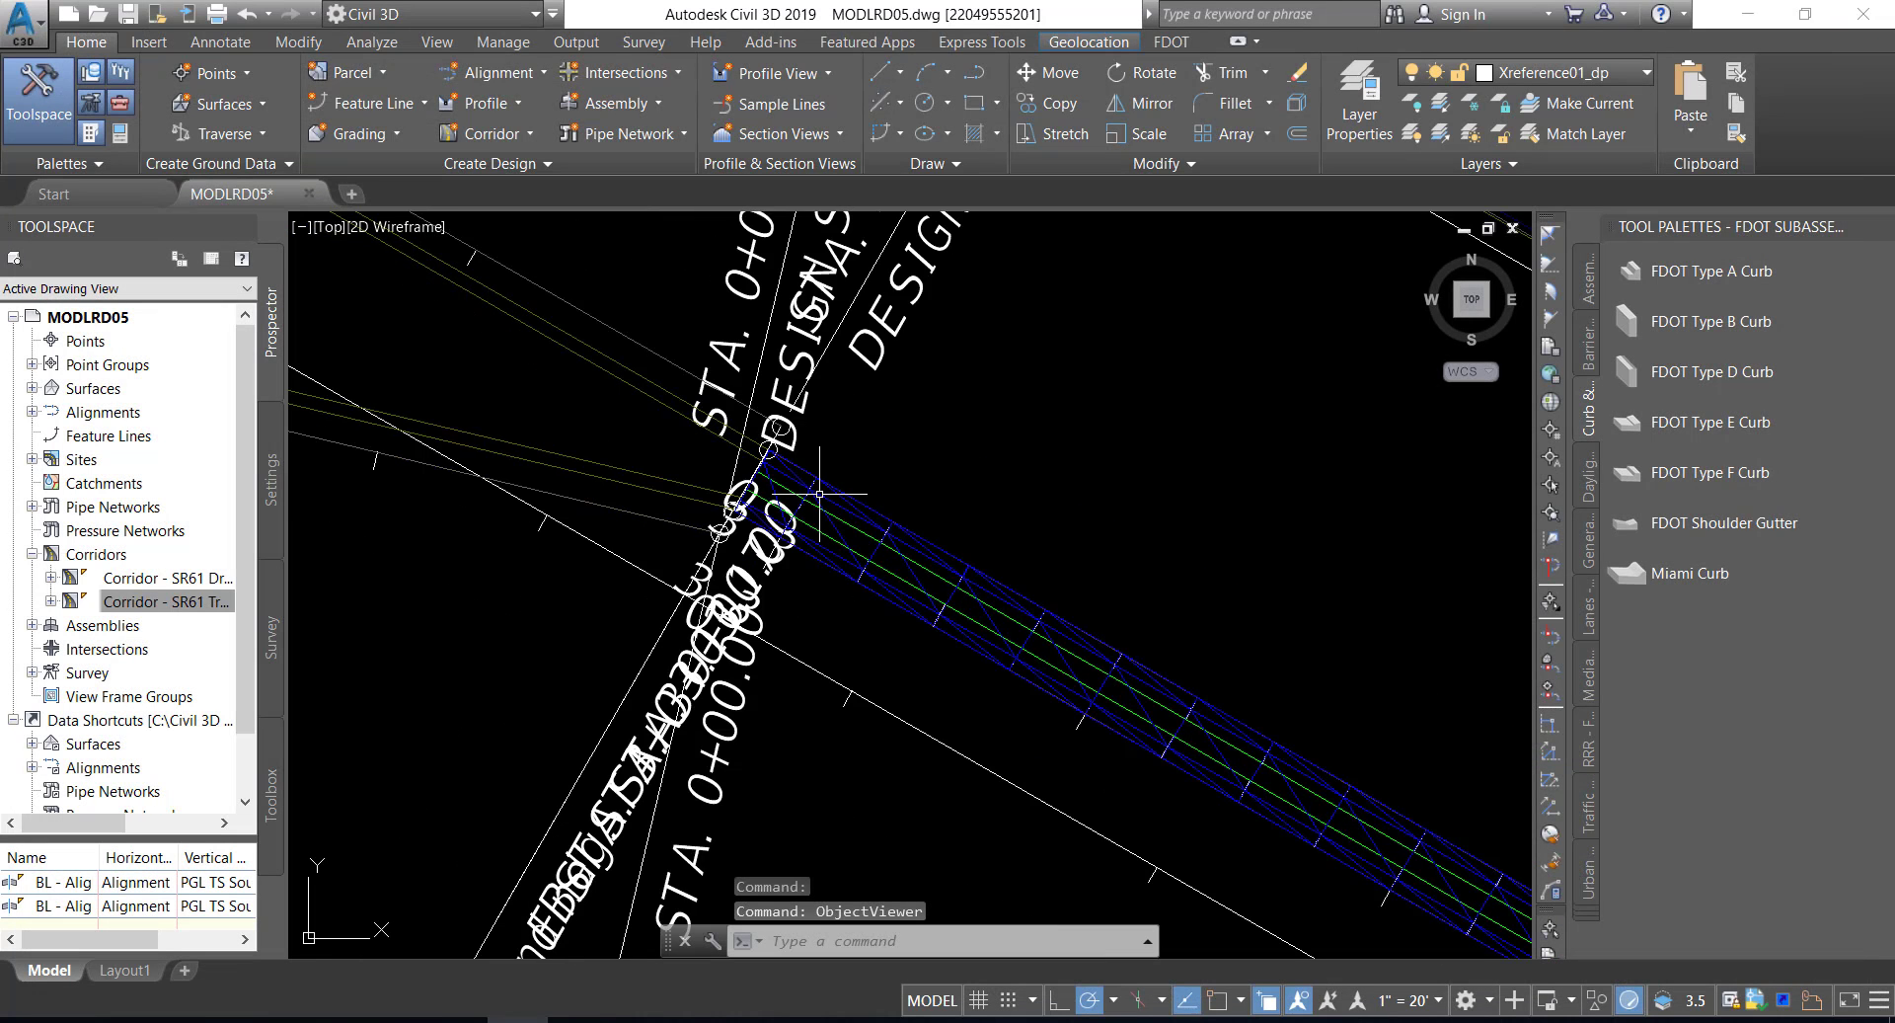
left_click(127, 22)
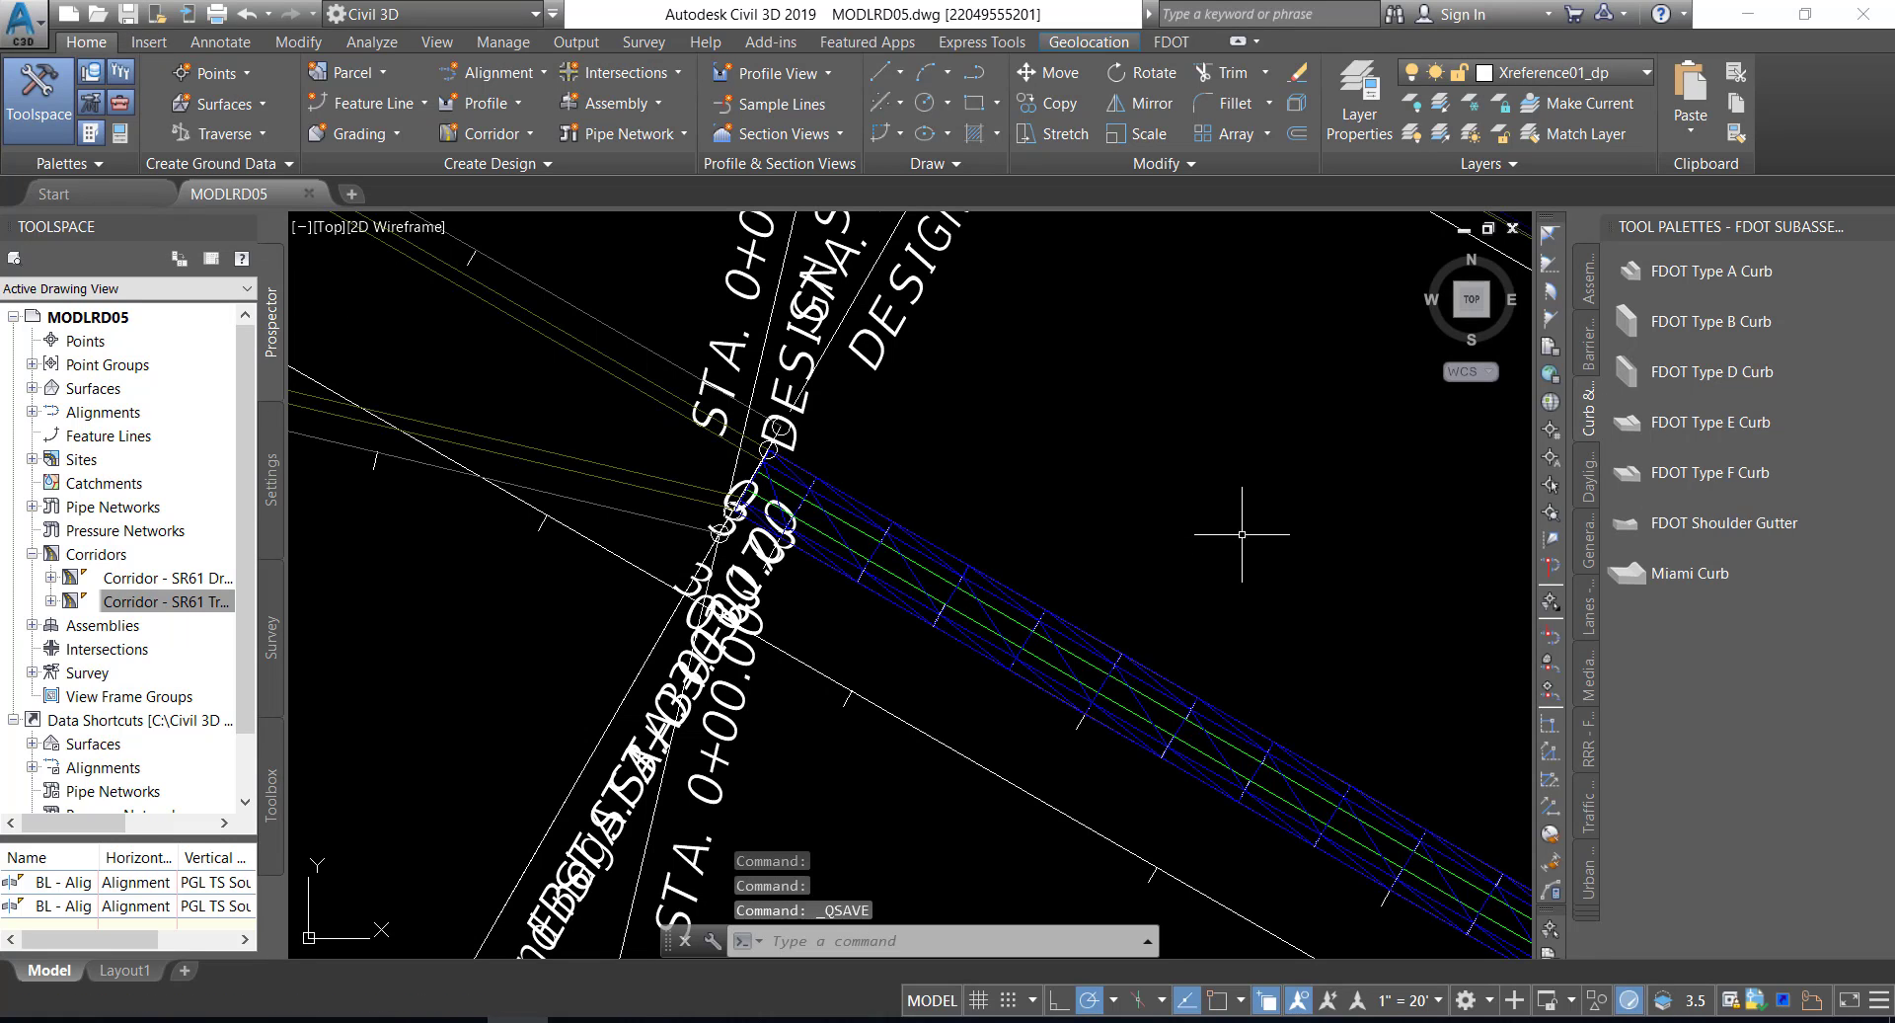
mouse_move(1258, 535)
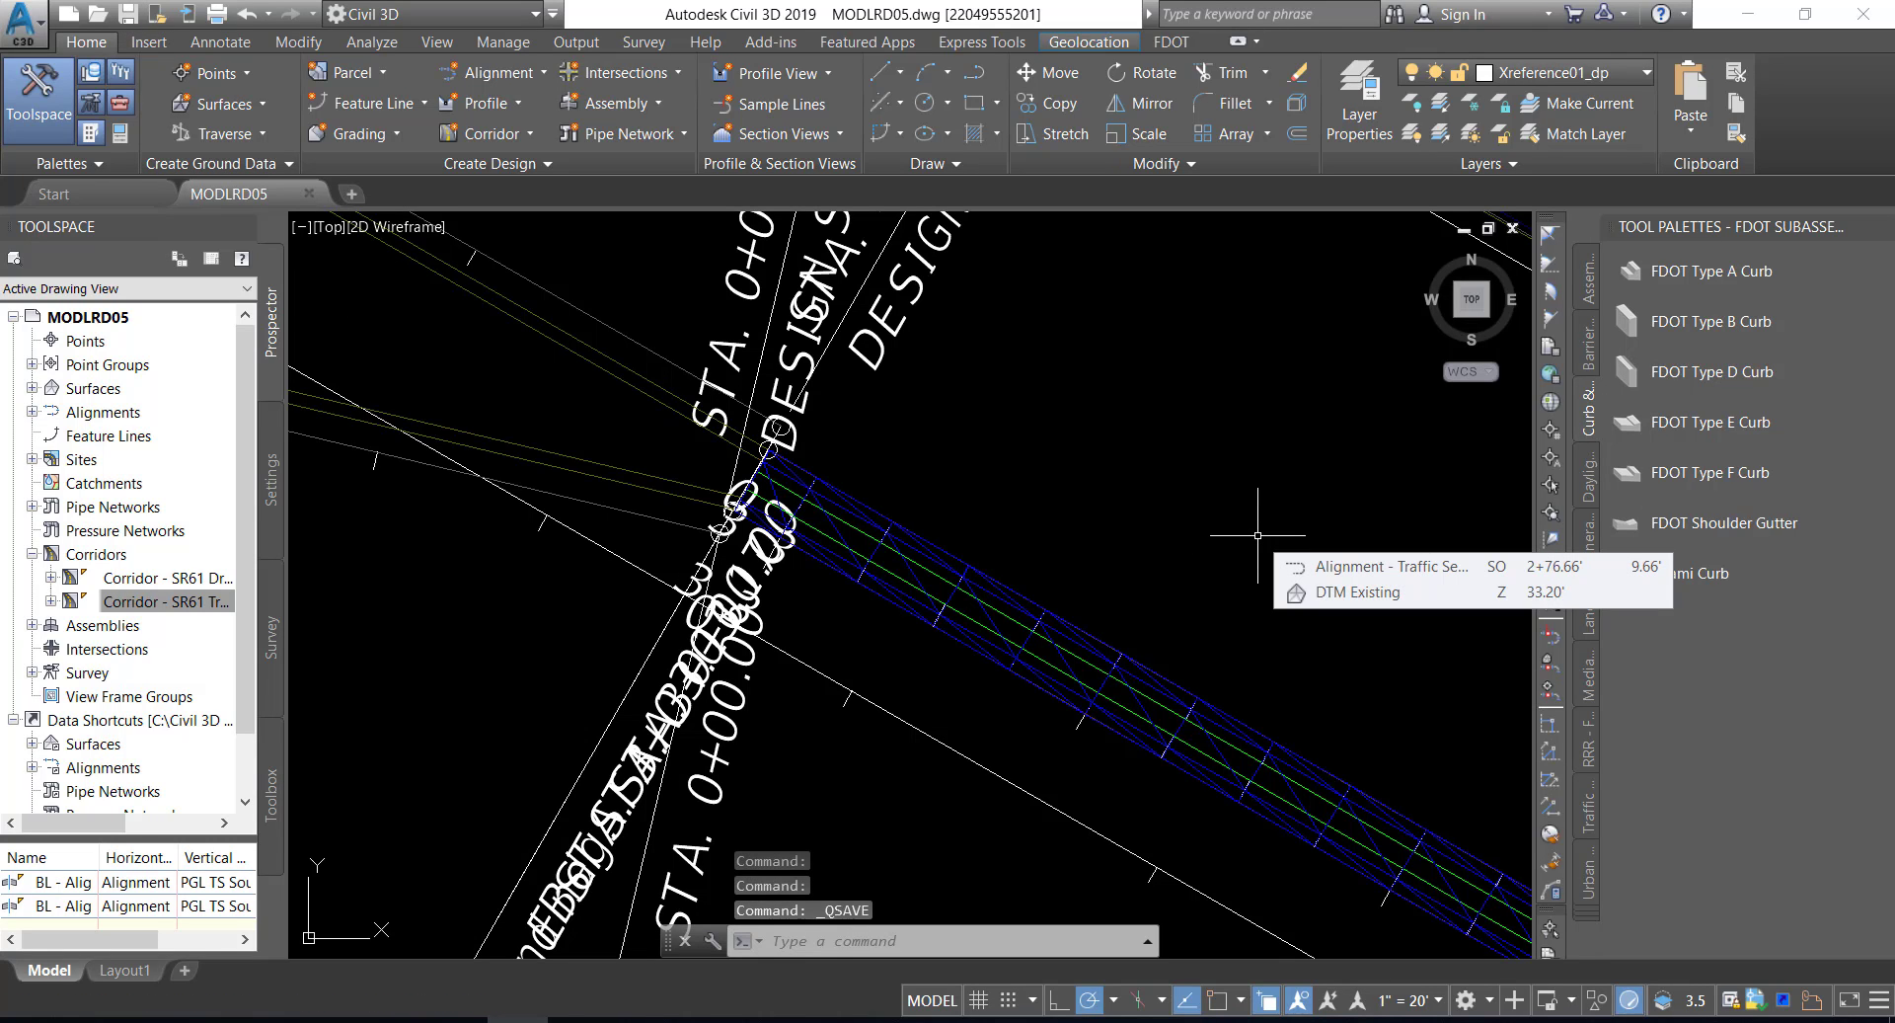